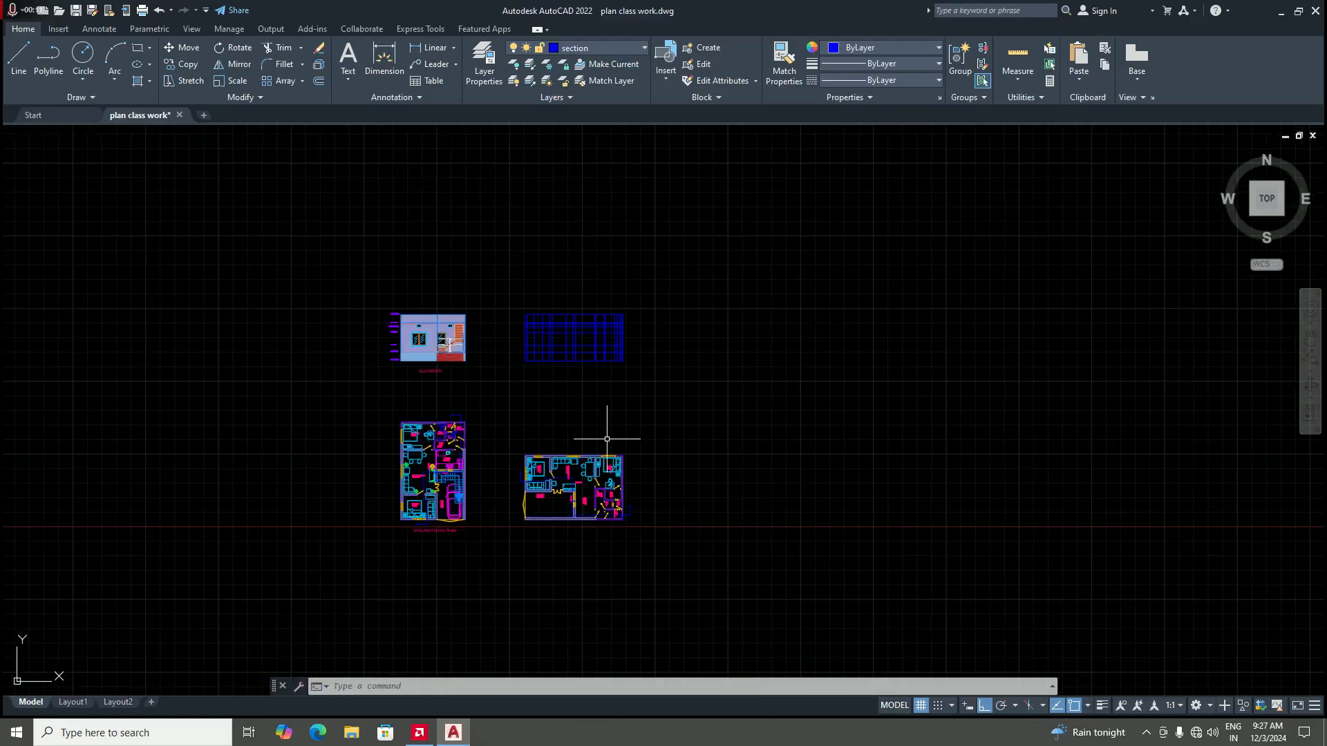
# Step: Examine the front elevation's level labels, windows and stairs, along with the floor plans and the blue section grid
pyautogui.scroll(4, 606, 438)
pyautogui.scroll(-3, 555, 411)
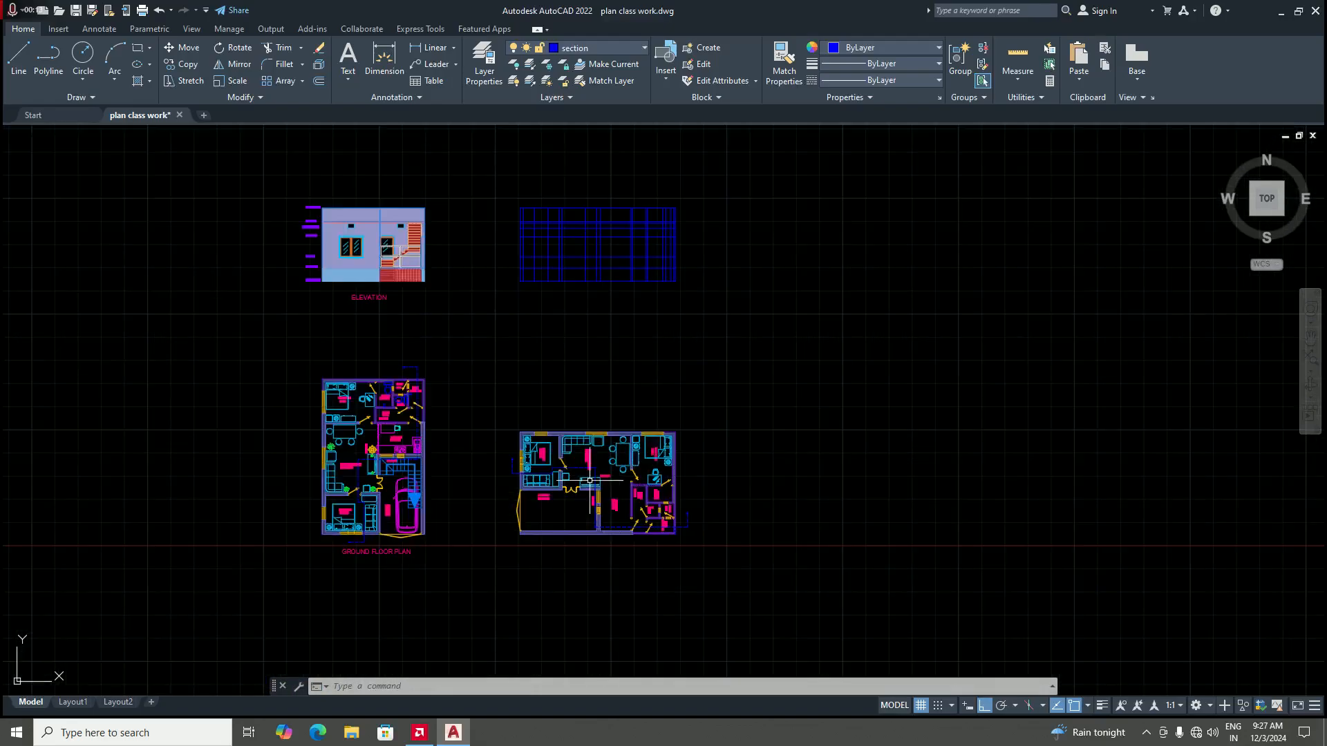
pyautogui.scroll(3, 563, 232)
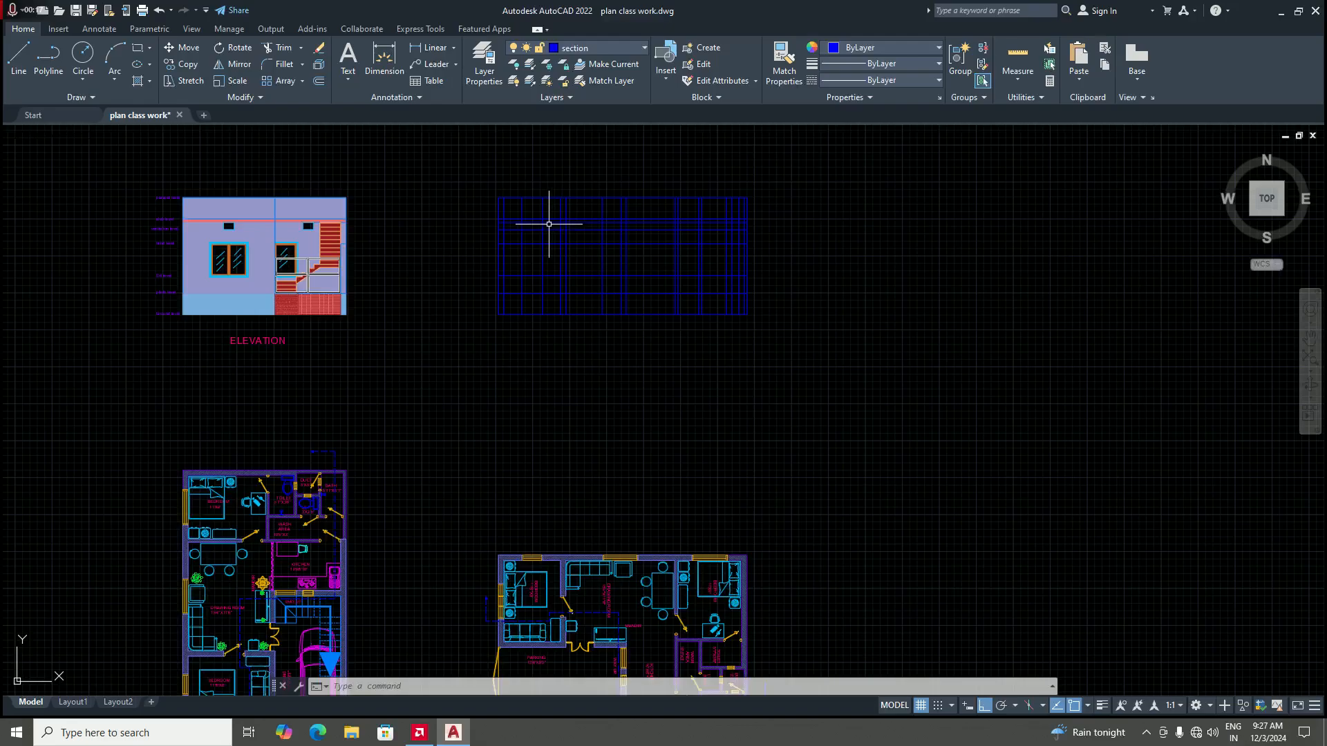
pyautogui.scroll(4, 549, 224)
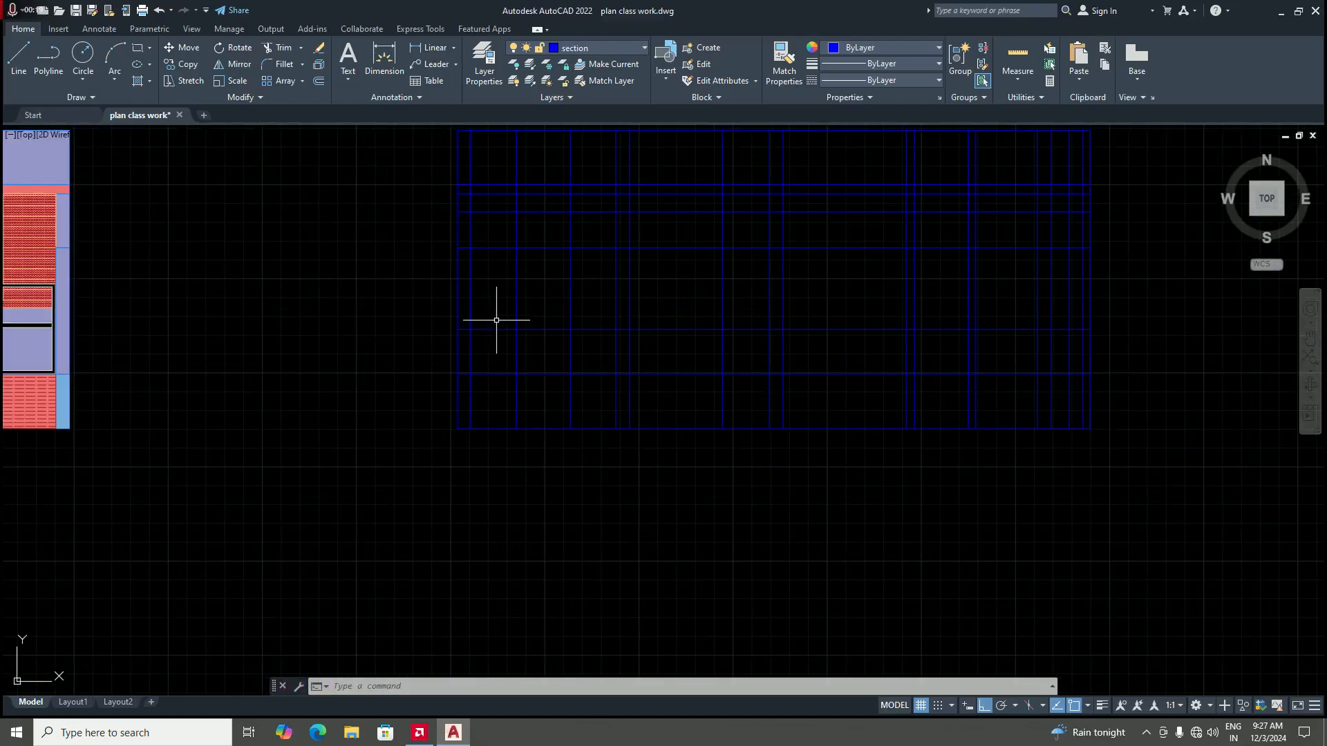
pyautogui.scroll(-6, 734, 388)
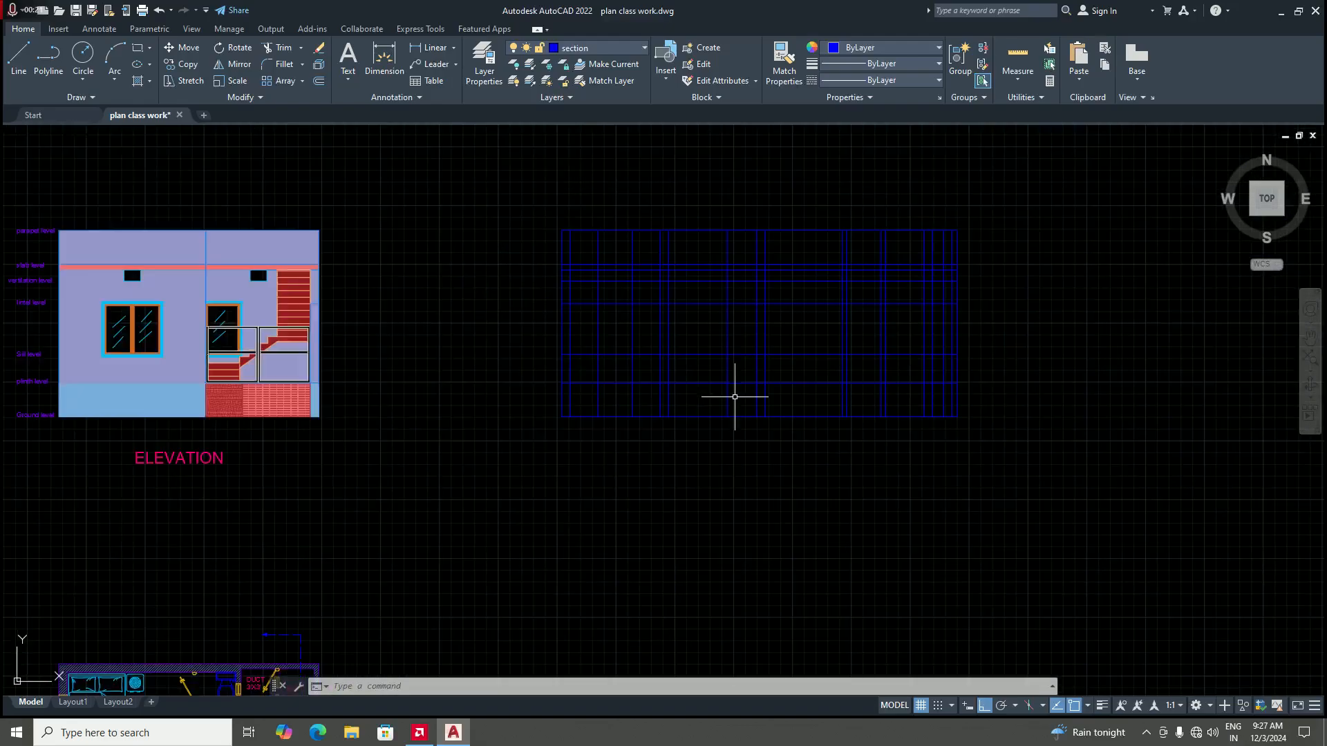
pyautogui.scroll(8, 515, 348)
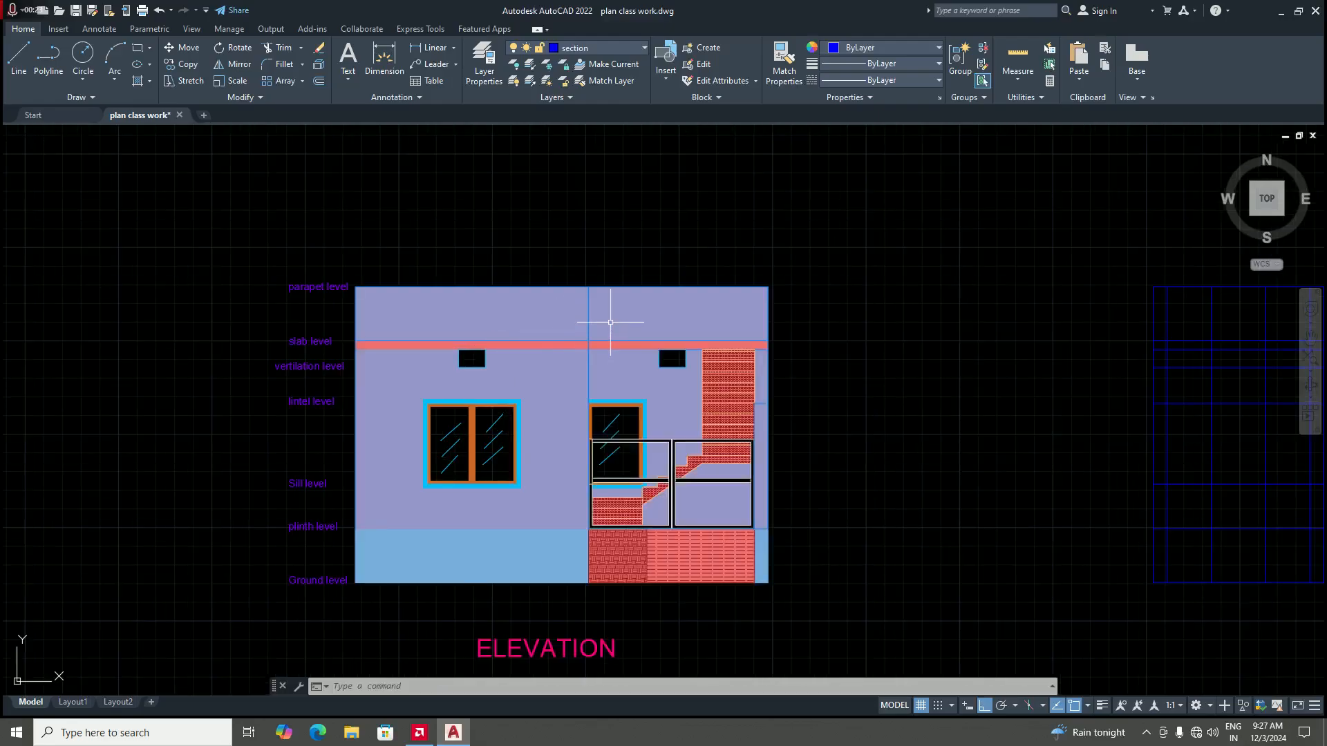
pyautogui.scroll(-7, 524, 348)
pyautogui.scroll(2, 553, 370)
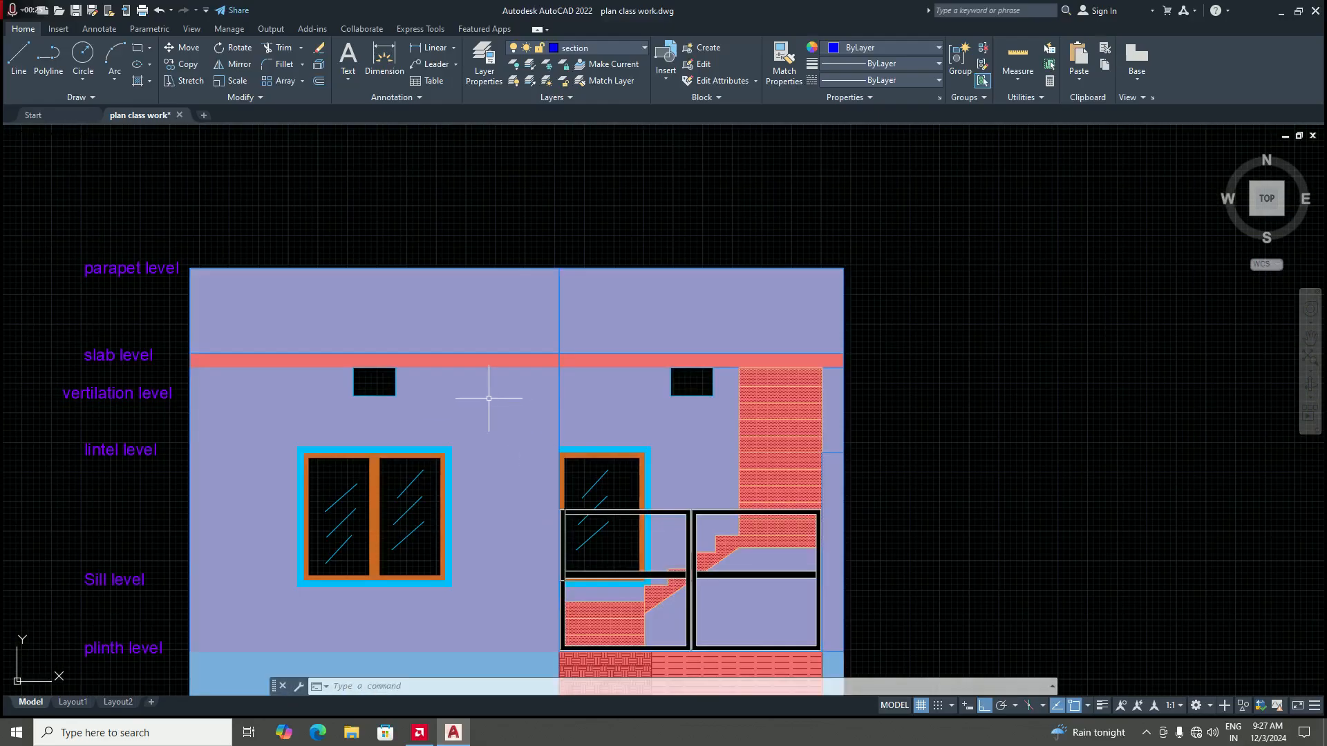
pyautogui.scroll(2, 483, 399)
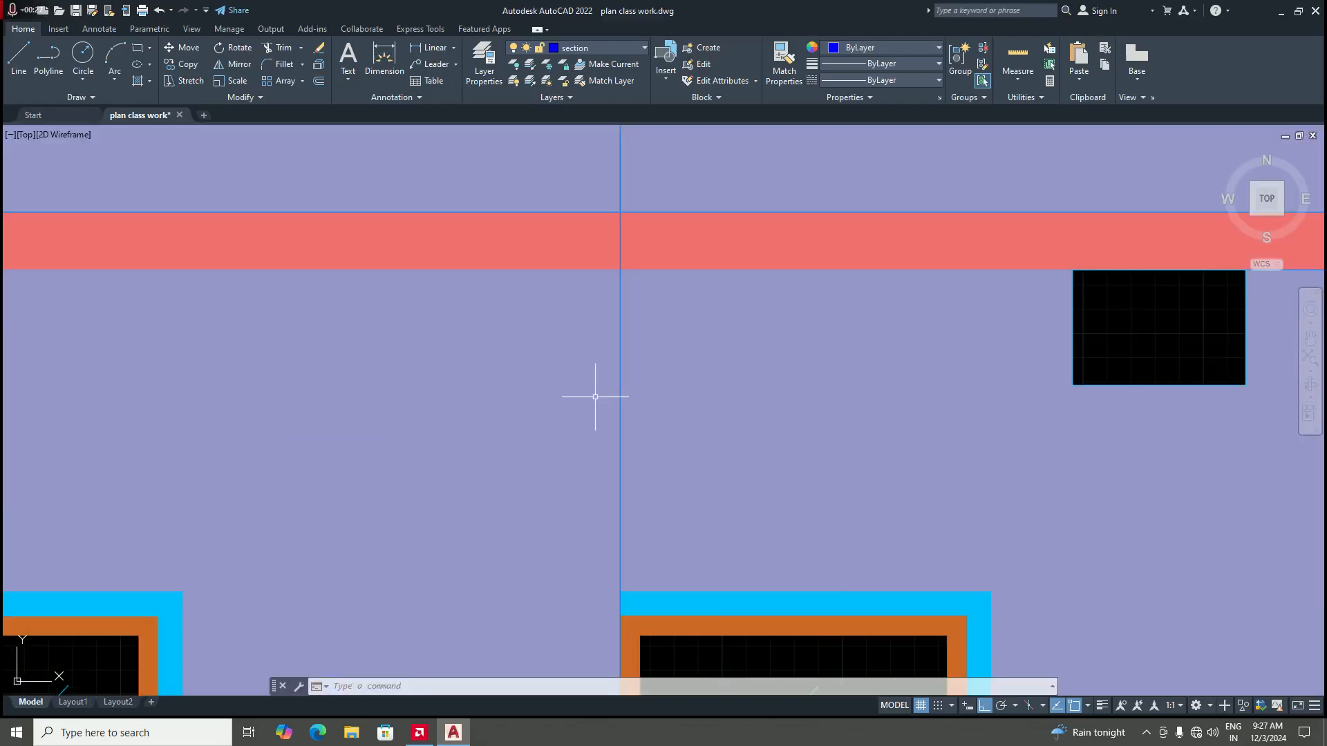
pyautogui.scroll(4, 595, 394)
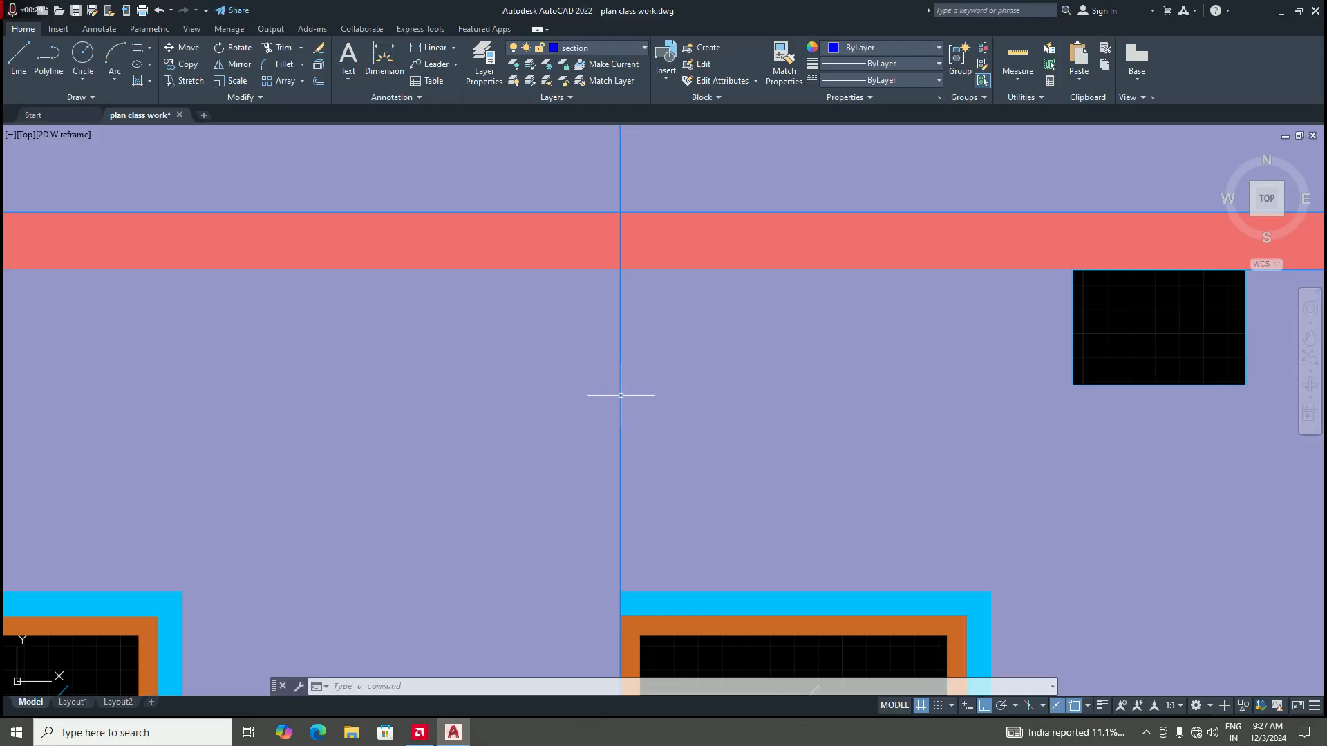
pyautogui.scroll(-5, 617, 391)
pyautogui.scroll(4, 597, 402)
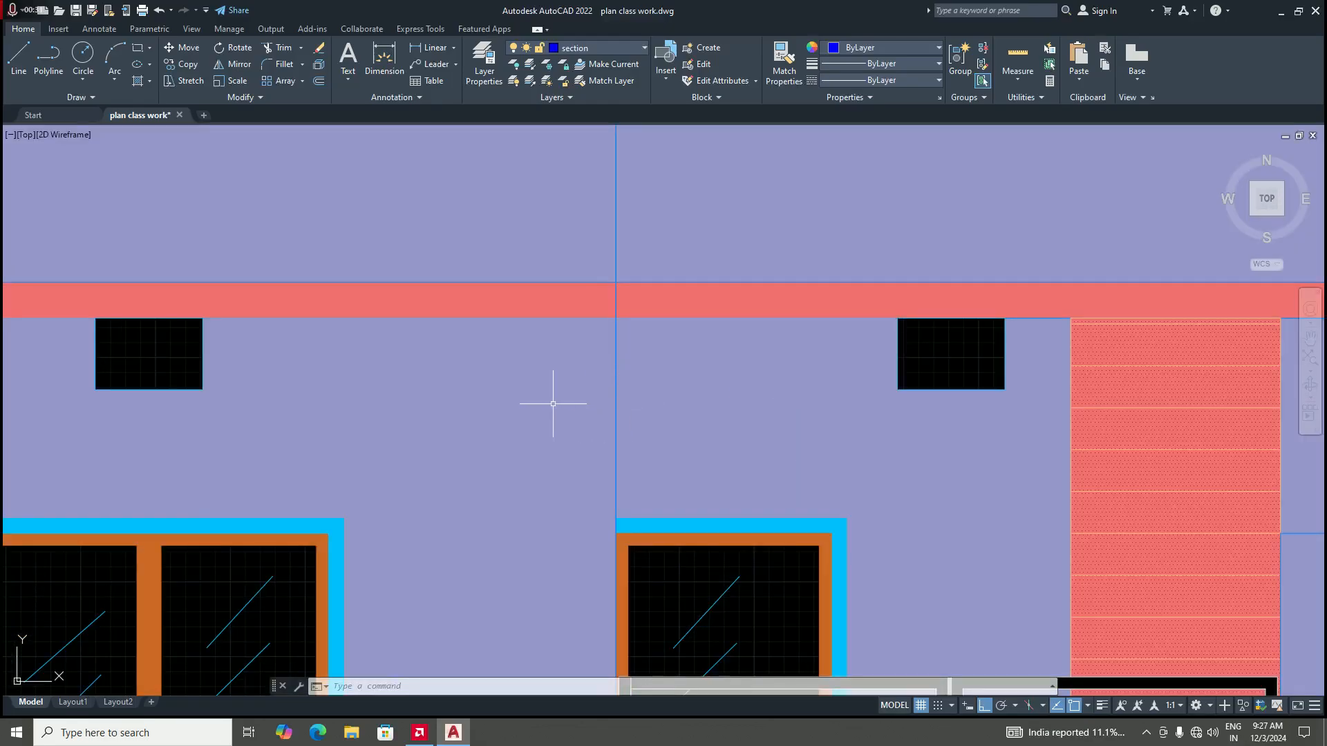
pyautogui.scroll(-6, 601, 404)
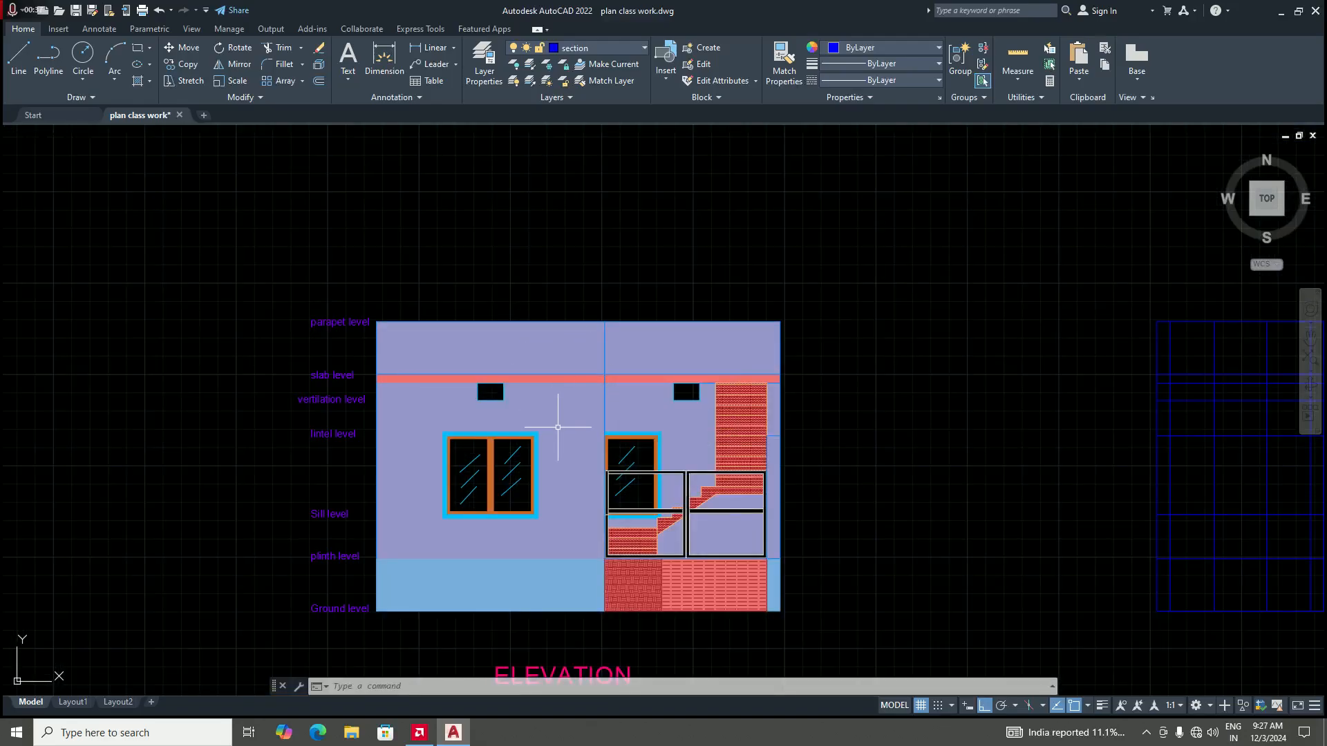
pyautogui.scroll(4, 557, 424)
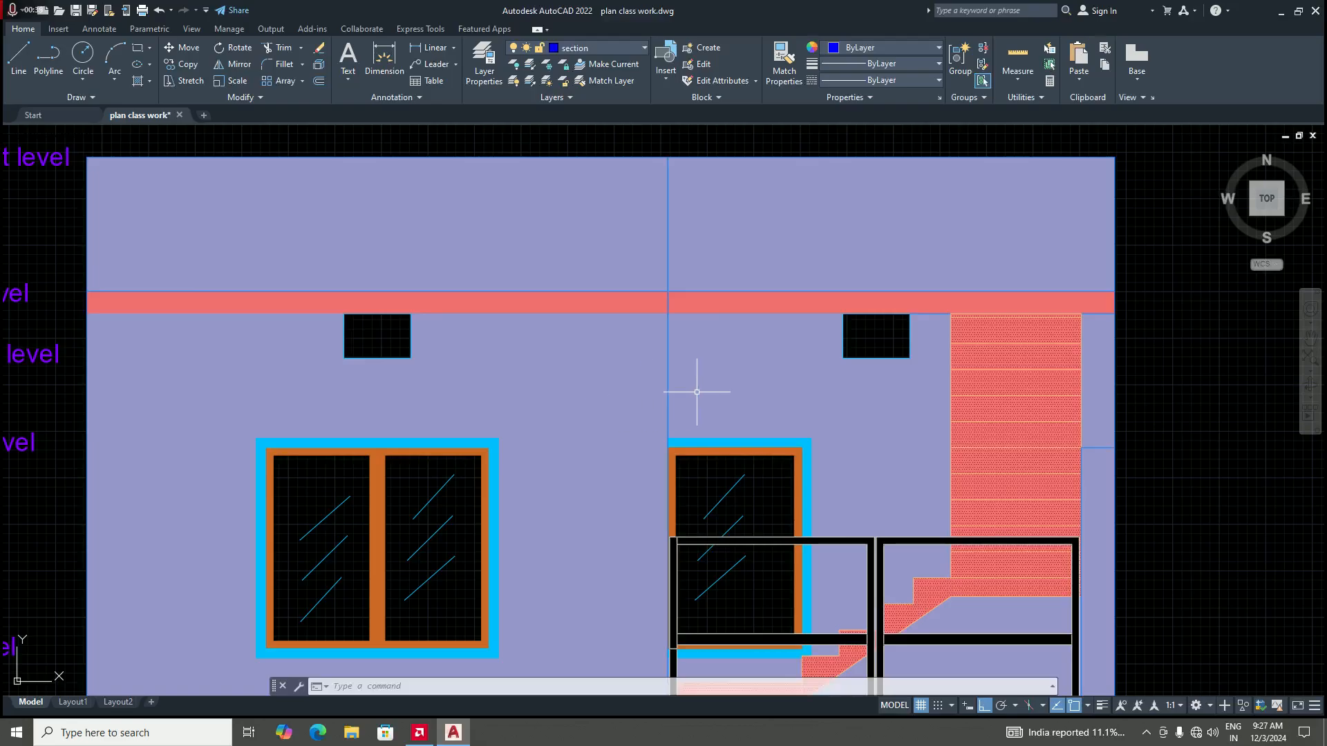
pyautogui.scroll(-4, 658, 381)
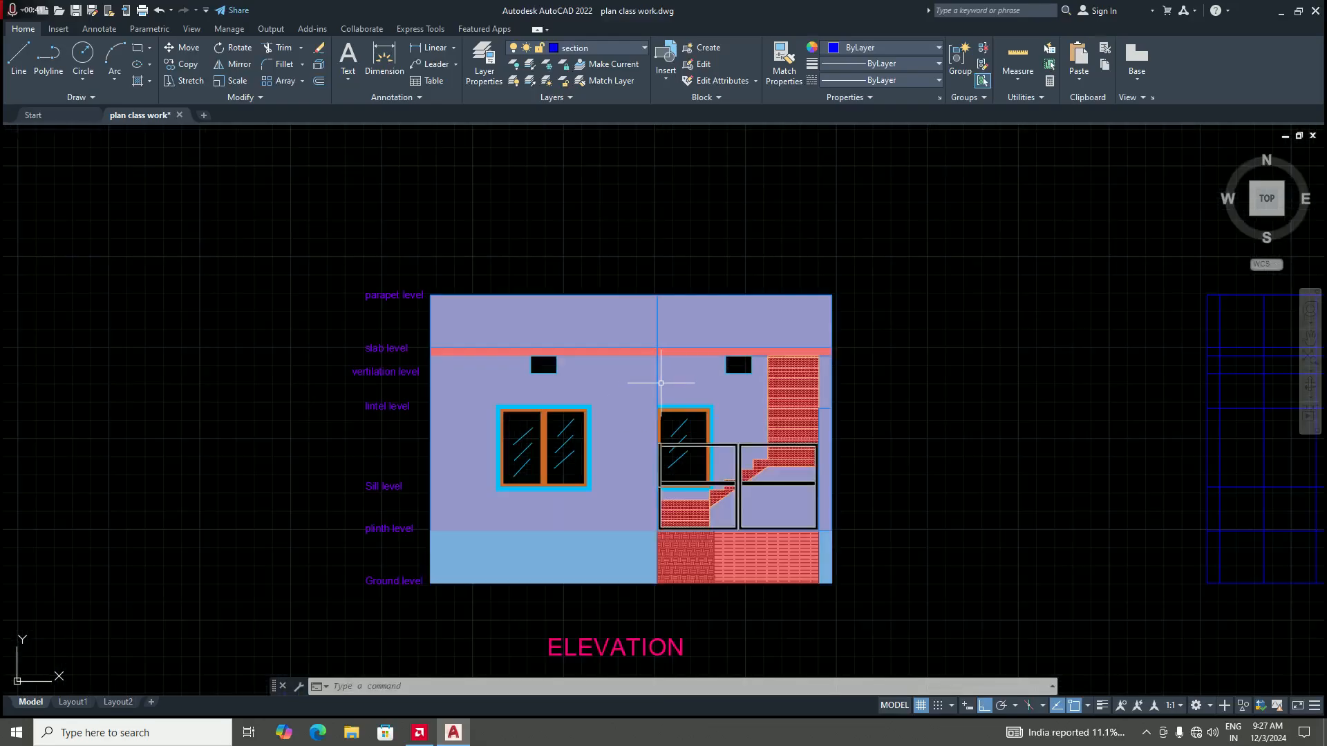
pyautogui.scroll(2, 671, 377)
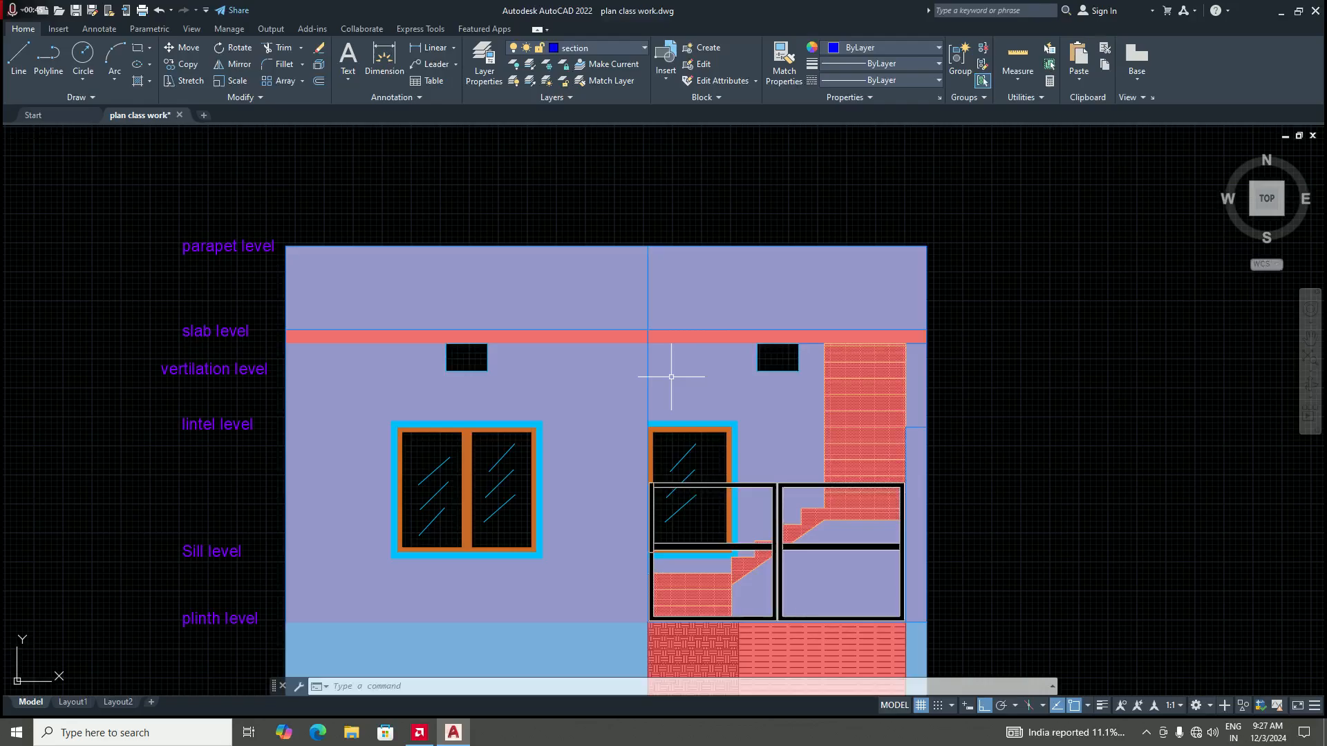
pyautogui.scroll(5, 631, 322)
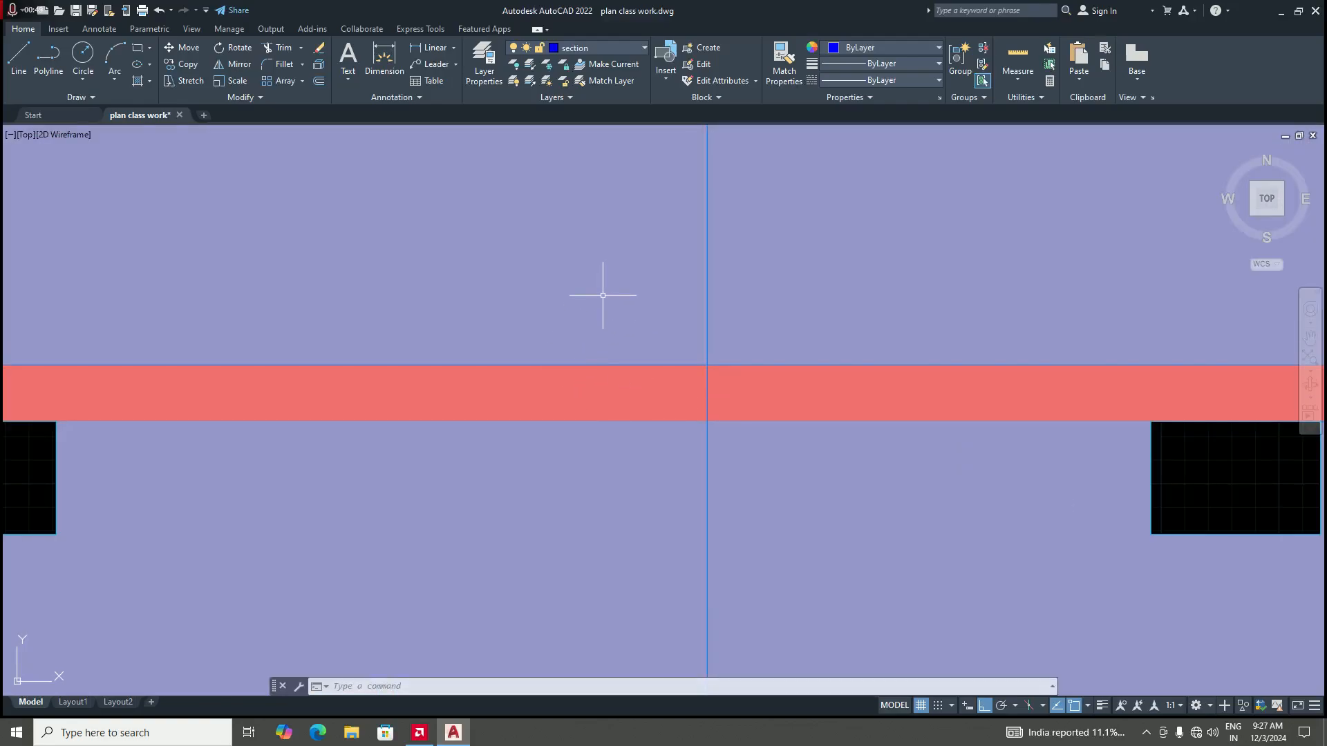
pyautogui.scroll(-8, 563, 429)
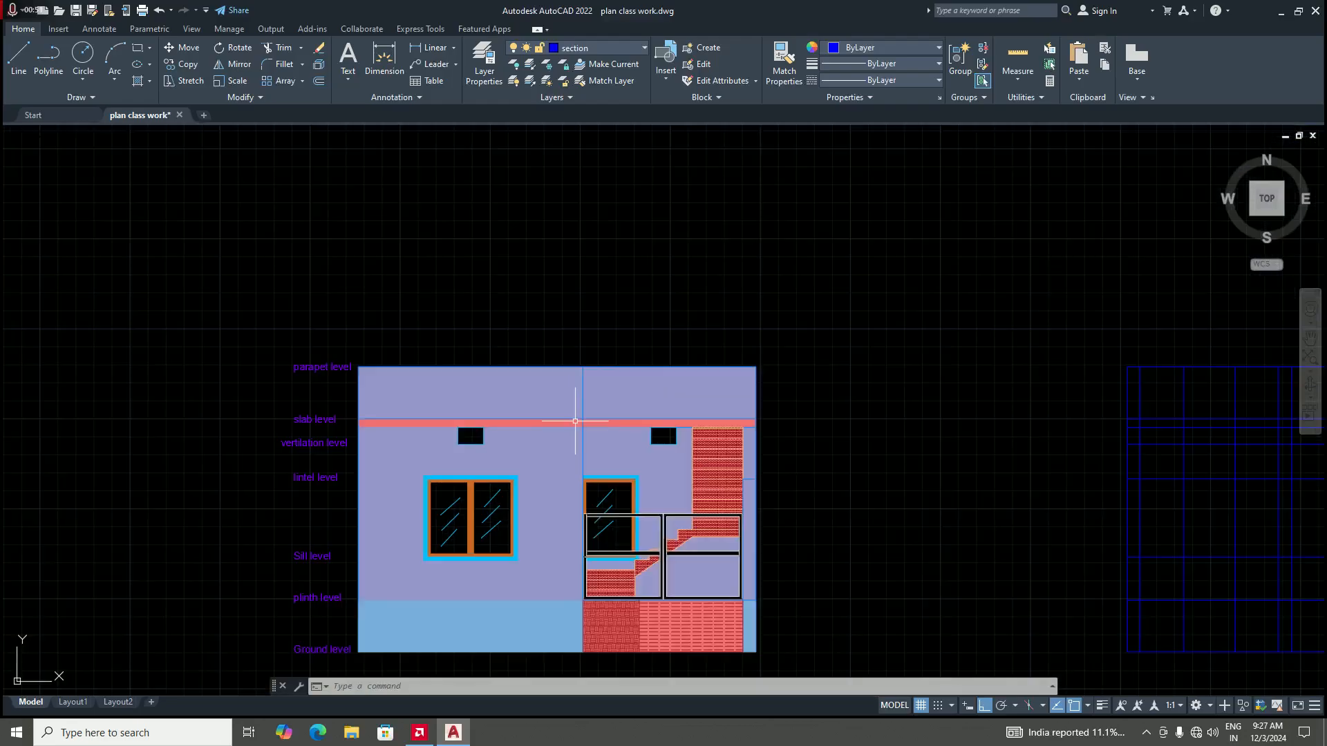
pyautogui.scroll(6, 739, 416)
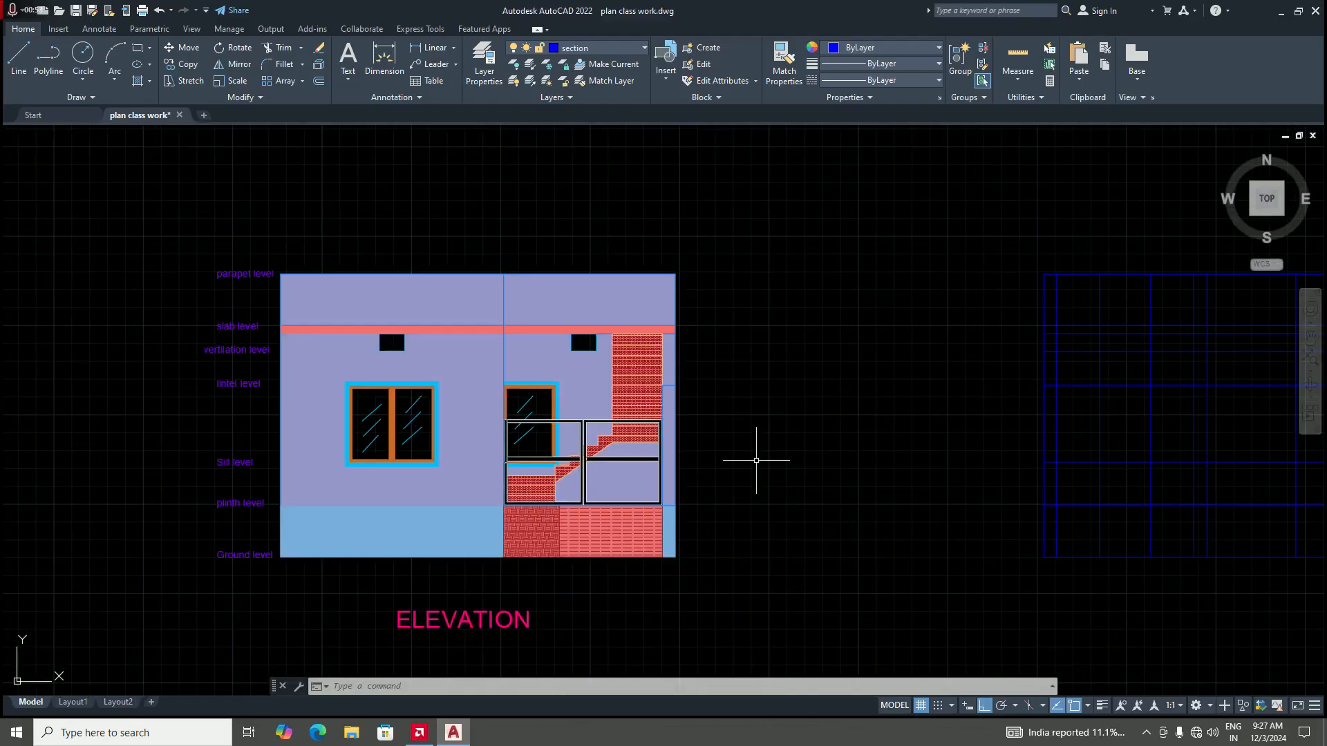
pyautogui.scroll(-2, 744, 464)
pyautogui.scroll(4, 764, 458)
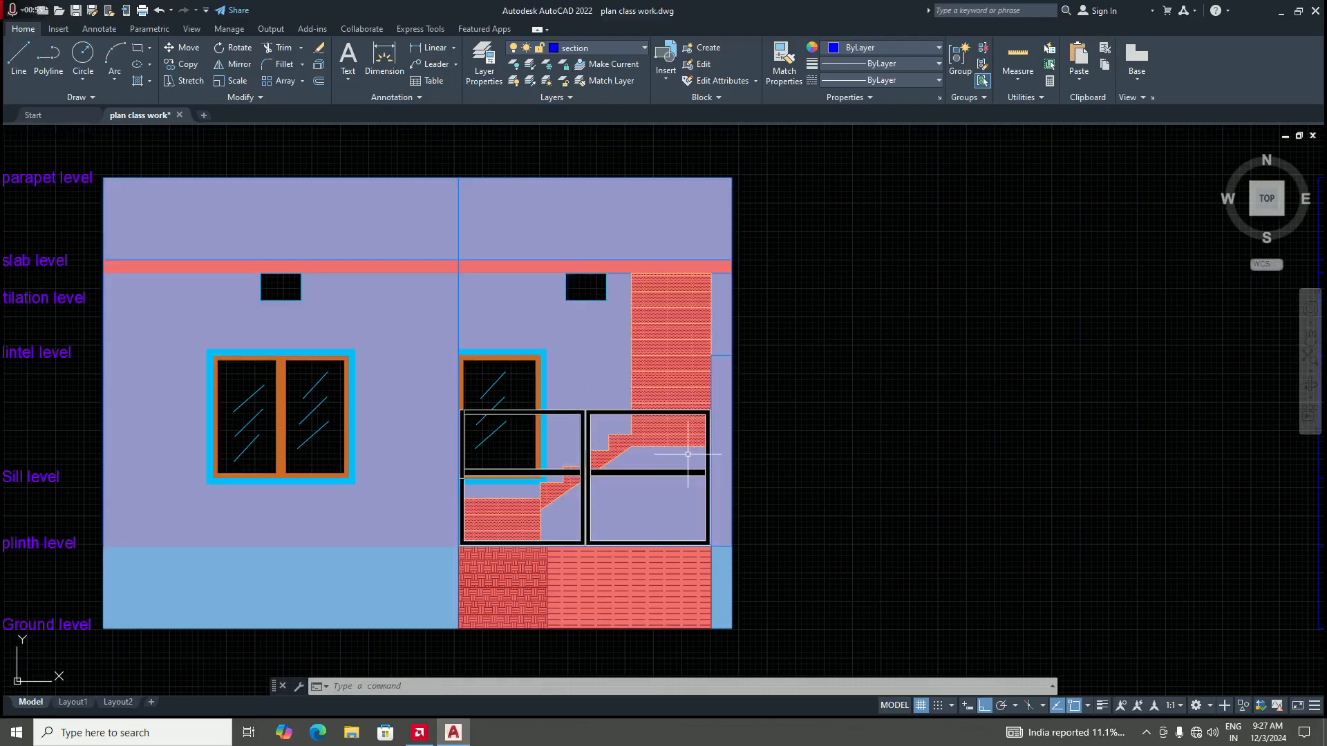
pyautogui.scroll(-10, 687, 454)
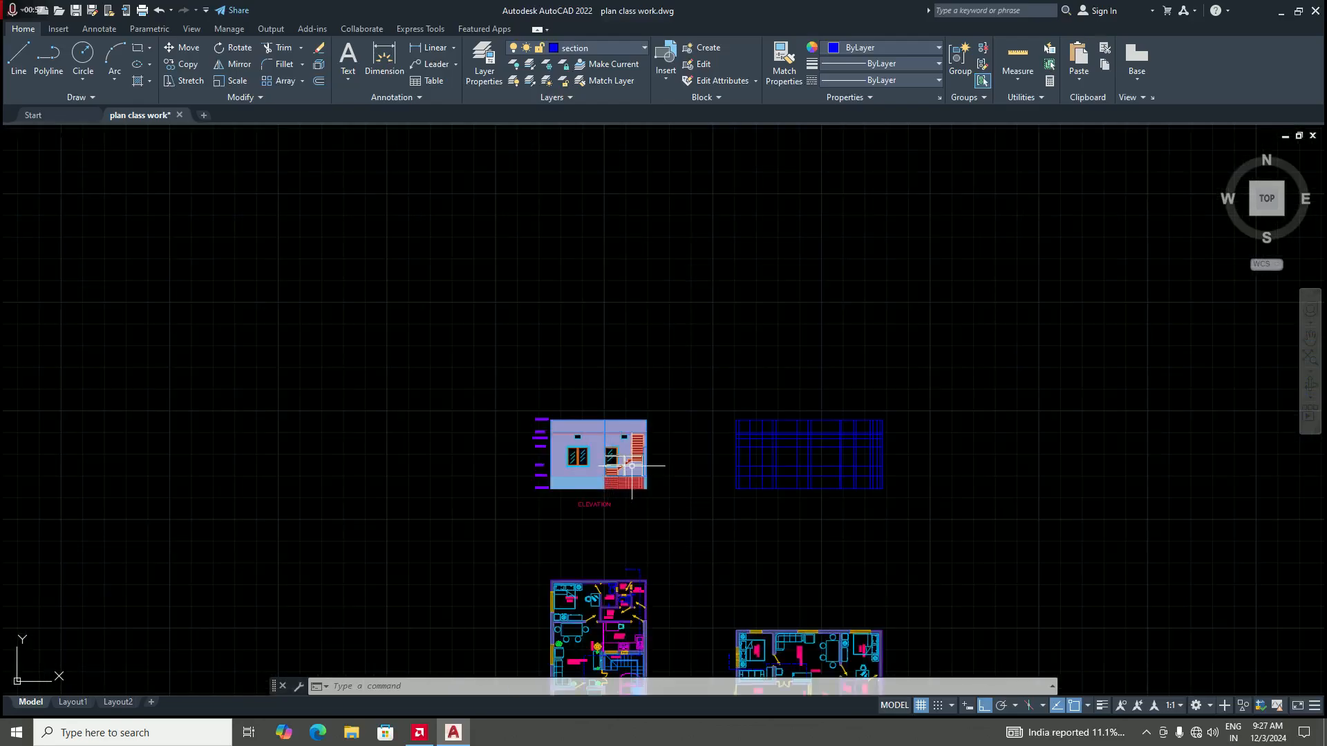
pyautogui.scroll(4, 703, 480)
pyautogui.scroll(4, 601, 594)
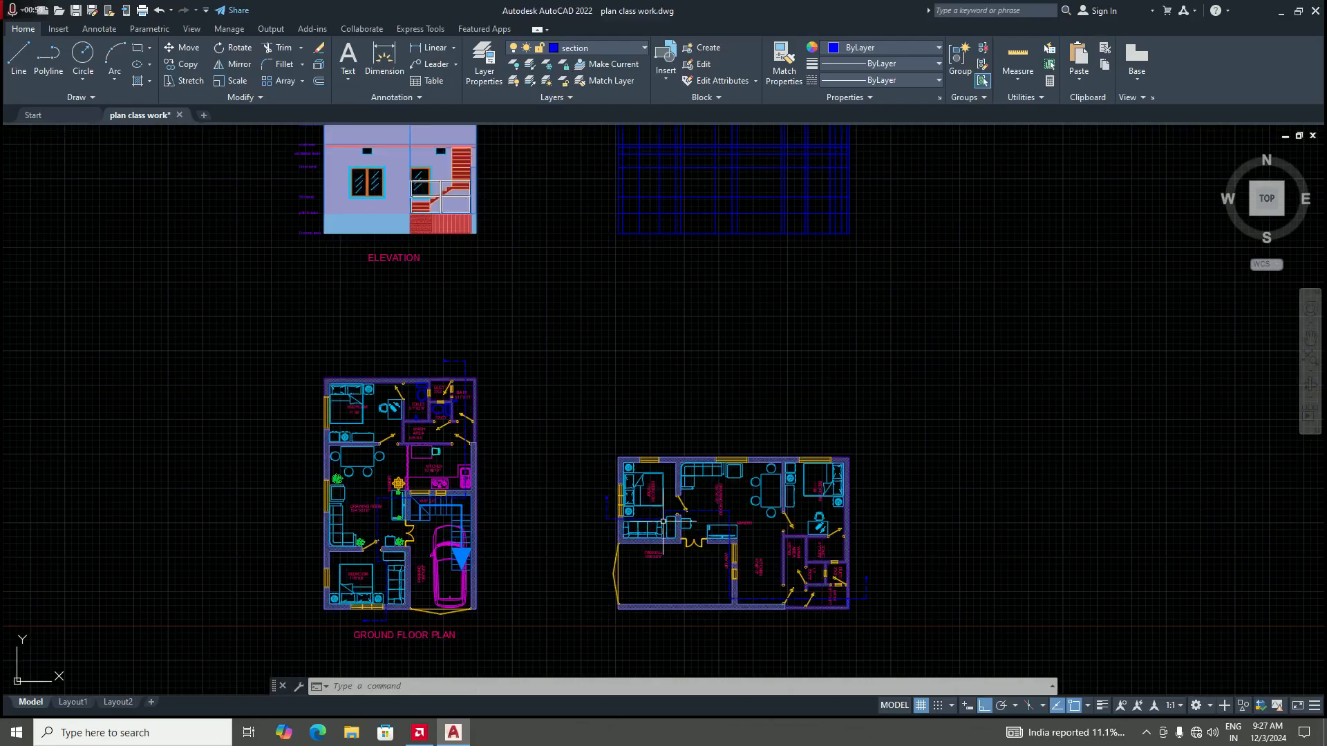
pyautogui.scroll(-5, 733, 477)
pyautogui.scroll(2, 708, 421)
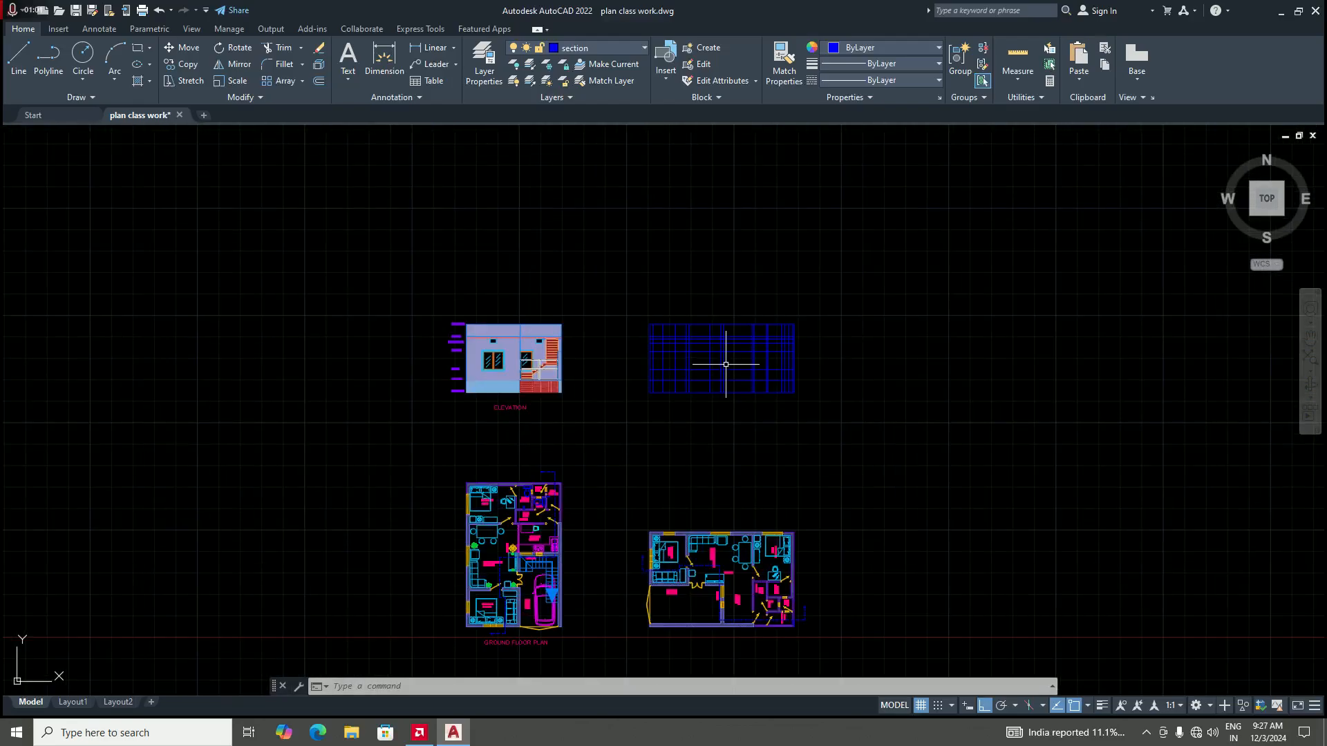
pyautogui.scroll(4, 711, 373)
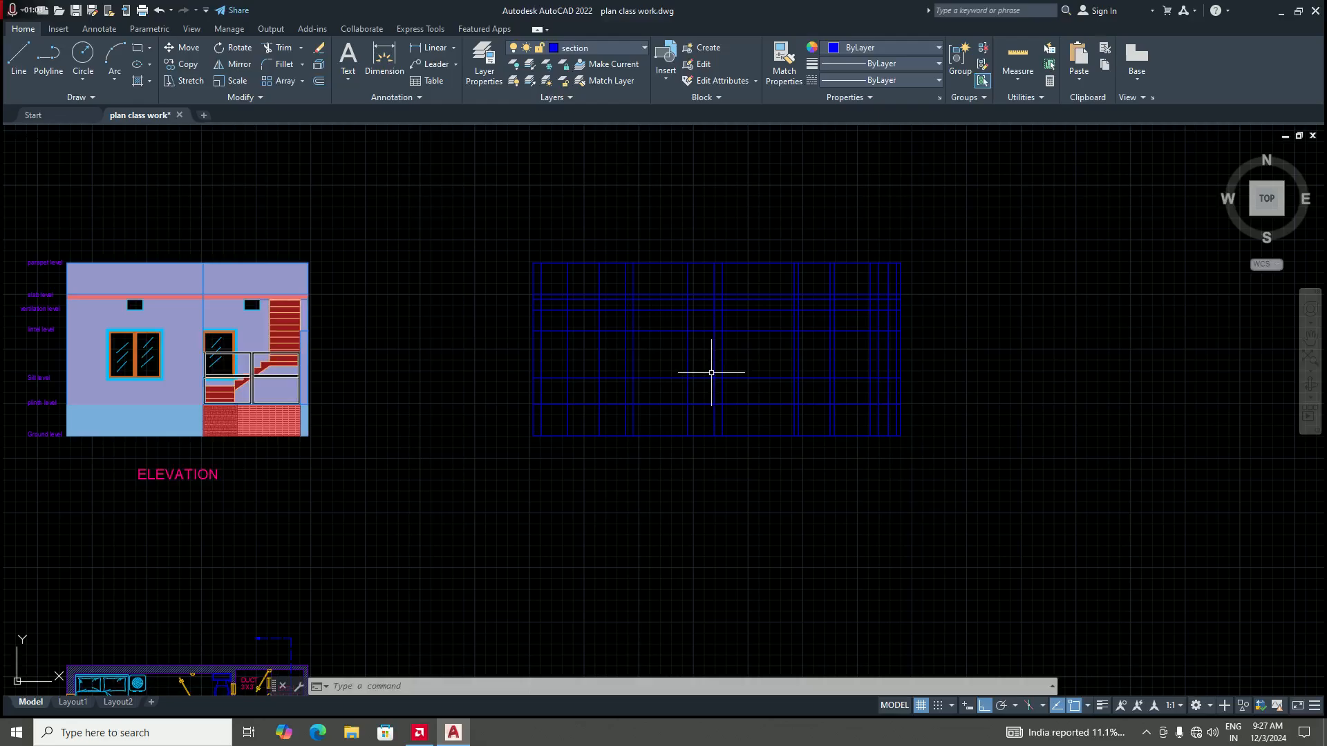
# Step: Make the text layer the current layer
pyautogui.click(645, 46)
pyautogui.click(644, 46)
pyautogui.scroll(-6, 691, 449)
pyautogui.scroll(2, 671, 463)
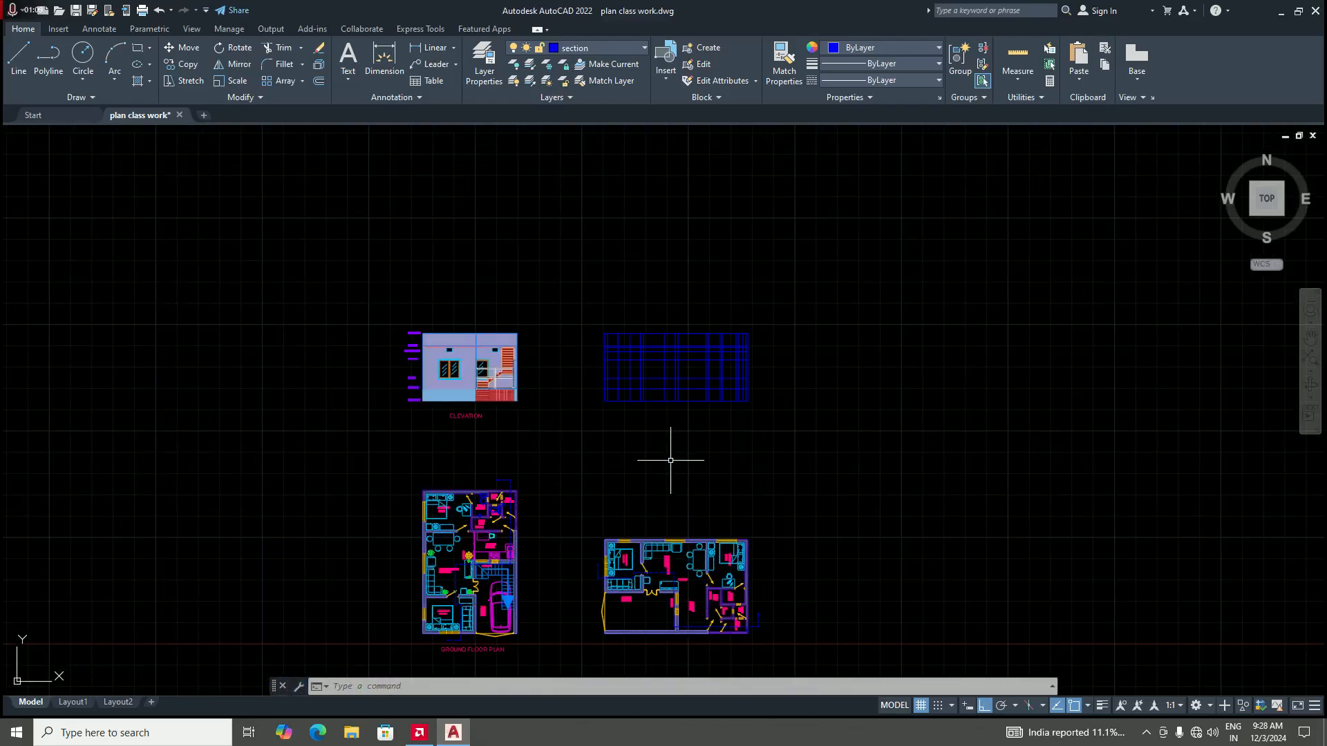
pyautogui.scroll(2, 667, 427)
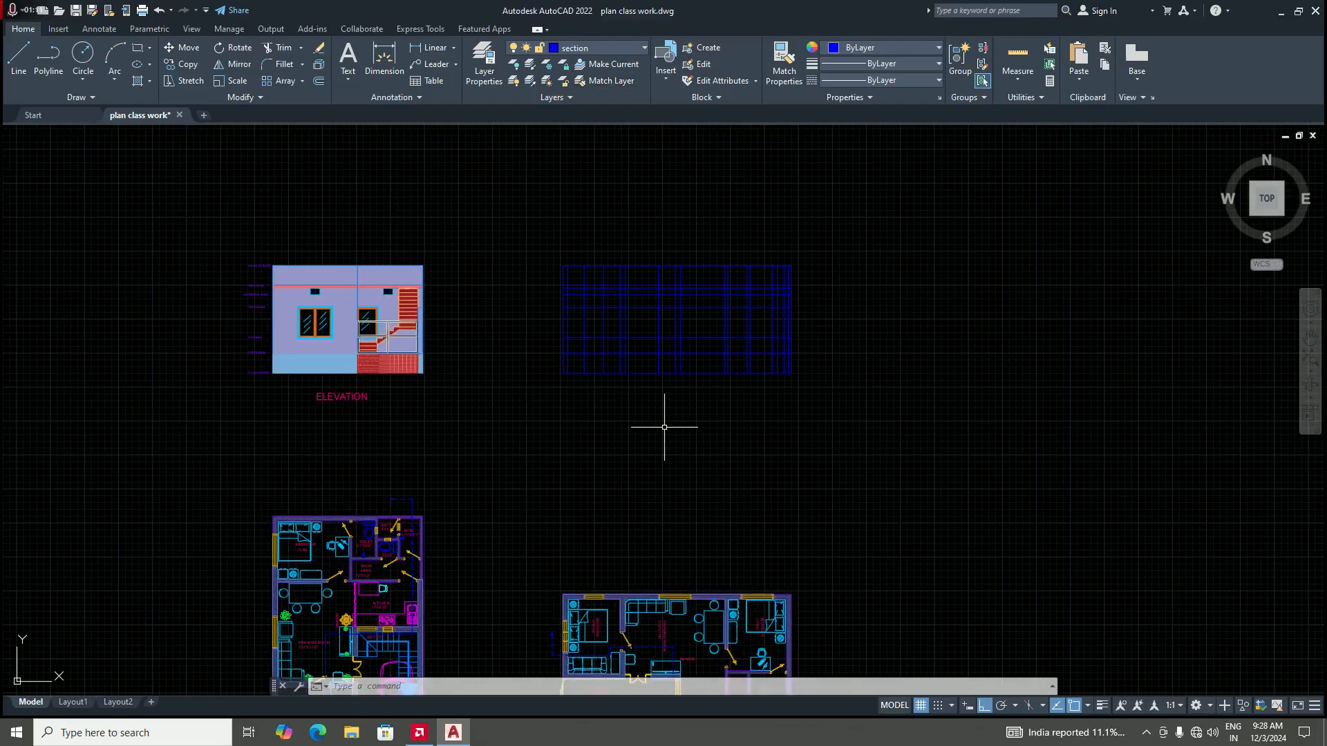
pyautogui.scroll(-4, 664, 427)
pyautogui.scroll(2, 681, 435)
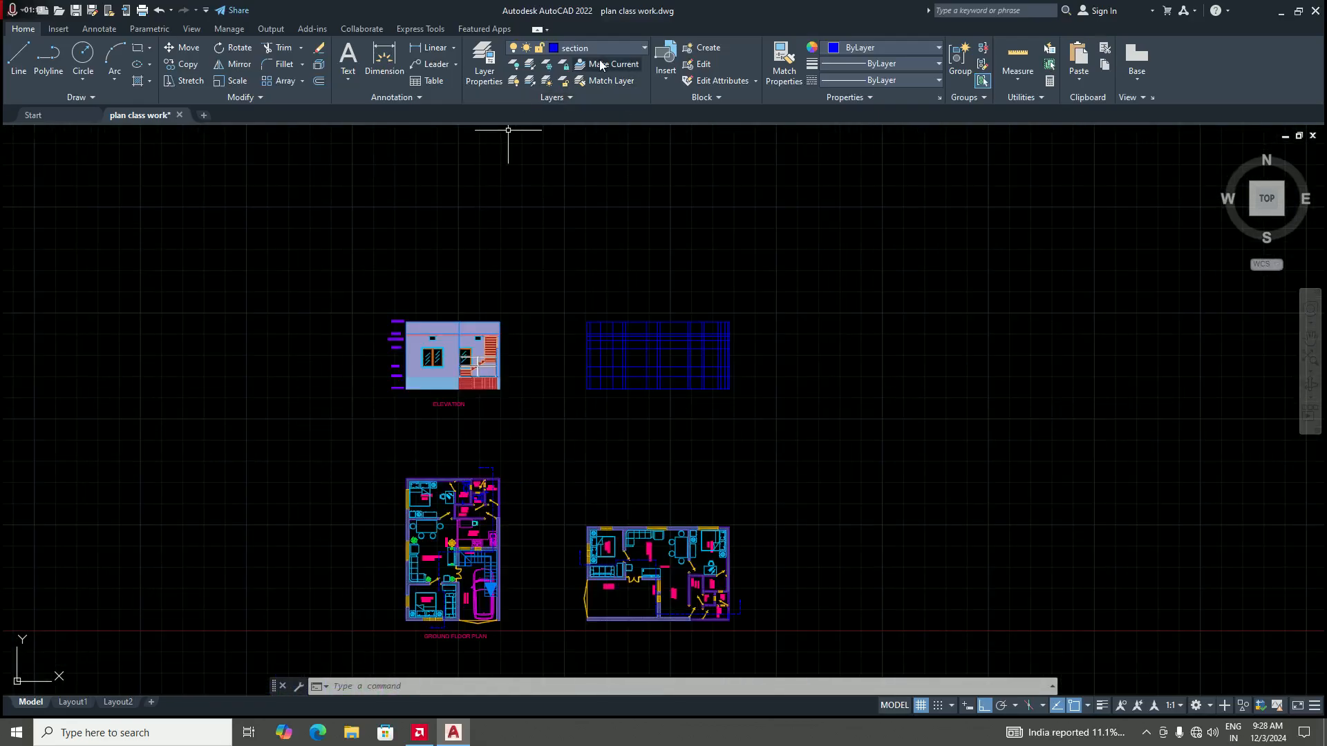
pyautogui.click(626, 53)
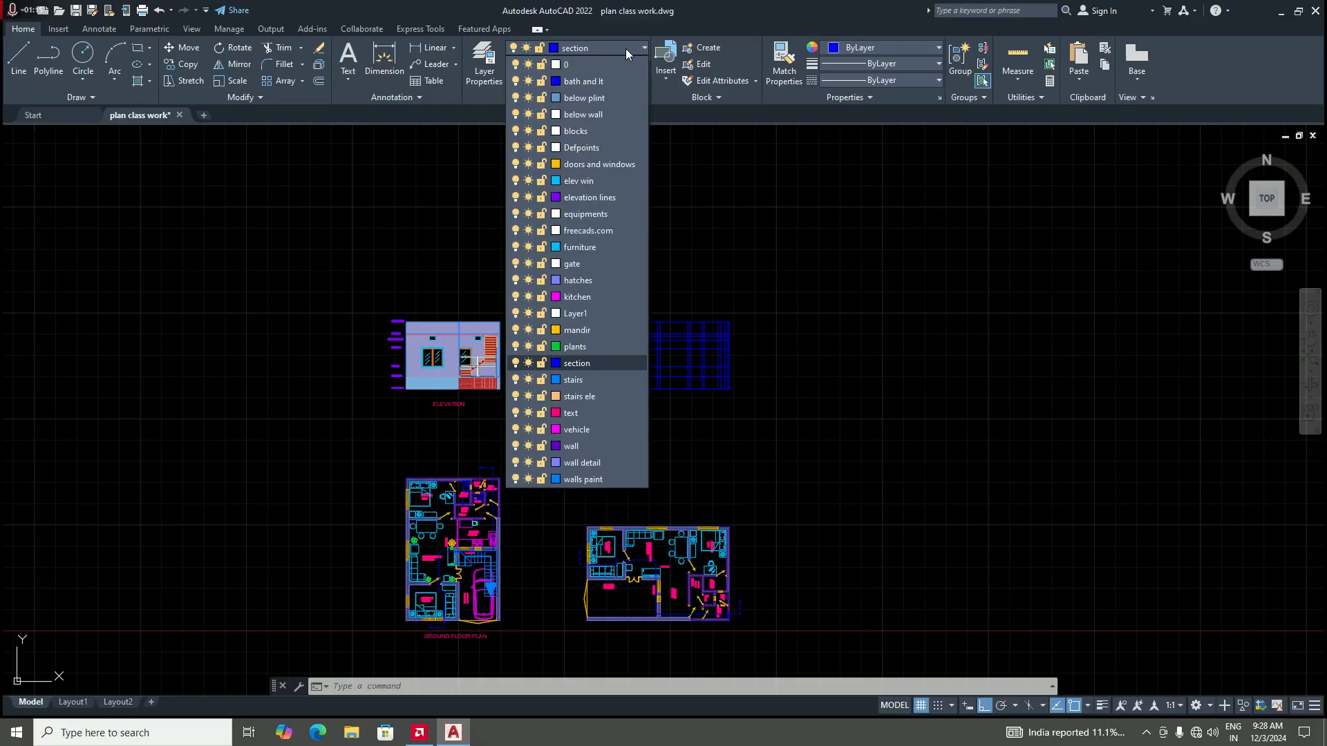
pyautogui.click(572, 413)
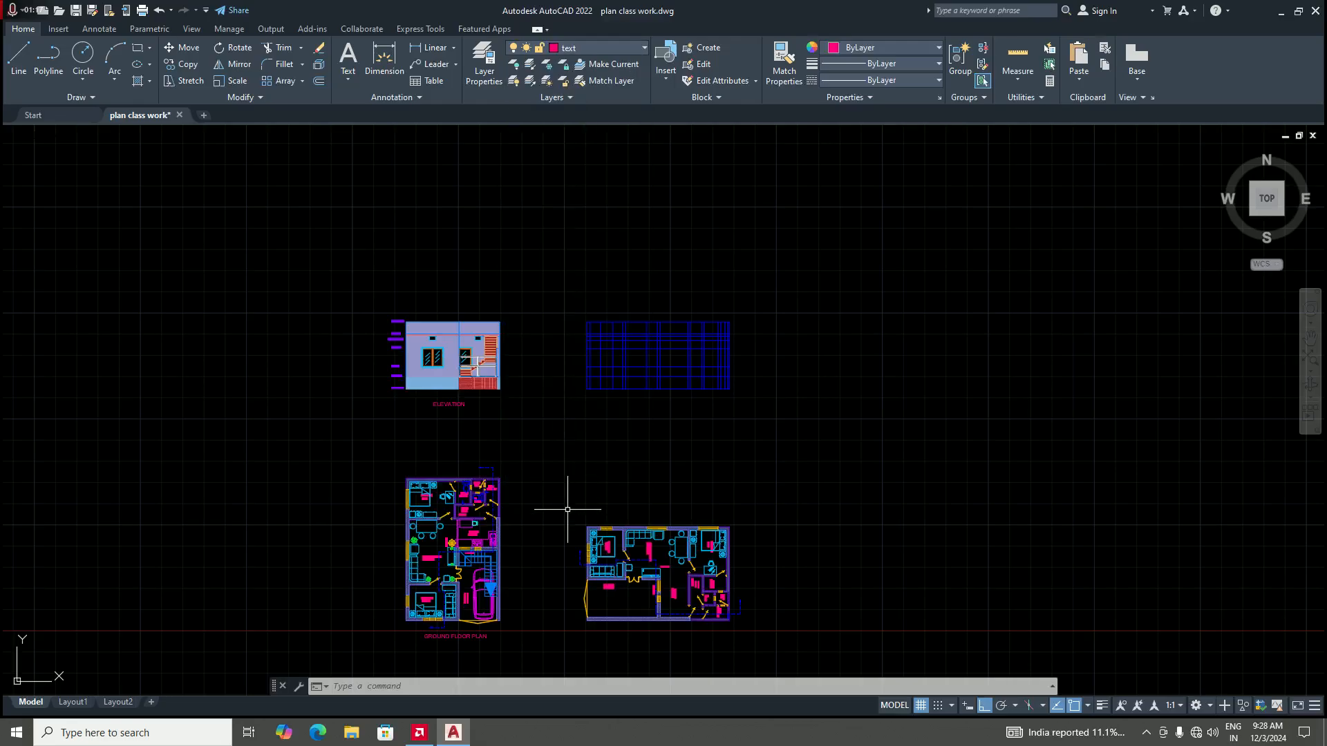
# Step: Copy the GROUND FLOOR PLAN title horizontally from its lower-left corner, about 49'-7" across, to beneath the rotated floor plan
pyautogui.scroll(-4, 568, 509)
pyautogui.scroll(8, 542, 549)
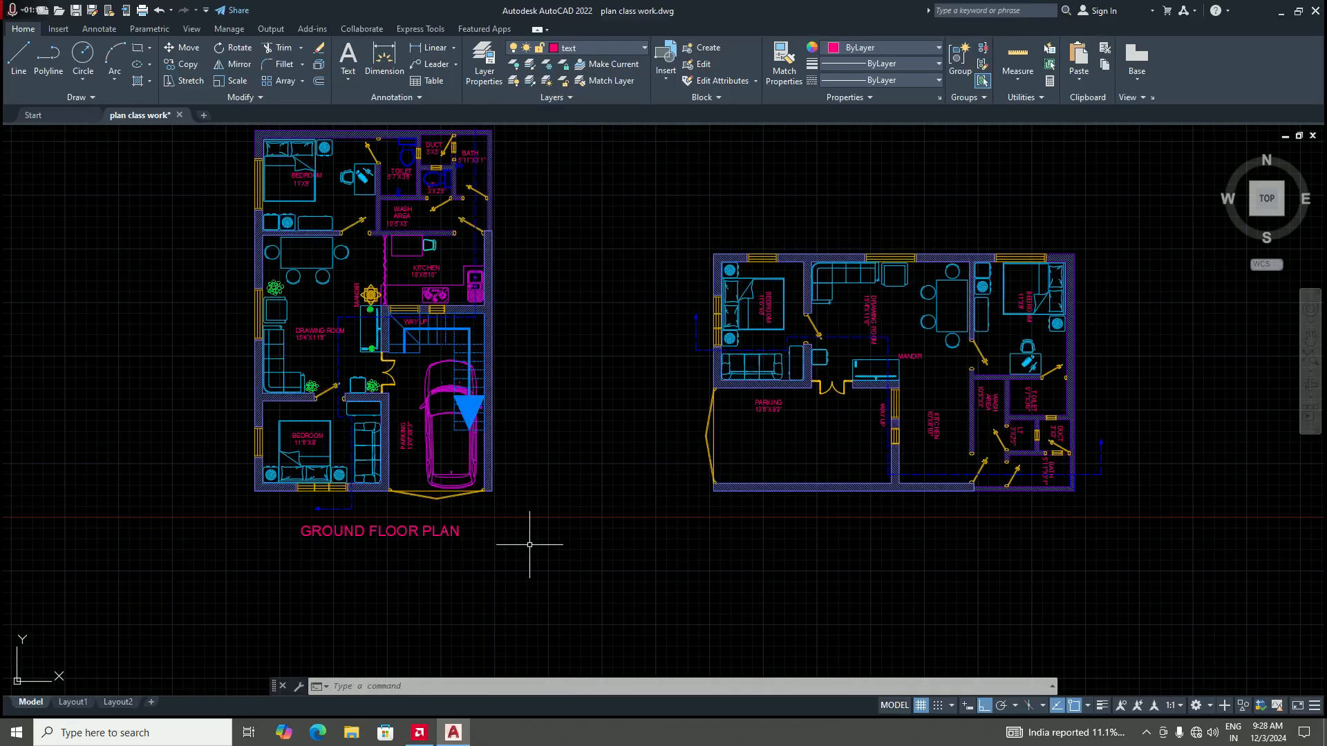
pyautogui.write('co')
pyautogui.press('Return')
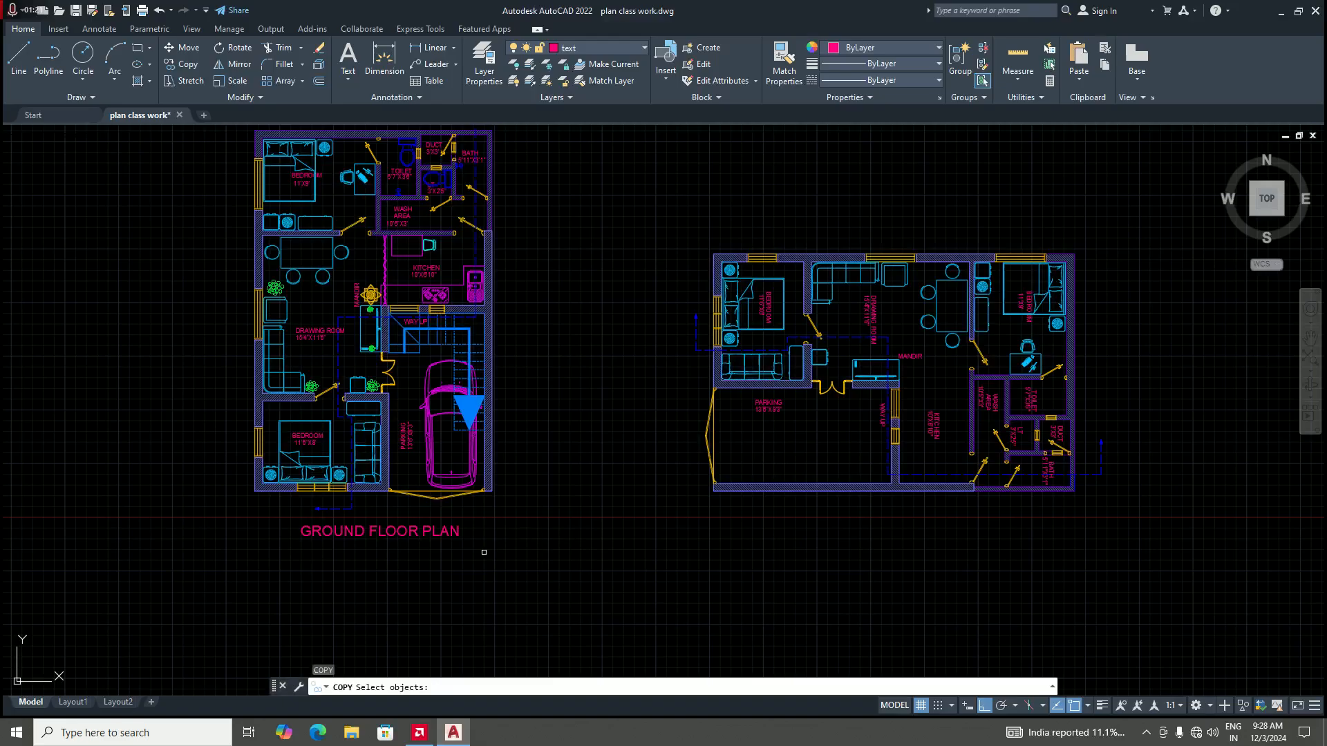
pyautogui.click(444, 532)
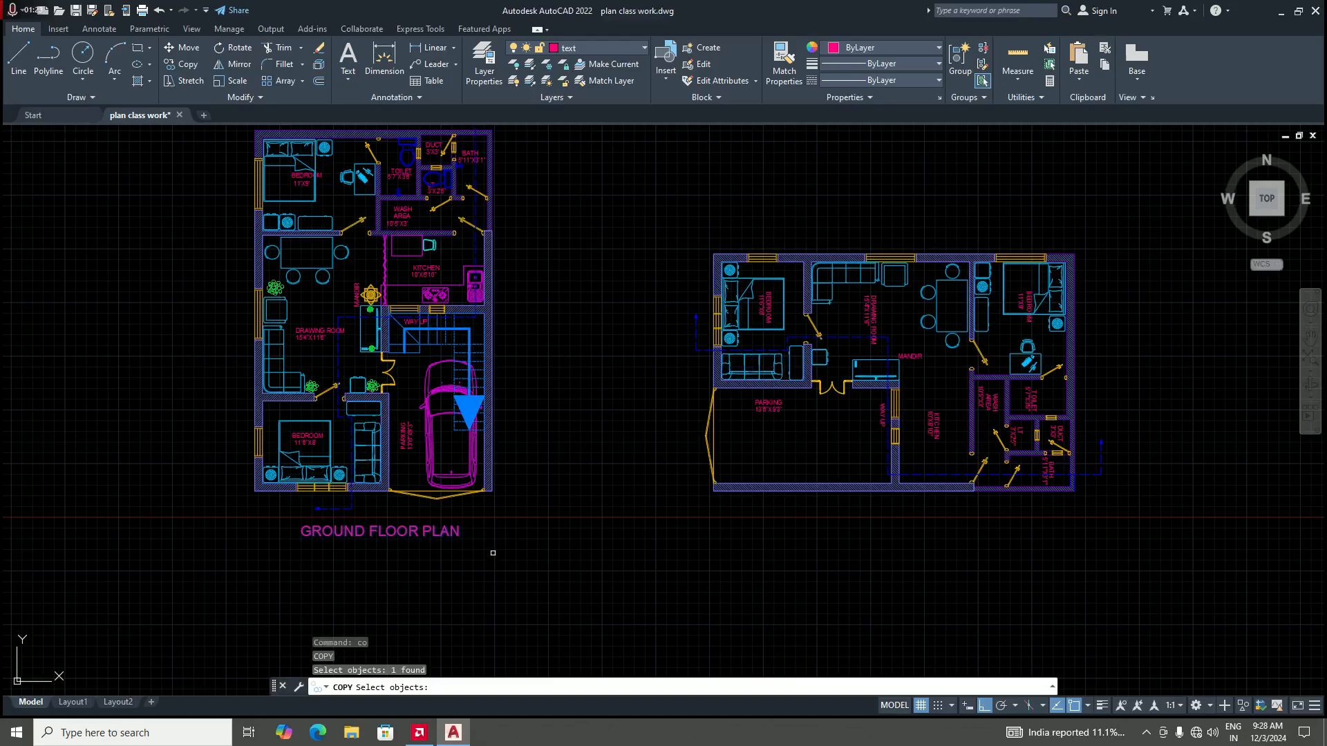
pyautogui.press('Return')
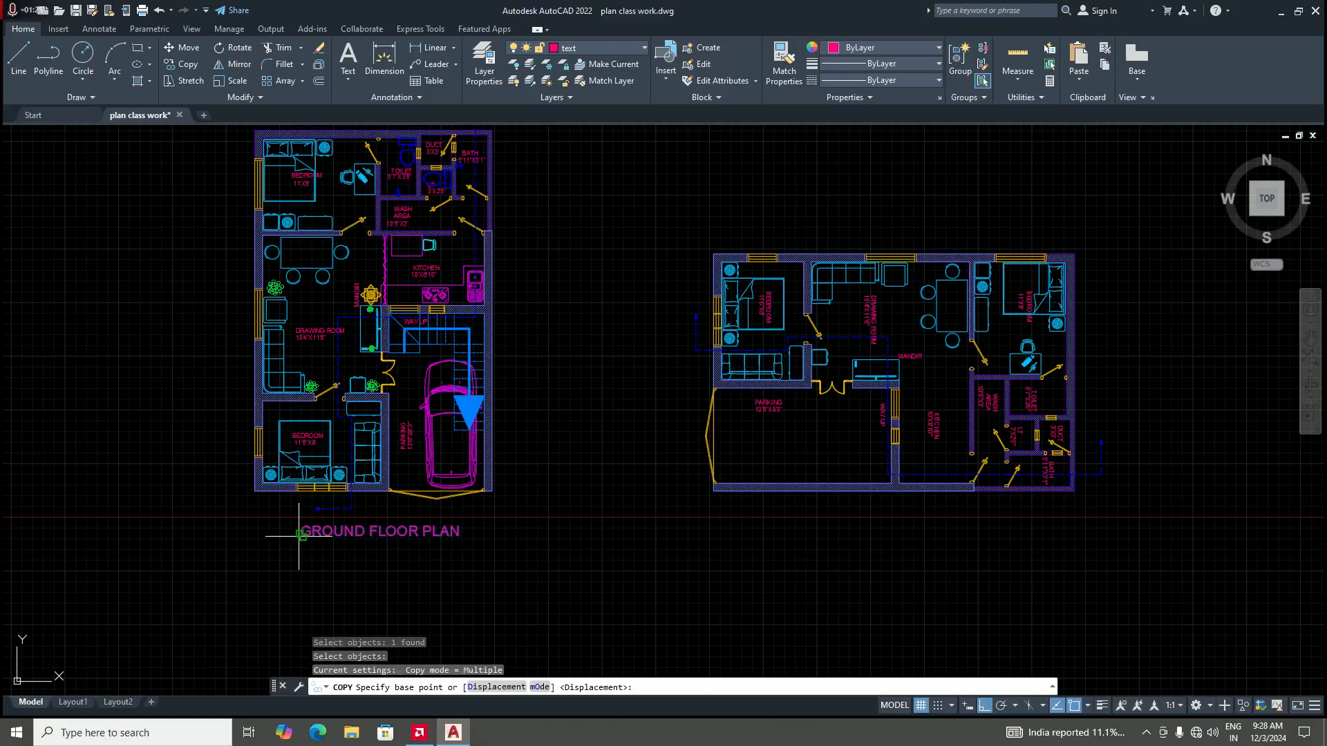
pyautogui.scroll(2, 297, 536)
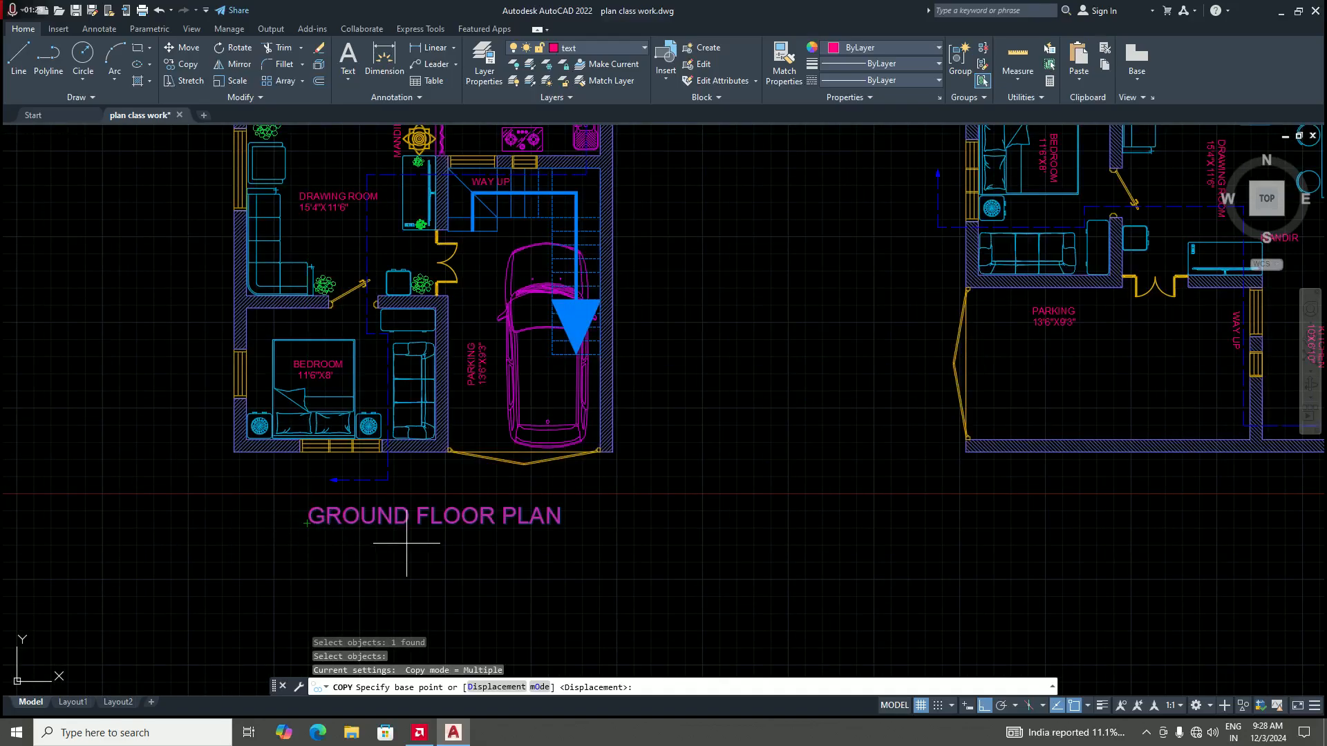
pyautogui.click(307, 523)
pyautogui.scroll(-3, 307, 523)
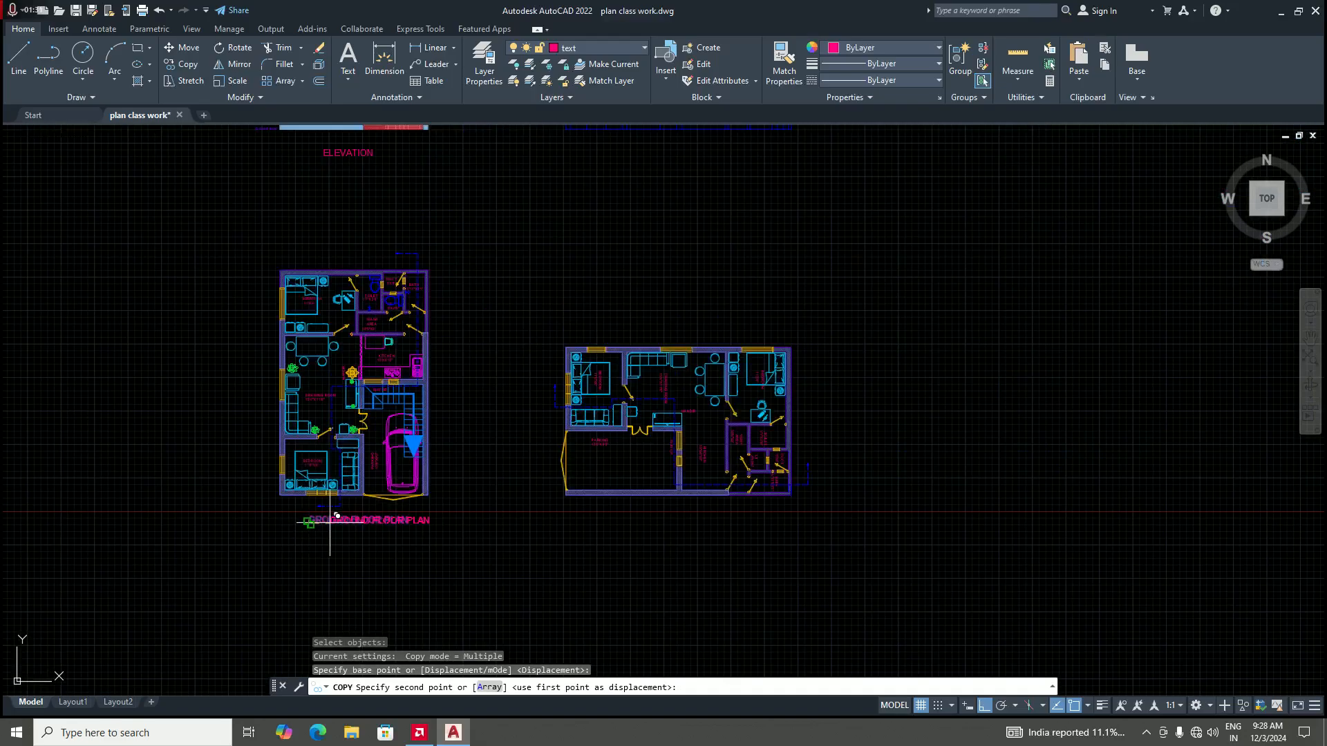
pyautogui.scroll(3, 641, 520)
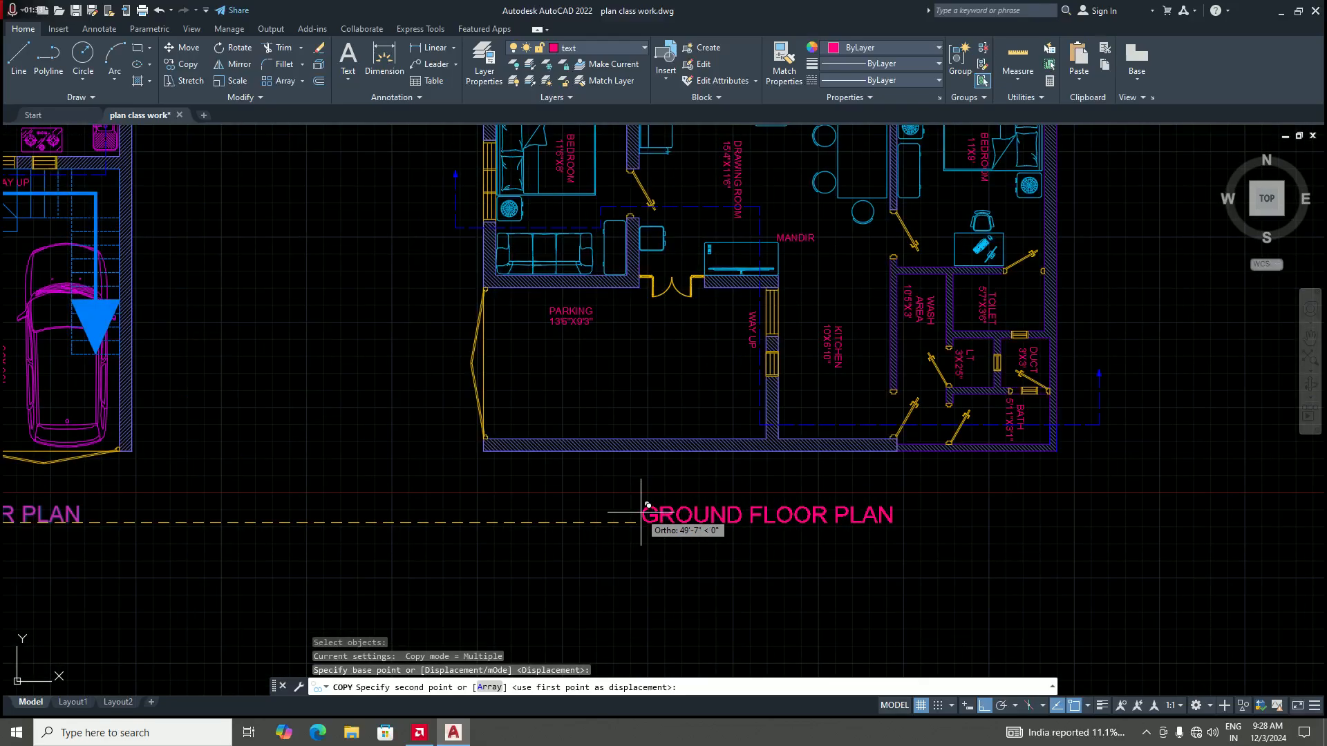
pyautogui.click(641, 520)
pyautogui.press('Return')
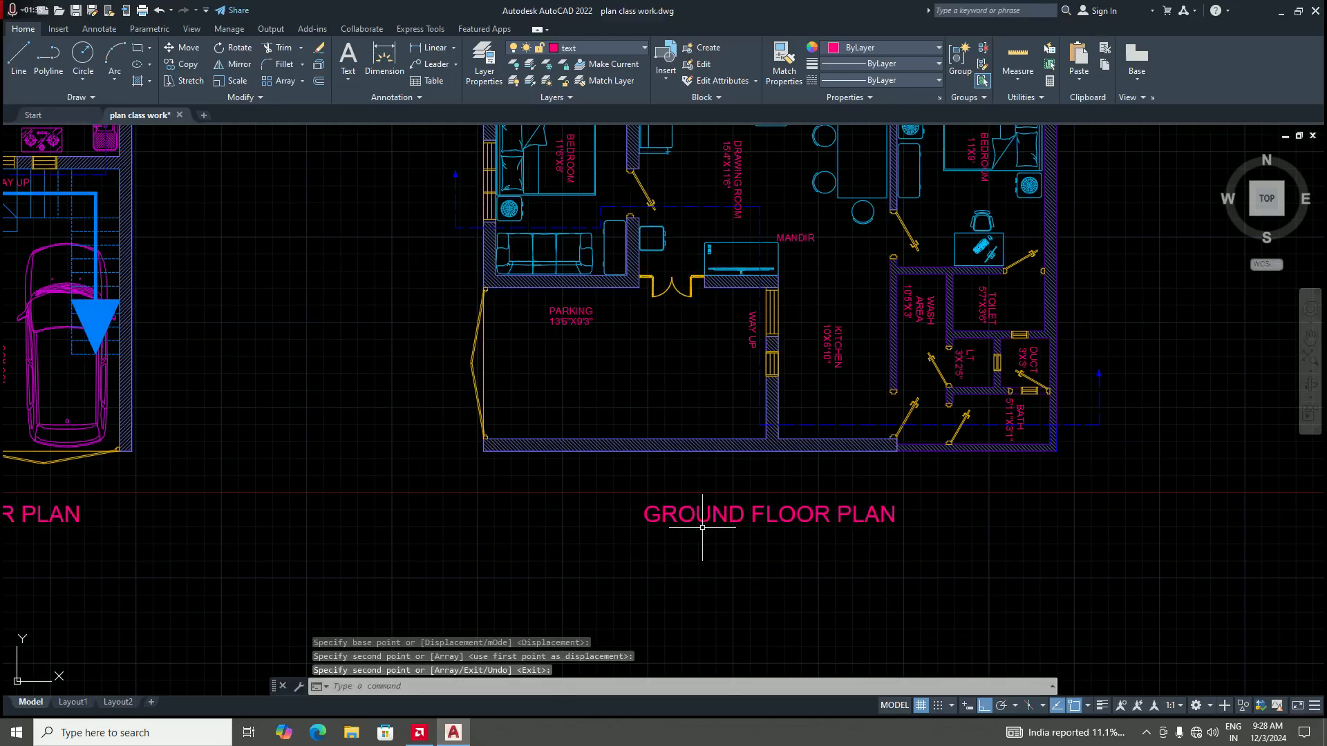
pyautogui.scroll(-2, 630, 517)
pyautogui.scroll(2, 682, 519)
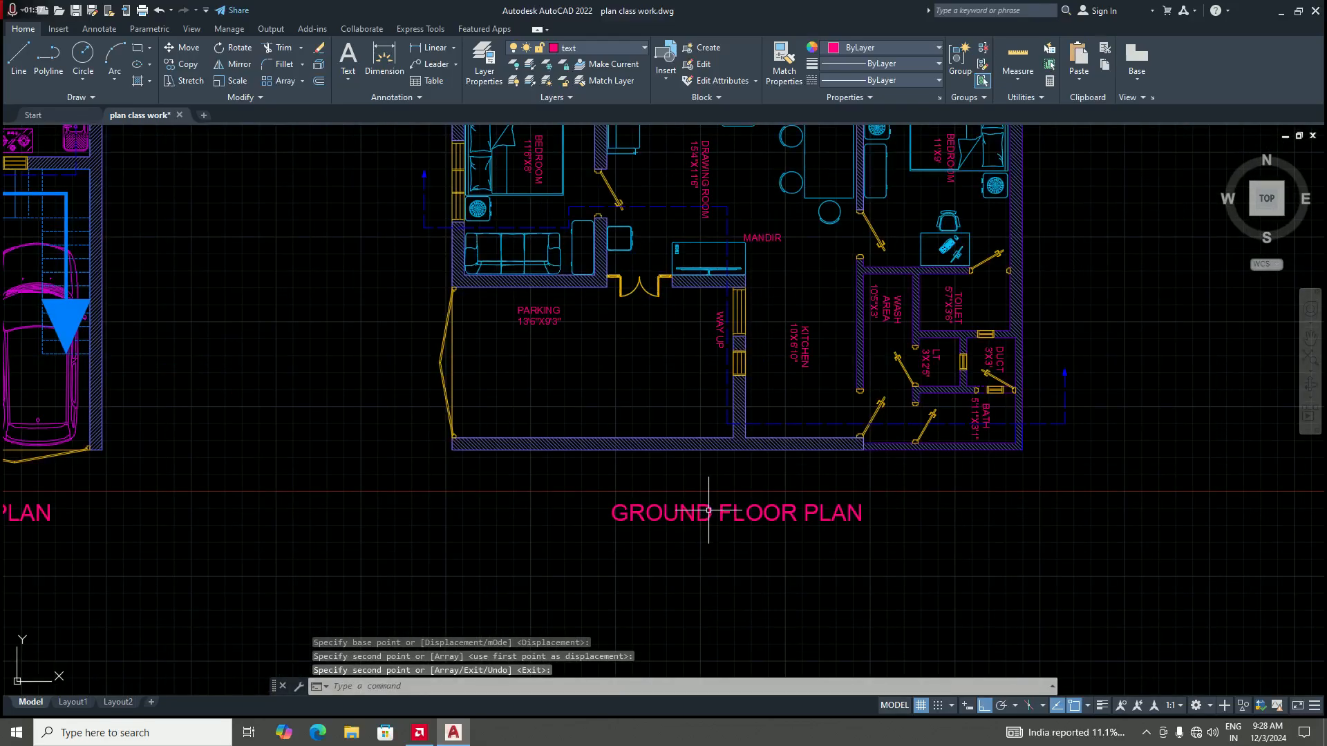
# Step: Change the copied title beneath the rotated floor plan to read GROUND FLOOR SECTION PLAN
pyautogui.click(708, 510)
pyautogui.doubleClick(691, 526)
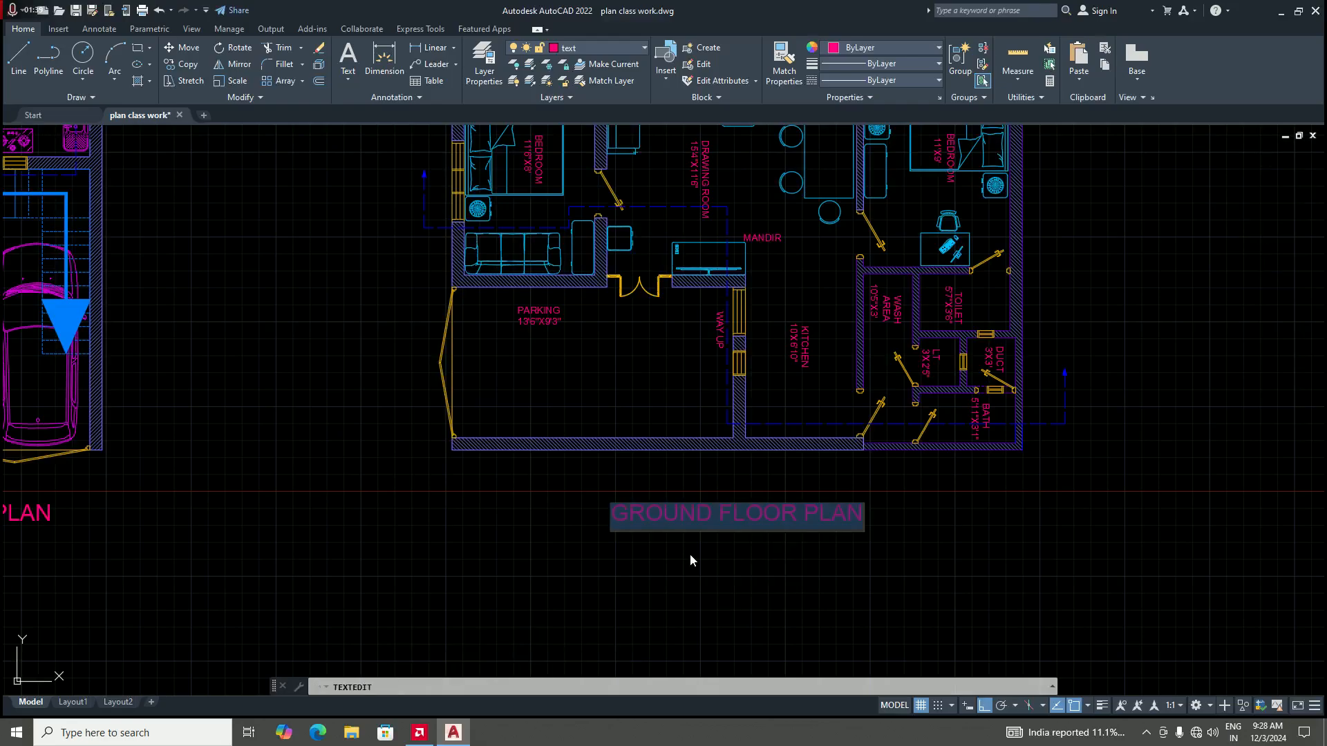
pyautogui.scroll(-2, 689, 554)
pyautogui.scroll(2, 654, 541)
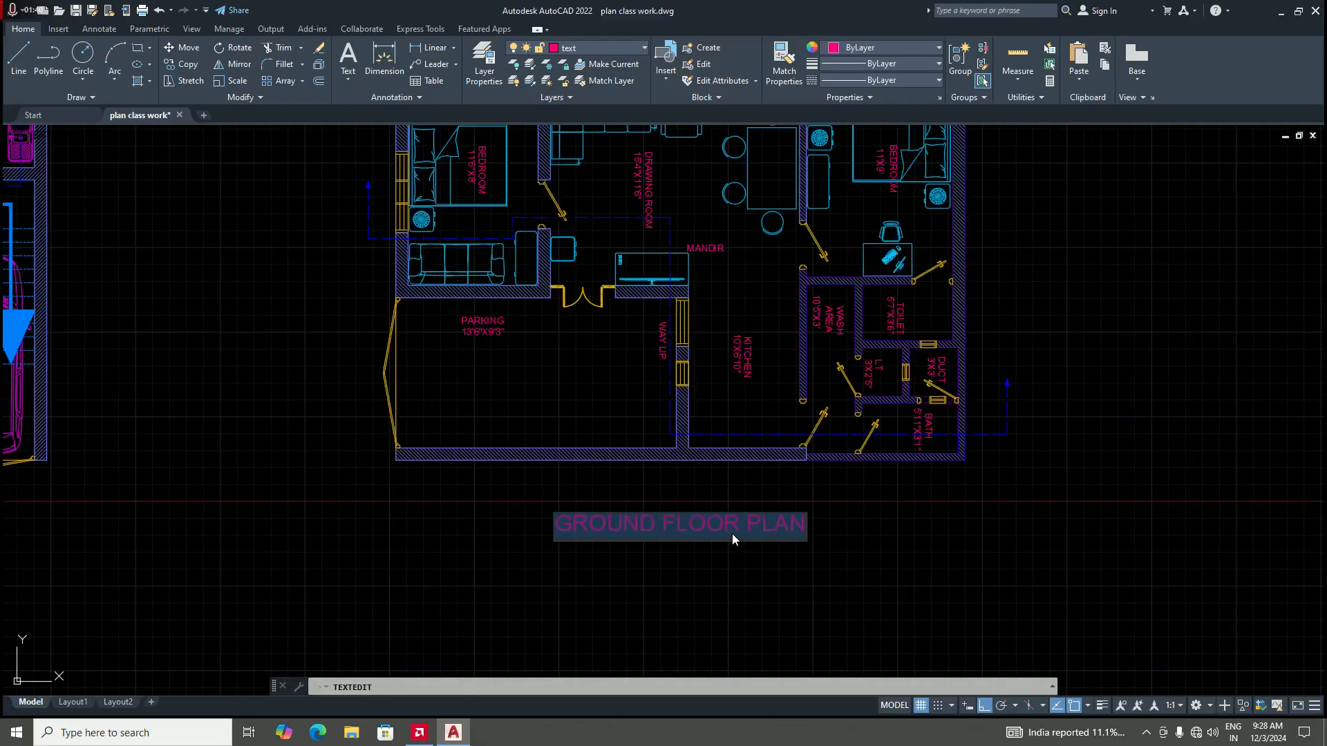
pyautogui.click(801, 532)
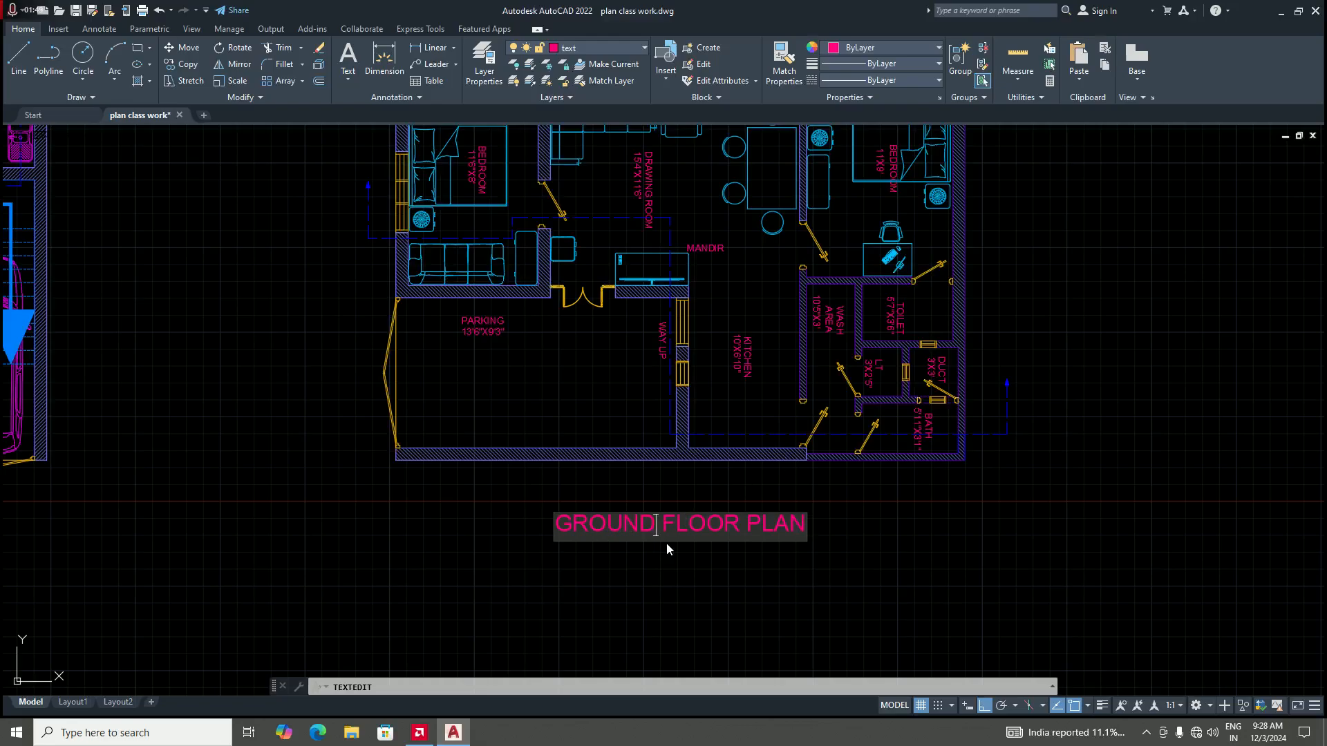
pyautogui.click(744, 532)
pyautogui.write('sec')
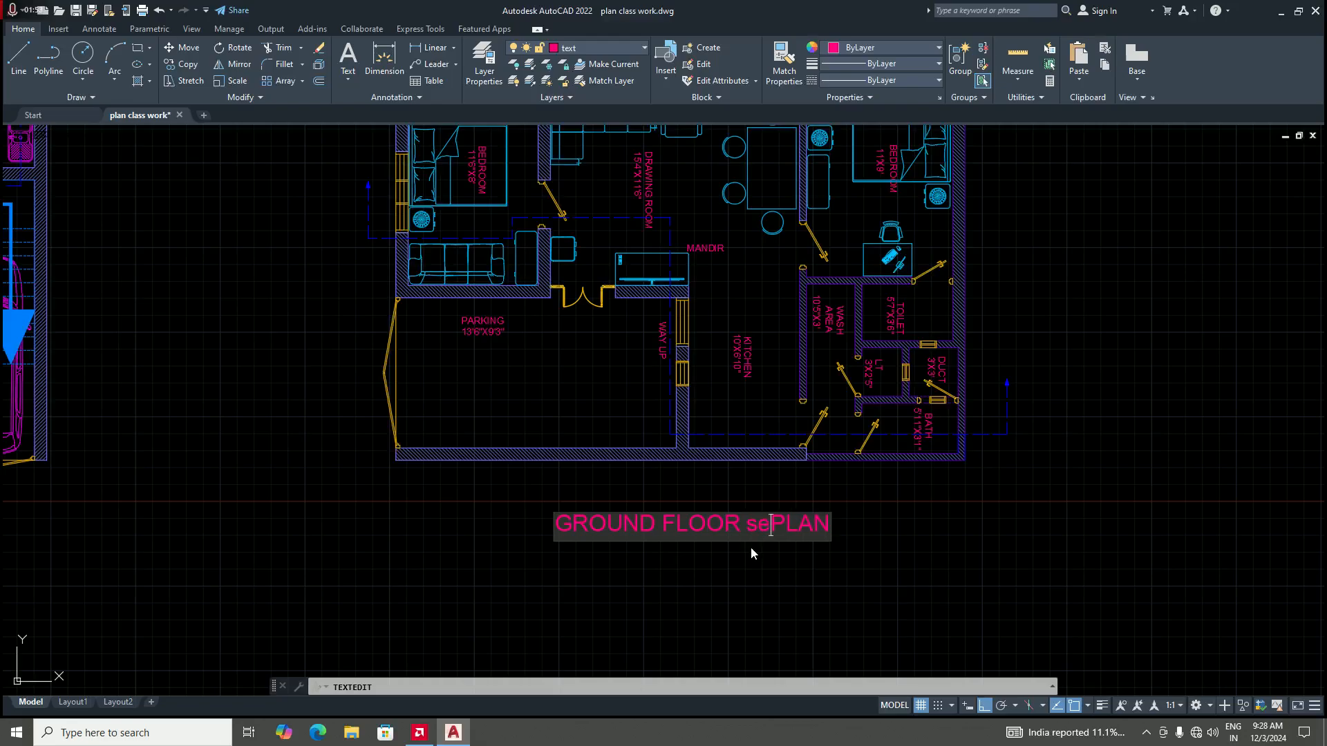
pyautogui.press('BackSpace')
pyautogui.press('BackSpace')
pyautogui.press('BackSpace')
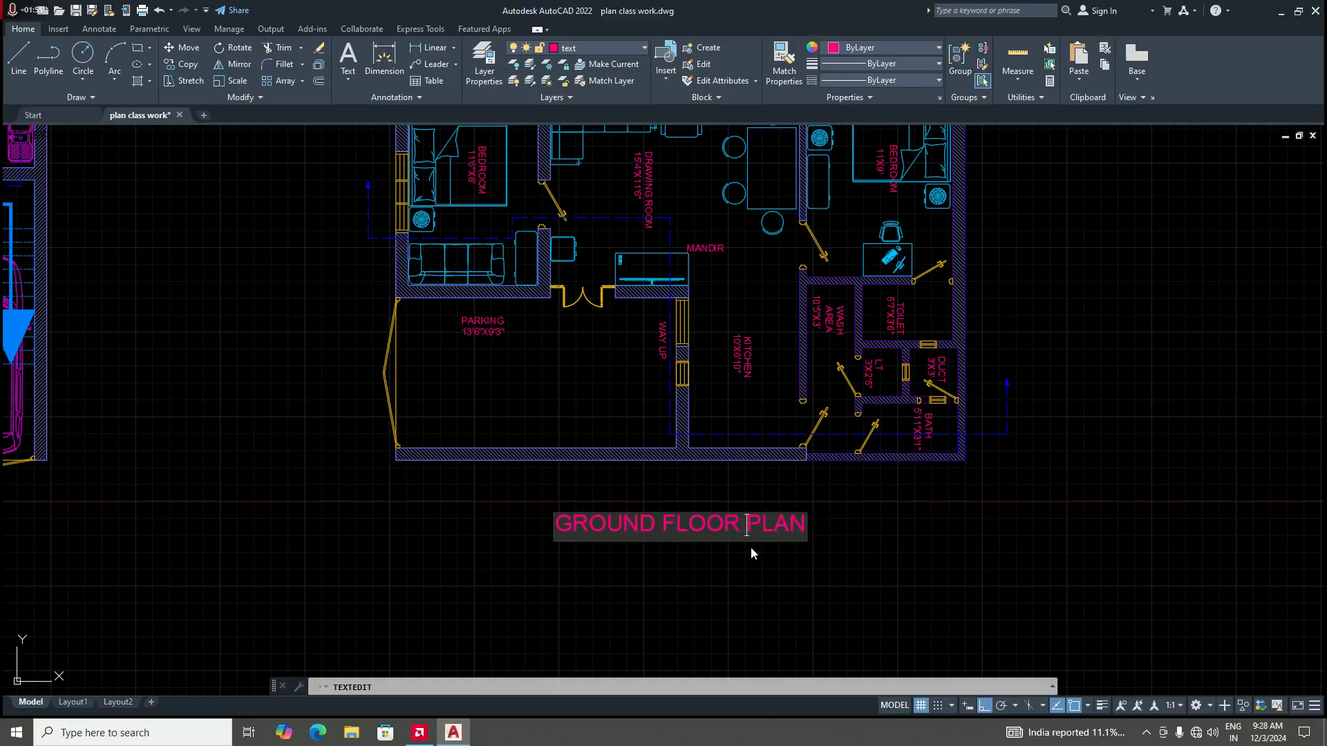
pyautogui.write('SECT')
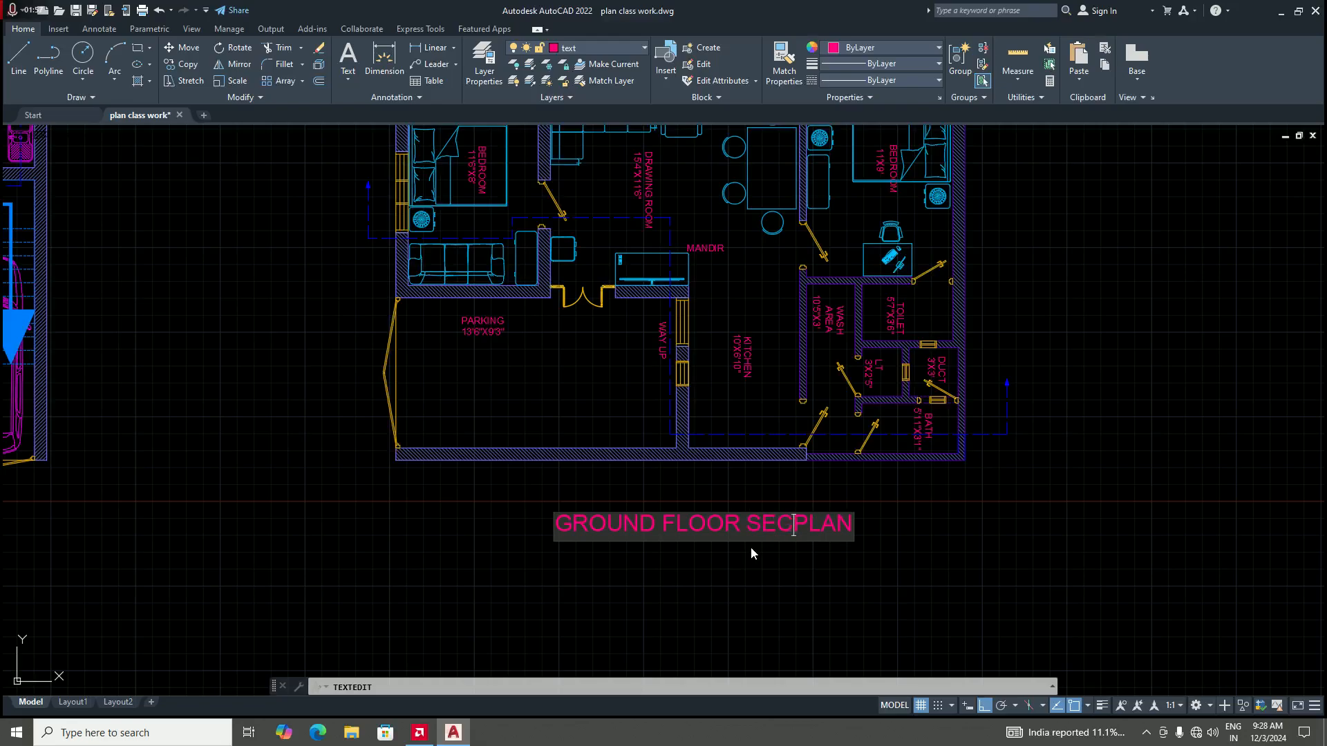
pyautogui.write('ION')
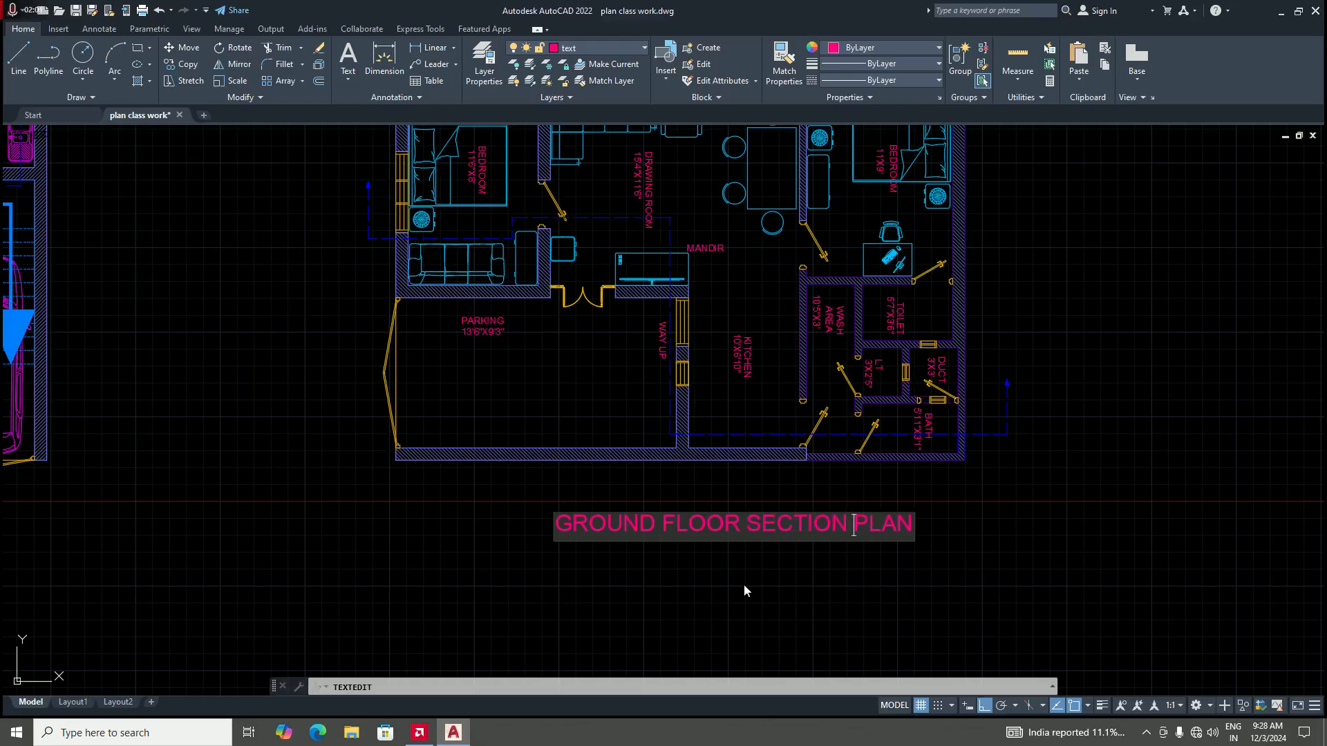
pyautogui.scroll(-2, 744, 586)
pyautogui.click(773, 574)
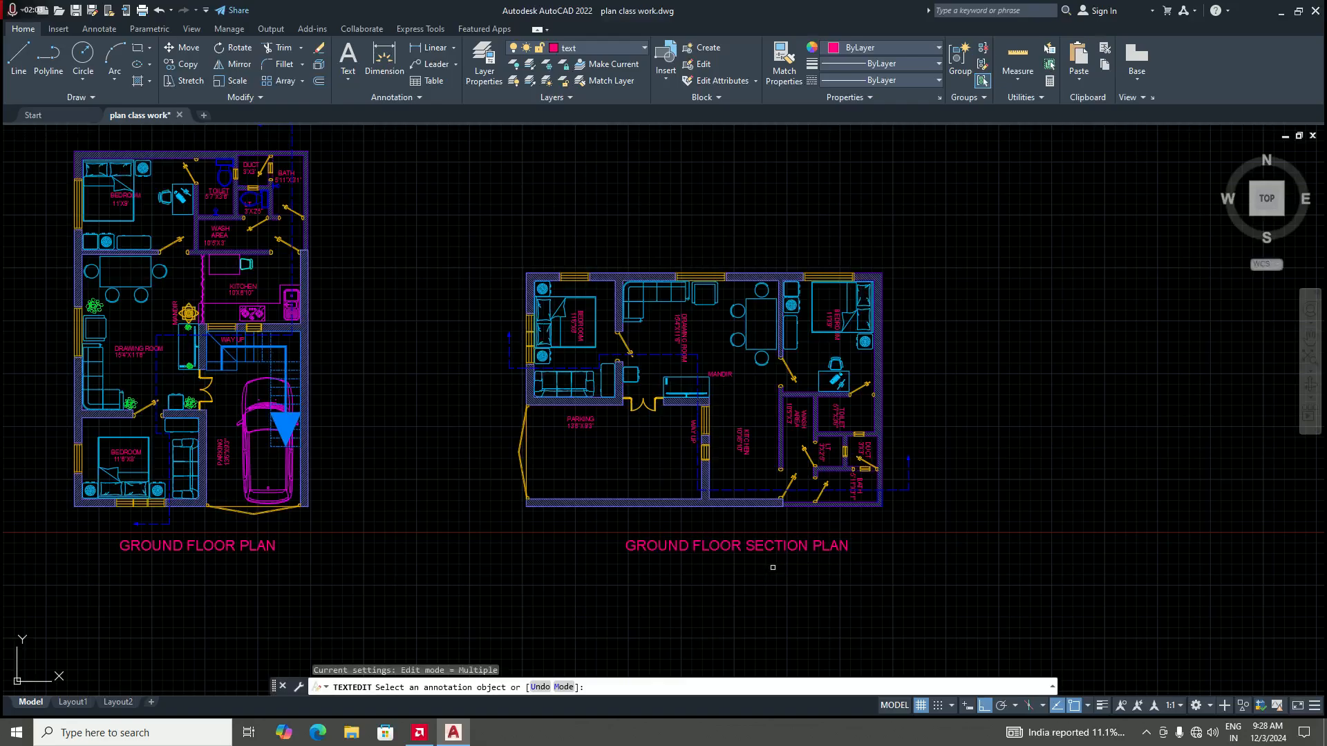
# Step: Change SECTION to SECTIONAL in the rotated plan's title so it reads GROUND FLOOR SECTIONAL PLAN
pyautogui.scroll(-4, 815, 533)
pyautogui.scroll(6, 797, 561)
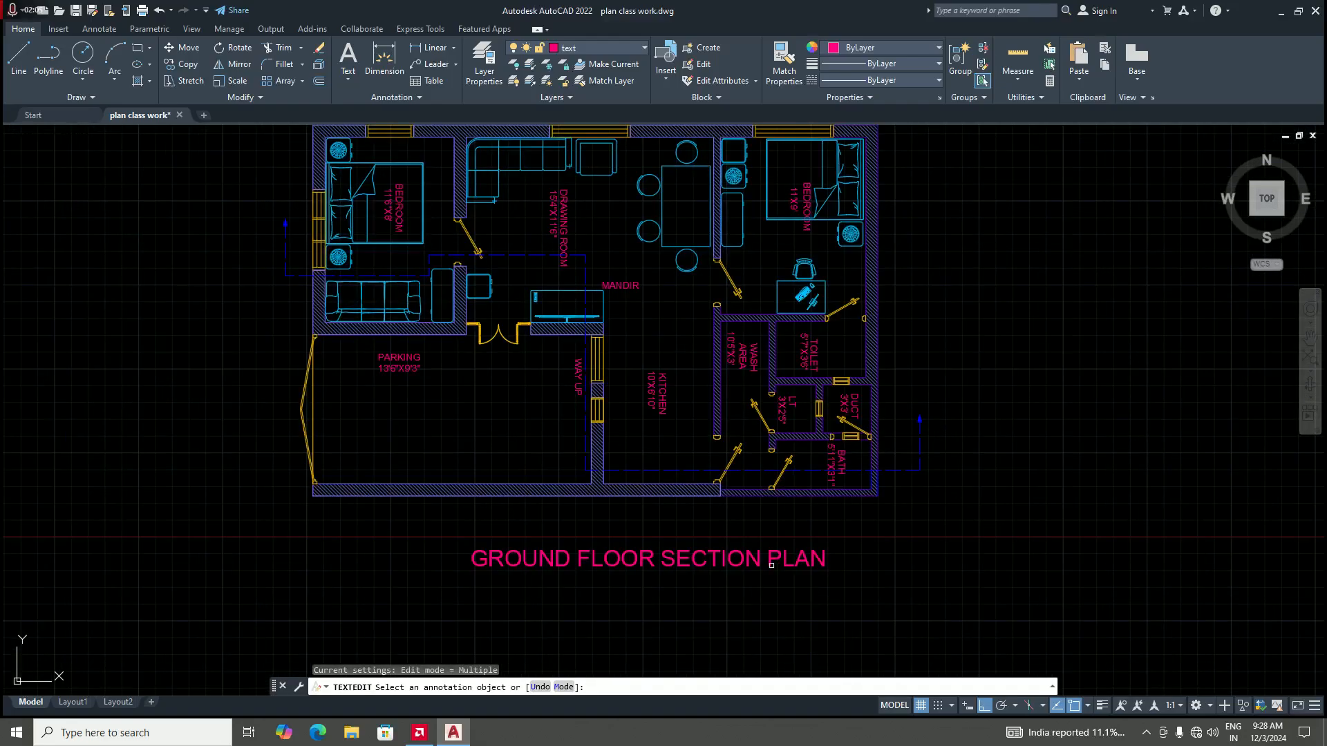
pyautogui.click(755, 567)
pyautogui.click(755, 567)
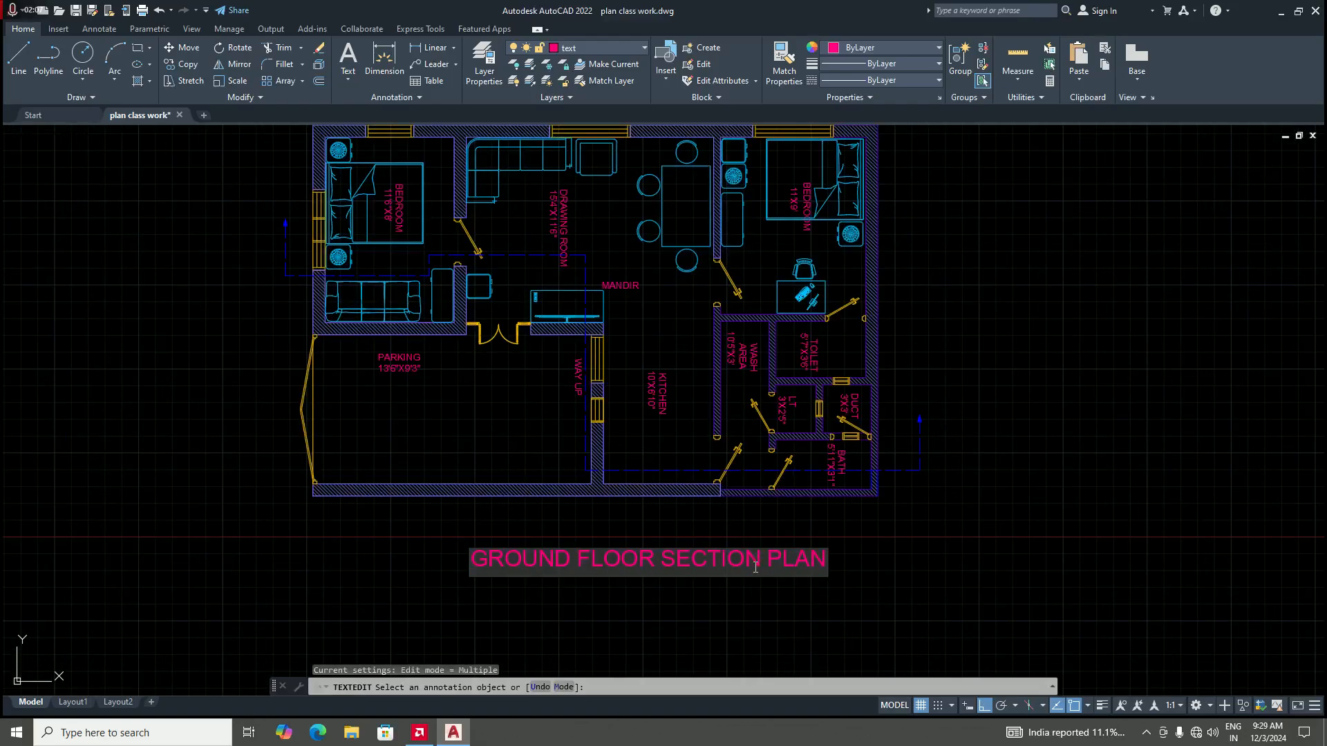
pyautogui.write('A')
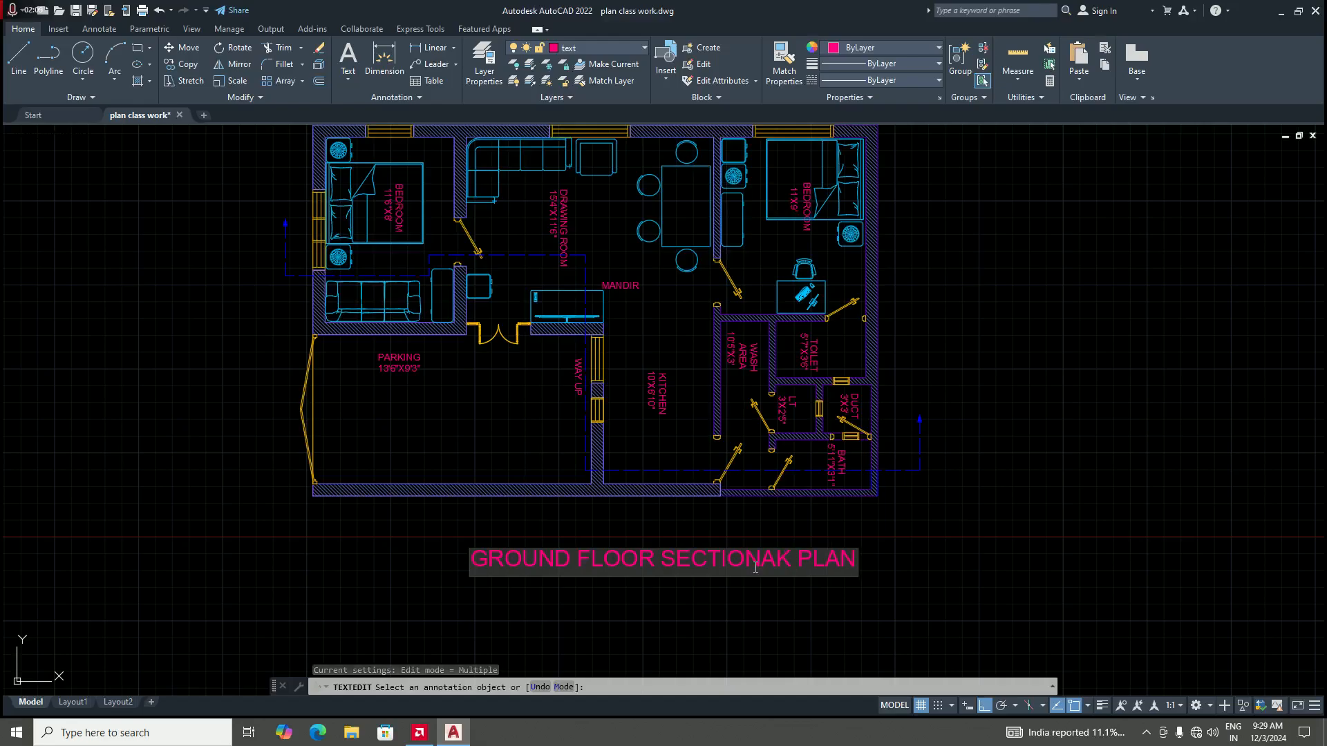
pyautogui.write('L')
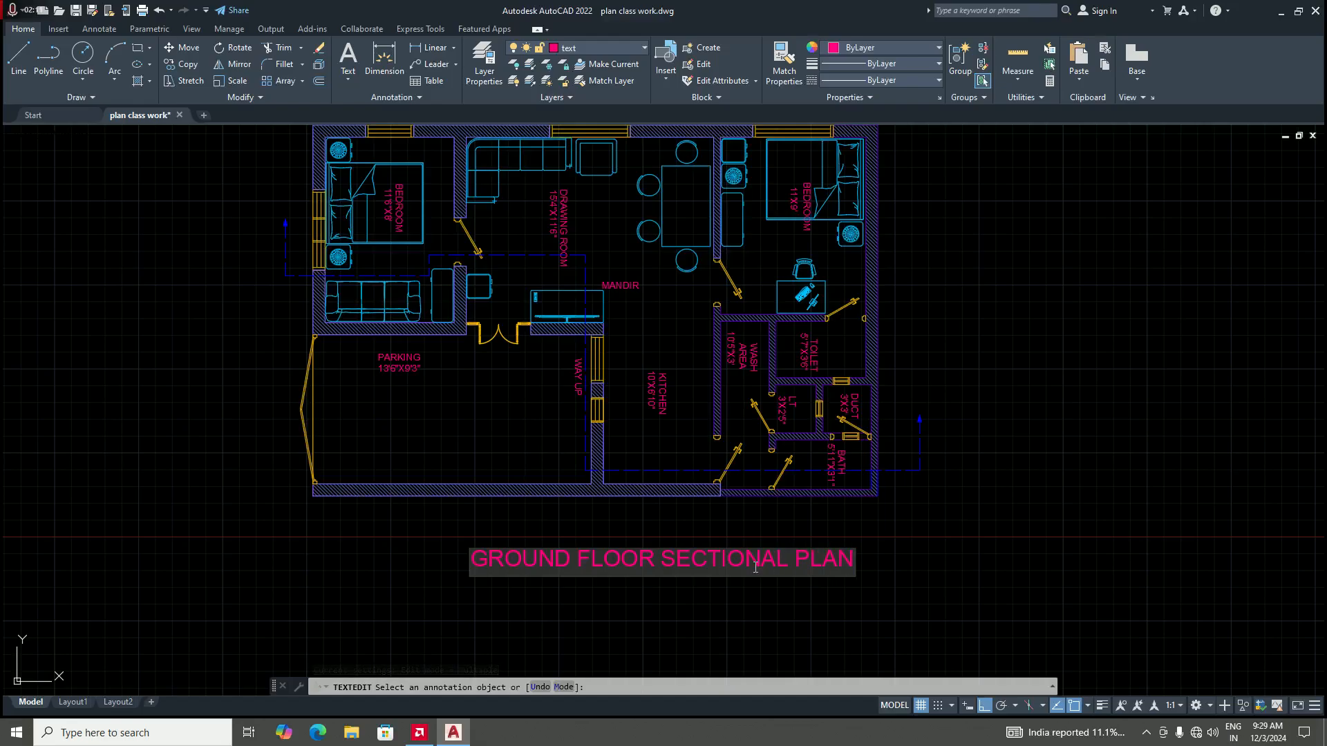
pyautogui.press('Return')
pyautogui.press('Return')
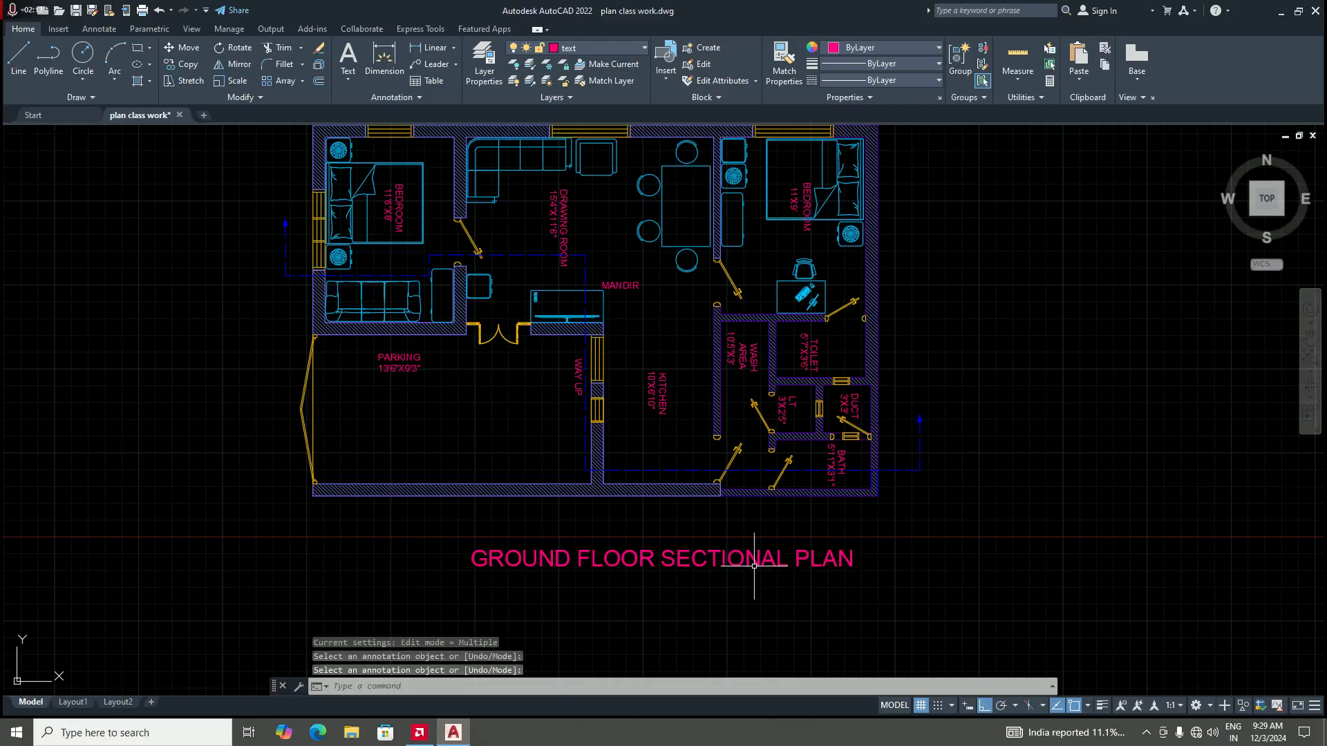
# Step: Copy the GROUND FLOOR SECTIONAL PLAN title straight up to beneath the blue section grid, level with the ELEVATION title
pyautogui.scroll(-5, 754, 565)
pyautogui.scroll(2, 695, 618)
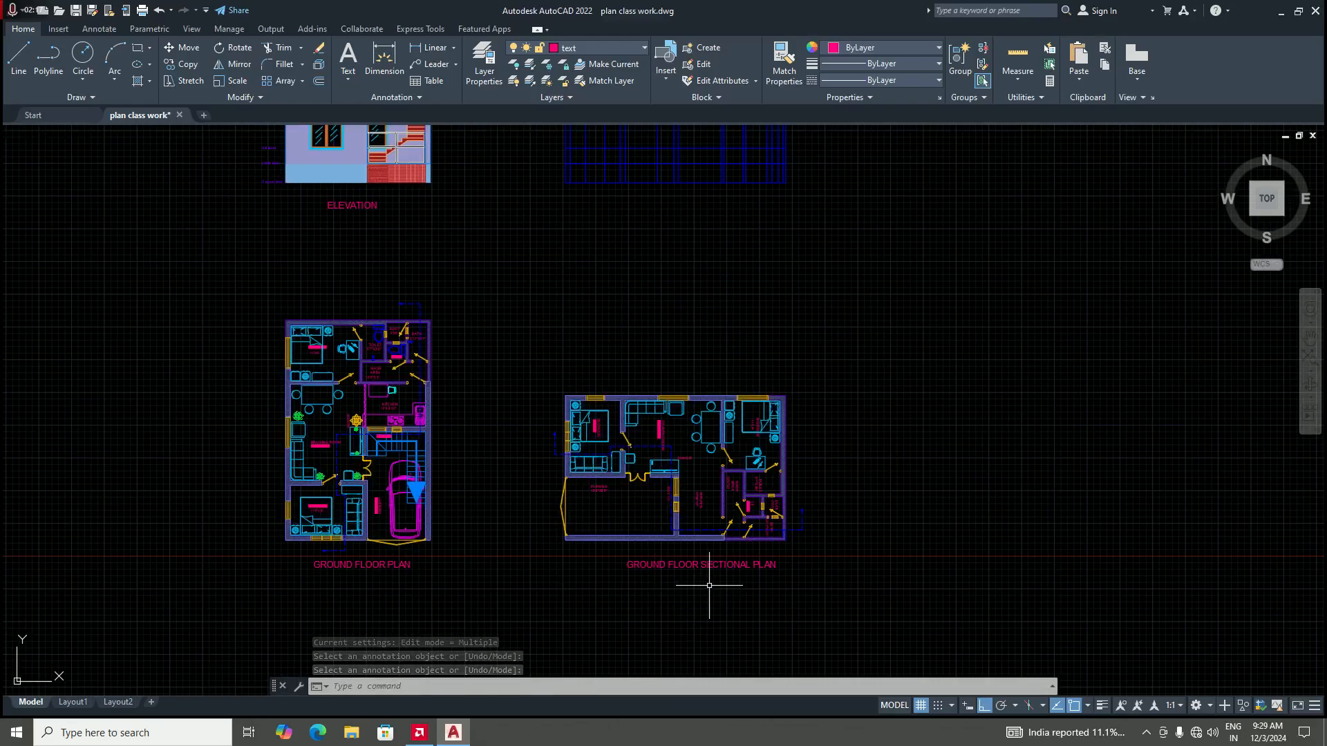
pyautogui.write('co')
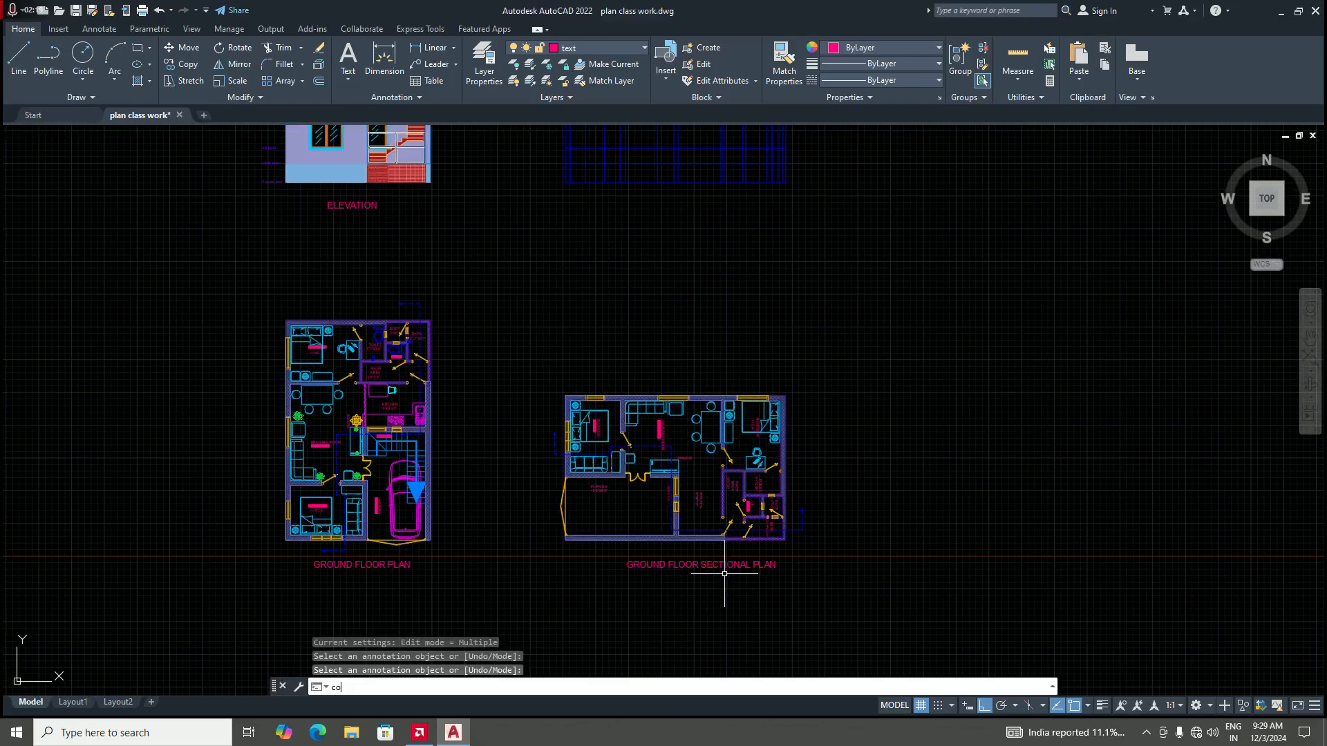
pyautogui.press('Return')
pyautogui.click(693, 566)
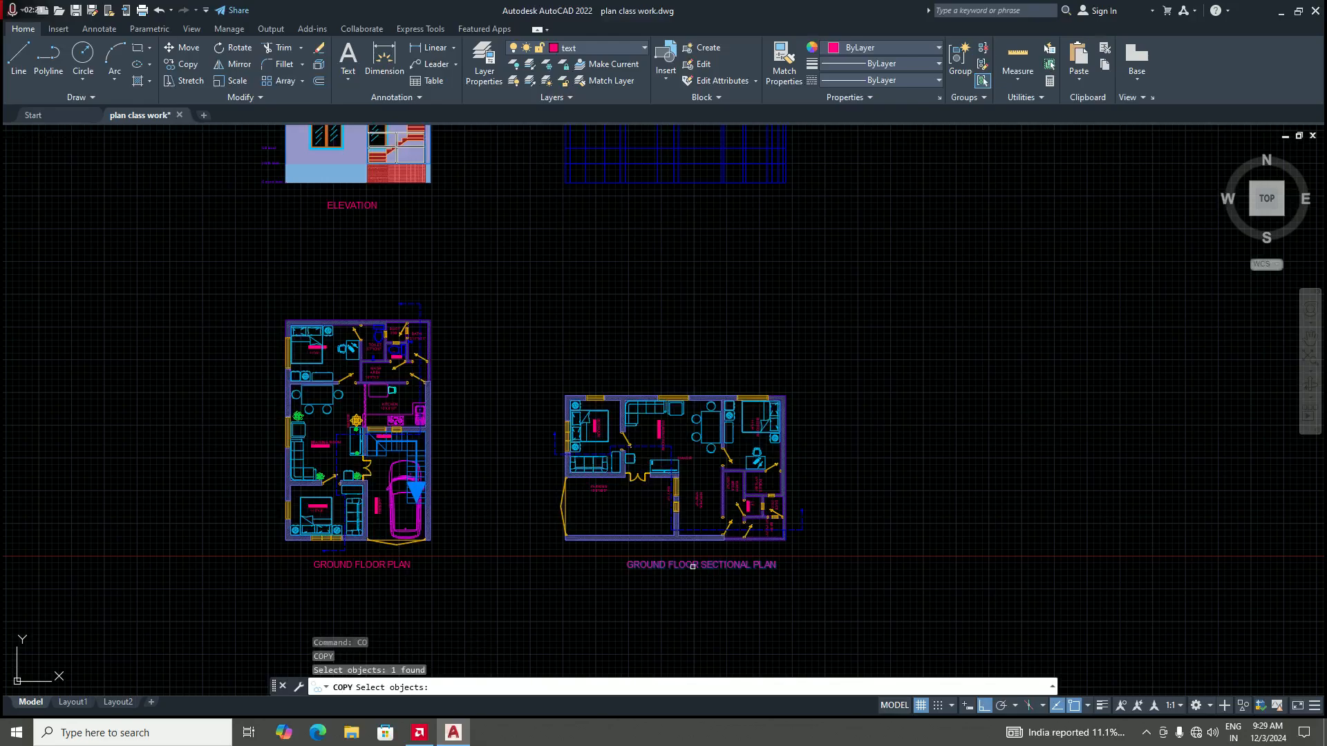
pyautogui.press('Return')
pyautogui.scroll(2, 629, 566)
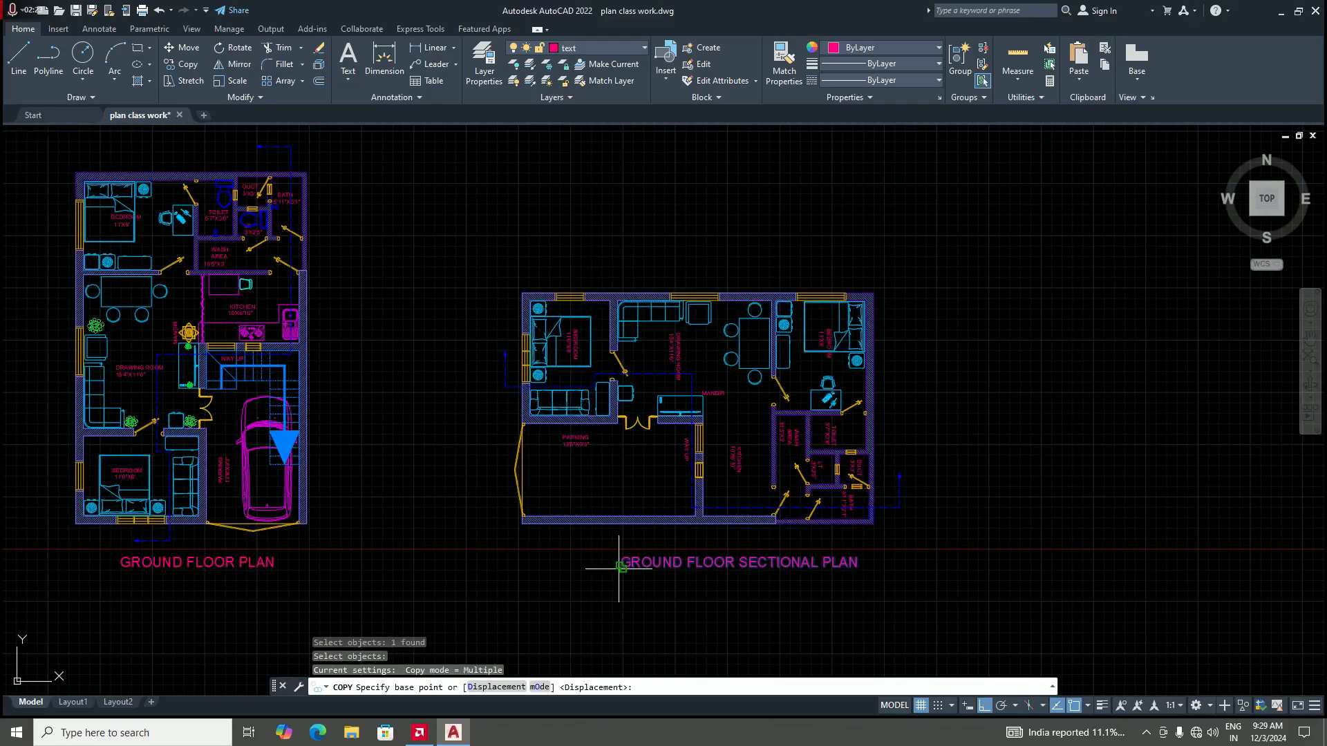
pyautogui.click(621, 567)
pyautogui.scroll(-6, 621, 567)
pyautogui.scroll(2, 619, 414)
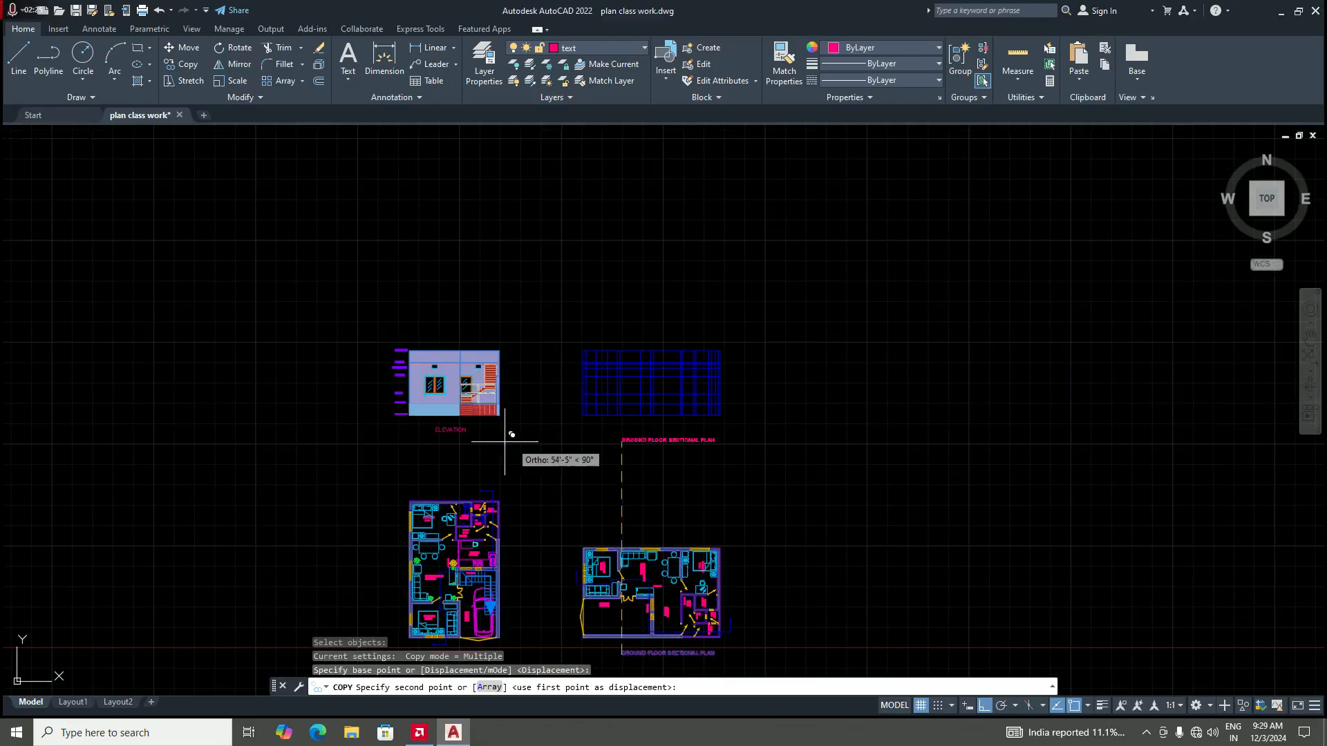
pyautogui.click(622, 431)
pyautogui.press('Return')
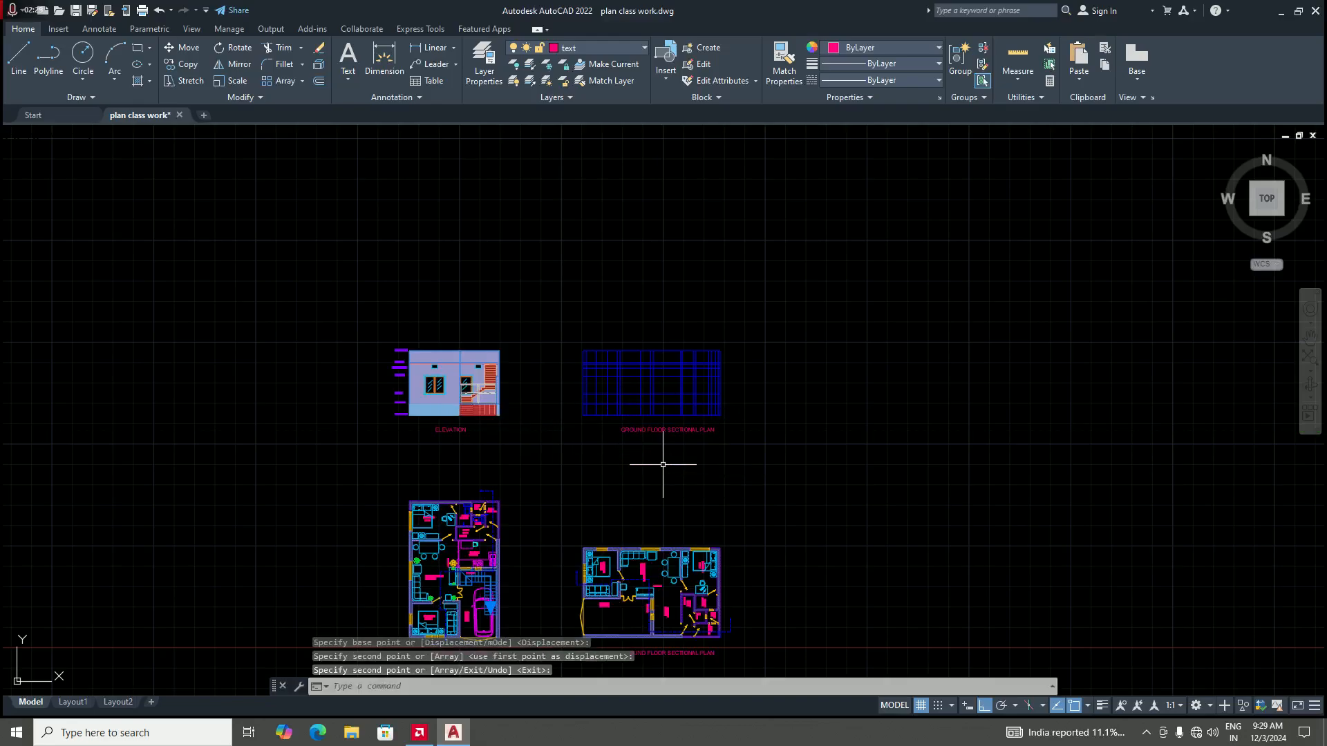
# Step: Replace PLAN with ELEVATION in the title beneath the section grid so it reads GROUND FLOOR SECTIONAL ELEVATION
pyautogui.scroll(5, 691, 443)
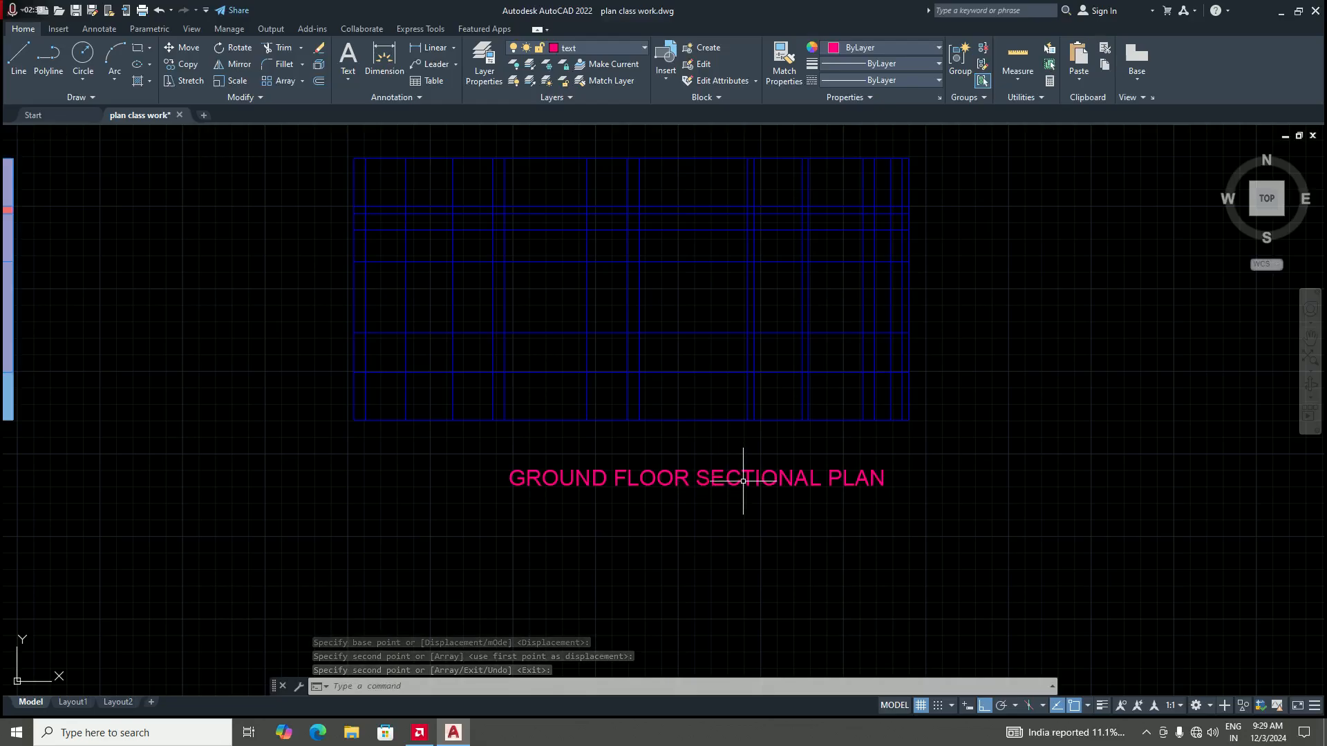
pyautogui.doubleClick(515, 478)
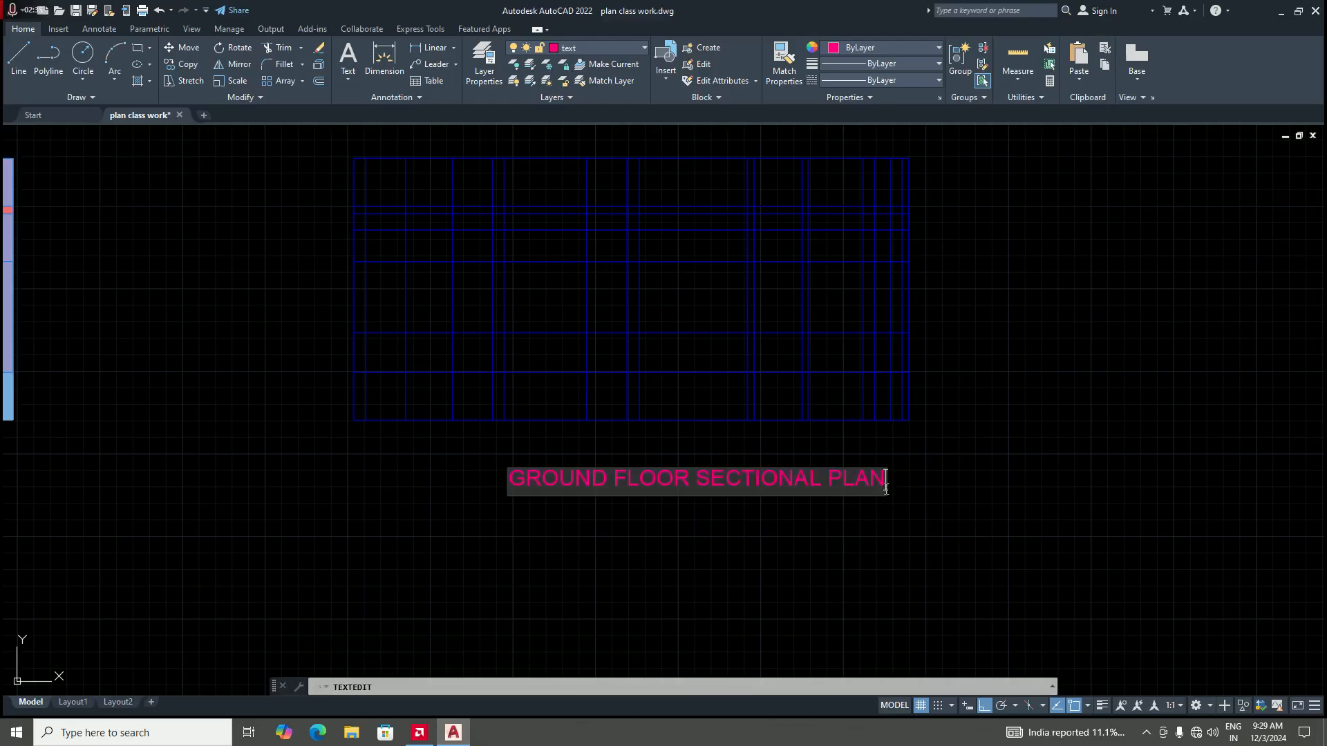
pyautogui.press('BackSpace')
pyautogui.press('BackSpace')
pyautogui.press('BackSpace')
pyautogui.press('BackSpace')
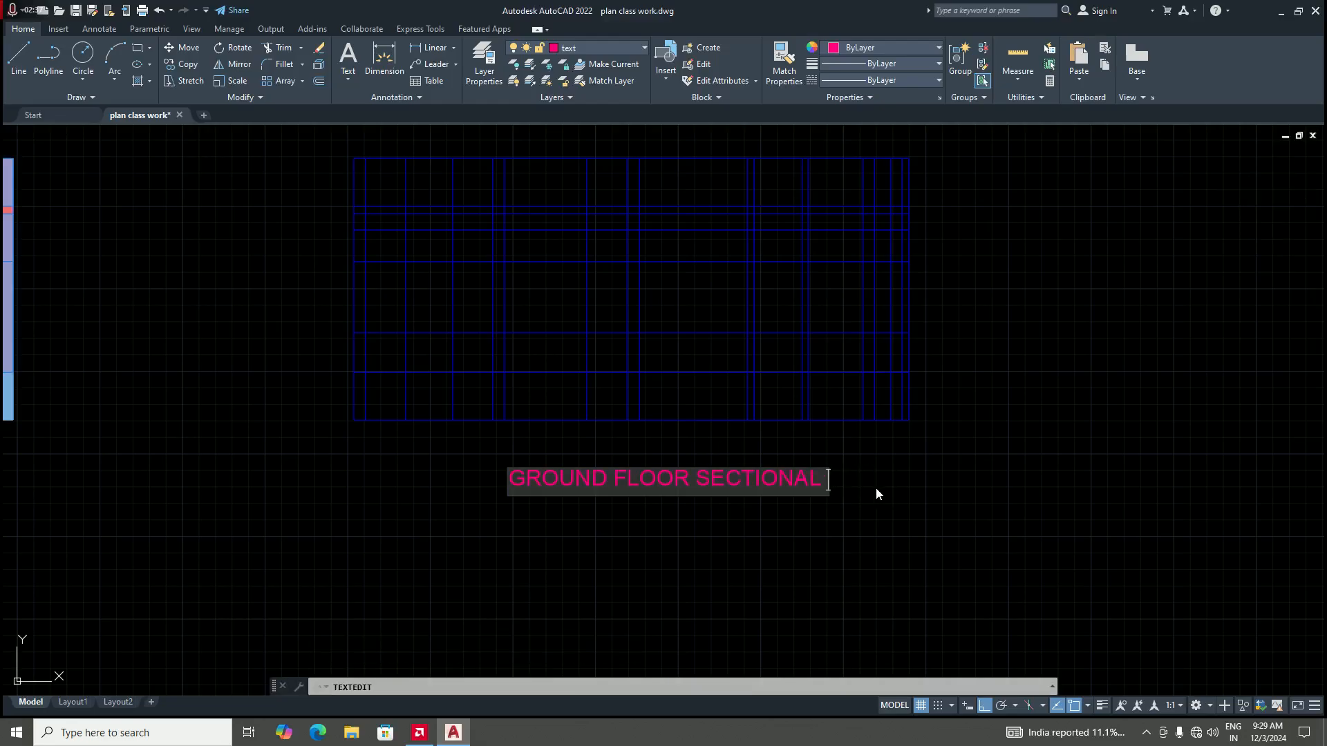
pyautogui.write('ELE')
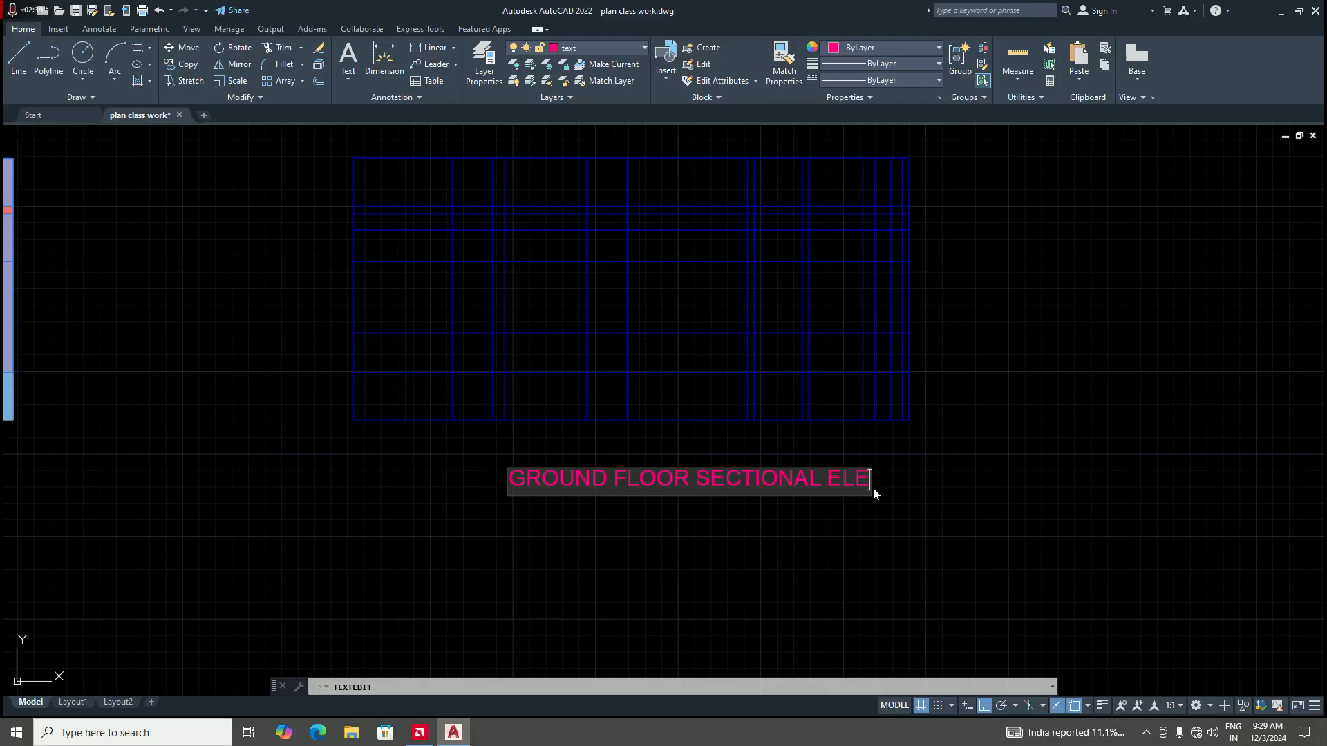
pyautogui.write('VATIO')
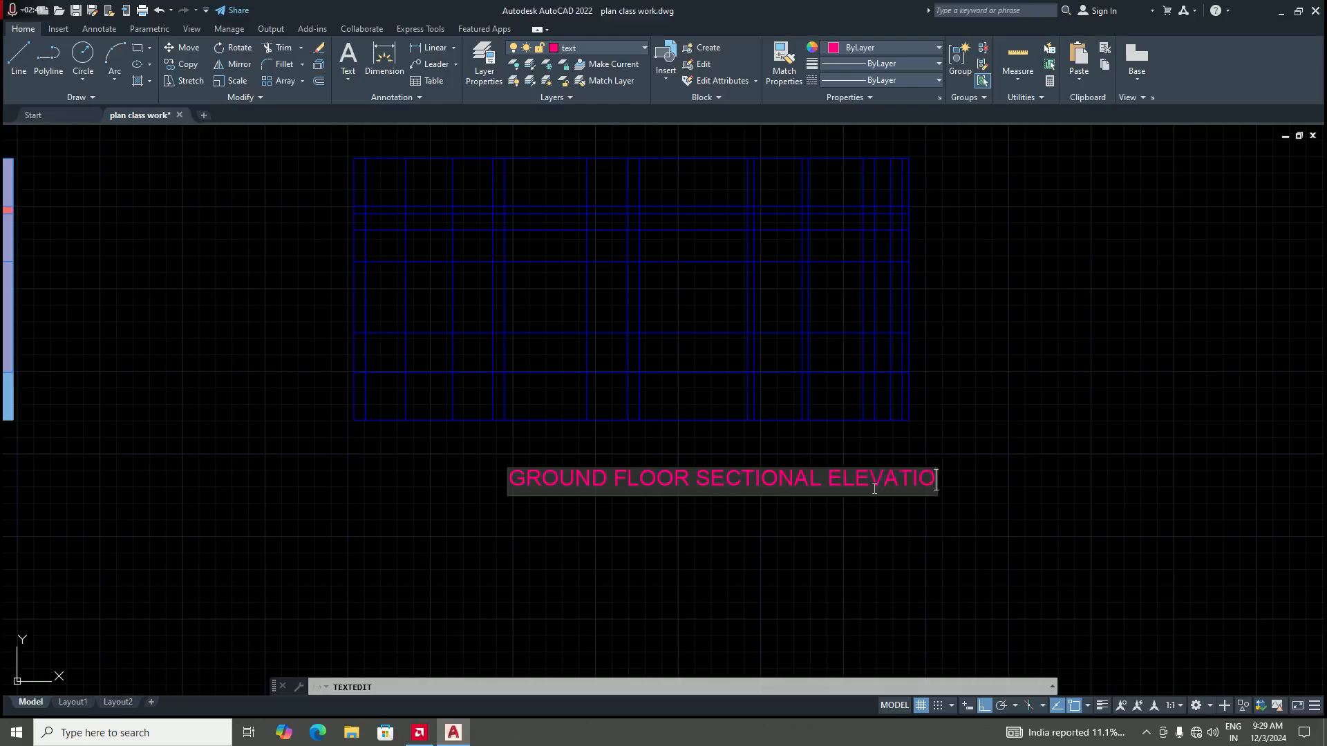
pyautogui.write('N')
pyautogui.press('Return')
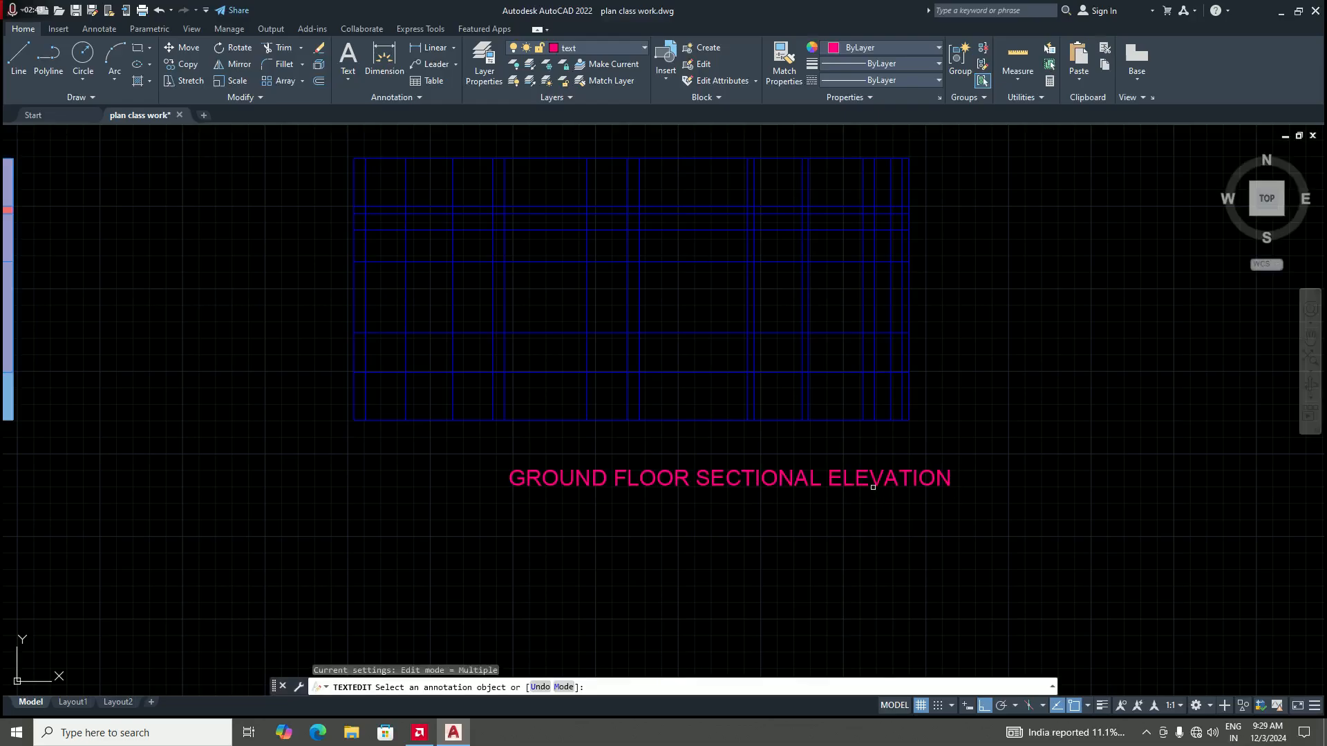
# Step: Change the title beneath the coloured front elevation to read FROUNT ELEVATION
pyautogui.scroll(-5, 726, 495)
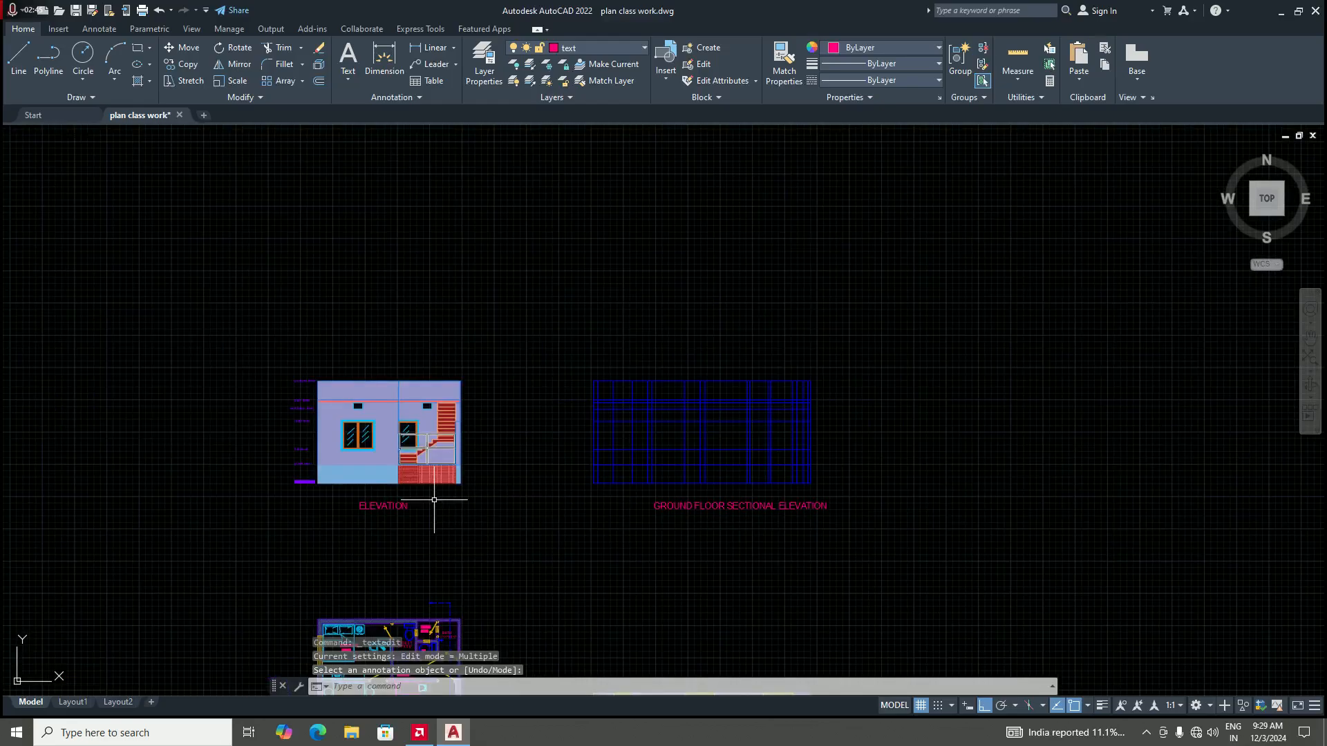
pyautogui.scroll(-4, 642, 487)
pyautogui.scroll(5, 449, 513)
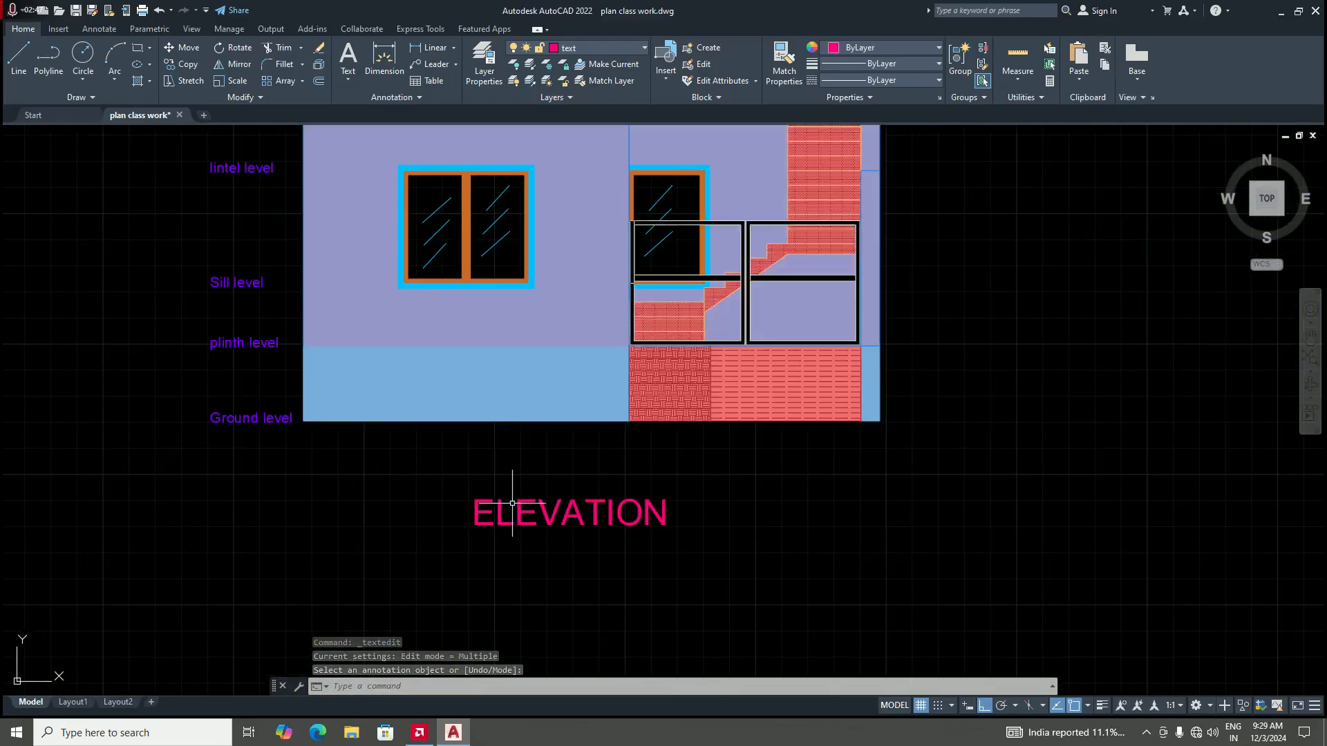
pyautogui.press('Return')
pyautogui.doubleClick(491, 525)
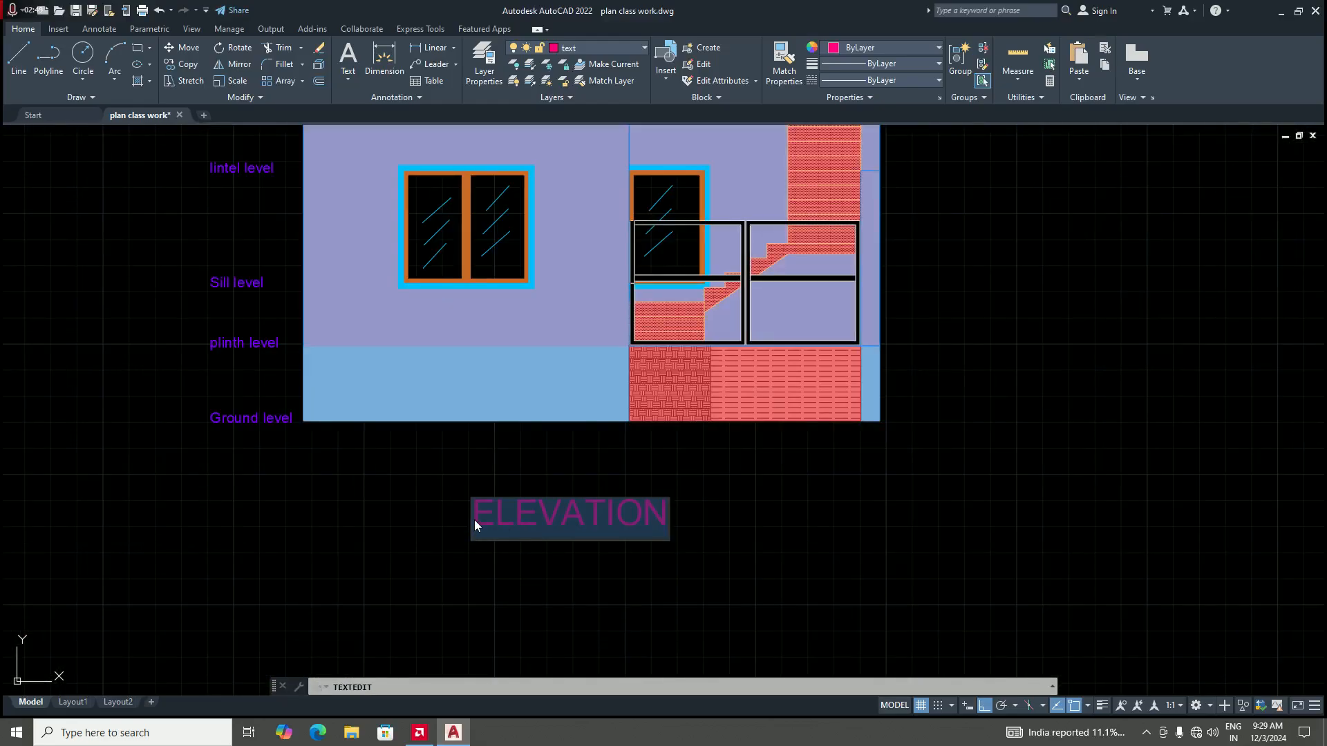
pyautogui.click(476, 524)
pyautogui.write('FROUN')
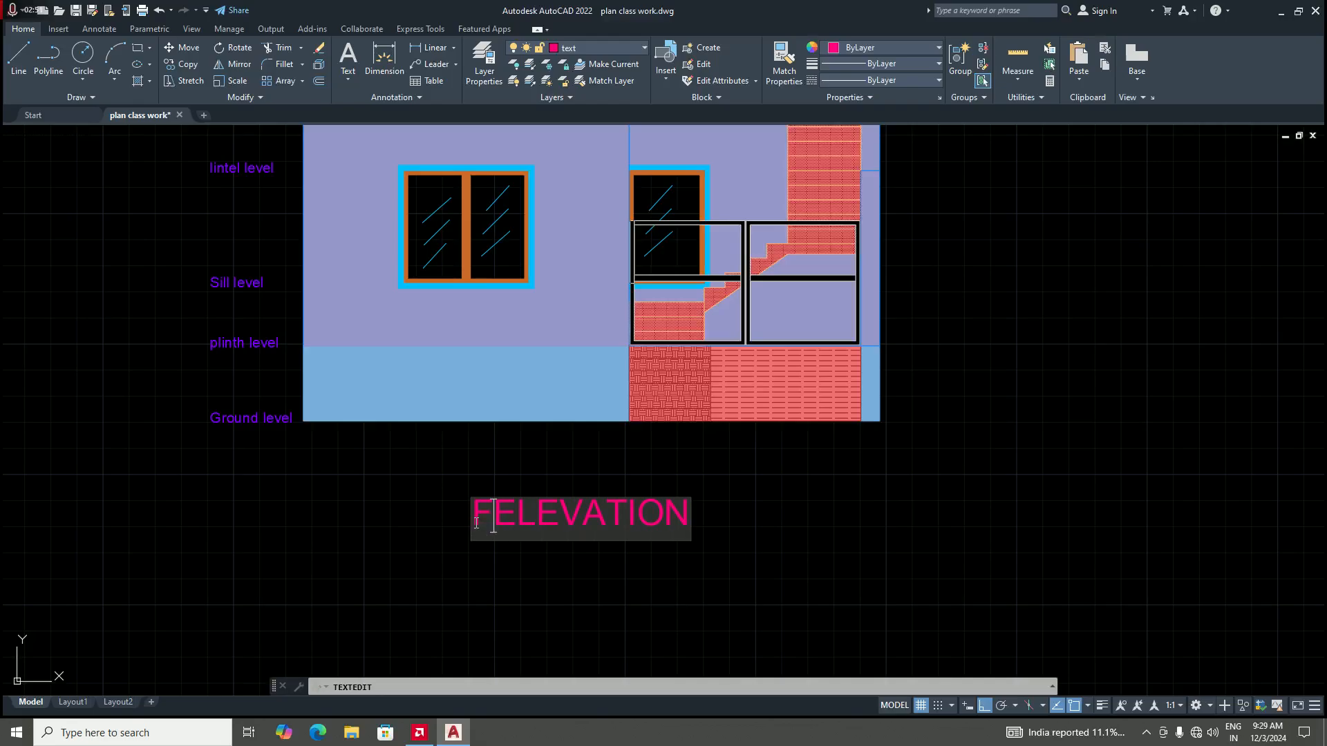
pyautogui.write('T')
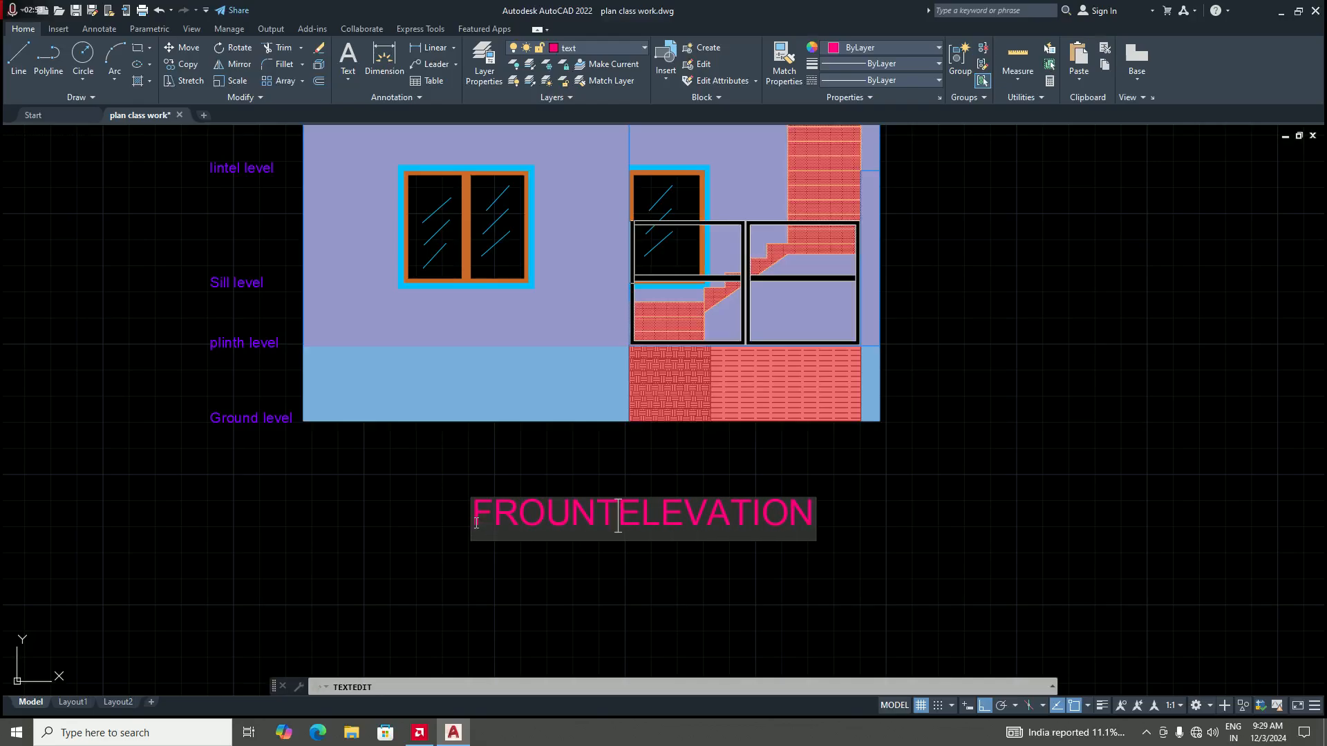
pyautogui.press('Return')
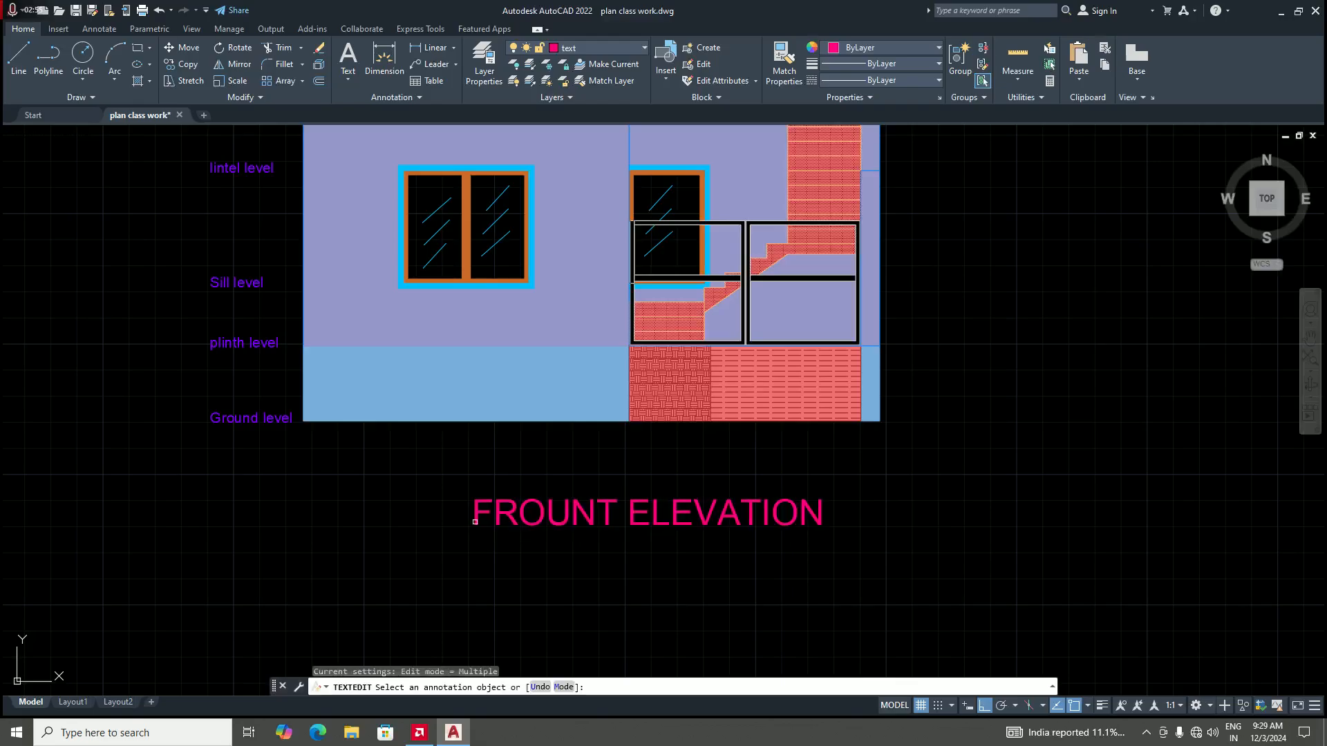
# Step: Move the GROUND FLOOR SECTIONAL ELEVATION title horizontally so it sits roughly centred beneath the blue section grid
pyautogui.scroll(-10, 535, 523)
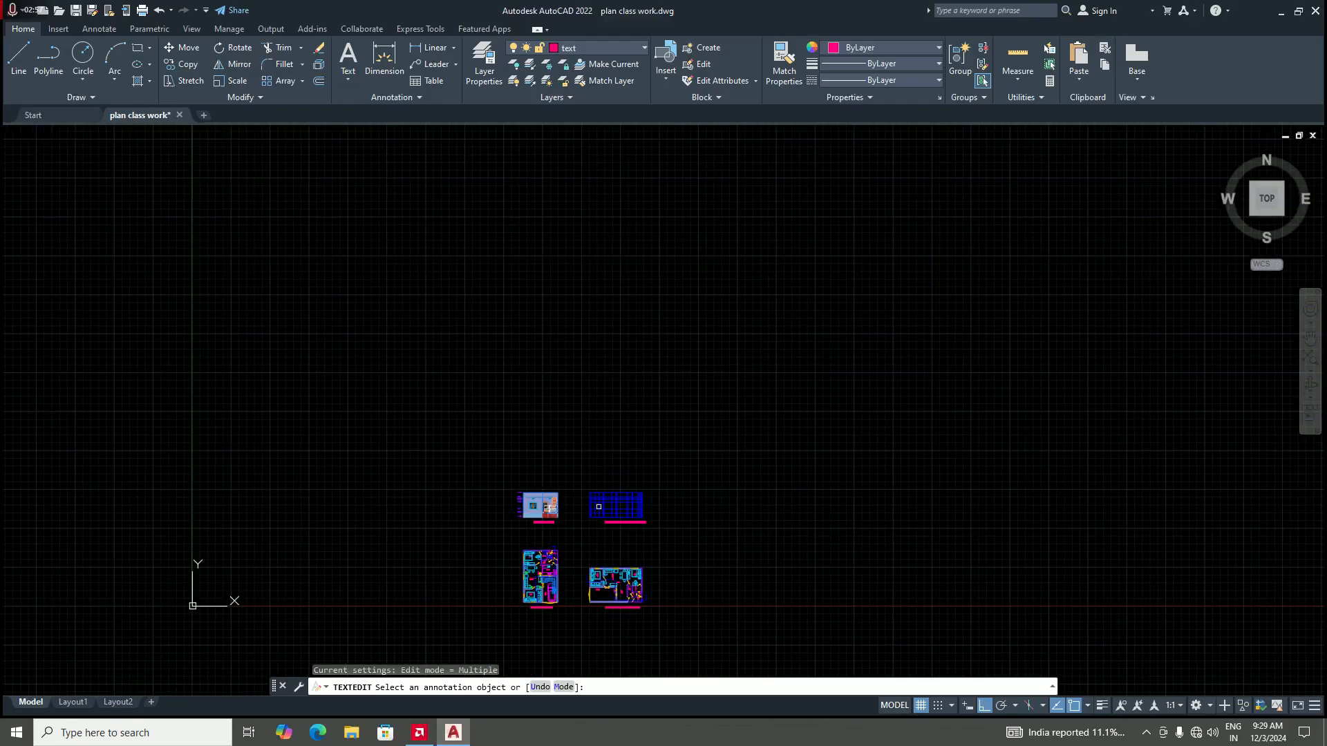
pyautogui.scroll(4, 617, 590)
pyautogui.scroll(4, 612, 413)
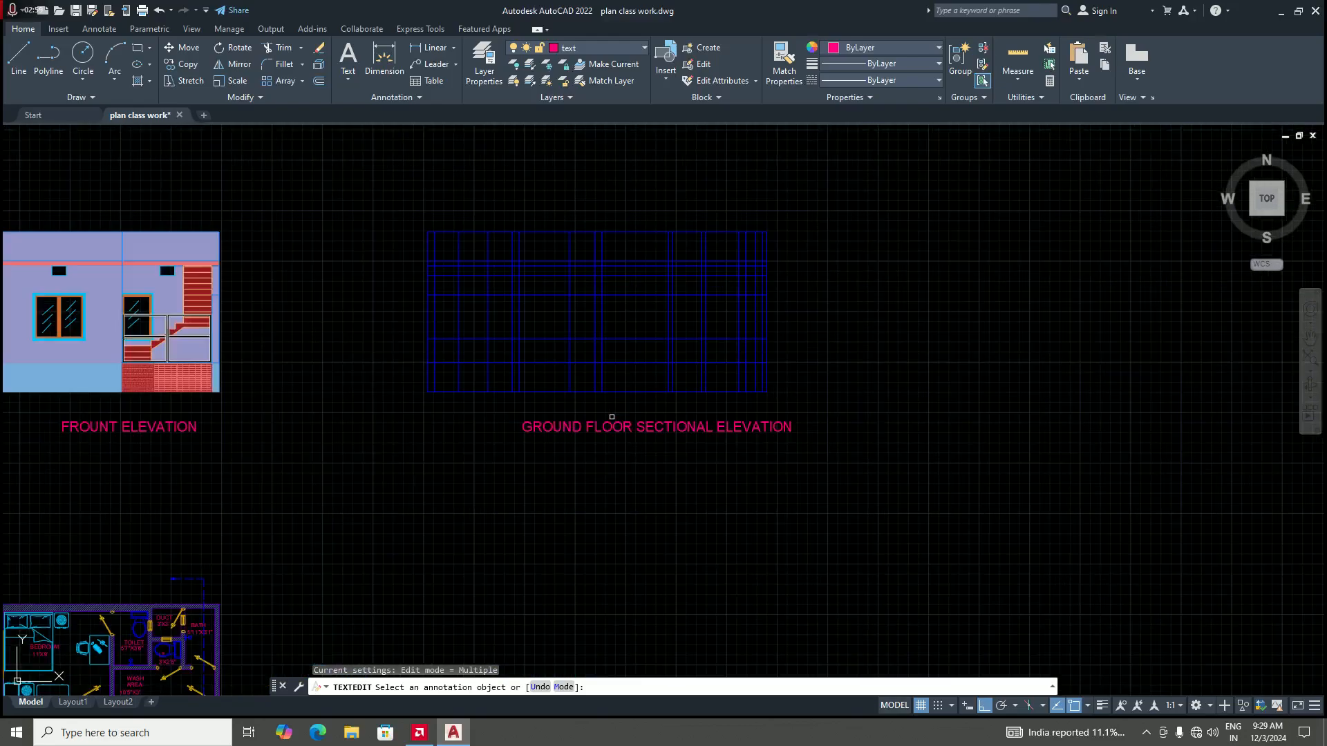
pyautogui.click(611, 430)
pyautogui.click(590, 467)
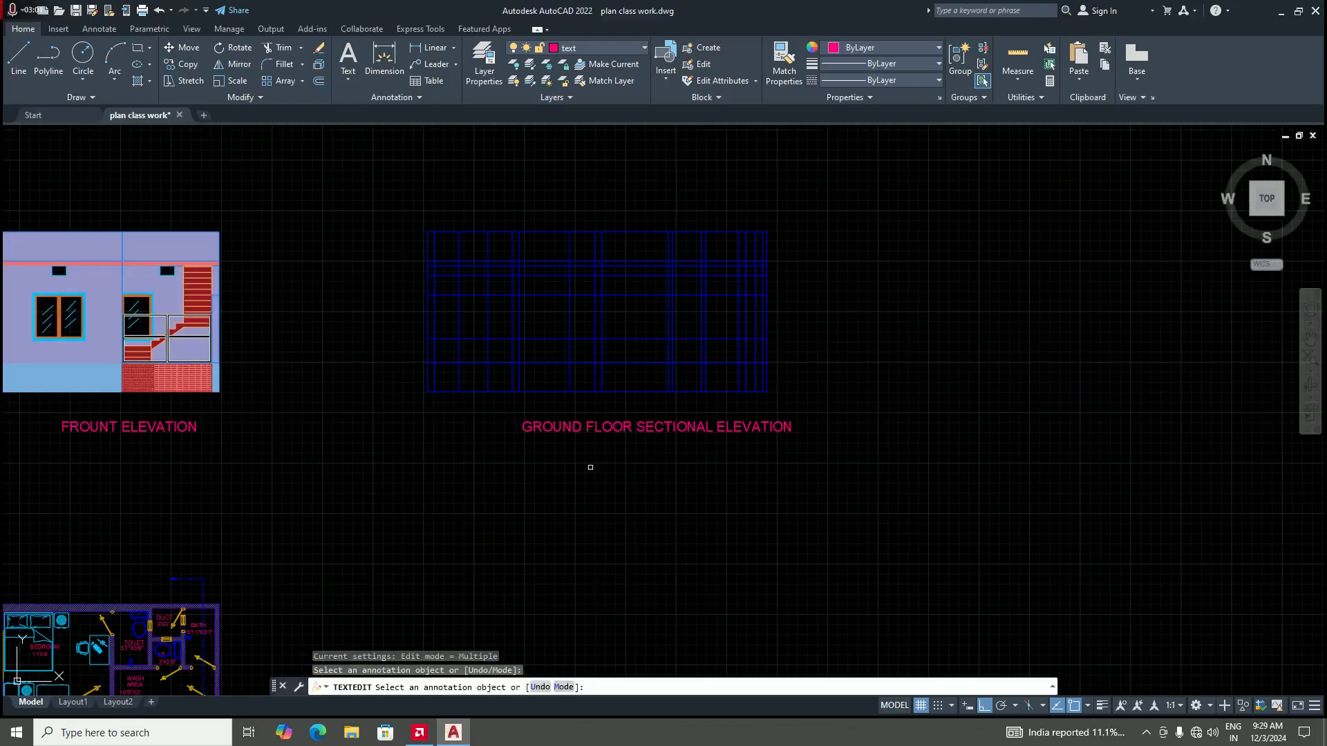
pyautogui.press('Escape')
pyautogui.click(622, 427)
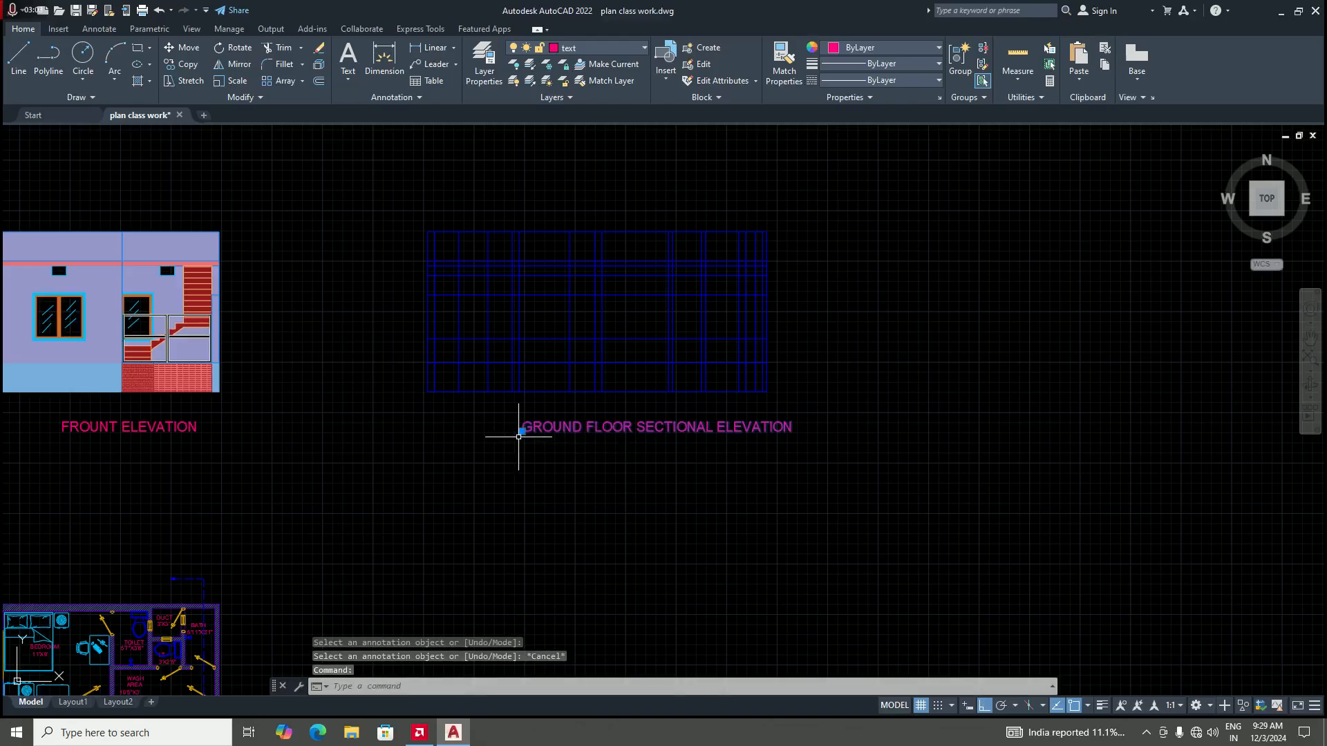
pyautogui.click(522, 431)
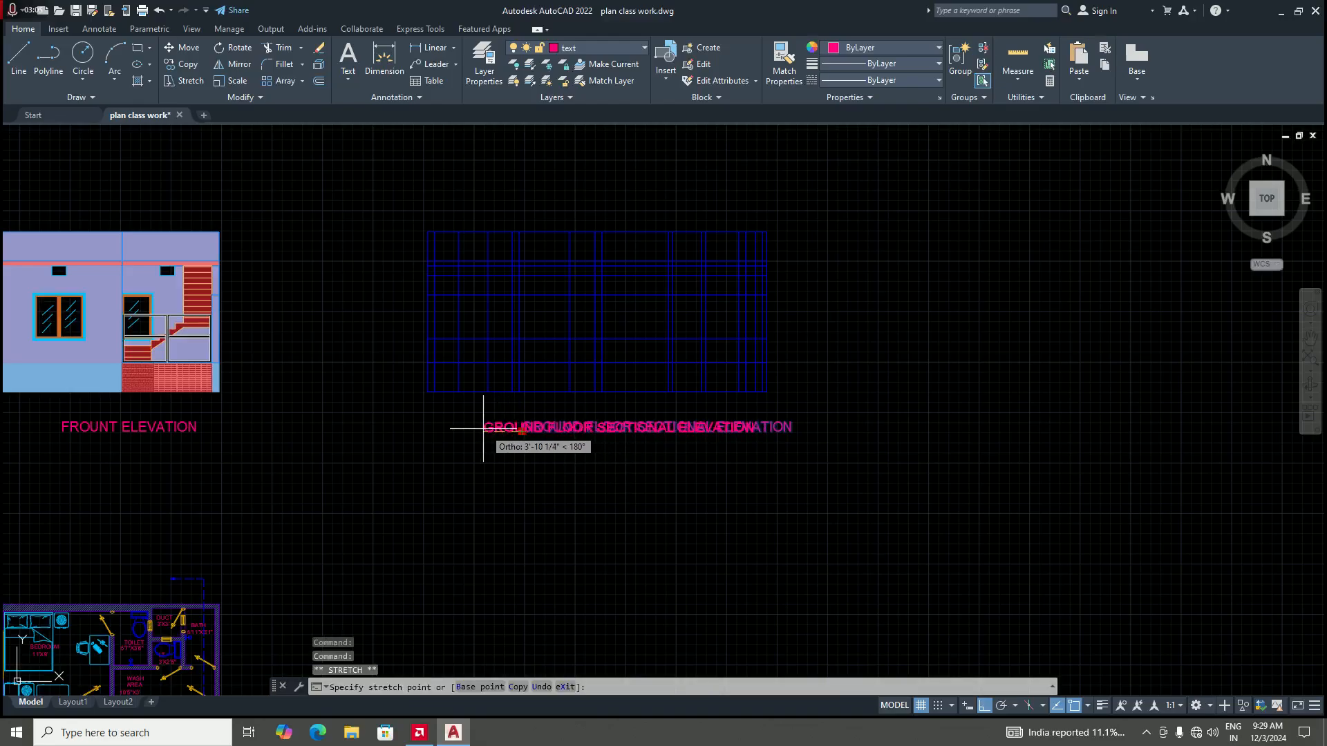
pyautogui.click(480, 428)
pyautogui.click(480, 431)
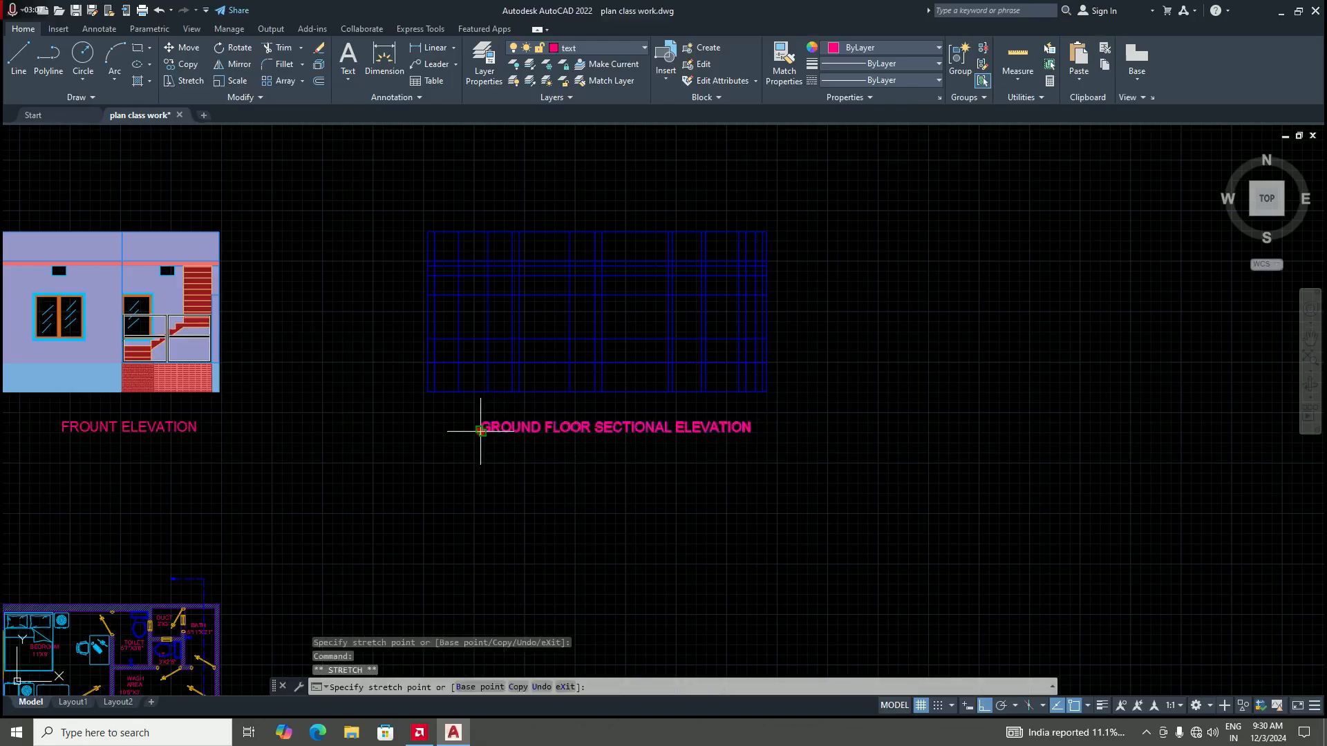
pyautogui.click(470, 432)
pyautogui.press('Escape')
# Step: Make the section layer current for working on the sectional elevation
pyautogui.scroll(-5, 520, 509)
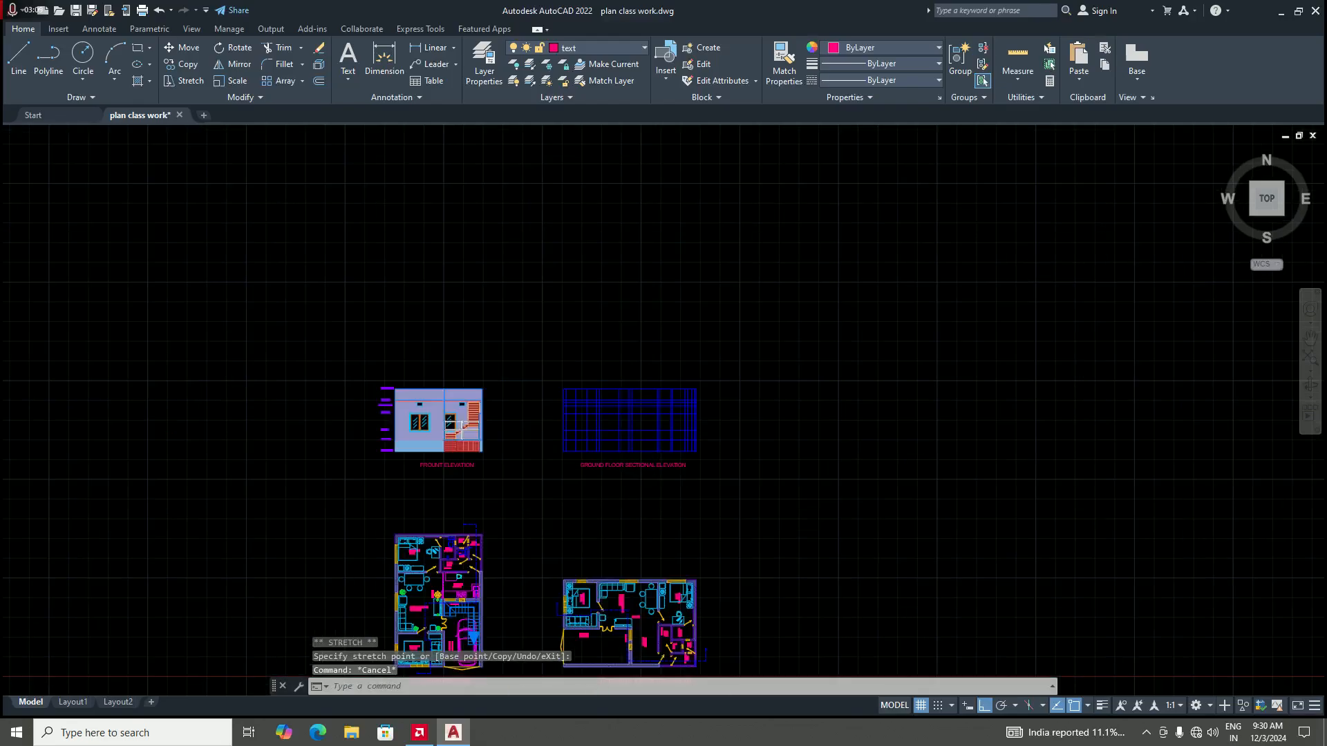
pyautogui.scroll(5, 641, 457)
pyautogui.scroll(-4, 641, 457)
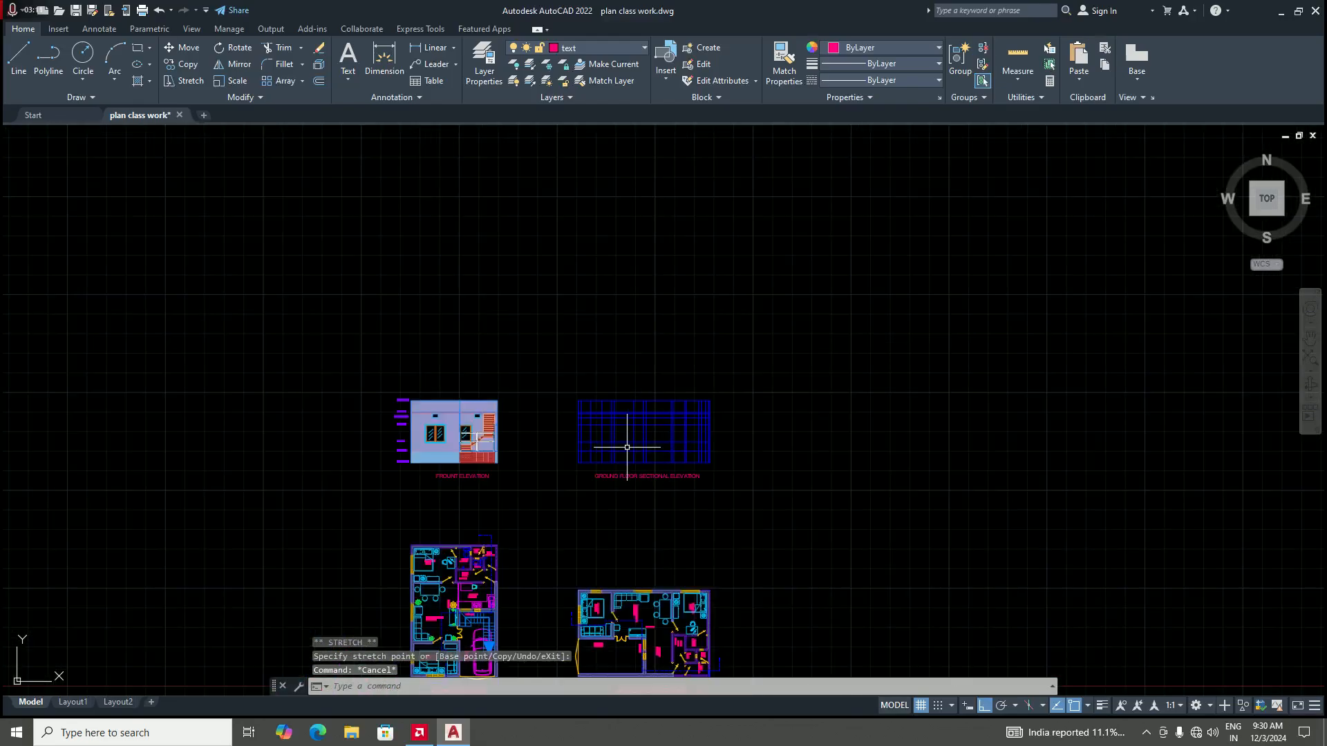
pyautogui.click(604, 47)
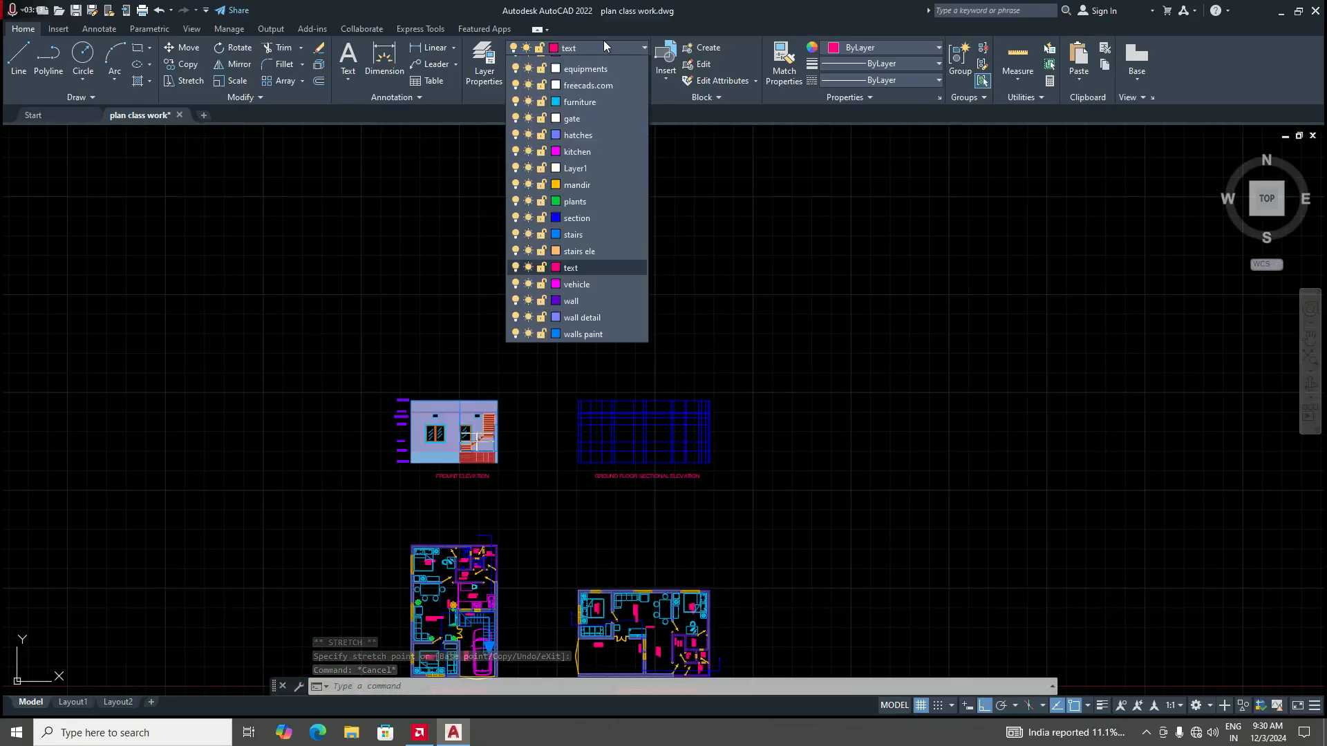
pyautogui.click(574, 364)
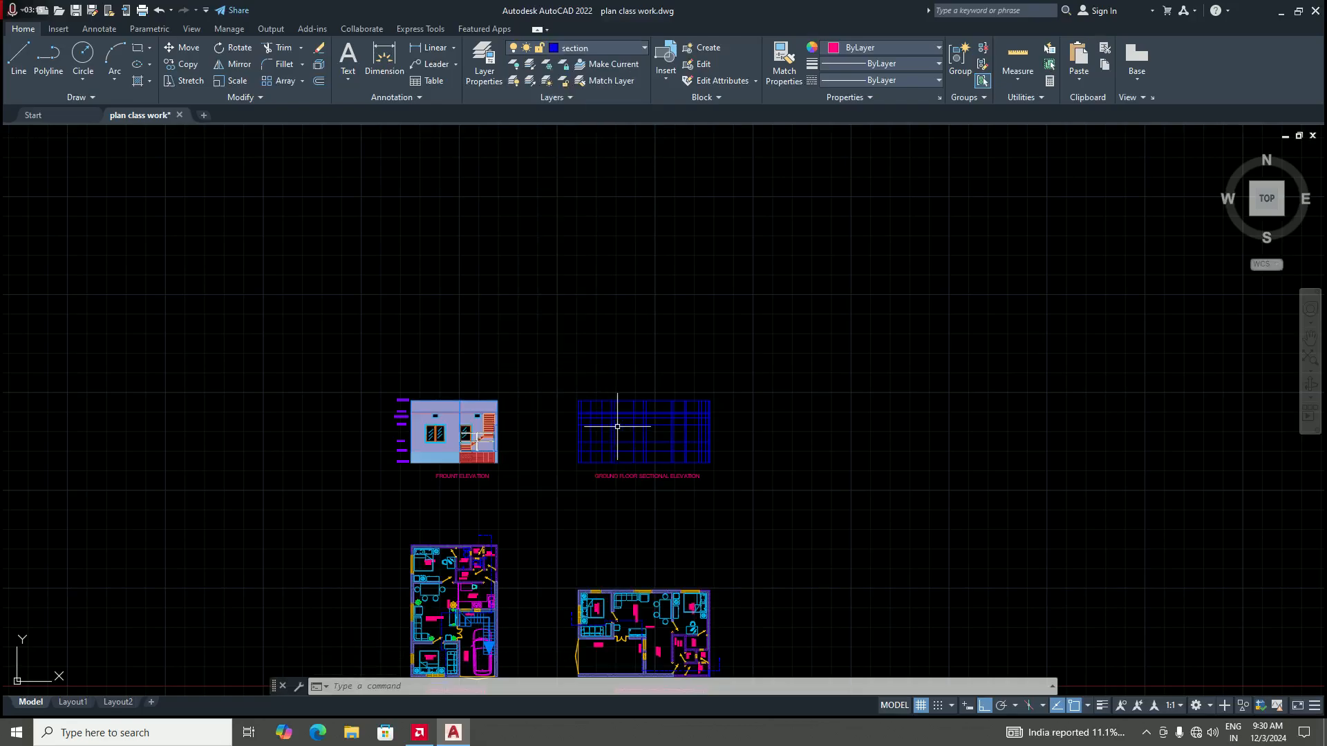
# Step: Compare the blue section grid with the sectional plan below it and the front elevation beside it
pyautogui.scroll(-3, 624, 440)
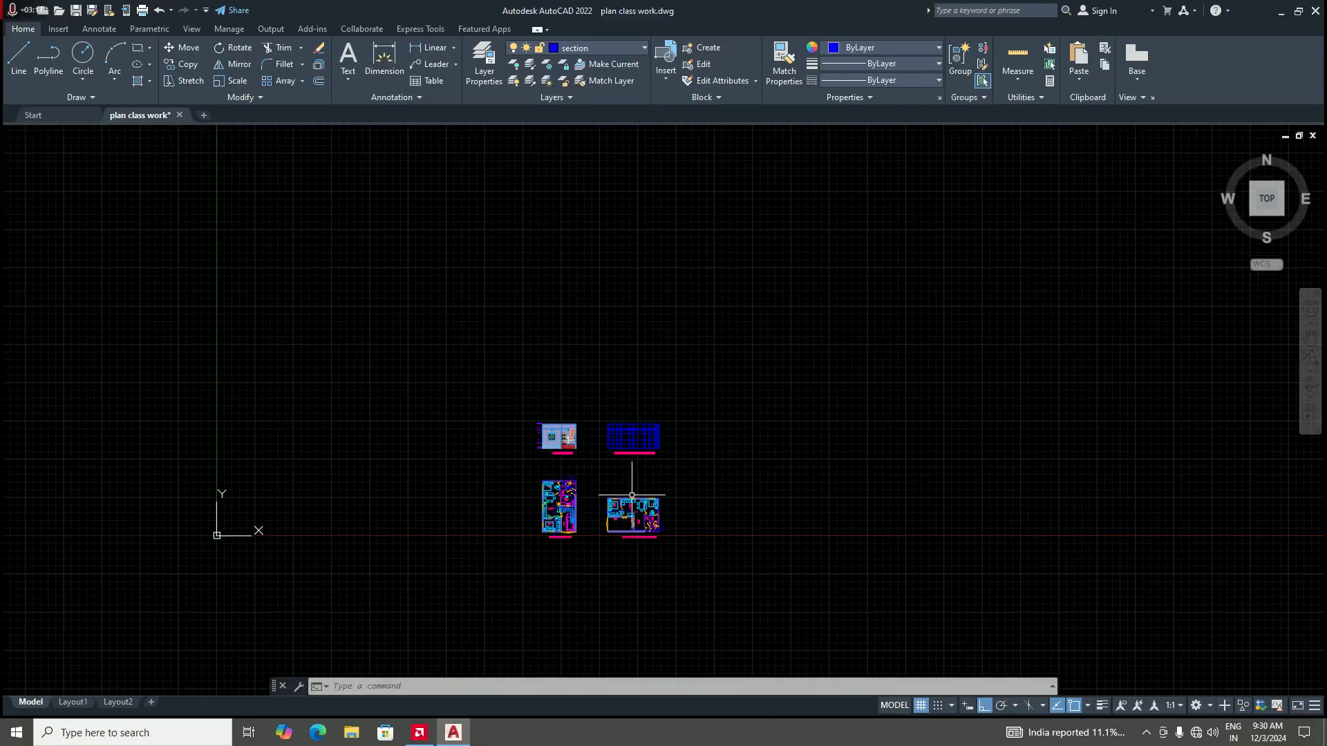
pyautogui.scroll(5, 618, 484)
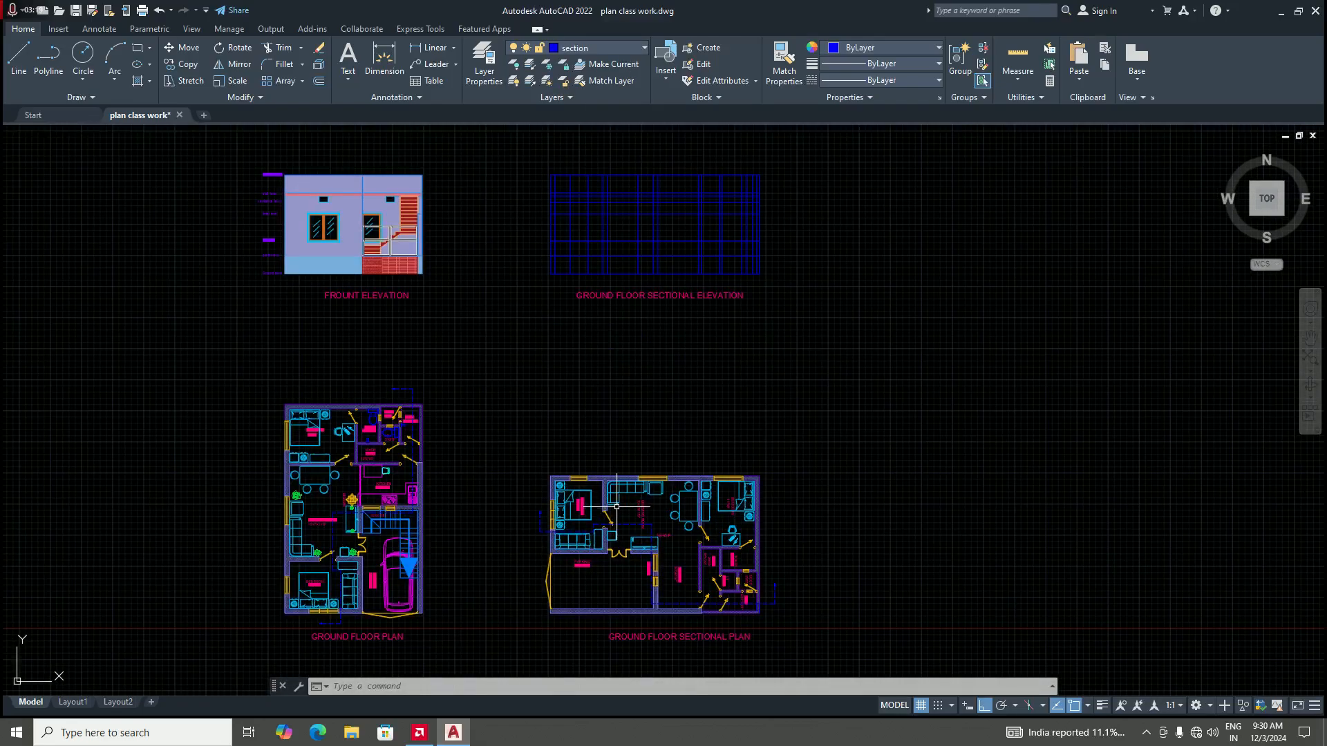
pyautogui.scroll(-2, 617, 493)
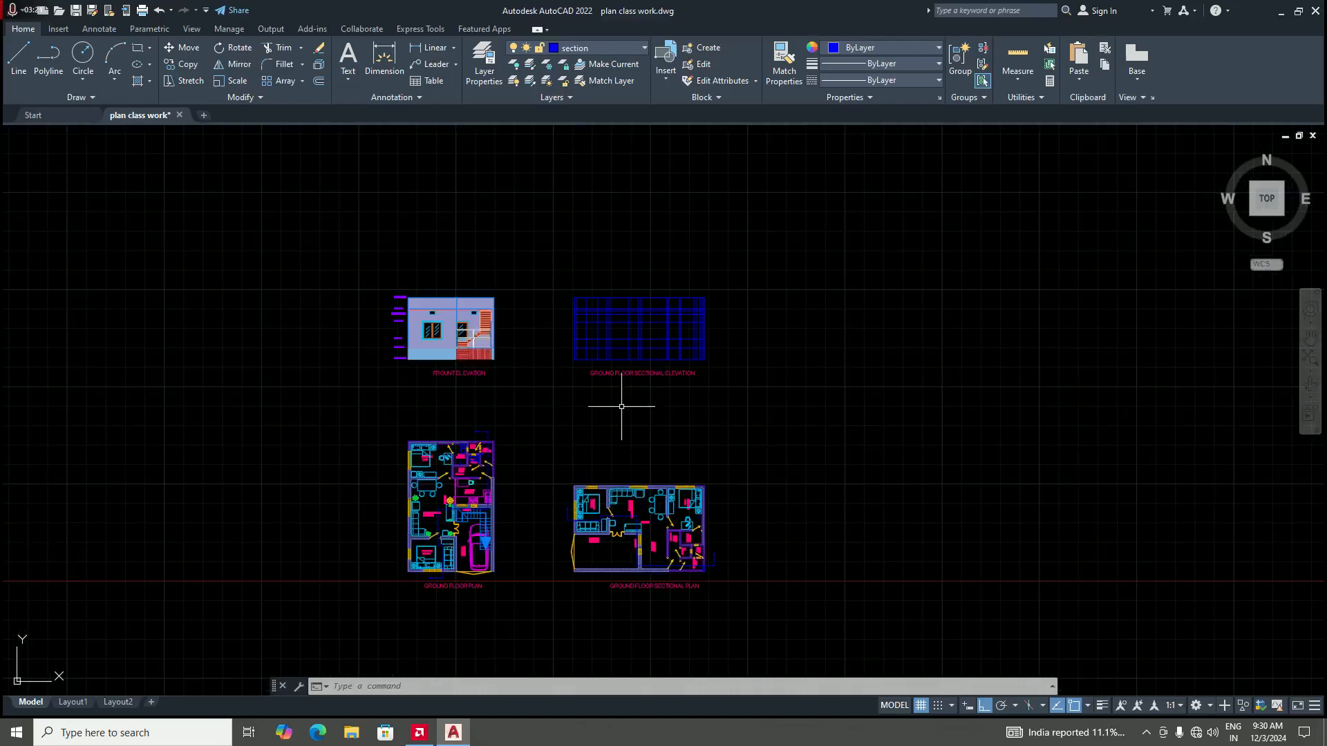
pyautogui.scroll(4, 608, 442)
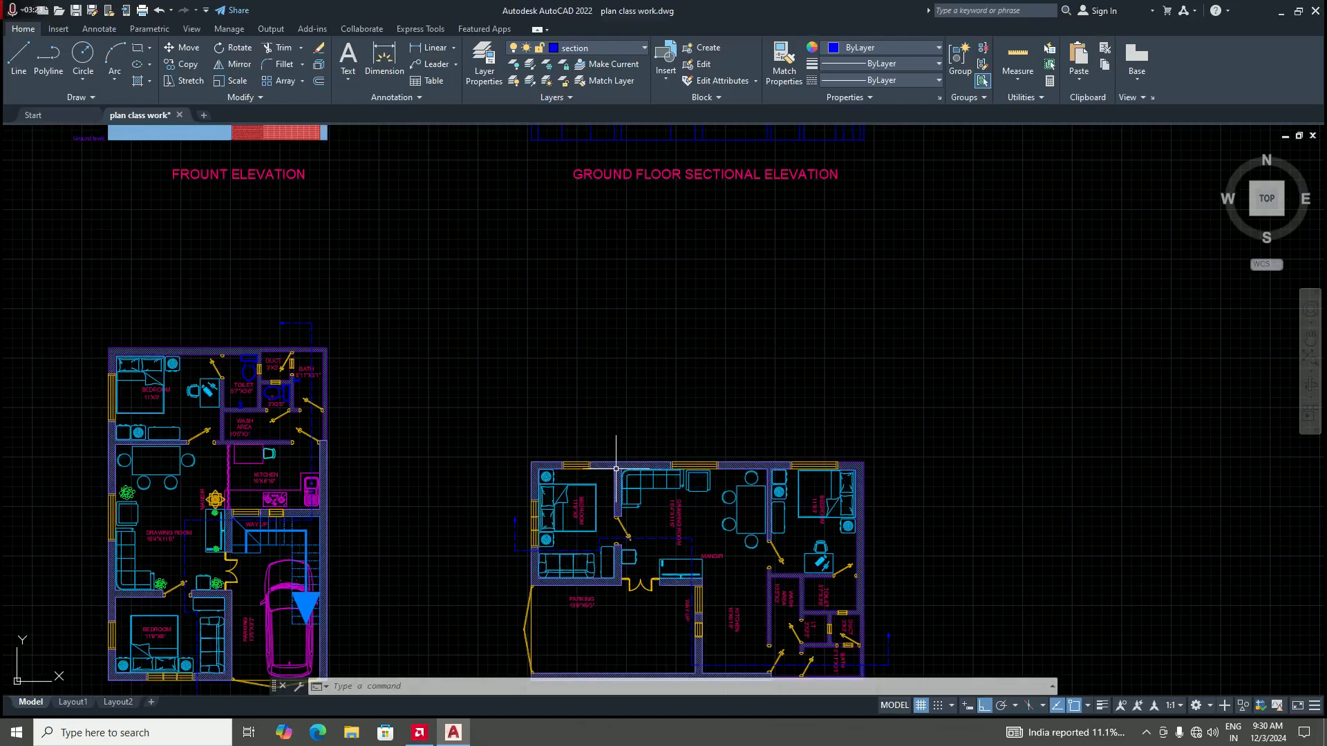
pyautogui.scroll(-2, 613, 444)
pyautogui.scroll(2, 618, 248)
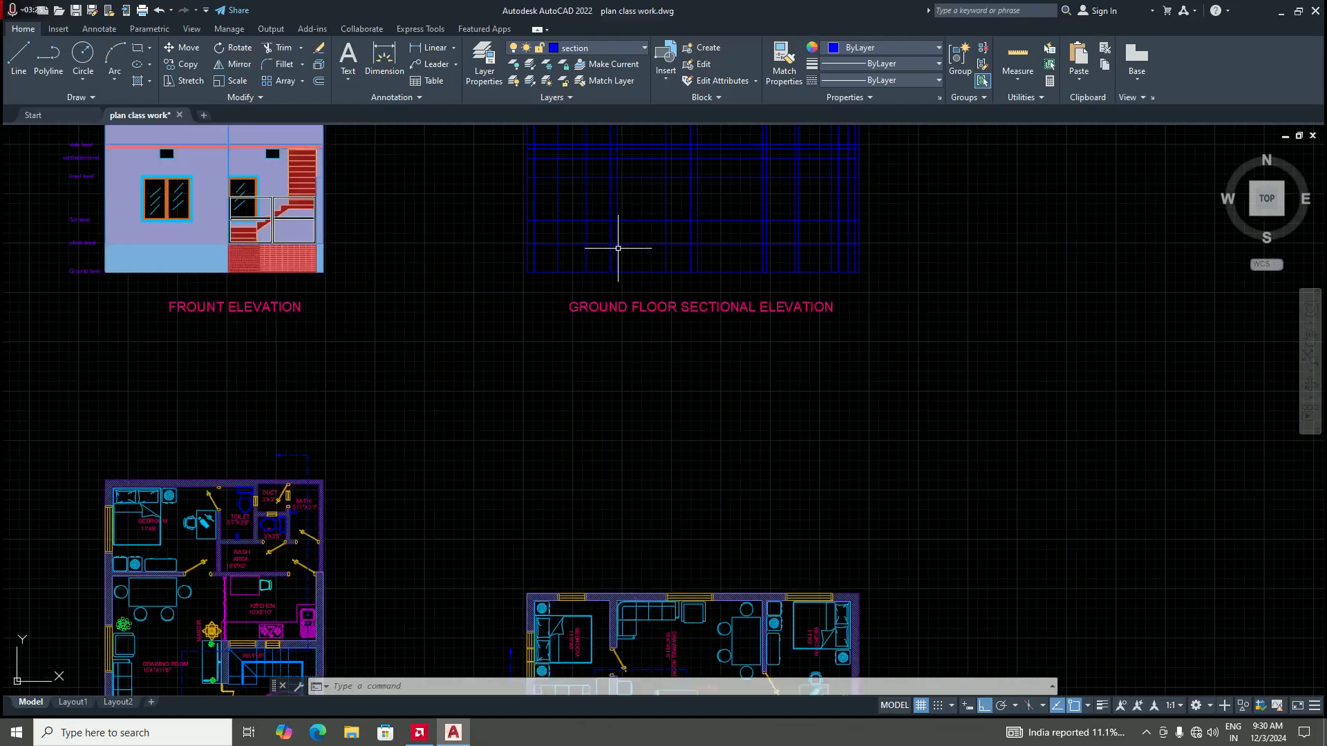
pyautogui.scroll(-2, 613, 260)
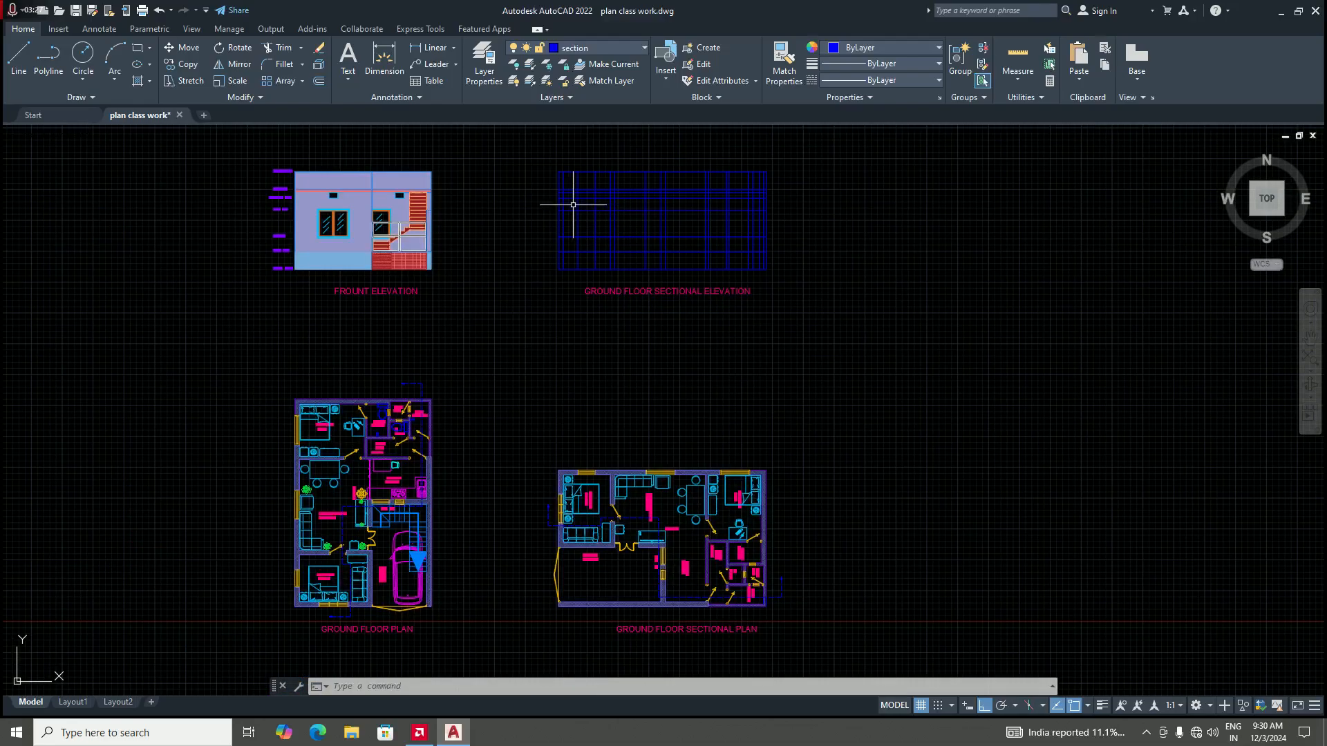
pyautogui.scroll(4, 583, 243)
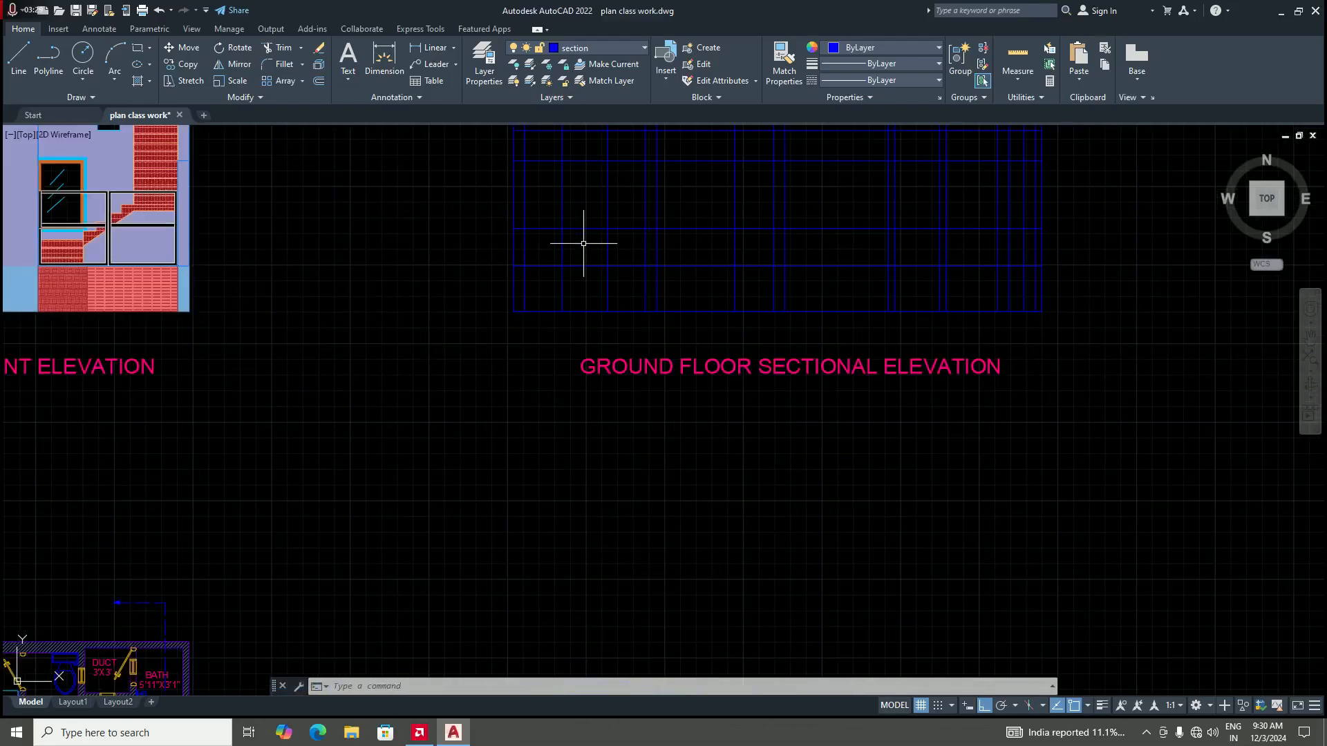
pyautogui.scroll(-2, 609, 273)
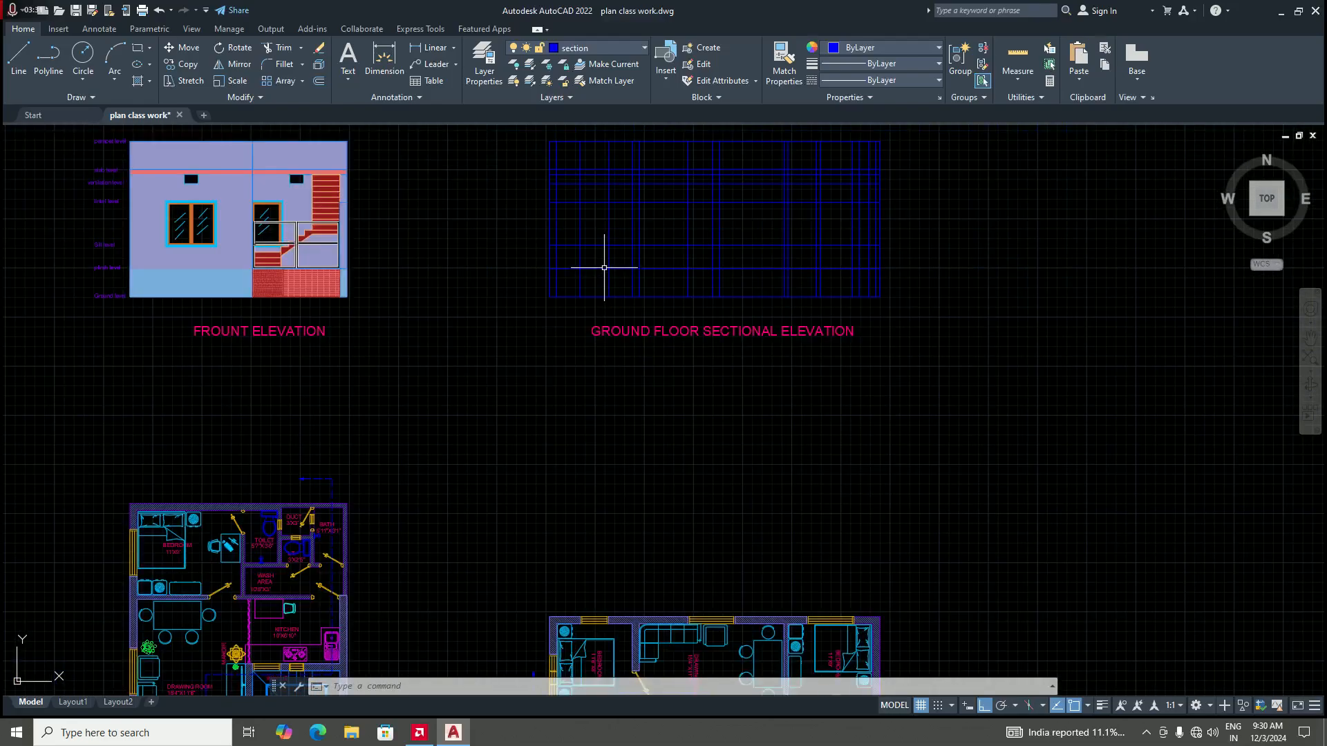
pyautogui.scroll(2, 604, 270)
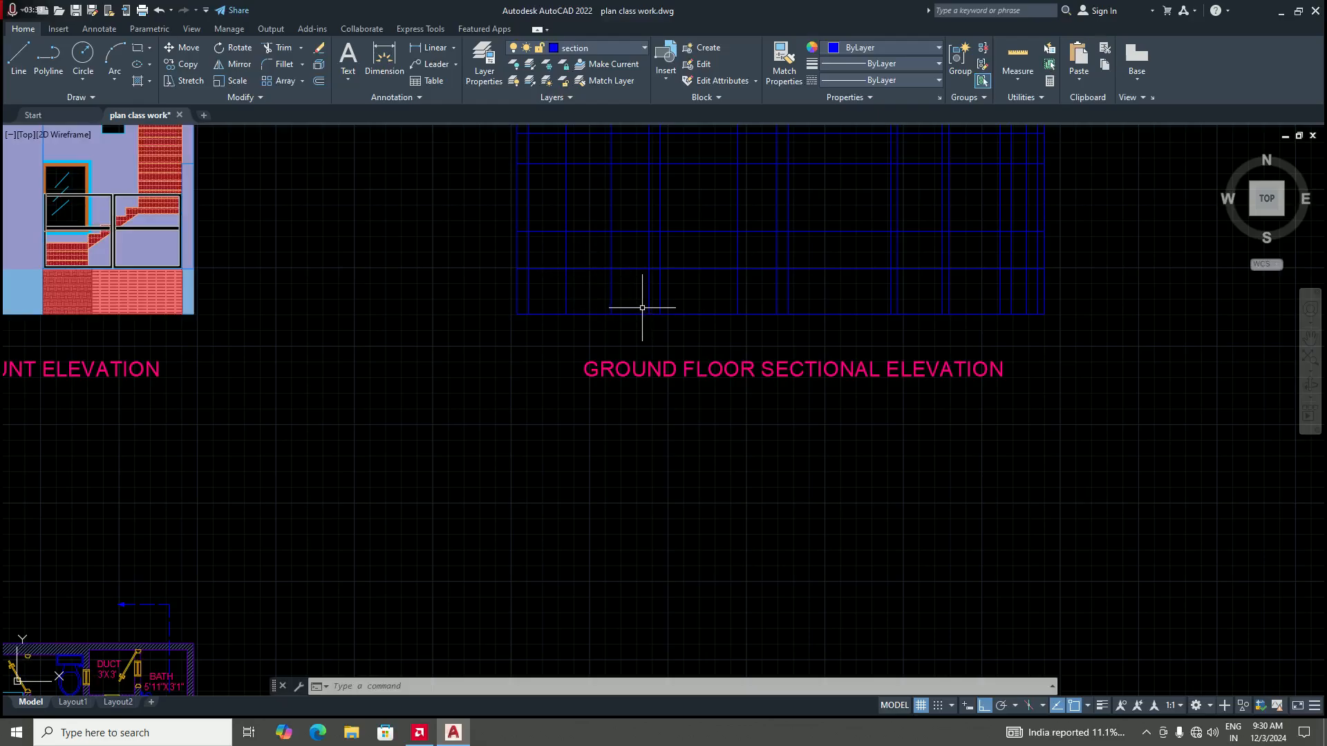
# Step: Trim the two vertical opening lines nearest the grid's left wall where they run below the plinth level line
pyautogui.write('tr')
pyautogui.press('Return')
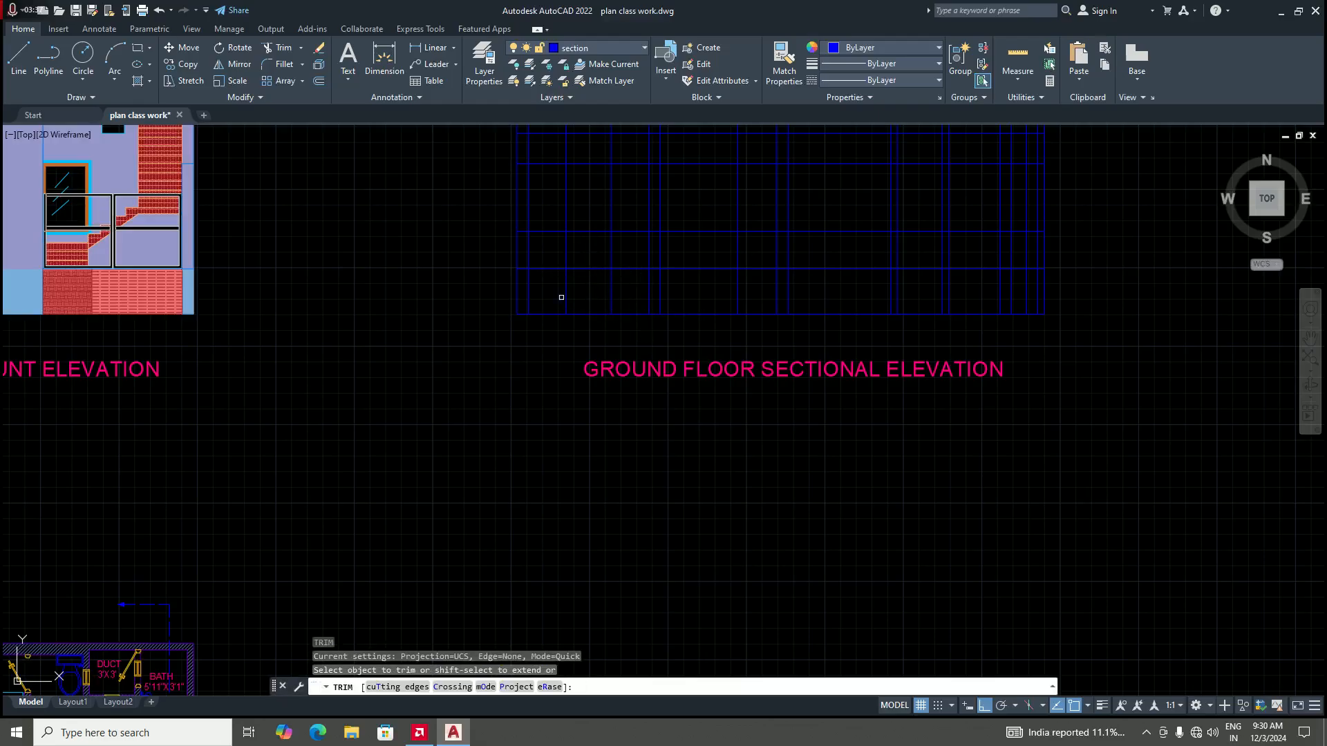
pyautogui.scroll(2, 525, 283)
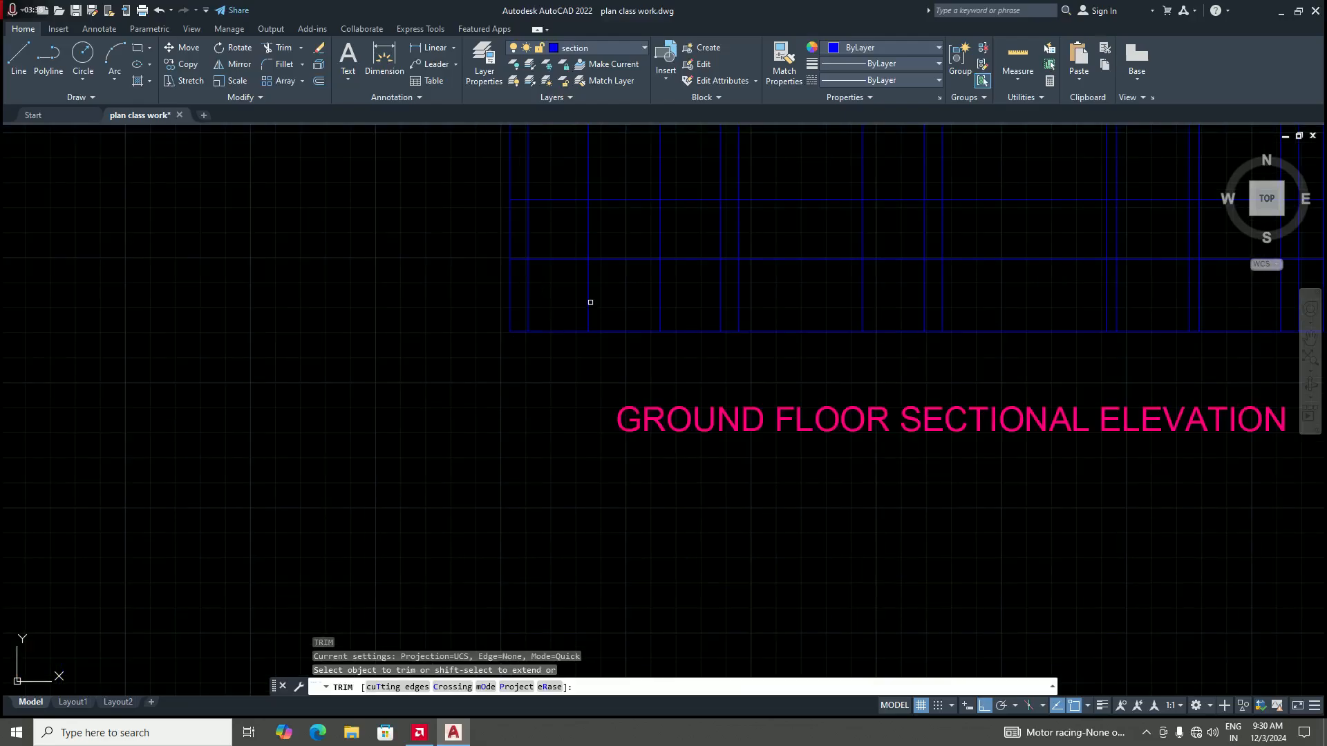
pyautogui.click(589, 298)
pyautogui.click(658, 290)
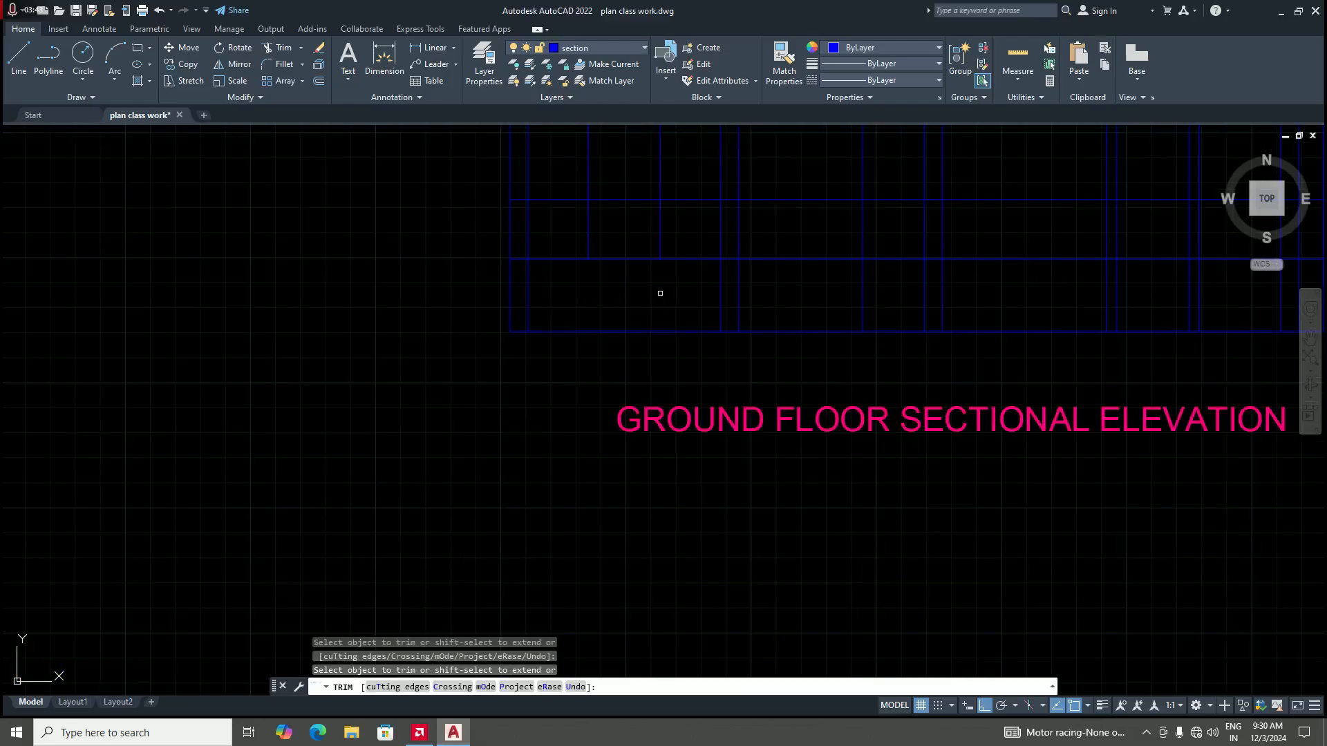
# Step: Trim the horizontal level lines between slab and plinth where they cross the leftmost wall of the section grid
pyautogui.scroll(-3, 657, 298)
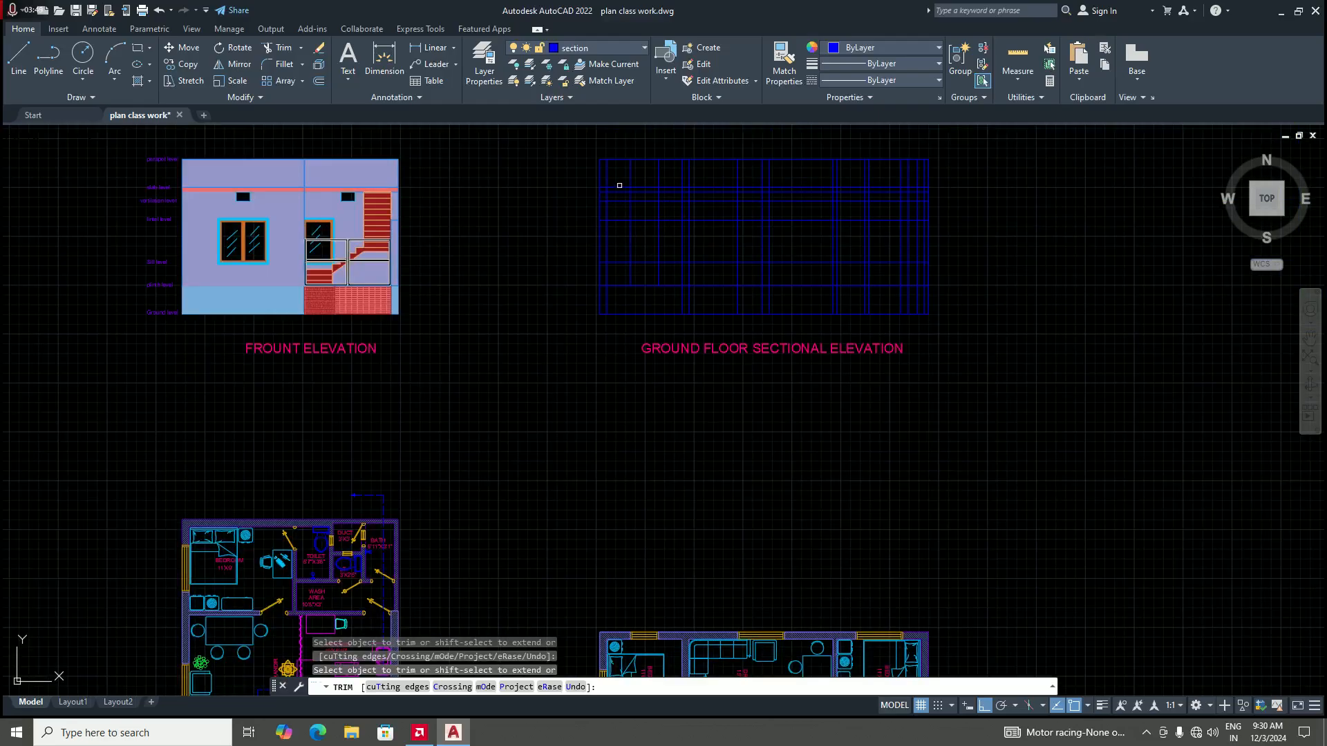
pyautogui.scroll(2, 617, 191)
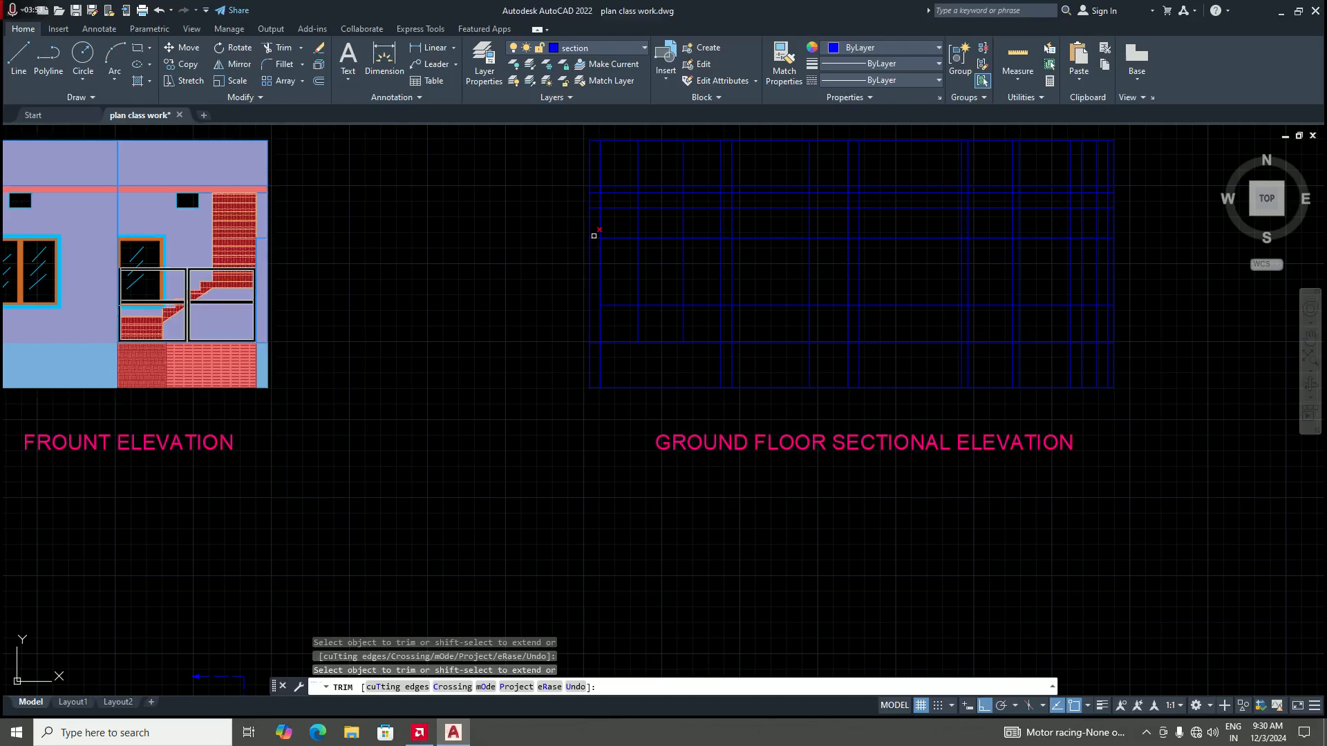
pyautogui.moveTo(592, 230); pyautogui.dragTo(595, 247)
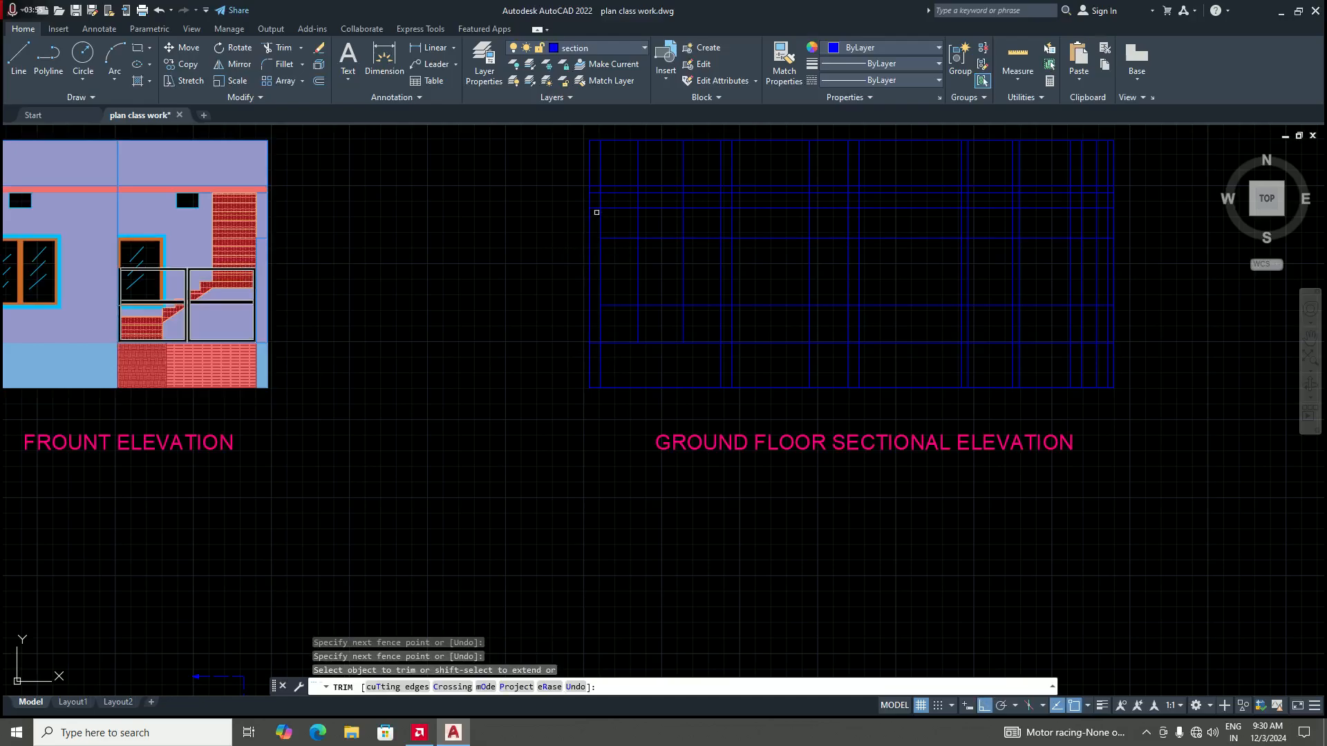
pyautogui.scroll(-2, 614, 329)
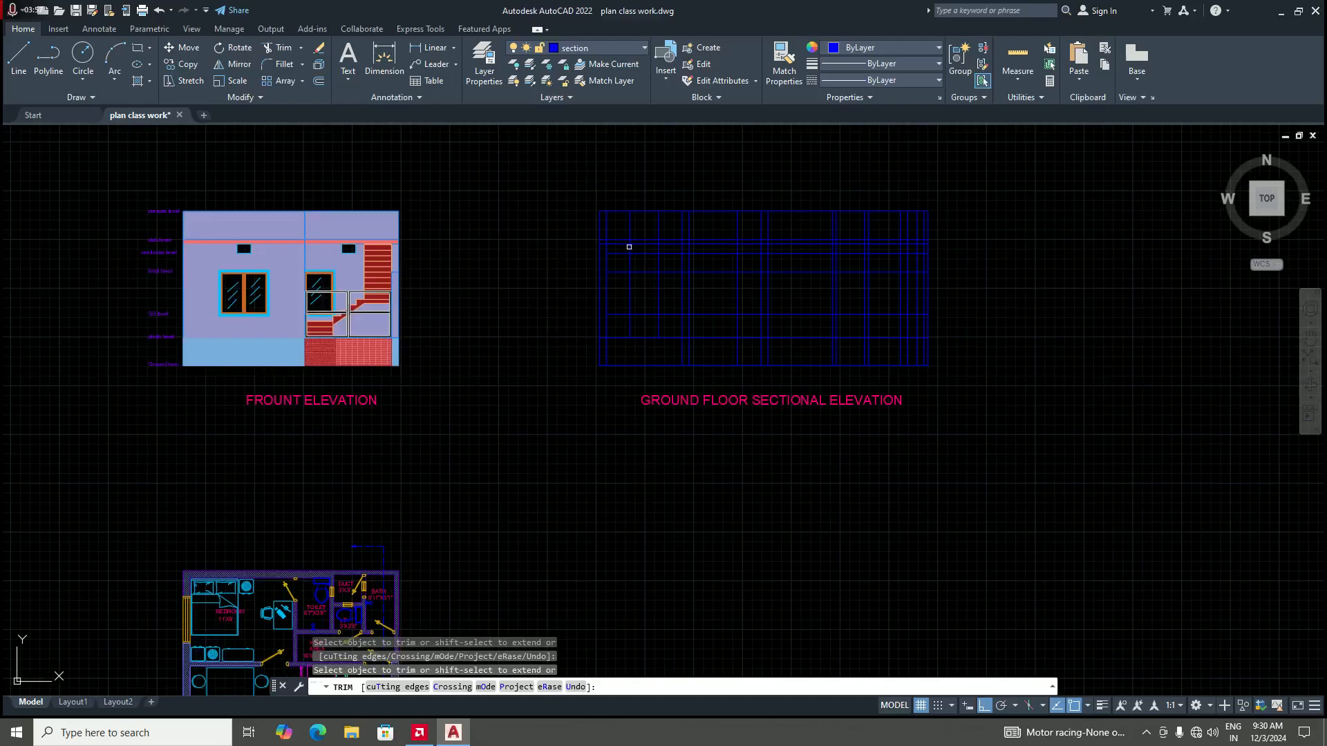
# Step: Trim the horizontal level lines where they cross the second wall from the left in the section grid
pyautogui.scroll(4, 629, 247)
pyautogui.click(764, 254)
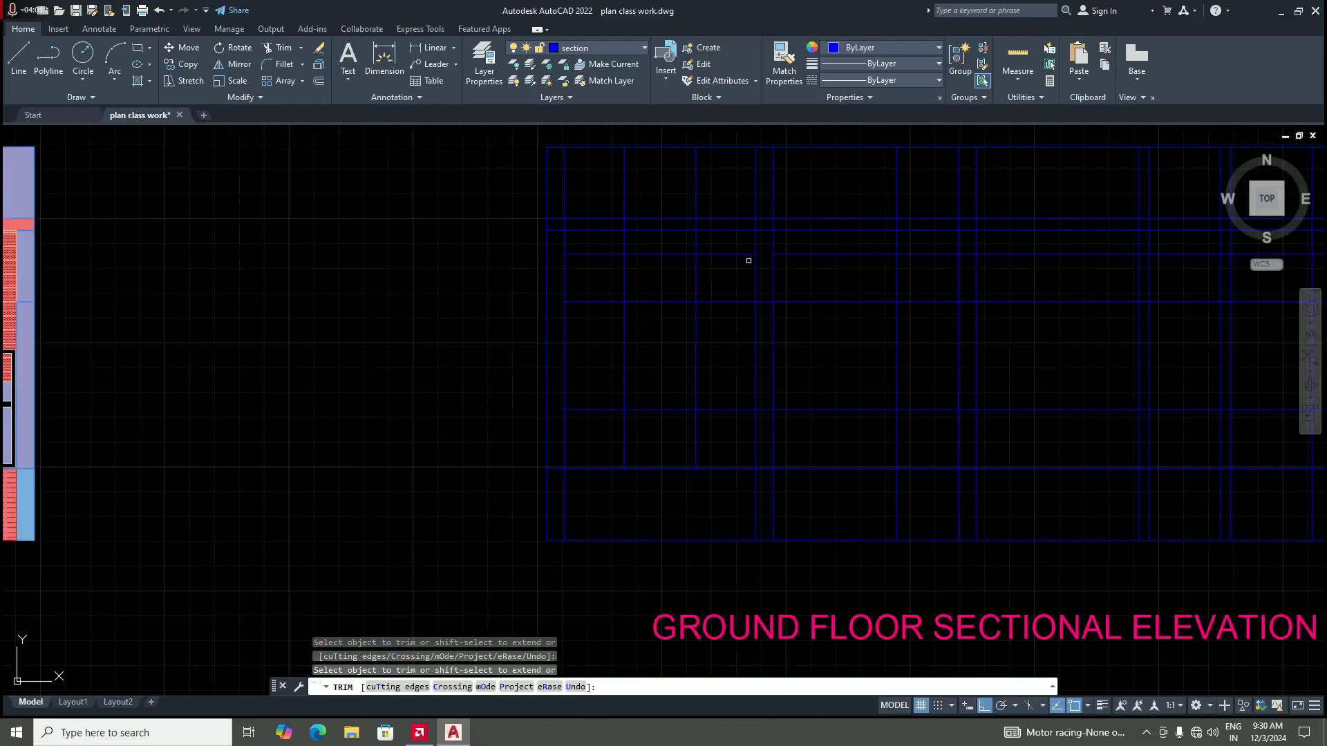
pyautogui.click(756, 268)
pyautogui.scroll(-6, 689, 340)
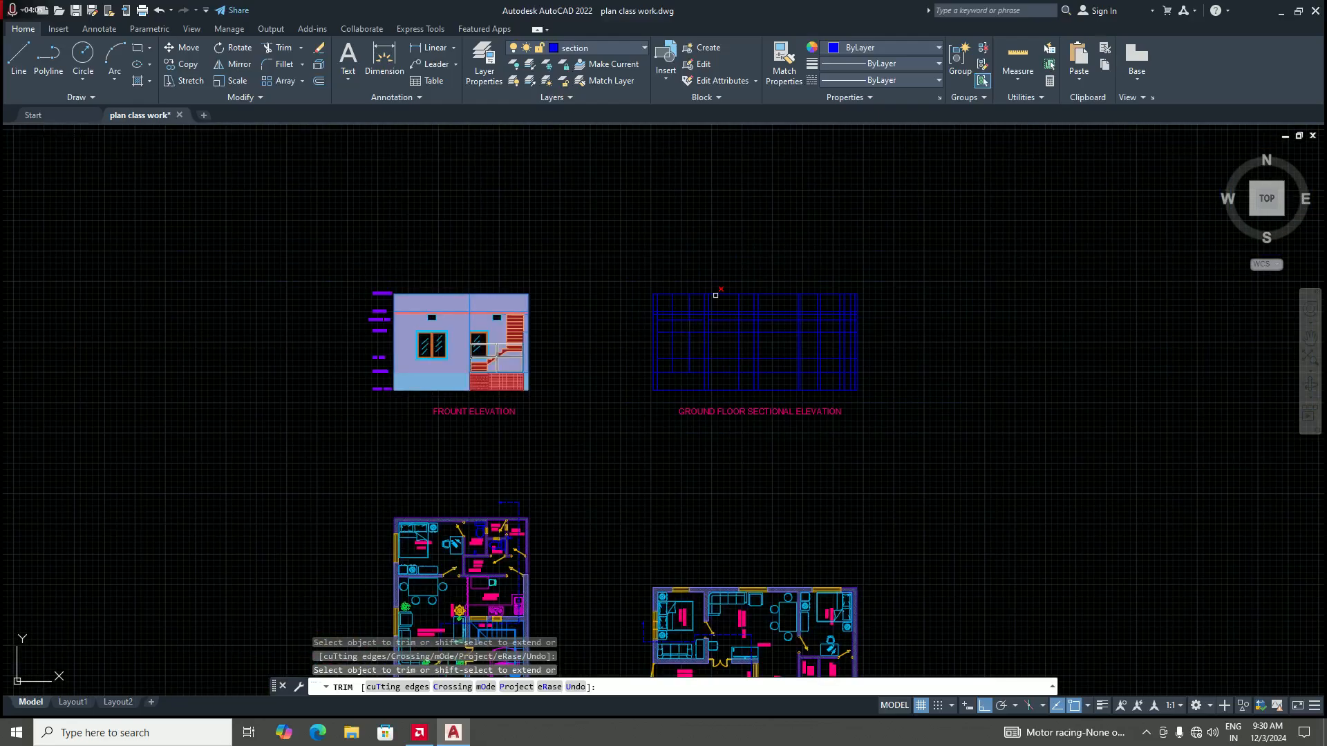
# Step: Inspect the left part of the section grid around the plinth line for wall segments that still need trimming
pyautogui.scroll(4, 712, 320)
pyautogui.scroll(-2, 696, 331)
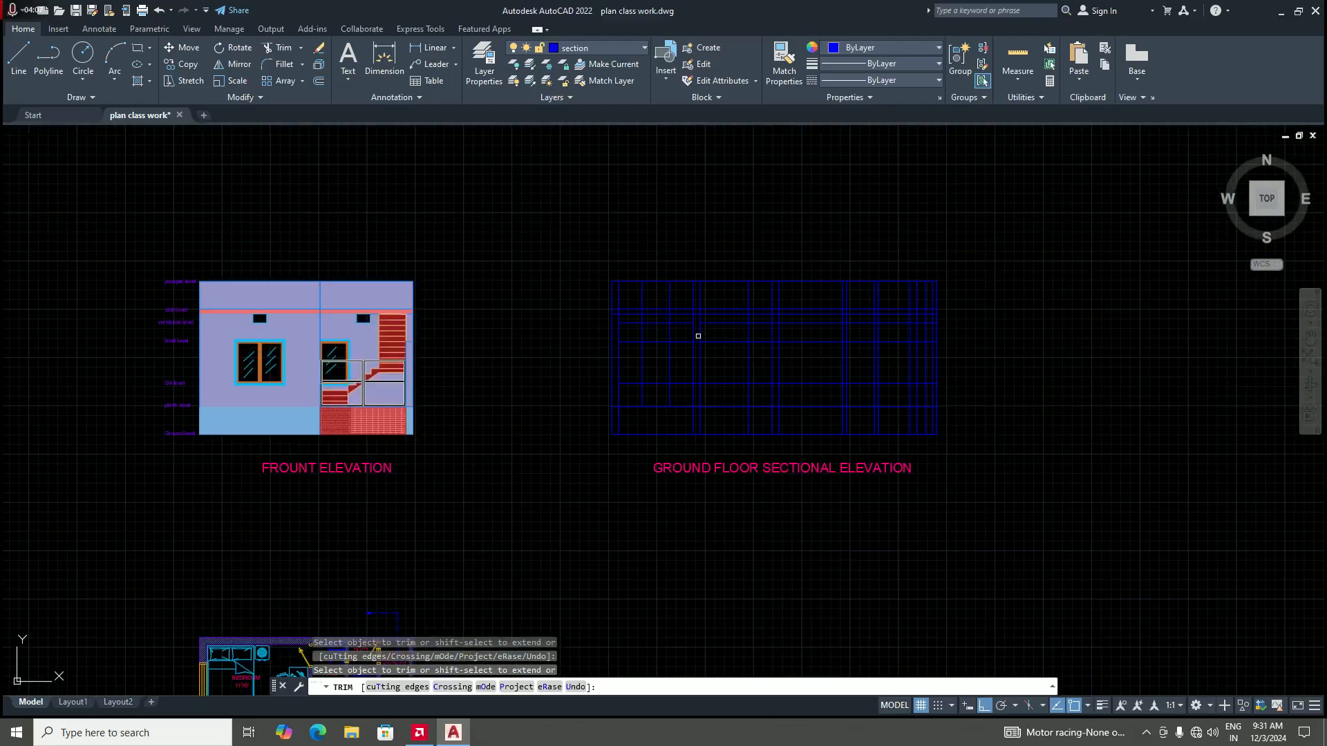
pyautogui.scroll(-4, 712, 359)
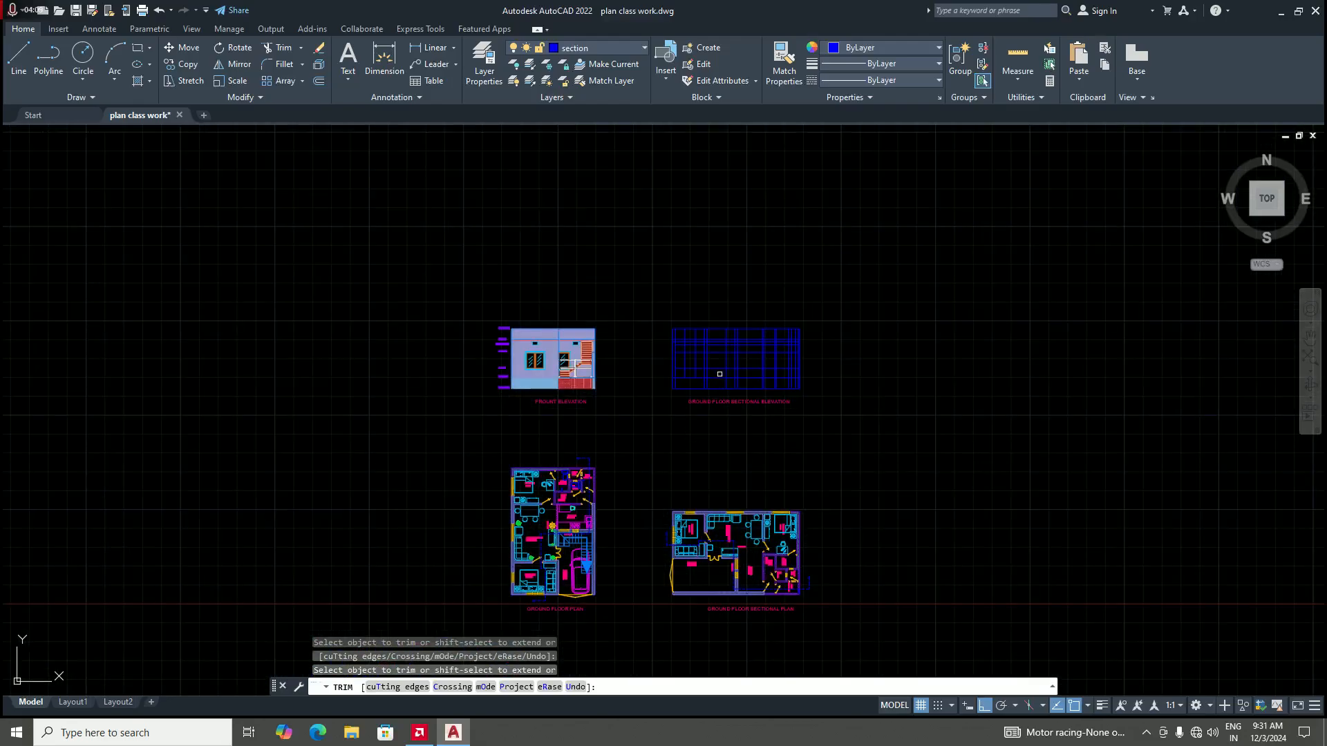
pyautogui.scroll(6, 720, 374)
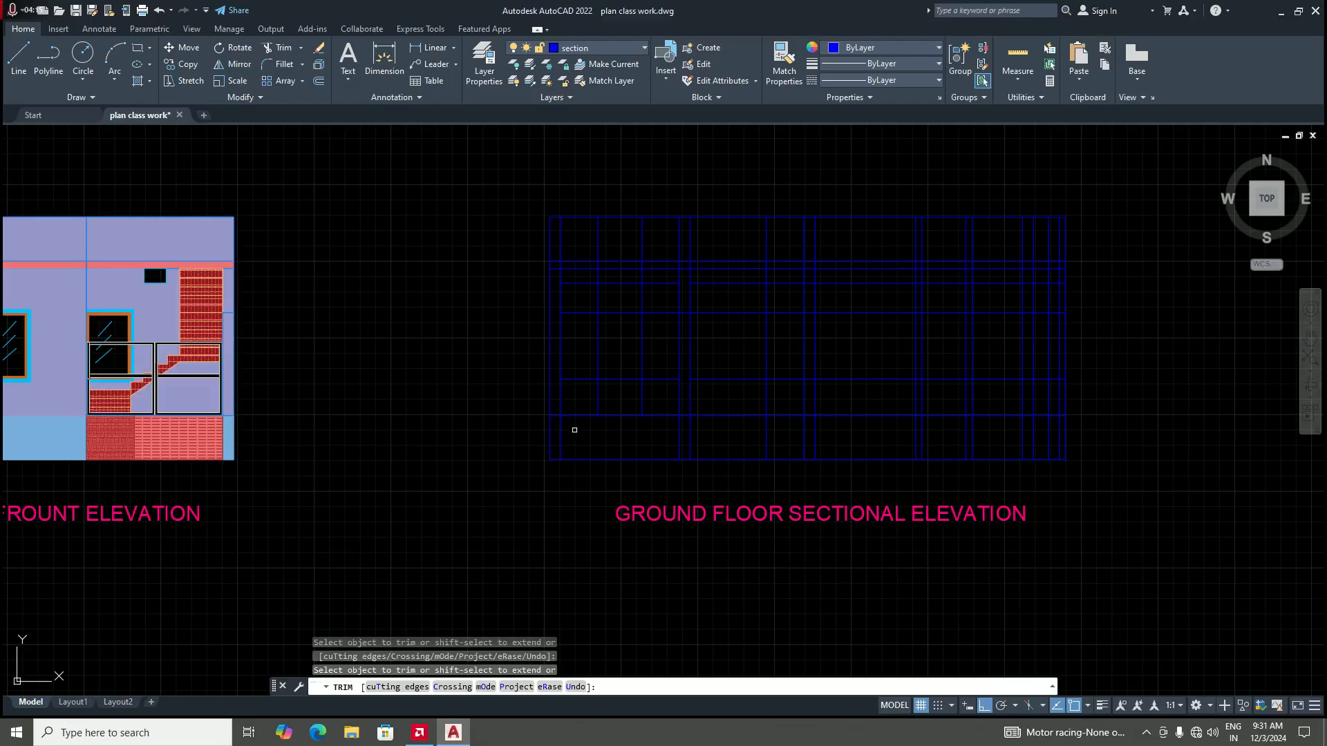
pyautogui.scroll(2, 642, 399)
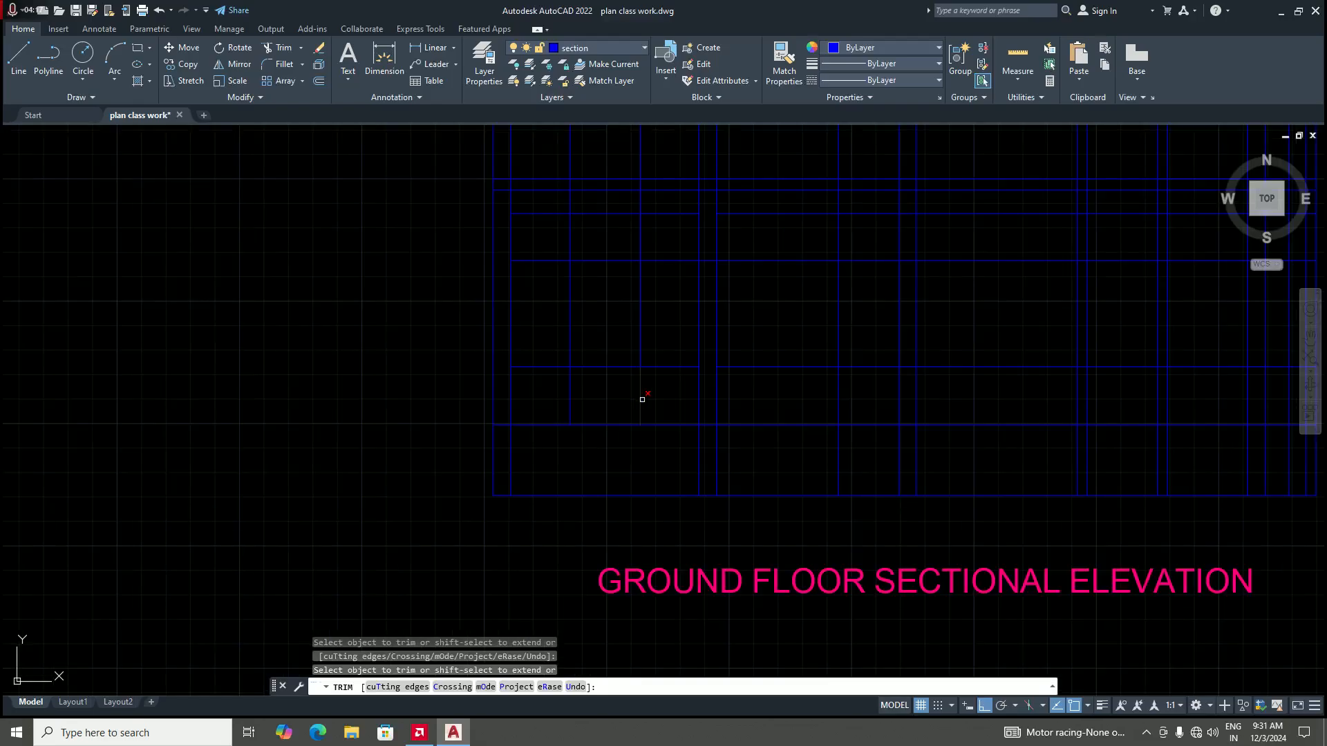
pyautogui.scroll(-2, 642, 400)
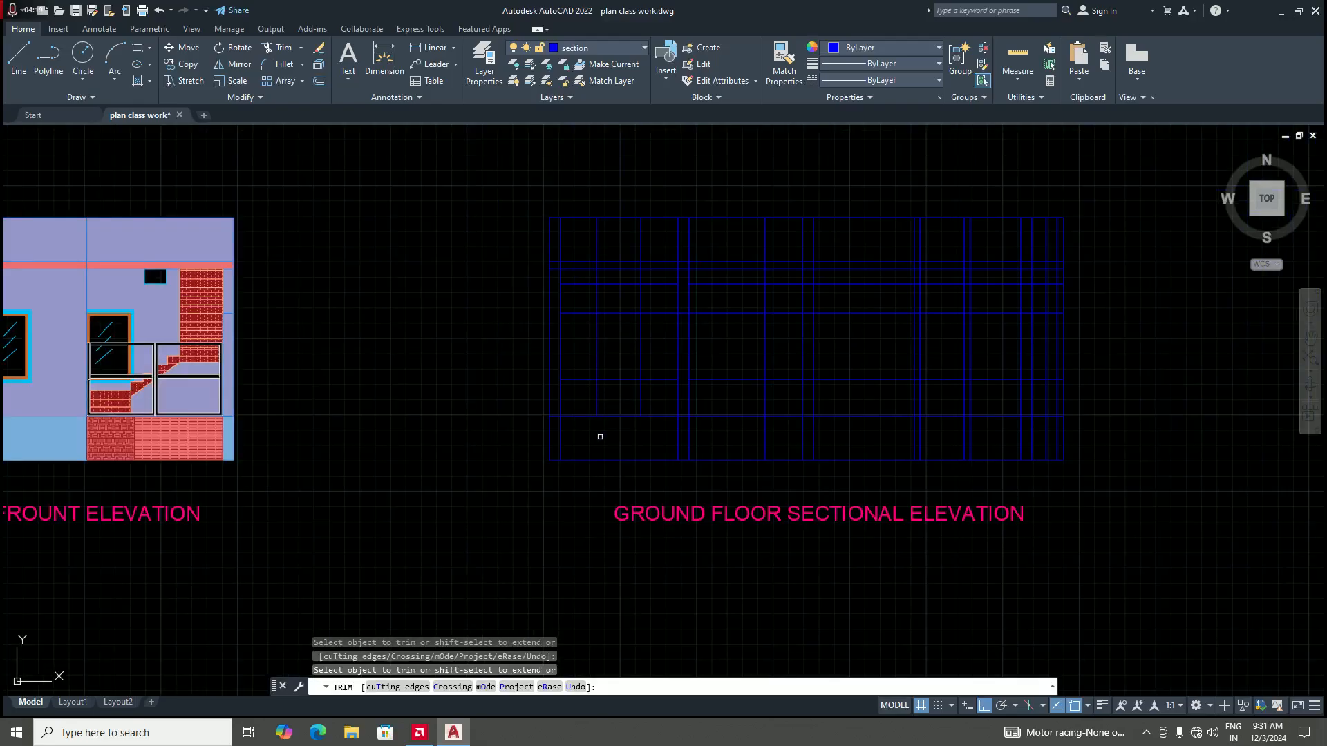
pyautogui.scroll(4, 565, 429)
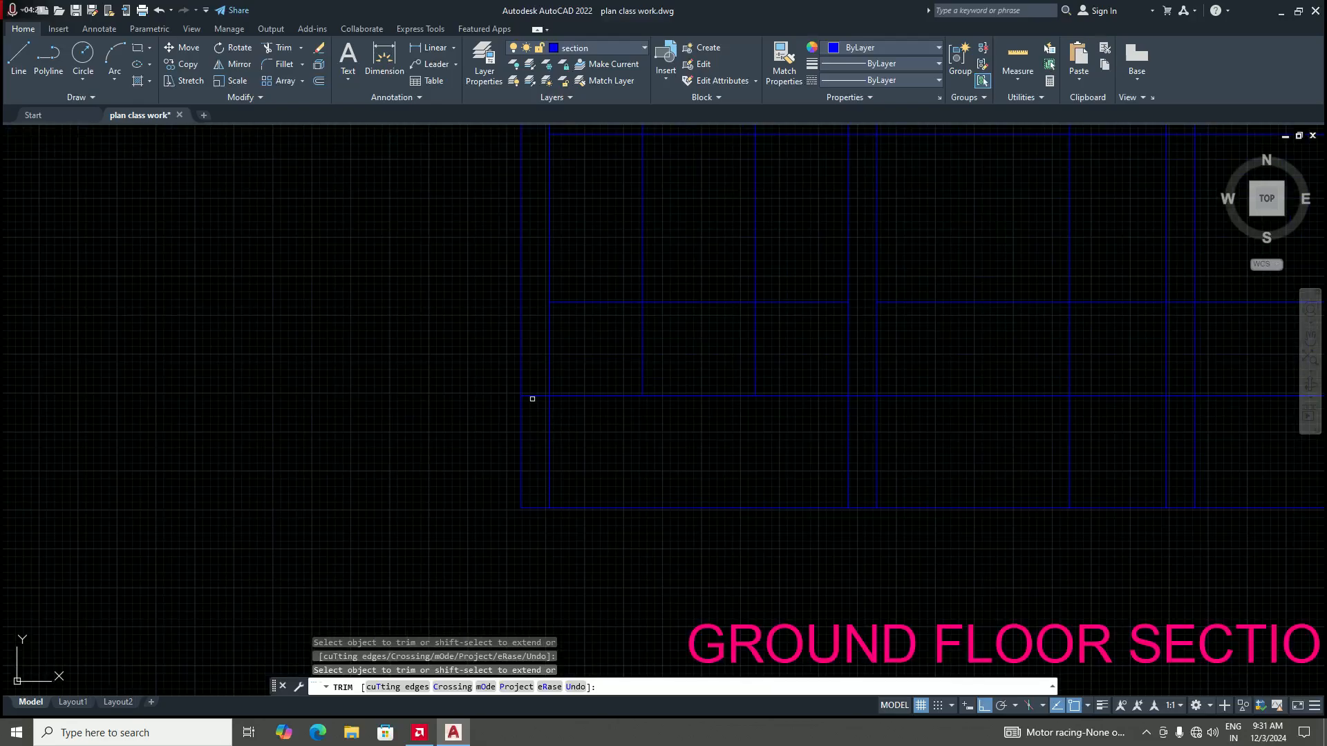
pyautogui.scroll(-2, 537, 405)
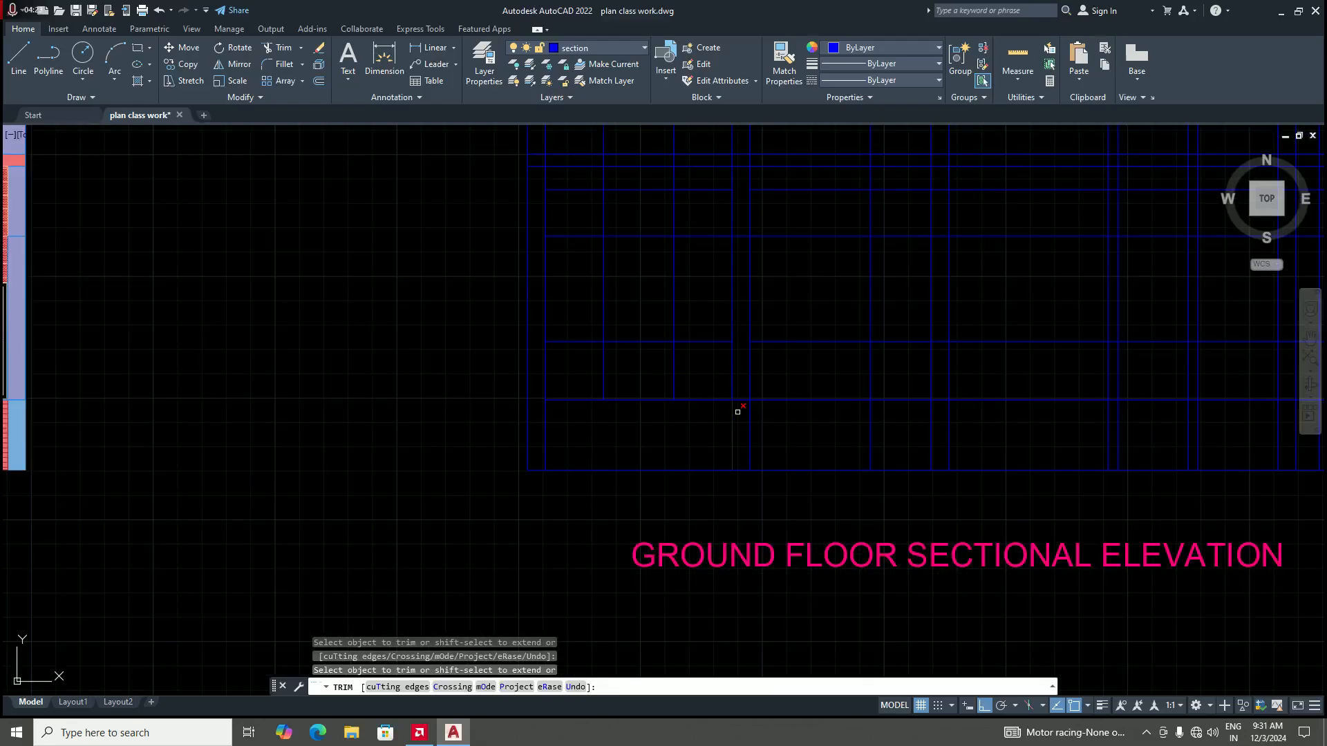
# Step: Undo the last trim of the section grid's level lines, end the Trim command and clear the selection
pyautogui.scroll(2, 744, 412)
pyautogui.scroll(-3, 743, 398)
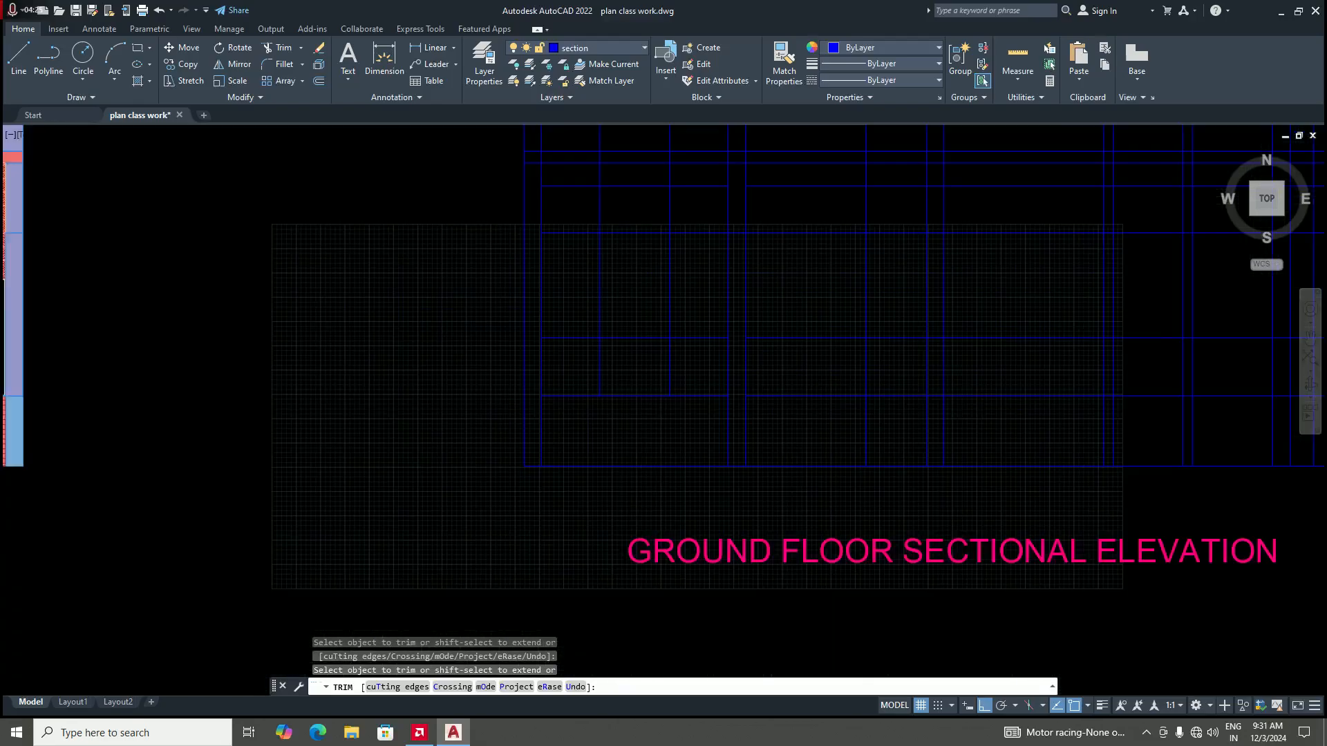
pyautogui.scroll(1, 812, 413)
pyautogui.scroll(-2, 811, 412)
pyautogui.scroll(2, 846, 410)
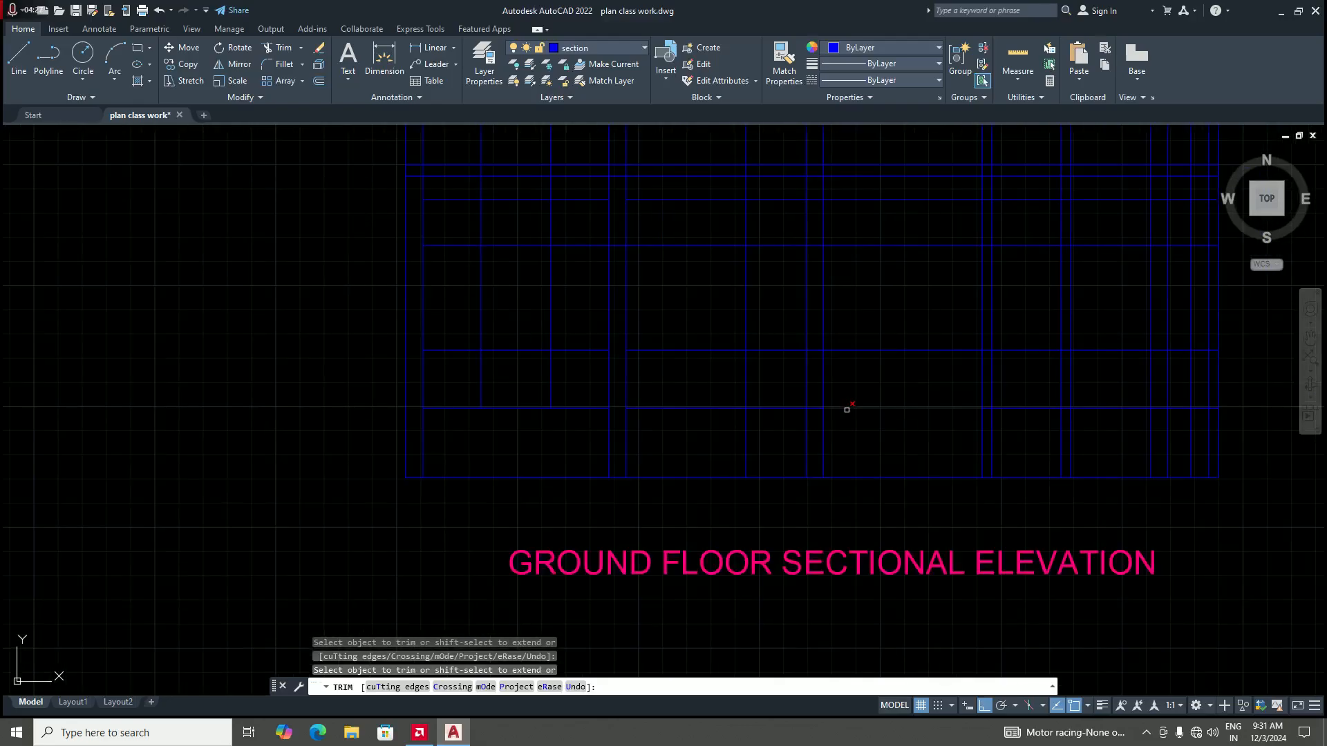
pyautogui.scroll(-2, 813, 417)
pyautogui.scroll(2, 814, 408)
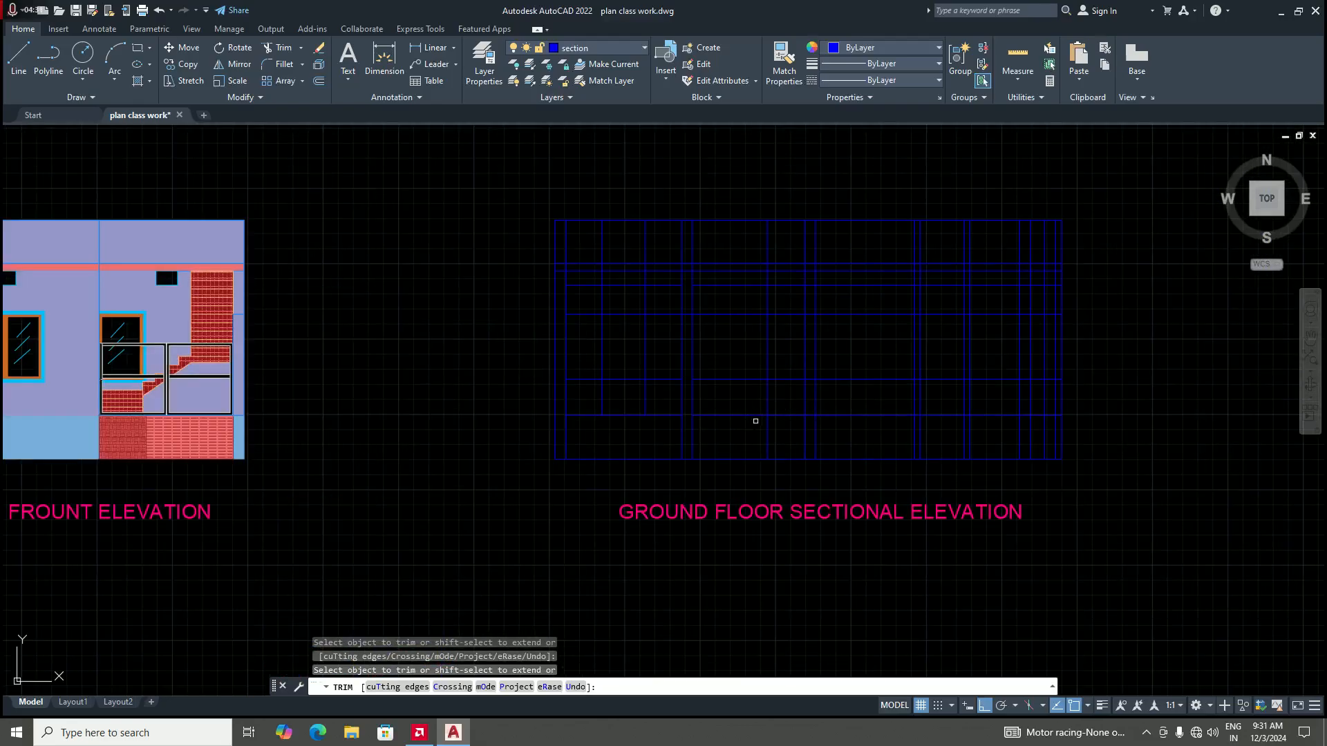
pyautogui.hotkey('ctrl', 'z')
pyautogui.scroll(-2, 741, 424)
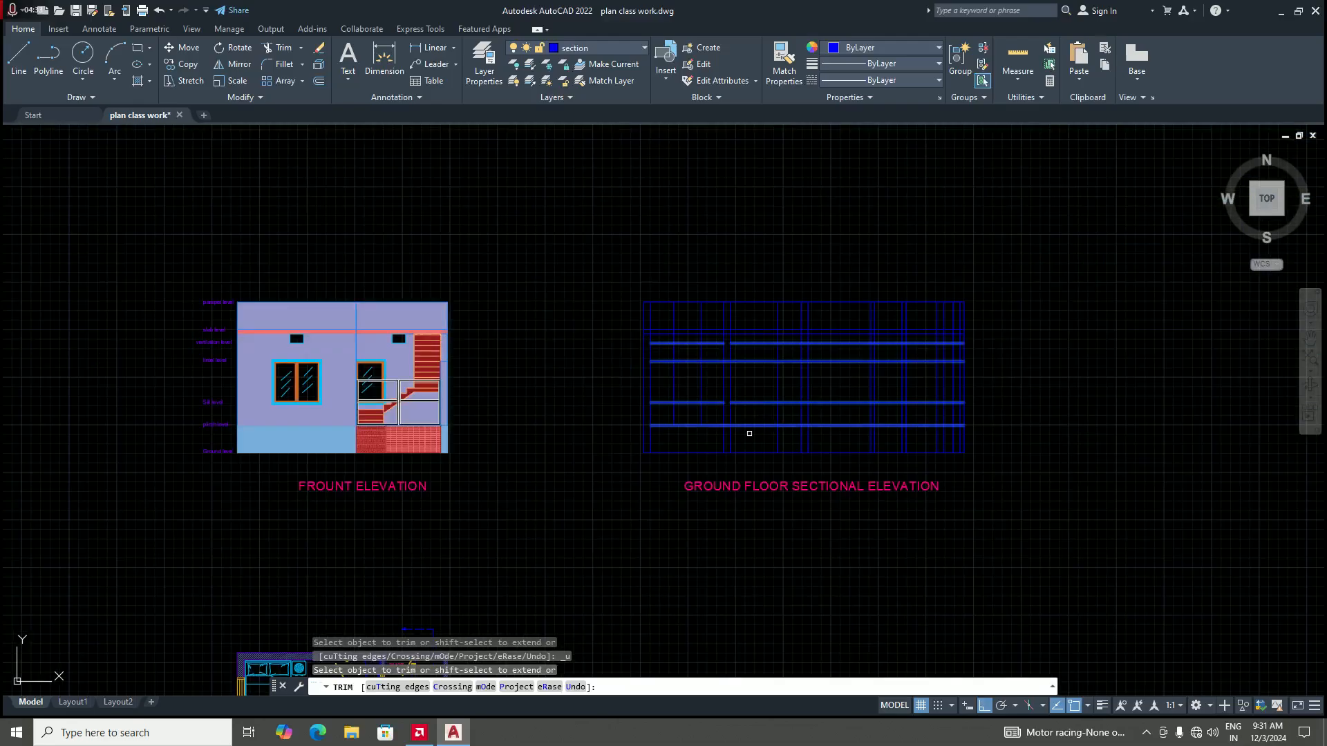
pyautogui.scroll(2, 746, 429)
pyautogui.press('Escape')
pyautogui.scroll(-2, 687, 438)
pyautogui.scroll(2, 670, 402)
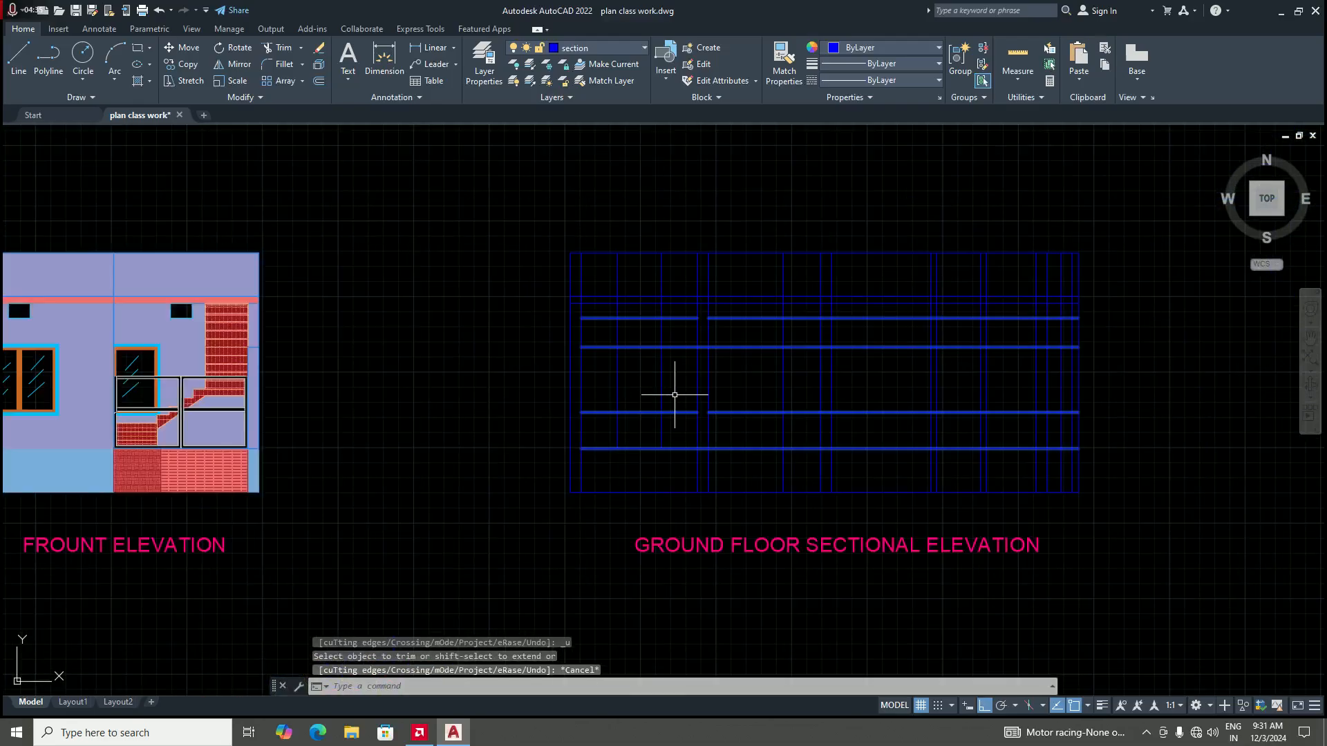
pyautogui.click(674, 319)
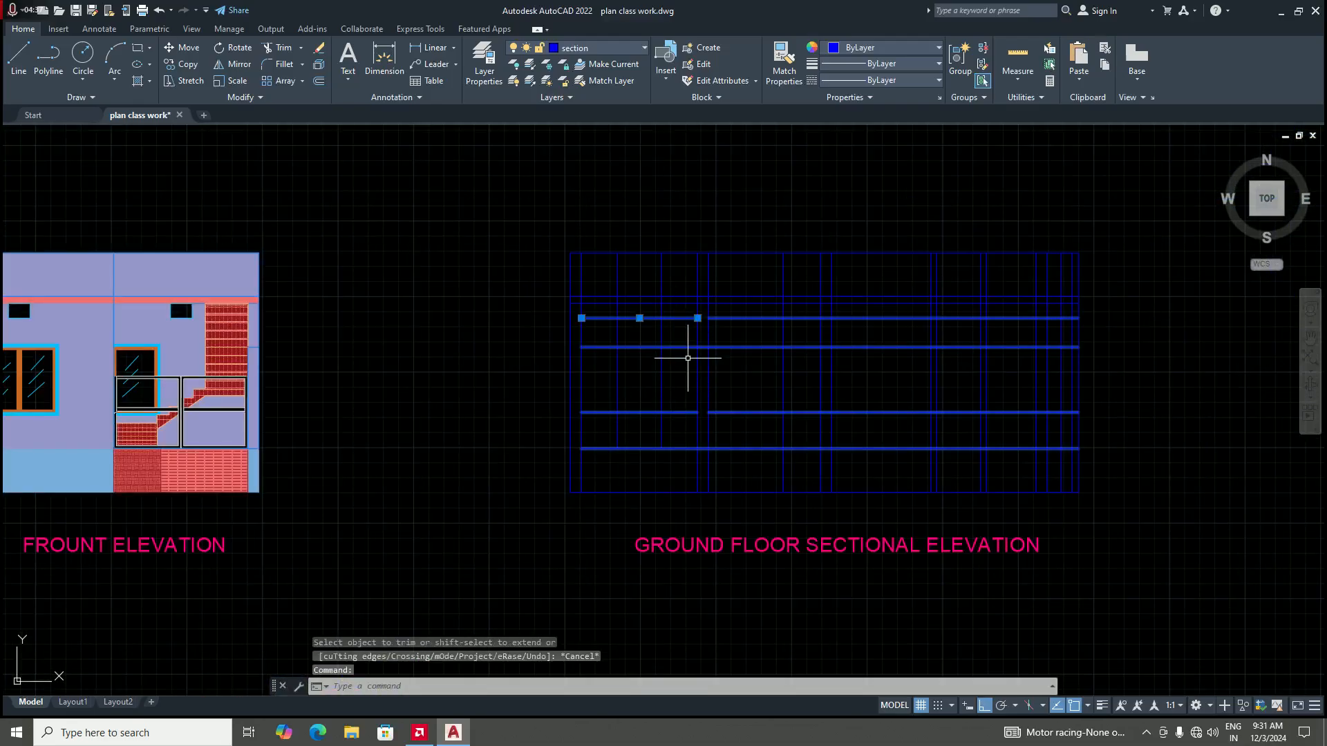
pyautogui.press('Delete')
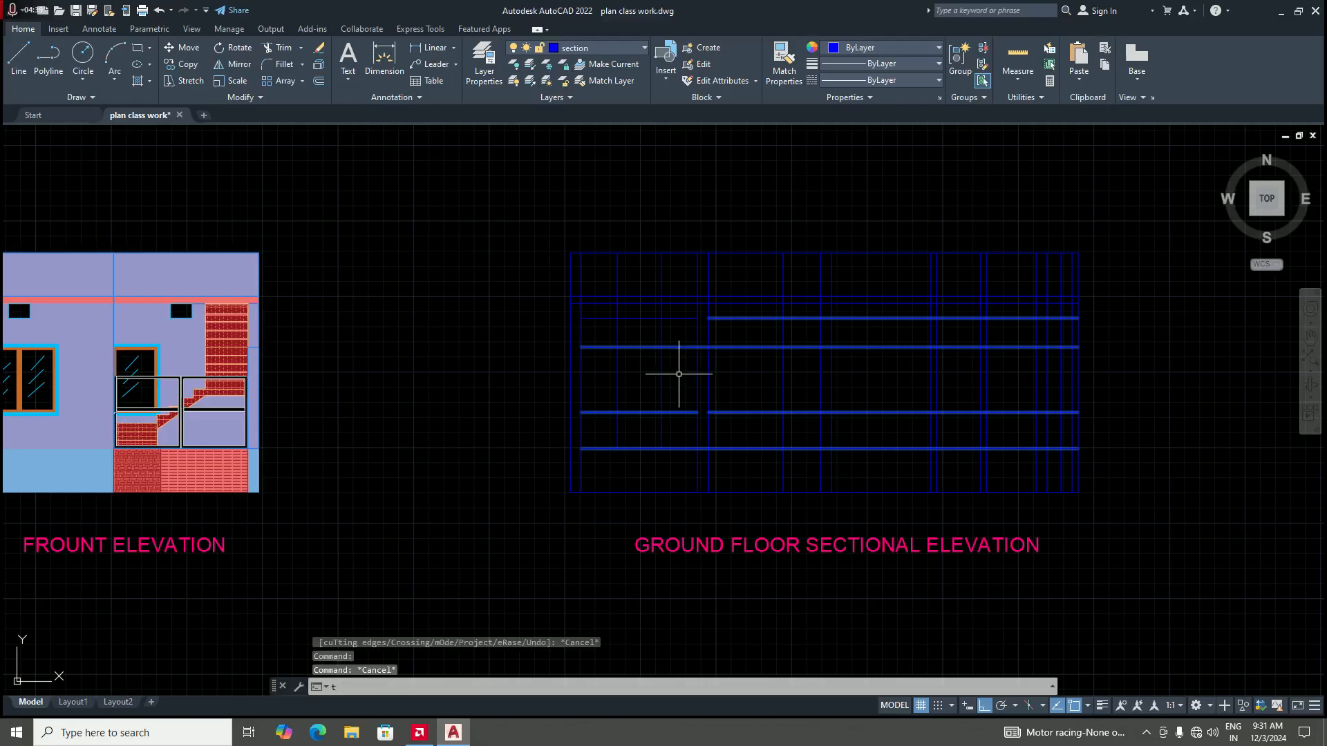
# Step: Trim the two vertical opening lines in the grid's left bay between the slab and the ventilator level line
pyautogui.write('tr')
pyautogui.press('Return')
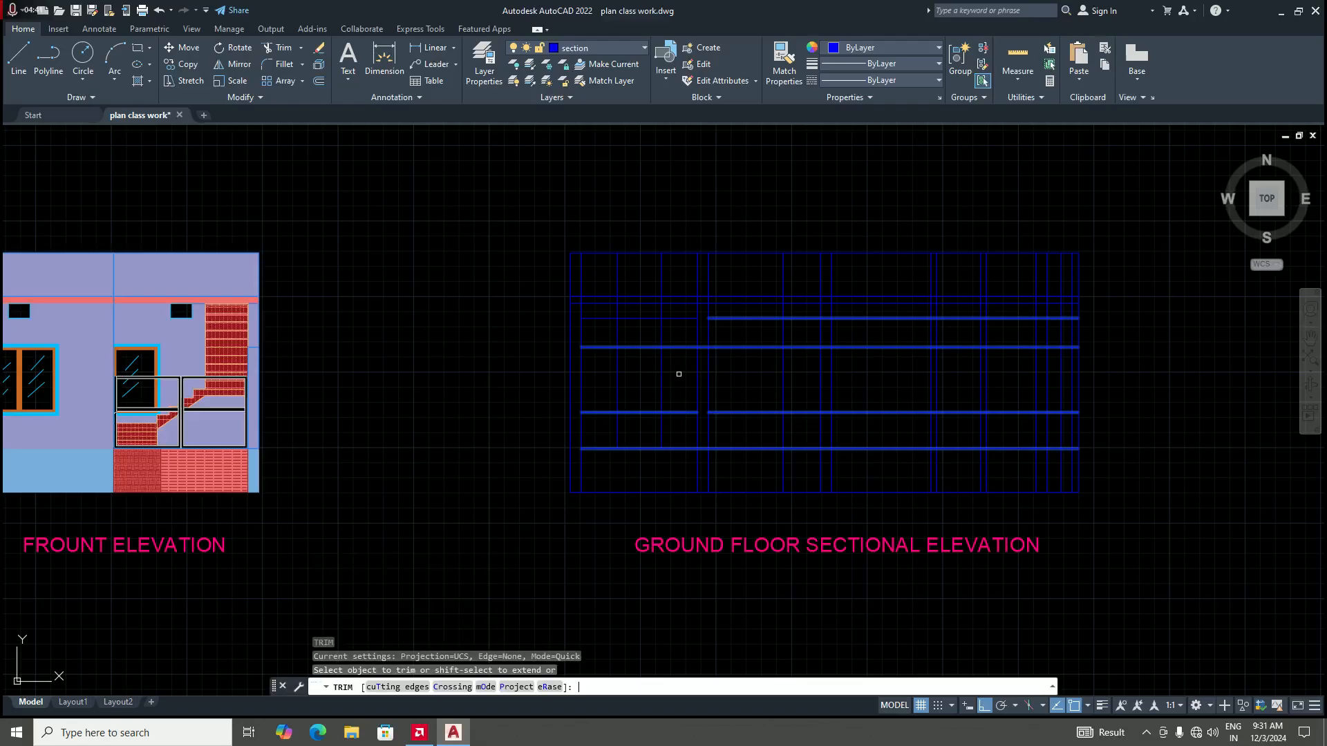
pyautogui.scroll(2, 629, 338)
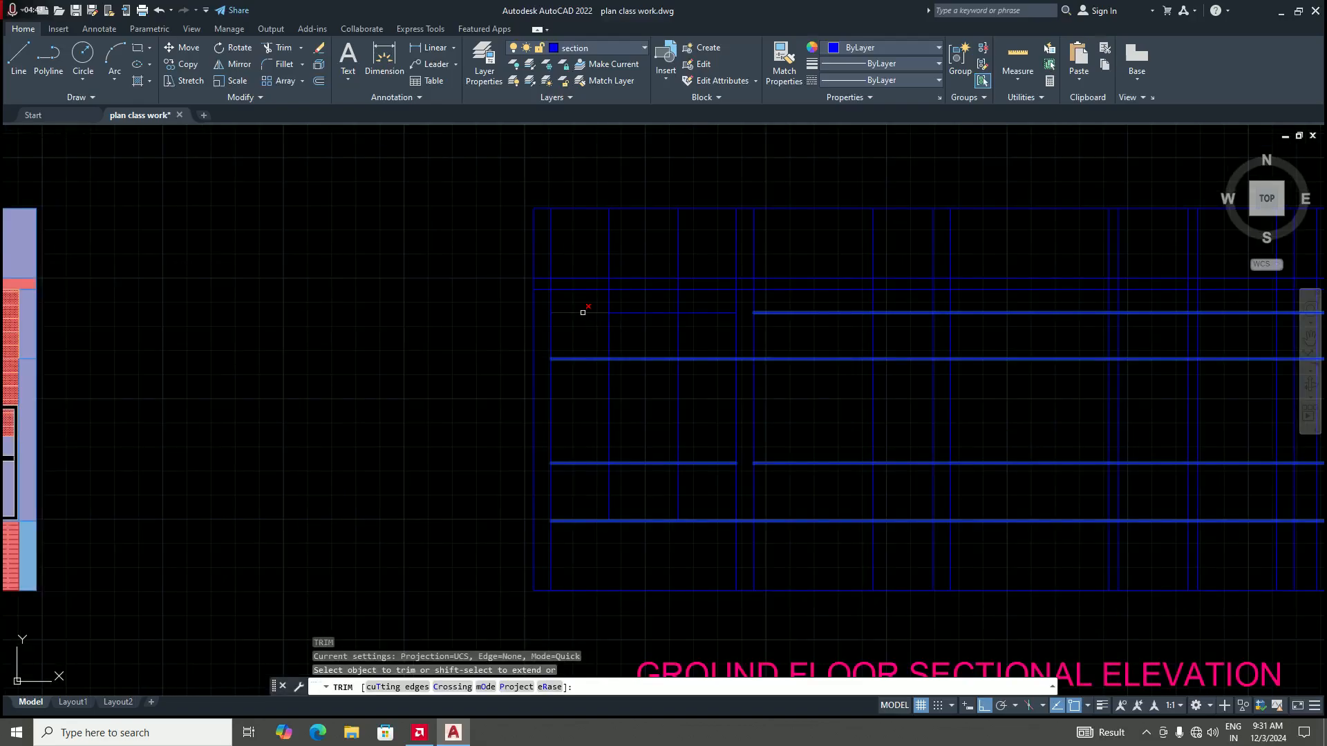
pyautogui.click(582, 302)
pyautogui.click(702, 302)
pyautogui.press('Return')
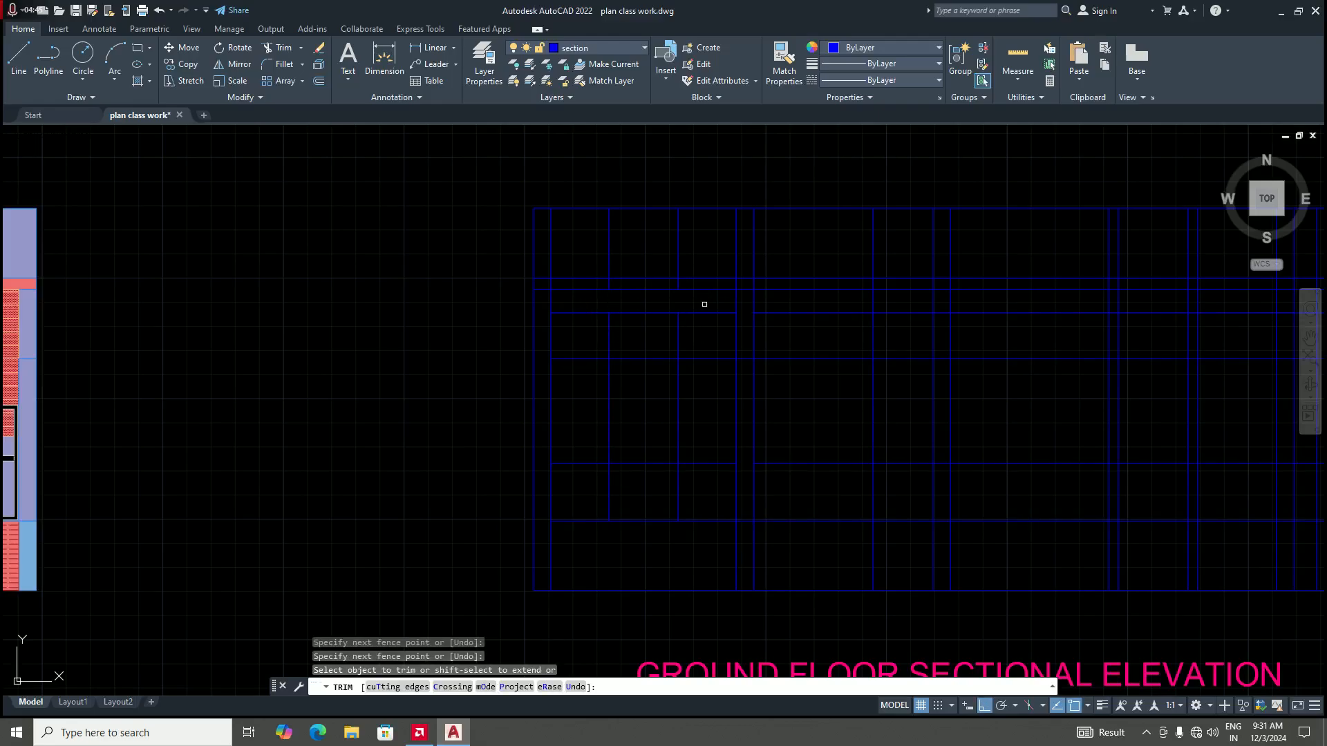
# Step: Trim the left bay's level lines between the window opening and the second wall, and the opening lines below the sill
pyautogui.click(704, 304)
pyautogui.click(700, 504)
pyautogui.press('Return')
pyautogui.click(698, 489)
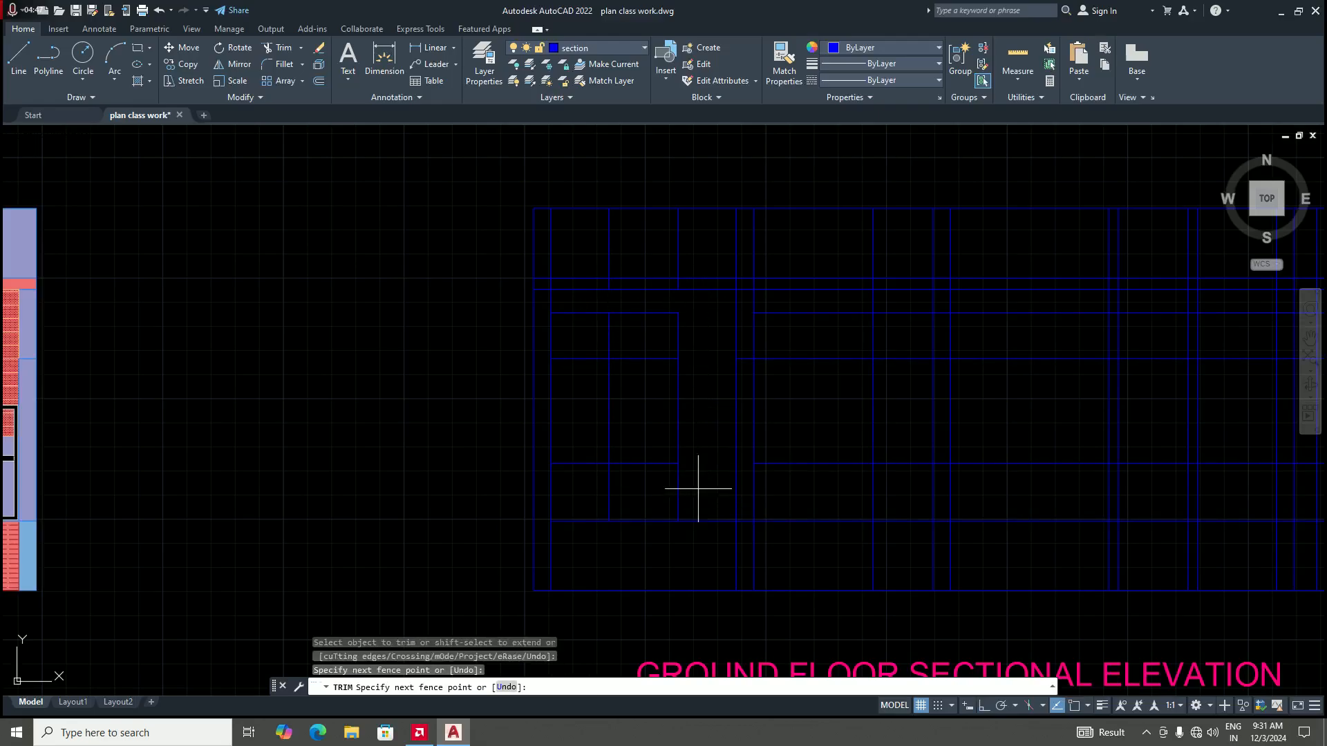
pyautogui.click(602, 483)
# Step: Trim the left bay's level lines between the leftmost wall and the window opening, and the leftover opening lines above the lintel level
pyautogui.click(578, 491)
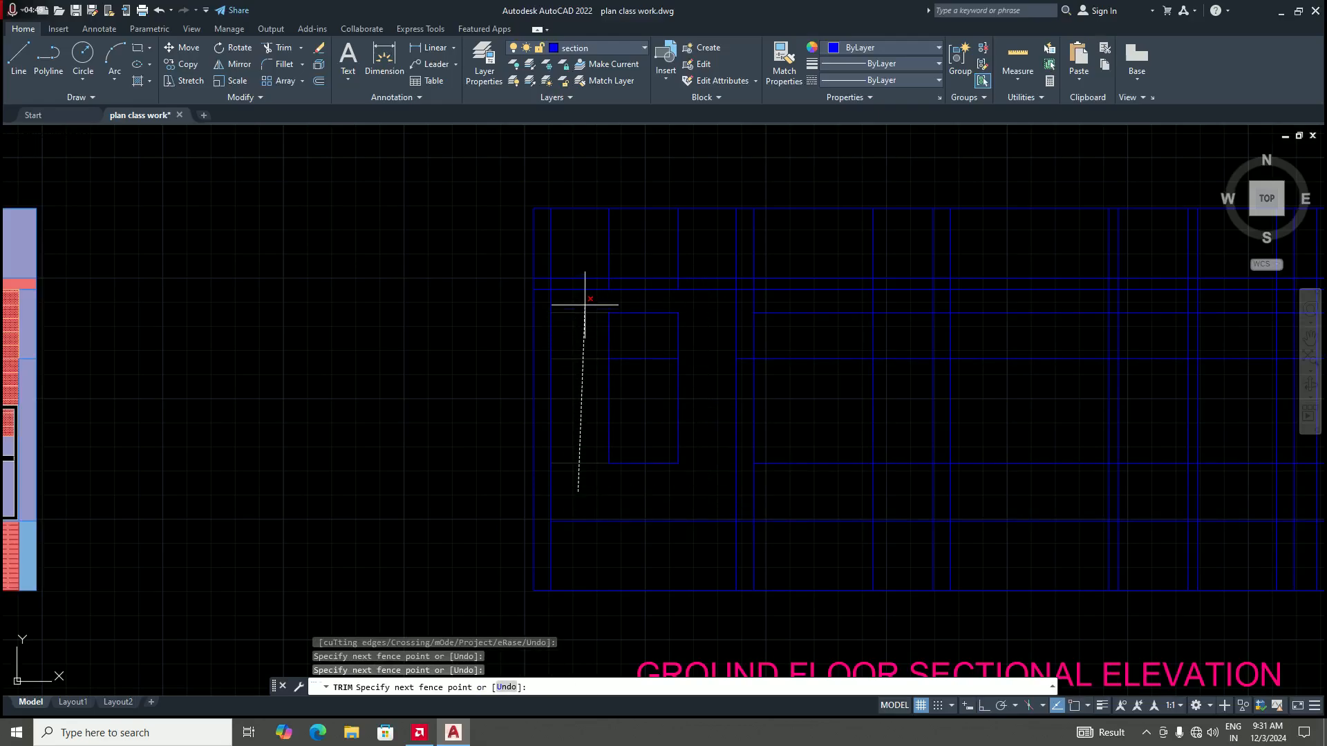
pyautogui.click(586, 305)
pyautogui.click(637, 300)
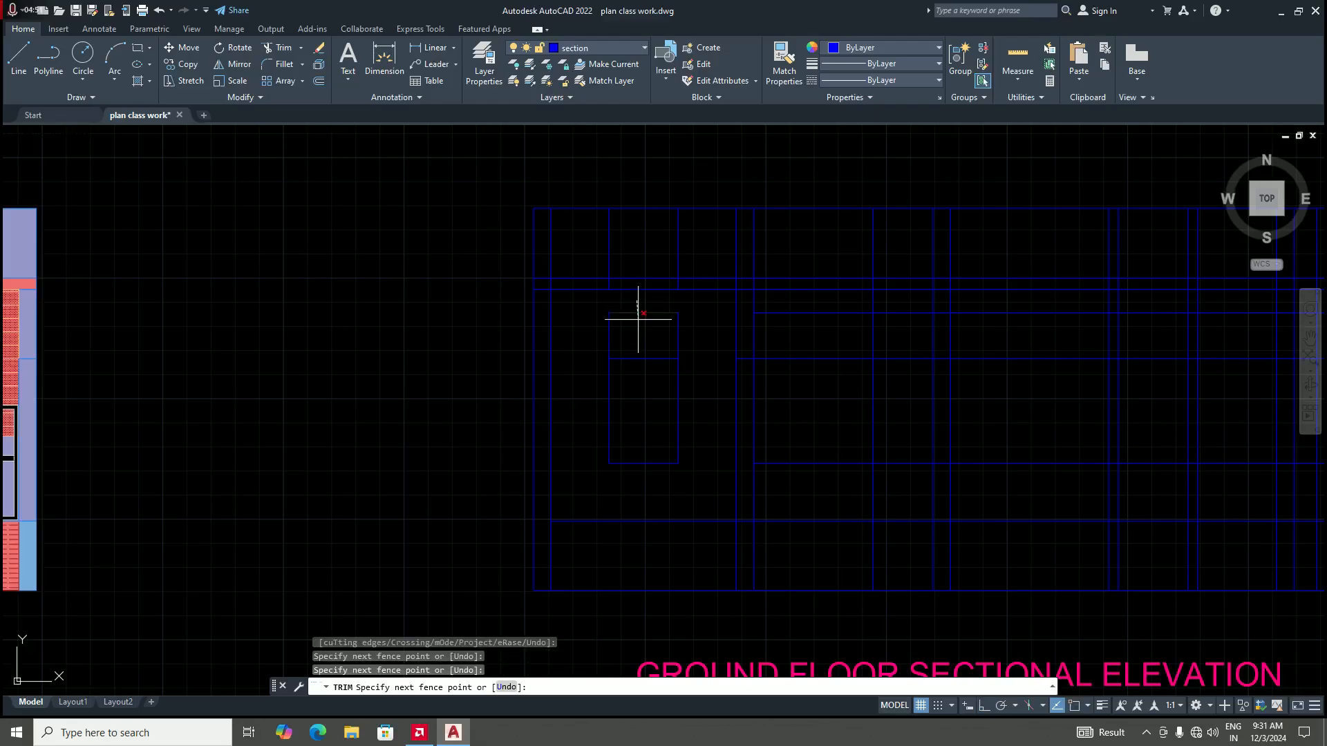
pyautogui.press('Return')
pyautogui.scroll(-6, 643, 329)
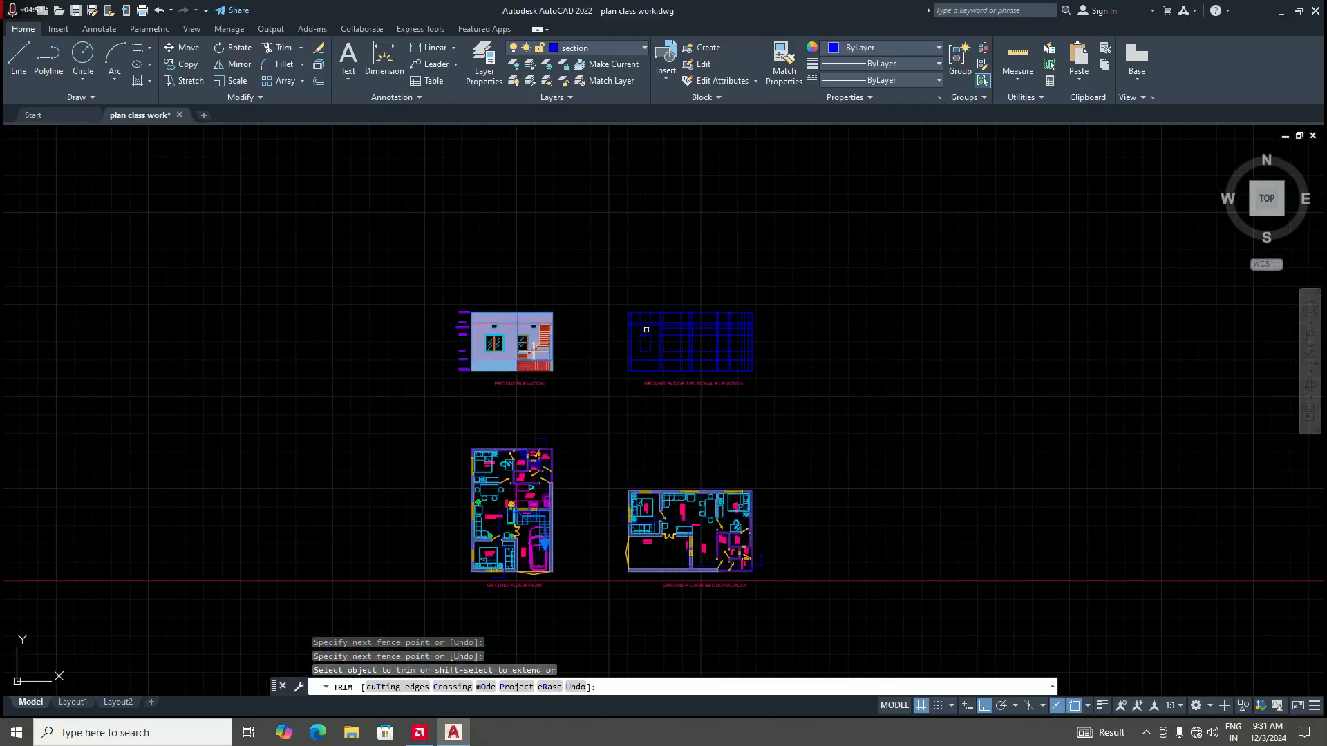
pyautogui.scroll(5, 648, 327)
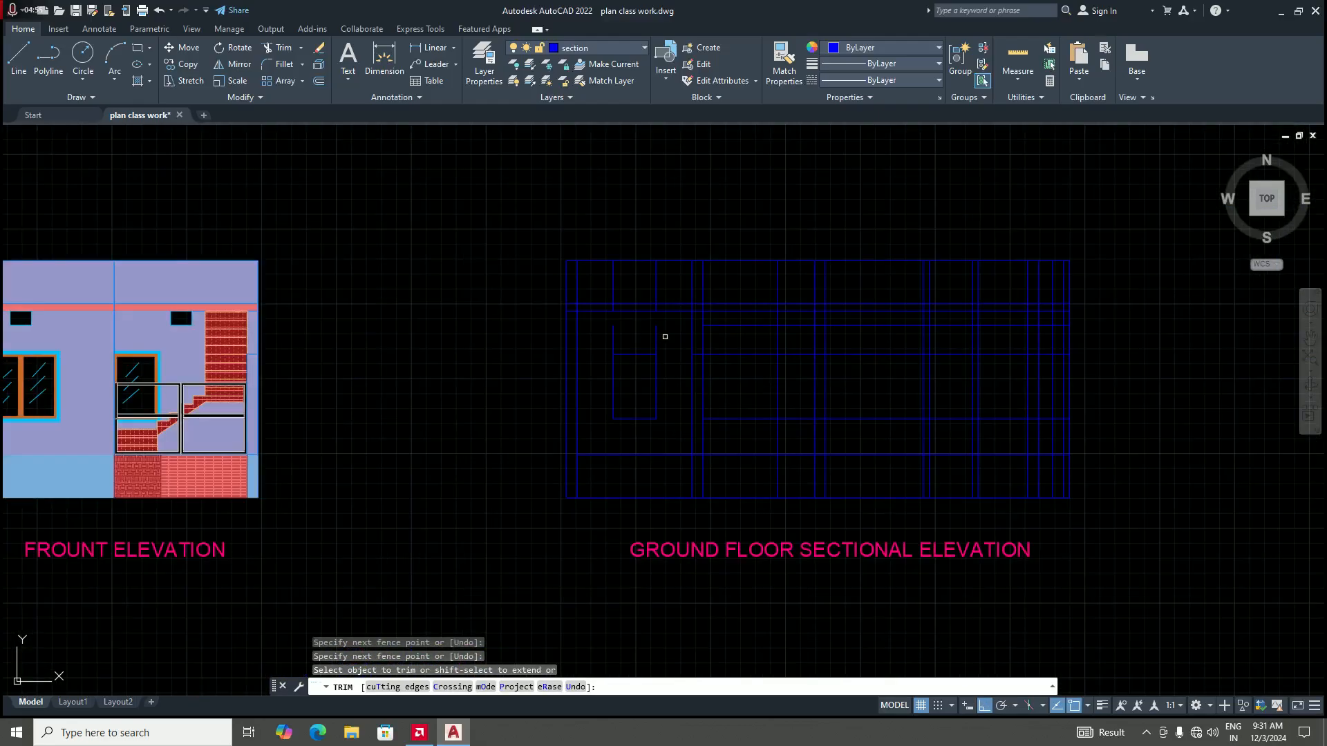
pyautogui.scroll(-2, 664, 338)
pyautogui.click(660, 363)
# Step: Compare the trimmed left bay of the section grid with the rotated floor plan below and the front elevation
pyautogui.scroll(-2, 659, 363)
pyautogui.scroll(6, 659, 544)
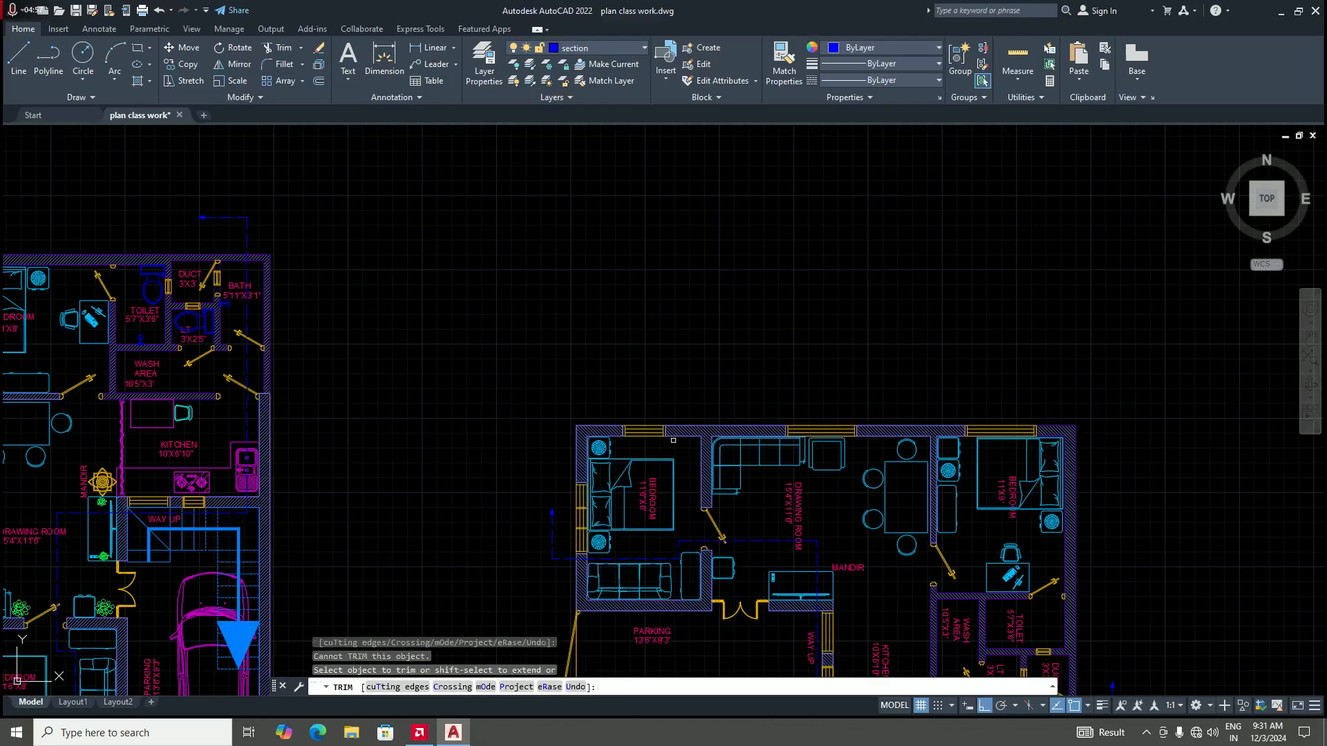
pyautogui.scroll(-5, 662, 456)
pyautogui.scroll(4, 660, 252)
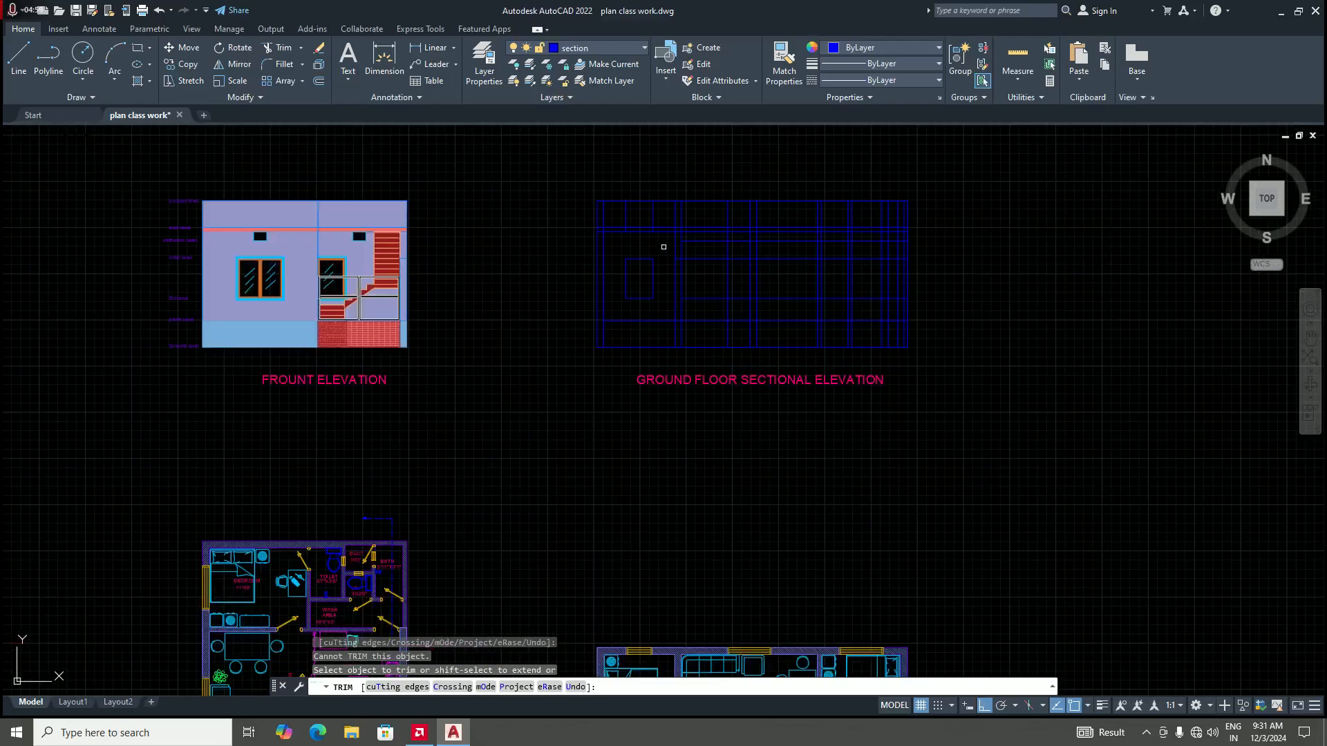
pyautogui.scroll(4, 660, 261)
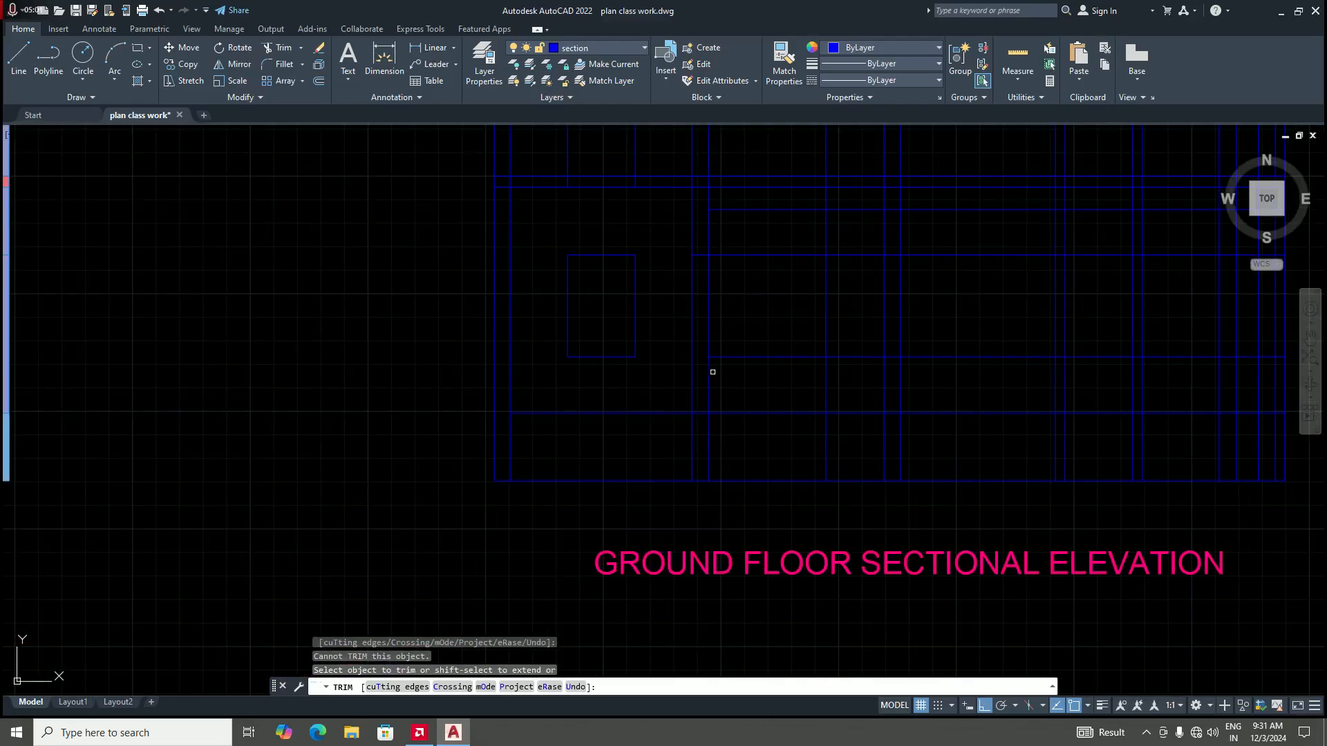
pyautogui.scroll(-2, 656, 377)
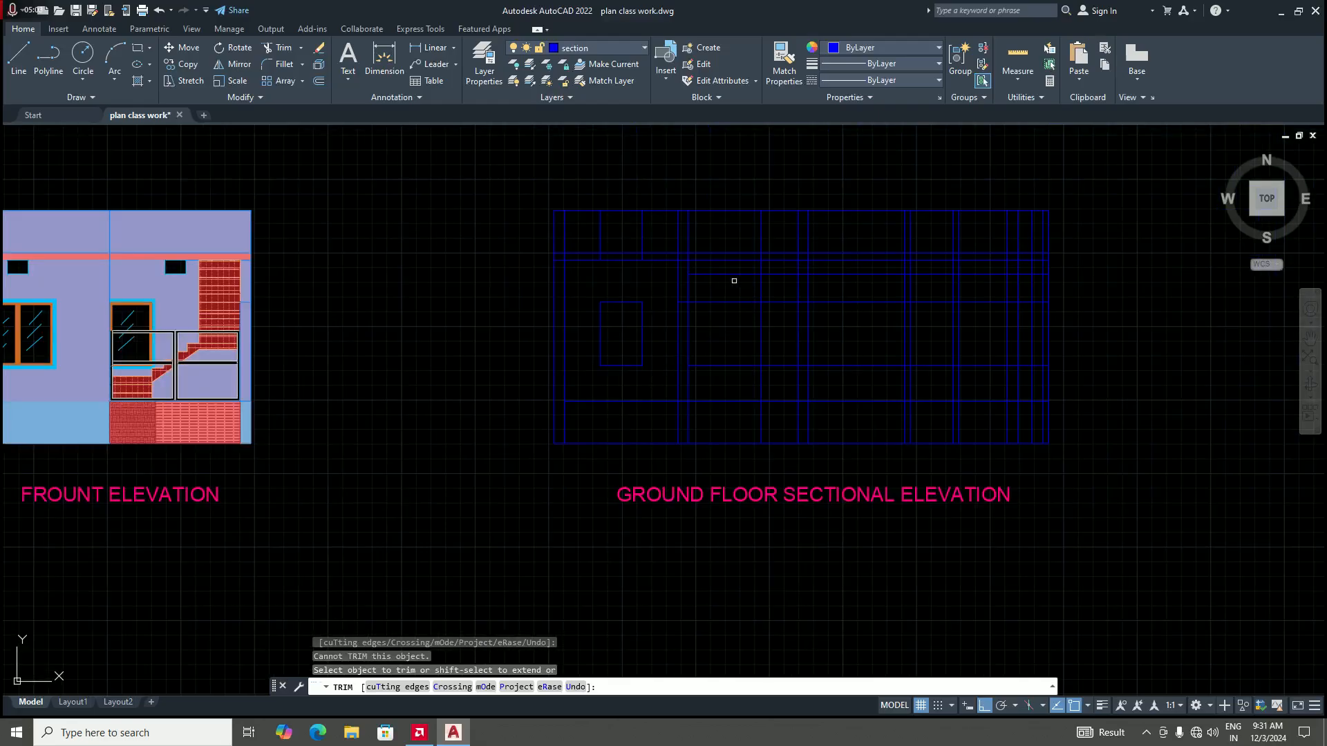
pyautogui.scroll(2, 672, 280)
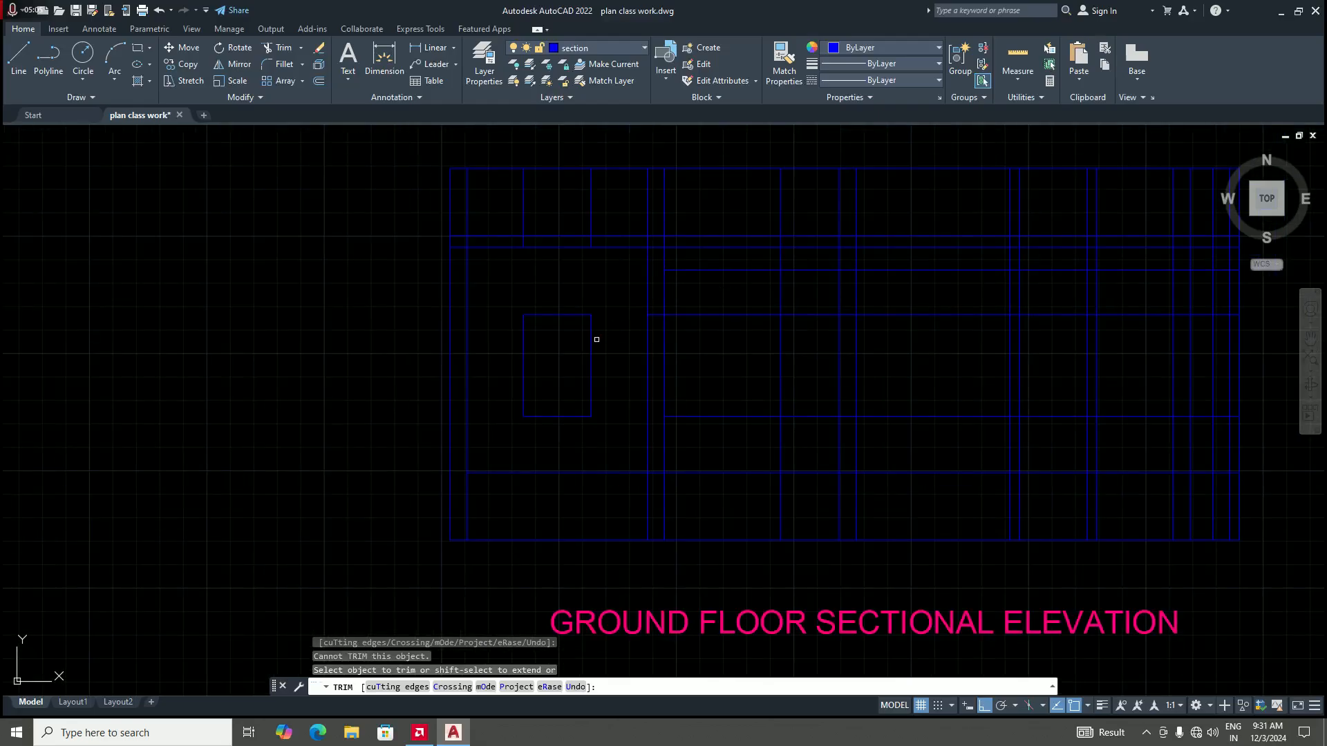
pyautogui.scroll(-2, 594, 342)
pyautogui.scroll(2, 640, 277)
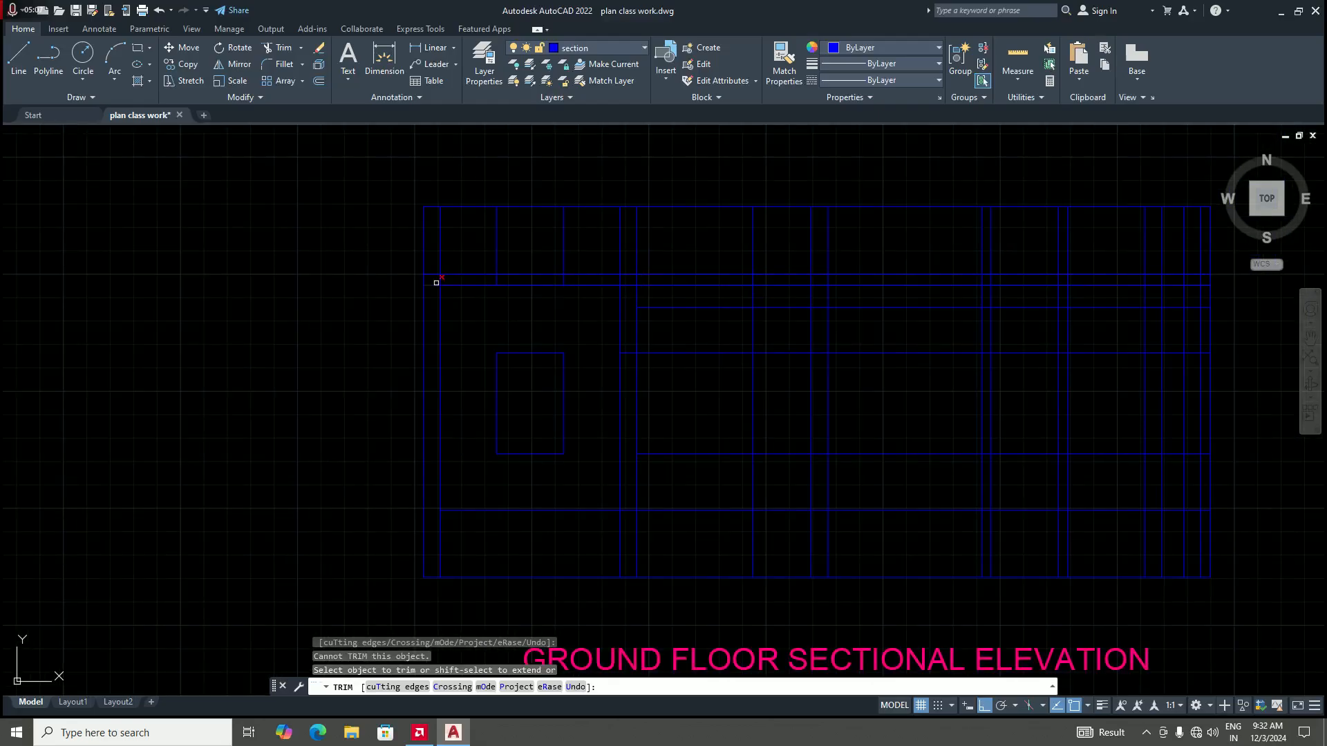
# Step: Trim the inner vertical lines within the slab thickness across the full width of the section grid
pyautogui.scroll(2, 438, 281)
pyautogui.scroll(-2, 685, 287)
pyautogui.scroll(2, 481, 307)
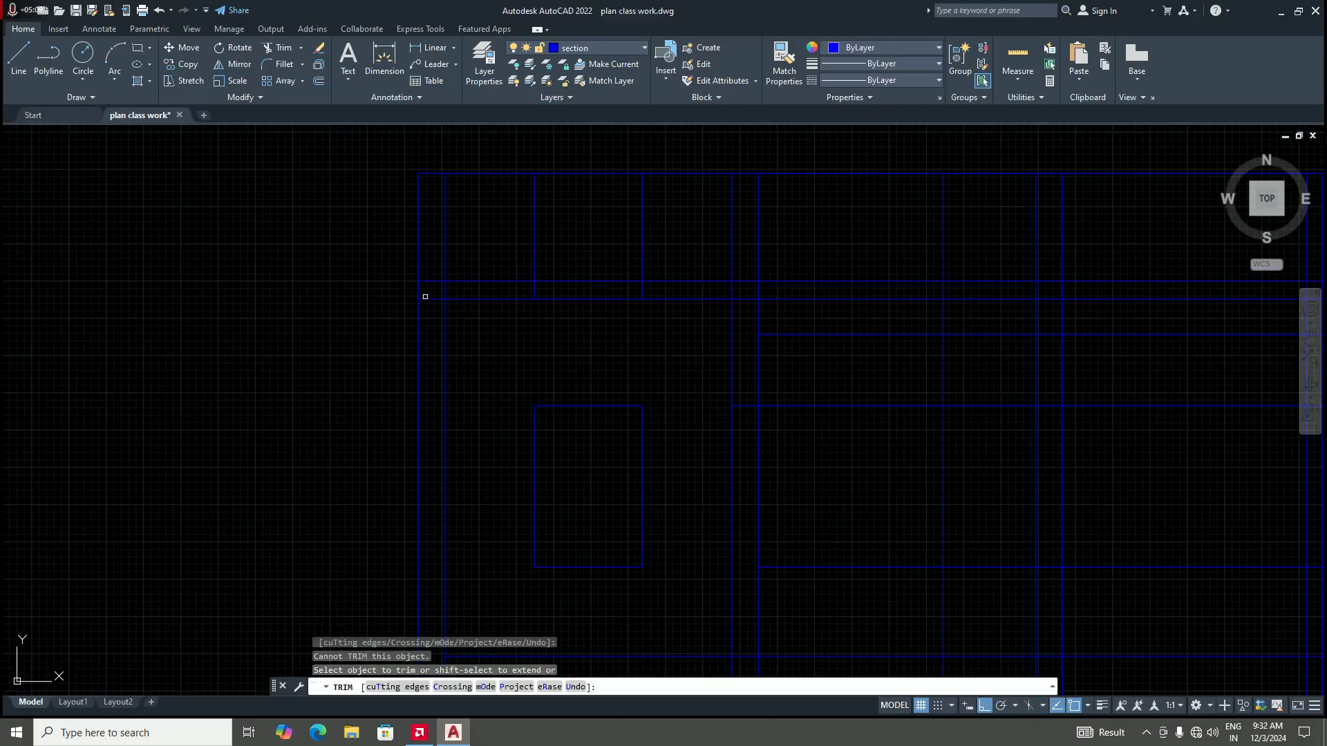
pyautogui.click(436, 291)
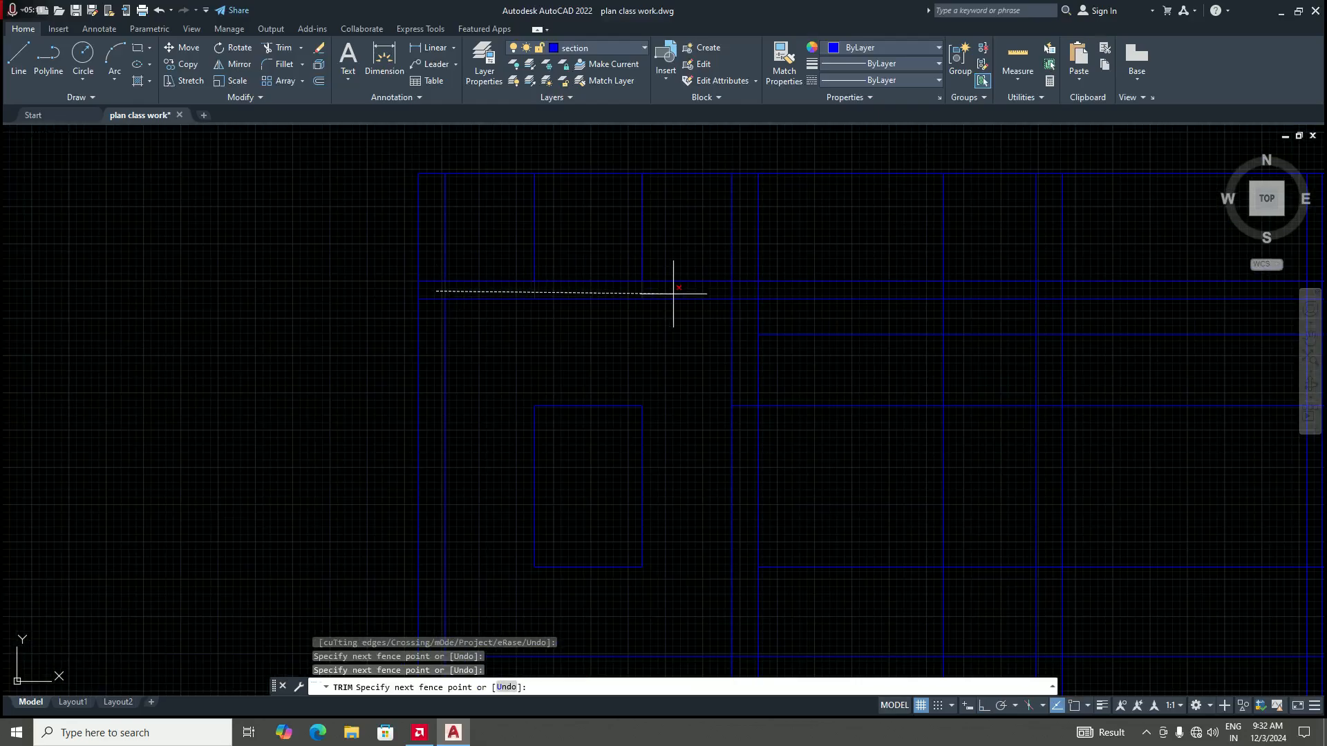
pyautogui.scroll(-5, 675, 288)
pyautogui.scroll(4, 866, 291)
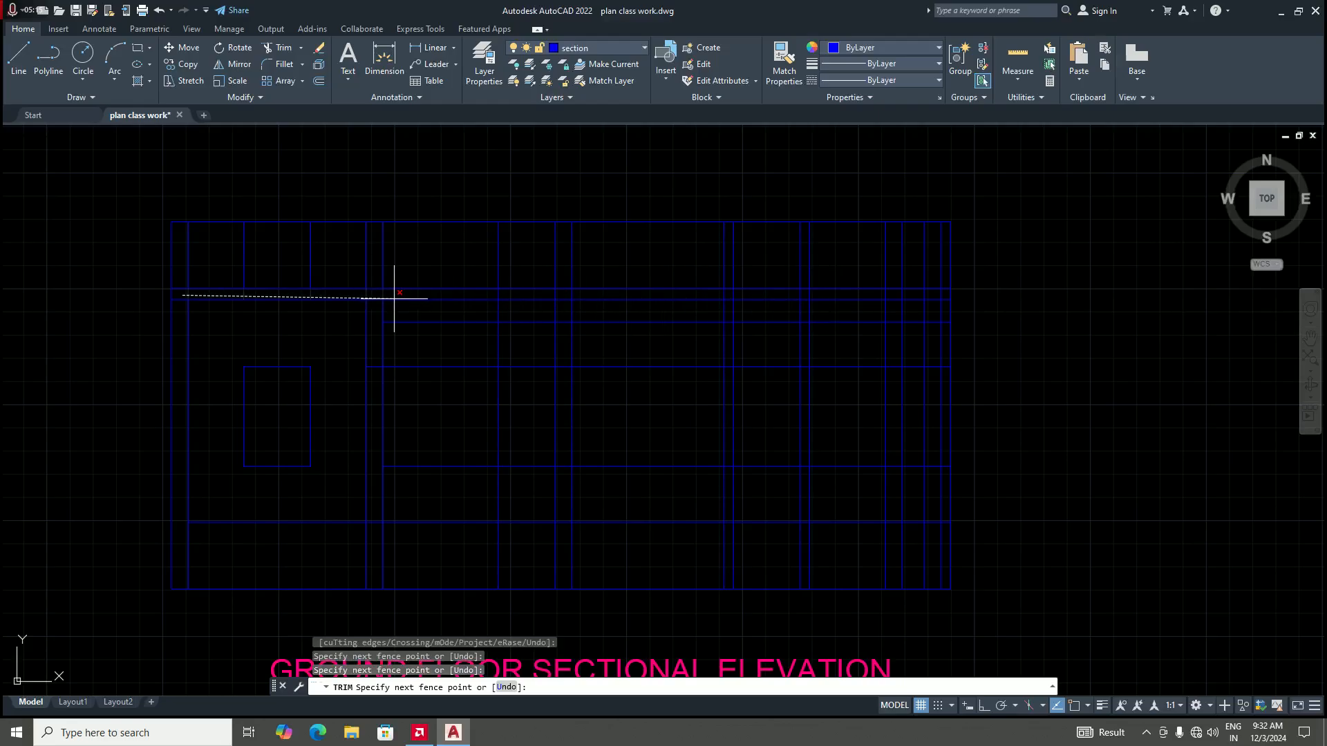
pyautogui.scroll(-2, 584, 300)
pyautogui.scroll(-2, 691, 298)
pyautogui.scroll(6, 702, 288)
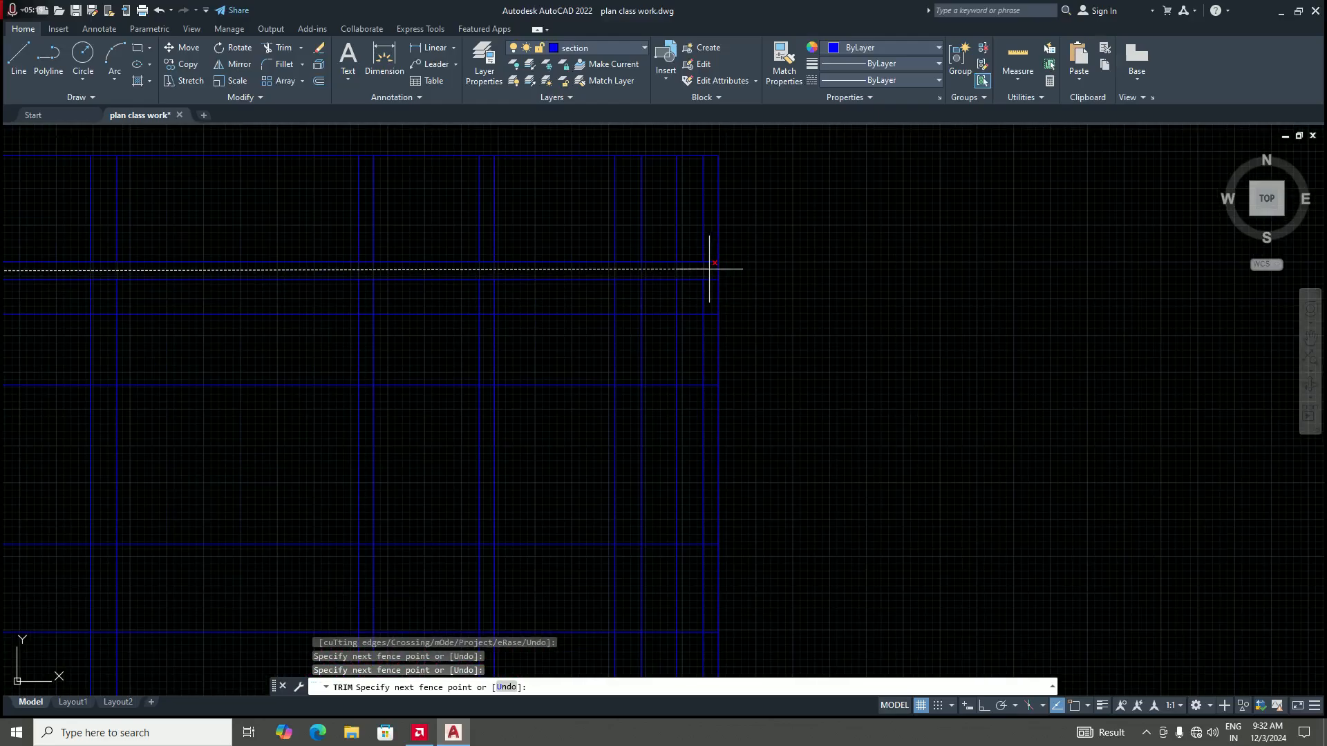
pyautogui.press('Return')
pyautogui.scroll(-5, 520, 337)
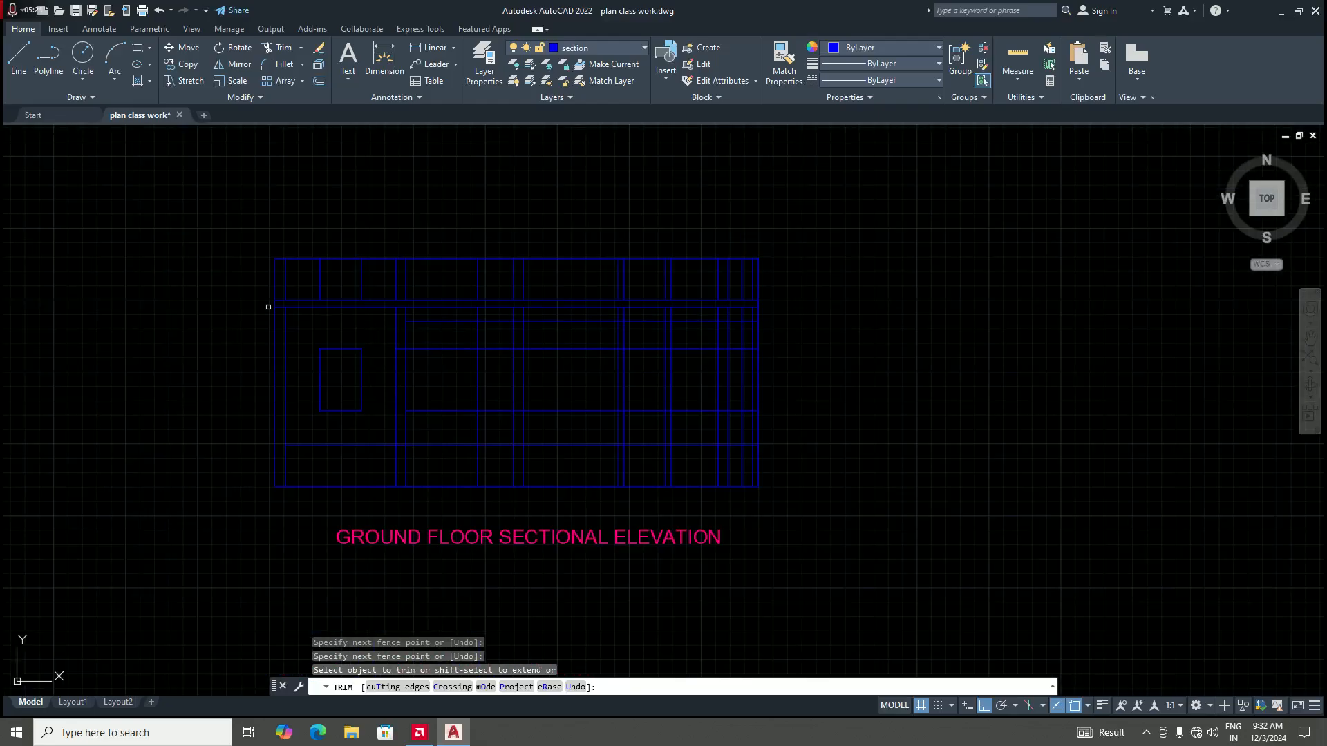
# Step: Check the vertical lines above the slab in the section grid against the sectional plan's walls and openings
pyautogui.scroll(-4, 693, 299)
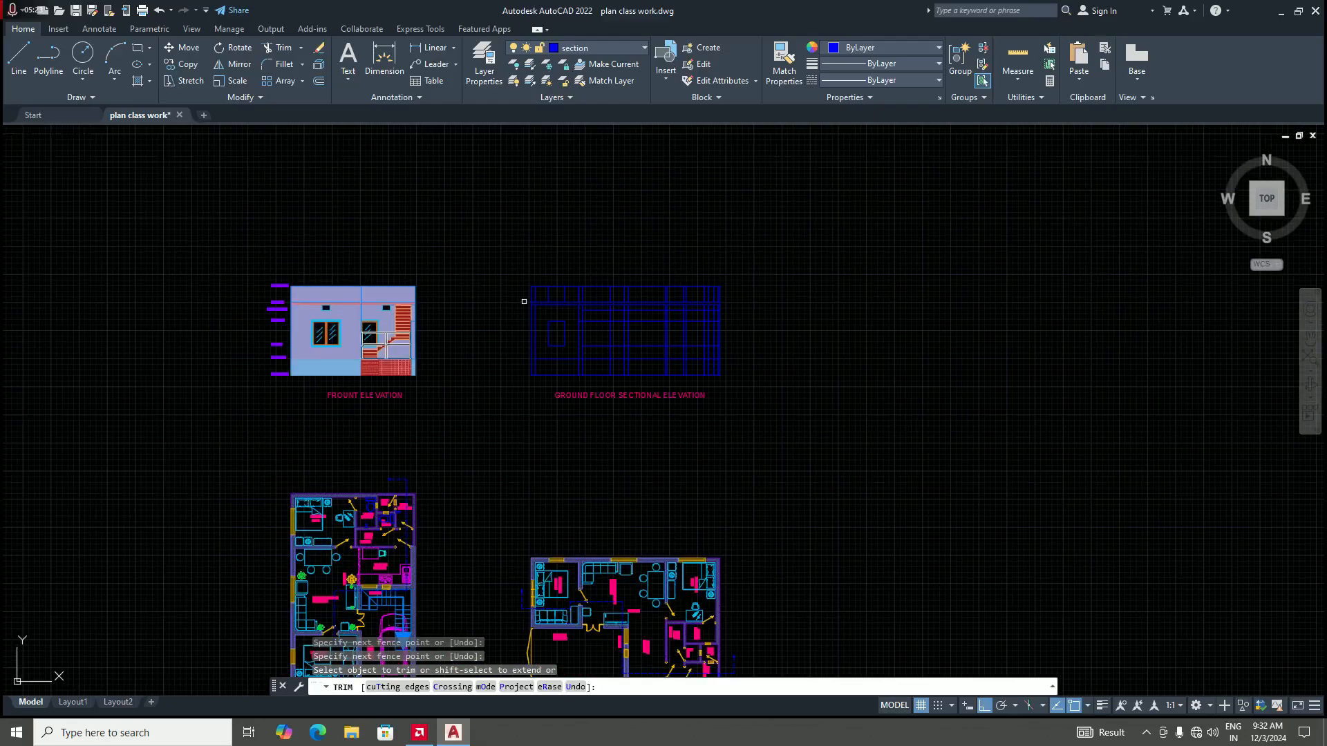
pyautogui.scroll(2, 552, 298)
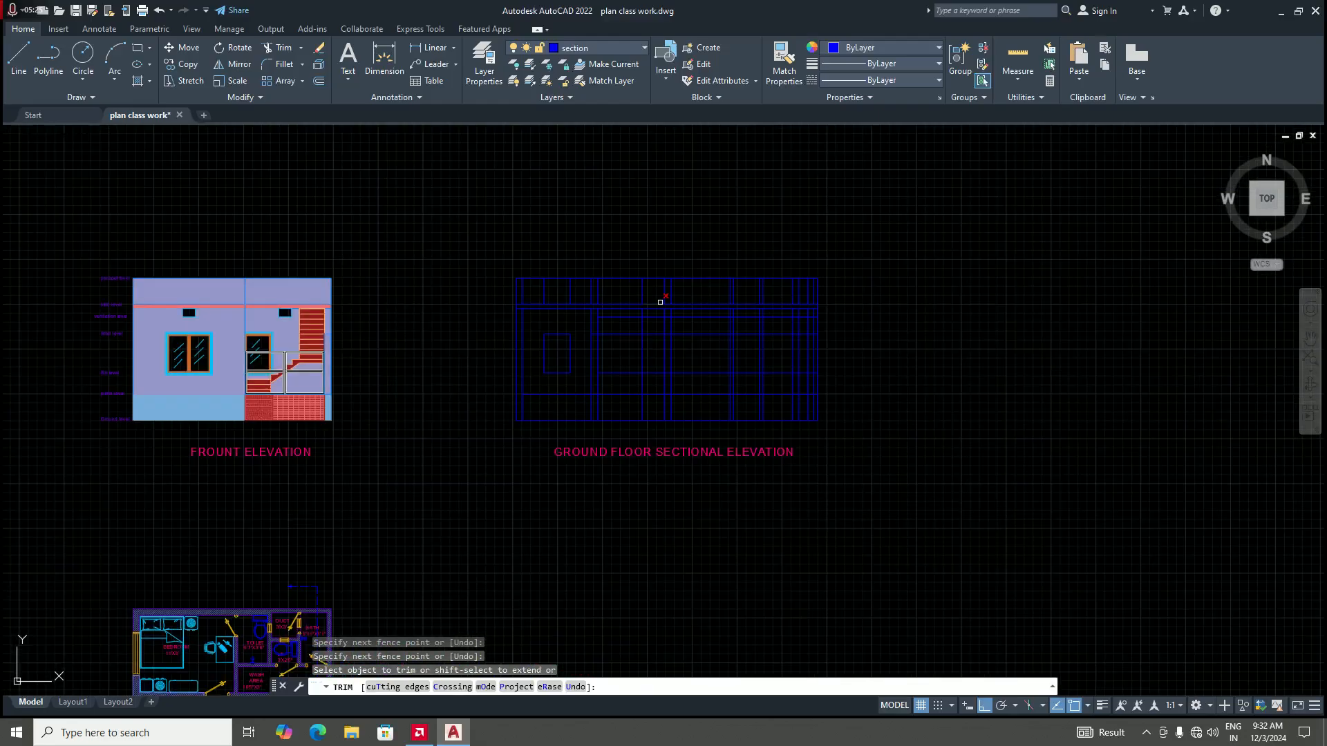
pyautogui.scroll(-4, 691, 310)
pyautogui.scroll(2, 683, 332)
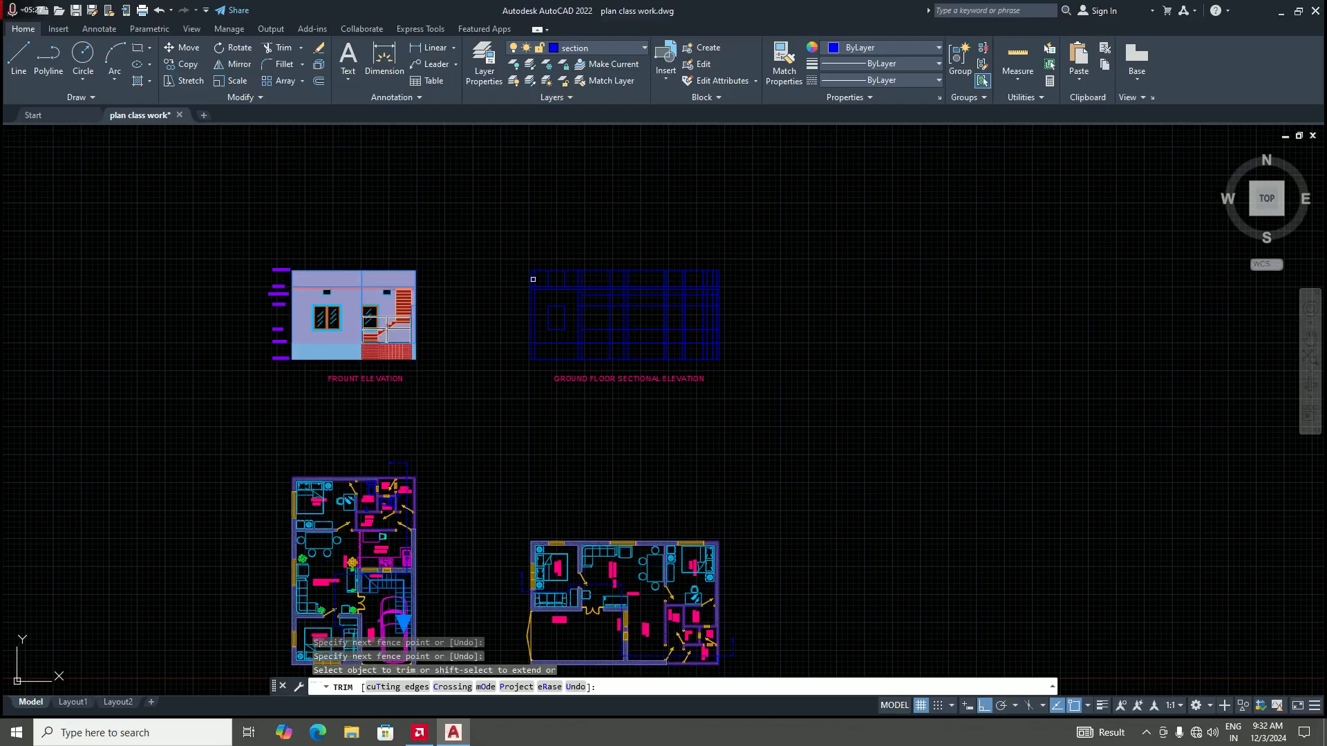
pyautogui.scroll(4, 542, 281)
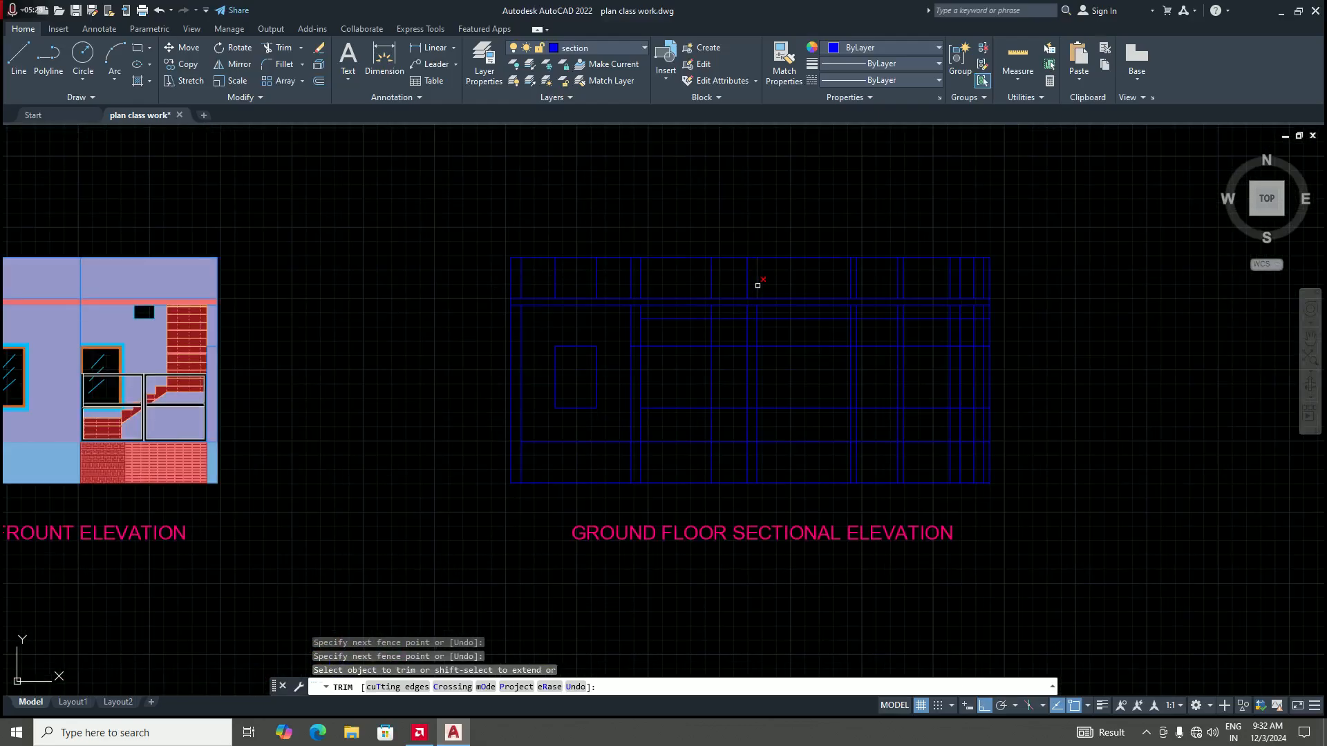
pyautogui.scroll(2, 530, 287)
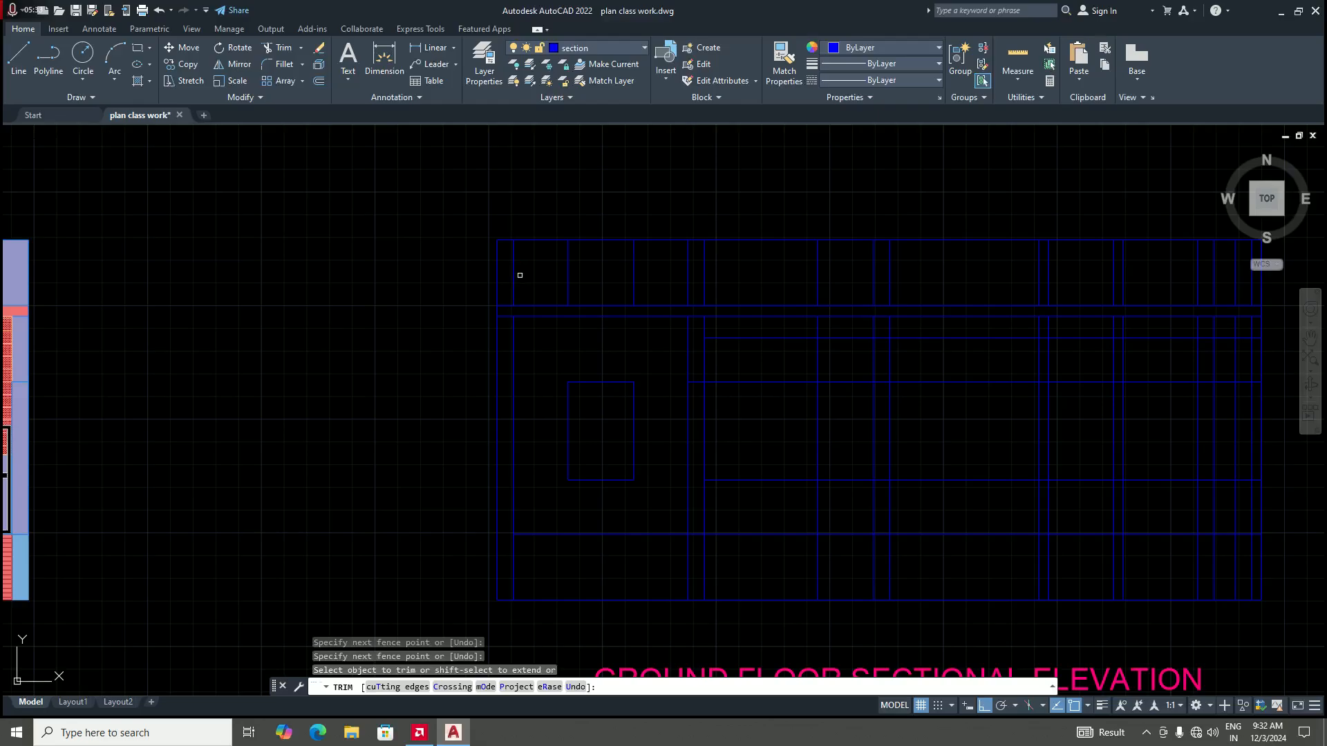
pyautogui.scroll(-4, 544, 291)
pyautogui.scroll(-4, 542, 281)
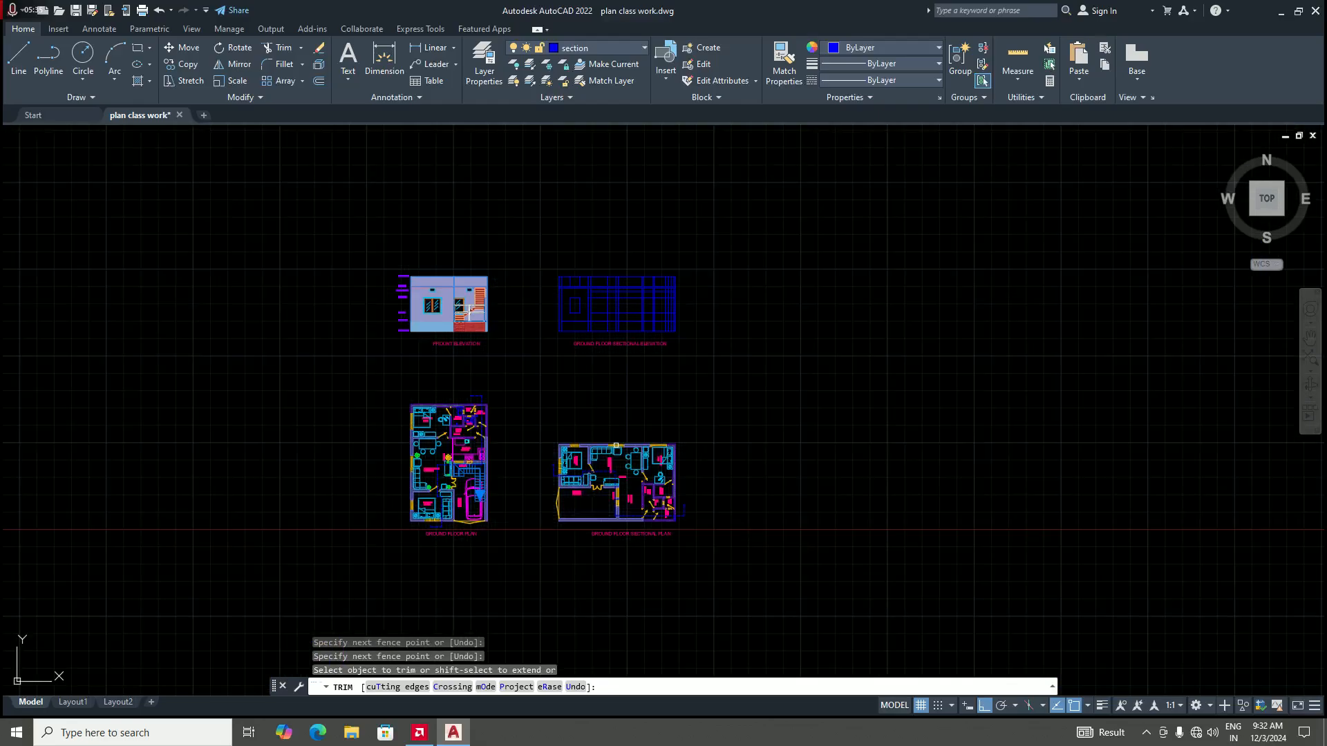
pyautogui.click(584, 291)
pyautogui.scroll(2, 584, 293)
pyautogui.scroll(1, 583, 292)
pyautogui.scroll(-5, 584, 293)
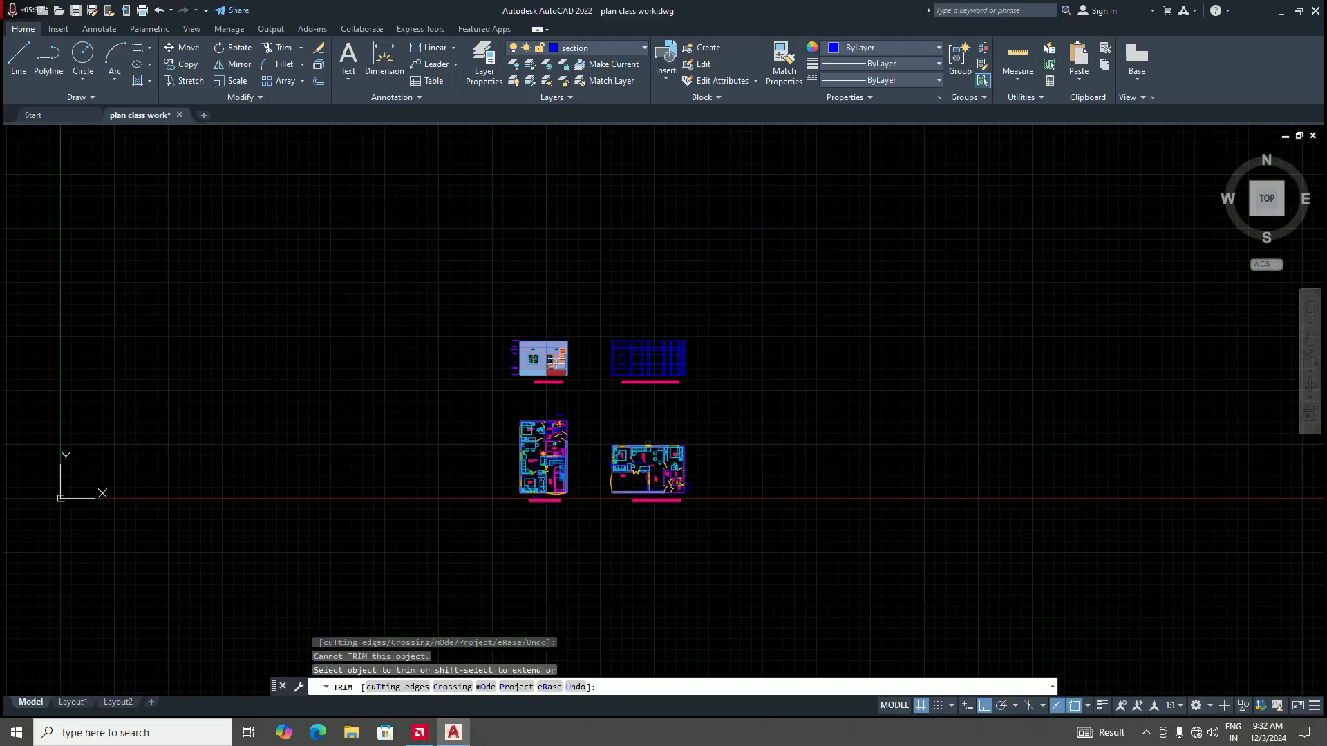
pyautogui.scroll(5, 602, 332)
pyautogui.scroll(-3, 614, 362)
# Step: Trim away the two vertical opening lines above the slab in the grid's left bay
pyautogui.scroll(4, 607, 272)
pyautogui.scroll(4, 551, 273)
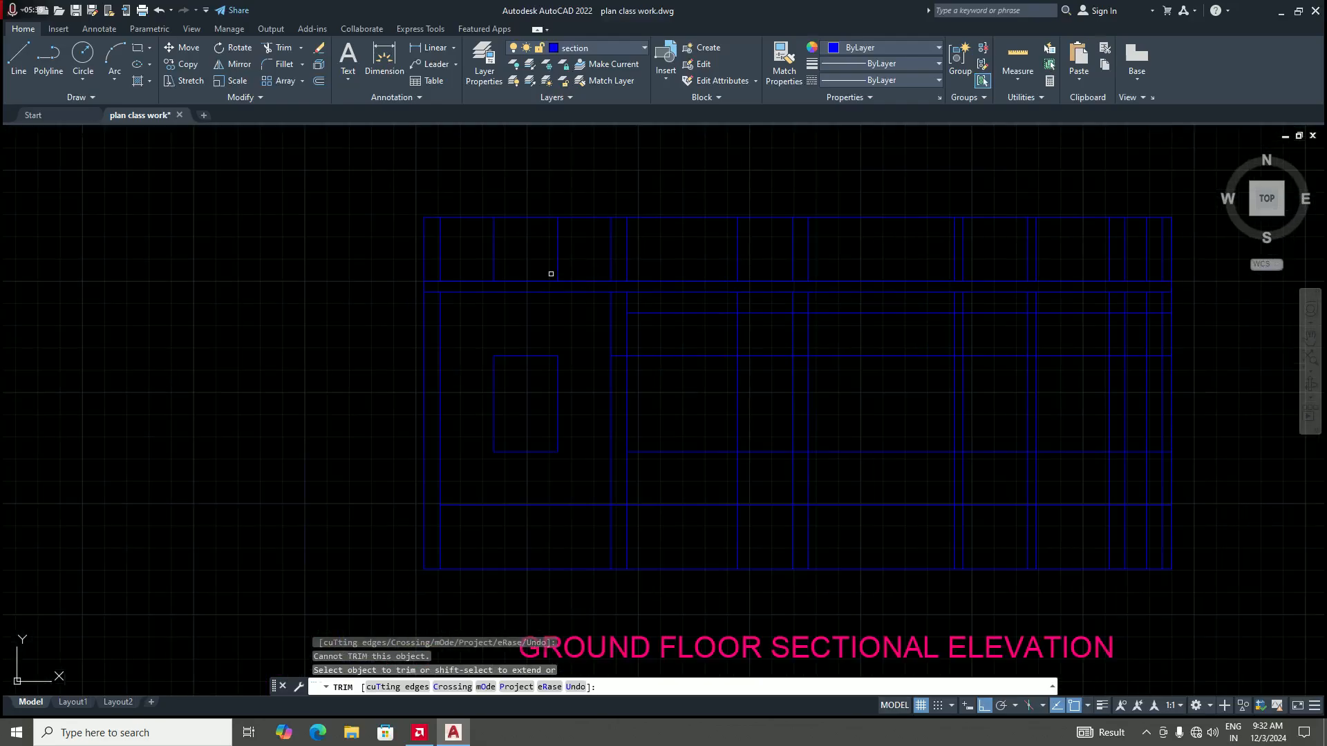
pyautogui.moveTo(465, 251); pyautogui.dragTo(581, 253)
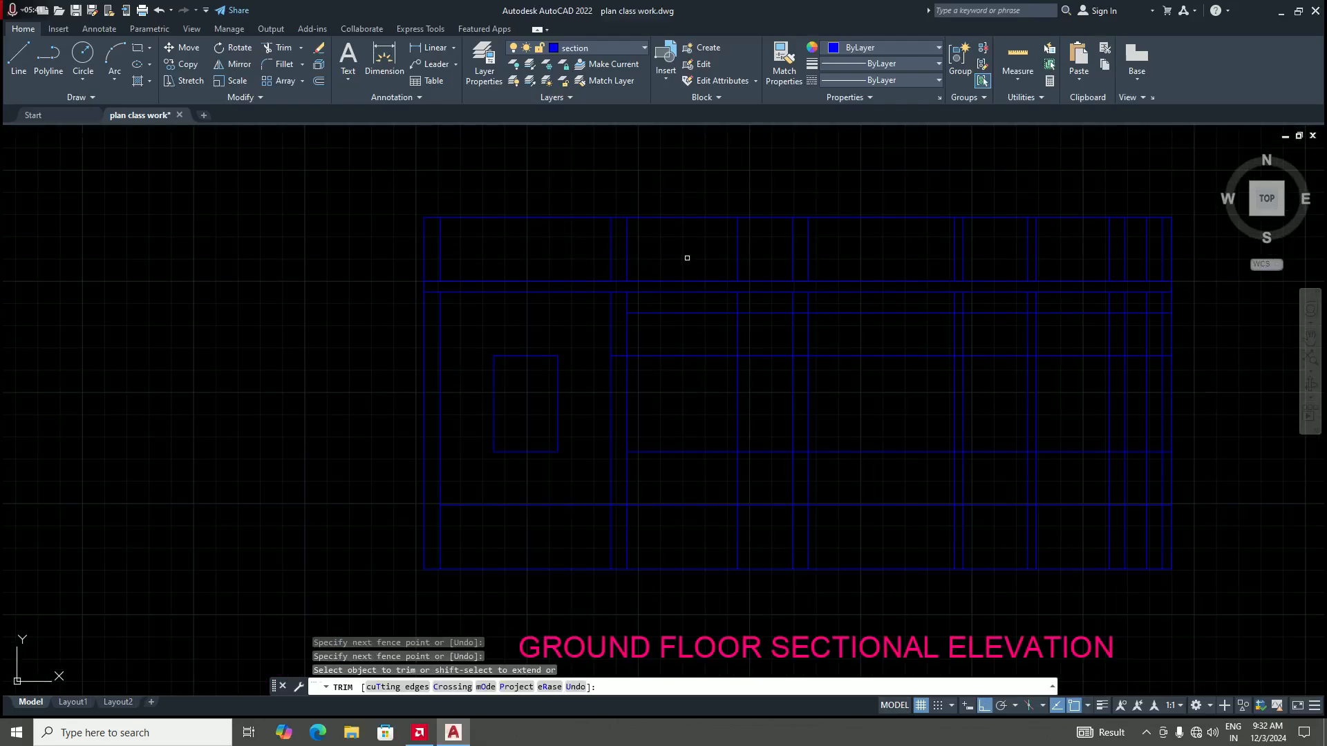
# Step: Trim the single vertical line above the slab in the middle bay and the closely spaced inner verticals above the slab near the right end
pyautogui.moveTo(687, 258); pyautogui.dragTo(816, 246)
pyautogui.scroll(-4, 695, 257)
pyautogui.scroll(4, 800, 265)
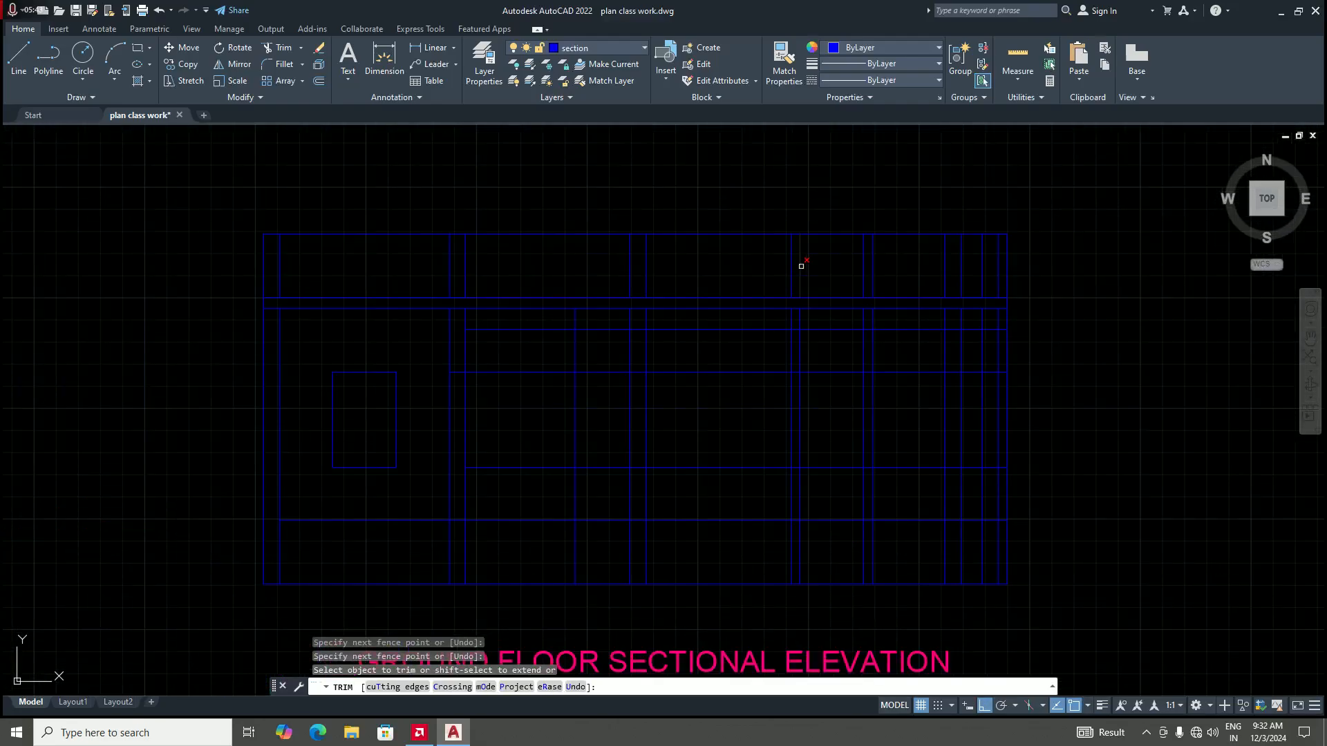
pyautogui.scroll(-5, 746, 274)
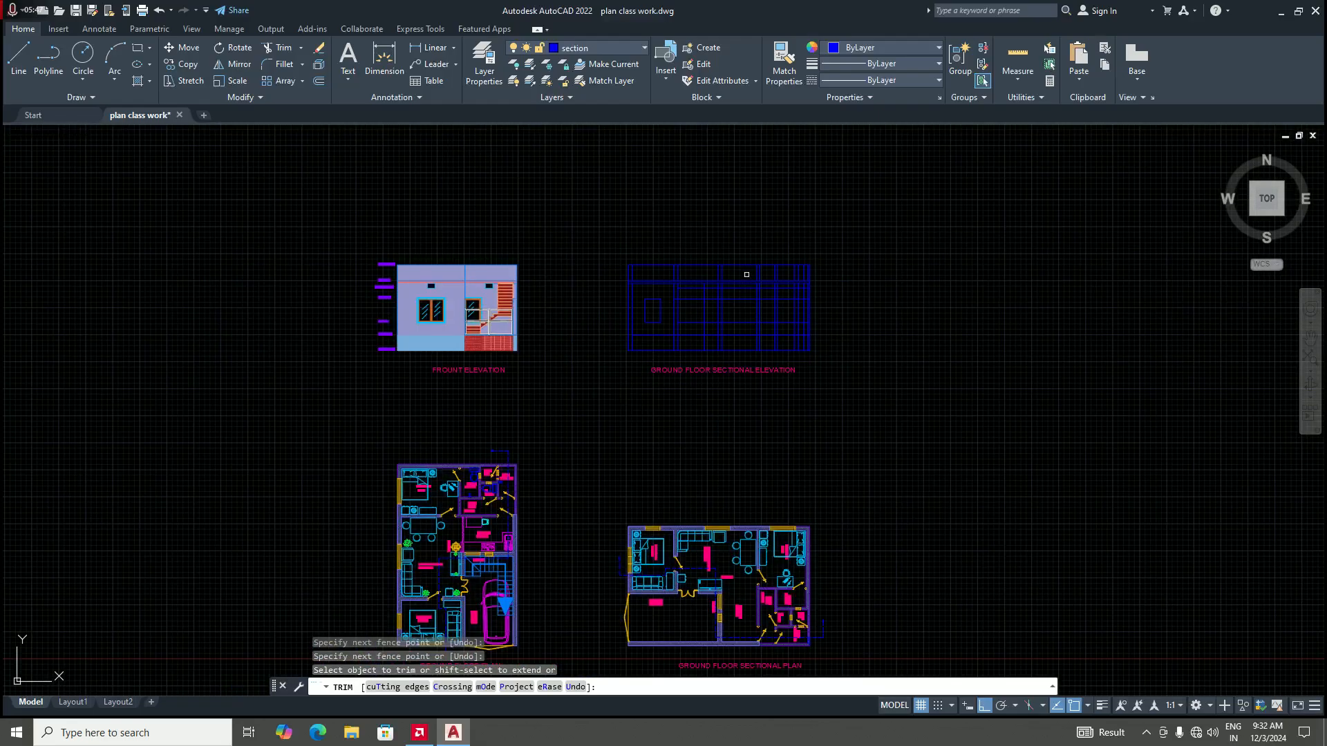
pyautogui.scroll(6, 815, 273)
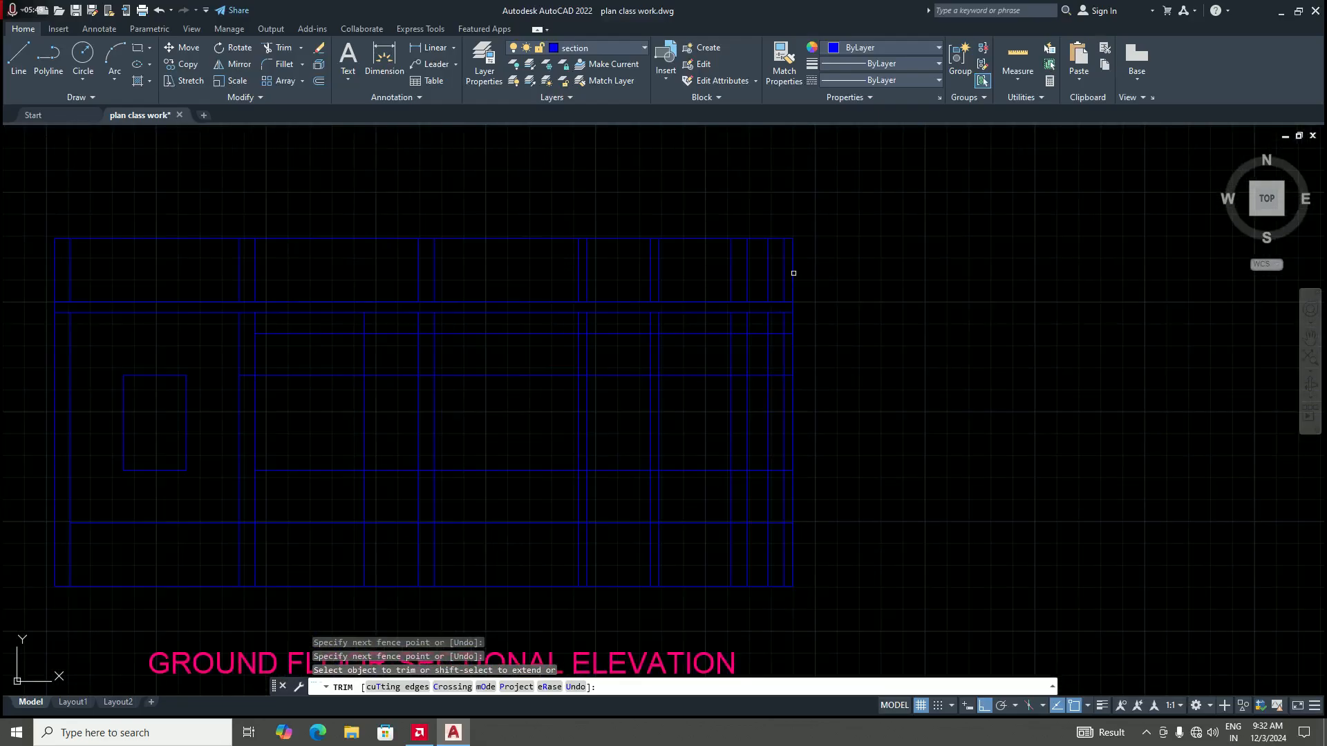
pyautogui.scroll(2, 741, 279)
pyautogui.moveTo(791, 270)
pyautogui.mouseDown()
pyautogui.moveTo(696, 267)
pyautogui.moveTo(691, 287)
pyautogui.mouseUp()
# Step: Examine the sectional plan's bedroom and its left outer wall window against the section grid and front elevation
pyautogui.scroll(-4, 694, 288)
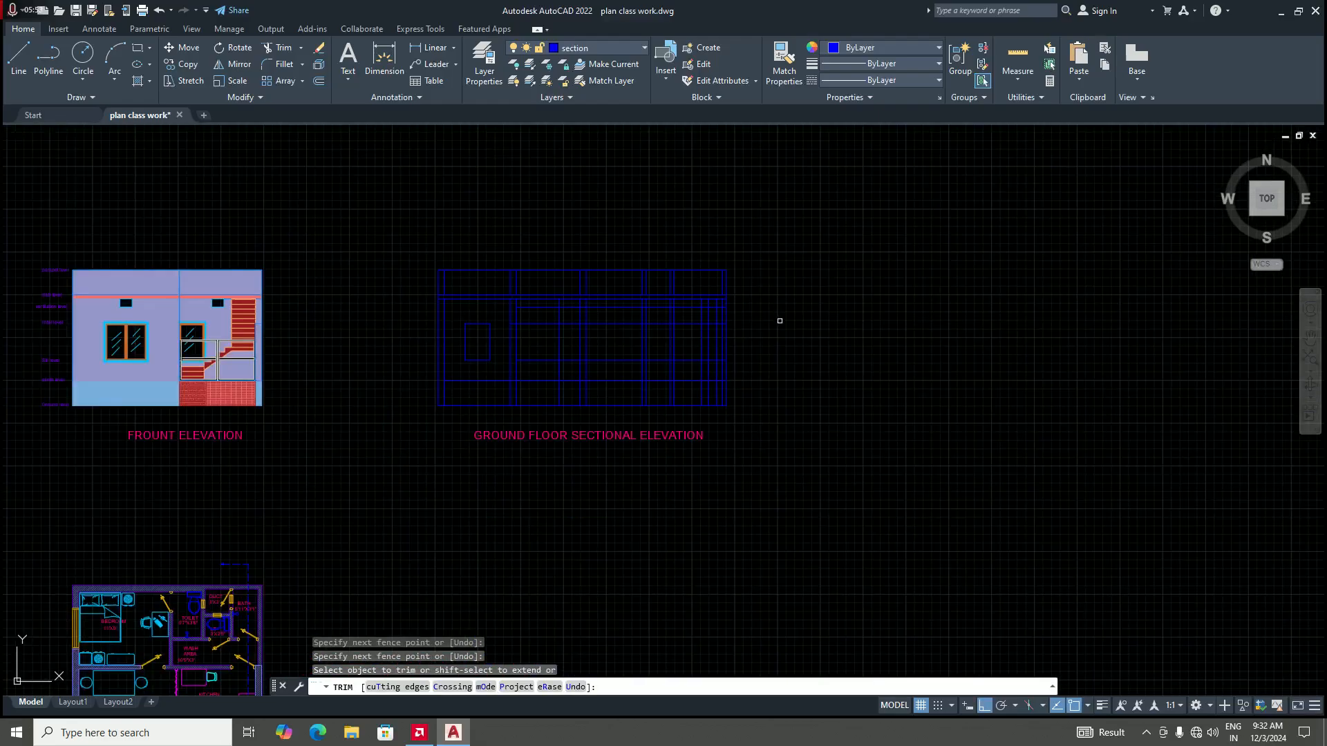
pyautogui.scroll(-2, 780, 320)
pyautogui.scroll(2, 576, 345)
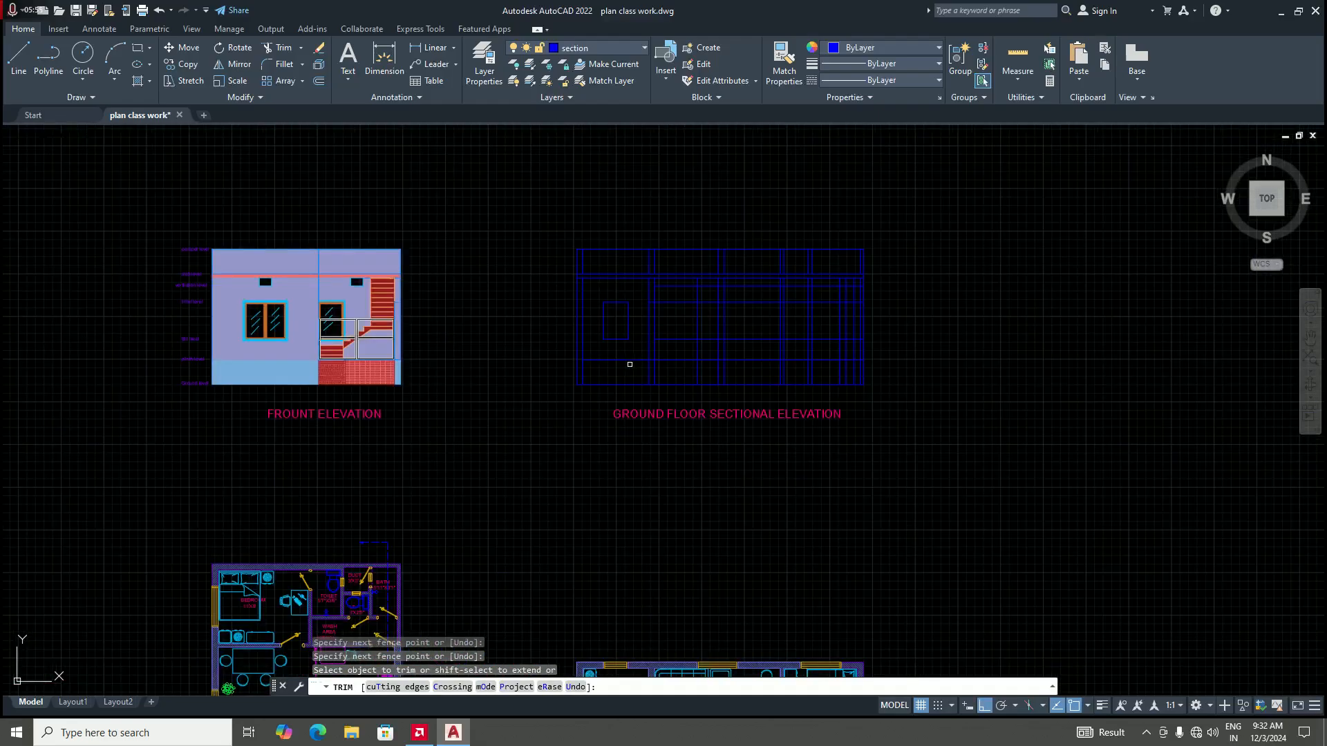
pyautogui.scroll(-2, 632, 361)
pyautogui.click(638, 586)
pyautogui.scroll(2, 638, 587)
pyautogui.scroll(-4, 645, 545)
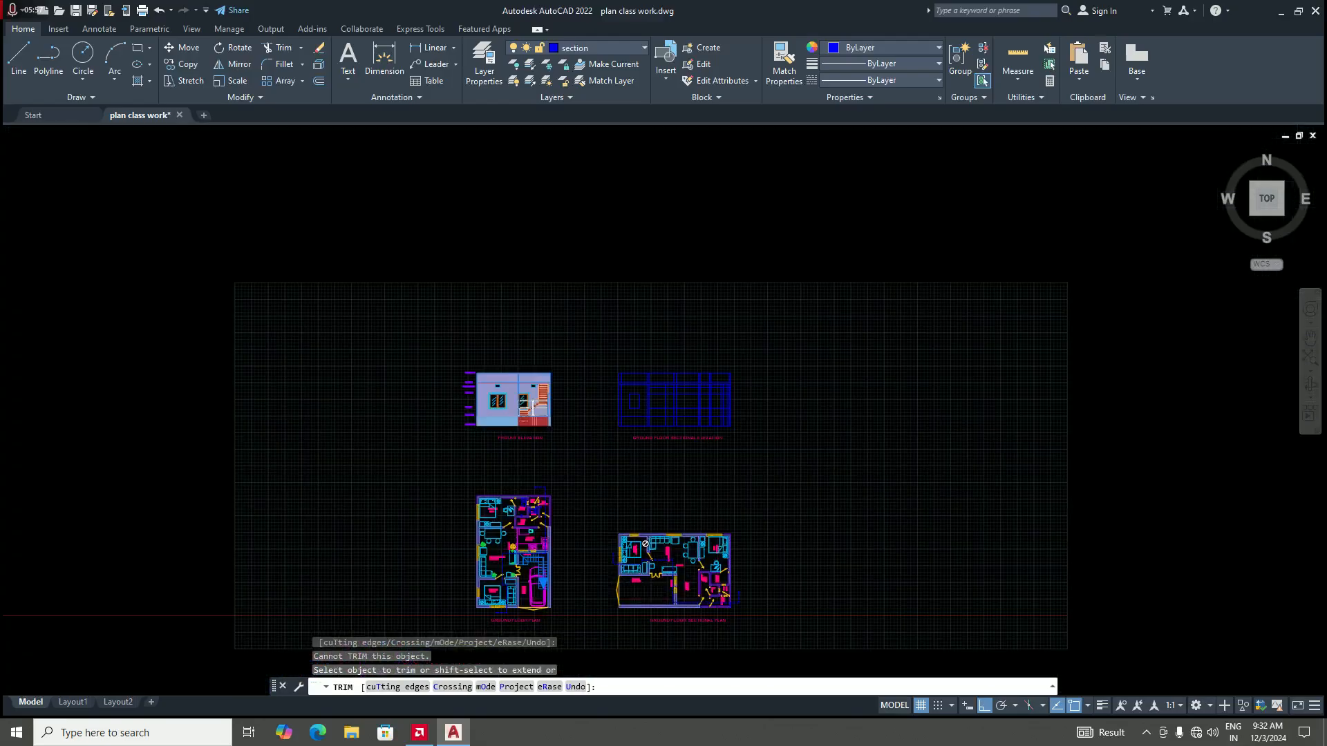
pyautogui.scroll(4, 629, 376)
pyautogui.scroll(-3, 643, 401)
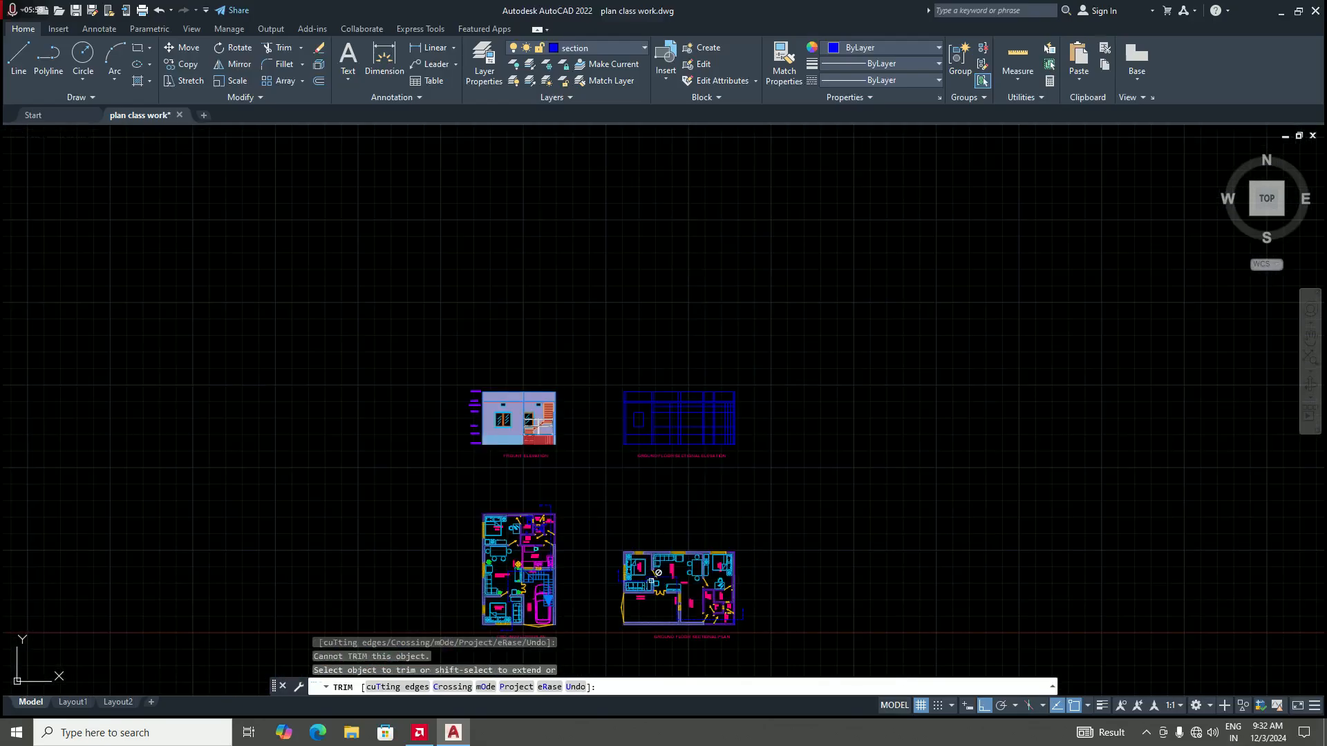
pyautogui.scroll(4, 658, 572)
pyautogui.scroll(-4, 644, 508)
pyautogui.scroll(4, 644, 503)
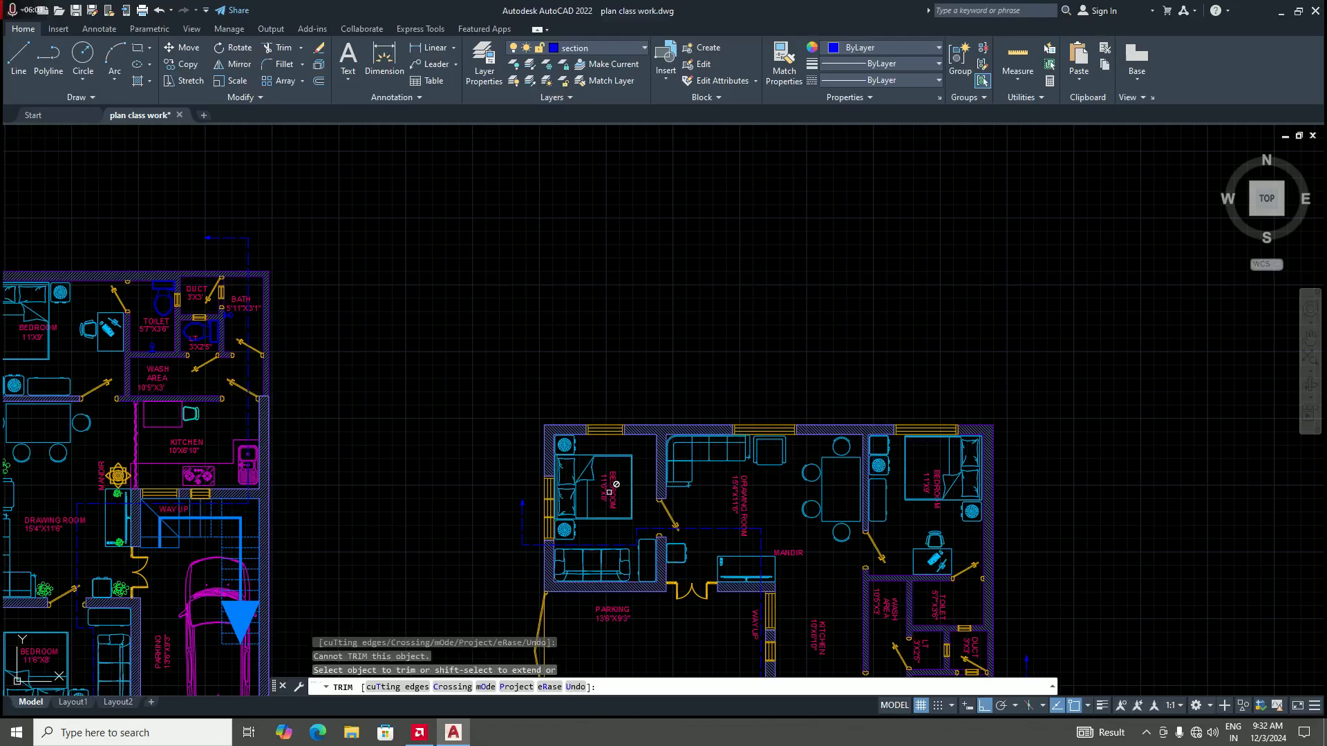
pyautogui.scroll(-4, 612, 483)
pyautogui.scroll(2, 613, 477)
pyautogui.click(619, 465)
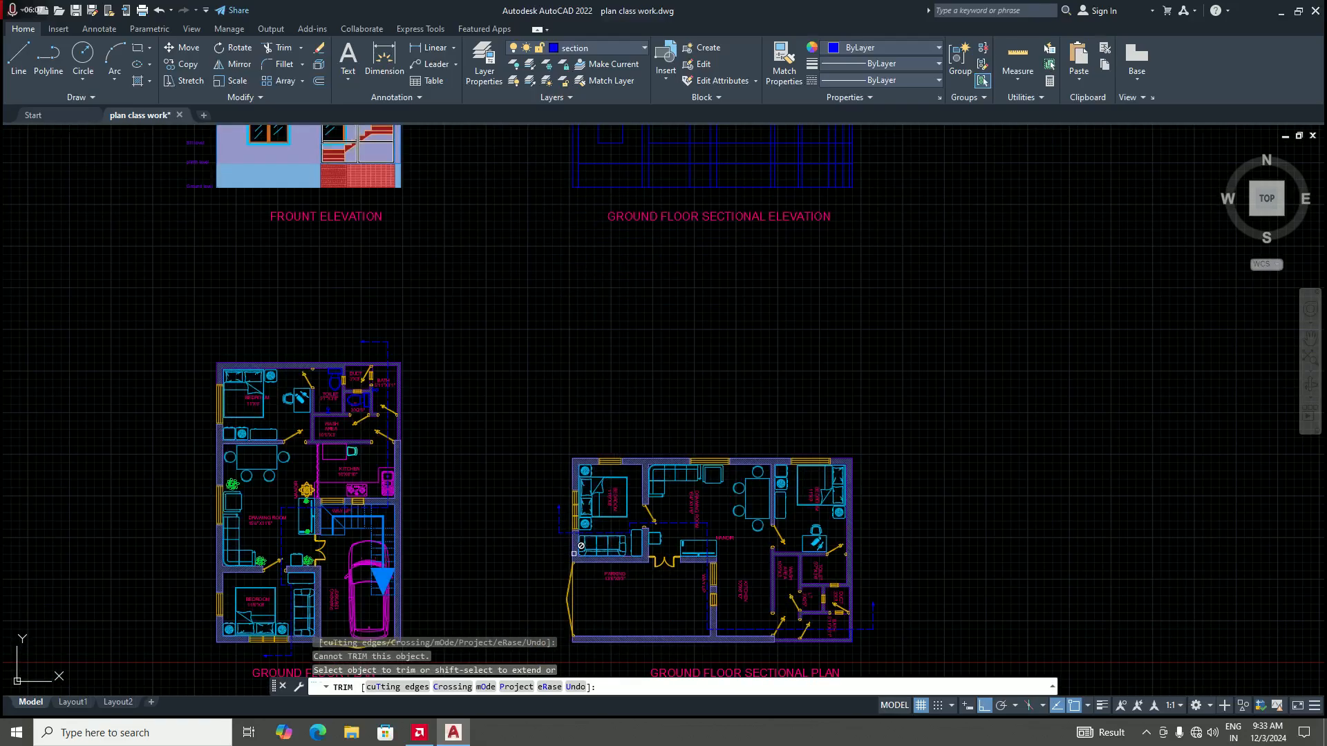
pyautogui.scroll(4, 582, 546)
pyautogui.scroll(-5, 594, 490)
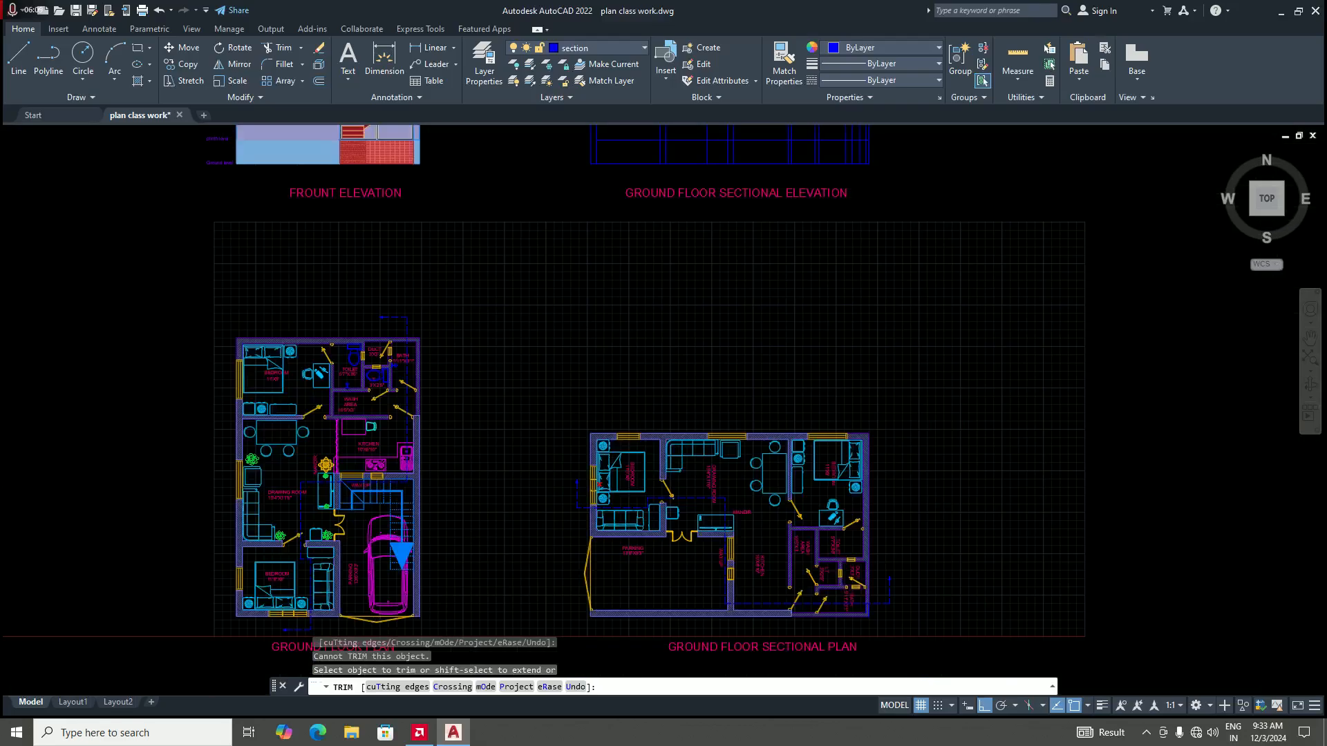
pyautogui.scroll(-2, 631, 341)
pyautogui.scroll(3, 616, 283)
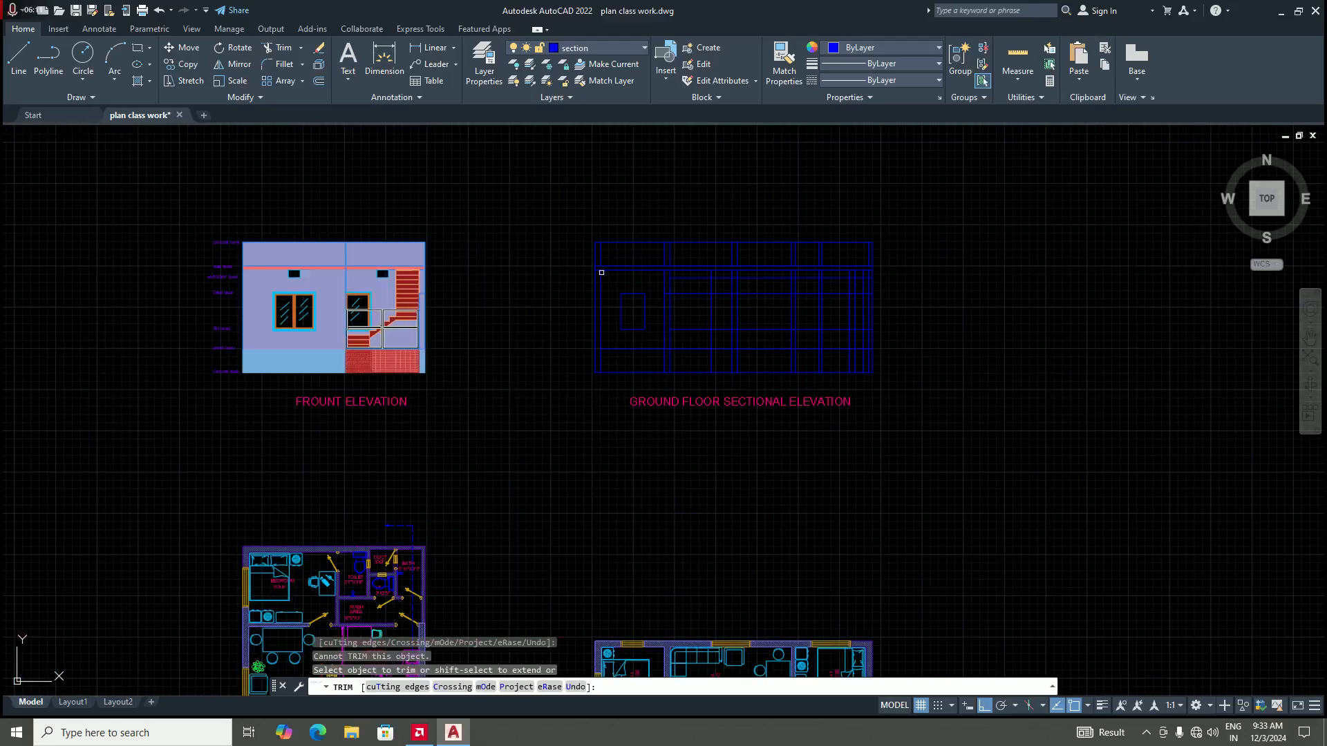
pyautogui.scroll(4, 598, 282)
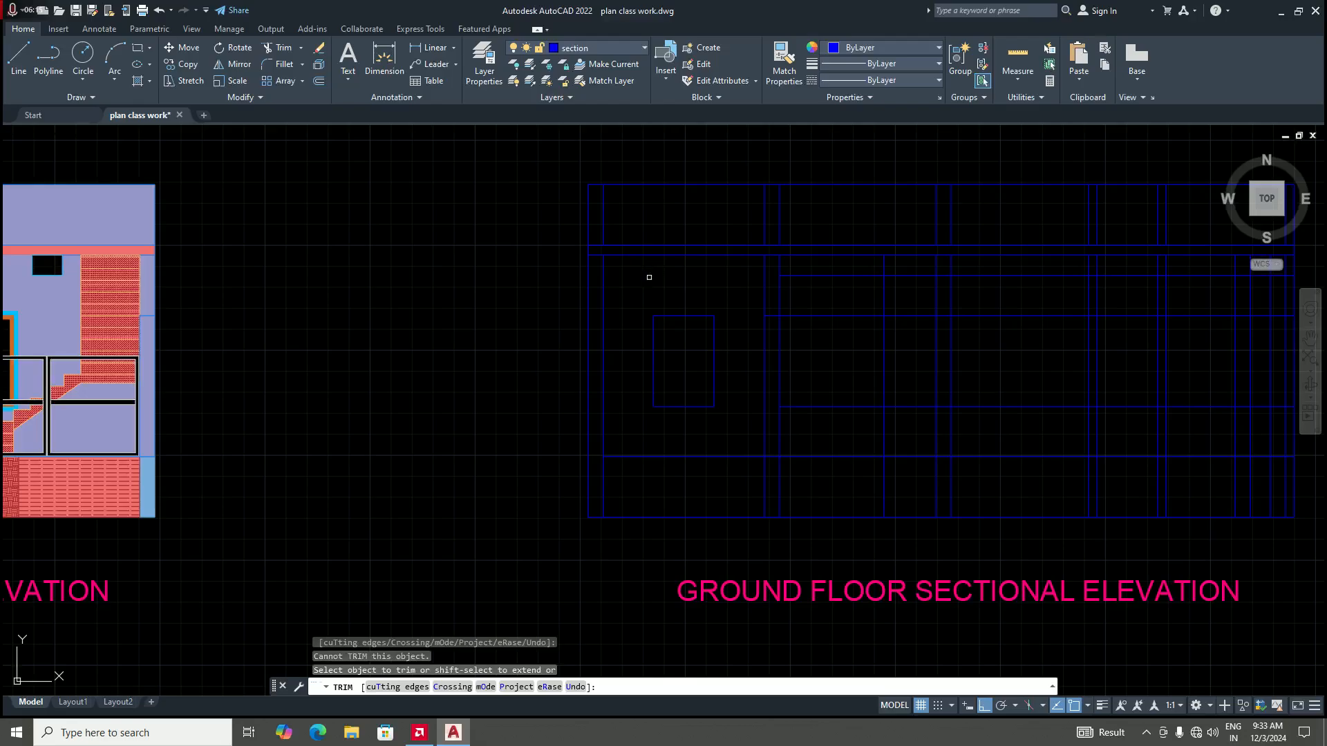
pyautogui.press('Return')
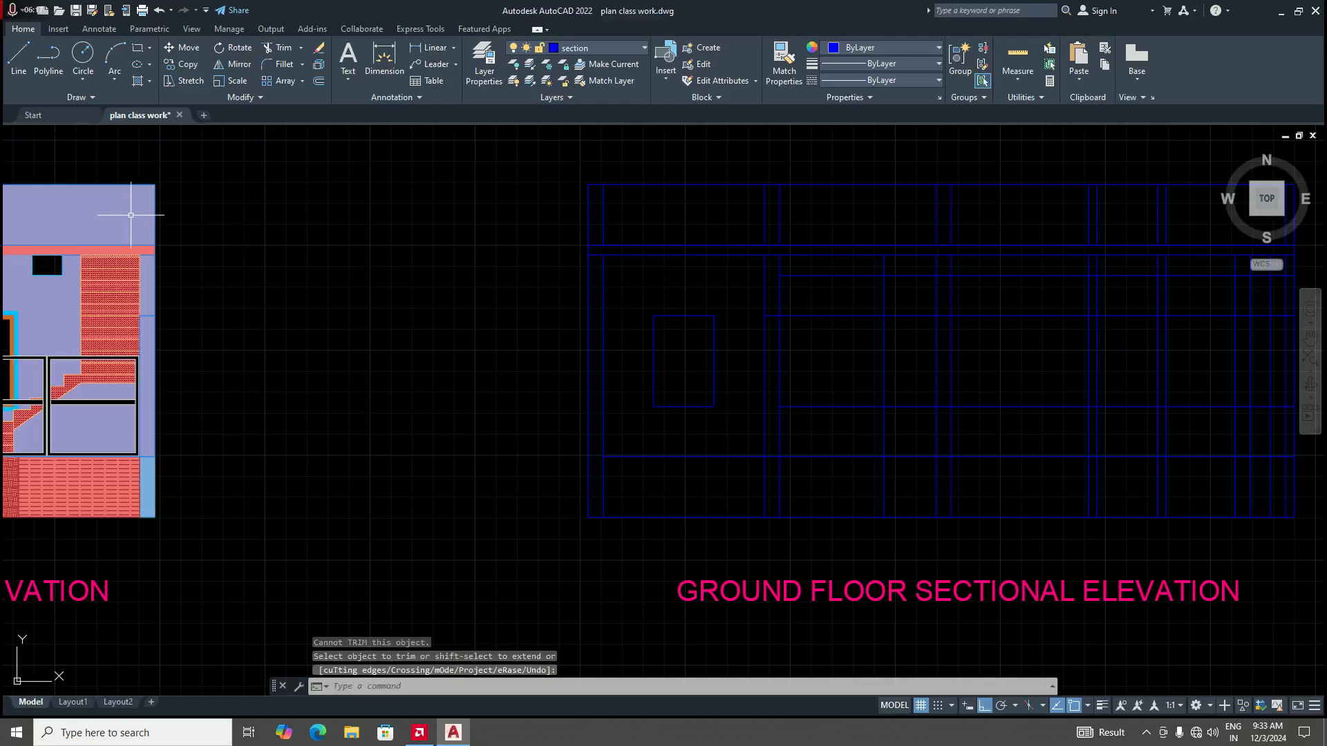
# Step: Draw a short horizontal line across the left outer wall, aligned with the first horizontal line below the slab and perpendicular to the outer face
pyautogui.click(31, 63)
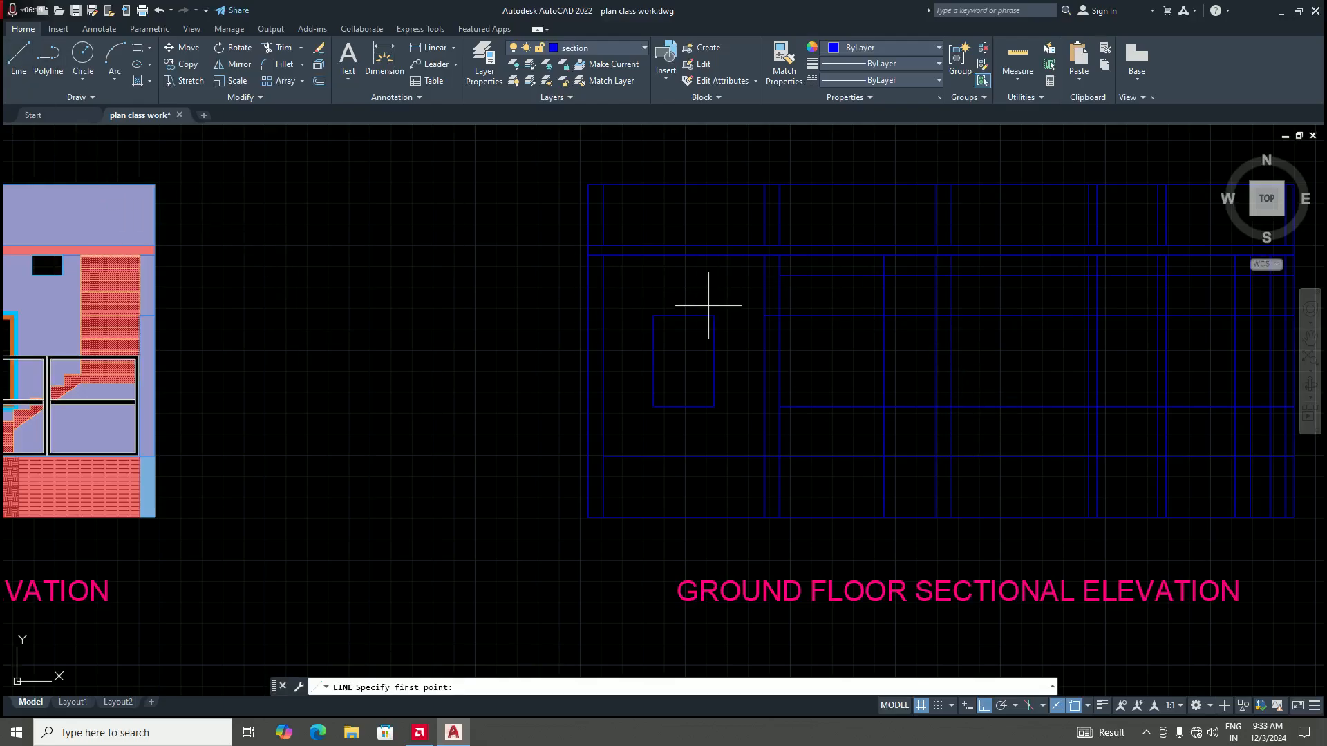
pyautogui.scroll(-1, 711, 301)
pyautogui.scroll(3, 819, 299)
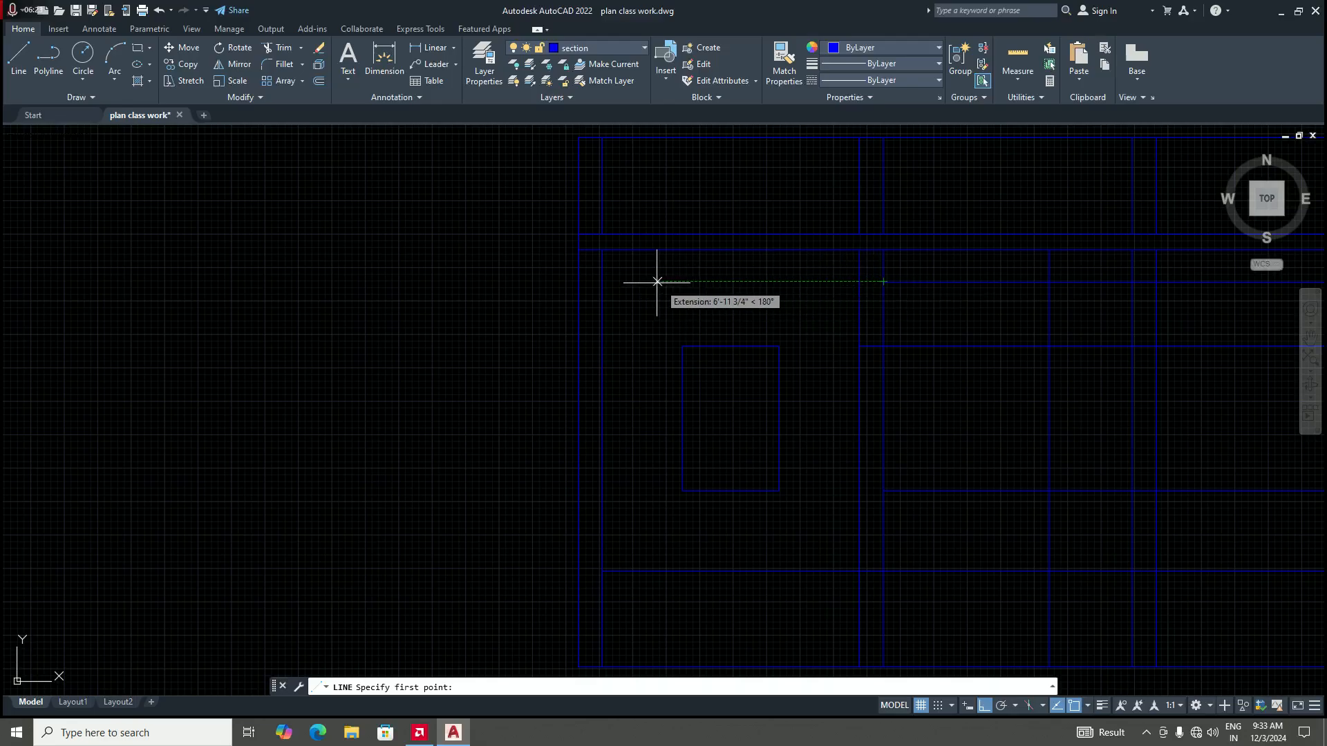
pyautogui.click(602, 282)
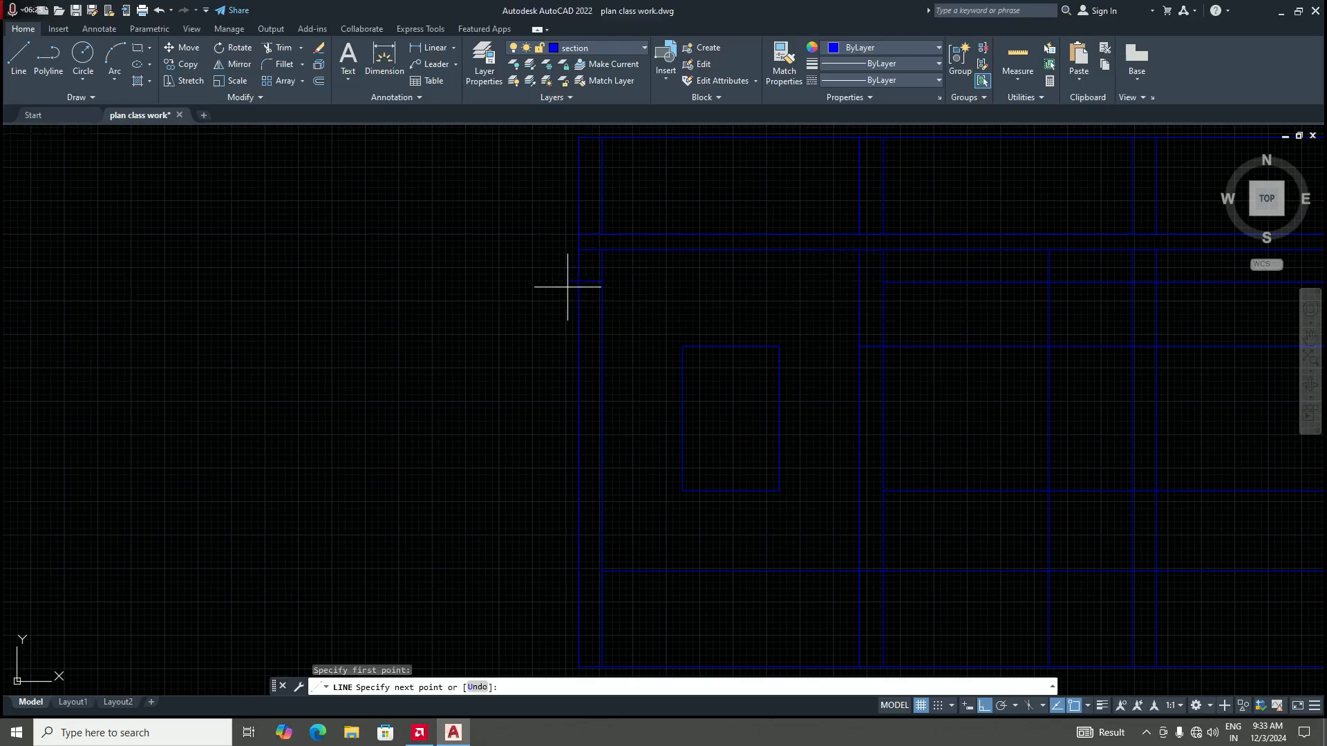
pyautogui.write('p')
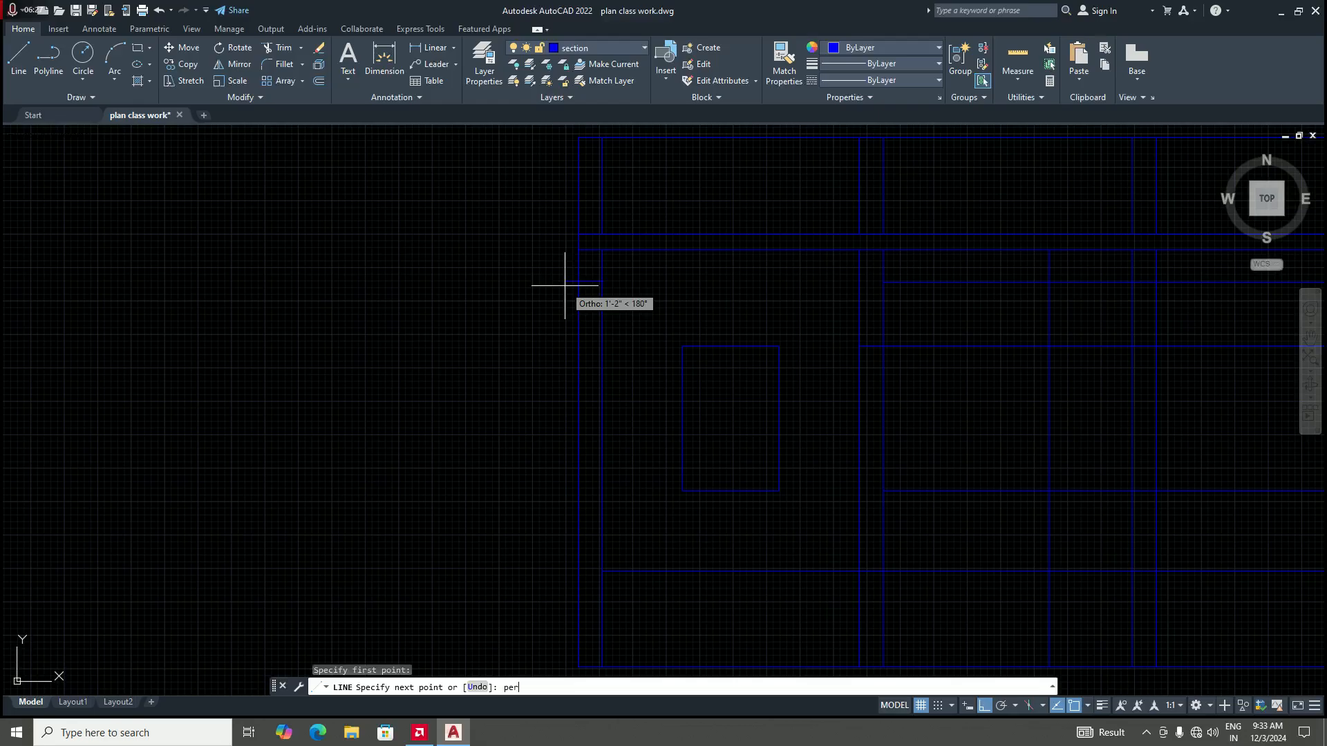
pyautogui.write('er')
pyautogui.press('Return')
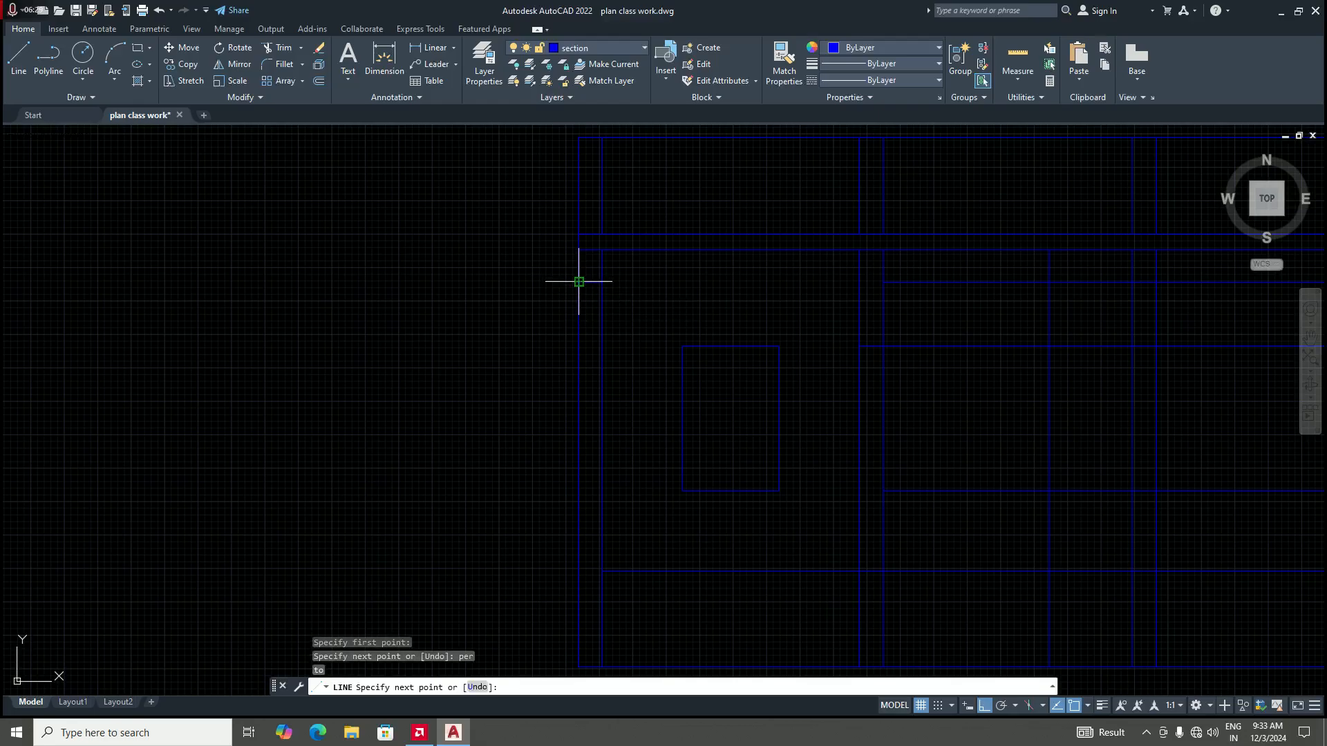
pyautogui.click(580, 281)
pyautogui.press('Return')
# Step: Draw a horizontal line across the left outer wall at the window rectangle's top edge, perpendicular to the wall's outer face
pyautogui.scroll(-10, 595, 276)
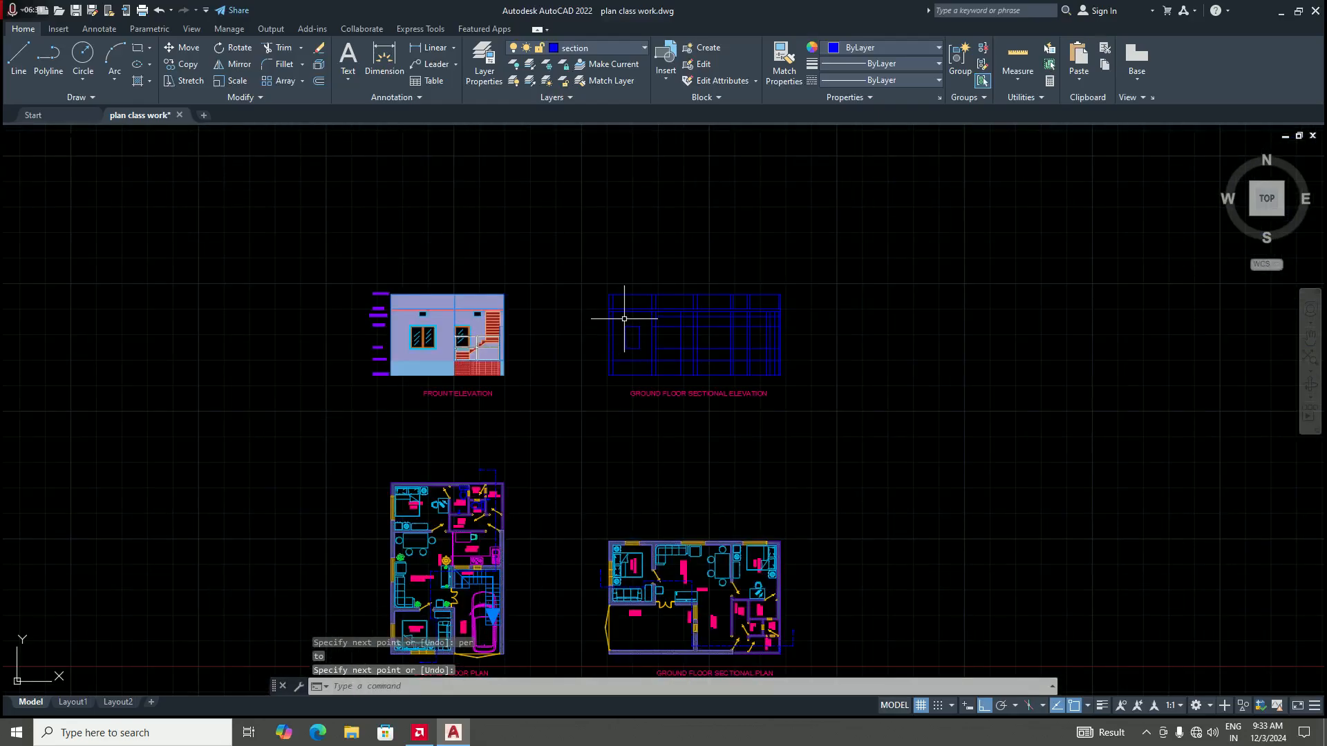
pyautogui.scroll(2, 617, 534)
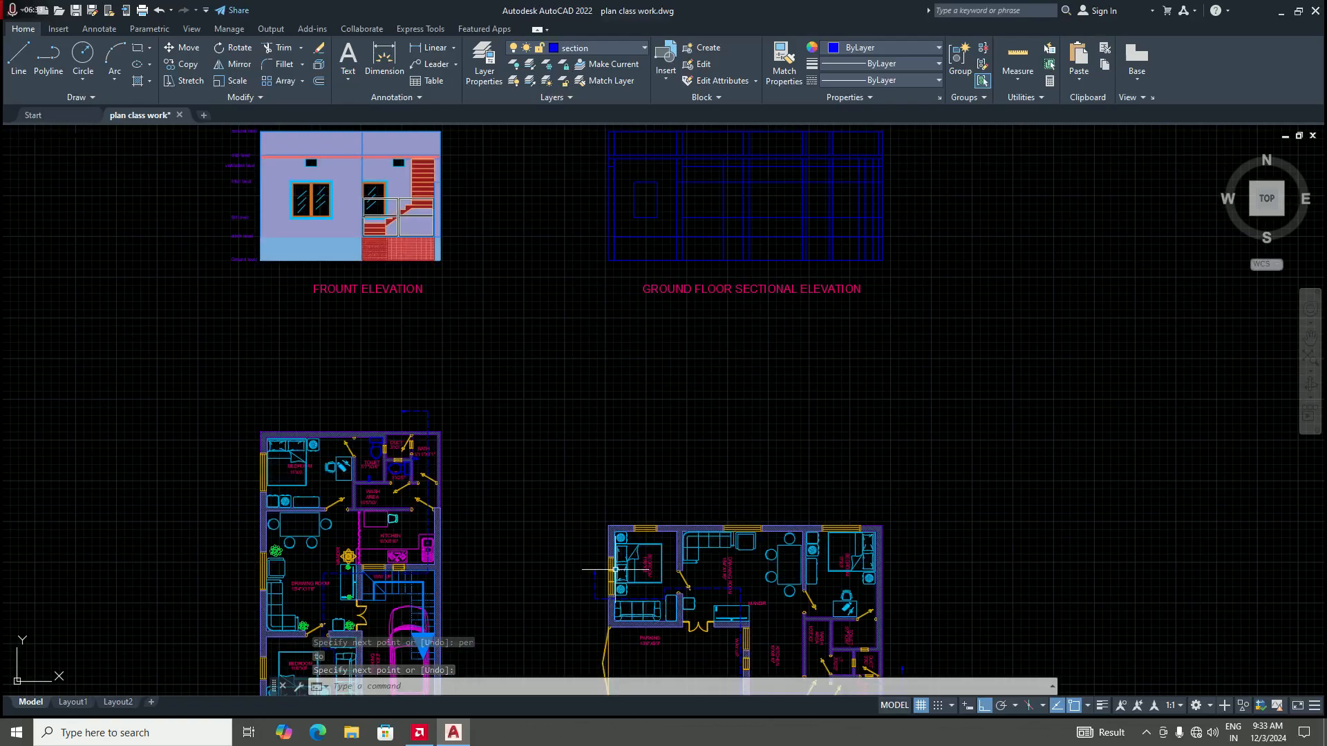
pyautogui.scroll(-2, 616, 534)
pyautogui.scroll(4, 628, 332)
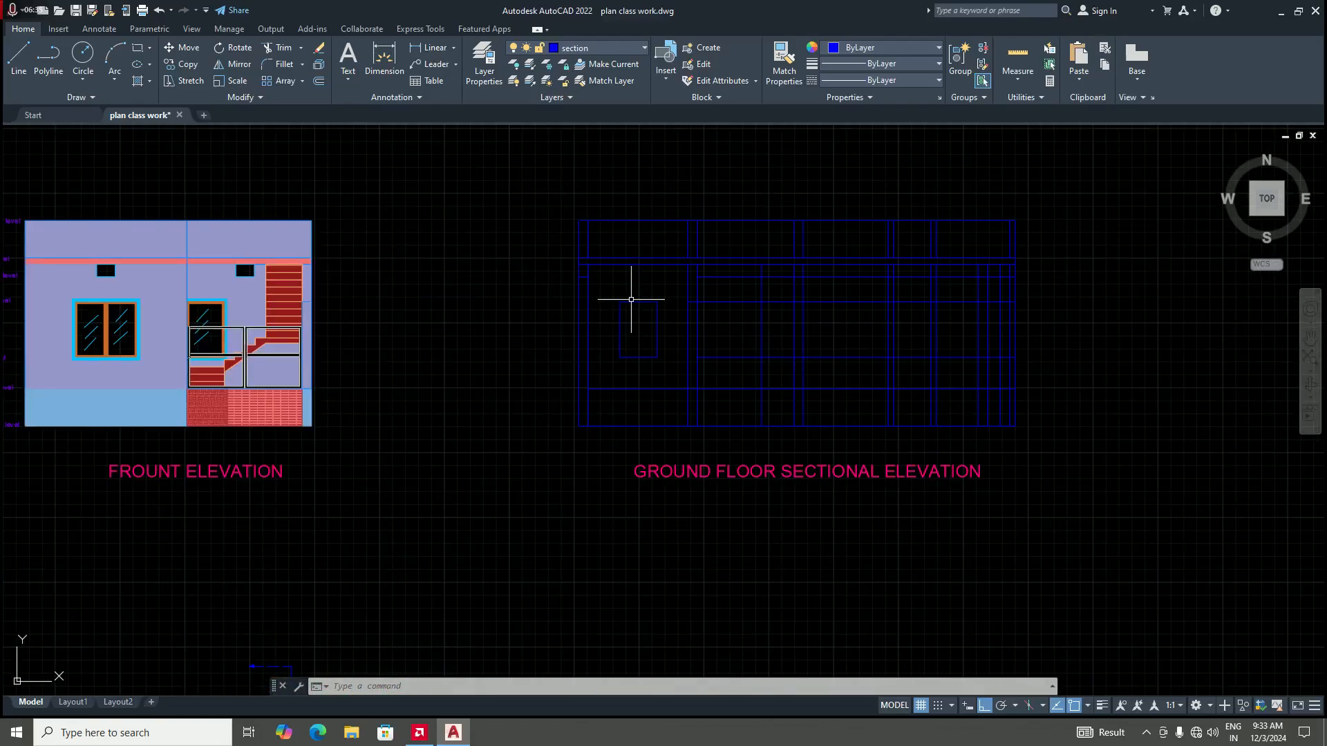
pyautogui.press('Return')
pyautogui.scroll(4, 608, 297)
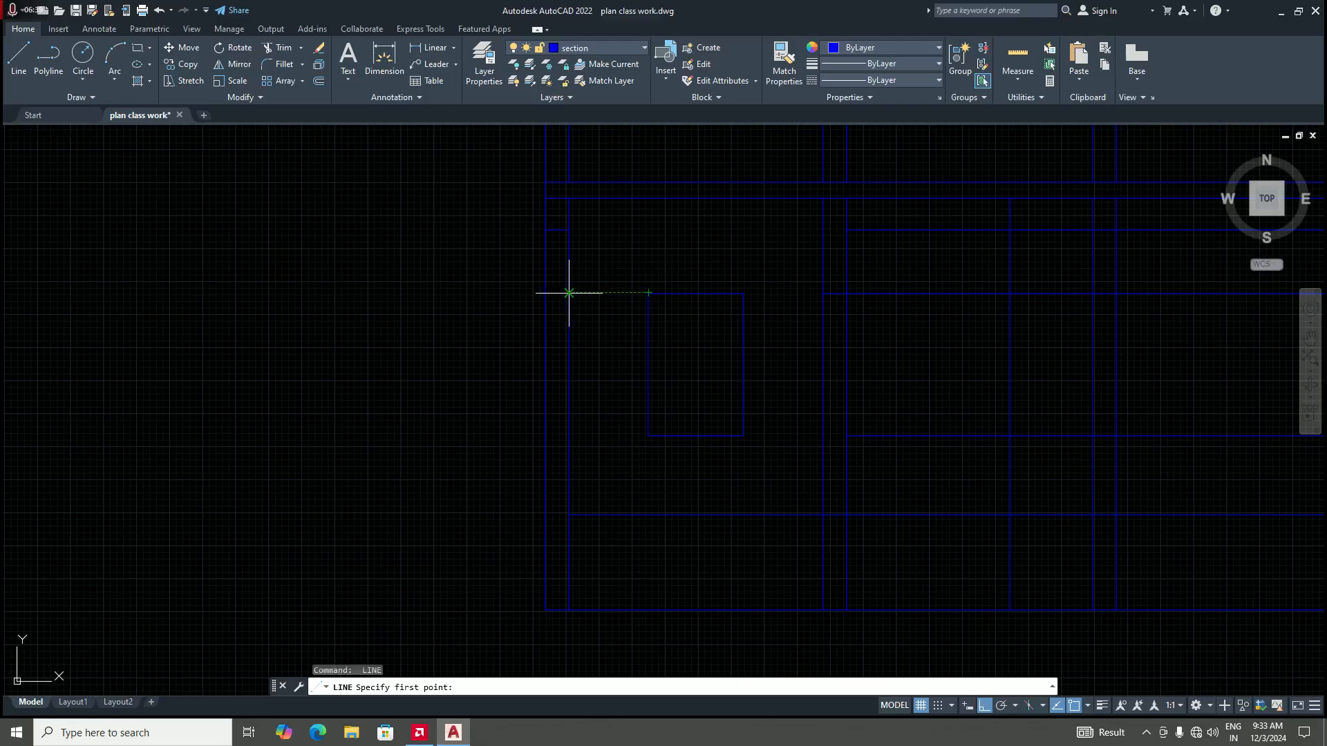
pyautogui.click(569, 292)
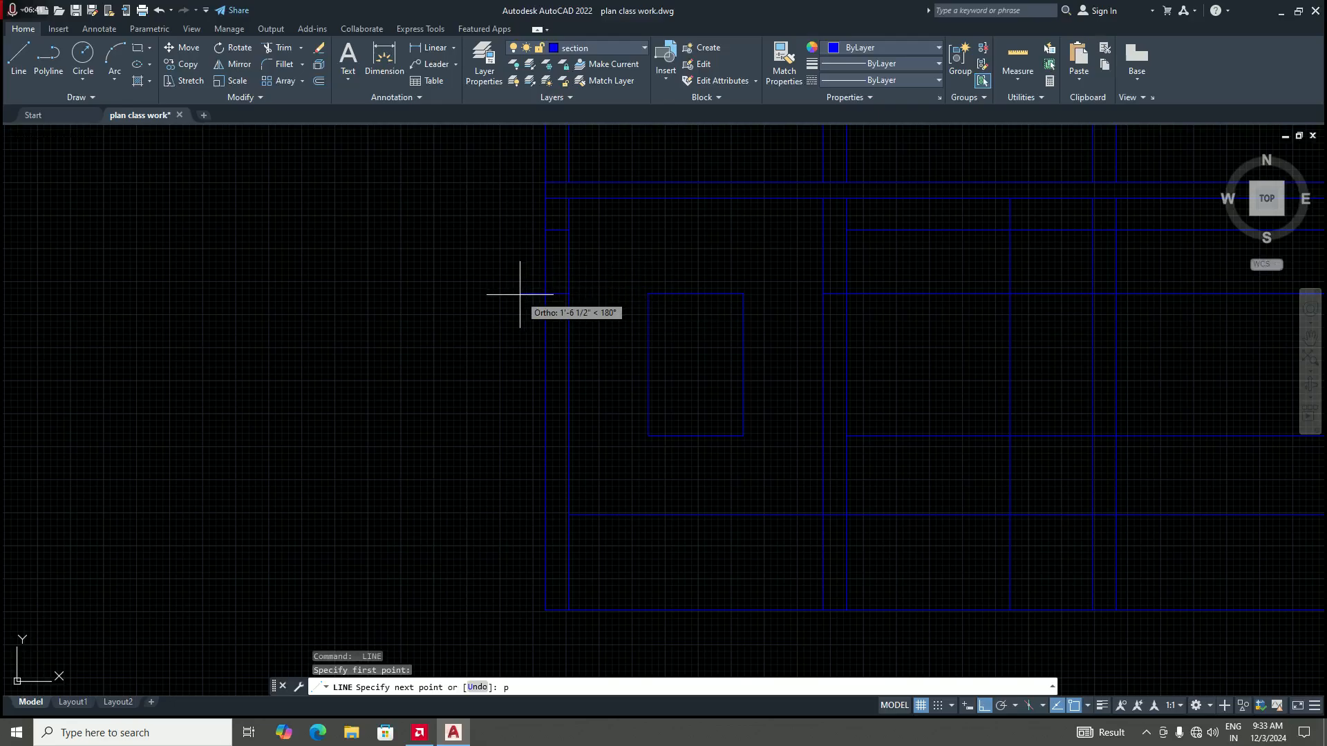
pyautogui.write('per')
pyautogui.press('Return')
pyautogui.click(546, 292)
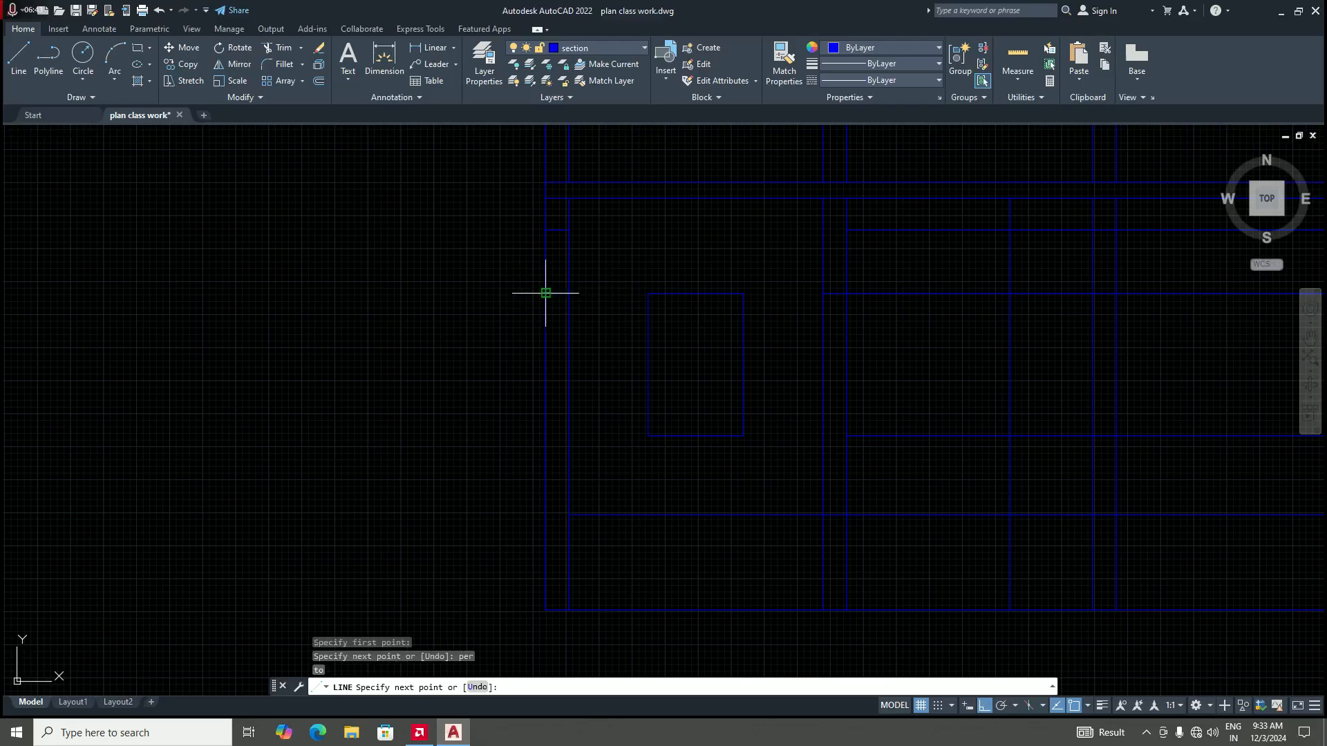
pyautogui.press('Return')
# Step: Copy the window-head line in the left outer wall down to the level of the window rectangle's bottom edge
pyautogui.write('c')
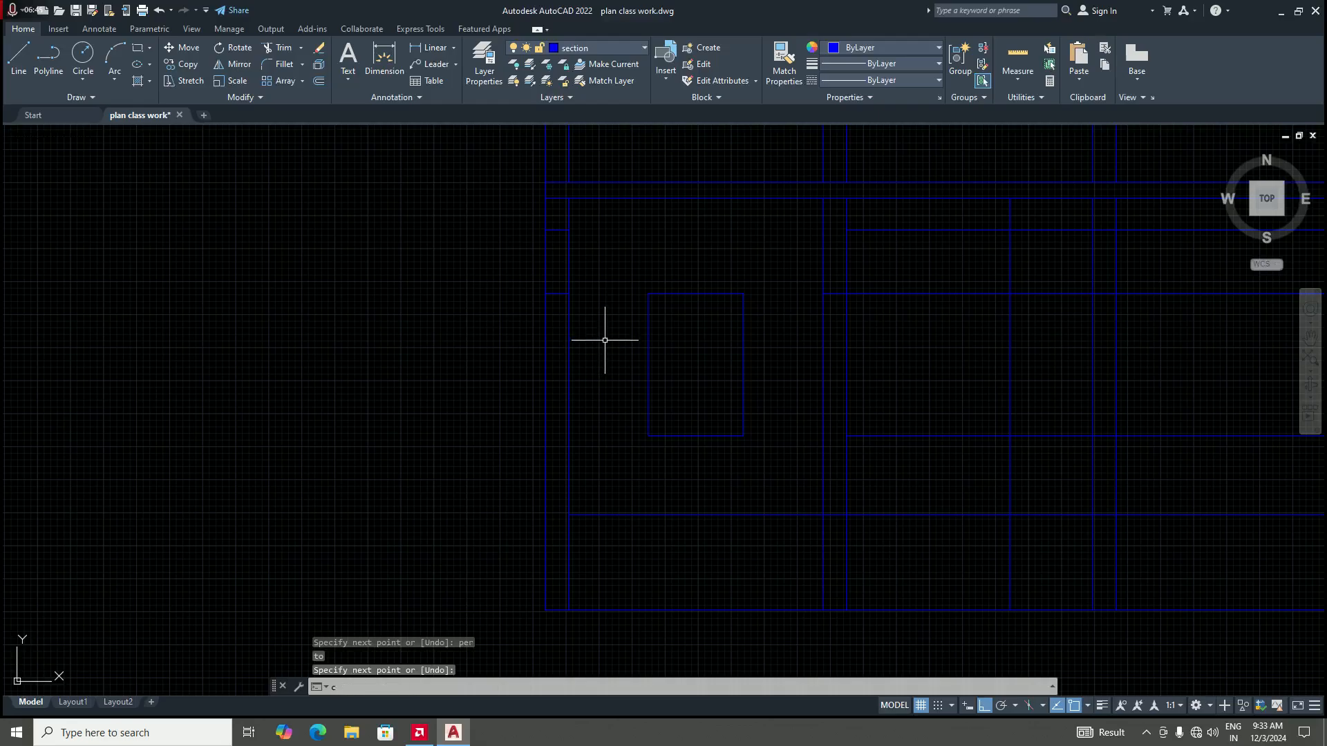
pyautogui.write('o')
pyautogui.press('Return')
pyautogui.click(563, 296)
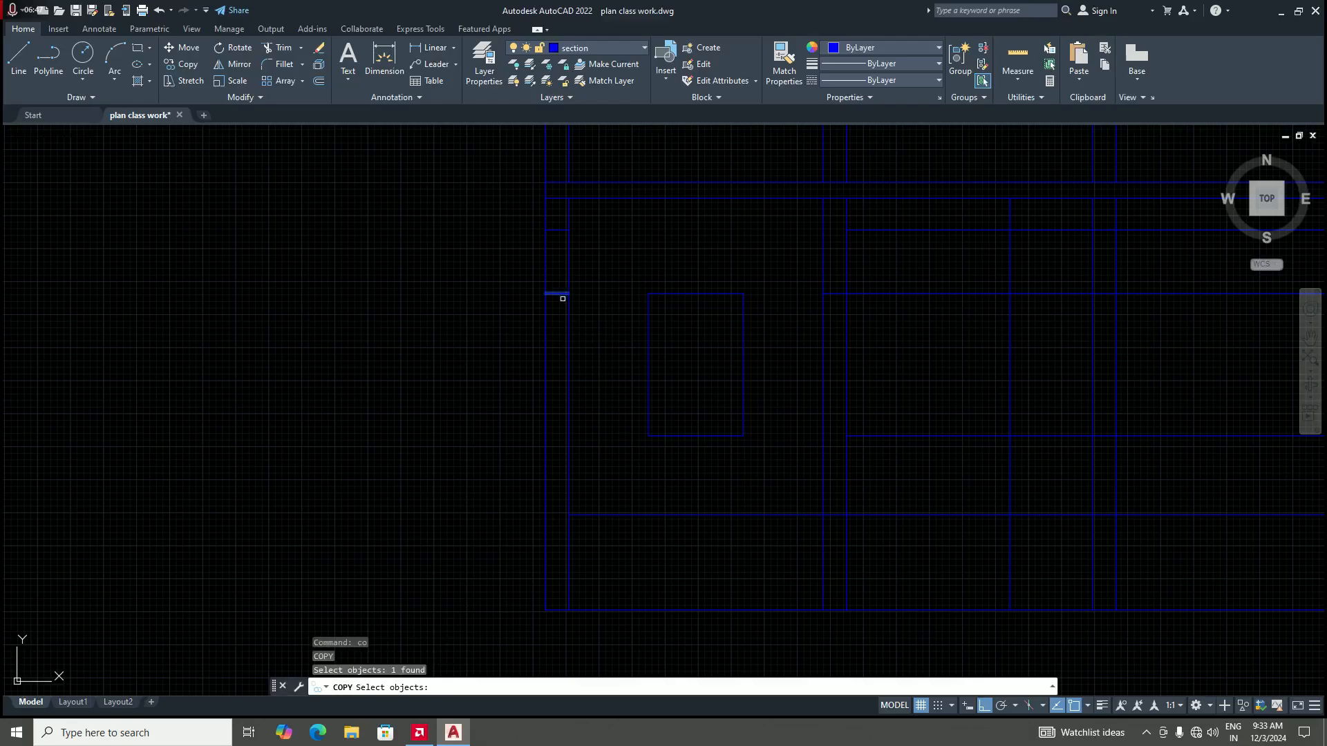
pyautogui.press('Return')
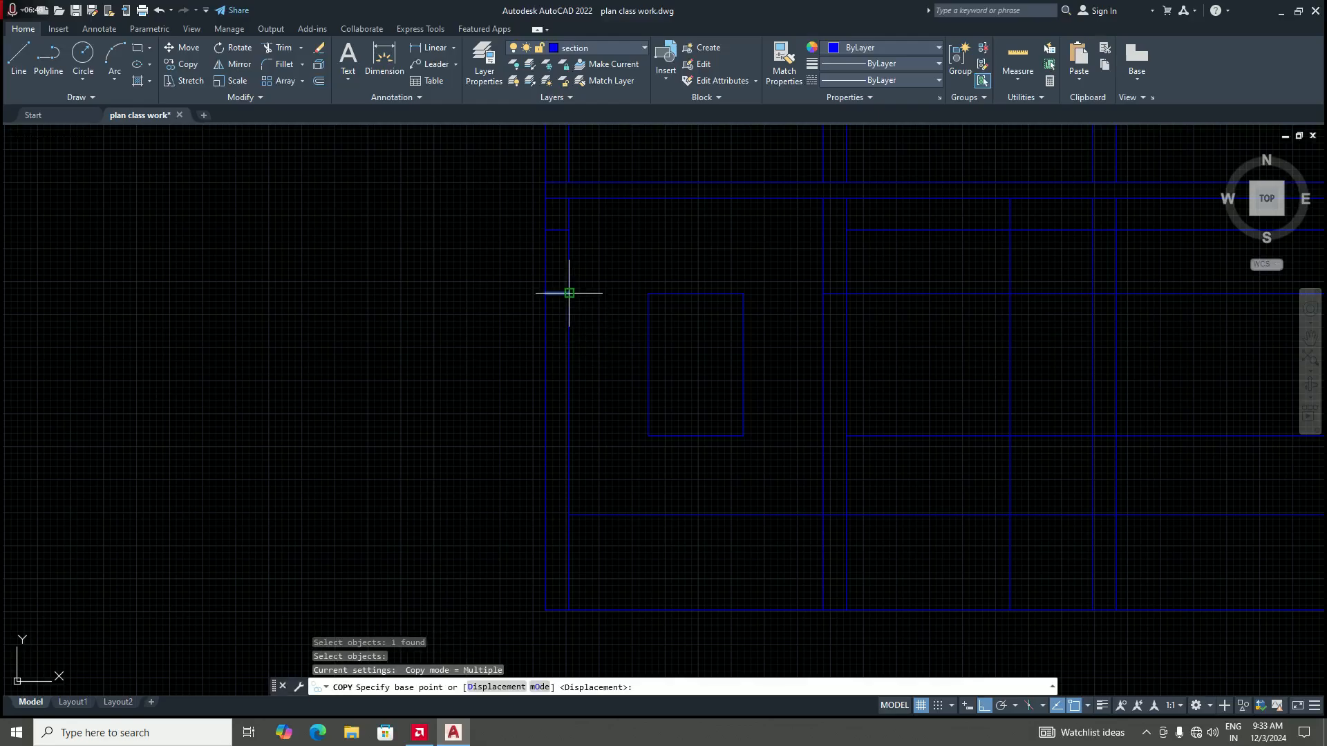
pyautogui.click(648, 293)
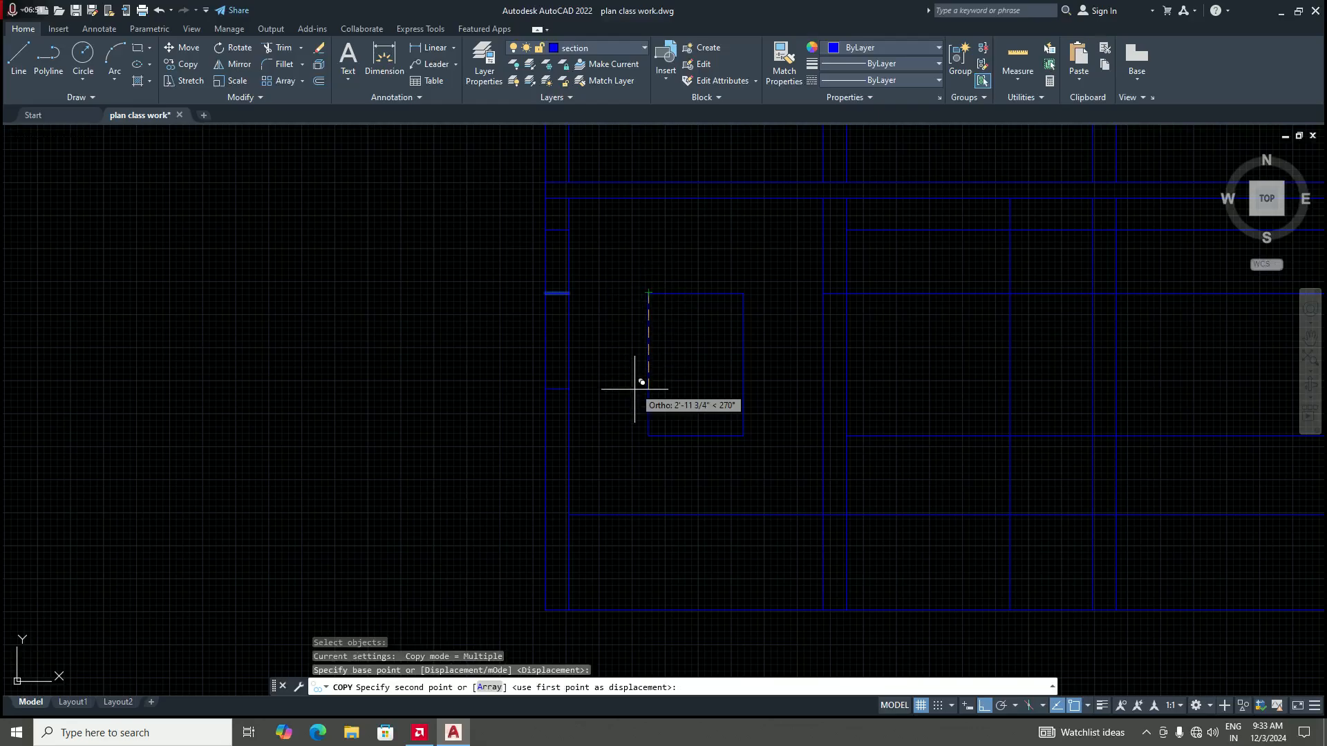
pyautogui.click(648, 435)
pyautogui.press('Return')
# Step: Compare the left wall's window opening and the left bay of the section with the sectional plan and front elevation
pyautogui.scroll(-7, 622, 428)
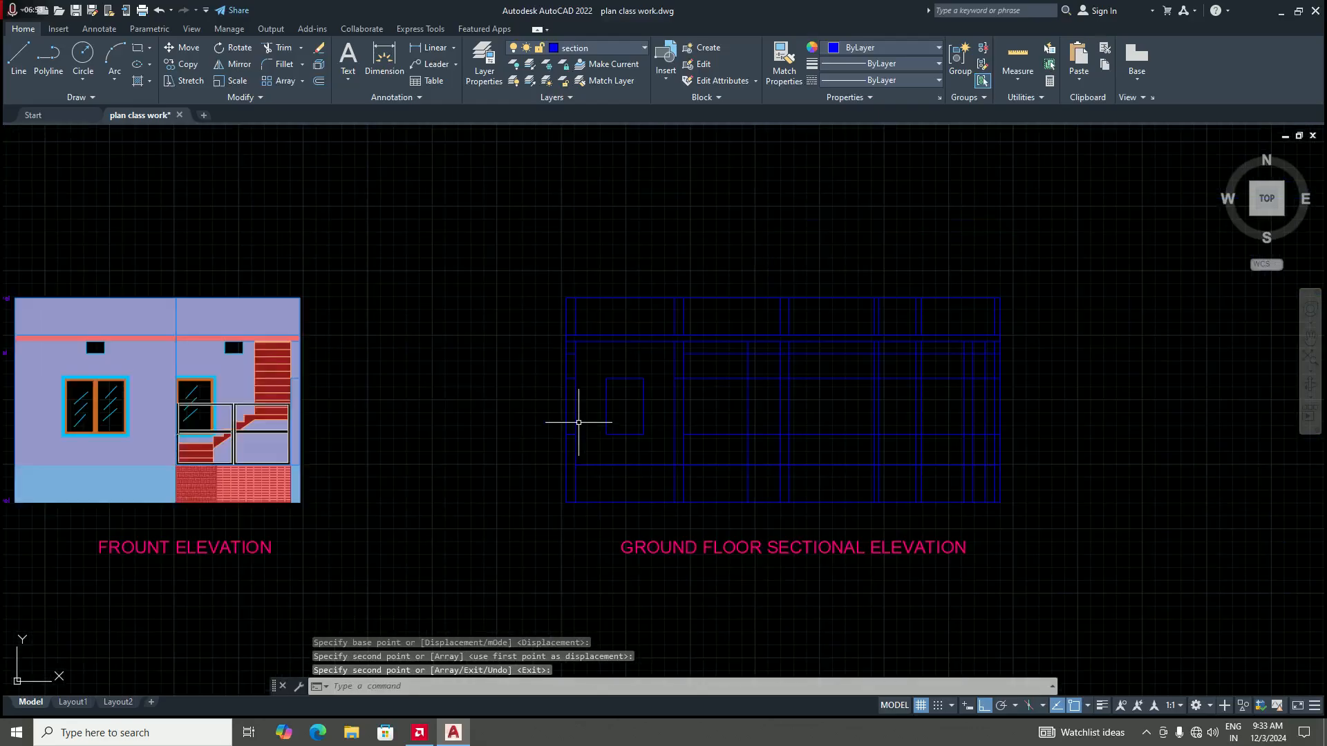
pyautogui.scroll(5, 580, 391)
pyautogui.scroll(-7, 557, 352)
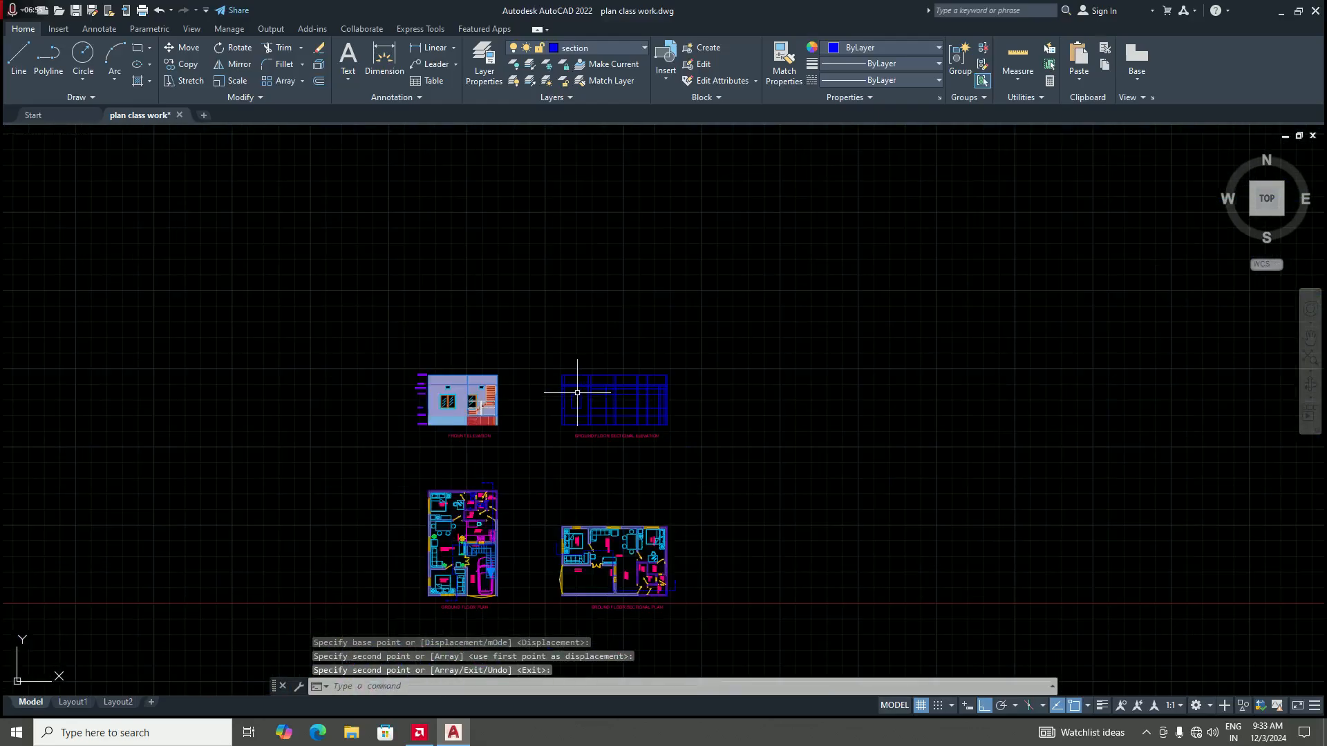
pyautogui.scroll(5, 570, 553)
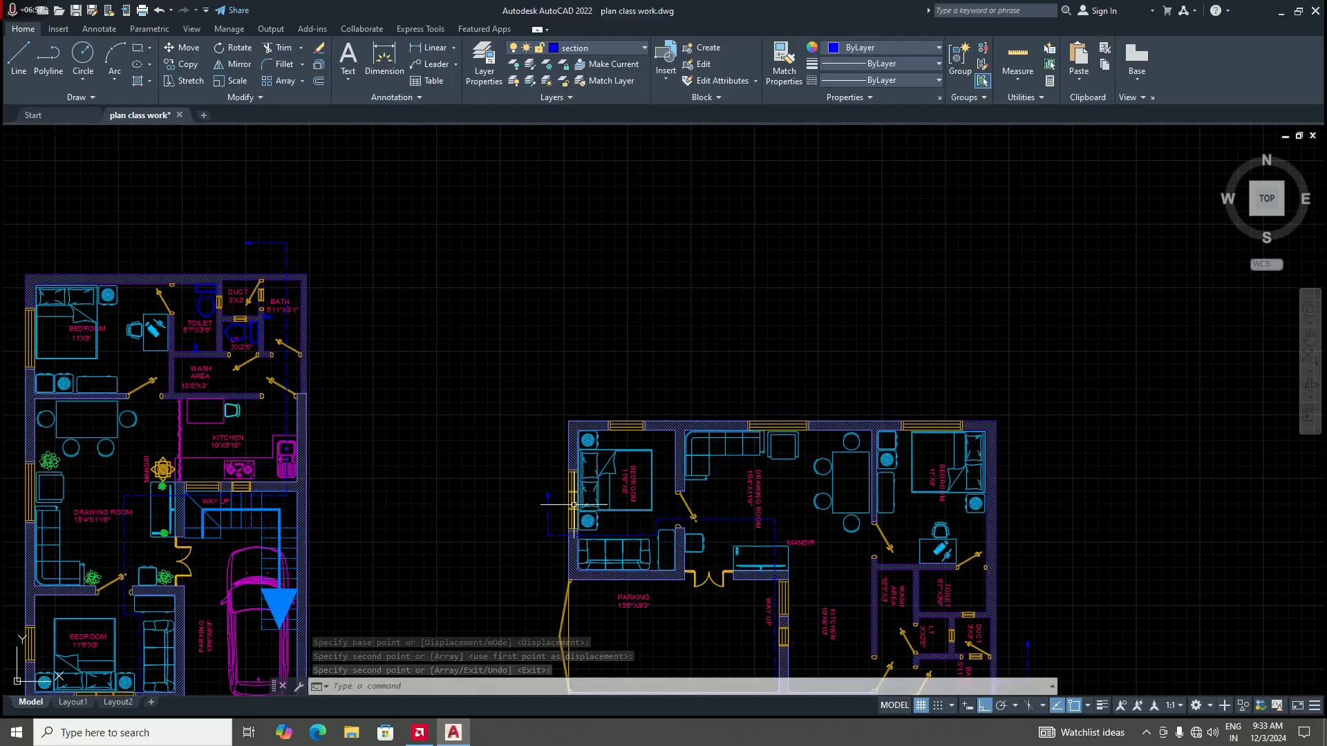
pyautogui.scroll(-5, 580, 498)
pyautogui.scroll(8, 587, 367)
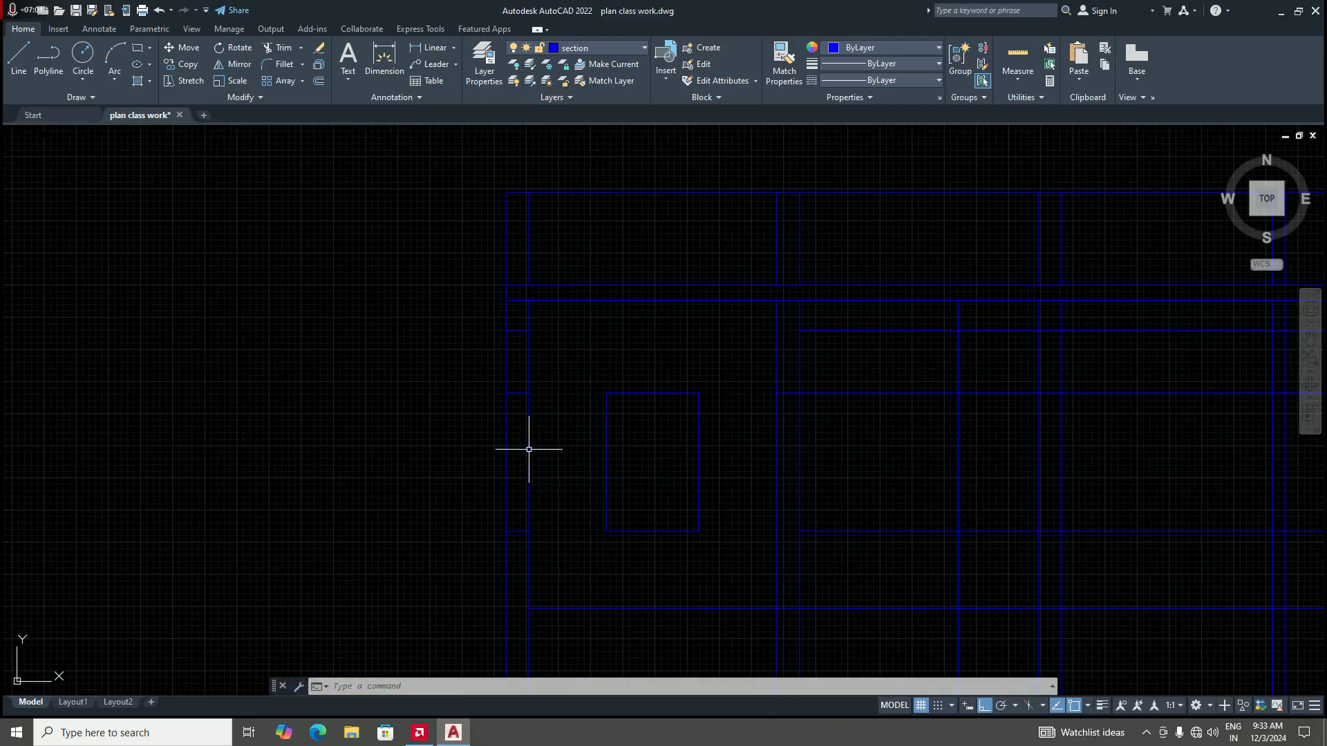
pyautogui.scroll(-4, 569, 488)
pyautogui.scroll(-4, 636, 418)
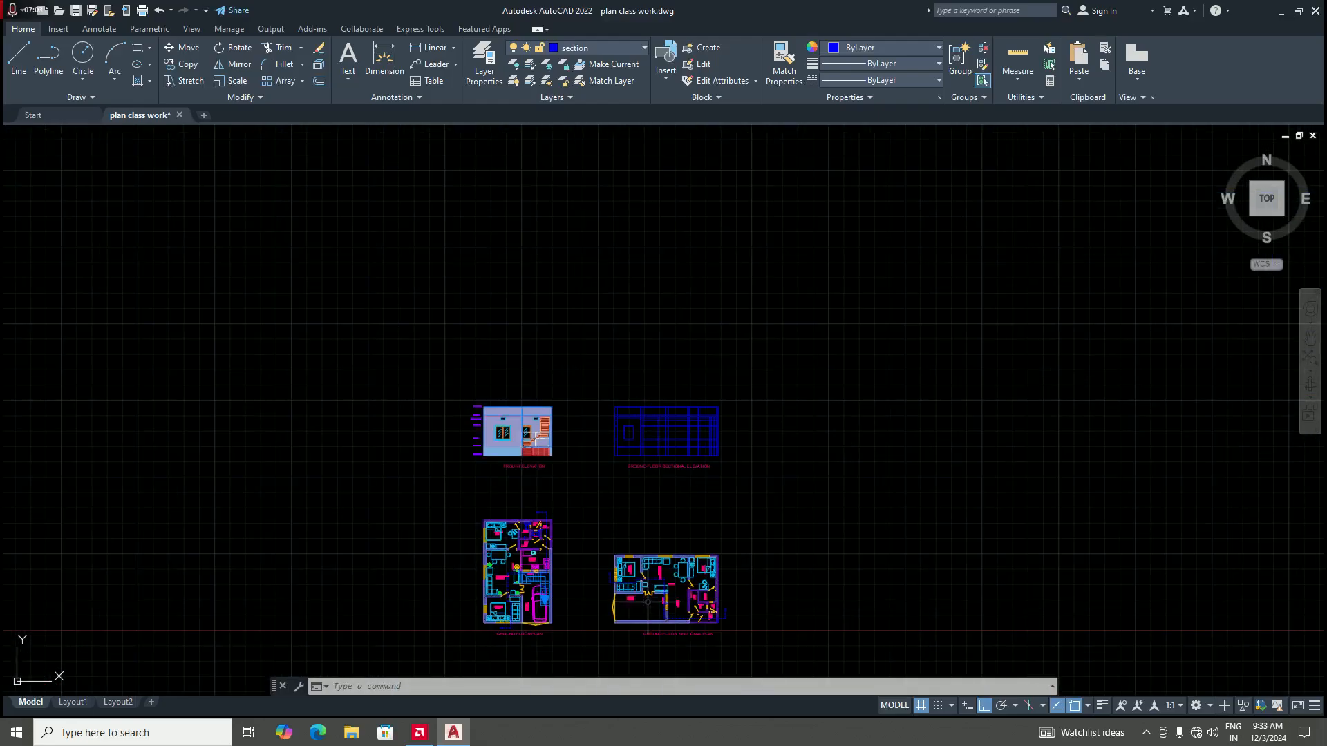
pyautogui.scroll(4, 629, 563)
pyautogui.scroll(-4, 629, 563)
pyautogui.scroll(4, 647, 433)
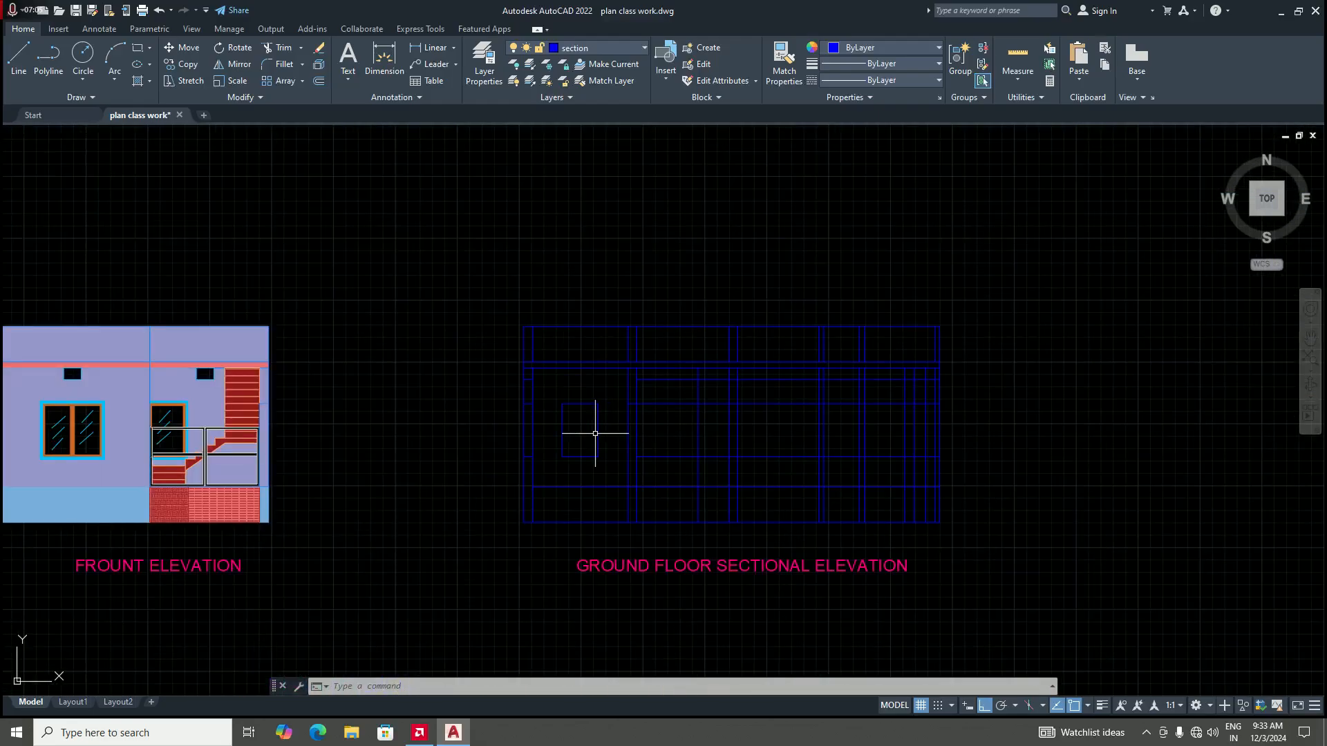
pyautogui.scroll(-5, 646, 432)
pyautogui.scroll(5, 629, 553)
pyautogui.scroll(-5, 610, 501)
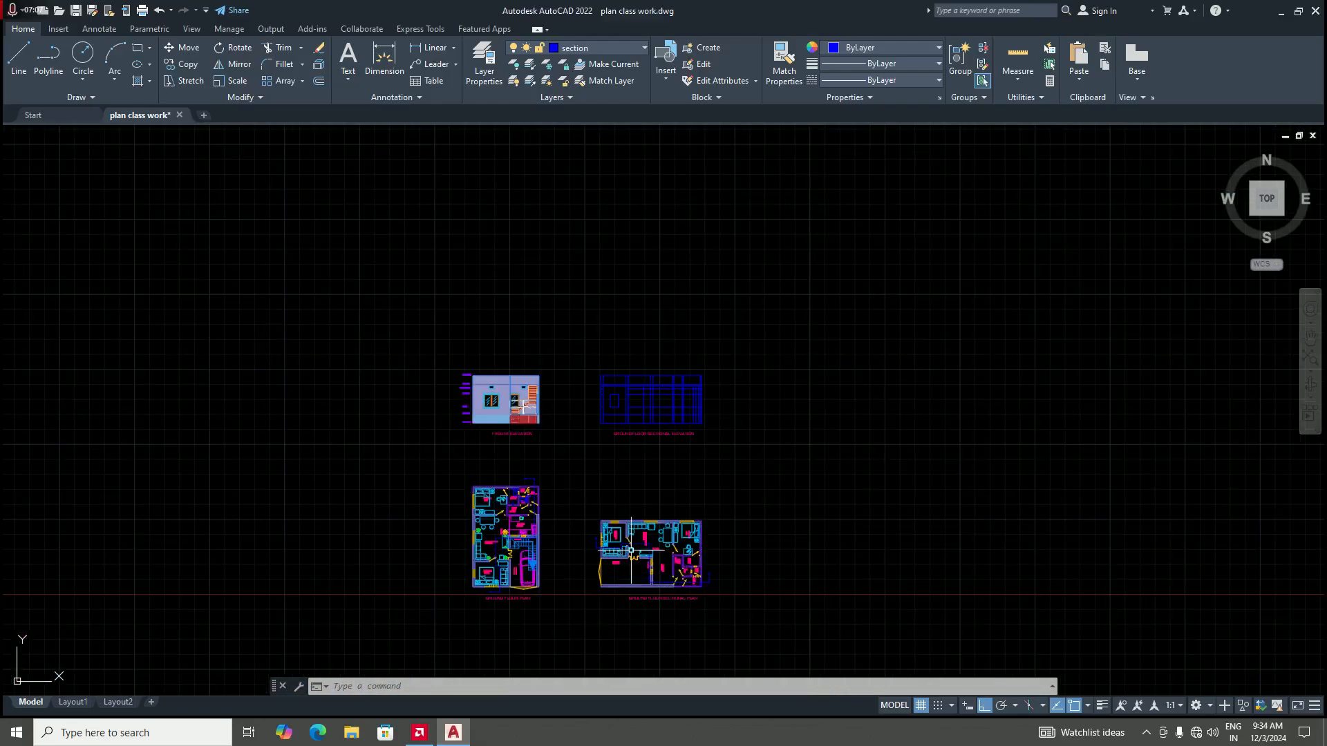
# Step: Compare the drawing room bay and the cutting line in the ground floor sectional plan with the sectional elevation grid
pyautogui.scroll(5, 562, 438)
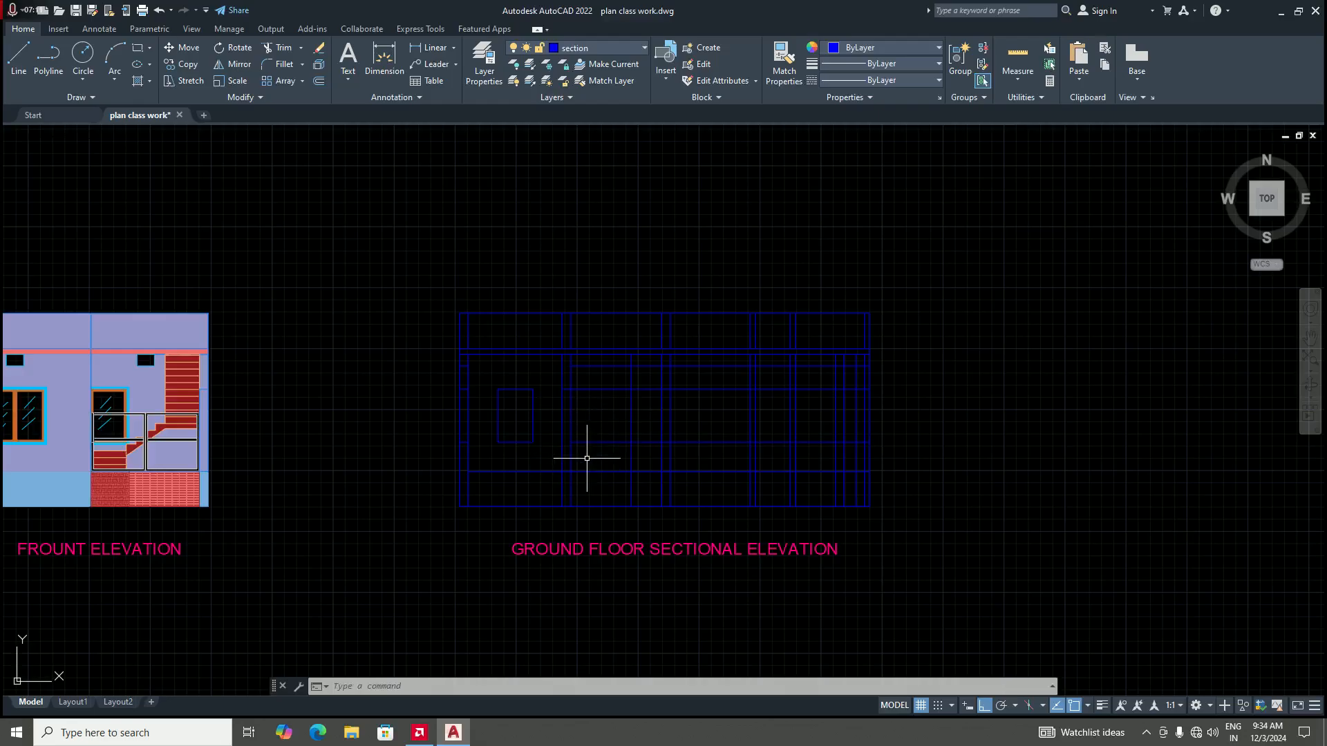
pyautogui.scroll(-3, 591, 369)
pyautogui.scroll(-2, 601, 474)
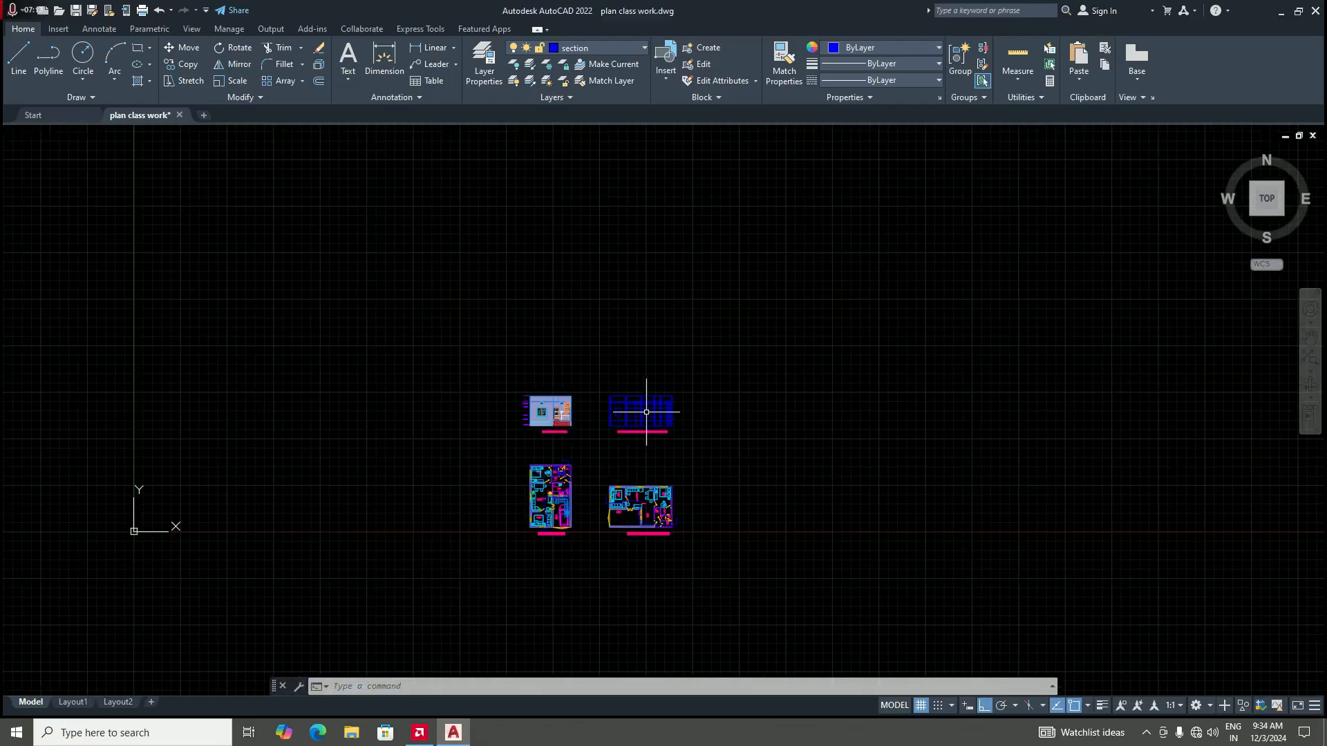
pyautogui.scroll(2, 621, 472)
pyautogui.scroll(3, 621, 473)
pyautogui.scroll(-3, 587, 508)
pyautogui.scroll(4, 574, 507)
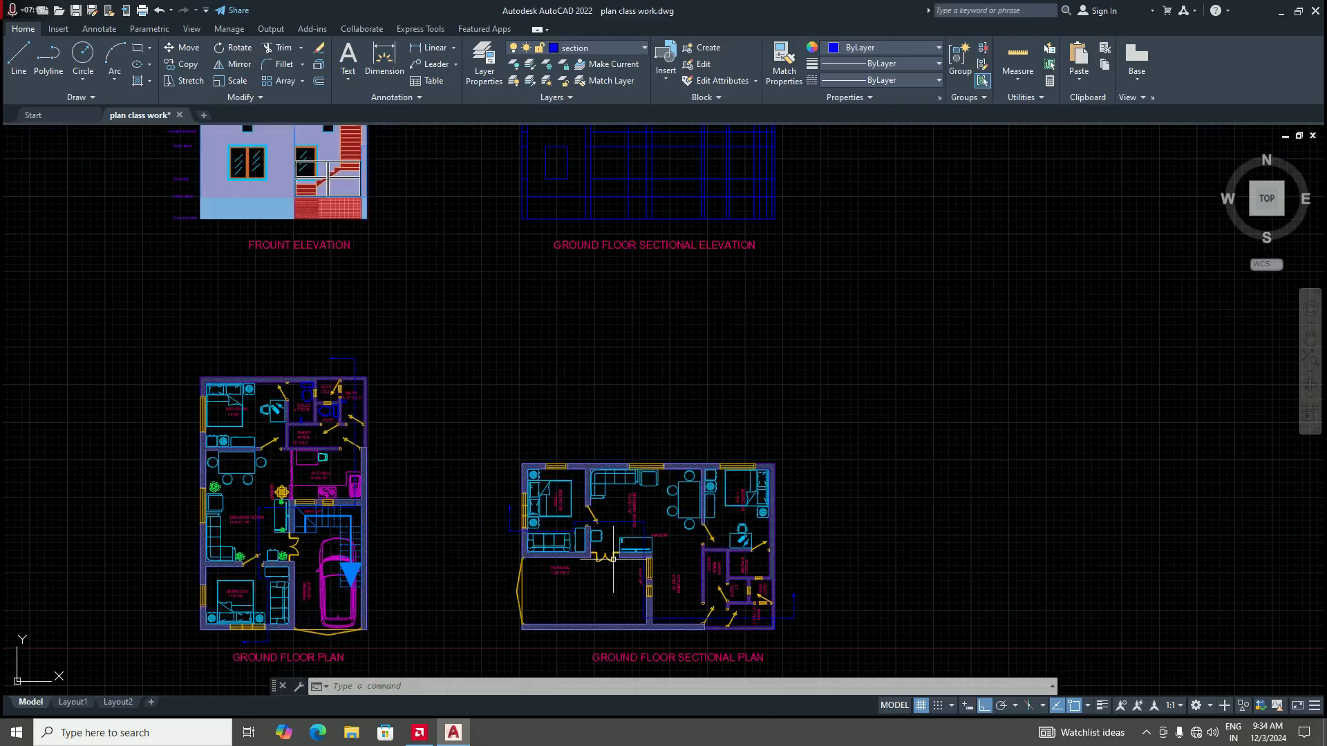
pyautogui.scroll(-3, 574, 507)
pyautogui.scroll(3, 588, 515)
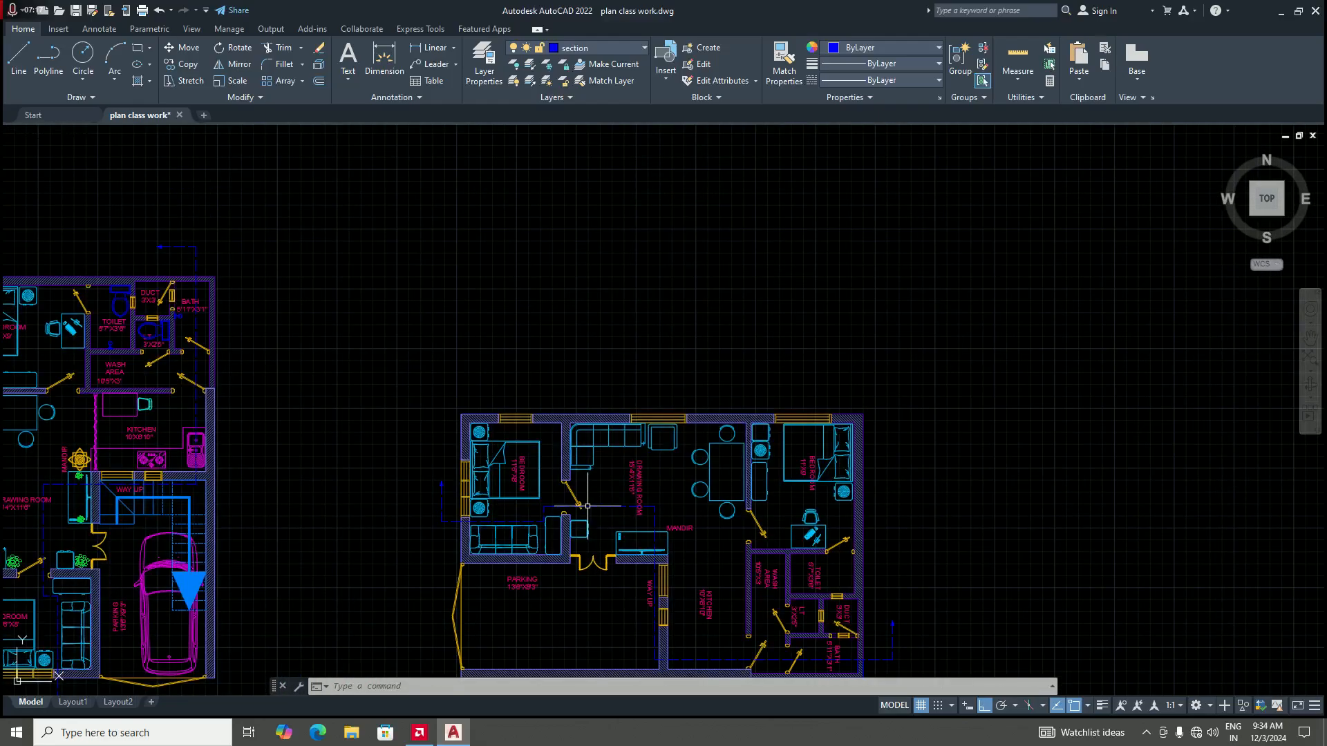
pyautogui.scroll(4, 600, 513)
pyautogui.scroll(-3, 646, 504)
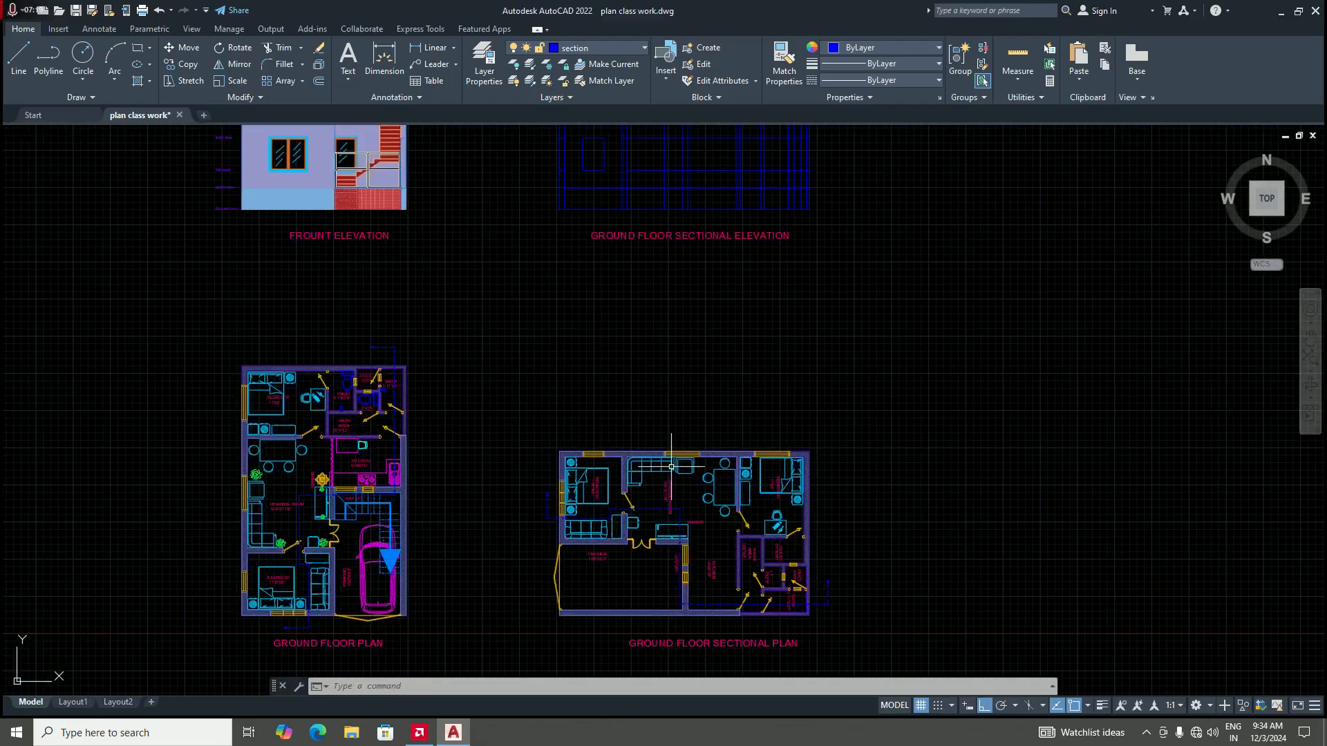
pyautogui.scroll(2, 668, 489)
pyautogui.scroll(-3, 668, 488)
pyautogui.scroll(-2, 677, 277)
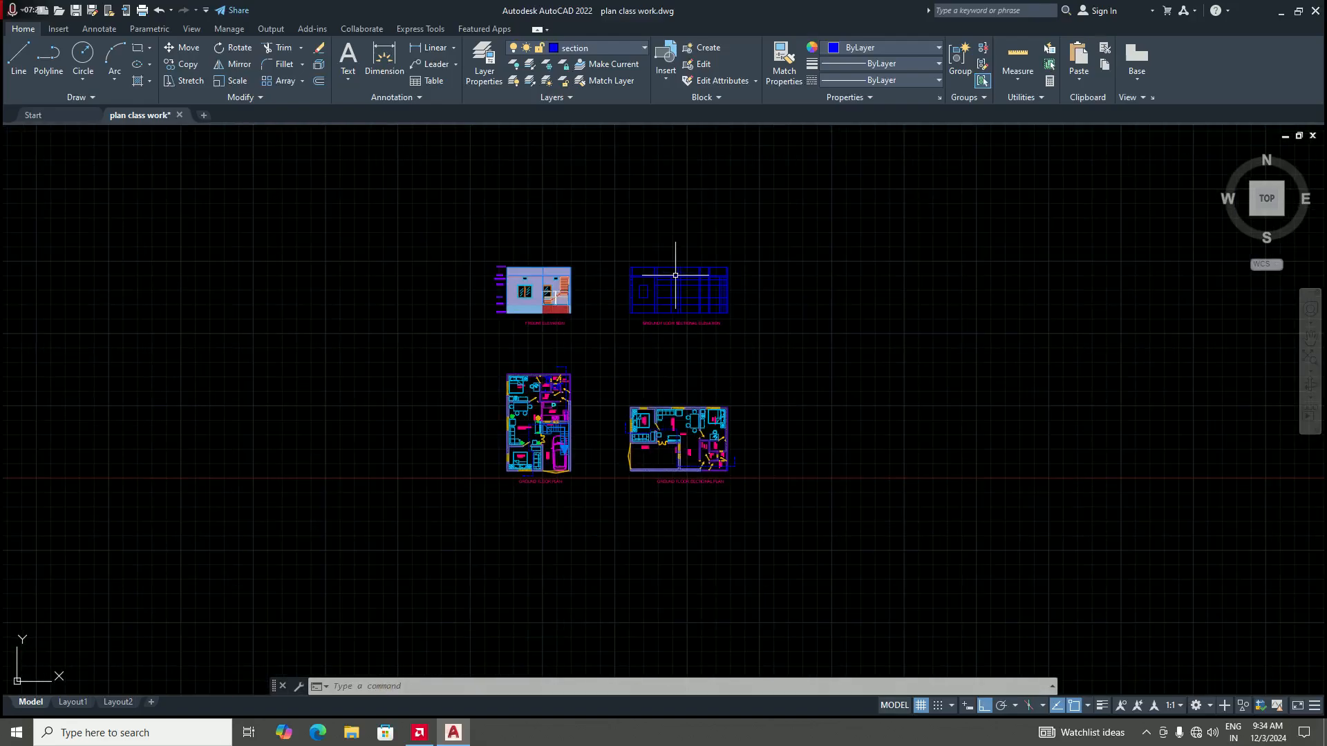
pyautogui.scroll(2, 656, 349)
pyautogui.scroll(-3, 656, 348)
pyautogui.scroll(3, 674, 484)
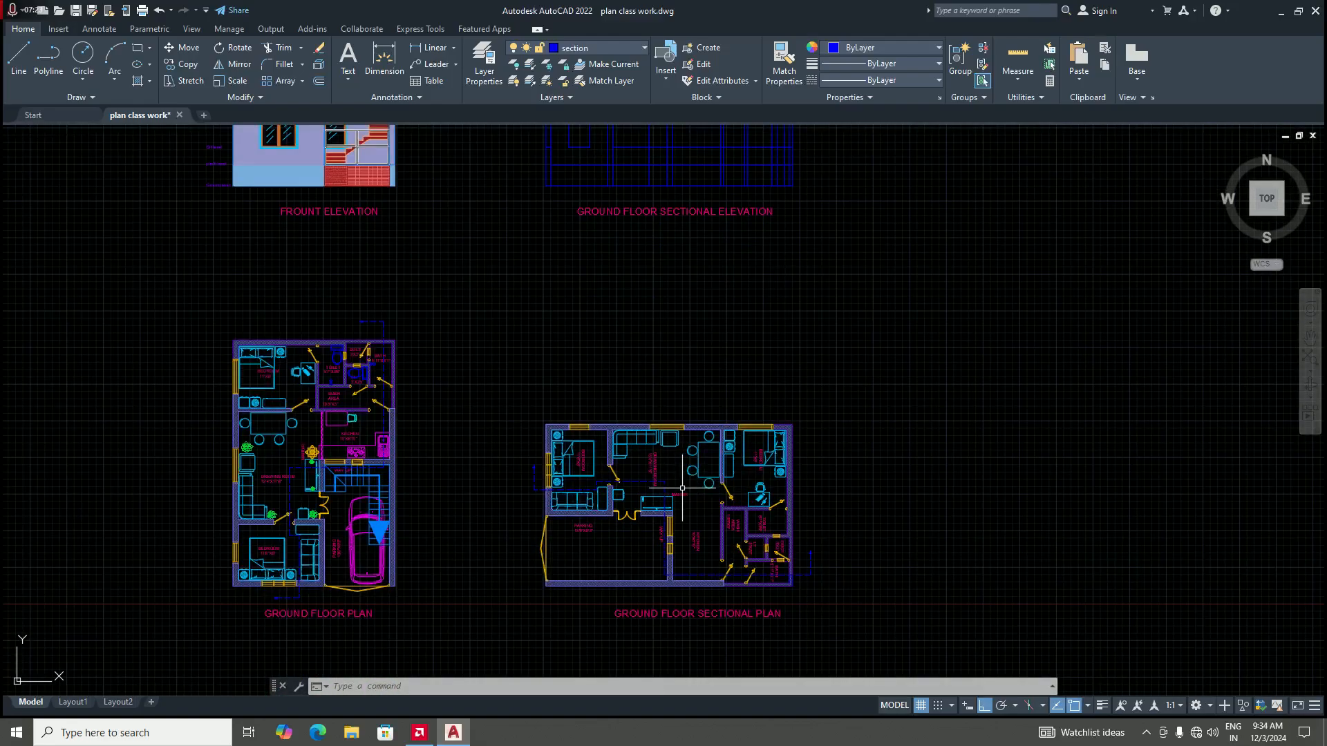
pyautogui.scroll(2, 675, 492)
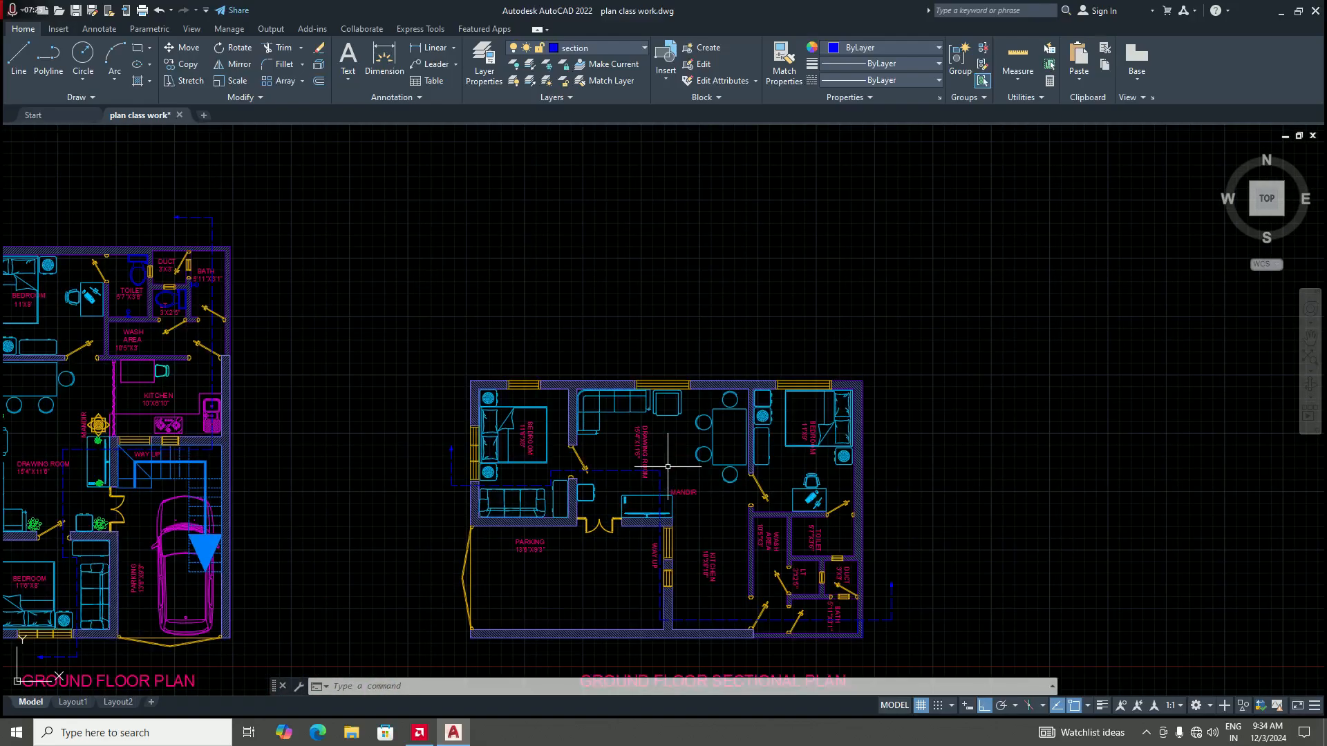
pyautogui.scroll(4, 662, 521)
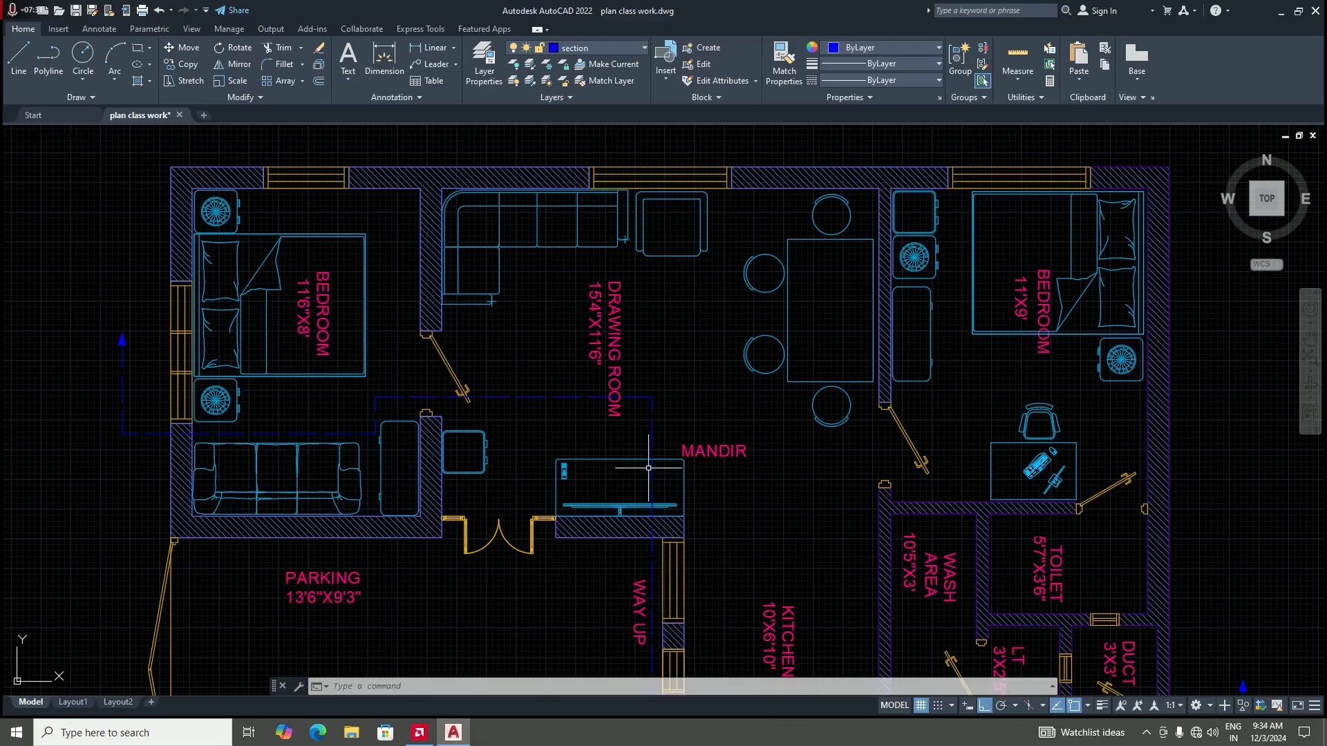
pyautogui.scroll(-6, 650, 540)
pyautogui.scroll(-2, 650, 540)
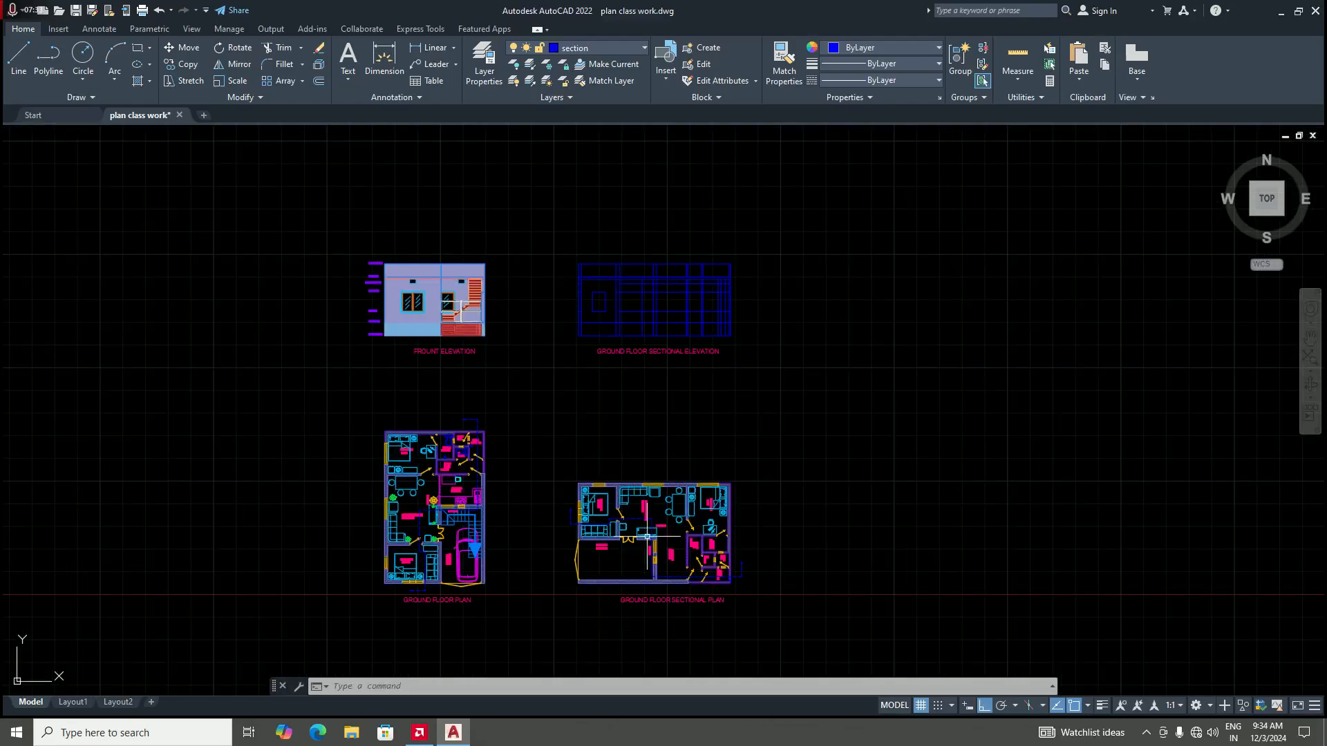
pyautogui.scroll(2, 646, 527)
pyautogui.scroll(-2, 646, 527)
pyautogui.scroll(2, 645, 438)
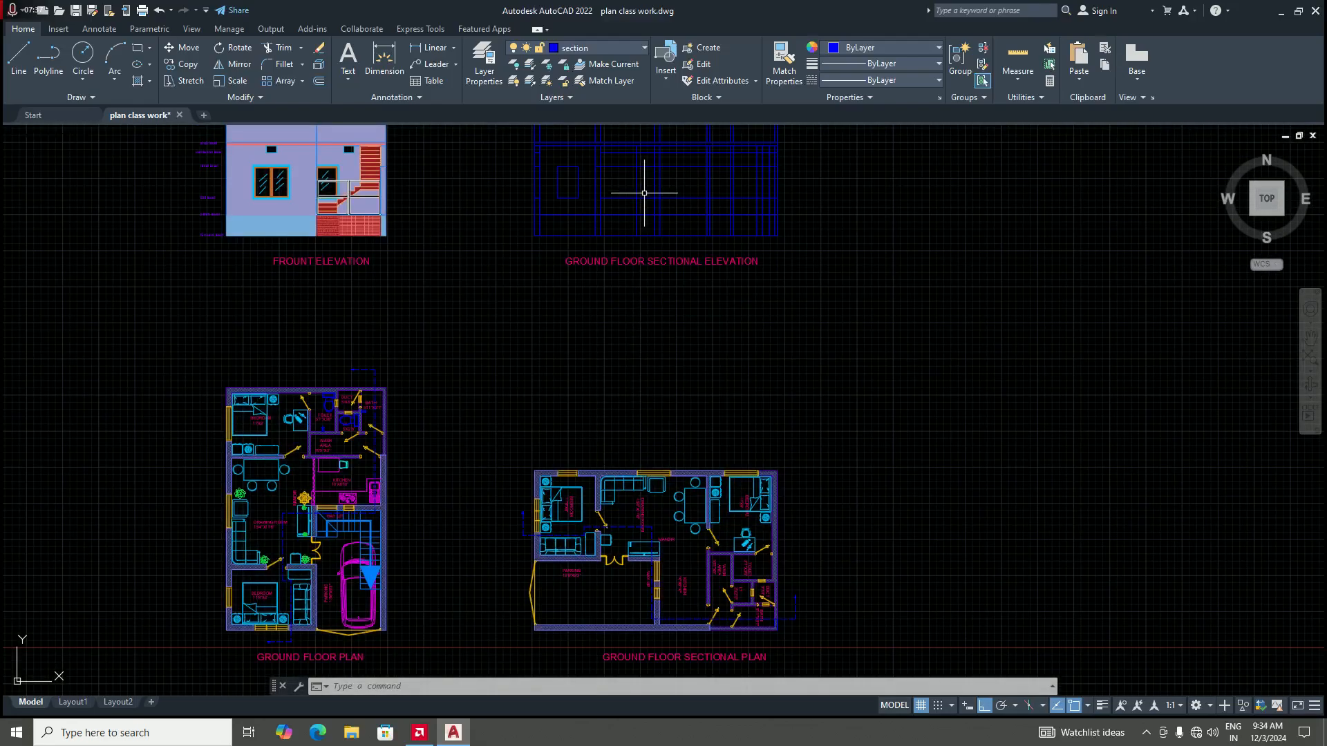
pyautogui.scroll(2, 639, 290)
pyautogui.scroll(-2, 619, 221)
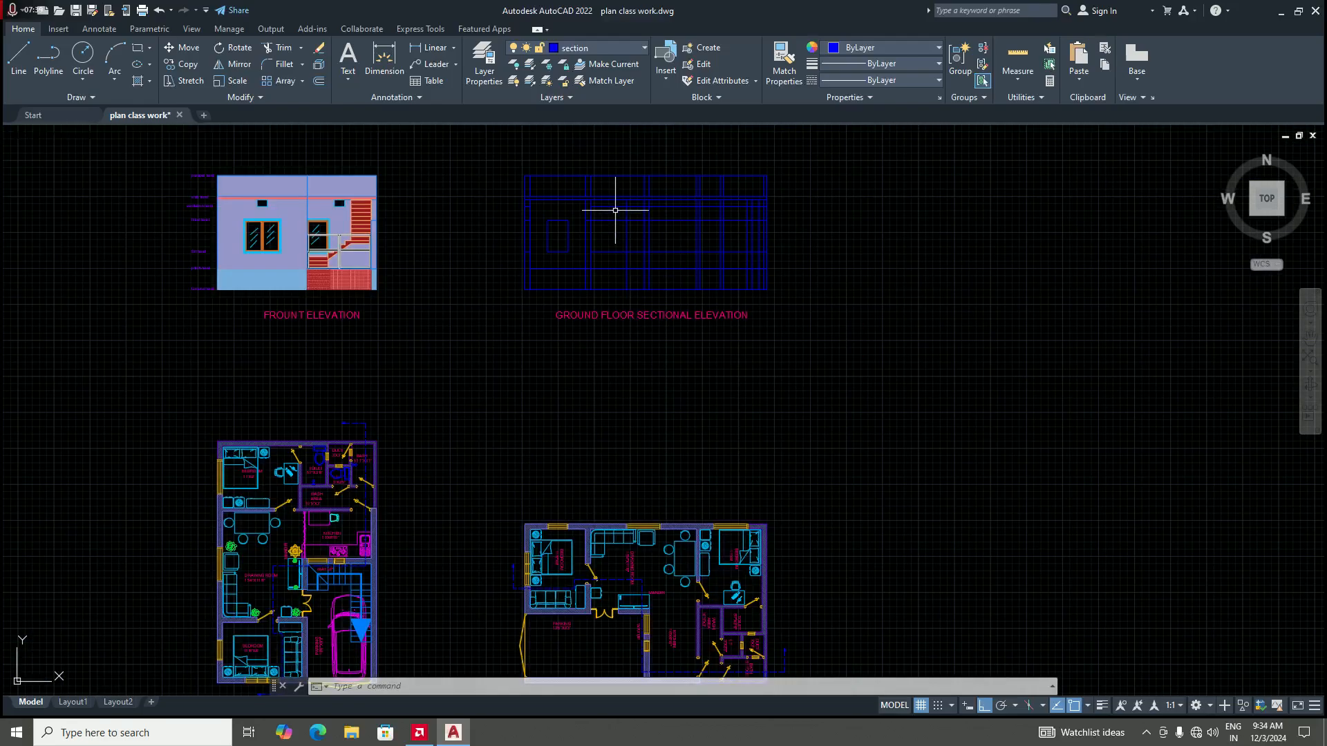
# Step: Trim the first horizontal line below the slab across the second bay, and the bay's intermediate vertical above window-head level
pyautogui.scroll(2, 617, 273)
pyautogui.write('tr')
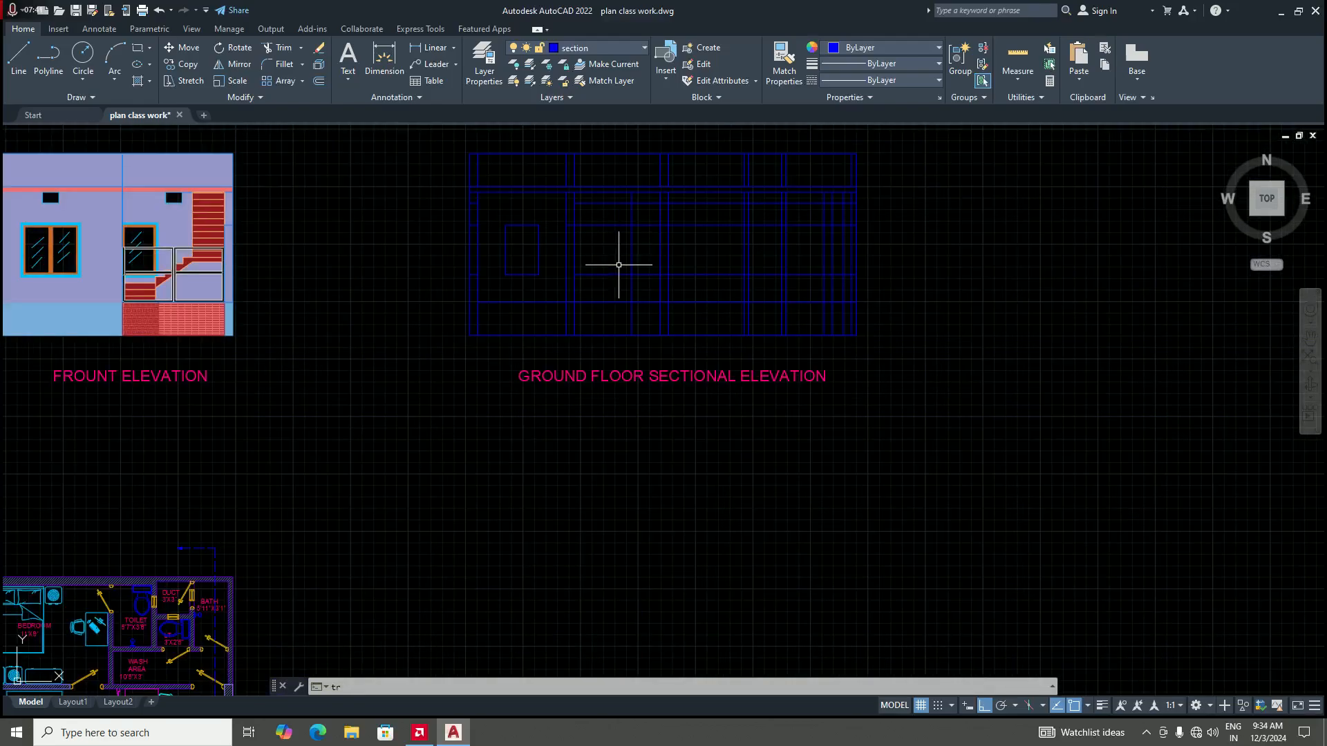
pyautogui.press('Return')
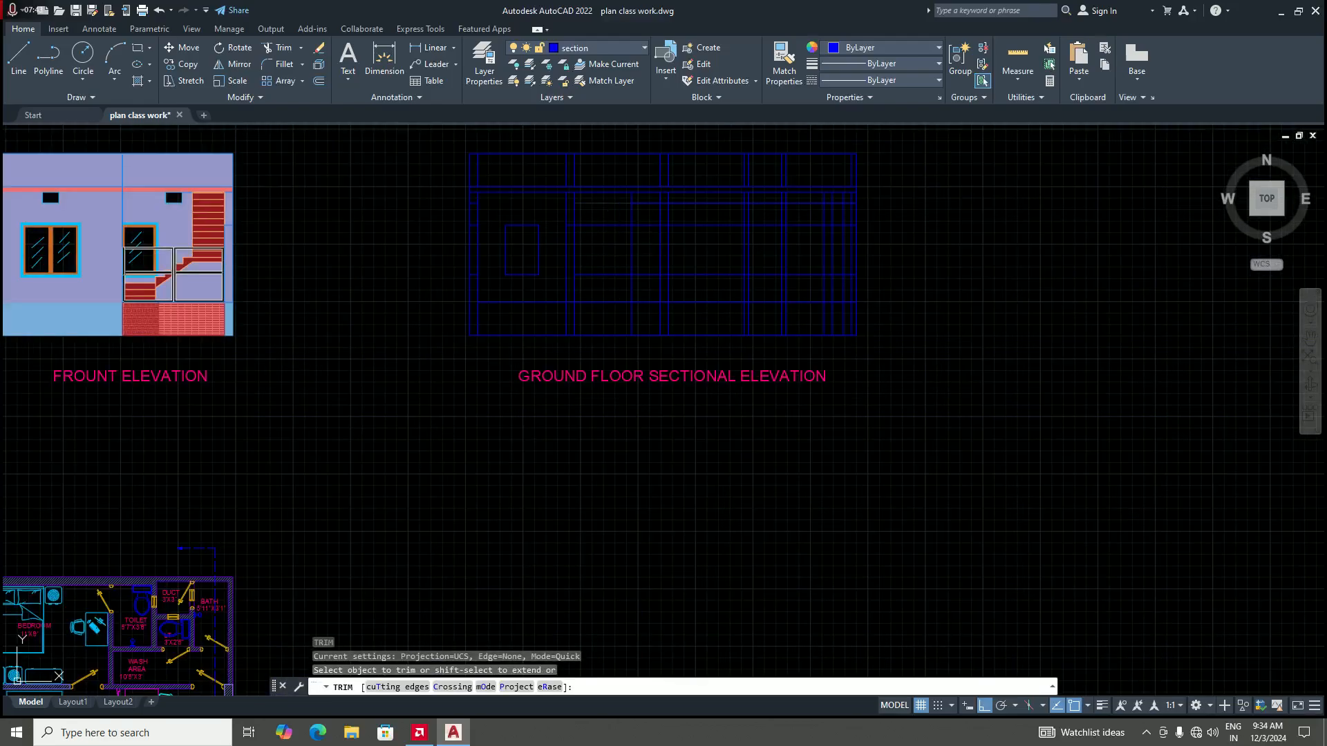
pyautogui.scroll(4, 608, 204)
pyautogui.scroll(-2, 616, 222)
pyautogui.scroll(2, 615, 222)
pyautogui.scroll(-6, 618, 225)
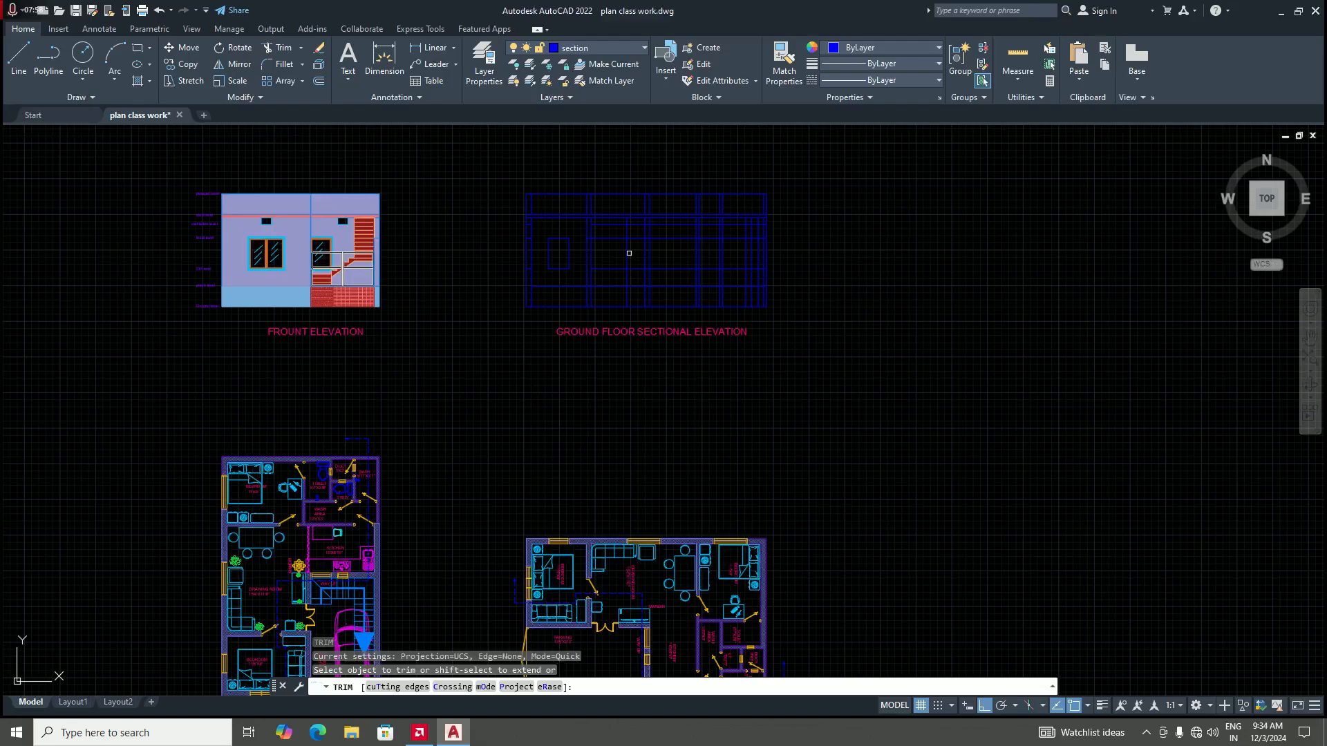
pyautogui.scroll(2, 629, 223)
pyautogui.scroll(-2, 601, 240)
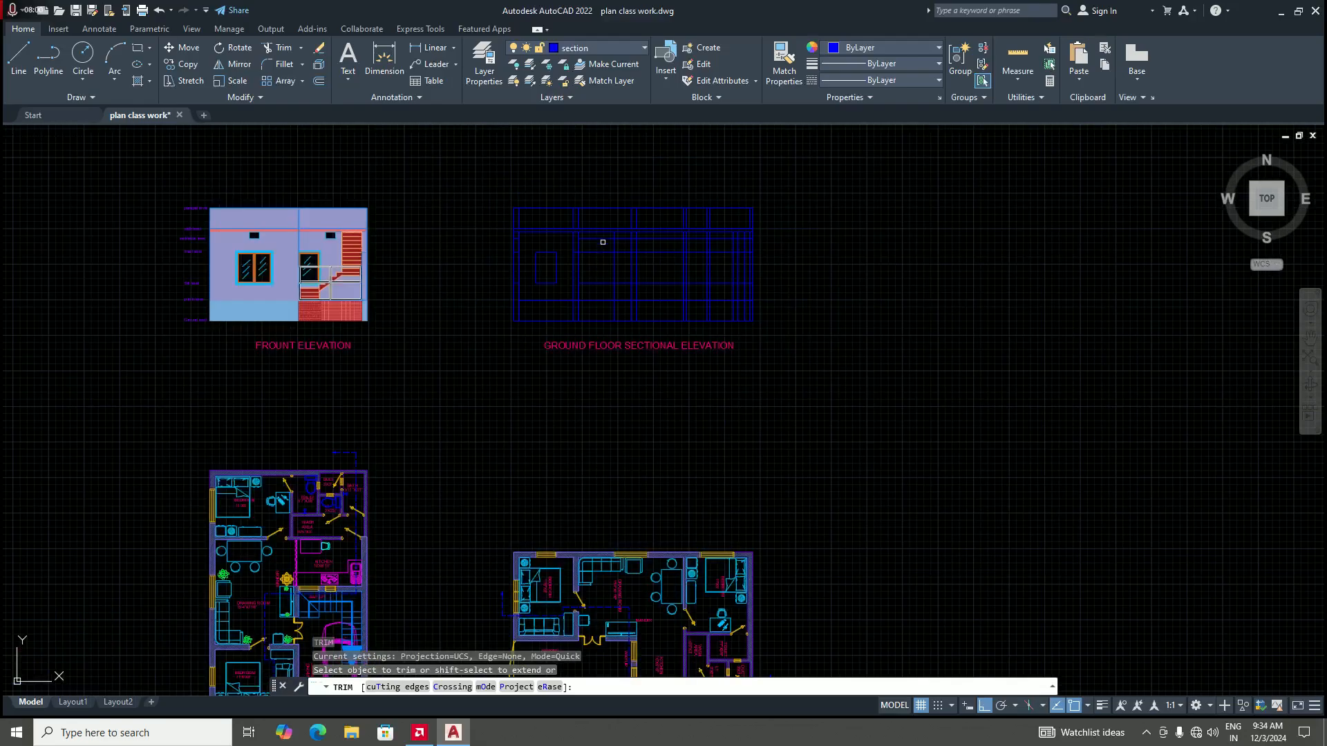
pyautogui.scroll(4, 604, 243)
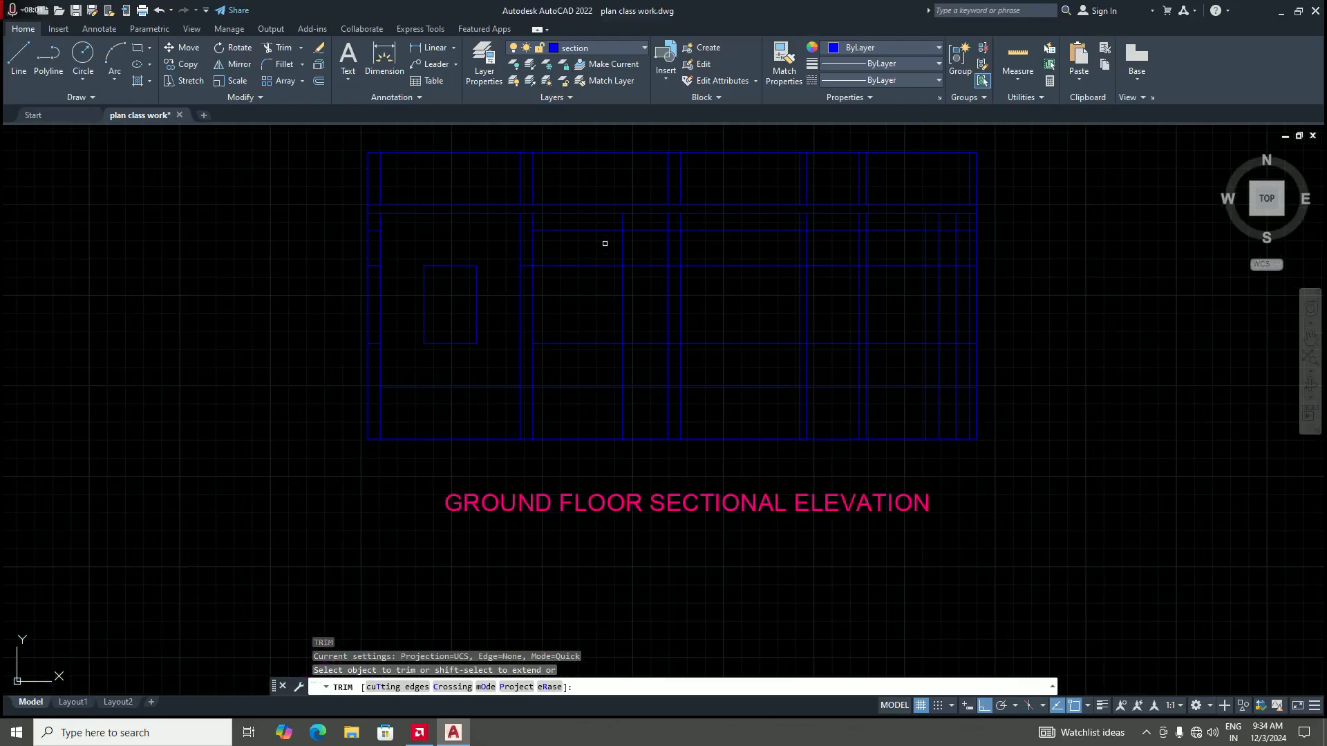
pyautogui.click(591, 229)
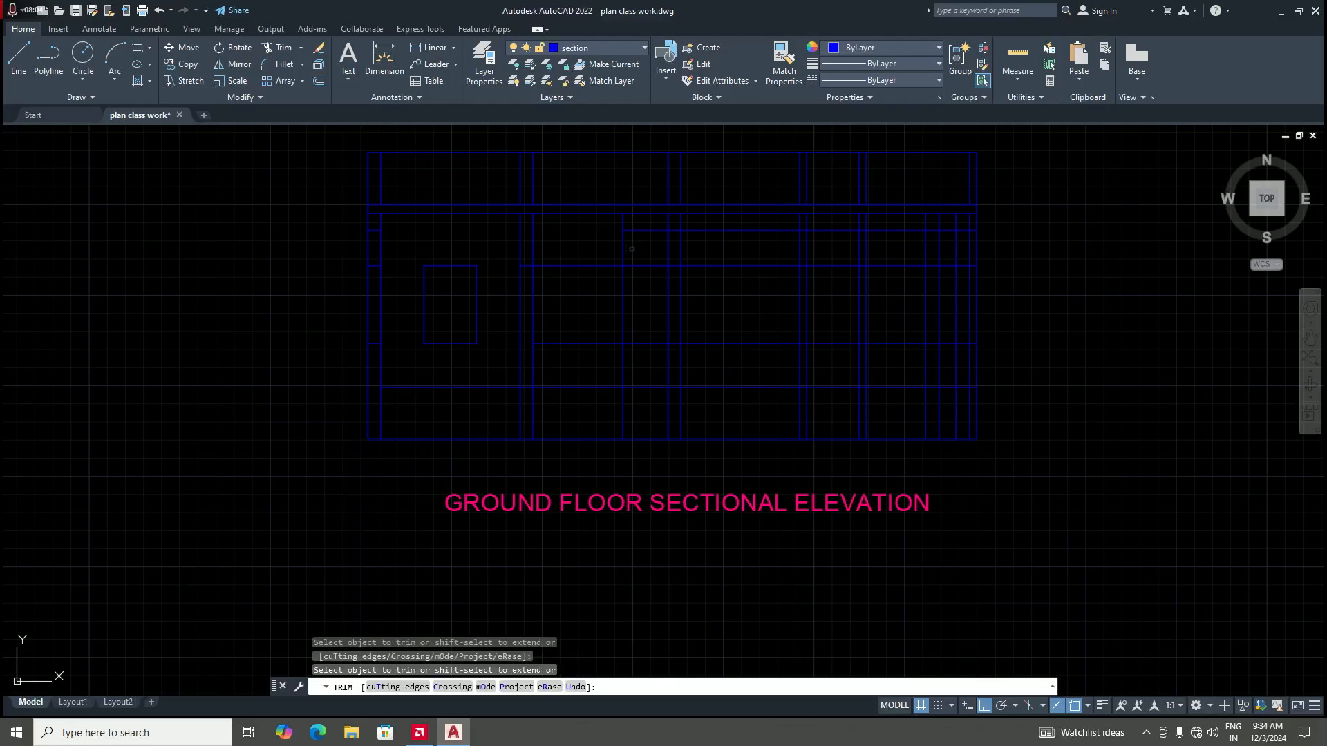
pyautogui.click(623, 246)
pyautogui.click(615, 221)
pyautogui.click(642, 237)
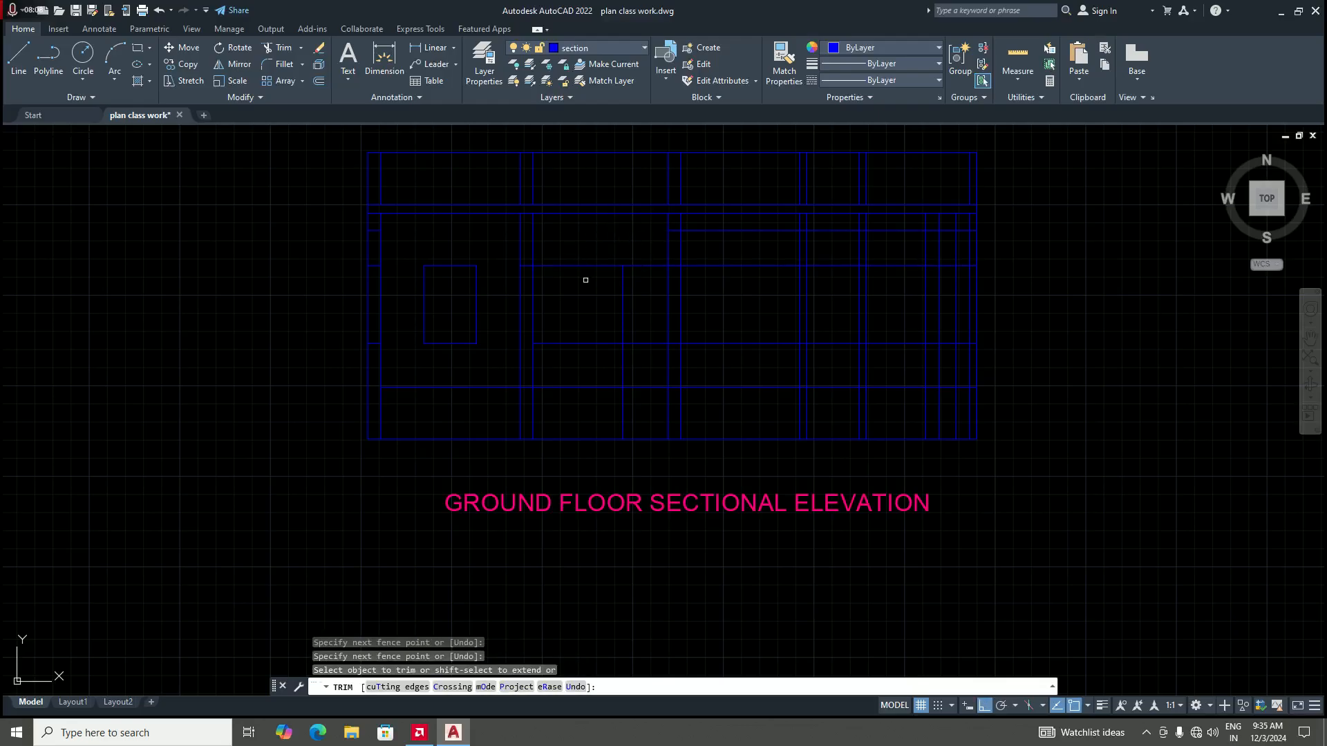
# Step: Trim the window-head and sill lines between the inner wall and the second bay's intermediate vertical, plus that vertical below sill level
pyautogui.scroll(-5, 586, 280)
pyautogui.scroll(5, 585, 239)
pyautogui.click(575, 238)
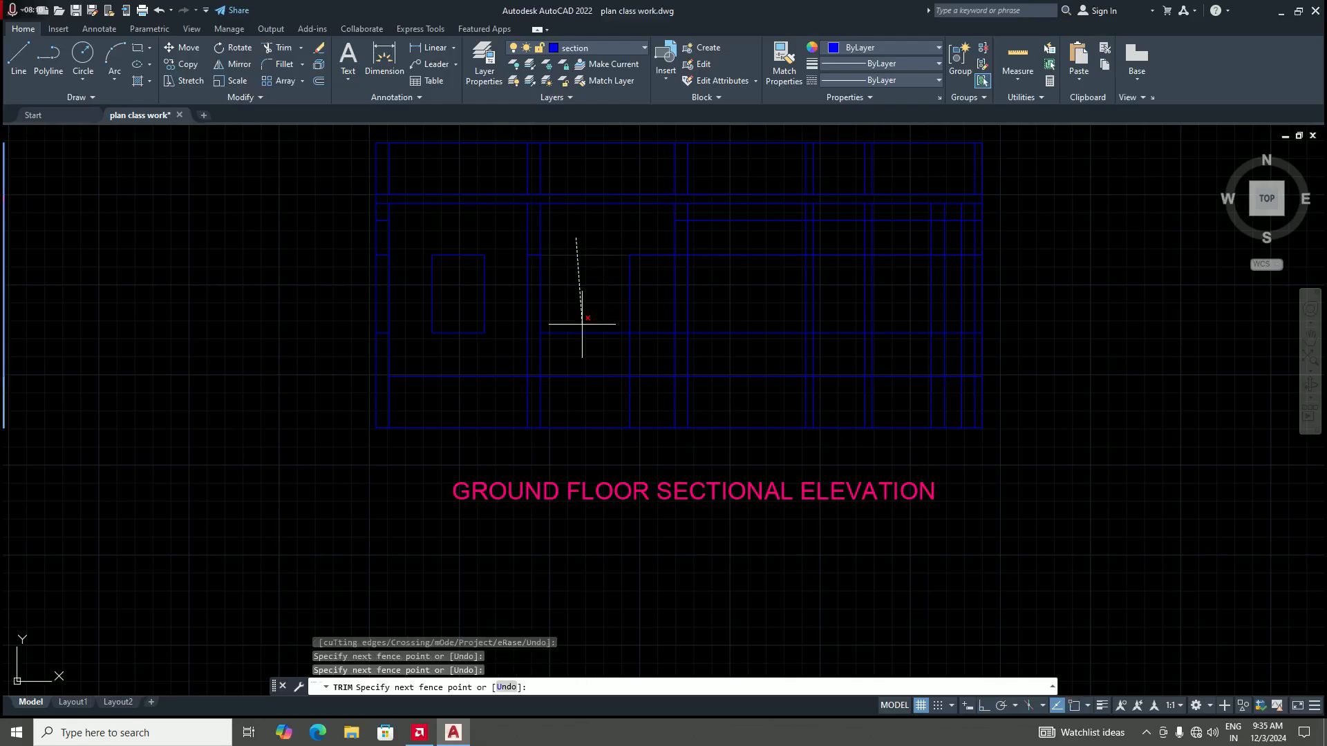
pyautogui.click(583, 350)
pyautogui.press('Return')
pyautogui.scroll(-2, 584, 350)
pyautogui.scroll(2, 620, 353)
pyautogui.scroll(2, 620, 352)
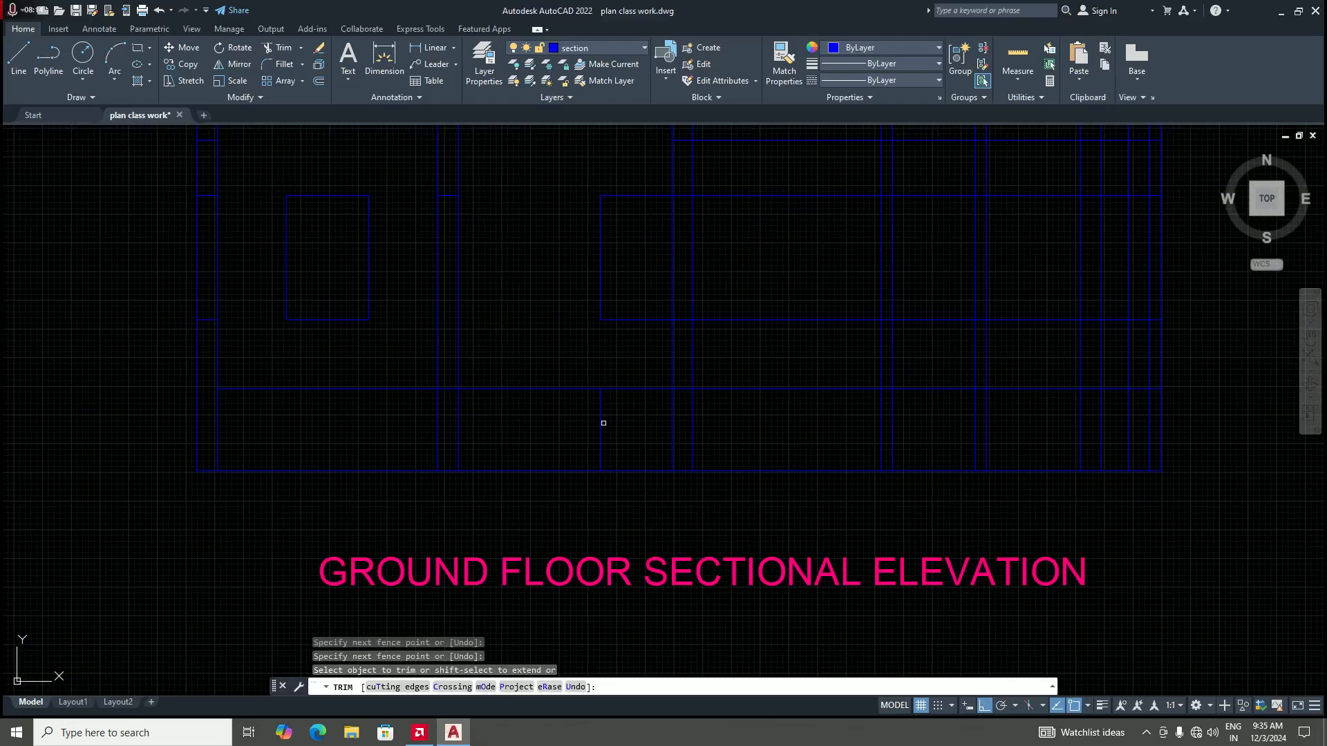
pyautogui.click(602, 418)
# Step: Examine the cutting line through the kitchen and stair wall in the ground floor sectional plan
pyautogui.scroll(-4, 598, 418)
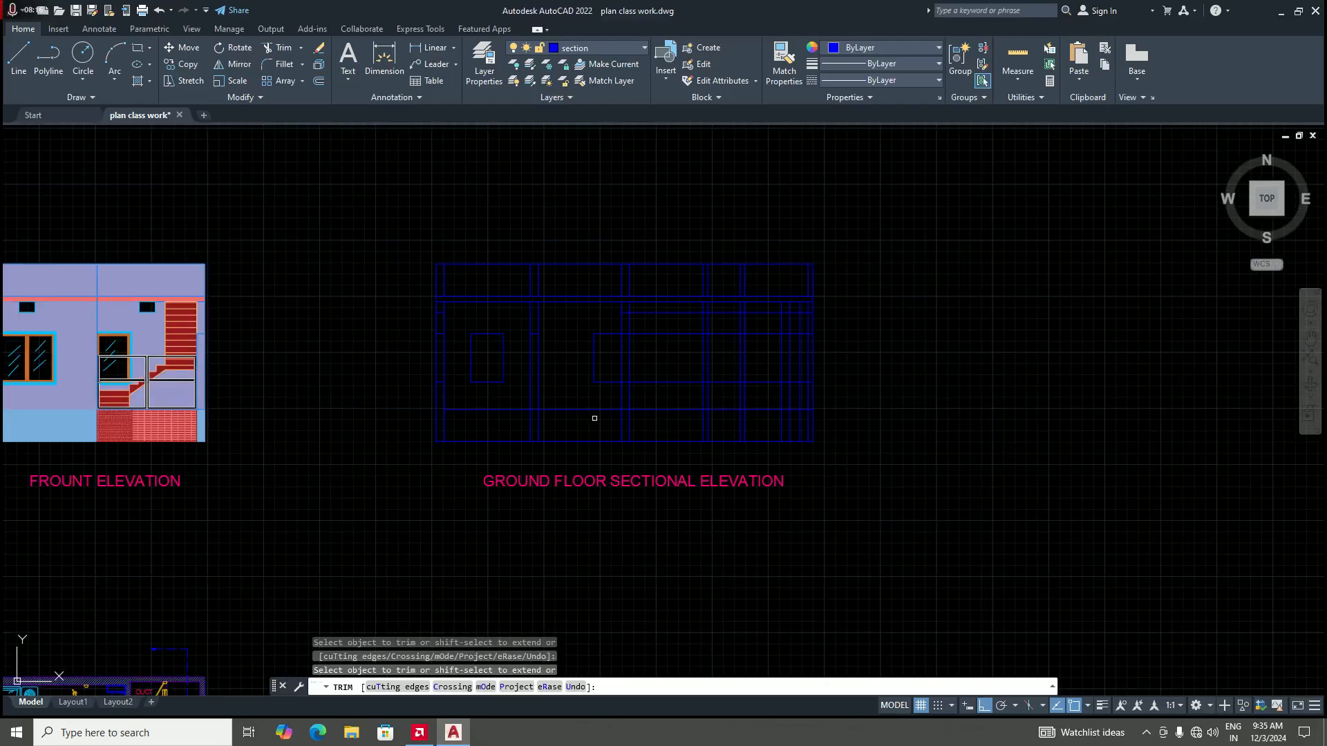
pyautogui.scroll(-4, 650, 357)
pyautogui.click(646, 617)
pyautogui.scroll(2, 646, 617)
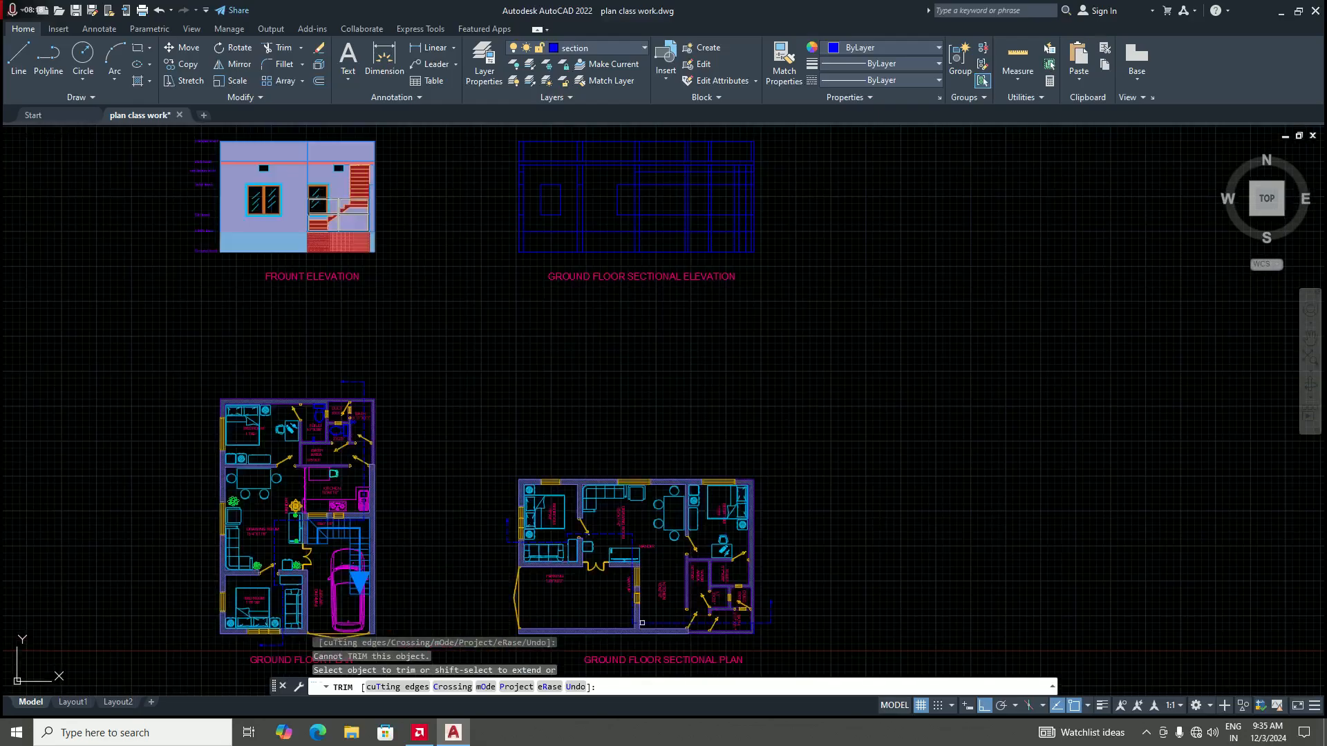
pyautogui.scroll(-4, 636, 498)
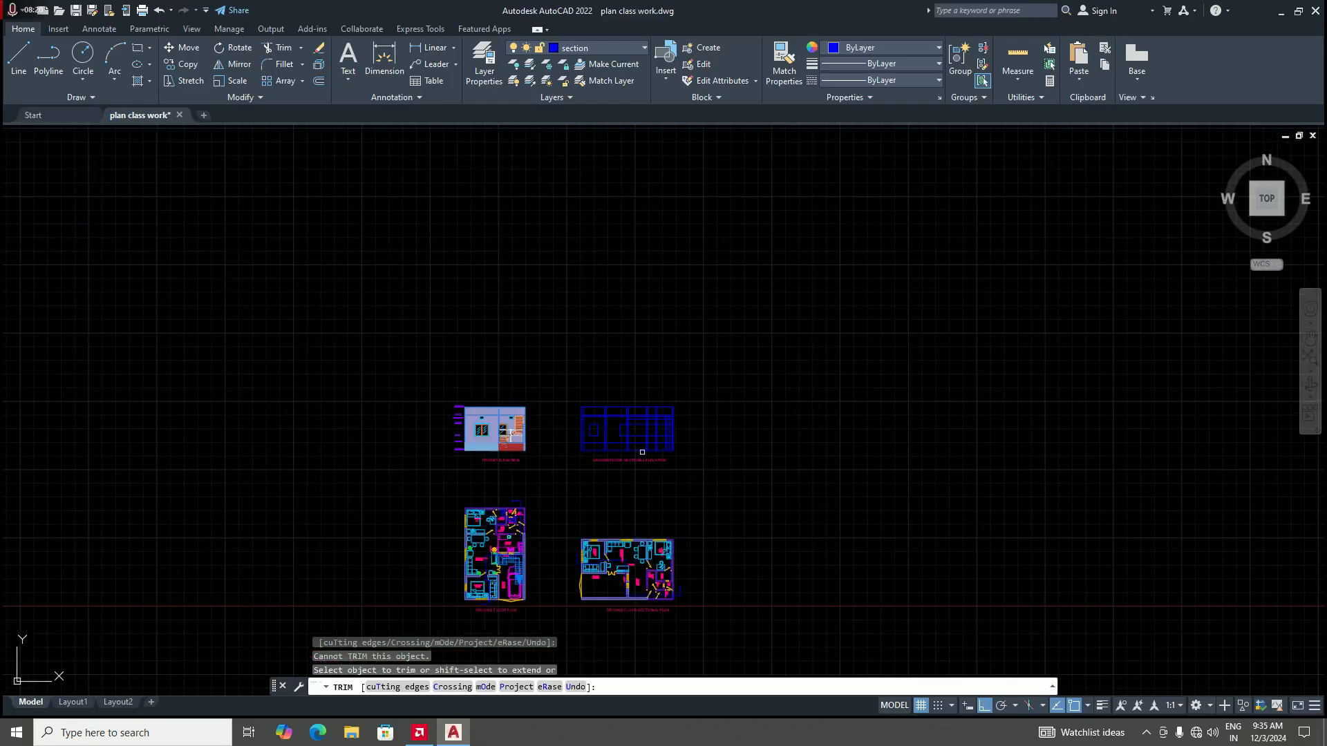
pyautogui.scroll(2, 612, 426)
pyautogui.scroll(-3, 613, 426)
pyautogui.scroll(6, 610, 512)
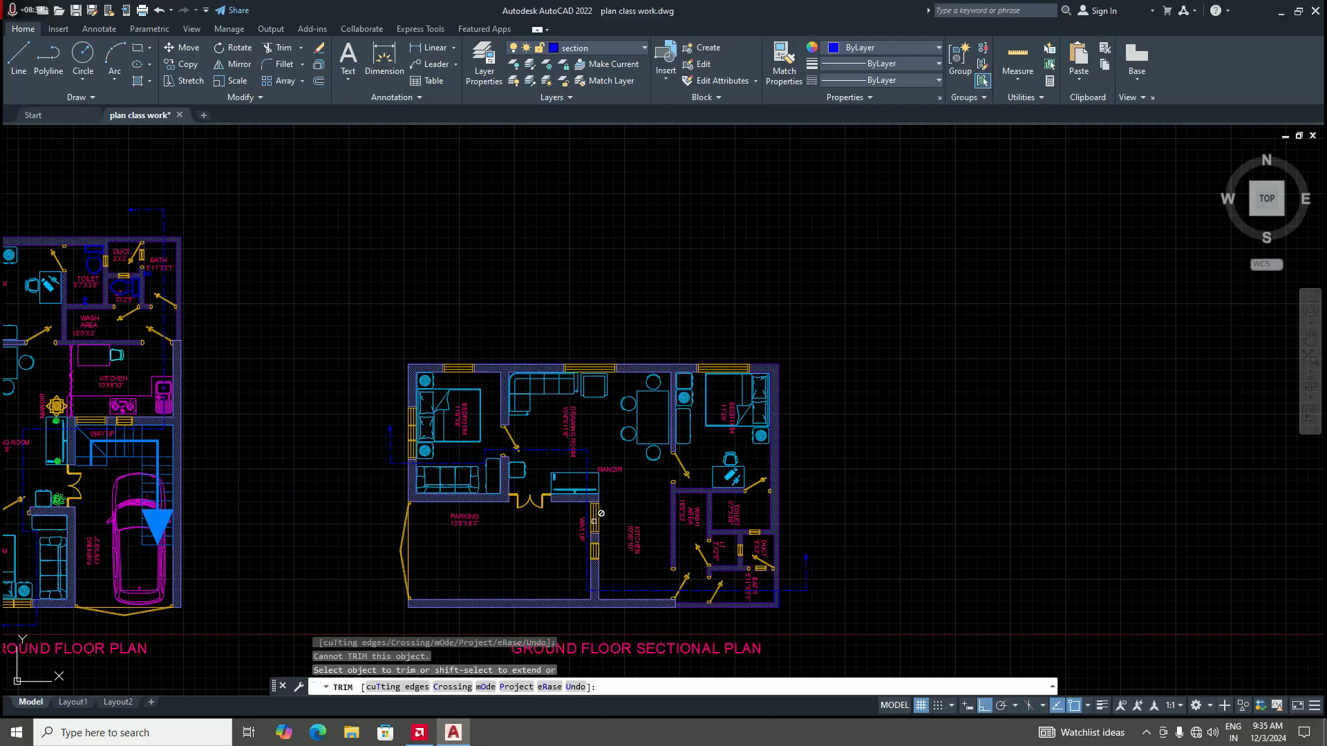
# Step: Trim the first horizontal line below the slab across the third bay, keeping it within the wall between the second and third bays
pyautogui.scroll(-5, 595, 551)
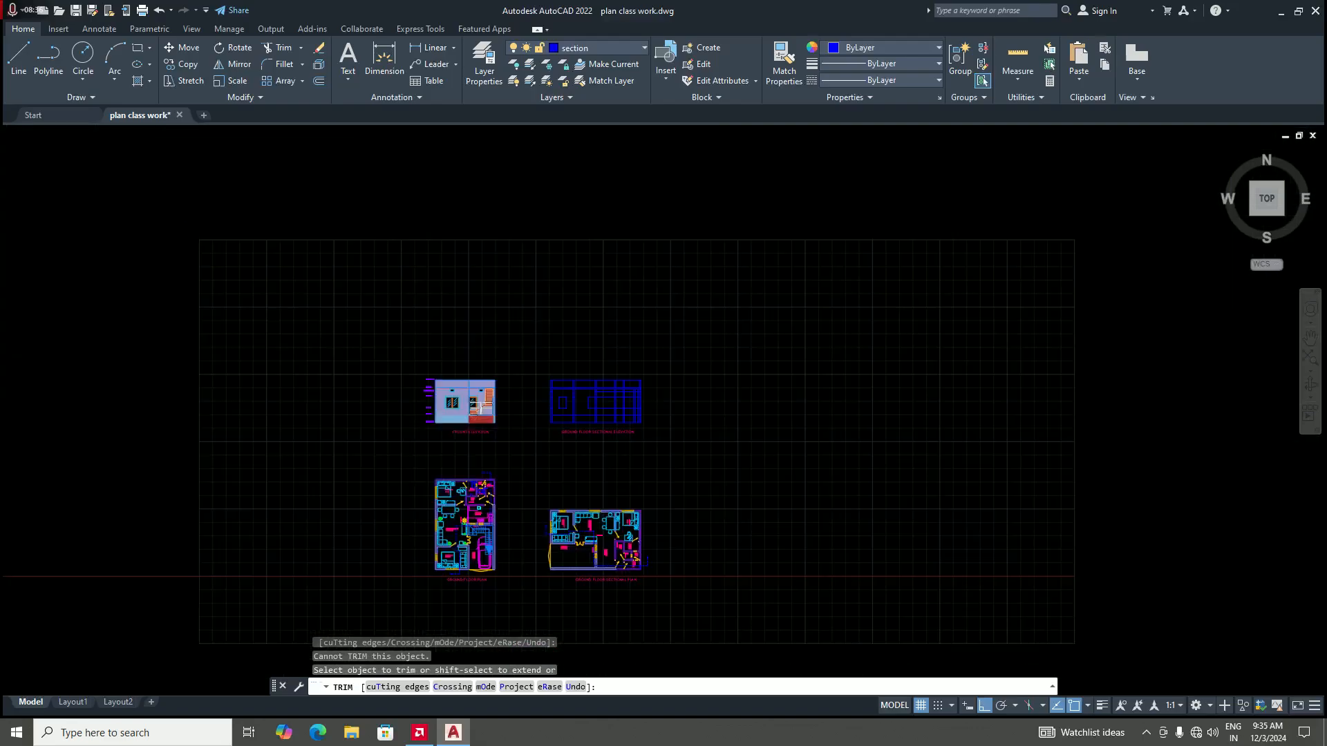
pyautogui.scroll(2, 596, 406)
pyautogui.scroll(2, 597, 406)
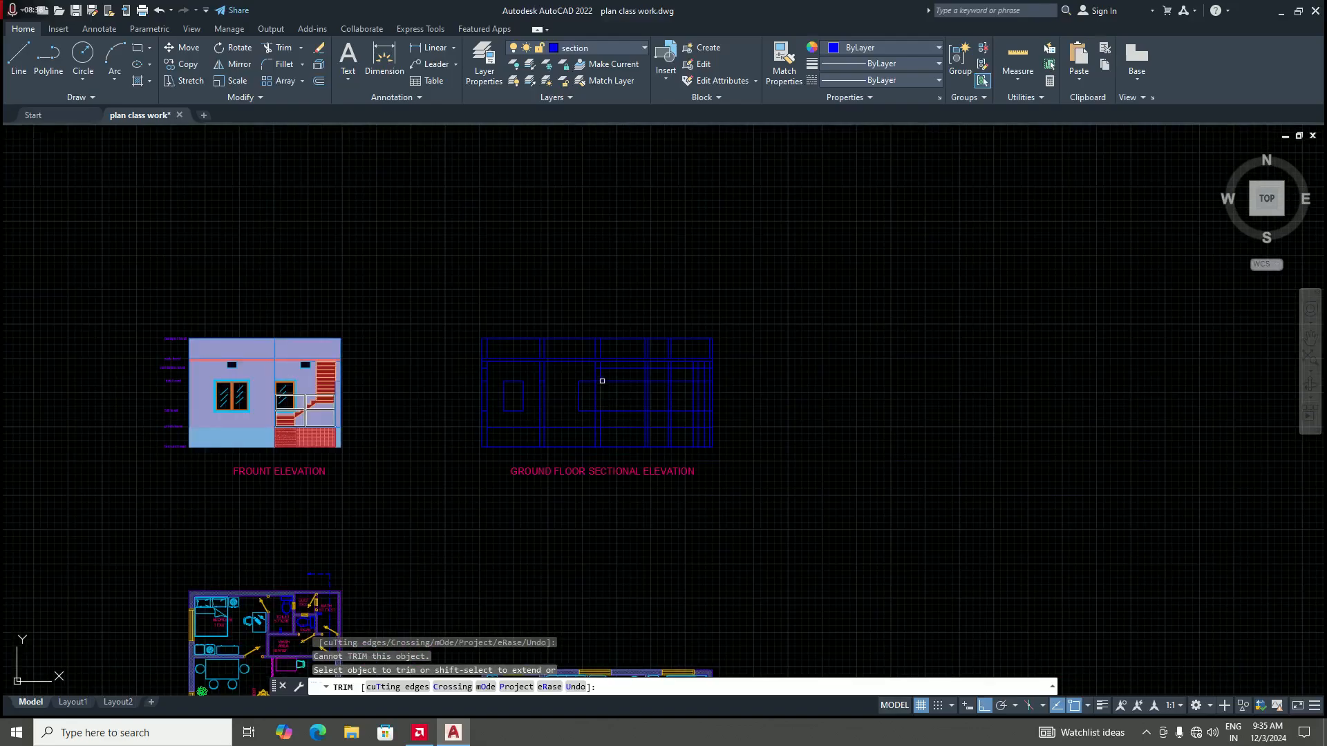
pyautogui.scroll(4, 601, 380)
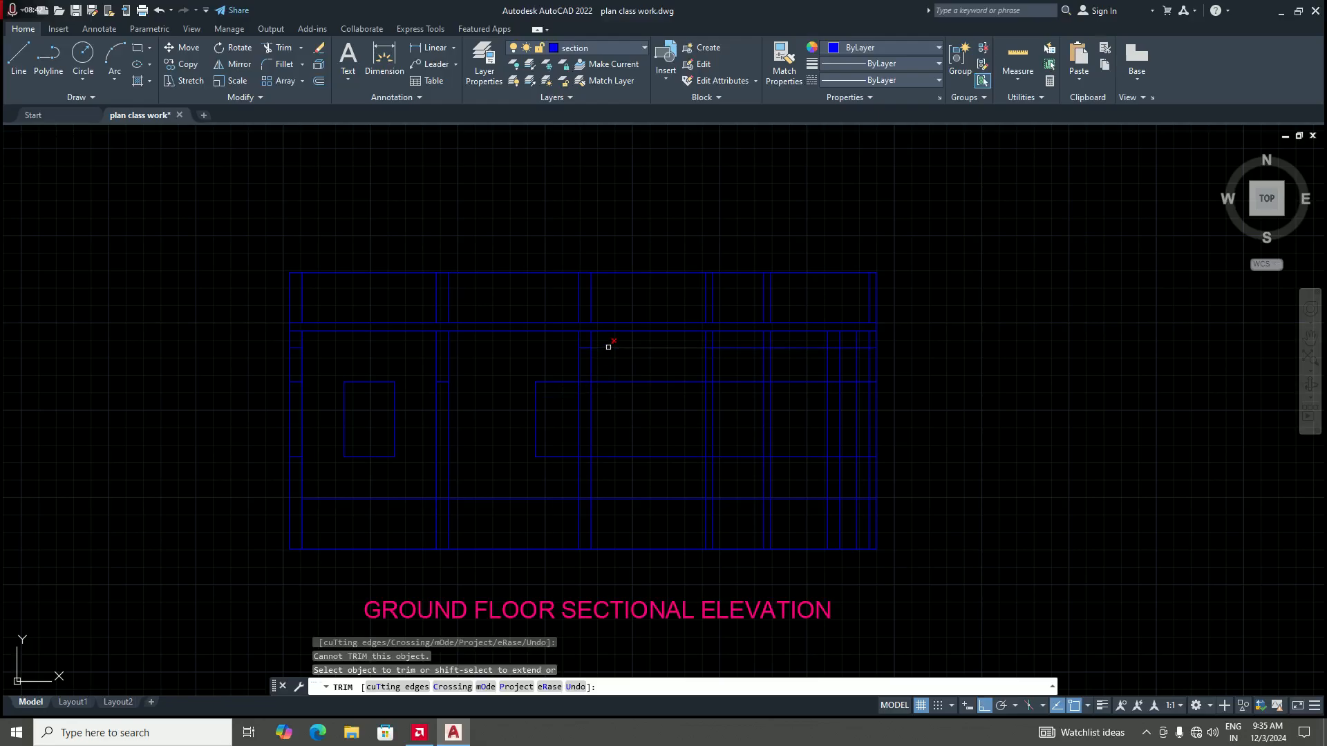
pyautogui.click(607, 347)
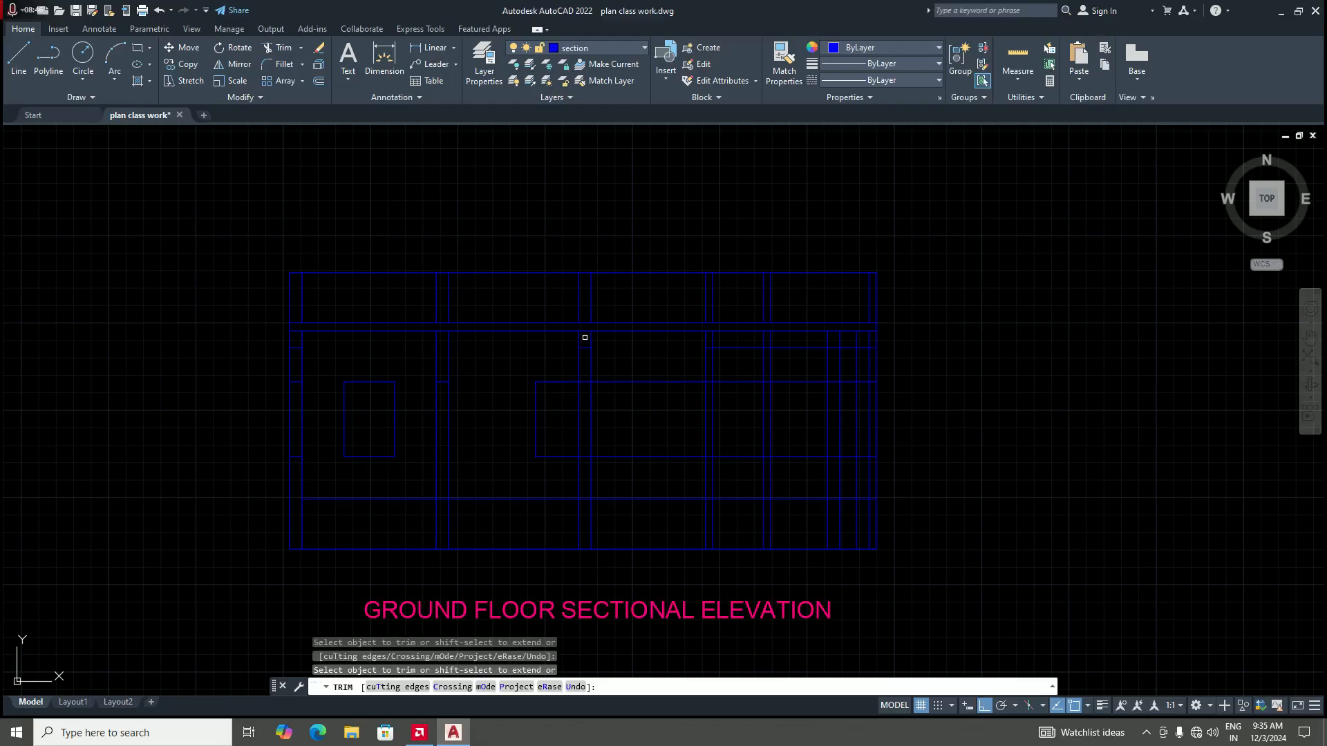
# Step: Compare the kitchen, wash area and bath walls in the sectional plan with the right bays of the sectional elevation
pyautogui.scroll(-5, 596, 427)
pyautogui.click(644, 550)
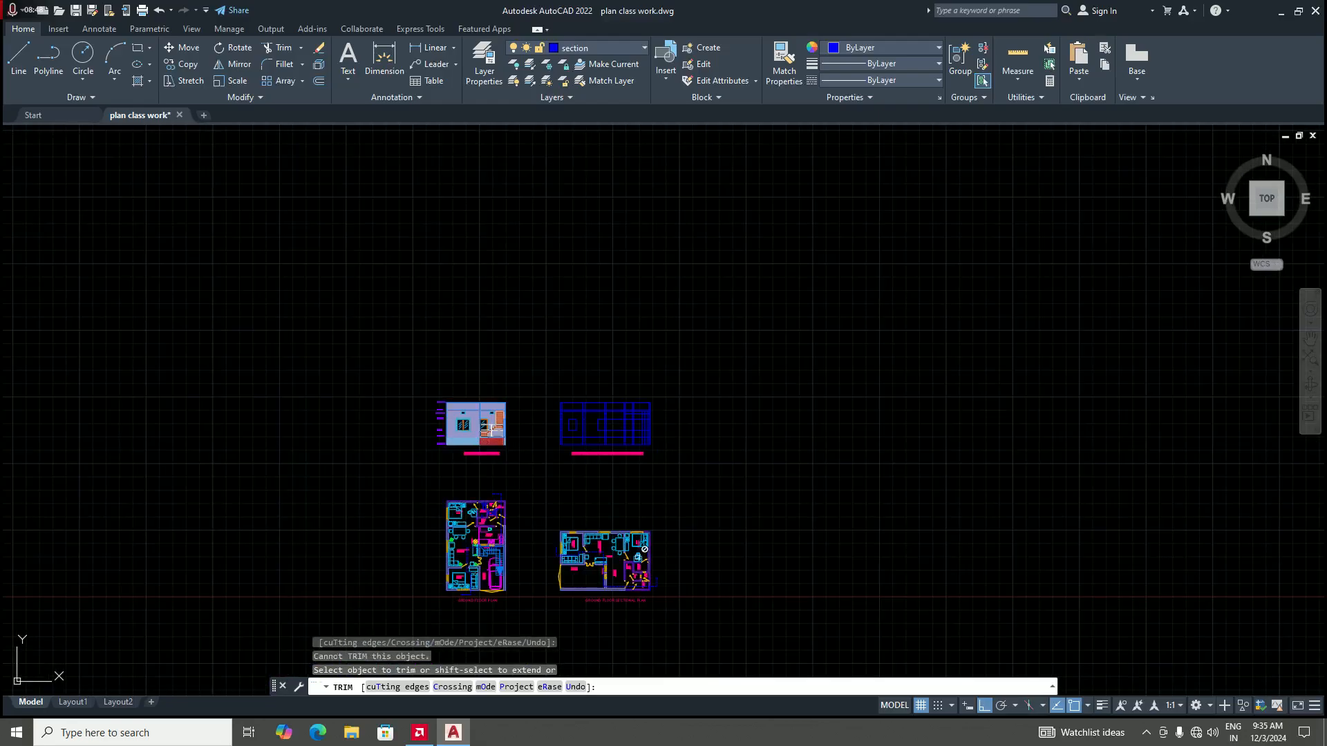
pyautogui.scroll(2, 631, 559)
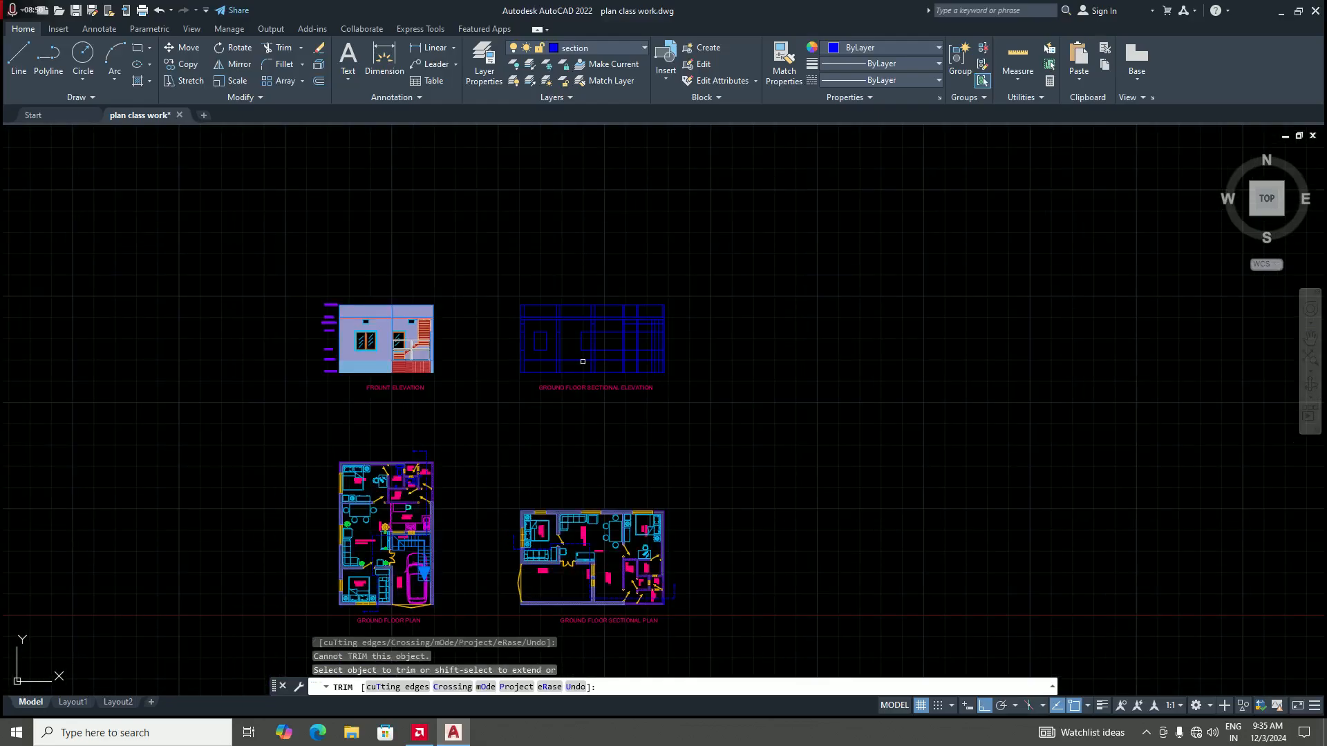
pyautogui.scroll(2, 619, 587)
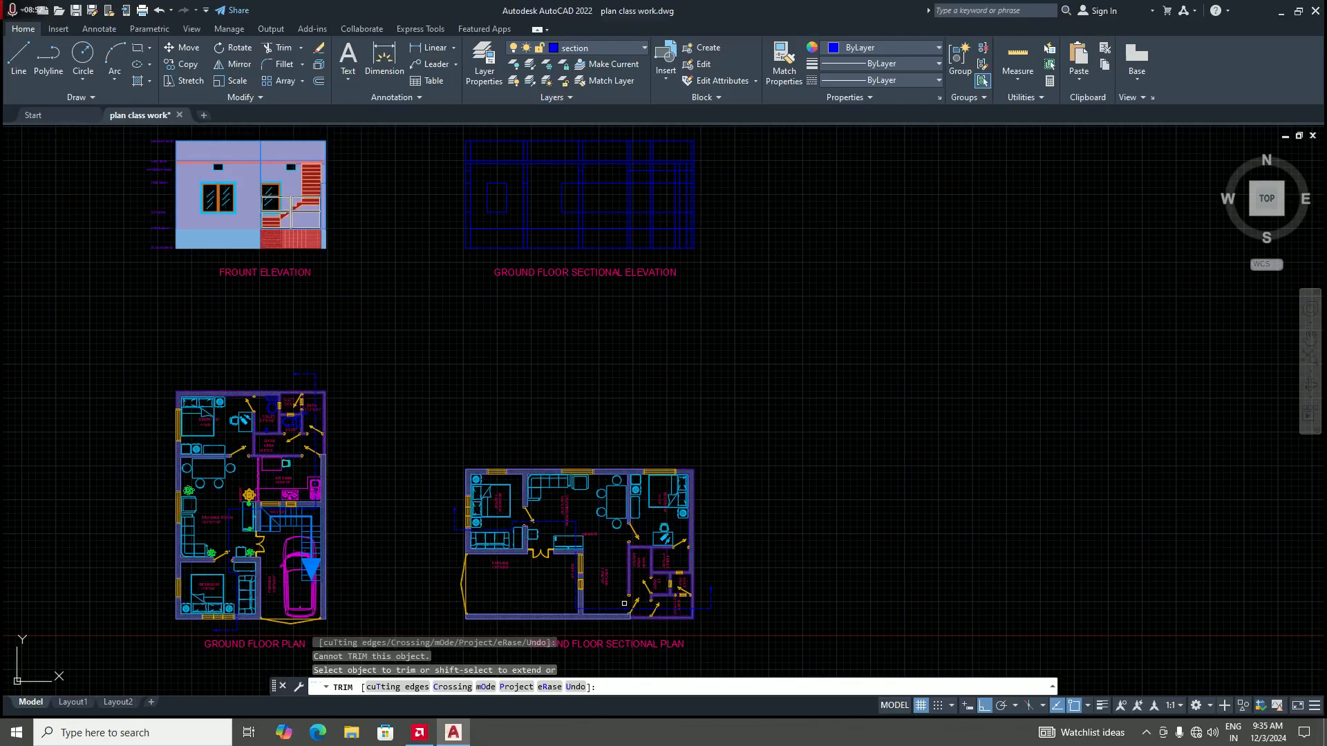
pyautogui.scroll(-2, 614, 558)
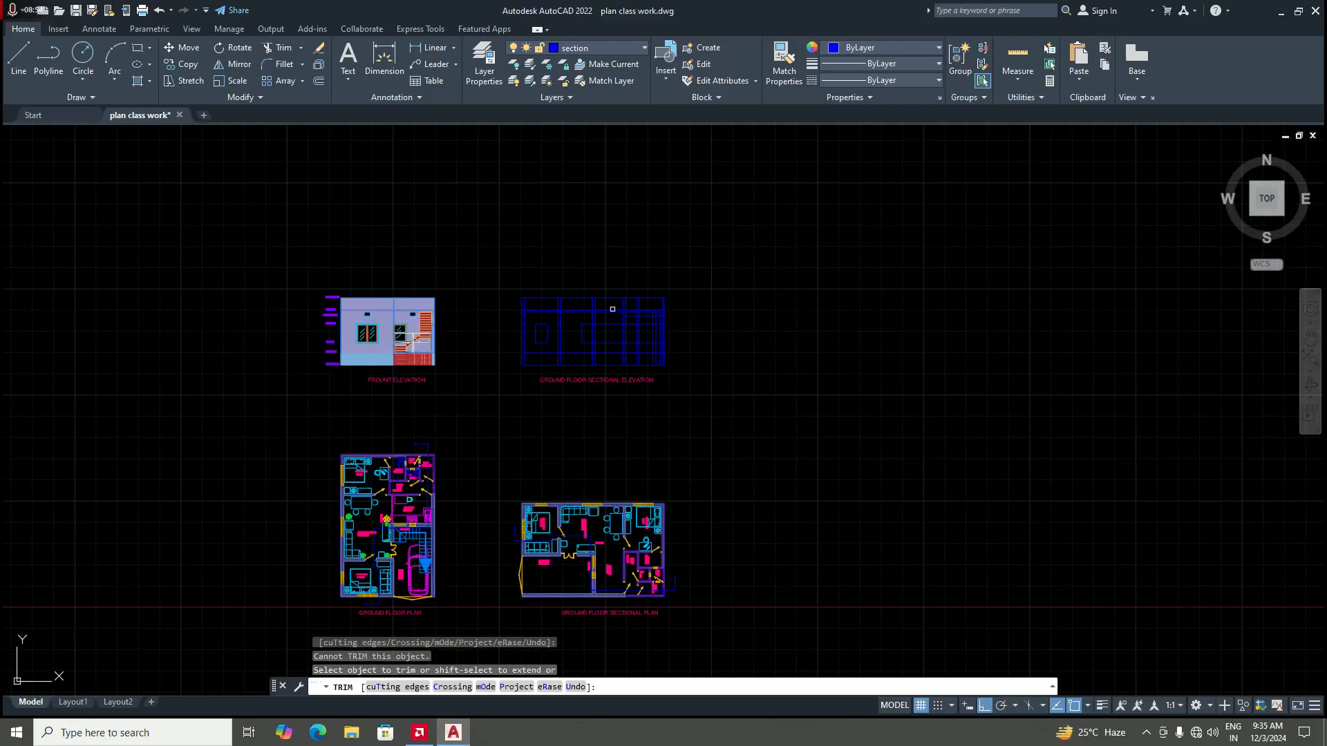
pyautogui.scroll(2, 613, 308)
pyautogui.scroll(-2, 609, 314)
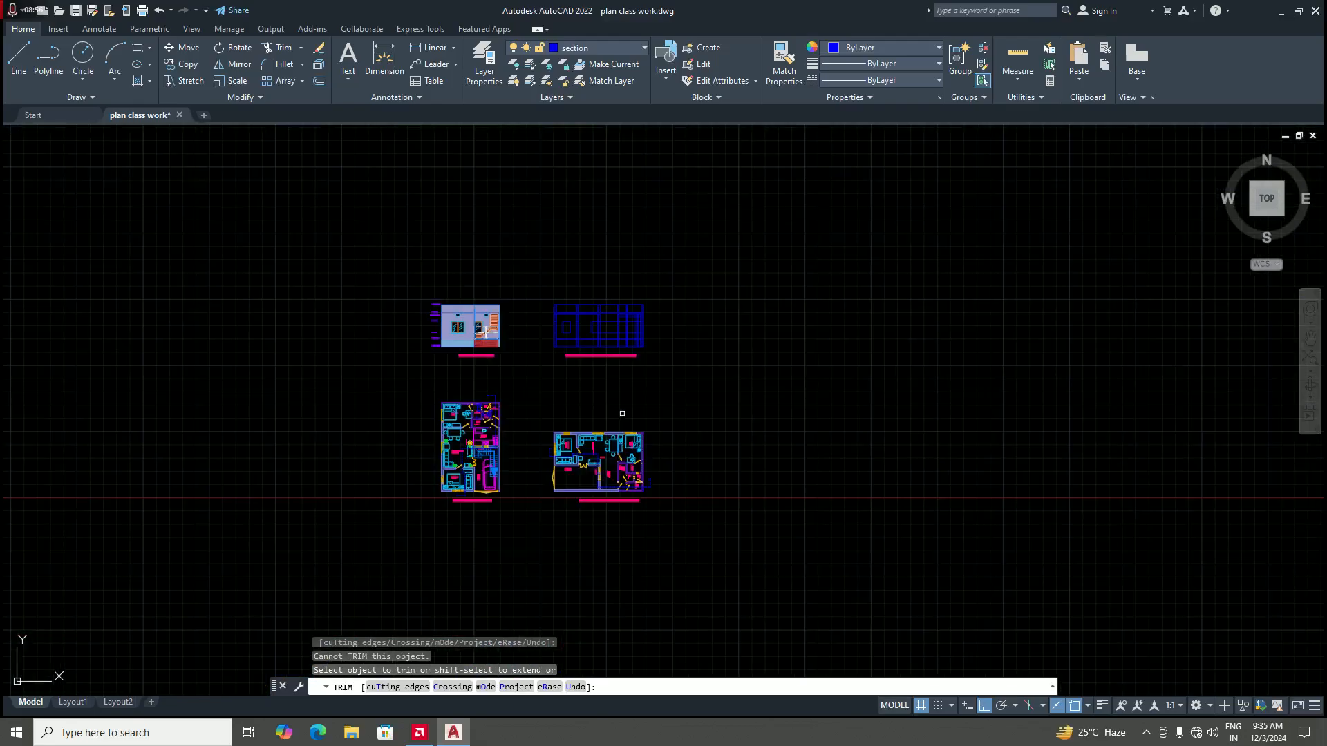
pyautogui.scroll(5, 614, 457)
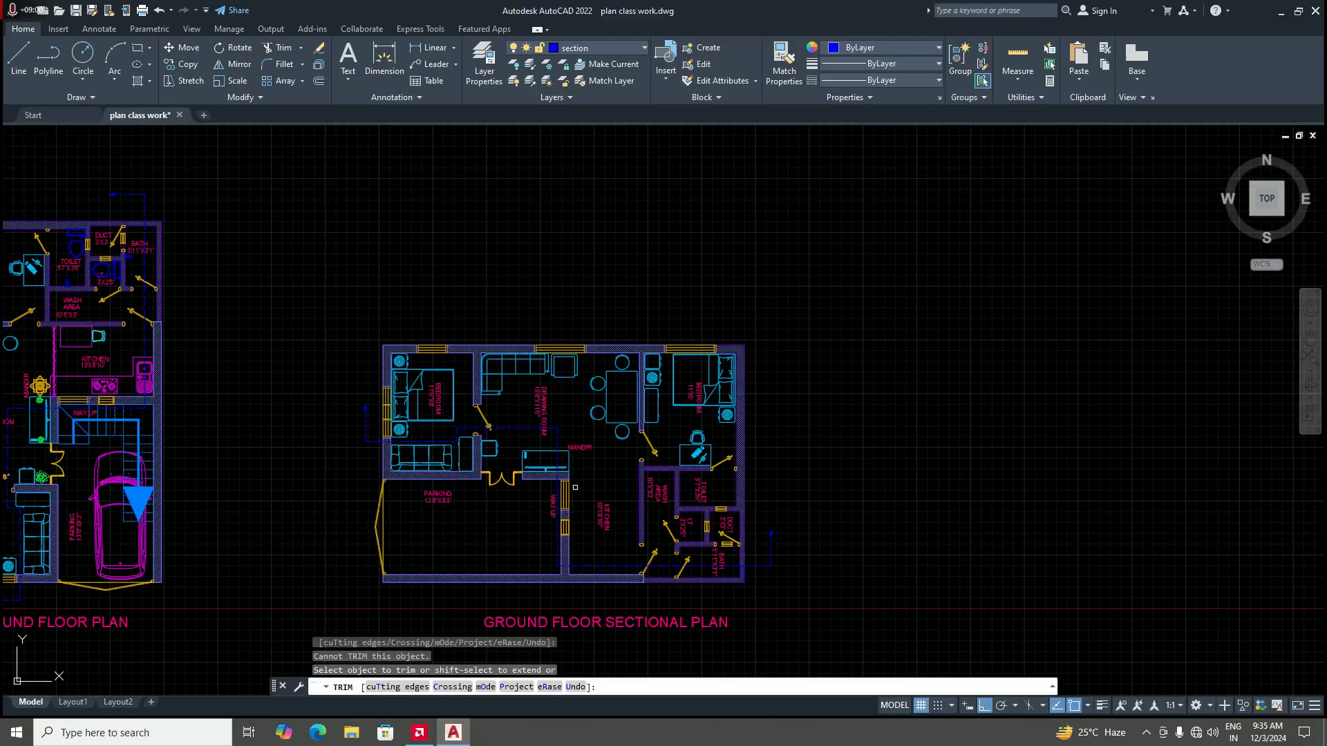
# Step: Examine the cutting line past the kitchen and stairs in the ground floor plans, comparing it with the front elevation
pyautogui.scroll(-2, 576, 487)
pyautogui.scroll(2, 581, 402)
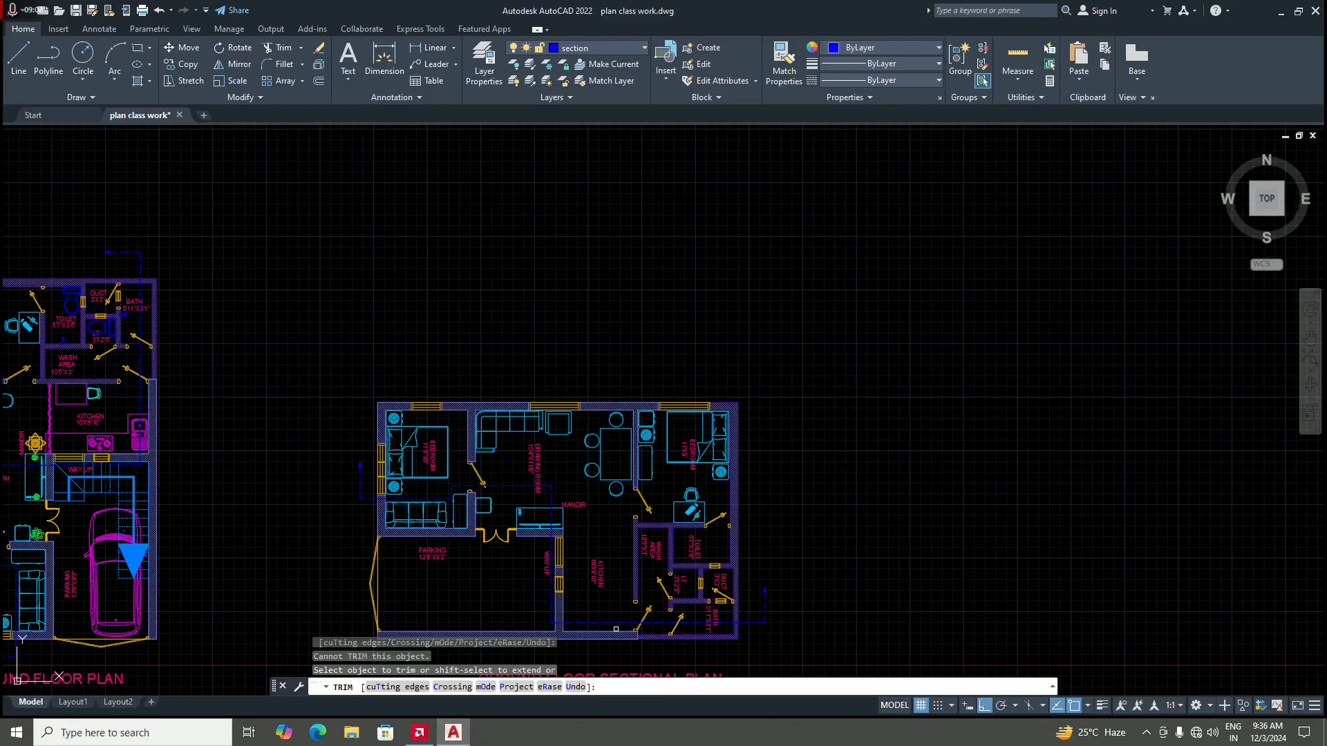
pyautogui.scroll(-4, 621, 626)
pyautogui.scroll(4, 468, 541)
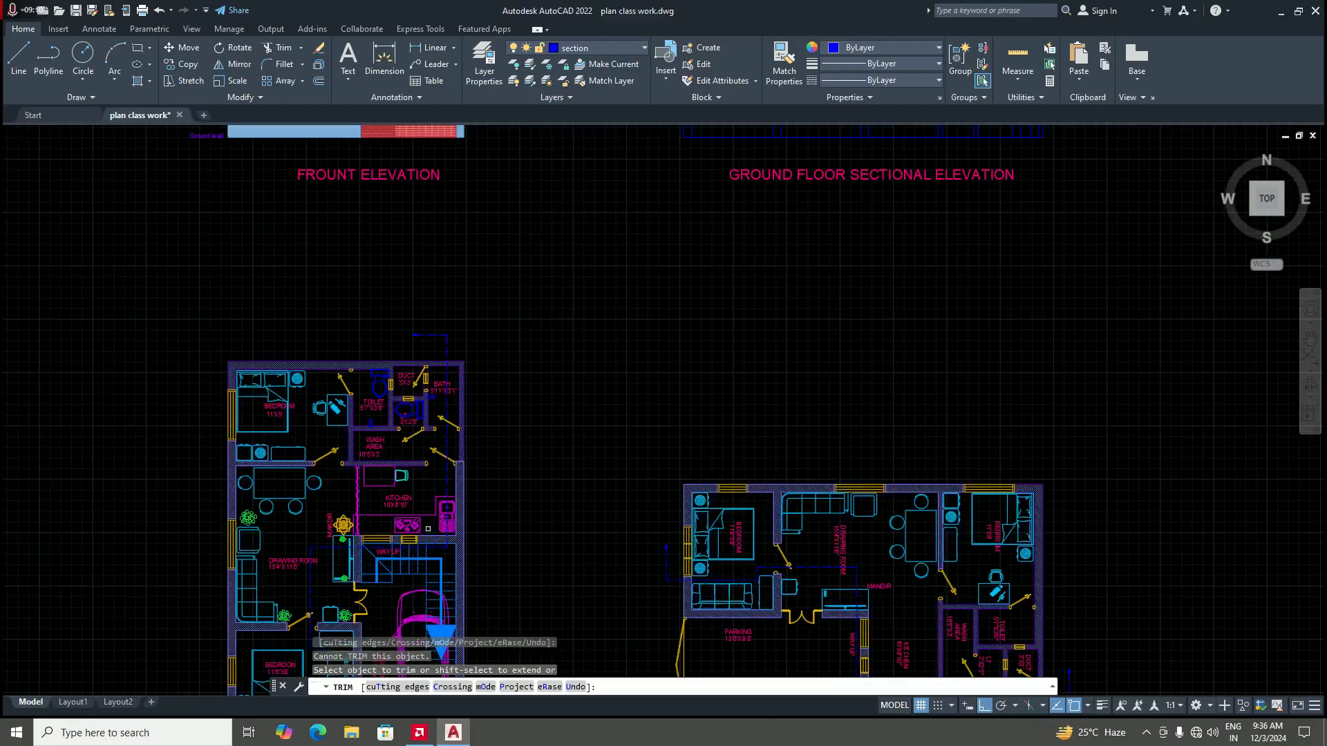
pyautogui.scroll(2, 441, 515)
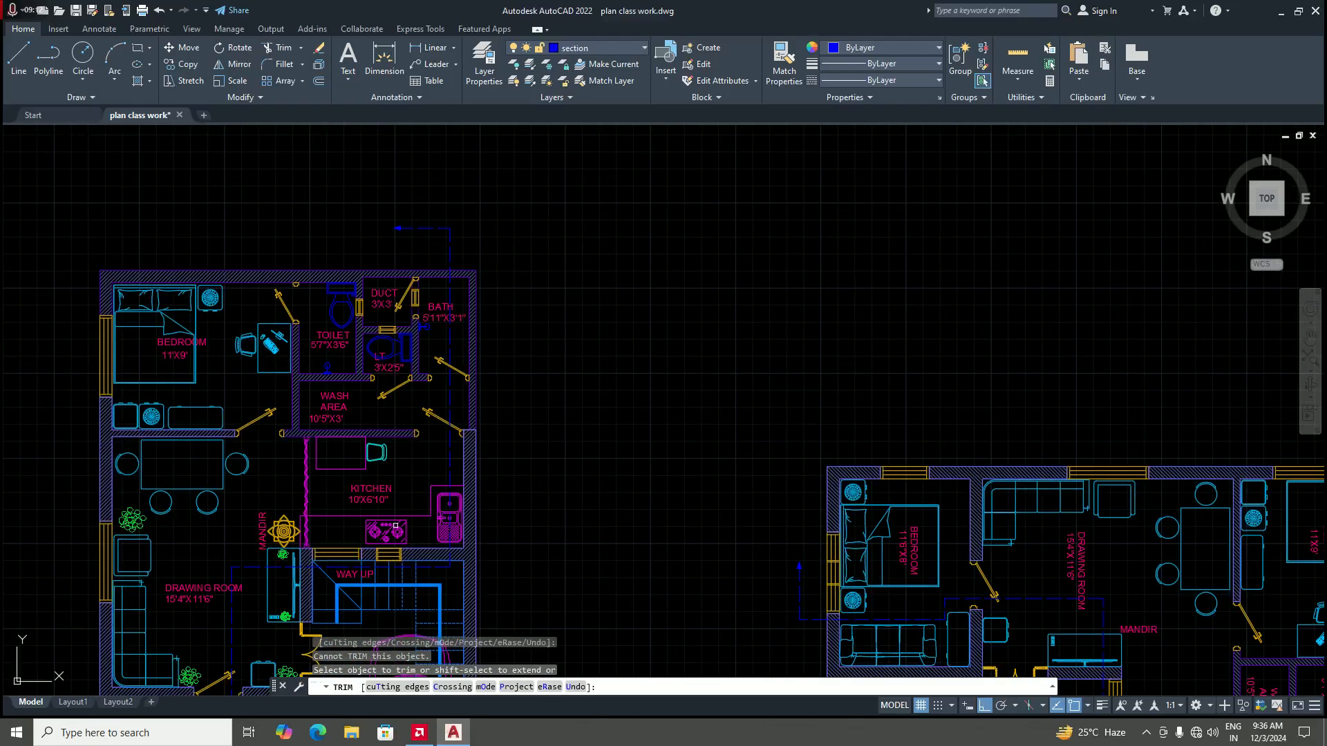
pyautogui.scroll(-2, 385, 511)
pyautogui.scroll(-4, 763, 534)
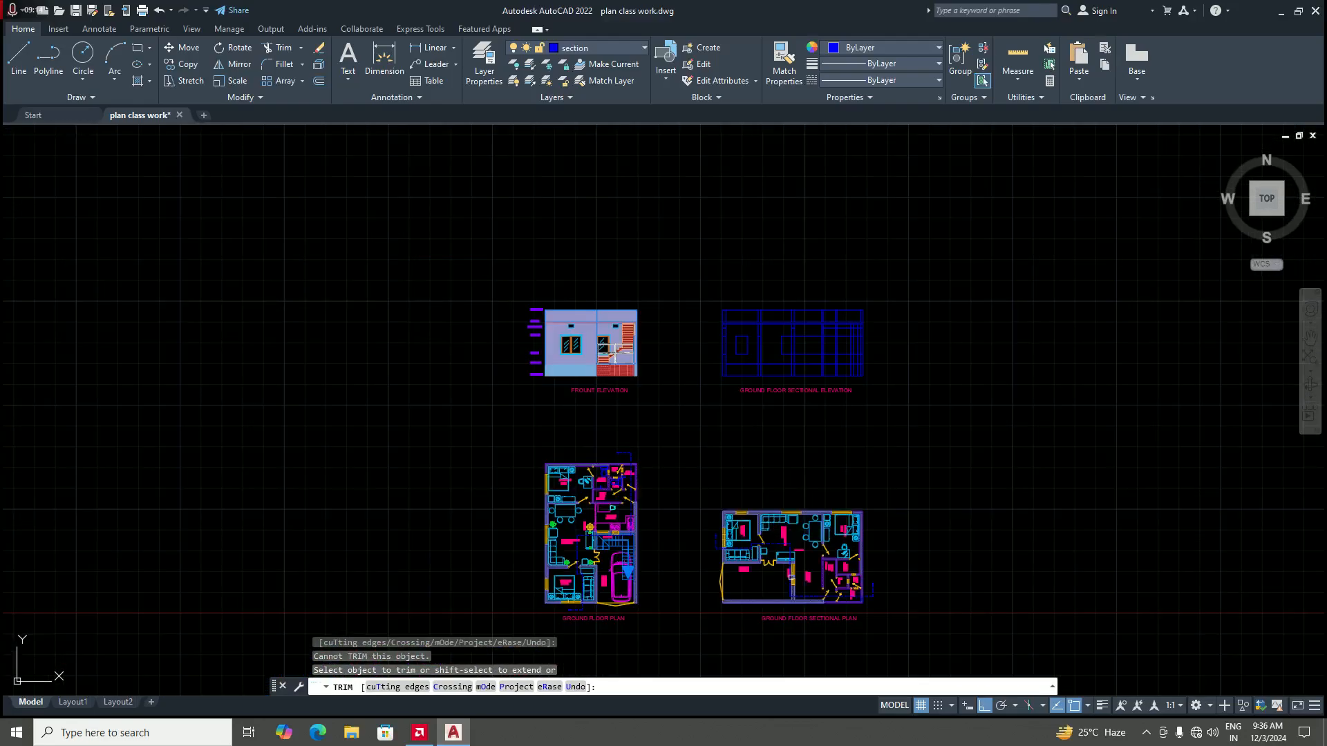
pyautogui.scroll(2, 807, 597)
pyautogui.scroll(2, 523, 480)
pyautogui.scroll(-2, 541, 483)
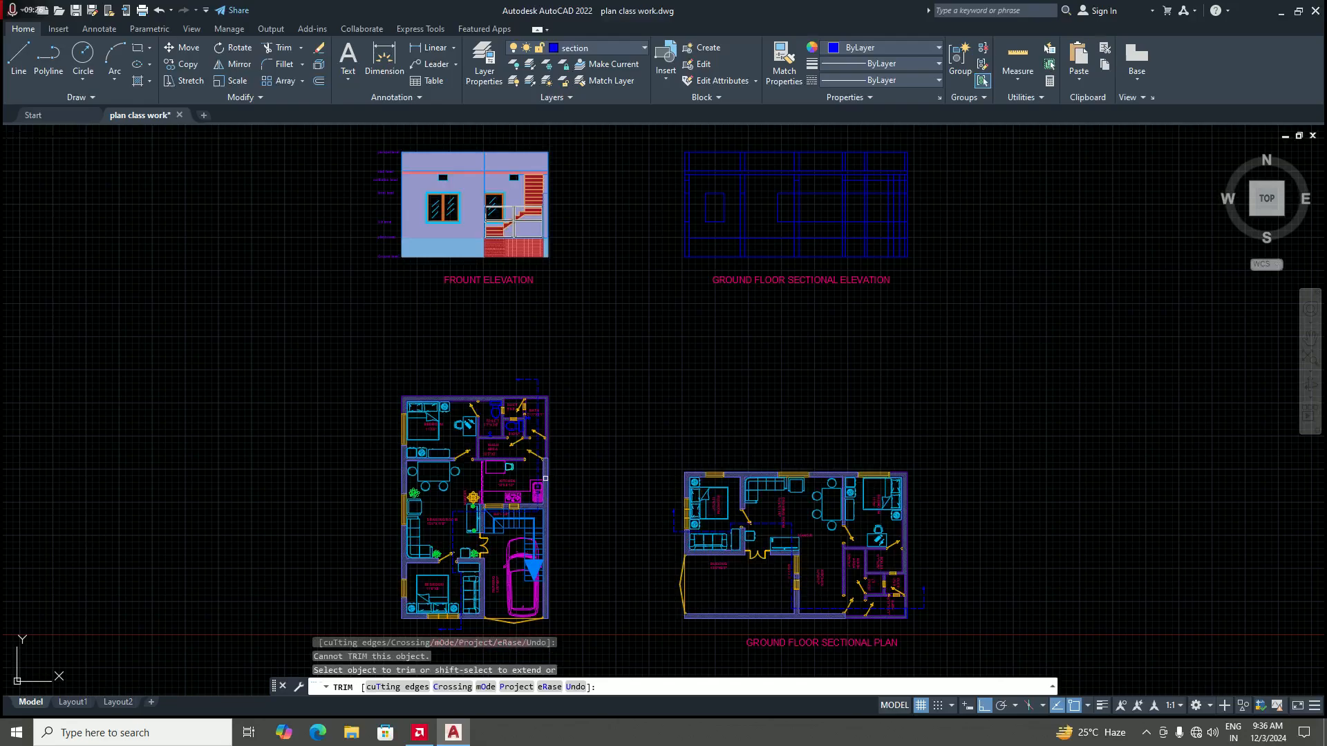
pyautogui.scroll(-2, 734, 626)
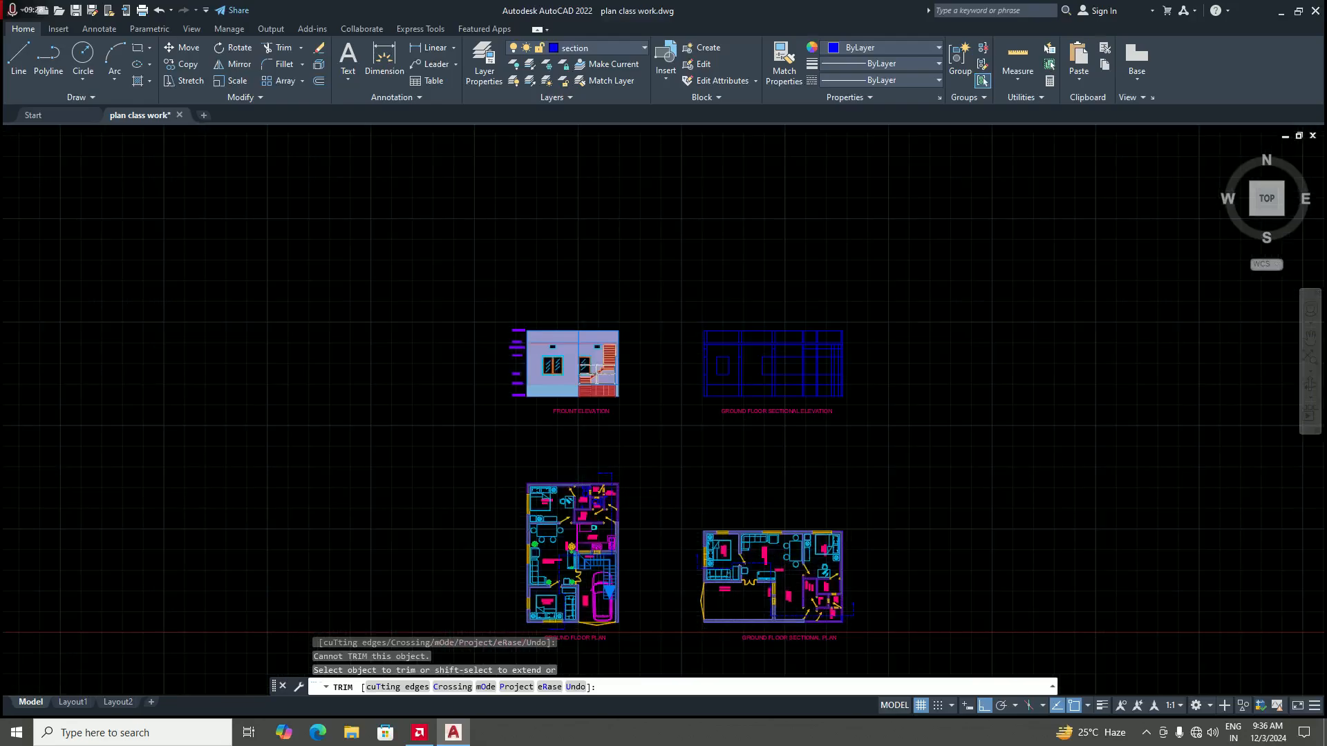
pyautogui.scroll(6, 735, 628)
pyautogui.scroll(-4, 639, 612)
pyautogui.scroll(2, 770, 608)
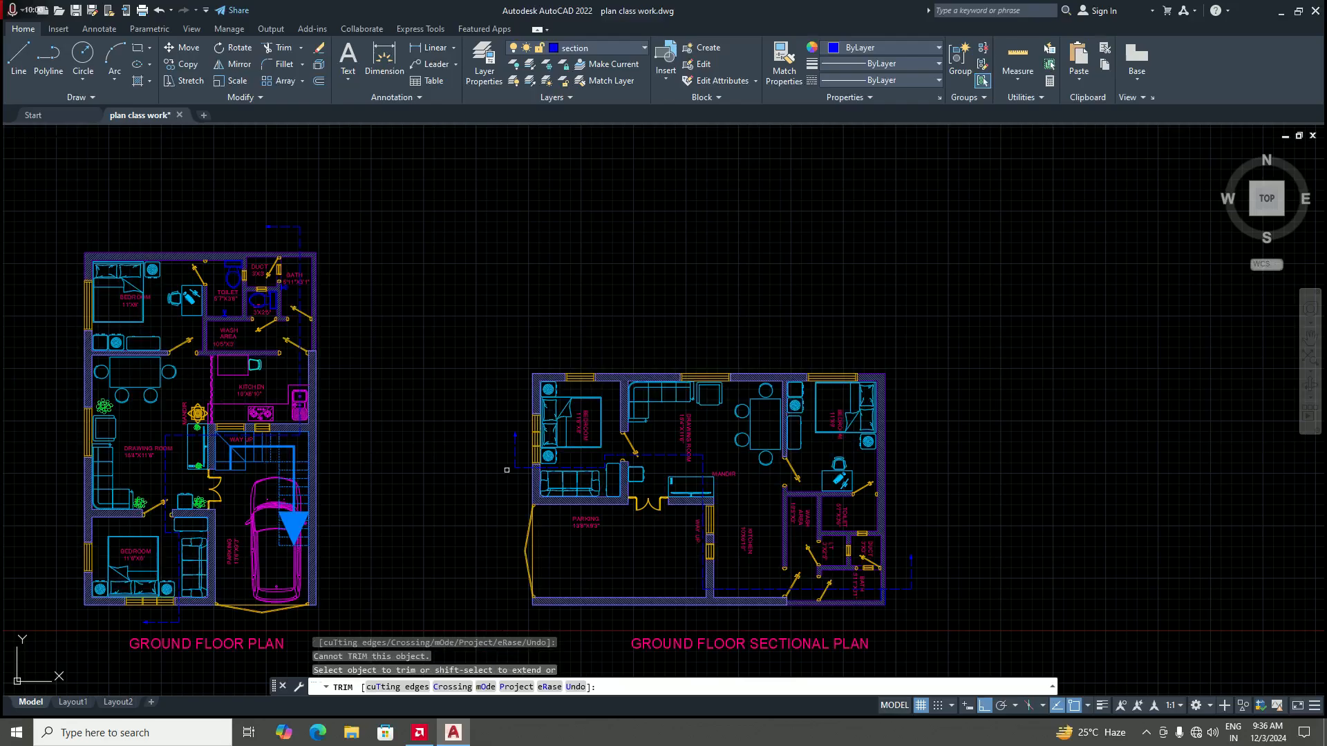
# Step: Compare the kitchen side of the ground floor plans with the third bay of the sectional elevation
pyautogui.scroll(-4, 763, 582)
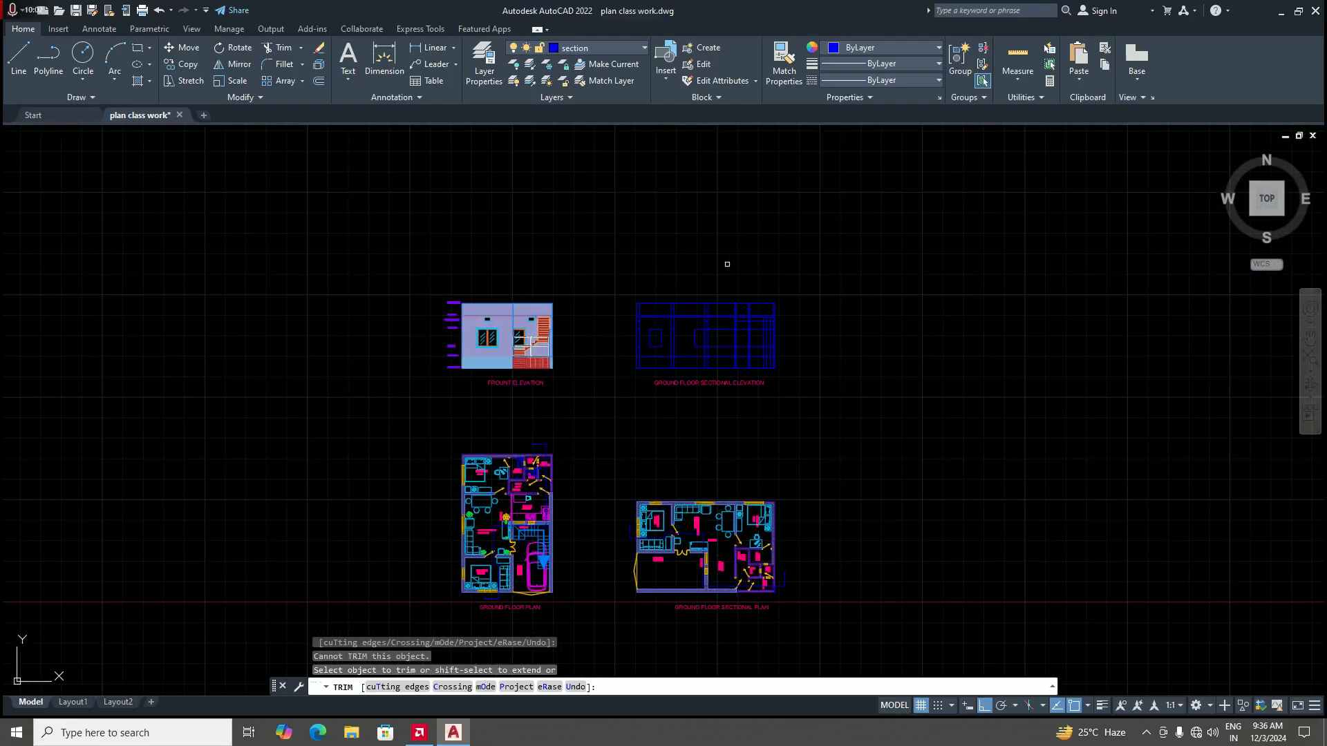
pyautogui.scroll(3, 718, 344)
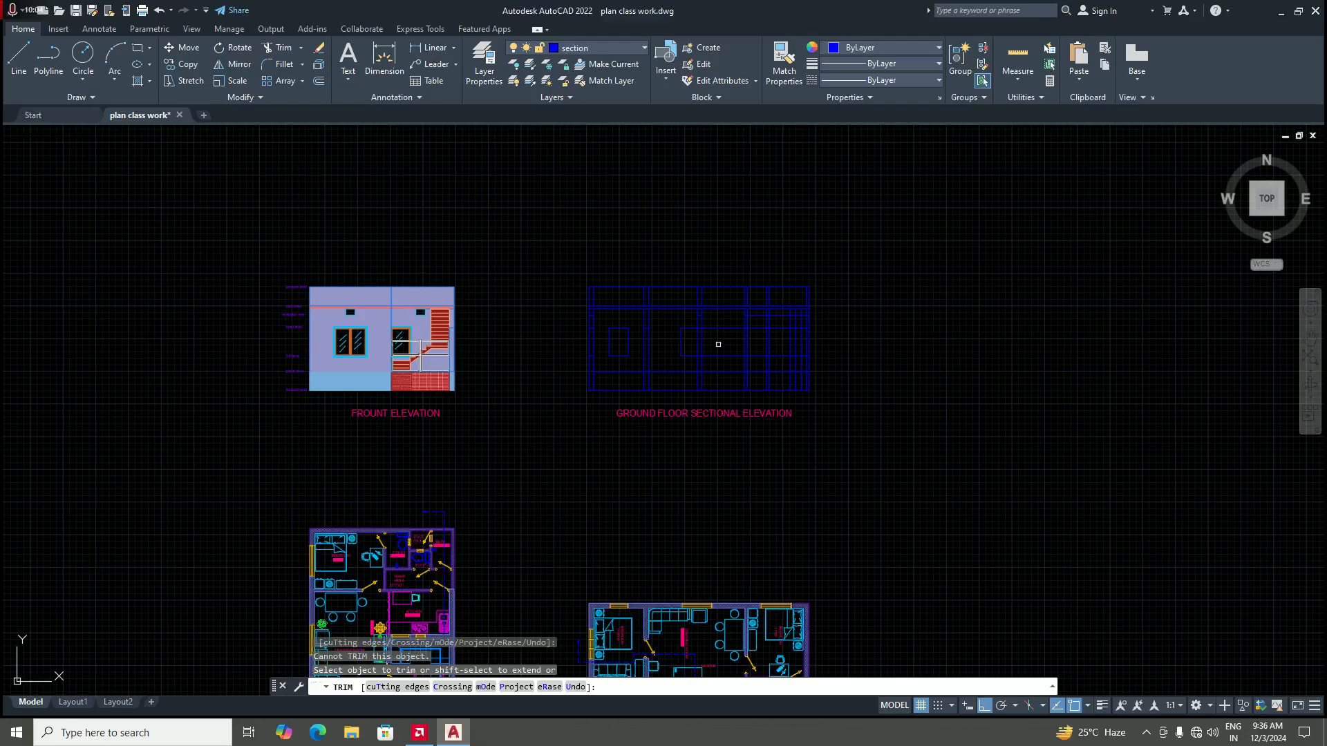
pyautogui.scroll(-2, 718, 344)
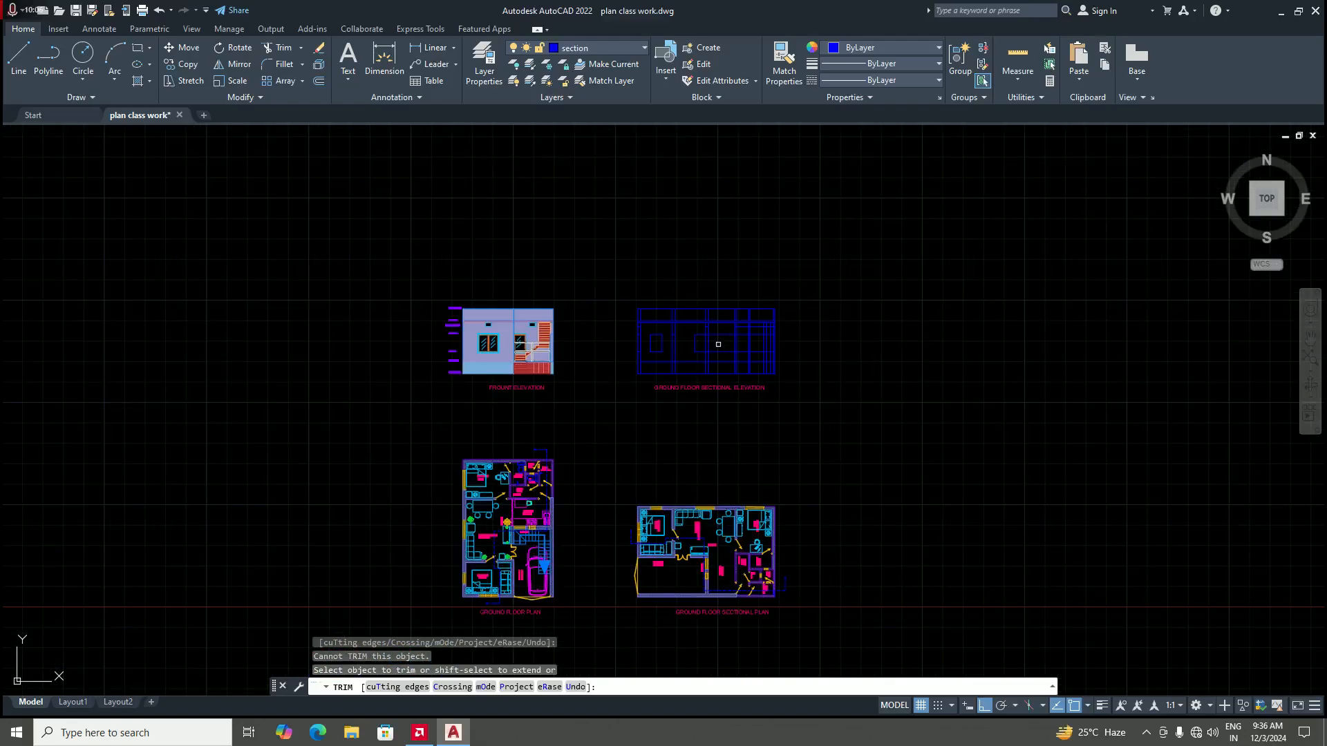
pyautogui.scroll(2, 718, 344)
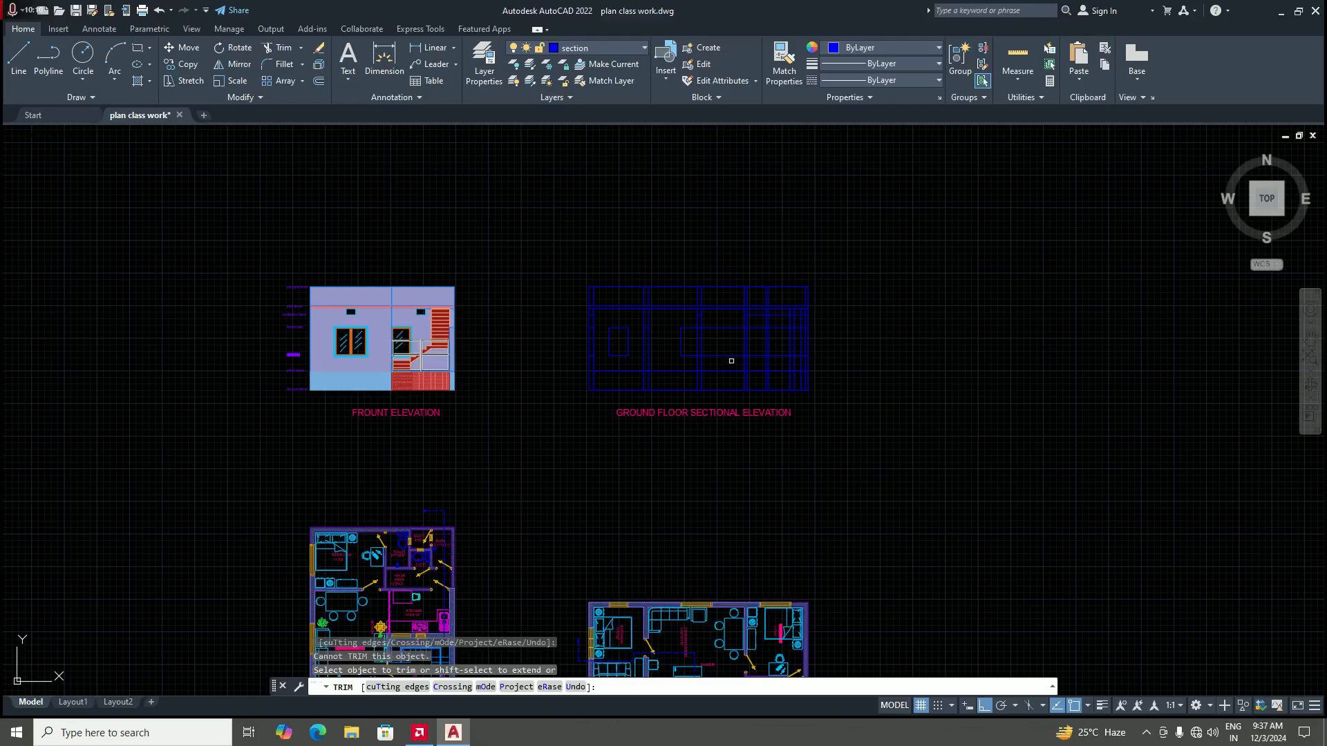
pyautogui.scroll(8, 711, 422)
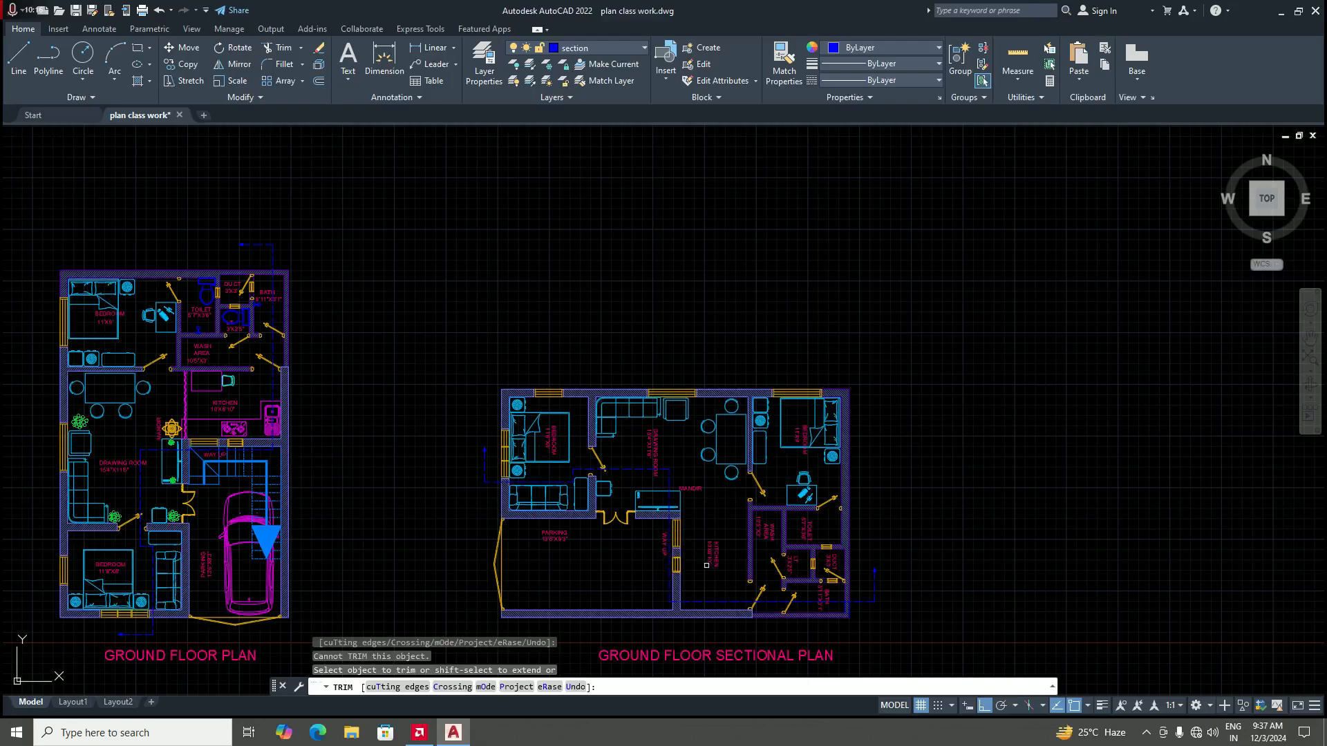
pyautogui.scroll(-2, 707, 568)
pyautogui.scroll(2, 422, 469)
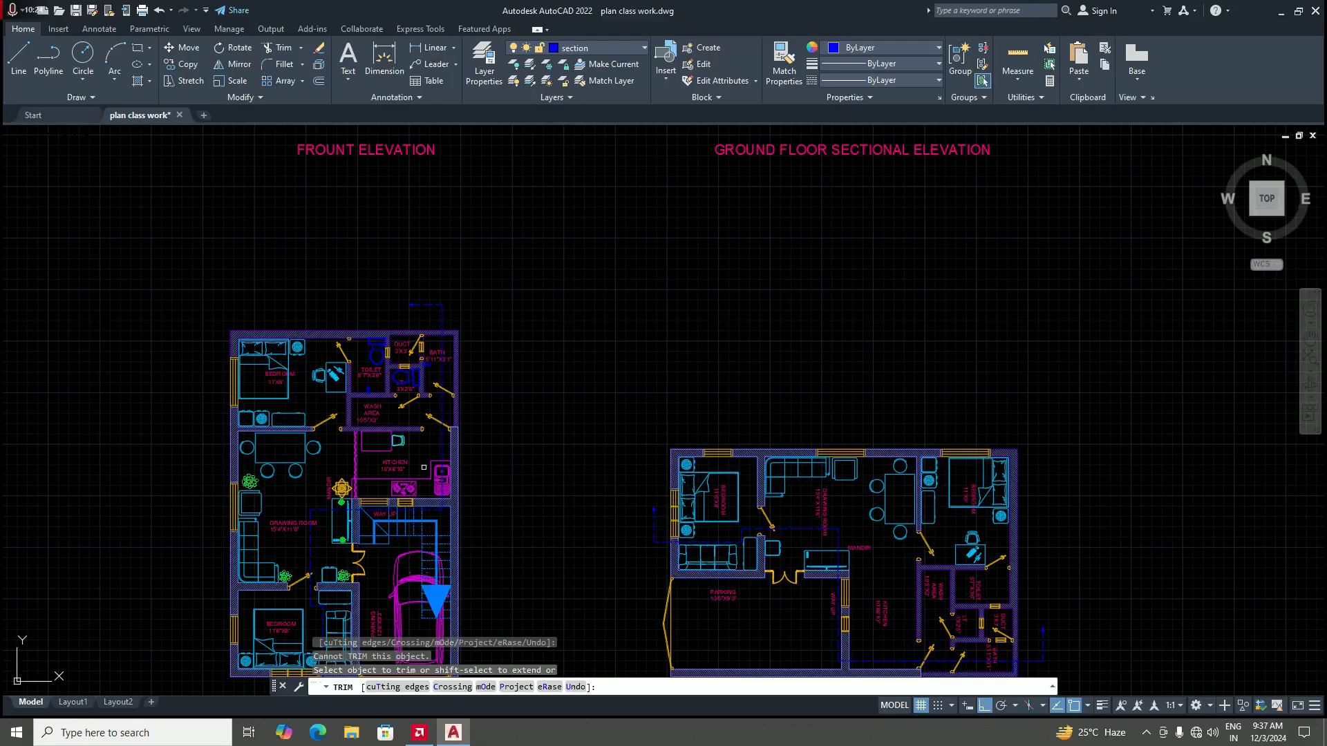
pyautogui.scroll(-4, 423, 468)
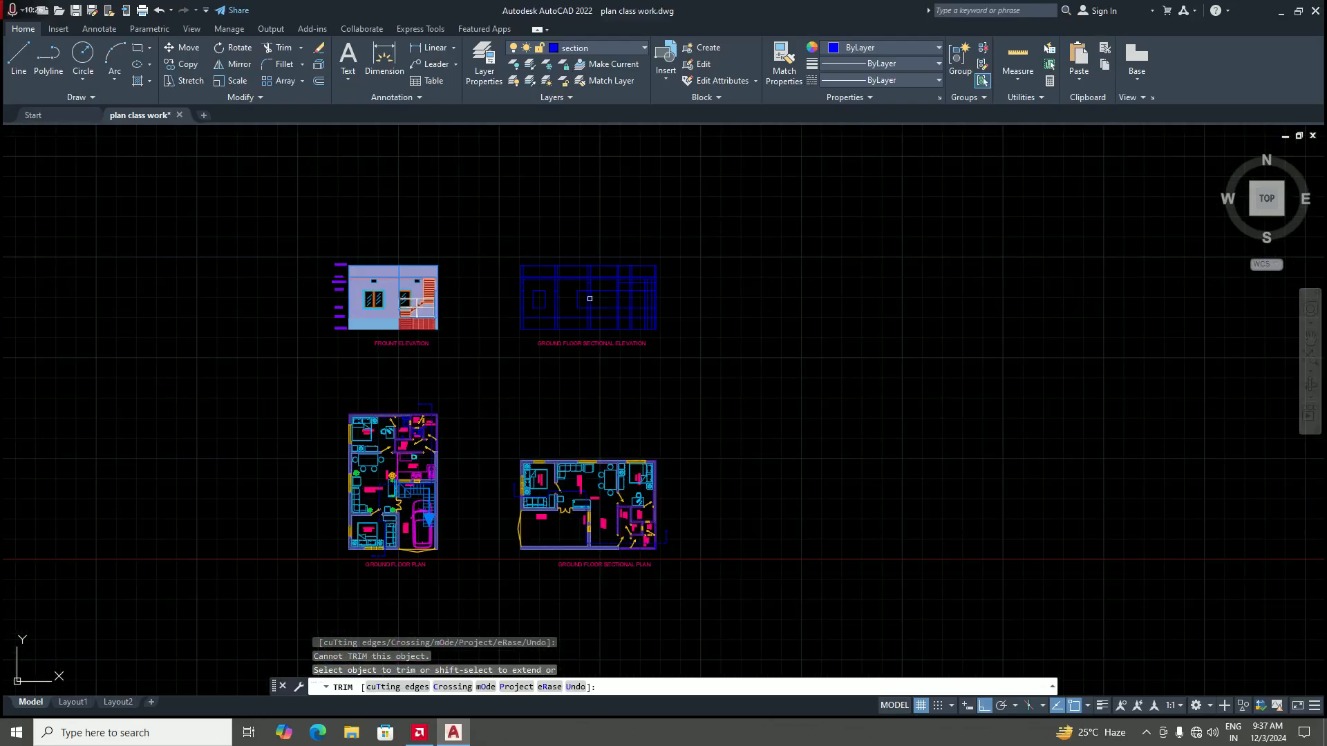
pyautogui.scroll(5, 418, 459)
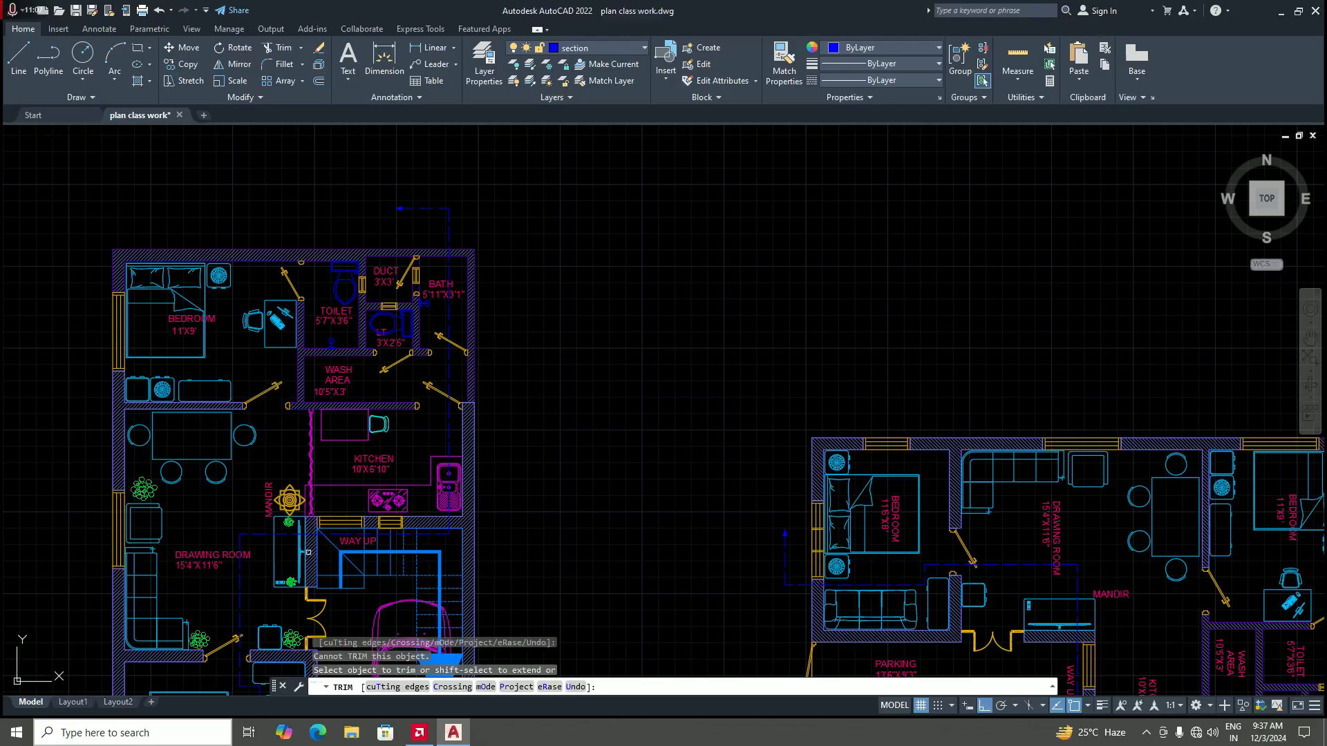
pyautogui.scroll(-5, 309, 552)
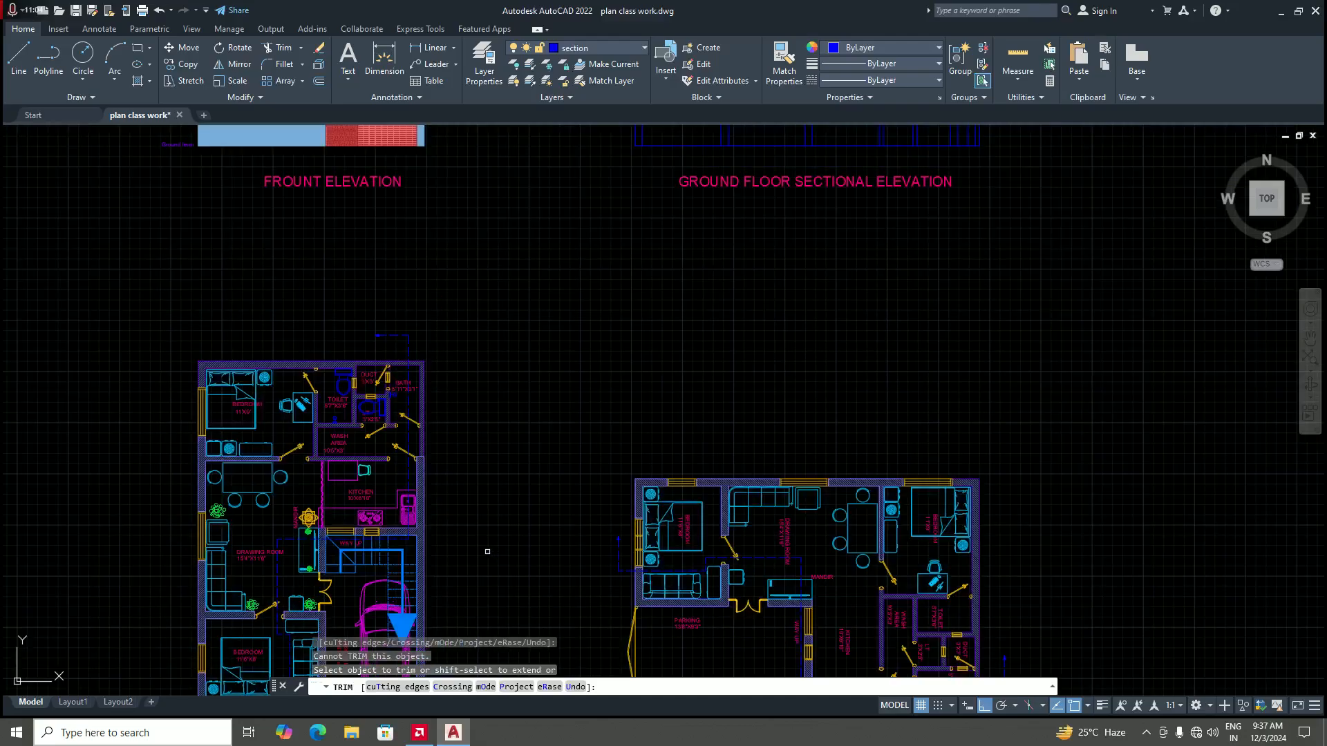
pyautogui.scroll(2, 598, 346)
pyautogui.scroll(2, 598, 346)
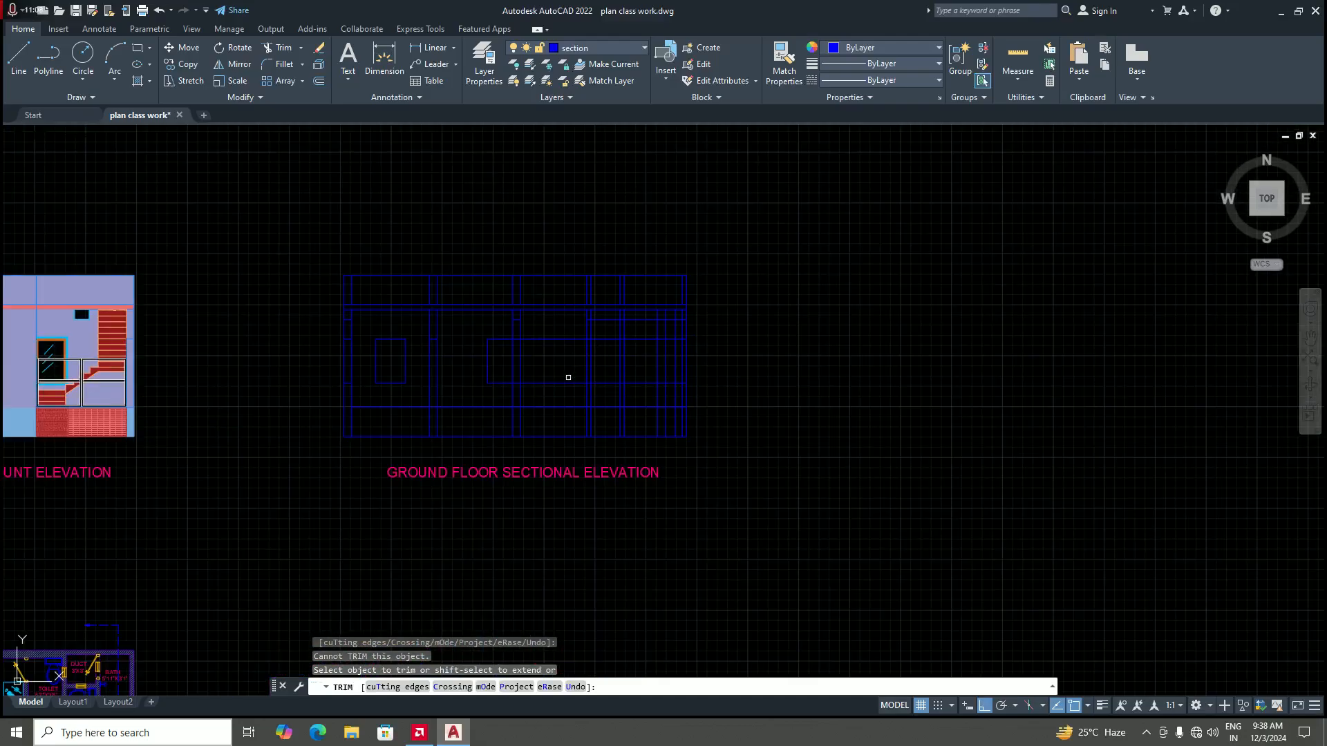
# Step: Trim the window-head and sill lines across the third bay of the sectional elevation
pyautogui.scroll(-4, 568, 378)
pyautogui.scroll(4, 568, 377)
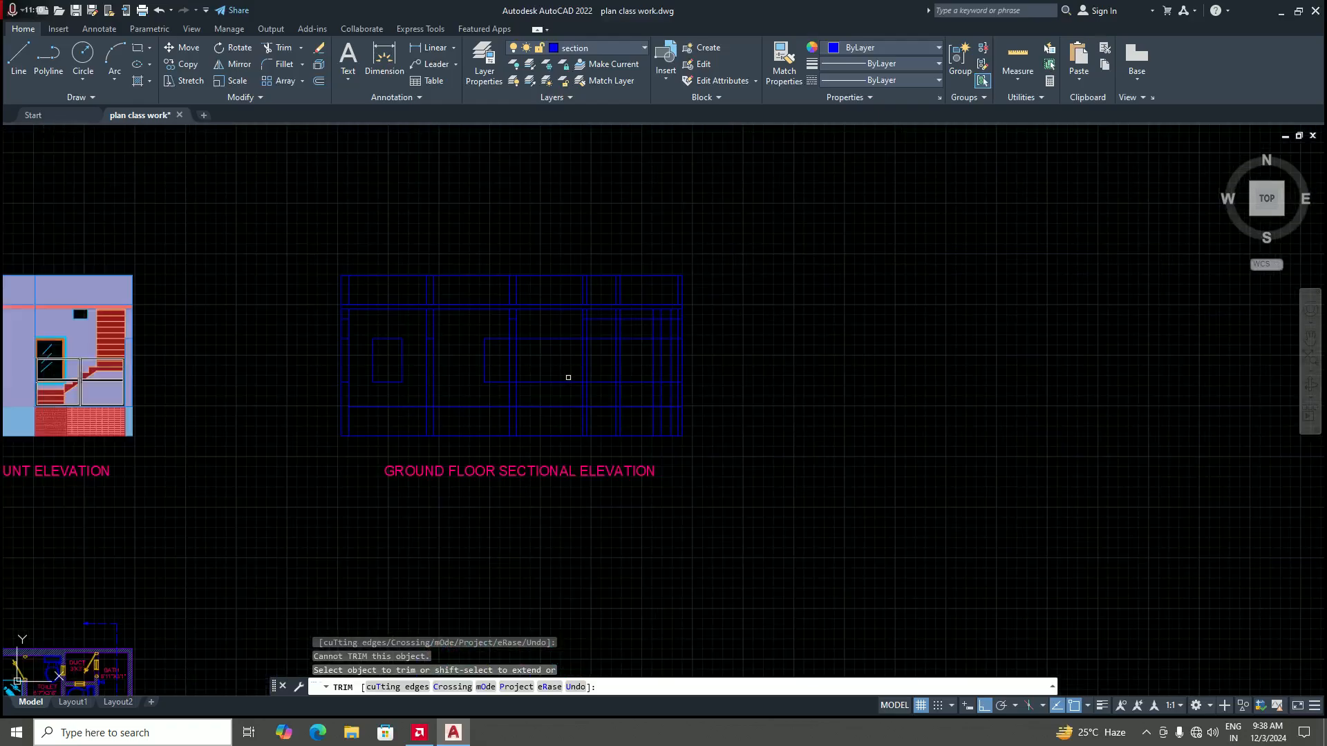
pyautogui.click(547, 349)
pyautogui.click(547, 338)
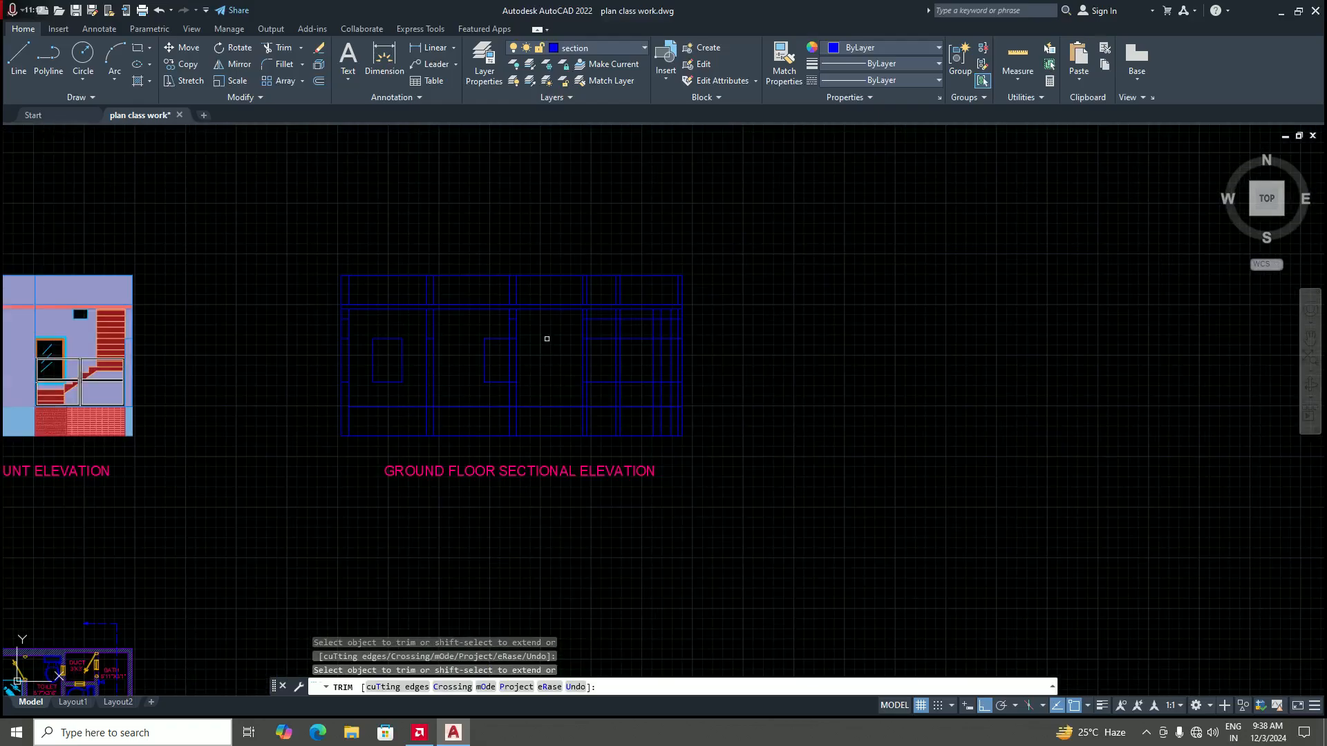
# Step: Trim the first line below the slab and the sill line inside the wall between the third and fourth bays
pyautogui.scroll(-4, 548, 341)
pyautogui.click(574, 585)
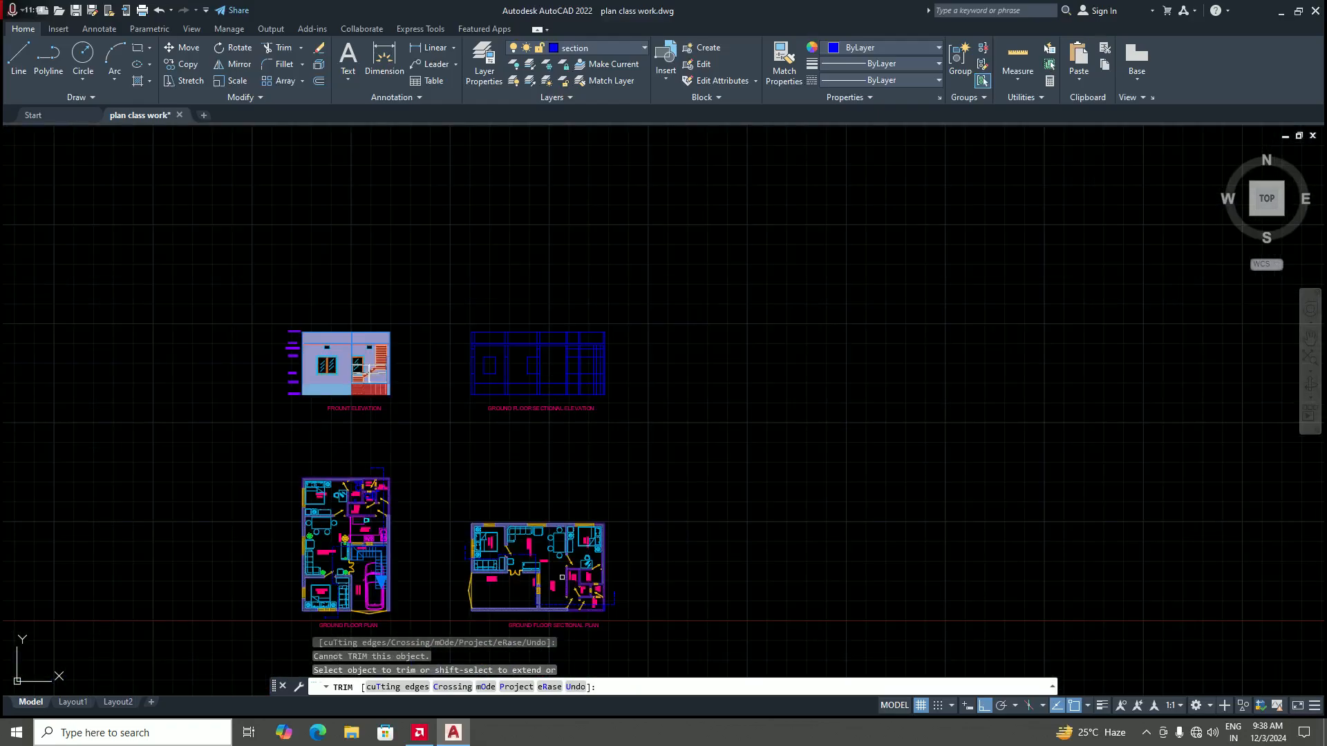
pyautogui.scroll(2, 568, 580)
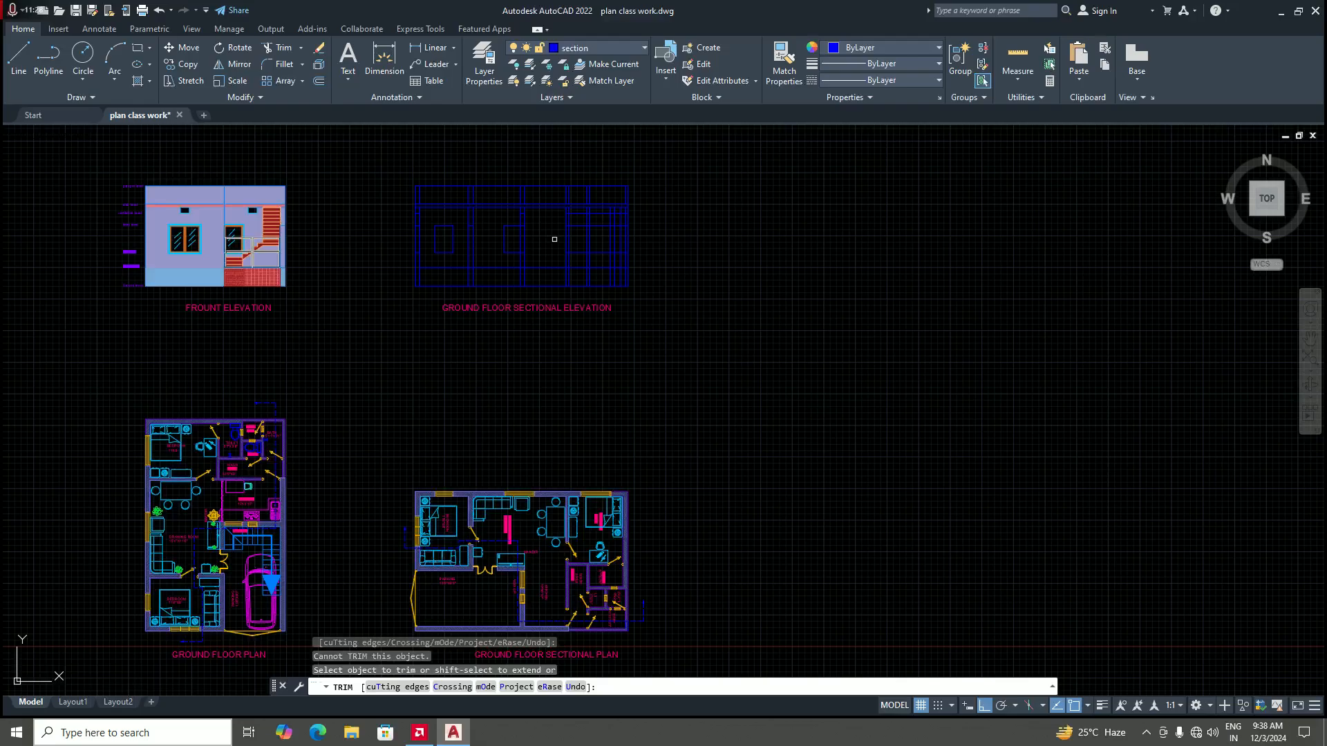
pyautogui.scroll(4, 563, 232)
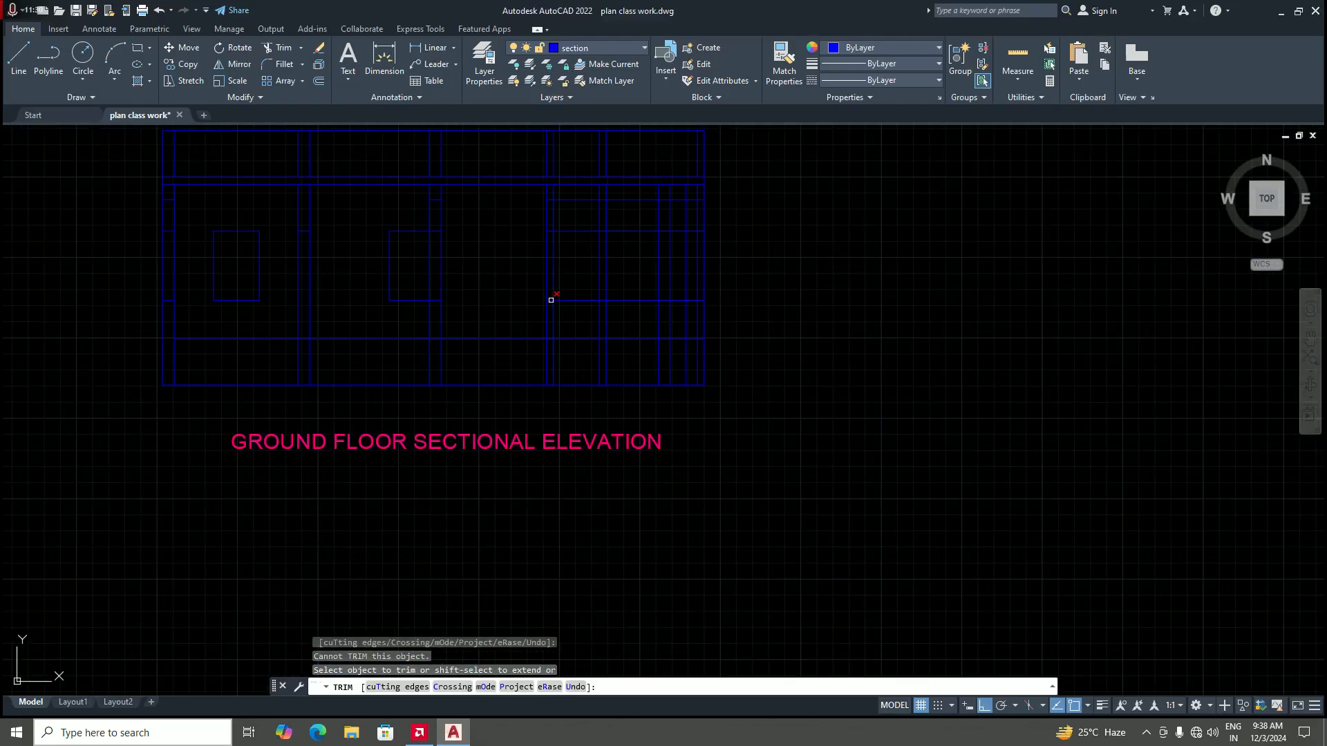
pyautogui.scroll(6, 551, 300)
pyautogui.scroll(-8, 541, 290)
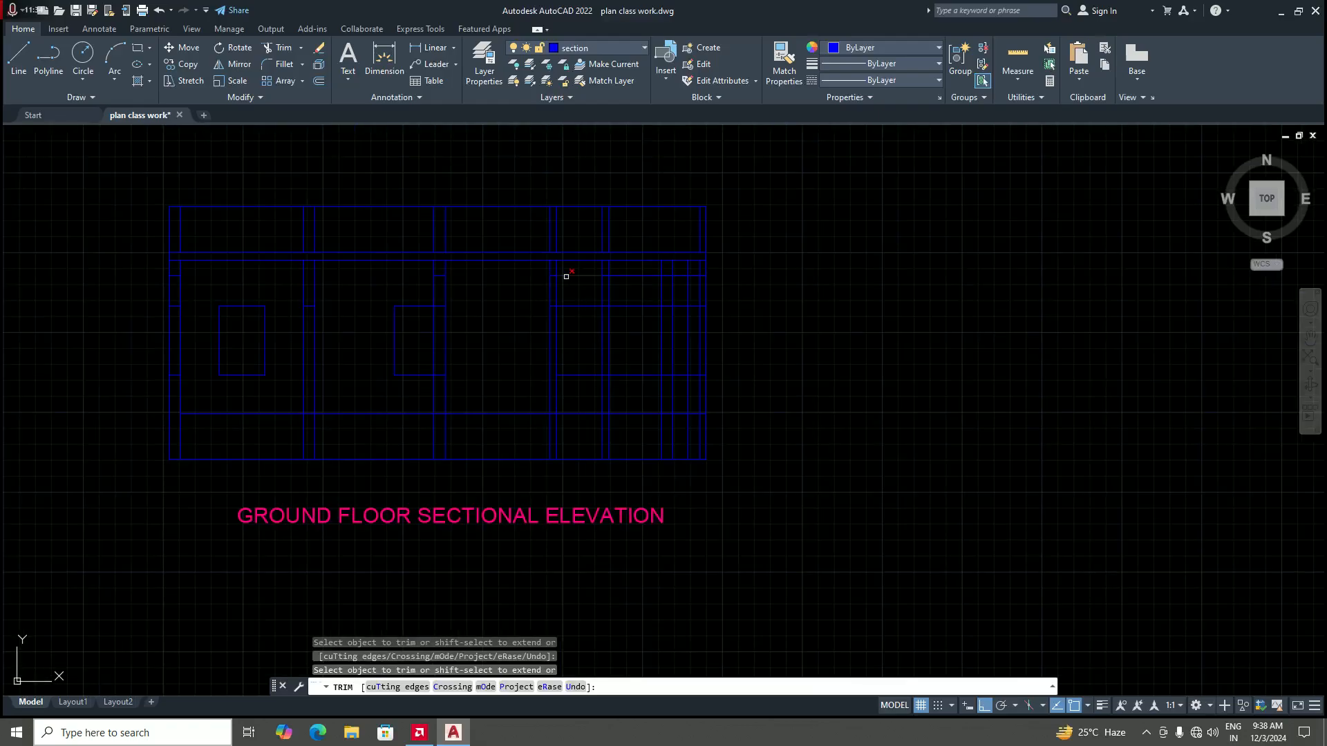
pyautogui.scroll(4, 548, 275)
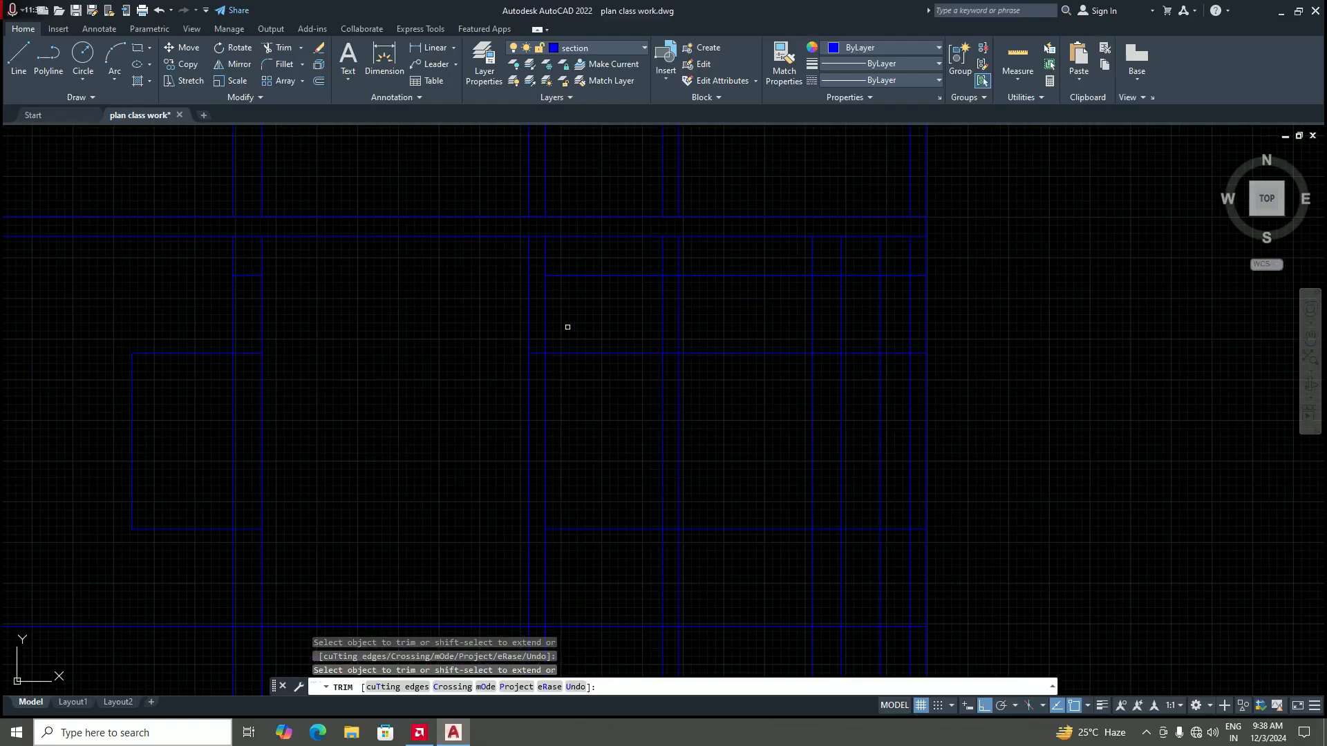
# Step: Examine the wash area walls in the sectional plan against the fourth bay of the sectional elevation
pyautogui.scroll(-5, 567, 327)
pyautogui.scroll(-4, 574, 377)
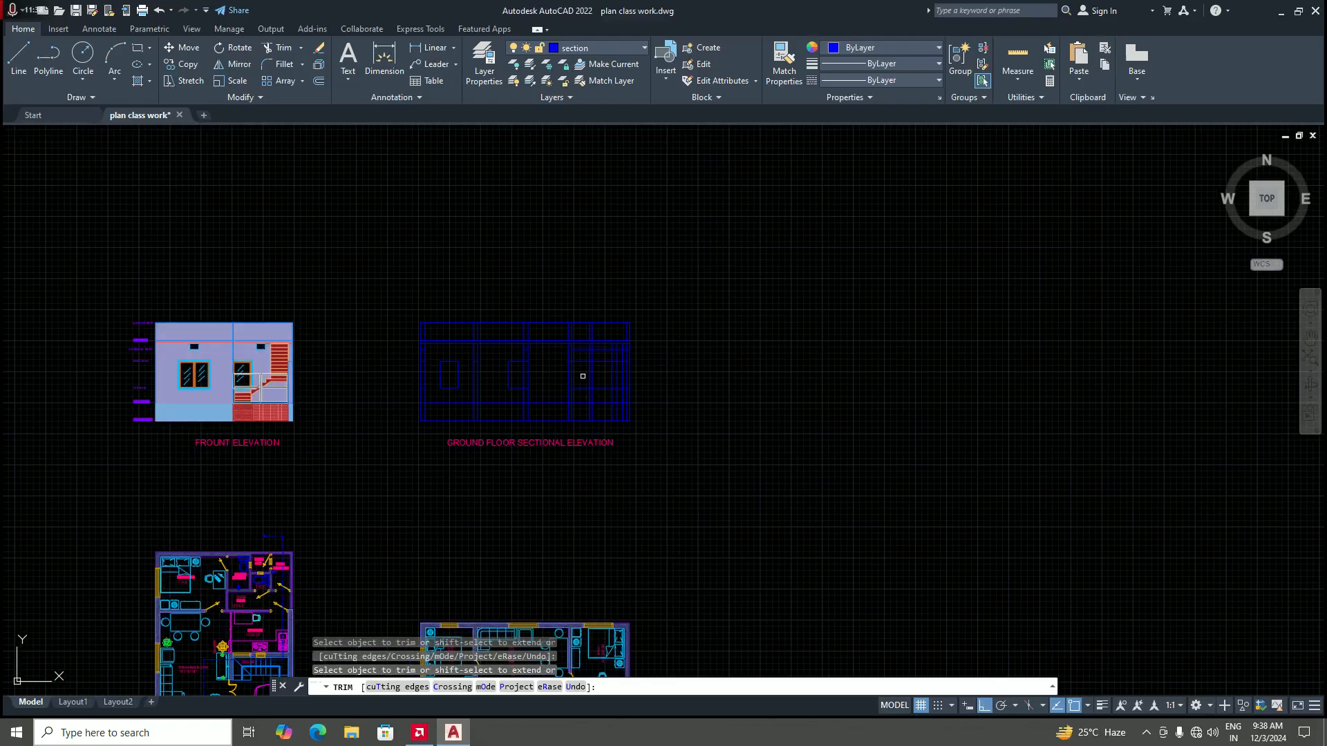
pyautogui.scroll(-2, 581, 382)
pyautogui.scroll(2, 582, 383)
pyautogui.scroll(-2, 582, 383)
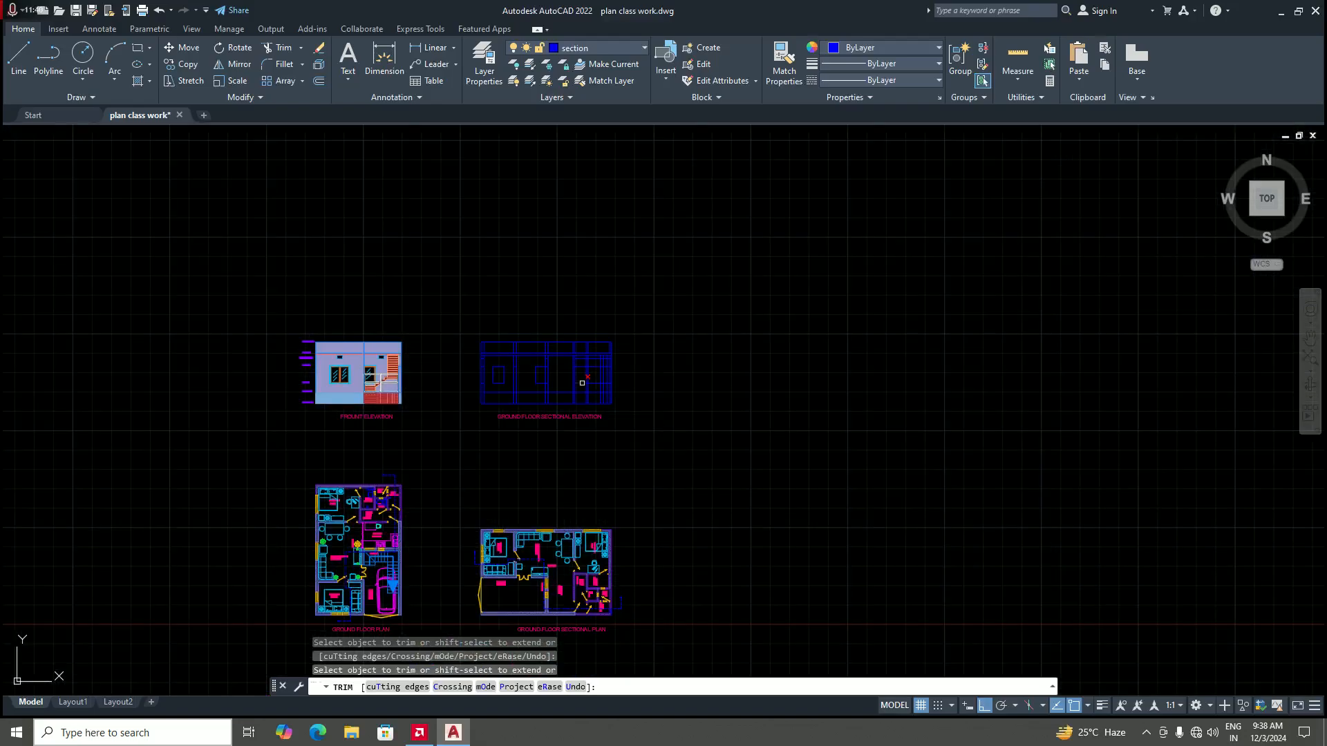
pyautogui.click(582, 382)
pyautogui.scroll(5, 587, 584)
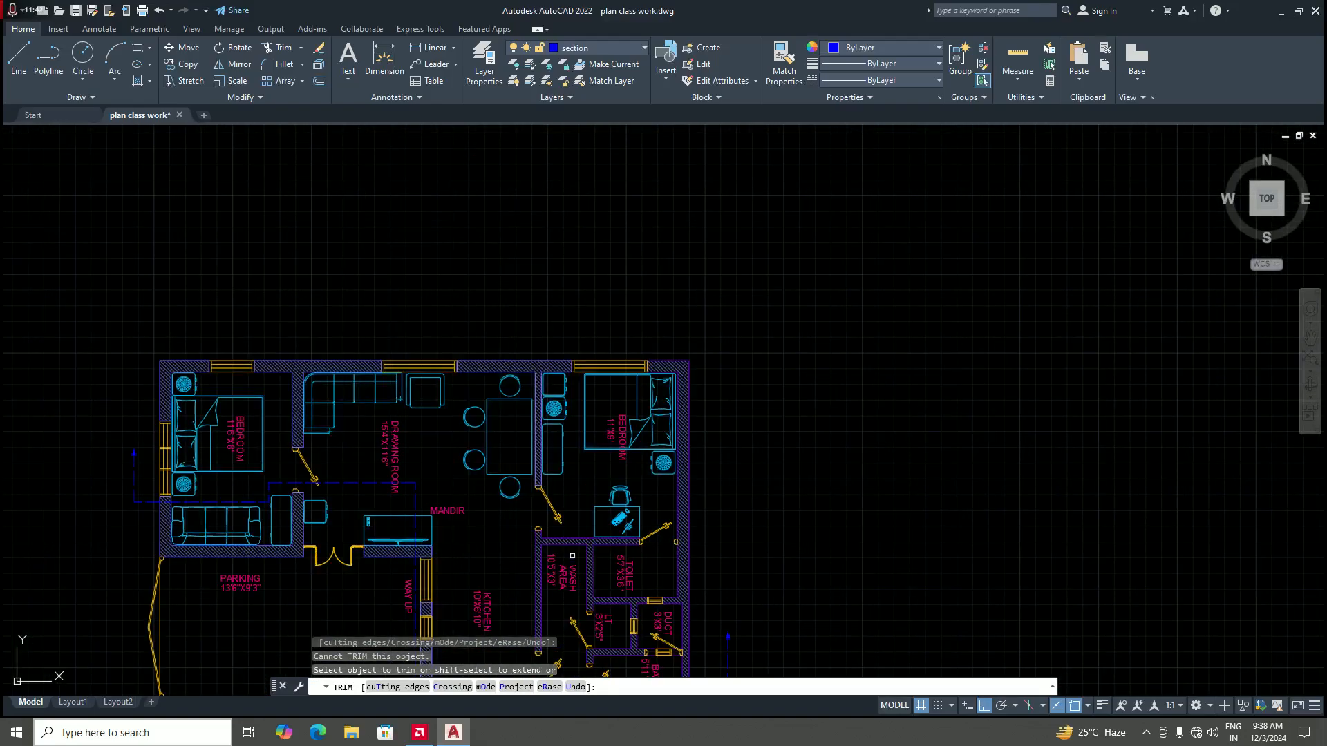
pyautogui.scroll(-2, 572, 555)
pyautogui.scroll(4, 577, 564)
pyautogui.scroll(-4, 576, 564)
pyautogui.scroll(4, 568, 591)
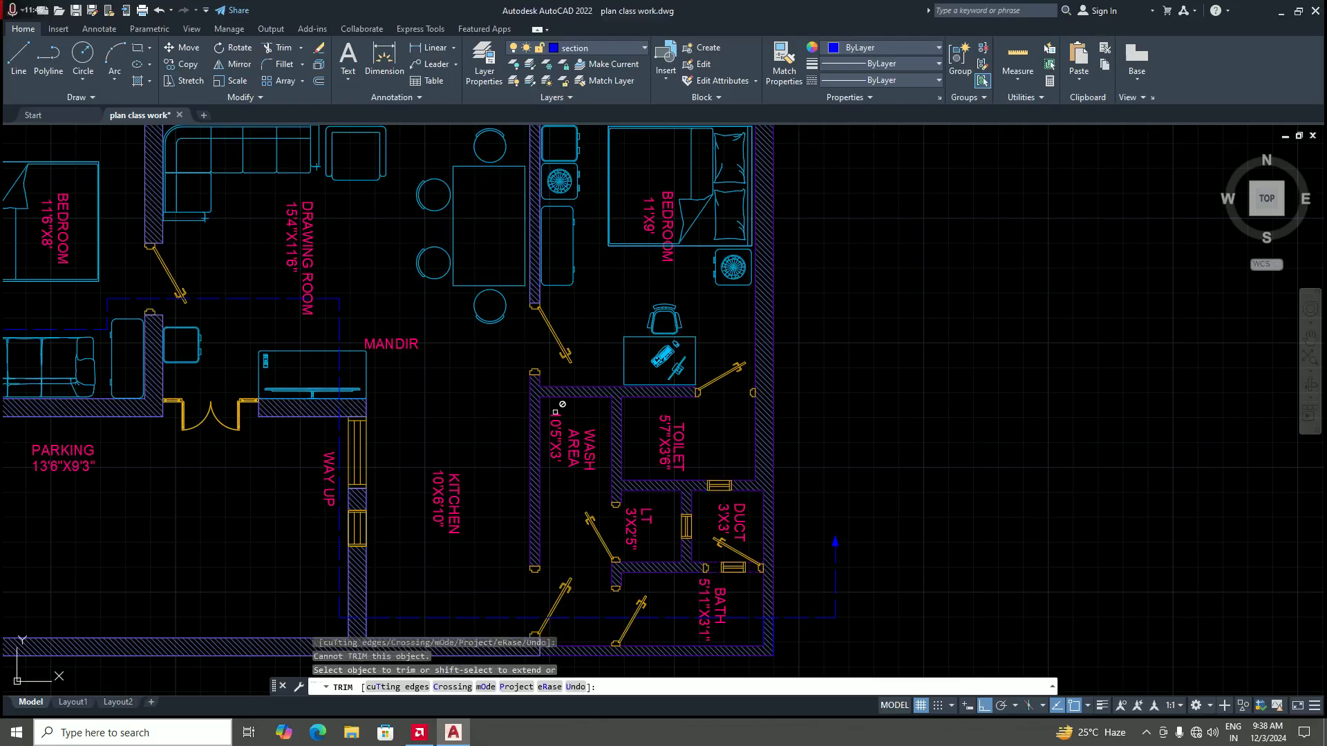
pyautogui.click(574, 453)
pyautogui.scroll(-6, 577, 530)
pyautogui.scroll(7, 591, 439)
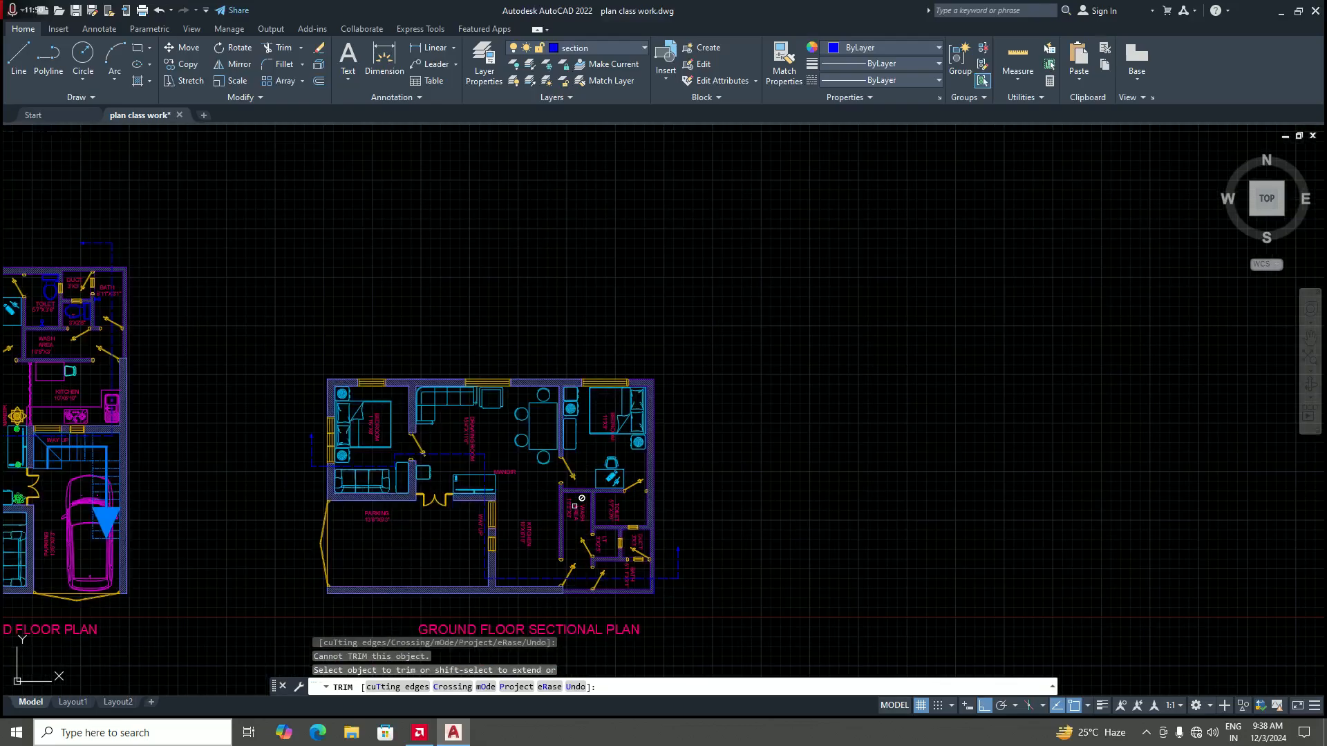
pyautogui.scroll(-6, 578, 478)
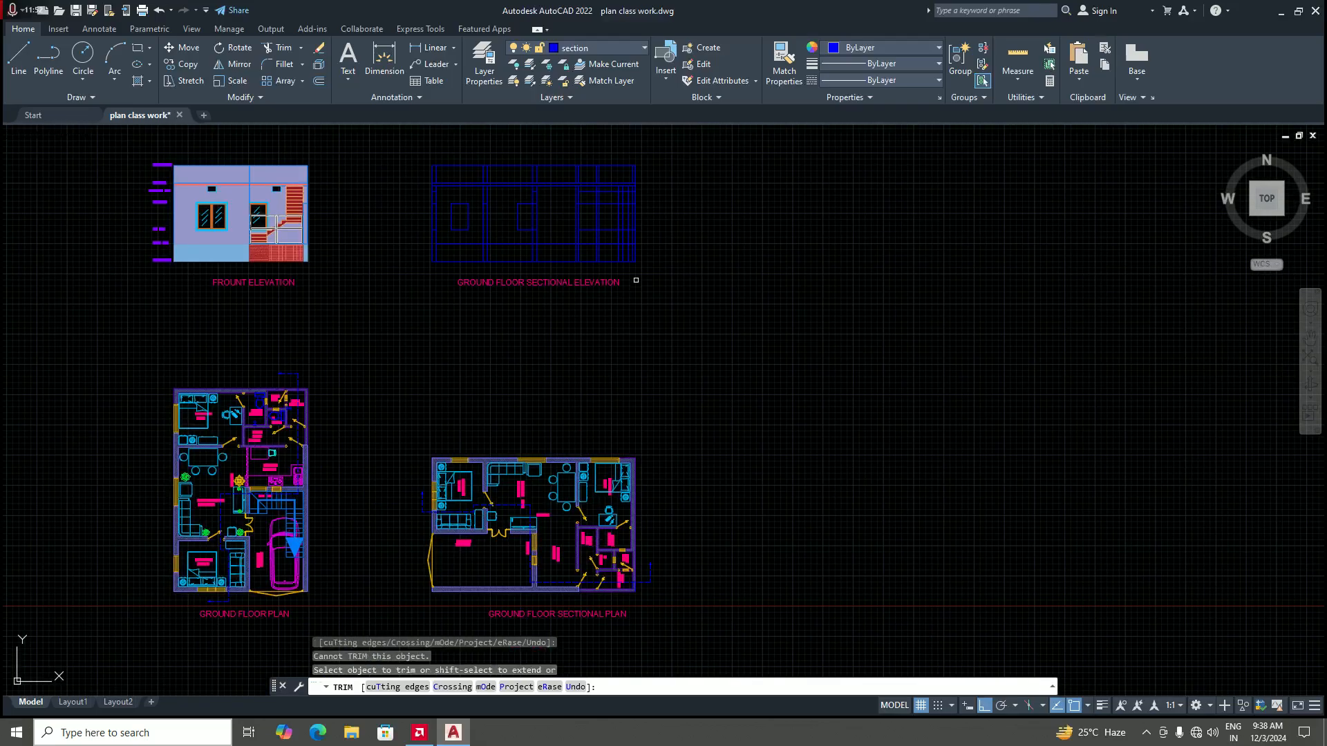
# Step: Trim the first line below the slab and the window-head and sill lines across the fourth bay
pyautogui.scroll(2, 582, 199)
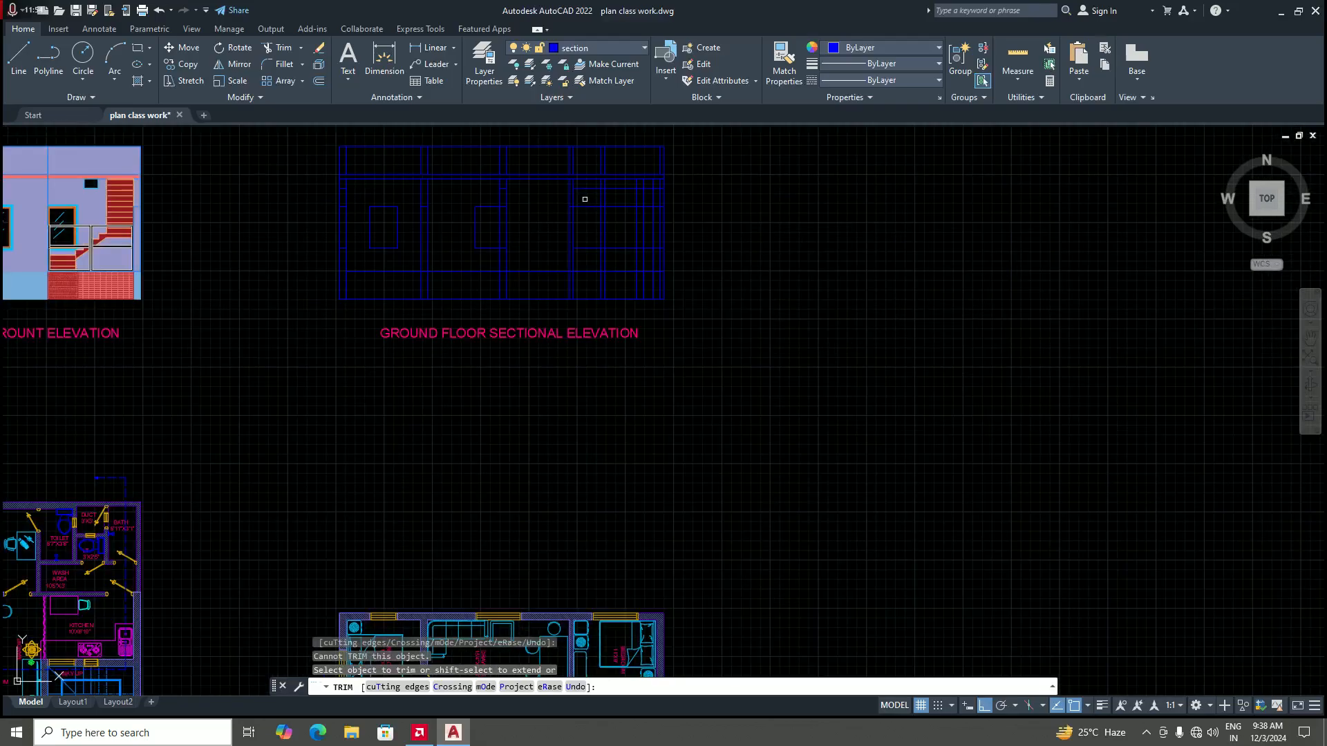
pyautogui.scroll(4, 584, 199)
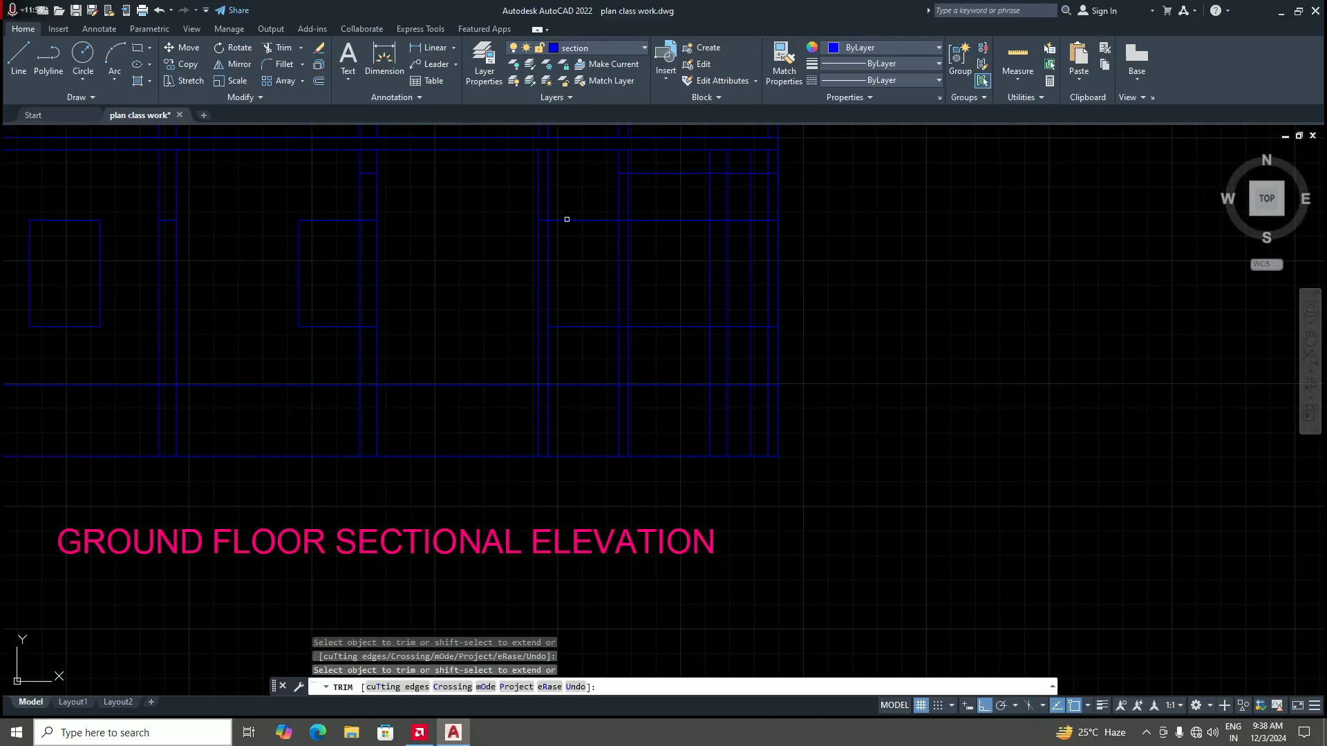
pyautogui.click(567, 219)
pyautogui.click(580, 327)
# Step: Examine the bath, duct and toilet walls crossed by the section line in the ground floor sectional plan
pyautogui.scroll(-8, 580, 361)
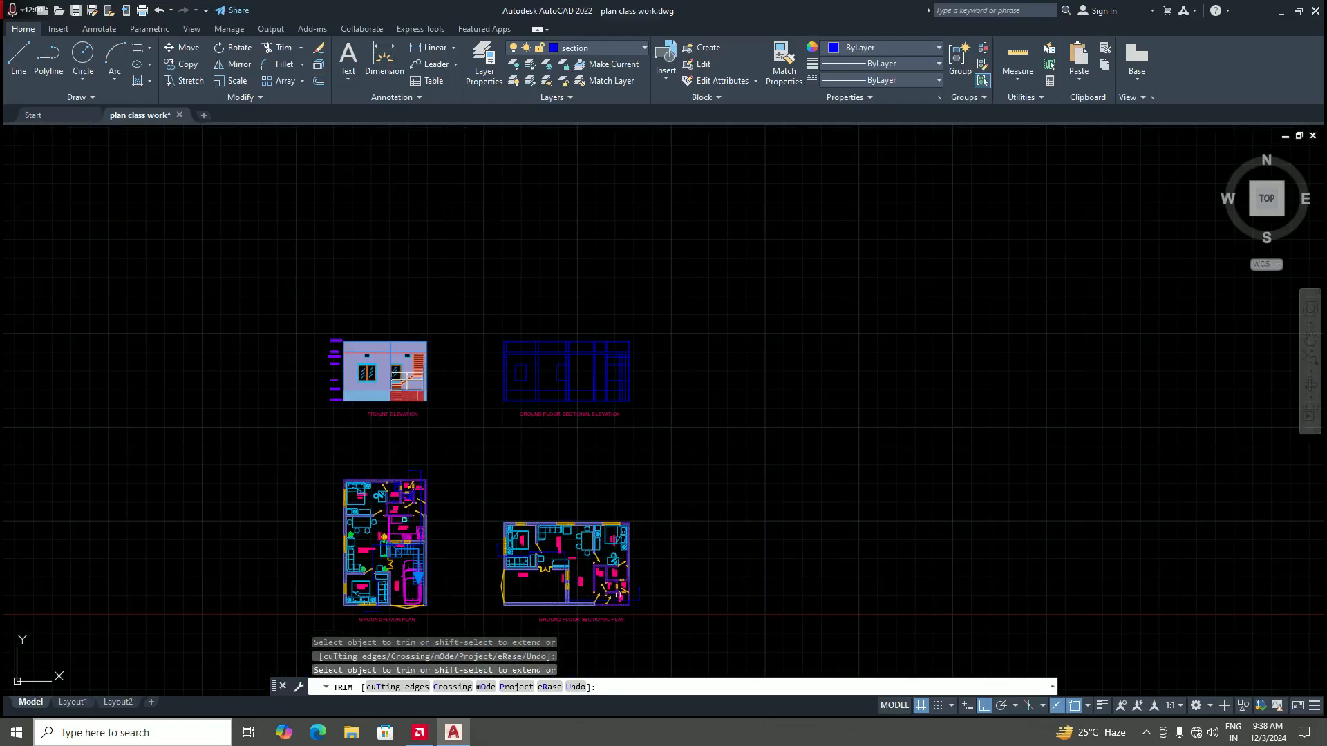
pyautogui.scroll(6, 617, 597)
pyautogui.scroll(-4, 617, 597)
pyautogui.scroll(4, 625, 602)
pyautogui.click(629, 608)
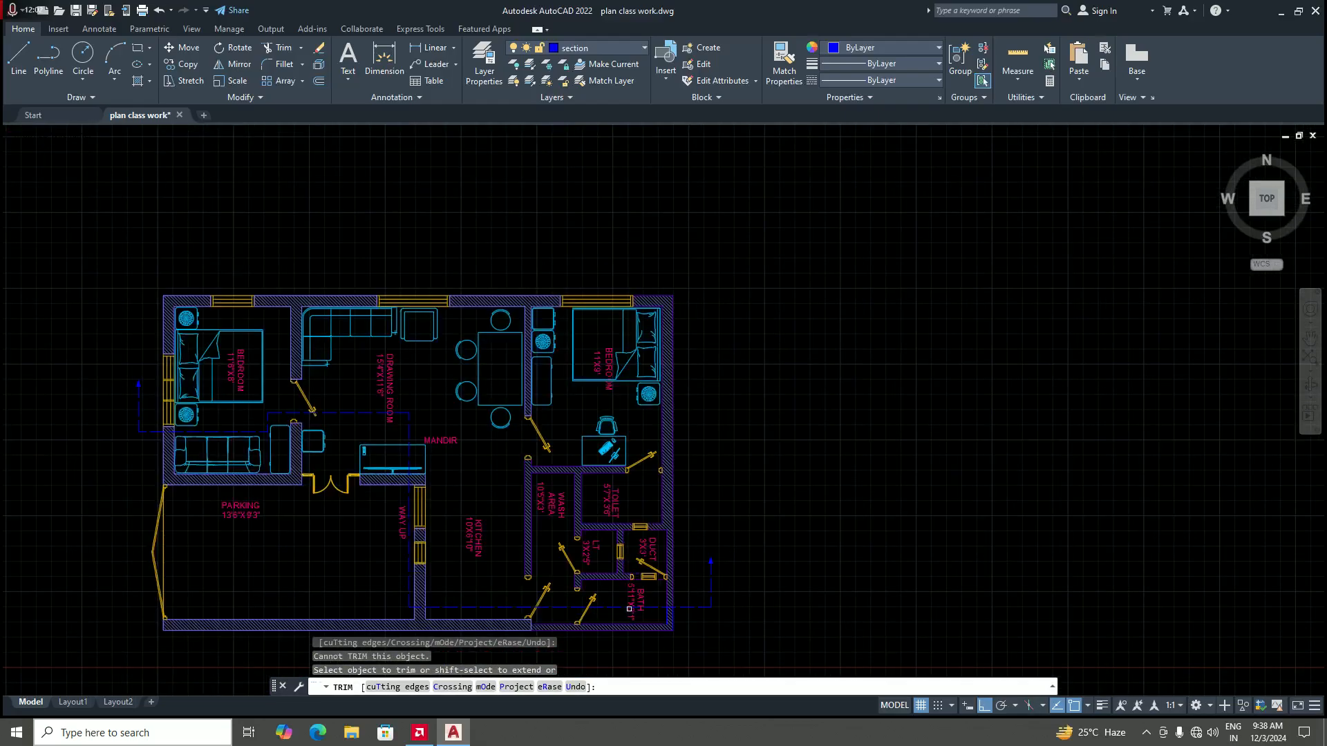
pyautogui.scroll(4, 629, 596)
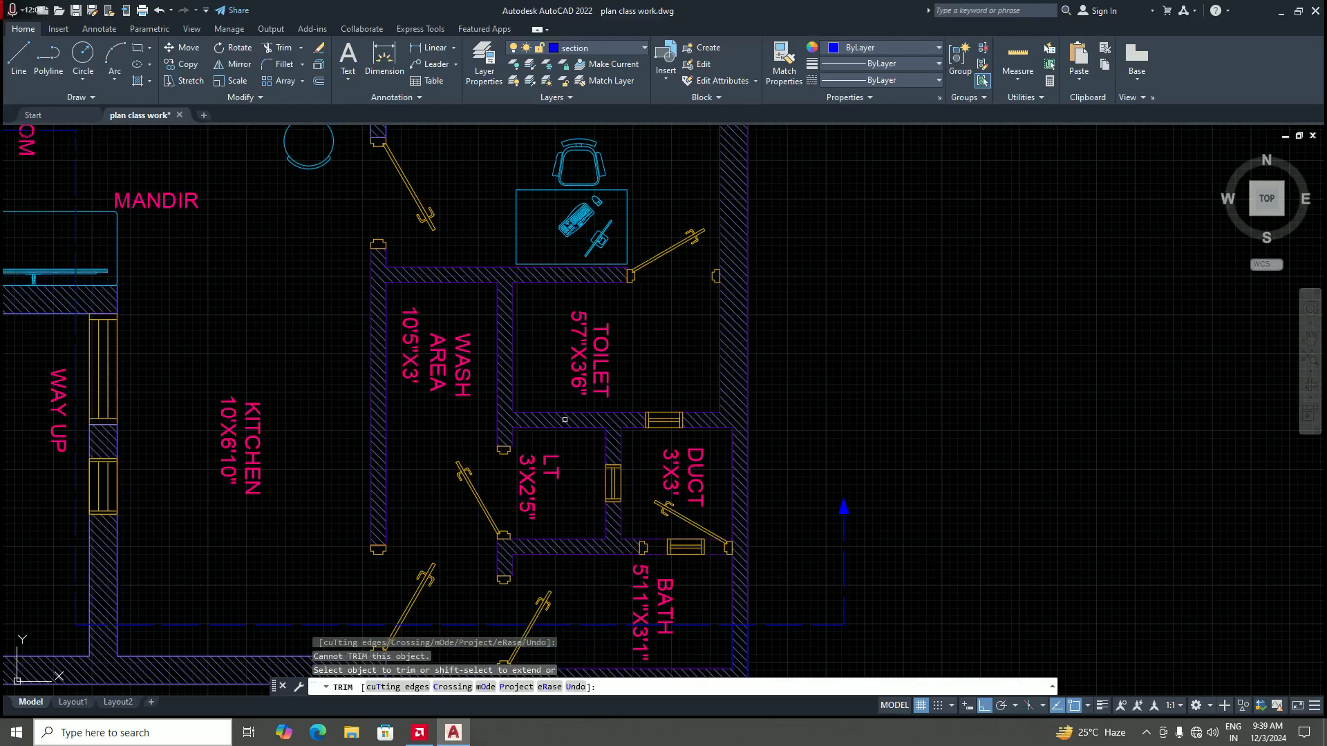
pyautogui.scroll(-2, 565, 419)
pyautogui.scroll(-3, 564, 576)
pyautogui.scroll(2, 565, 577)
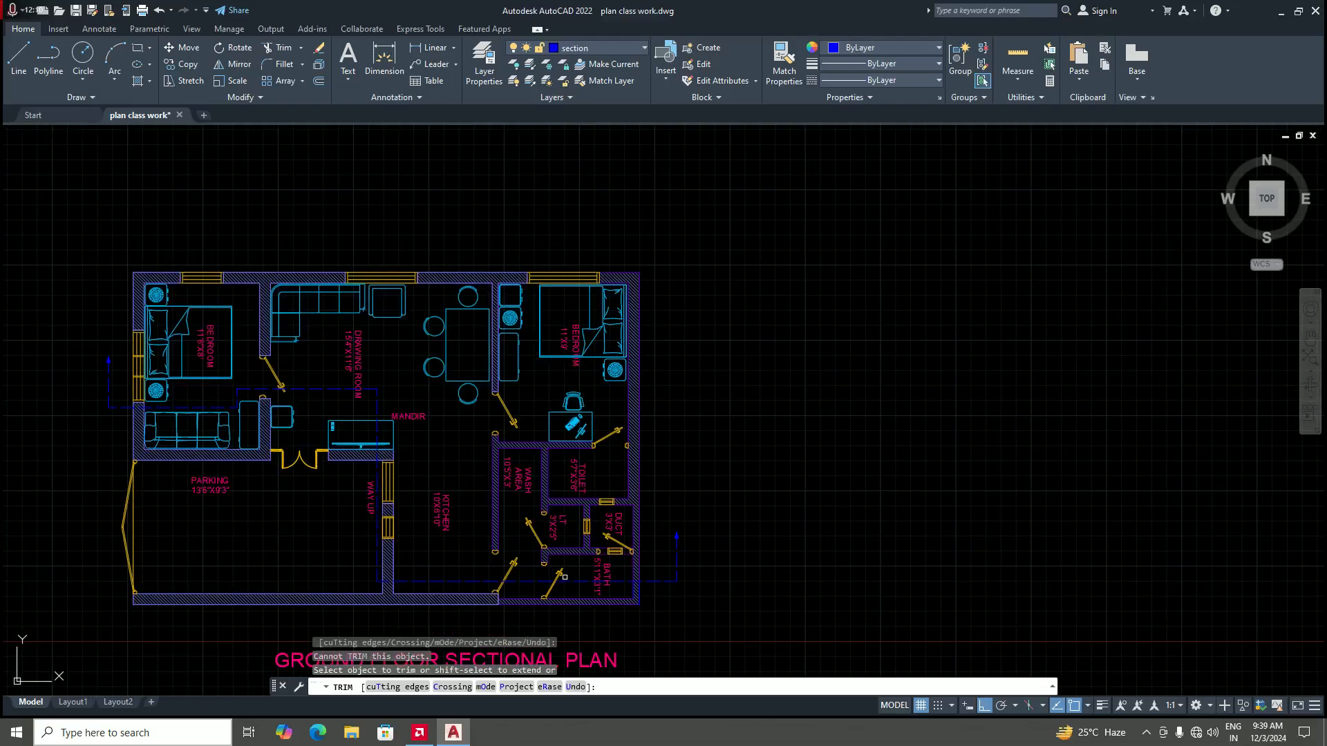
pyautogui.scroll(-2, 565, 576)
pyautogui.scroll(4, 565, 577)
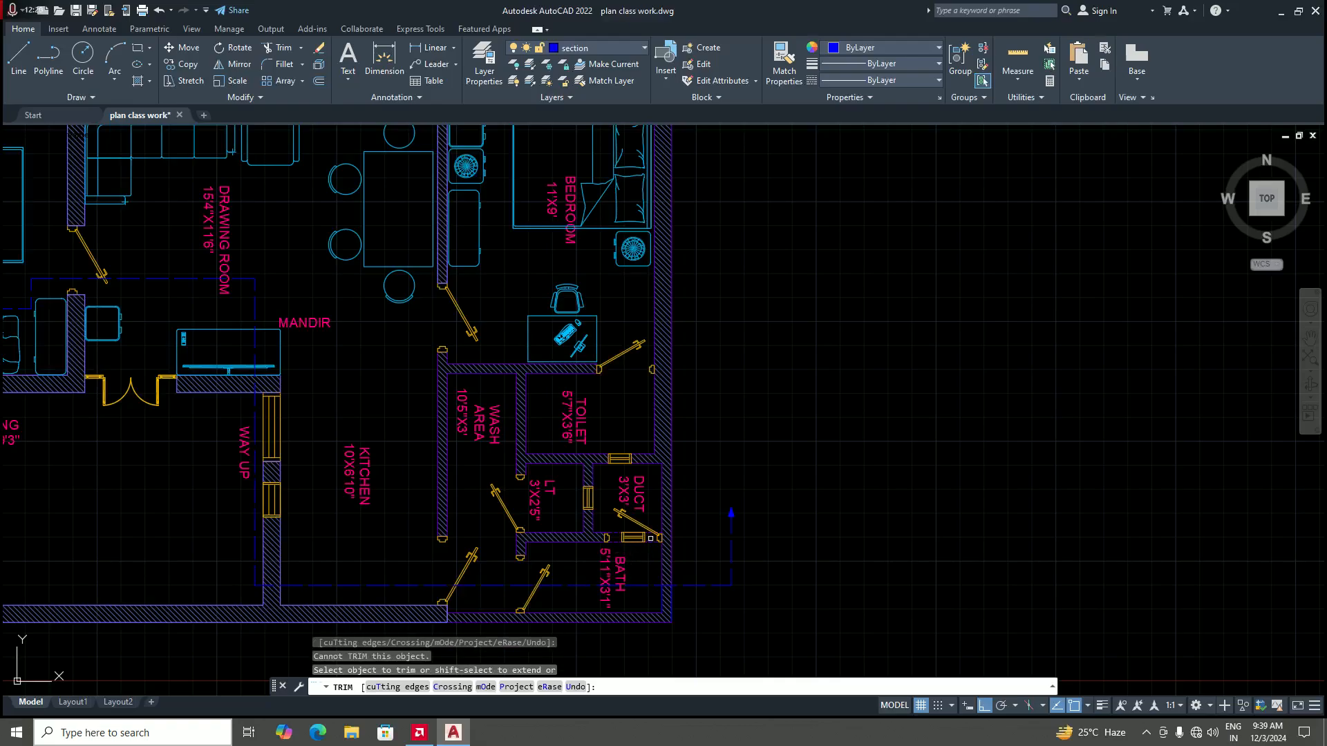
pyautogui.scroll(-8, 622, 593)
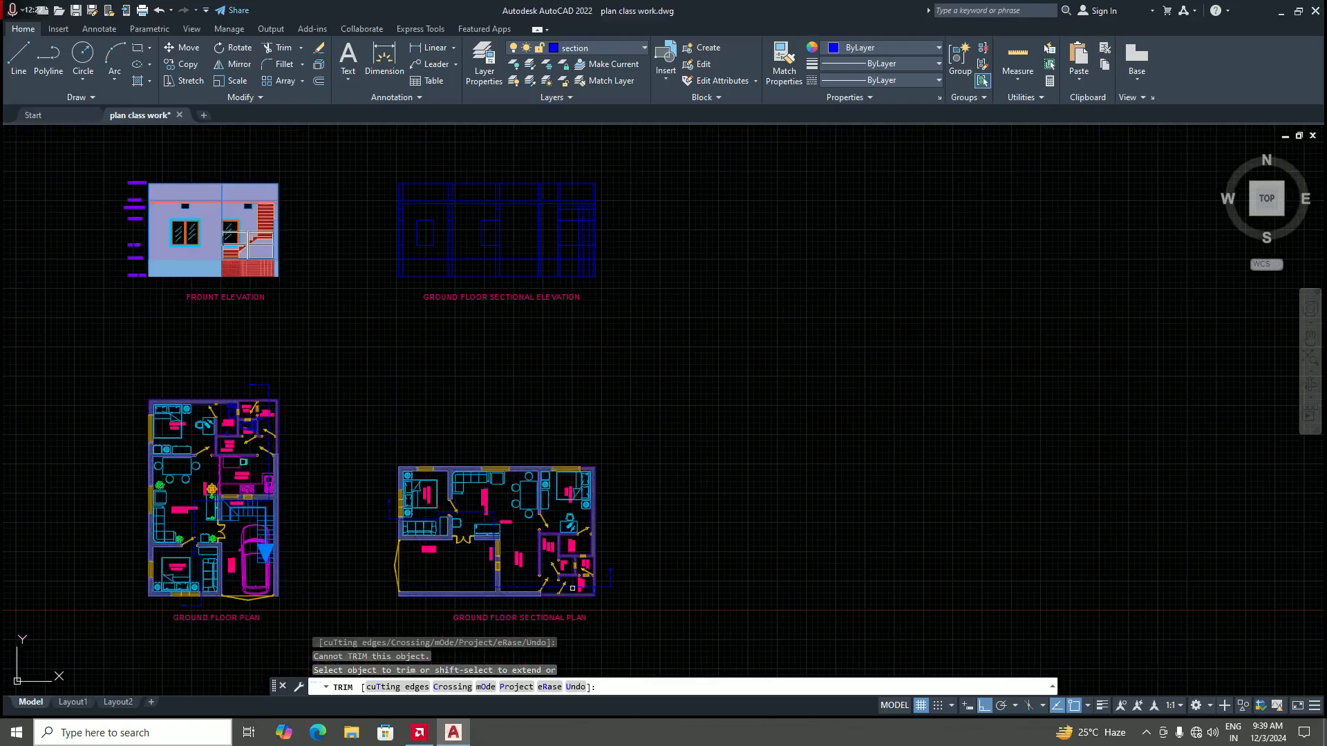
# Step: Trim the sill line and the first line below the slab inside the wall between the fourth and fifth bays
pyautogui.scroll(6, 566, 229)
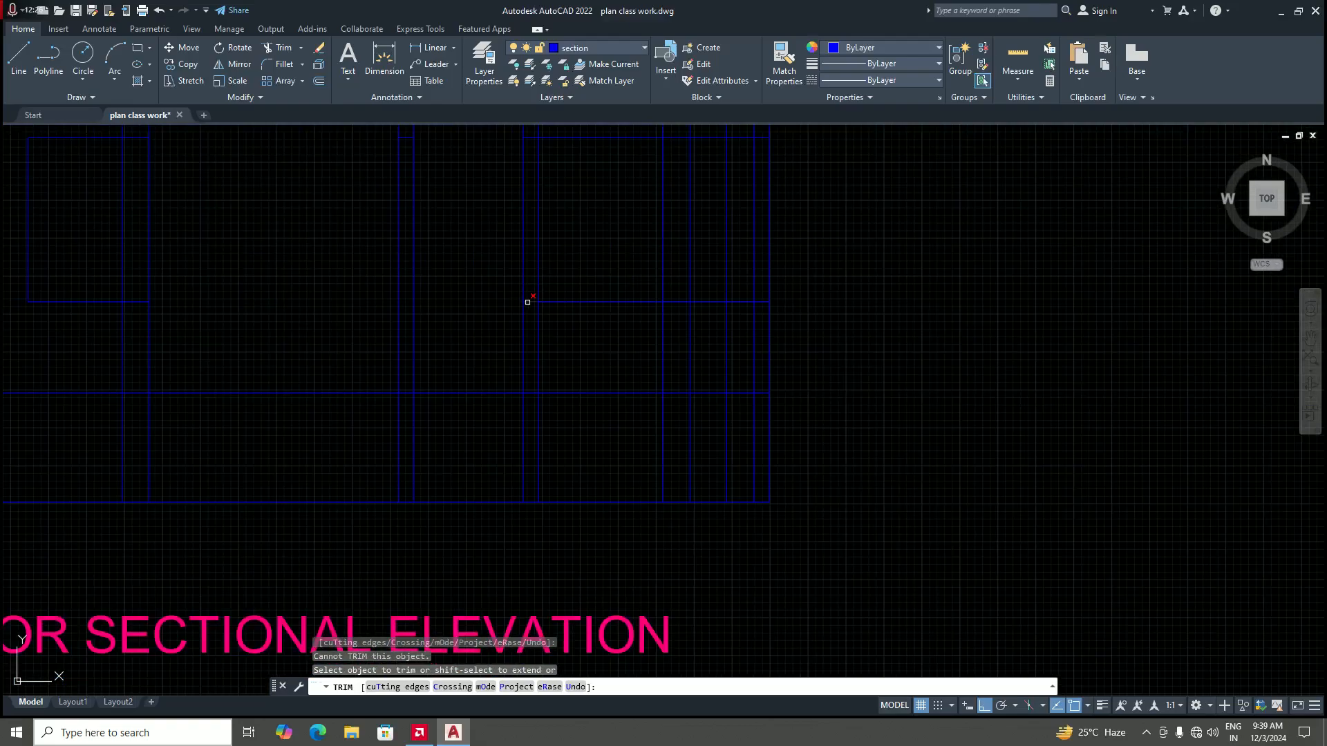
pyautogui.click(528, 301)
pyautogui.scroll(-5, 577, 337)
pyautogui.scroll(3, 584, 297)
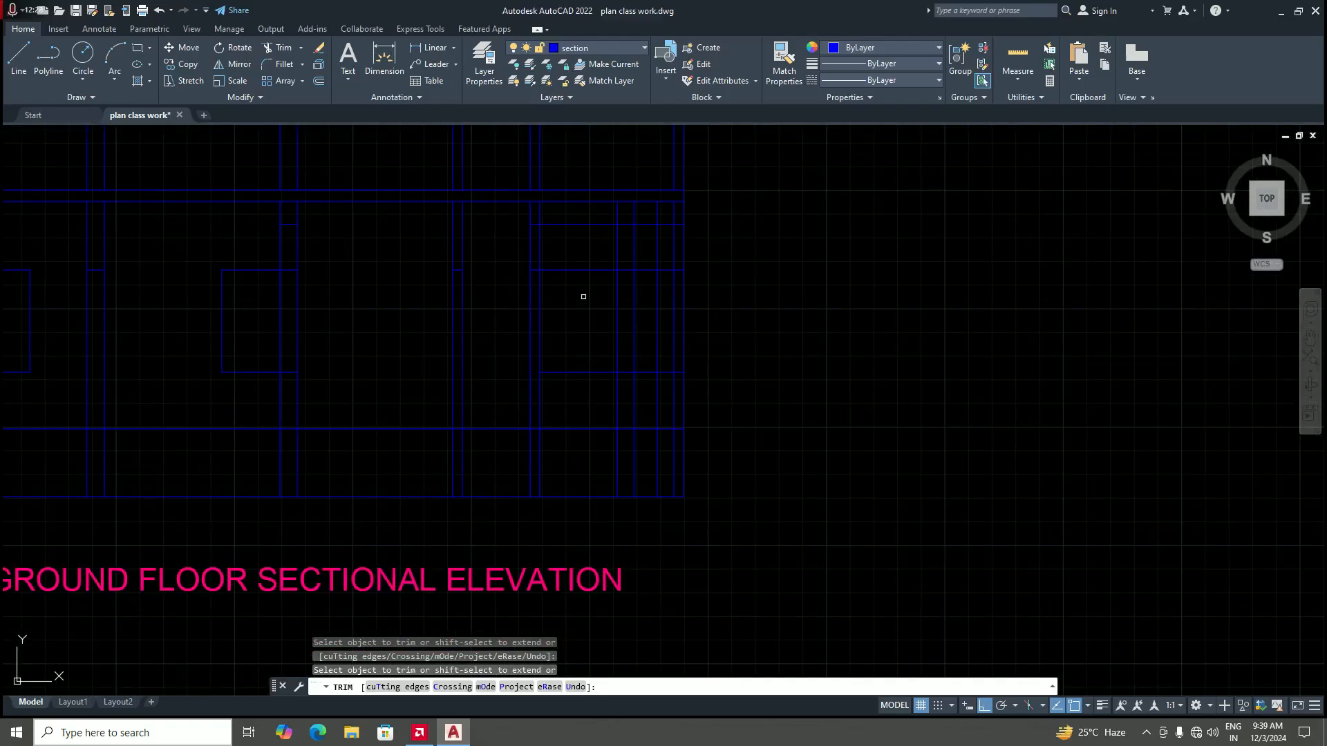
pyautogui.scroll(-3, 584, 296)
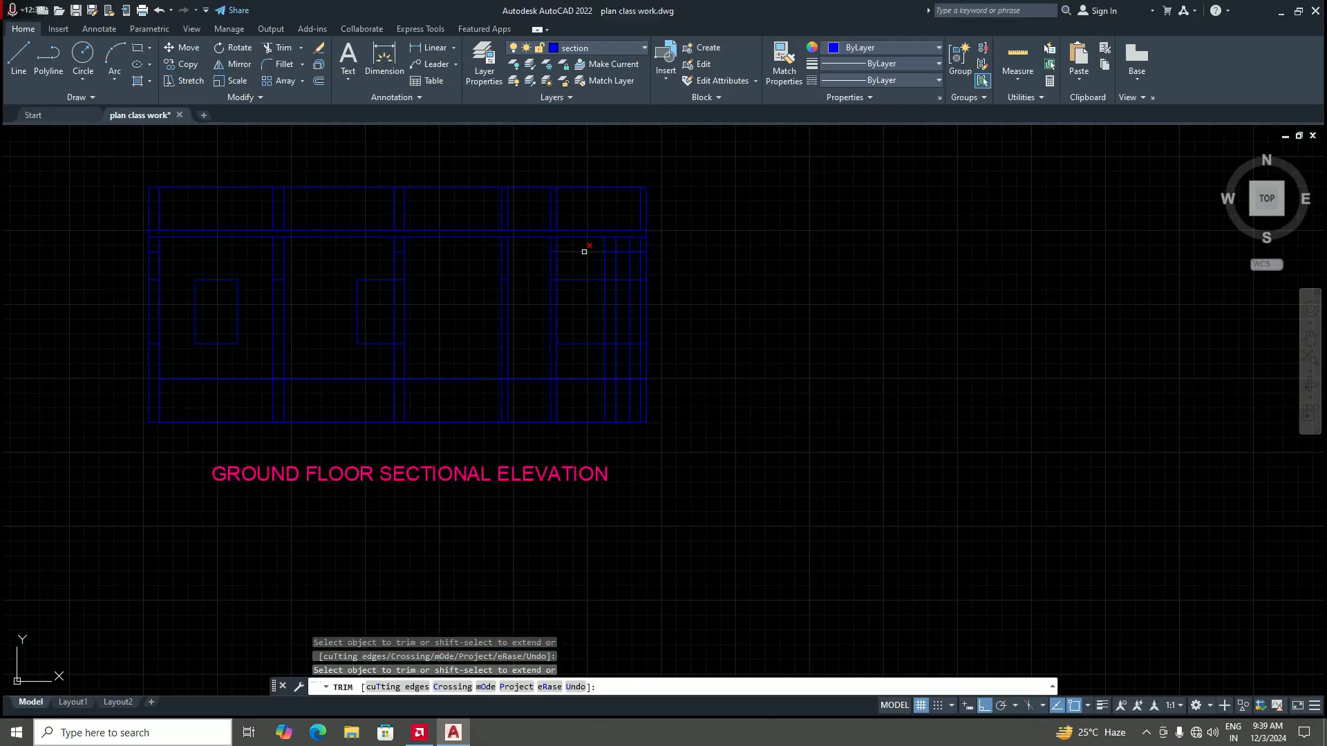
pyautogui.scroll(4, 546, 255)
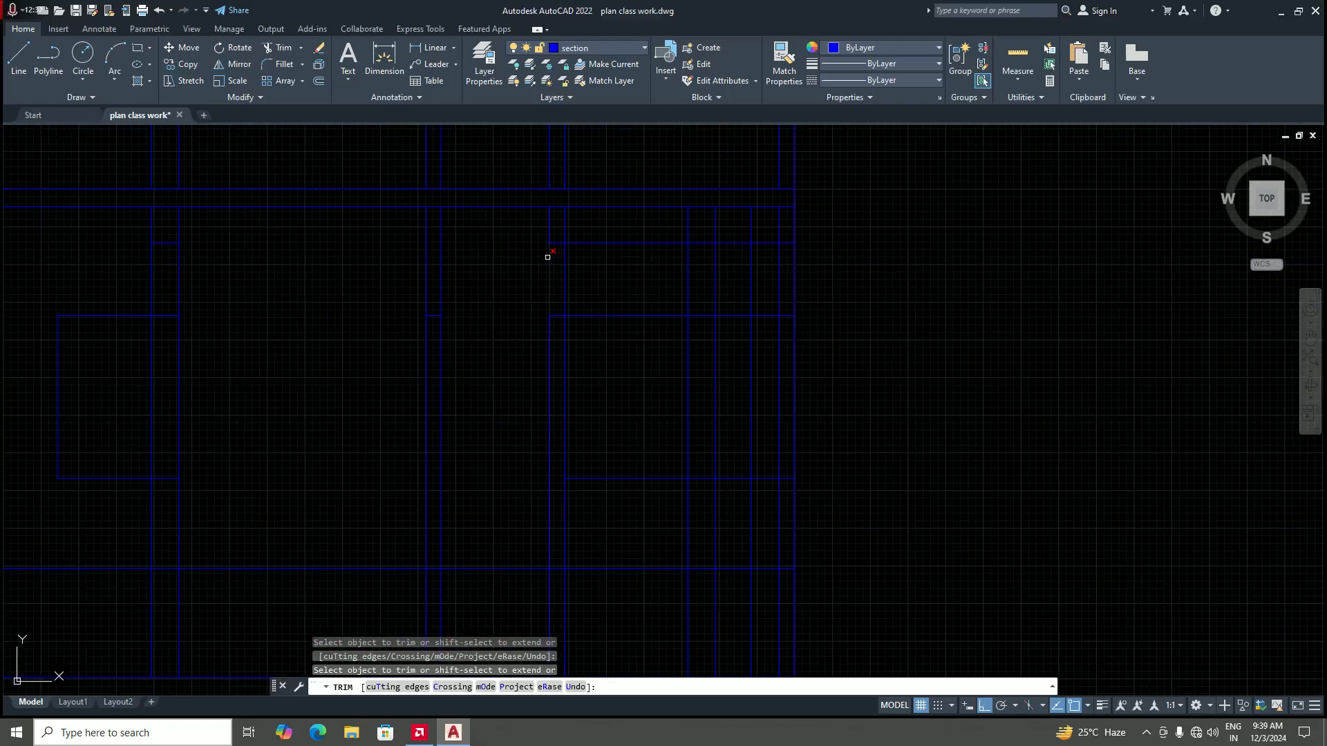
pyautogui.click(557, 242)
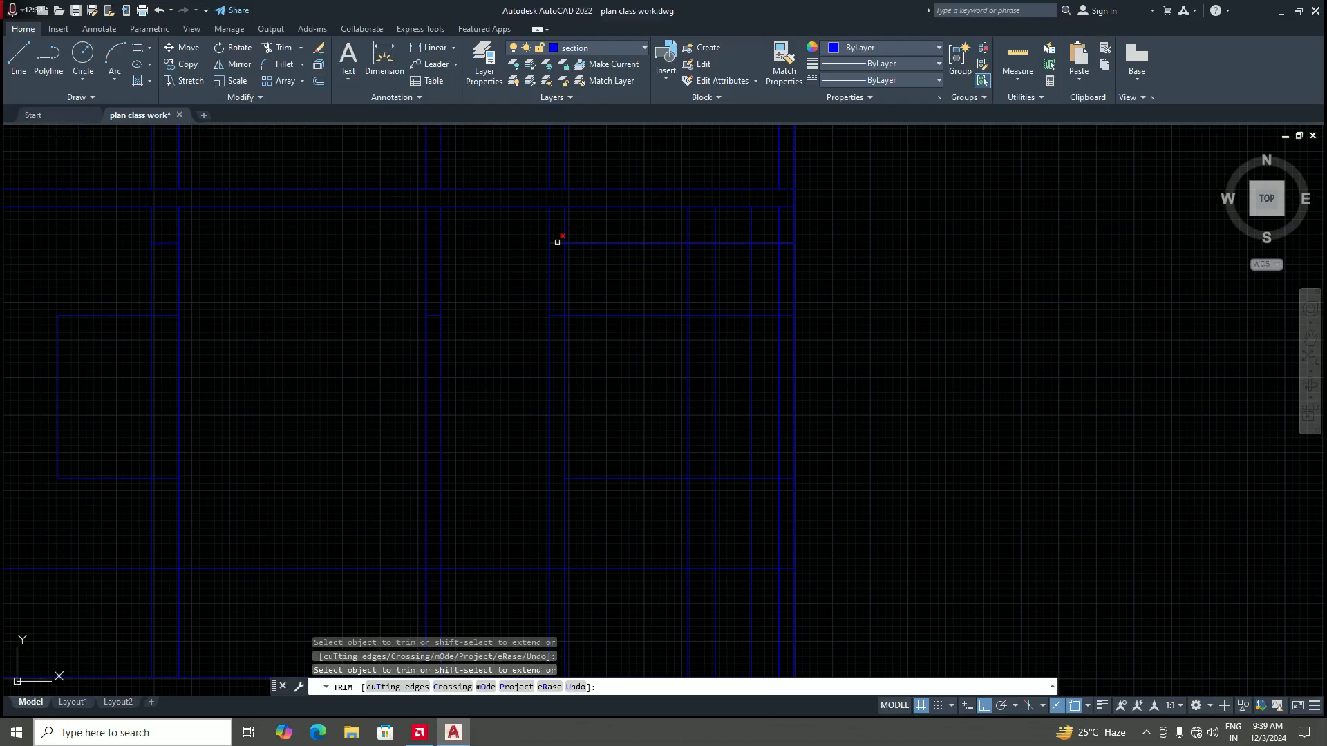
# Step: Trim the first line below the slab and the window-head and sill lines across the wide part of the fifth bay, up to the first closely spaced vertical
pyautogui.click(604, 229)
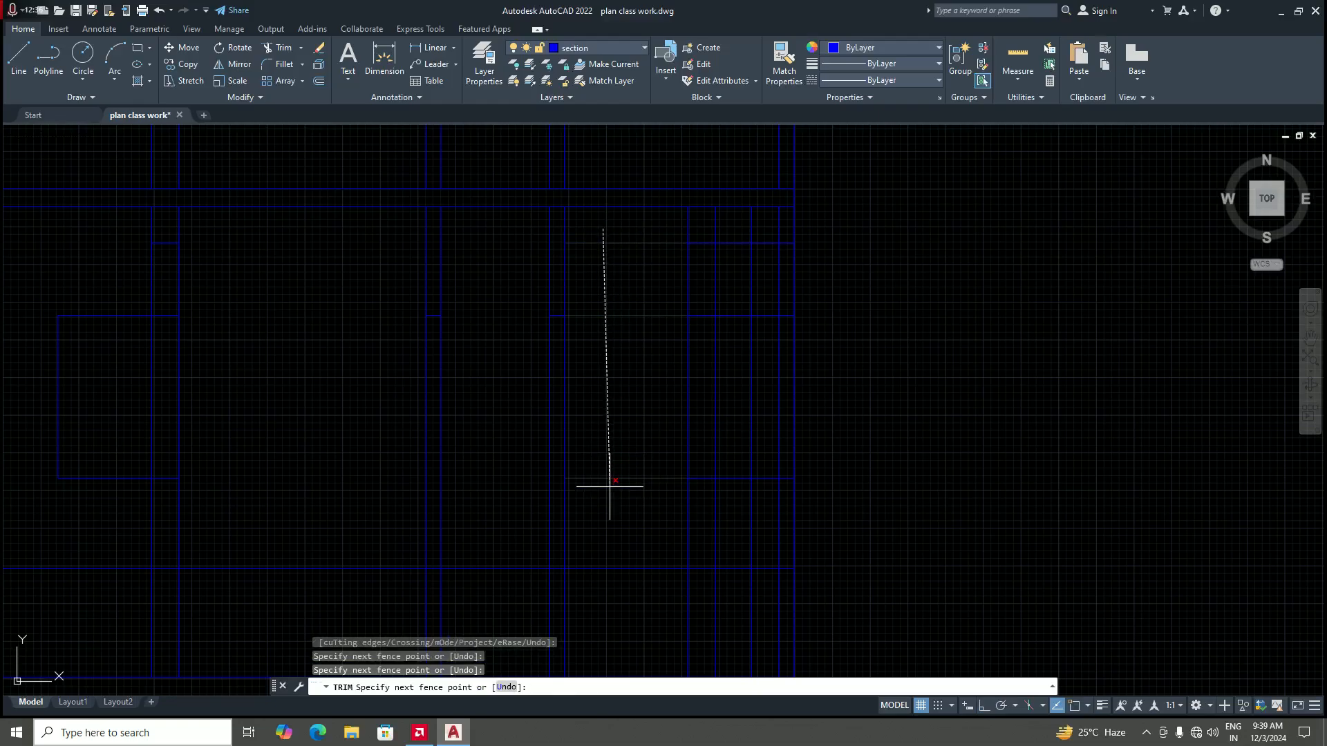
pyautogui.press('Return')
pyautogui.scroll(-3, 610, 490)
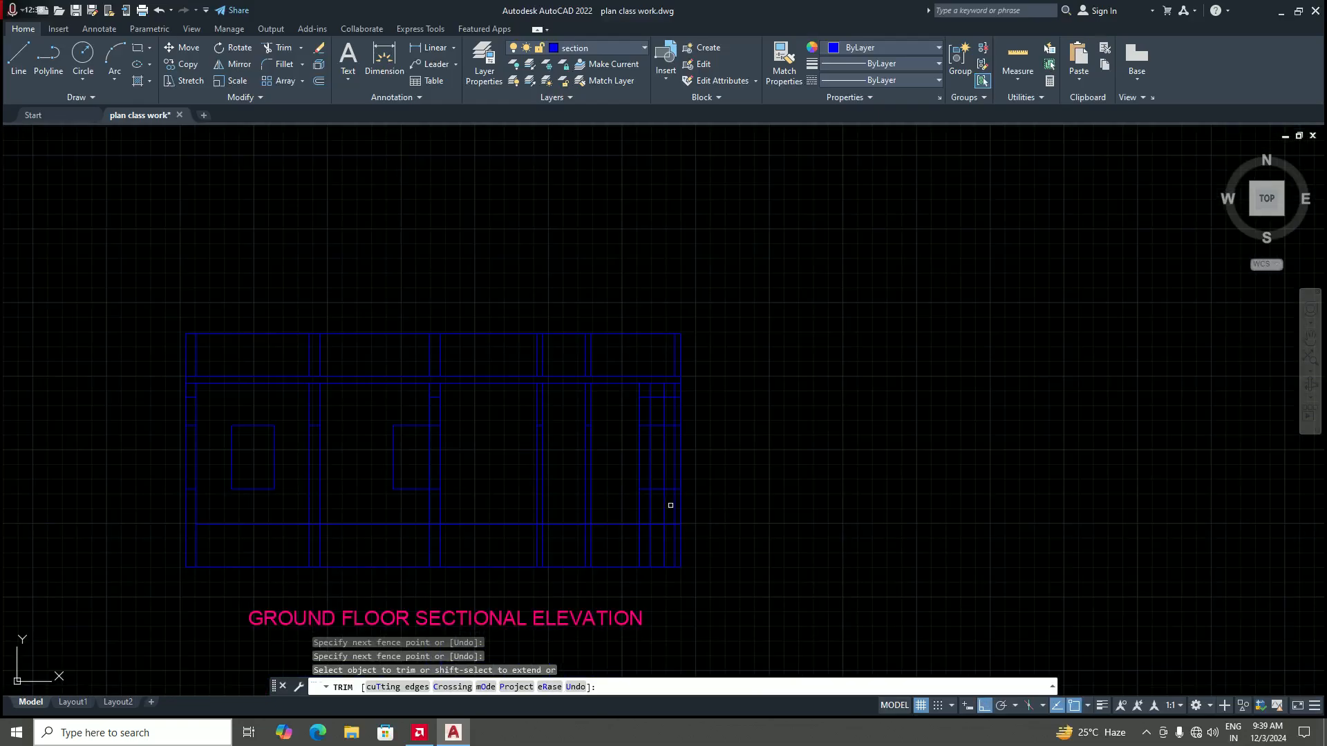
# Step: Trim the inner verticals and the sill line between head and plinth level at the fifth bay's outer end to clear the door opening
pyautogui.scroll(2, 647, 501)
pyautogui.scroll(2, 665, 421)
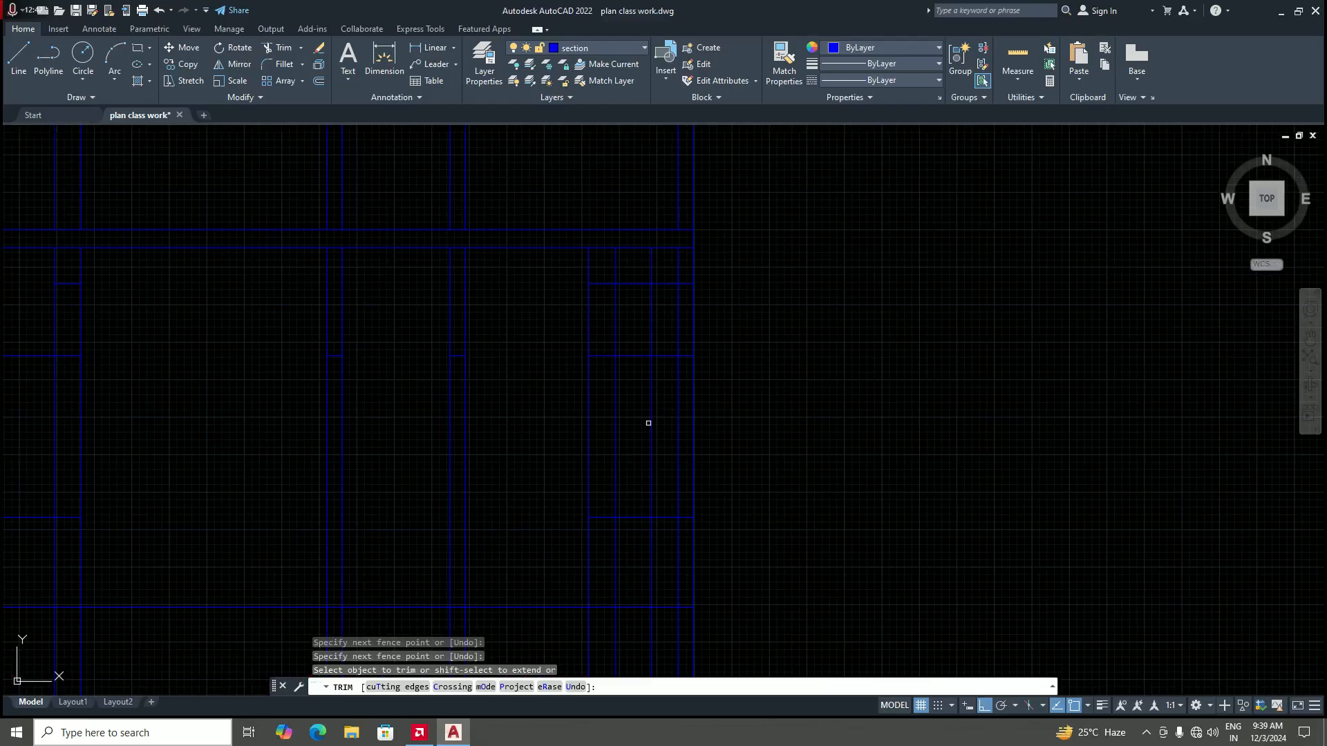
pyautogui.click(664, 434)
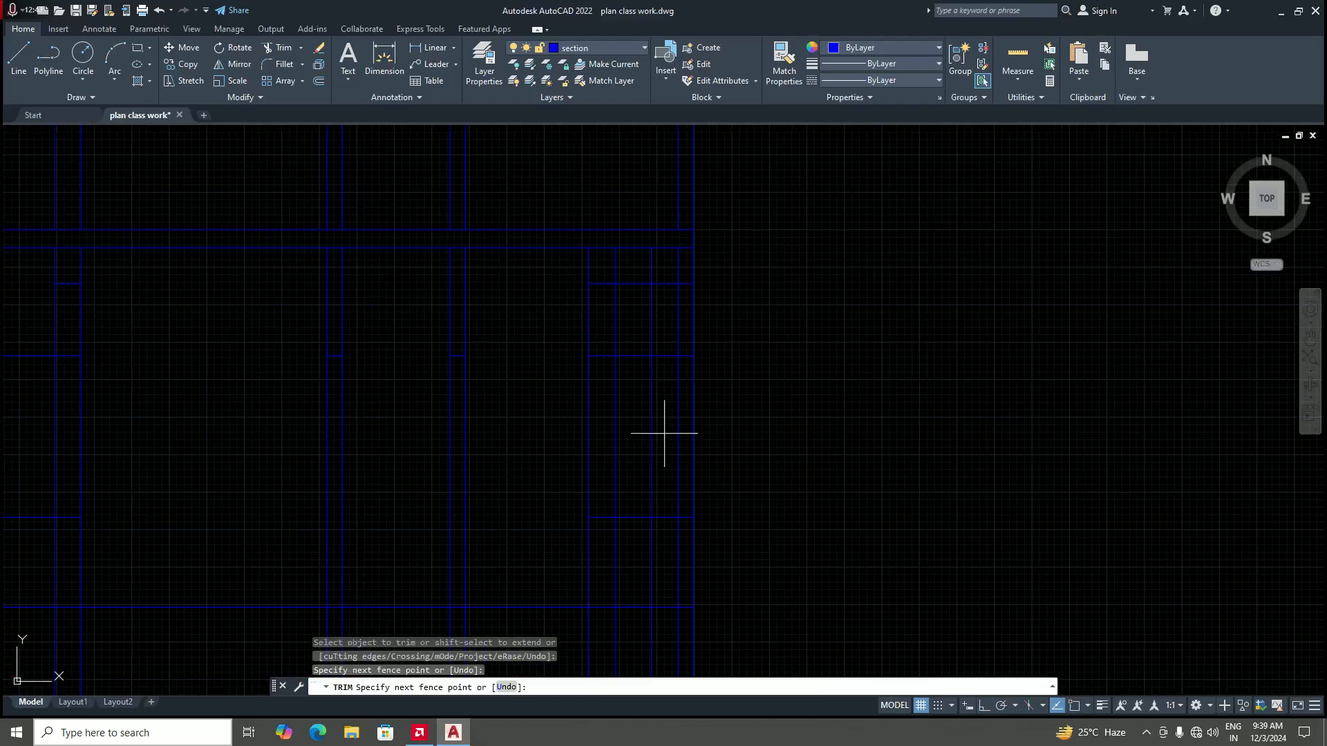
pyautogui.click(609, 408)
pyautogui.click(603, 540)
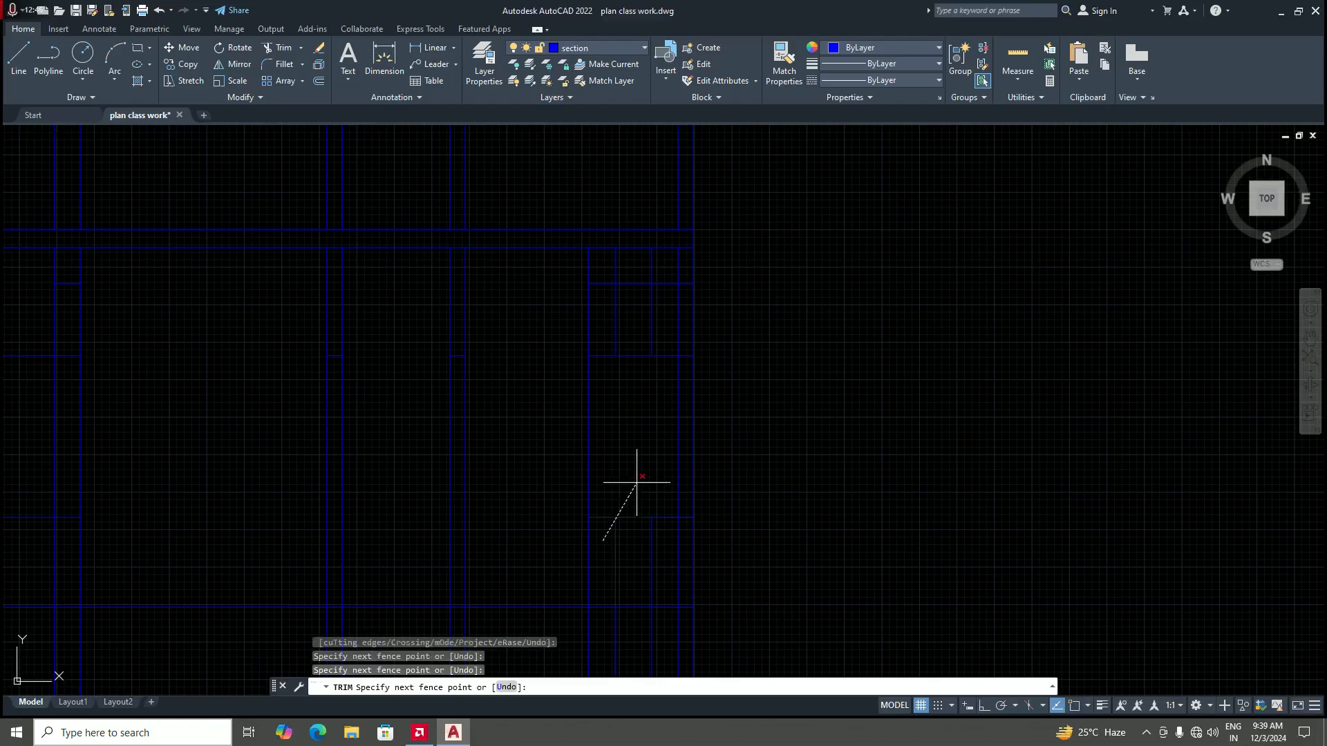
pyautogui.click(636, 482)
pyautogui.click(664, 502)
pyautogui.click(622, 532)
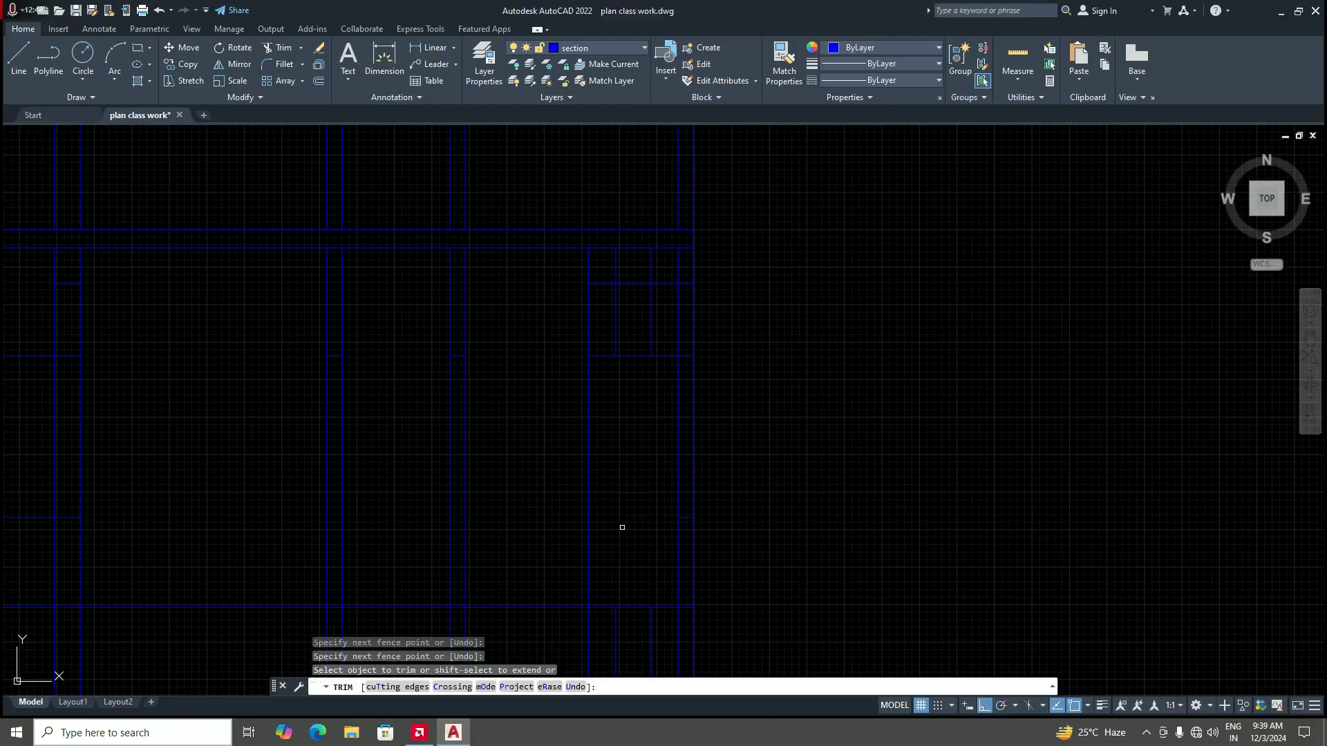
# Step: Check the bath's outer wall in the sectional plan, and trim the below-slab, window-head and sill lines inside the end wall beside the fifth bay
pyautogui.scroll(-2, 714, 485)
pyautogui.scroll(-6, 715, 502)
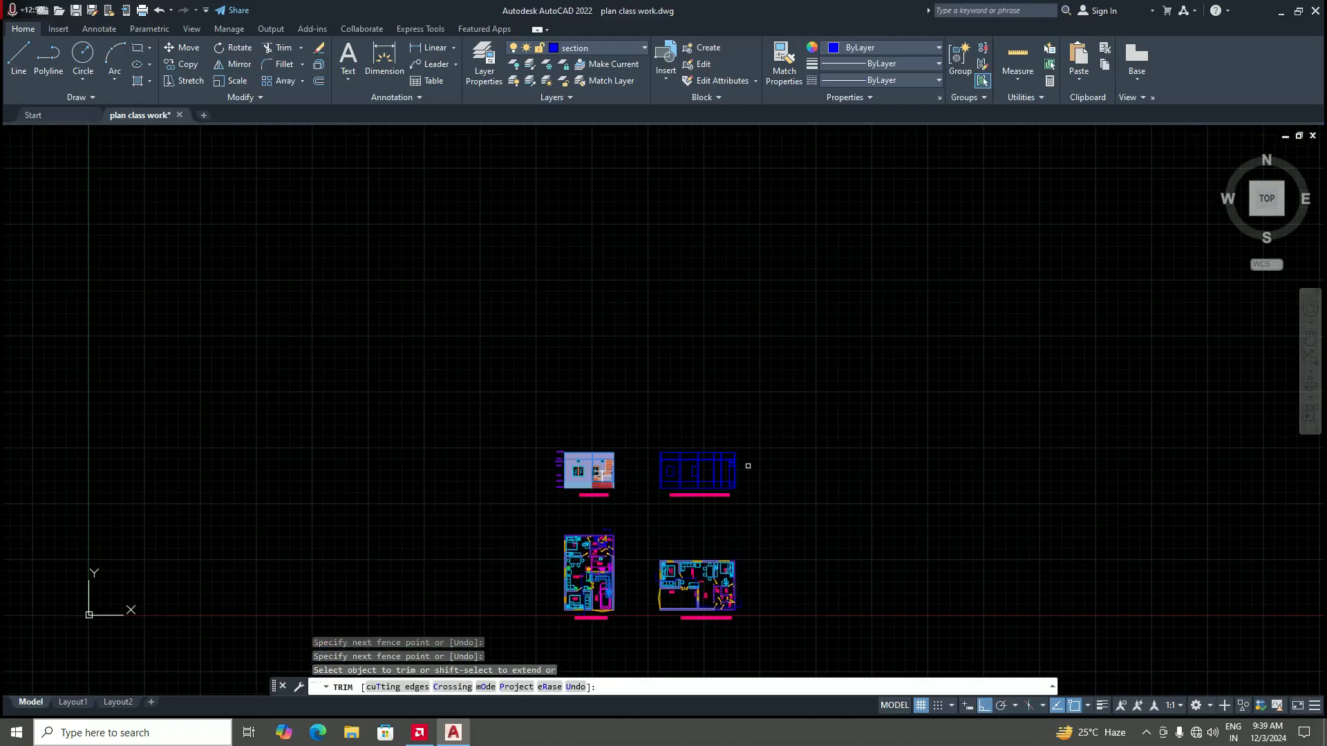
pyautogui.scroll(6, 746, 588)
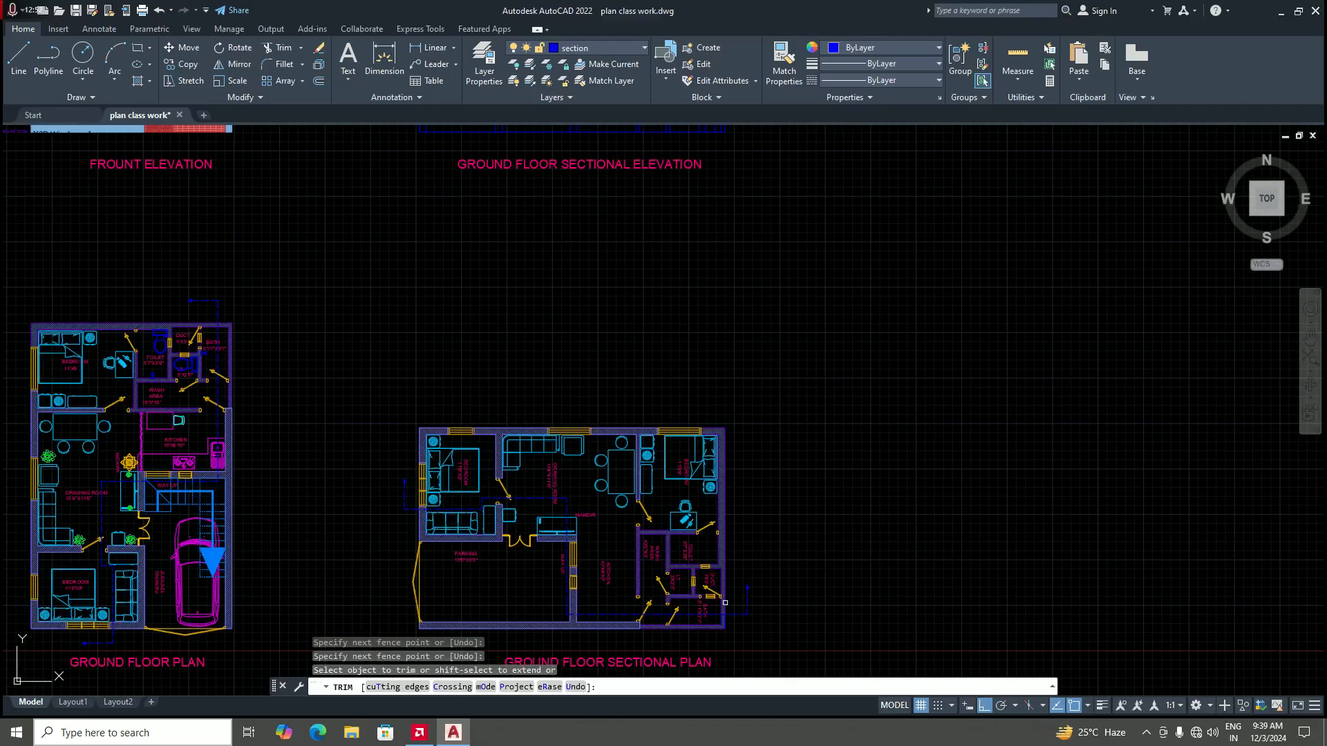
pyautogui.scroll(-4, 725, 603)
pyautogui.scroll(6, 704, 590)
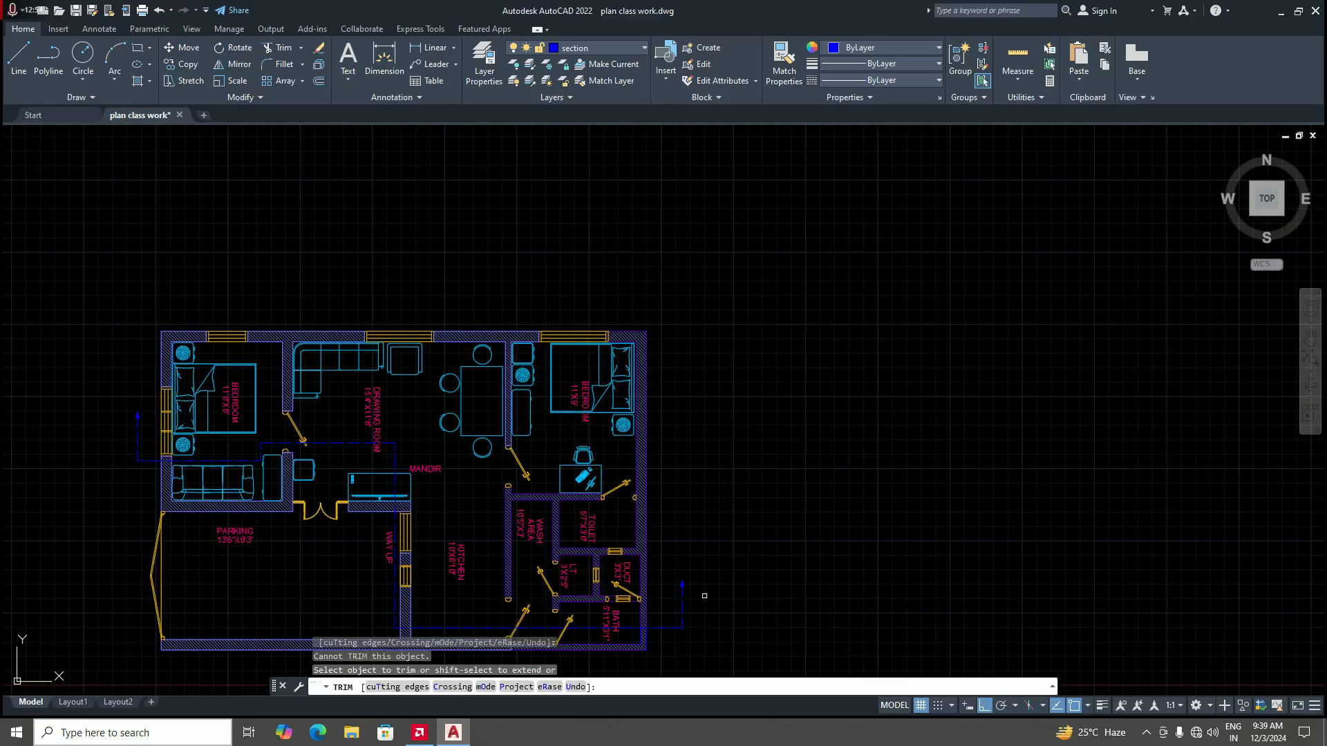
pyautogui.scroll(-5, 649, 604)
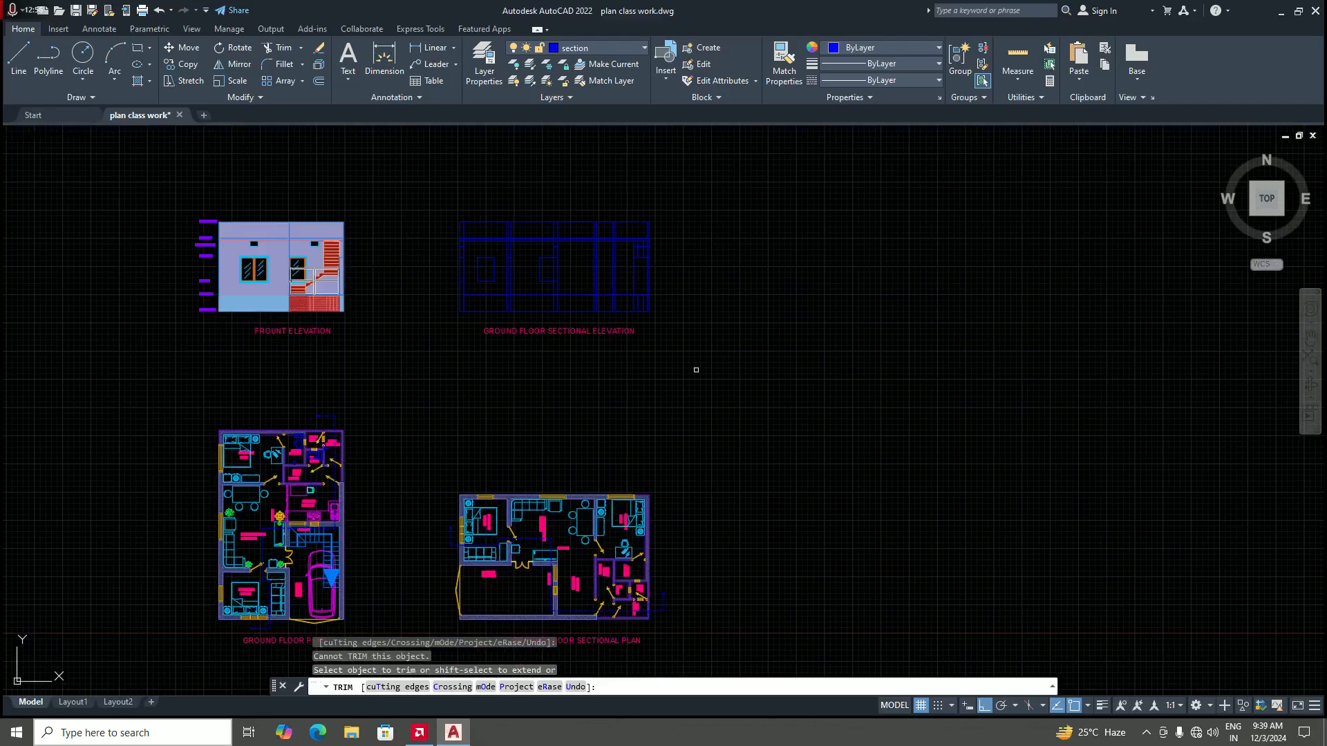
pyautogui.scroll(6, 643, 242)
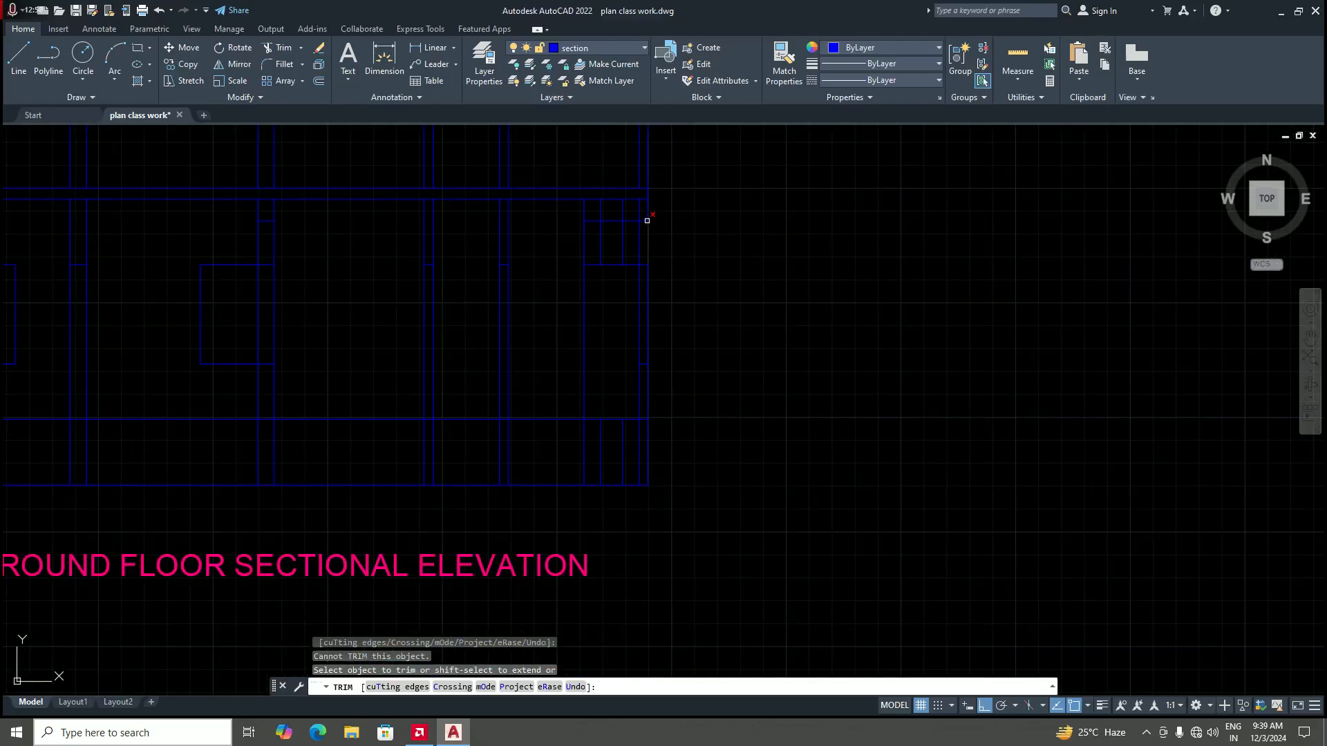
pyautogui.scroll(2, 643, 217)
pyautogui.click(633, 211)
pyautogui.scroll(-4, 631, 484)
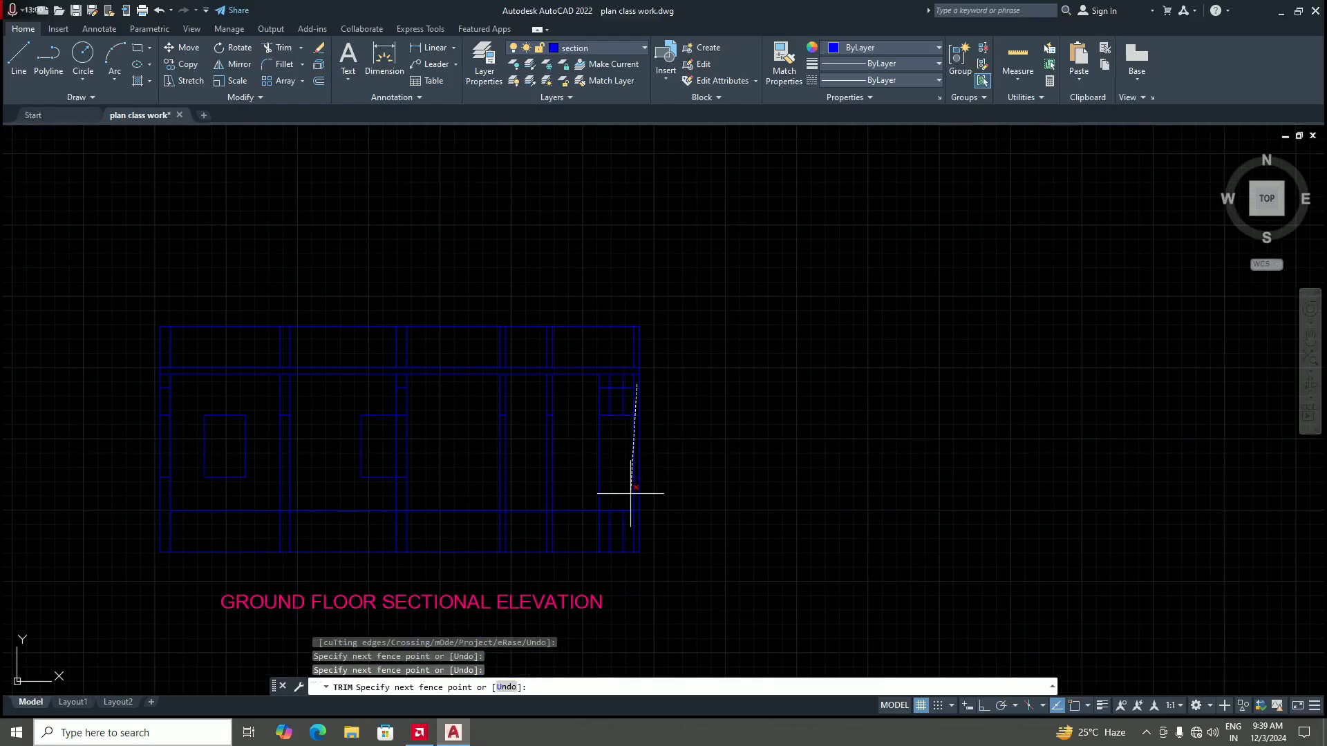
pyautogui.scroll(4, 643, 481)
pyautogui.press('Return')
pyautogui.scroll(-4, 630, 541)
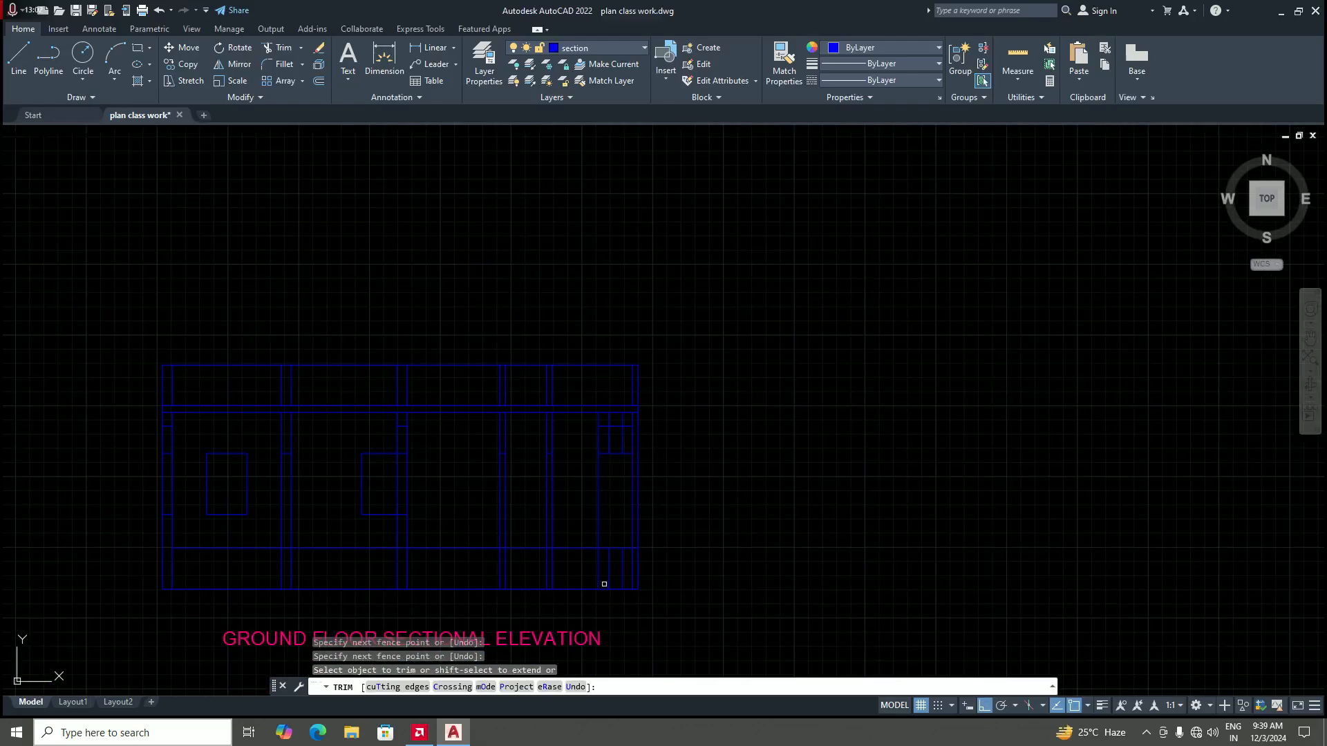
# Step: Trim the three vertical lines below the plinth line under the fifth bay's door opening
pyautogui.scroll(3, 652, 543)
pyautogui.click(652, 542)
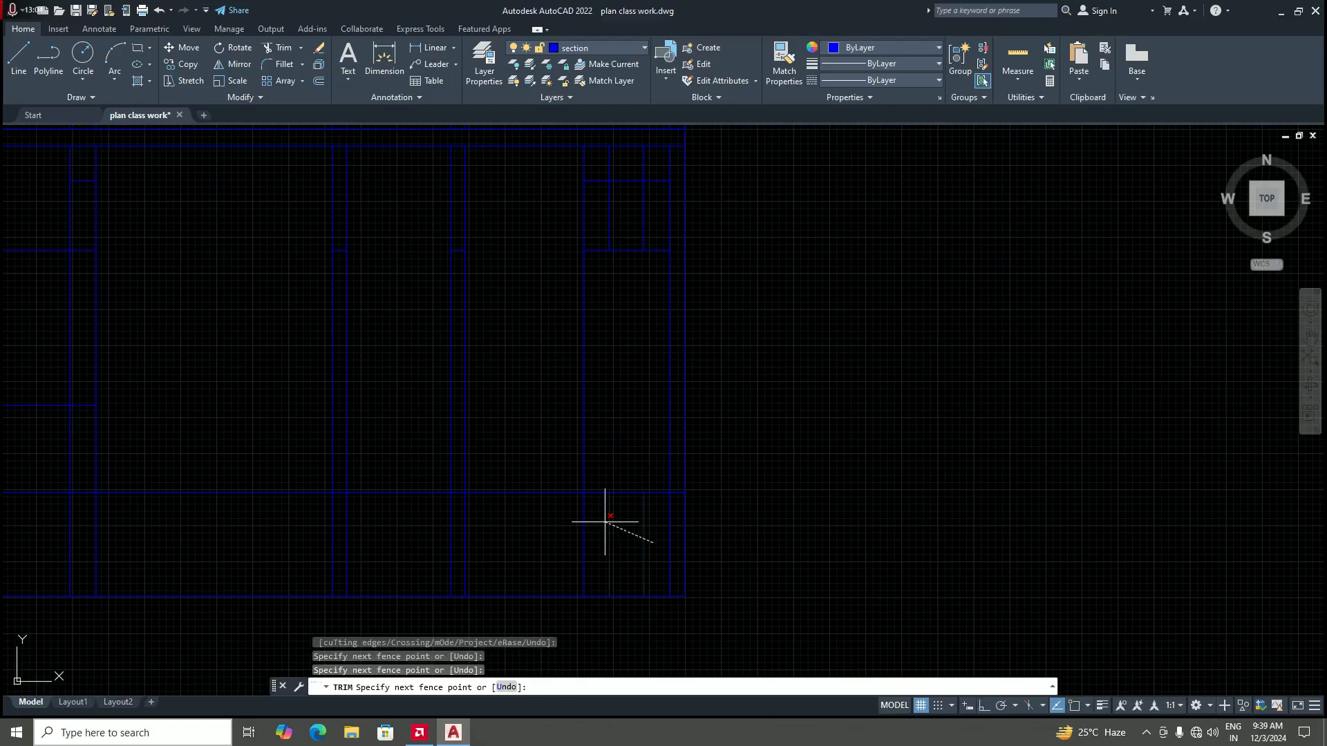
pyautogui.scroll(-4, 632, 560)
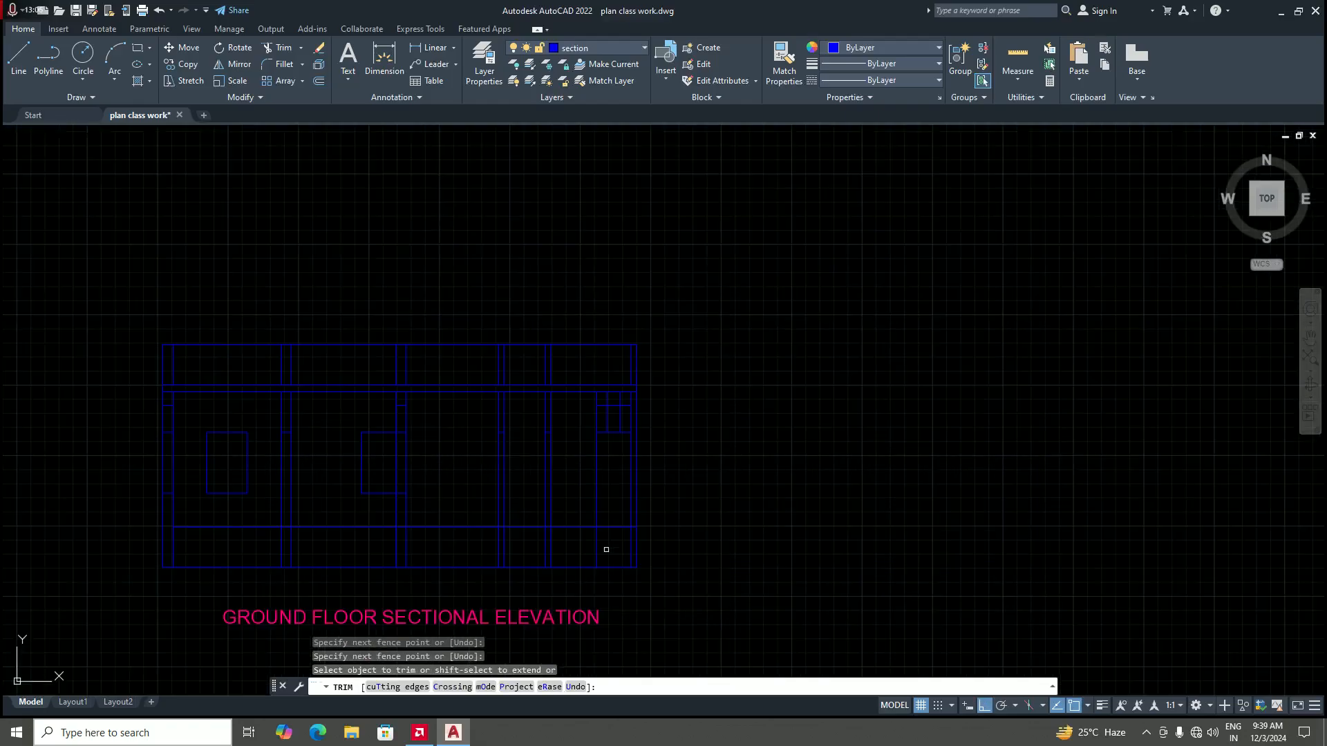
pyautogui.scroll(4, 608, 571)
pyautogui.press('Return')
pyautogui.scroll(-4, 607, 564)
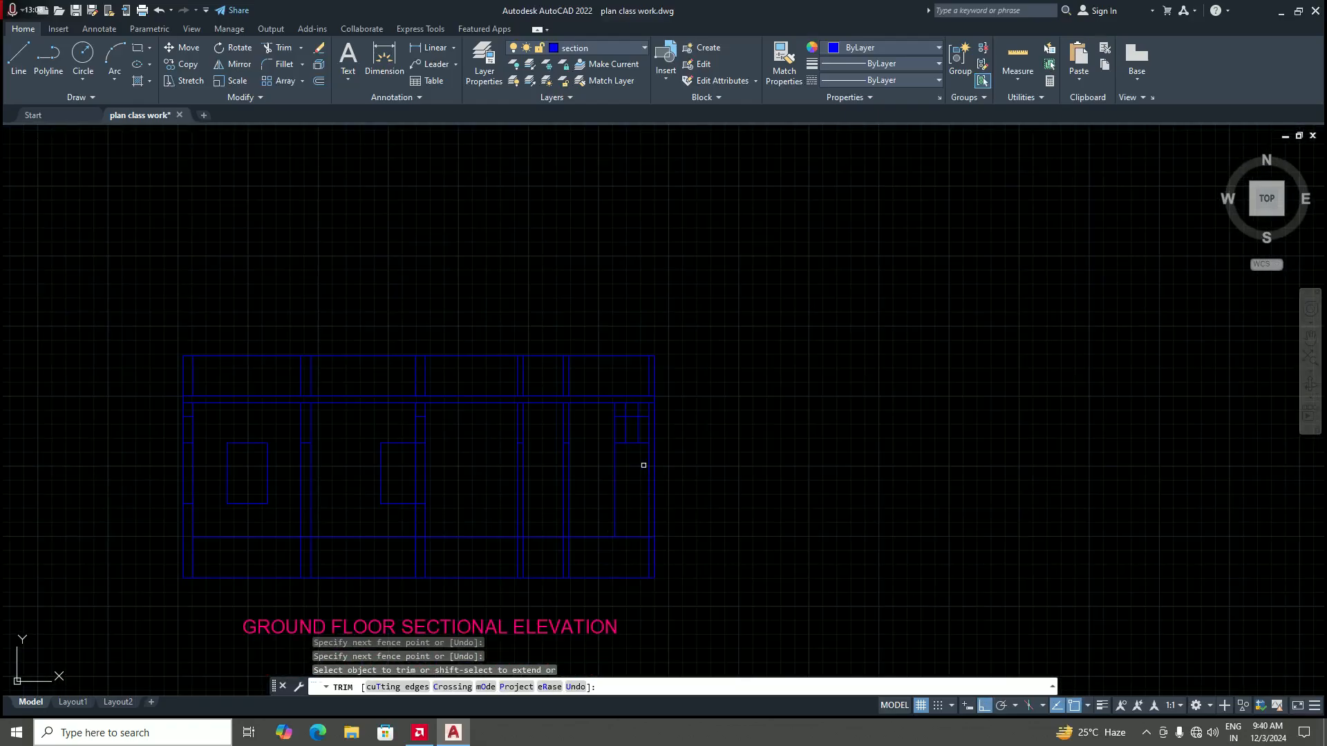
# Step: Trim the surplus lines above the fifth bay's door opening, leaving only the small ventilator rectangle directly below the slab
pyautogui.scroll(4, 643, 462)
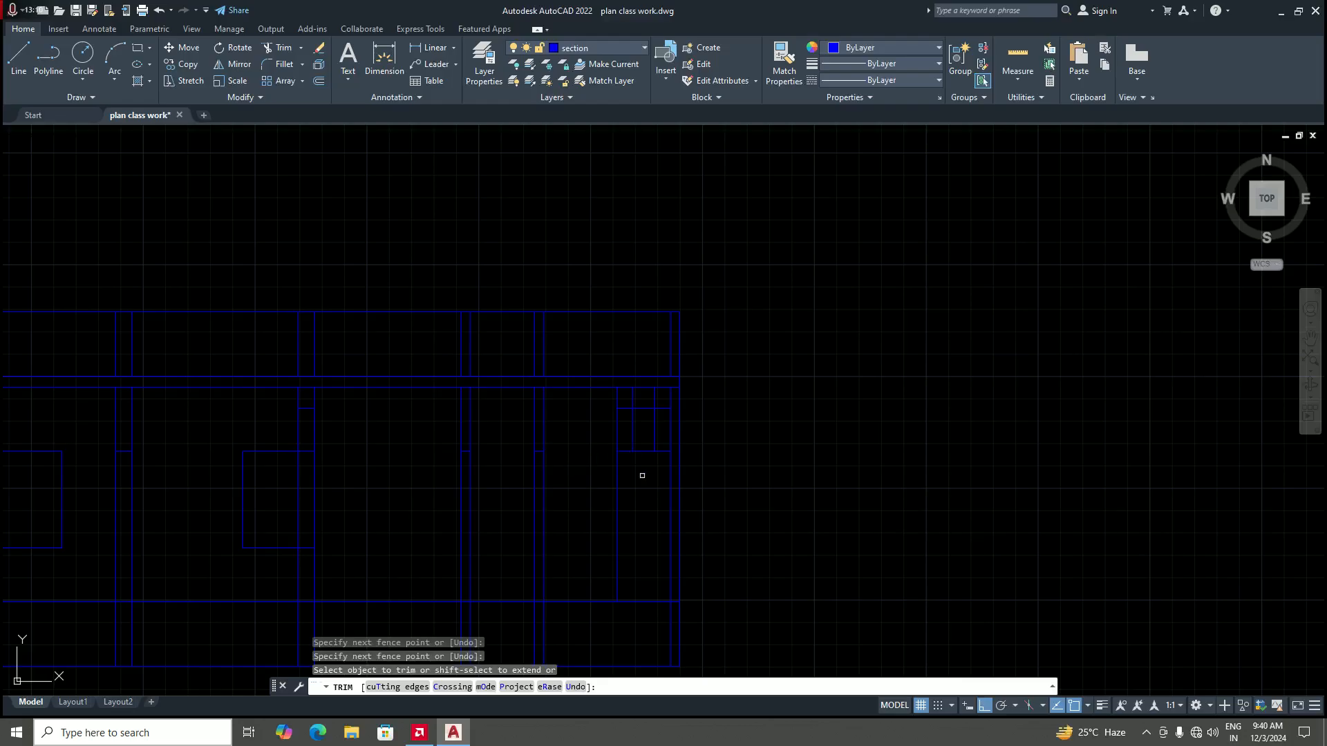
pyautogui.scroll(2, 636, 393)
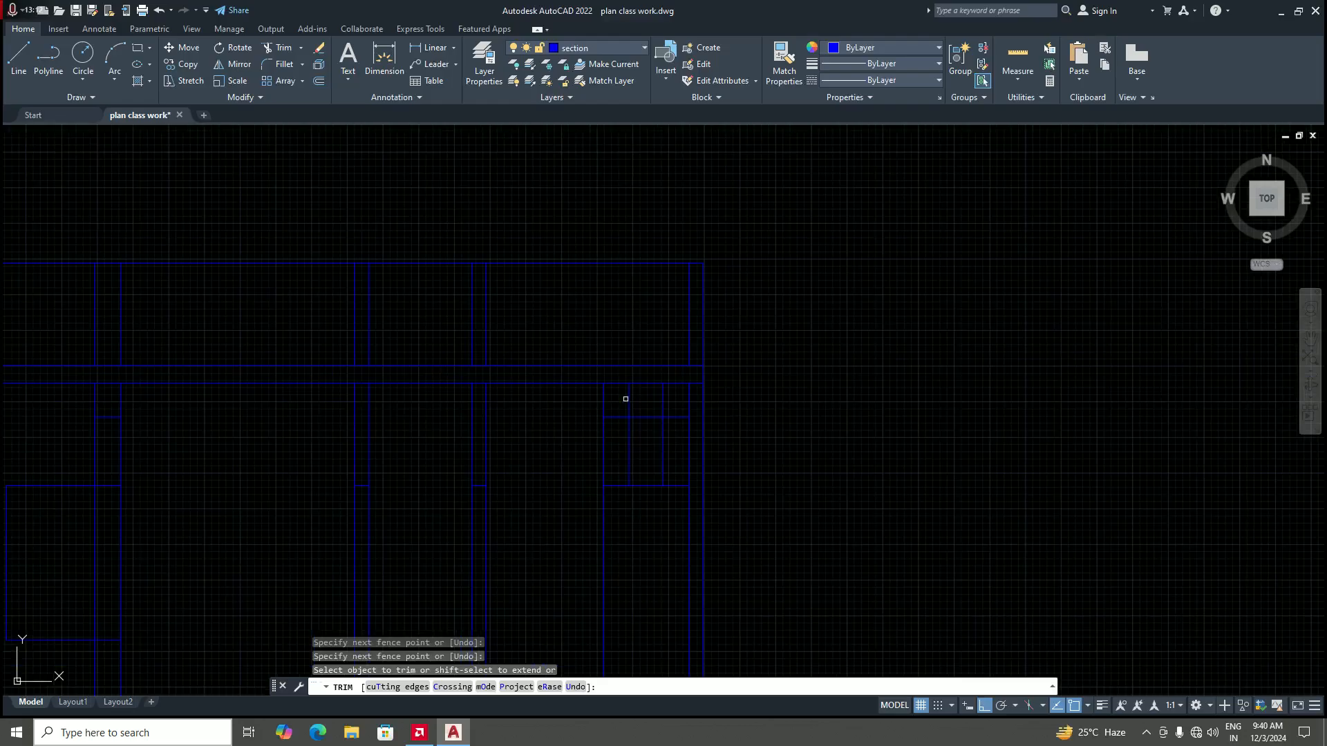
pyautogui.click(602, 402)
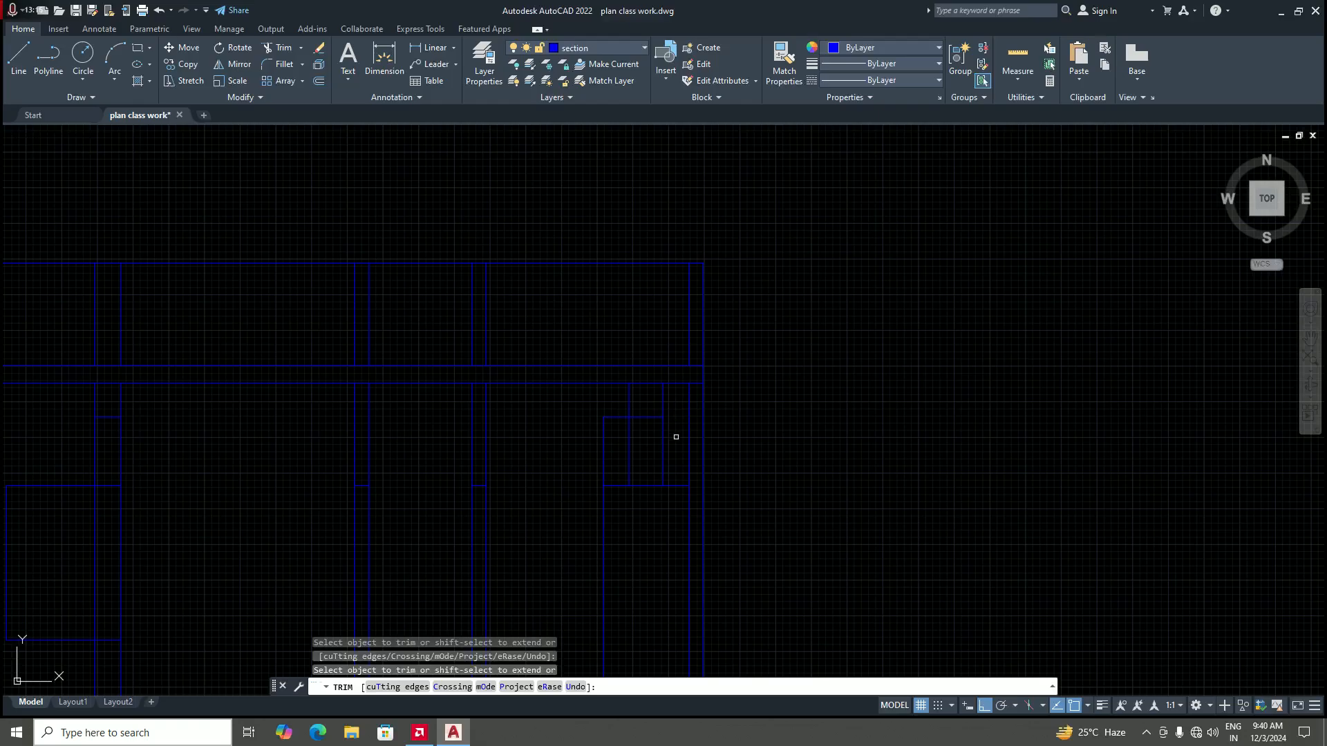
pyautogui.click(674, 445)
pyautogui.press('Return')
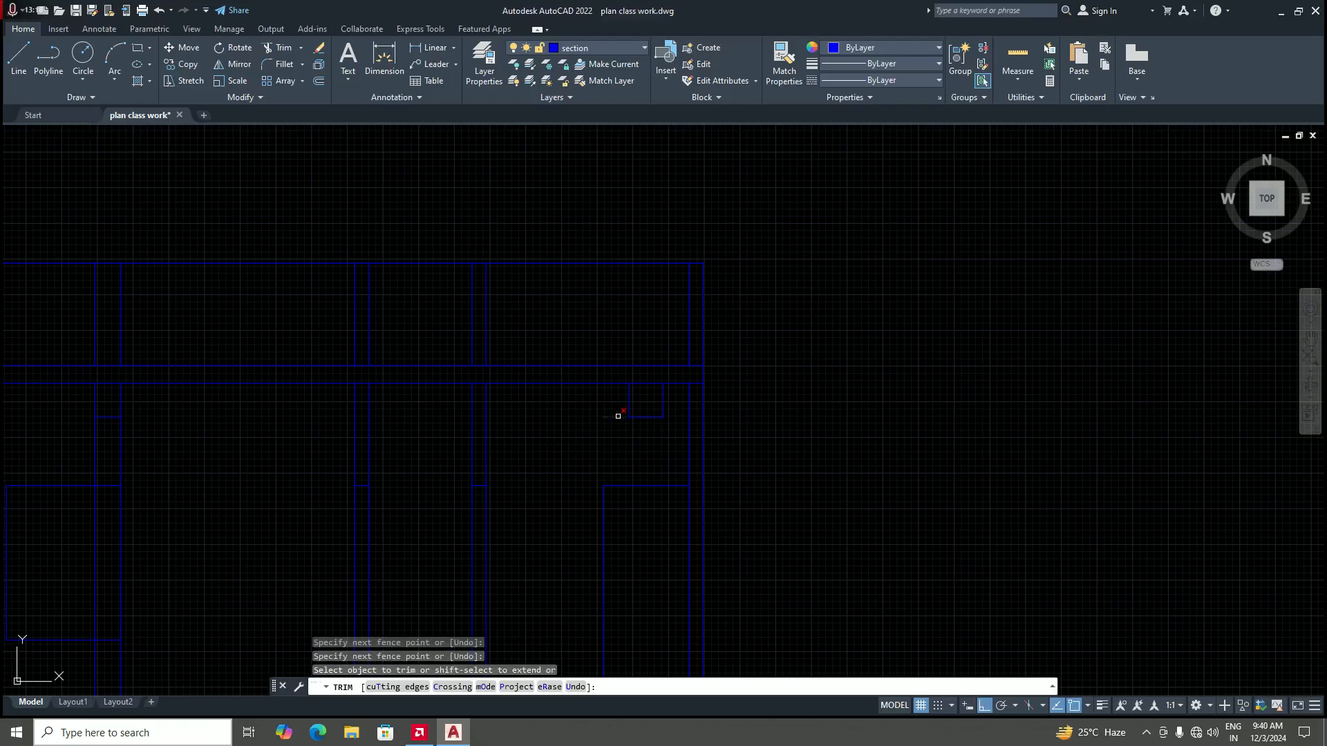
pyautogui.scroll(-5, 622, 428)
pyautogui.scroll(2, 643, 428)
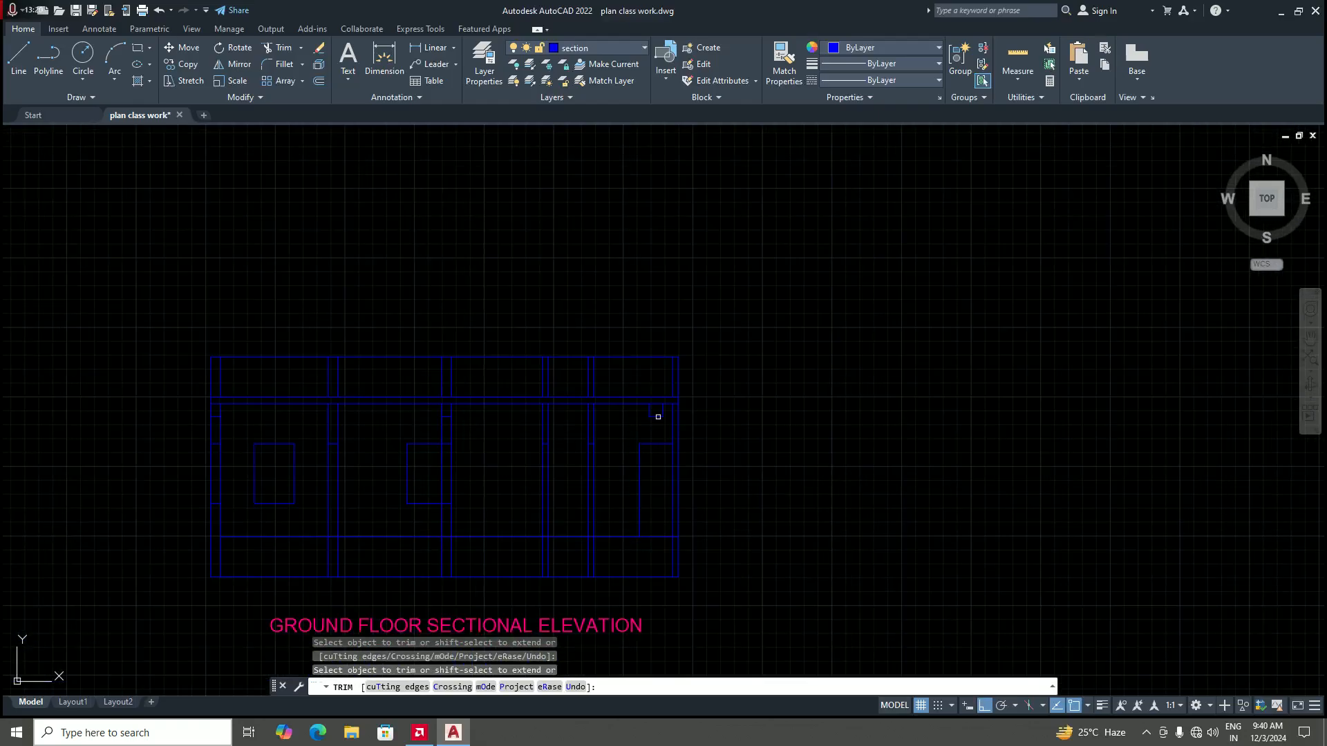
pyautogui.scroll(-6, 652, 470)
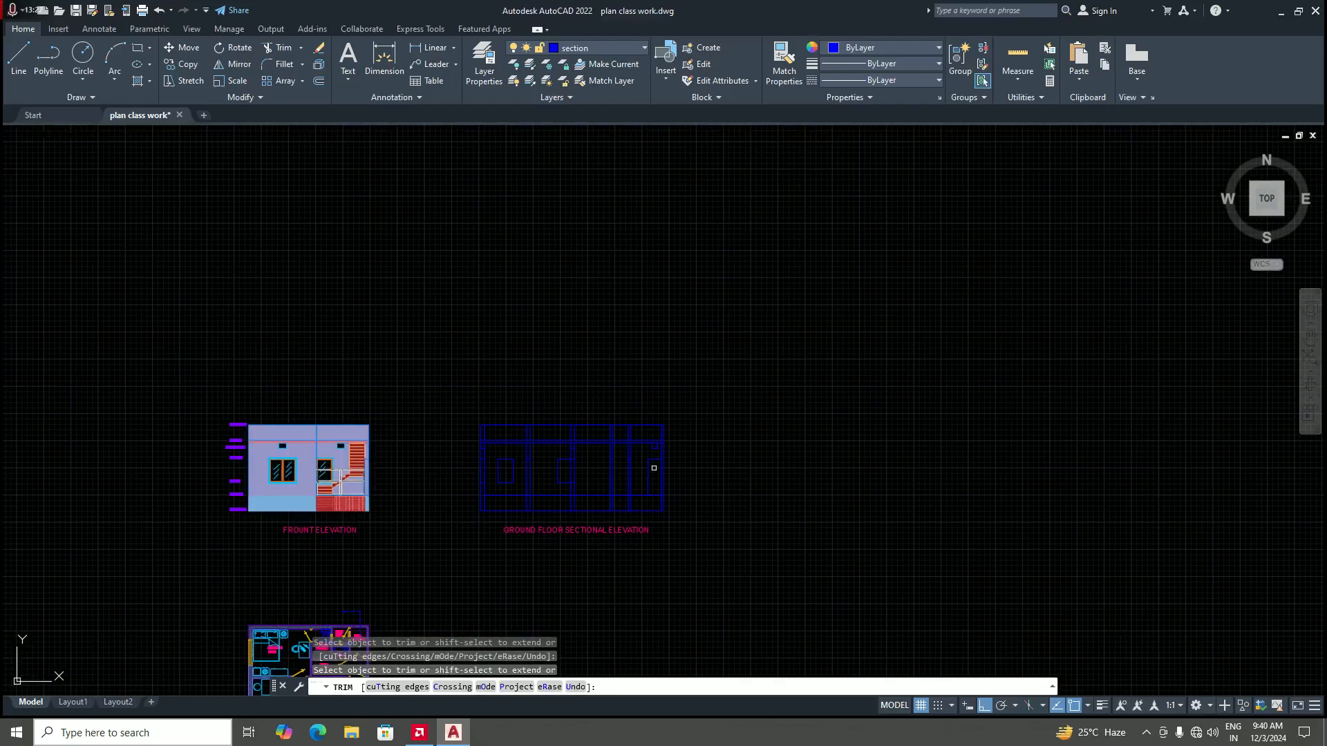
pyautogui.scroll(4, 657, 474)
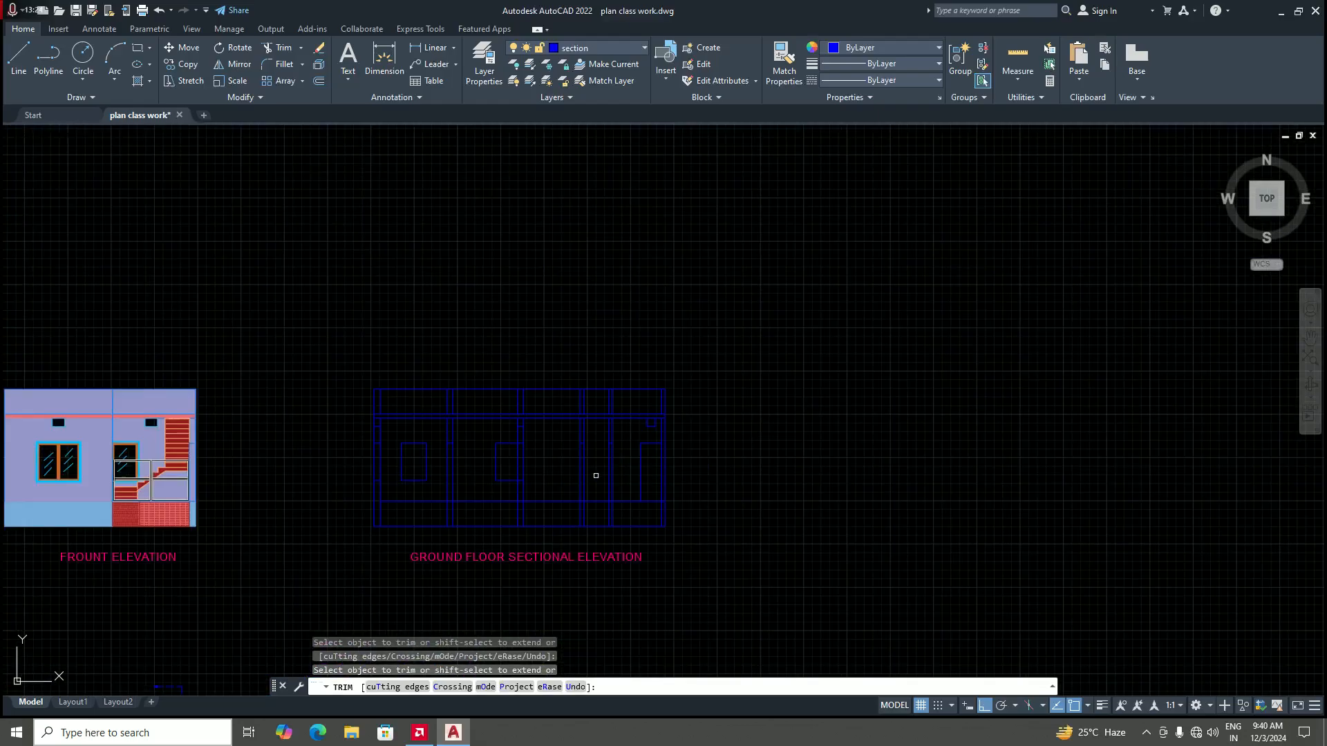
pyautogui.scroll(-4, 595, 476)
pyautogui.scroll(4, 600, 475)
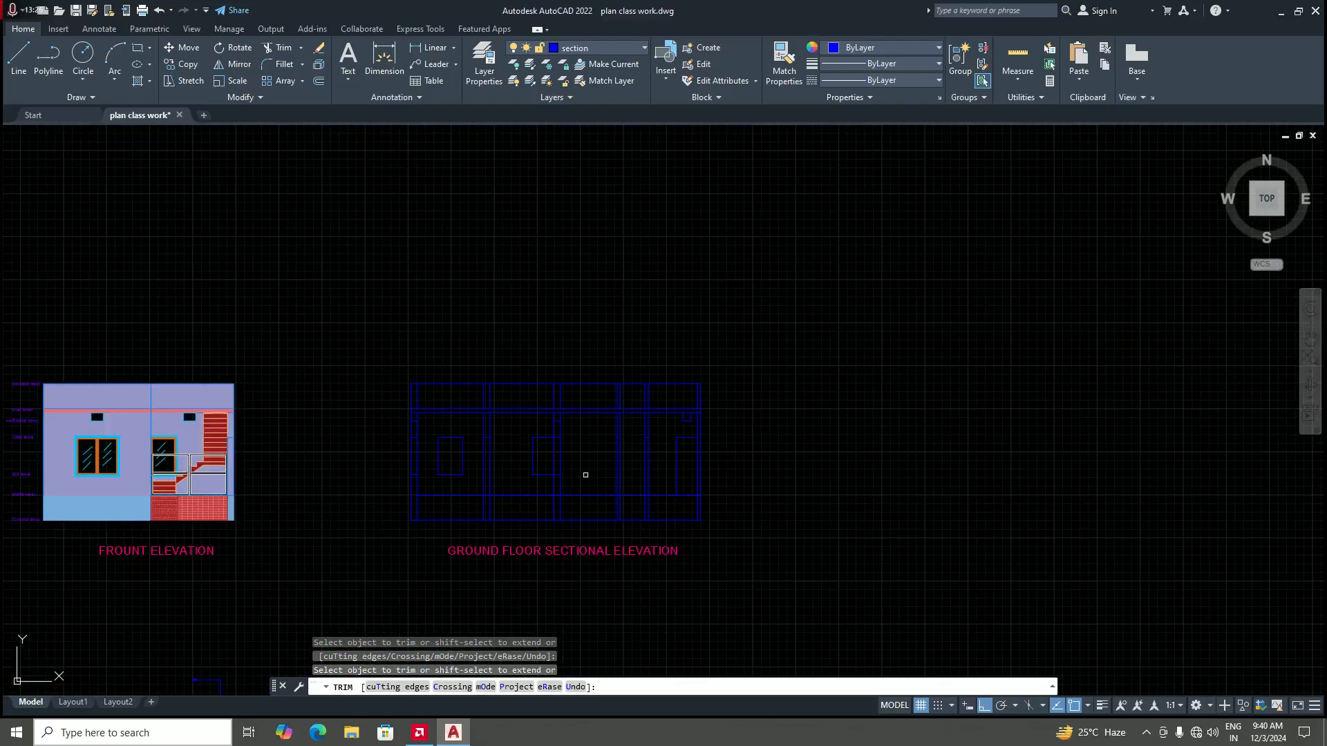
# Step: Finish trimming and compare the sectional elevation with the sectional plan, examining the drawing room window's extent in the outer wall
pyautogui.scroll(-4, 600, 459)
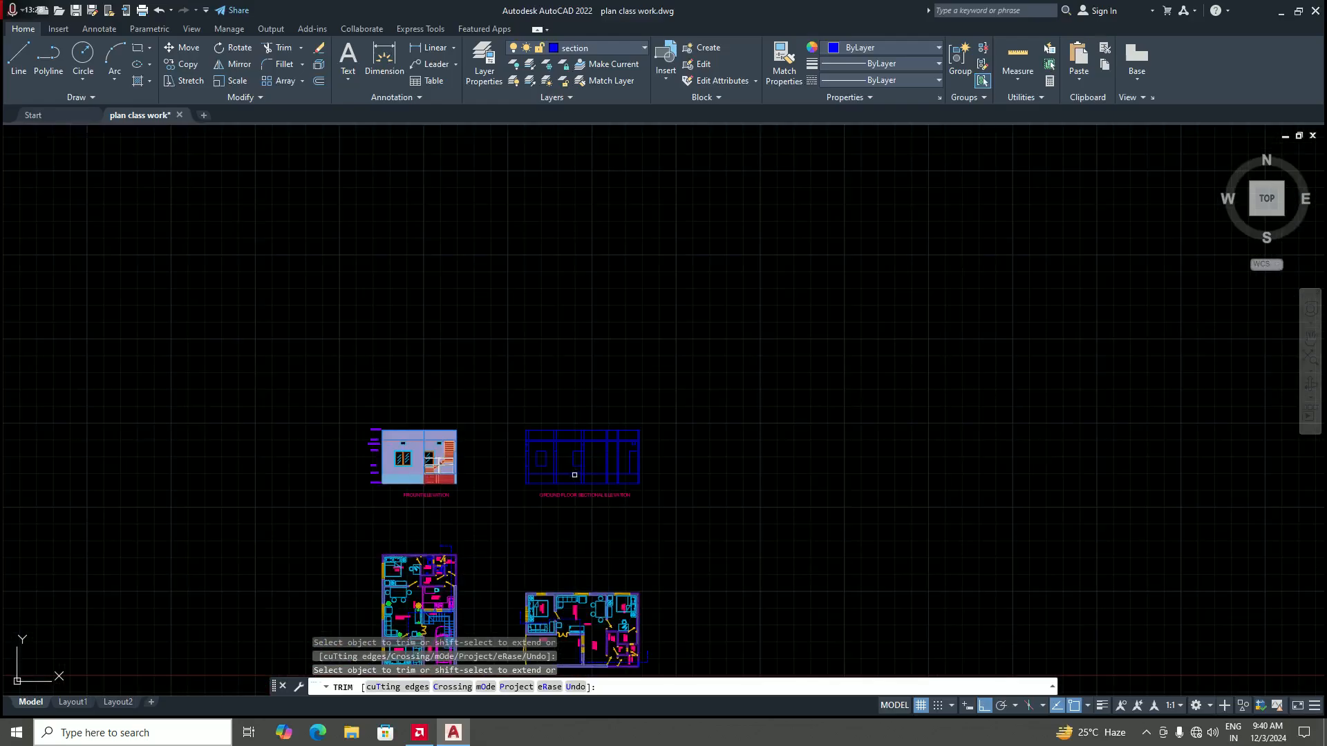
pyautogui.scroll(4, 574, 475)
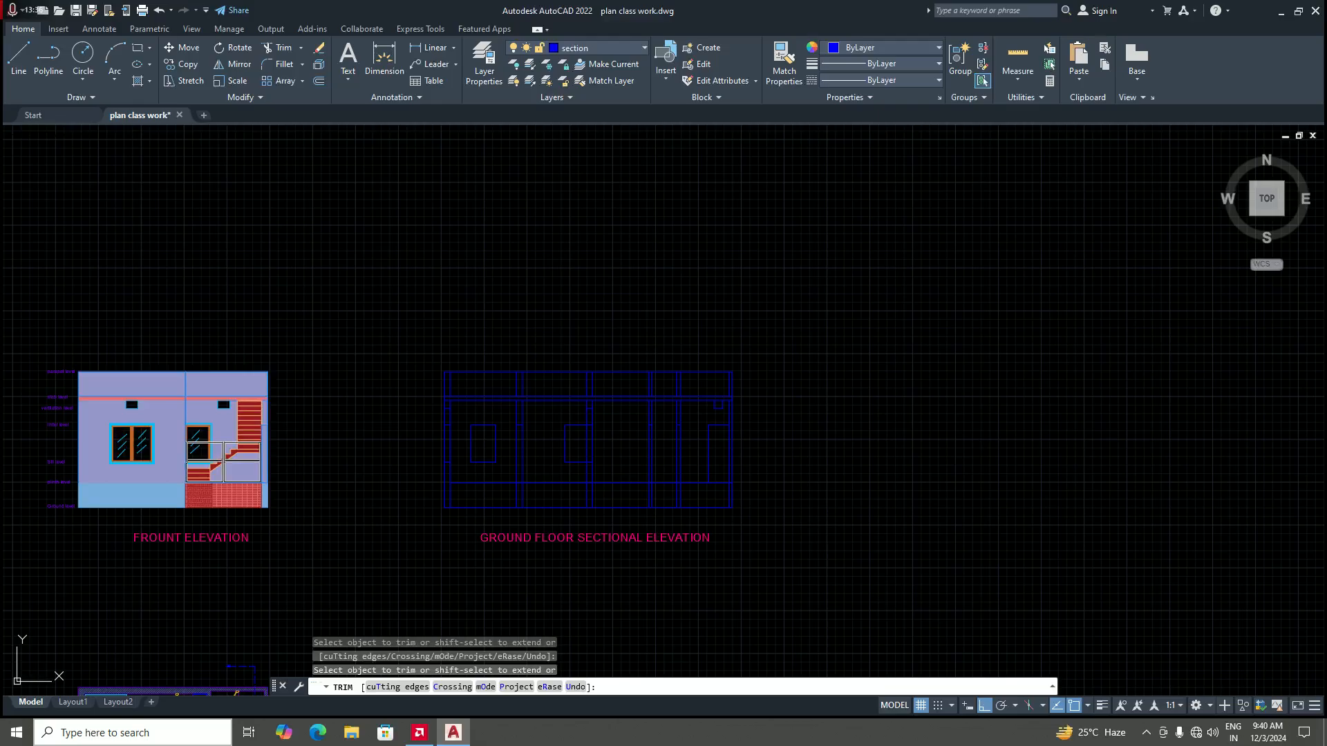
pyautogui.press('Return')
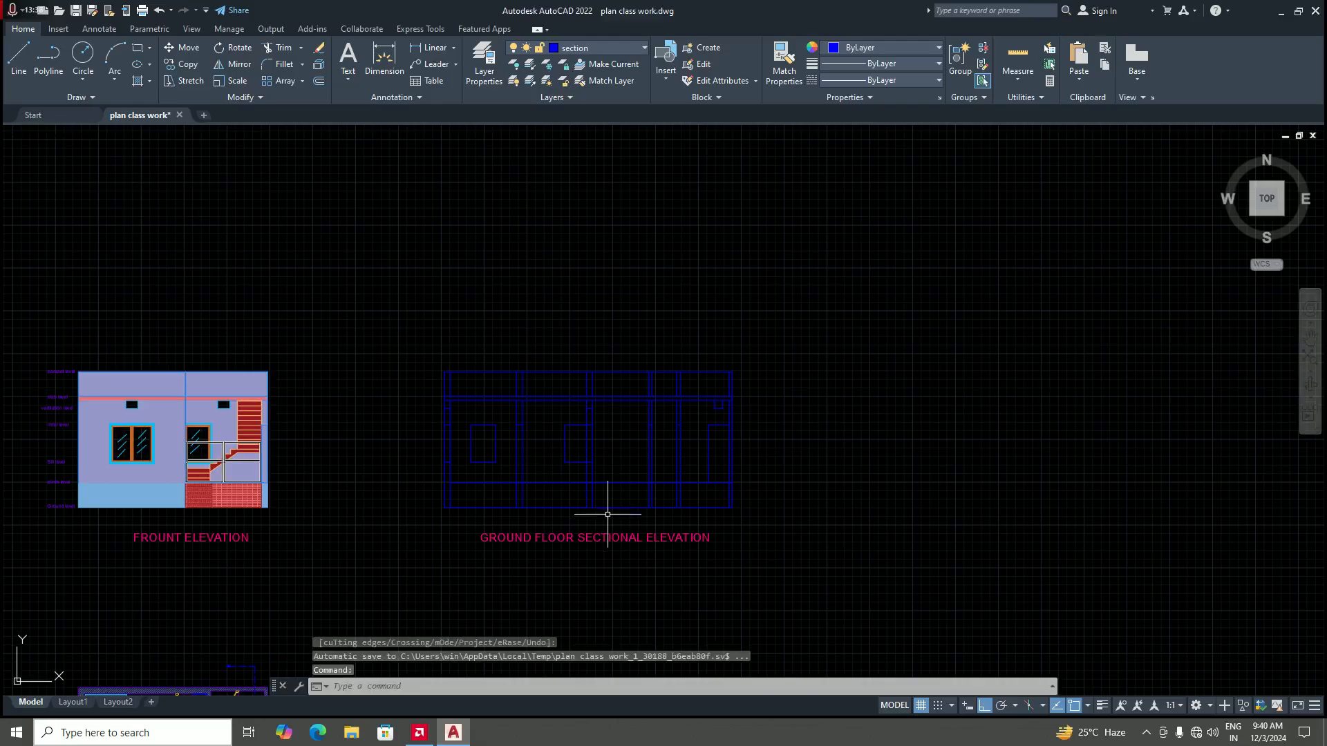
pyautogui.scroll(-4, 606, 436)
pyautogui.scroll(6, 613, 438)
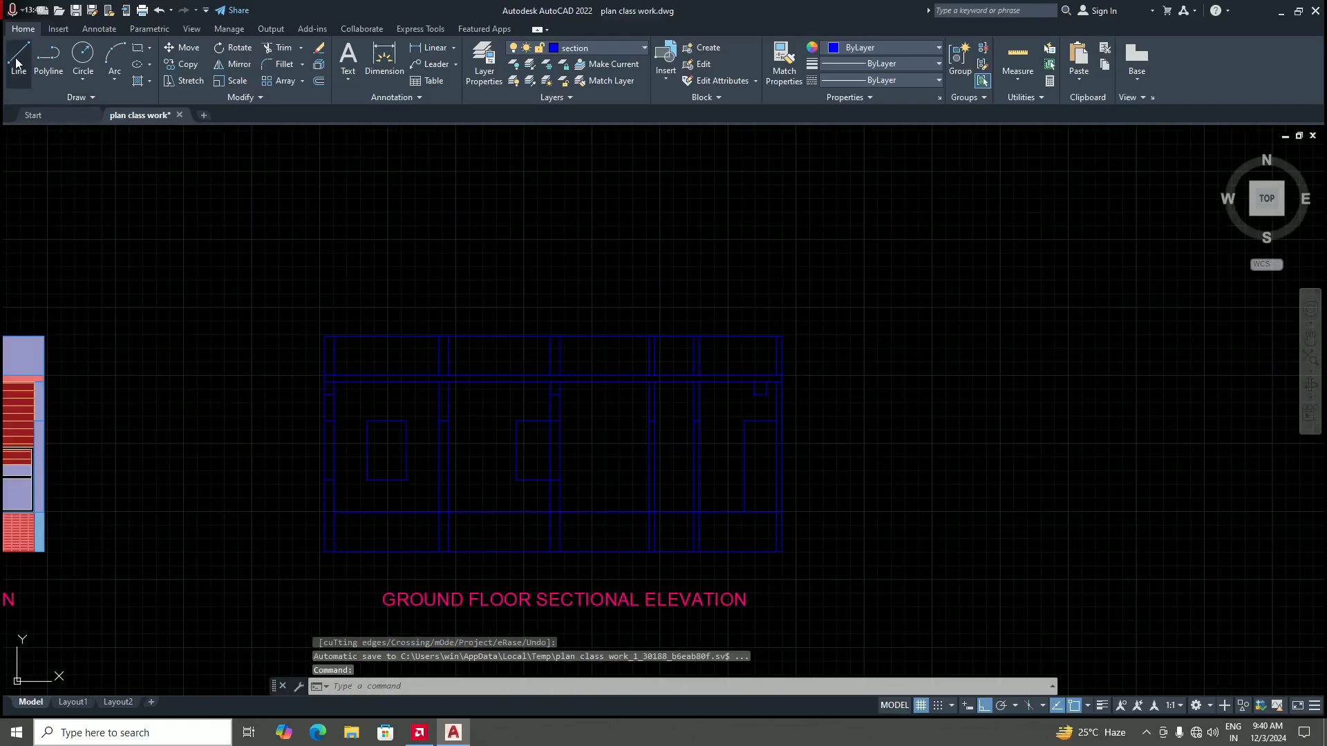
pyautogui.scroll(-5, 563, 429)
pyautogui.scroll(6, 548, 419)
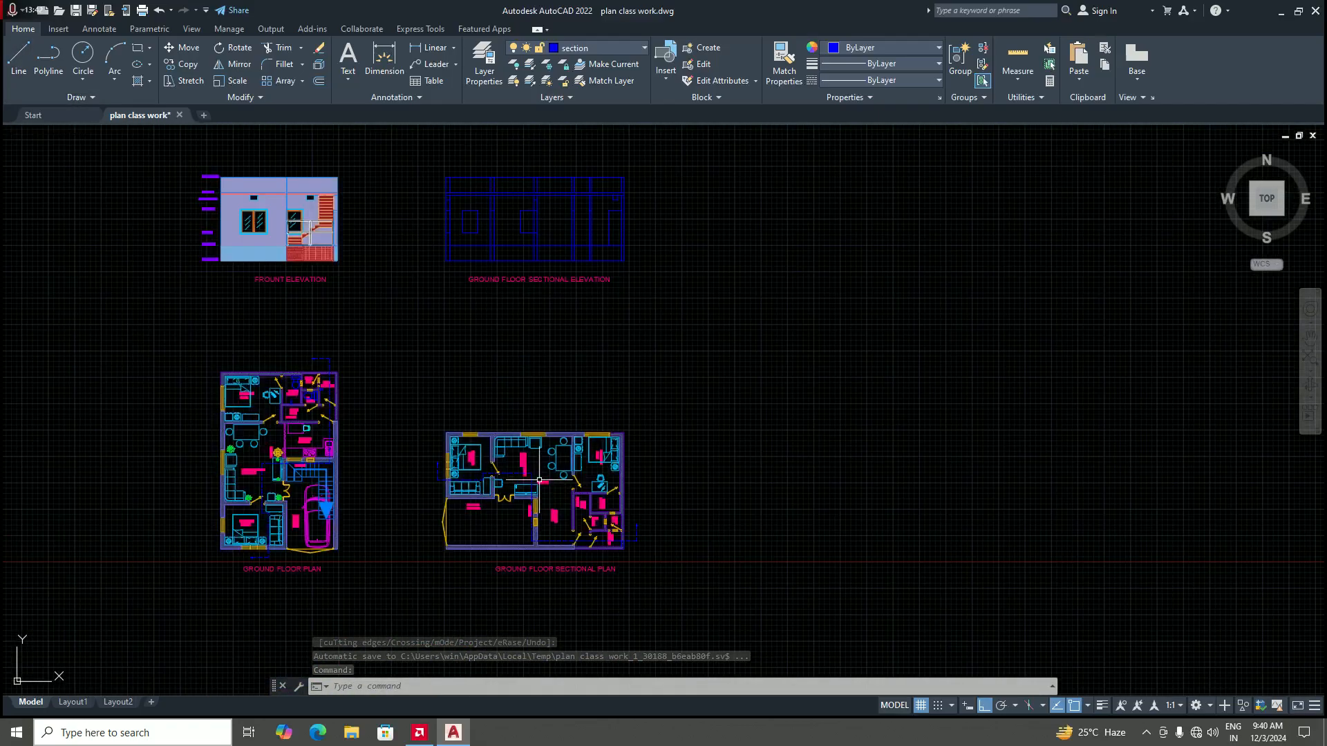
pyautogui.scroll(-4, 577, 601)
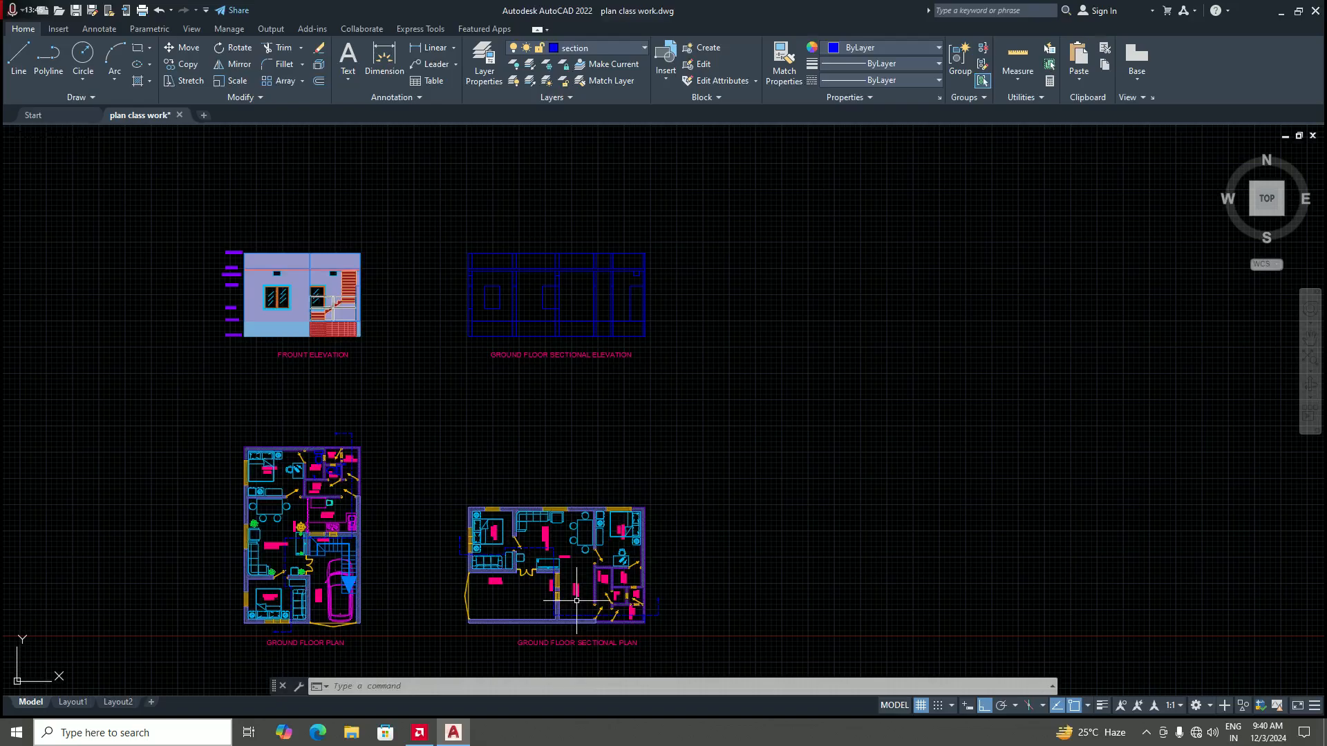
pyautogui.scroll(2, 578, 598)
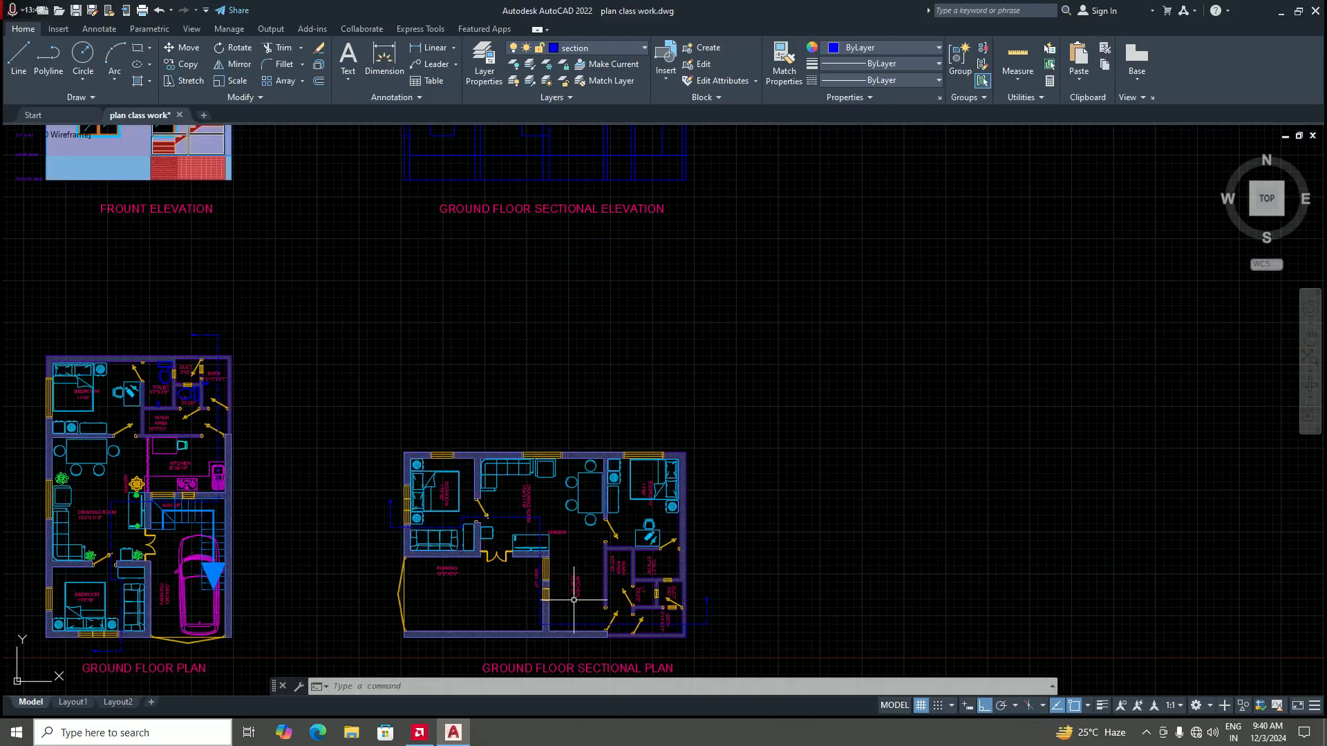
pyautogui.scroll(-5, 574, 600)
pyautogui.scroll(5, 578, 489)
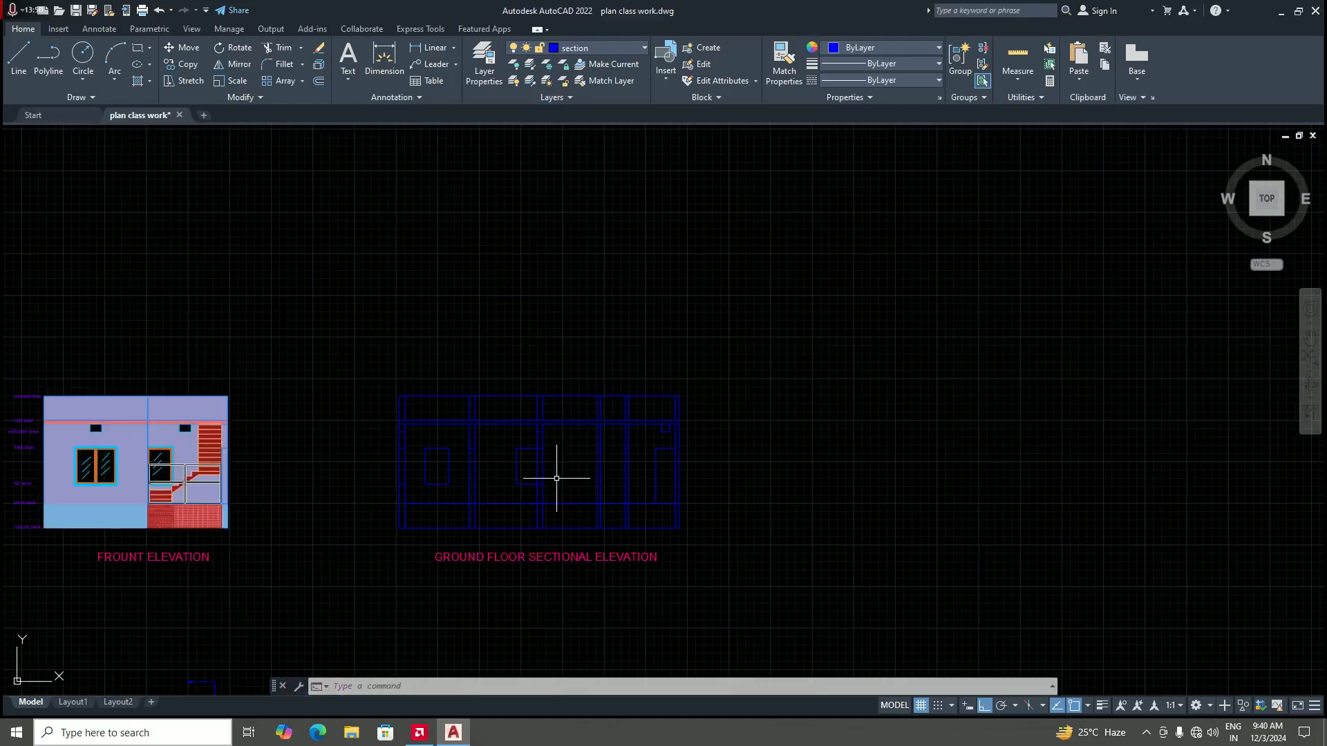
pyautogui.scroll(-5, 580, 549)
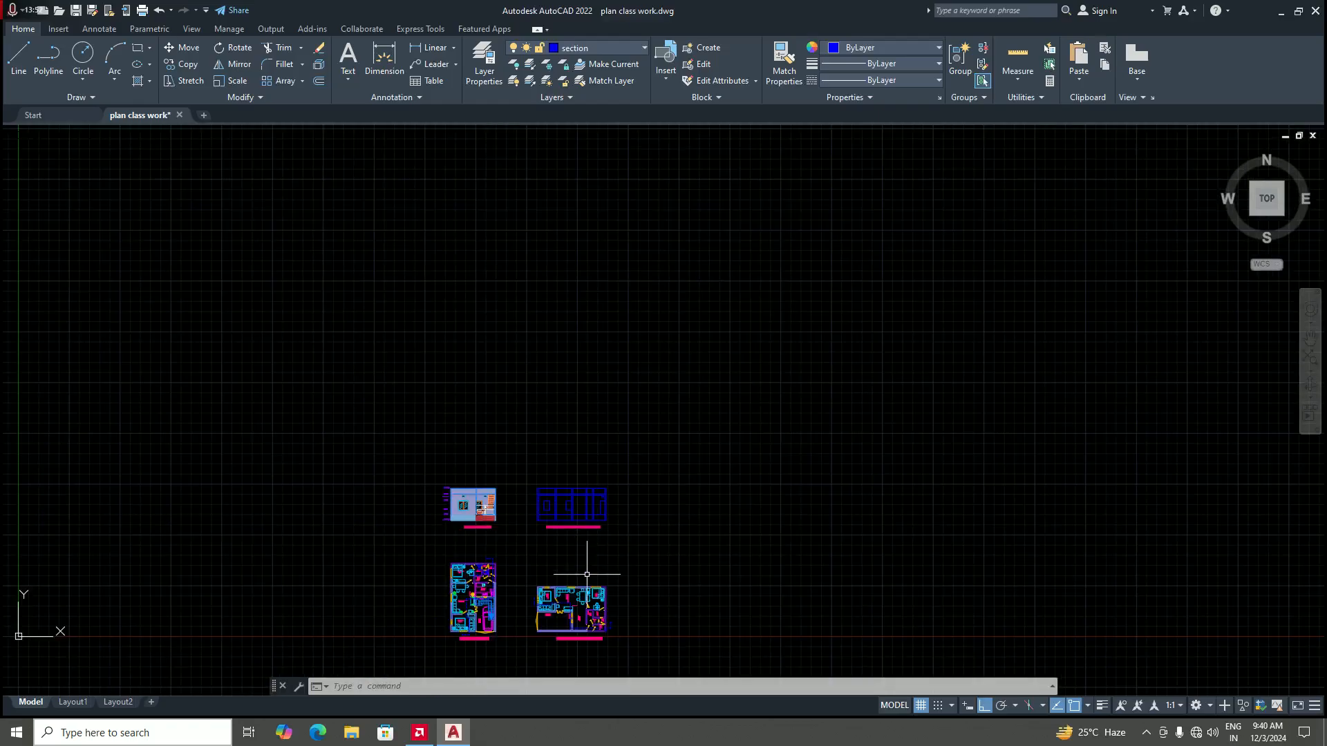
pyautogui.scroll(5, 592, 546)
pyautogui.scroll(2, 582, 477)
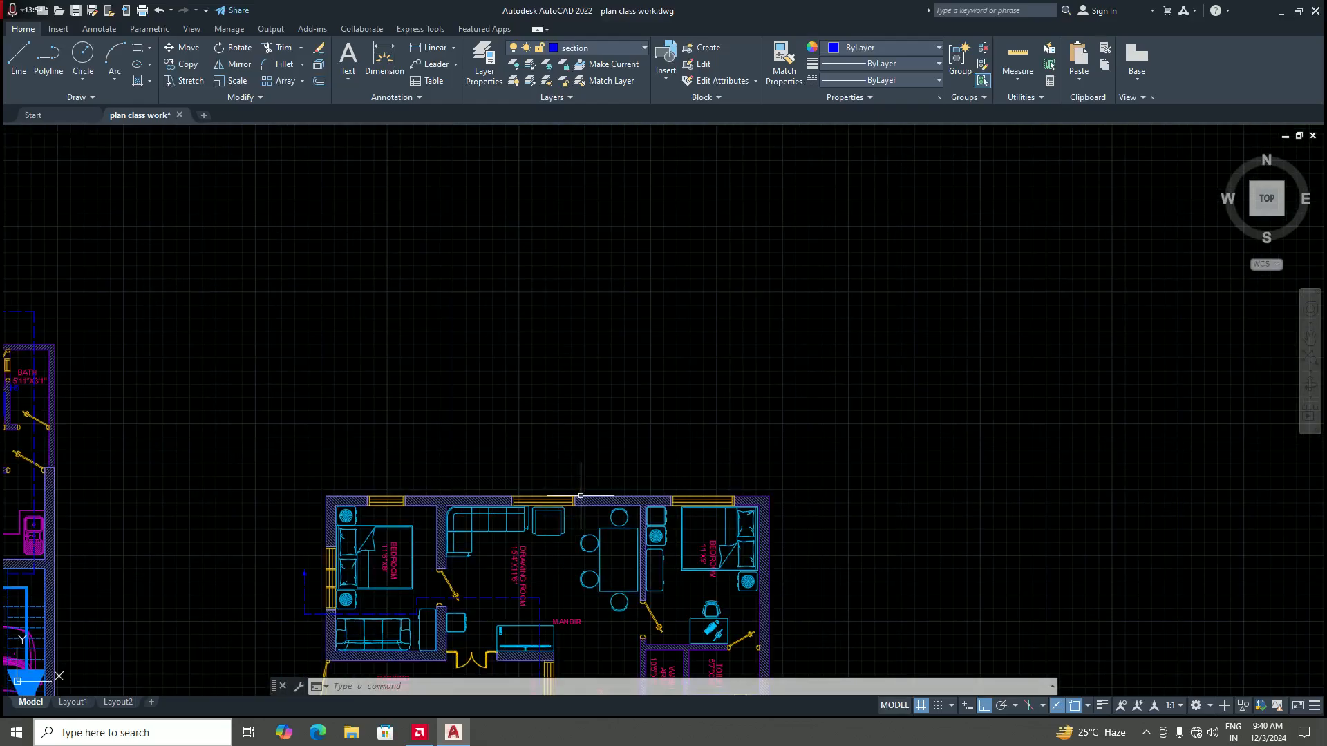
pyautogui.scroll(-2, 580, 484)
pyautogui.scroll(4, 577, 477)
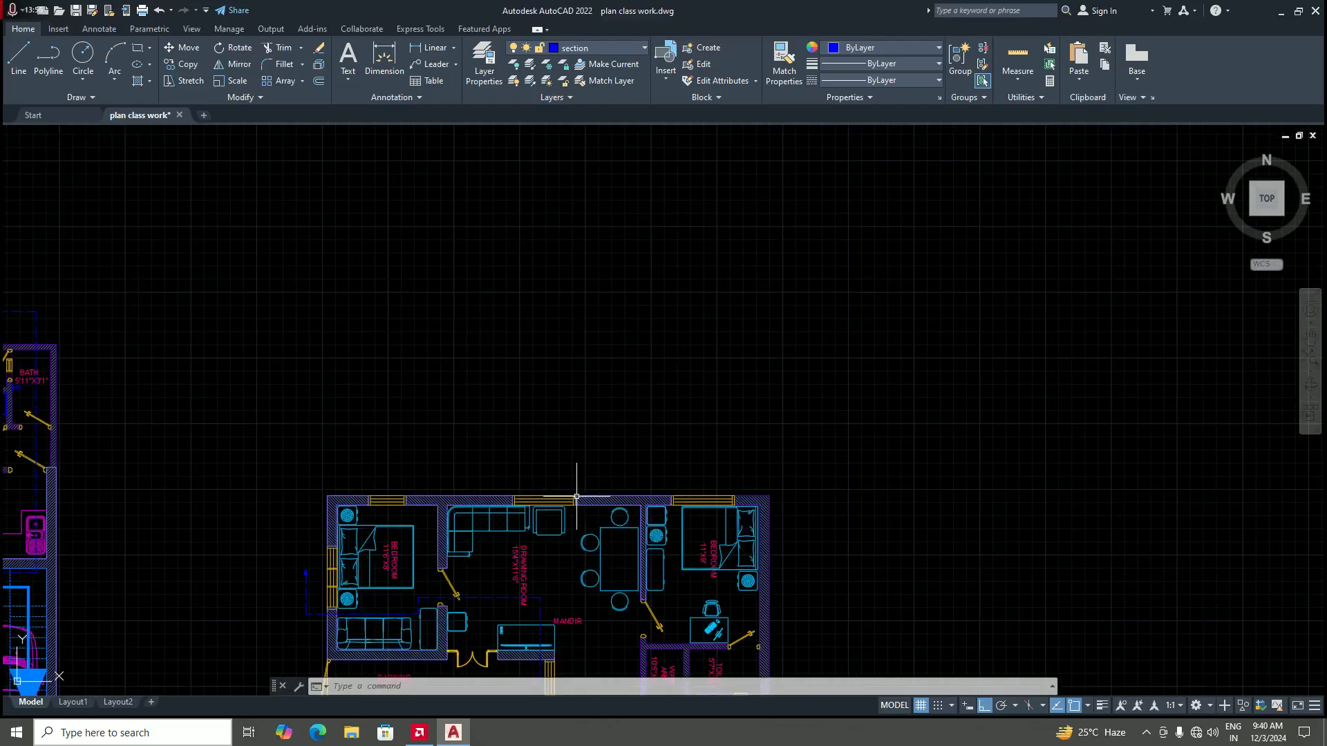
pyautogui.scroll(-6, 581, 492)
pyautogui.scroll(4, 579, 503)
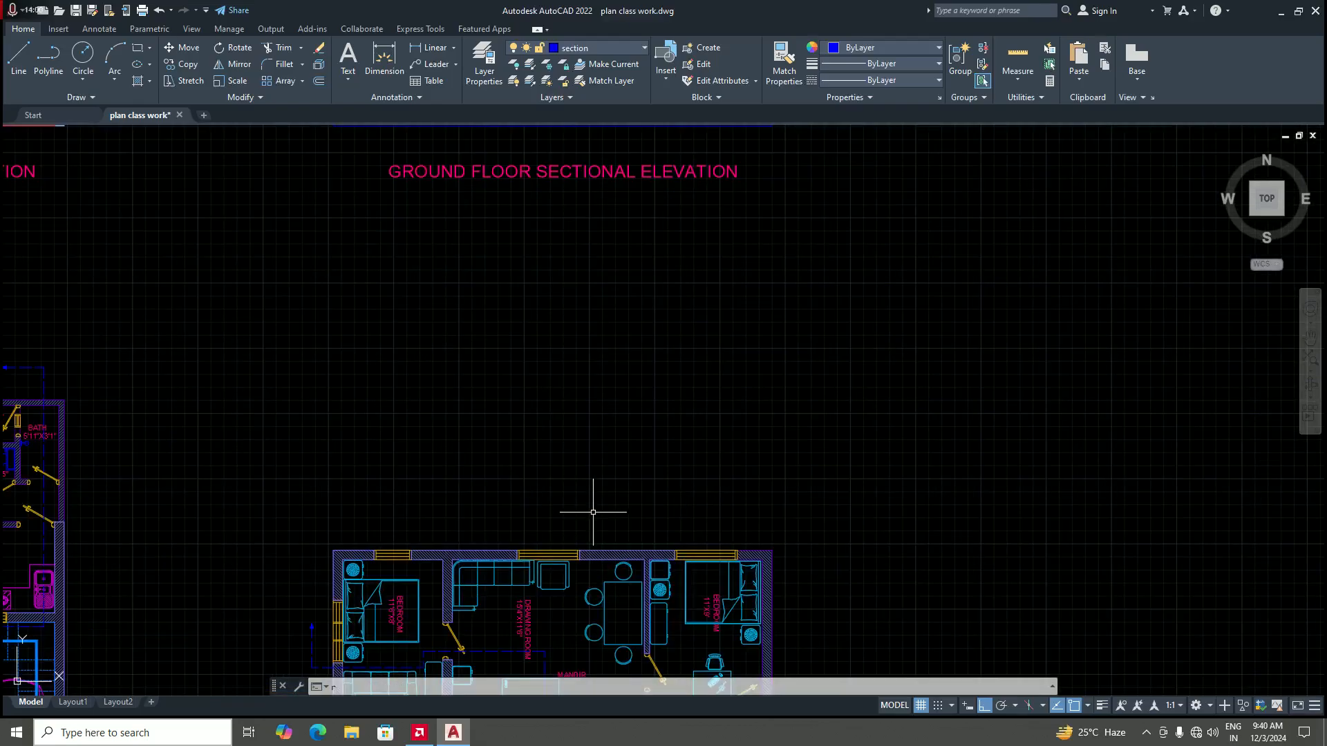
# Step: Draw a vertical ray from the right-hand edge of the drawing room window in the sectional plan up through the sectional elevation
pyautogui.write('ay')
pyautogui.press('Return')
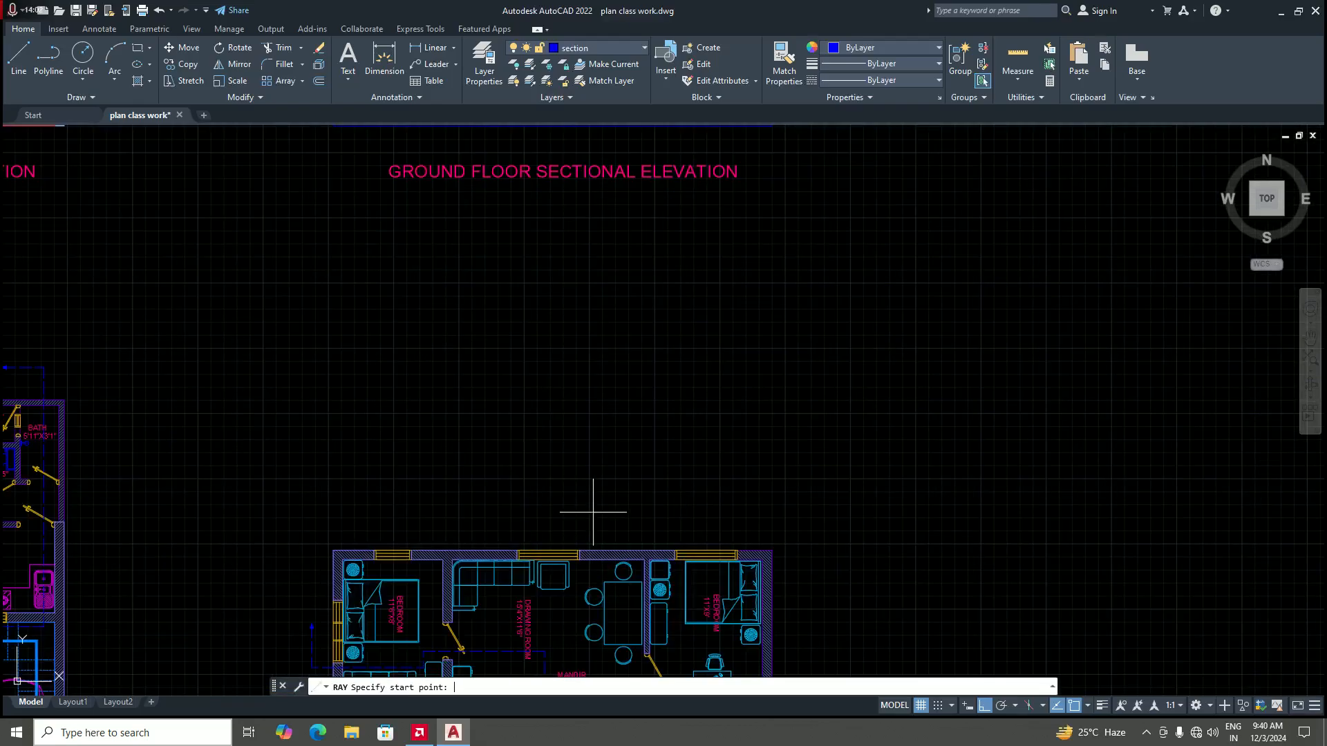
pyautogui.scroll(2, 581, 543)
pyautogui.click(573, 555)
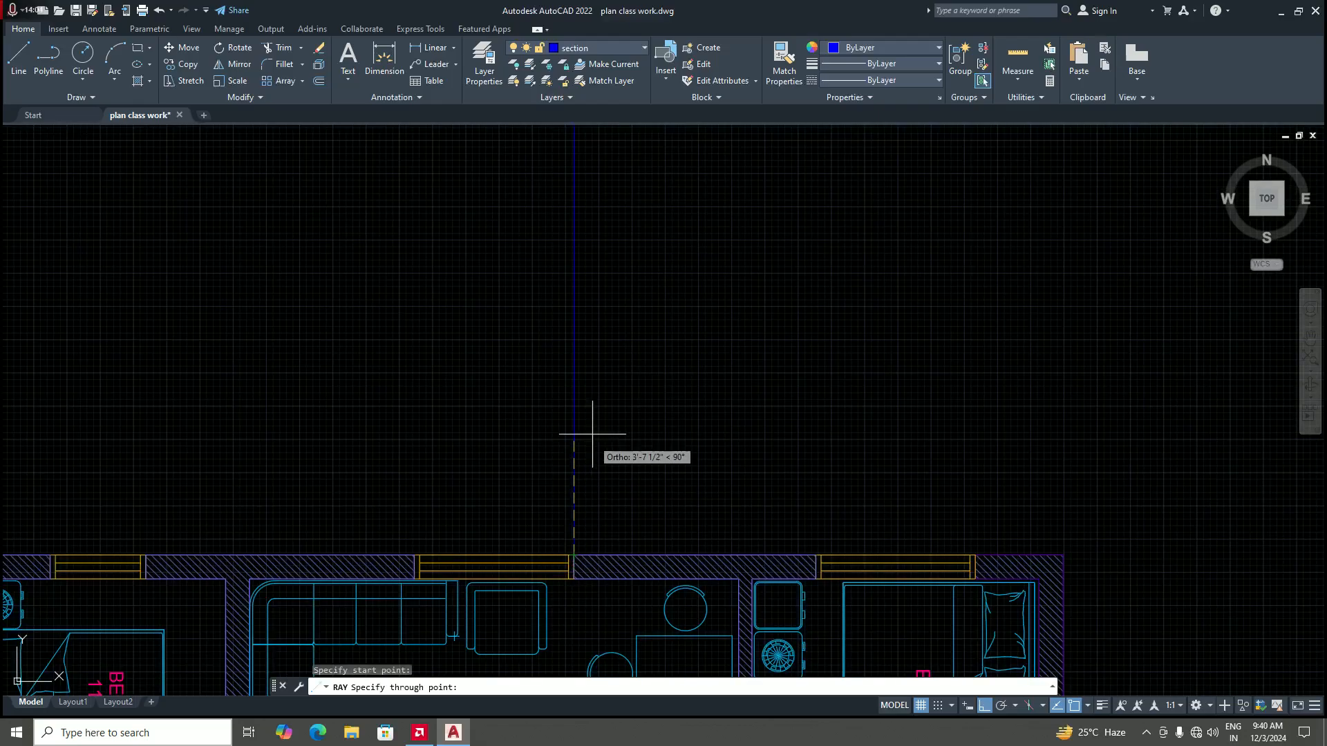
pyautogui.click(596, 387)
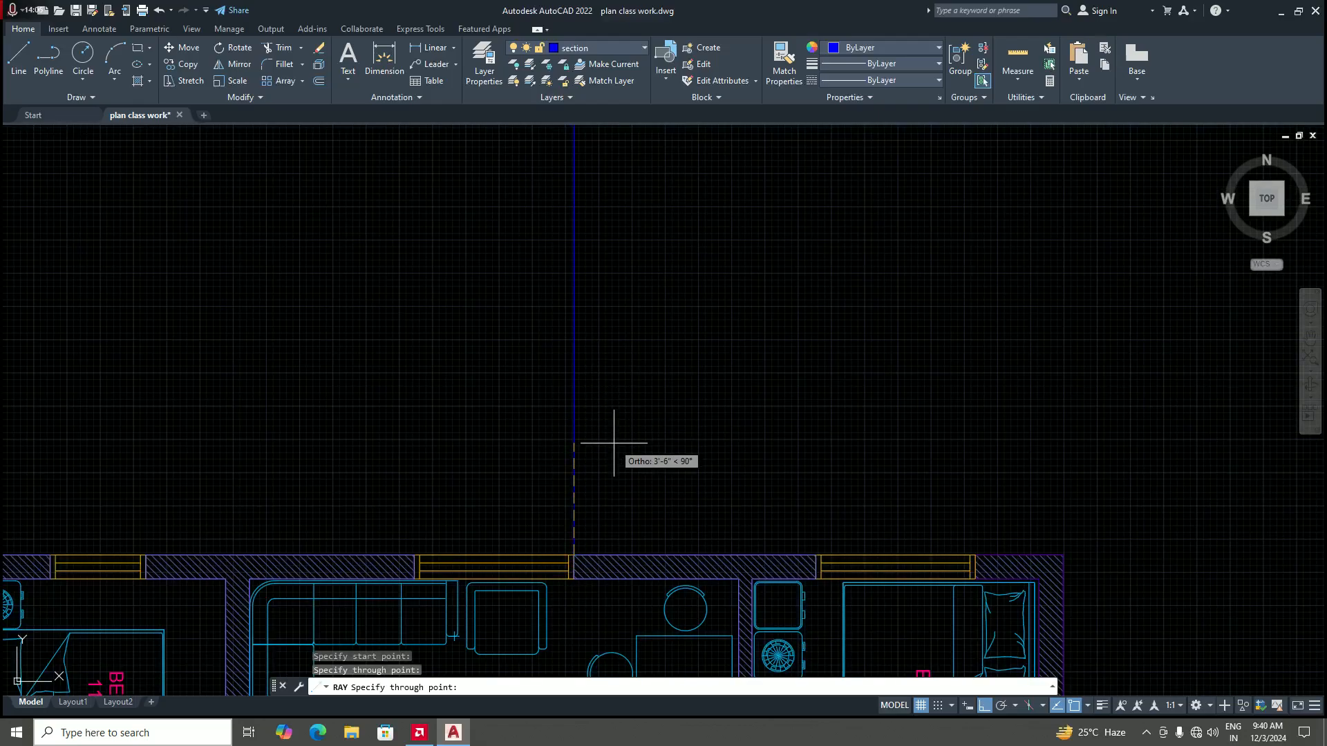
pyautogui.press('Return')
# Step: Extend the head and sill lines of the partial middle window to the new vertical ray in the sectional elevation
pyautogui.scroll(-5, 607, 460)
pyautogui.scroll(5, 599, 270)
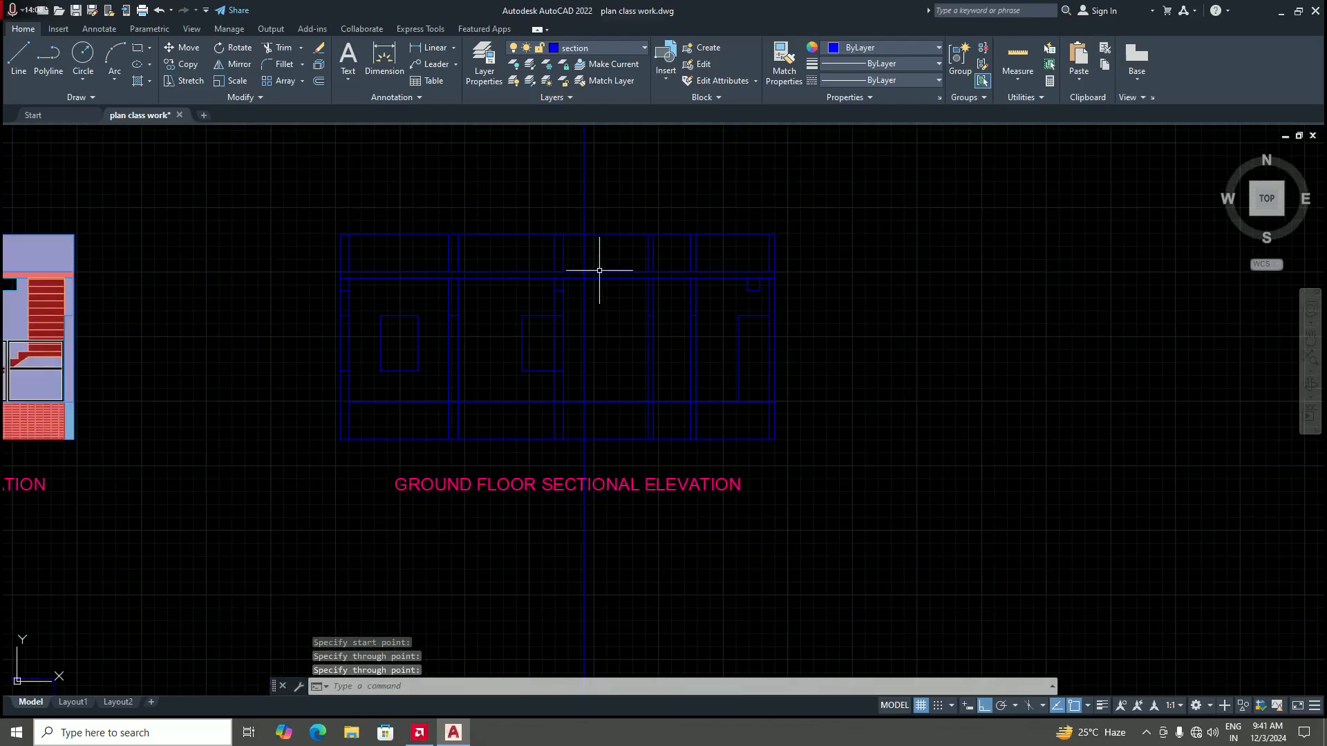
pyautogui.scroll(1, 567, 326)
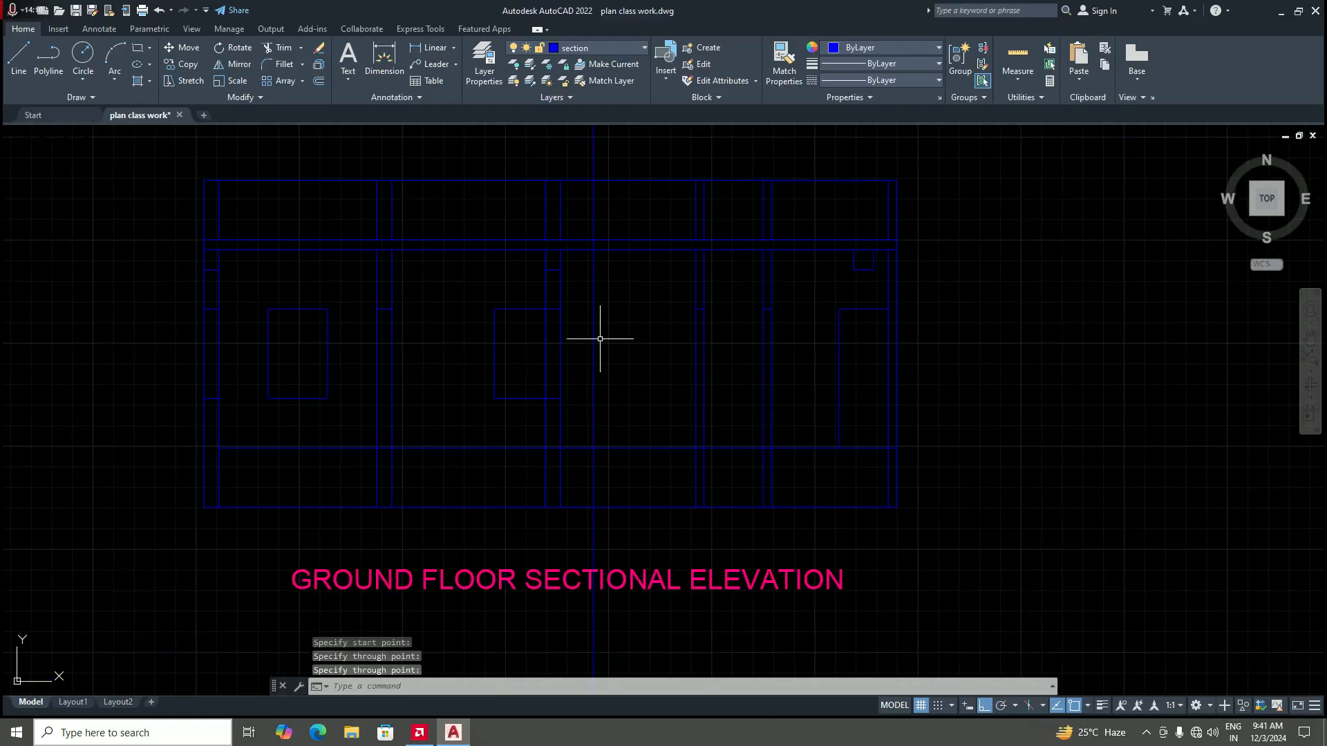
pyautogui.write('EX')
pyautogui.press('Return')
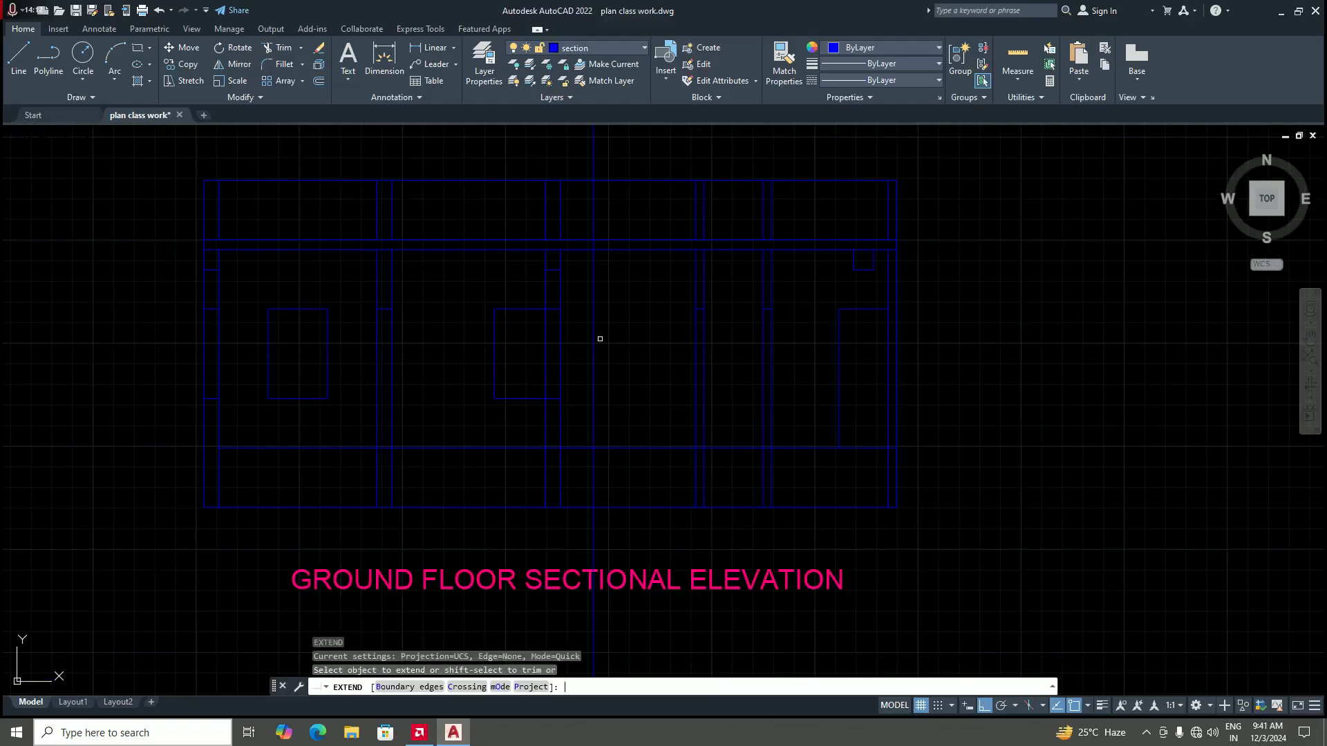
pyautogui.scroll(3, 554, 324)
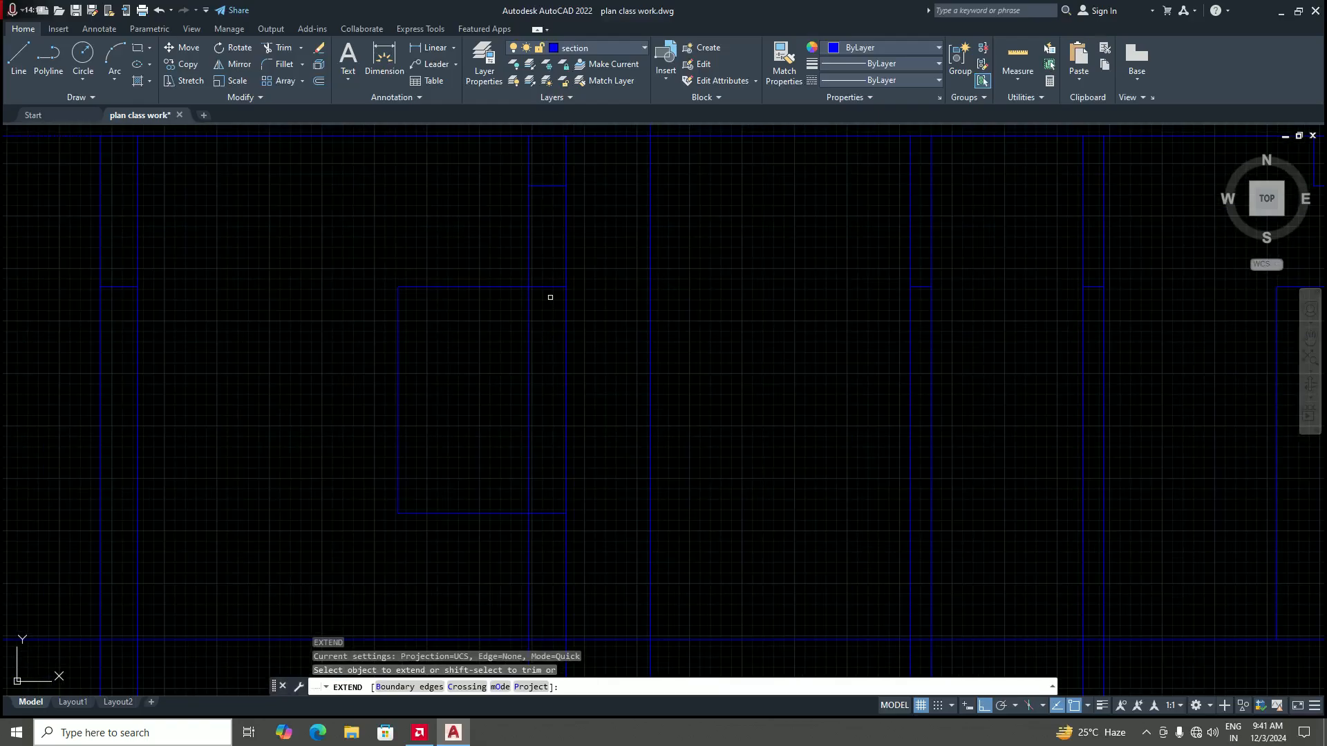
pyautogui.click(550, 288)
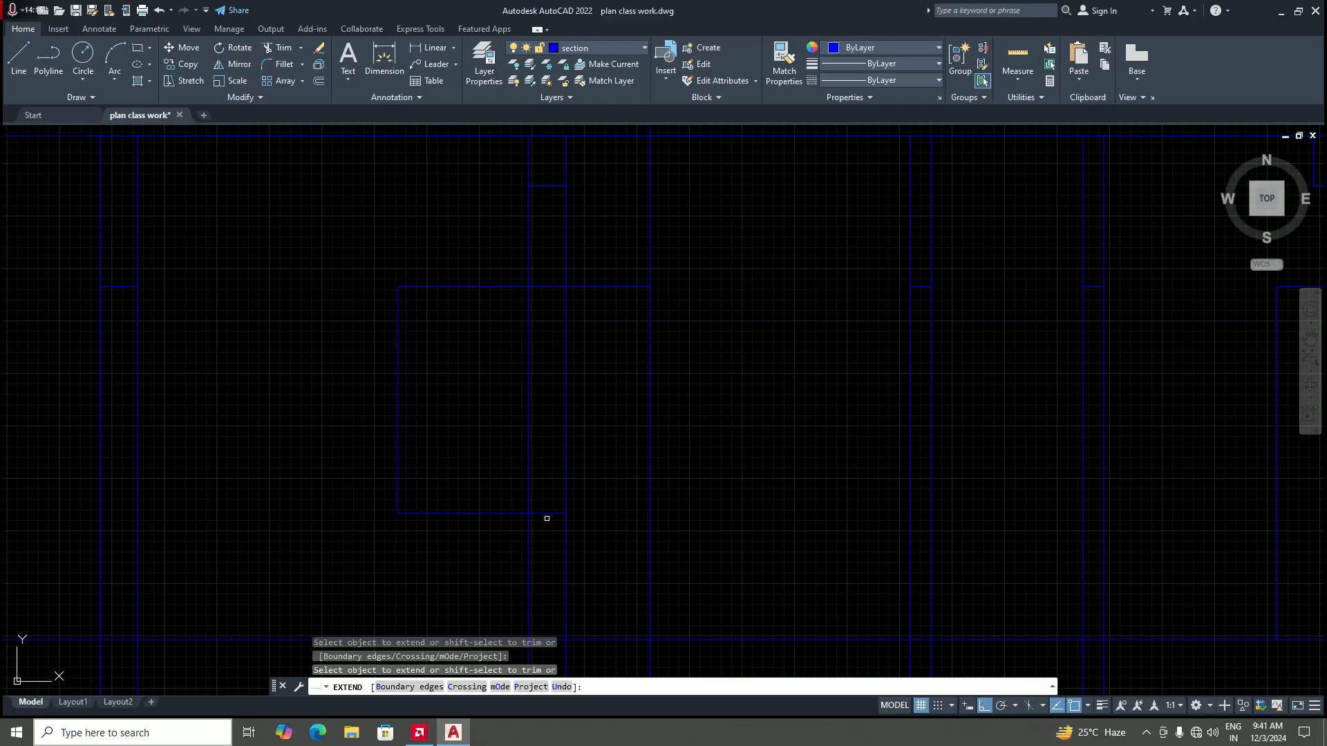
pyautogui.click(551, 515)
pyautogui.scroll(-6, 695, 449)
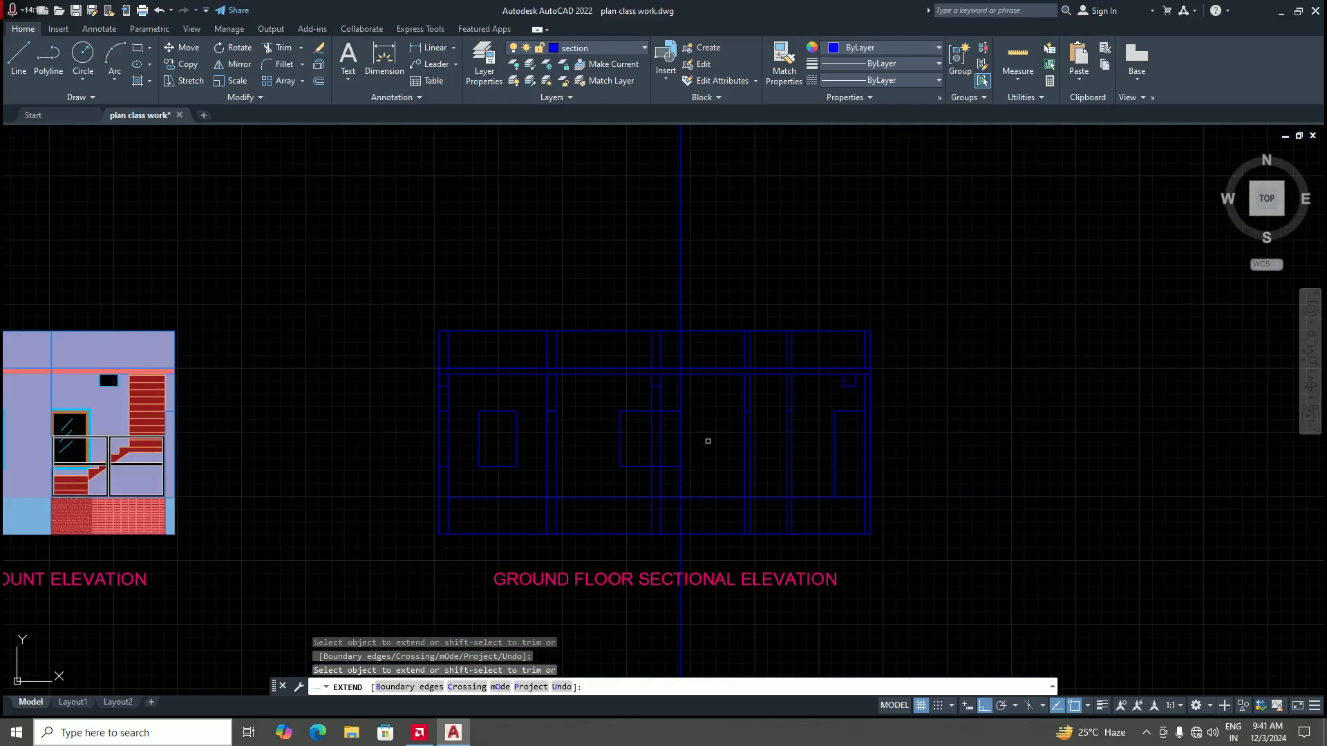
pyautogui.press('Return')
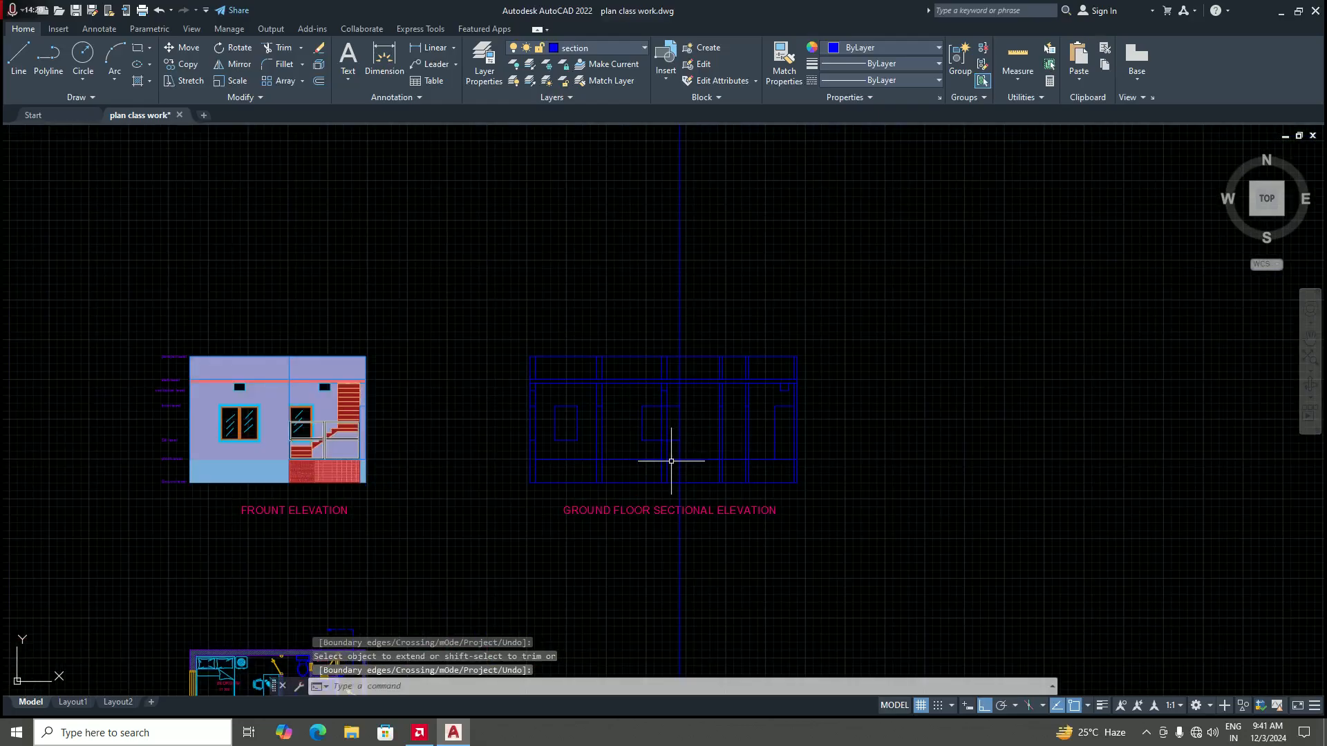
# Step: Trim the ray below the middle window's sill, including its stretch between the sectional plan and the elevation
pyautogui.scroll(-4, 687, 434)
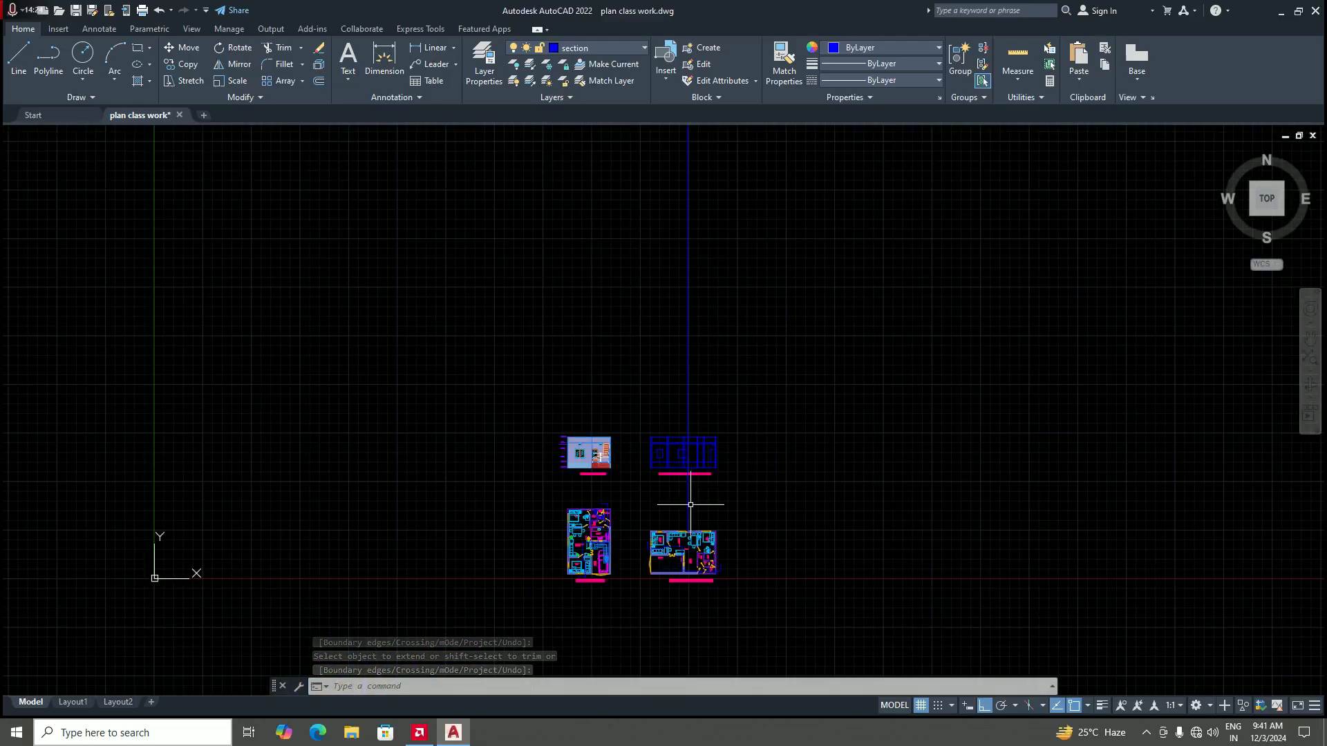
pyautogui.scroll(6, 691, 519)
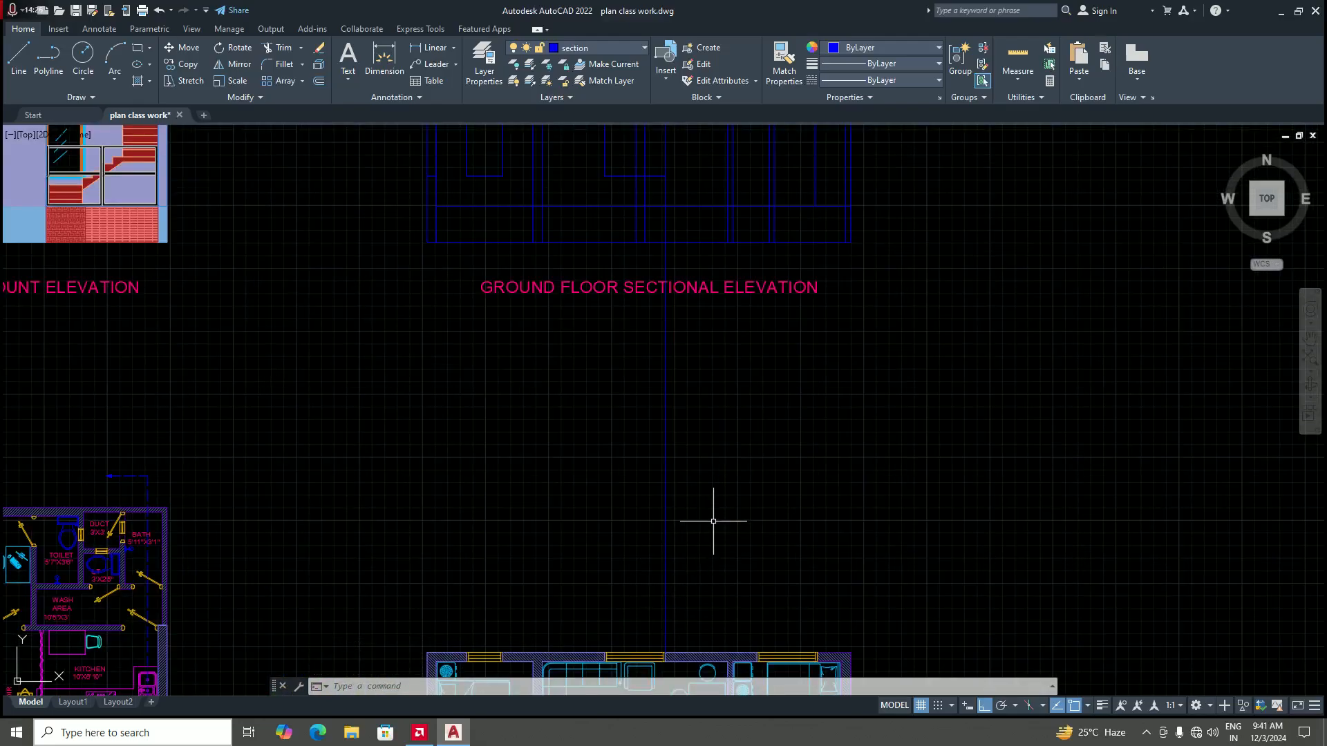
pyautogui.write('t')
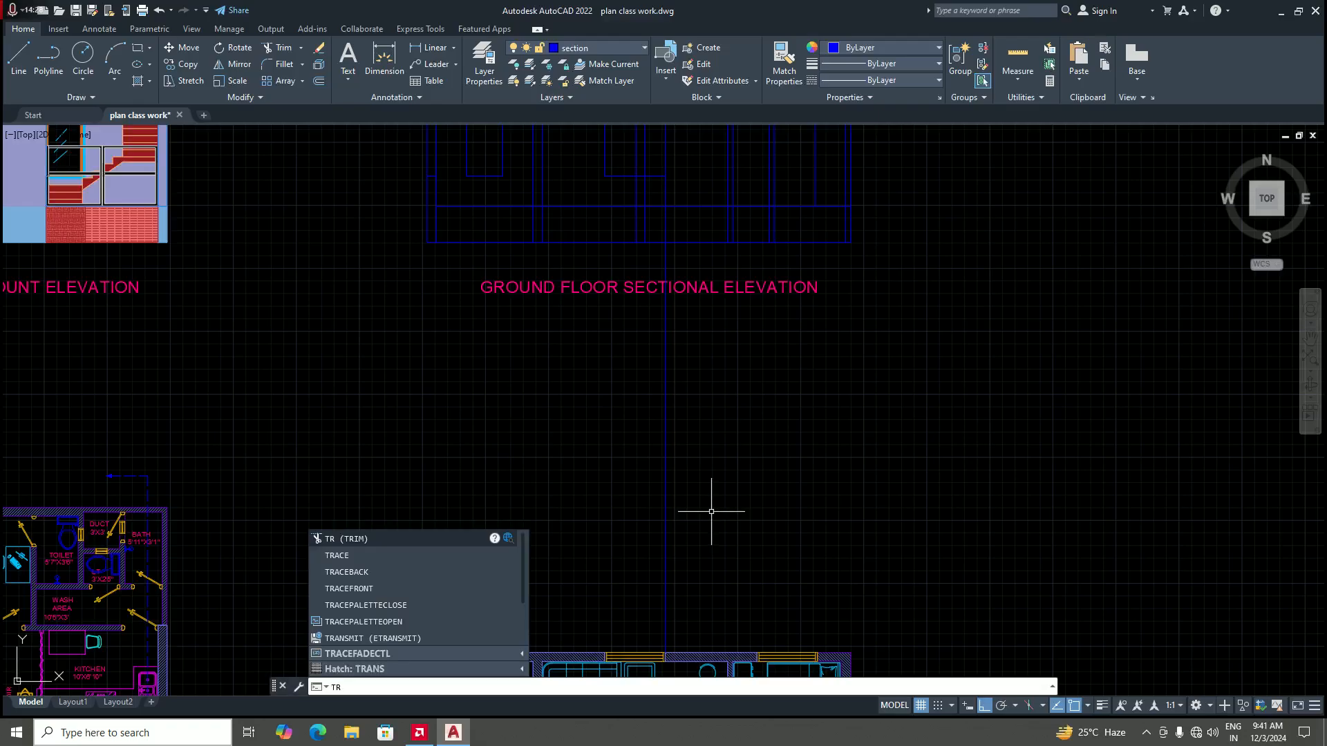
pyautogui.press('Return')
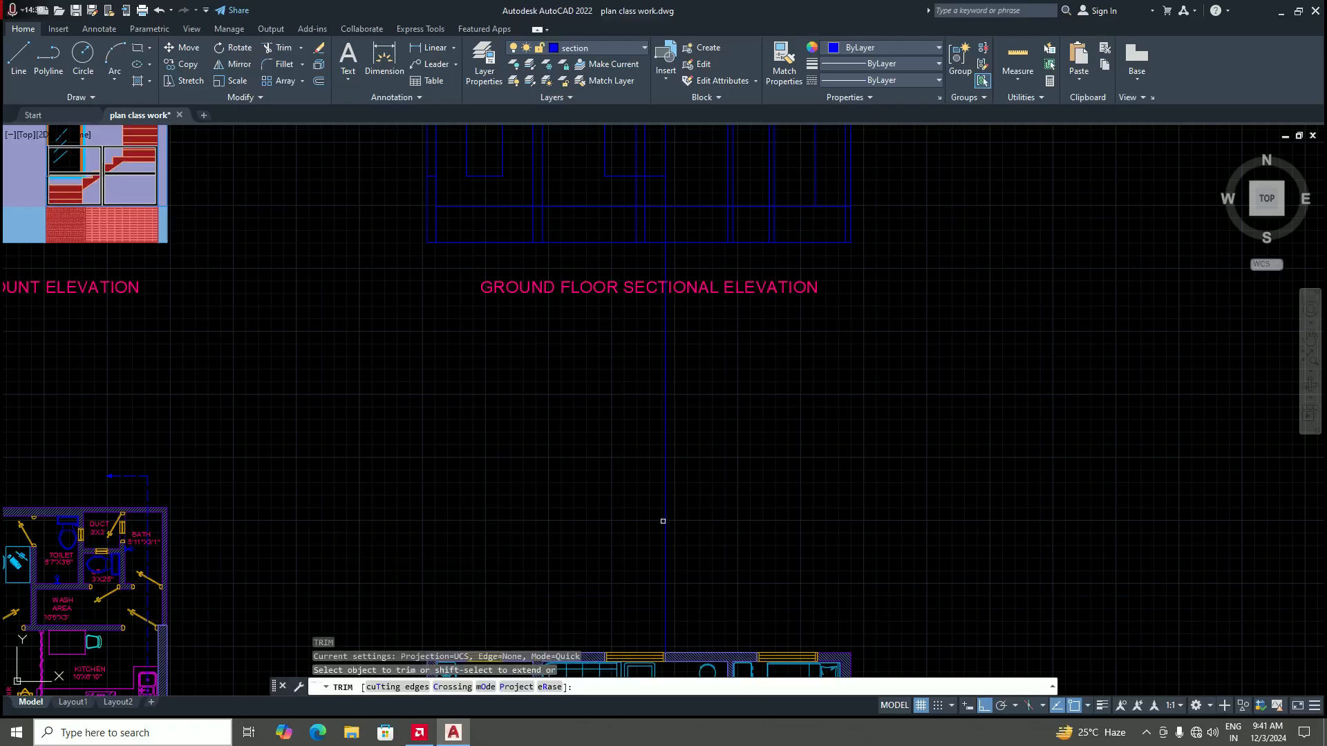
pyautogui.click(666, 520)
pyautogui.scroll(5, 676, 276)
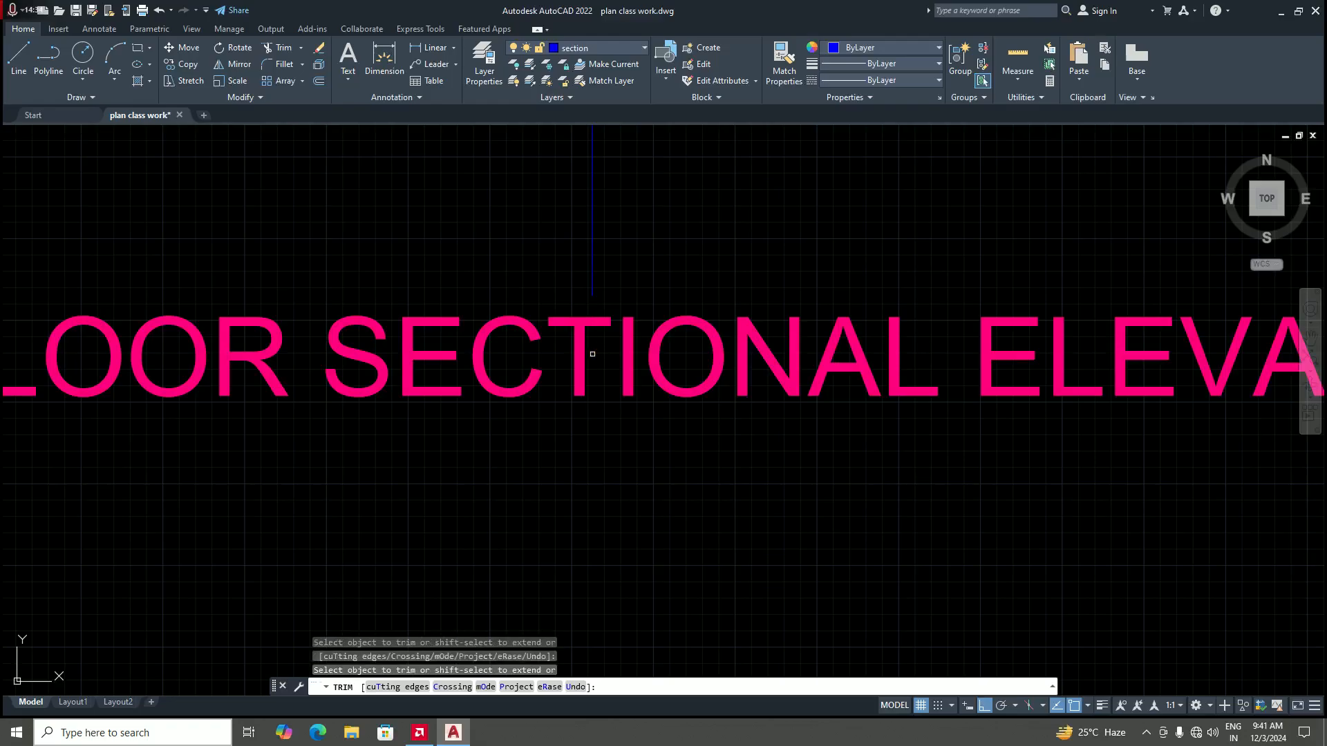
pyautogui.scroll(-6, 590, 376)
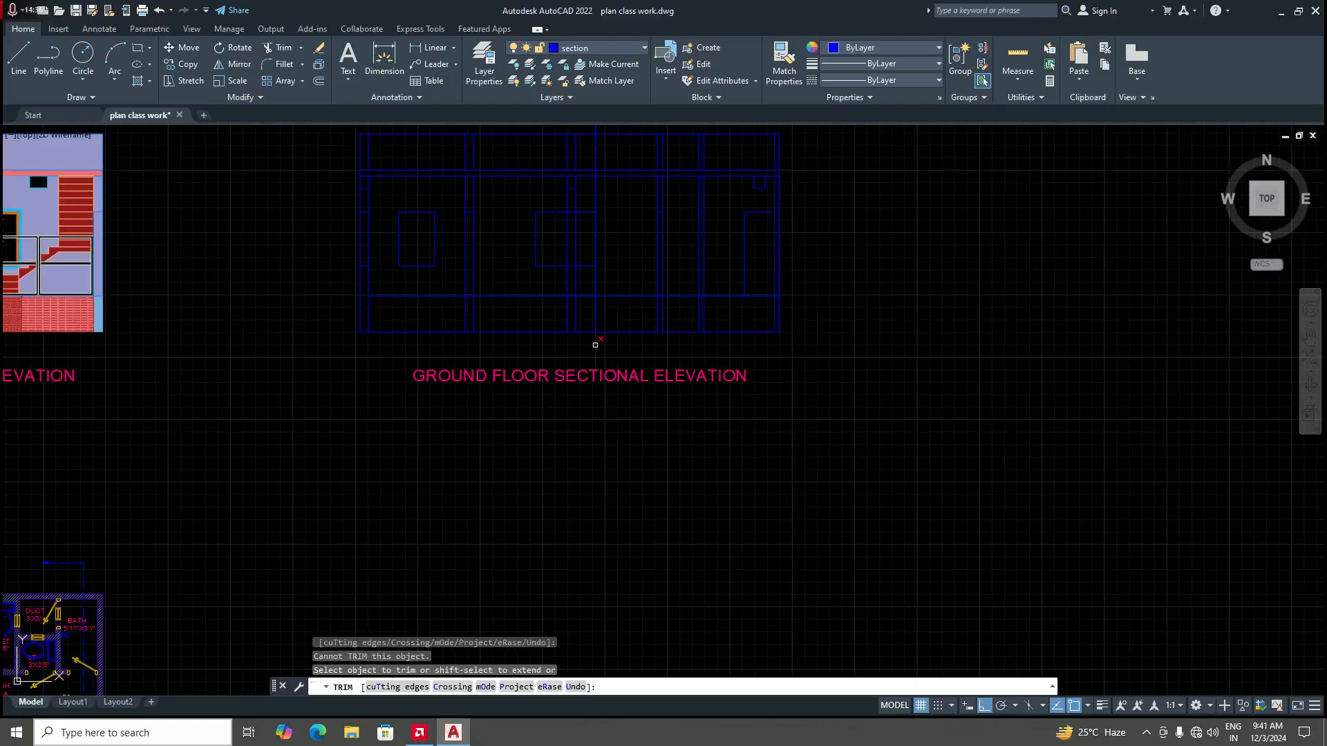
pyautogui.click(599, 311)
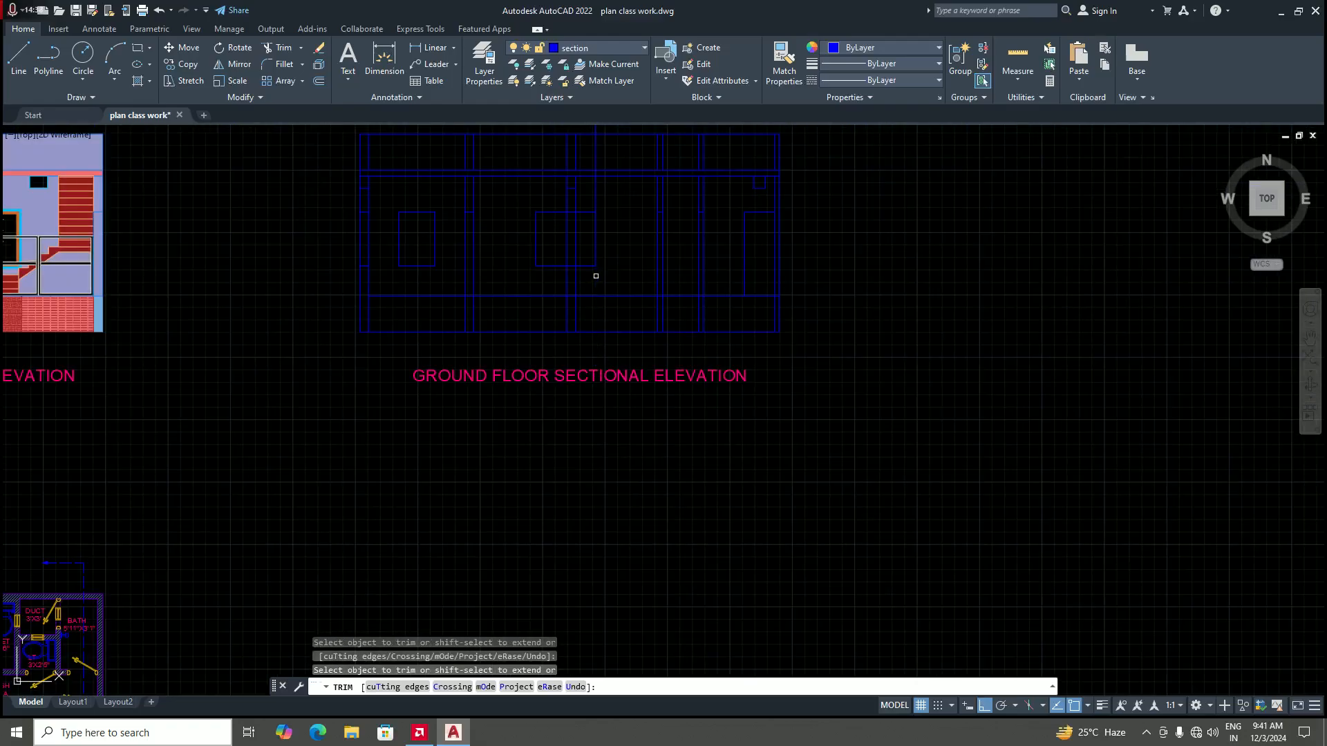
# Step: Trim the ray above the middle window's head and beyond the roof line, leaving only the window's side edge
pyautogui.scroll(-3, 593, 197)
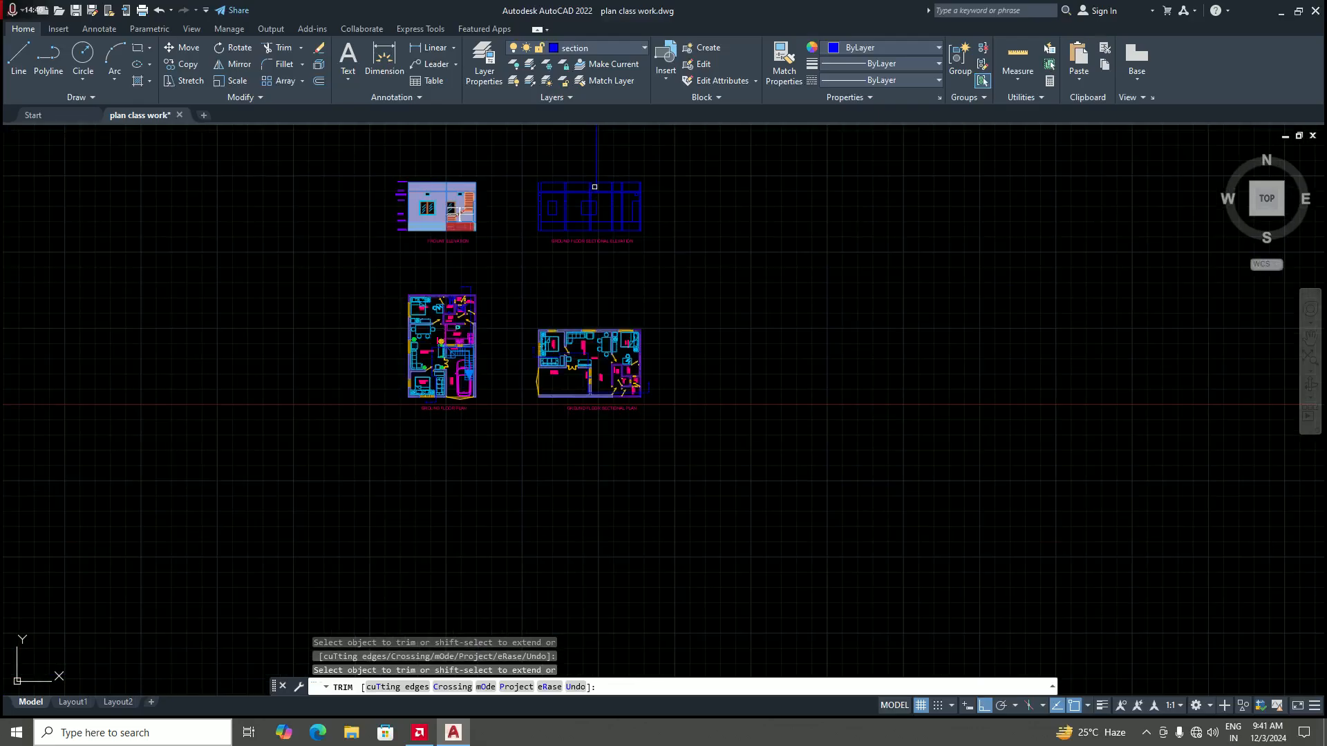
pyautogui.scroll(8, 587, 214)
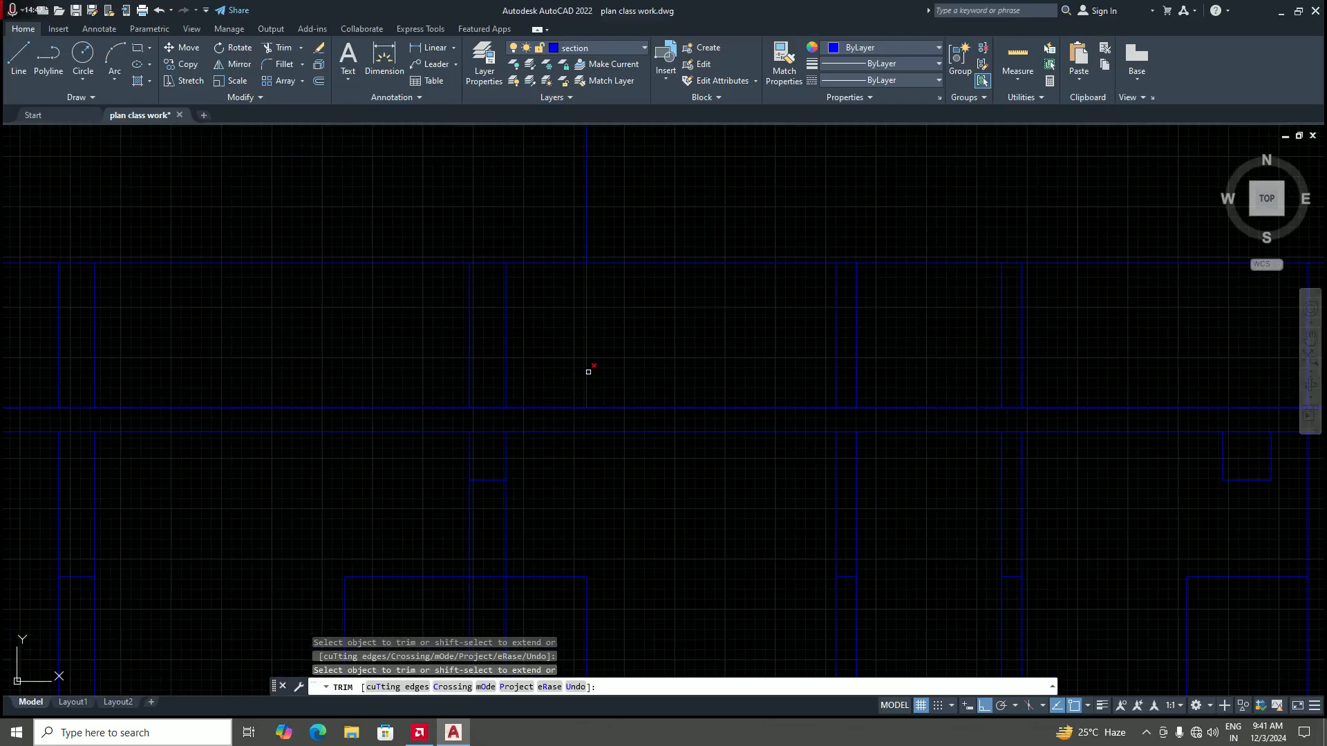
pyautogui.scroll(-5, 594, 366)
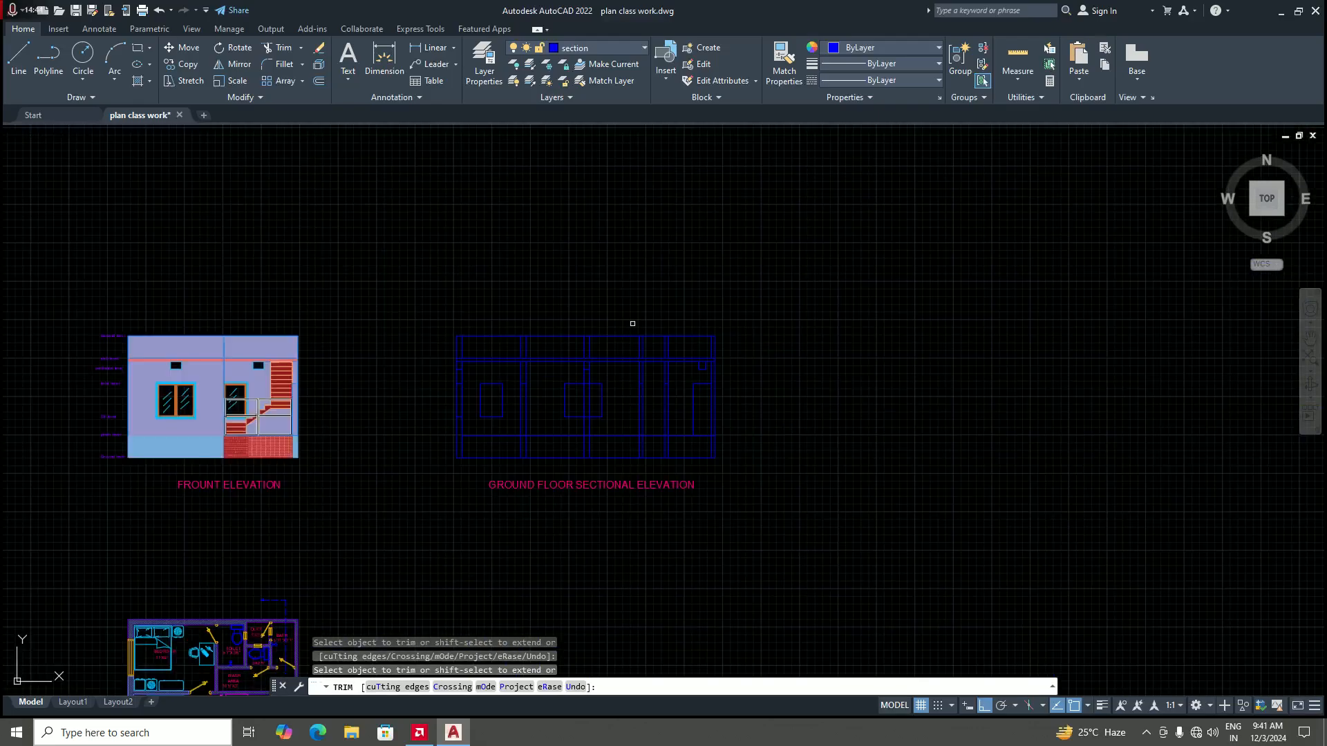
pyautogui.scroll(3, 622, 350)
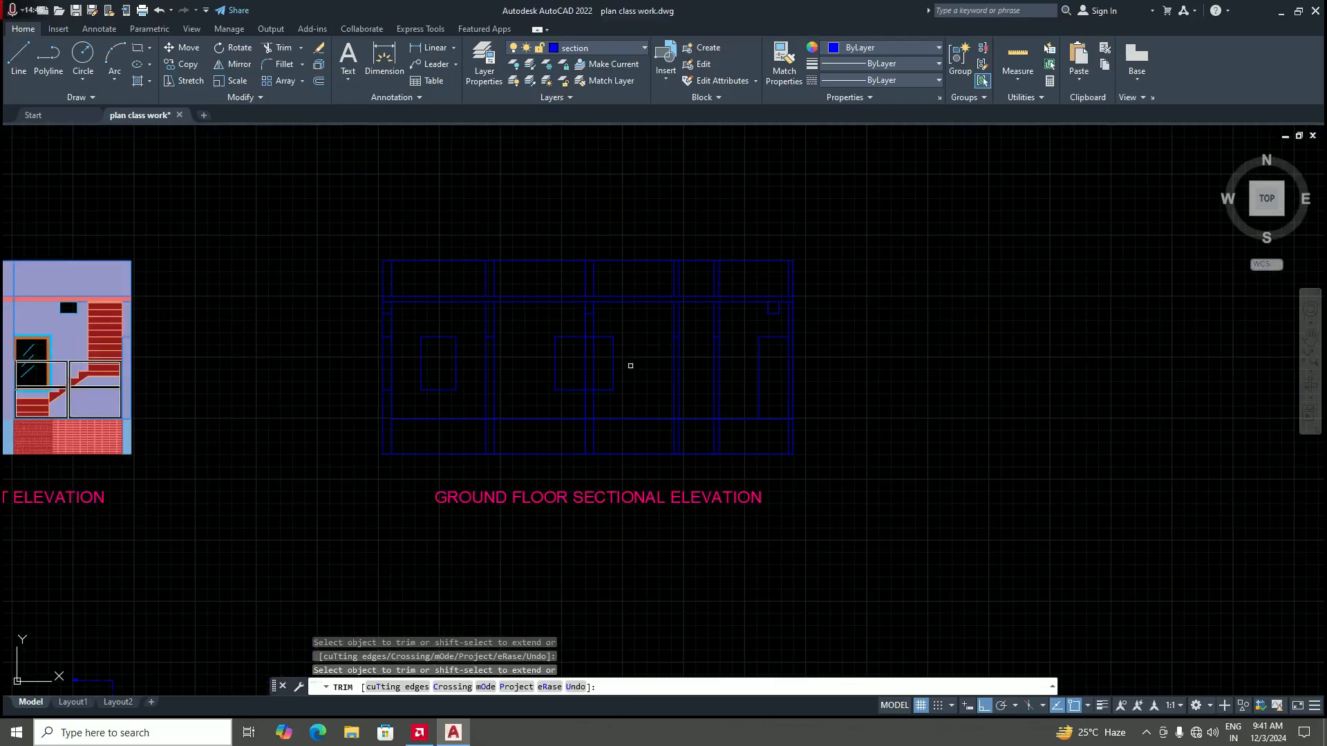
pyautogui.press('Return')
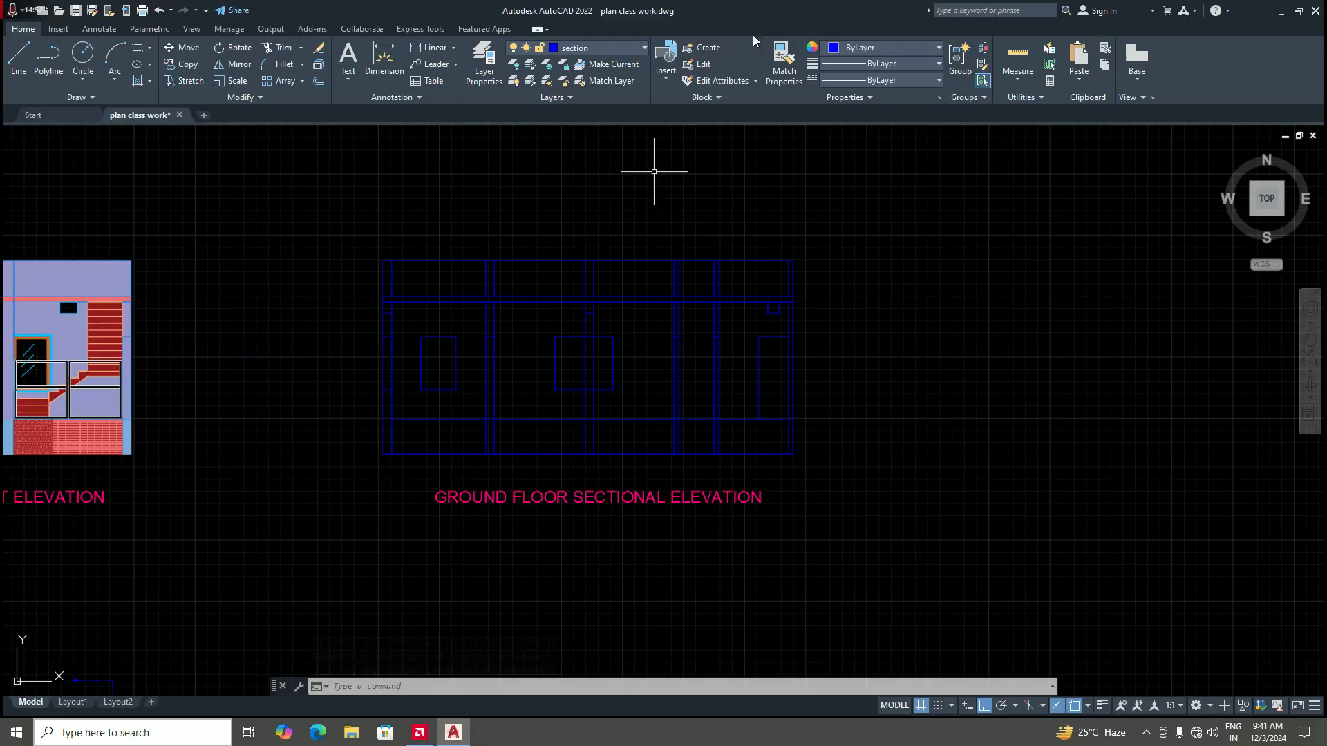
# Step: Make elev win the current layer
pyautogui.click(644, 49)
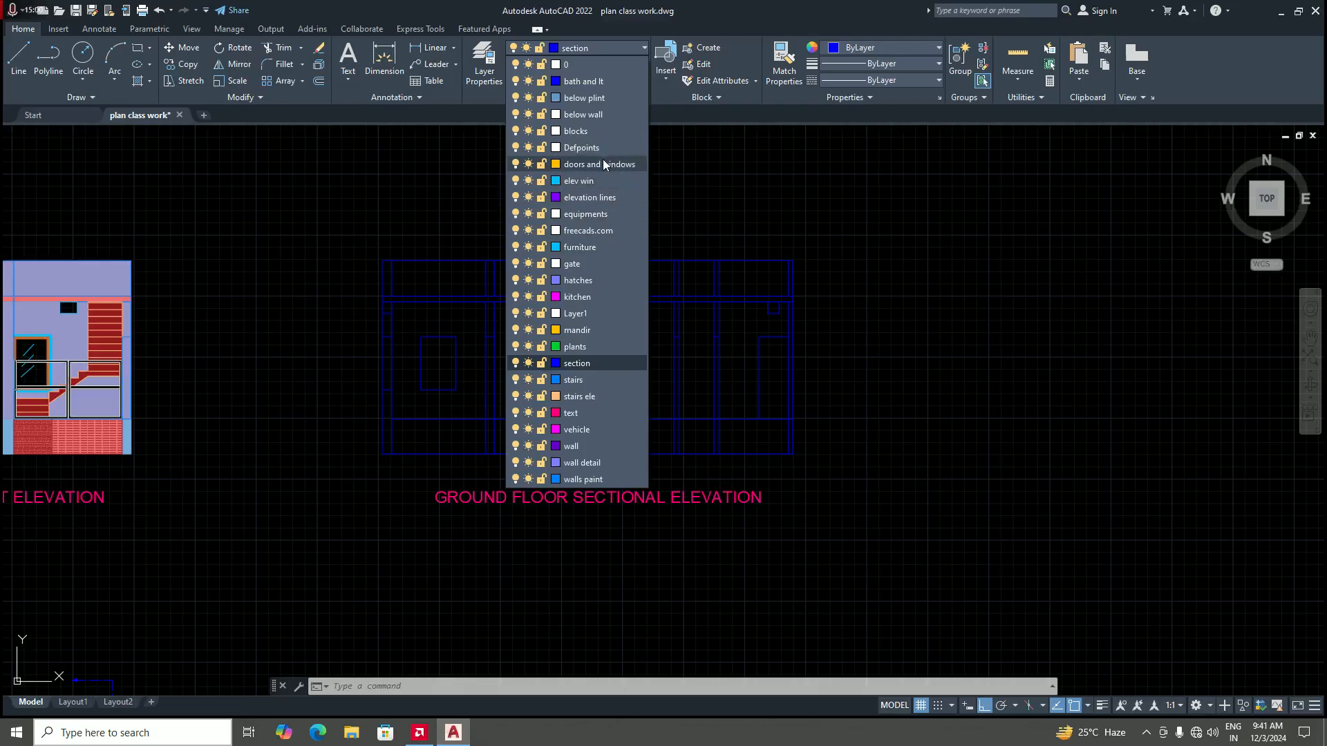
pyautogui.click(588, 181)
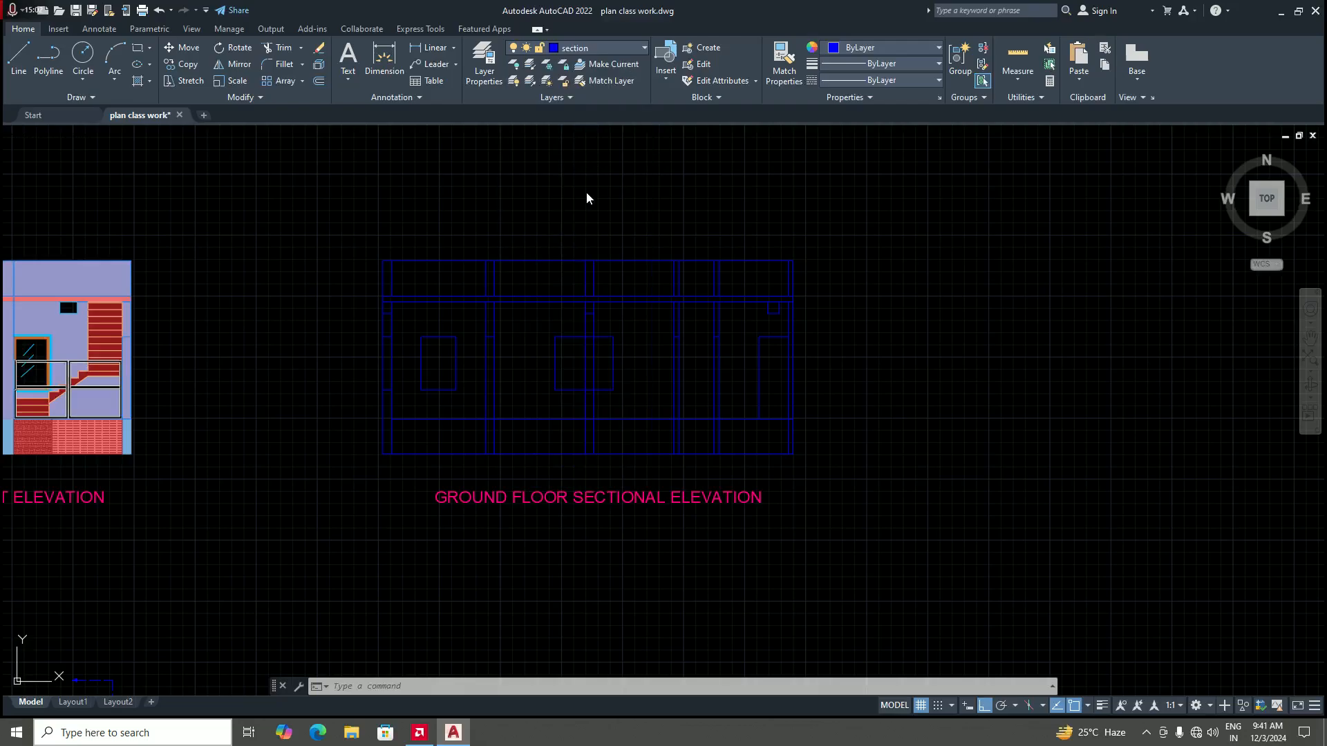
pyautogui.scroll(-2, 554, 387)
pyautogui.scroll(4, 519, 370)
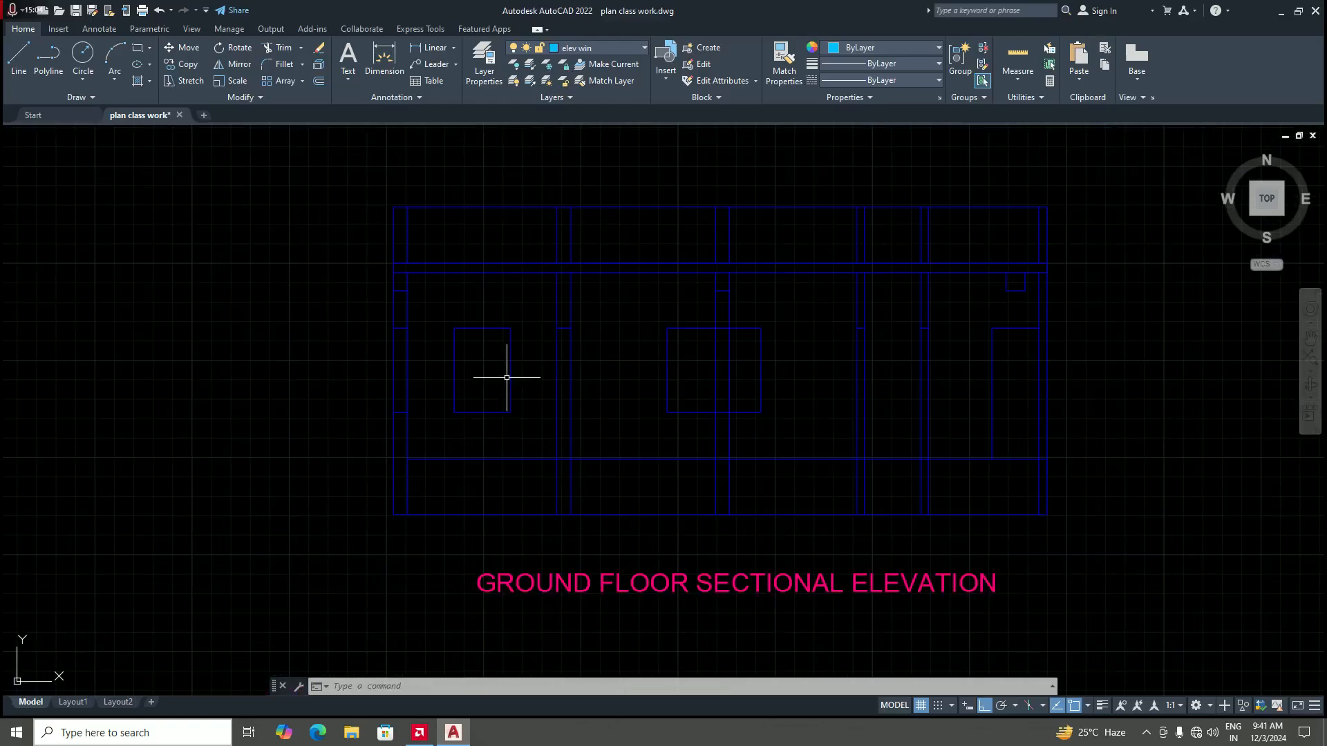
# Step: Move the outlines of the two full windows in the sectional elevation onto the elev win layer
pyautogui.click(433, 311)
pyautogui.click(522, 423)
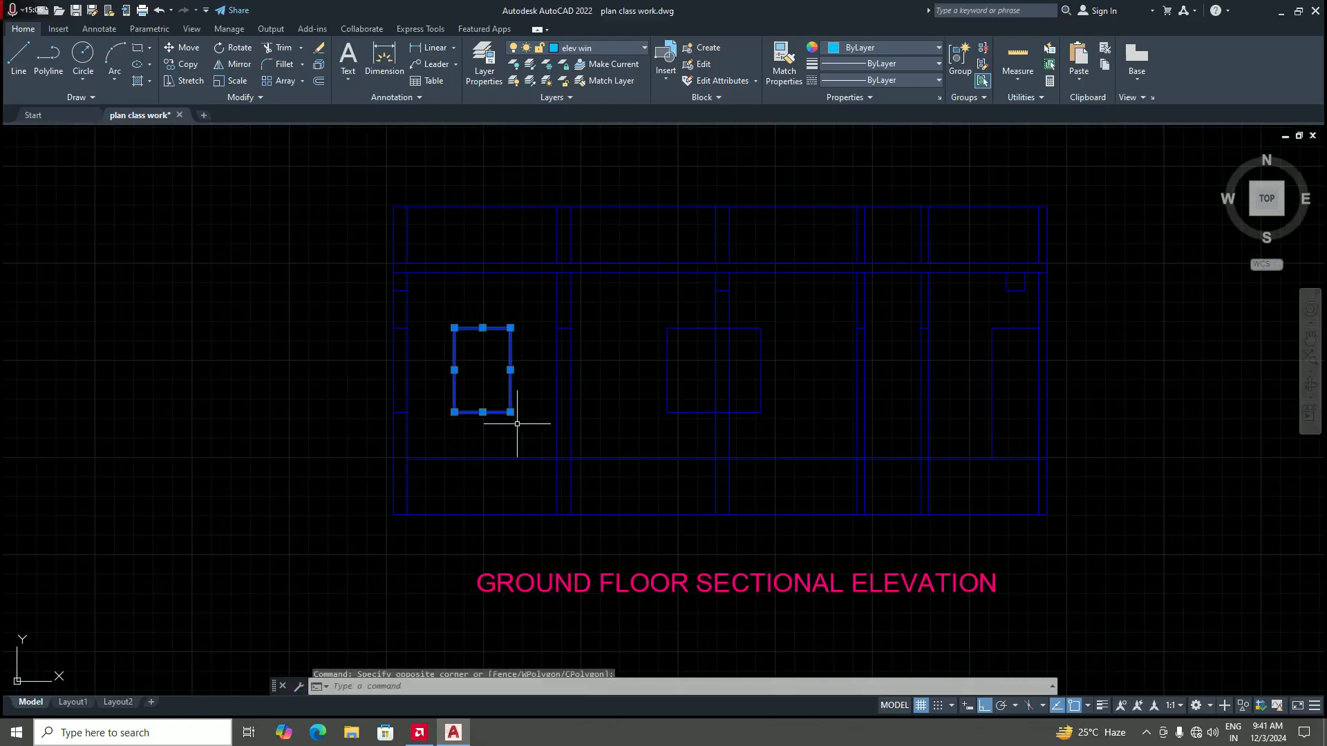
pyautogui.scroll(3, 688, 326)
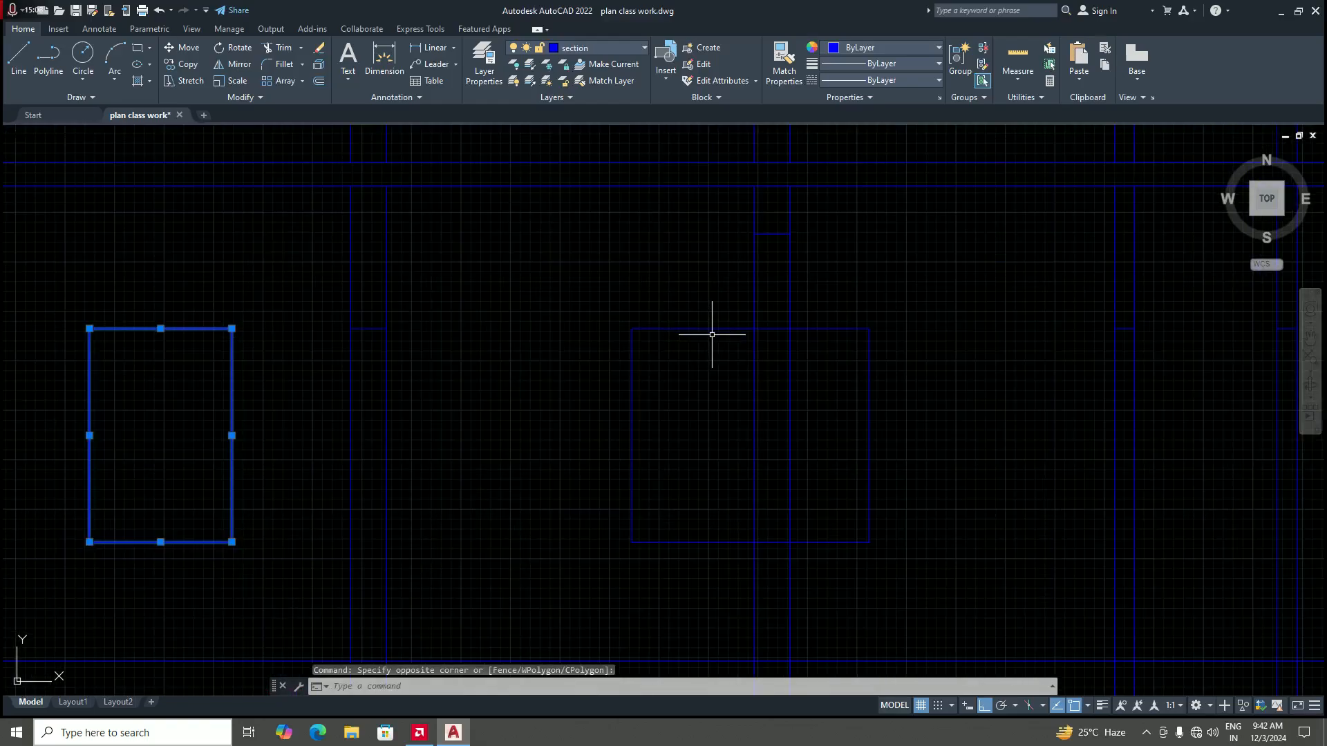
pyautogui.click(617, 319)
pyautogui.click(887, 540)
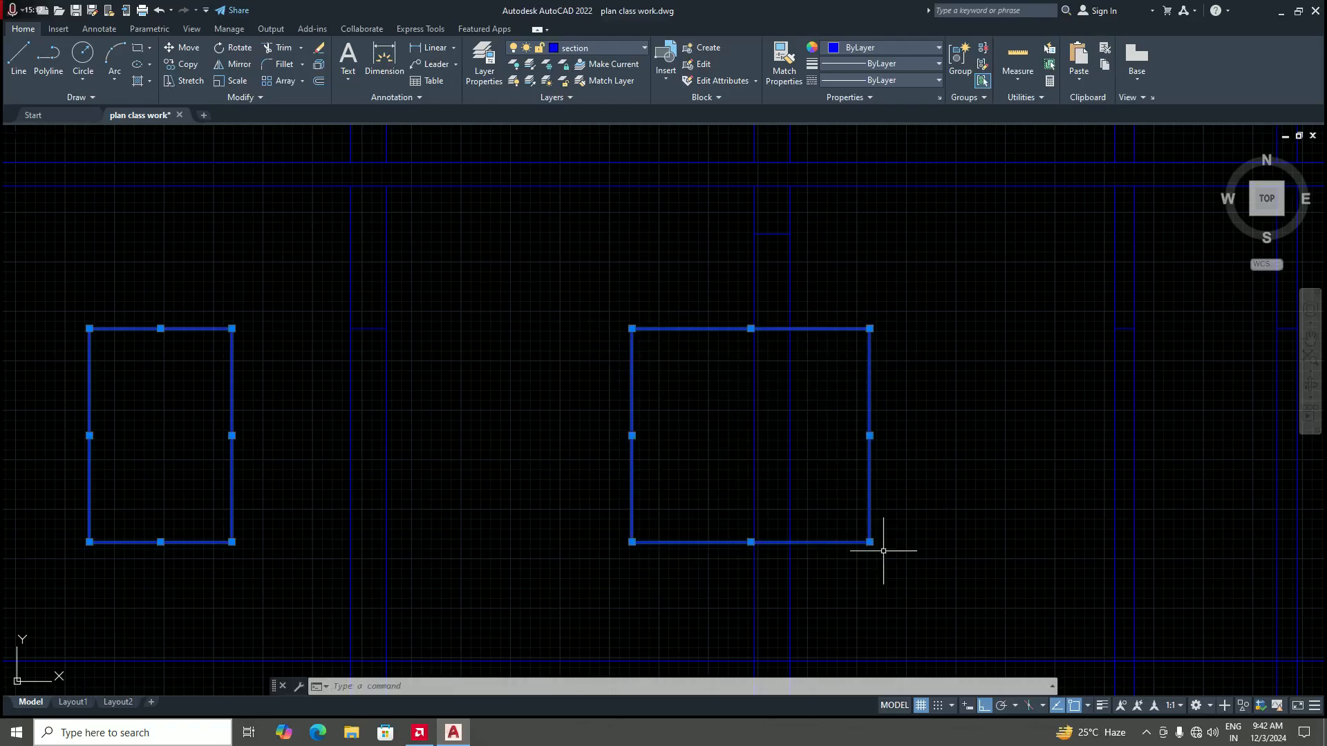
pyautogui.scroll(-5, 753, 441)
pyautogui.scroll(2, 750, 442)
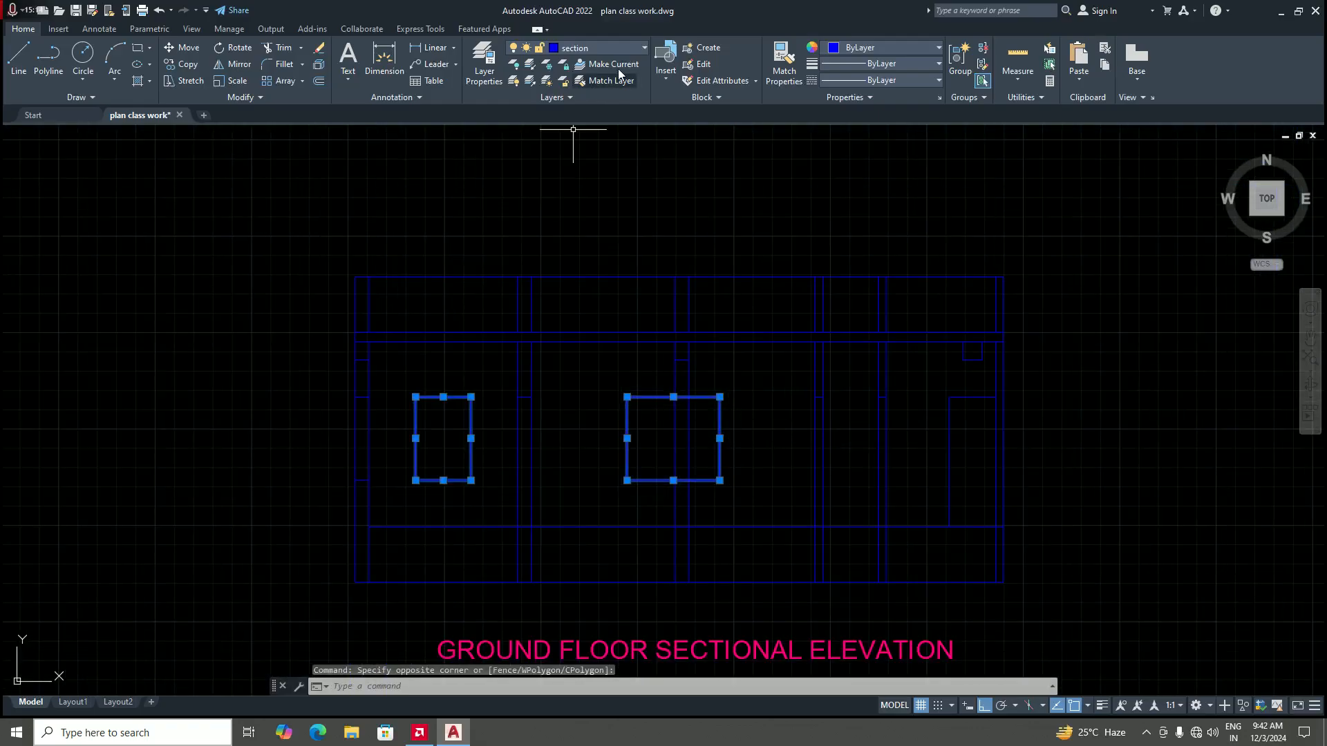
pyautogui.click(629, 50)
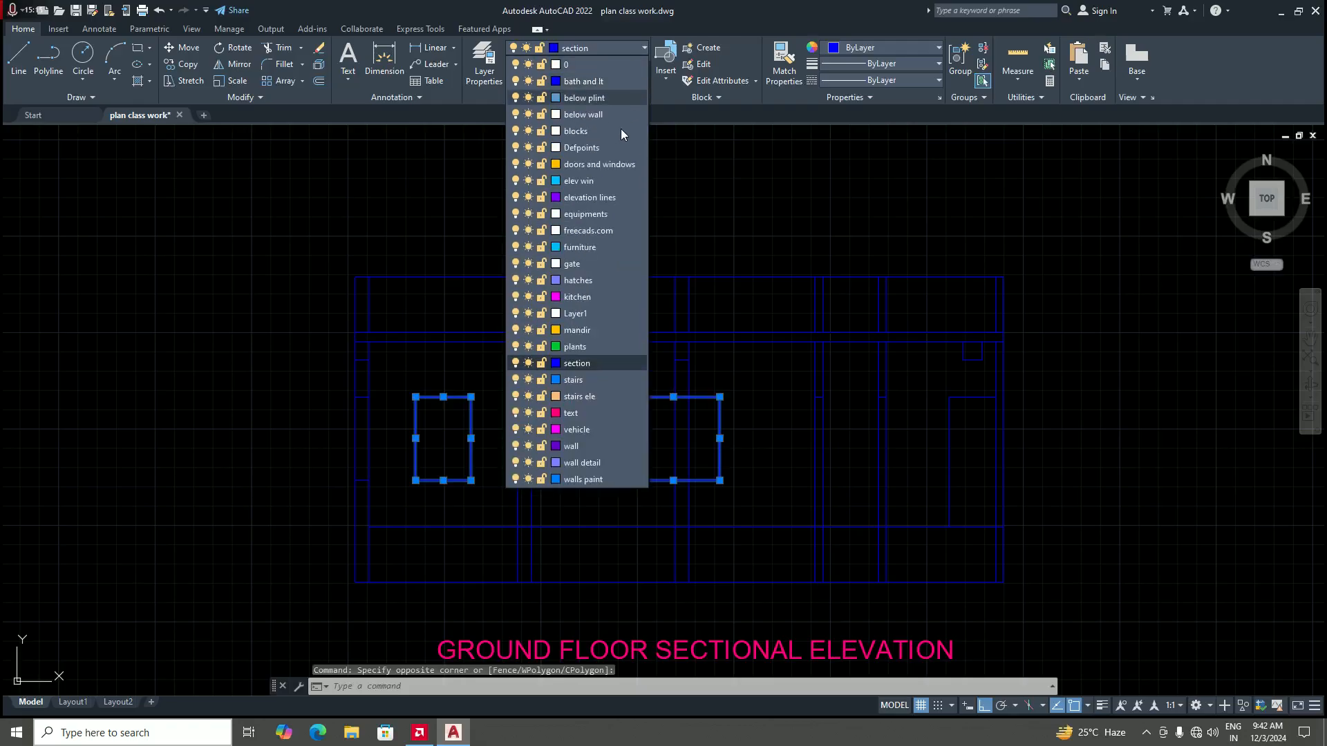
pyautogui.click(597, 180)
pyautogui.press('Escape')
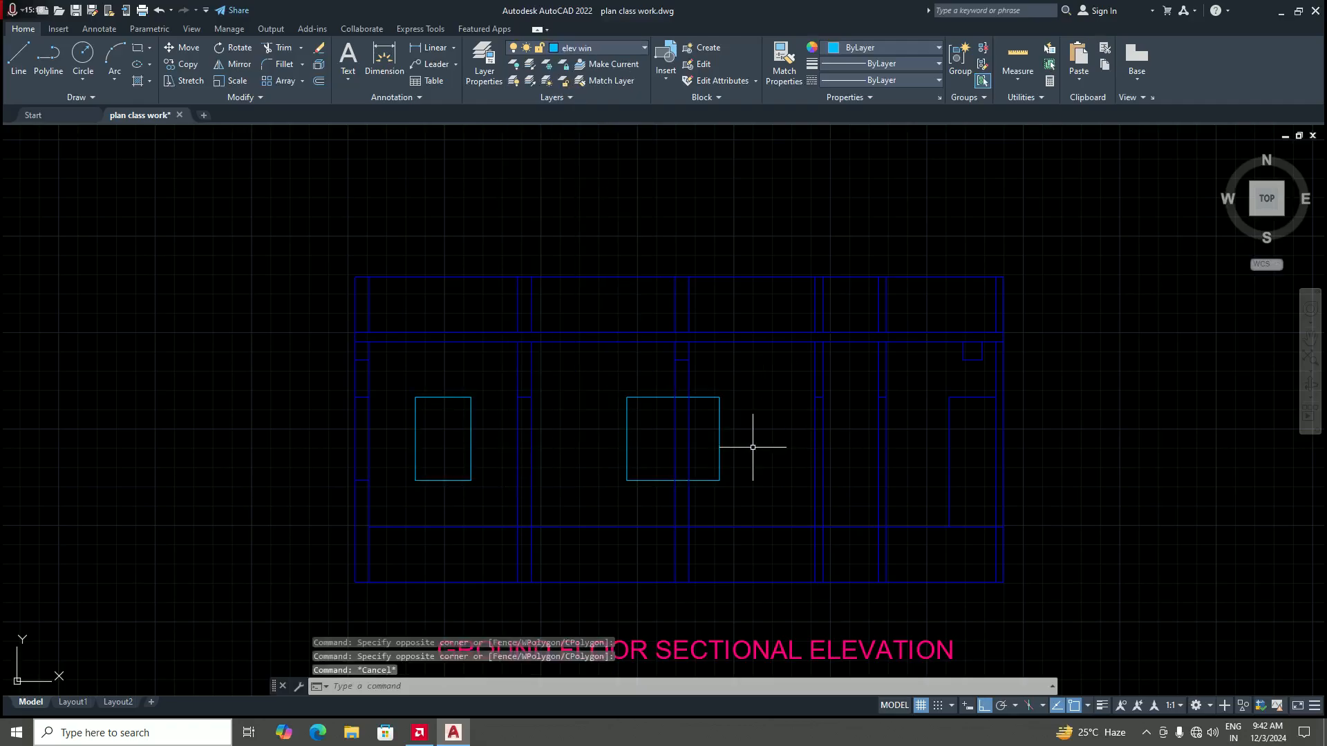
pyautogui.scroll(-4, 760, 439)
pyautogui.scroll(4, 639, 389)
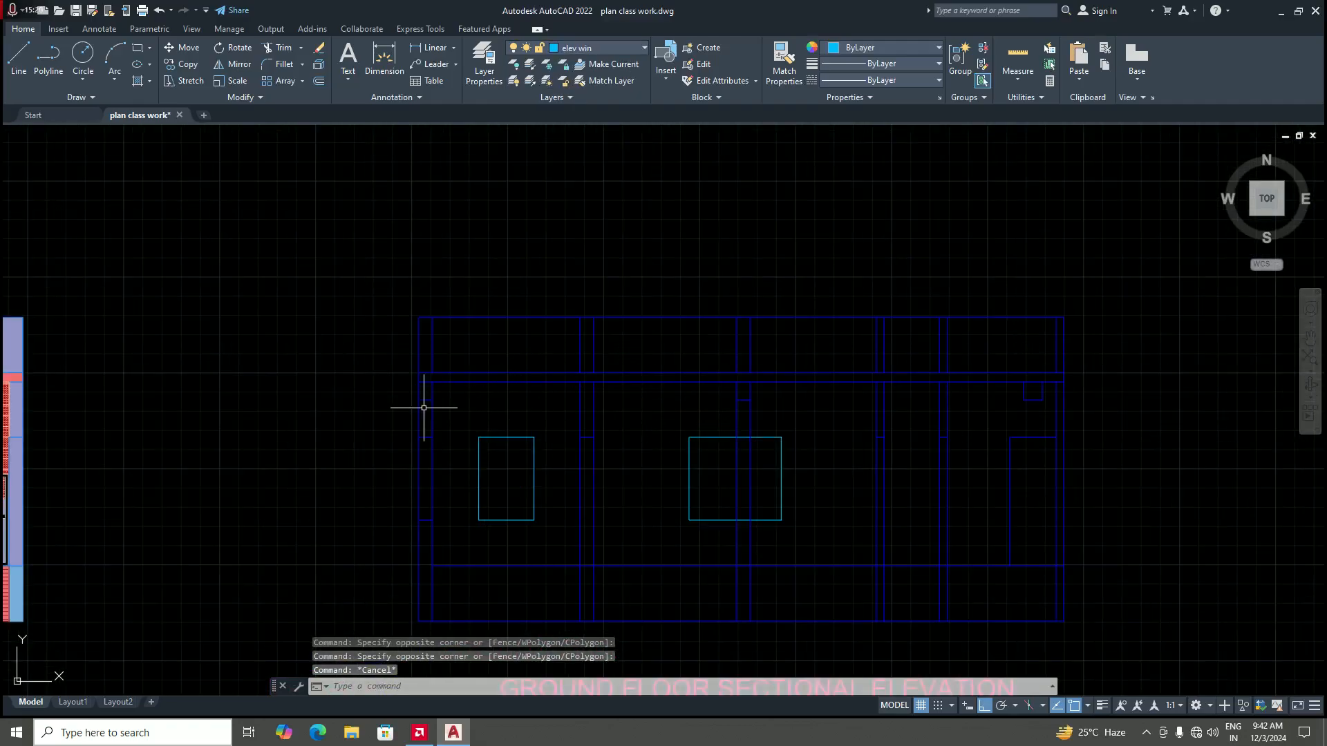
pyautogui.scroll(4, 491, 423)
pyautogui.scroll(-4, 483, 439)
pyautogui.scroll(4, 528, 438)
pyautogui.scroll(-6, 557, 430)
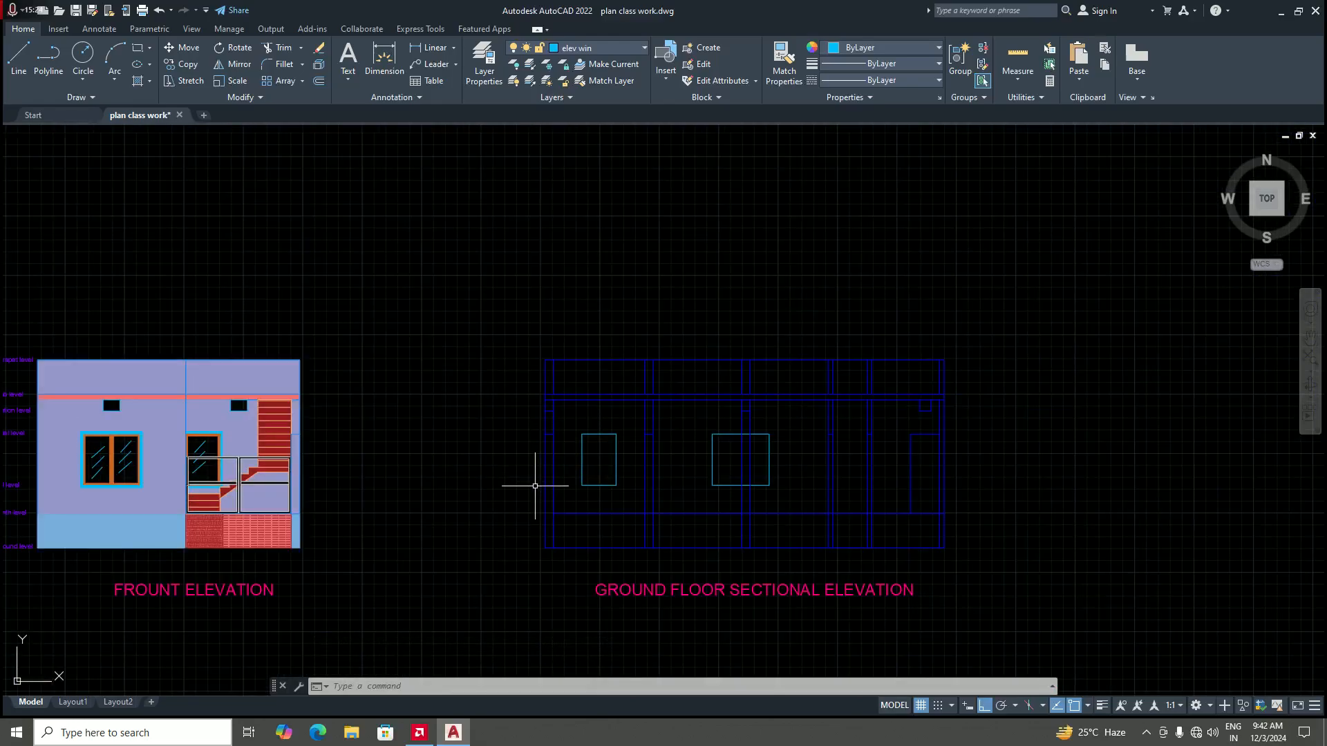
pyautogui.scroll(-2, 580, 483)
pyautogui.scroll(2, 544, 467)
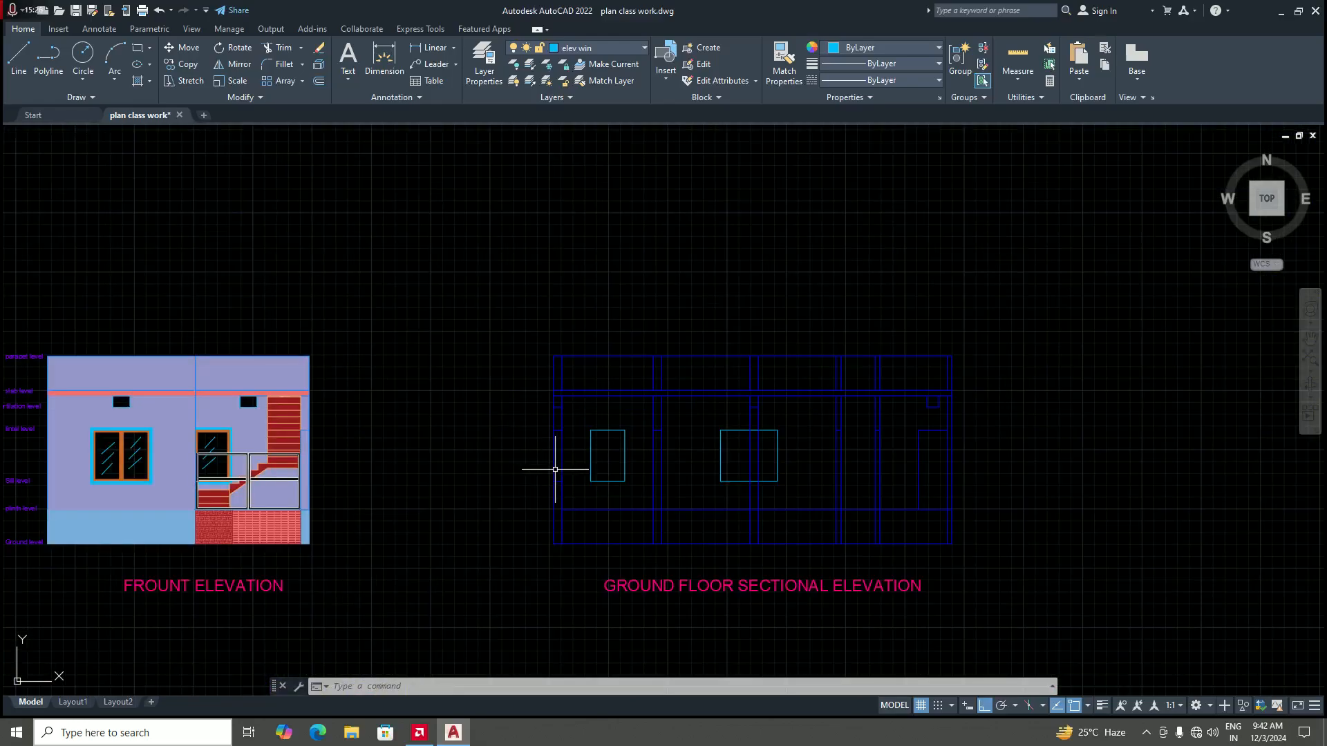
pyautogui.scroll(4, 569, 418)
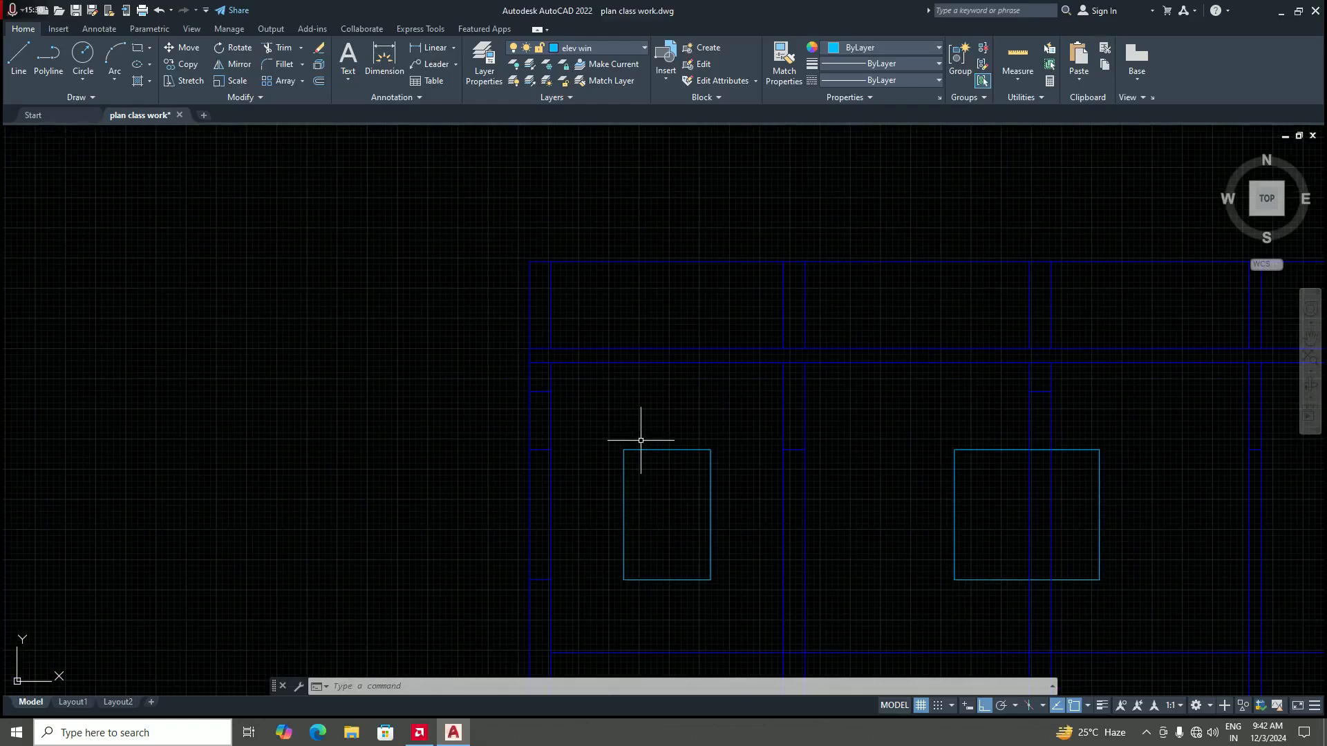
pyautogui.scroll(-4, 608, 463)
pyautogui.scroll(4, 594, 464)
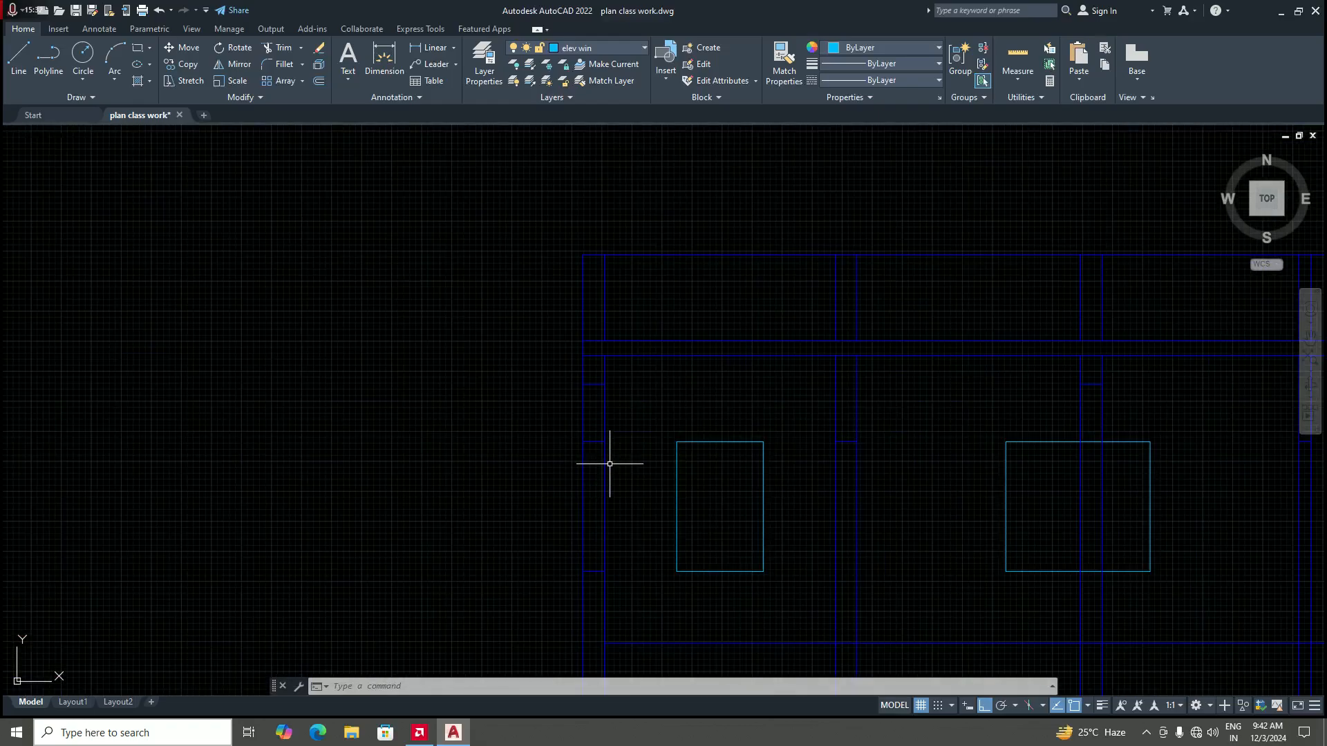
# Step: Break the inner and outer face lines of the leftmost wall at the ventilator's bottom line using Break at Point
pyautogui.write('r')
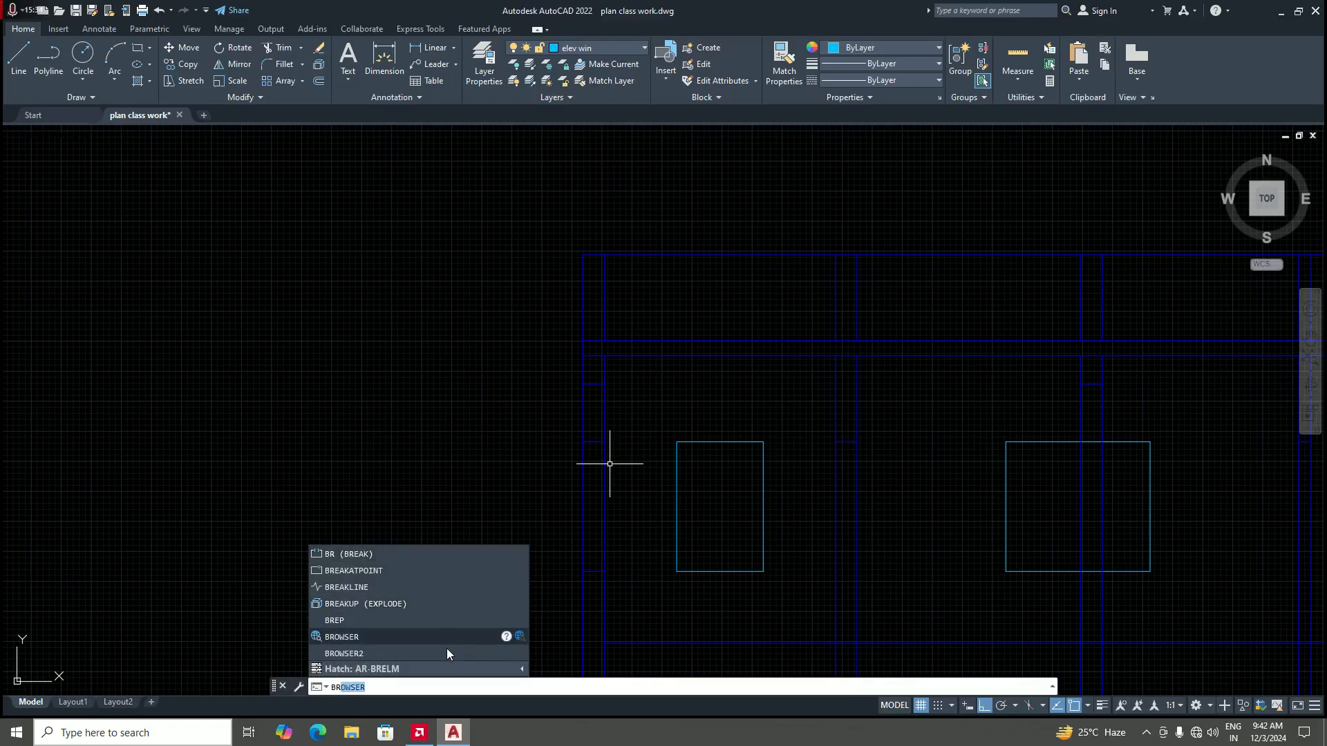
pyautogui.click(370, 570)
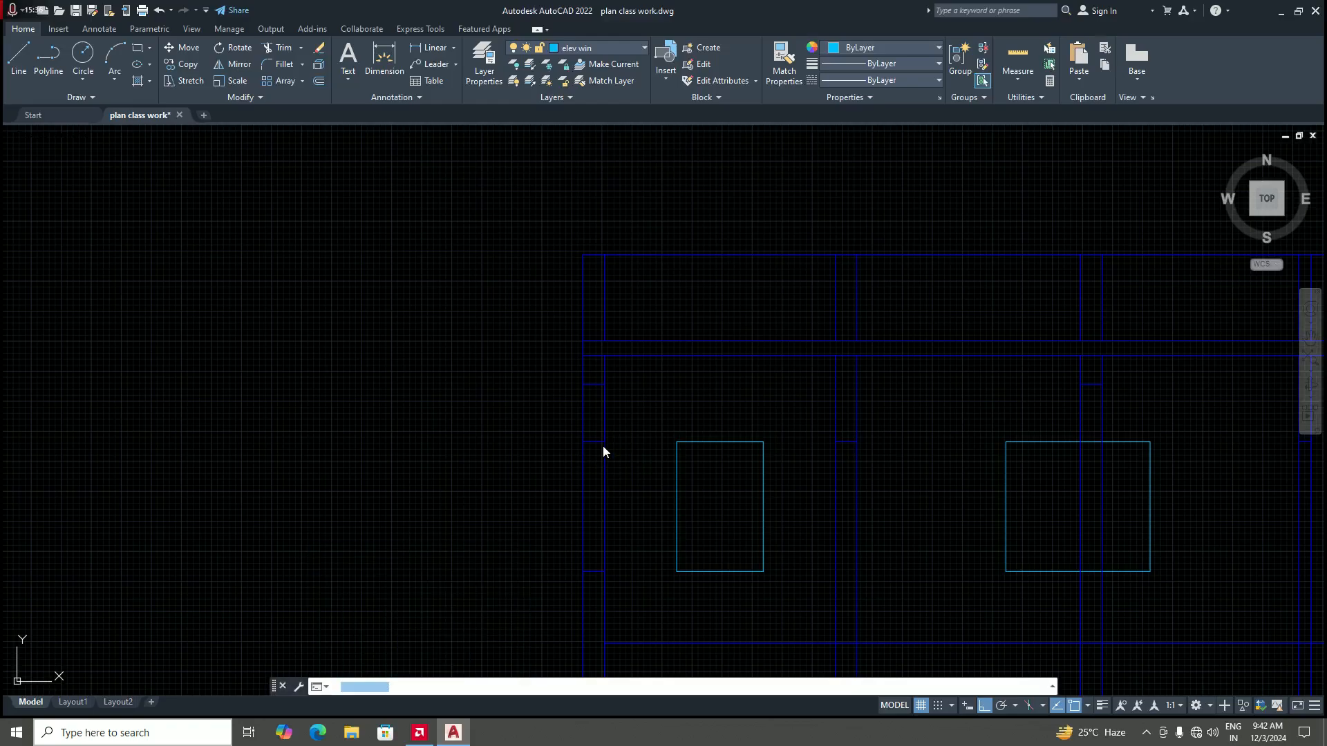
pyautogui.scroll(2, 611, 399)
pyautogui.click(596, 412)
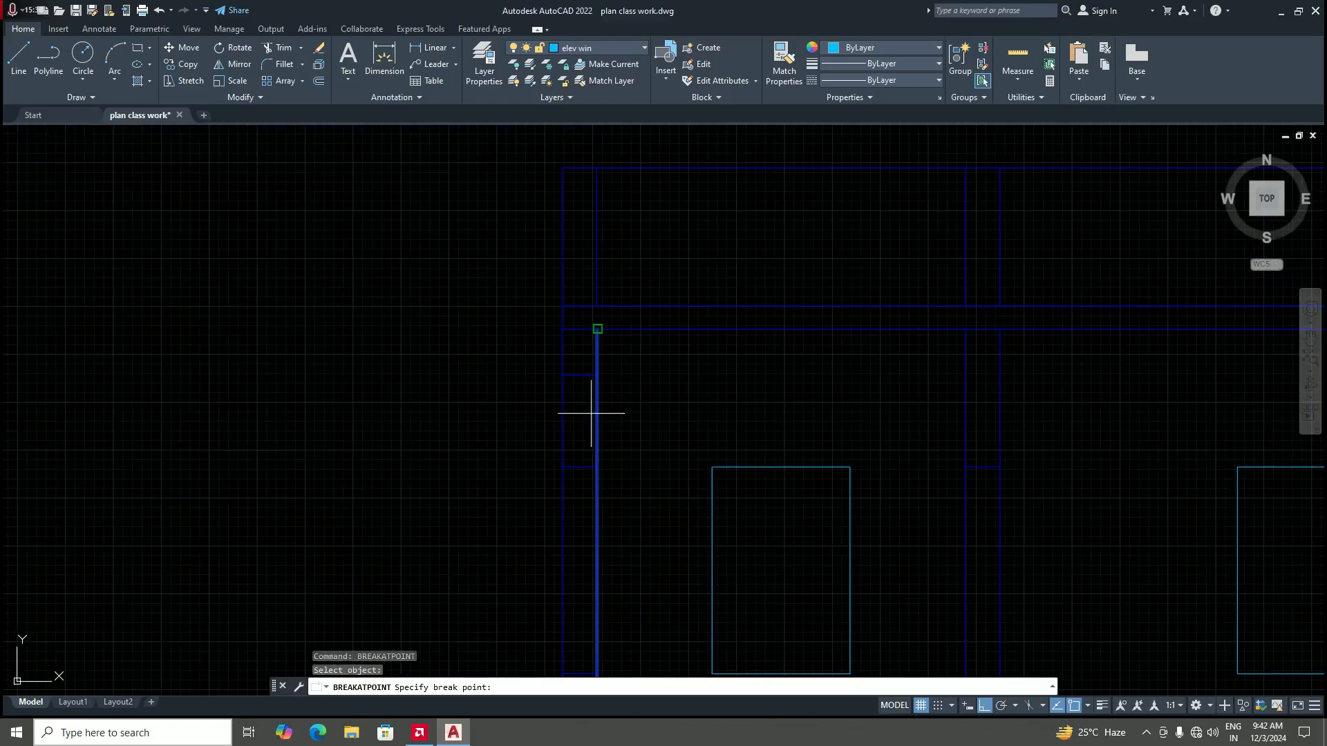
pyautogui.click(600, 366)
pyautogui.press('Return')
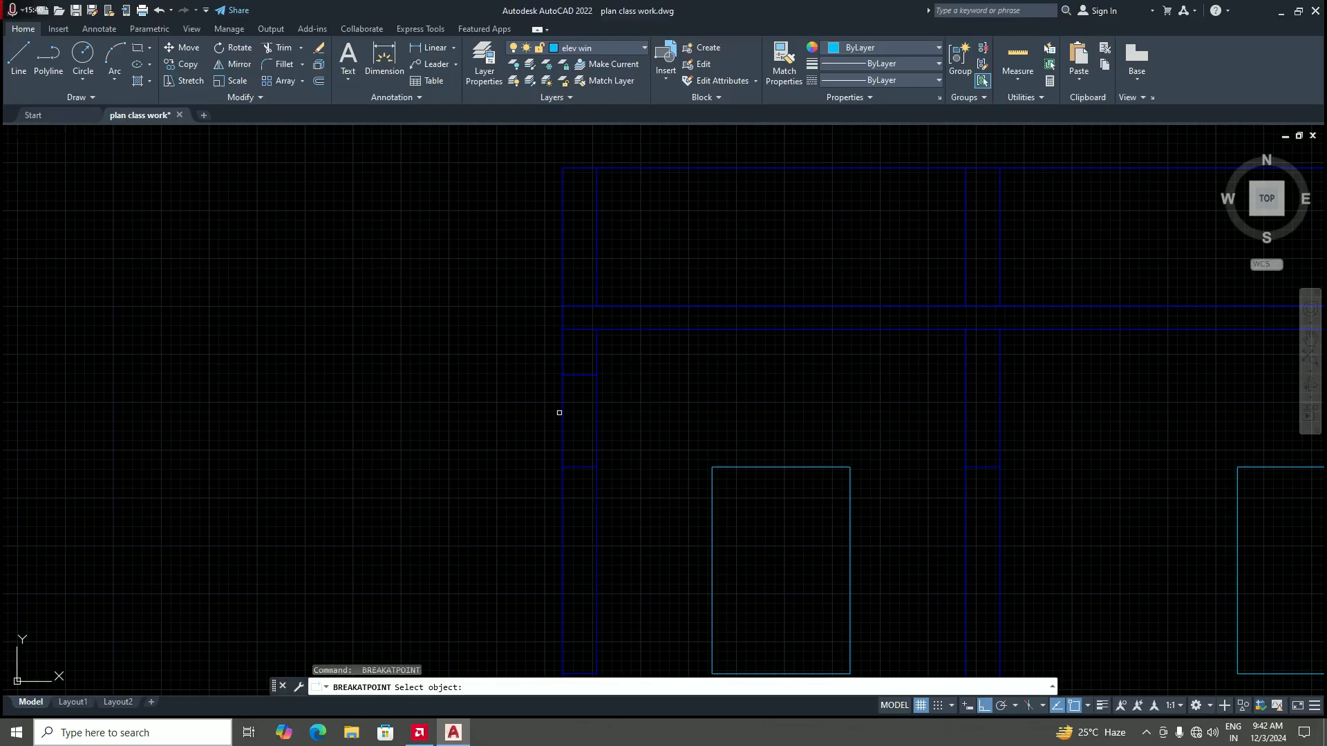
pyautogui.click(561, 411)
pyautogui.click(563, 375)
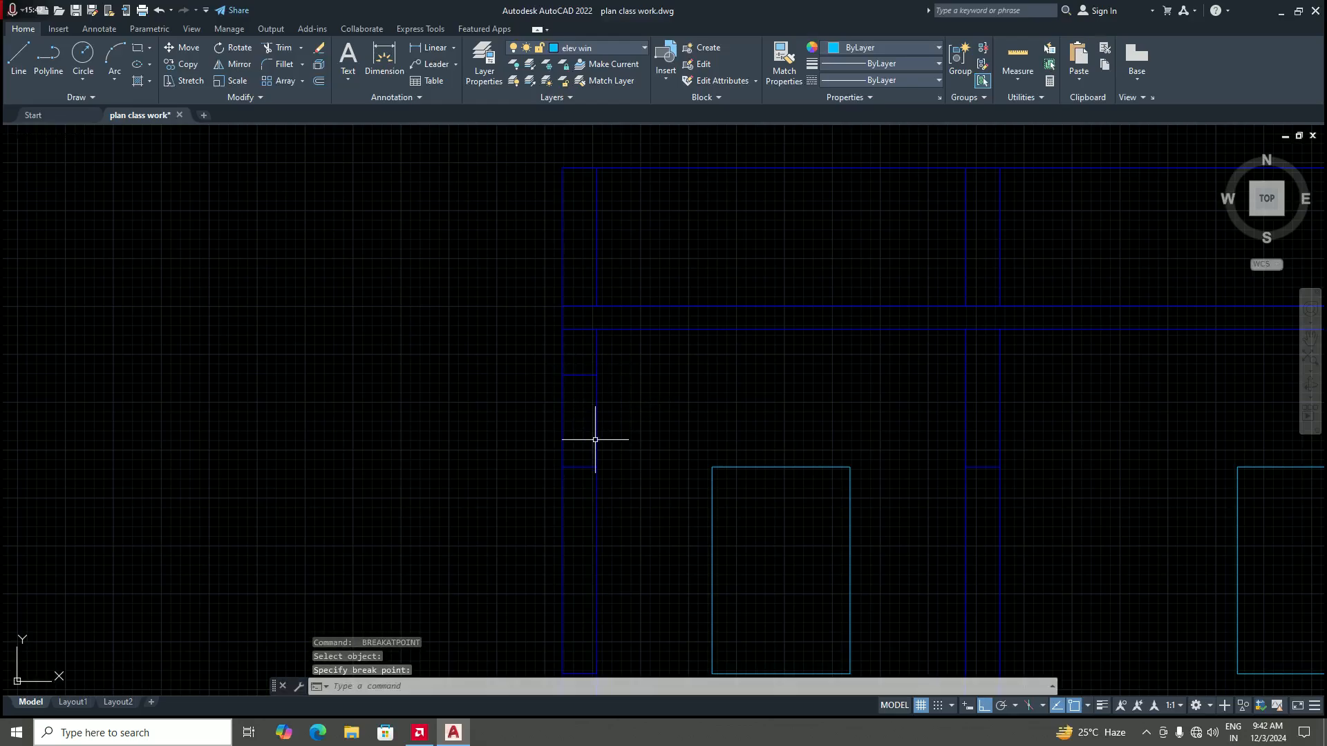
# Step: Break both face lines of the leftmost wall at the window sill line
pyautogui.scroll(-3, 596, 440)
pyautogui.scroll(2, 597, 481)
pyautogui.press('Return')
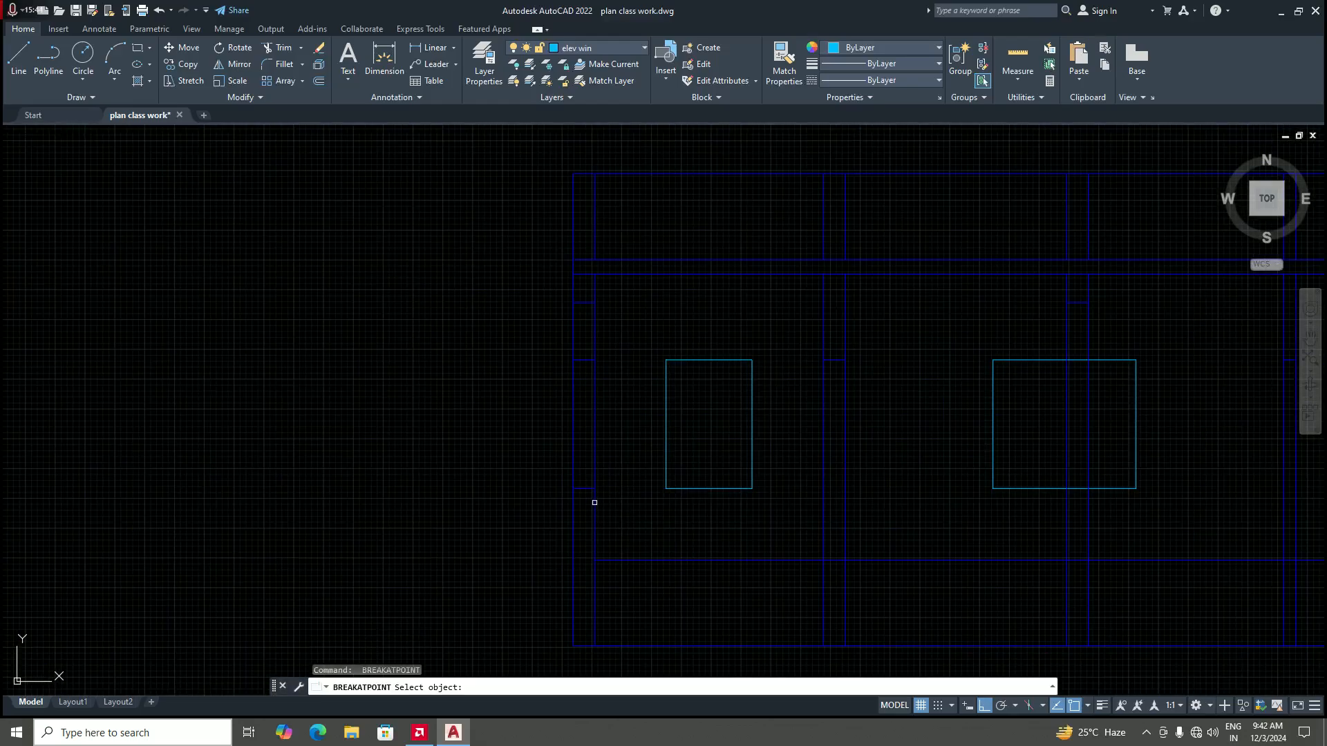
pyautogui.click(594, 503)
pyautogui.click(588, 507)
pyautogui.press('Return')
pyautogui.click(576, 502)
pyautogui.click(574, 504)
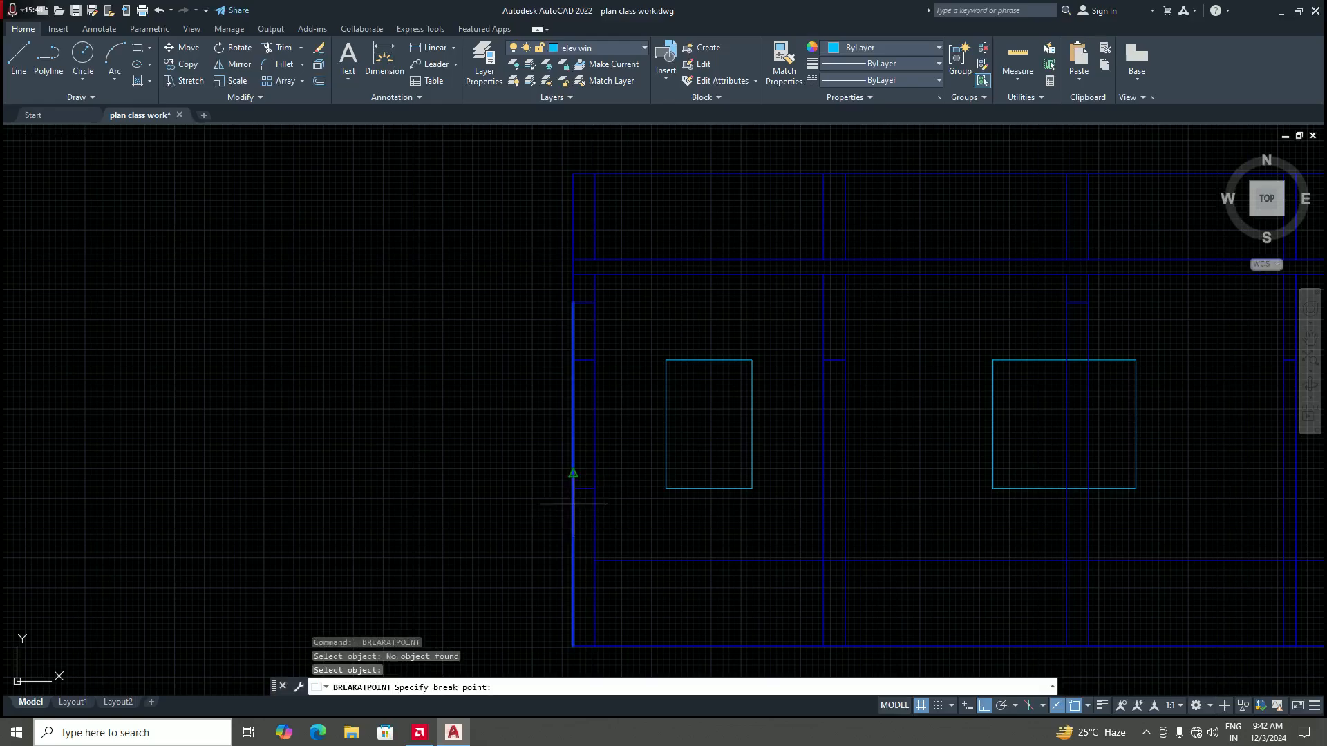
pyautogui.click(573, 488)
pyautogui.scroll(-2, 590, 469)
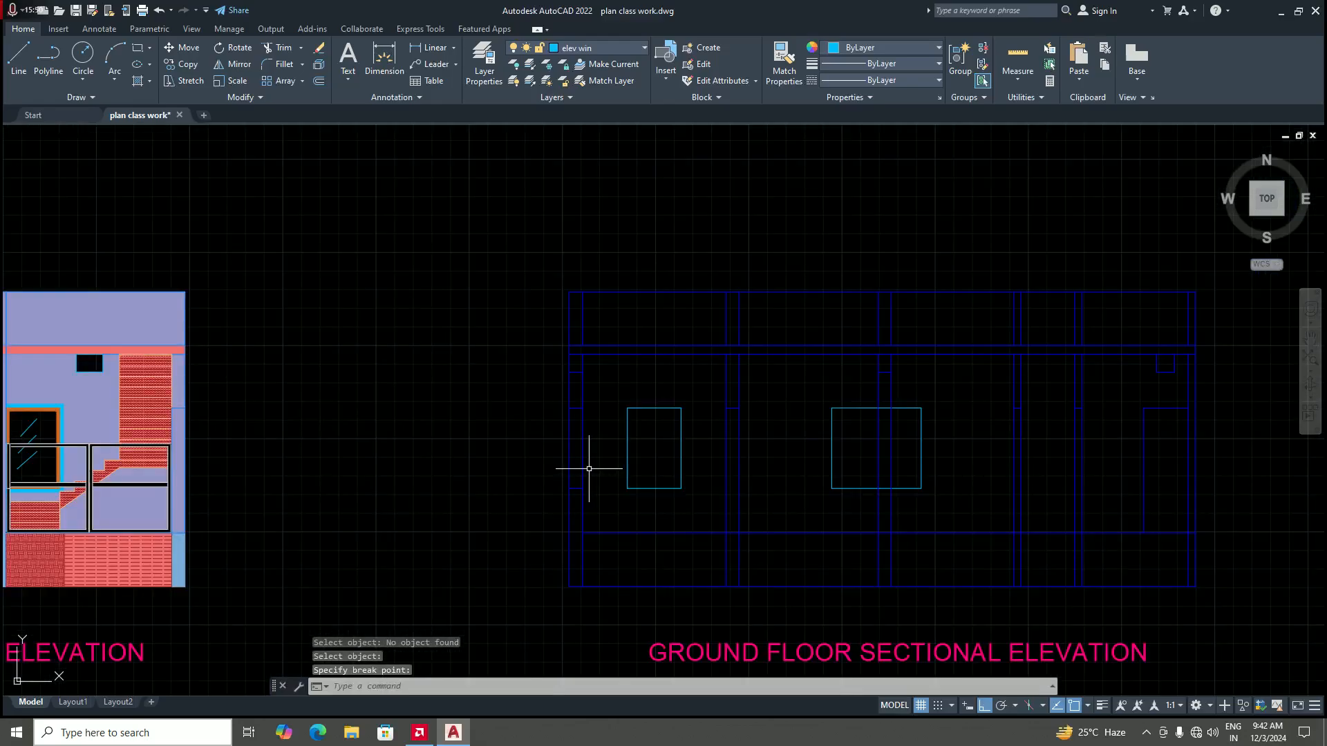
pyautogui.click(543, 368)
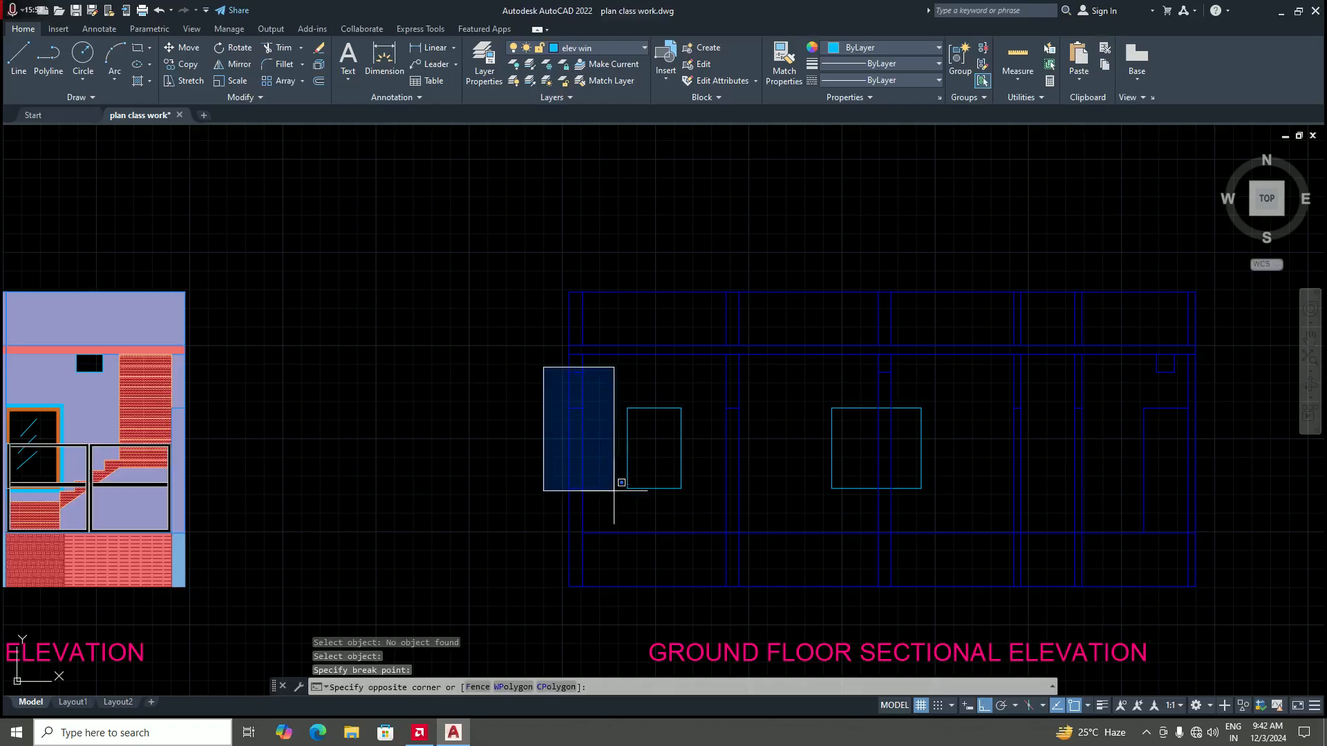
pyautogui.click(613, 490)
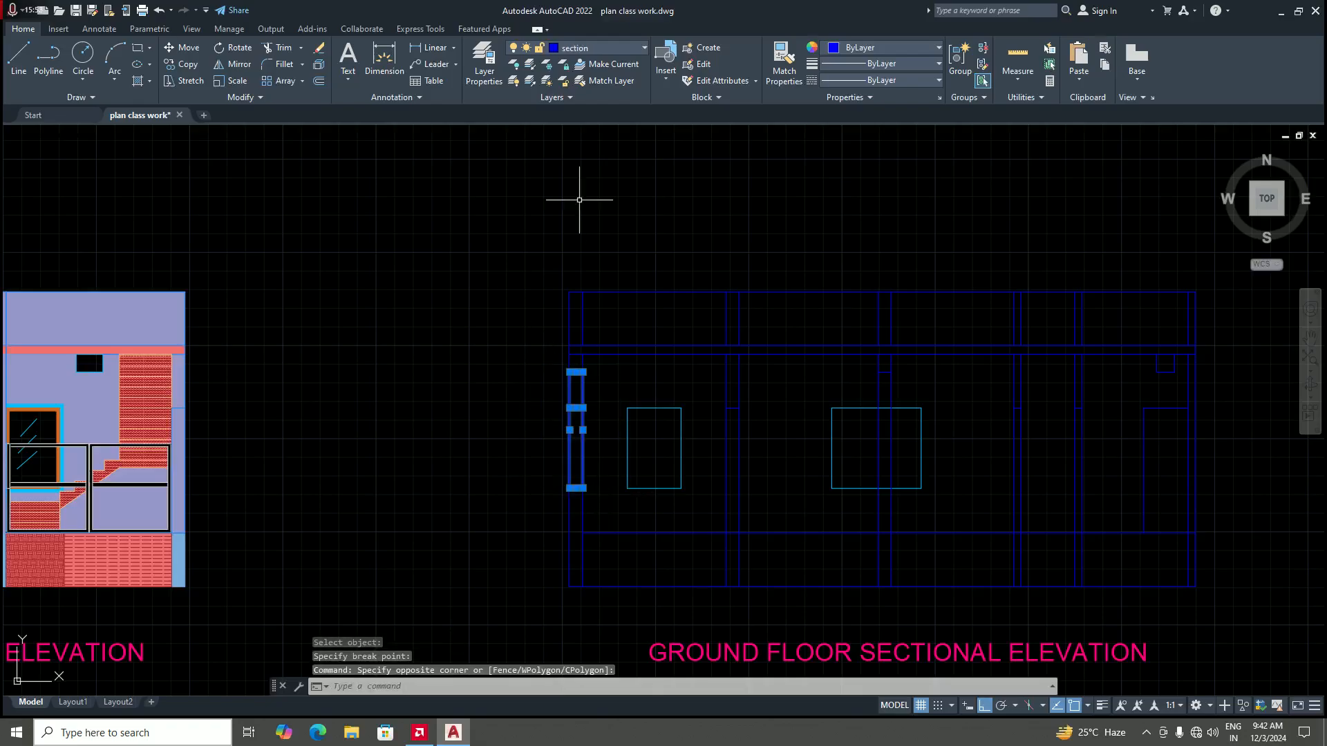
pyautogui.click(638, 48)
pyautogui.click(636, 52)
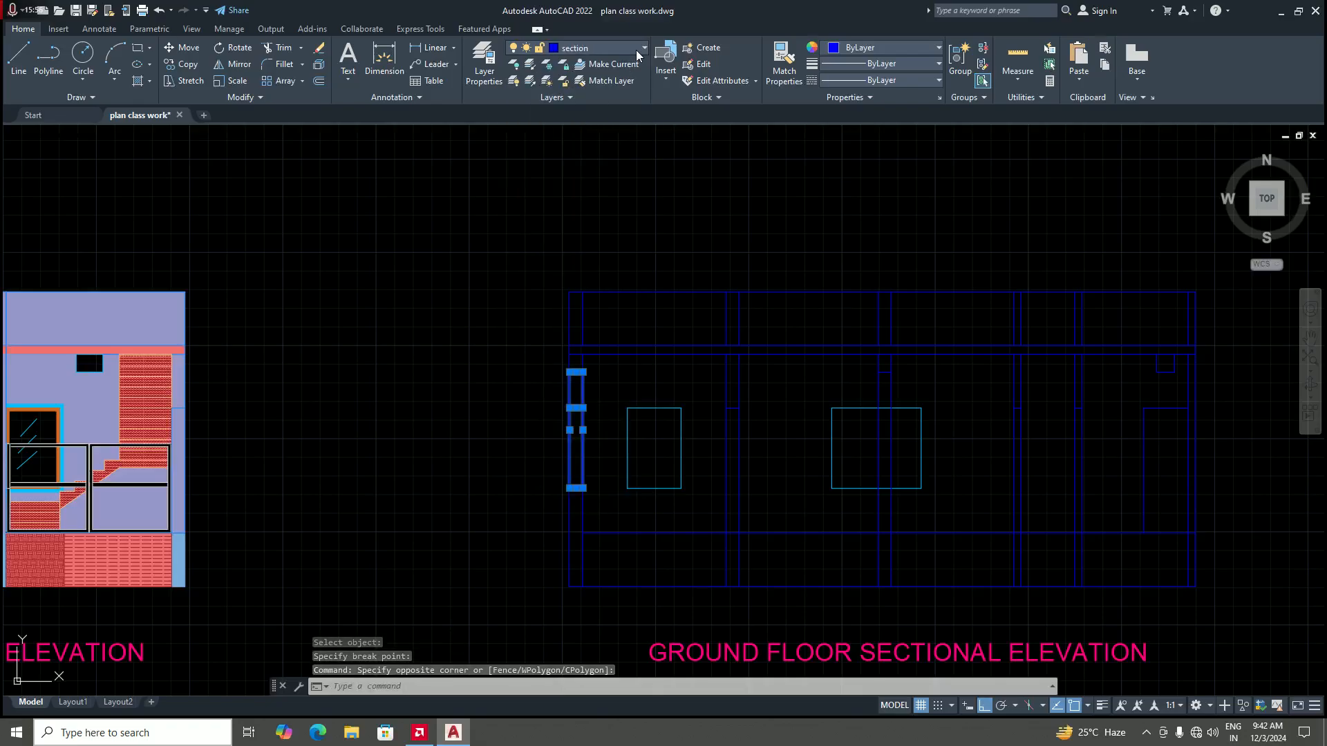
pyautogui.scroll(4, 593, 428)
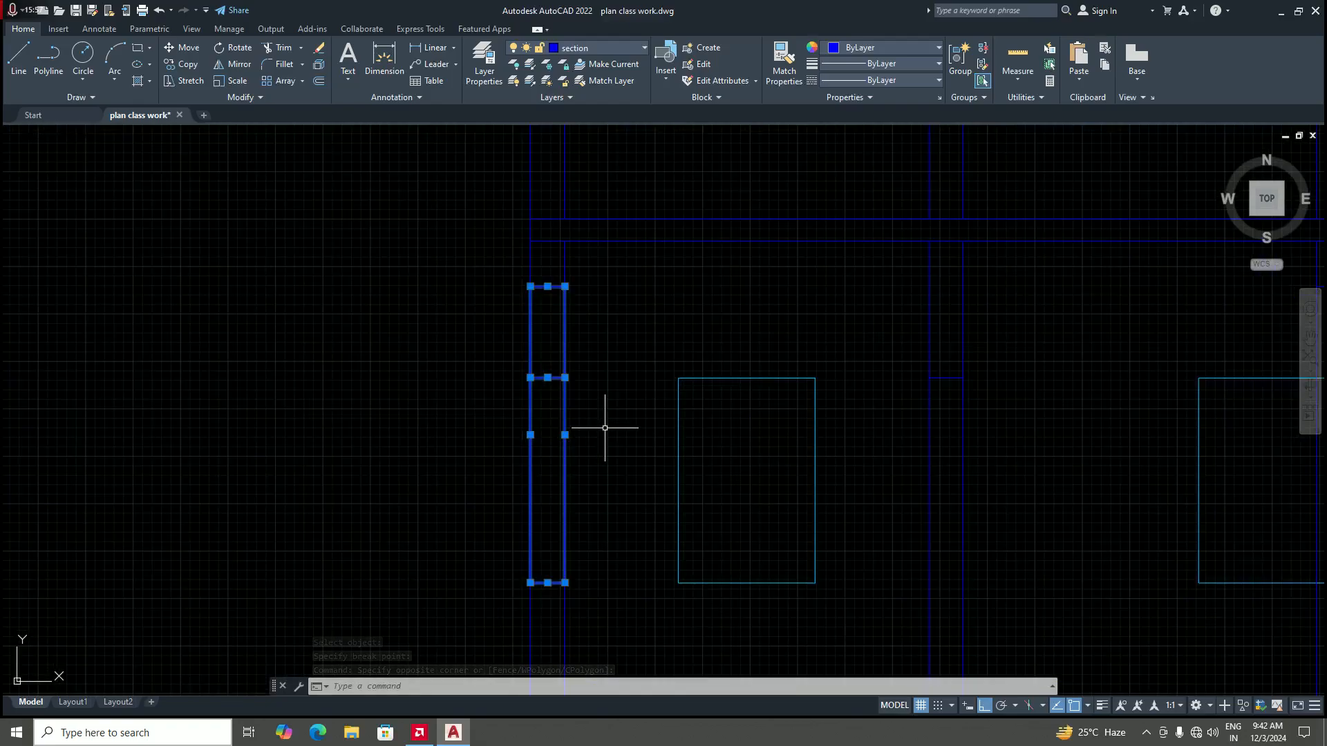
pyautogui.scroll(-2, 606, 426)
pyautogui.press('Escape')
# Step: Break both face lines of the leftmost wall at the window head line using Break at Point
pyautogui.scroll(-4, 604, 424)
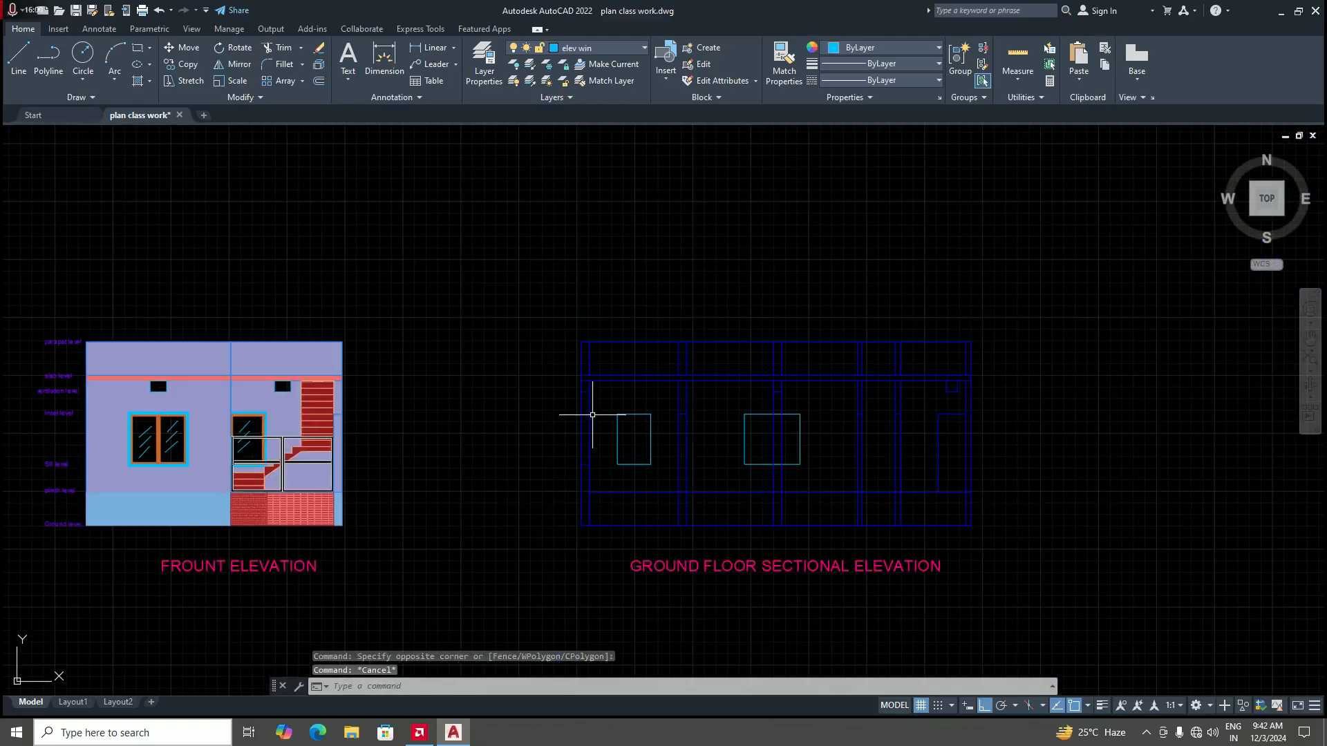
pyautogui.scroll(4, 585, 415)
pyautogui.scroll(2, 604, 432)
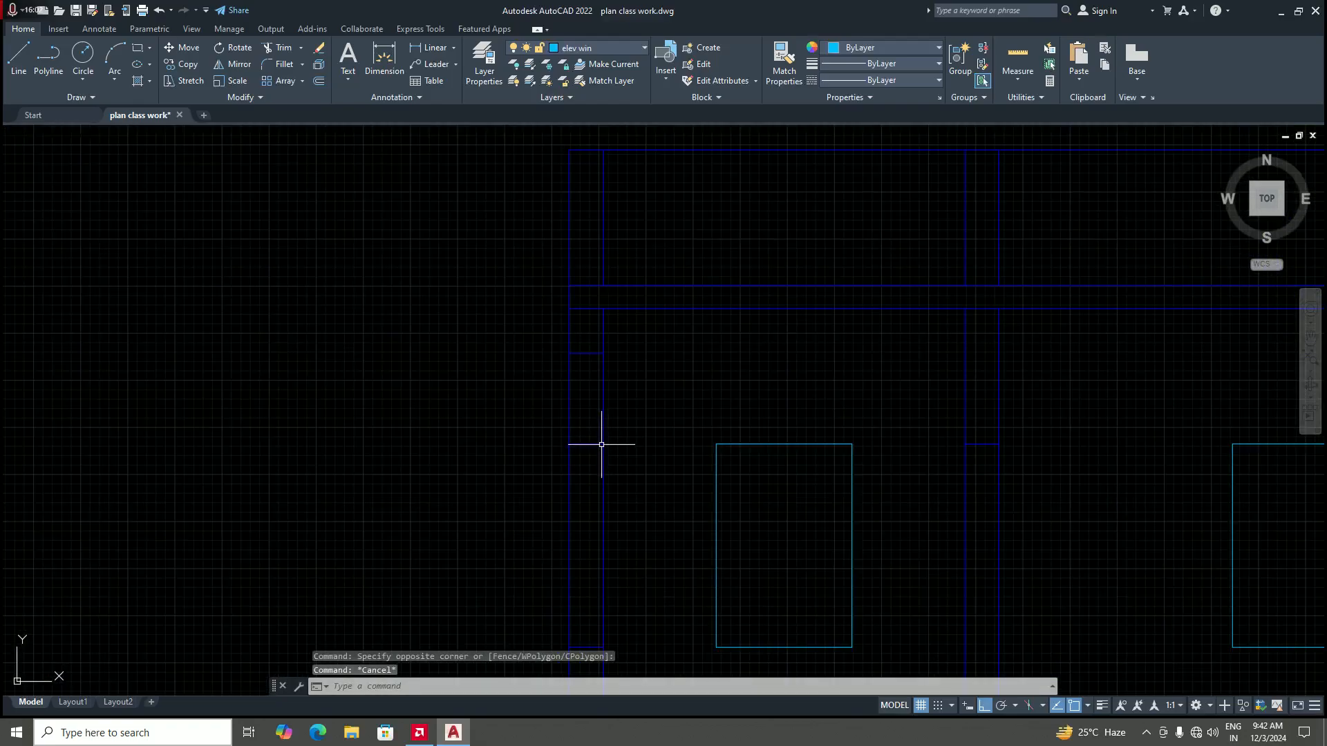
pyautogui.write('br')
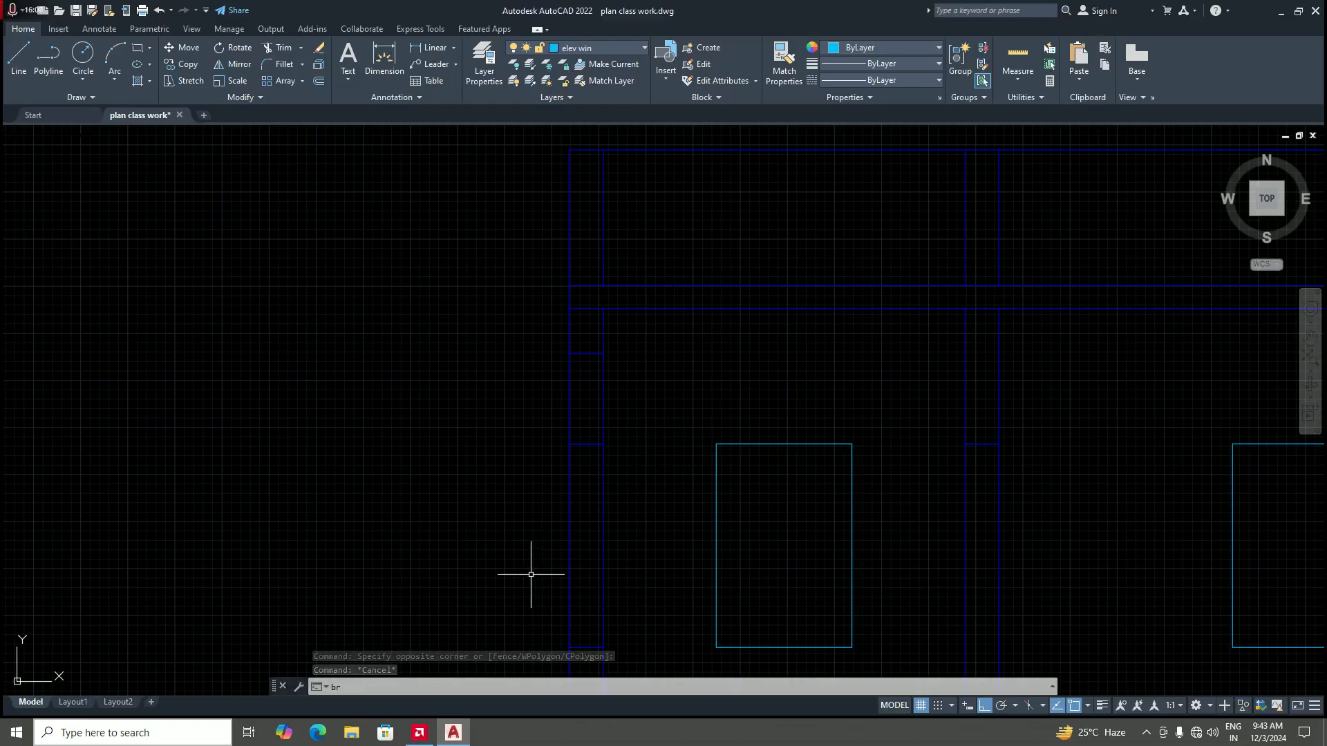
pyautogui.press('Escape')
pyautogui.write('b')
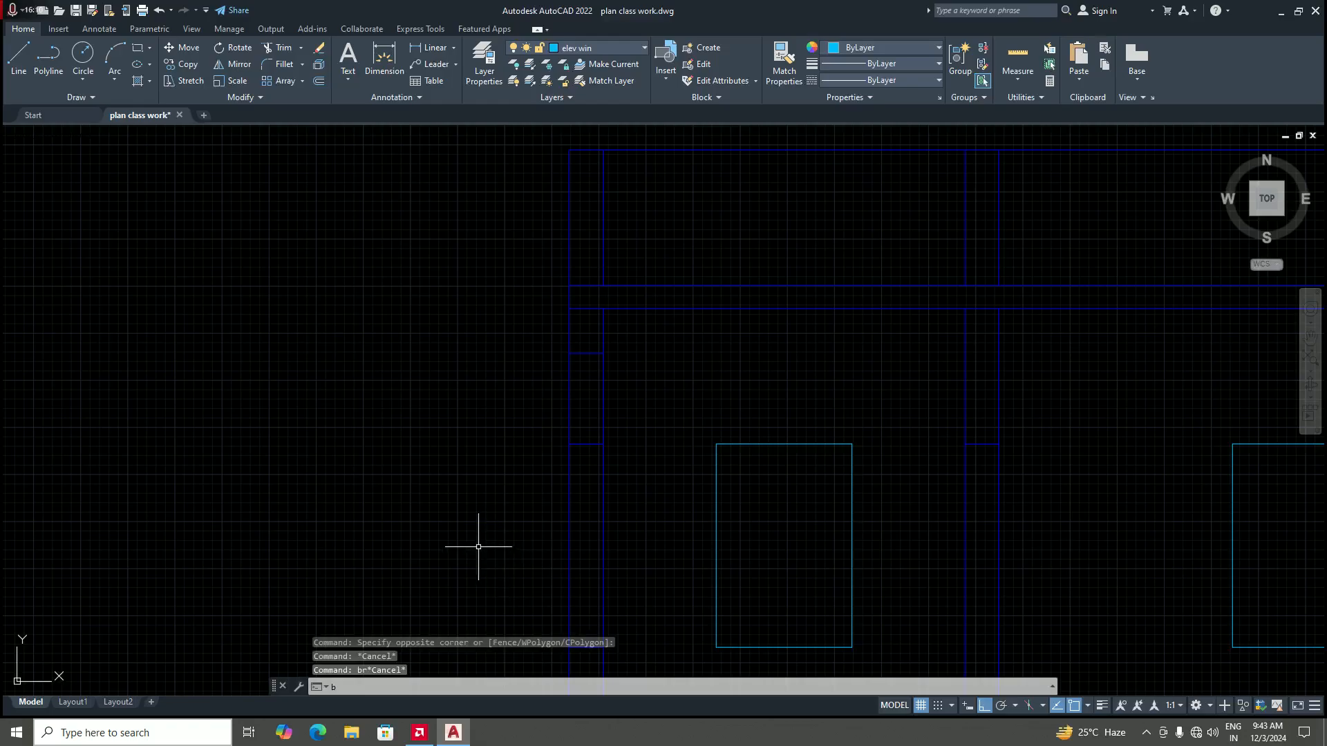
pyautogui.write('r')
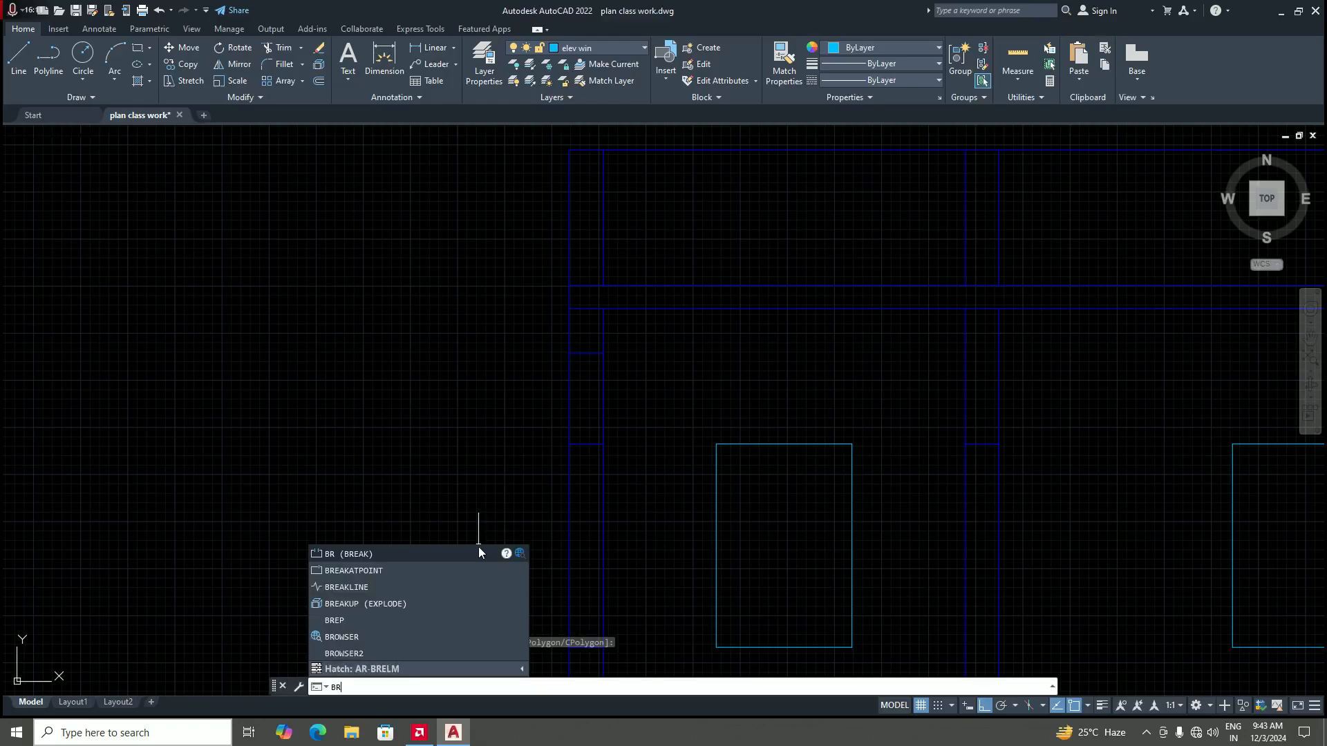
pyautogui.click(380, 572)
pyautogui.scroll(-5, 581, 546)
pyautogui.scroll(5, 577, 539)
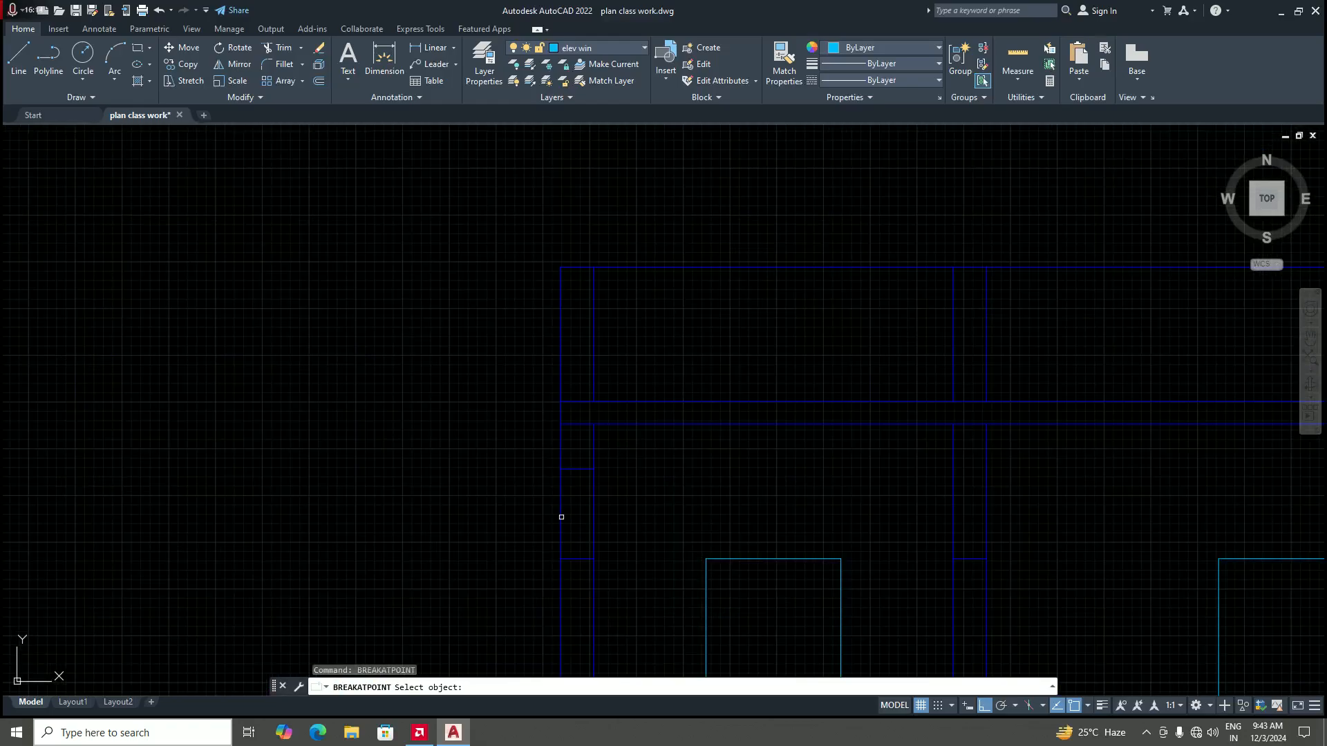
pyautogui.click(561, 517)
pyautogui.click(595, 550)
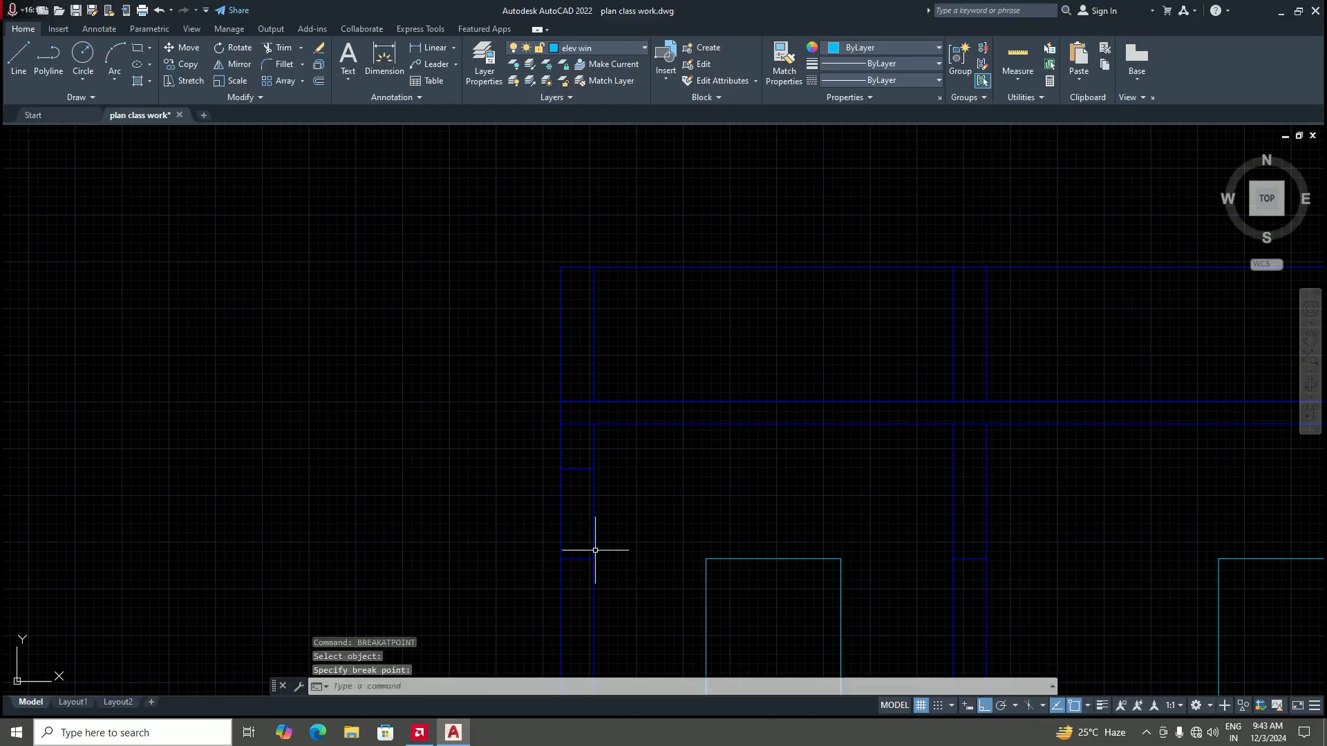
pyautogui.press('Return')
pyautogui.click(596, 532)
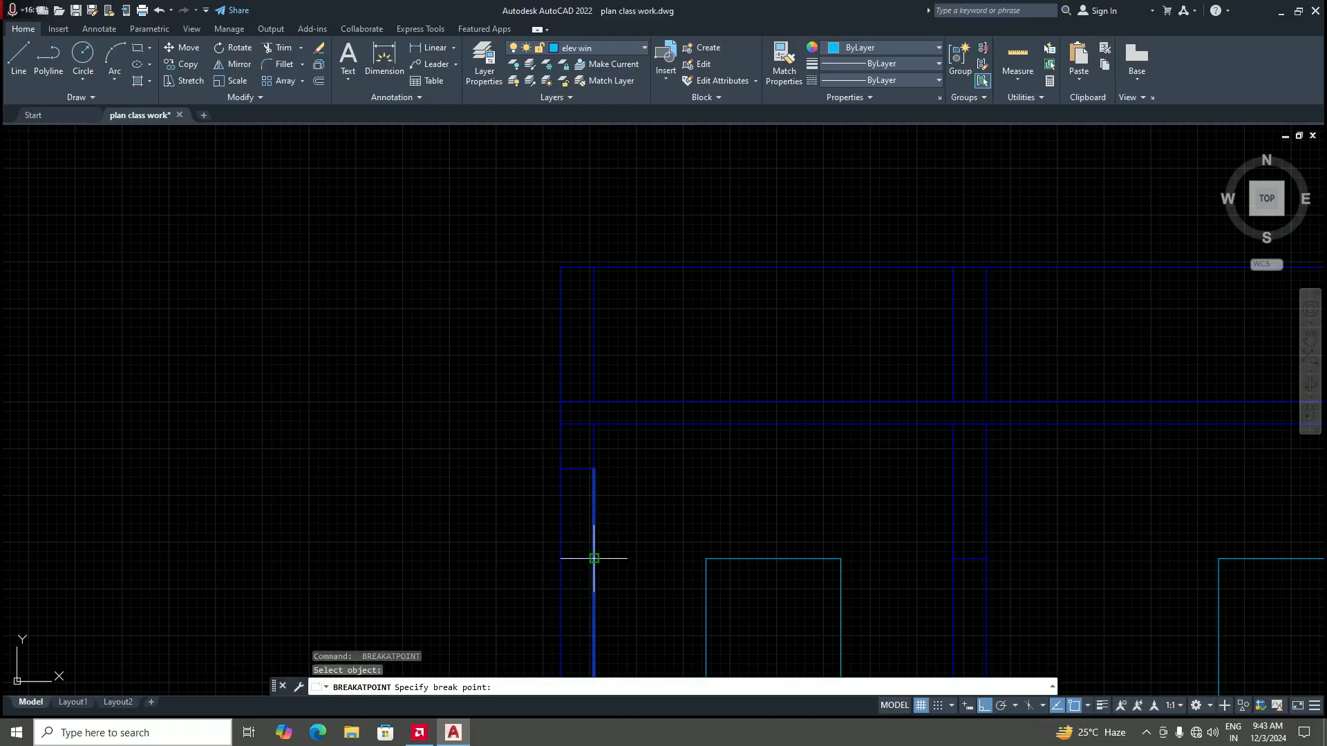
pyautogui.click(593, 554)
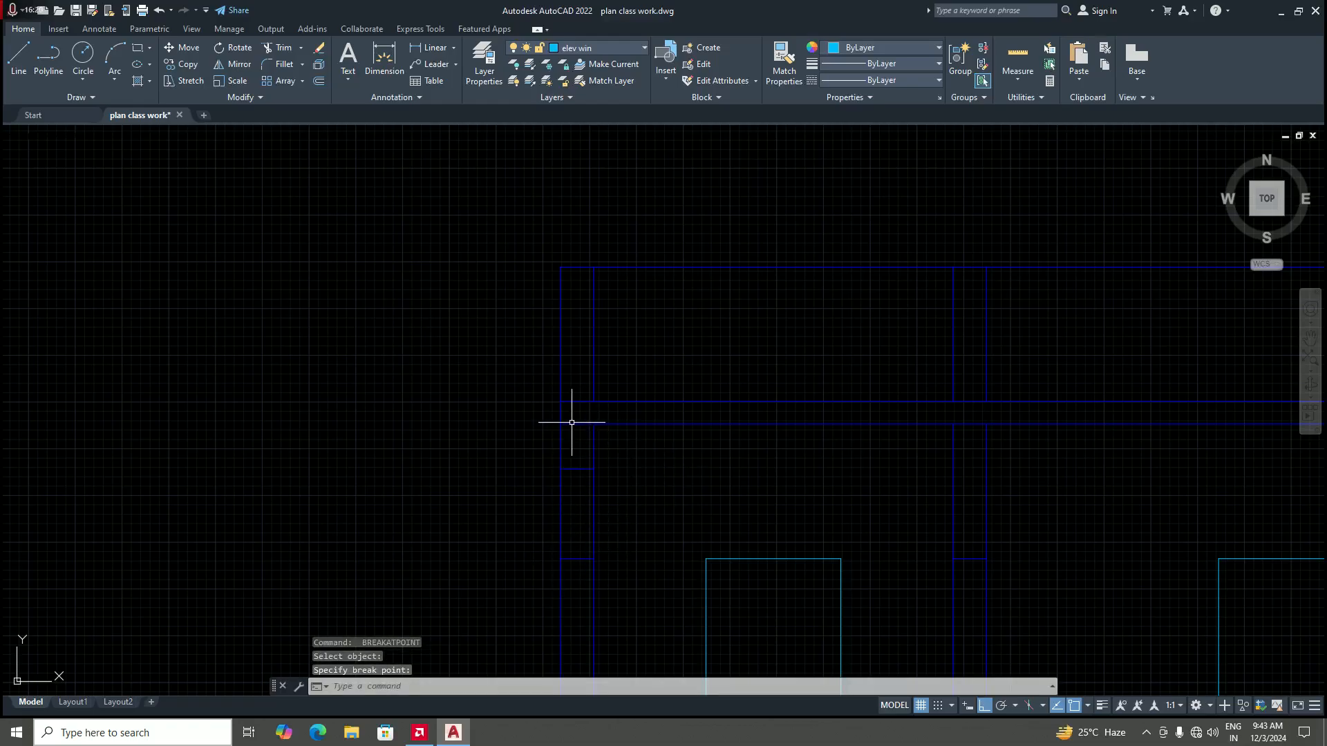
# Step: Break the slab's underside line where it meets the inner face of the leftmost wall
pyautogui.scroll(2, 563, 422)
pyautogui.press('Return')
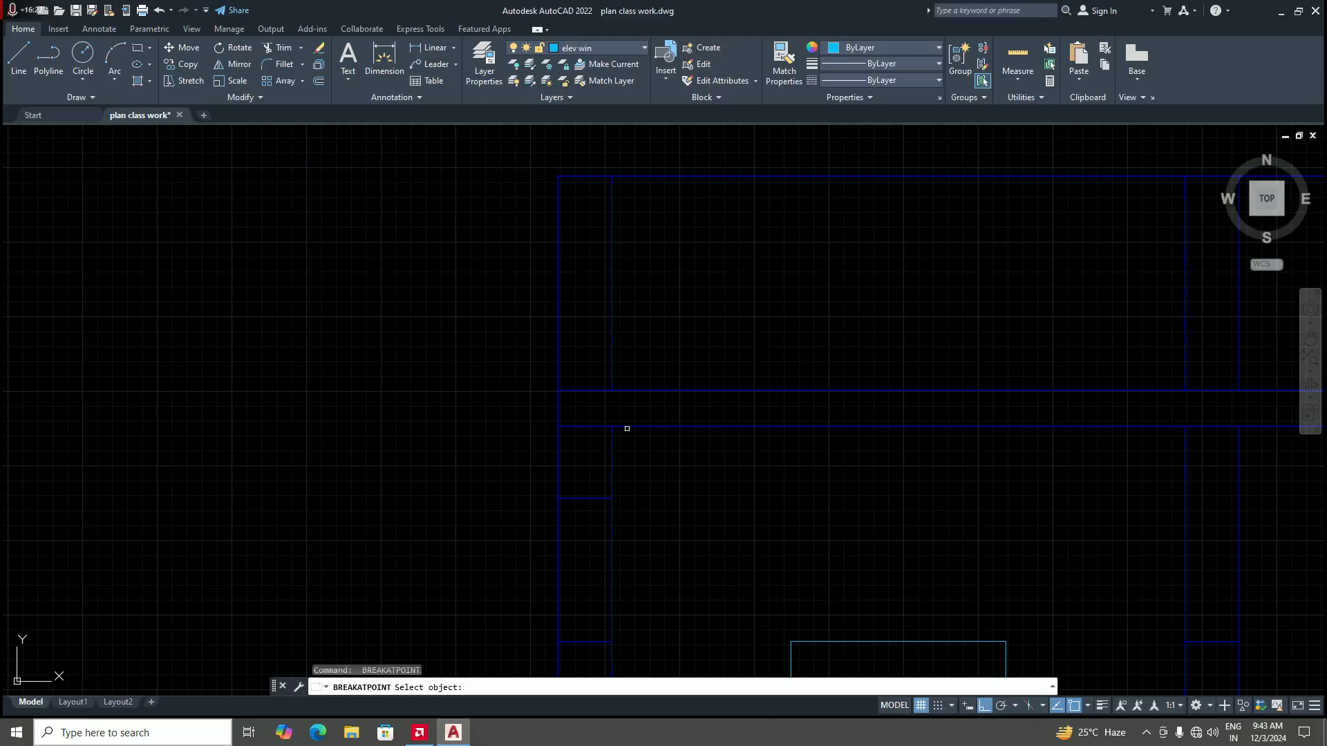
pyautogui.click(626, 427)
pyautogui.click(612, 426)
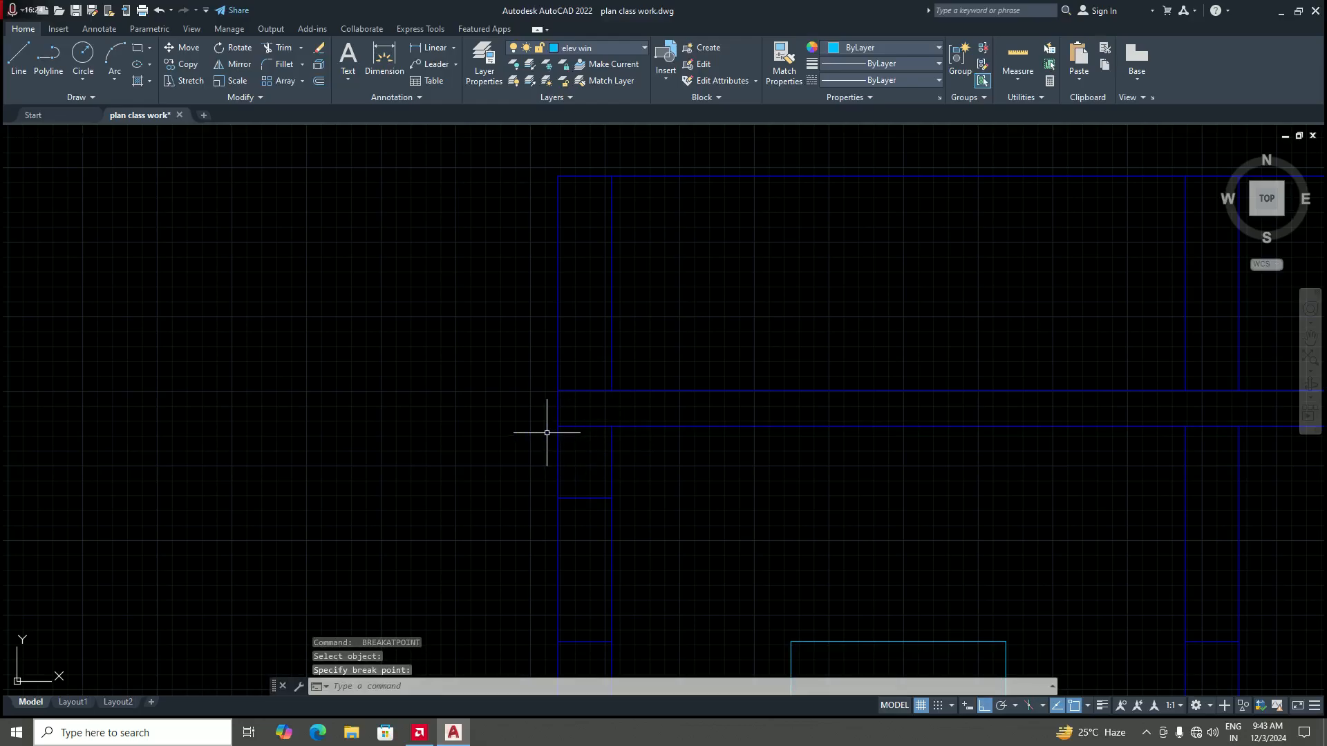
# Step: Break the leftmost wall's outer line at the underside of the roof slab in the sectional elevation
pyautogui.press('Return')
pyautogui.click(558, 446)
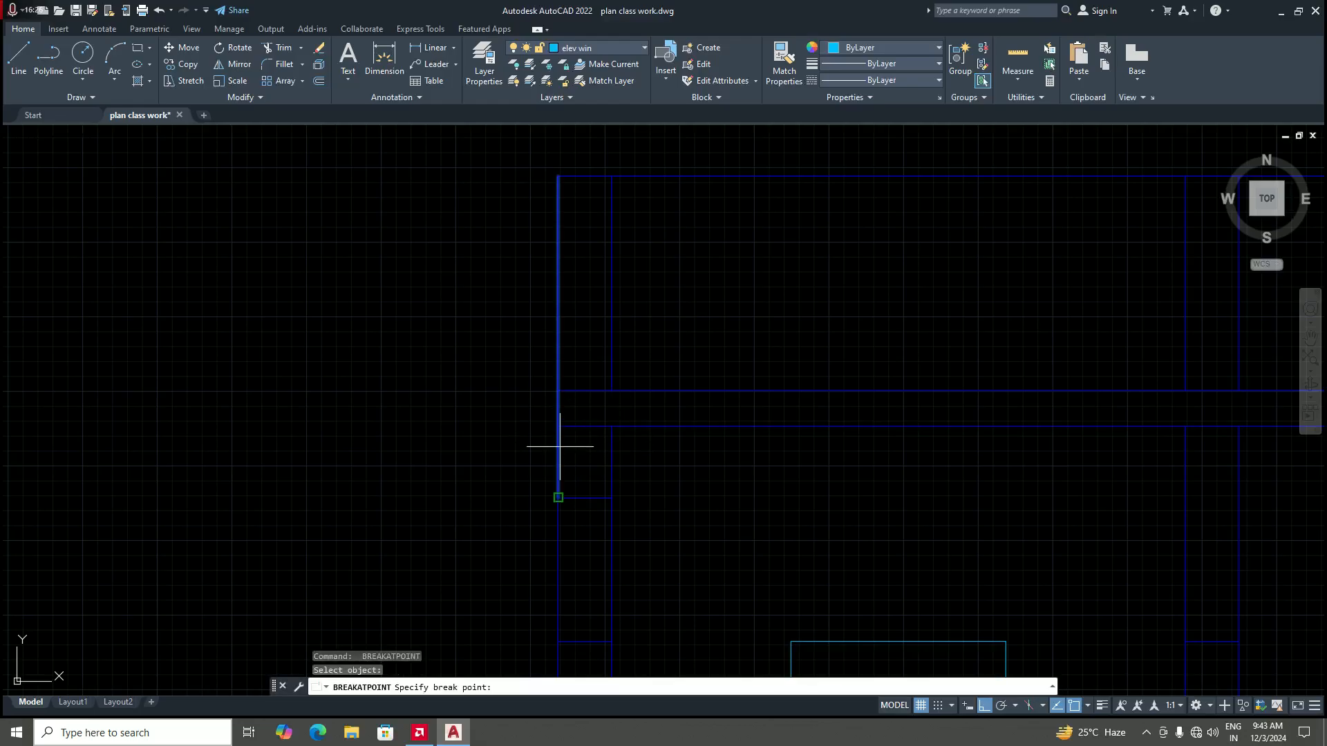
pyautogui.click(558, 428)
pyautogui.scroll(-6, 591, 456)
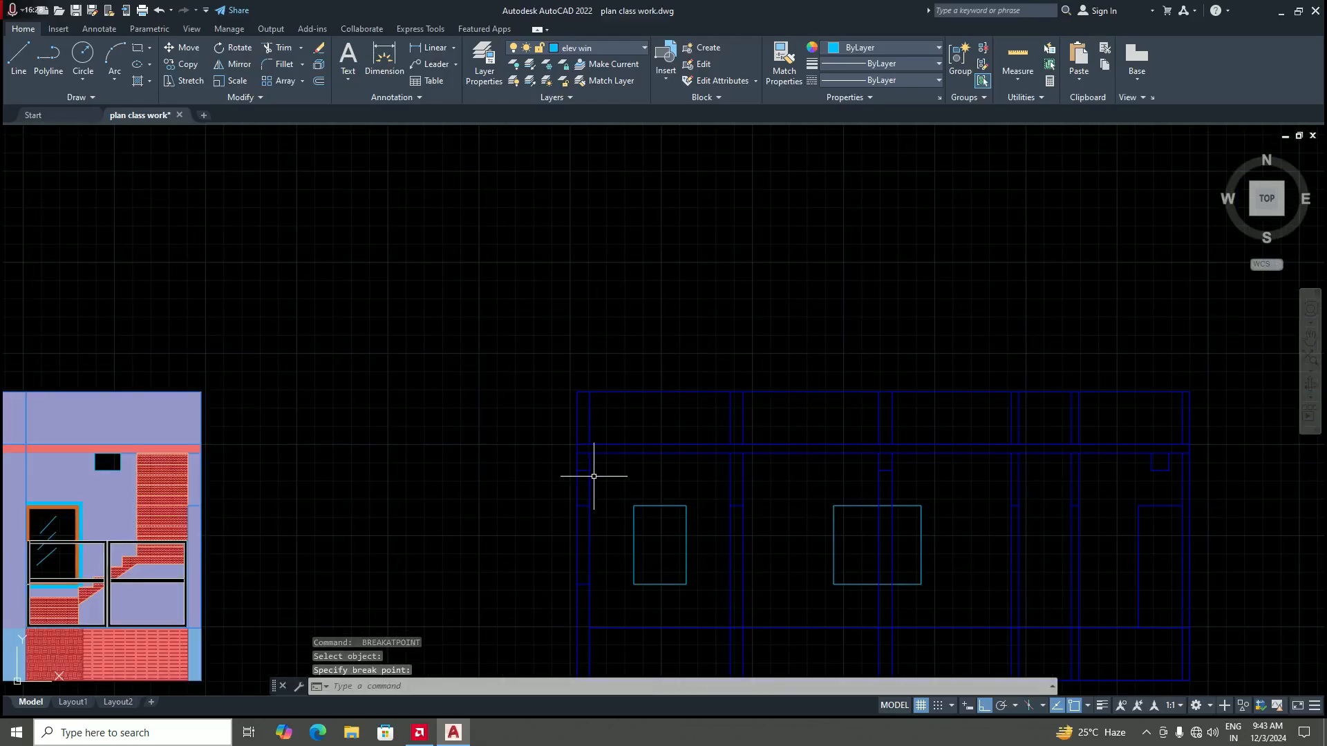
# Step: Assign the small opening directly under the slab in the leftmost wall to the elev win layer
pyautogui.scroll(2, 595, 474)
pyautogui.click(550, 437)
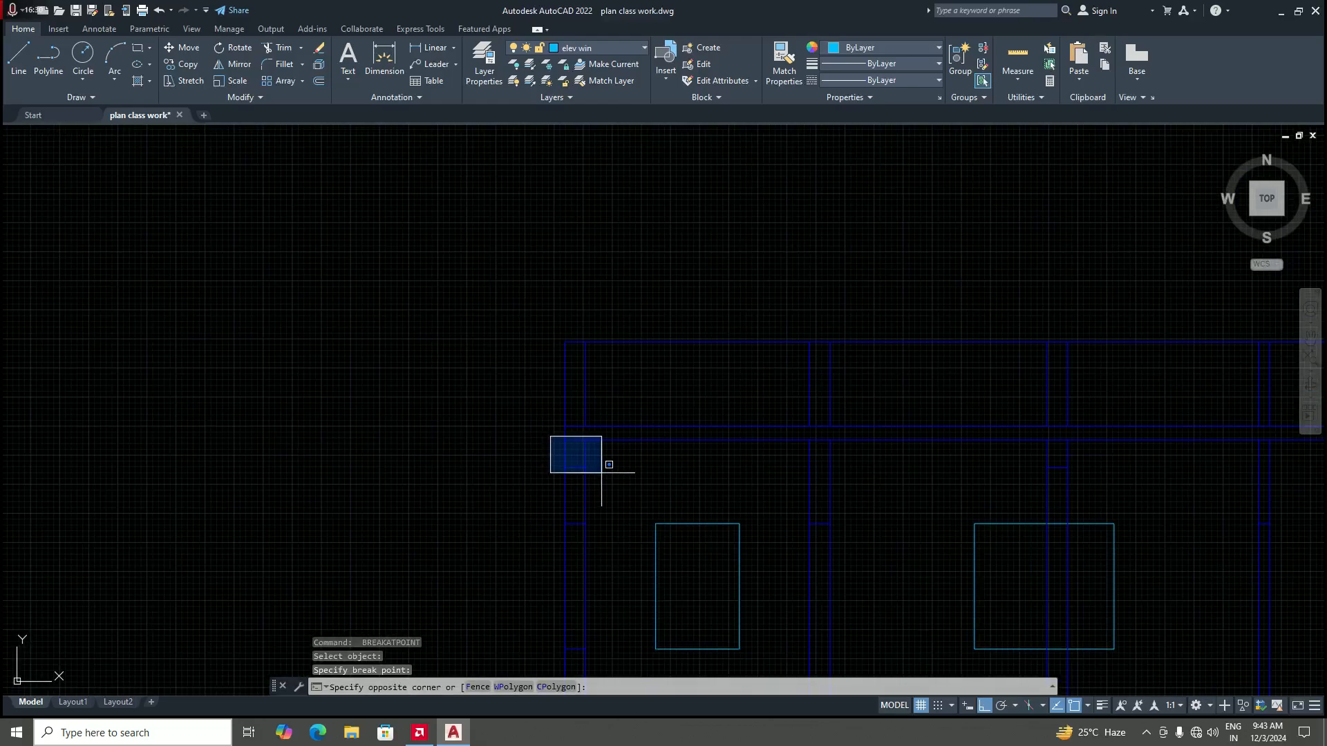
pyautogui.click(604, 474)
pyautogui.scroll(-8, 633, 365)
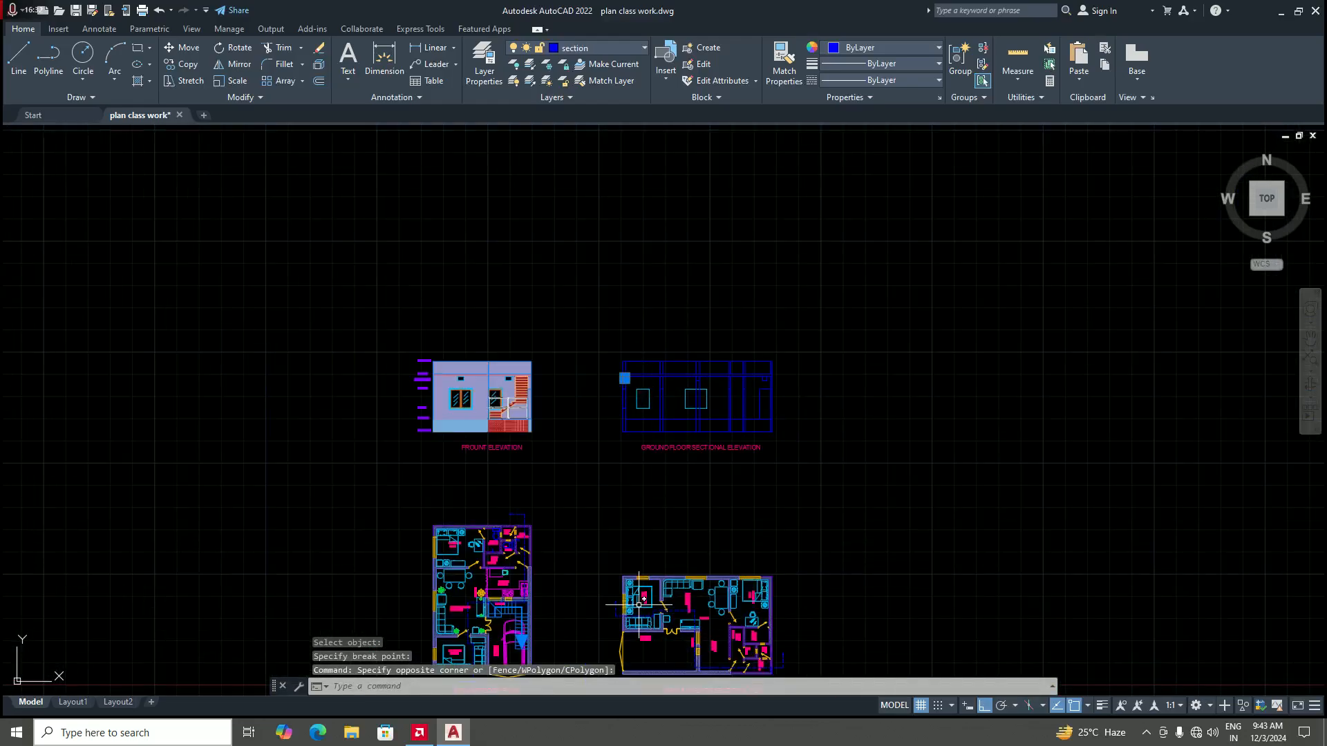
pyautogui.scroll(4, 641, 605)
pyautogui.scroll(-4, 600, 553)
pyautogui.scroll(6, 604, 356)
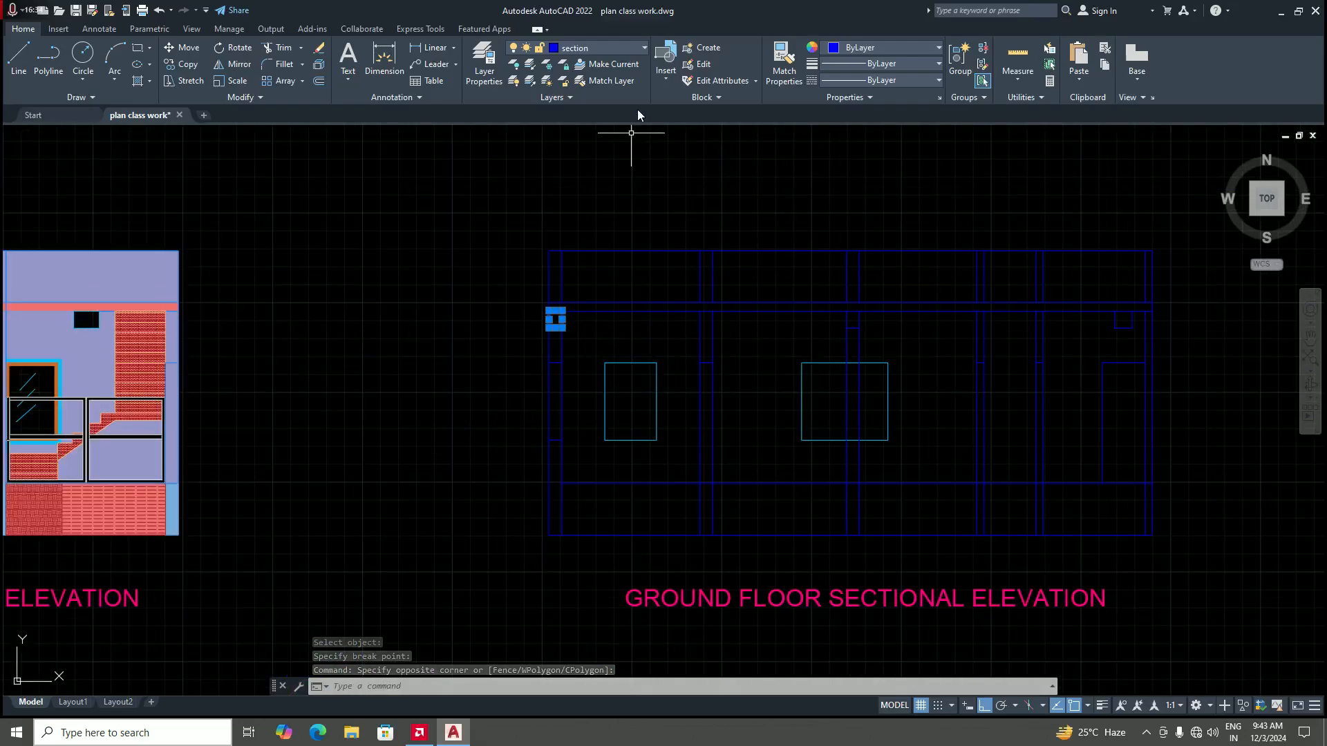
pyautogui.click(643, 50)
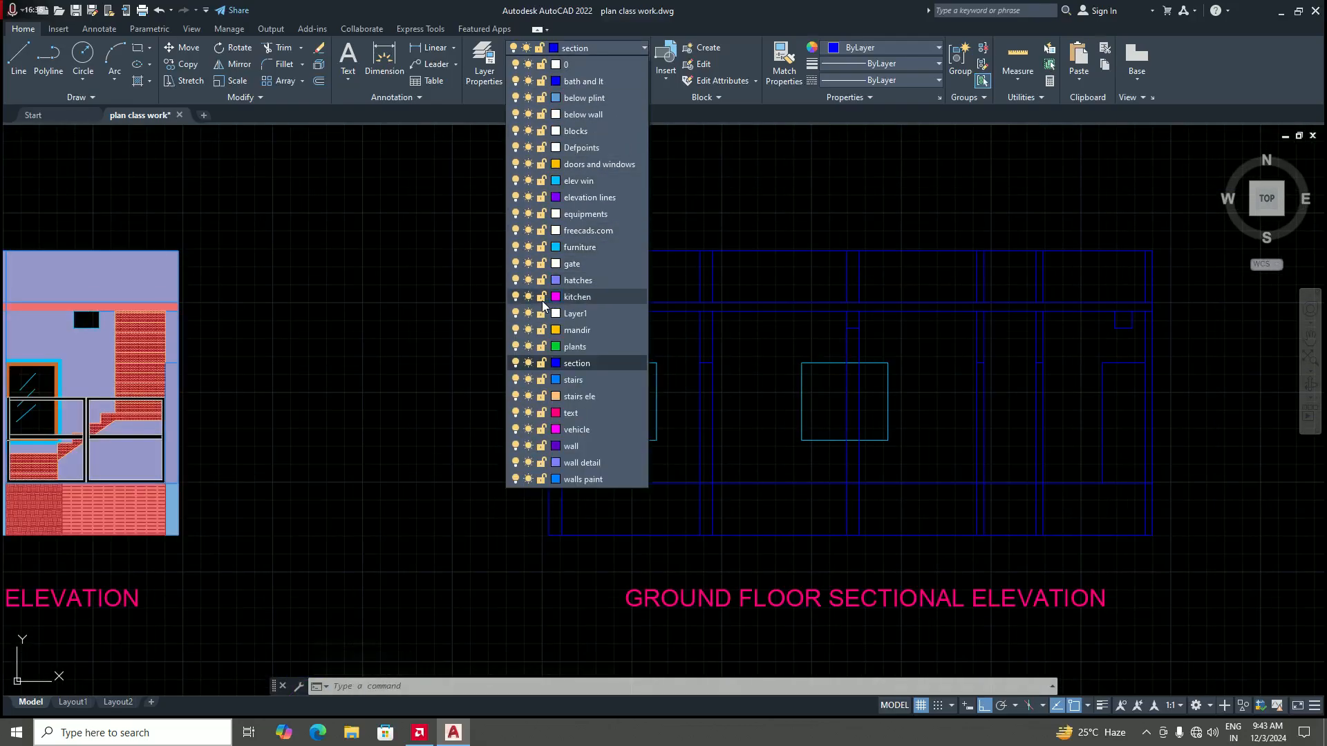
pyautogui.click(587, 183)
pyautogui.click(597, 381)
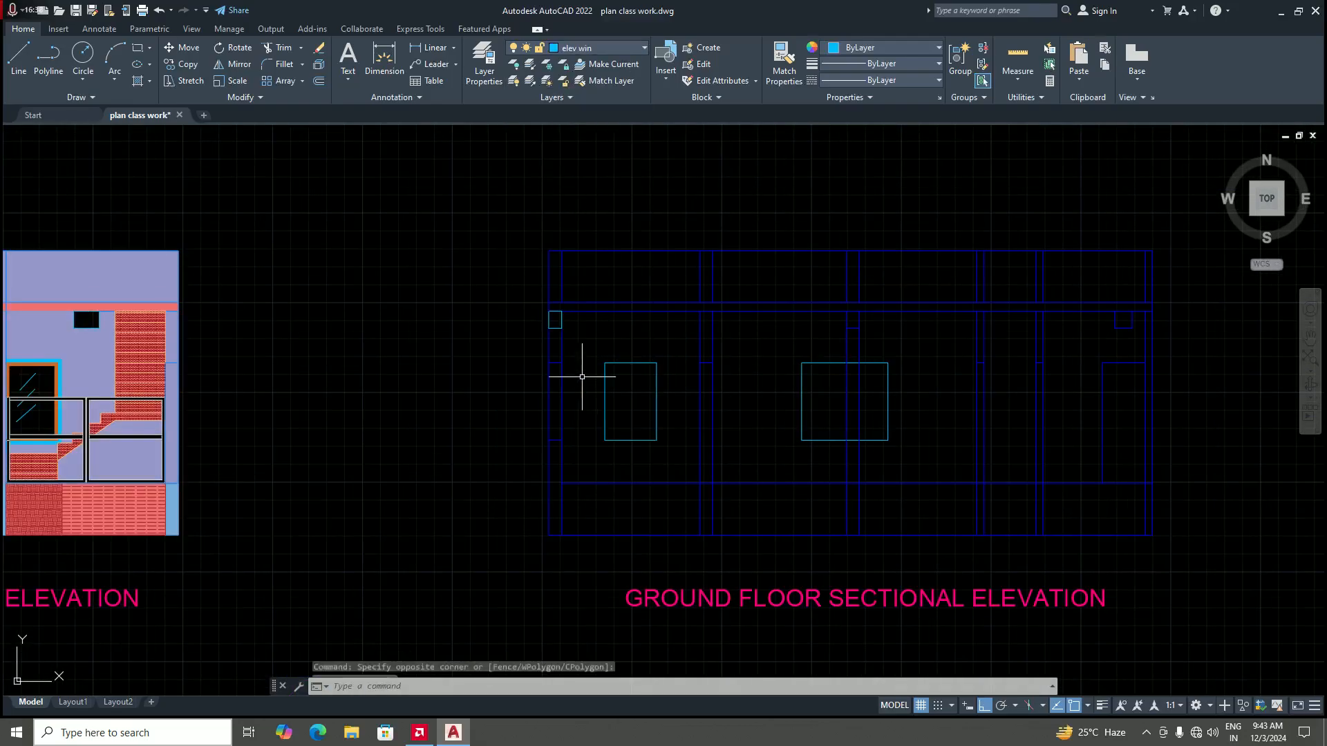
pyautogui.press('Escape')
# Step: Move the window opening lines in the leftmost wall to the elev win layer
pyautogui.scroll(2, 557, 378)
pyautogui.click(525, 347)
pyautogui.click(590, 496)
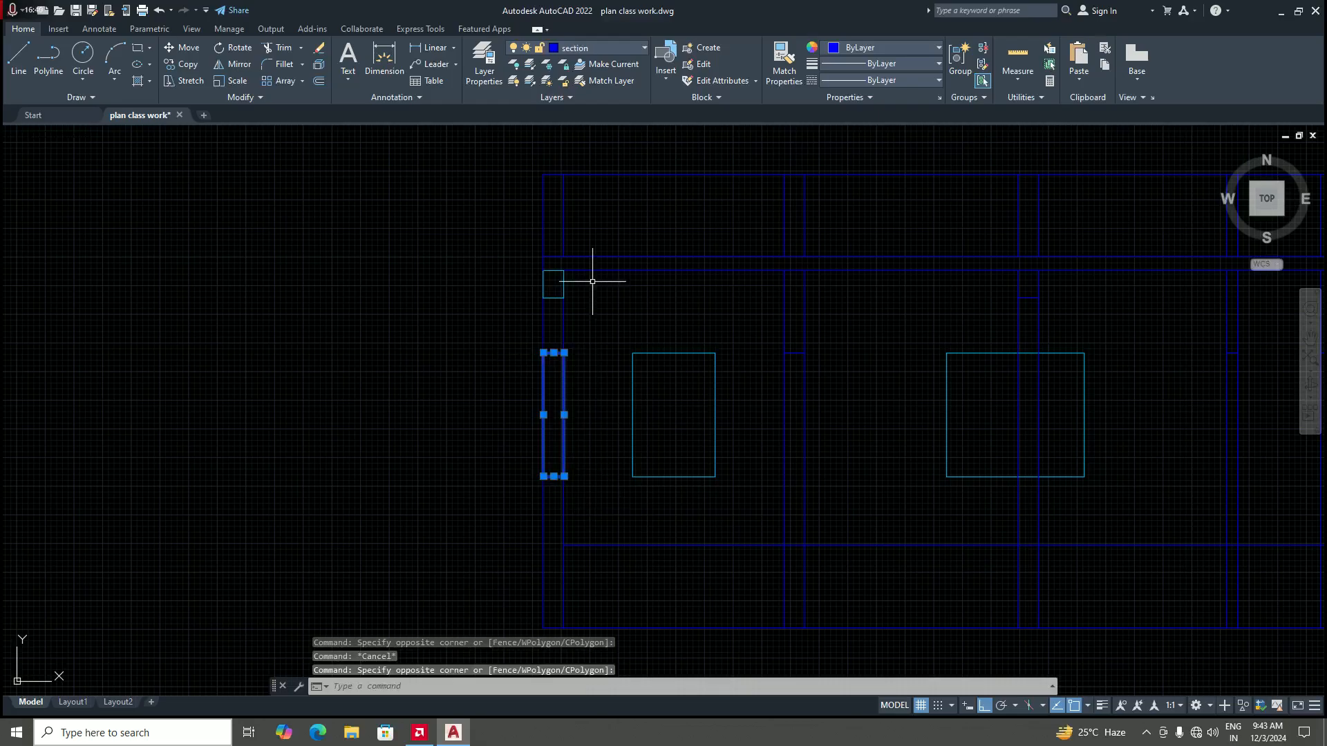
pyautogui.click(611, 48)
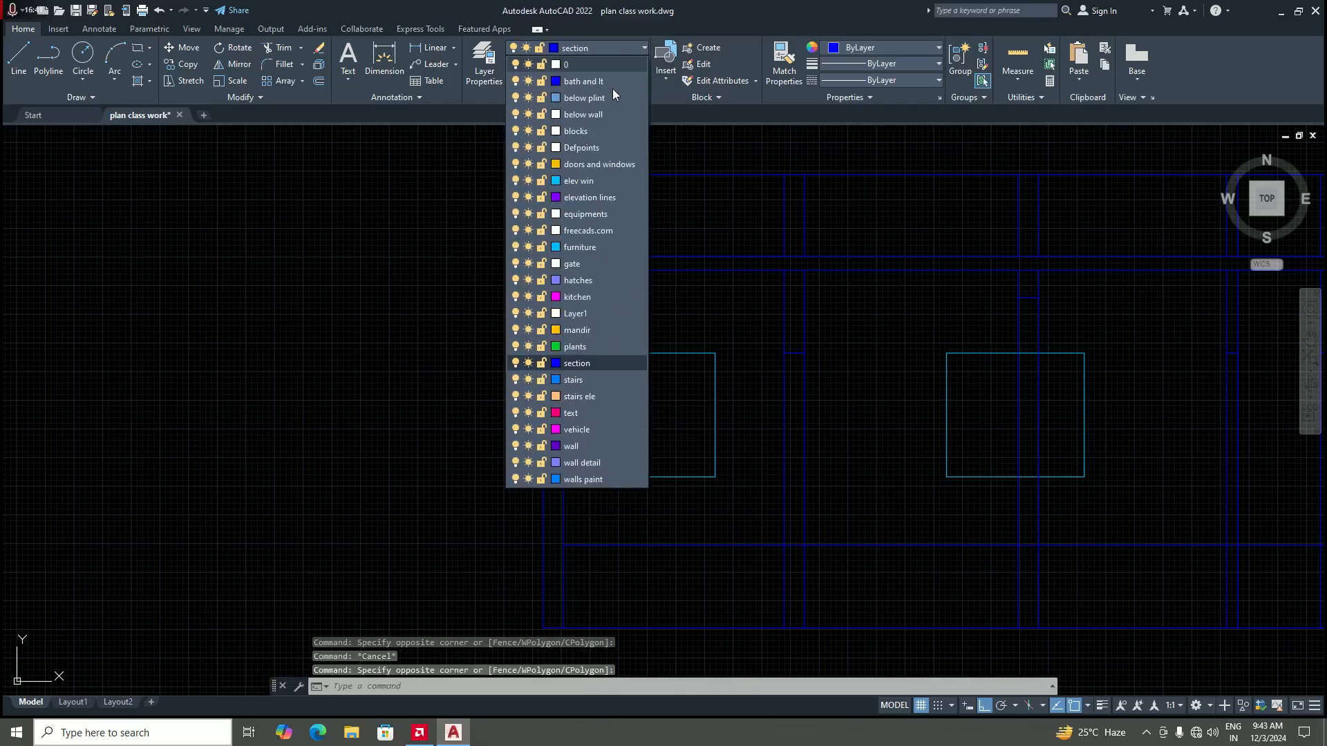
pyautogui.click(586, 181)
pyautogui.click(544, 415)
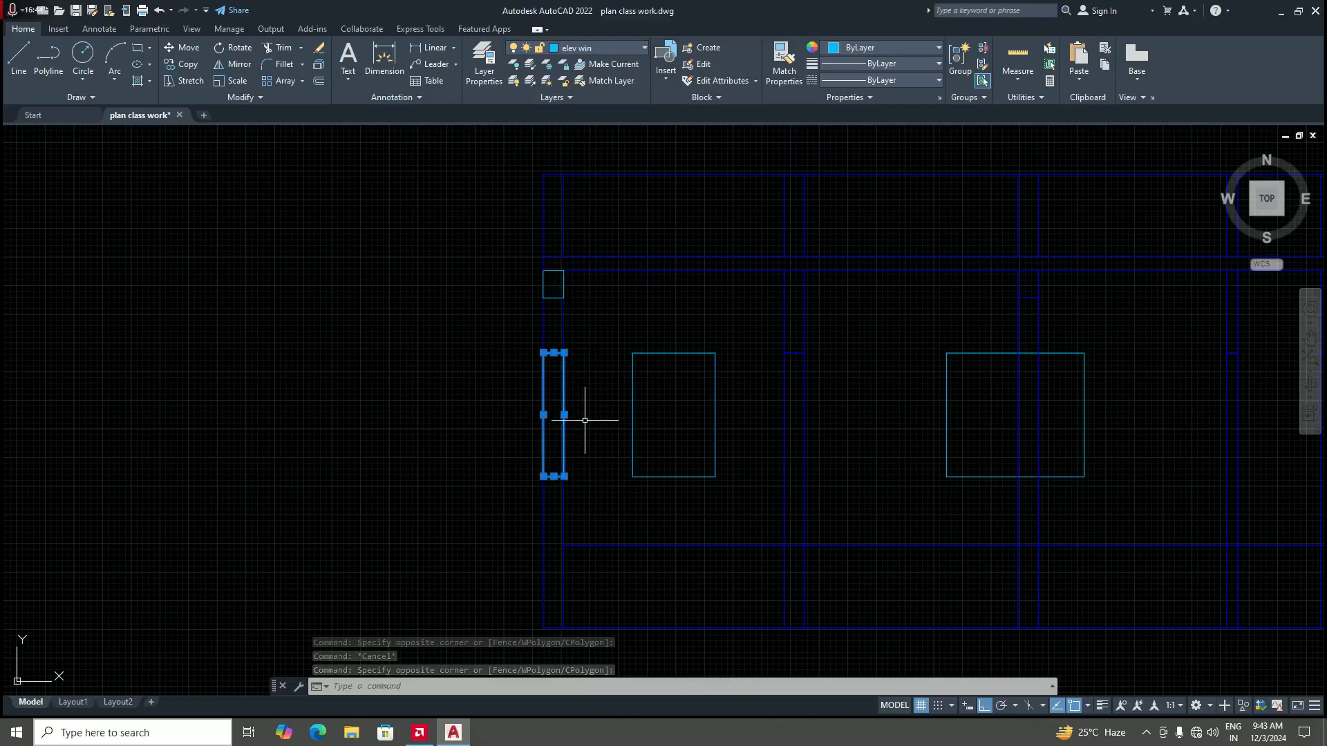
pyautogui.press('Escape')
# Step: Break both vertical lines of the second wall from the left where they meet the horizontal floor line, using BREAKATPOINT
pyautogui.scroll(-2, 554, 407)
pyautogui.scroll(-4, 554, 406)
pyautogui.scroll(4, 625, 423)
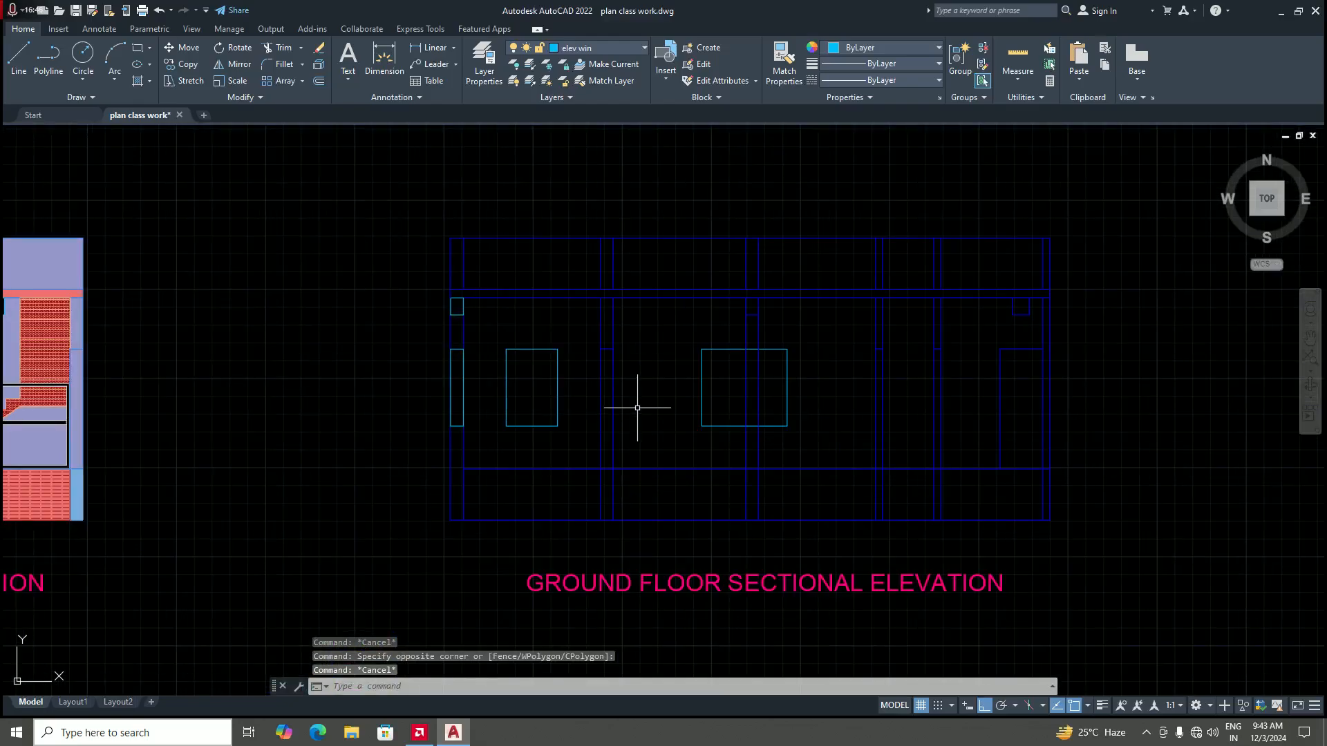
pyautogui.scroll(-5, 638, 407)
pyautogui.scroll(4, 639, 406)
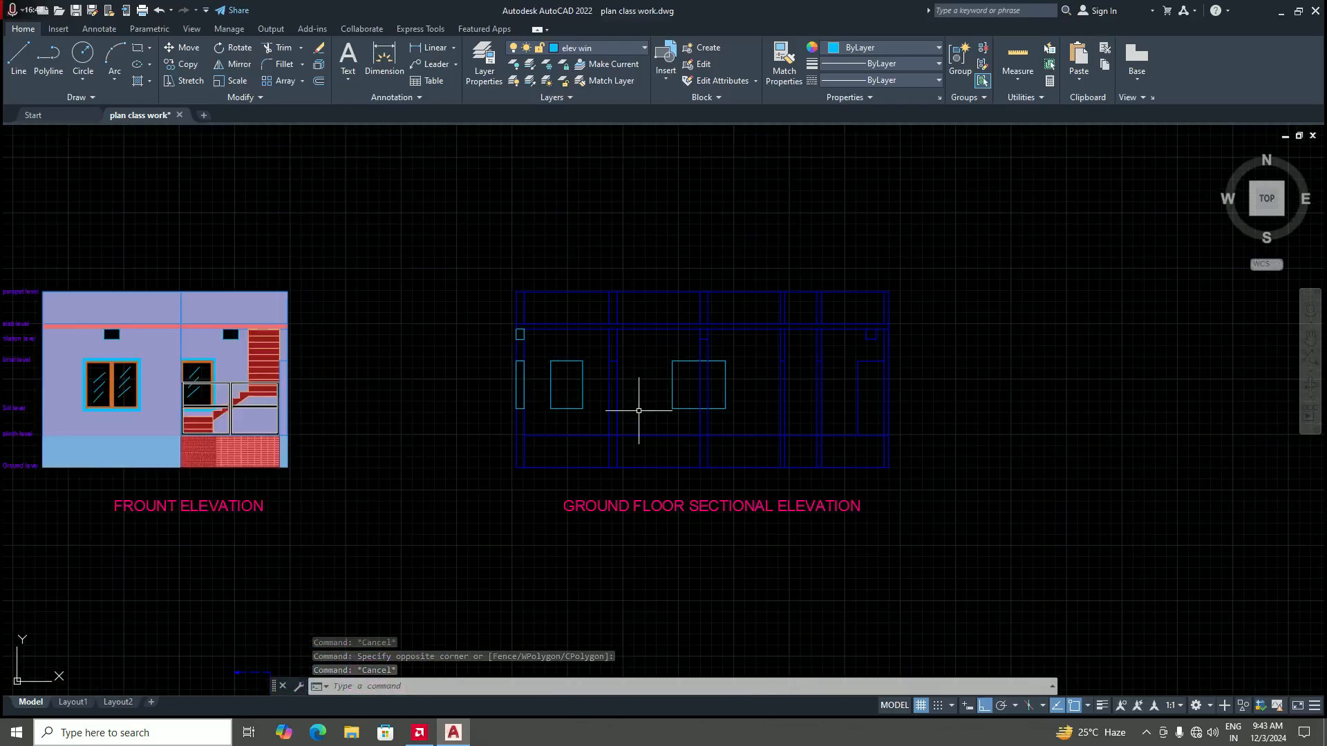
pyautogui.scroll(4, 622, 361)
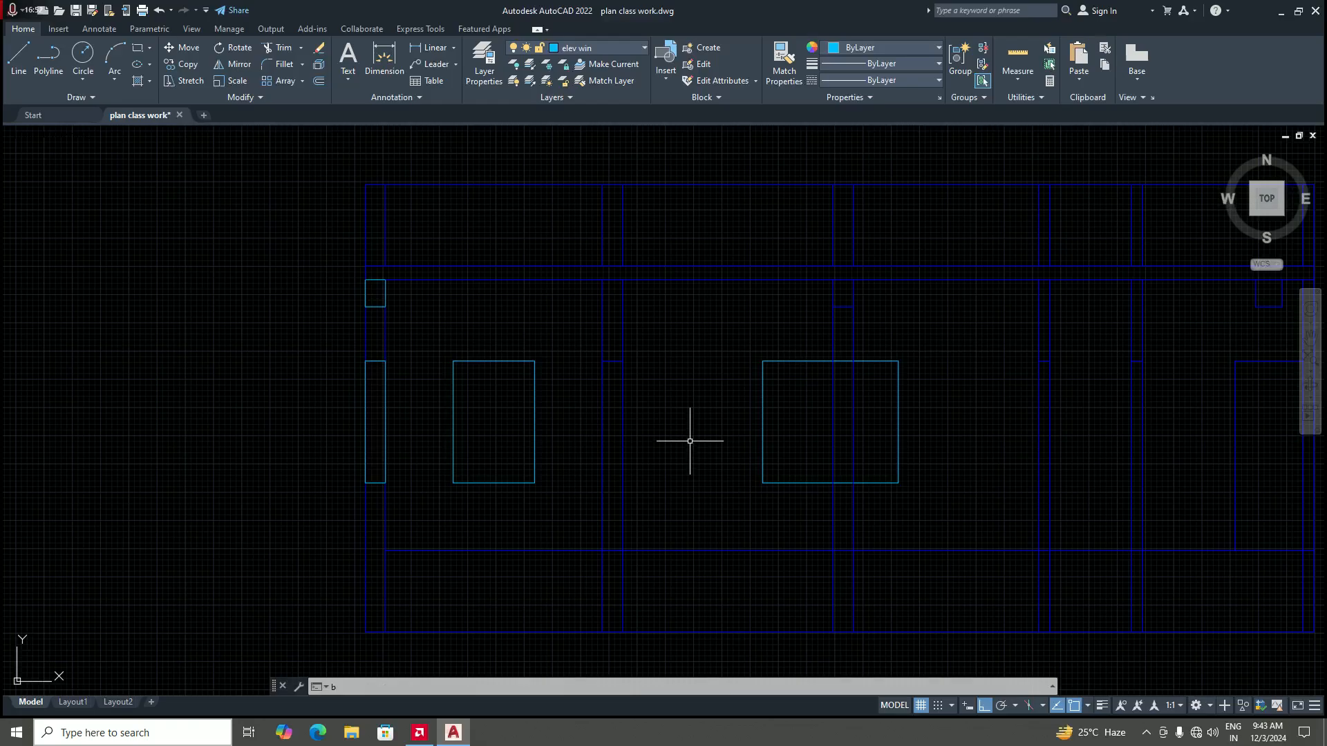
pyautogui.write('BREAKATPOINT')
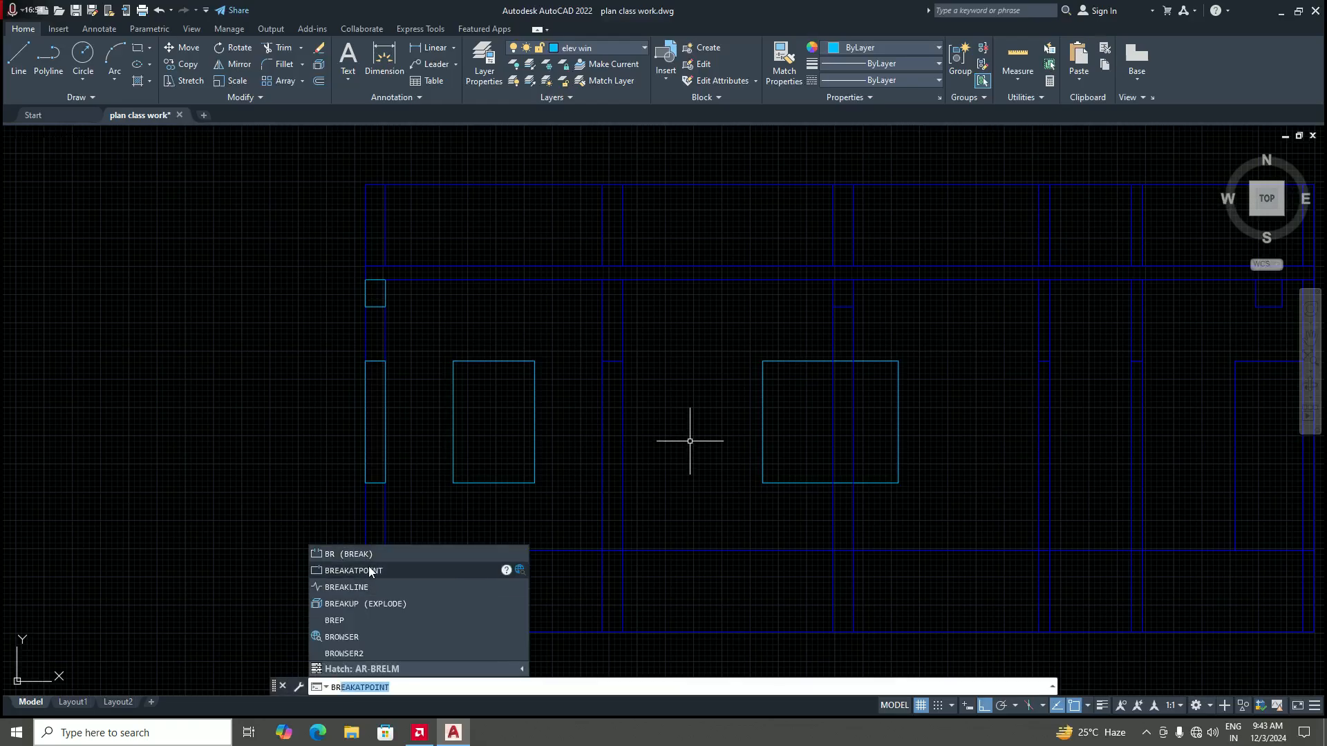
pyautogui.click(370, 570)
pyautogui.scroll(-4, 610, 526)
pyautogui.scroll(6, 610, 526)
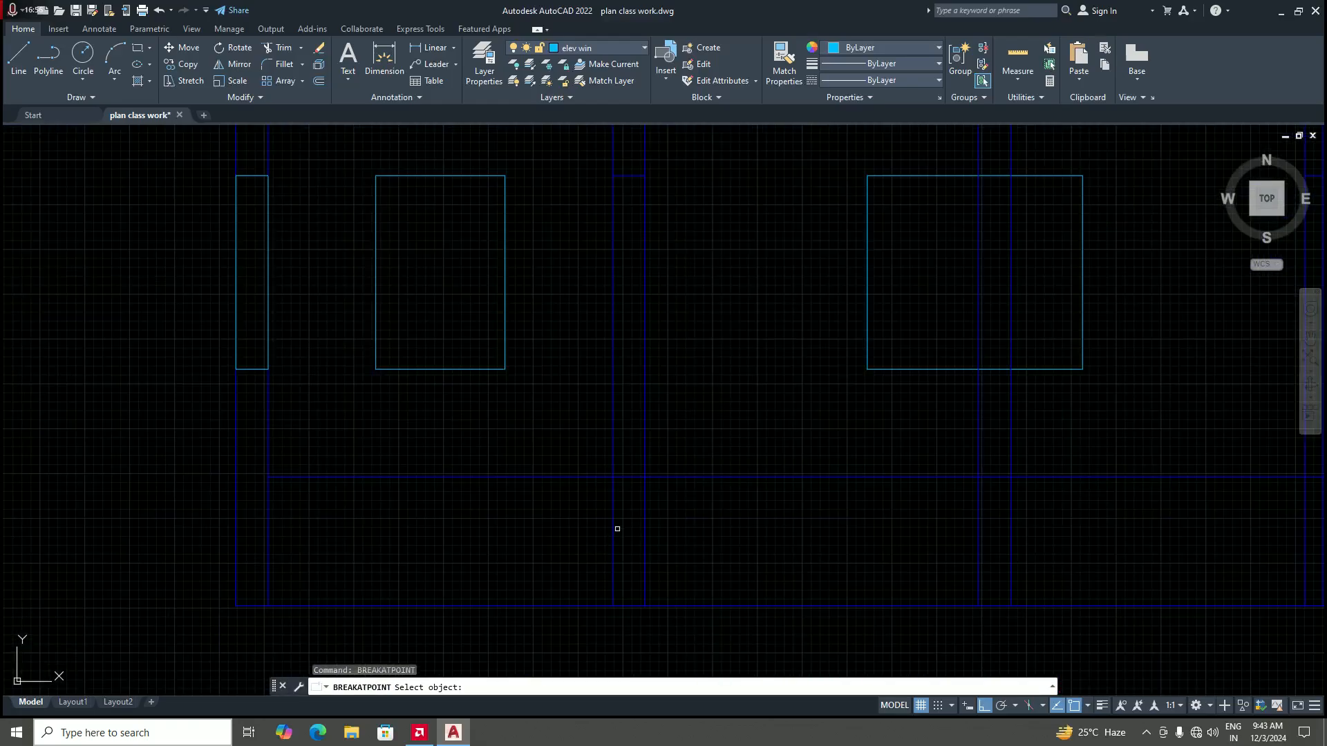
pyautogui.click(614, 526)
pyautogui.click(613, 477)
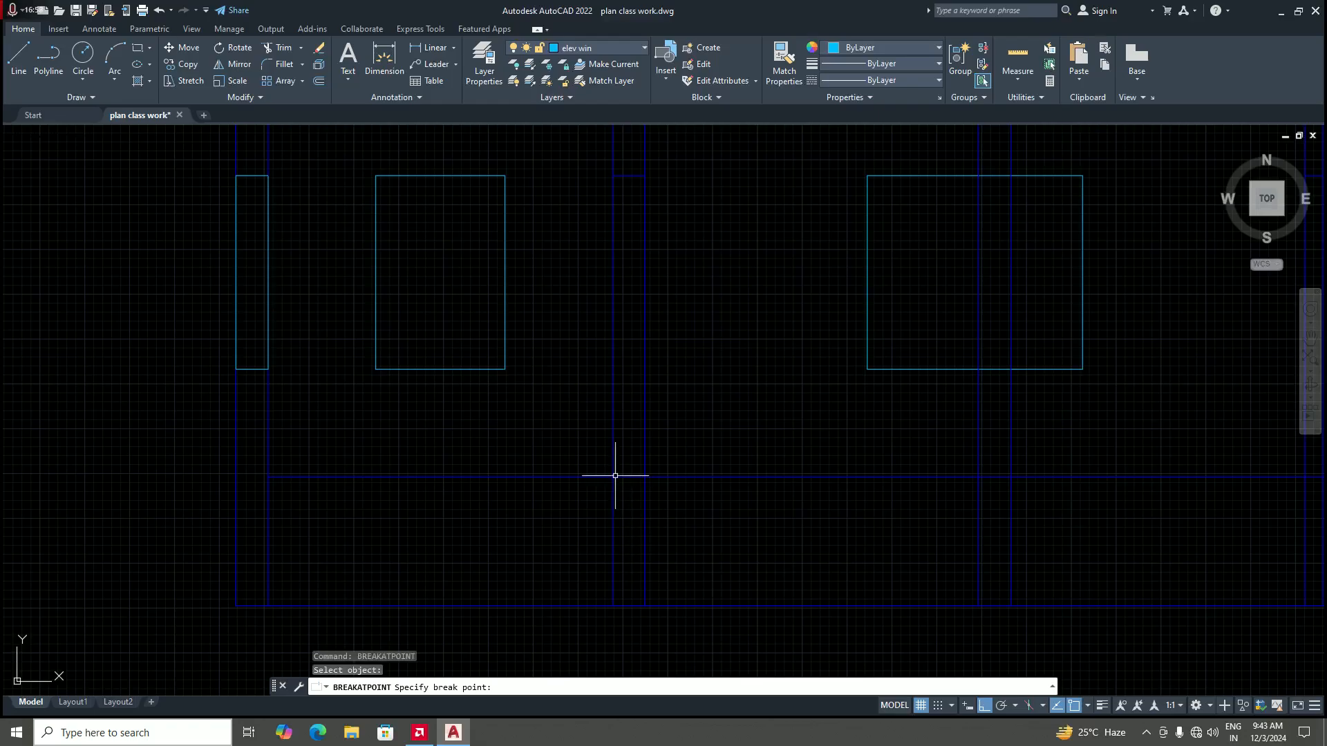
pyautogui.click(643, 505)
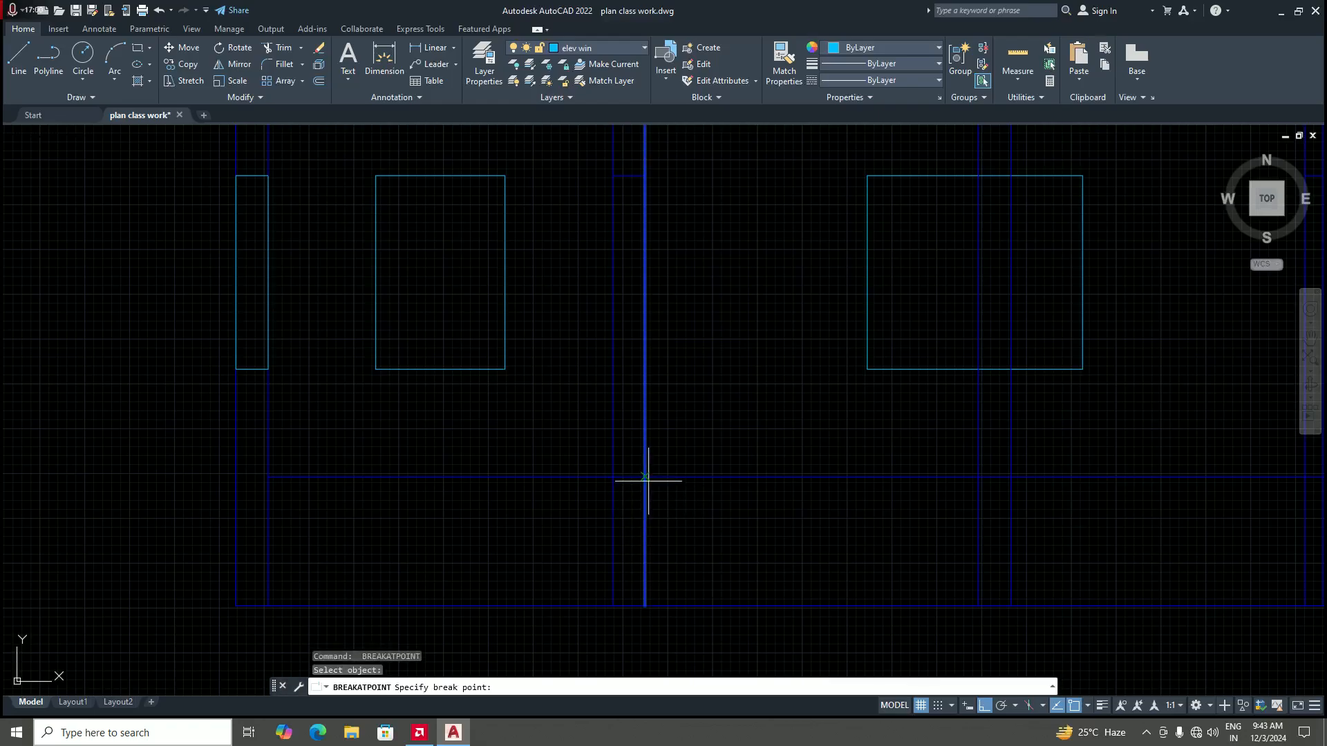
pyautogui.click(645, 477)
# Step: Break both vertical lines of the second wall from the left at the short line marking the door top
pyautogui.scroll(-5, 616, 521)
pyautogui.scroll(4, 657, 372)
pyautogui.press('Return')
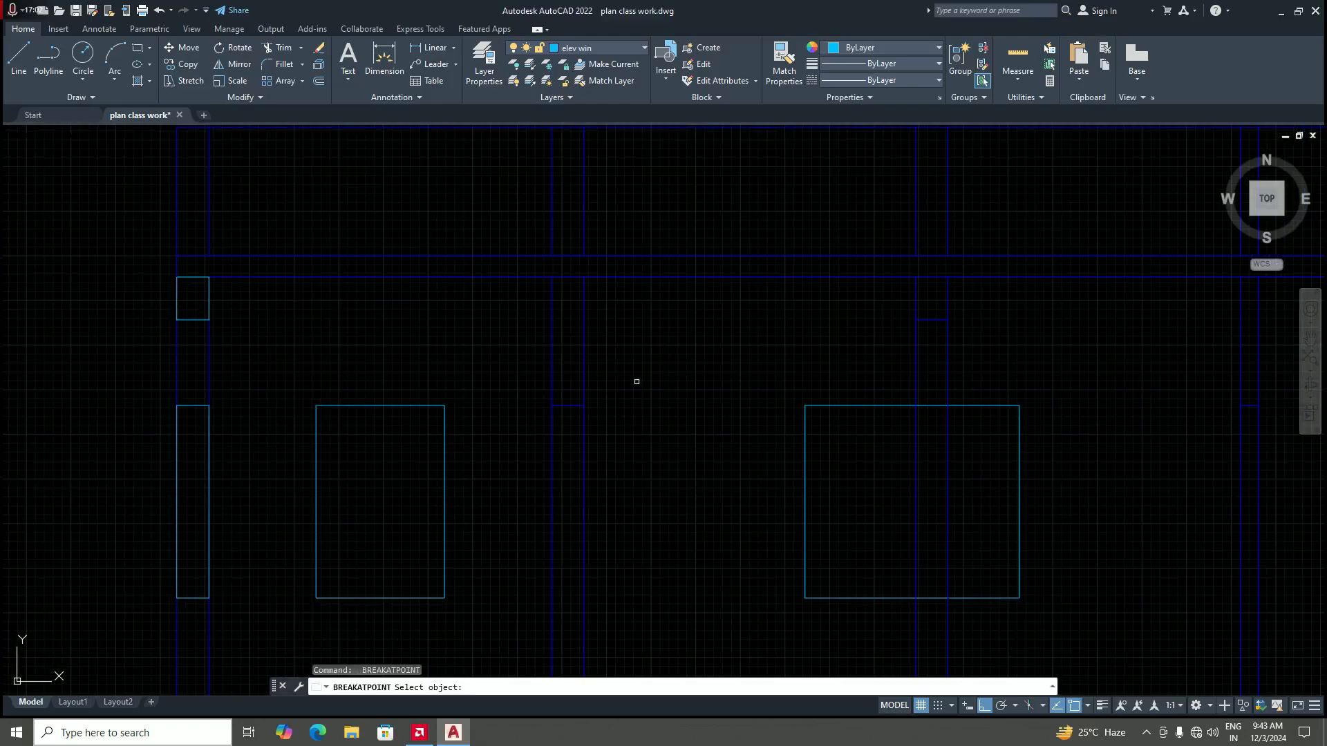
pyautogui.click(584, 387)
pyautogui.click(583, 405)
pyautogui.press('Return')
pyautogui.click(552, 373)
pyautogui.click(552, 406)
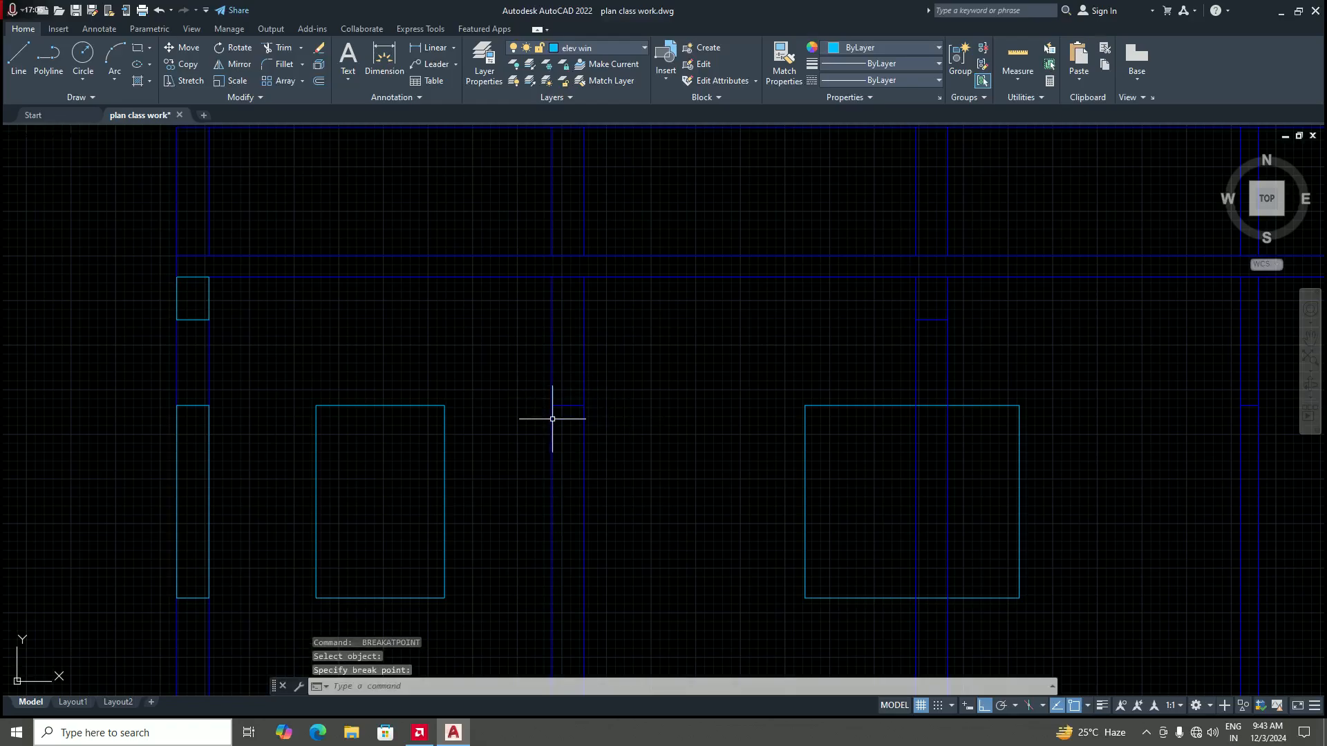
# Step: Create a new layer named door elevation
pyautogui.scroll(-5, 610, 459)
pyautogui.scroll(2, 607, 470)
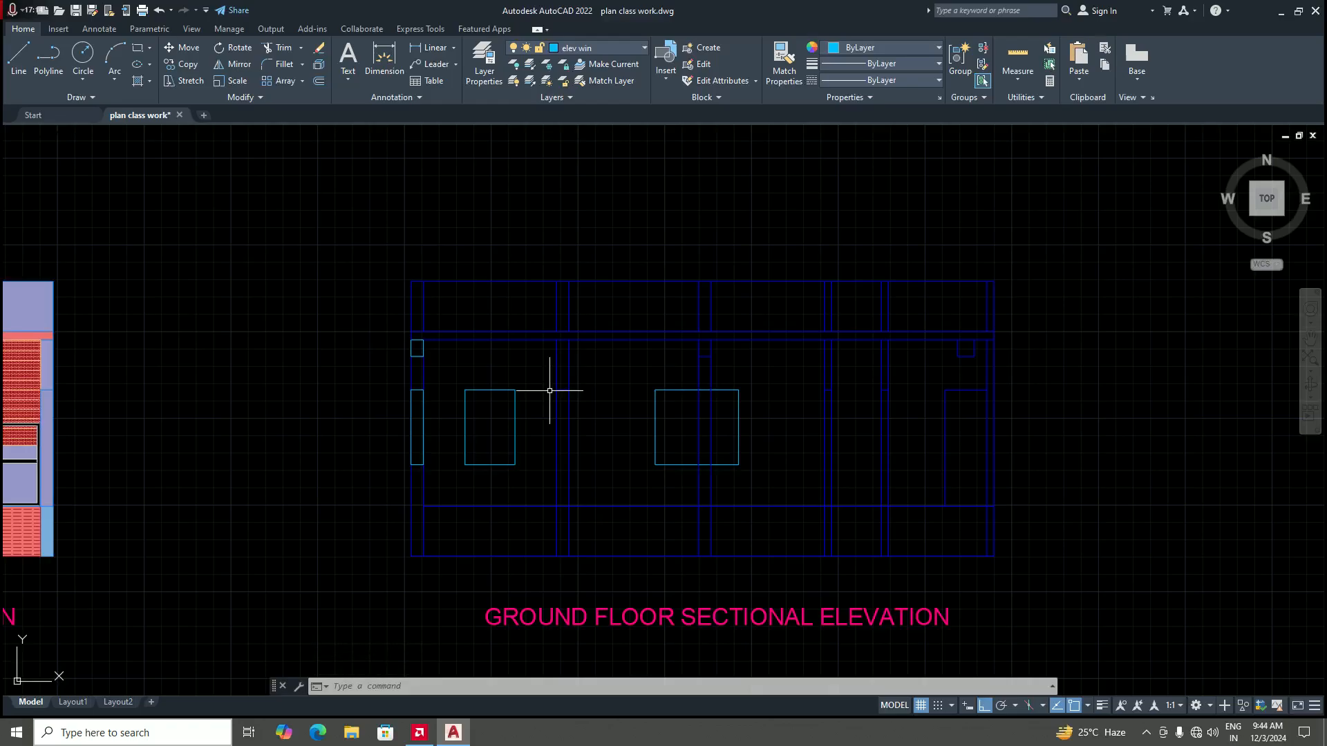
pyautogui.scroll(-1, 548, 394)
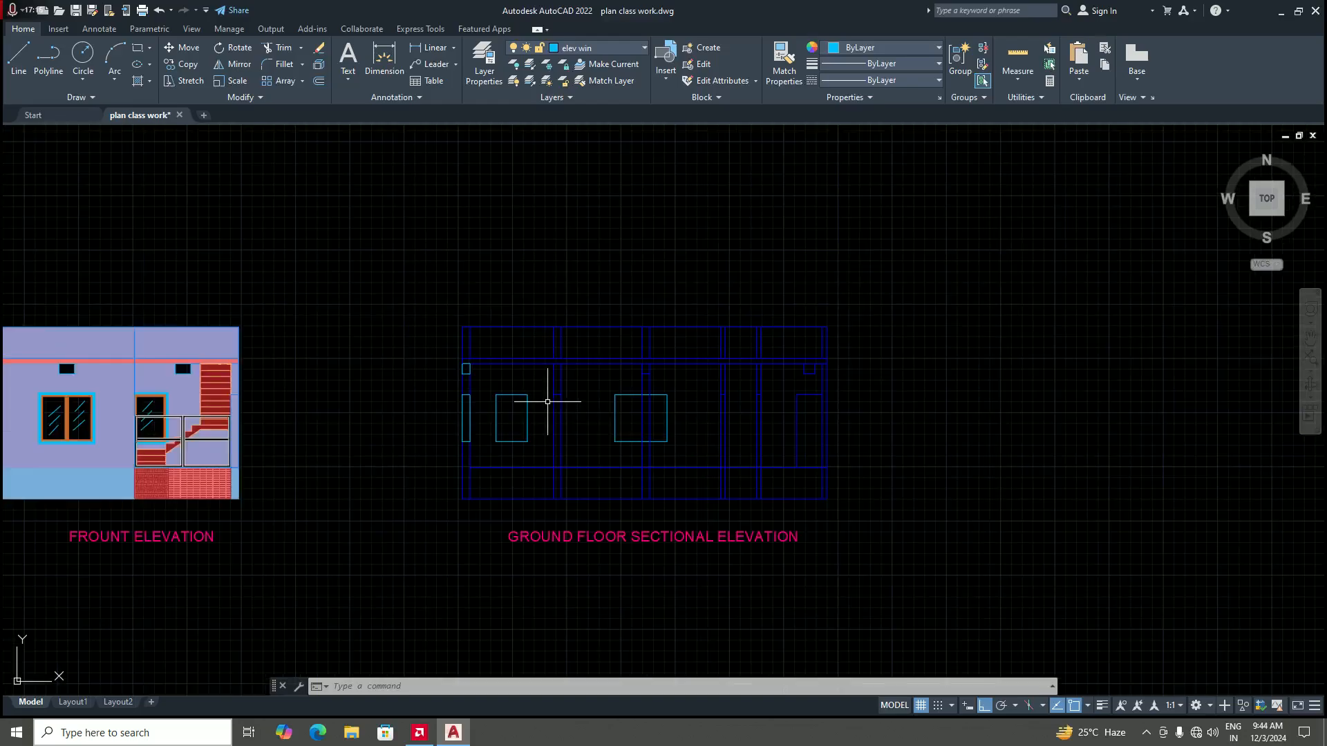
pyautogui.scroll(3, 554, 418)
pyautogui.scroll(-2, 560, 443)
pyautogui.scroll(2, 551, 423)
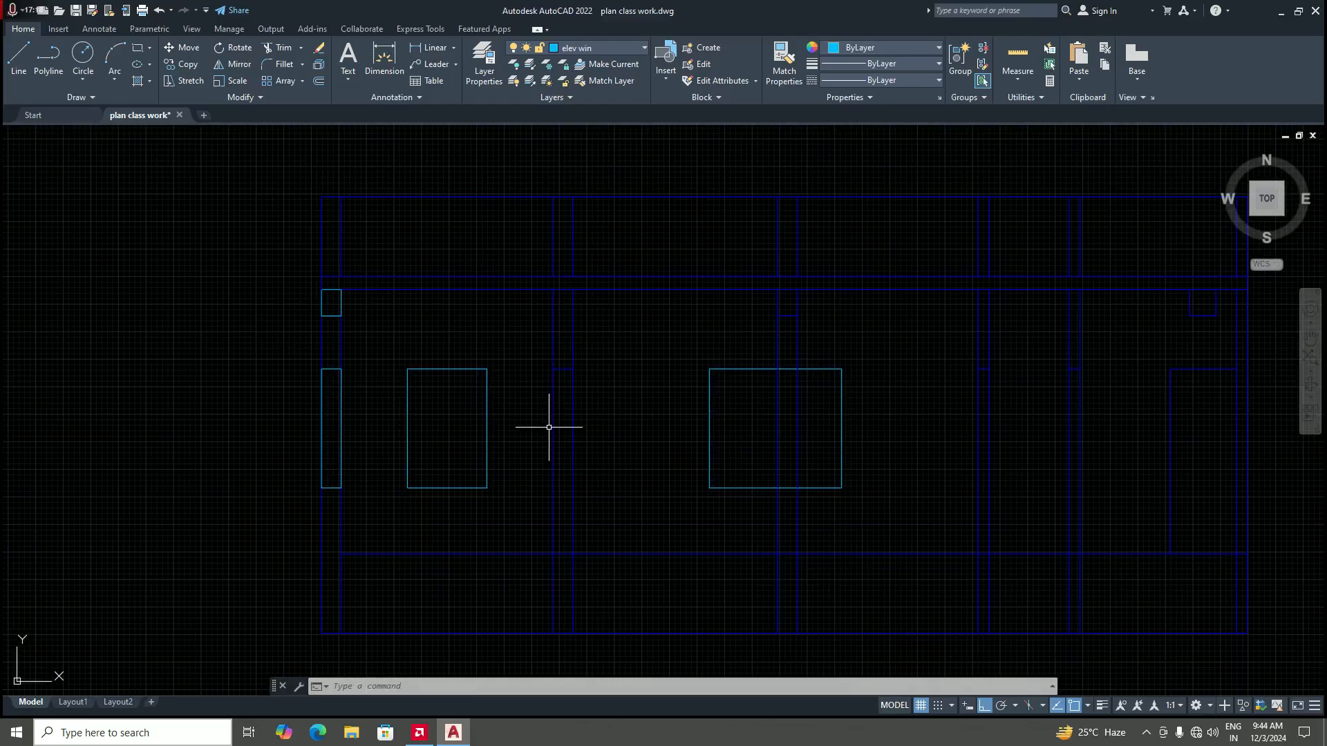
pyautogui.click(645, 48)
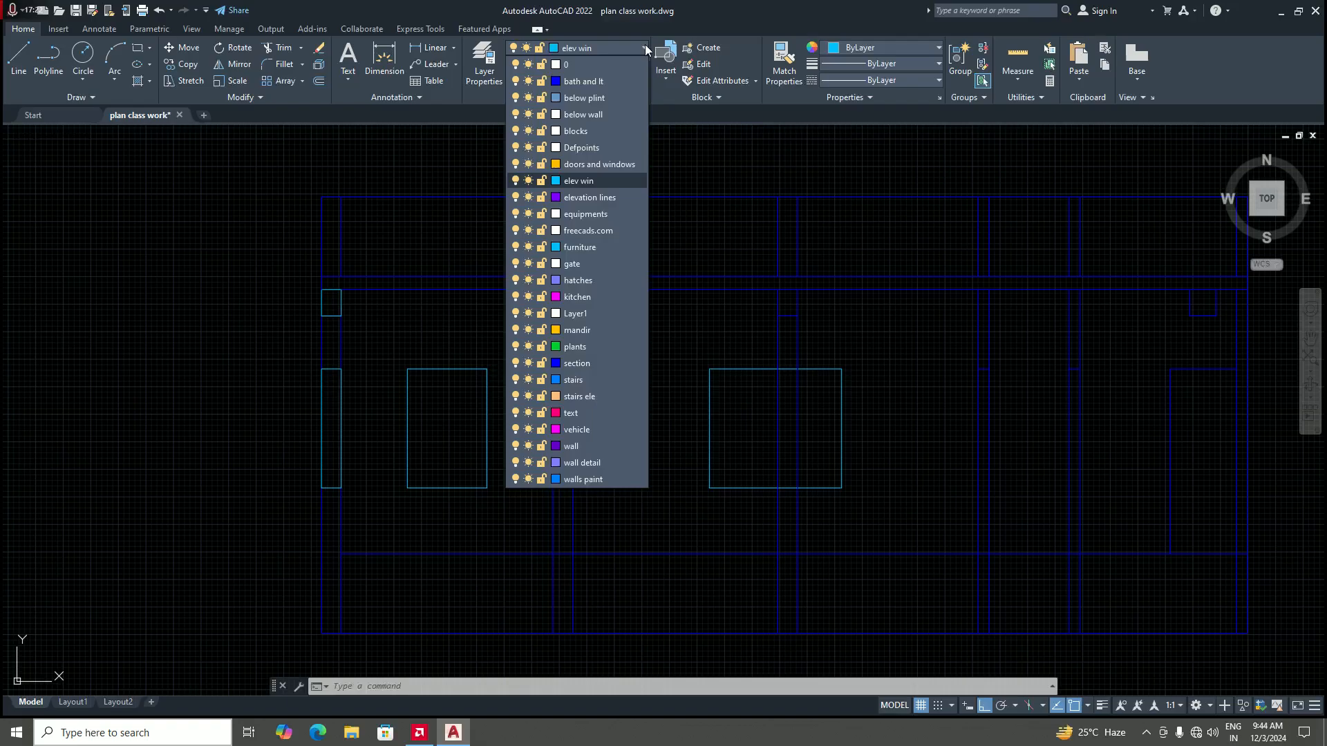
pyautogui.click(484, 64)
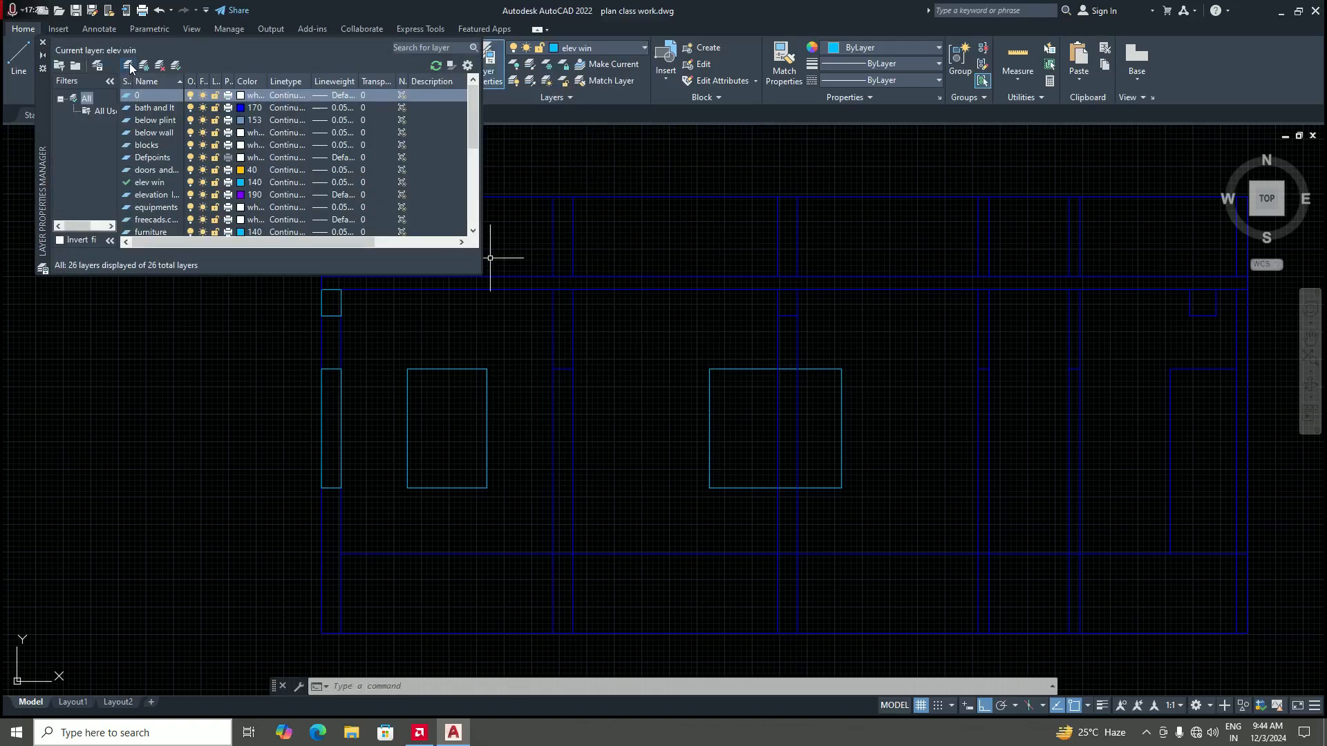
pyautogui.click(129, 66)
pyautogui.press('BackSpace')
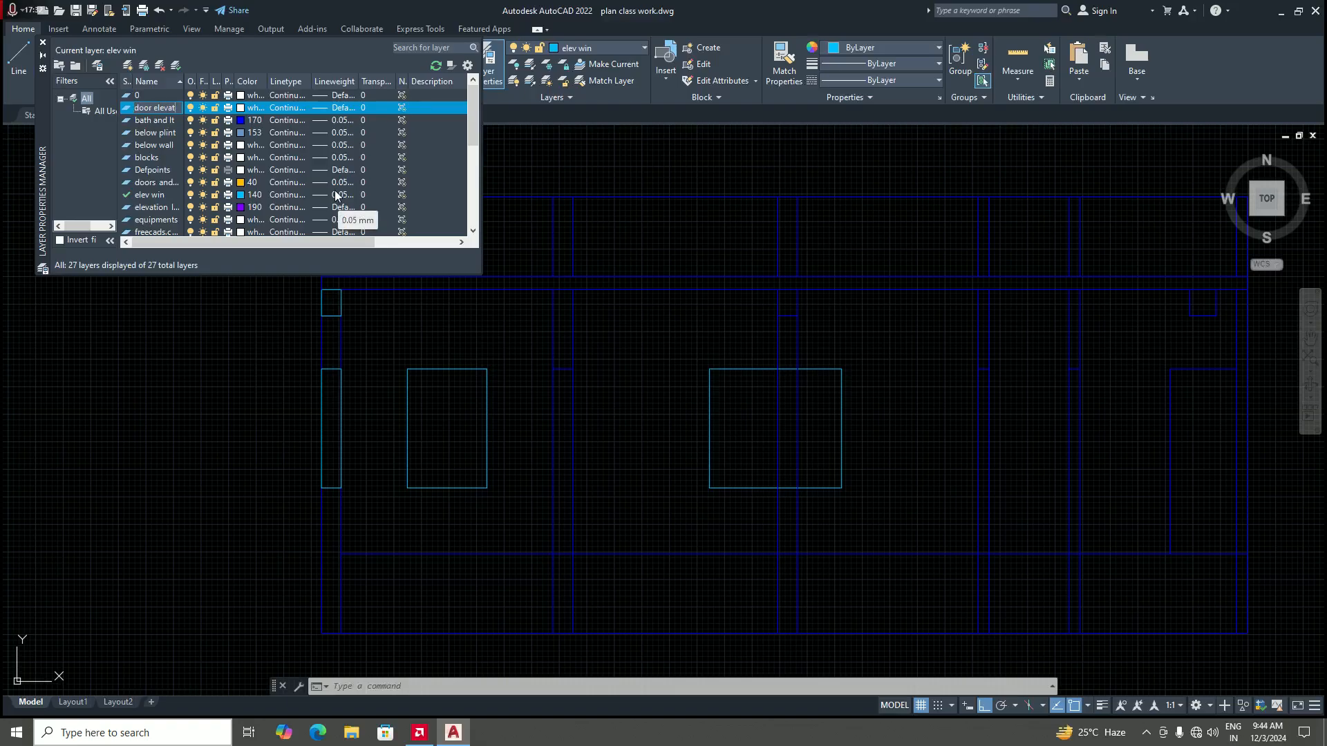
pyautogui.write('door elevation')
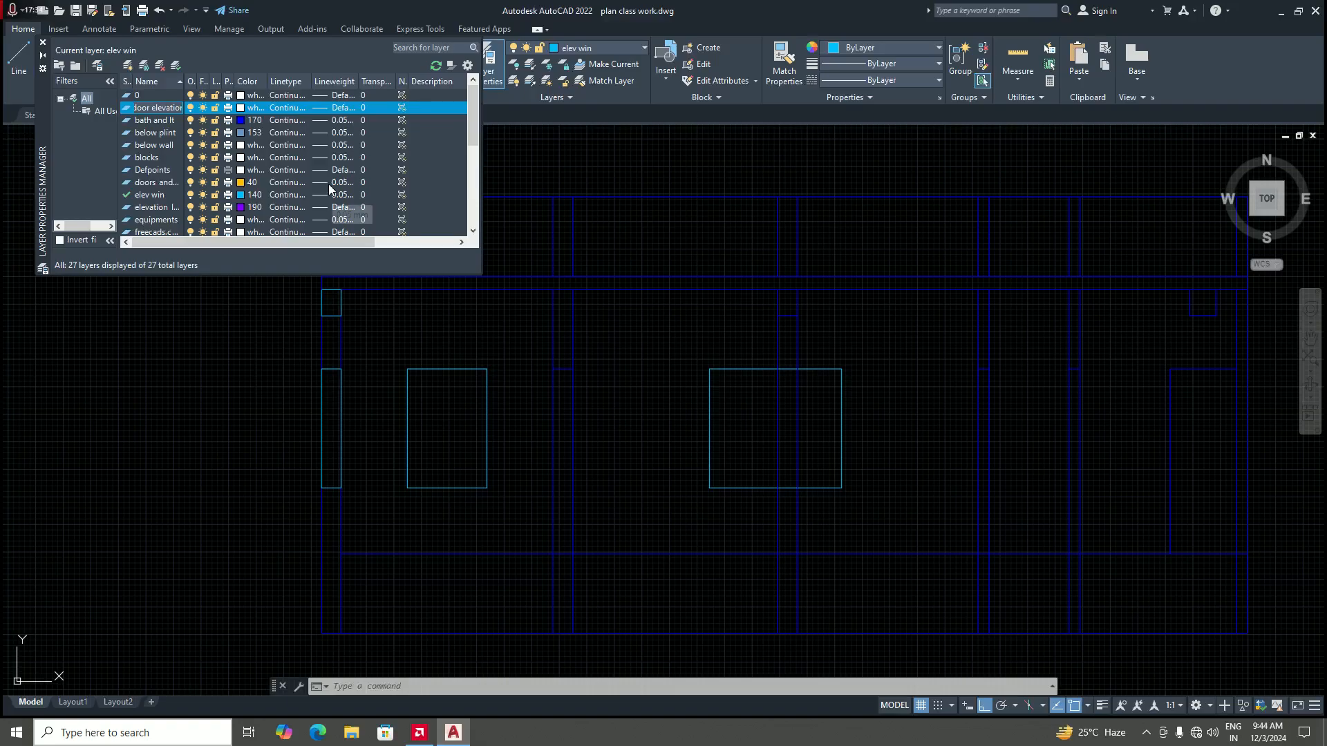
# Step: Give the door elevation layer index color 32 and a 0.05 mm lineweight, and close the layer manager
pyautogui.click(247, 111)
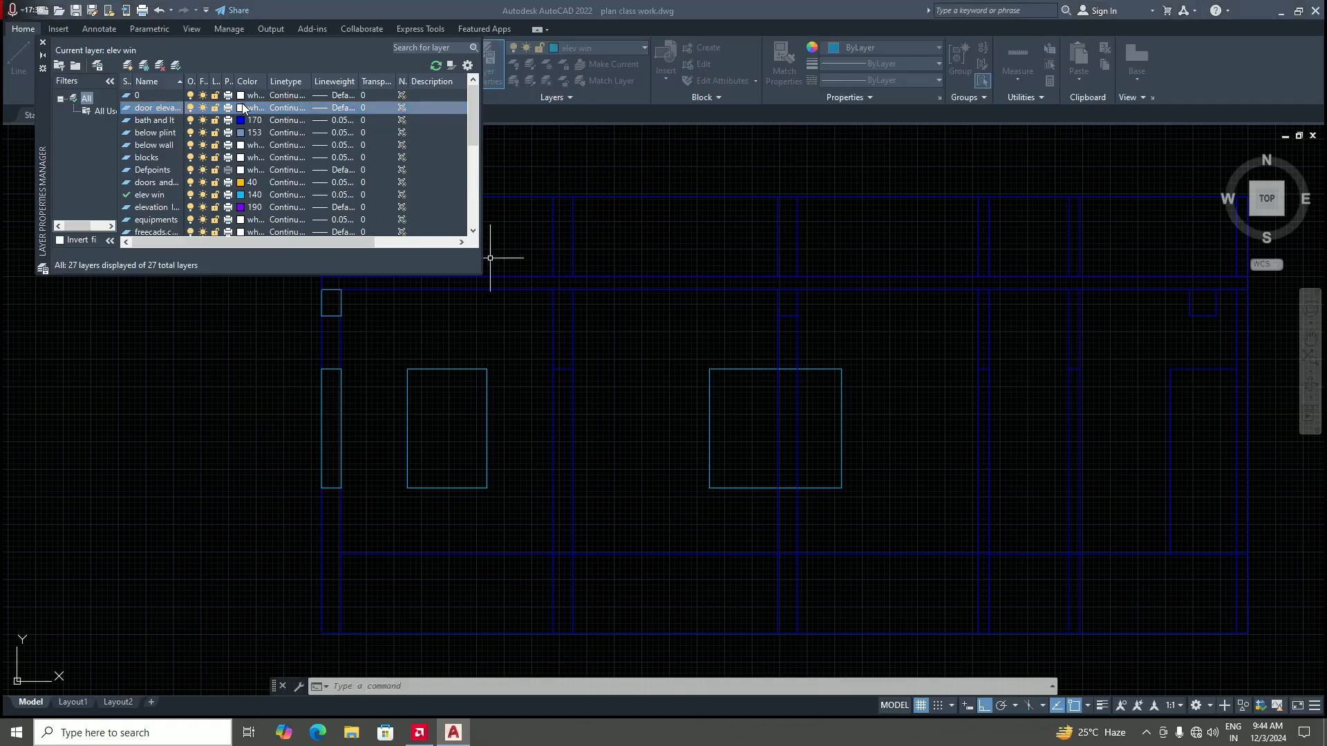
pyautogui.click(571, 311)
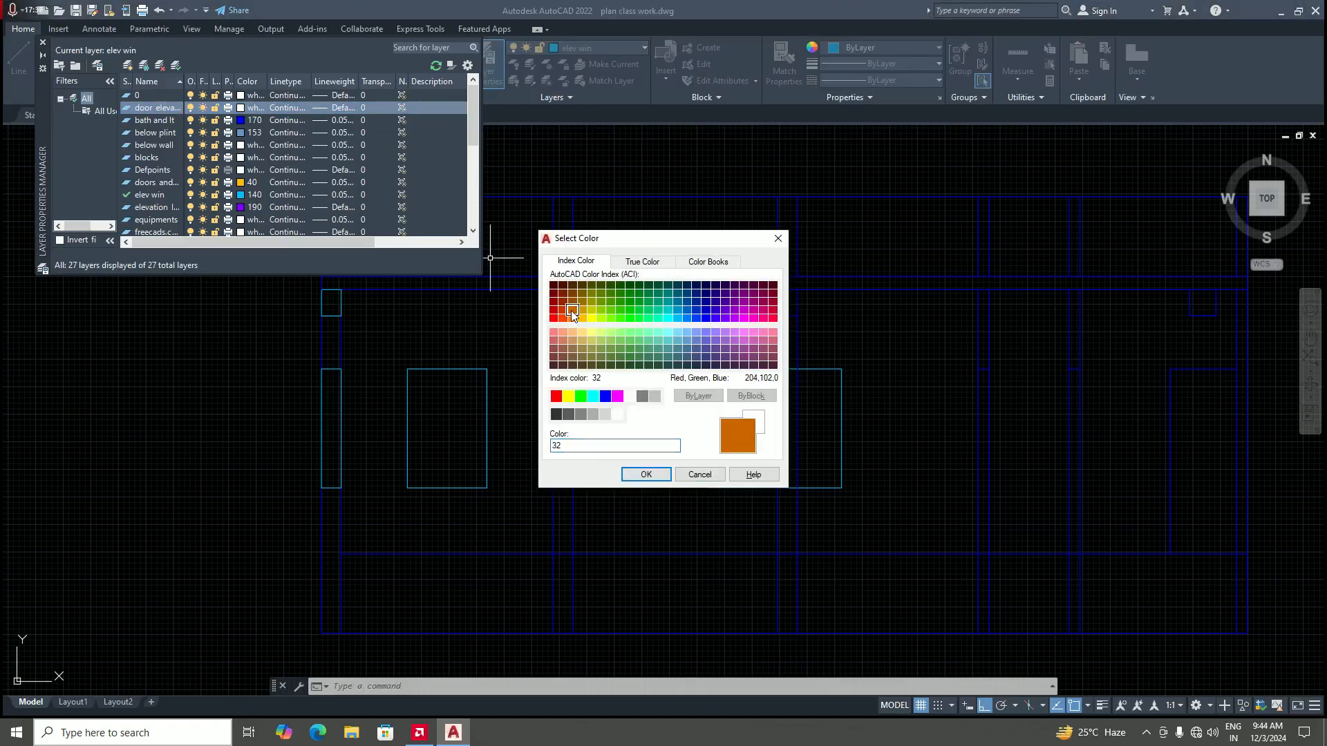
pyautogui.click(646, 474)
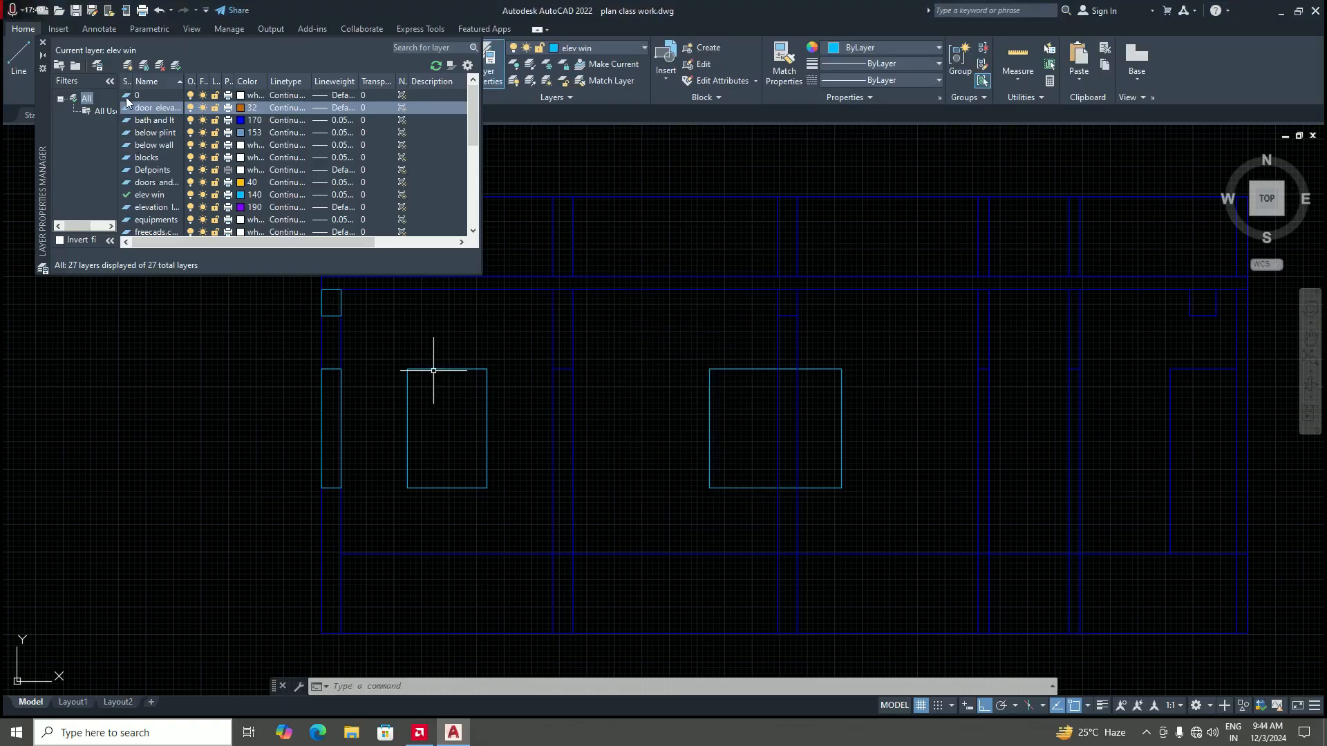
pyautogui.click(336, 108)
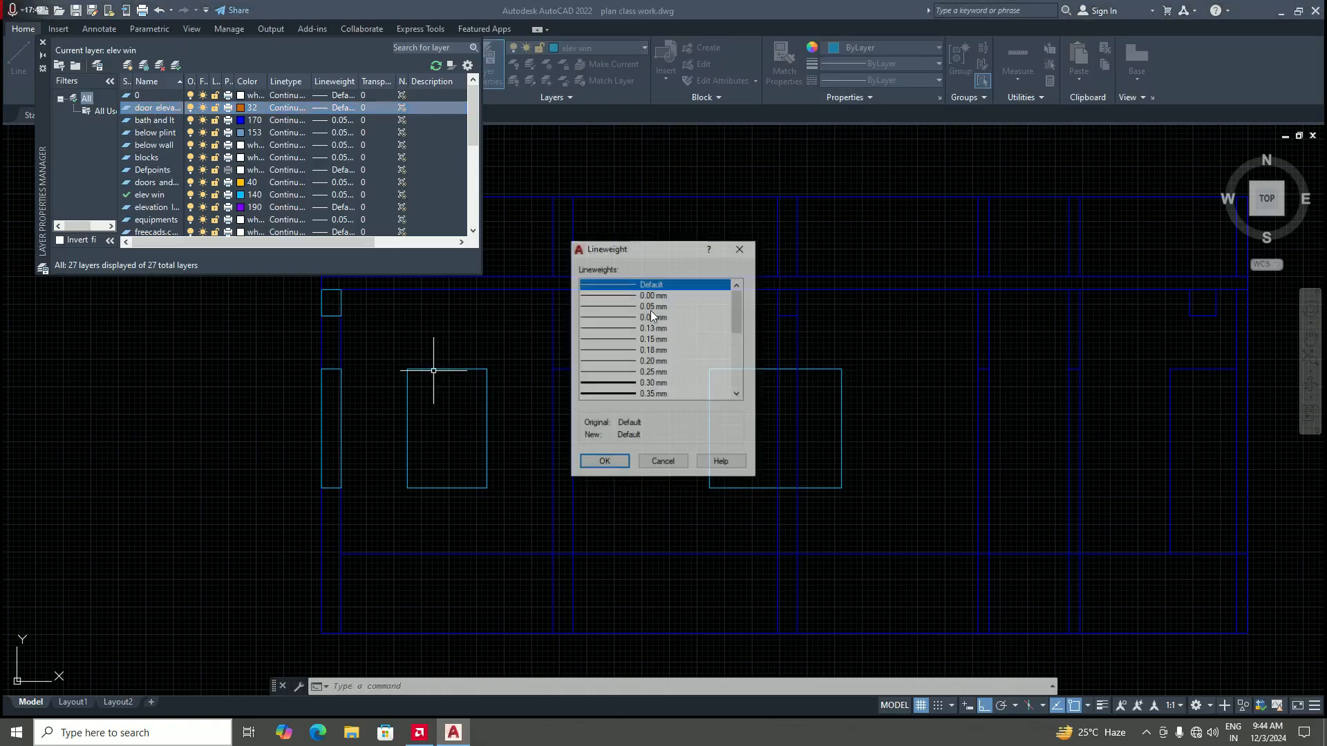
pyautogui.click(661, 307)
pyautogui.click(603, 463)
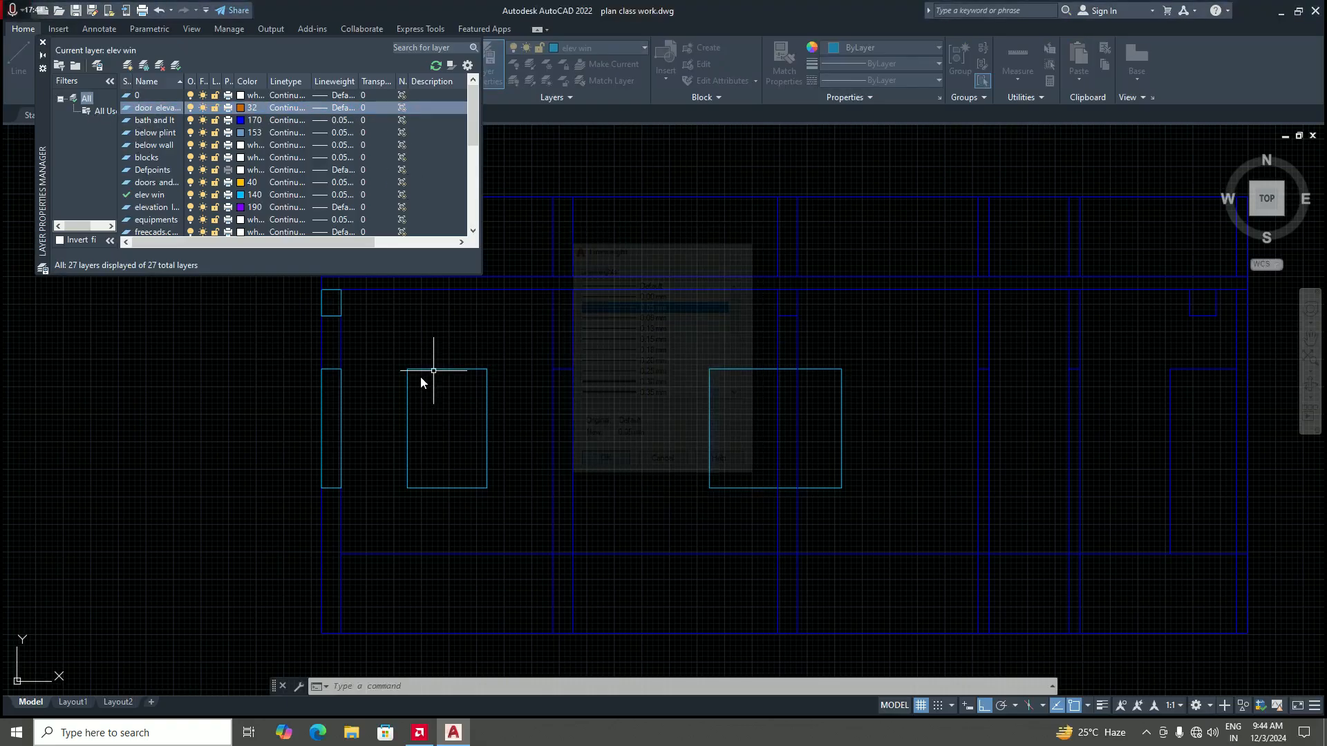
pyautogui.click(43, 42)
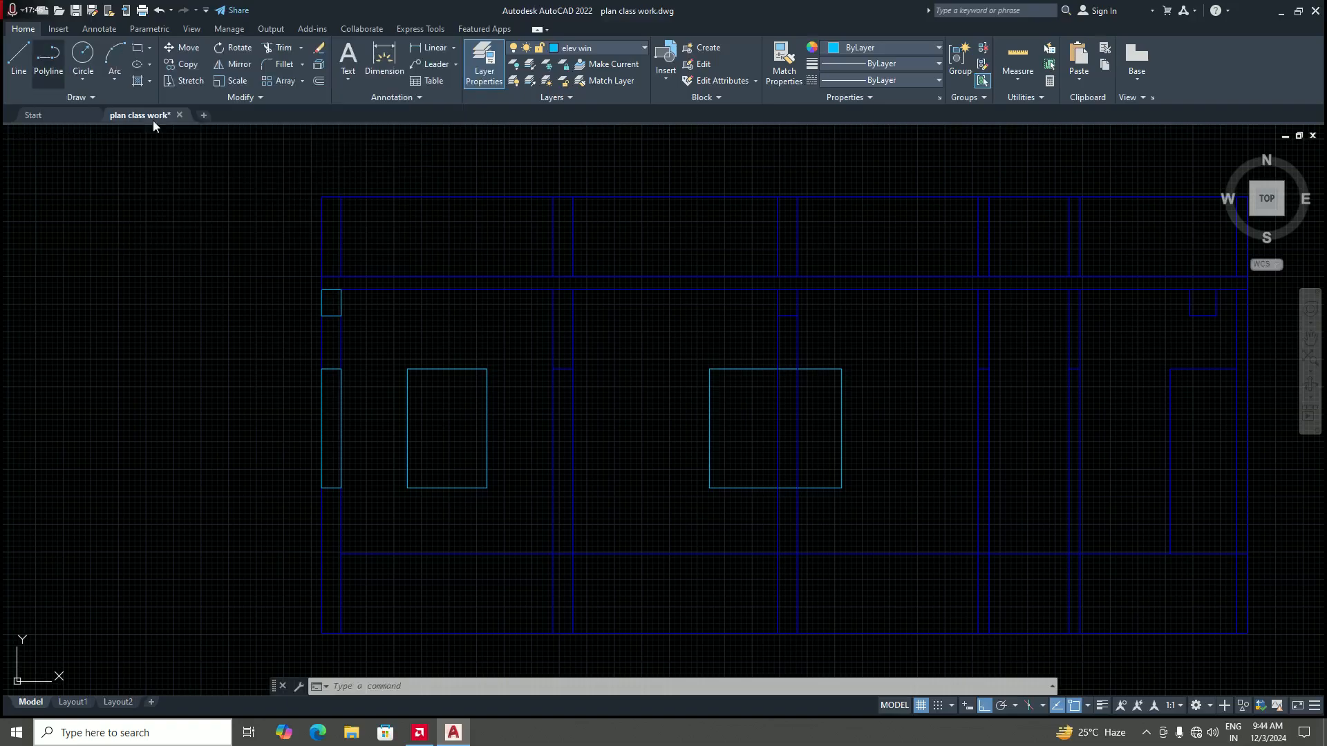
# Step: Assign the door opening lines in the second wall from the left to the door elevation layer
pyautogui.click(532, 335)
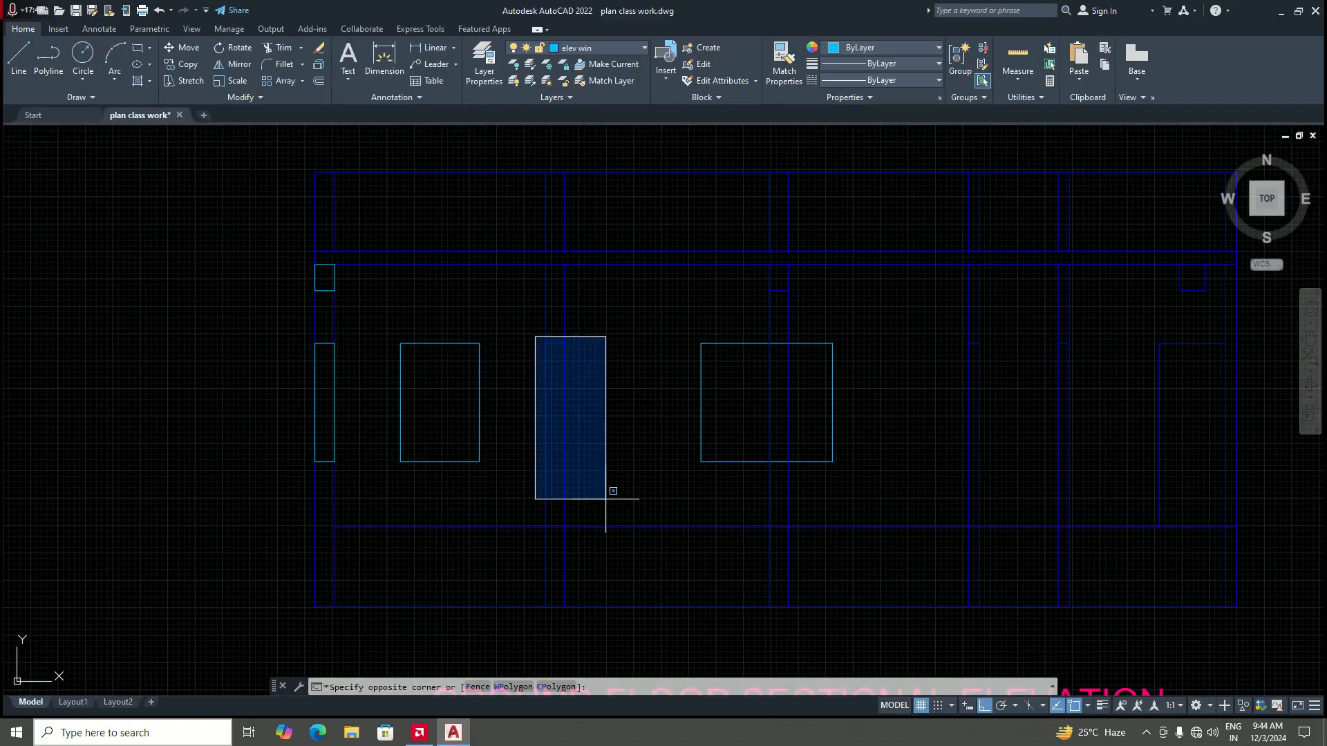
pyautogui.click(601, 531)
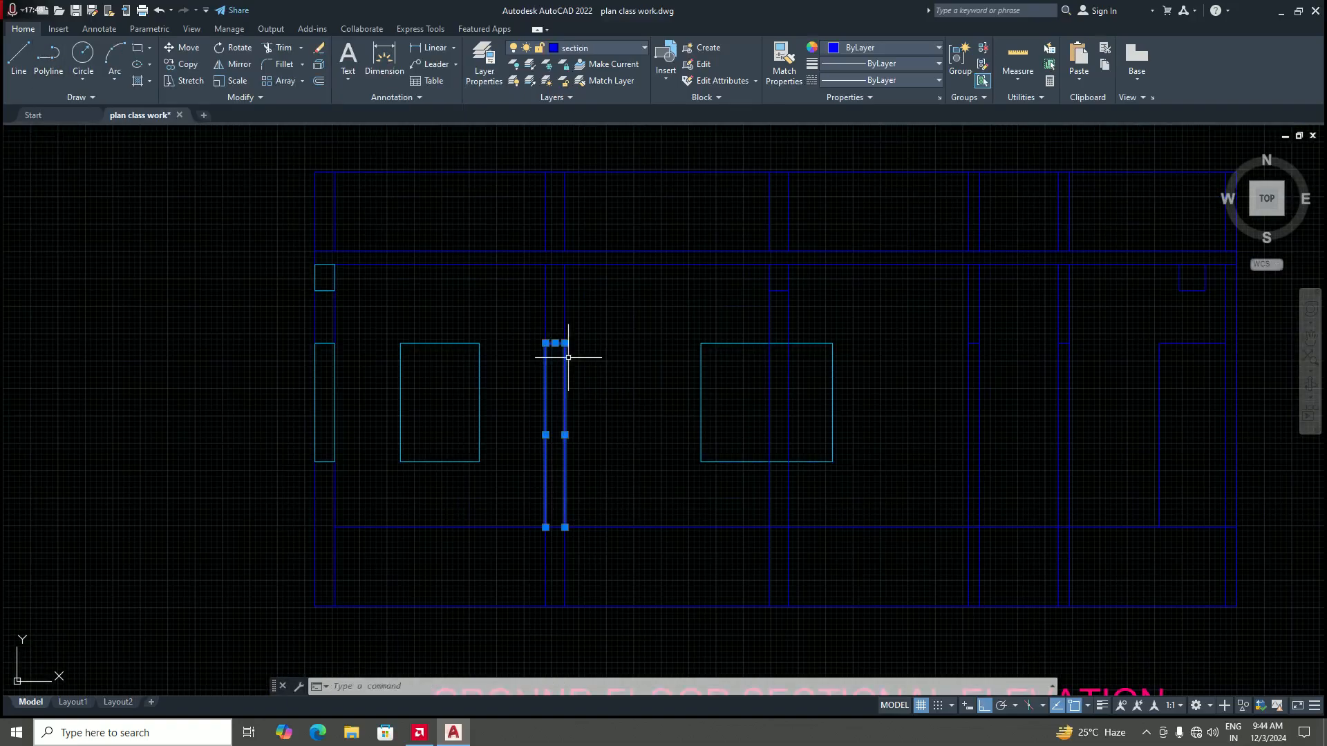
pyautogui.click(637, 47)
pyautogui.click(580, 163)
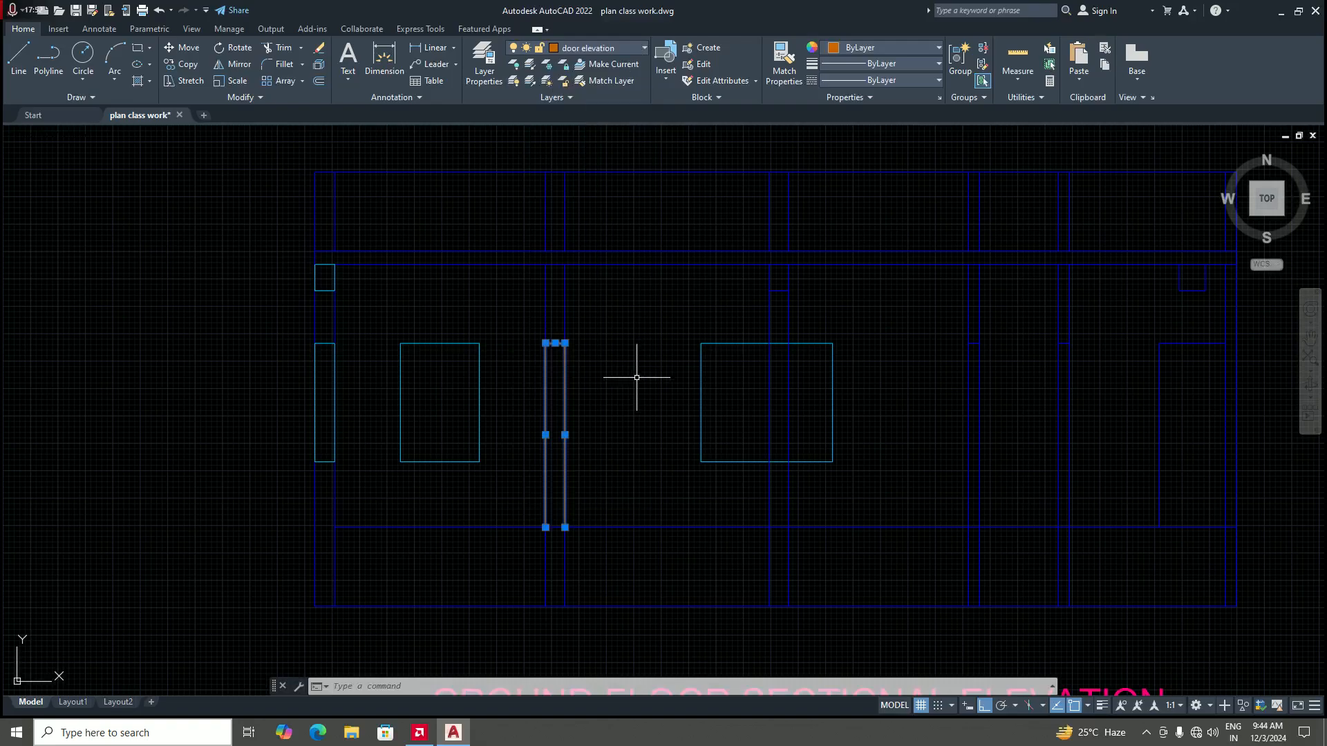
# Step: Offset the door's top line 2" downward inside the opening in the second wall from the left
pyautogui.press('Escape')
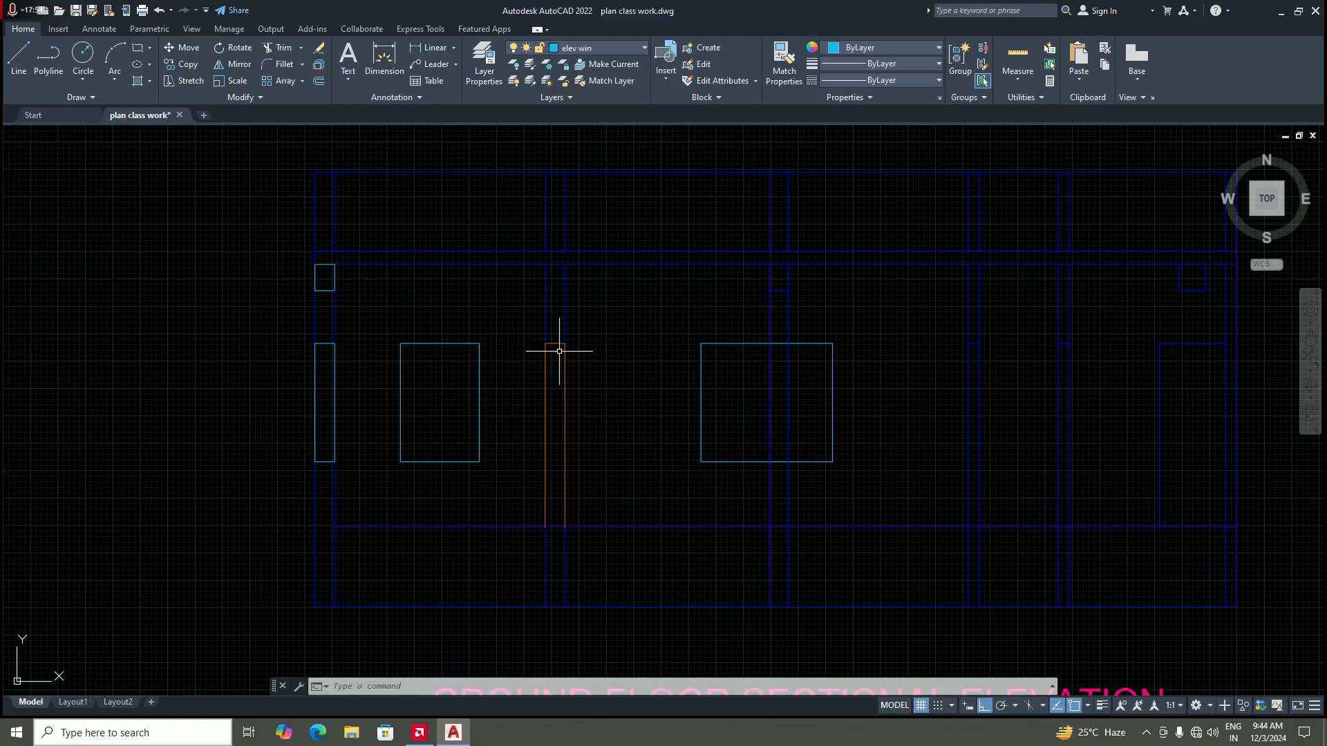
pyautogui.scroll(-2, 540, 406)
pyautogui.scroll(4, 550, 376)
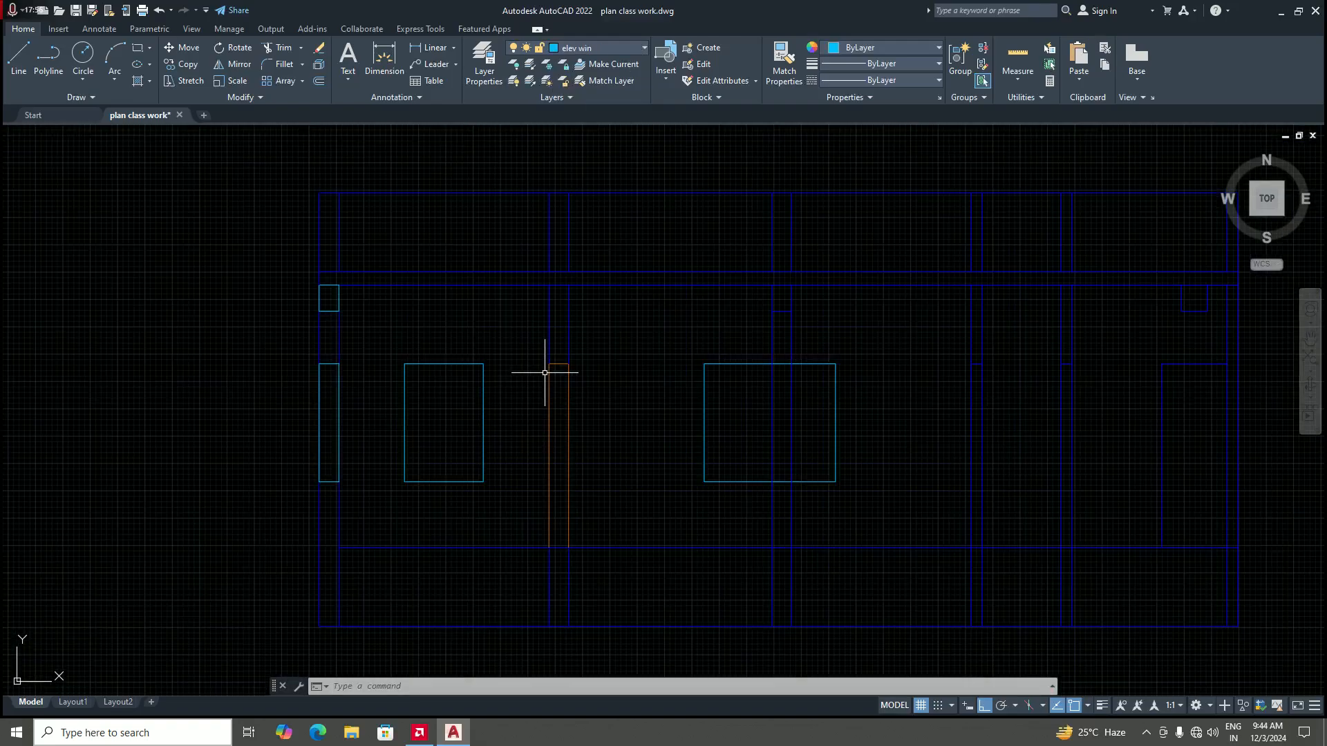
pyautogui.scroll(-2, 562, 366)
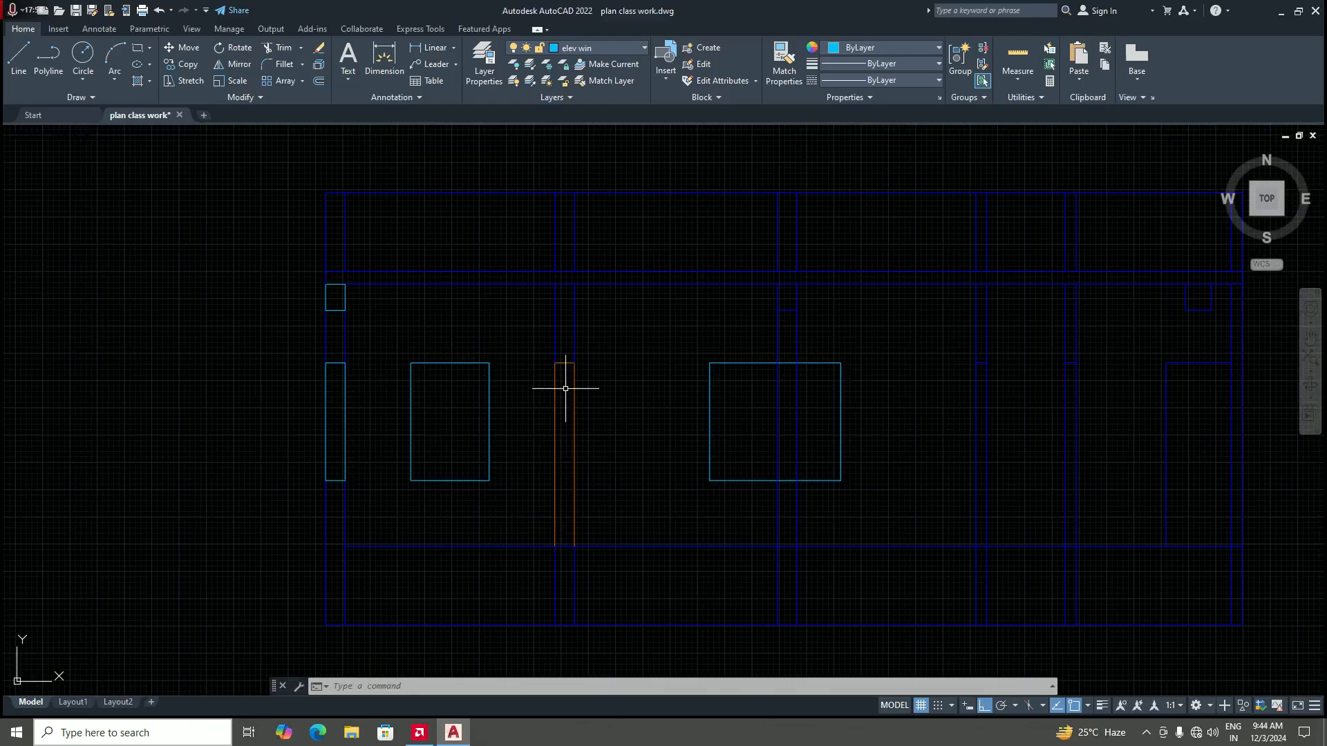
pyautogui.scroll(2, 565, 384)
pyautogui.write('o')
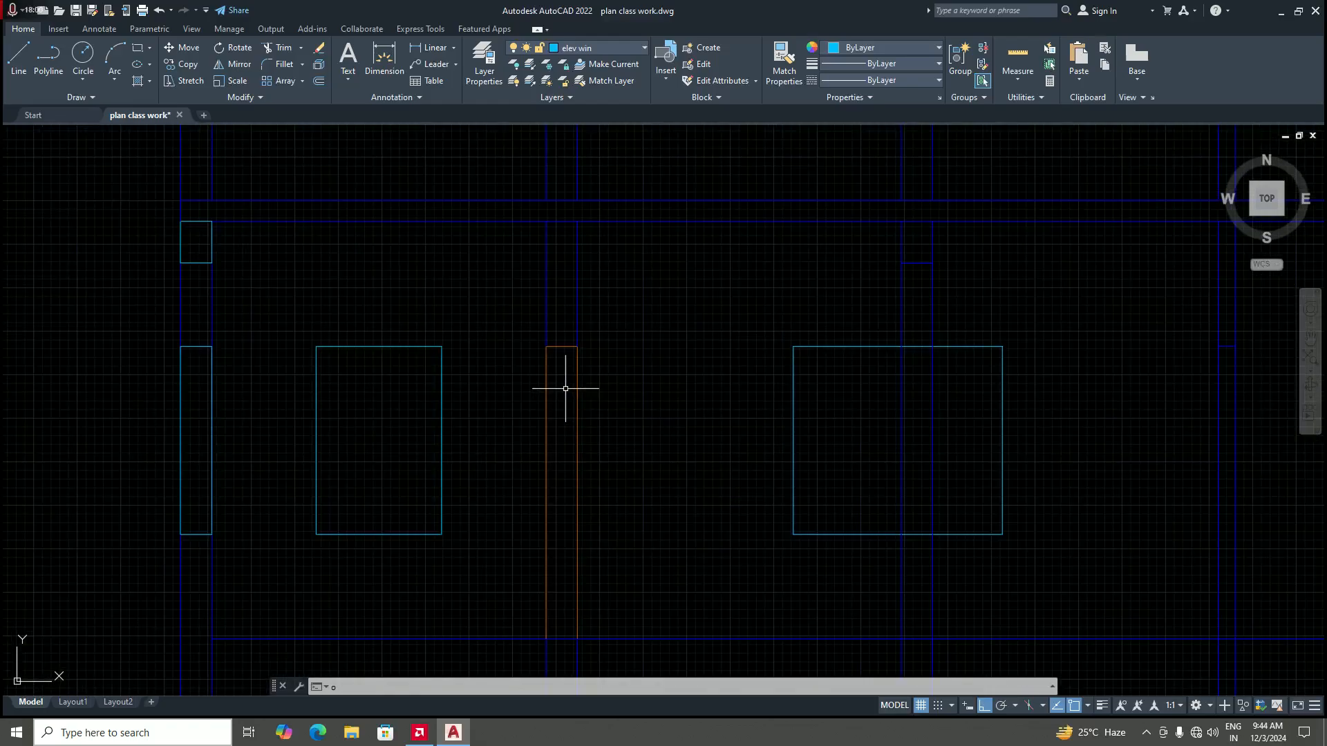
pyautogui.press('Return')
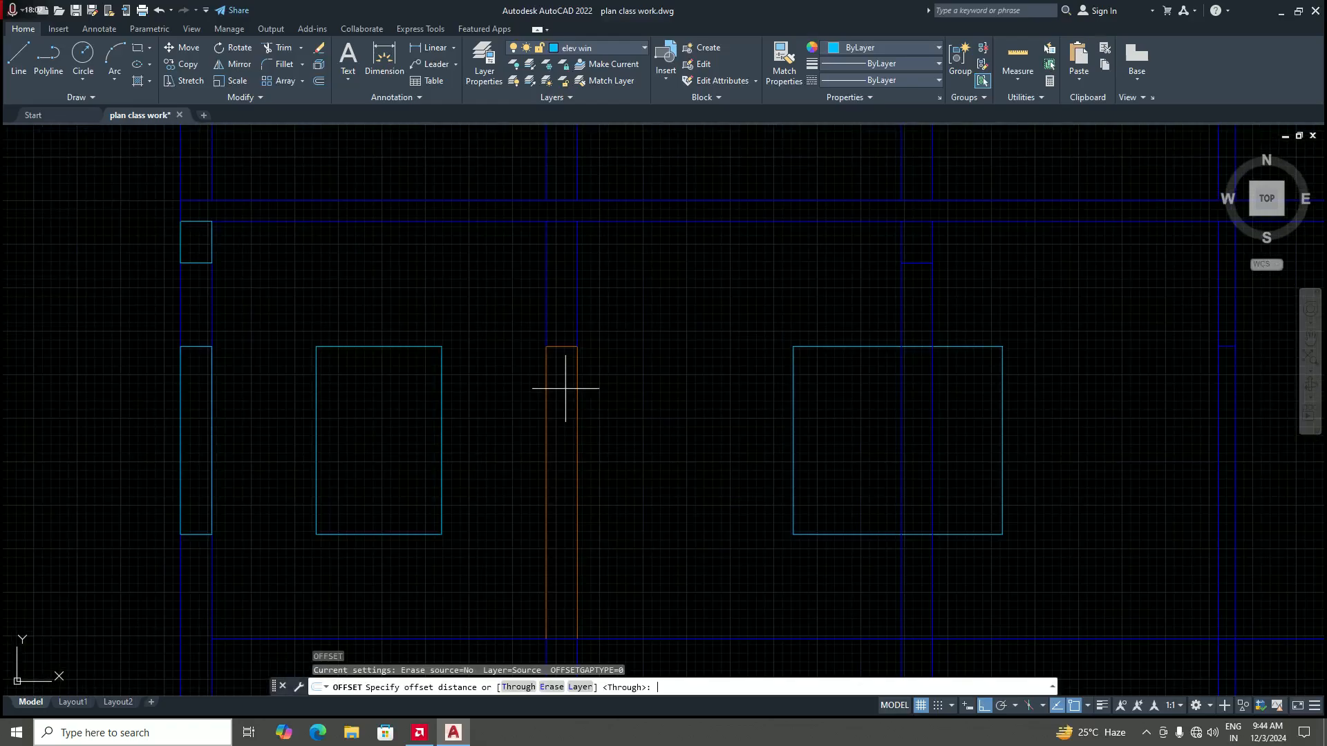
pyautogui.write('2"')
pyautogui.press('Return')
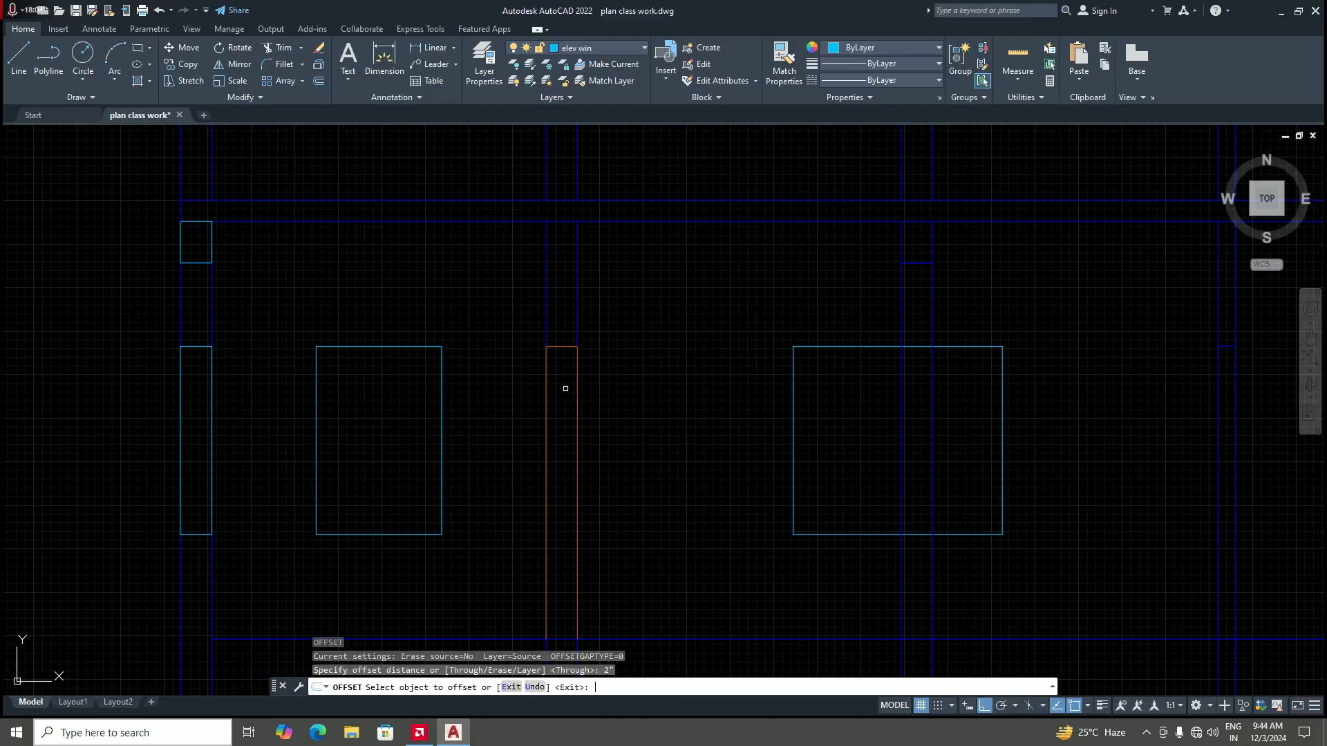
pyautogui.click(567, 346)
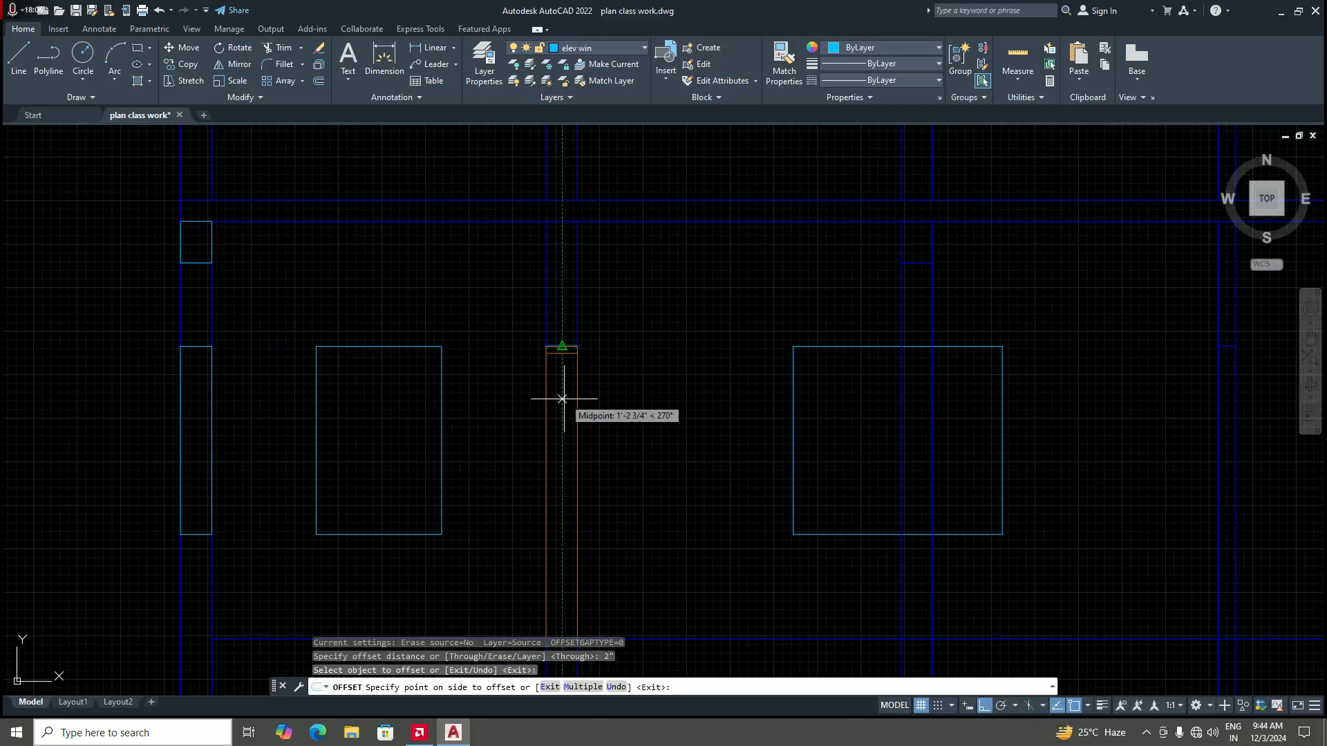
pyautogui.click(562, 397)
pyautogui.scroll(-3, 572, 395)
pyautogui.scroll(3, 592, 427)
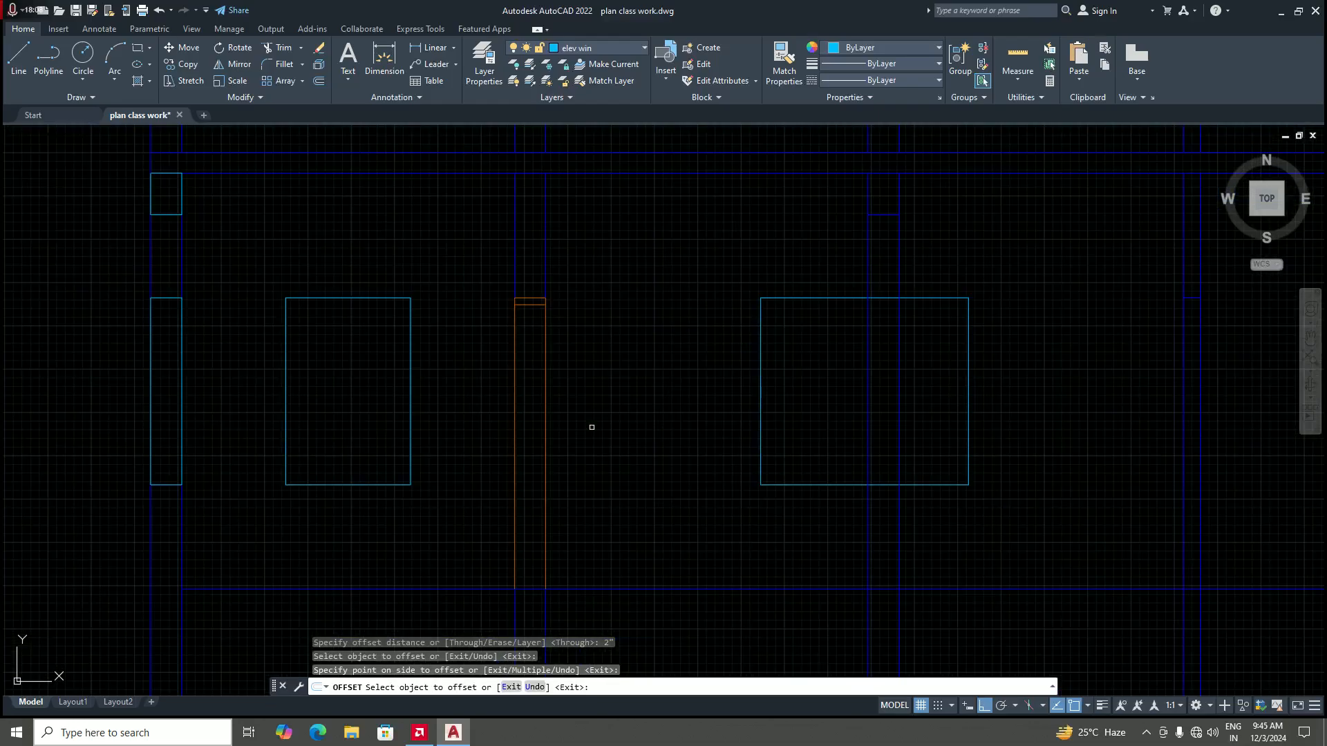
pyautogui.press('Return')
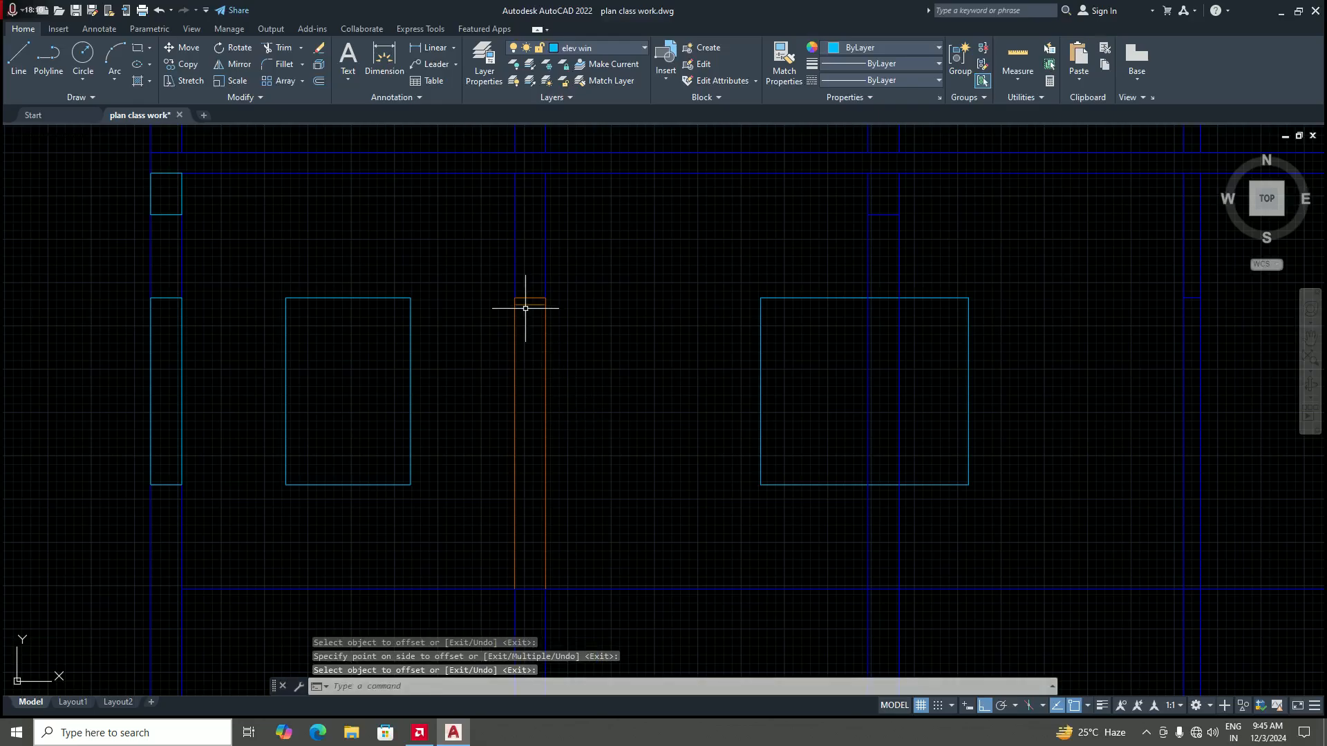
pyautogui.write('1')
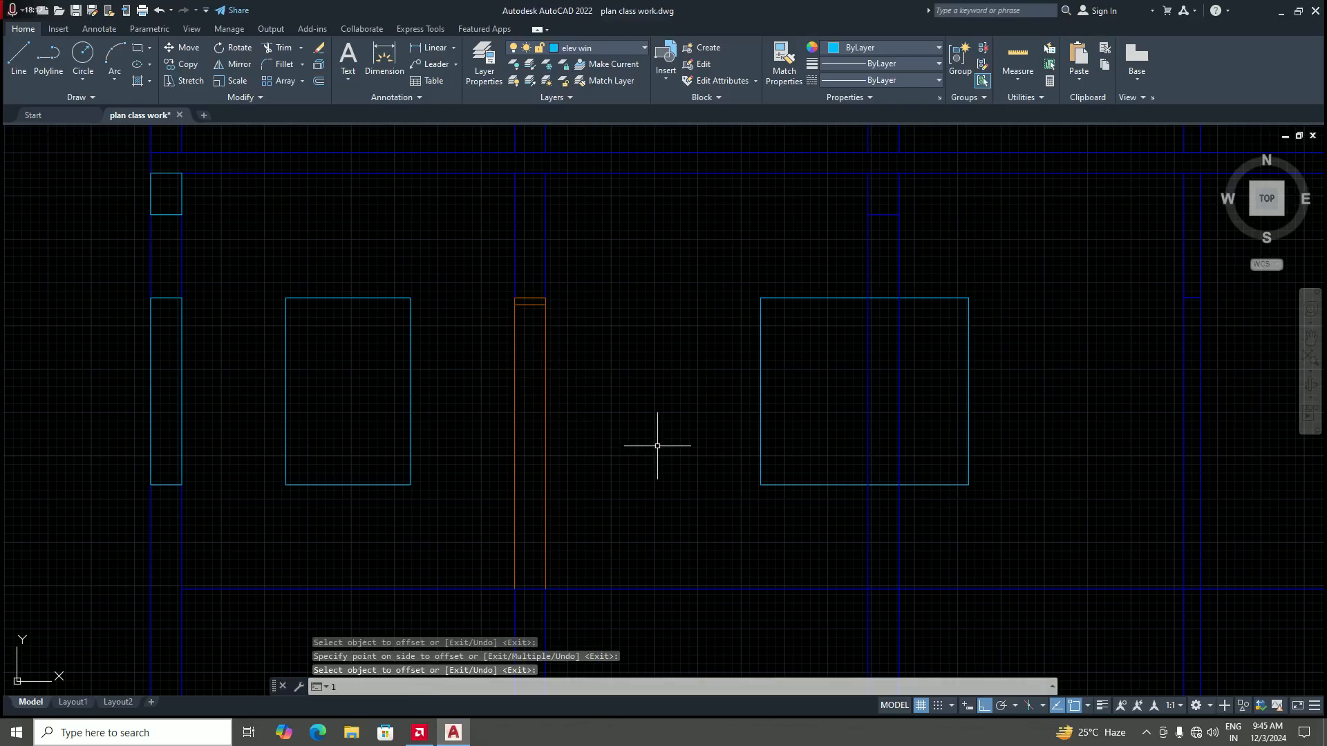
pyautogui.press('Return')
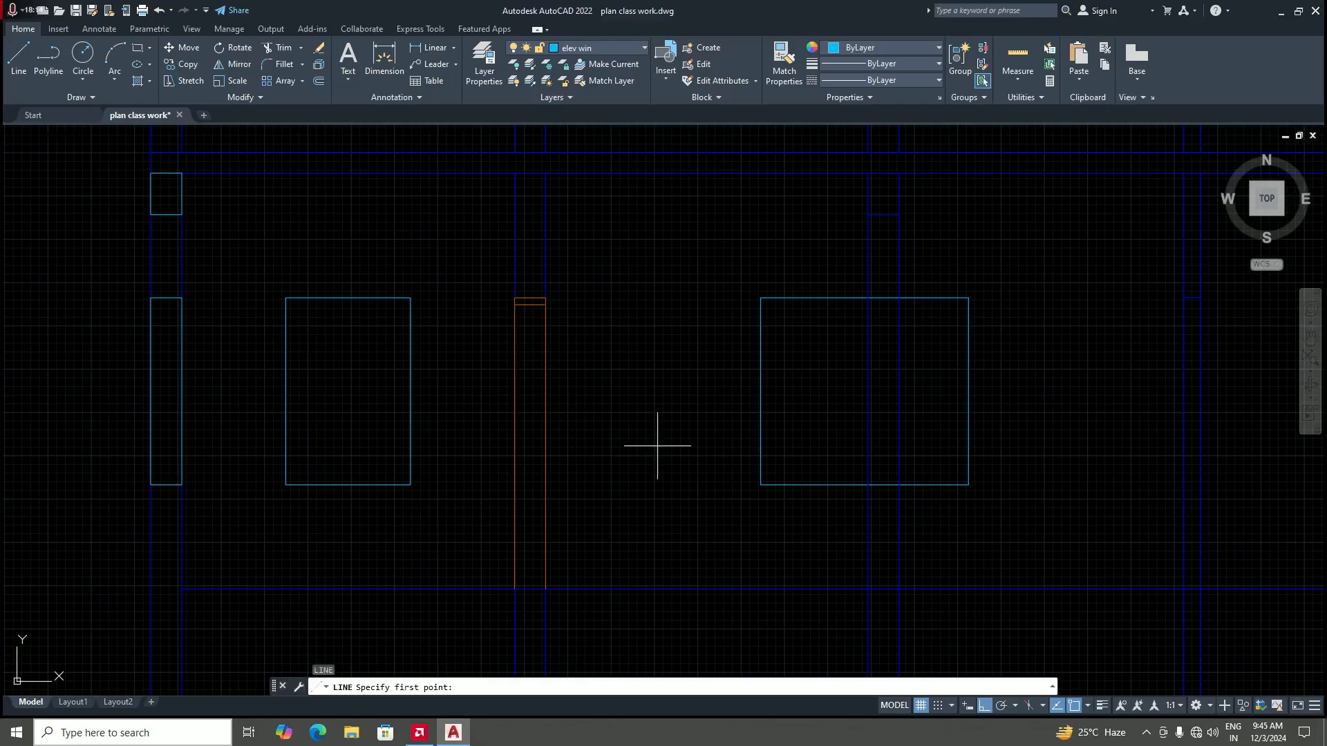
pyautogui.scroll(4, 522, 304)
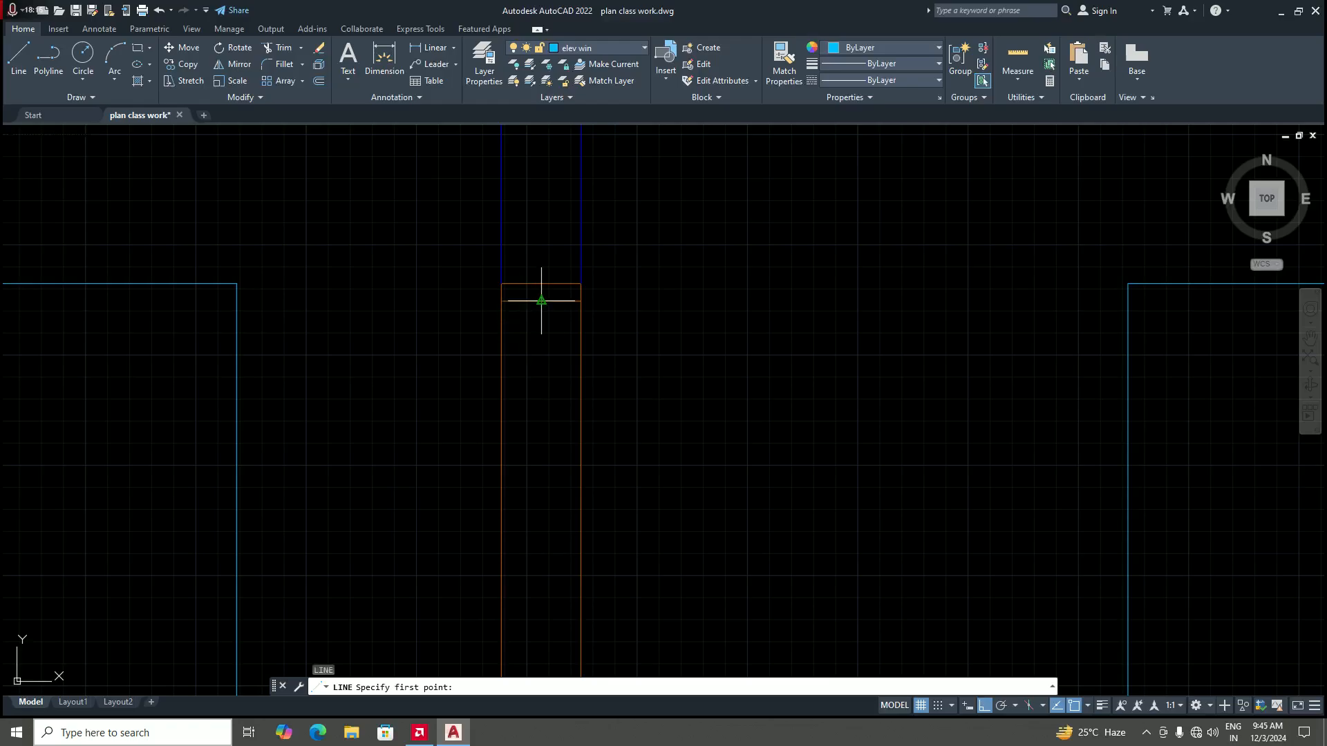
pyautogui.scroll(-2, 539, 299)
pyautogui.scroll(4, 485, 297)
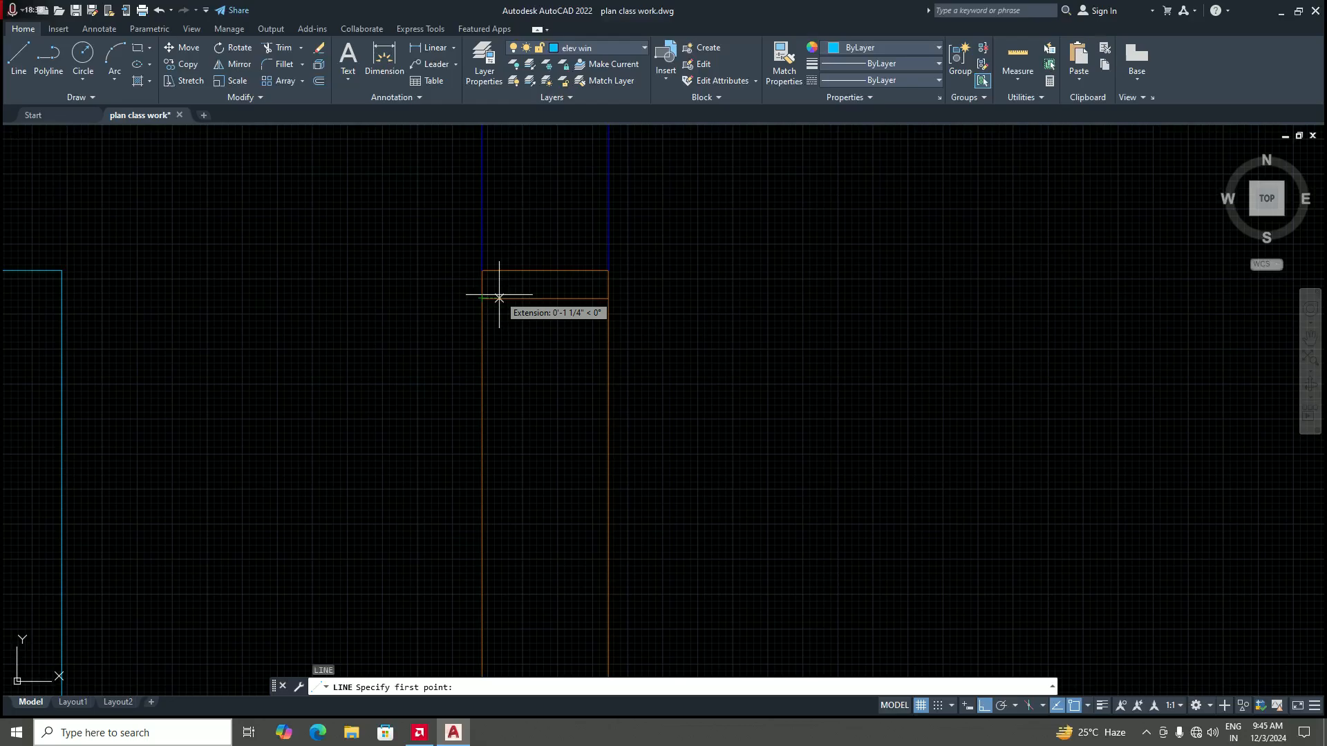
pyautogui.press('Escape')
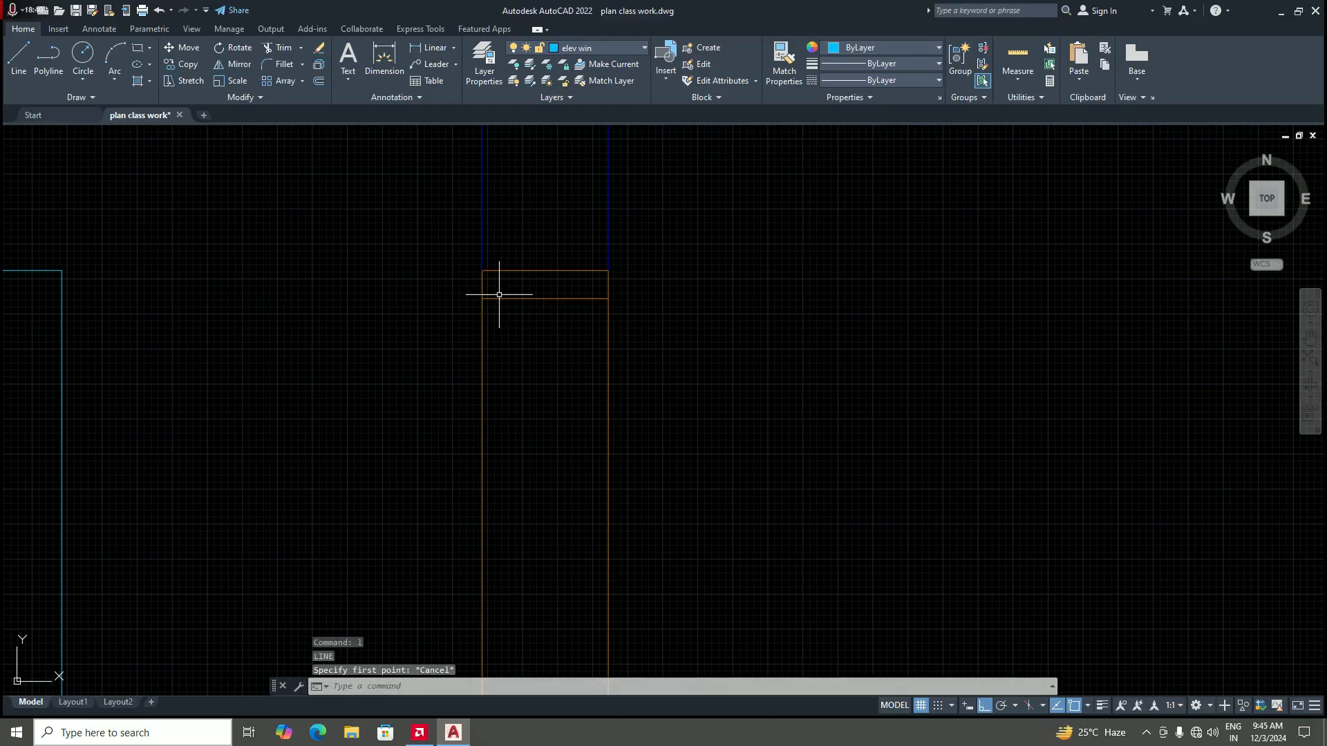
pyautogui.scroll(-6, 499, 294)
pyautogui.scroll(2, 530, 347)
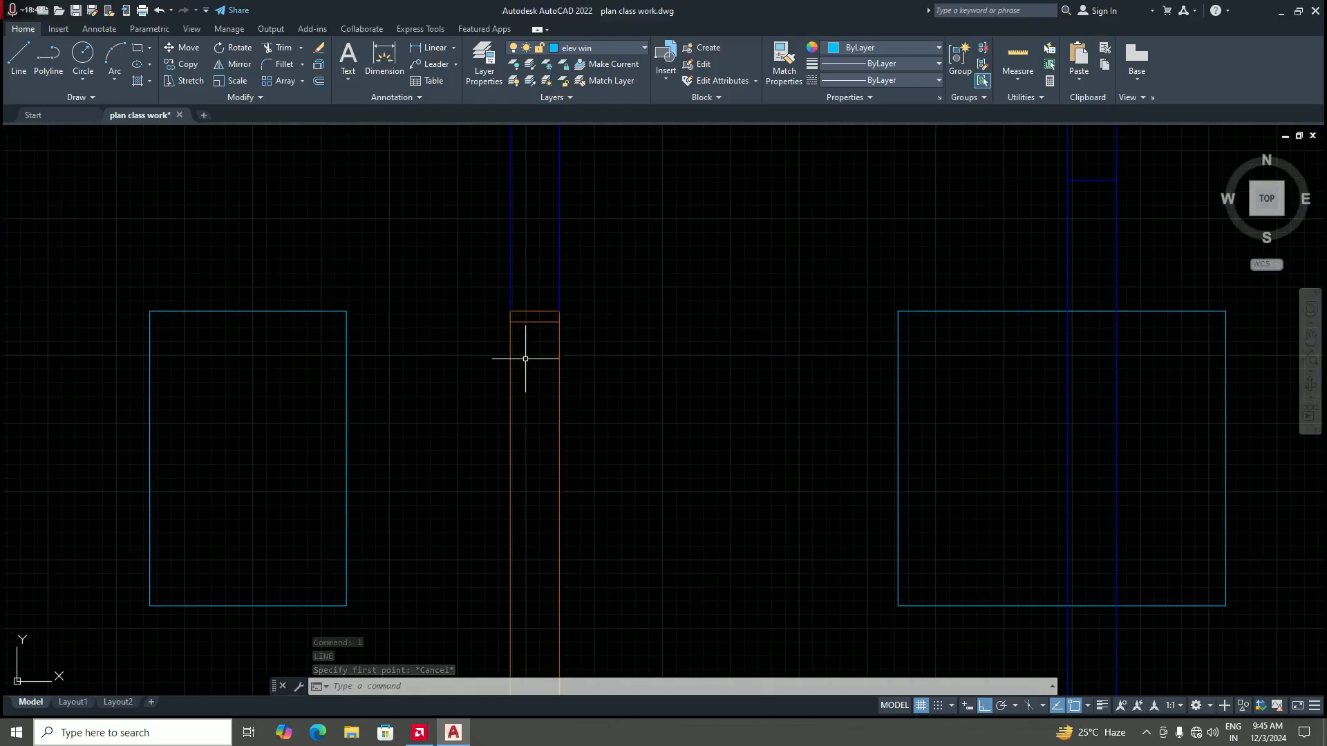
pyautogui.scroll(-6, 525, 359)
pyautogui.scroll(6, 527, 379)
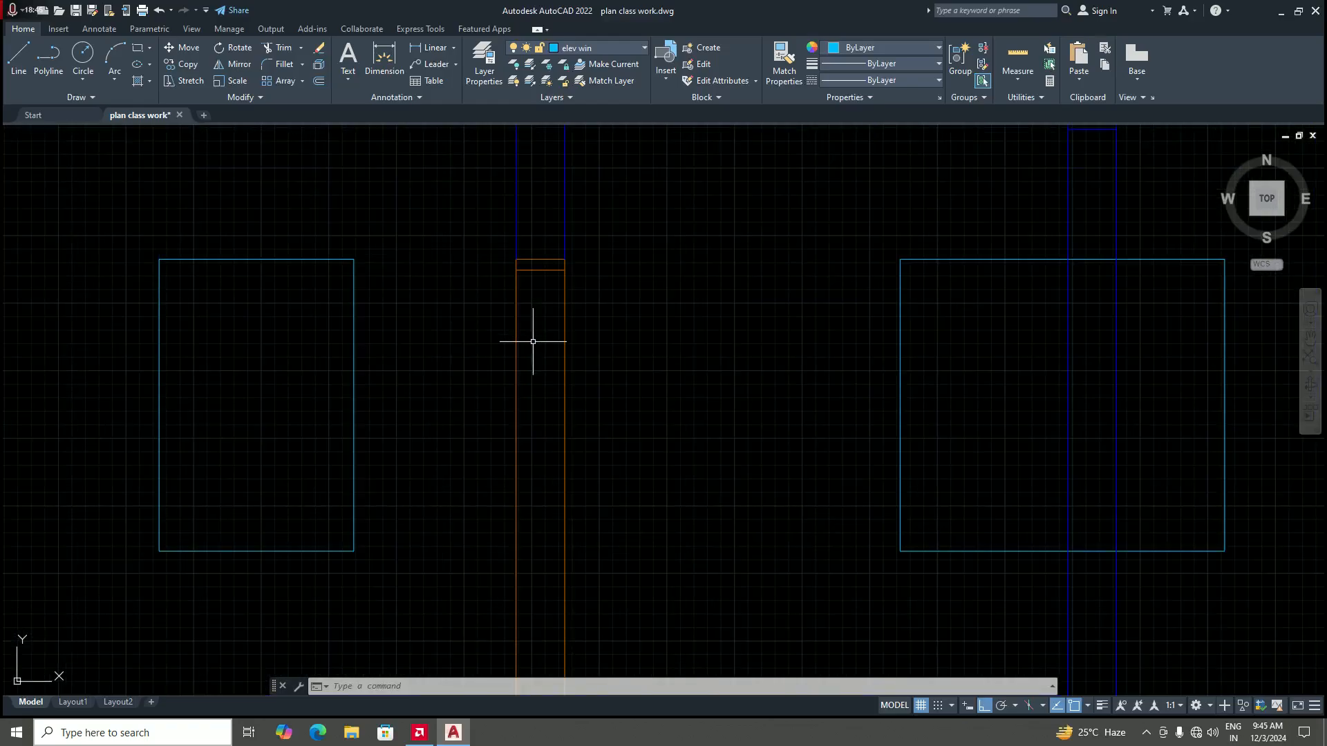
pyautogui.scroll(-2, 530, 349)
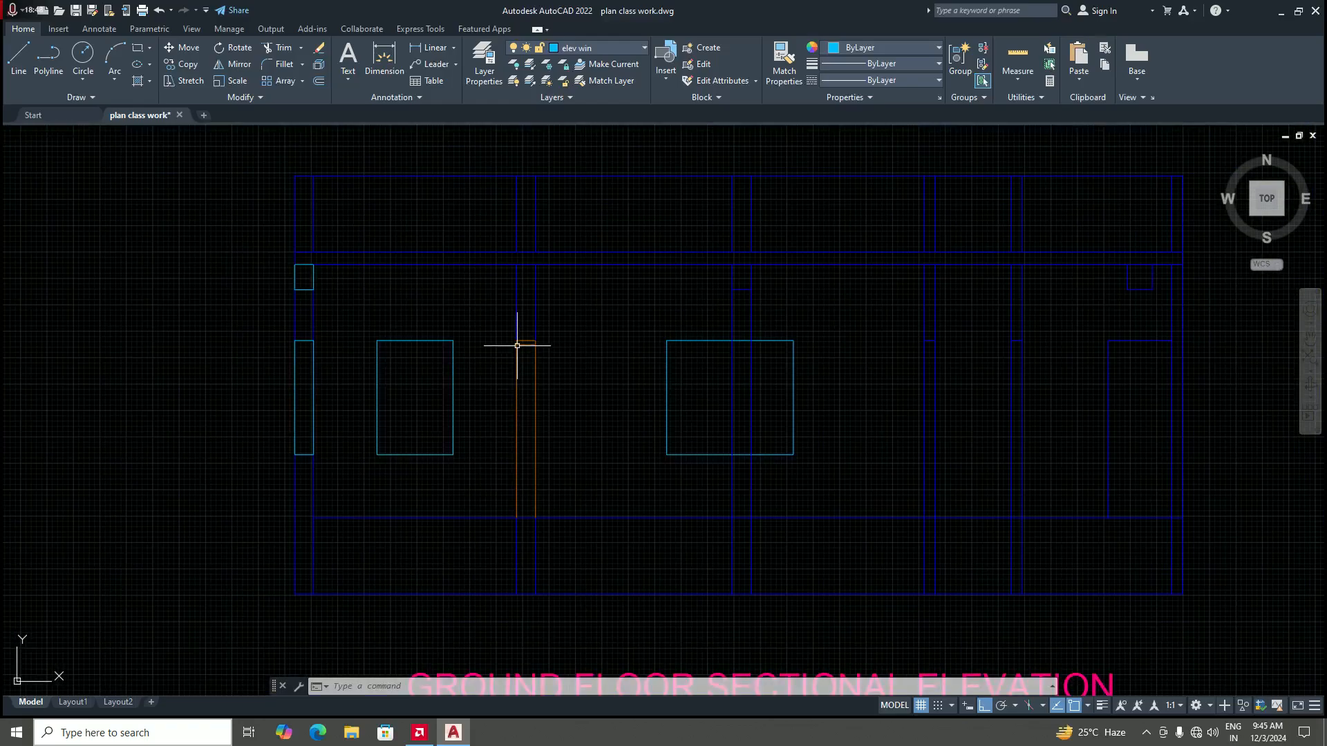
# Step: Draw a vertical line from 2.5" inside the door opening's top left corner, ending perpendicular to the floor line
pyautogui.scroll(4, 518, 347)
pyautogui.write('1')
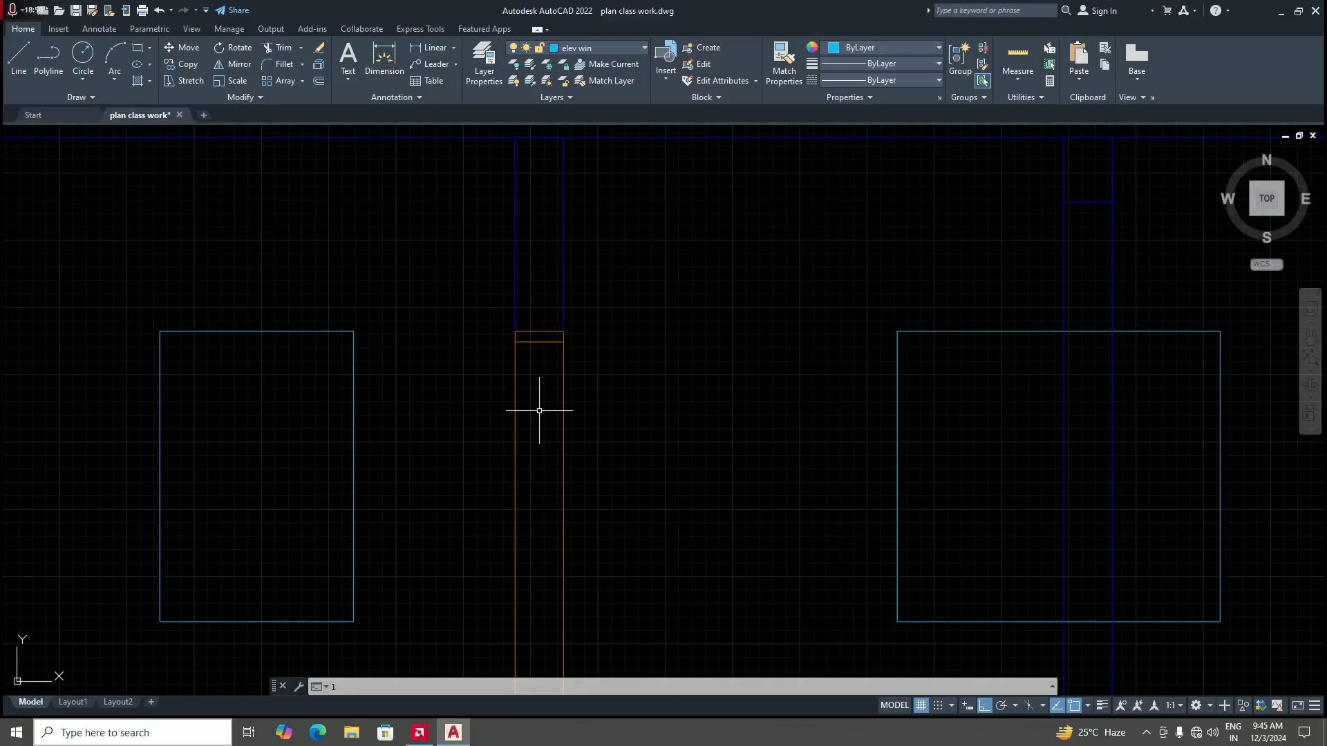
pyautogui.press('Return')
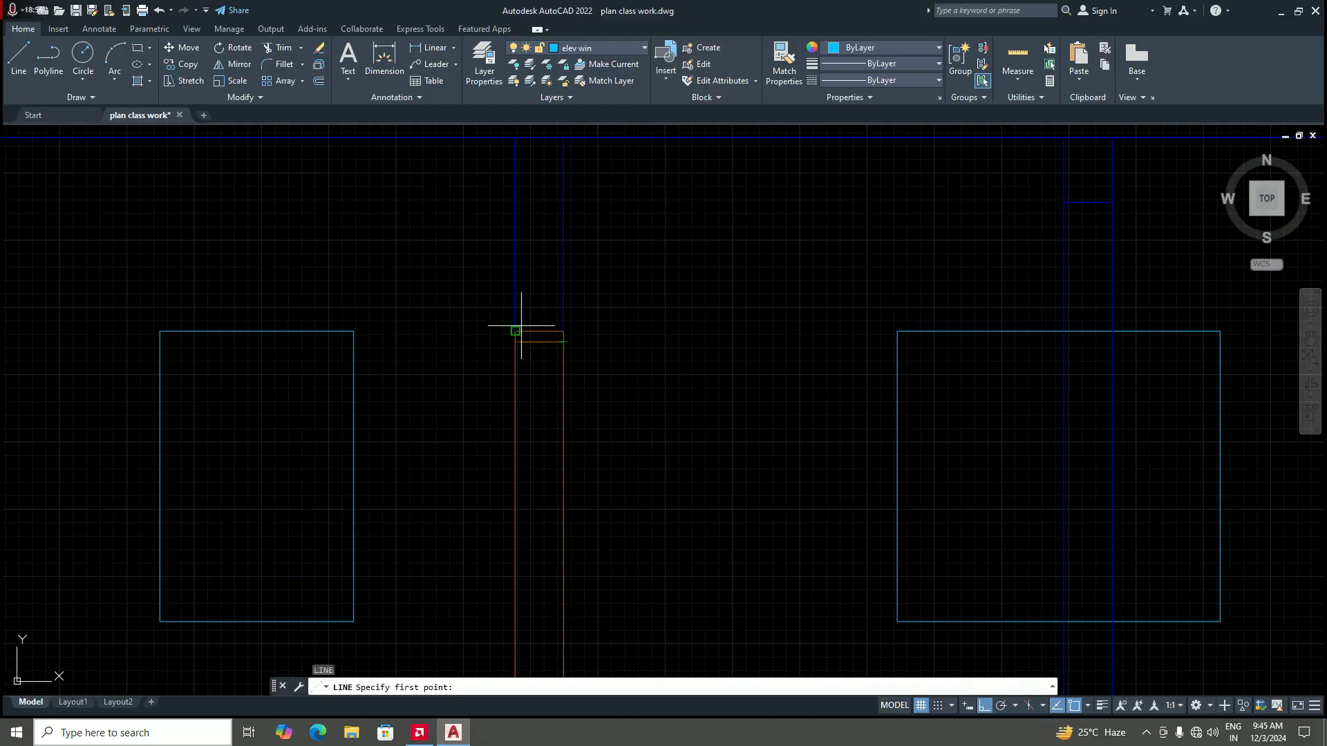
pyautogui.scroll(4, 523, 334)
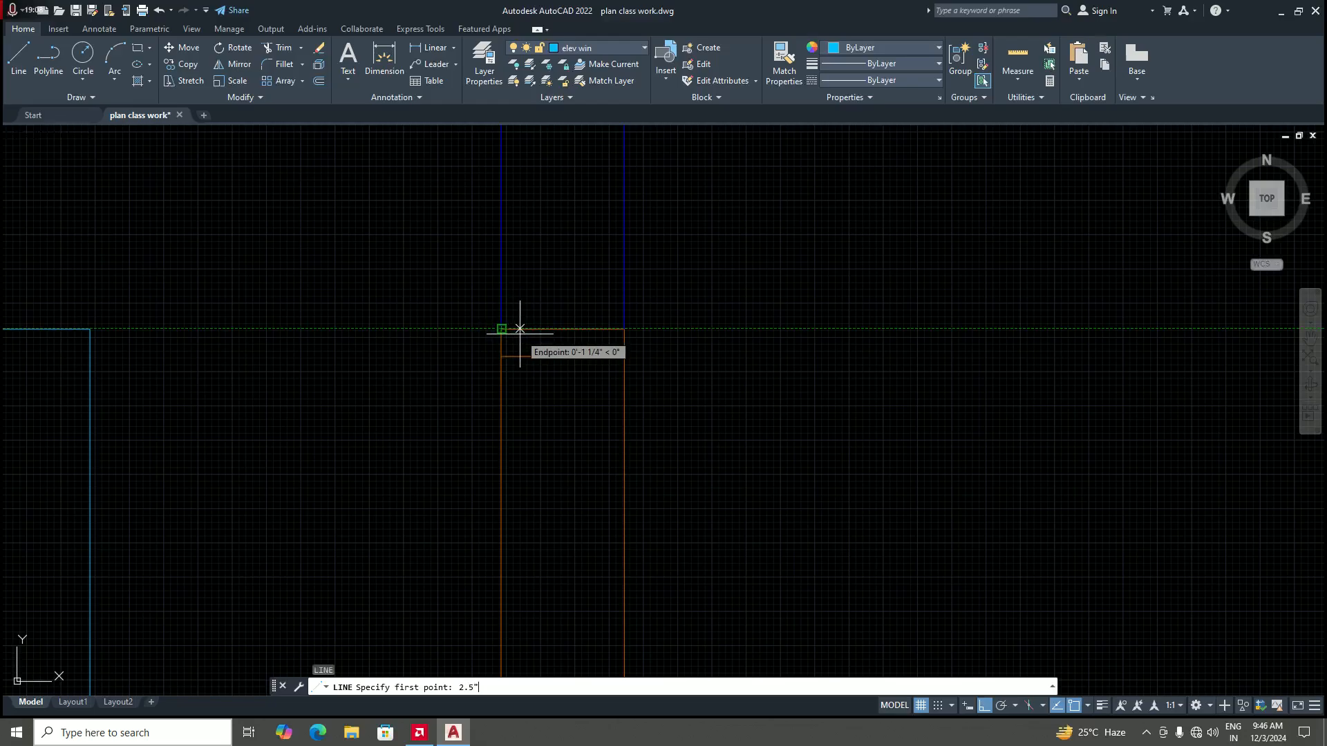
pyautogui.press('Return')
pyautogui.scroll(-3, 546, 459)
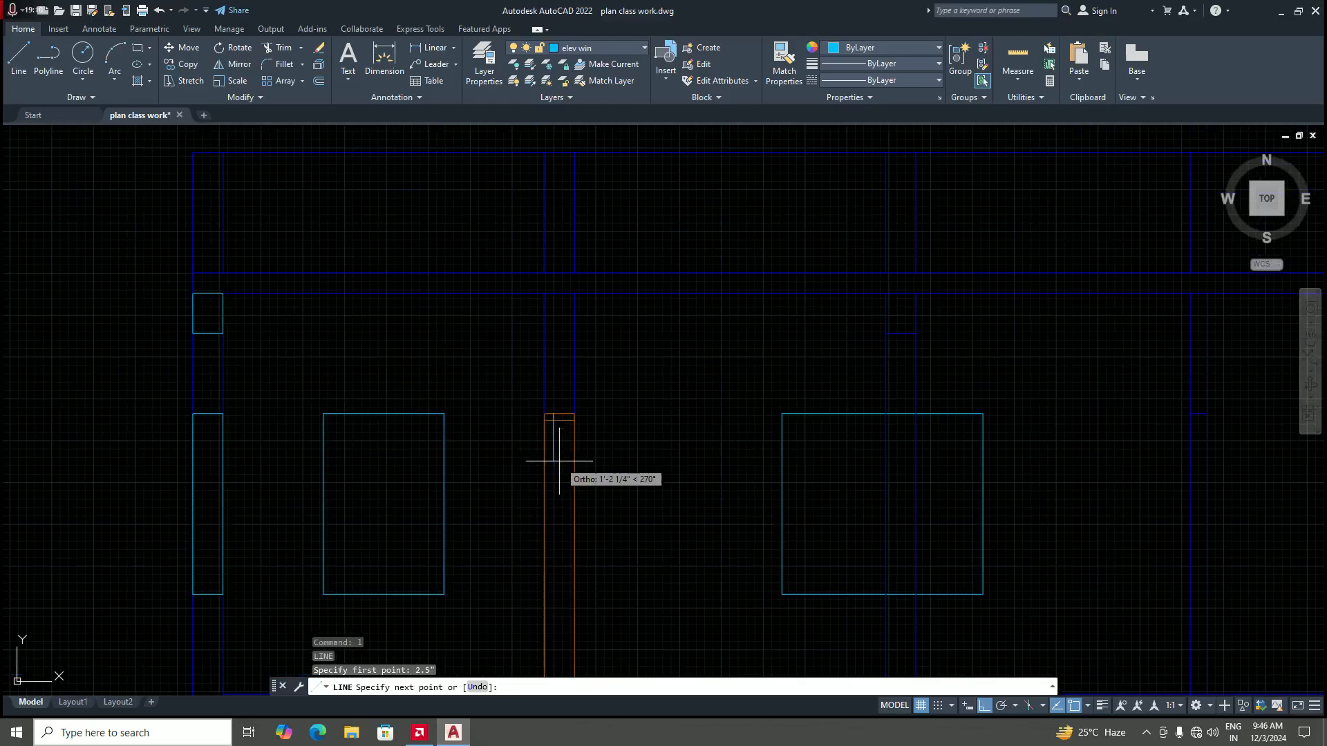
pyautogui.scroll(-3, 559, 461)
pyautogui.scroll(6, 557, 521)
pyautogui.write('p')
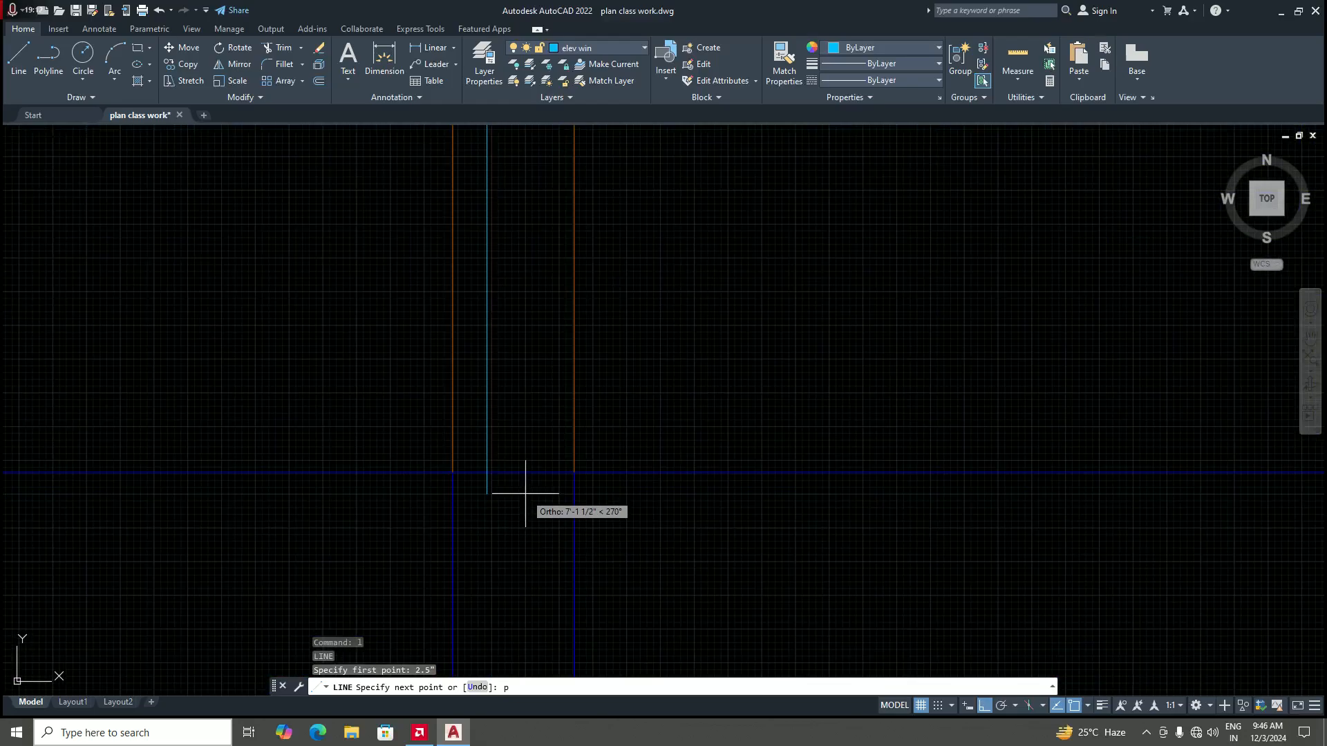
pyautogui.write('er')
pyautogui.press('Return')
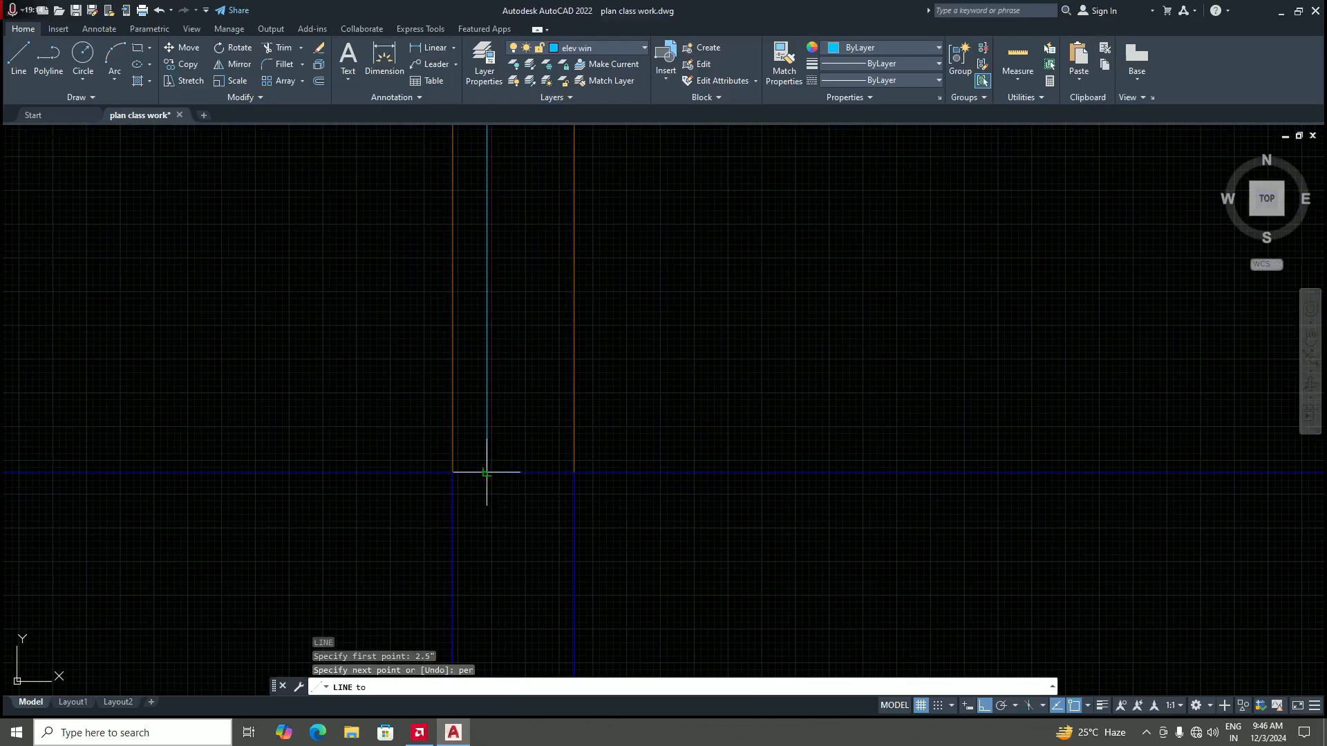
pyautogui.click(487, 473)
pyautogui.scroll(-3, 491, 494)
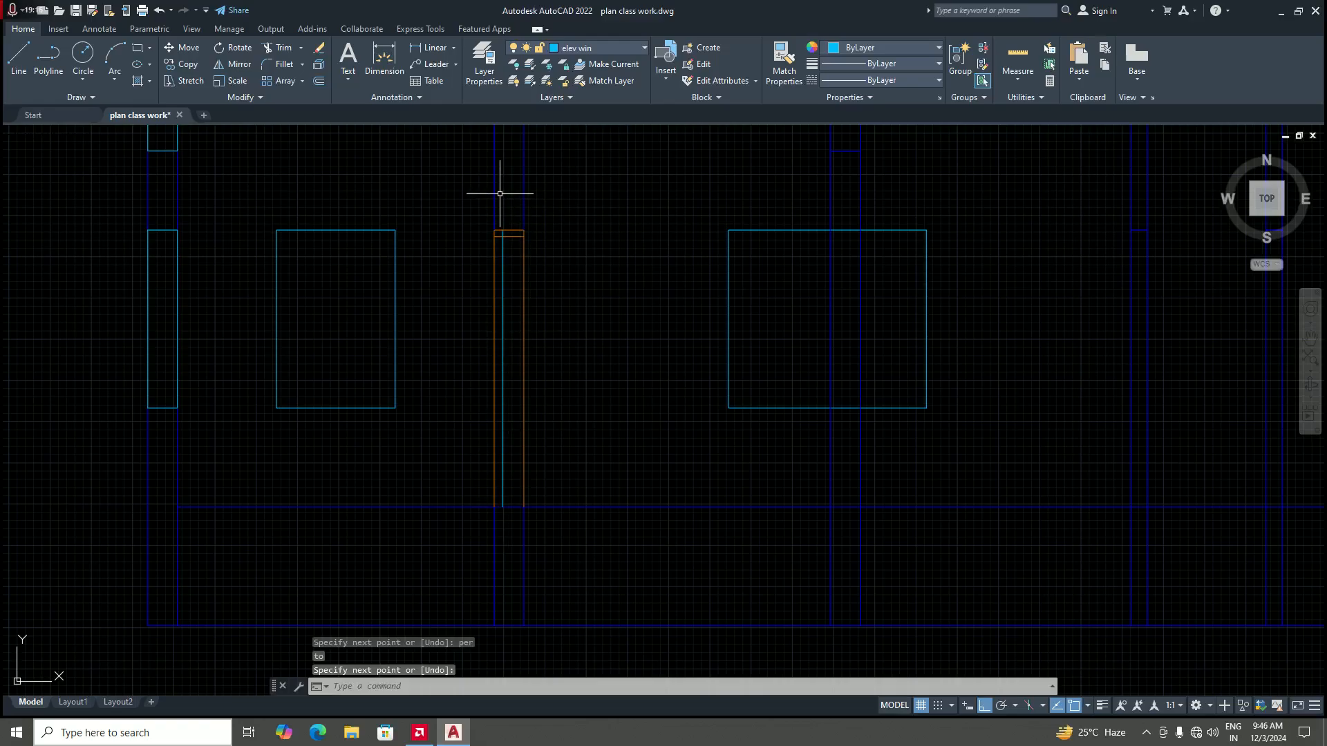
pyautogui.scroll(3, 499, 193)
pyautogui.press('Return')
# Step: Draw a second vertical line from 2.5" inside the door opening's top right corner, perpendicular to the floor line
pyautogui.press('Return')
pyautogui.scroll(3, 523, 267)
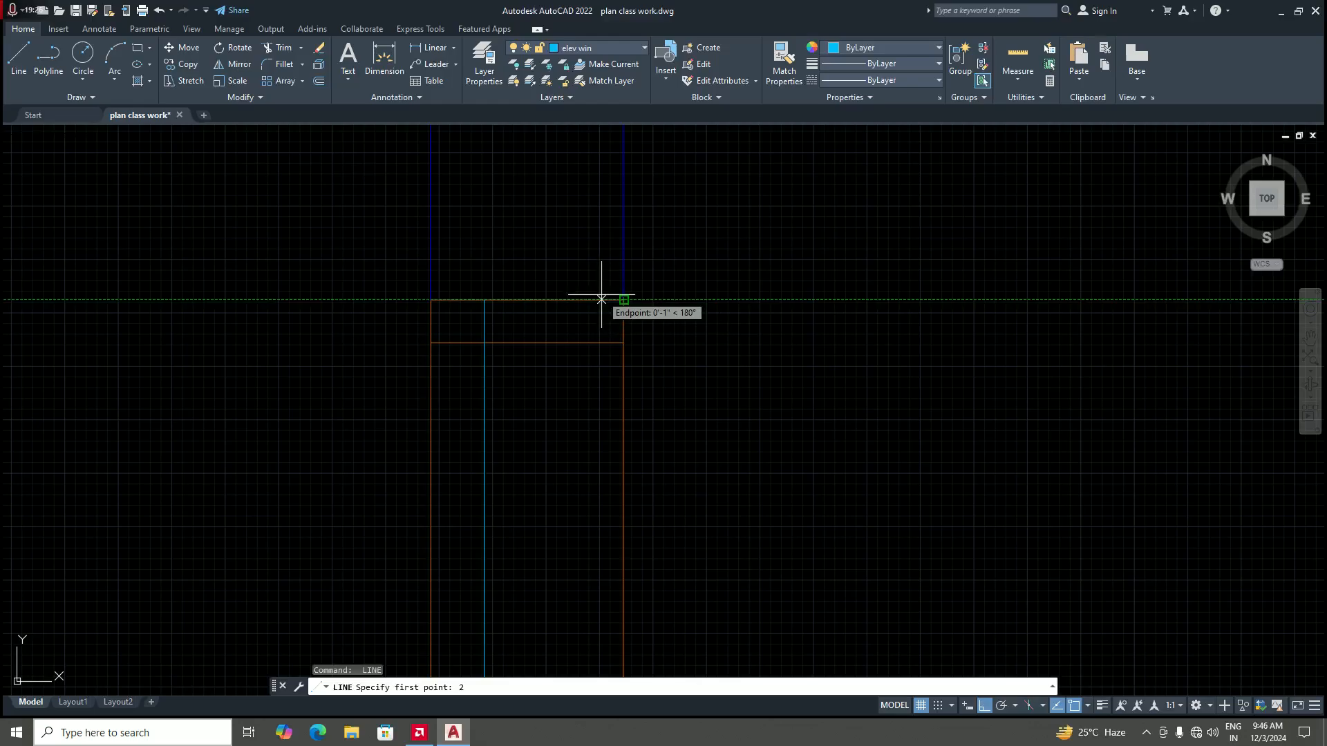
pyautogui.press('Return')
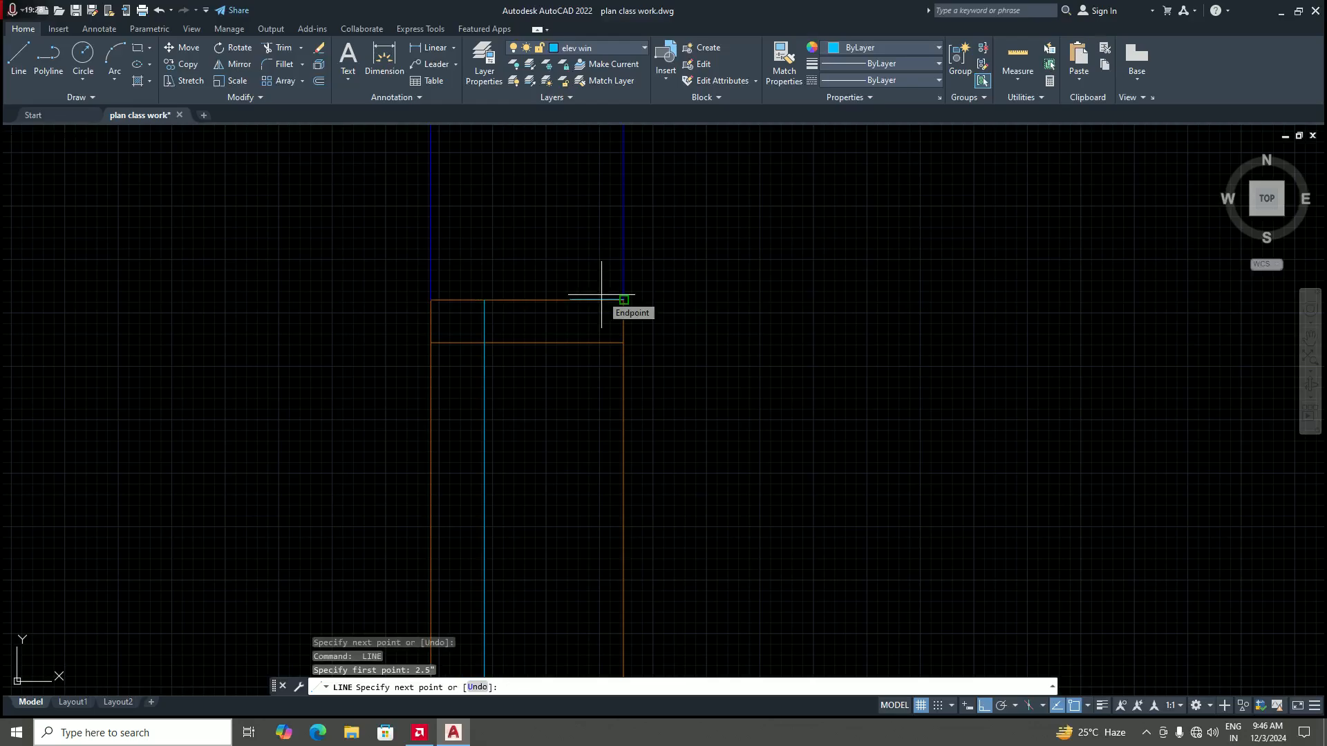
pyautogui.scroll(-8, 612, 297)
pyautogui.scroll(8, 608, 494)
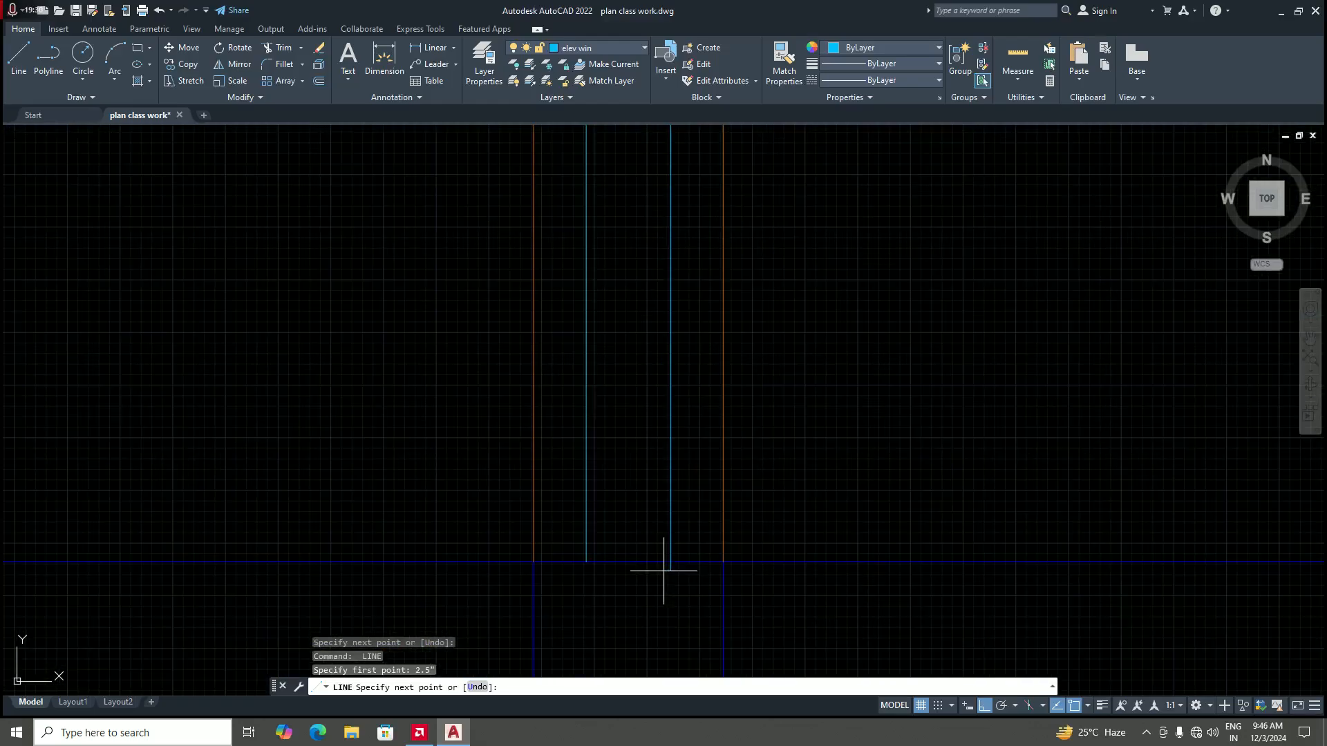
pyautogui.write('per')
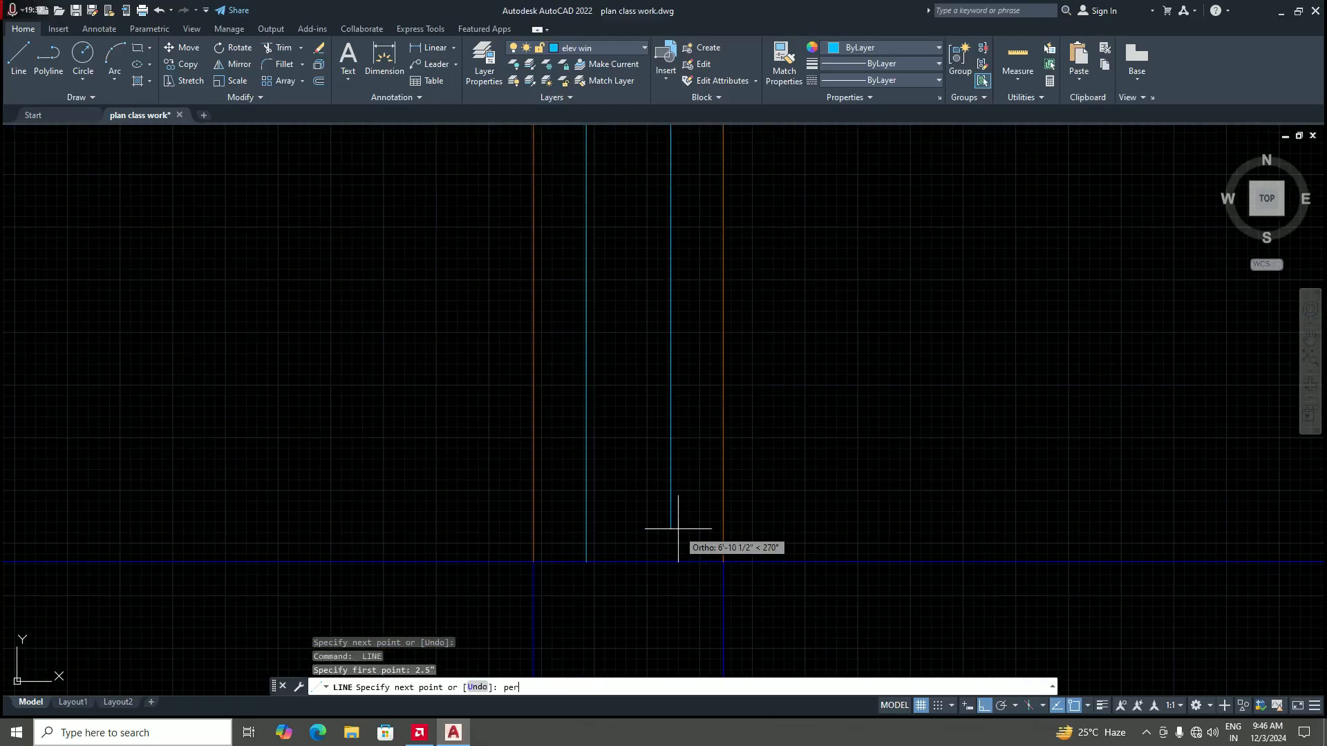
pyautogui.press('Return')
pyautogui.click(669, 562)
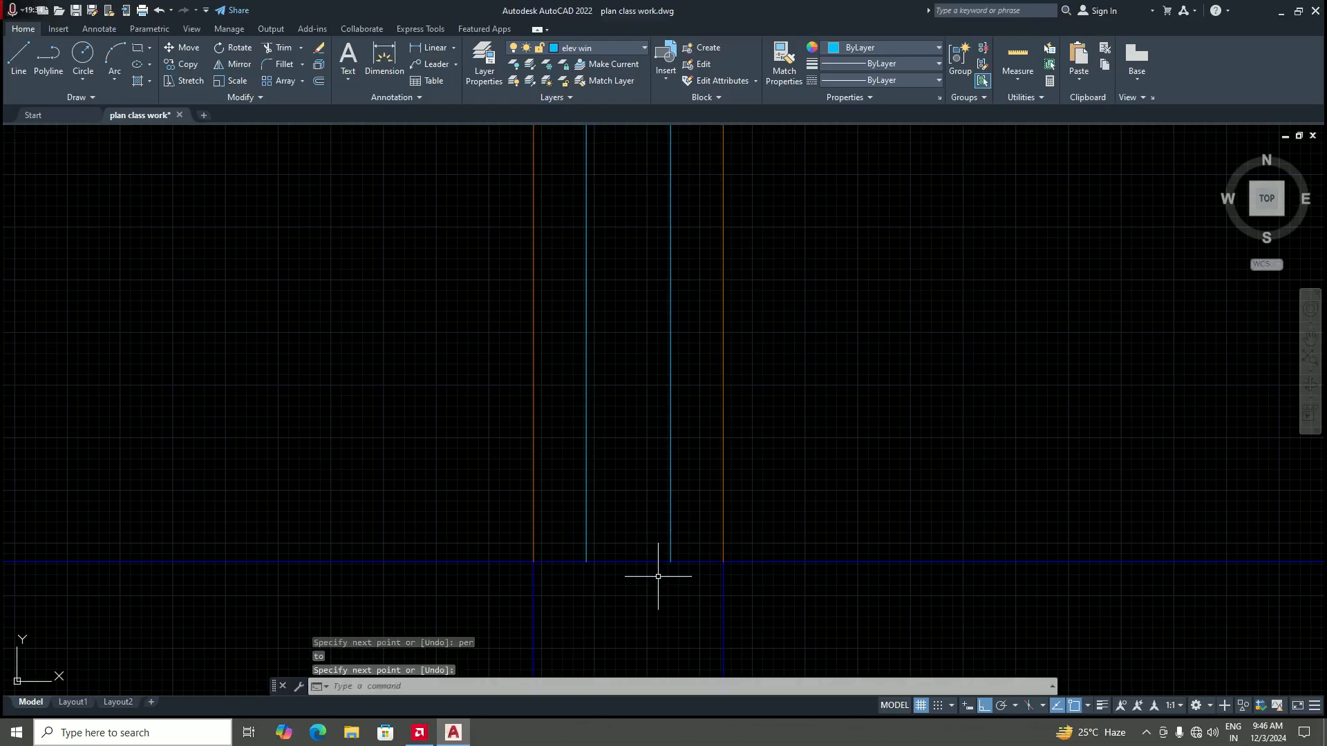
pyautogui.scroll(-8, 675, 326)
pyautogui.scroll(4, 640, 308)
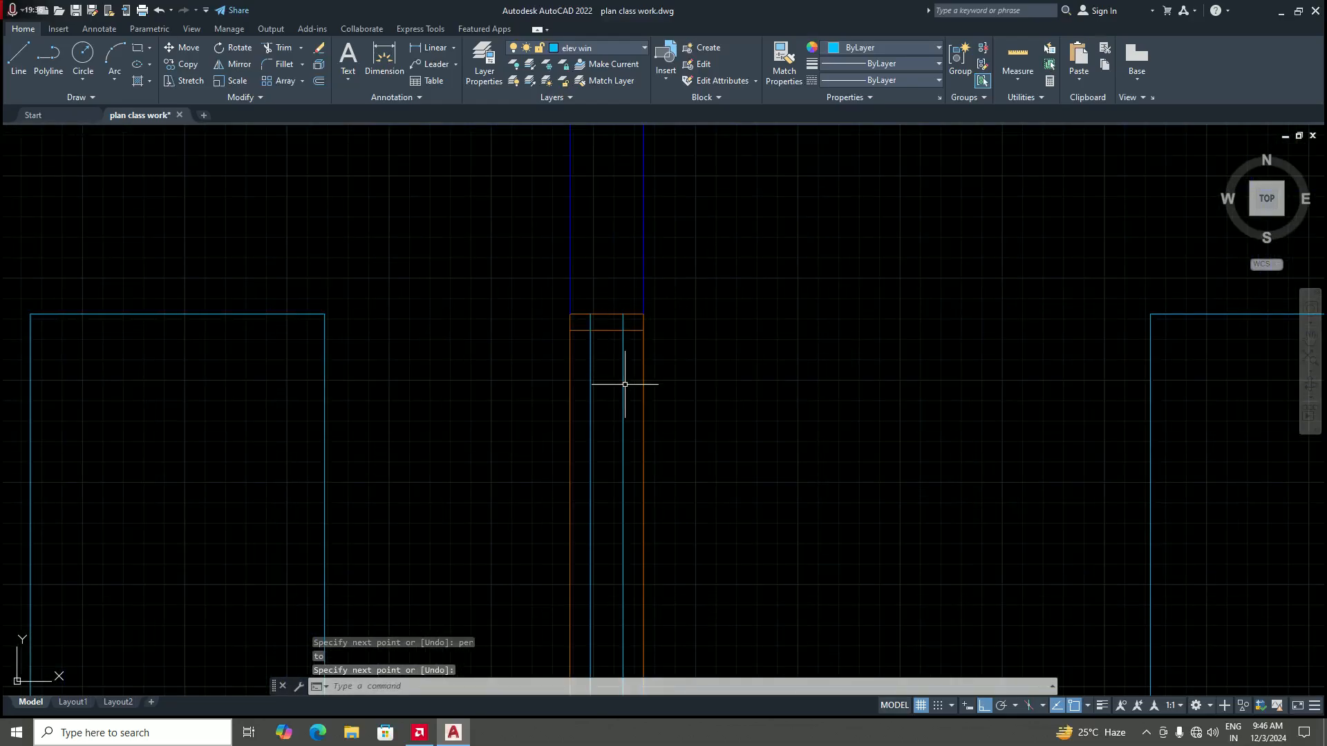
pyautogui.press('Return')
# Step: Assign the two inner vertical door lines to the door elevation layer
pyautogui.moveTo(627, 424); pyautogui.dragTo(582, 379)
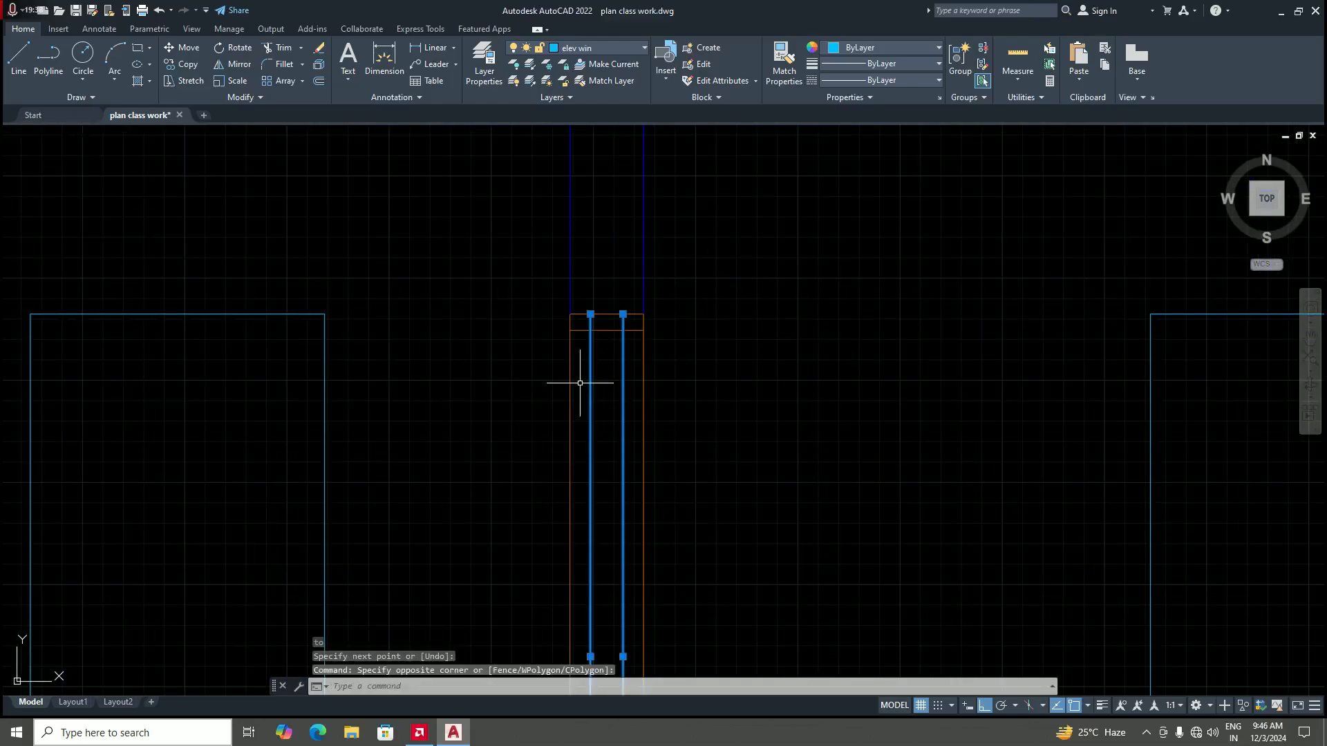
pyautogui.click(622, 47)
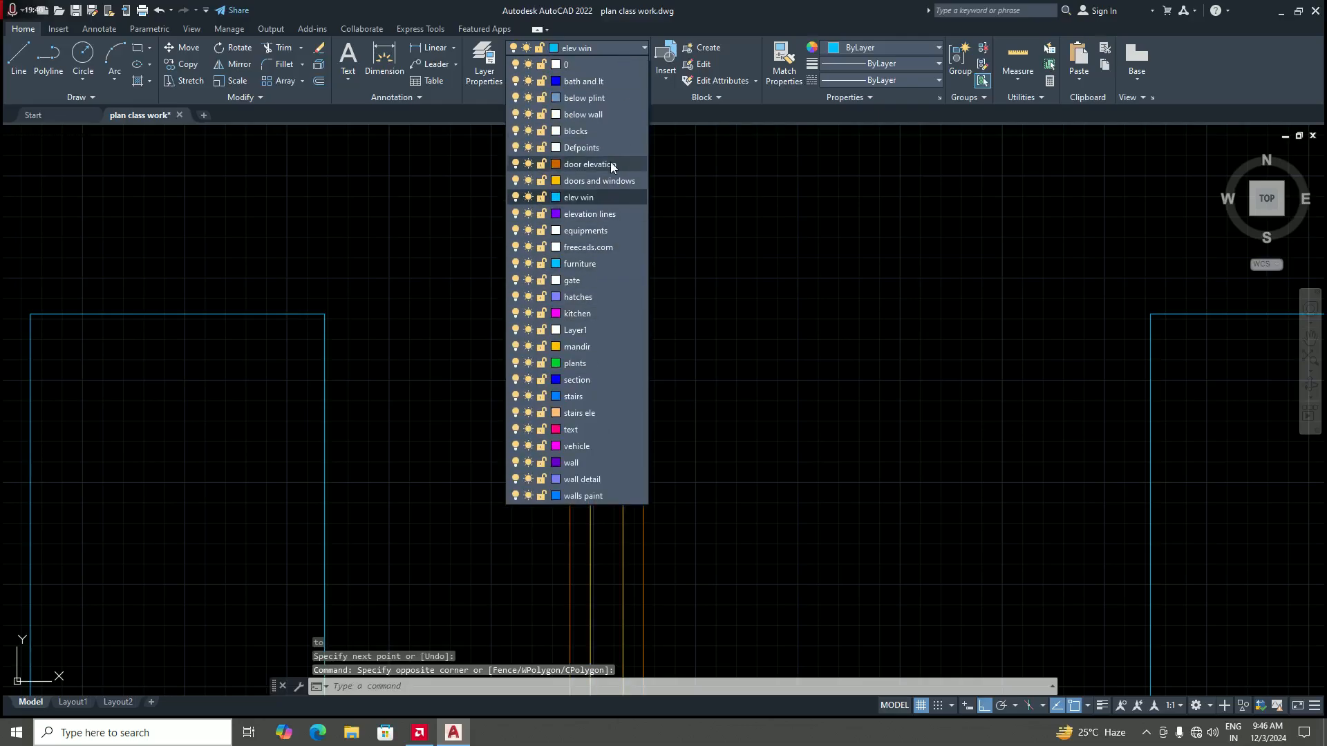
pyautogui.click(587, 168)
pyautogui.press('Escape')
pyautogui.scroll(-4, 622, 345)
pyautogui.scroll(4, 604, 401)
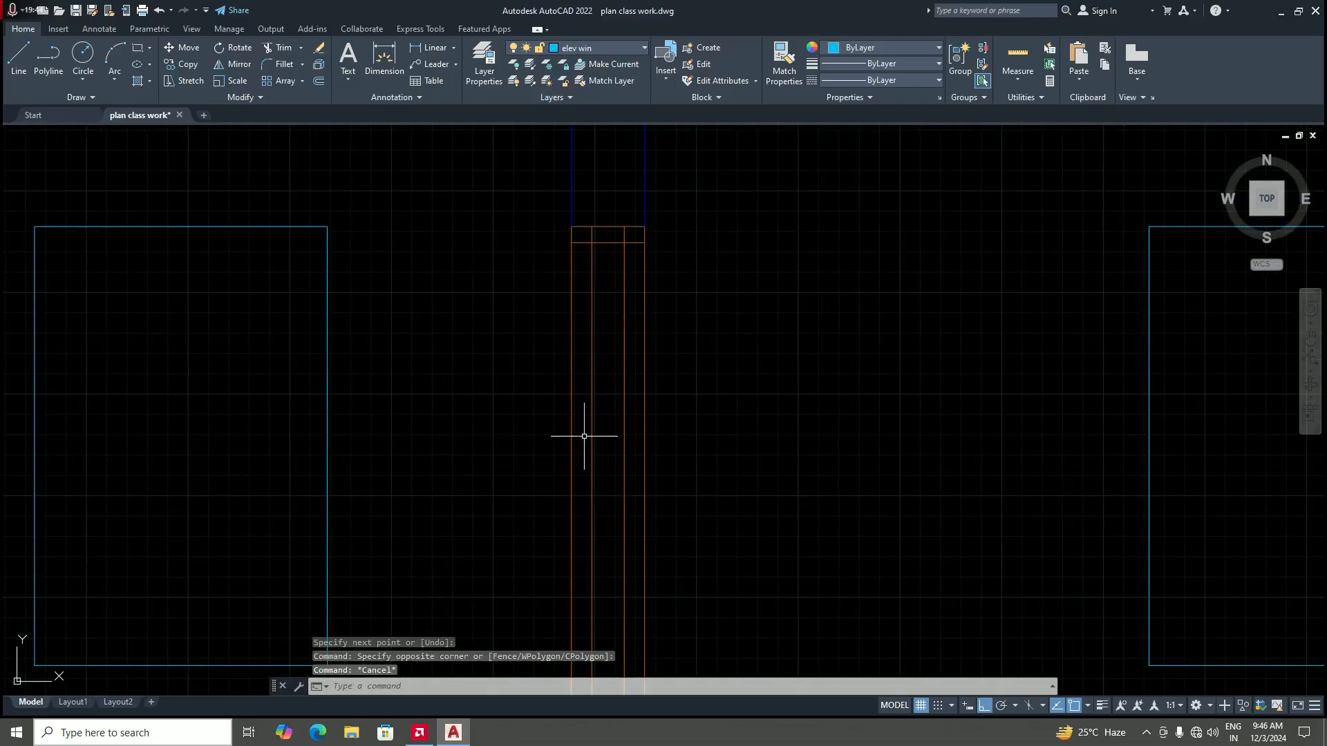
# Step: Trim away the outer vertical door lines and the ends of the 2" offset line beyond the two inner vertical lines
pyautogui.write('TR')
pyautogui.press('Return')
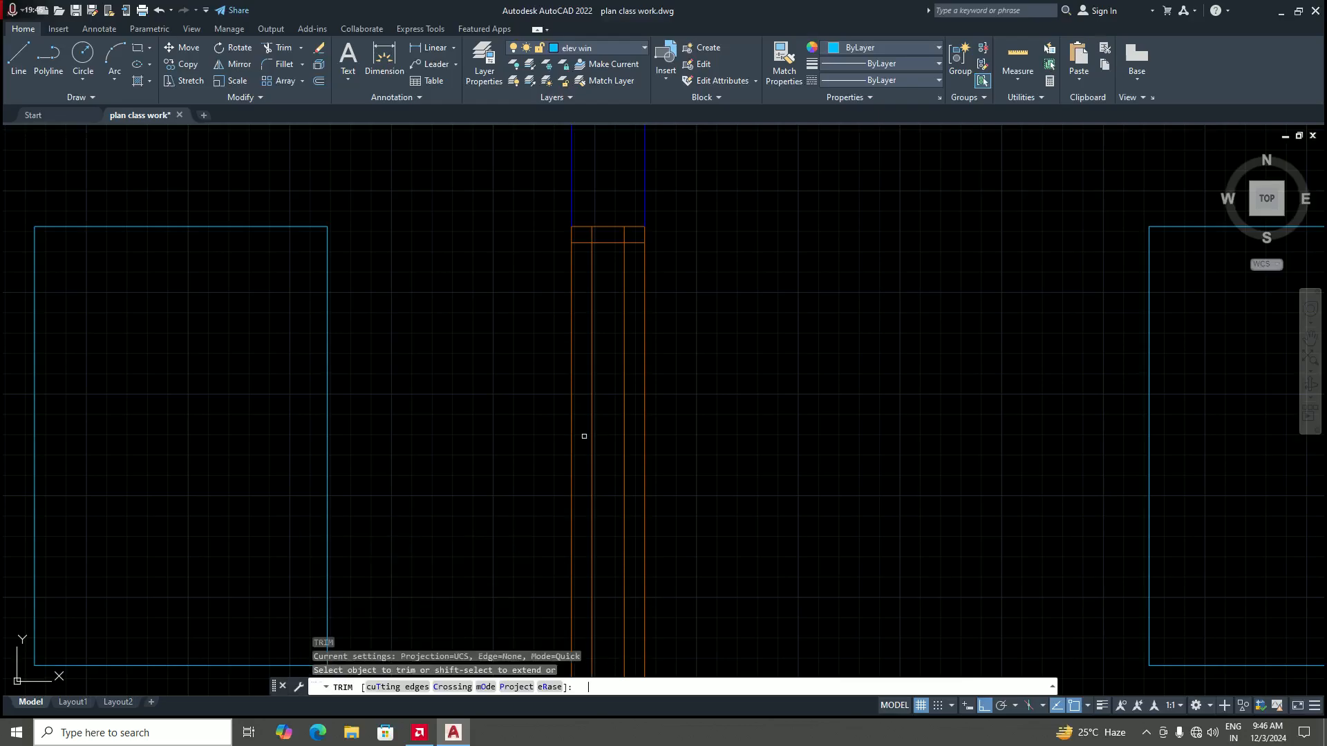
pyautogui.scroll(-3, 599, 297)
pyautogui.scroll(3, 589, 288)
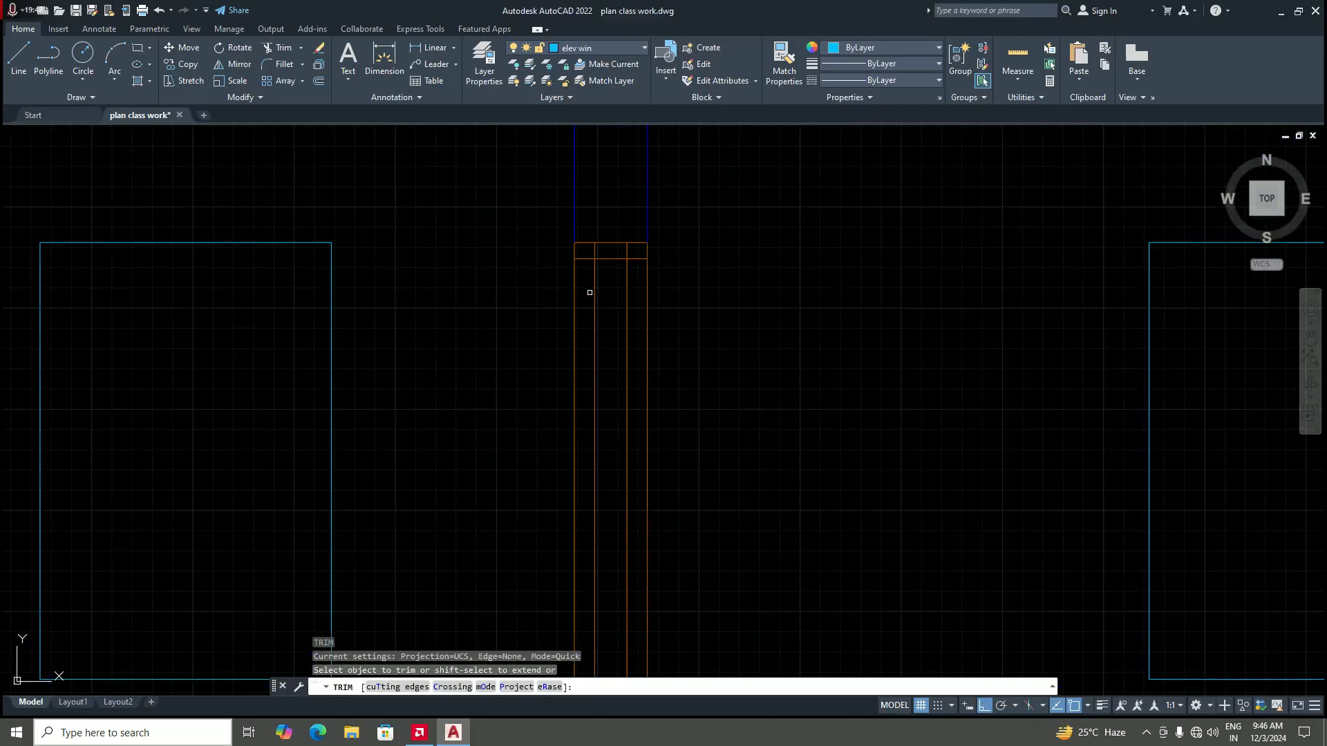
pyautogui.scroll(-2, 590, 290)
pyautogui.scroll(3, 602, 296)
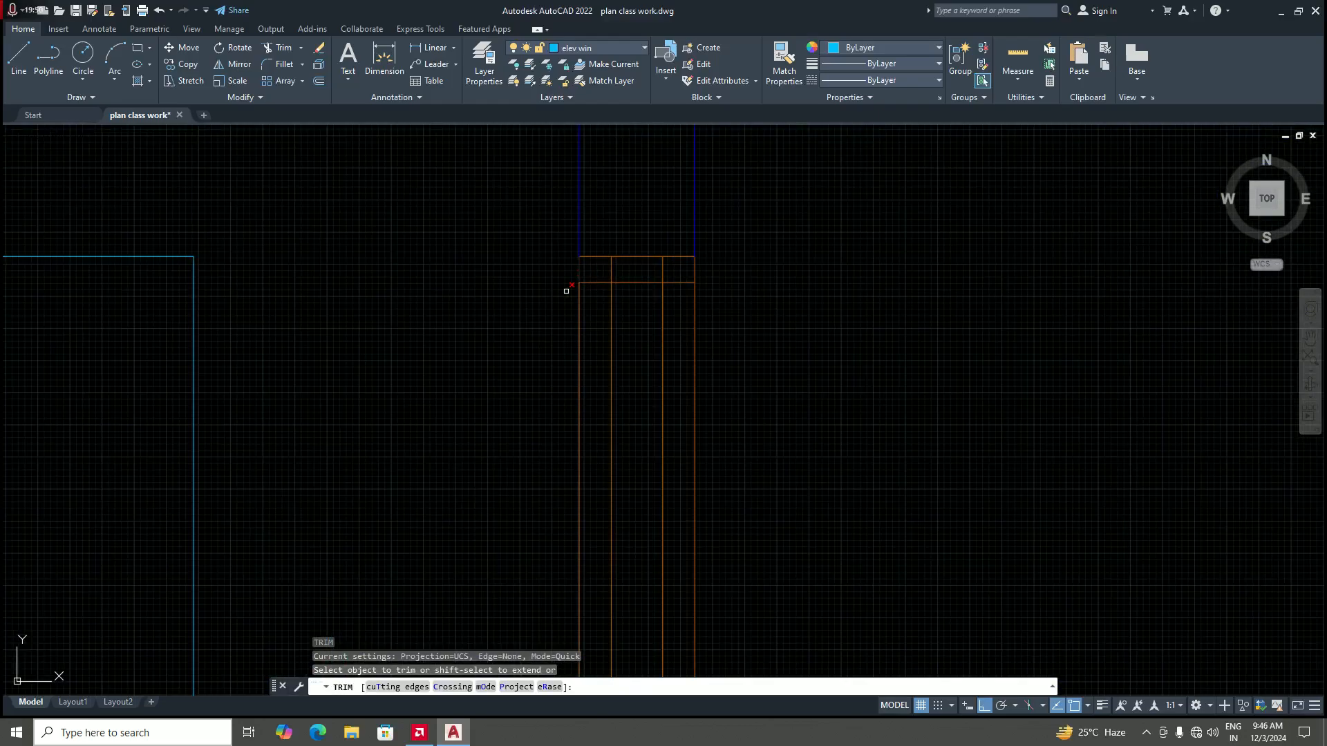
pyautogui.click(589, 282)
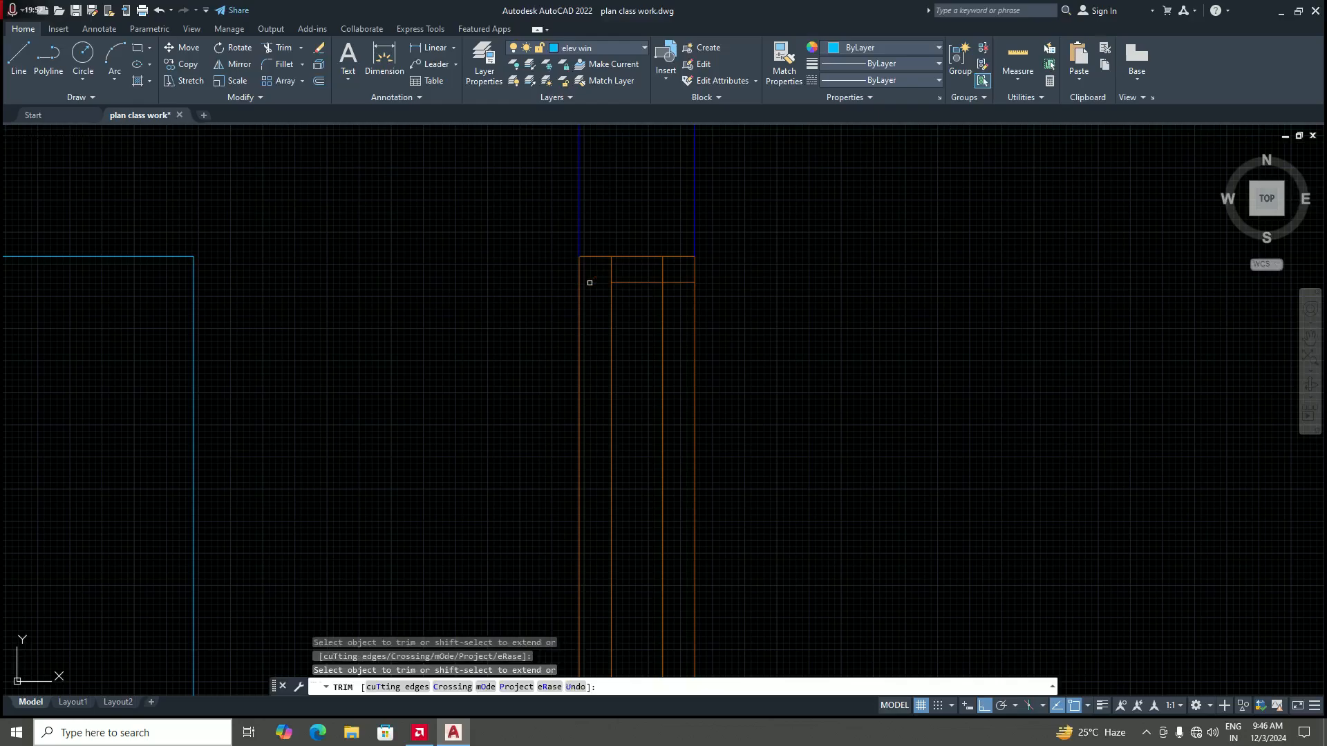
pyautogui.scroll(-3, 595, 285)
pyautogui.scroll(3, 633, 292)
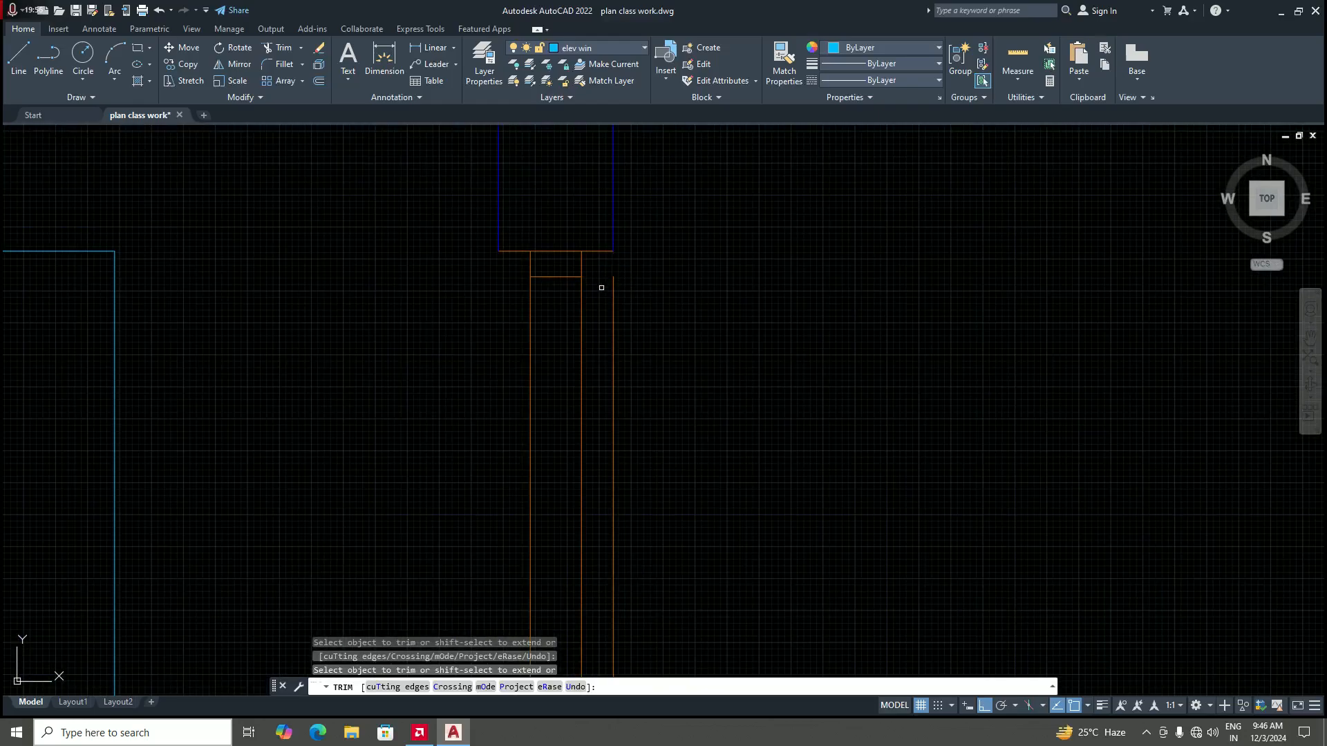
pyautogui.click(613, 297)
pyautogui.scroll(-5, 612, 290)
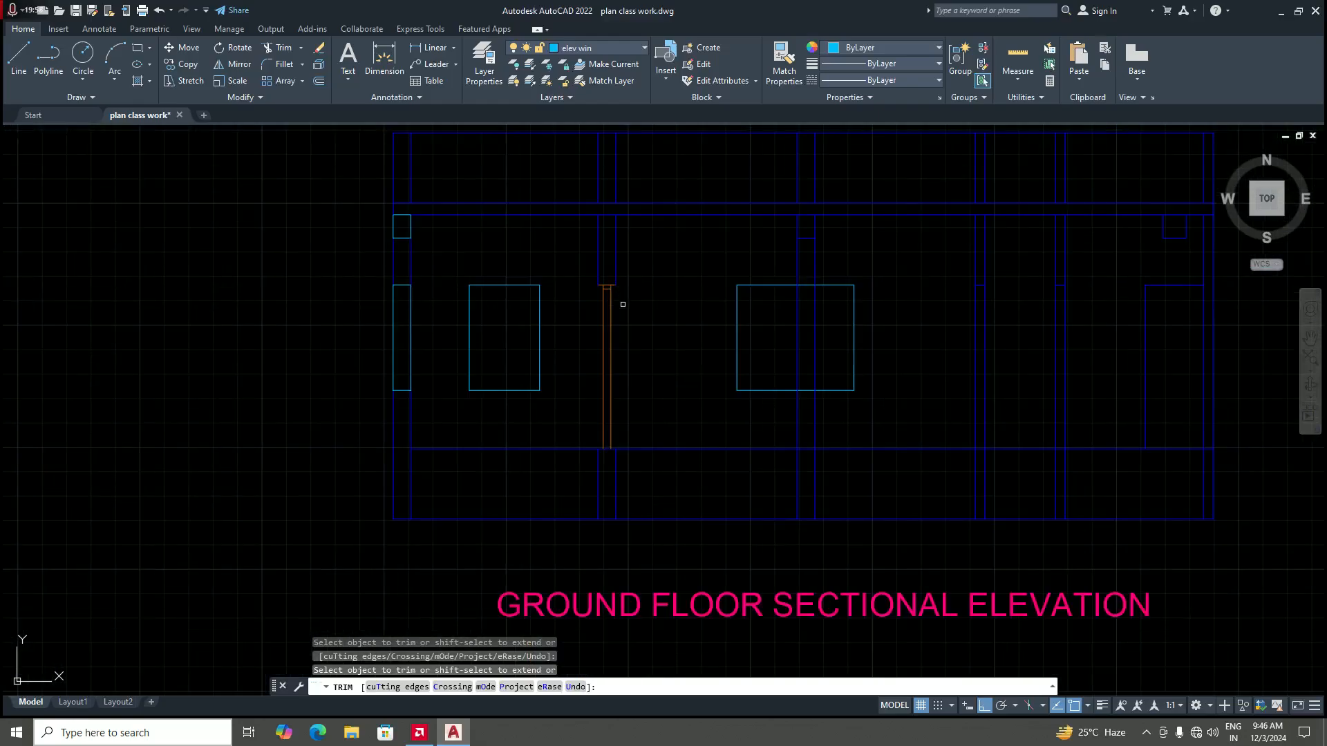
pyautogui.scroll(3, 617, 378)
pyautogui.scroll(-5, 640, 423)
pyautogui.scroll(4, 622, 444)
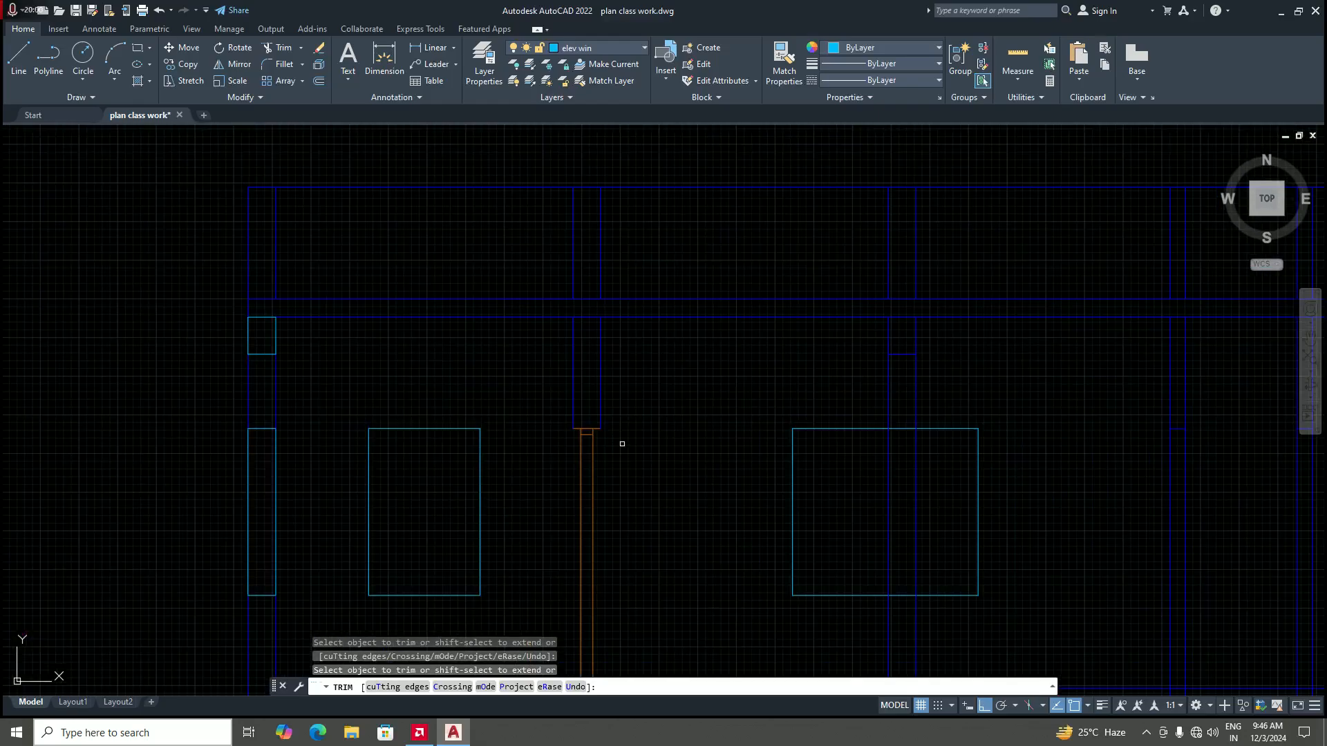
pyautogui.press('Return')
# Step: Break the door's top line at the single point where it meets the left inner vertical line
pyautogui.scroll(5, 622, 445)
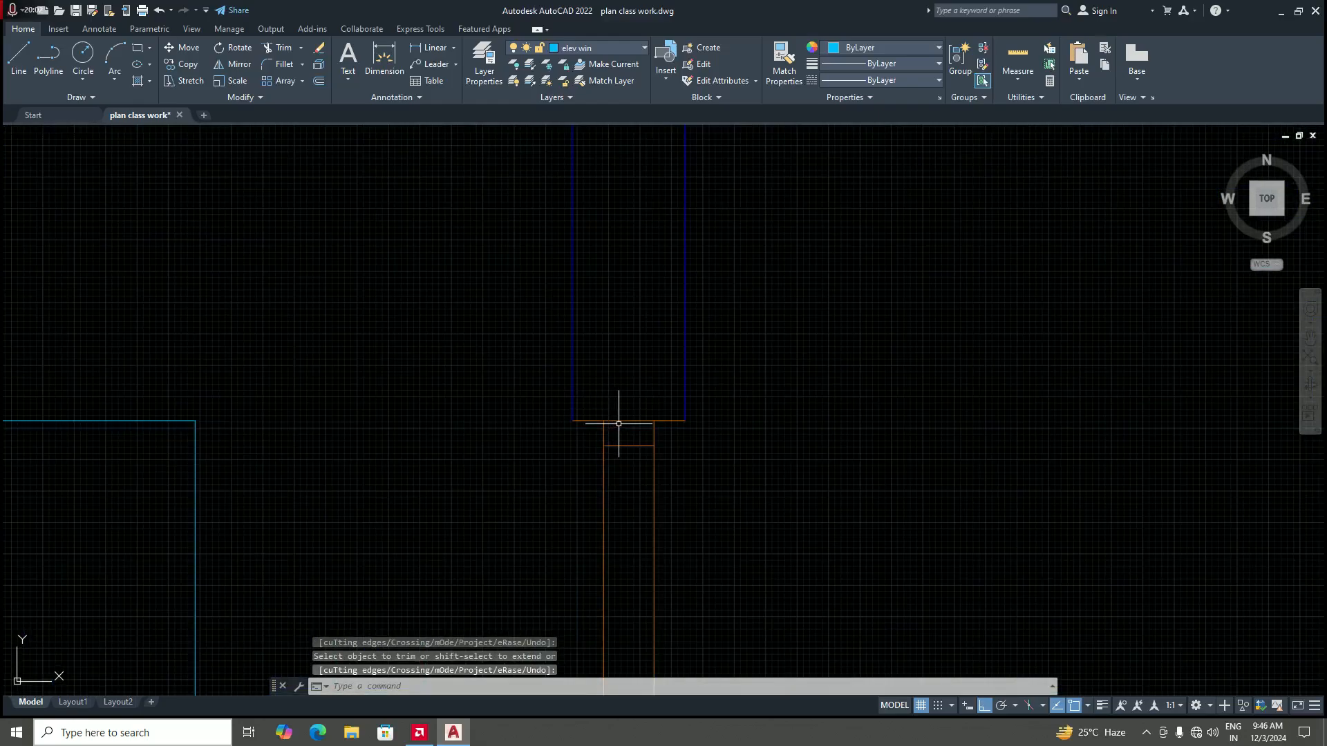
pyautogui.scroll(2, 606, 439)
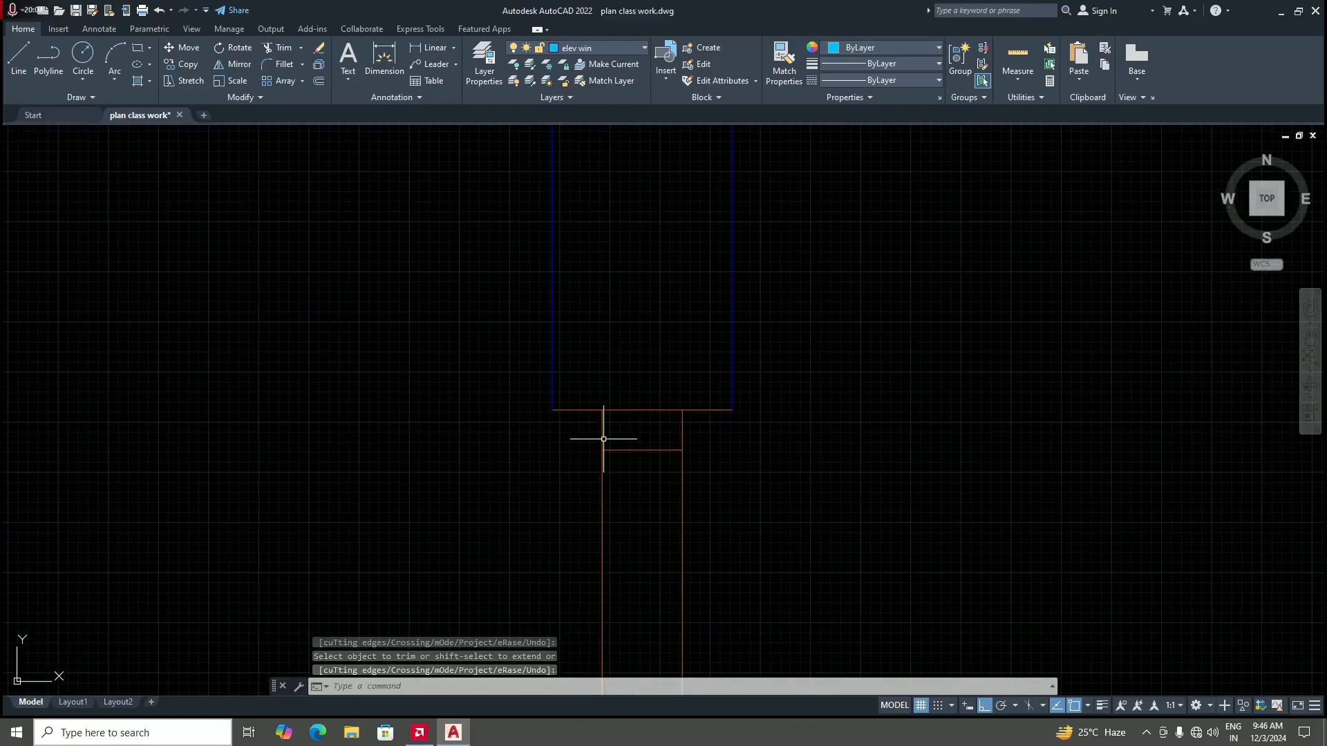
pyautogui.write('br')
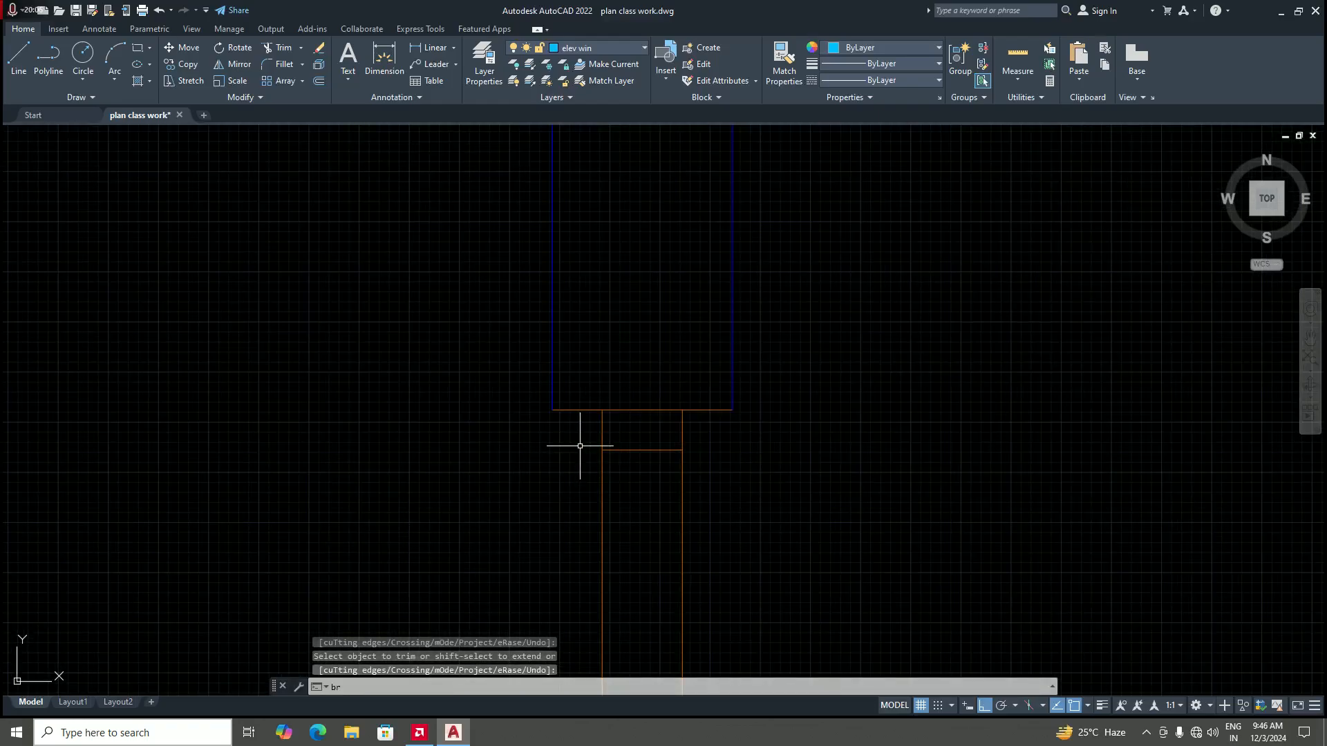
pyautogui.press('Return')
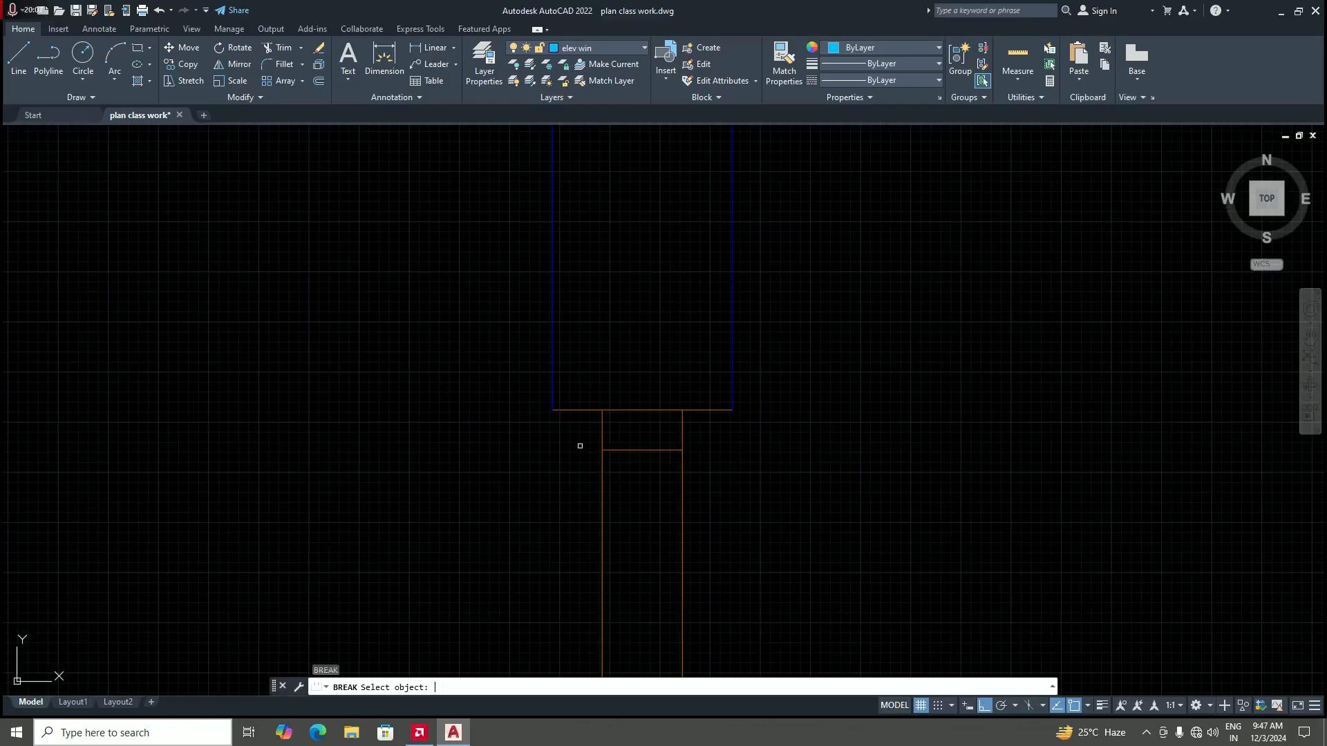
pyautogui.click(577, 410)
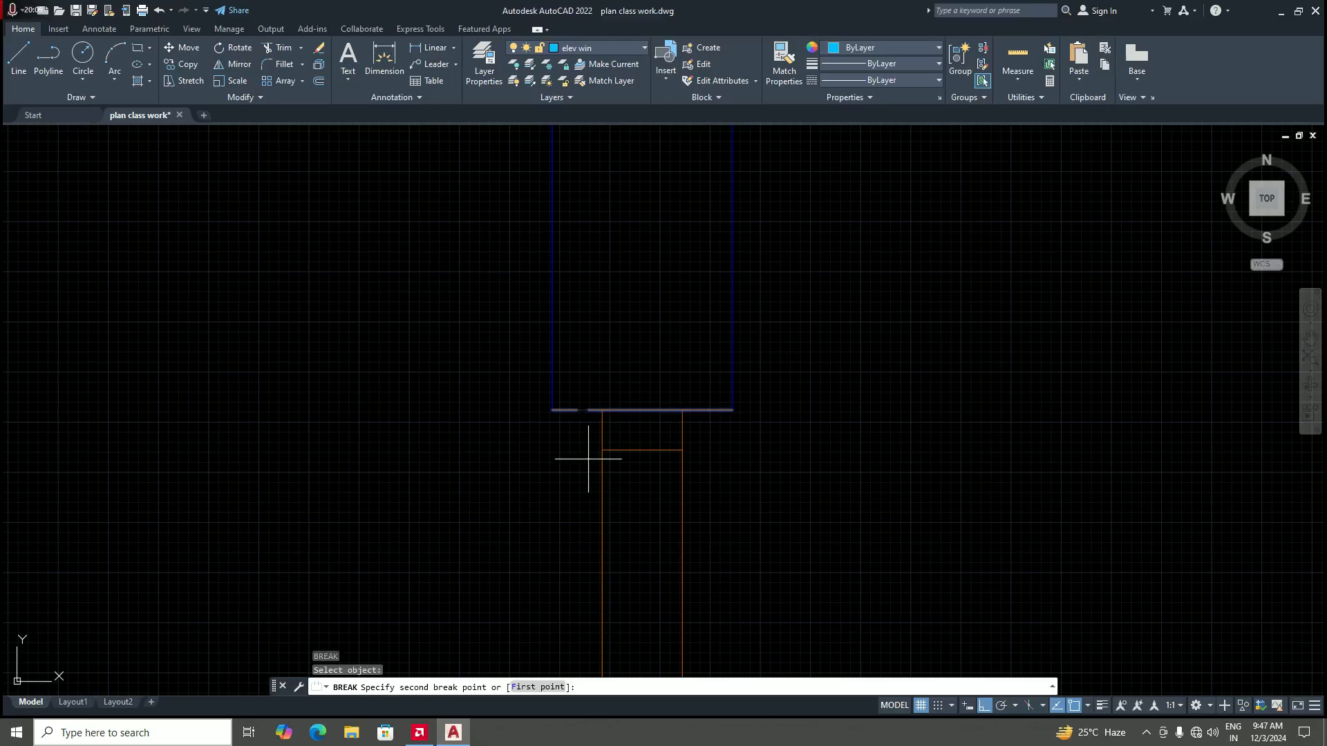
pyautogui.press('Return')
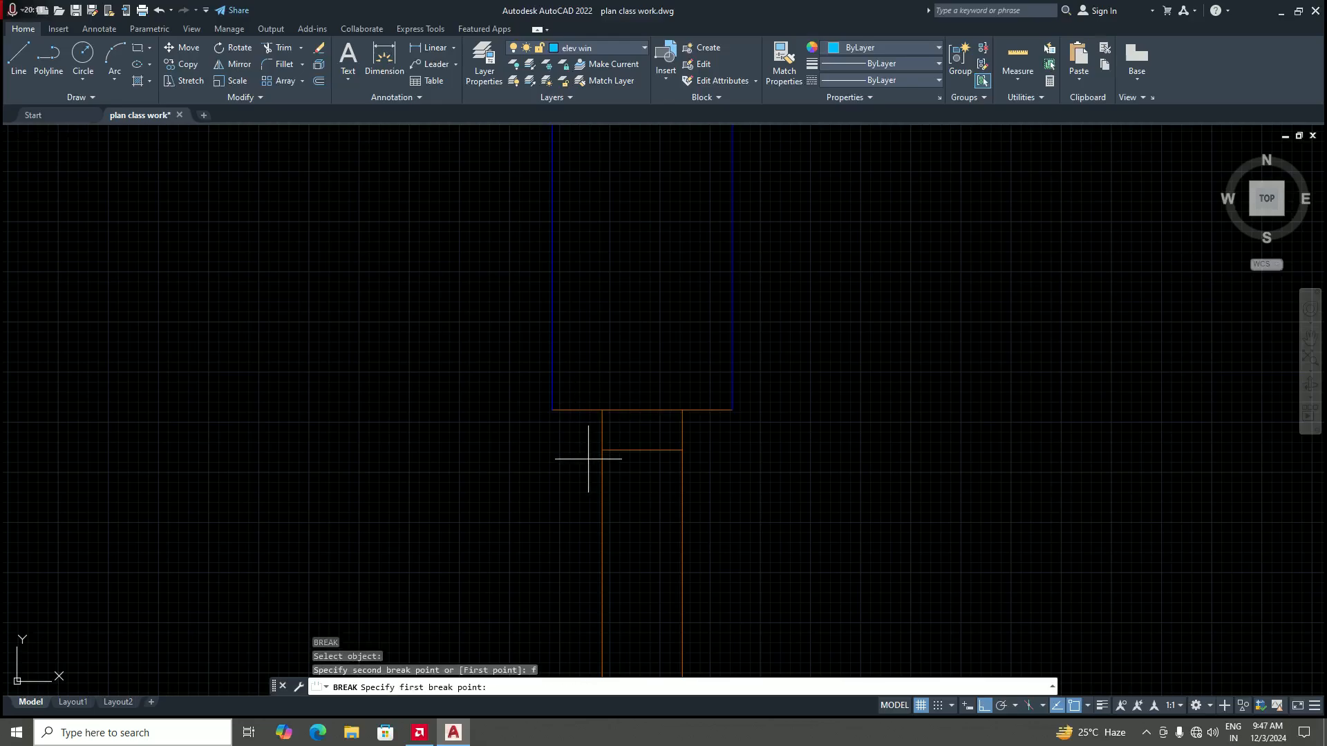
pyautogui.click(602, 410)
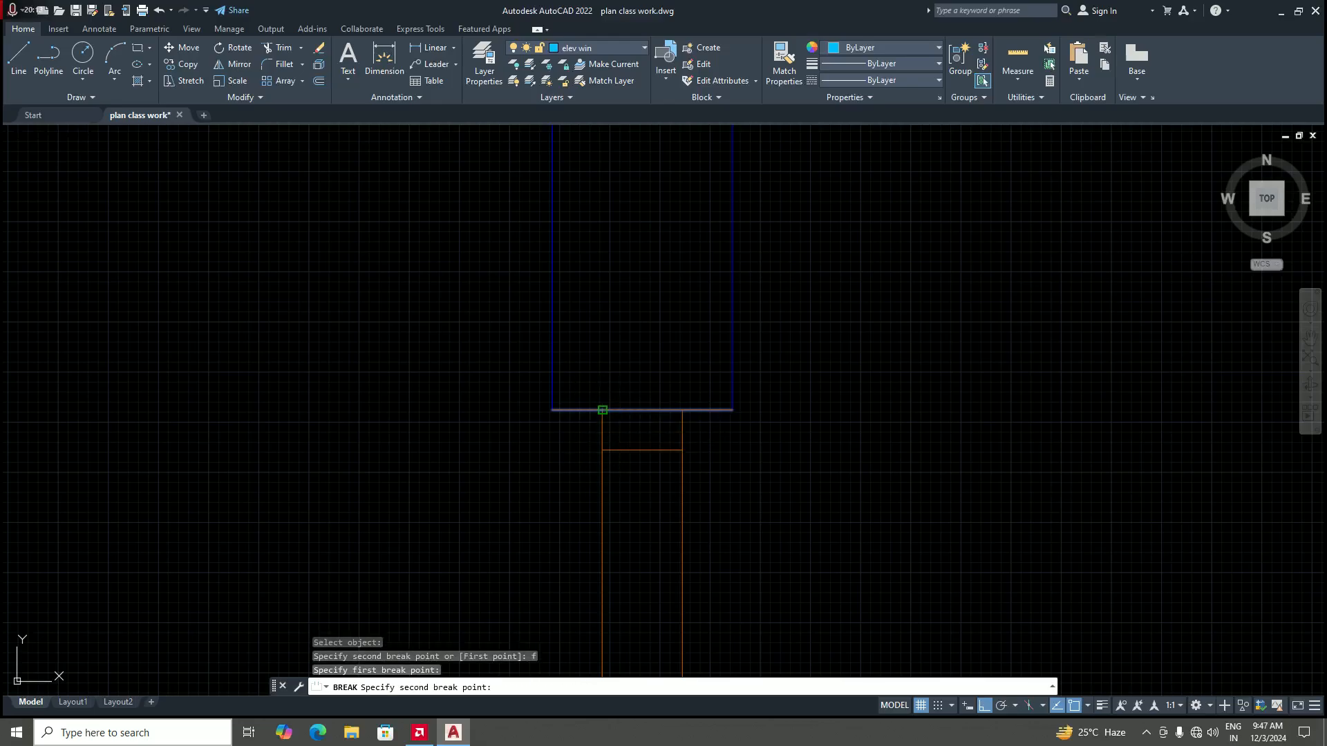
pyautogui.click(602, 410)
# Step: Break the door's top line at the single point where it meets the right inner vertical line
pyautogui.press('Return')
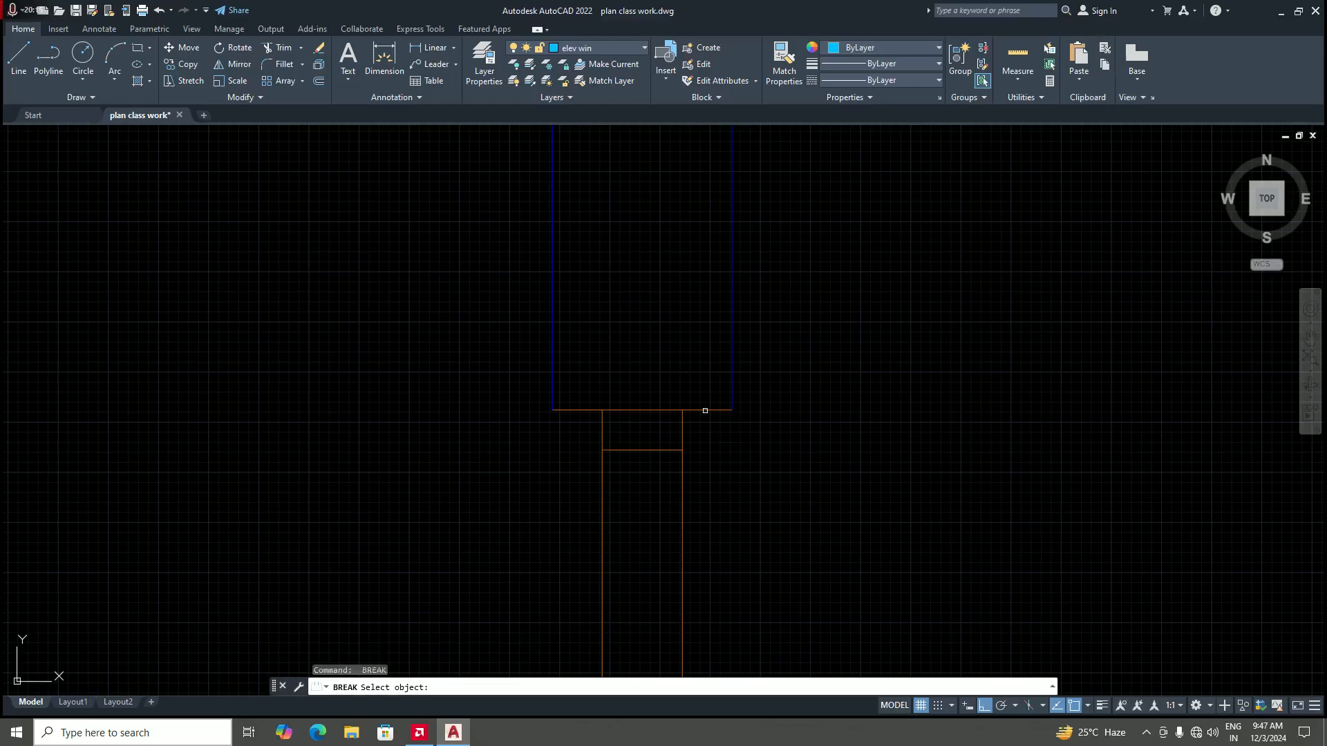
pyautogui.click(705, 411)
pyautogui.write('fy second break poin')
pyautogui.press('Return')
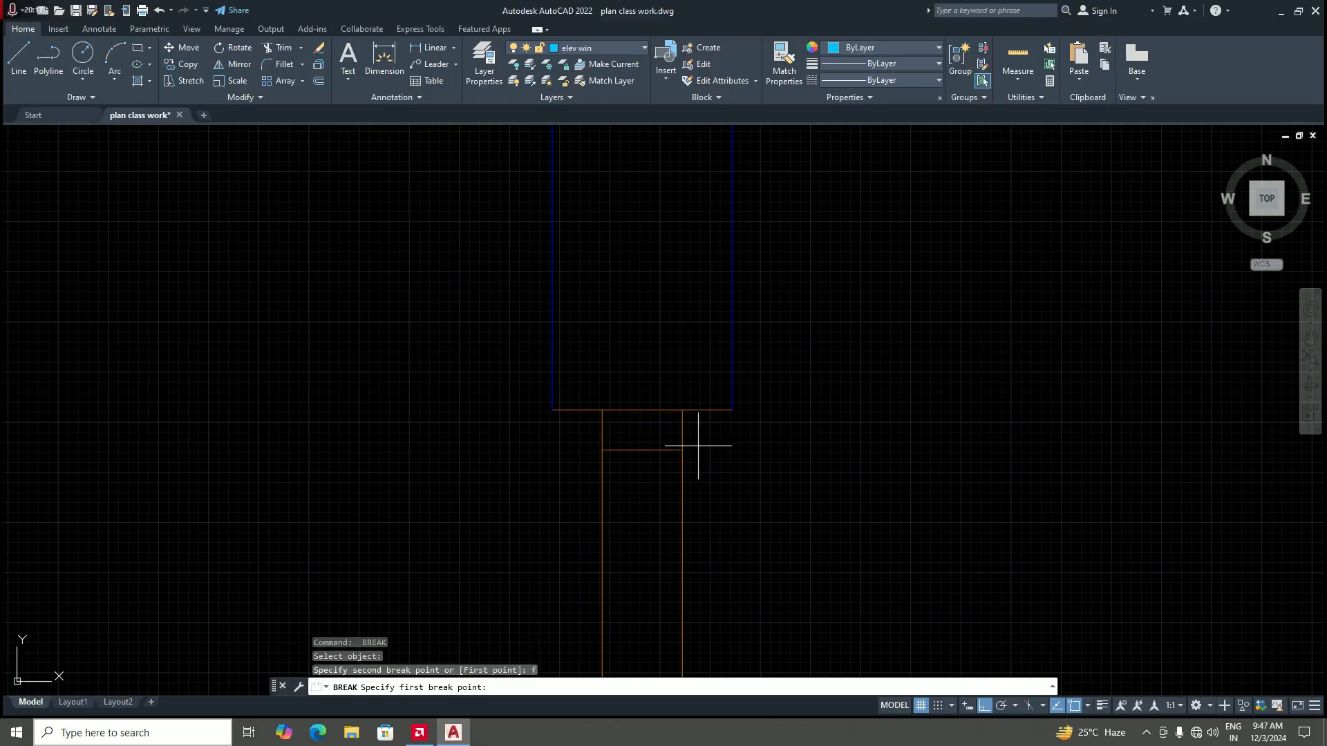
pyautogui.click(682, 409)
pyautogui.click(682, 410)
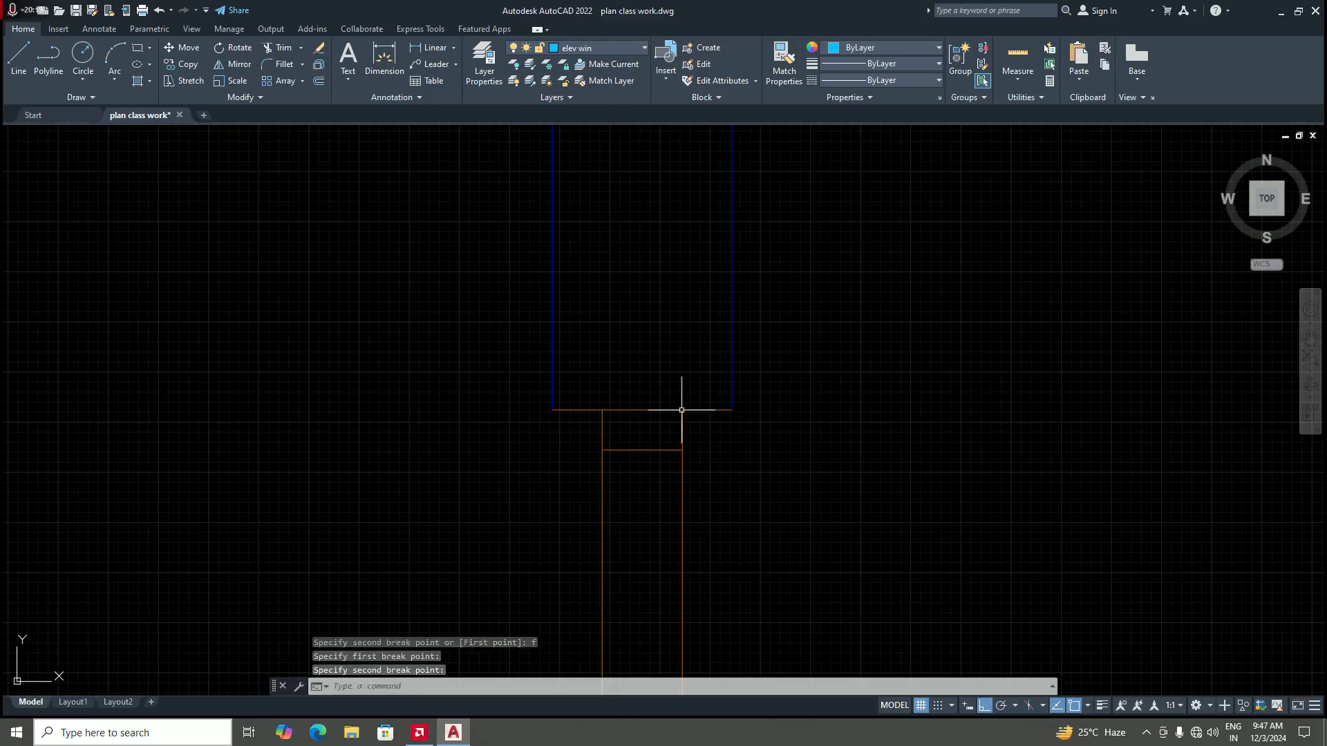
# Step: Assign the two outer segments of the broken top line to the section layer
pyautogui.scroll(-3, 690, 436)
pyautogui.scroll(3, 694, 418)
pyautogui.click(691, 408)
pyautogui.click(704, 408)
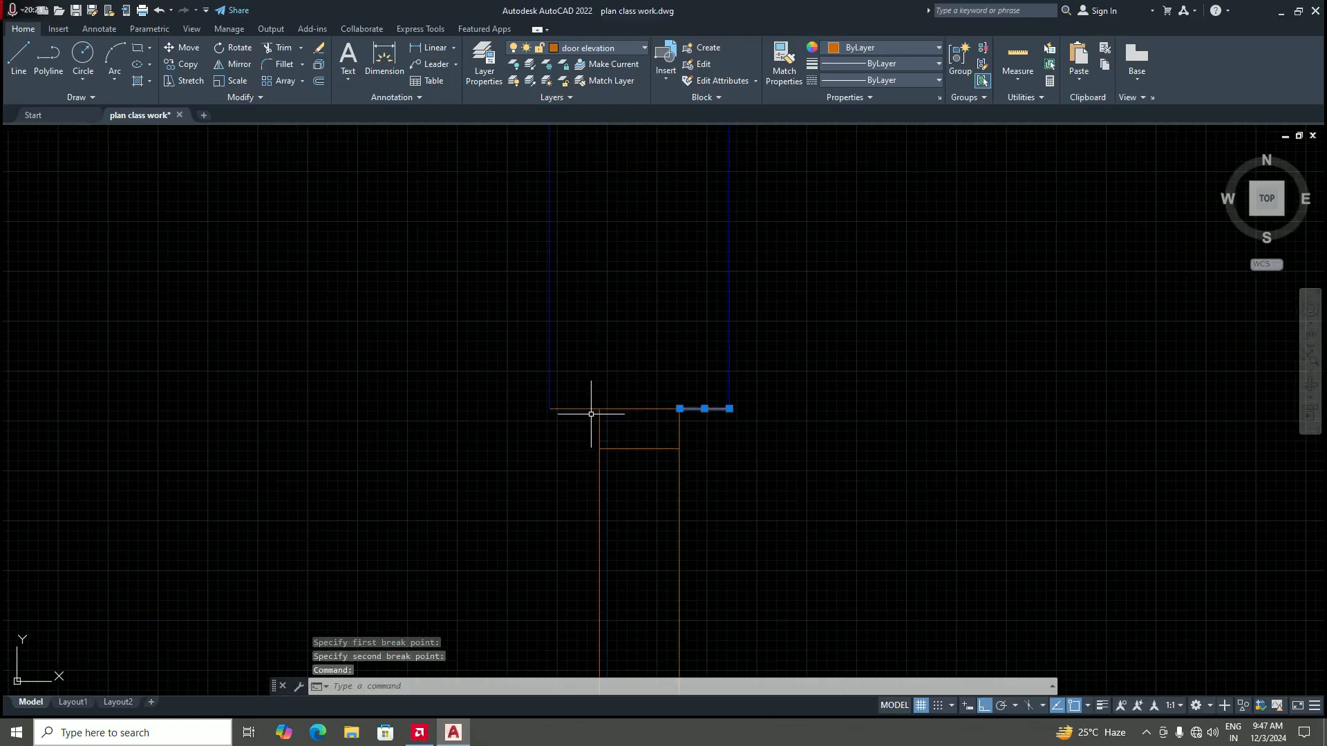
pyautogui.click(591, 408)
pyautogui.click(641, 48)
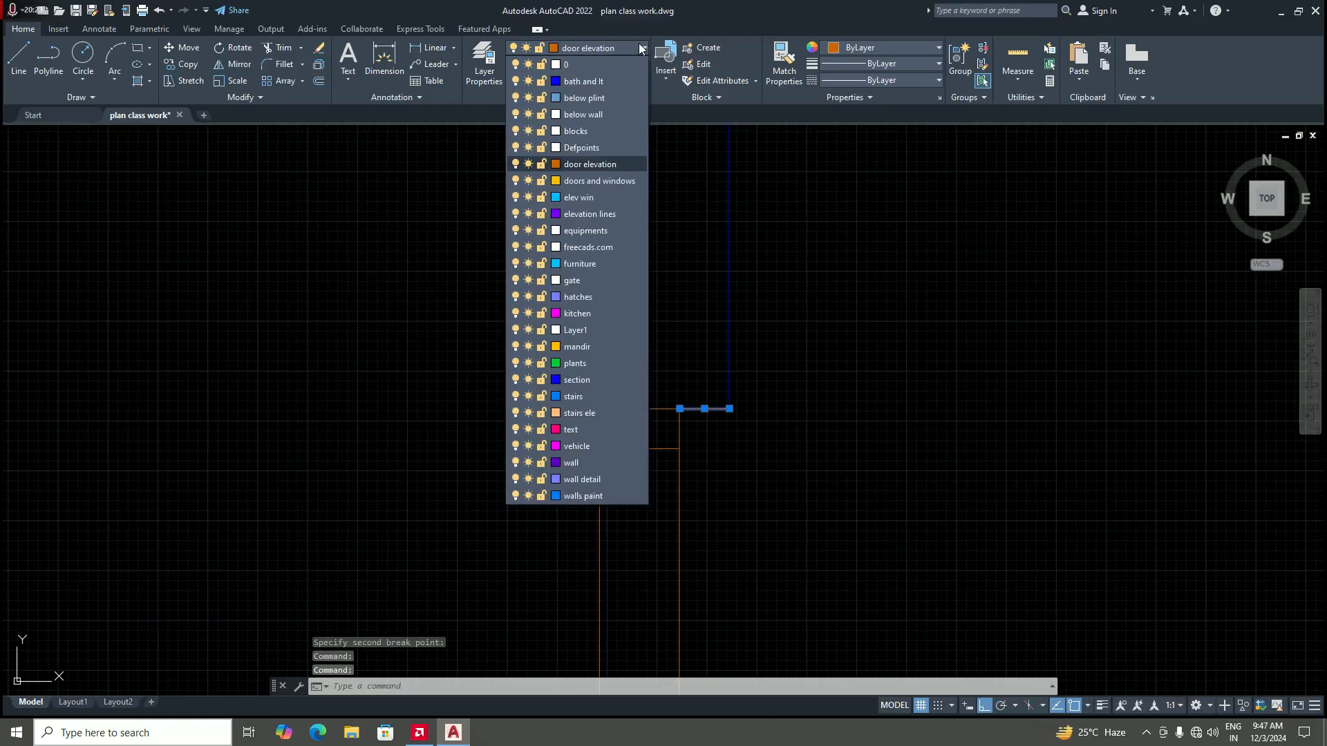
pyautogui.click(591, 380)
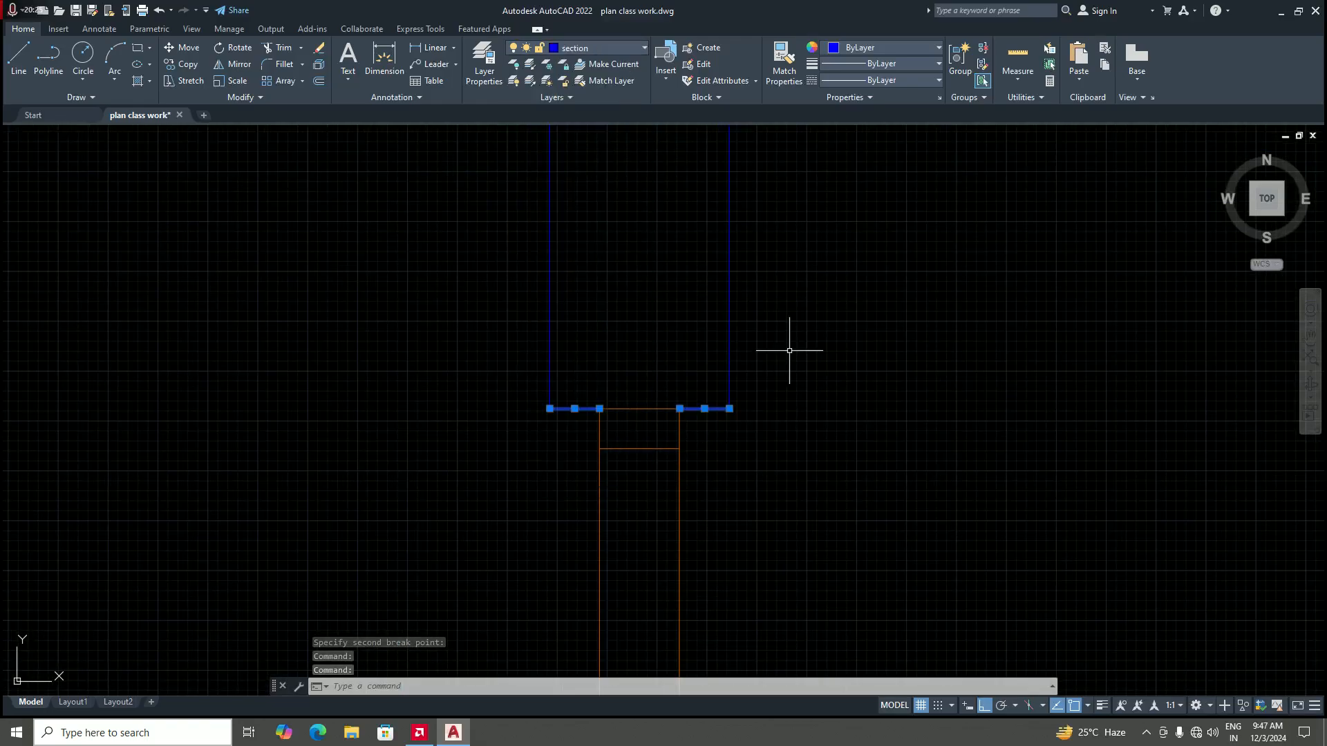
pyautogui.press('Escape')
# Step: Make door elevation the current layer
pyautogui.scroll(-3, 654, 347)
pyautogui.scroll(-2, 619, 453)
pyautogui.scroll(2, 618, 453)
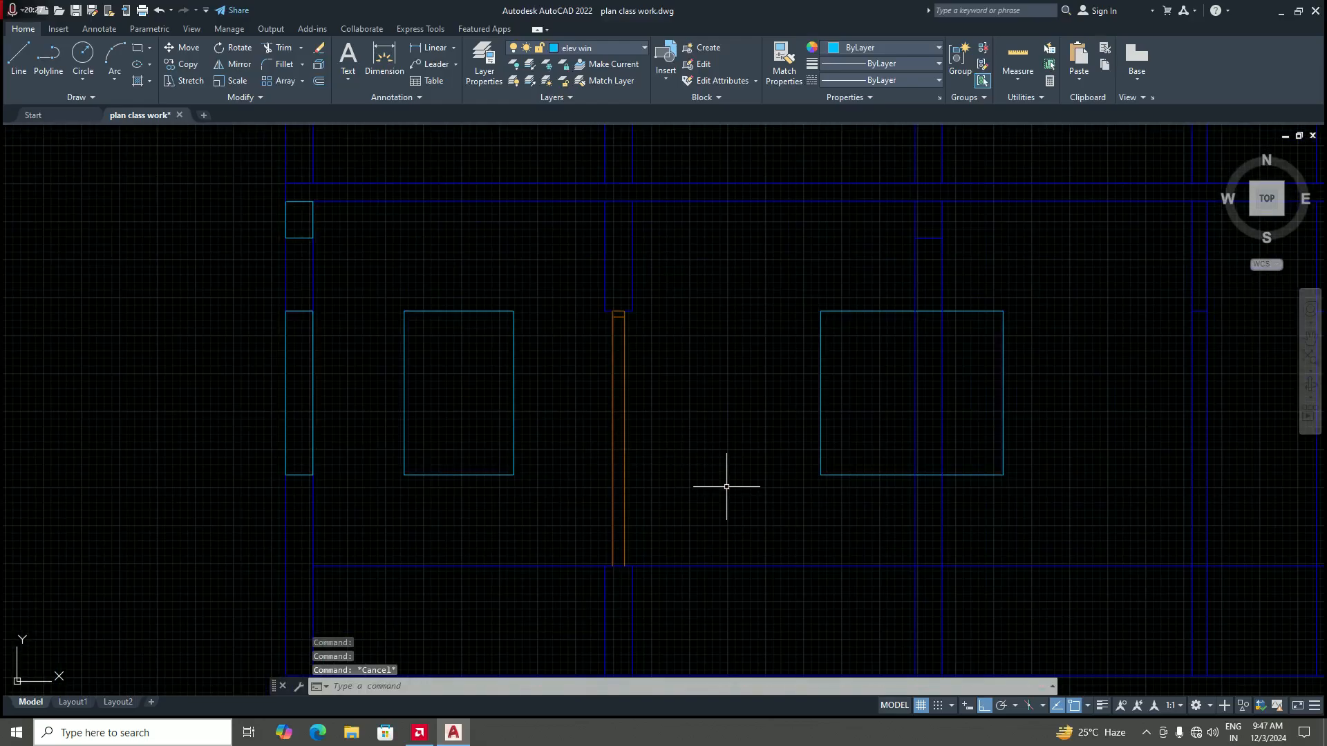
pyautogui.scroll(2, 655, 519)
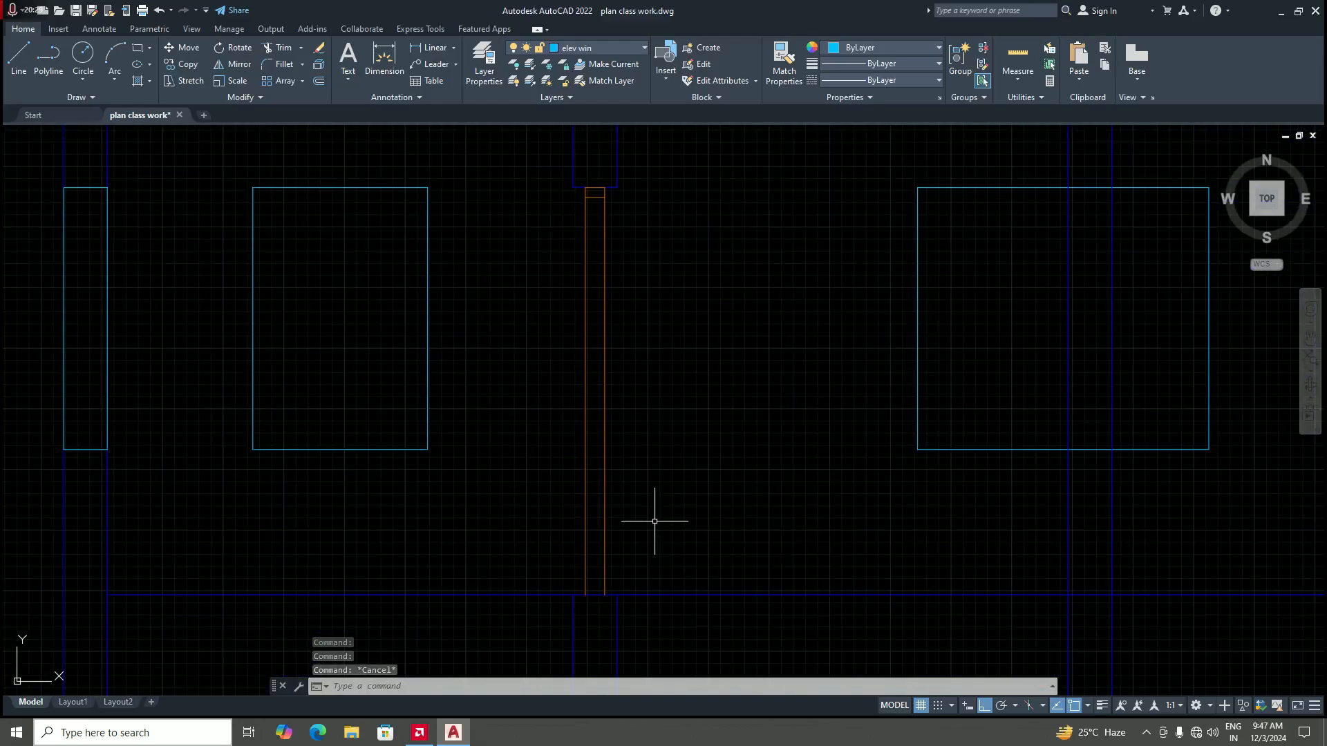
pyautogui.click(627, 49)
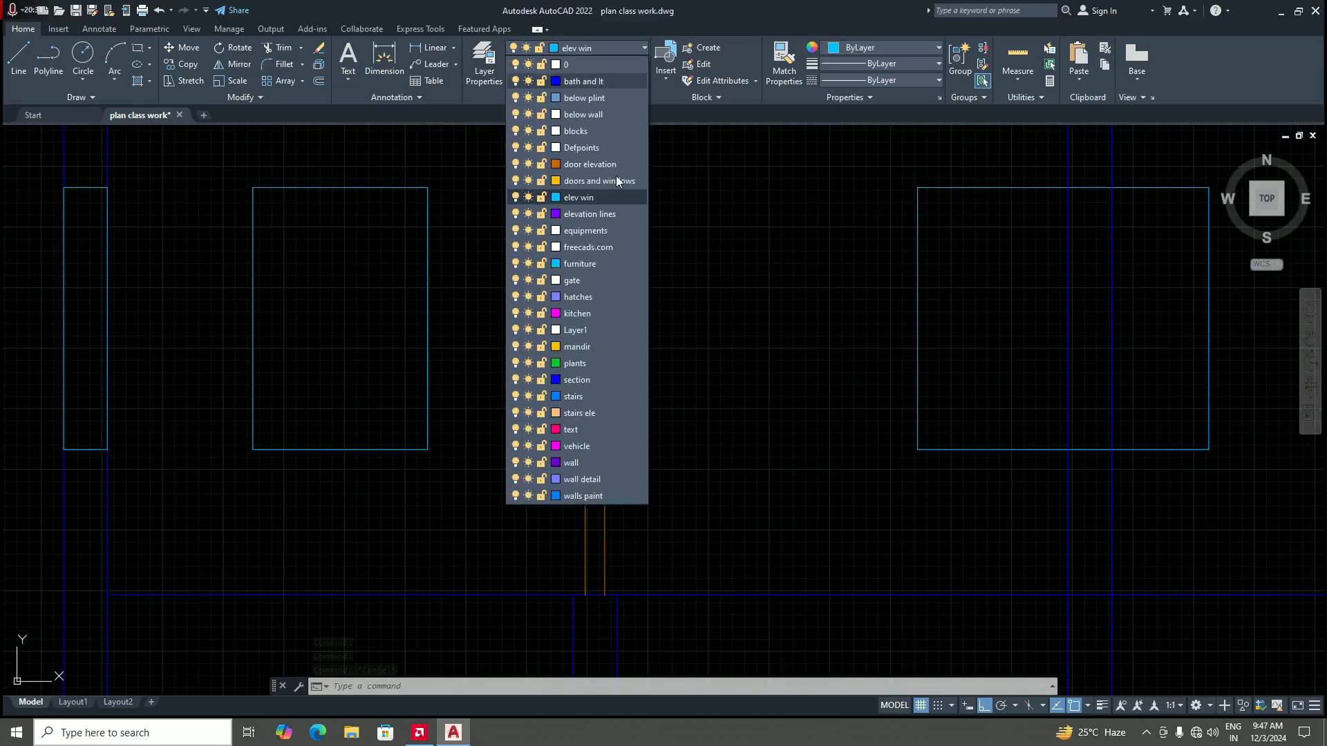
pyautogui.click(596, 164)
# Step: Break the floor line at the single point where the left vertical door line meets it
pyautogui.scroll(2, 571, 594)
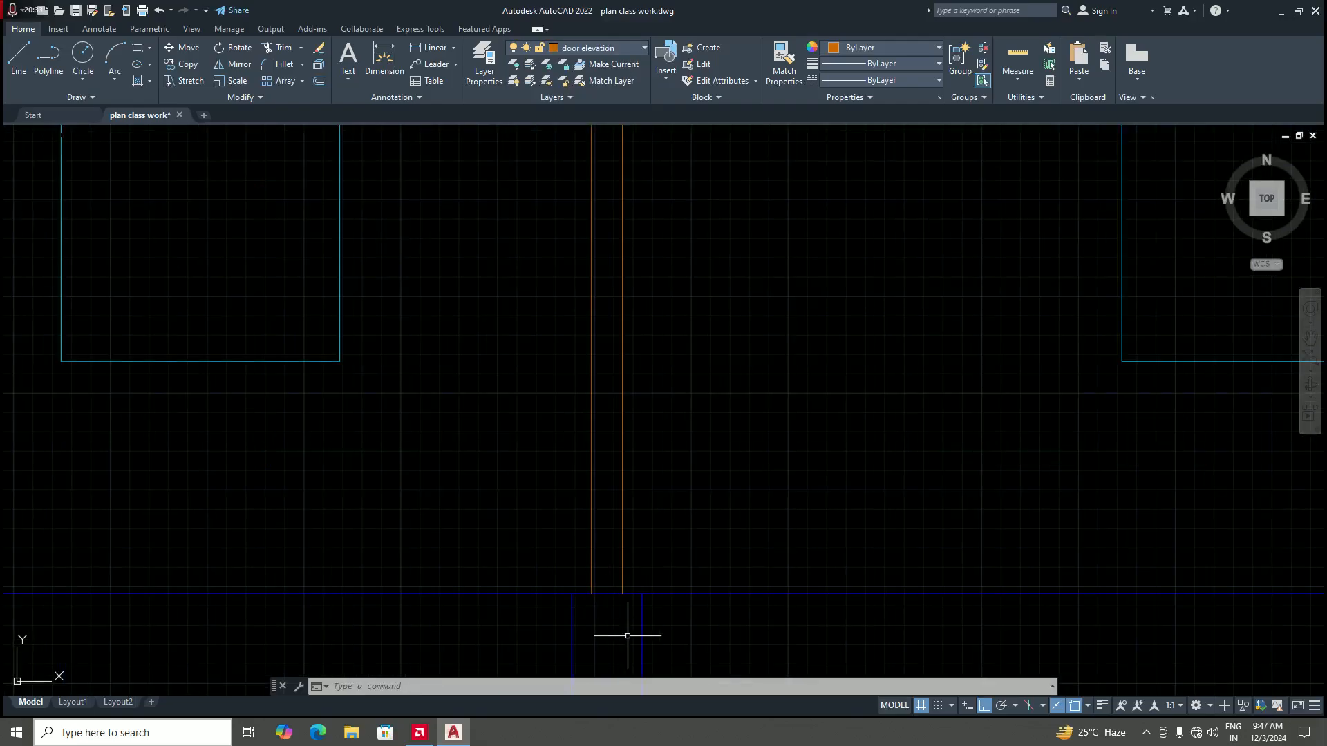
pyautogui.scroll(3, 608, 617)
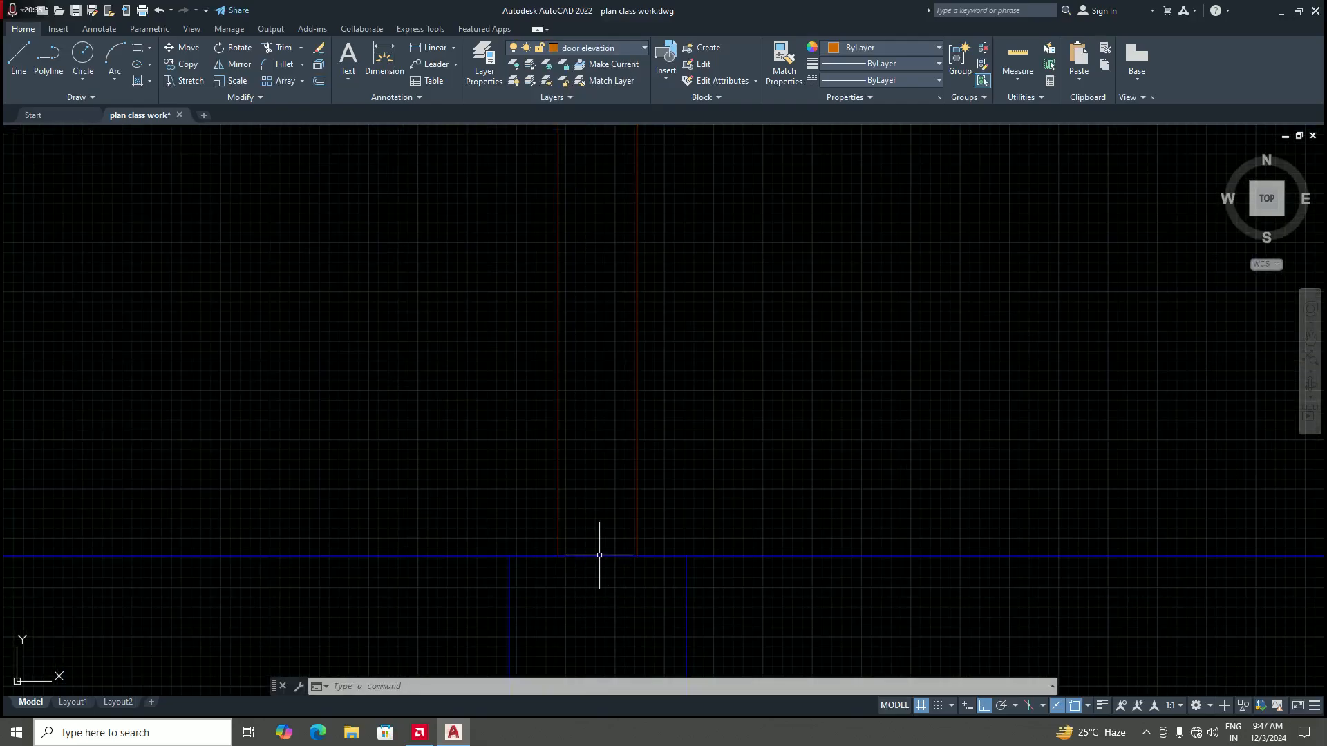
pyautogui.write('b')
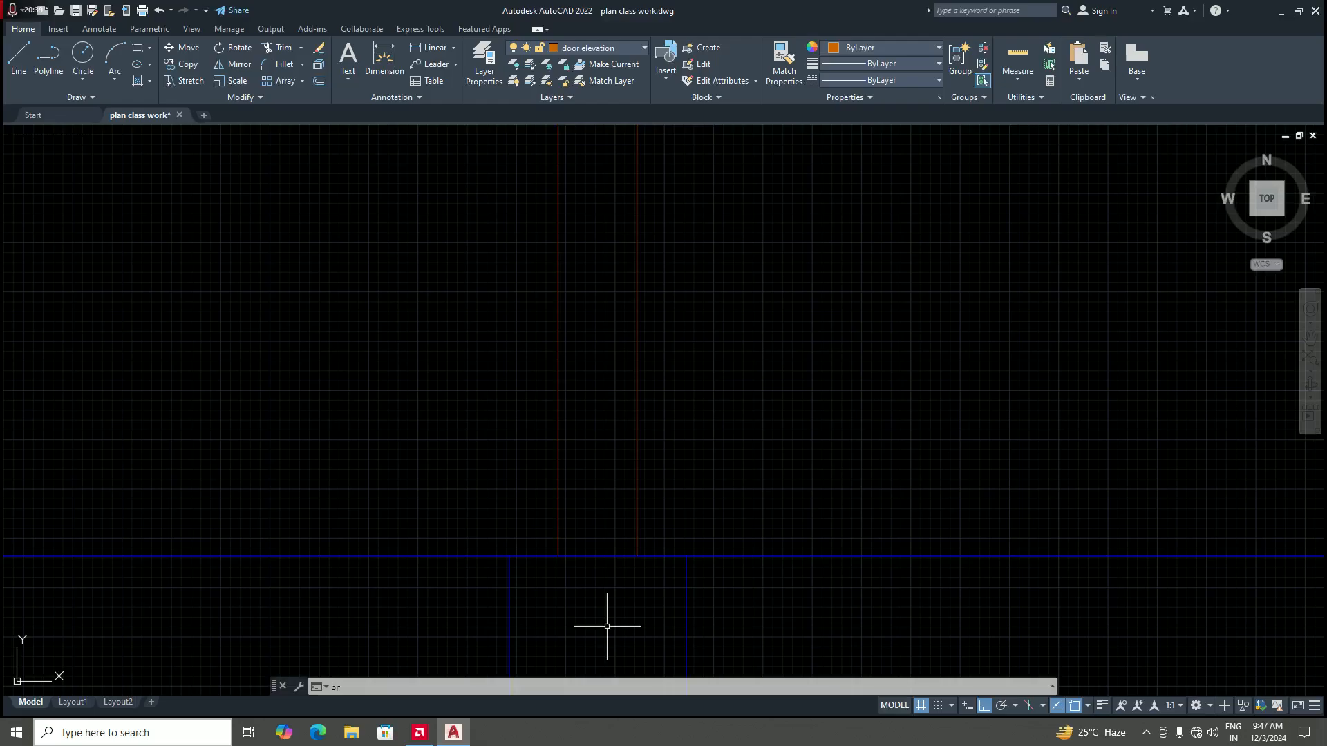
pyautogui.write('r')
pyautogui.press('Return')
pyautogui.click(602, 552)
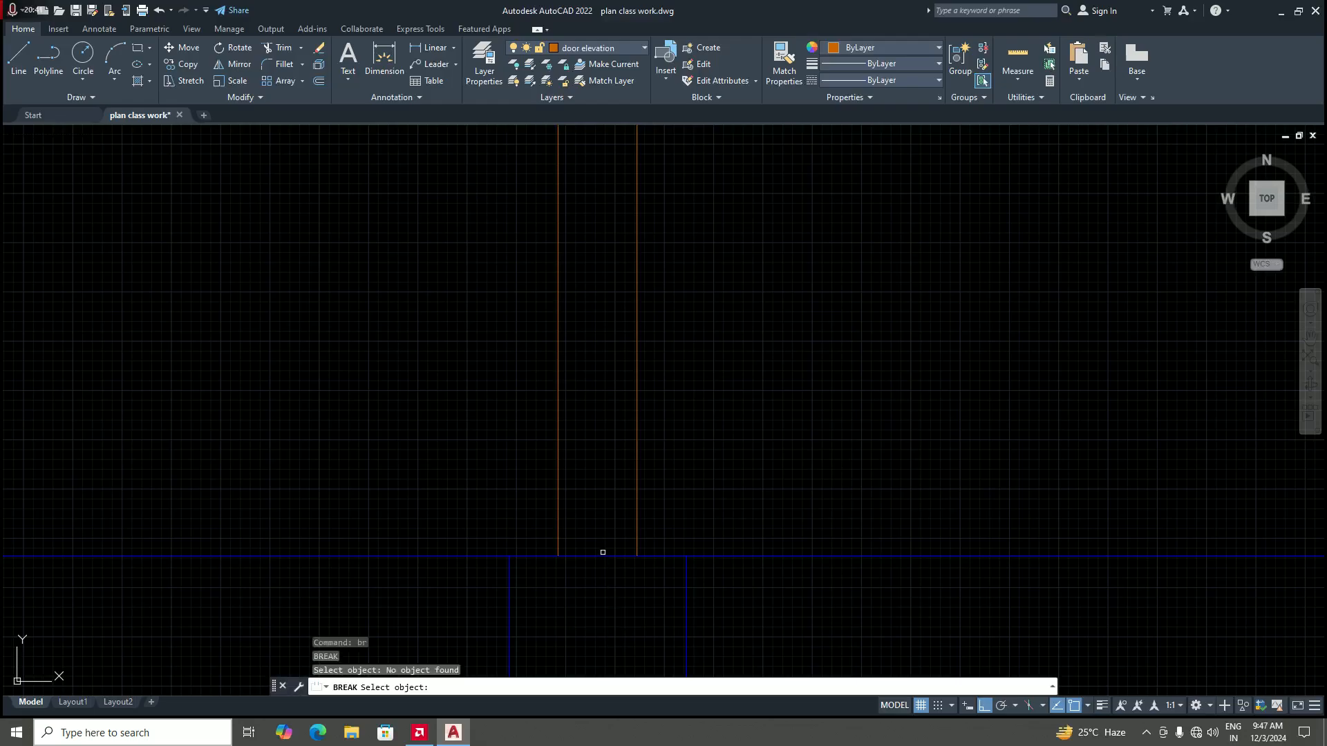
pyautogui.click(599, 555)
pyautogui.click(595, 554)
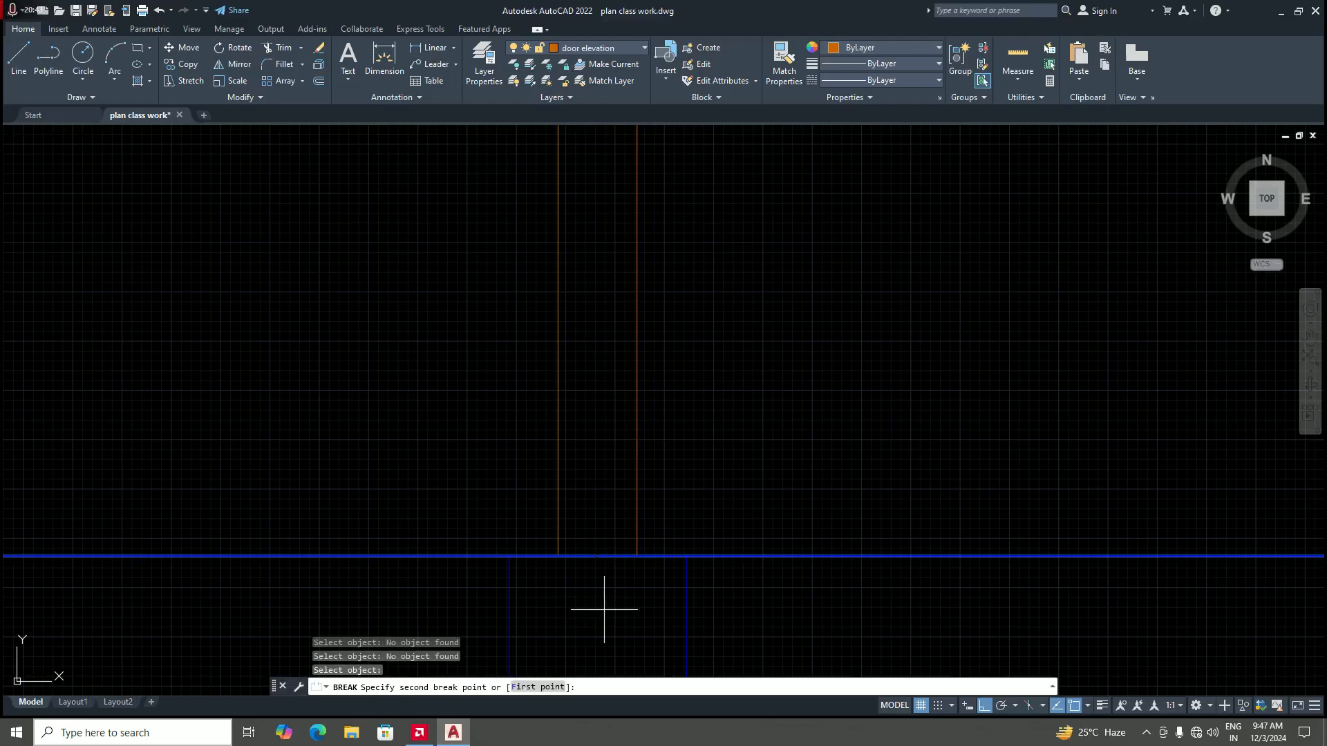
pyautogui.write('f')
pyautogui.press('Return')
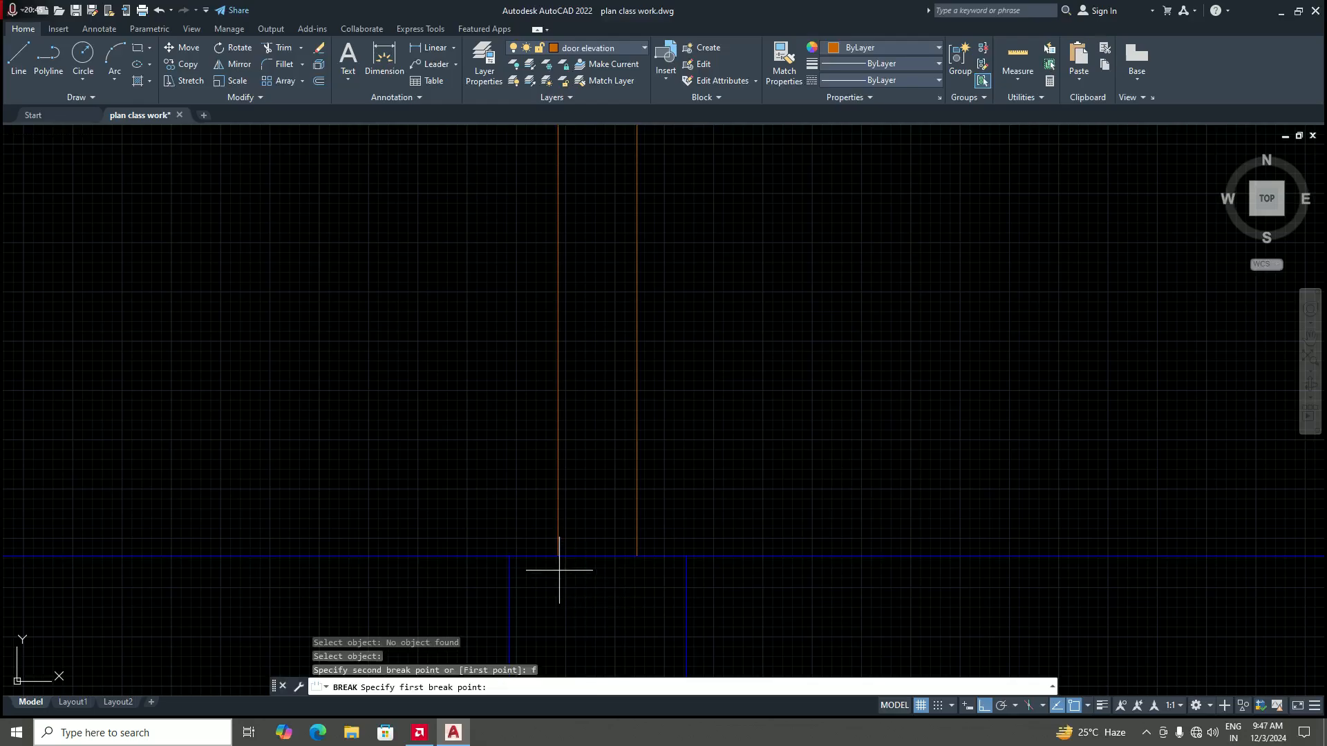
pyautogui.click(558, 555)
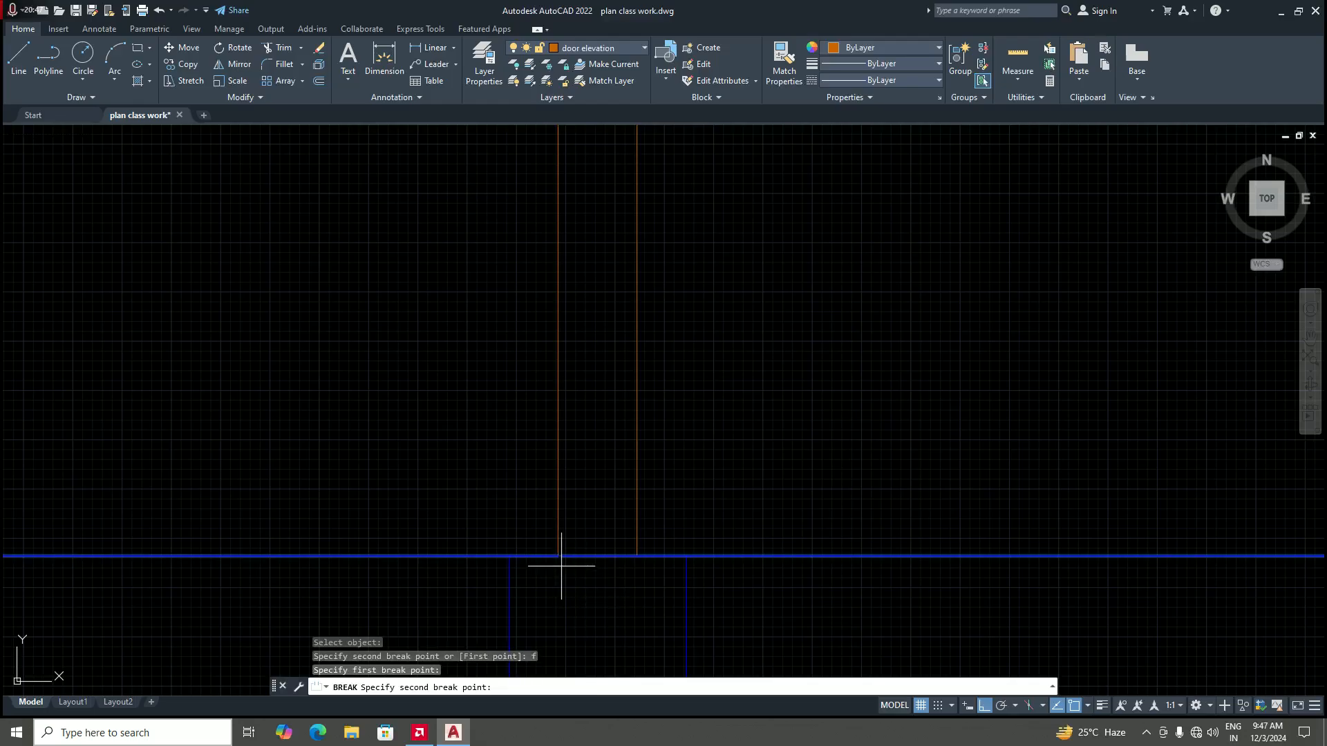
pyautogui.click(564, 553)
# Step: Break the floor line at the single point where the right vertical door line meets it
pyautogui.press('Return')
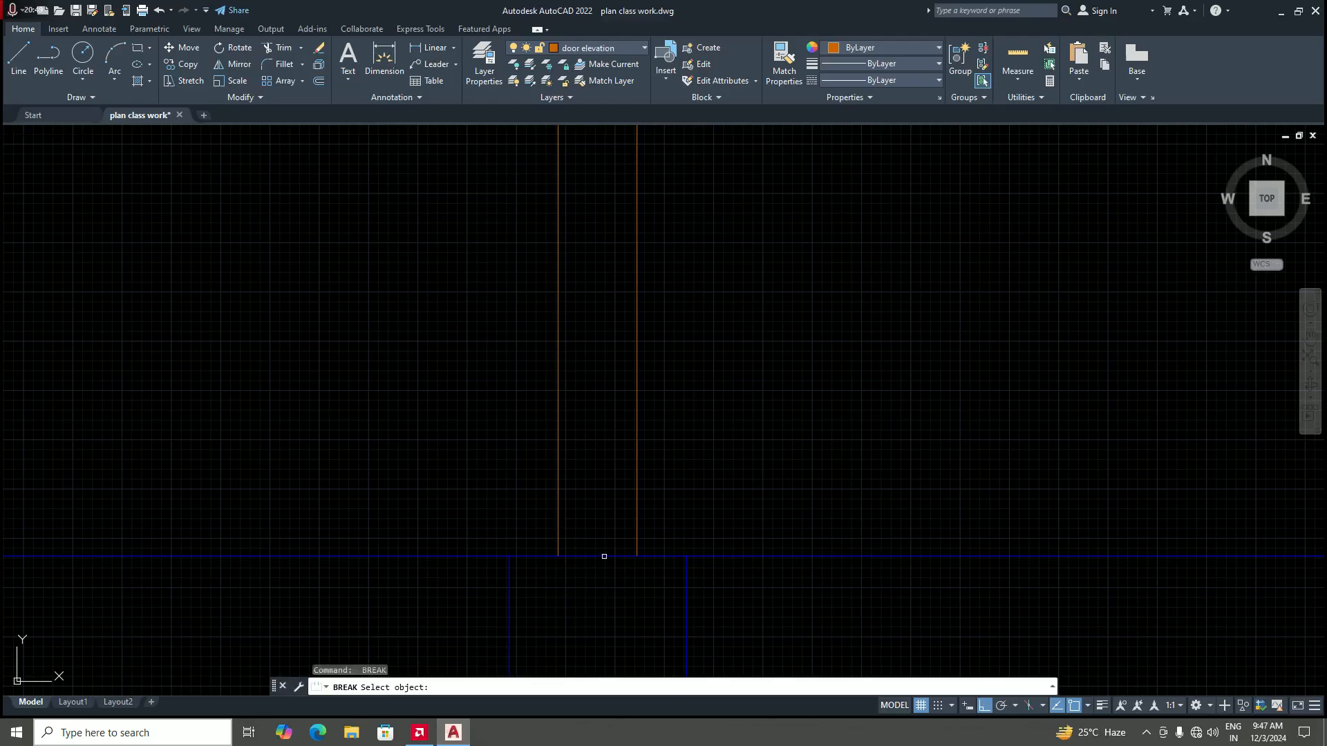
pyautogui.click(604, 557)
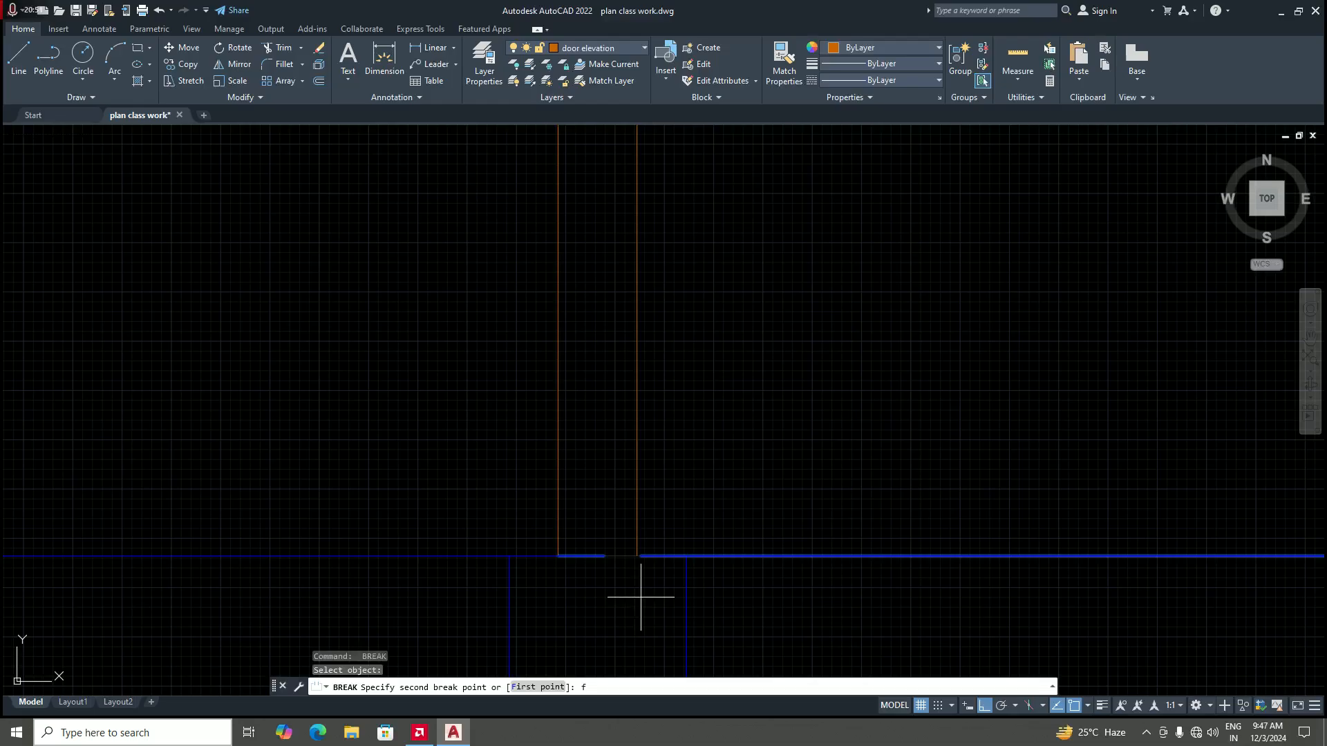
pyautogui.write('f')
pyautogui.press('Return')
pyautogui.click(636, 556)
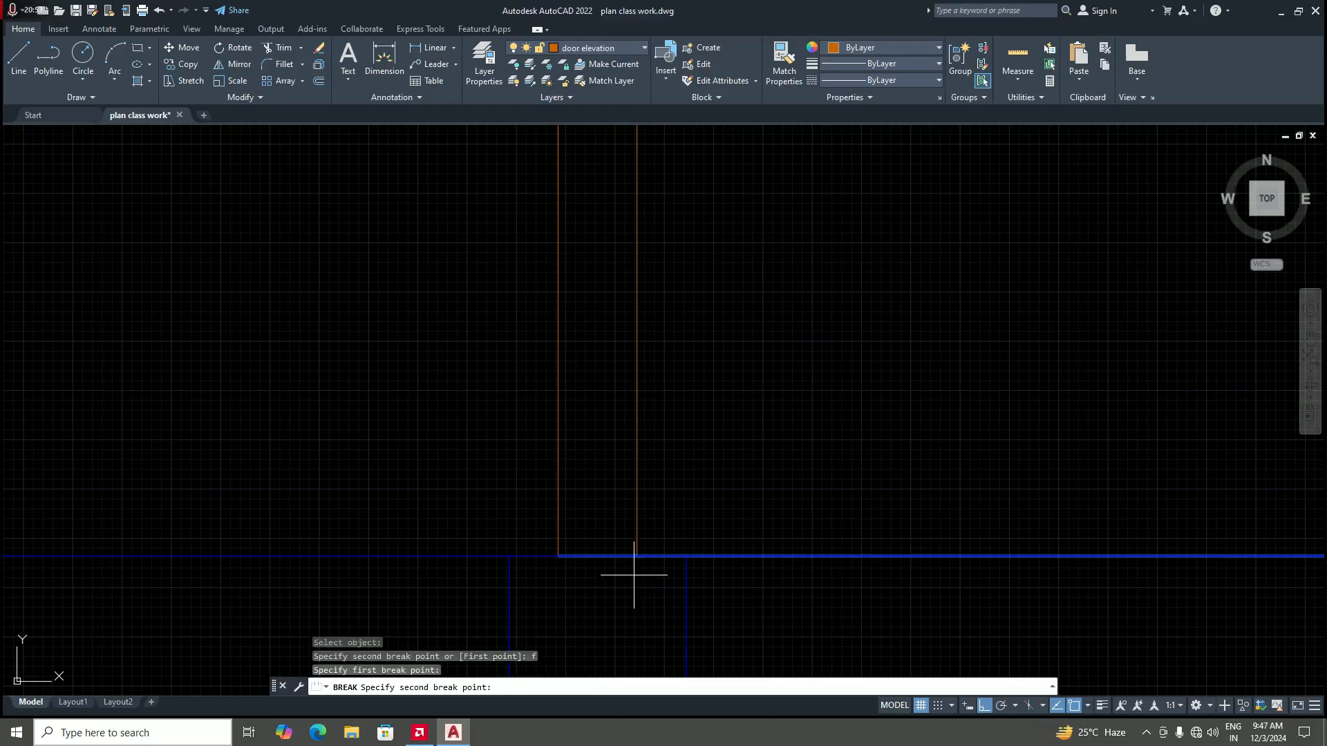
pyautogui.click(637, 555)
# Step: Assign the short floor line segment between the two vertical door lines to the door elevation layer
pyautogui.click(614, 573)
pyautogui.click(587, 535)
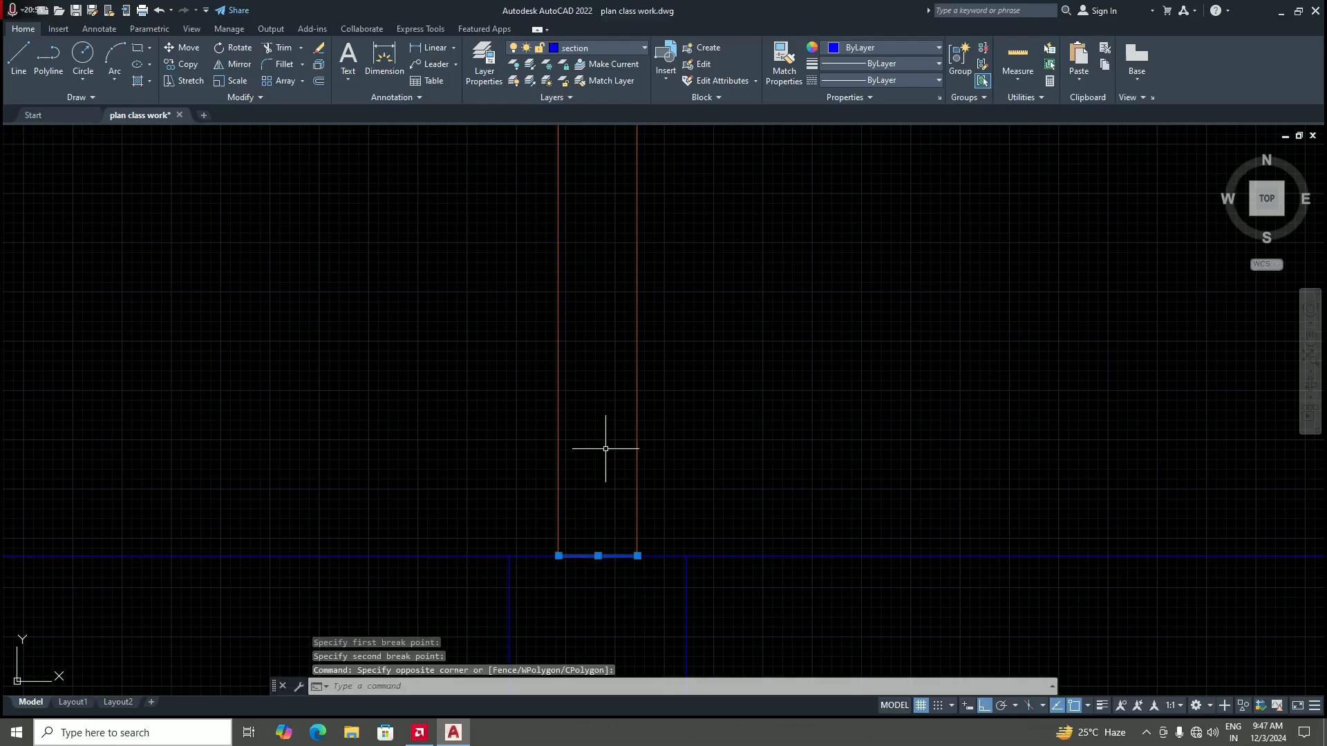
pyautogui.click(640, 47)
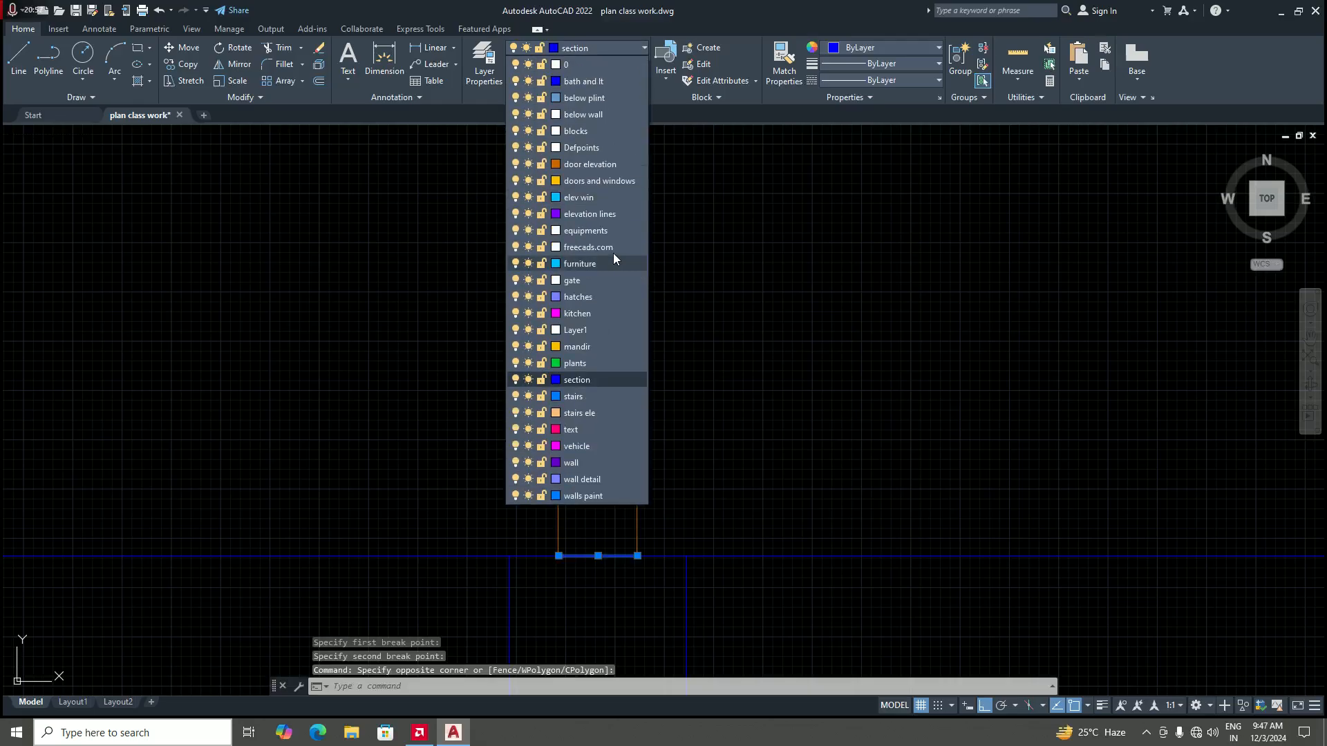
pyautogui.click(589, 164)
pyautogui.scroll(-3, 664, 425)
pyautogui.press('Escape')
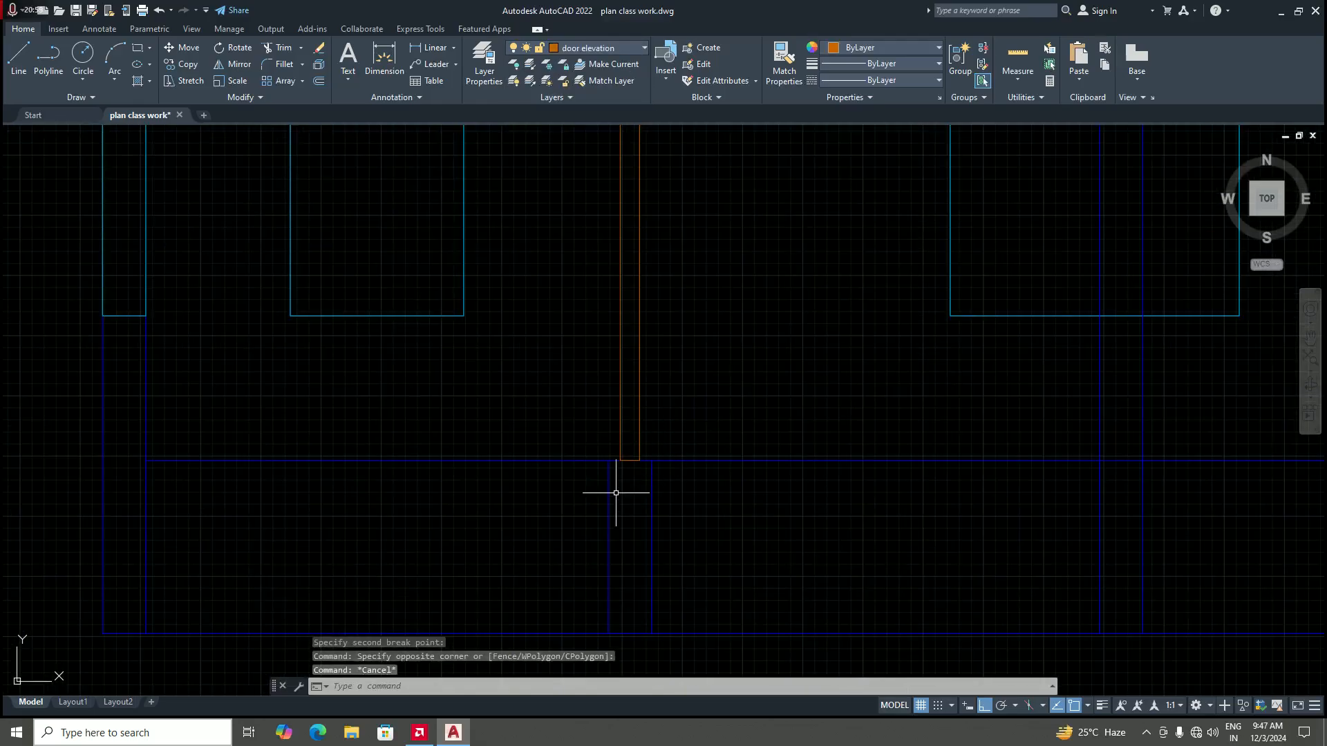
# Step: Examine the doors, their frames and the section line in the ground floor sectional plan
pyautogui.scroll(-5, 616, 504)
pyautogui.scroll(4, 562, 436)
pyautogui.scroll(-2, 608, 430)
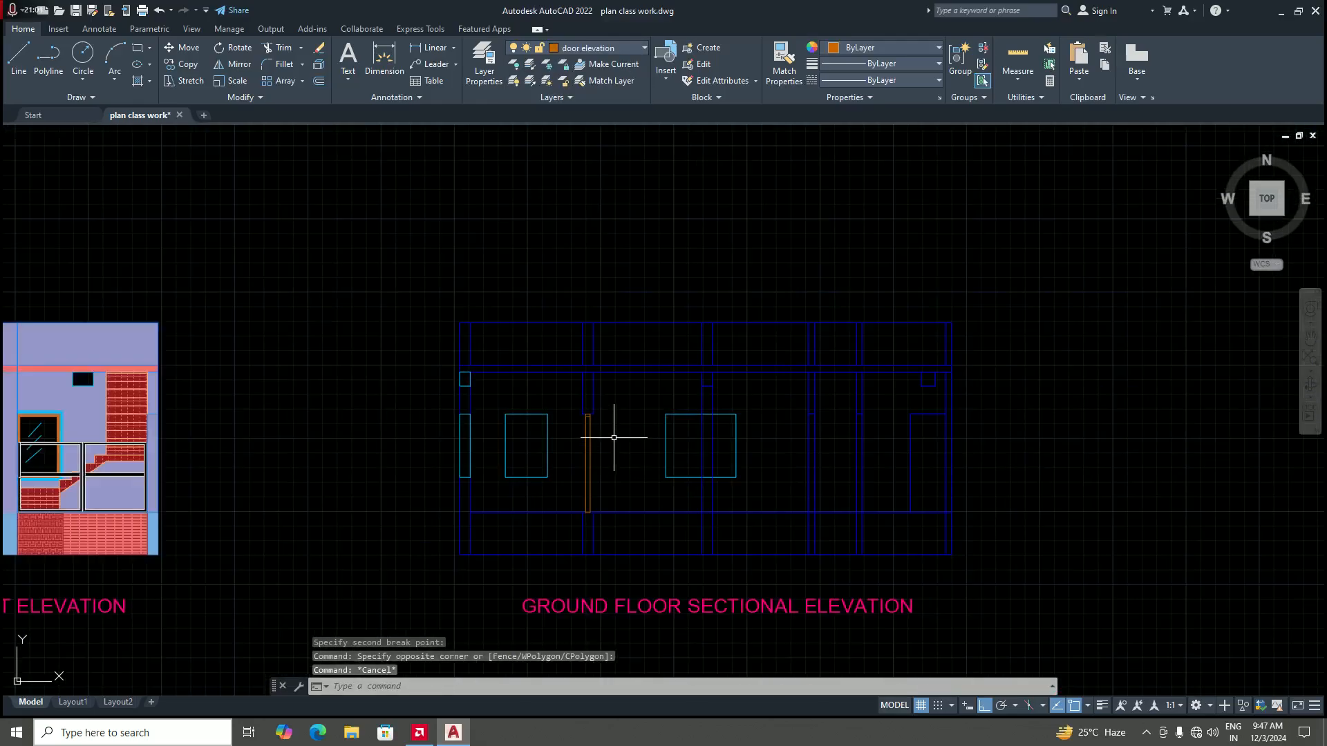
pyautogui.scroll(2, 608, 474)
pyautogui.scroll(-6, 620, 410)
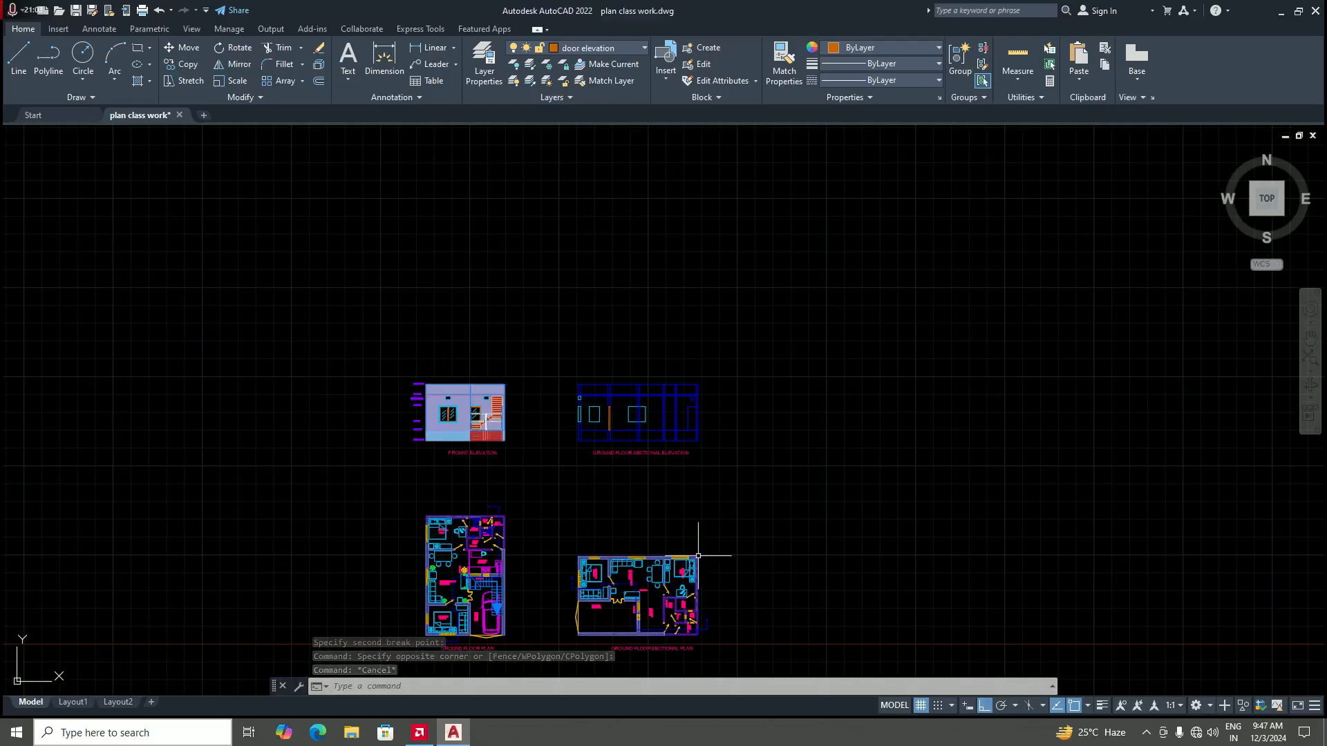
pyautogui.scroll(4, 652, 609)
pyautogui.scroll(4, 568, 593)
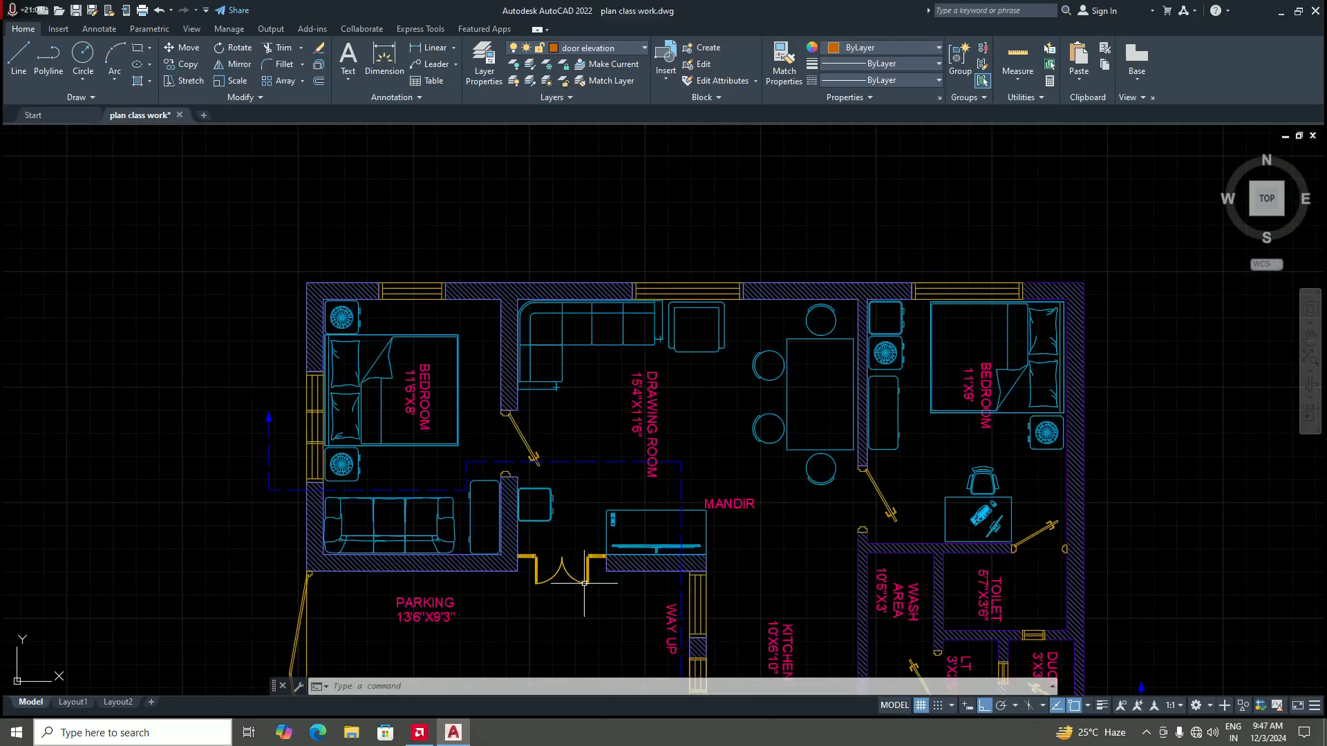
pyautogui.scroll(-5, 691, 553)
pyautogui.scroll(5, 656, 484)
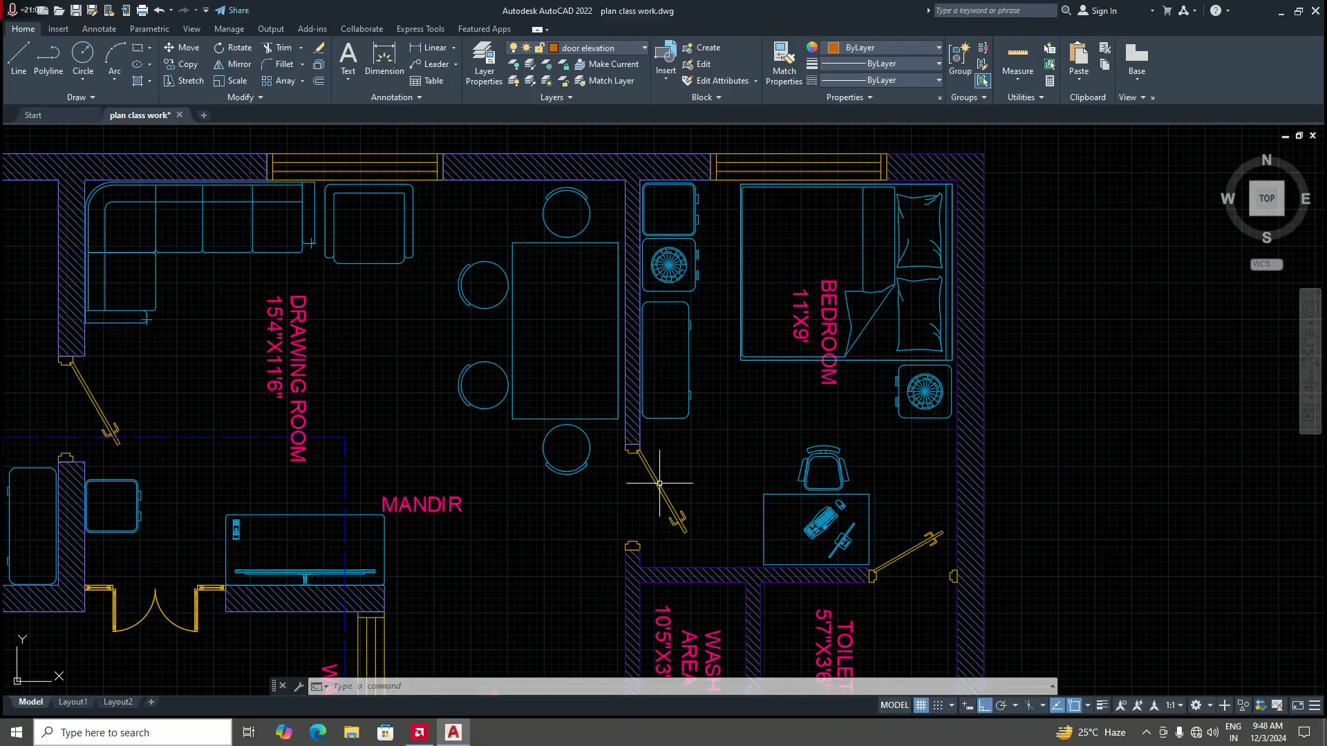
pyautogui.scroll(4, 629, 551)
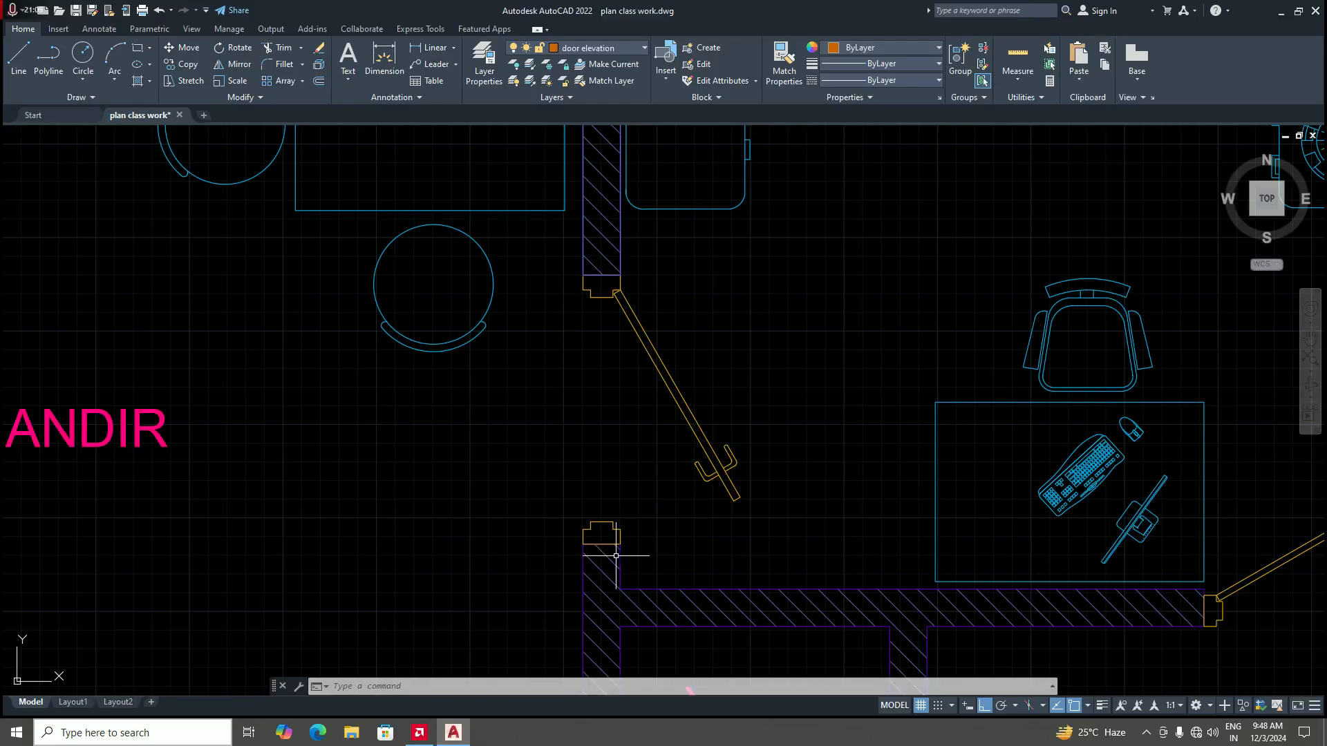
pyautogui.scroll(-3, 611, 536)
pyautogui.scroll(4, 602, 470)
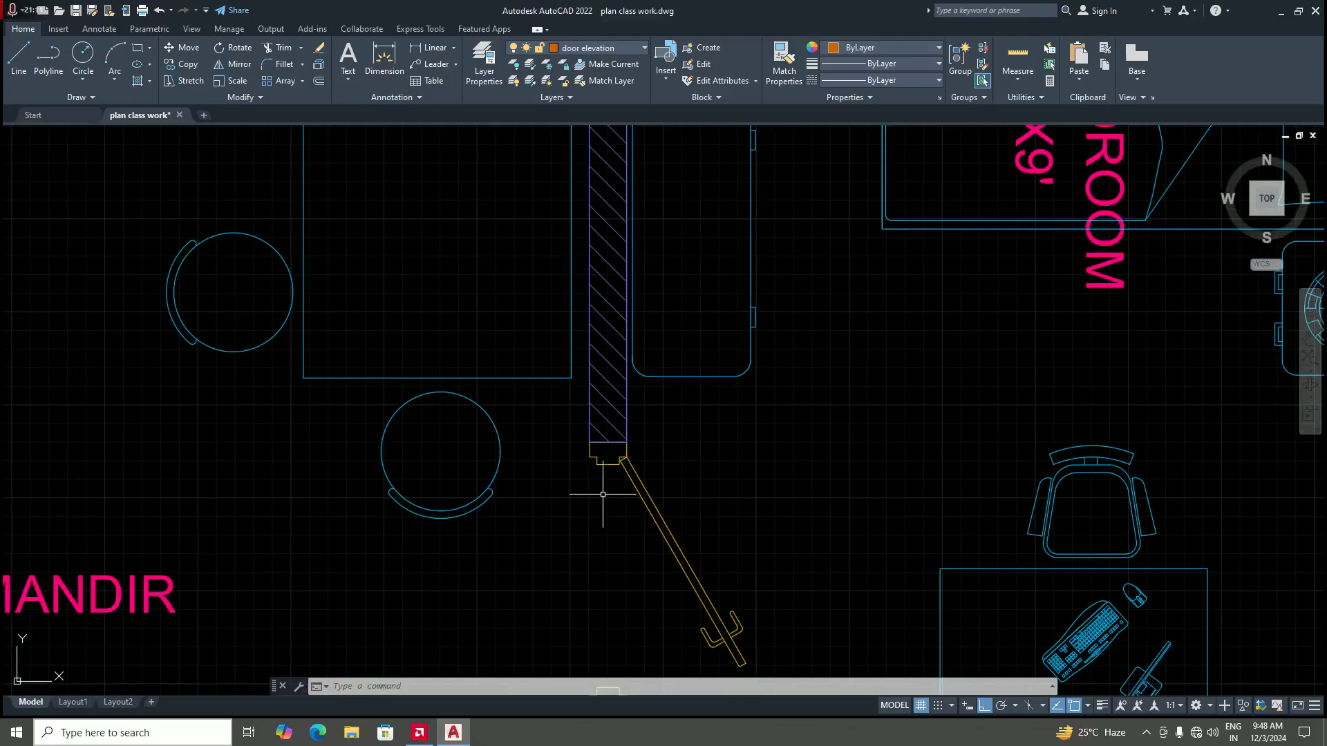
pyautogui.scroll(-6, 584, 504)
pyautogui.scroll(4, 605, 533)
pyautogui.scroll(-6, 604, 533)
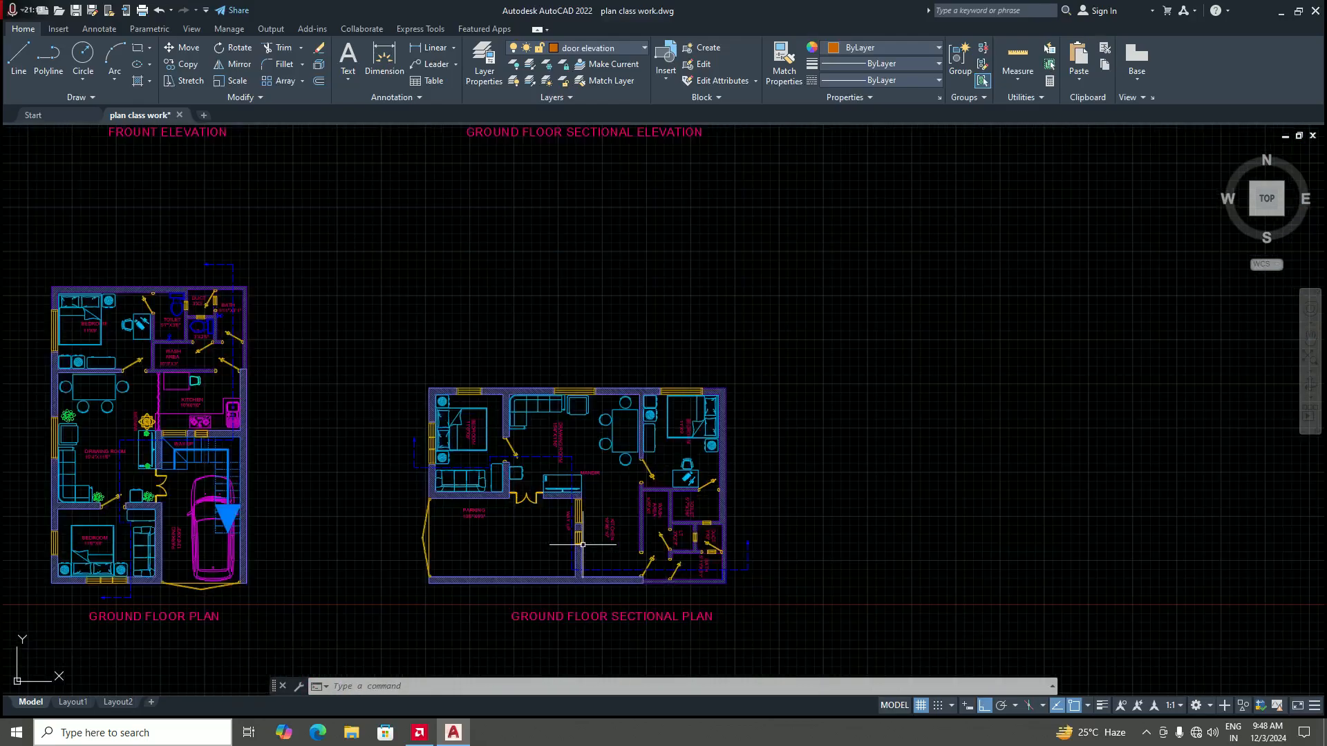
pyautogui.scroll(2, 464, 466)
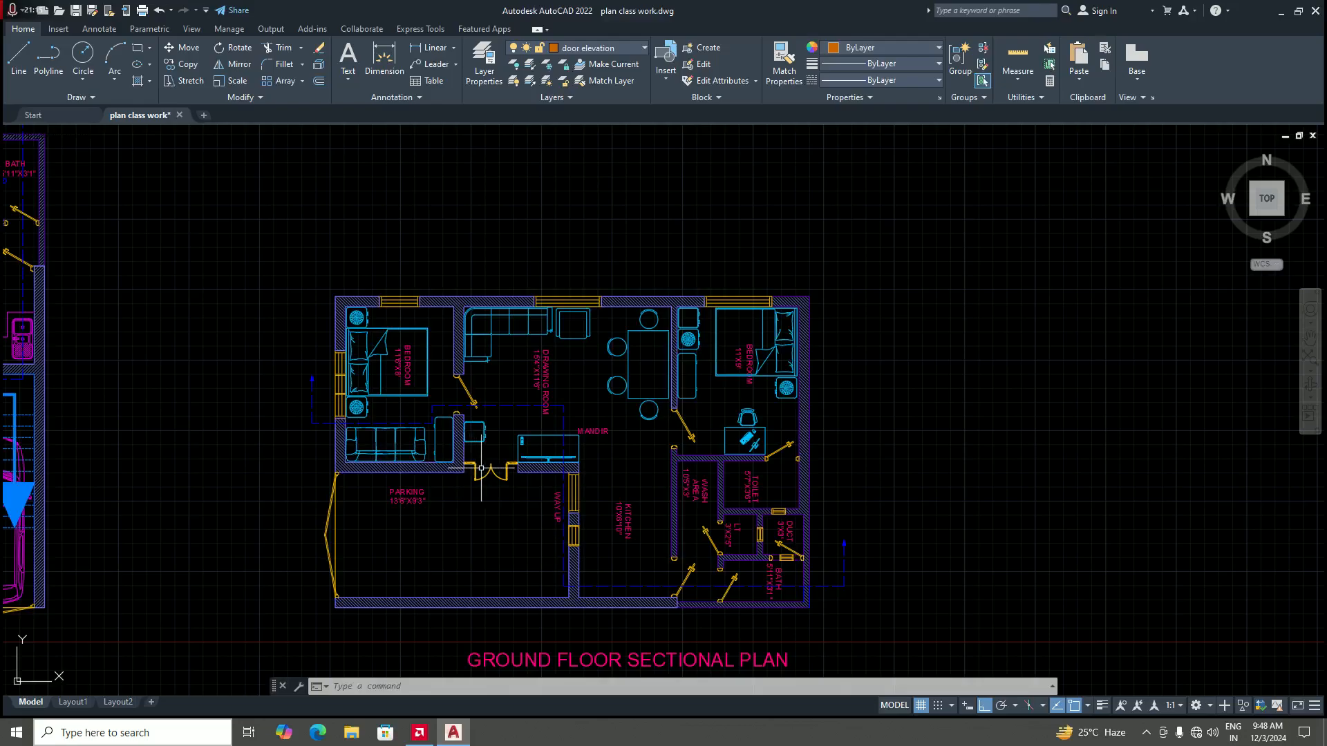
pyautogui.scroll(-7, 487, 469)
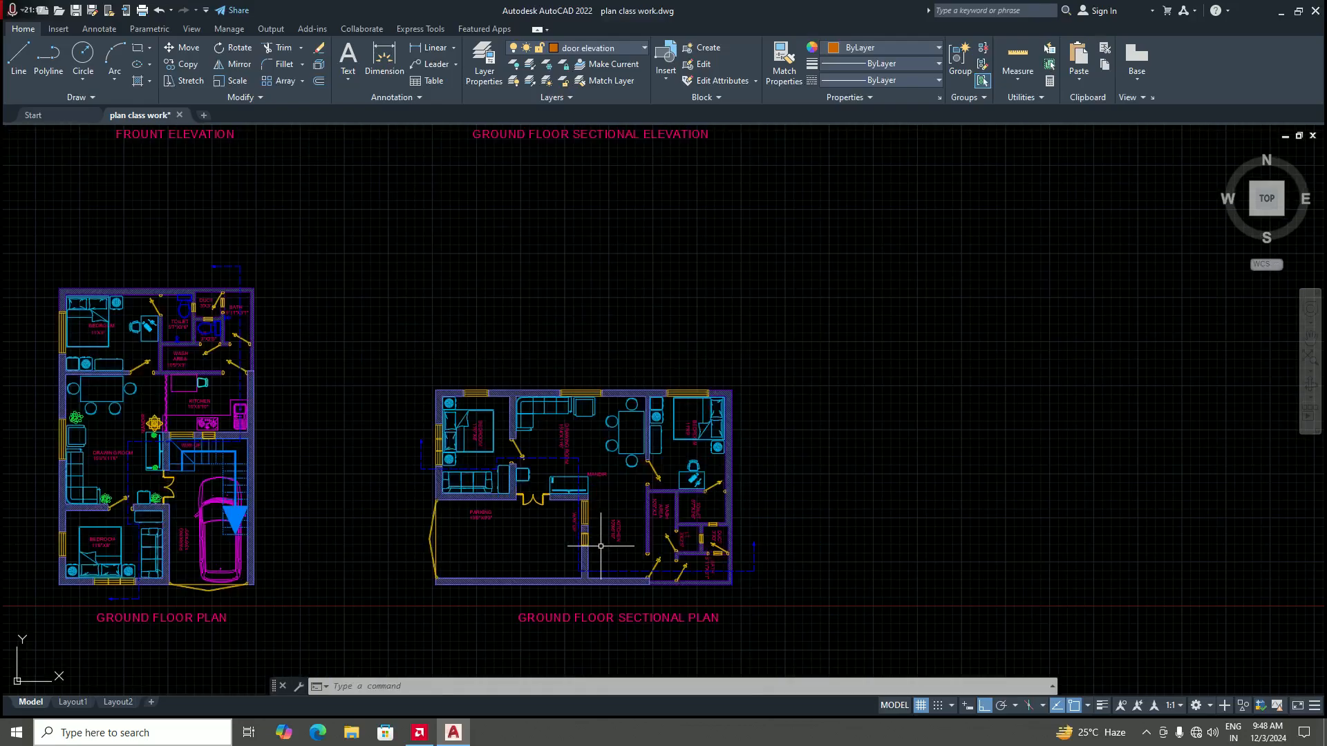
# Step: Inspect the door frame and the window outlines in the ground floor sectional elevation
pyautogui.scroll(6, 563, 193)
pyautogui.scroll(5, 519, 259)
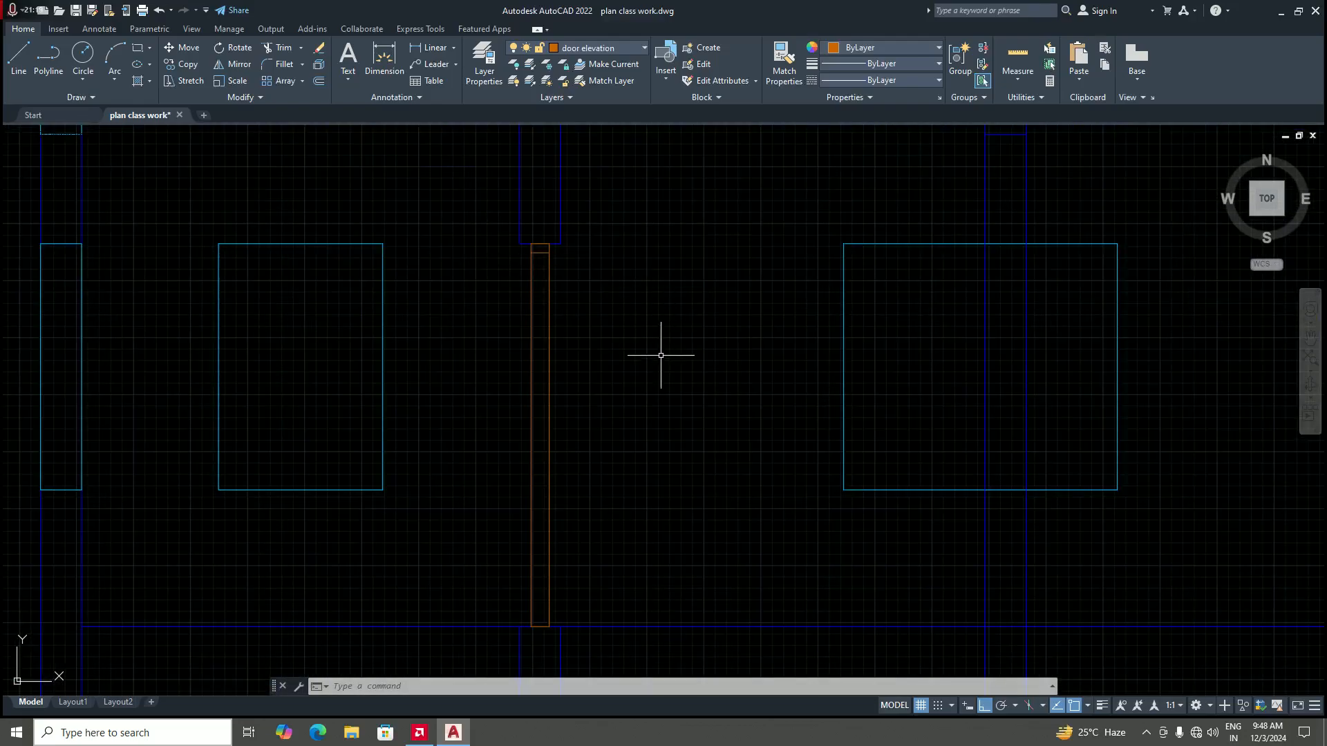
pyautogui.scroll(-2, 616, 379)
pyautogui.scroll(2, 618, 388)
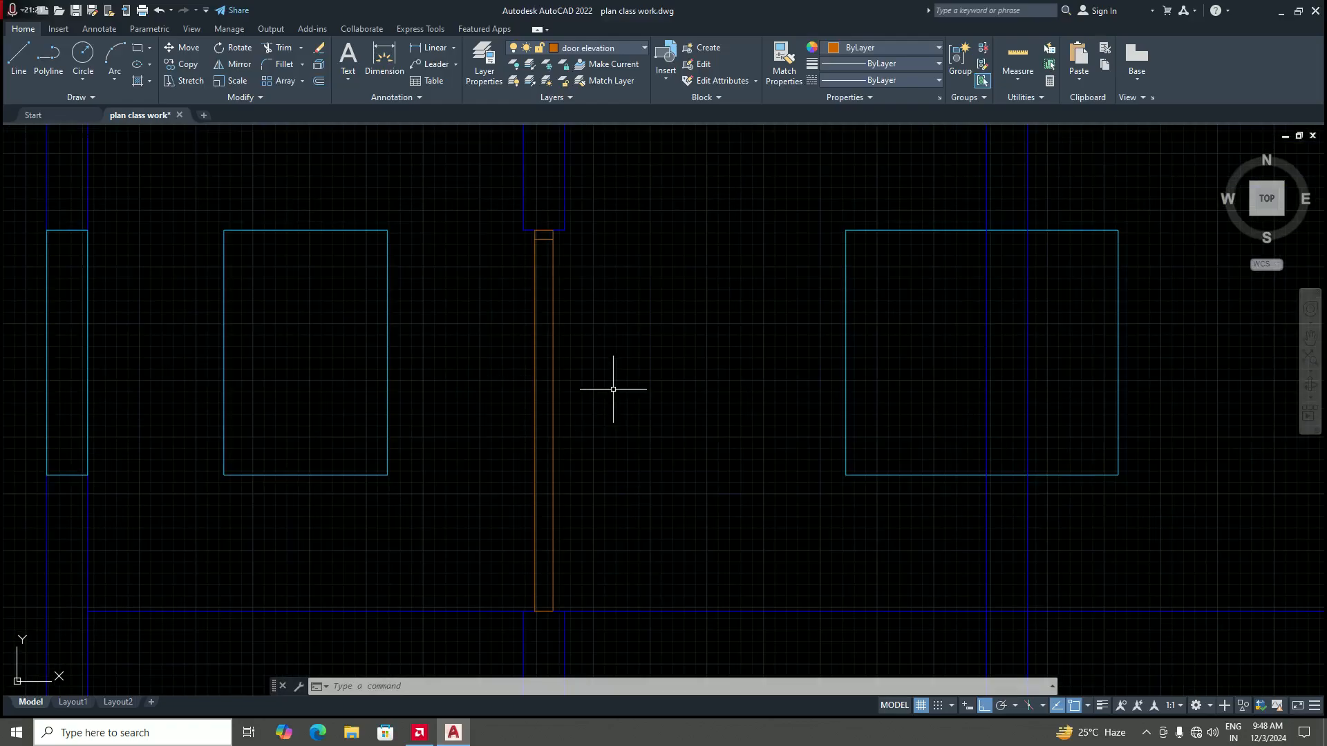
pyautogui.scroll(-5, 613, 389)
pyautogui.scroll(5, 595, 414)
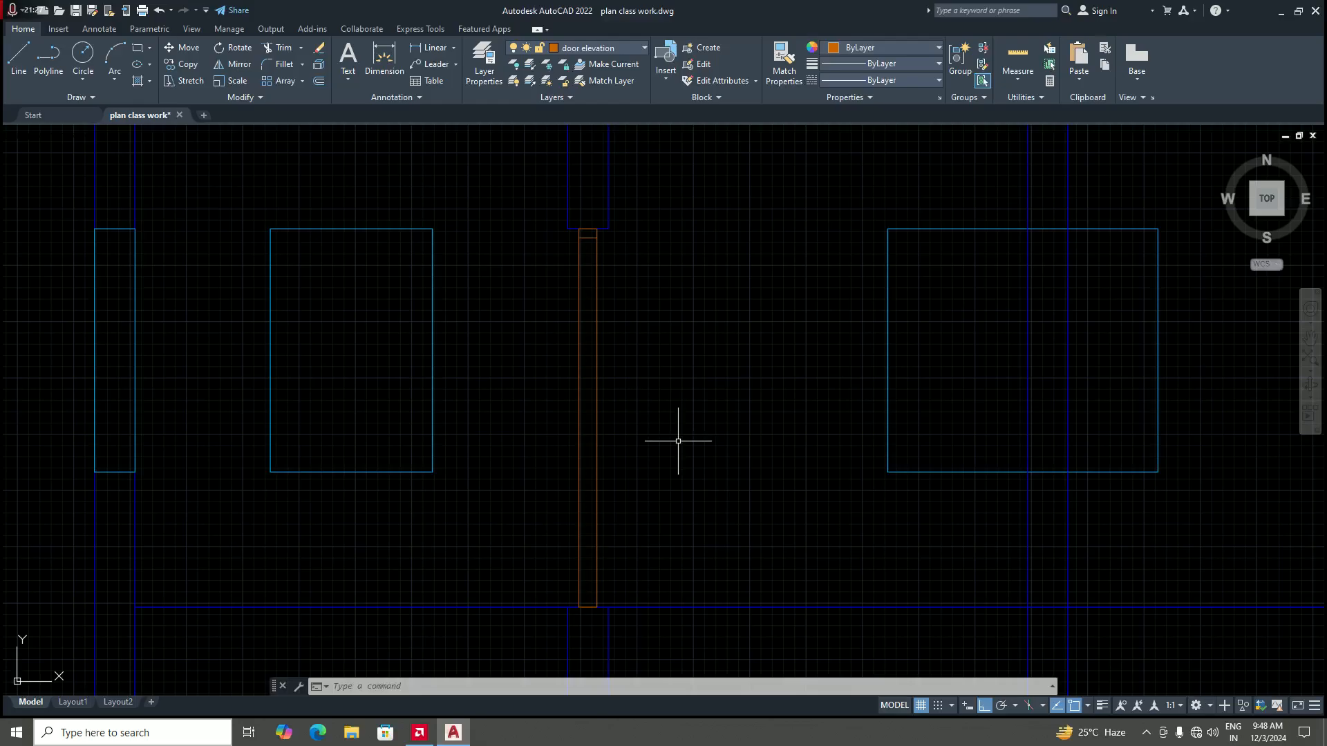
pyautogui.scroll(-5, 650, 377)
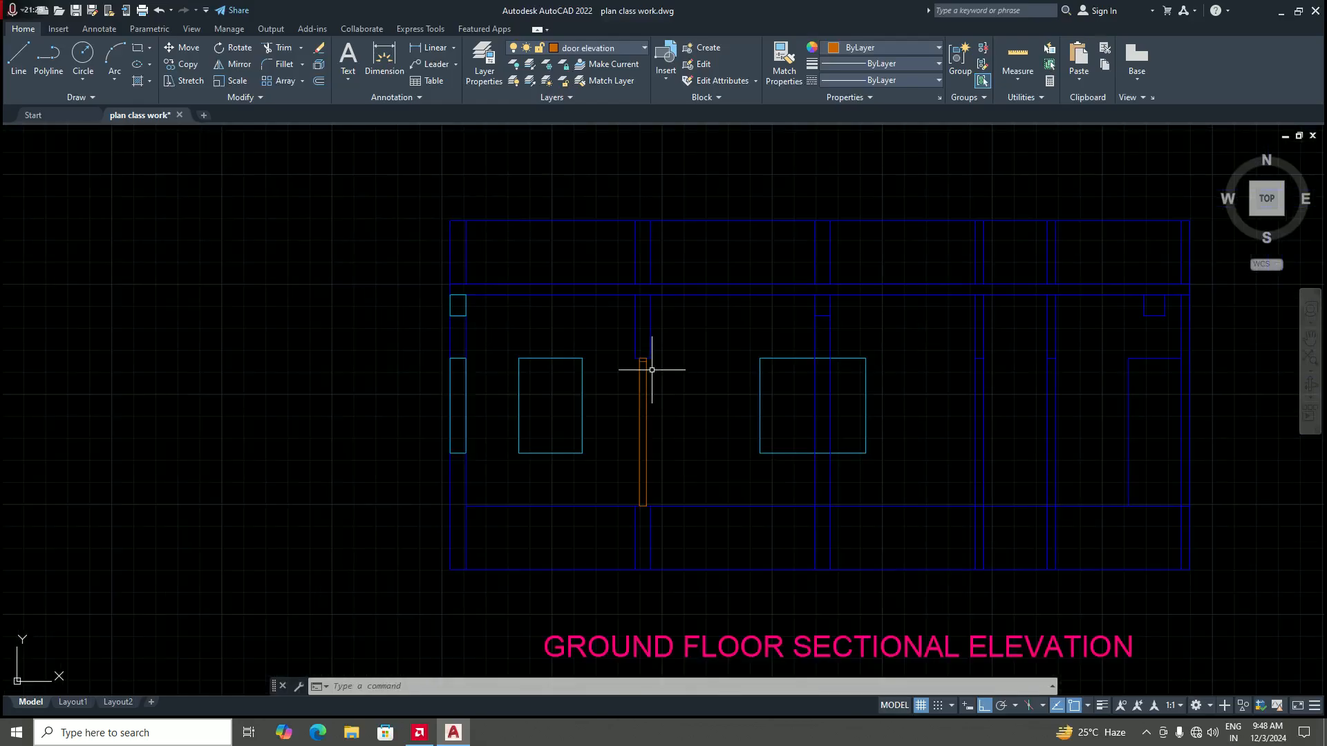
pyautogui.scroll(5, 613, 364)
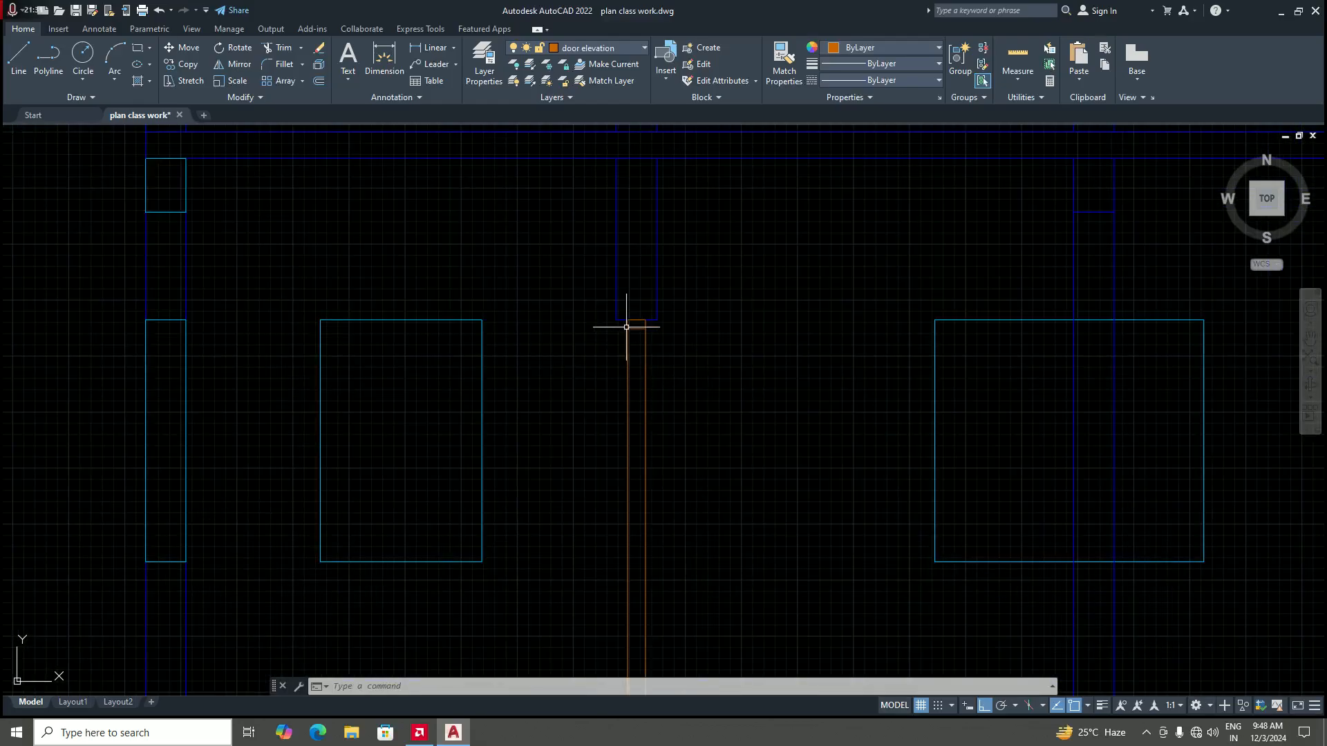
pyautogui.scroll(-5, 633, 341)
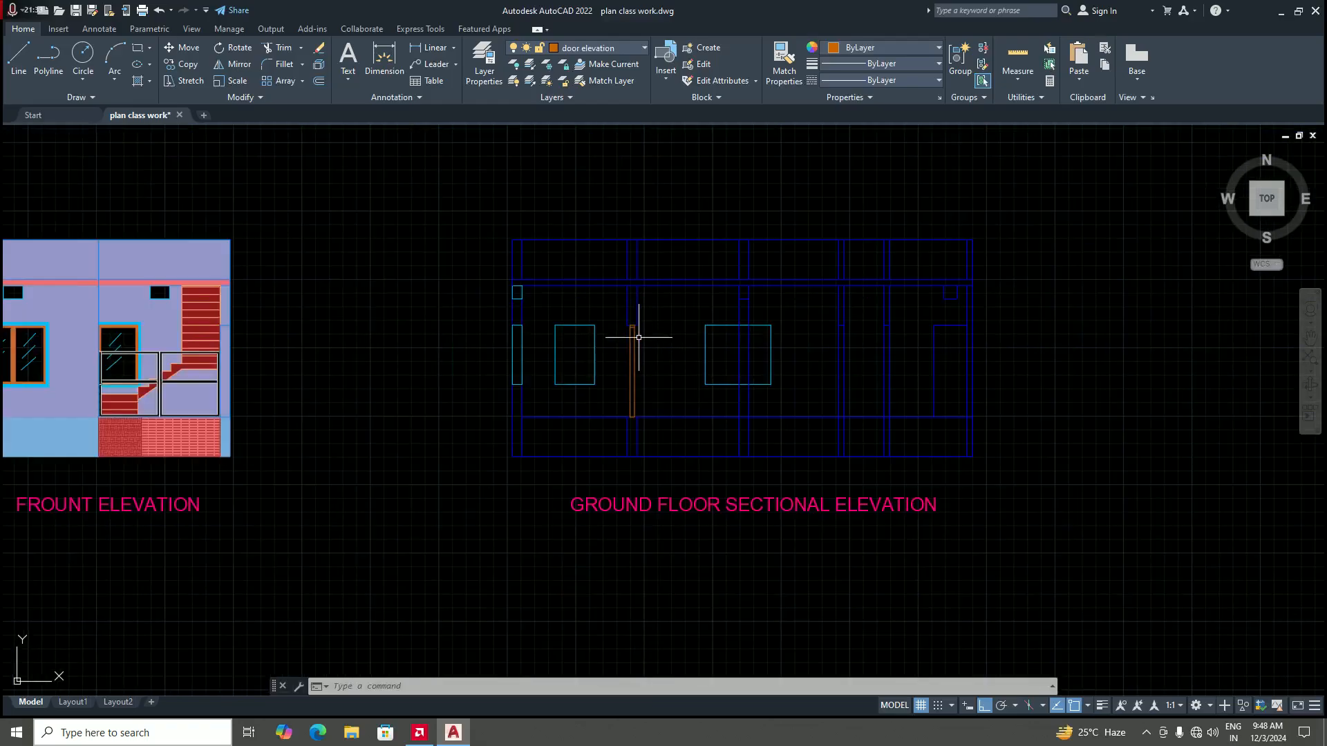
pyautogui.scroll(5, 669, 353)
pyautogui.scroll(-5, 634, 385)
pyautogui.scroll(4, 672, 394)
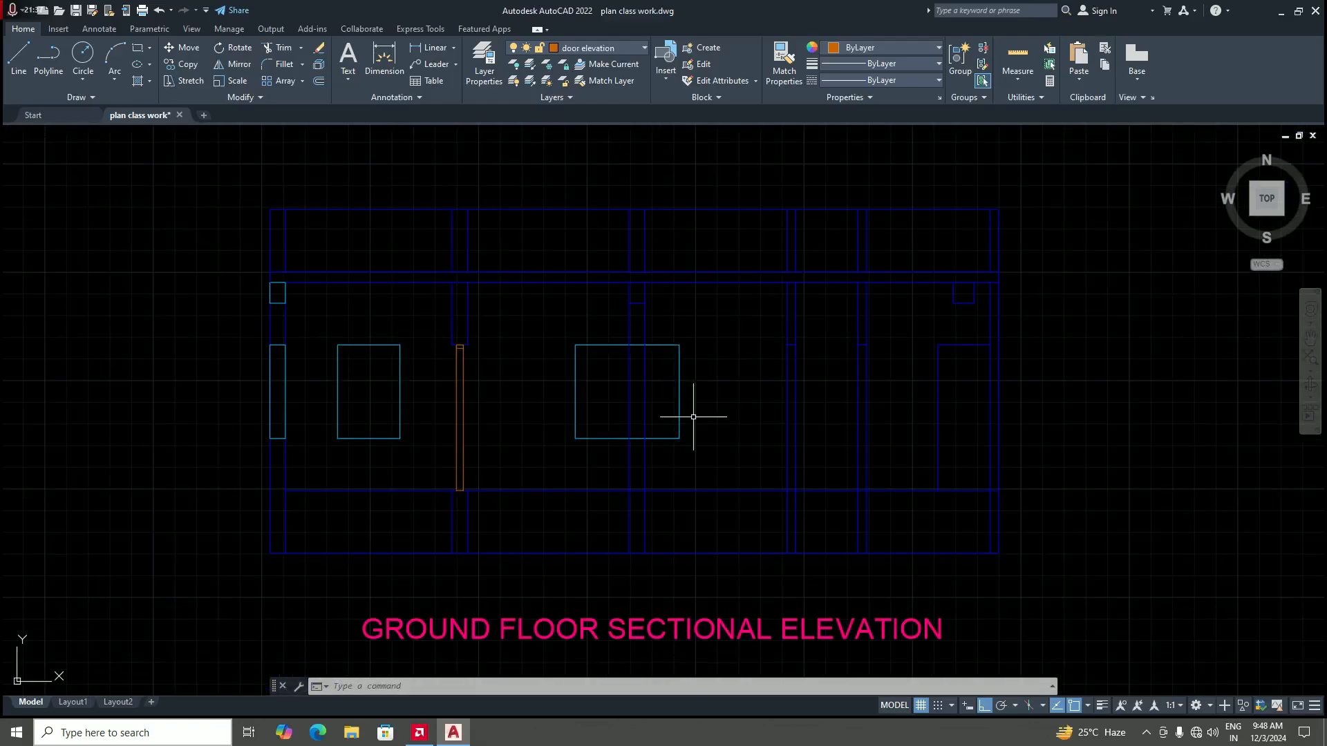
pyautogui.scroll(-2, 693, 416)
pyautogui.scroll(2, 689, 437)
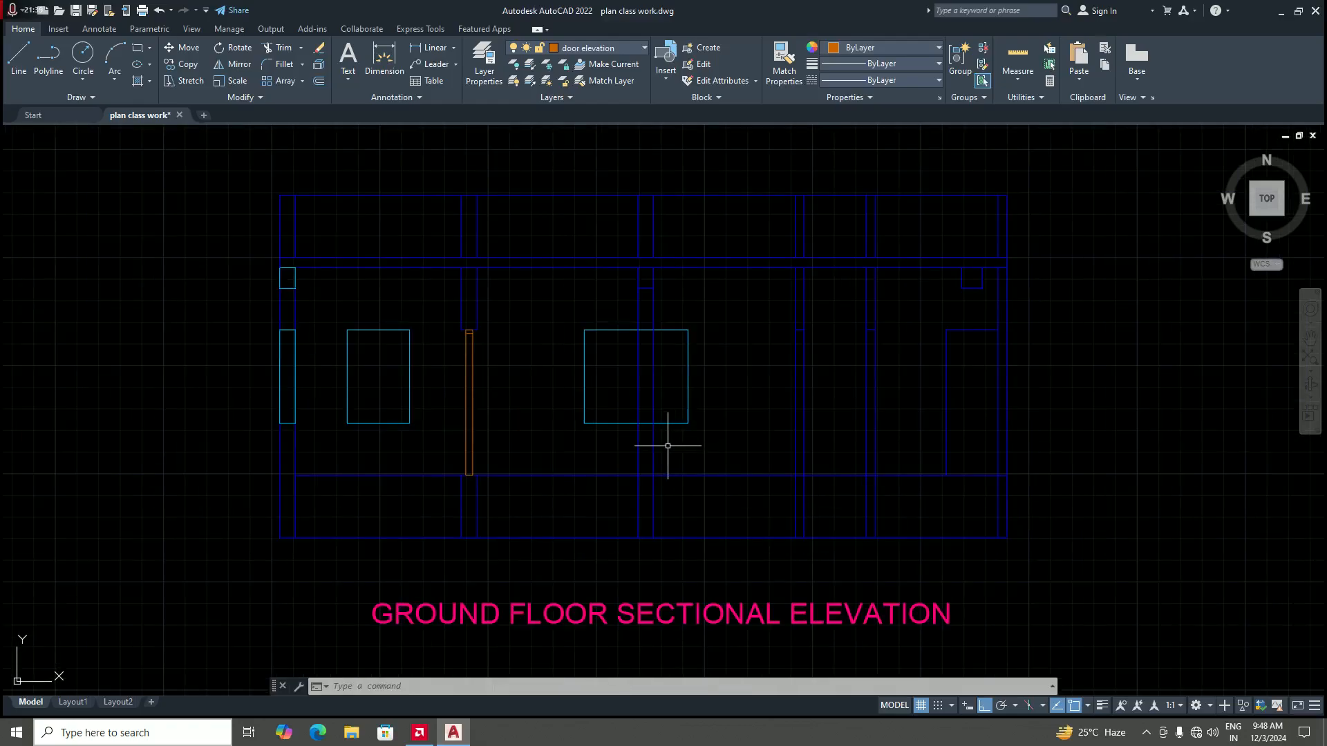
pyautogui.scroll(-4, 668, 446)
pyautogui.scroll(3, 572, 414)
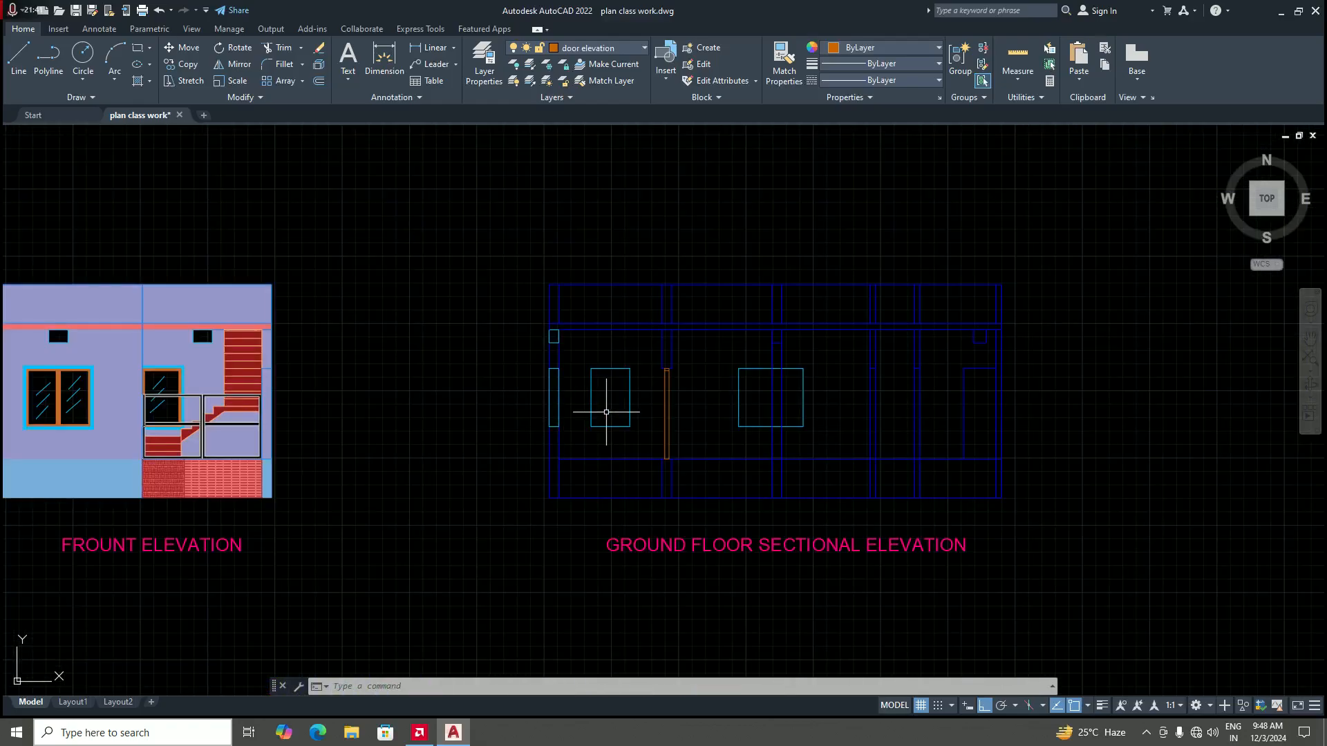
# Step: Compare the window frames and glazing in the front elevation with the plain window outlines in the sectional elevation
pyautogui.scroll(-3, 606, 412)
pyautogui.scroll(3, 430, 407)
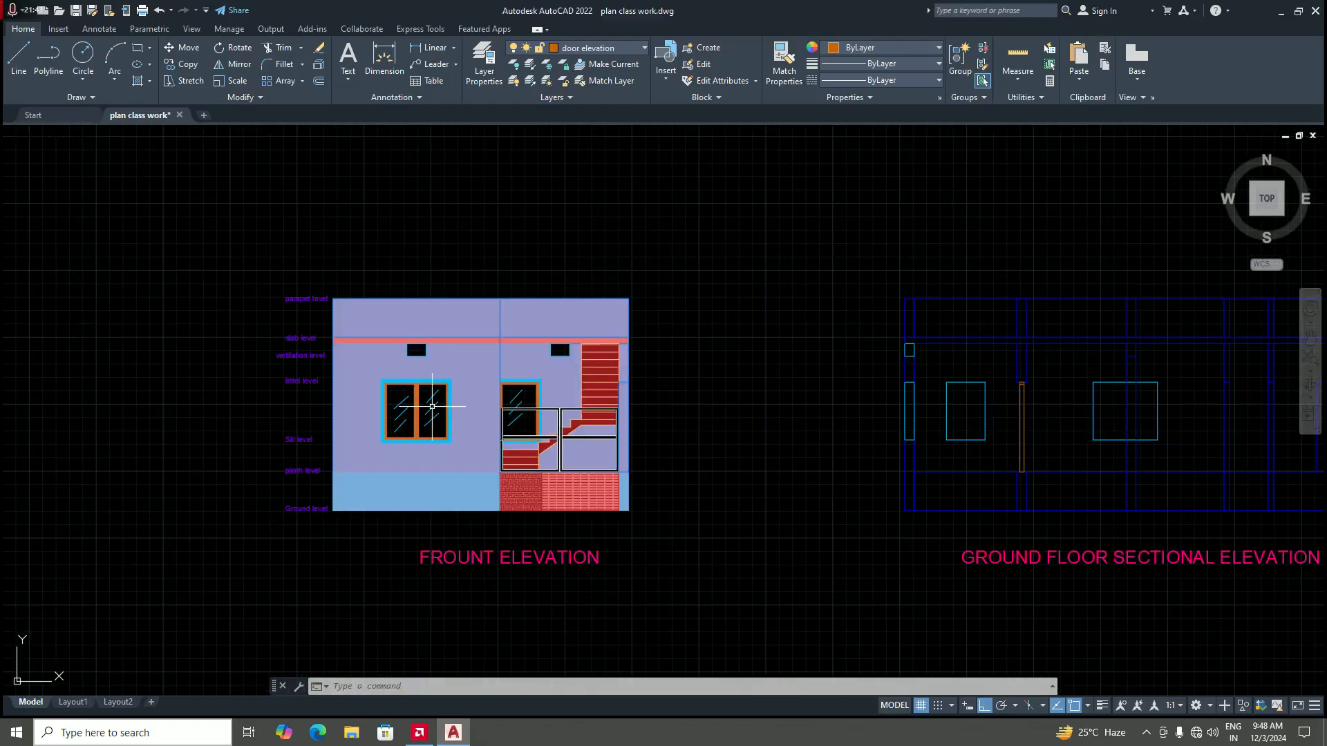
pyautogui.scroll(5, 432, 404)
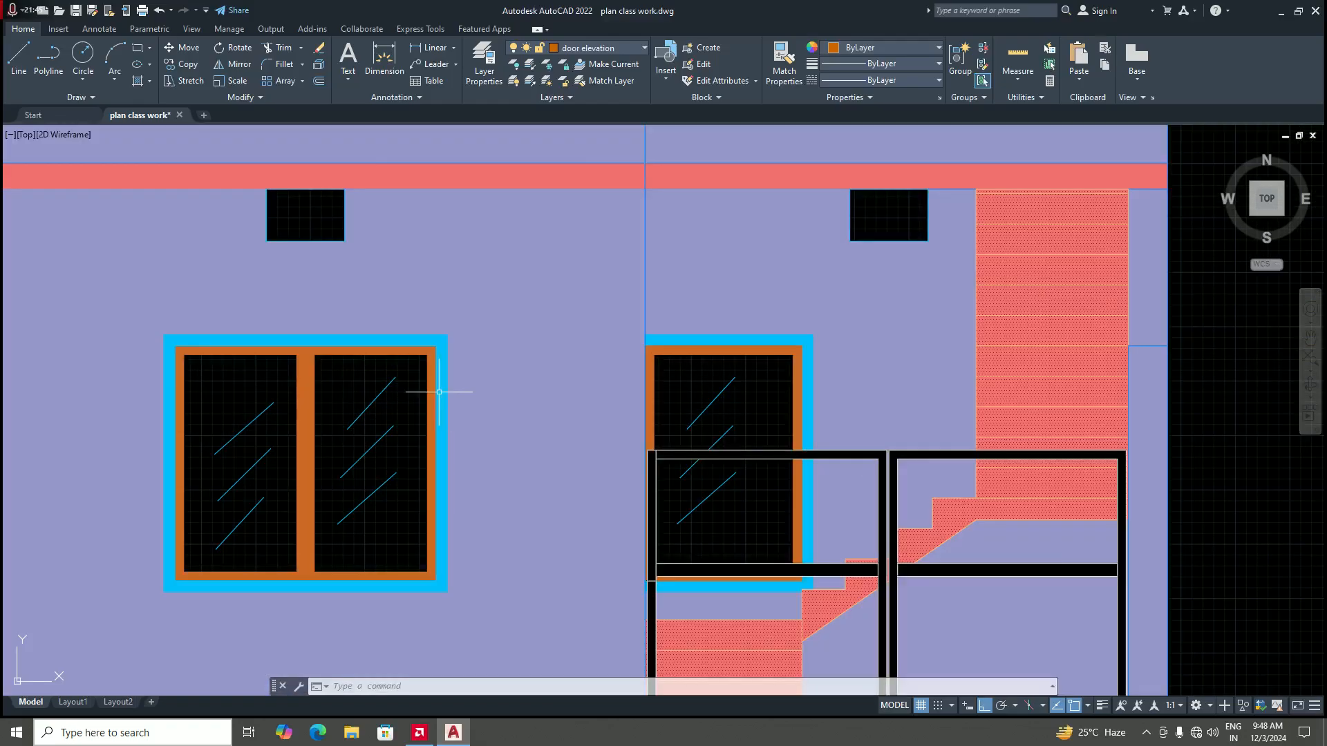
pyautogui.scroll(-4, 426, 390)
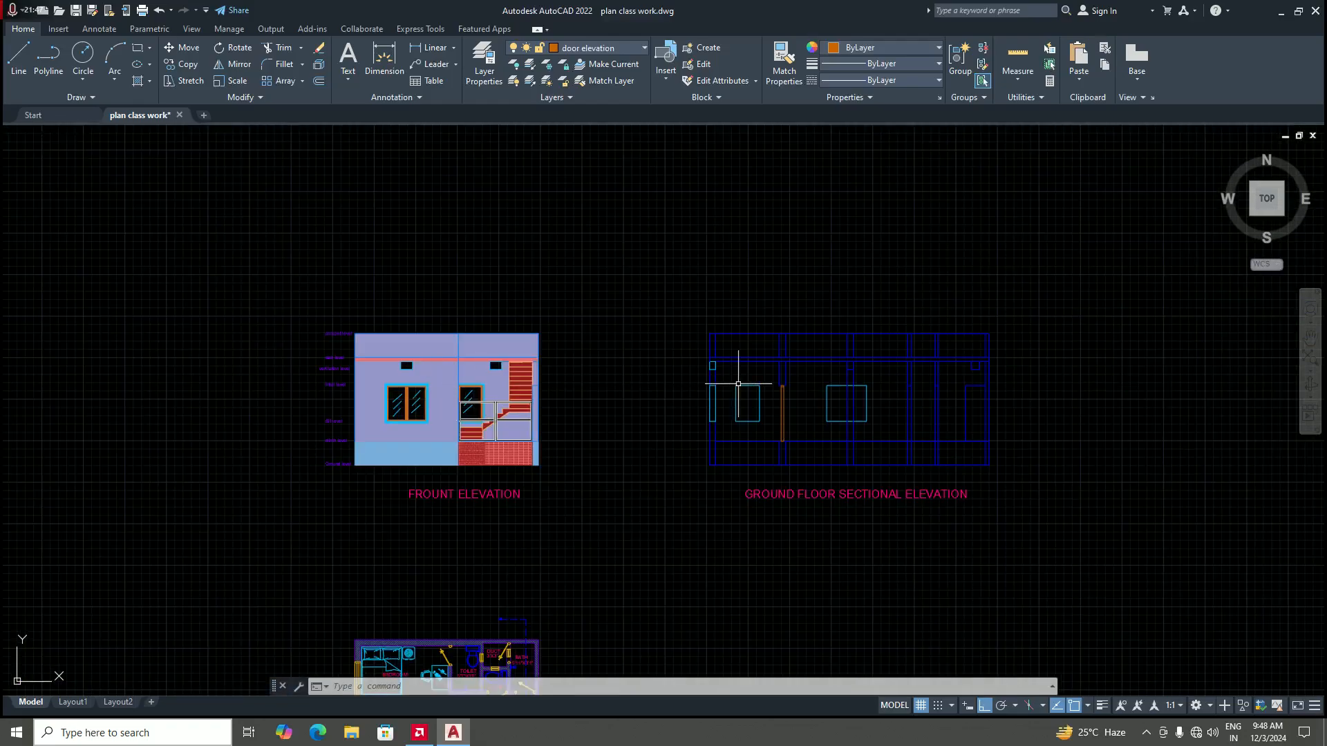
pyautogui.scroll(3, 776, 398)
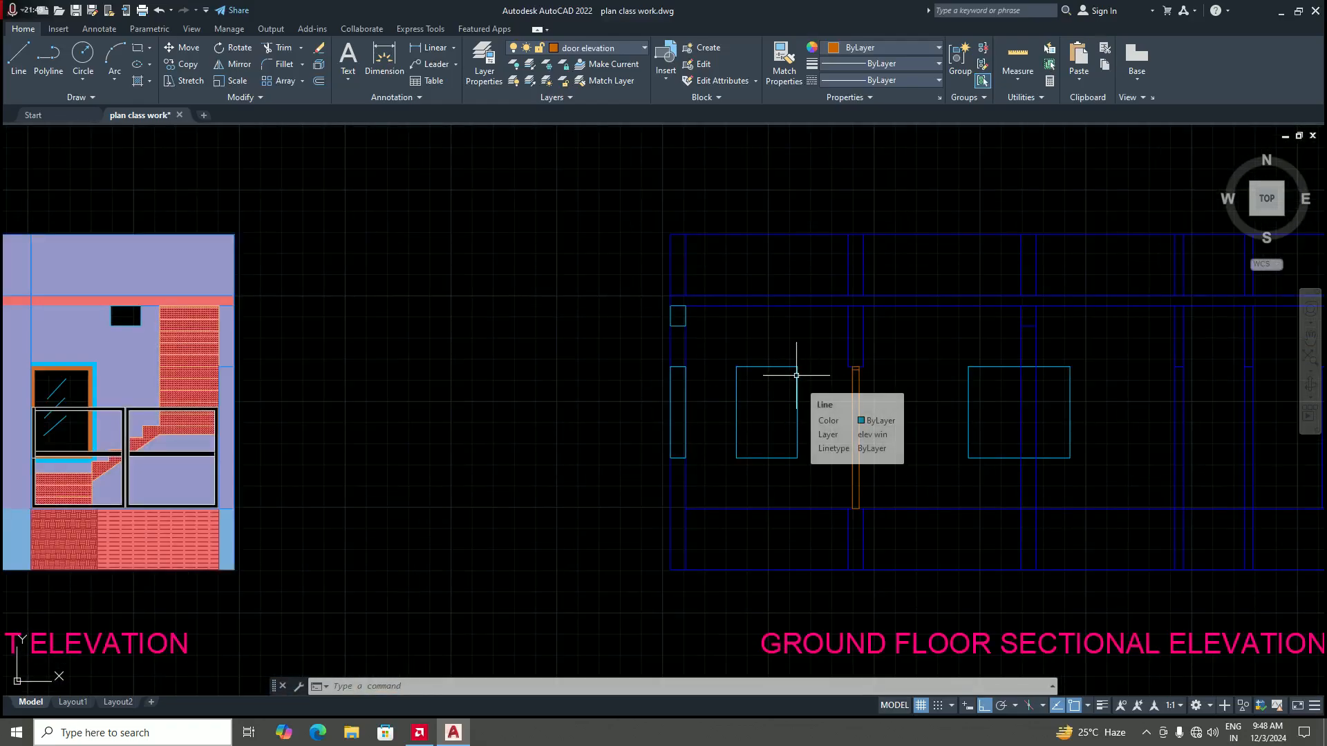
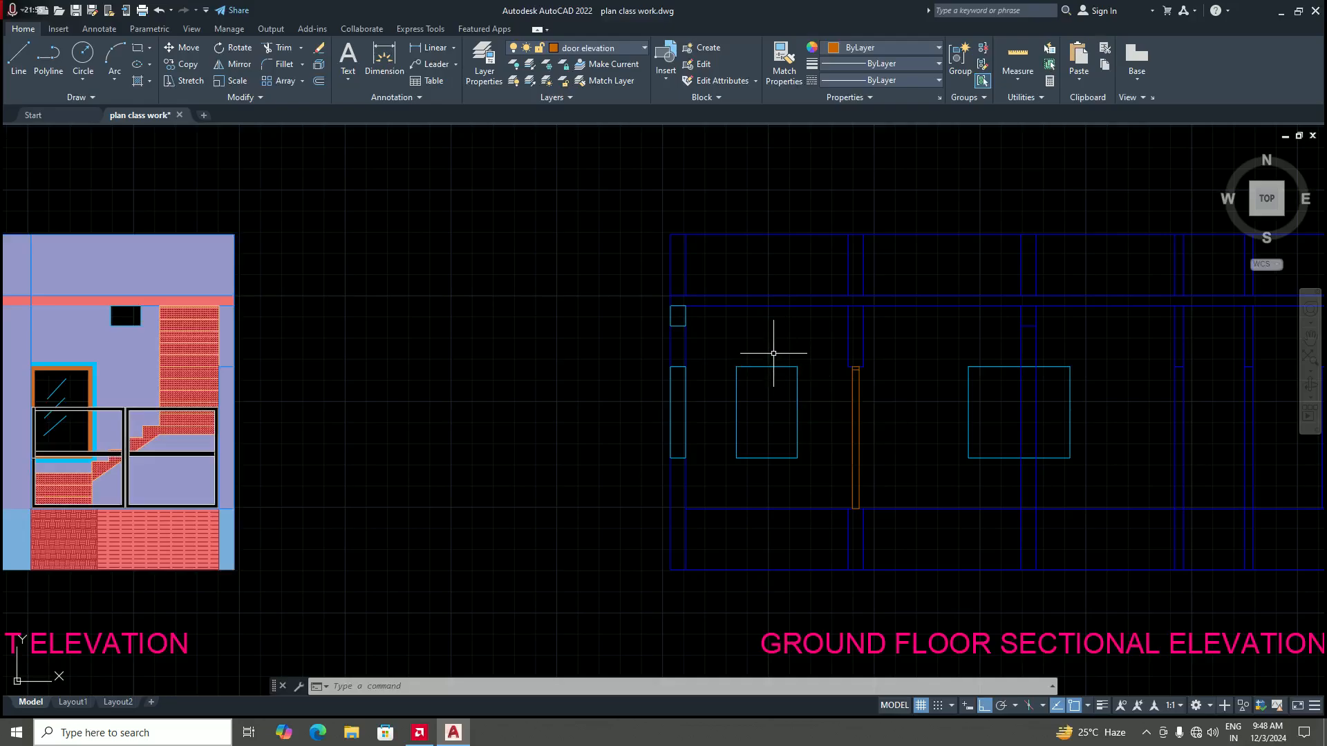
pyautogui.scroll(-4, 773, 353)
pyautogui.scroll(4, 764, 438)
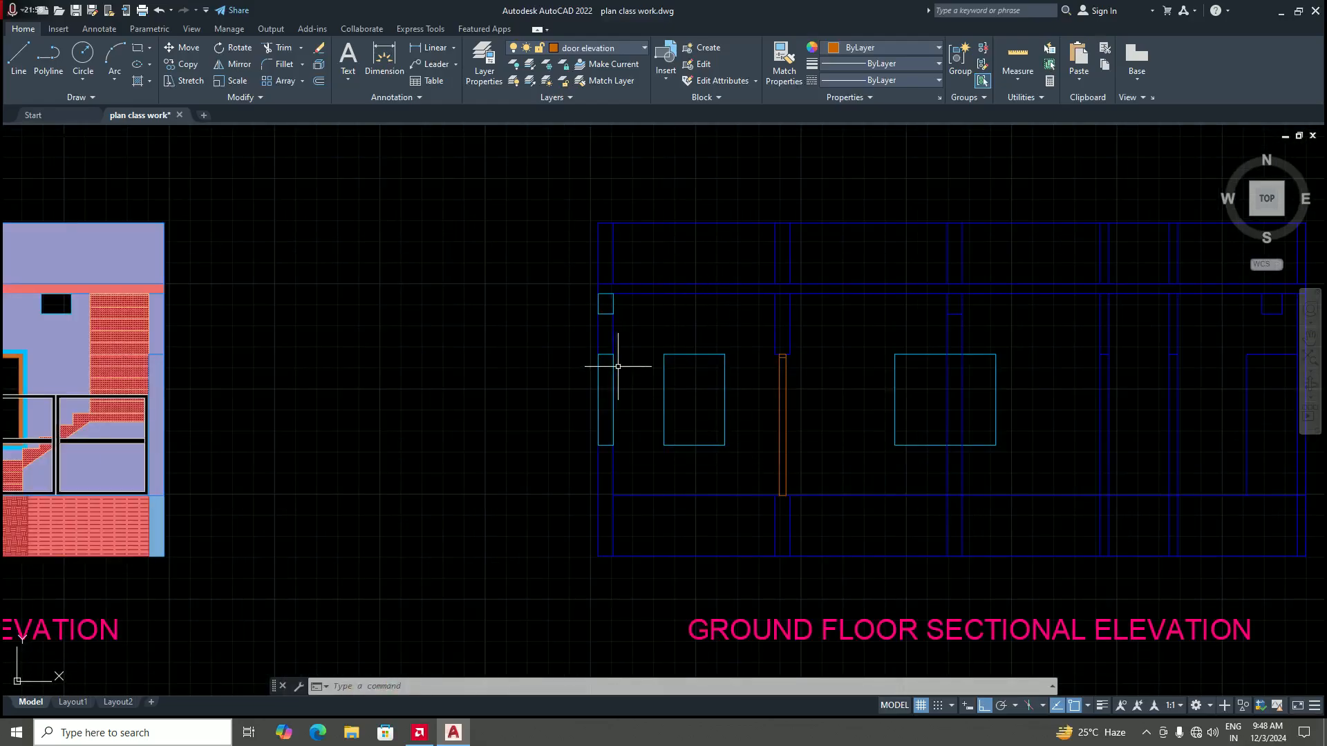
pyautogui.scroll(-2, 698, 362)
pyautogui.scroll(2, 857, 370)
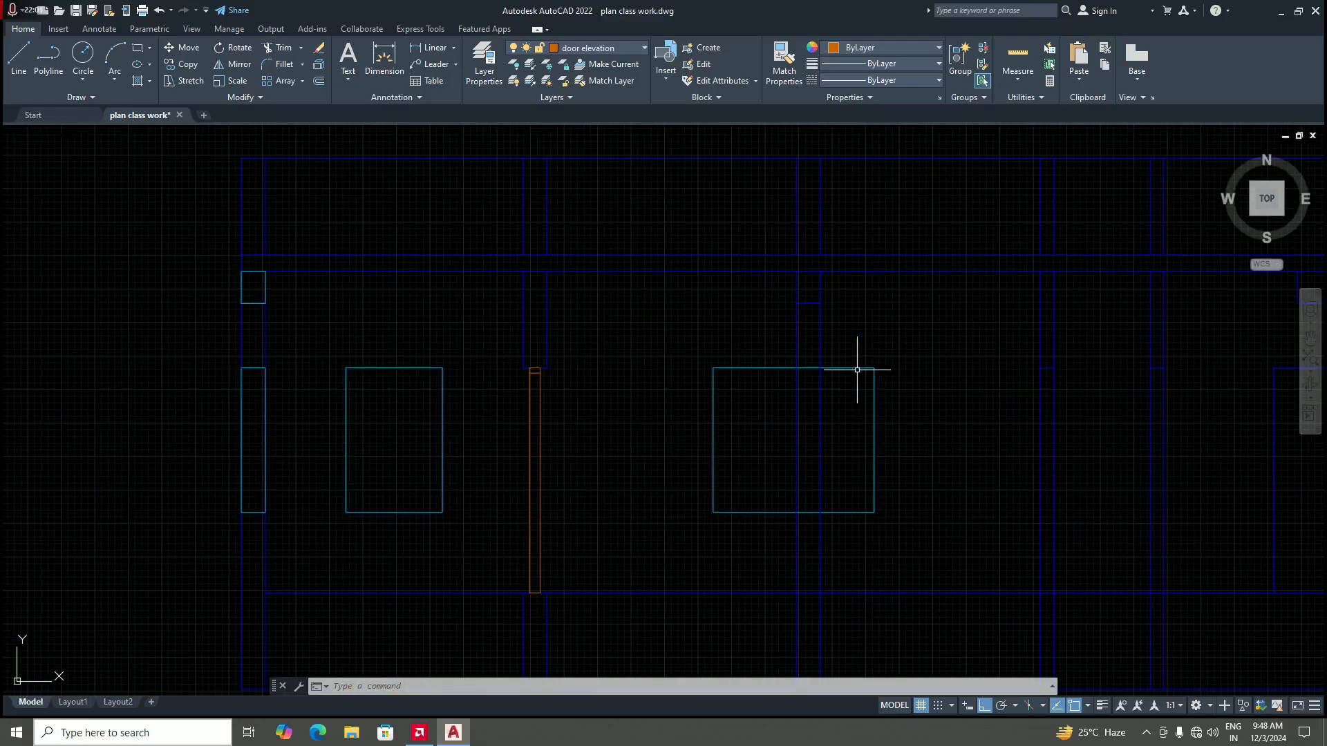
pyautogui.scroll(-3, 778, 383)
pyautogui.scroll(-1, 859, 406)
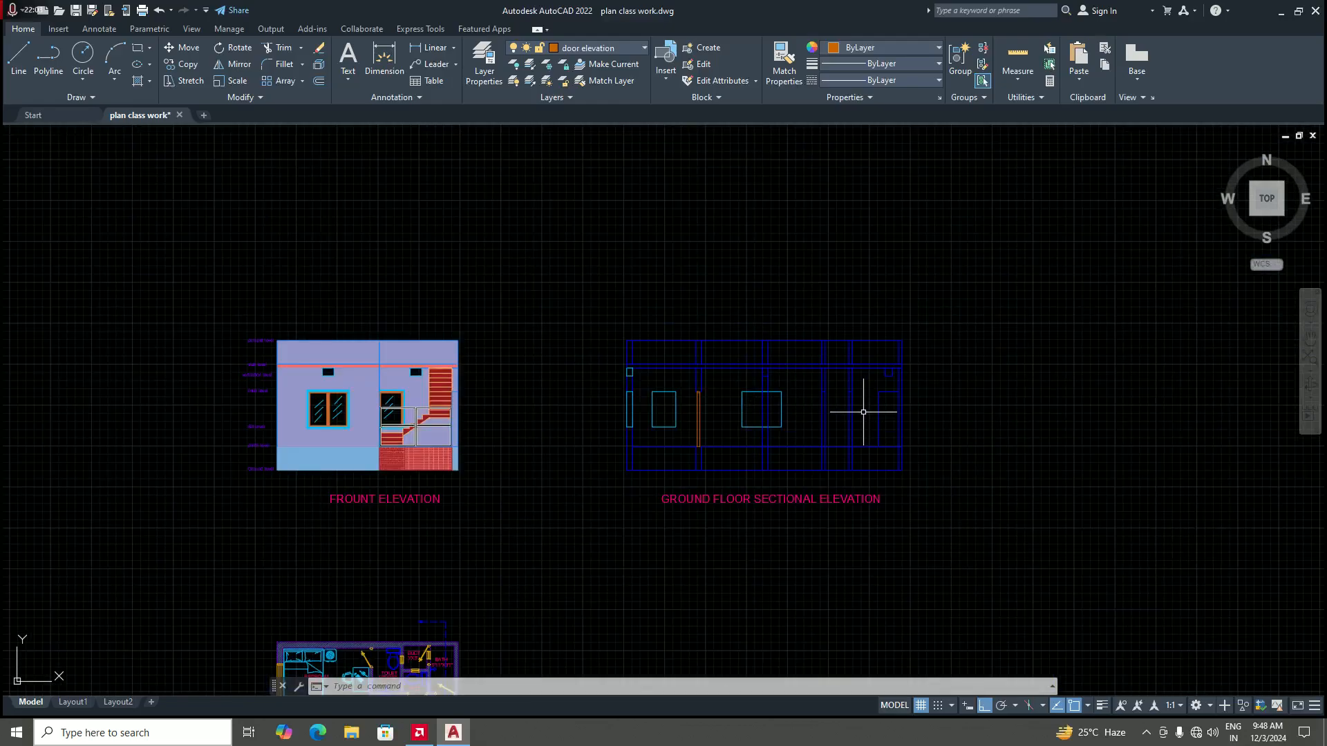
pyautogui.scroll(1, 822, 414)
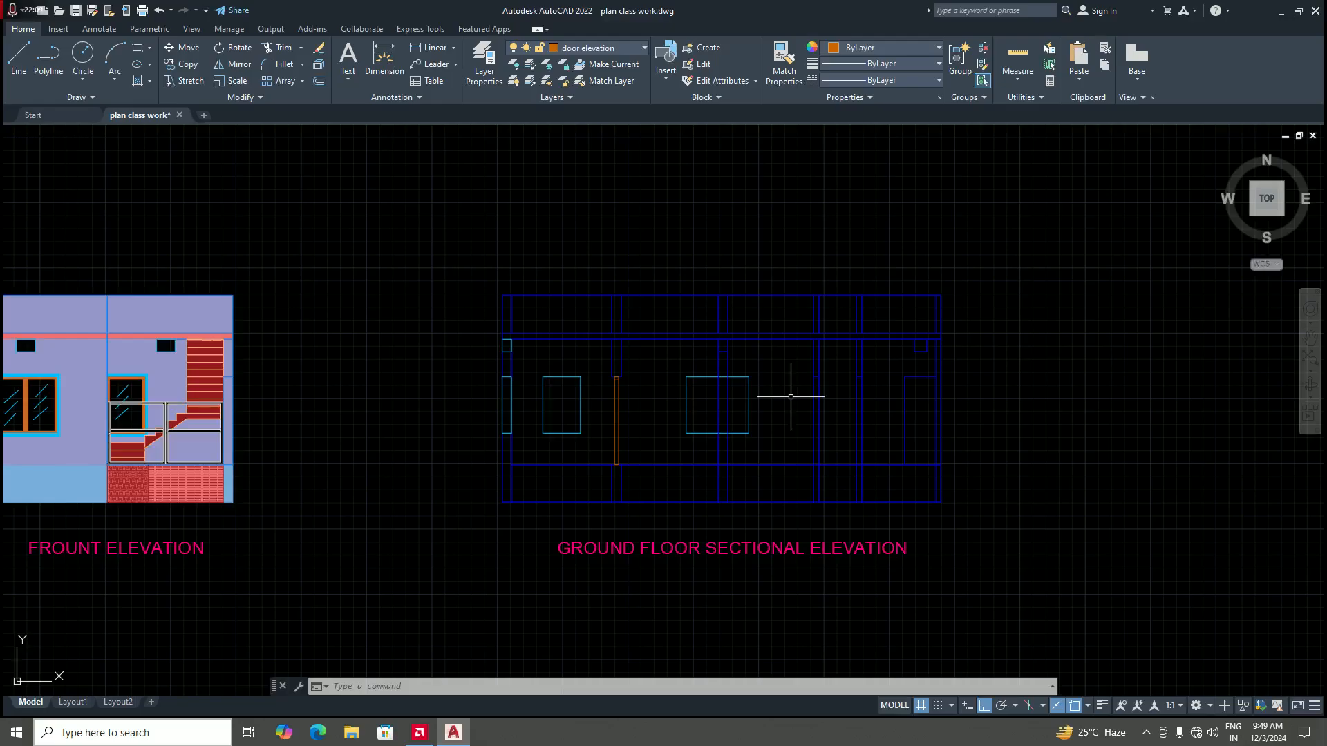
pyautogui.scroll(-2, 534, 383)
pyautogui.scroll(-2, 290, 407)
pyautogui.scroll(6, 636, 438)
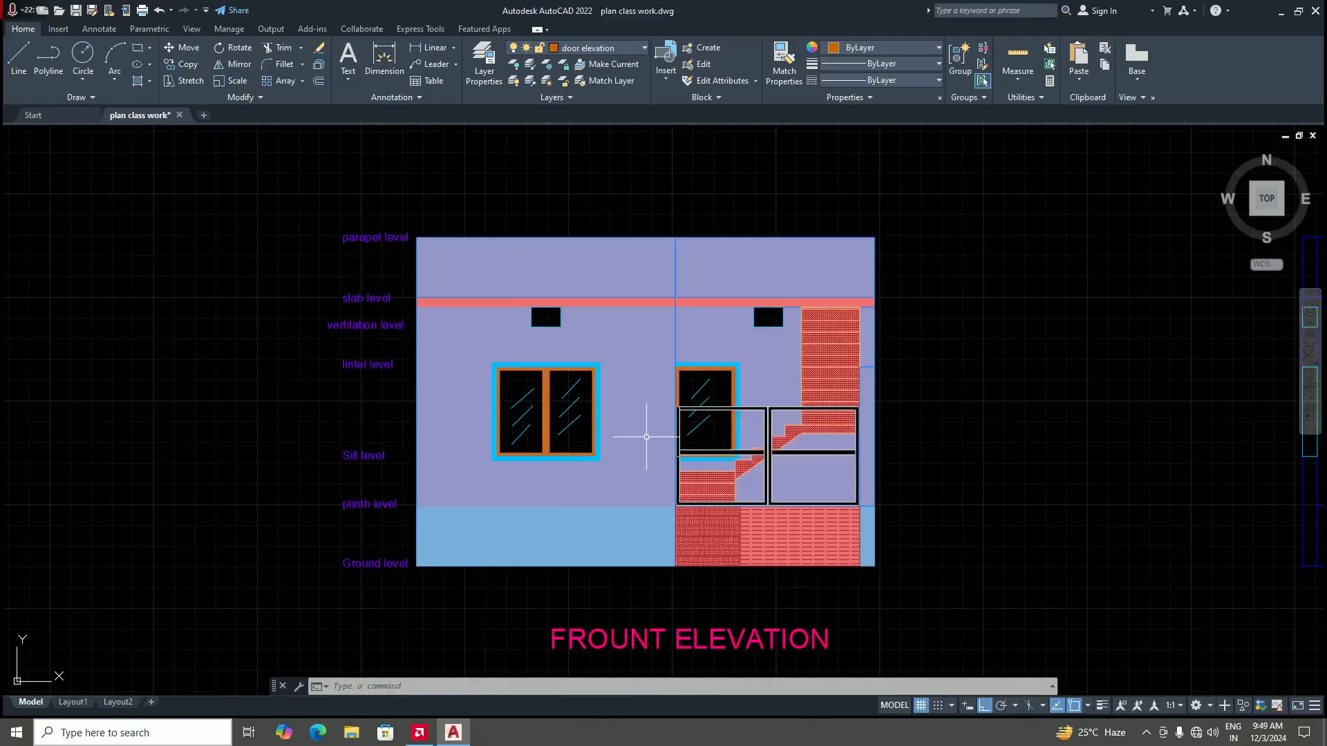
pyautogui.scroll(5, 511, 369)
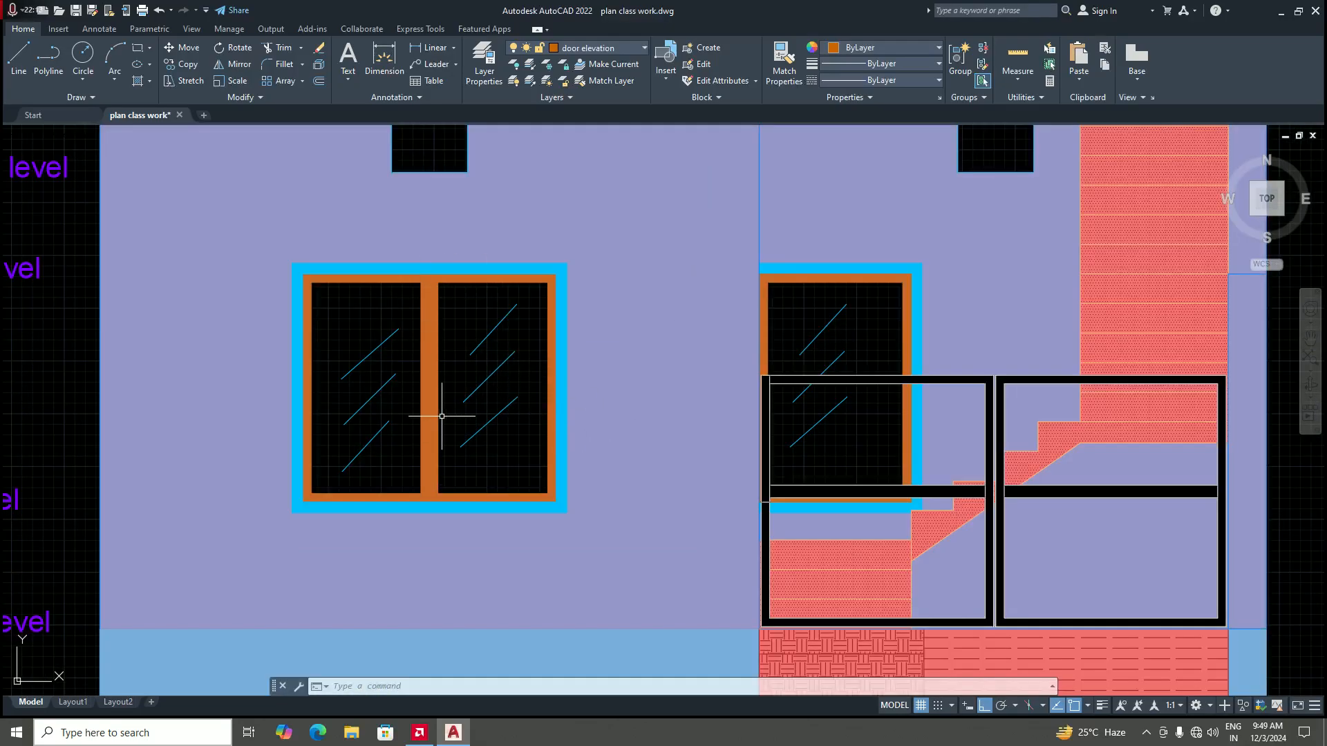
pyautogui.scroll(-8, 441, 415)
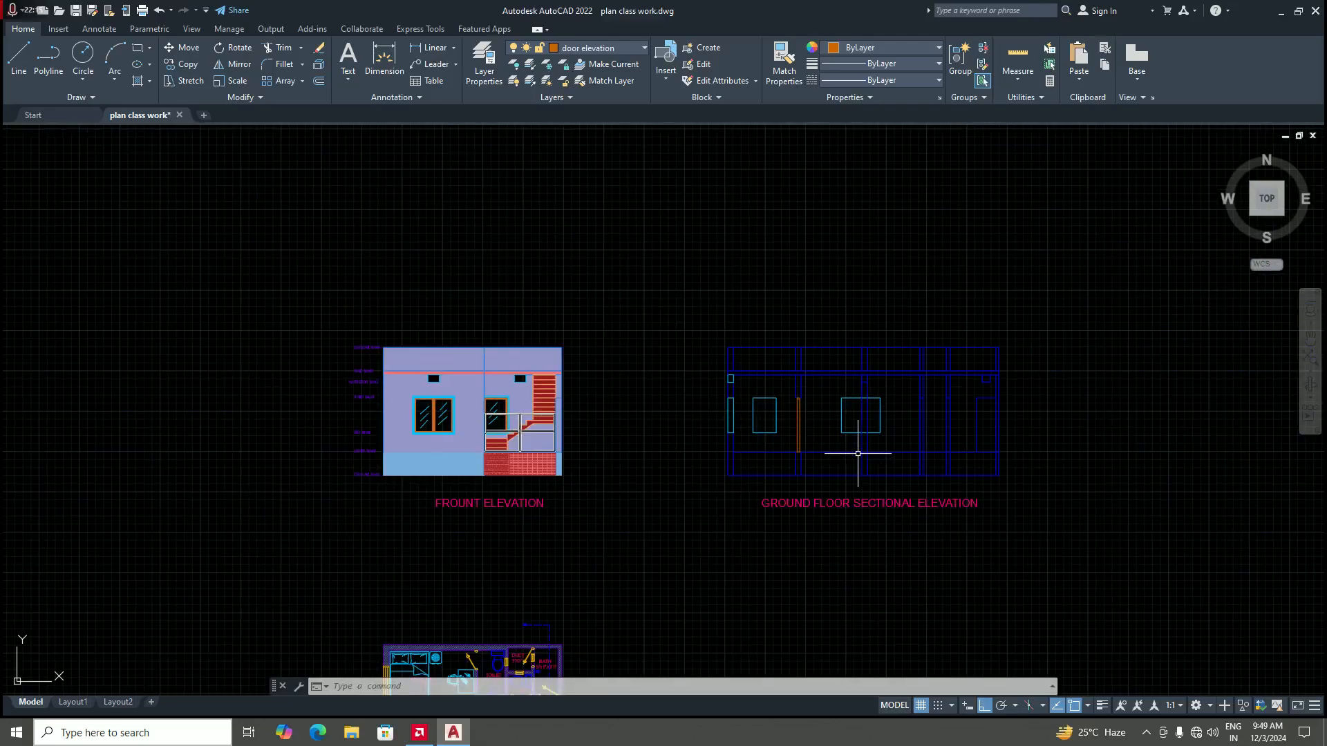
pyautogui.scroll(-4, 898, 418)
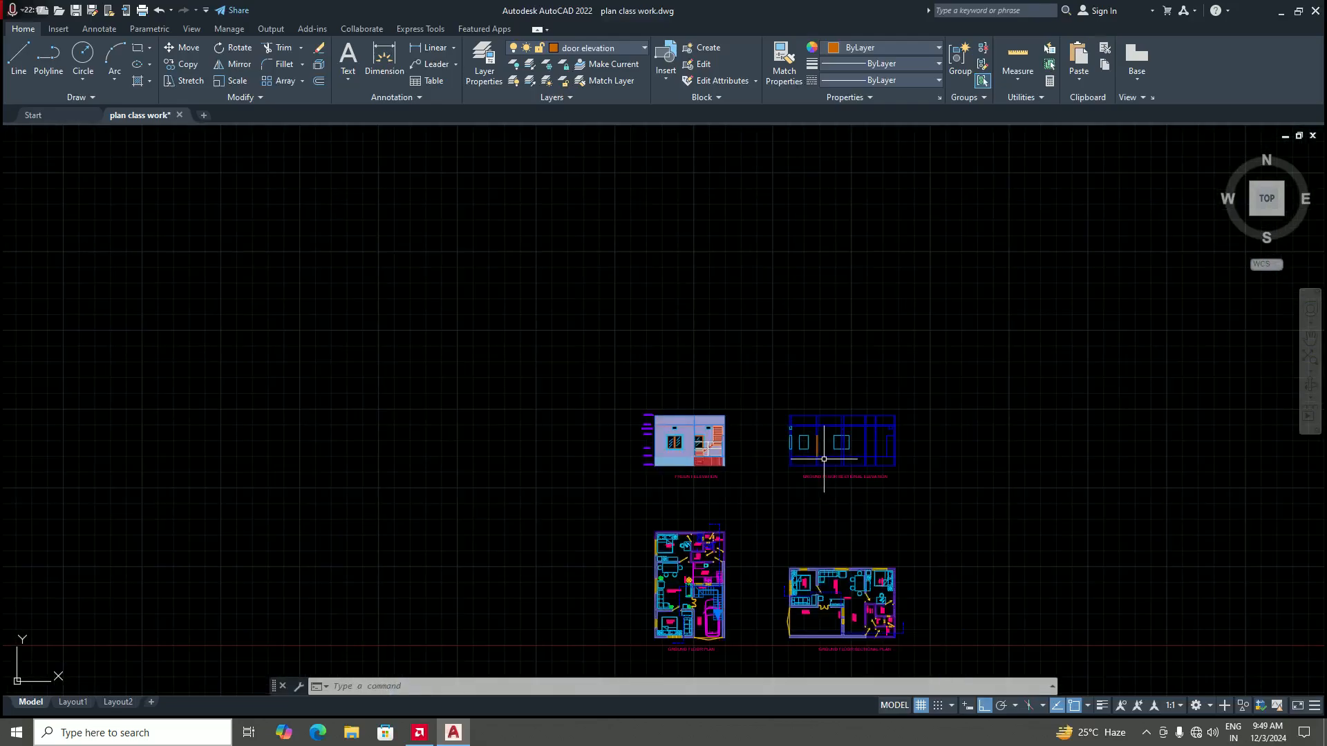
pyautogui.scroll(4, 857, 445)
pyautogui.scroll(-2, 805, 514)
pyautogui.scroll(-3, 805, 514)
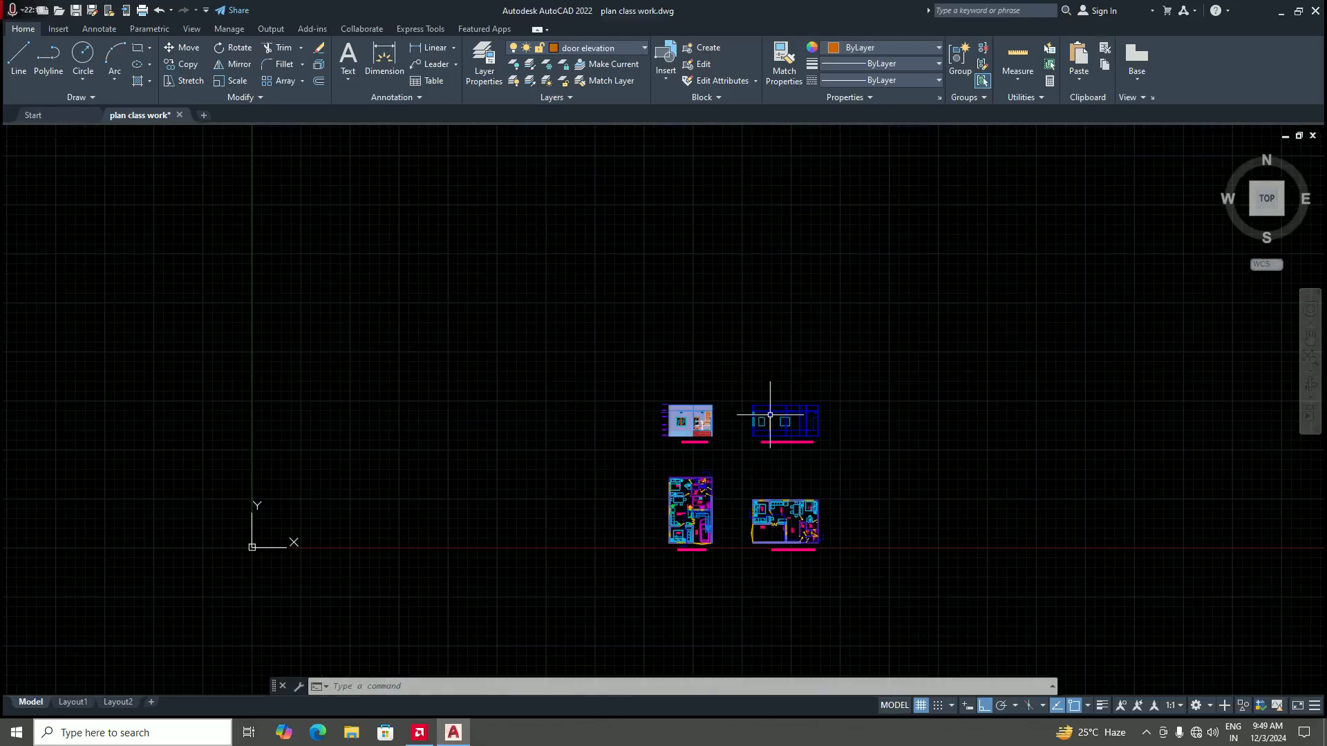
# Step: Compare the windows and section line in the ground floor sectional plan with the middle window outline in the sectional elevation
pyautogui.scroll(10, 804, 546)
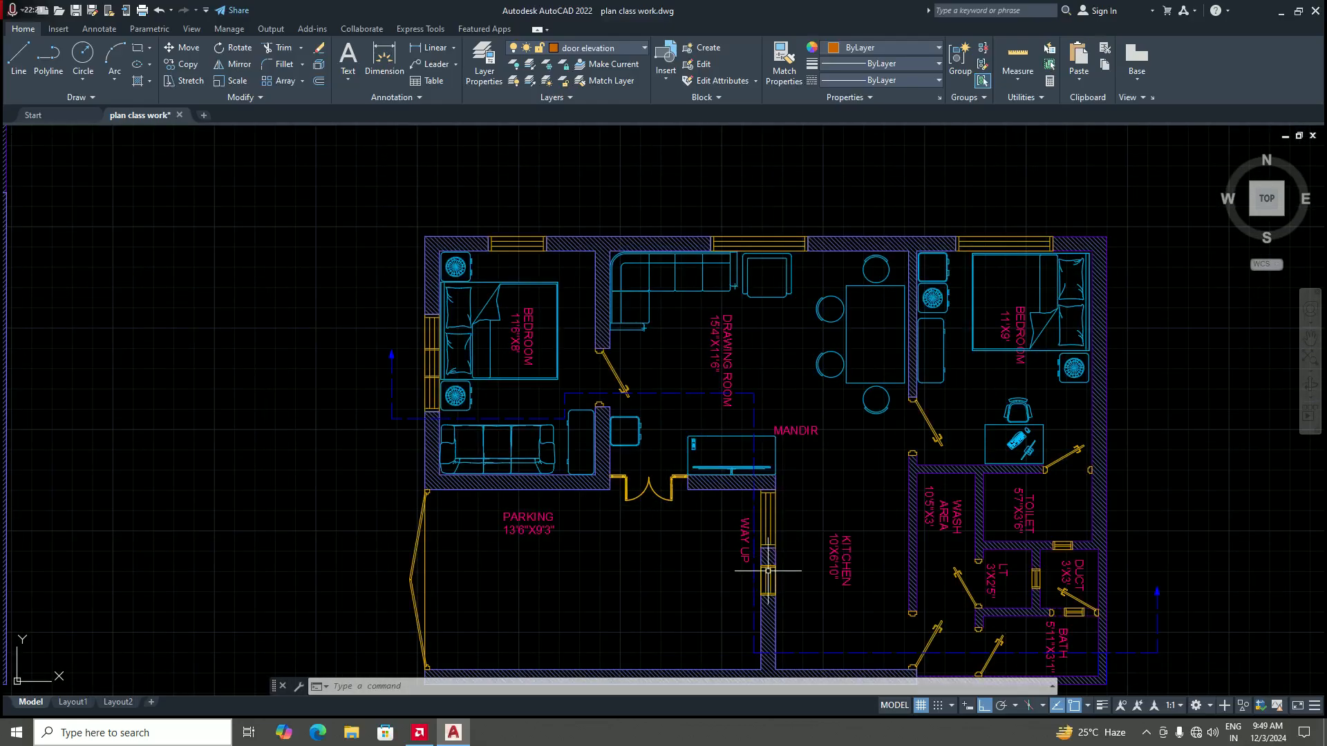
pyautogui.scroll(-5, 768, 571)
pyautogui.scroll(5, 776, 573)
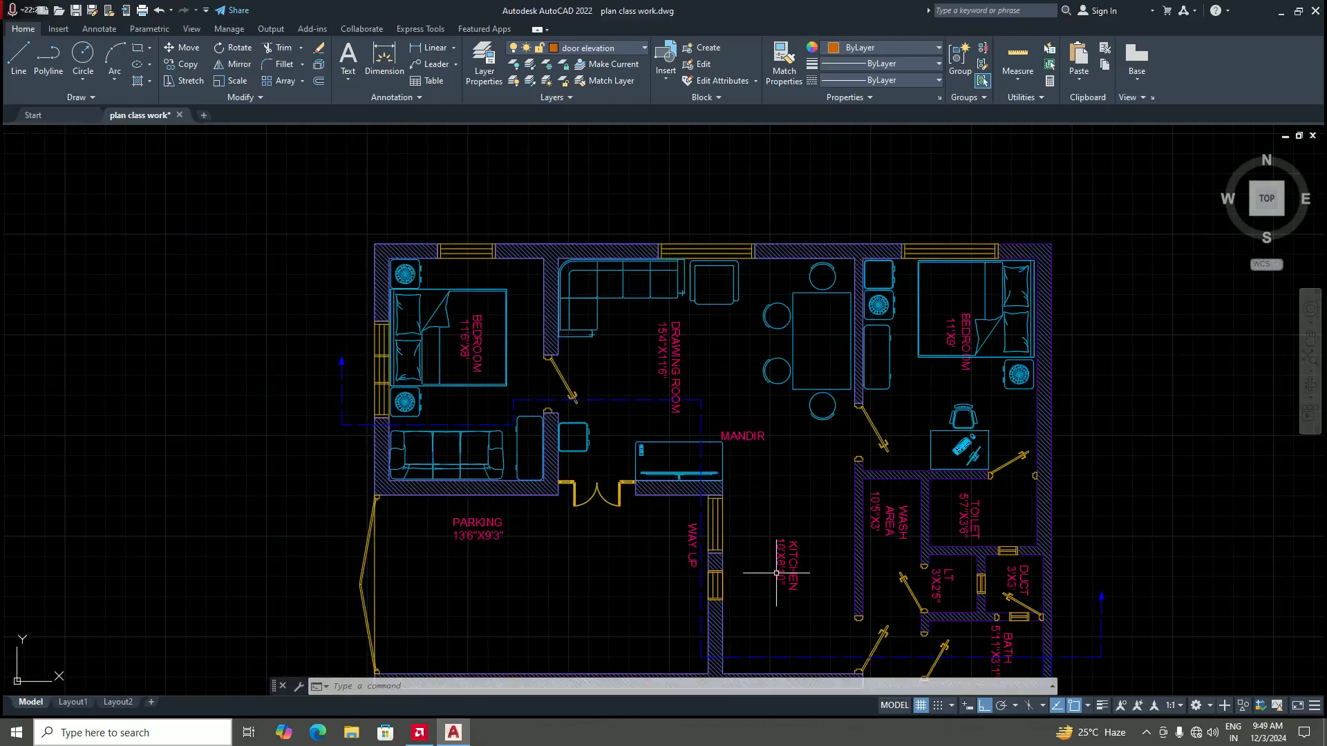
pyautogui.scroll(-5, 775, 573)
pyautogui.scroll(9, 705, 273)
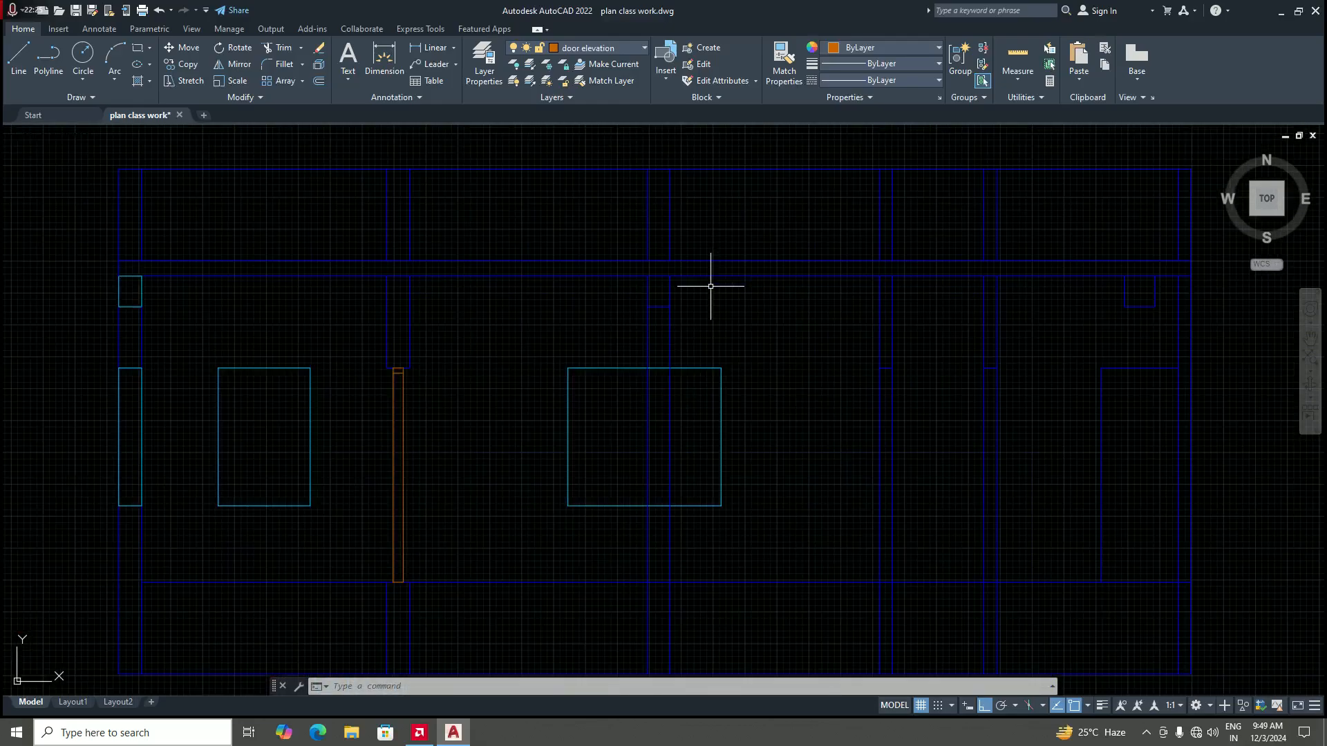
pyautogui.scroll(-3, 653, 445)
pyautogui.scroll(2, 654, 495)
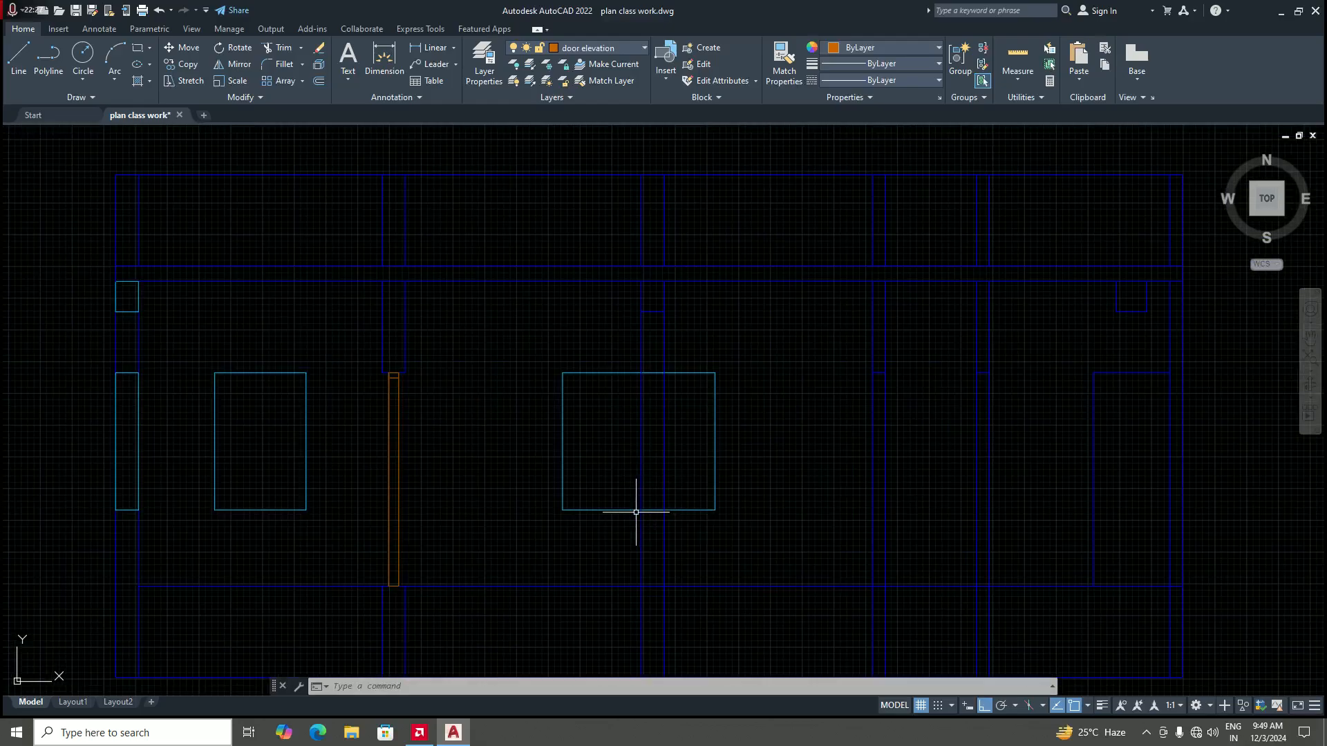
pyautogui.scroll(2, 636, 498)
pyautogui.scroll(2, 675, 349)
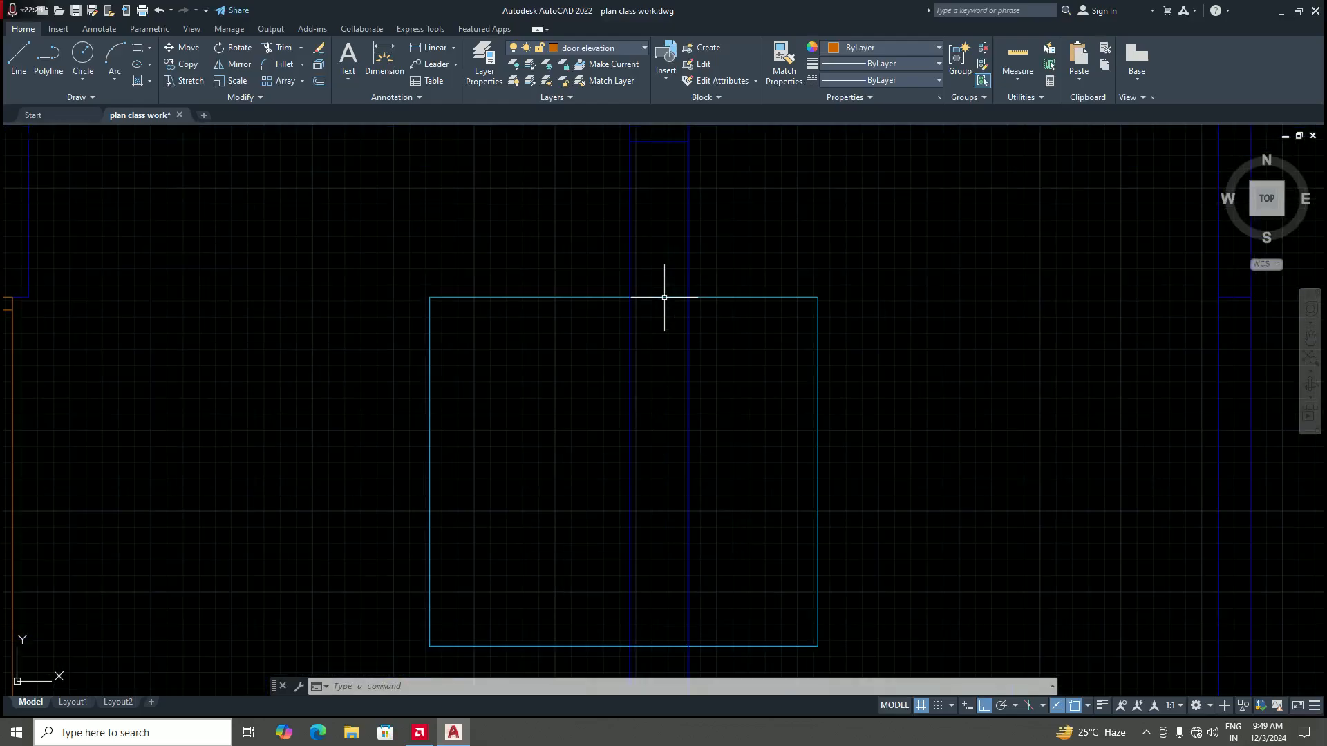
pyautogui.scroll(2, 663, 287)
# Step: Inspect the two vertical wall lines that cross the middle window outline in the sectional elevation
pyautogui.click(599, 288)
pyautogui.scroll(-10, 608, 318)
pyautogui.scroll(2, 618, 359)
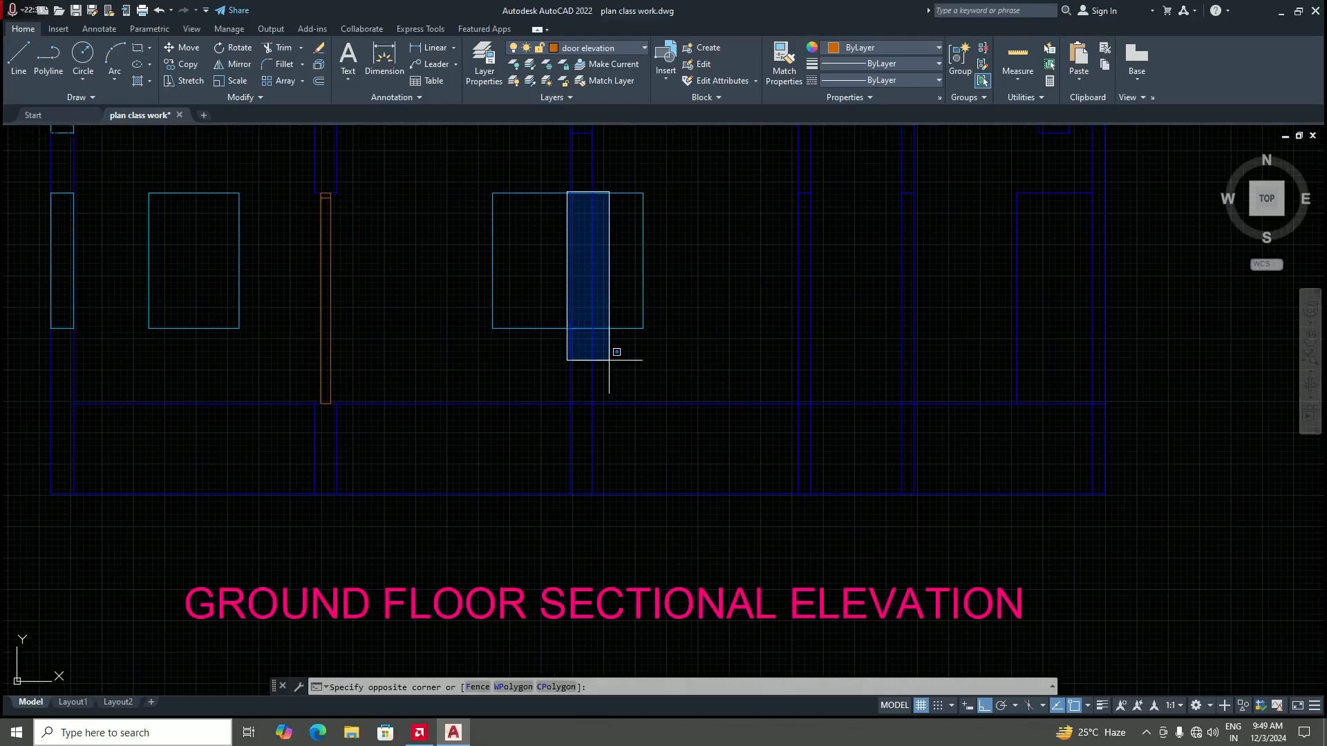
pyautogui.click(602, 370)
pyautogui.scroll(-3, 598, 345)
pyautogui.scroll(5, 614, 321)
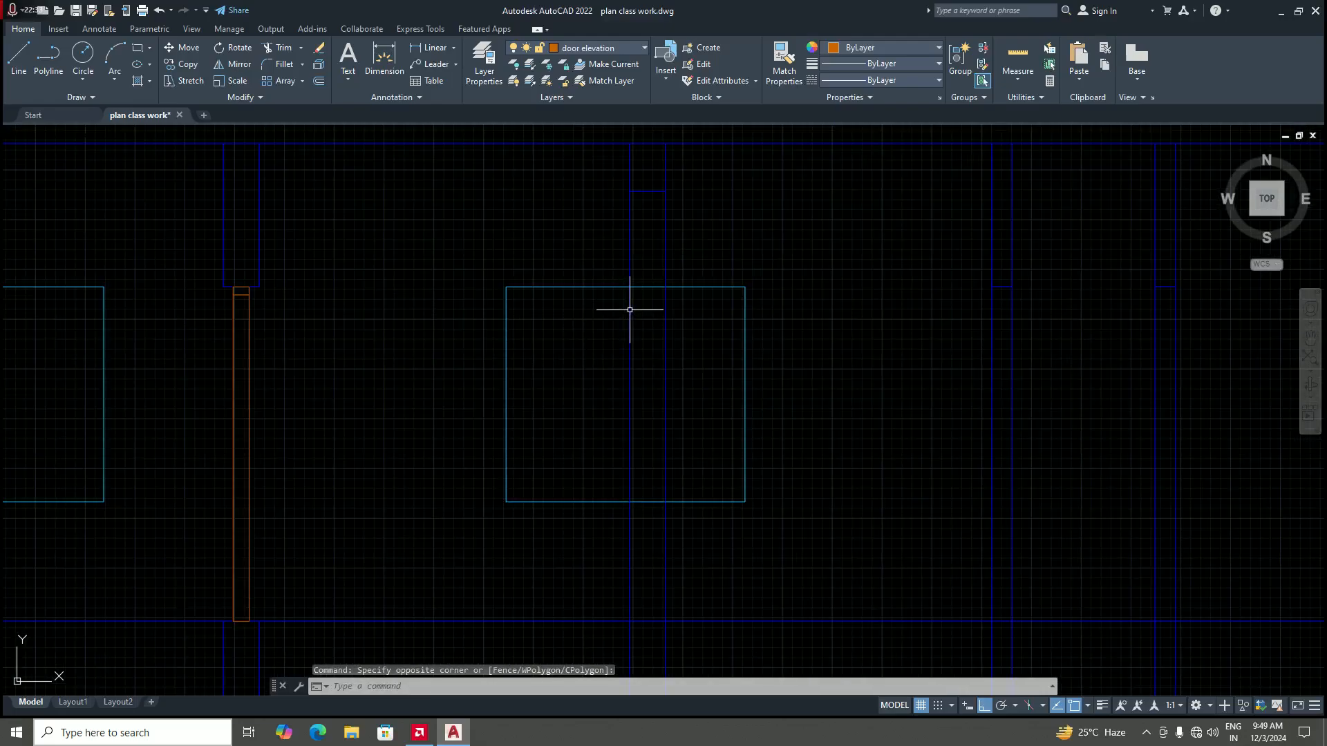
pyautogui.click(629, 304)
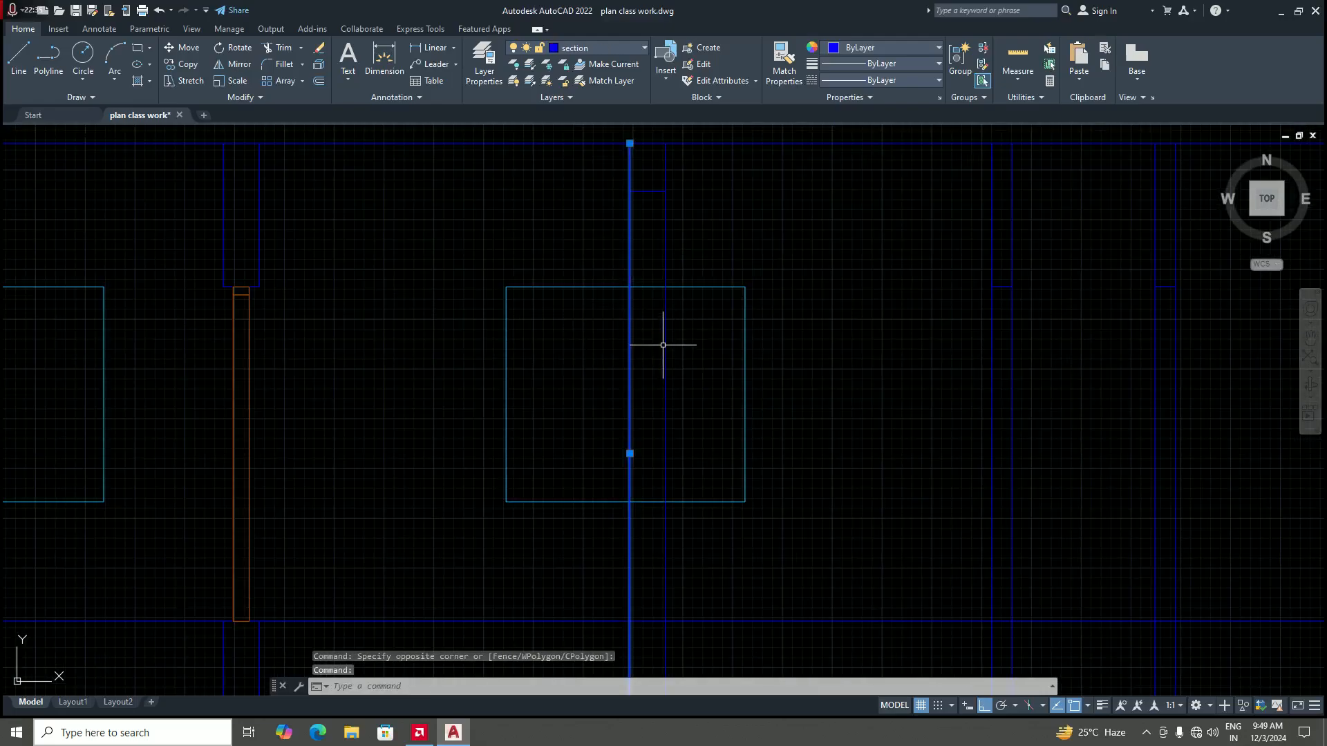
pyautogui.press('Escape')
pyautogui.scroll(-4, 672, 387)
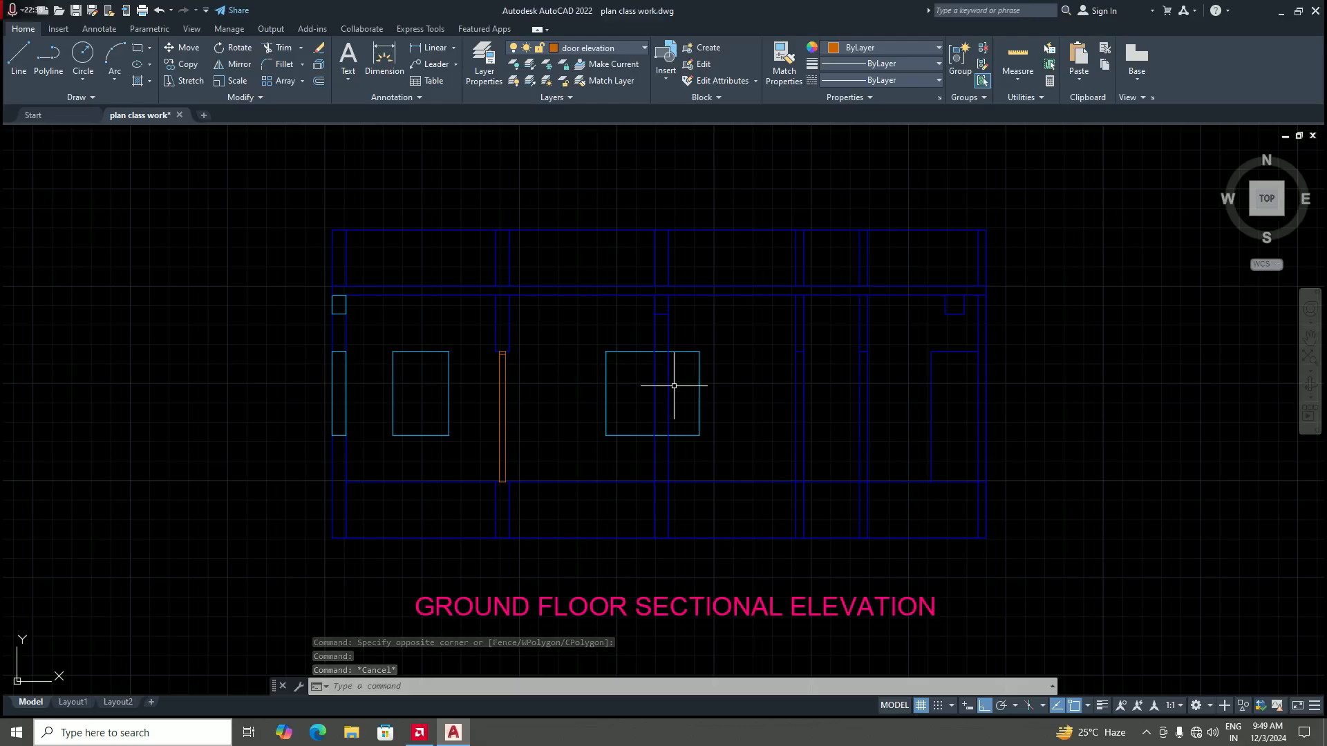
pyautogui.scroll(4, 676, 421)
pyautogui.click(649, 438)
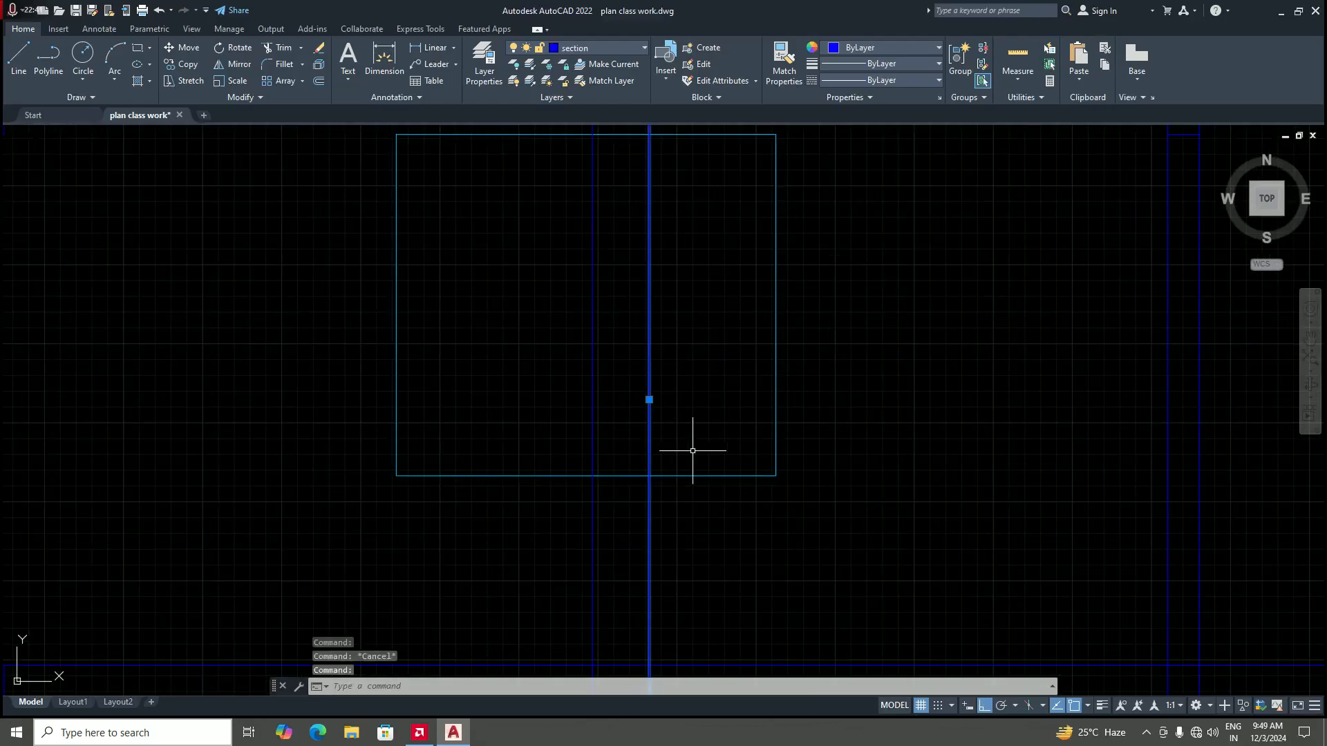
pyautogui.press('Escape')
pyautogui.scroll(-4, 648, 453)
pyautogui.scroll(3, 631, 424)
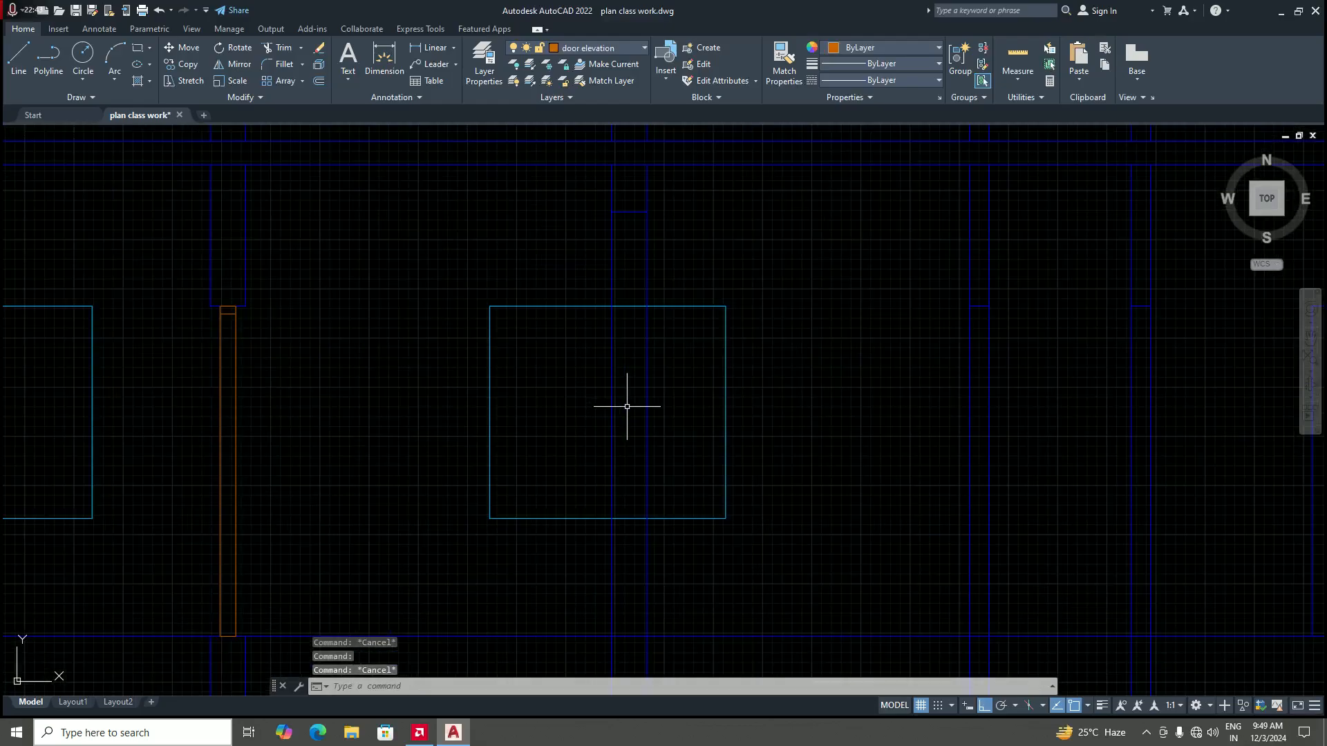
# Step: Check the kitchen wall and its windows along the section line in the sectional plan against the sectional elevation
pyautogui.scroll(-1, 653, 429)
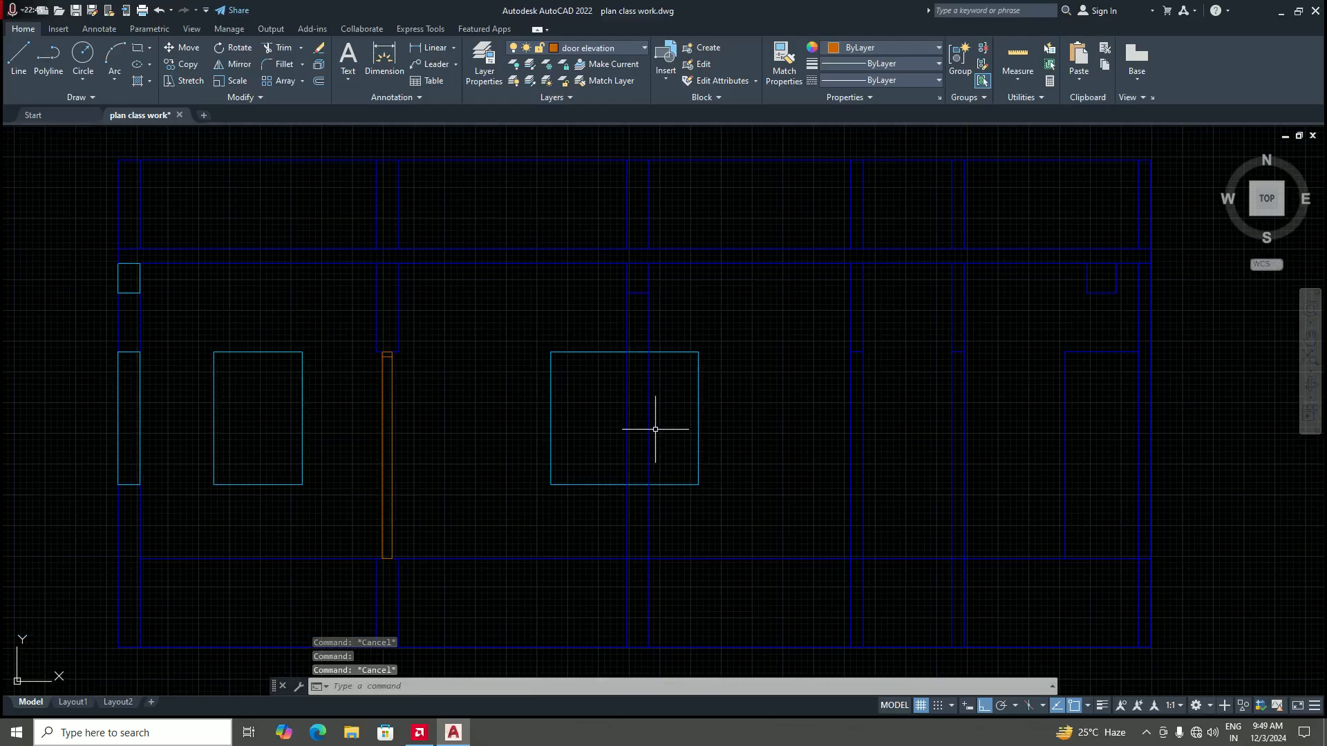
pyautogui.scroll(-1, 655, 430)
pyautogui.scroll(2, 646, 394)
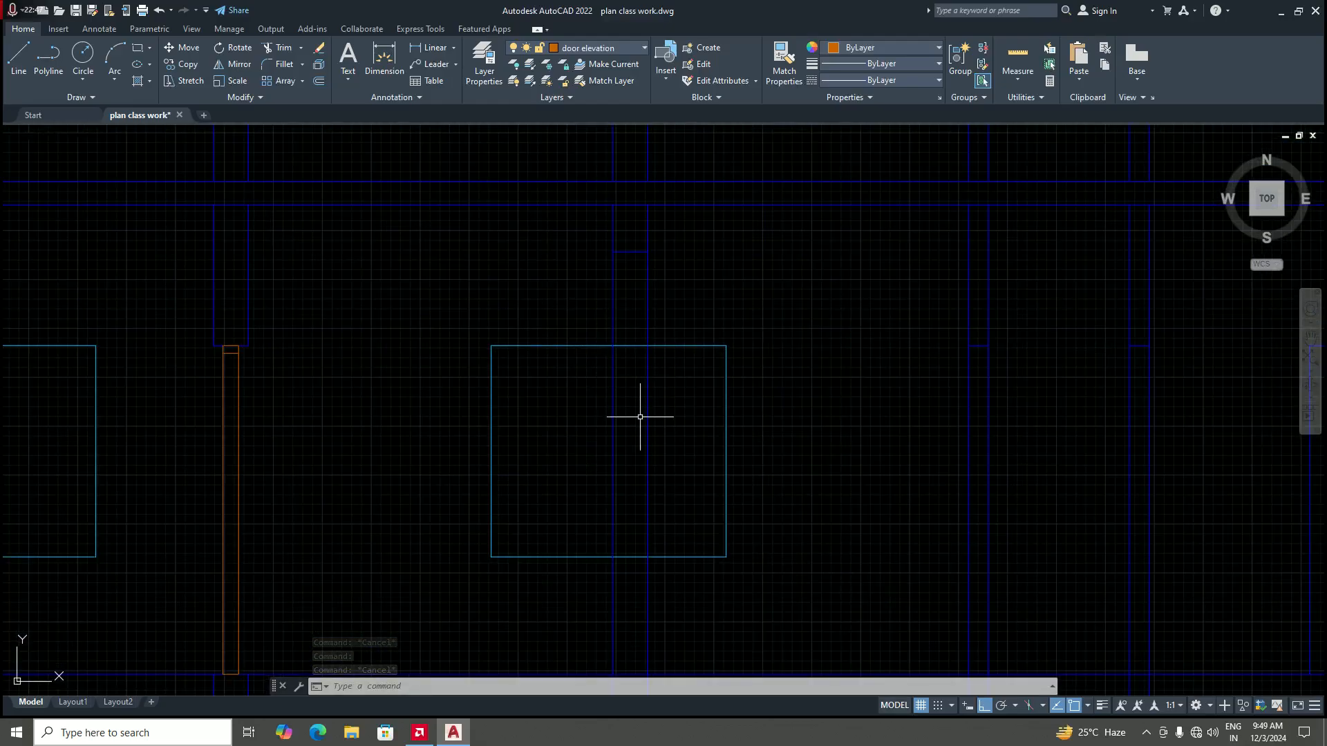
pyautogui.scroll(-10, 640, 417)
pyautogui.scroll(10, 664, 563)
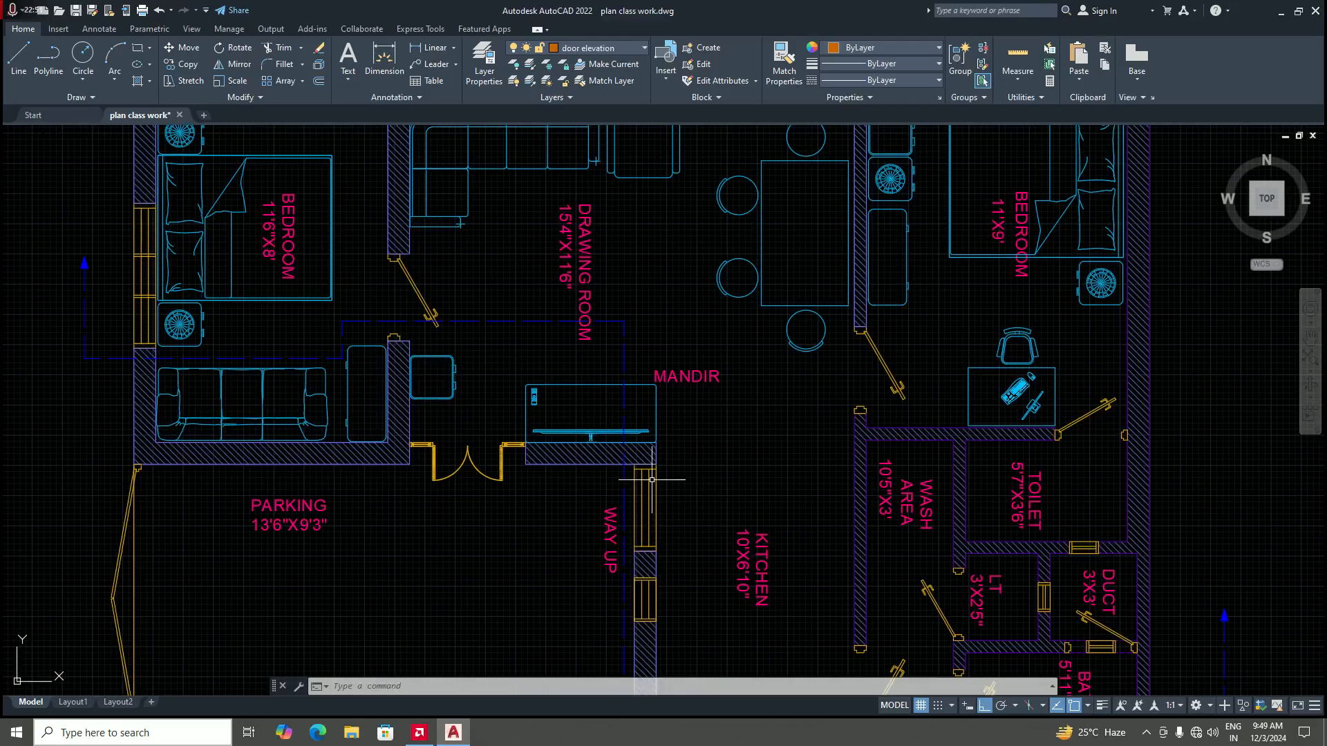
pyautogui.scroll(-10, 649, 540)
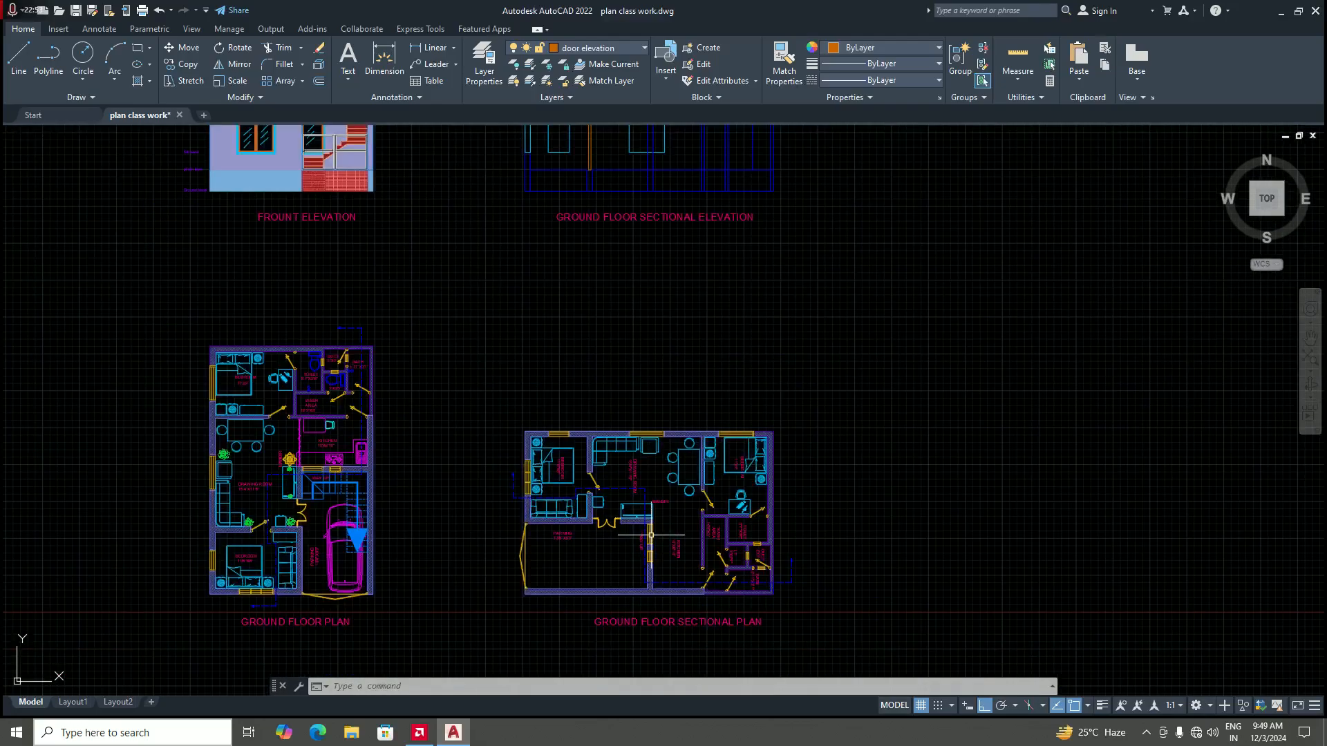
pyautogui.scroll(8, 641, 424)
pyautogui.scroll(3, 641, 424)
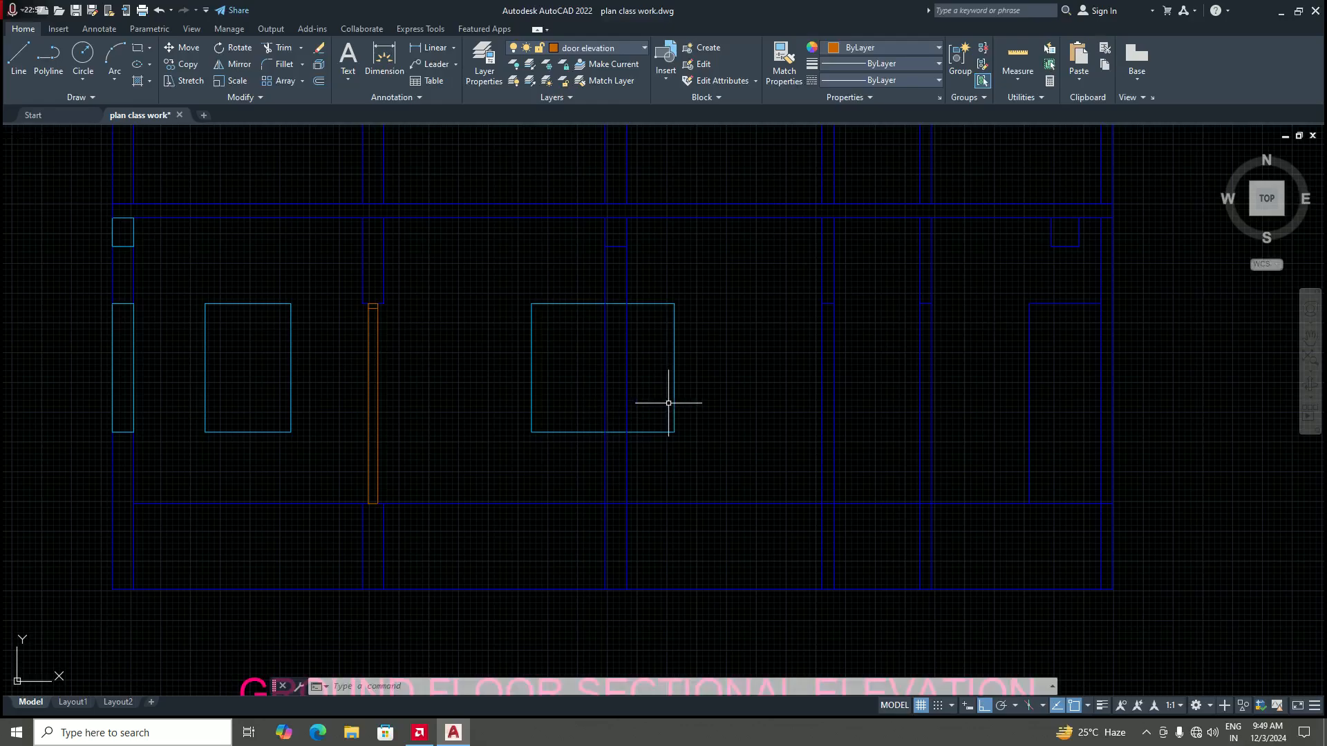
# Step: Break both vertical wall lines crossing the middle window at the window's bottom edge with Break at Point
pyautogui.write('b')
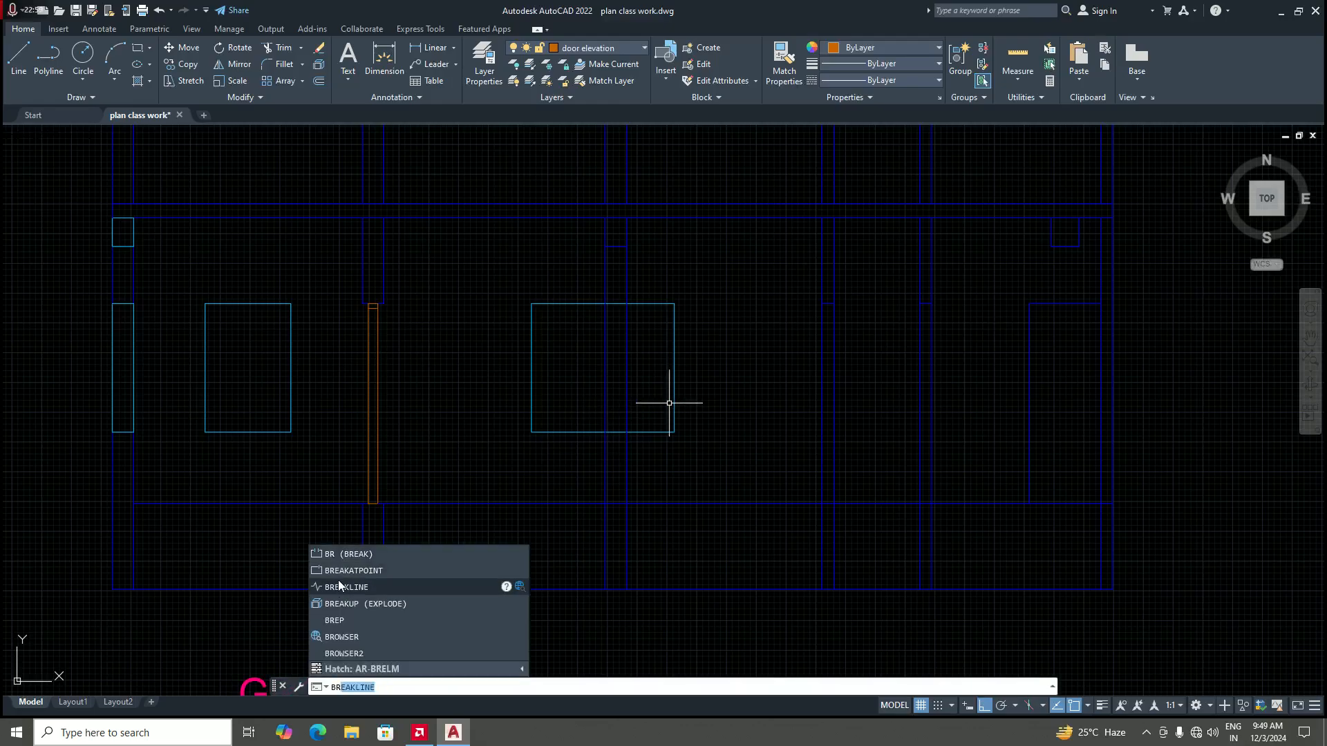
pyautogui.click(339, 571)
pyautogui.scroll(2, 590, 405)
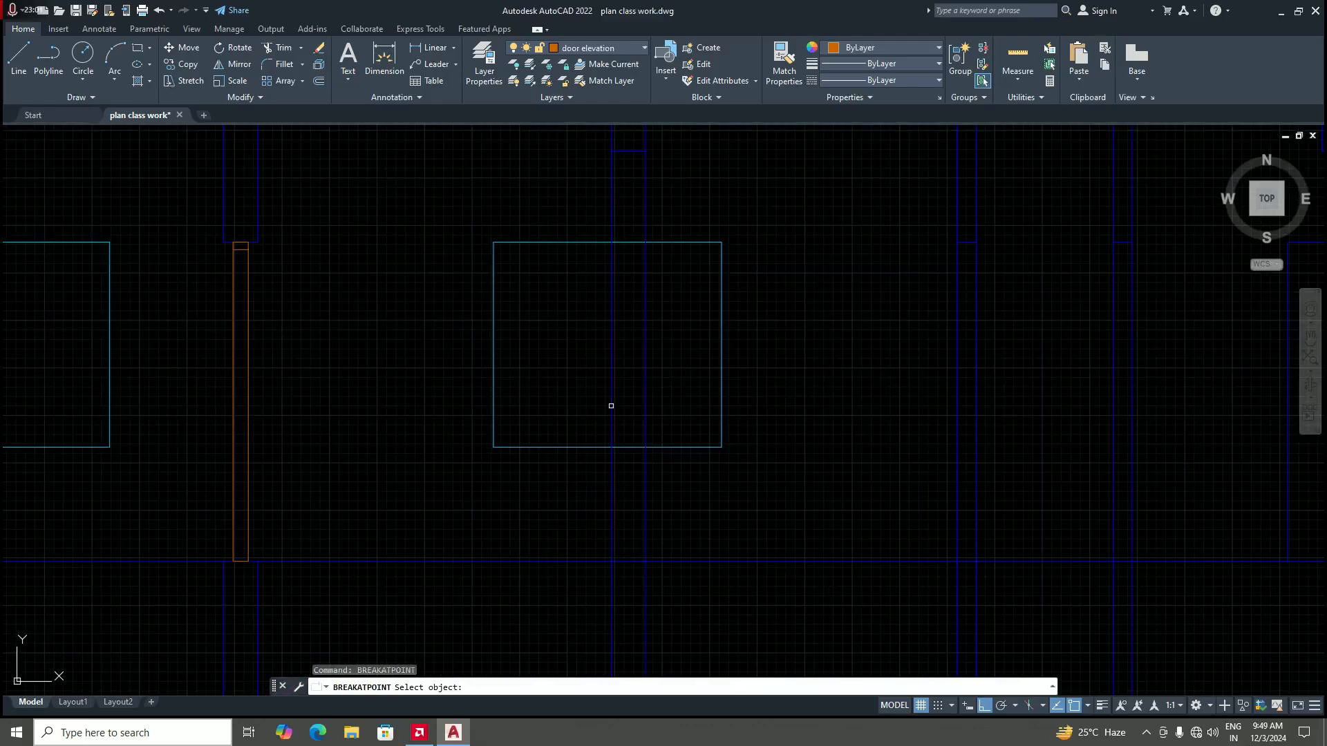
pyautogui.click(611, 405)
pyautogui.click(611, 447)
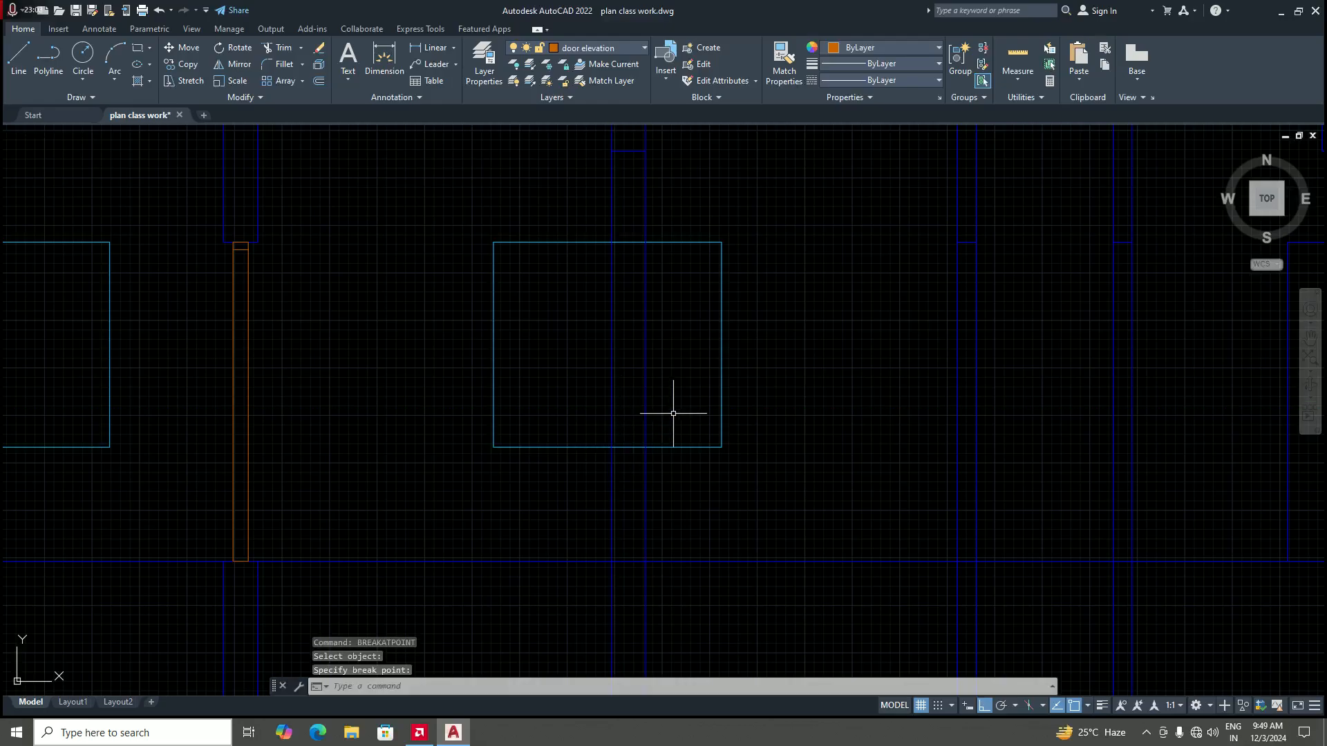
pyautogui.click(646, 405)
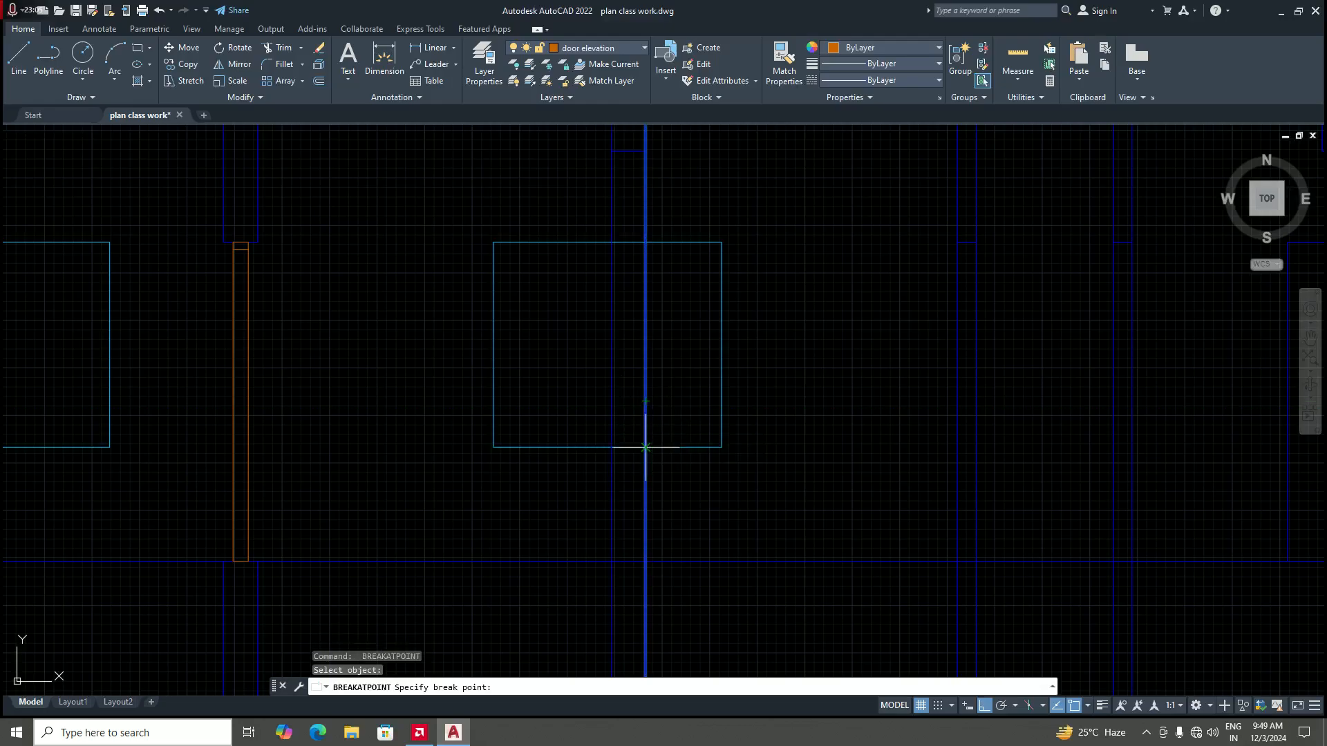
pyautogui.click(646, 447)
# Step: Break the same two vertical wall lines near the top edge of the middle window
pyautogui.press('Return')
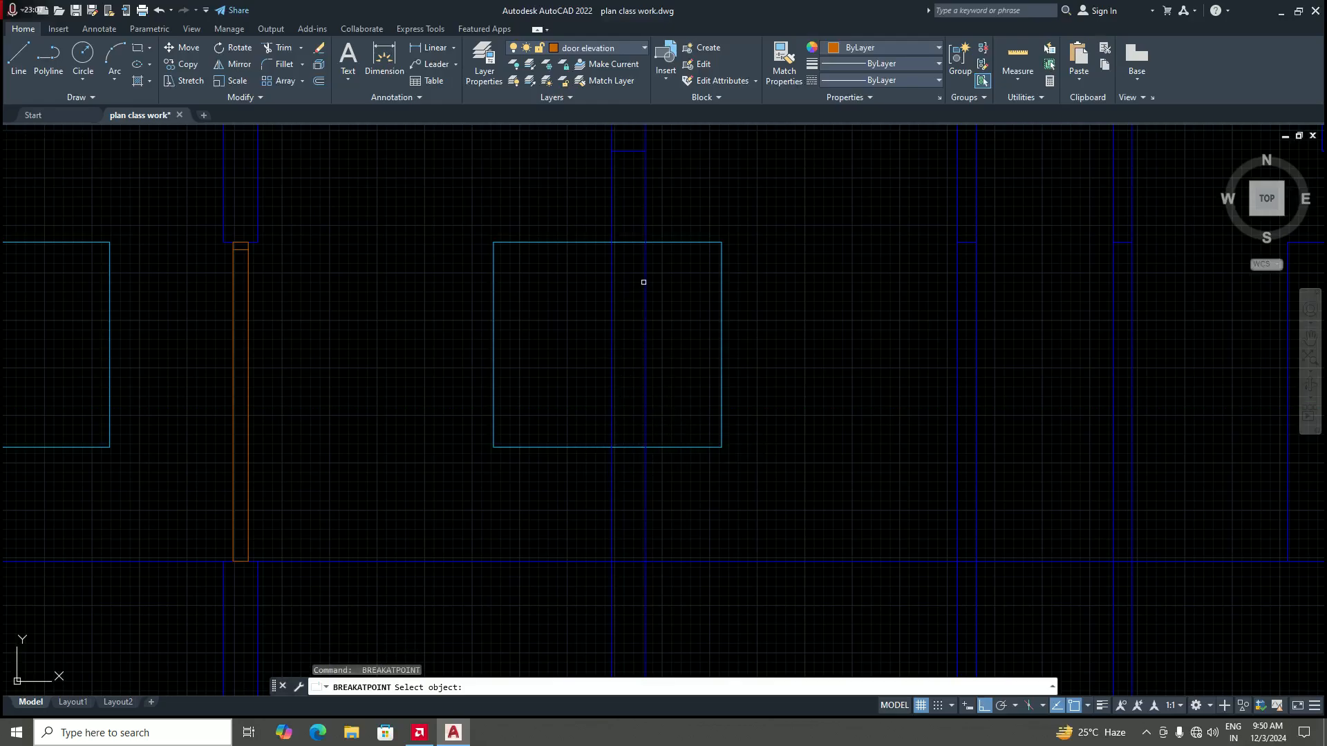
pyautogui.click(645, 282)
pyautogui.click(645, 273)
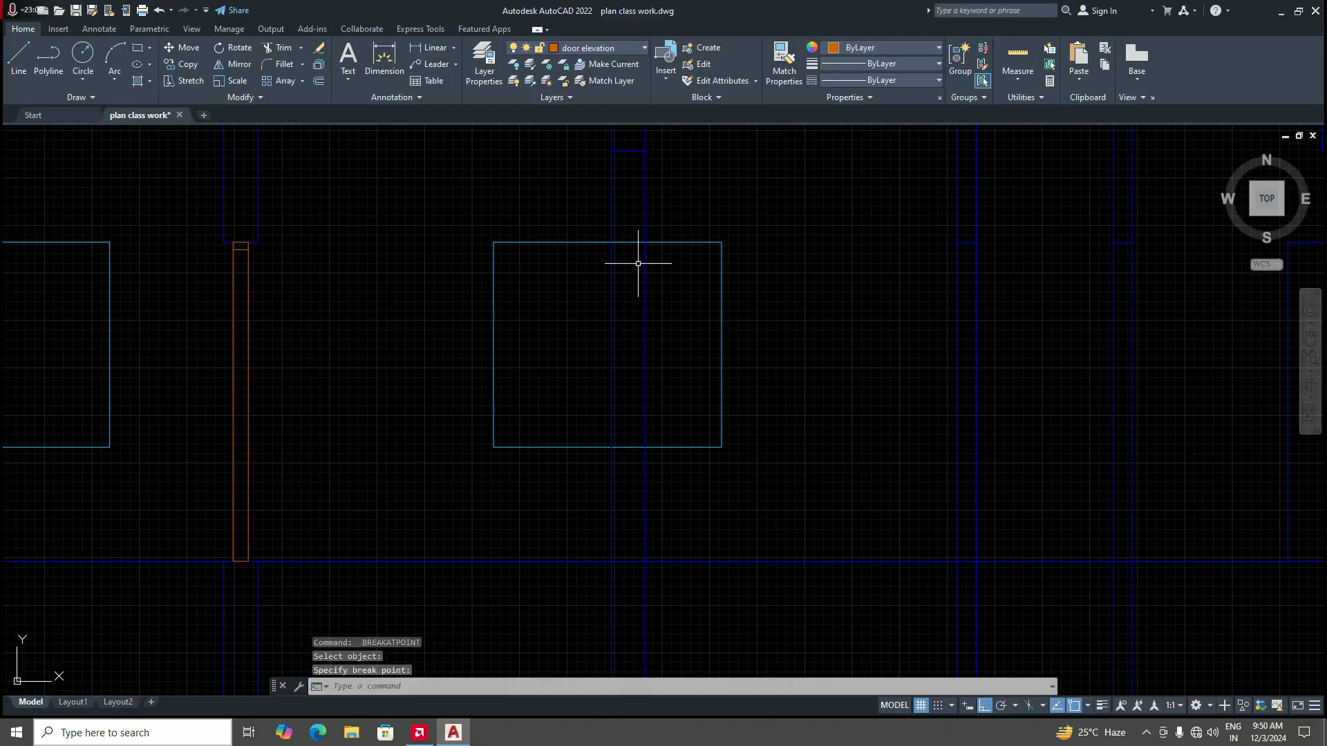
pyautogui.press('Return')
pyautogui.click(610, 258)
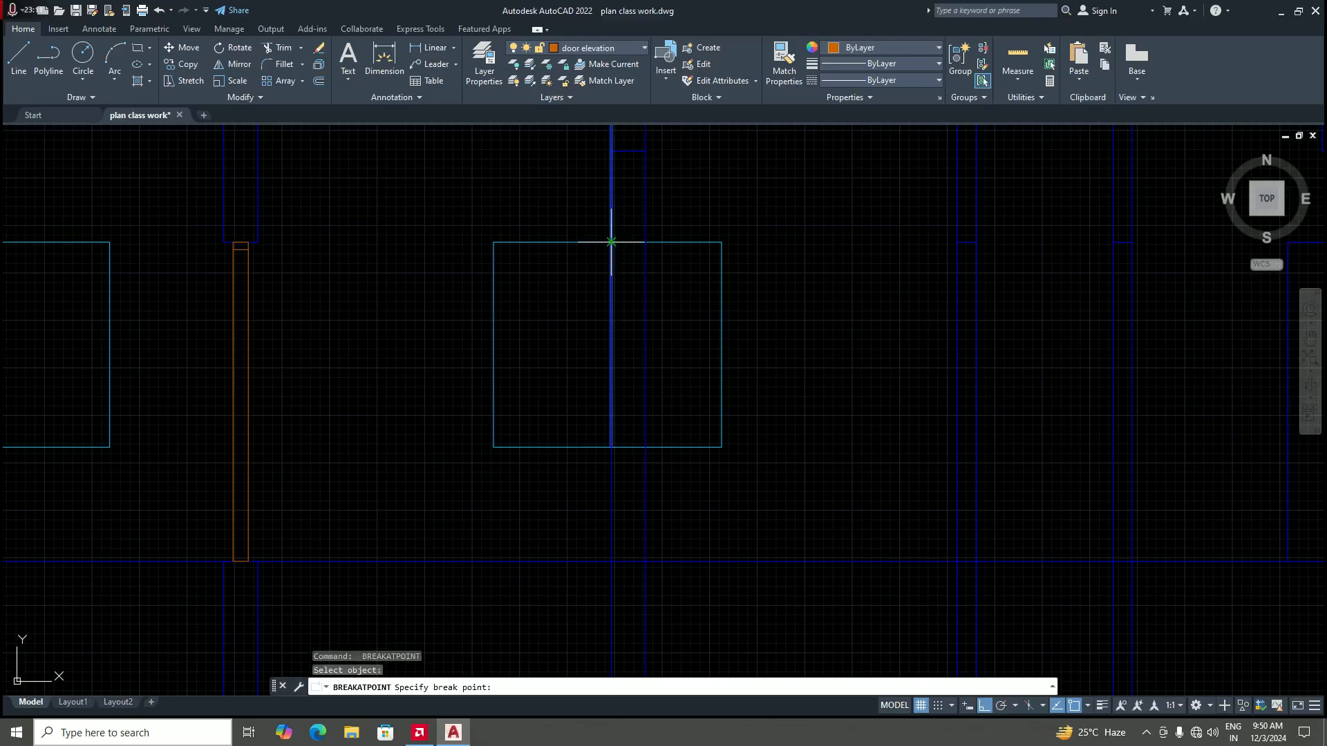
pyautogui.click(611, 241)
pyautogui.scroll(-4, 631, 325)
pyautogui.scroll(3, 636, 296)
pyautogui.scroll(-3, 640, 317)
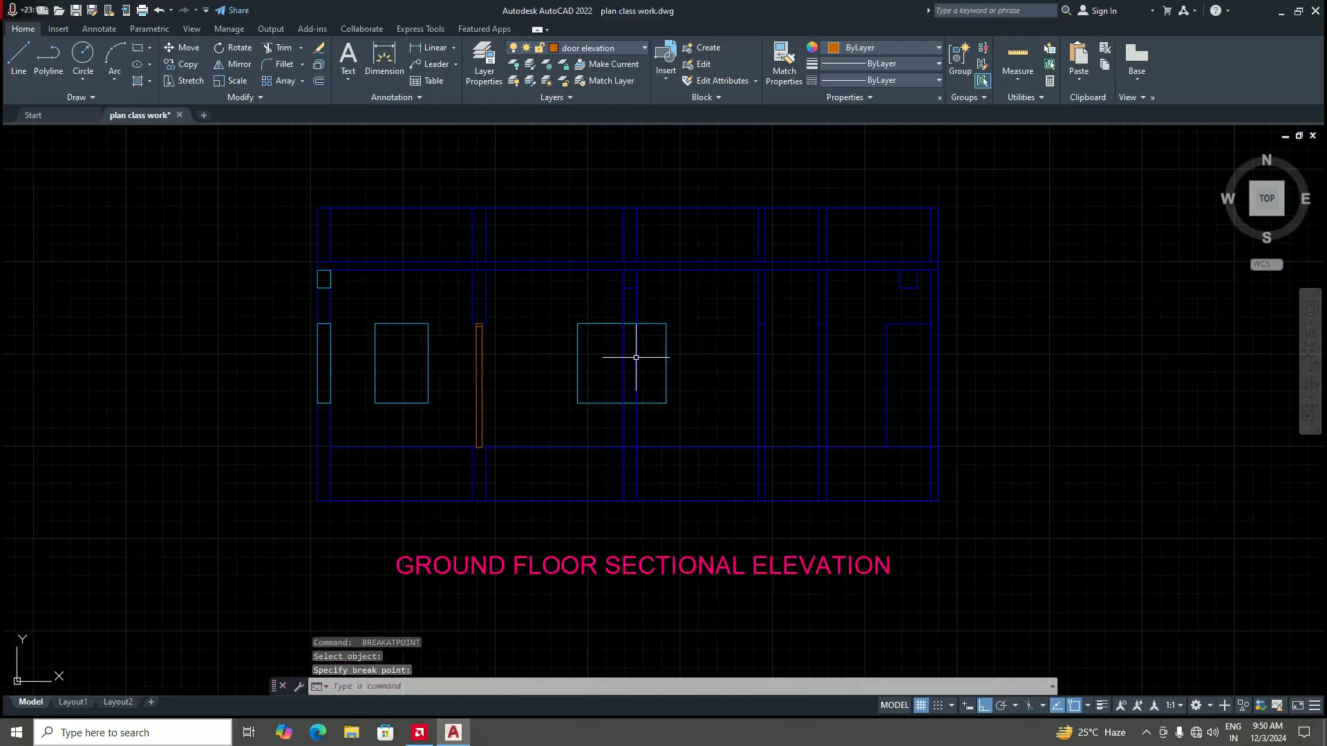
pyautogui.scroll(2, 613, 346)
pyautogui.scroll(4, 657, 320)
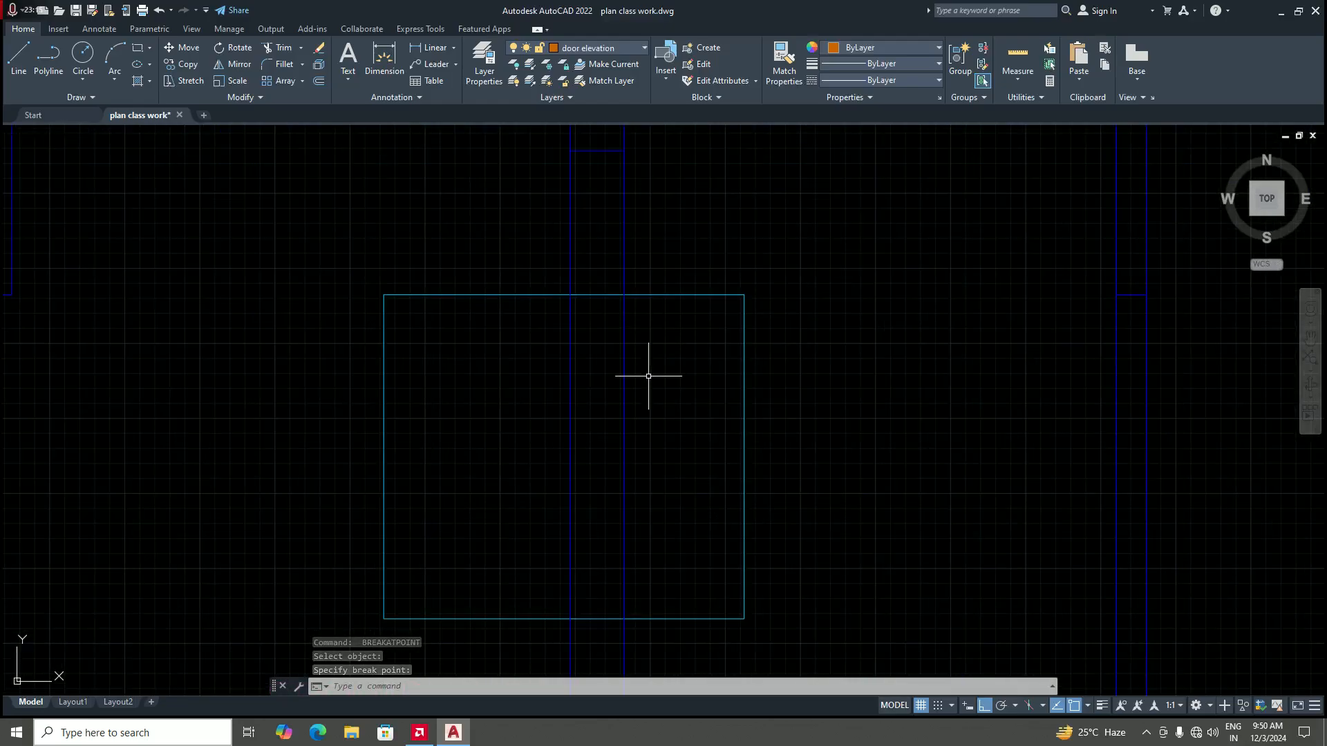
# Step: Make elev win the current layer and draw a line between the two wall lines along the middle window's top edge
pyautogui.click(630, 48)
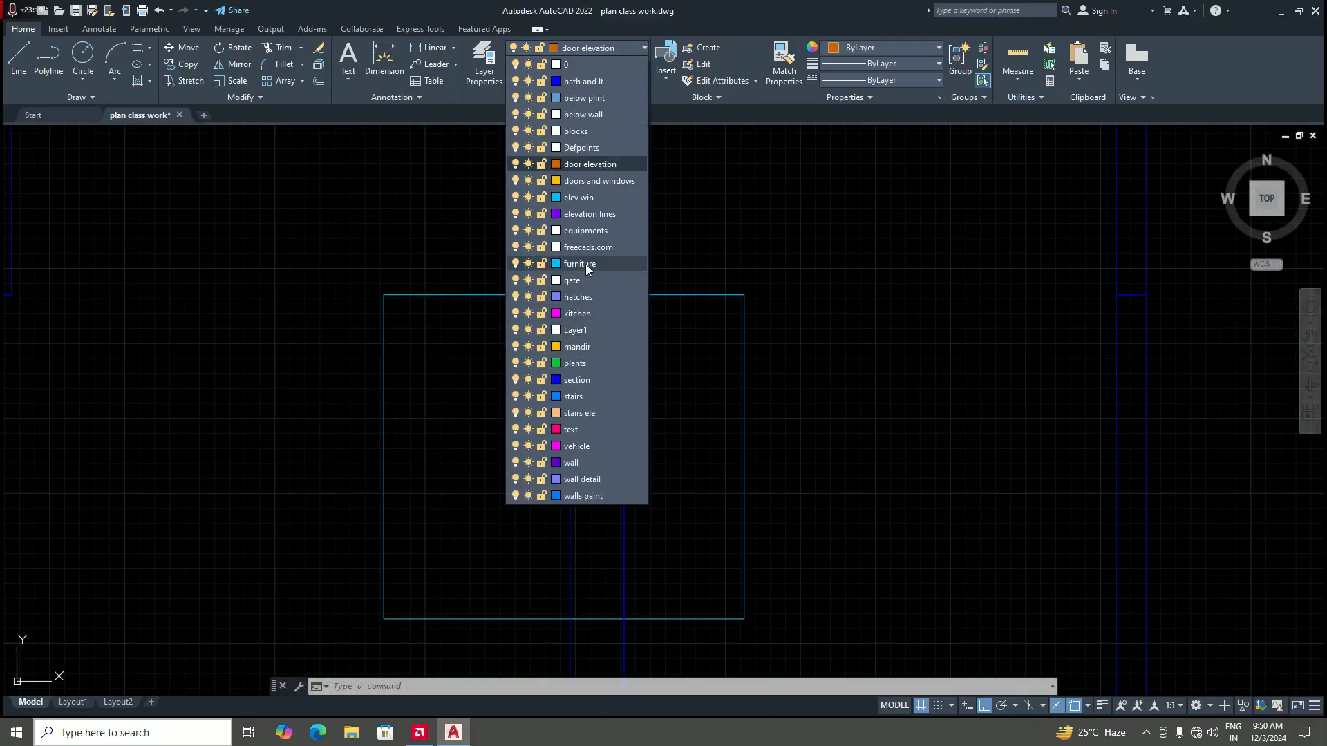
pyautogui.click(603, 199)
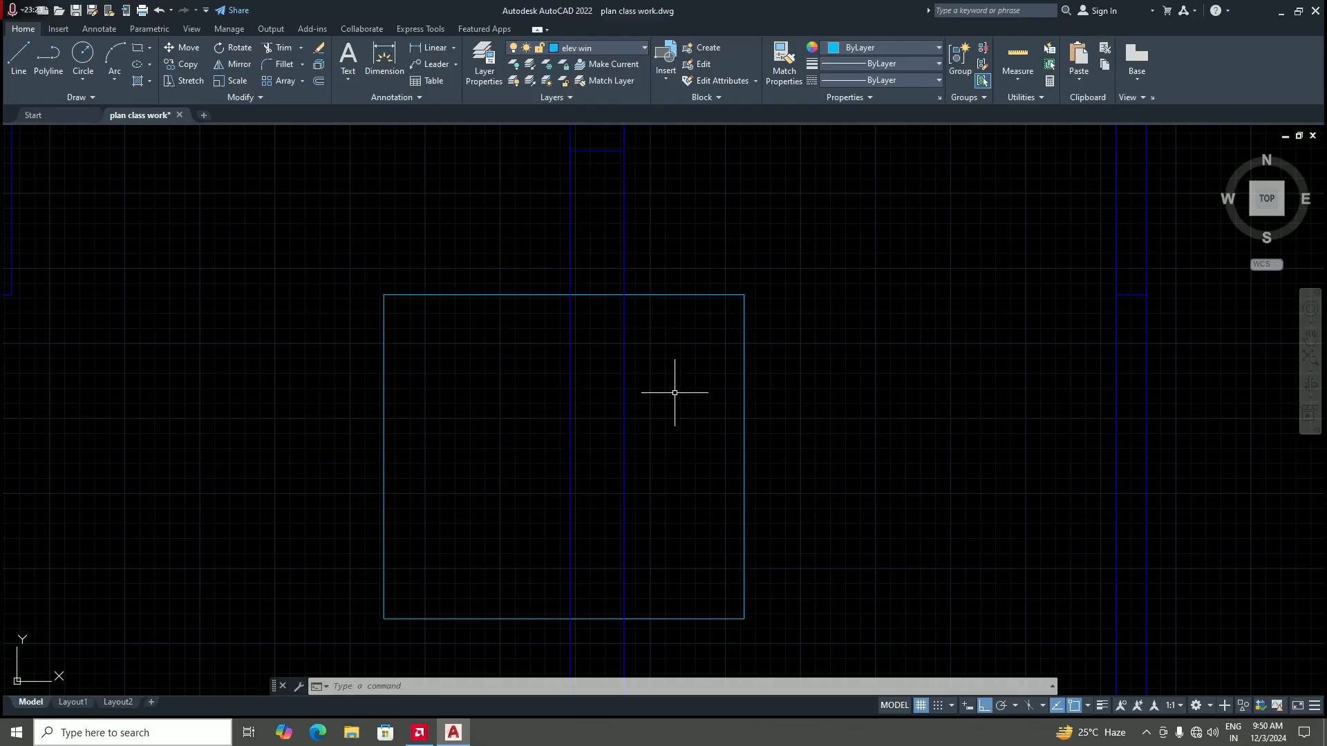
pyautogui.write('l')
pyautogui.press('Return')
pyautogui.scroll(2, 565, 293)
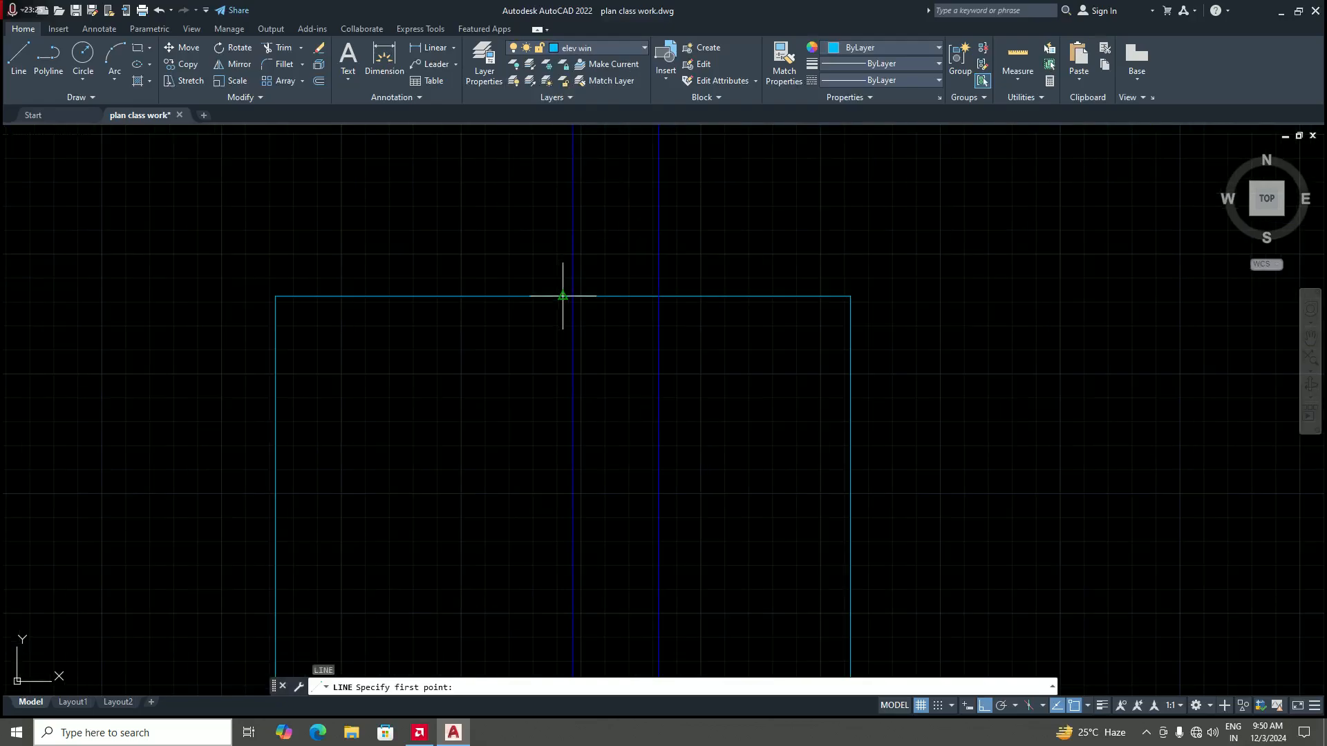
pyautogui.click(572, 297)
pyautogui.click(658, 297)
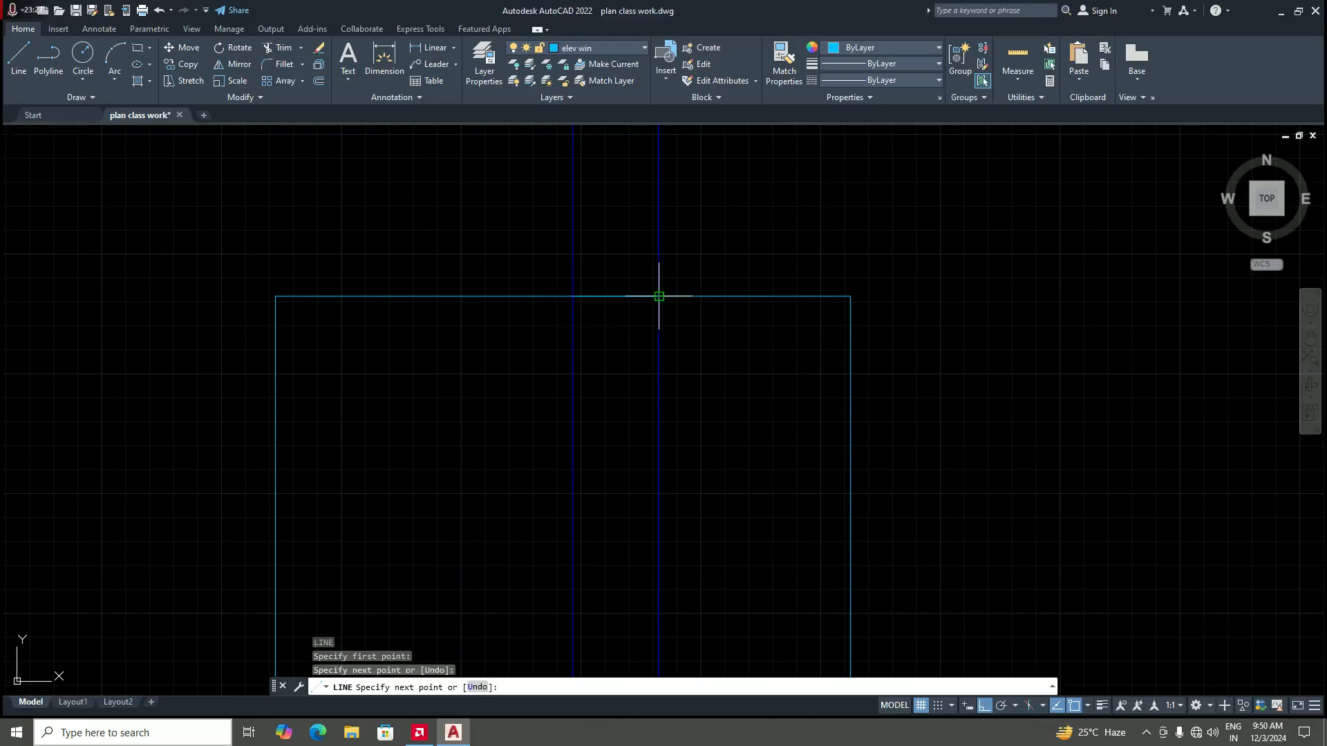
pyautogui.press('Return')
# Step: Draw a line between the two wall lines along the middle window's bottom edge
pyautogui.scroll(-2, 647, 394)
pyautogui.press('Return')
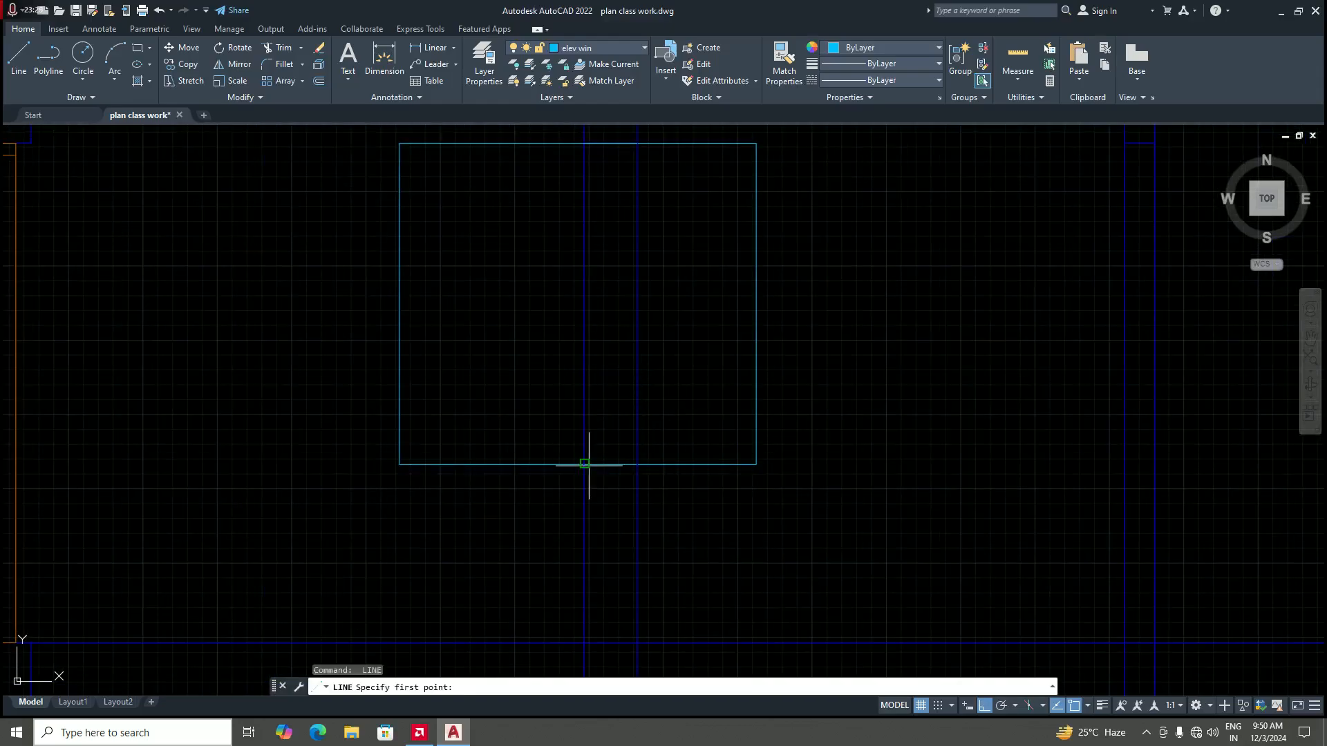
pyautogui.click(638, 464)
pyautogui.click(637, 464)
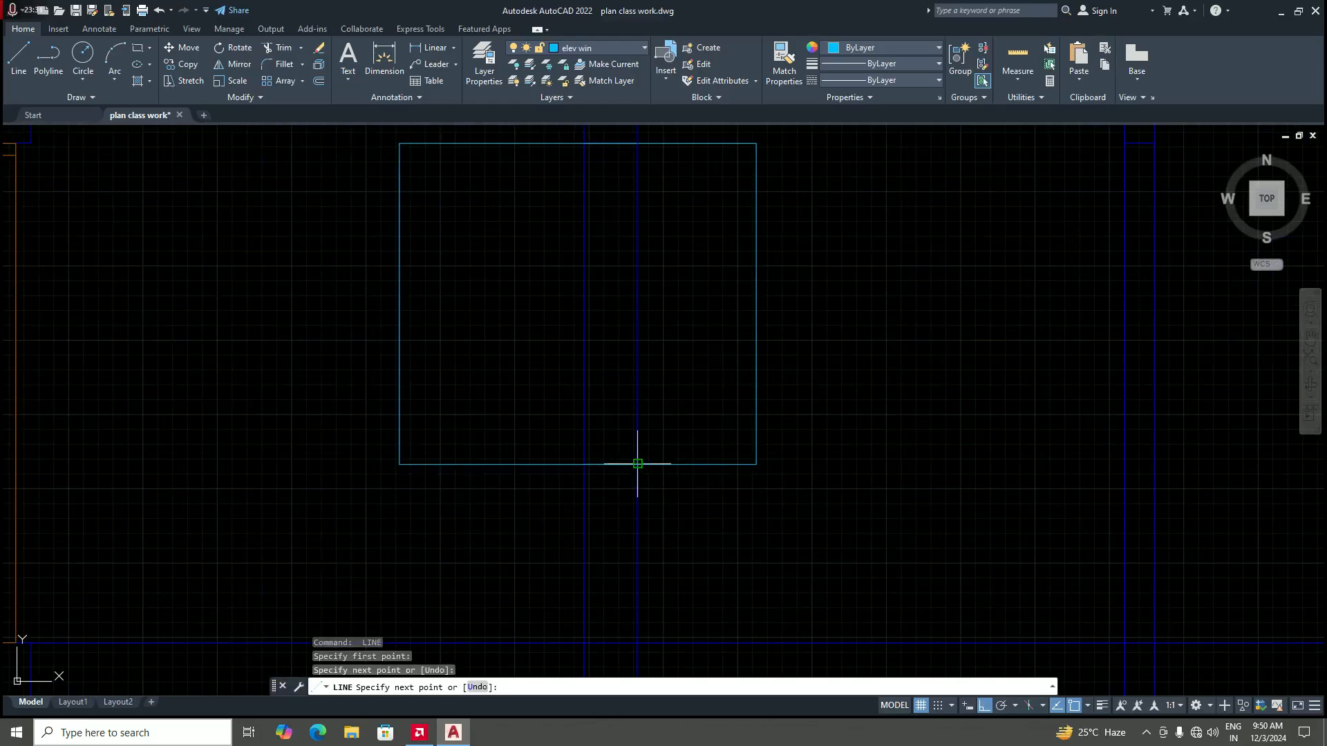
pyautogui.press('Return')
pyautogui.scroll(-4, 588, 428)
pyautogui.scroll(2, 613, 379)
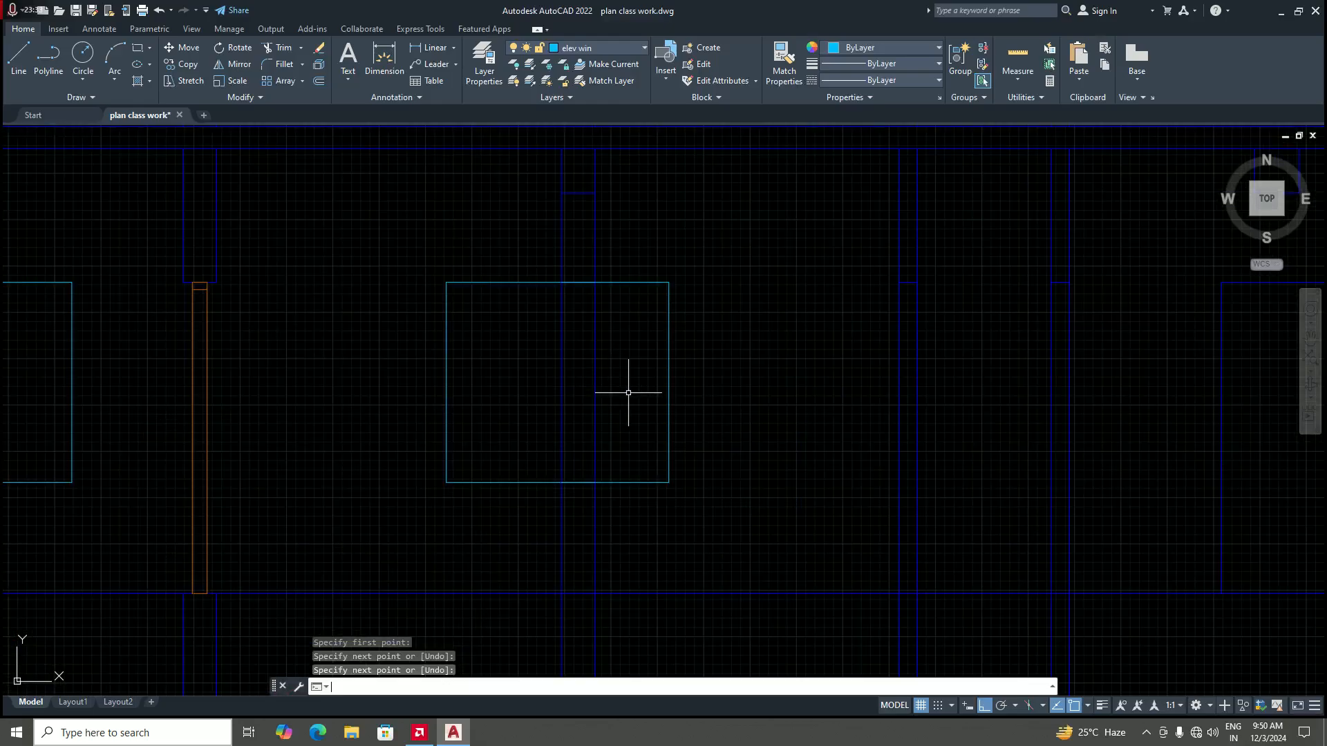
# Step: Trim away the two vertical wall line portions inside the middle window outline
pyautogui.write('tr')
pyautogui.press('Return')
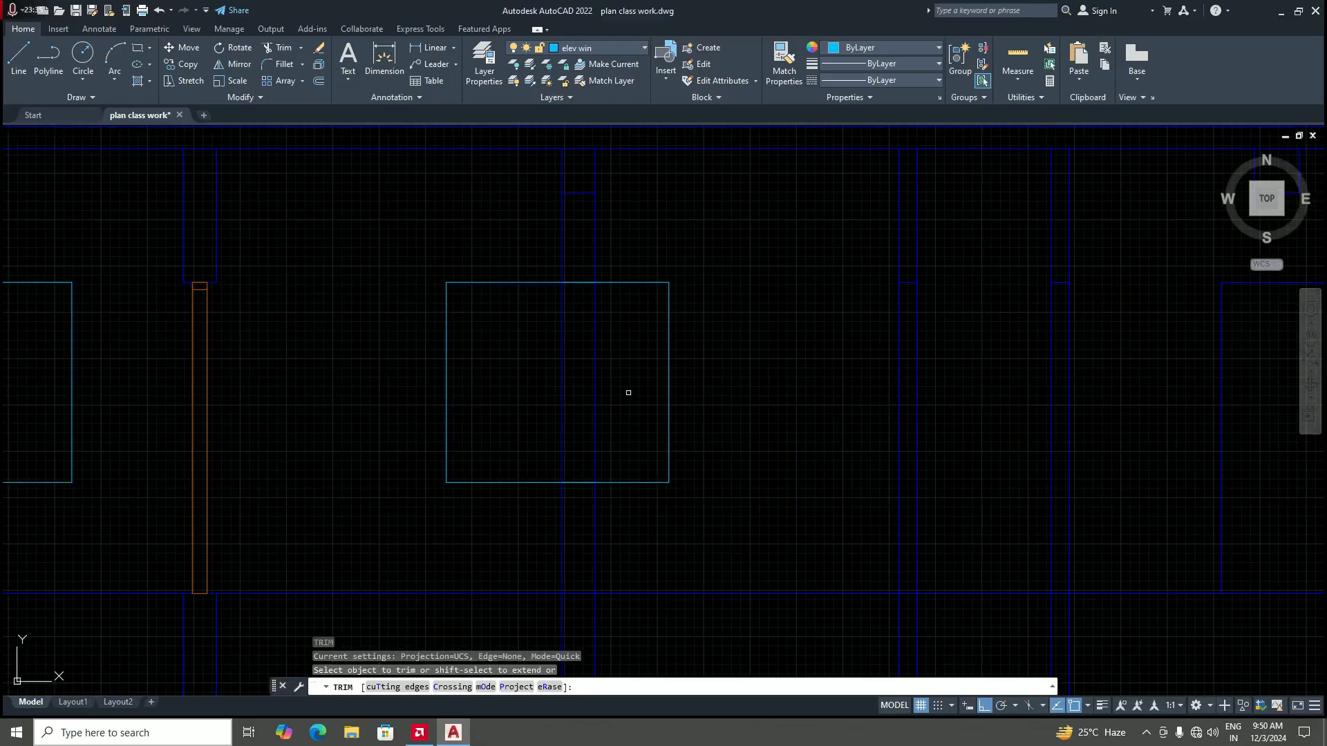
pyautogui.moveTo(548, 380); pyautogui.dragTo(621, 374)
pyautogui.press('Return')
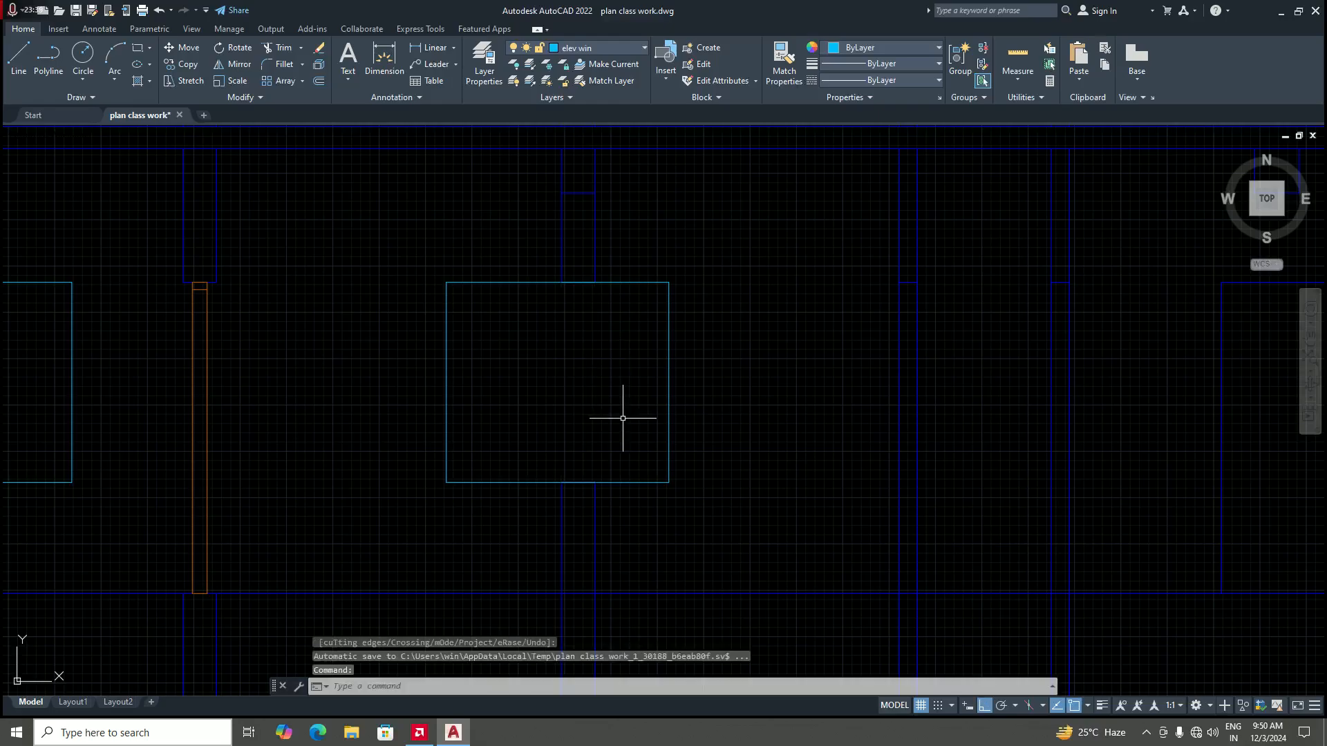
# Step: Draw a 2" deep frame piece below the middle window's top edge, spanning between the two wall lines
pyautogui.write('l')
pyautogui.press('Return')
pyautogui.scroll(4, 587, 291)
pyautogui.scroll(-4, 622, 332)
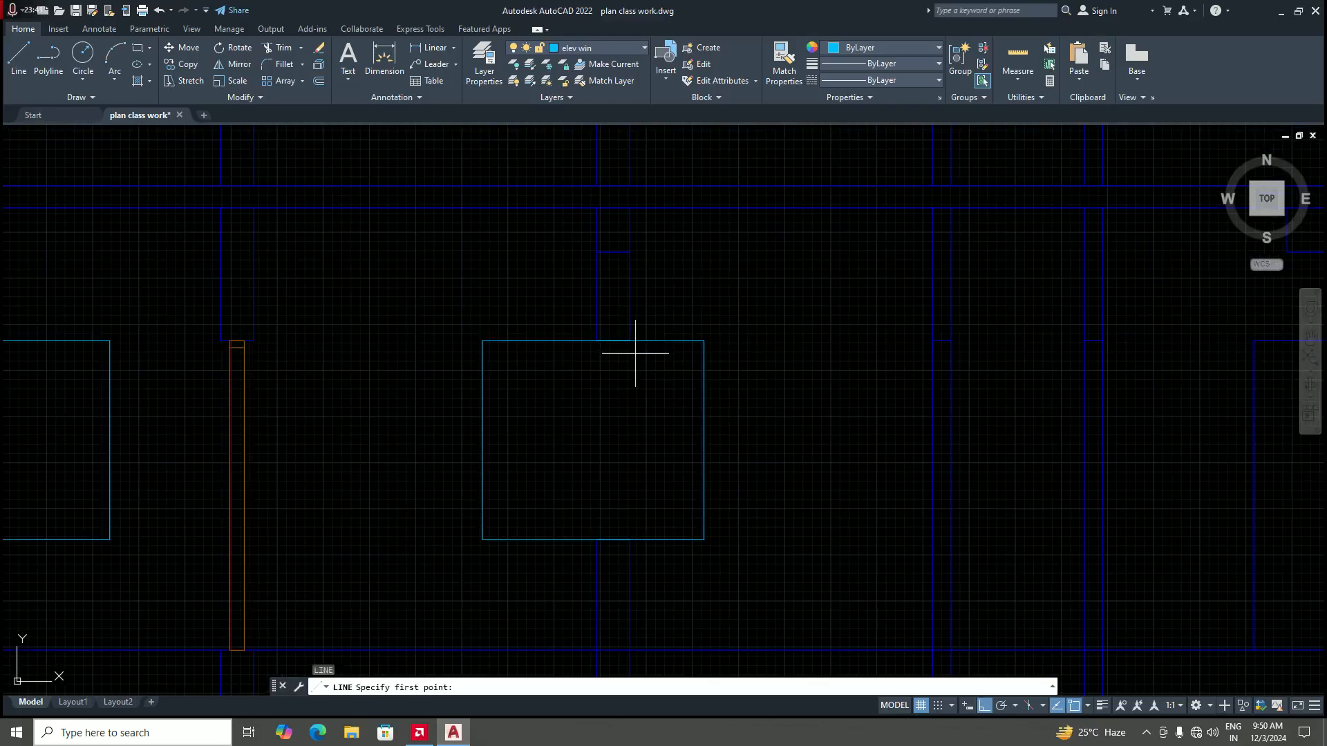
pyautogui.scroll(4, 629, 358)
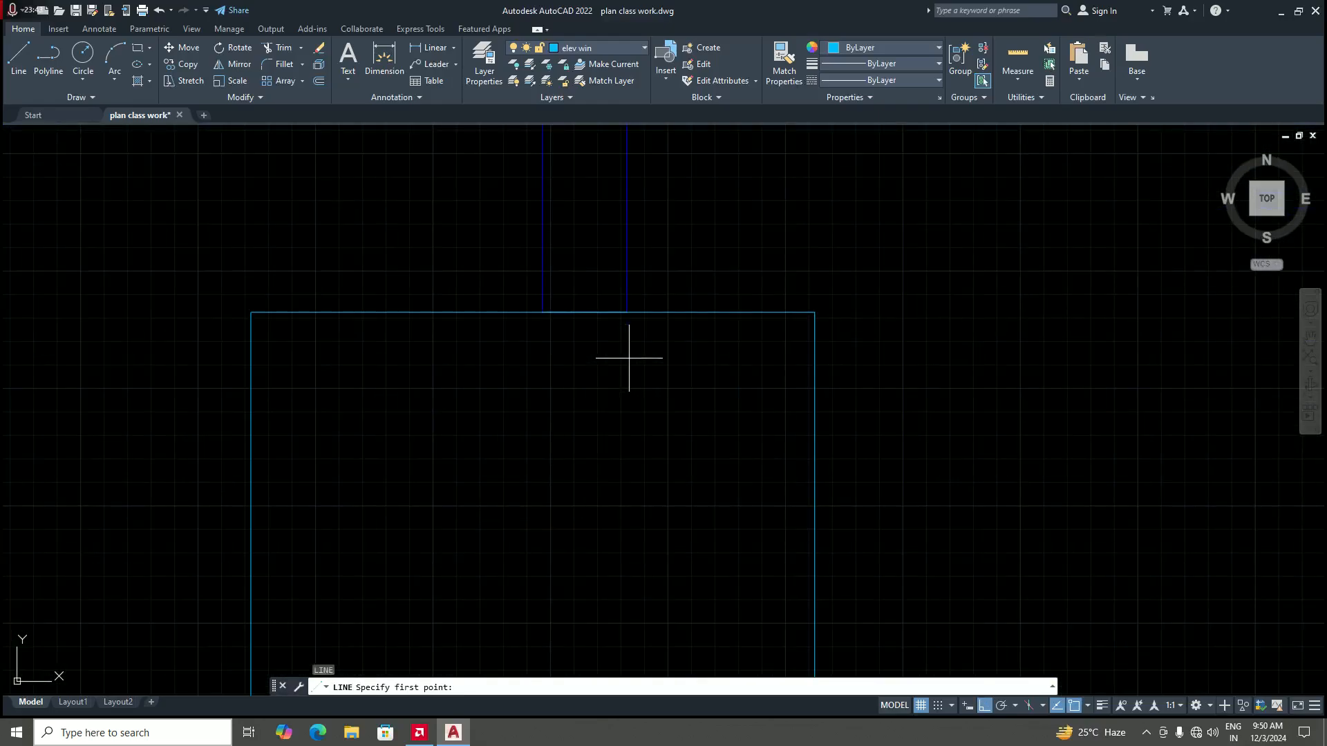
pyautogui.scroll(-2, 629, 358)
pyautogui.scroll(4, 608, 349)
pyautogui.scroll(-4, 645, 332)
pyautogui.scroll(2, 647, 333)
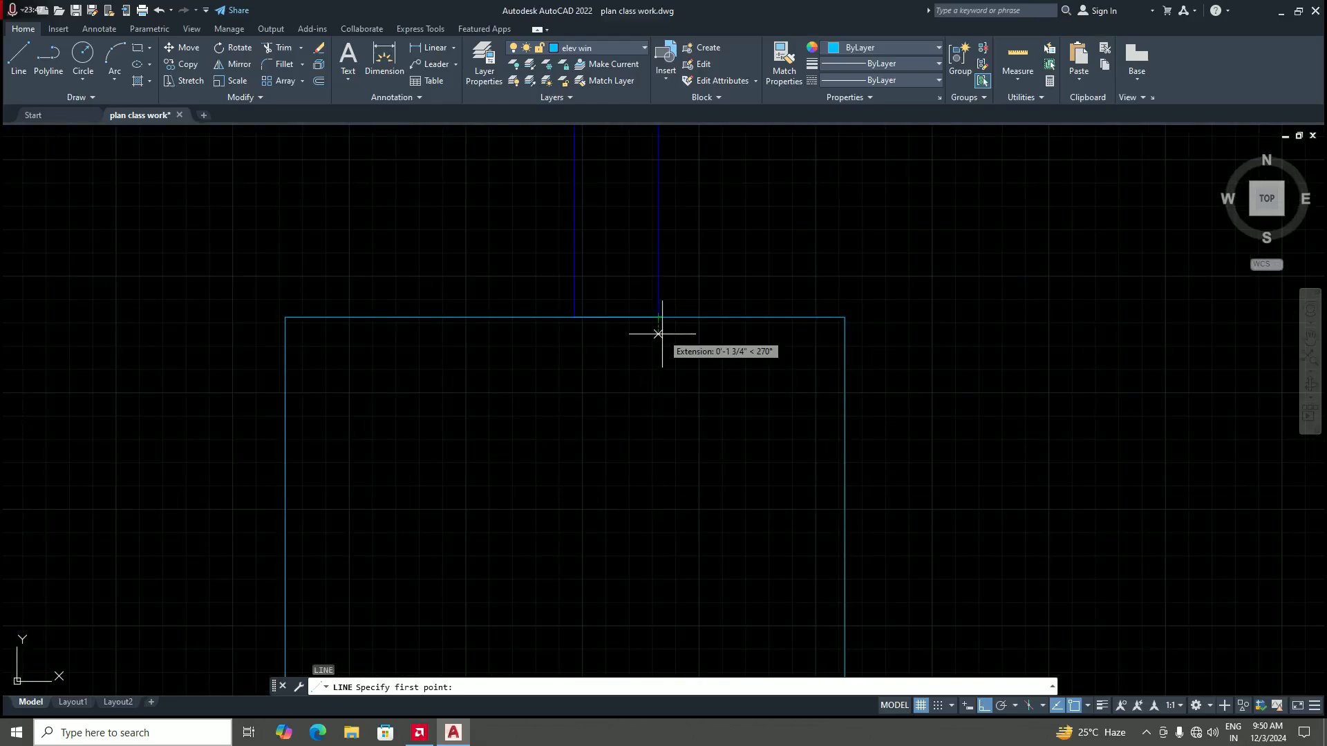
pyautogui.scroll(-2, 657, 321)
pyautogui.scroll(6, 667, 318)
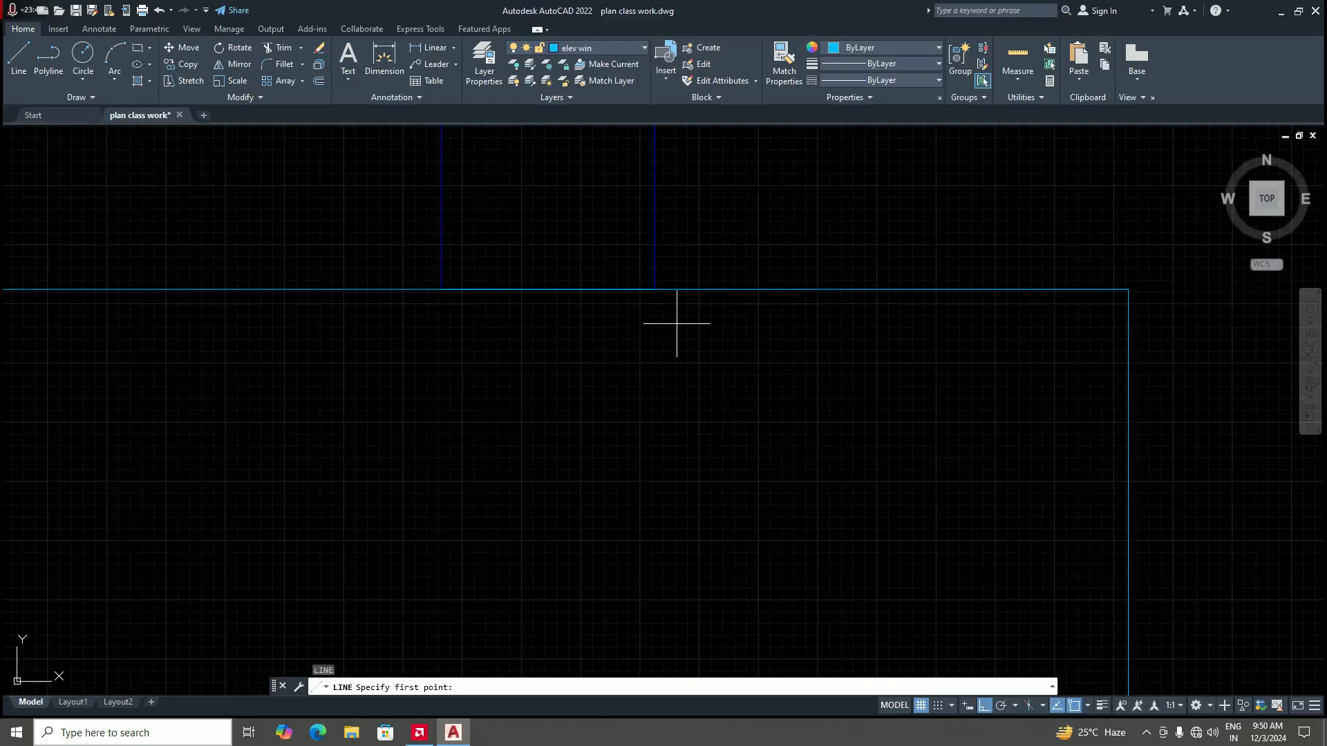
pyautogui.click(653, 290)
pyautogui.scroll(-1, 658, 308)
pyautogui.scroll(1, 658, 308)
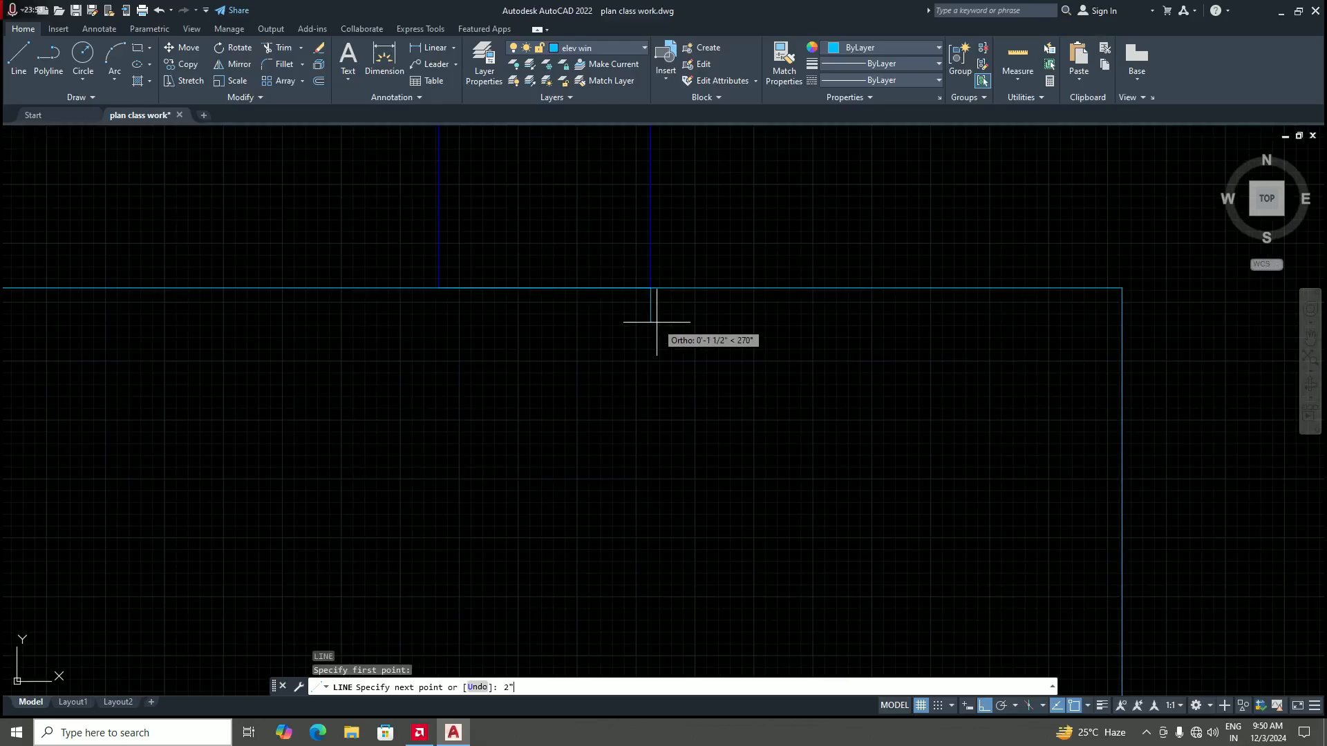
pyautogui.press('Return')
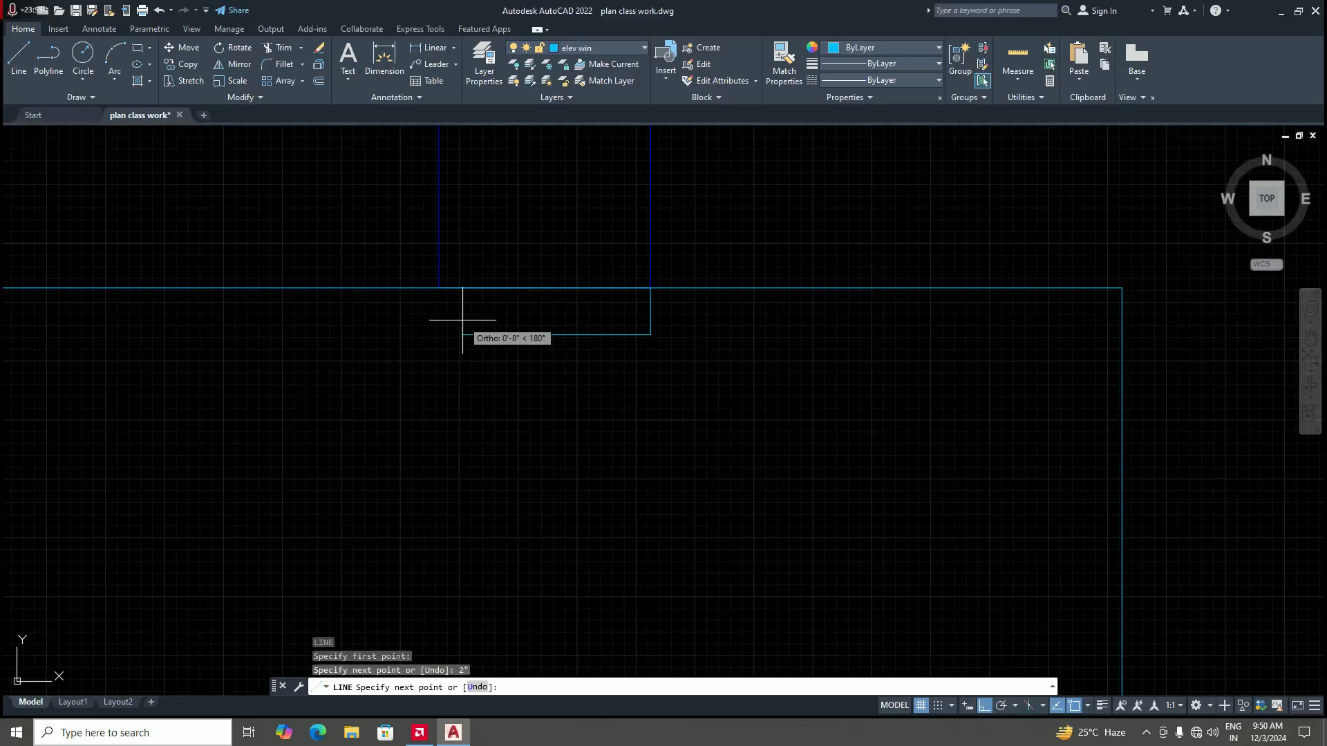
pyautogui.click(438, 334)
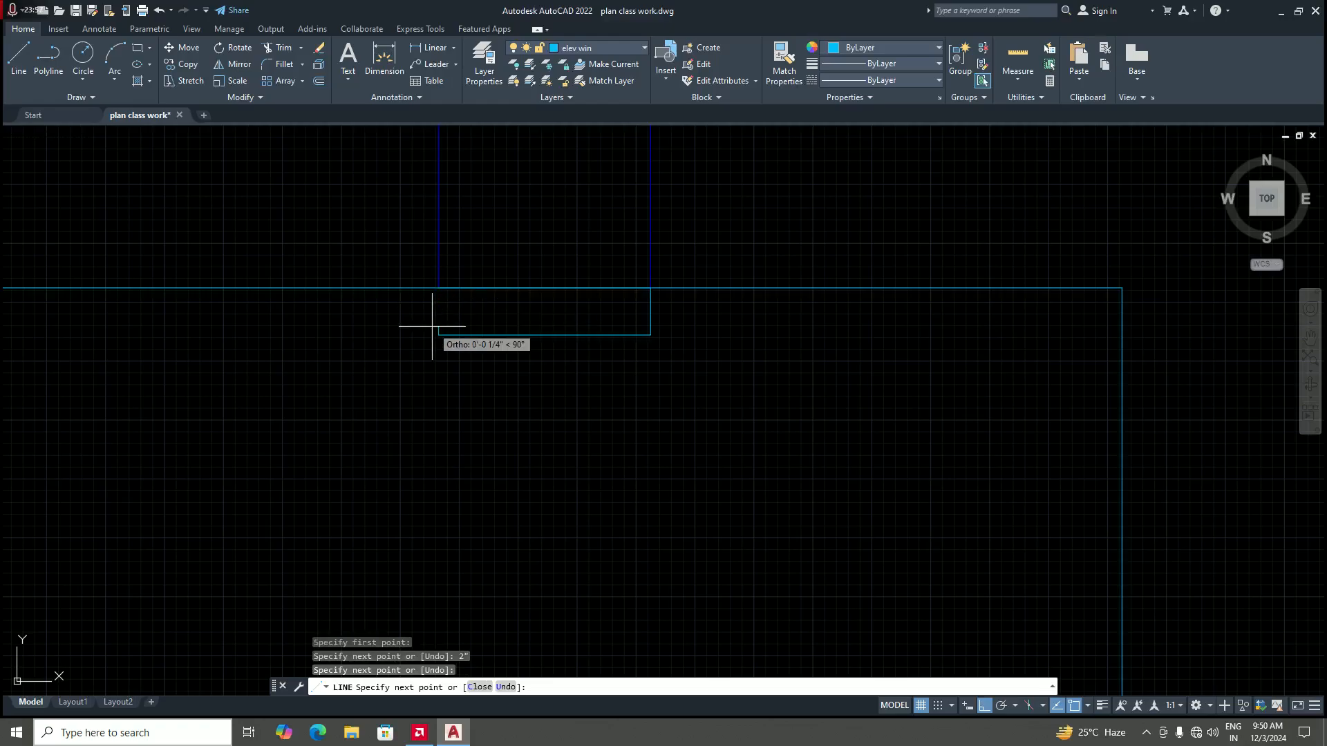
pyautogui.click(439, 288)
pyautogui.press('Return')
# Step: Draw a matching 2" high frame piece on the middle window's bottom edge between the two wall lines
pyautogui.scroll(-2, 474, 338)
pyautogui.scroll(2, 528, 495)
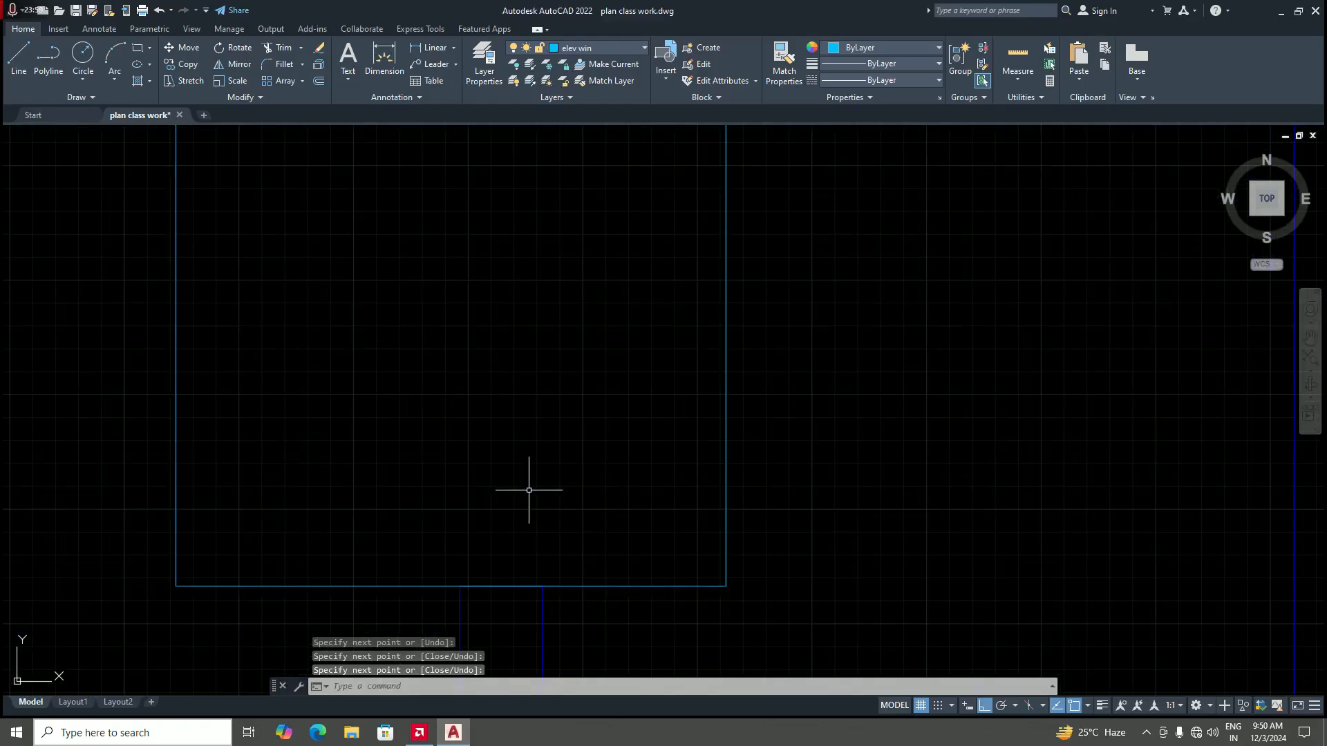
pyautogui.press('space')
pyautogui.scroll(-2, 573, 484)
pyautogui.scroll(2, 554, 534)
pyautogui.click(602, 512)
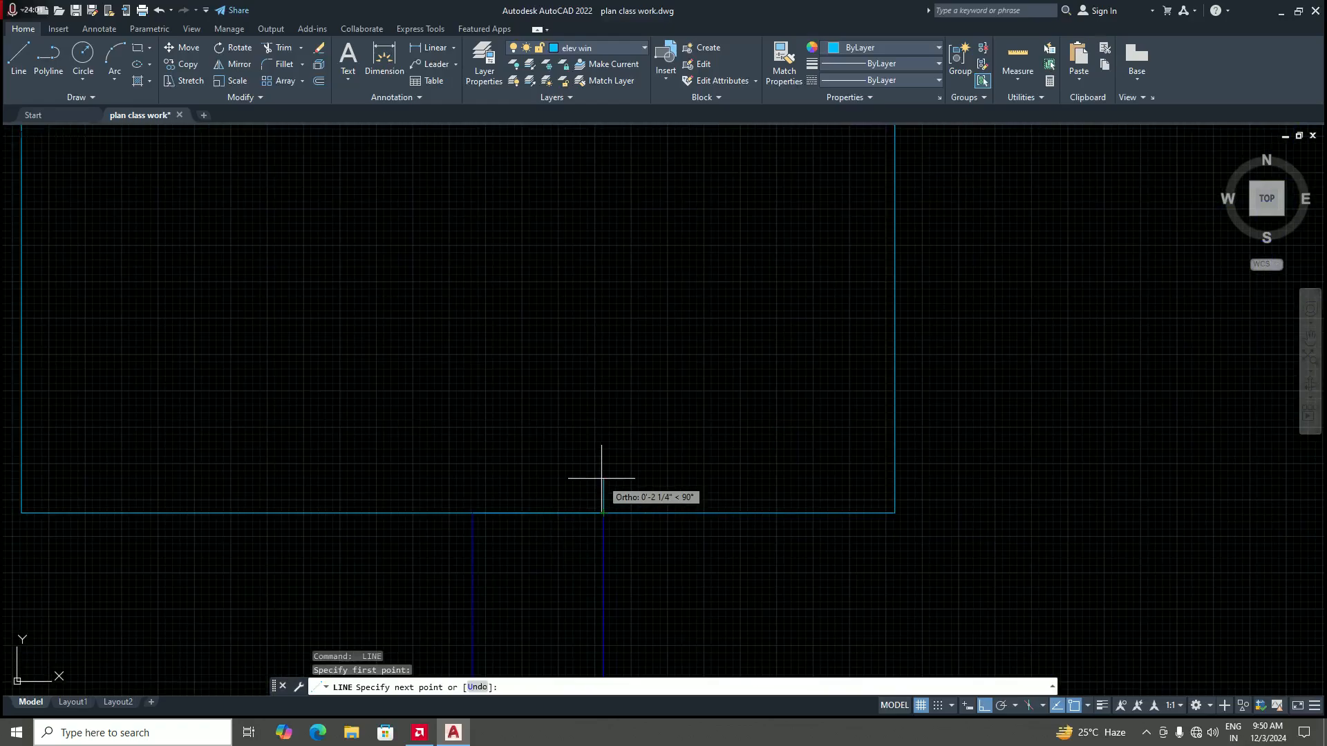
pyautogui.write('2"')
pyautogui.press('Return')
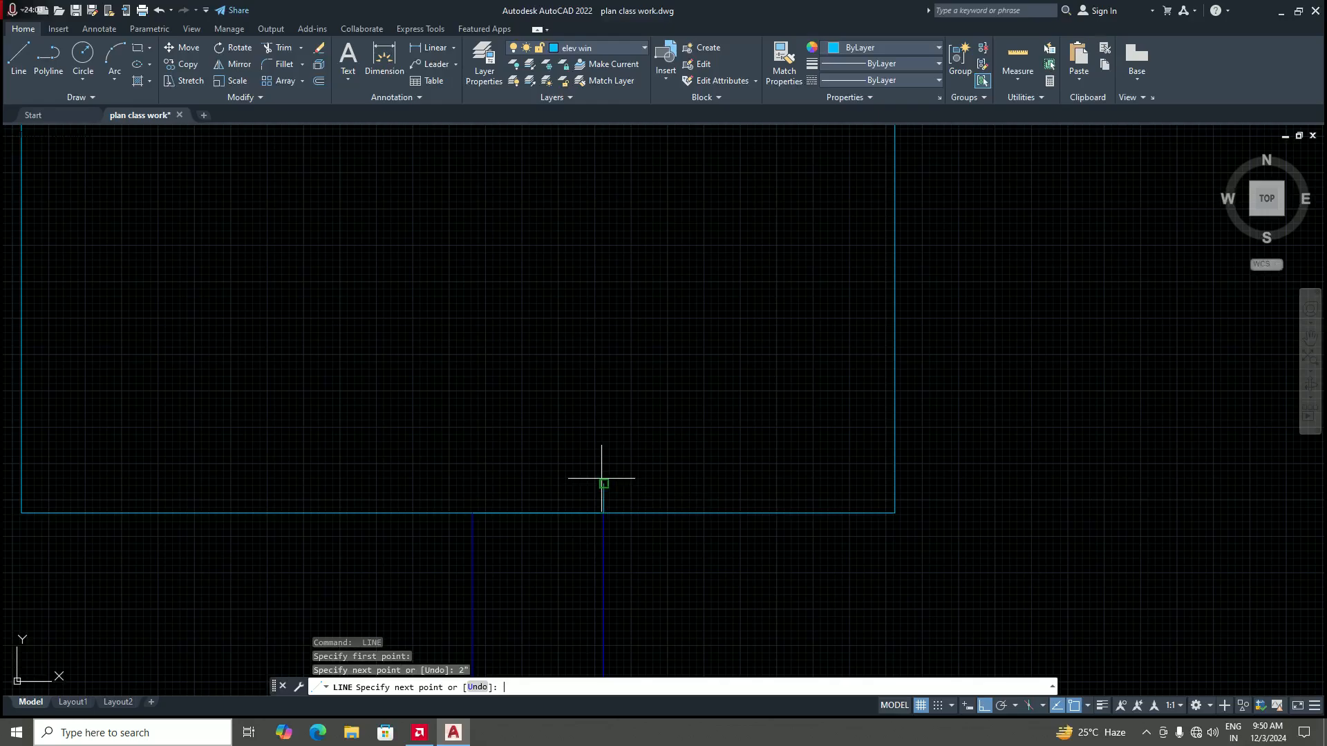
pyautogui.click(472, 484)
pyautogui.click(472, 512)
pyautogui.press('Return')
# Step: Draw a vertical line from 3" inside the upper frame piece's right corner, perpendicular to the lower frame piece
pyautogui.scroll(-4, 472, 515)
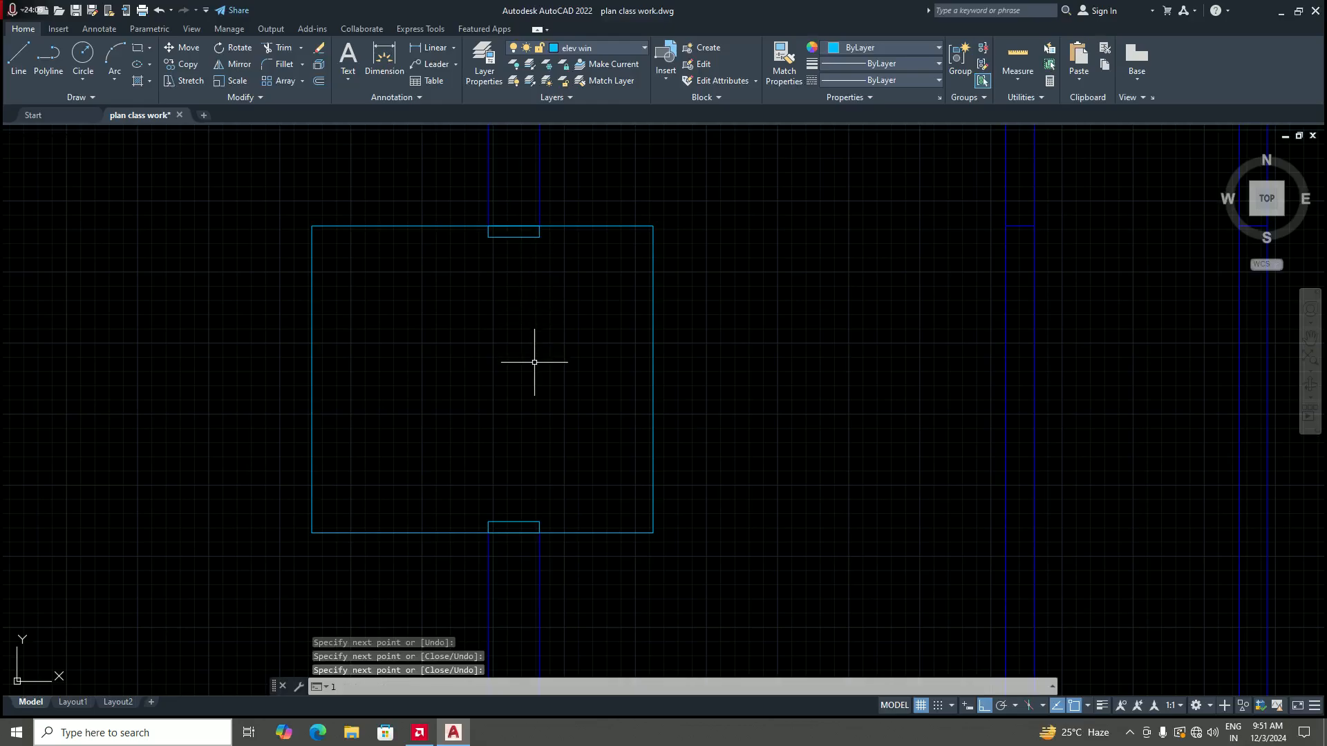
pyautogui.press('Return')
pyautogui.scroll(-3, 533, 370)
pyautogui.scroll(2, 526, 376)
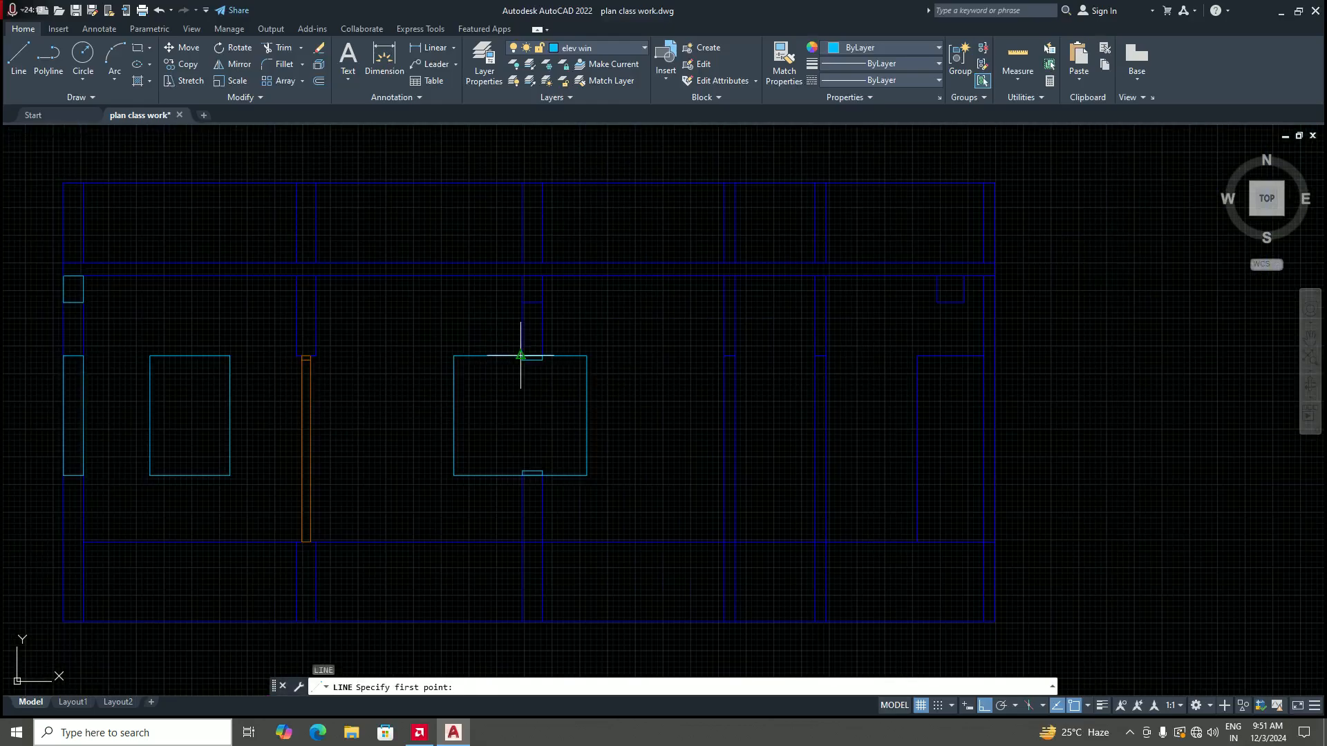
pyautogui.scroll(4, 524, 365)
pyautogui.scroll(2, 519, 368)
pyautogui.scroll(4, 572, 363)
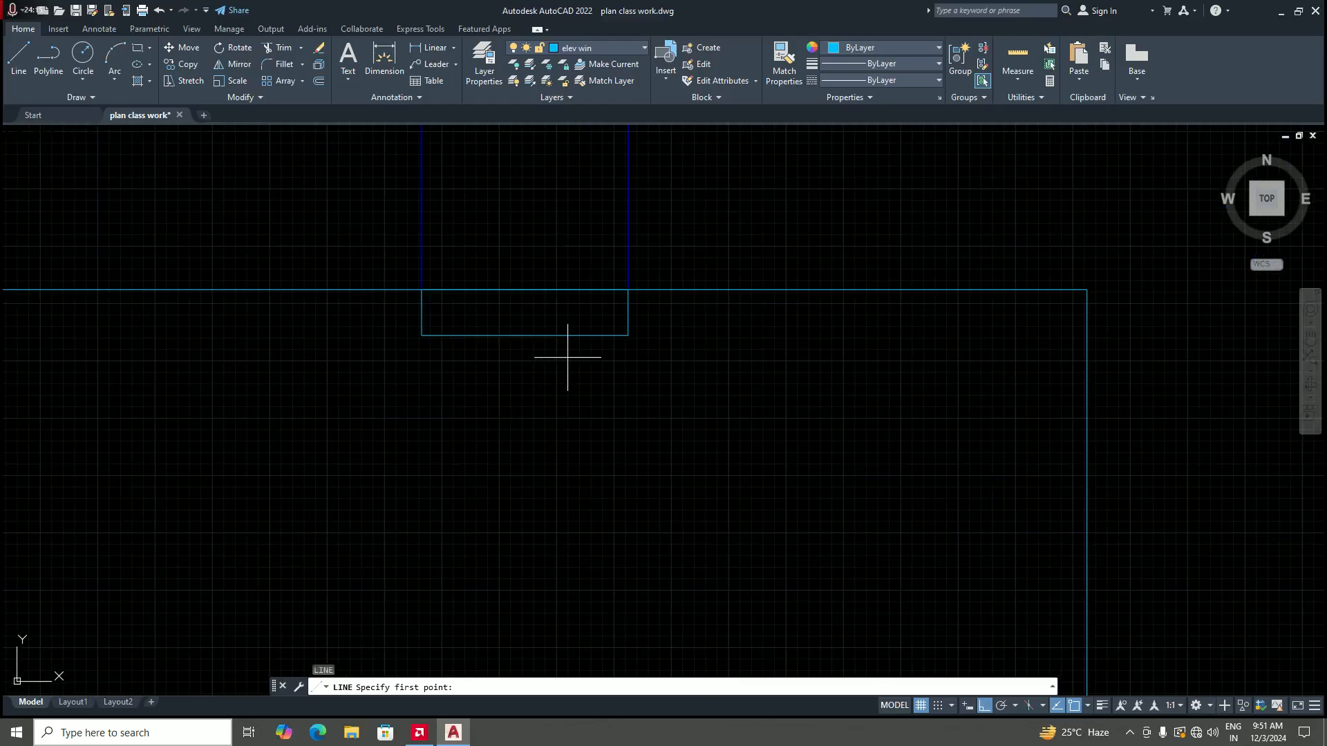
pyautogui.scroll(-4, 631, 366)
pyautogui.scroll(-9, 631, 365)
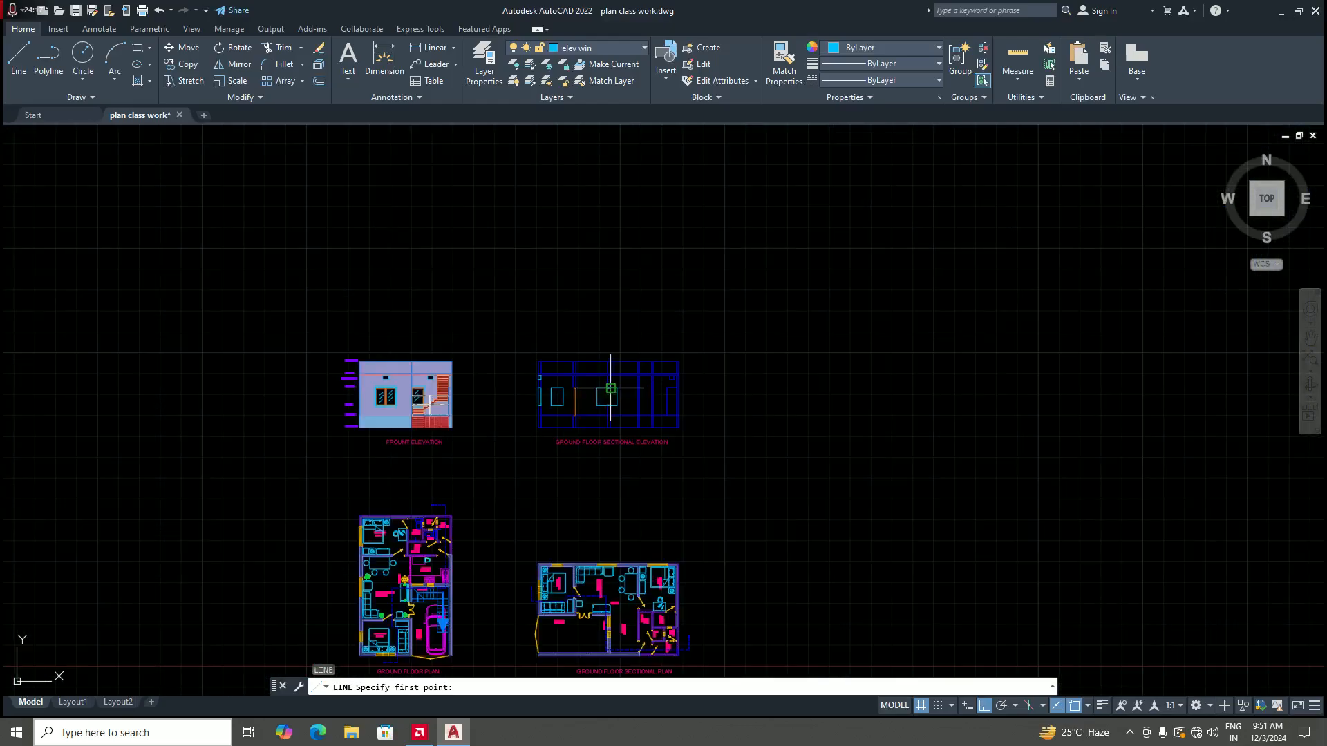
pyautogui.scroll(10, 631, 635)
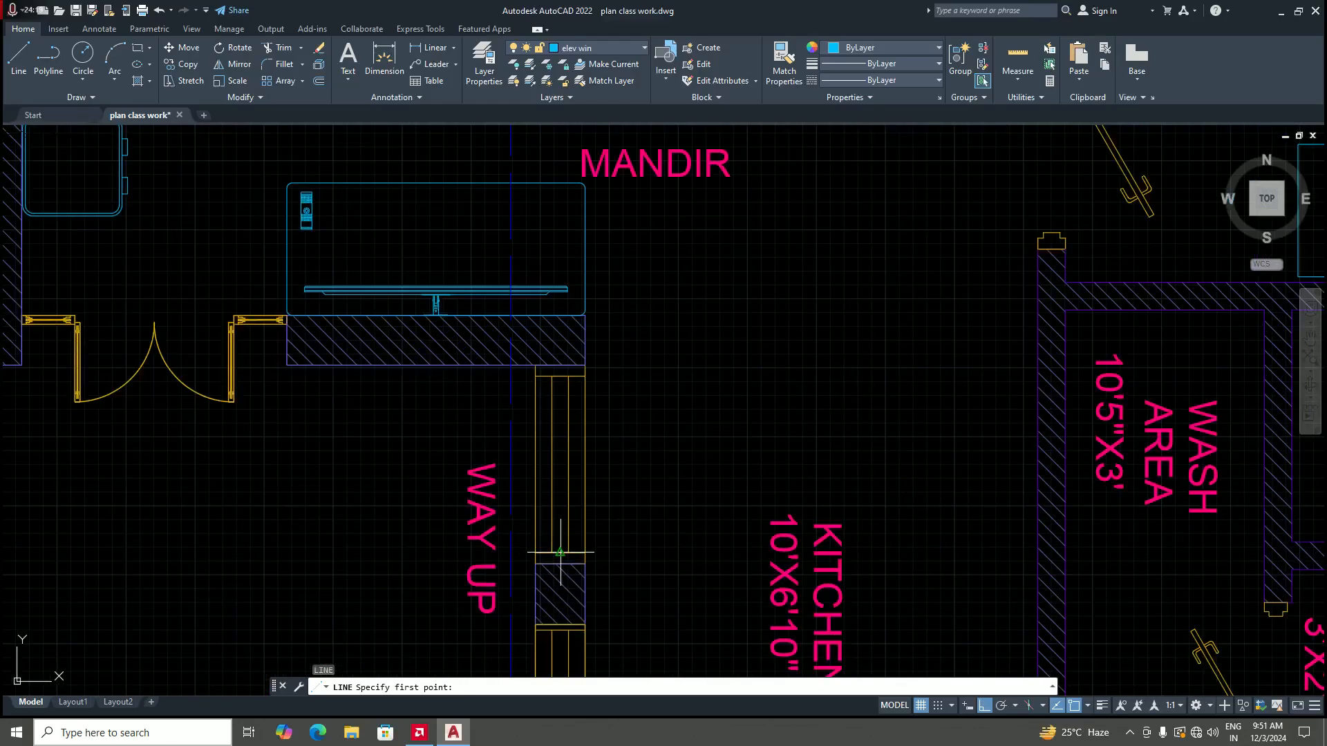
pyautogui.scroll(-9, 605, 529)
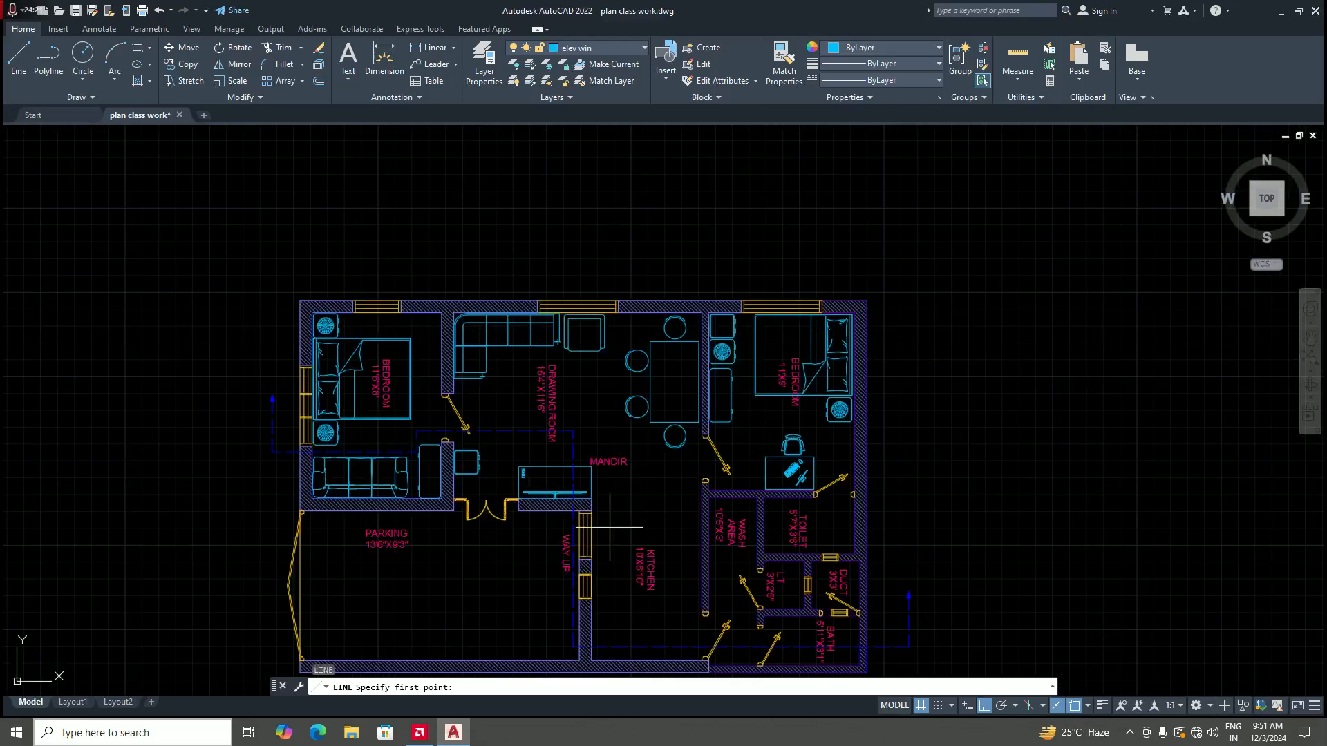
pyautogui.scroll(10, 604, 266)
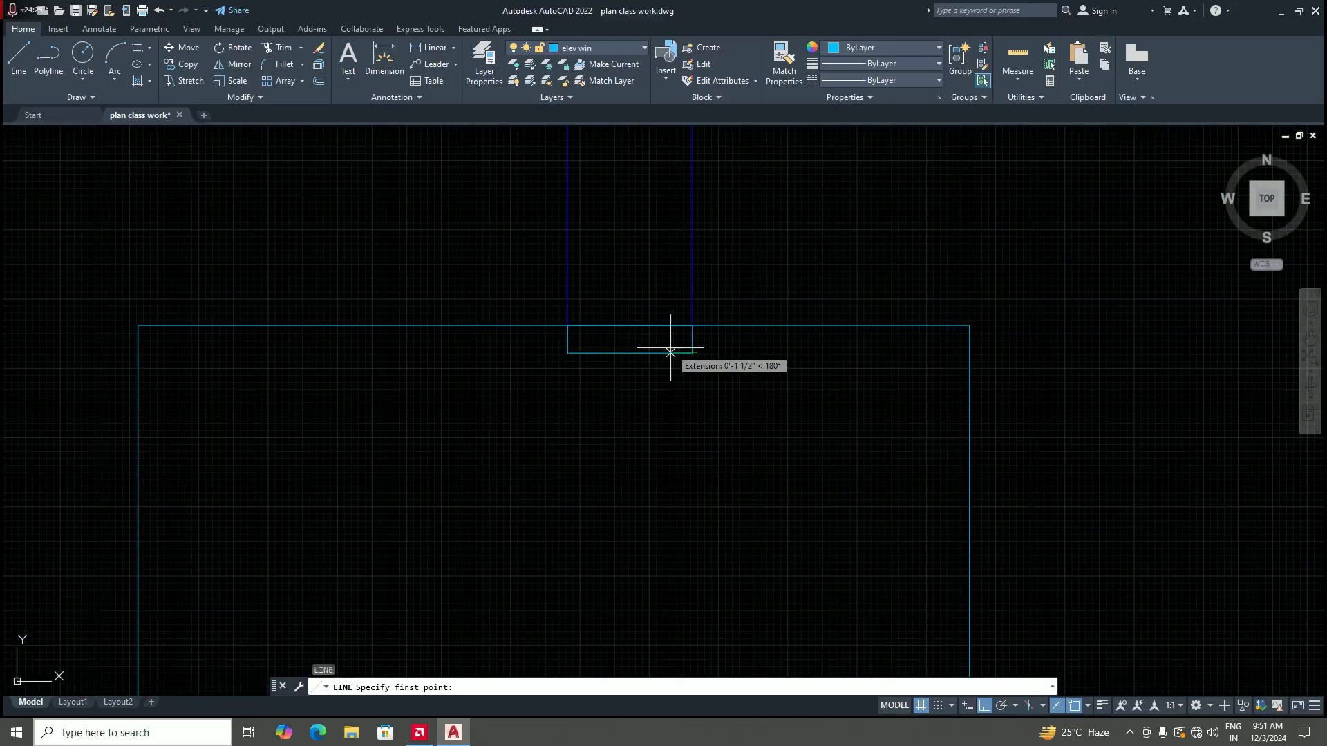
pyautogui.write('"')
pyautogui.press('Return')
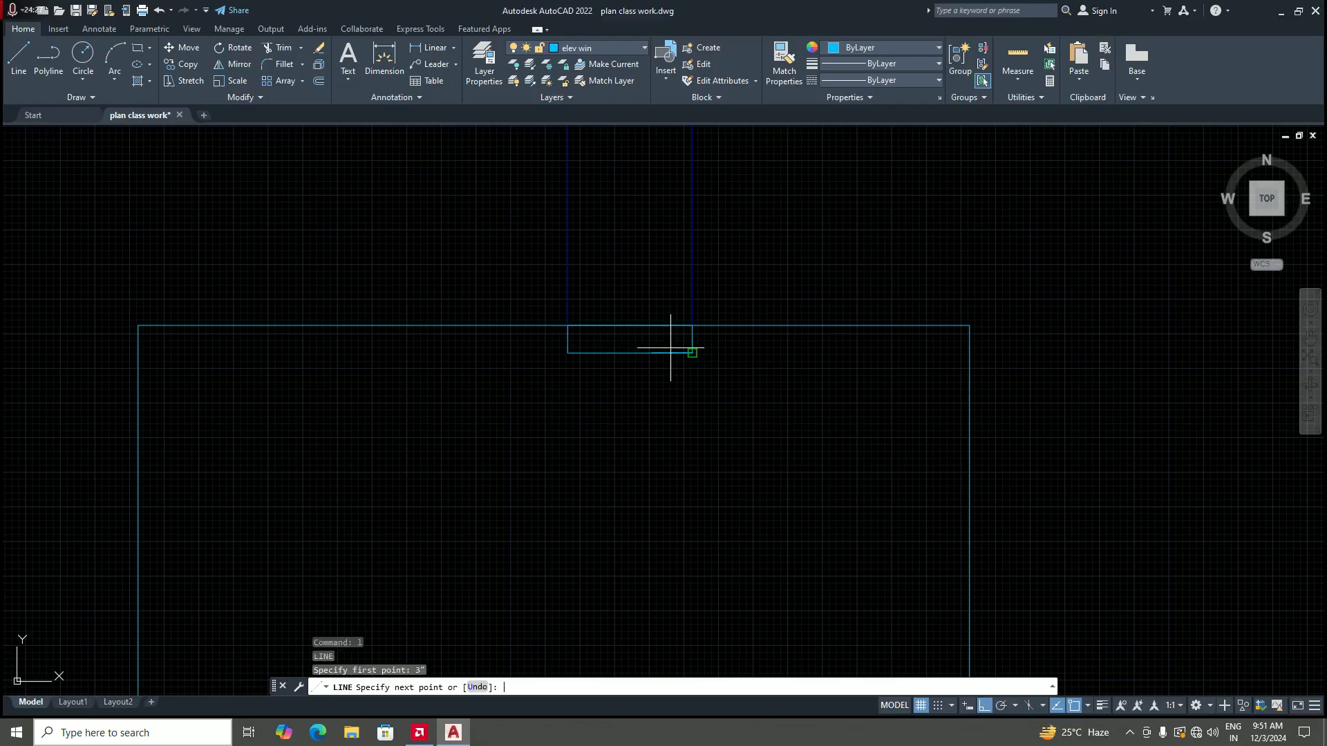
pyautogui.scroll(-5, 671, 347)
pyautogui.scroll(3, 676, 355)
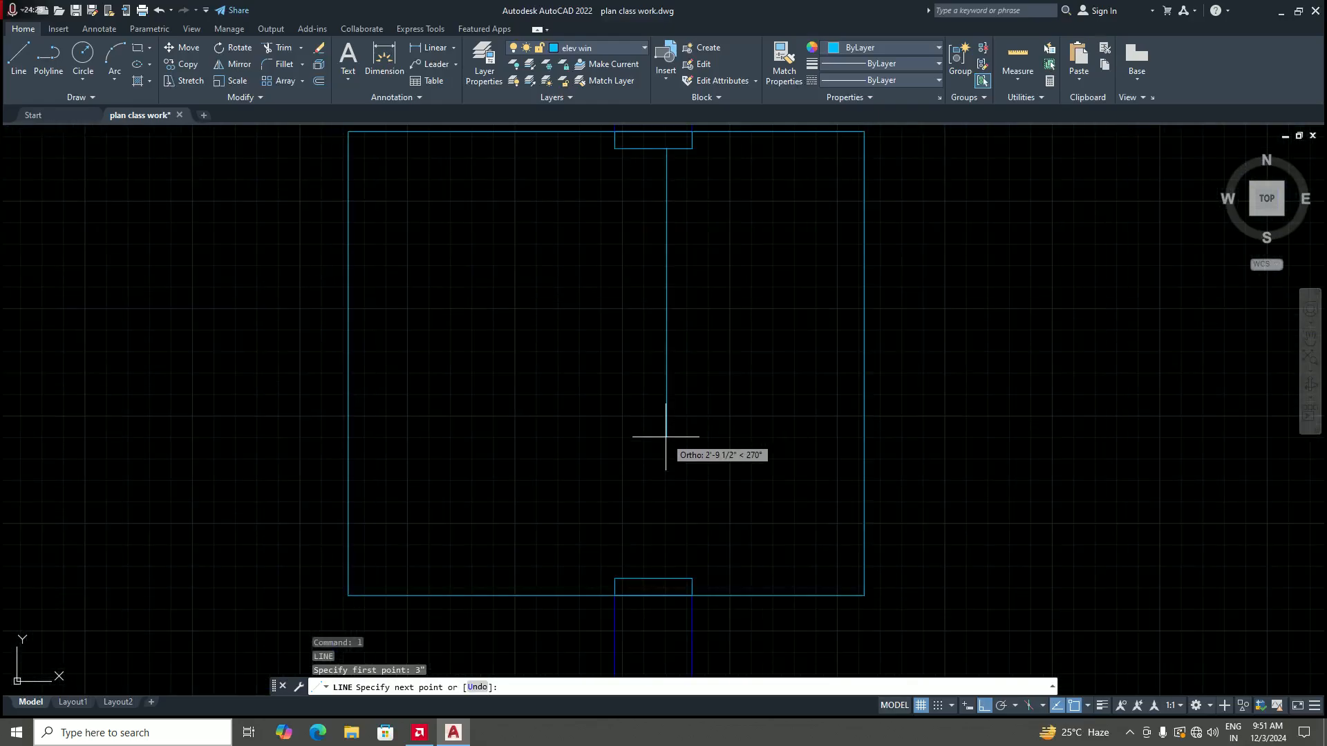
pyautogui.write('per')
pyautogui.press('Return')
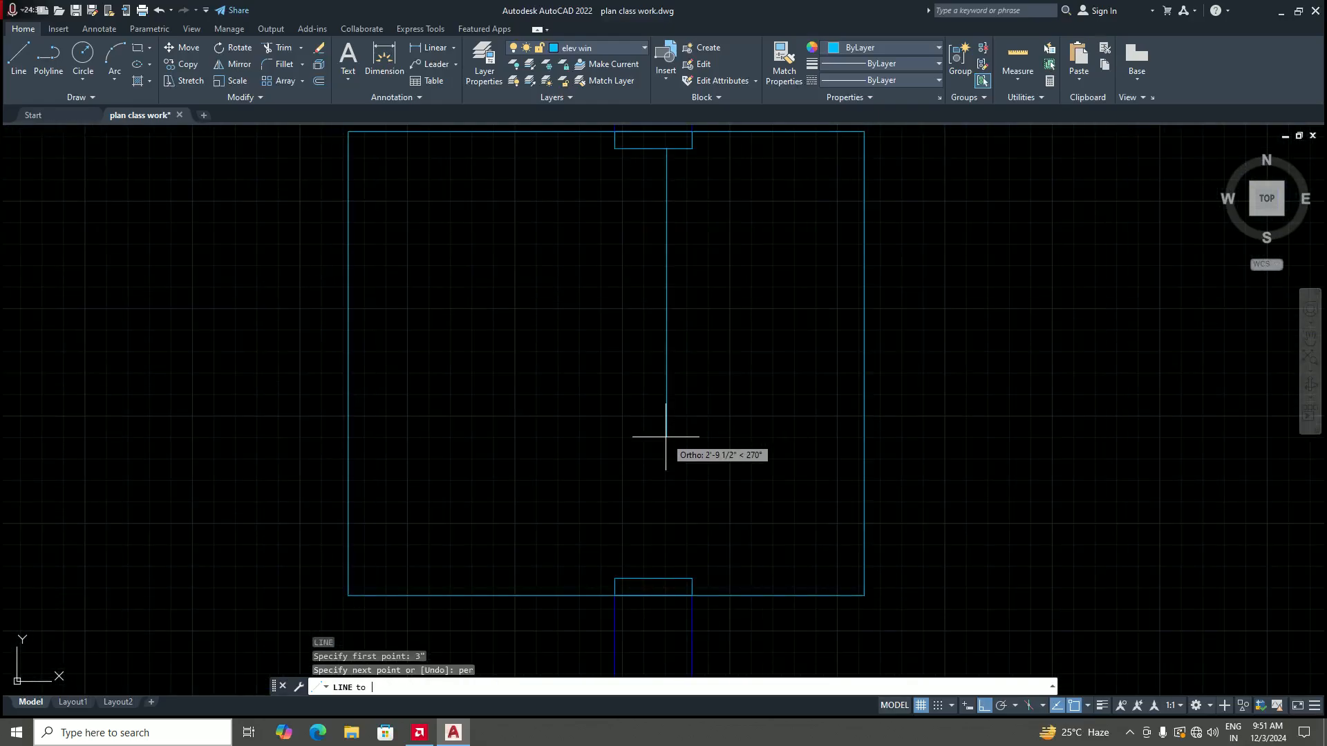
pyautogui.click(667, 578)
pyautogui.press('Return')
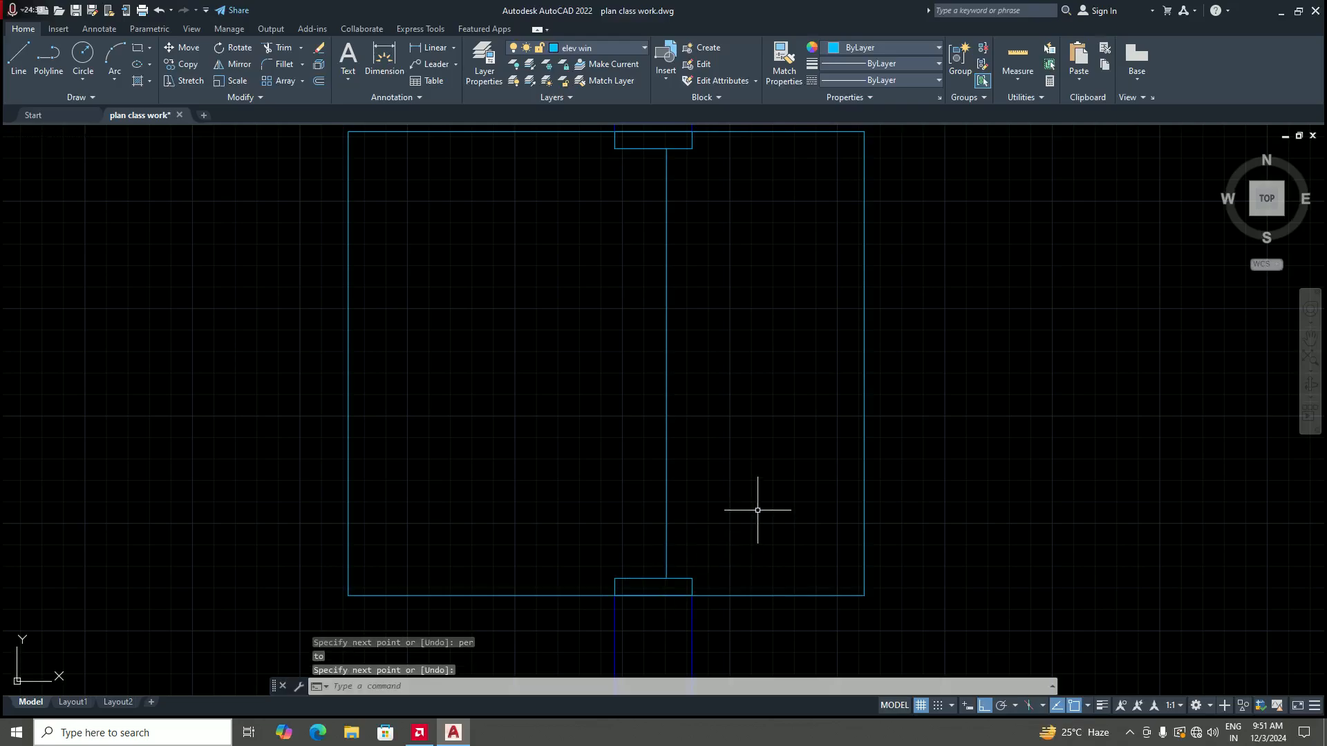
# Step: Copy the vertical line leftward by the distance between the lower frame piece's right corner and that line's bottom end
pyautogui.write('ct o')
pyautogui.press('Return')
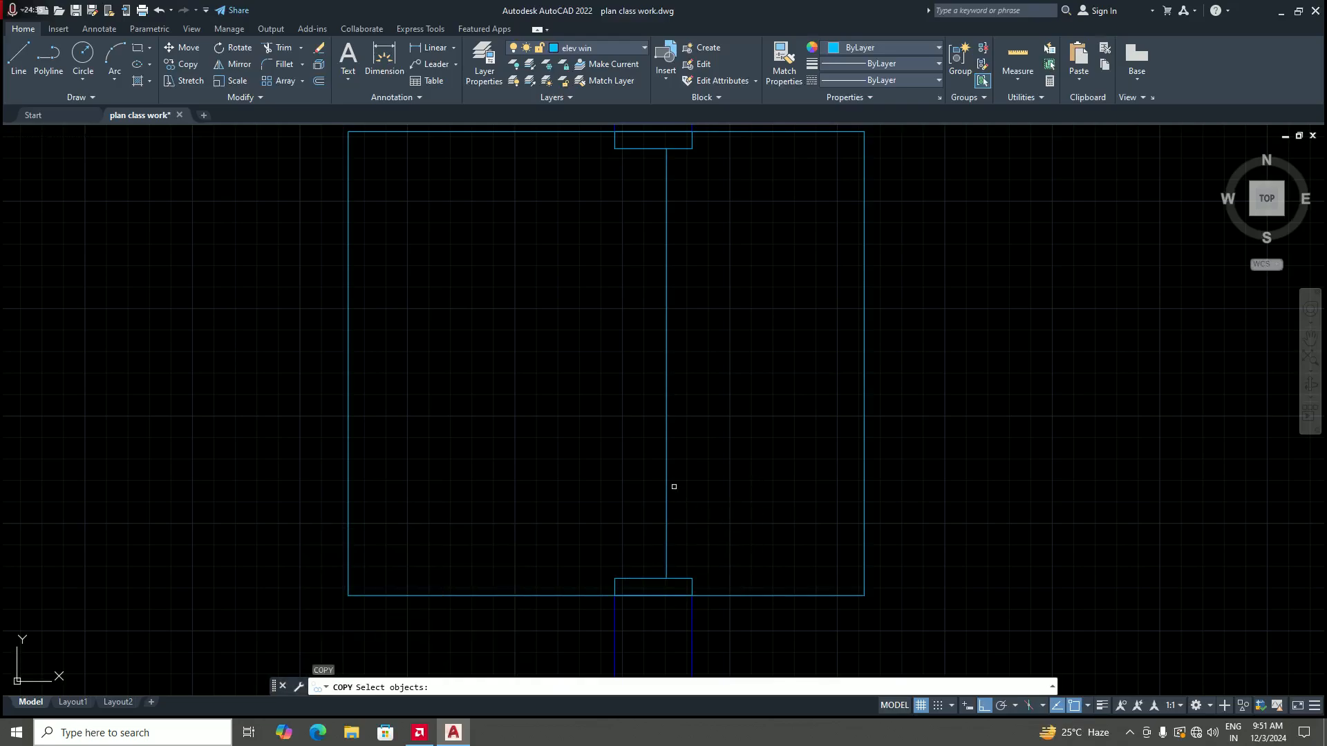
pyautogui.click(666, 475)
pyautogui.press('Return')
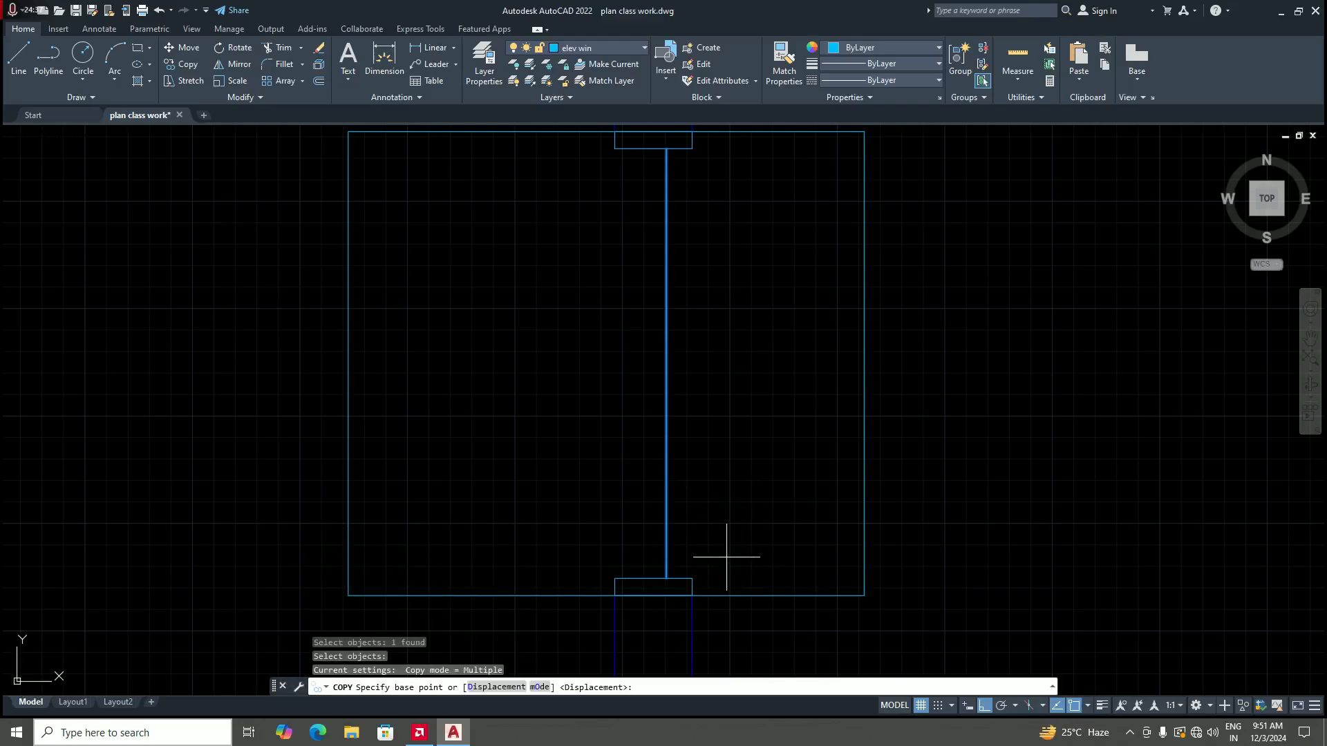
pyautogui.scroll(4, 676, 593)
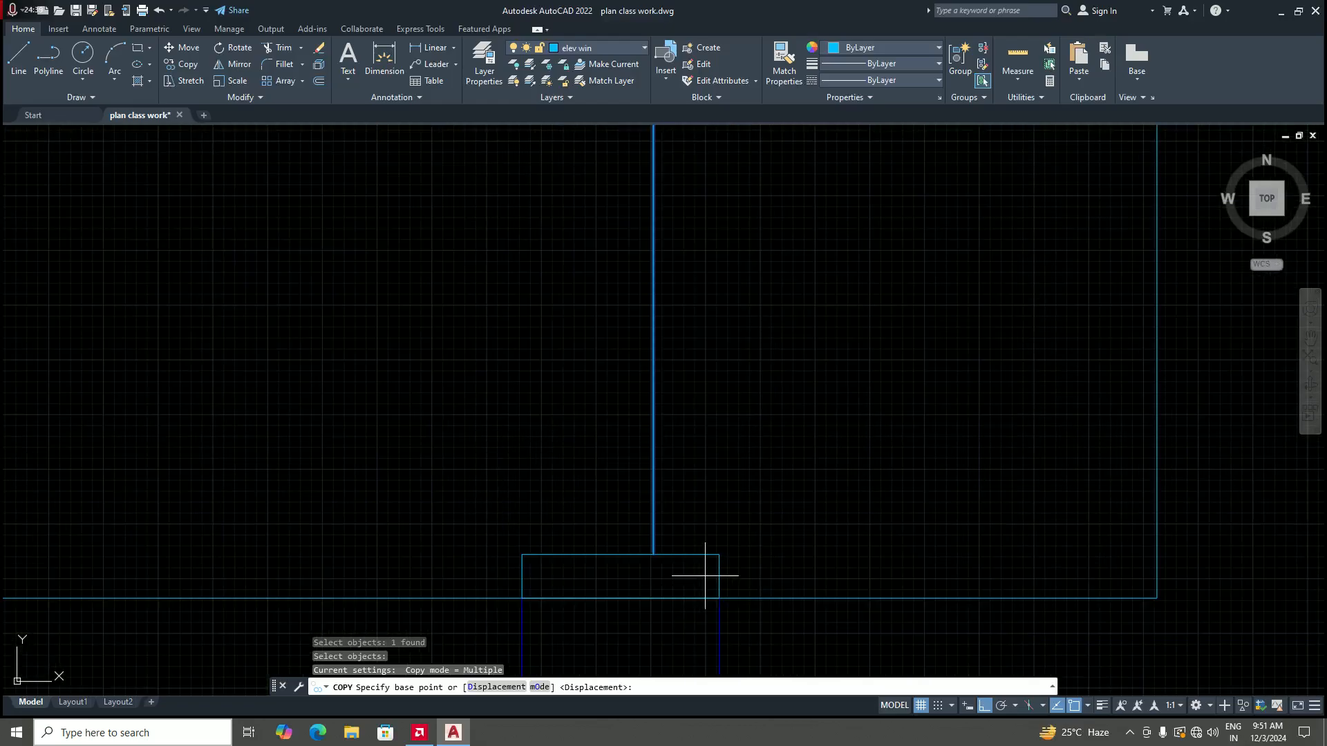
pyautogui.click(718, 554)
pyautogui.click(654, 554)
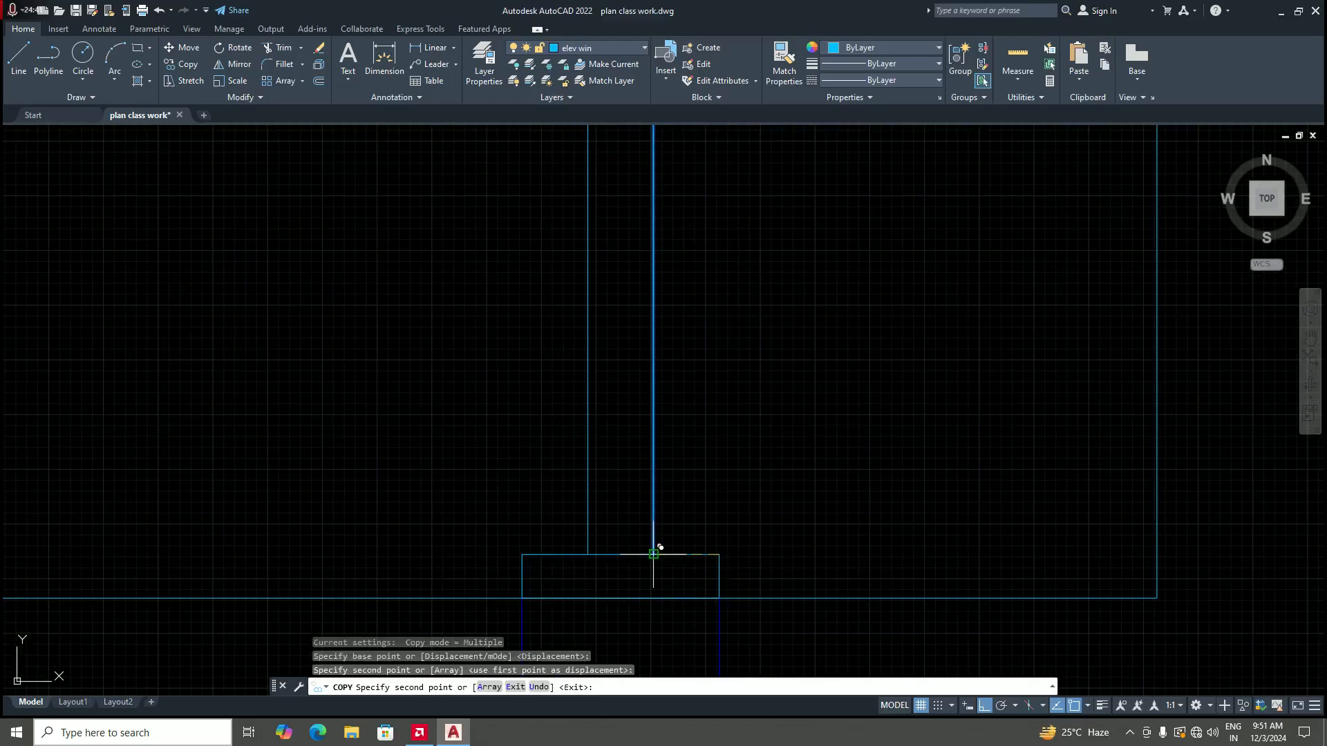
pyautogui.press('Return')
# Step: Examine the windows in the sectional elevation and compare them with the window frame and glass details in the front elevation
pyautogui.scroll(-6, 643, 566)
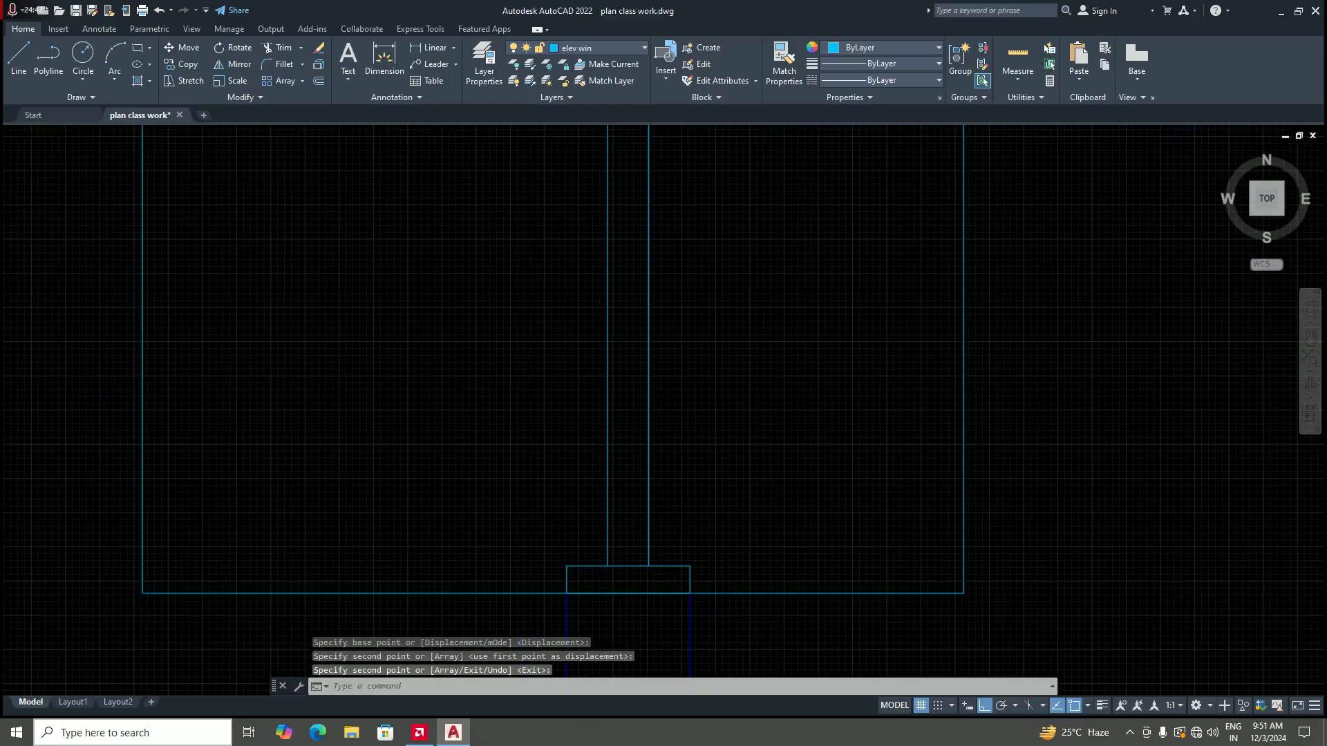
pyautogui.scroll(4, 677, 541)
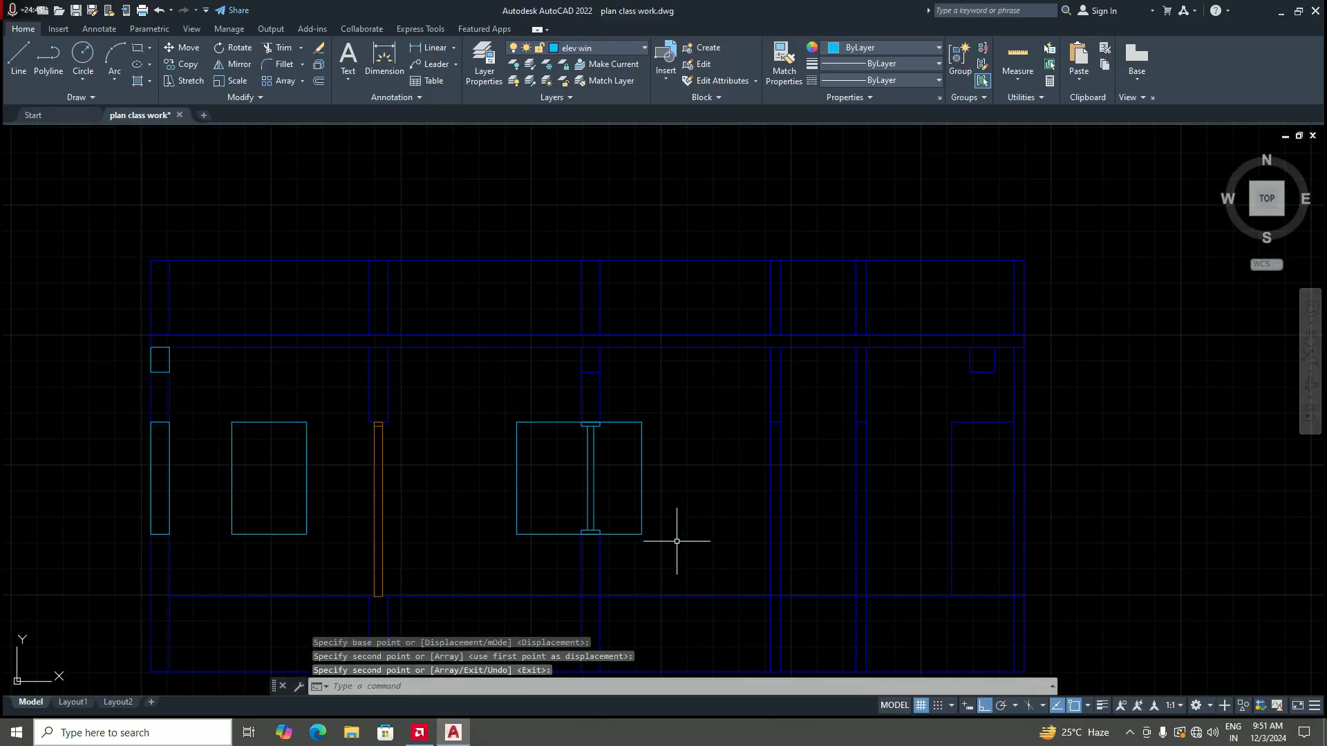
pyautogui.scroll(-4, 655, 541)
pyautogui.scroll(4, 617, 498)
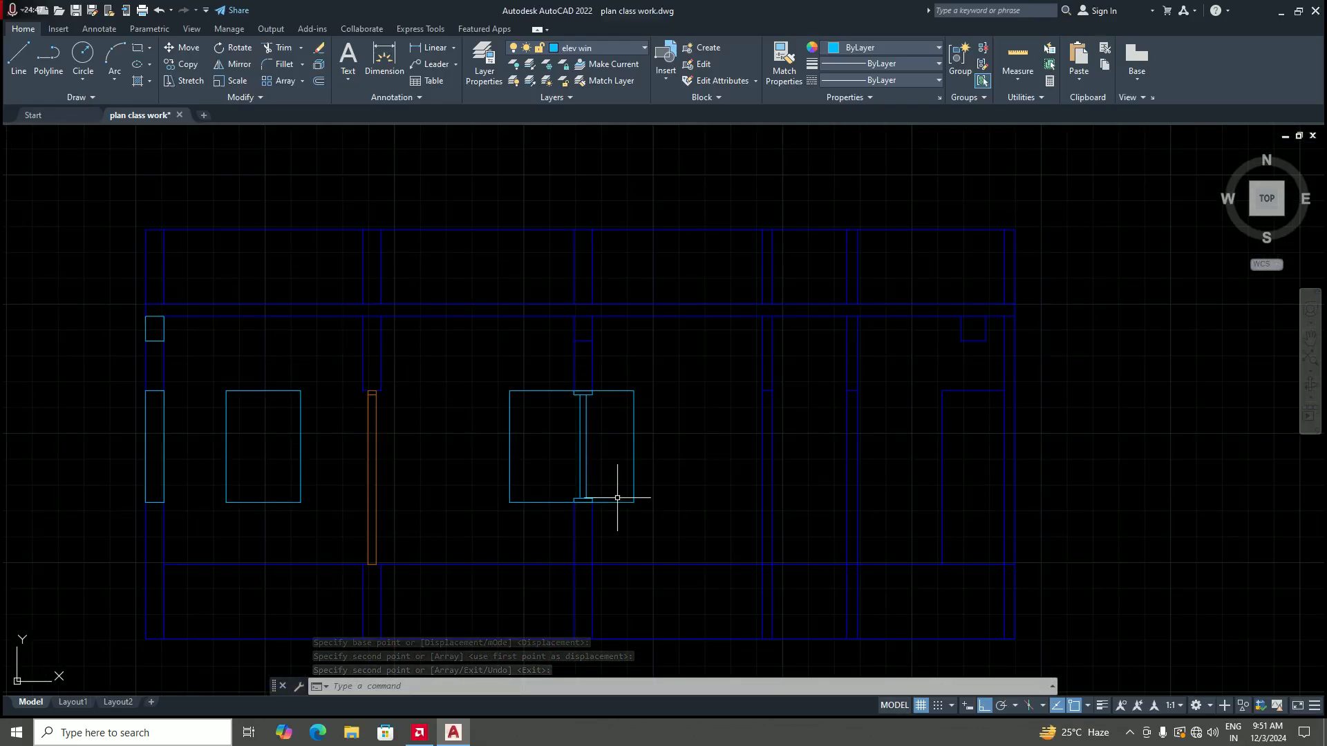
pyautogui.scroll(2, 577, 395)
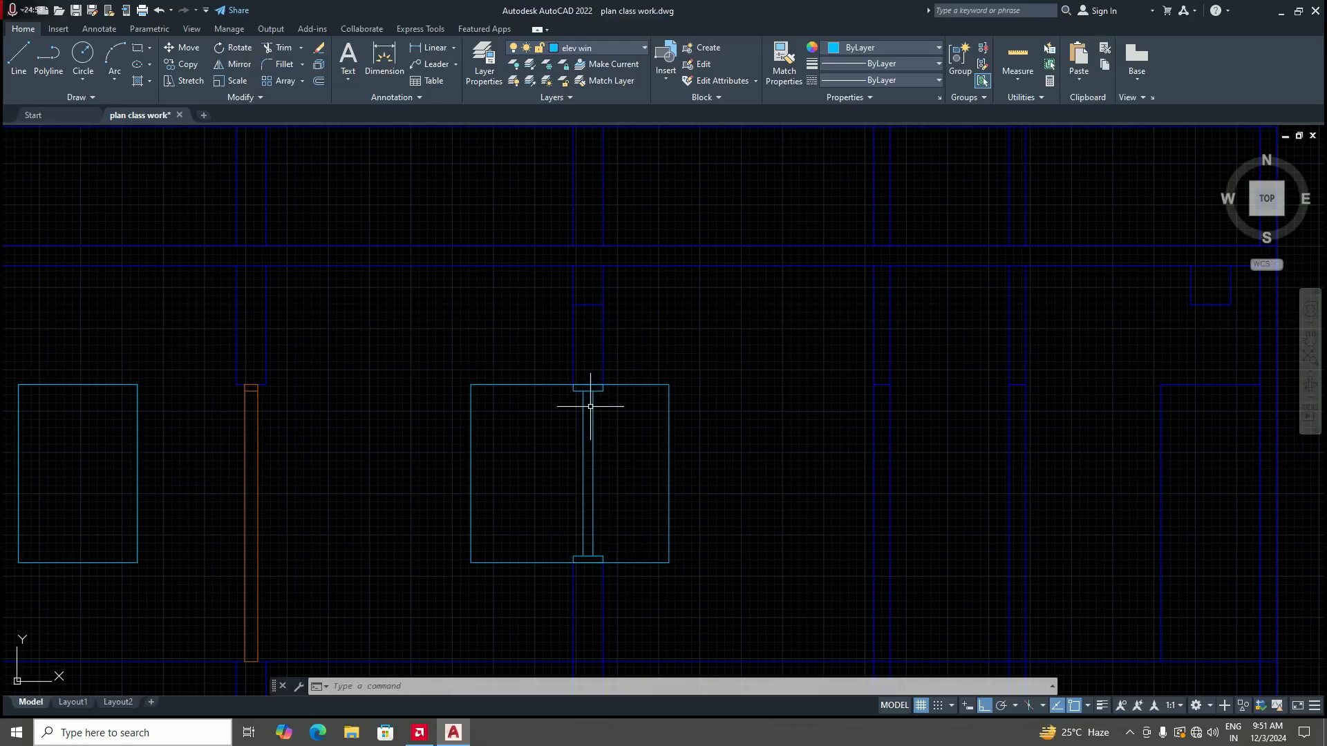
pyautogui.scroll(-8, 591, 397)
pyautogui.scroll(4, 591, 407)
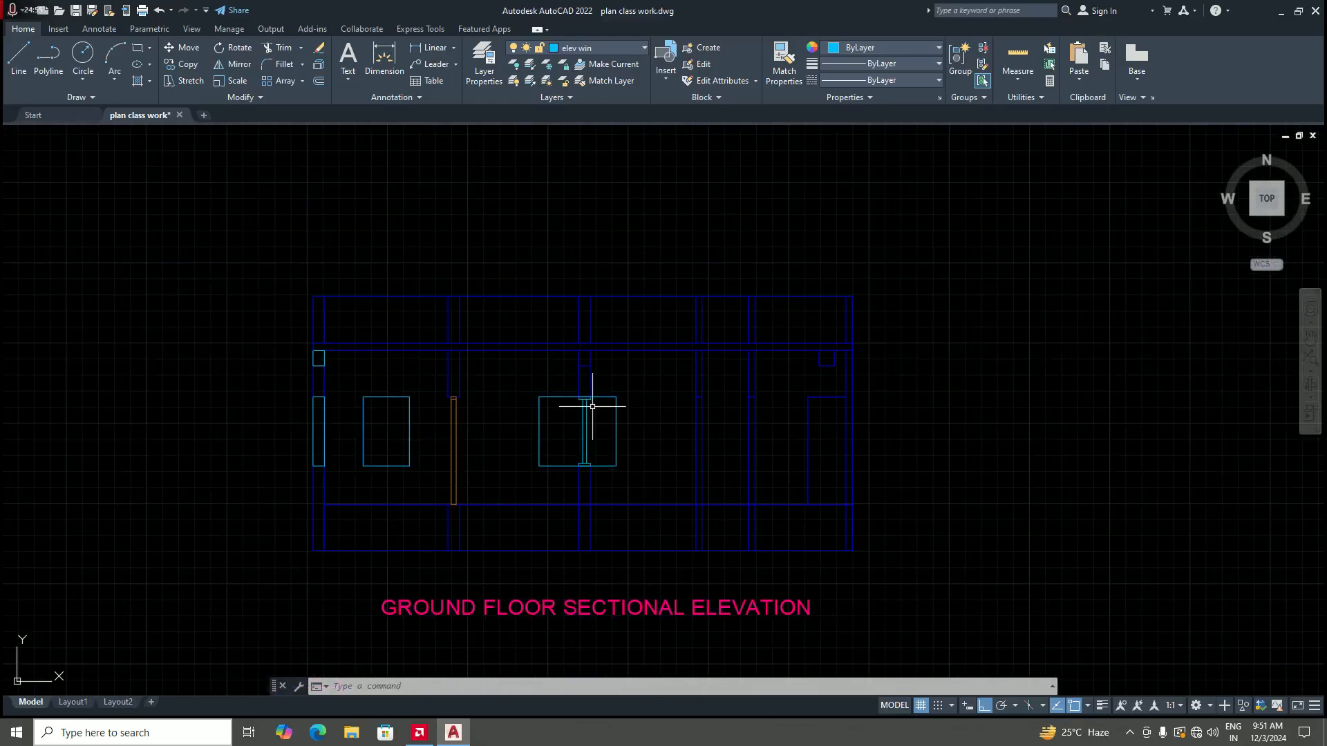
pyautogui.scroll(-5, 591, 399)
pyautogui.scroll(3, 449, 408)
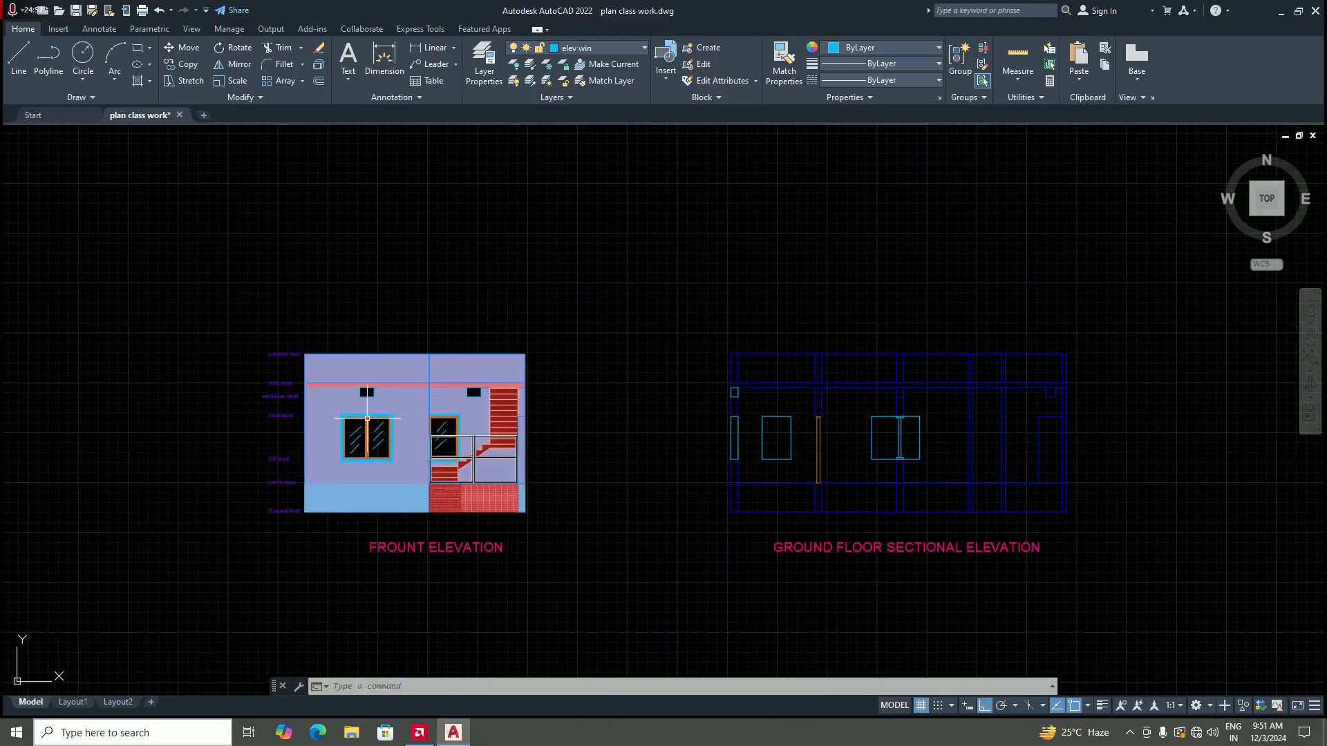
pyautogui.scroll(4, 898, 418)
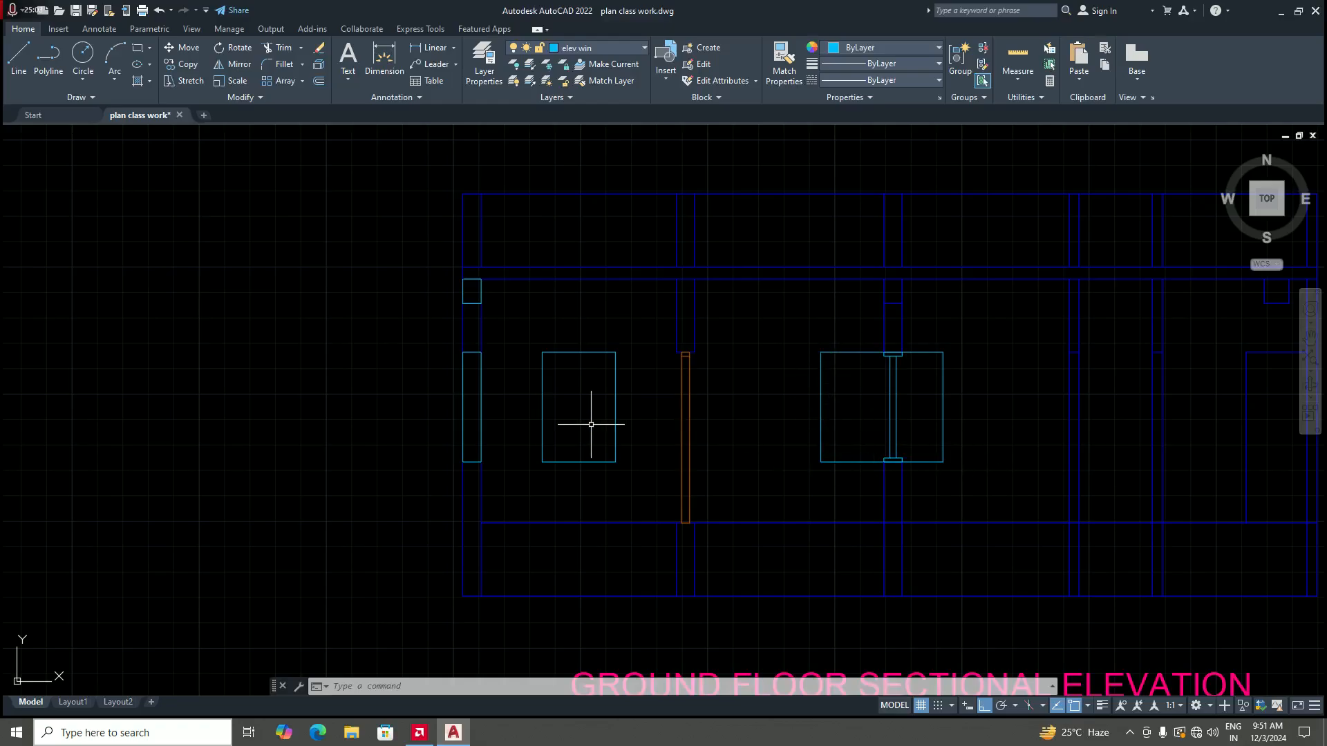
pyautogui.scroll(-6, 592, 424)
pyautogui.scroll(2, 687, 454)
pyautogui.scroll(2, 687, 454)
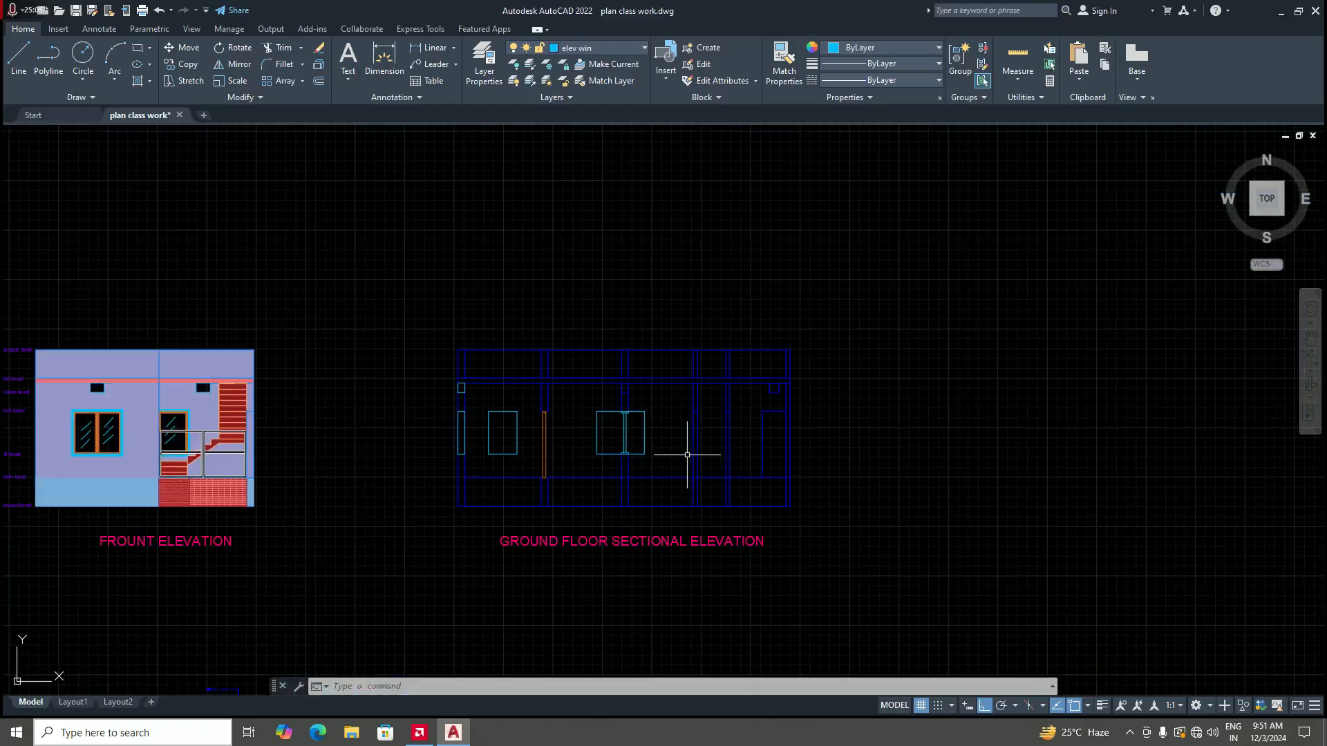
pyautogui.scroll(2, 622, 429)
pyautogui.scroll(-4, 631, 435)
pyautogui.scroll(4, 631, 436)
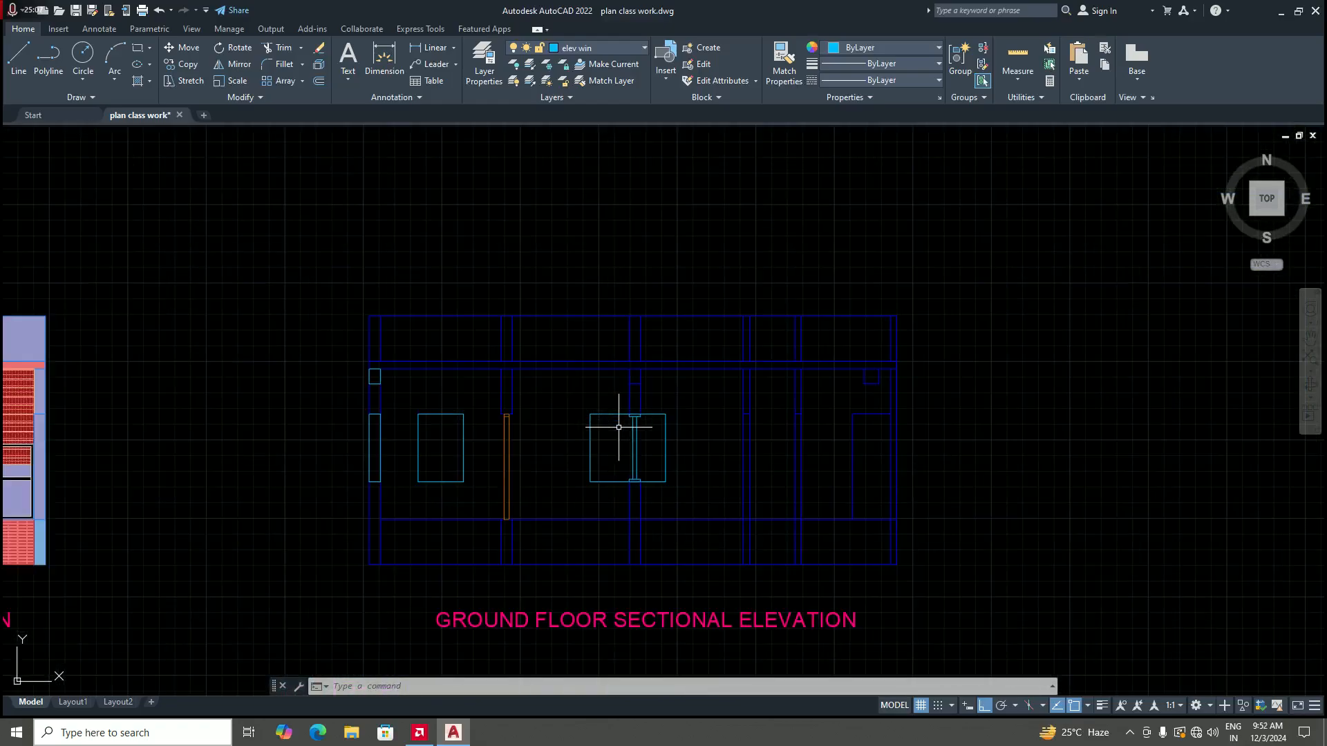
pyautogui.scroll(-5, 617, 414)
pyautogui.scroll(8, 557, 435)
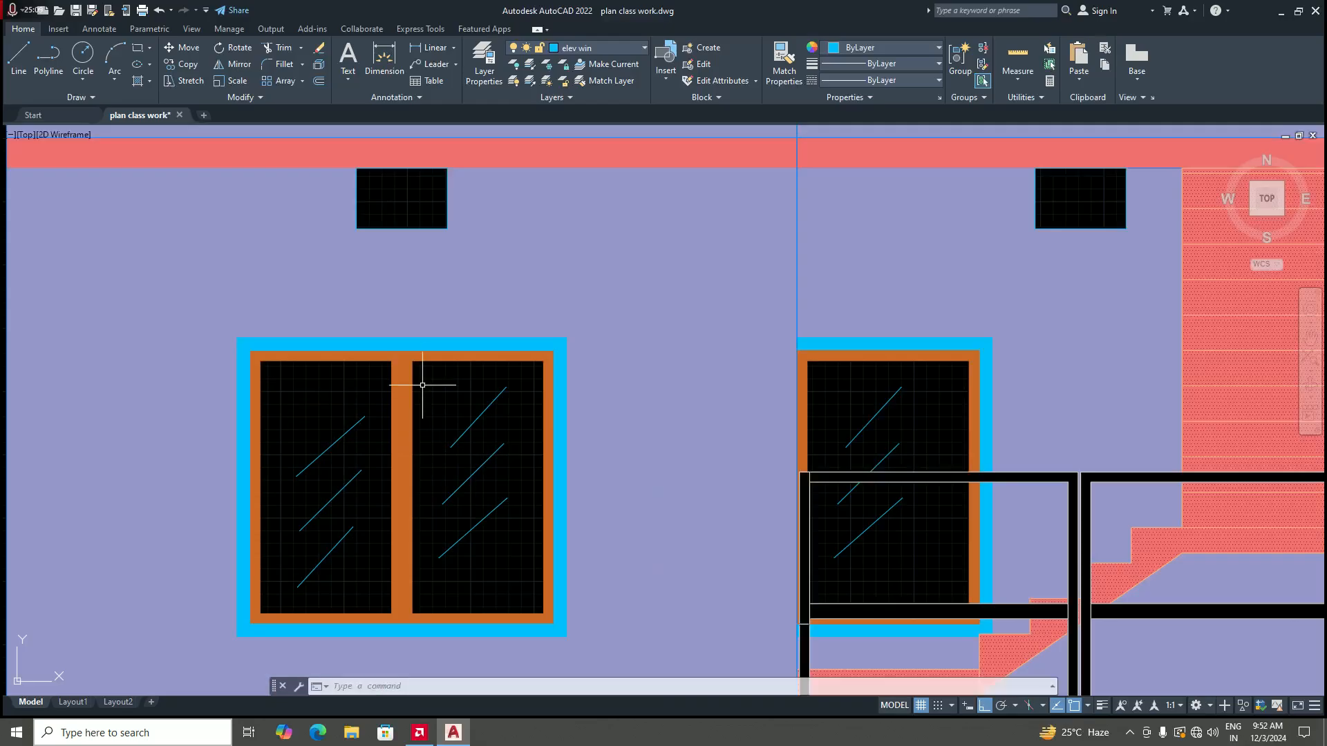
# Step: Review the front elevation's double window beside the plain window outlines of the ground floor sectional elevation
pyautogui.scroll(-8, 402, 406)
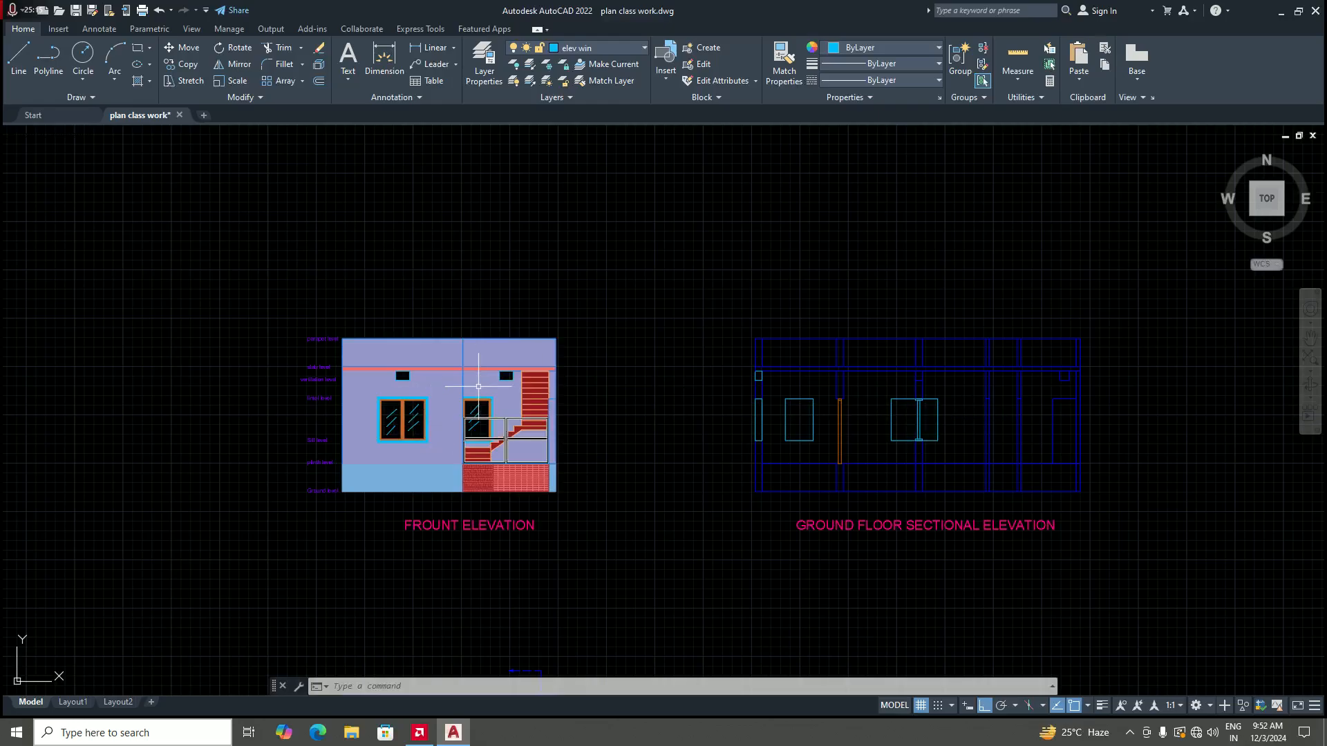
pyautogui.scroll(2, 405, 443)
pyautogui.scroll(-4, 406, 435)
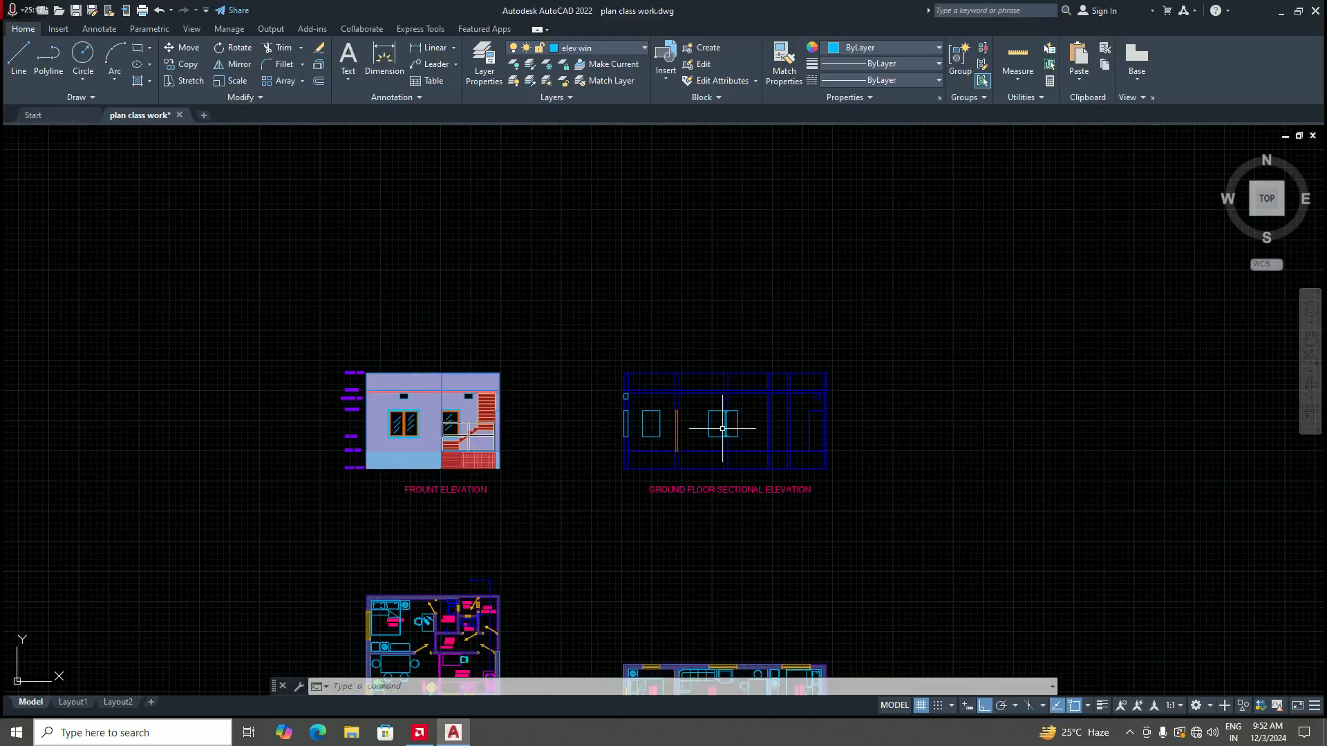
pyautogui.scroll(6, 722, 428)
pyautogui.scroll(-6, 722, 430)
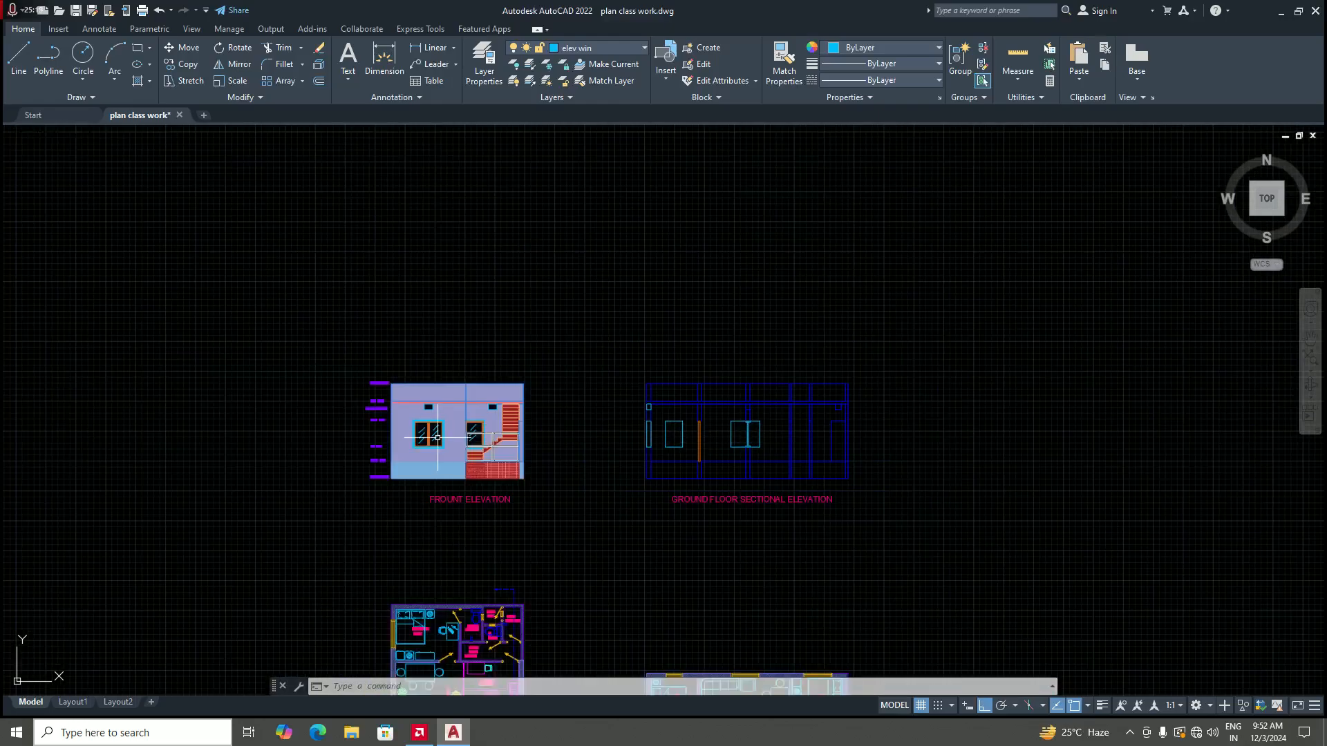
pyautogui.scroll(6, 406, 429)
pyautogui.scroll(4, 406, 428)
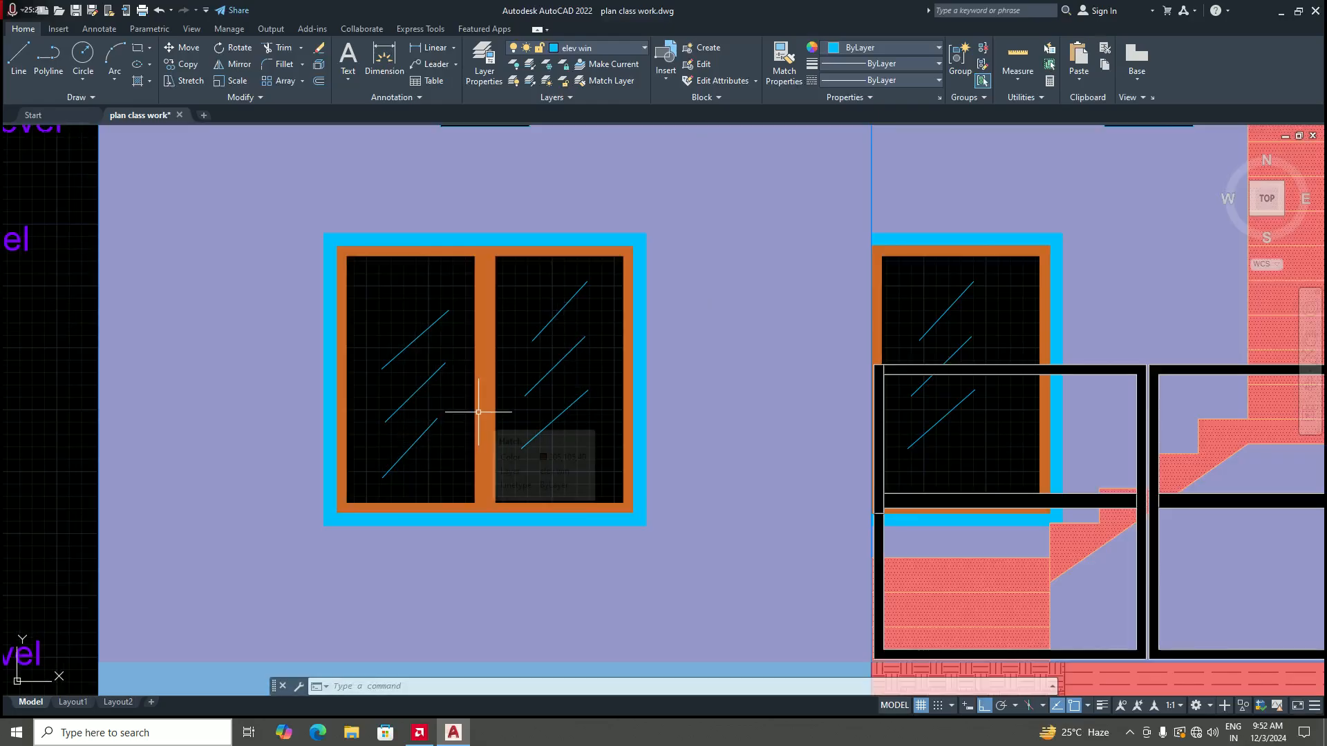
pyautogui.scroll(-4, 480, 403)
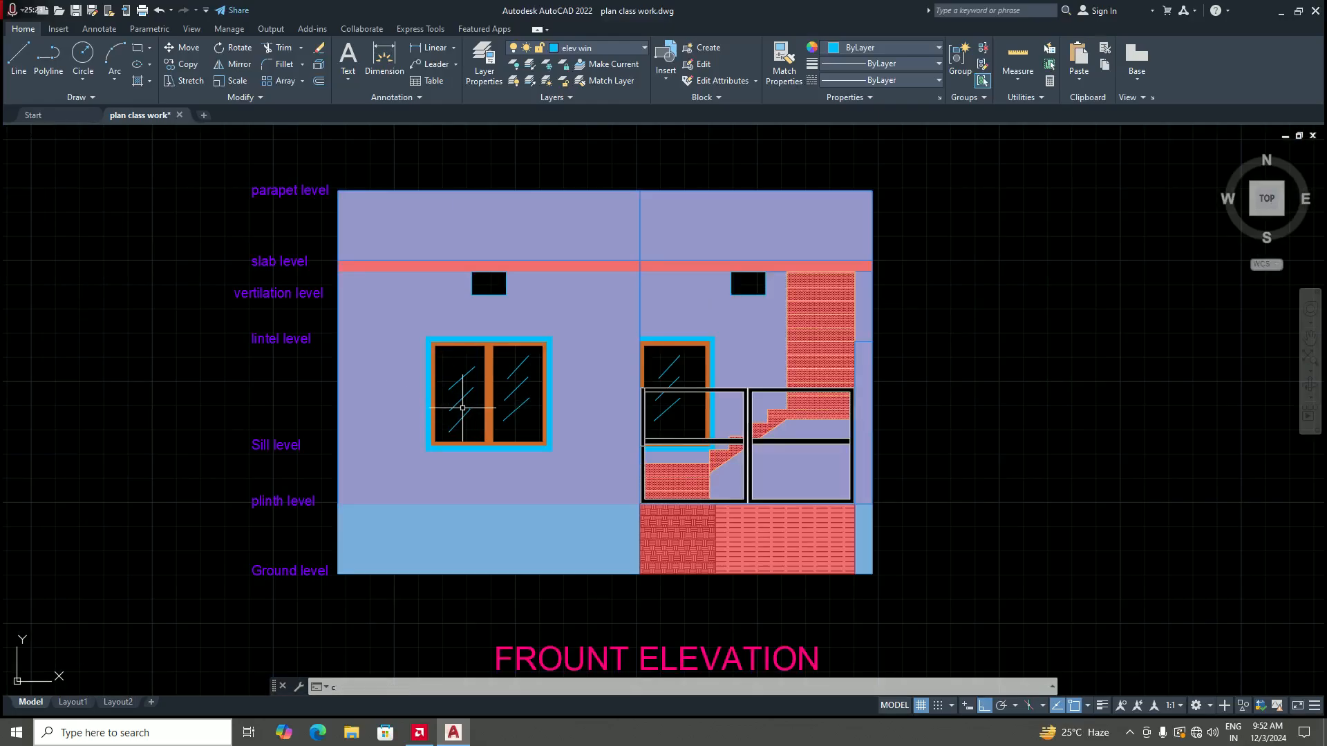
pyautogui.write('co')
pyautogui.press('Return')
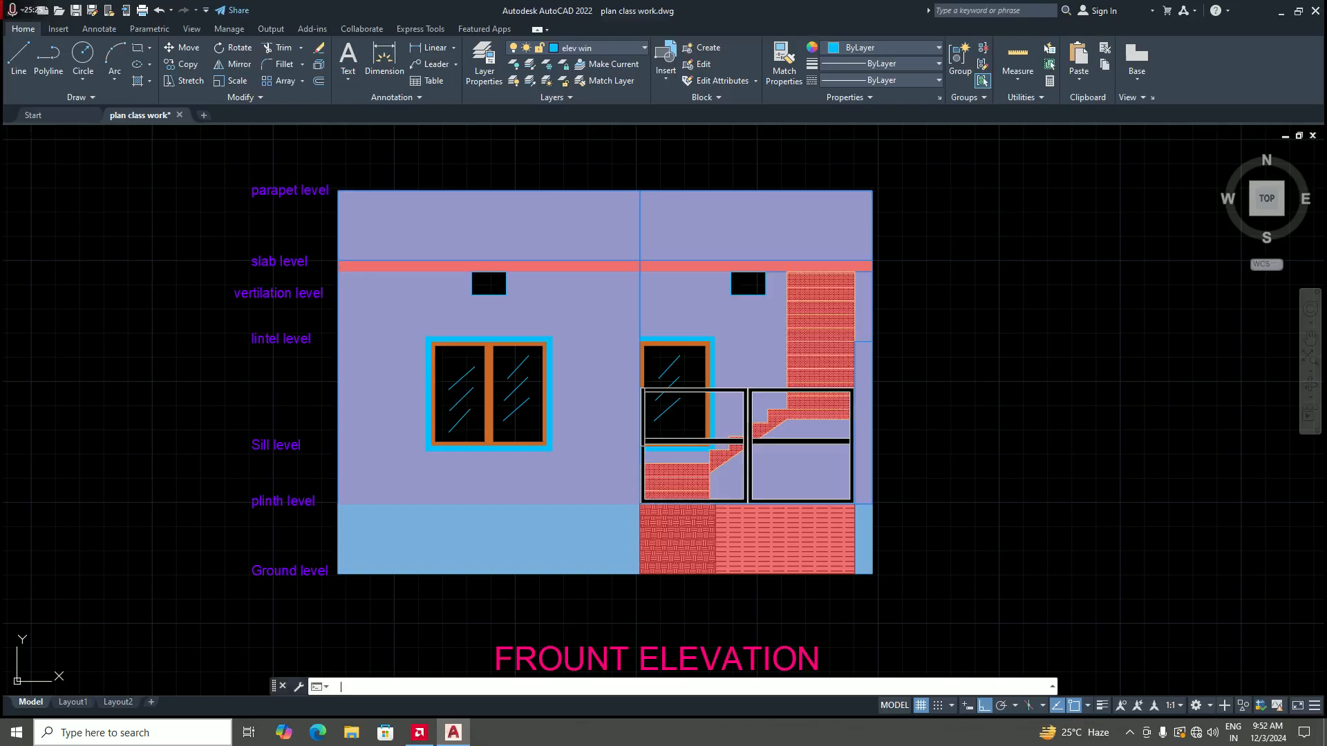
pyautogui.click(520, 443)
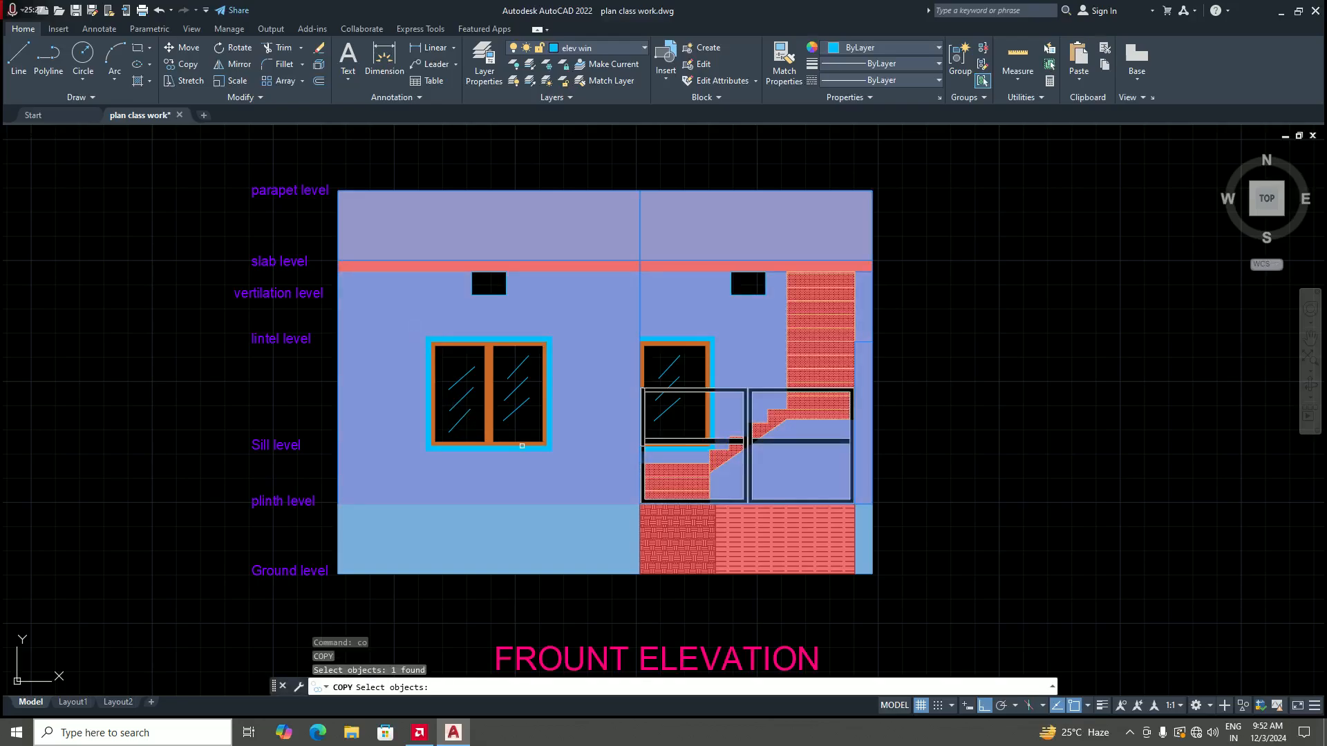
pyautogui.press('Escape')
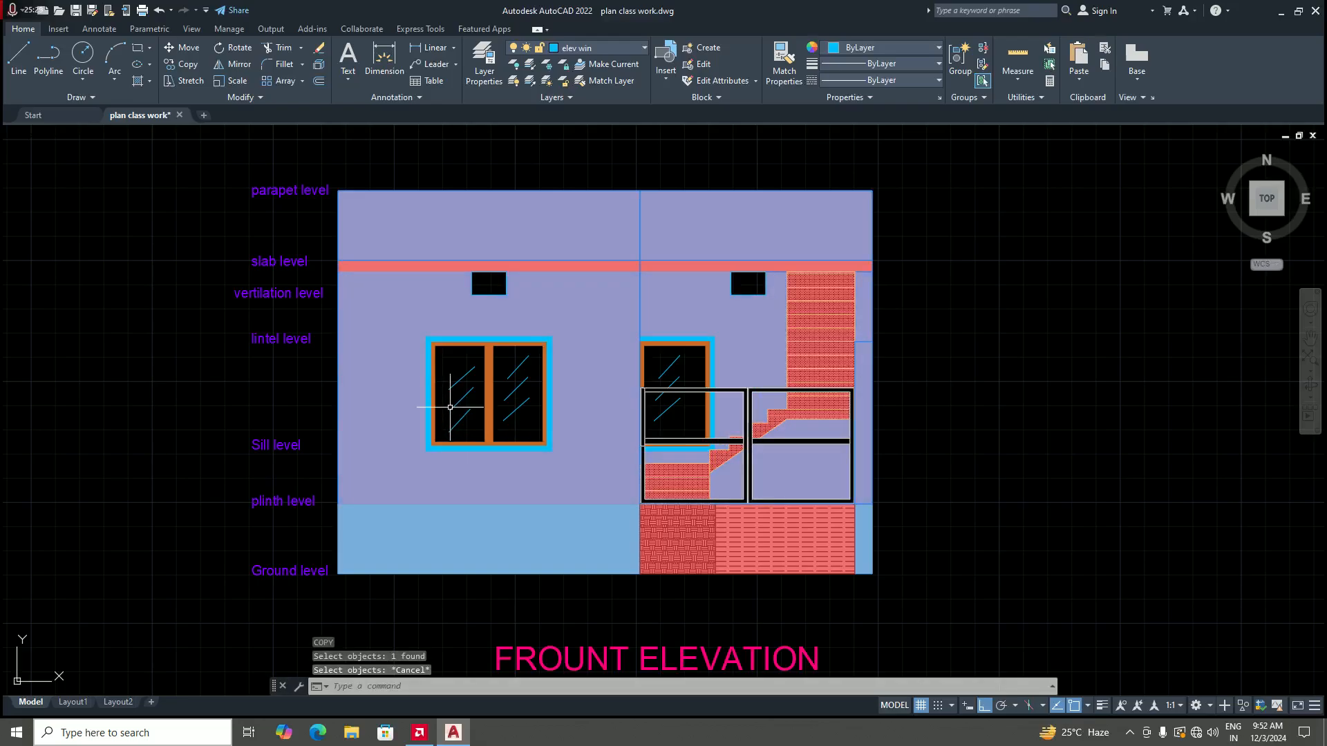
pyautogui.write('co')
pyautogui.press('Return')
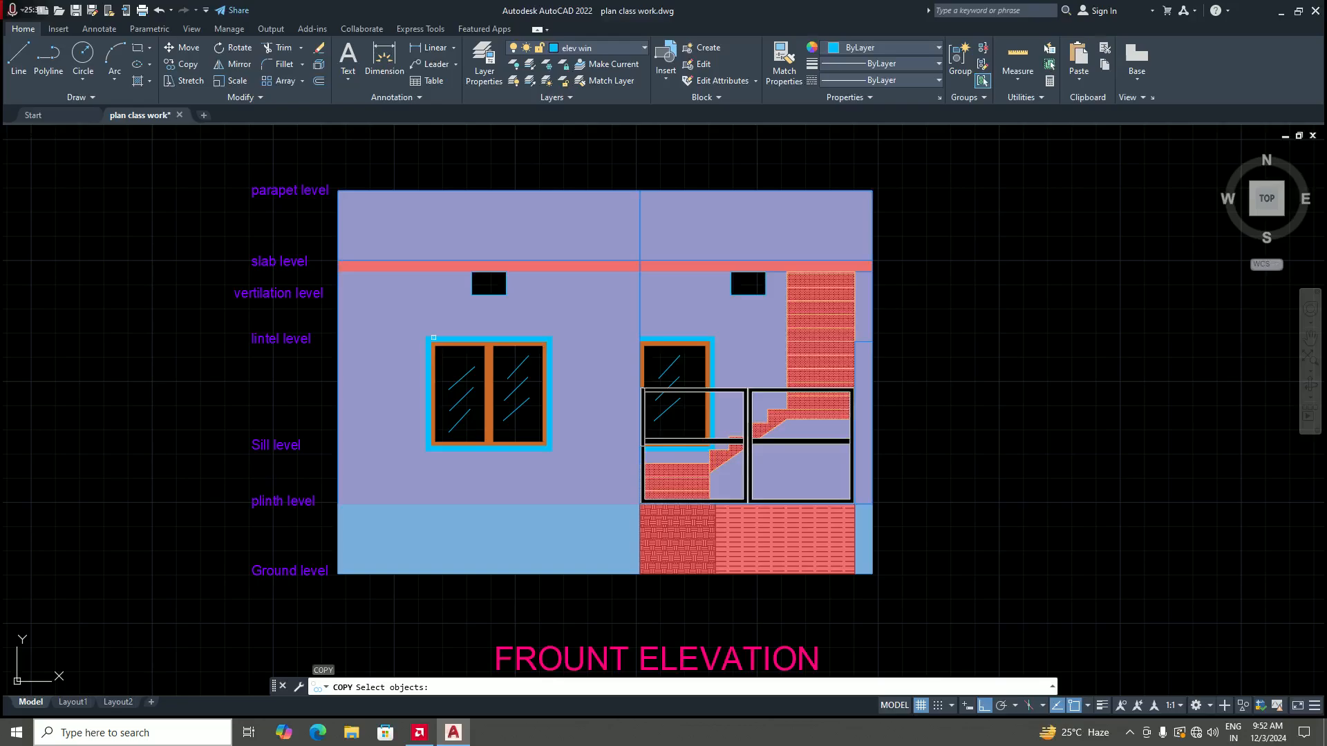
pyautogui.click(412, 322)
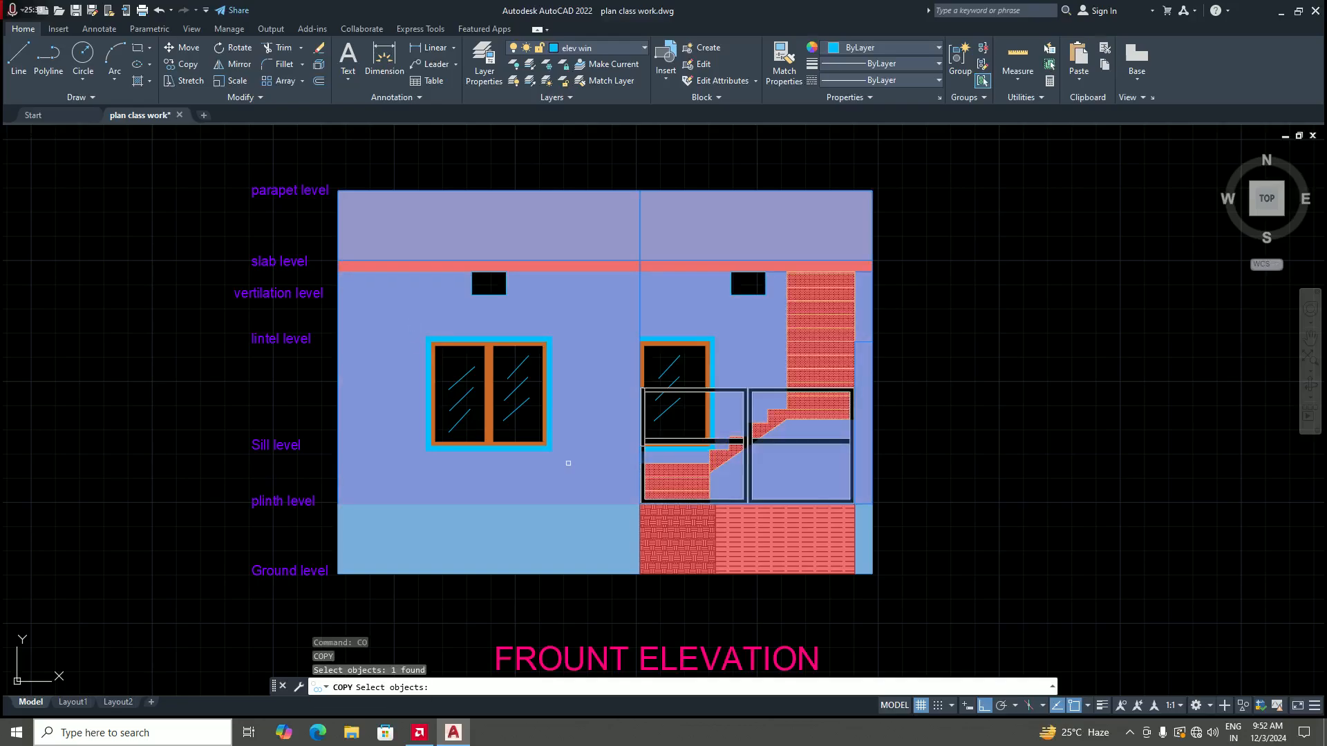
pyautogui.press('Escape')
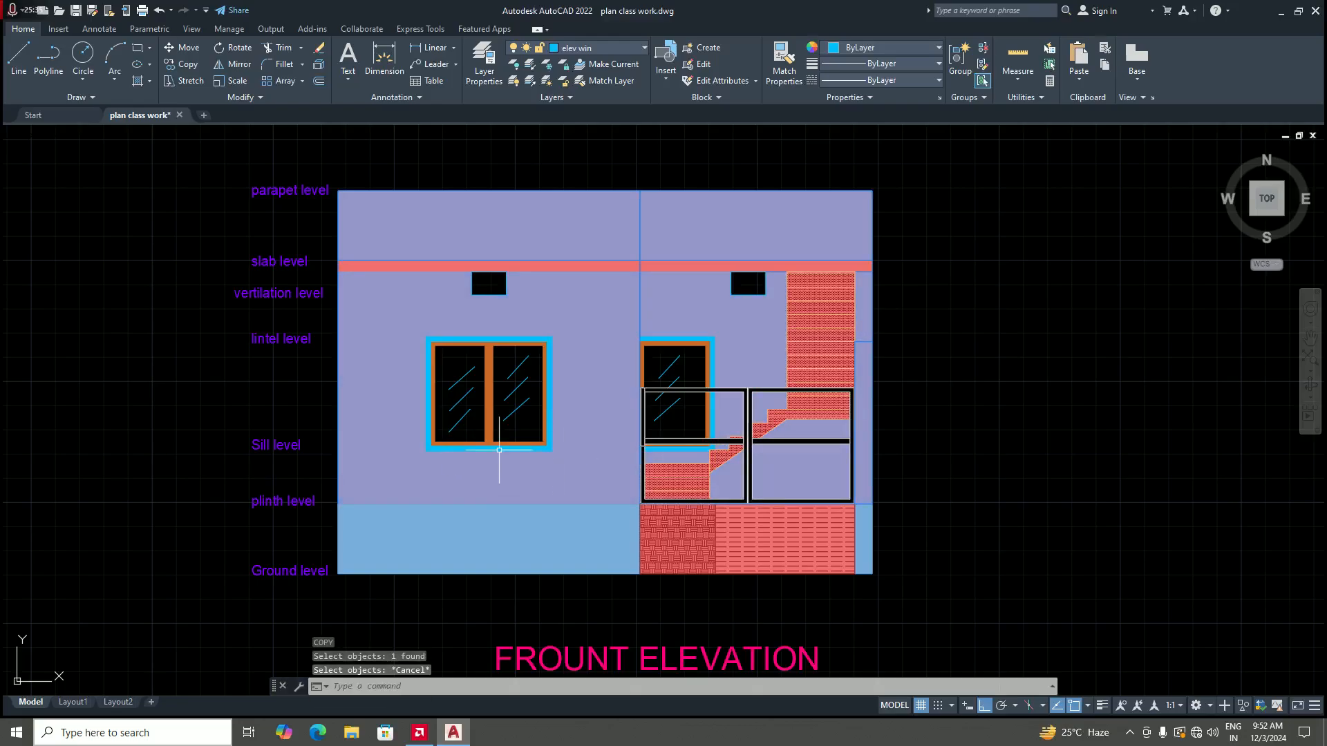
pyautogui.scroll(4, 506, 452)
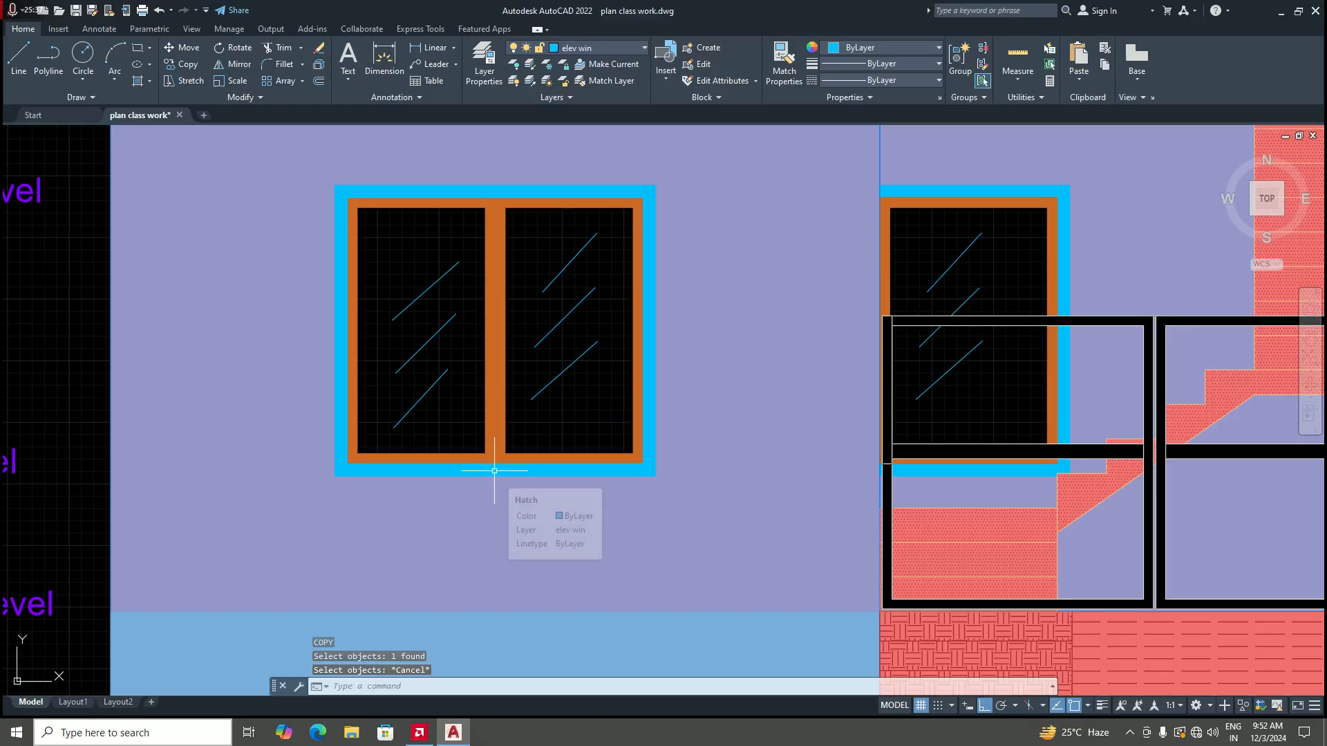
pyautogui.scroll(-6, 492, 465)
pyautogui.scroll(2, 535, 456)
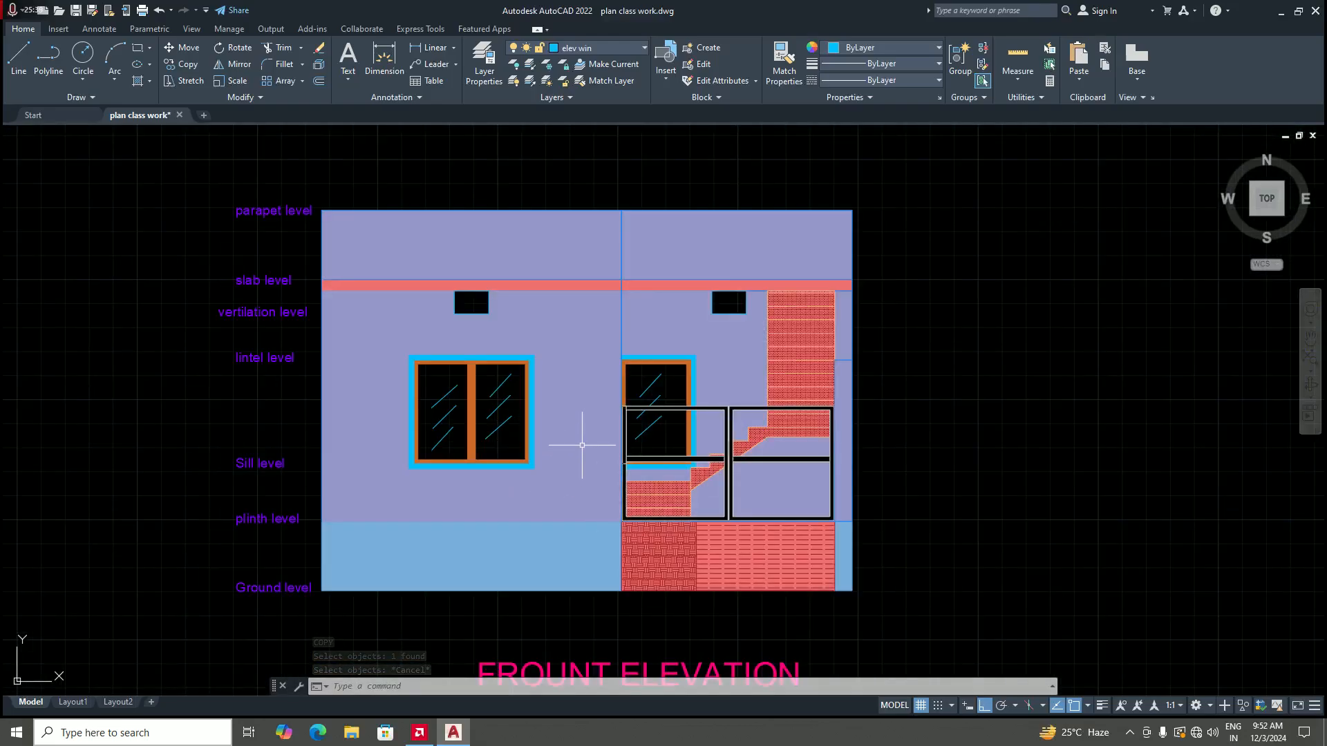
# Step: Hide the solid walls paint hatch around the windows in the front elevation
pyautogui.click(515, 335)
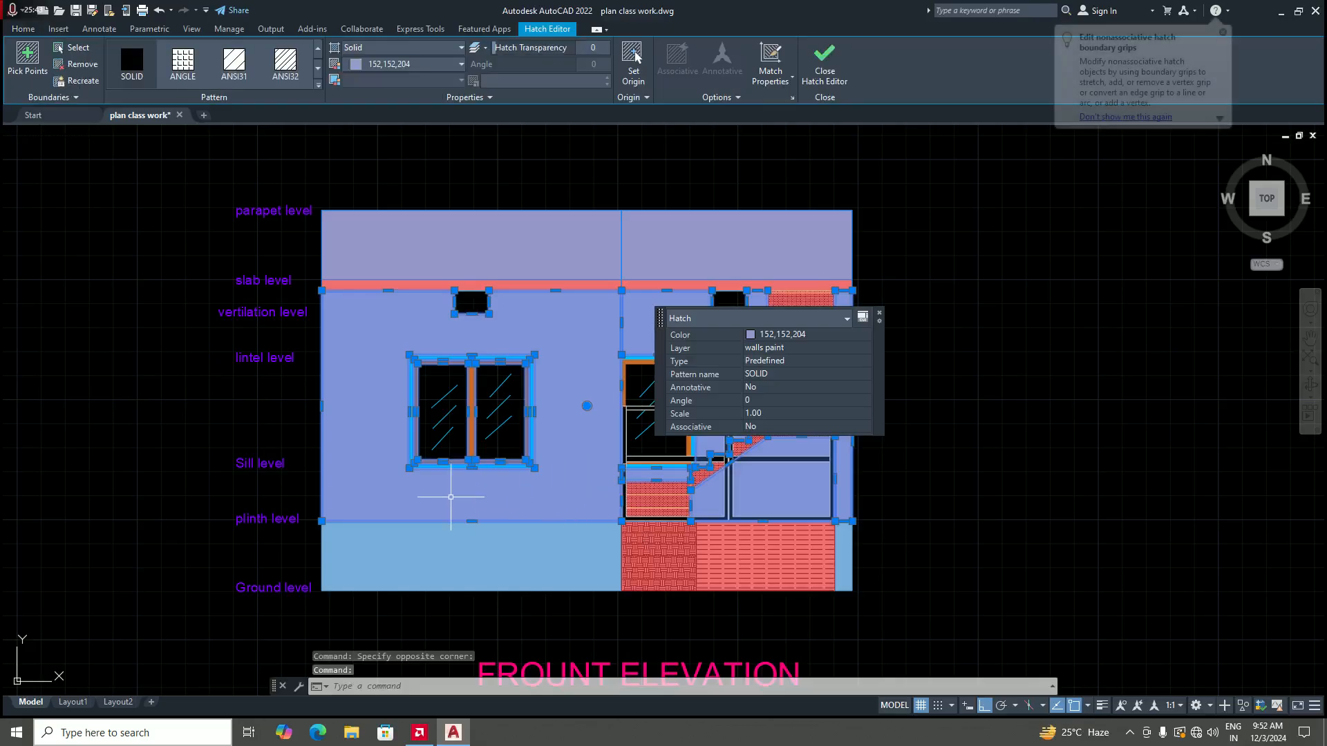
pyautogui.scroll(6, 423, 492)
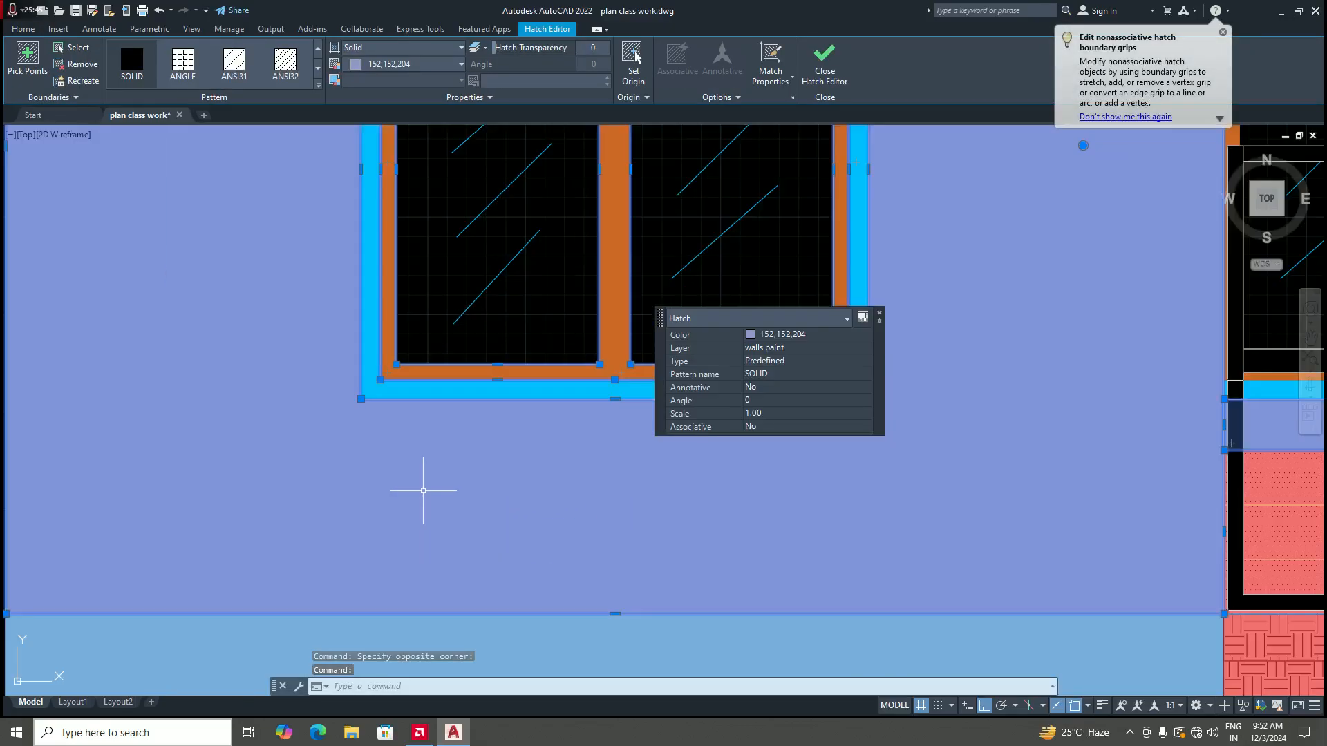
pyautogui.scroll(-5, 424, 492)
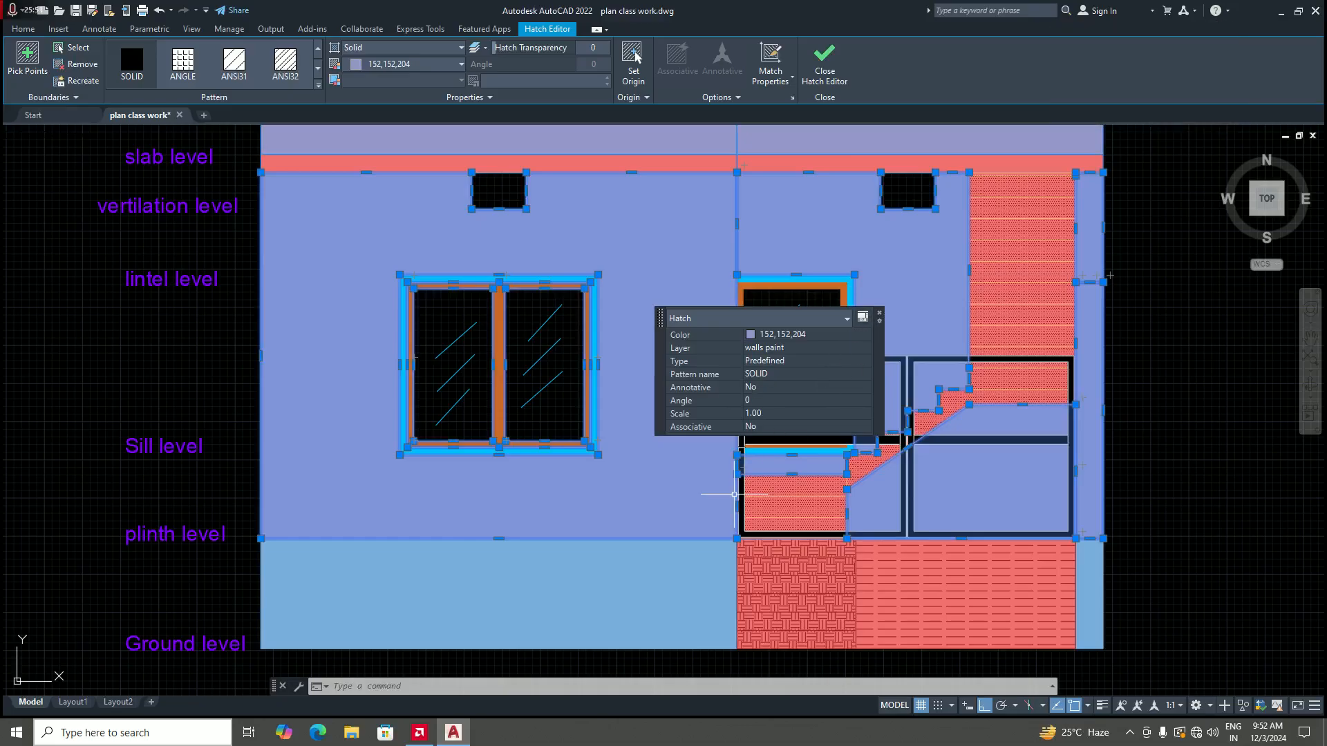
pyautogui.click(880, 316)
pyautogui.click(1250, 707)
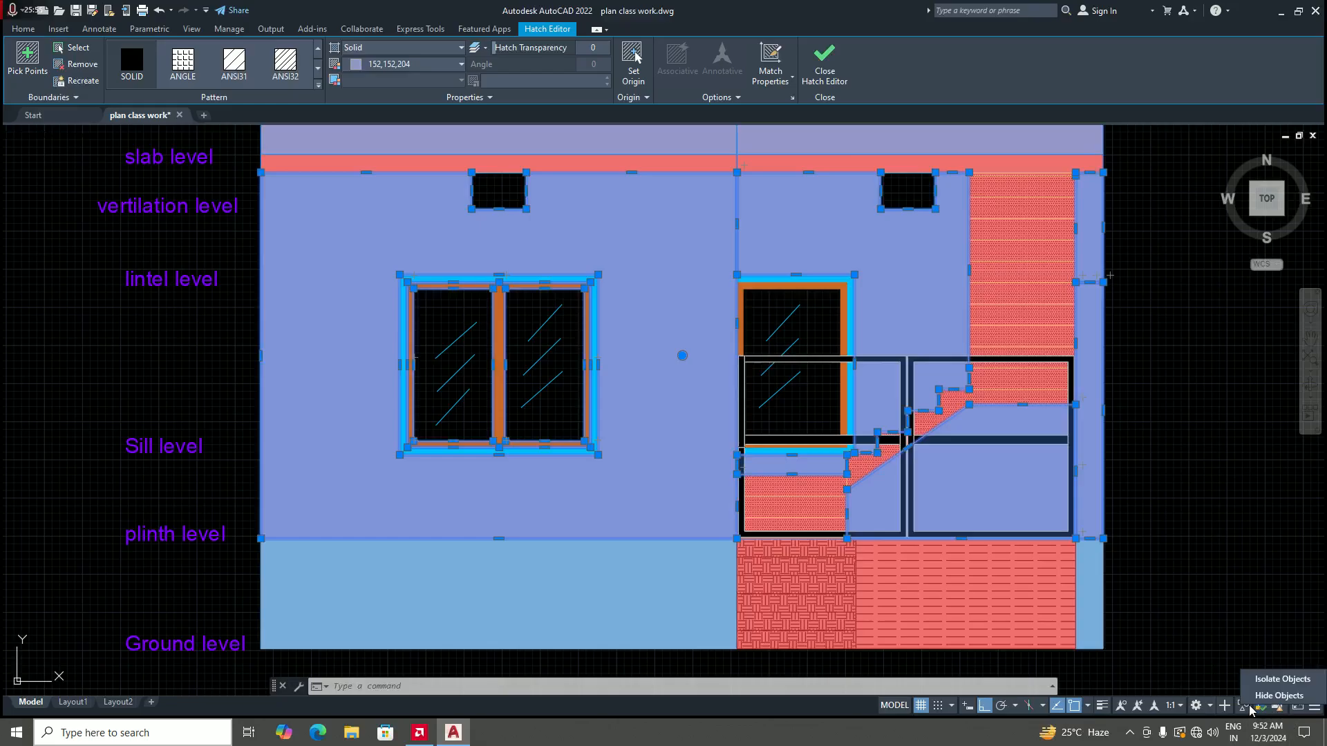
pyautogui.click(1279, 696)
pyautogui.scroll(-5, 538, 496)
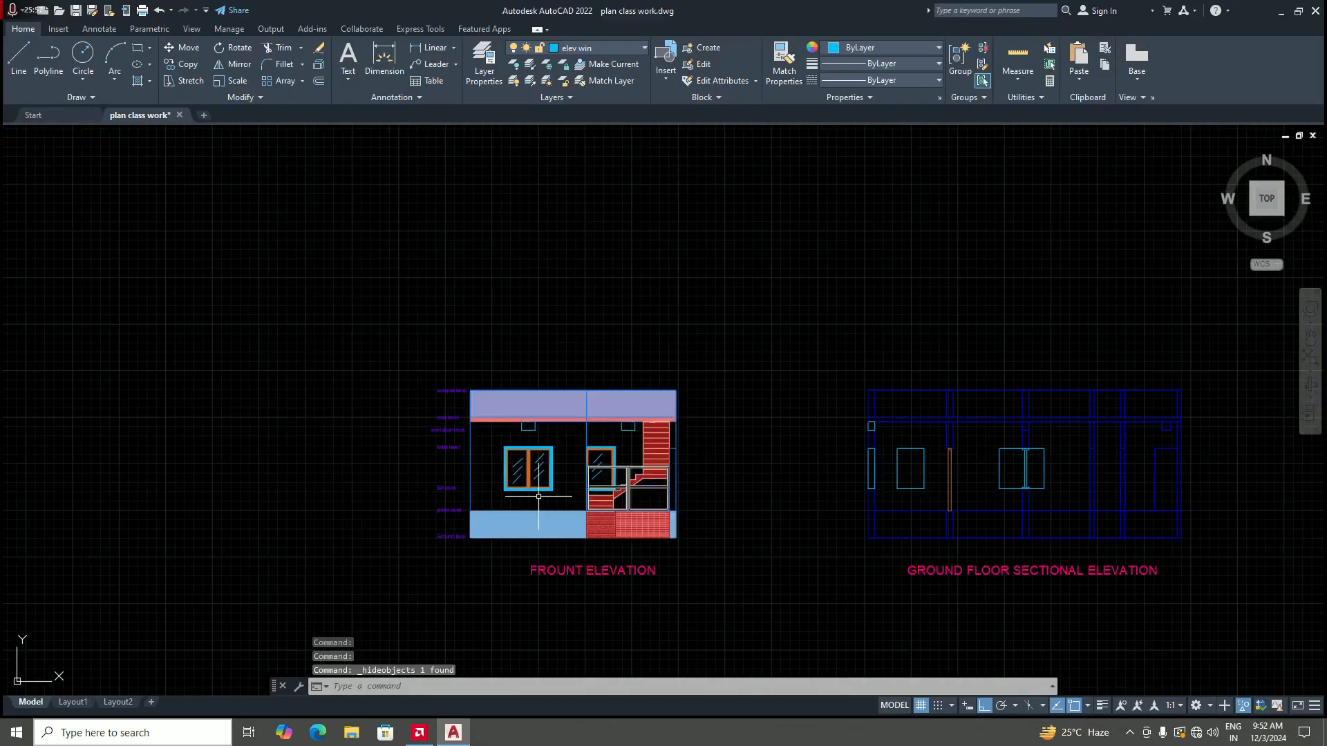
pyautogui.scroll(4, 563, 503)
pyautogui.click(385, 349)
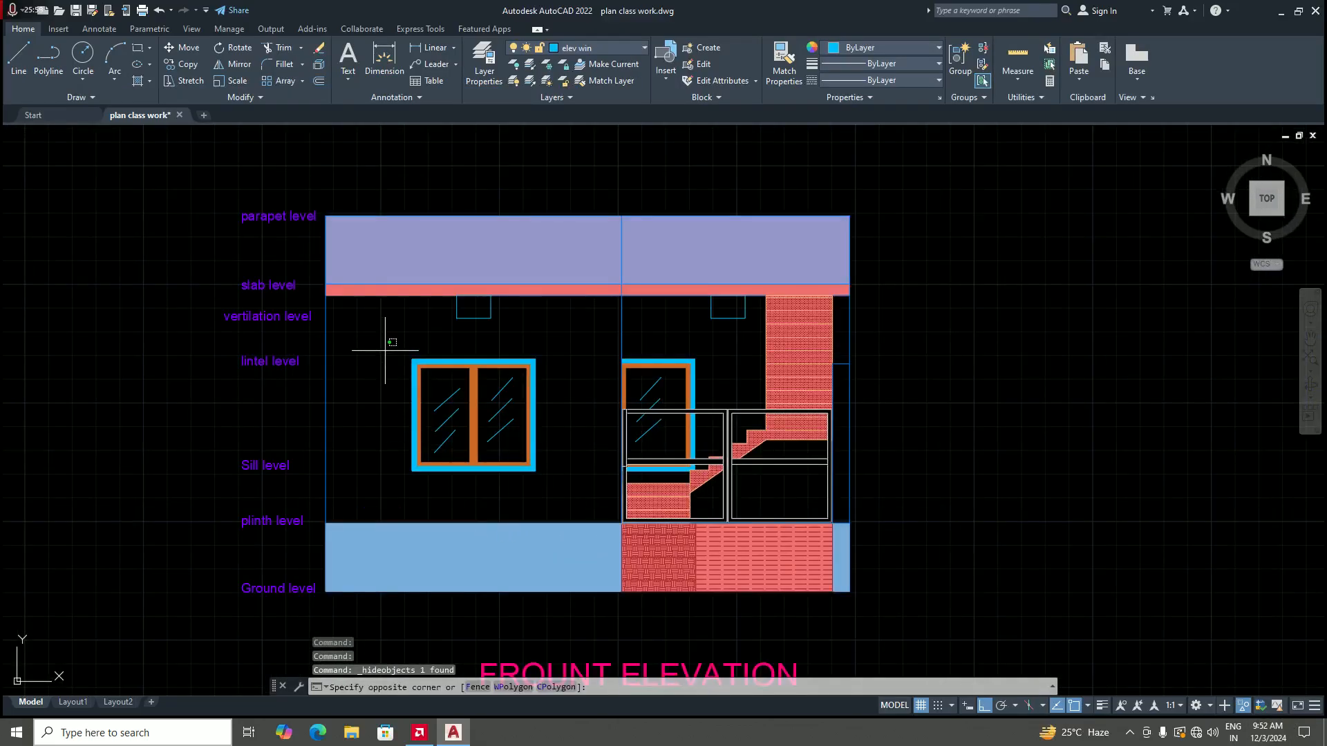
pyautogui.press('Escape')
pyautogui.write('c')
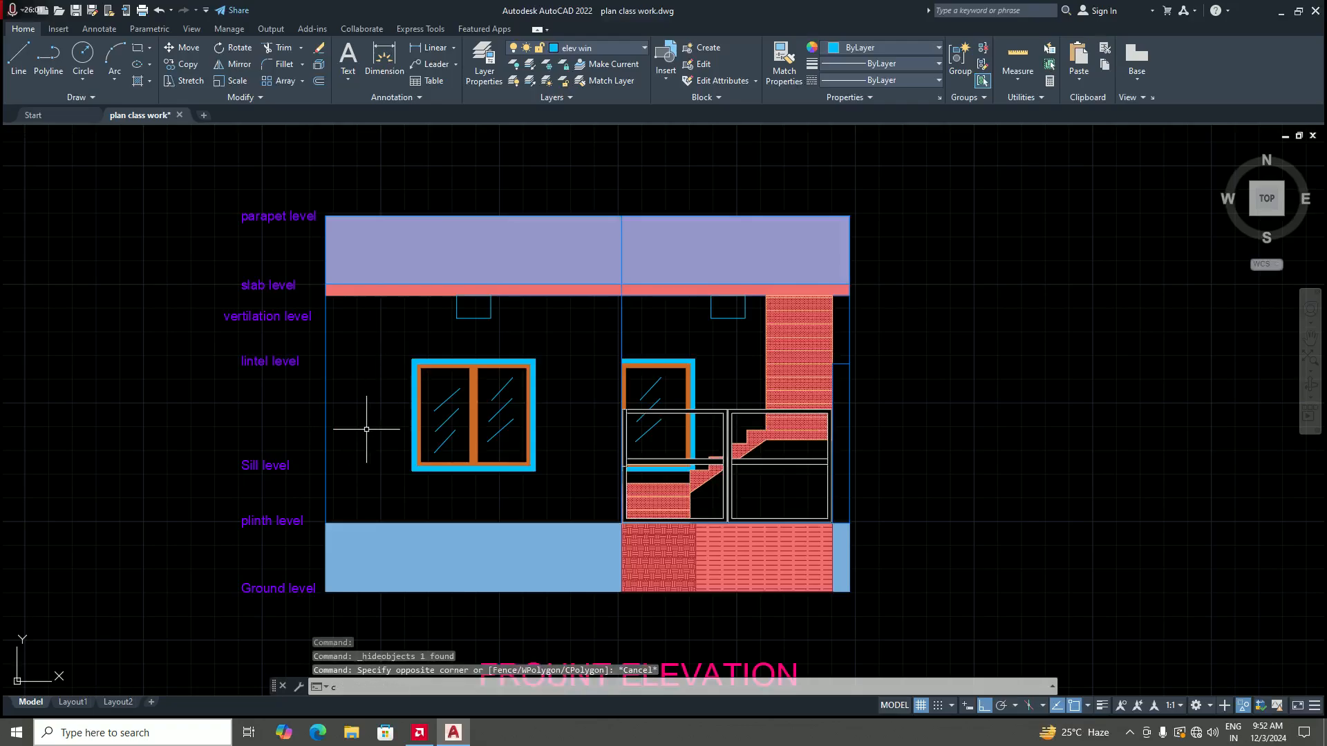
pyautogui.write('t o')
pyautogui.press('Return')
pyautogui.click(394, 347)
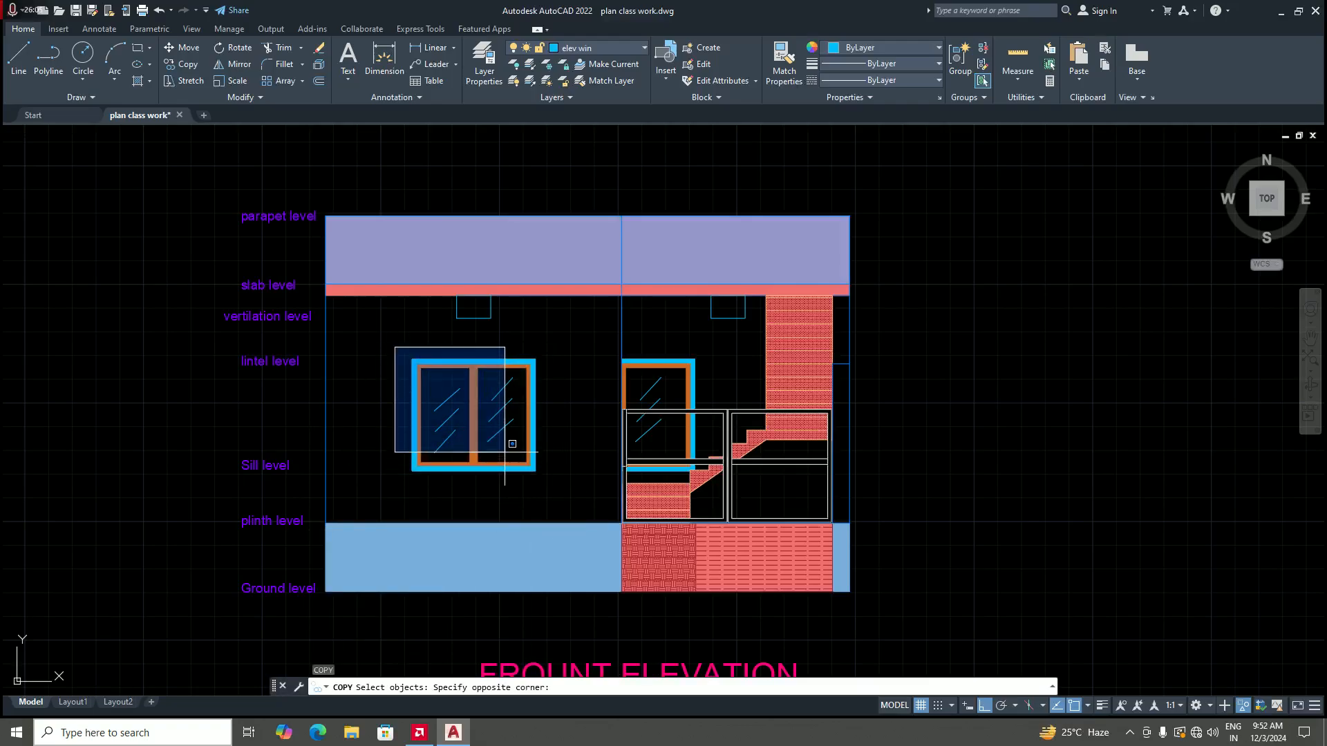
pyautogui.click(551, 493)
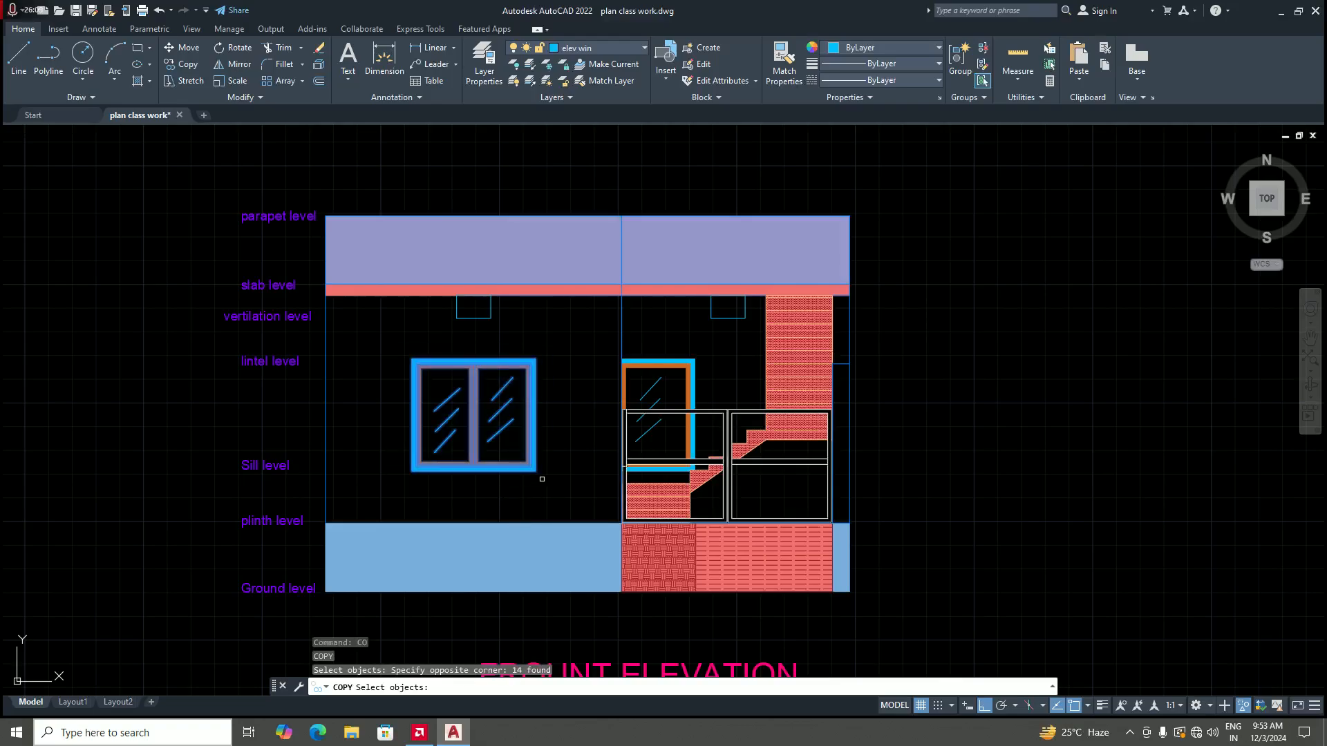
pyautogui.scroll(4, 385, 446)
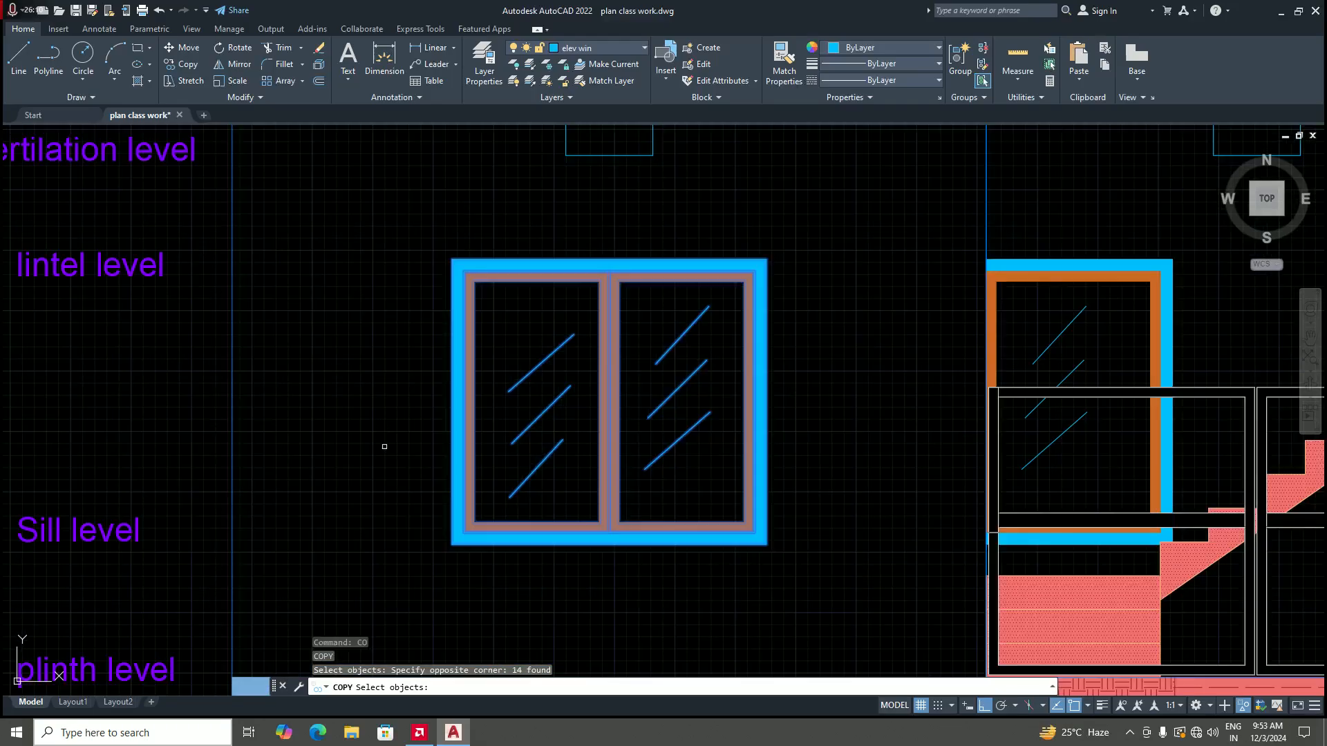
pyautogui.click(456, 461)
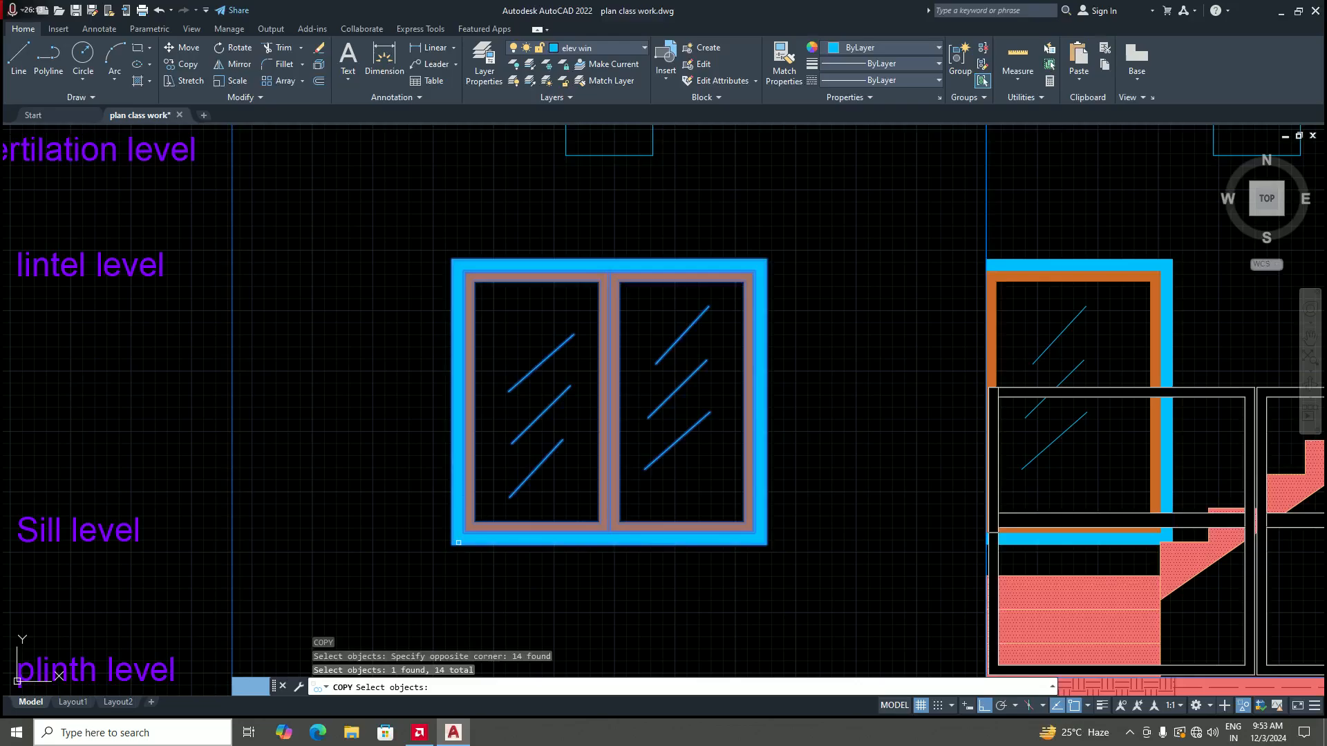
pyautogui.scroll(-4, 450, 532)
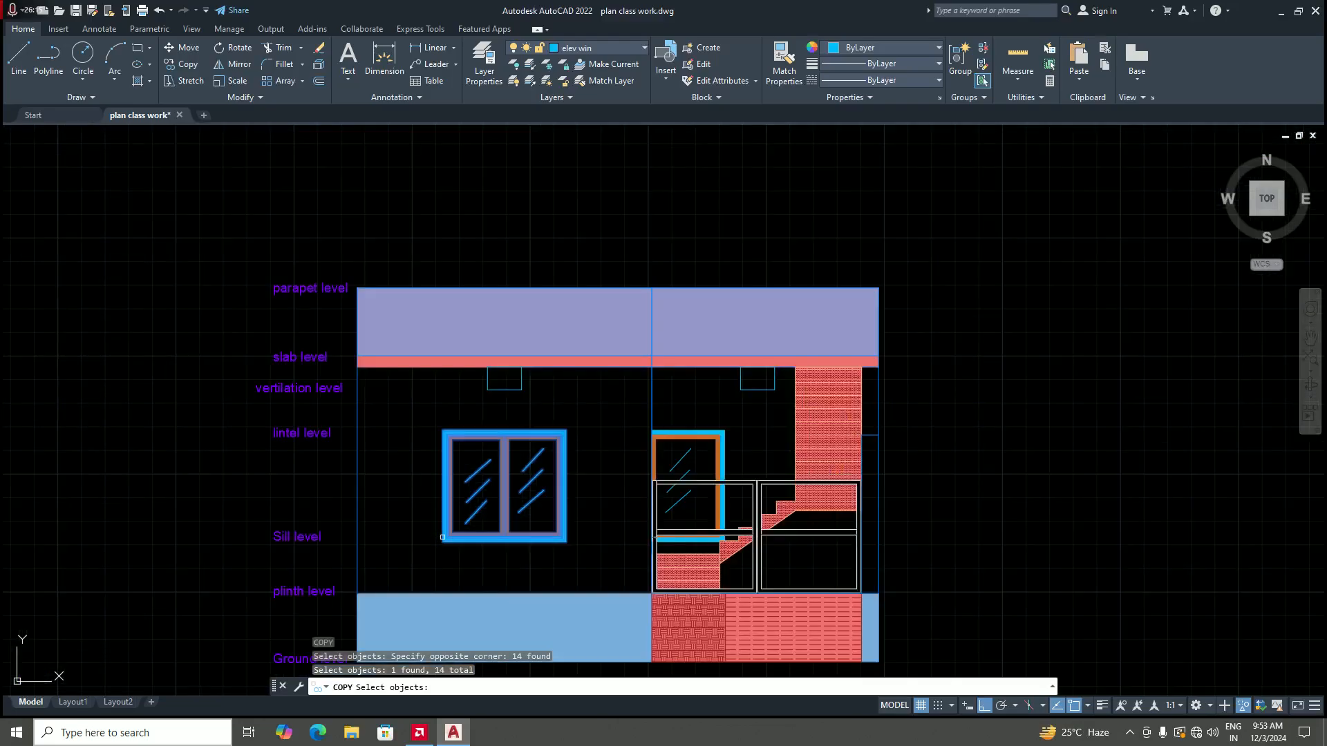
pyautogui.press('Return')
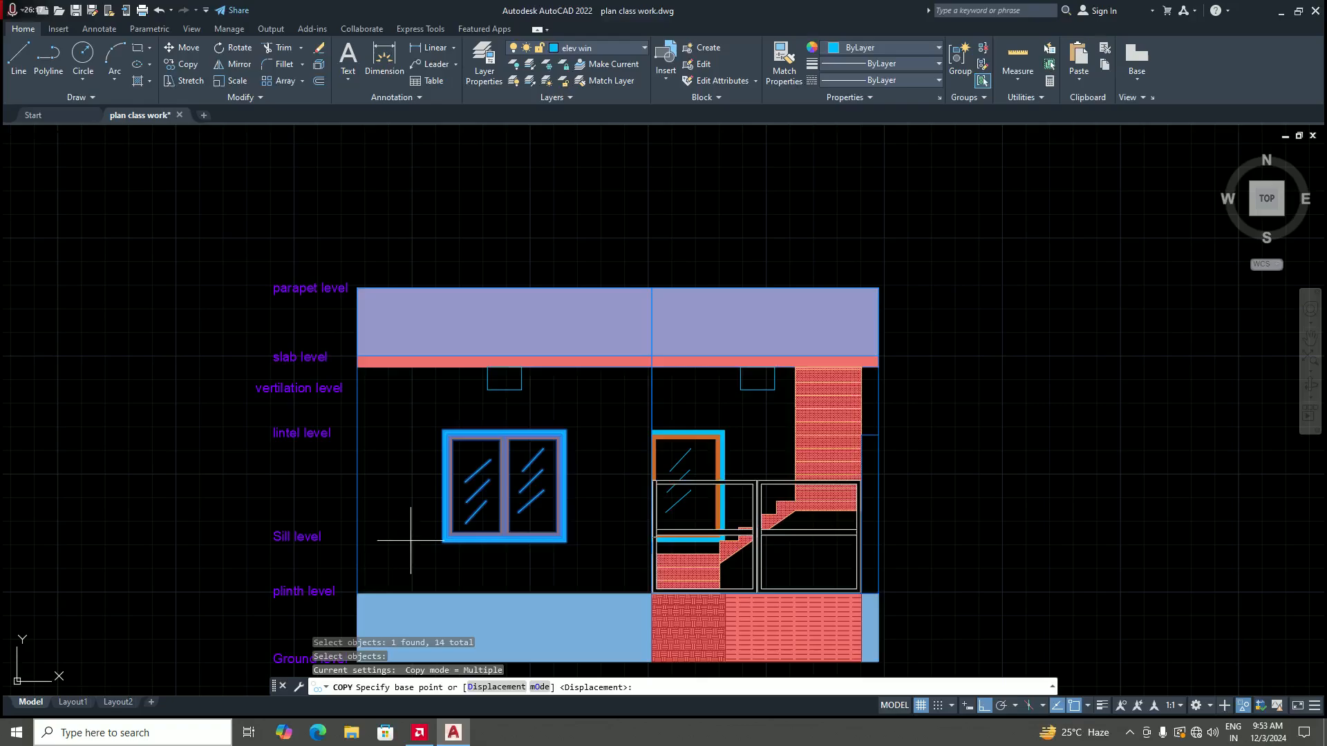
pyautogui.scroll(-4, 415, 541)
pyautogui.scroll(8, 432, 543)
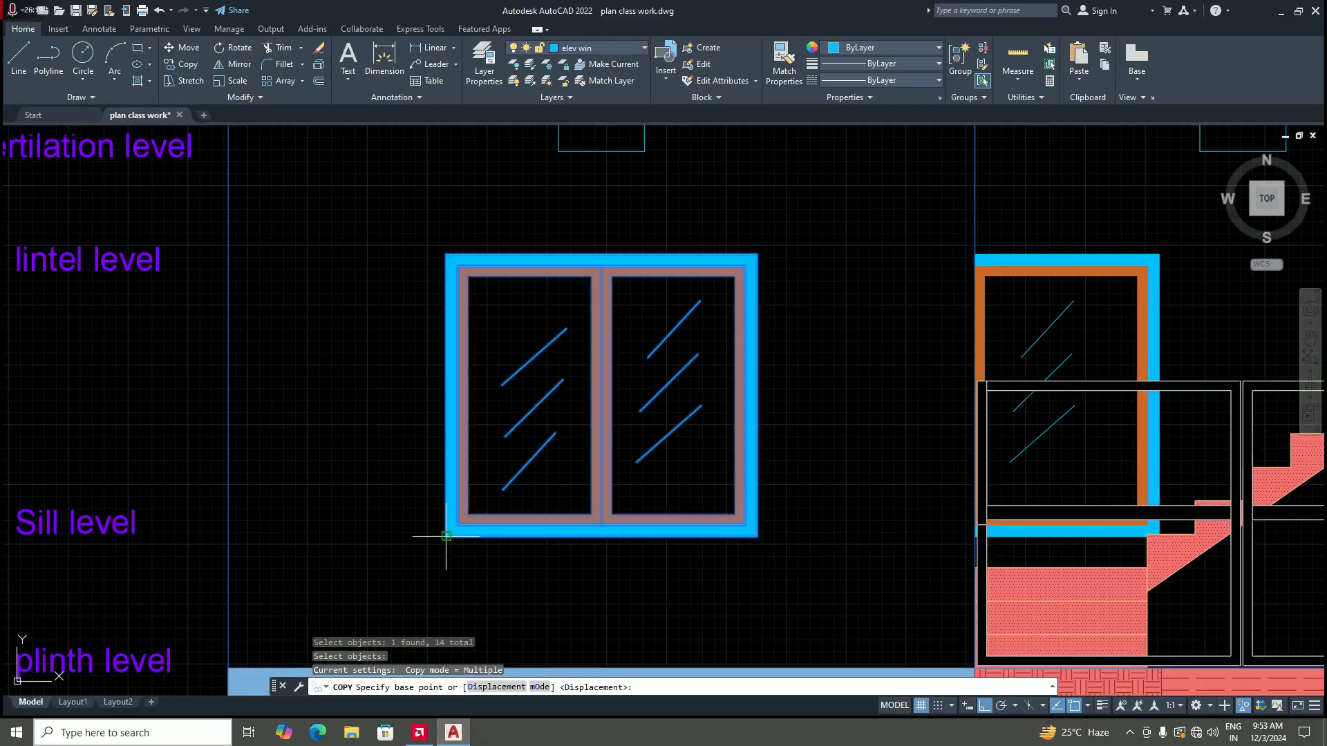
pyautogui.click(446, 536)
pyautogui.scroll(-10, 445, 538)
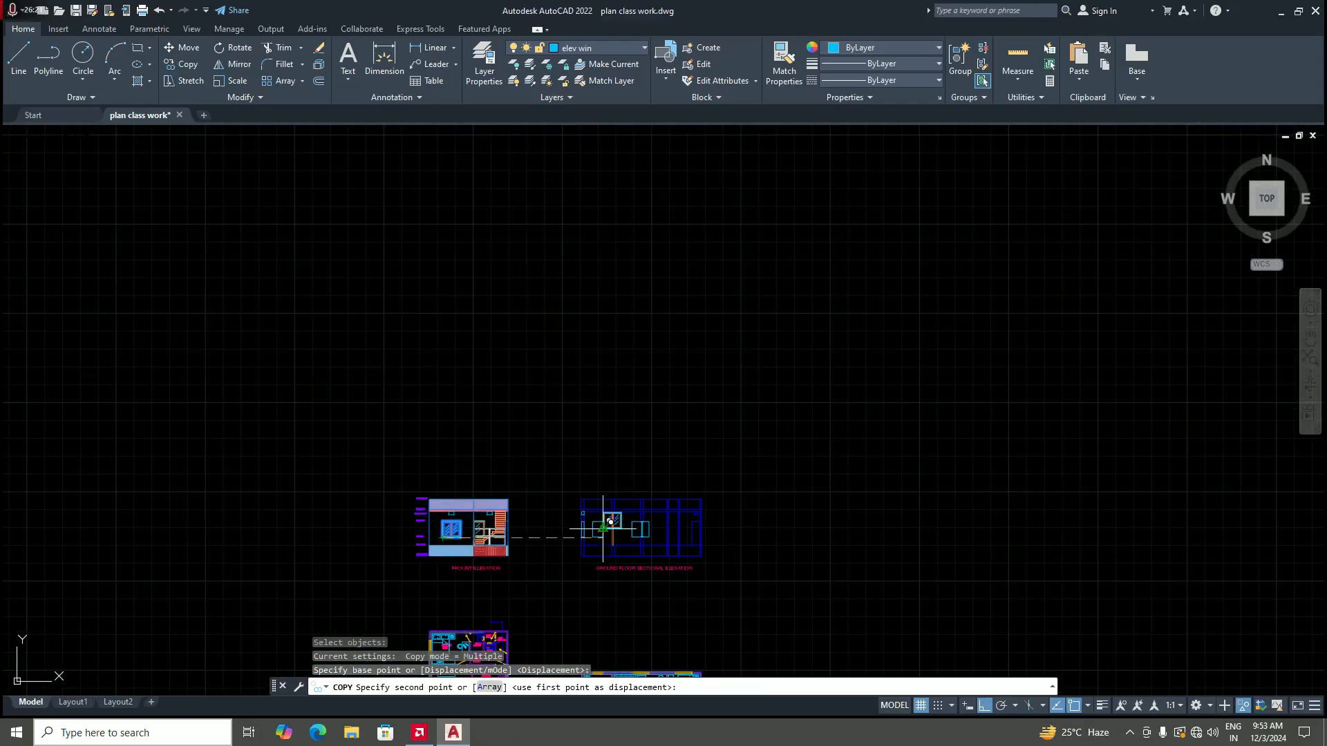
pyautogui.scroll(10, 603, 529)
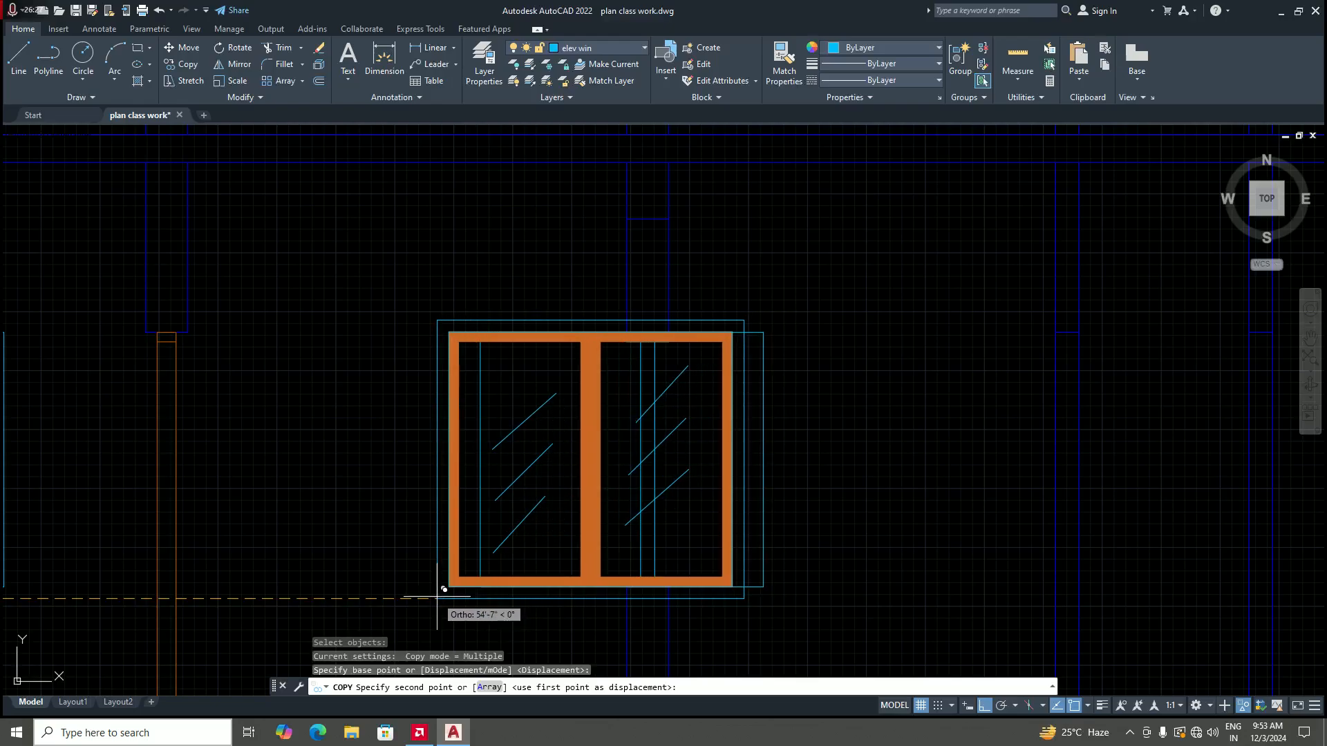
pyautogui.press('Escape')
# Step: Copy the front elevation's double window with its blue surround hatch onto the sectional elevation's middle window, using the frame's lower-left corner as base point
pyautogui.scroll(-8, 444, 589)
pyautogui.scroll(8, 367, 521)
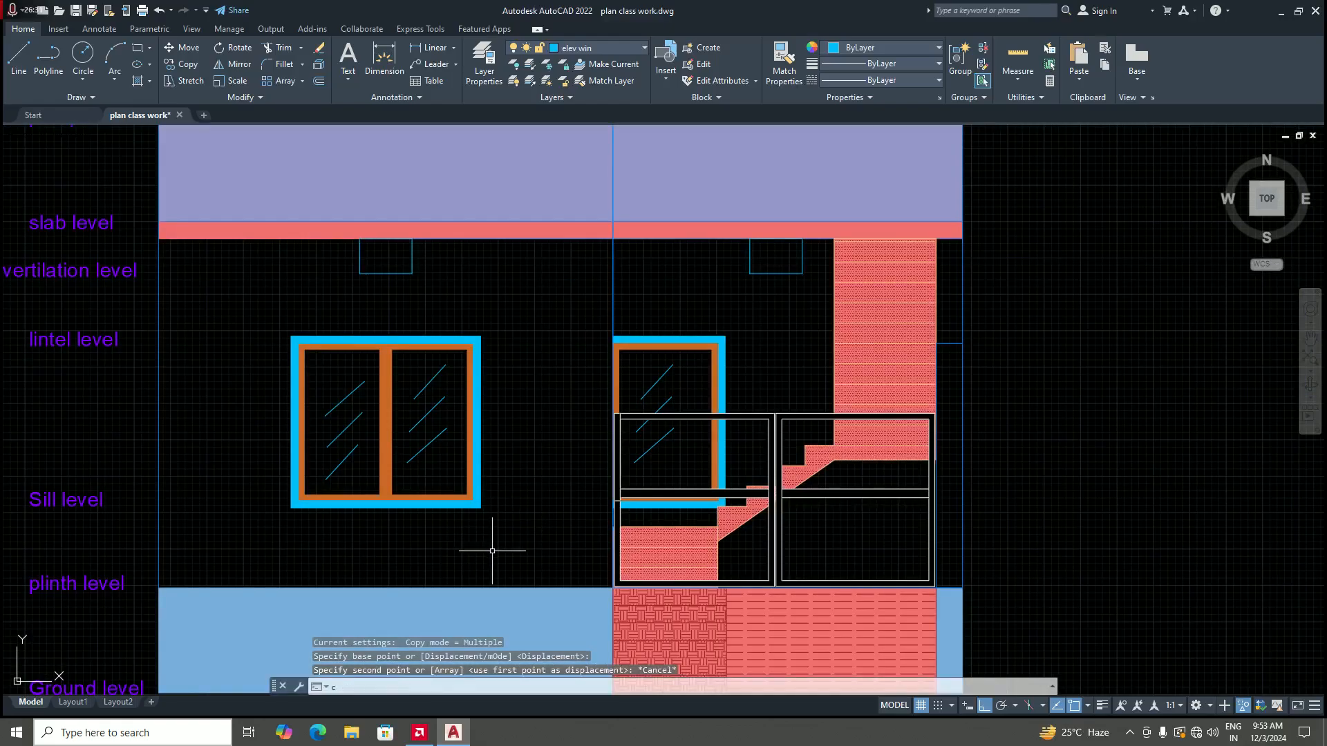
pyautogui.press('Return')
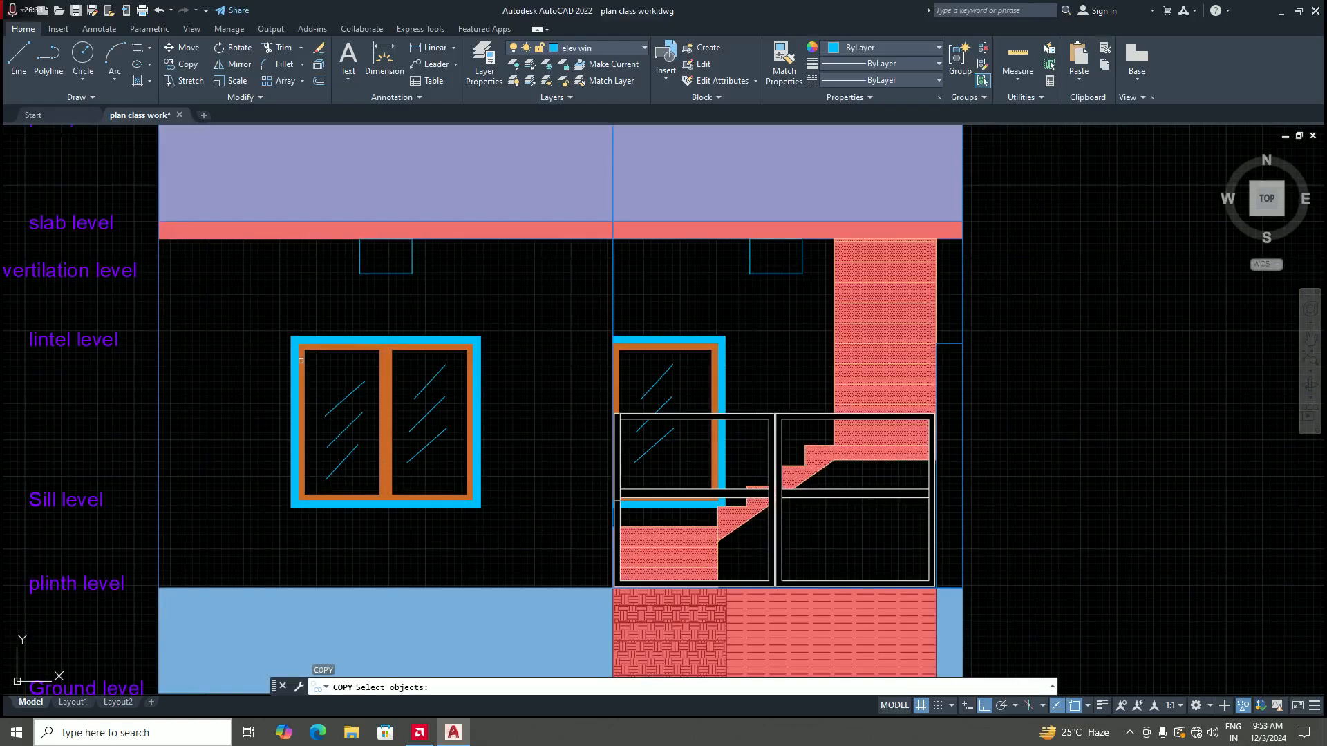
pyautogui.scroll(4, 294, 338)
pyautogui.scroll(-4, 293, 346)
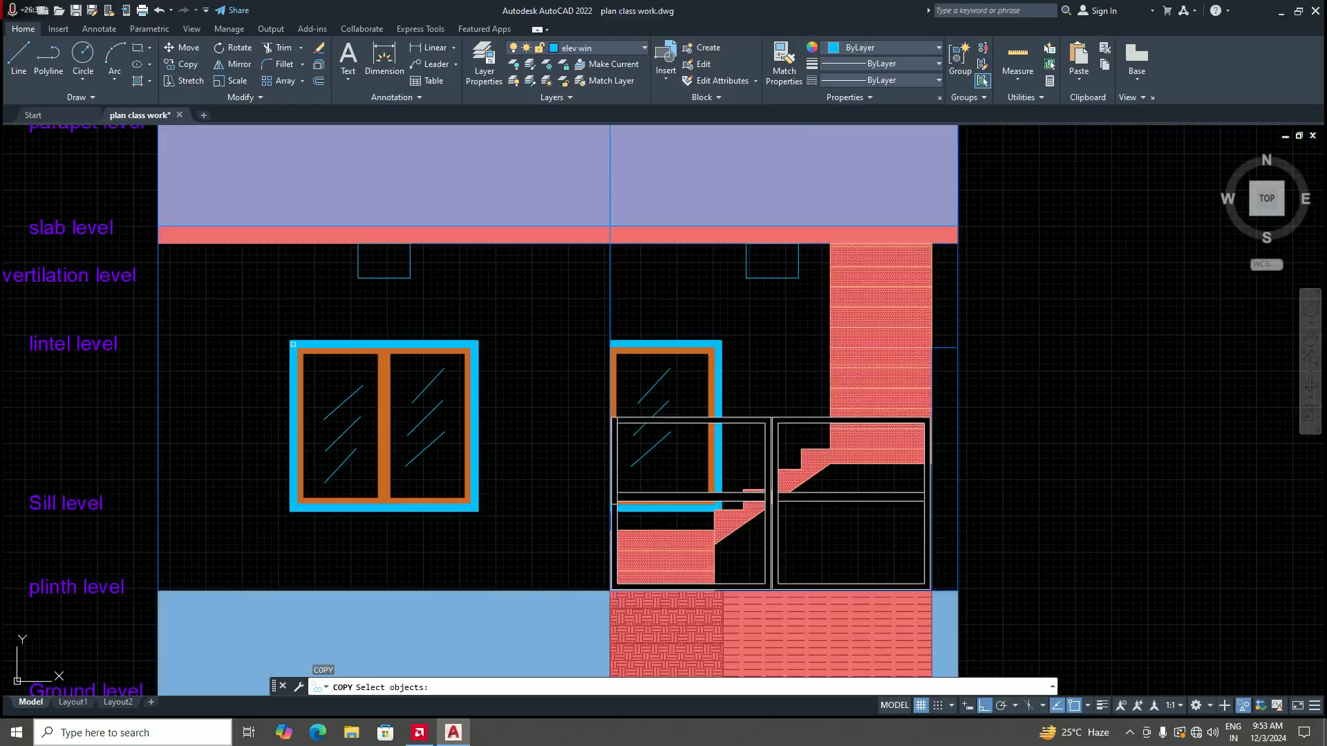
pyautogui.click(293, 344)
pyautogui.click(293, 344)
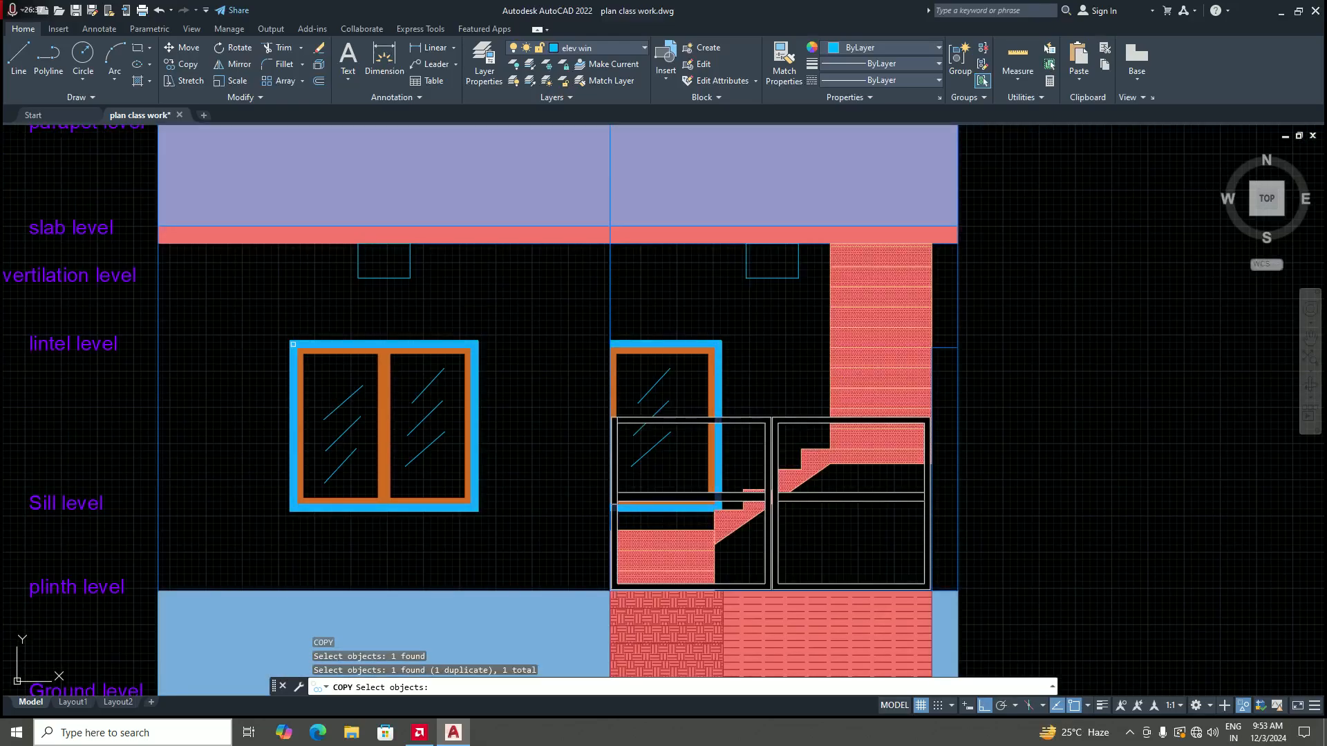
pyautogui.click(276, 332)
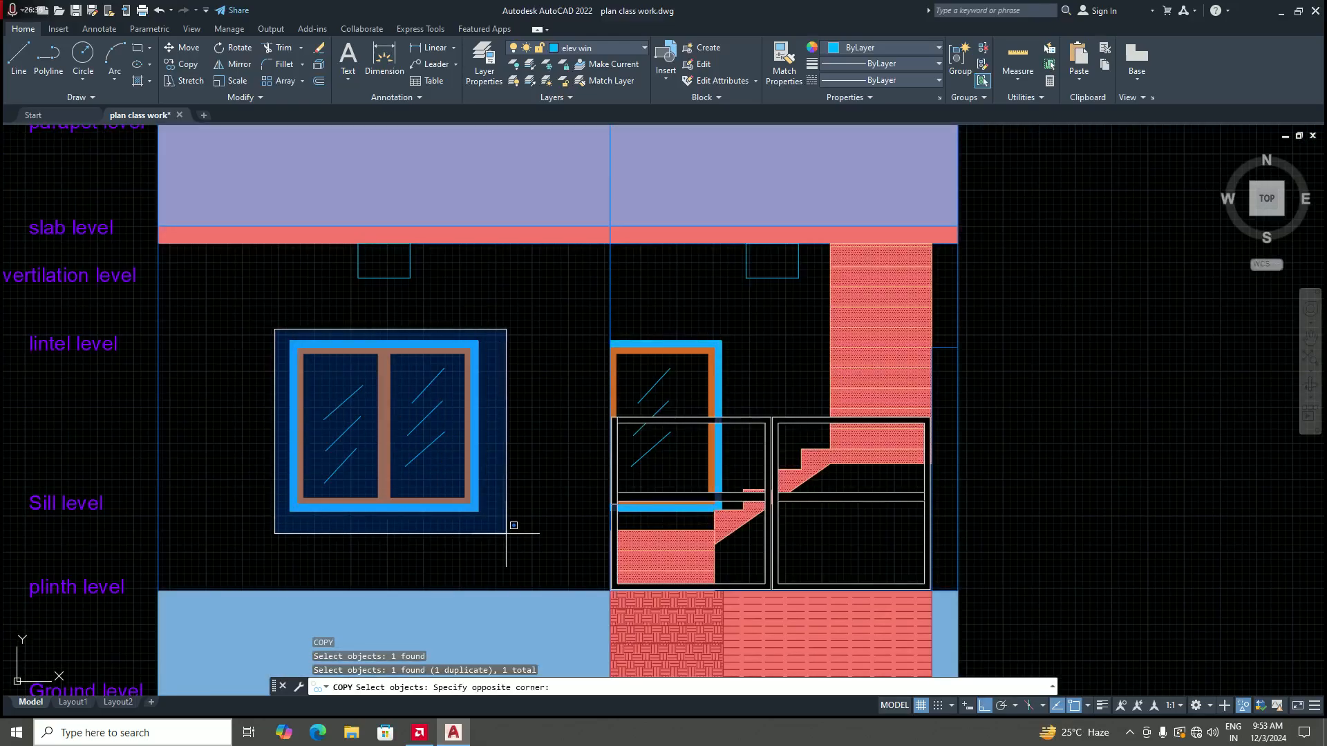
pyautogui.click(538, 566)
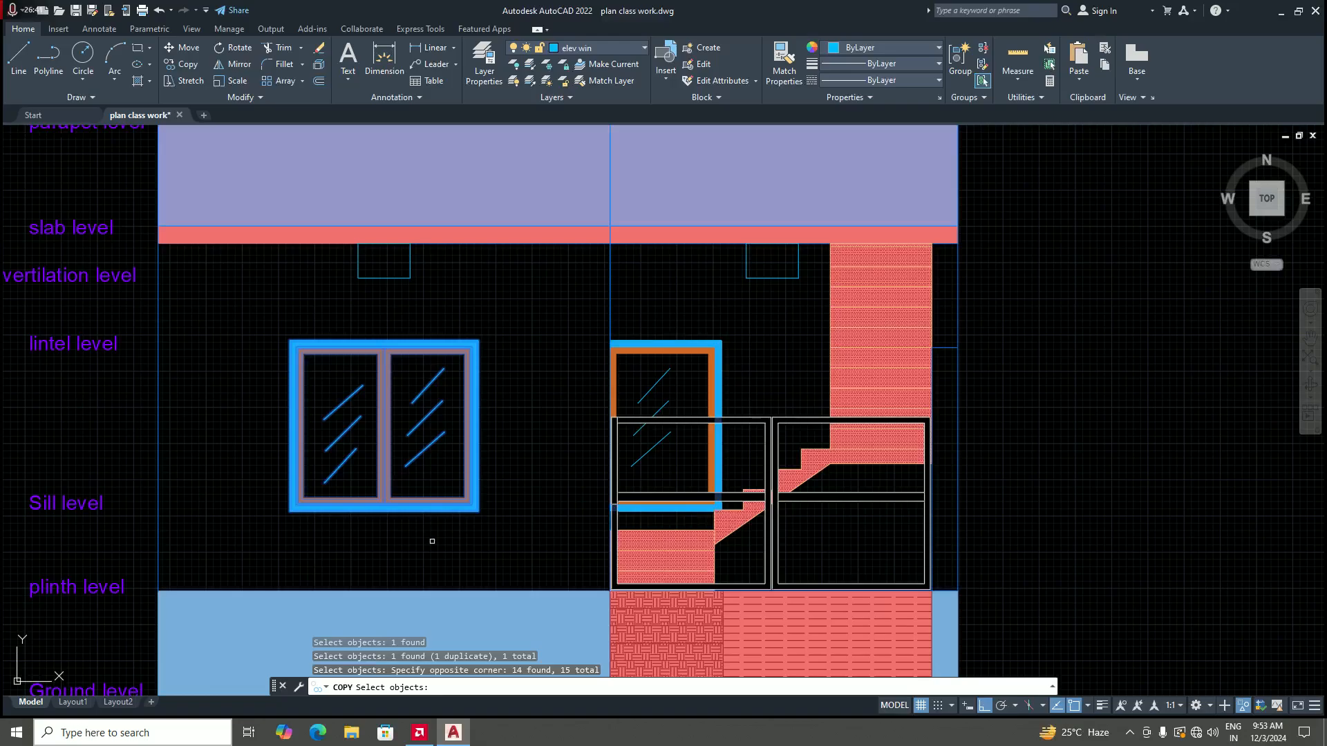
pyautogui.press('Return')
pyautogui.scroll(6, 303, 503)
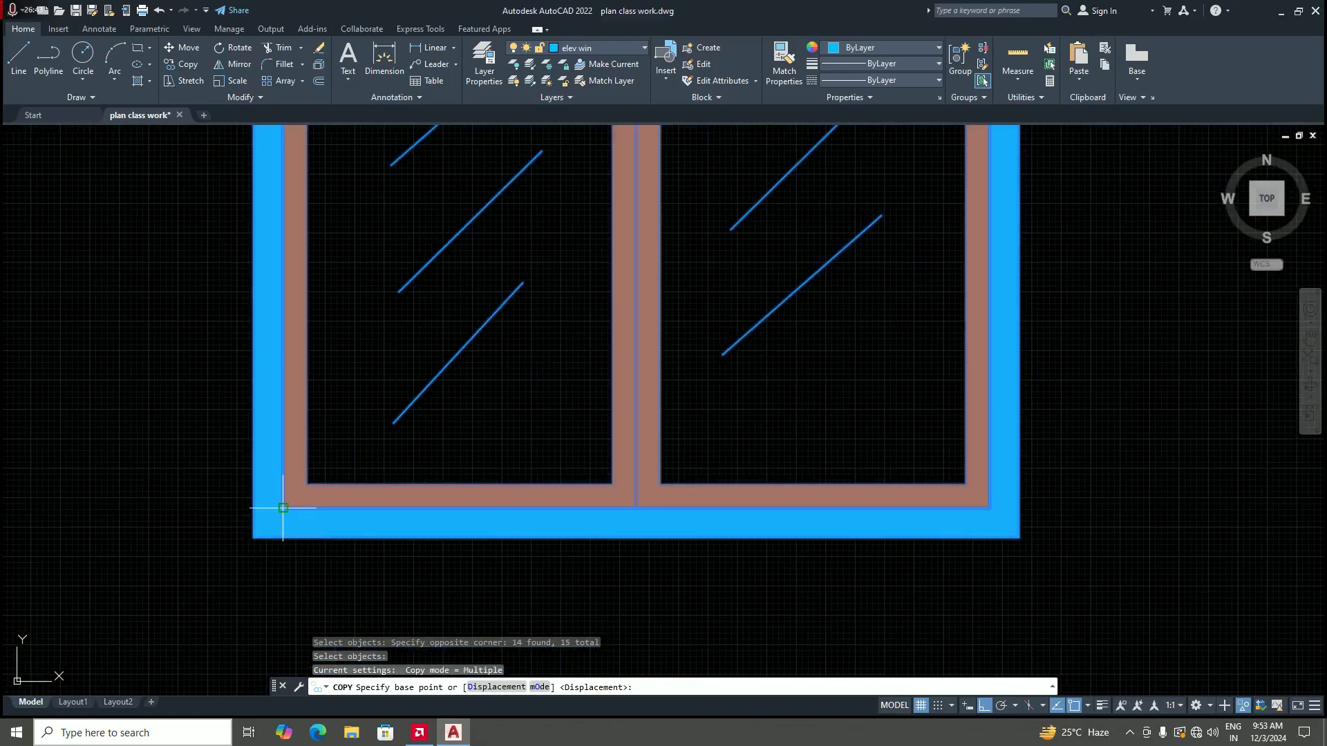
pyautogui.click(284, 508)
pyautogui.scroll(-7, 286, 509)
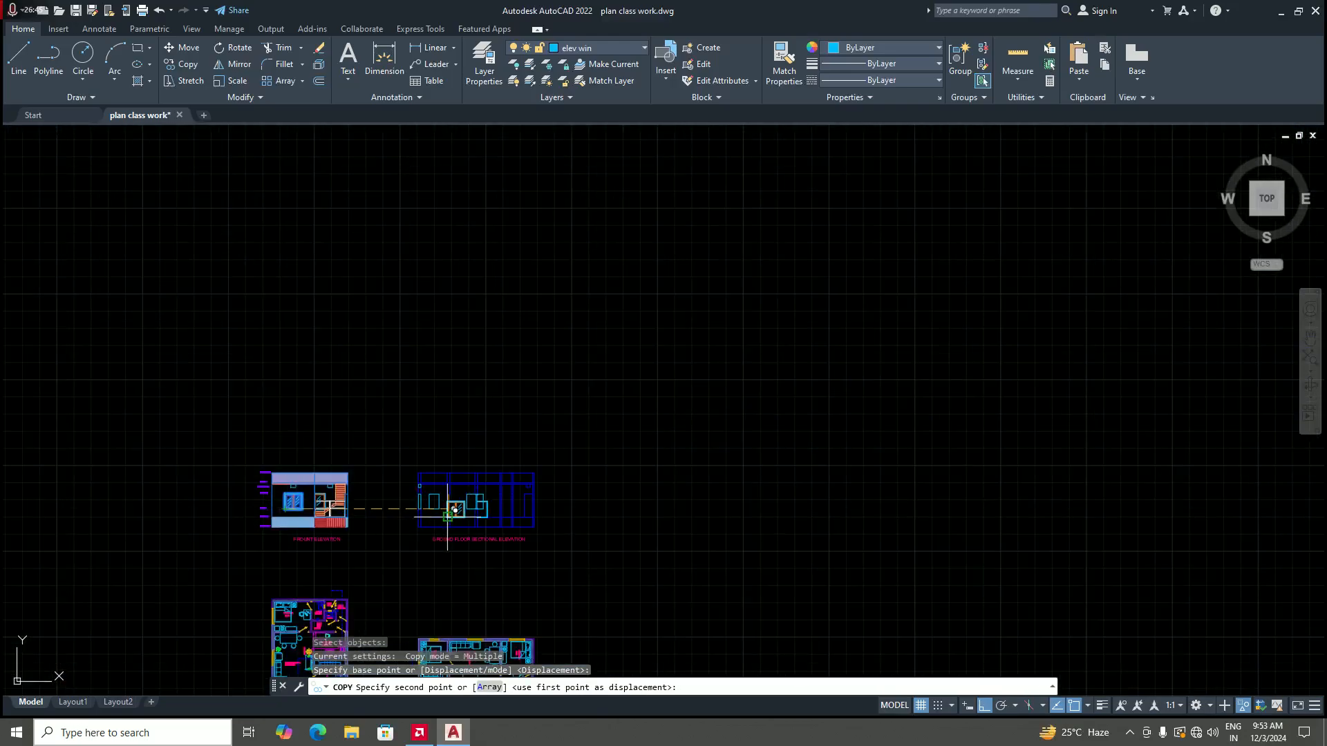
pyautogui.scroll(6, 483, 518)
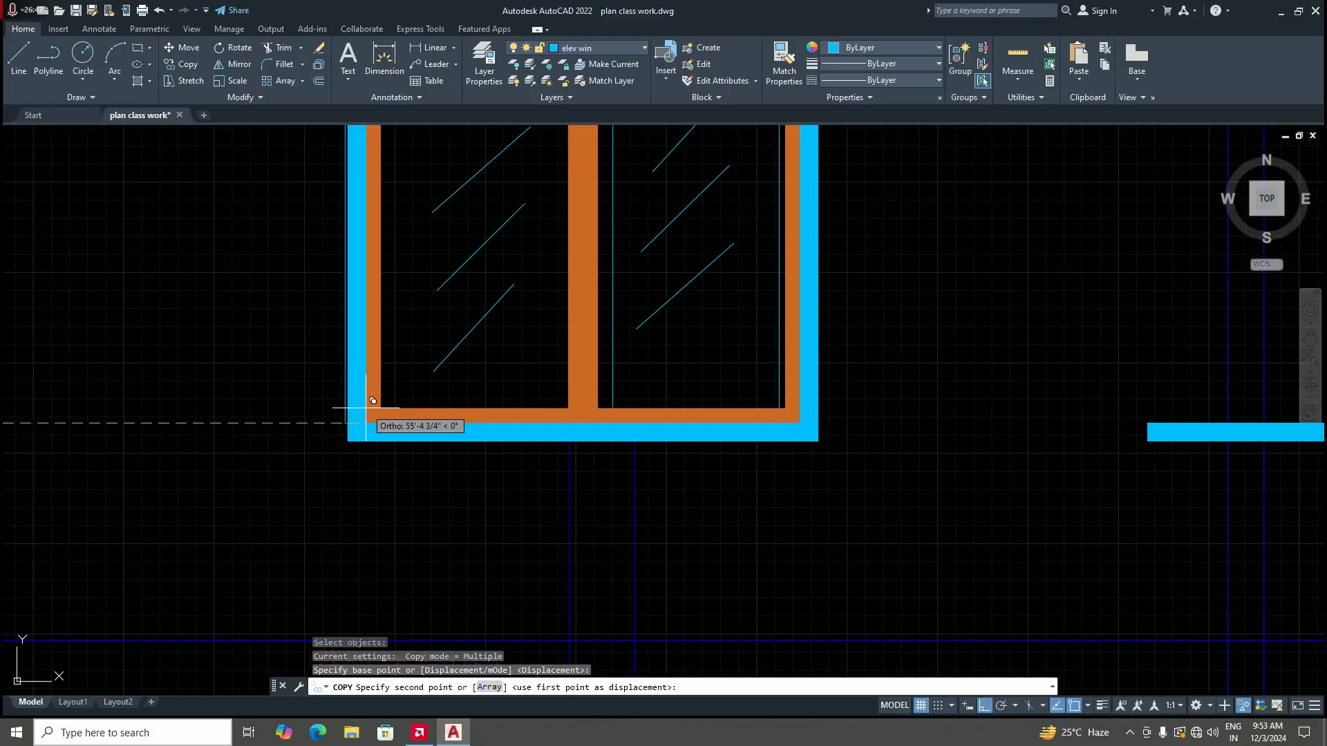
pyautogui.click(340, 423)
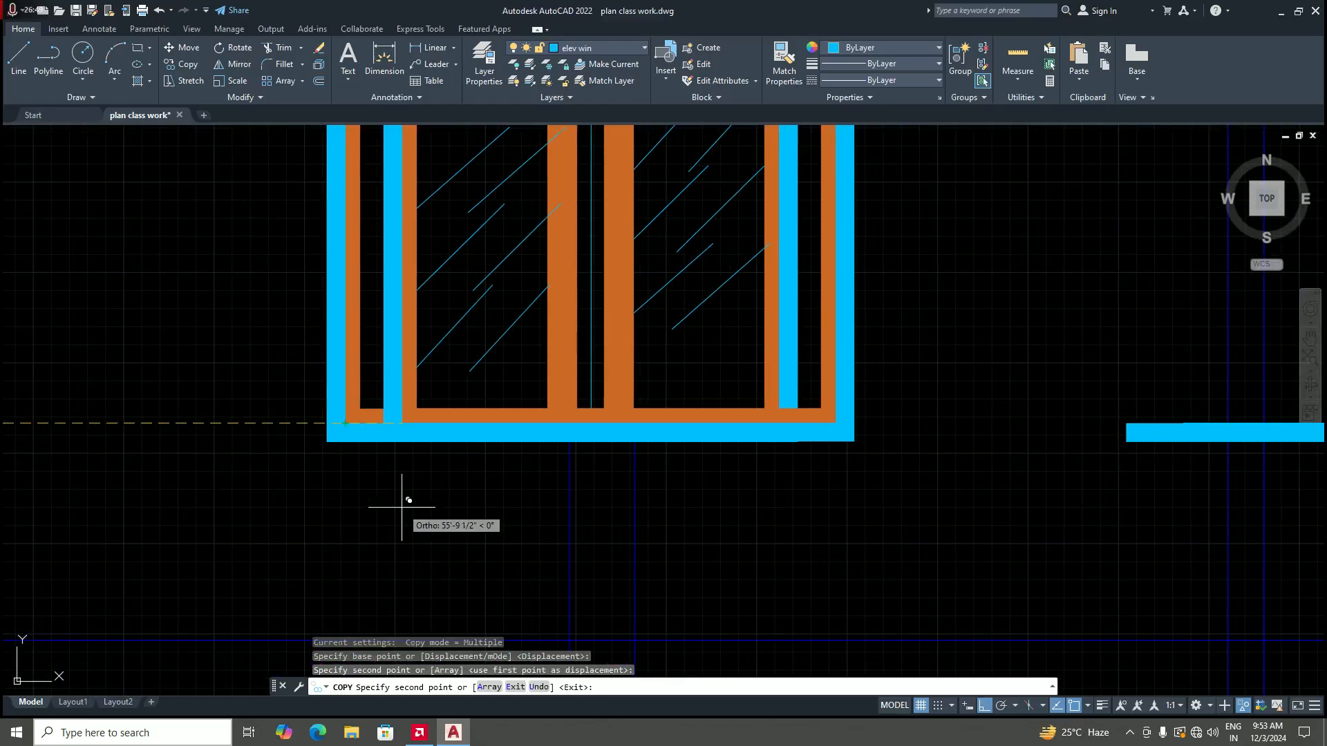
pyautogui.press('Return')
pyautogui.scroll(-5, 475, 561)
pyautogui.rightClick(581, 521)
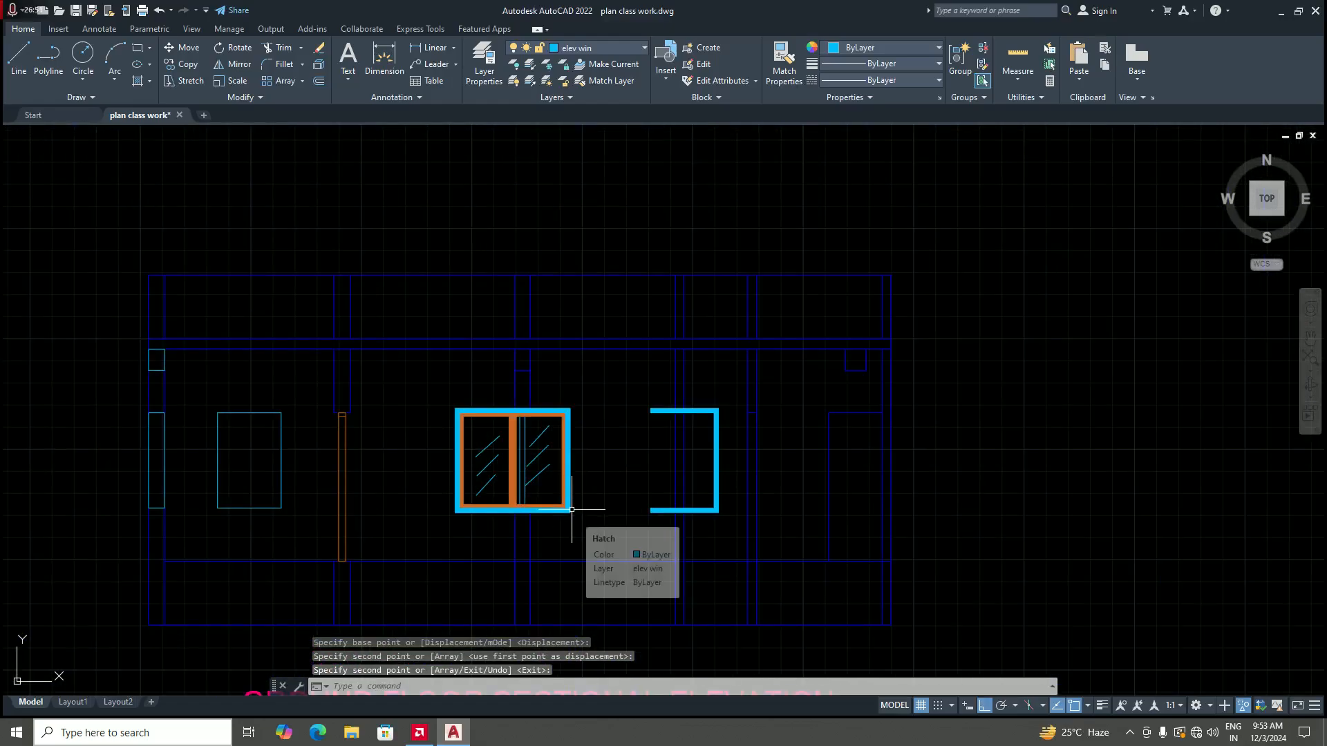
pyautogui.press('Escape')
# Step: Examine the copied blue surround hatch around the middle window and its separate three-sided piece in the sectional elevation
pyautogui.moveTo(588, 477); pyautogui.dragTo(592, 445, button='middle')
pyautogui.scroll(-5, 585, 485)
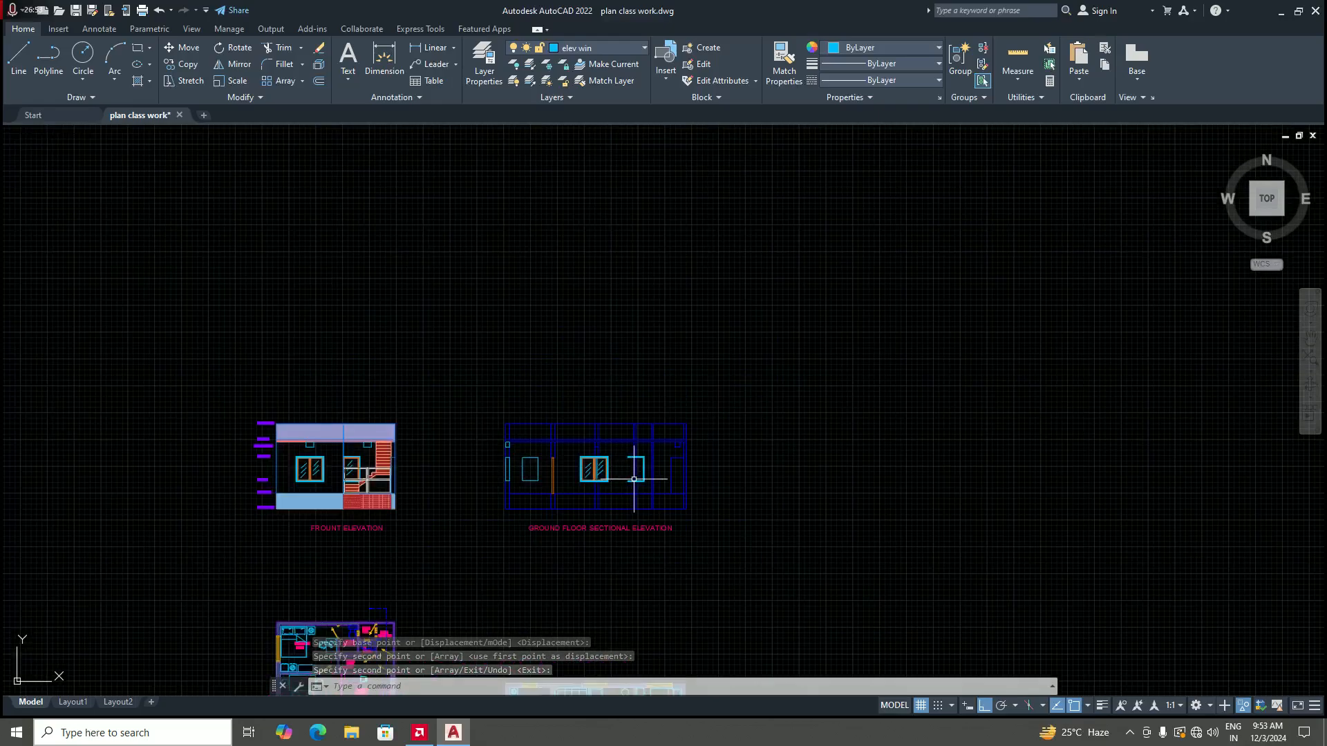
pyautogui.scroll(5, 594, 484)
pyautogui.click(631, 496)
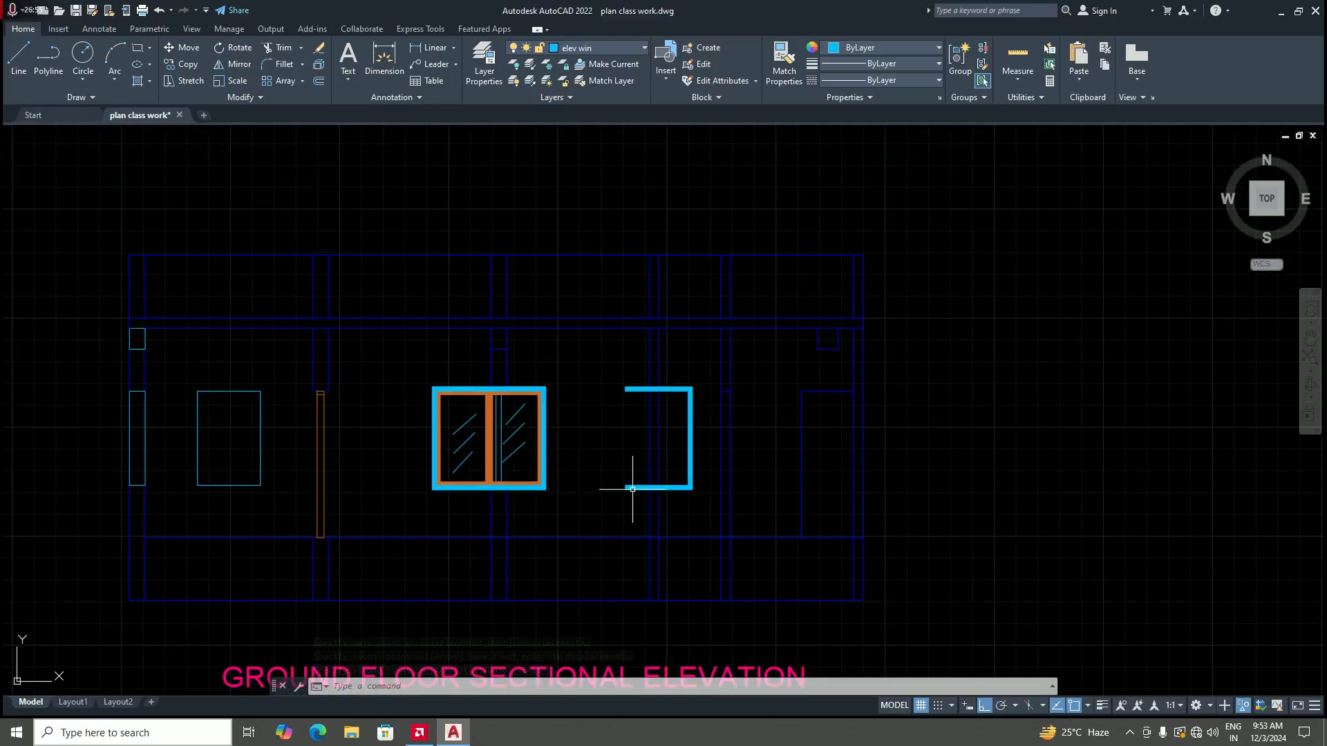
pyautogui.click(624, 489)
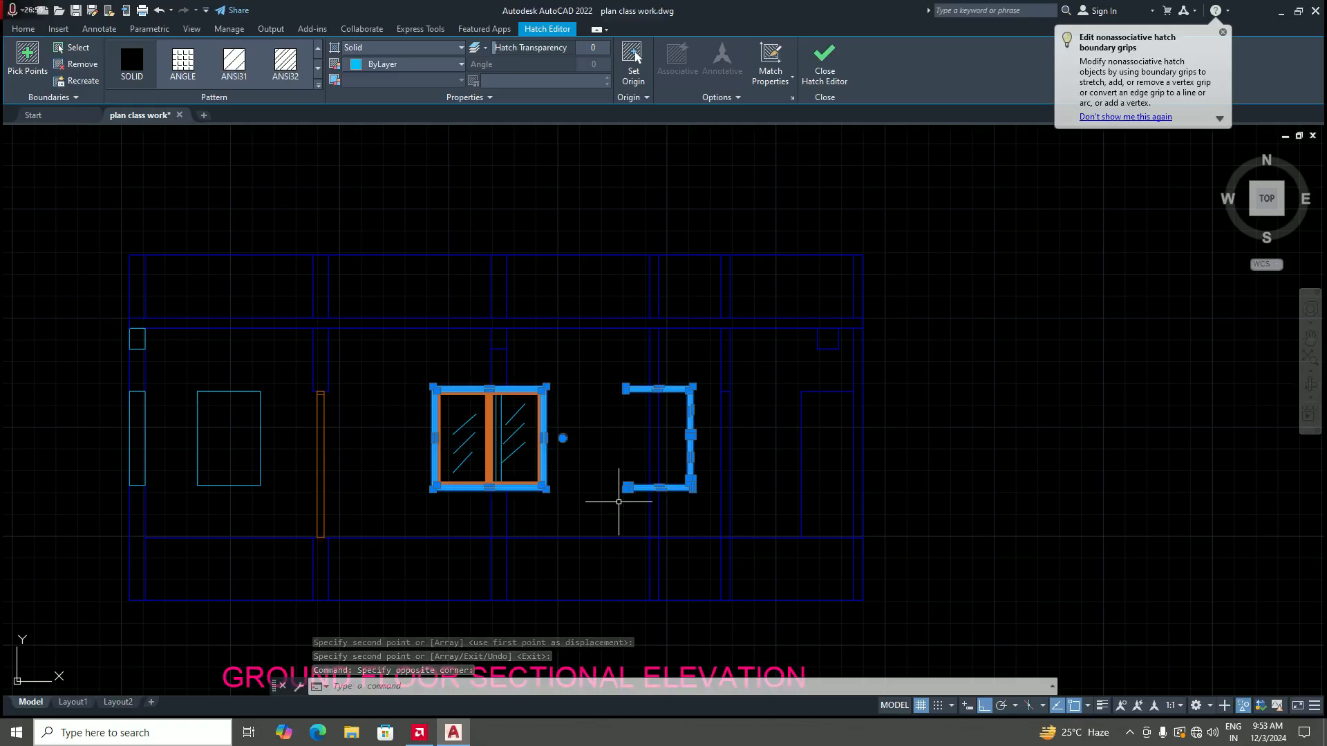
pyautogui.scroll(2, 585, 505)
pyautogui.scroll(-4, 588, 507)
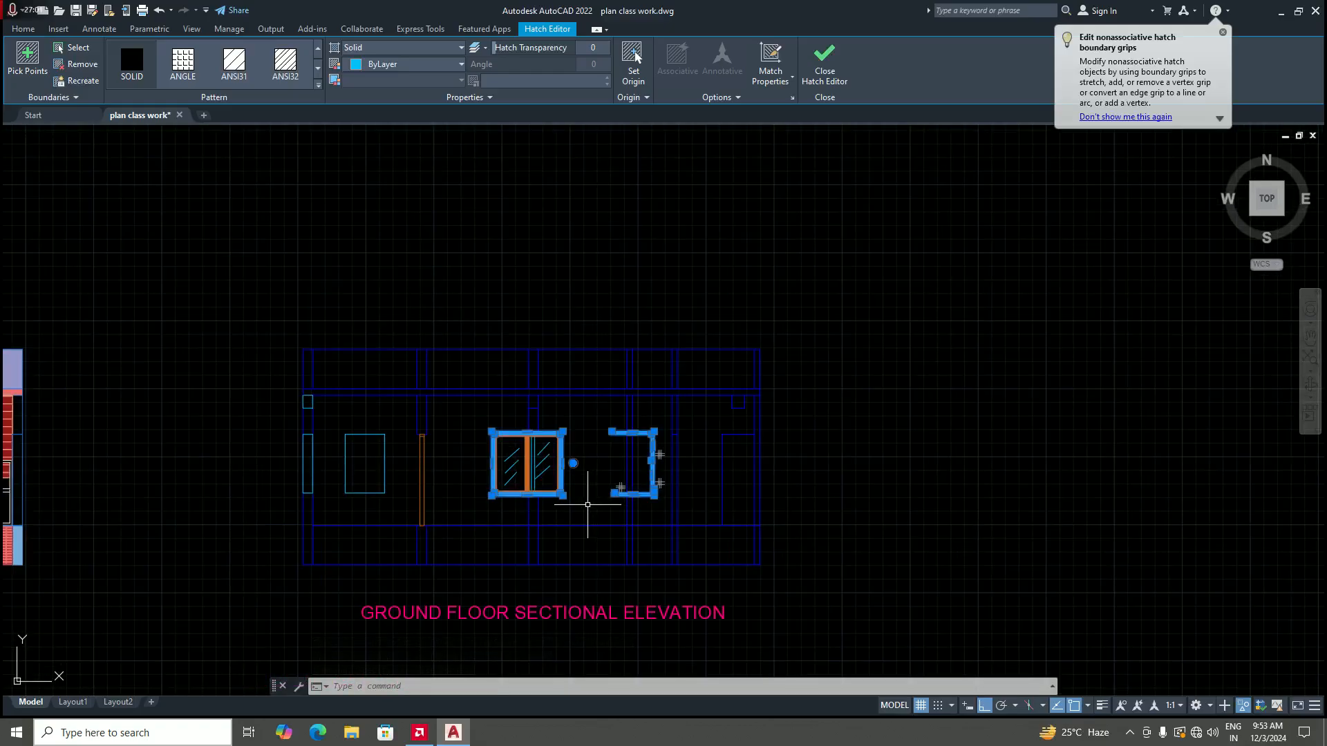
pyautogui.press('Escape')
pyautogui.scroll(-3, 595, 517)
pyautogui.scroll(8, 595, 518)
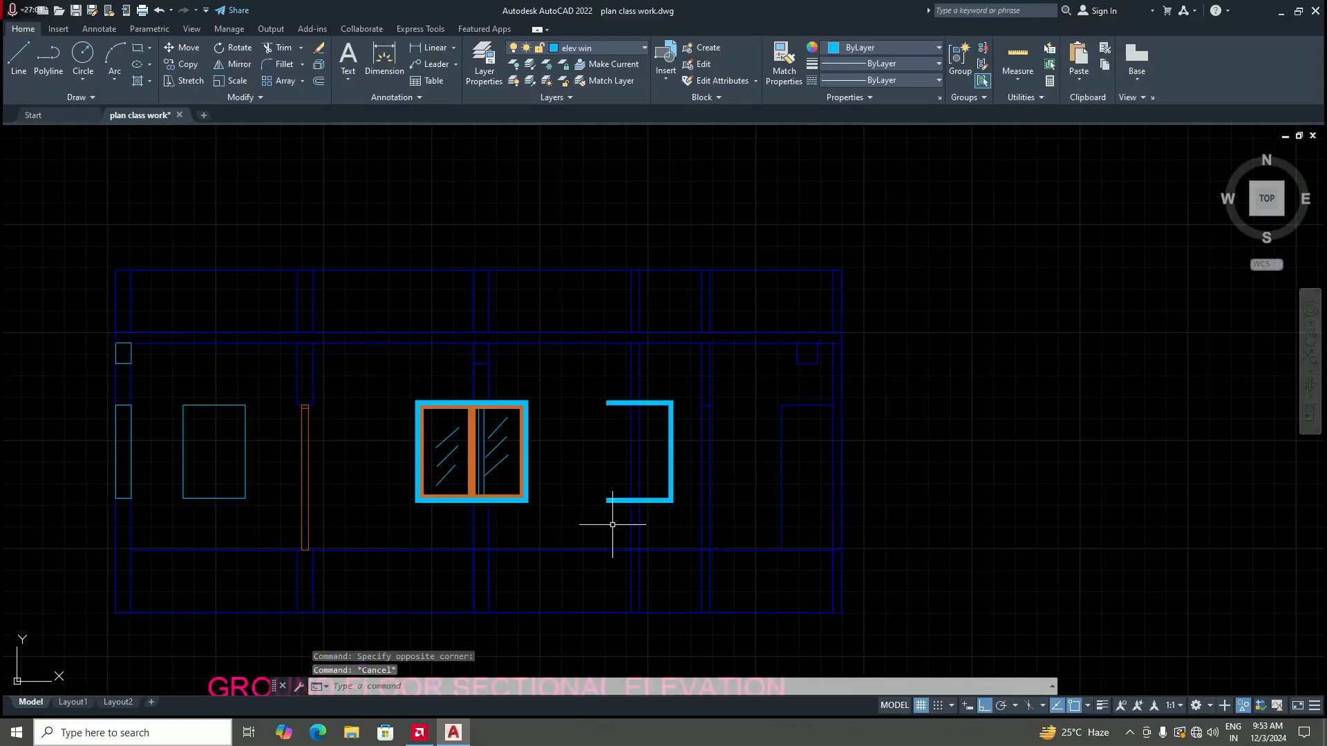
pyautogui.click(615, 493)
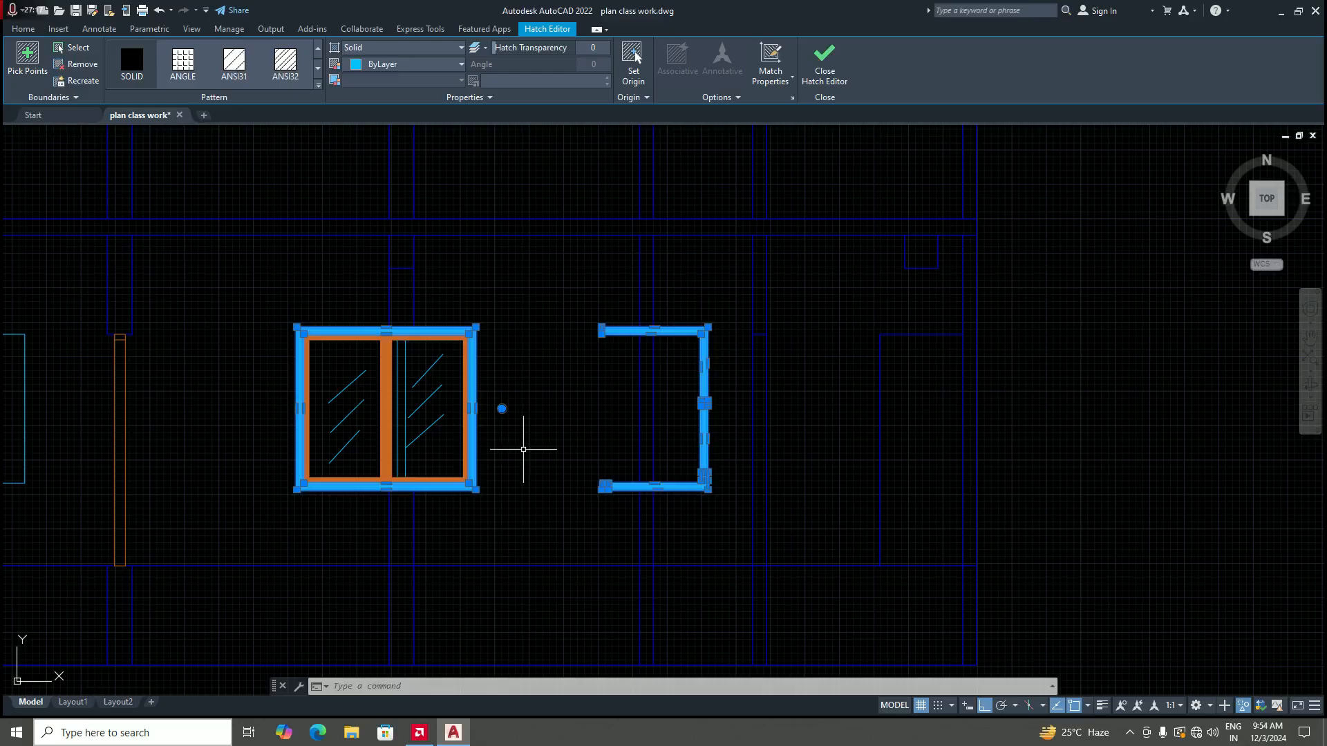
pyautogui.press('Escape')
pyautogui.scroll(-5, 523, 449)
pyautogui.scroll(3, 535, 463)
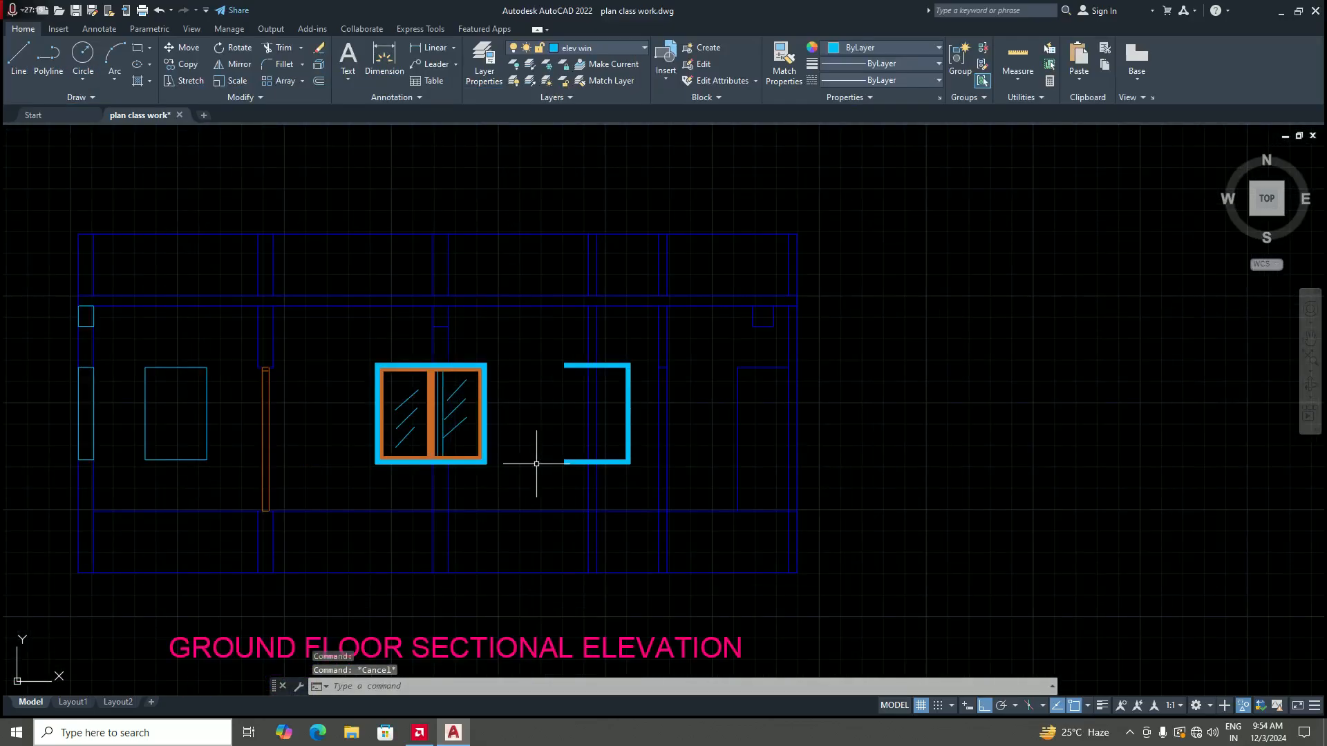
# Step: Try to explode the copied blue surround hatch in the sectional elevation
pyautogui.write('x')
pyautogui.press('Return')
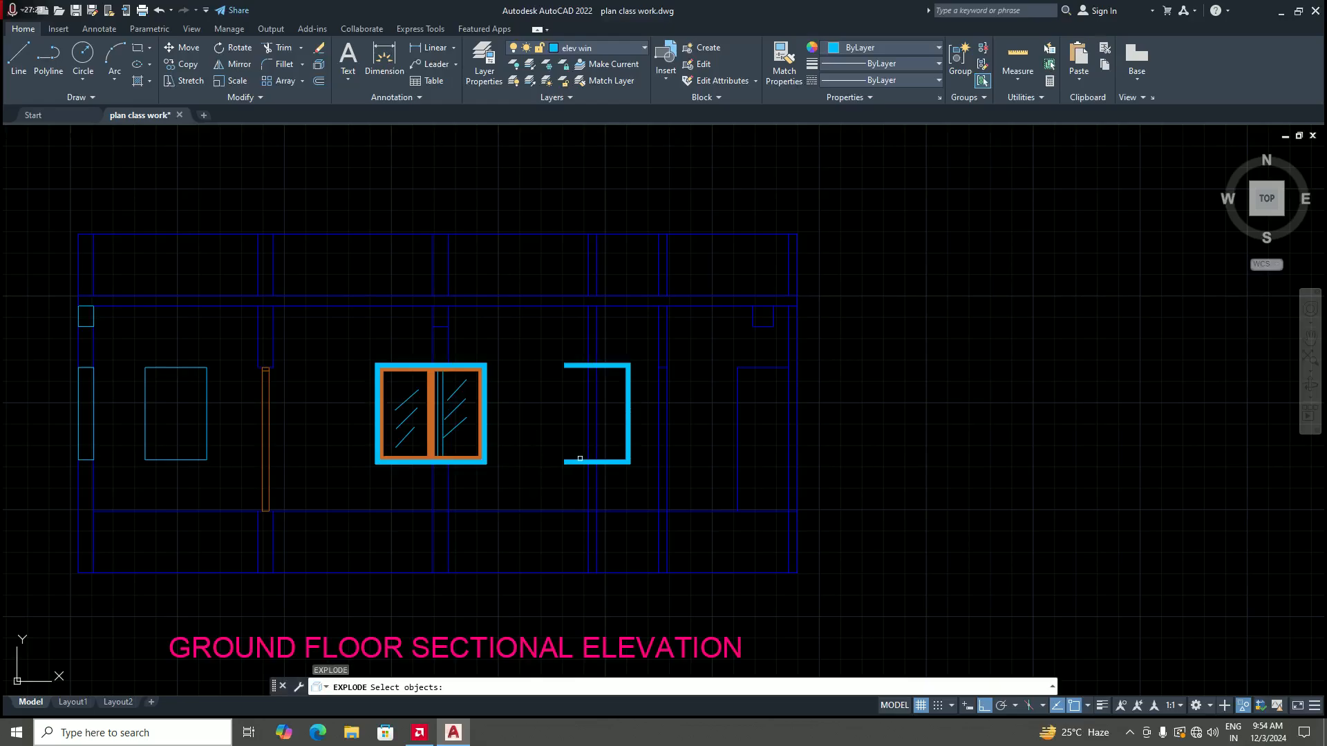
pyautogui.click(575, 460)
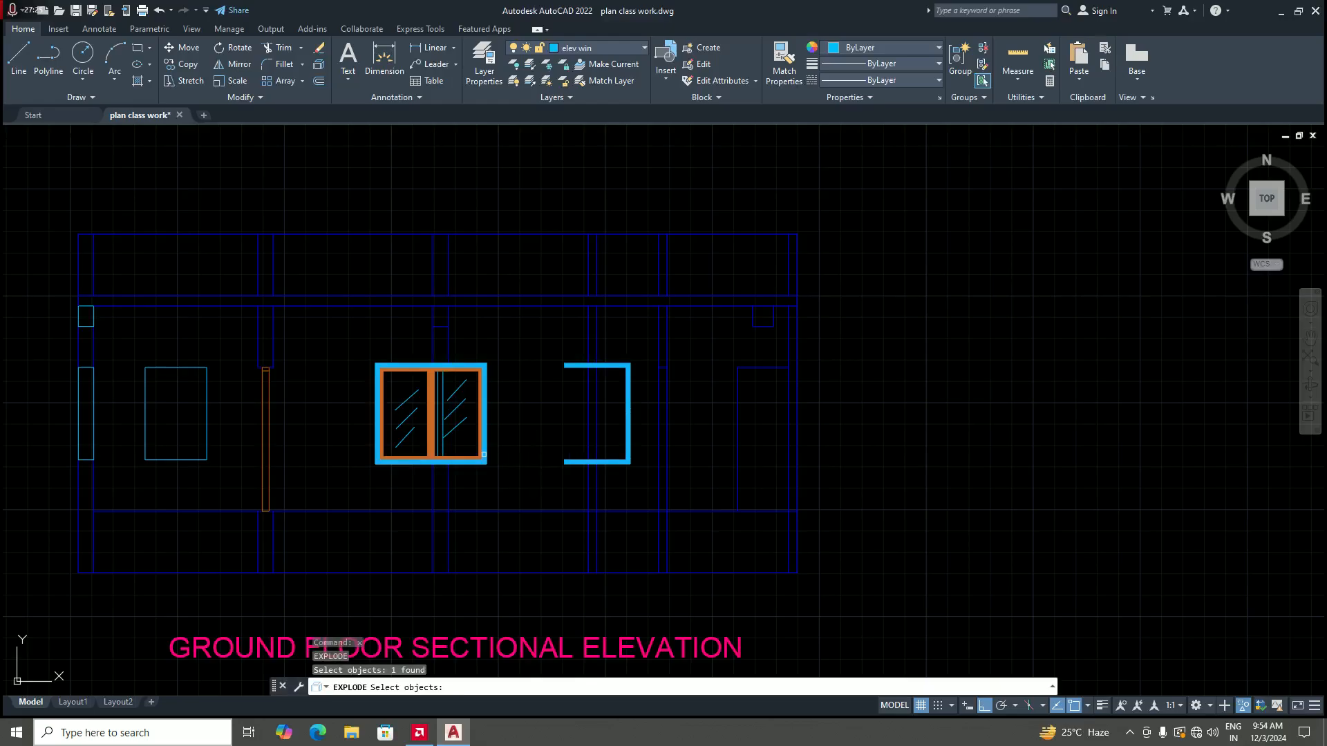
pyautogui.click(484, 461)
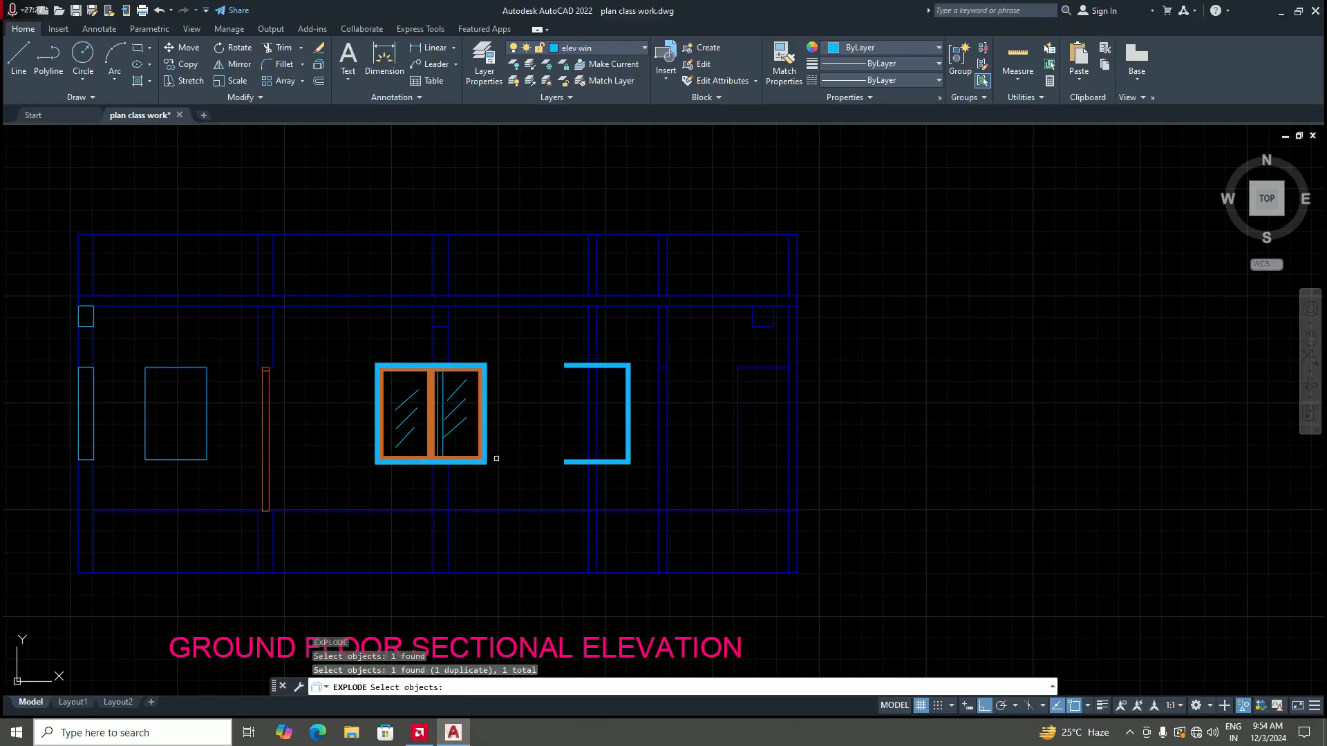
pyautogui.scroll(4, 496, 458)
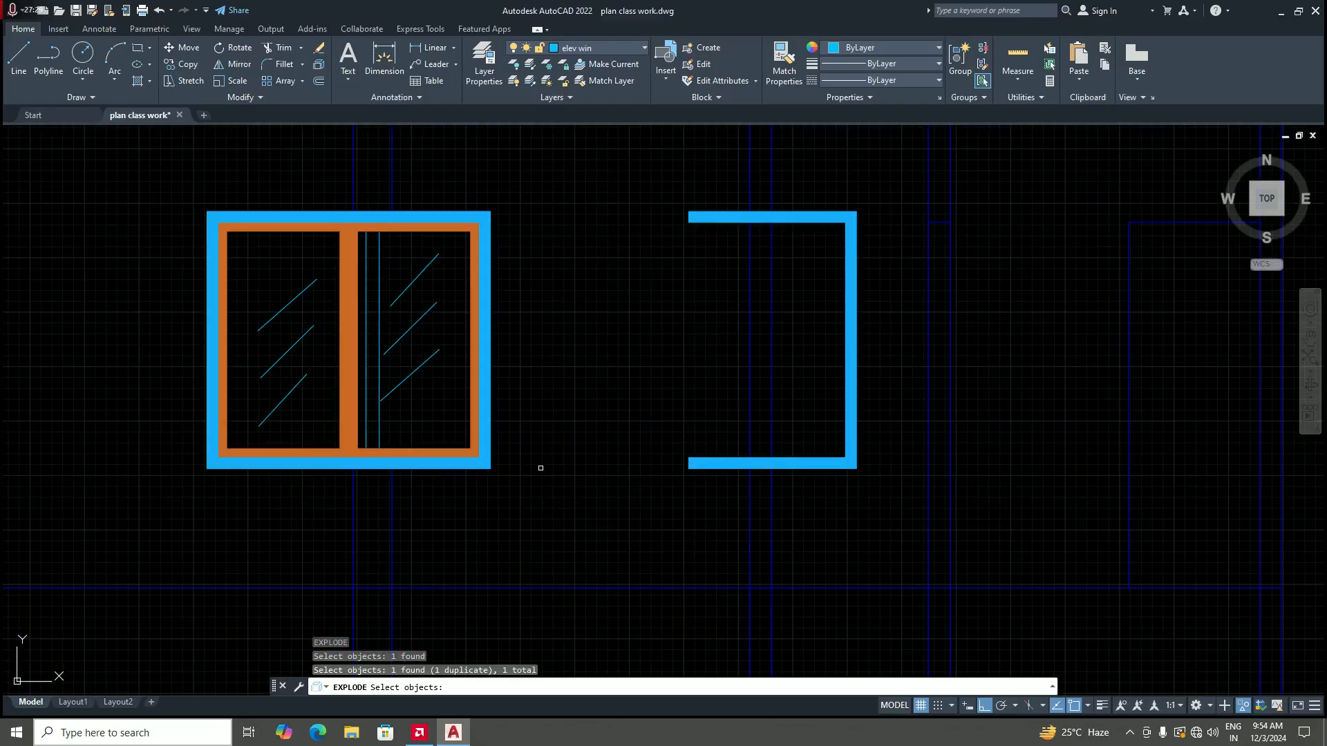
pyautogui.scroll(-2, 541, 468)
pyautogui.click(577, 300)
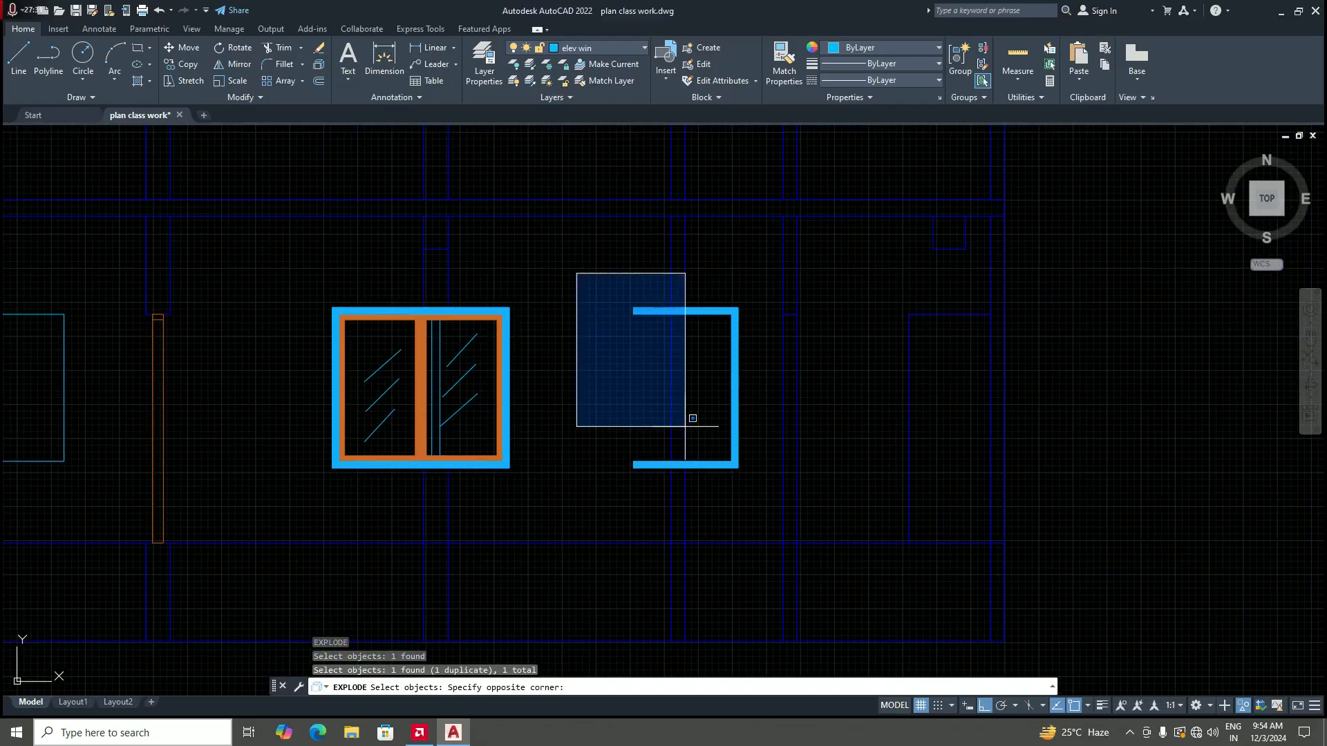
pyautogui.click(762, 490)
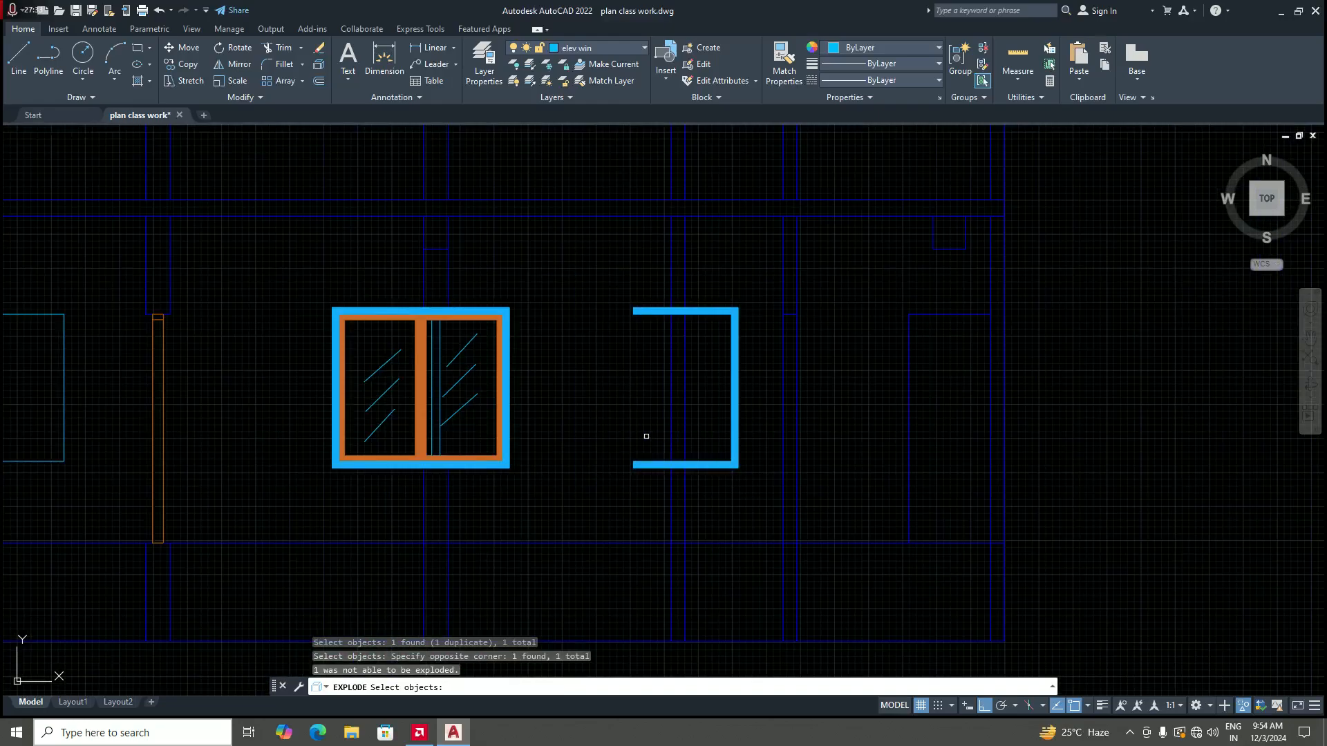
pyautogui.press('Return')
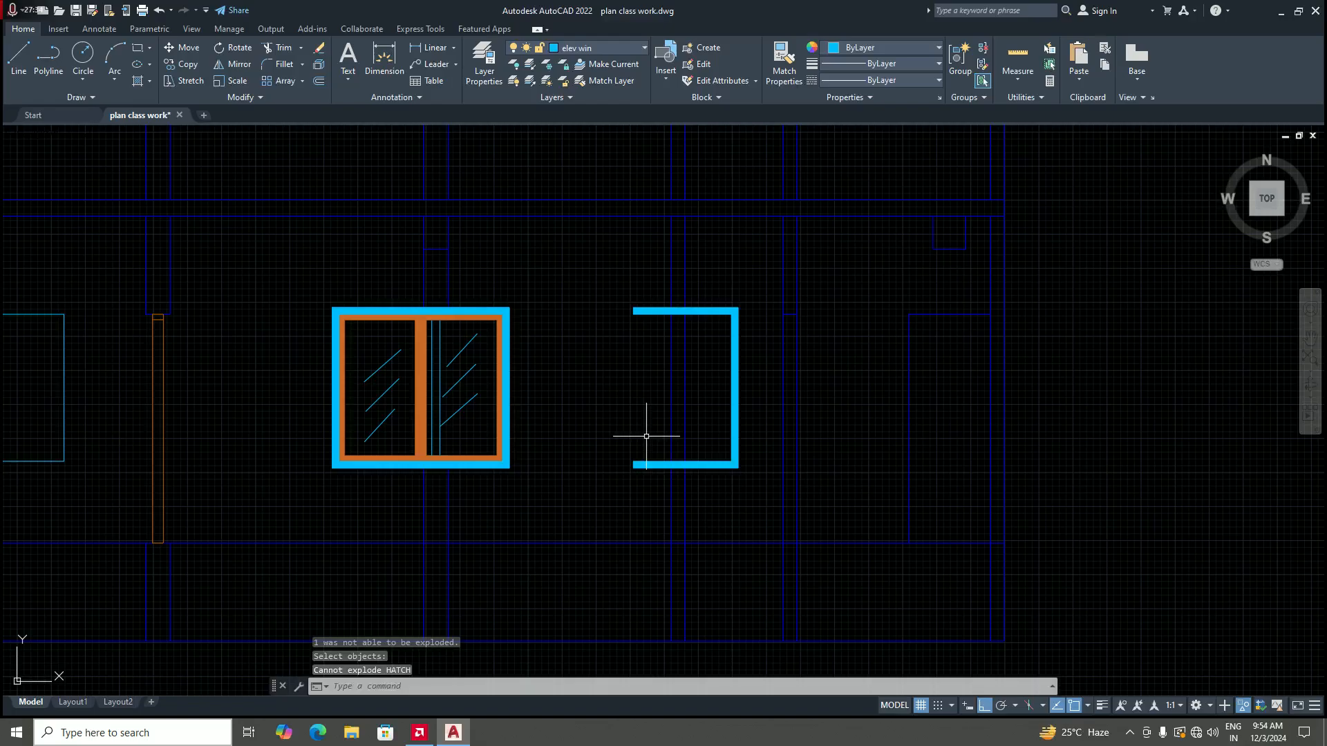
# Step: Undo the explode attempt and the double window copy in the sectional elevation
pyautogui.click(716, 465)
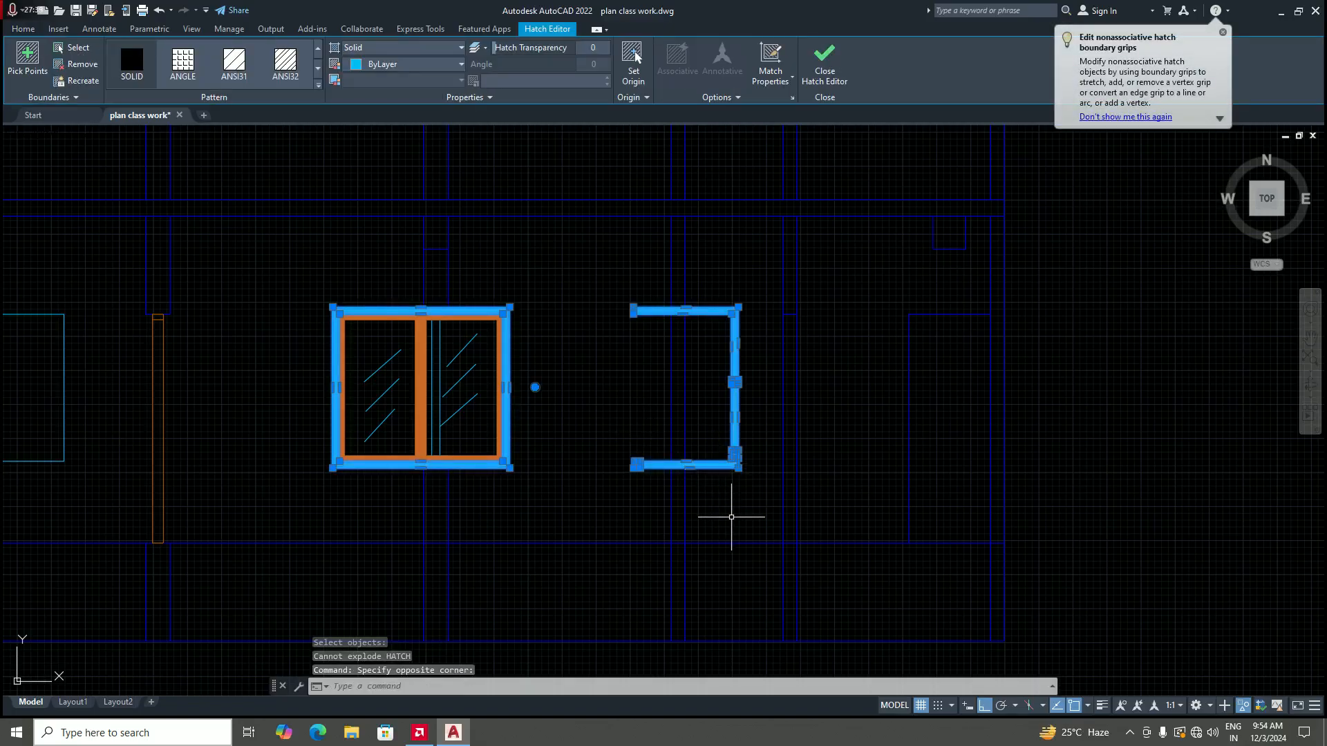
pyautogui.press('Escape')
pyautogui.scroll(-6, 660, 505)
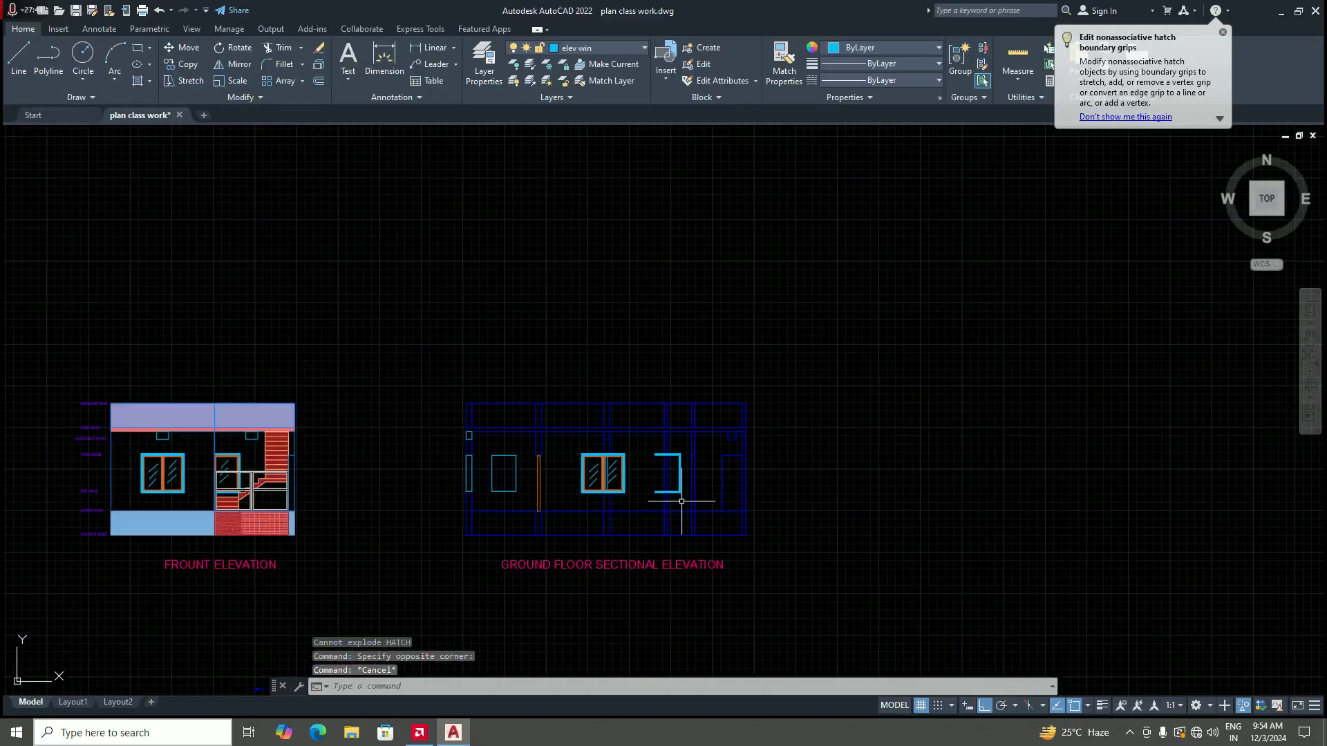
pyautogui.scroll(4, 682, 501)
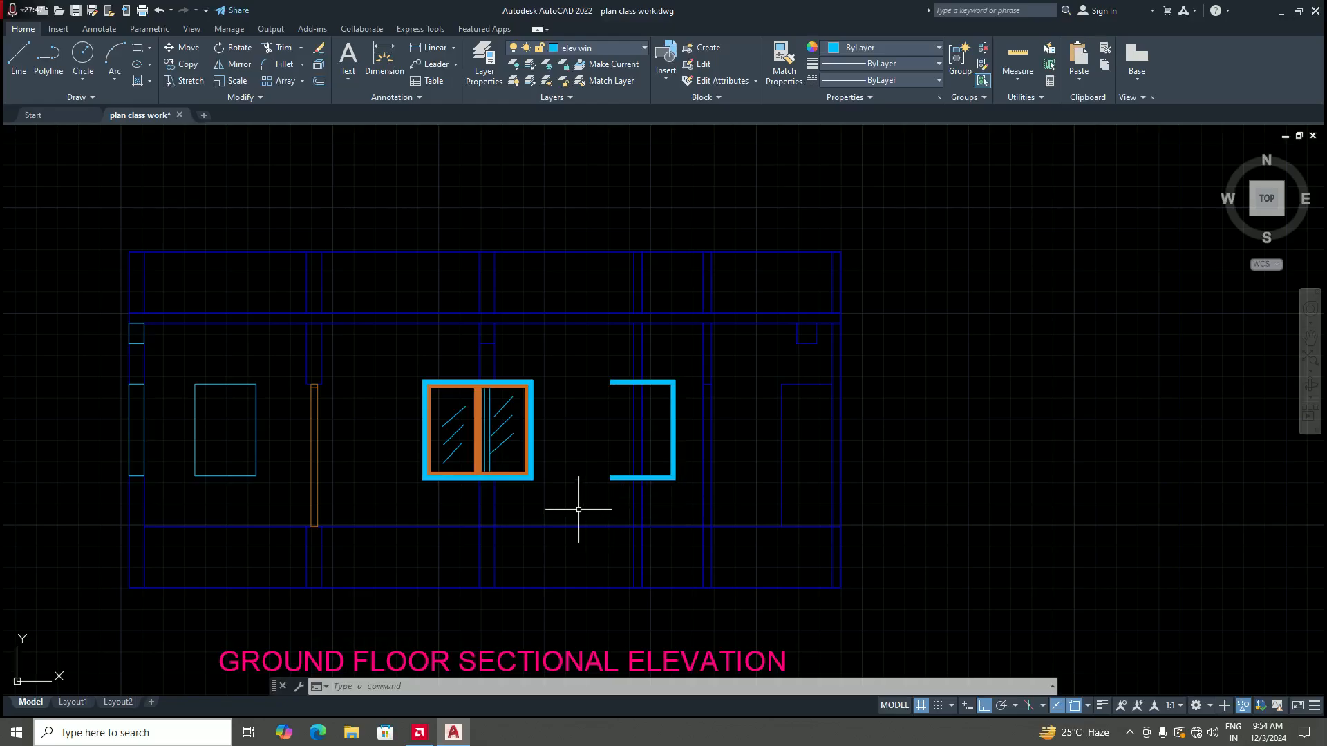
pyautogui.scroll(6, 579, 510)
pyautogui.hotkey('ctrl', 'z')
pyautogui.hotkey('ctrl', 'z')
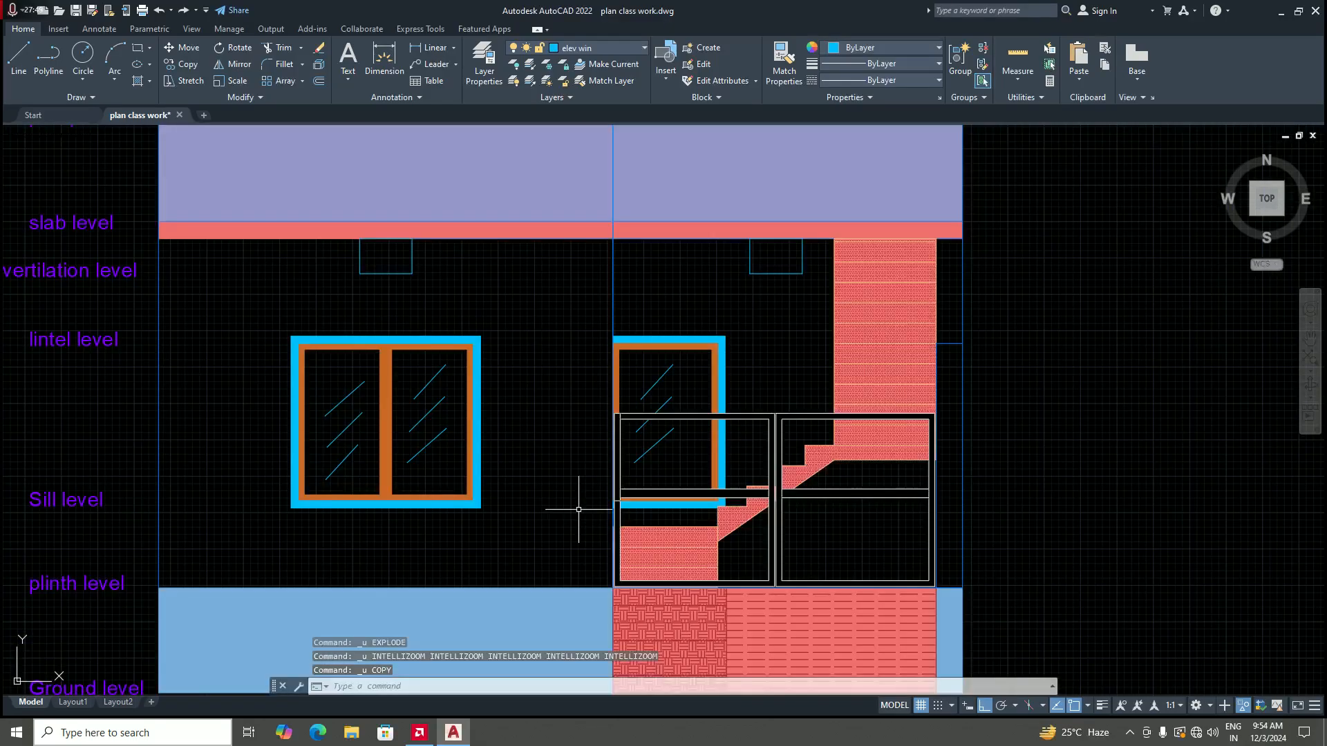
pyautogui.scroll(10, 525, 511)
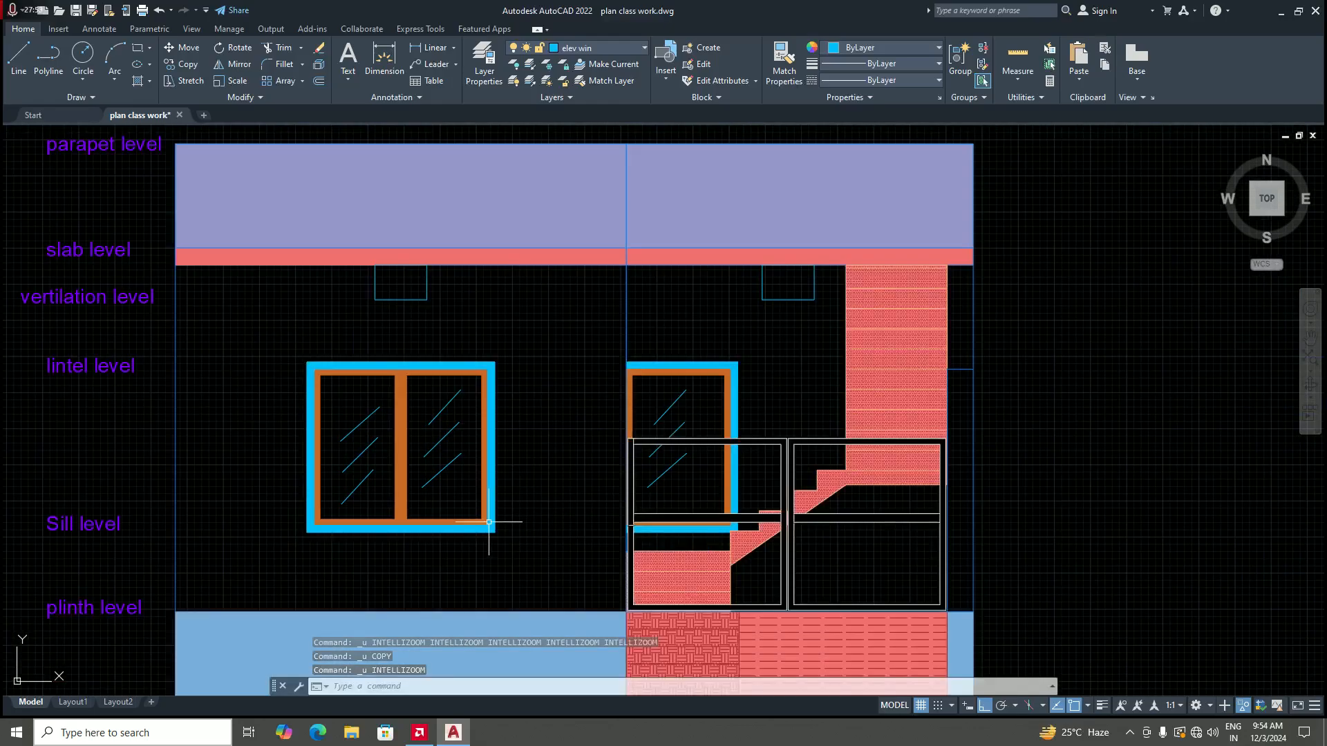
pyautogui.click(482, 519)
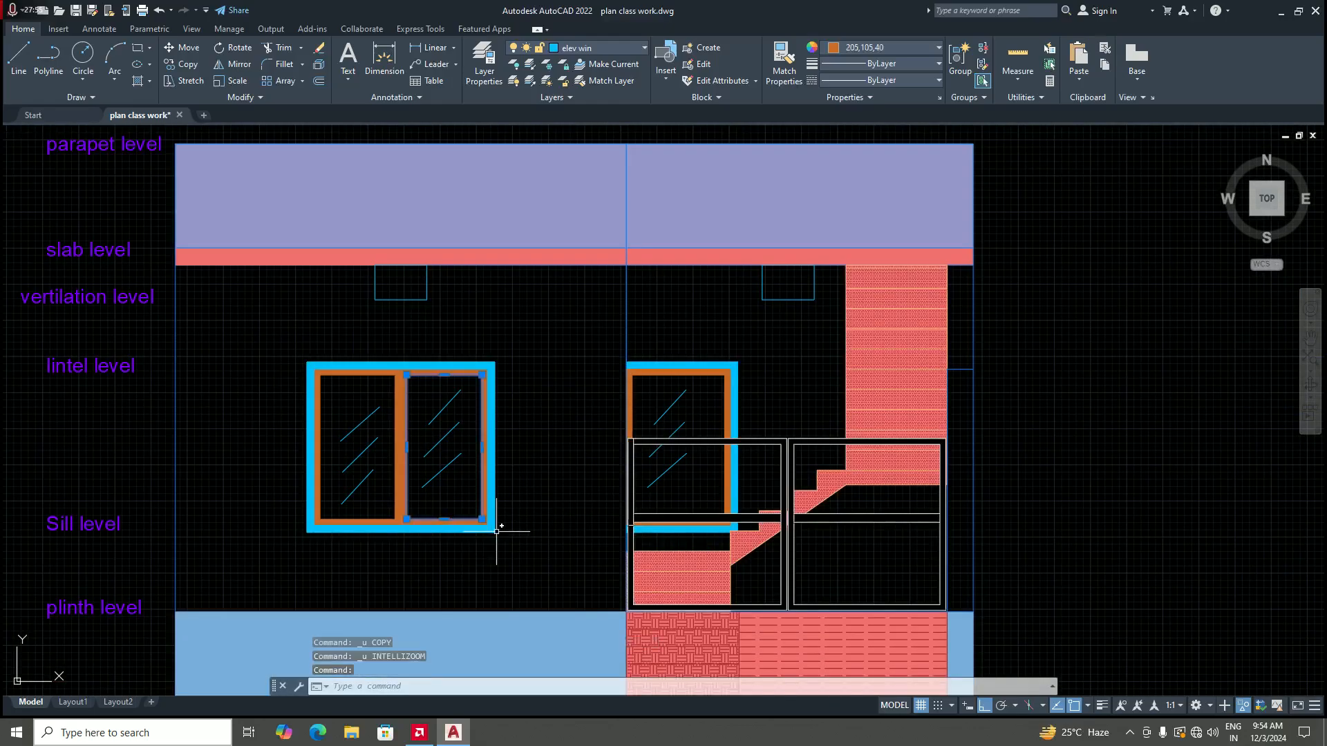
pyautogui.press('Escape')
pyautogui.scroll(-4, 546, 526)
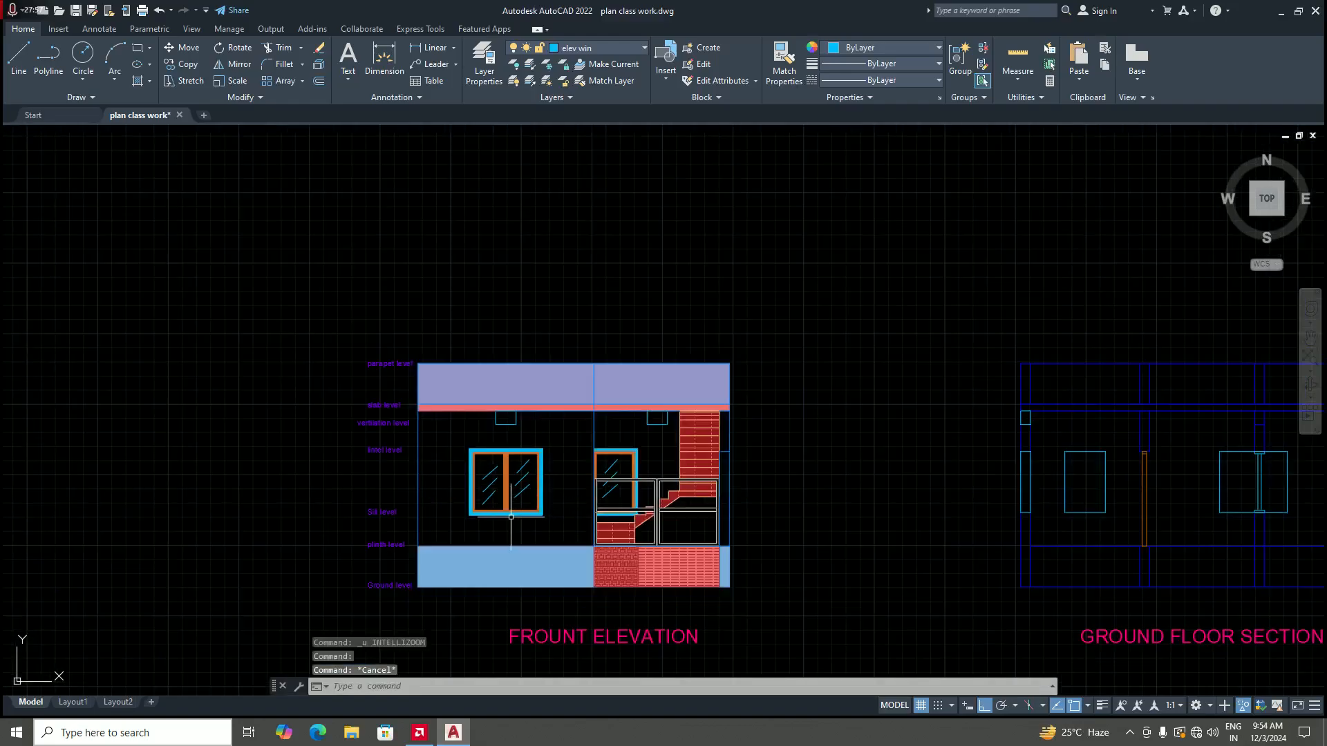
pyautogui.scroll(4, 542, 527)
# Step: Copy the front elevation's double window without its blue surround hatch onto the sectional elevation's middle window, using the frame's lower-left corner as base point
pyautogui.write('c')
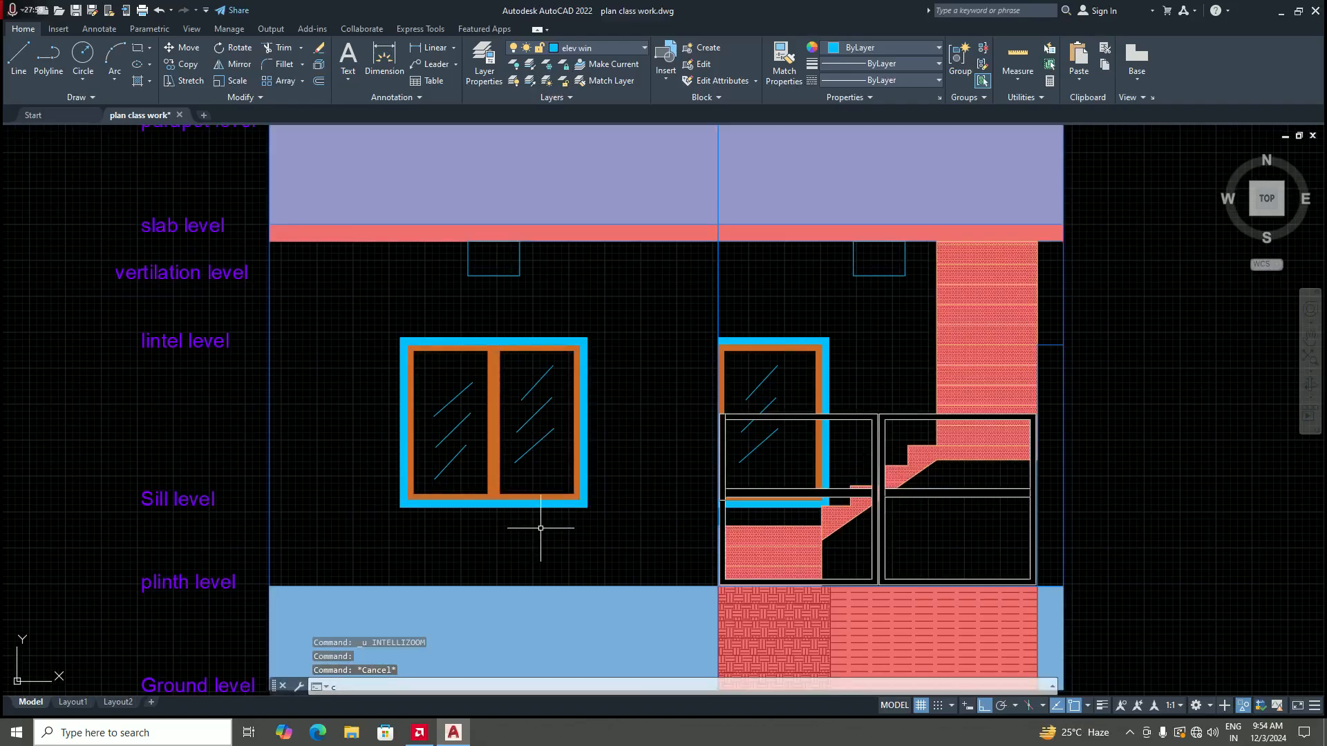
pyautogui.write('t o')
pyautogui.press('Return')
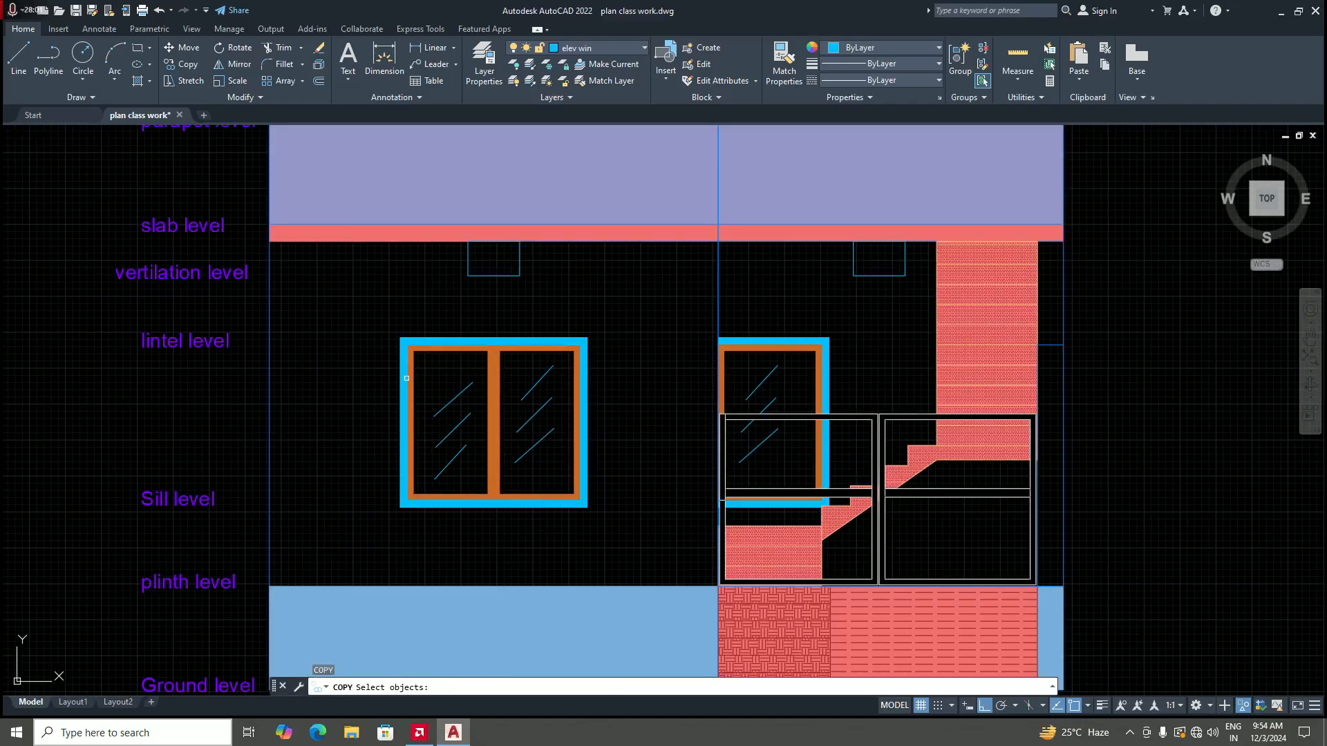
pyautogui.click(382, 312)
pyautogui.click(583, 514)
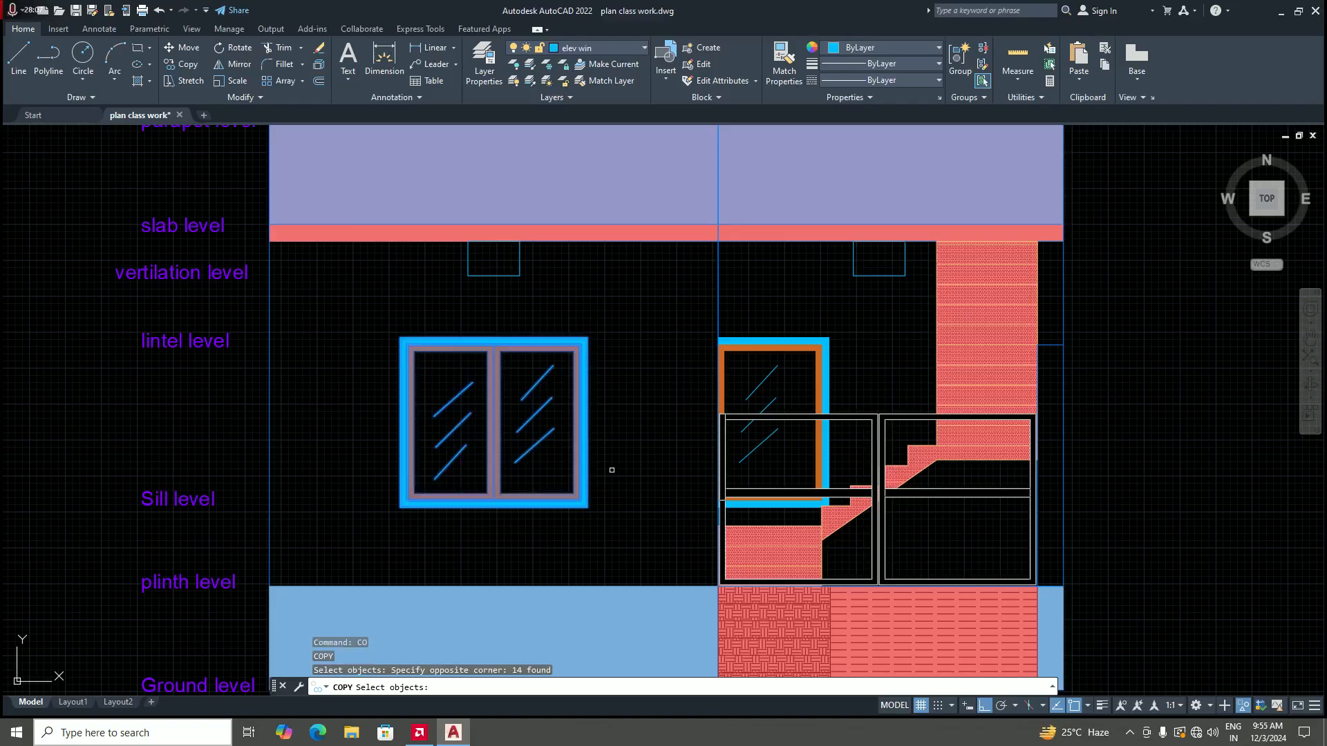
pyautogui.press('Return')
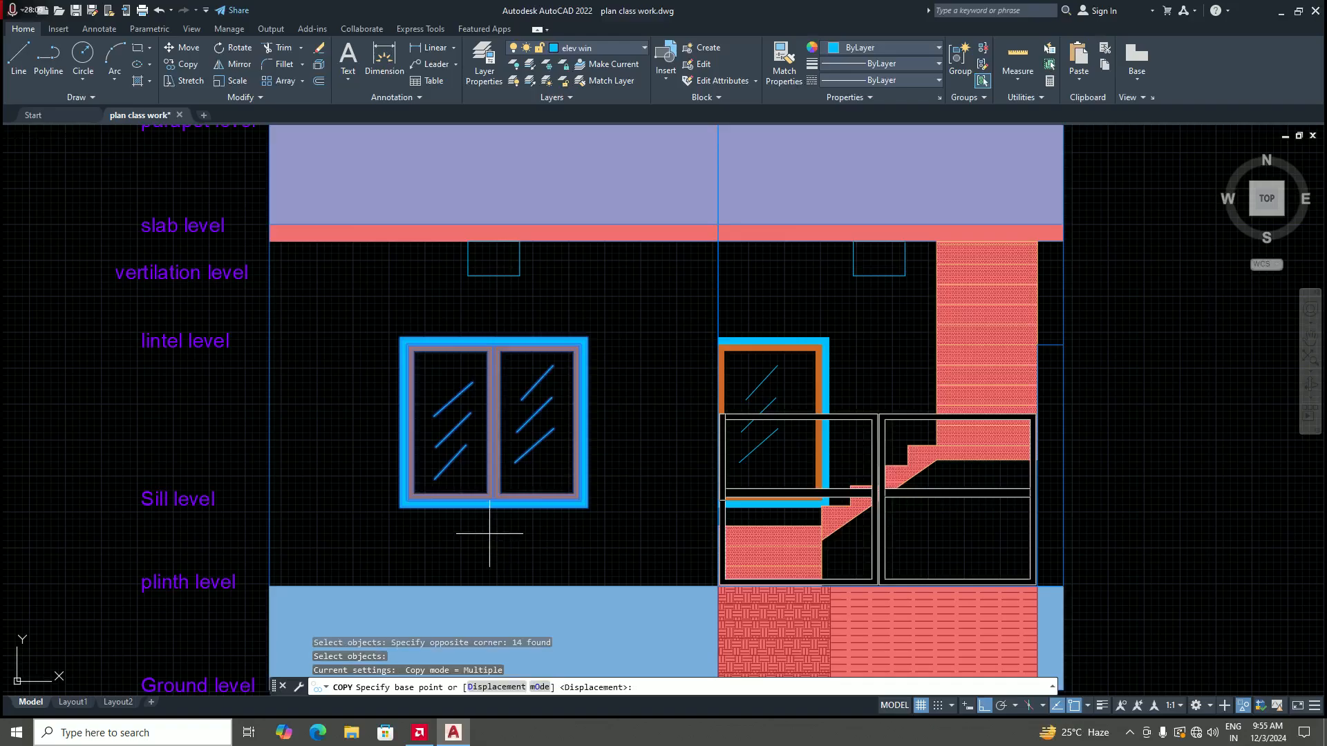
pyautogui.scroll(4, 387, 515)
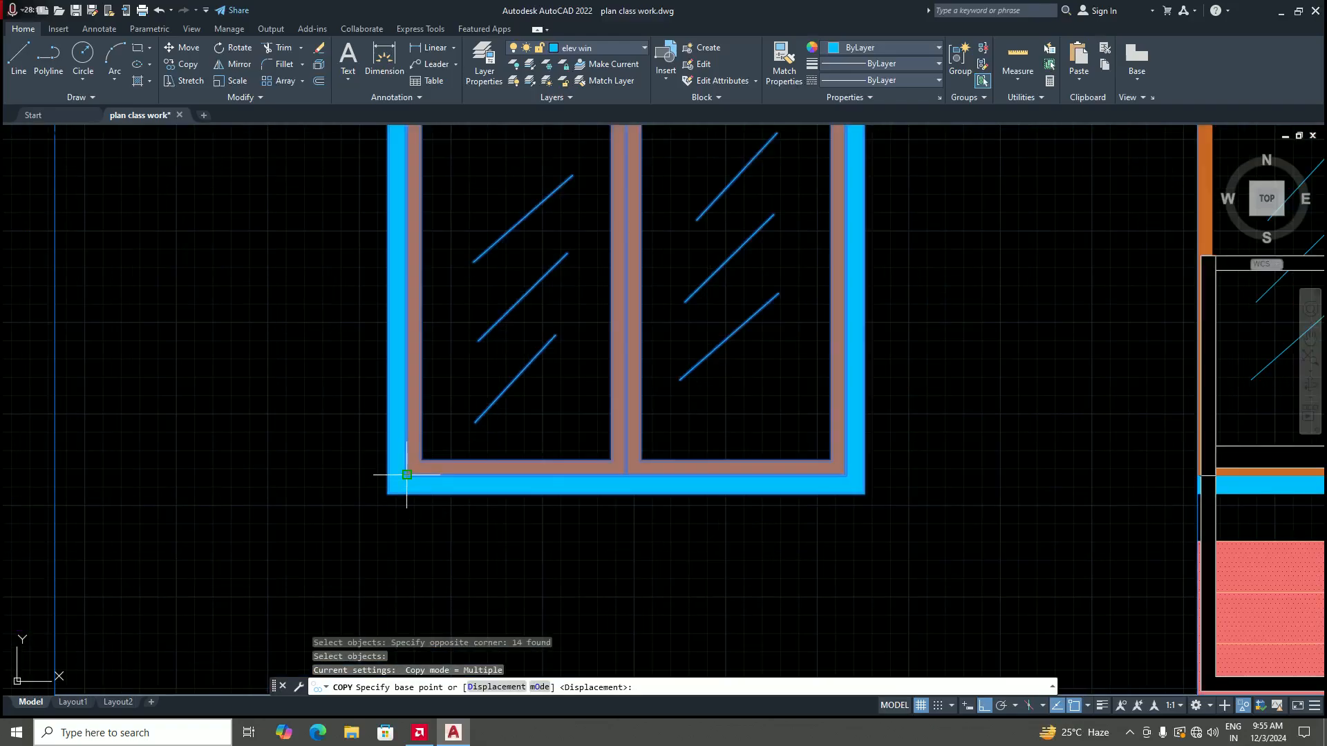
pyautogui.scroll(-8, 406, 475)
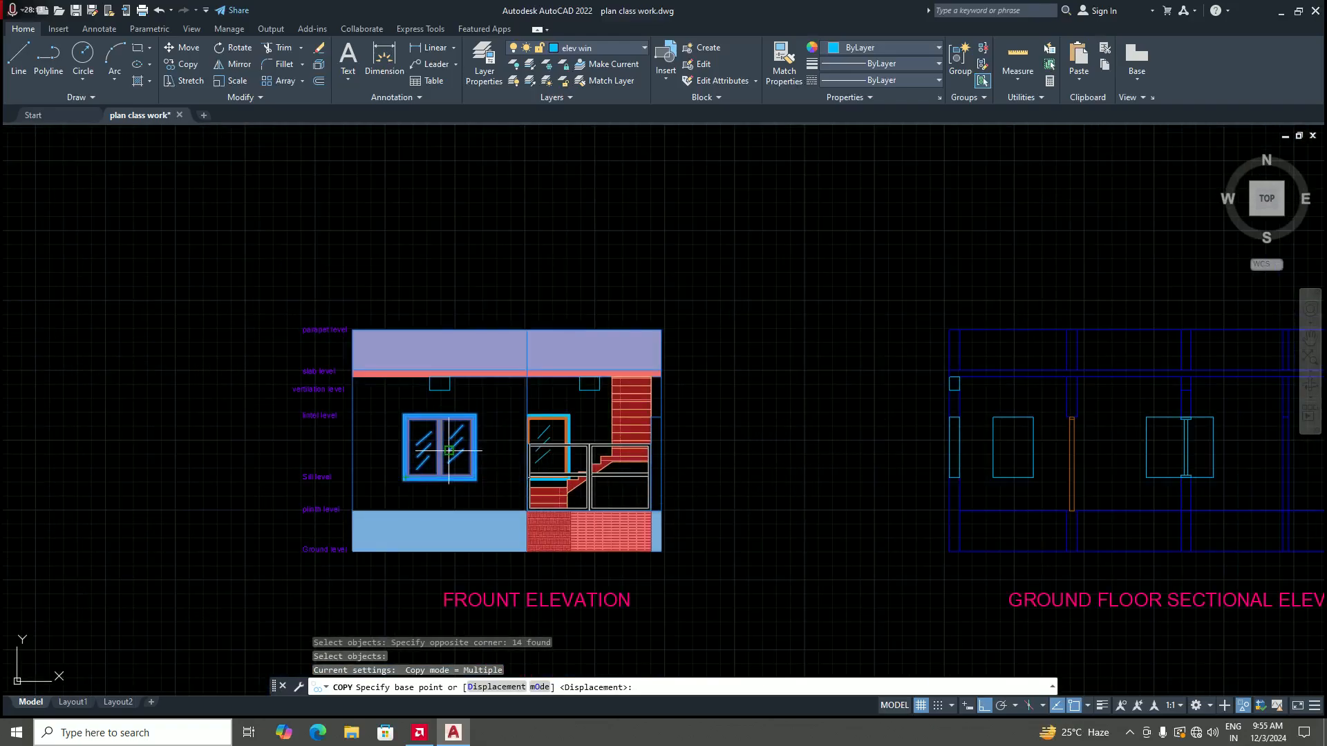
pyautogui.scroll(5, 409, 477)
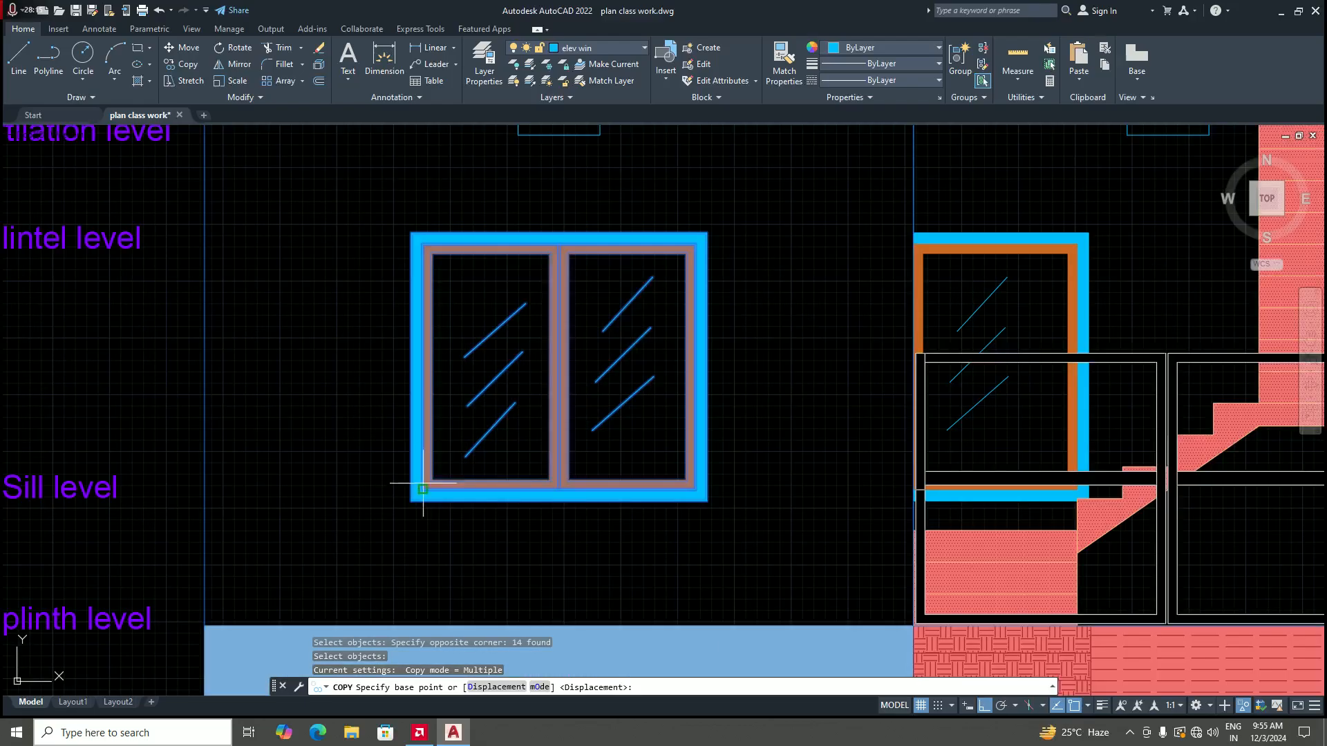
pyautogui.click(423, 490)
pyautogui.scroll(-5, 423, 489)
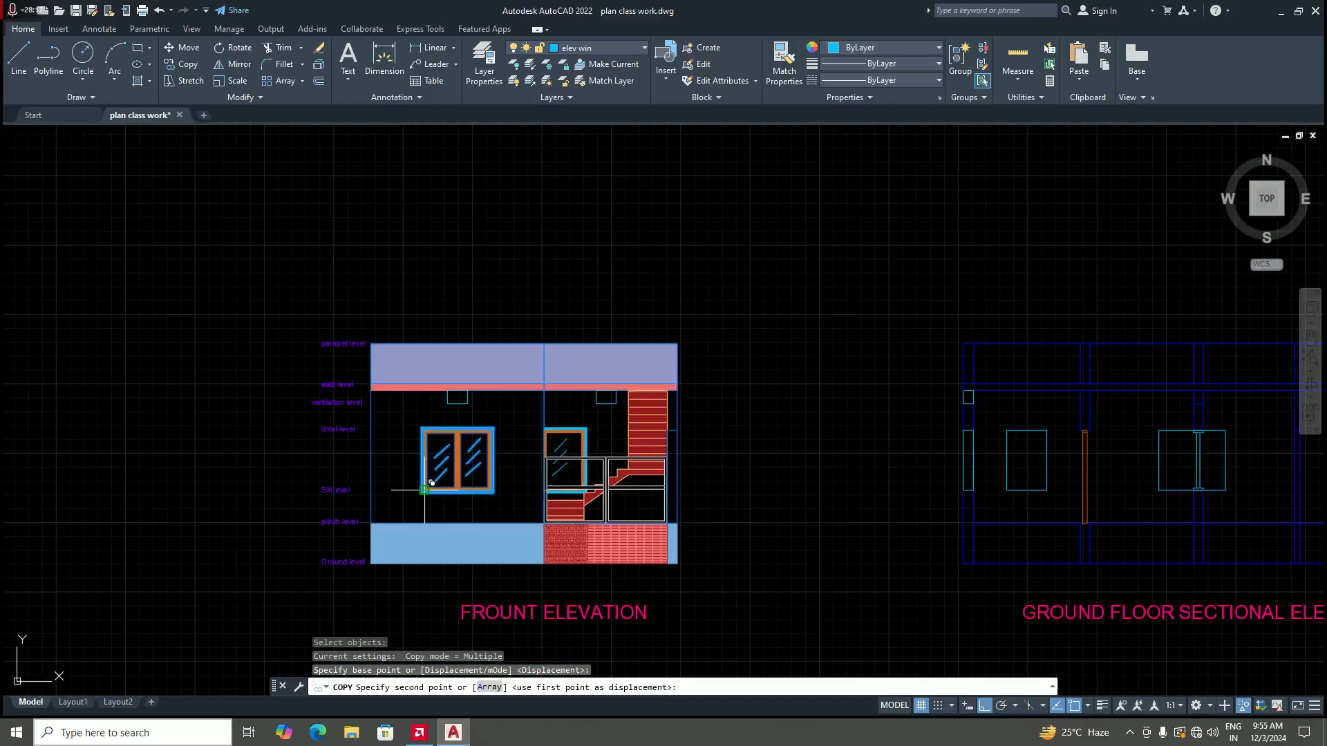
pyautogui.scroll(-3, 794, 479)
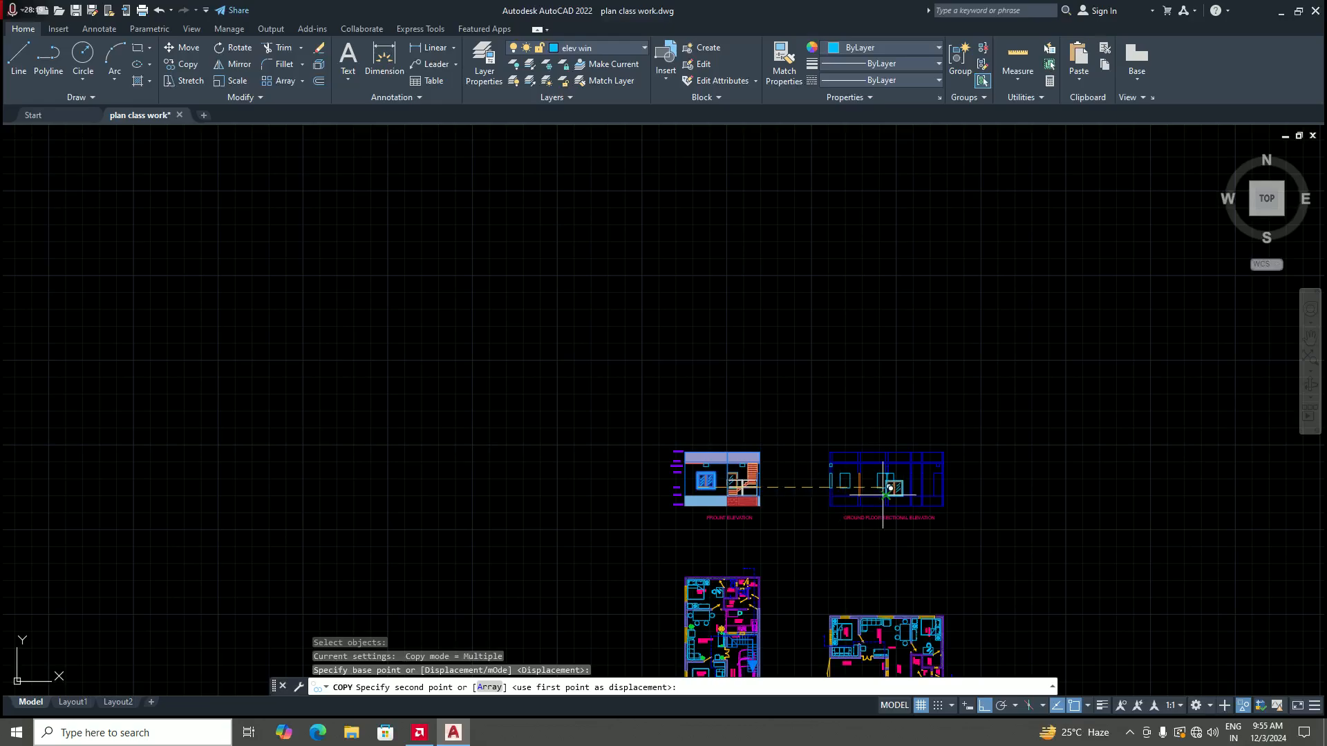
pyautogui.scroll(8, 857, 462)
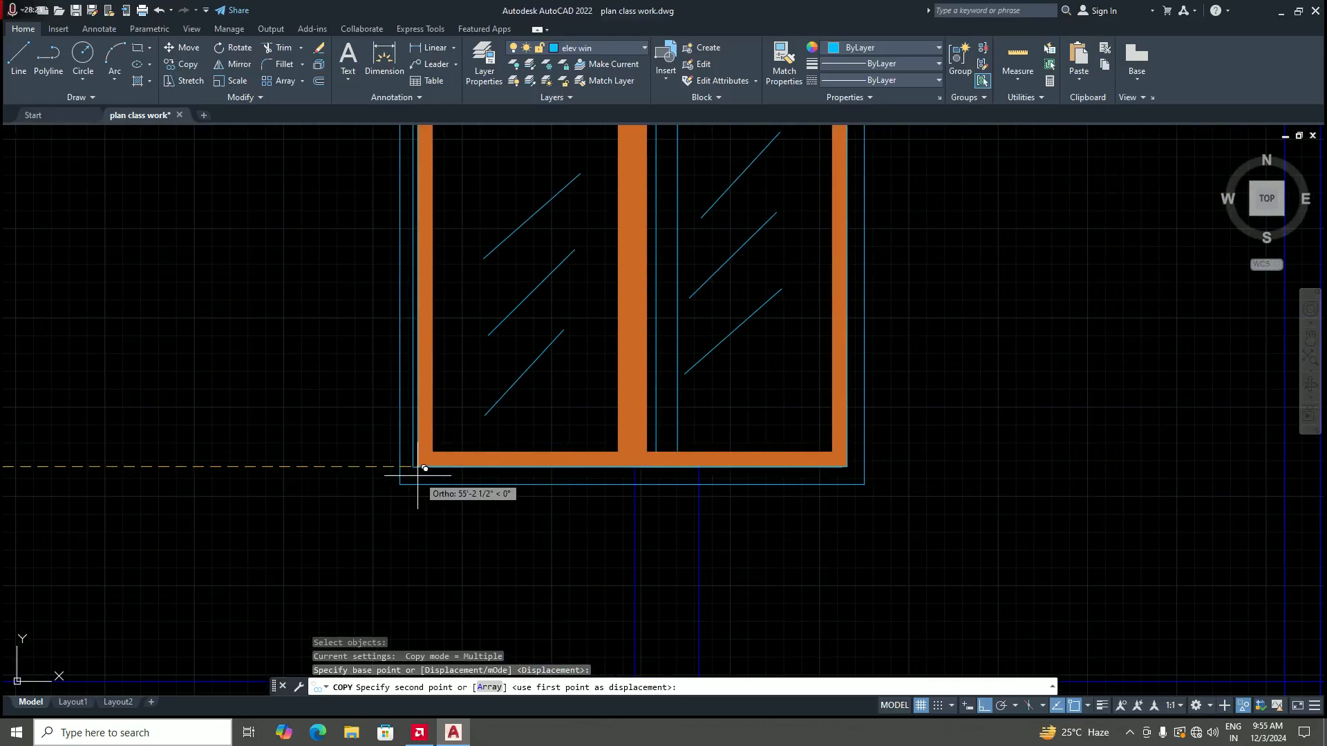
pyautogui.click(413, 467)
pyautogui.scroll(-1, 468, 523)
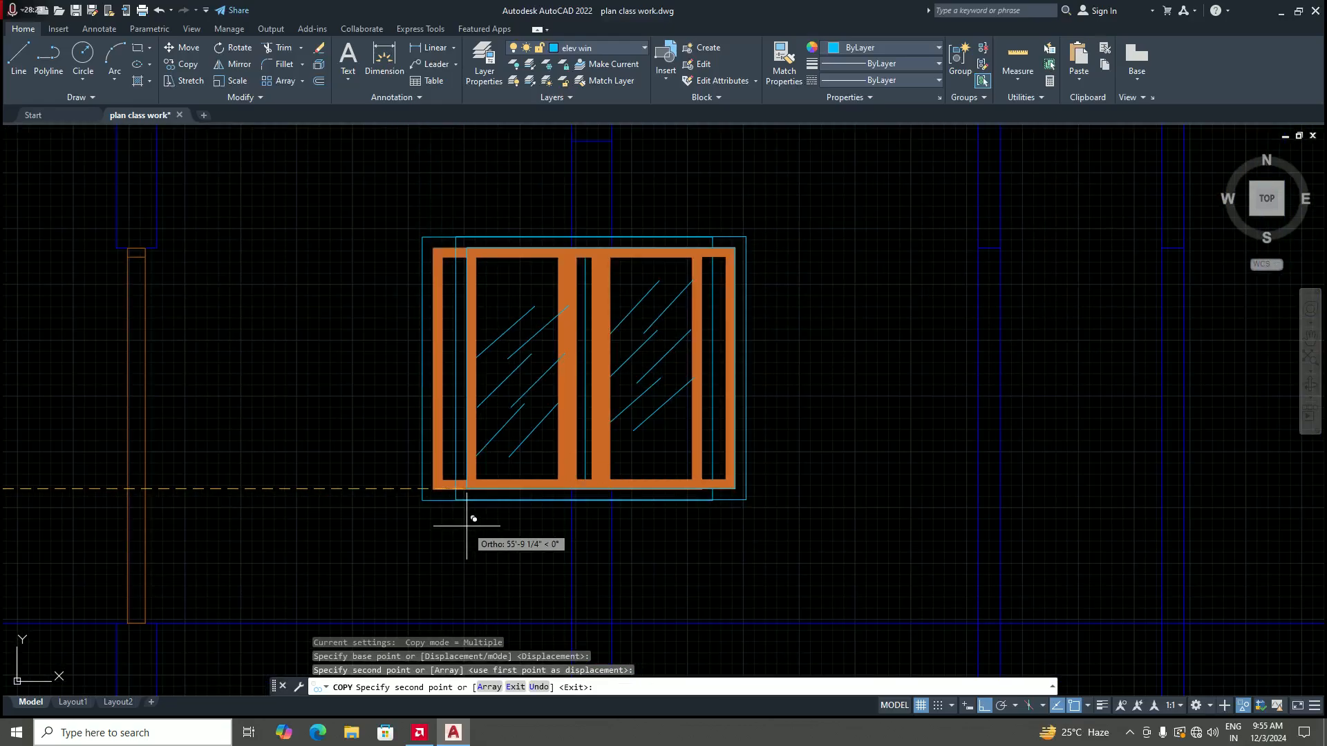
pyautogui.press('Return')
# Step: Examine the copied middle window against the wall lines crossing it in the sectional elevation and against the floor plans below
pyautogui.scroll(-3, 559, 525)
pyautogui.scroll(4, 531, 522)
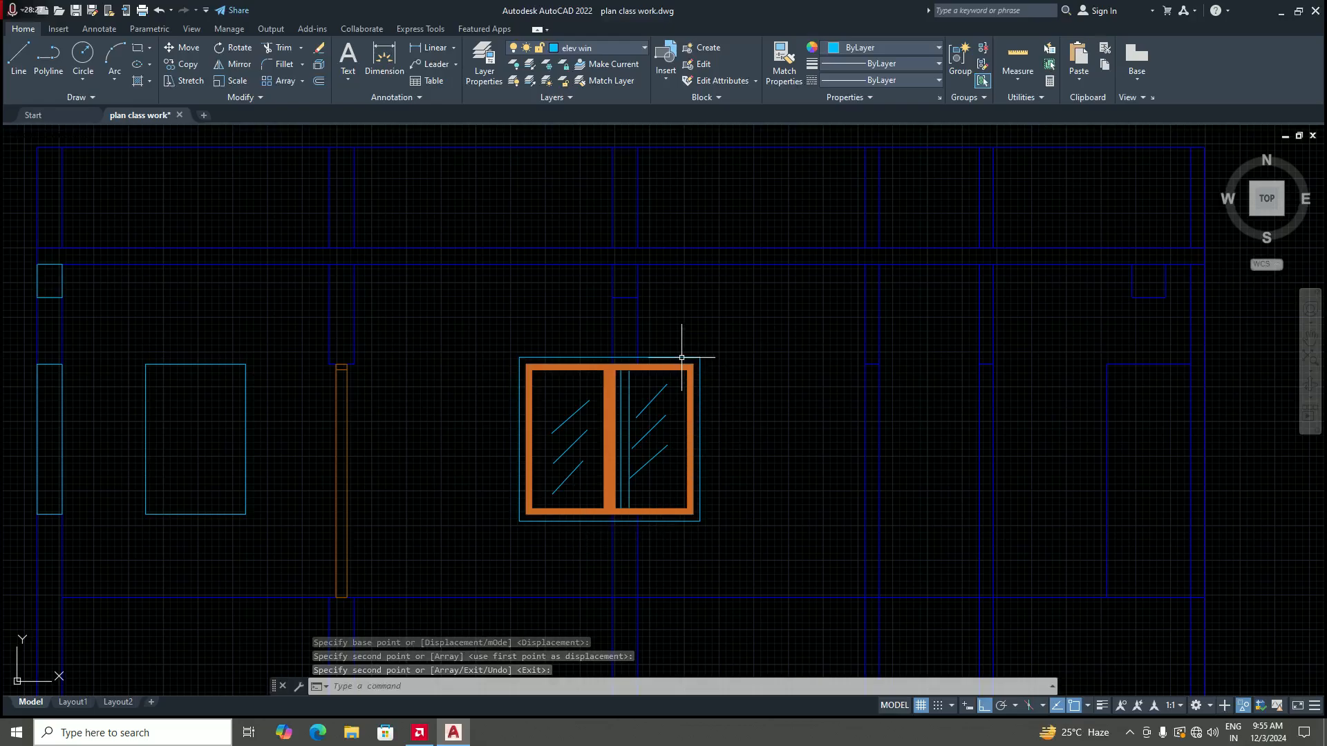
pyautogui.scroll(-2, 688, 373)
pyautogui.scroll(4, 645, 355)
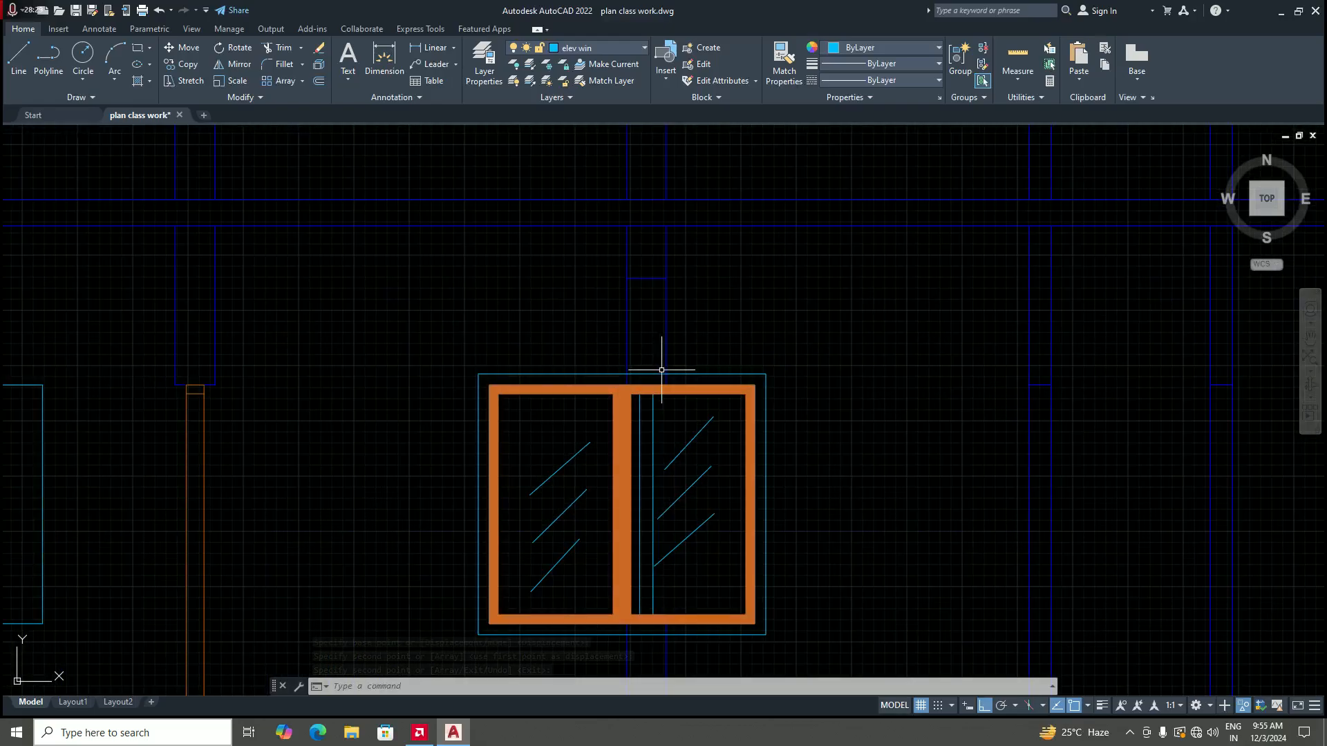
pyautogui.scroll(2, 620, 374)
pyautogui.scroll(-6, 636, 360)
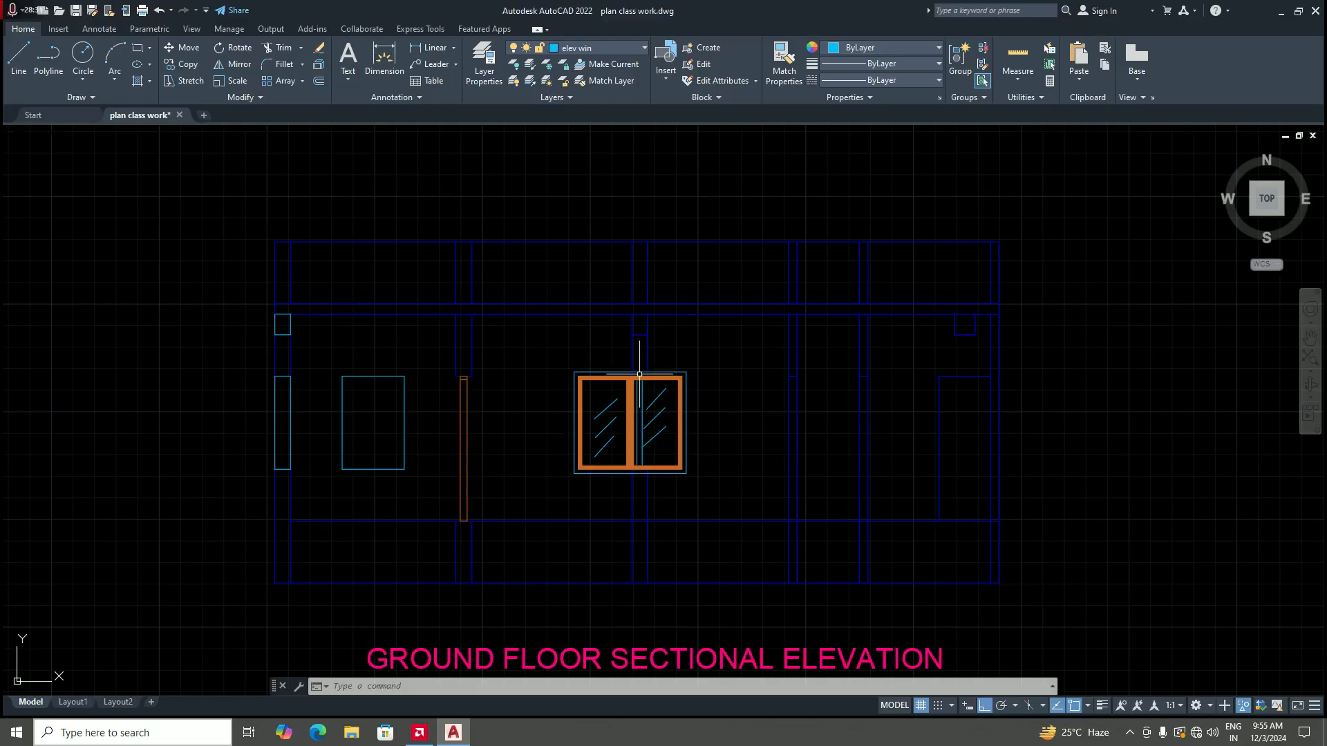
pyautogui.scroll(4, 629, 449)
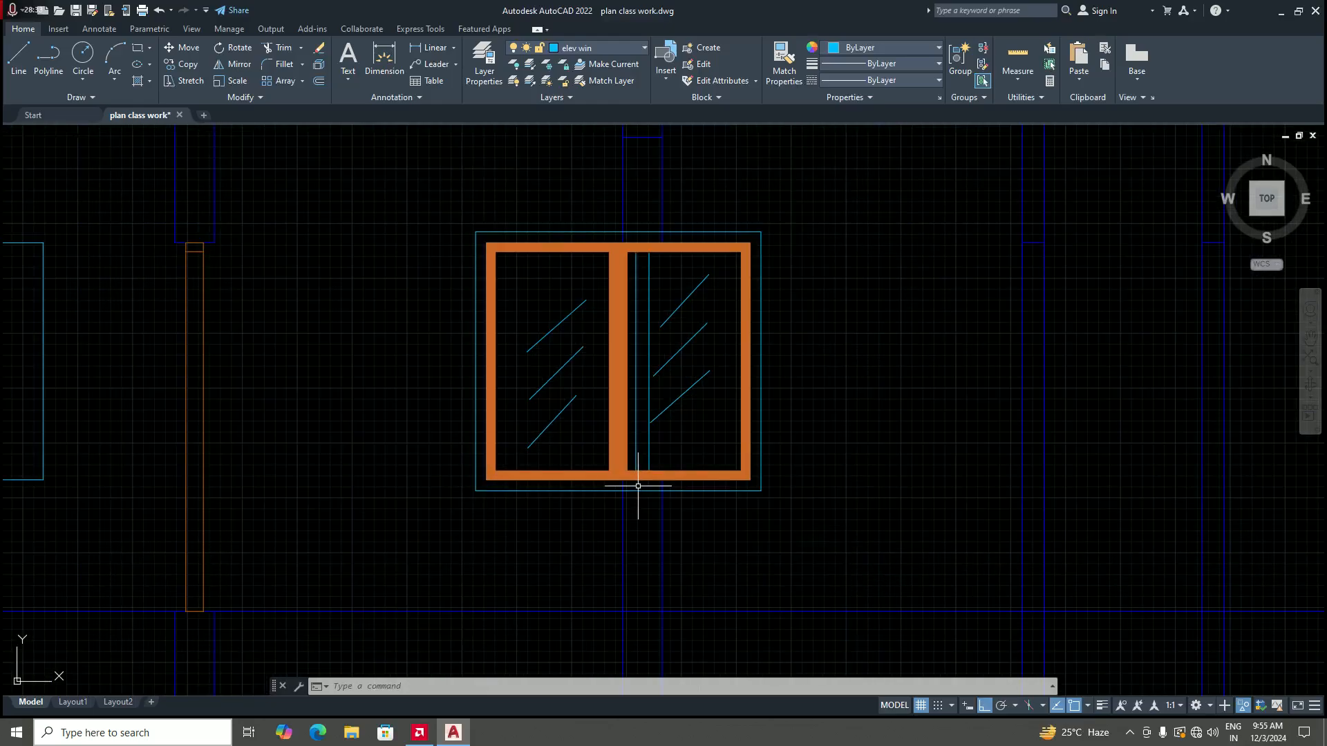
pyautogui.scroll(-10, 637, 486)
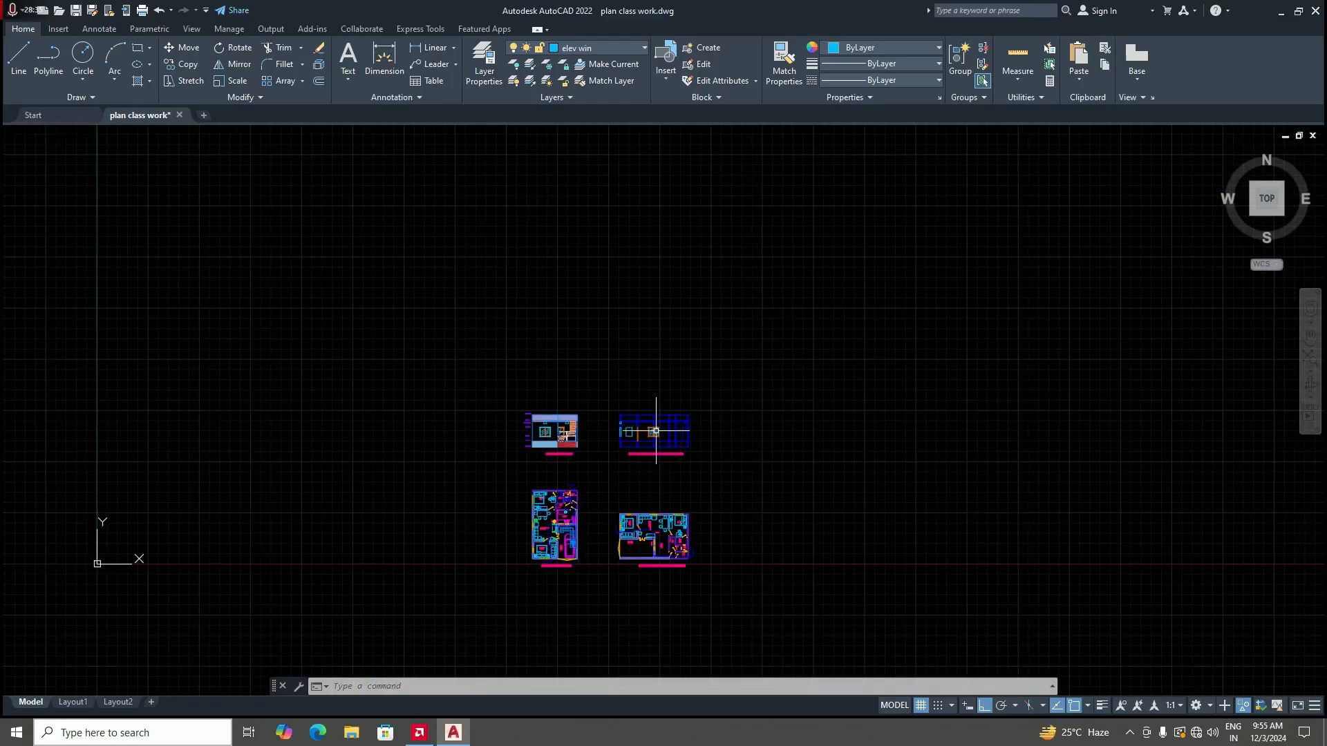
pyautogui.scroll(4, 658, 532)
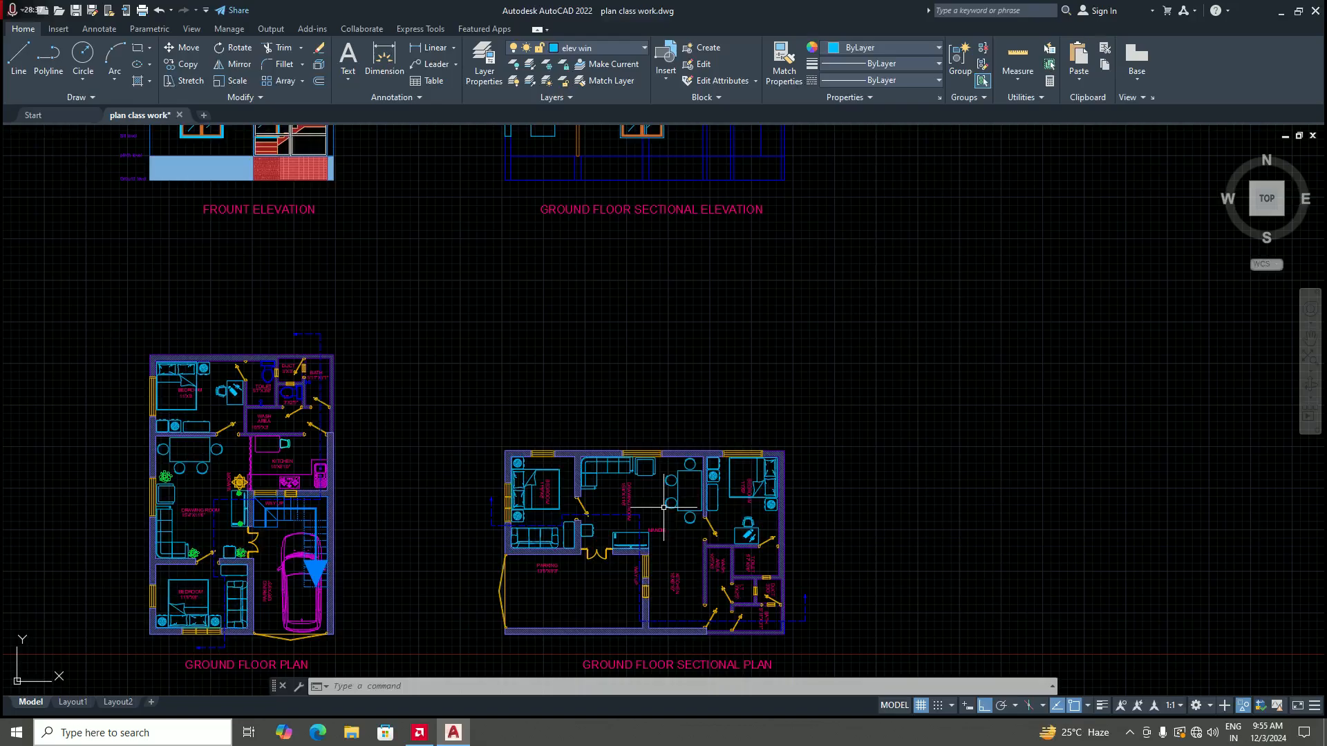
pyautogui.scroll(-5, 649, 511)
pyautogui.scroll(8, 622, 405)
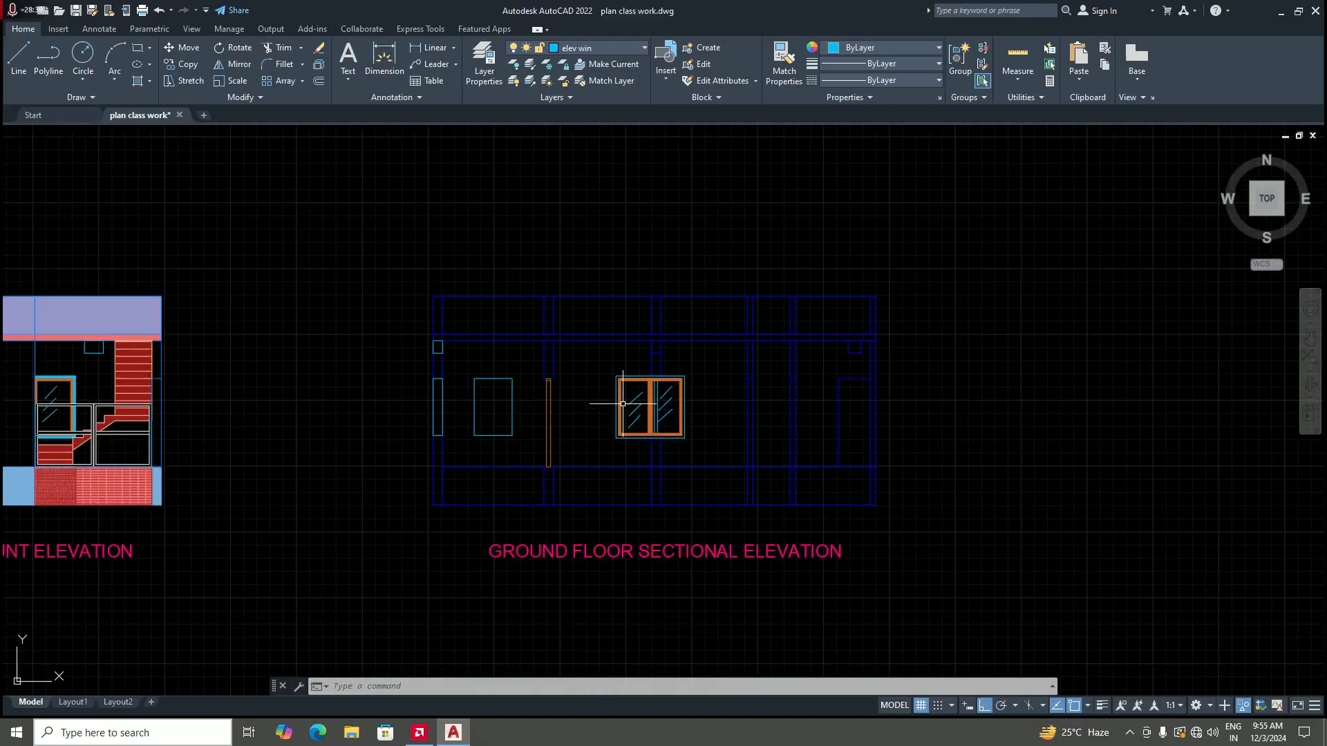
pyautogui.scroll(6, 623, 404)
pyautogui.scroll(-6, 690, 527)
pyautogui.scroll(6, 657, 532)
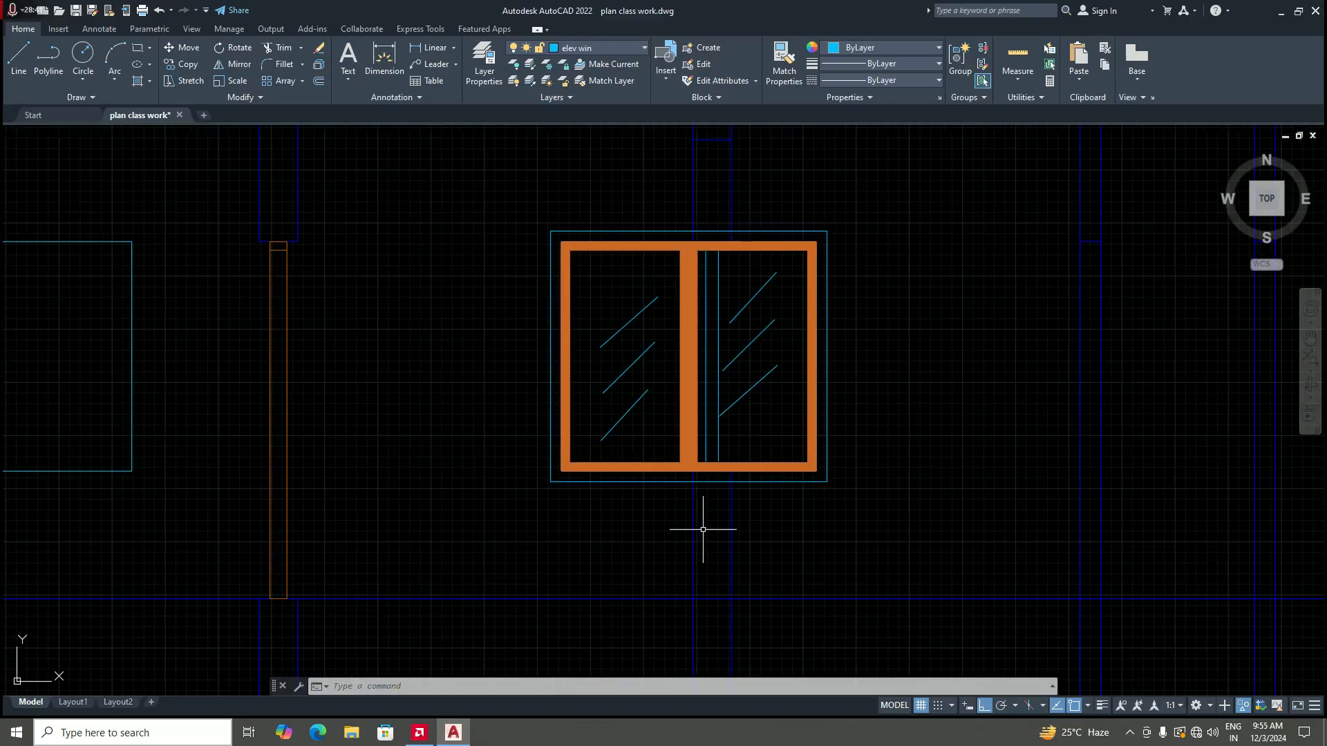
# Step: Trim the copied window's outer surround outline between the two cut-wall lines, at both the sill and the lintel
pyautogui.write('tr')
pyautogui.press('Return')
pyautogui.scroll(2, 697, 492)
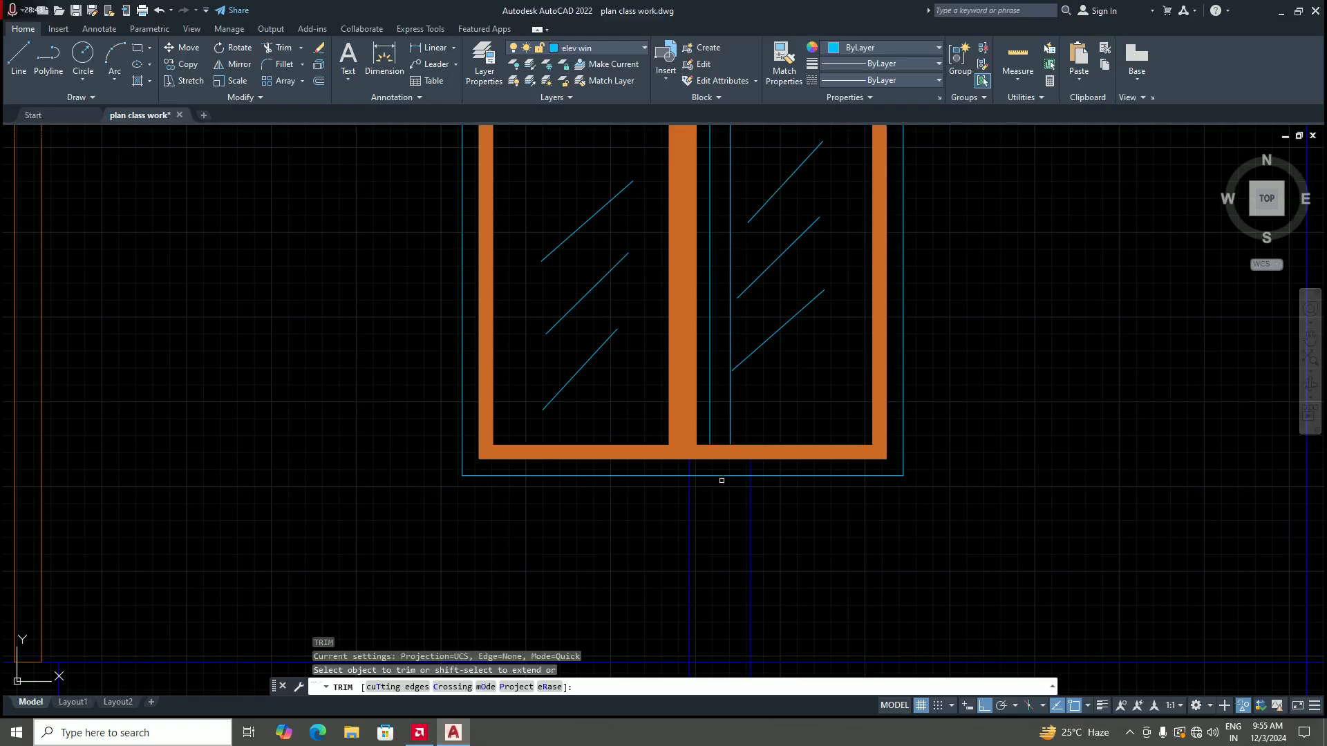
pyautogui.click(722, 477)
pyautogui.scroll(-8, 722, 477)
pyautogui.scroll(5, 722, 414)
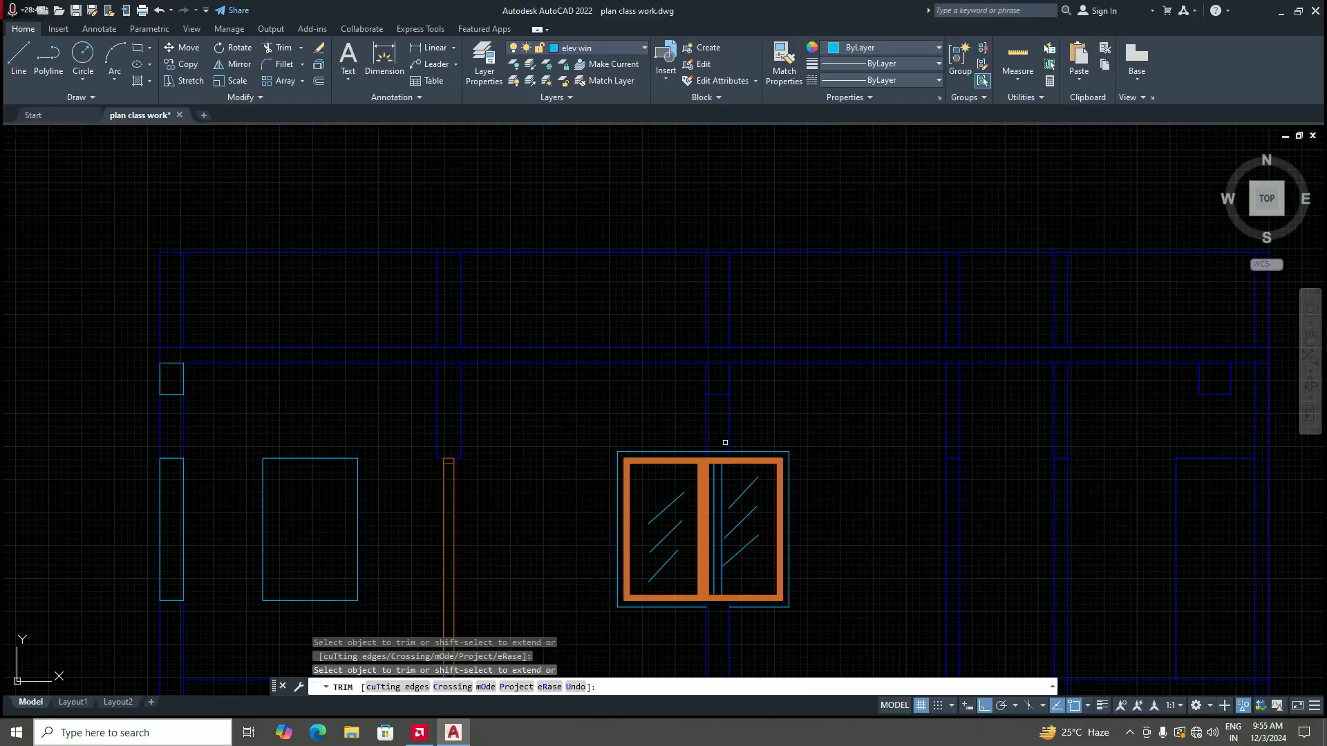
pyautogui.scroll(-6, 718, 451)
pyautogui.scroll(6, 774, 414)
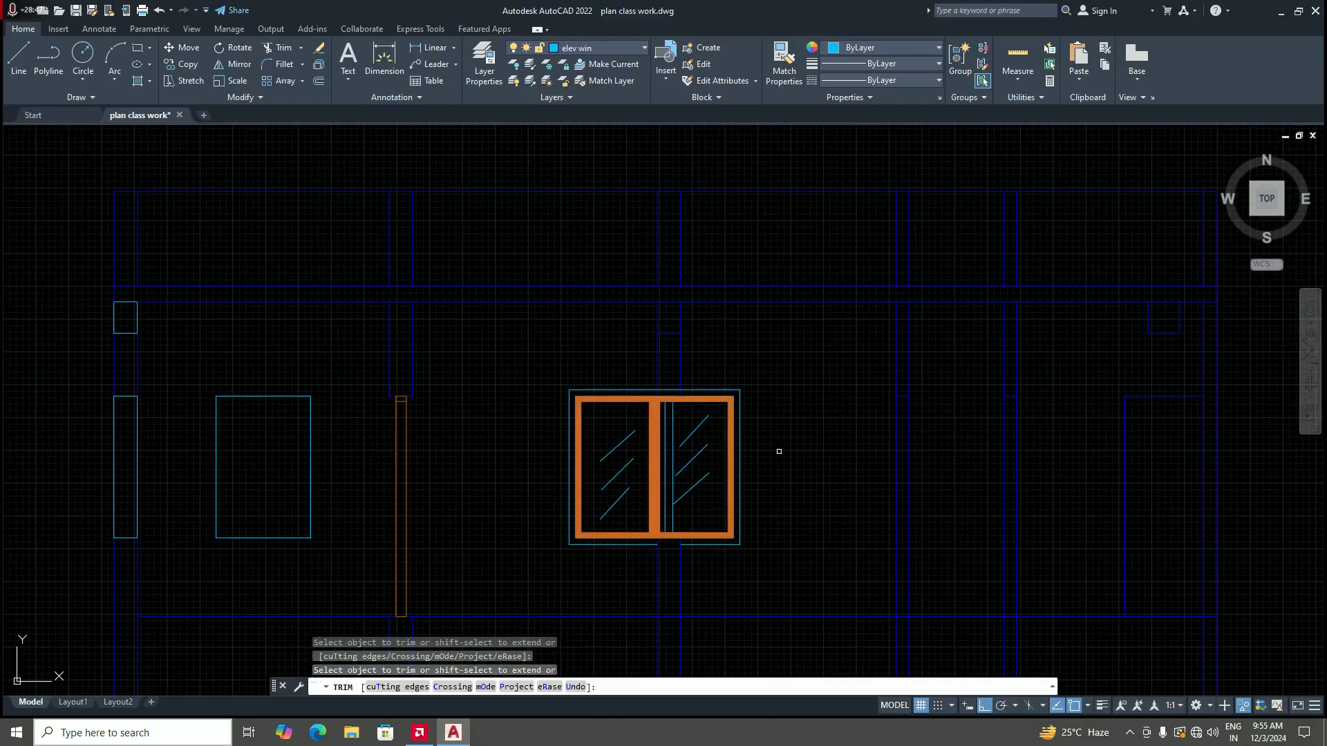
pyautogui.scroll(6, 662, 382)
pyautogui.click(669, 409)
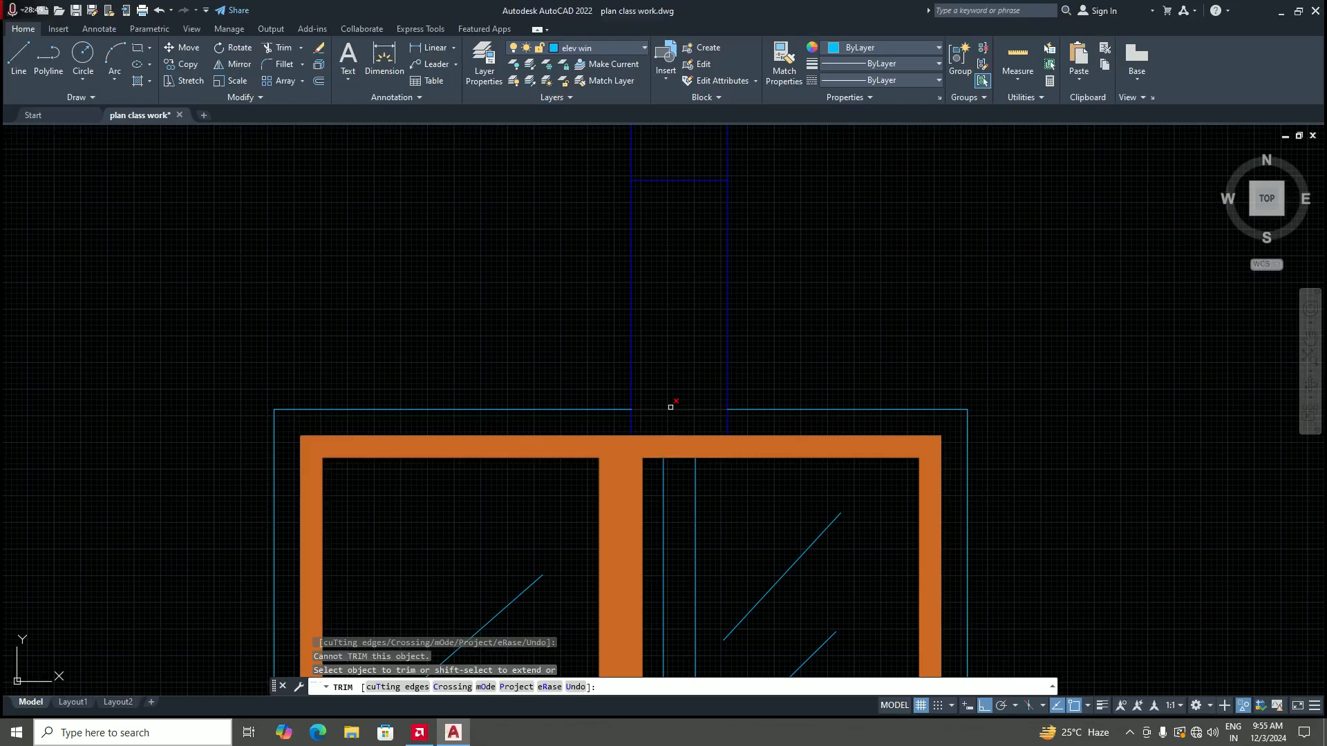
pyautogui.scroll(-8, 668, 416)
pyautogui.scroll(2, 755, 445)
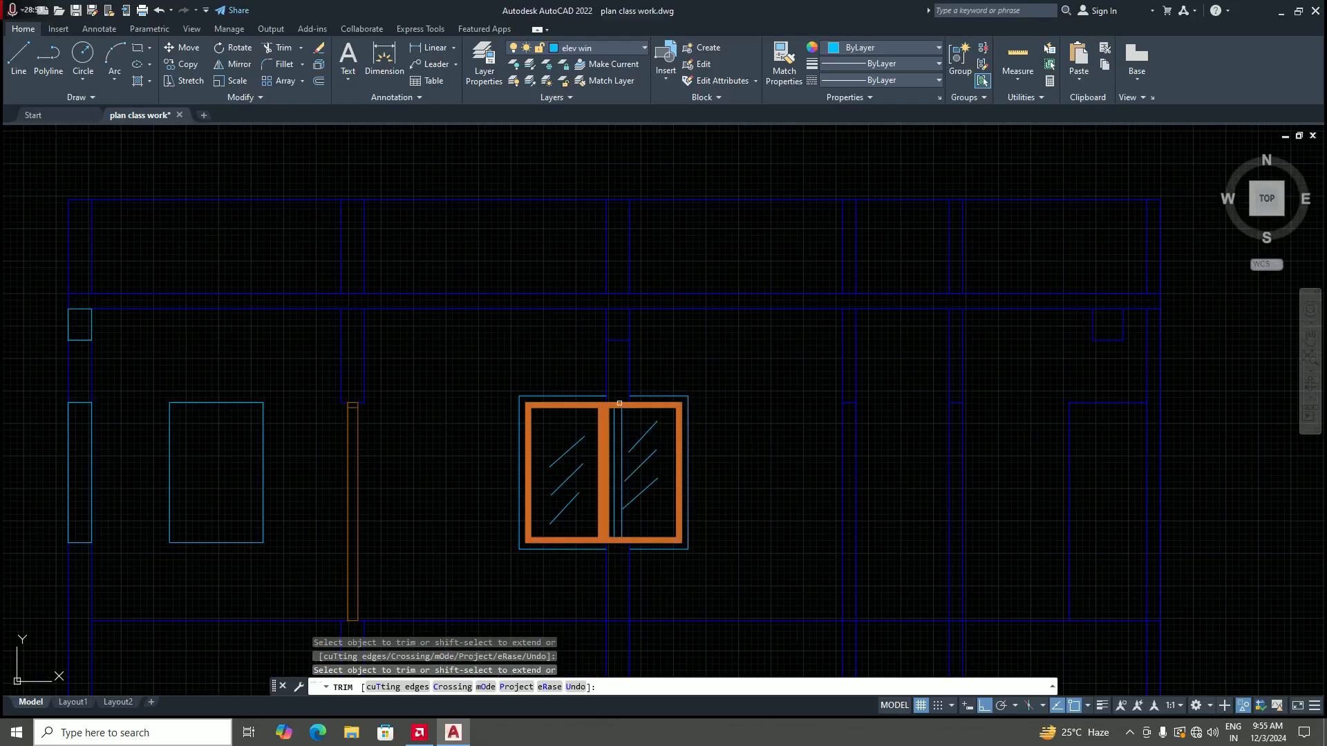
# Step: Trim the orange frame hatch between the two cut-wall lines, at both the head and the sill of the middle window
pyautogui.click(619, 403)
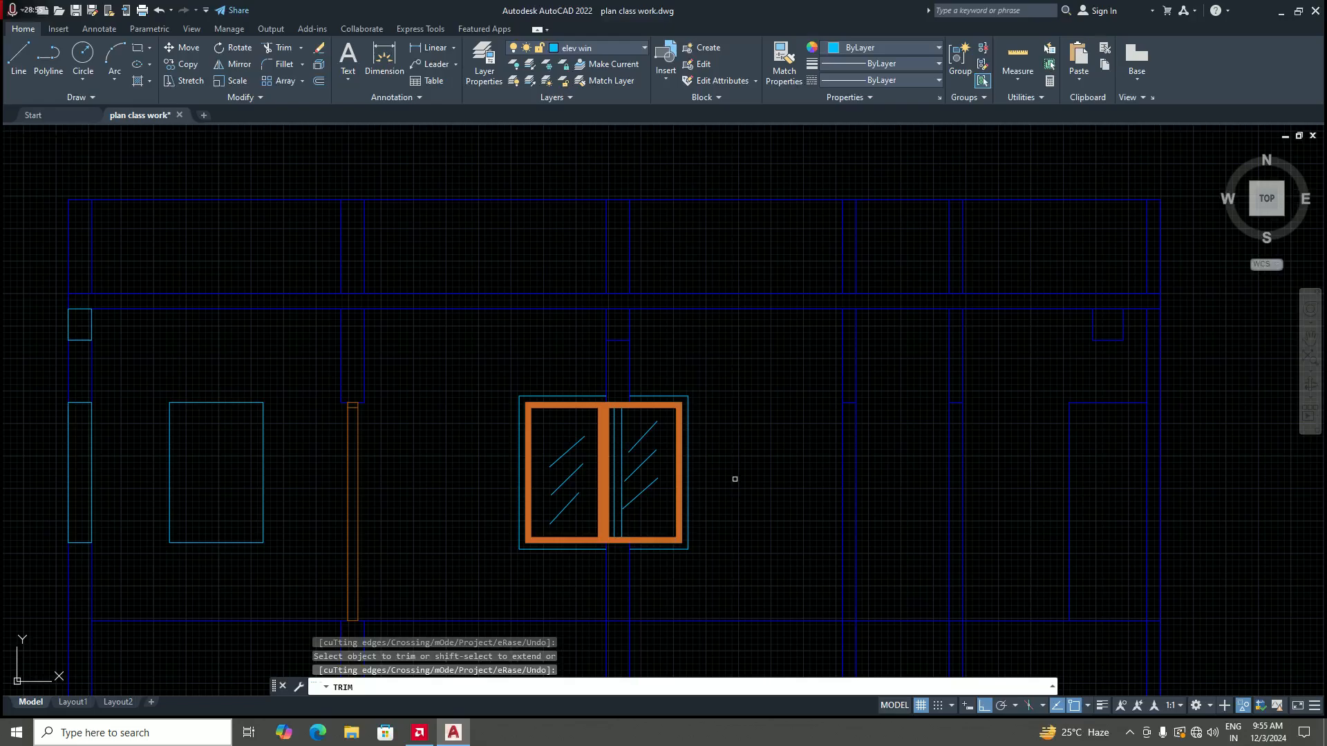
pyautogui.scroll(4, 615, 413)
pyautogui.click(624, 397)
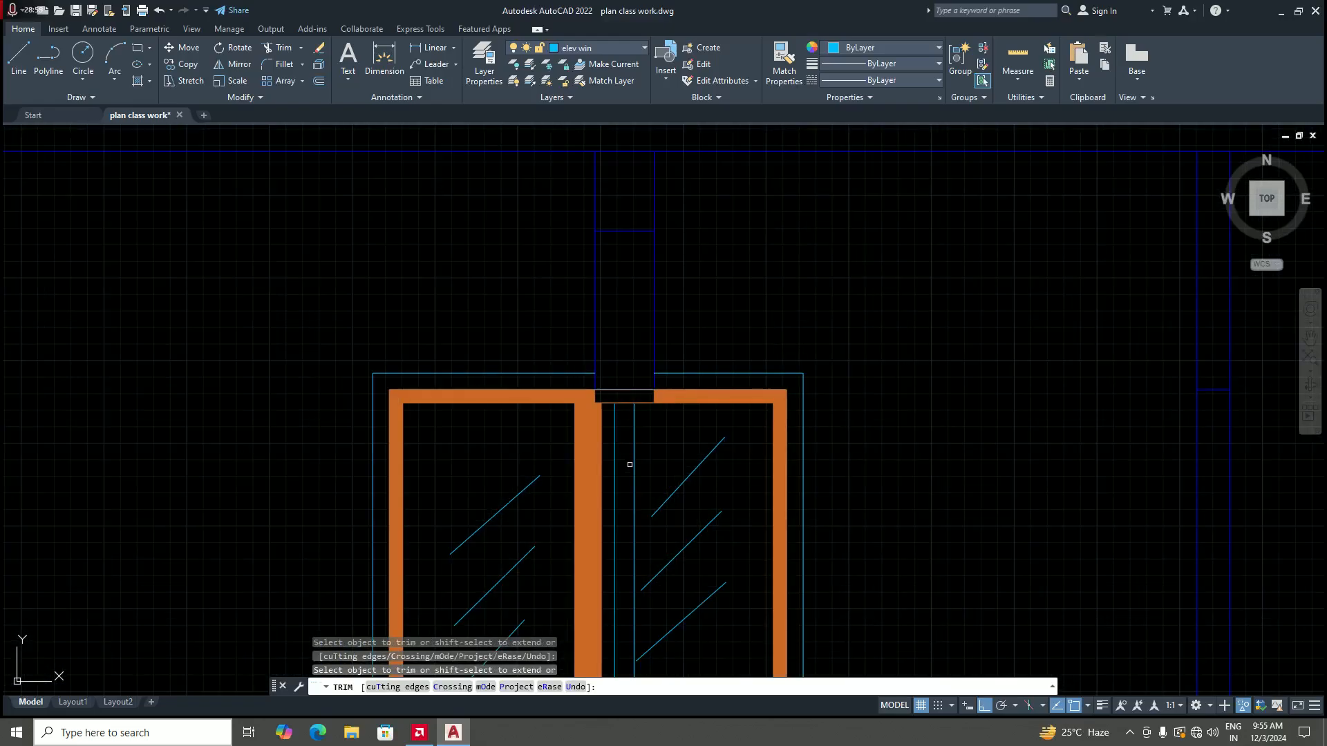
pyautogui.scroll(-4, 630, 476)
pyautogui.scroll(4, 622, 555)
pyautogui.click(618, 568)
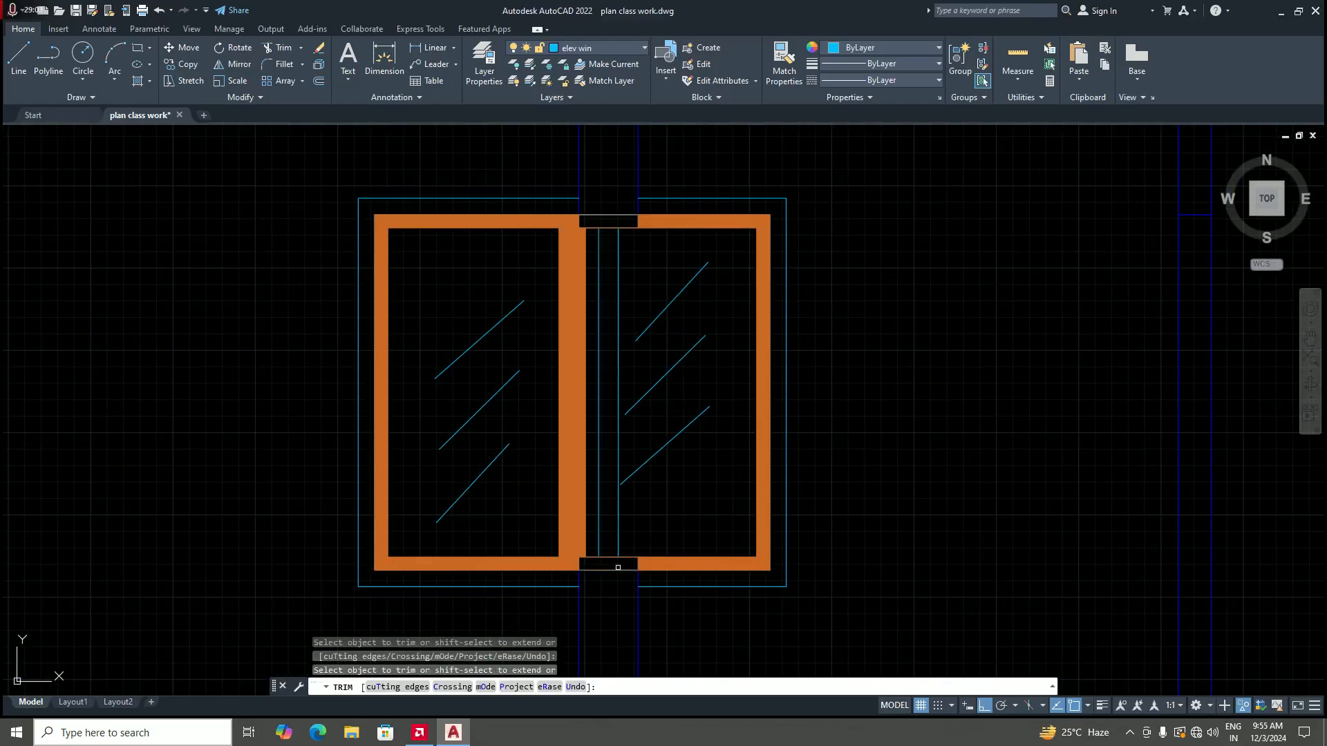
pyautogui.scroll(-4, 608, 595)
pyautogui.scroll(2, 614, 562)
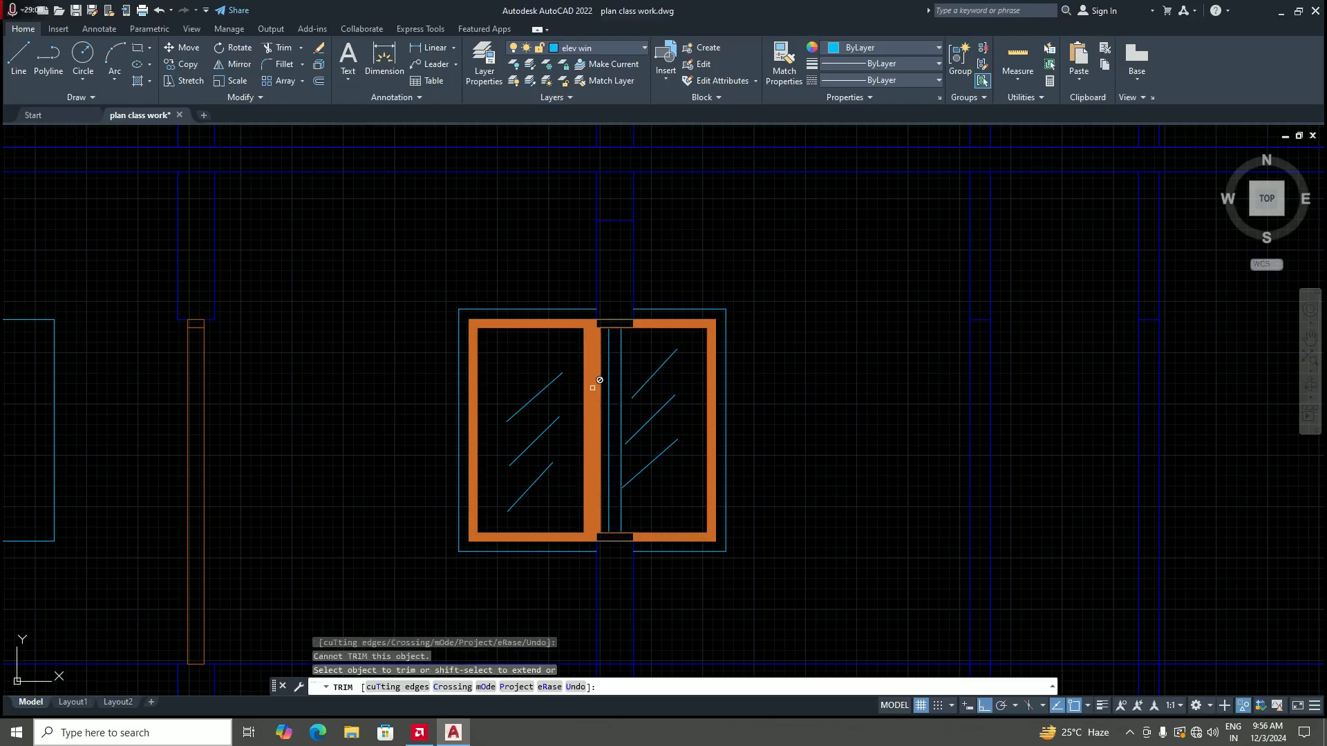
# Step: Try trimming the orange centre mullion hatch beside the cut wall in the middle window, and undo that trim
pyautogui.scroll(4, 598, 339)
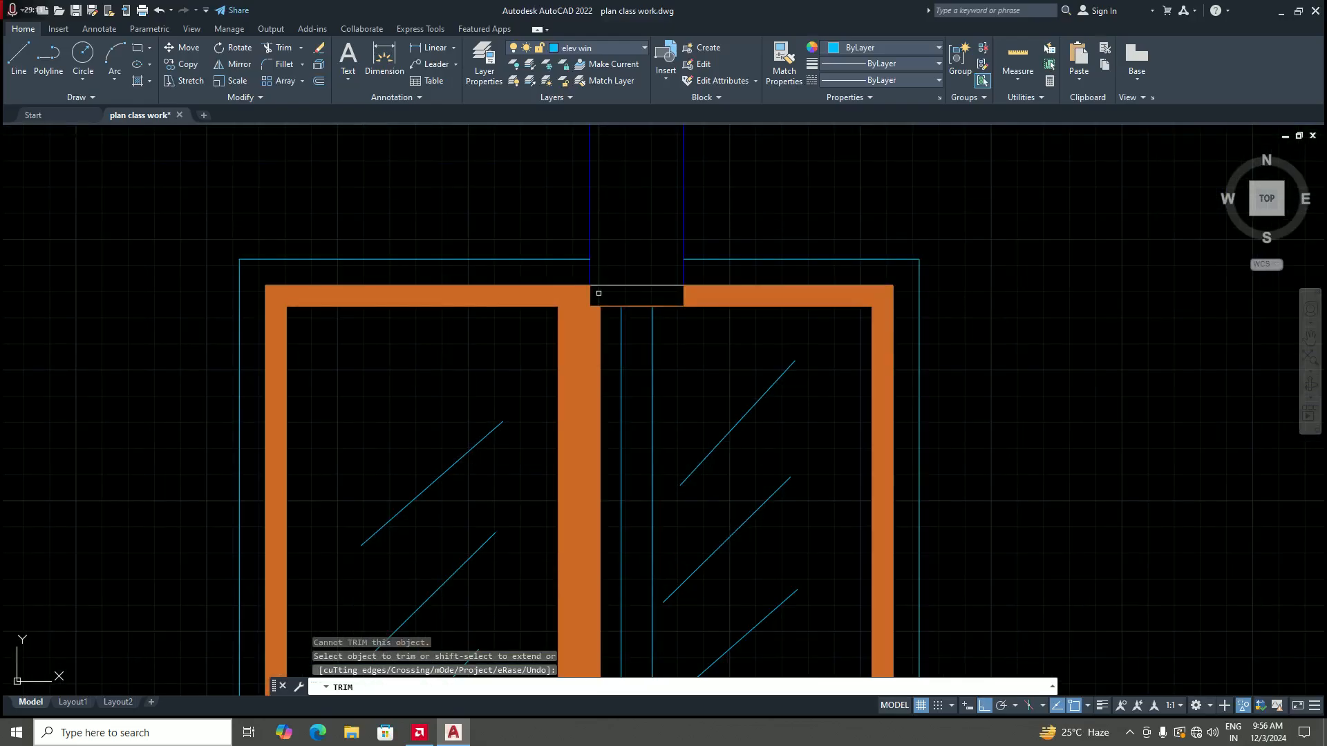
pyautogui.click(593, 324)
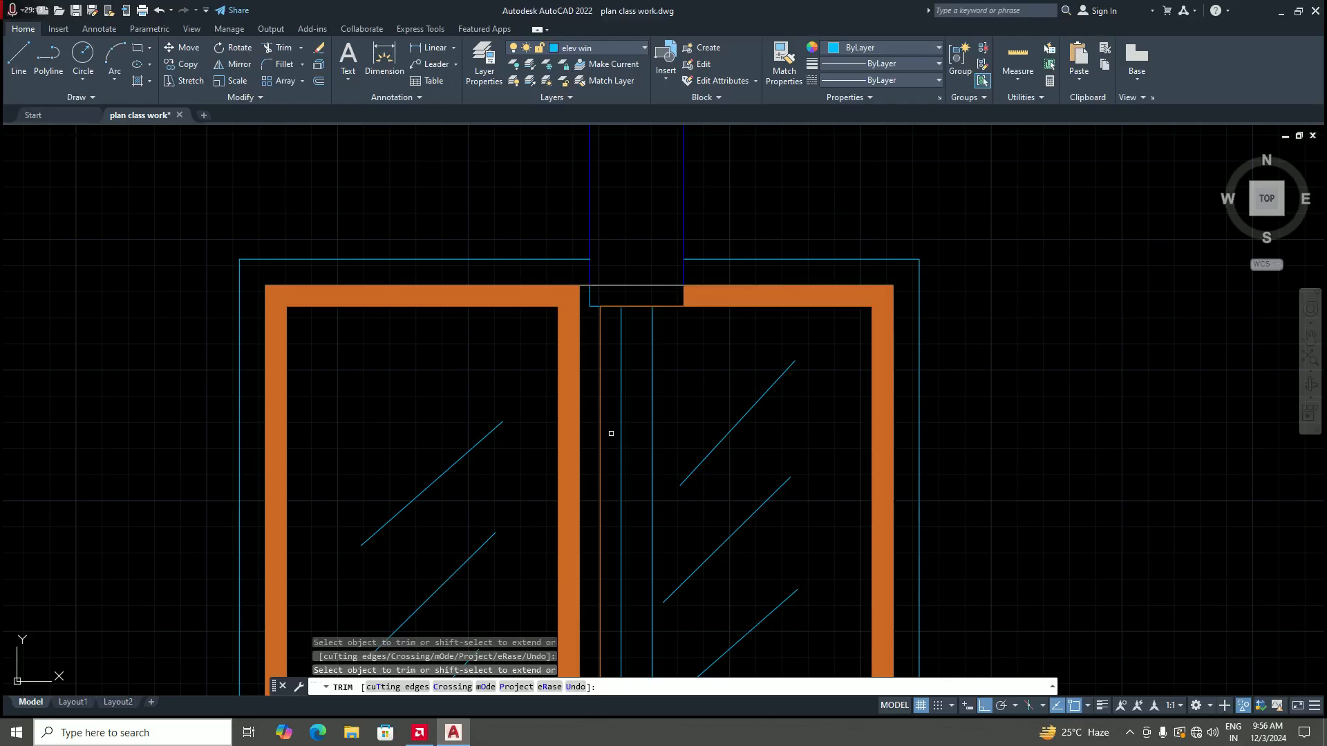
pyautogui.scroll(-6, 612, 414)
pyautogui.scroll(4, 617, 401)
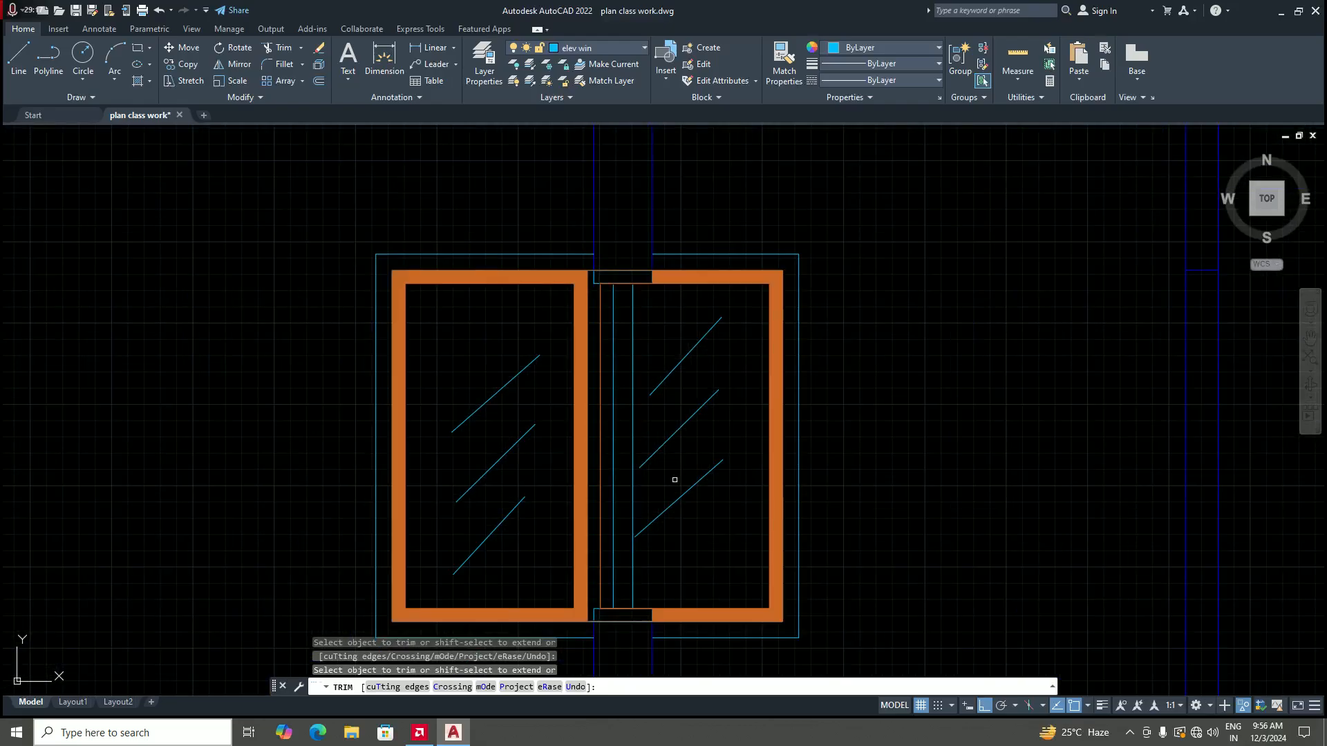
pyautogui.hotkey('ctrl', 'z')
pyautogui.scroll(-2, 658, 495)
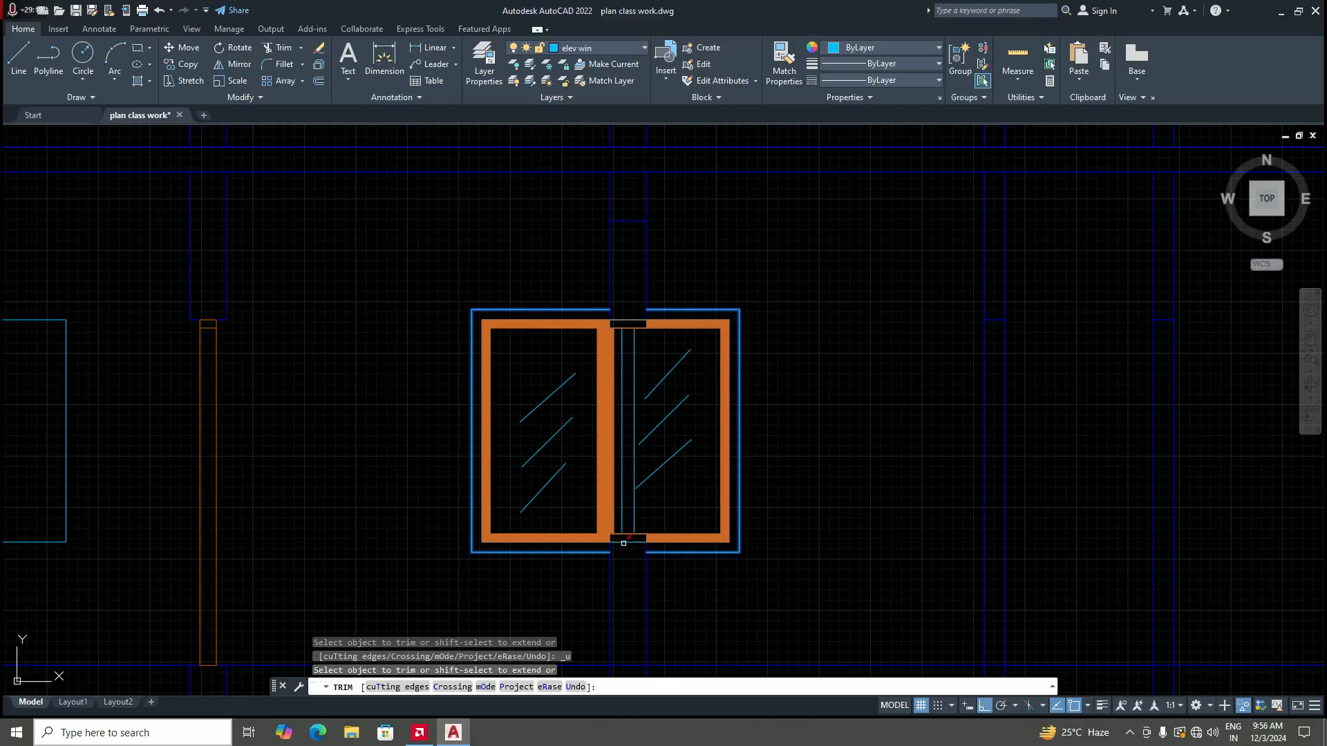
# Step: Trim the window frame outline between the two cut-wall lines at the middle window's sill
pyautogui.click(626, 541)
pyautogui.scroll(-2, 667, 533)
pyautogui.scroll(4, 653, 537)
pyautogui.scroll(-2, 649, 537)
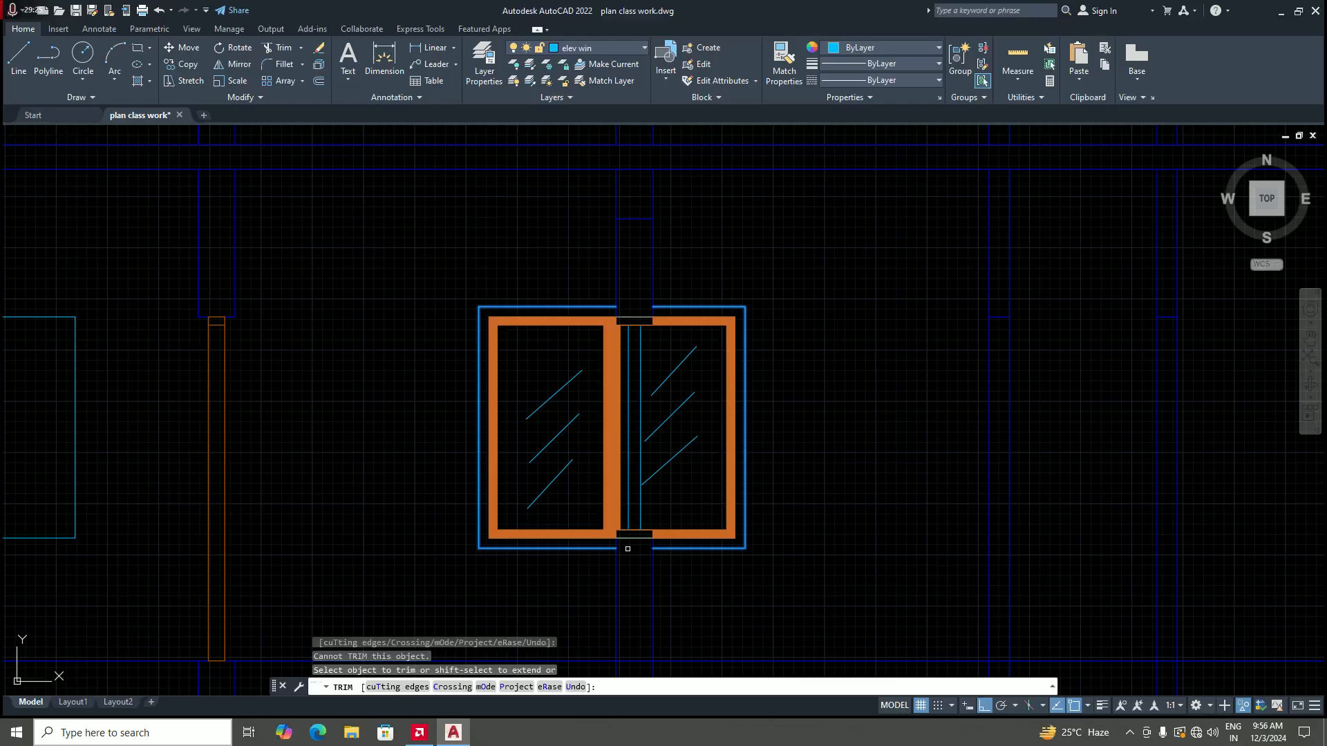
pyautogui.scroll(4, 637, 316)
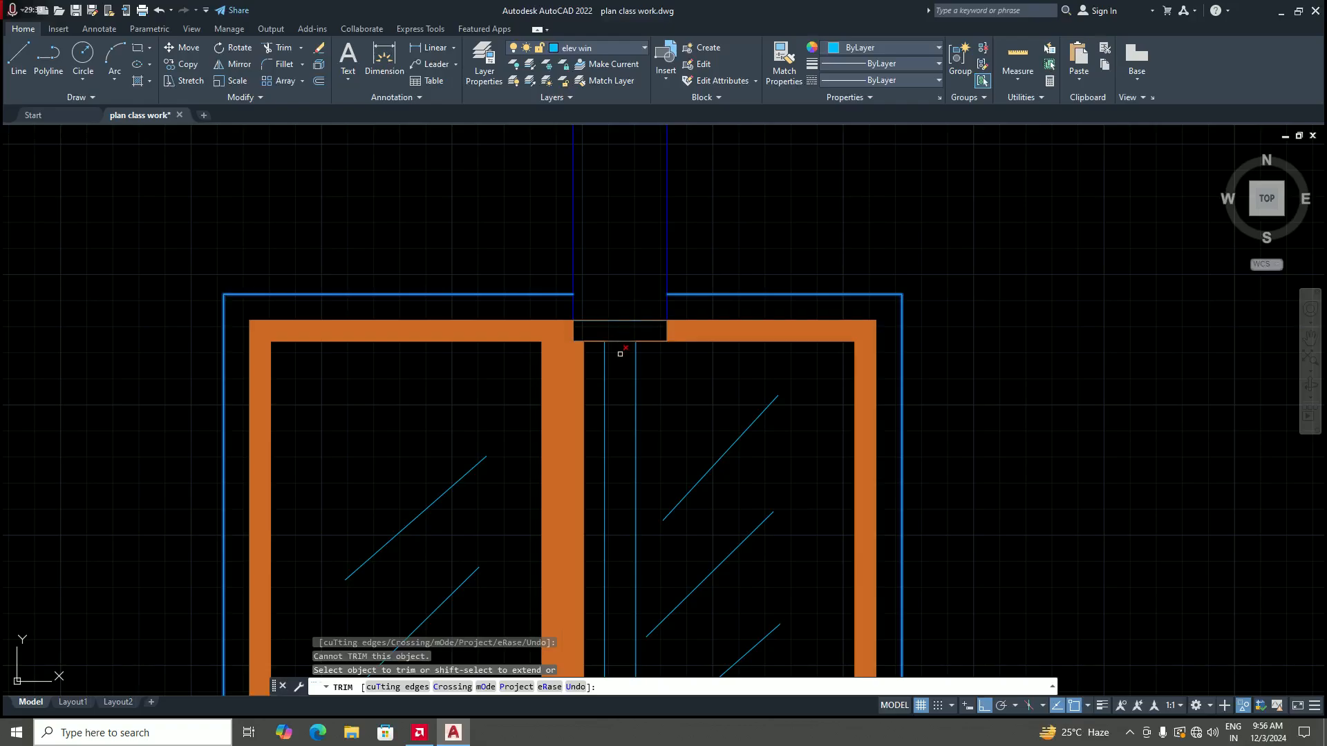
pyautogui.scroll(-5, 620, 350)
pyautogui.scroll(5, 624, 484)
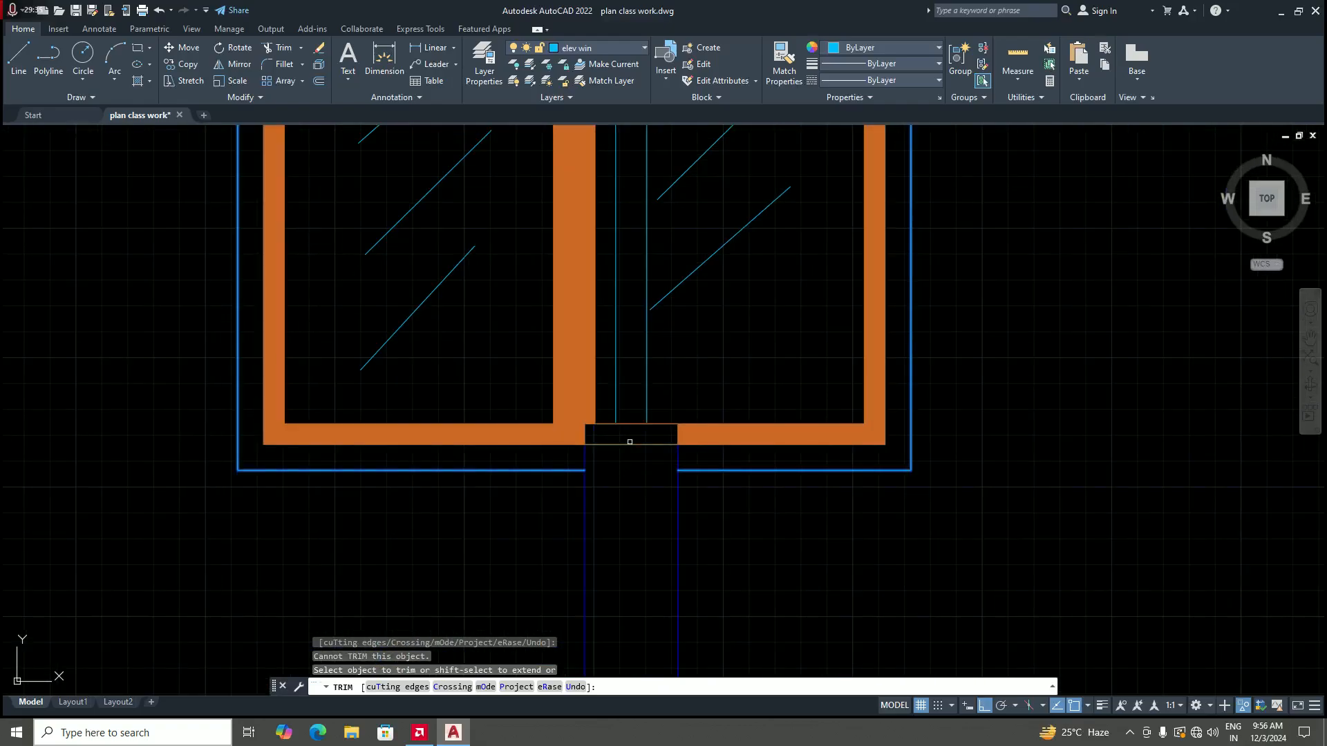
pyautogui.click(629, 443)
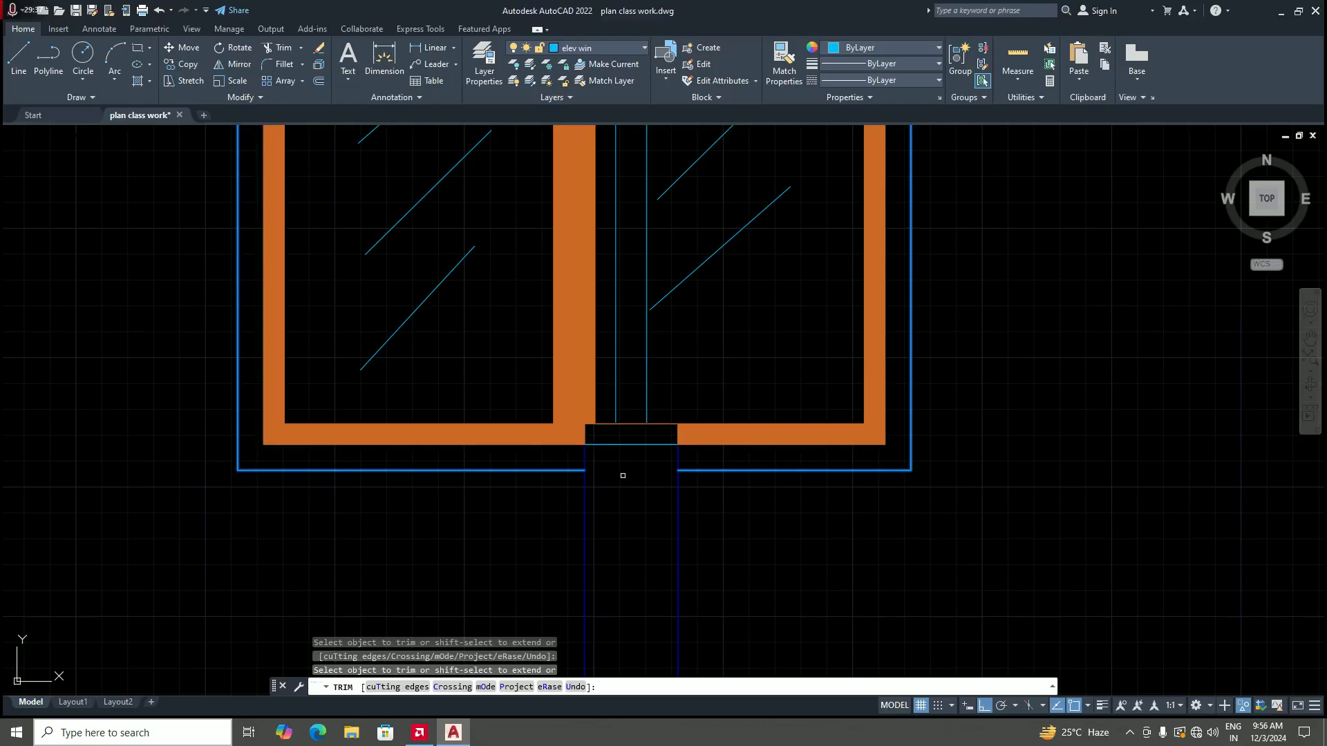
pyautogui.scroll(-4, 623, 473)
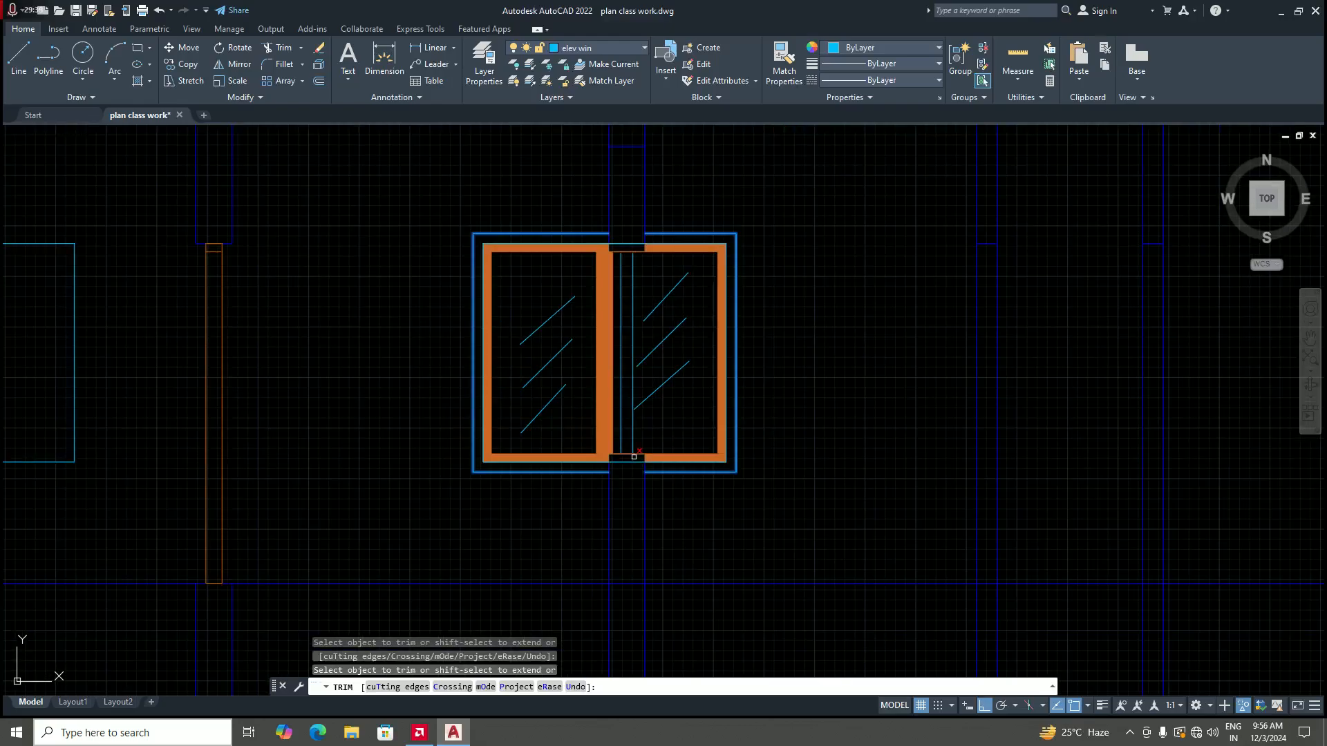
pyautogui.scroll(4, 623, 473)
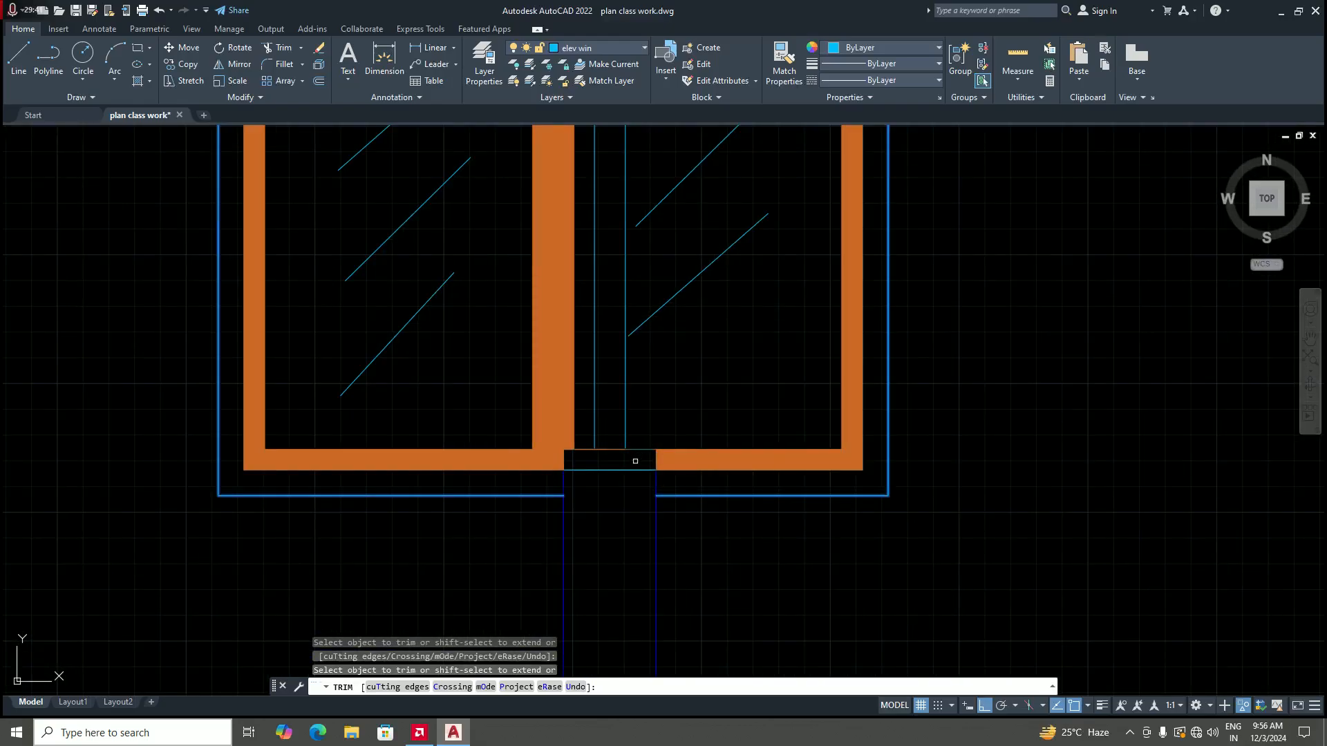
pyautogui.click(637, 447)
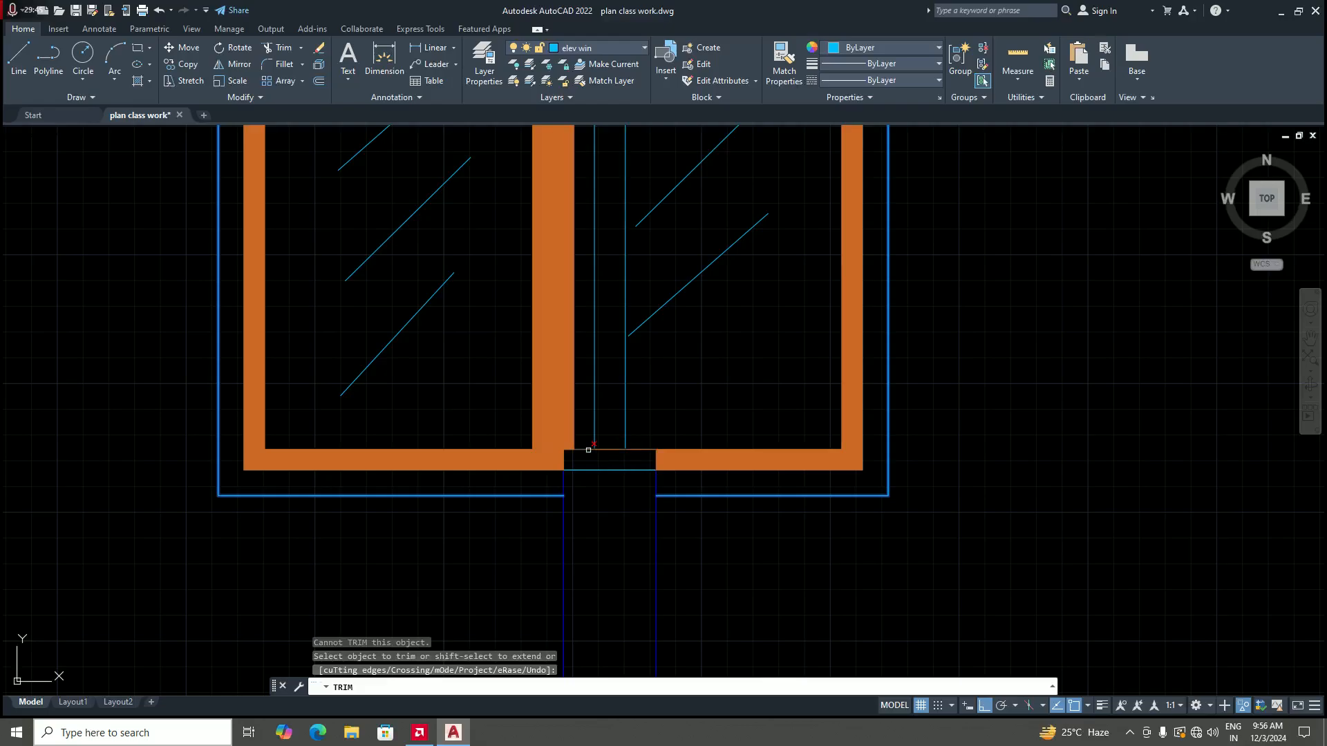
pyautogui.scroll(-4, 632, 458)
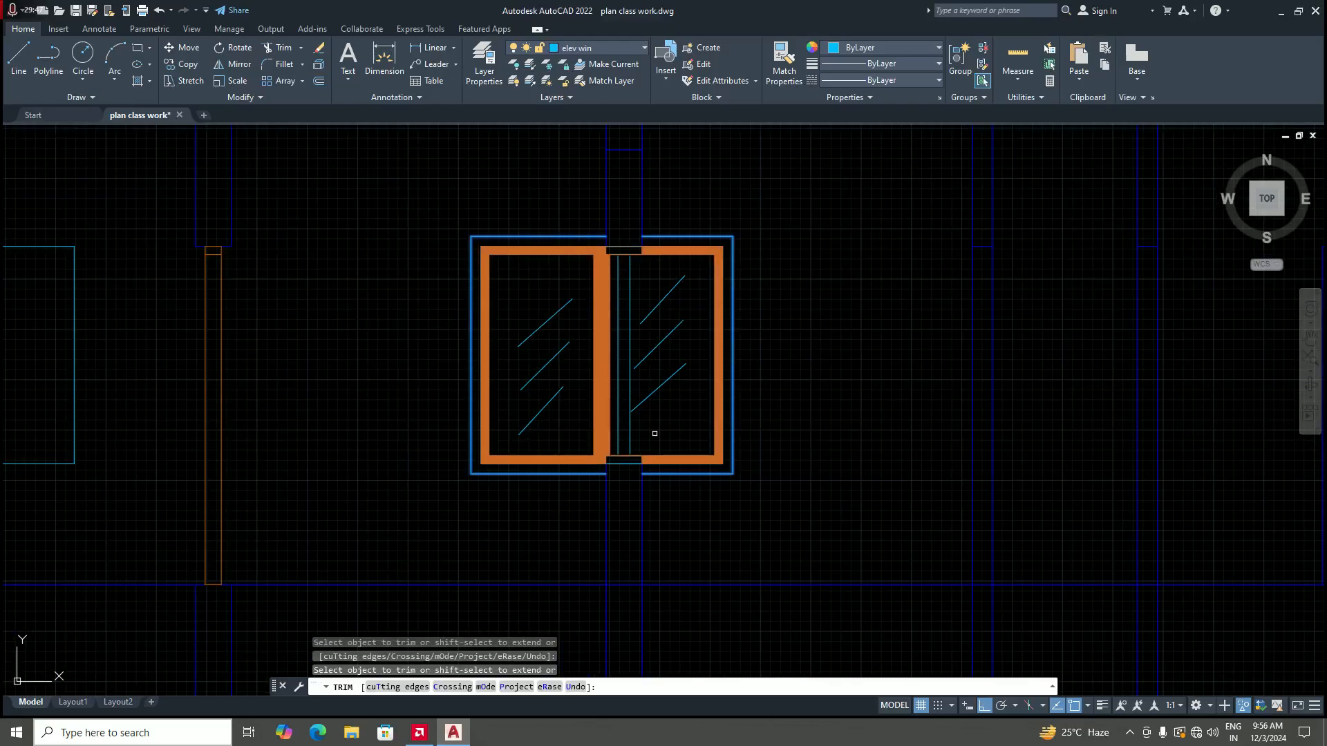
pyautogui.press('Return')
pyautogui.scroll(-5, 654, 434)
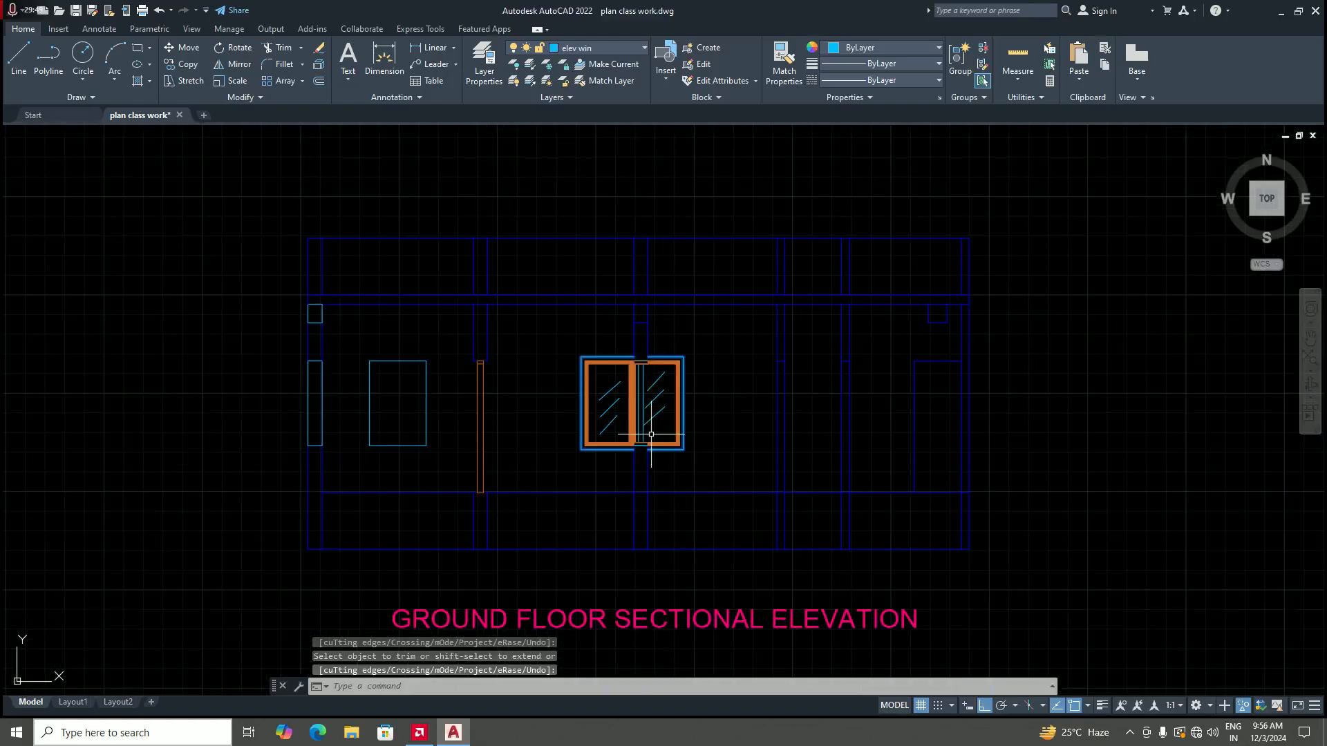
pyautogui.scroll(5, 632, 305)
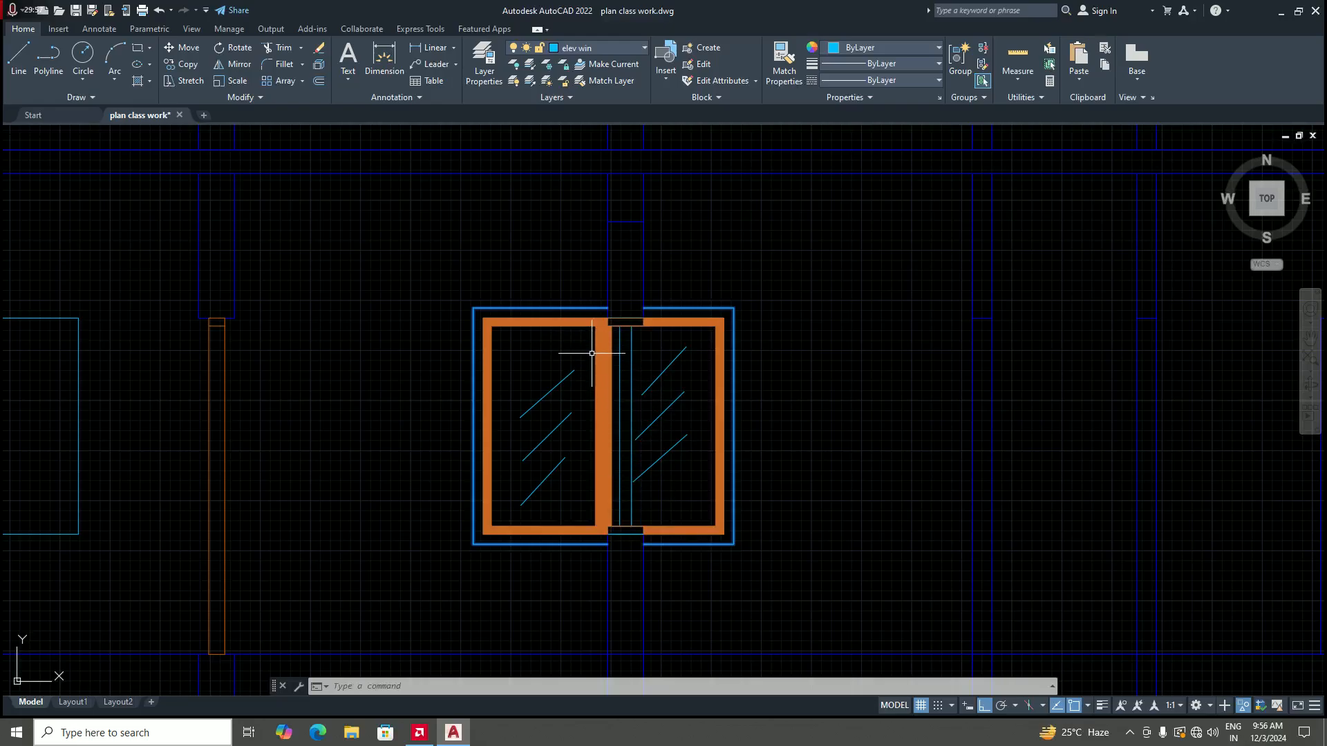
pyautogui.press('Escape')
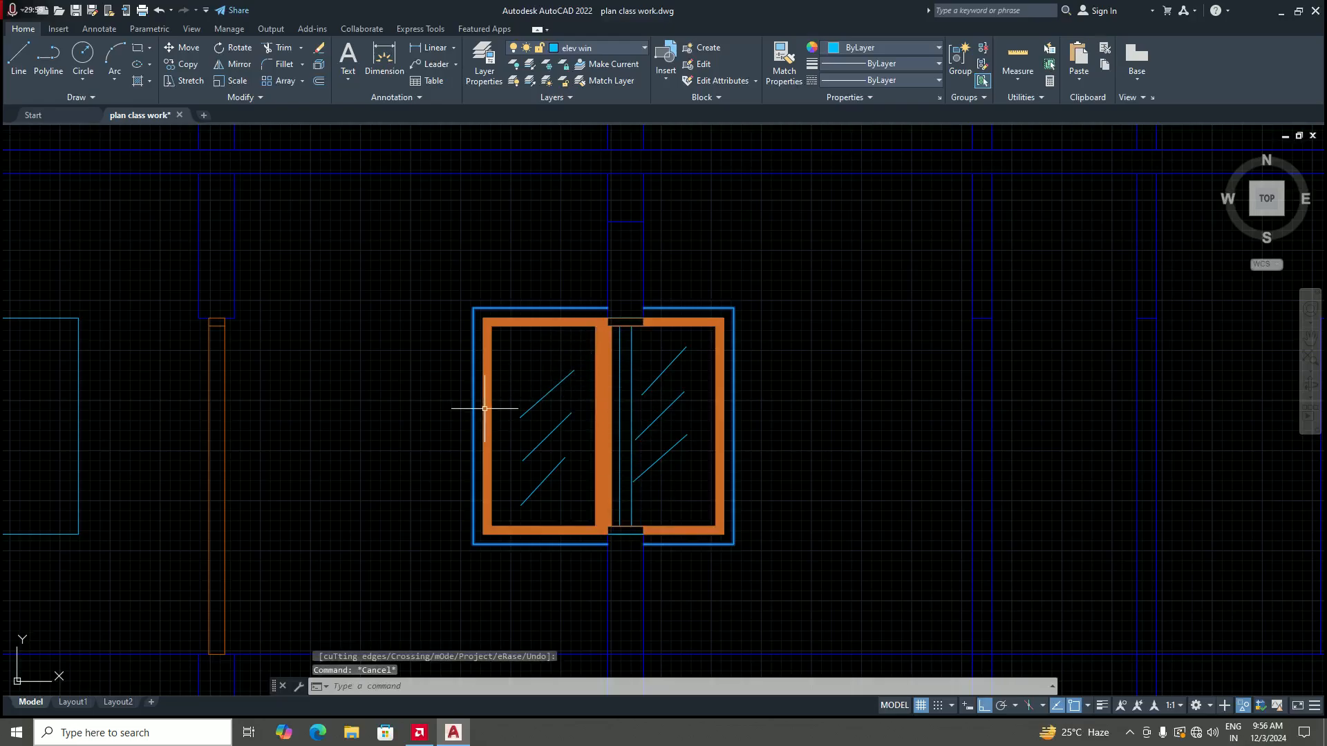
pyautogui.press('Escape')
pyautogui.scroll(-4, 555, 423)
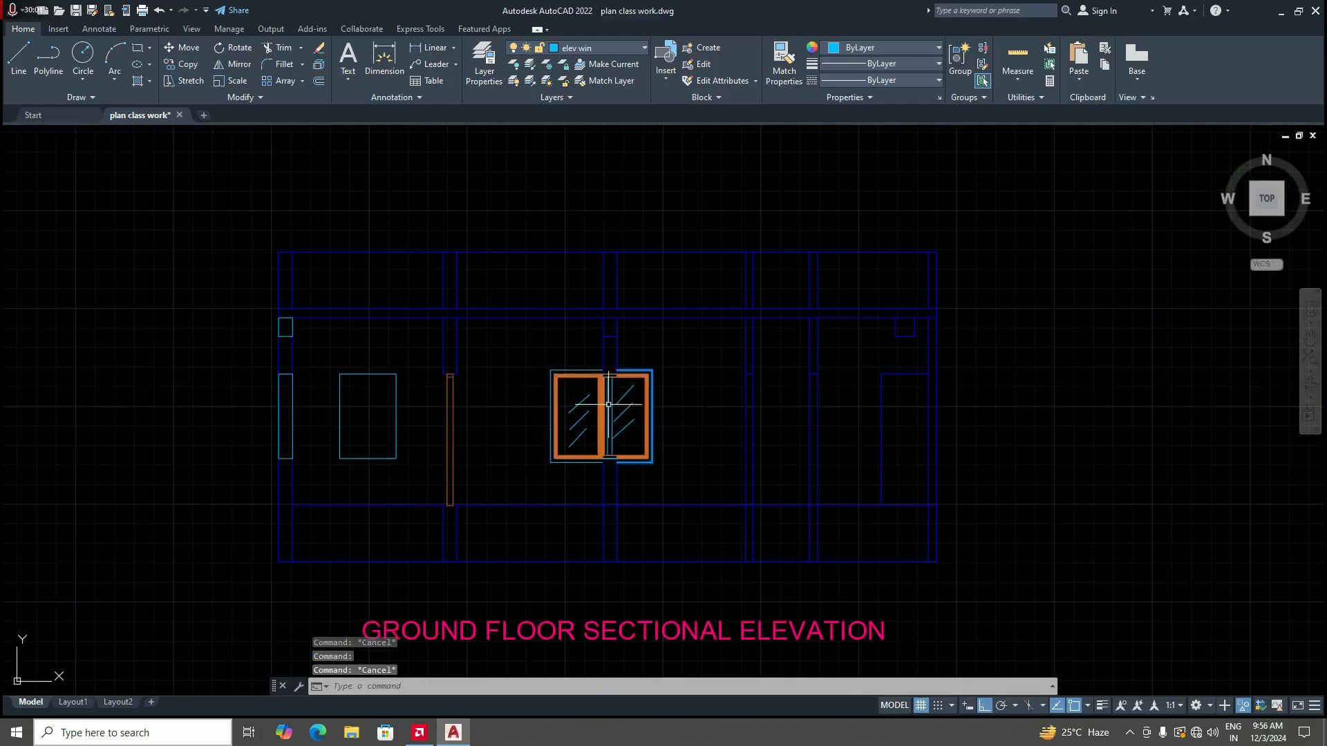
pyautogui.scroll(2, 625, 429)
pyautogui.scroll(2, 626, 428)
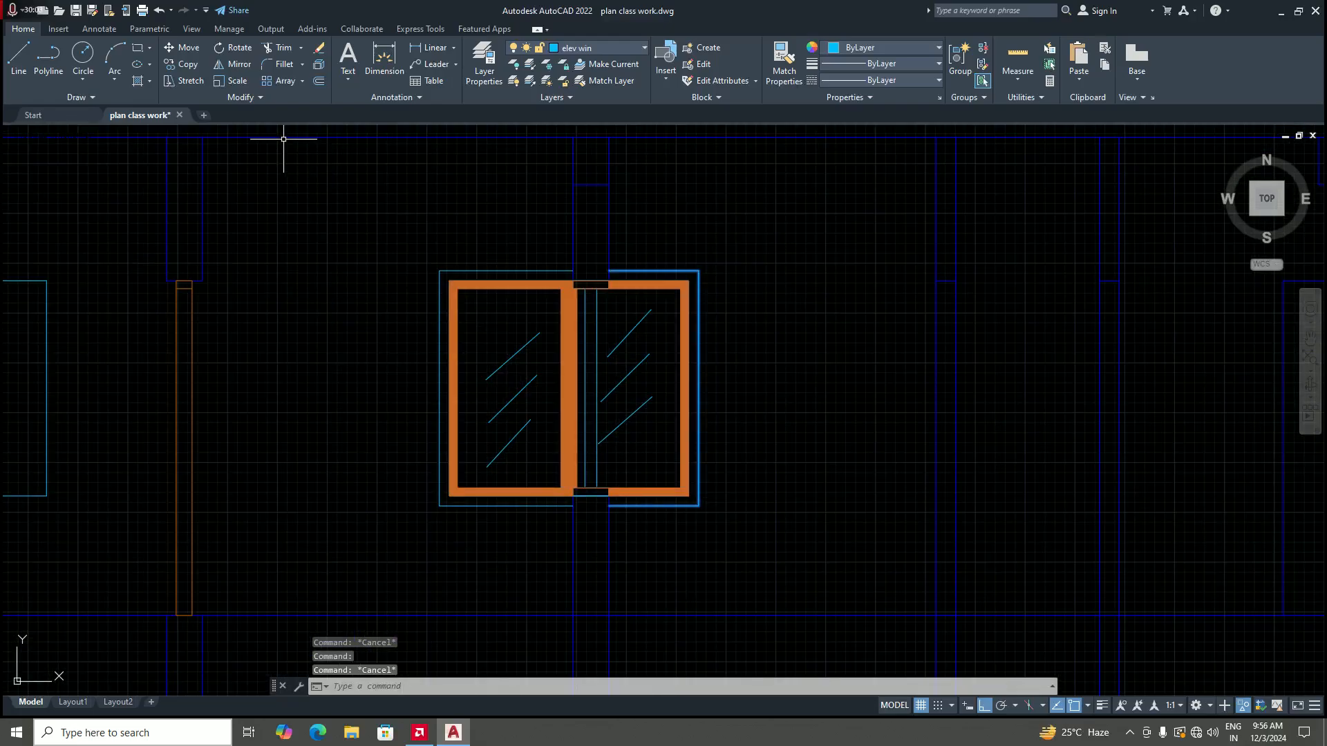
pyautogui.click(91, 97)
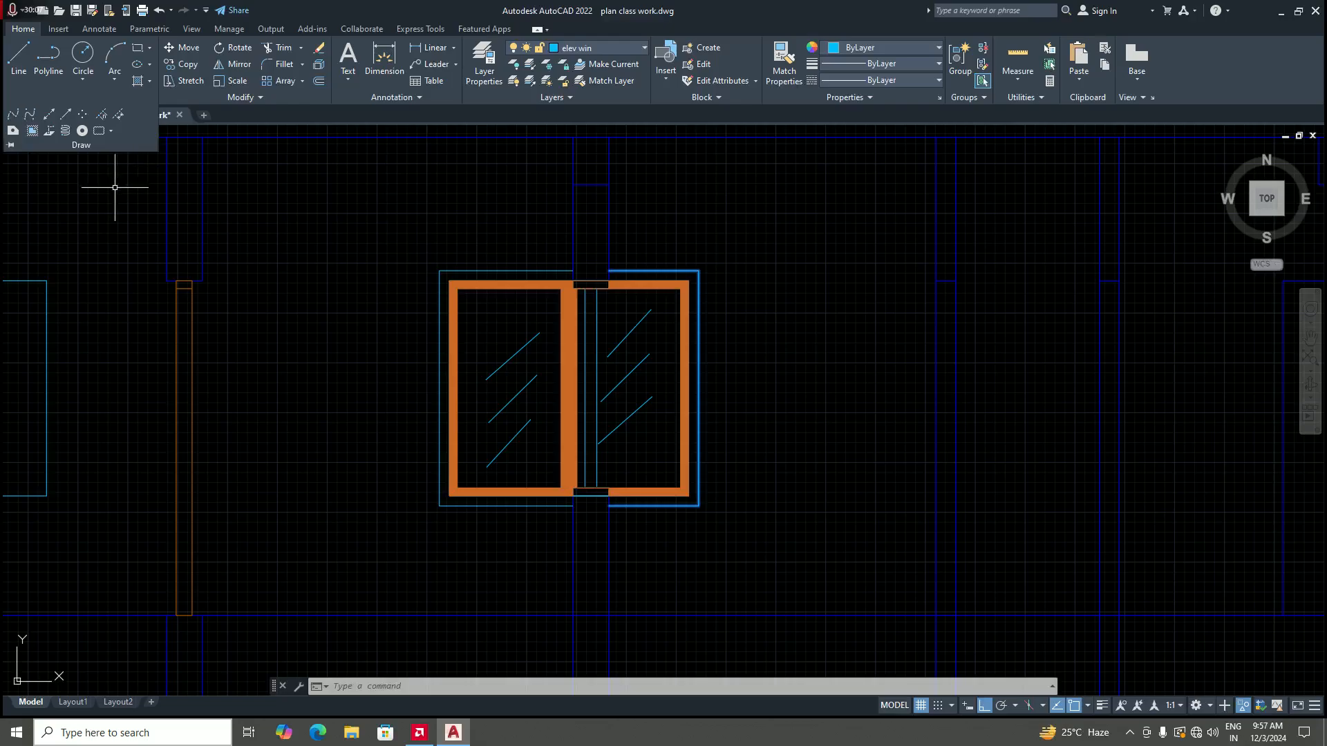
pyautogui.click(81, 97)
pyautogui.click(32, 133)
pyautogui.scroll(2, 584, 283)
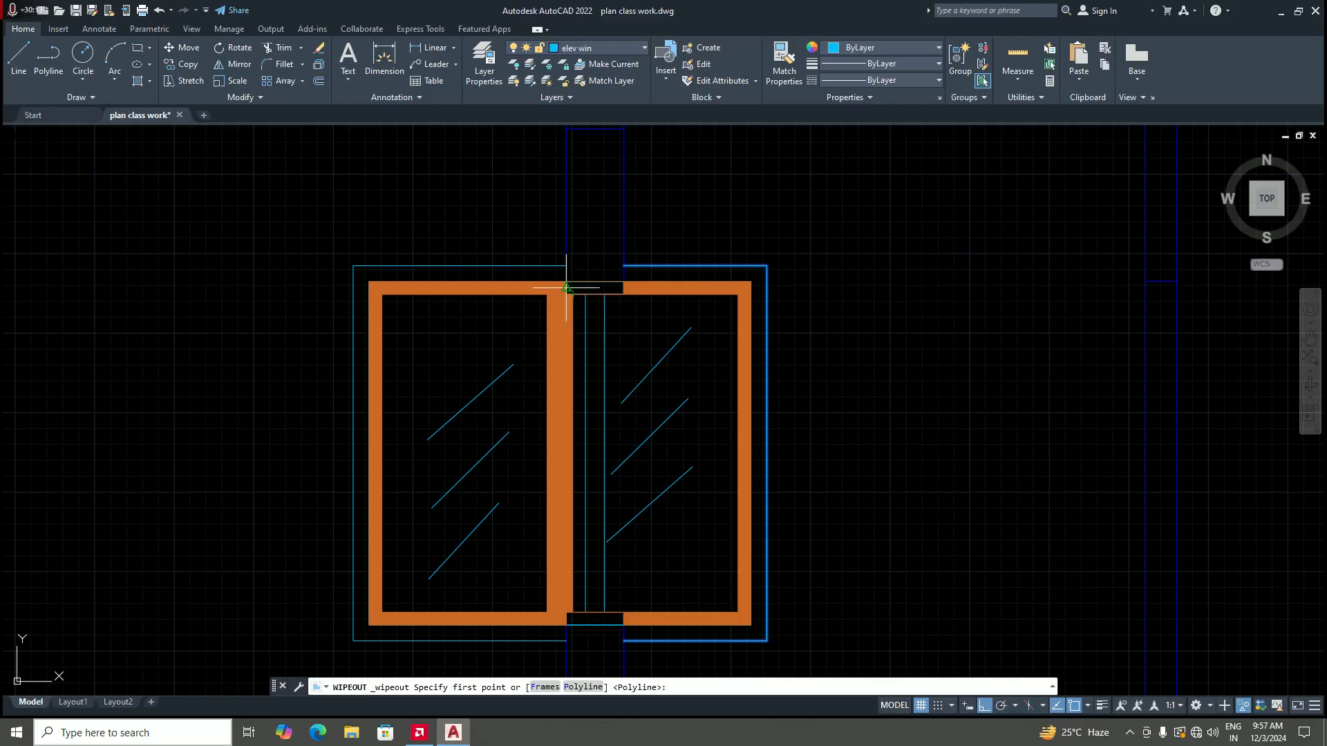
pyautogui.click(566, 265)
pyautogui.scroll(-4, 602, 414)
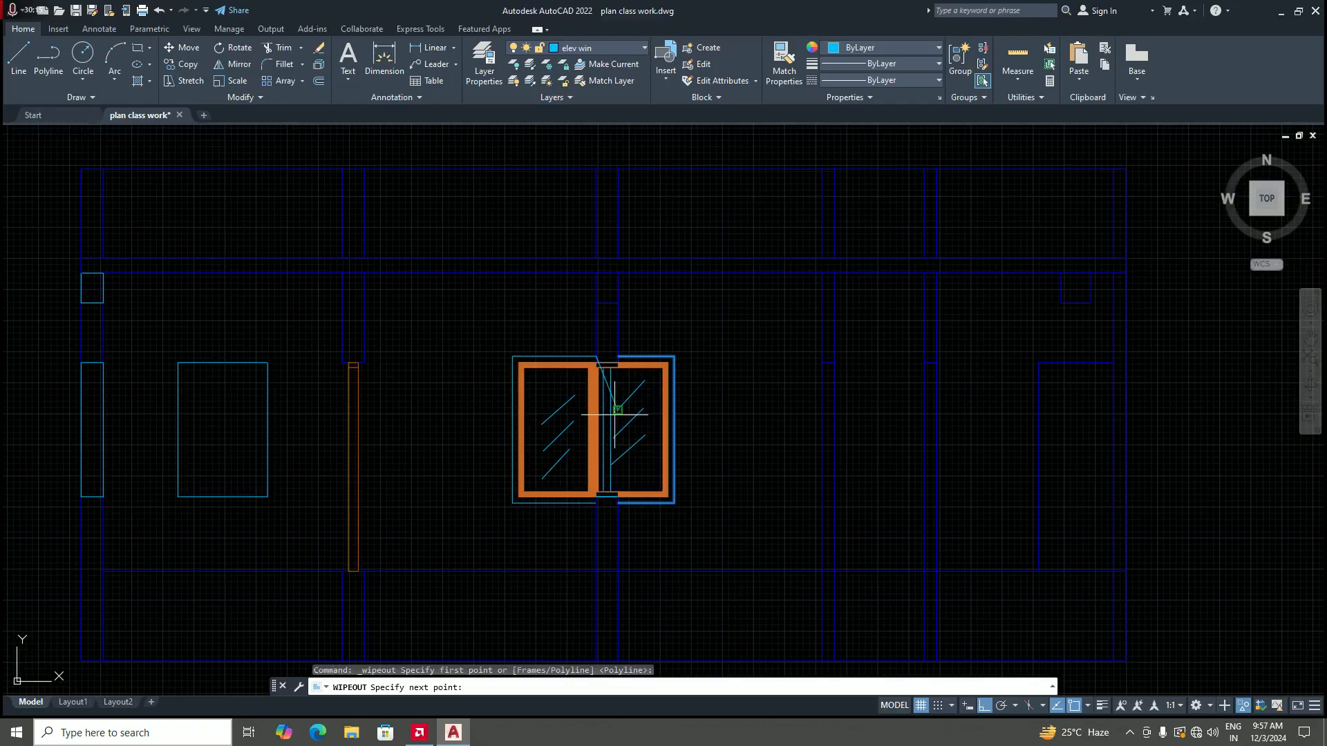
pyautogui.scroll(4, 594, 501)
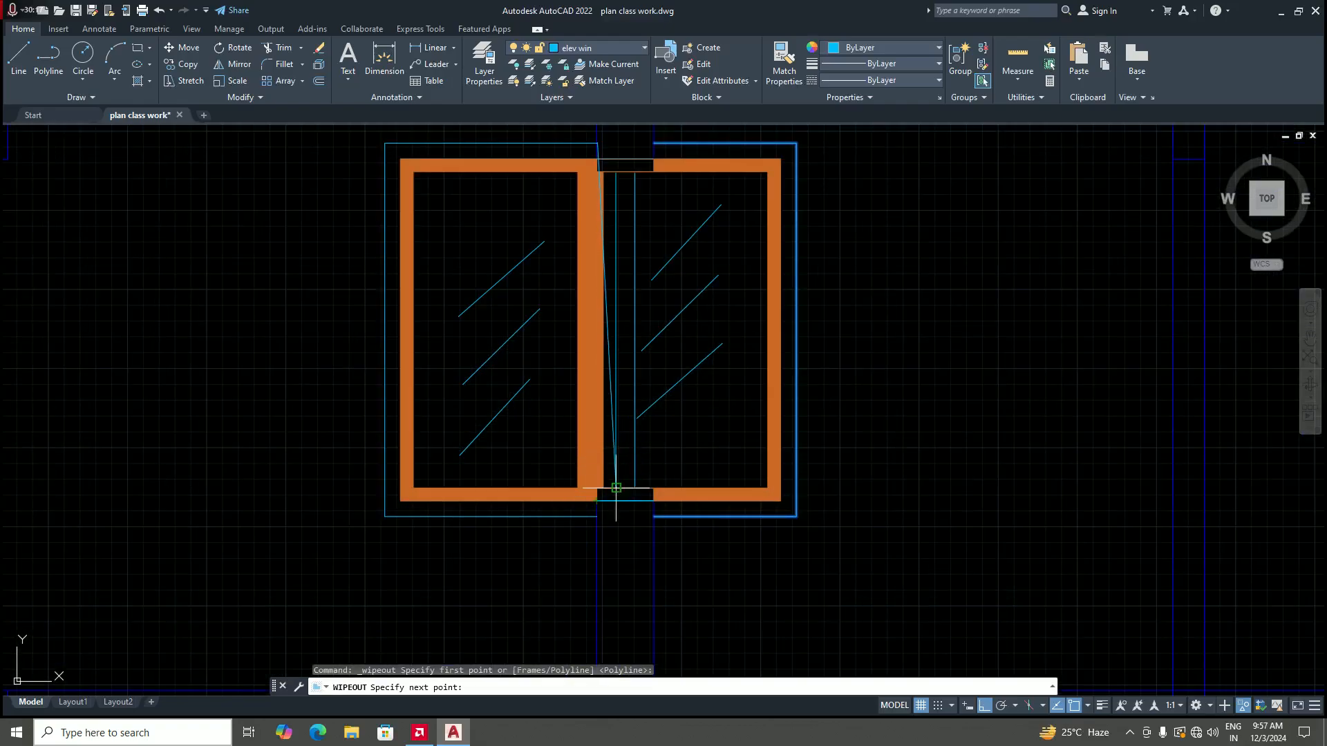
pyautogui.scroll(4, 612, 495)
pyautogui.scroll(-4, 573, 536)
pyautogui.scroll(4, 607, 495)
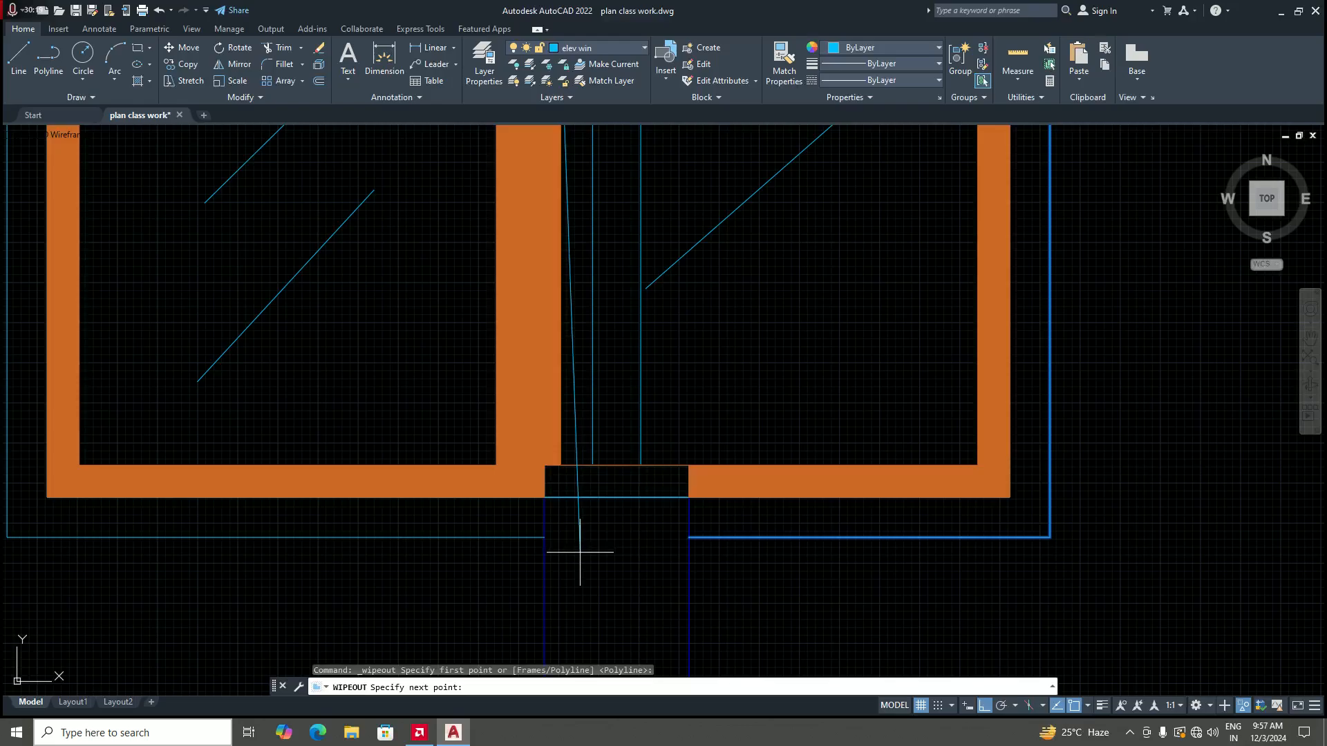
pyautogui.scroll(-4, 545, 496)
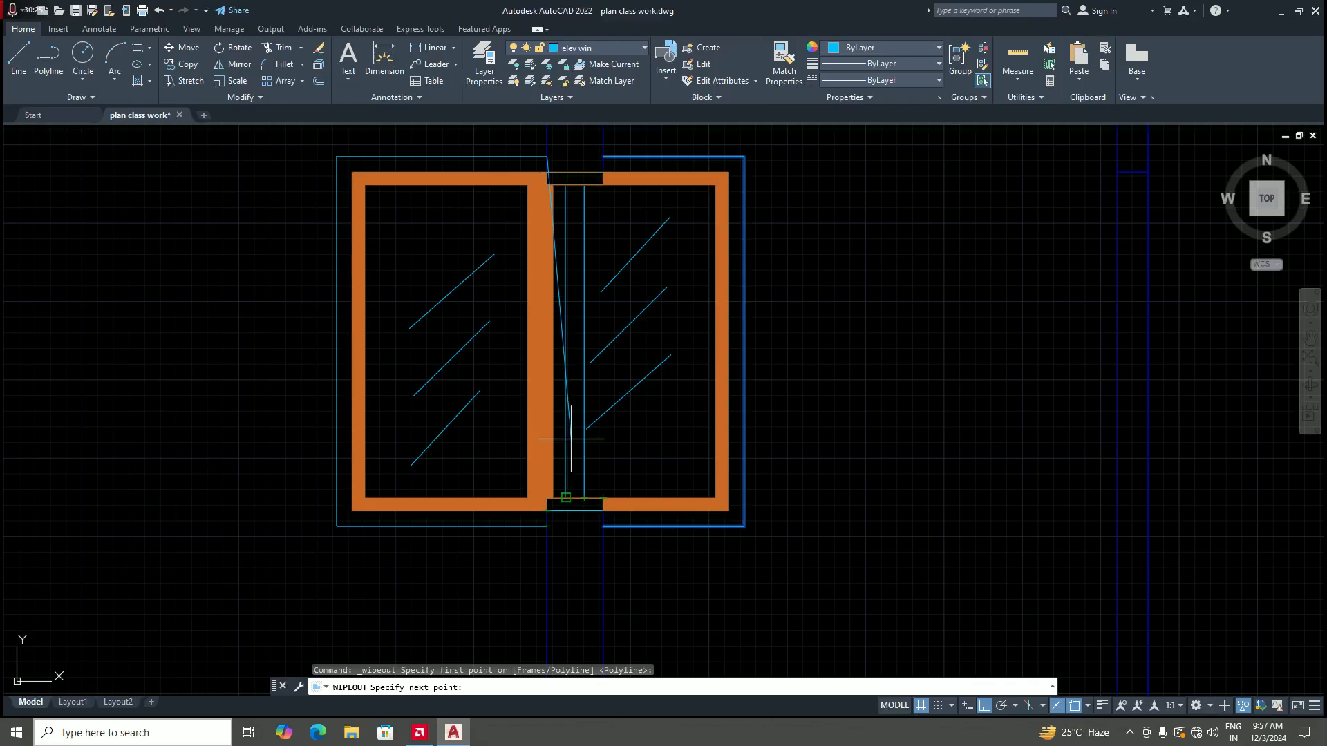
pyautogui.press('Escape')
pyautogui.scroll(-5, 578, 449)
pyautogui.scroll(4, 620, 413)
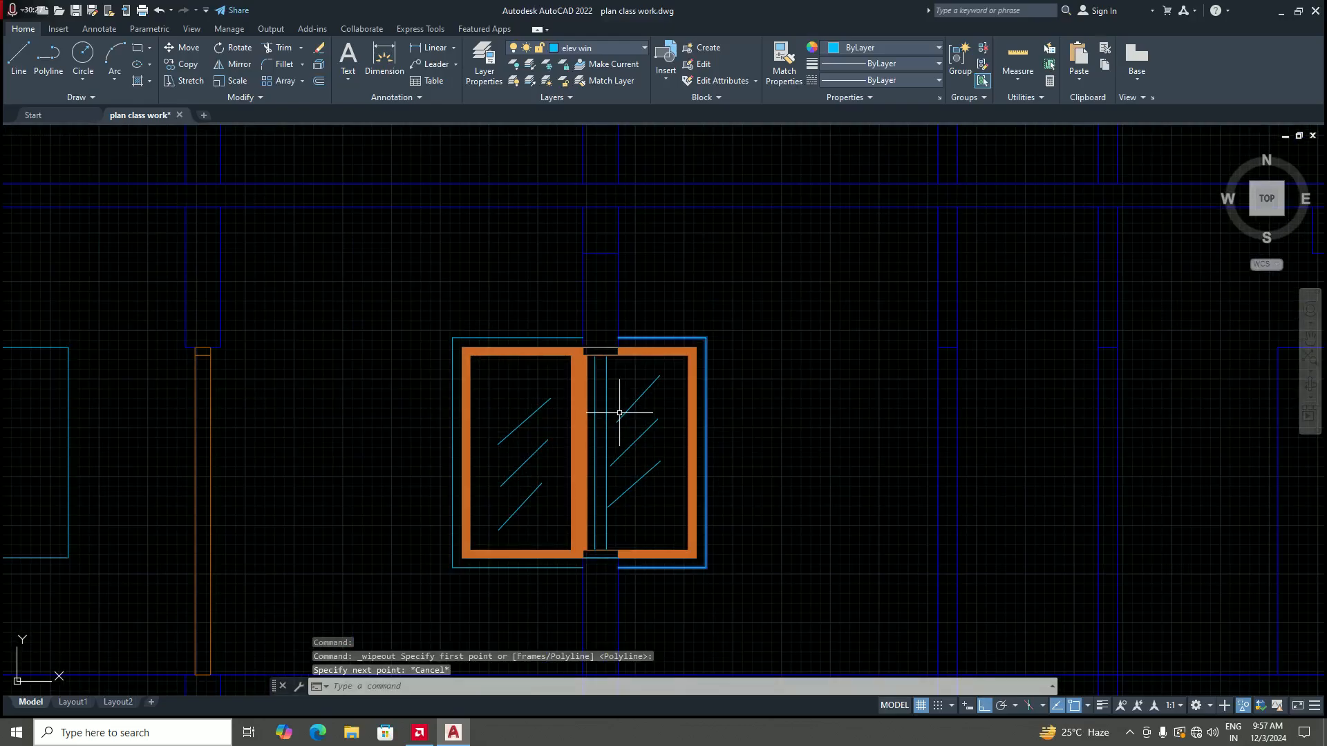
# Step: Draw a closed rectangular wipeout over the middle window between the two cut-wall lines, from the frame's head to its sill
pyautogui.write('WIP')
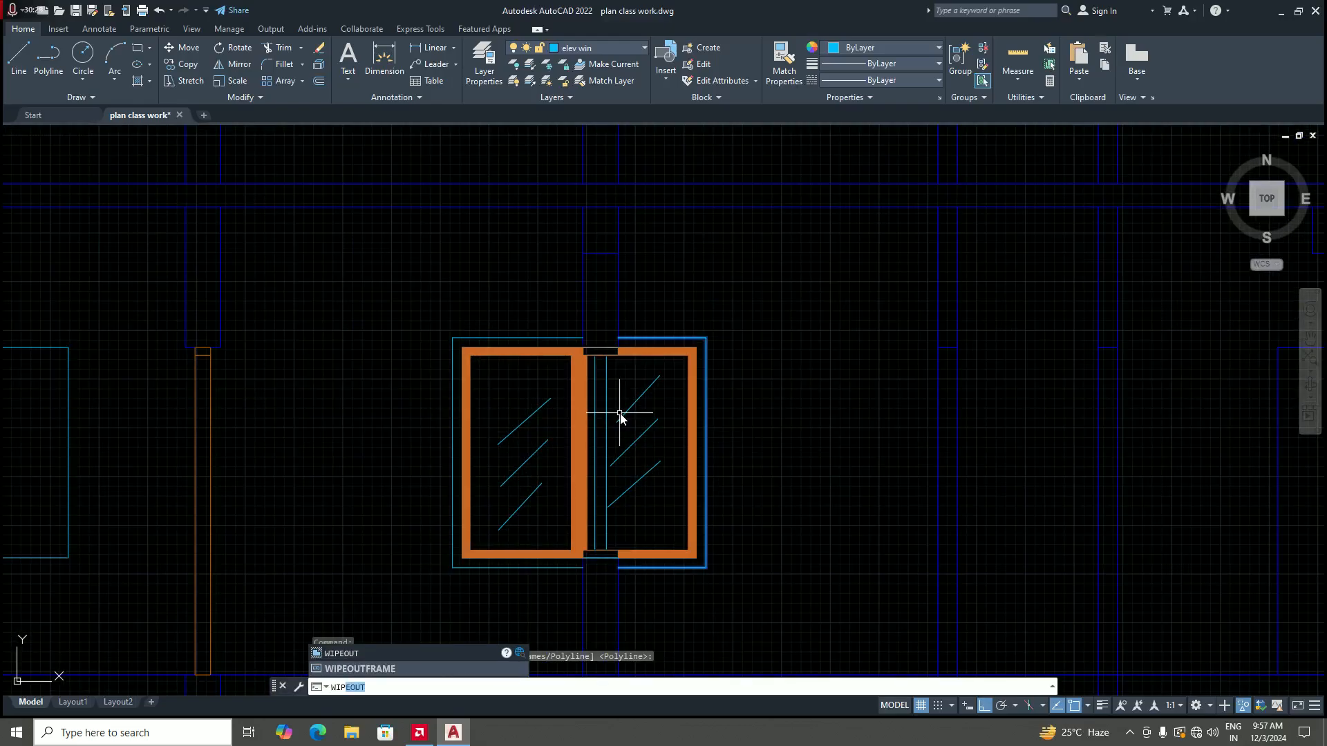
pyautogui.press('Return')
pyautogui.scroll(4, 586, 326)
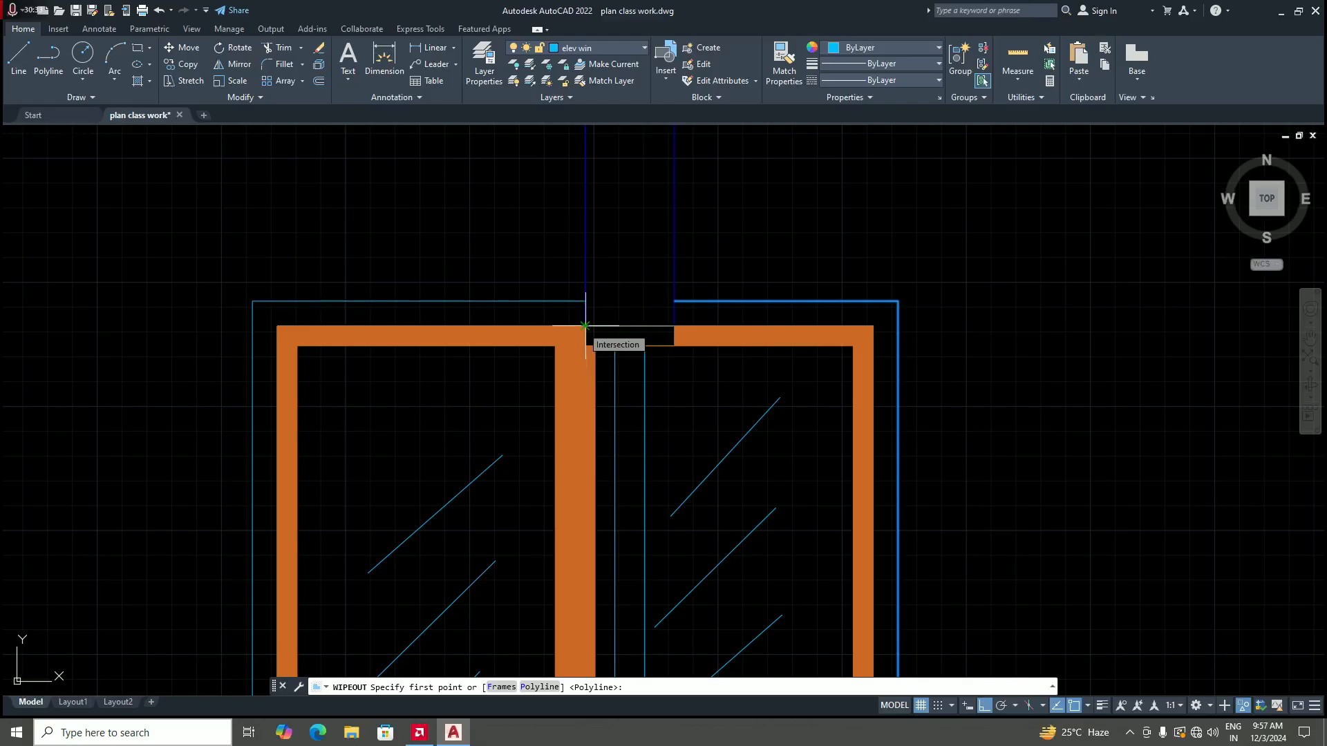
pyautogui.click(585, 326)
pyautogui.scroll(-5, 585, 327)
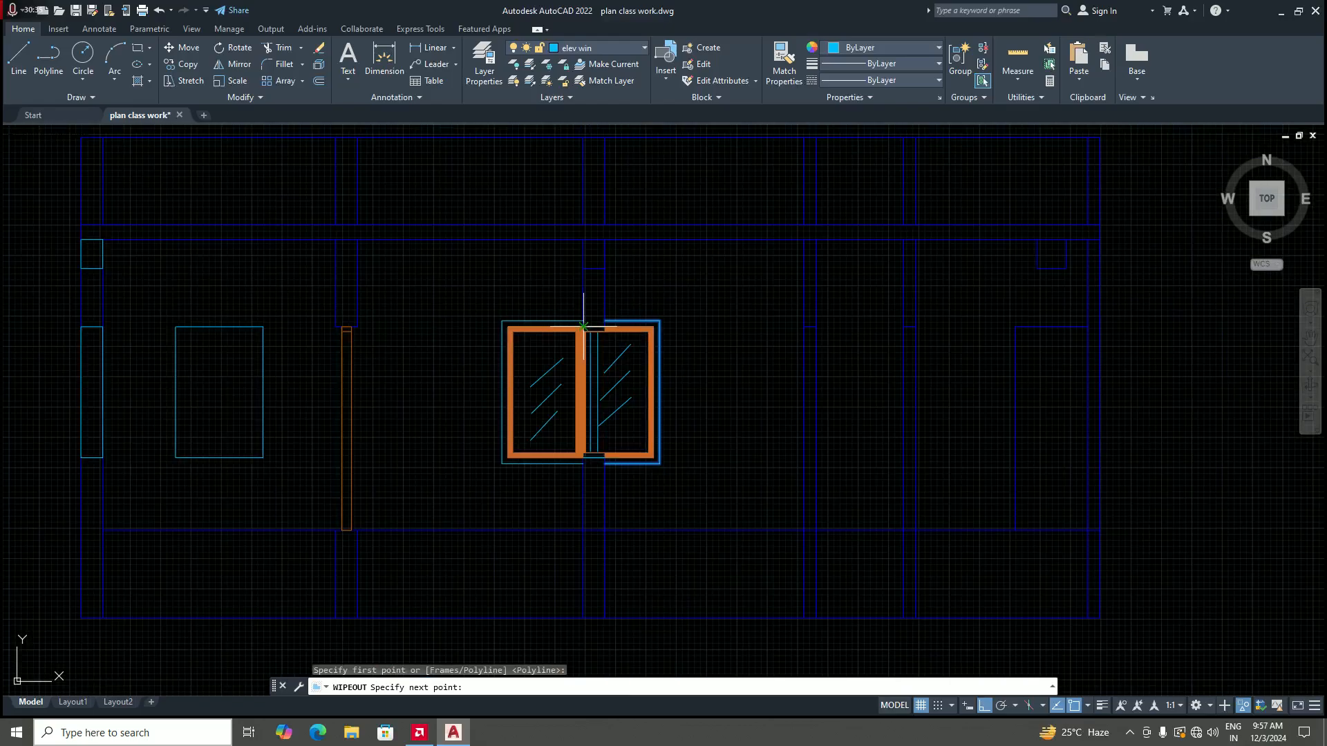
pyautogui.scroll(5, 571, 488)
pyautogui.click(571, 489)
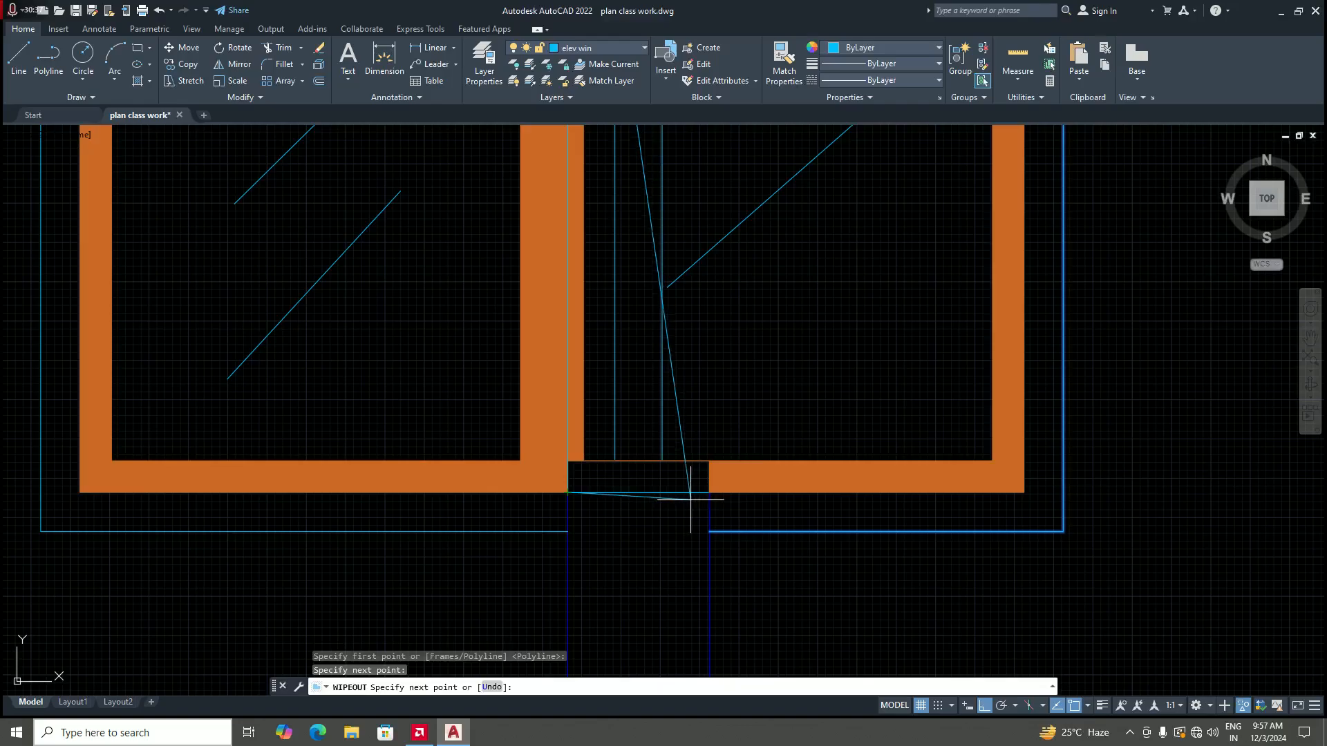
pyautogui.click(709, 492)
pyautogui.scroll(-5, 709, 492)
pyautogui.scroll(5, 685, 367)
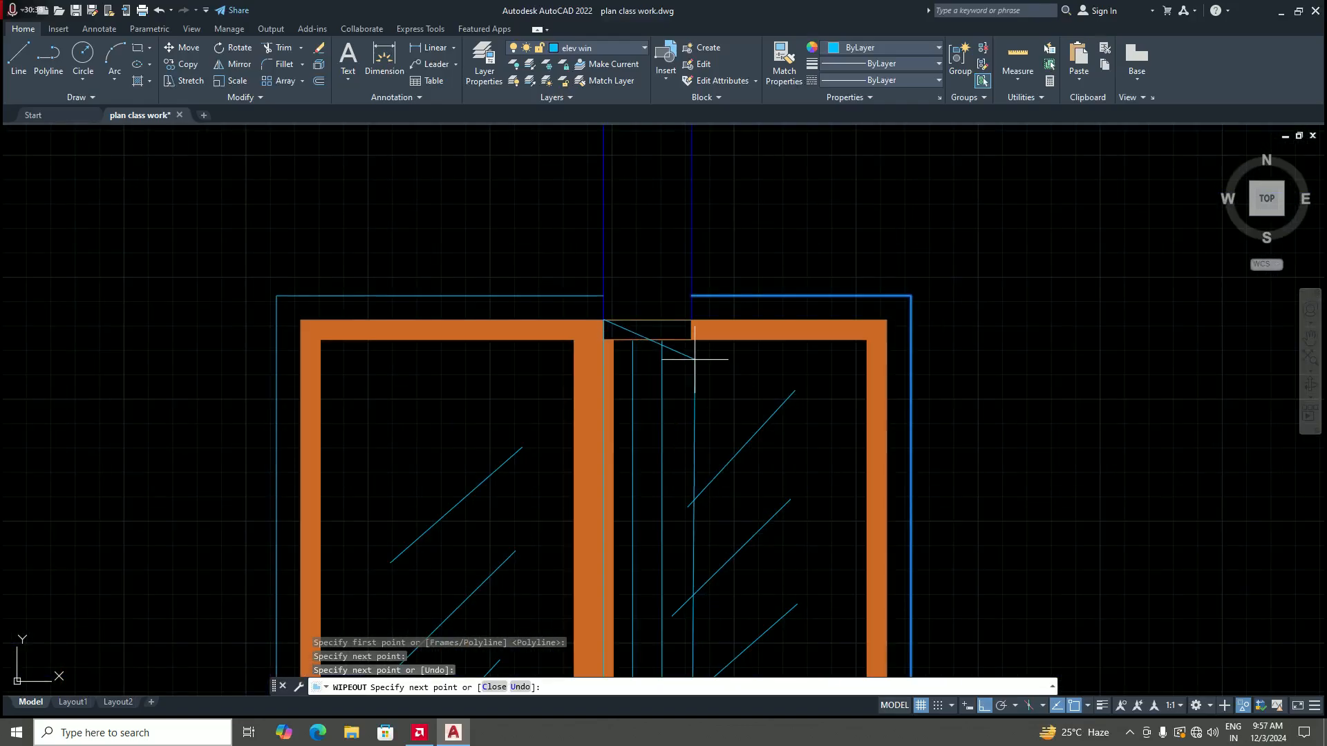
pyautogui.click(687, 295)
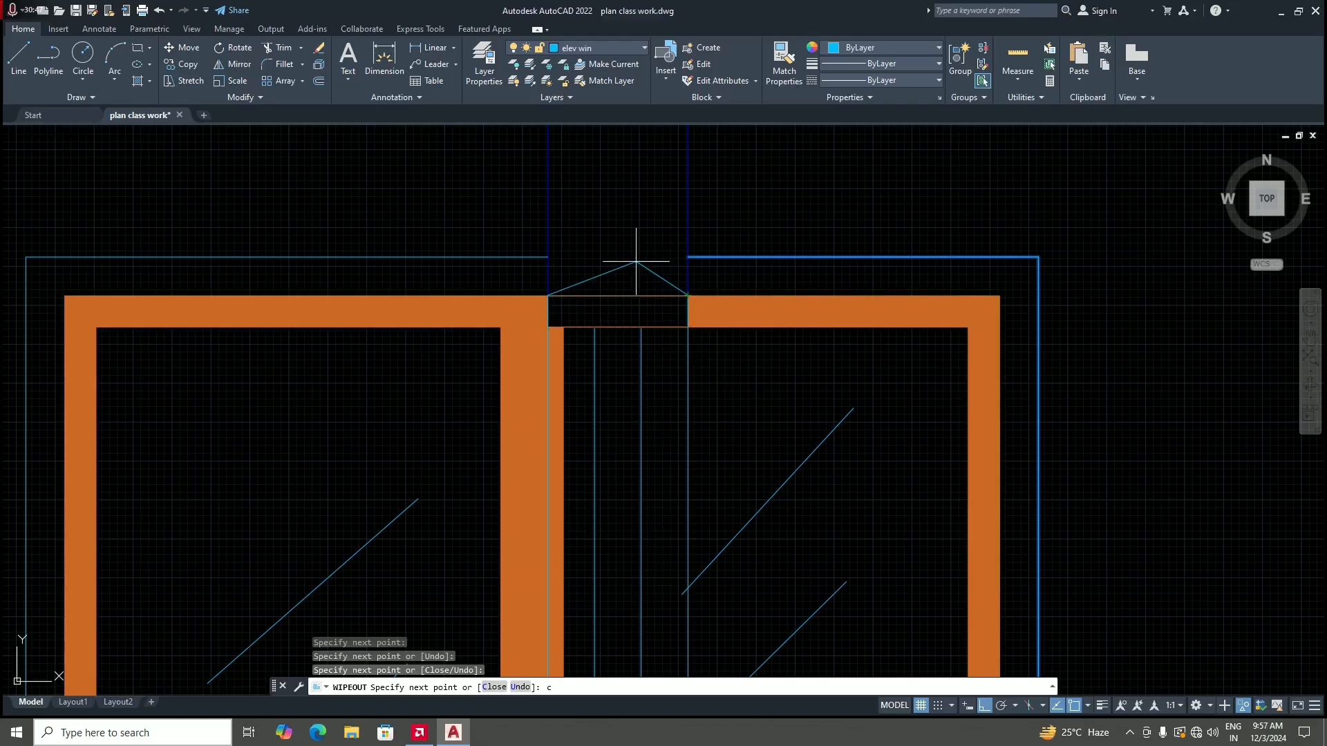
pyautogui.press('Return')
pyautogui.scroll(-10, 651, 237)
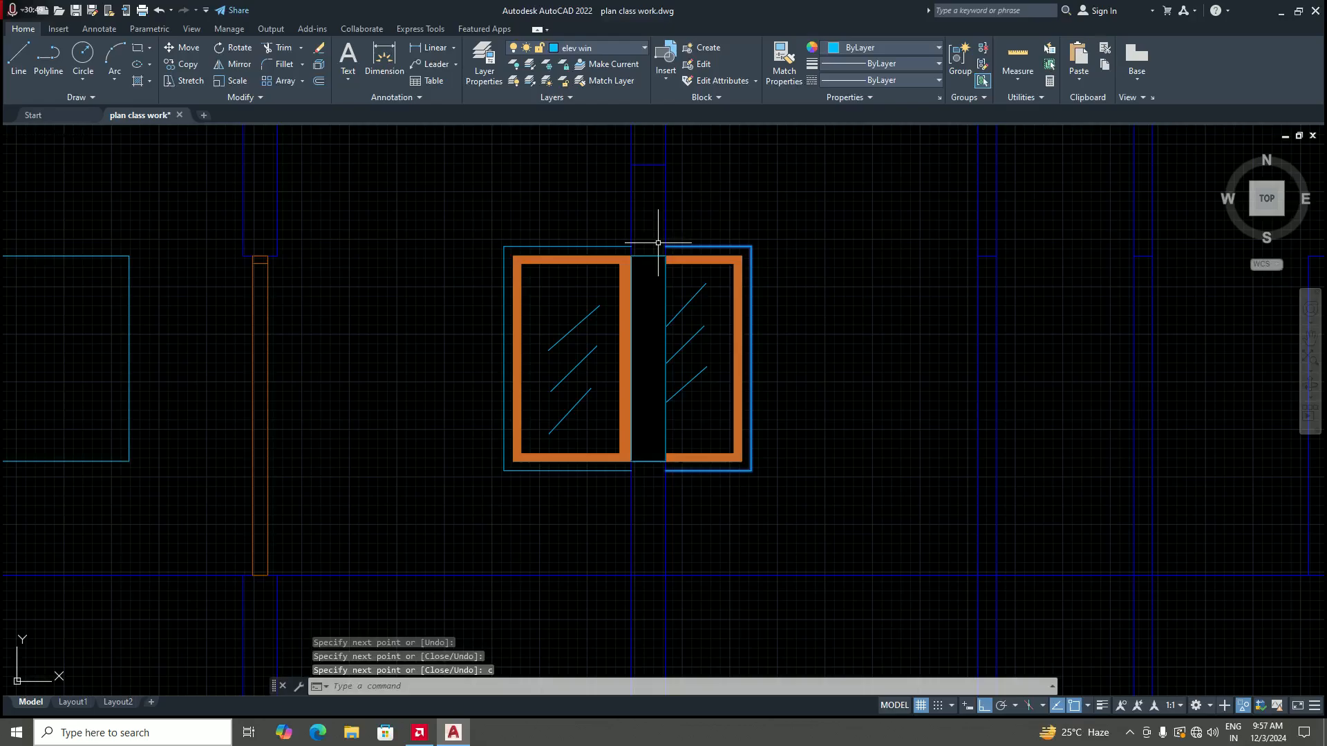
# Step: Bring the wipeout over the cut wall in the middle window to the front of the draw order
pyautogui.scroll(4, 684, 234)
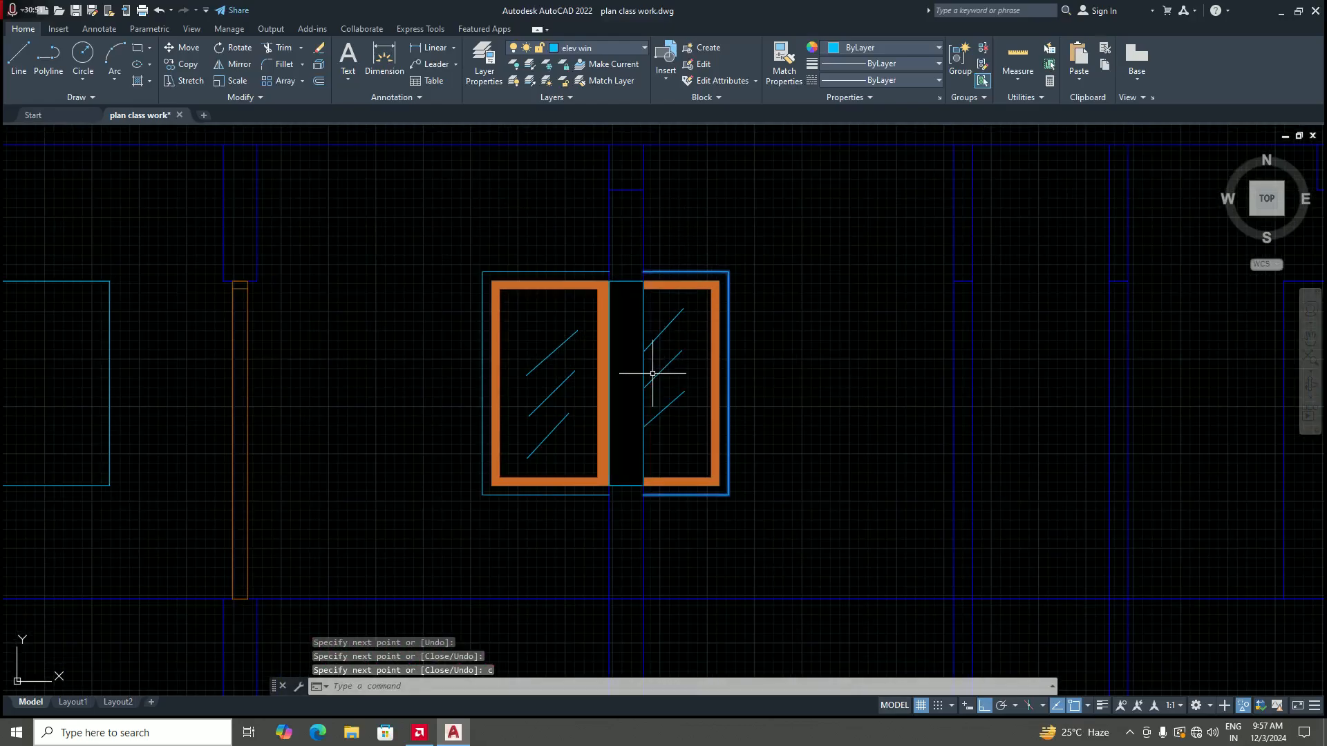
pyautogui.scroll(-2, 646, 376)
pyautogui.scroll(4, 631, 349)
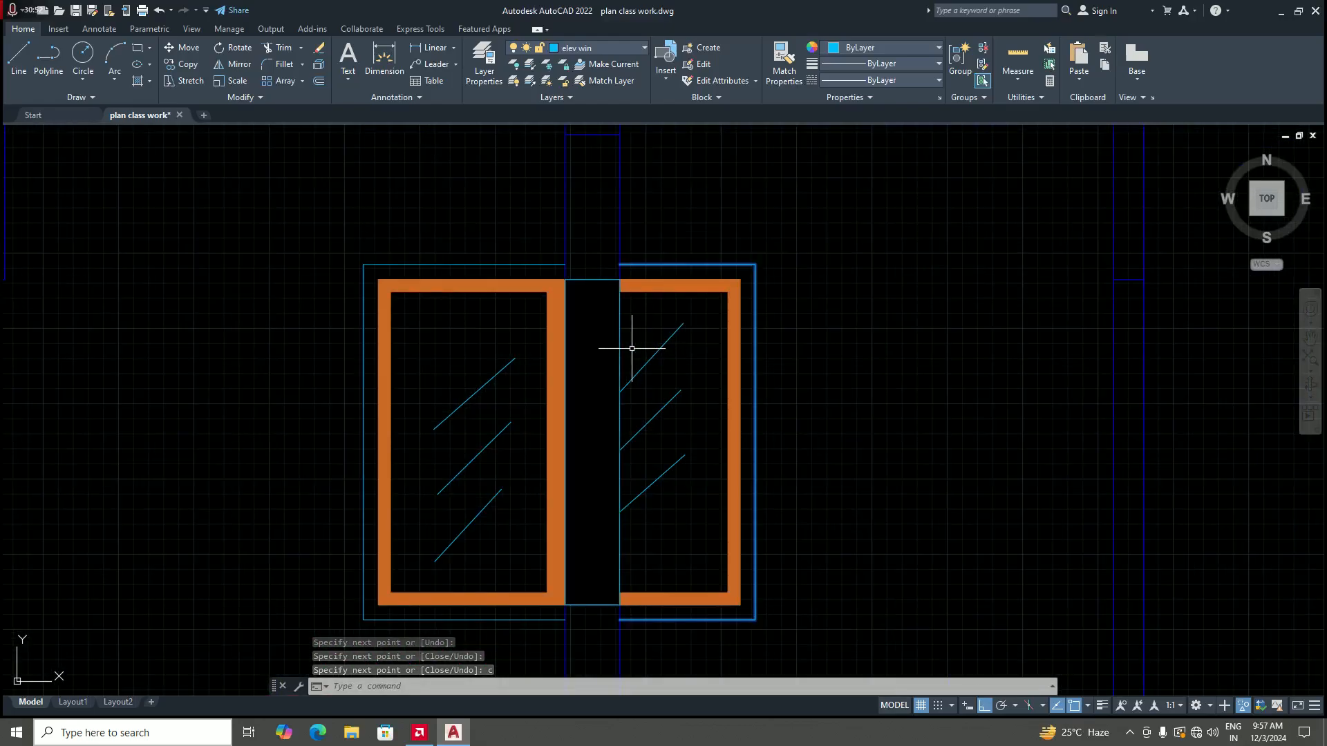
pyautogui.click(596, 325)
pyautogui.click(590, 279)
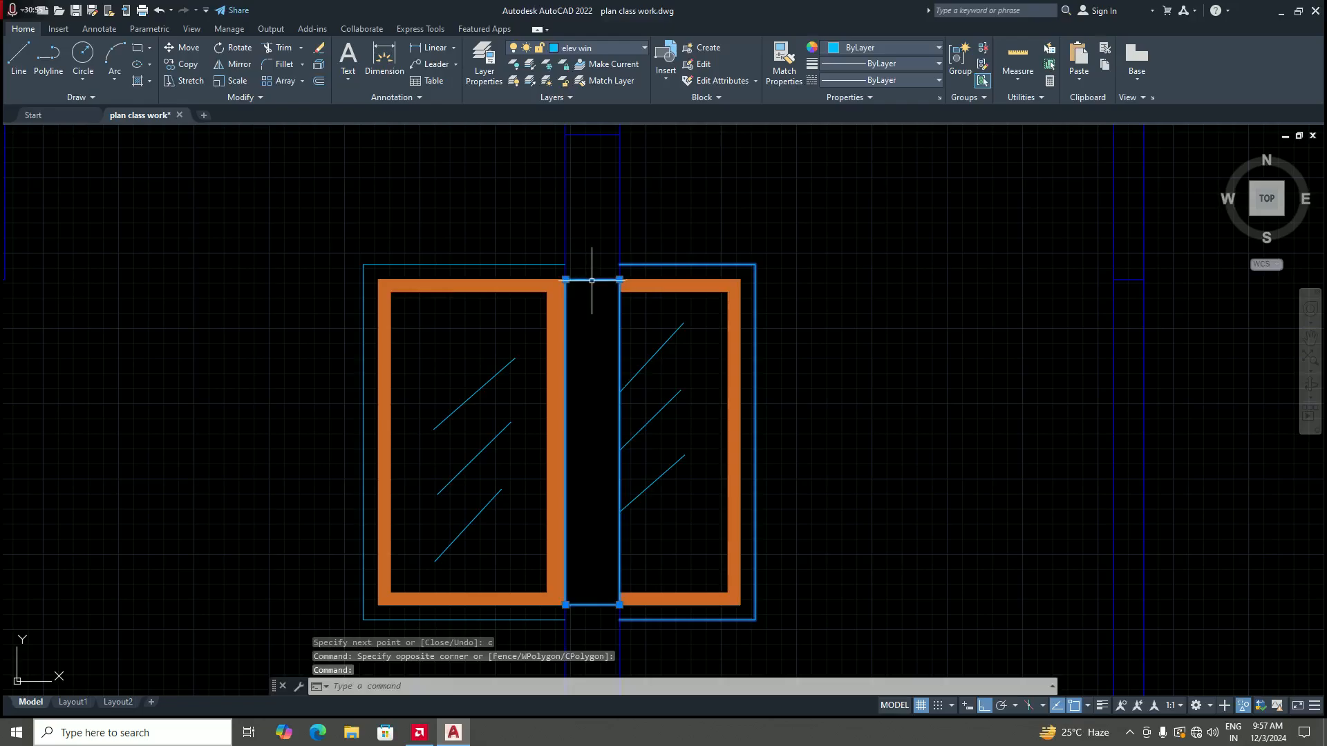
pyautogui.rightClick(598, 358)
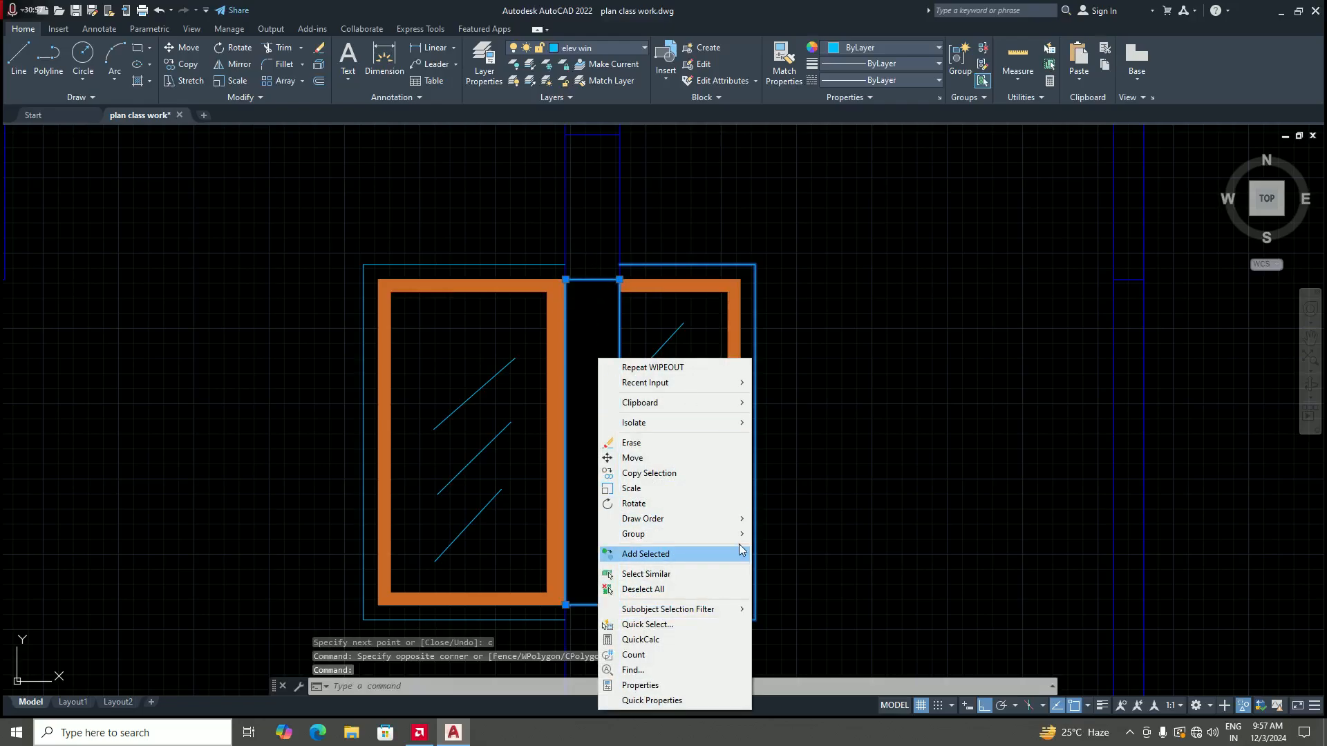
pyautogui.moveTo(739, 524)
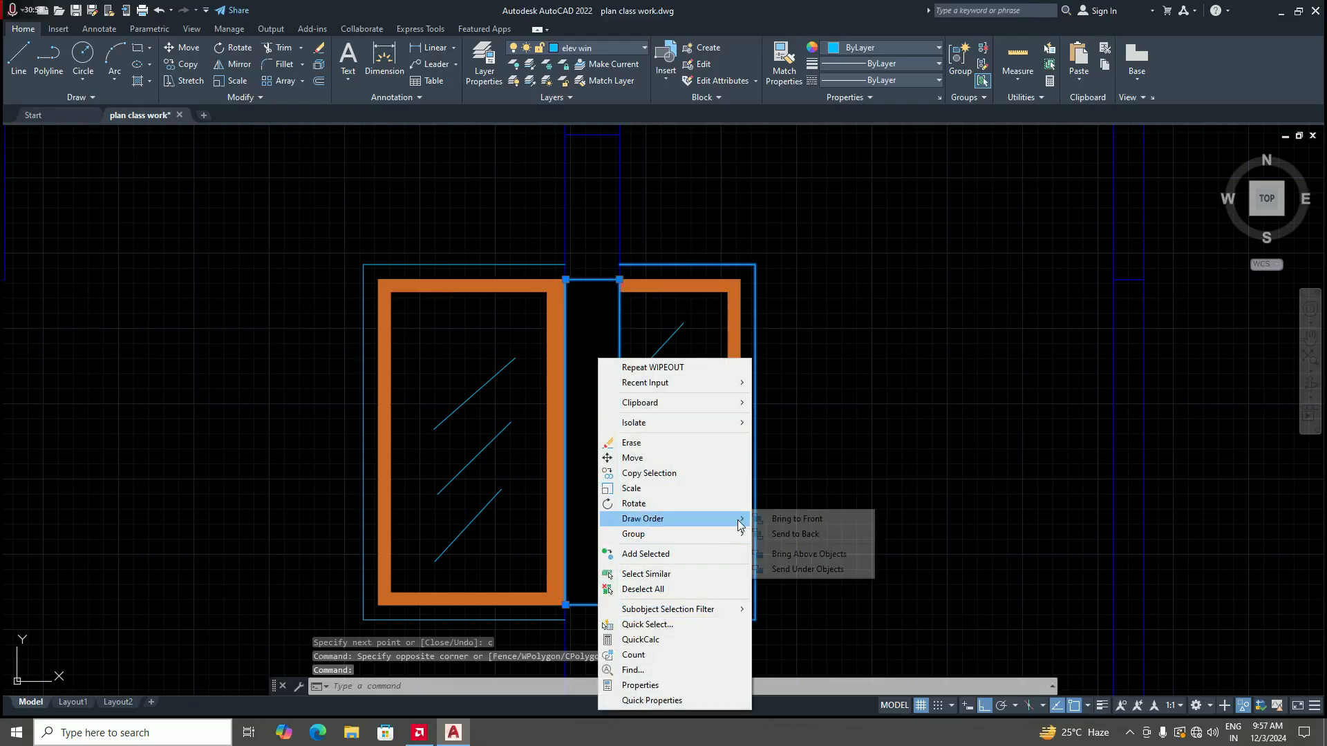
pyautogui.click(805, 518)
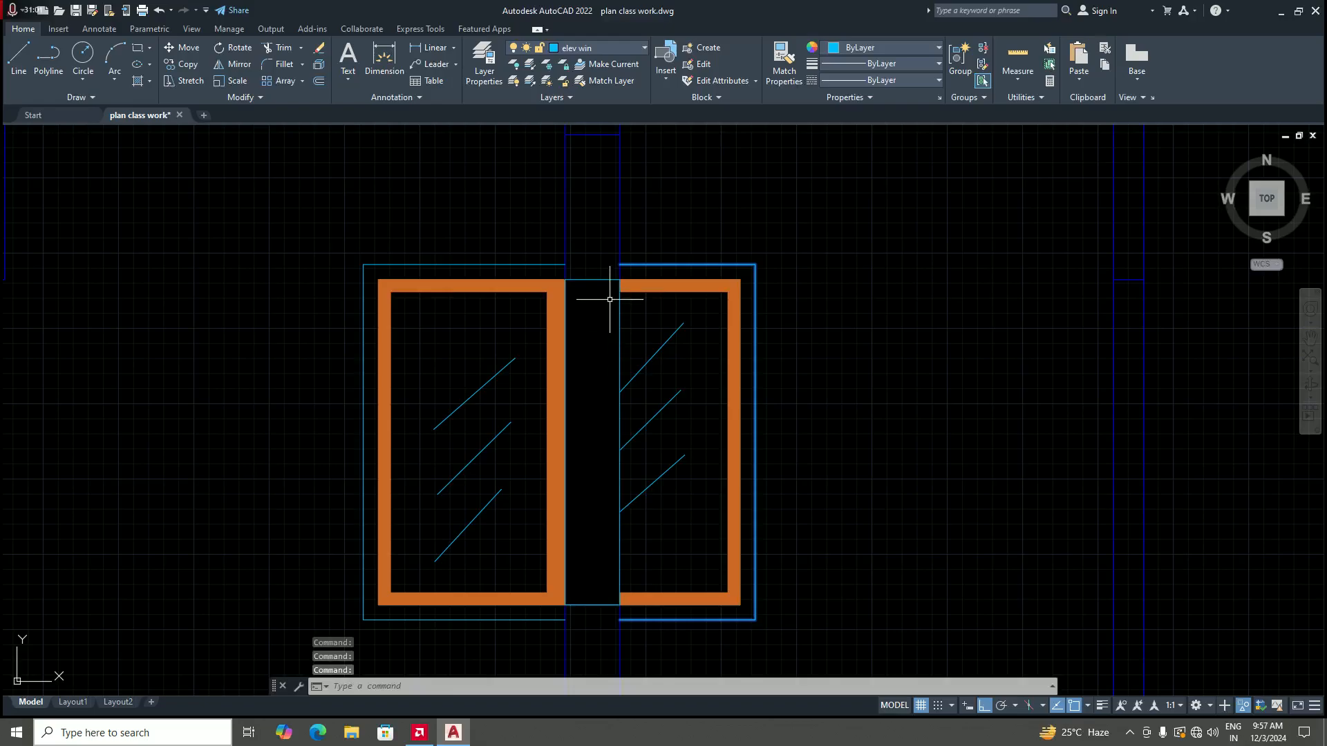
# Step: Try bringing the middle window's wipeout above the cut-wall line over its head, and undo the last two draw order changes
pyautogui.click(592, 281)
pyautogui.rightClick(592, 282)
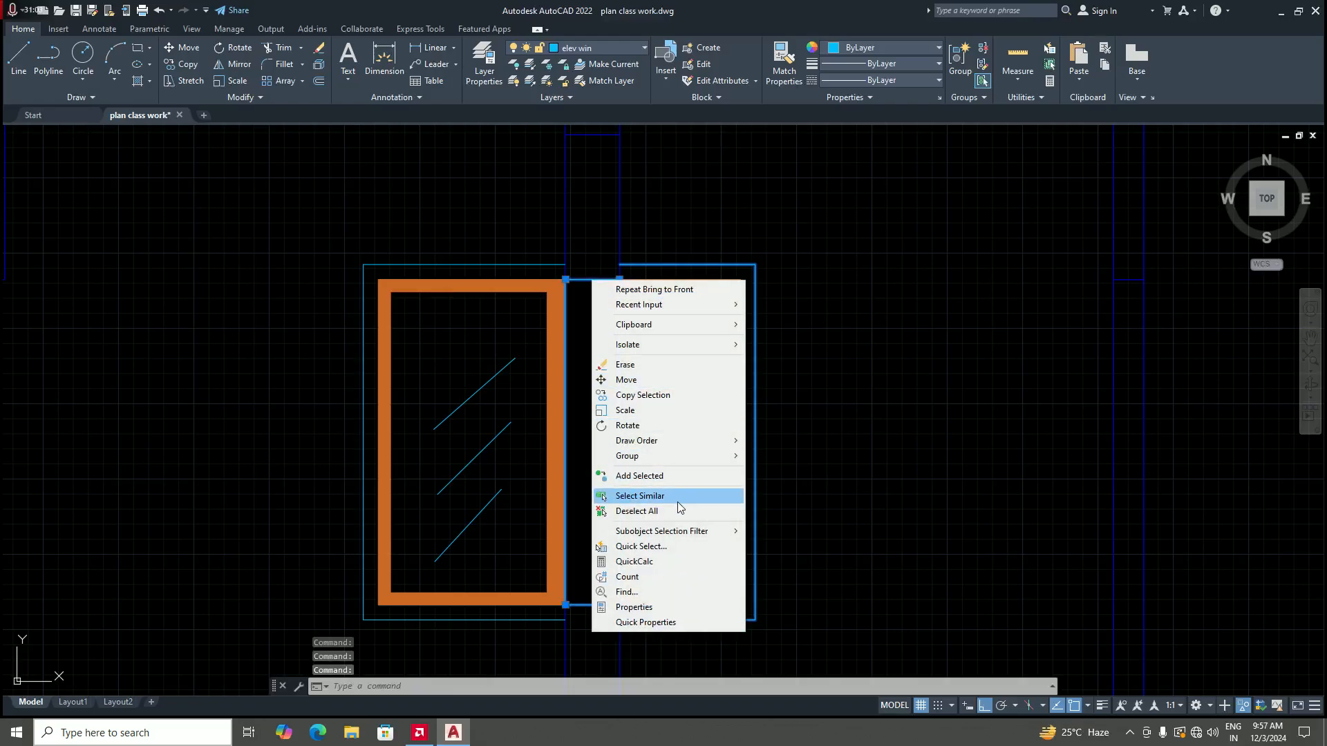
pyautogui.moveTo(728, 440)
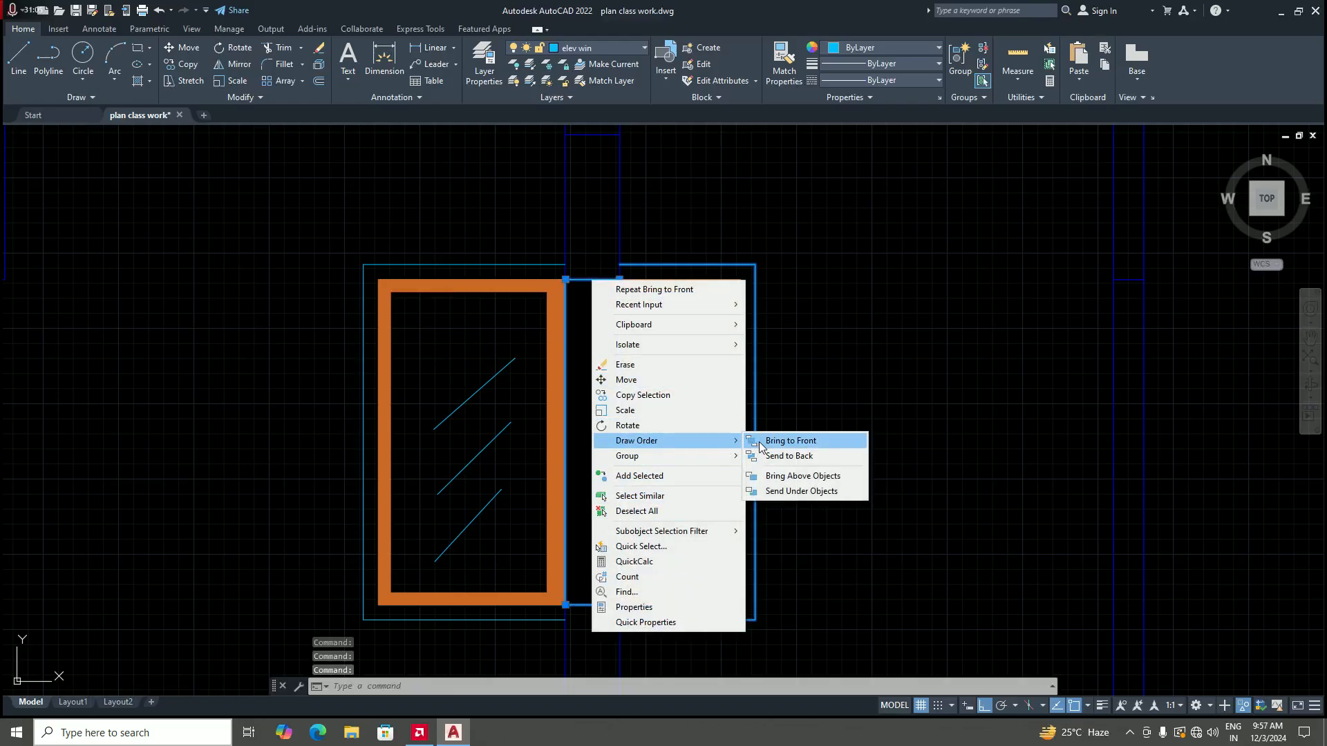
pyautogui.click(813, 477)
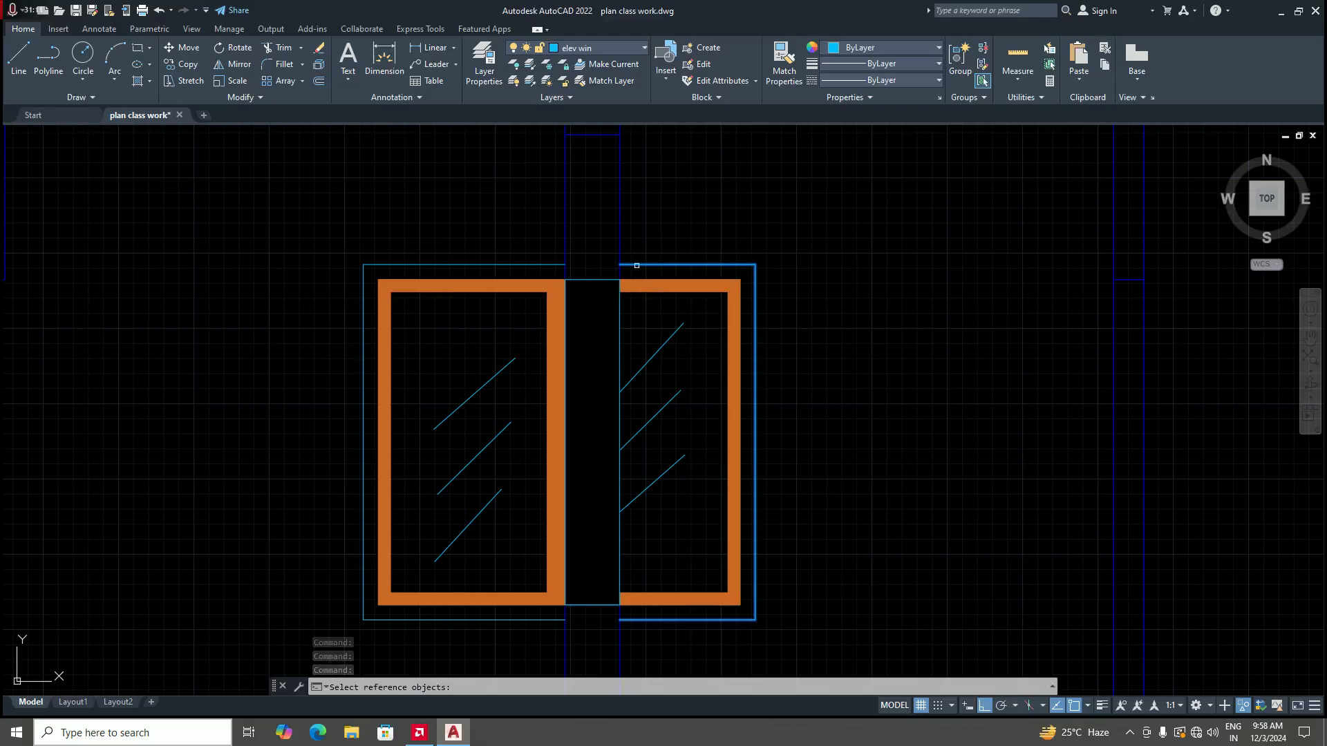
pyautogui.click(619, 247)
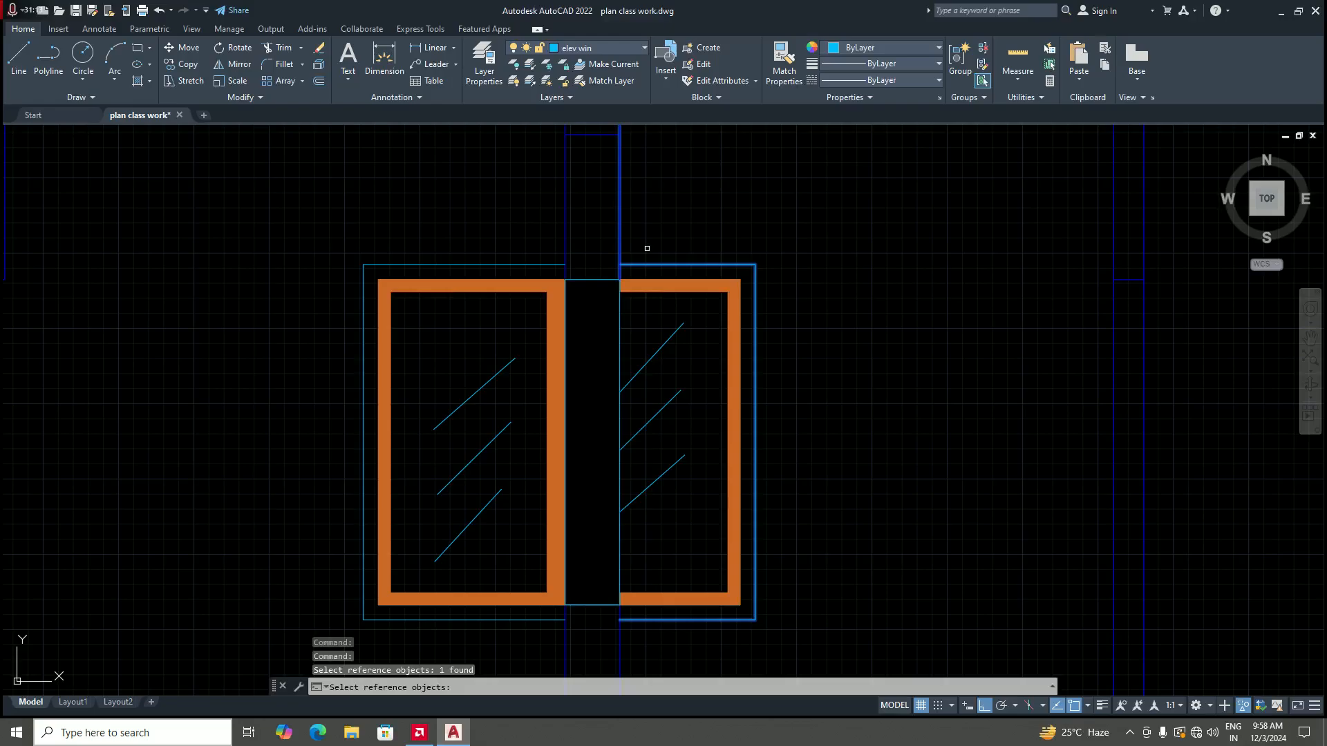
pyautogui.press('Return')
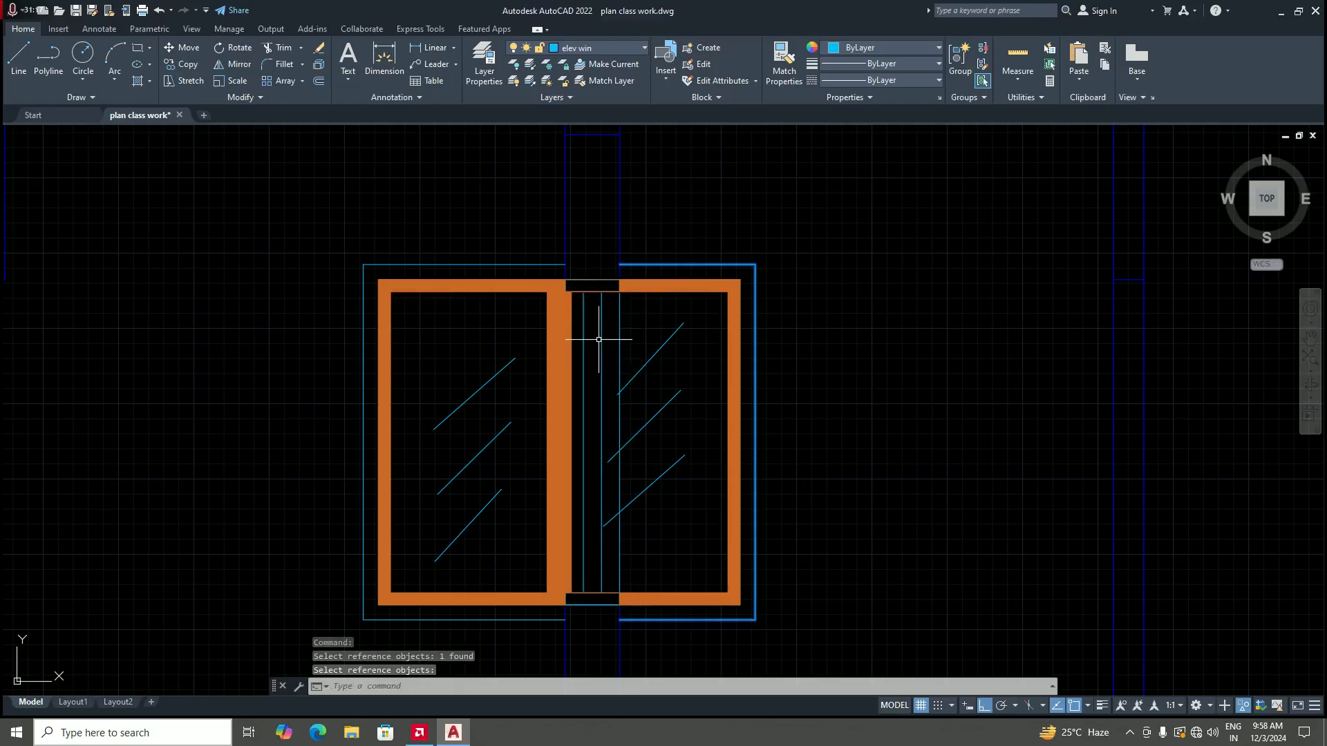
pyautogui.hotkey('ctrl', 'z')
pyautogui.hotkey('ctrl', 'z')
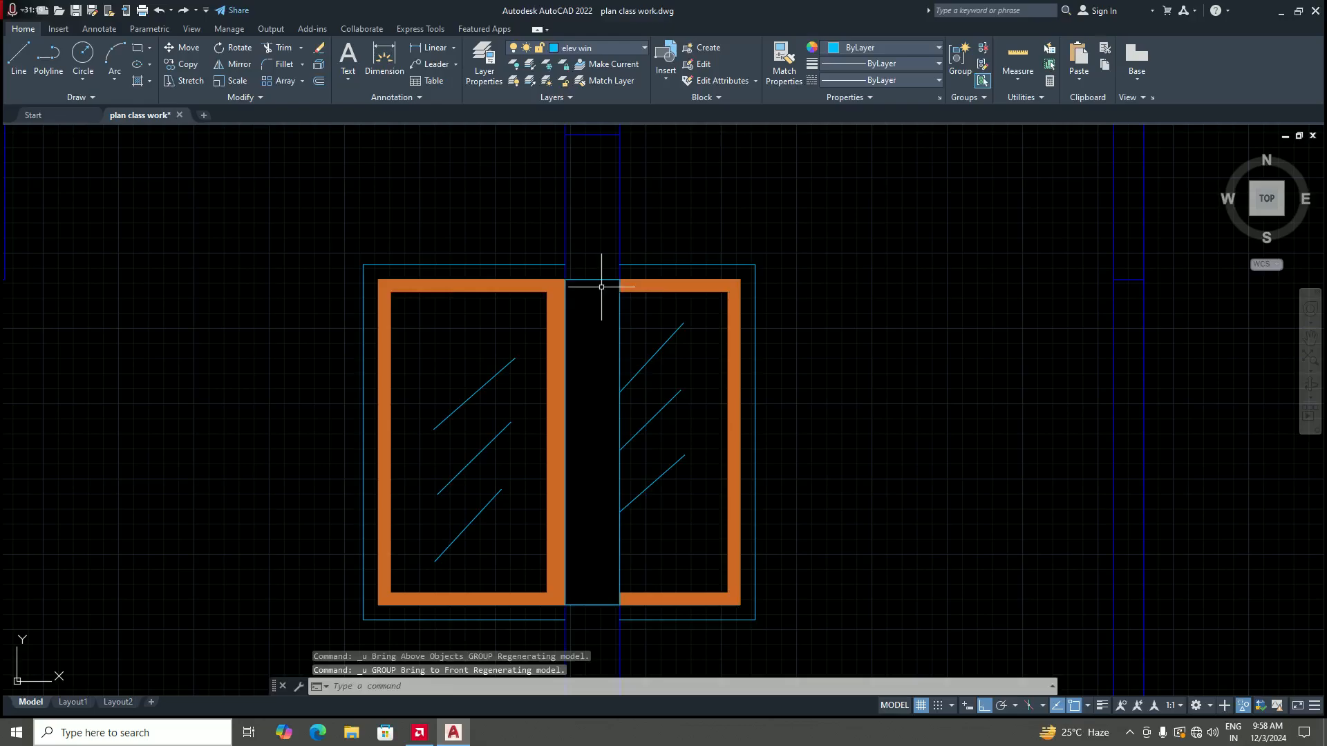
# Step: Send the middle window's wipeout under the two cut-wall lines below the sill in the draw order
pyautogui.click(601, 279)
pyautogui.rightClick(601, 279)
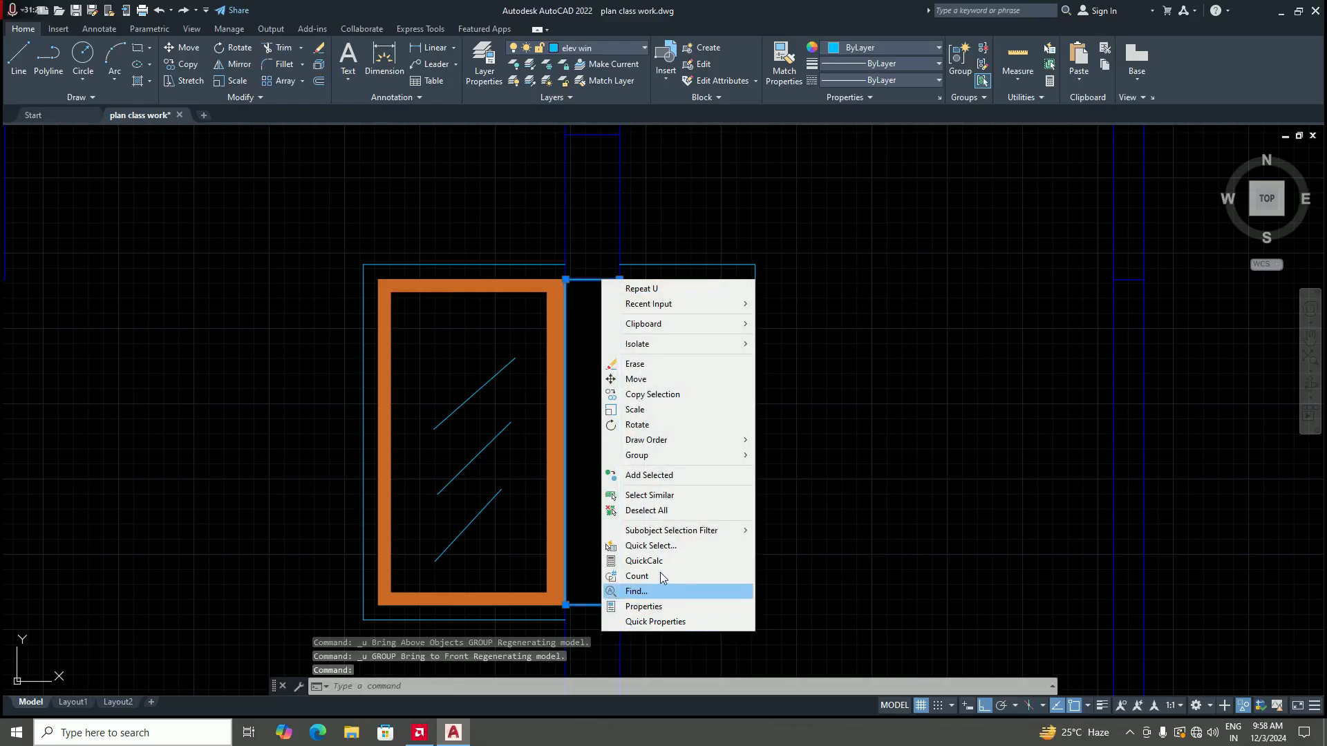
pyautogui.moveTo(701, 442)
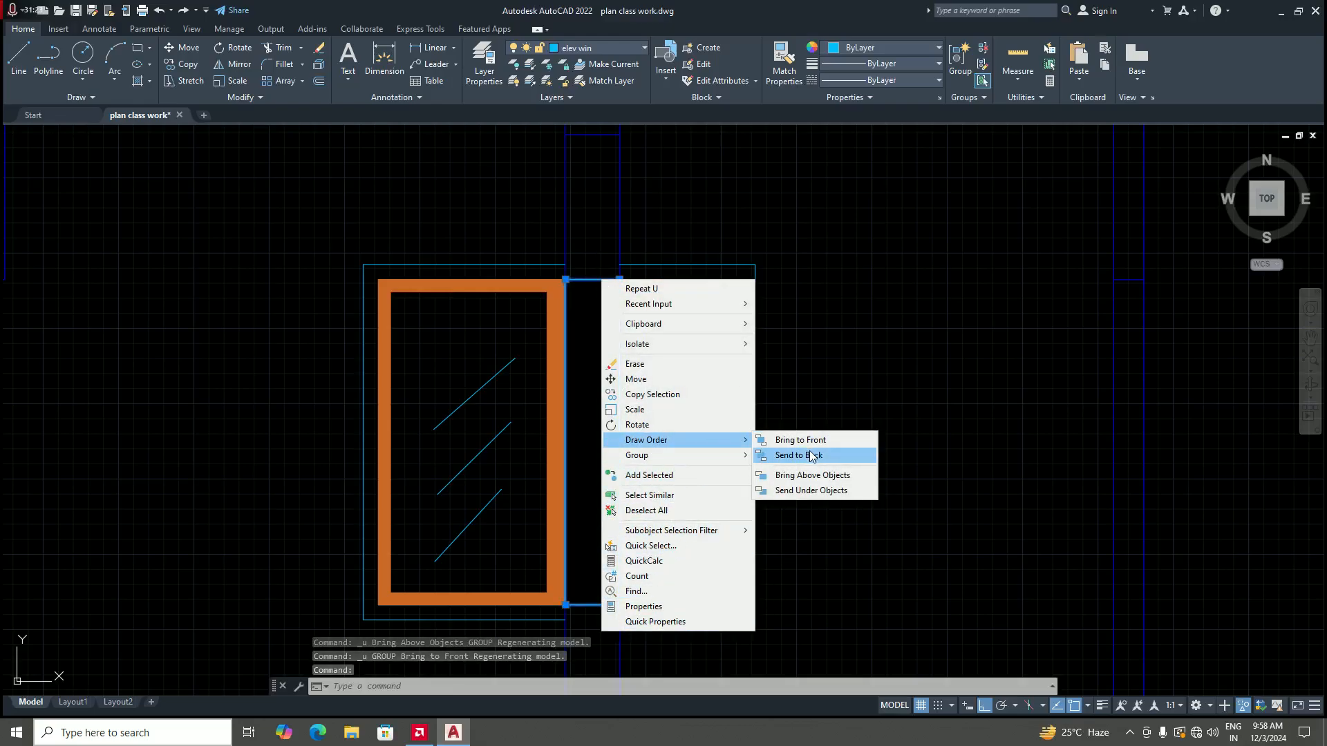
pyautogui.click(812, 490)
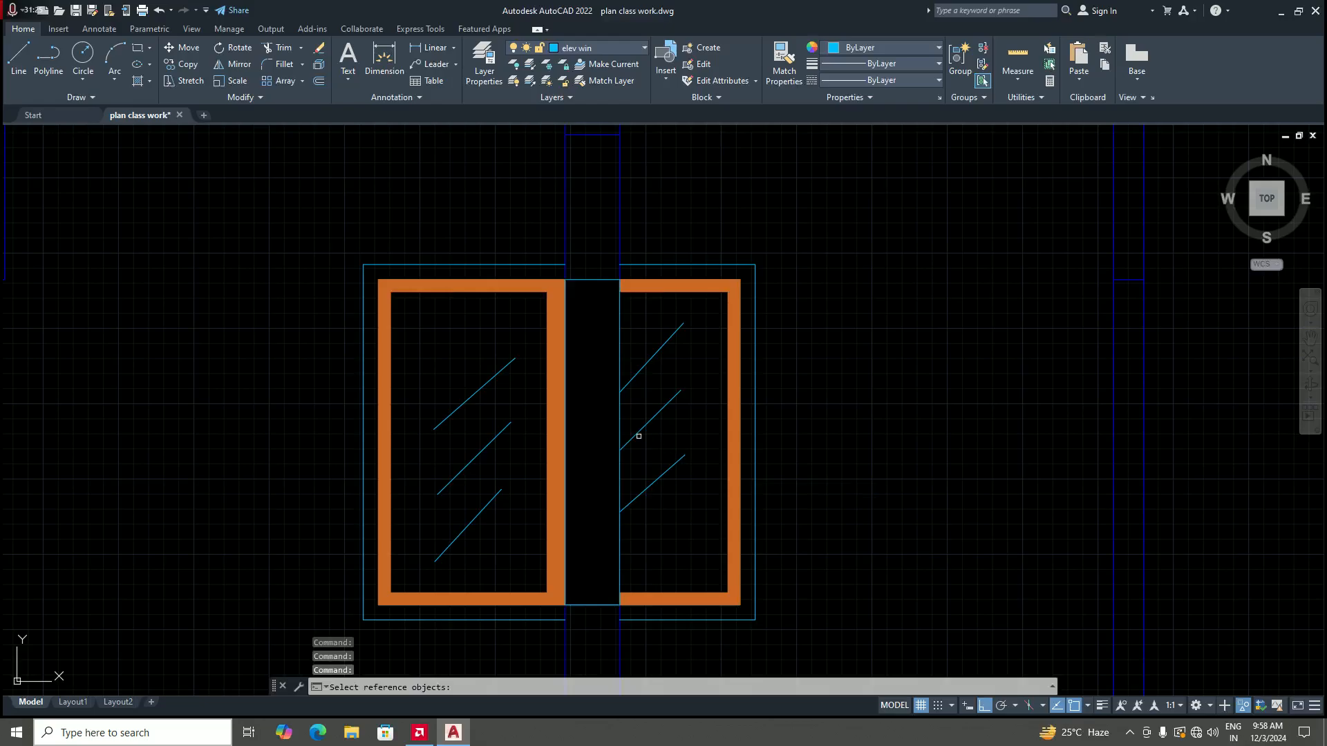
pyautogui.click(620, 635)
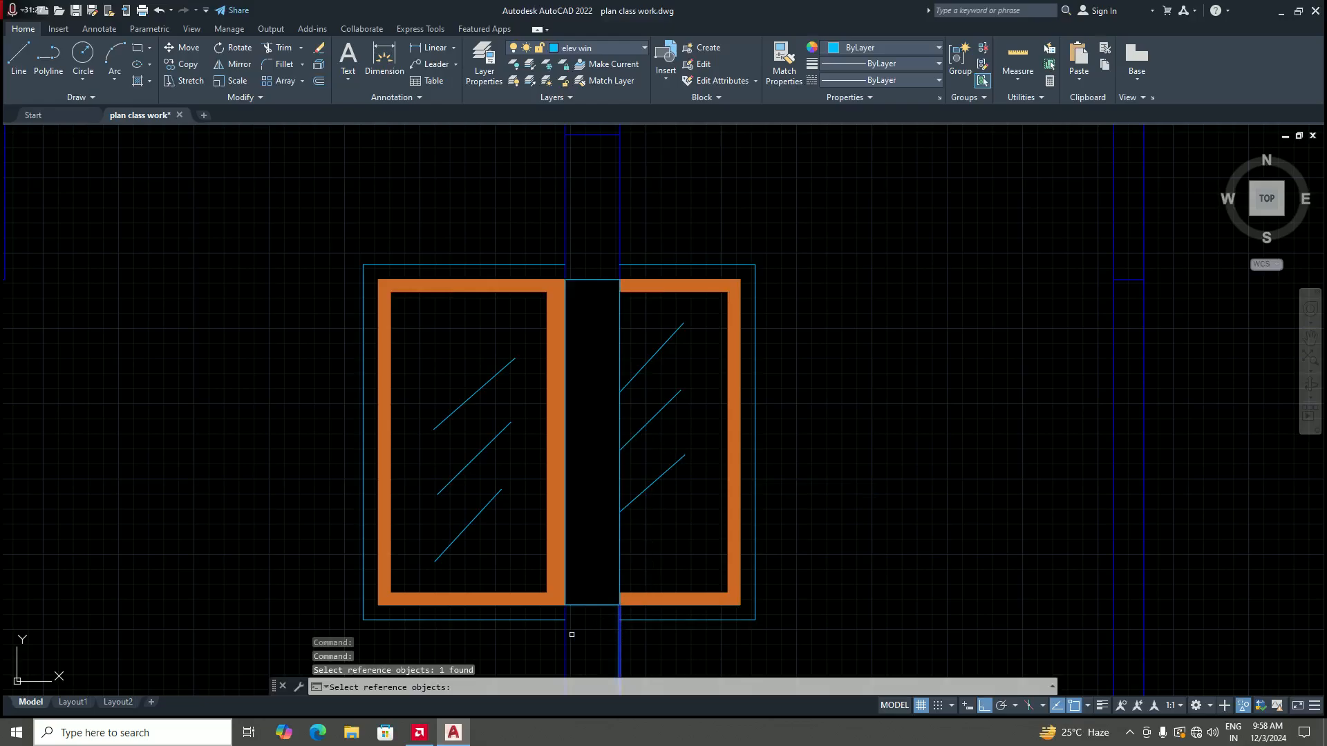
pyautogui.click(565, 633)
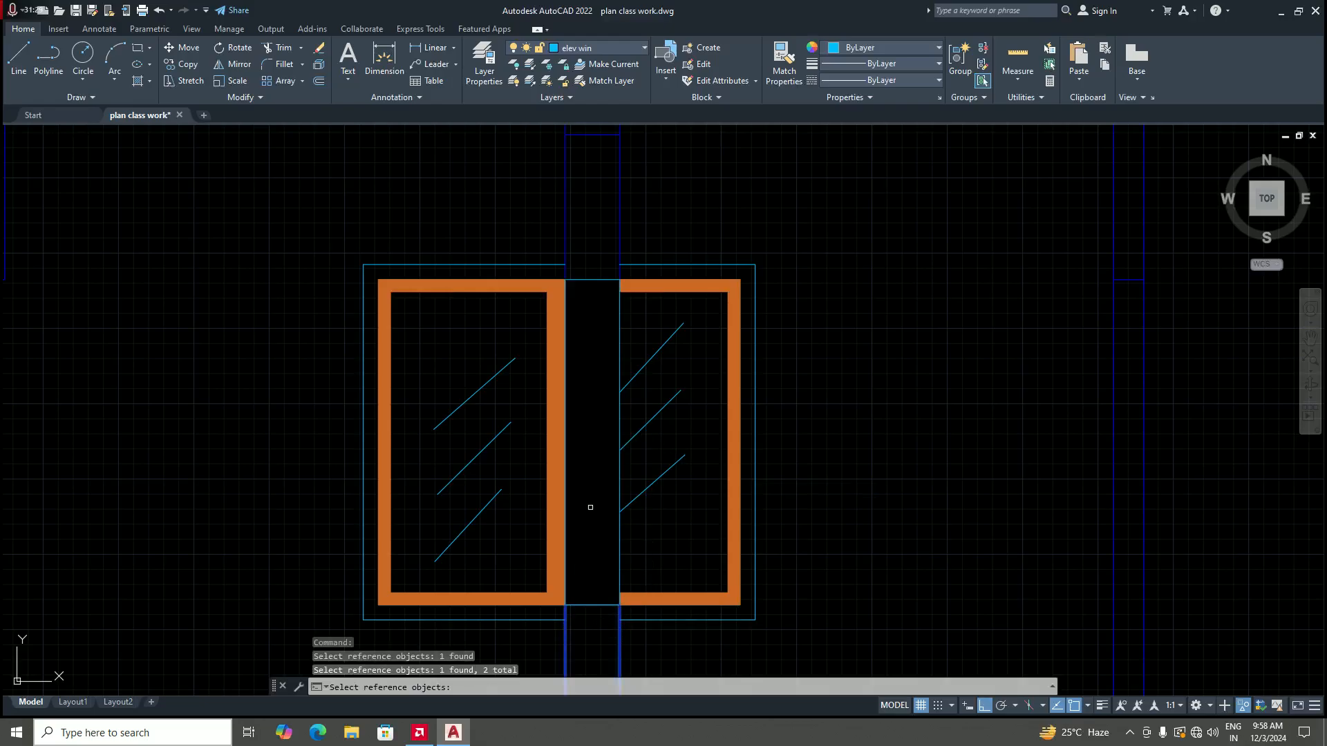
pyautogui.press('Return')
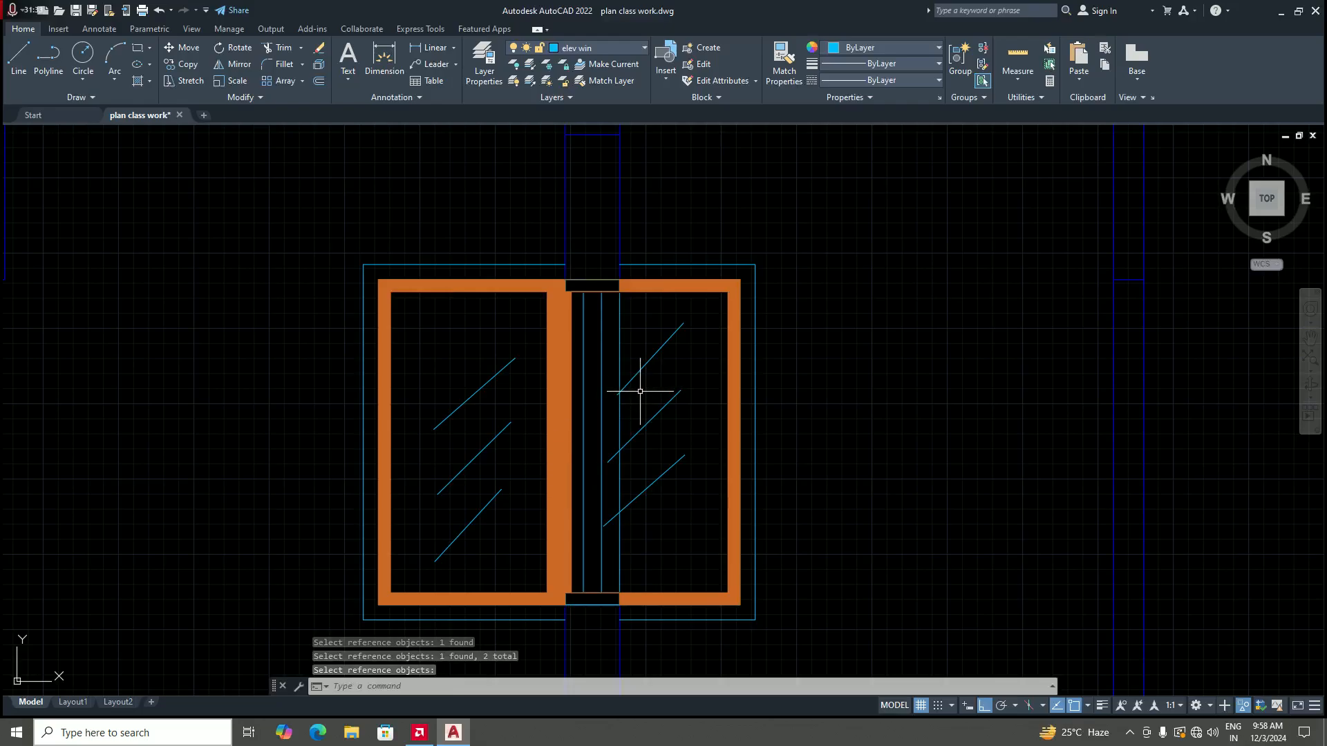
# Step: Select the middle window's frame outline along the sill between the two cut-wall lines
pyautogui.press('Return')
pyautogui.click(592, 311)
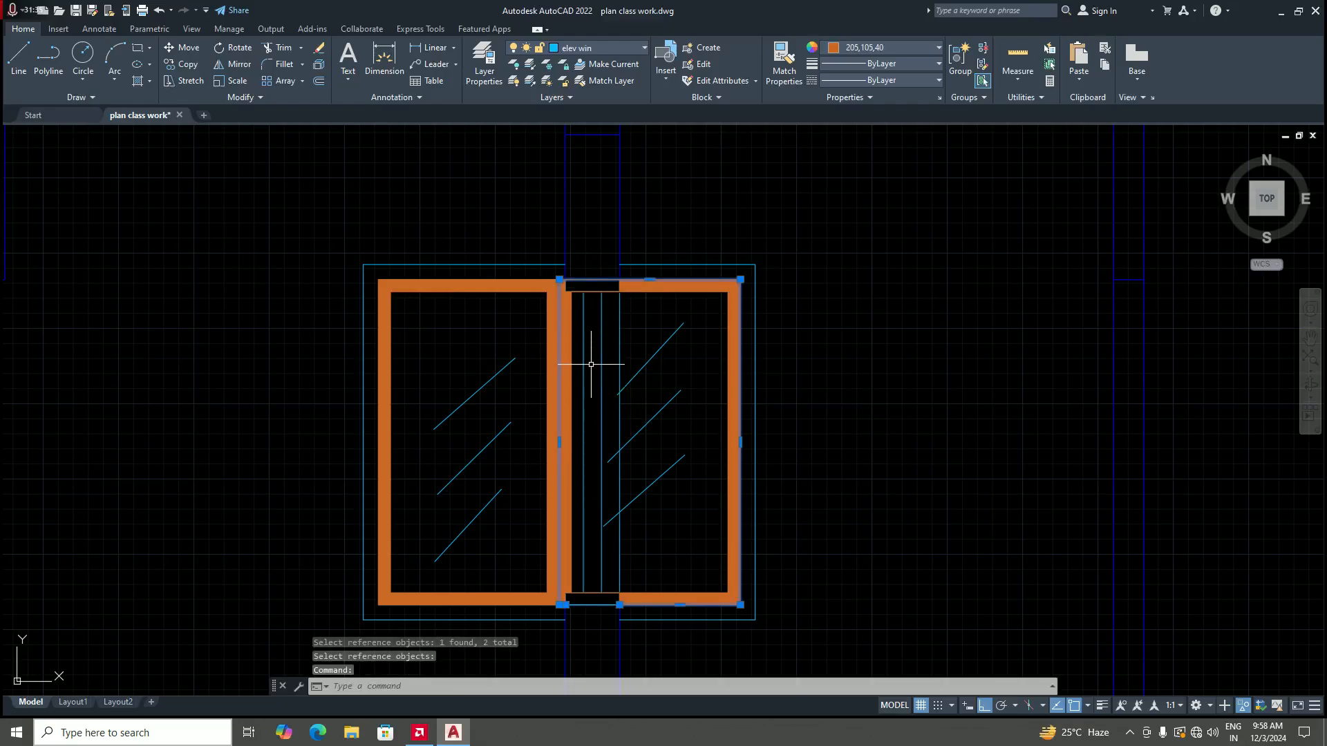
pyautogui.press('Escape')
pyautogui.click(591, 605)
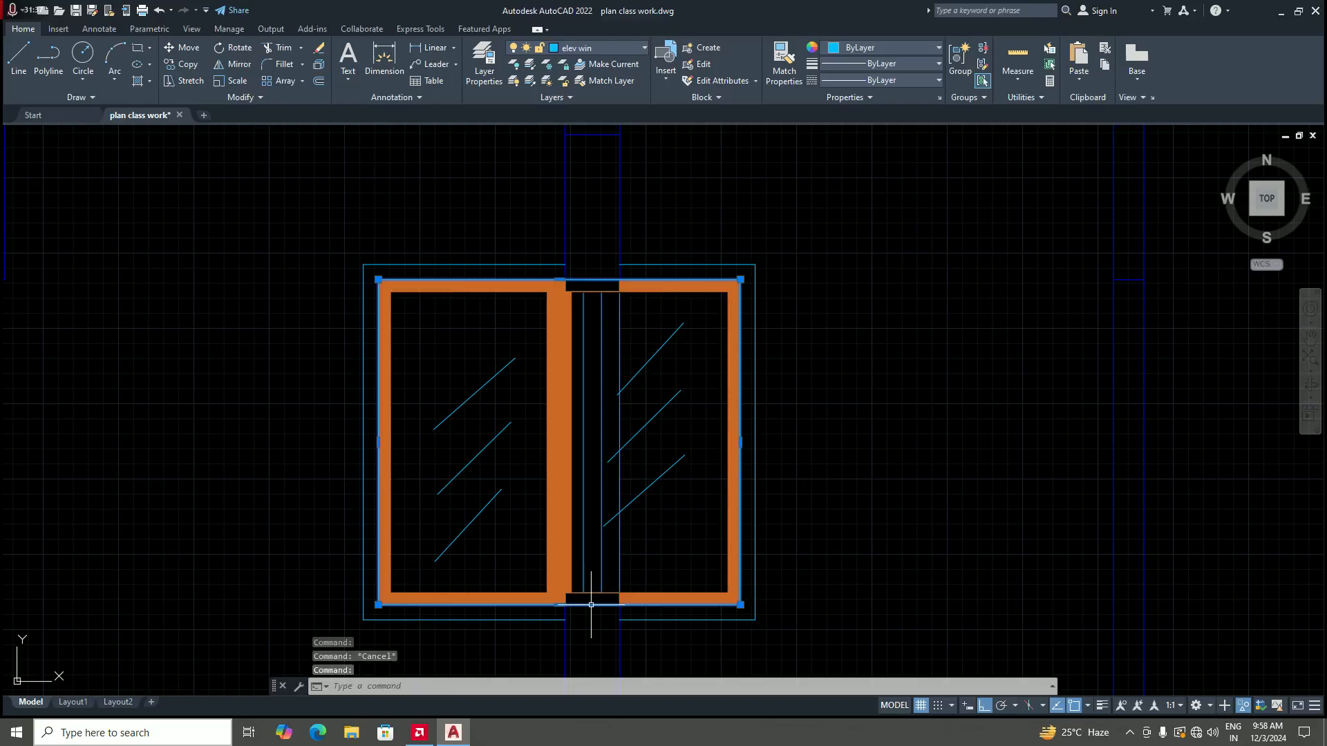
# Step: Clear the selection and undo the Send Under Objects change on the wall strip crossing the window
pyautogui.press('Escape')
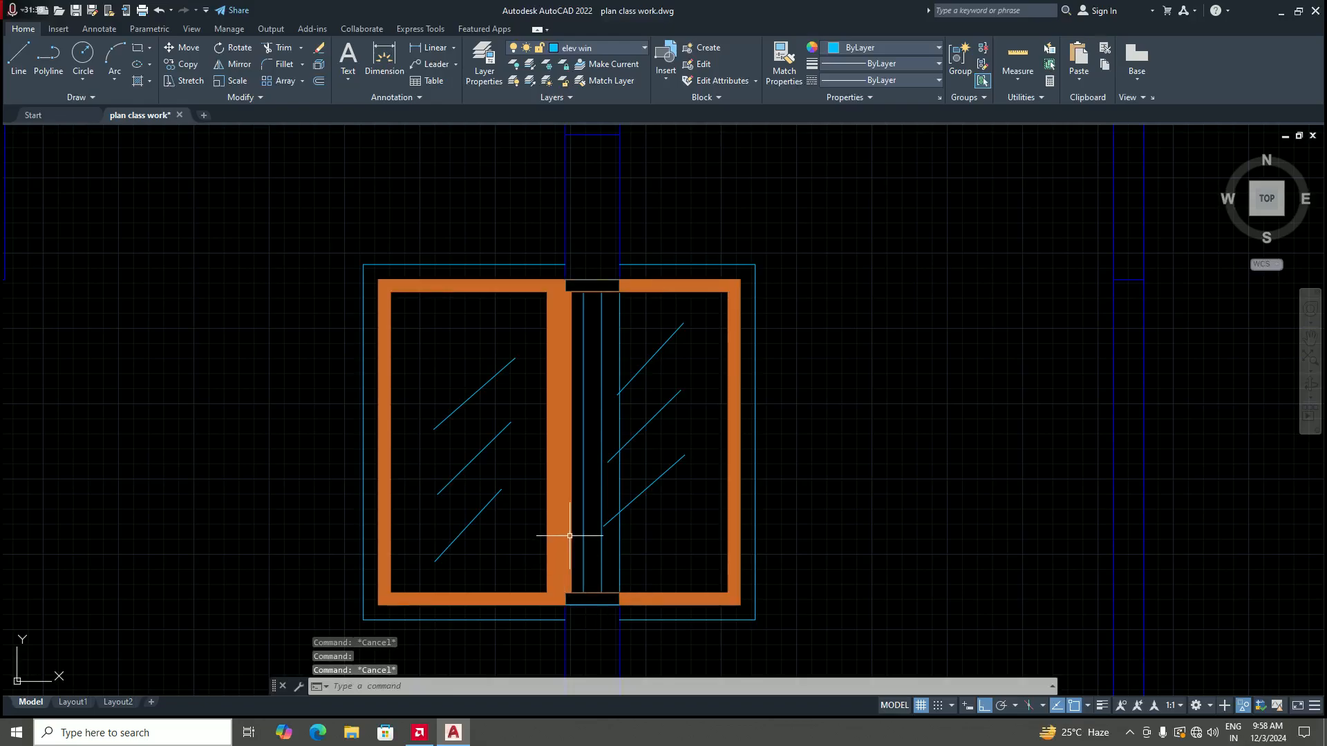
pyautogui.hotkey('ctrl', 'z')
pyautogui.scroll(-5, 629, 367)
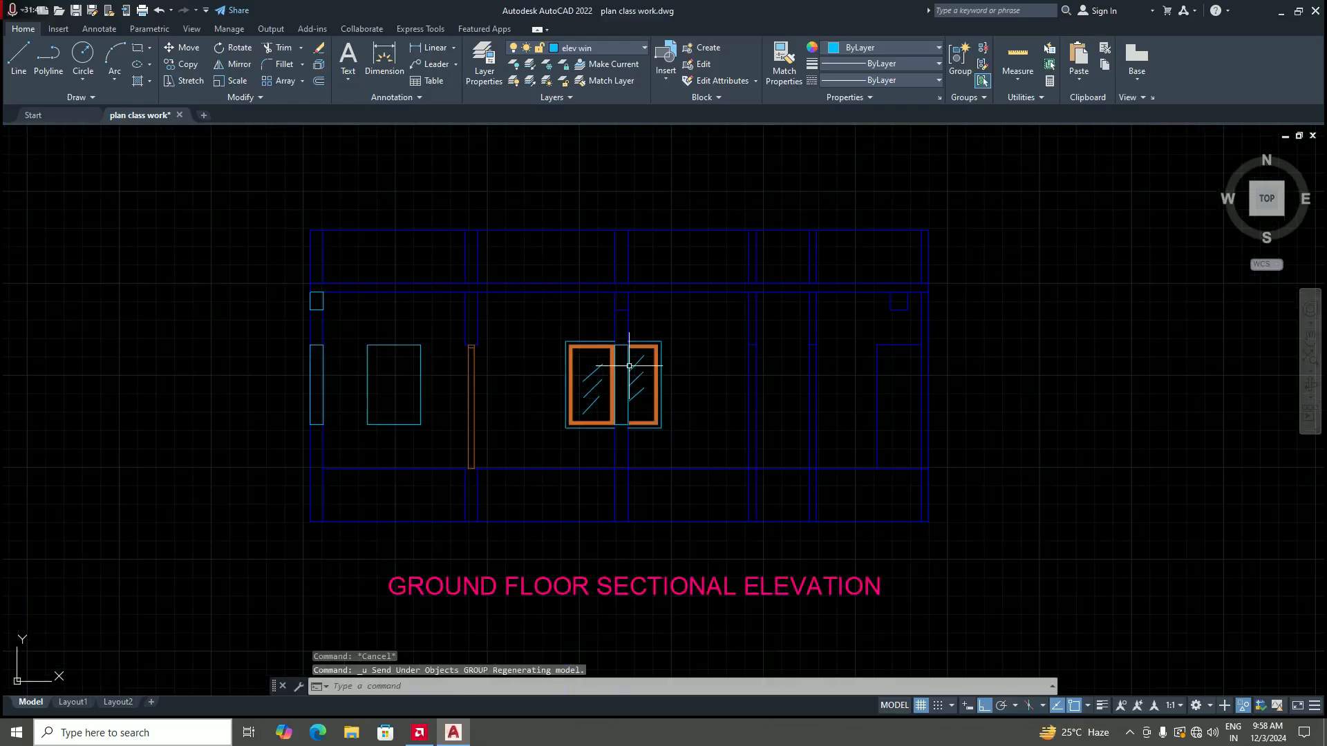
# Step: Try to send the rectangle covering the wall strip in the orange-framed window to the back
pyautogui.scroll(6, 629, 366)
pyautogui.click(613, 240)
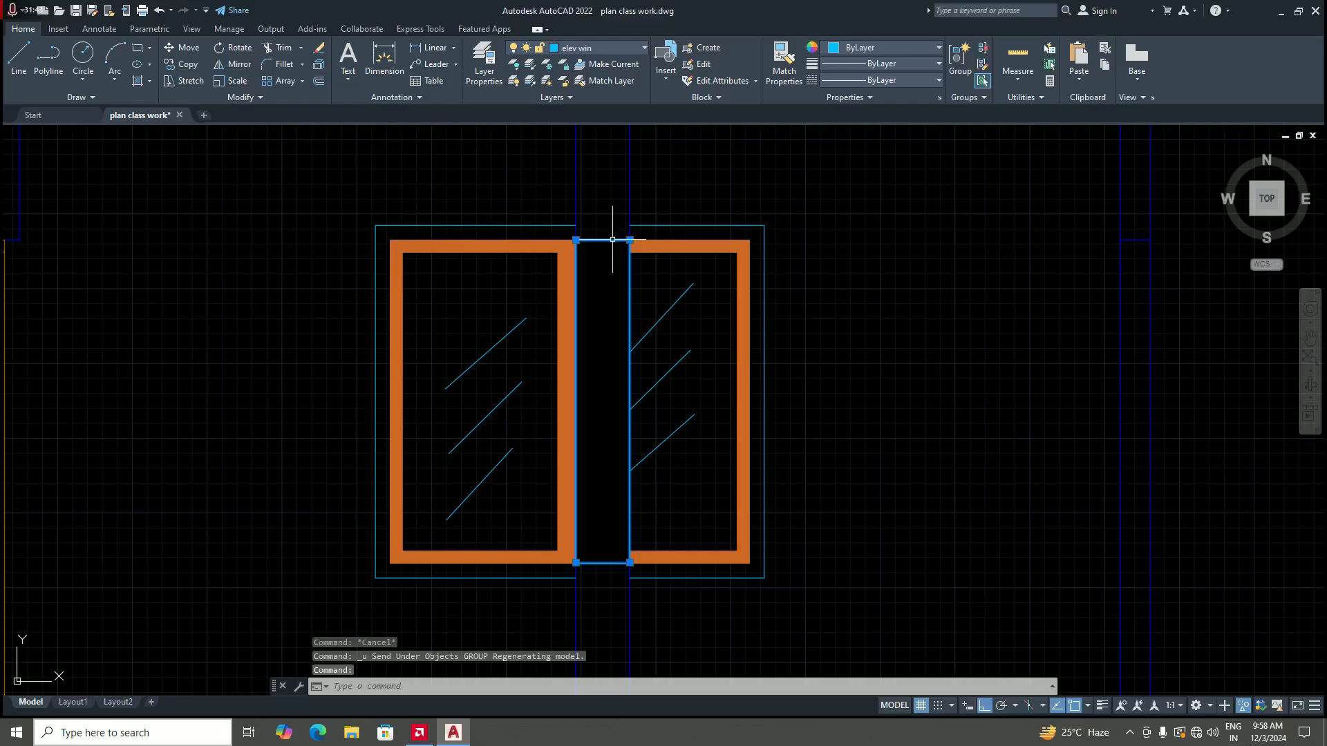
pyautogui.rightClick(612, 239)
pyautogui.moveTo(726, 402)
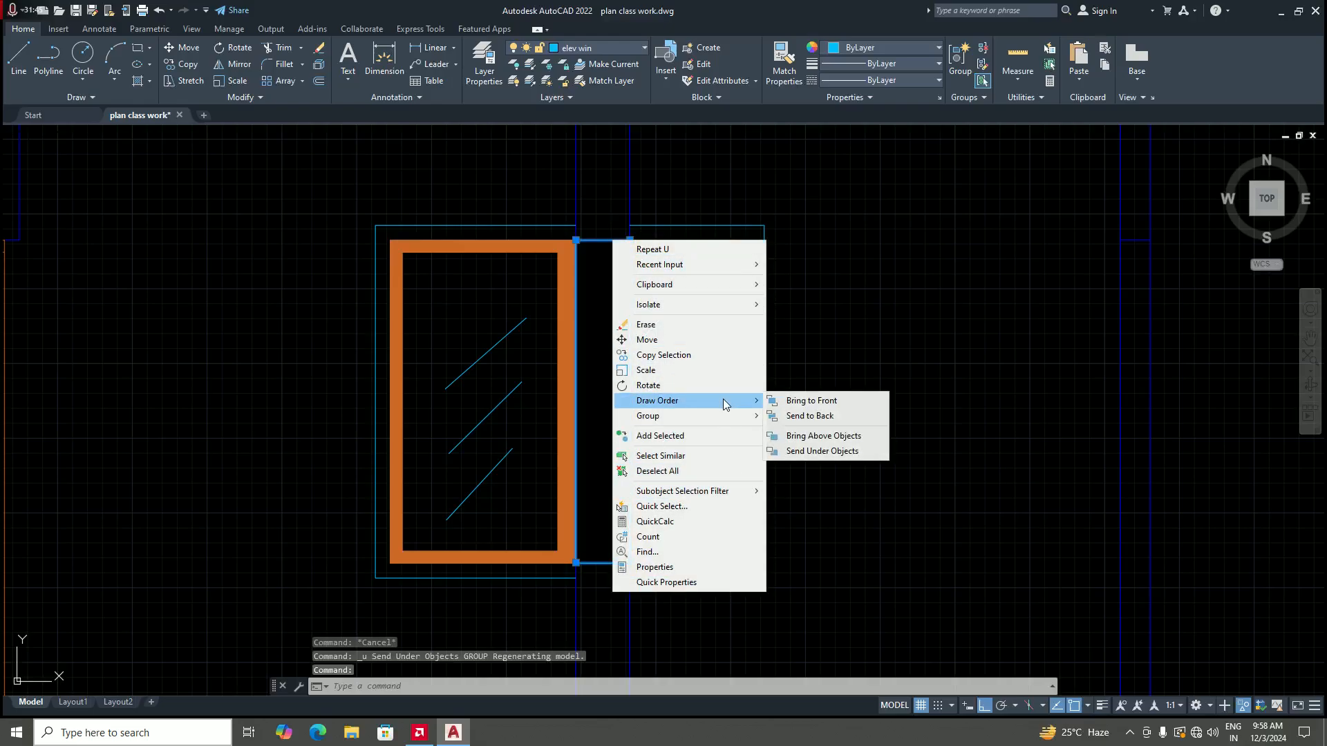
pyautogui.click(810, 415)
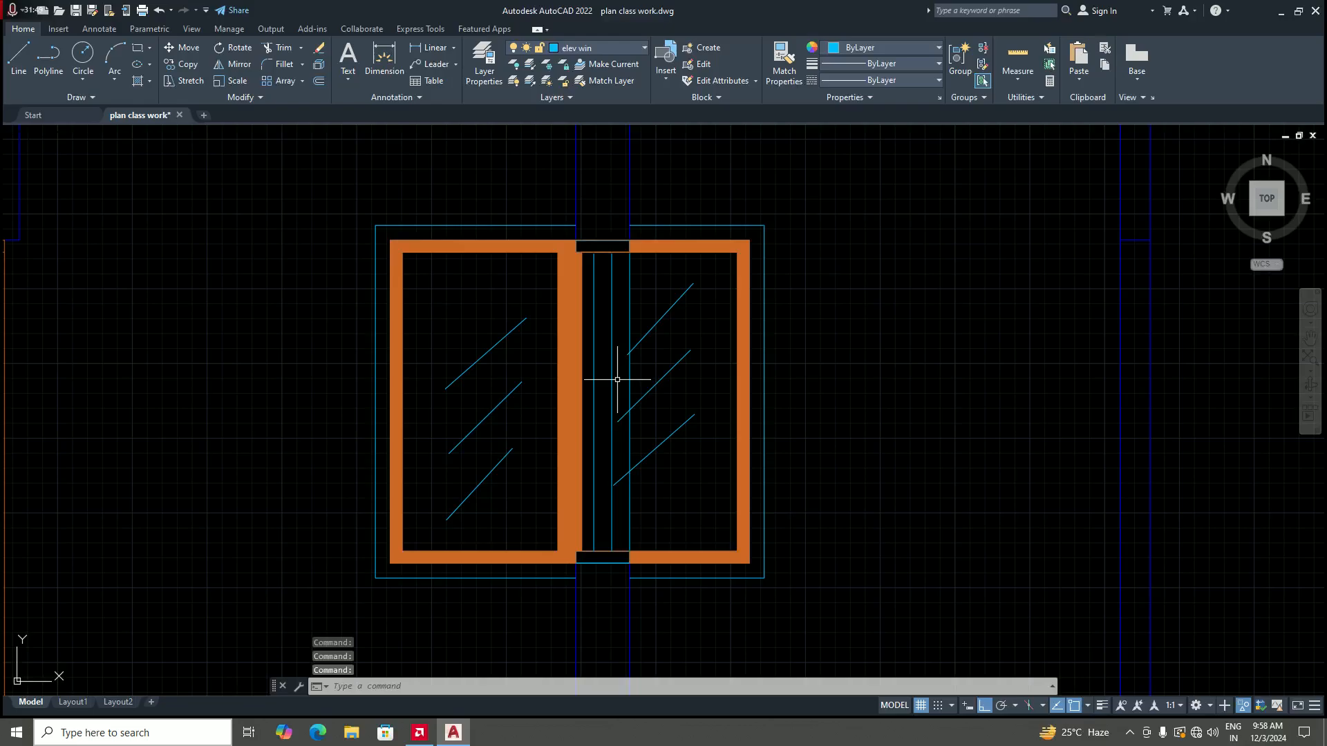
pyautogui.click(604, 239)
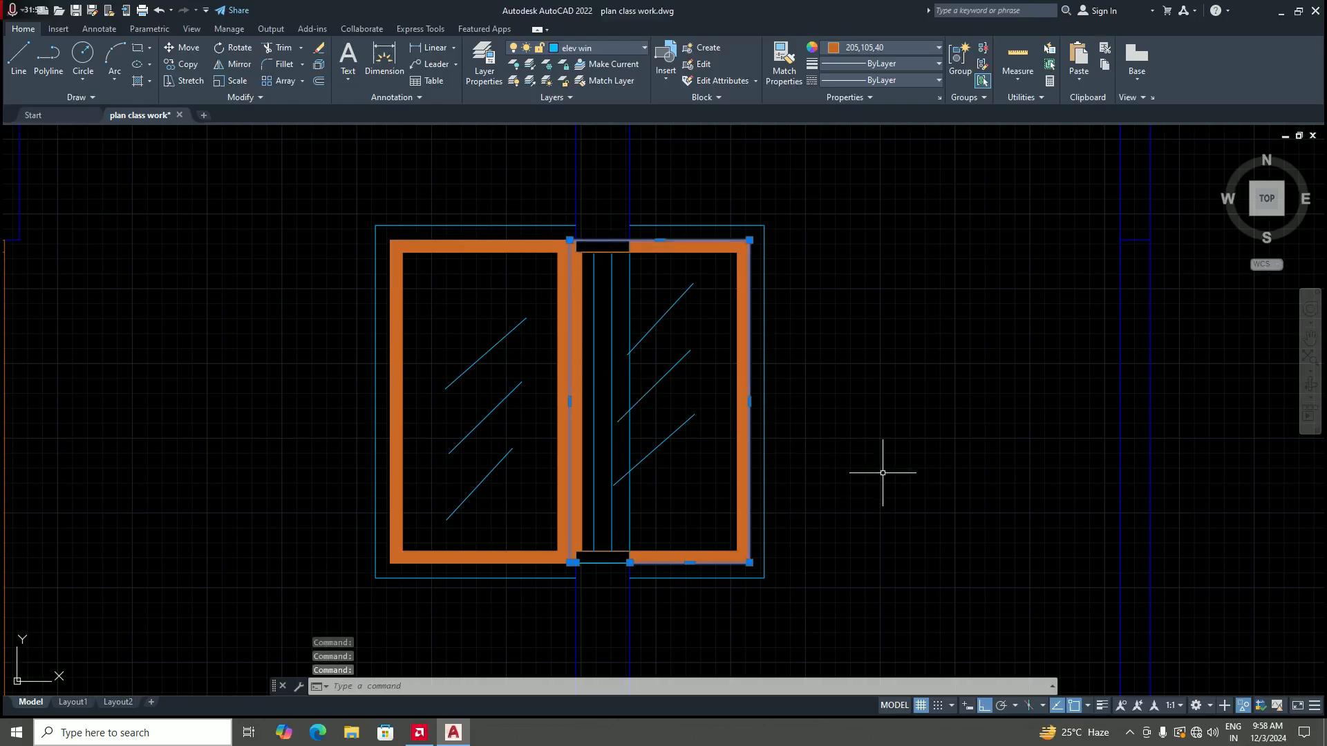
pyautogui.press('Escape')
pyautogui.hotkey('ctrl', 'z')
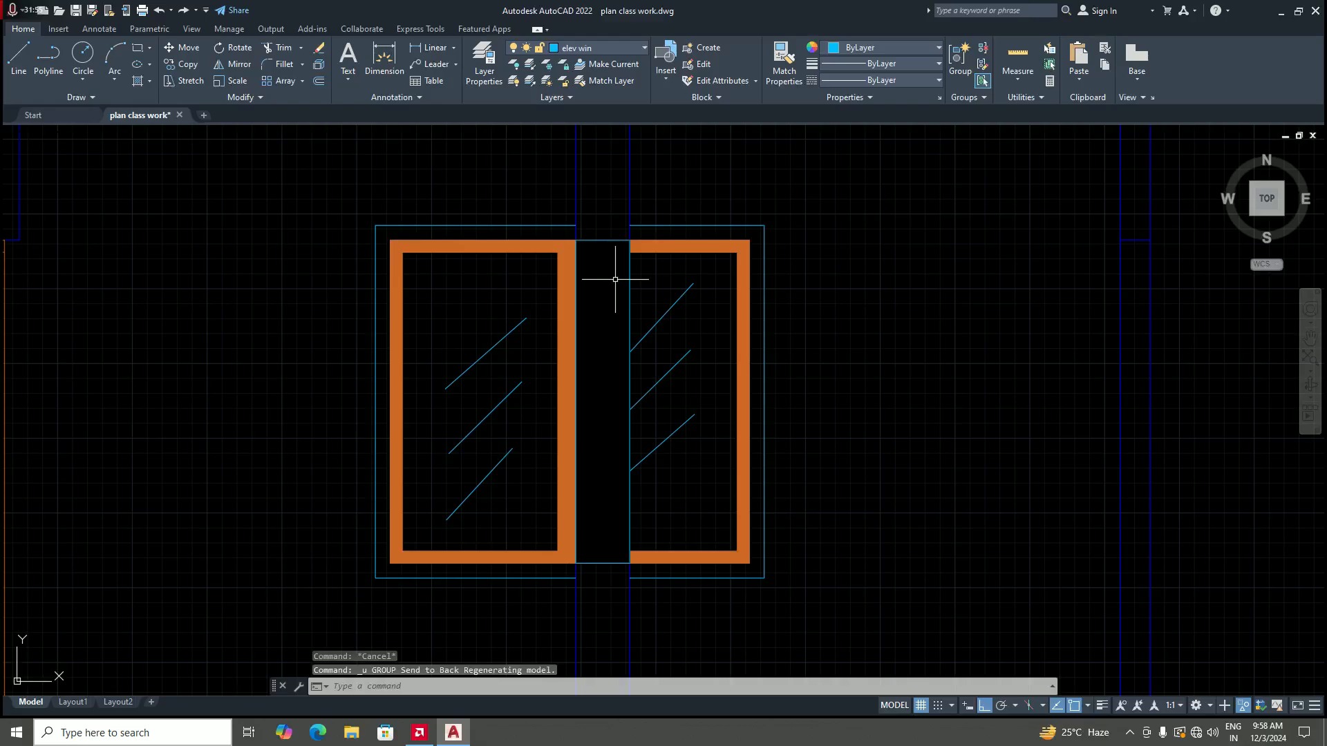
# Step: Examine the blank wall strip between the two window panes and its position in the sectional elevation
pyautogui.scroll(-4, 608, 429)
pyautogui.scroll(2, 610, 432)
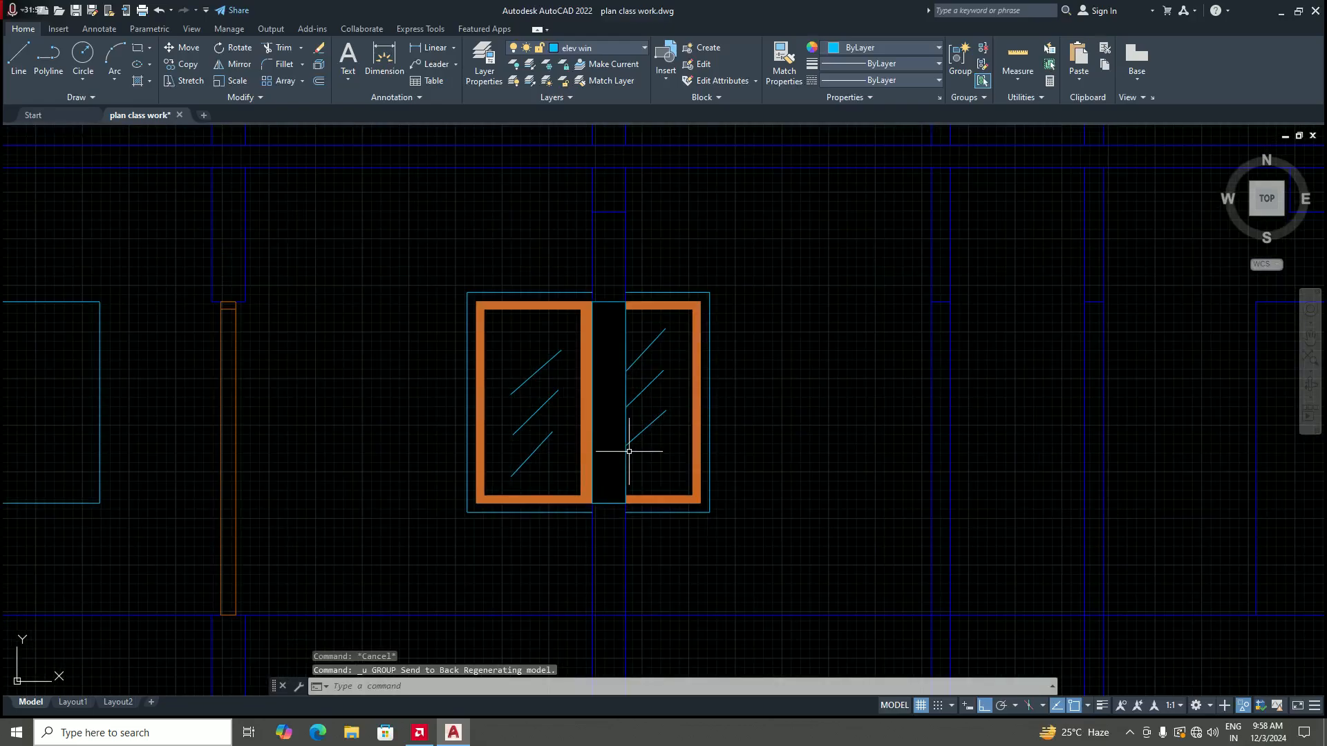
pyautogui.scroll(-2, 650, 456)
pyautogui.scroll(2, 632, 425)
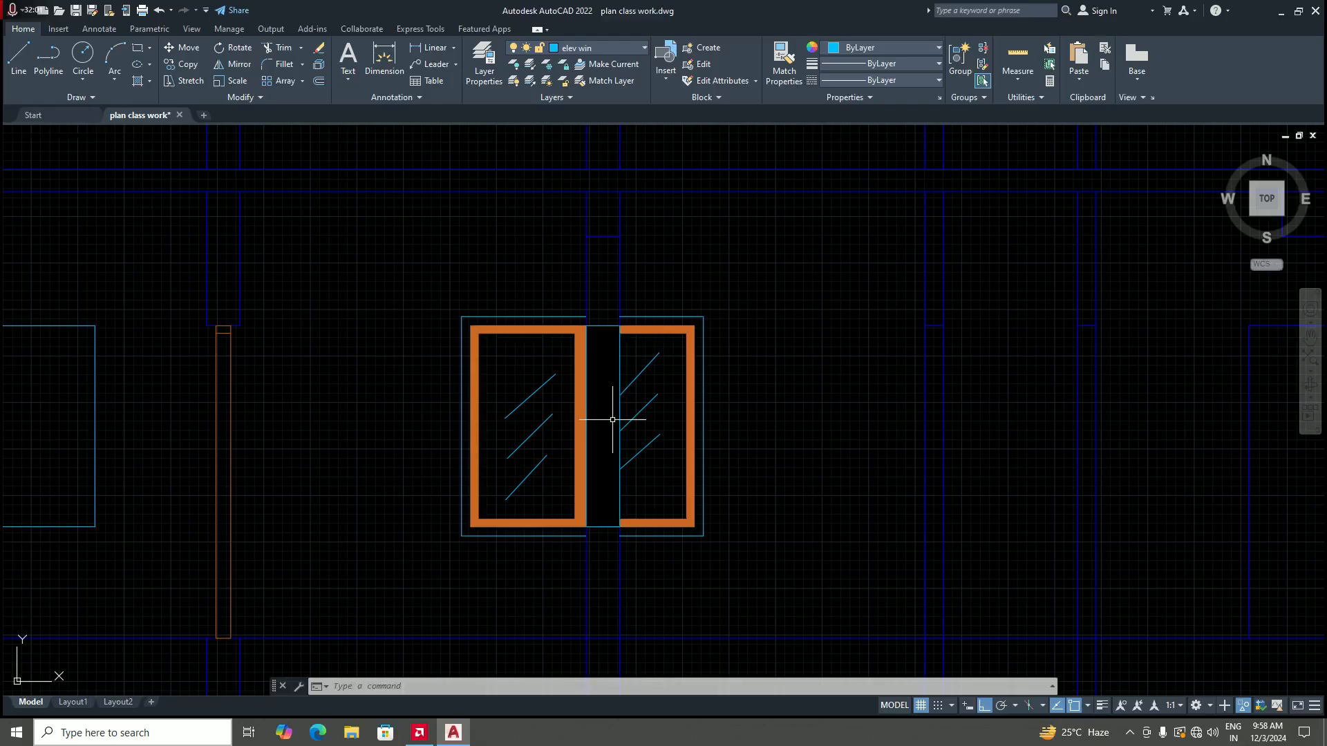
pyautogui.scroll(-2, 611, 416)
pyautogui.scroll(2, 611, 416)
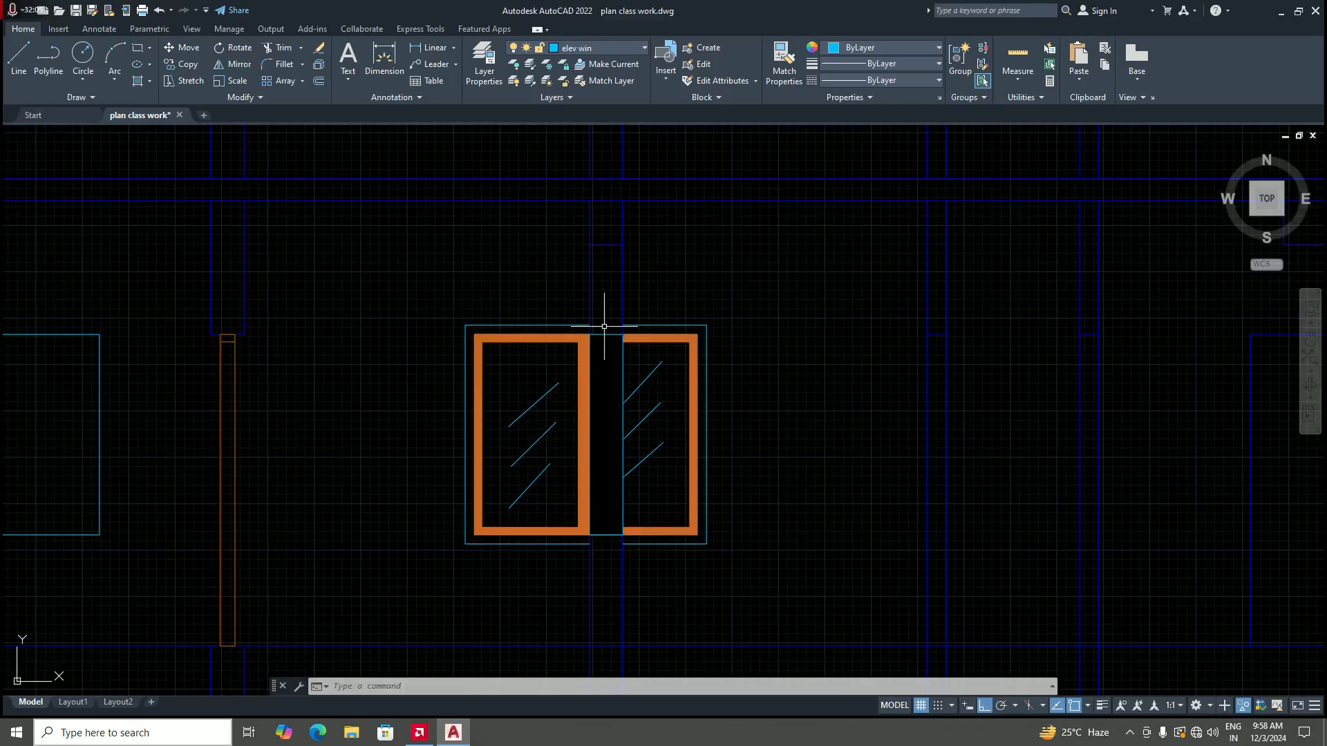
pyautogui.scroll(2, 604, 326)
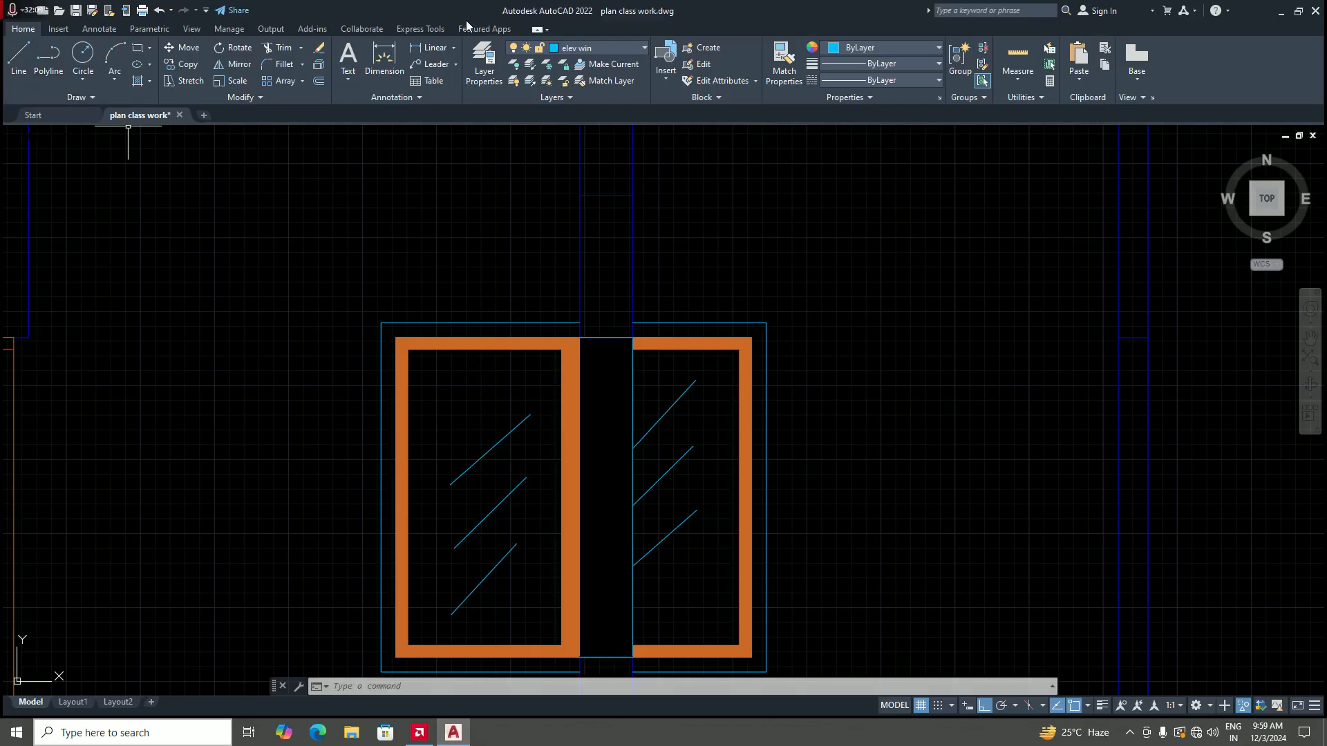
pyautogui.scroll(-2, 621, 347)
pyautogui.scroll(4, 617, 328)
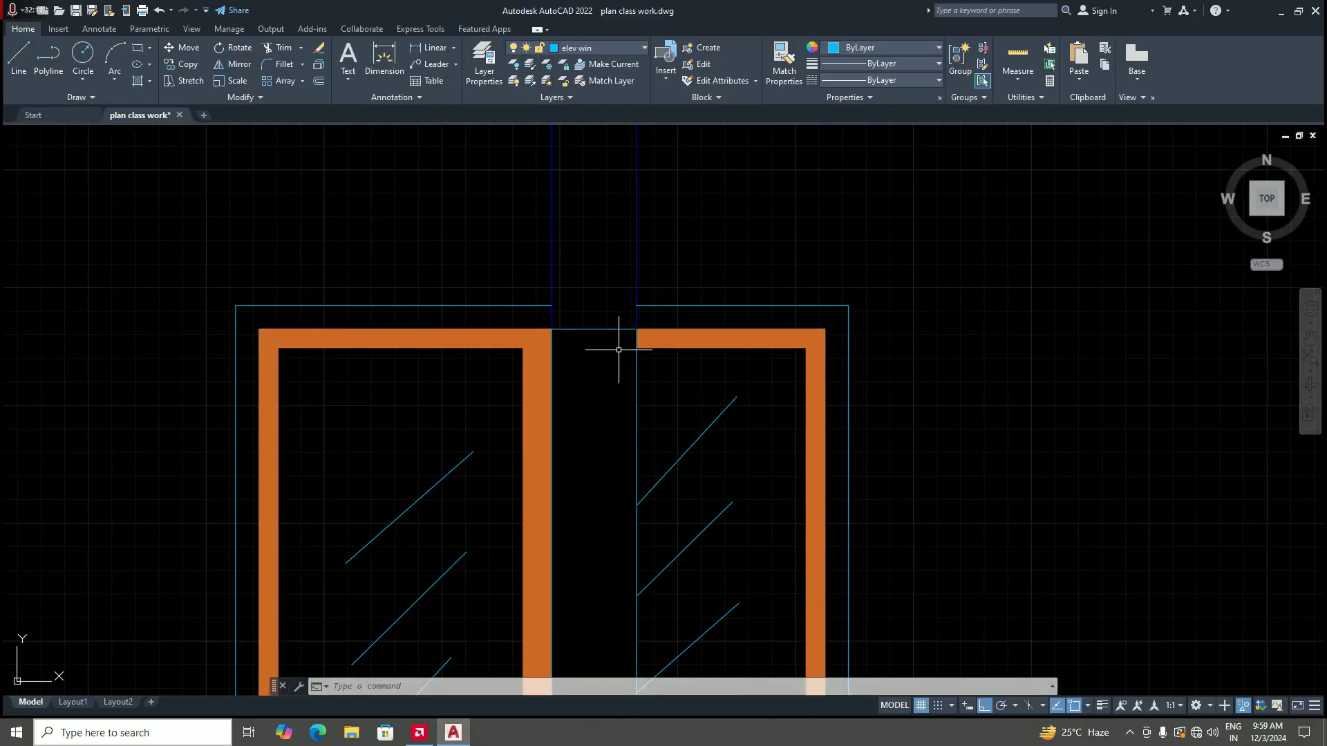
pyautogui.scroll(-4, 619, 352)
pyautogui.scroll(4, 604, 354)
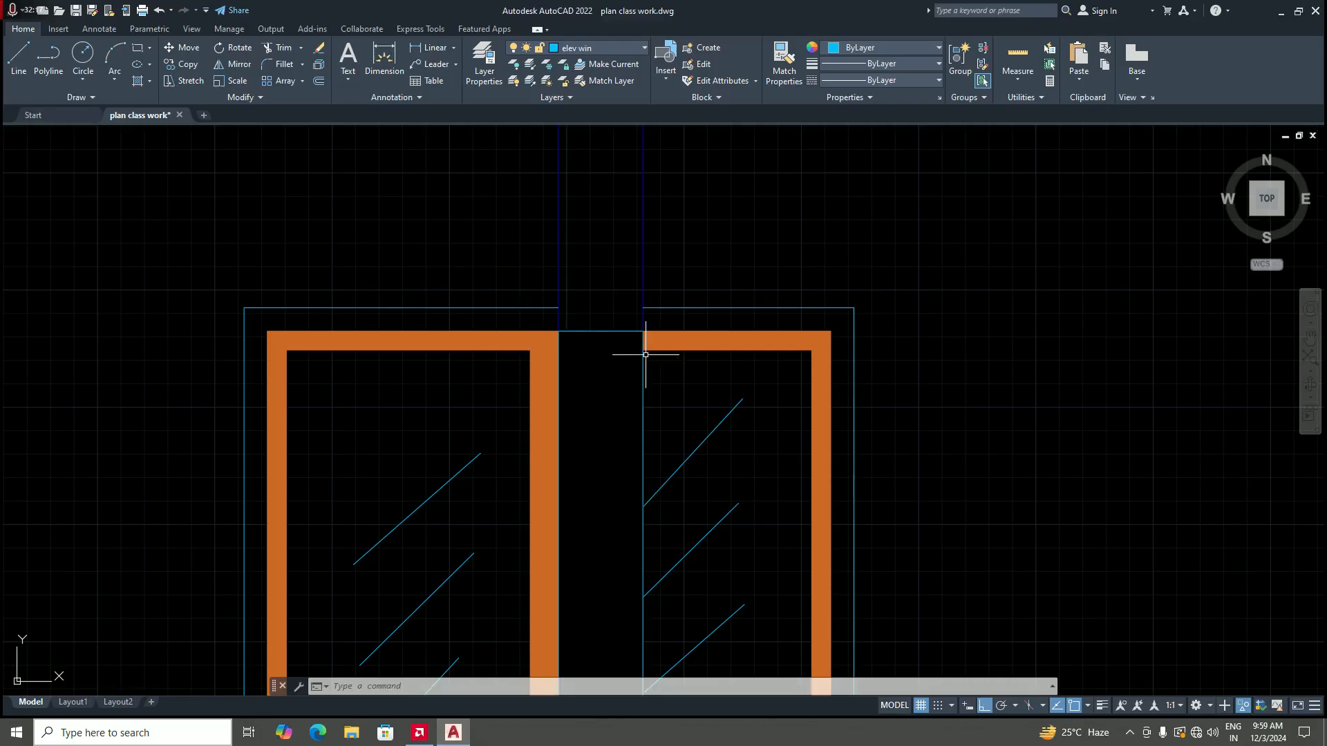
pyautogui.scroll(-4, 646, 355)
pyautogui.scroll(4, 628, 335)
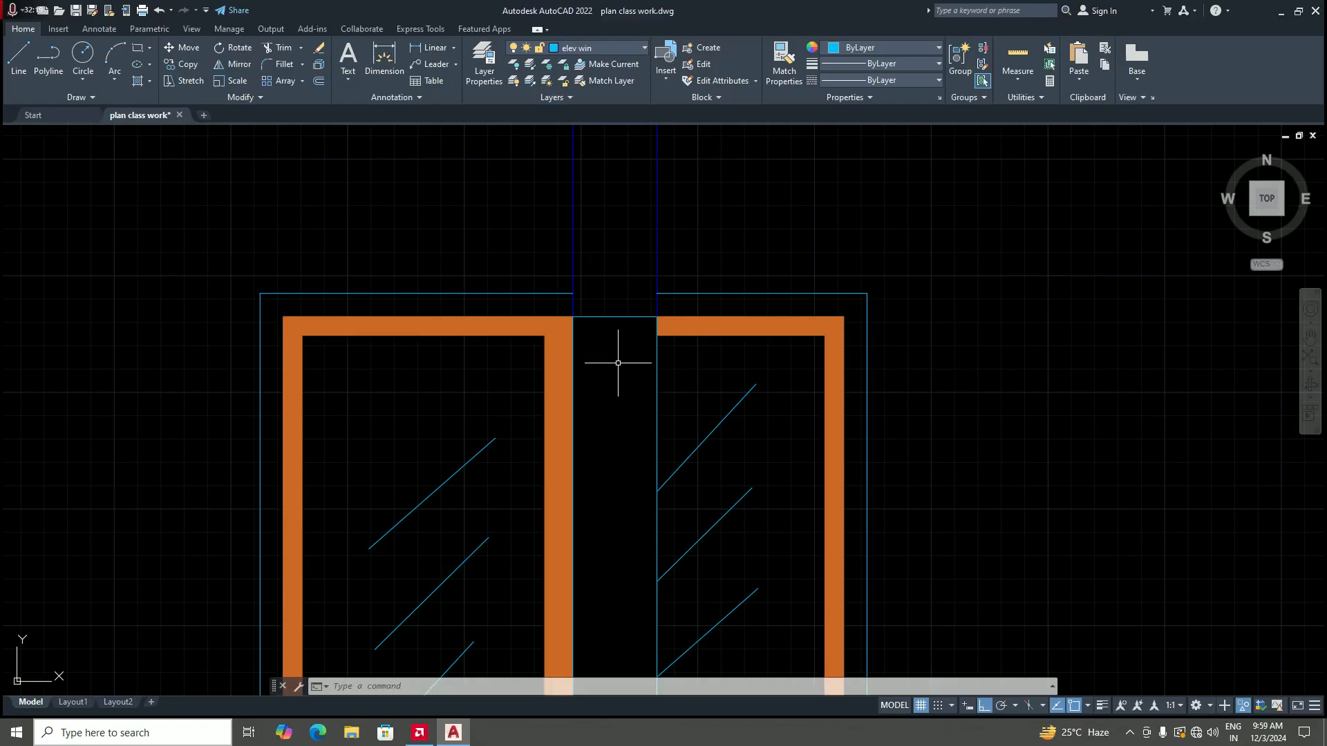
pyautogui.scroll(-2, 616, 362)
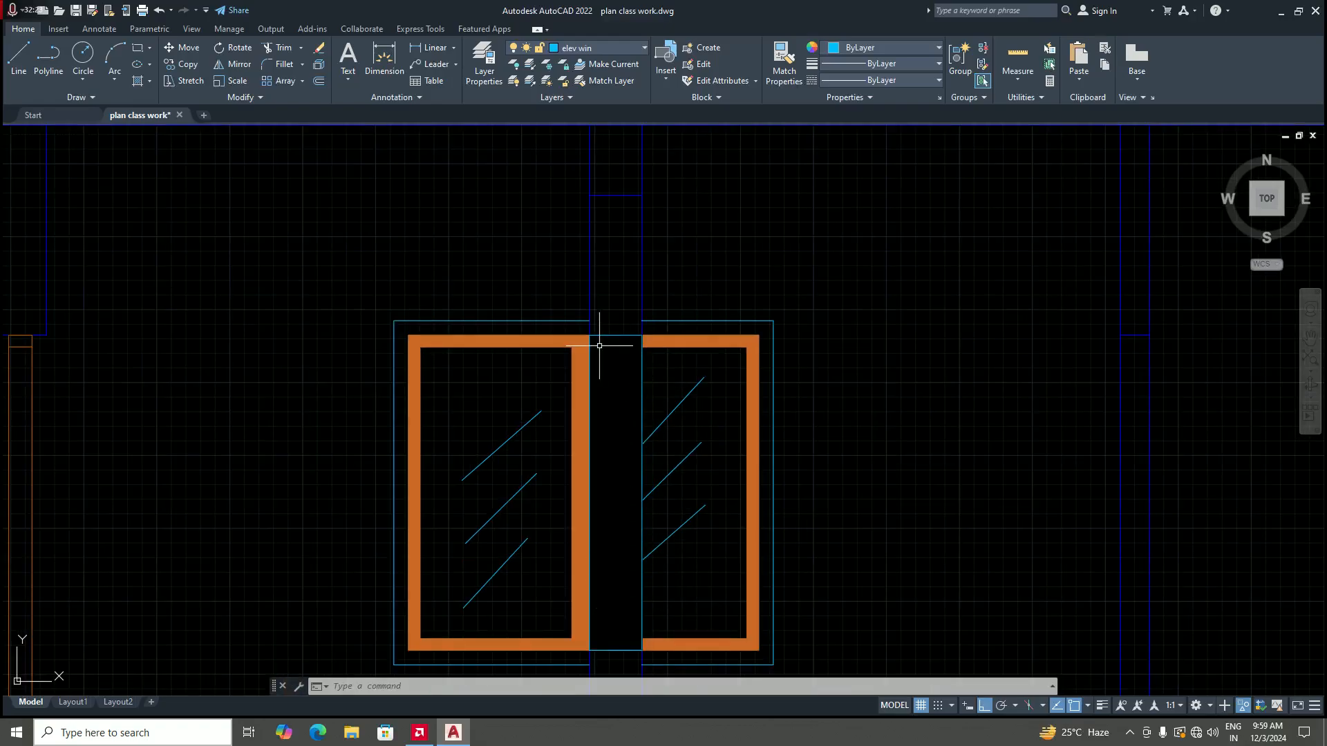
pyautogui.scroll(-4, 637, 347)
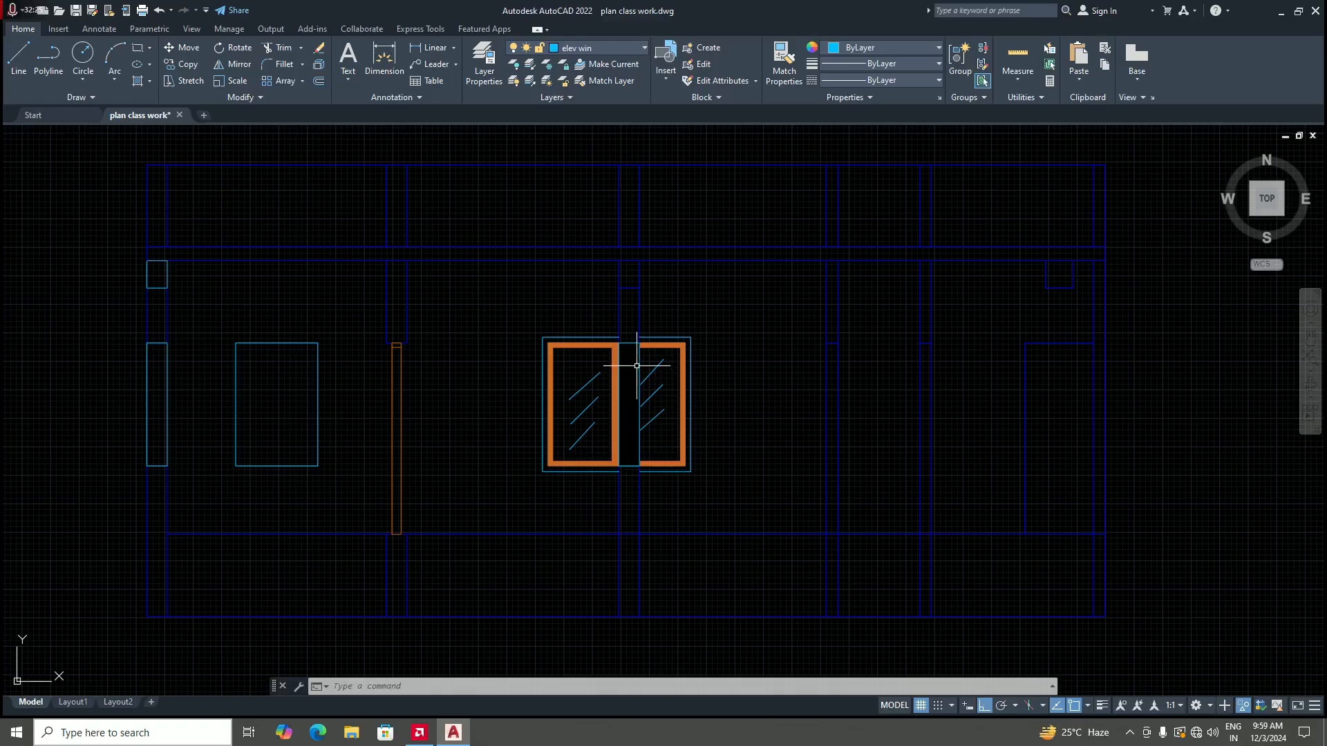
pyautogui.scroll(4, 629, 503)
pyautogui.scroll(-2, 630, 503)
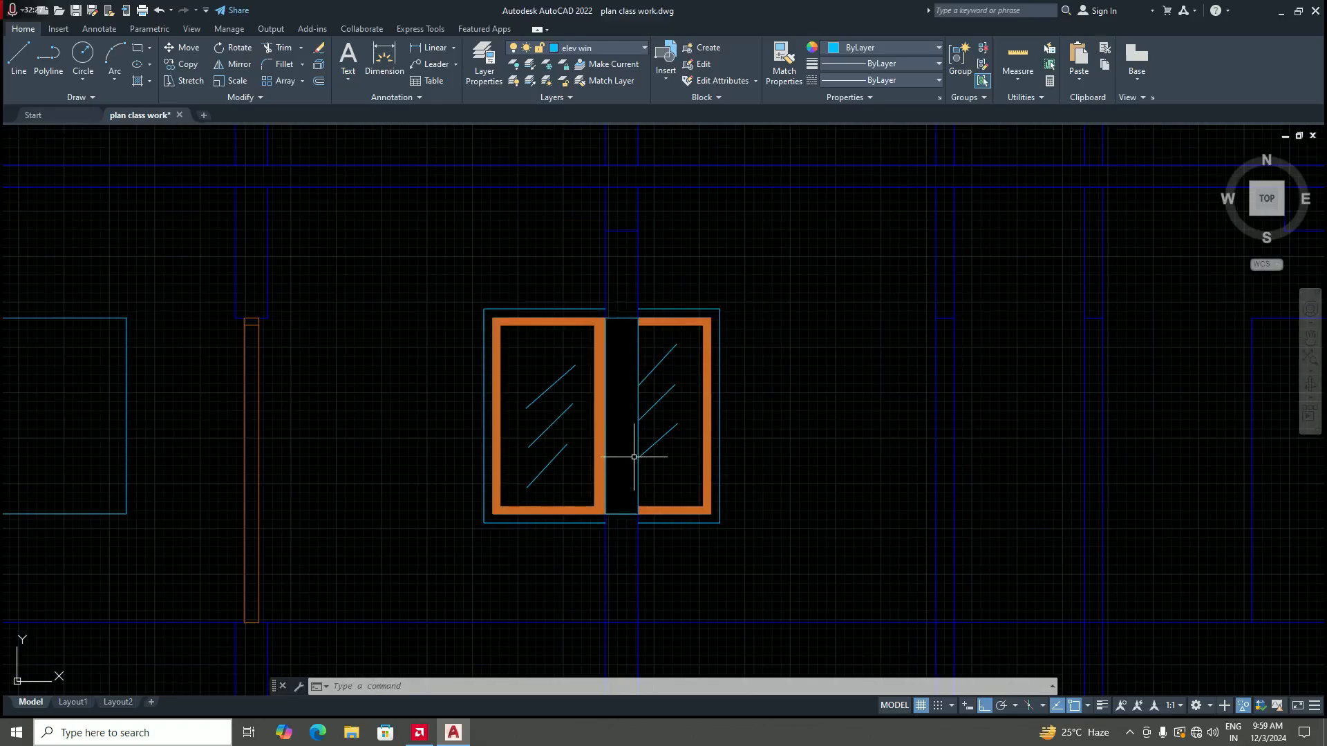
pyautogui.scroll(-2, 630, 383)
pyautogui.scroll(2, 629, 383)
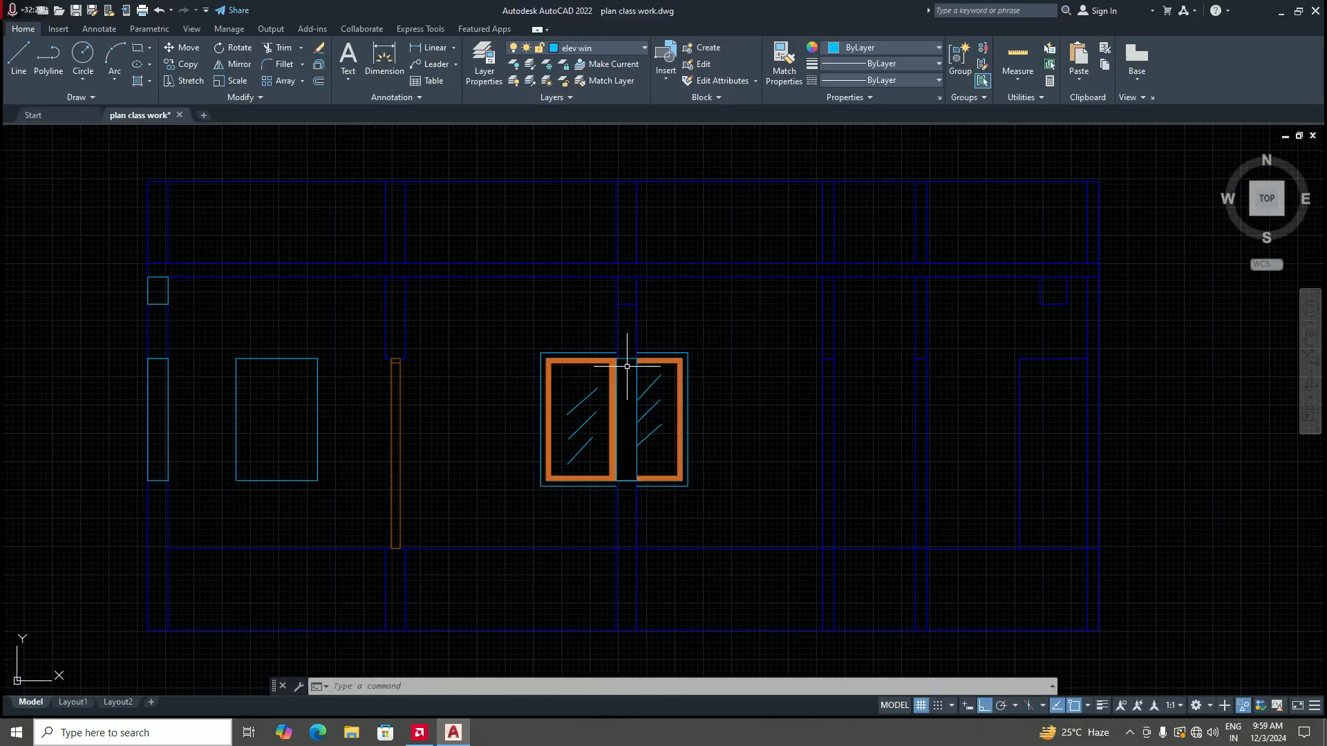
pyautogui.scroll(2, 619, 353)
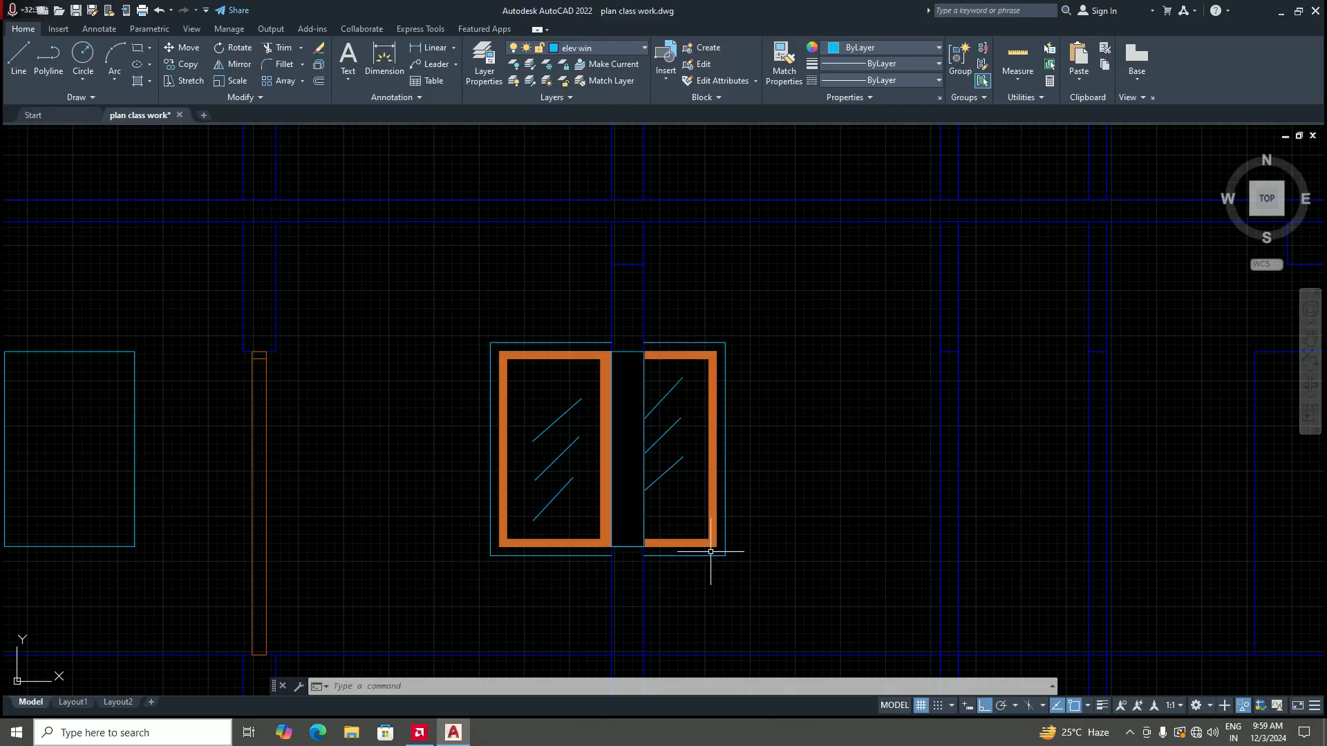
pyautogui.scroll(-2, 718, 532)
pyautogui.scroll(2, 675, 444)
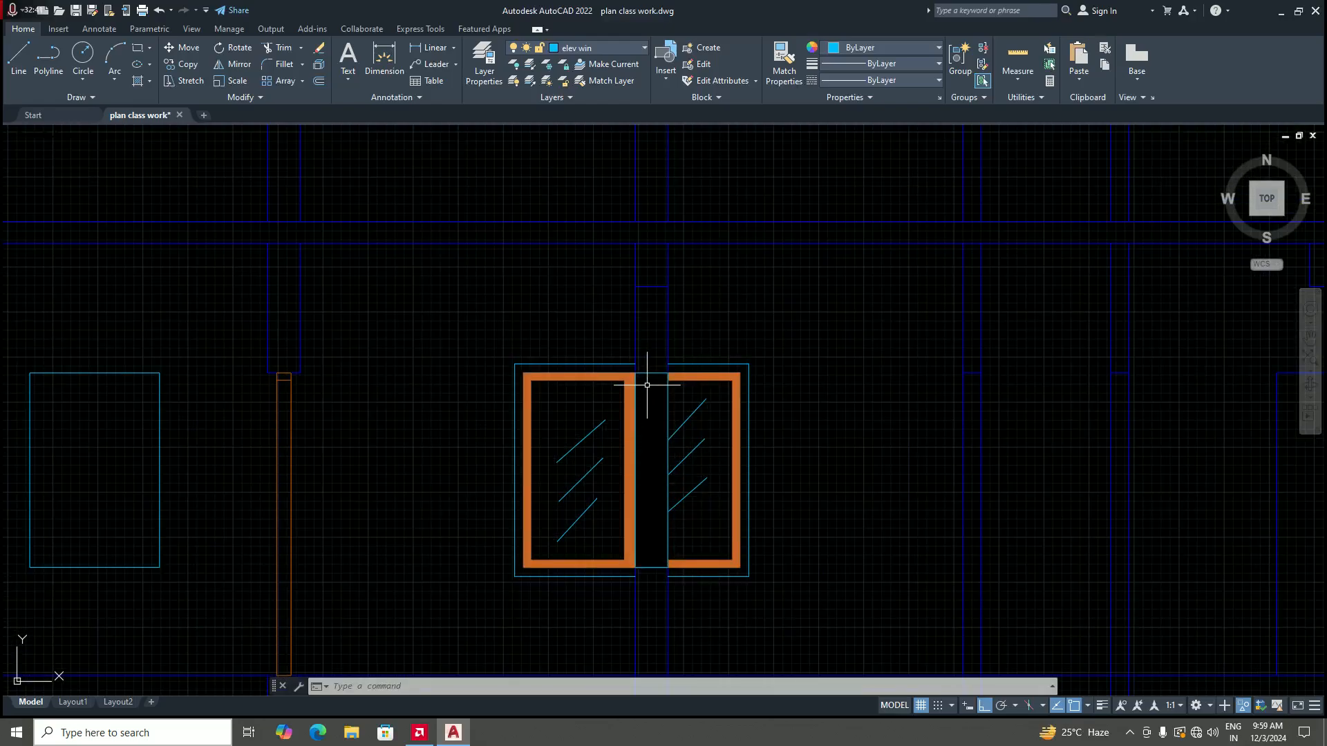
pyautogui.scroll(4, 652, 391)
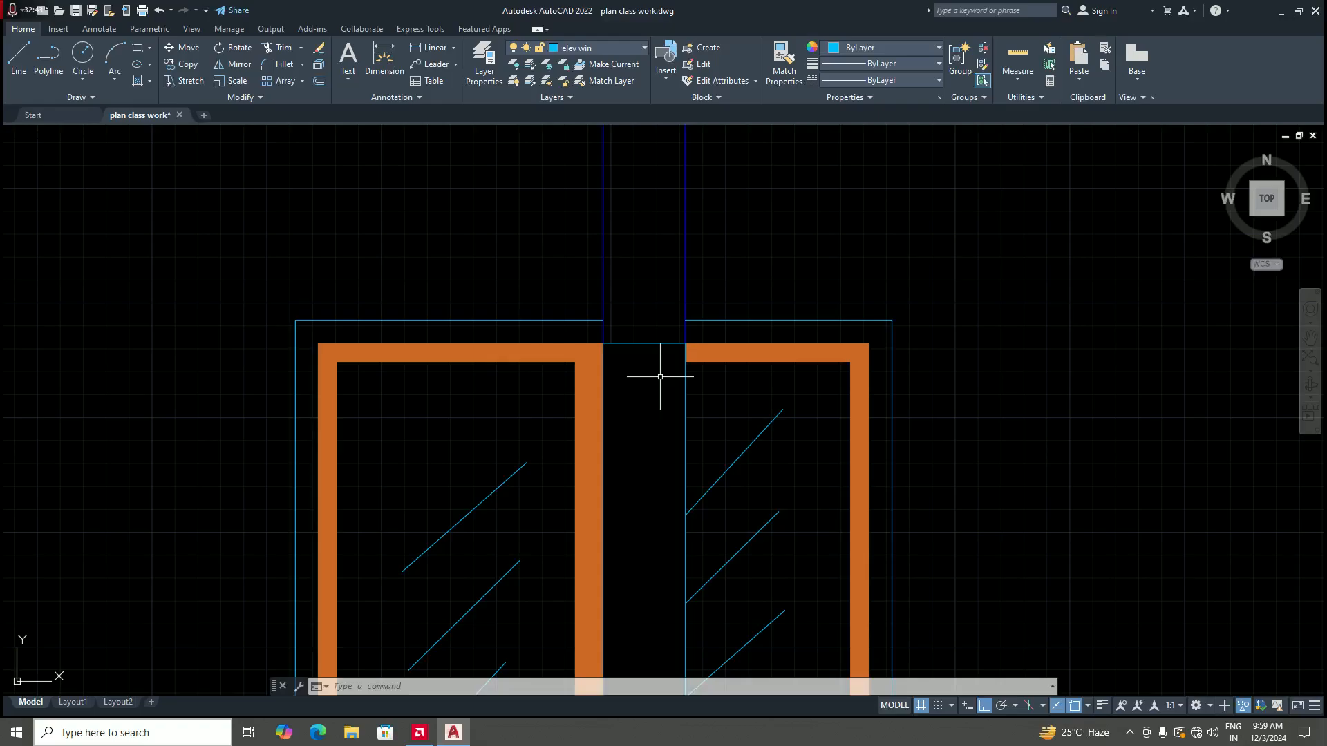
pyautogui.scroll(-2, 660, 377)
pyautogui.scroll(-4, 660, 332)
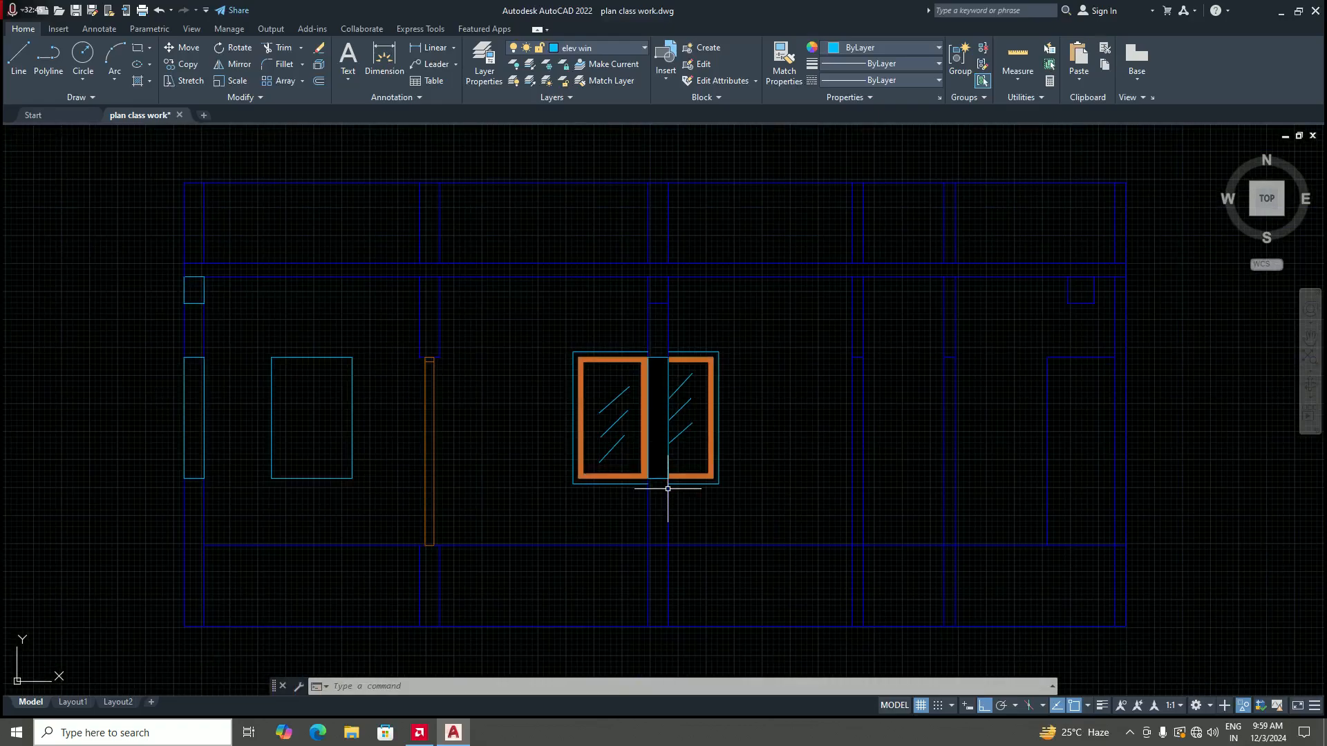
pyautogui.scroll(2, 670, 445)
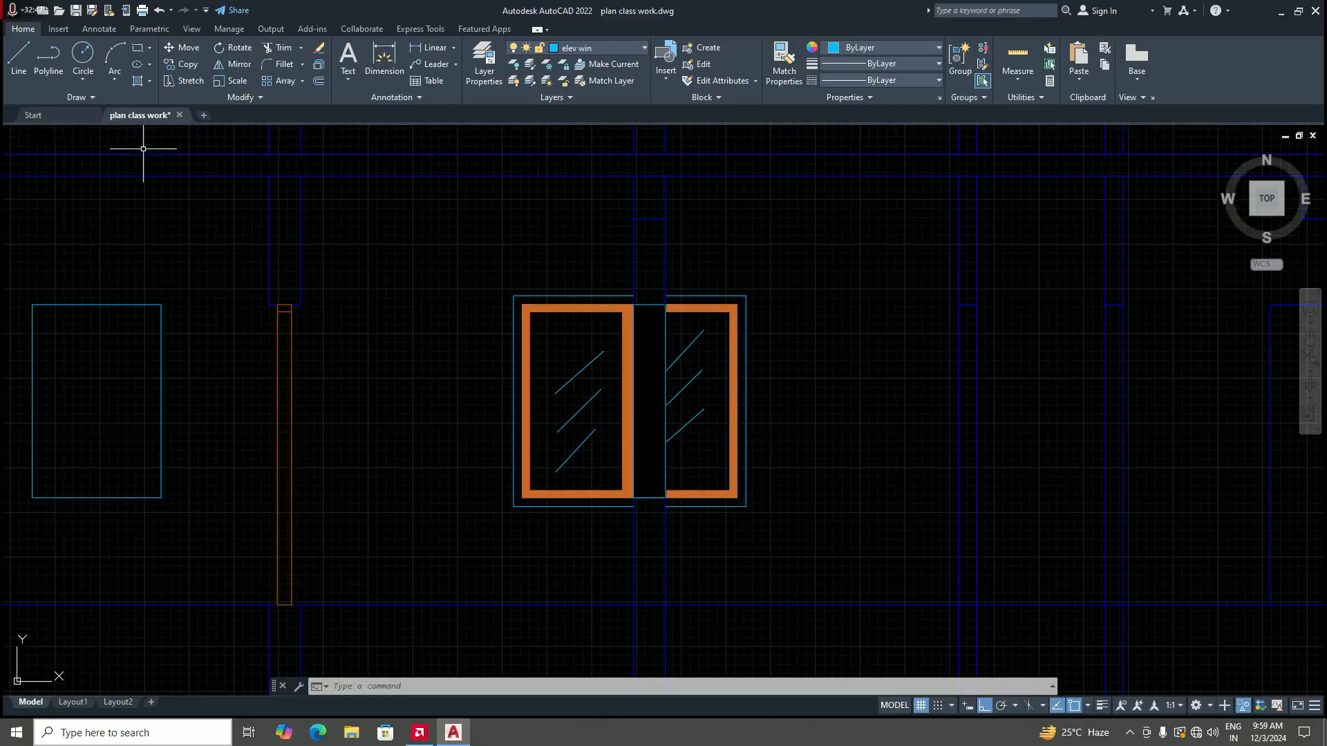
# Step: Draw a horizontal line from a point 2" below the wall strip's upper-left corner to two thirds of the strip's width
pyautogui.click(21, 64)
pyautogui.scroll(4, 679, 305)
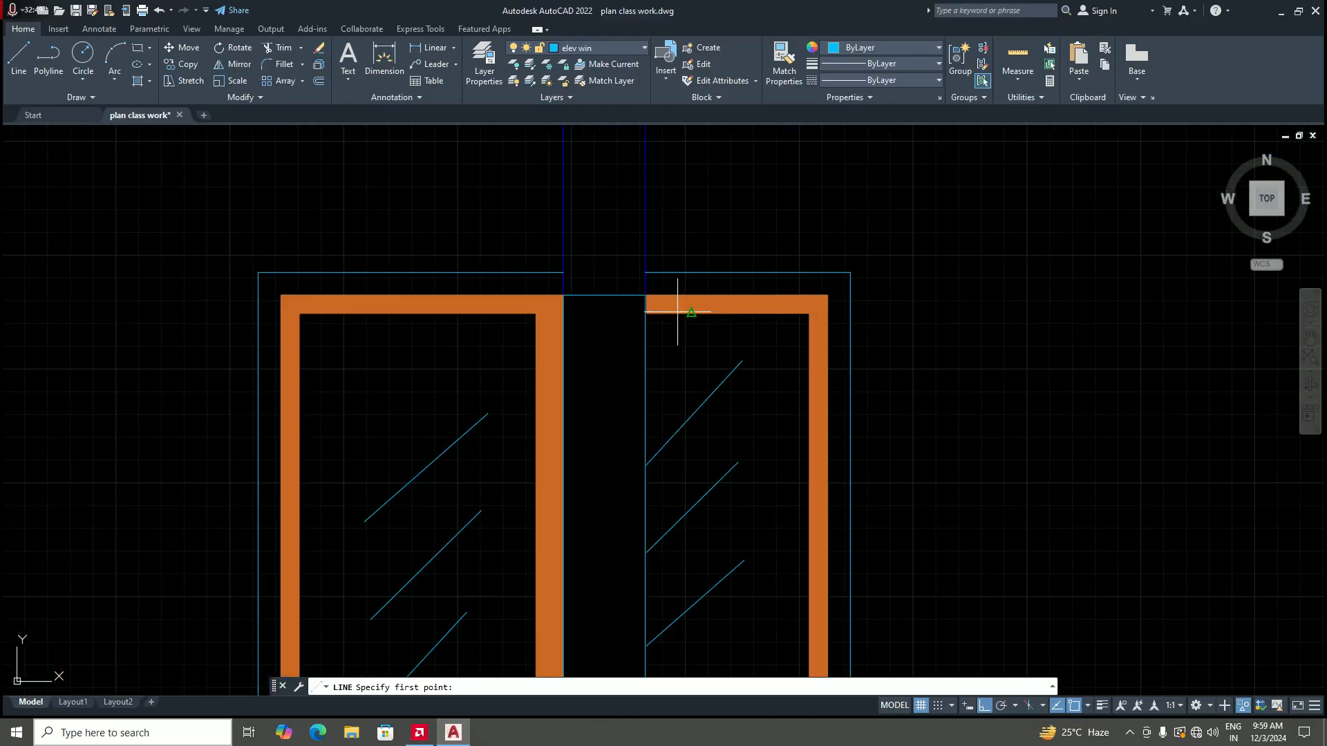
pyautogui.scroll(-4, 622, 307)
pyautogui.scroll(2, 602, 323)
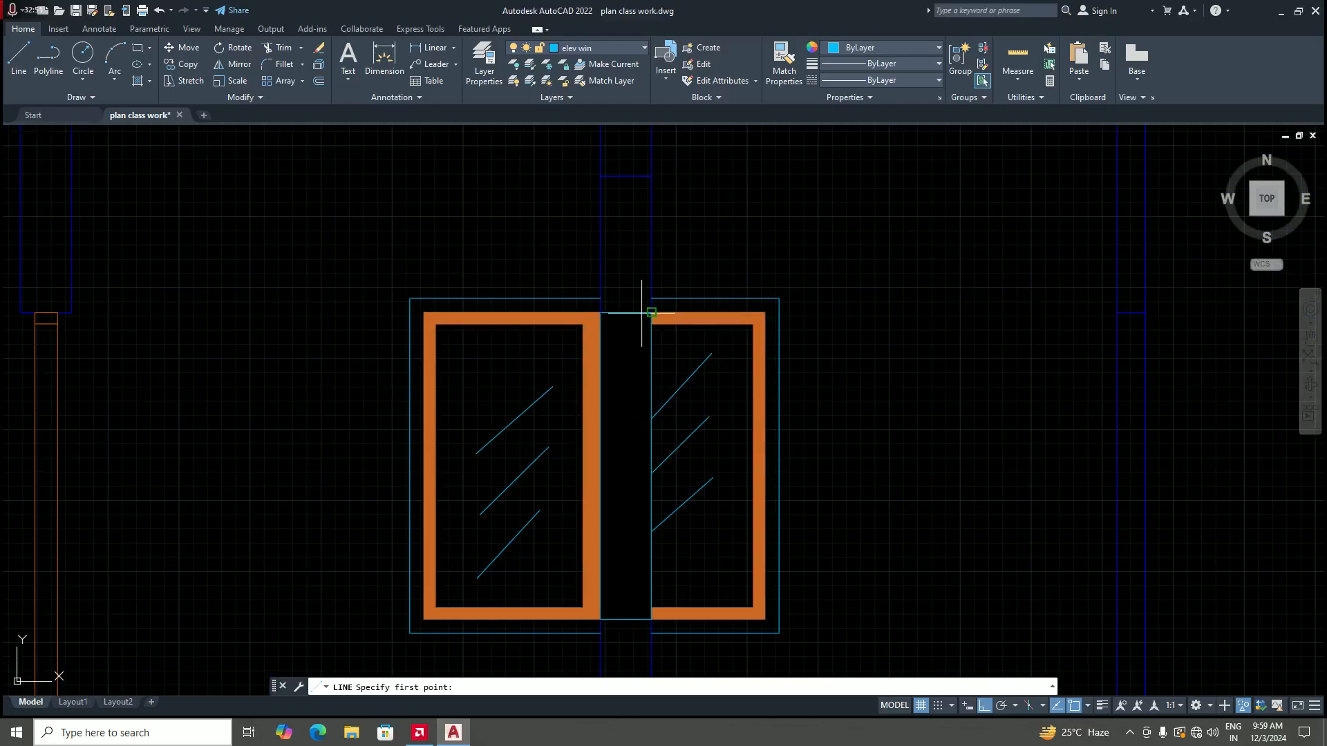
pyautogui.scroll(4, 606, 313)
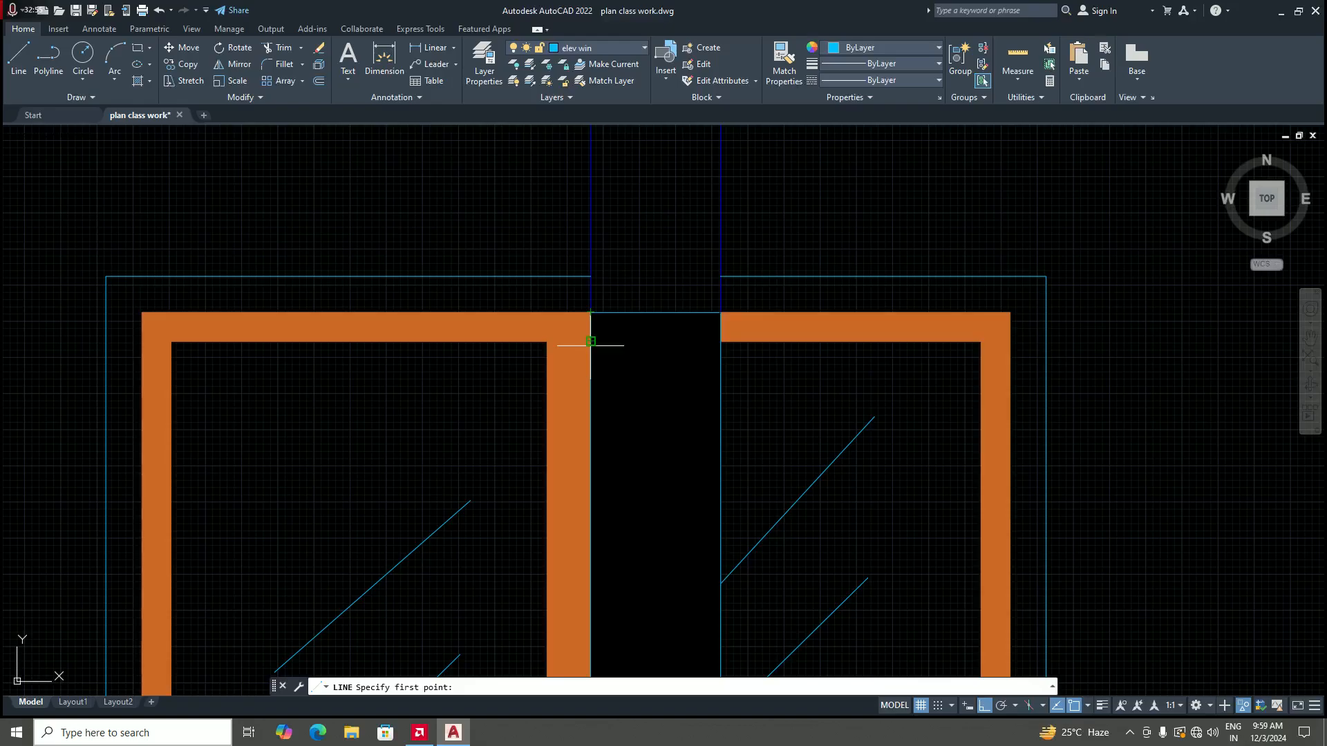
pyautogui.scroll(4, 591, 312)
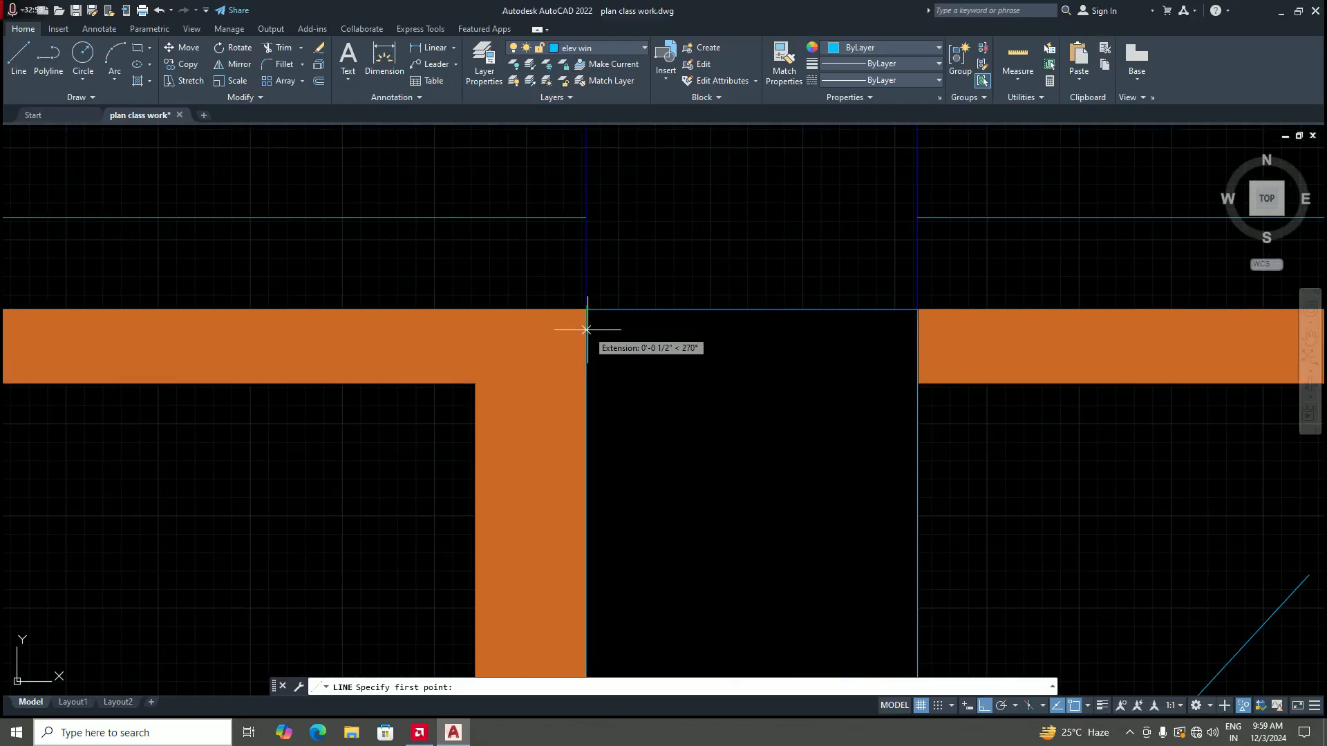
pyautogui.write('"')
pyautogui.press('Return')
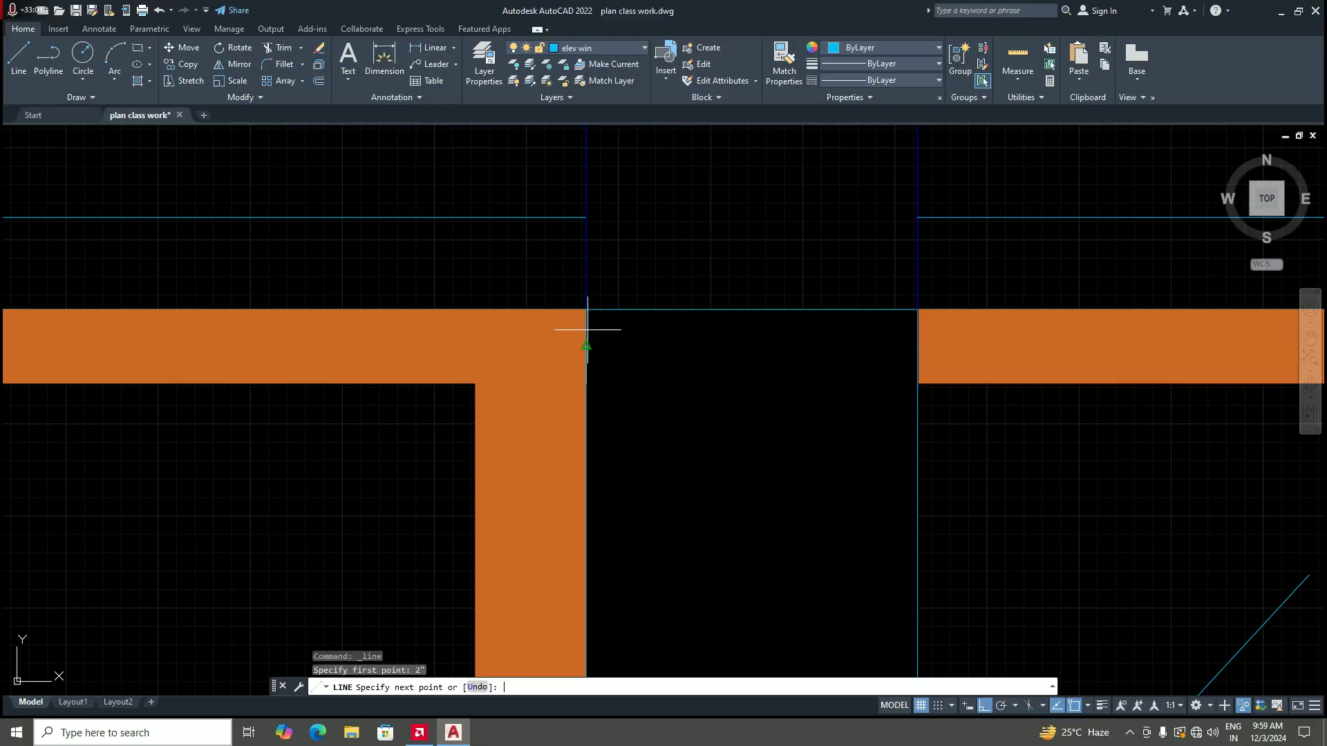
pyautogui.scroll(-4, 703, 393)
pyautogui.scroll(2, 703, 405)
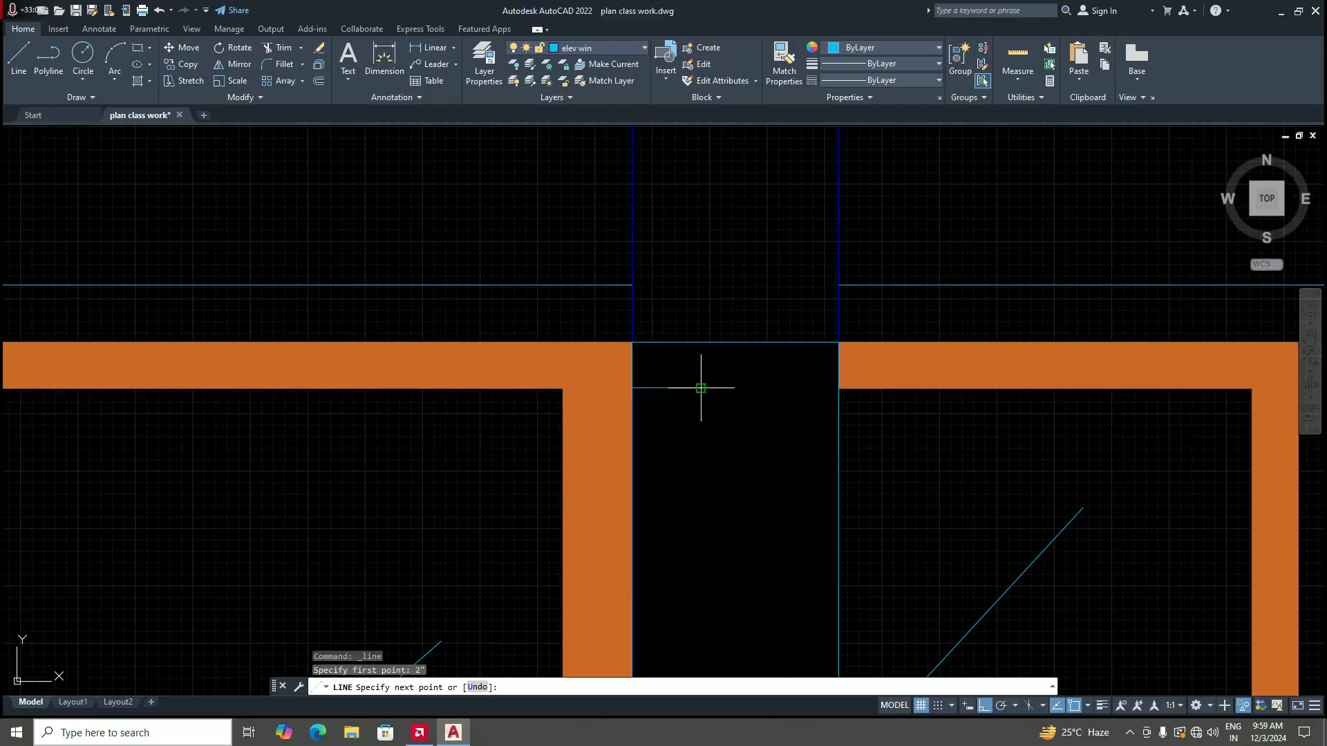
pyautogui.scroll(-3, 700, 382)
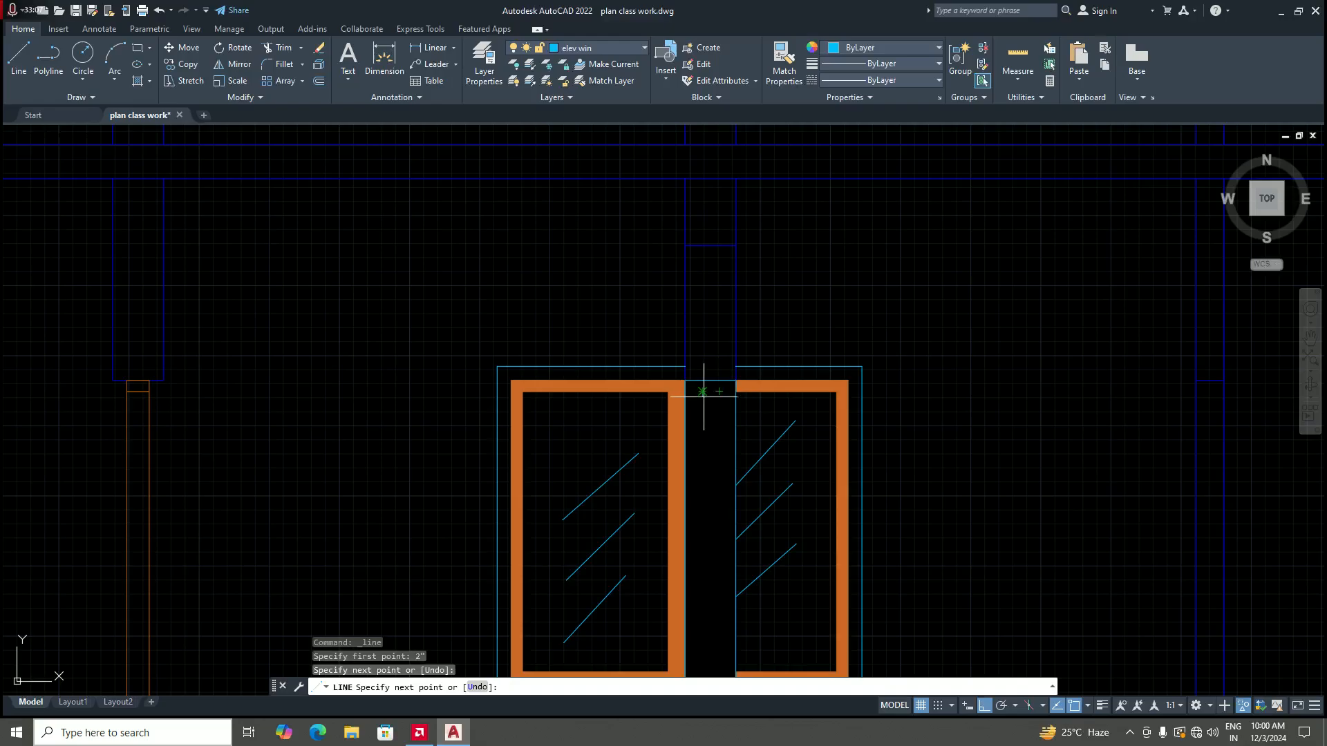
pyautogui.scroll(3, 754, 377)
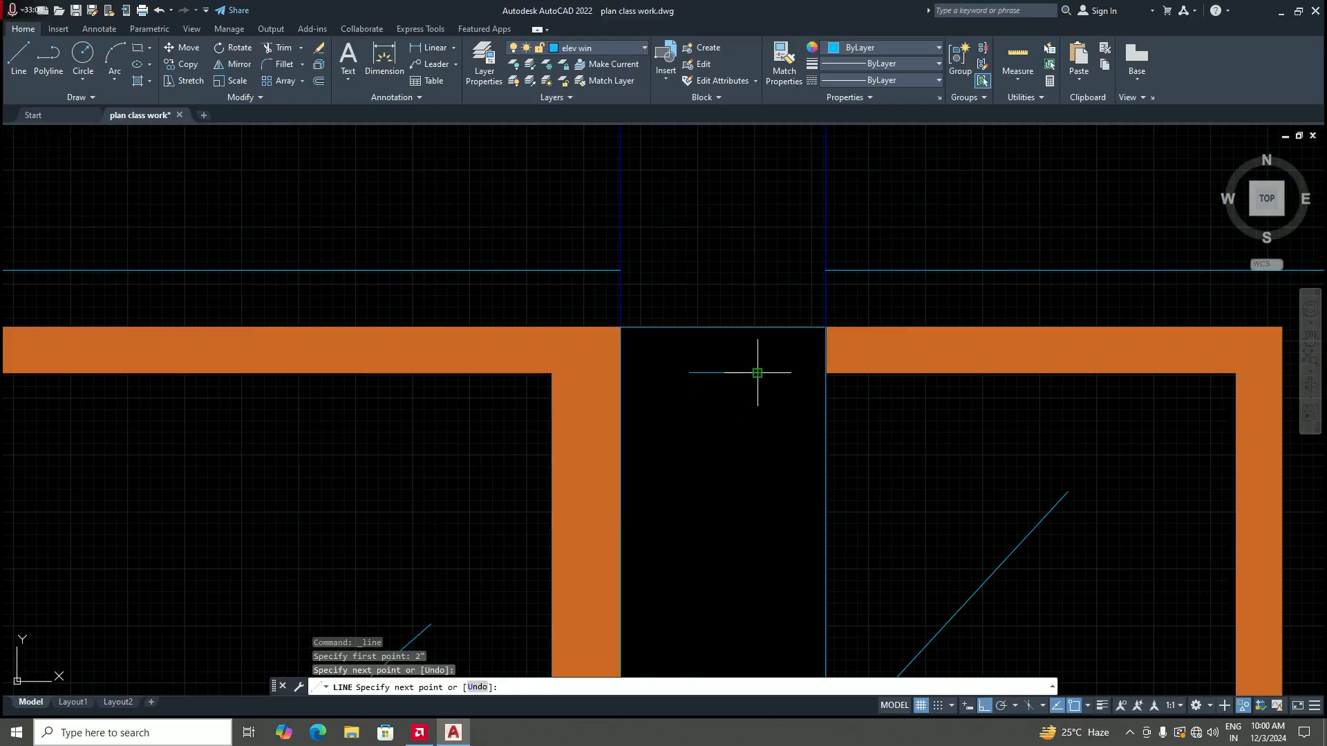
pyautogui.click(757, 371)
# Step: Continue the line down to the frame's lower inner edge, back one third of the strip's width, and up to the upper horizontal line
pyautogui.scroll(-6, 764, 379)
pyautogui.scroll(-4, 759, 428)
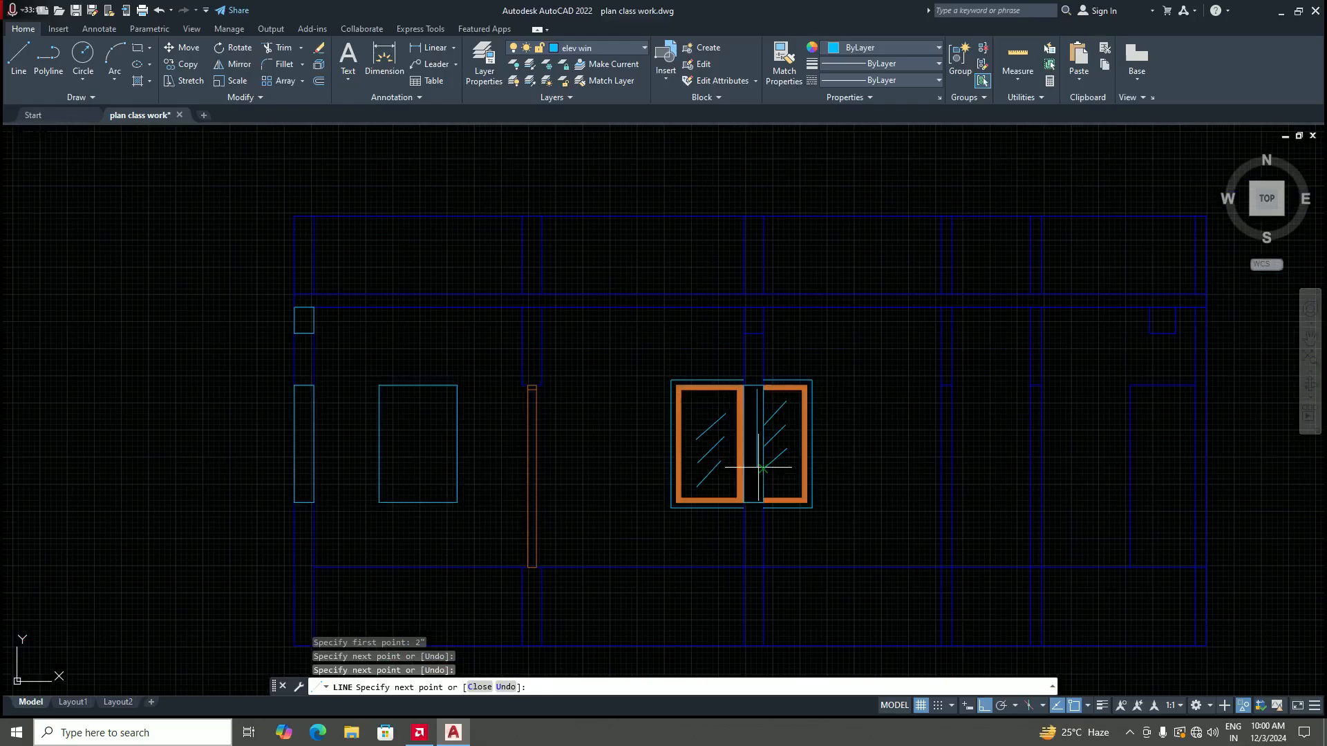
pyautogui.scroll(8, 733, 477)
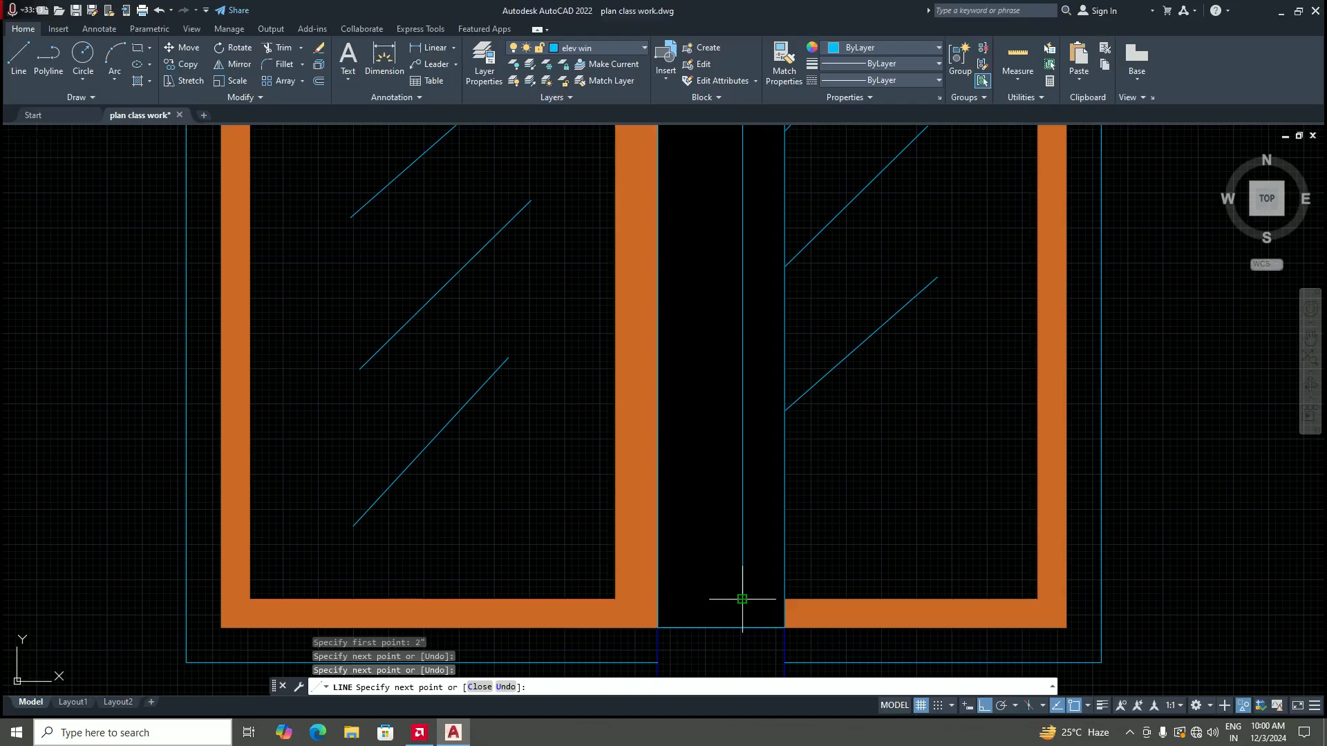
pyautogui.click(742, 599)
pyautogui.click(698, 593)
pyautogui.scroll(-5, 690, 459)
pyautogui.scroll(4, 692, 278)
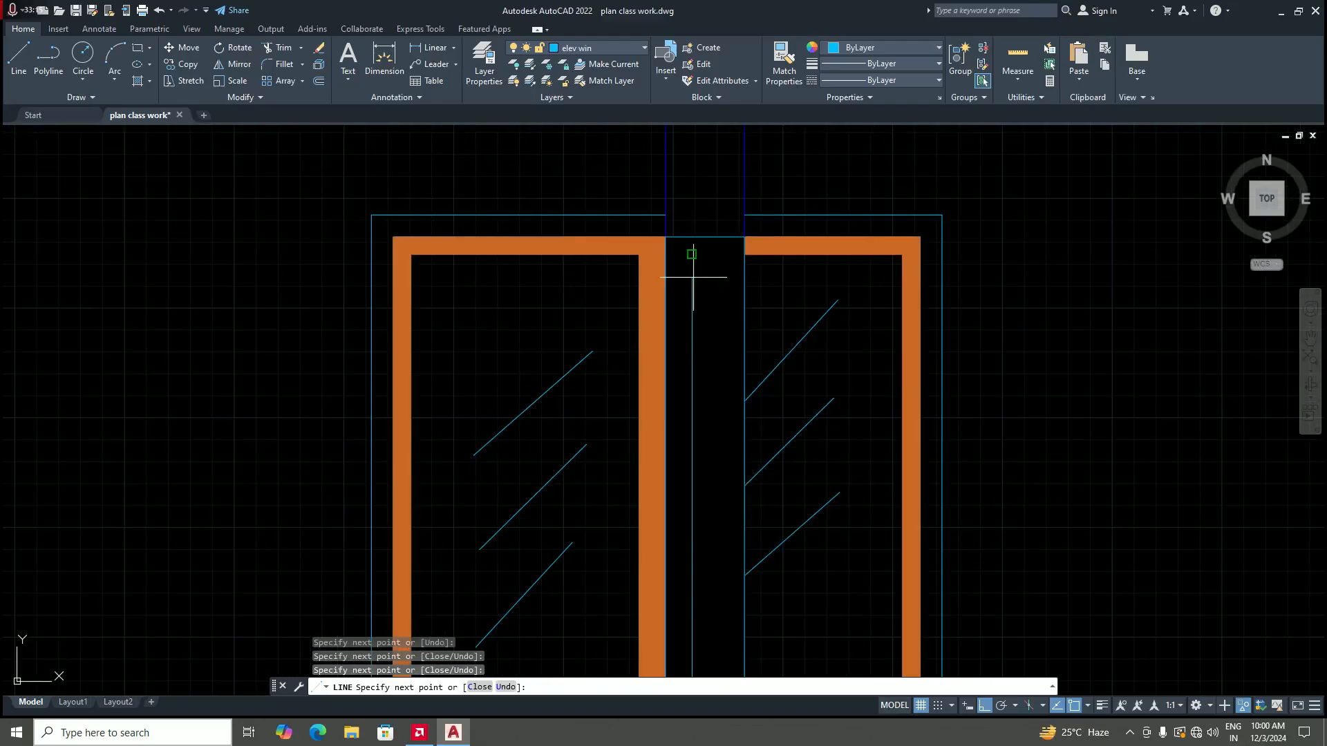
pyautogui.click(691, 254)
pyautogui.press('Return')
pyautogui.click(692, 336)
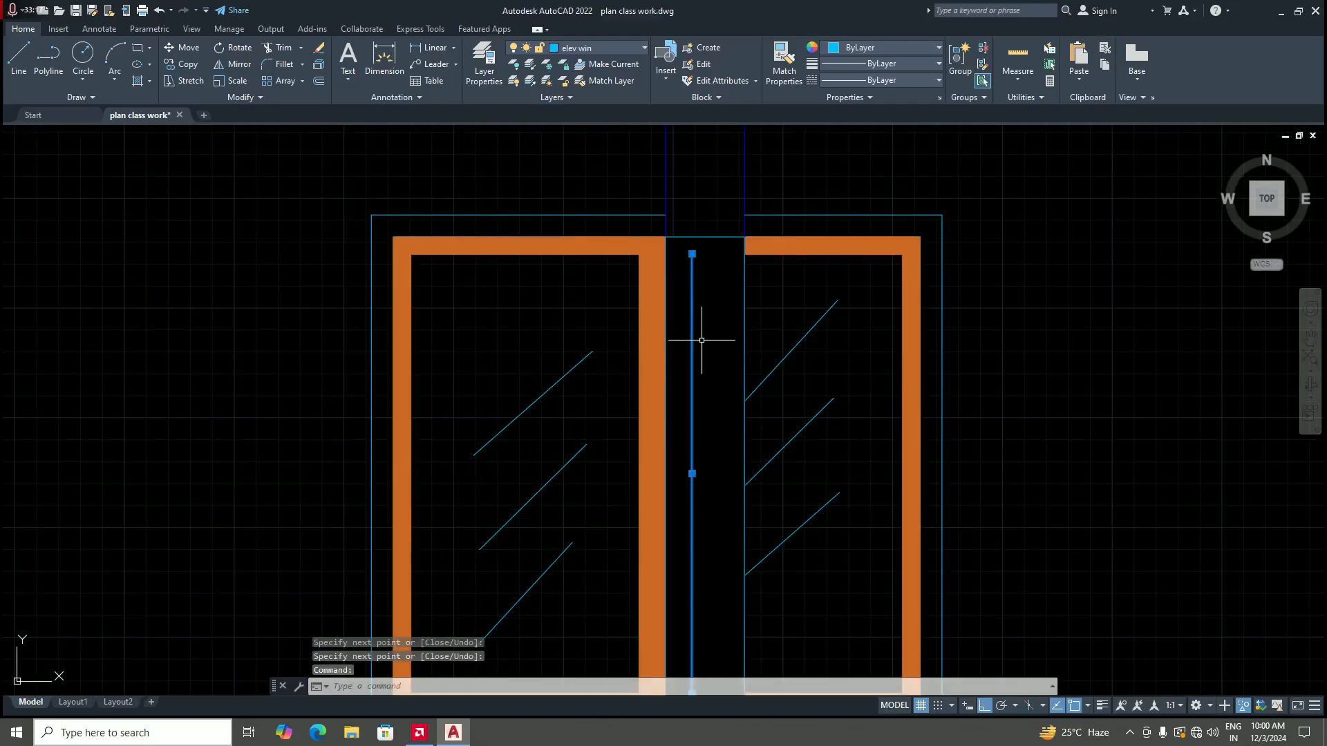
pyautogui.click(704, 255)
pyautogui.click(702, 254)
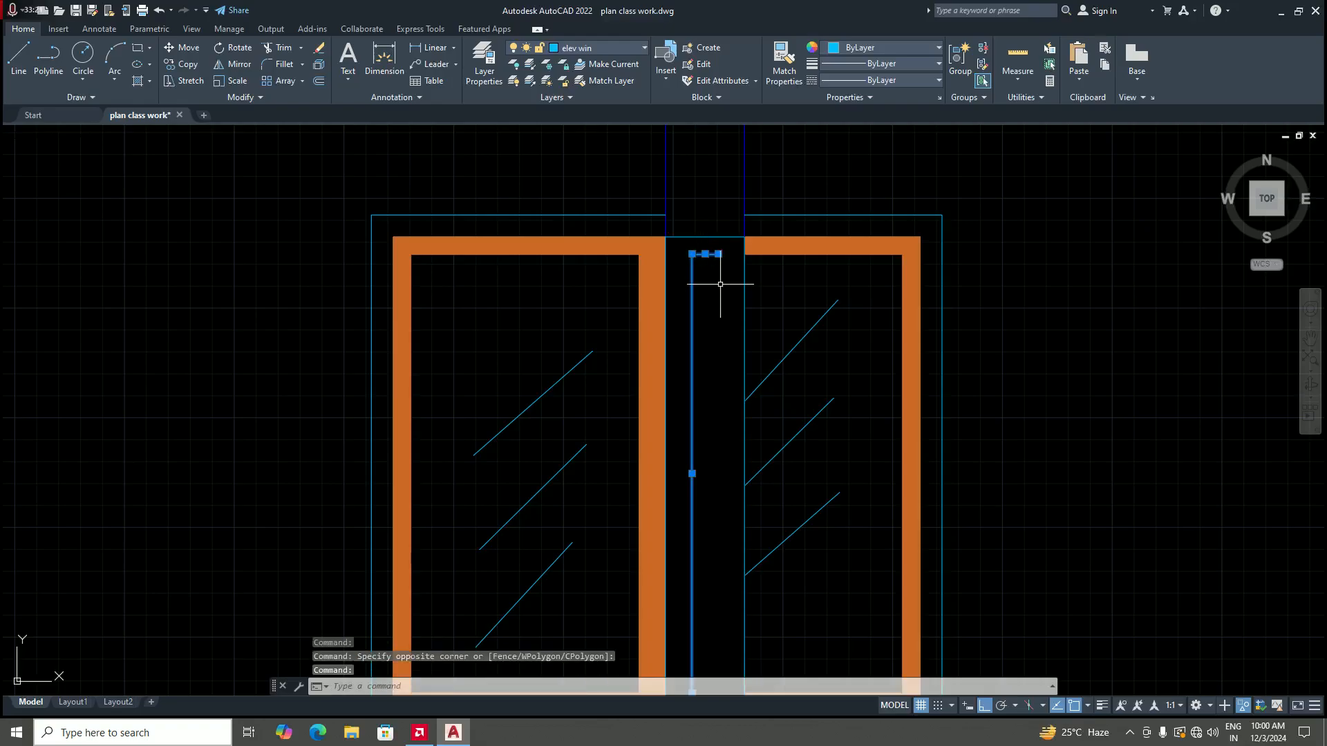
pyautogui.click(720, 284)
pyautogui.scroll(-2, 723, 289)
pyautogui.scroll(1, 720, 417)
pyautogui.scroll(3, 713, 470)
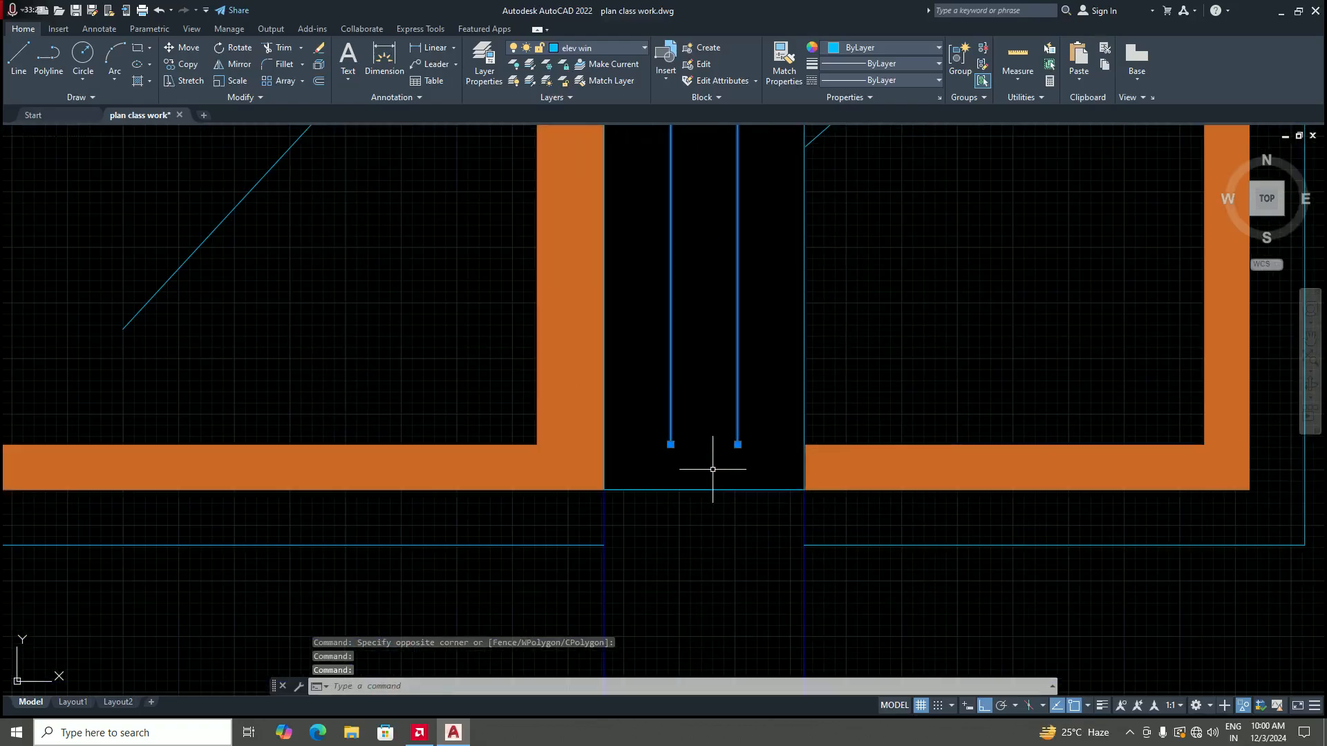
pyautogui.click(704, 445)
pyautogui.click(766, 451)
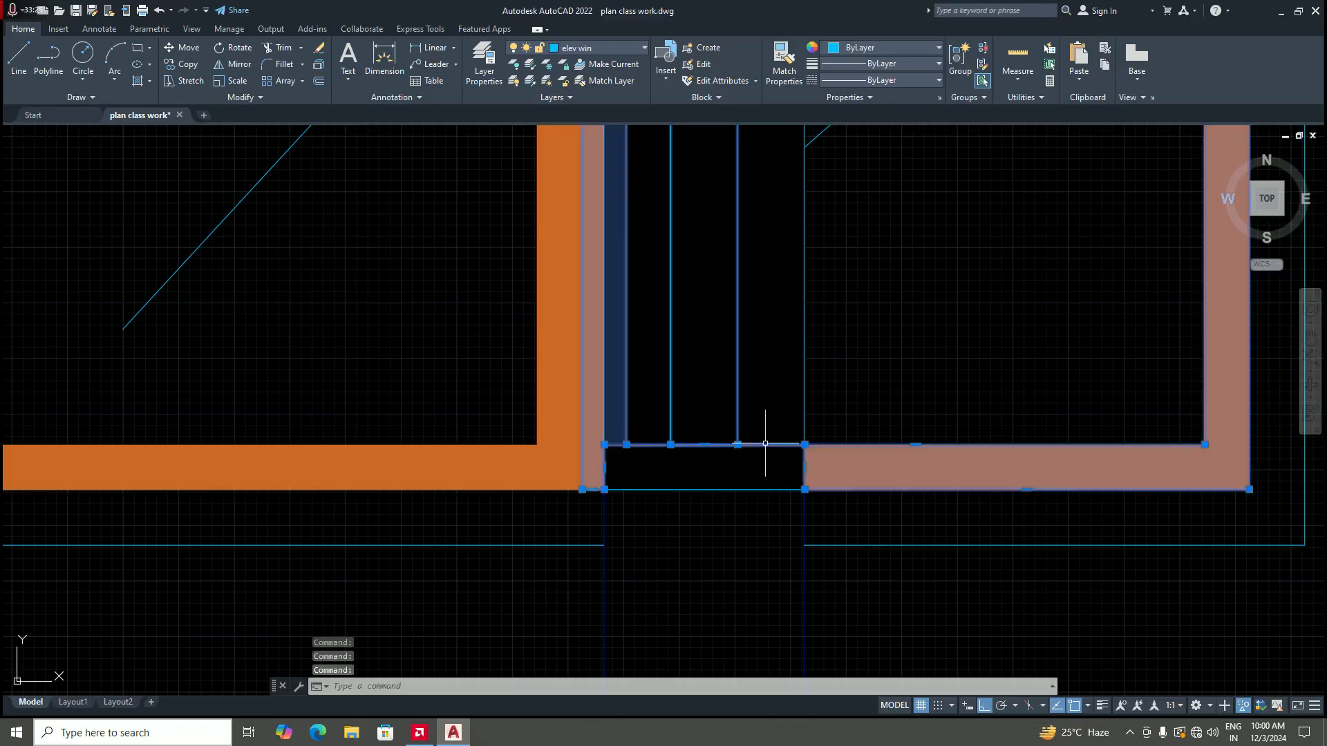
pyautogui.scroll(-5, 669, 456)
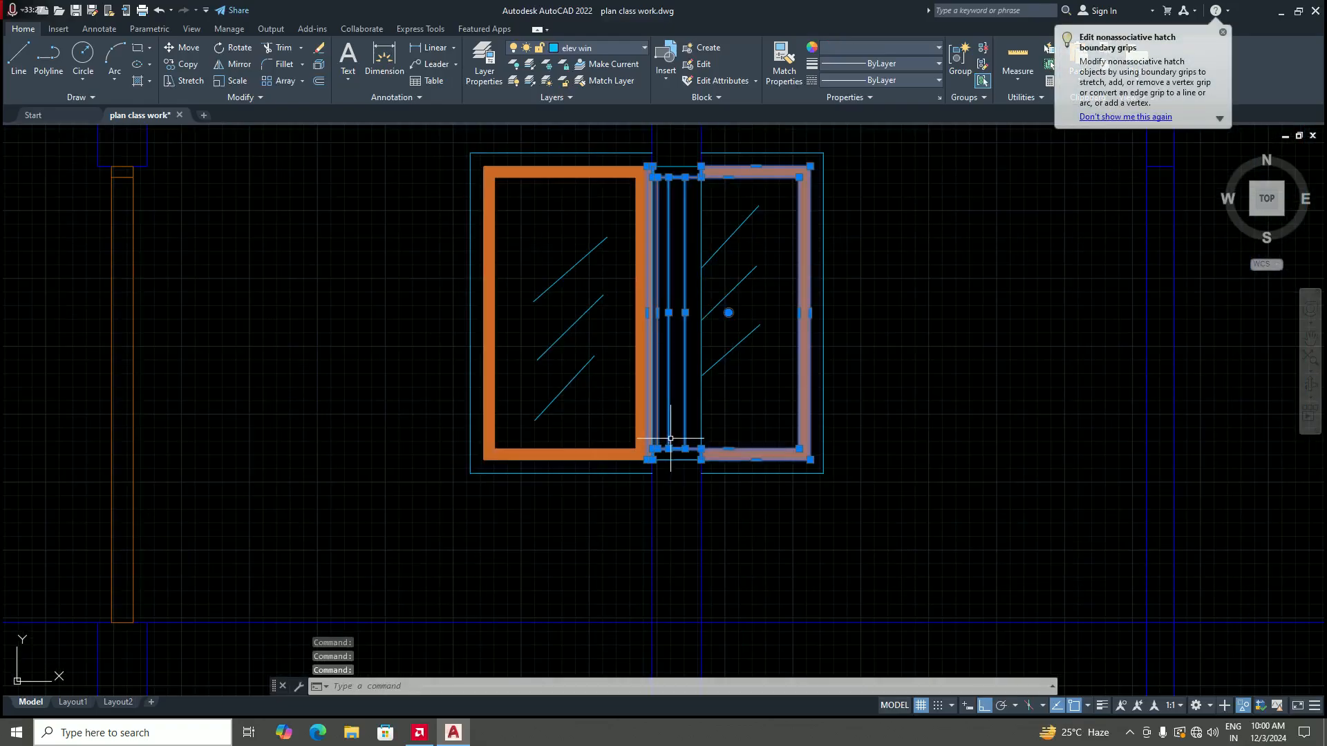
pyautogui.scroll(4, 640, 154)
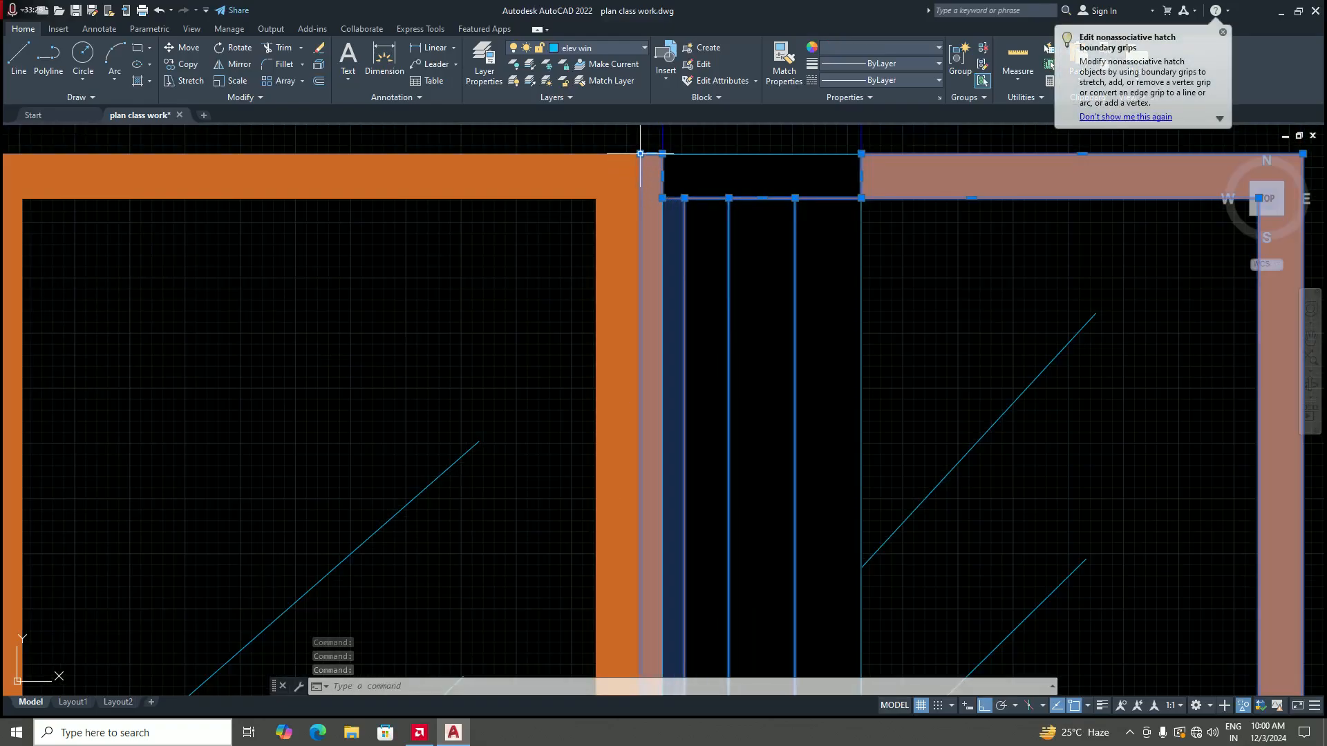
pyautogui.click(640, 154)
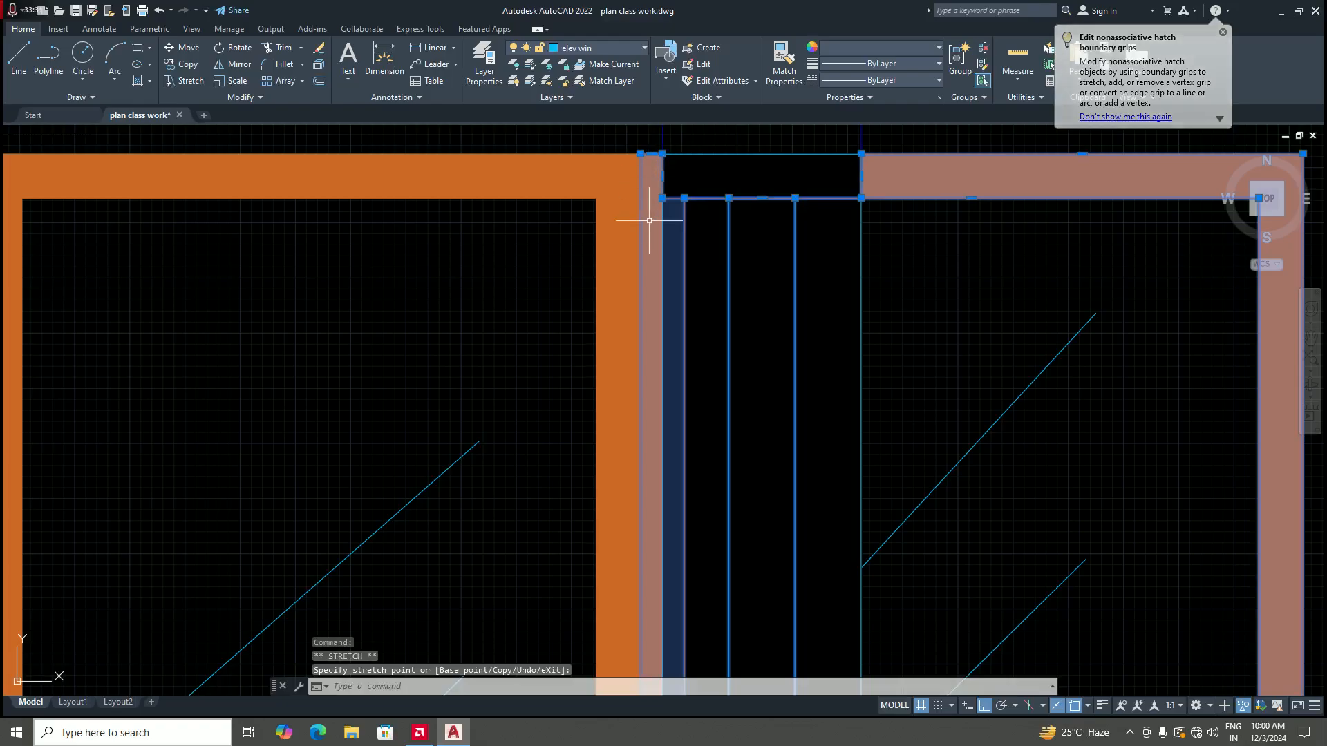
pyautogui.scroll(-8, 665, 289)
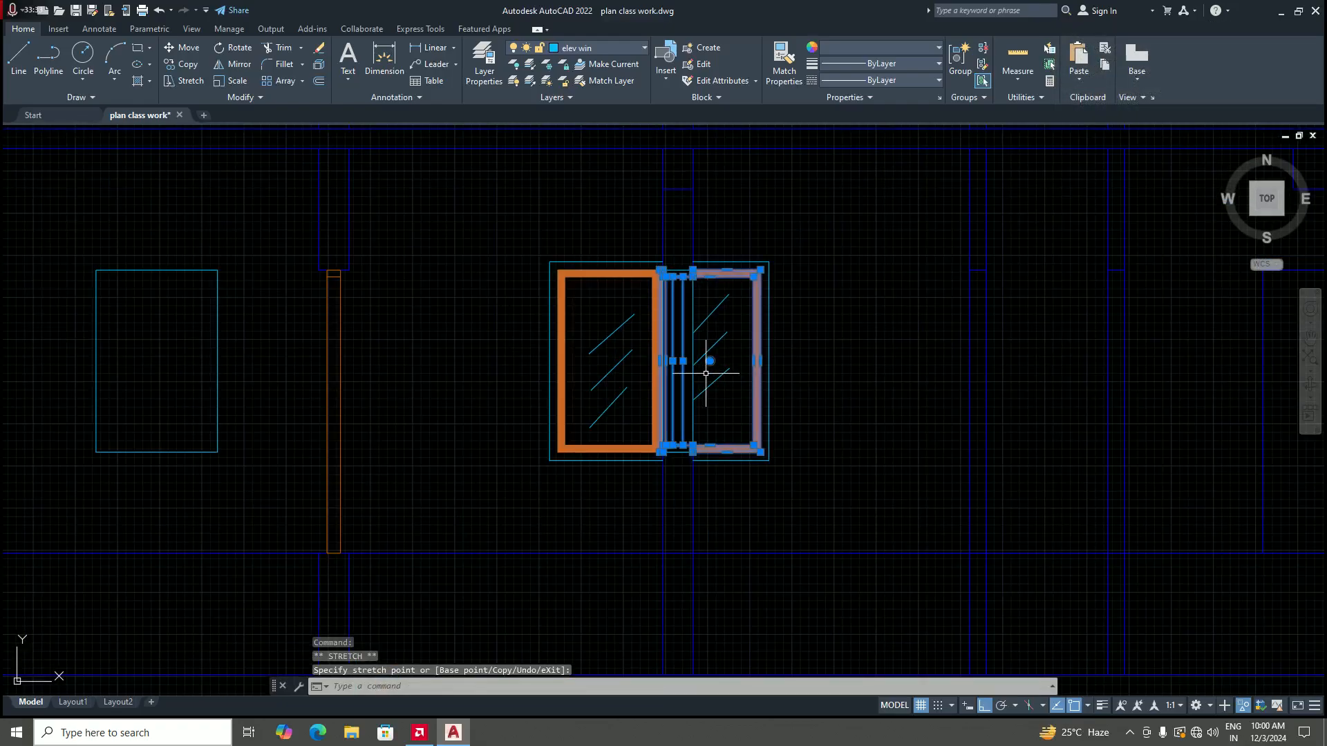
pyautogui.press('Escape')
pyautogui.scroll(2, 686, 348)
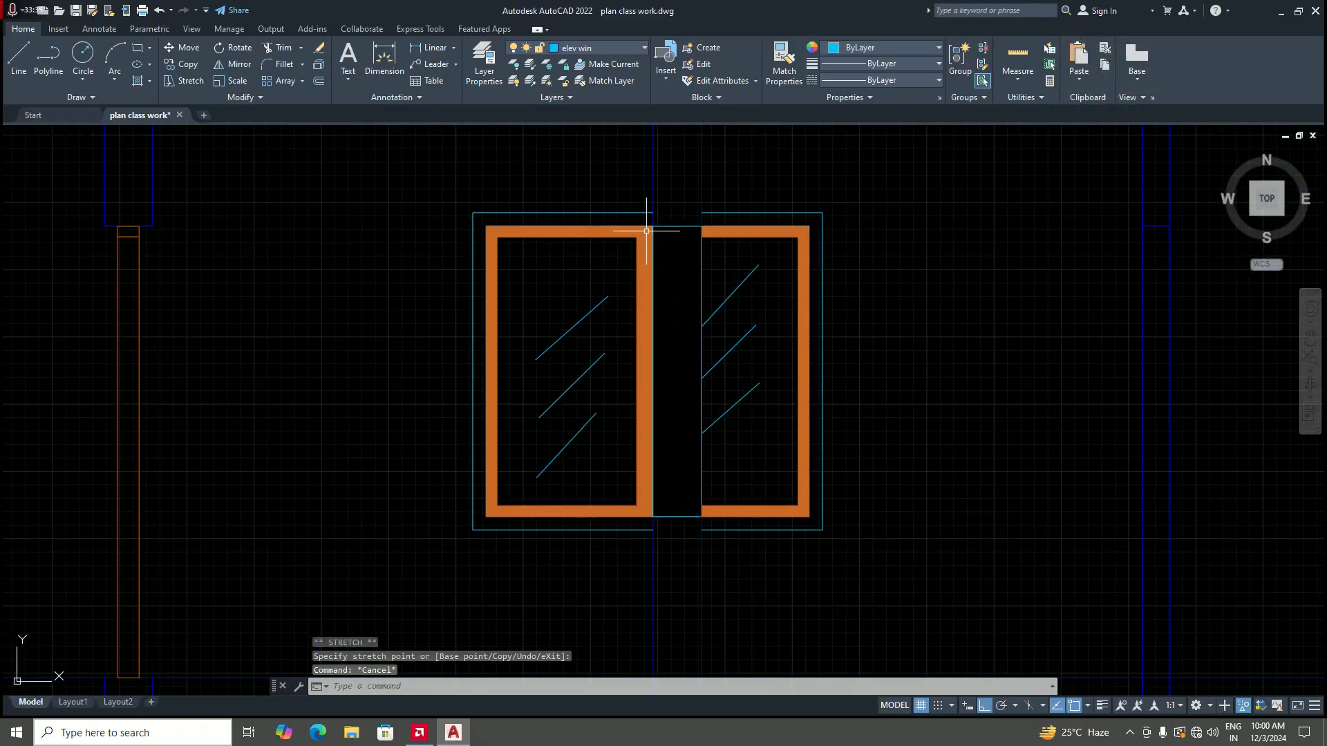
pyautogui.click(702, 308)
pyautogui.press('Escape')
# Step: Bring the short horizontal section line near the upper end of the wall strip to the front of the draw order
pyautogui.scroll(-4, 655, 333)
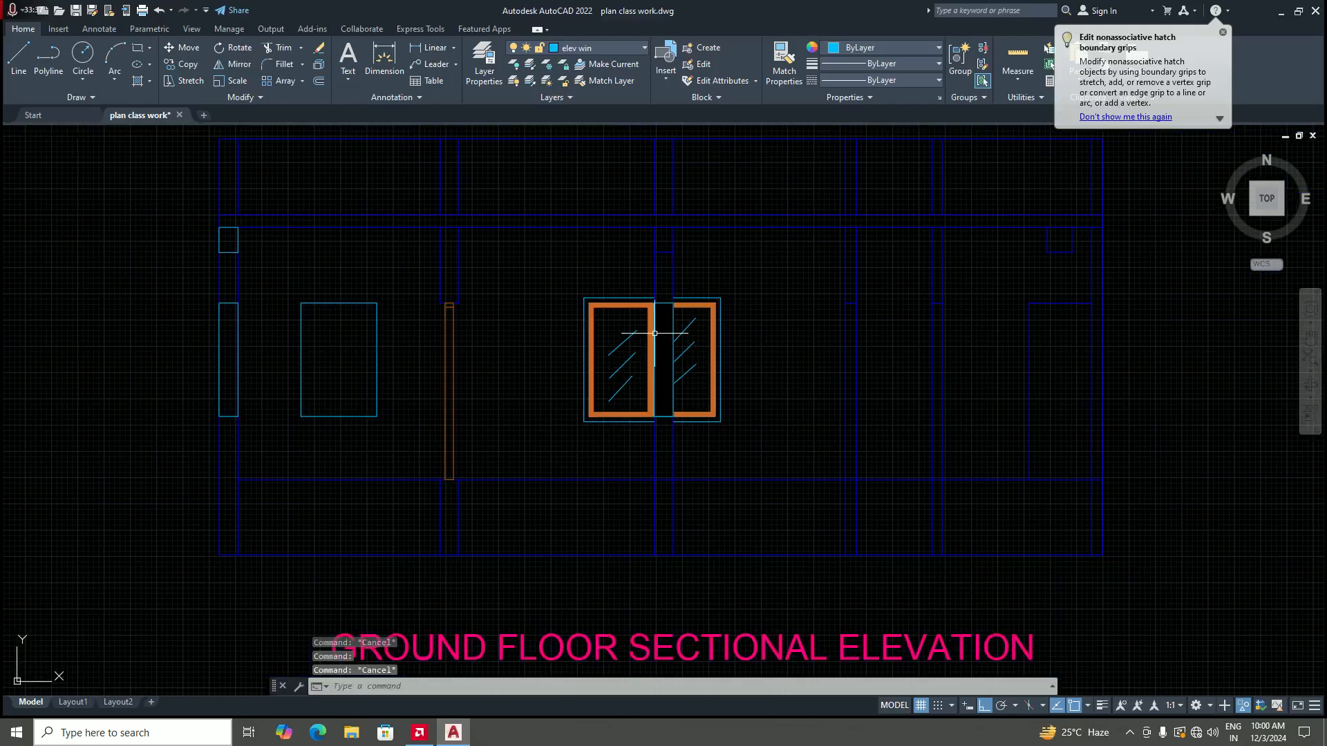
pyautogui.scroll(4, 655, 333)
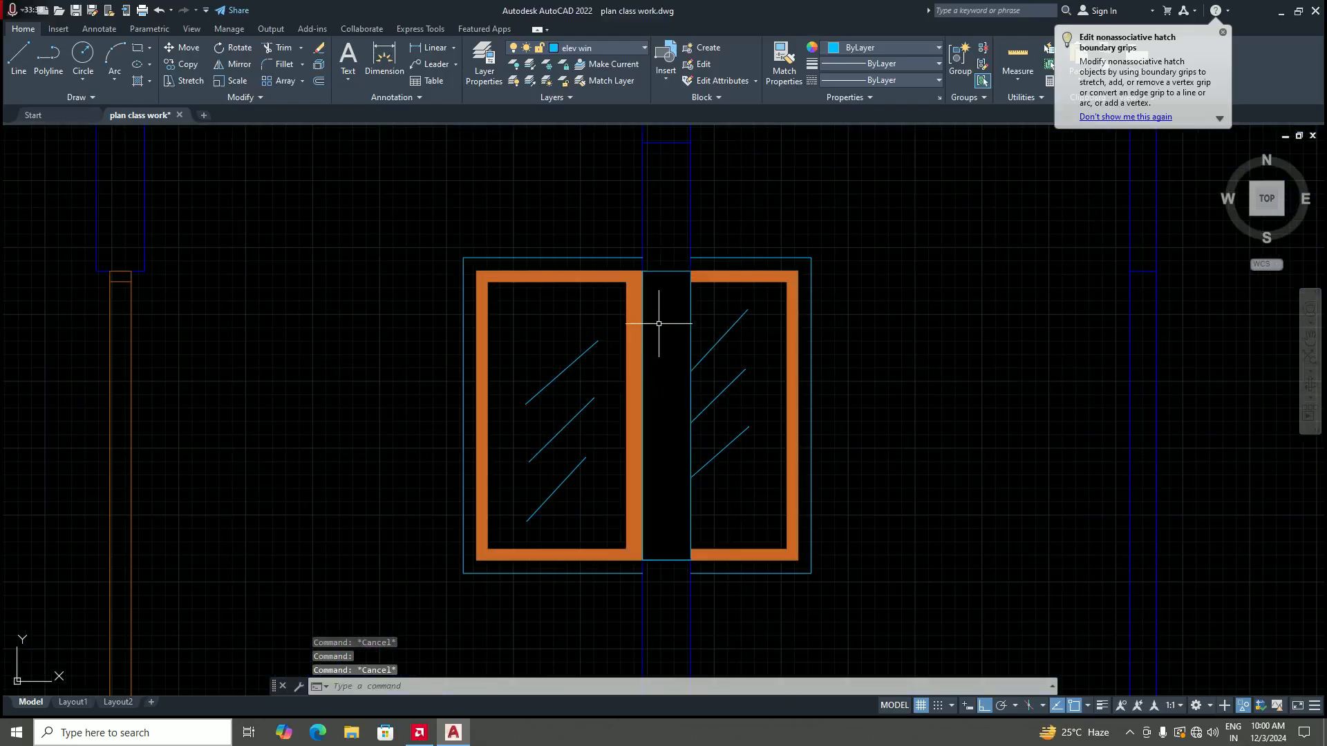
pyautogui.click(664, 271)
pyautogui.scroll(4, 664, 270)
pyautogui.click(671, 277)
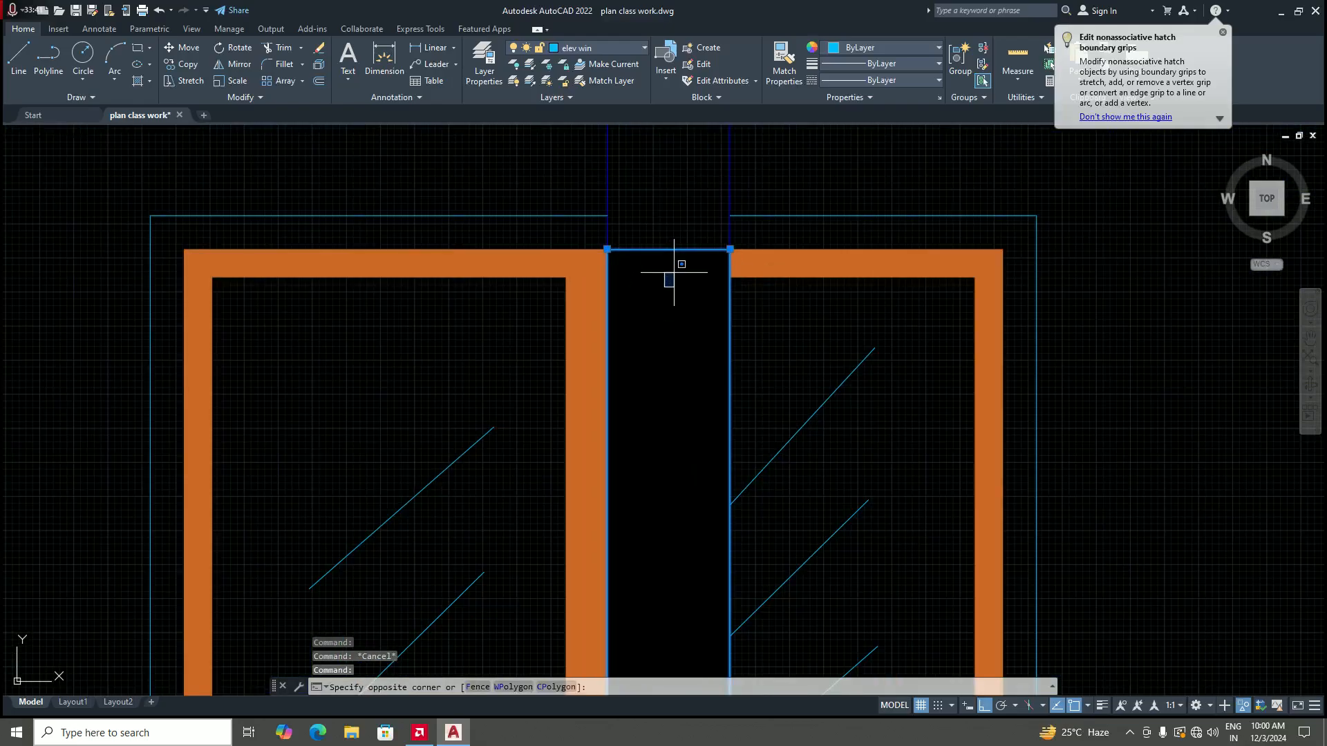
pyautogui.click(666, 283)
pyautogui.press('Escape')
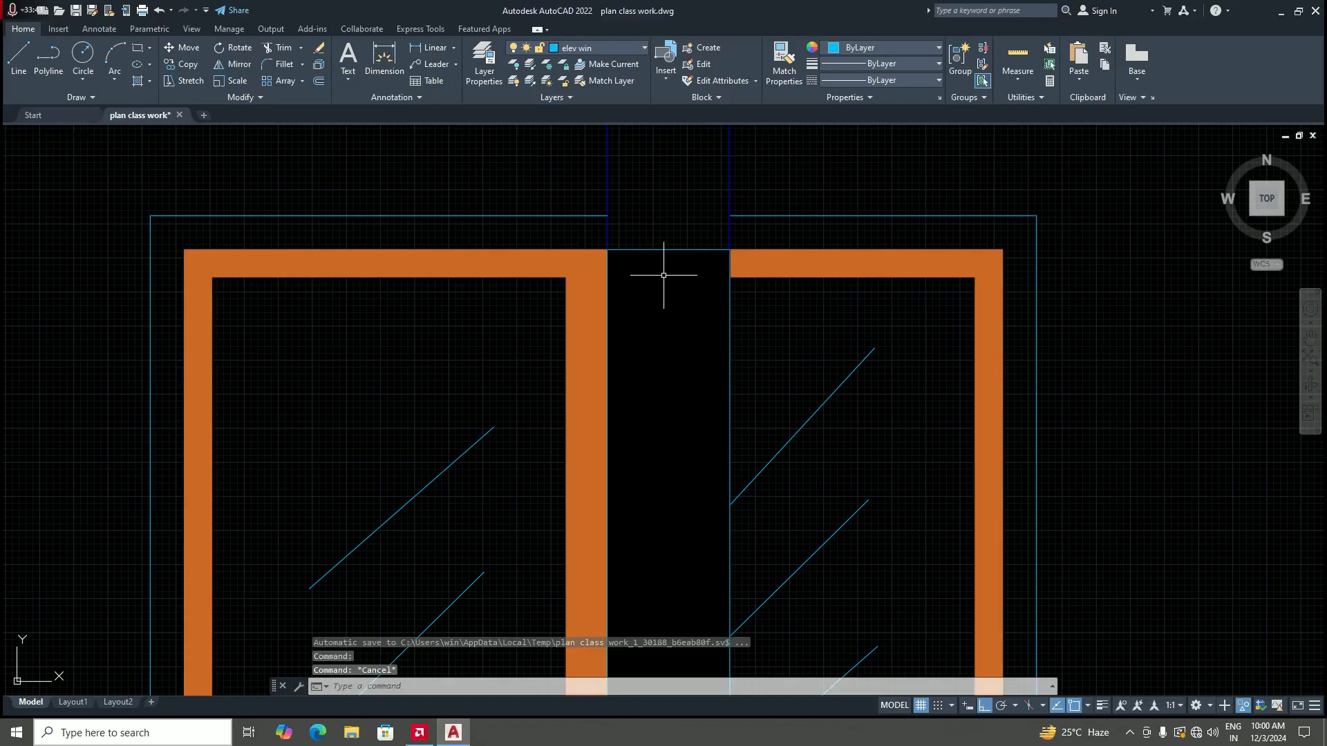
pyautogui.click(665, 276)
pyautogui.rightClick(668, 276)
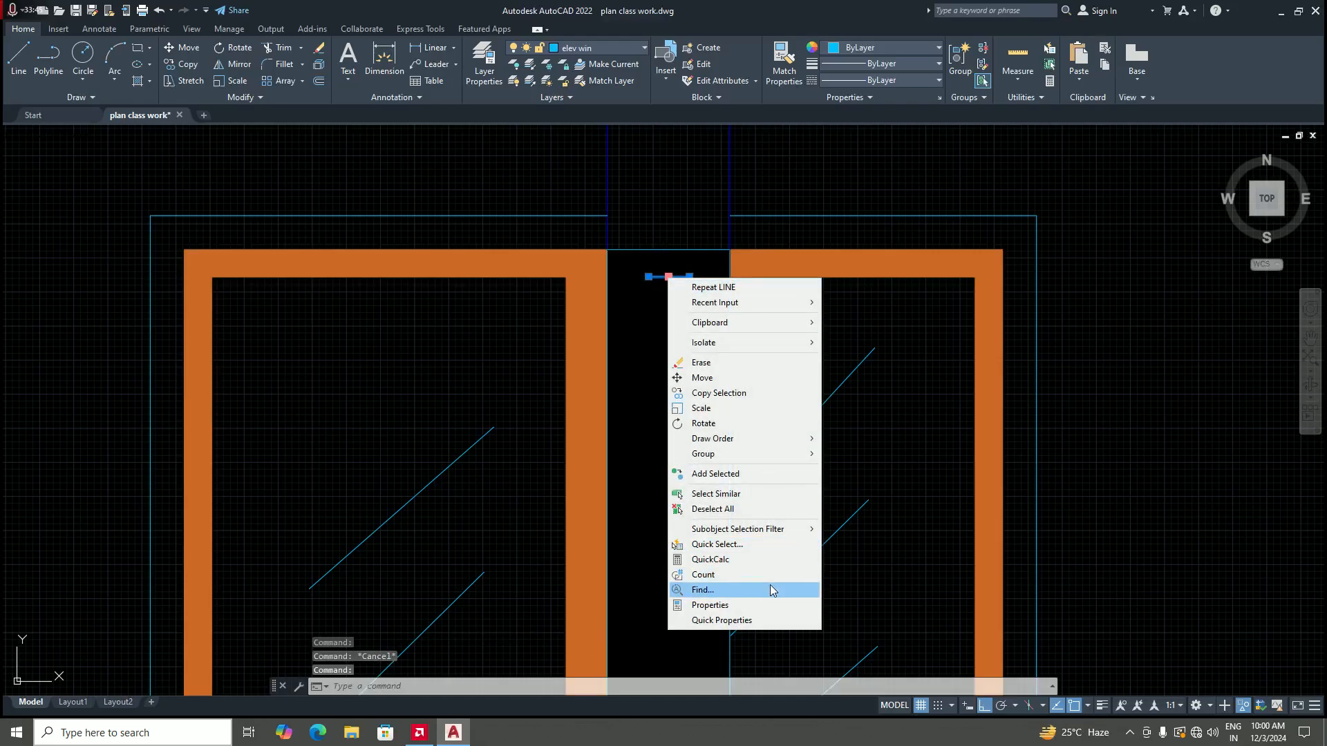
pyautogui.moveTo(775, 447)
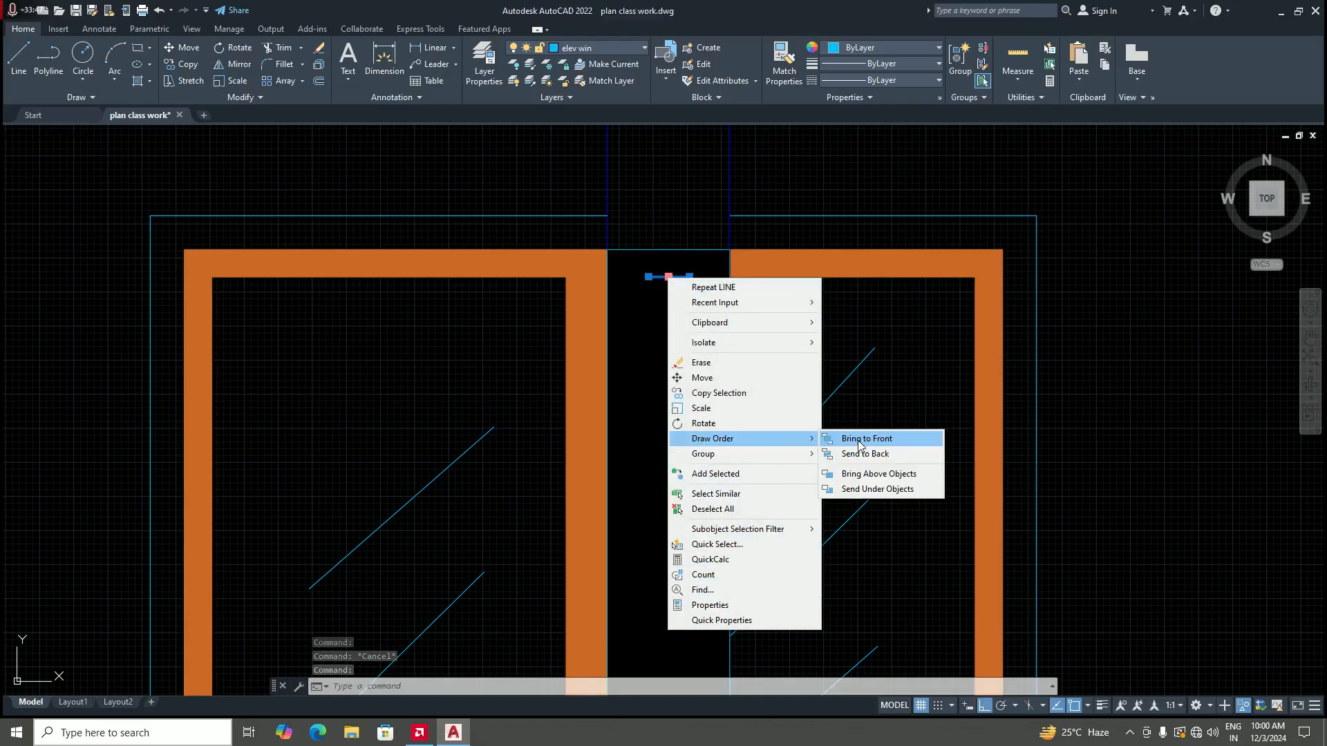
pyautogui.click(860, 454)
pyautogui.click(675, 270)
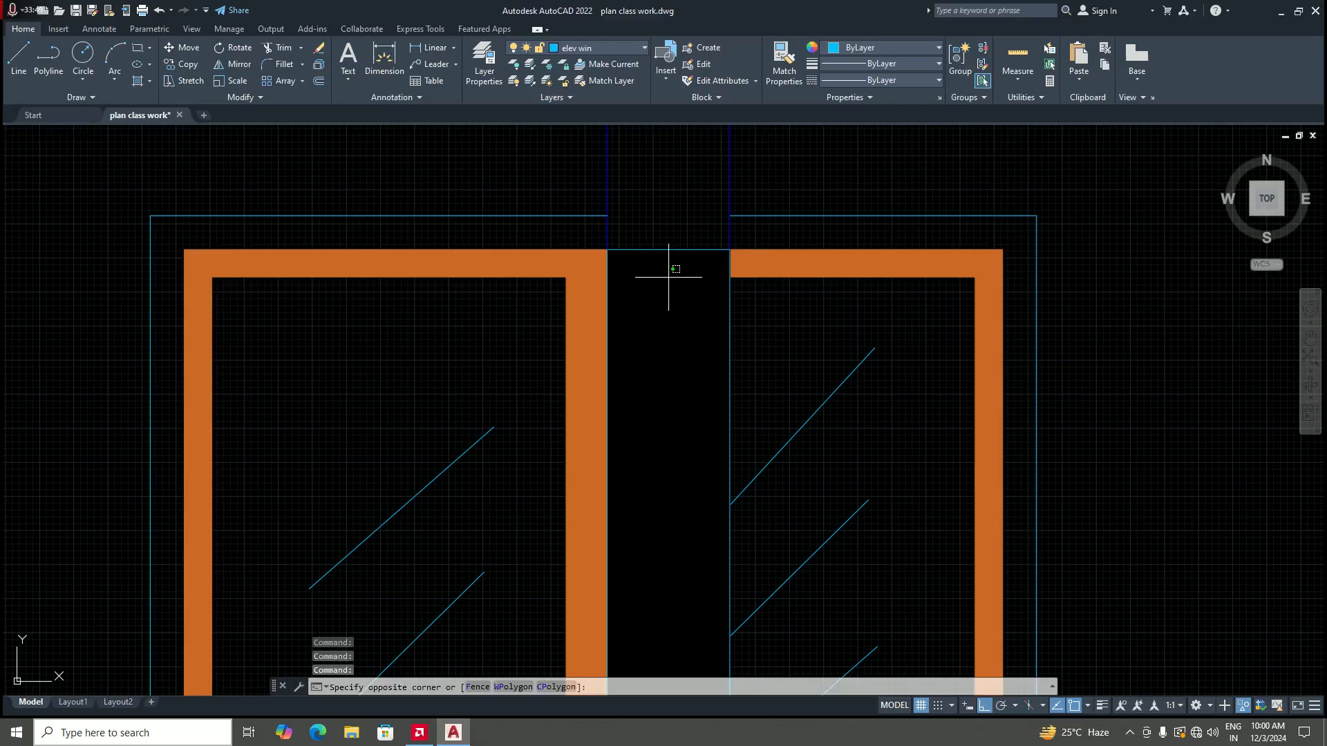
pyautogui.scroll(-8, 670, 376)
pyautogui.press('Escape')
pyautogui.scroll(-2, 672, 394)
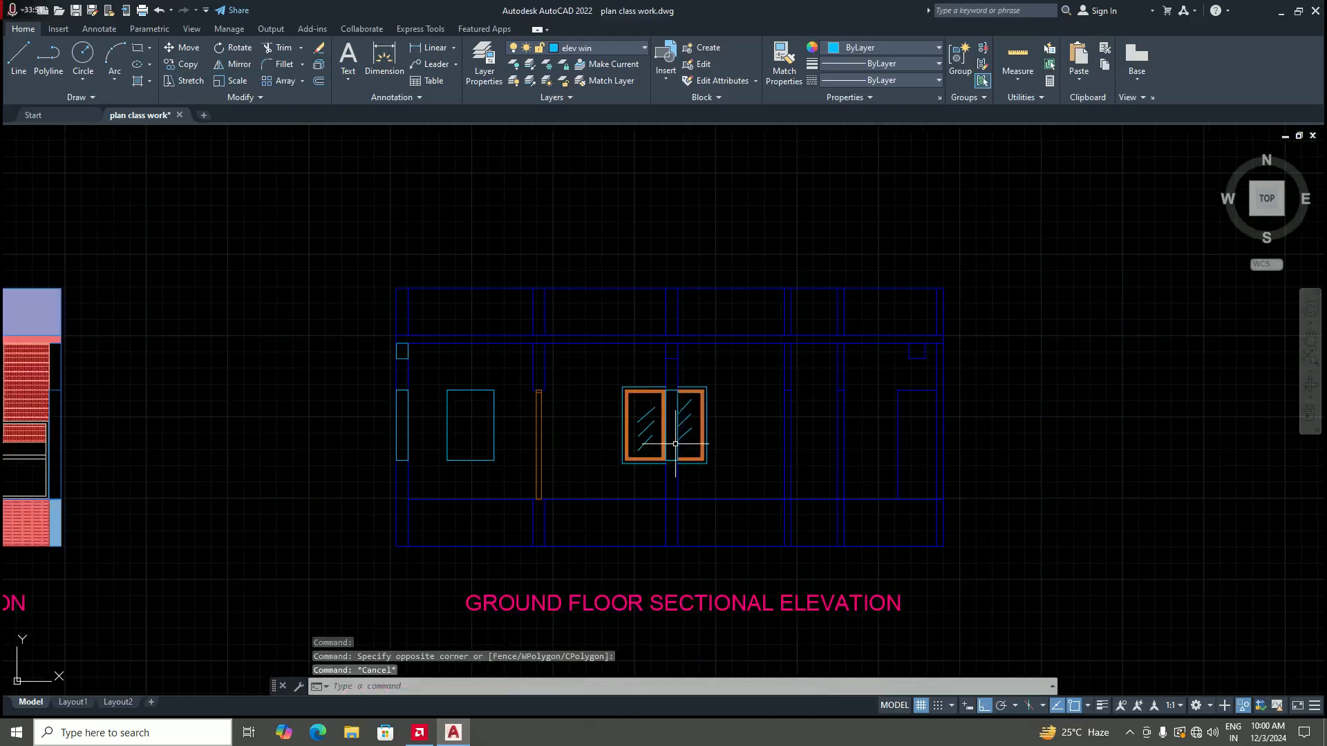
# Step: Send the rectangle covering the wall strip between the window panes to the back of the draw order
pyautogui.scroll(8, 667, 443)
pyautogui.click(662, 517)
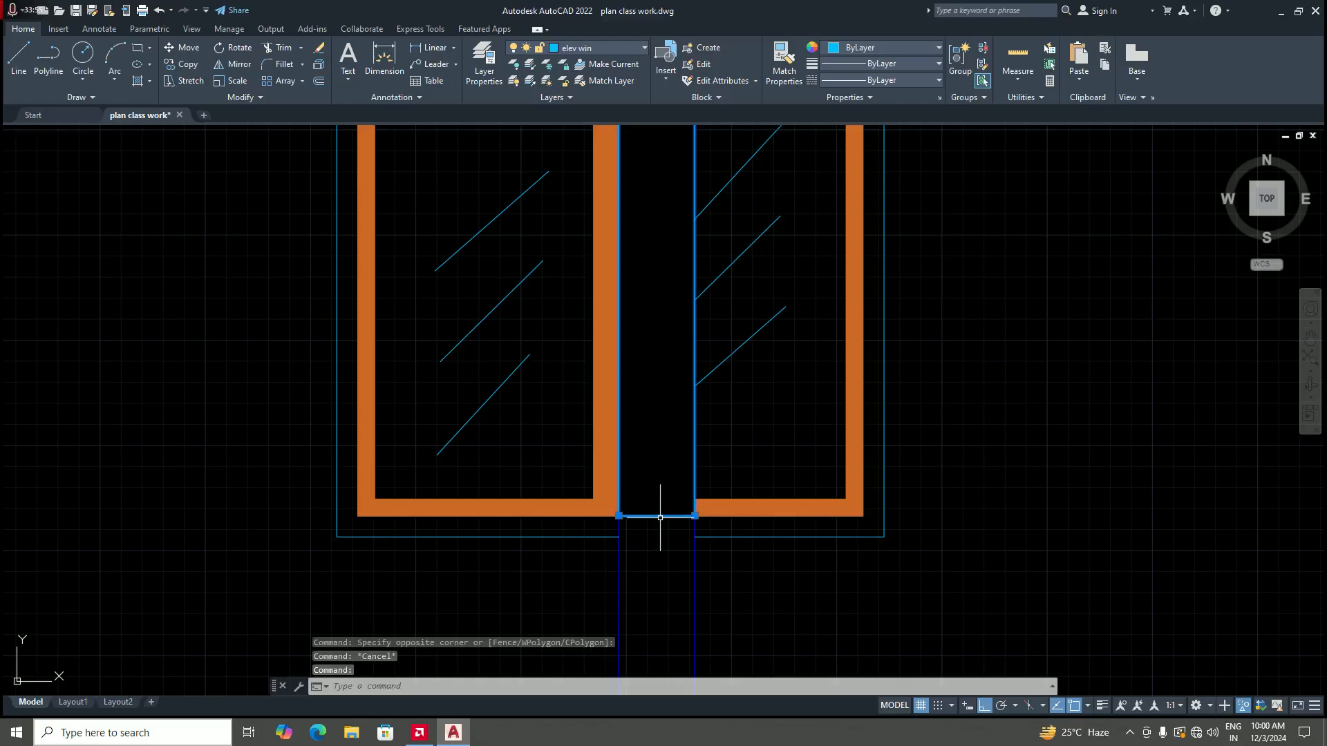
pyautogui.rightClick(661, 517)
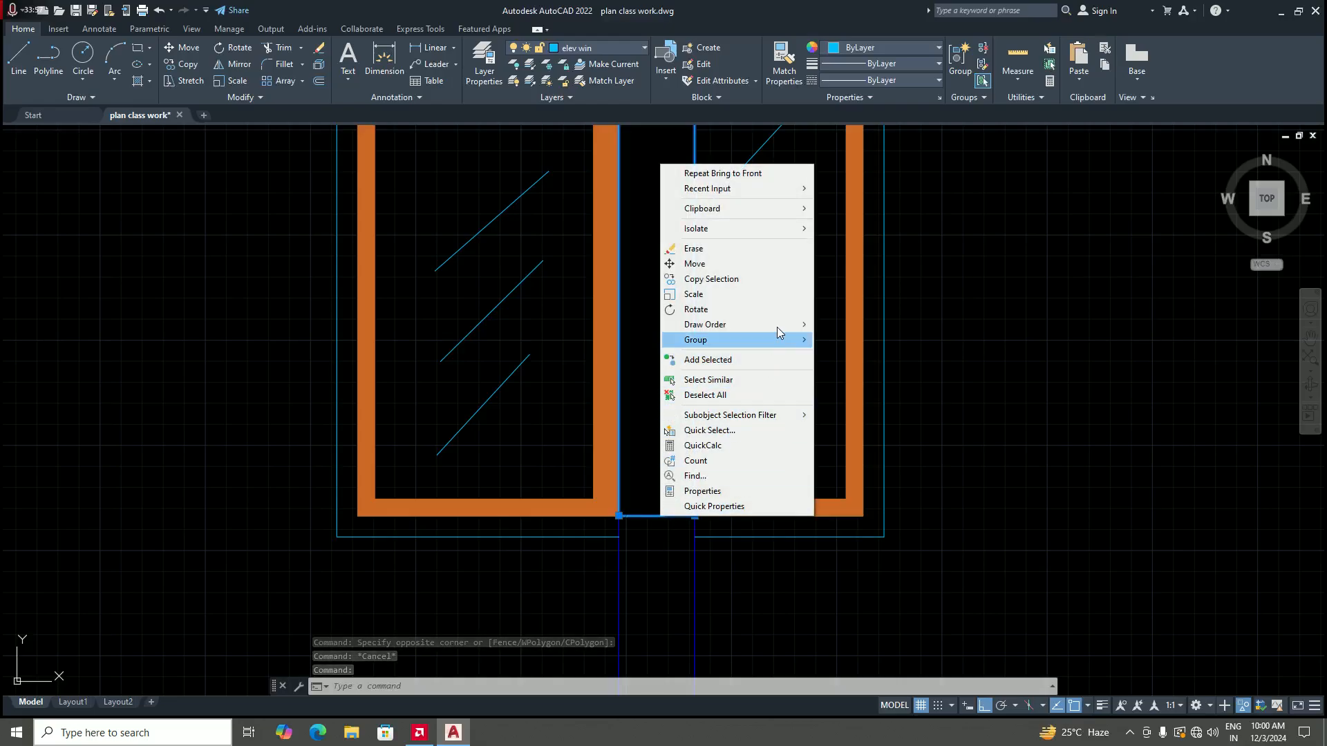
pyautogui.moveTo(778, 325)
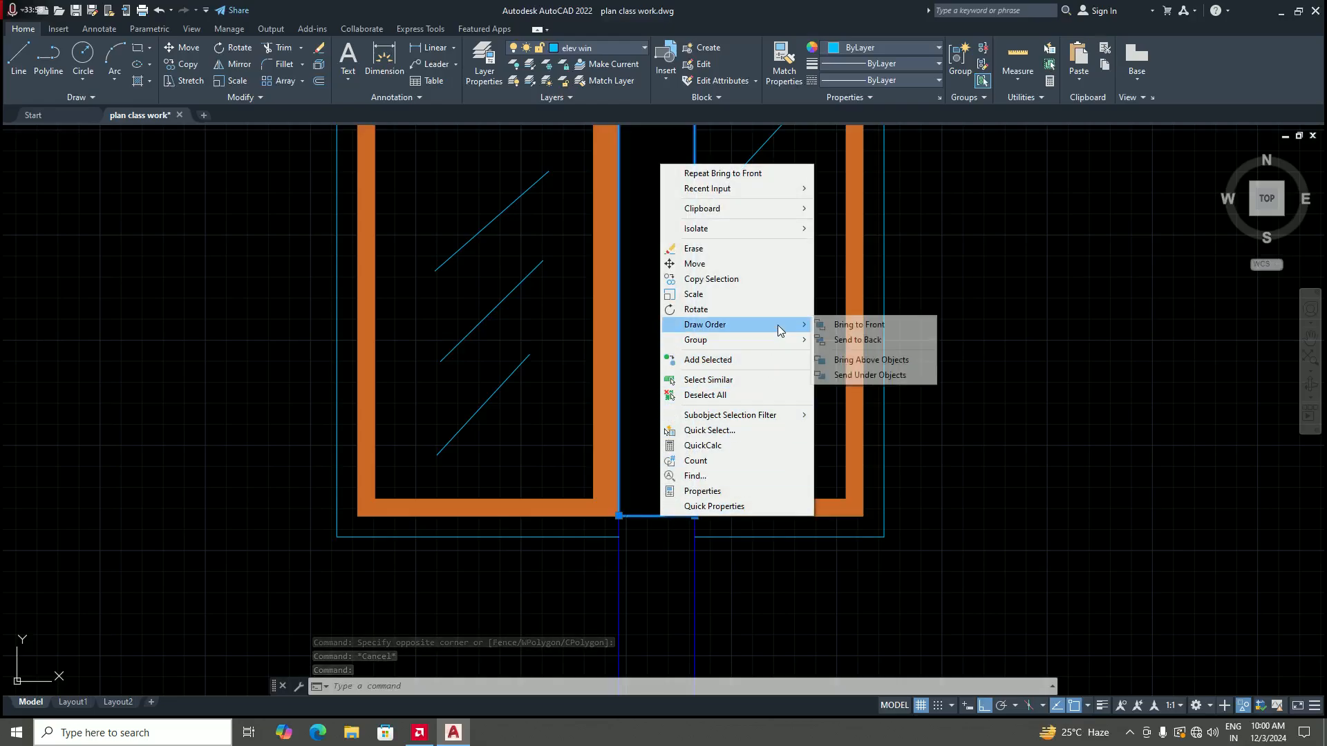
pyautogui.click(872, 341)
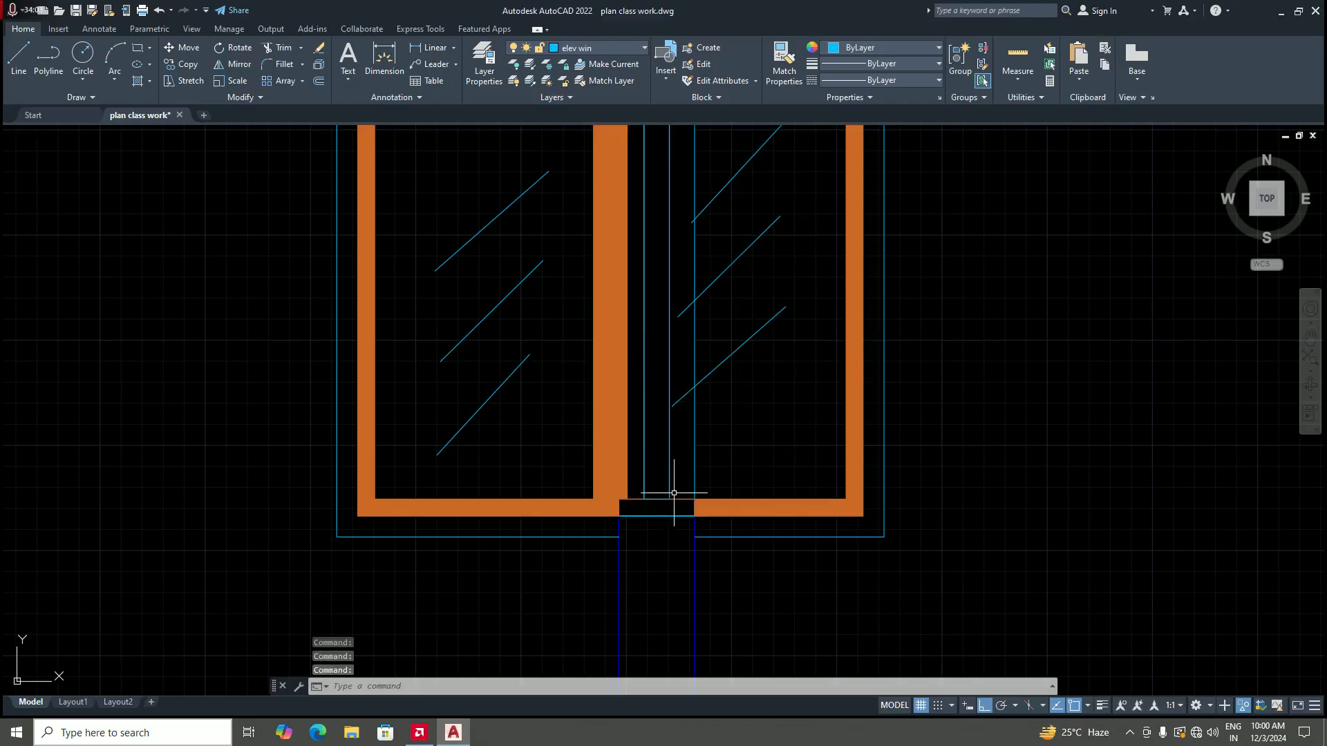
# Step: Examine the cut window section lines in the wall strip and how they meet the frame's upper and lower members
pyautogui.scroll(-4, 669, 492)
pyautogui.scroll(2, 649, 458)
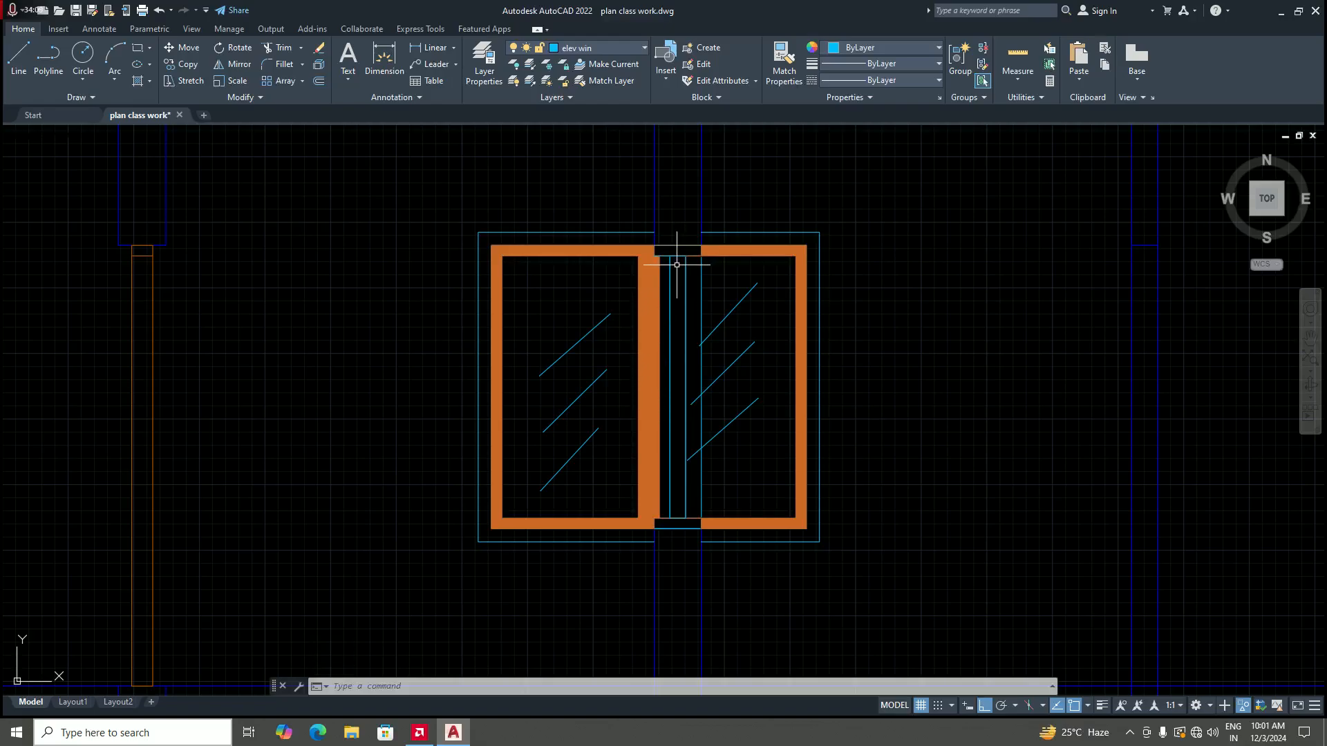
pyautogui.scroll(2, 680, 290)
pyautogui.scroll(-4, 679, 349)
pyautogui.scroll(2, 679, 382)
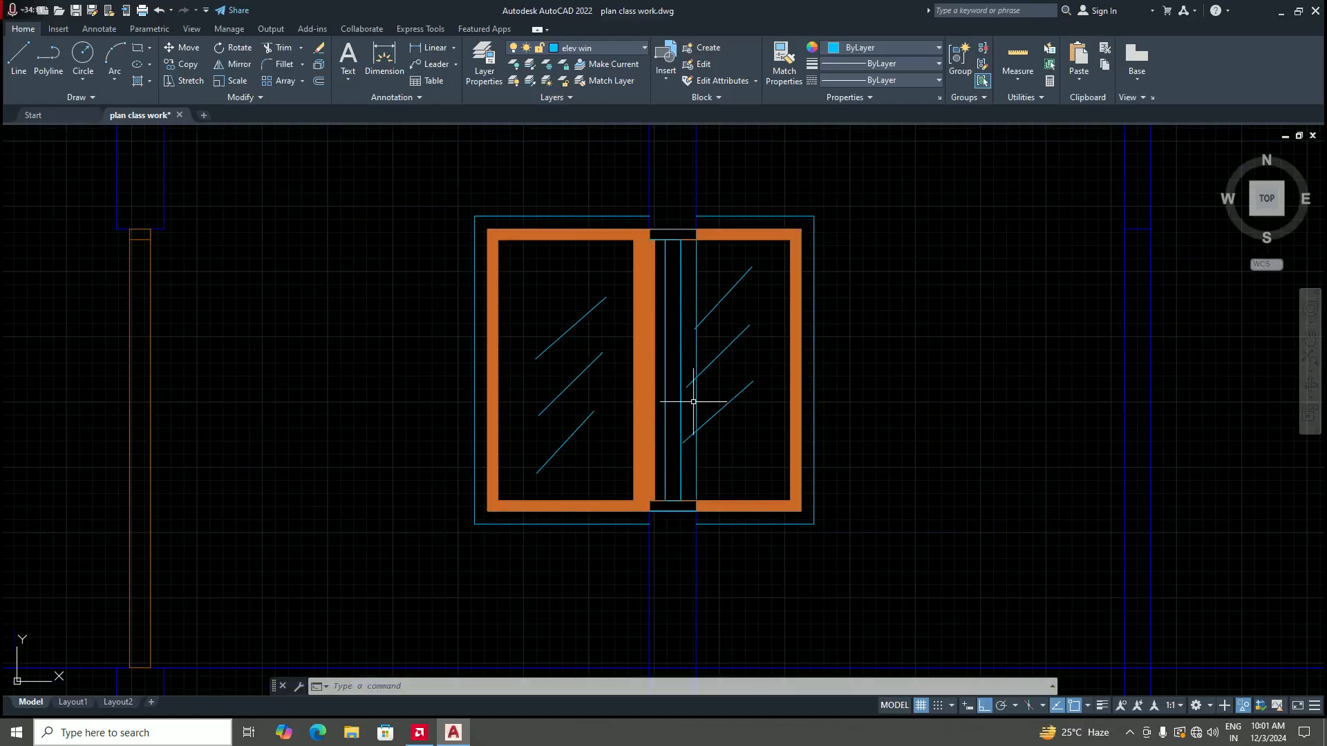
pyautogui.click(676, 501)
pyautogui.press('Escape')
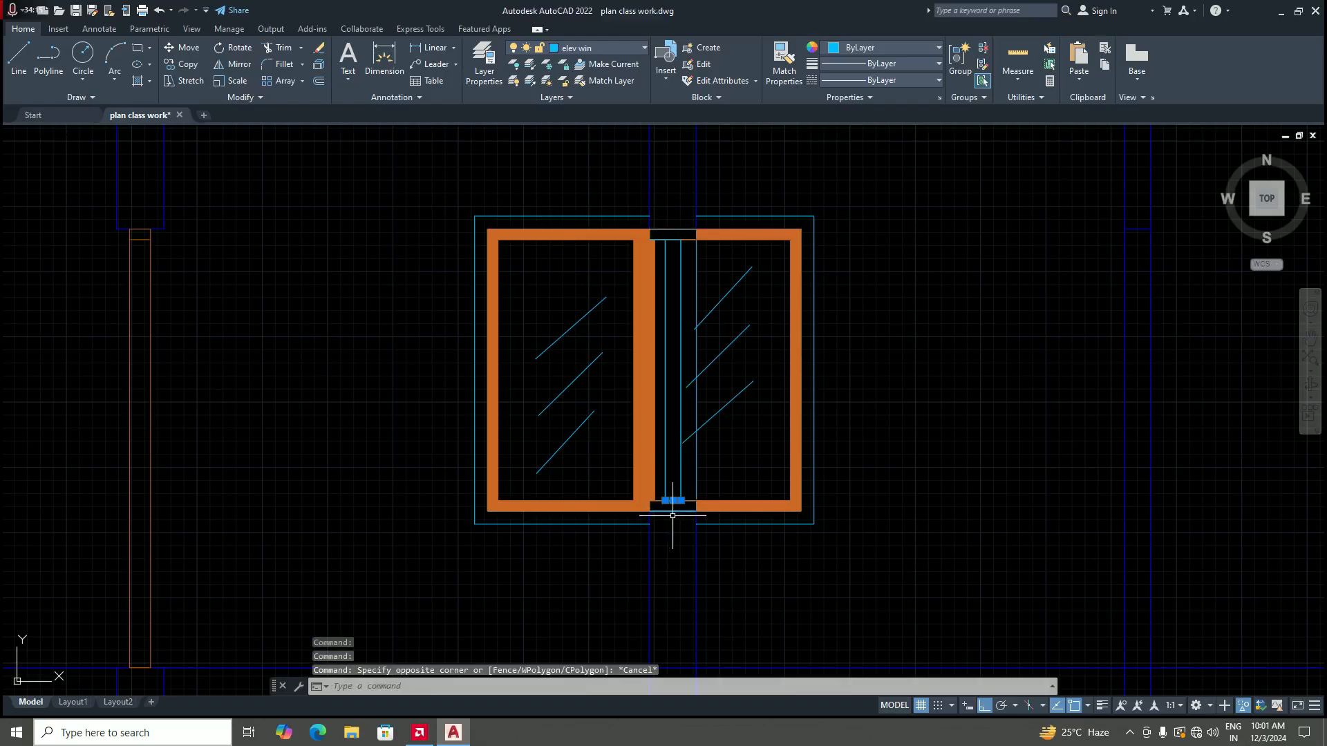
pyautogui.click(672, 512)
pyautogui.press('Escape')
pyautogui.scroll(-2, 660, 429)
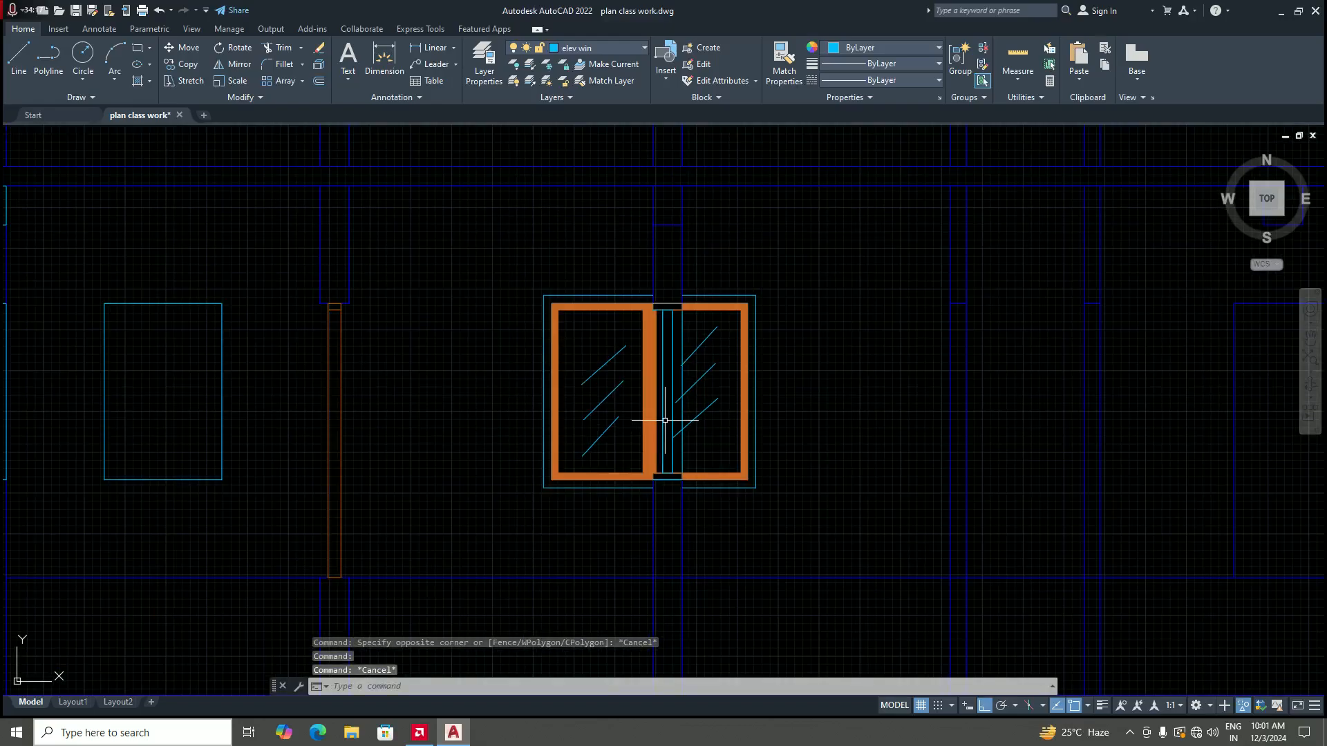
pyautogui.scroll(2, 667, 425)
# Step: Erase the wall strip outline and the section lines between the two window panes
pyautogui.click(636, 209)
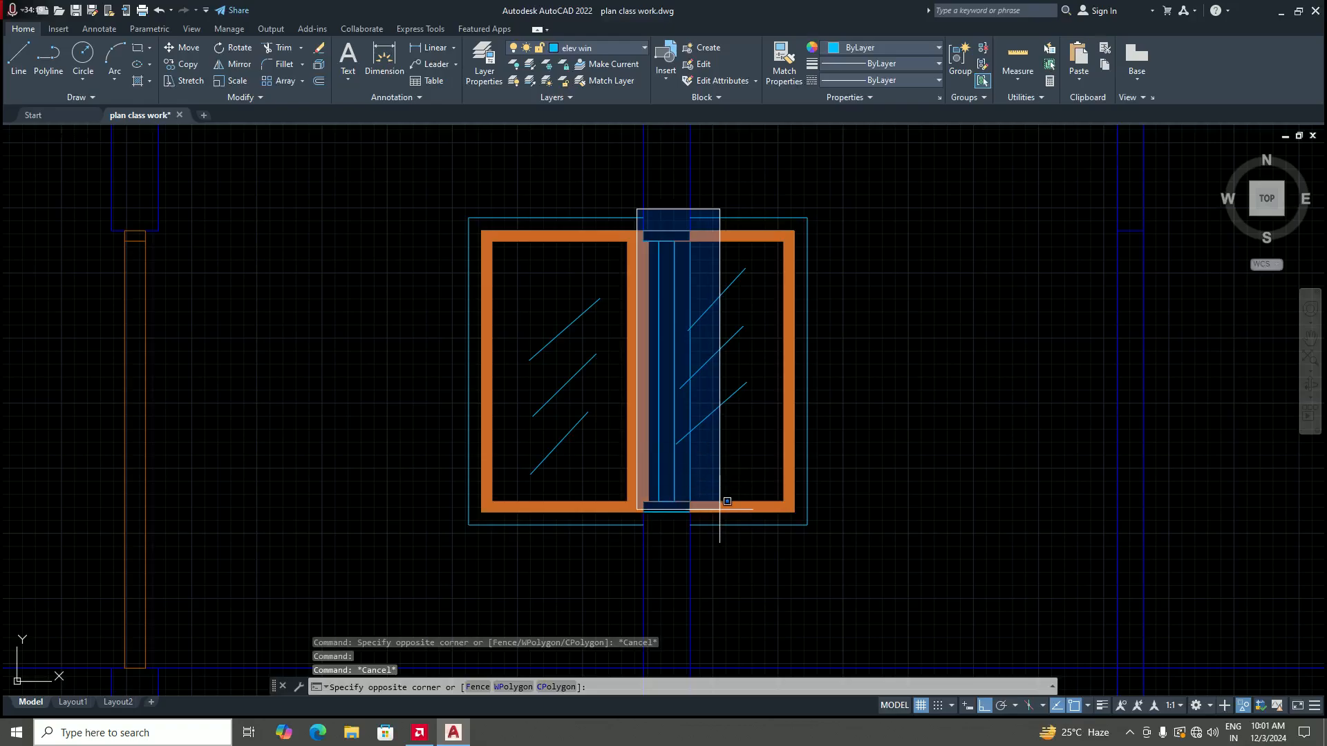
pyautogui.click(715, 540)
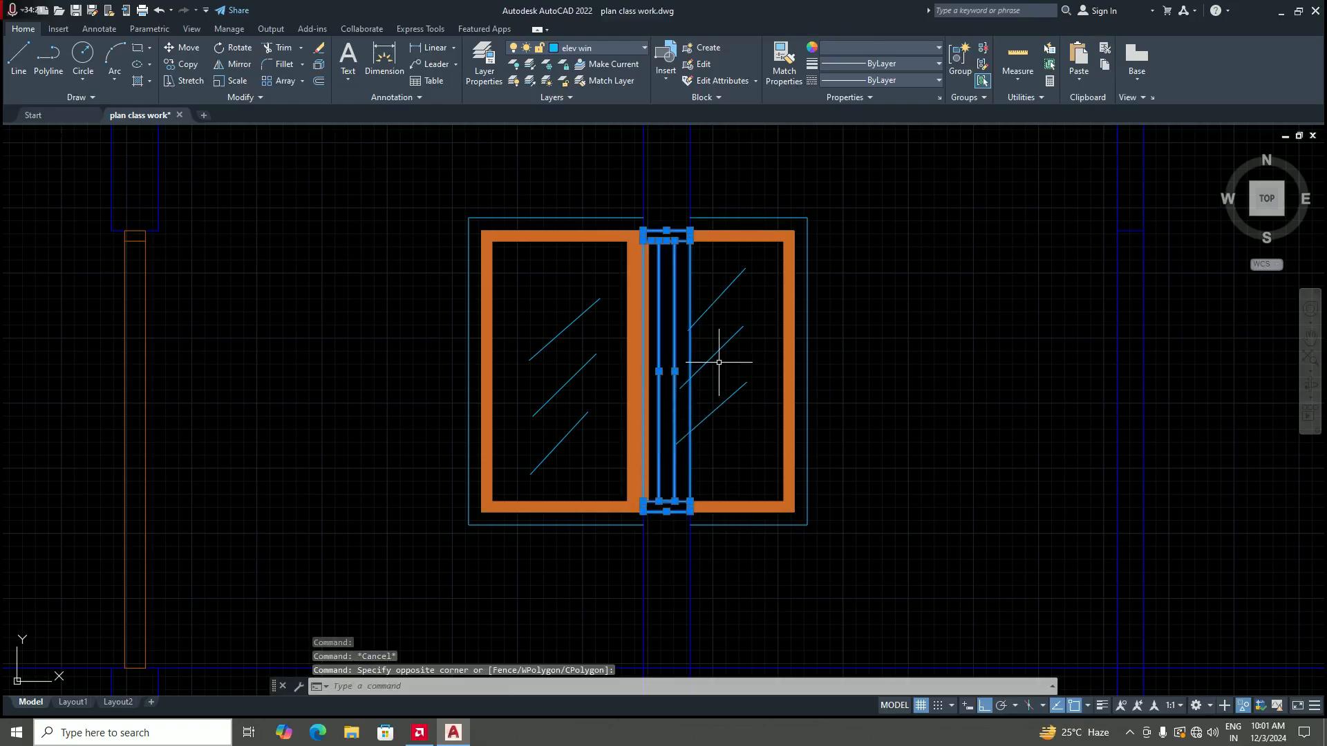
pyautogui.scroll(2, 688, 346)
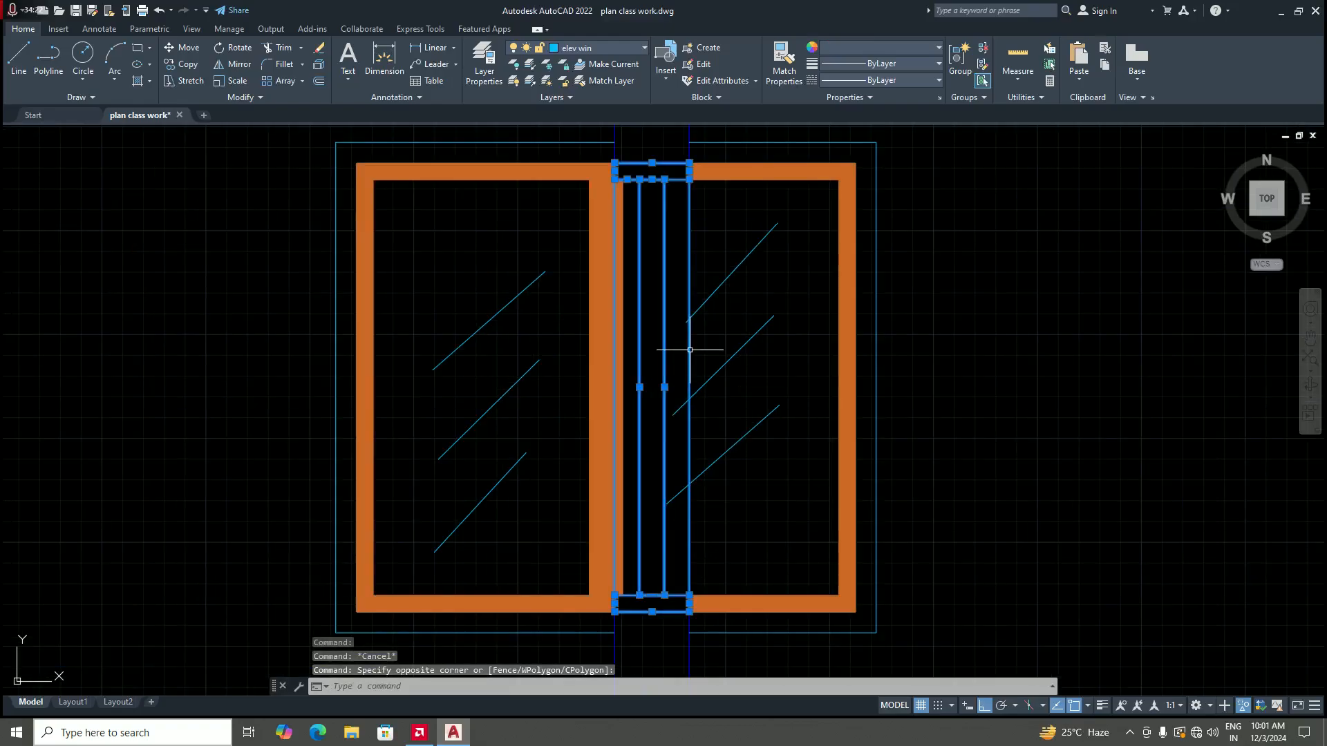
pyautogui.rightClick(722, 422)
pyautogui.click(718, 443)
pyautogui.press('Delete')
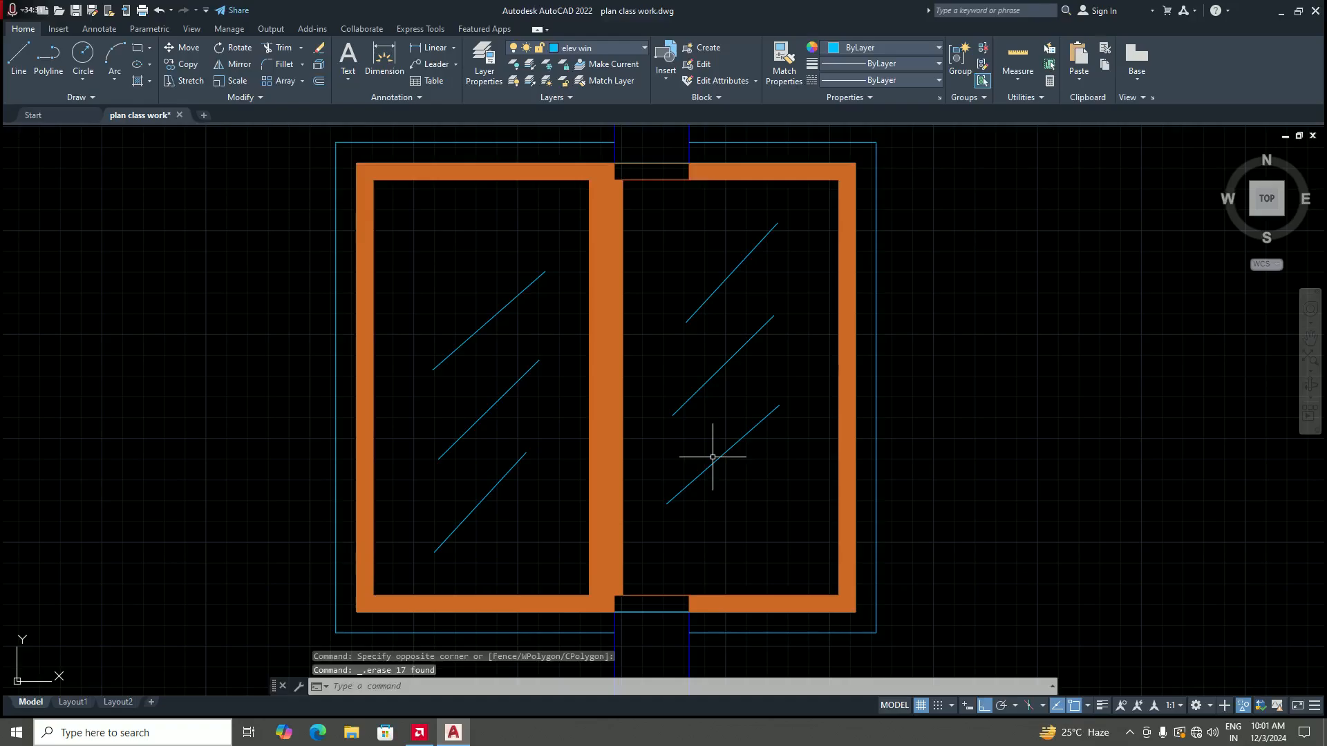
# Step: Try to undo the erasure of the wall strip outline and section lines
pyautogui.scroll(-5, 712, 457)
pyautogui.scroll(3, 711, 459)
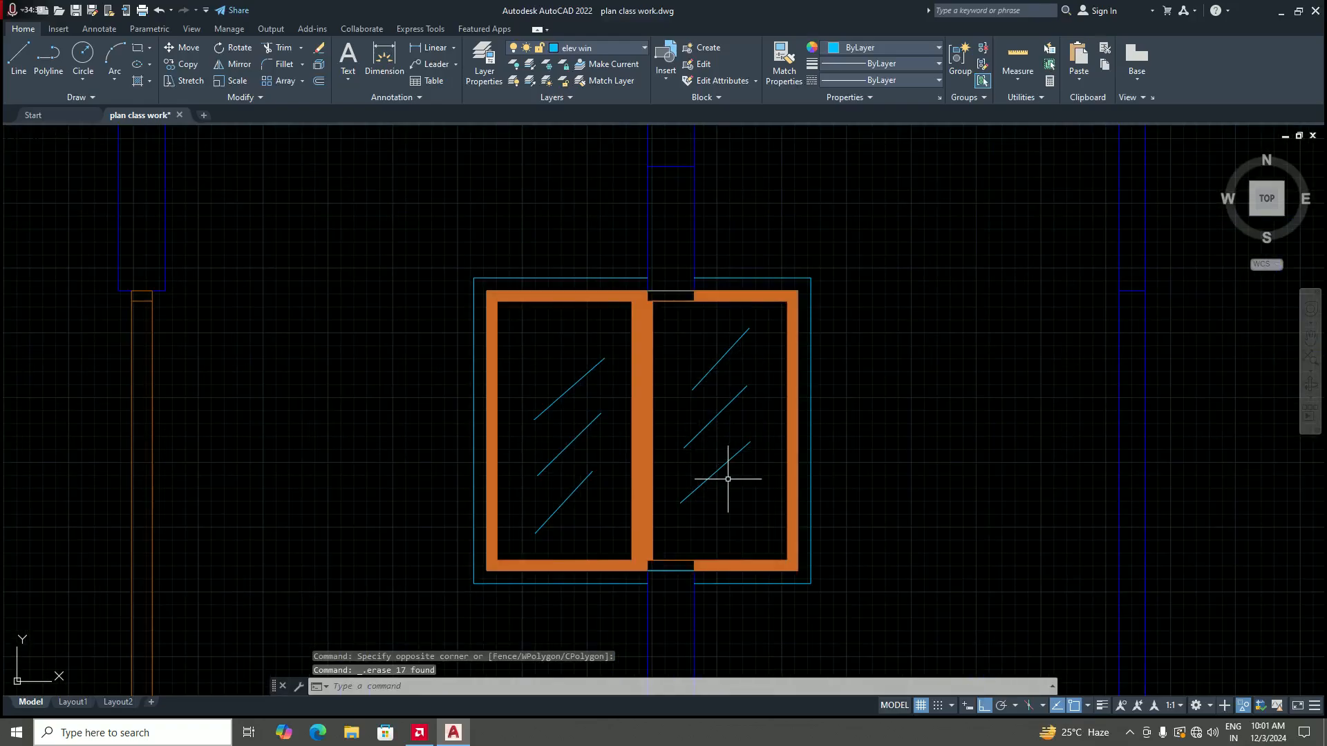
pyautogui.hotkey('ctrl', 'z')
pyautogui.scroll(-4, 732, 496)
pyautogui.scroll(4, 669, 375)
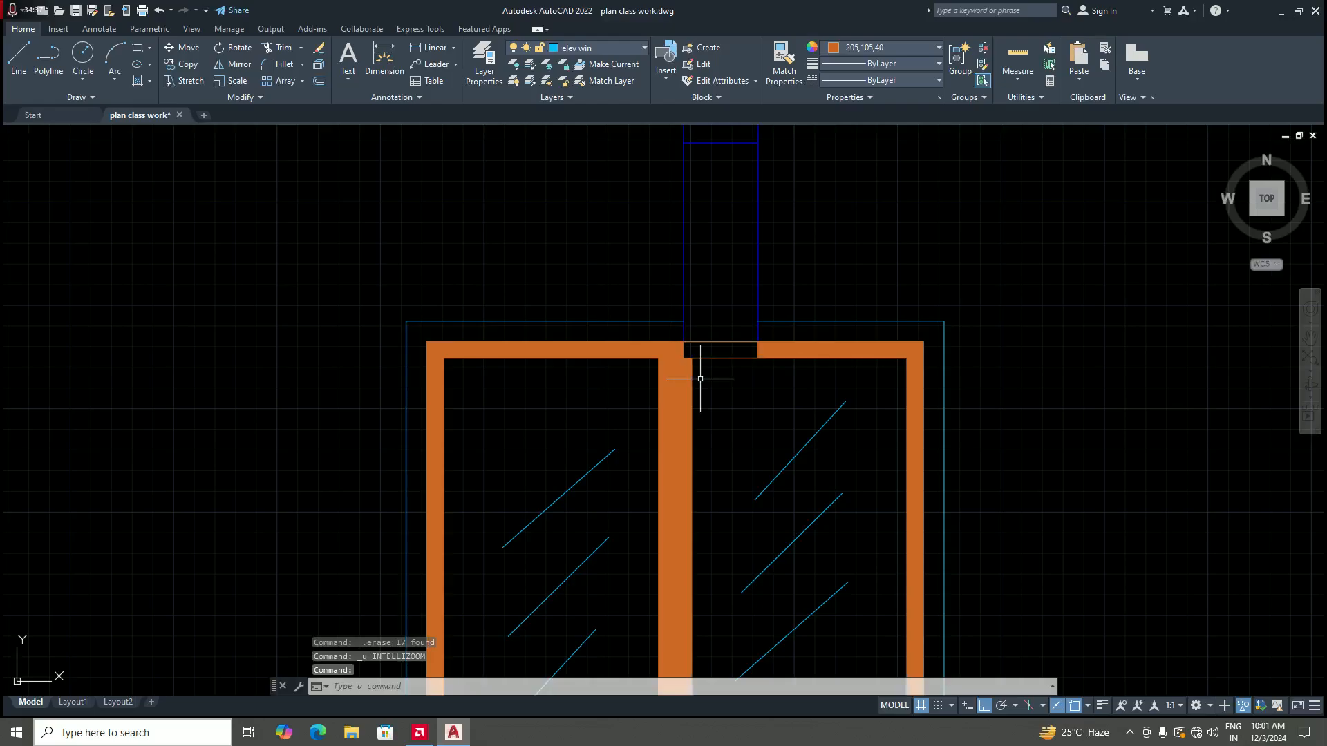
pyautogui.press('Escape')
# Step: Examine the orange-framed window and the pieces left where it crosses the wall in the sectional elevation
pyautogui.scroll(-5, 684, 349)
pyautogui.scroll(2, 667, 341)
pyautogui.click(671, 311)
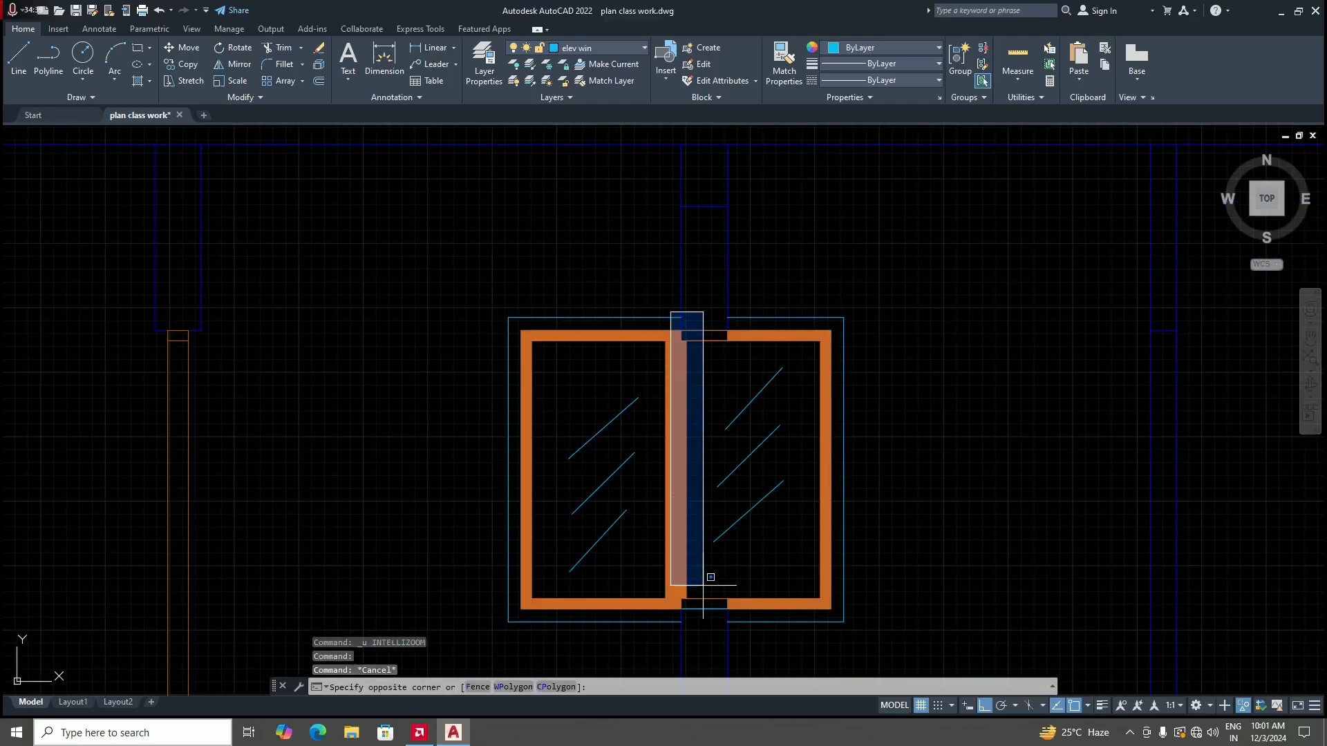
pyautogui.scroll(-4, 705, 429)
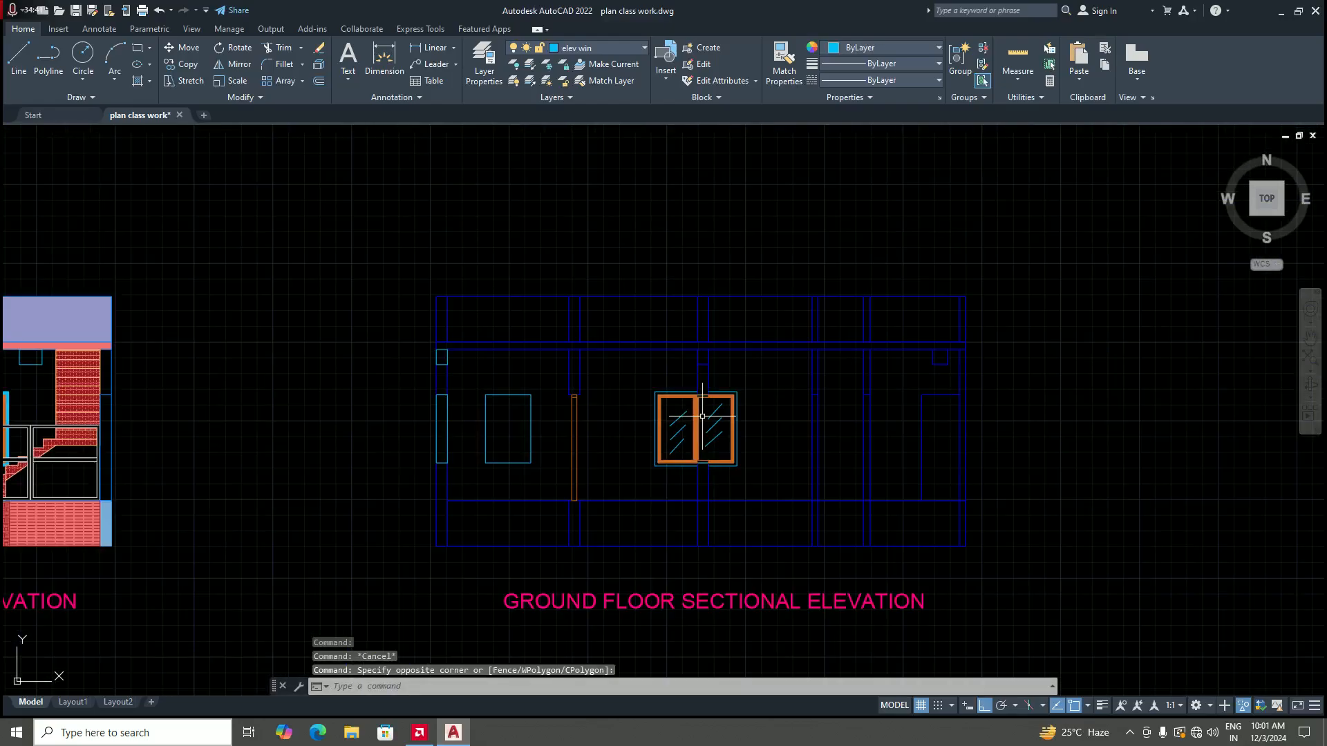
pyautogui.scroll(4, 702, 449)
pyautogui.scroll(-4, 698, 456)
pyautogui.scroll(6, 681, 525)
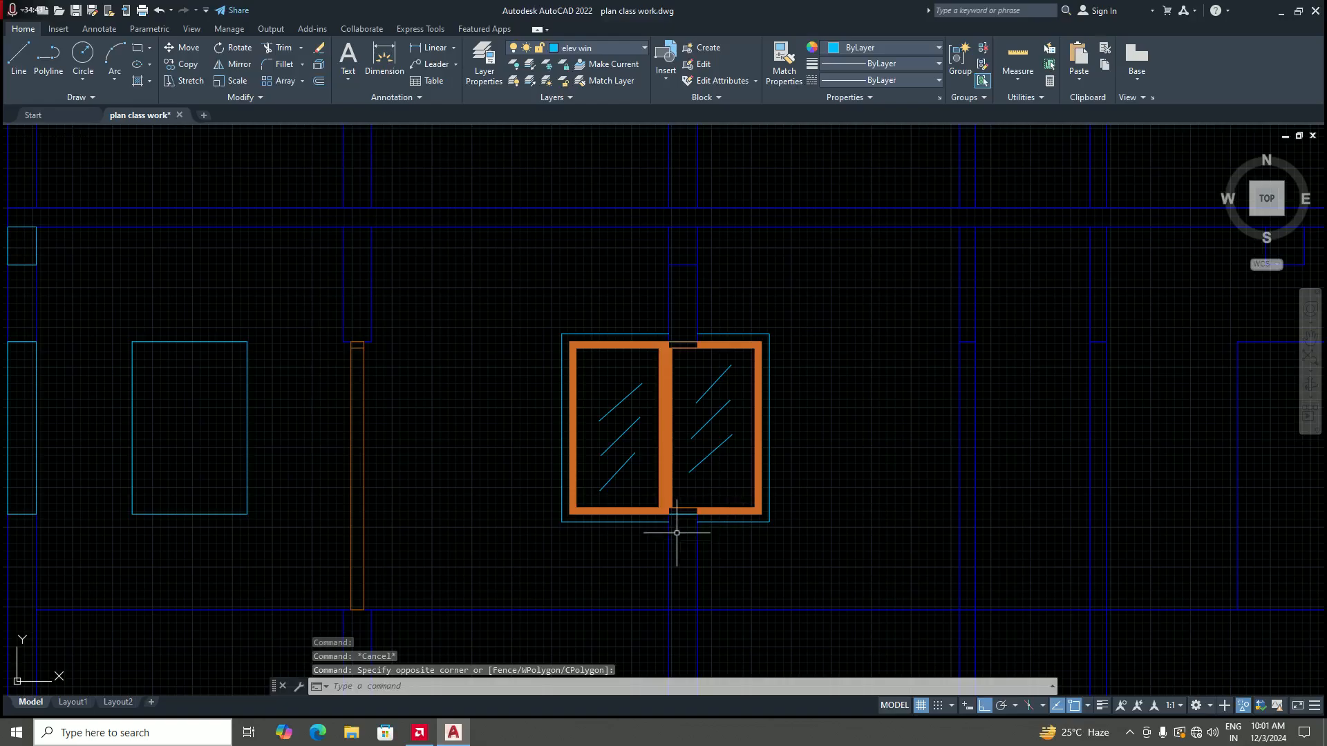
pyautogui.scroll(-2, 674, 498)
pyautogui.scroll(-2, 684, 297)
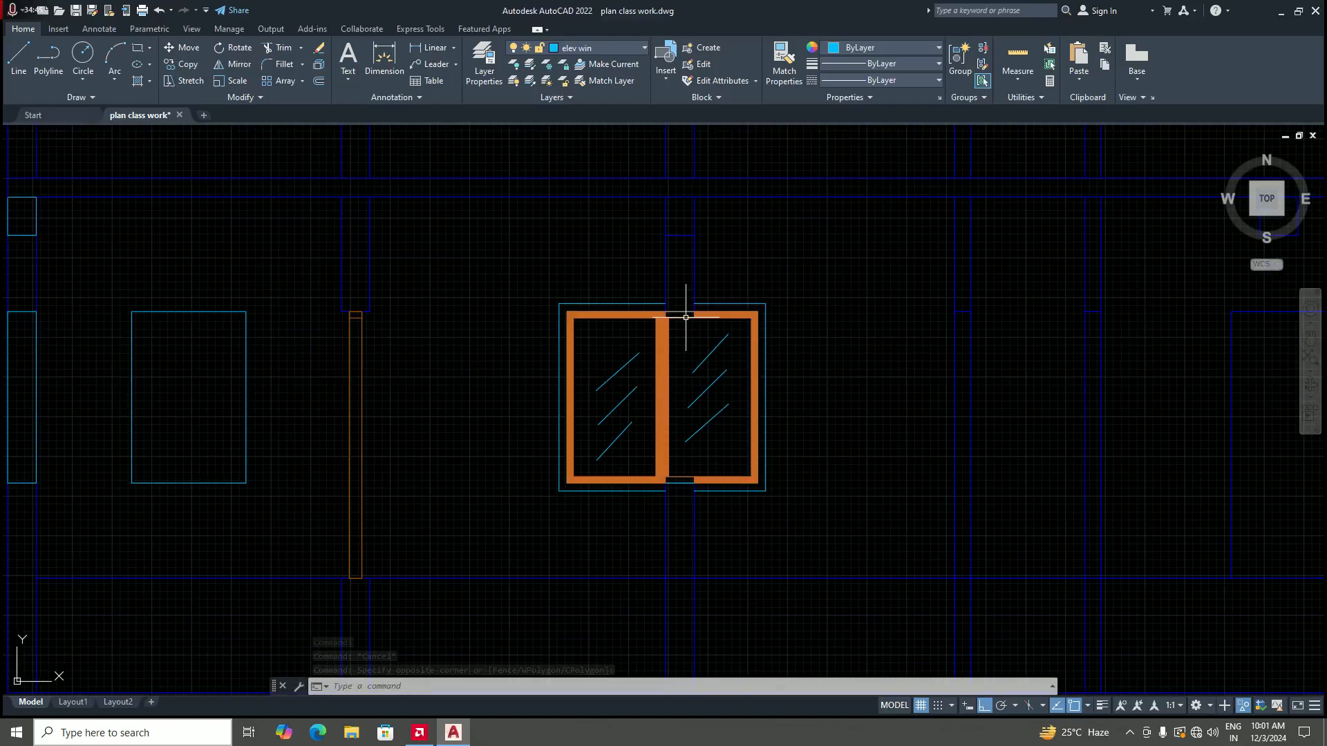
# Step: Examine the frame's upper member where the wall strip crosses the orange-framed window
pyautogui.scroll(7, 686, 314)
pyautogui.click(686, 336)
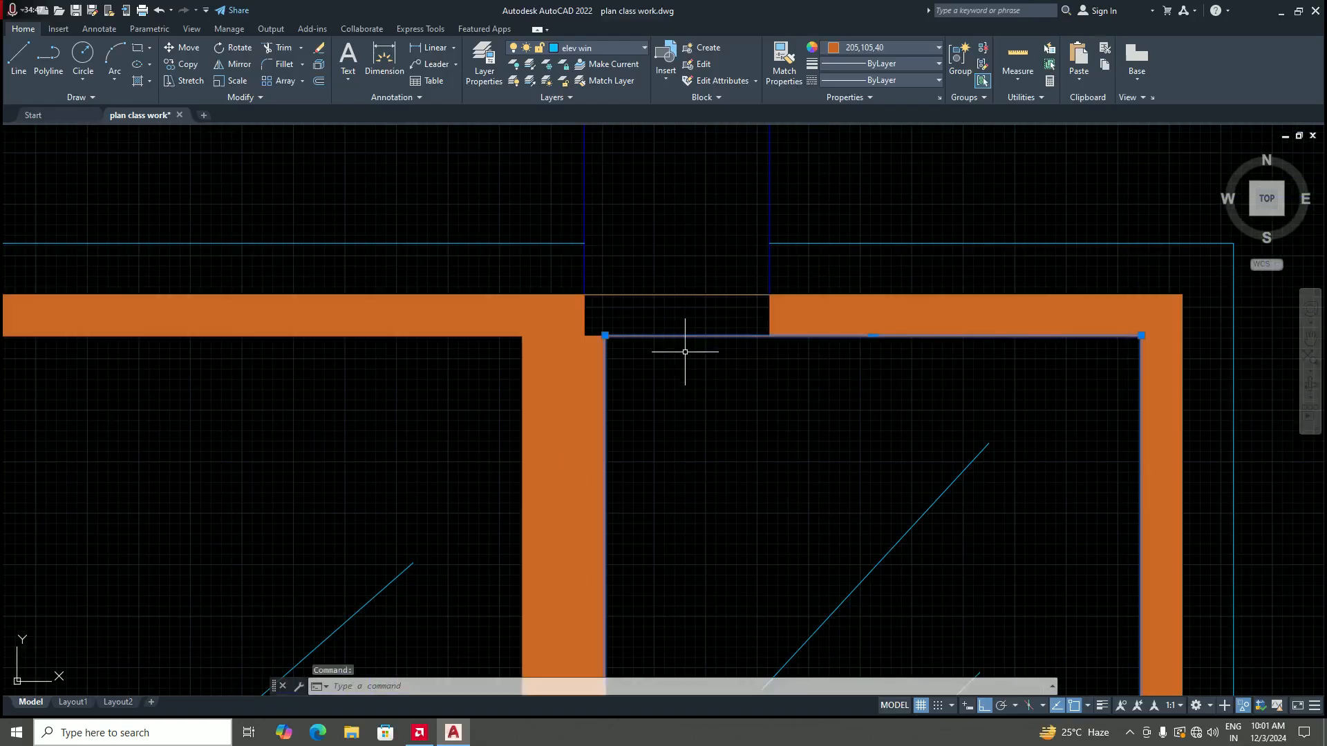
pyautogui.press('Escape')
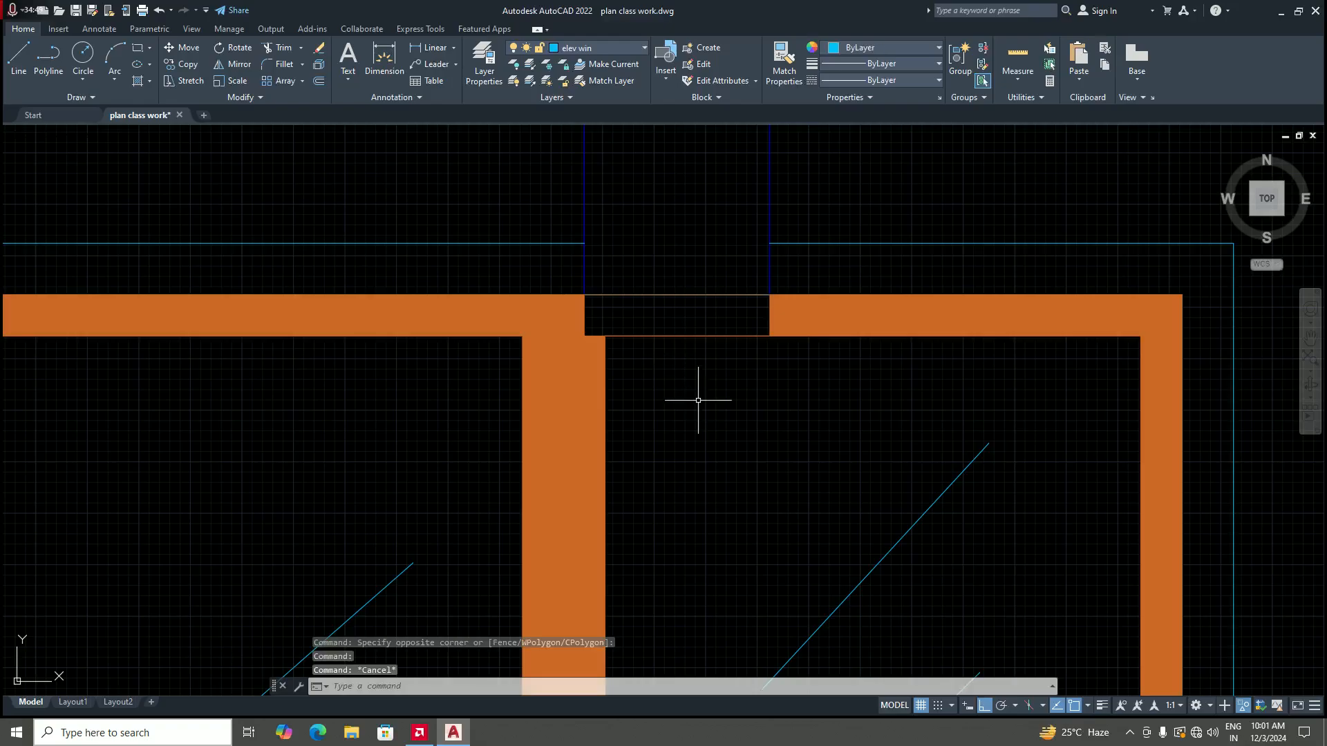
pyautogui.scroll(-6, 699, 391)
pyautogui.scroll(4, 698, 356)
pyautogui.scroll(-2, 695, 349)
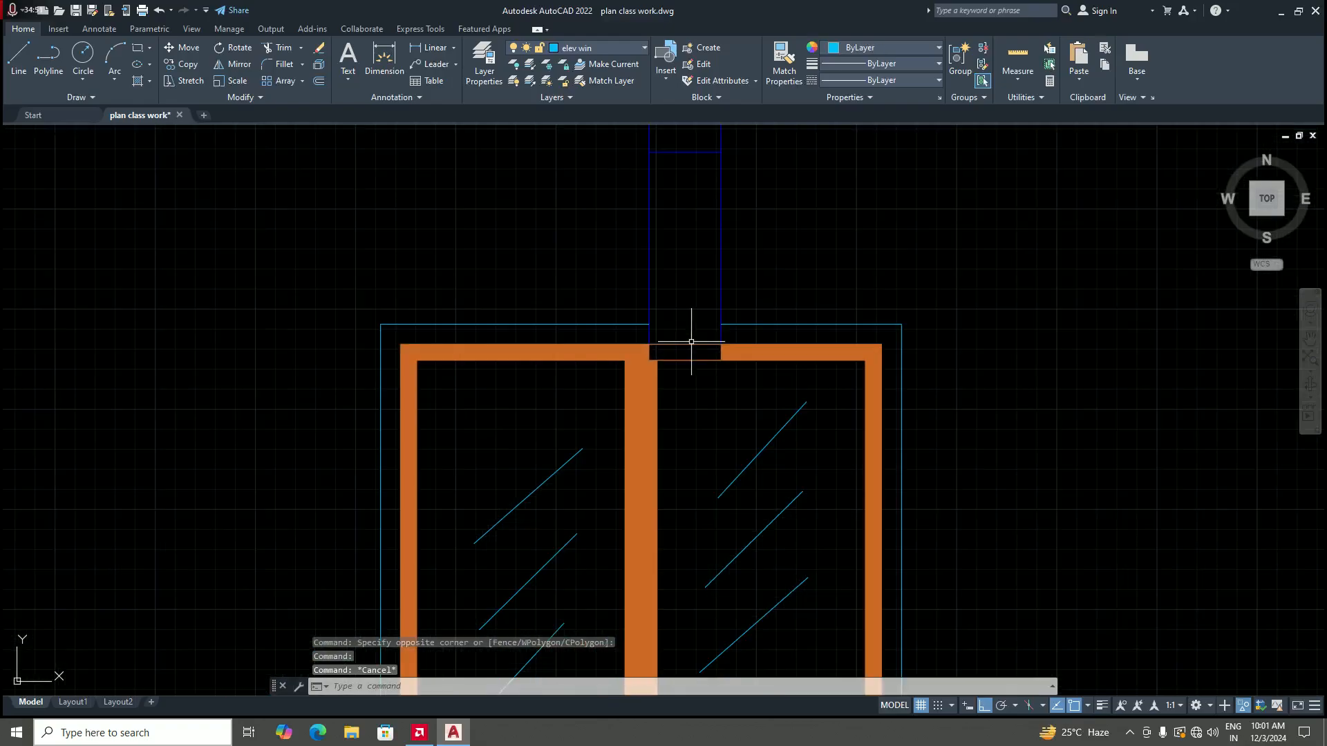
pyautogui.scroll(-2, 684, 361)
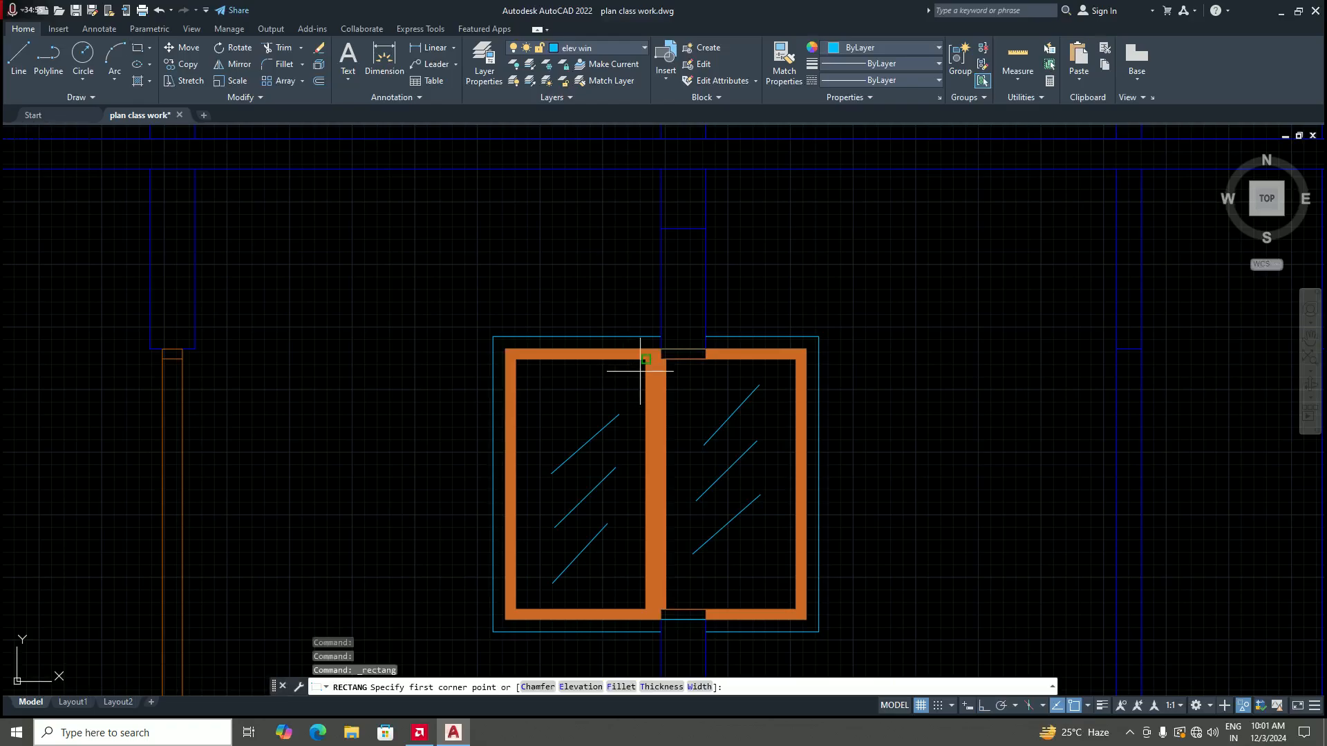
# Step: Start a rectangle at the wall strip's left edge, with its first corner 2" below the top of the window frame
pyautogui.scroll(2, 678, 367)
pyautogui.scroll(3, 650, 380)
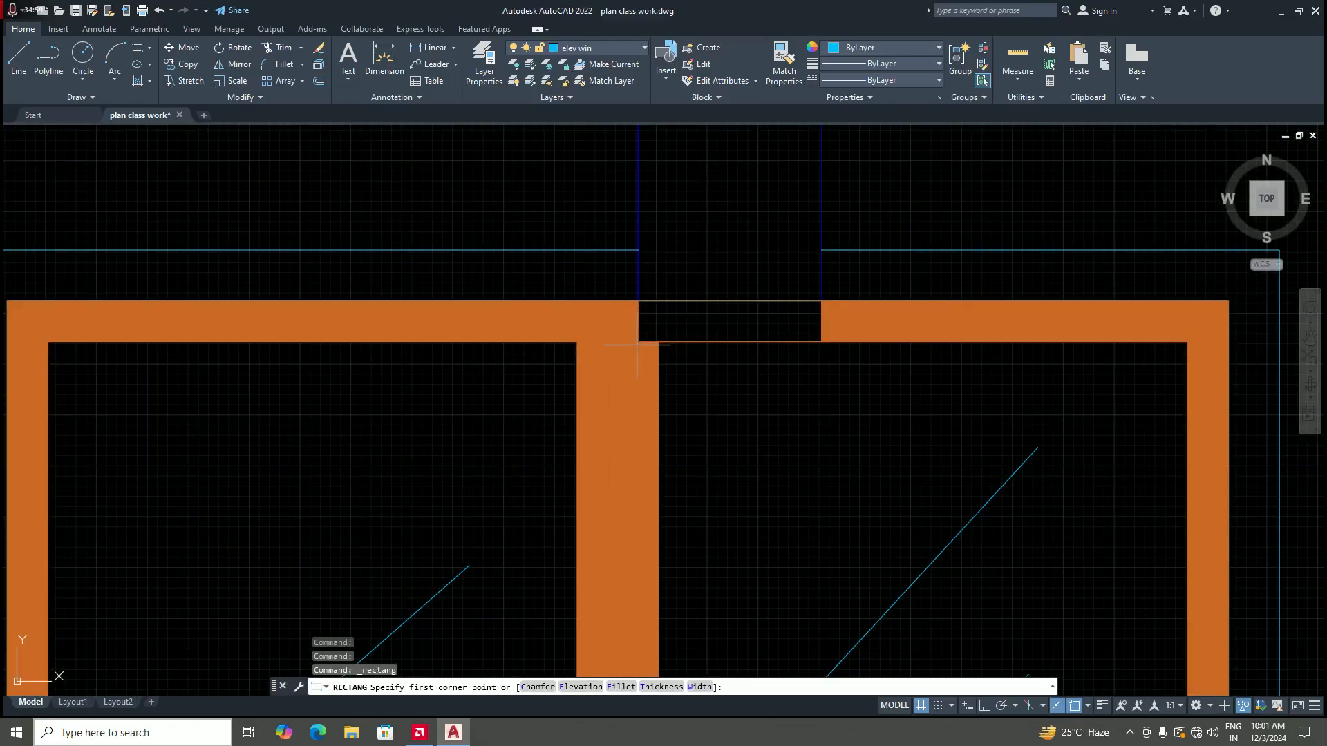
pyautogui.scroll(-3, 637, 345)
pyautogui.scroll(1, 660, 348)
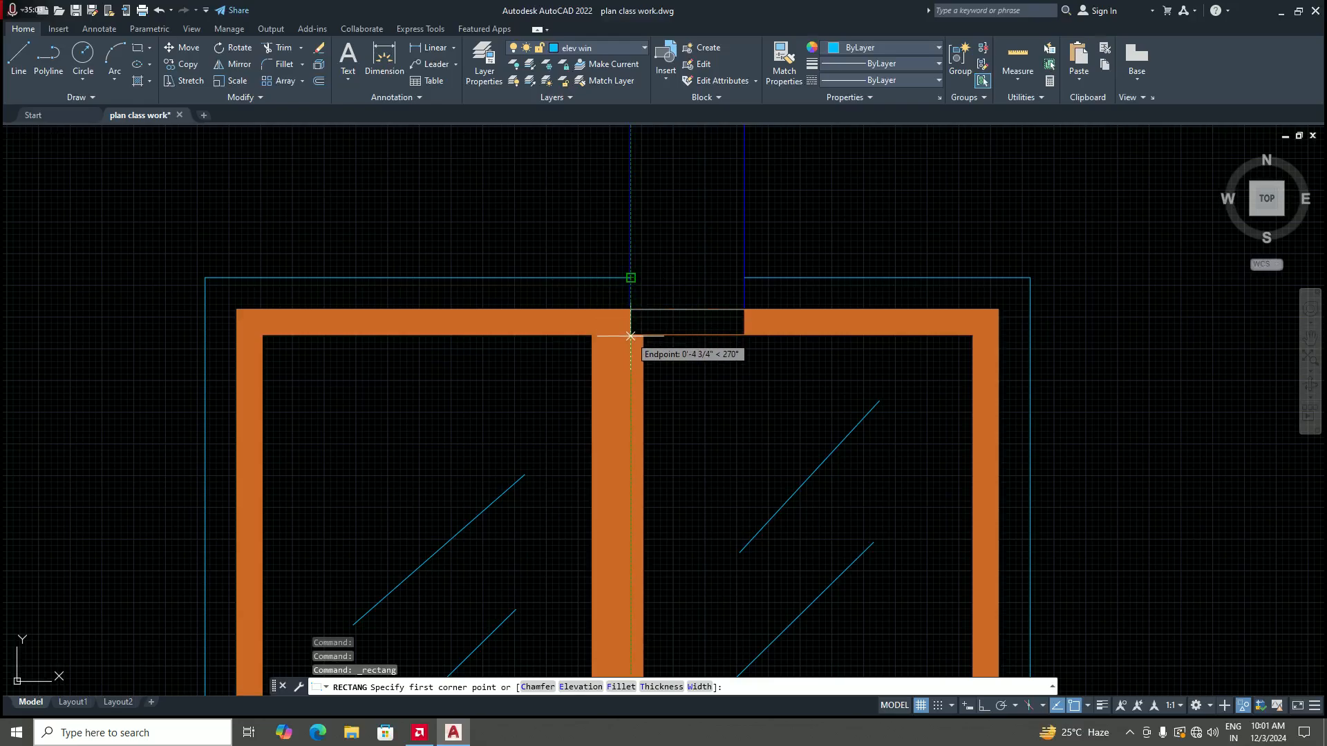
pyautogui.scroll(2, 630, 337)
pyautogui.scroll(-2, 601, 335)
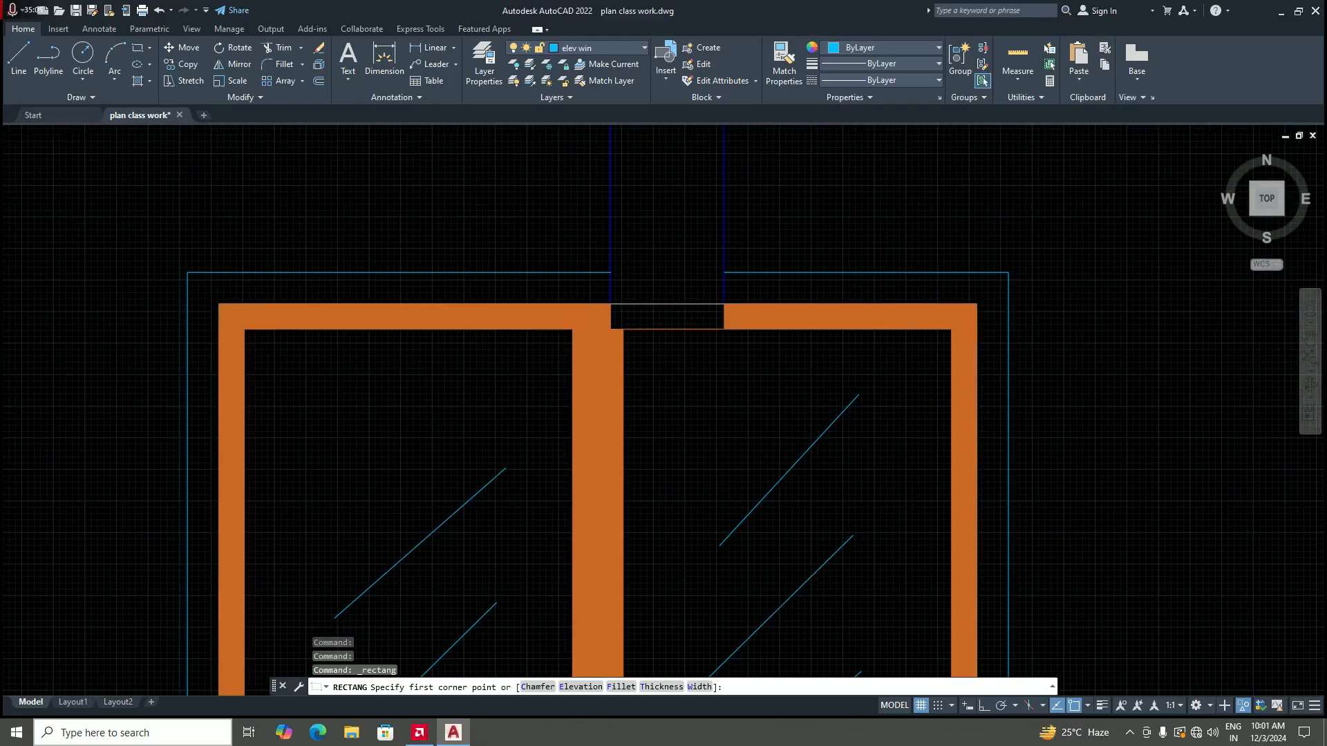
pyautogui.scroll(-5, 624, 309)
pyautogui.scroll(4, 629, 304)
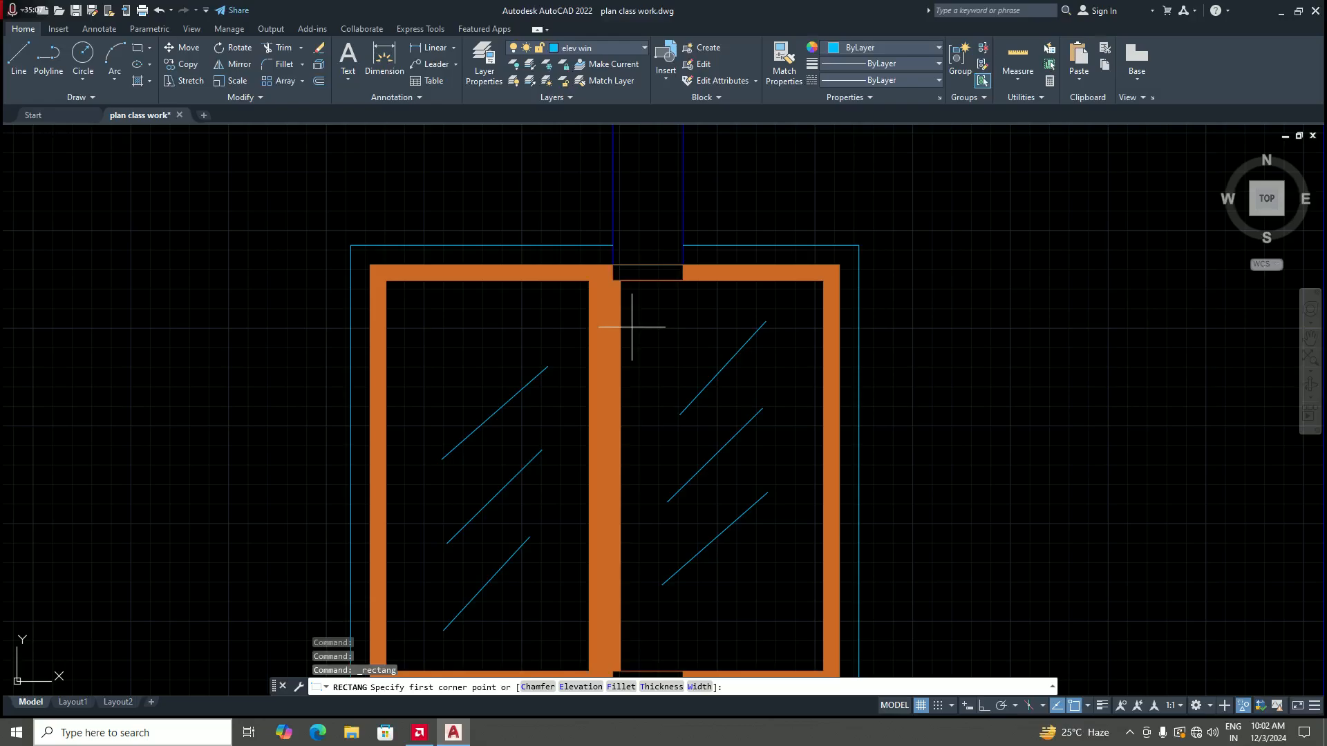
pyautogui.scroll(3, 626, 264)
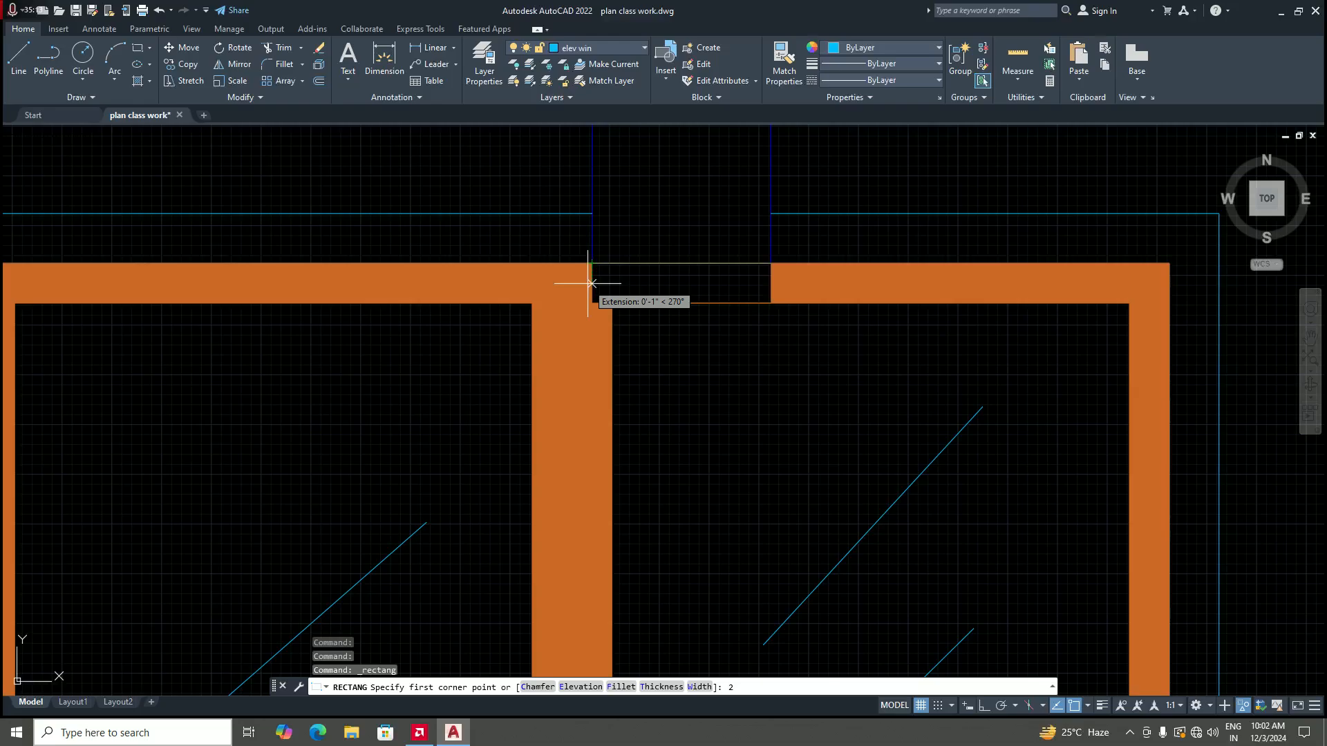
pyautogui.press('Return')
# Step: Finish the rectangle on the lower member's inner edge, with its opposite corner 6" in from the wall strip's right edge
pyautogui.scroll(-4, 588, 283)
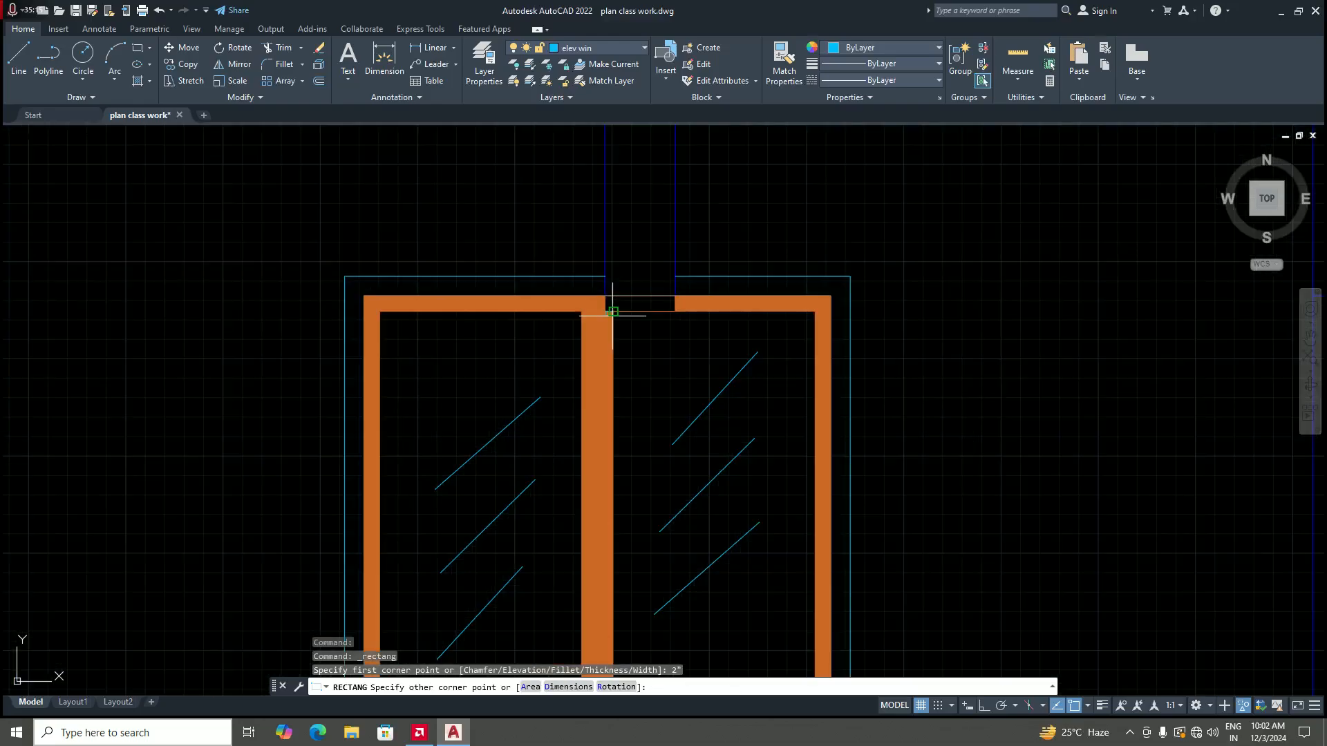
pyautogui.scroll(-7, 610, 380)
pyautogui.scroll(6, 611, 387)
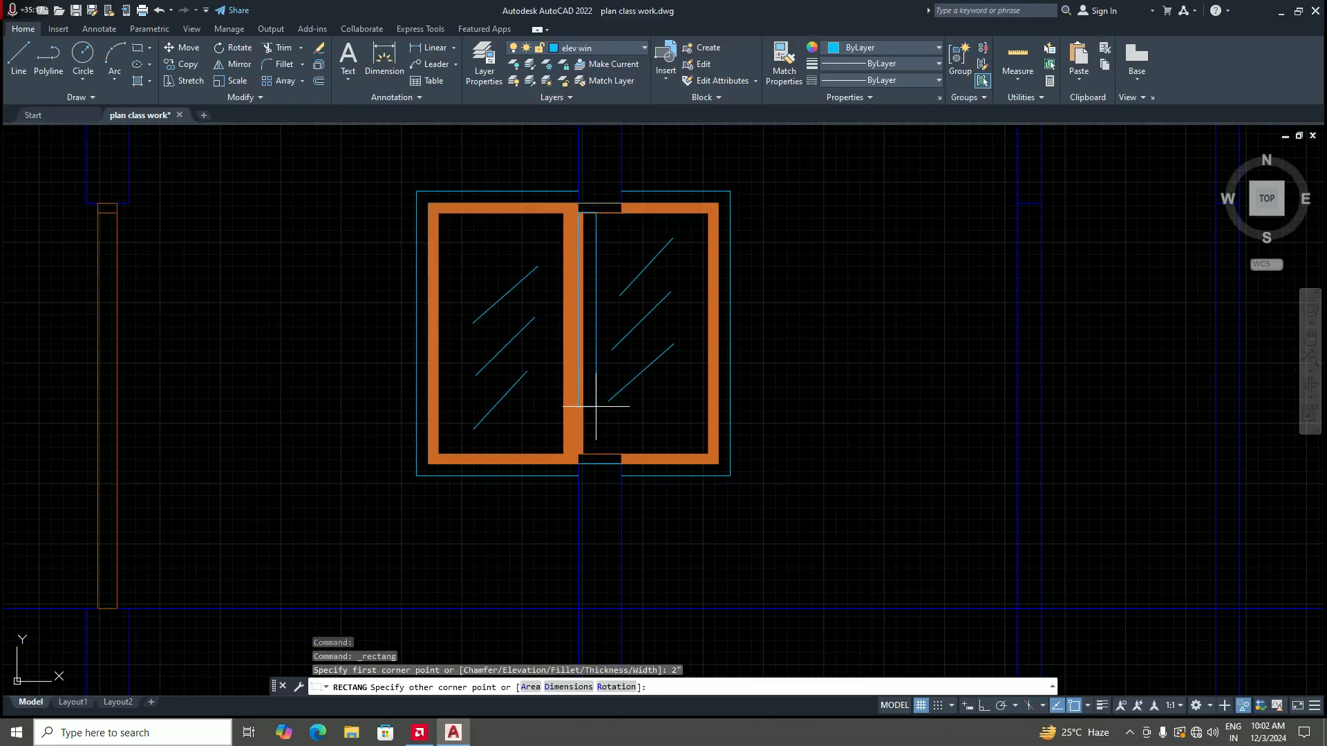
pyautogui.scroll(2, 601, 406)
pyautogui.scroll(-4, 601, 429)
pyautogui.scroll(6, 601, 445)
pyautogui.scroll(-2, 595, 443)
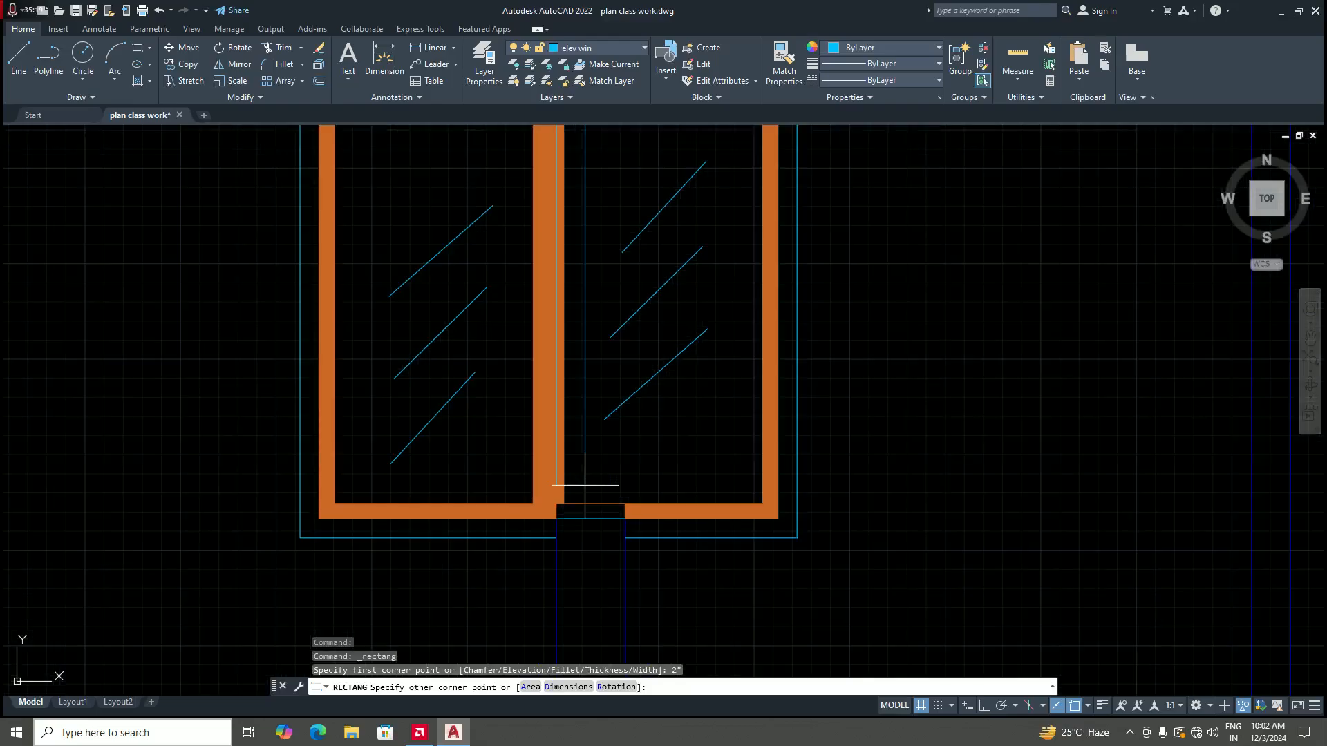
pyautogui.scroll(4, 543, 520)
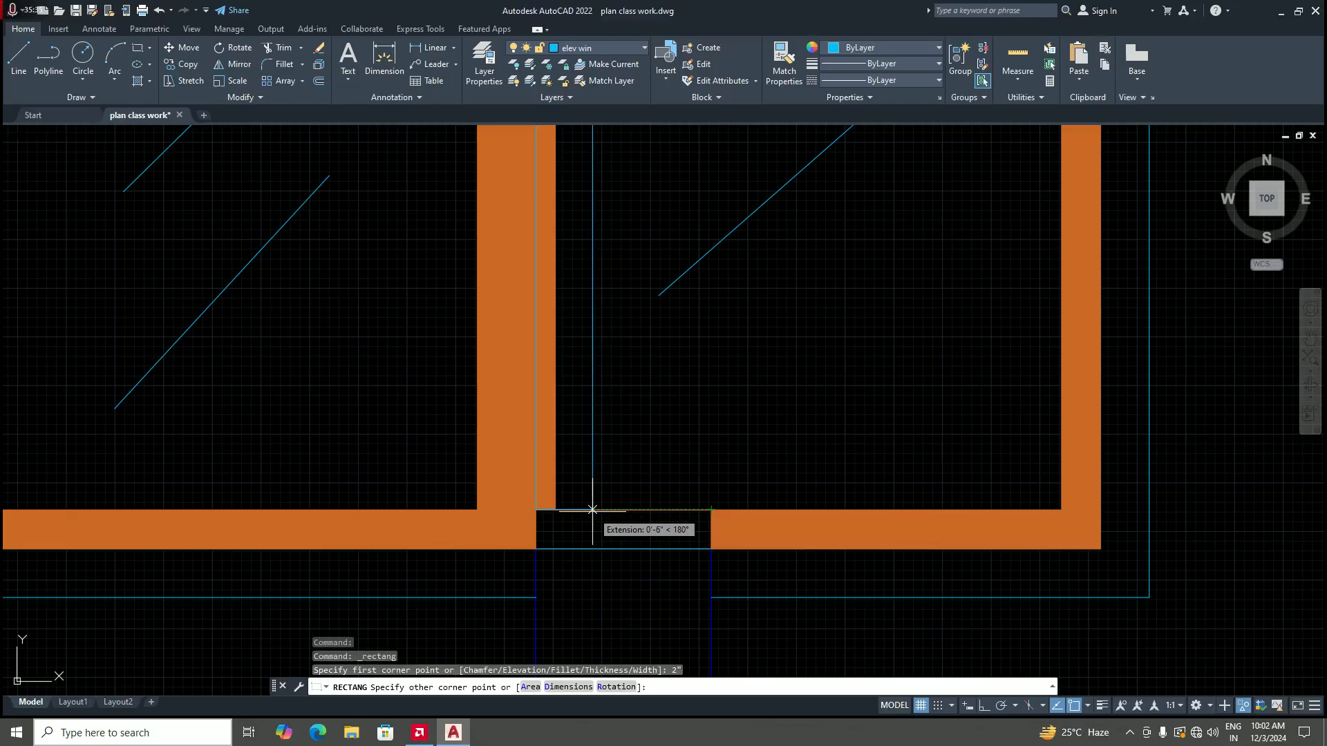
pyautogui.press('Return')
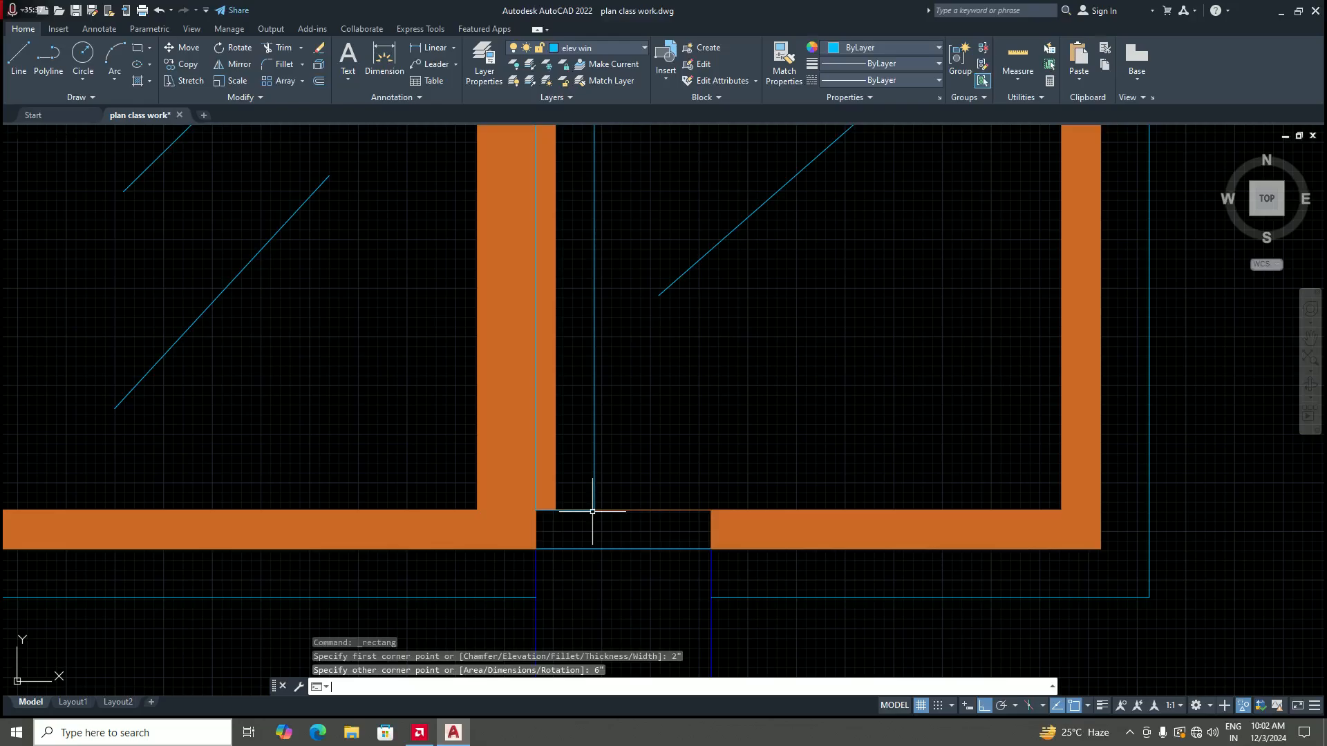
# Step: Examine the new narrow rectangle between the window frame's upper and lower members
pyautogui.scroll(-6, 601, 484)
pyautogui.scroll(6, 634, 393)
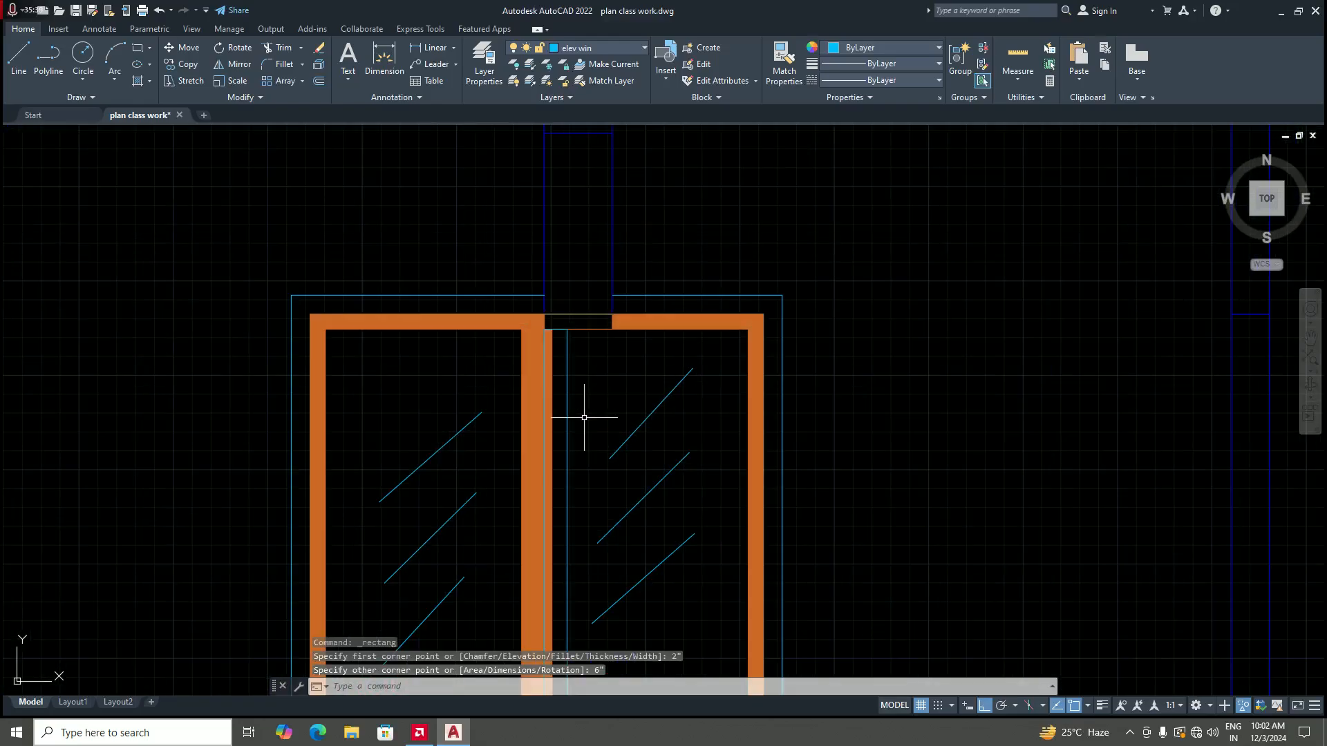
pyautogui.scroll(-6, 565, 398)
pyautogui.scroll(6, 565, 397)
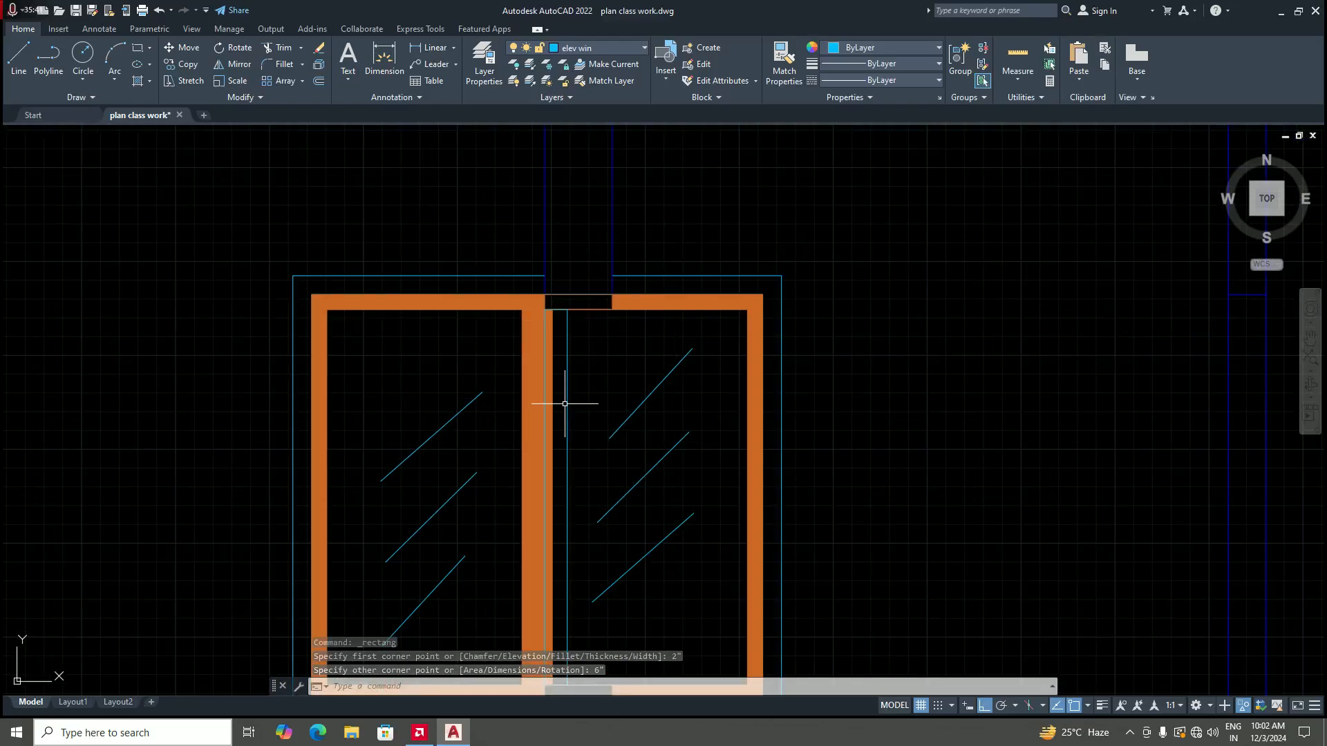
pyautogui.click(566, 398)
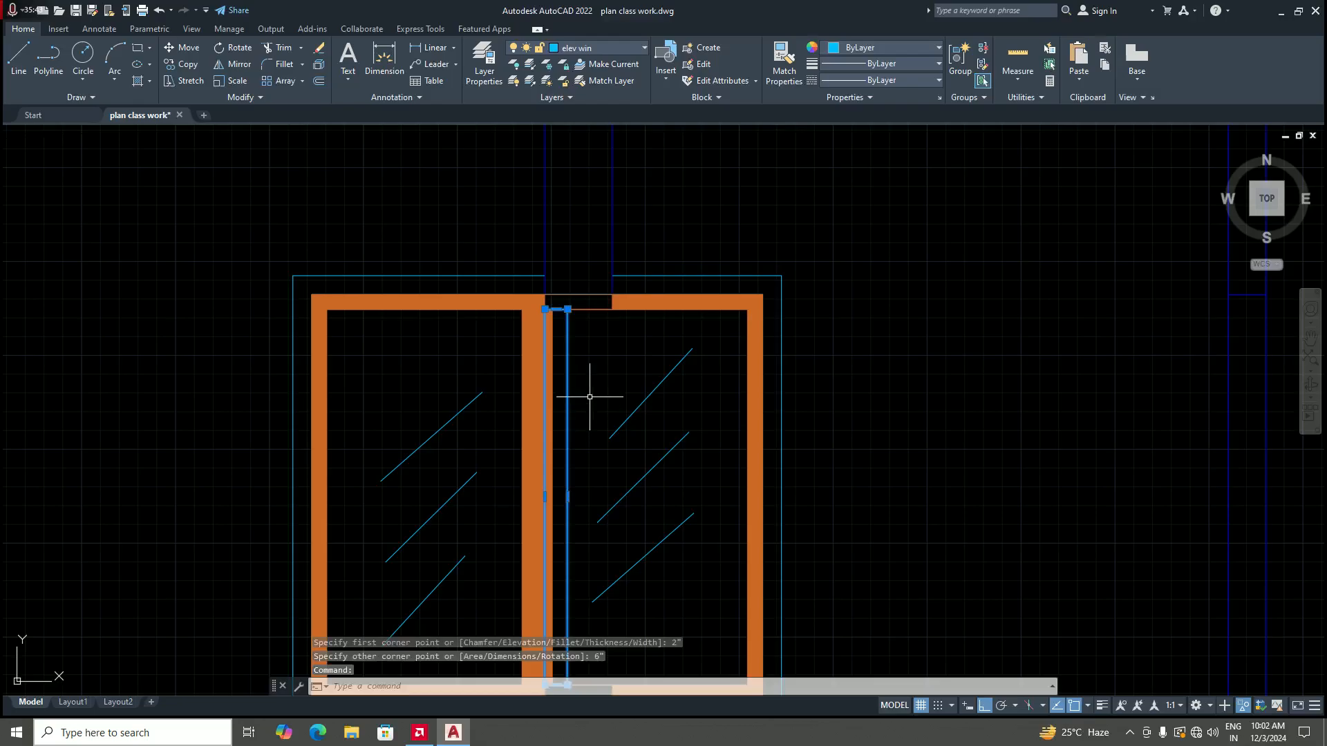
pyautogui.press('Escape')
pyautogui.scroll(-5, 592, 387)
pyautogui.scroll(3, 589, 439)
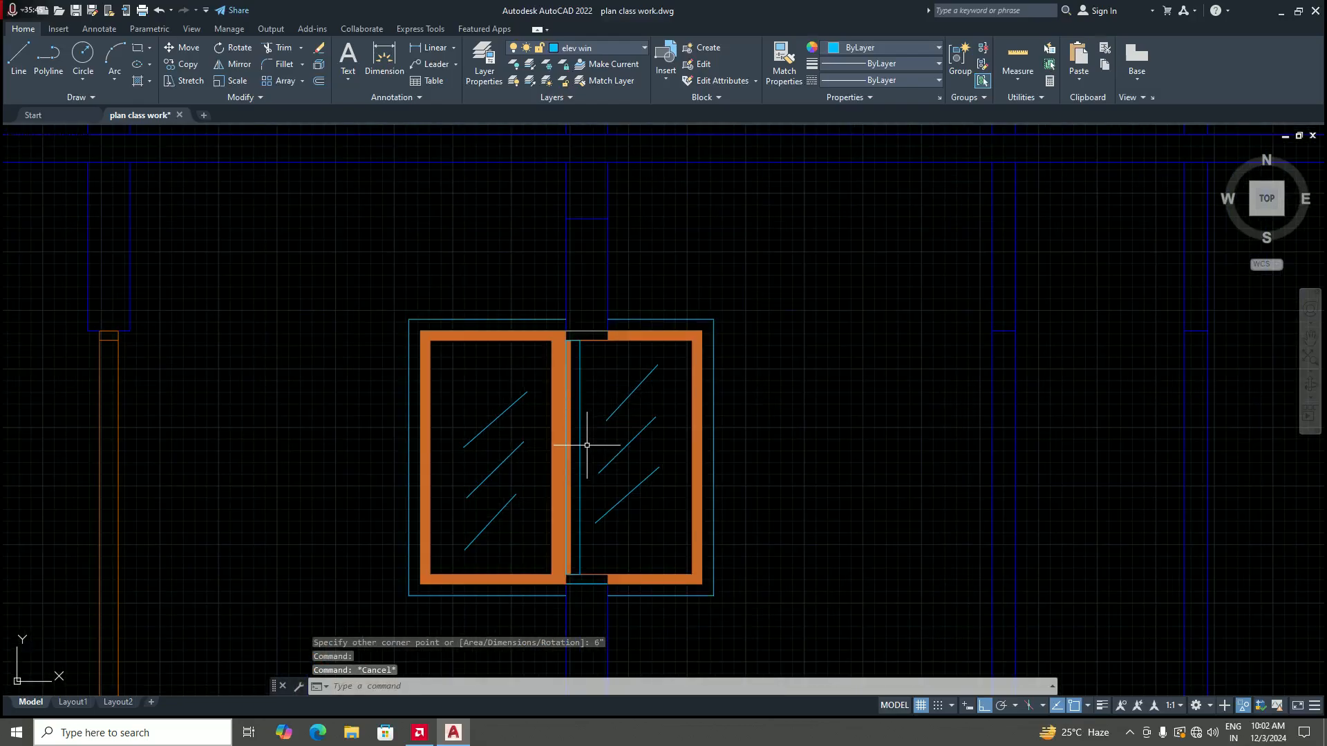
# Step: Copy the narrow rectangle from its upper right corner to the wall strip's right edge at the upper member's inner edge
pyautogui.press('Return')
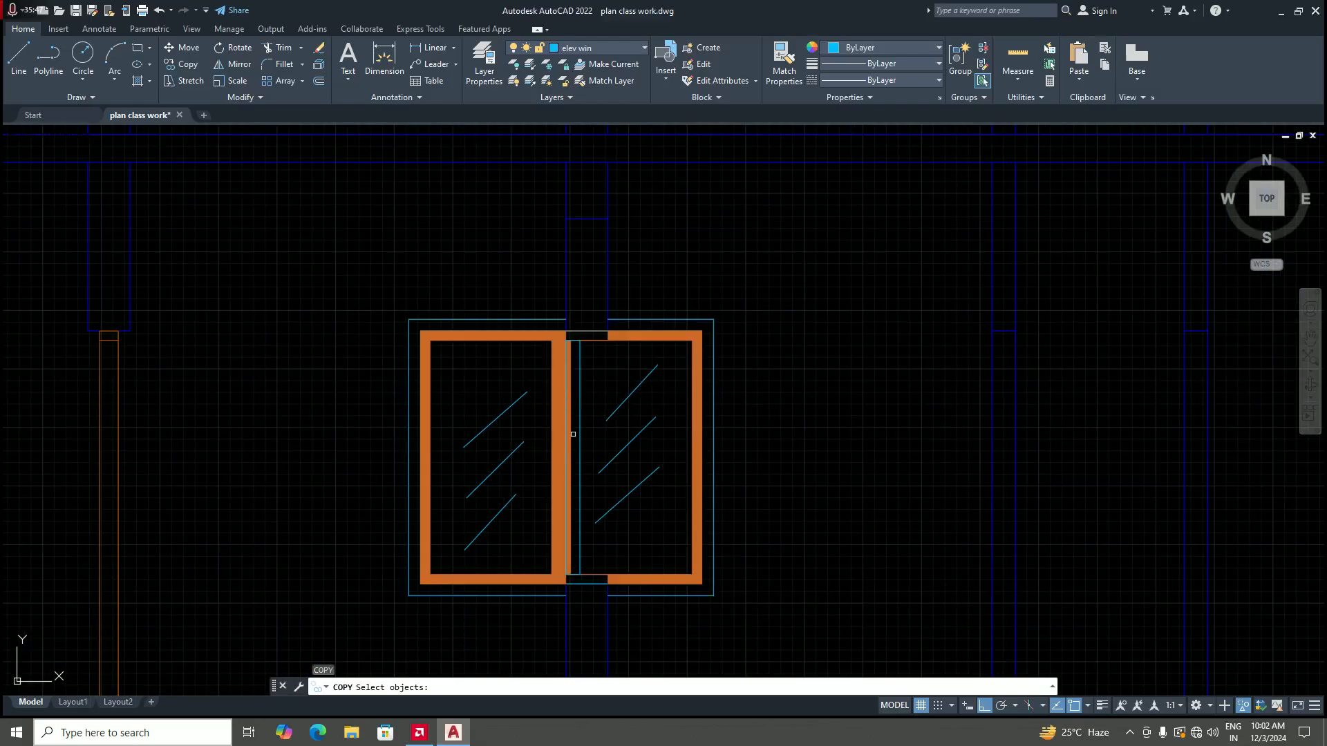
pyautogui.click(579, 413)
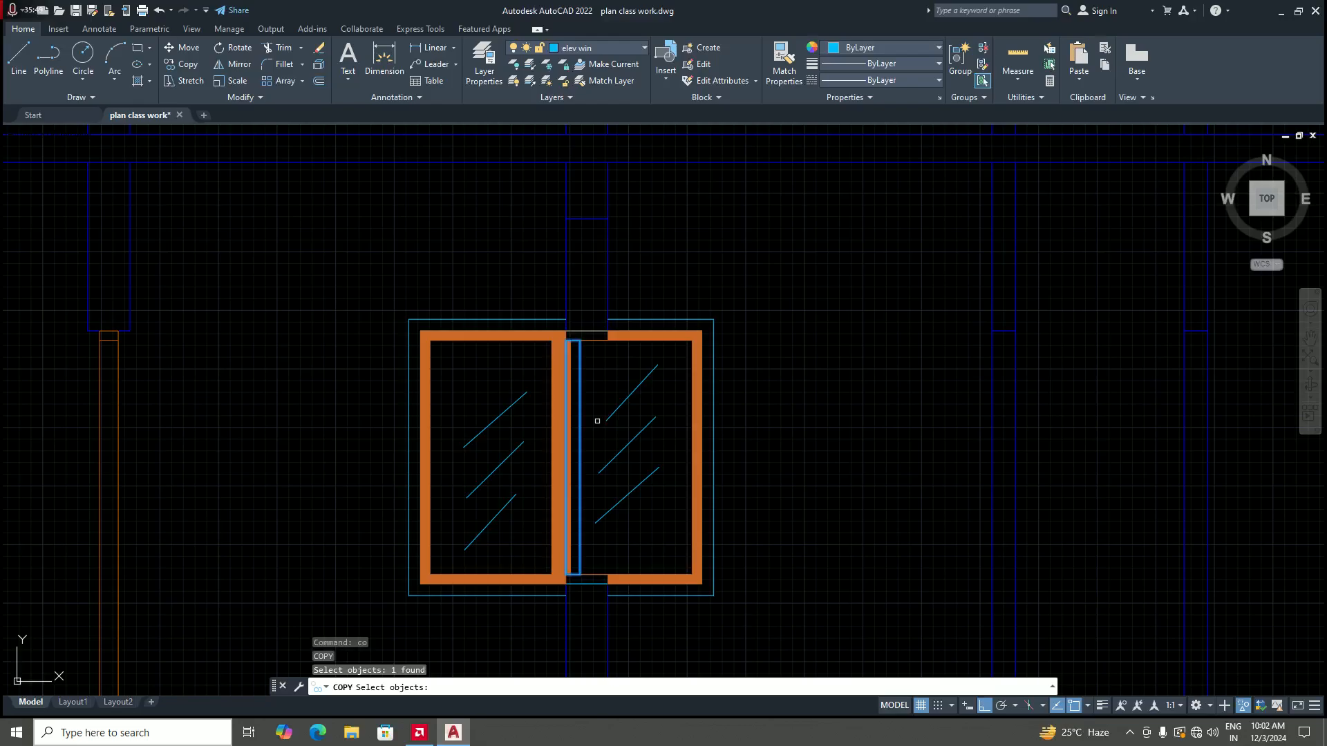
pyautogui.press('Return')
pyautogui.scroll(2, 600, 356)
pyautogui.scroll(2, 562, 312)
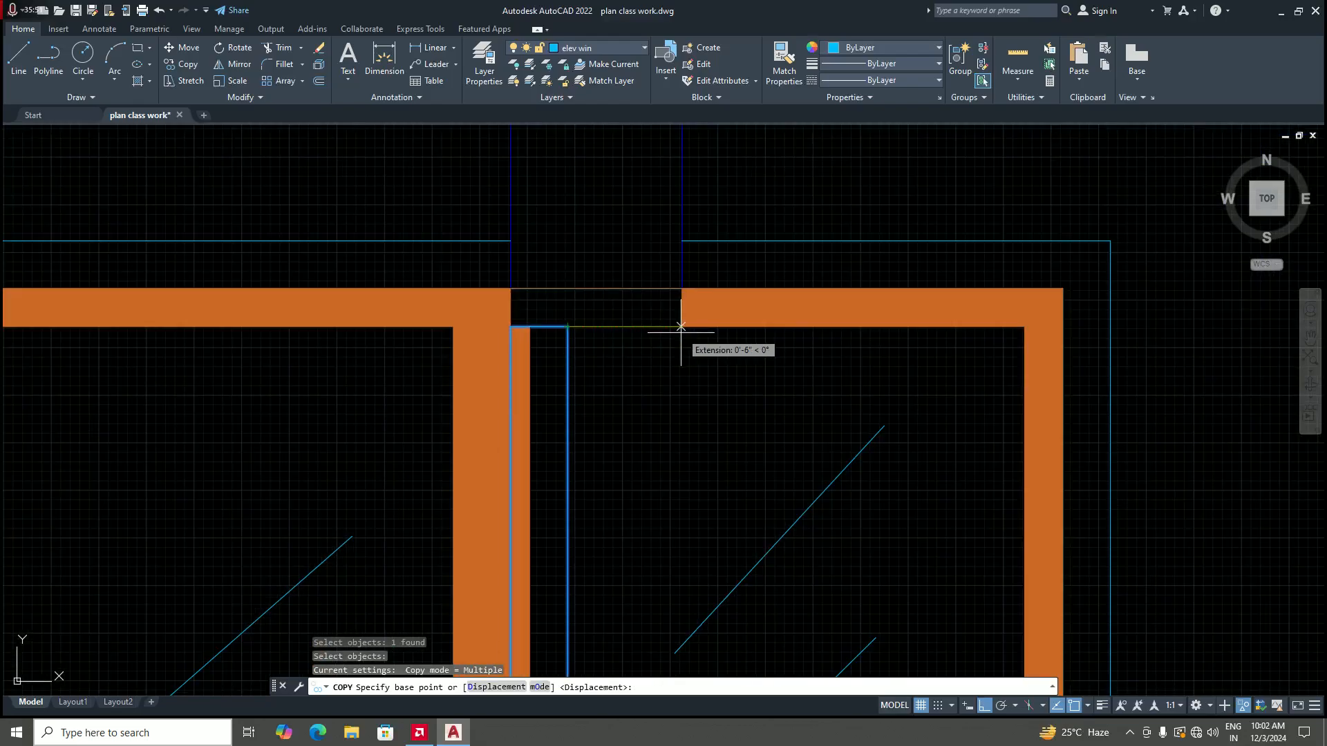
pyautogui.click(568, 327)
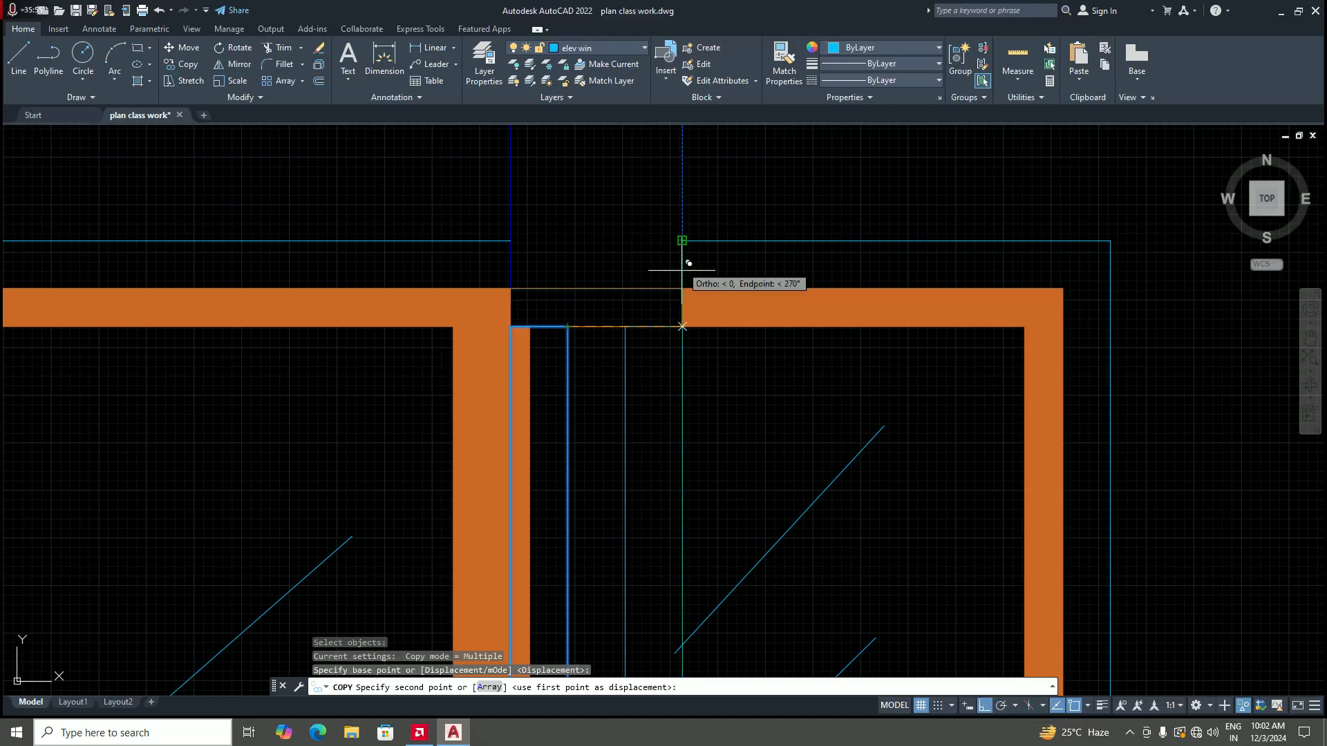
pyautogui.click(682, 327)
pyautogui.scroll(-5, 665, 426)
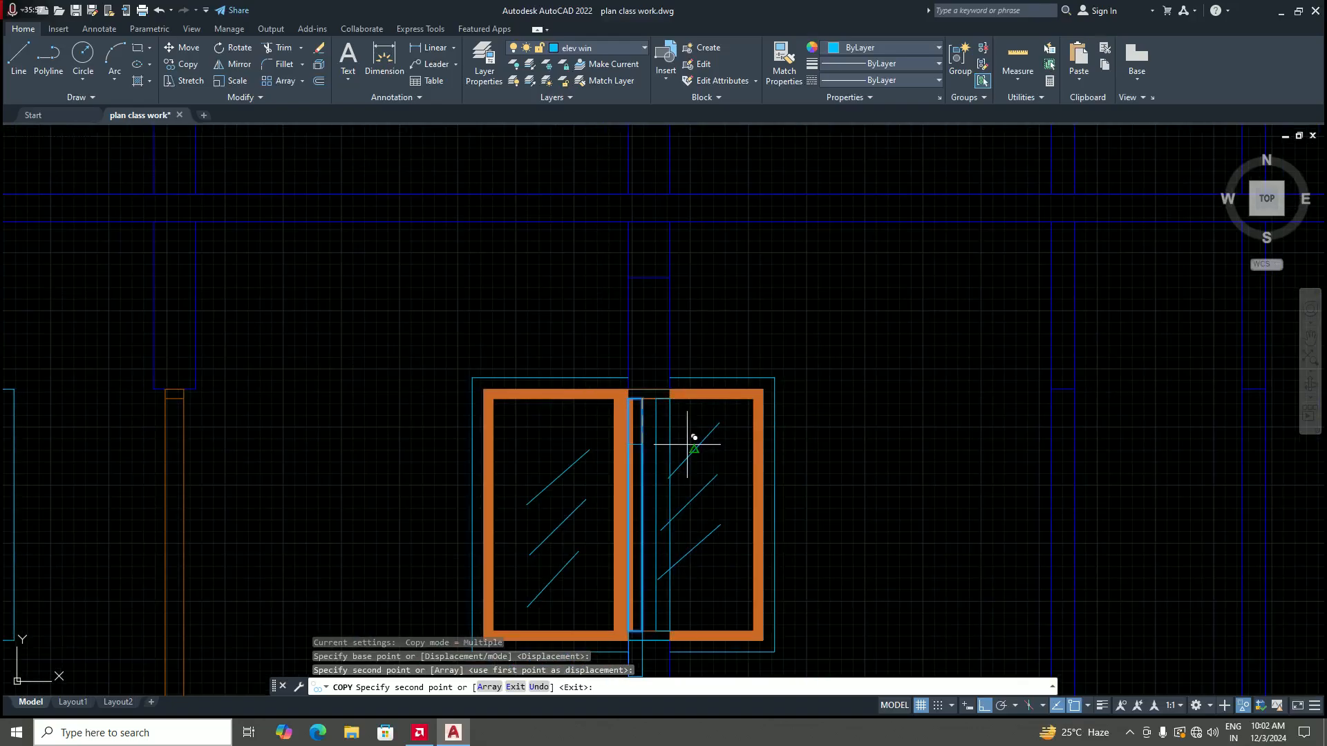
pyautogui.press('Return')
# Step: Create a wipeout from the left narrow rectangle's closed polyline and erase the source polyline
pyautogui.scroll(-5, 687, 444)
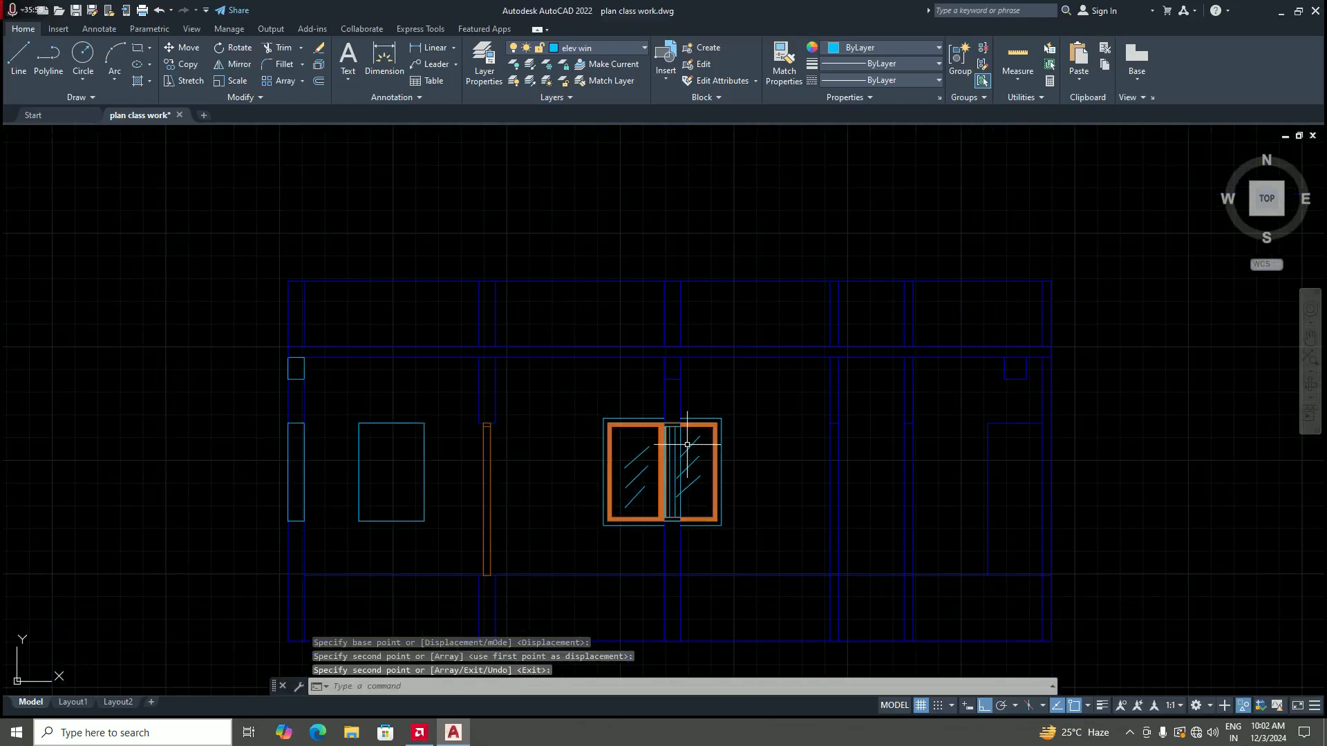
pyautogui.scroll(5, 687, 439)
pyautogui.scroll(3, 631, 446)
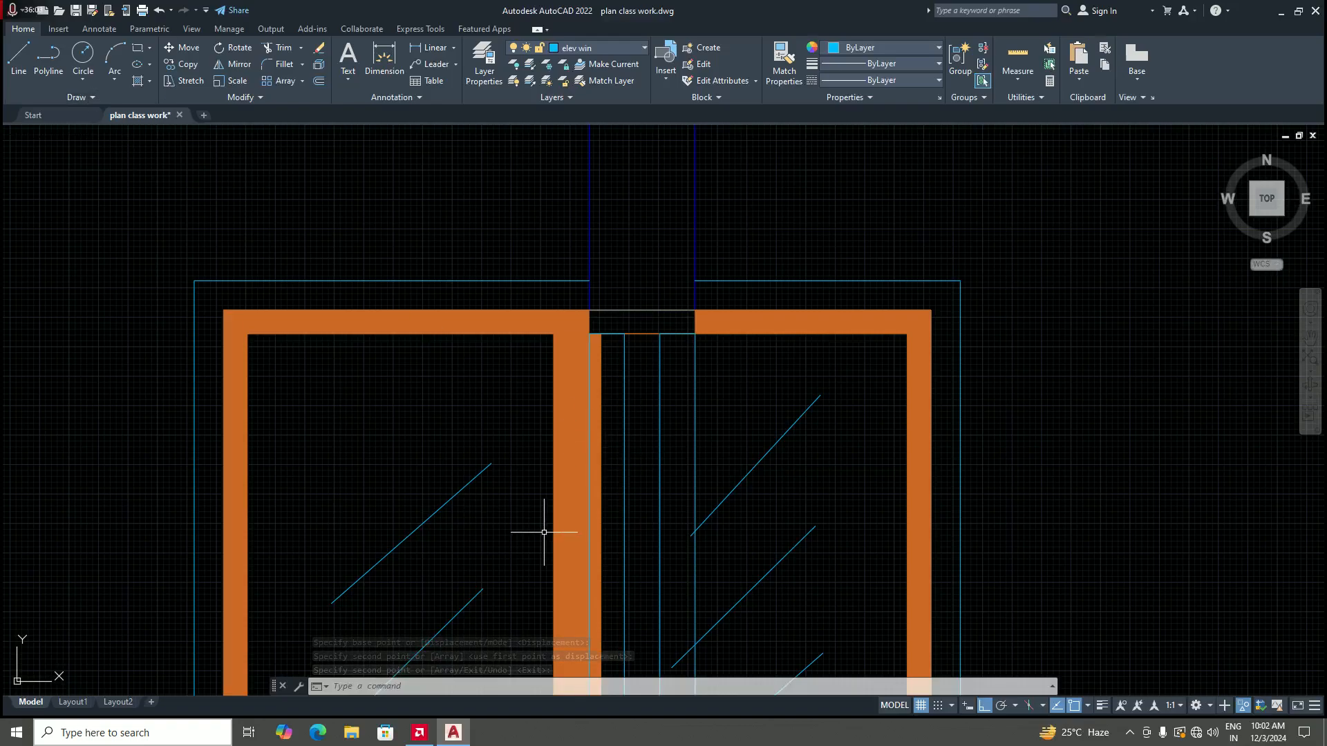
pyautogui.write('wi')
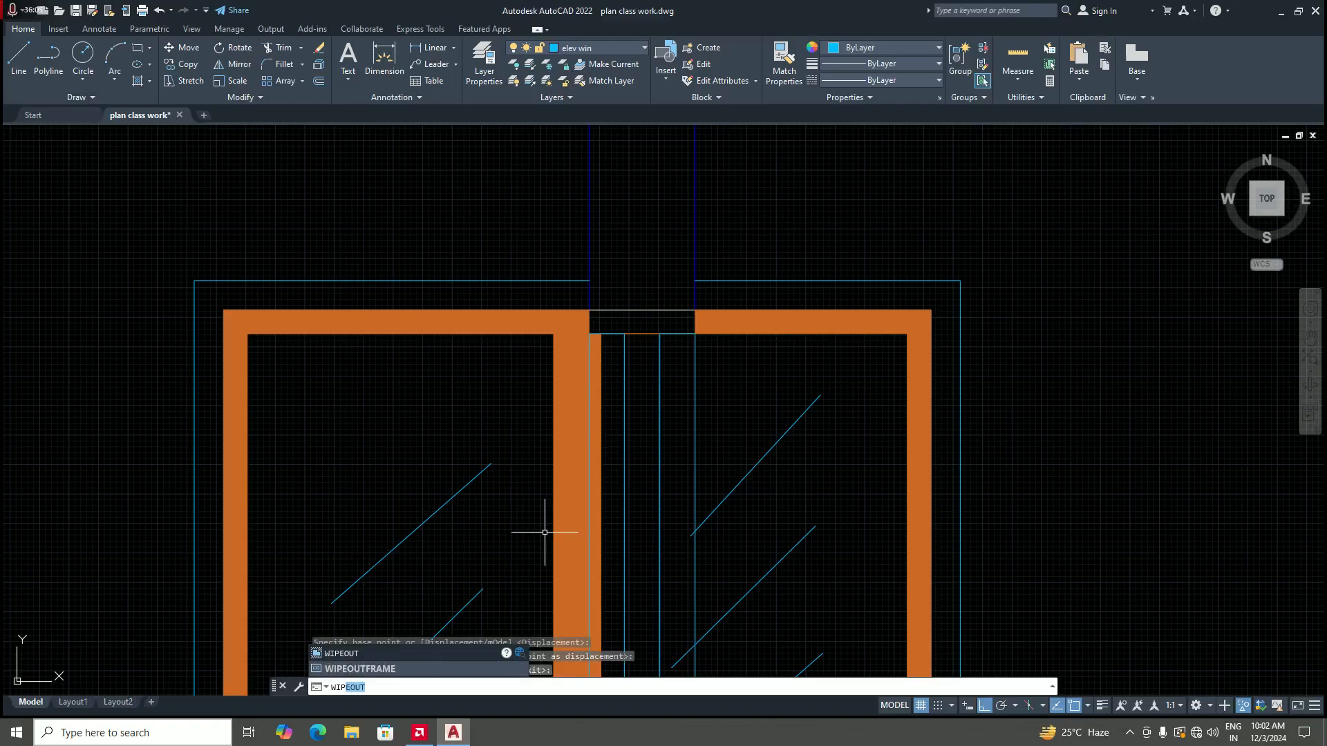
pyautogui.press('Return')
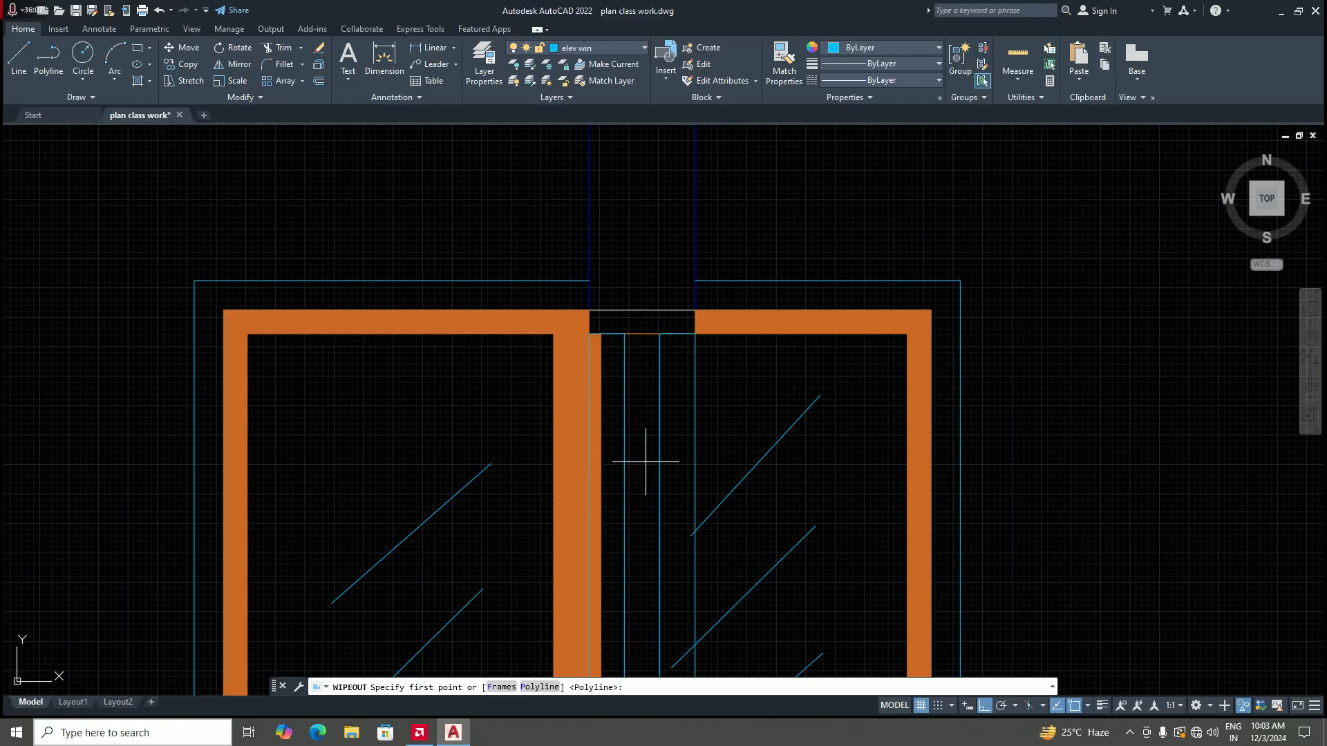
pyautogui.scroll(-2, 634, 464)
pyautogui.scroll(4, 634, 464)
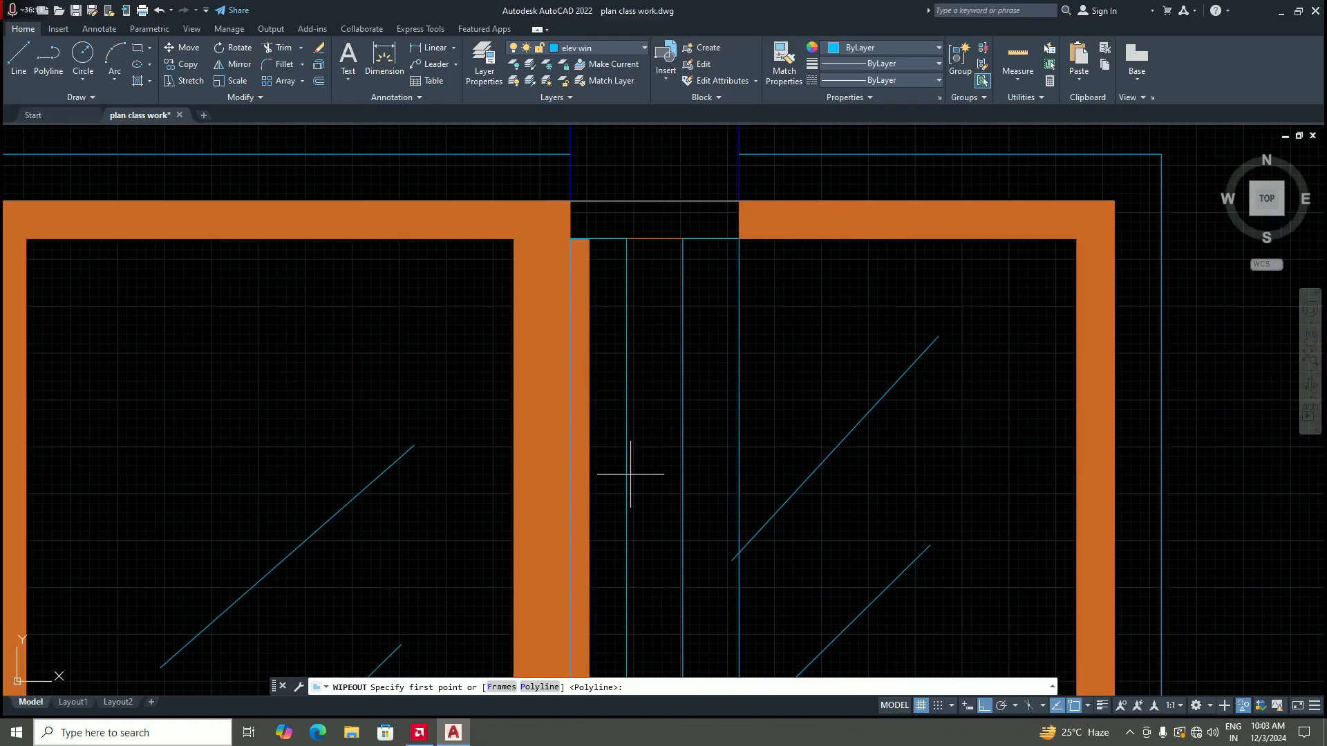
pyautogui.click(540, 688)
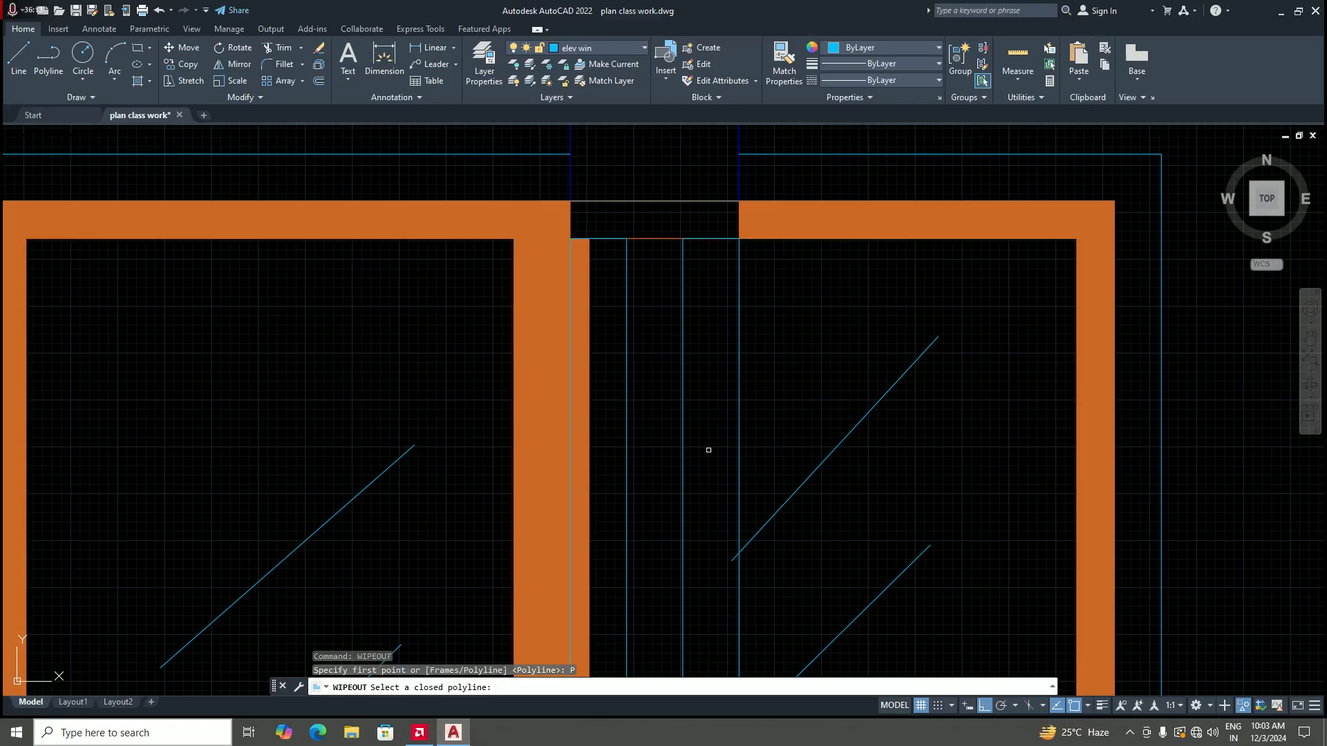
pyautogui.click(626, 426)
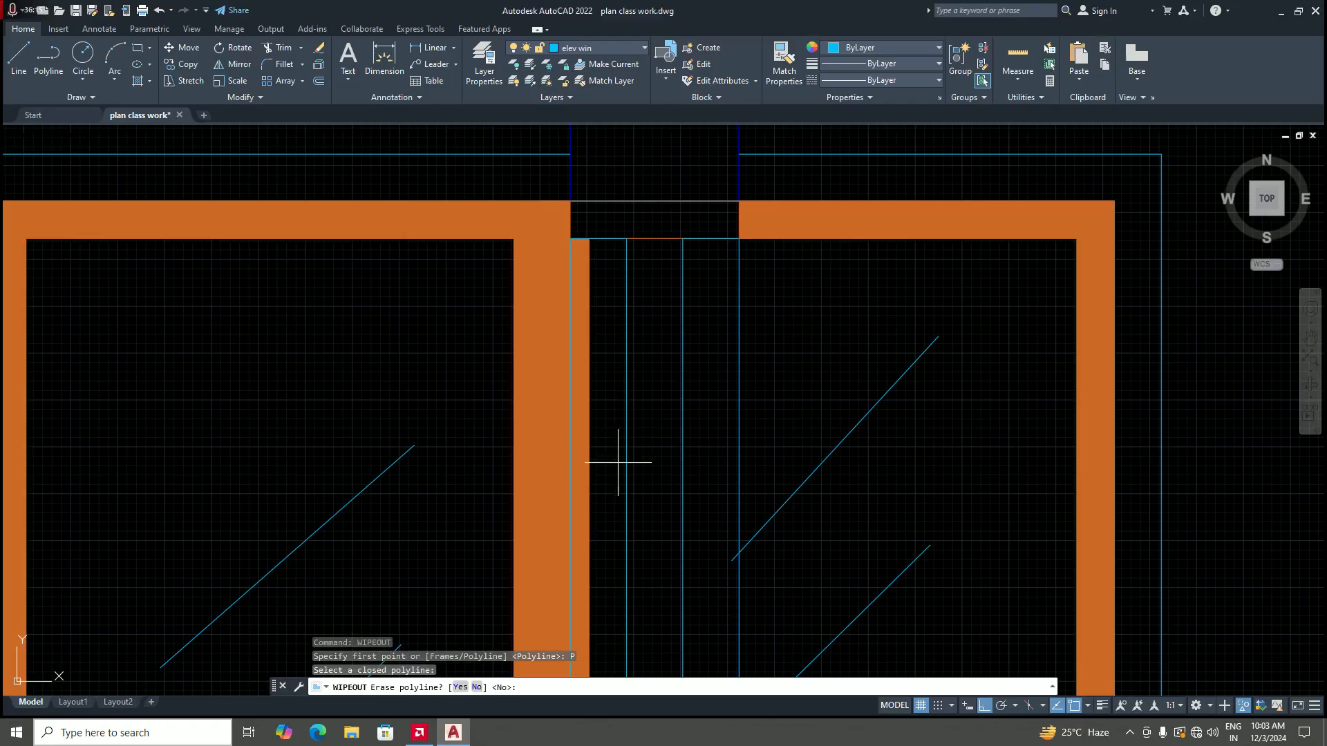
pyautogui.scroll(-8, 616, 459)
pyautogui.scroll(4, 656, 532)
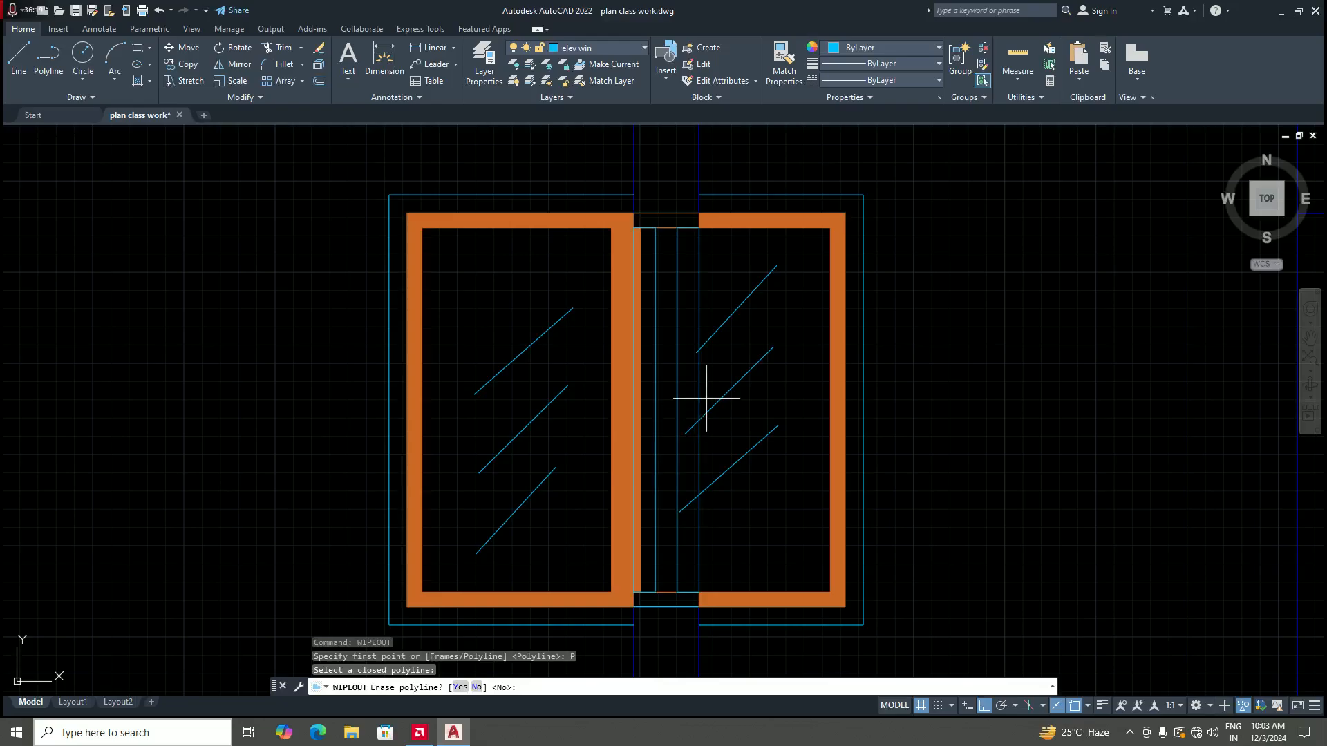
pyautogui.scroll(2, 662, 461)
pyautogui.scroll(-4, 656, 474)
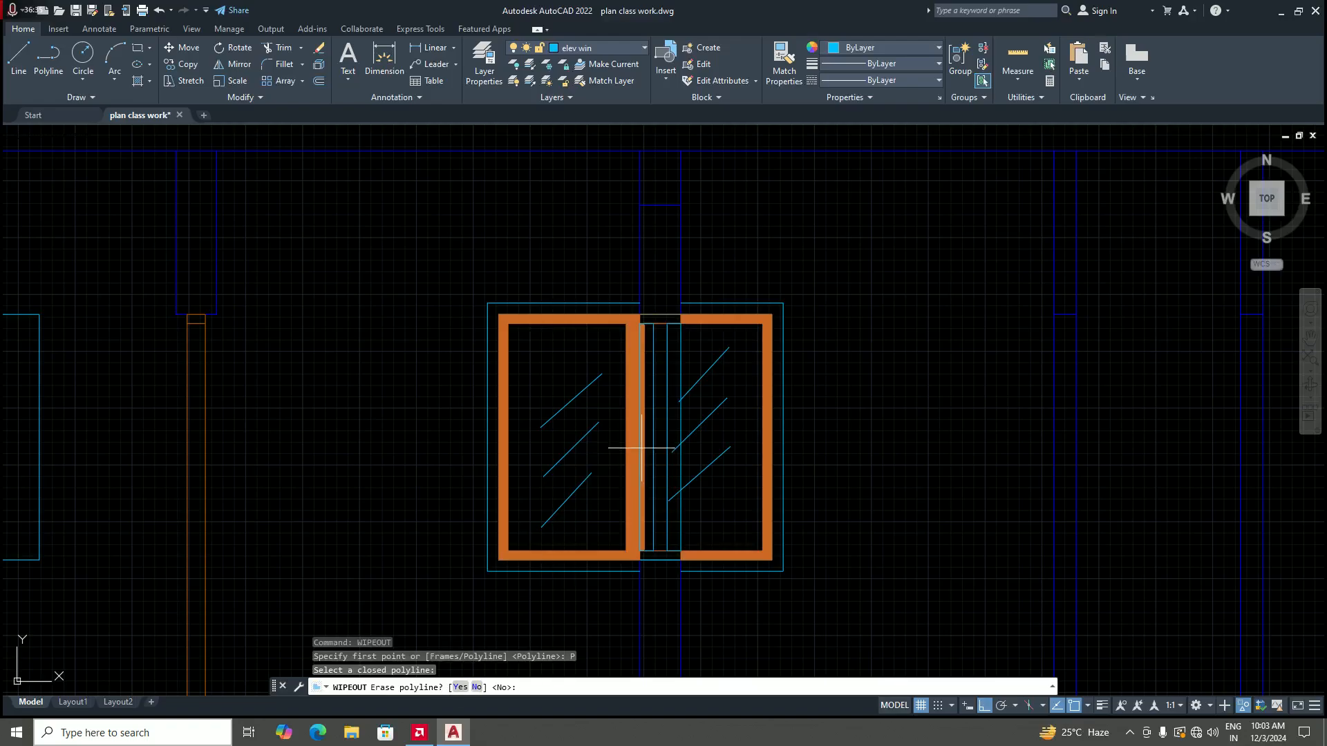
pyautogui.click(461, 687)
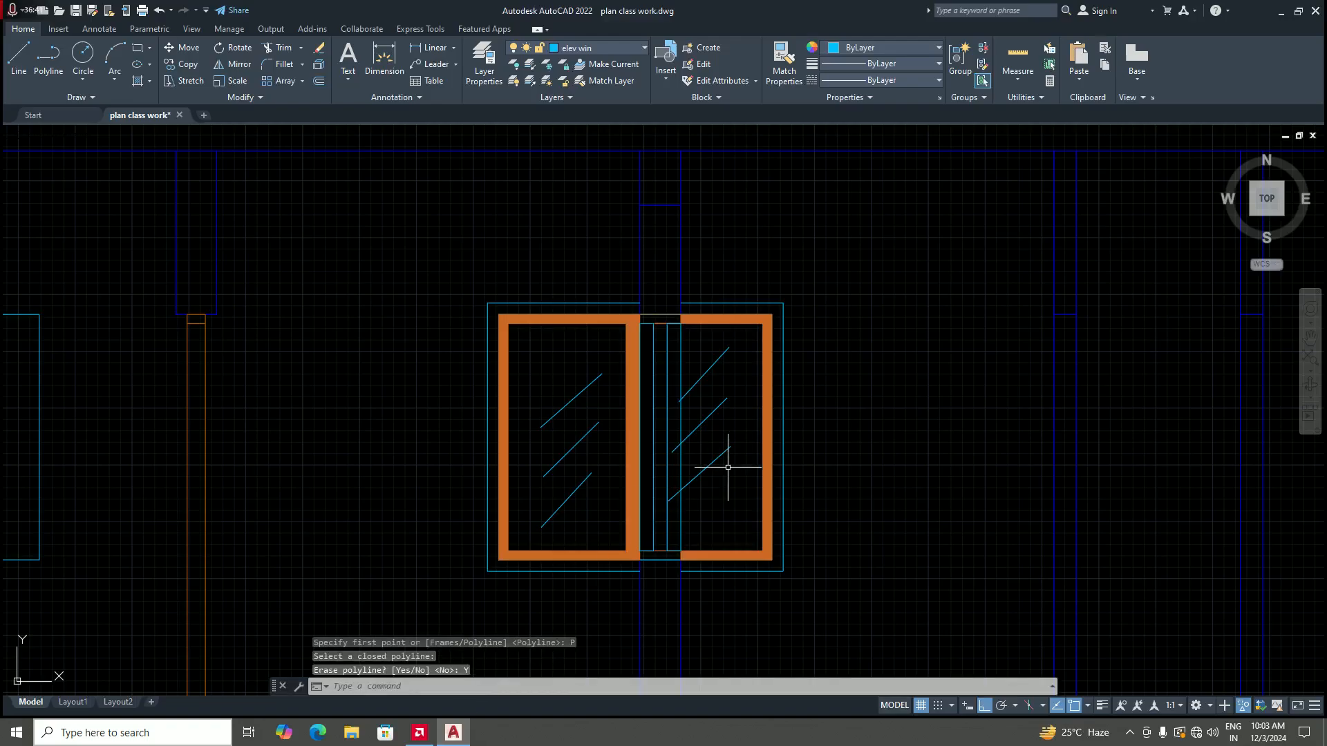
# Step: Create a wipeout from the right narrow rectangle's closed polyline and erase the source polyline
pyautogui.scroll(4, 680, 461)
pyautogui.scroll(-4, 680, 461)
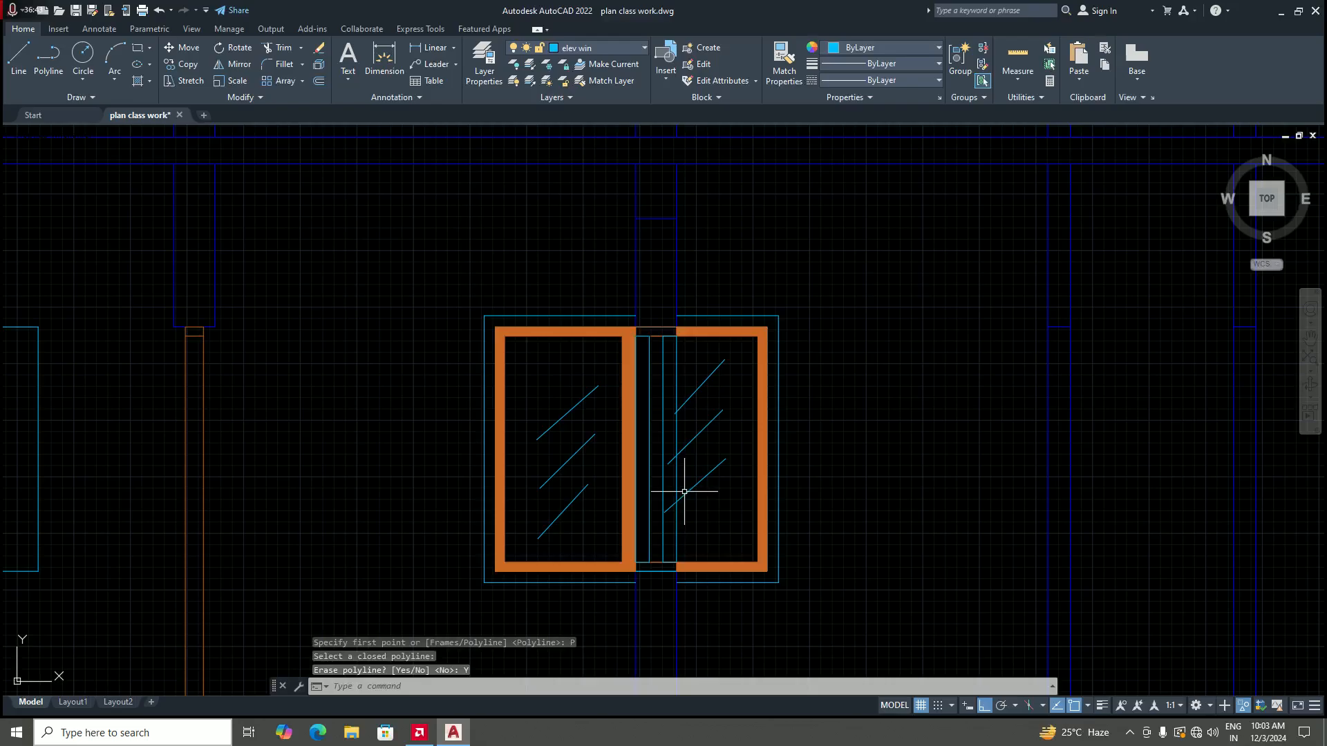
pyautogui.press('Return')
pyautogui.scroll(2, 655, 504)
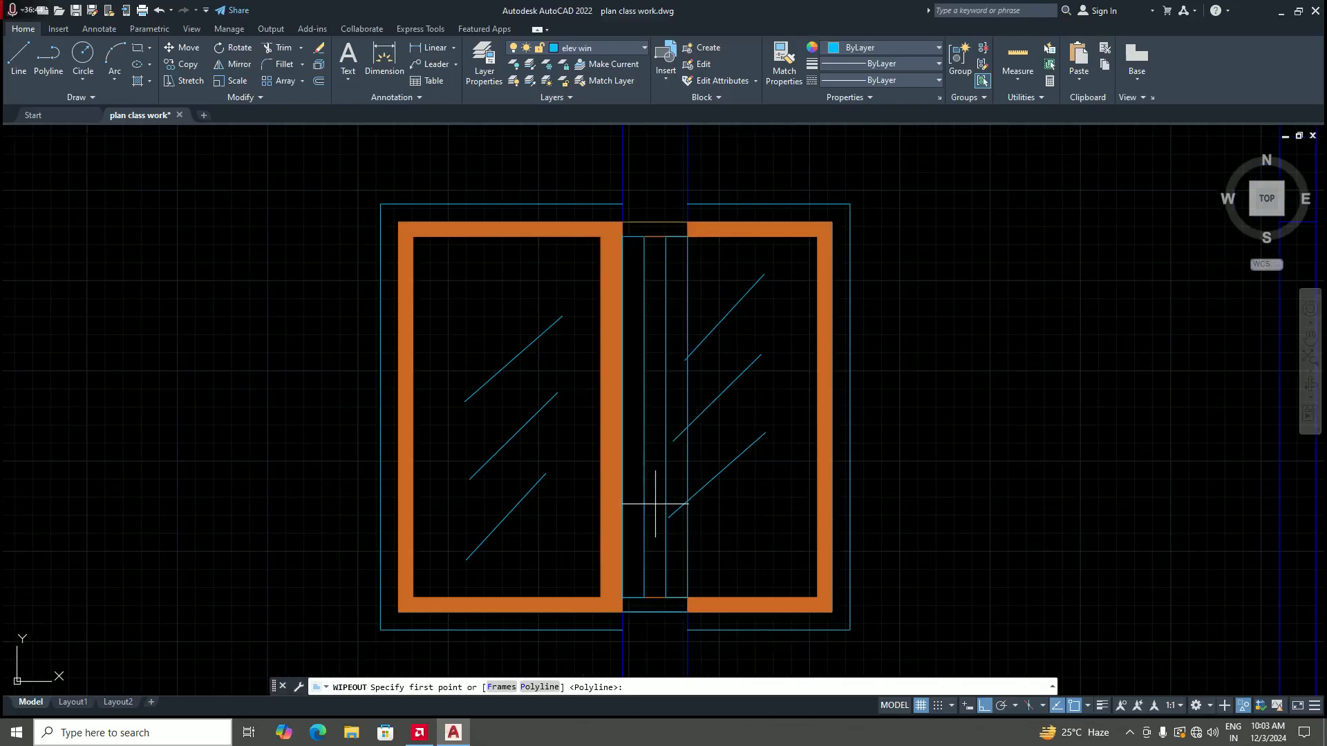
pyautogui.click(548, 688)
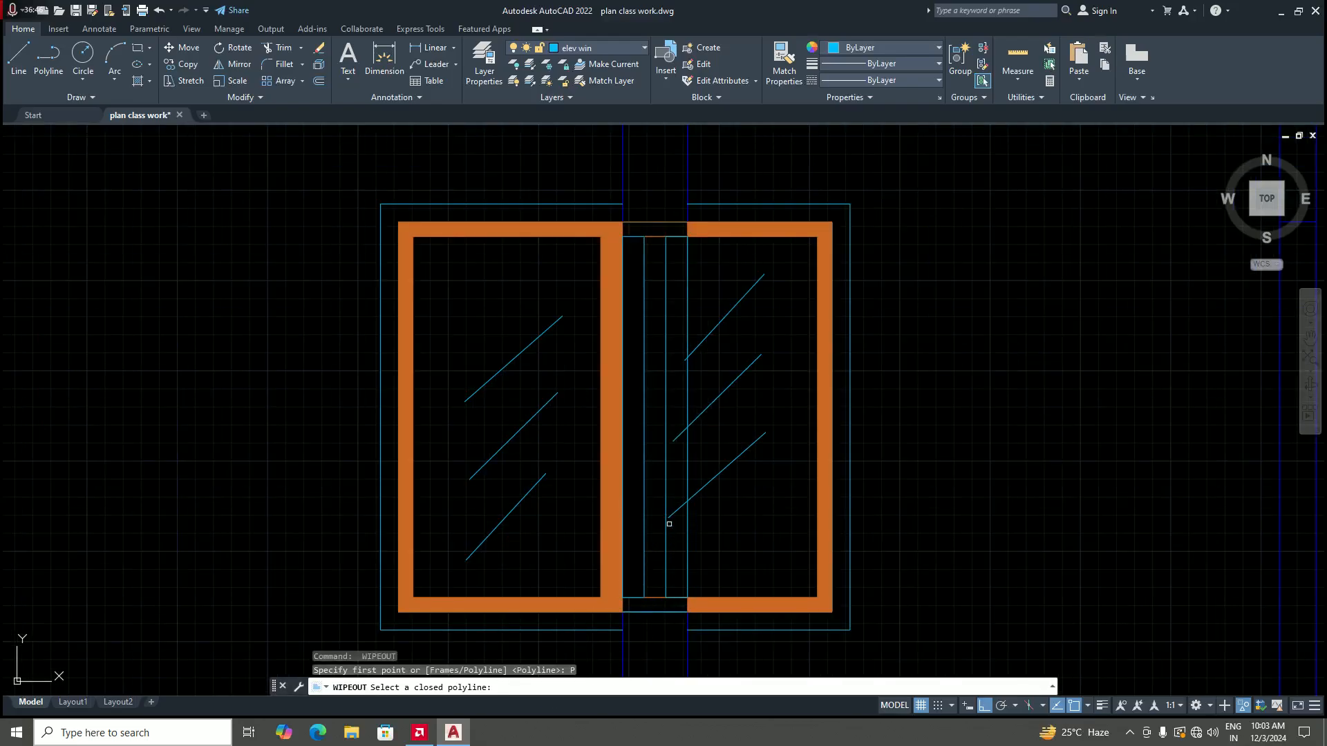
pyautogui.click(664, 481)
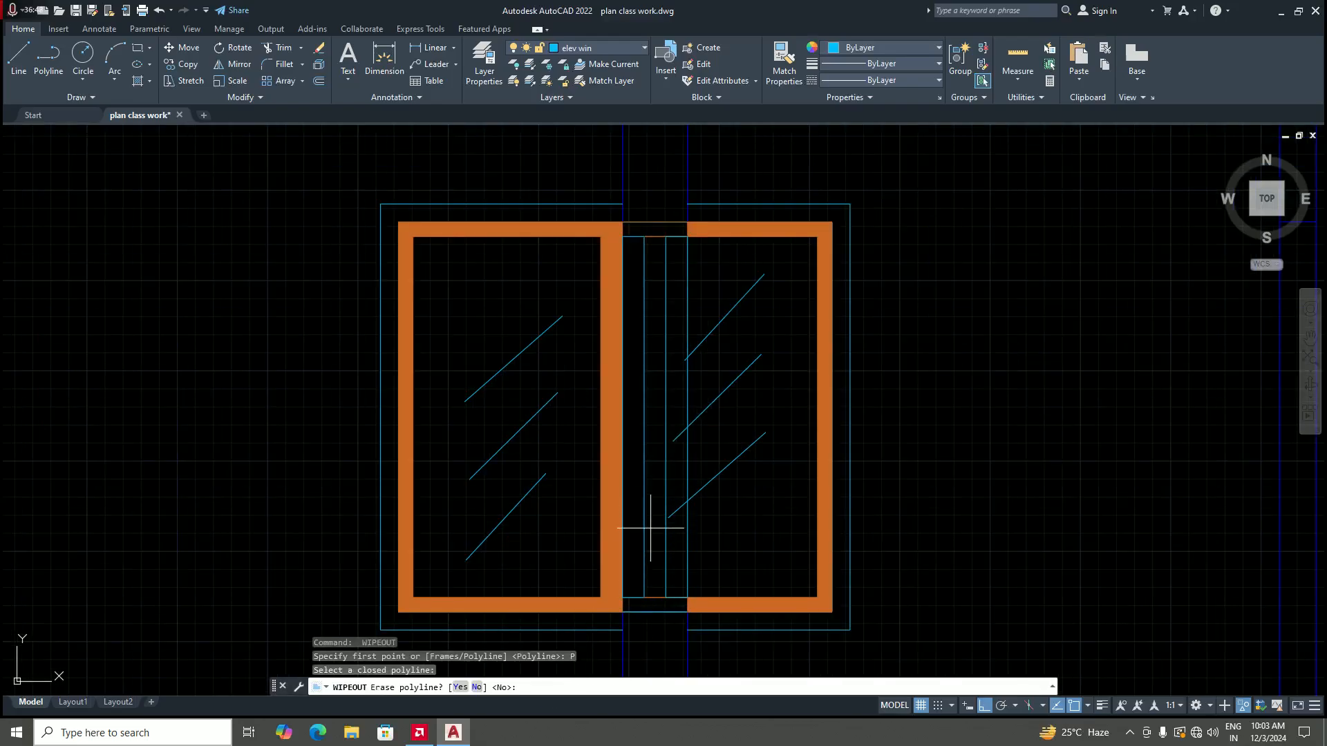
pyautogui.click(459, 687)
pyautogui.scroll(-4, 685, 486)
pyautogui.scroll(2, 699, 508)
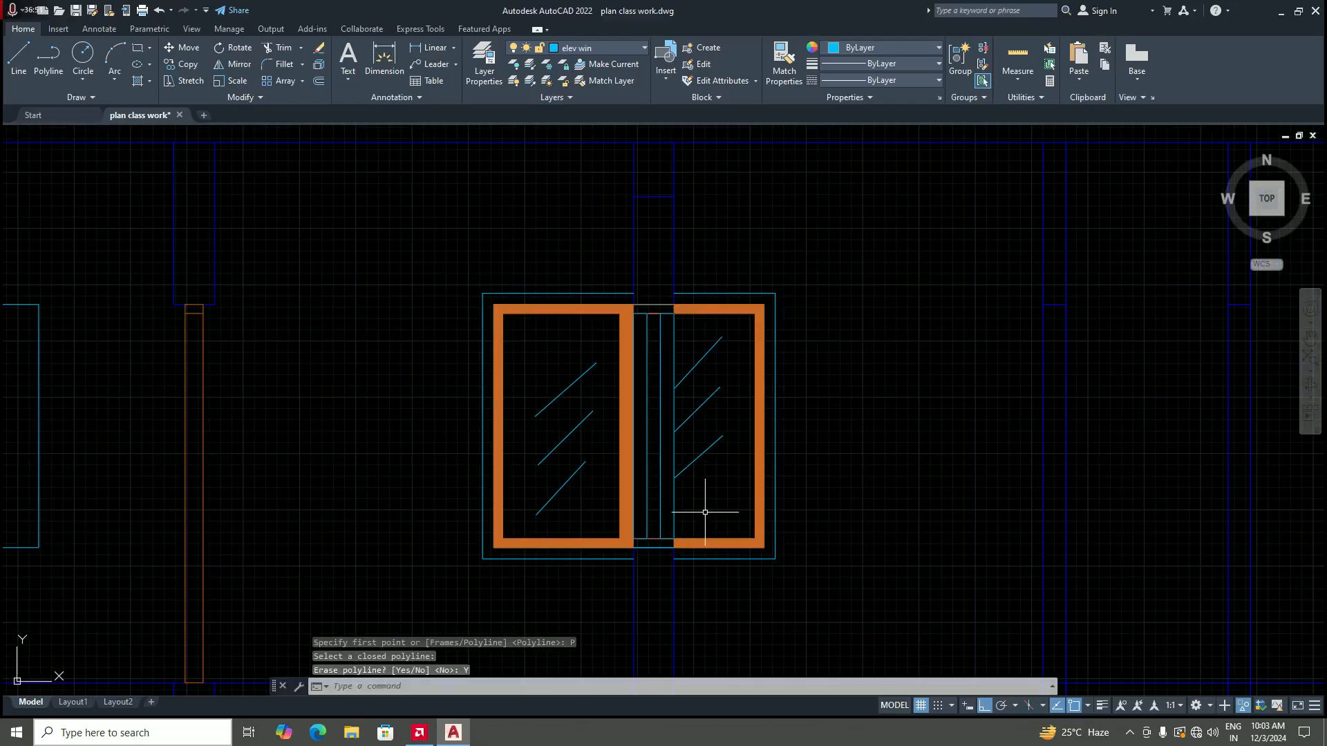
# Step: Start a hatch for the cut window section in the wall strip, using the Solid pattern
pyautogui.scroll(3, 653, 543)
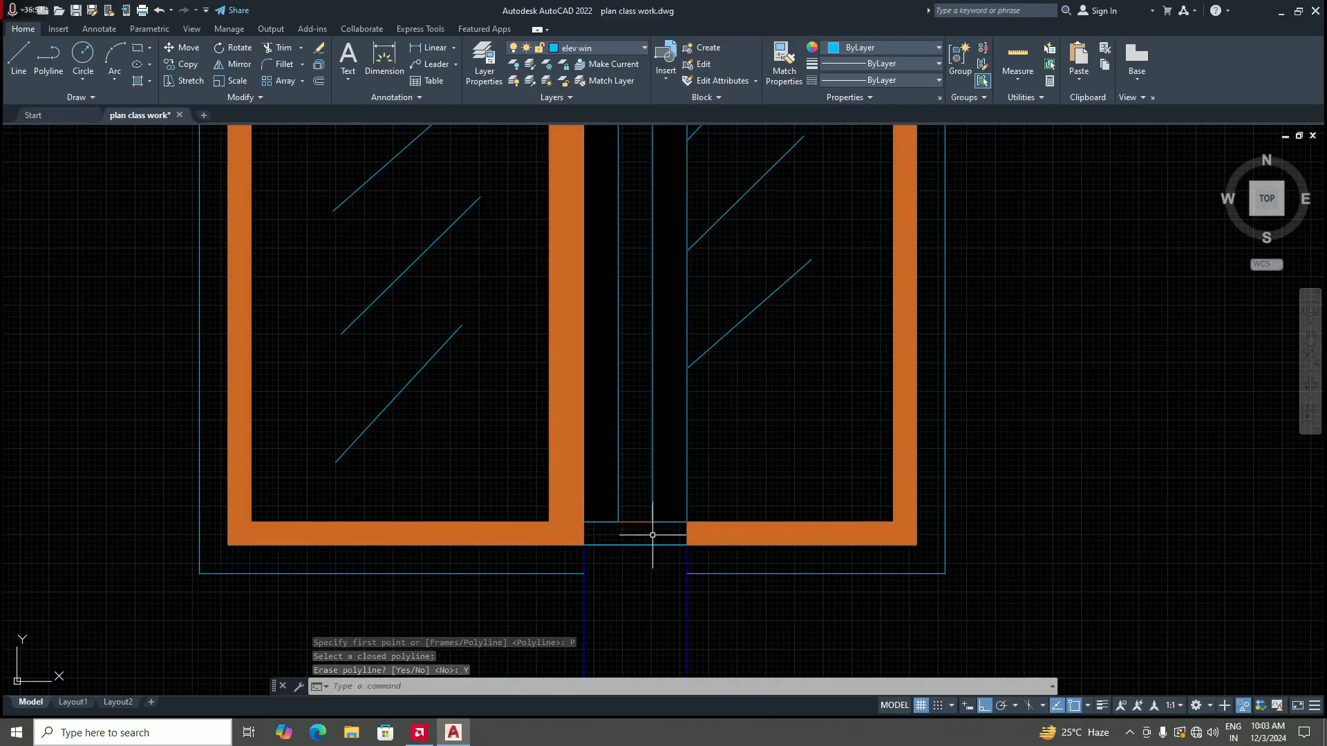
pyautogui.scroll(-3, 639, 536)
pyautogui.scroll(2, 640, 296)
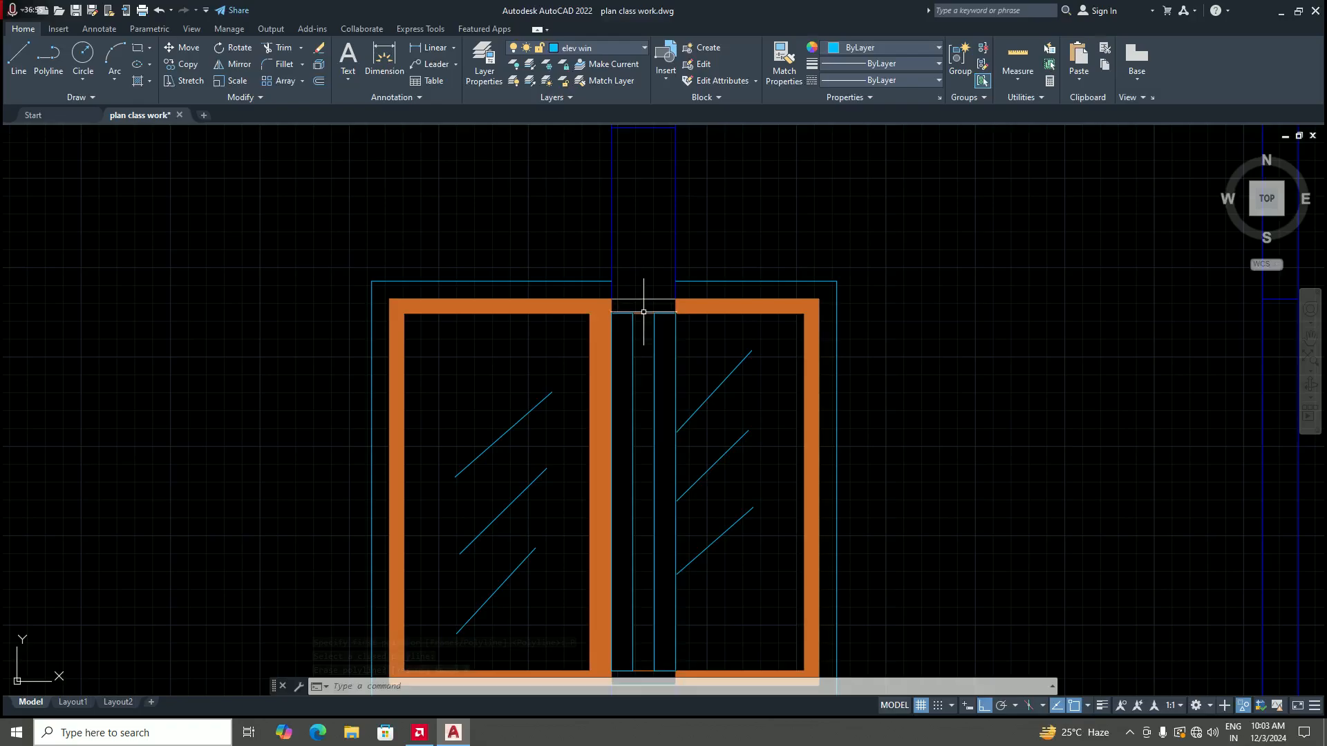
pyautogui.scroll(-3, 525, 353)
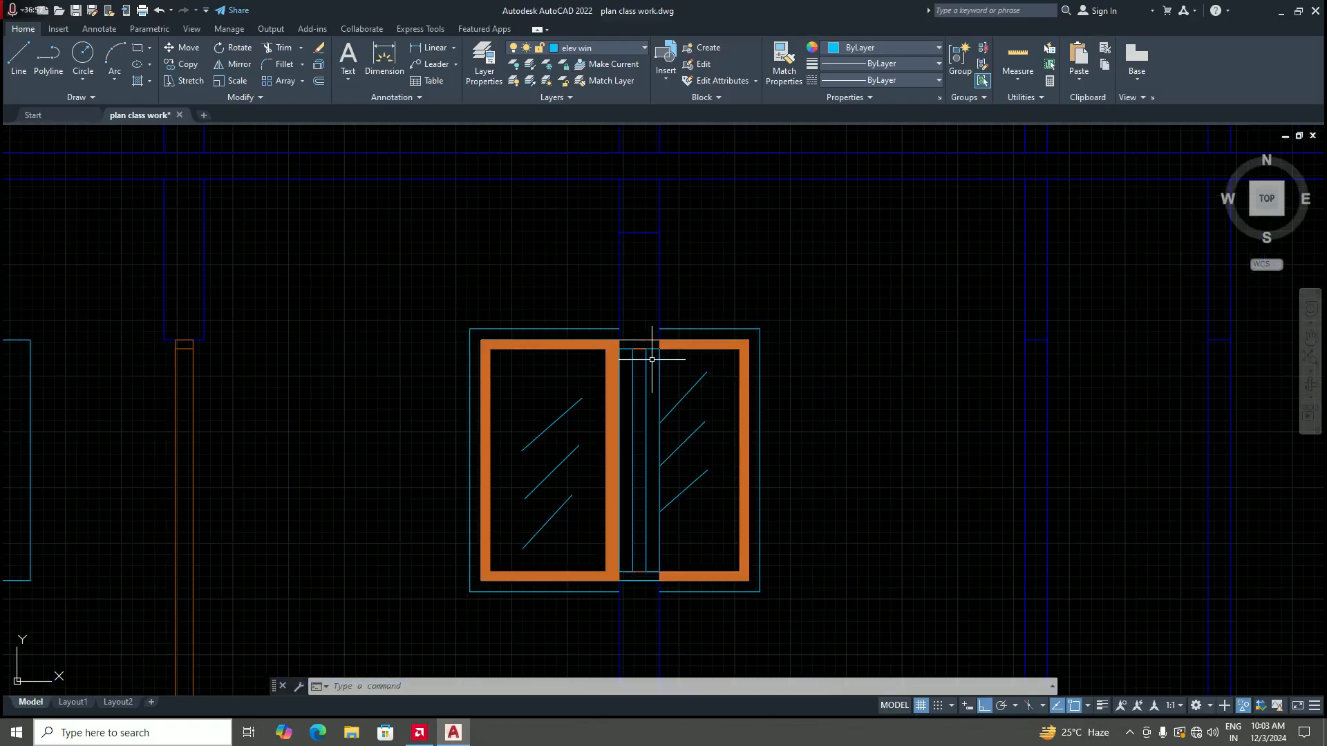
pyautogui.scroll(3, 631, 335)
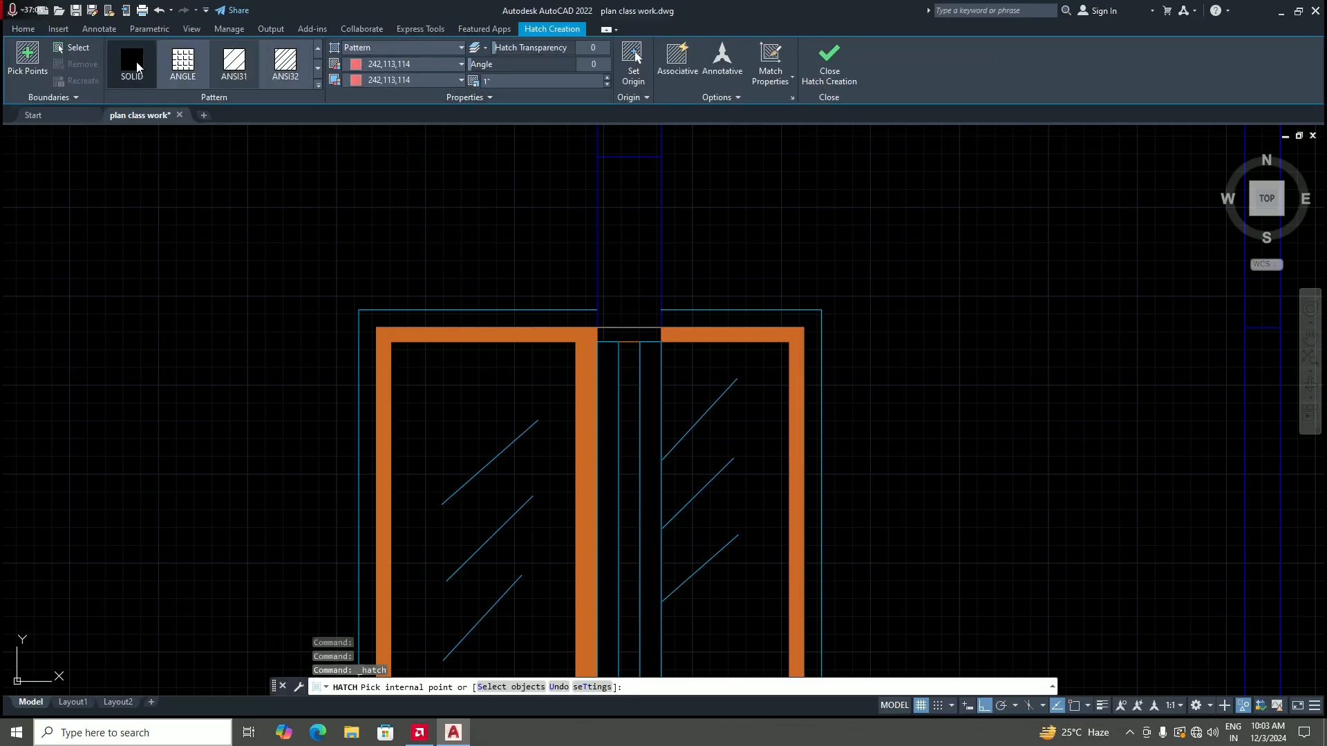
pyautogui.click(135, 64)
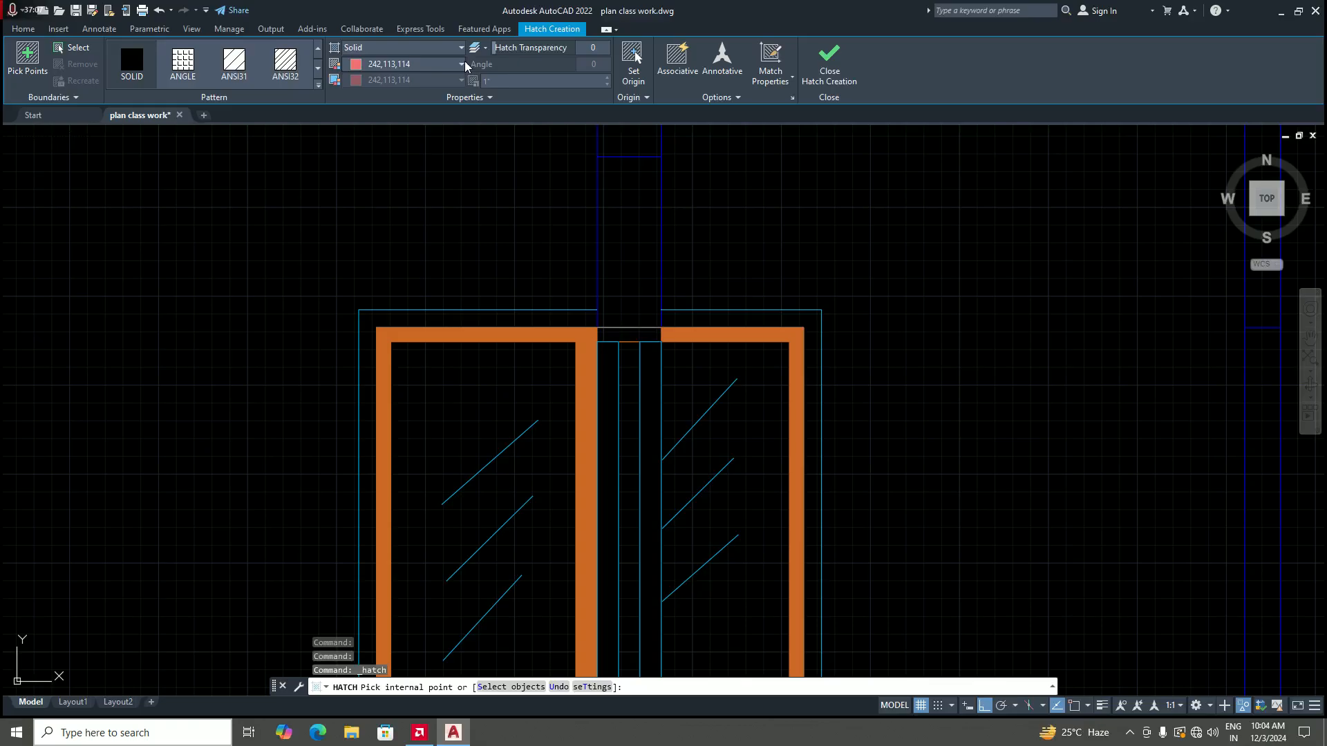
# Step: Try to fill the window frame's upper member inside the wall strip with solid color 205,105,40, and undo the fill
pyautogui.click(461, 65)
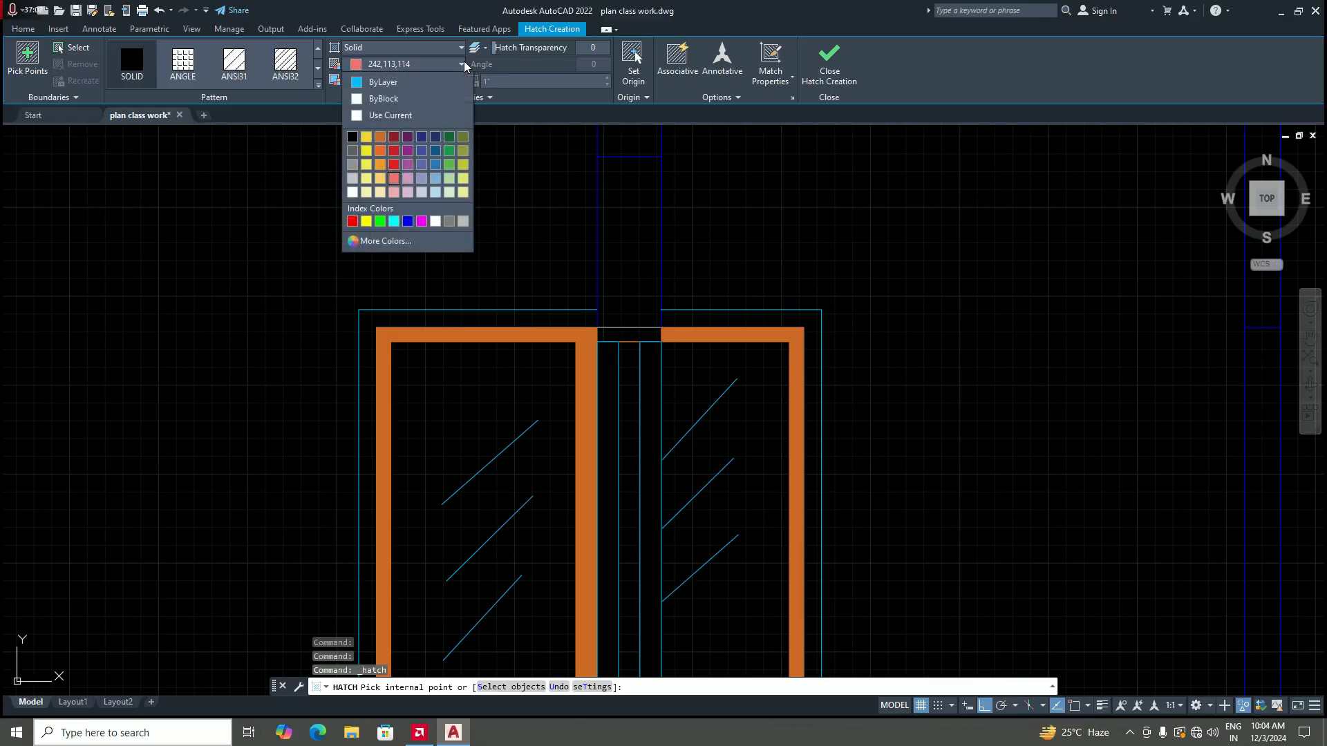
pyautogui.click(377, 139)
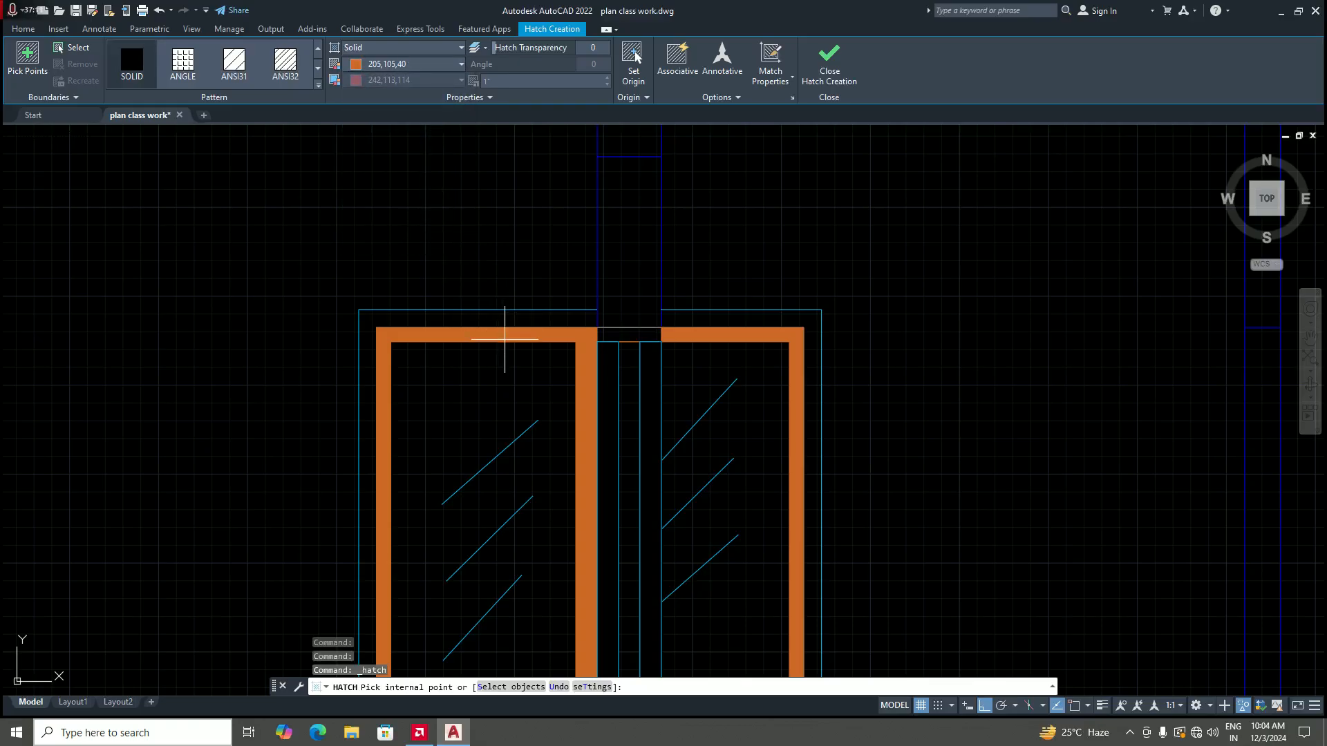
pyautogui.click(630, 335)
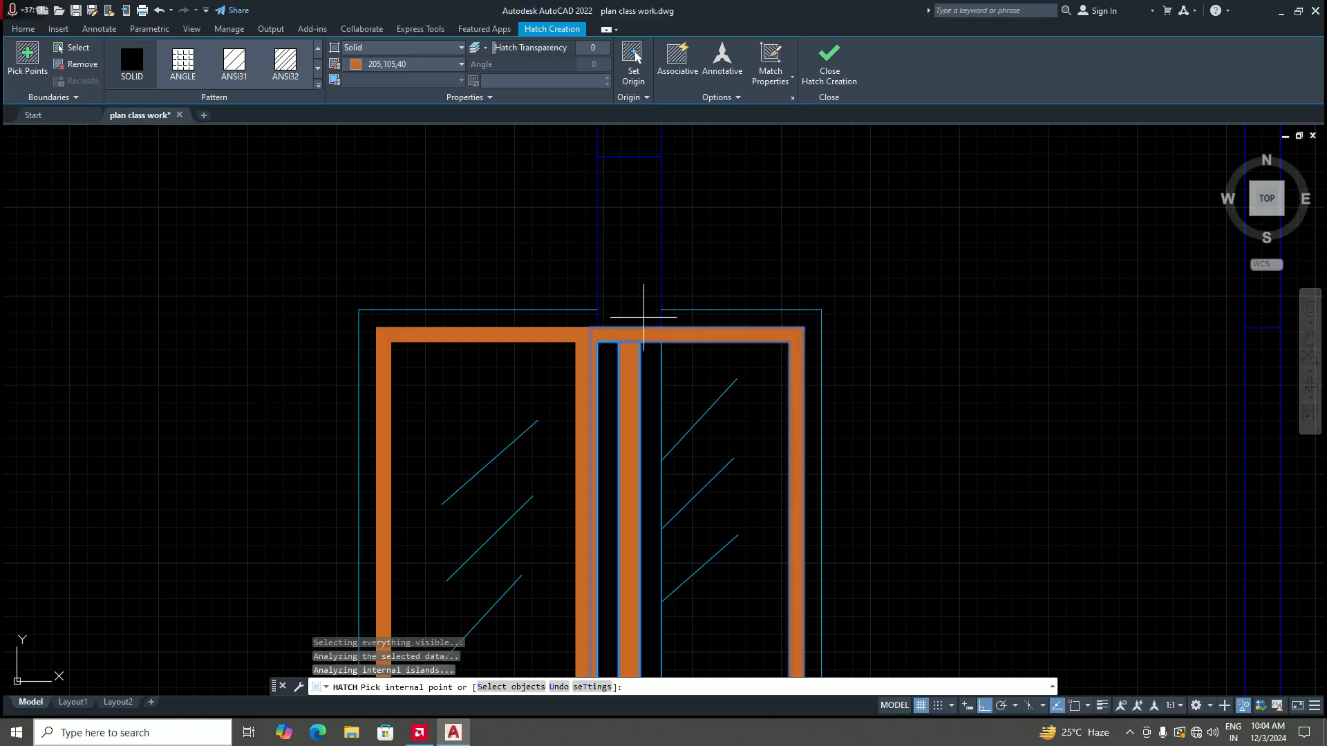
pyautogui.scroll(-2, 696, 266)
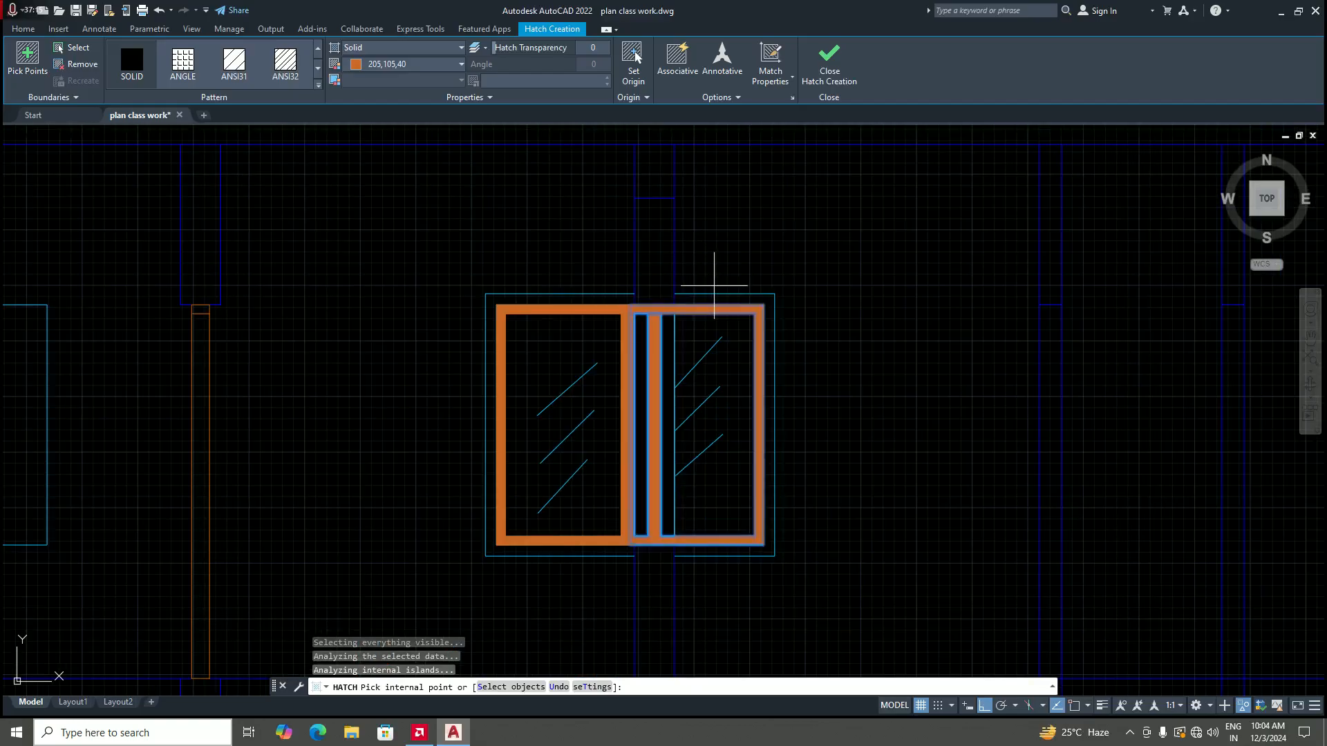
pyautogui.hotkey('ctrl', 'z')
pyautogui.scroll(2, 605, 348)
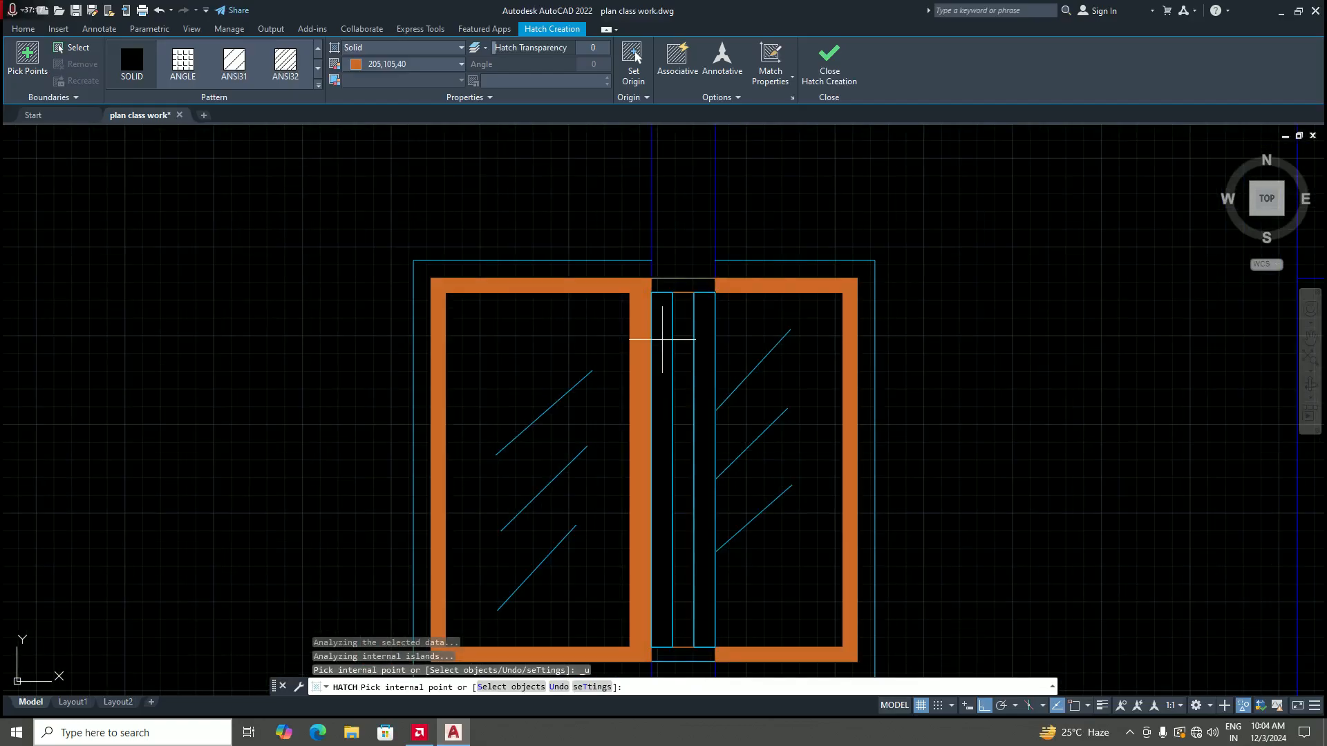
pyautogui.scroll(-3, 683, 285)
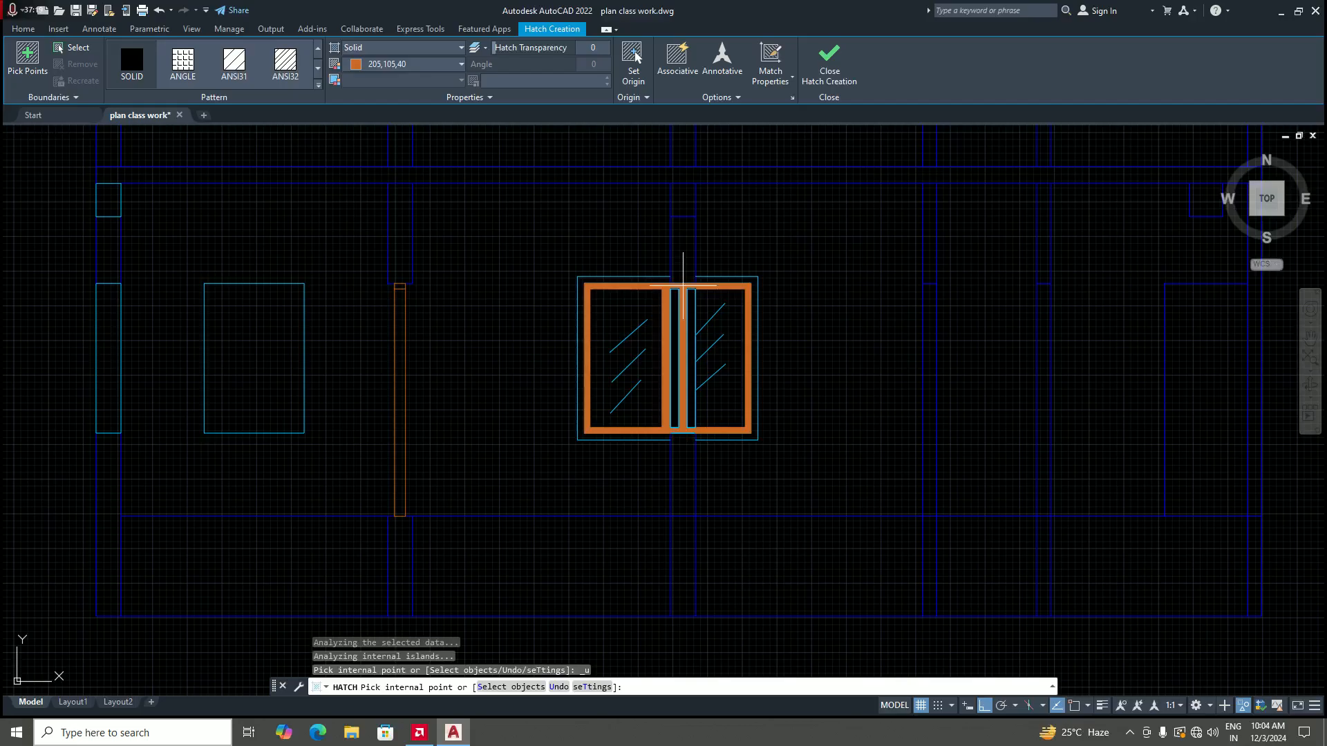
pyautogui.scroll(5, 672, 355)
pyautogui.click(671, 354)
pyautogui.scroll(-4, 690, 376)
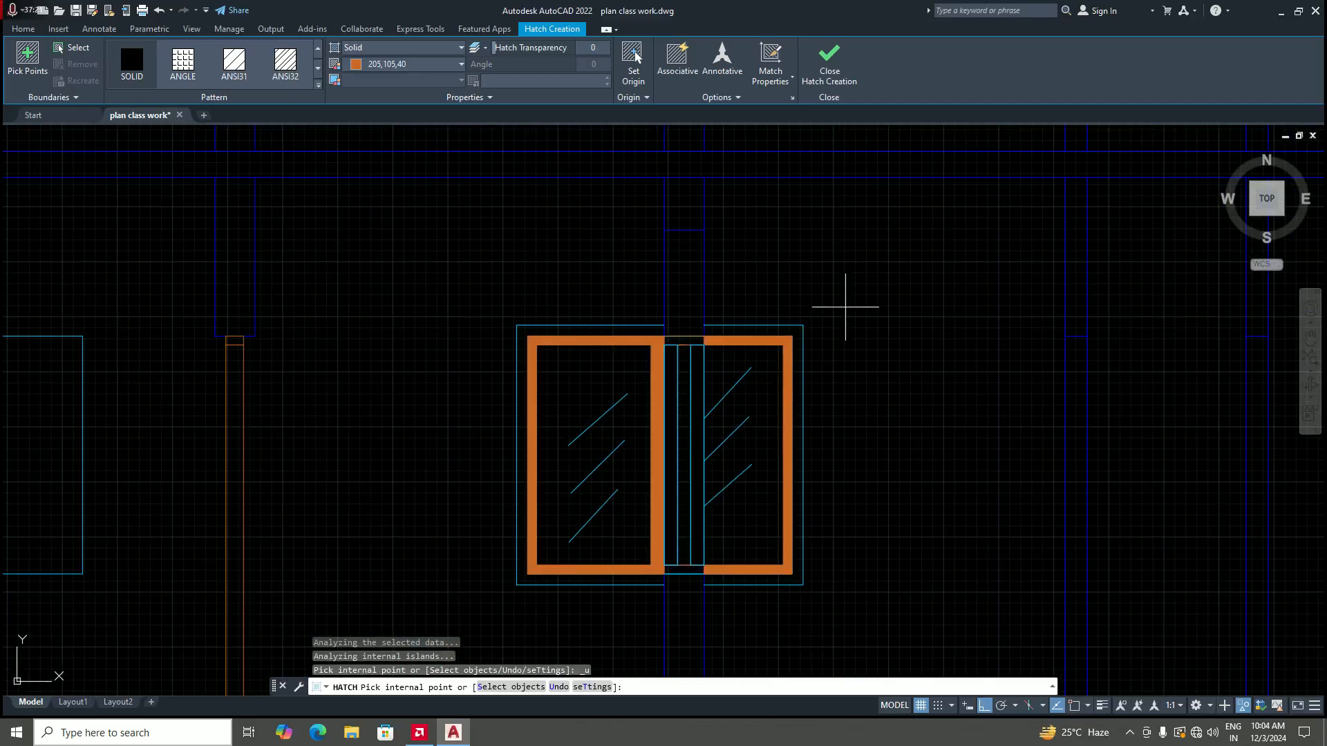
pyautogui.scroll(2, 690, 380)
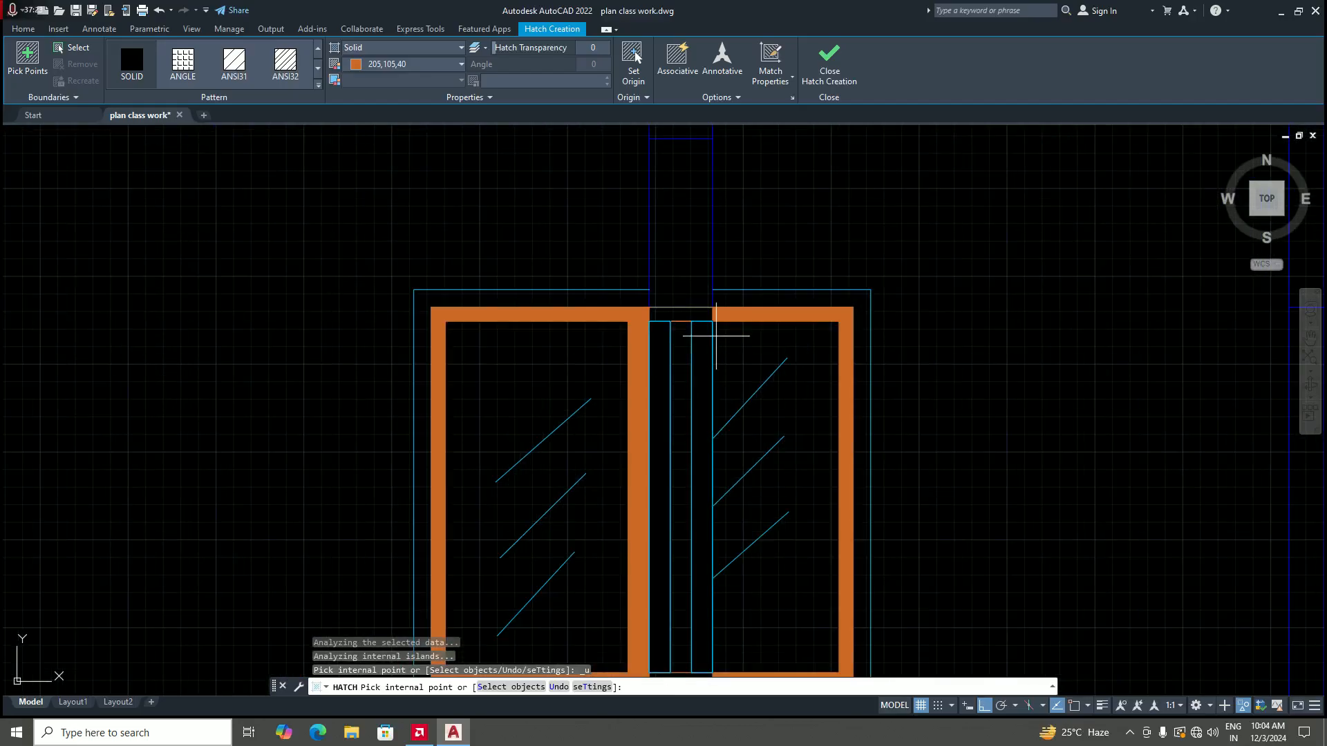
pyautogui.scroll(-2, 707, 327)
pyautogui.scroll(2, 716, 343)
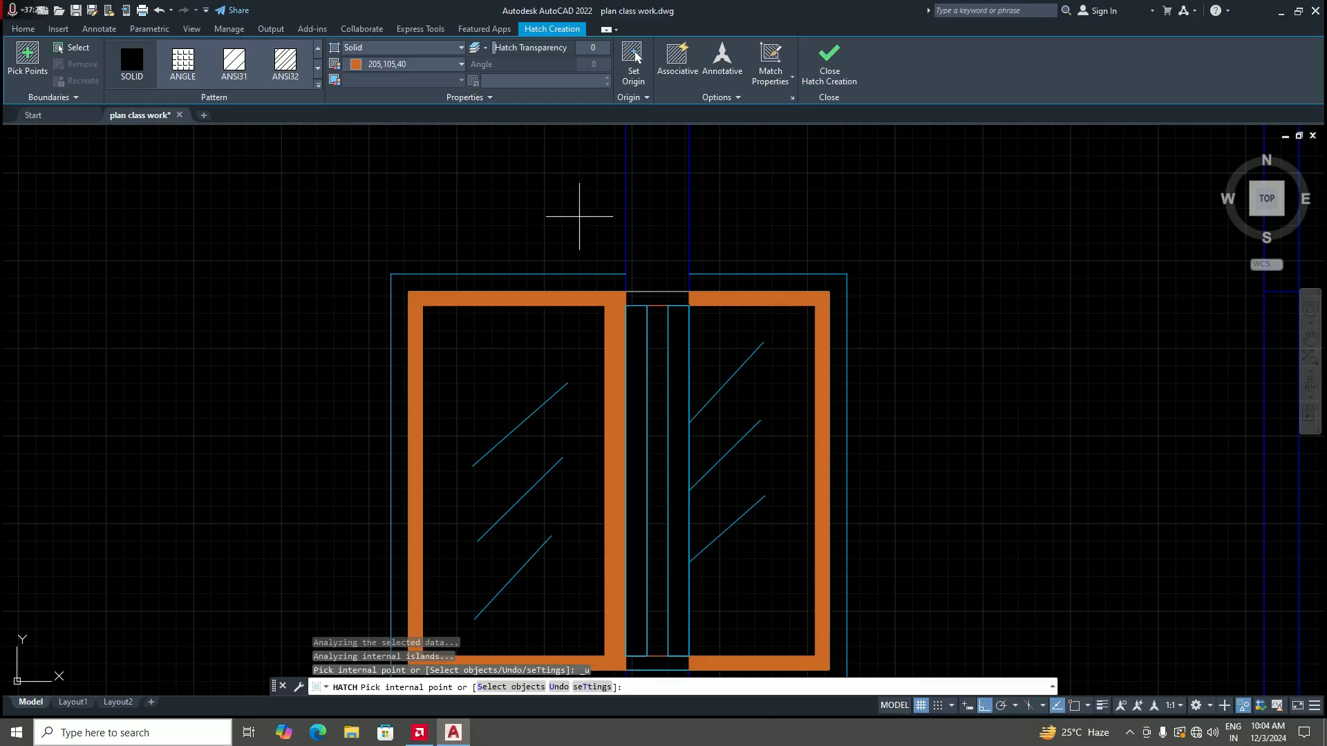
# Step: Fill the central strip between the two narrow wipeouts with a solid hatch in color ByLayer and finish the hatch
pyautogui.click(461, 64)
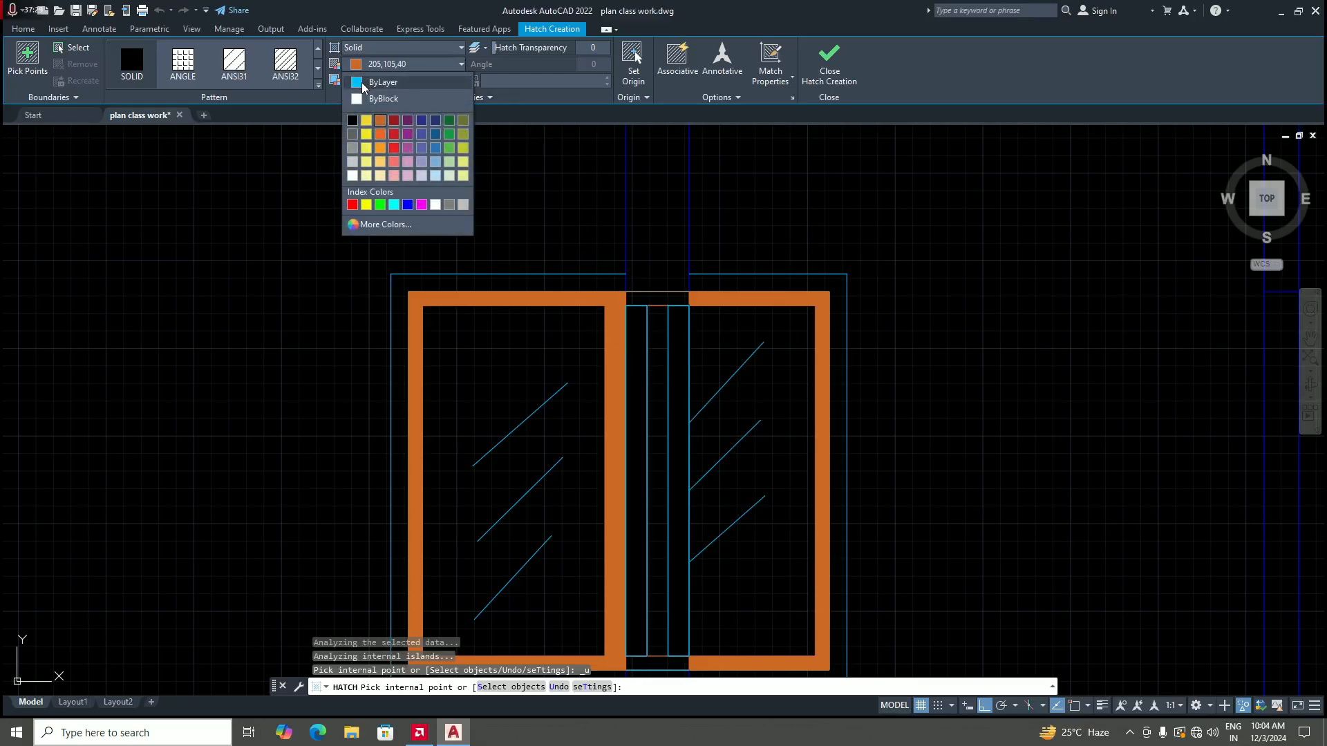
pyautogui.click(379, 83)
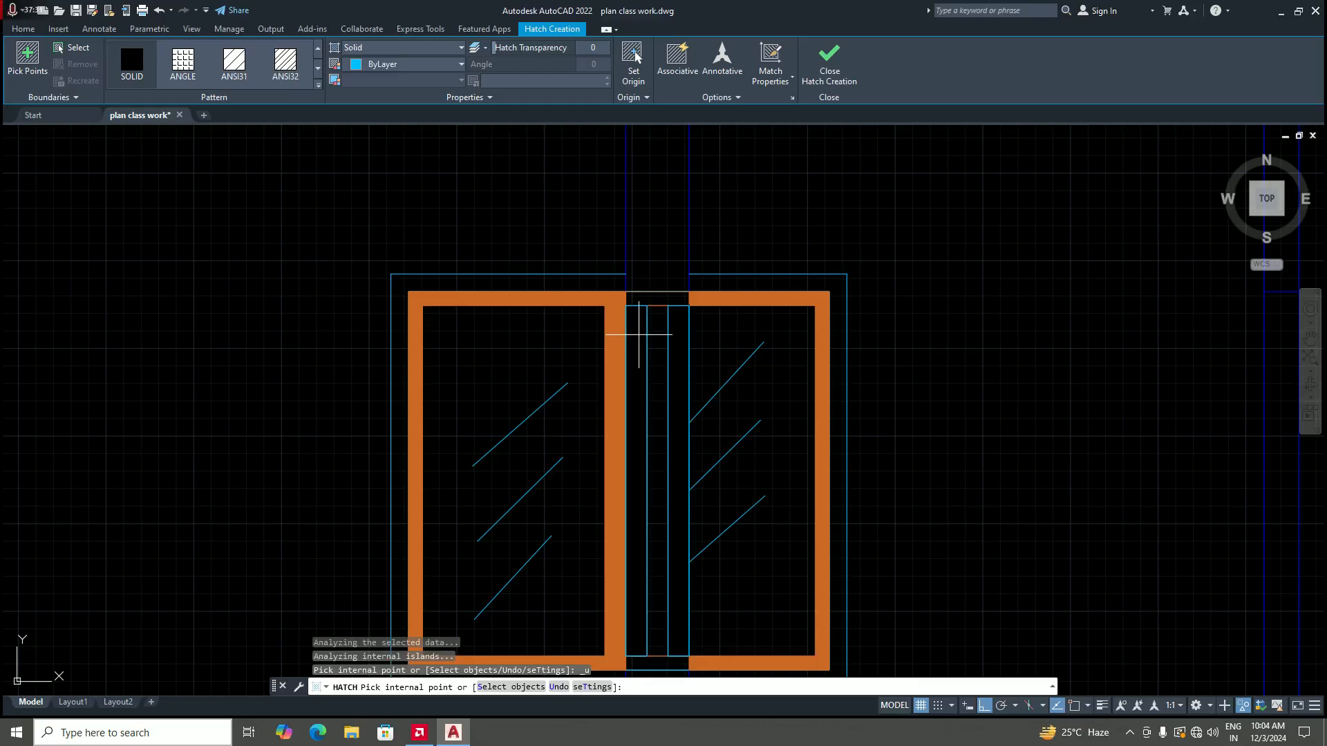
pyautogui.click(658, 344)
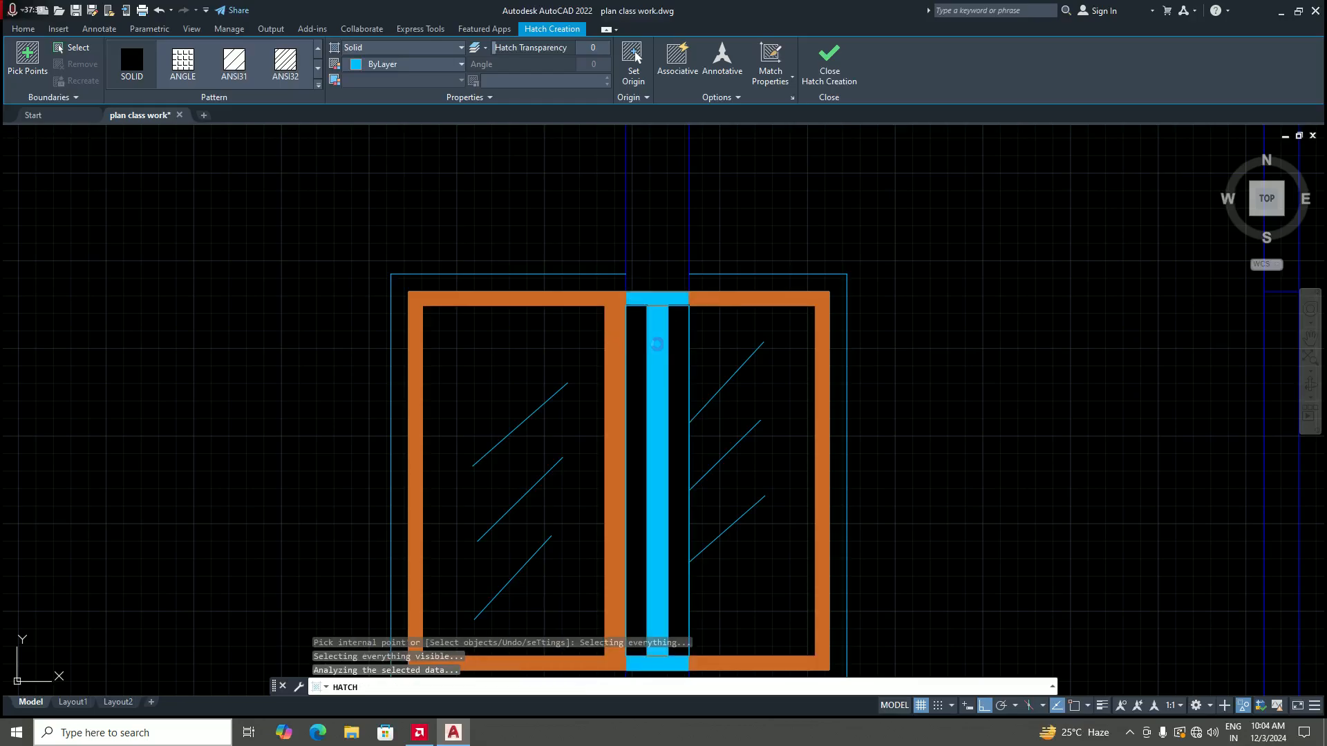
pyautogui.click(642, 347)
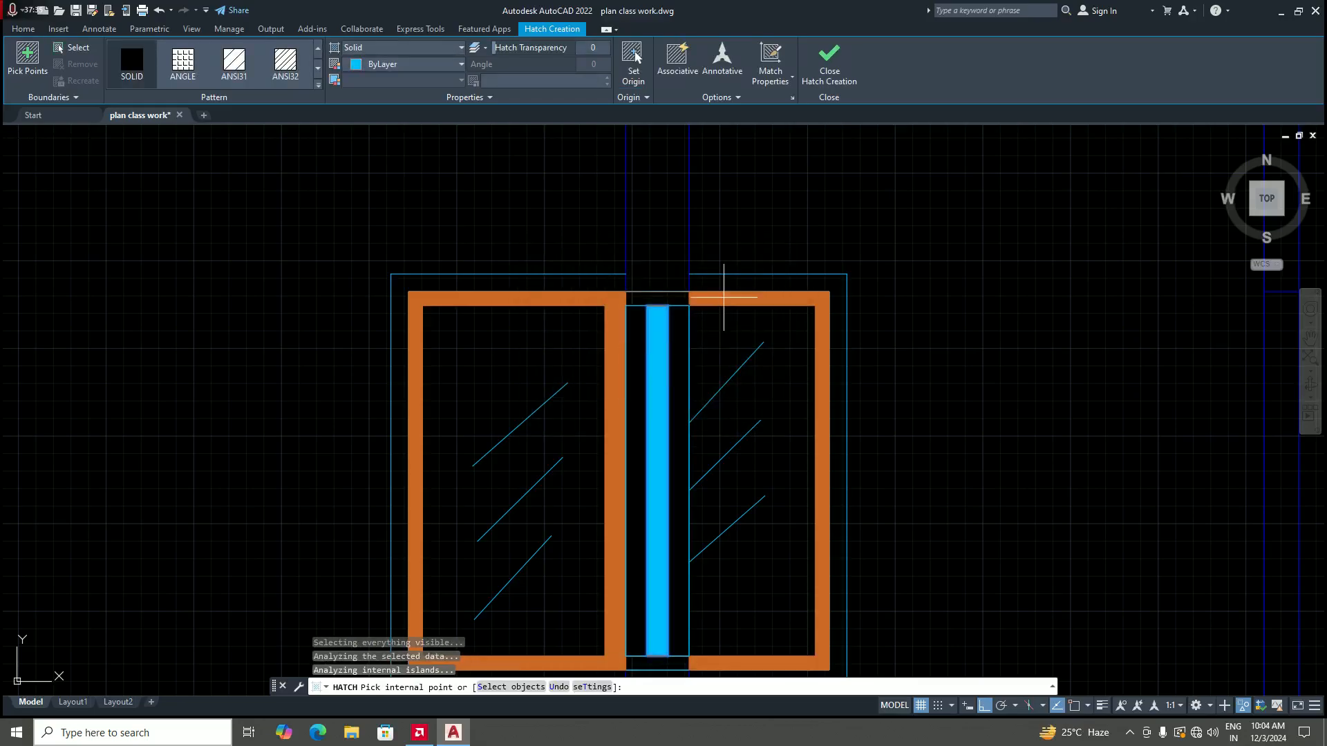
pyautogui.scroll(-4, 698, 259)
pyautogui.scroll(4, 695, 256)
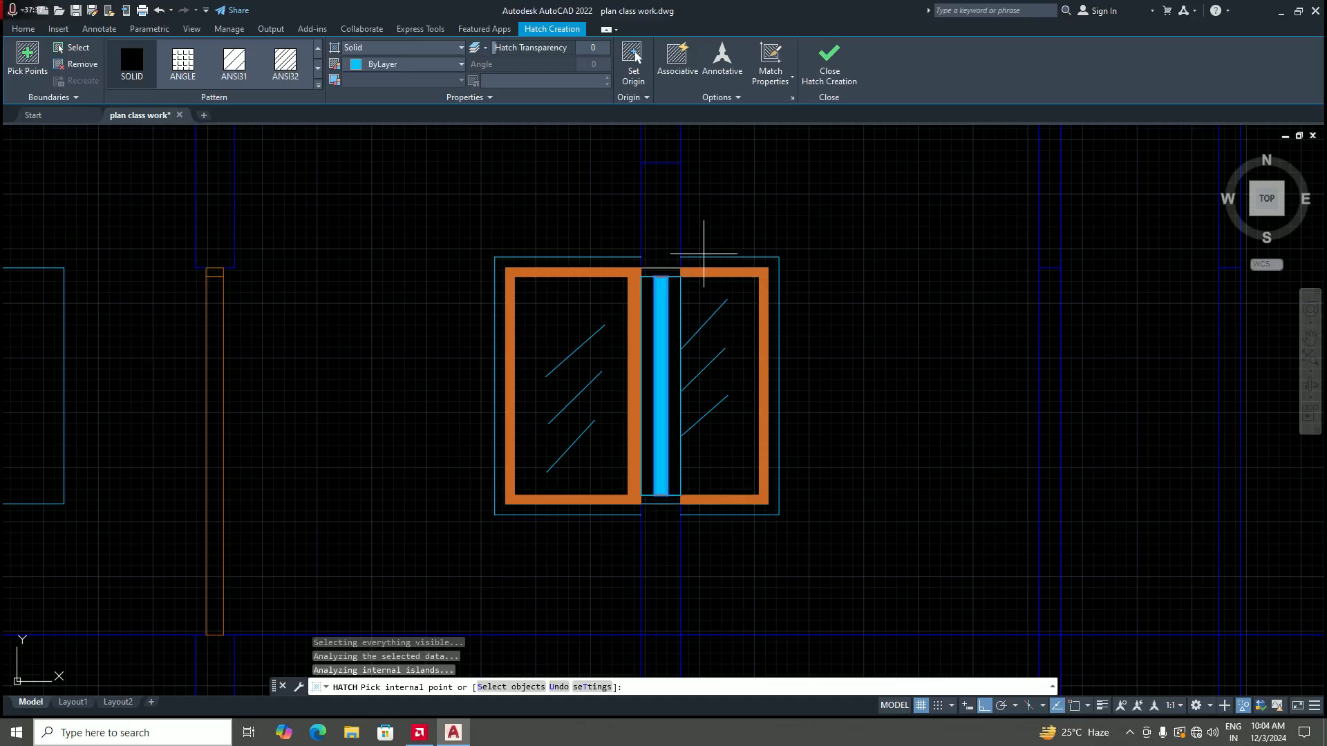
pyautogui.click(829, 66)
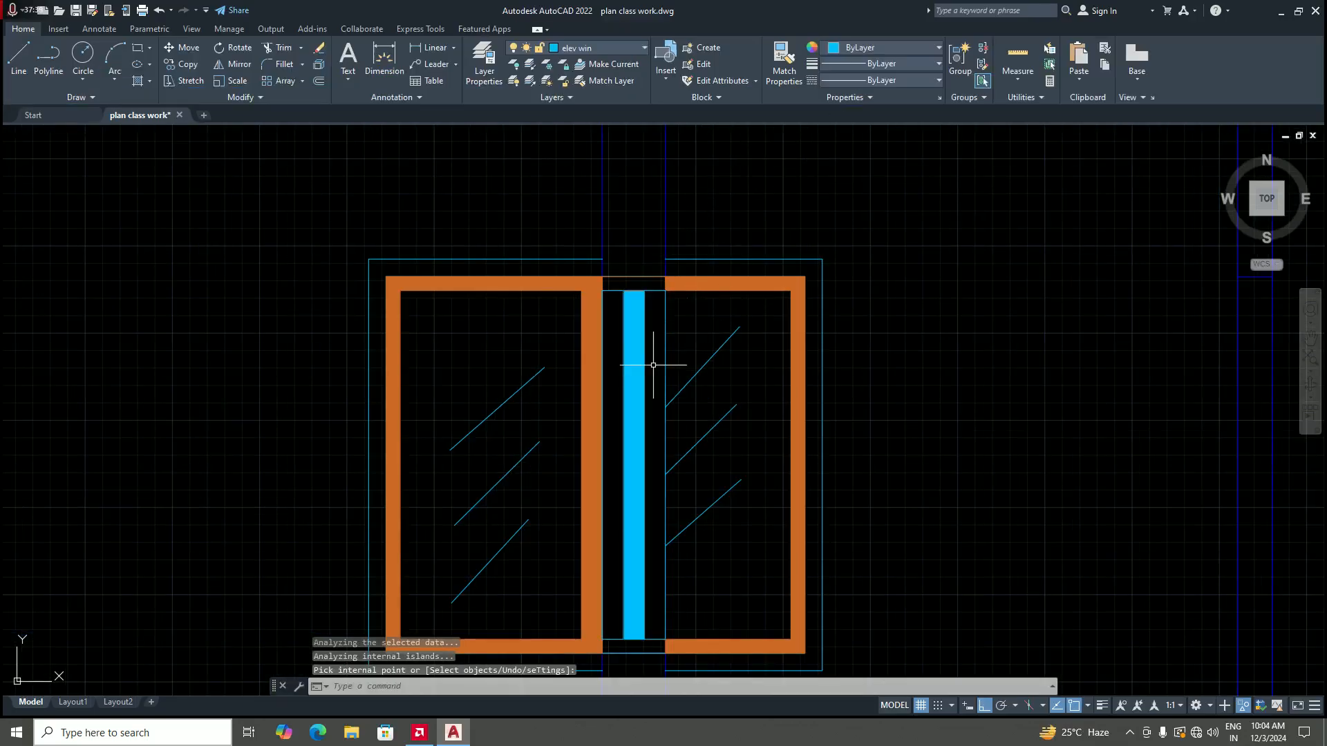
# Step: Draw a rectangle around the upper frame member's section, spanning the full width of the wall strip
pyautogui.scroll(-4, 646, 360)
pyautogui.scroll(4, 652, 481)
pyautogui.scroll(-4, 660, 494)
pyautogui.scroll(4, 674, 505)
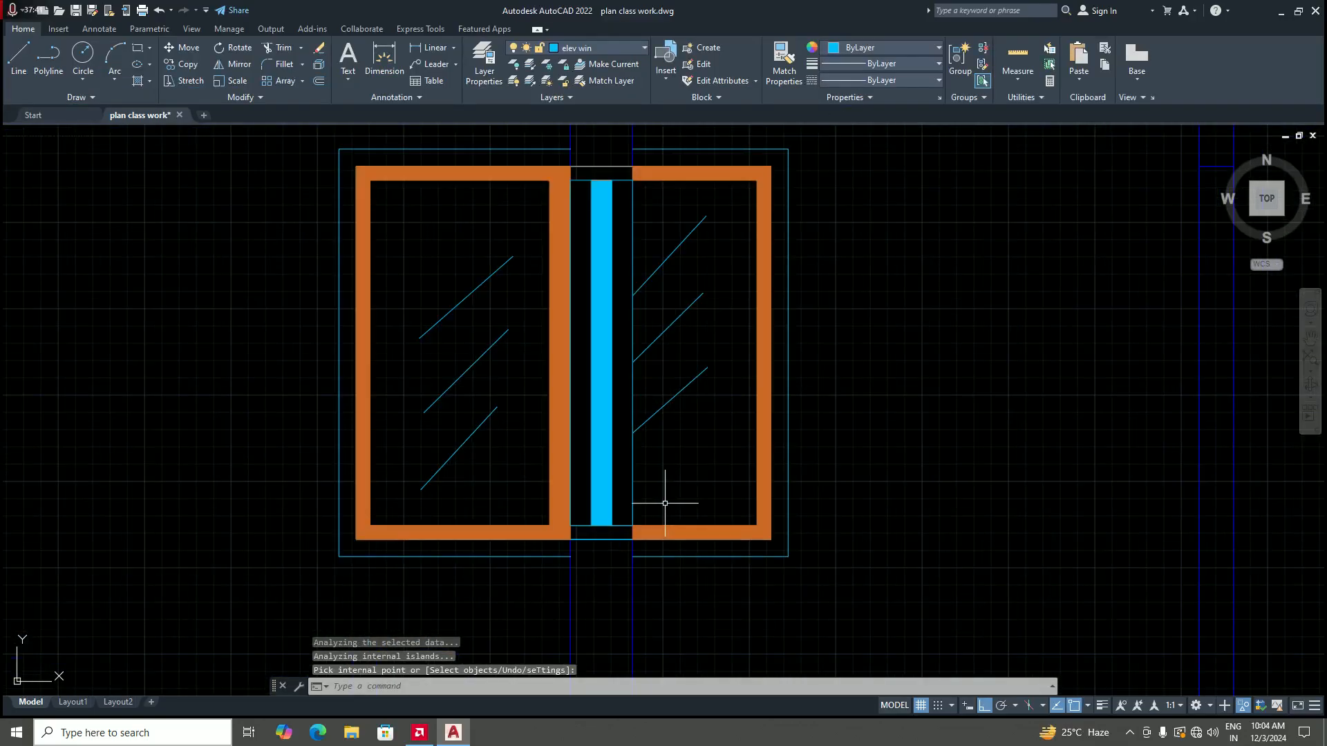
pyautogui.scroll(-2, 675, 414)
pyautogui.scroll(2, 639, 311)
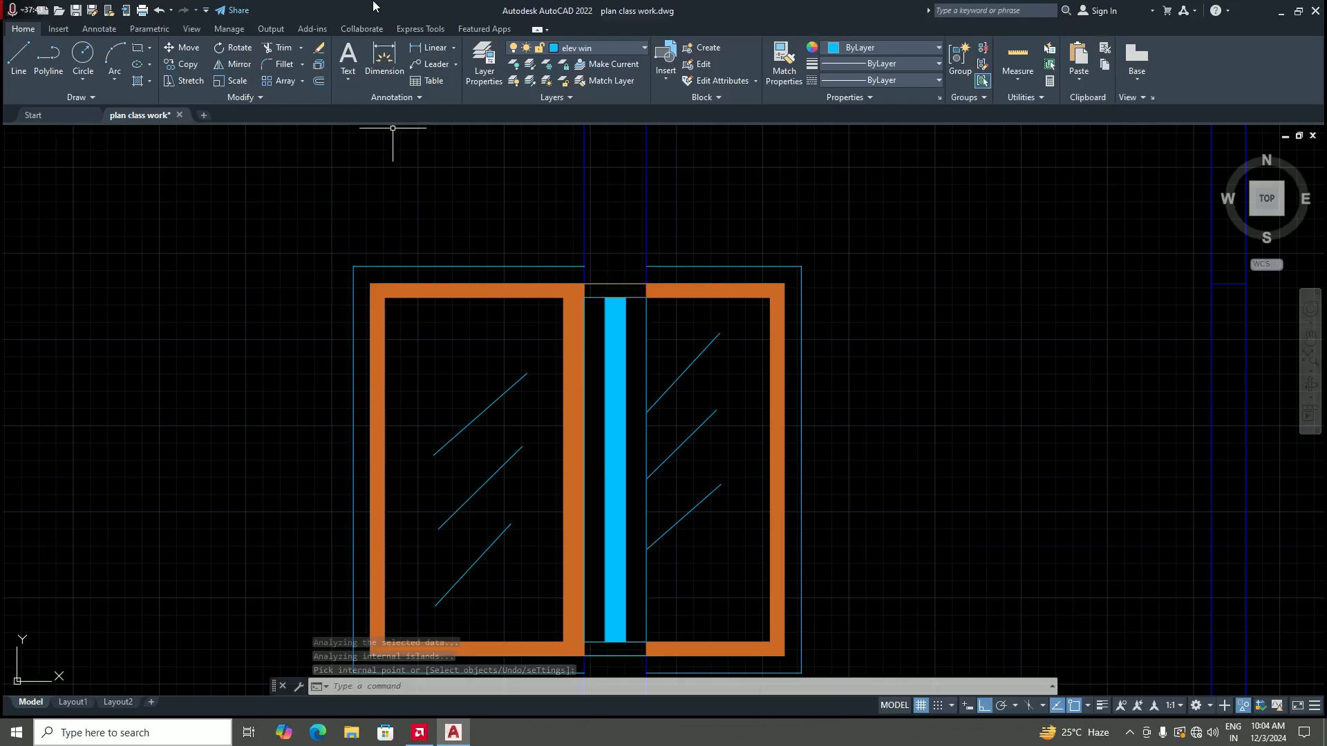
pyautogui.click(138, 47)
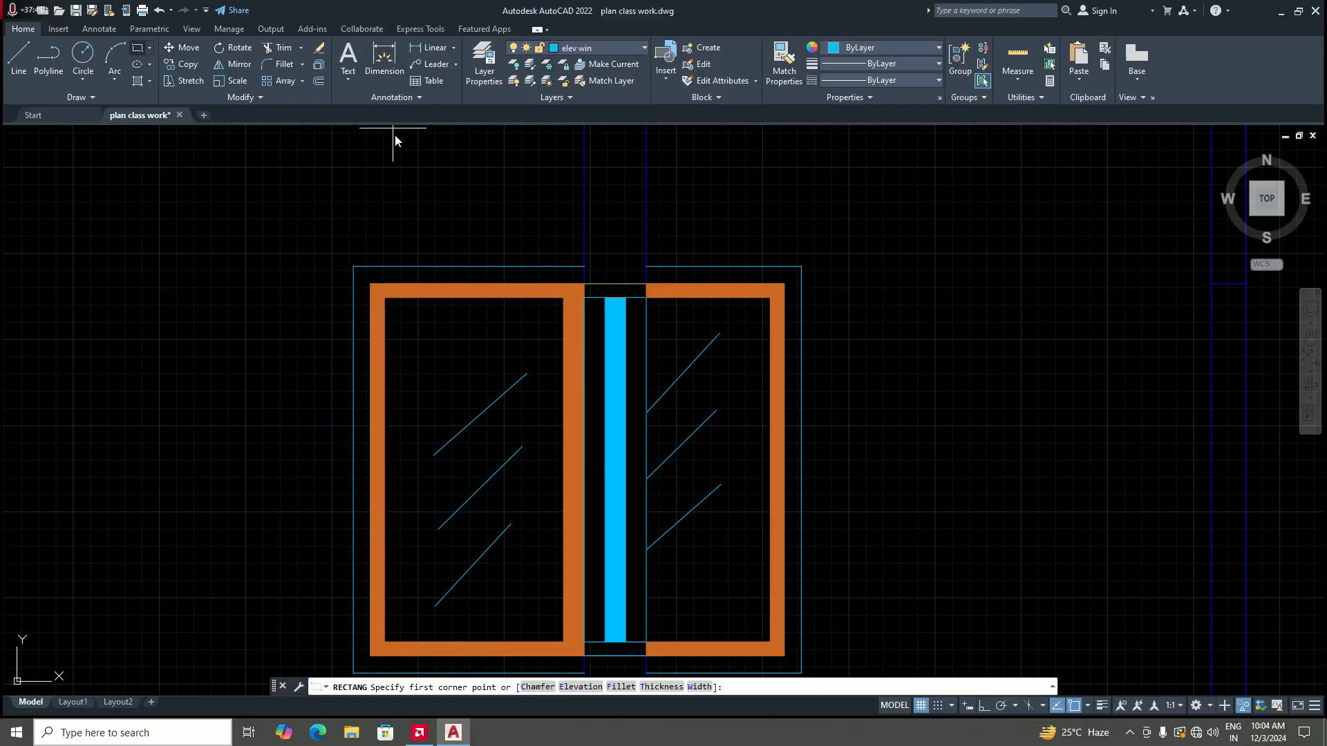
pyautogui.scroll(4, 596, 275)
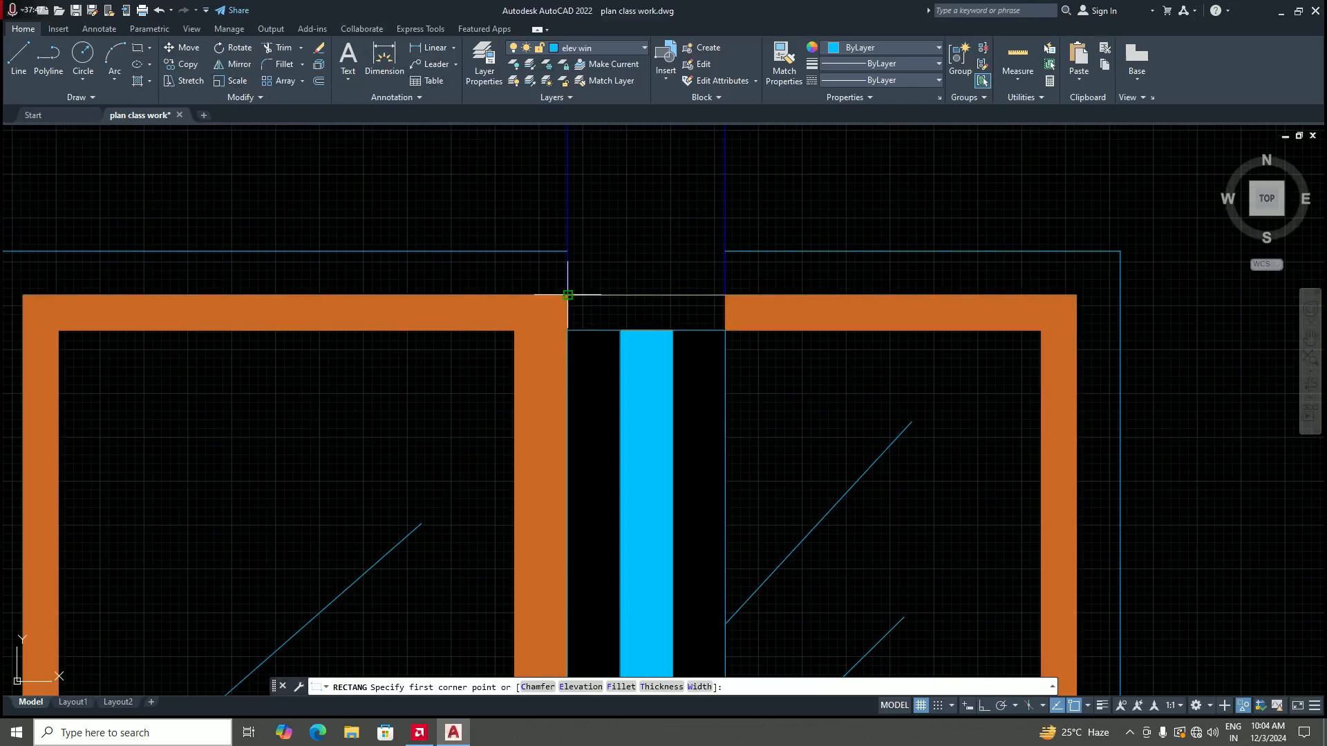
pyautogui.click(567, 295)
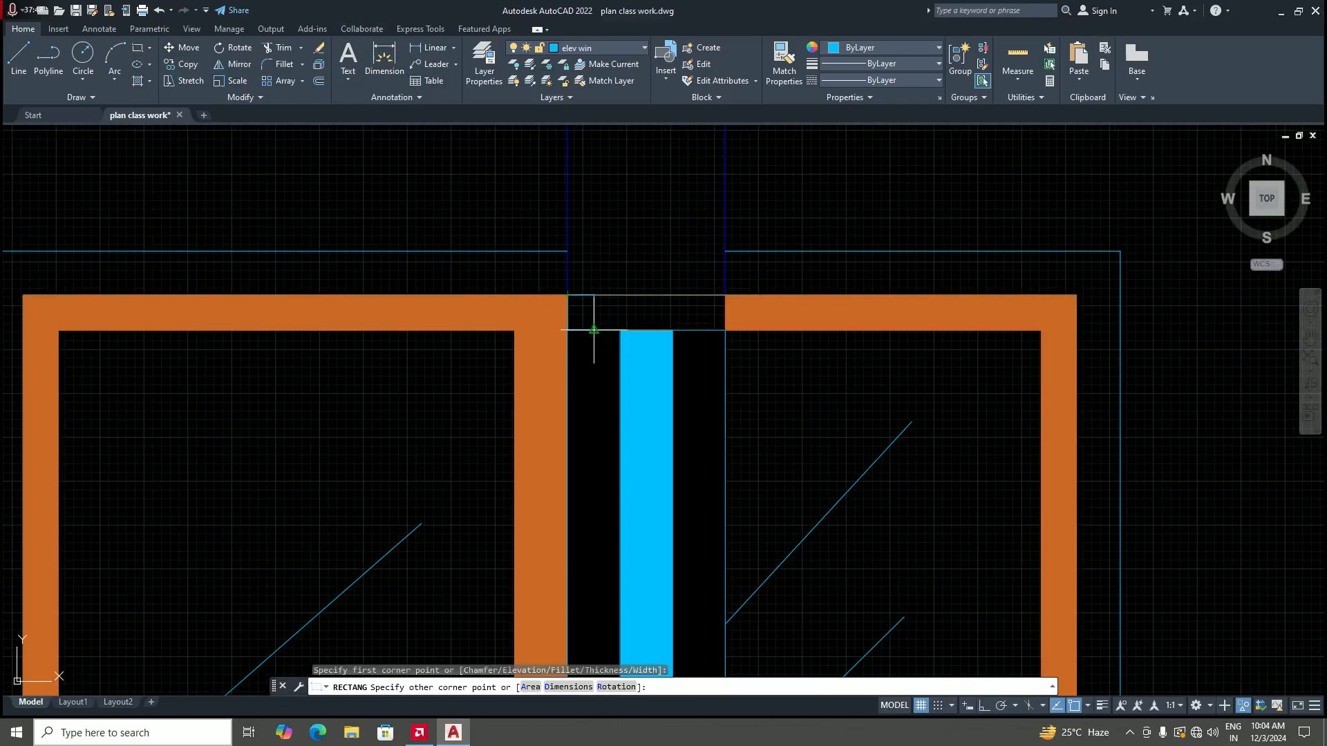
pyautogui.click(725, 331)
# Step: Draw a rectangle around the lower frame member's section, spanning the full width of the wall strip
pyautogui.scroll(-6, 626, 309)
pyautogui.scroll(5, 640, 548)
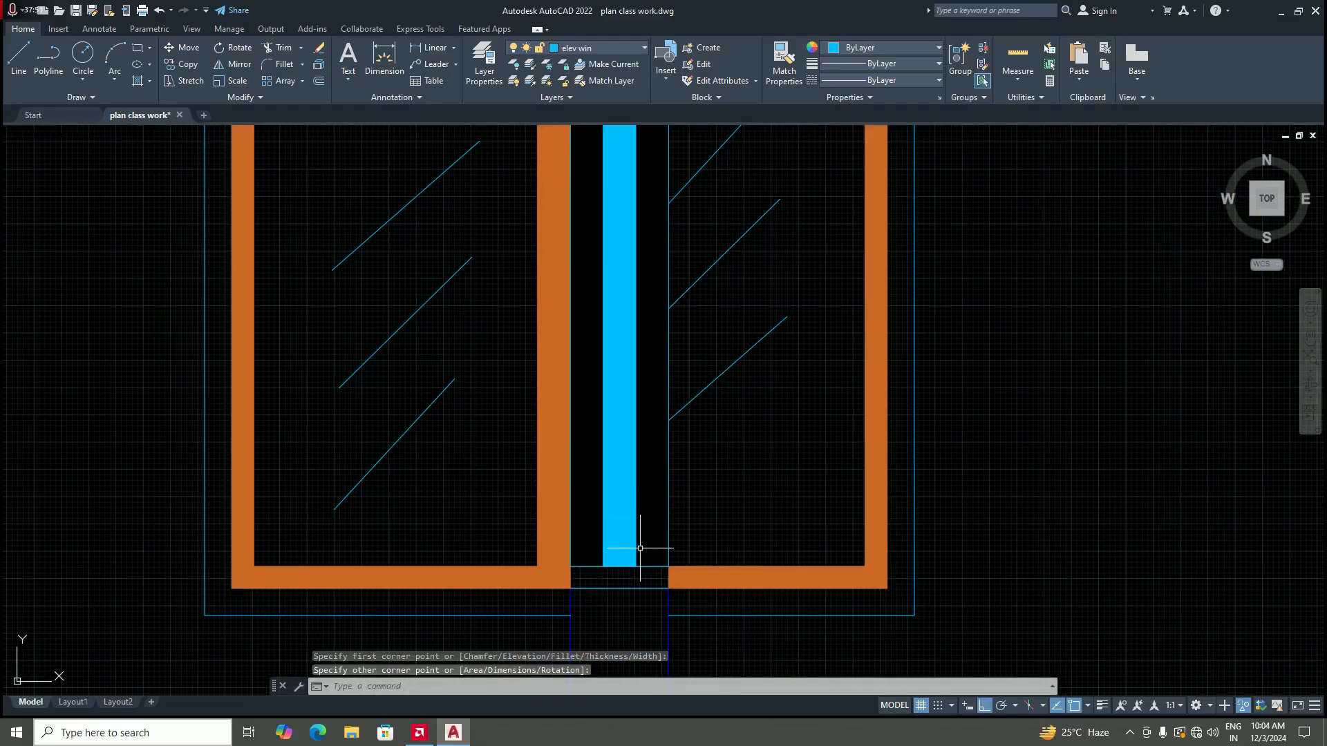
pyautogui.moveTo(630, 566); pyautogui.dragTo(635, 558, button='middle')
pyautogui.press('Return')
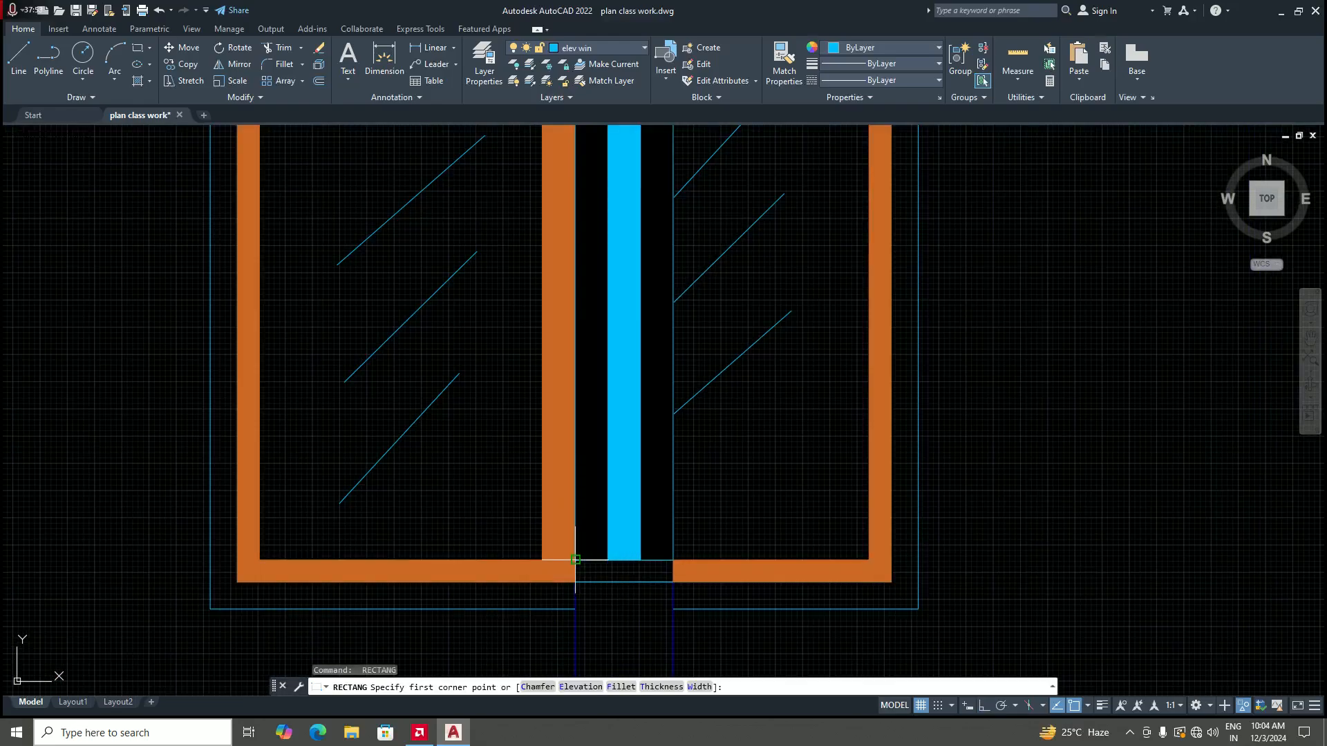
pyautogui.click(575, 560)
pyautogui.click(673, 582)
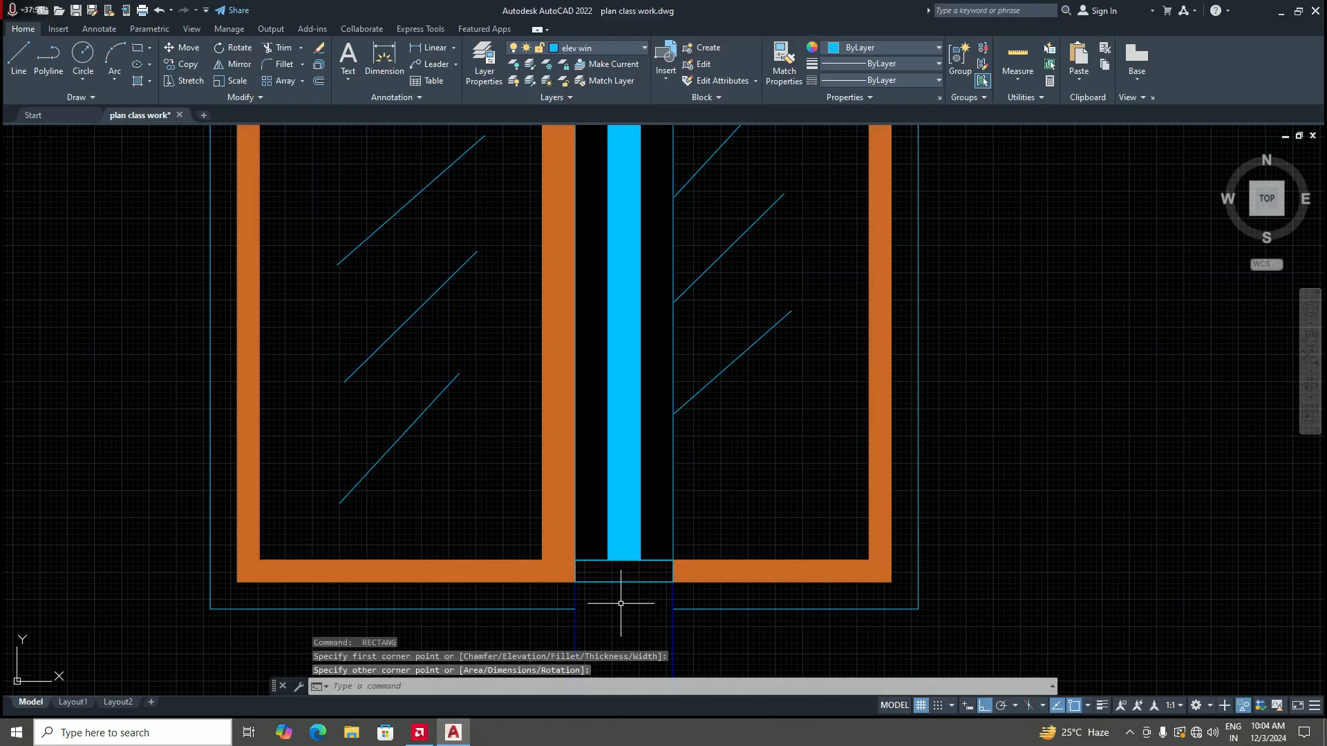
# Step: Set the color of the upper frame member rectangle in the wall strip to 205,105,40
pyautogui.scroll(-5, 674, 415)
pyautogui.scroll(6, 629, 373)
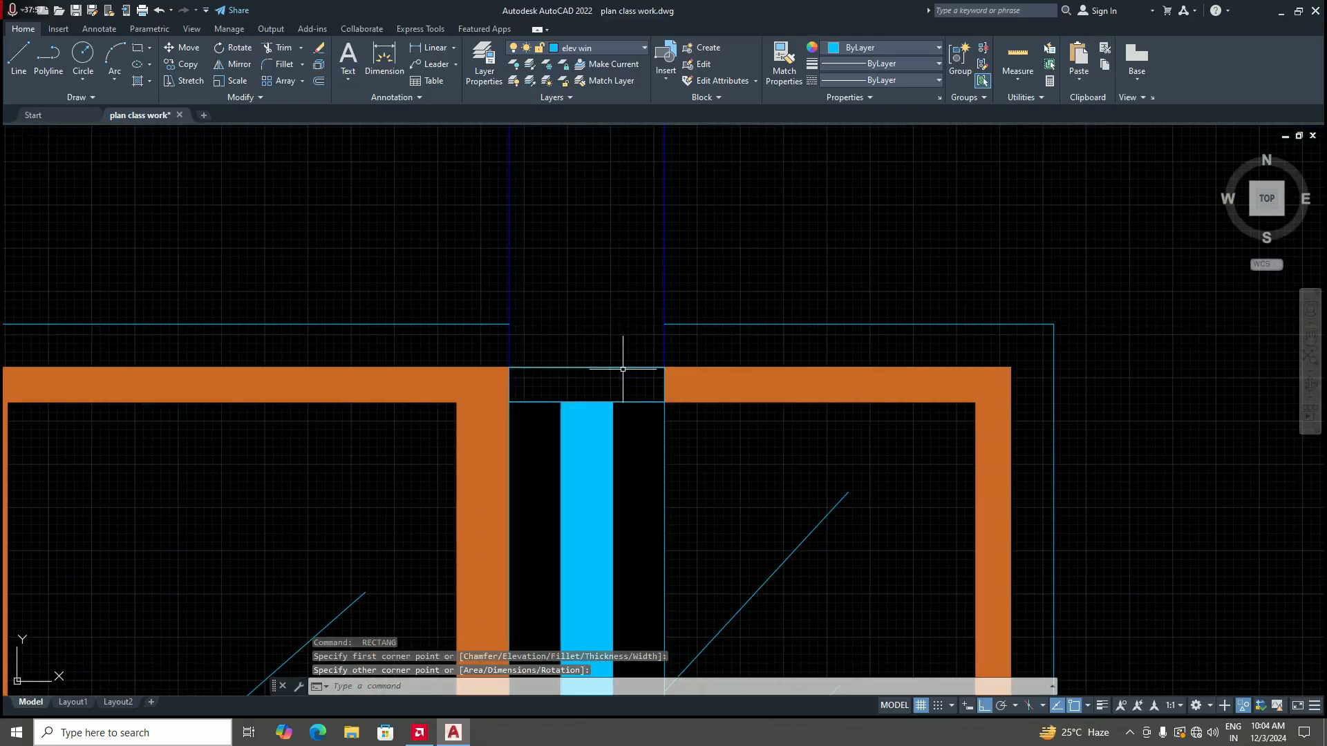
pyautogui.click(623, 368)
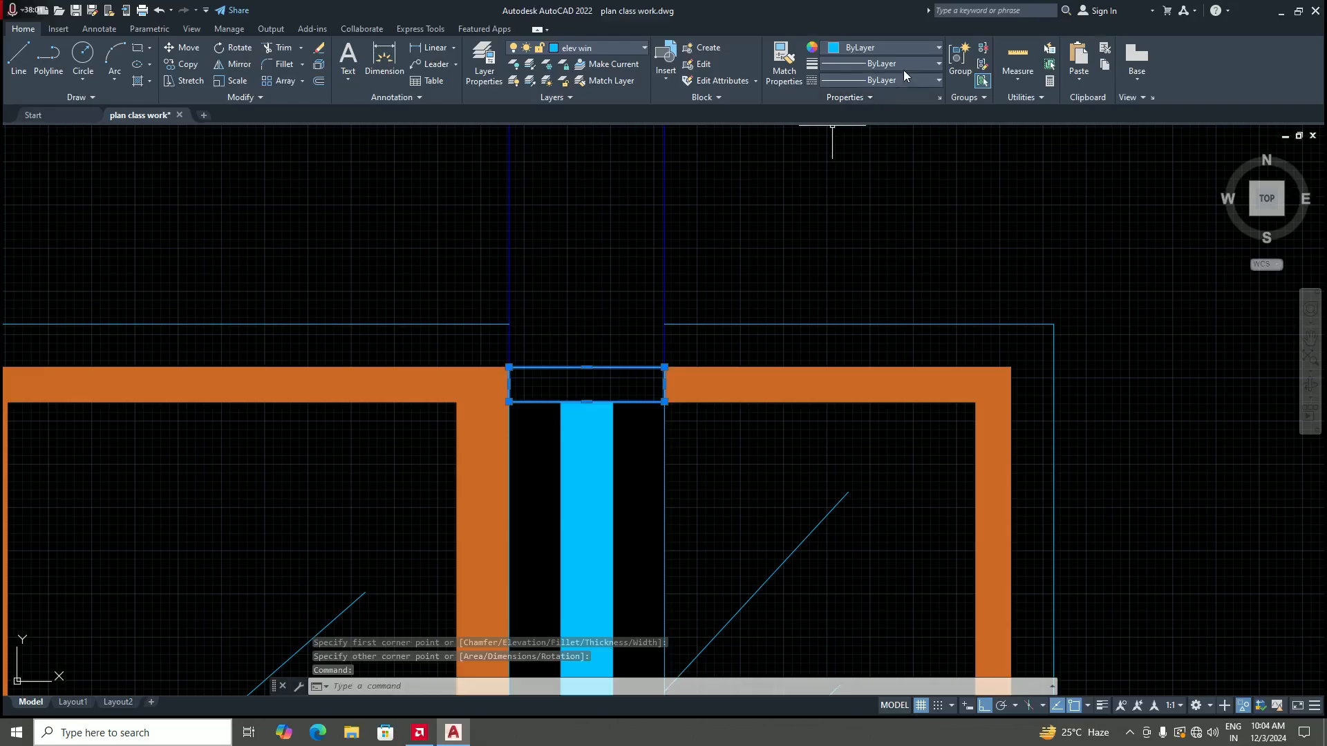
pyautogui.click(940, 44)
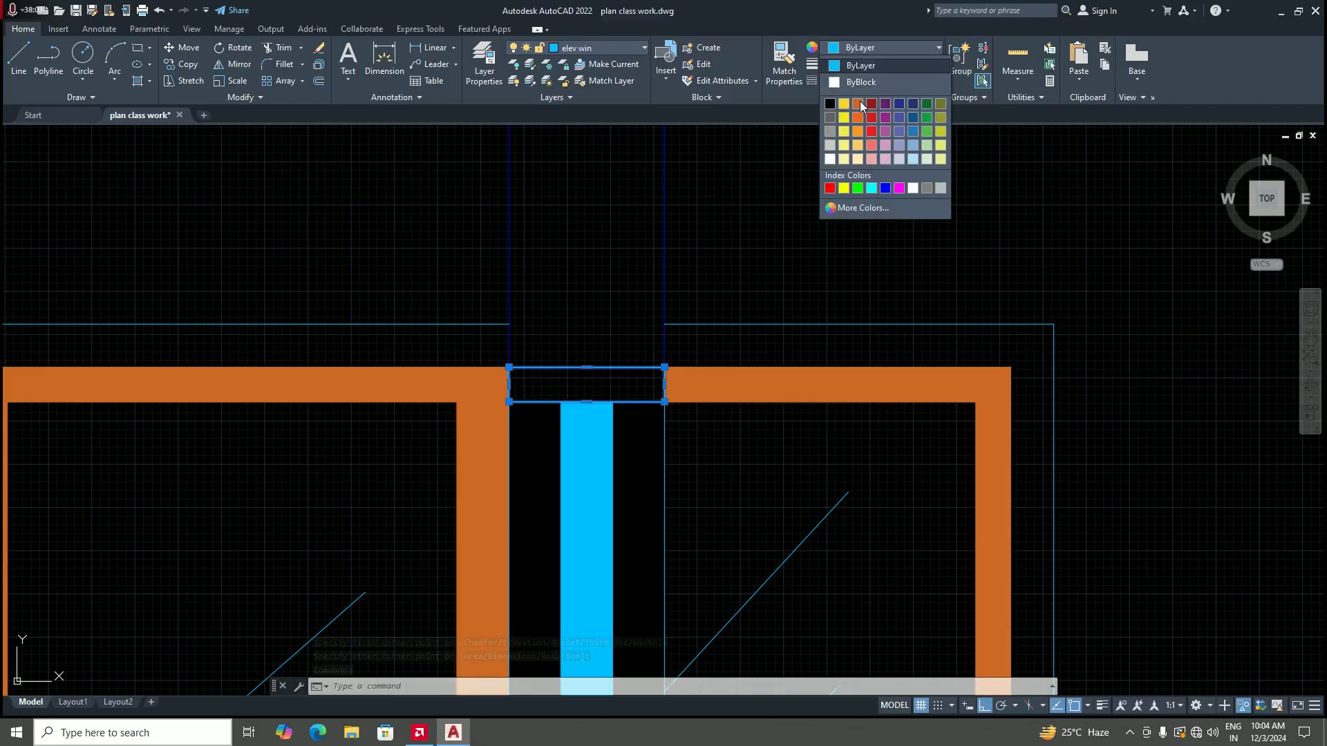
pyautogui.click(849, 123)
# Step: Set the color of the lower frame member rectangle in the wall strip to 205,105,40 and clear the selection
pyautogui.scroll(-3, 618, 340)
pyautogui.scroll(3, 622, 631)
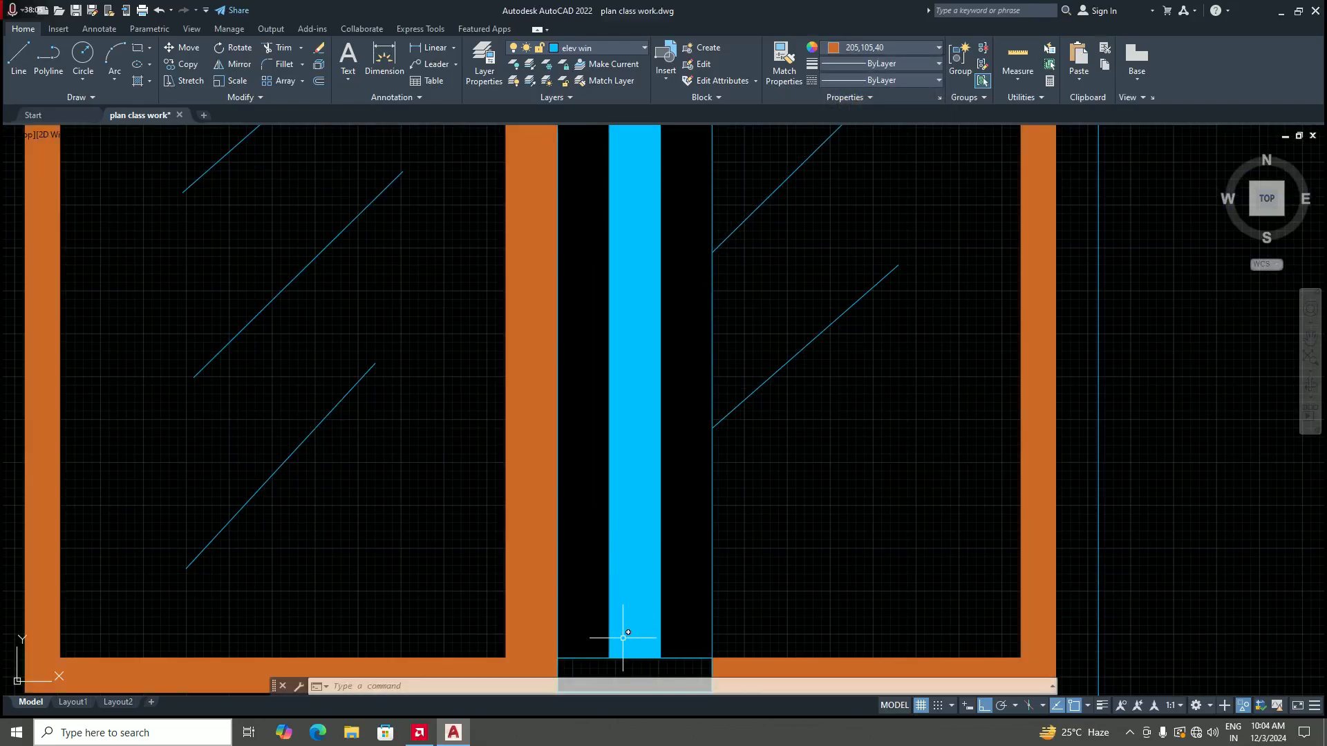
pyautogui.scroll(-3, 622, 622)
pyautogui.scroll(3, 652, 630)
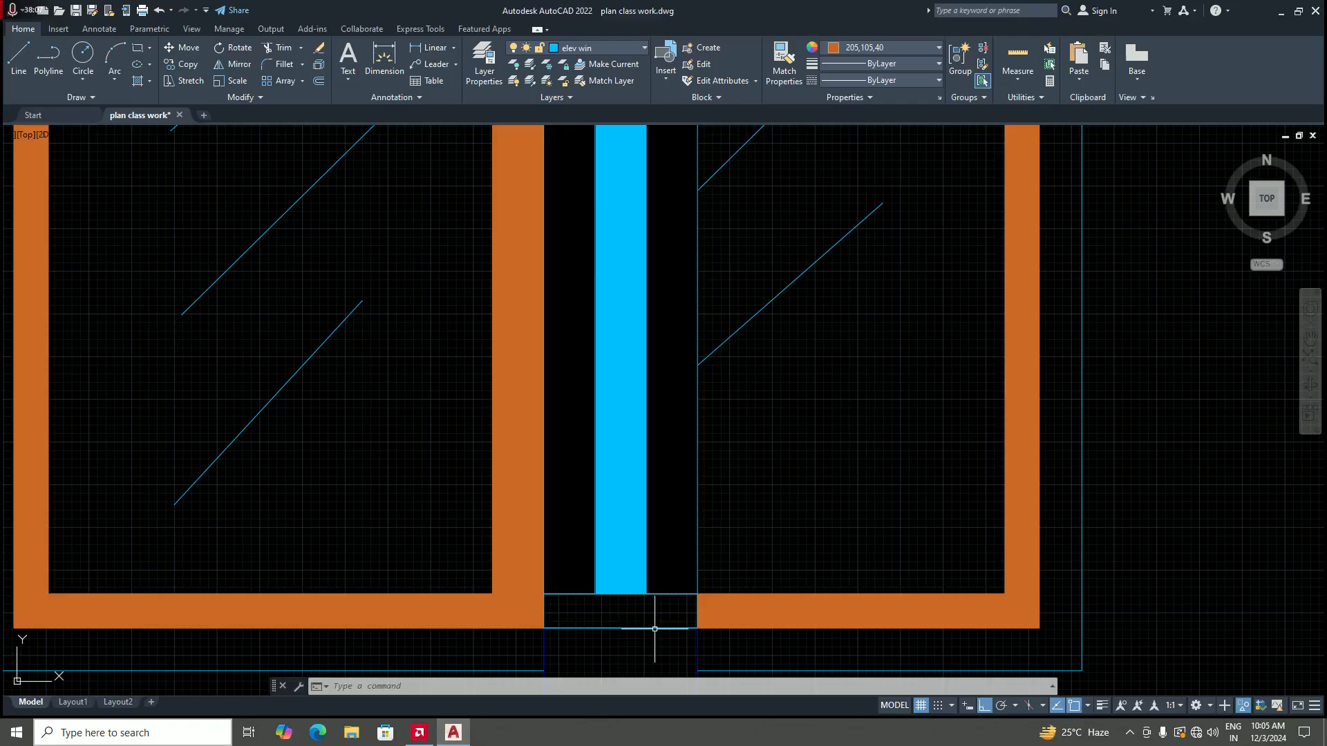
pyautogui.click(654, 629)
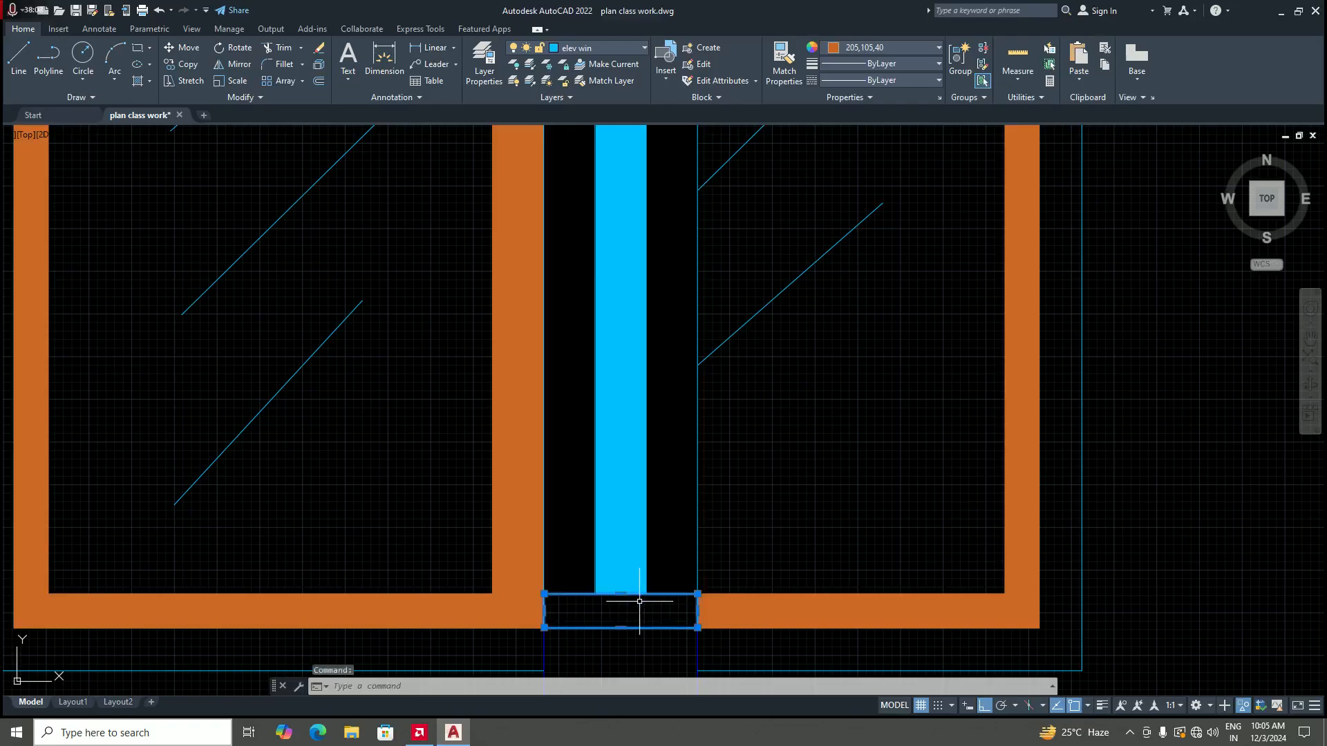
pyautogui.click(923, 48)
pyautogui.click(861, 101)
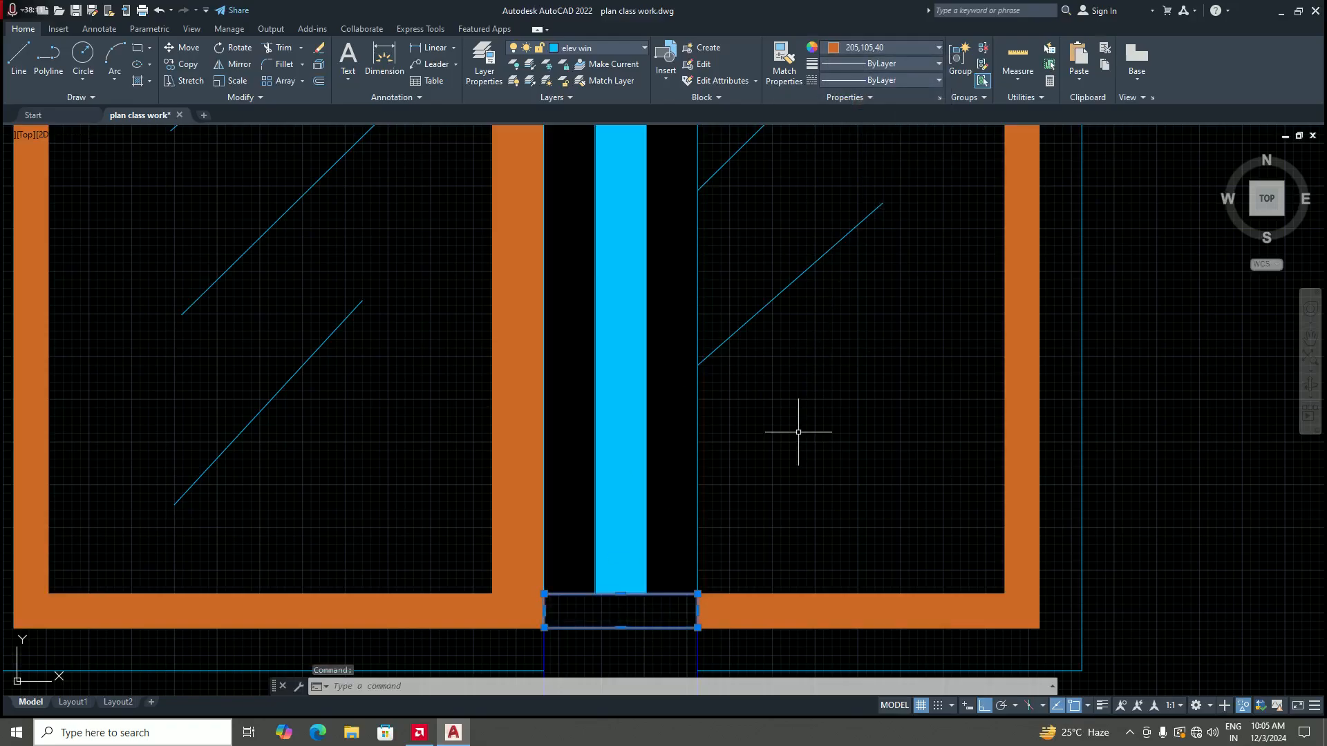
pyautogui.press('Escape')
# Step: Bring the lower frame member rectangle to the front of the draw order
pyautogui.scroll(-4, 767, 449)
pyautogui.scroll(6, 684, 515)
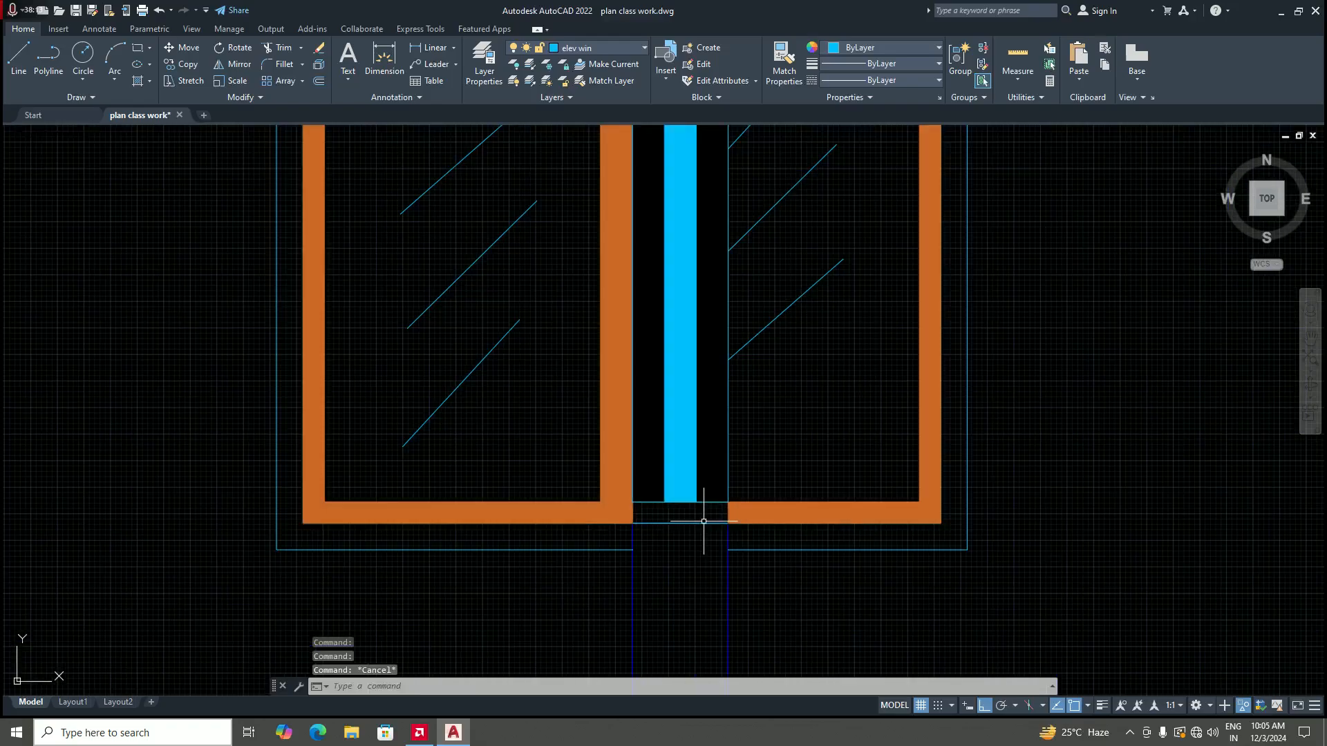
pyautogui.click(719, 524)
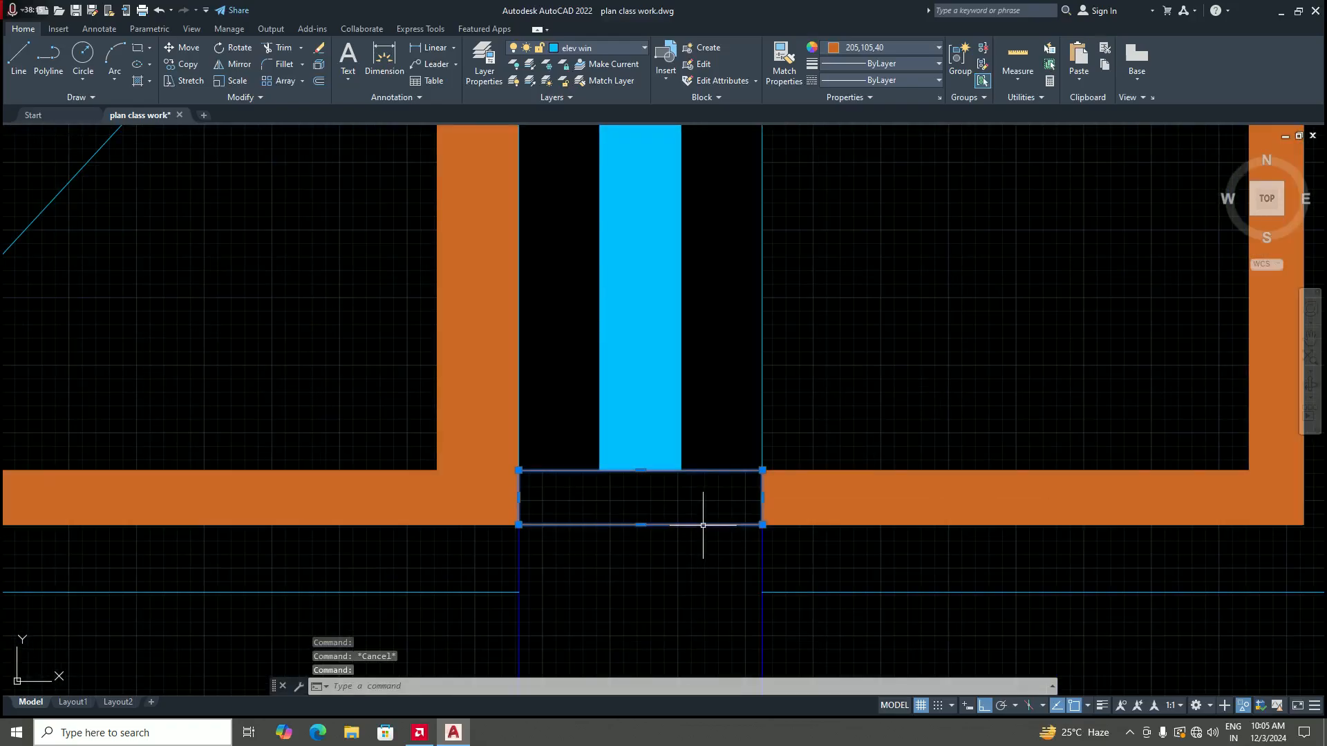
pyautogui.rightClick(703, 525)
pyautogui.moveTo(818, 337)
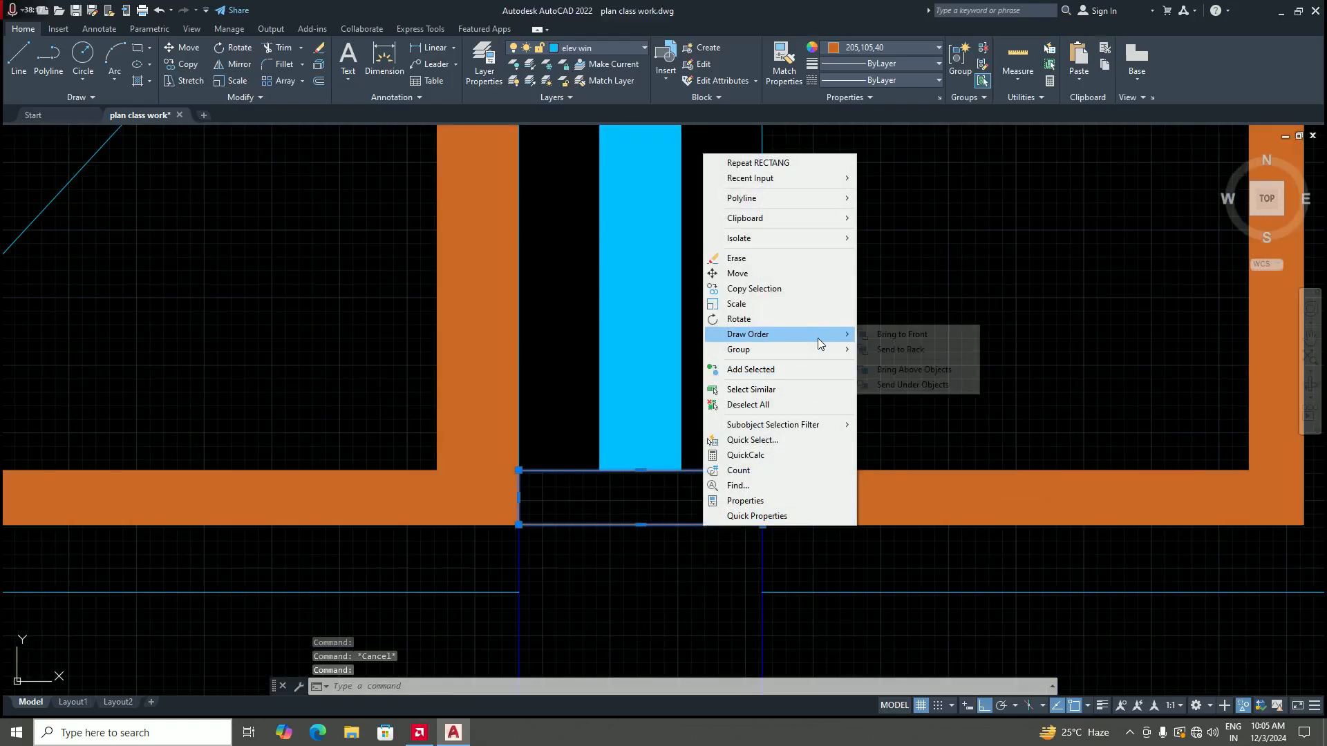
pyautogui.click(907, 335)
# Step: Bring the upper frame member rectangle to the front of the draw order
pyautogui.scroll(-3, 707, 527)
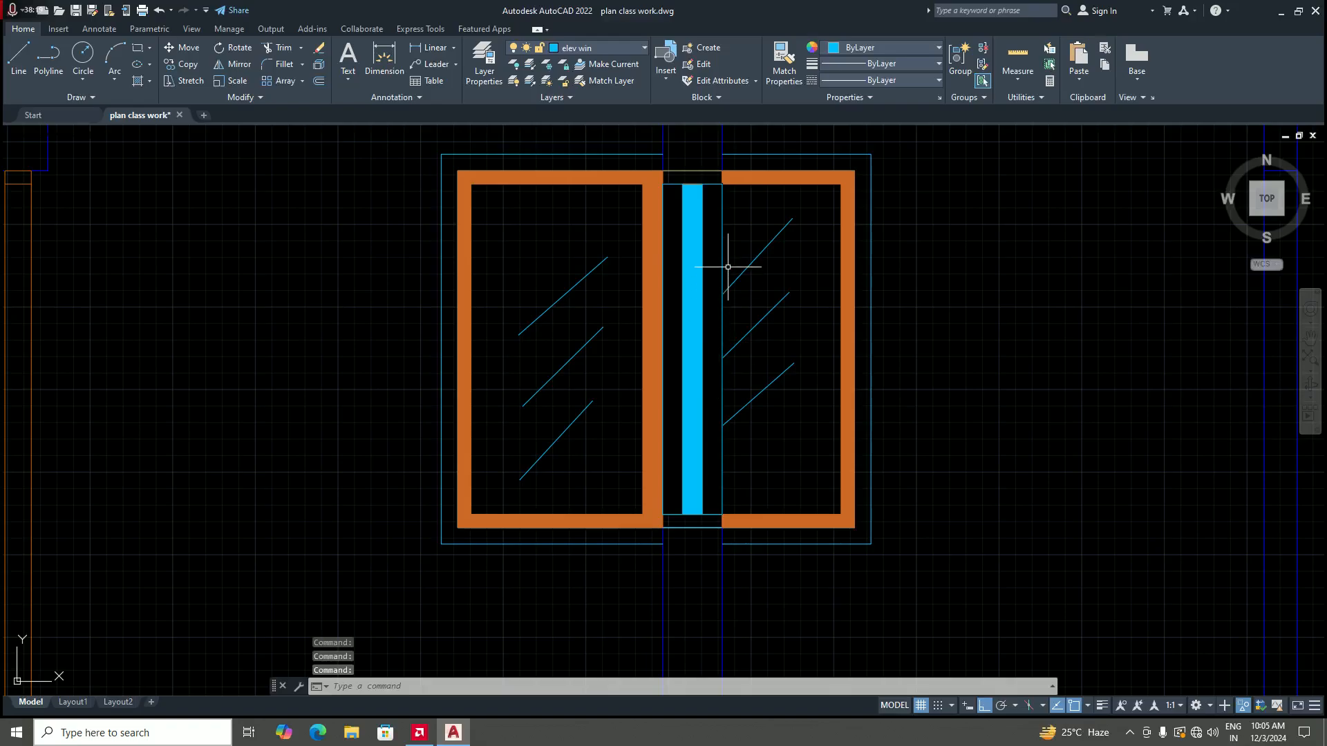
pyautogui.scroll(10, 712, 154)
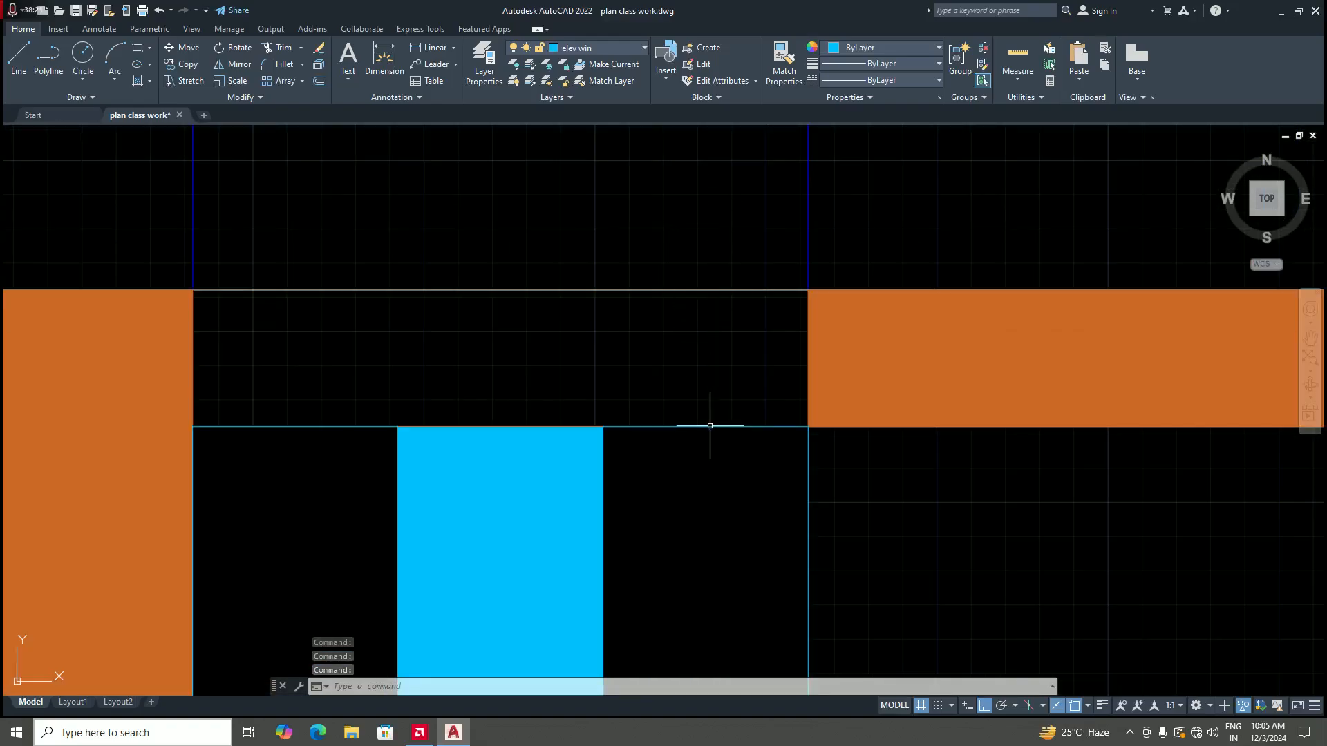
pyautogui.click(712, 428)
pyautogui.rightClick(712, 430)
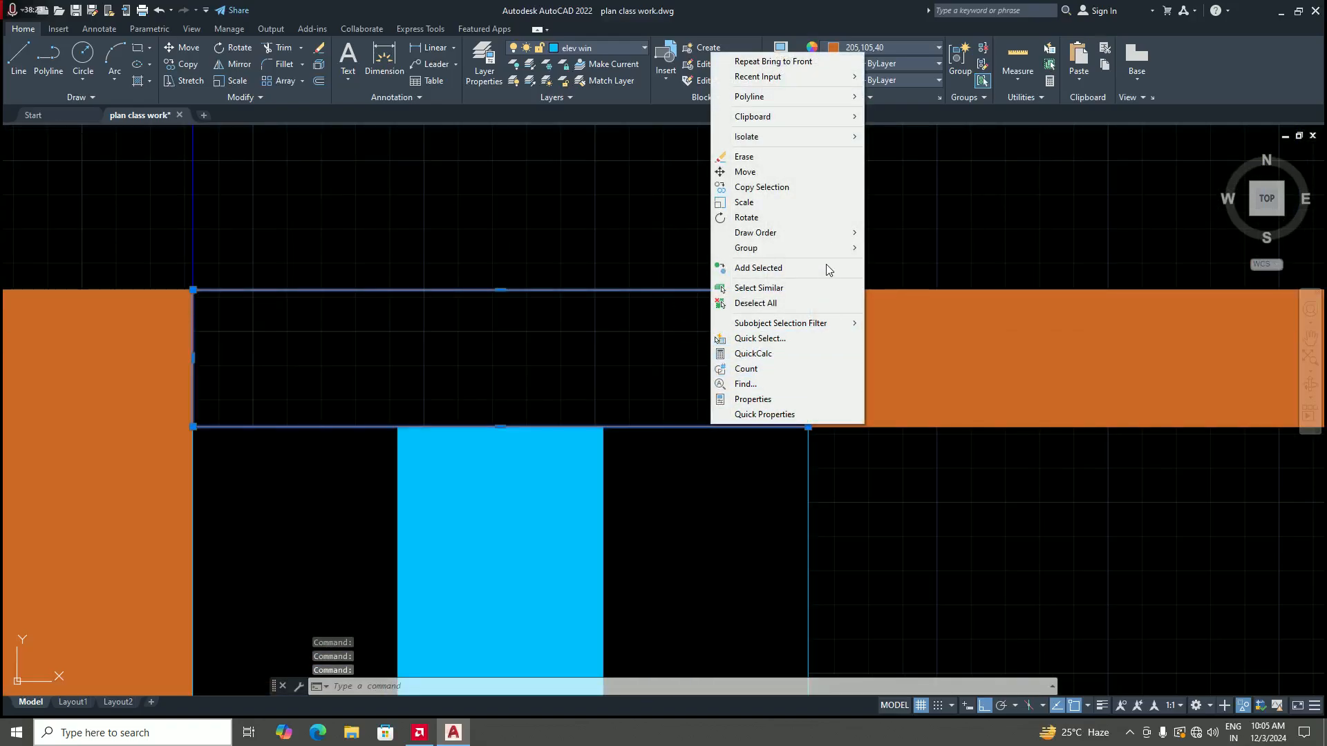
pyautogui.moveTo(827, 233)
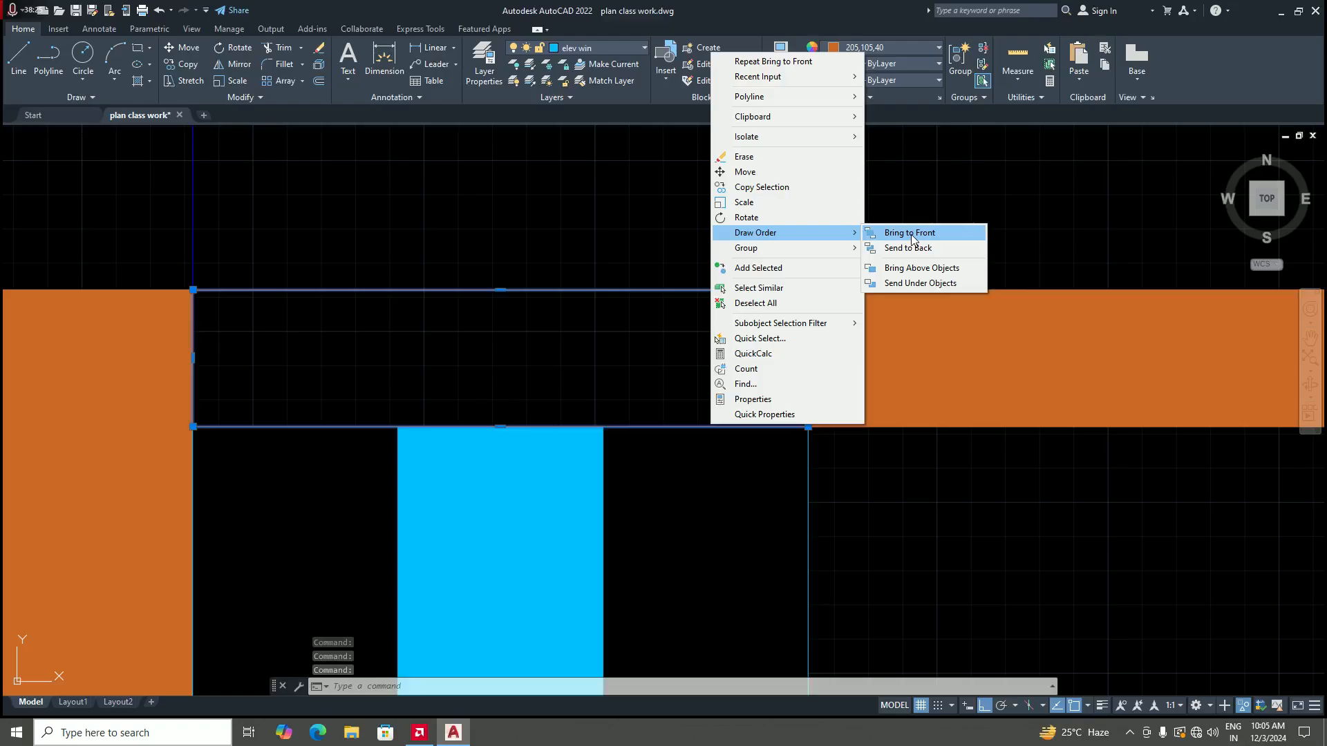
pyautogui.click(911, 235)
# Step: Fill the upper frame member rectangle in the wall strip with a solid hatch in color 205,105,40
pyautogui.scroll(-5, 720, 363)
pyautogui.scroll(-4, 723, 356)
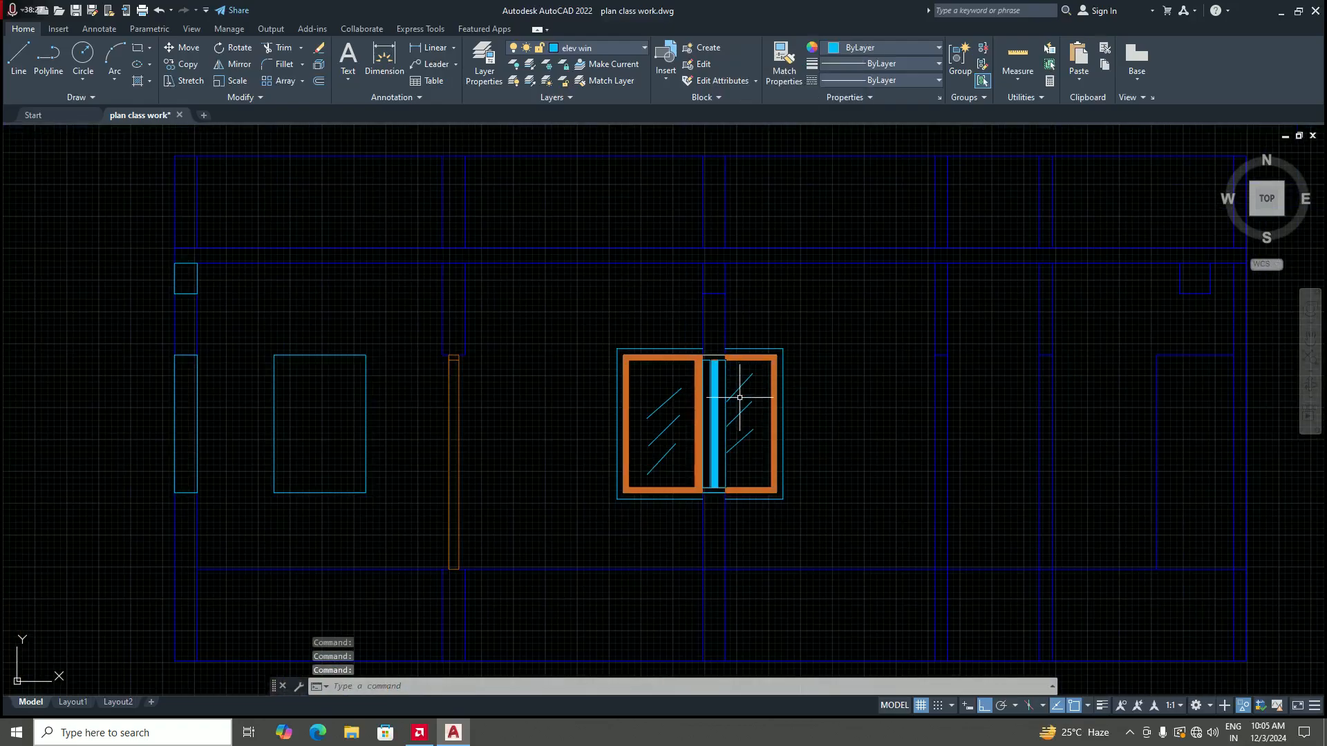
pyautogui.scroll(2, 761, 438)
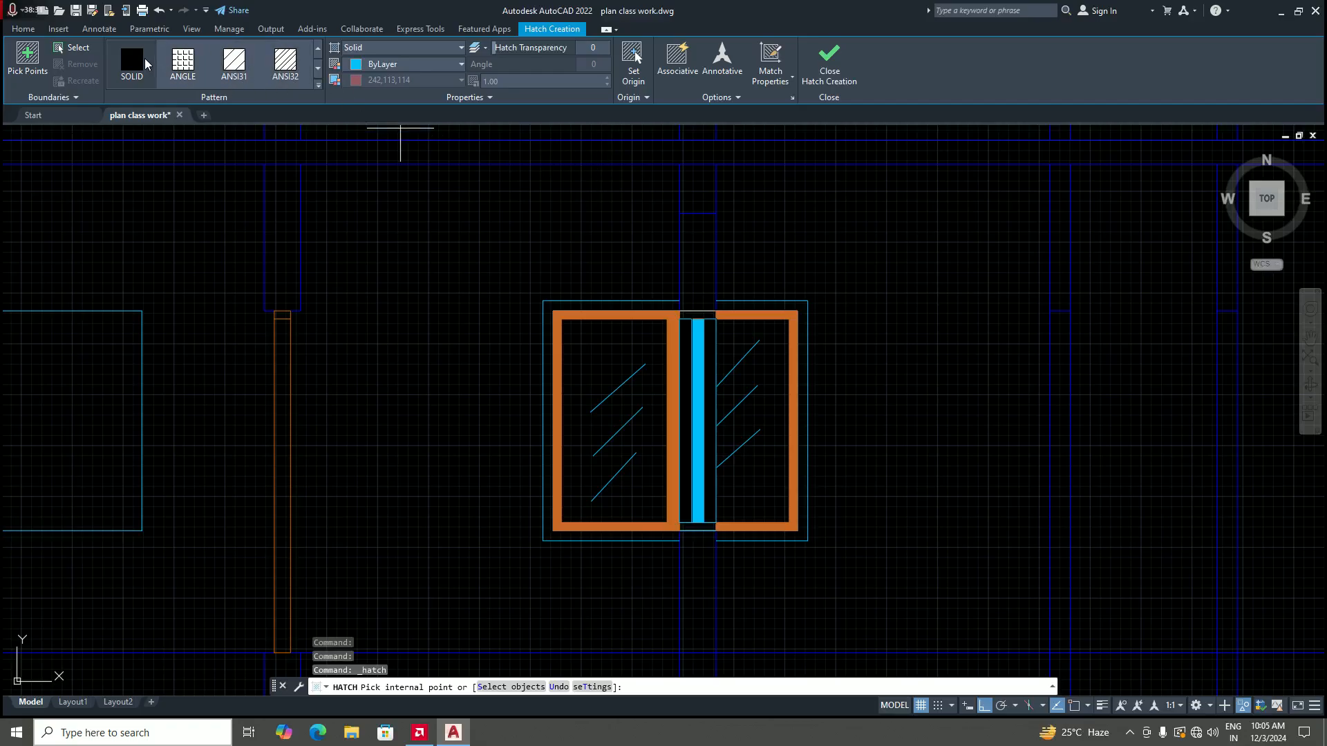
pyautogui.click(462, 65)
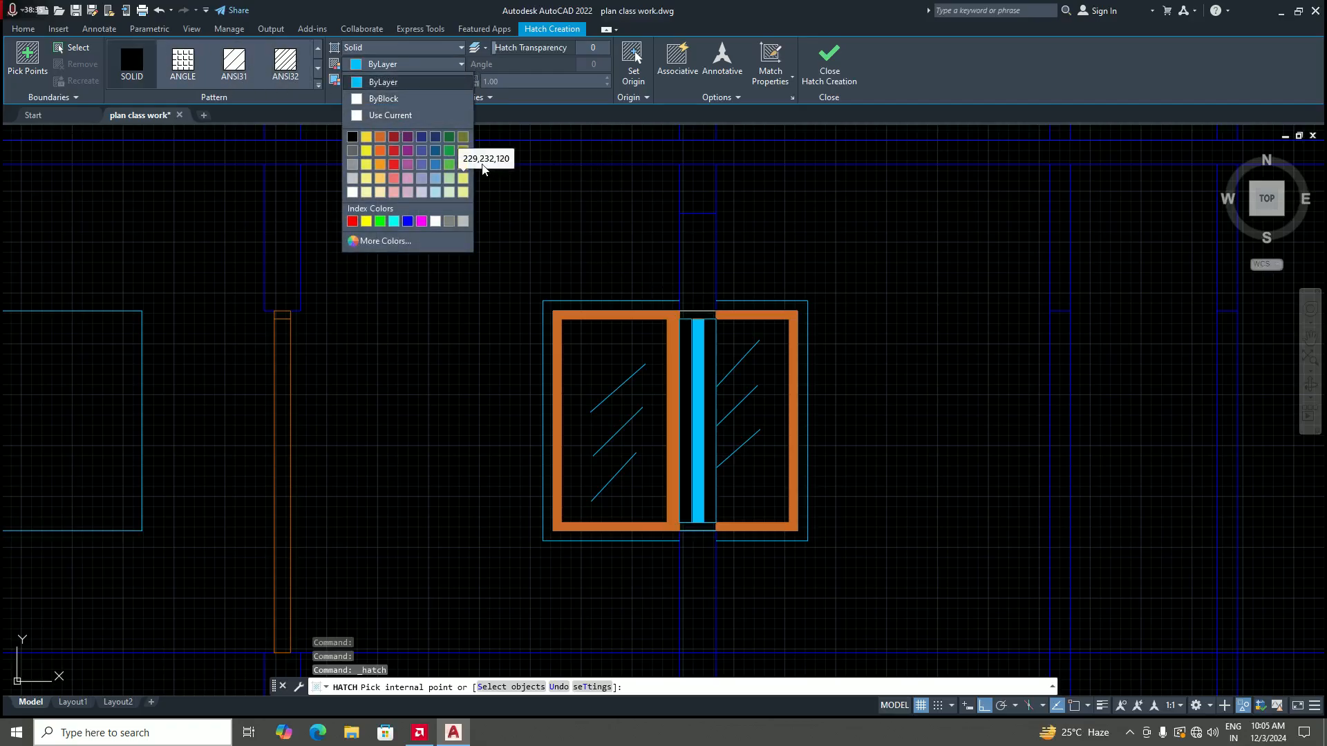
pyautogui.click(381, 138)
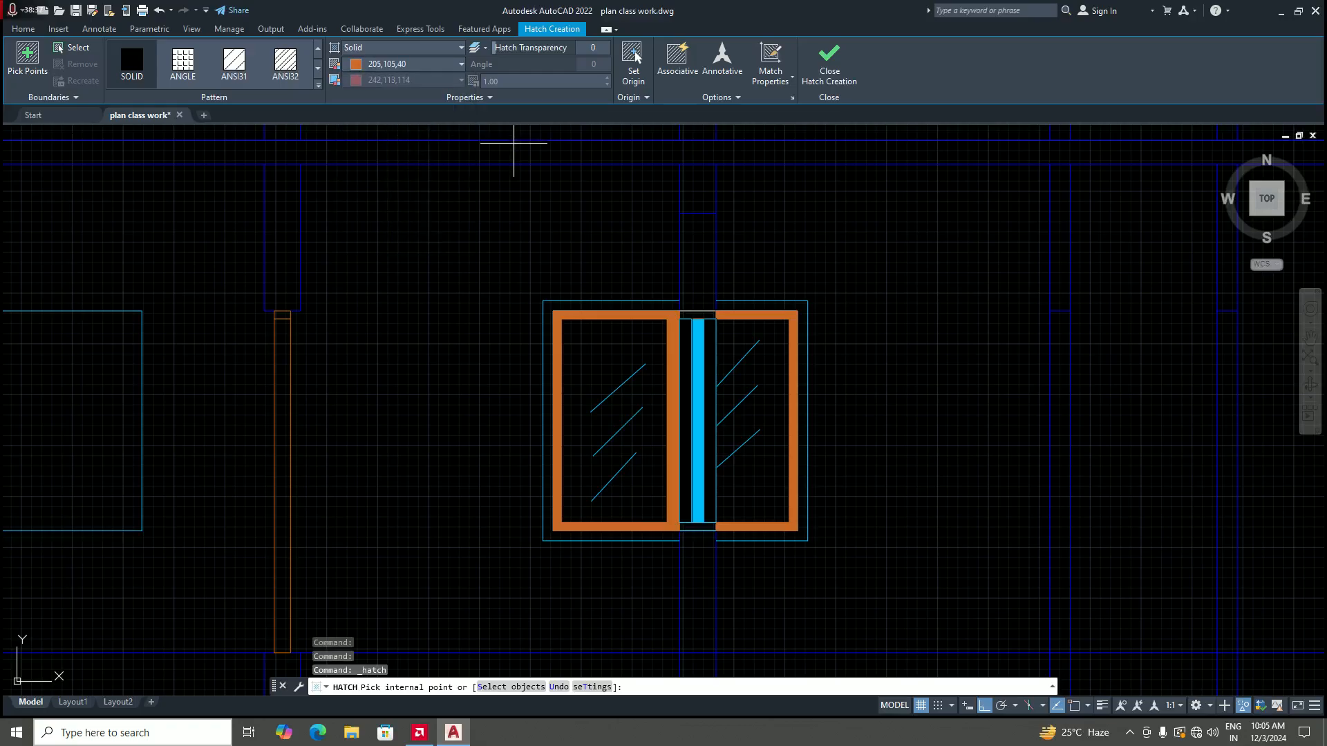
pyautogui.scroll(4, 700, 322)
pyautogui.click(691, 294)
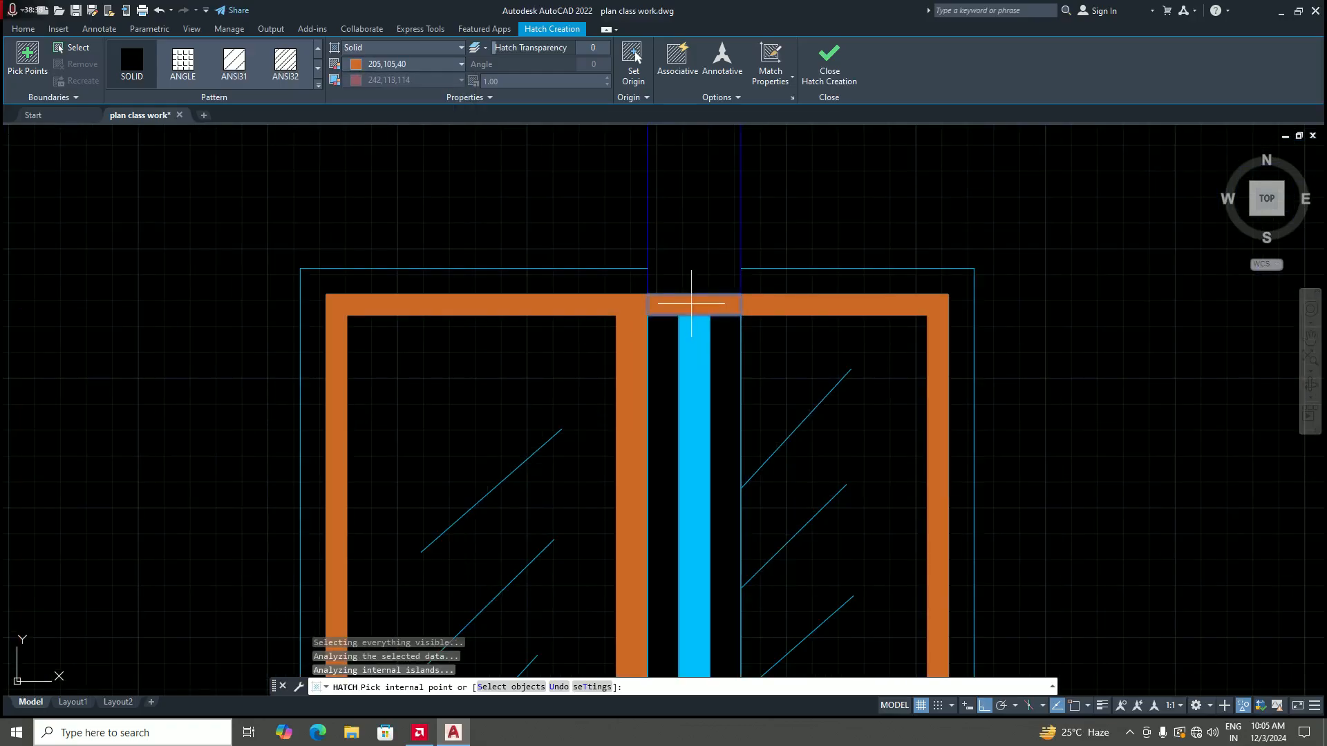
# Step: Fill the lower frame member rectangle with the same solid 205,105,40 hatch and finish the hatch
pyautogui.scroll(-6, 664, 263)
pyautogui.scroll(6, 684, 413)
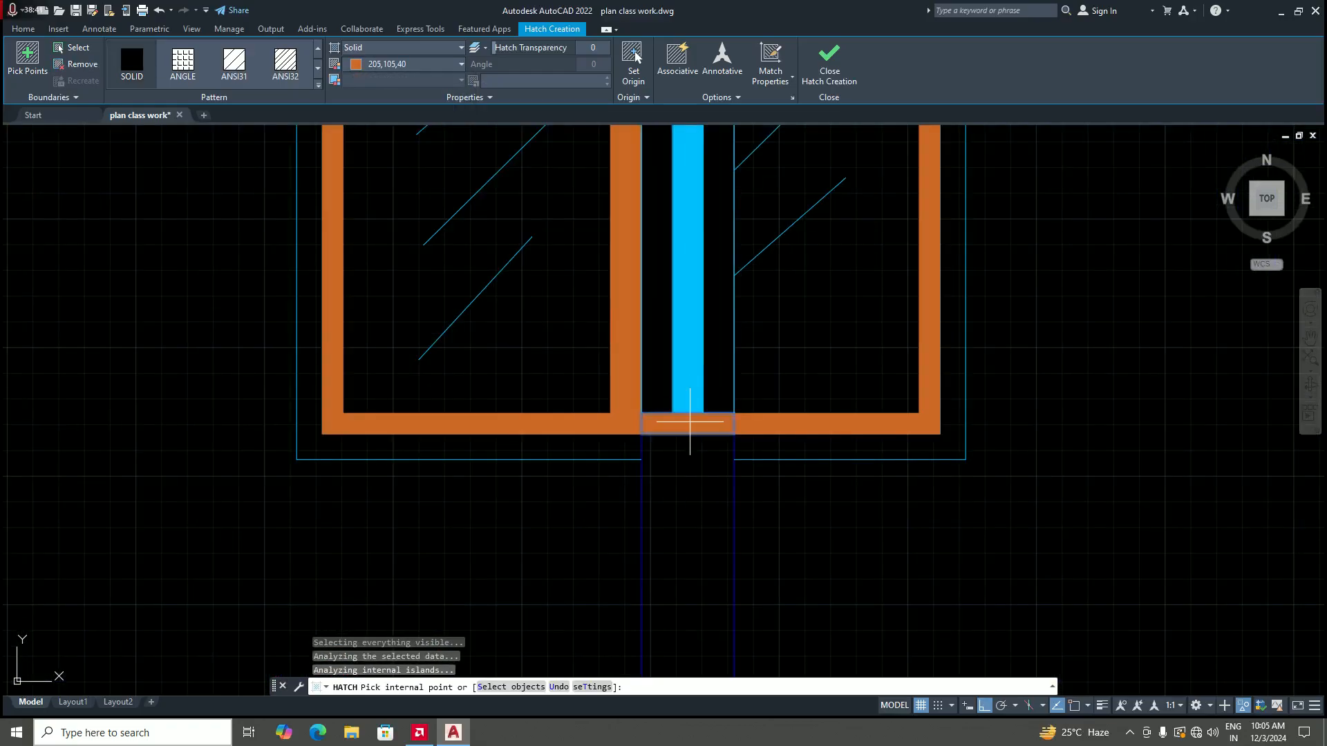
pyautogui.scroll(-4, 650, 434)
pyautogui.scroll(-2, 650, 434)
pyautogui.scroll(2, 717, 357)
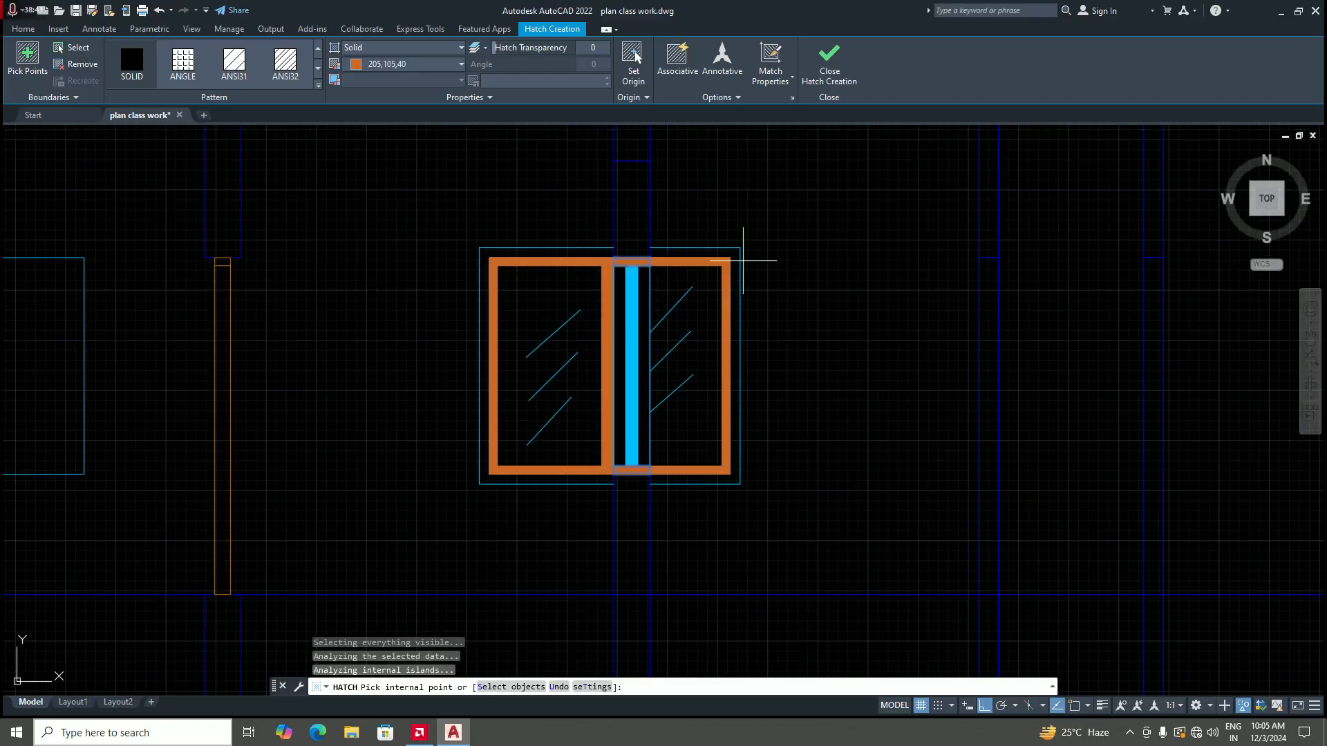
pyautogui.click(830, 69)
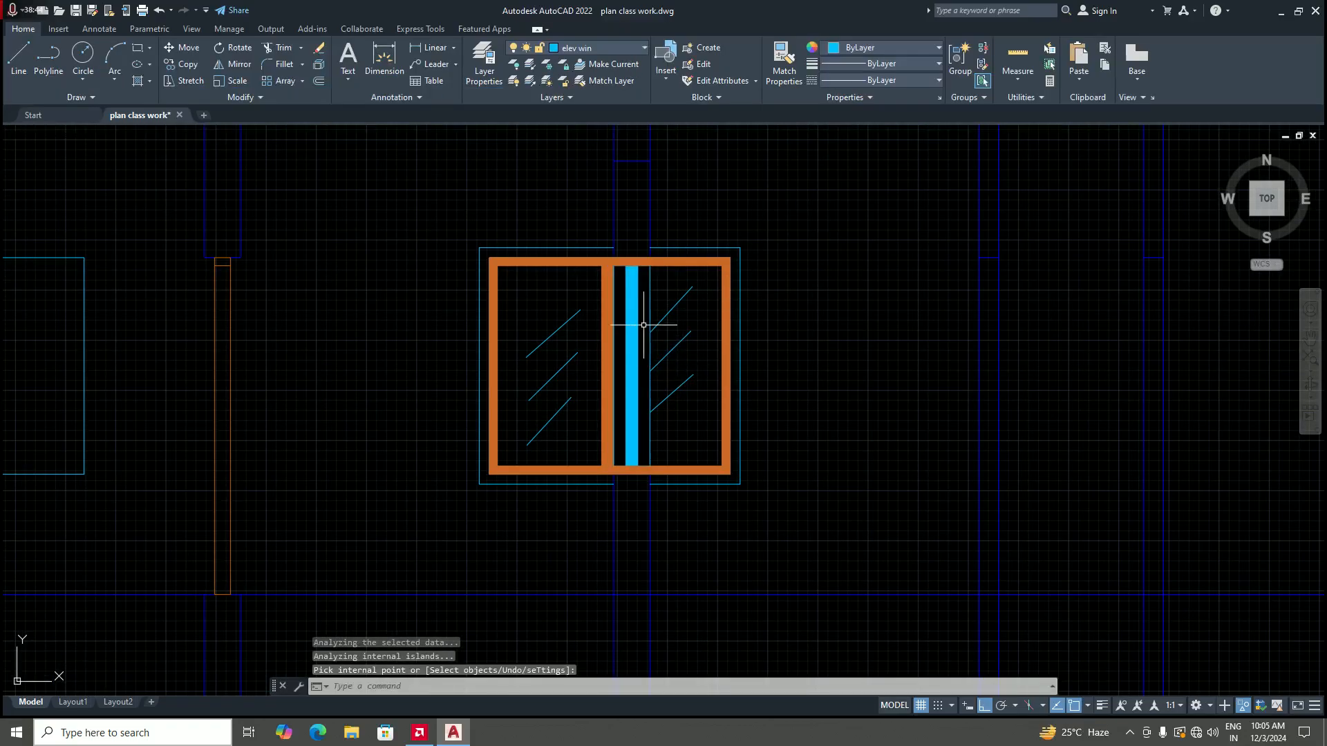
# Step: Examine the cut window section in the sectional elevation and compare it with the ground floor sectional plan
pyautogui.scroll(-2, 634, 360)
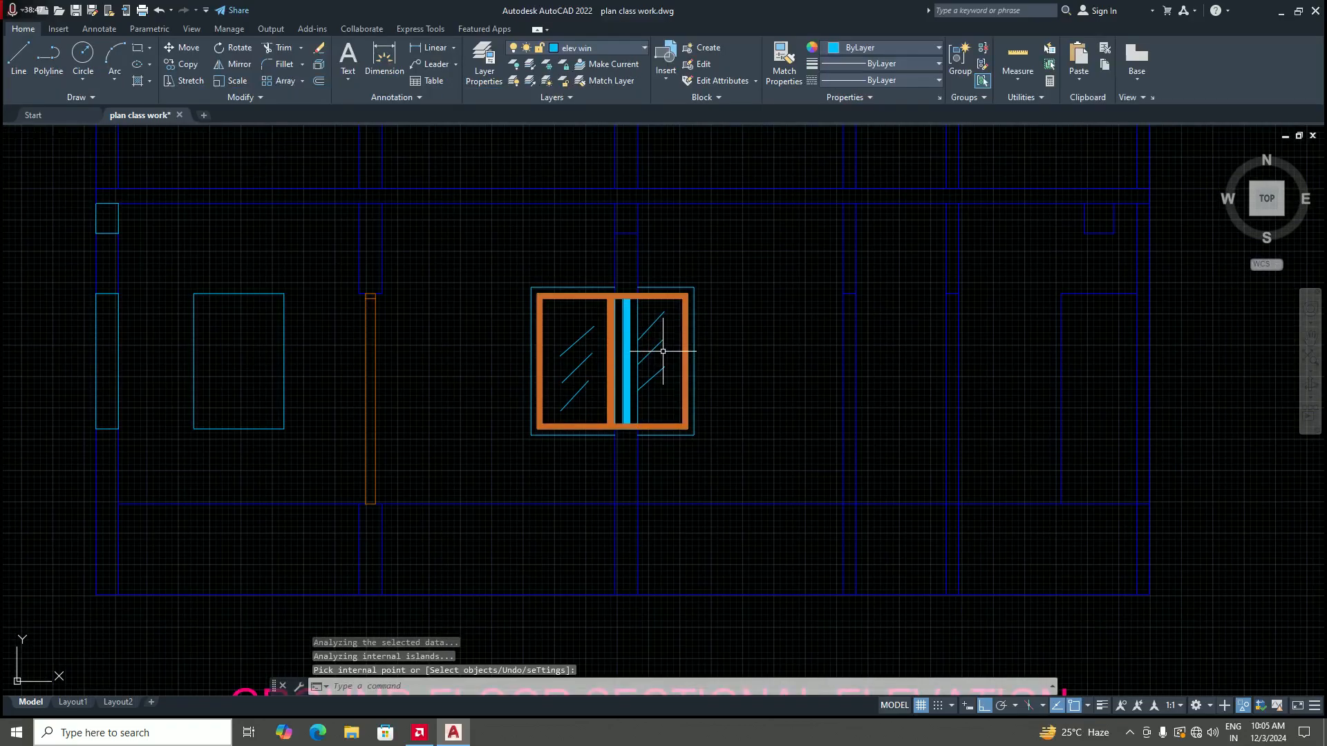
pyautogui.scroll(-2, 662, 347)
pyautogui.scroll(2, 660, 342)
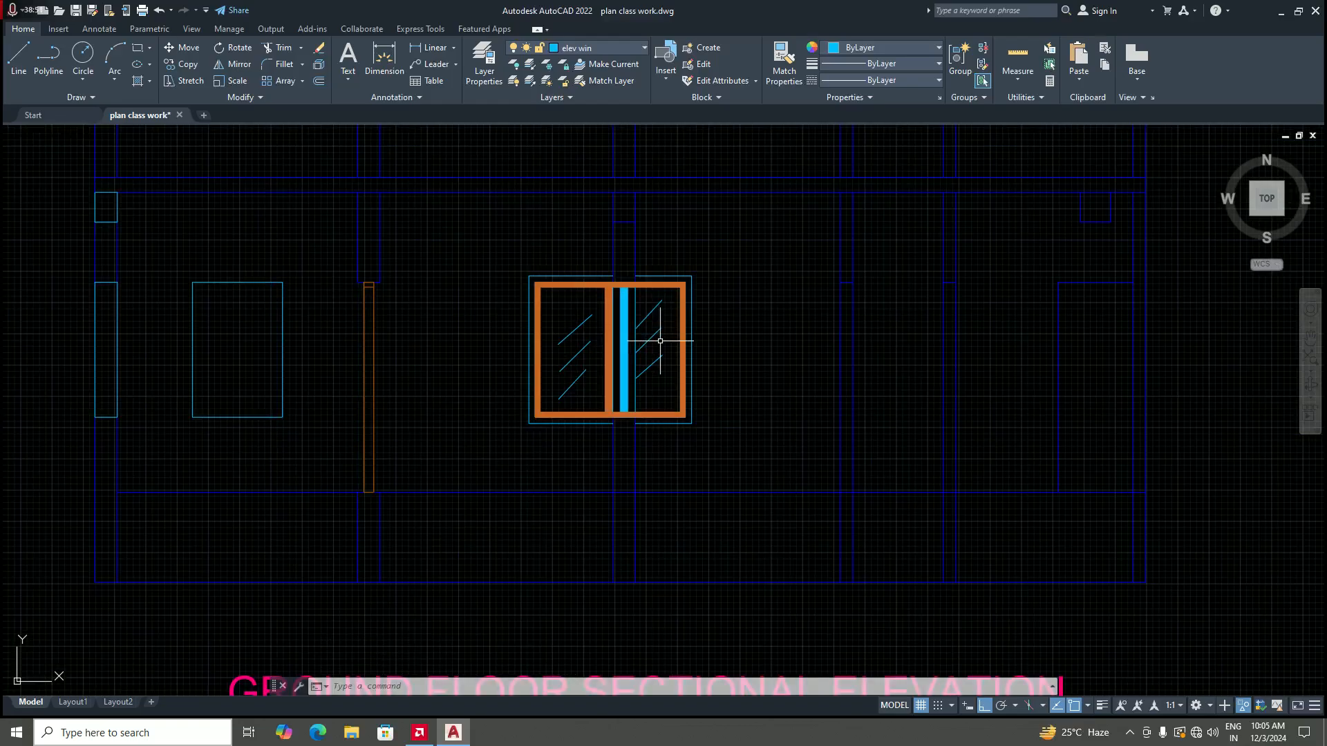
pyautogui.scroll(-2, 658, 412)
pyautogui.scroll(4, 663, 396)
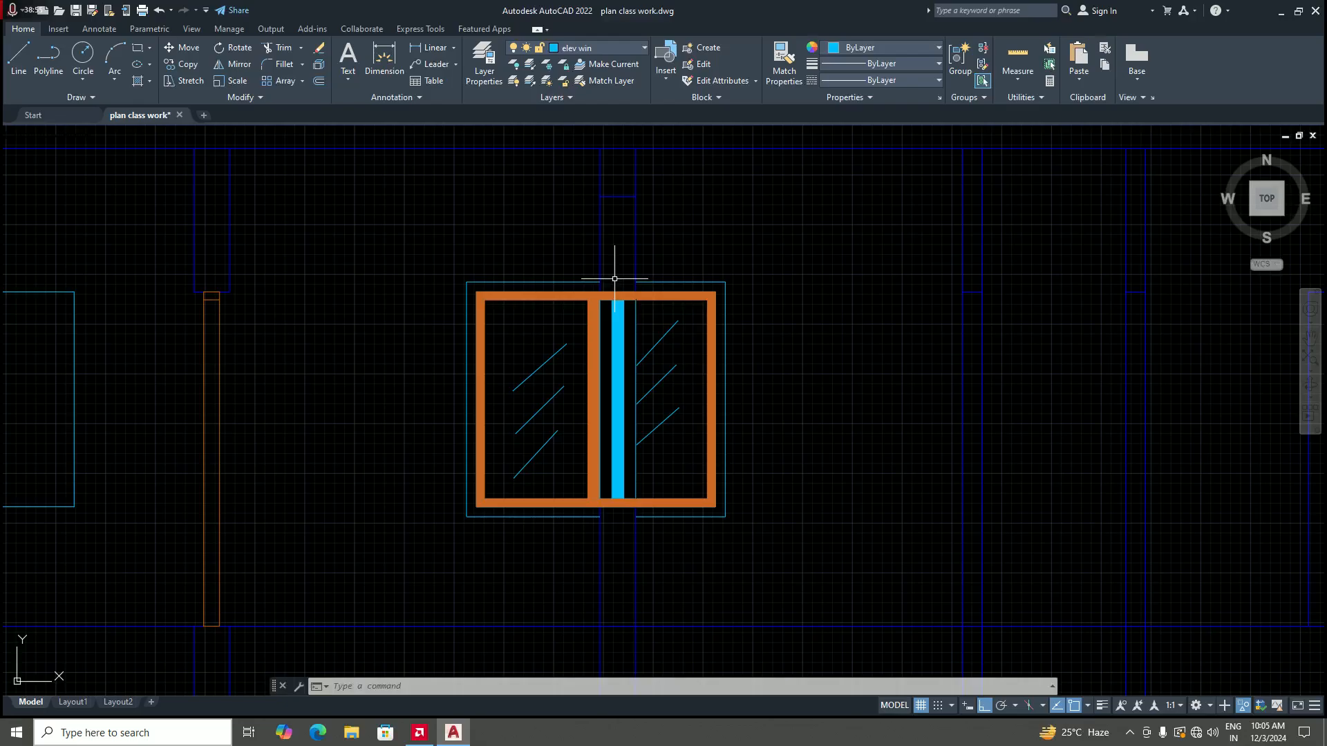
pyautogui.scroll(2, 614, 278)
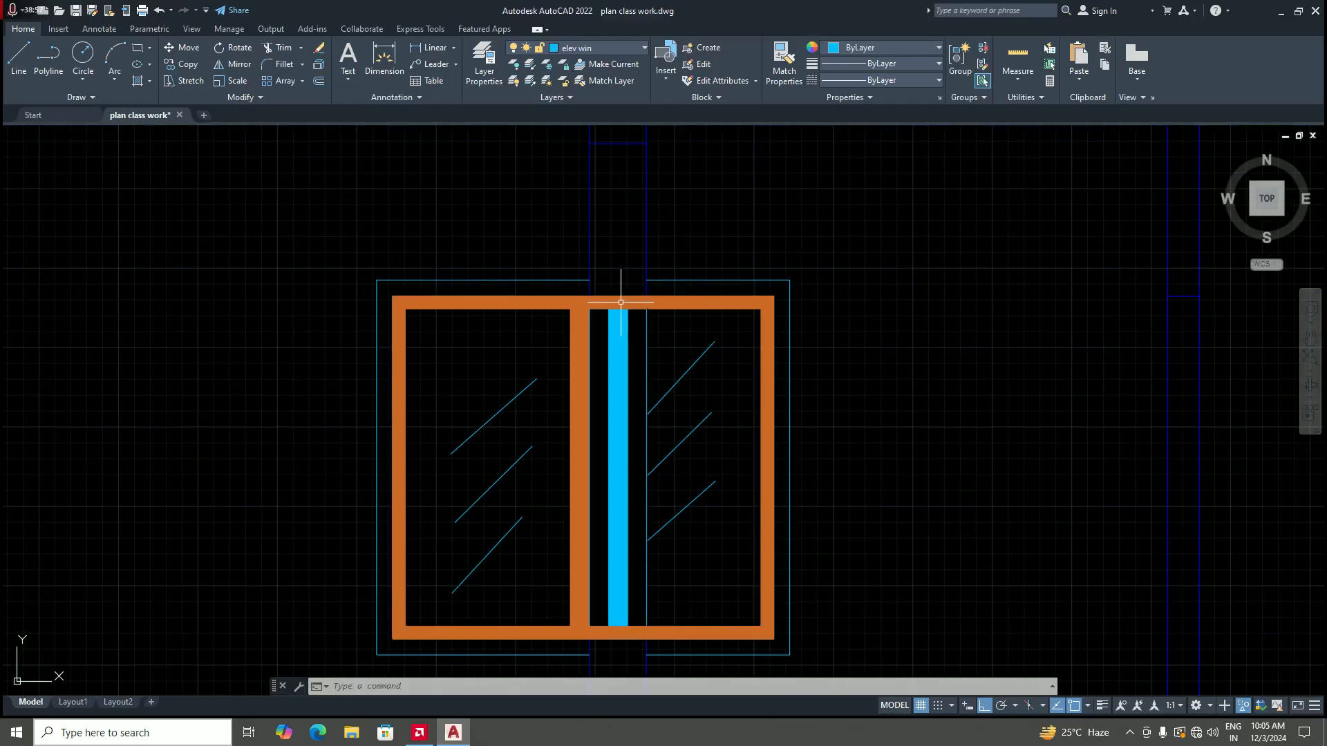
pyautogui.scroll(-6, 621, 302)
pyautogui.scroll(-4, 675, 490)
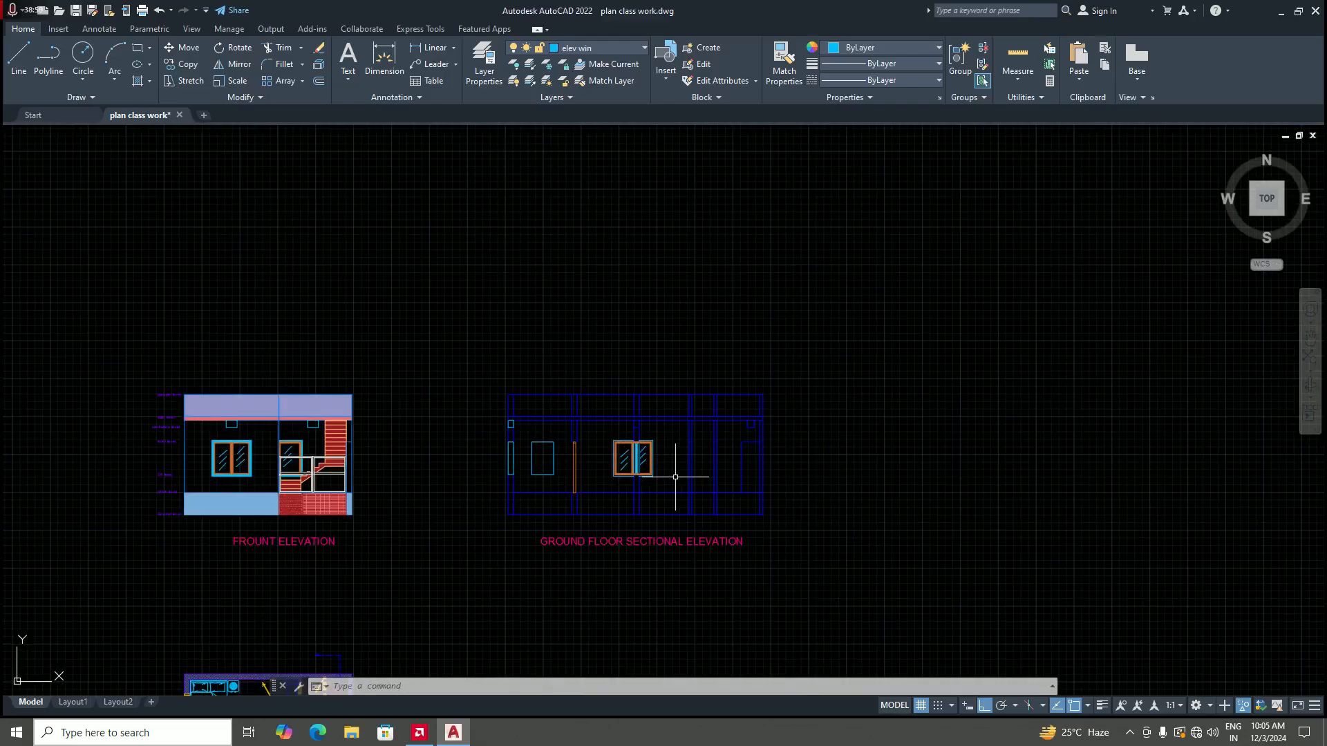
pyautogui.scroll(6, 675, 477)
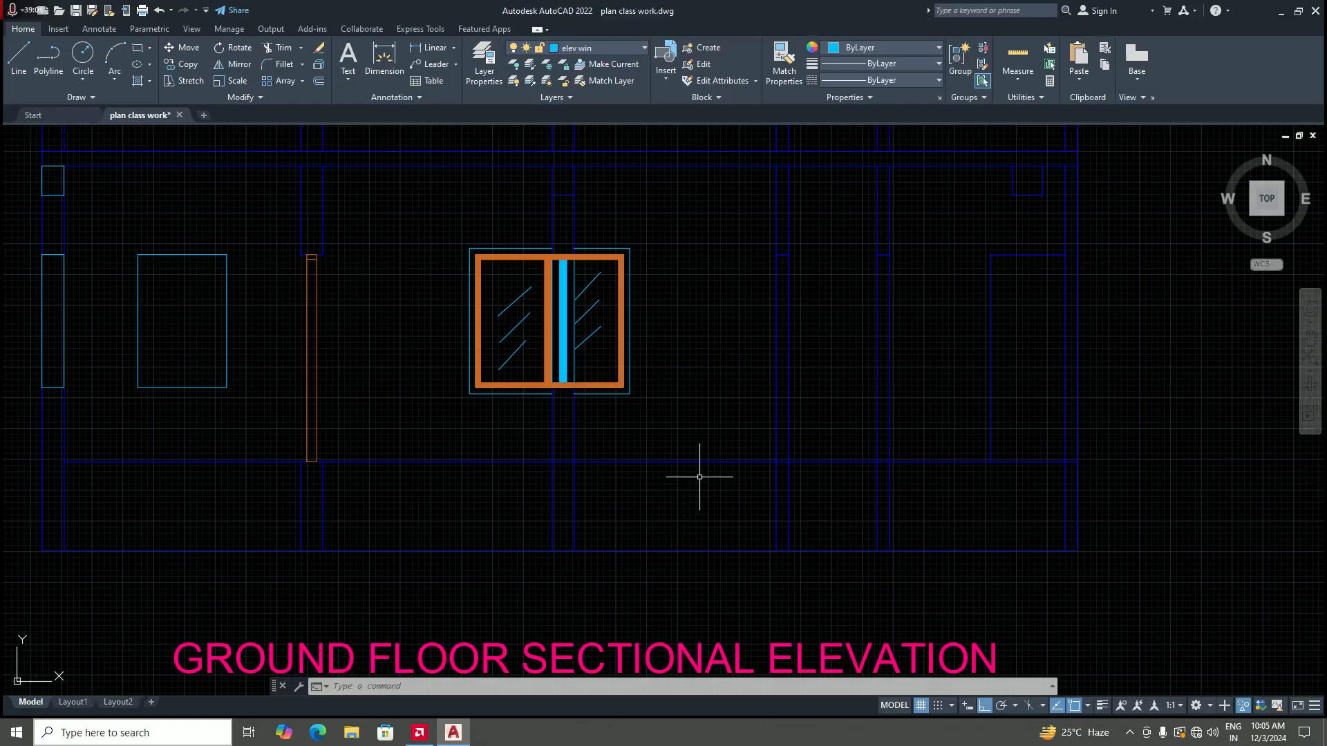
pyautogui.scroll(-12, 653, 477)
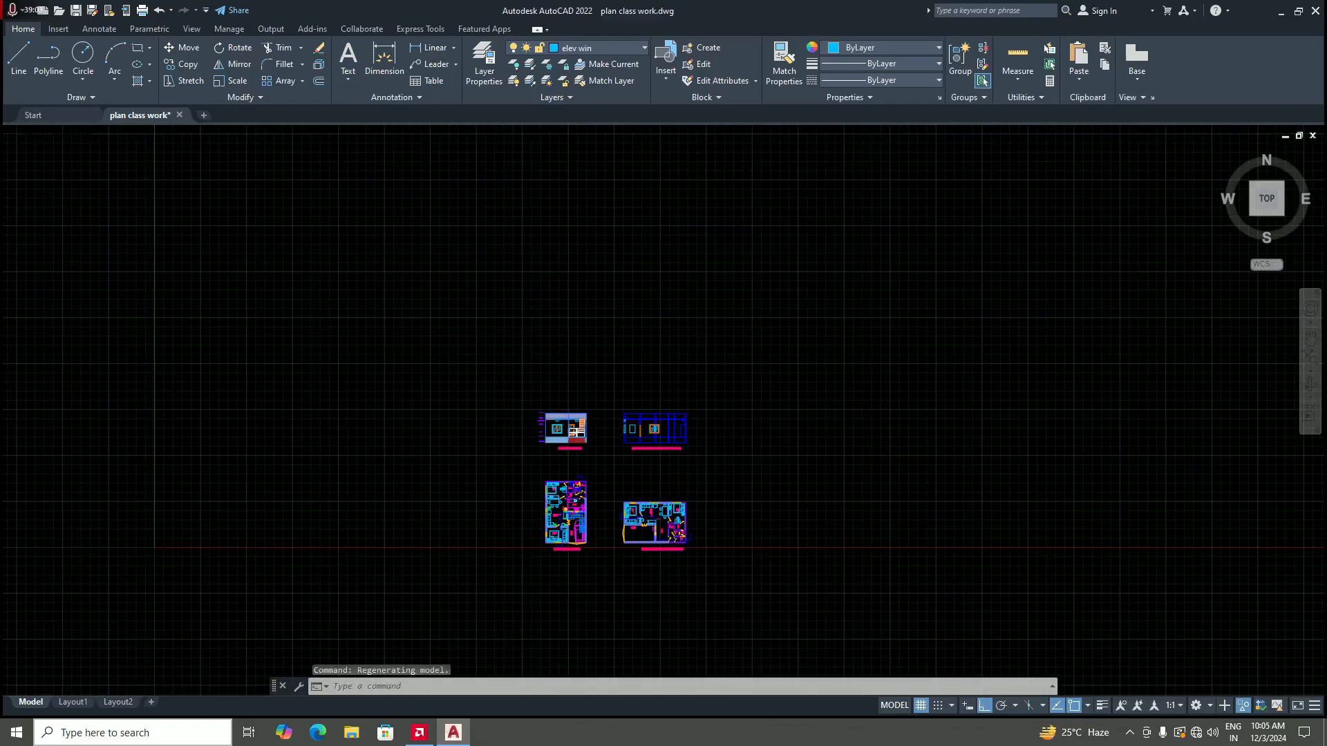
pyautogui.scroll(6, 653, 488)
pyautogui.scroll(2, 654, 488)
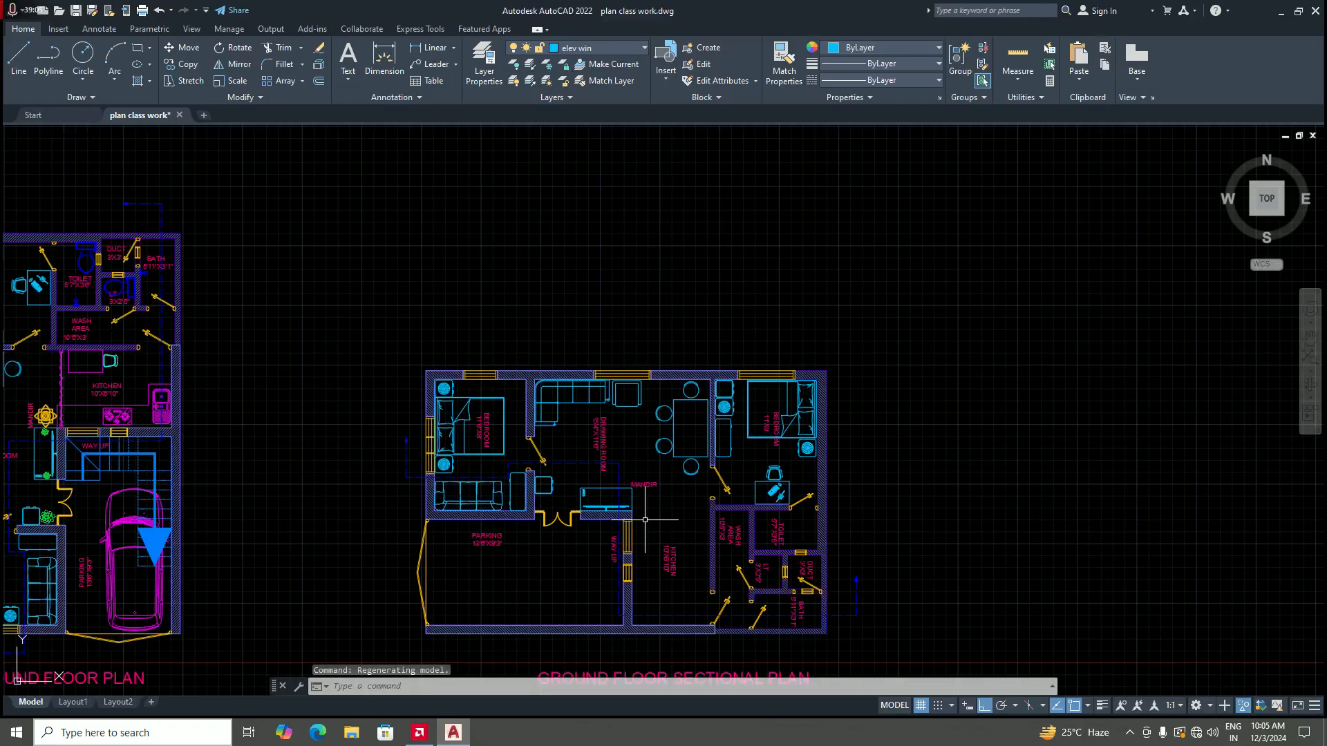
pyautogui.scroll(-4, 642, 490)
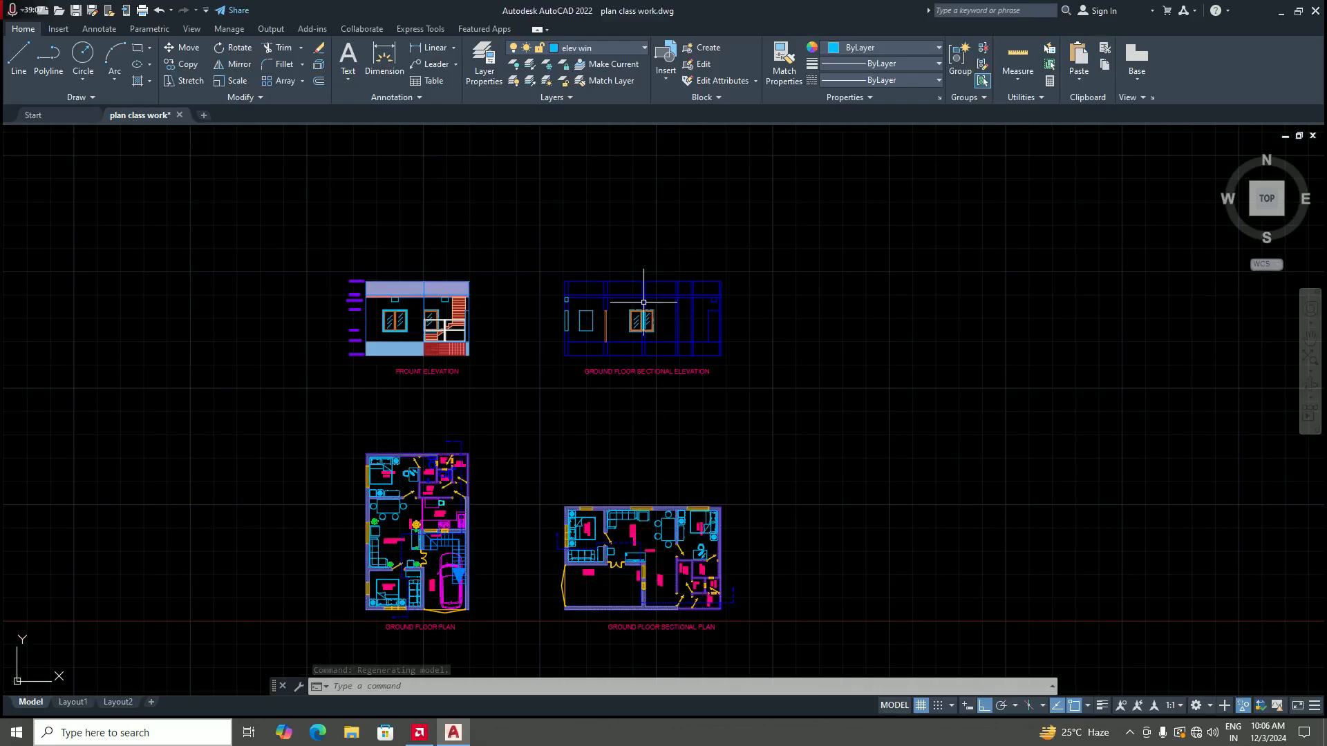
pyautogui.scroll(4, 670, 275)
pyautogui.scroll(4, 660, 284)
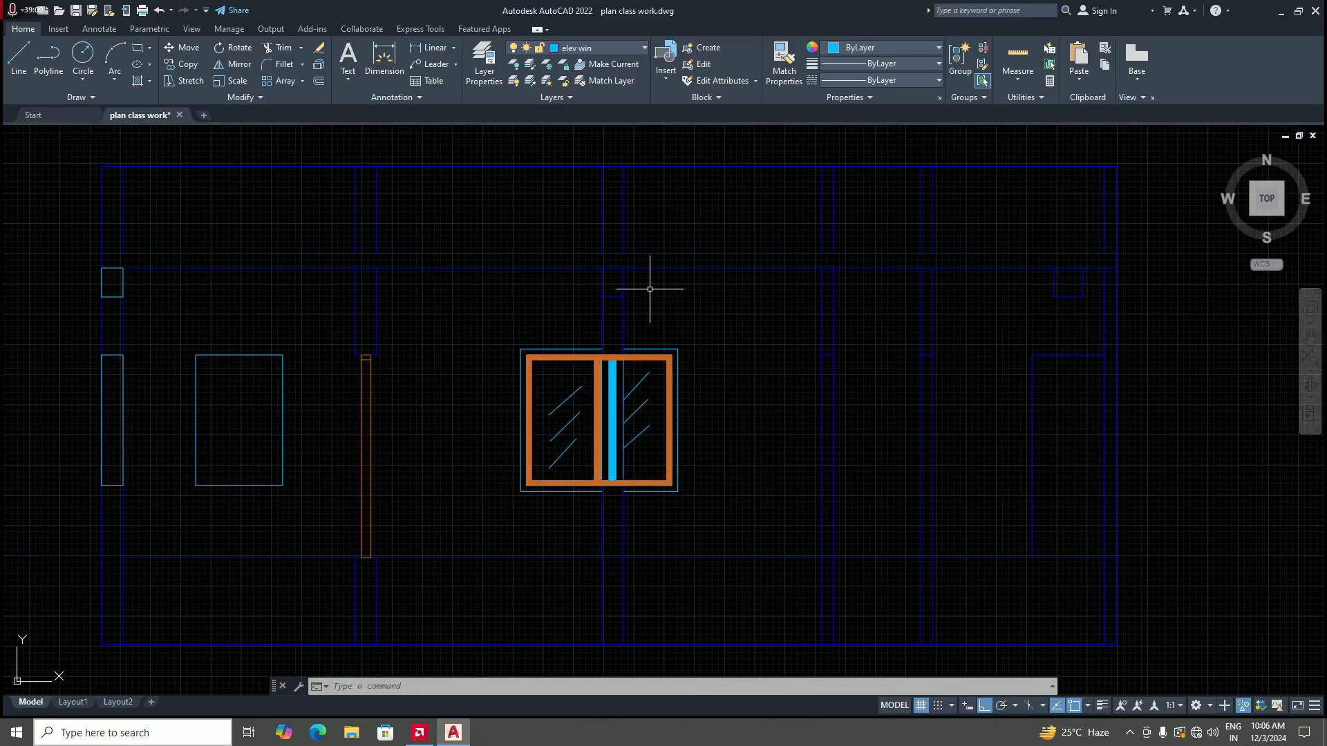
pyautogui.scroll(-4, 650, 289)
pyautogui.scroll(-4, 649, 289)
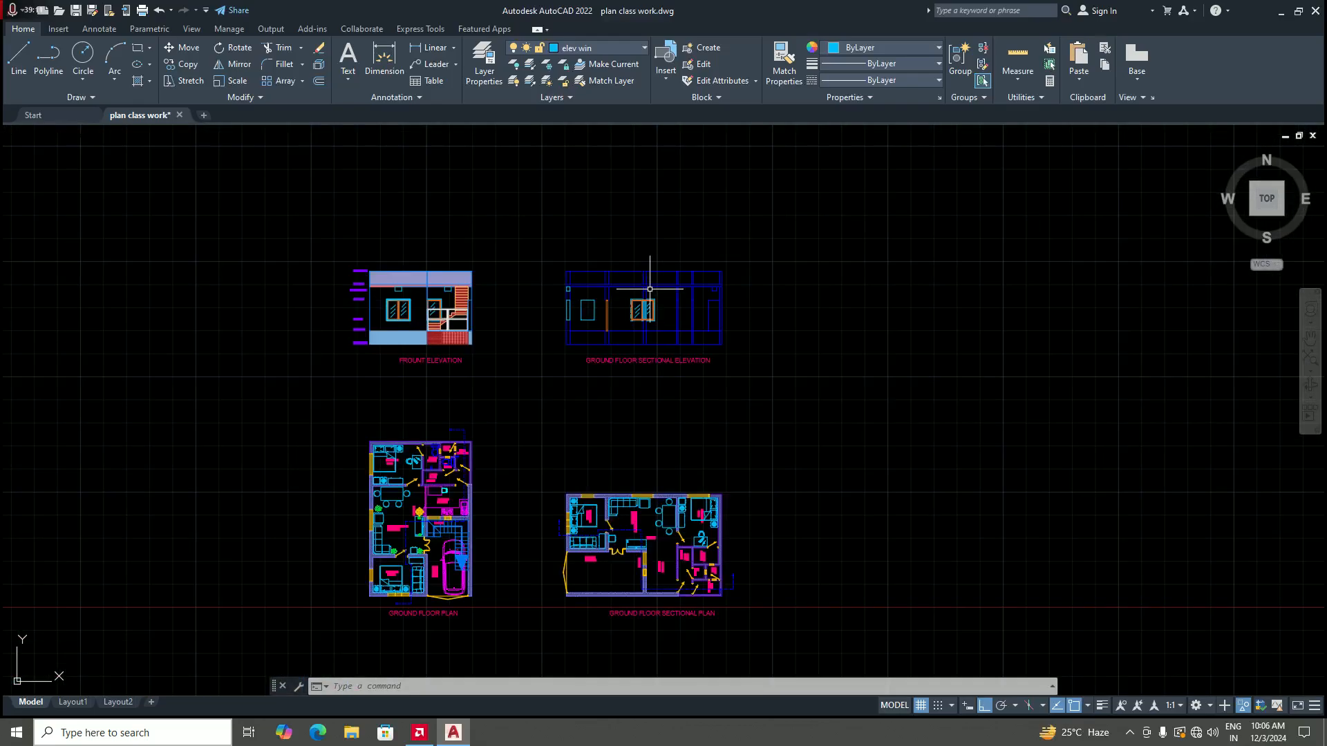
pyautogui.scroll(4, 656, 282)
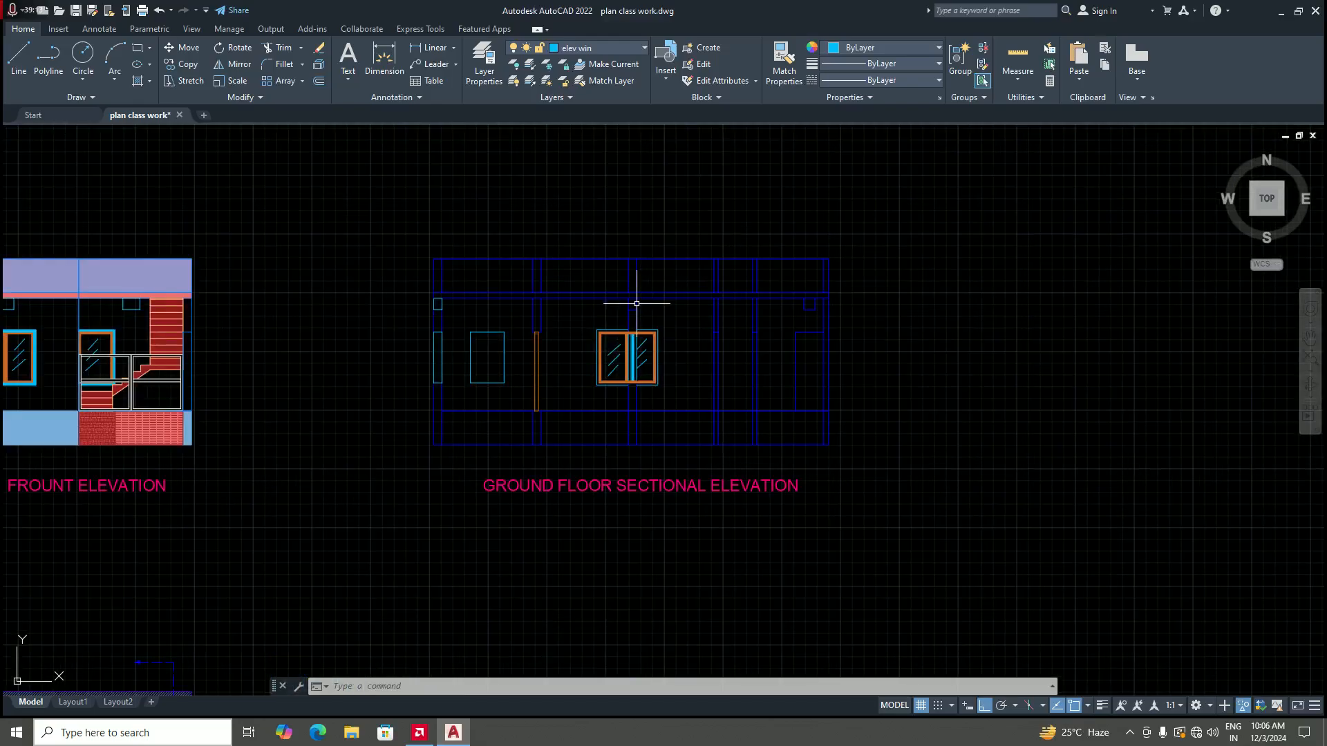
pyautogui.scroll(6, 640, 296)
pyautogui.scroll(-3, 650, 319)
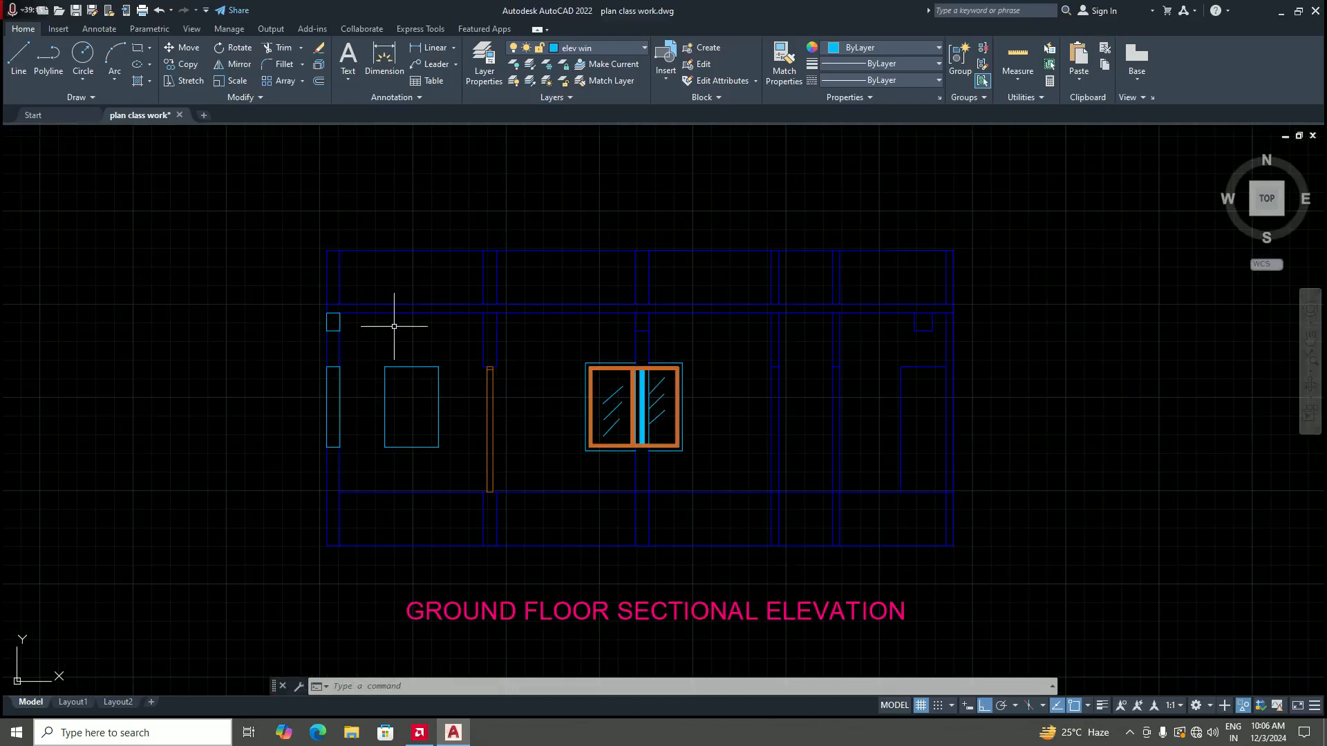
# Step: Break the lower slab line at the left edge of the wall strip above the cut window, using the same first and second break point
pyautogui.scroll(-5, 539, 380)
pyautogui.scroll(6, 629, 387)
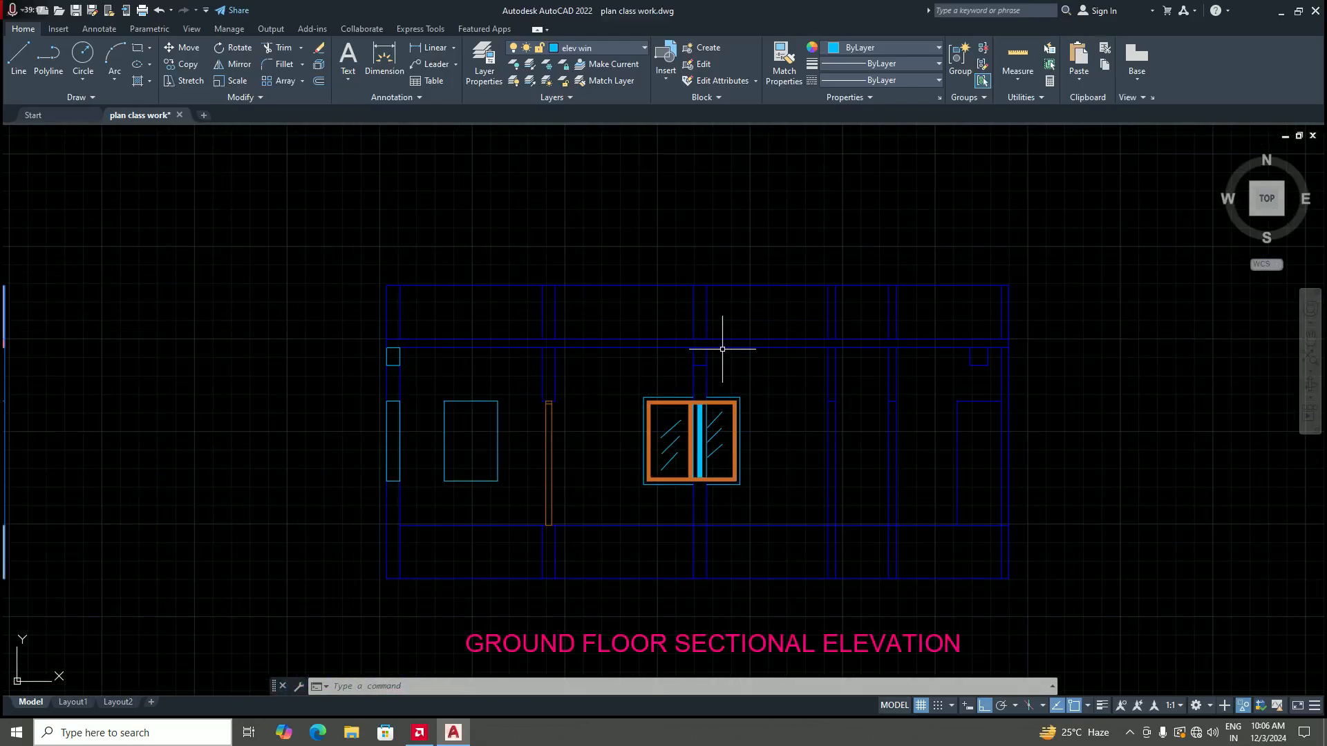
pyautogui.scroll(2, 723, 349)
pyautogui.scroll(2, 699, 354)
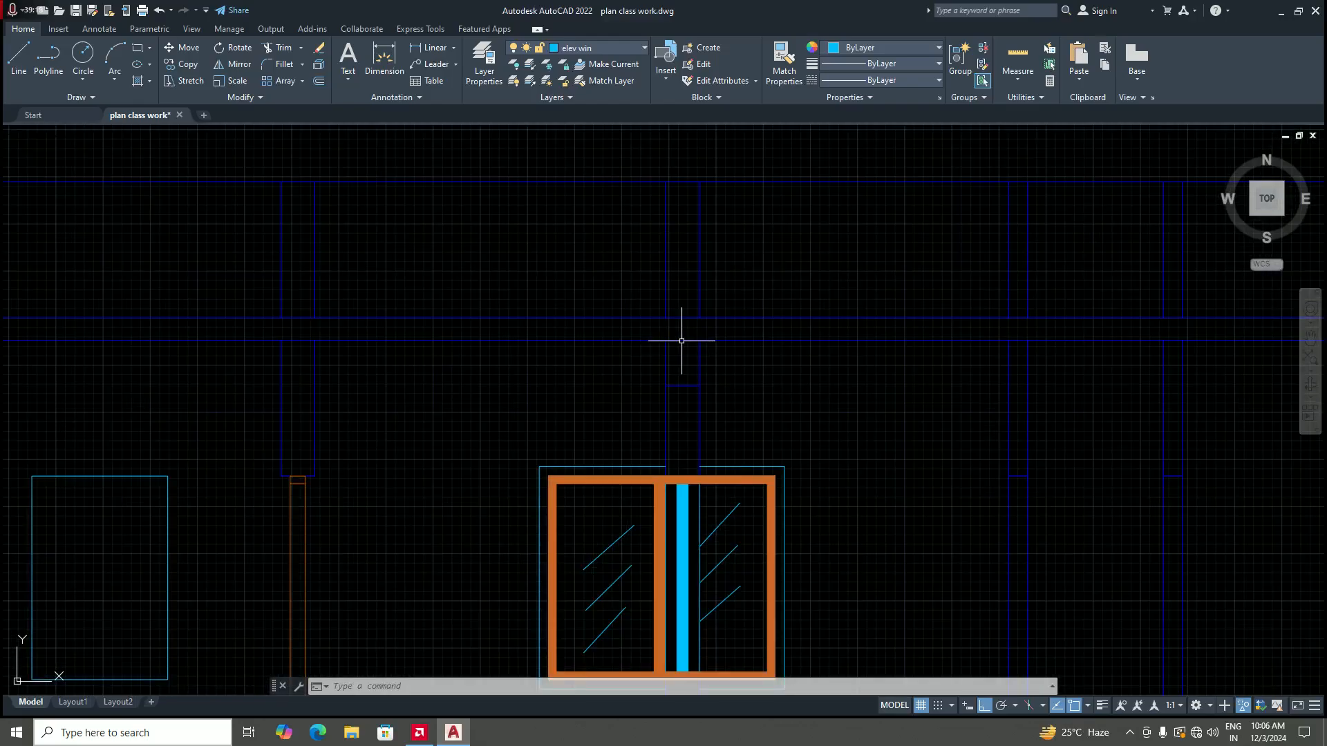
pyautogui.click(682, 341)
pyautogui.press('Escape')
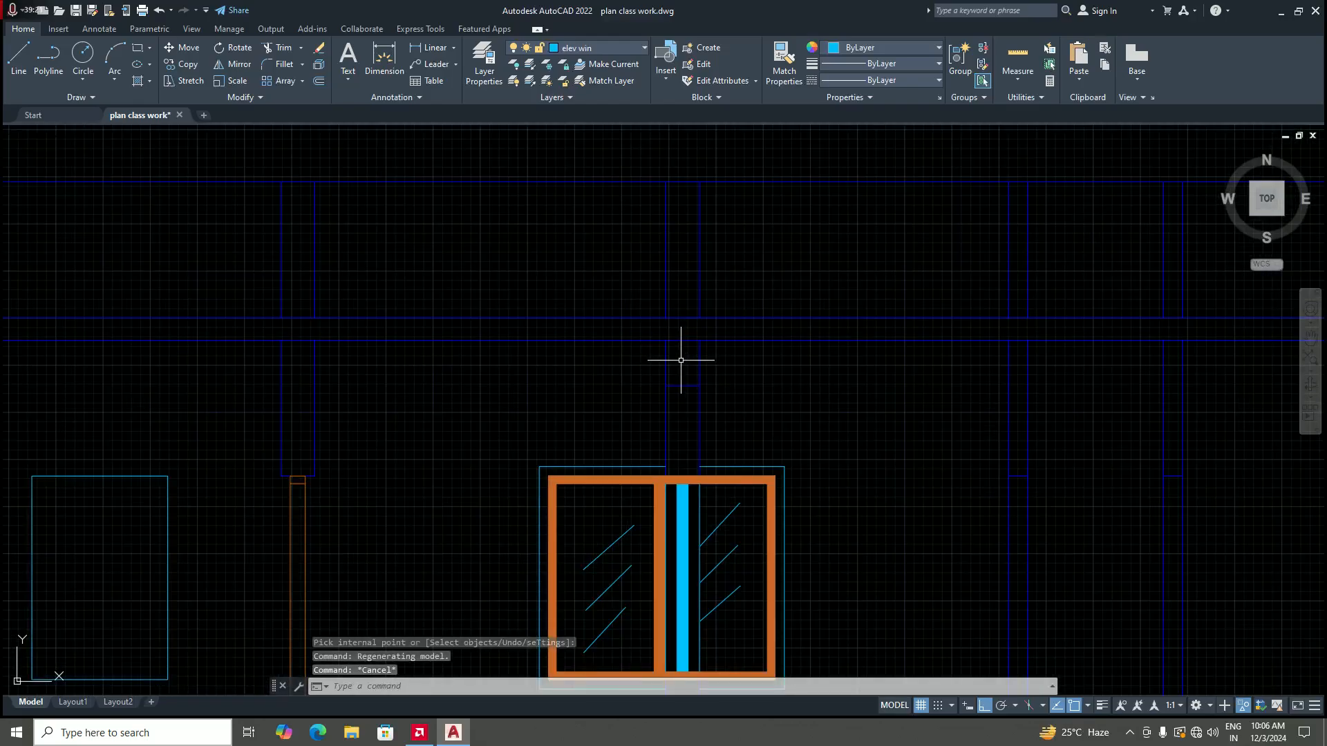
pyautogui.scroll(2, 682, 360)
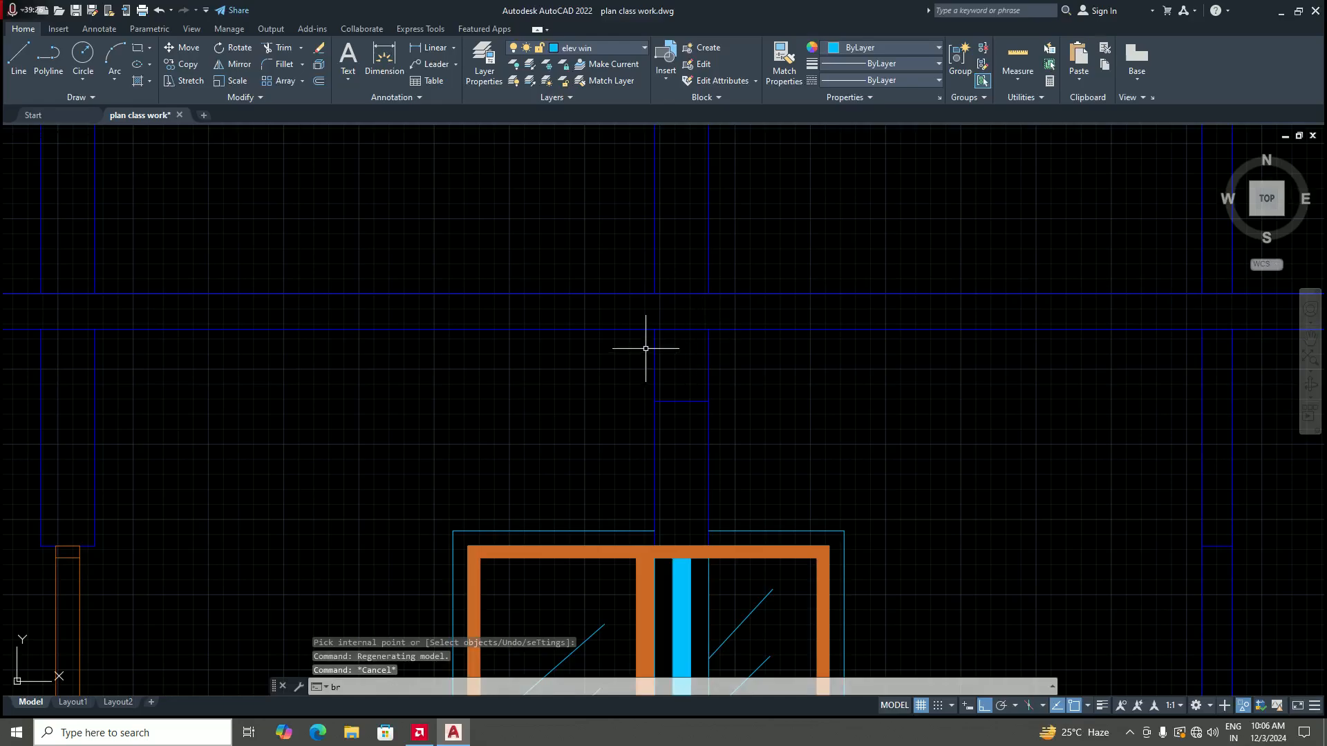
pyautogui.write('br')
pyautogui.press('Return')
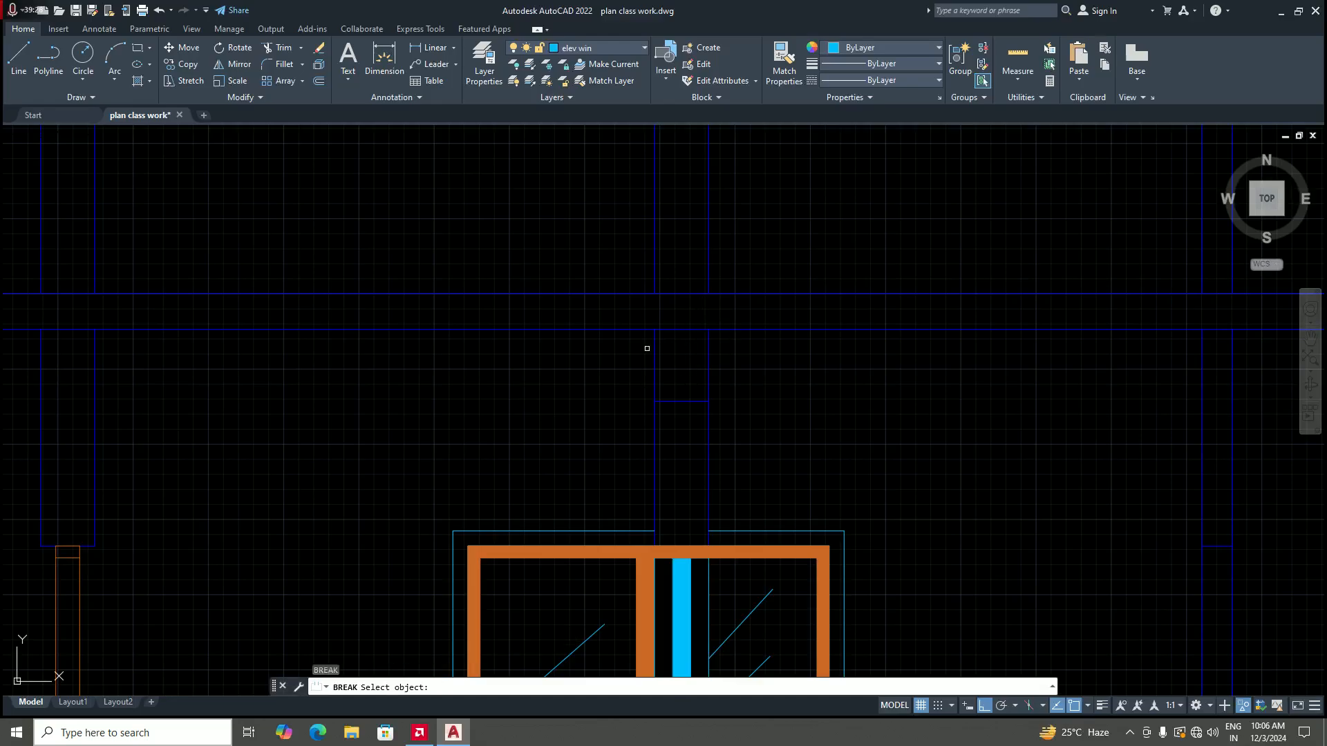
pyautogui.click(677, 329)
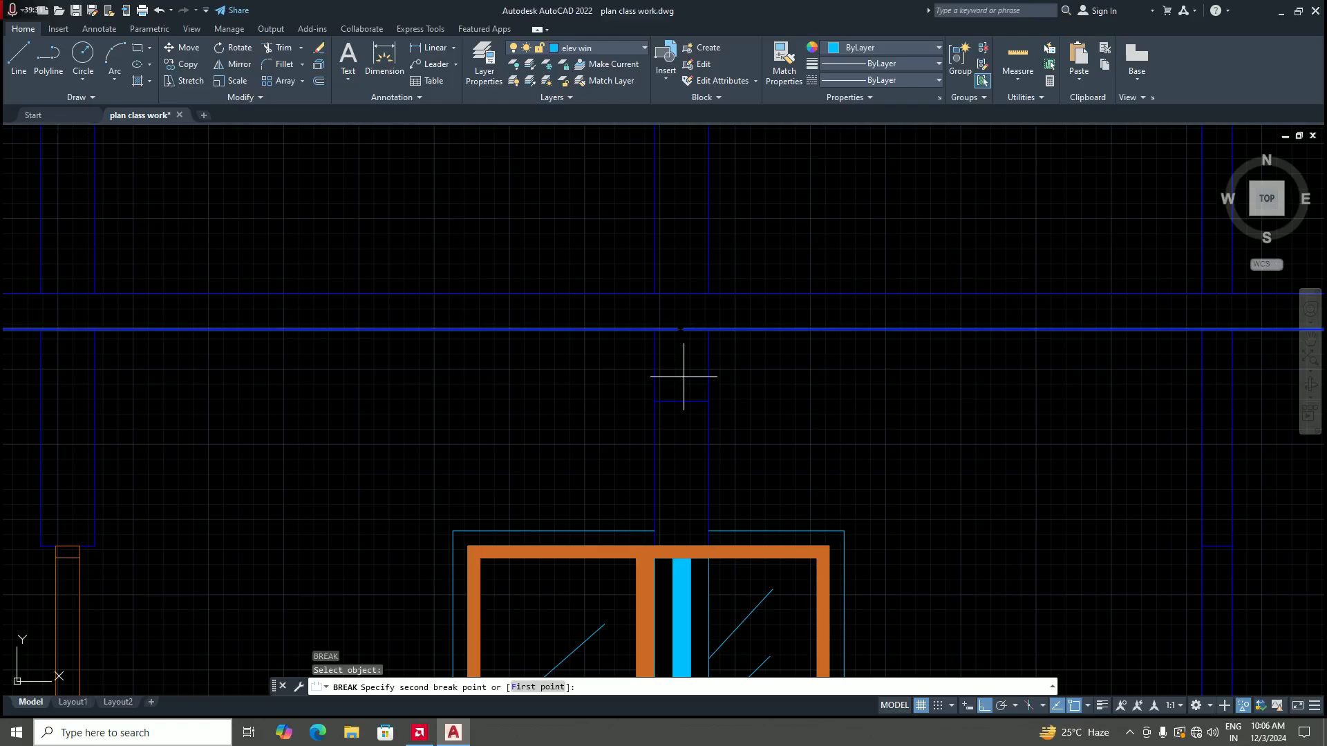
pyautogui.write('f')
pyautogui.press('Return')
pyautogui.click(655, 329)
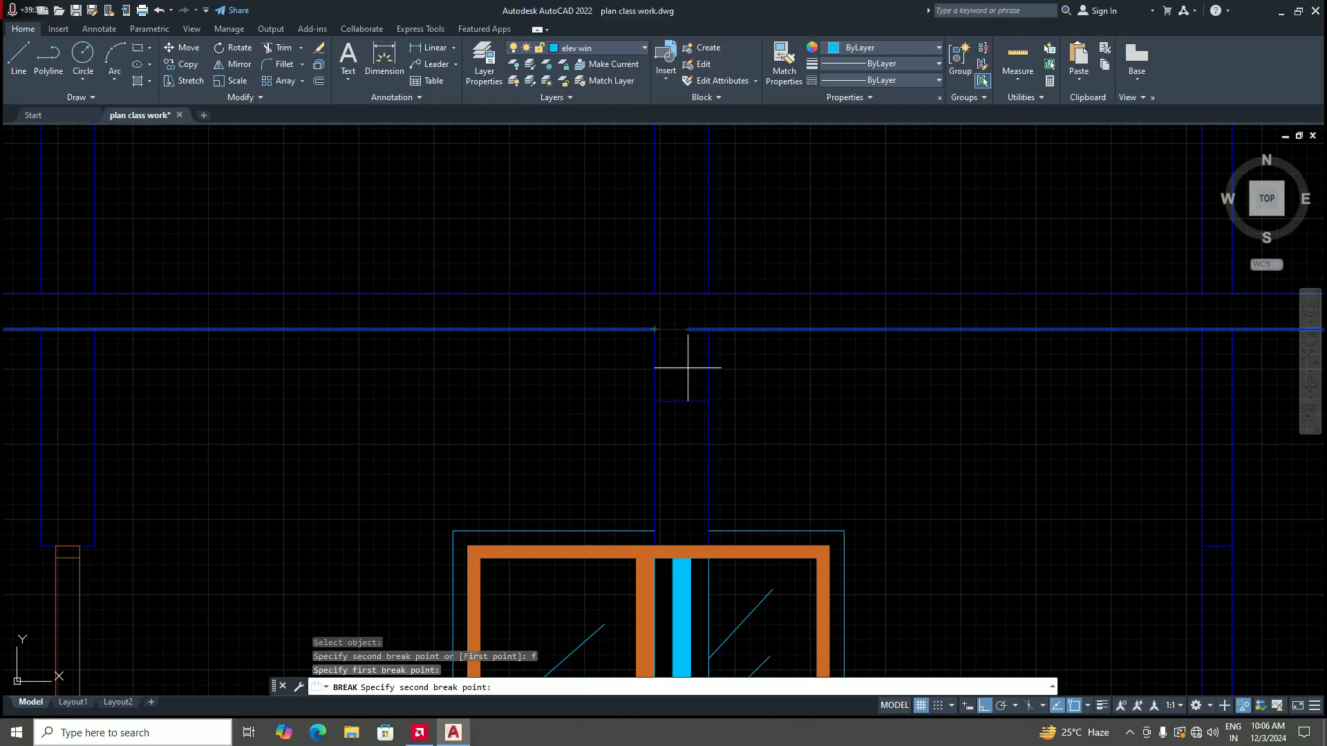
pyautogui.click(658, 329)
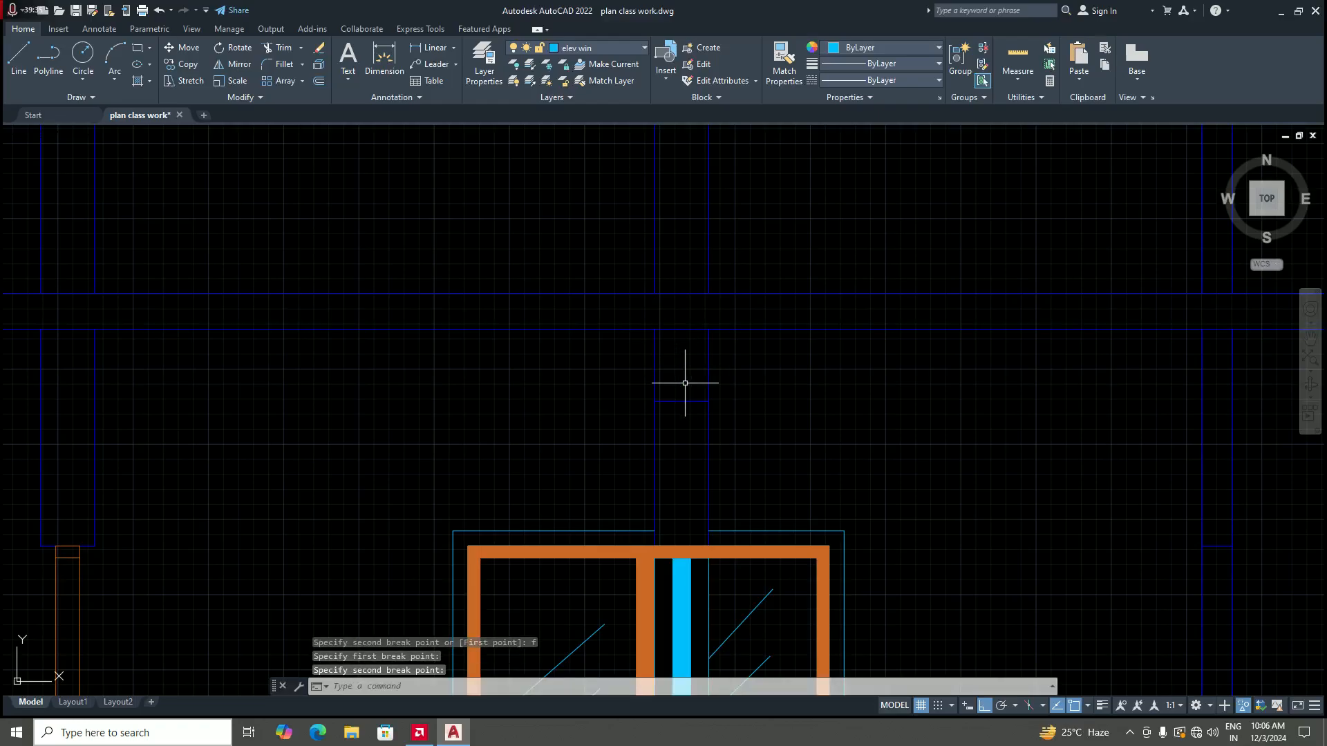
# Step: Break the lower slab line at the right edge of the same wall strip, using one shared break point
pyautogui.press('Return')
pyautogui.click(686, 329)
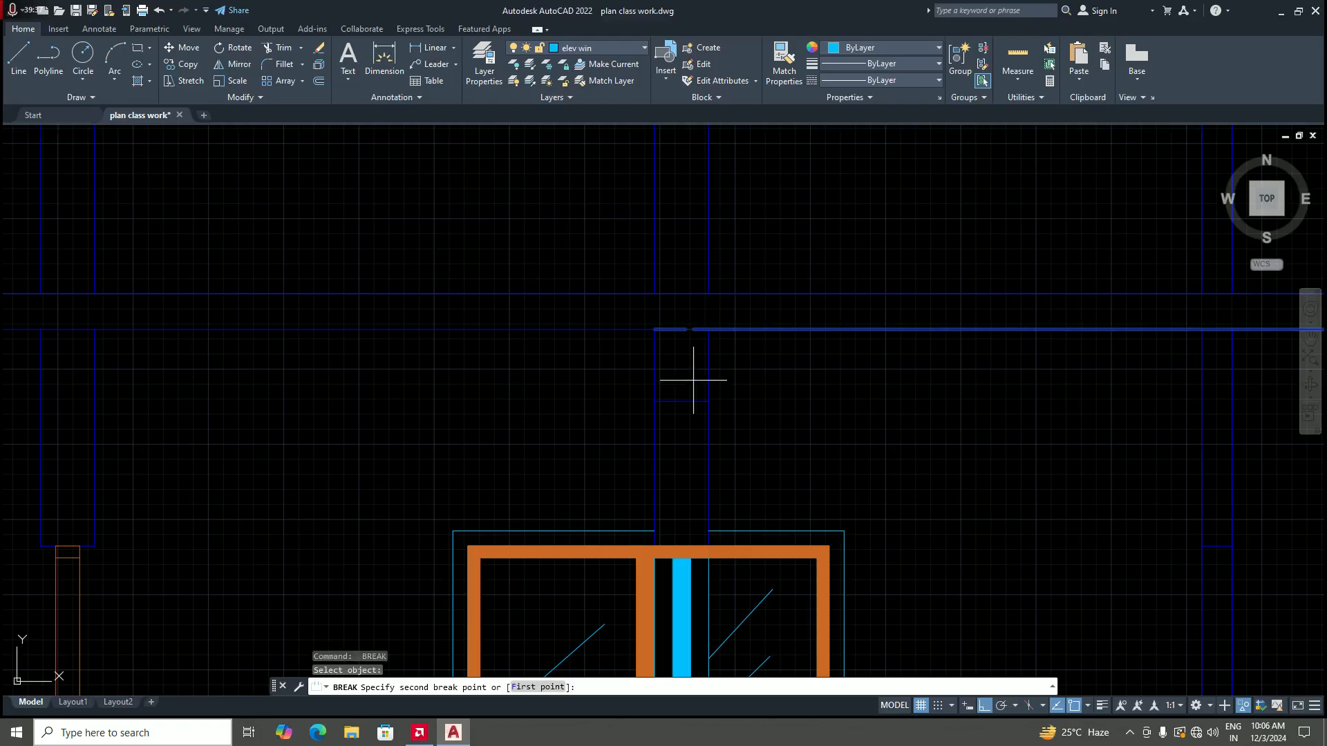
pyautogui.press('Return')
pyautogui.click(708, 329)
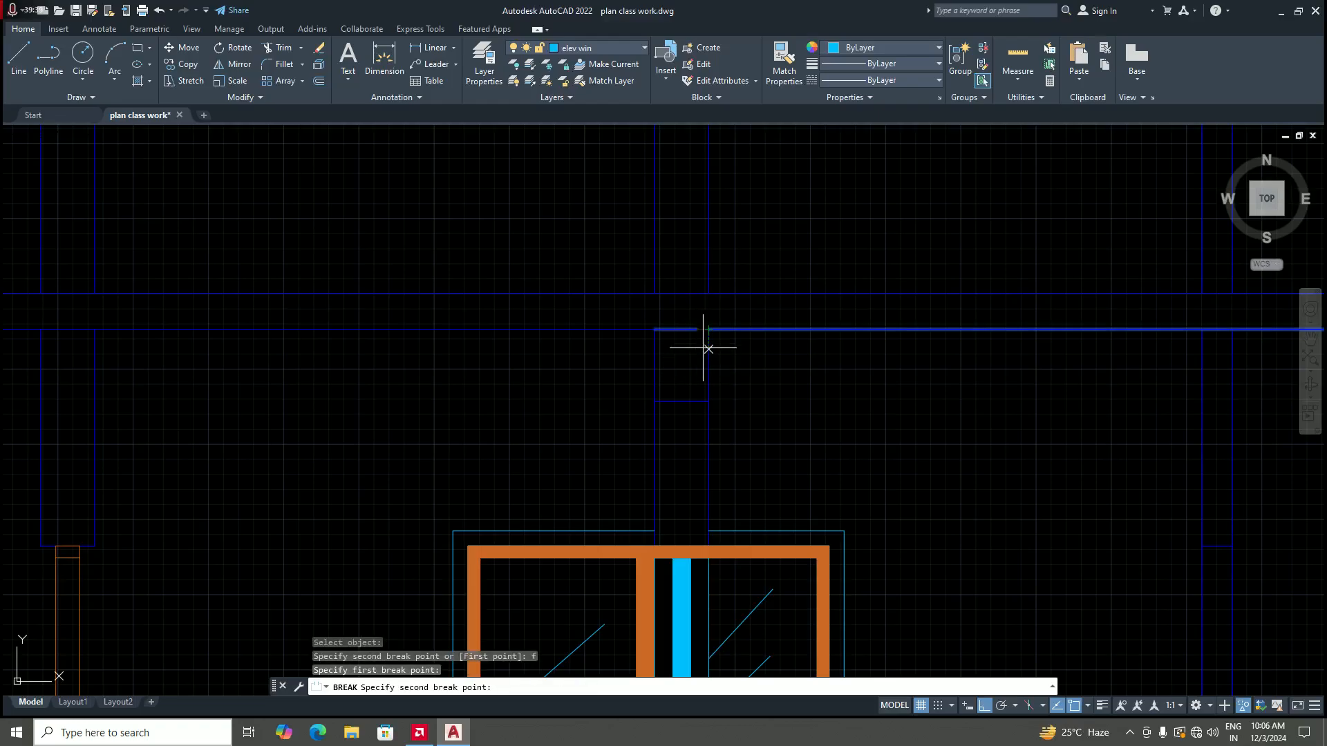
pyautogui.click(709, 328)
pyautogui.scroll(-4, 667, 379)
pyautogui.scroll(4, 683, 379)
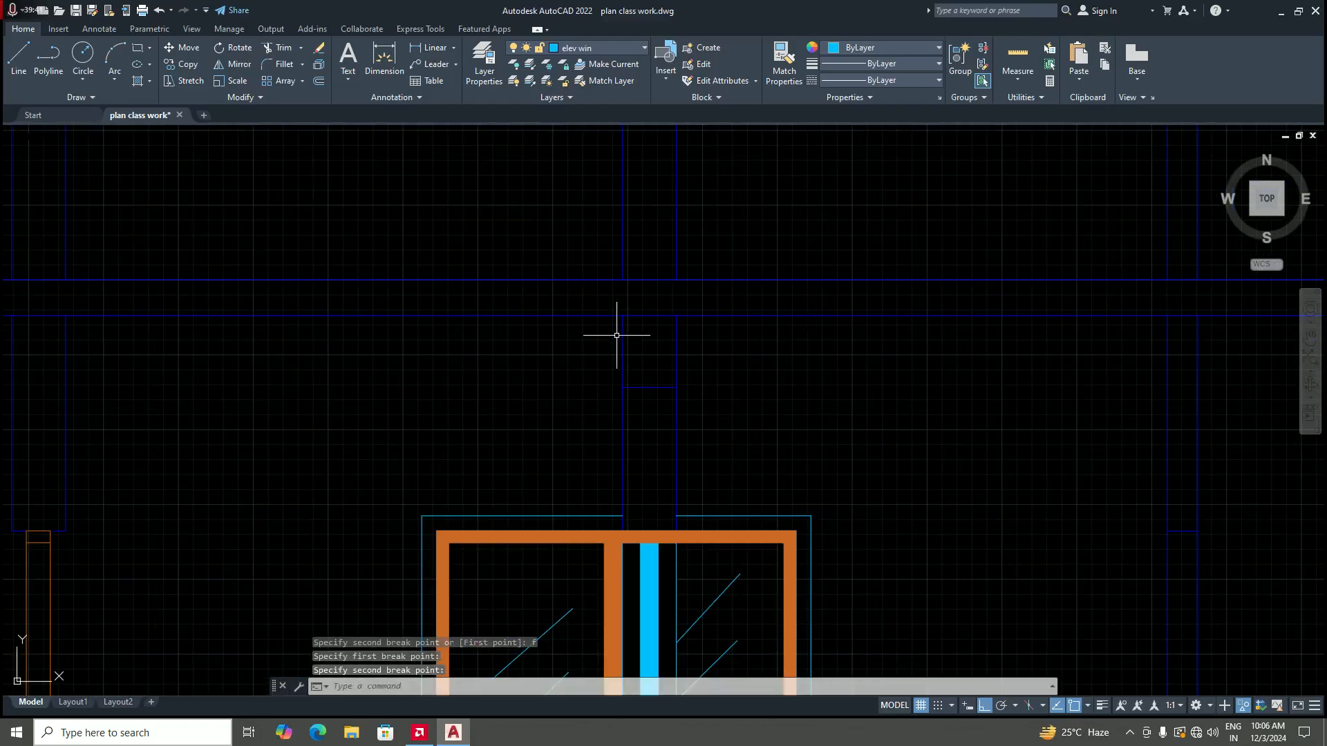
pyautogui.click(611, 308)
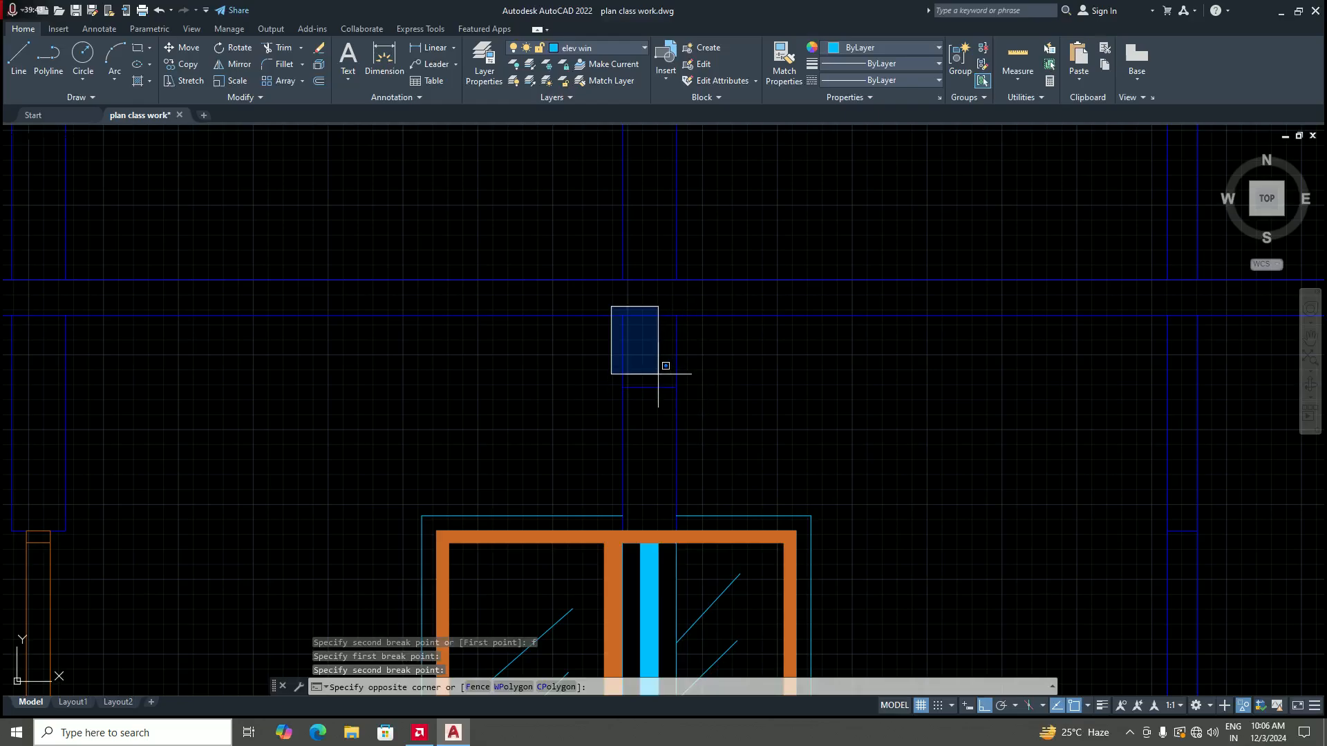
pyautogui.press('Escape')
pyautogui.click(675, 367)
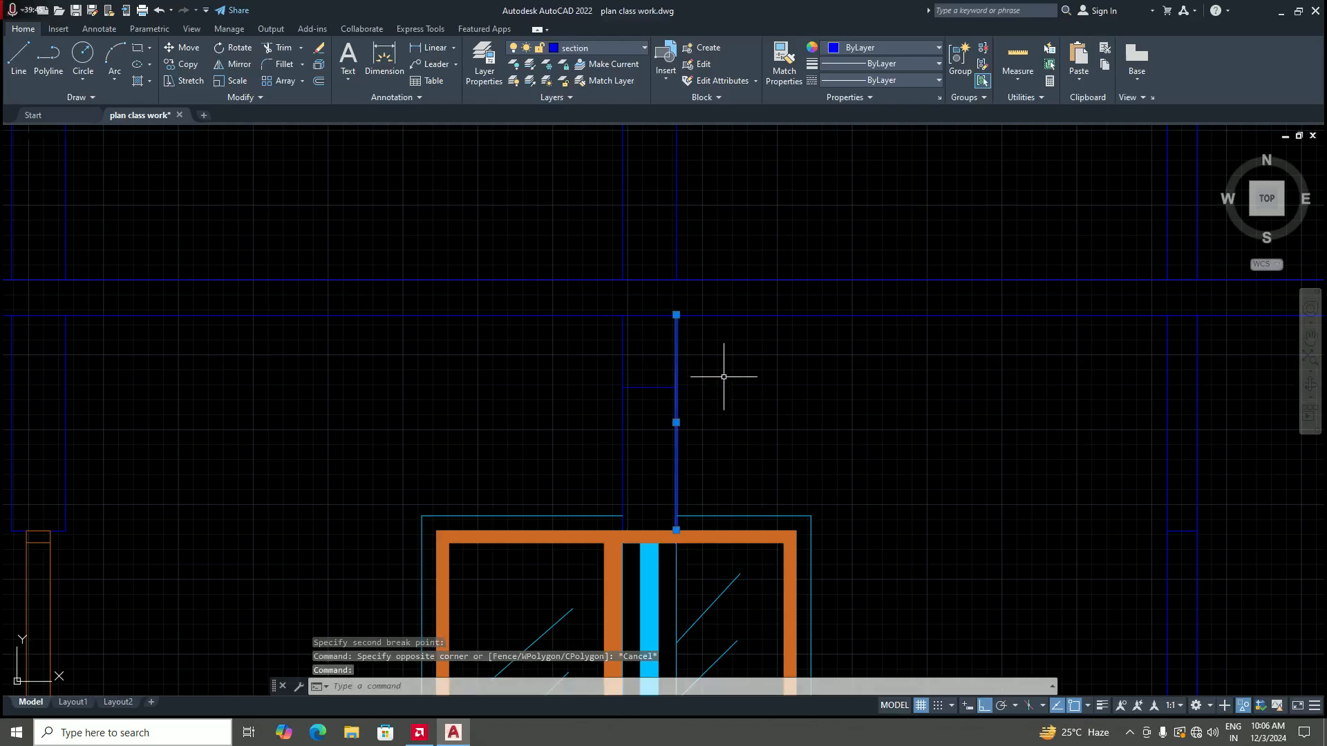
pyautogui.press('Escape')
# Step: Use Break at Point to split both vertical wall strip lines where they meet the short horizontal line above the cut window
pyautogui.write('BR')
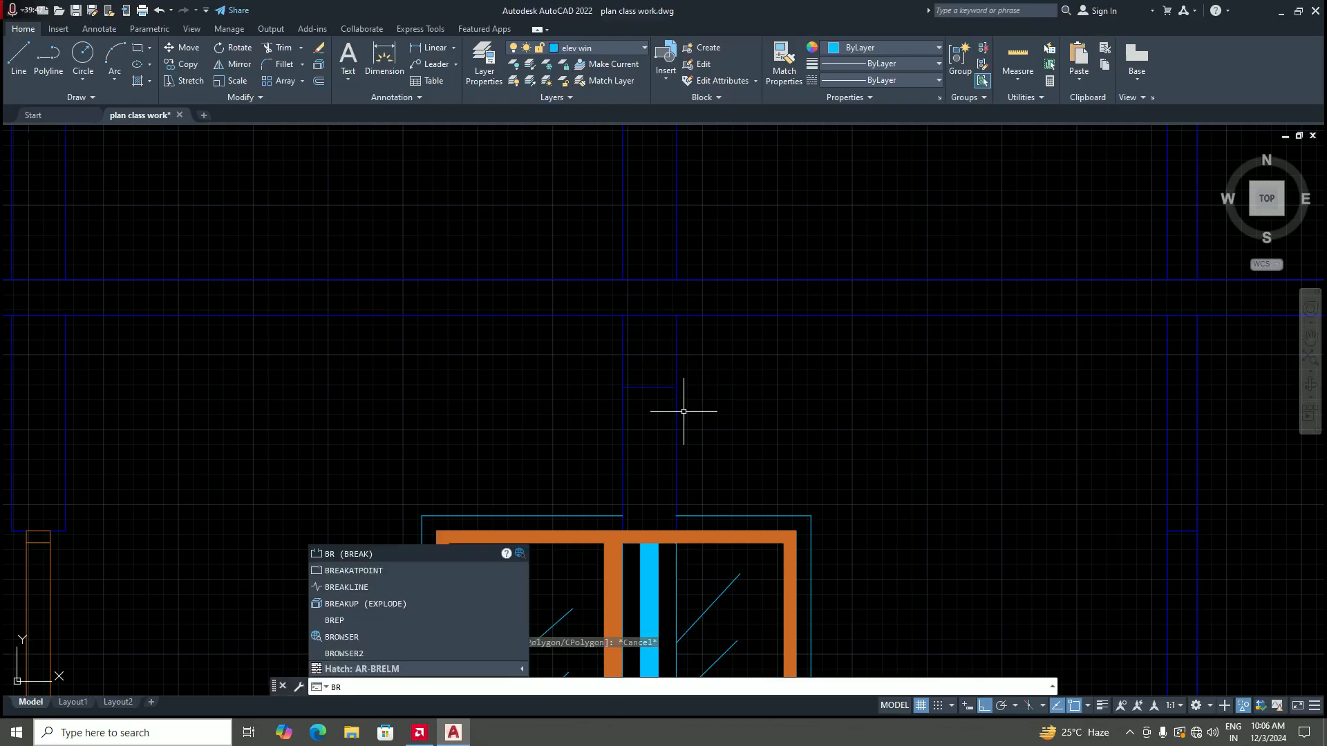
pyautogui.click(373, 568)
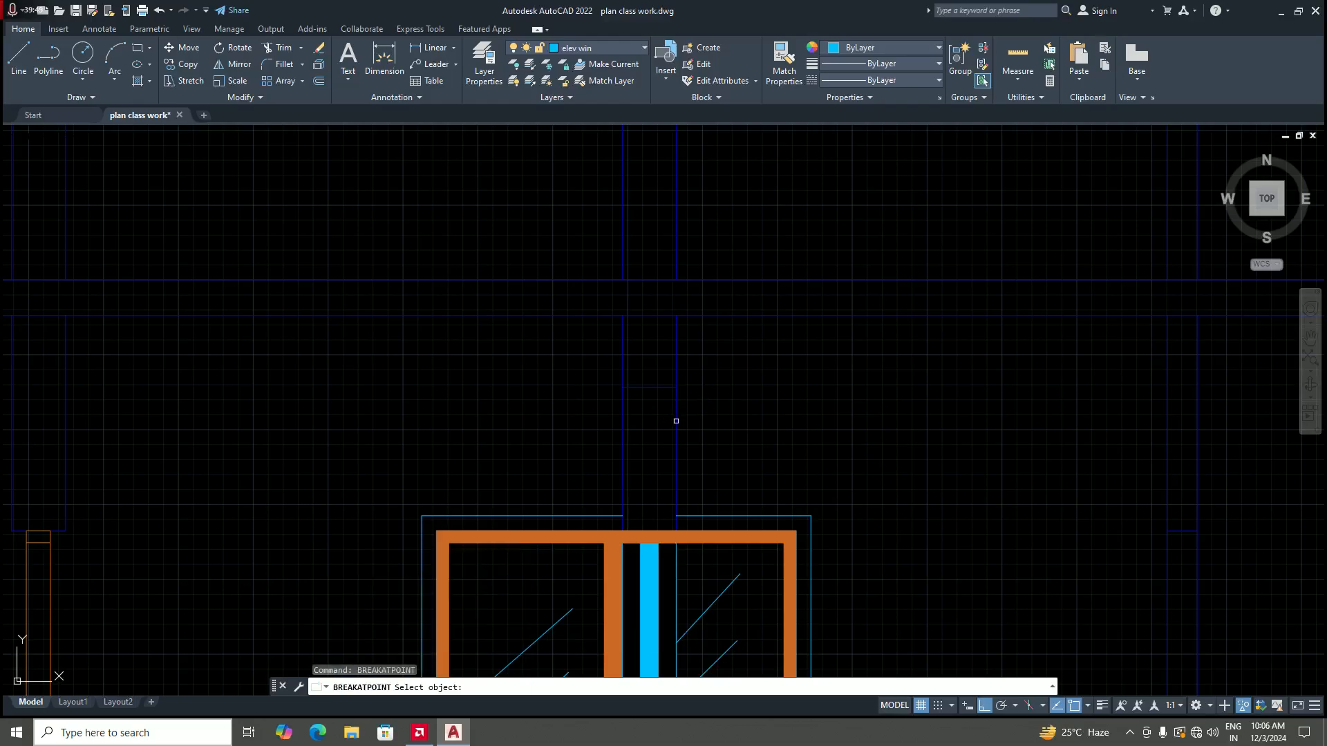
pyautogui.click(676, 421)
pyautogui.click(676, 387)
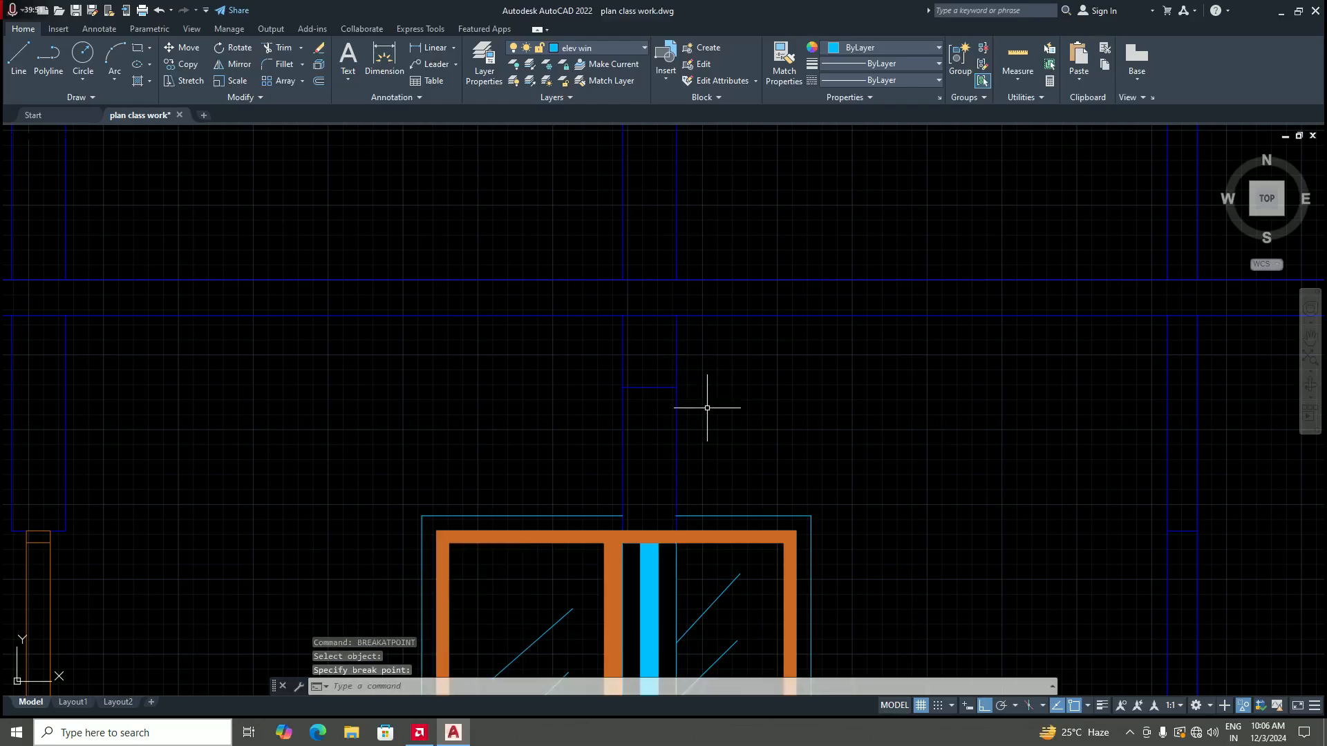
pyautogui.press('Return')
pyautogui.click(623, 413)
pyautogui.click(623, 385)
# Step: Assign the four lines of the small ventilator box above the cut window to the elev win layer
pyautogui.click(611, 302)
pyautogui.click(718, 422)
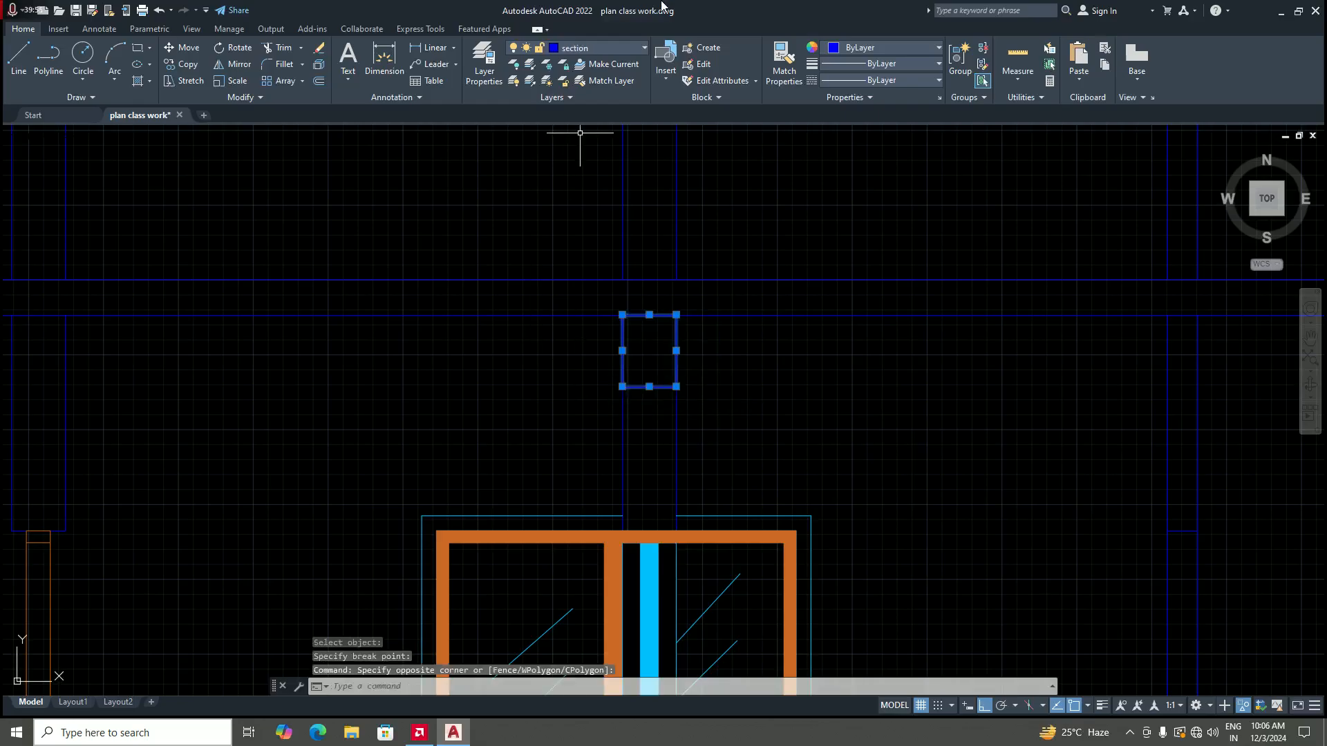
pyautogui.click(644, 48)
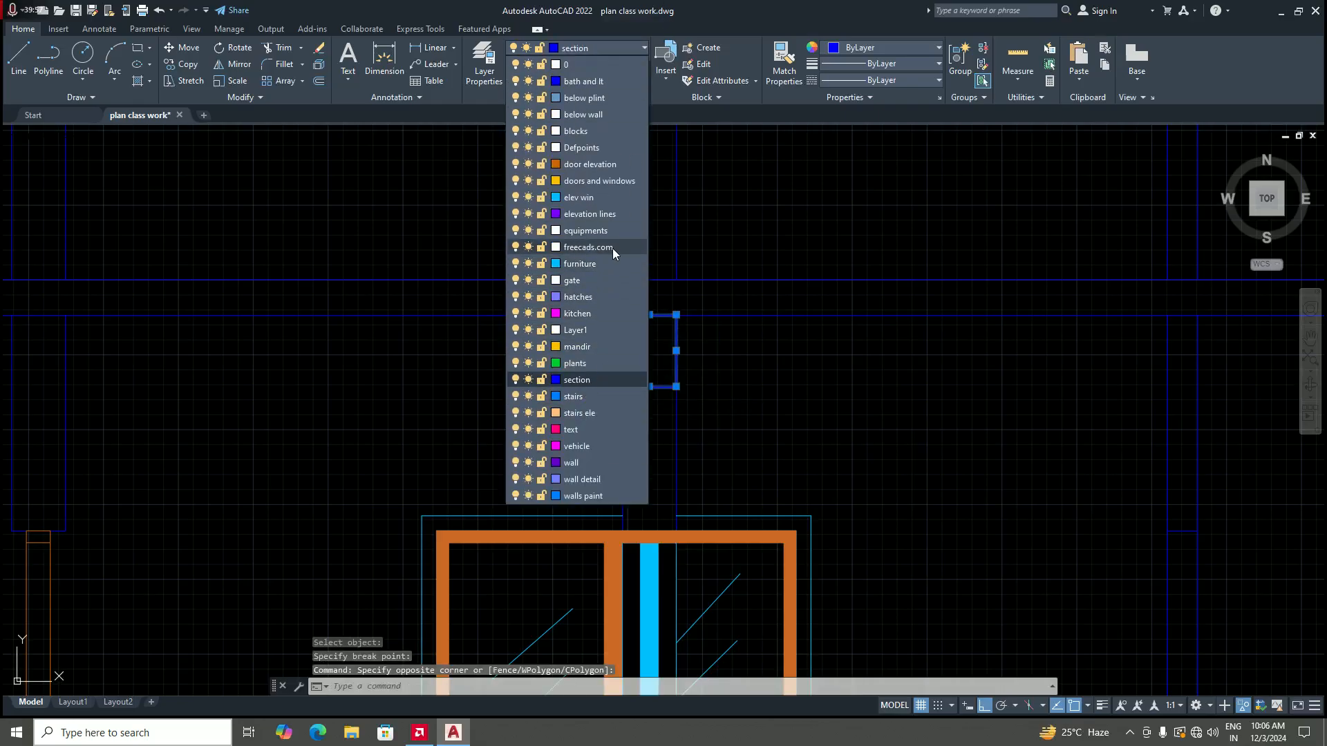
pyautogui.click(607, 197)
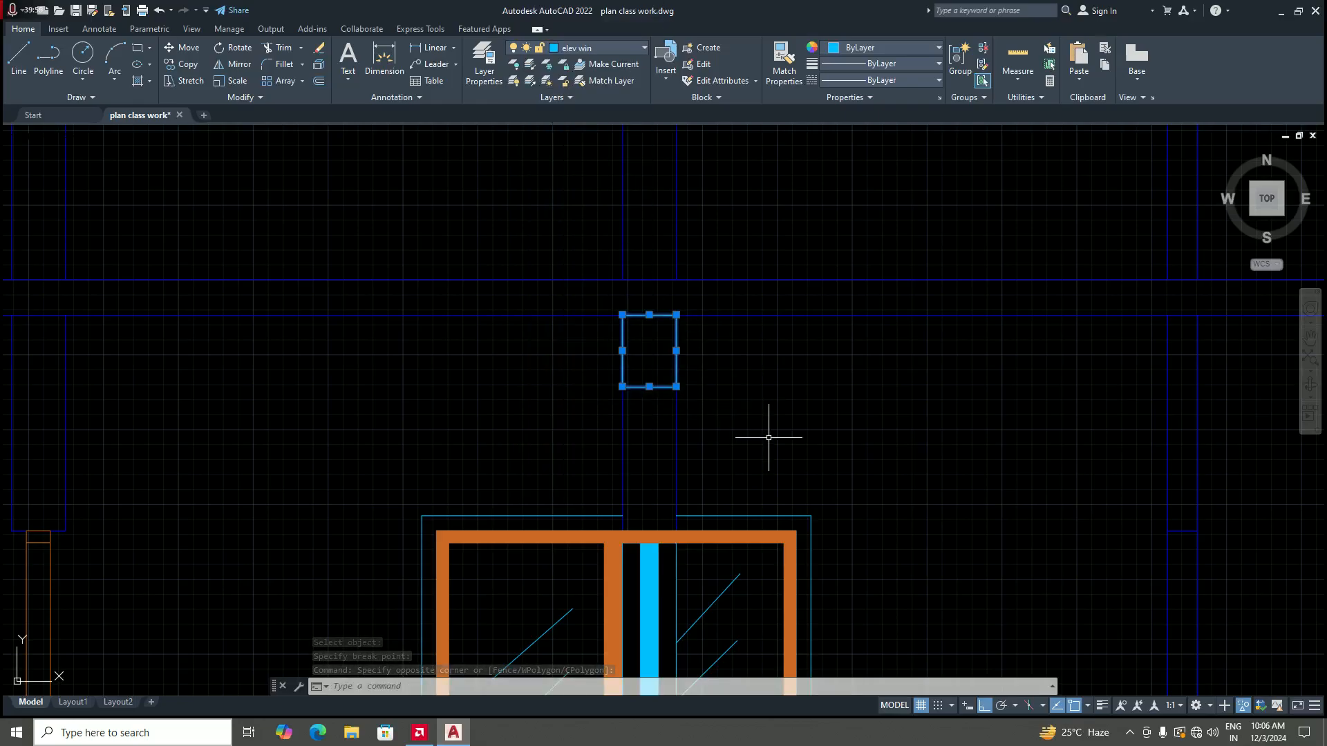
pyautogui.press('Escape')
# Step: Examine the openings in the ground floor sectional elevation and compare them with the ground floor sectional plan
pyautogui.scroll(-5, 584, 388)
pyautogui.scroll(-4, 704, 448)
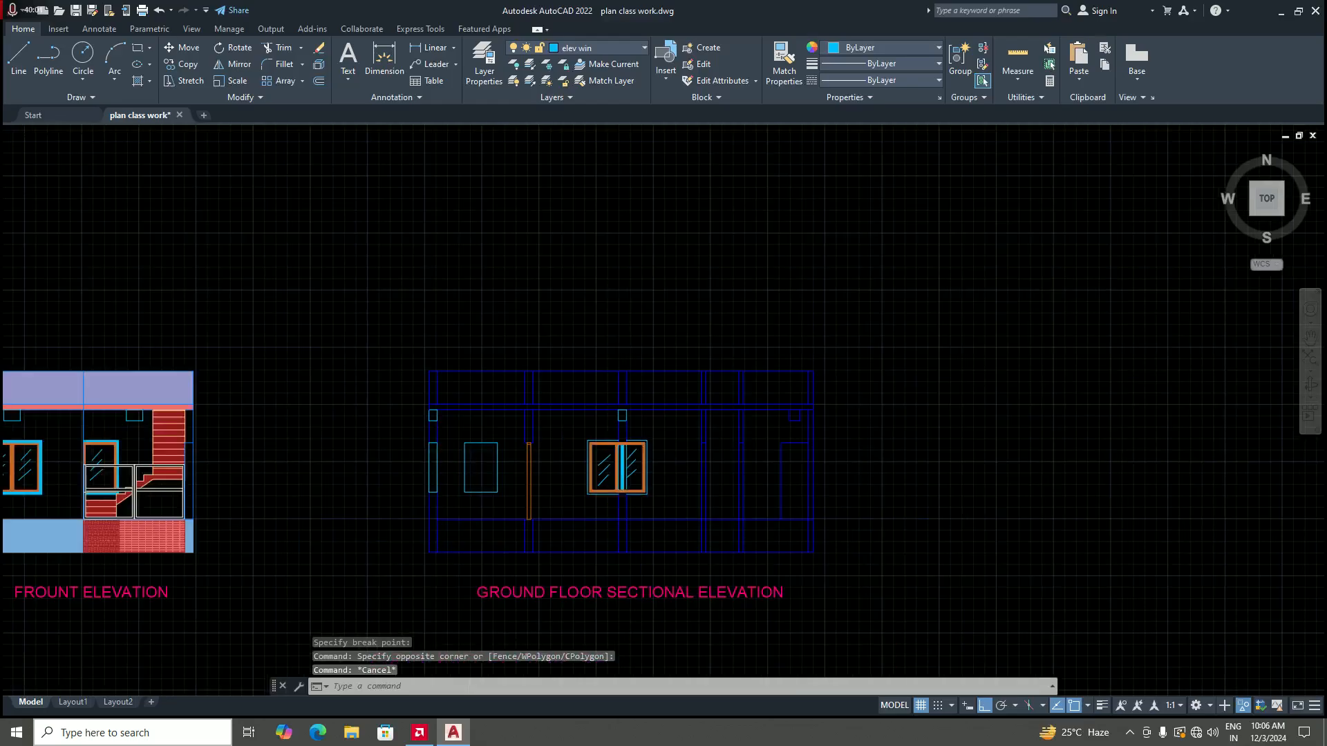
pyautogui.scroll(2, 676, 459)
pyautogui.scroll(4, 639, 472)
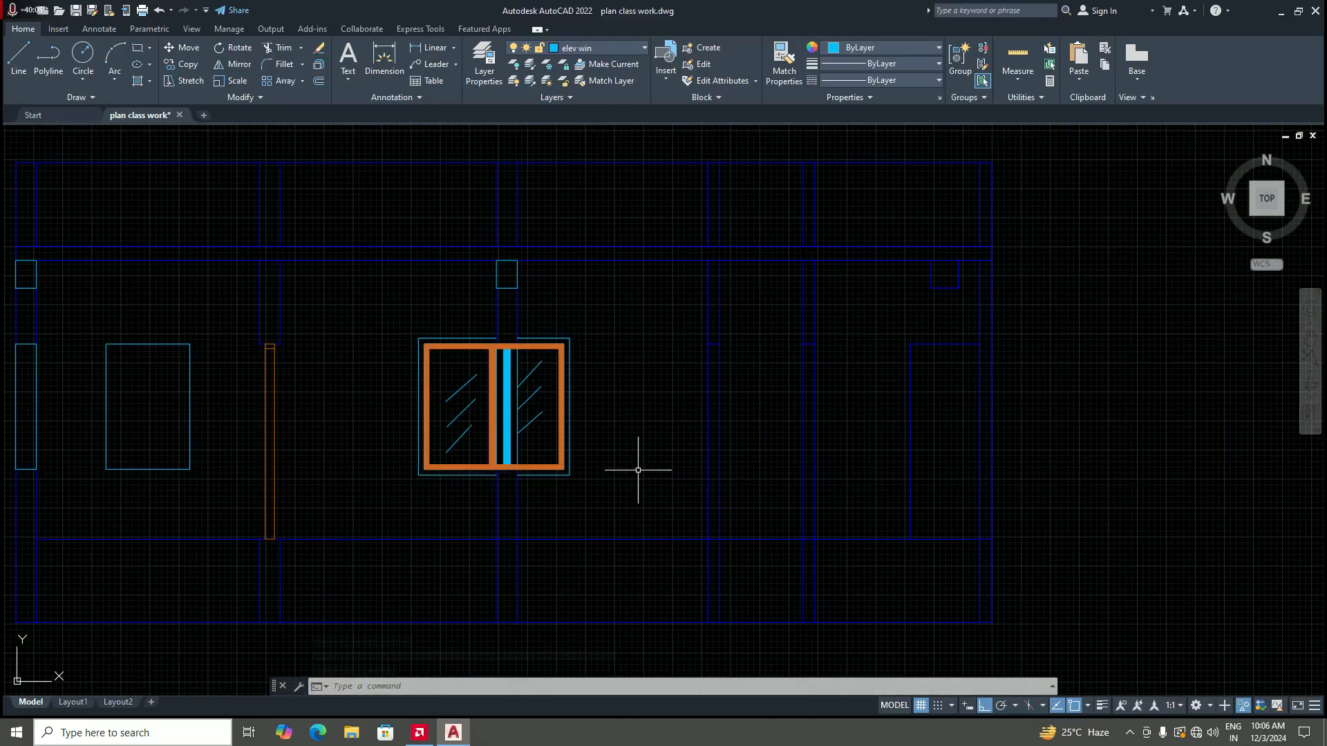
pyautogui.scroll(-6, 637, 467)
pyautogui.scroll(3, 677, 470)
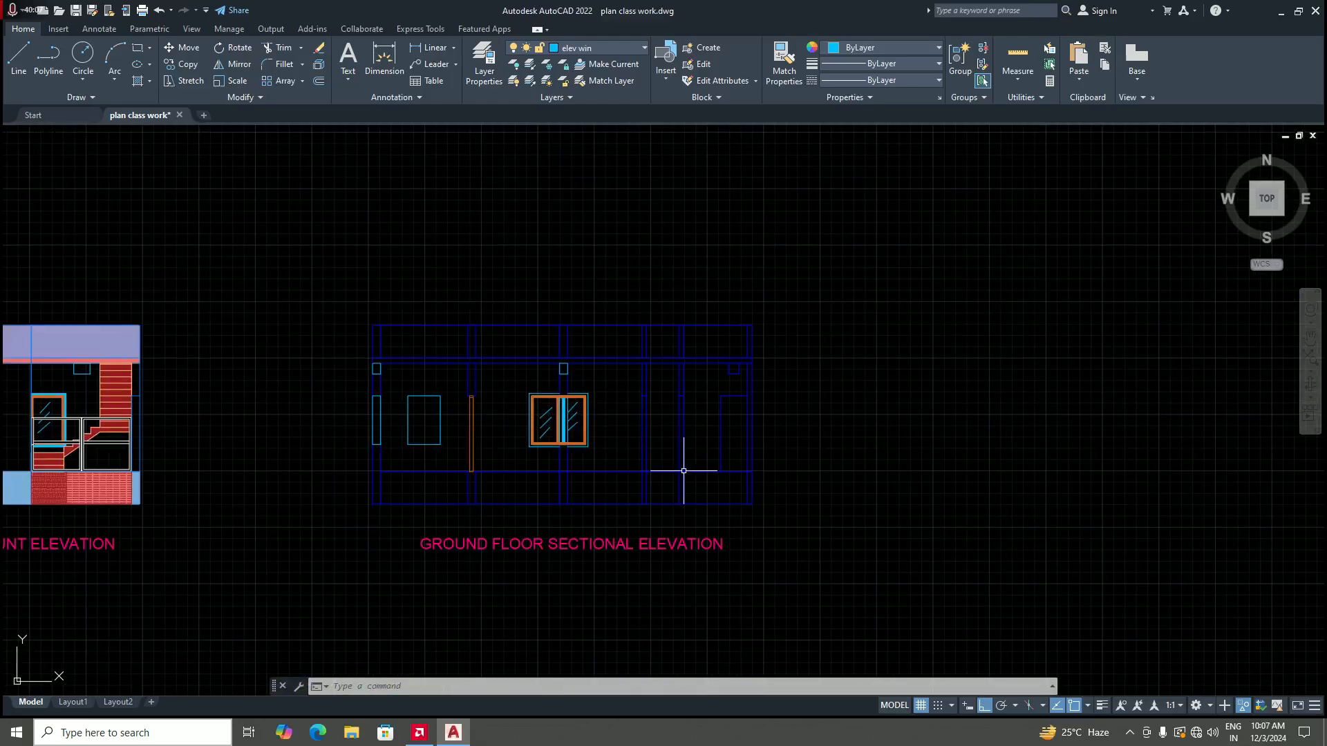
pyautogui.scroll(-6, 702, 465)
pyautogui.scroll(6, 609, 526)
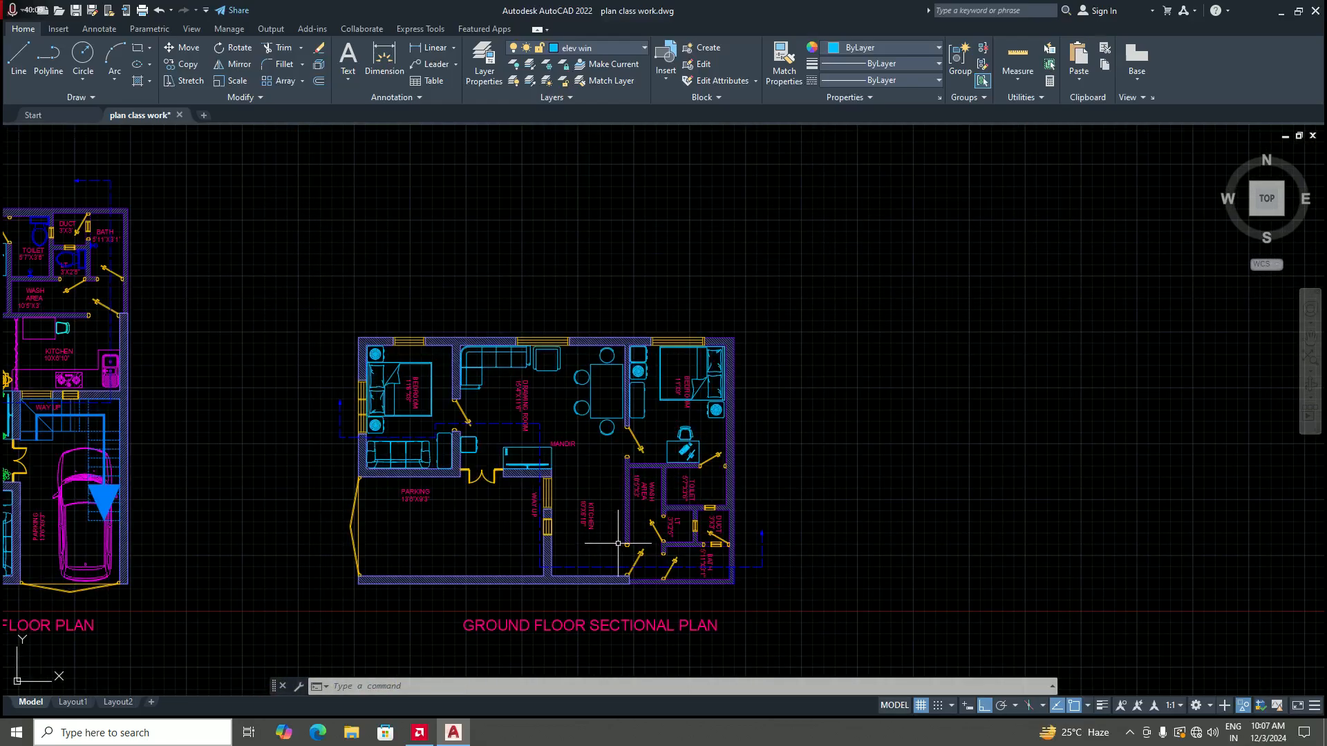
pyautogui.scroll(-3, 624, 549)
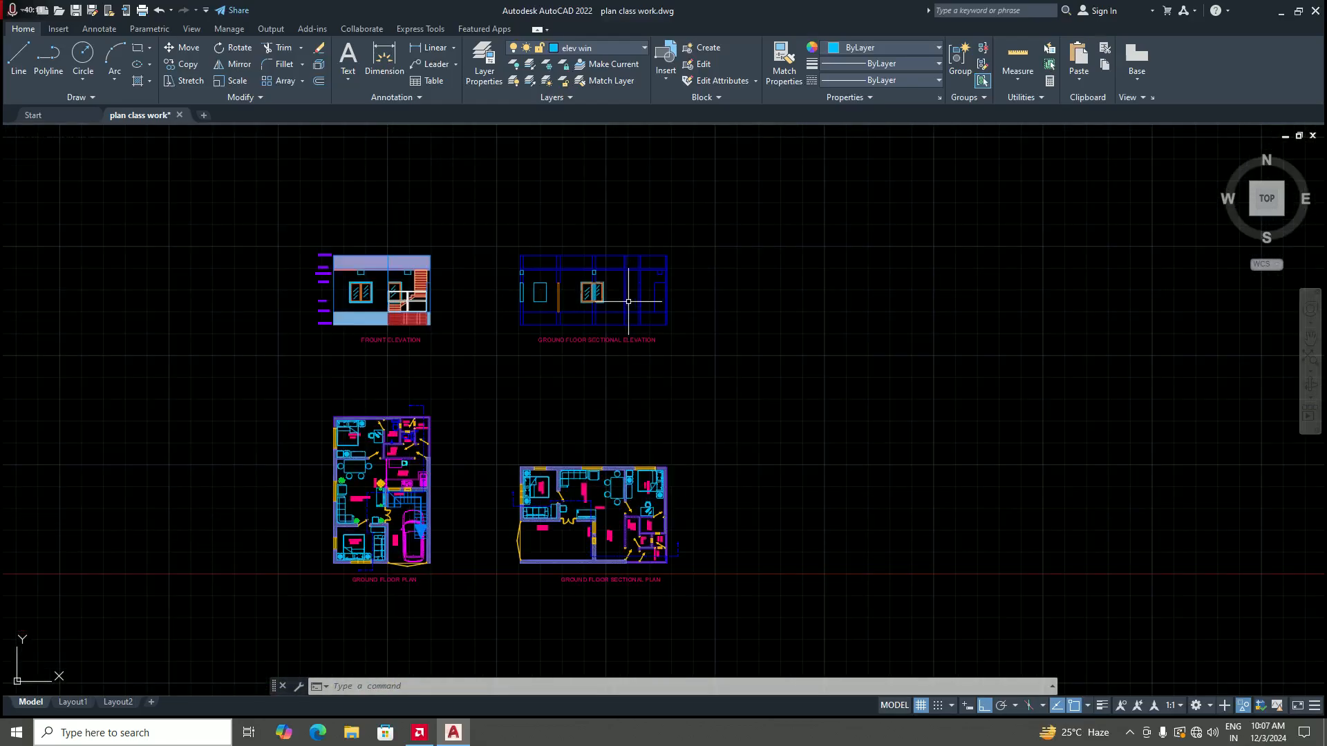
pyautogui.scroll(2, 631, 305)
pyautogui.scroll(-4, 622, 355)
pyautogui.scroll(4, 608, 497)
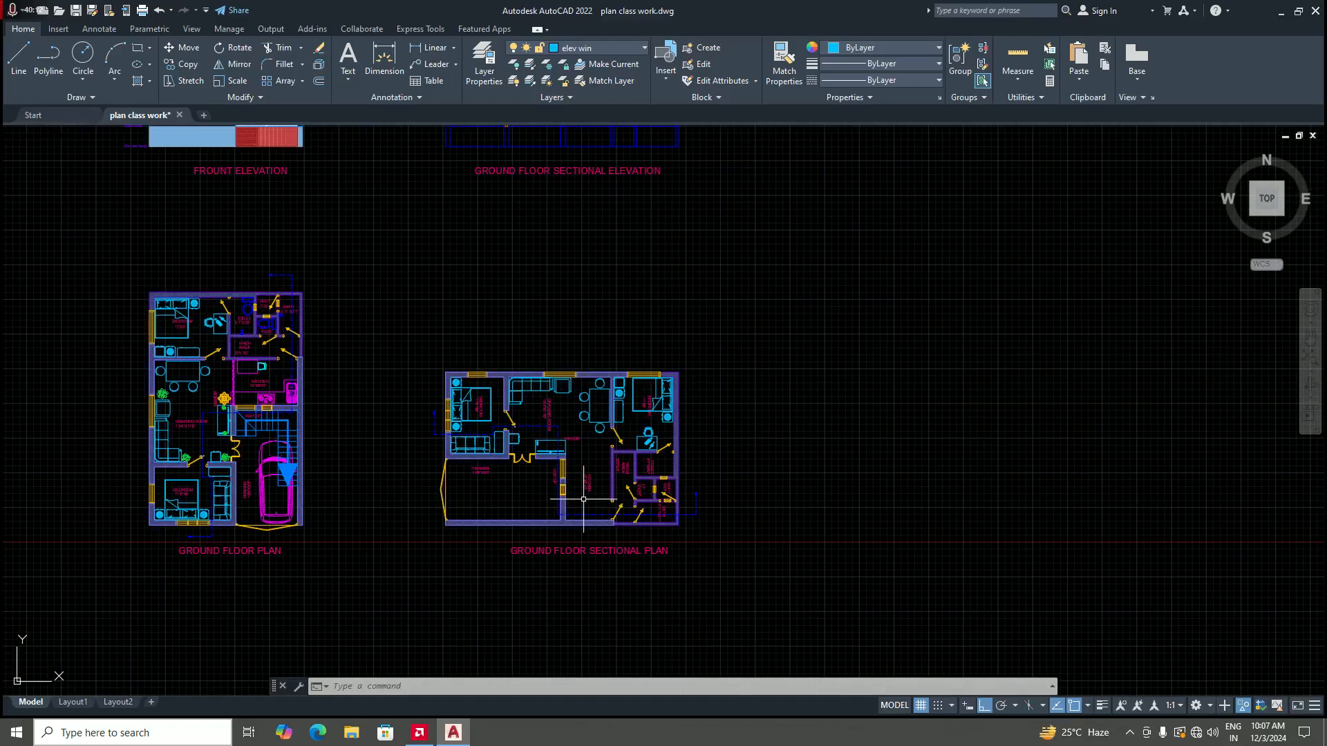
# Step: Examine the kitchen and wash area along the section line in the ground floor plan against the sectional plan
pyautogui.scroll(-2, 584, 501)
pyautogui.scroll(2, 381, 439)
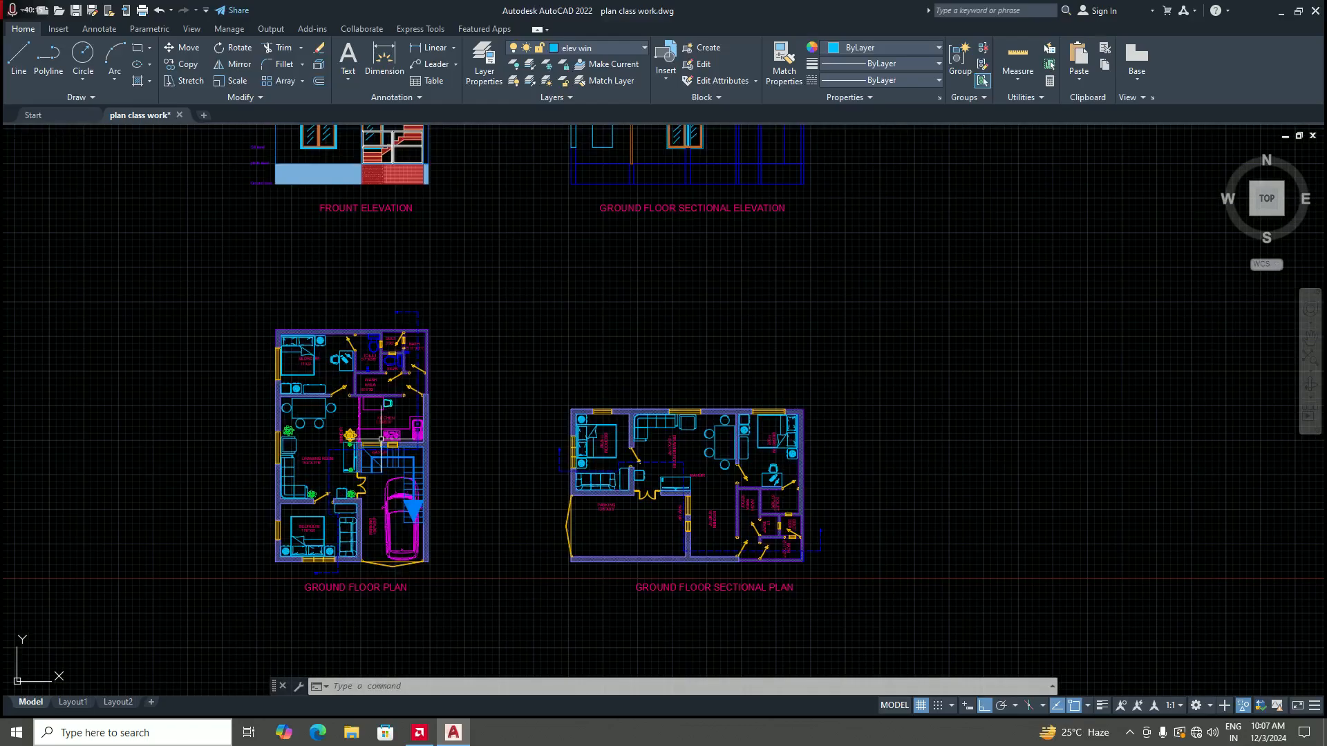
pyautogui.scroll(3, 354, 414)
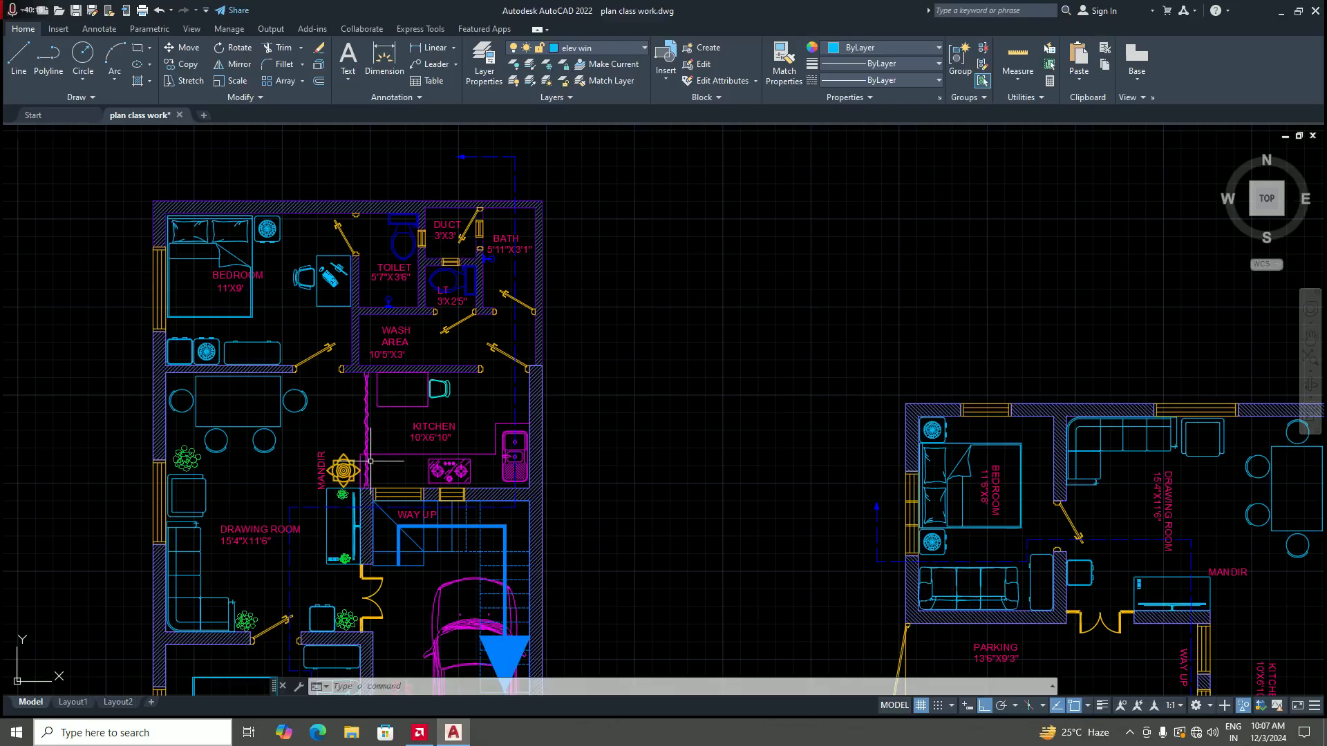
pyautogui.scroll(-3, 401, 427)
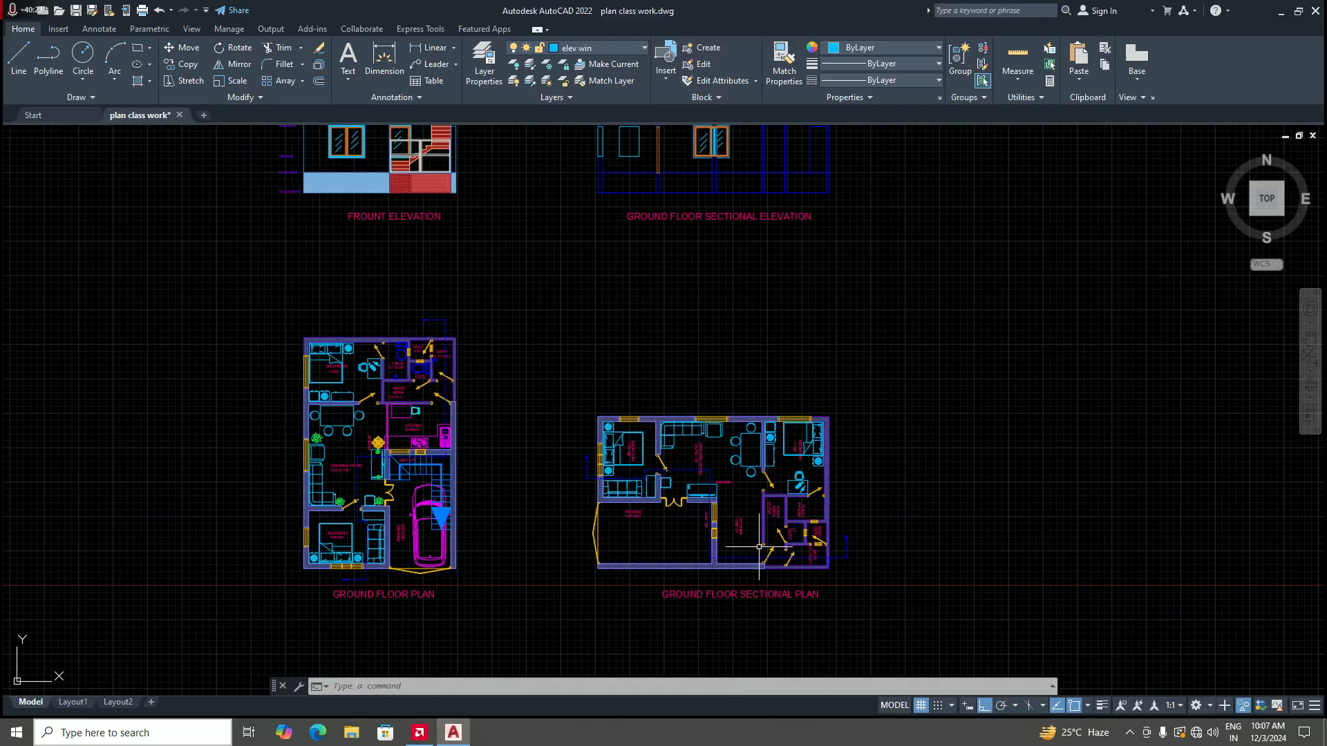
pyautogui.scroll(-2, 660, 543)
pyautogui.scroll(4, 695, 549)
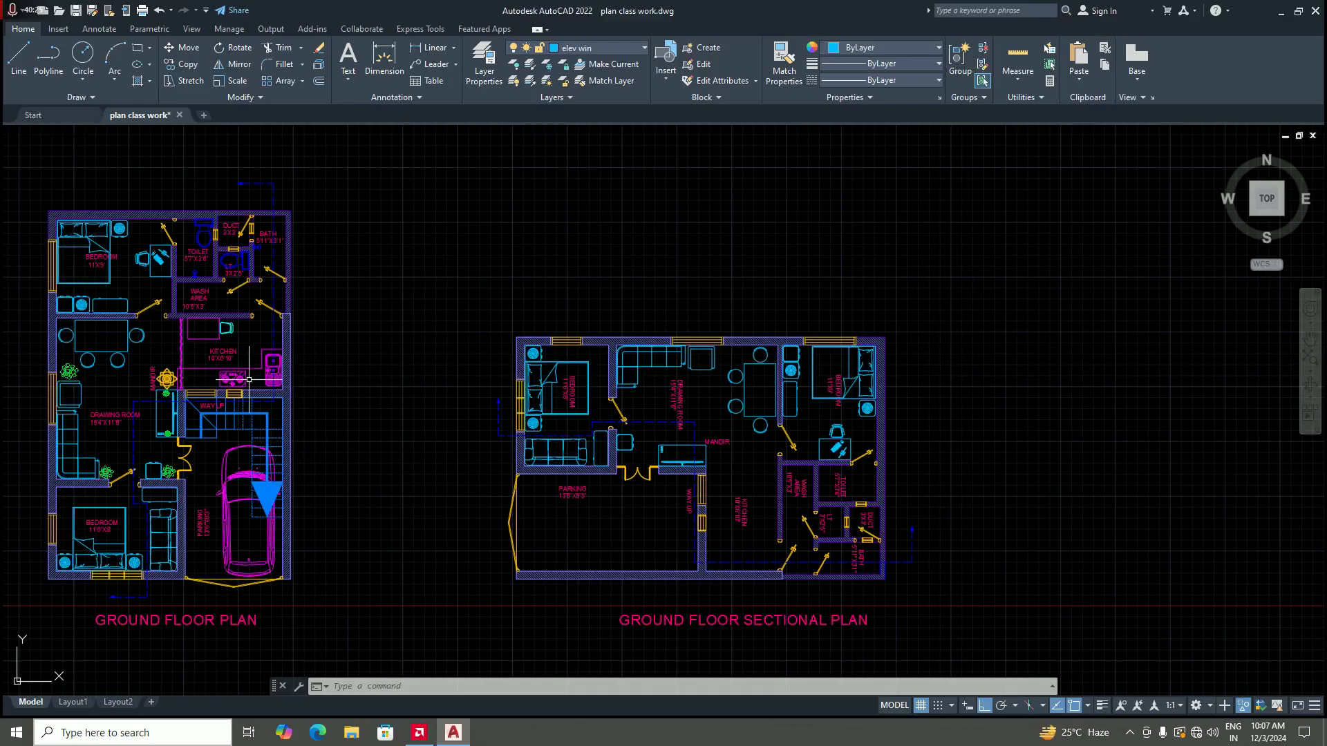
pyautogui.scroll(-3, 248, 379)
pyautogui.scroll(5, 275, 384)
pyautogui.scroll(-4, 366, 429)
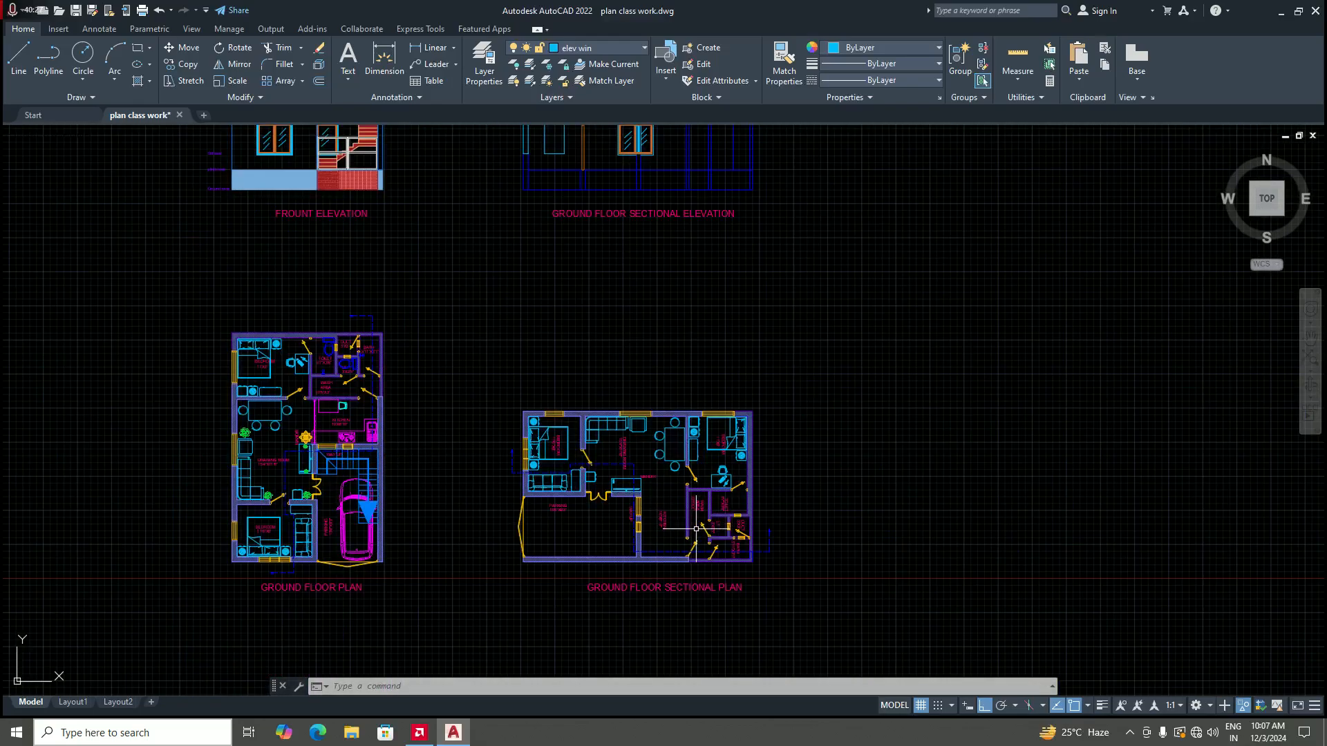
pyautogui.scroll(2, 359, 432)
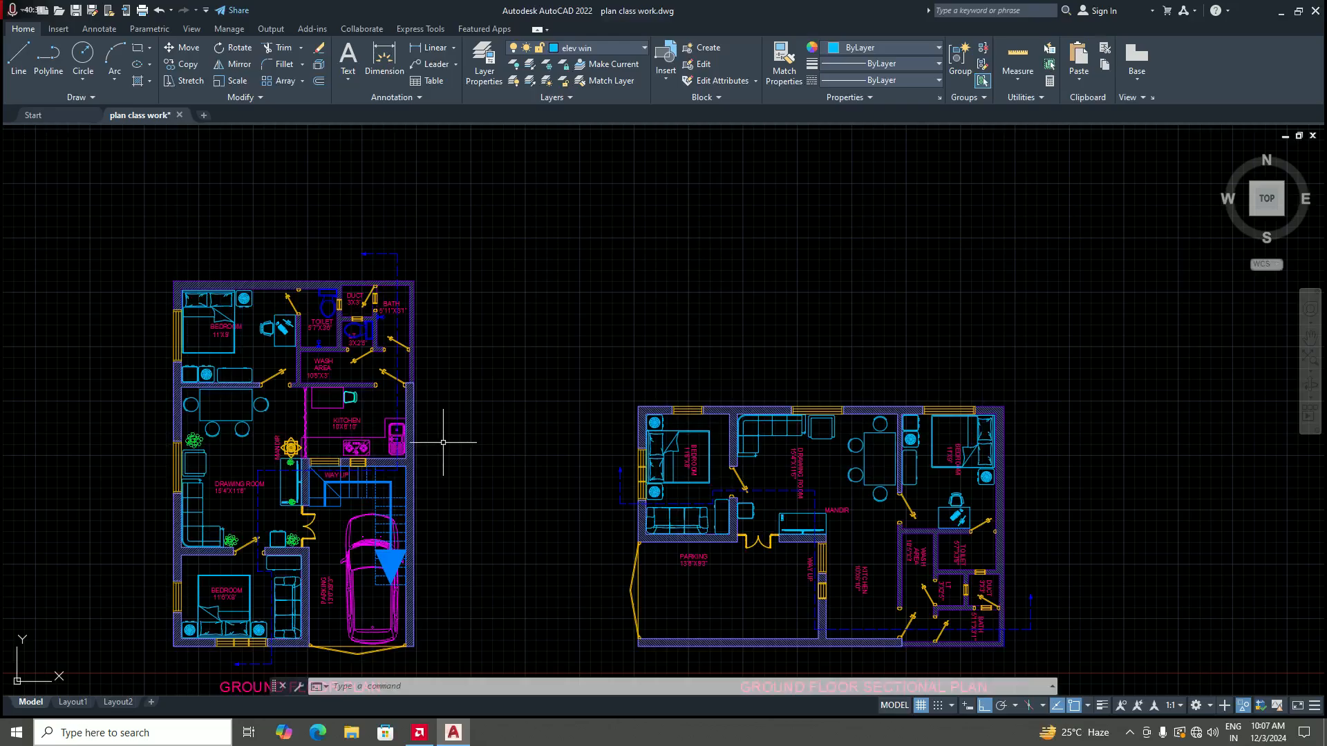
pyautogui.scroll(-3, 443, 442)
pyautogui.scroll(1, 394, 437)
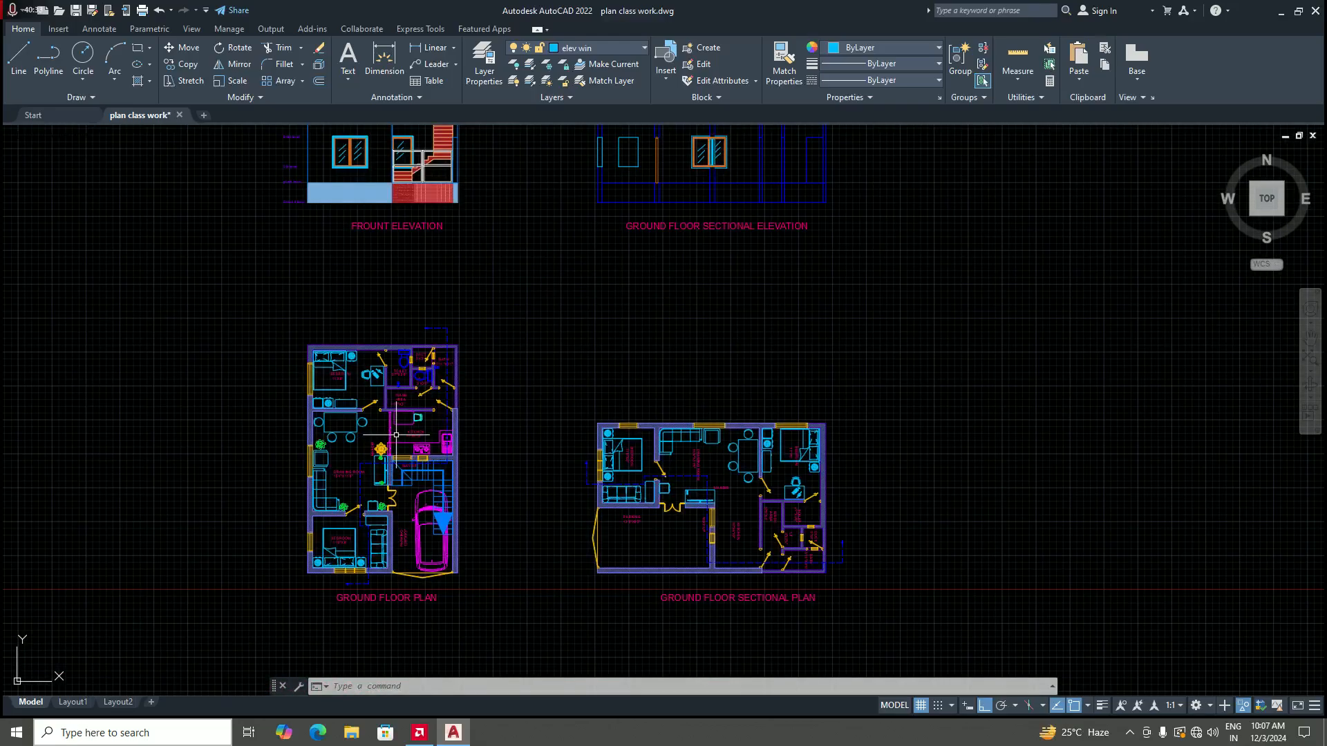
pyautogui.scroll(4, 396, 434)
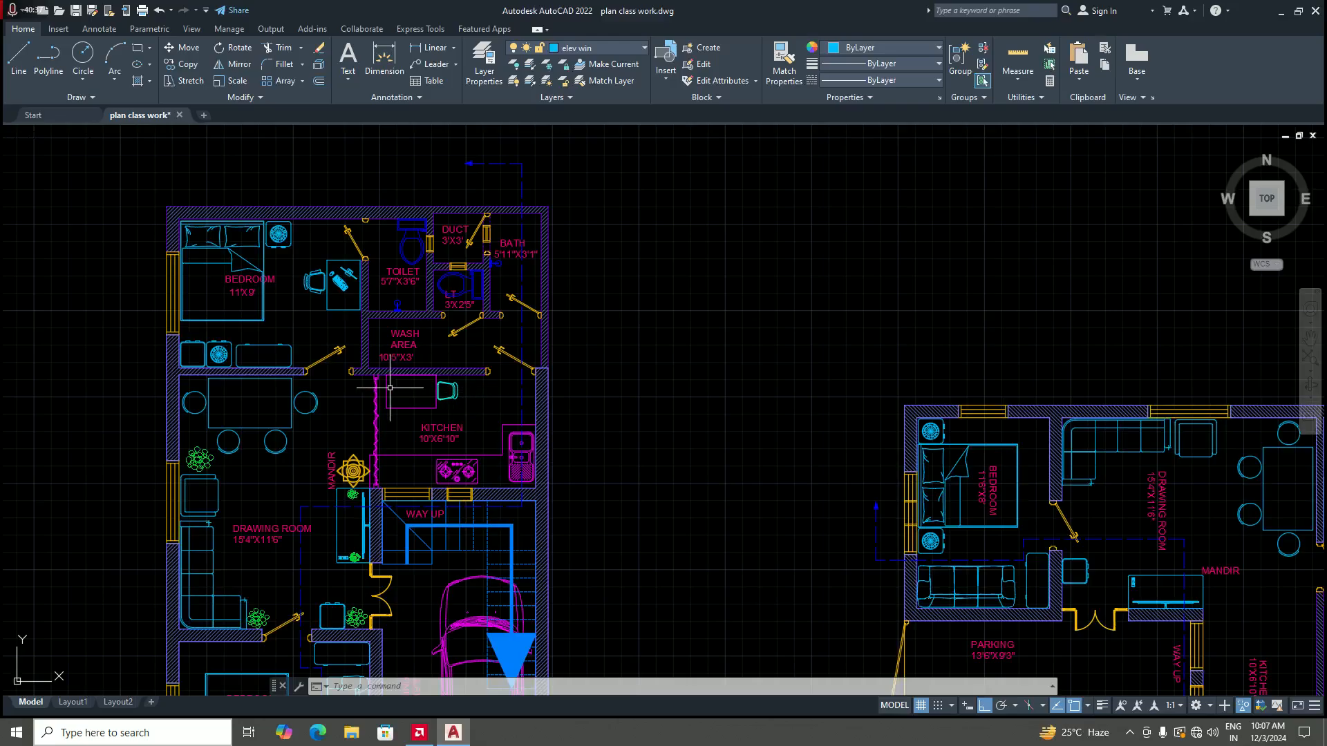
pyautogui.scroll(-4, 403, 411)
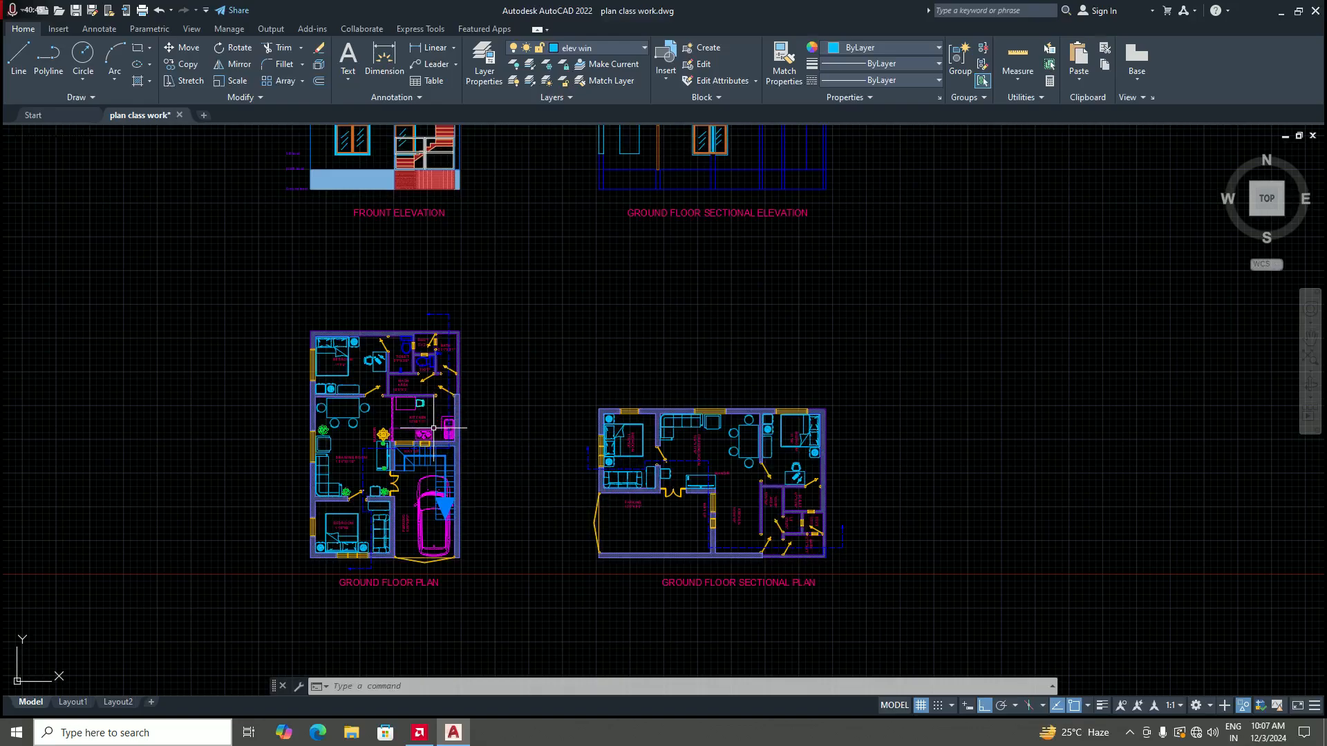
pyautogui.scroll(4, 435, 428)
pyautogui.scroll(2, 479, 400)
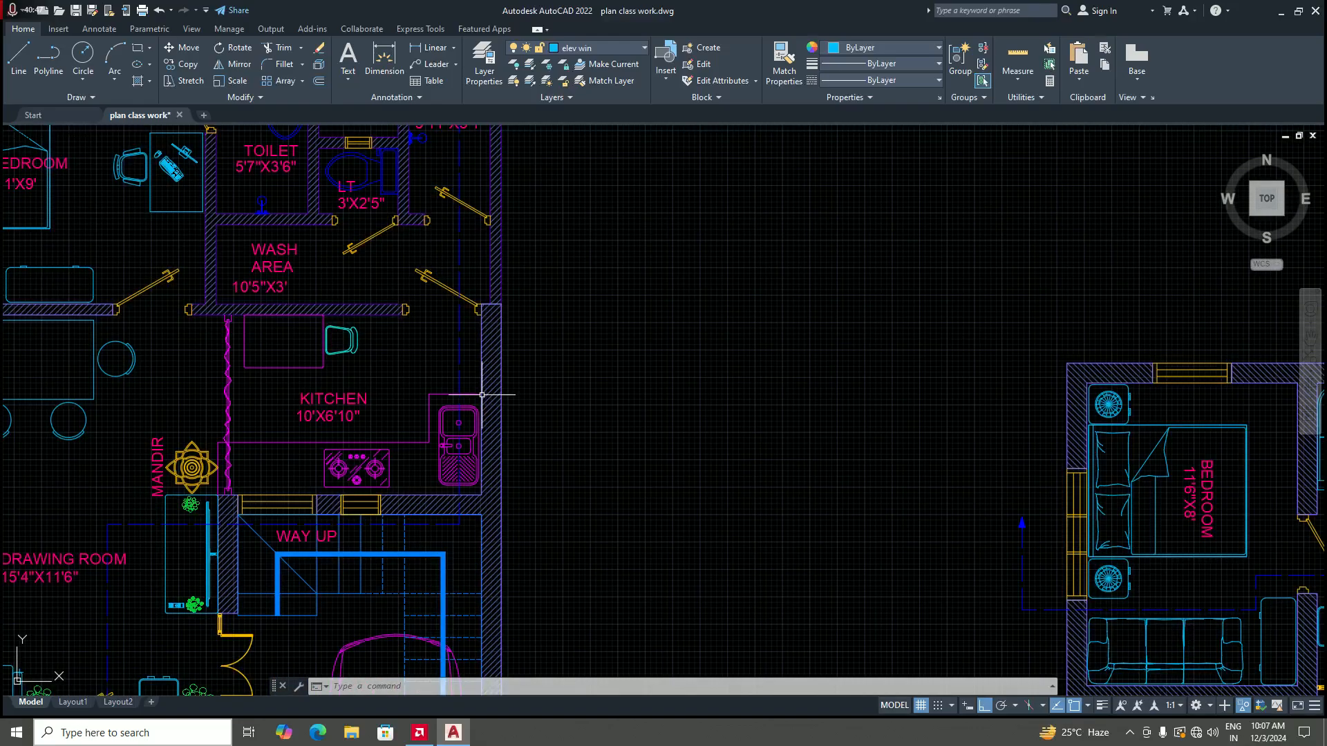
# Step: Measure the kitchen counter's extent beside the sink along the outer wall with a temporary linear dimension and erase that dimension
pyautogui.click(429, 47)
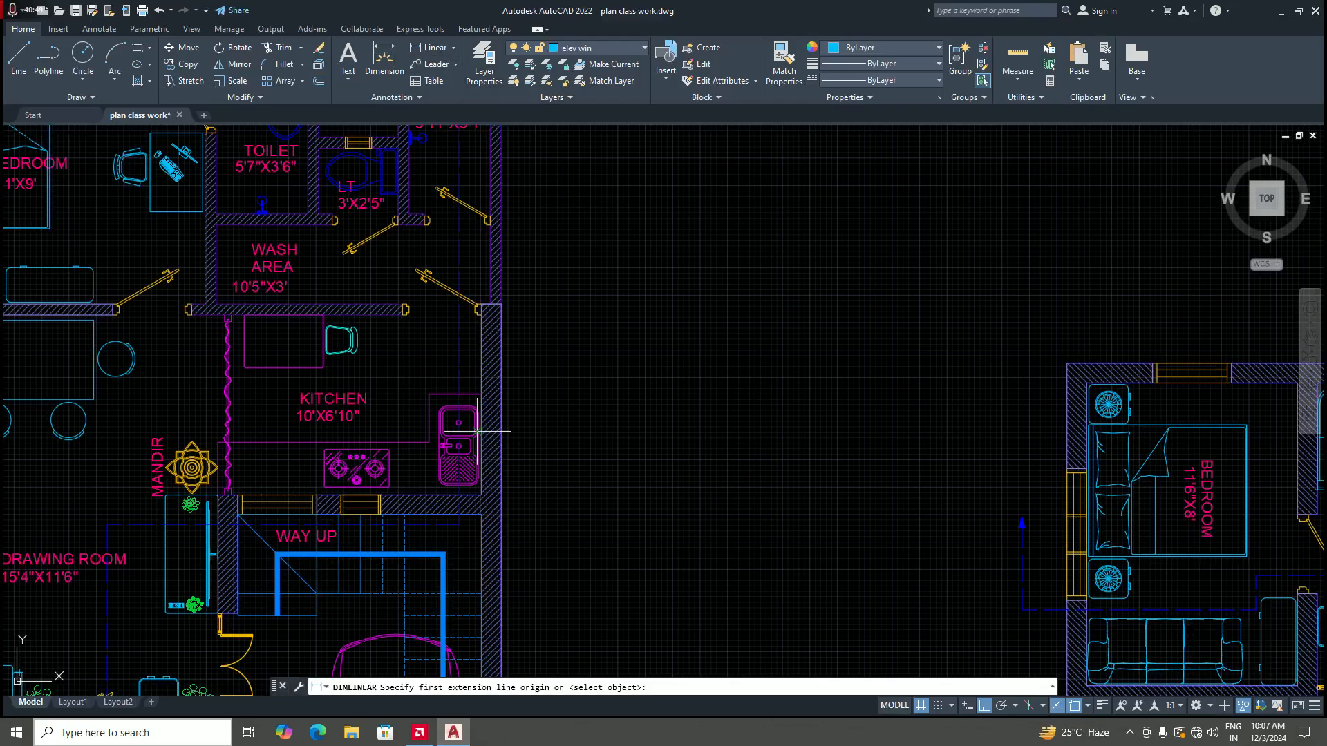
pyautogui.scroll(6, 479, 430)
pyautogui.click(490, 285)
pyautogui.scroll(-7, 504, 379)
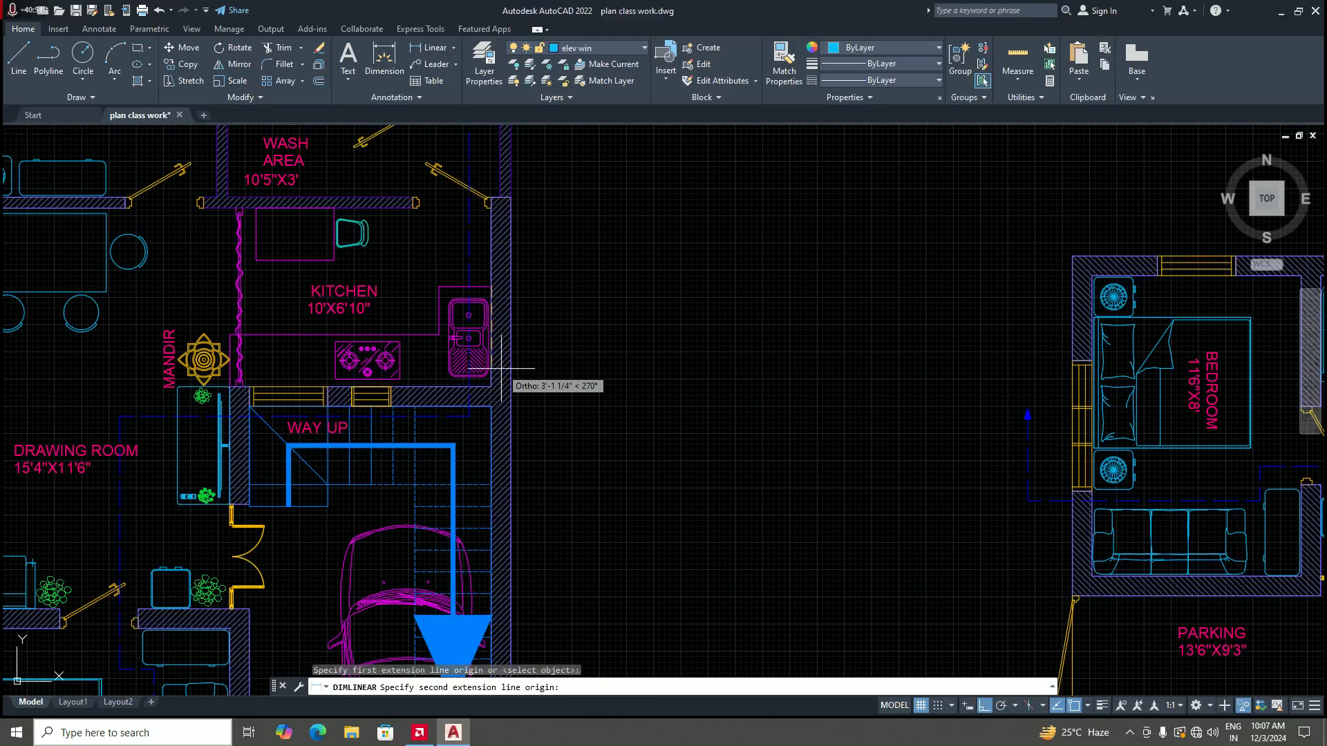
pyautogui.scroll(5, 455, 424)
pyautogui.click(470, 409)
pyautogui.click(658, 415)
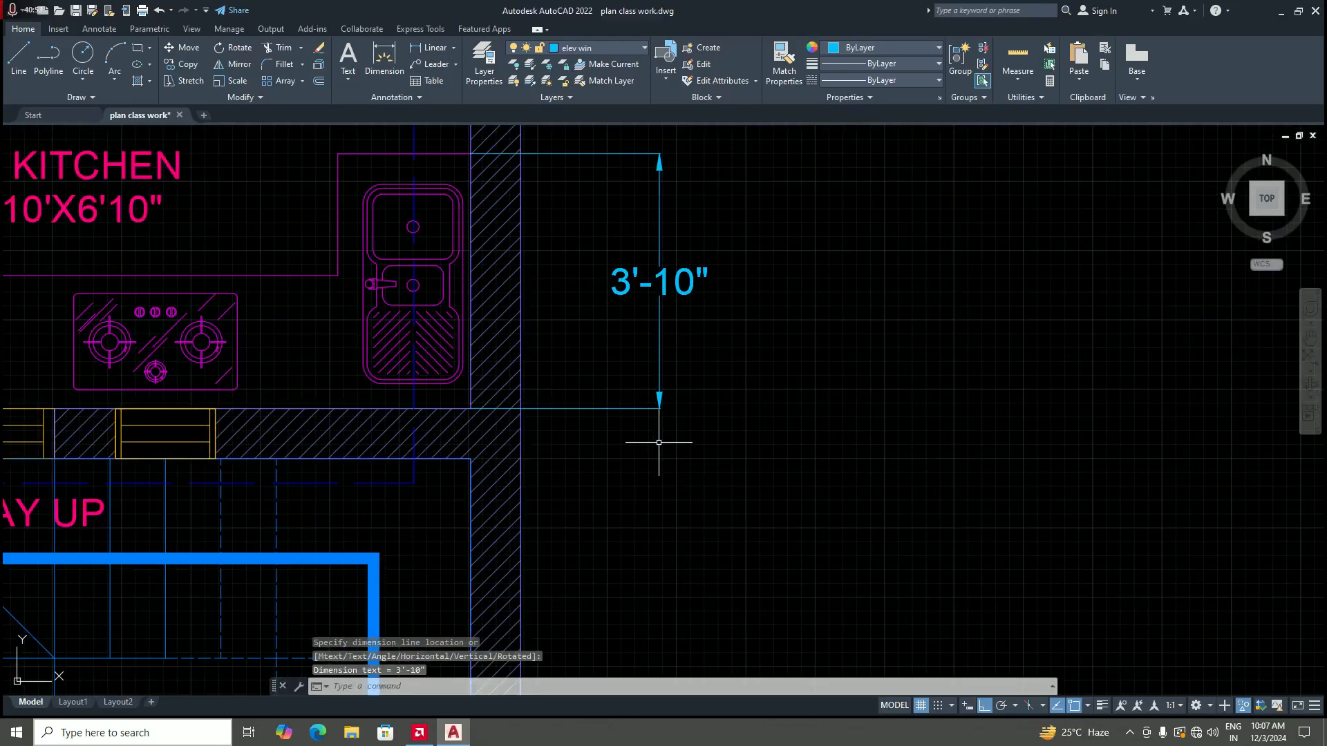
pyautogui.scroll(-4, 624, 396)
pyautogui.scroll(3, 626, 395)
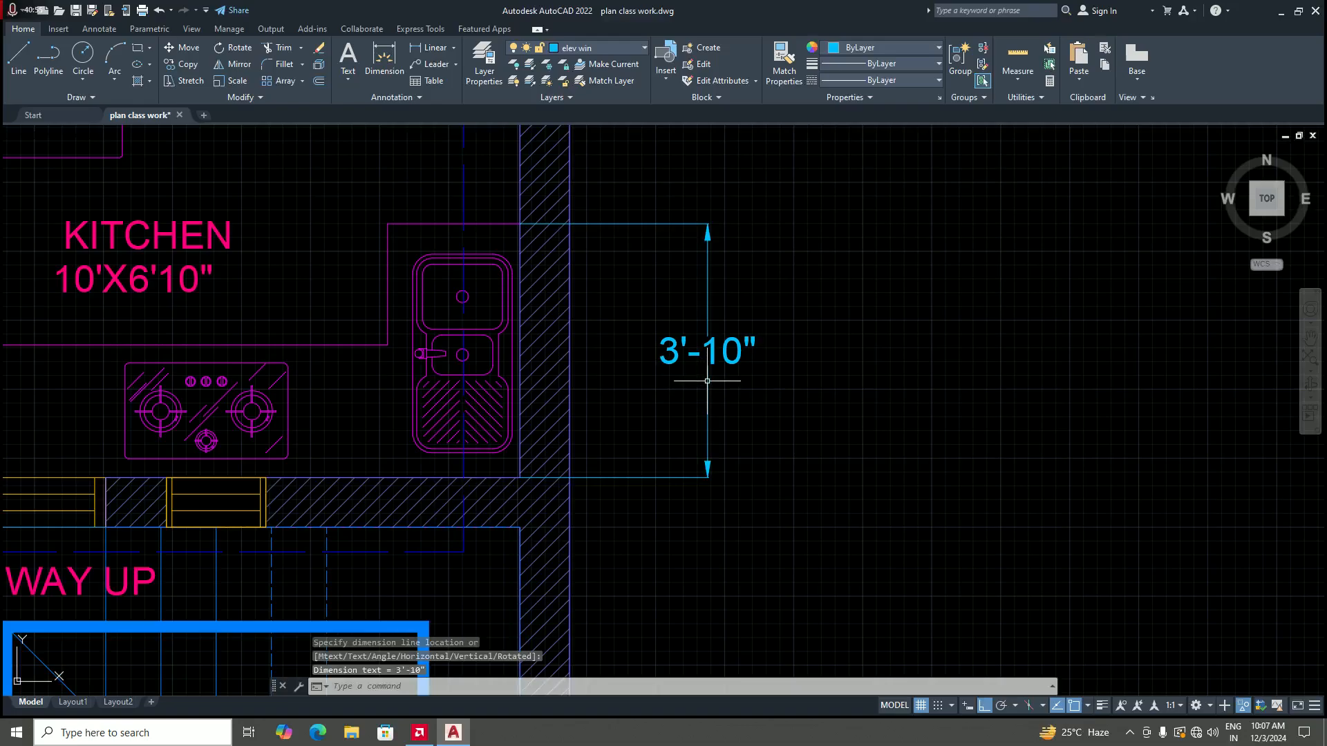
pyautogui.click(707, 381)
pyautogui.scroll(-3, 642, 412)
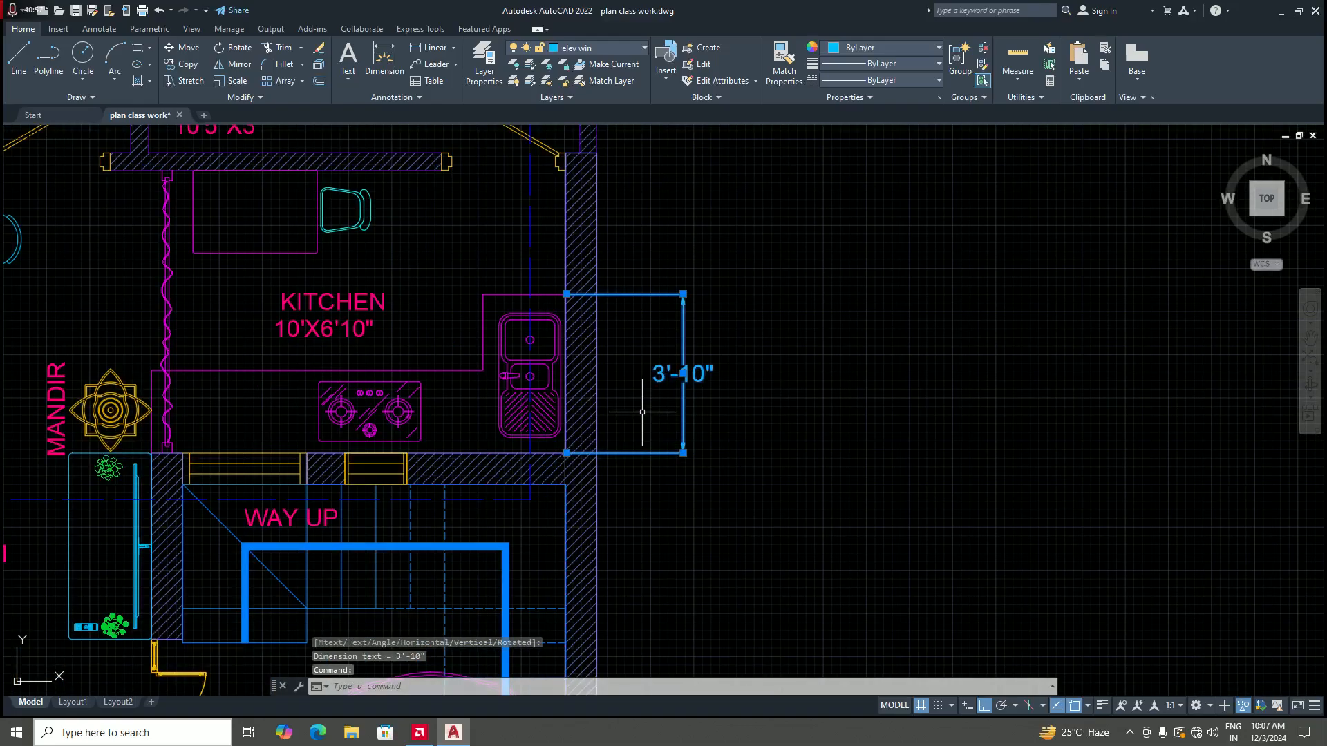
pyautogui.press('Delete')
# Step: Examine the kitchen area in the ground floor sectional plan and compare it with the ground floor sectional elevation
pyautogui.scroll(-10, 642, 412)
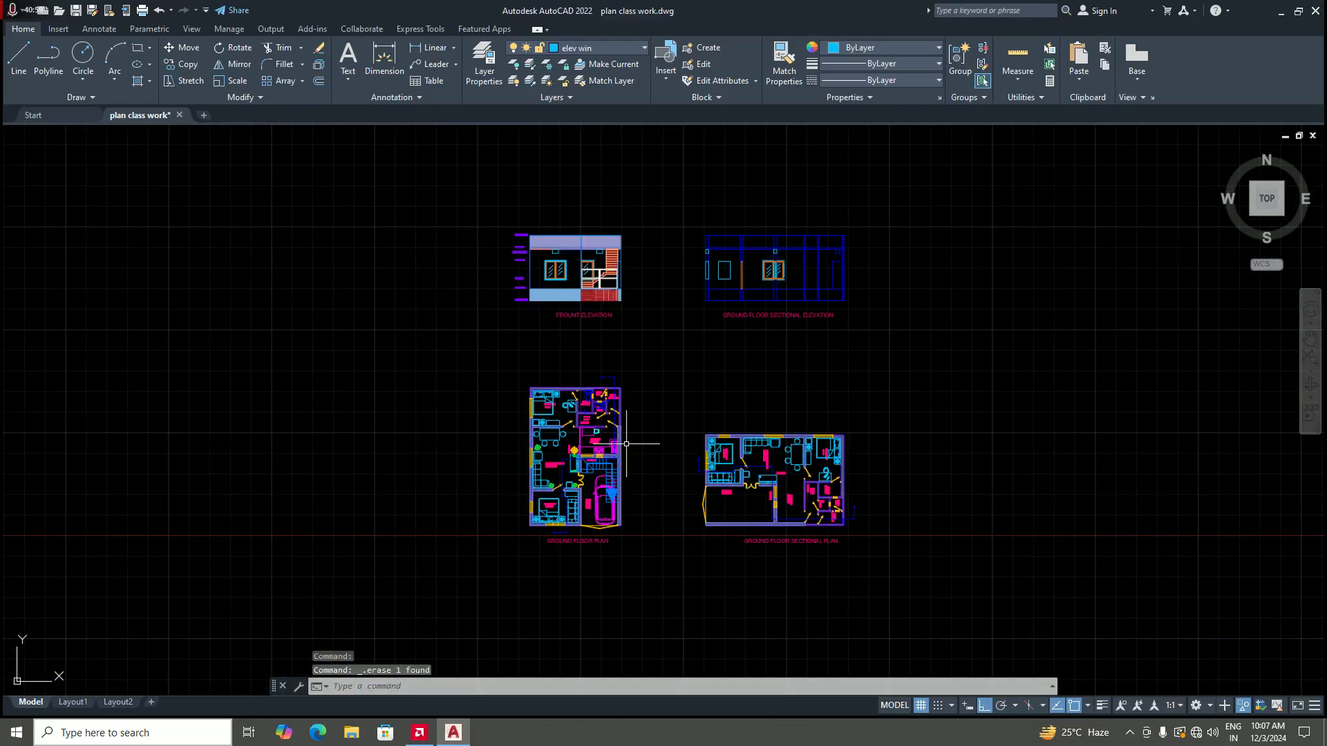
pyautogui.scroll(2, 737, 341)
pyautogui.scroll(2, 732, 581)
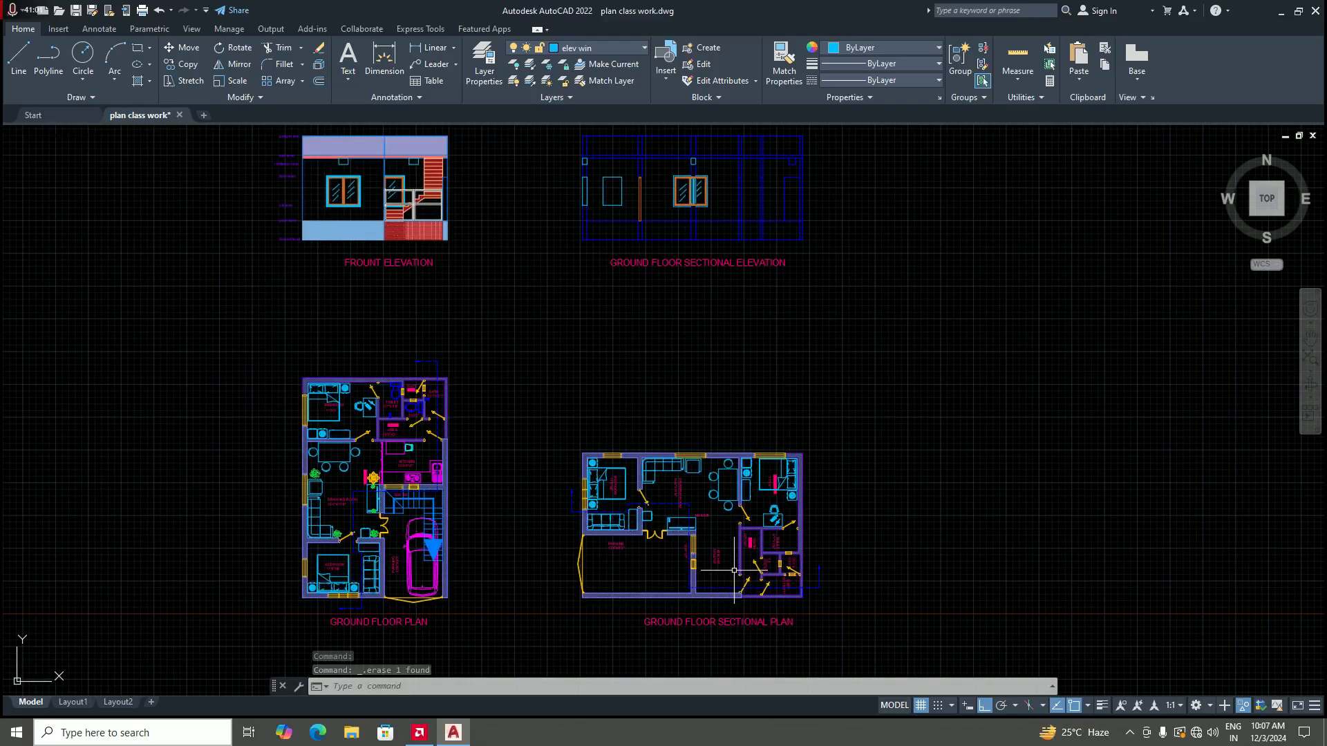
pyautogui.scroll(2, 732, 586)
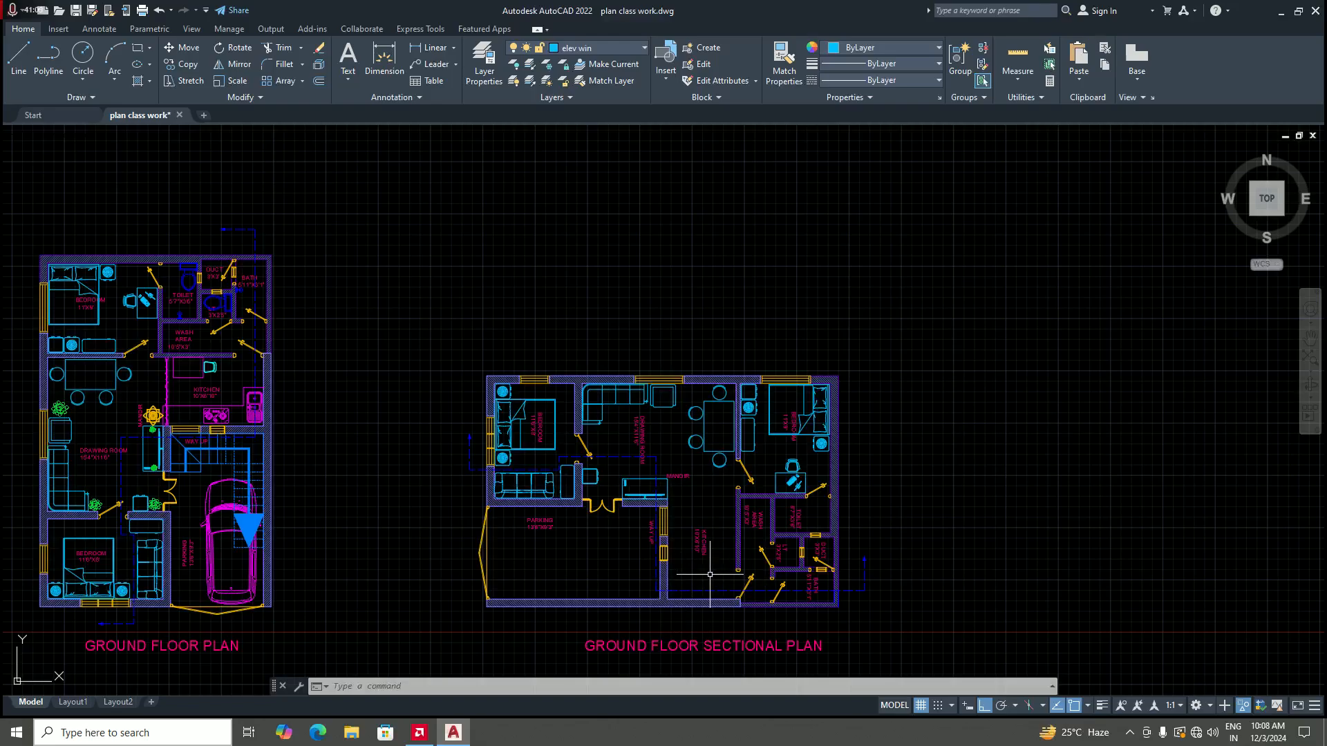
pyautogui.scroll(-4, 691, 421)
pyautogui.scroll(6, 690, 444)
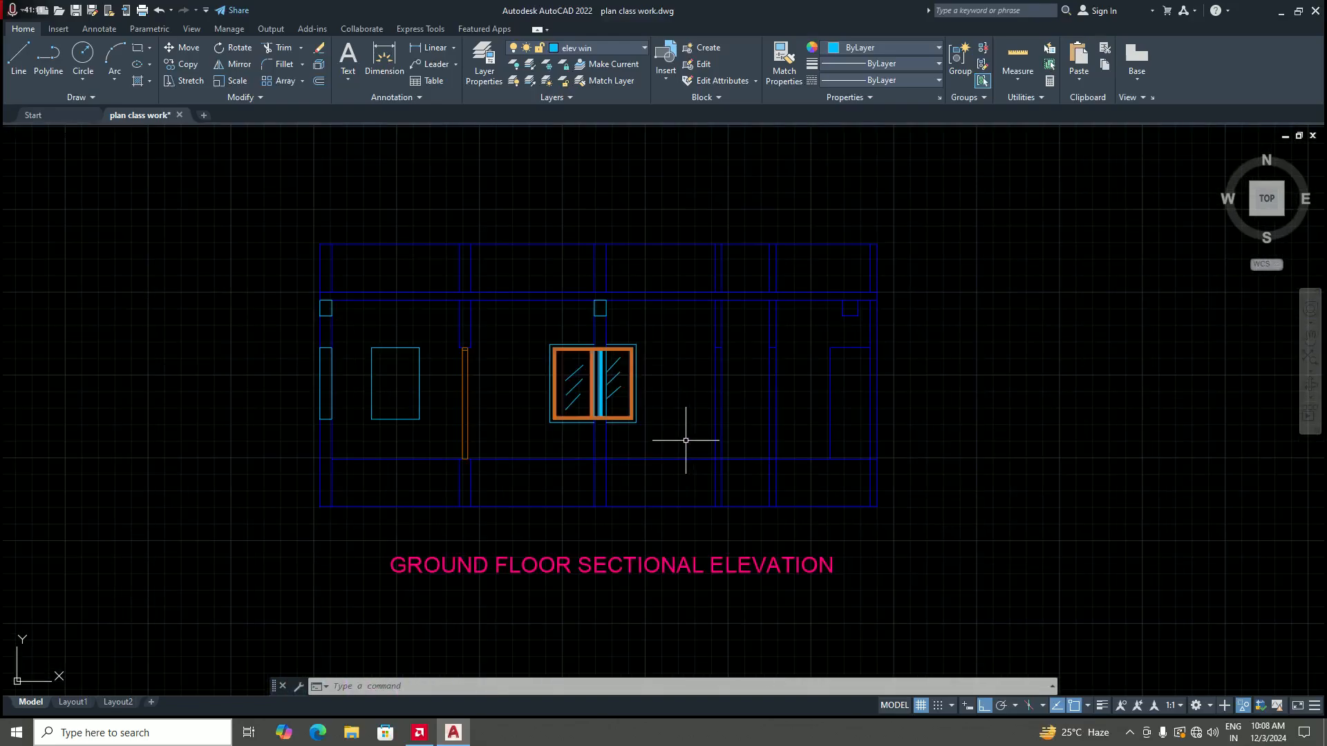
pyautogui.scroll(-3, 686, 440)
pyautogui.scroll(3, 683, 439)
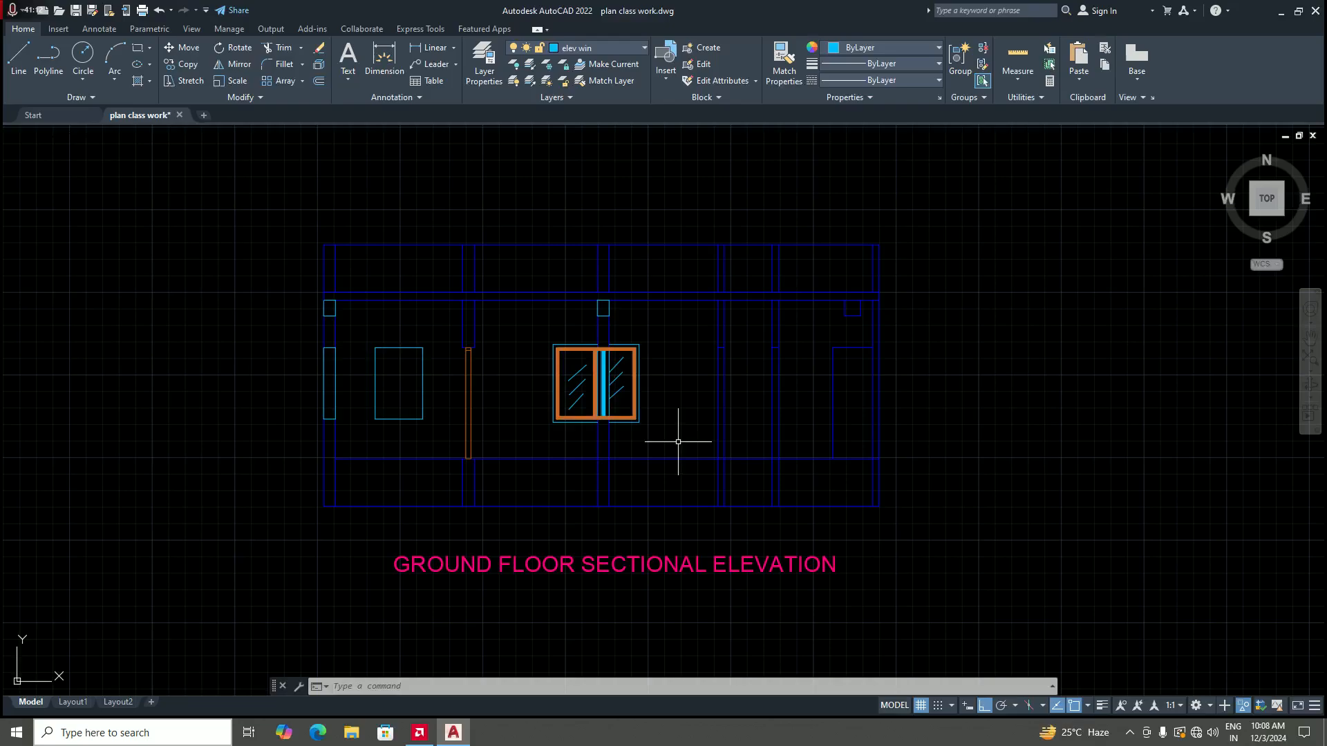
# Step: Make section the current layer
pyautogui.click(646, 48)
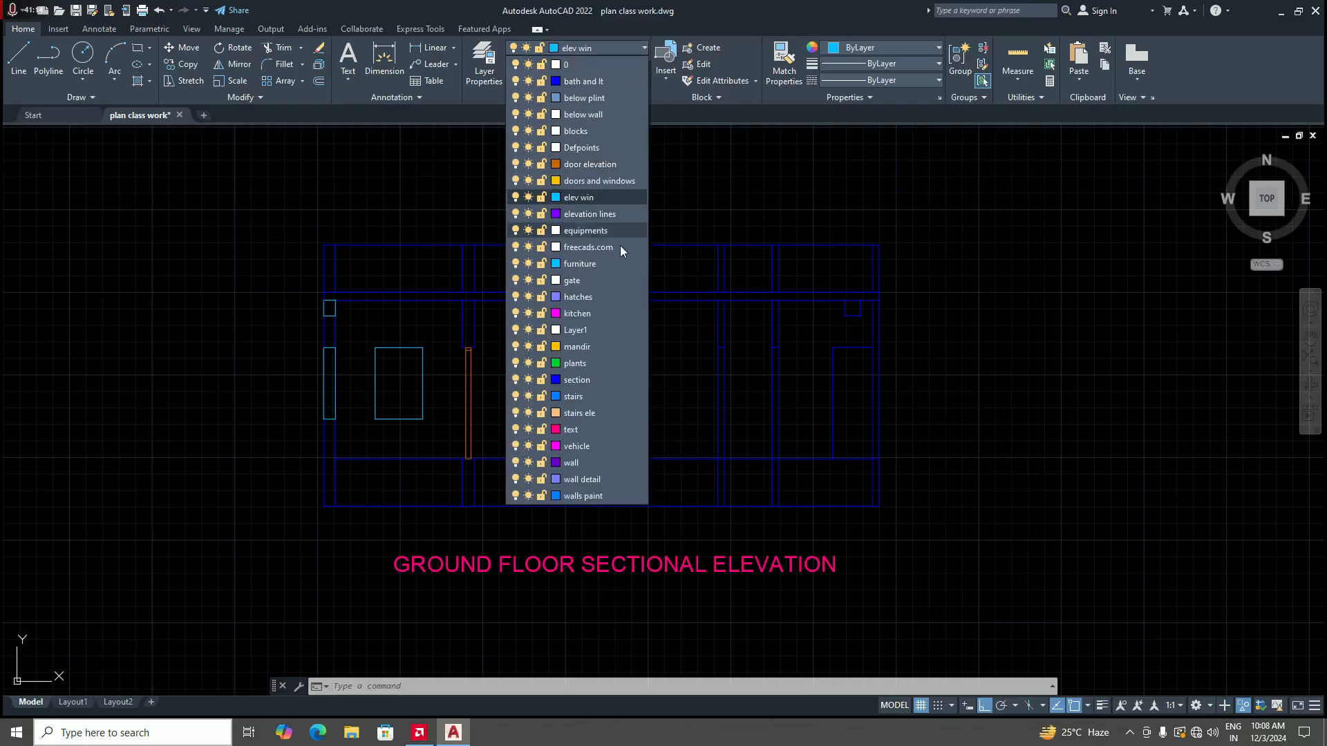
pyautogui.click(592, 380)
pyautogui.click(645, 48)
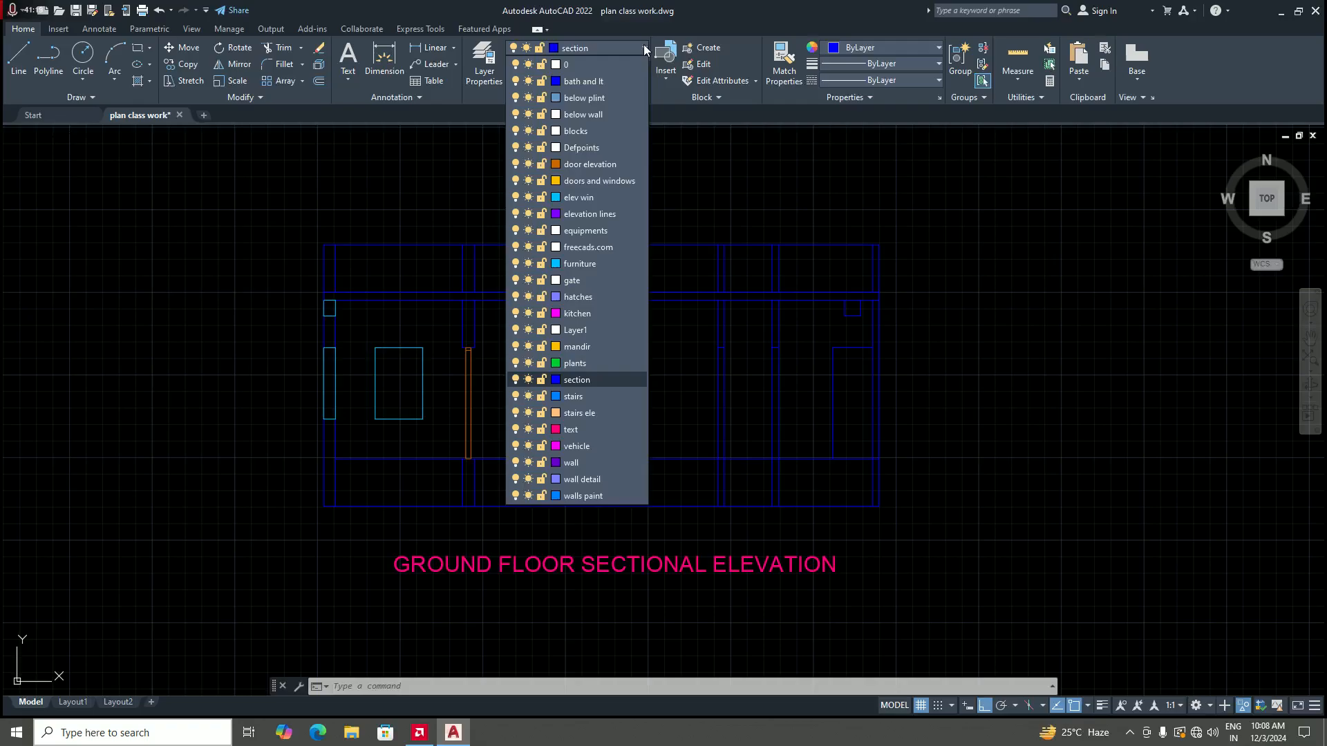
pyautogui.click(645, 48)
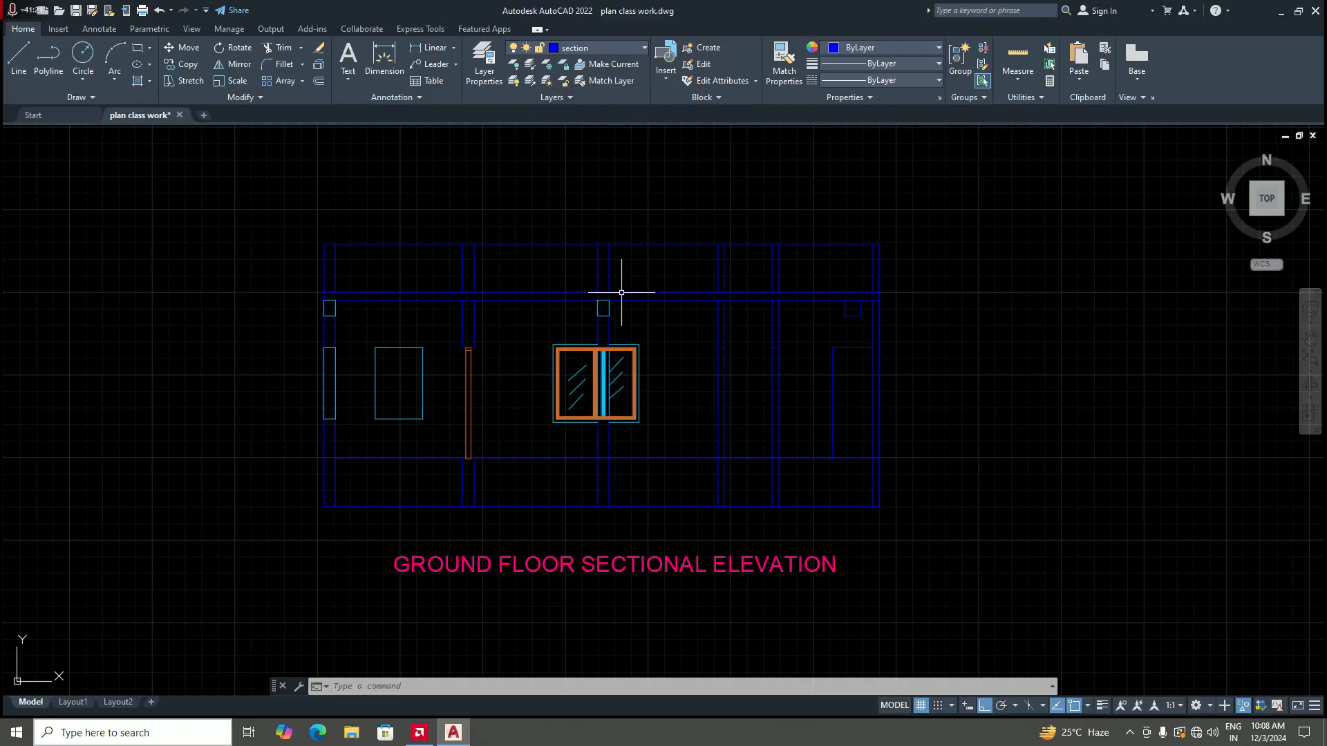
# Step: Create a new layer named kitchen elevation
pyautogui.click(478, 82)
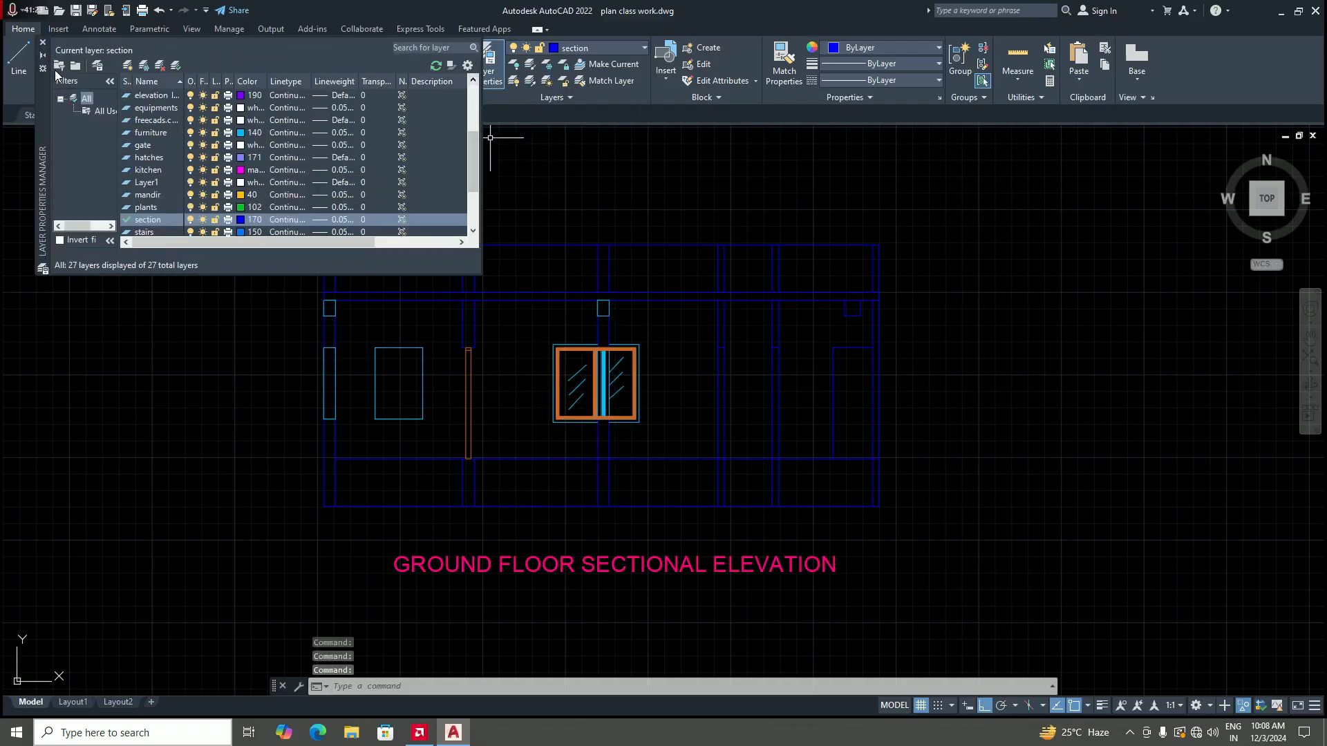
pyautogui.click(128, 65)
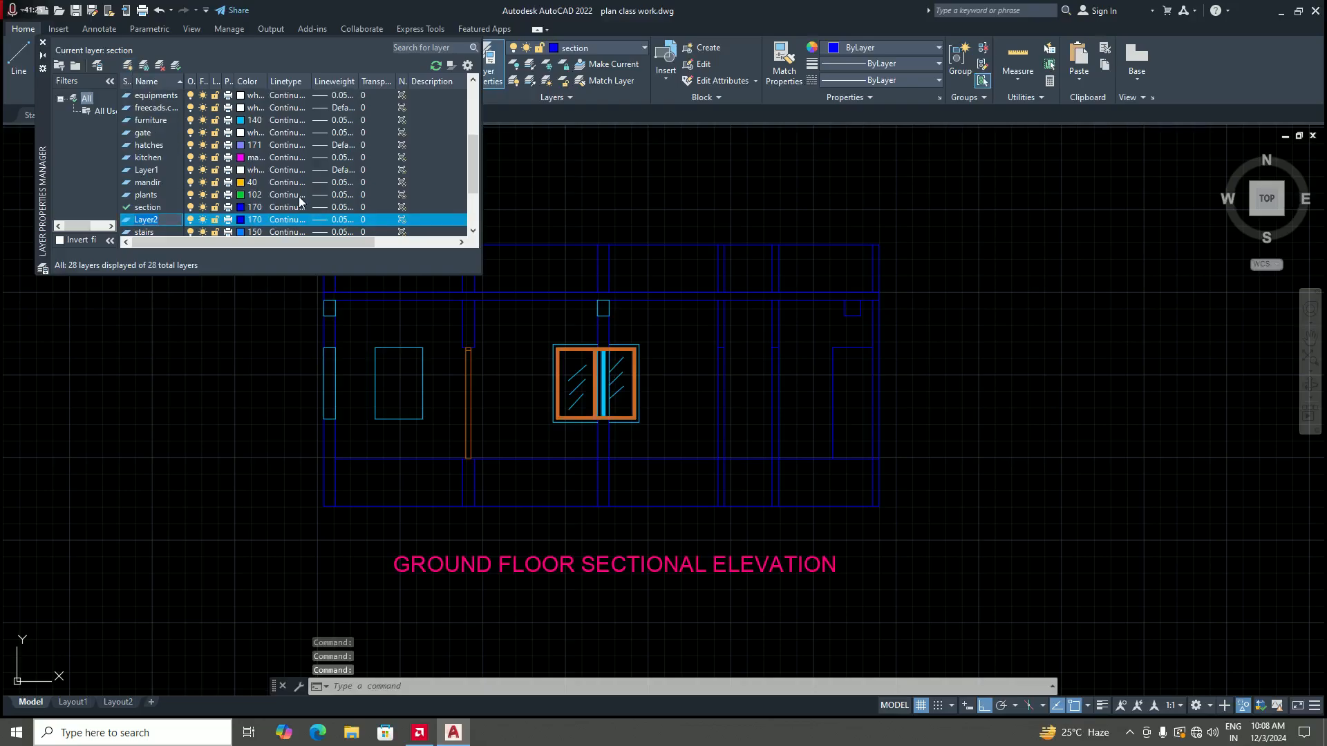
pyautogui.write('kitc')
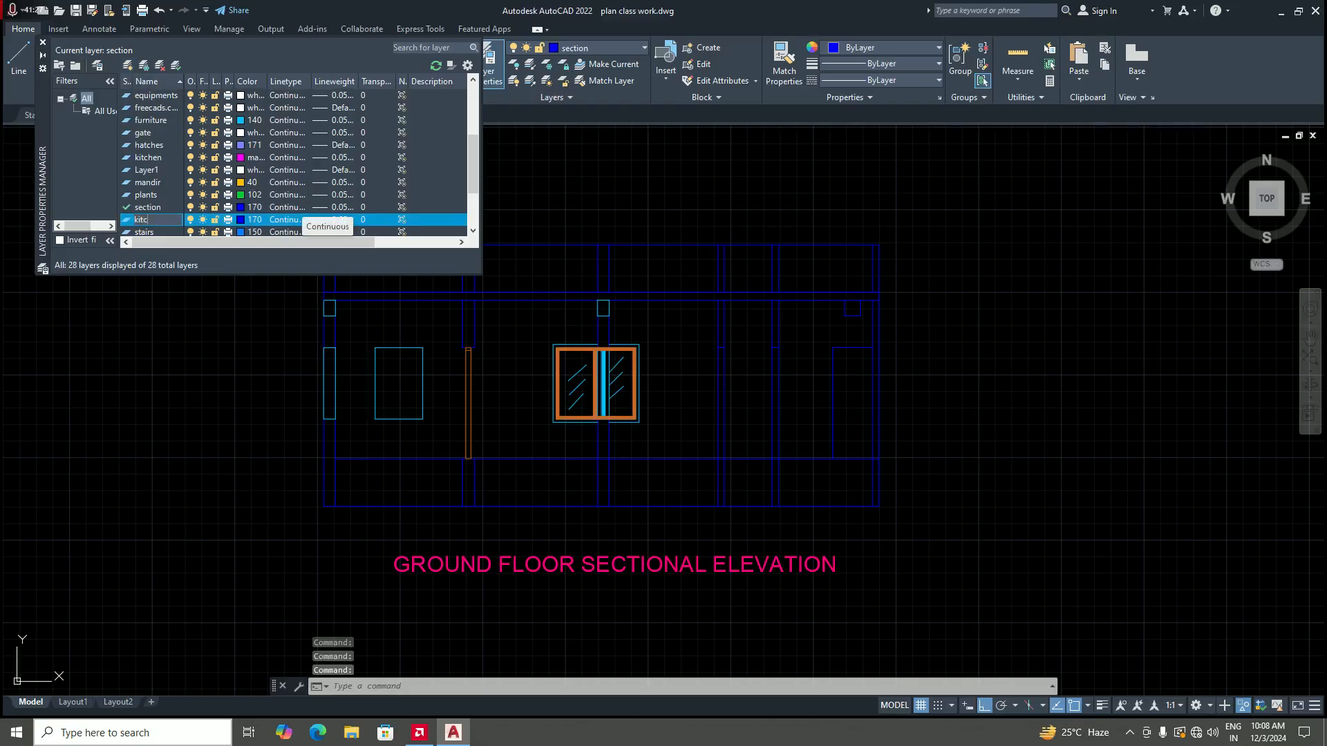
pyautogui.write('hen')
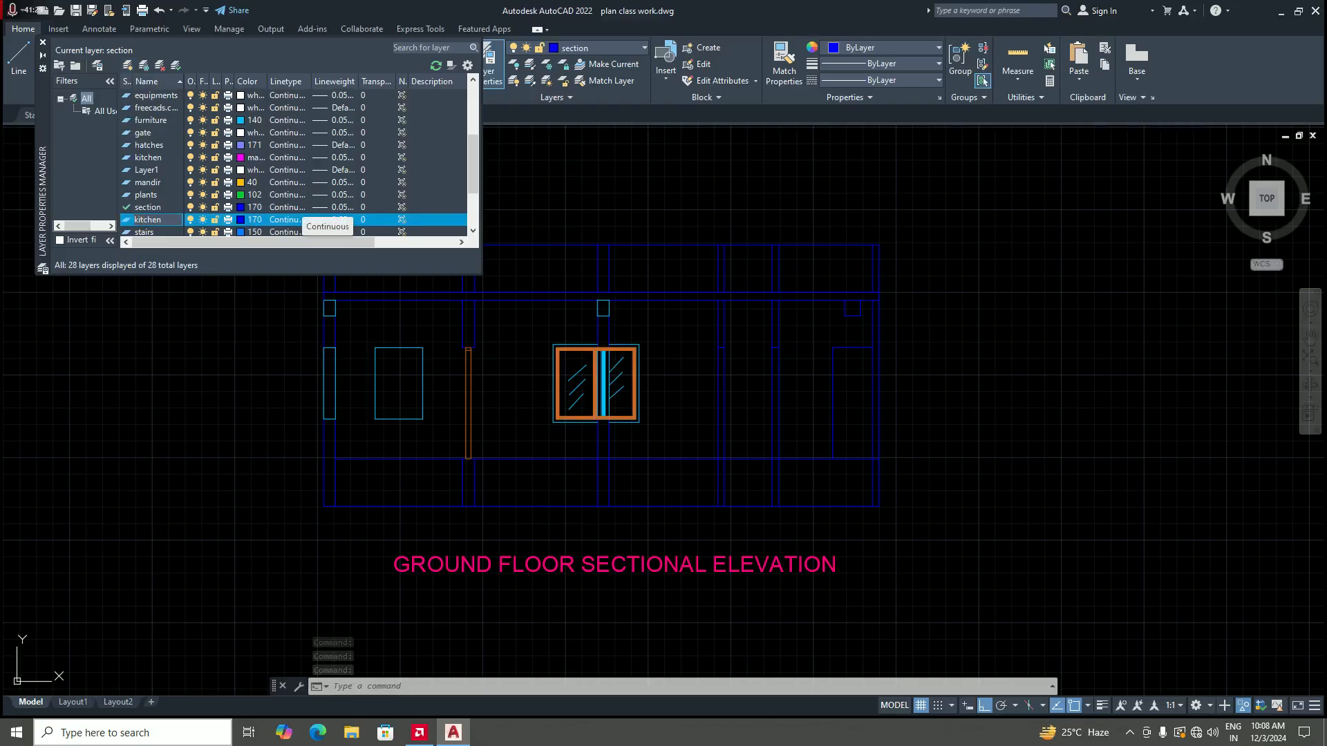
pyautogui.write(' el')
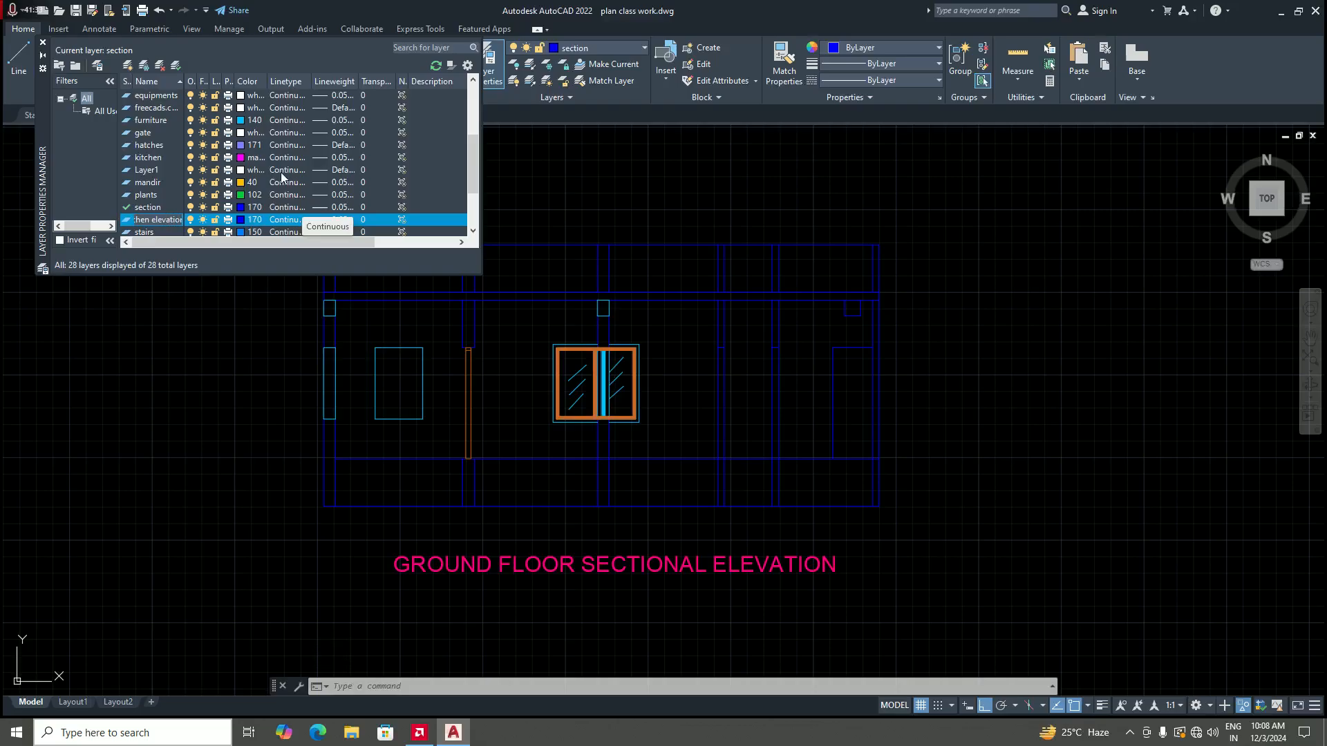
pyautogui.write('evation')
pyautogui.press('Return')
# Step: Set the kitchen elevation layer's color to index 30 and make it the current layer
pyautogui.click(239, 220)
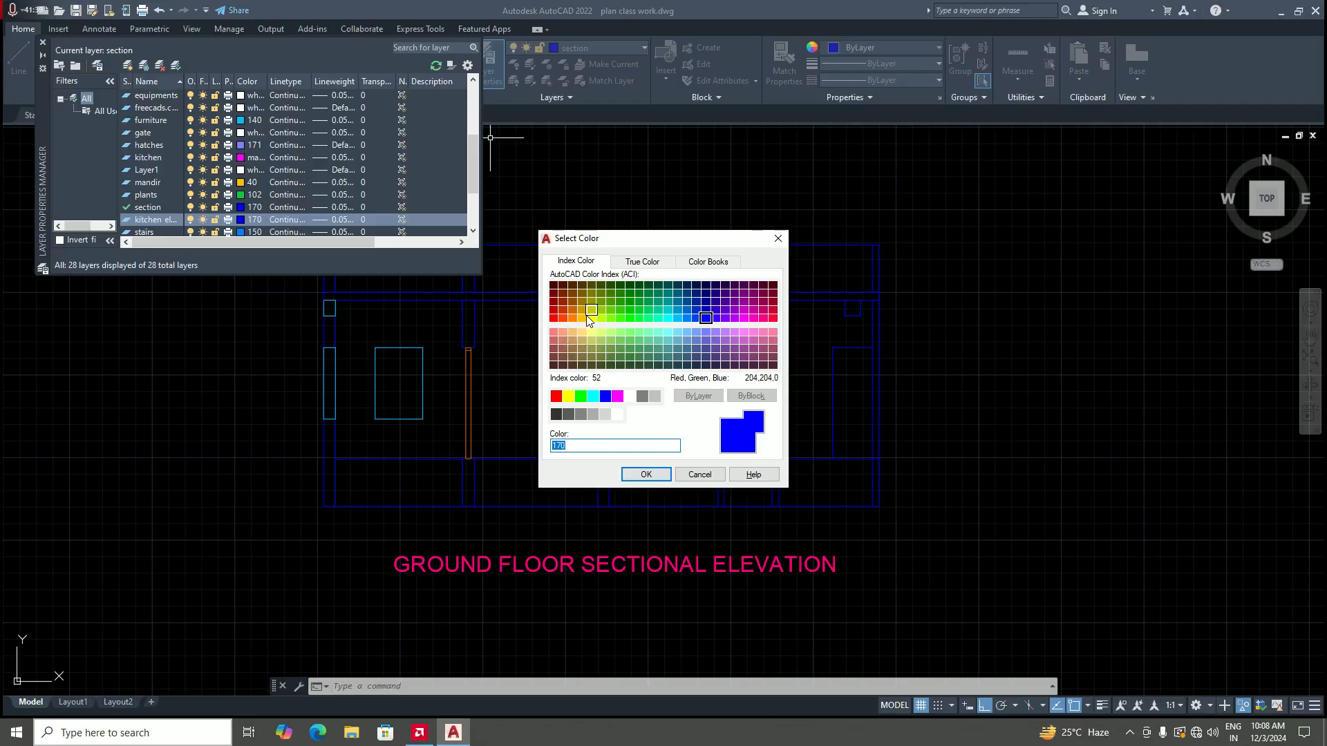
pyautogui.click(574, 317)
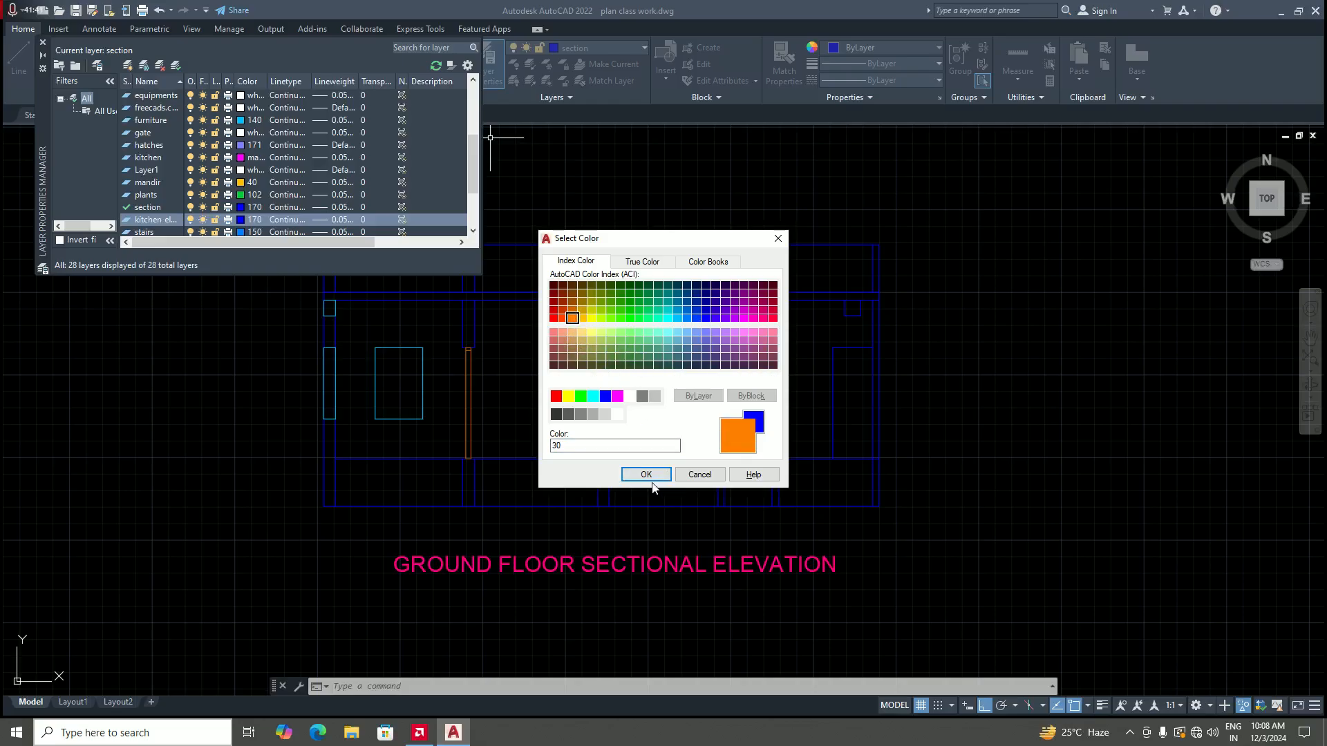
pyautogui.click(647, 475)
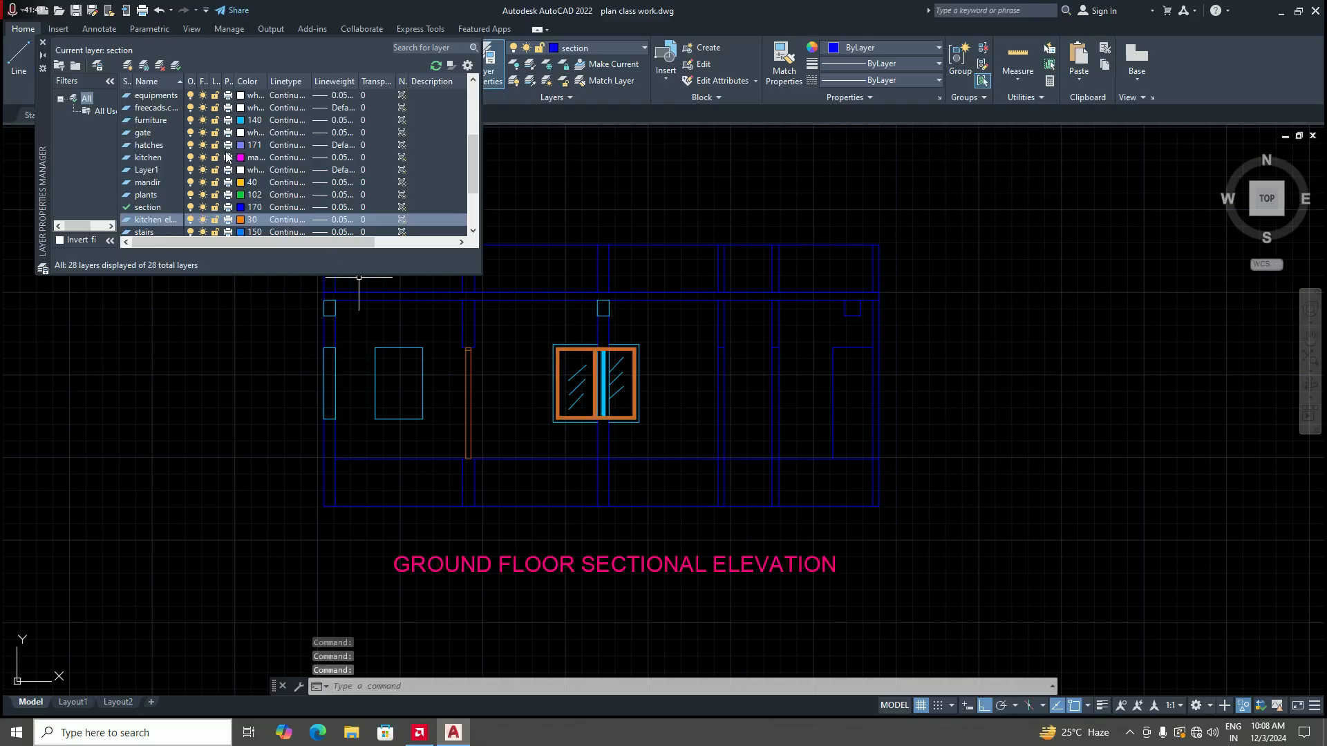
pyautogui.click(43, 43)
pyautogui.click(620, 47)
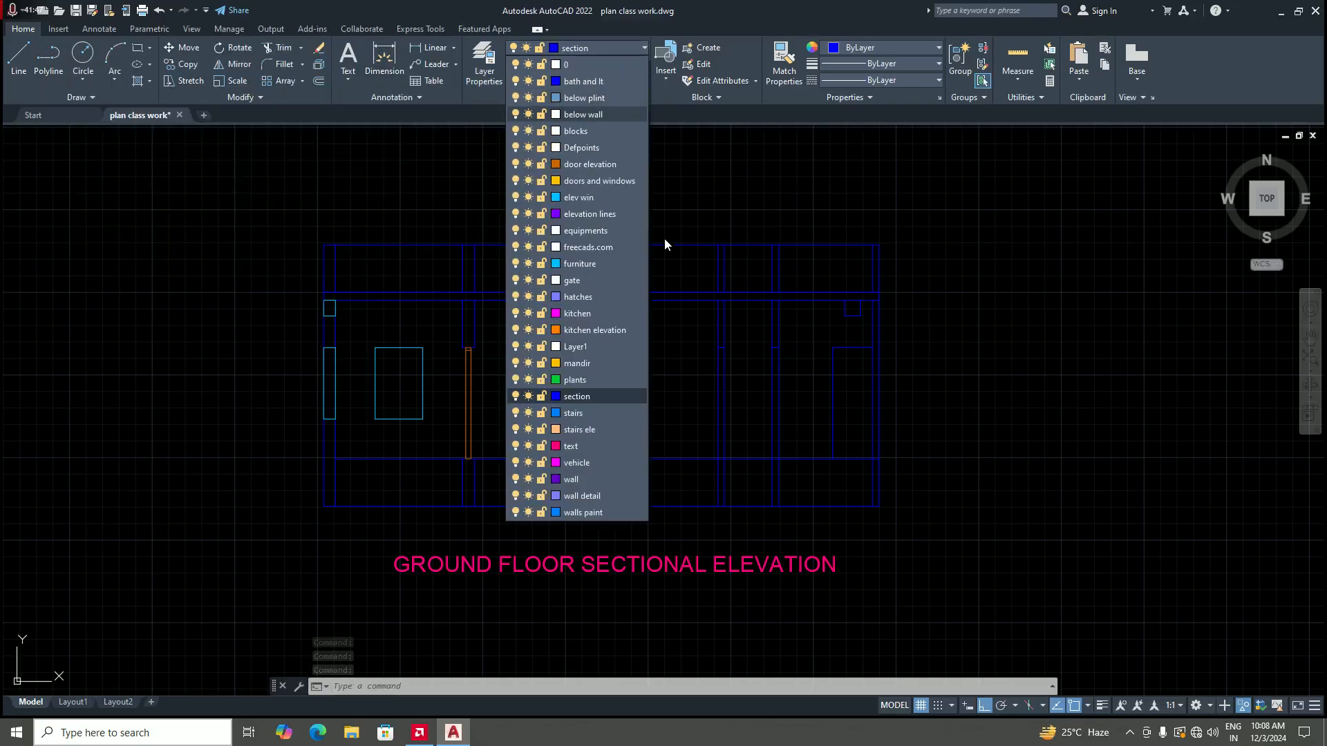
pyautogui.click(608, 330)
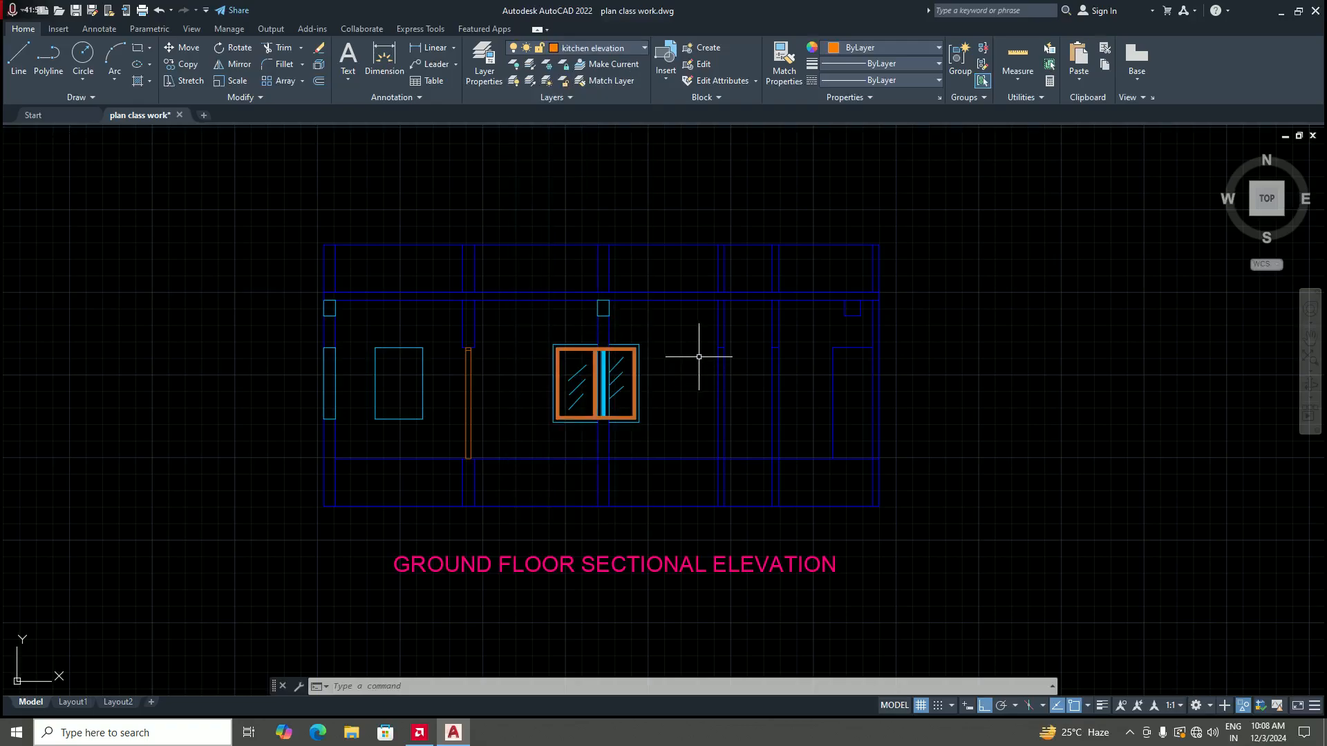
# Step: Draw a 2'6" vertical line up from the floor line, starting 3'10" to the right of the wall strip below the cut window
pyautogui.write('l')
pyautogui.press('Return')
pyautogui.scroll(-6, 678, 414)
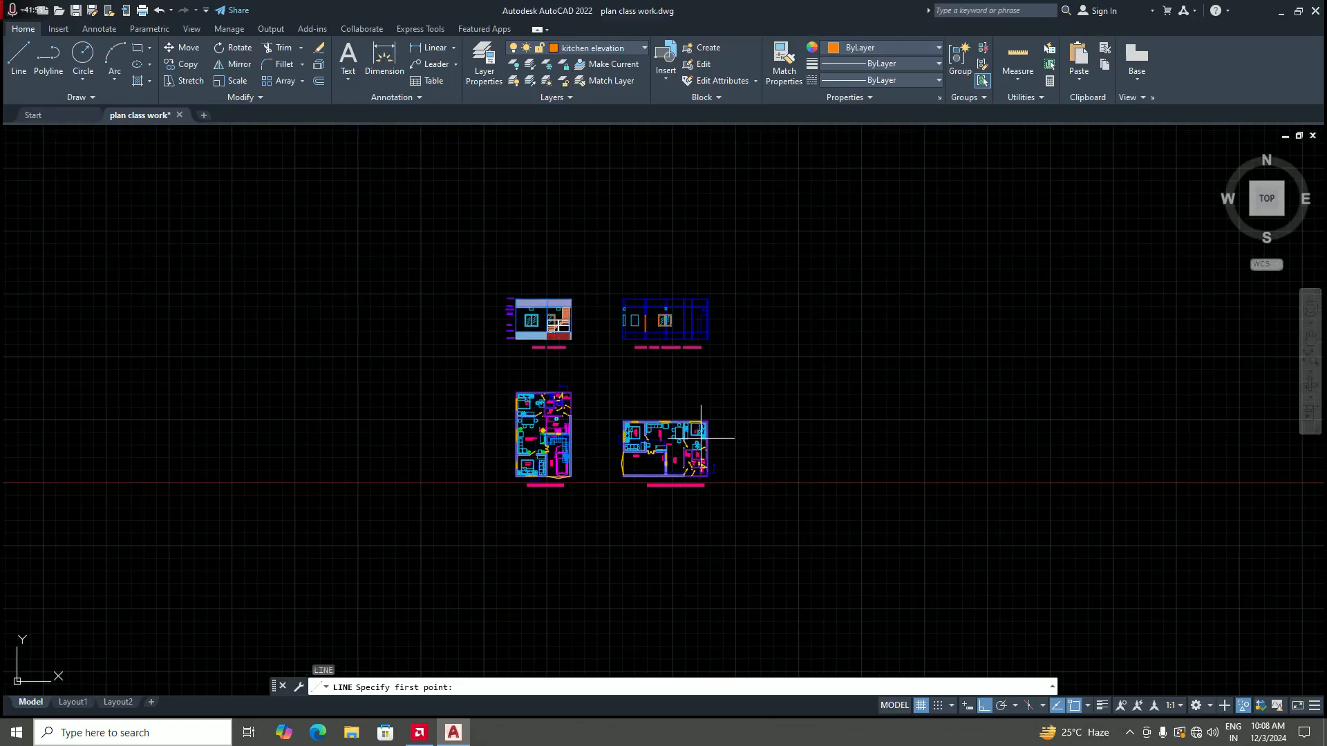
pyautogui.scroll(10, 681, 487)
pyautogui.scroll(-10, 656, 543)
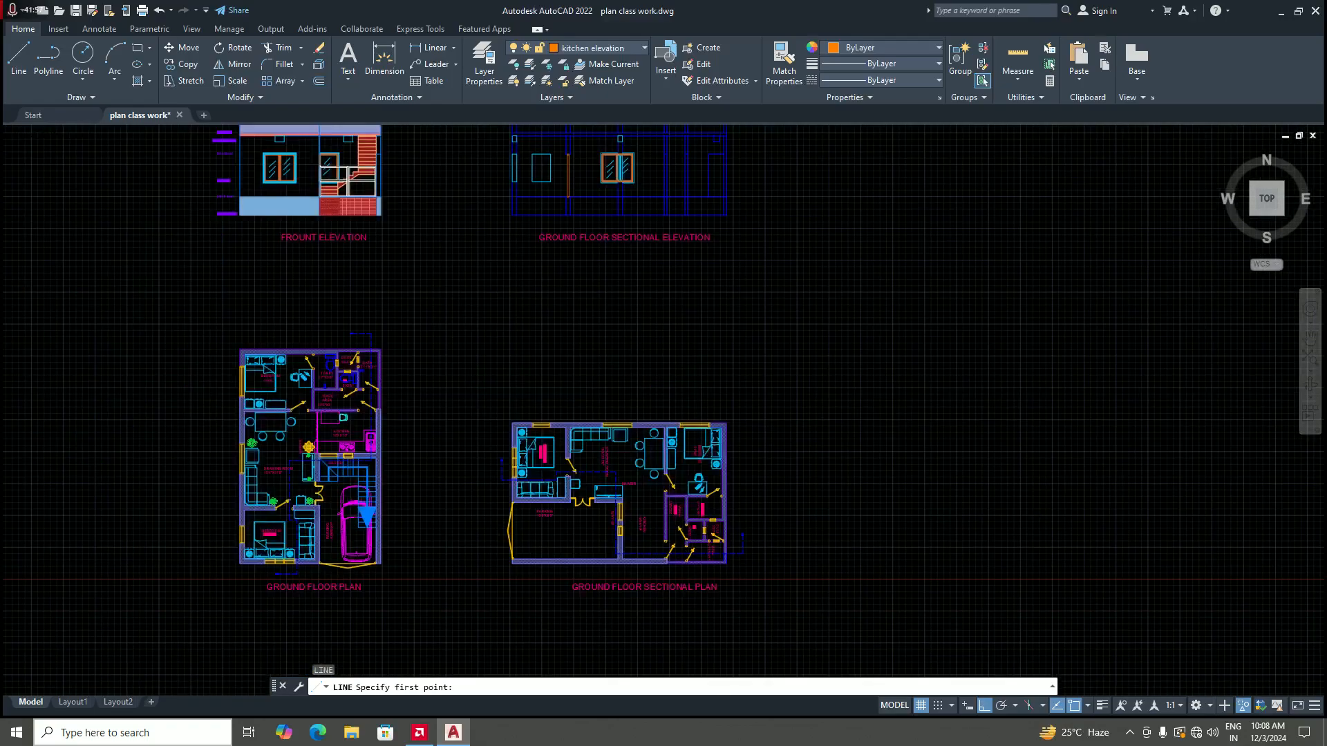
pyautogui.scroll(8, 652, 316)
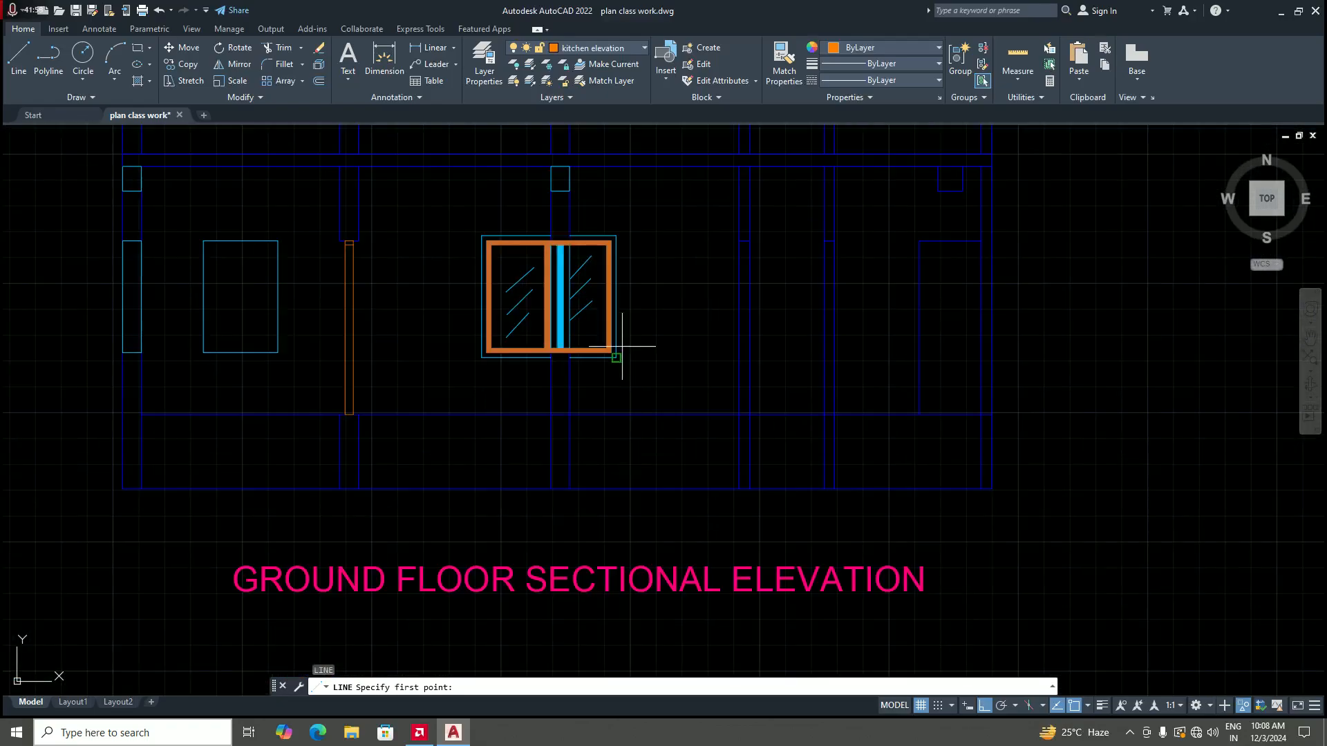
pyautogui.scroll(4, 588, 415)
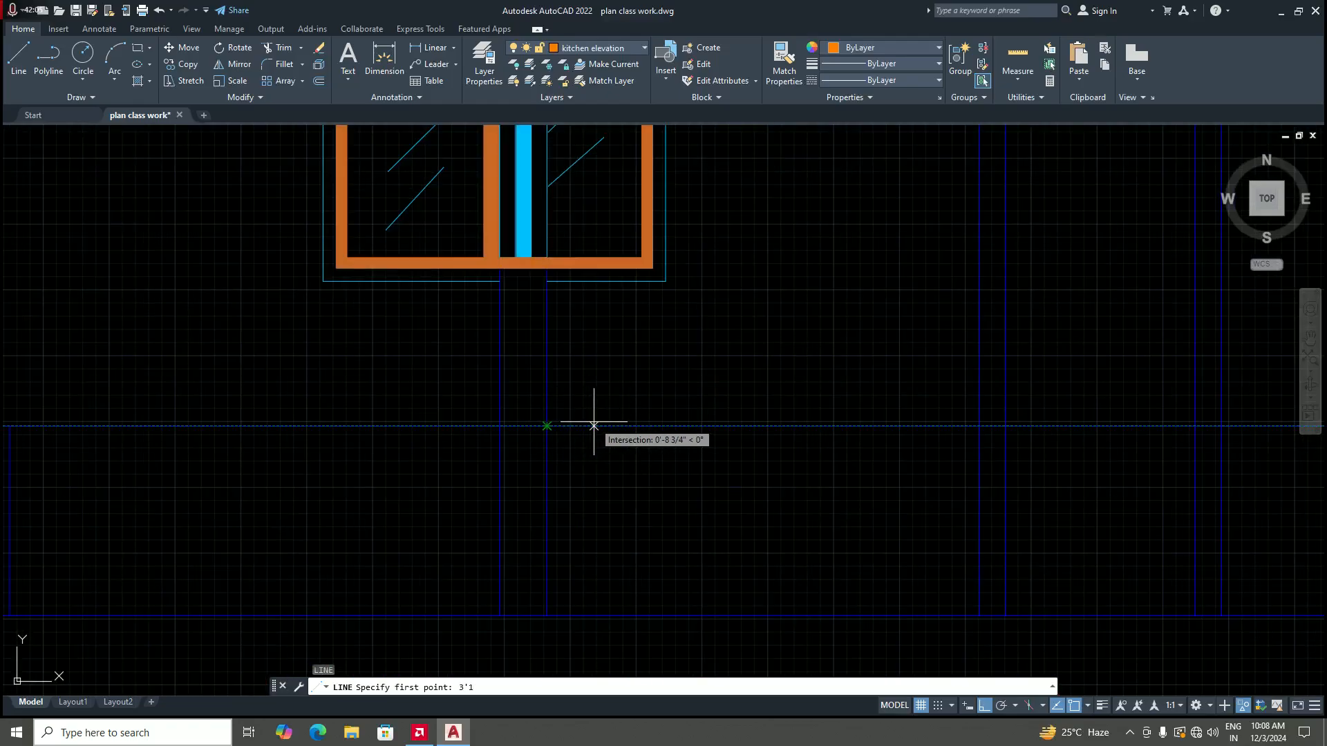
pyautogui.press('Return')
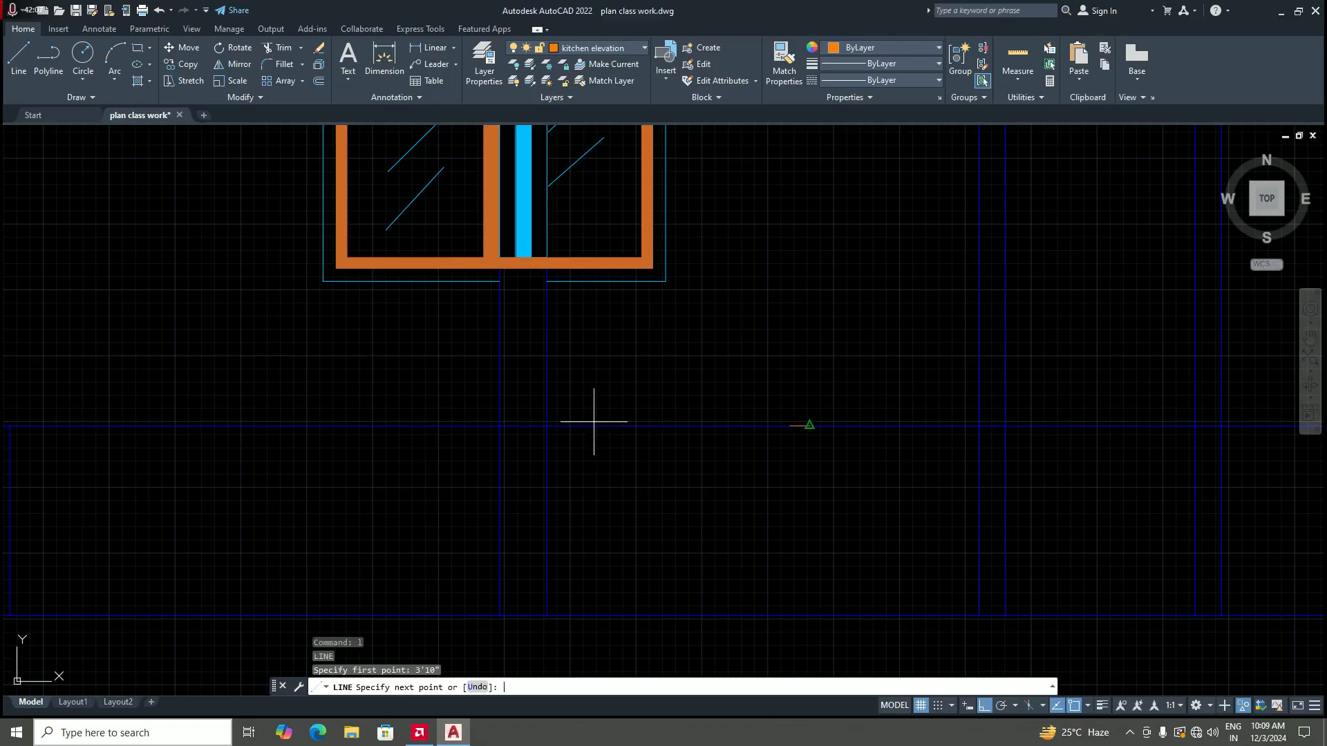
pyautogui.scroll(-2, 593, 422)
pyautogui.scroll(-4, 699, 370)
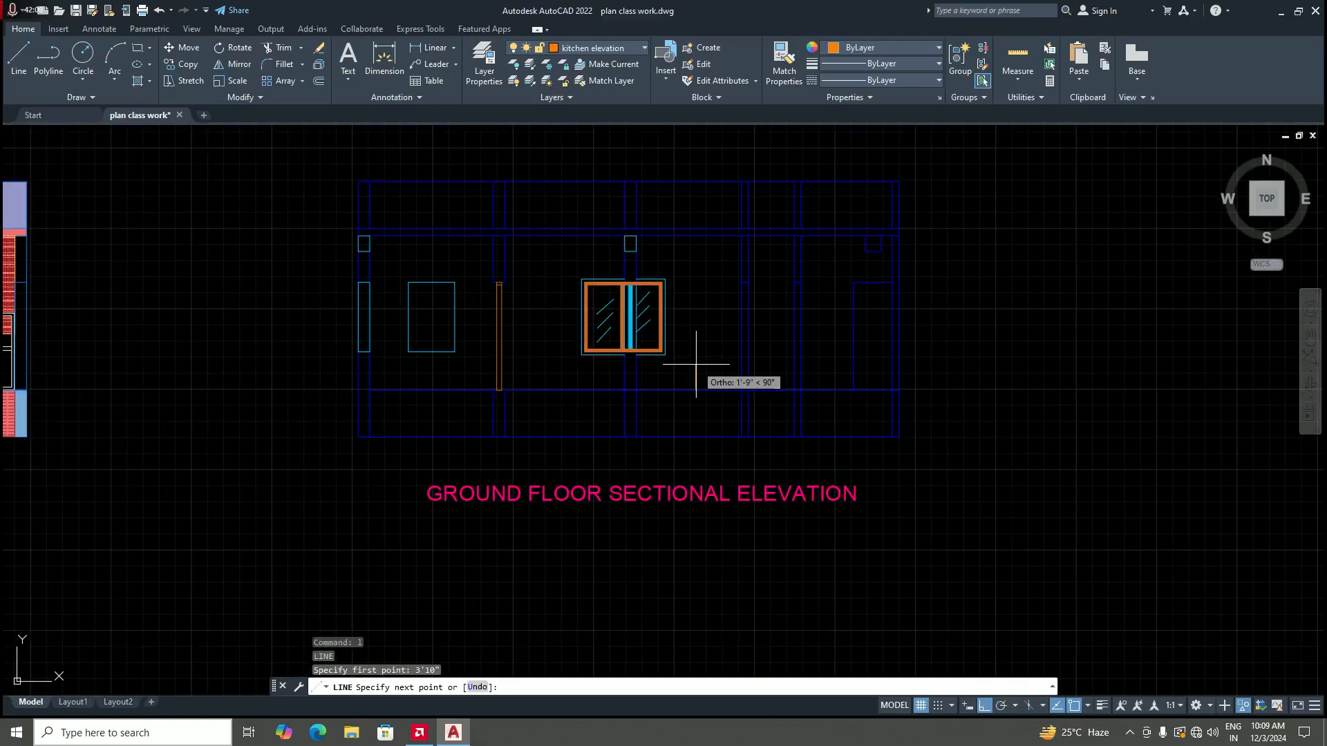
pyautogui.scroll(4, 698, 360)
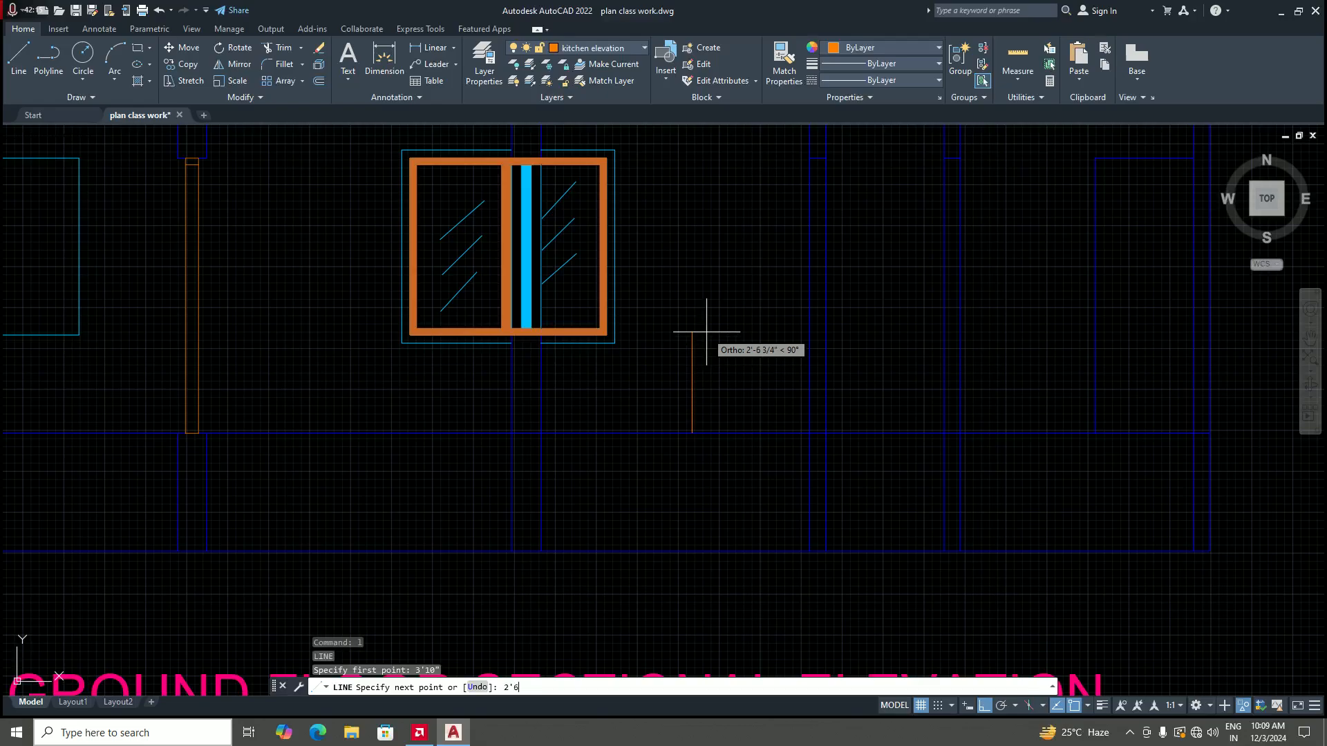
pyautogui.press('Return')
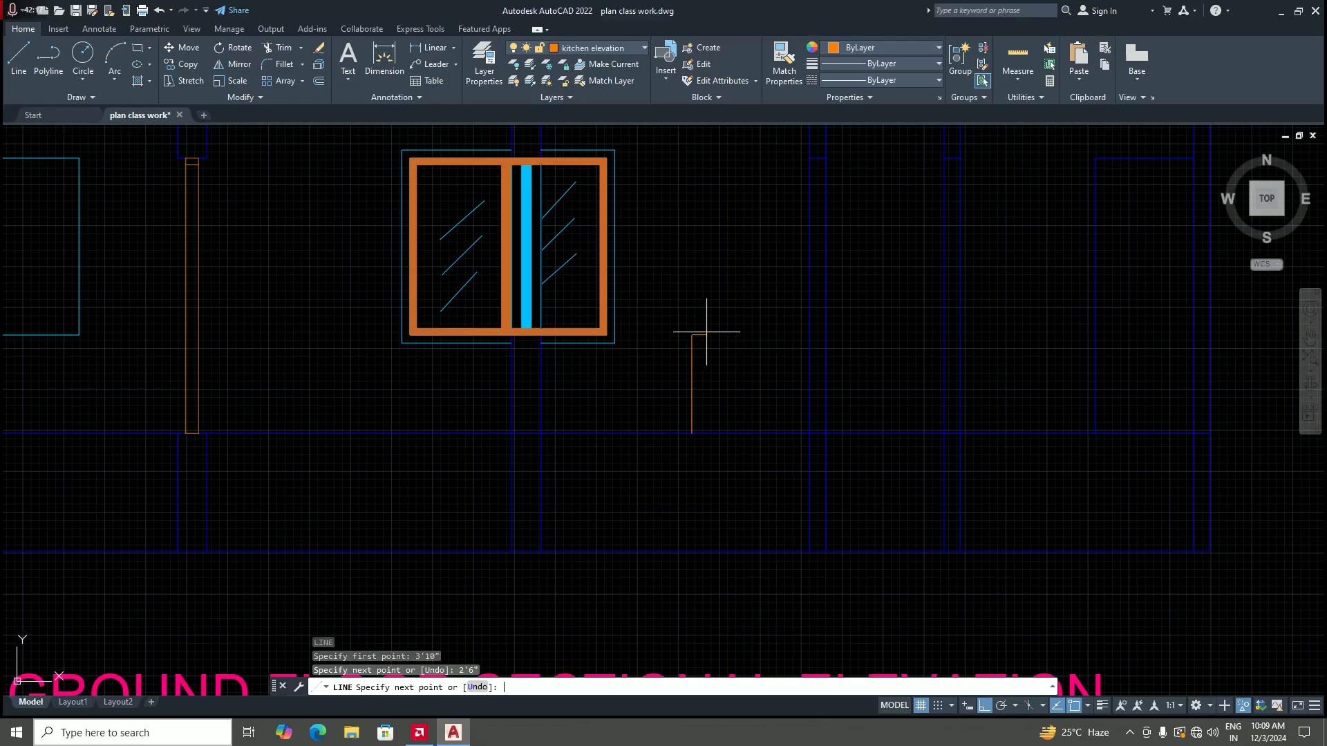
# Step: Draw a horizontal counter-top line from the top of the 2'6" vertical line back to the near edge of the wall strip below the window
pyautogui.scroll(-2, 626, 328)
pyautogui.scroll(2, 630, 334)
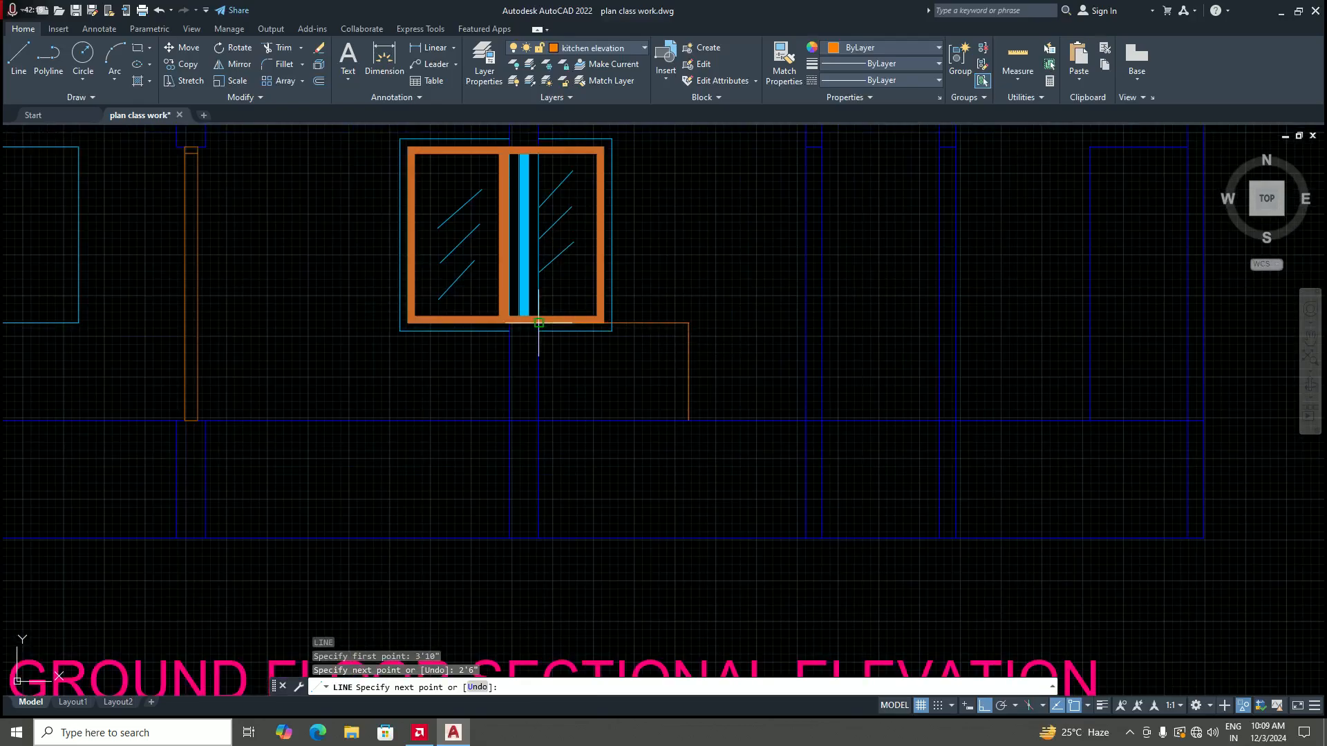
pyautogui.scroll(-3, 644, 326)
pyautogui.scroll(4, 643, 326)
pyautogui.scroll(4, 631, 335)
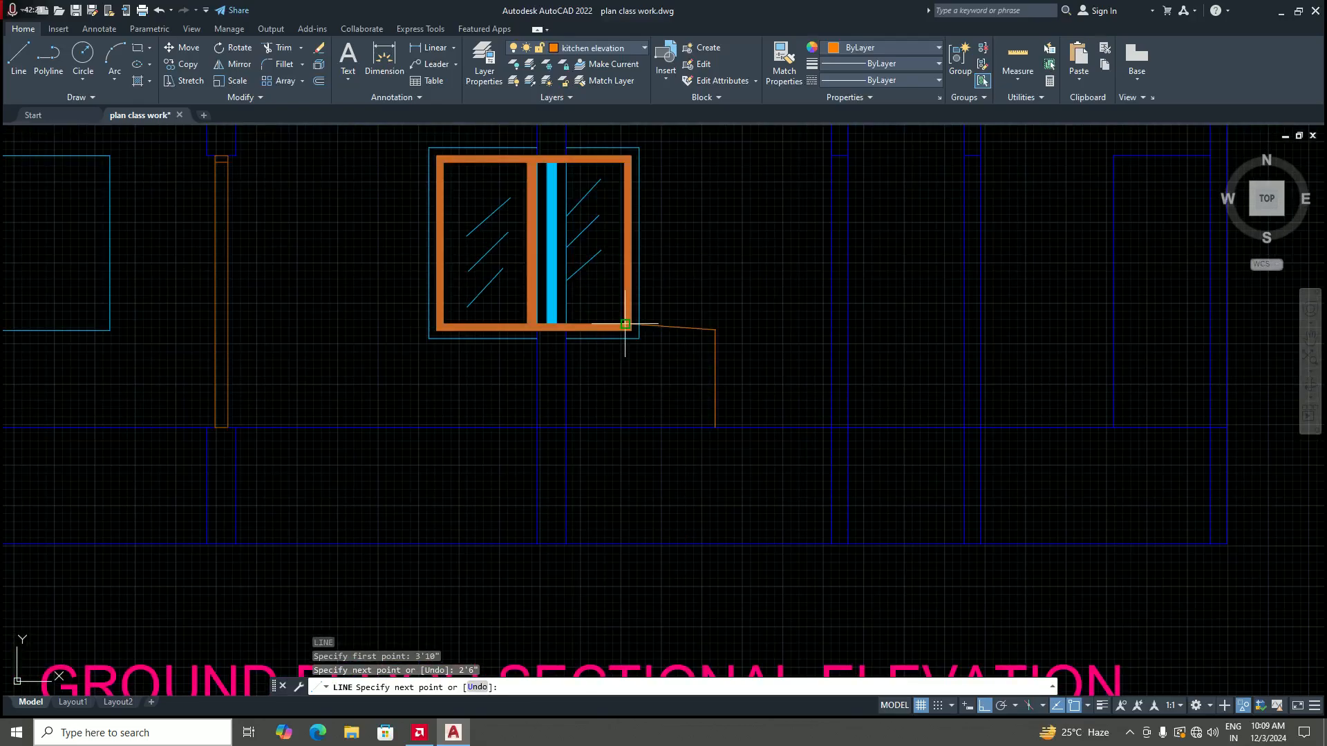
pyautogui.scroll(-4, 650, 342)
pyautogui.scroll(2, 660, 342)
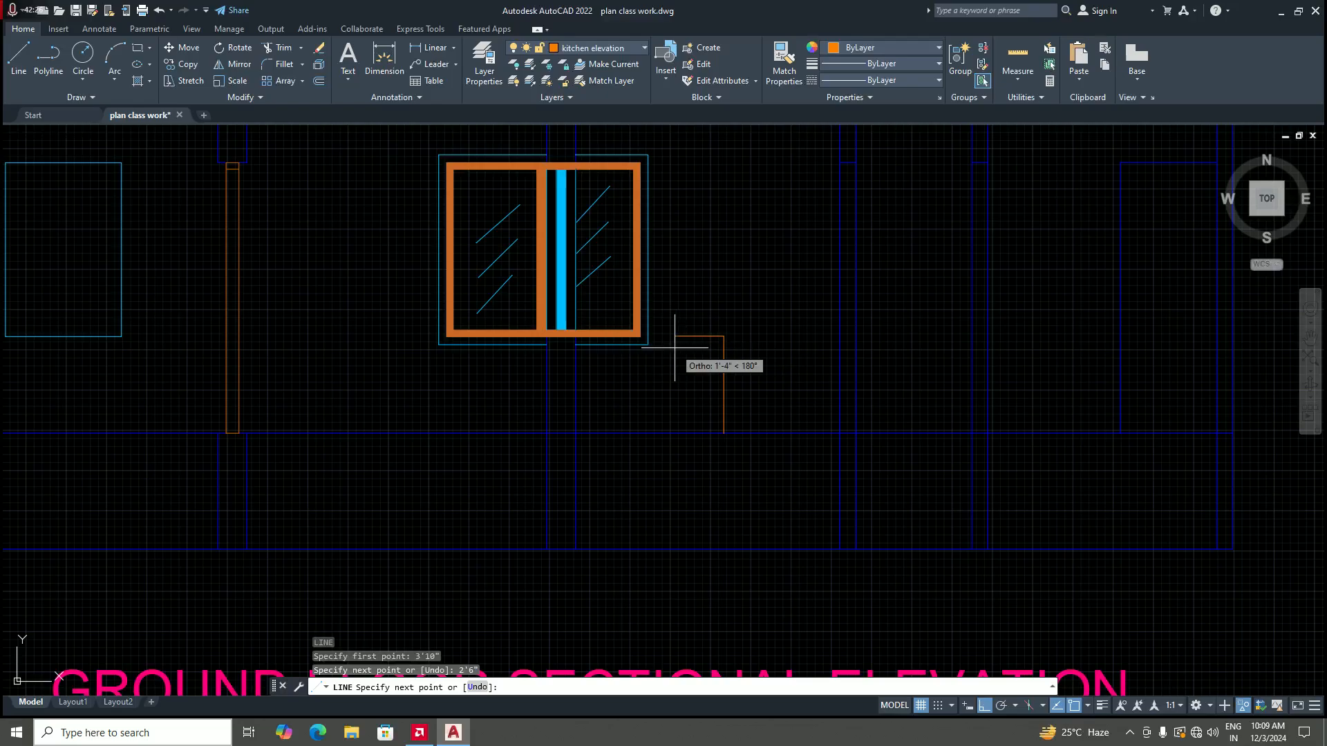
pyautogui.scroll(-2, 700, 346)
pyautogui.scroll(6, 652, 346)
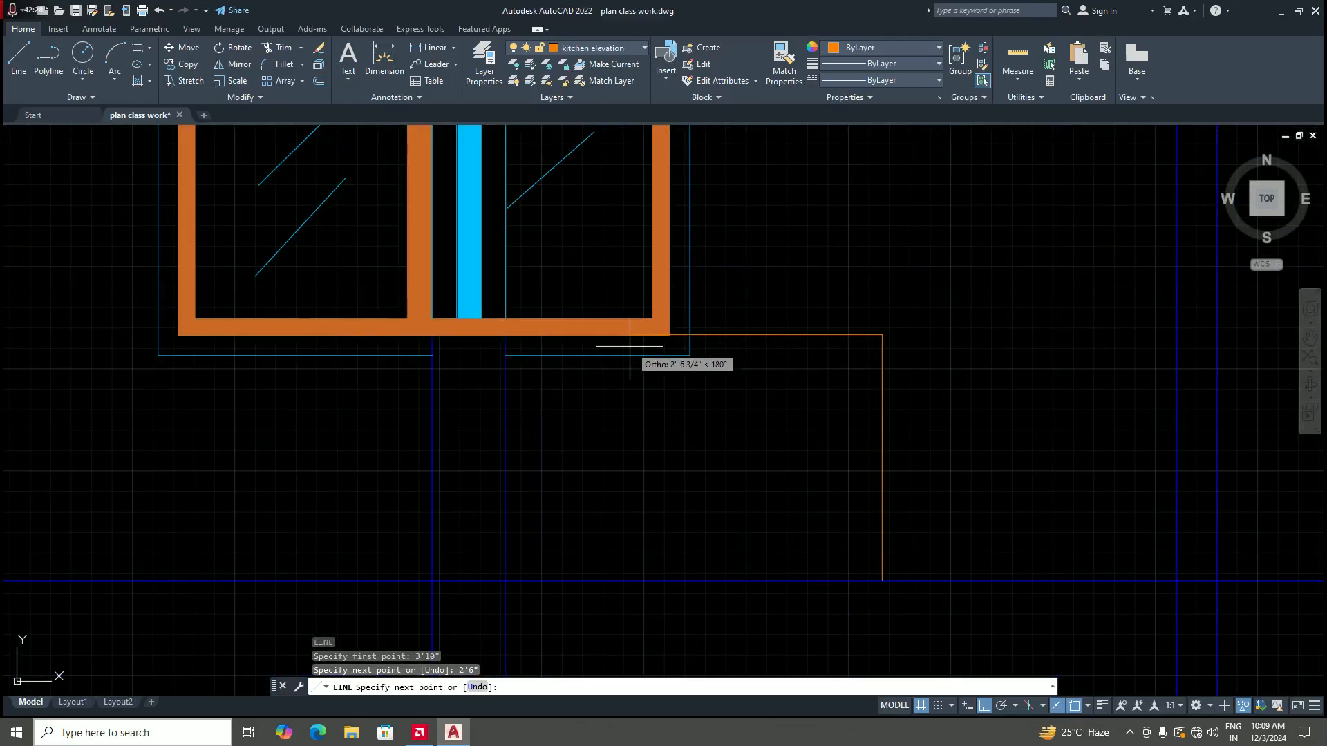
pyautogui.scroll(-12, 636, 345)
pyautogui.scroll(14, 645, 346)
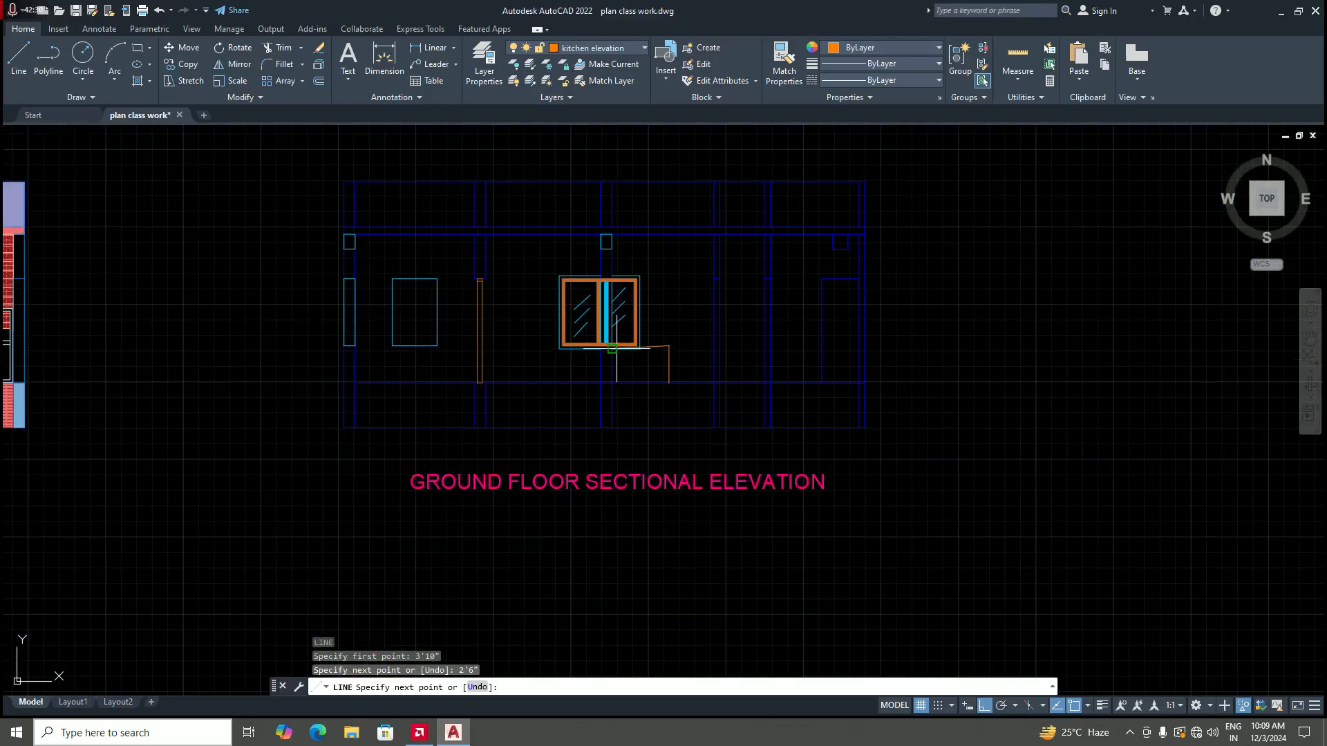
pyautogui.scroll(-6, 631, 381)
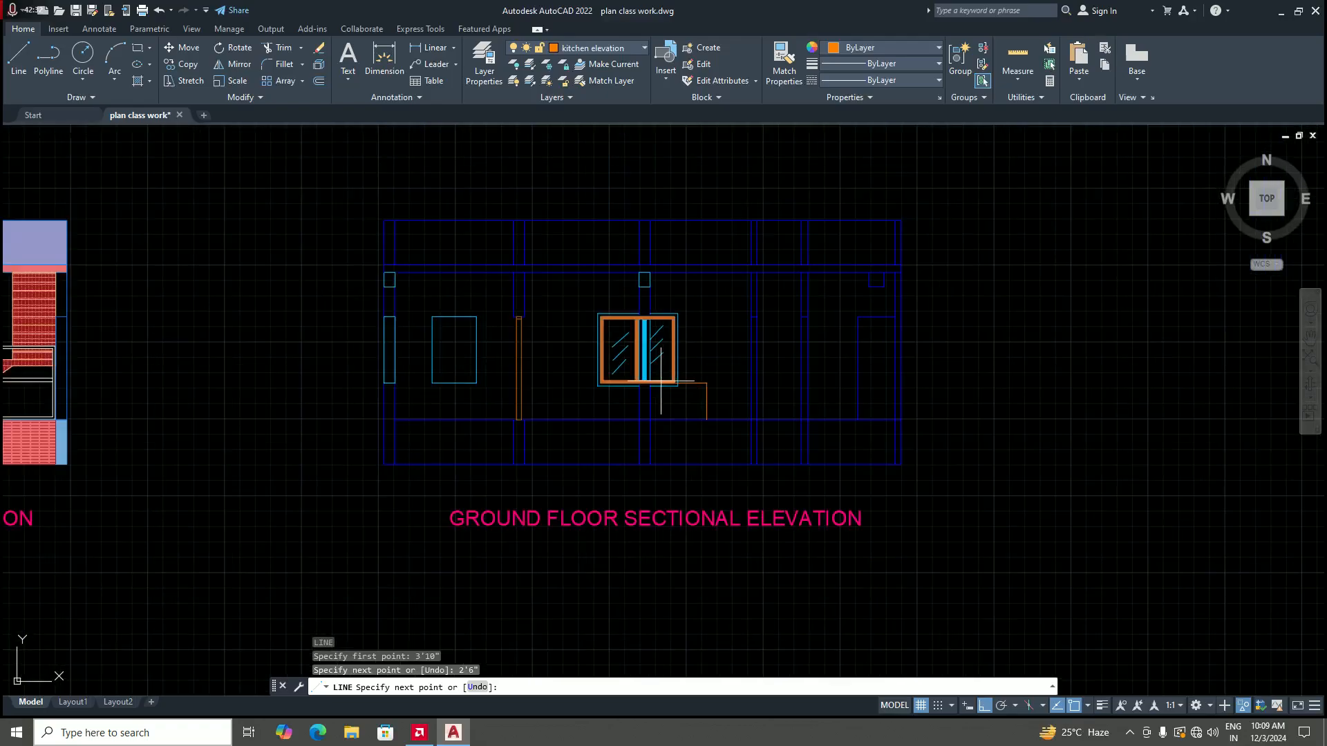
pyautogui.scroll(-7, 675, 383)
pyautogui.scroll(1, 683, 376)
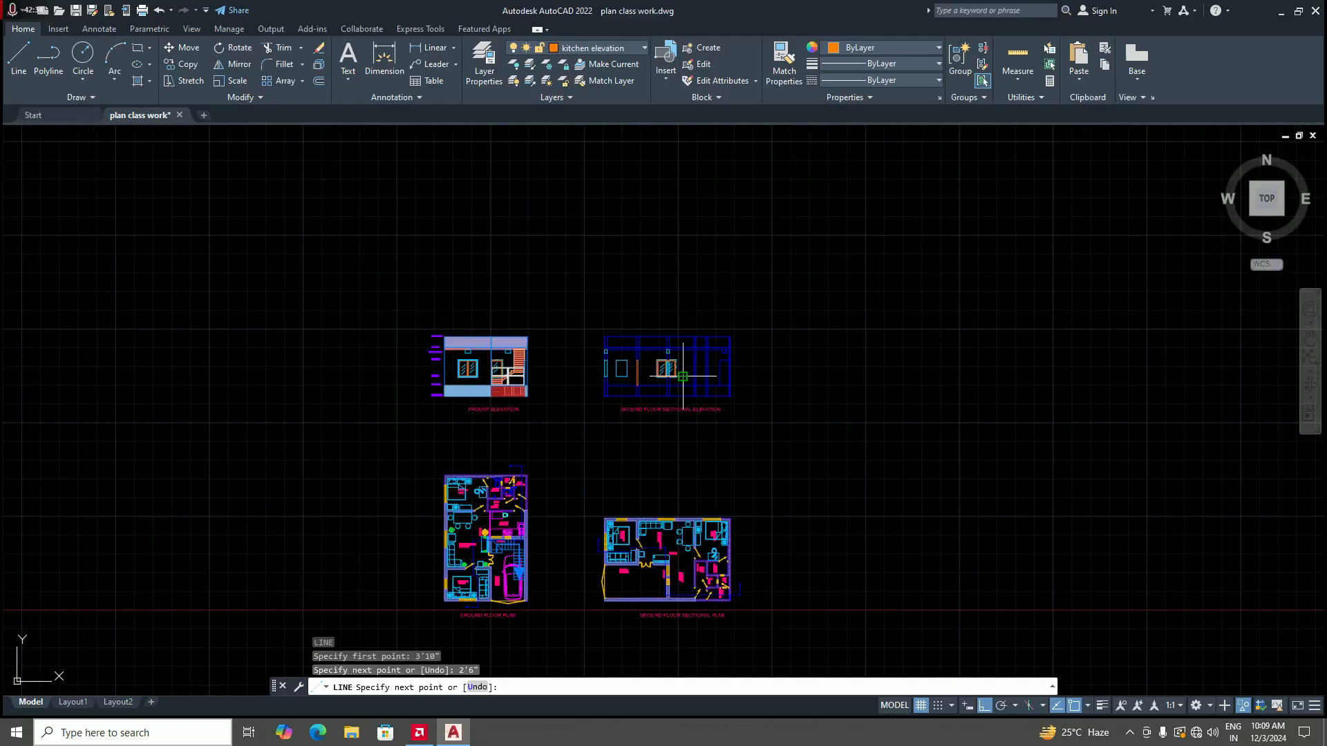
pyautogui.scroll(8, 683, 377)
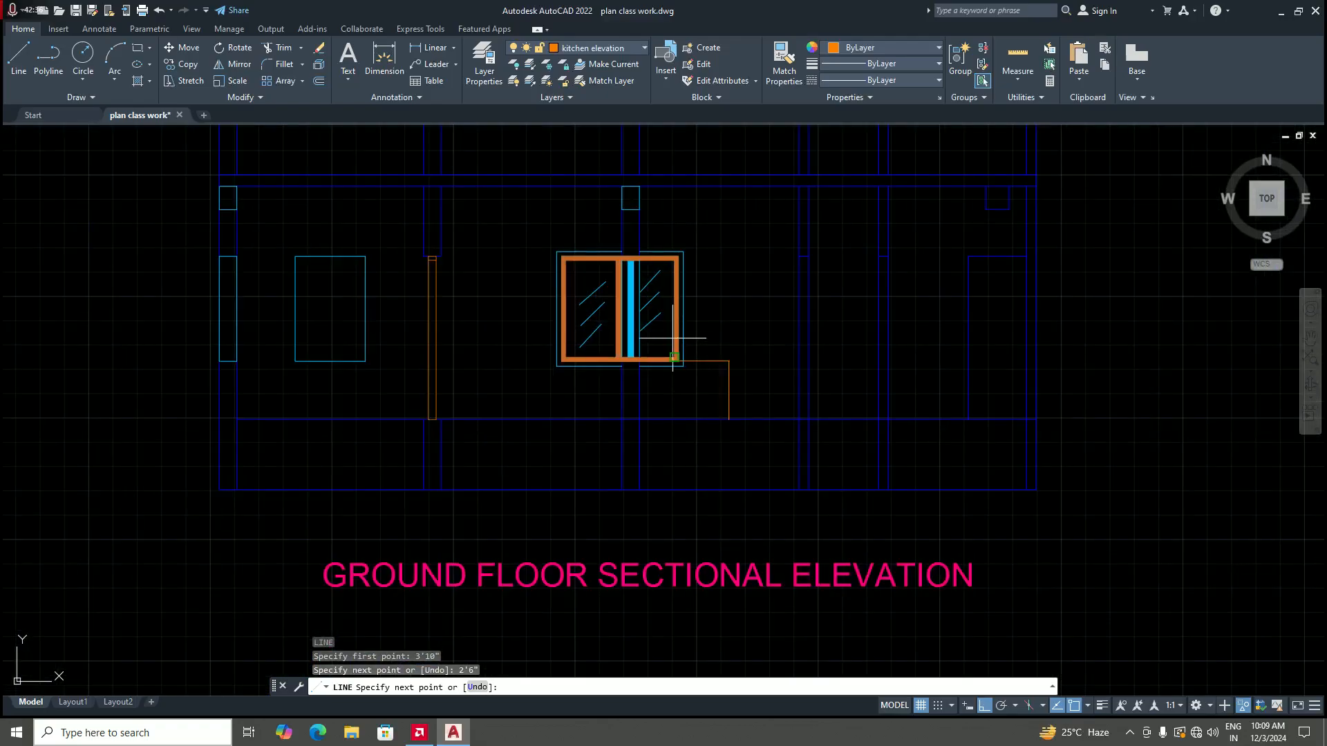
pyautogui.scroll(2, 675, 357)
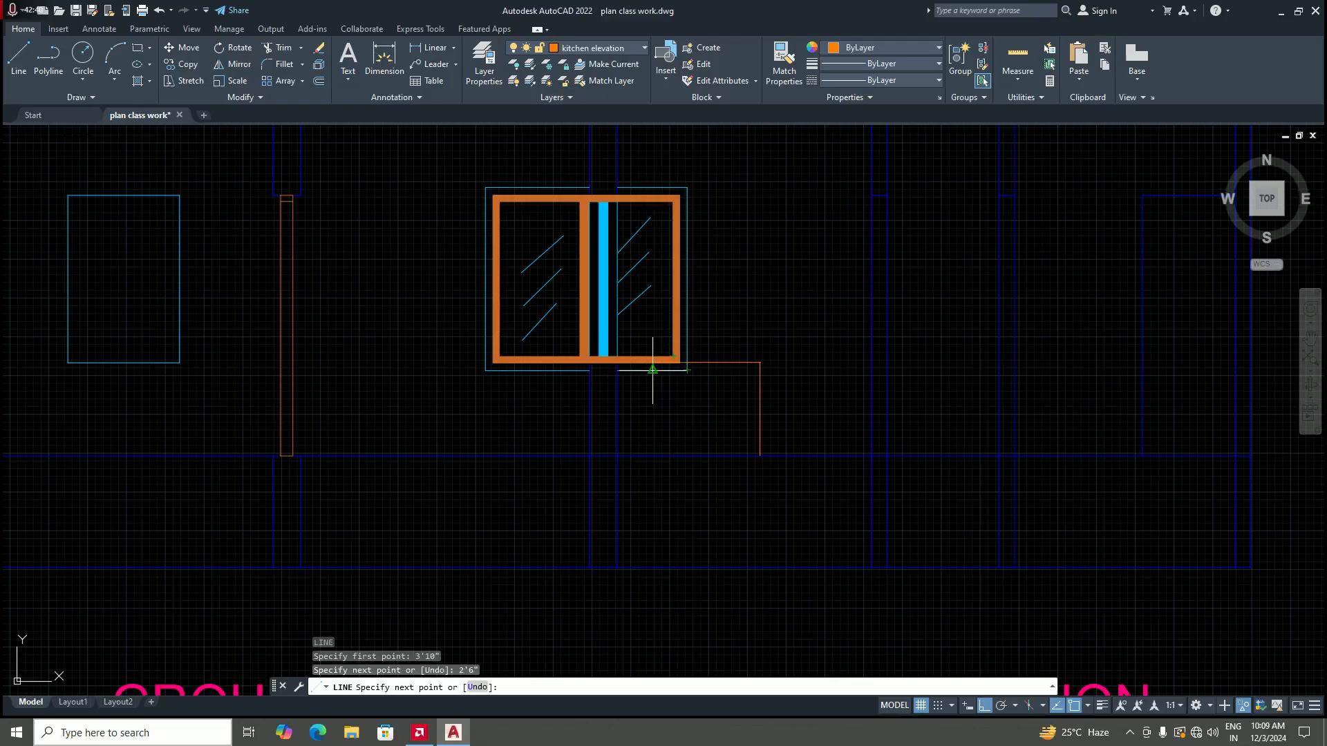
pyautogui.scroll(4, 663, 369)
pyautogui.scroll(-4, 681, 367)
pyautogui.scroll(4, 664, 363)
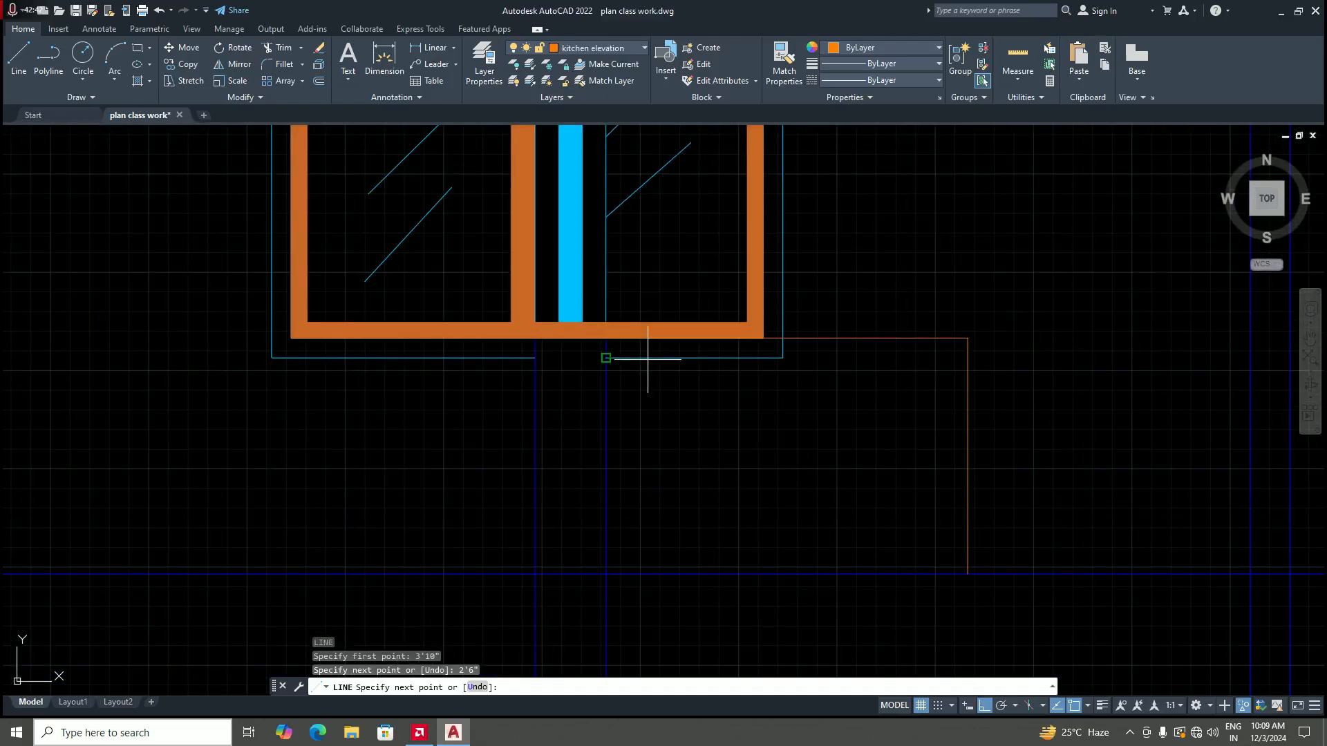
pyautogui.click(606, 339)
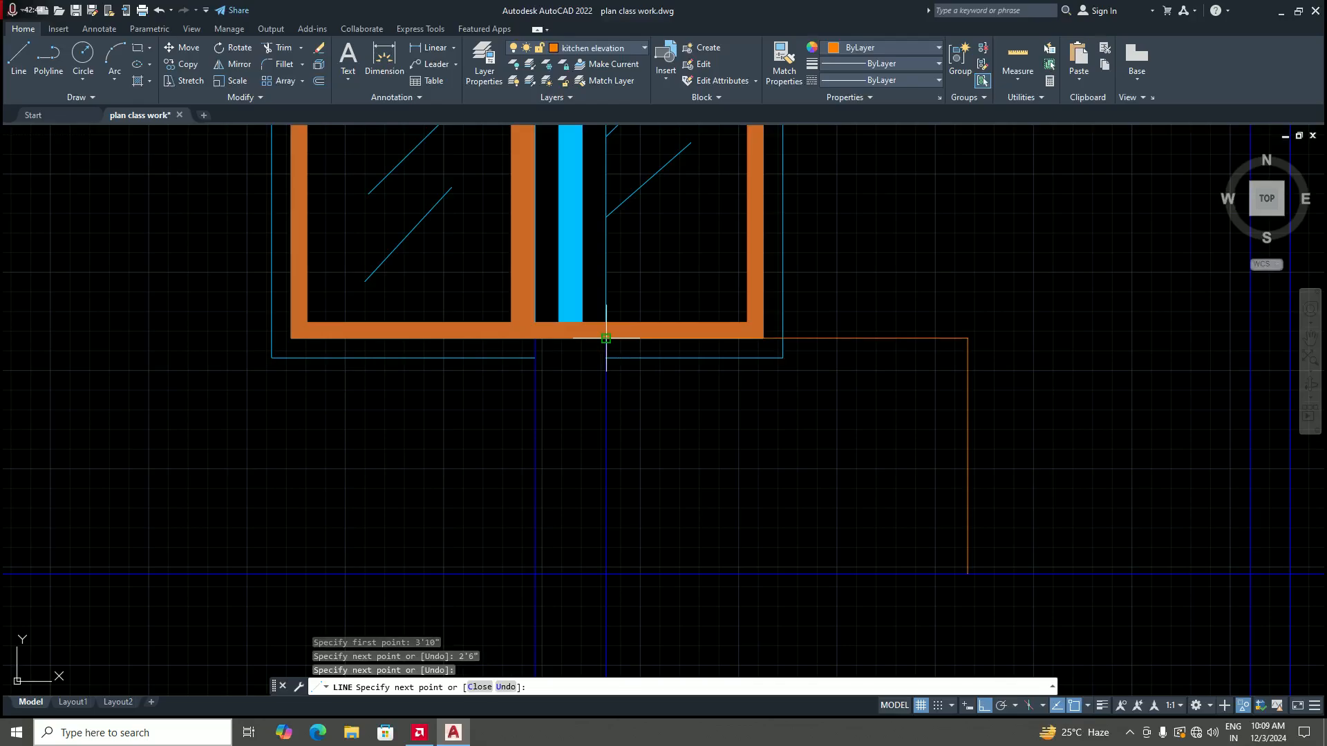
pyautogui.press('Return')
# Step: Select the cut window's frame-end and glass hatches and shift them straight down, off the section outline
pyautogui.scroll(-4, 606, 338)
pyautogui.scroll(2, 636, 366)
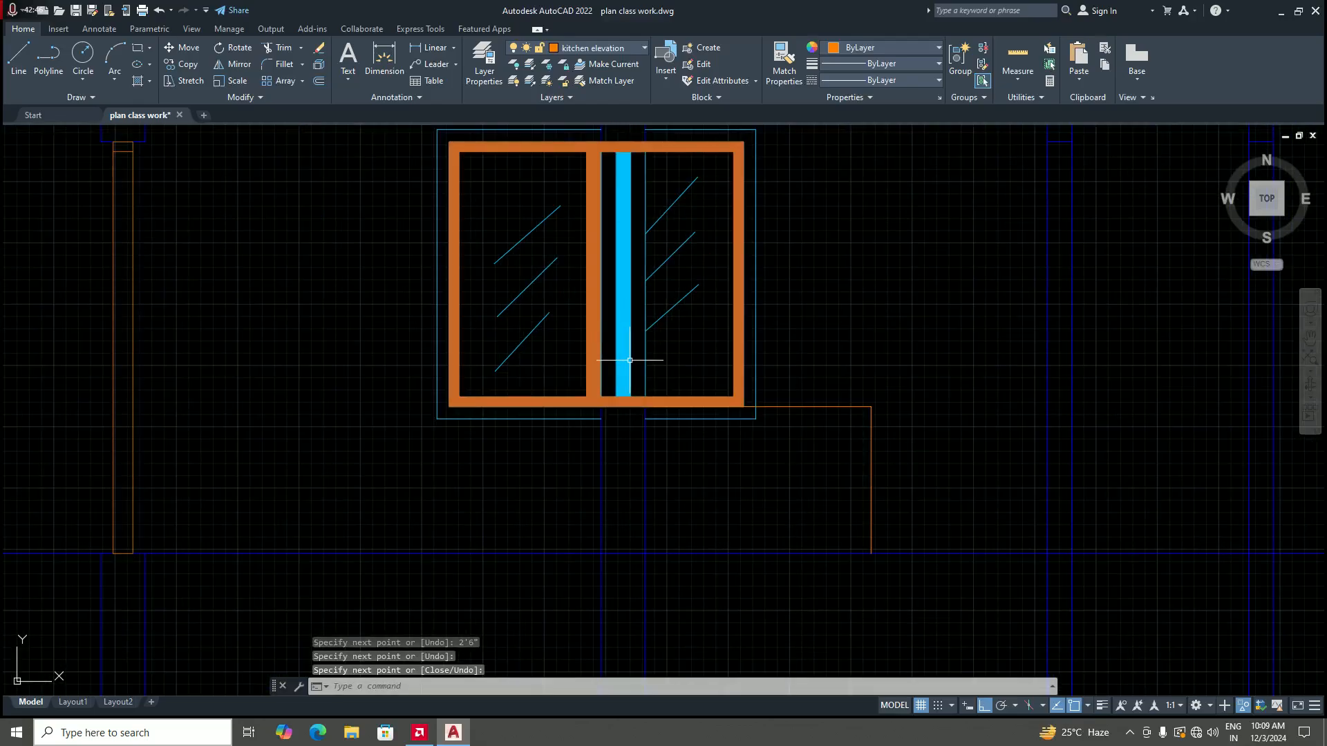
pyautogui.scroll(-2, 628, 382)
pyautogui.scroll(4, 637, 382)
pyautogui.click(617, 414)
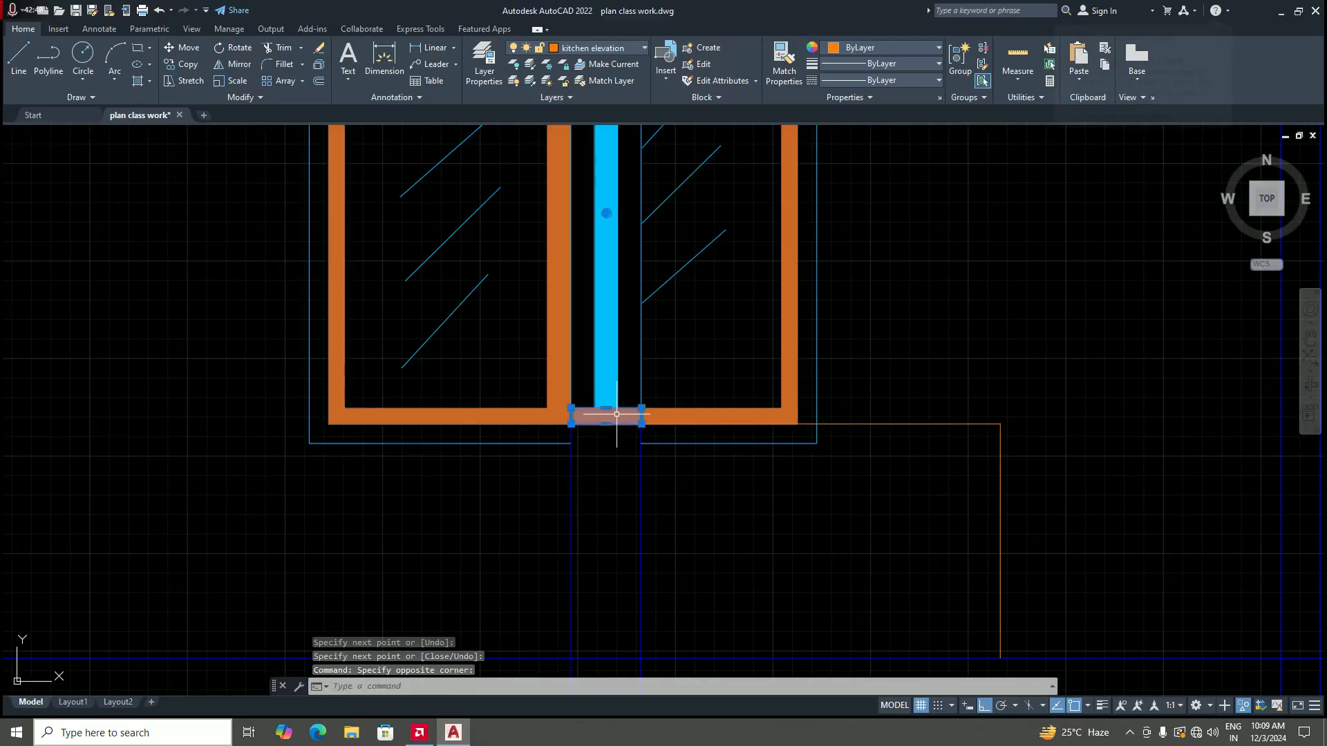
pyautogui.scroll(-4, 613, 377)
pyautogui.scroll(4, 603, 257)
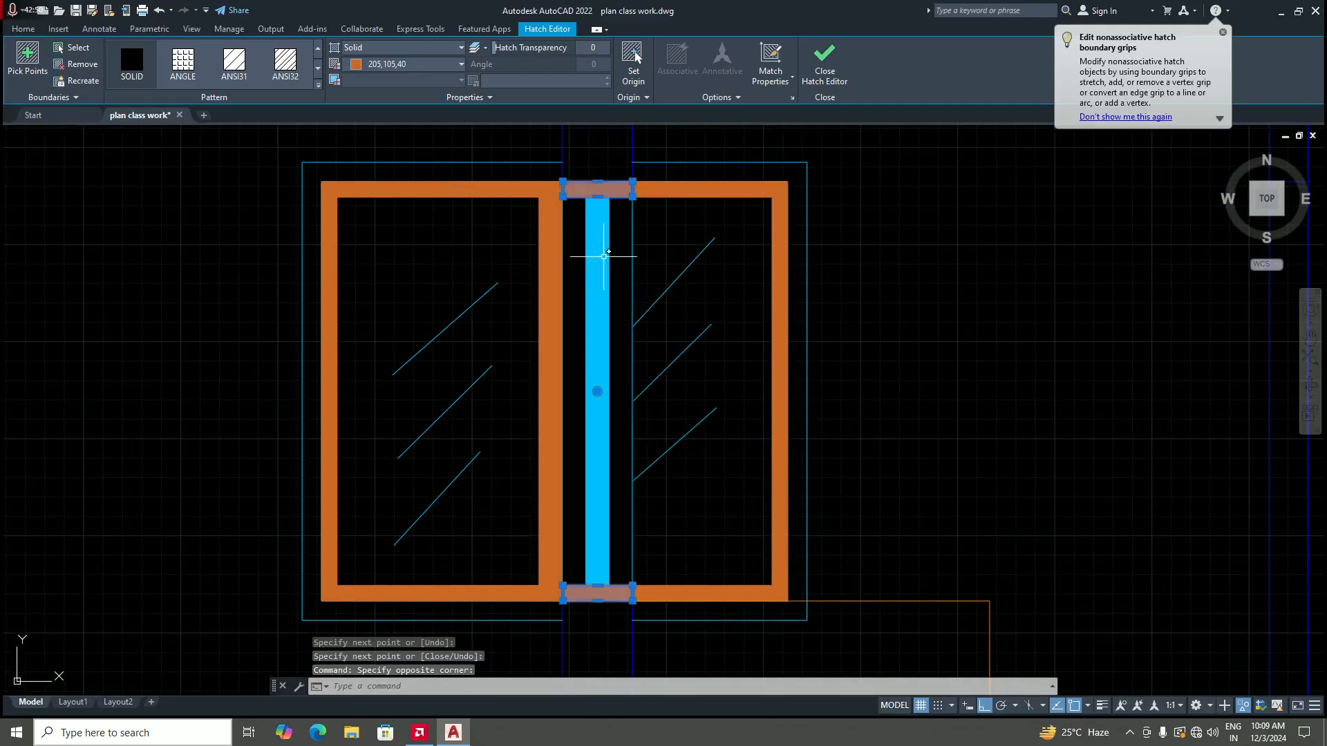
pyautogui.click(603, 257)
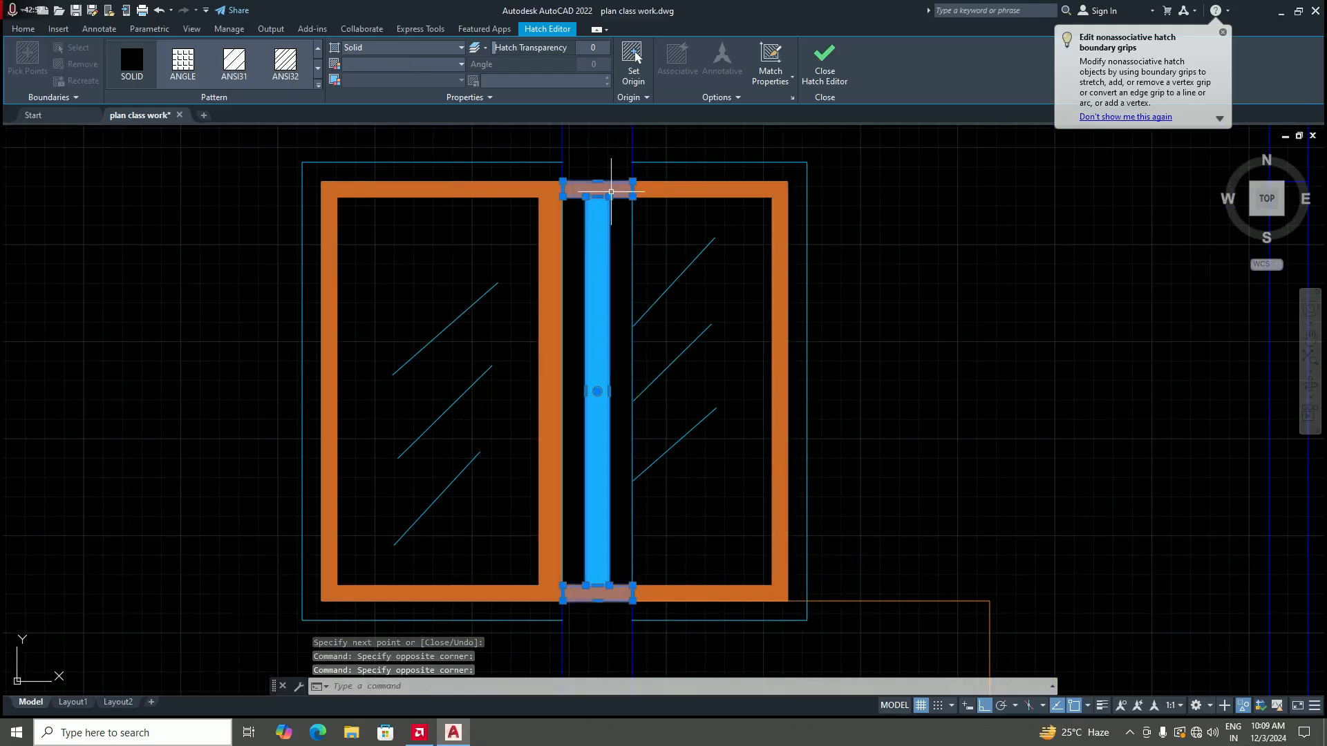
pyautogui.scroll(-2, 604, 379)
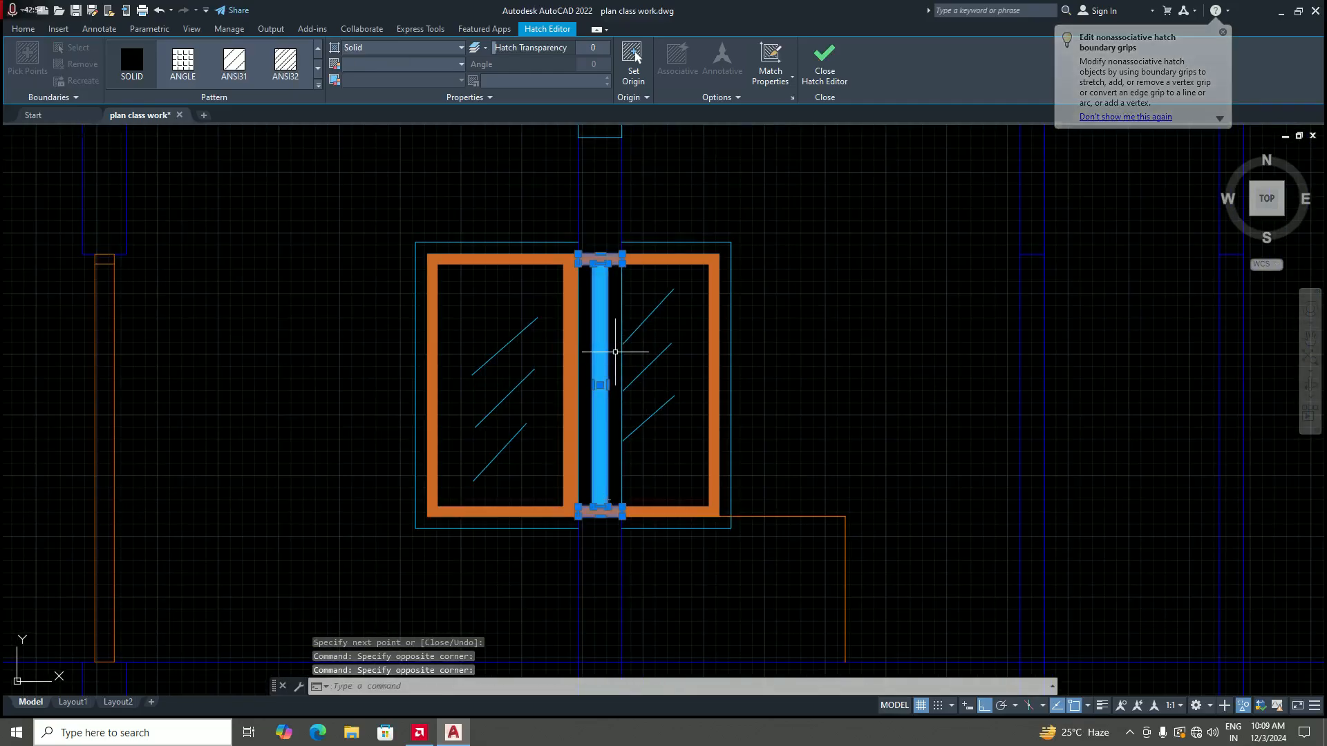
pyautogui.press('Escape')
pyautogui.press('Escape')
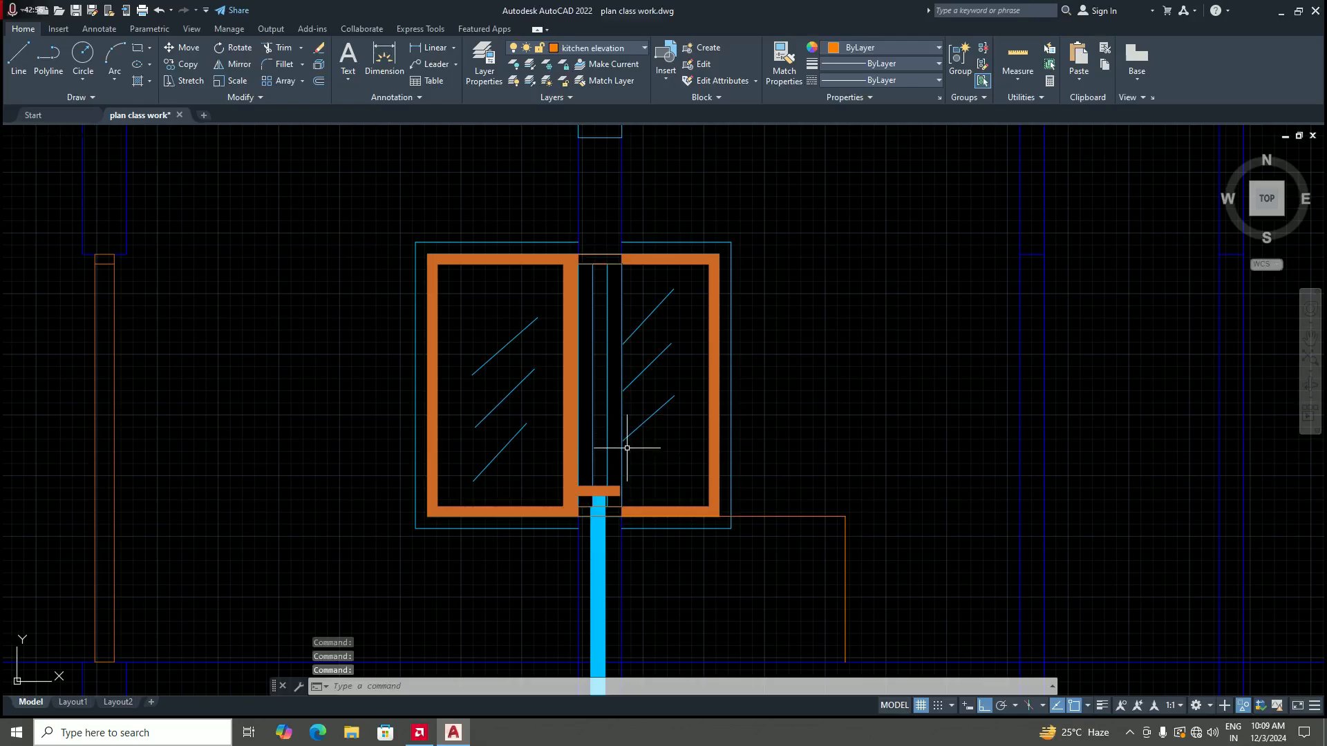
pyautogui.scroll(-6, 621, 492)
pyautogui.scroll(6, 621, 483)
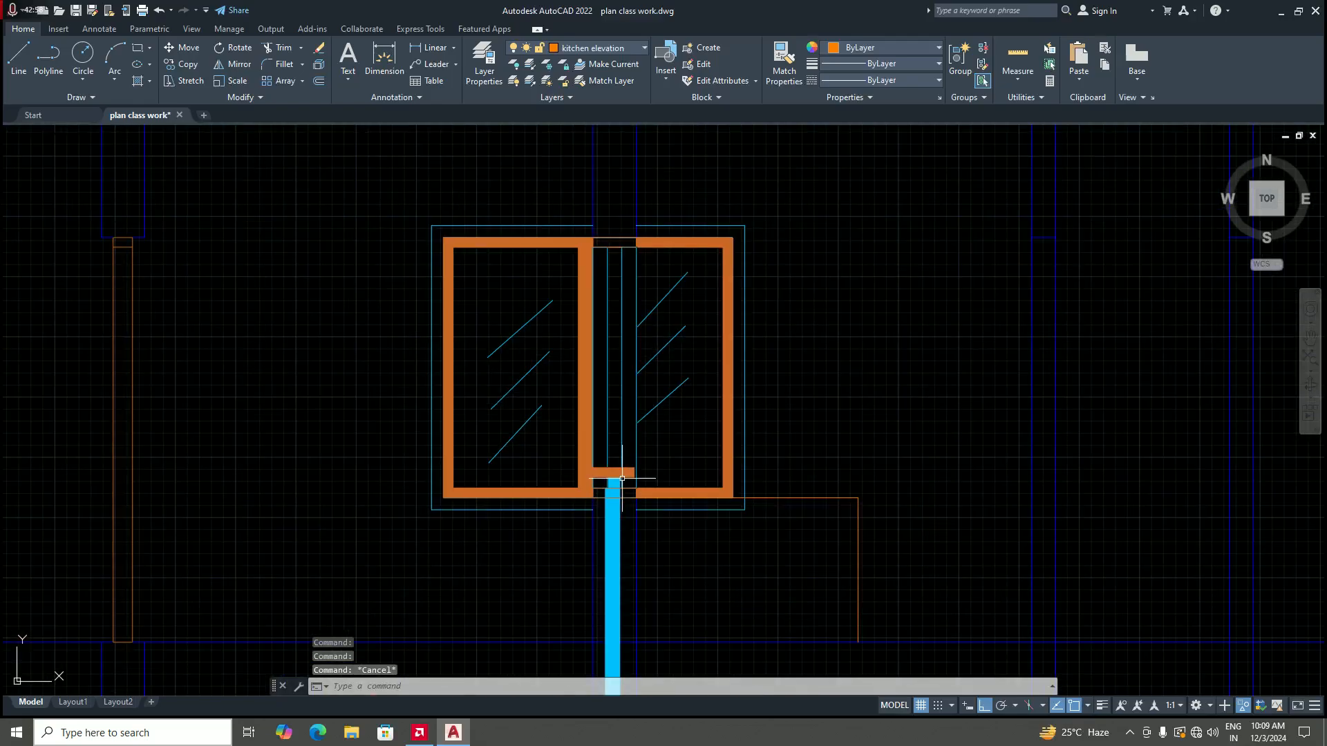
pyautogui.click(621, 477)
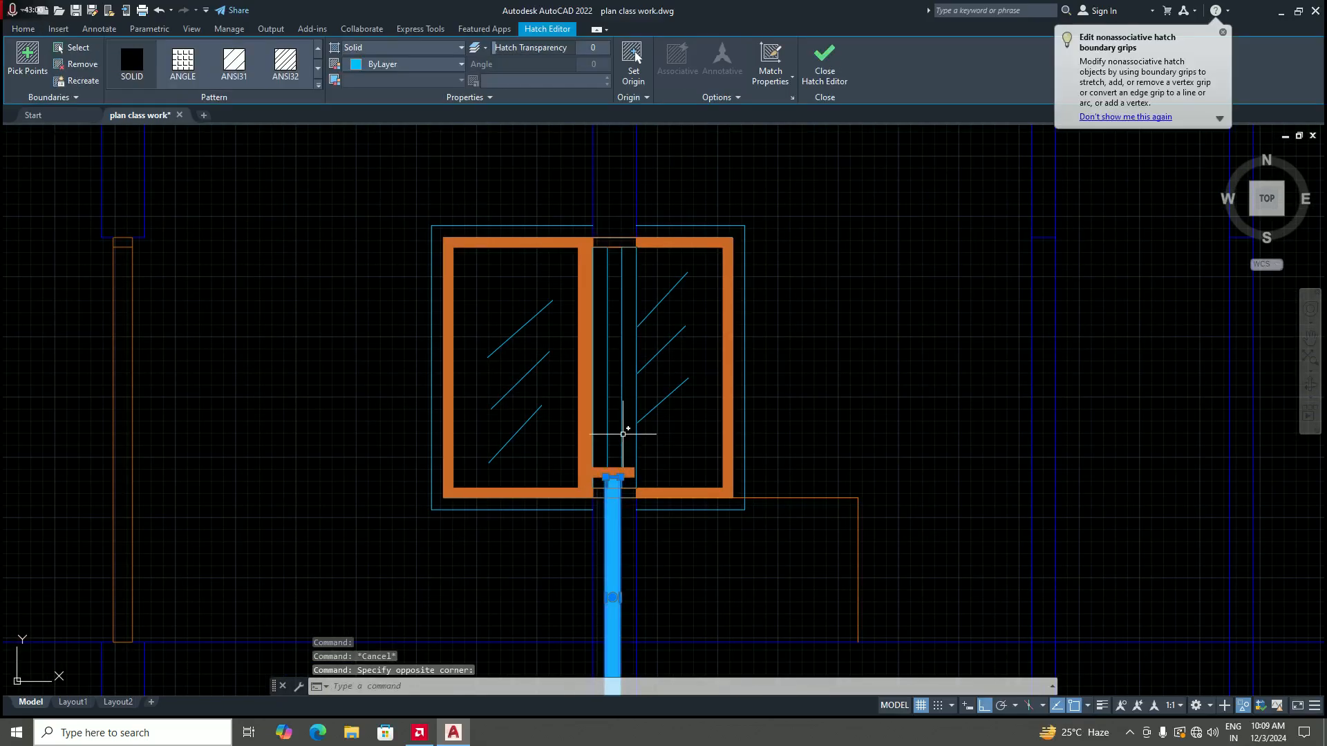
pyautogui.click(615, 443)
pyautogui.press('Escape')
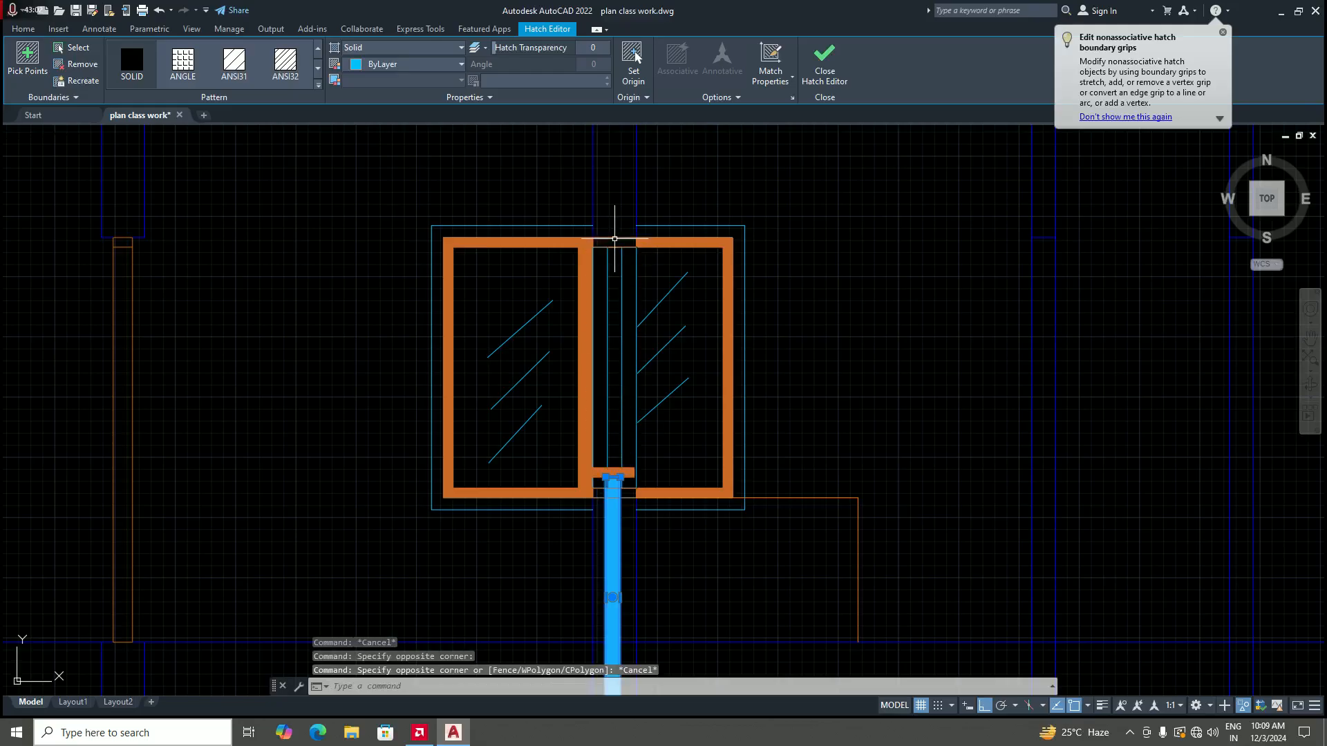
pyautogui.click(614, 239)
pyautogui.press('Escape')
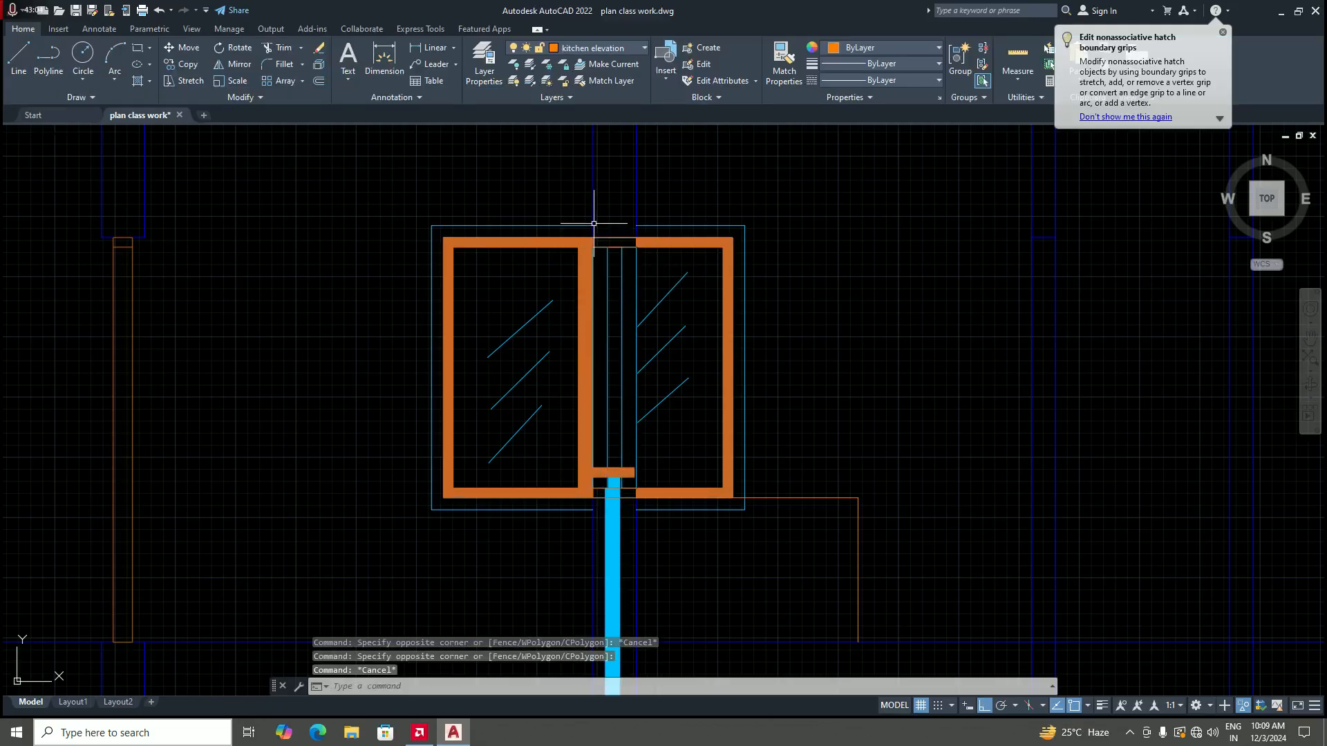
# Step: Send the cut window's outlines between the two glass panes to the back of the draw order
pyautogui.click(585, 213)
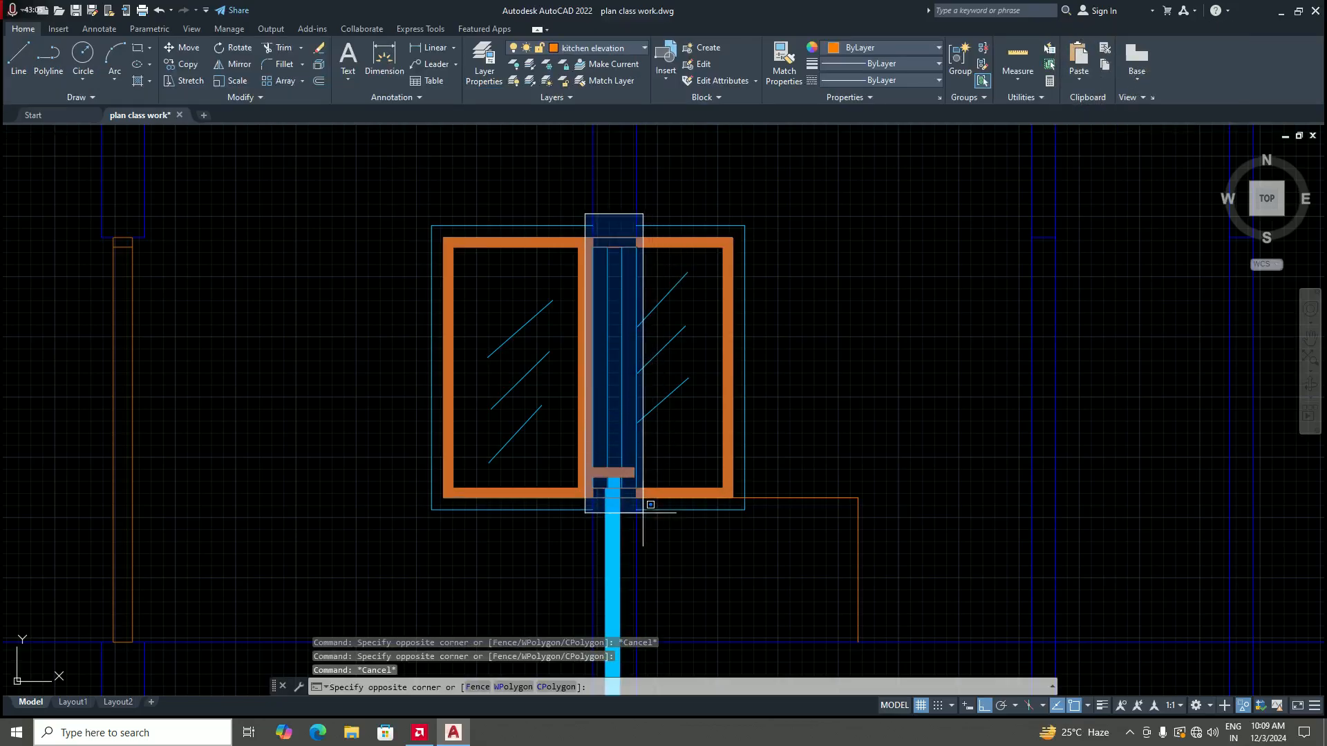
pyautogui.click(642, 526)
pyautogui.rightClick(609, 407)
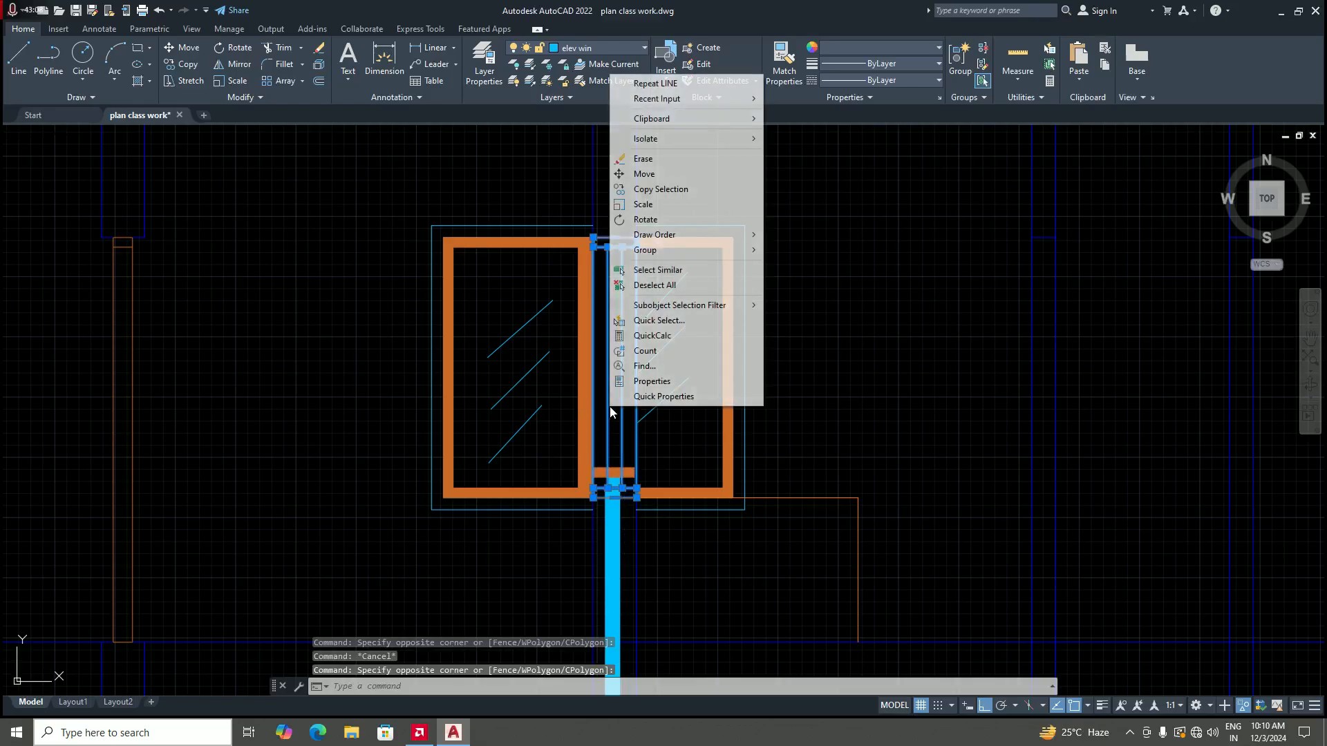
pyautogui.moveTo(735, 239)
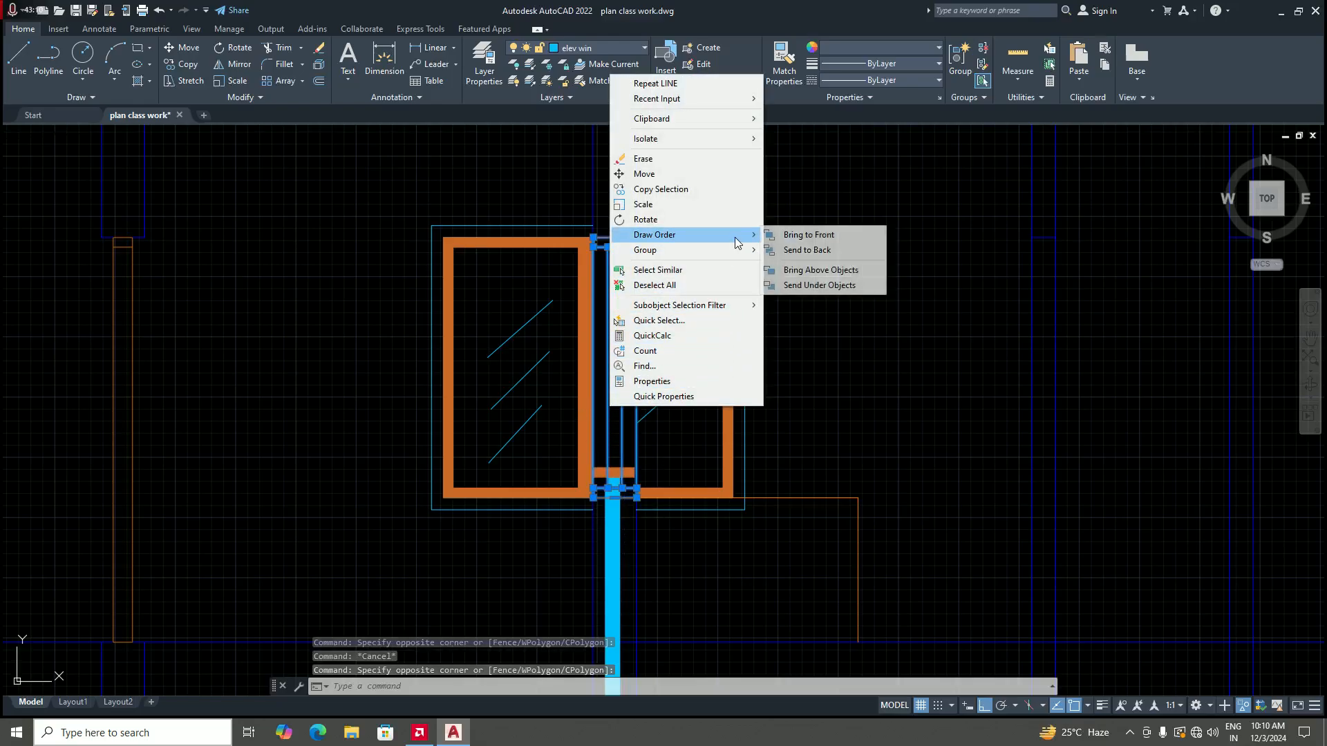
pyautogui.click(807, 250)
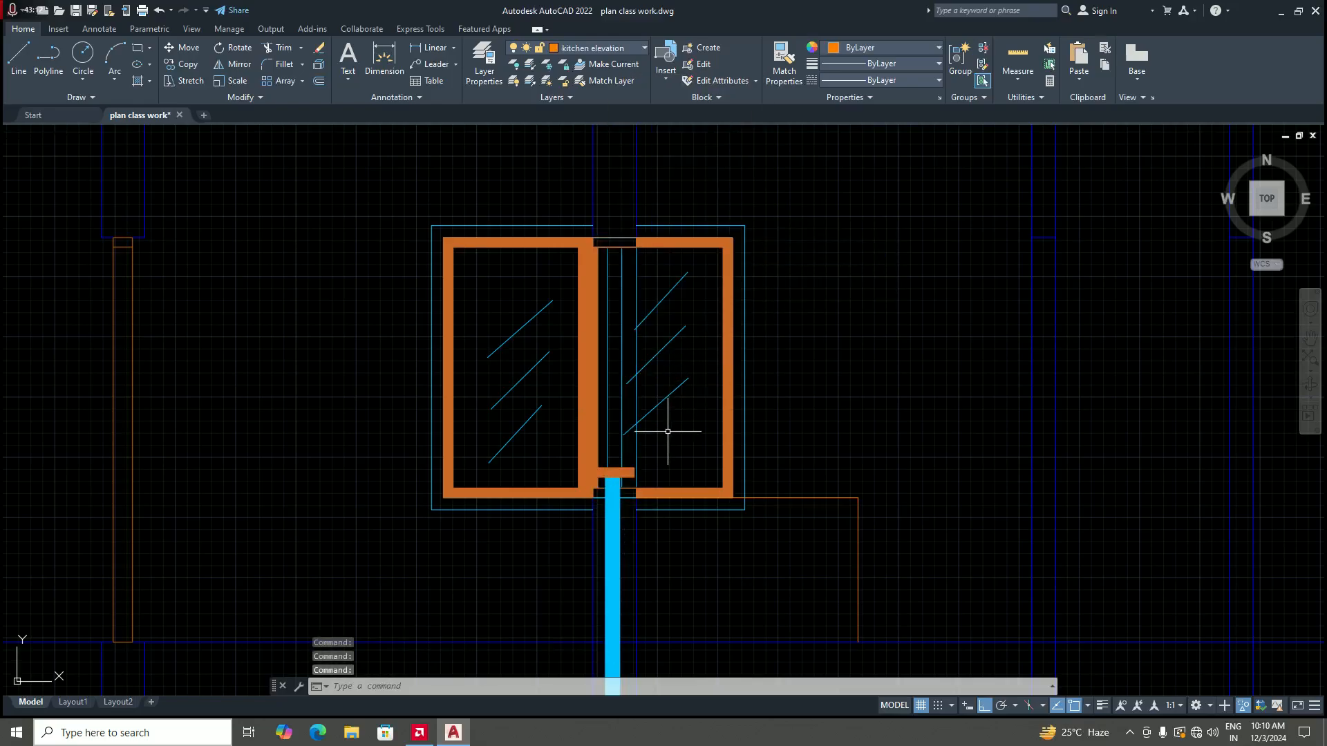
# Step: Bring the cut window's outlines between the glass panes to the front of the draw order
pyautogui.click(591, 214)
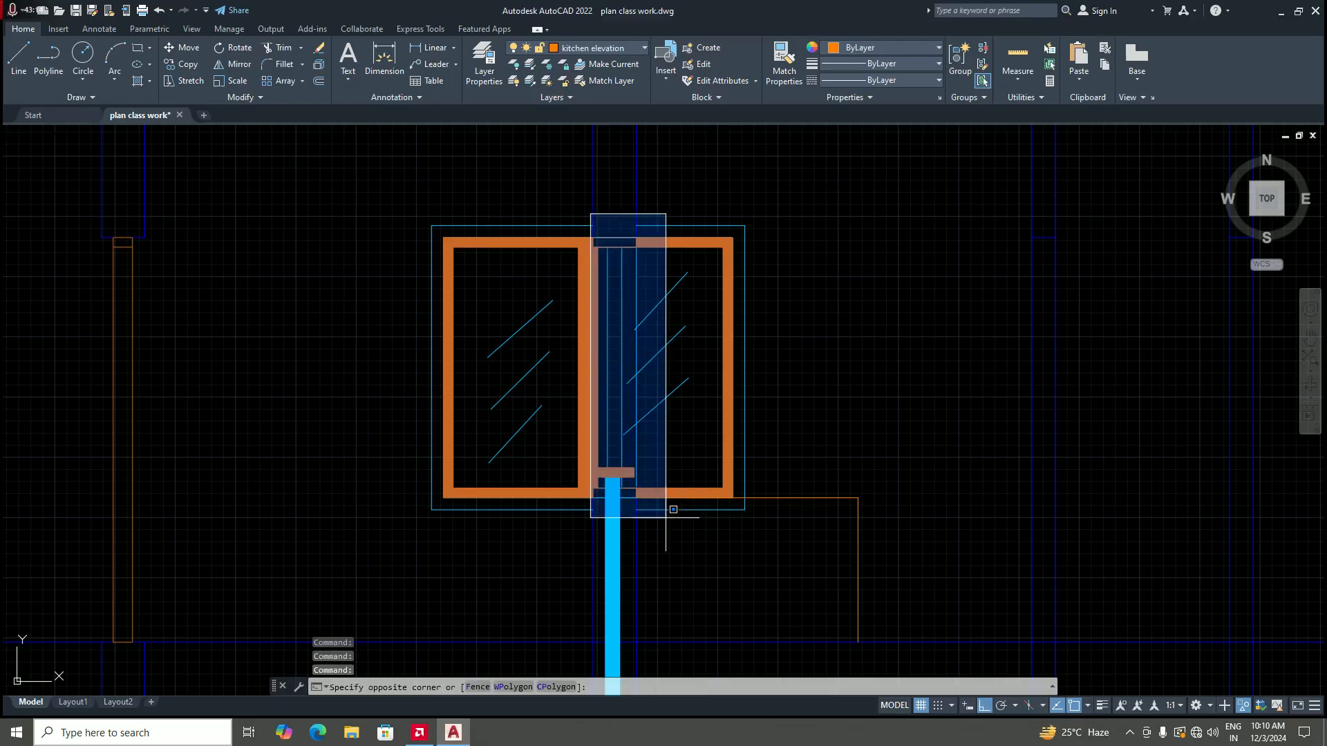
pyautogui.click(652, 530)
pyautogui.rightClick(611, 443)
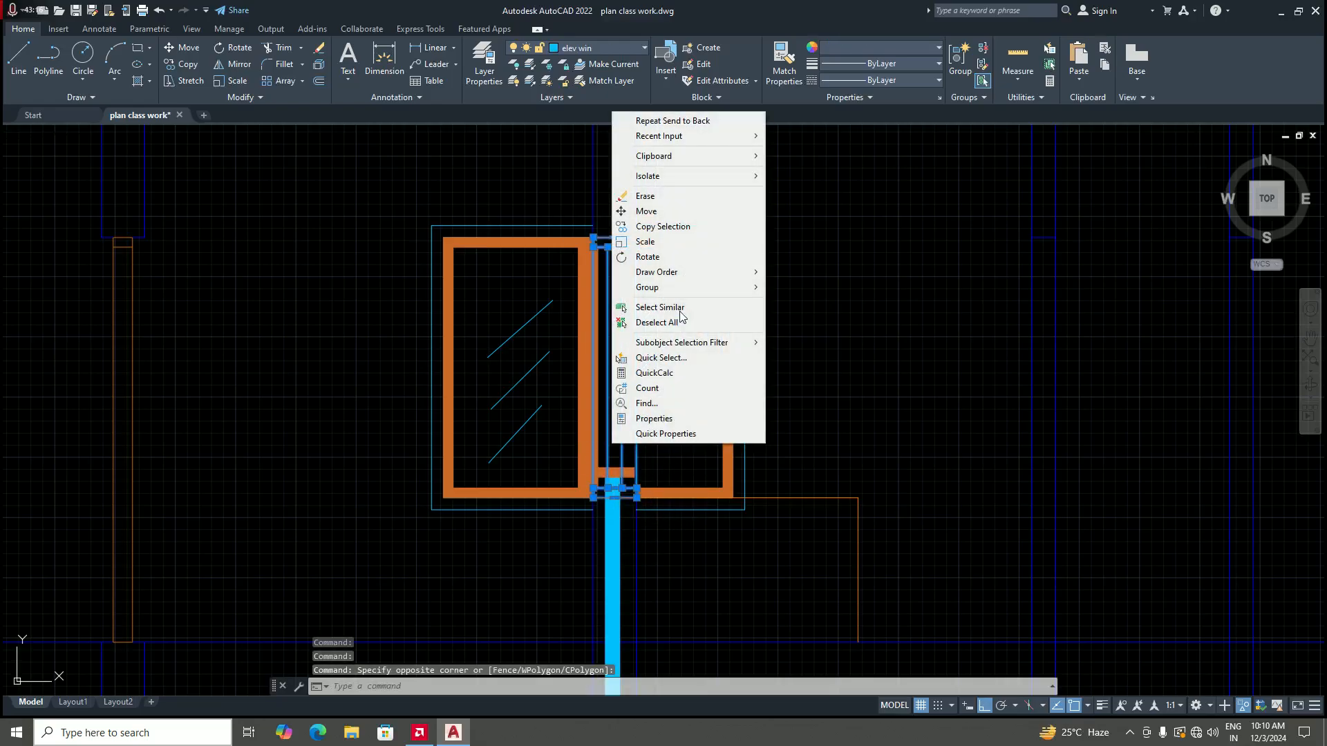
pyautogui.moveTo(703, 271)
pyautogui.click(846, 272)
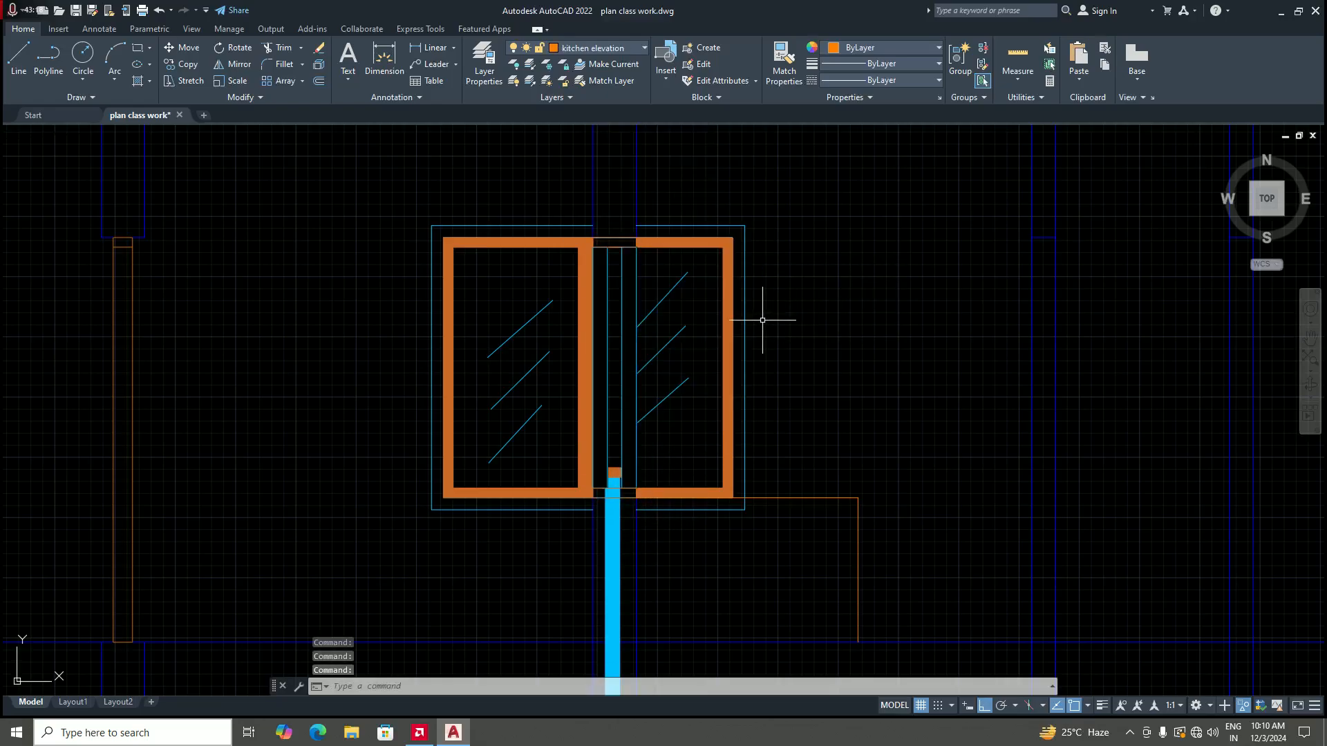
pyautogui.press('Escape')
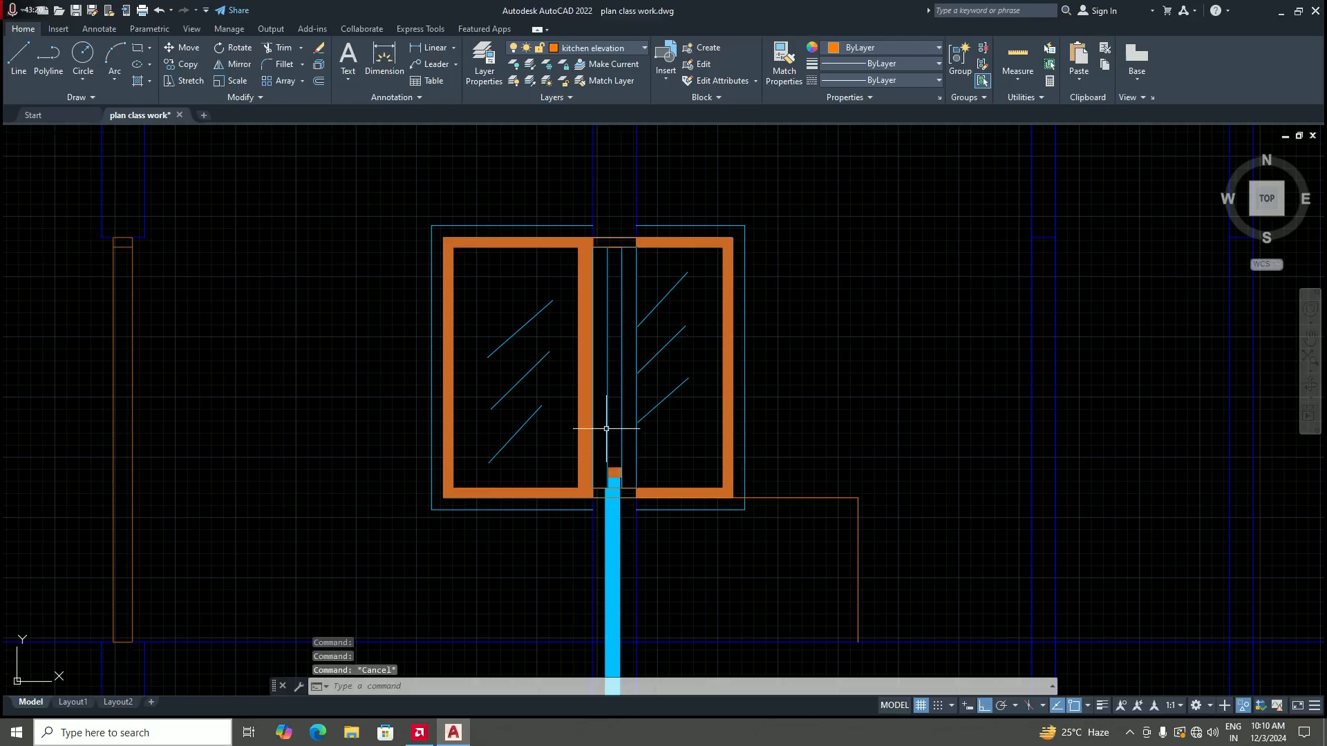
# Step: Erase the cut window's section outlines between the two glass panes
pyautogui.scroll(-6, 619, 415)
pyautogui.scroll(4, 622, 407)
pyautogui.click(584, 217)
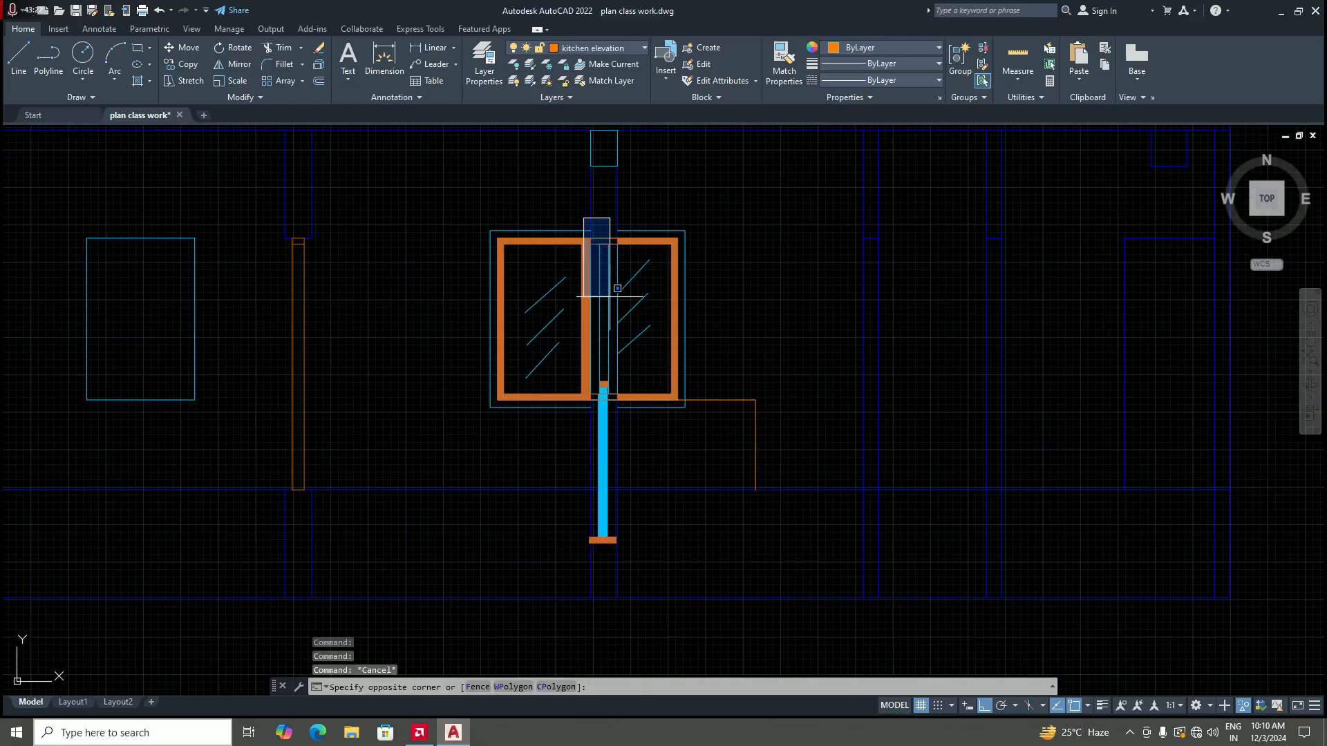
pyautogui.click(616, 420)
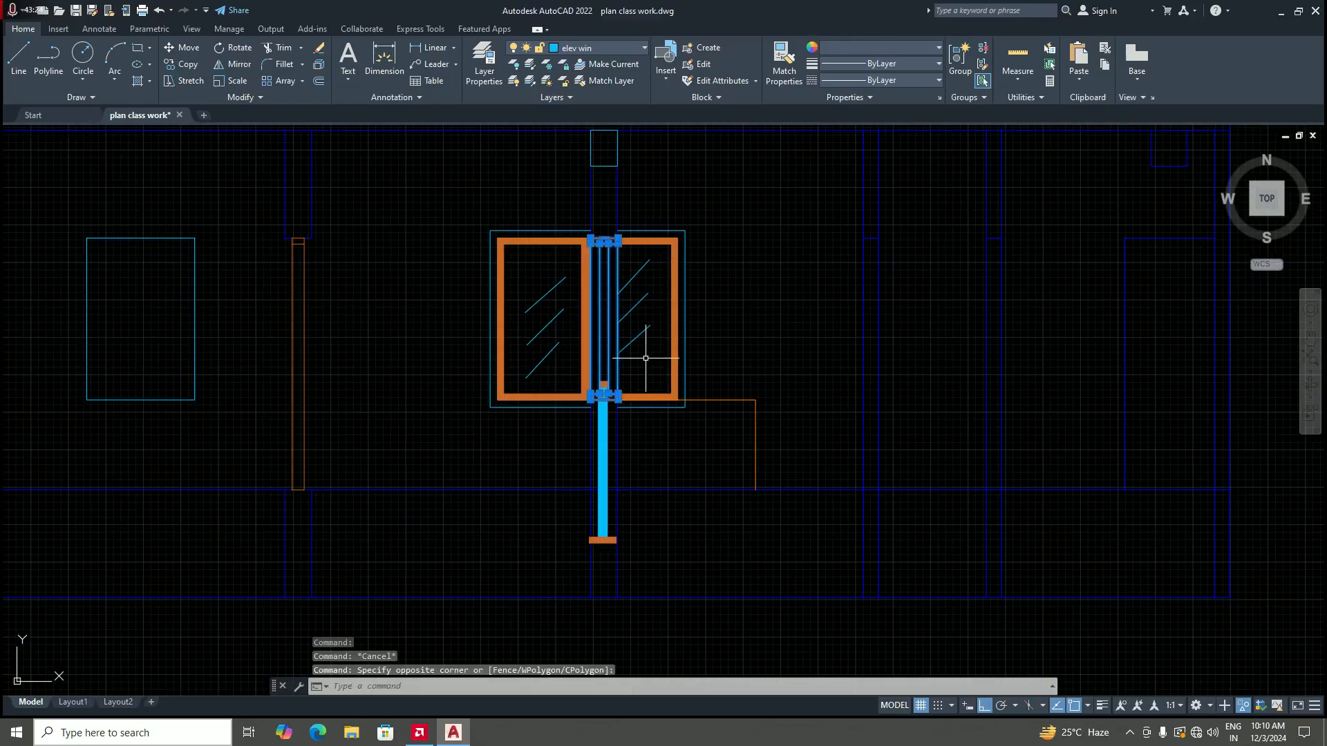
pyautogui.press('Delete')
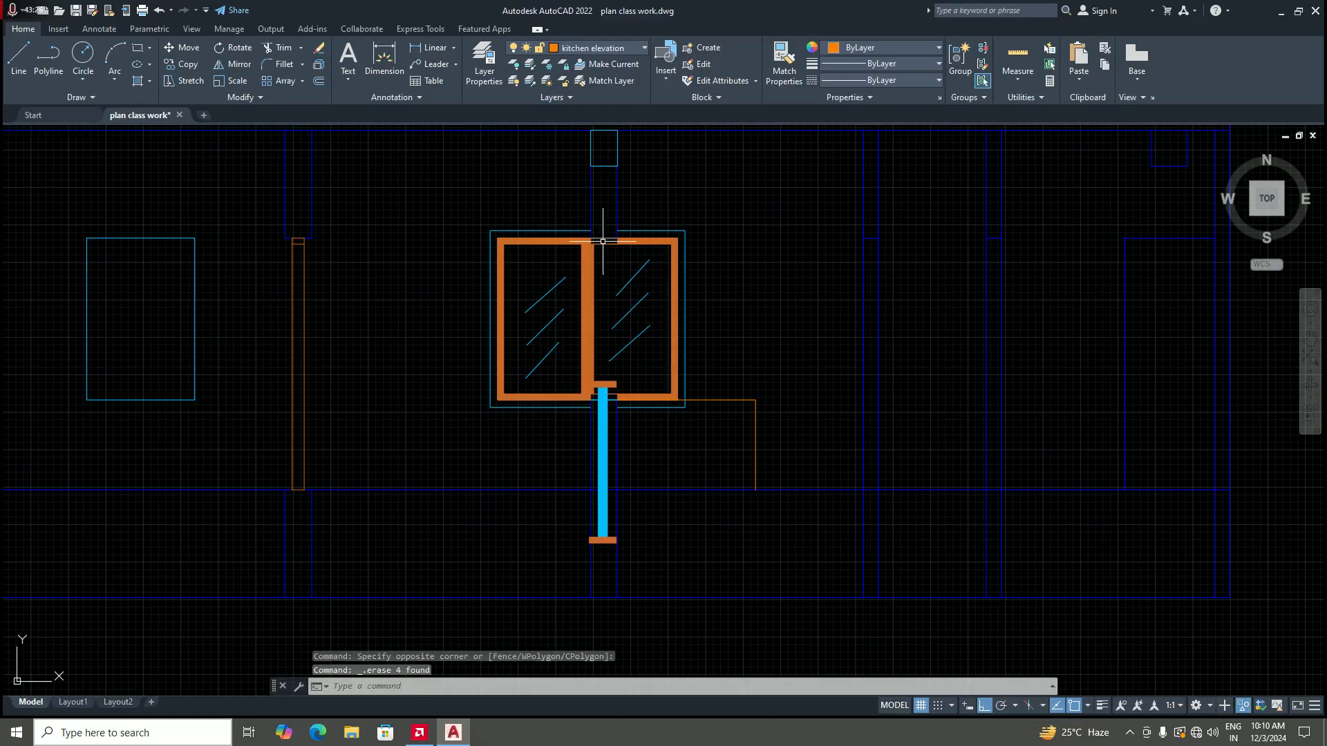
pyautogui.click(584, 220)
pyautogui.click(633, 426)
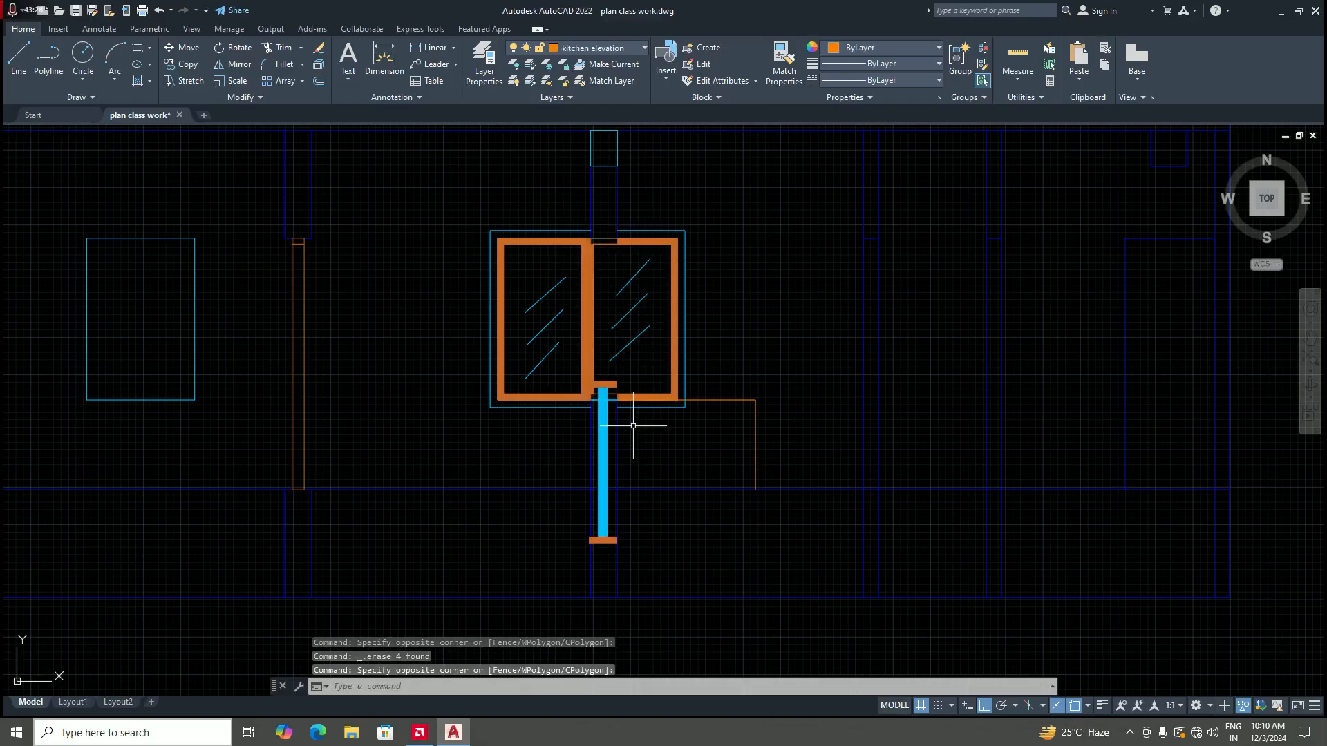
pyautogui.scroll(4, 604, 391)
pyautogui.click(604, 385)
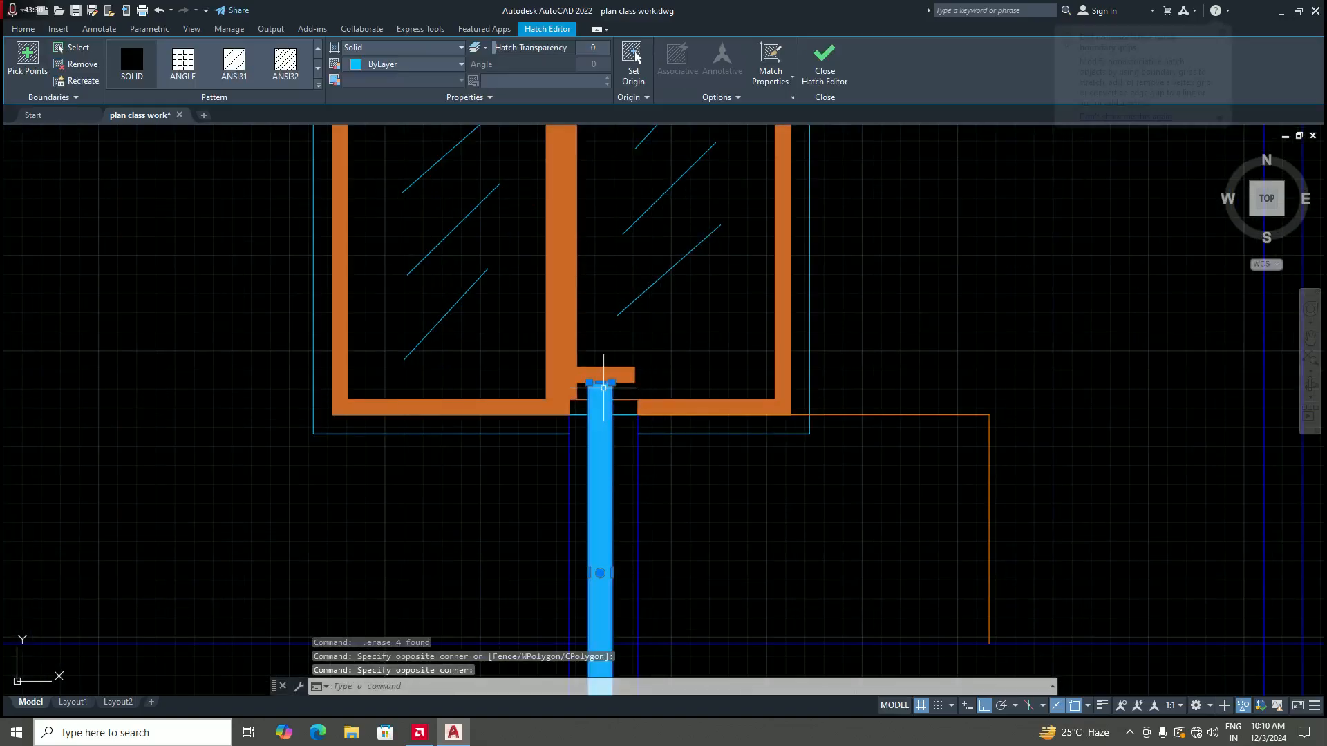
pyautogui.click(605, 356)
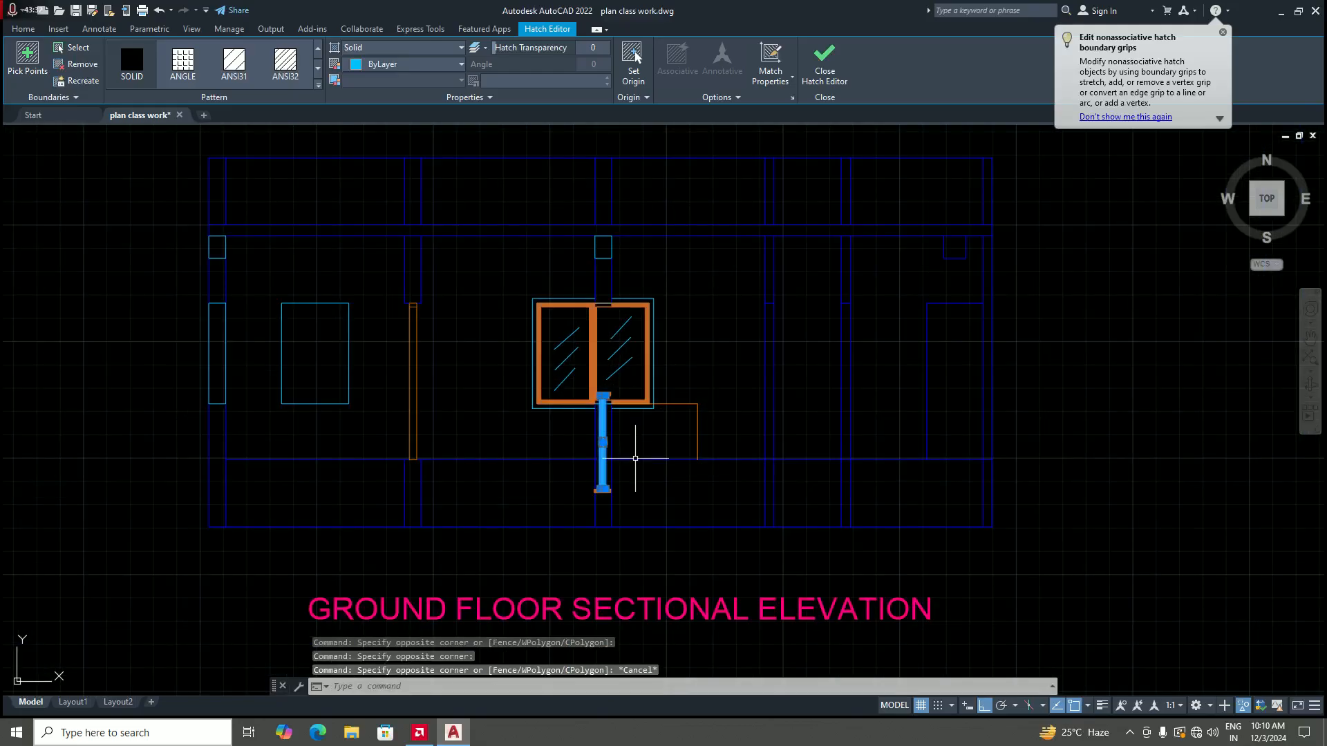
pyautogui.scroll(4, 607, 452)
pyautogui.press('Escape')
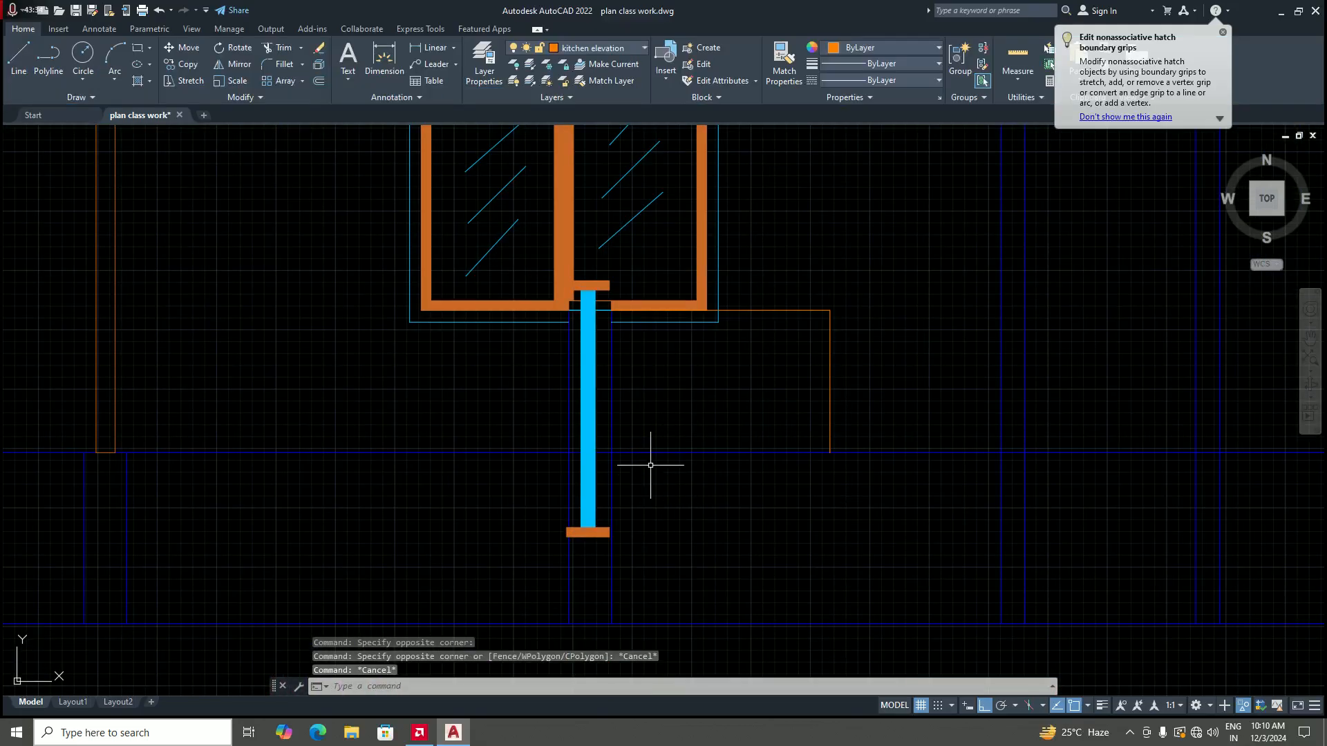
pyautogui.scroll(-4, 649, 462)
pyautogui.scroll(4, 631, 465)
pyautogui.moveTo(619, 506); pyautogui.dragTo(588, 529)
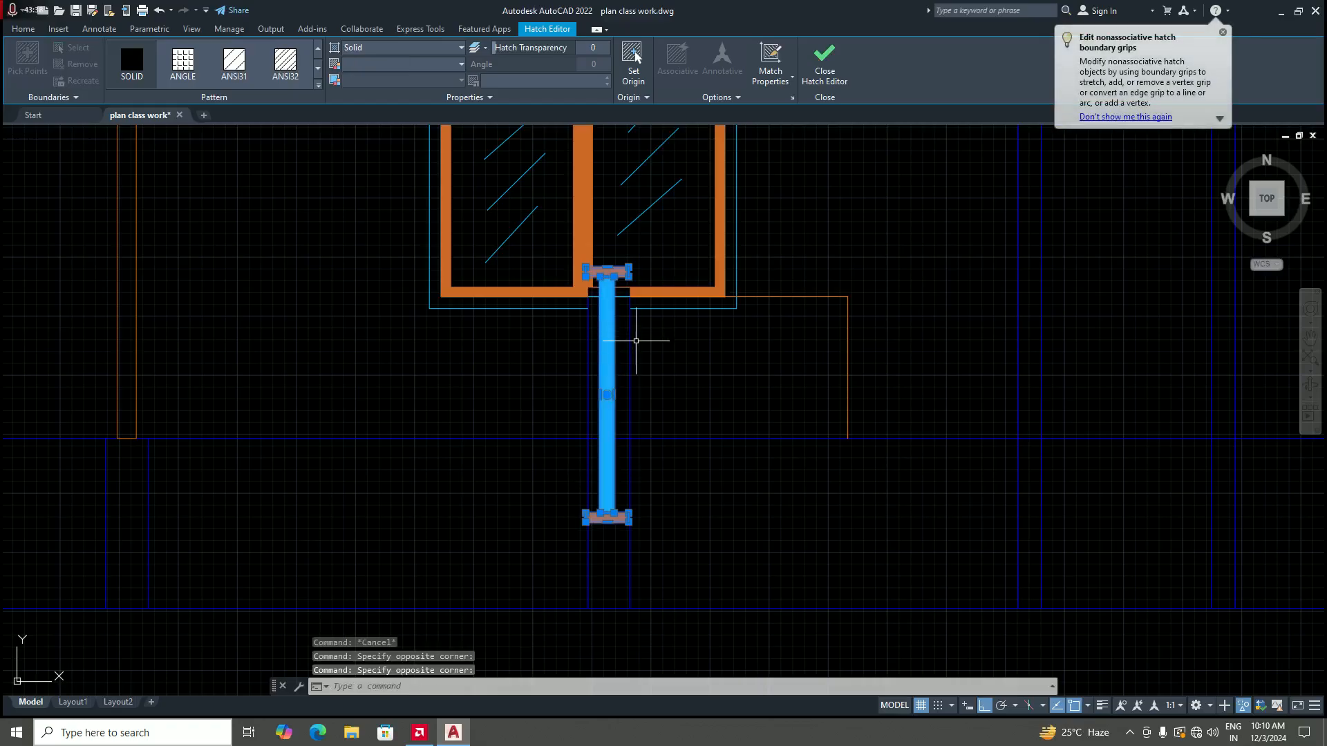
pyautogui.press('Escape')
pyautogui.scroll(-2, 634, 423)
pyautogui.scroll(2, 635, 435)
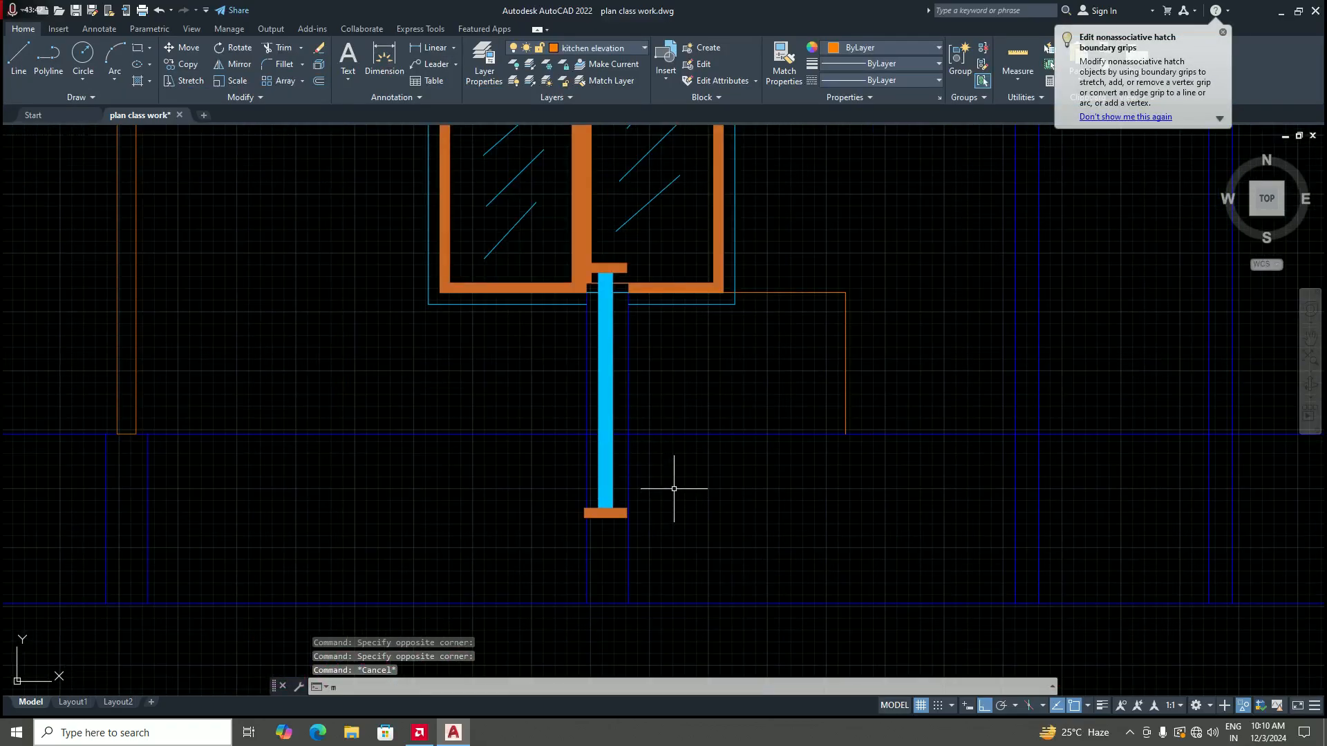
pyautogui.write('m')
pyautogui.press('Return')
pyautogui.click(606, 268)
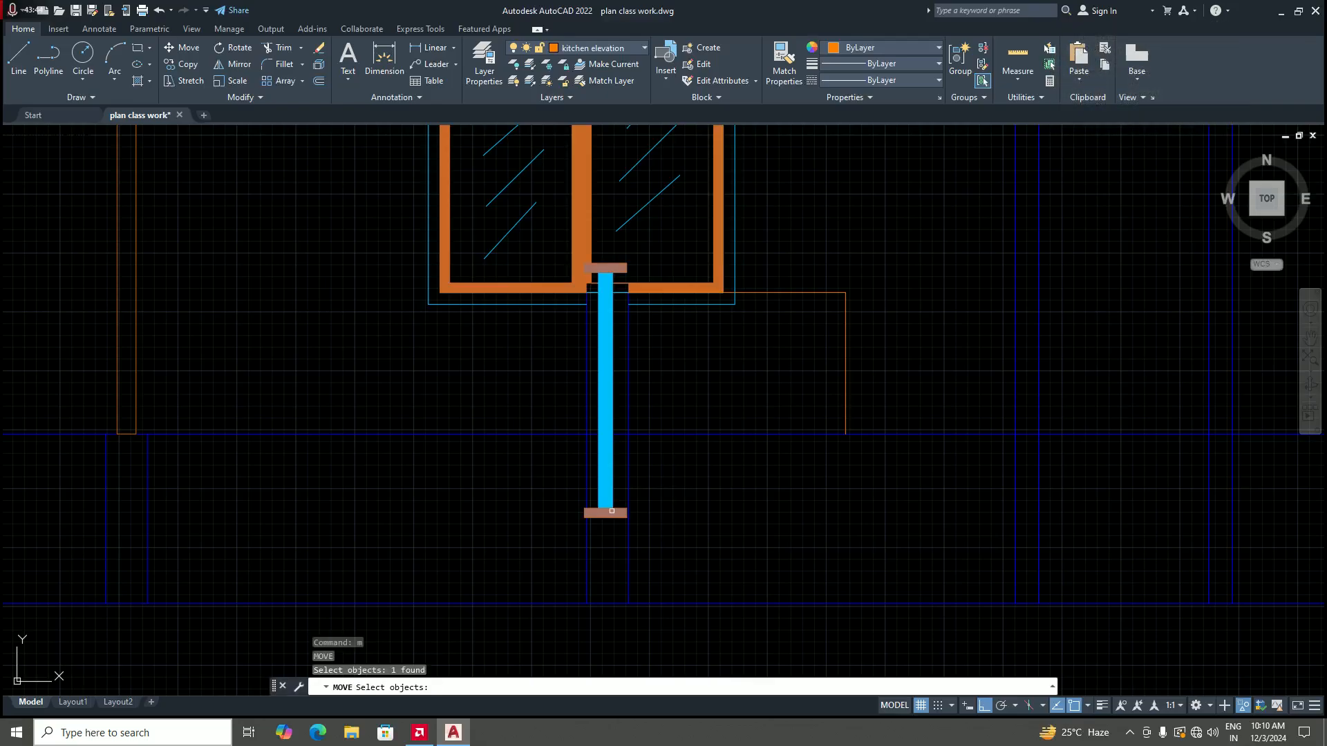
pyautogui.click(606, 512)
pyautogui.scroll(4, 597, 275)
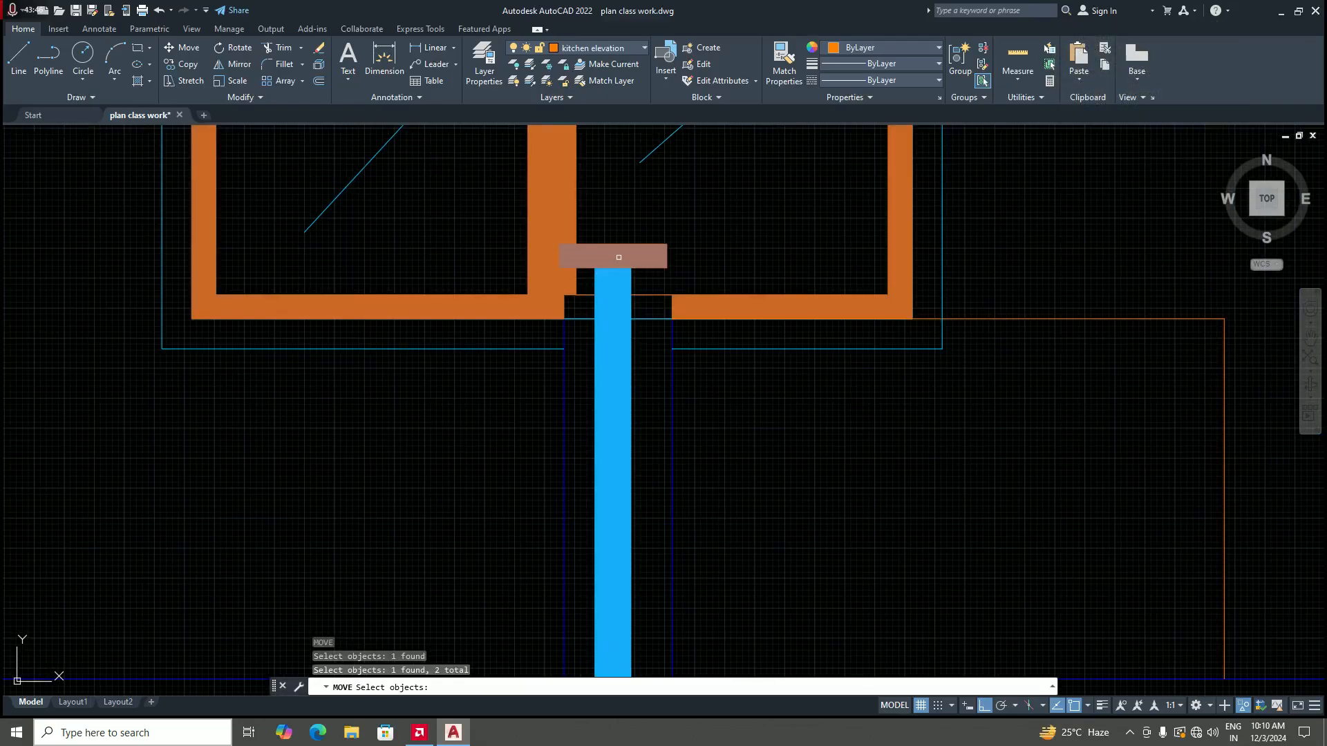
pyautogui.click(619, 257)
pyautogui.press('Return')
pyautogui.scroll(-5, 670, 487)
pyautogui.scroll(2, 622, 571)
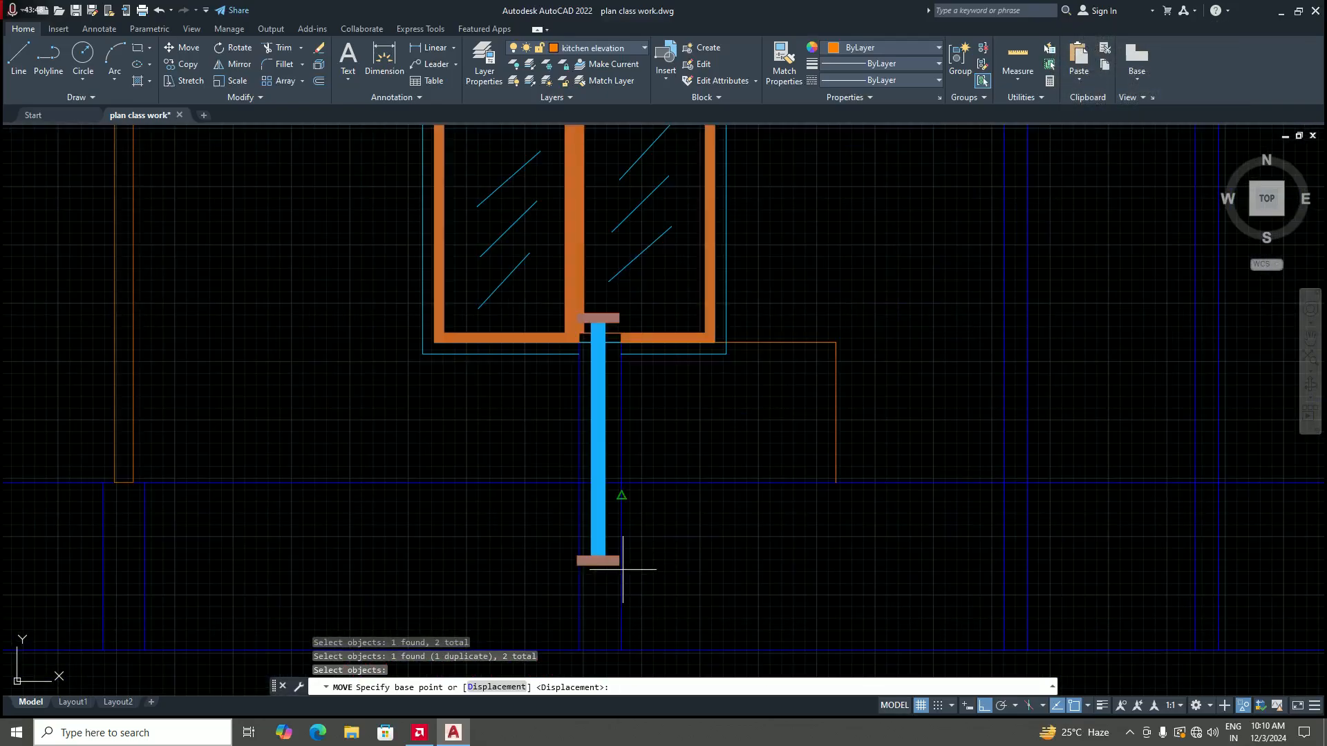
pyautogui.scroll(2, 614, 564)
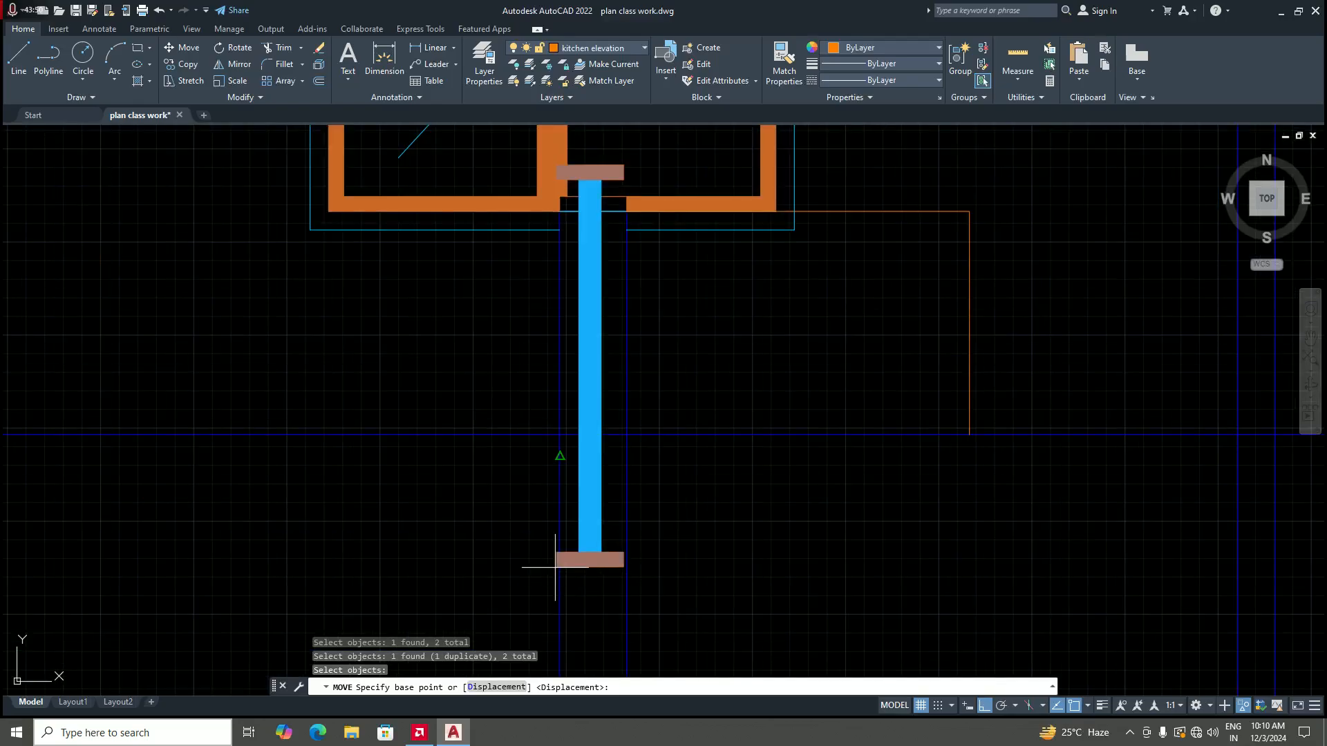
pyautogui.scroll(6, 556, 573)
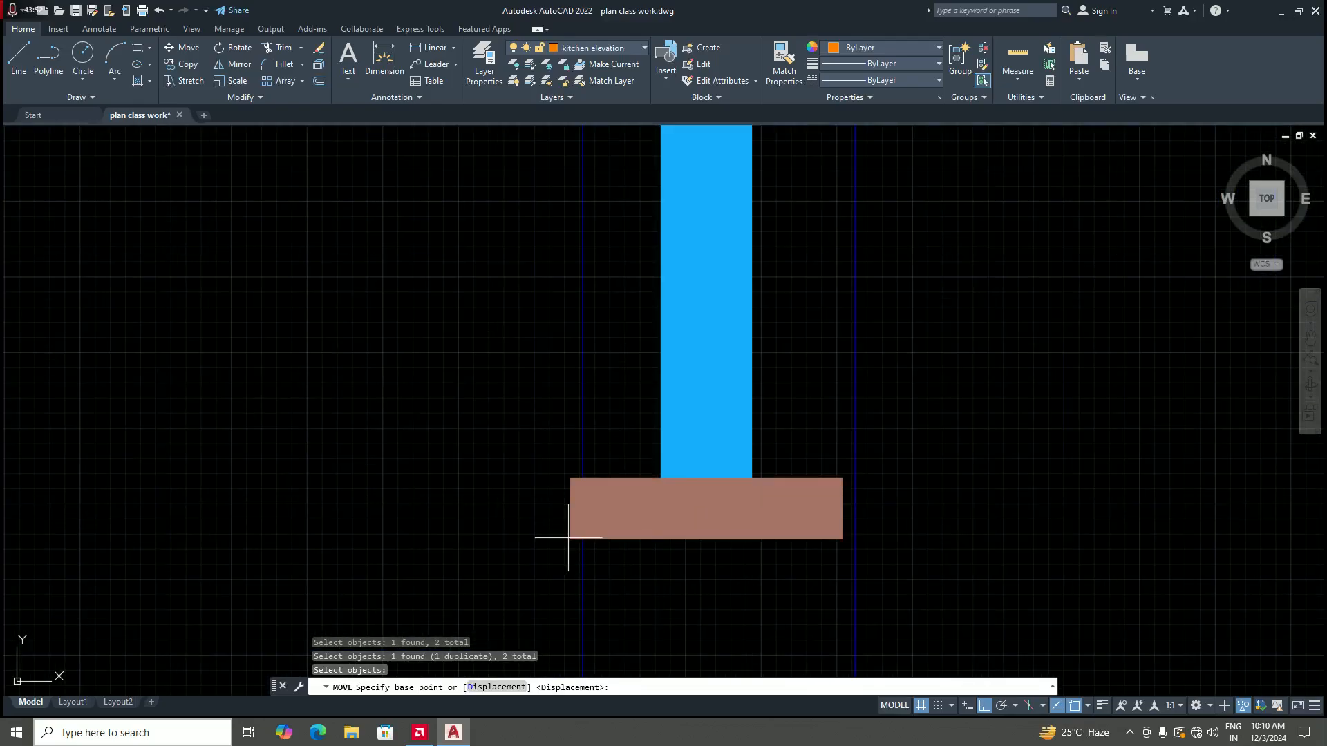
pyautogui.scroll(-6, 570, 538)
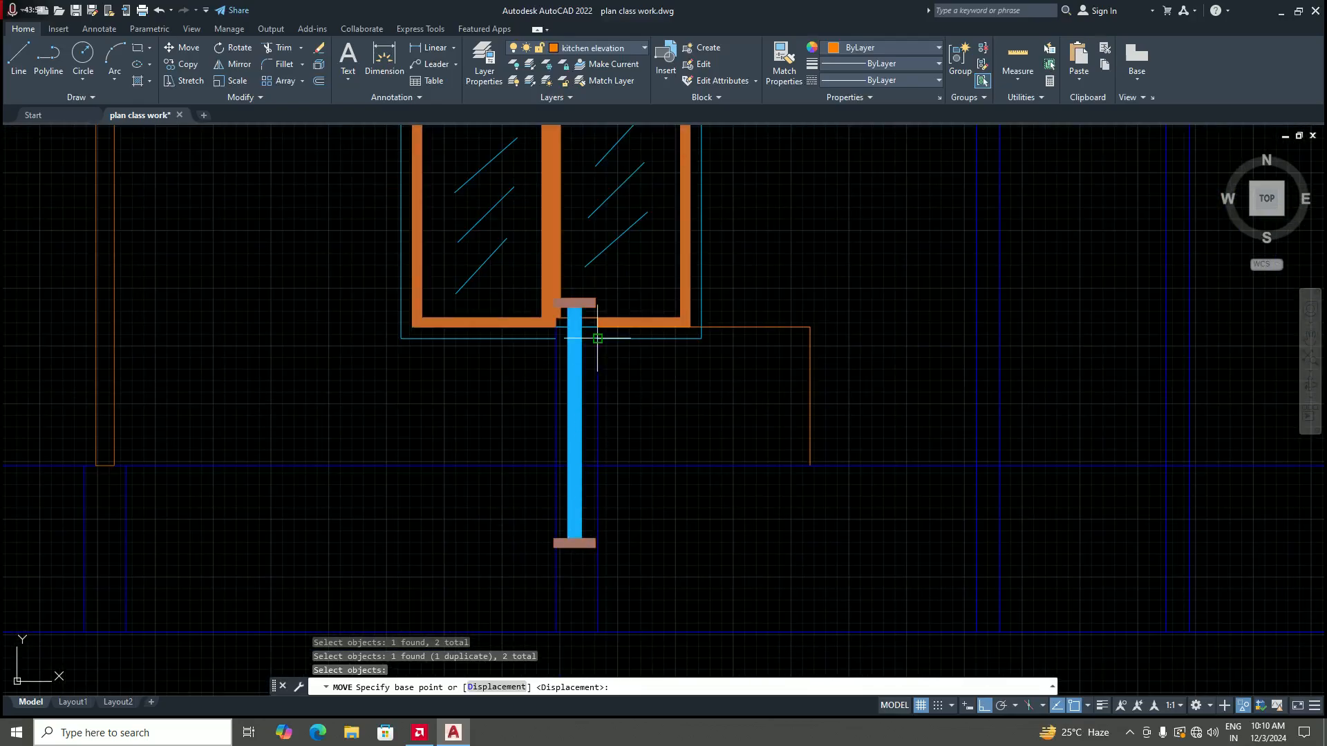
pyautogui.scroll(5, 570, 314)
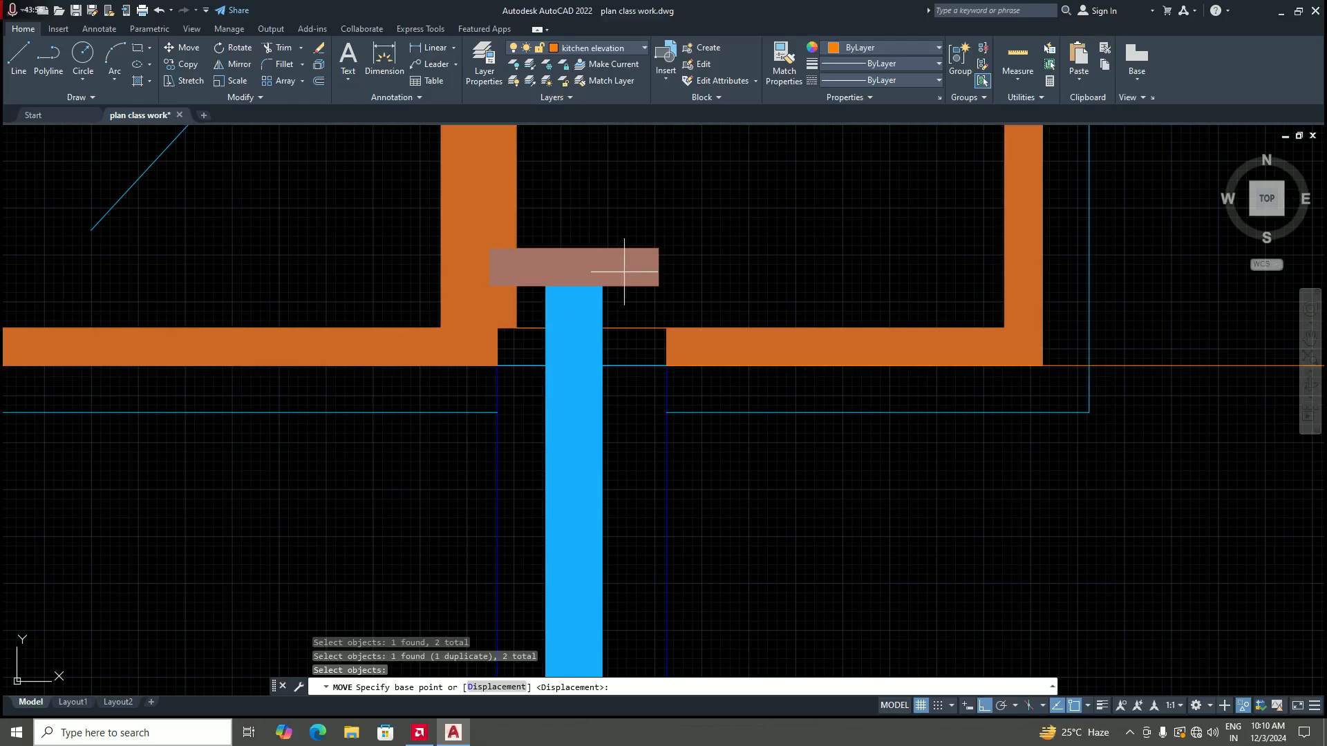
pyautogui.scroll(-5, 603, 363)
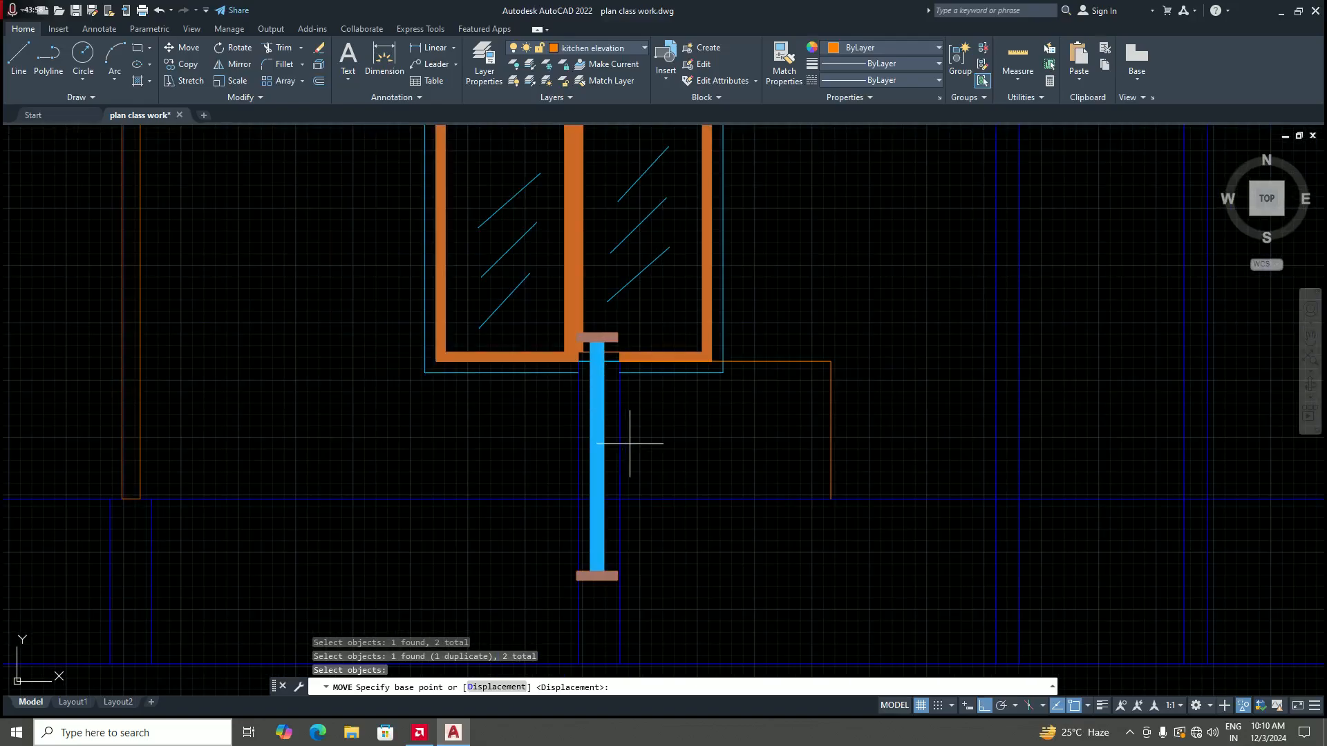
pyautogui.press('Escape')
# Step: Erase the cut window's orange frame-end hatches and blue glass hatch overlapping the wall below the full window
pyautogui.moveTo(602, 563); pyautogui.dragTo(600, 580)
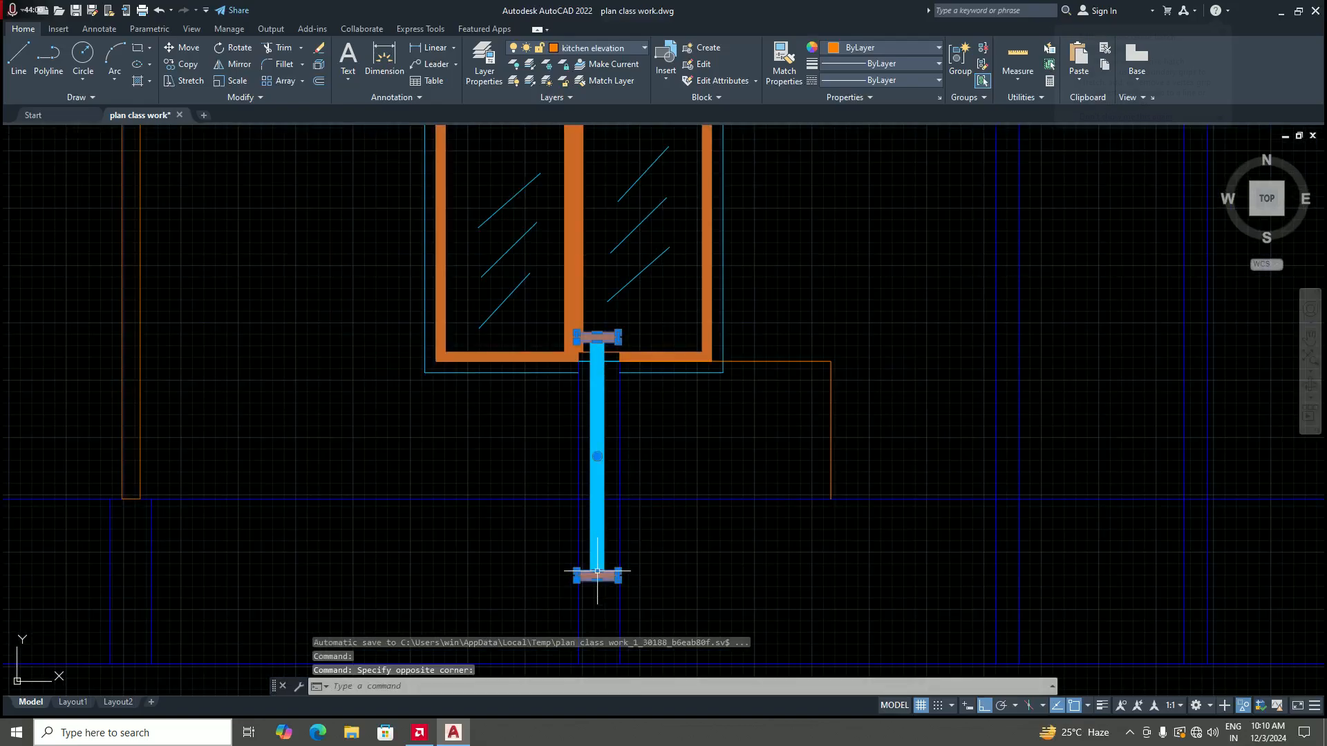
pyautogui.click(601, 457)
pyautogui.click(607, 338)
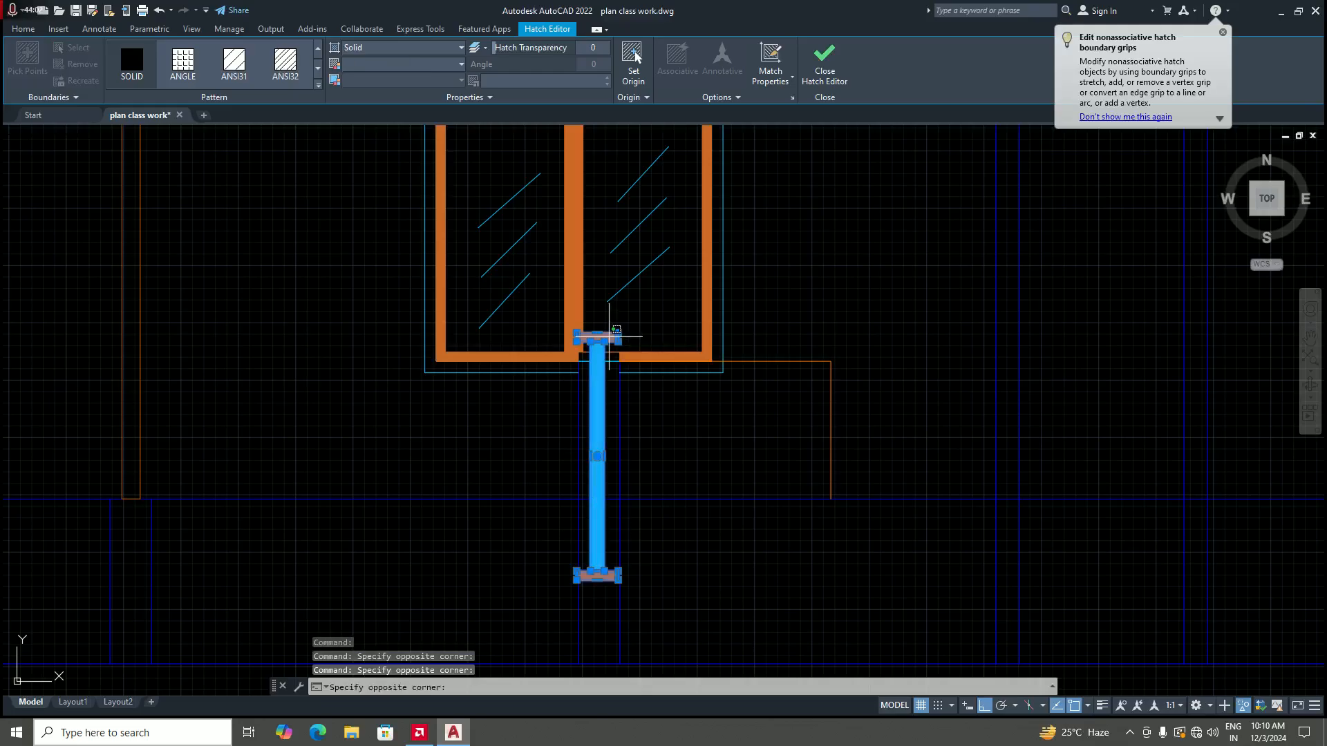
pyautogui.scroll(-2, 612, 415)
pyautogui.scroll(4, 608, 414)
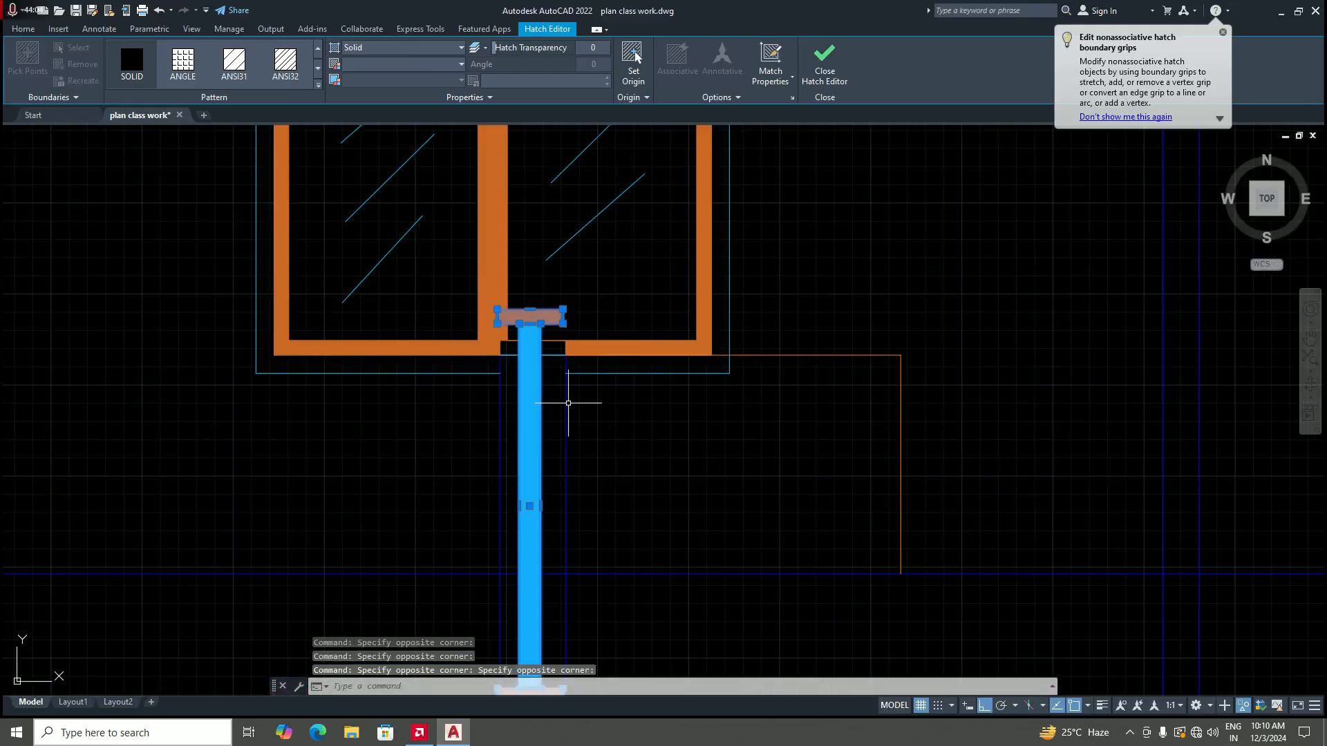
pyautogui.click(562, 309)
pyautogui.click(563, 309)
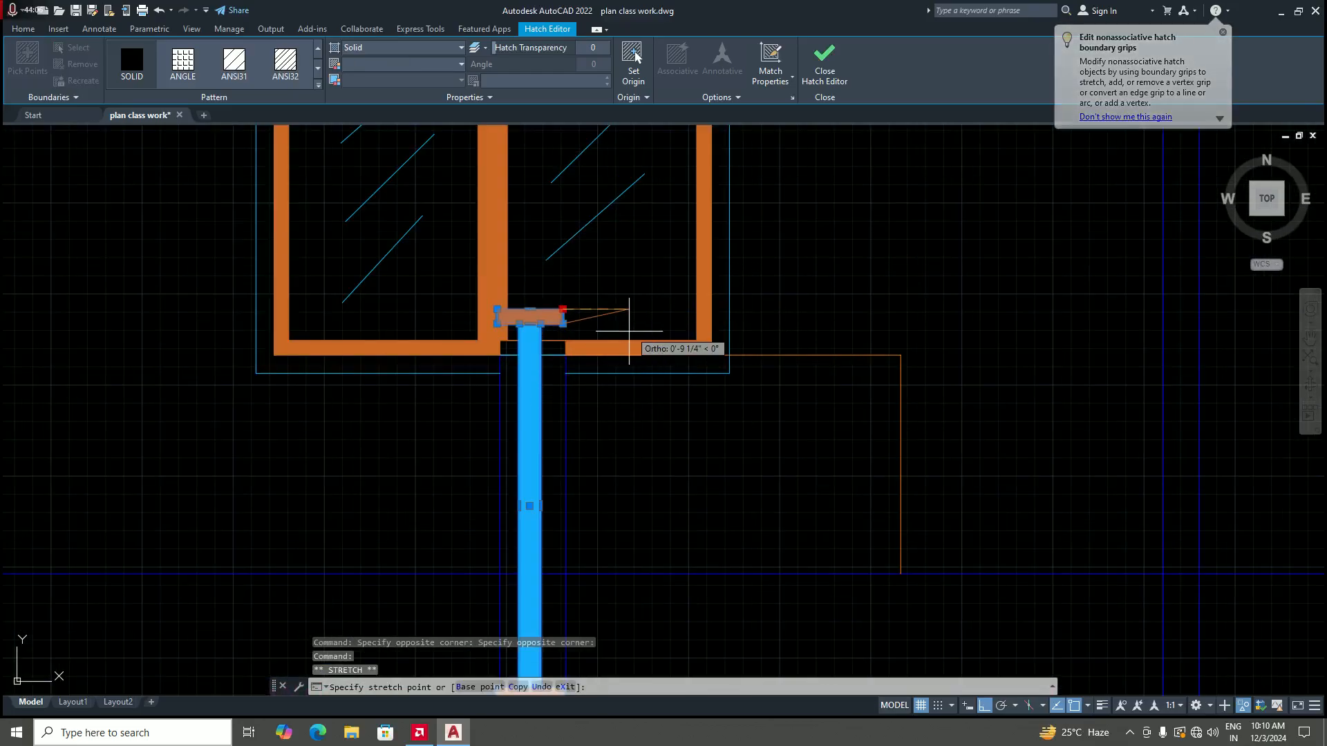
pyautogui.press('Escape')
pyautogui.scroll(-5, 622, 332)
pyautogui.scroll(3, 616, 404)
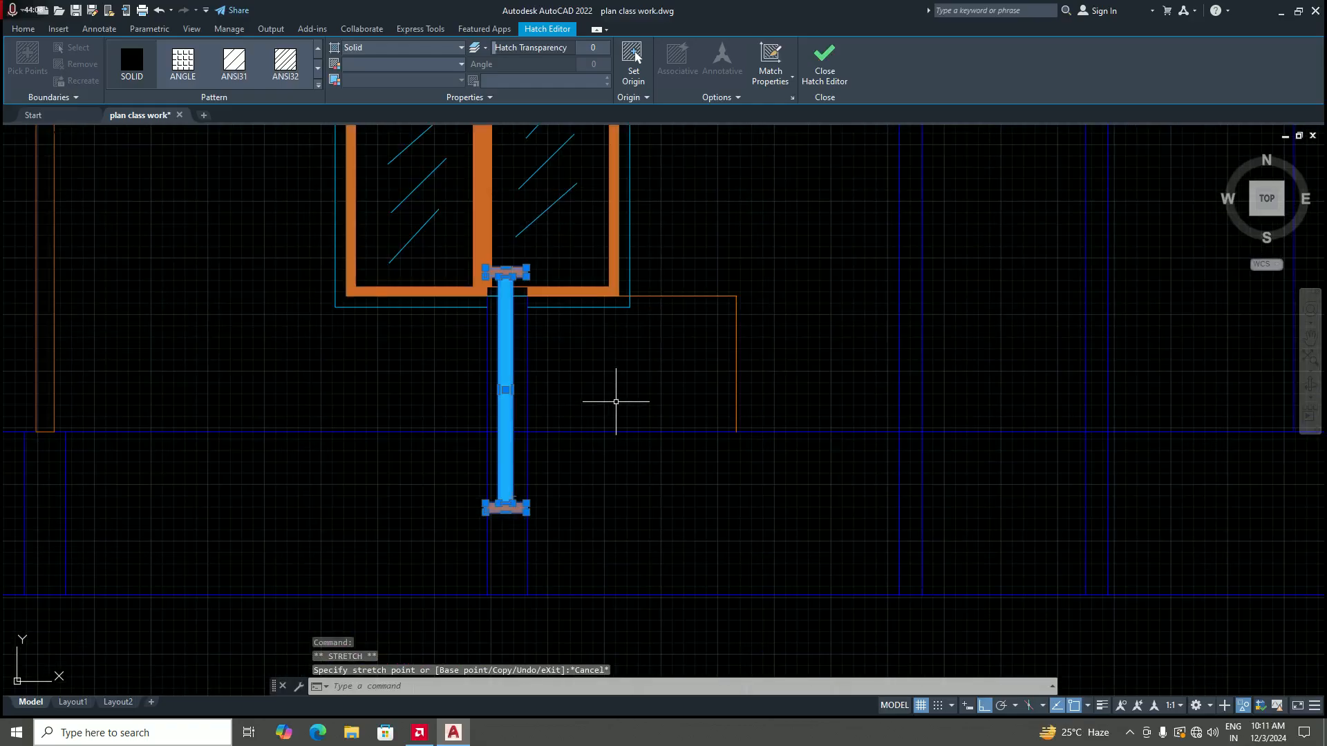
pyautogui.press('Delete')
pyautogui.scroll(-5, 616, 401)
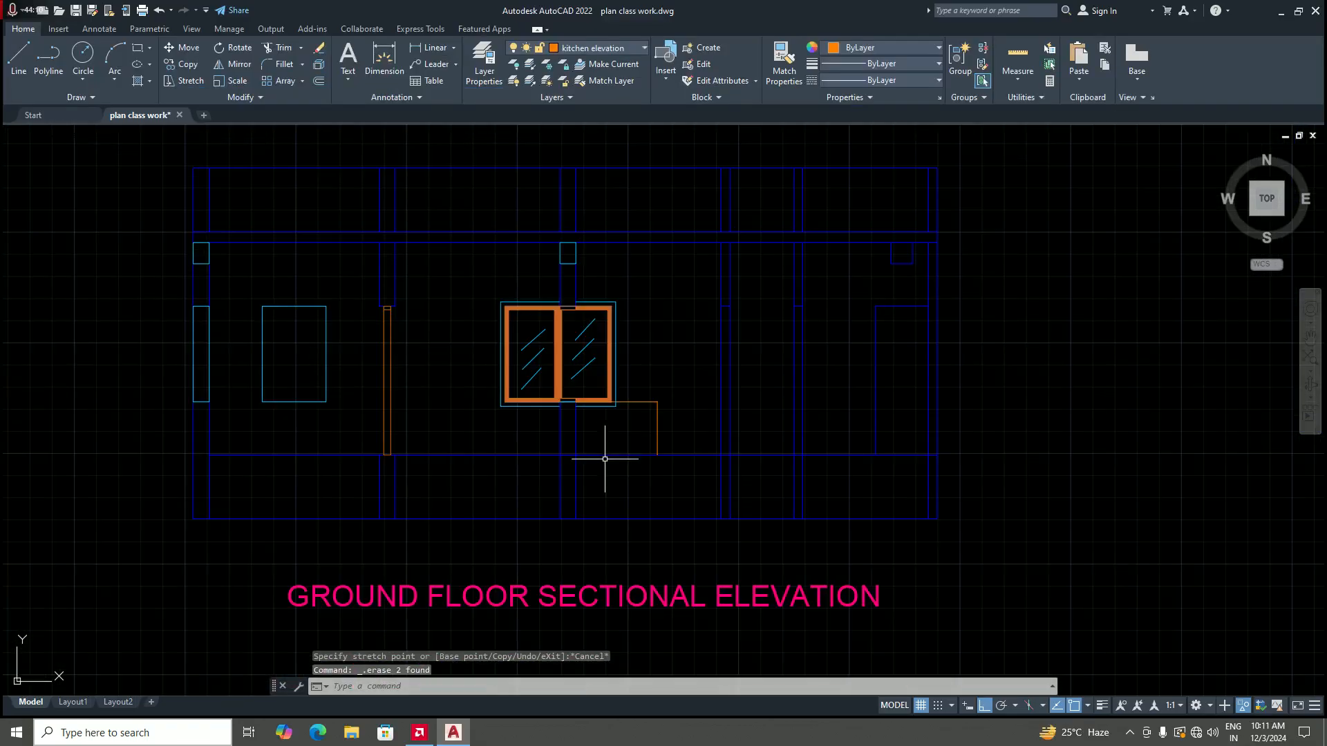
# Step: Examine the full window where the section wall crosses it, checking the gaps in its frame and outline
pyautogui.scroll(3, 567, 404)
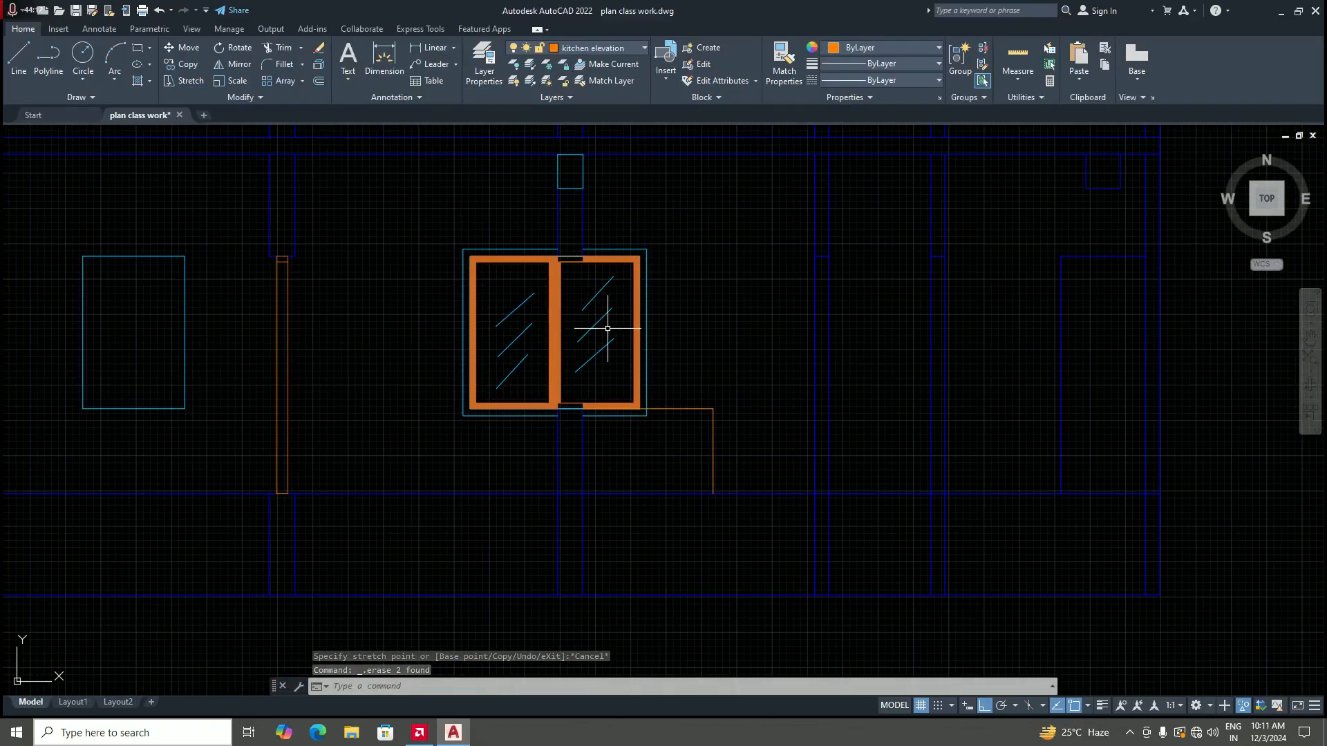
pyautogui.scroll(-4, 592, 298)
pyautogui.scroll(4, 573, 260)
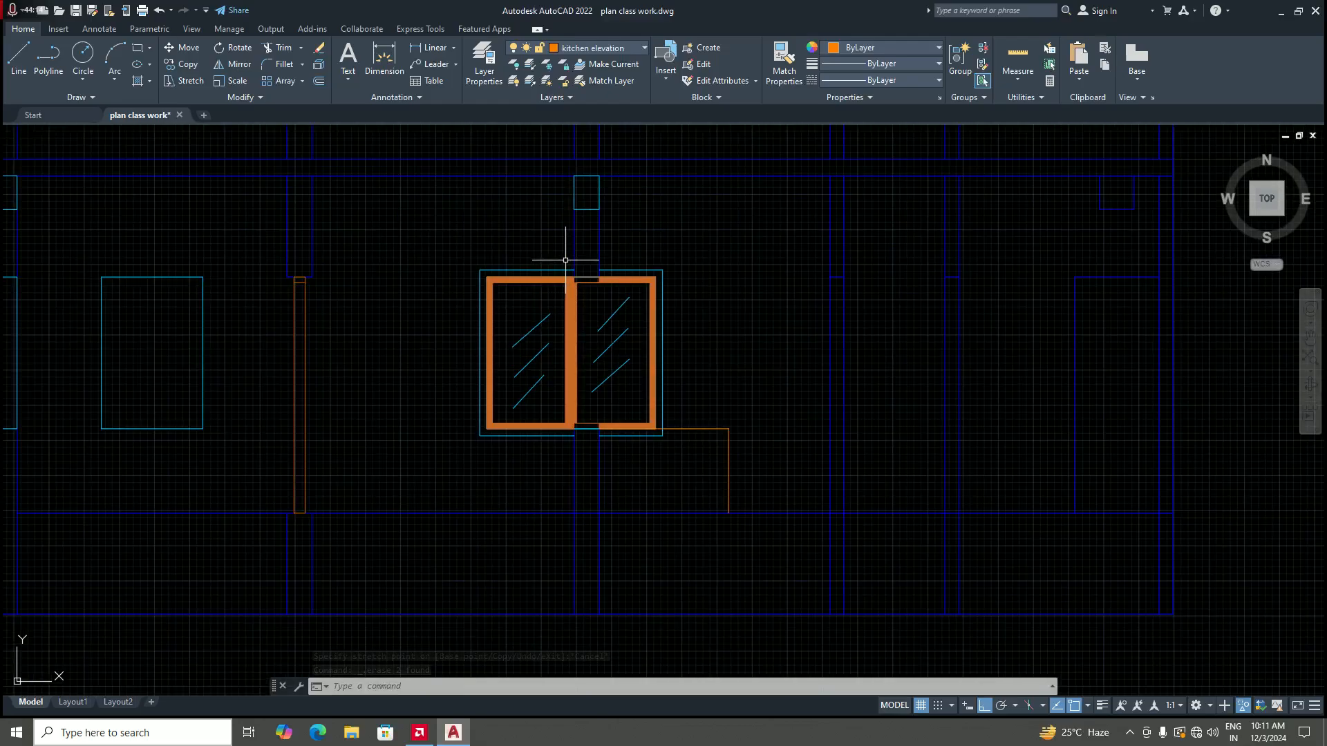
pyautogui.click(565, 259)
pyautogui.click(619, 477)
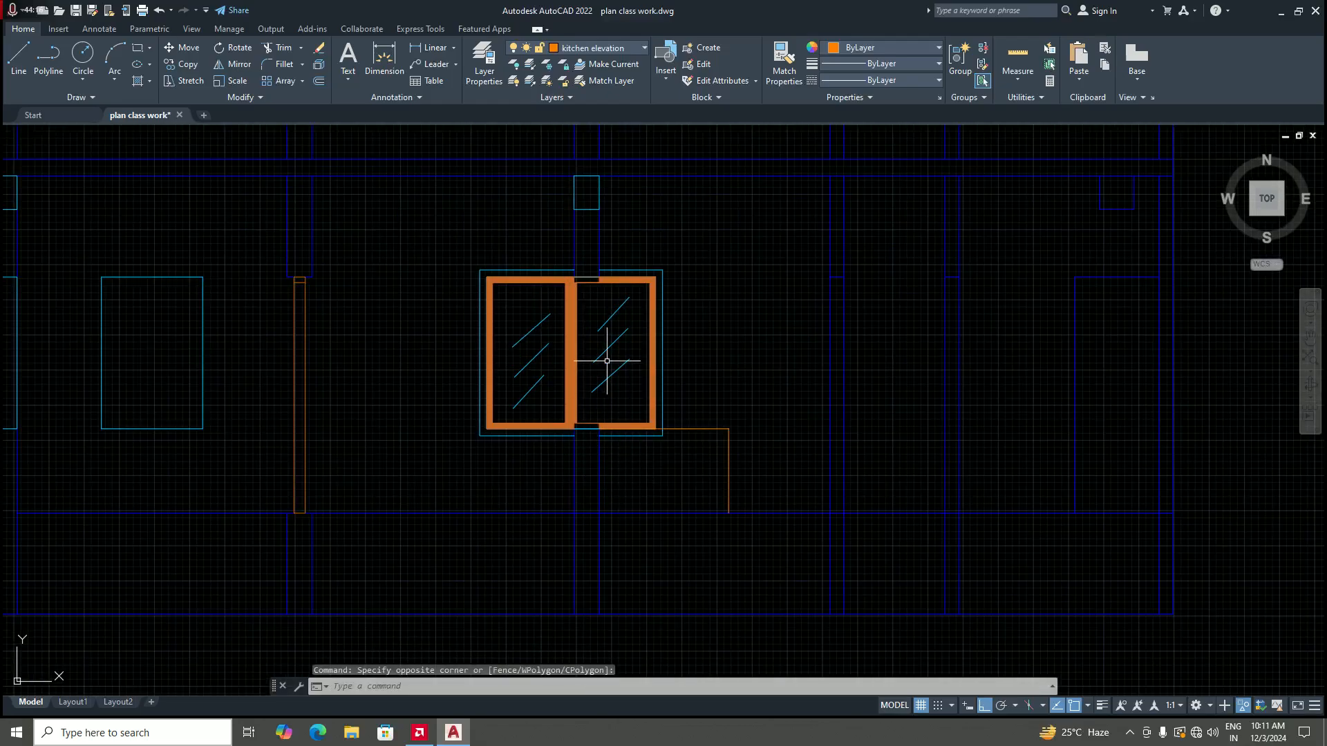
pyautogui.scroll(2, 584, 370)
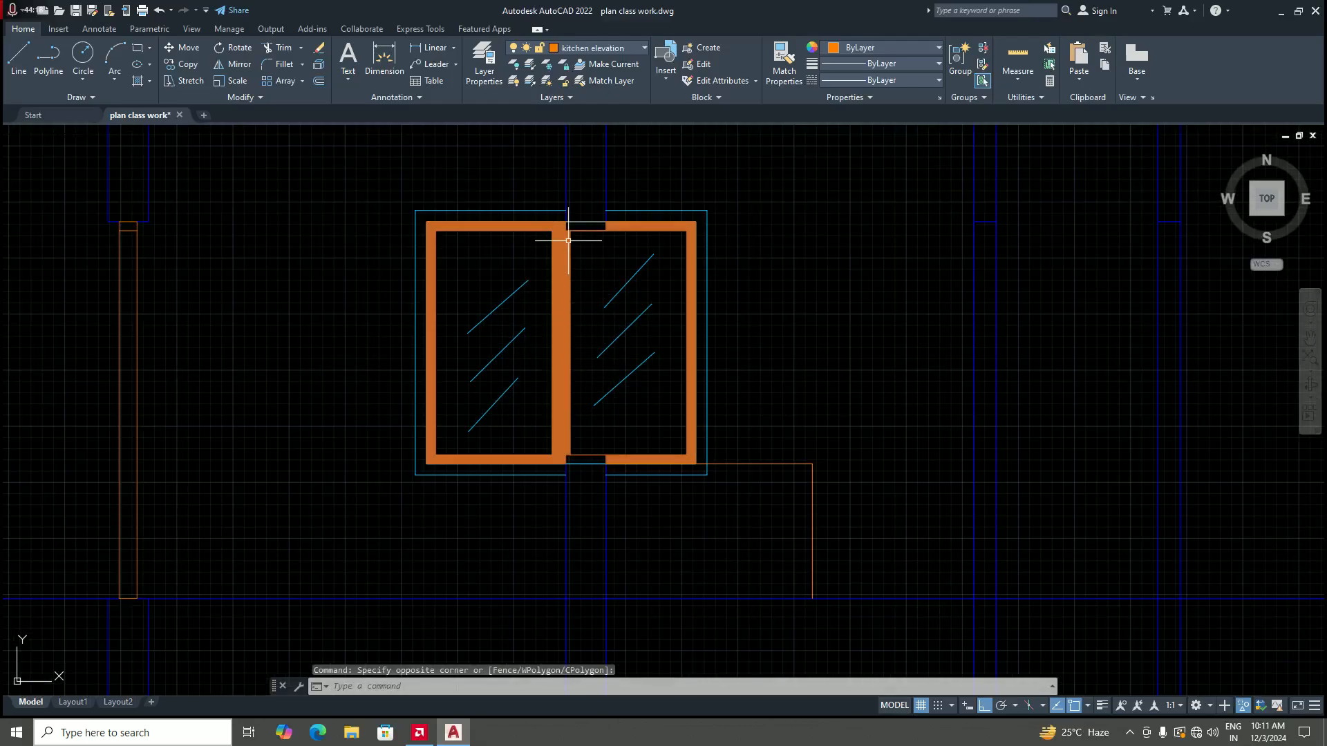
pyautogui.scroll(-6, 569, 245)
pyautogui.scroll(4, 566, 251)
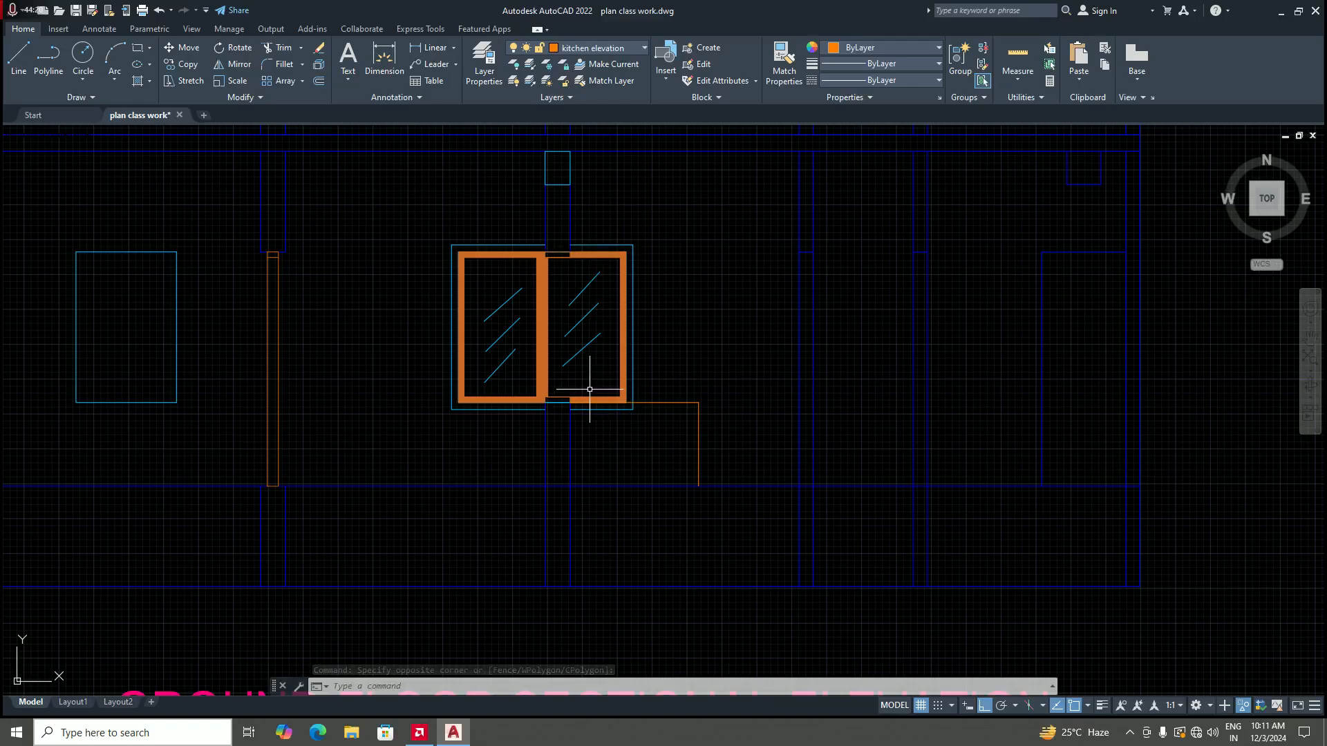
pyautogui.scroll(-4, 583, 394)
pyautogui.scroll(6, 613, 396)
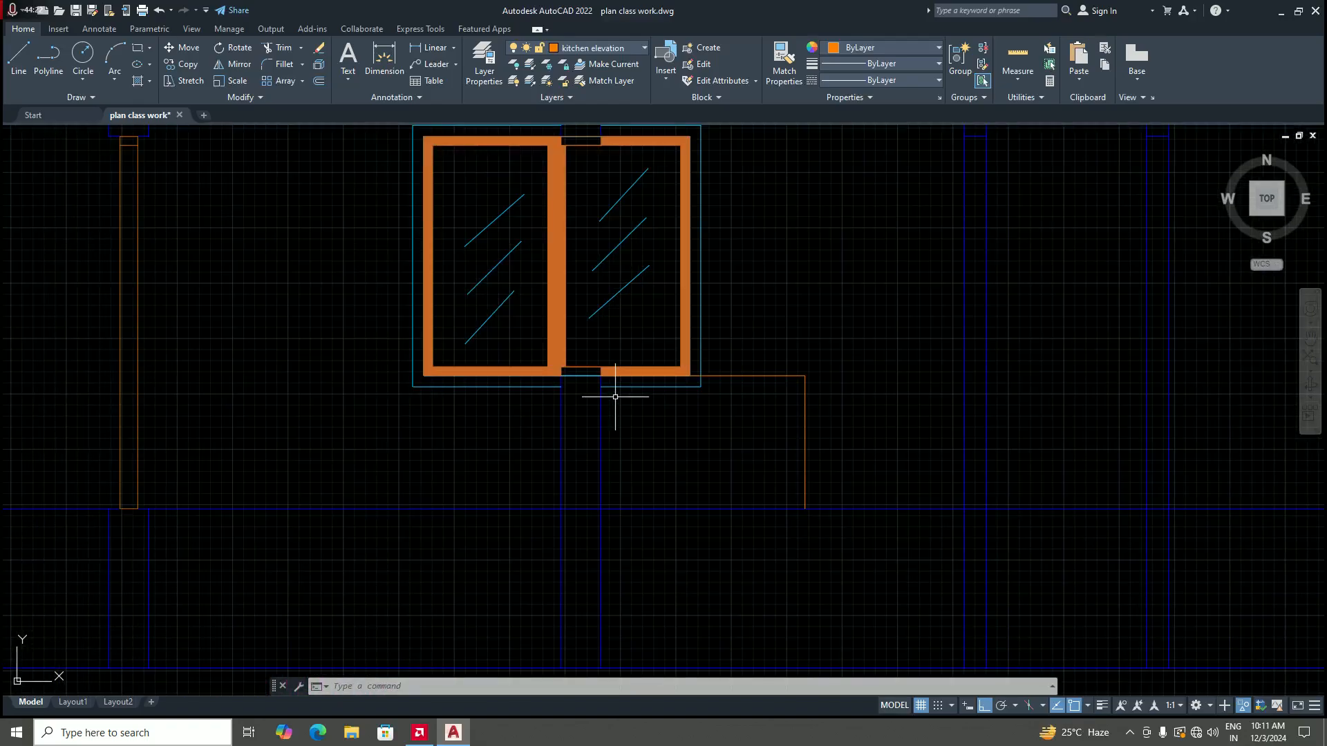
pyautogui.scroll(-2, 618, 395)
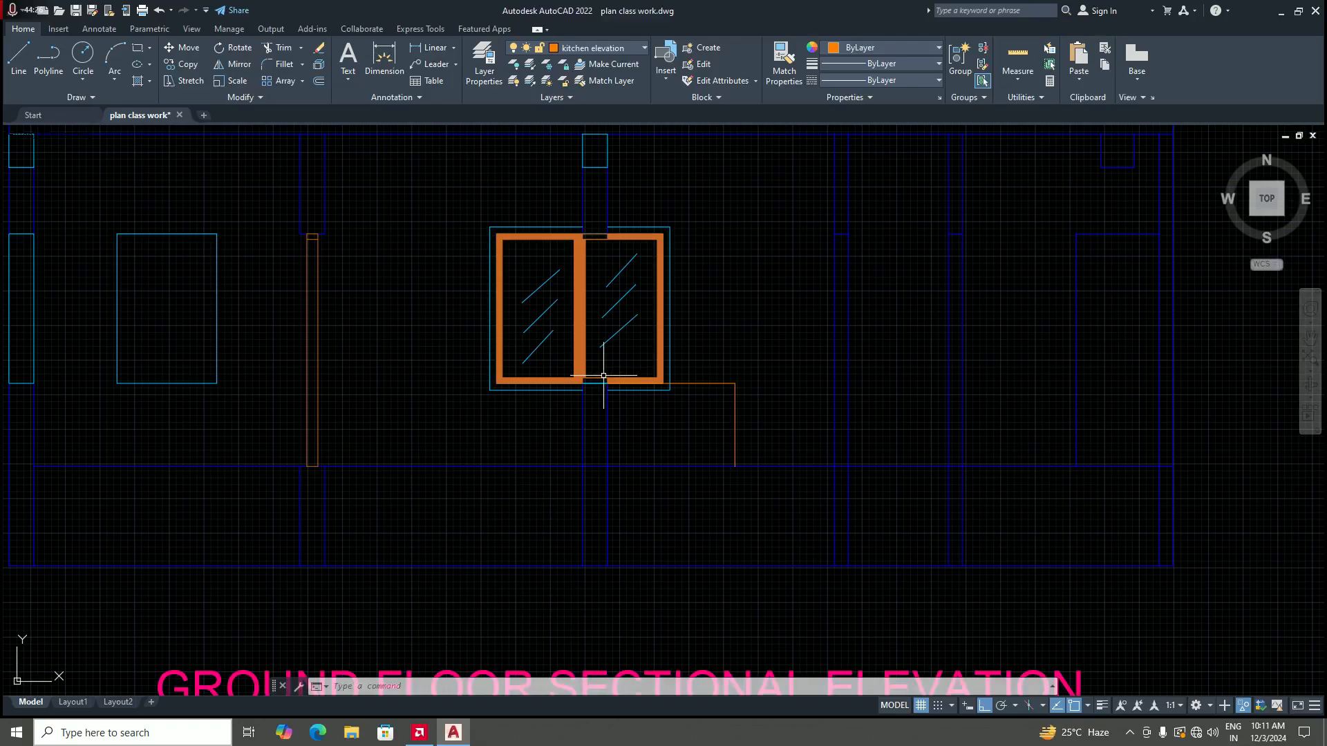
# Step: Draw a rectangle the width of the section wall, from the window frame's top edge down to 6" above its bottom edge
pyautogui.click(135, 49)
pyautogui.scroll(4, 597, 231)
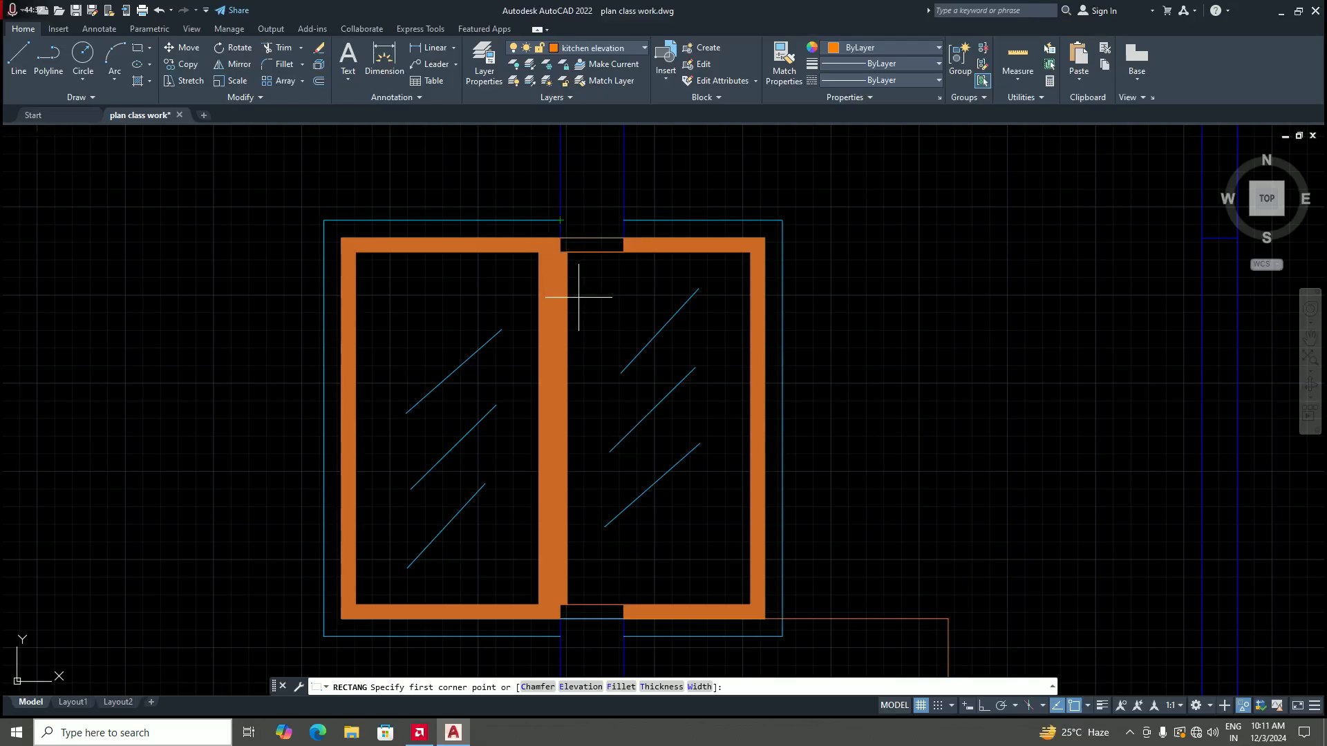
pyautogui.scroll(-2, 579, 291)
pyautogui.scroll(2, 577, 301)
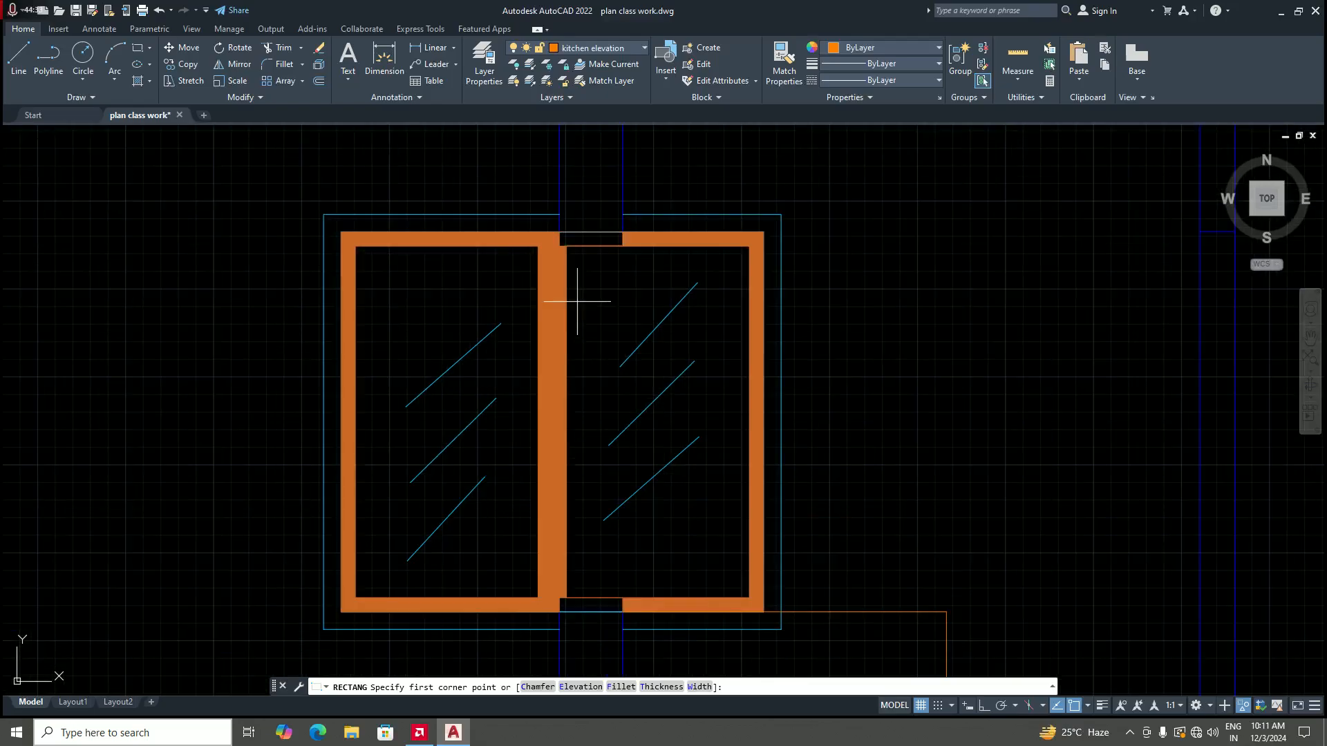
pyautogui.click(559, 232)
pyautogui.scroll(-2, 603, 305)
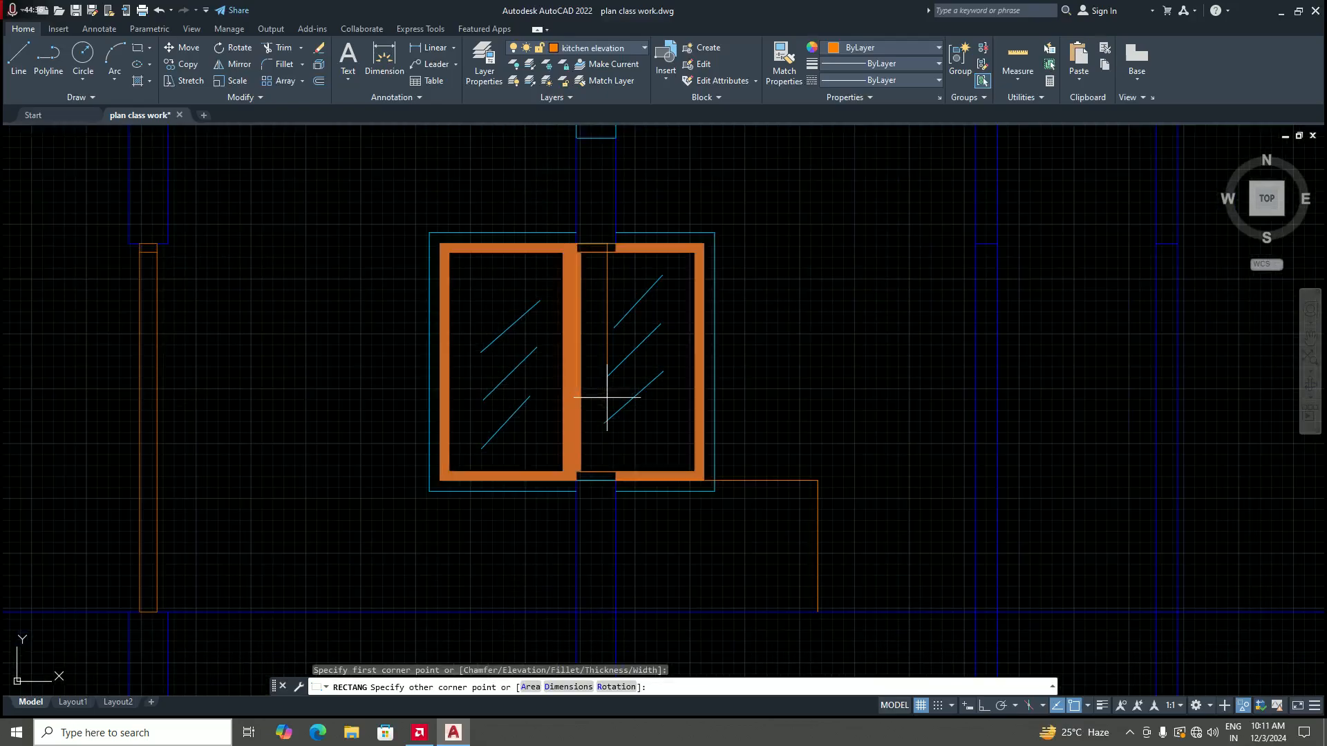
pyautogui.scroll(2, 607, 394)
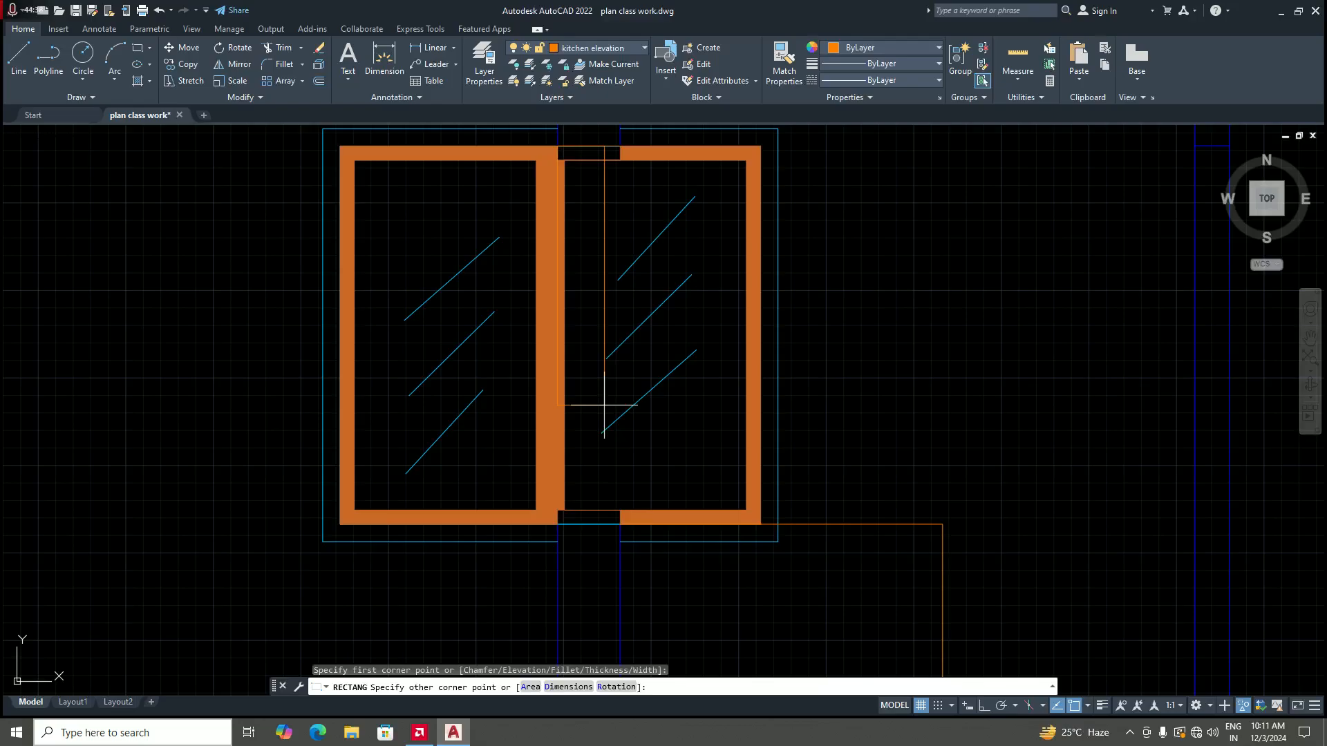
pyautogui.scroll(-2, 604, 406)
pyautogui.scroll(4, 611, 481)
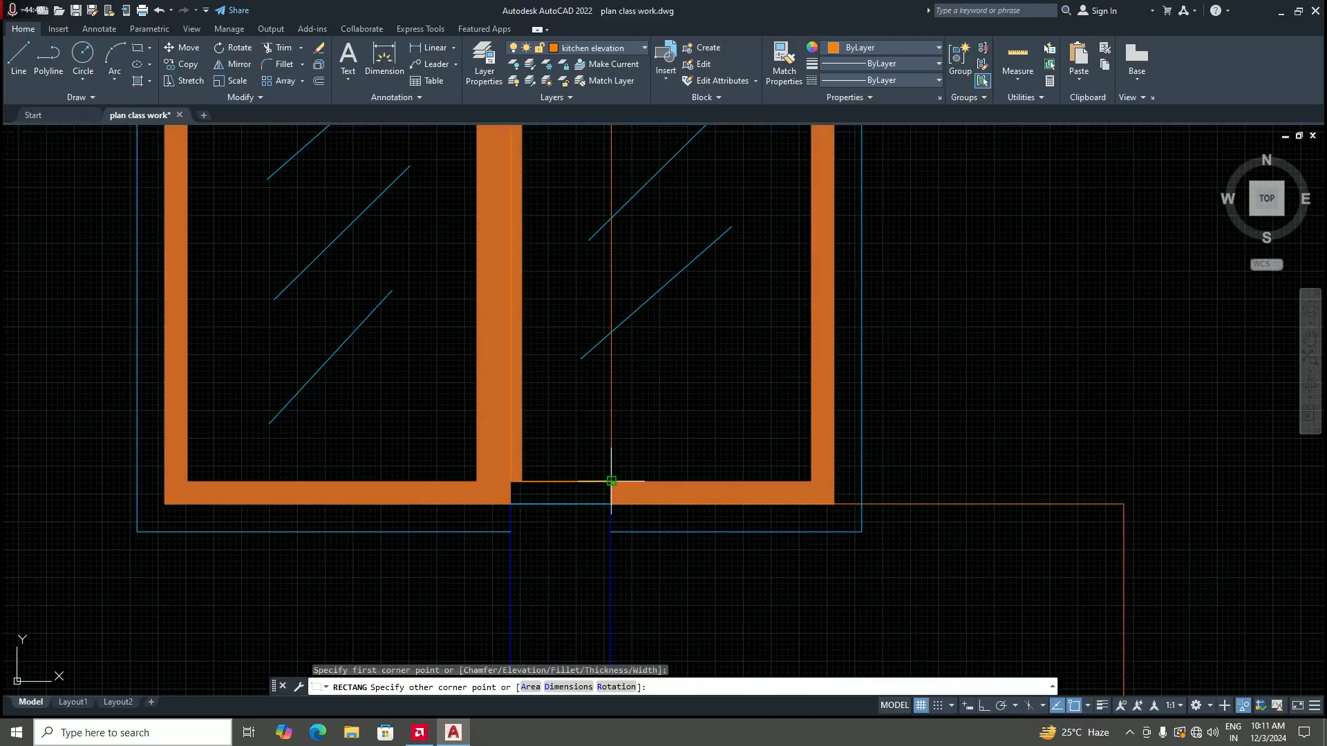
pyautogui.scroll(-4, 608, 450)
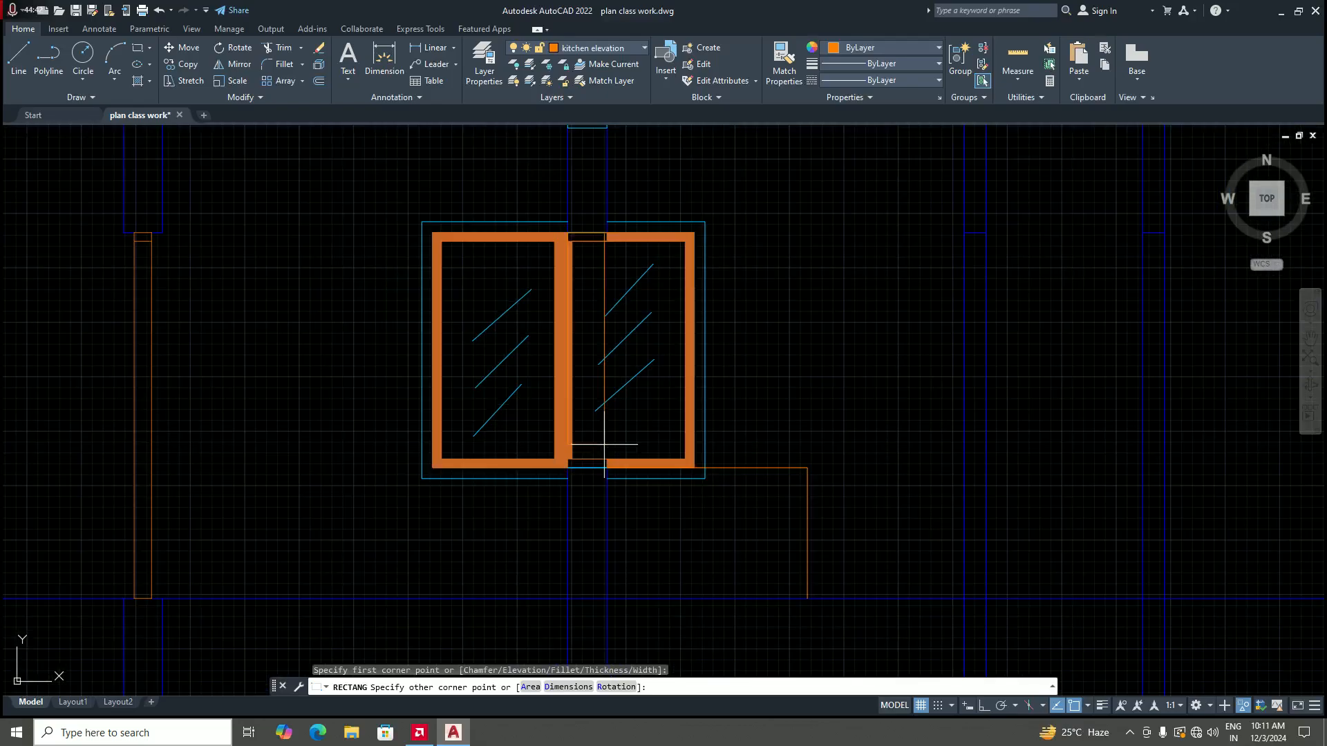
pyautogui.scroll(4, 601, 435)
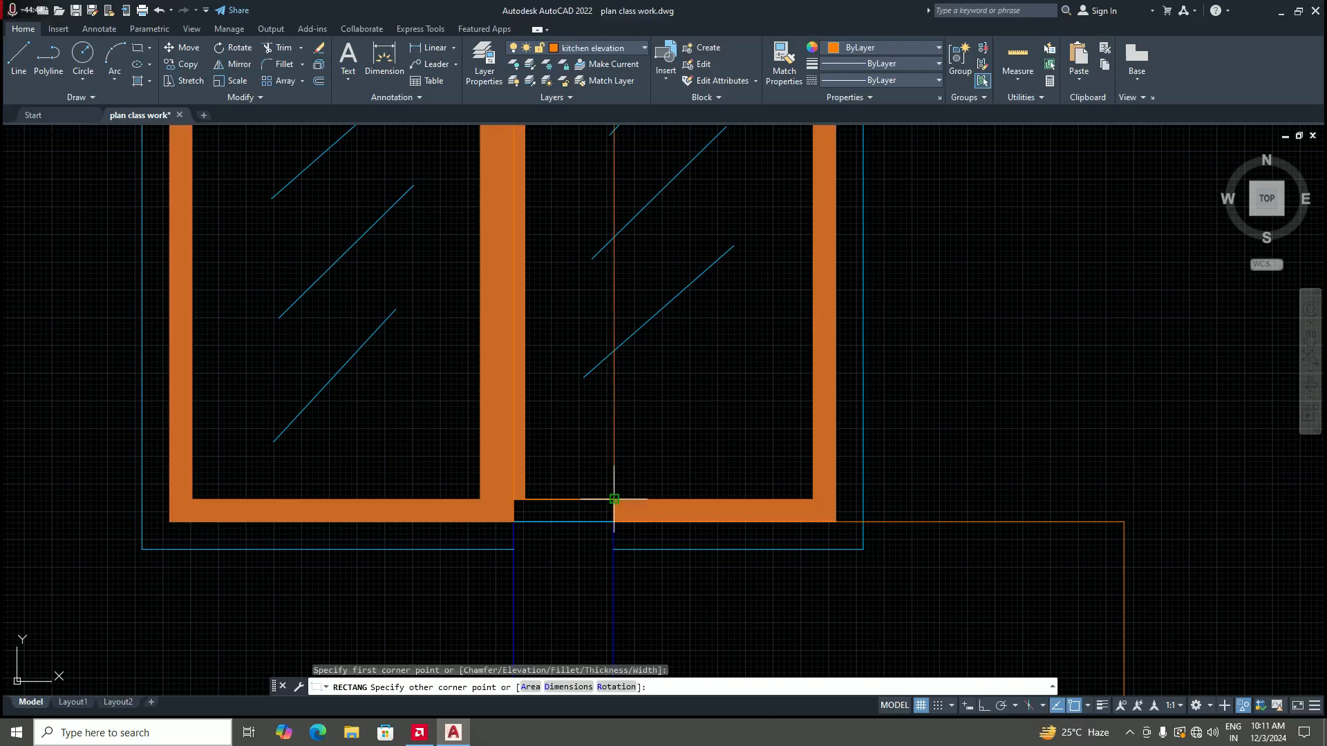
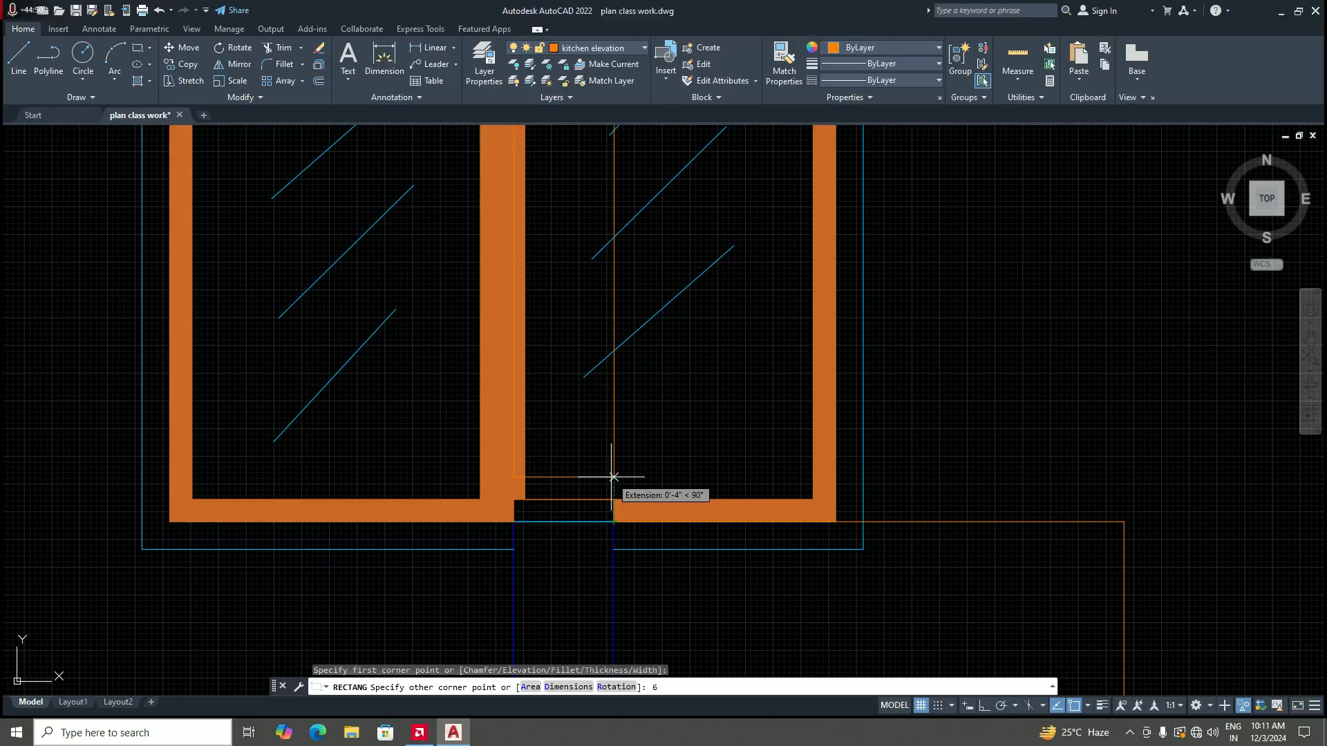
pyautogui.press('Return')
pyautogui.scroll(-5, 610, 477)
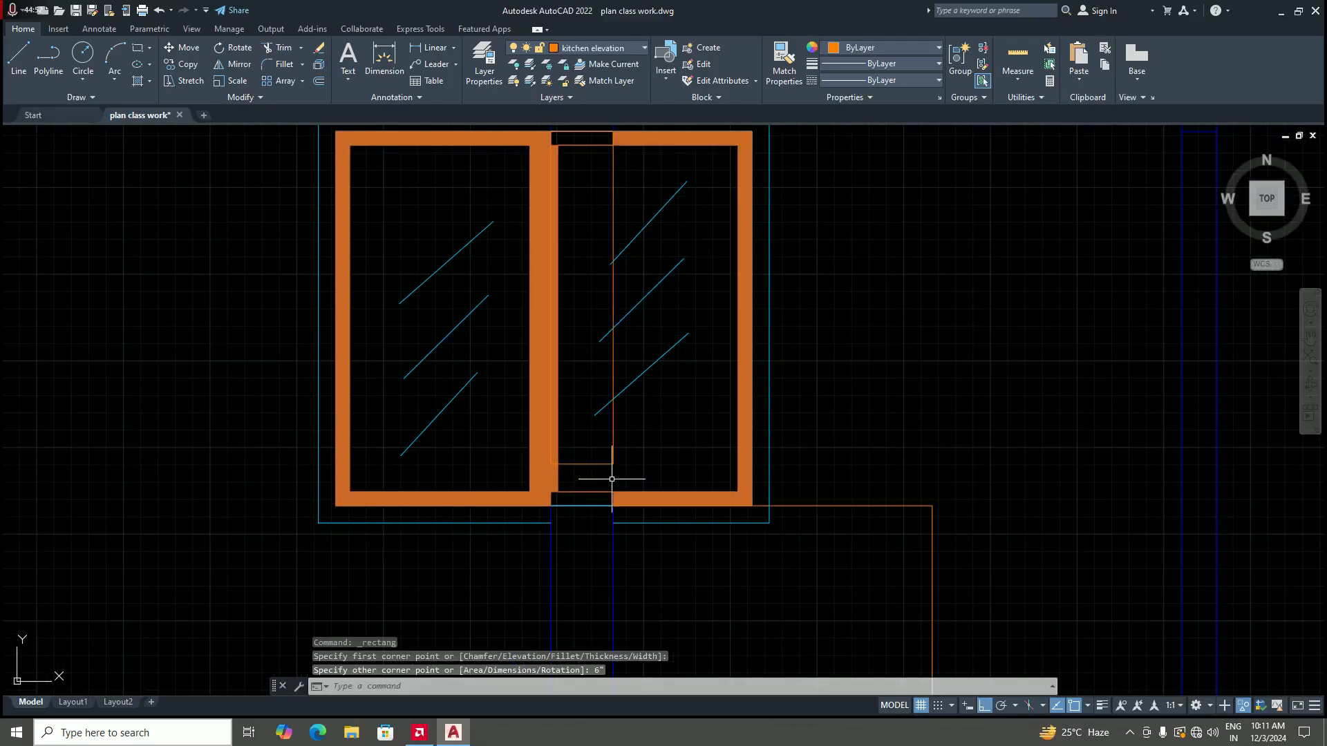
pyautogui.scroll(2, 636, 445)
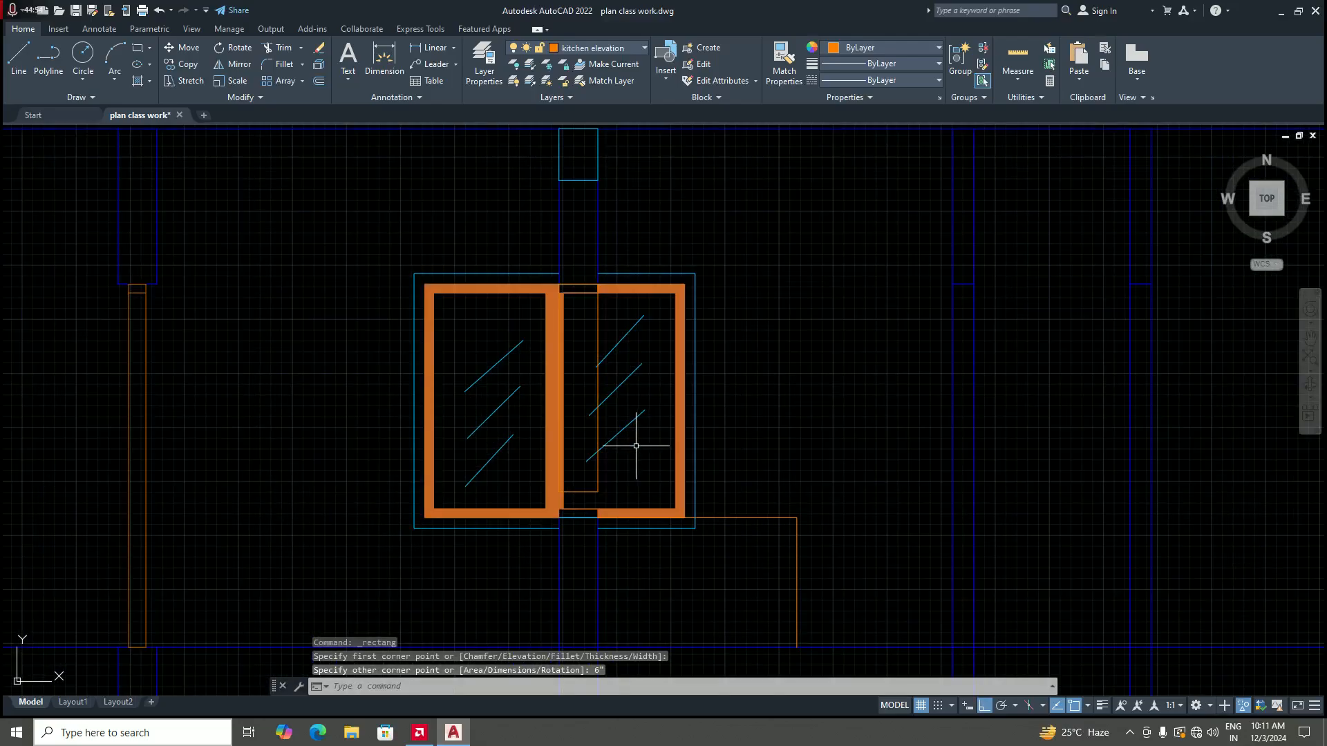
pyautogui.scroll(-2, 636, 446)
pyautogui.scroll(2, 602, 382)
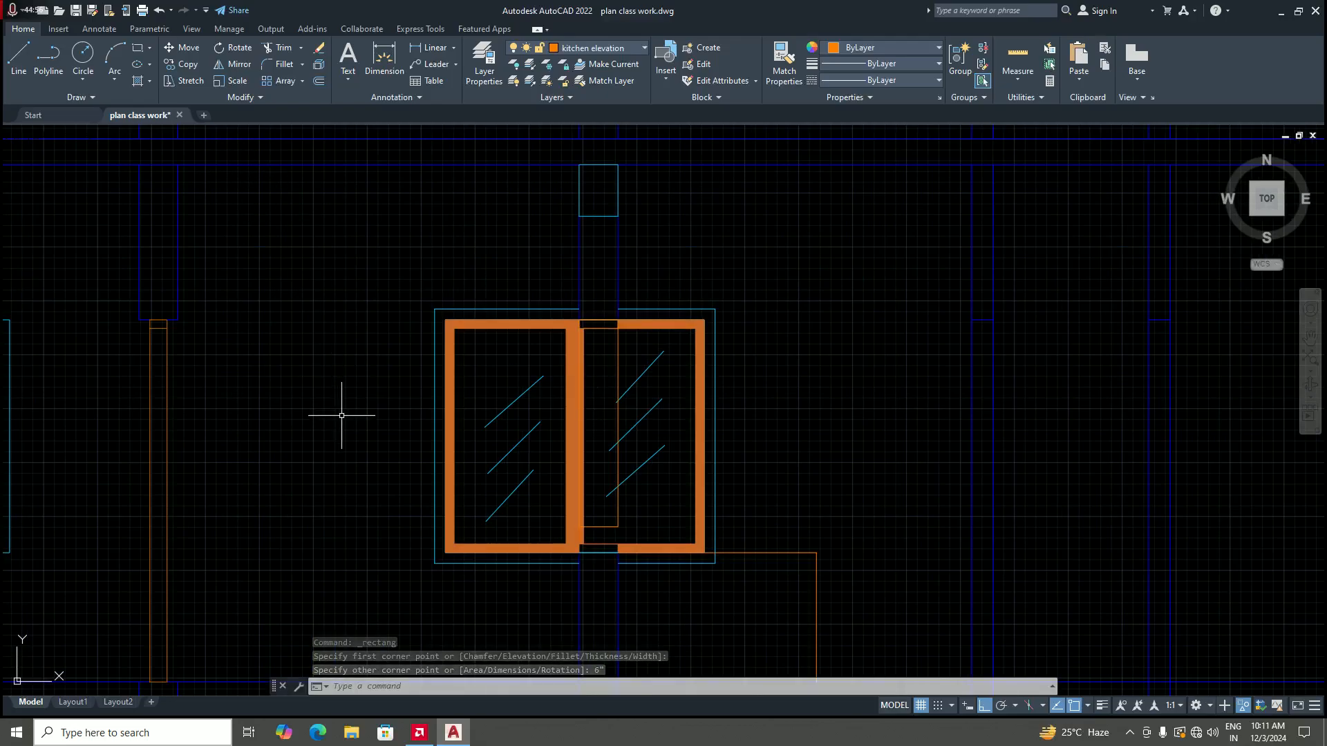
pyautogui.write('wip')
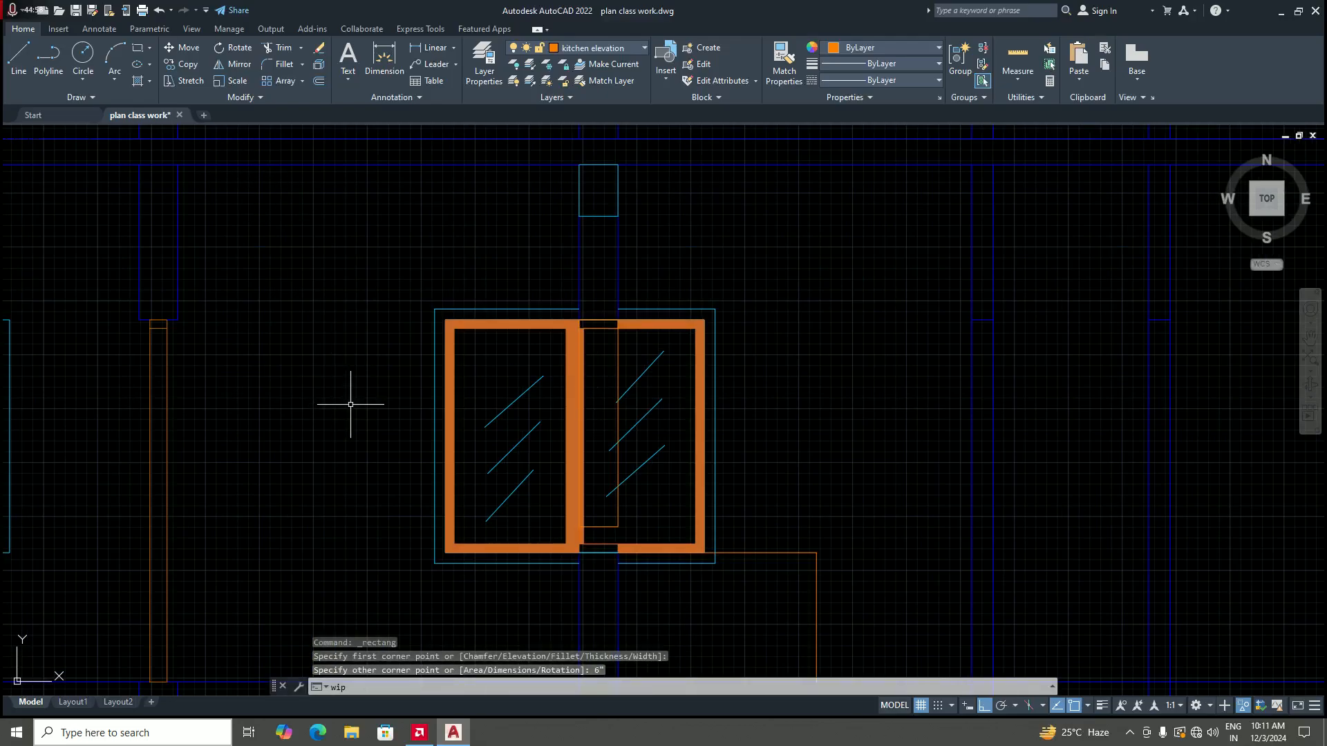
pyautogui.write('e')
pyautogui.press('Return')
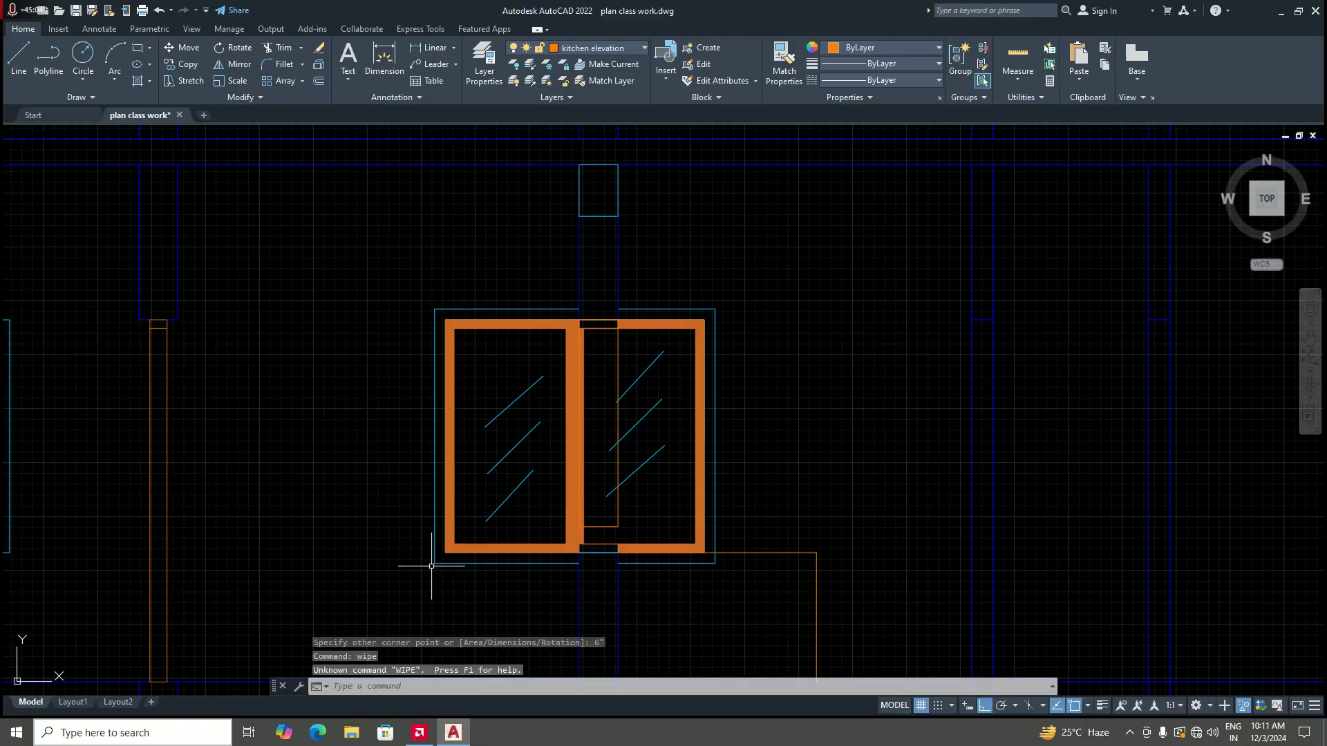
pyautogui.press('Escape')
pyautogui.write('w')
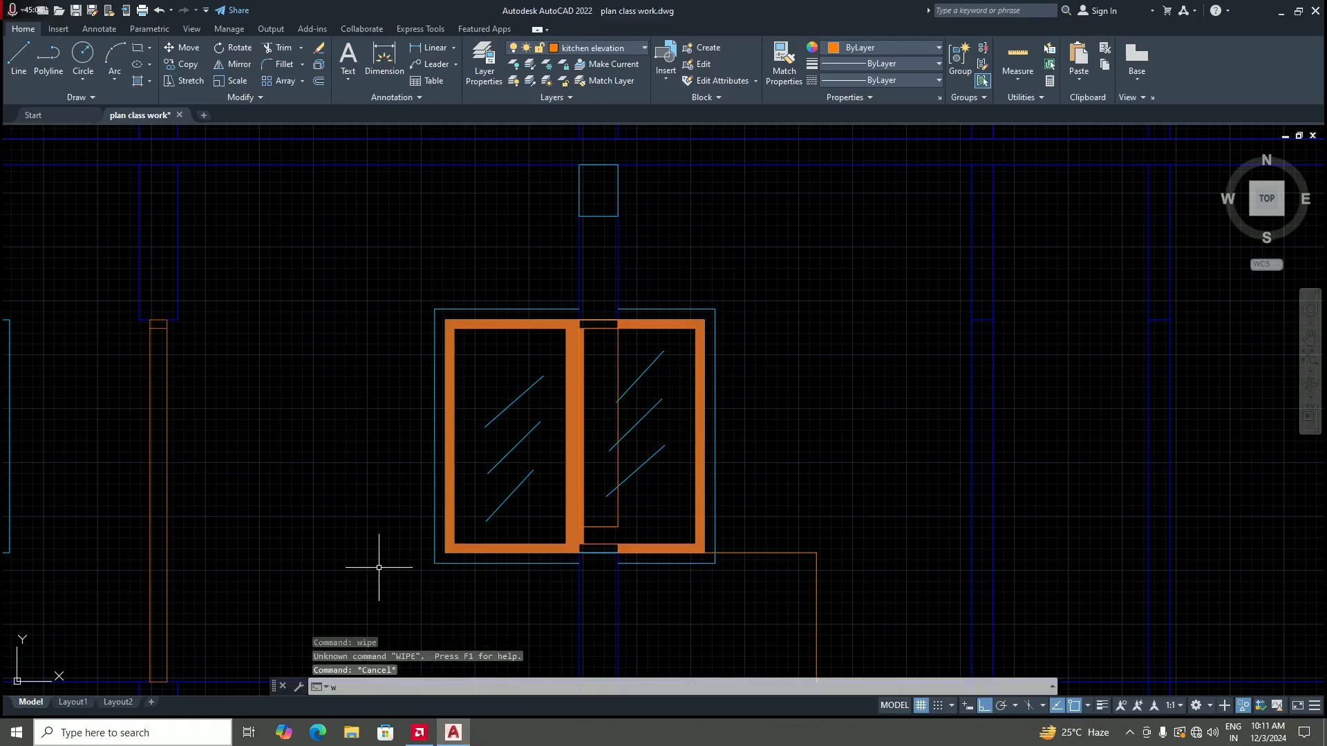
pyautogui.write('ipe')
pyautogui.press('Escape')
pyautogui.press('Escape')
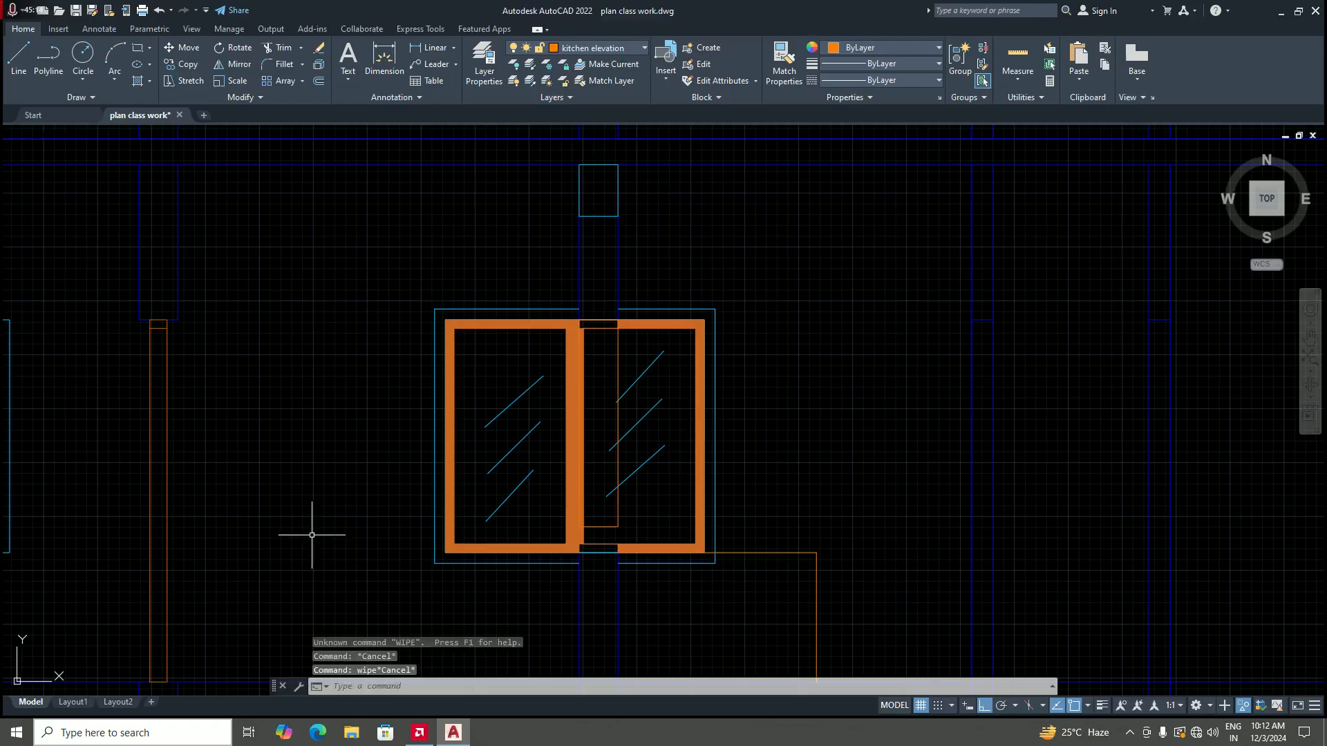
# Step: Create a wipeout from the tall rectangle over the window, erasing the source polyline
pyautogui.click(95, 99)
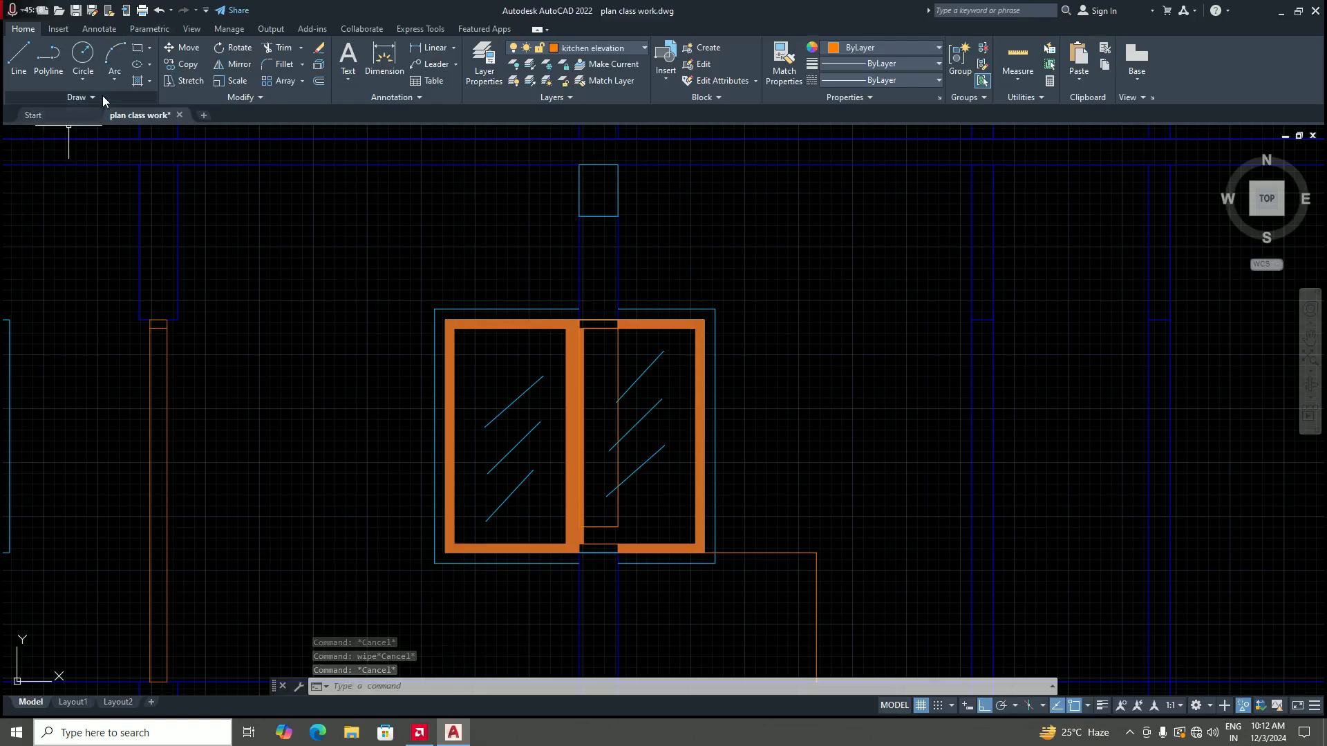
pyautogui.click(88, 98)
pyautogui.click(38, 135)
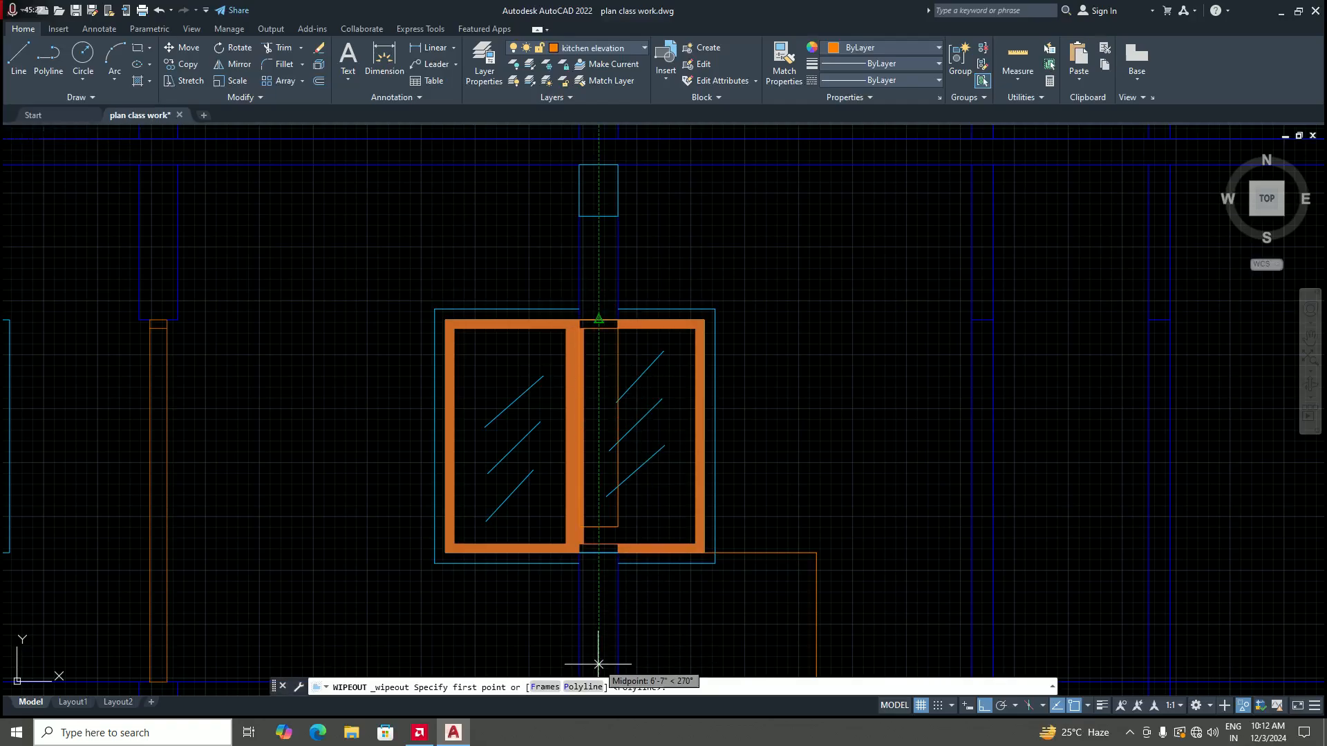
pyautogui.click(583, 687)
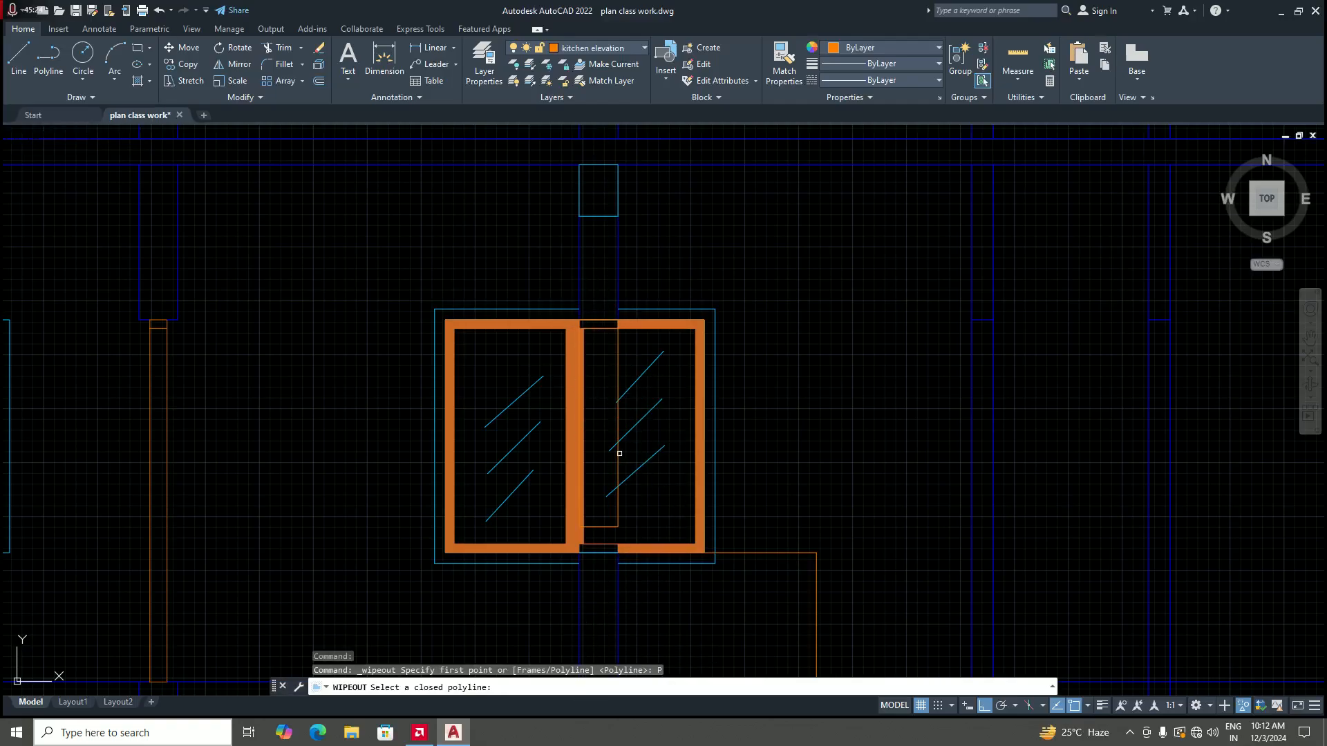
pyautogui.click(619, 453)
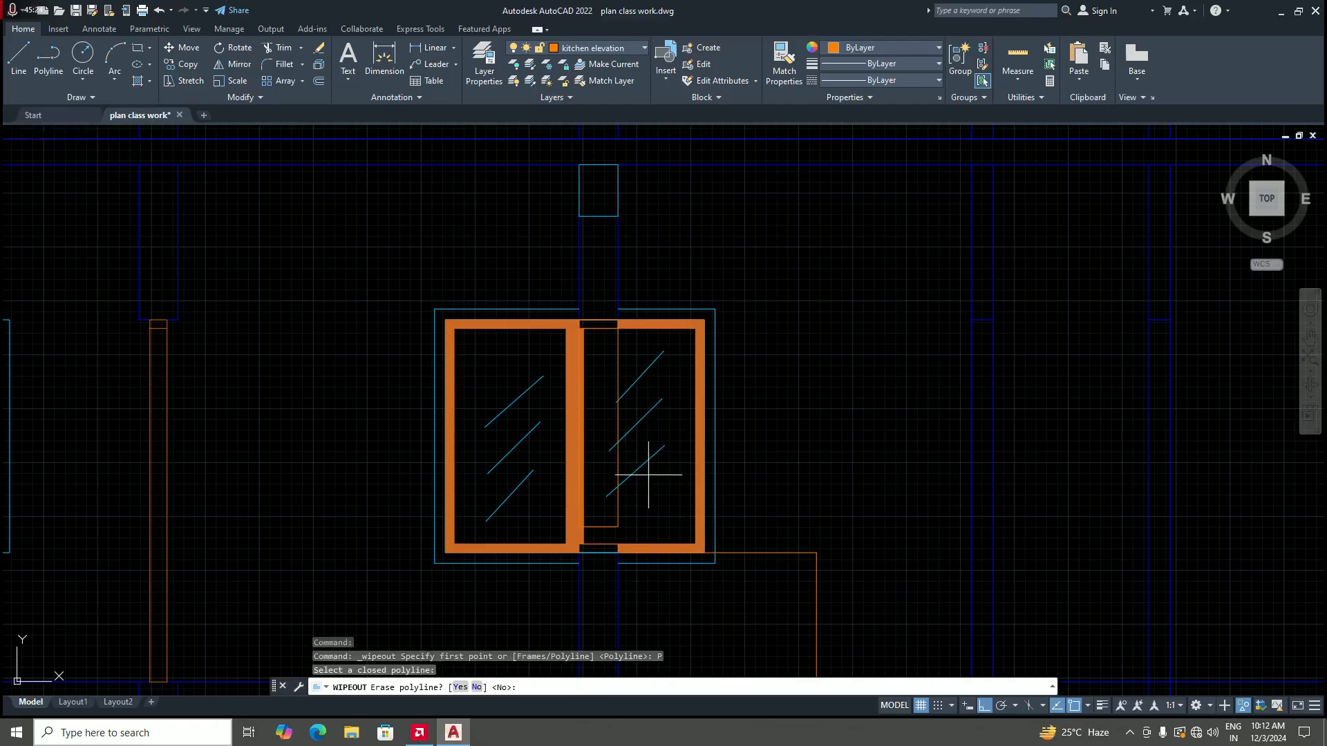
pyautogui.click(462, 687)
# Step: Examine the wipeout over the window and the frame, wall and outline edges at its lower end
pyautogui.scroll(-4, 631, 529)
pyautogui.scroll(4, 641, 543)
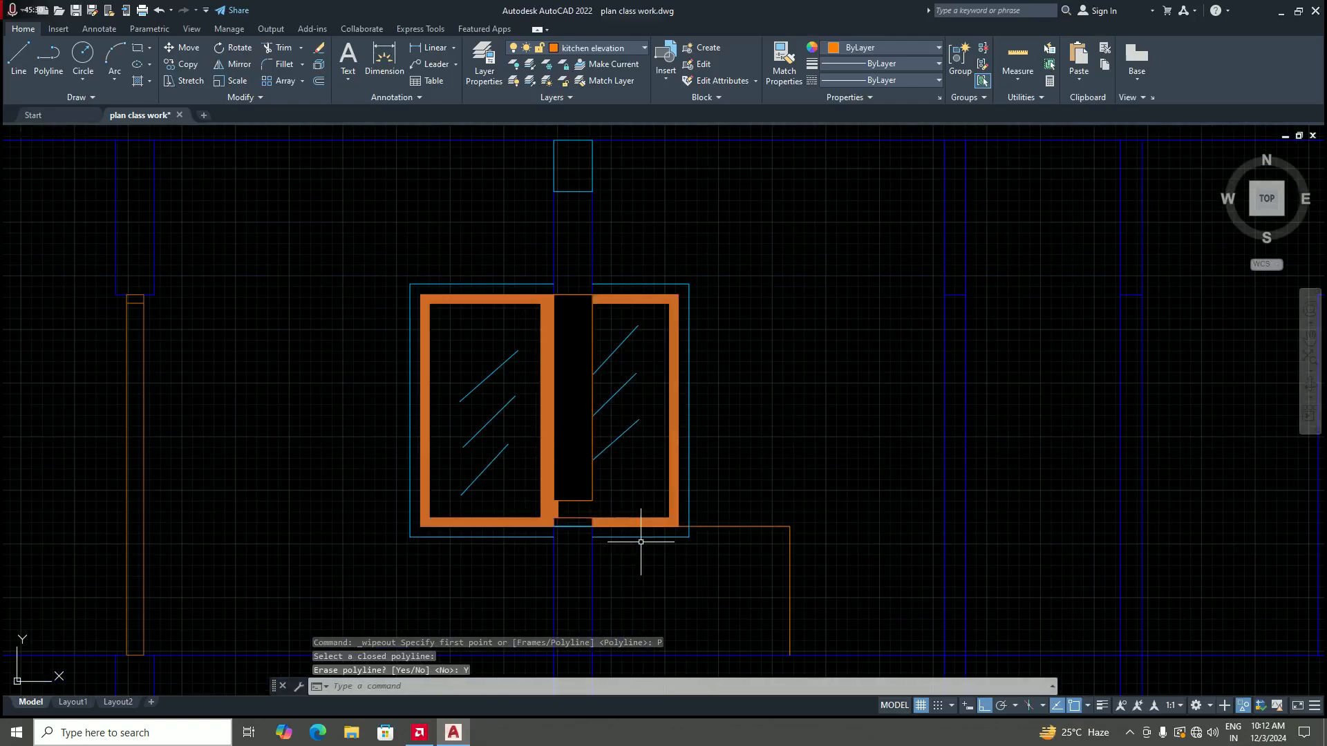
pyautogui.scroll(-2, 617, 496)
pyautogui.scroll(2, 614, 529)
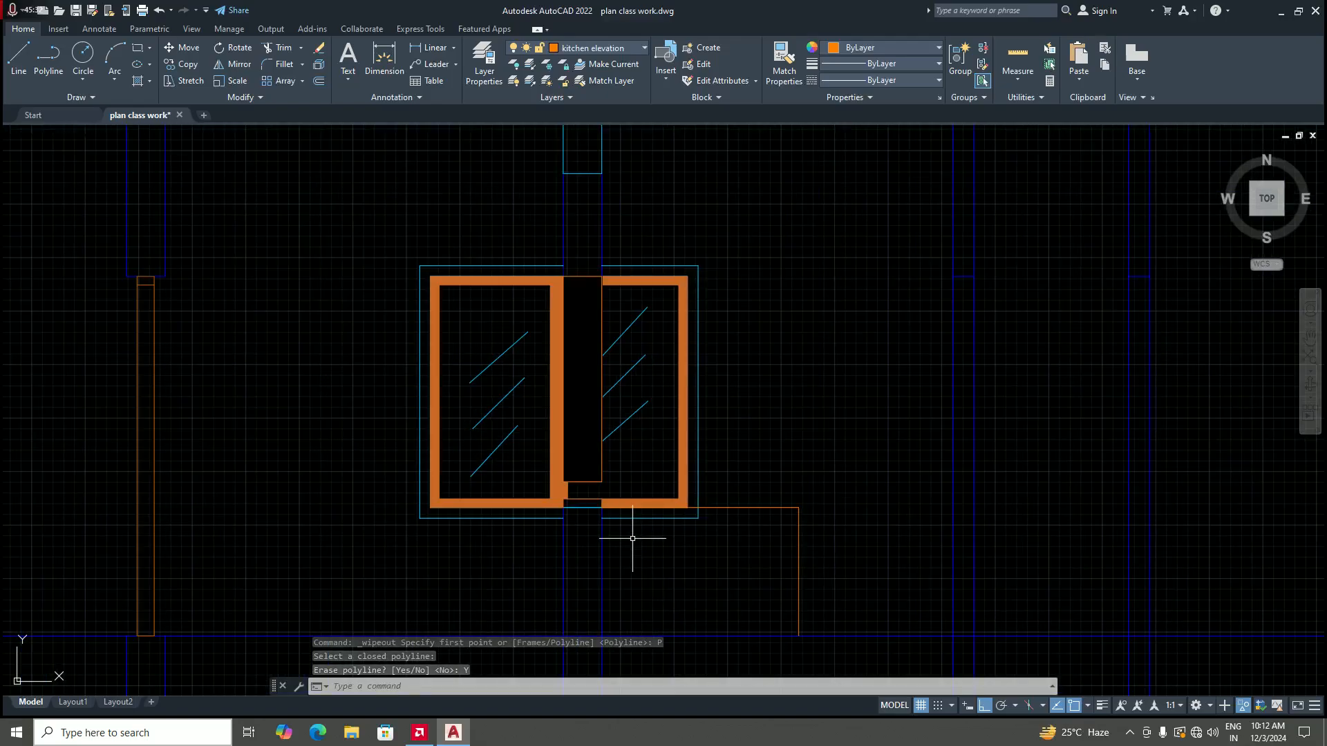
pyautogui.scroll(-2, 628, 527)
pyautogui.scroll(4, 608, 522)
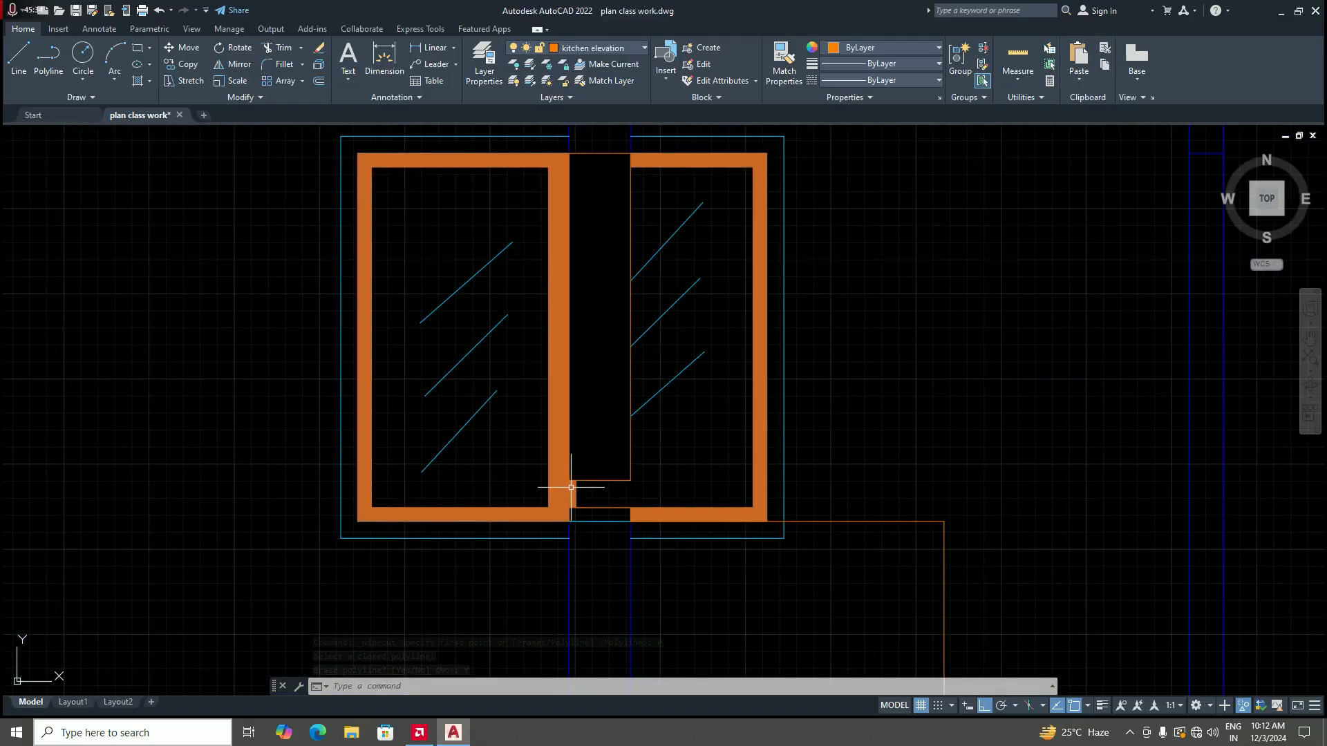
pyautogui.scroll(-2, 602, 503)
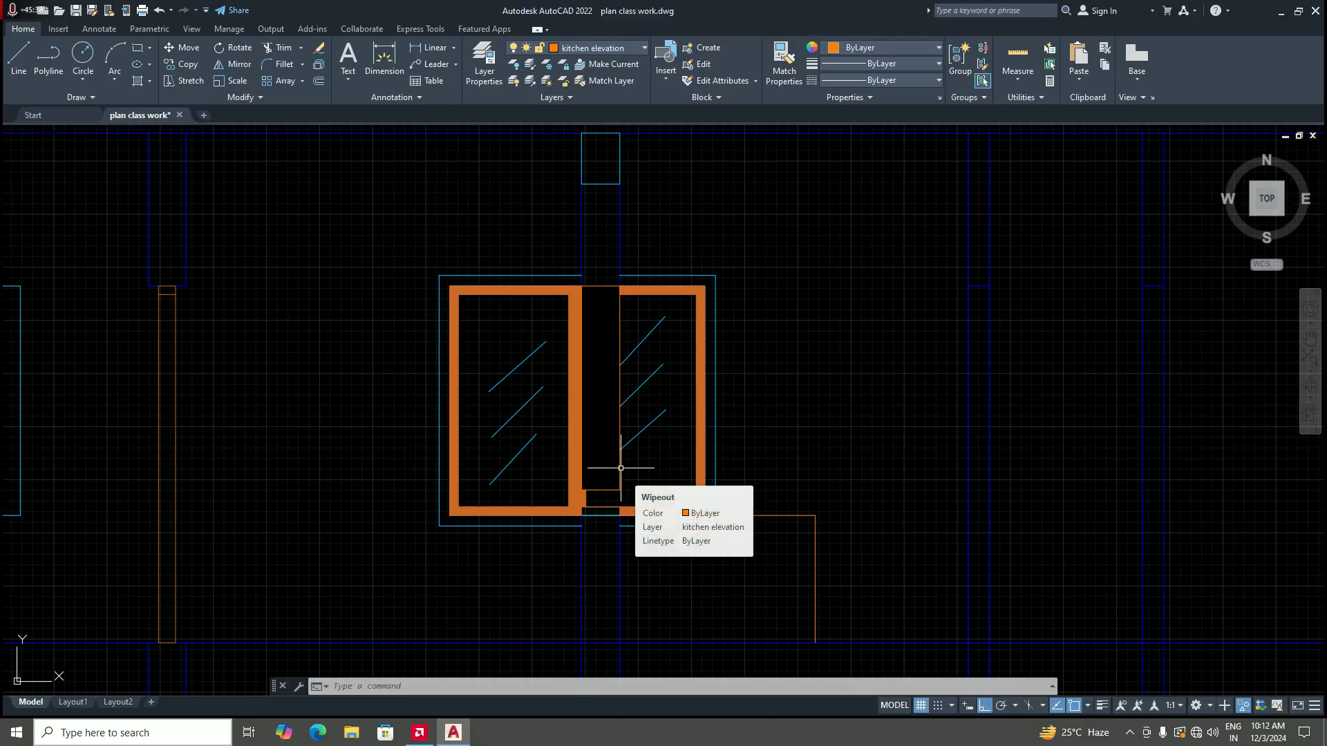
pyautogui.scroll(-2, 621, 465)
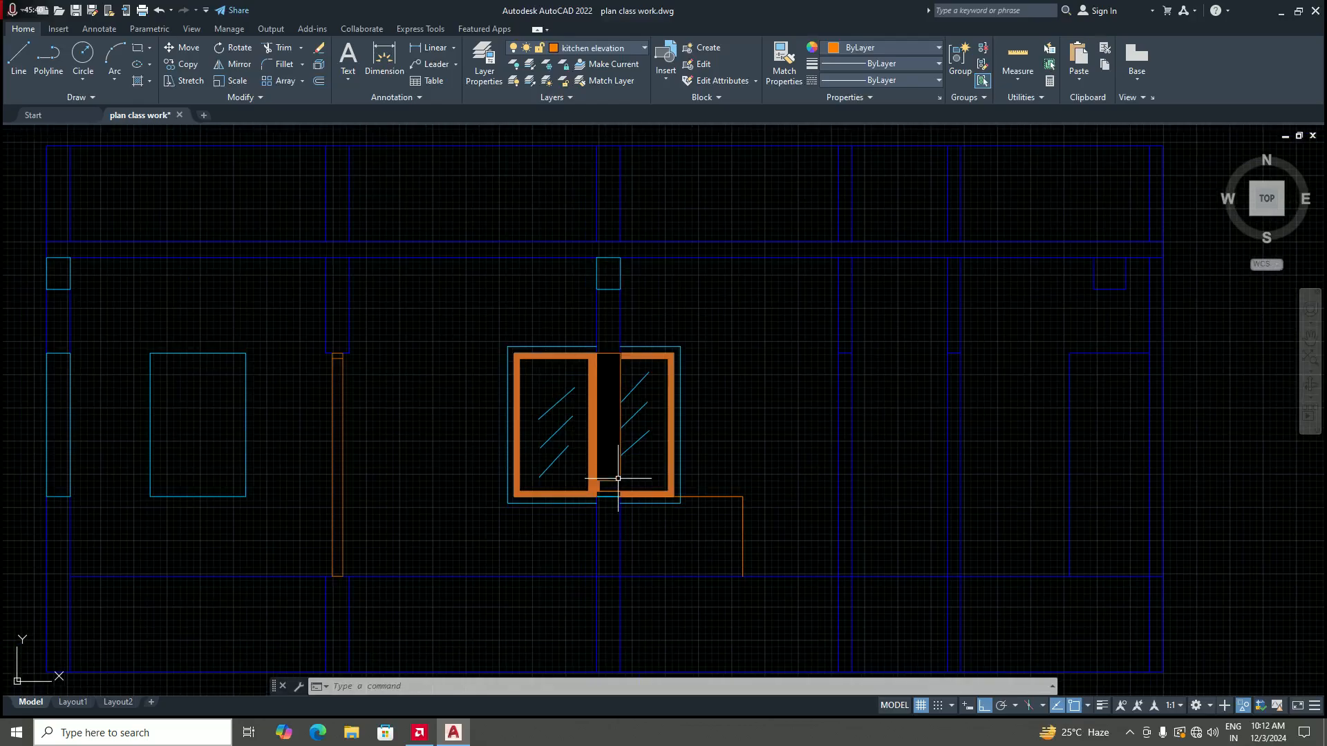
pyautogui.scroll(2, 622, 528)
pyautogui.scroll(2, 621, 525)
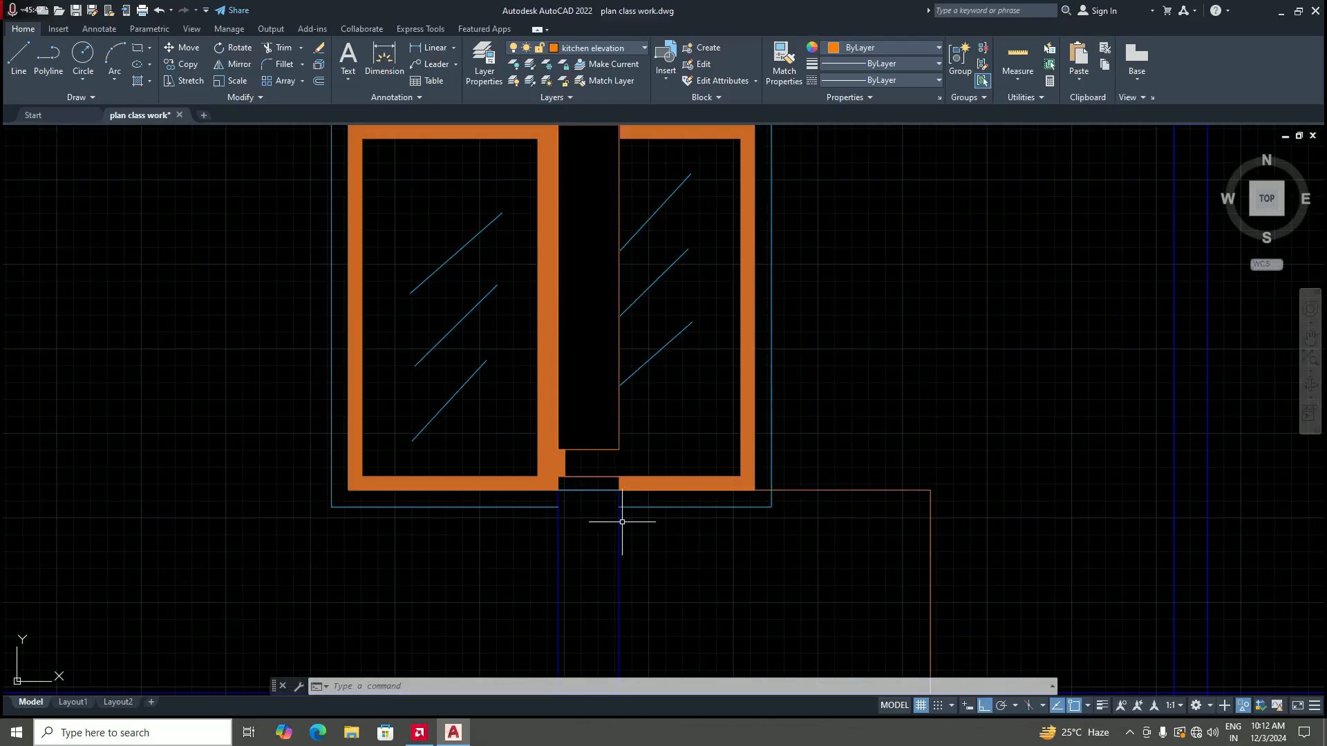
pyautogui.click(619, 522)
pyautogui.click(592, 489)
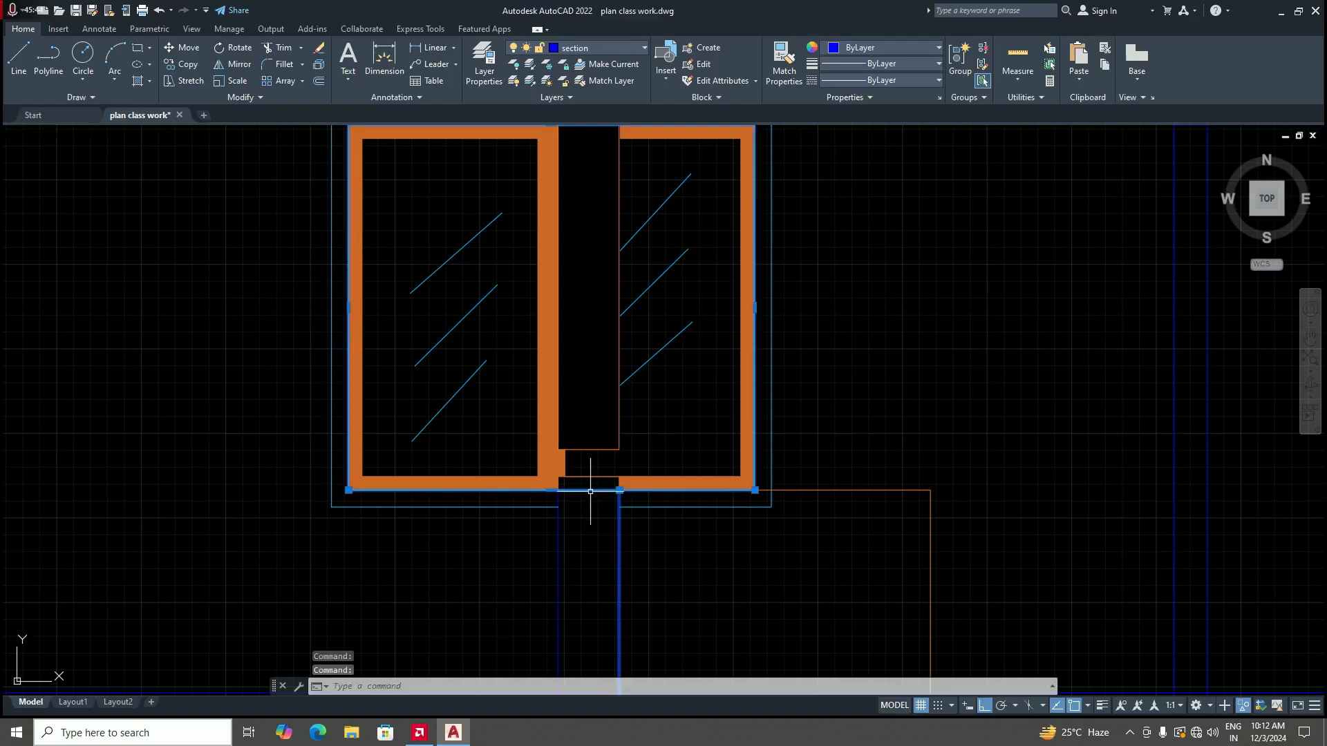
pyautogui.press('Escape')
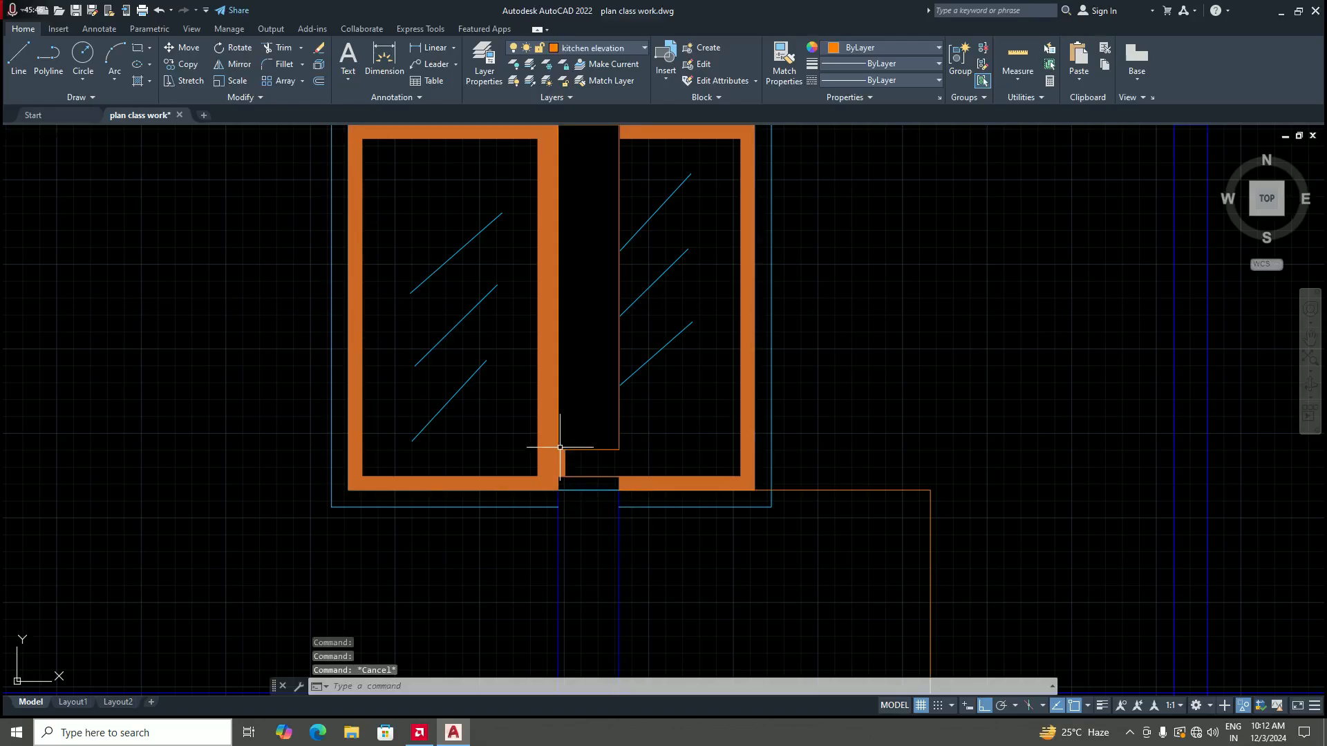
pyautogui.scroll(-2, 560, 453)
pyautogui.scroll(2, 584, 474)
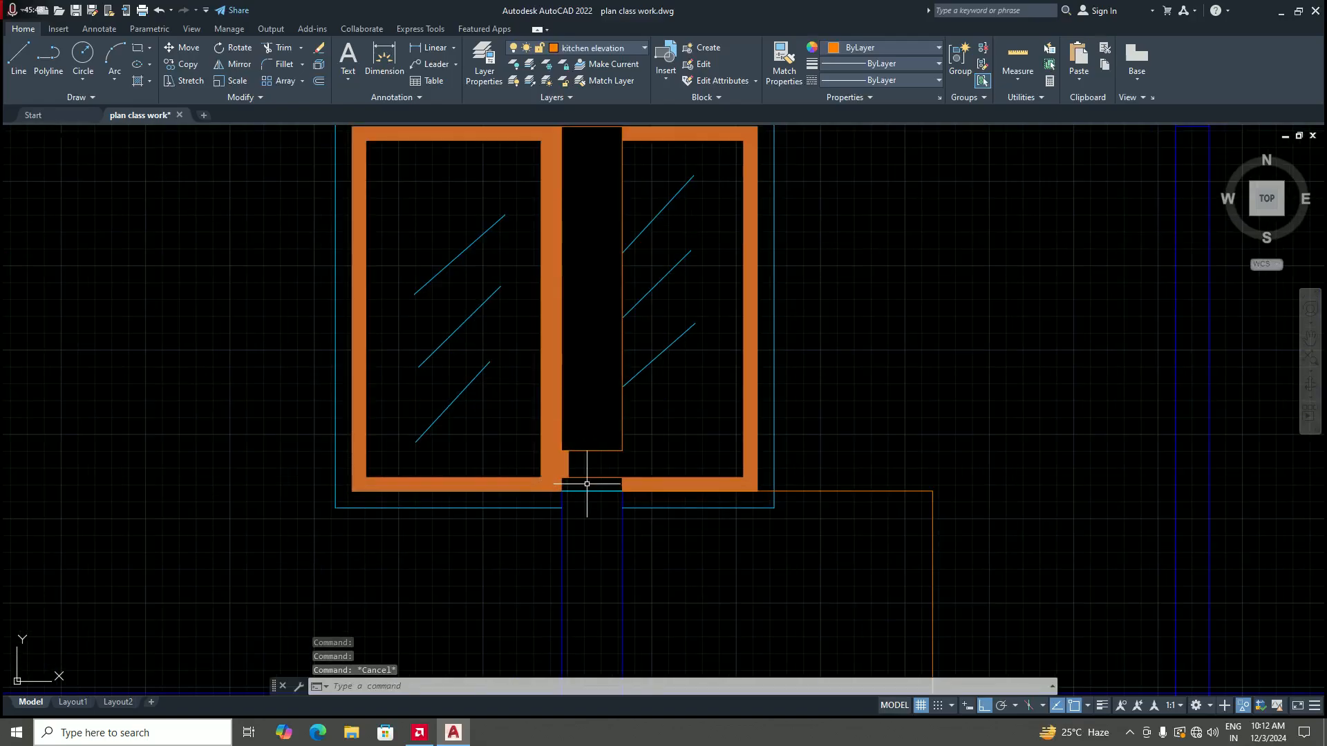
pyautogui.scroll(-4, 615, 483)
pyautogui.scroll(4, 606, 475)
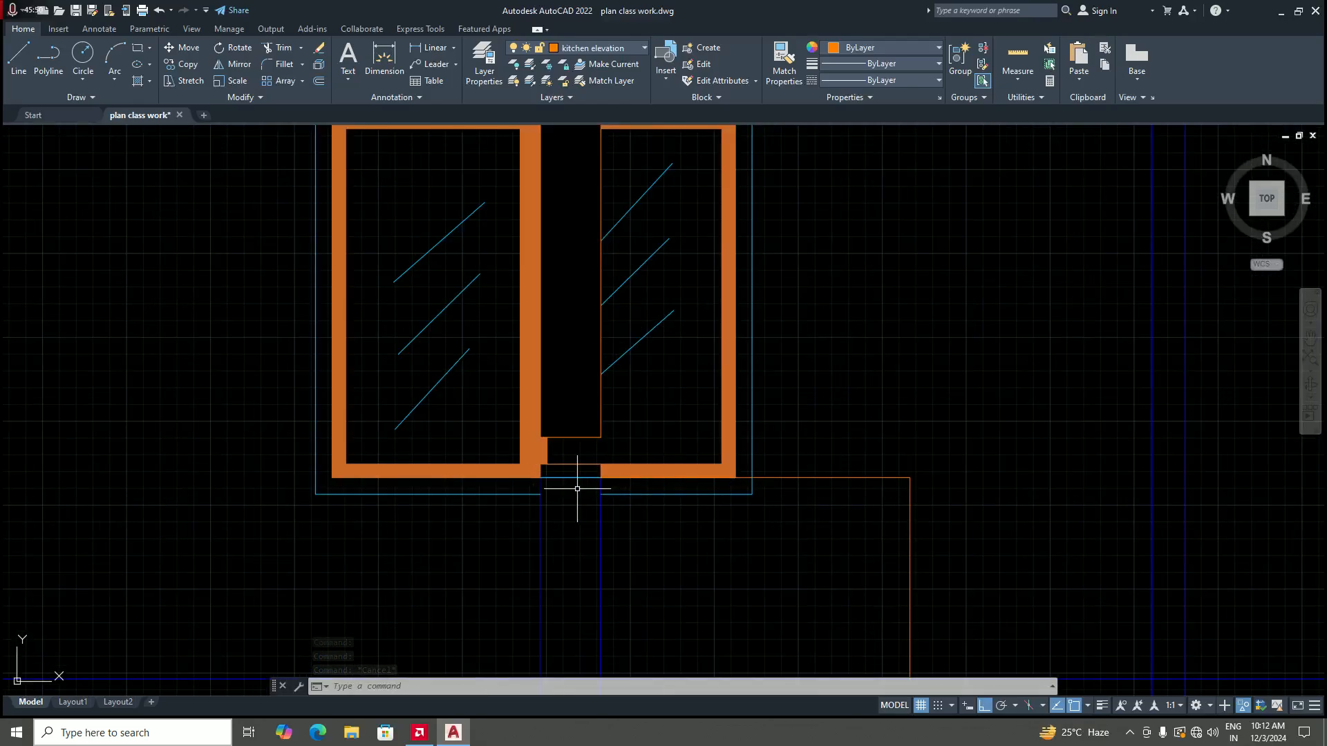
# Step: Draw a rectangle across the wall's width from the window frame's bottom edge up to the lower end of the wipeout
pyautogui.click(137, 48)
pyautogui.scroll(2, 562, 484)
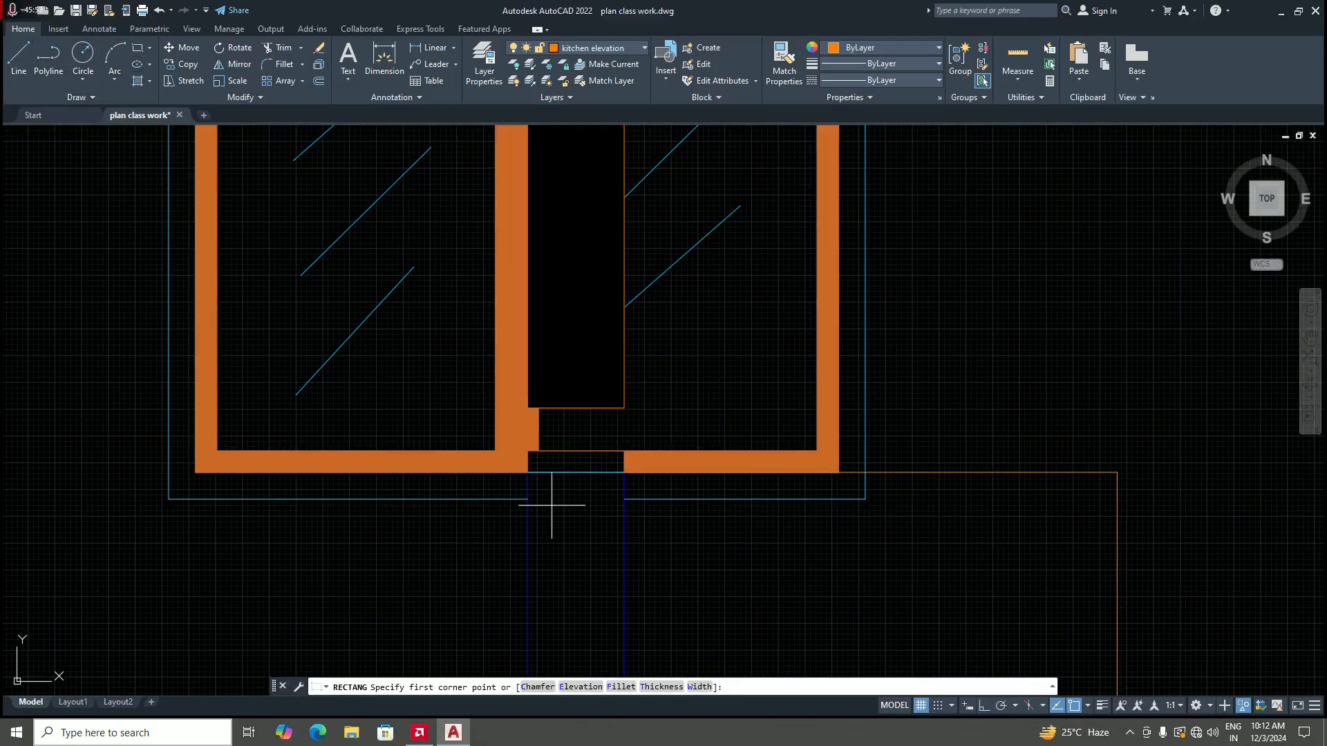
pyautogui.click(528, 472)
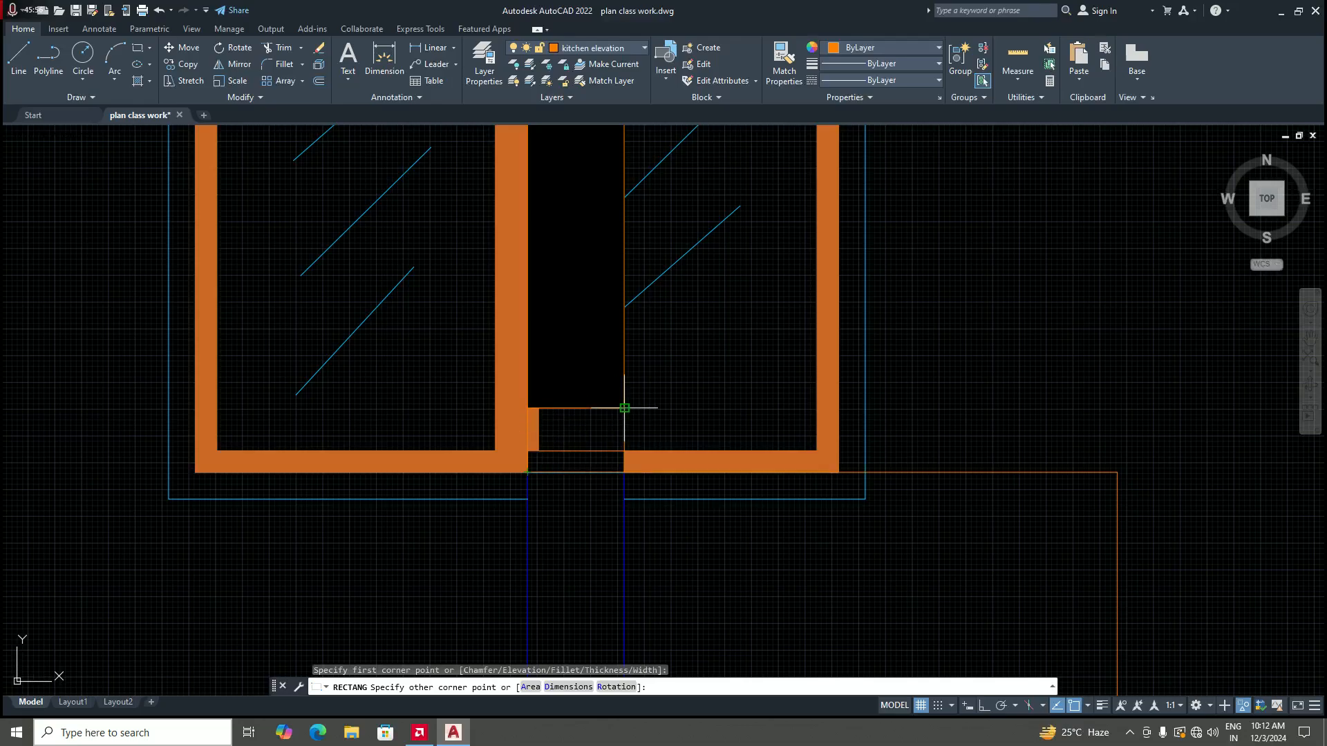
pyautogui.click(621, 407)
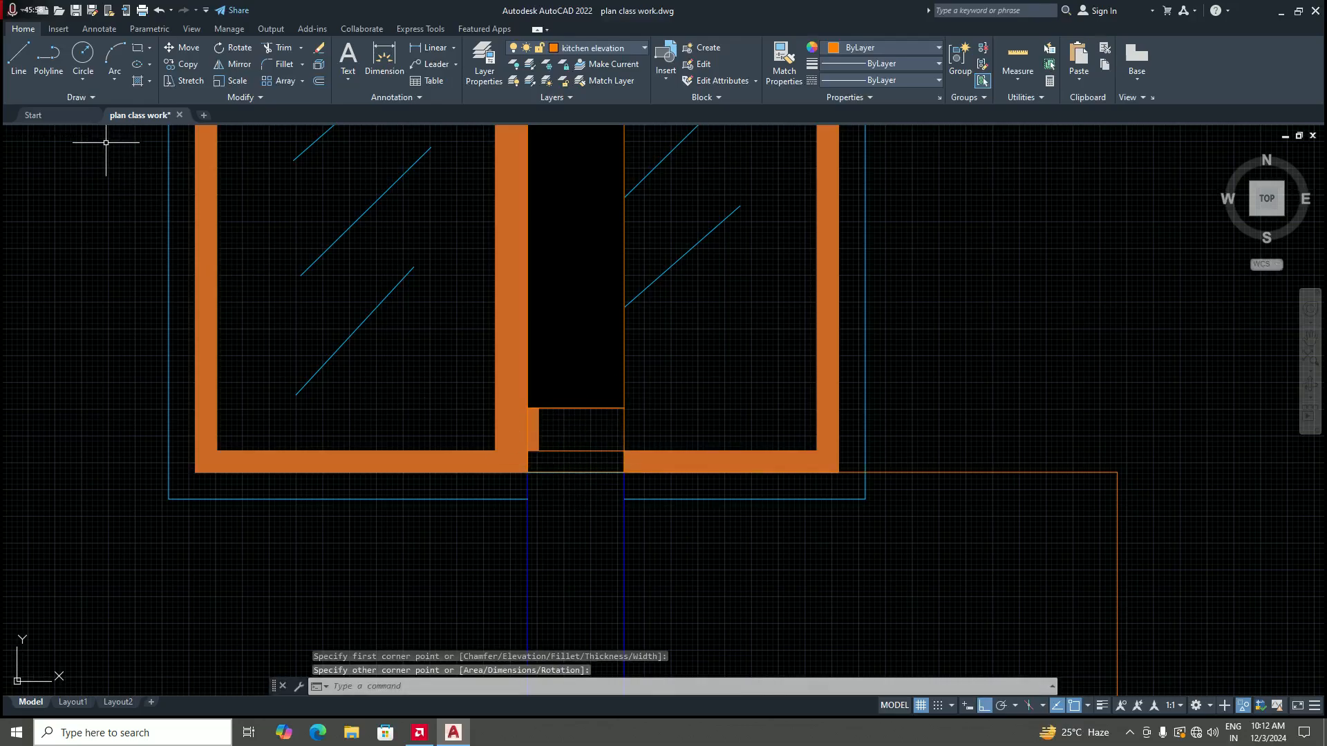
# Step: Create a wipeout from the small rectangle at the window's lower edge, erasing the source polyline
pyautogui.click(90, 101)
pyautogui.click(32, 129)
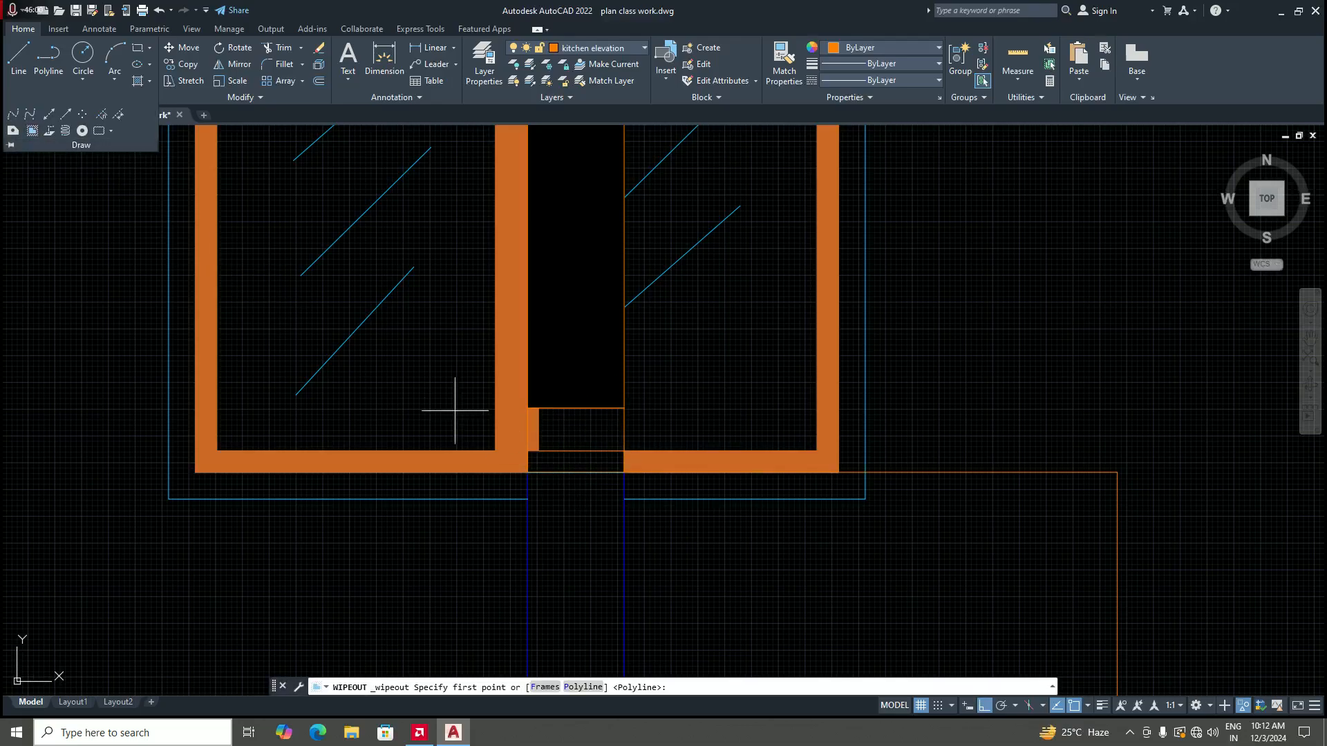
pyautogui.scroll(-4, 597, 469)
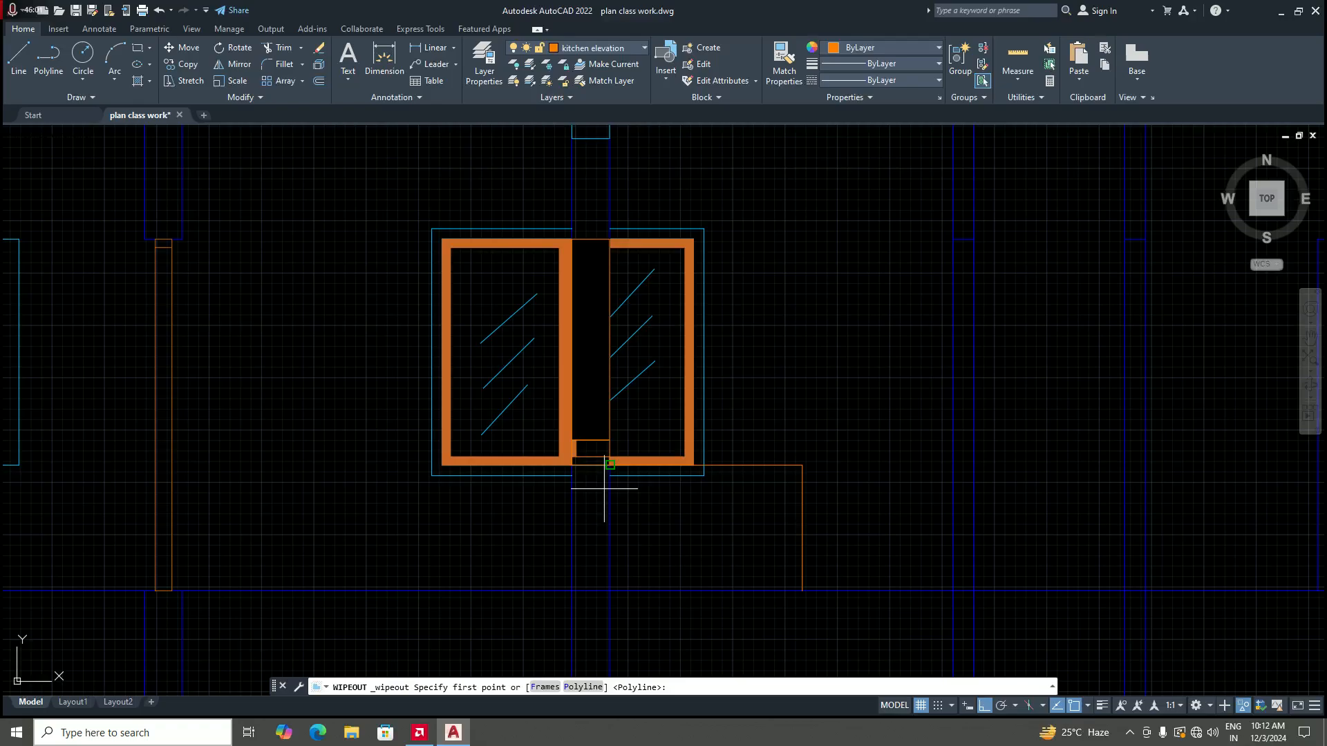
pyautogui.click(582, 687)
pyautogui.scroll(4, 612, 463)
pyautogui.click(600, 427)
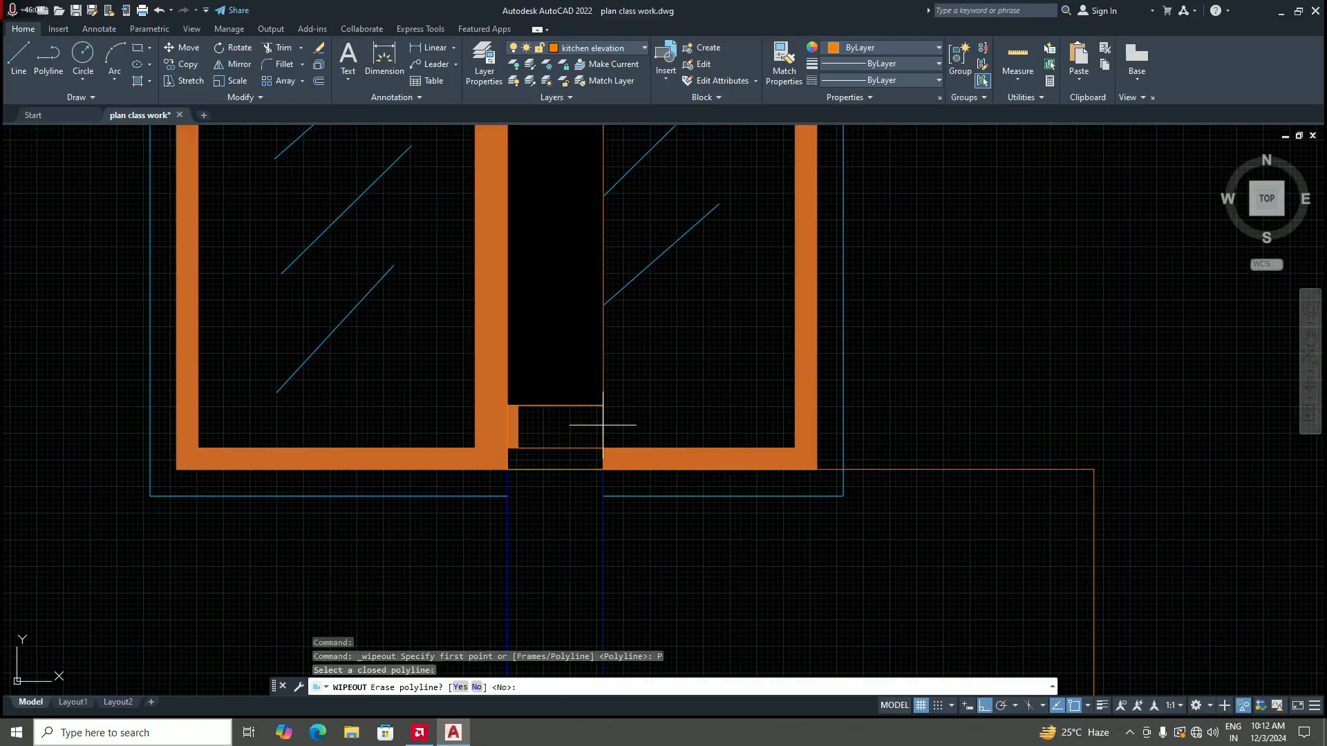
pyautogui.click(461, 688)
pyautogui.scroll(-4, 607, 446)
pyautogui.scroll(2, 613, 482)
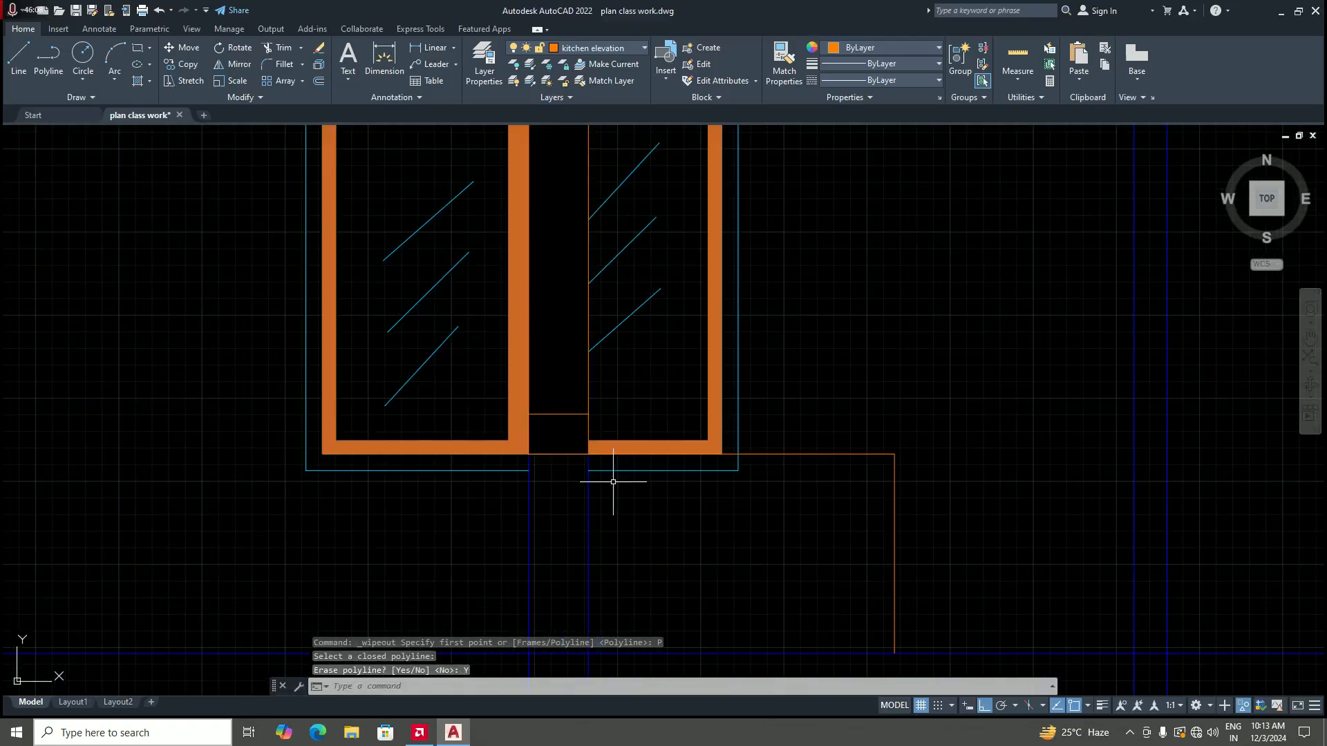
pyautogui.press('Escape')
# Step: Bring the small wipeout at the window's lower edge to the front of the draw order
pyautogui.scroll(-4, 636, 533)
pyautogui.scroll(4, 579, 514)
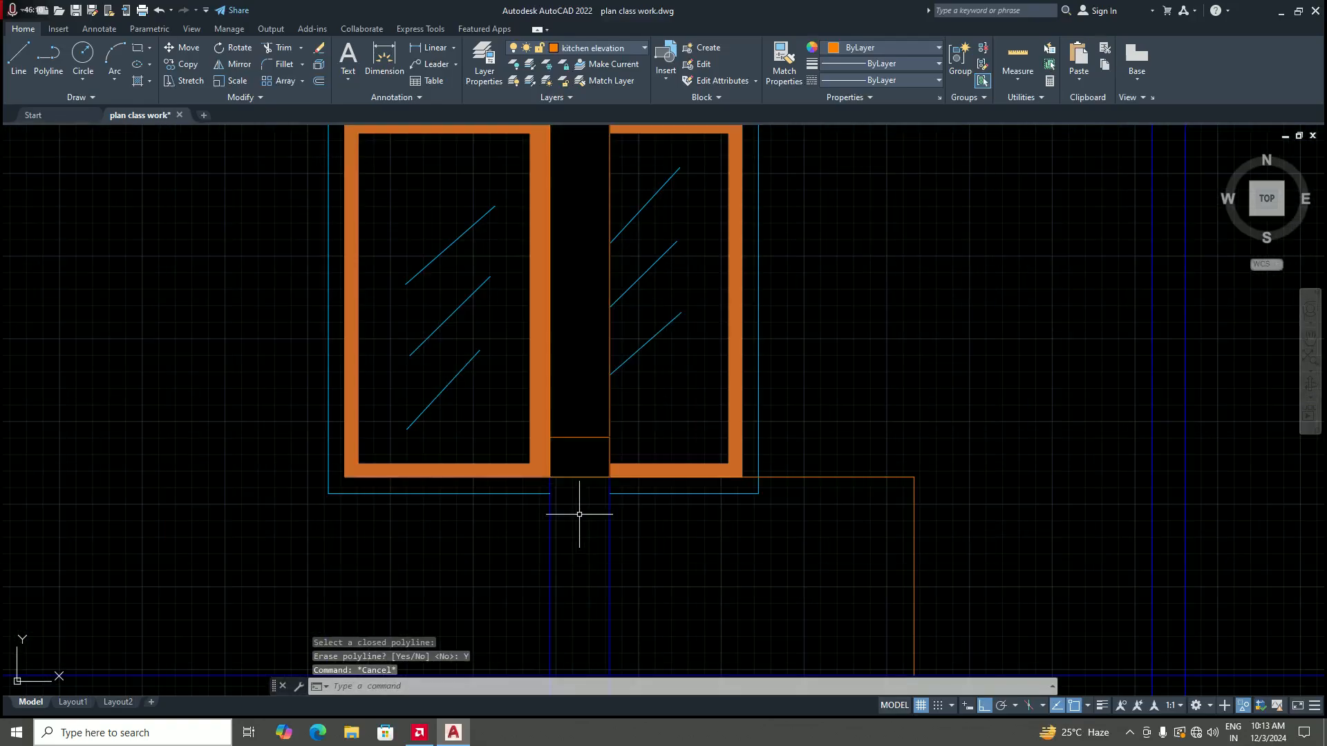
pyautogui.scroll(-4, 609, 516)
pyautogui.scroll(4, 591, 501)
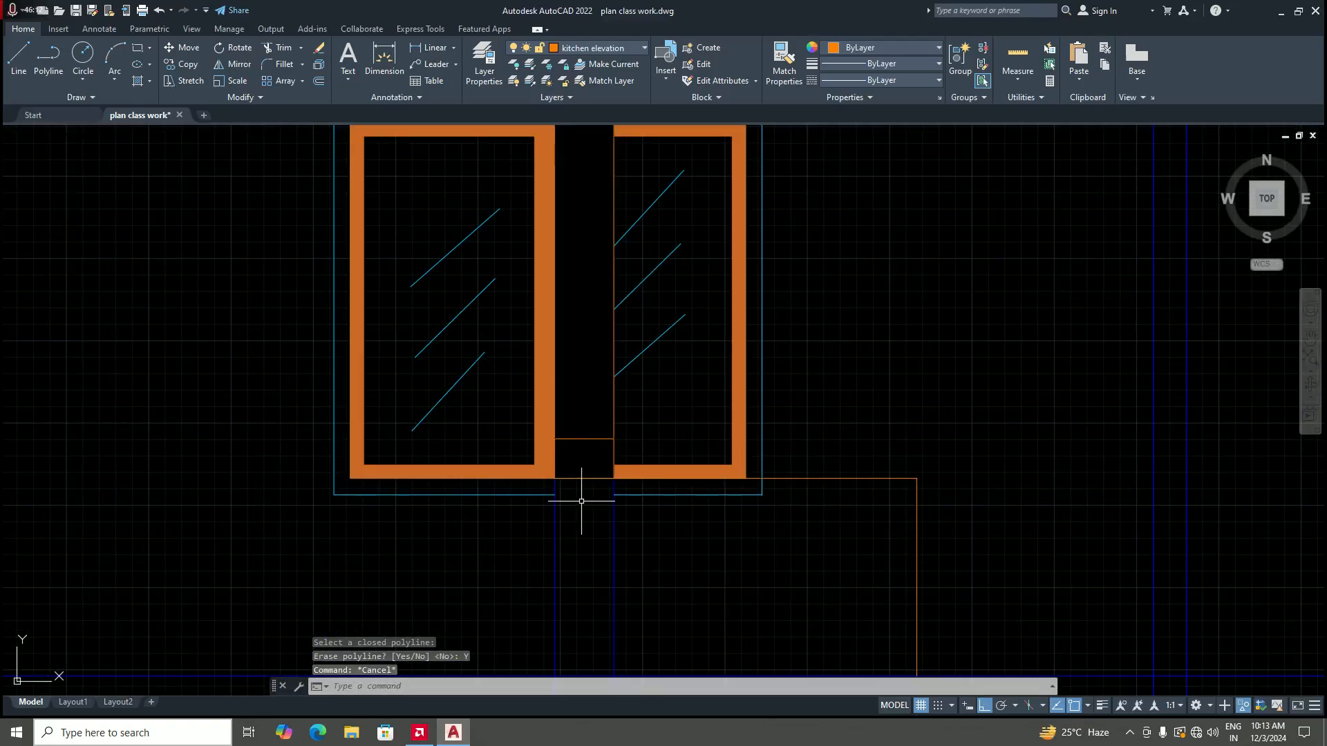
pyautogui.scroll(3, 584, 476)
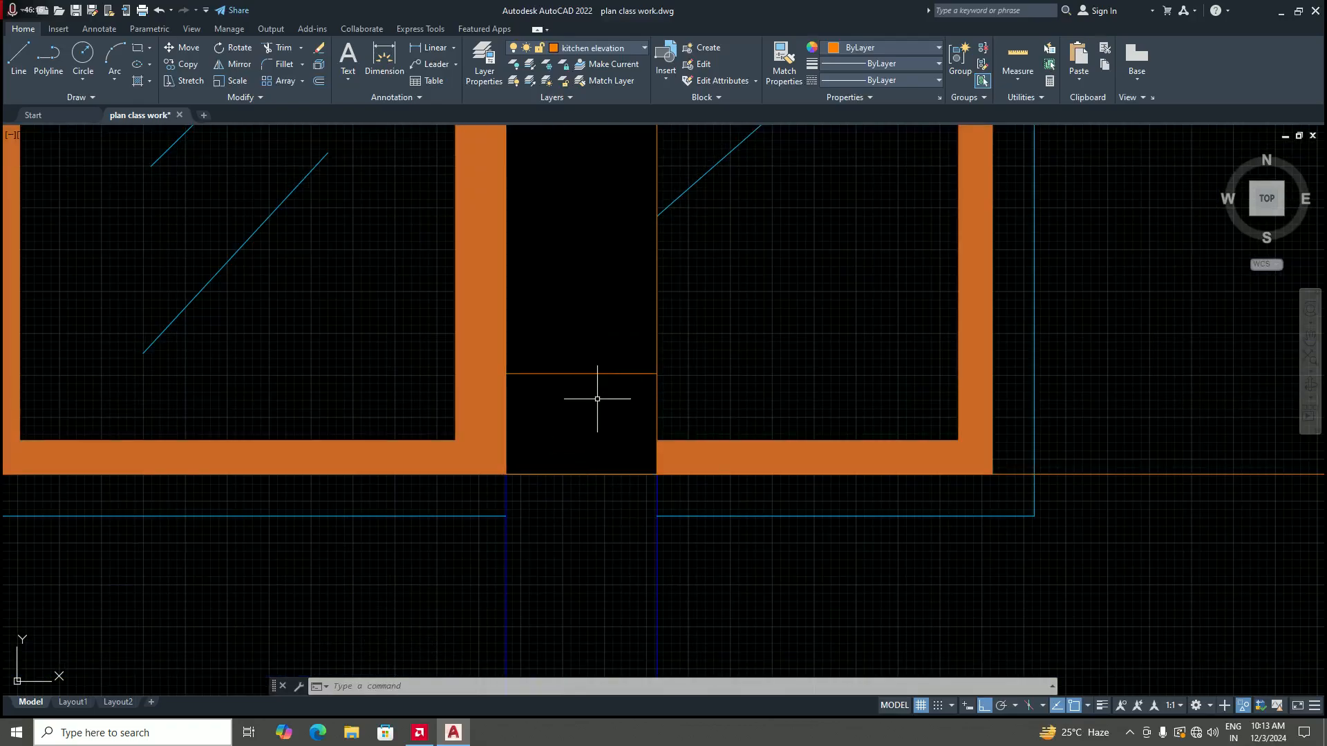
pyautogui.click(657, 405)
pyautogui.rightClick(591, 425)
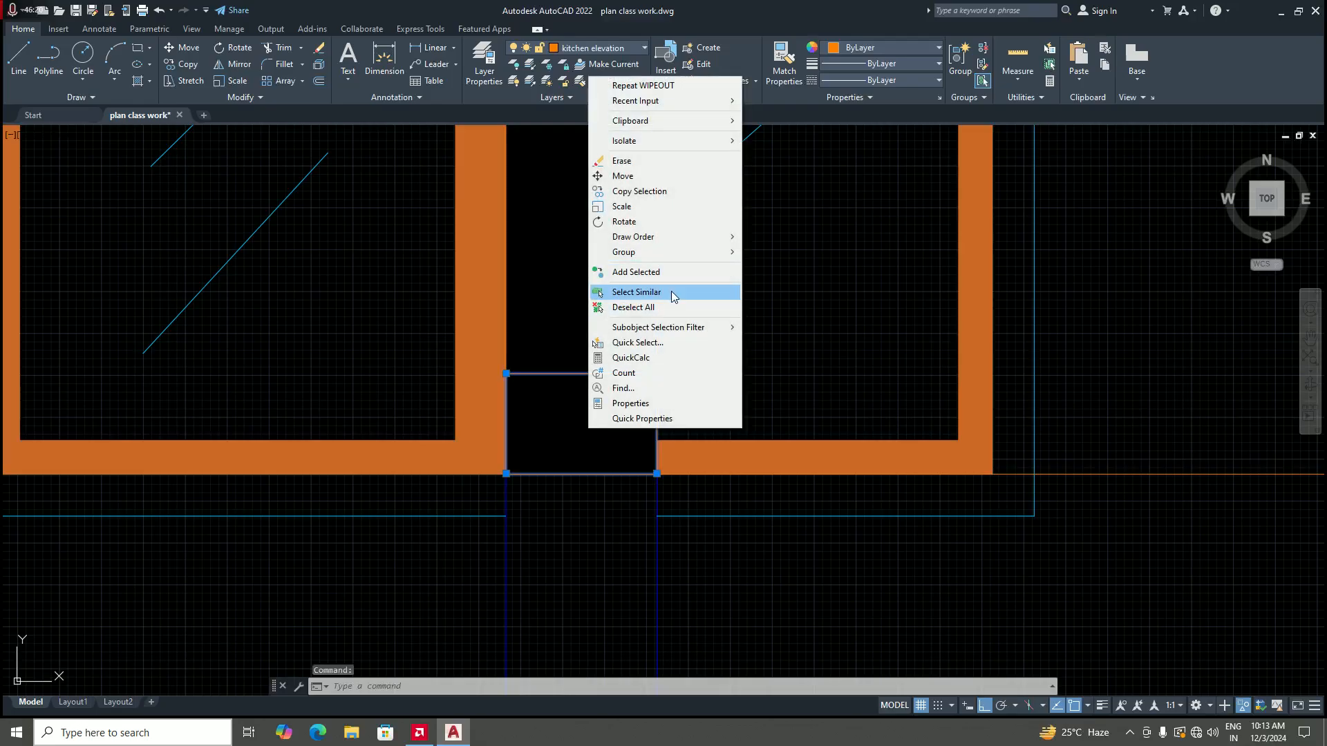
pyautogui.moveTo(706, 239)
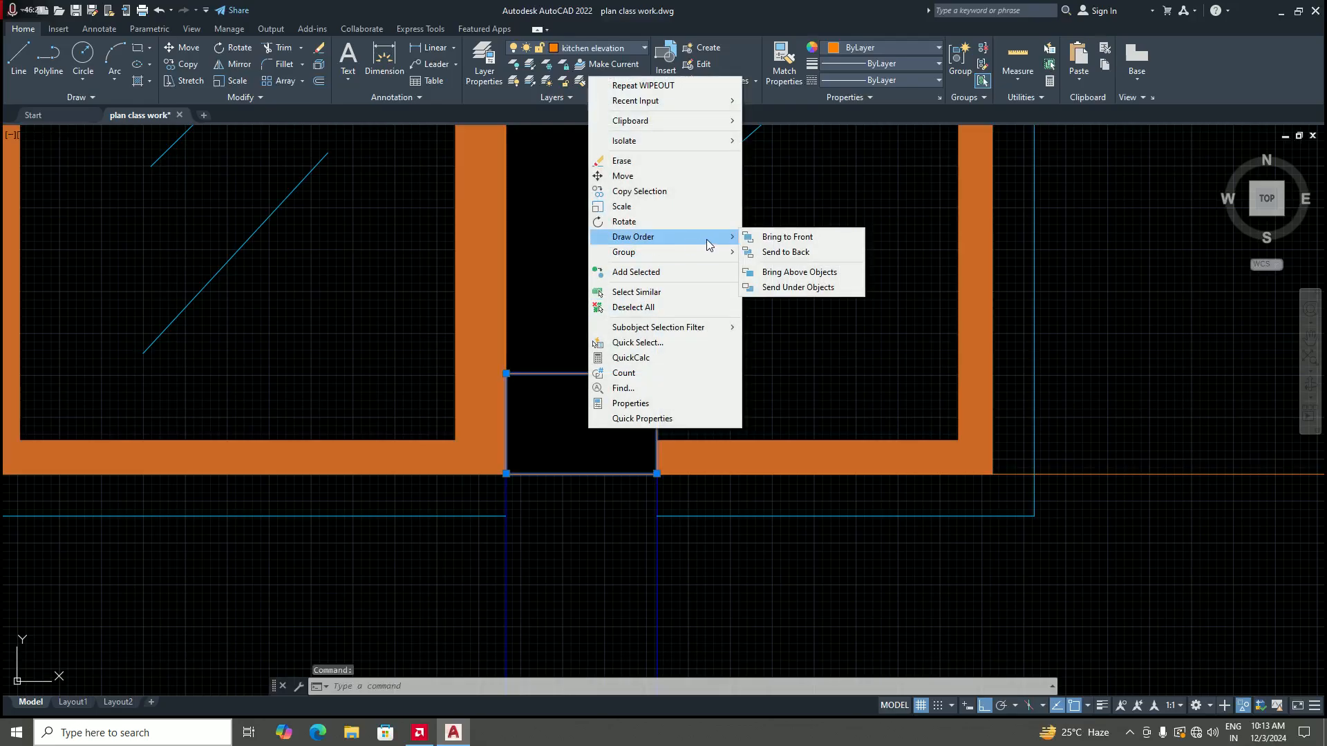
pyautogui.click(795, 239)
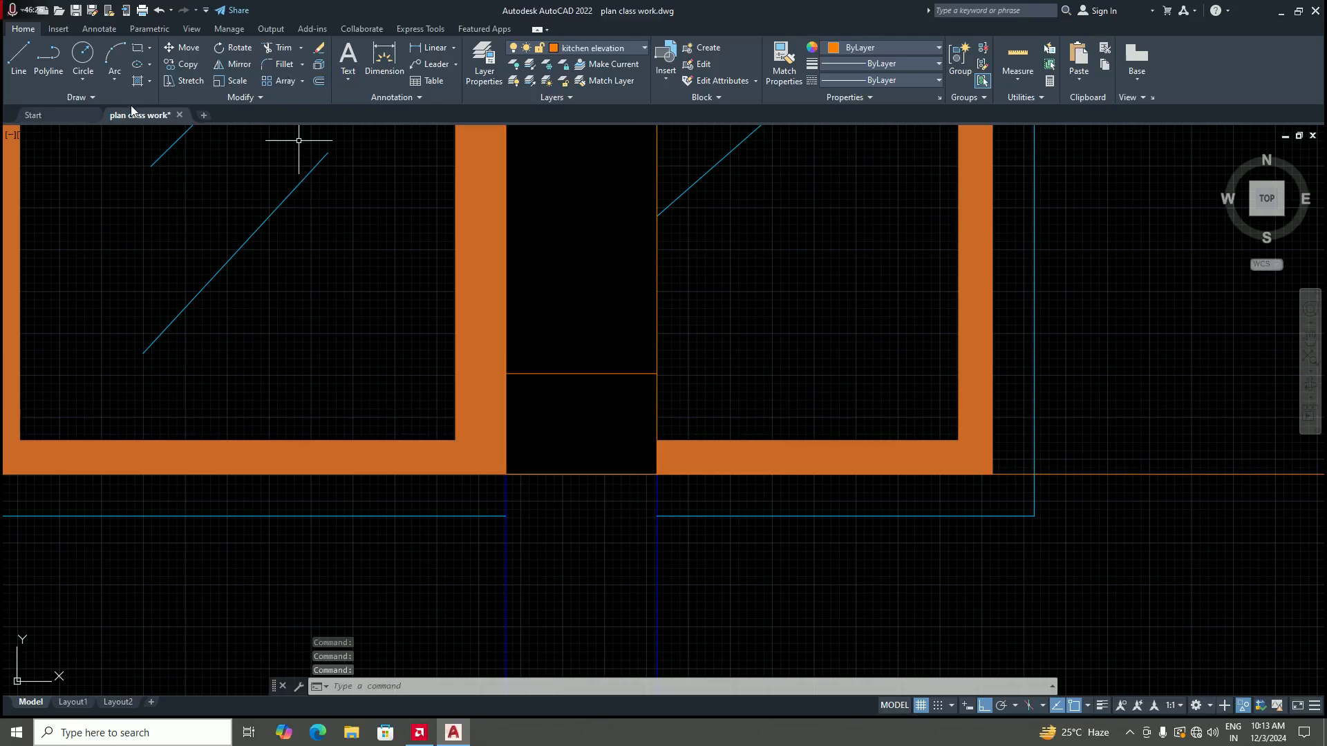
# Step: Make the section layer current and draw connected lines along the small wipeout's left, top and right edges
pyautogui.click(642, 47)
pyautogui.click(611, 397)
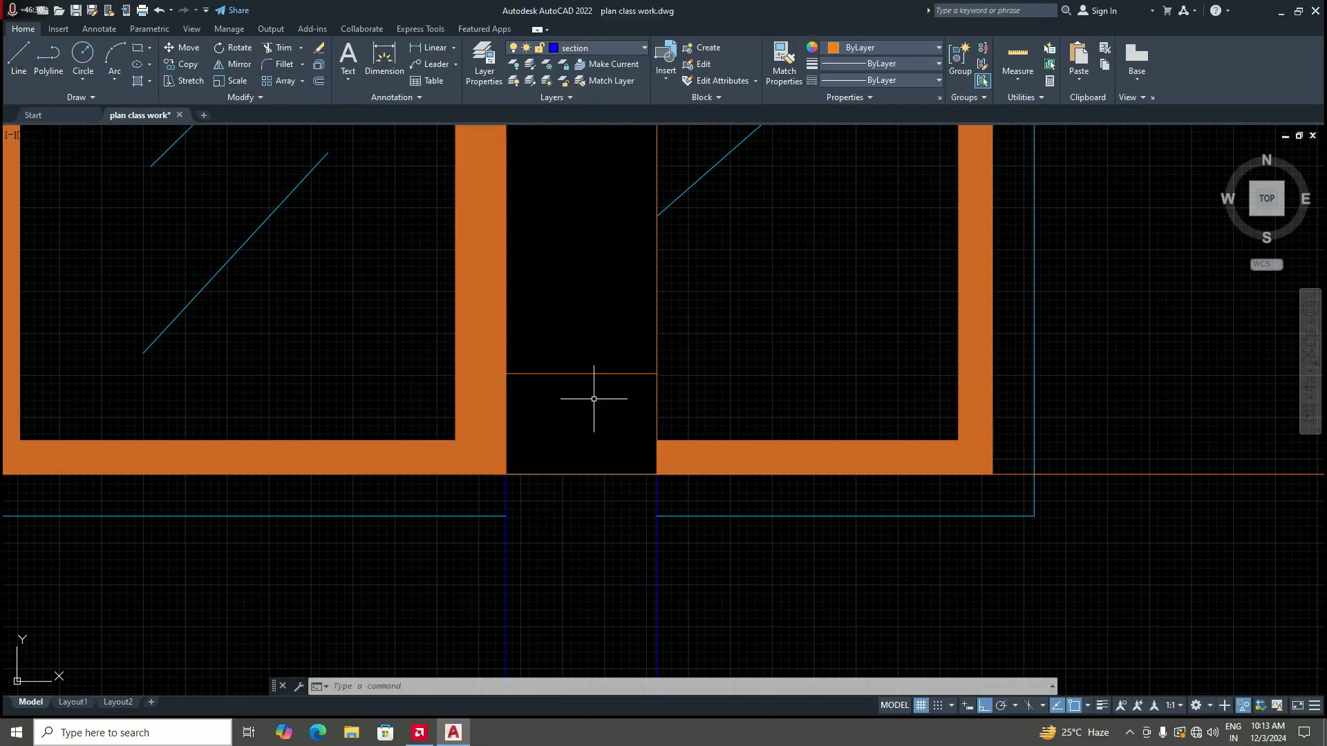
pyautogui.click(19, 56)
pyautogui.scroll(2, 525, 460)
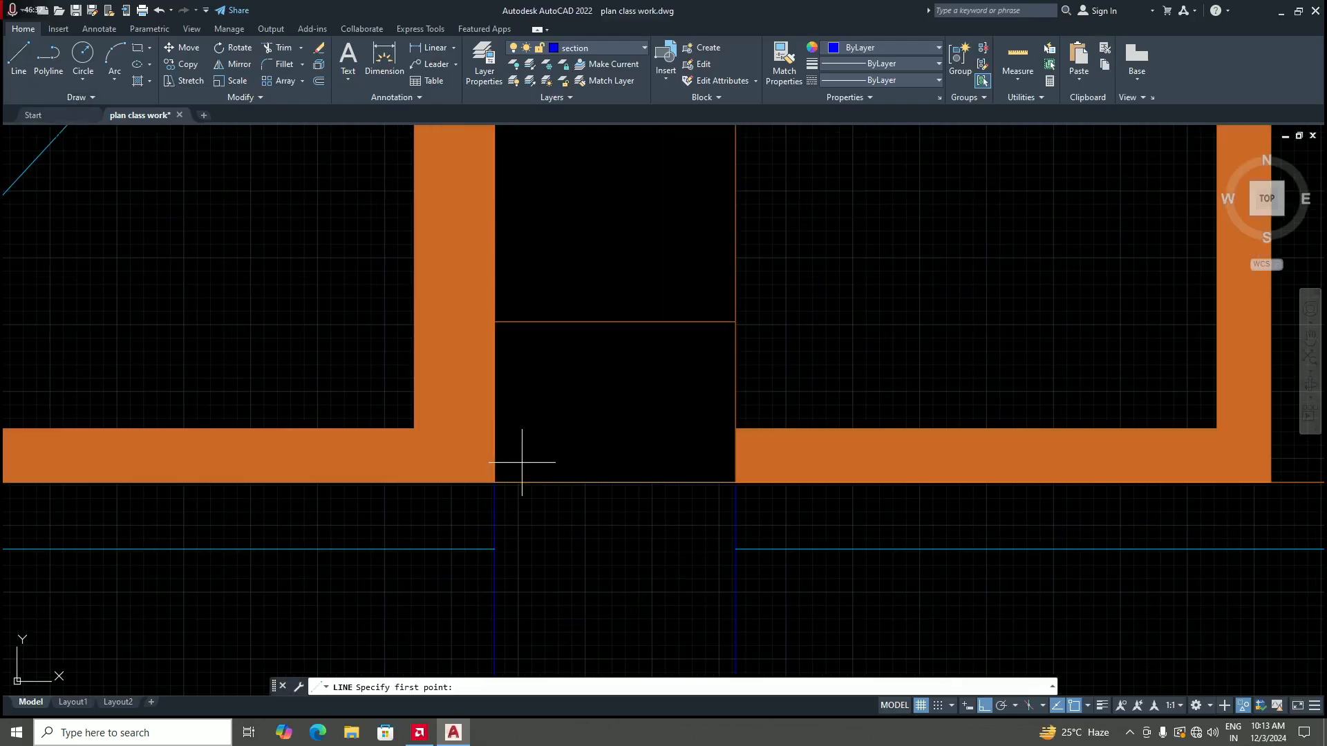
pyautogui.click(494, 482)
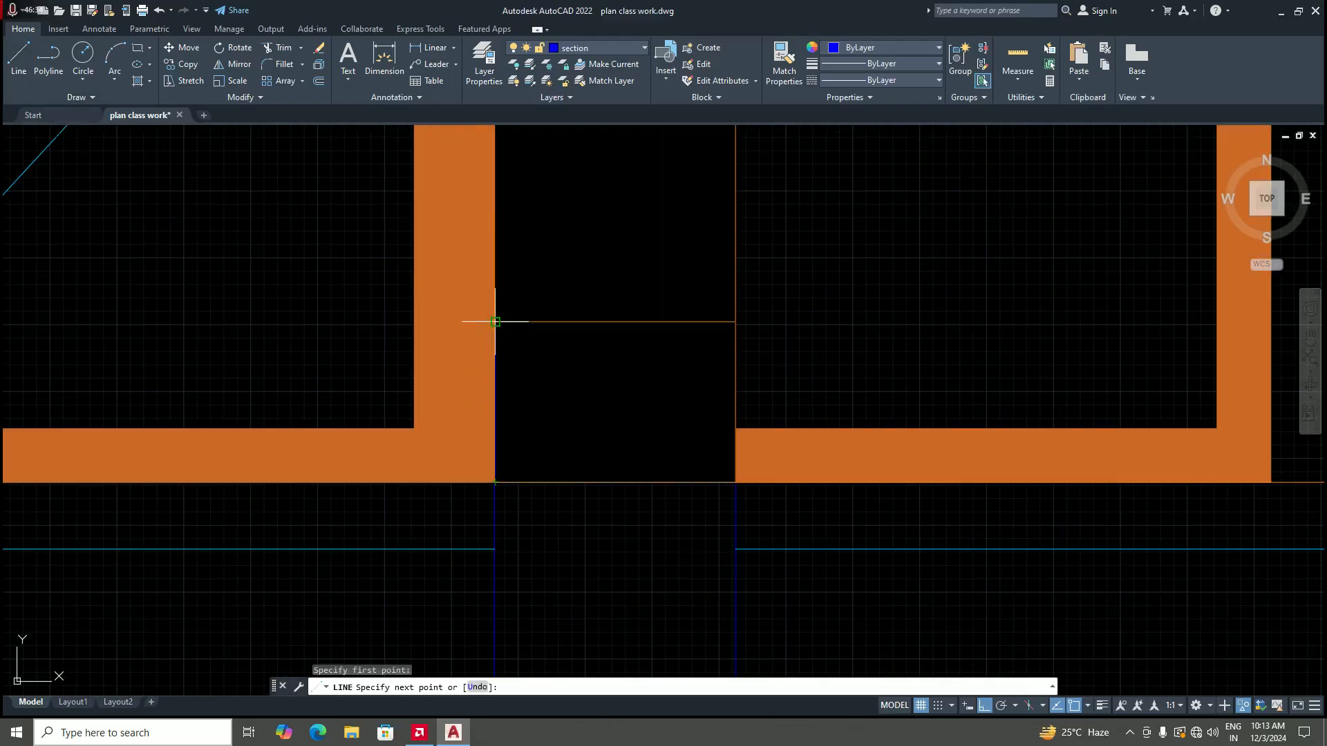
pyautogui.click(495, 321)
pyautogui.click(735, 322)
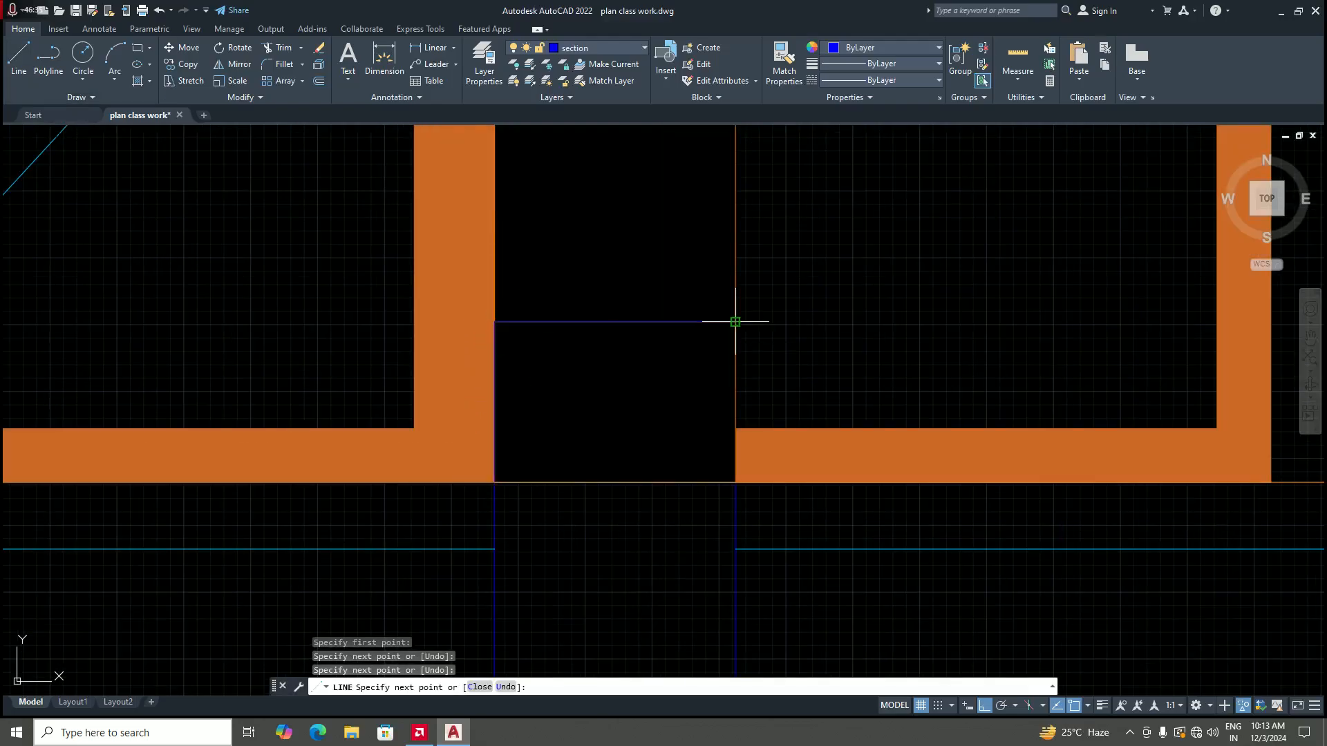
pyautogui.click(735, 482)
pyautogui.press('Return')
# Step: Try to trim the small wipeout's bottom edge between the two section wall lines
pyautogui.scroll(-4, 655, 511)
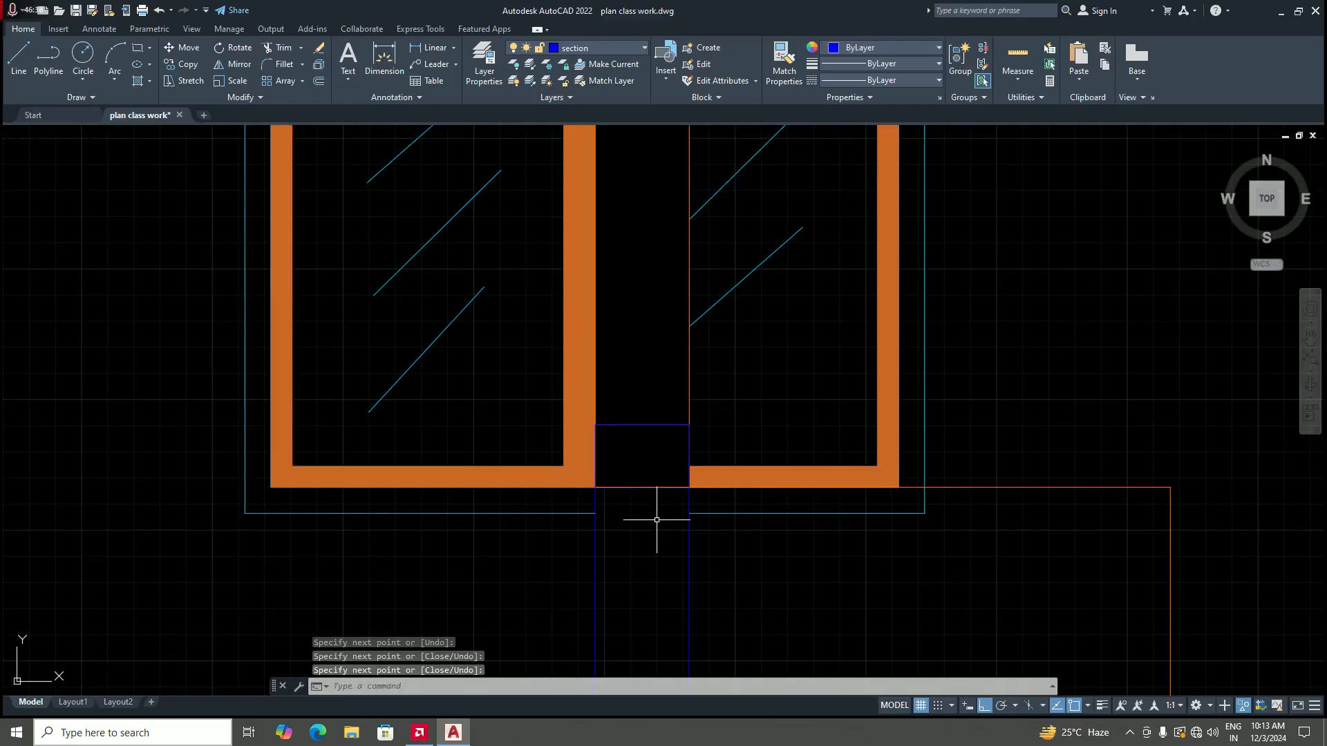
pyautogui.write('tr')
pyautogui.press('Return')
pyautogui.click(649, 487)
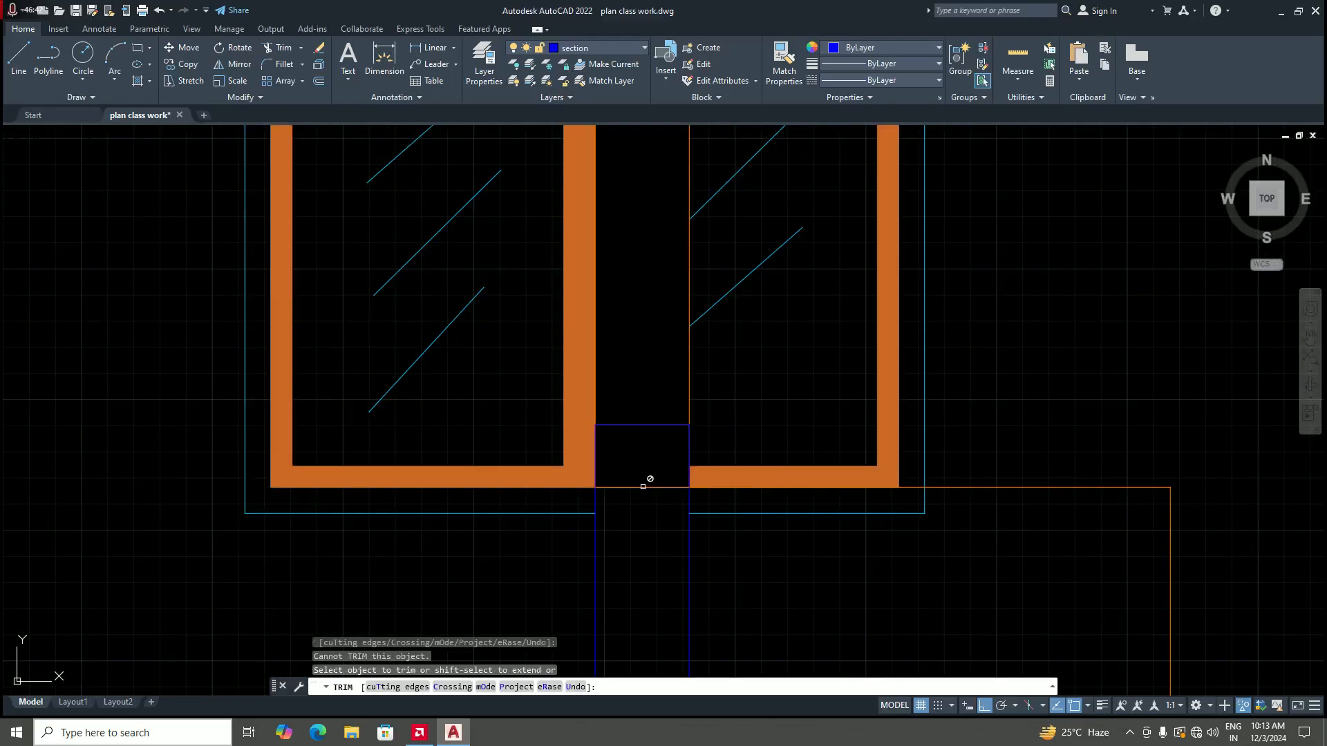
pyautogui.scroll(-5, 658, 488)
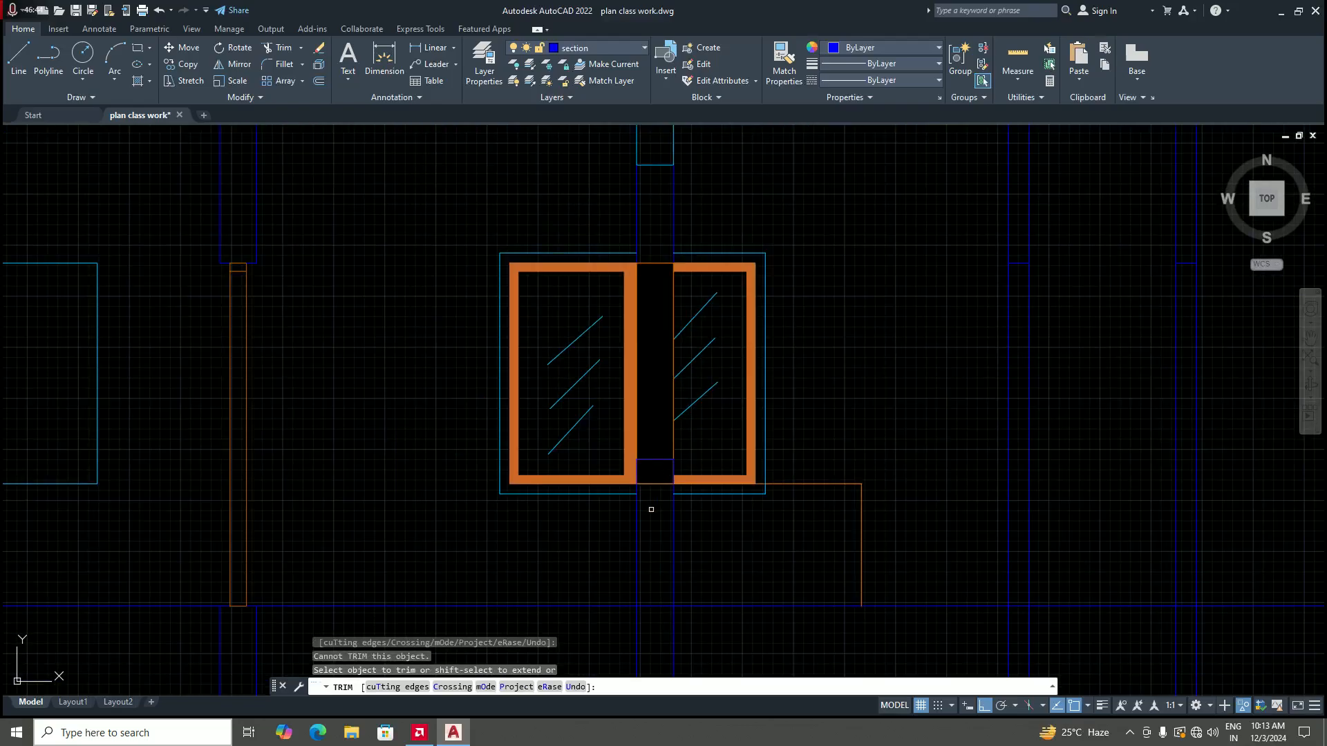
pyautogui.press('Escape')
pyautogui.scroll(5, 663, 498)
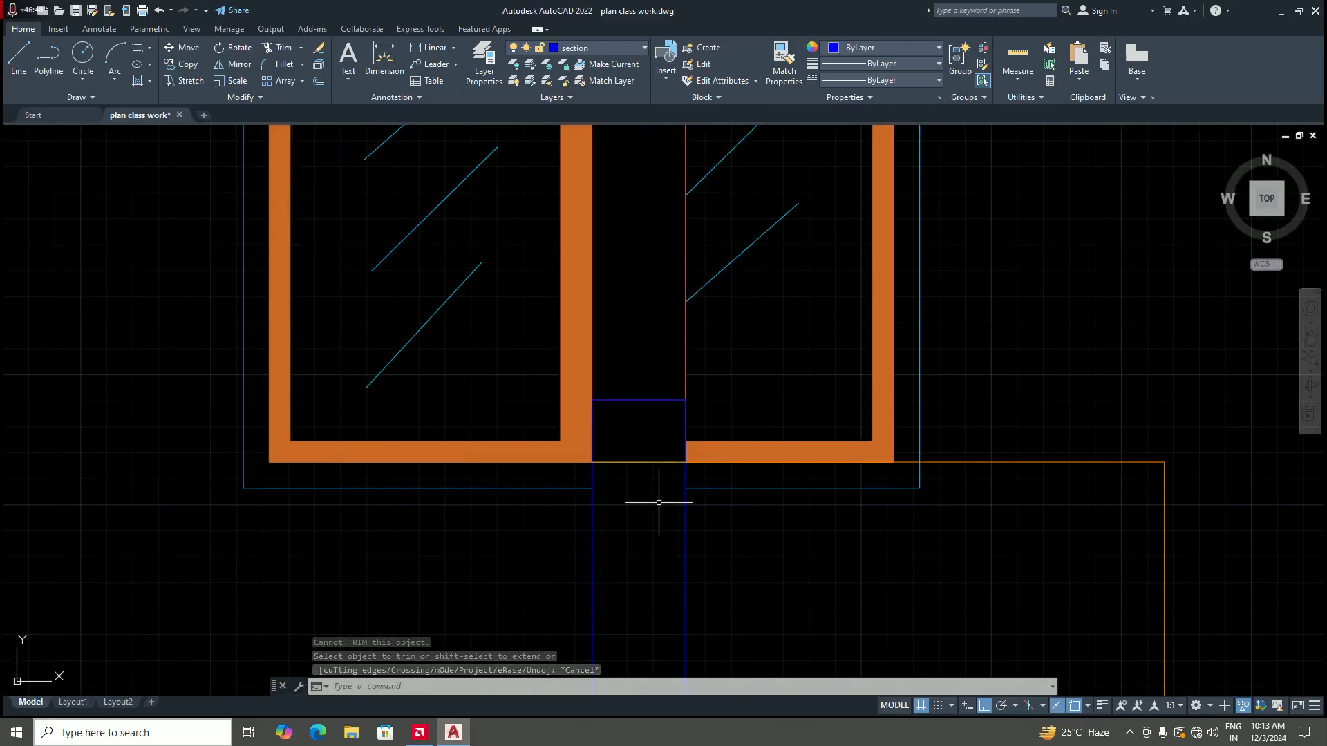
pyautogui.press('Escape')
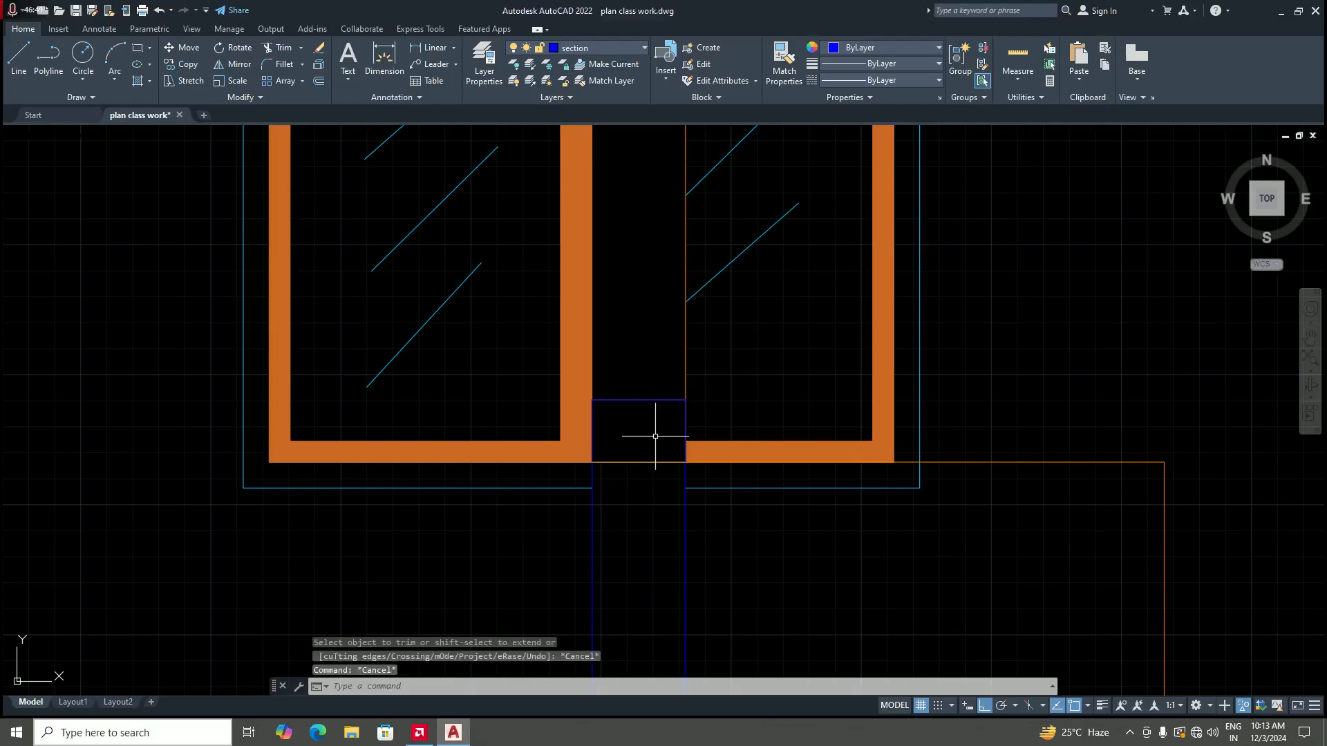
pyautogui.click(680, 408)
pyautogui.click(683, 417)
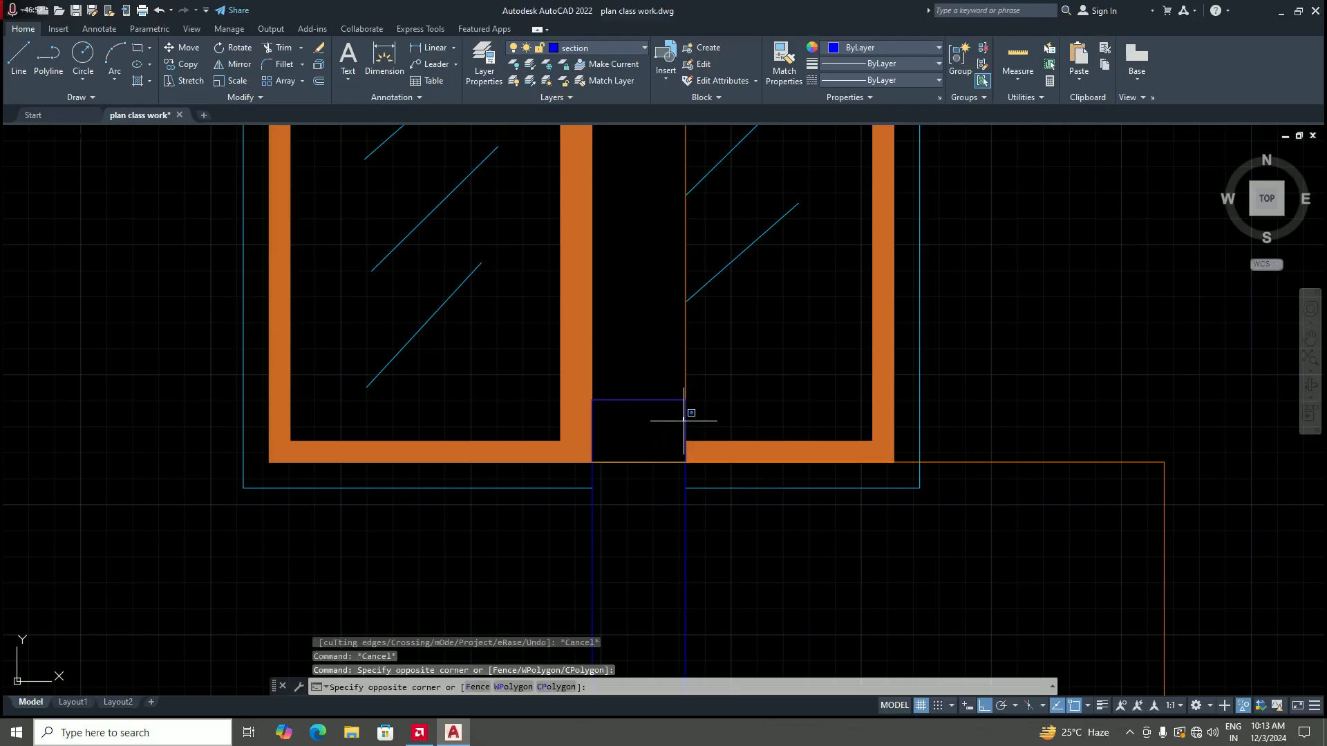
pyautogui.click(683, 417)
pyautogui.click(685, 419)
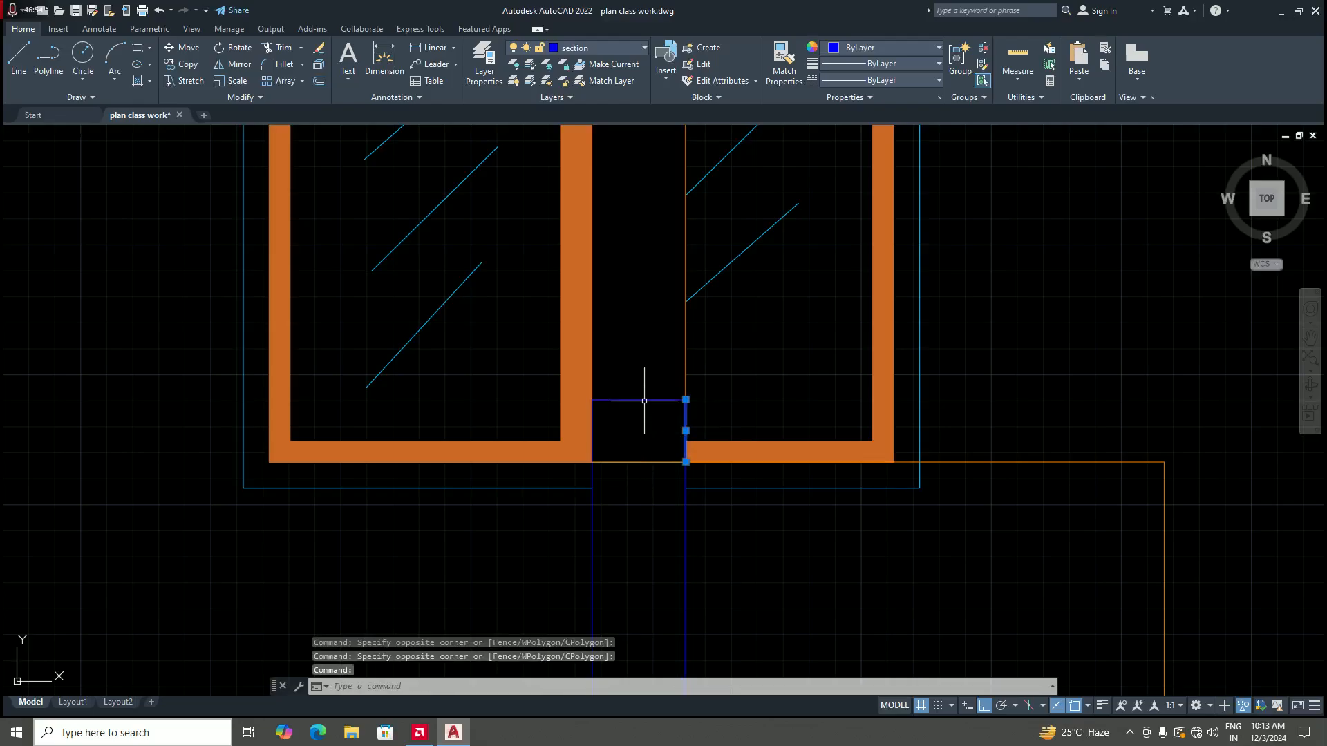
pyautogui.press('Escape')
# Step: Stretch the lower corners of the orange rectangle between the window panes down to the window's outer frame line
pyautogui.click(647, 462)
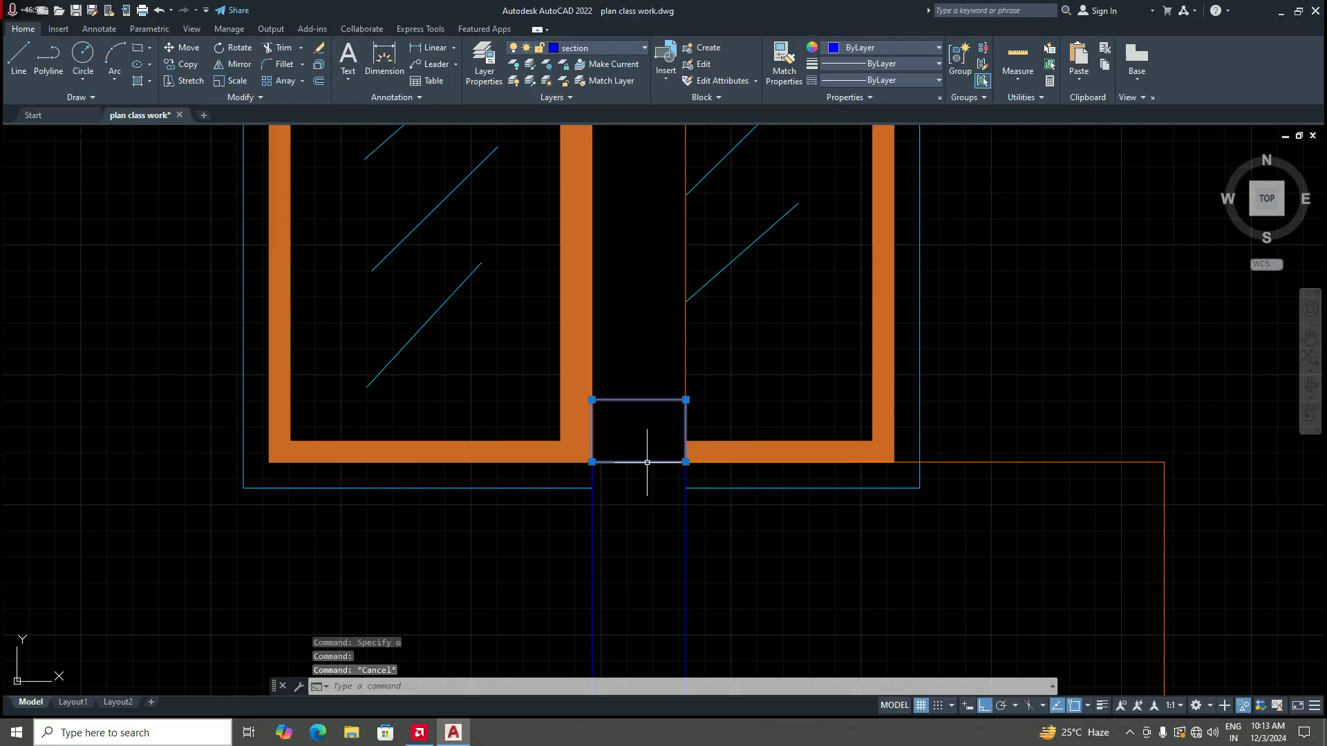
pyautogui.click(686, 462)
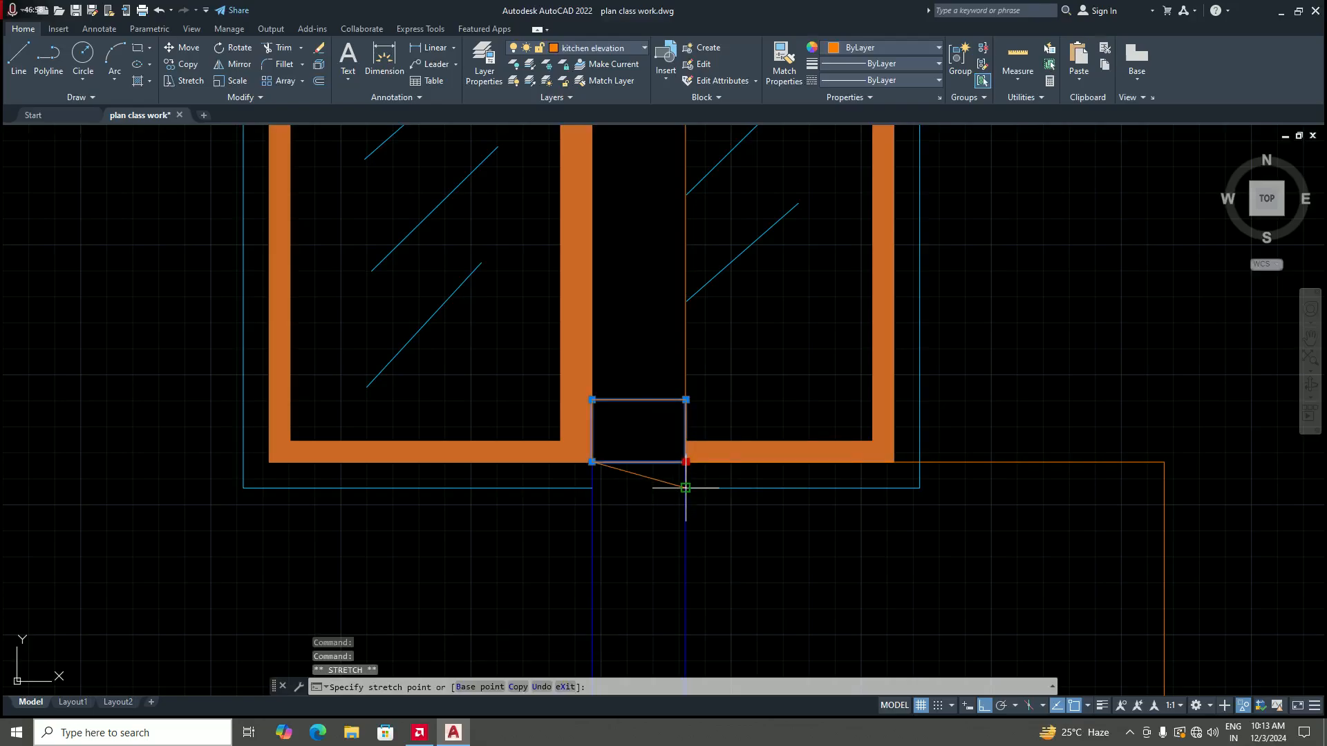
pyautogui.press('Escape')
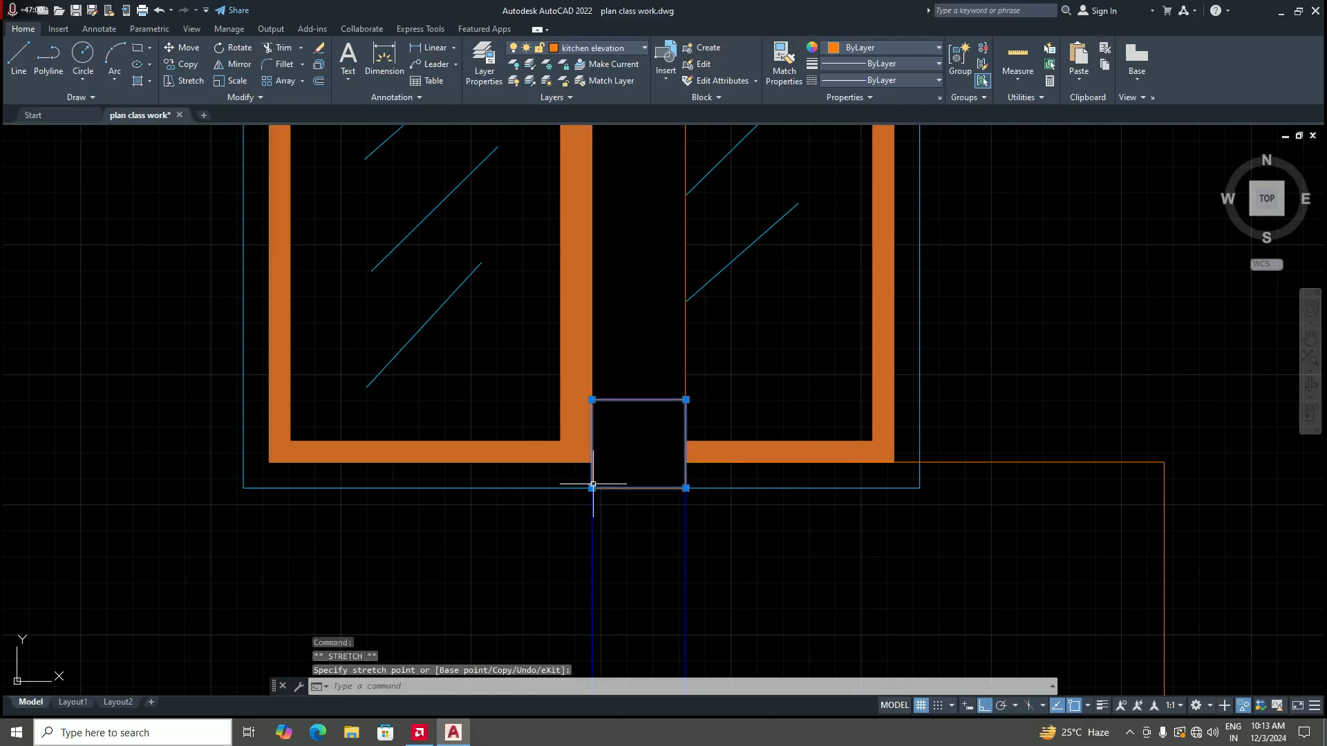
# Step: Examine the stretched rectangle between the window panes and its fit within the ground floor sectional elevation
pyautogui.scroll(-4, 642, 462)
pyautogui.scroll(4, 645, 460)
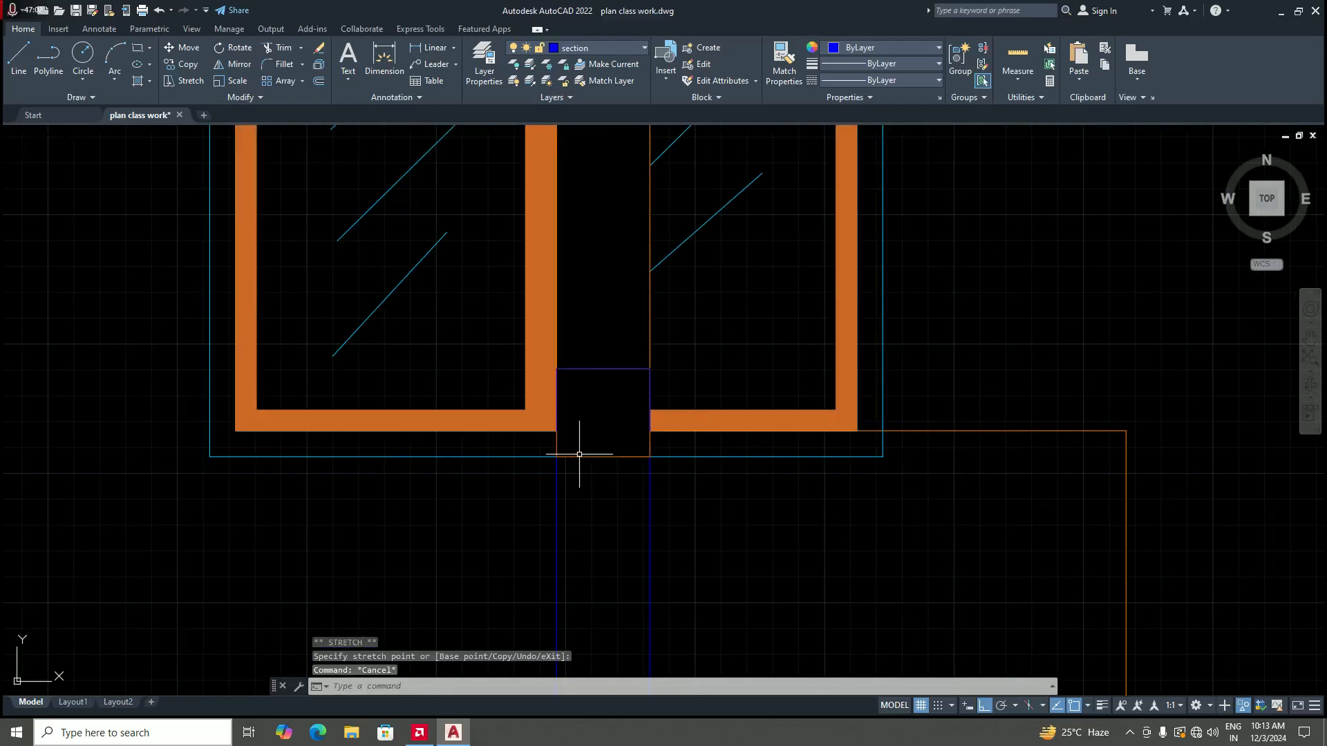
pyautogui.scroll(2, 580, 450)
pyautogui.scroll(-3, 609, 457)
pyautogui.scroll(3, 611, 456)
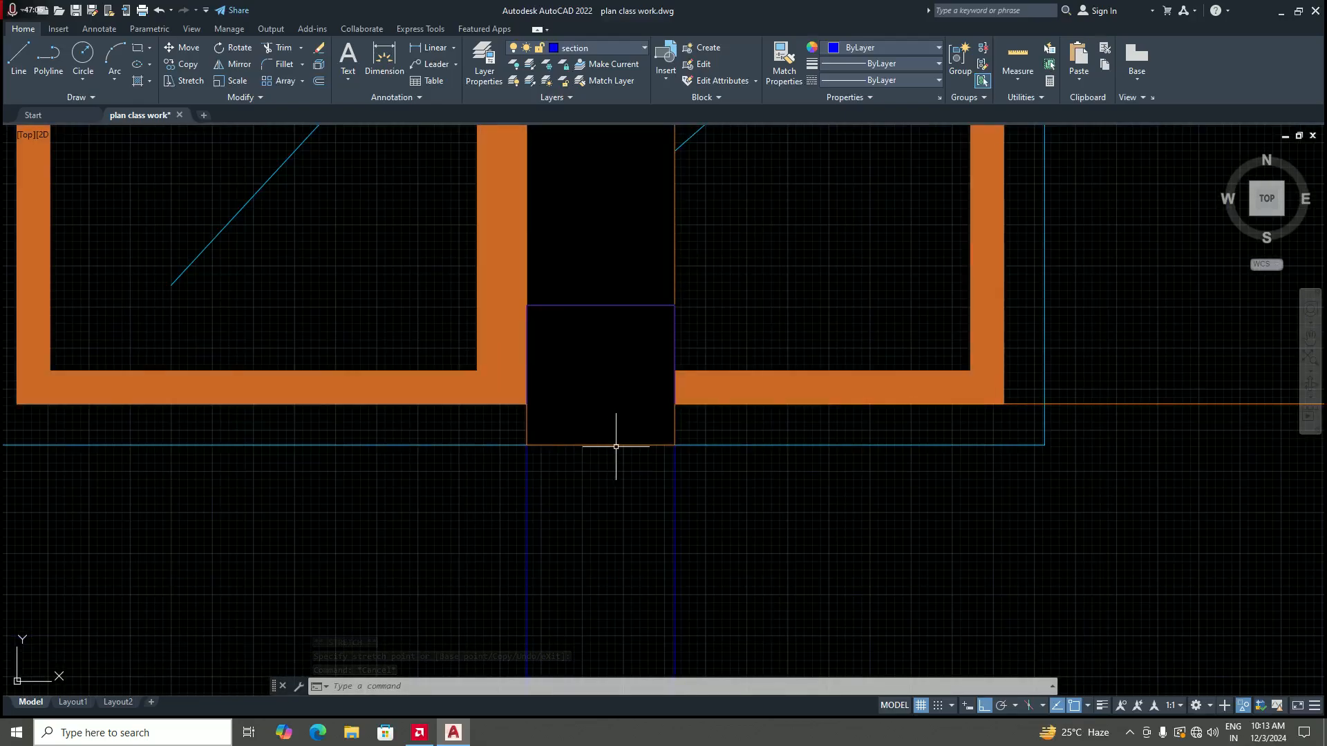
pyautogui.click(614, 447)
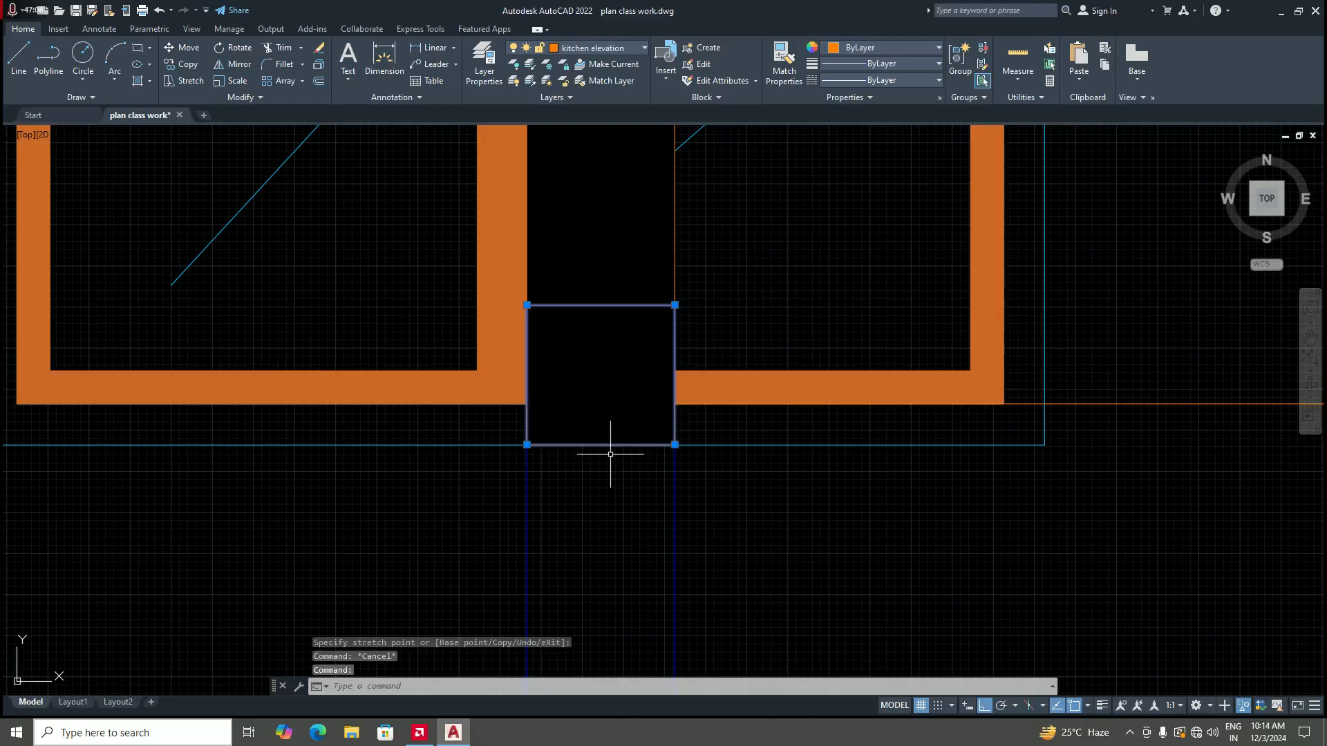
pyautogui.press('Escape')
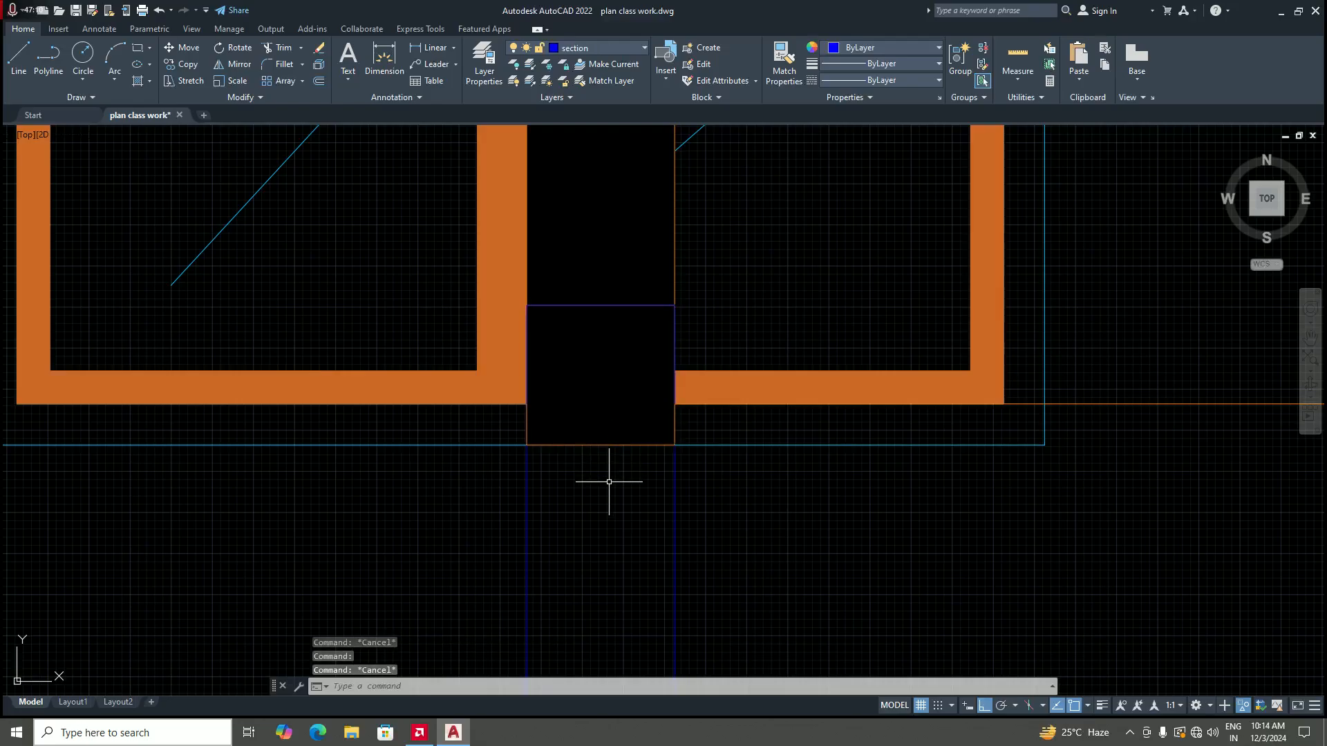
pyautogui.scroll(-8, 607, 463)
pyautogui.scroll(4, 657, 424)
pyautogui.scroll(-3, 658, 424)
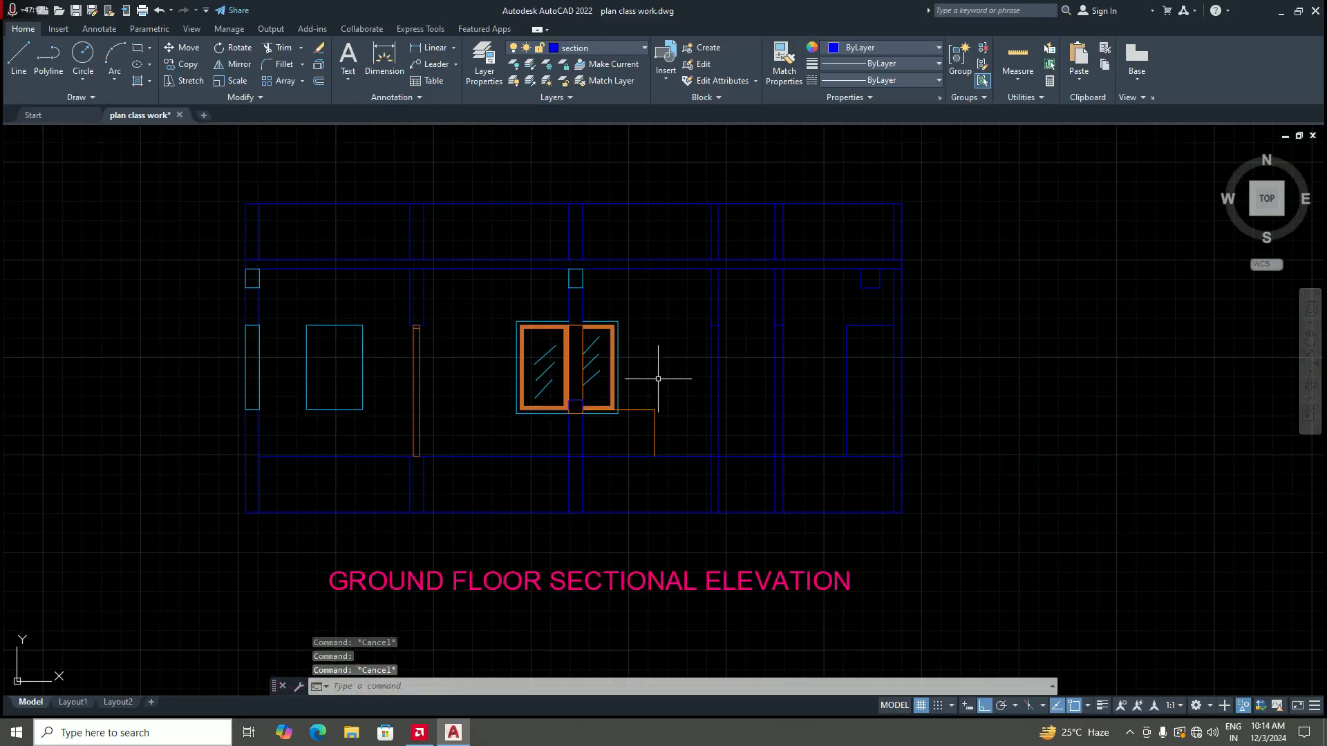
# Step: Trim the part of the window's cyan outer frame that falls below the orange counter line, right of the wall
pyautogui.scroll(3, 622, 411)
pyautogui.scroll(4, 596, 419)
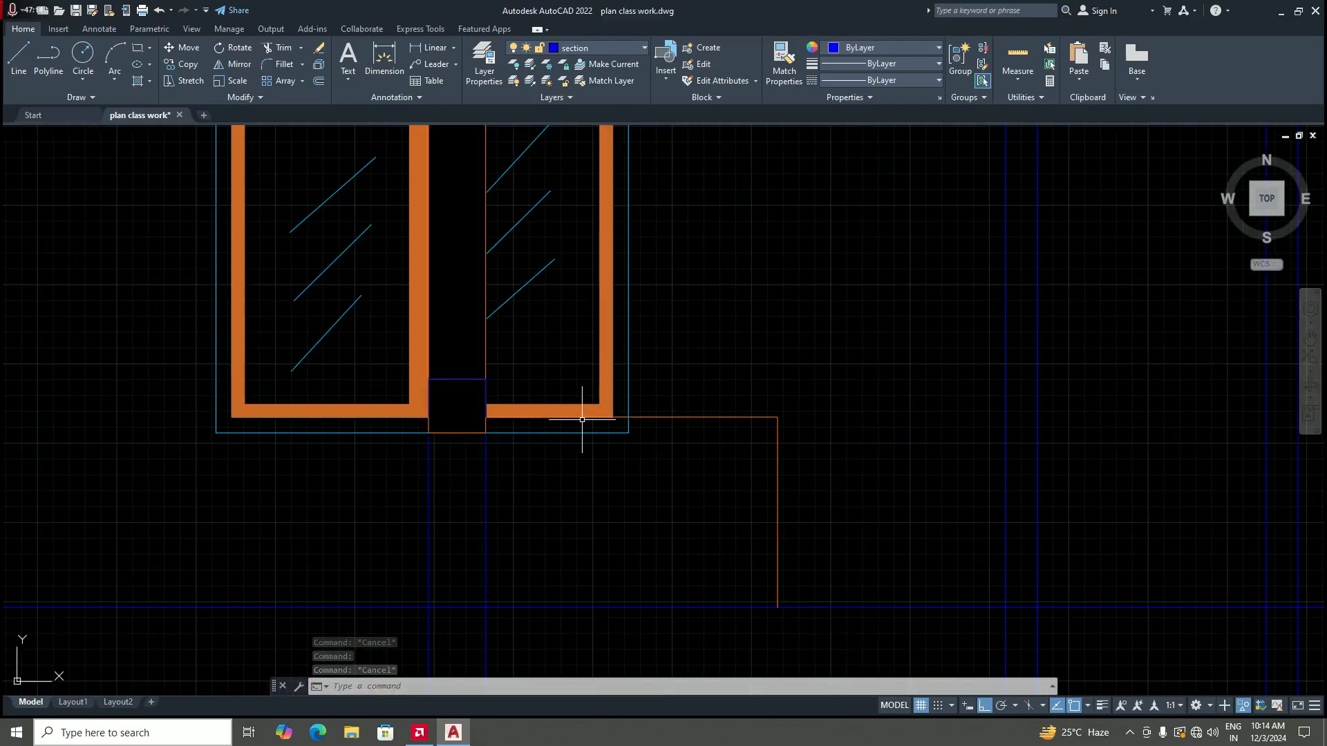
pyautogui.scroll(-2, 681, 429)
pyautogui.scroll(2, 599, 429)
pyautogui.scroll(2, 675, 433)
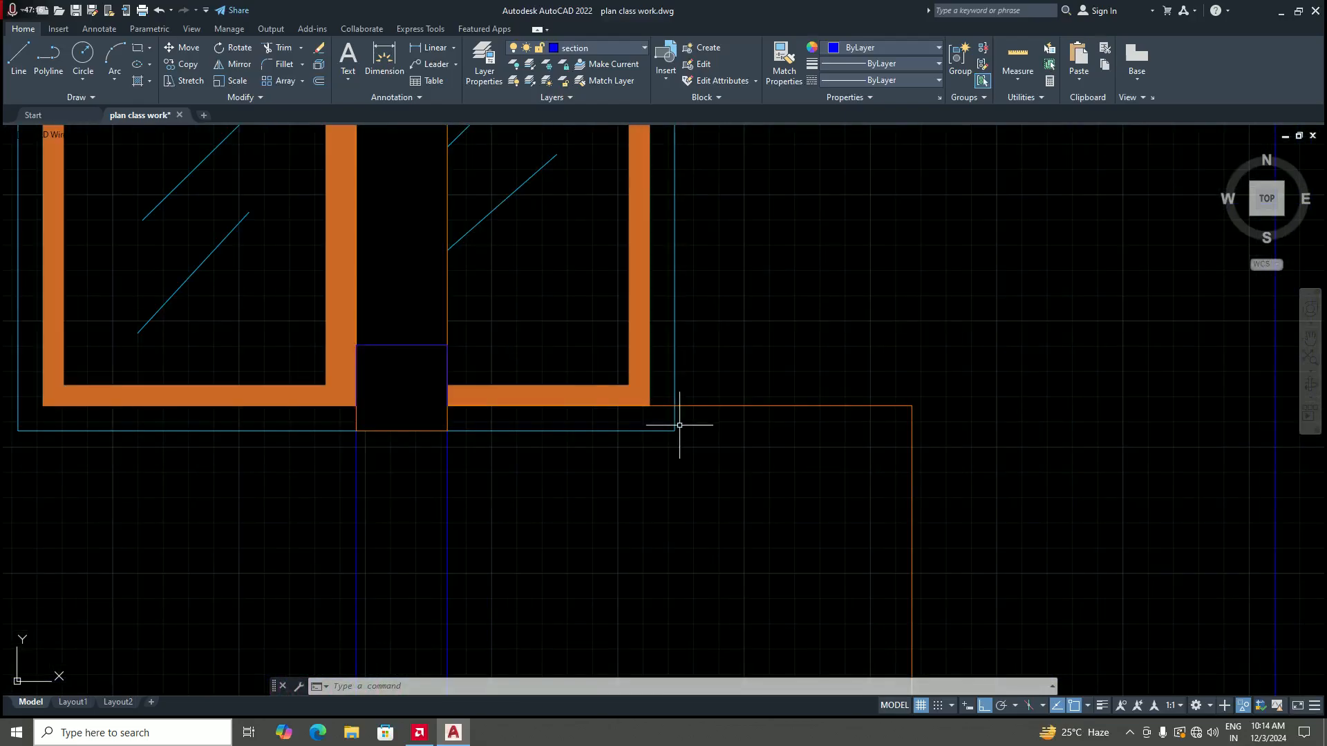
pyautogui.click(675, 418)
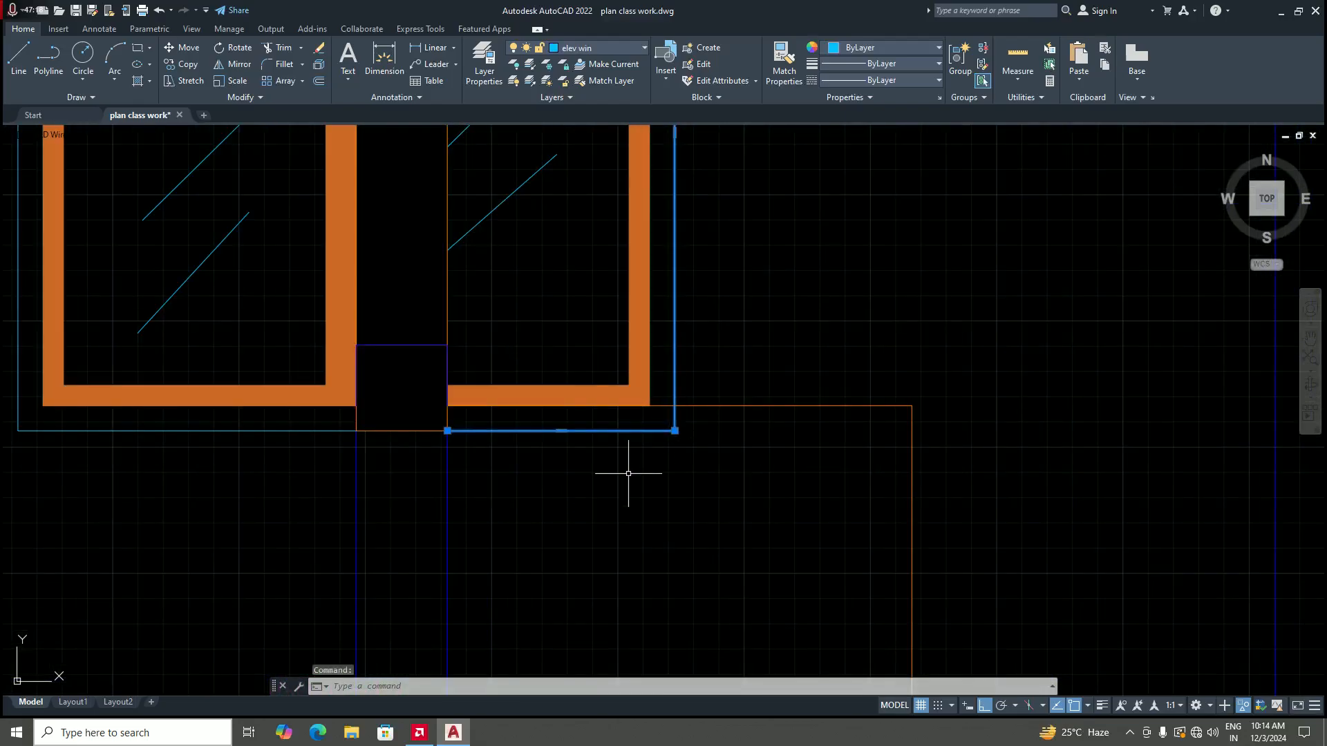
pyautogui.press('Escape')
pyautogui.write('tr')
pyautogui.press('Return')
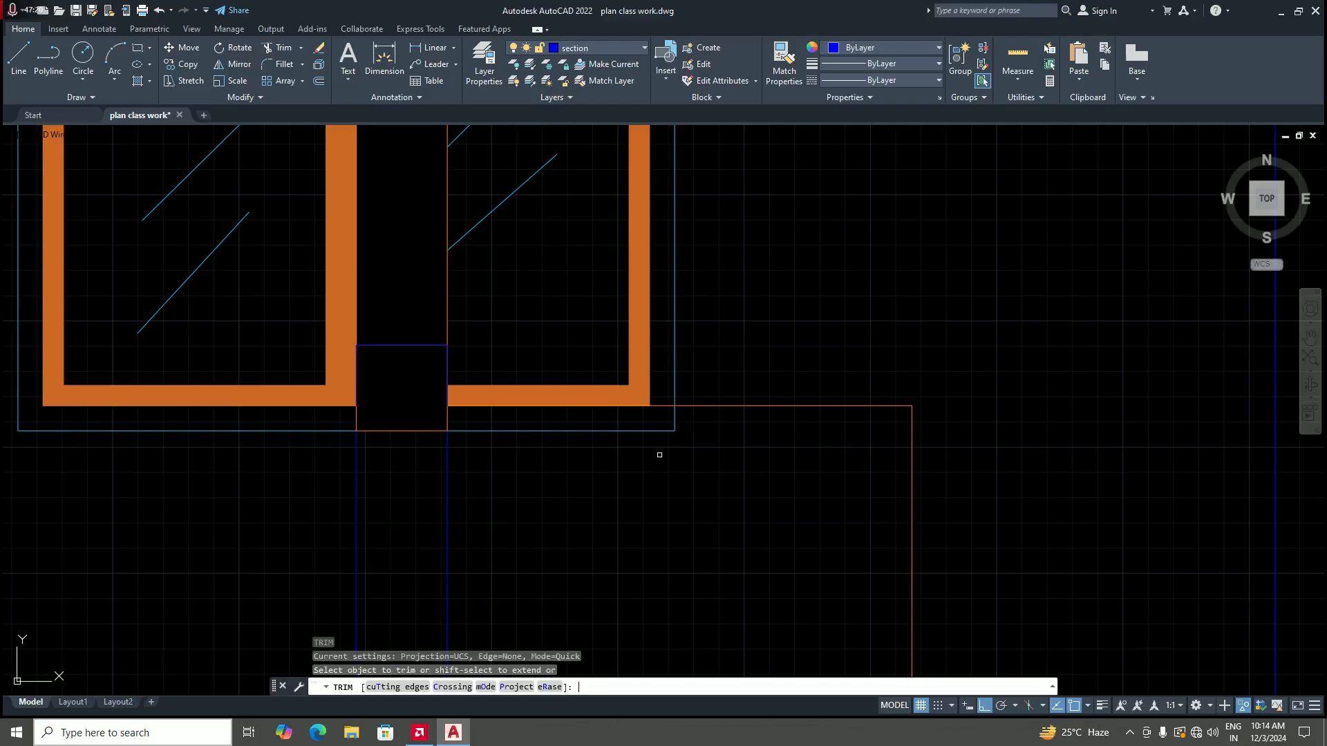
pyautogui.click(604, 432)
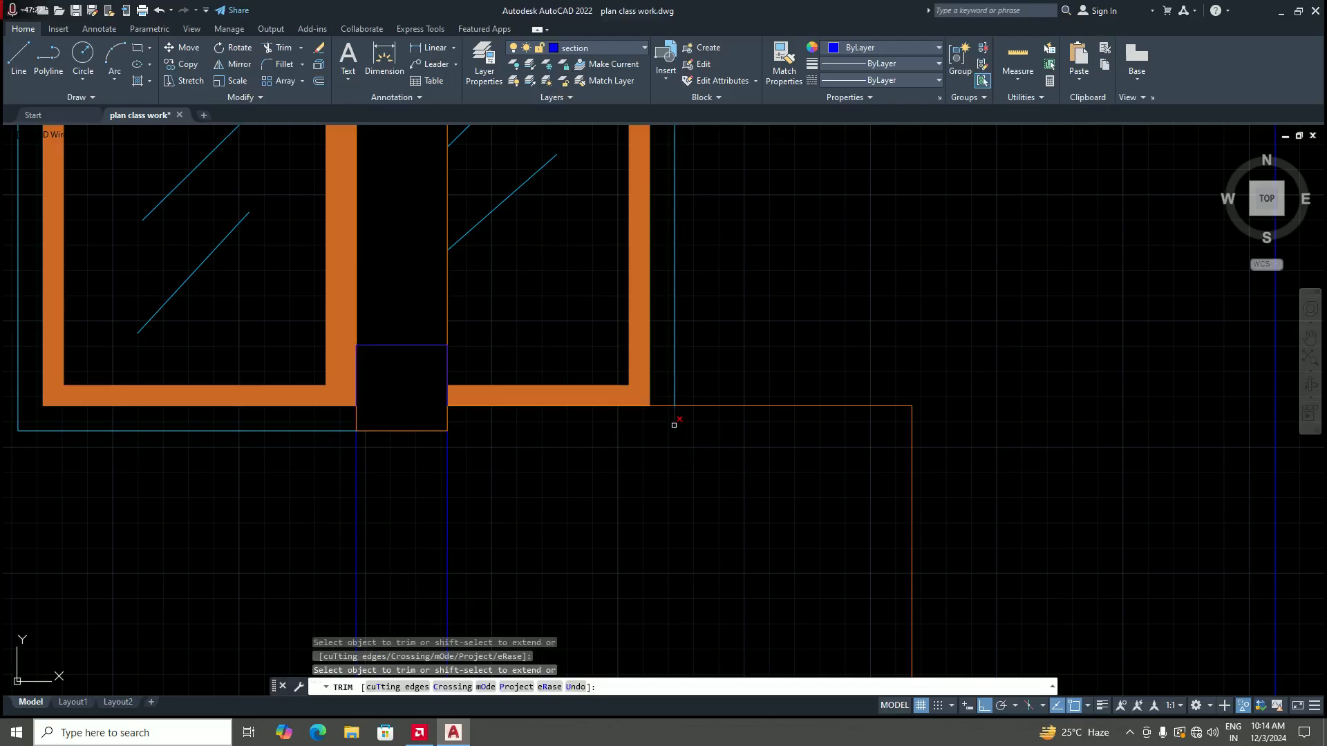
# Step: Try to trim the bottom edge of the small rectangle between the window panes
pyautogui.scroll(-5, 666, 437)
pyautogui.click(604, 436)
pyautogui.scroll(2, 658, 435)
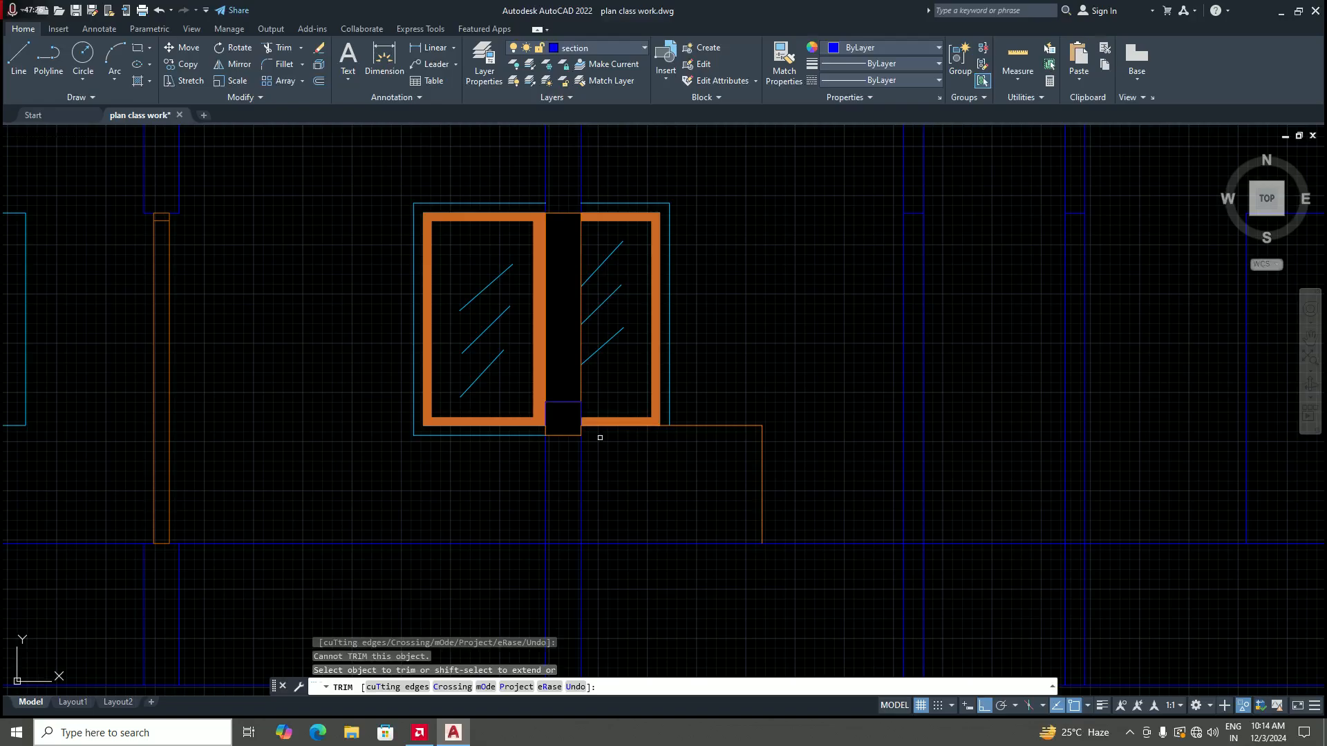
pyautogui.scroll(3, 600, 437)
pyautogui.scroll(-3, 622, 465)
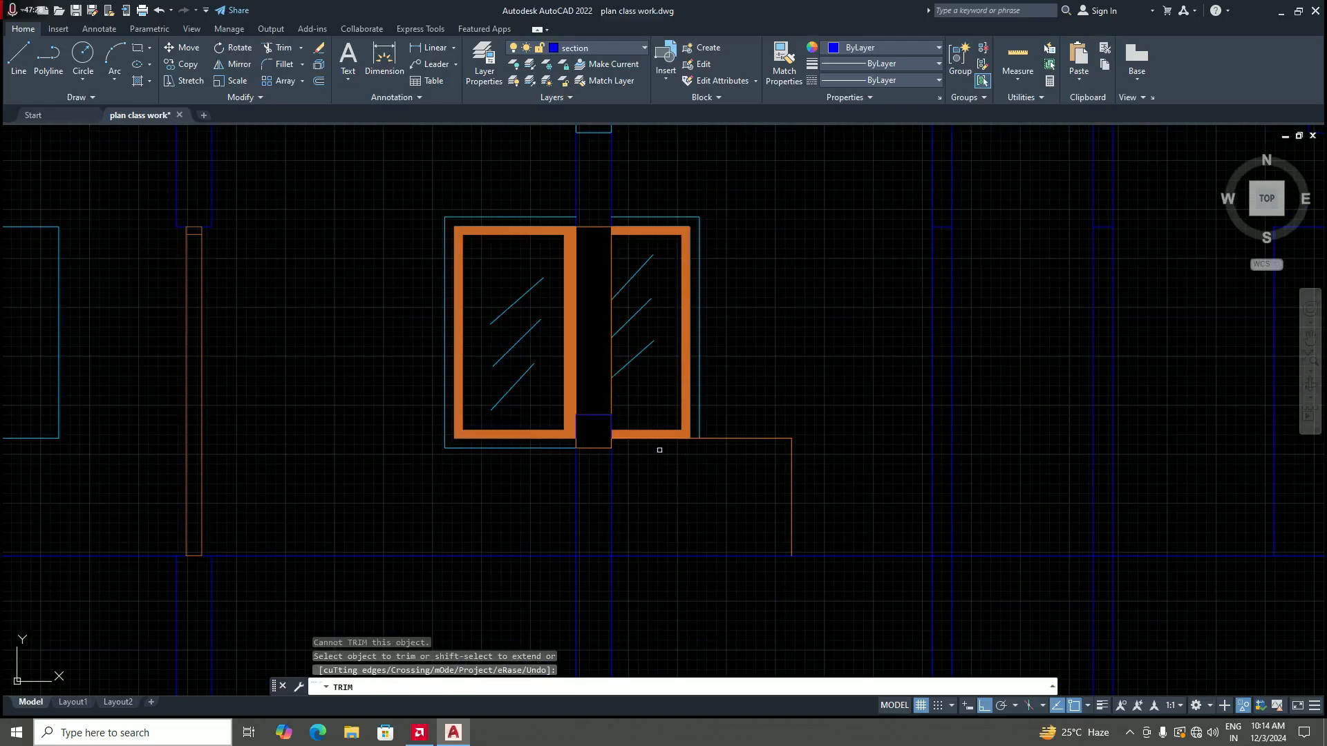
pyautogui.scroll(2, 659, 449)
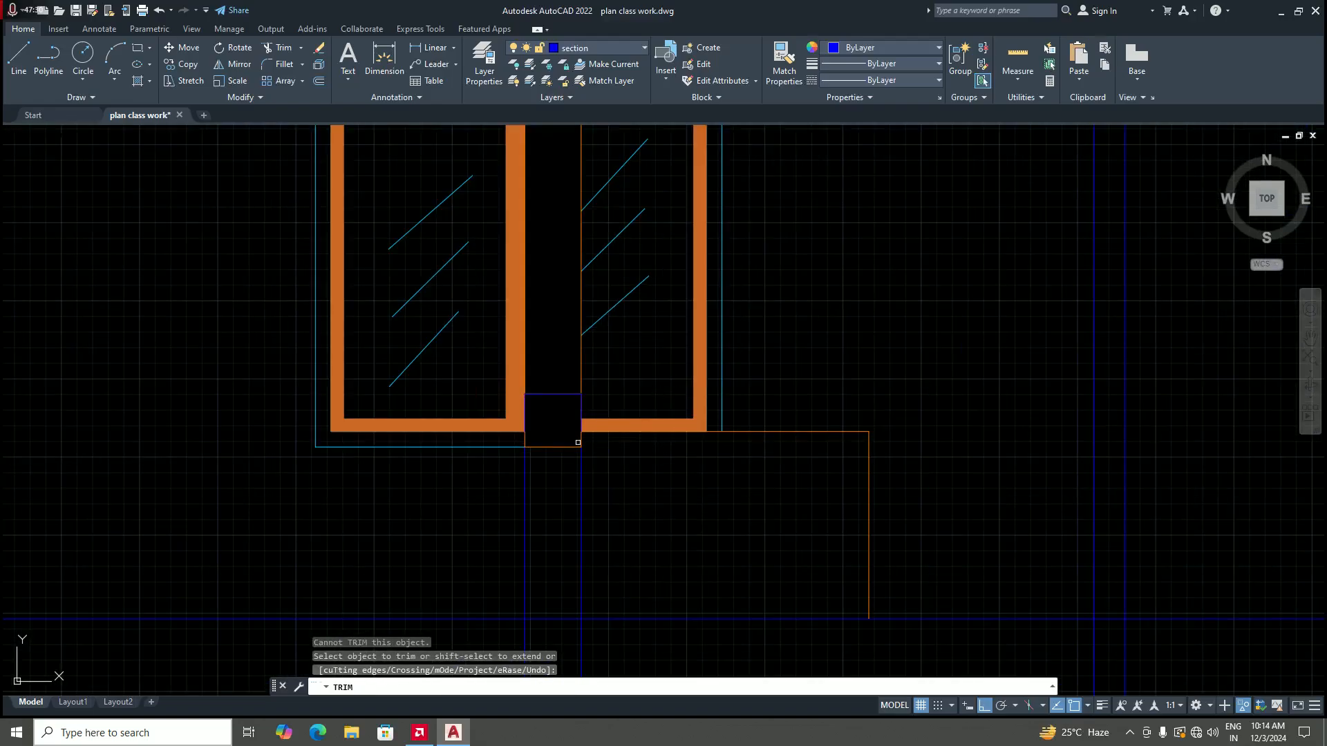
pyautogui.click(567, 446)
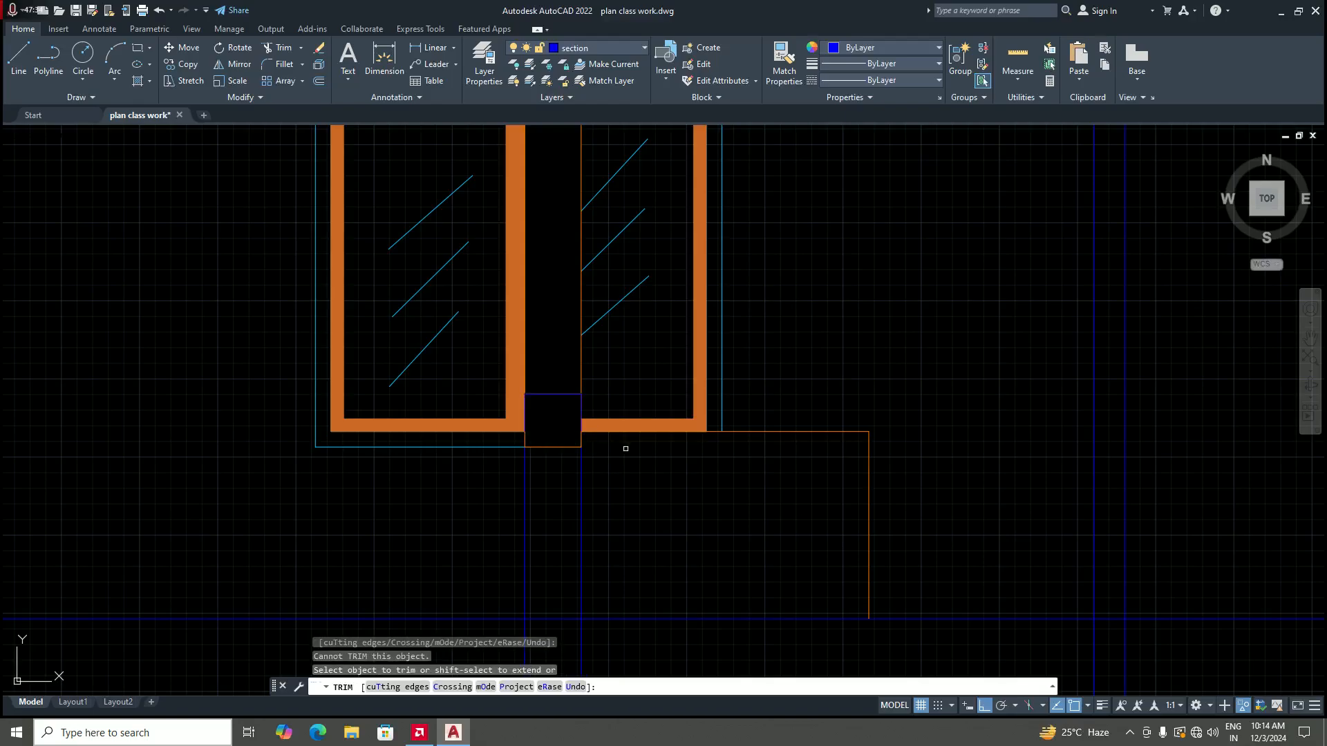
pyautogui.press('Escape')
# Step: Examine the window and counter outline in the ground floor sectional elevation alongside the other drawings
pyautogui.scroll(-5, 688, 456)
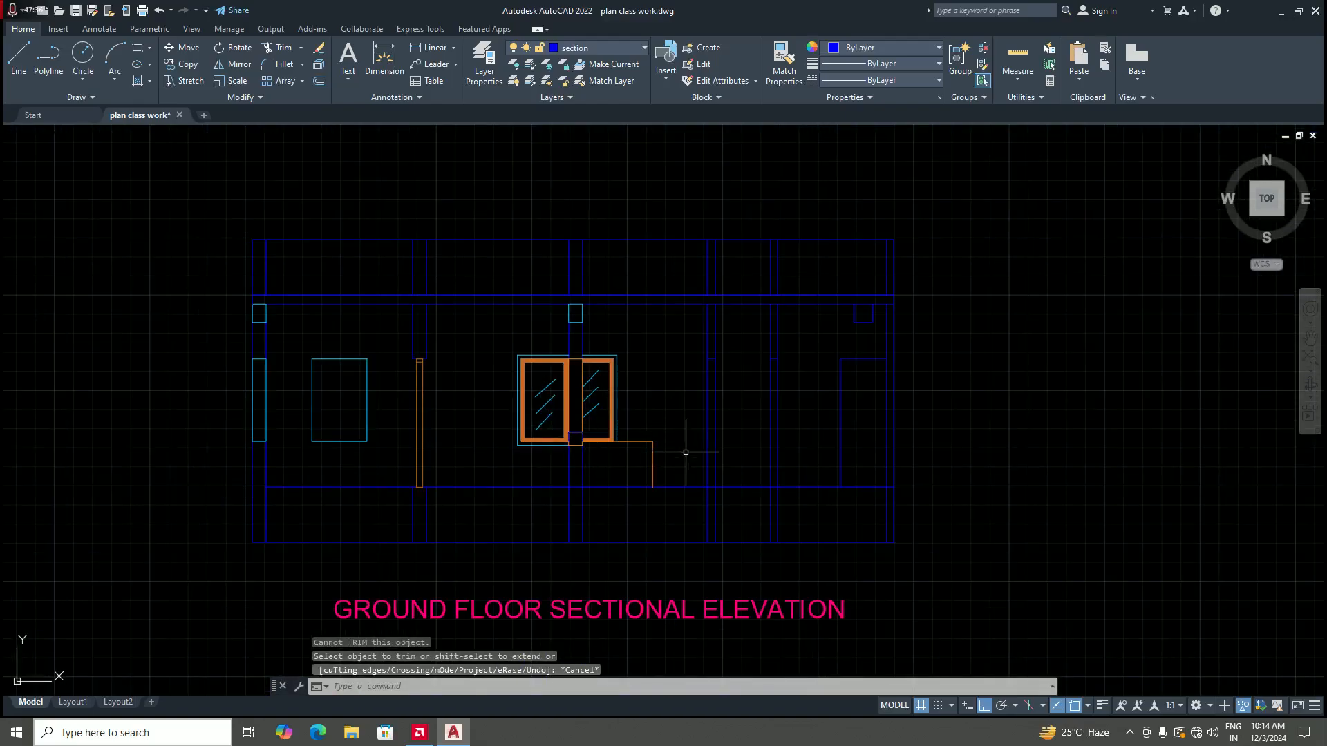
pyautogui.scroll(-2, 697, 443)
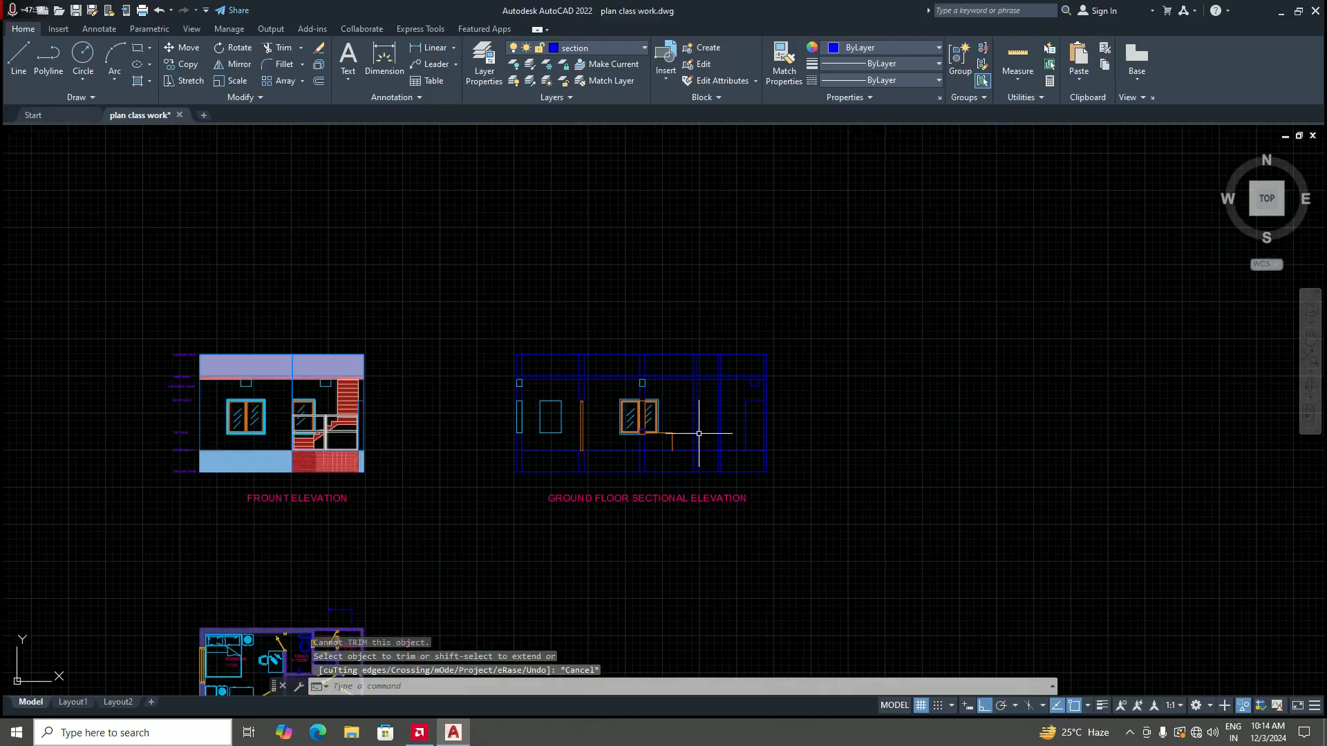
pyautogui.scroll(4, 687, 438)
pyautogui.scroll(-3, 662, 439)
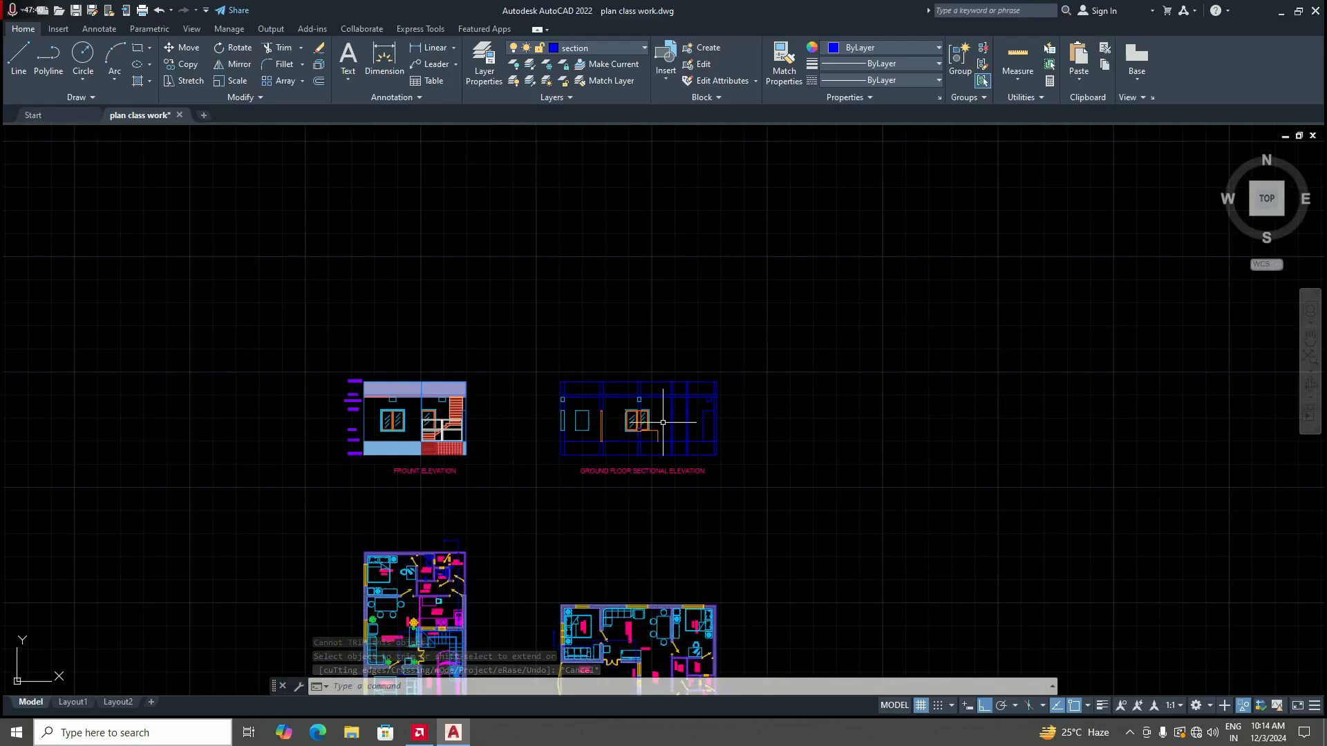
pyautogui.scroll(4, 681, 474)
pyautogui.scroll(2, 604, 438)
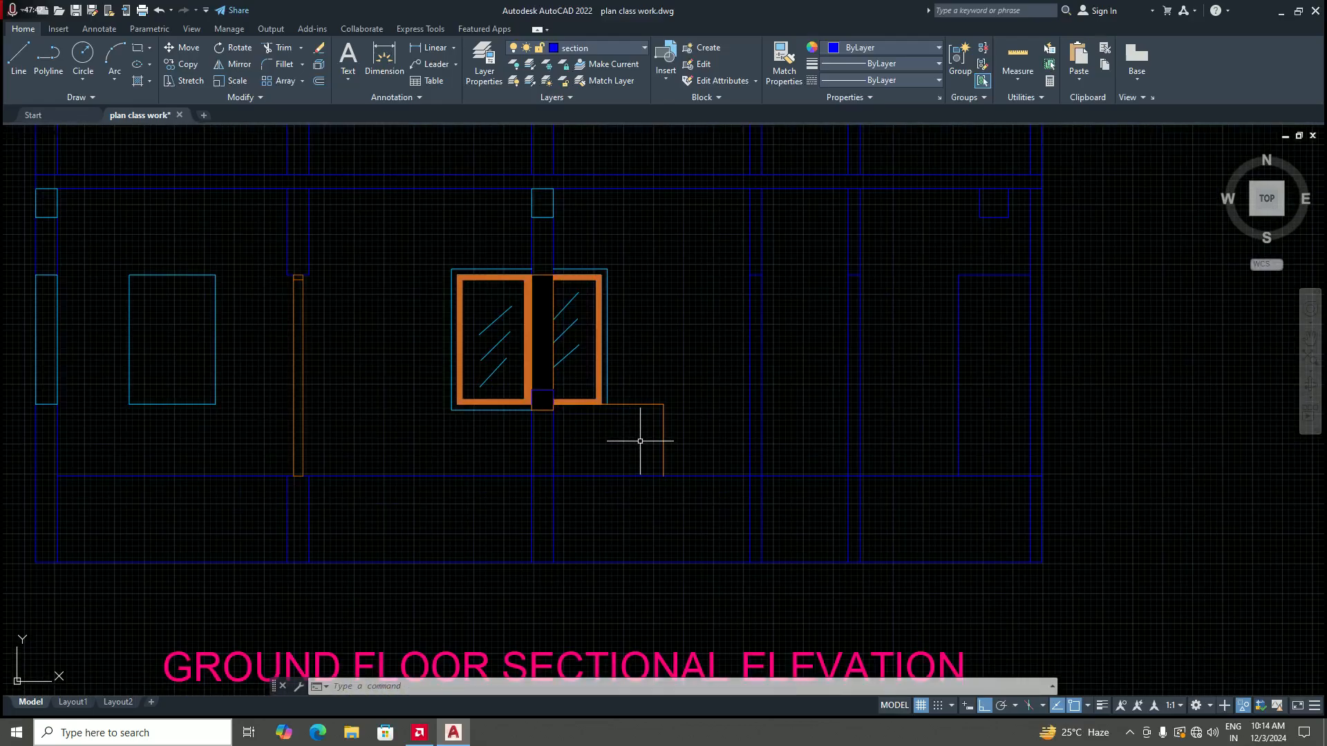
pyautogui.scroll(-6, 640, 438)
pyautogui.scroll(-4, 647, 404)
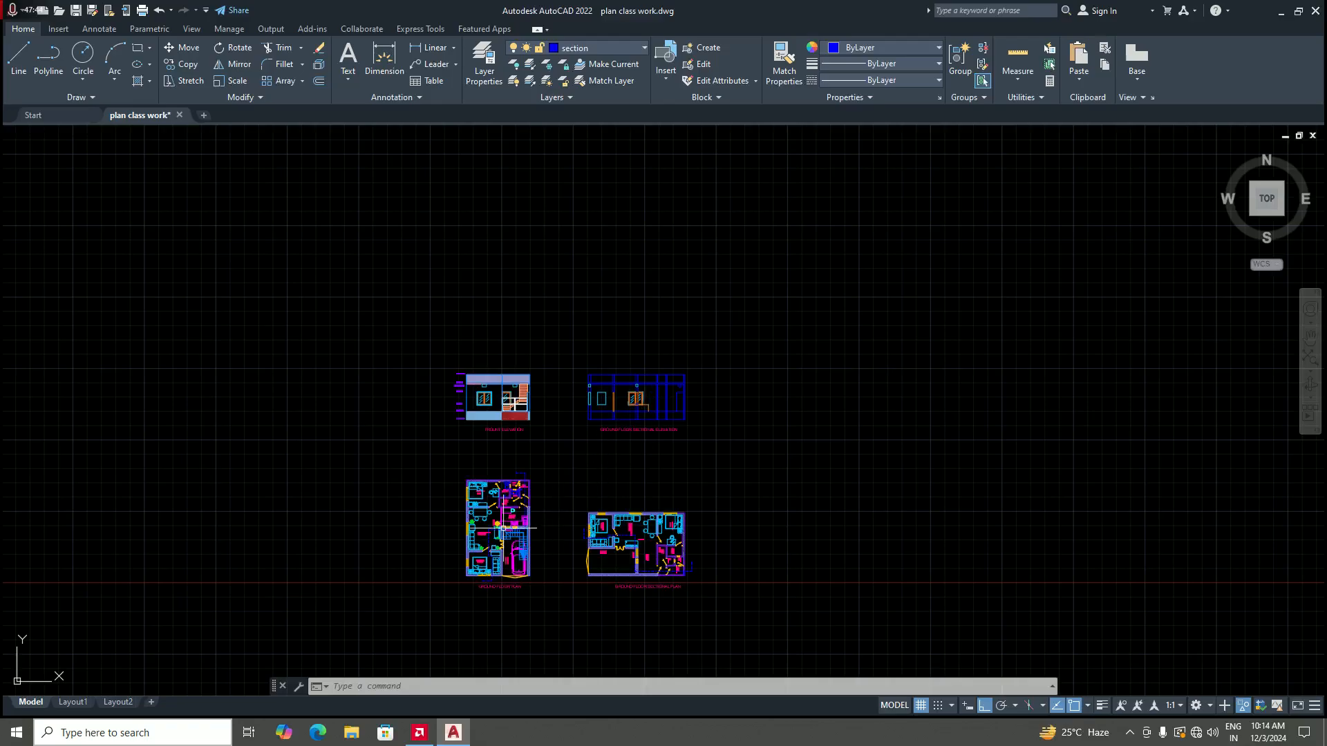
# Step: Examine the kitchen counter, sink and stove along the section line in the ground floor plan
pyautogui.scroll(2, 497, 539)
pyautogui.scroll(6, 530, 521)
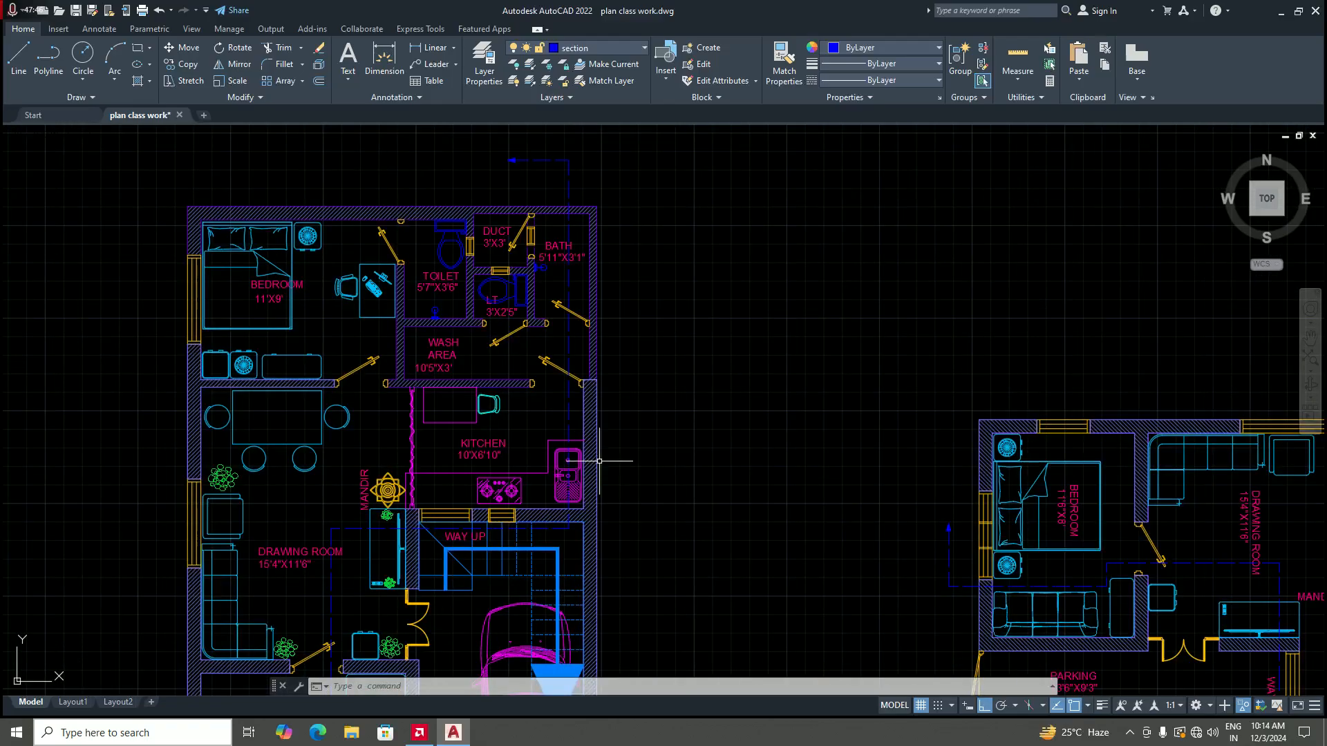
pyautogui.scroll(4, 579, 446)
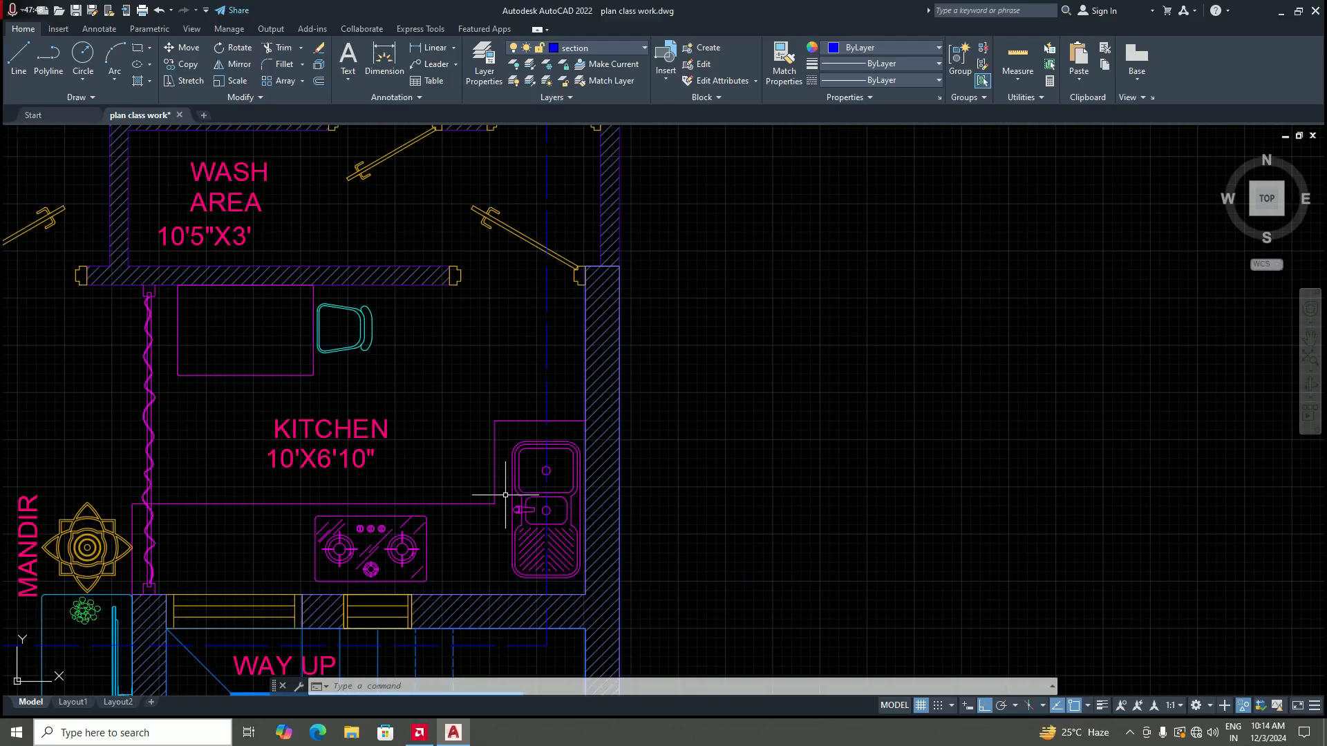
pyautogui.scroll(-4, 507, 510)
pyautogui.scroll(2, 509, 507)
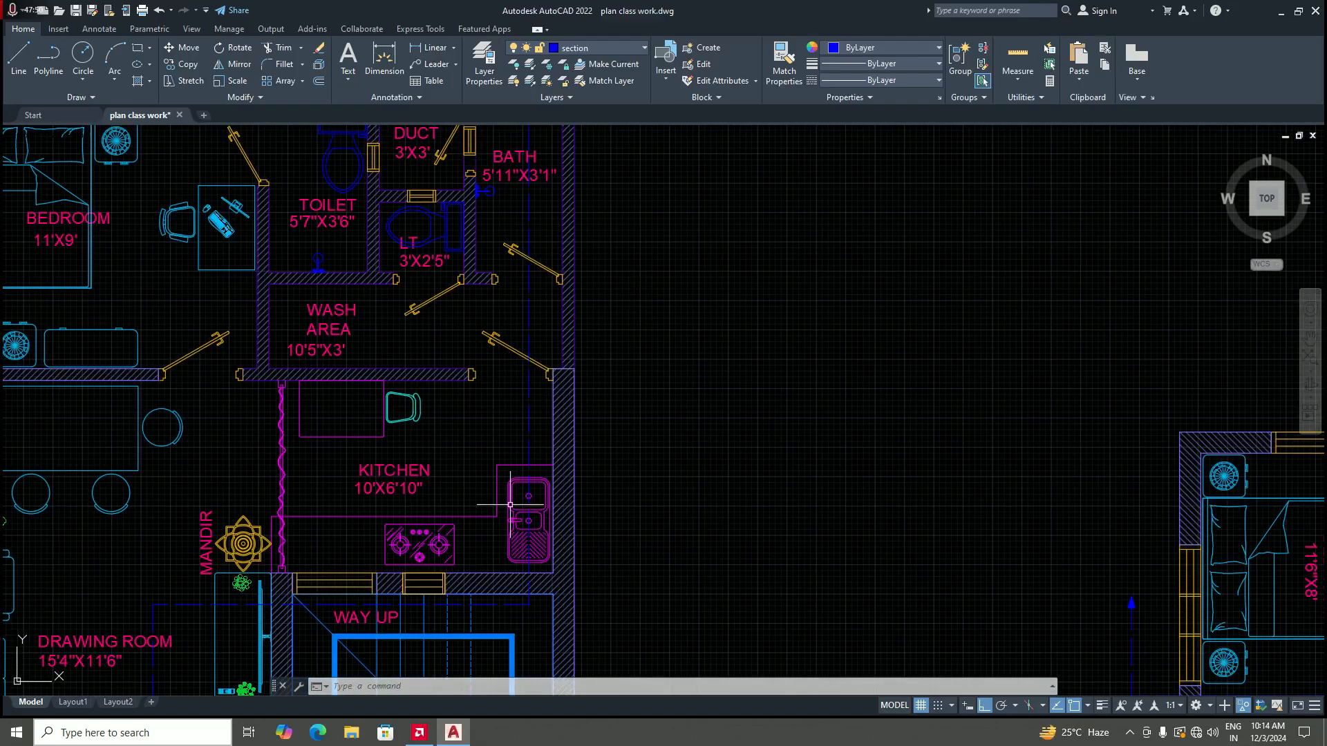
pyautogui.scroll(2, 515, 504)
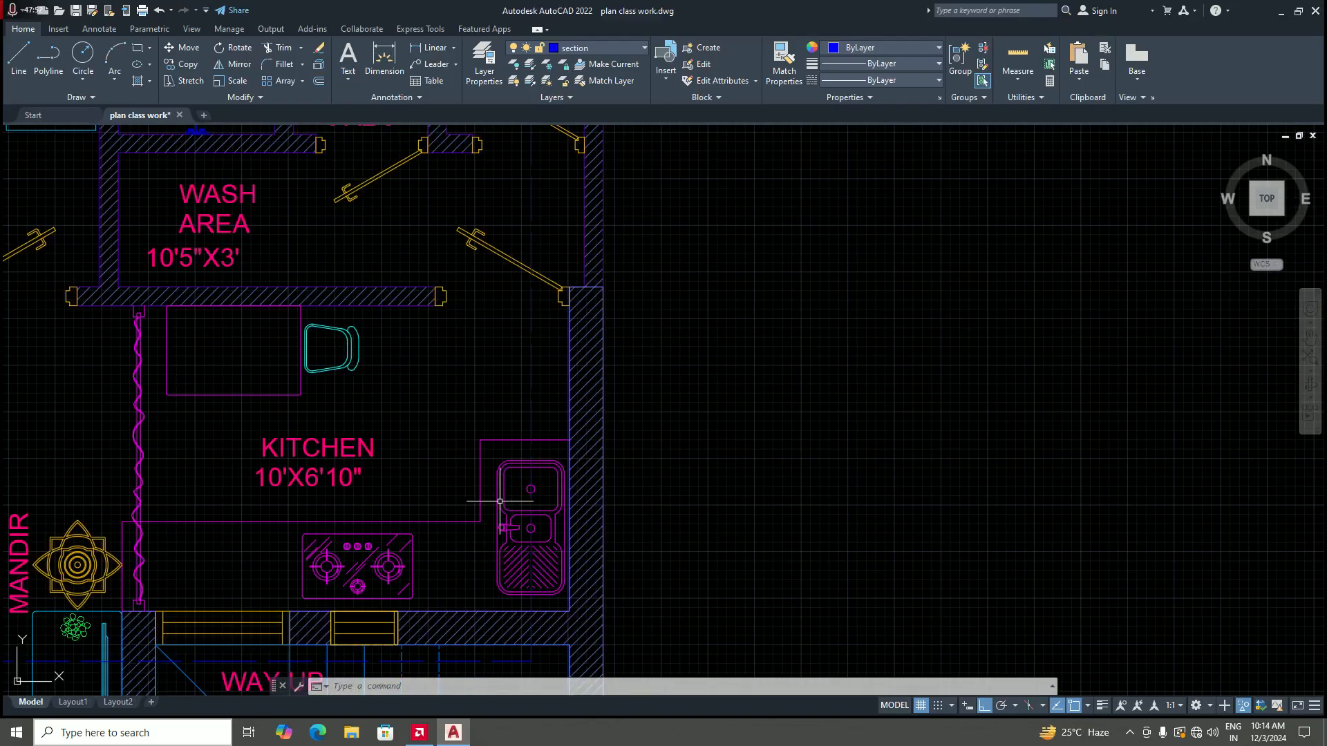
pyautogui.scroll(-4, 459, 546)
pyautogui.scroll(-2, 464, 541)
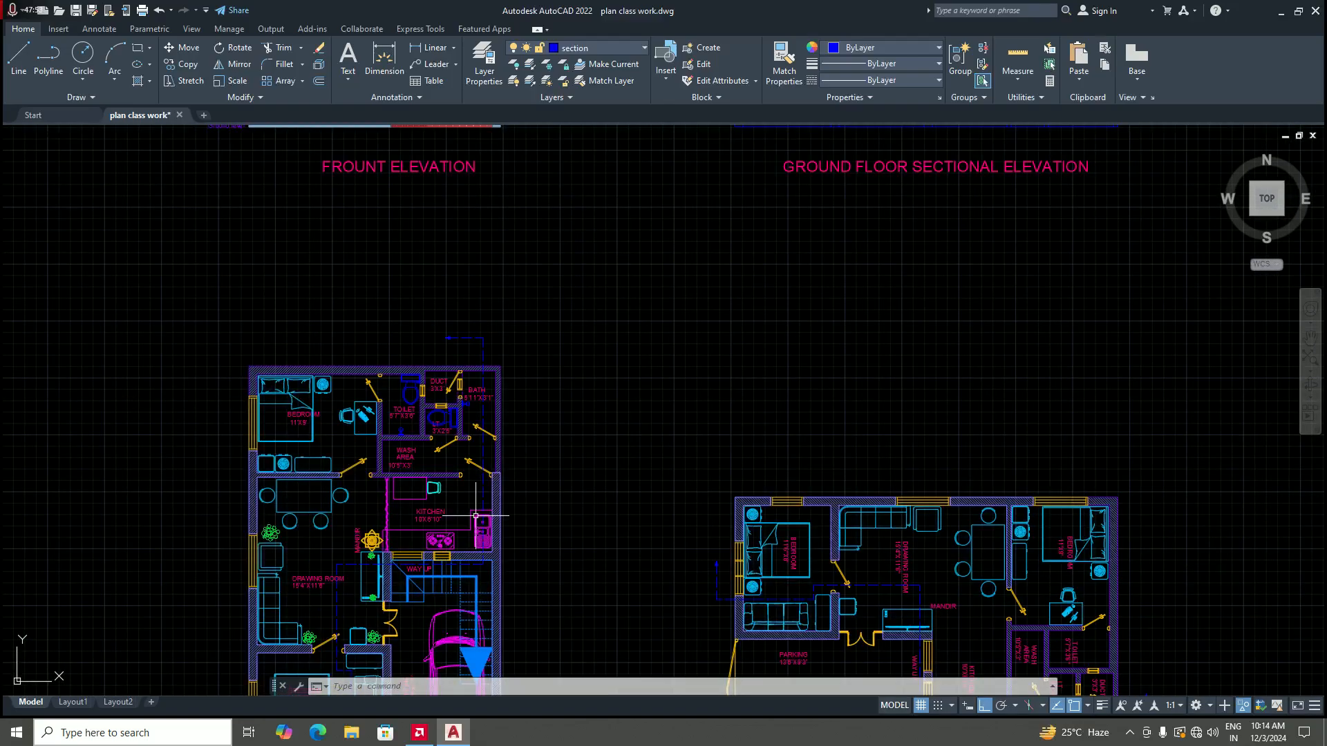
pyautogui.scroll(4, 465, 540)
pyautogui.scroll(-4, 468, 539)
pyautogui.scroll(-2, 468, 538)
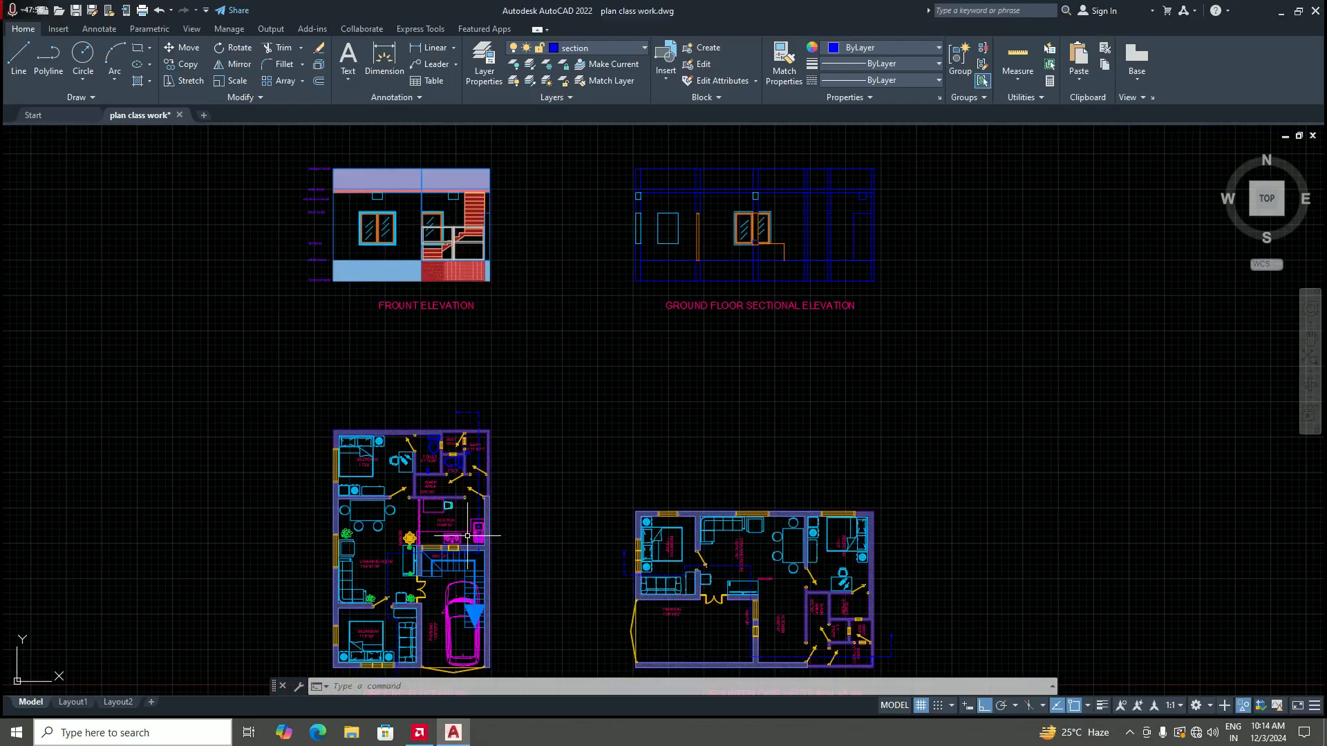
# Step: Compare the counter outline beside the sectional elevation's window with the kitchen counter and sink in the ground floor plan
pyautogui.scroll(9, 766, 238)
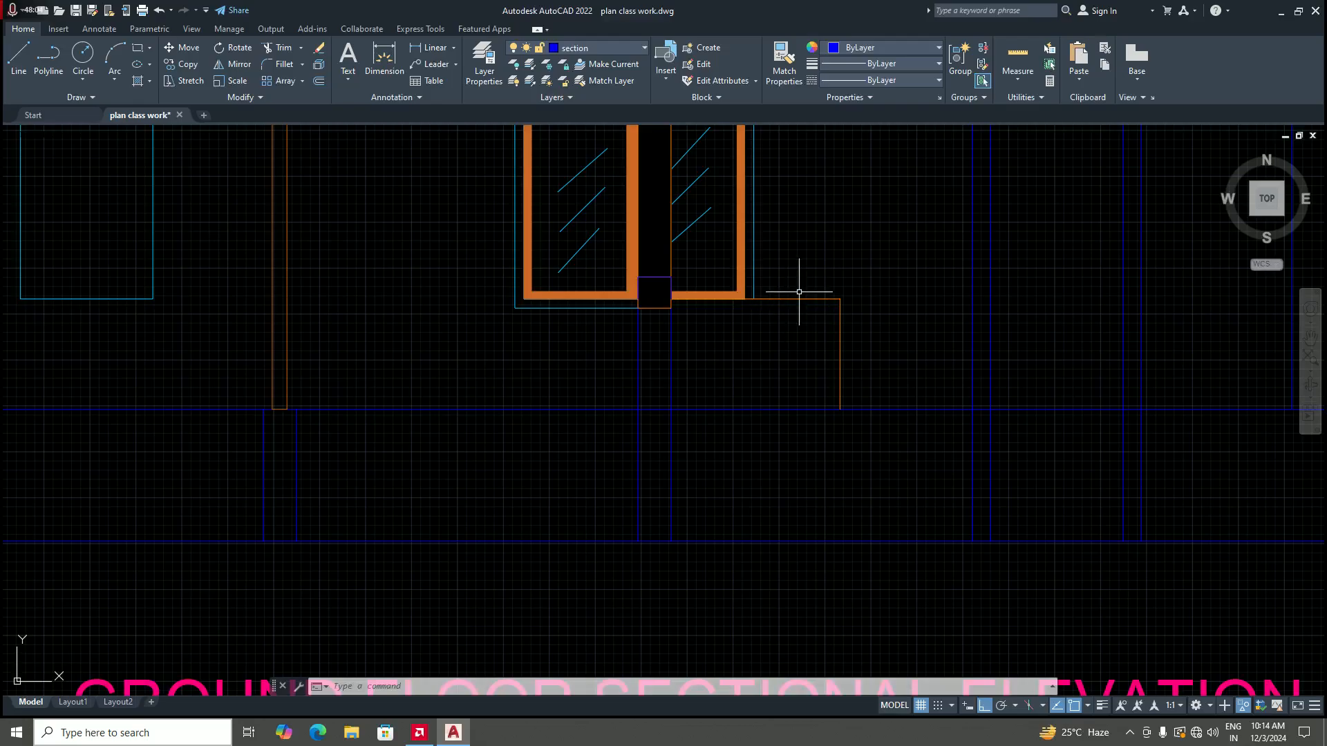
pyautogui.scroll(-4, 781, 301)
pyautogui.scroll(6, 733, 324)
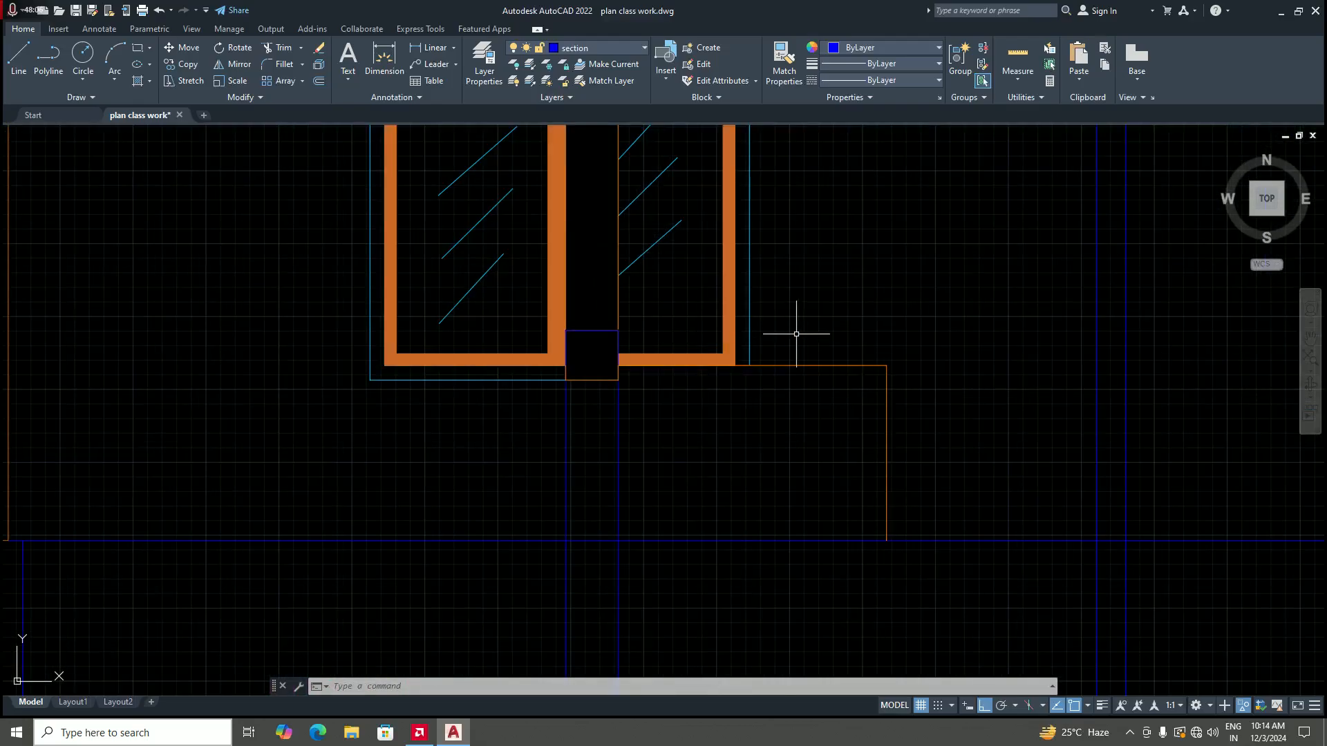
pyautogui.scroll(-6, 796, 334)
pyautogui.scroll(2, 606, 479)
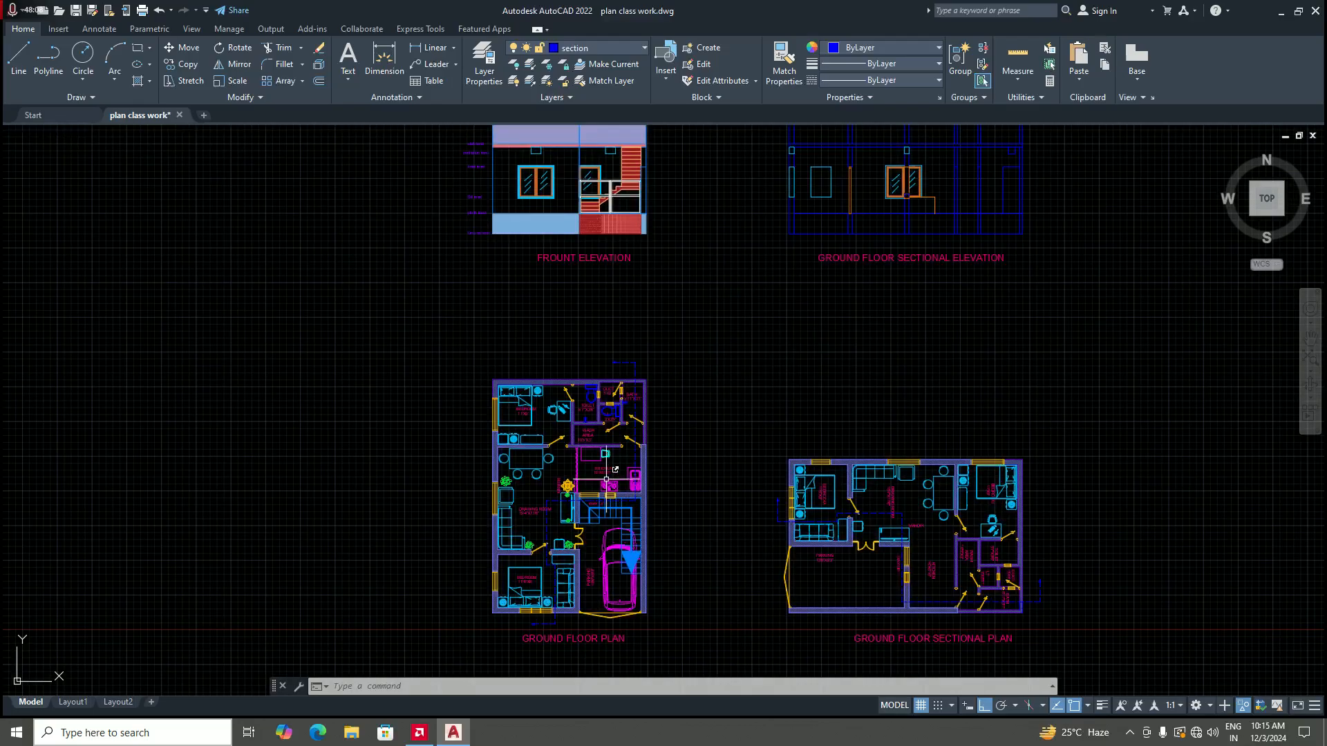
pyautogui.scroll(5, 632, 476)
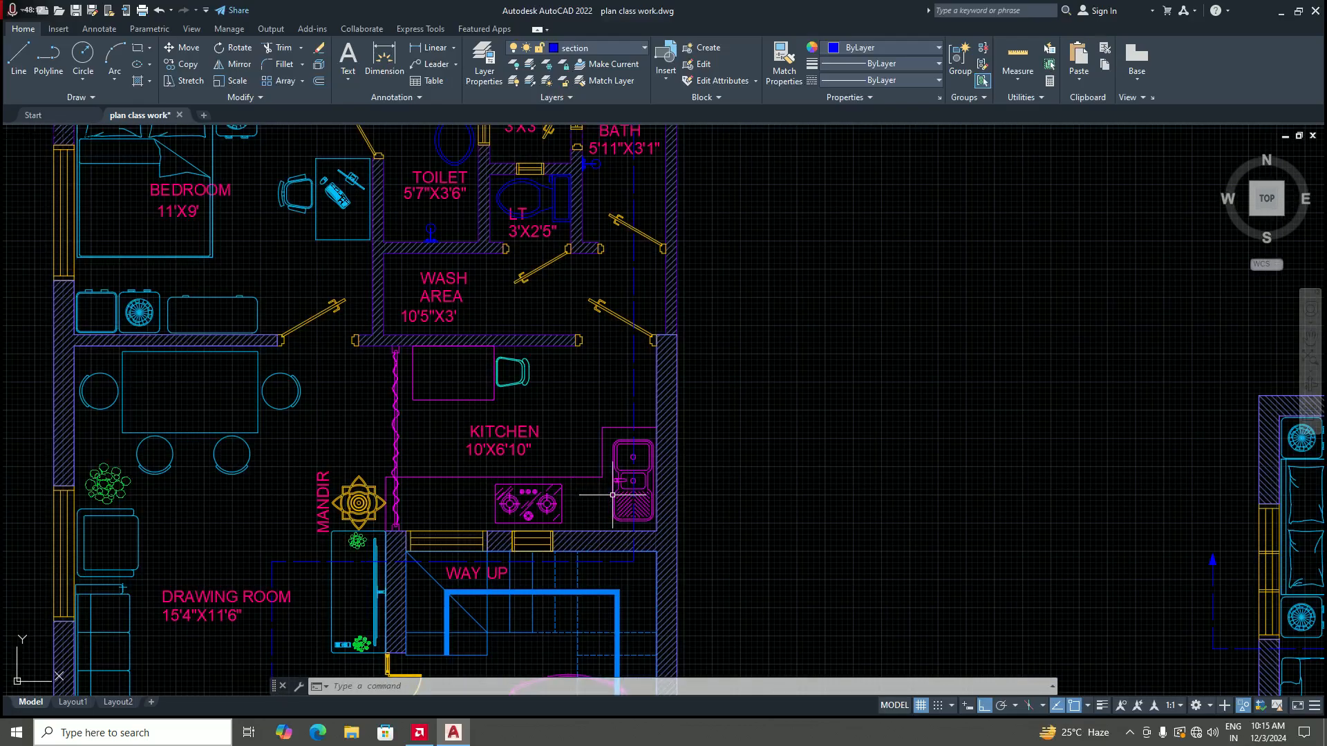
# Step: Open DesignCenter and browse to the E:\AutoCAD\blocks folder
pyautogui.scroll(-6, 502, 493)
pyautogui.scroll(-3, 691, 373)
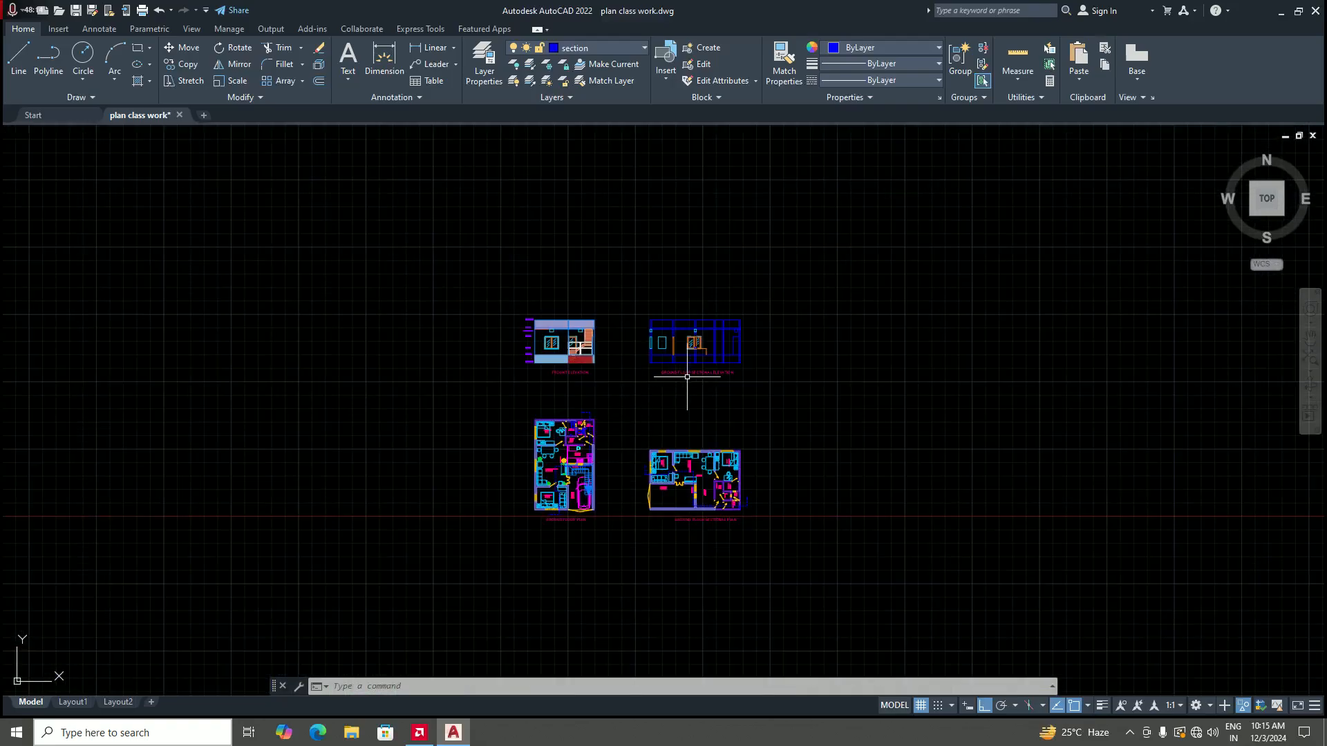
pyautogui.scroll(7, 684, 339)
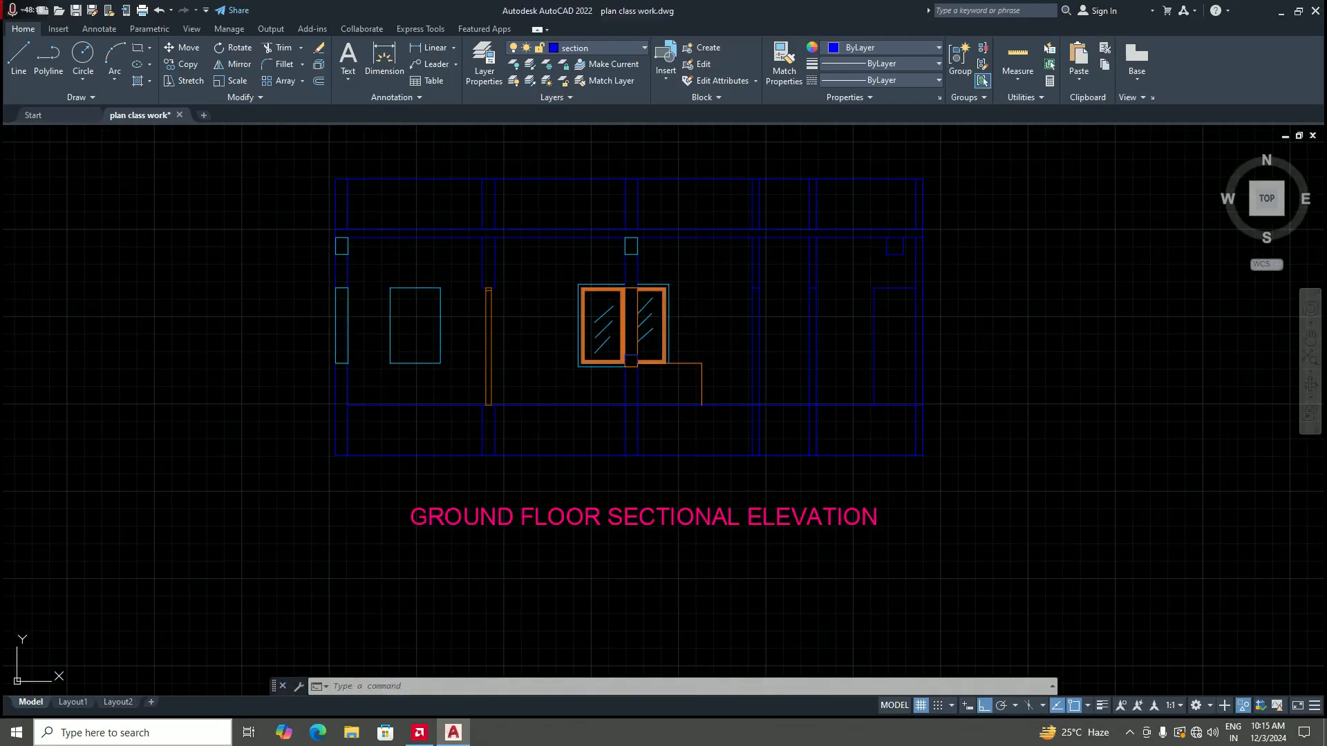
pyautogui.hotkey('ctrl', '2')
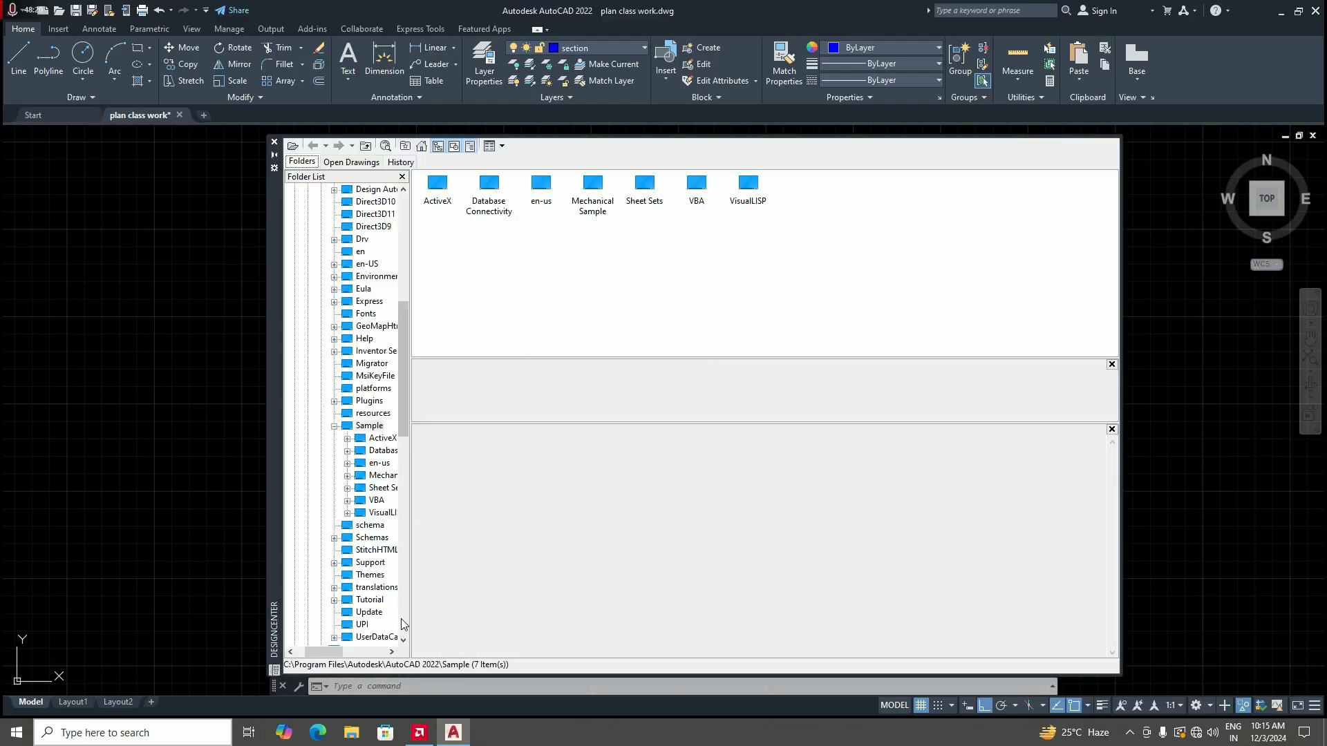
pyautogui.moveTo(327, 651)
pyautogui.mouseDown()
pyautogui.moveTo(342, 652)
pyautogui.moveTo(326, 653)
pyautogui.mouseUp()
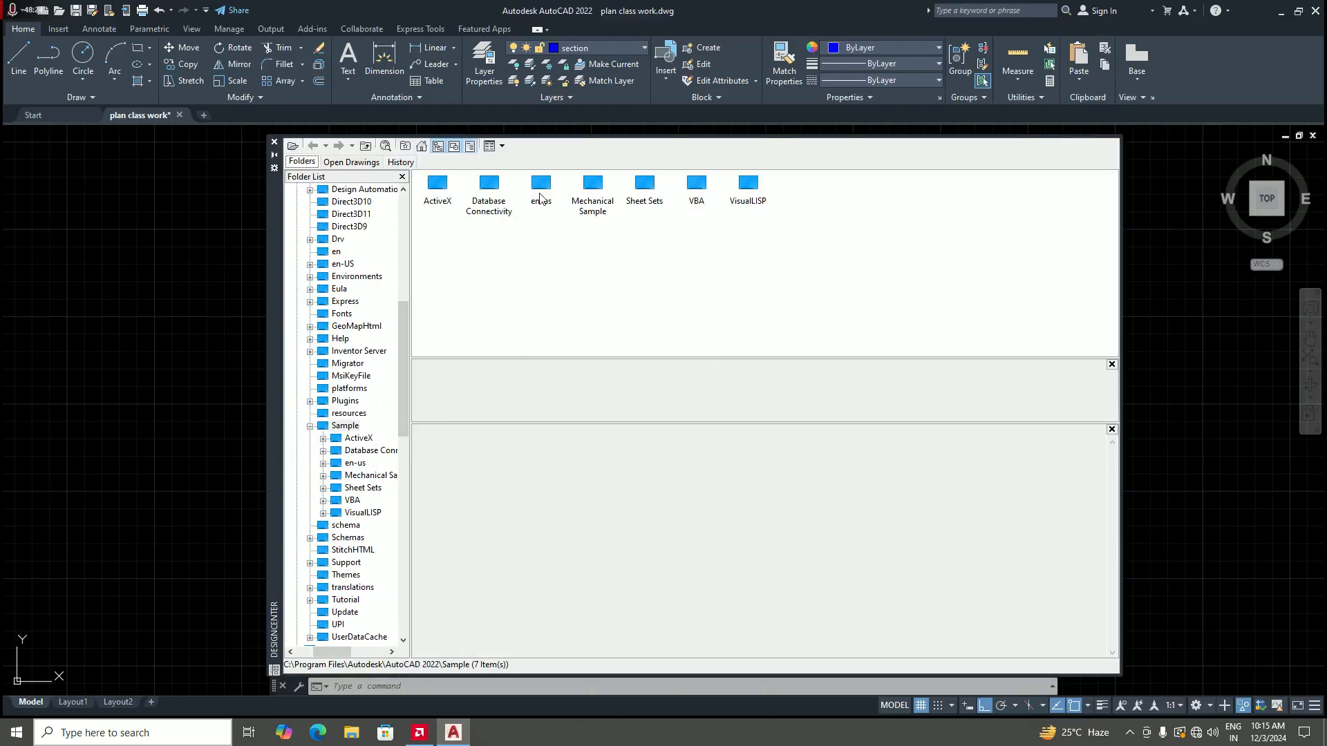
pyautogui.scroll(9, 298, 422)
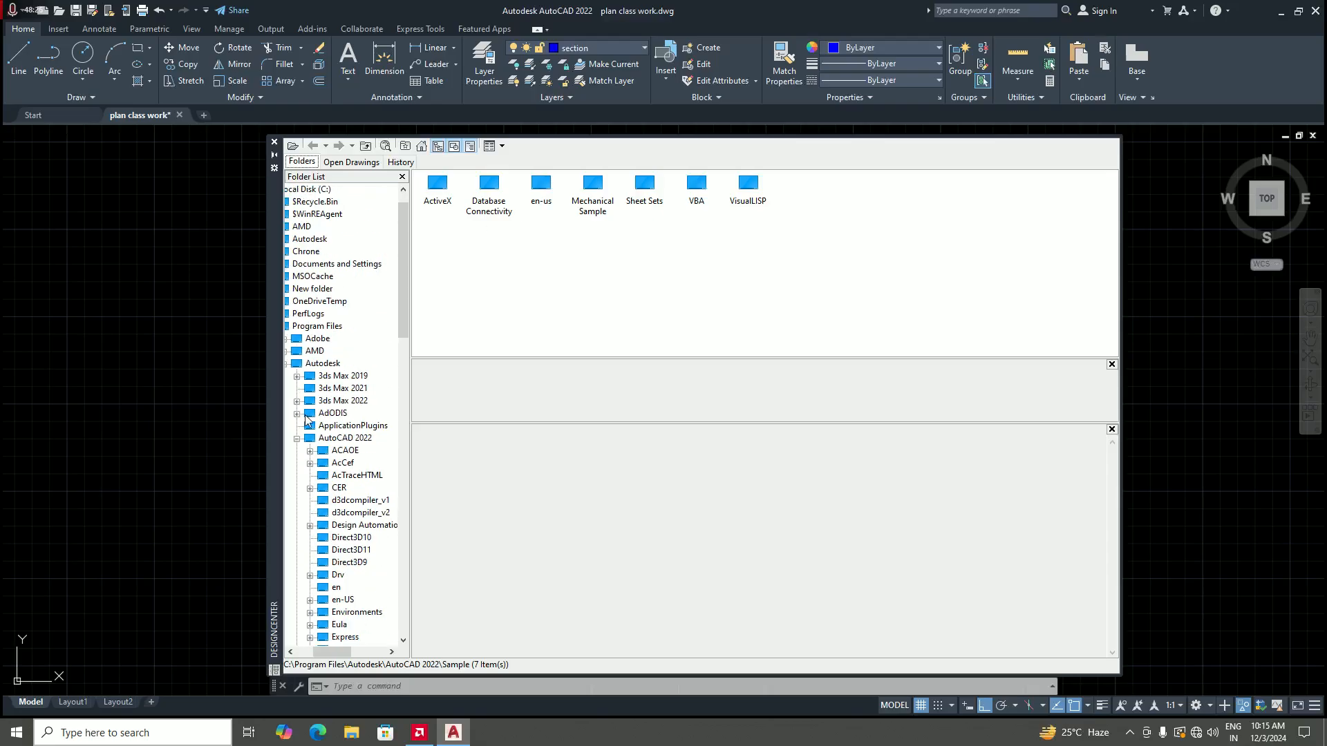
pyautogui.scroll(1, 306, 420)
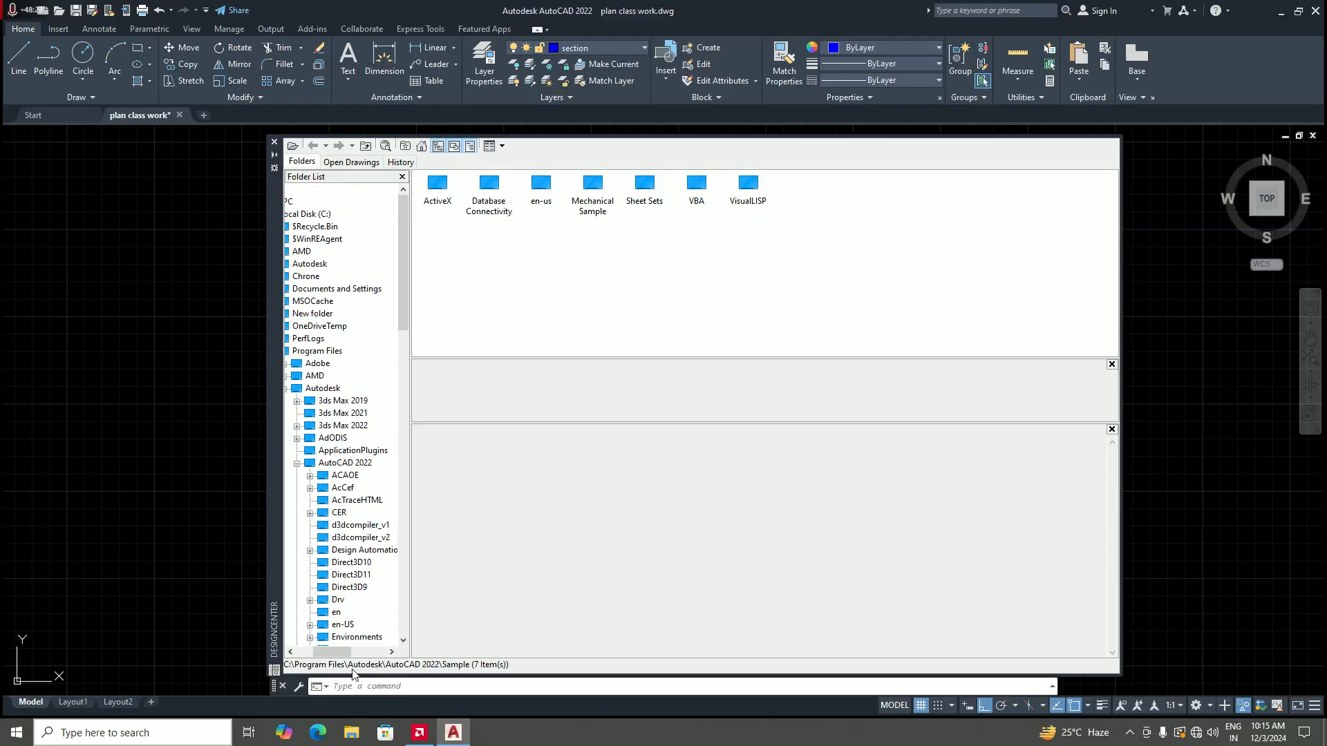
pyautogui.moveTo(341, 650); pyautogui.dragTo(325, 650)
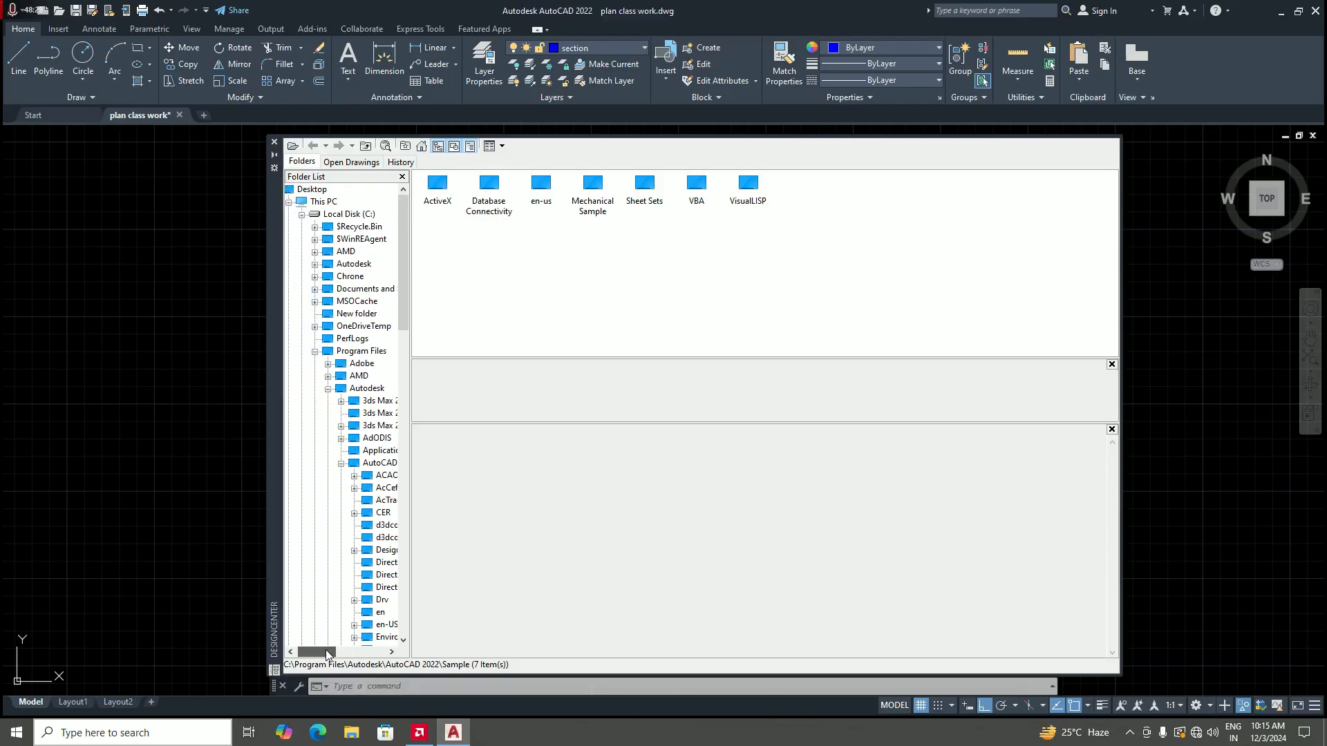
pyautogui.click(326, 202)
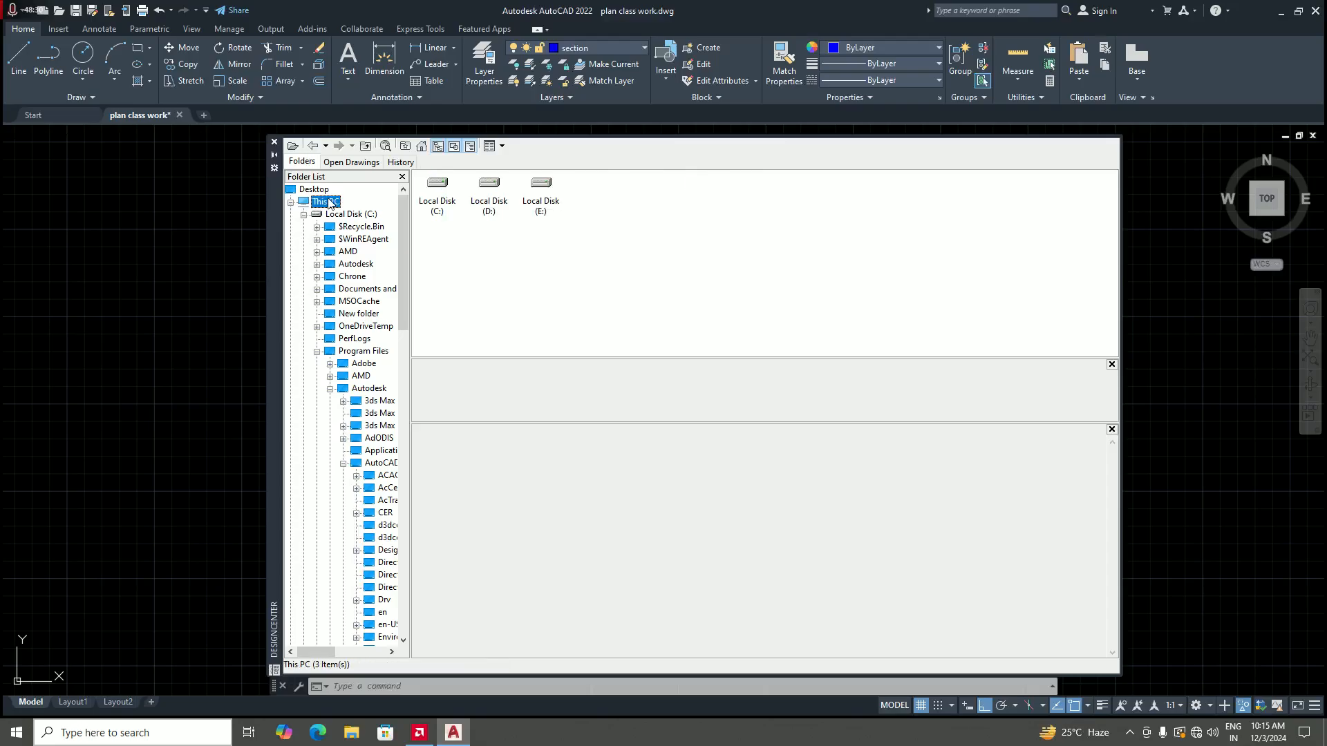
pyautogui.doubleClick(553, 203)
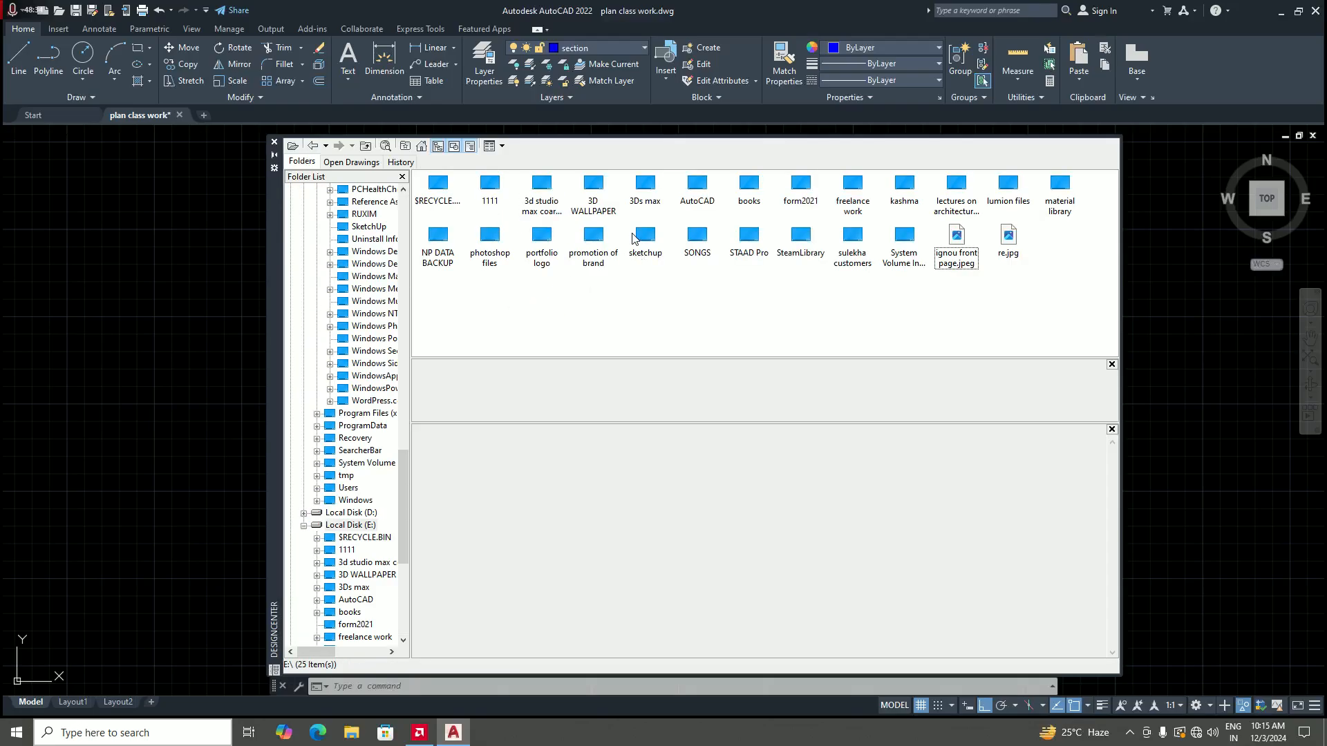
pyautogui.doubleClick(695, 202)
pyautogui.doubleClick(443, 190)
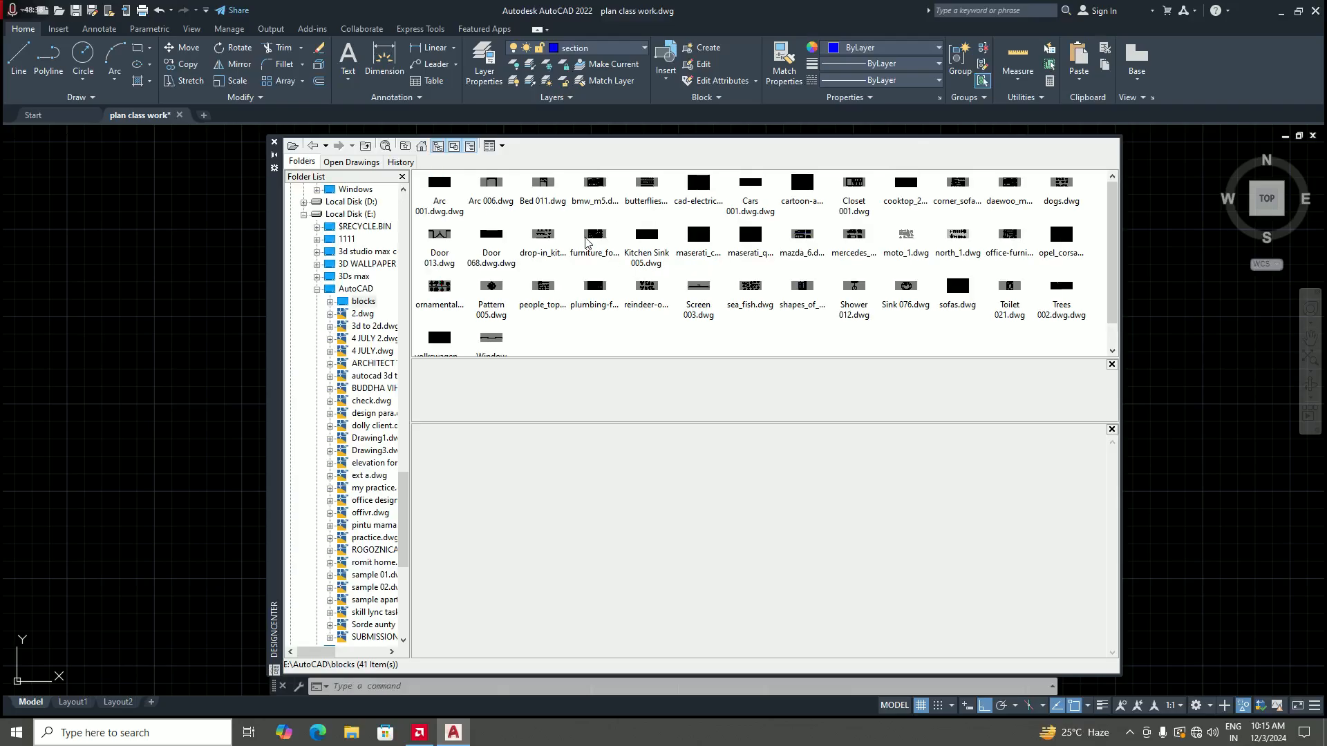
# Step: Preview the block drawings drop-in_kitchen_sinks.dwg and Kitchen Sink 005.dwg in the blocks folder
pyautogui.click(539, 245)
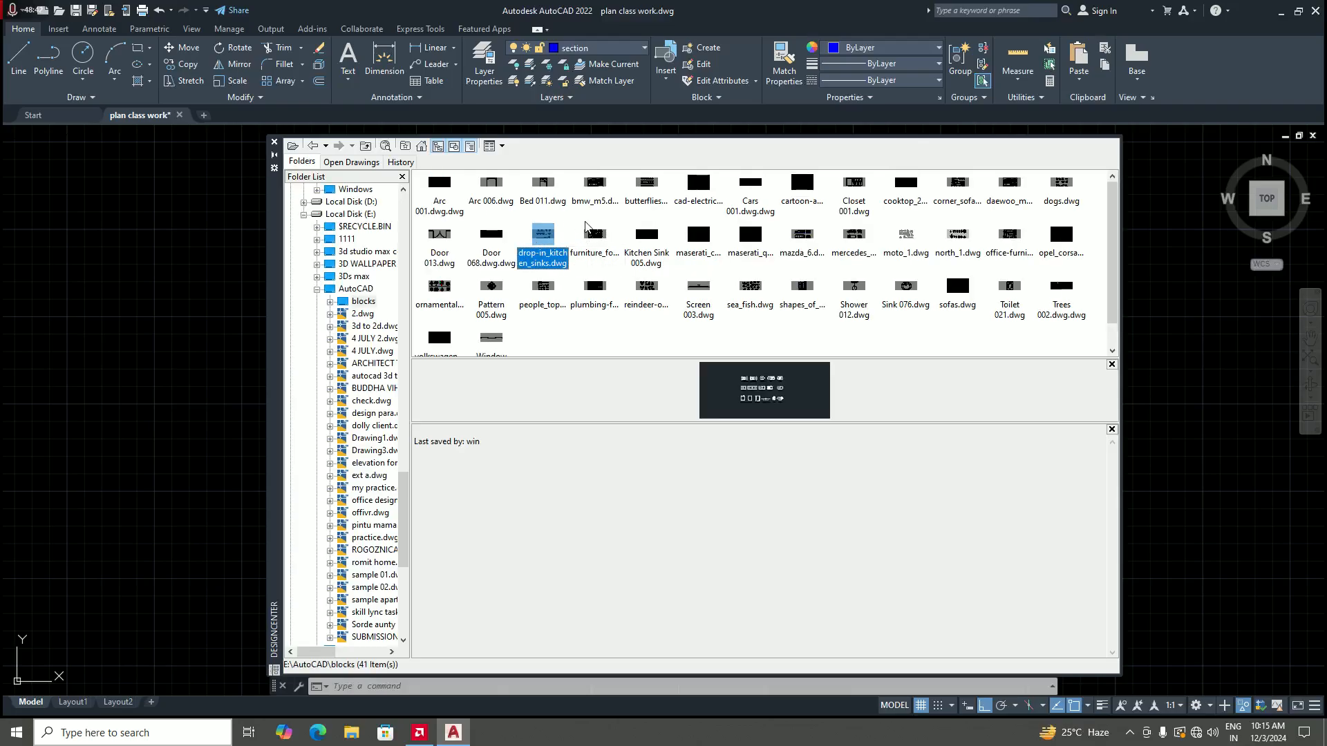
pyautogui.click(645, 249)
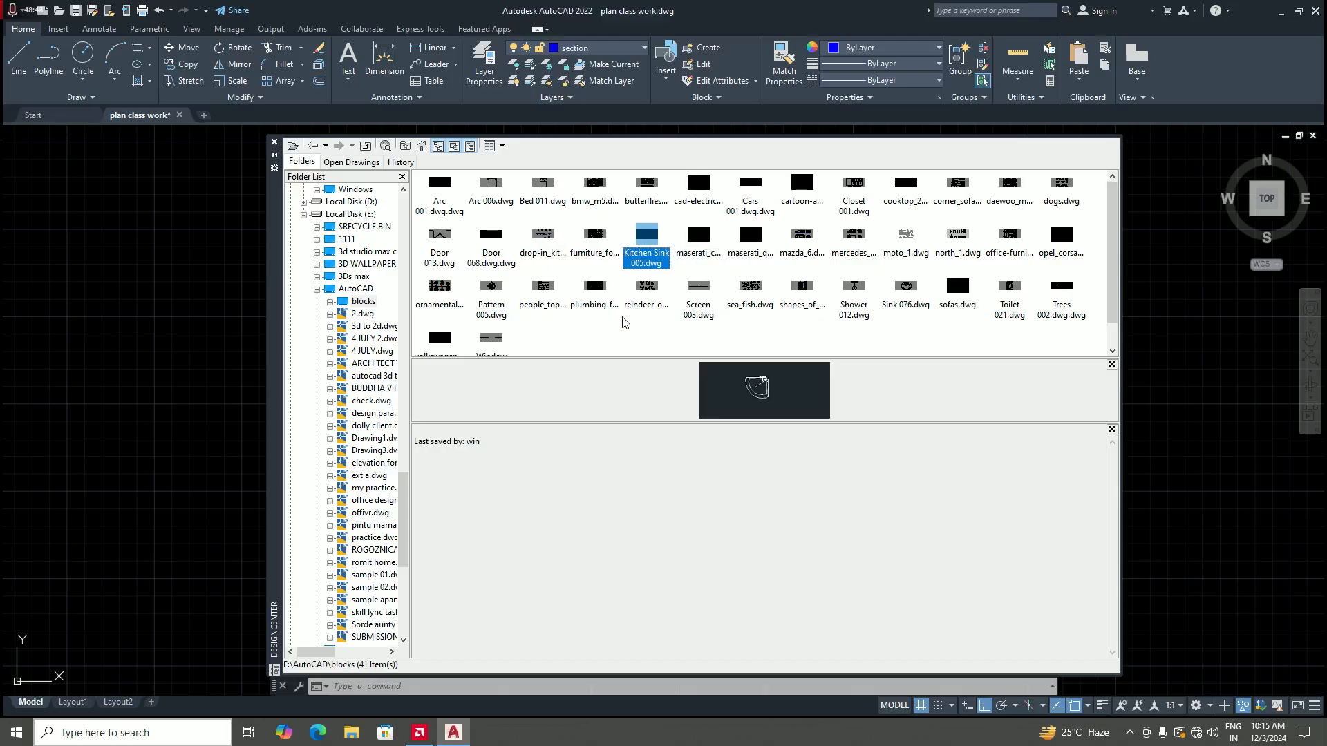
pyautogui.scroll(-1, 622, 315)
pyautogui.scroll(1, 620, 307)
pyautogui.click(594, 248)
pyautogui.click(548, 256)
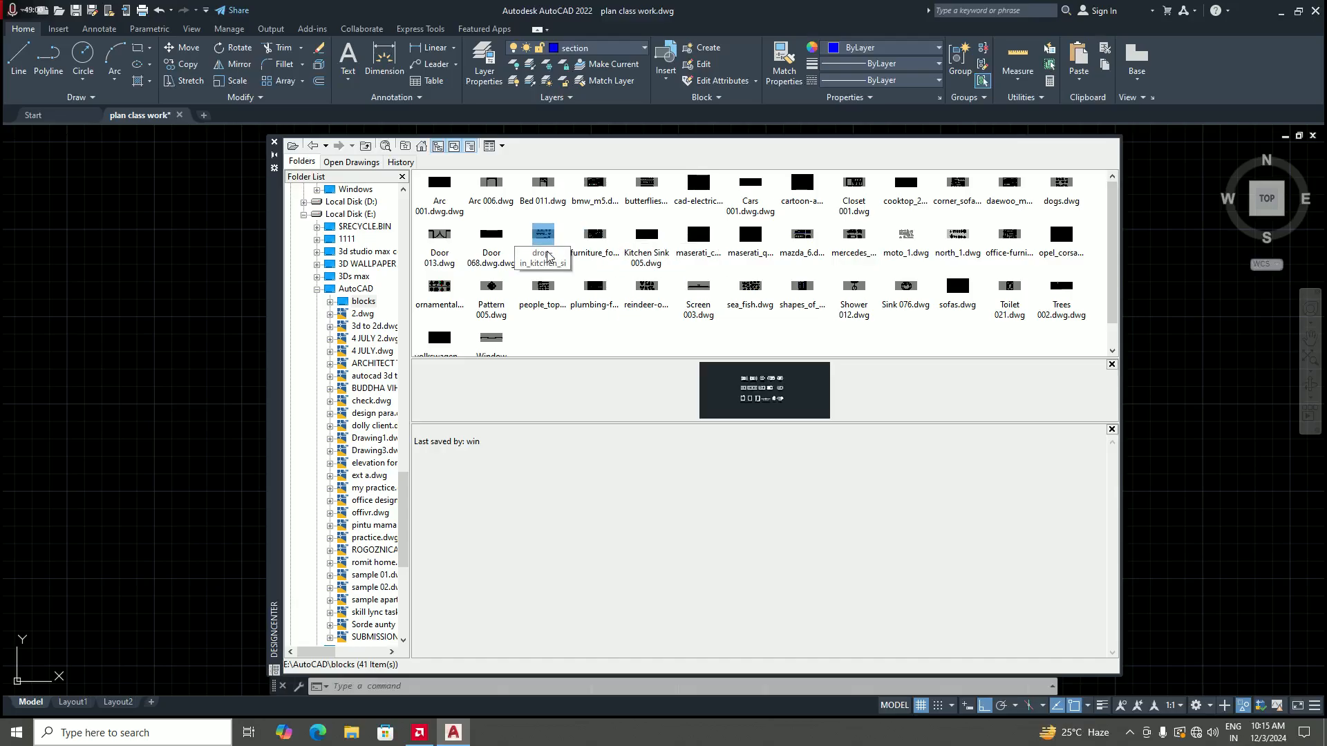
pyautogui.click(648, 257)
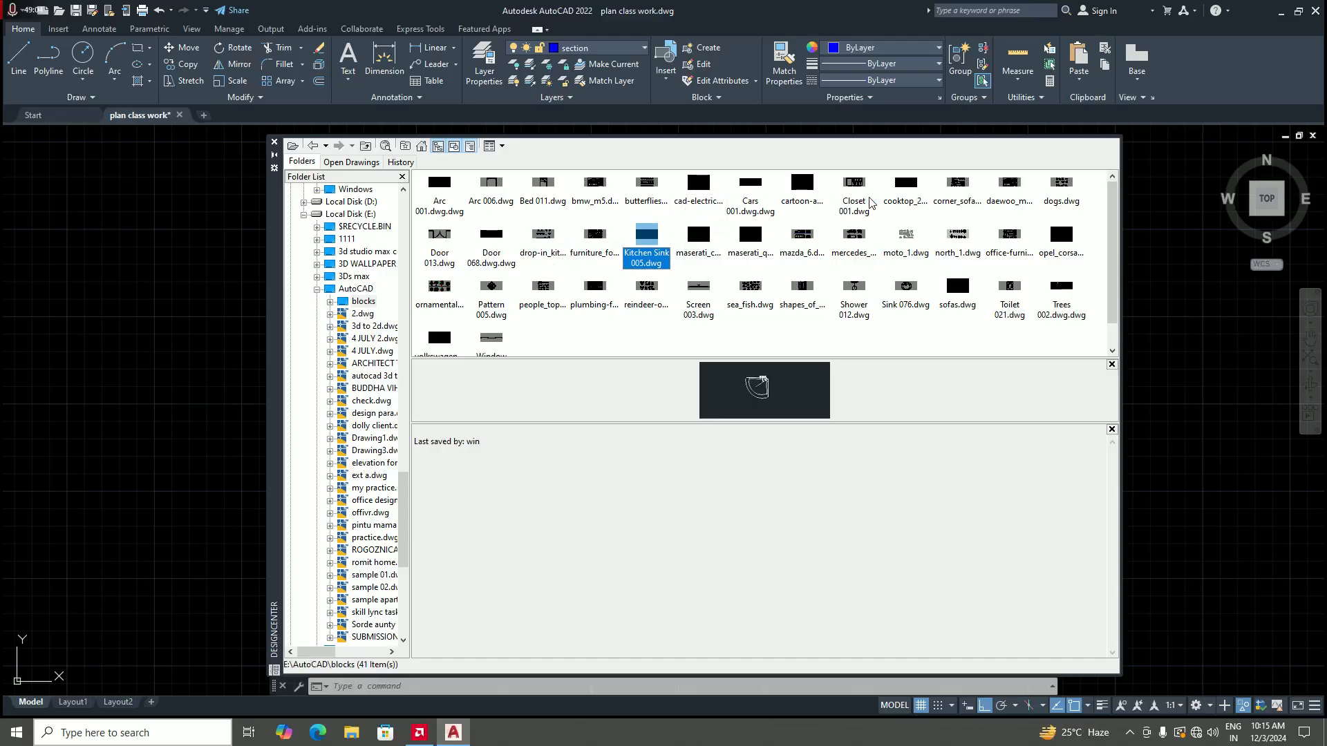
# Step: Preview the cooktop 1 block inside cooktop_2.dwg, and close DesignCenter without inserting it
pyautogui.click(904, 205)
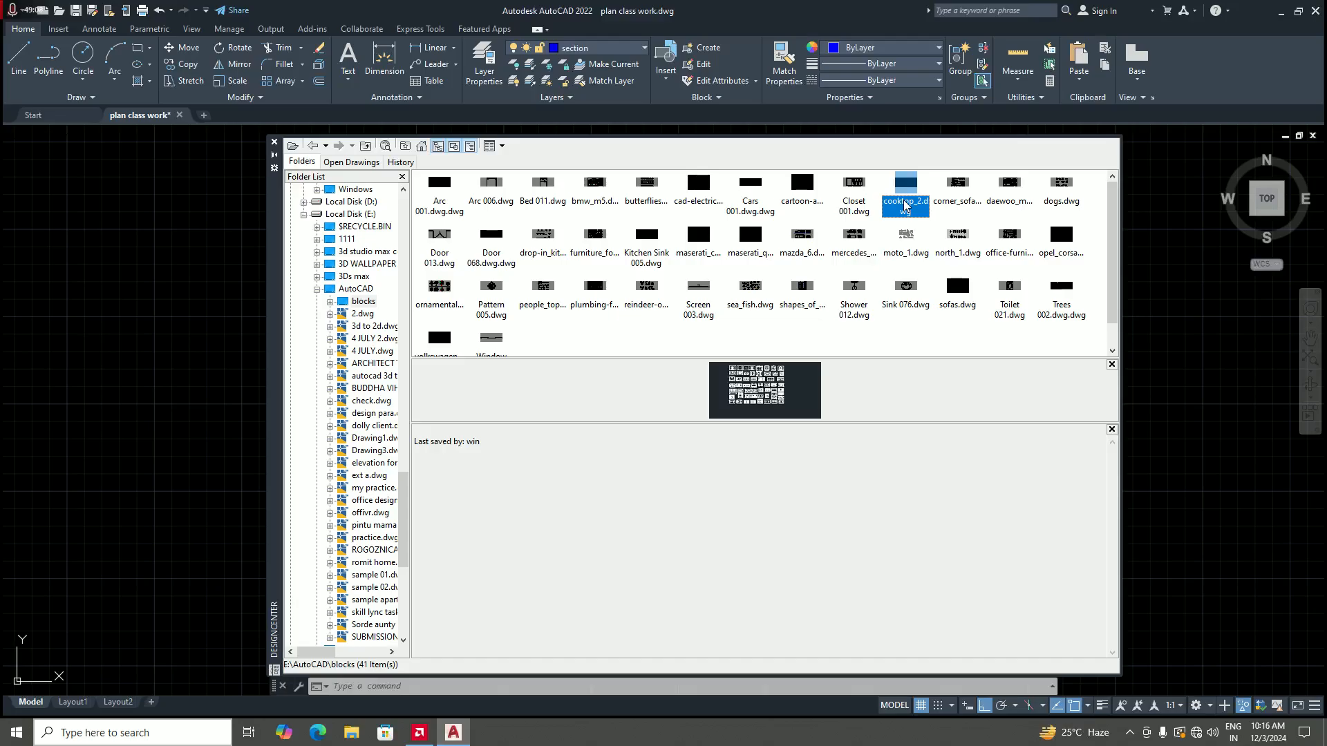
pyautogui.doubleClick(904, 205)
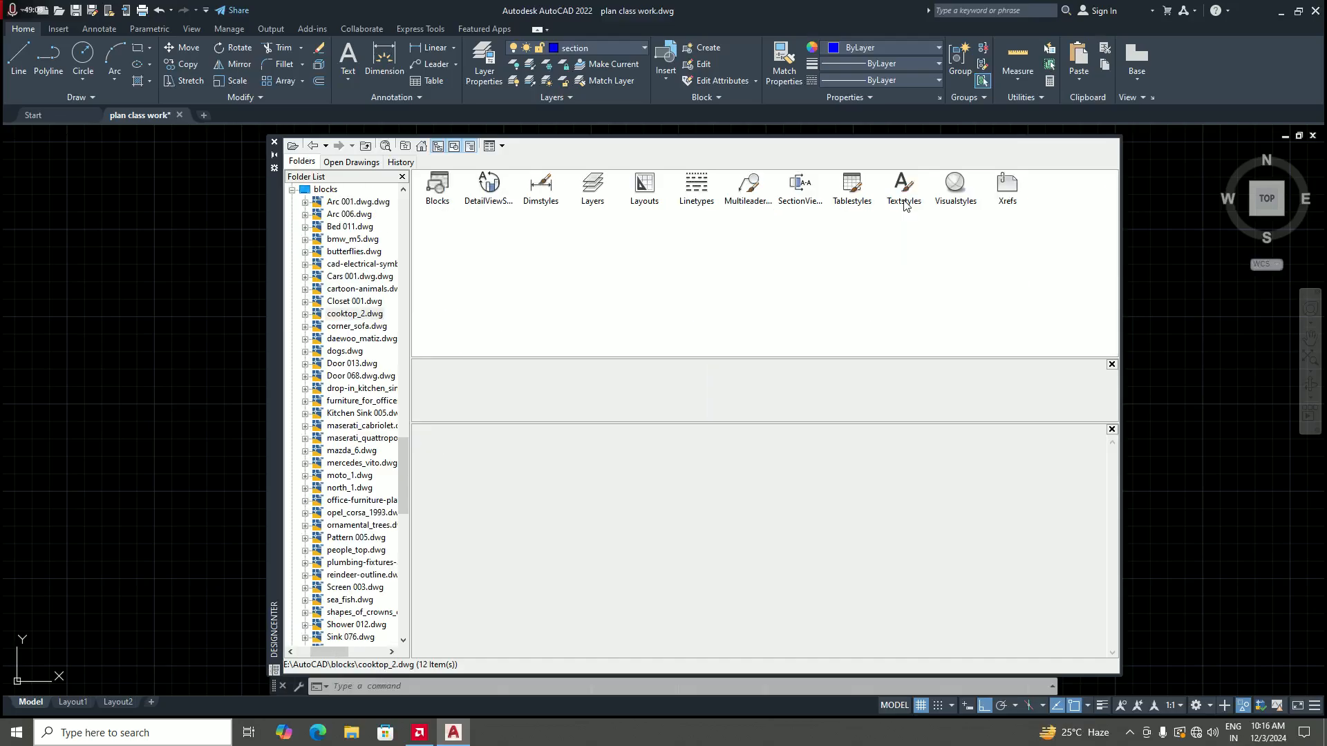
pyautogui.doubleClick(429, 204)
pyautogui.click(434, 205)
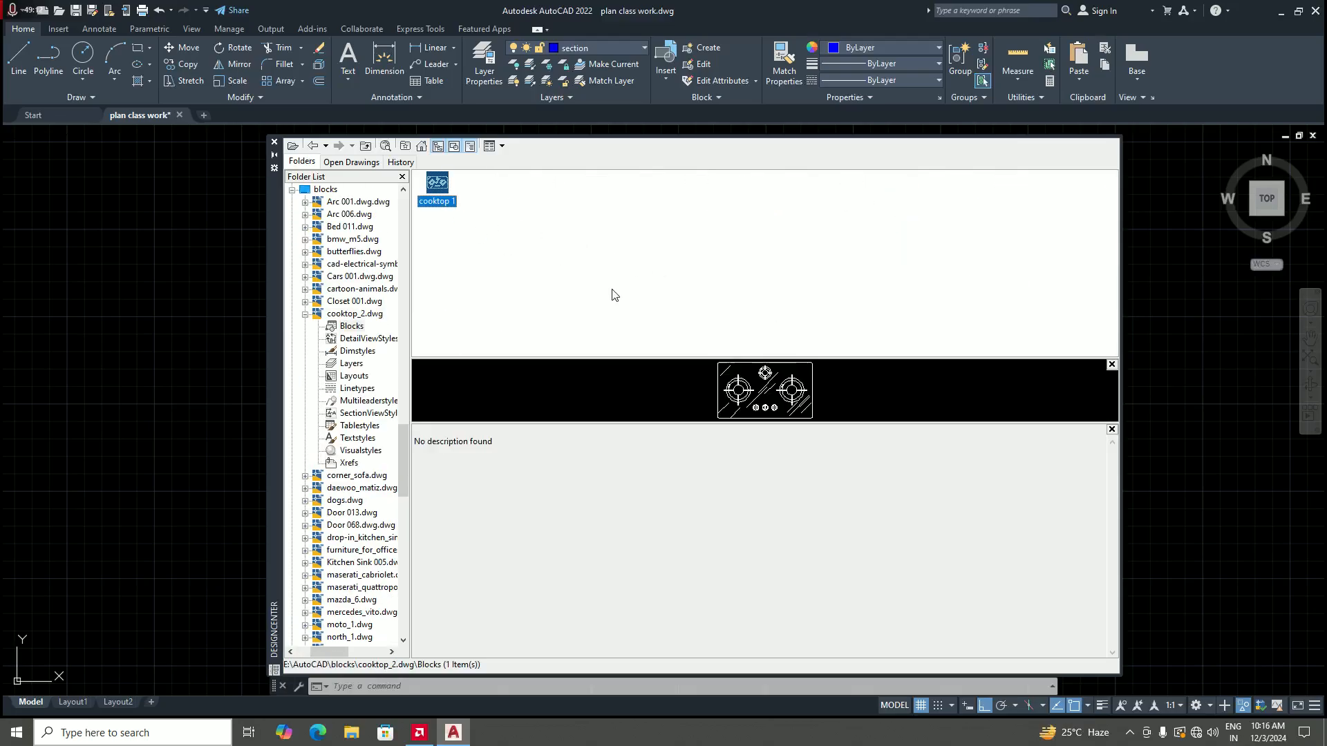
pyautogui.click(315, 146)
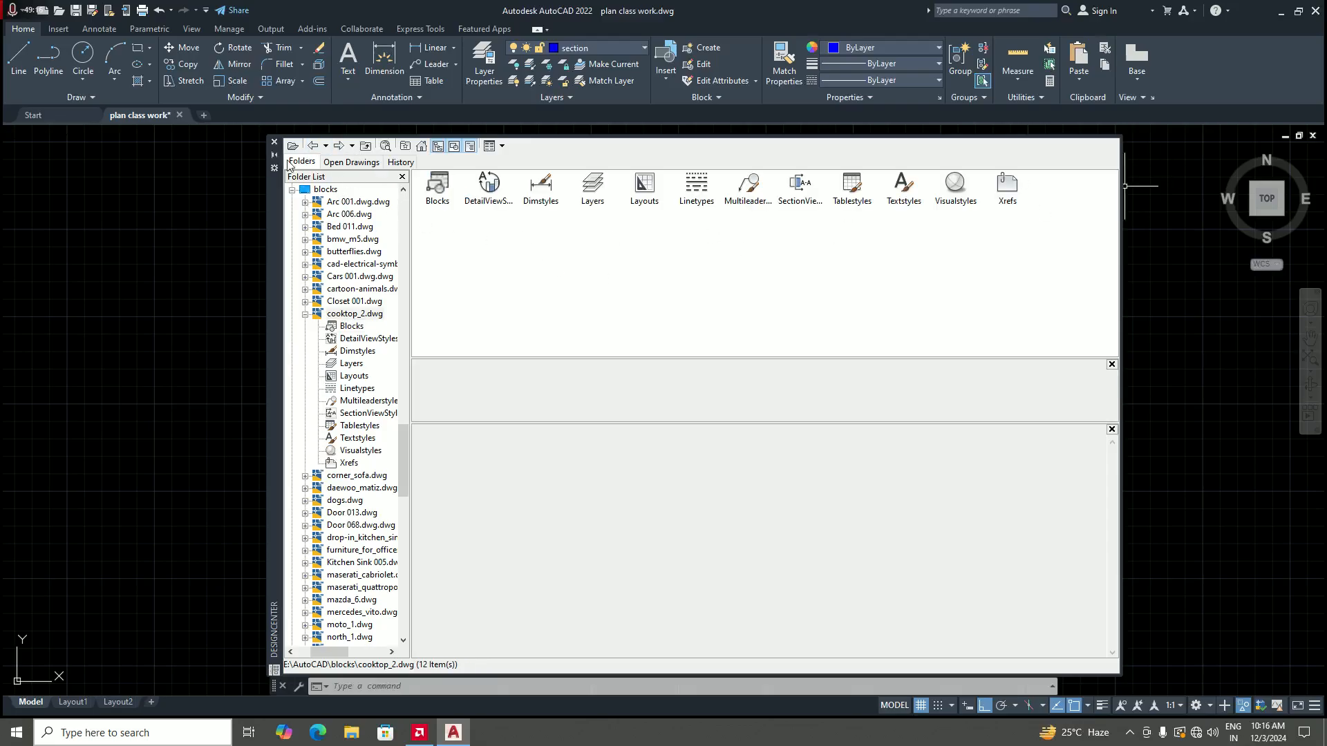
pyautogui.click(274, 143)
pyautogui.scroll(-3, 562, 384)
pyautogui.scroll(2, 613, 384)
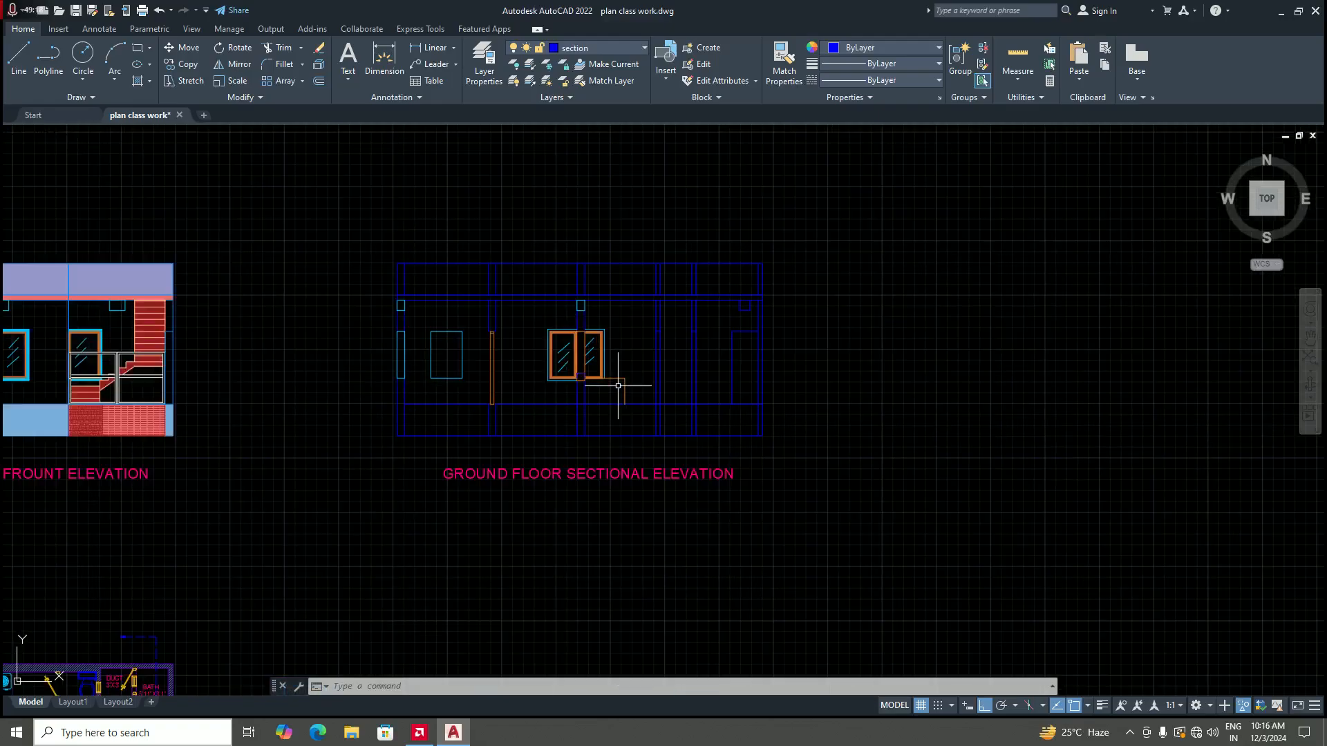
pyautogui.click(204, 115)
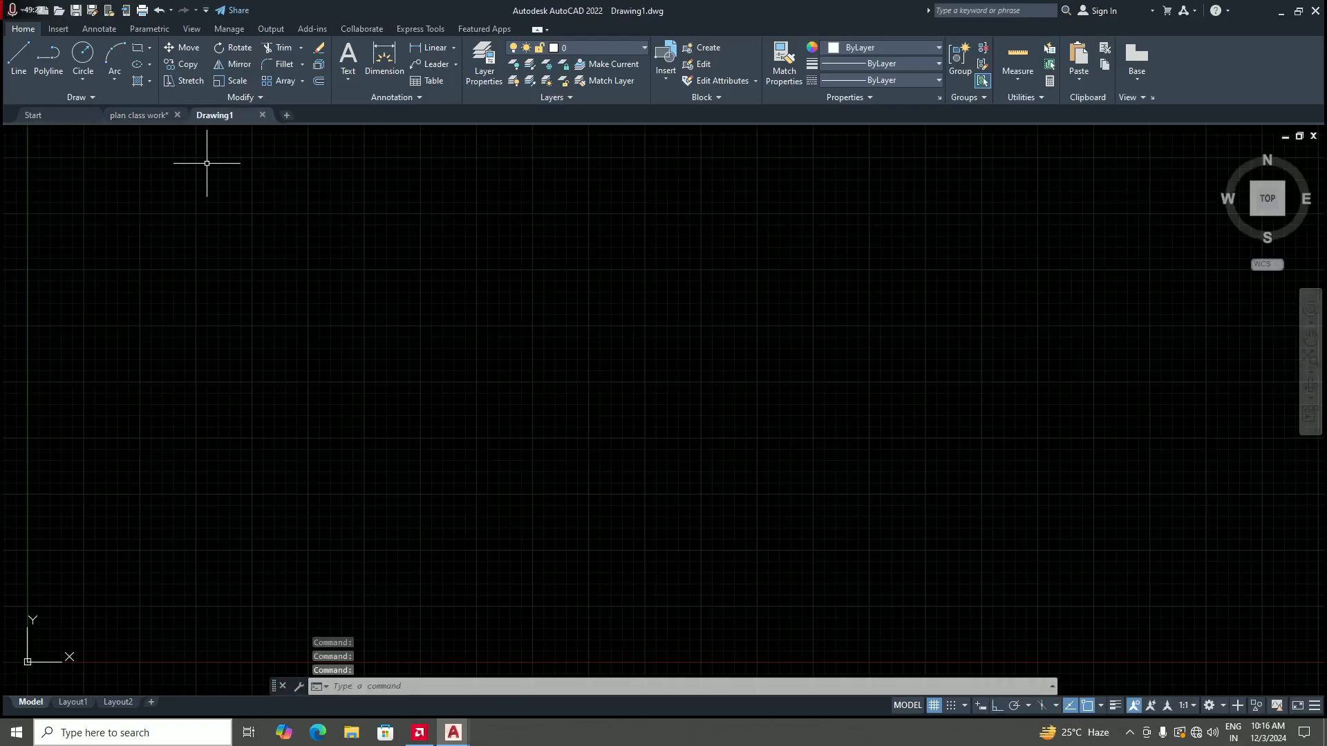
pyautogui.click(262, 114)
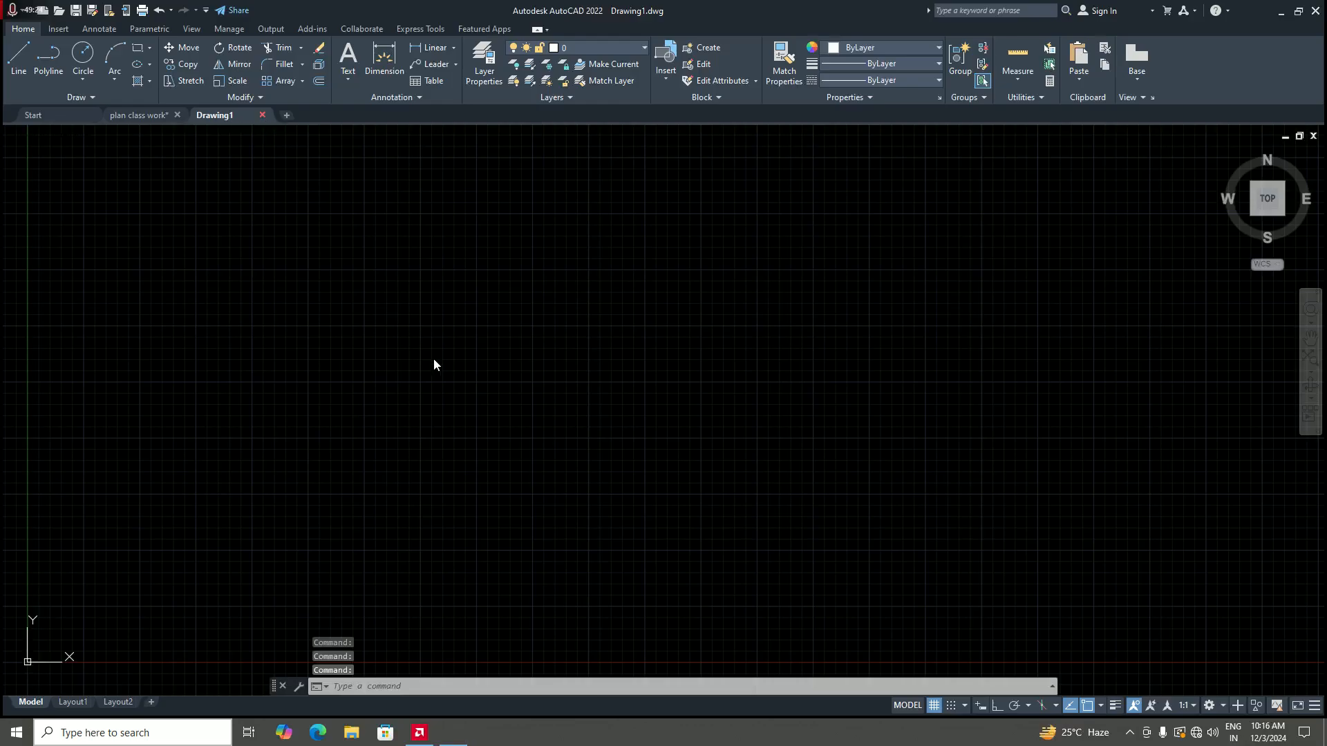
pyautogui.scroll(-6, 455, 420)
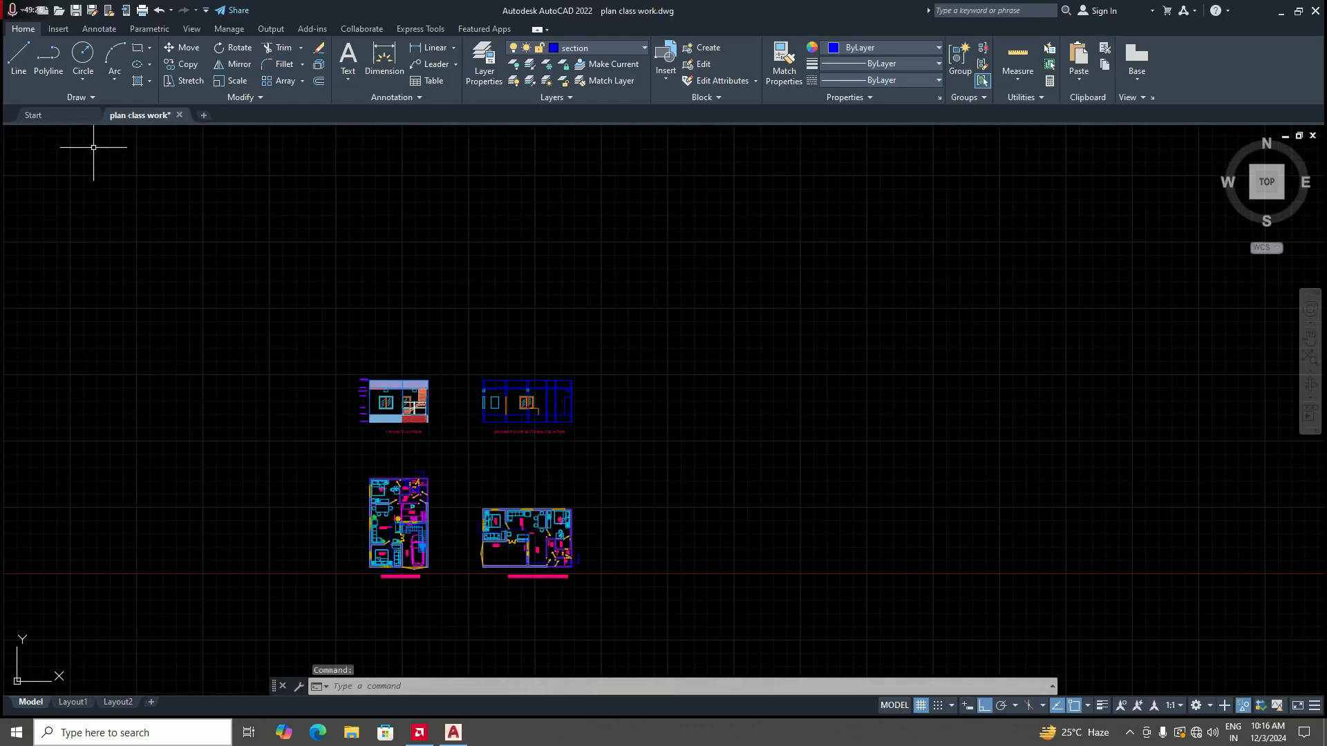
# Step: Open the cooktop_2 drawing from the E:\AutoCAD\blocks folder
pyautogui.click(39, 112)
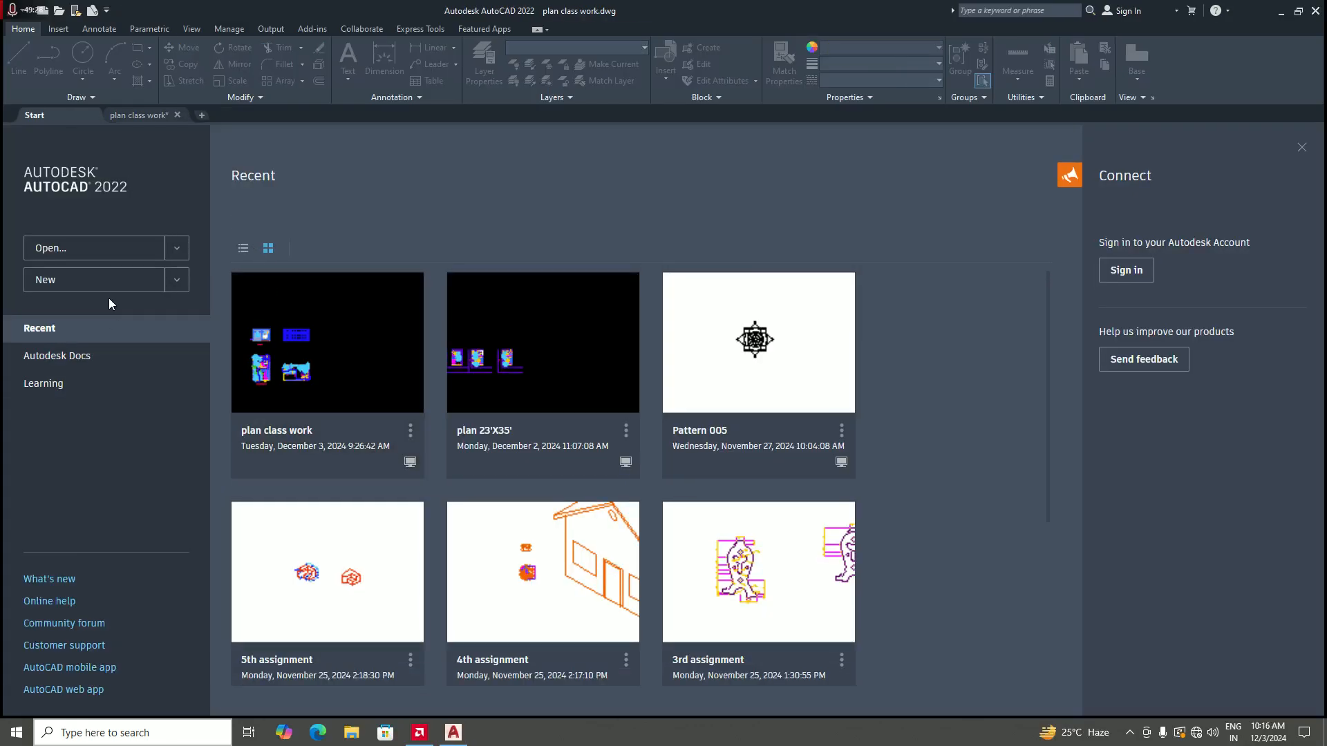
pyautogui.click(92, 249)
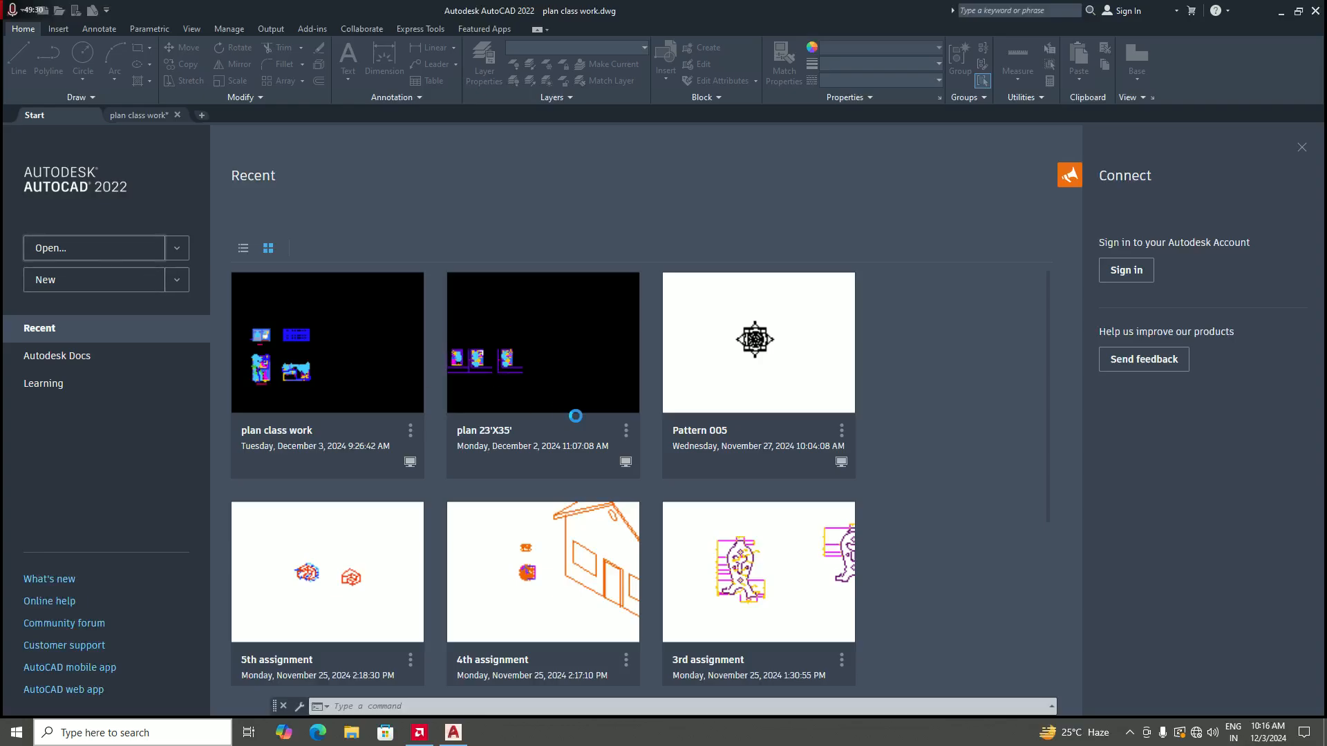
pyautogui.click(484, 328)
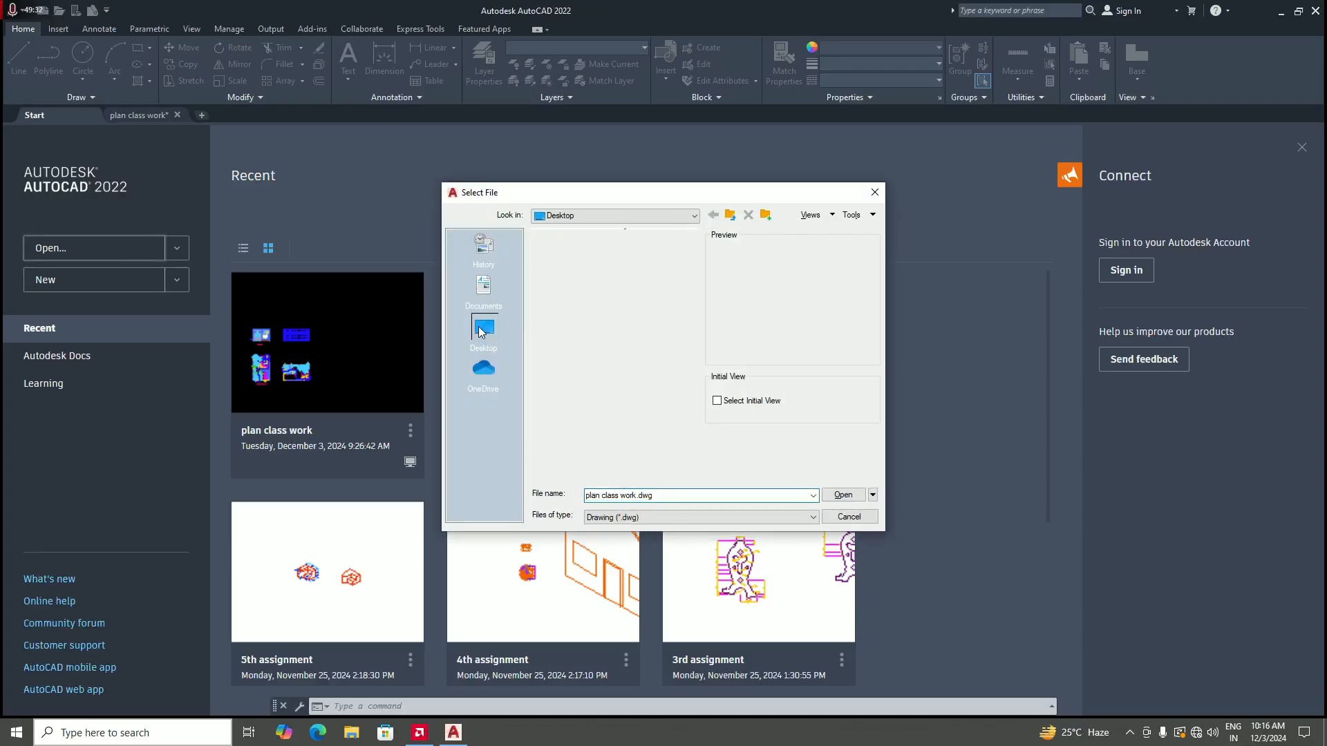
pyautogui.doubleClick(583, 279)
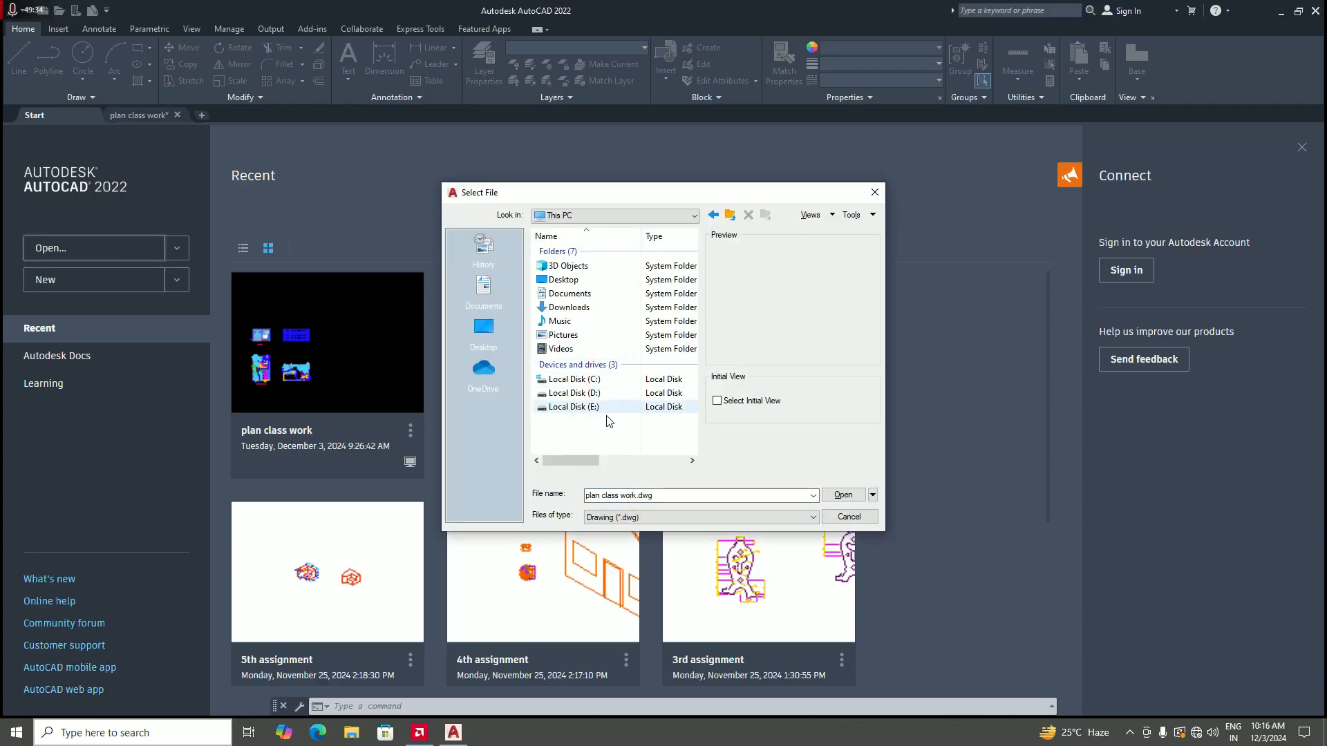
pyautogui.doubleClick(591, 413)
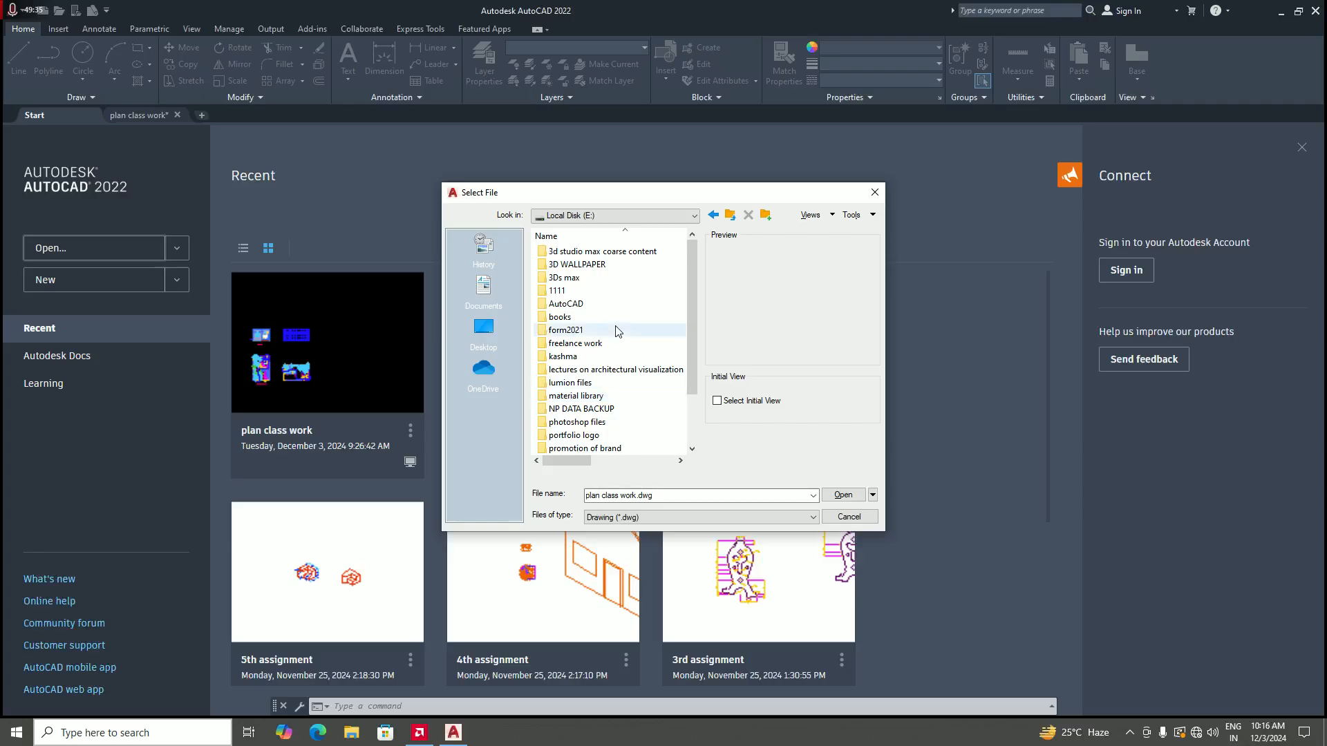
pyautogui.doubleClick(581, 304)
pyautogui.doubleClick(561, 251)
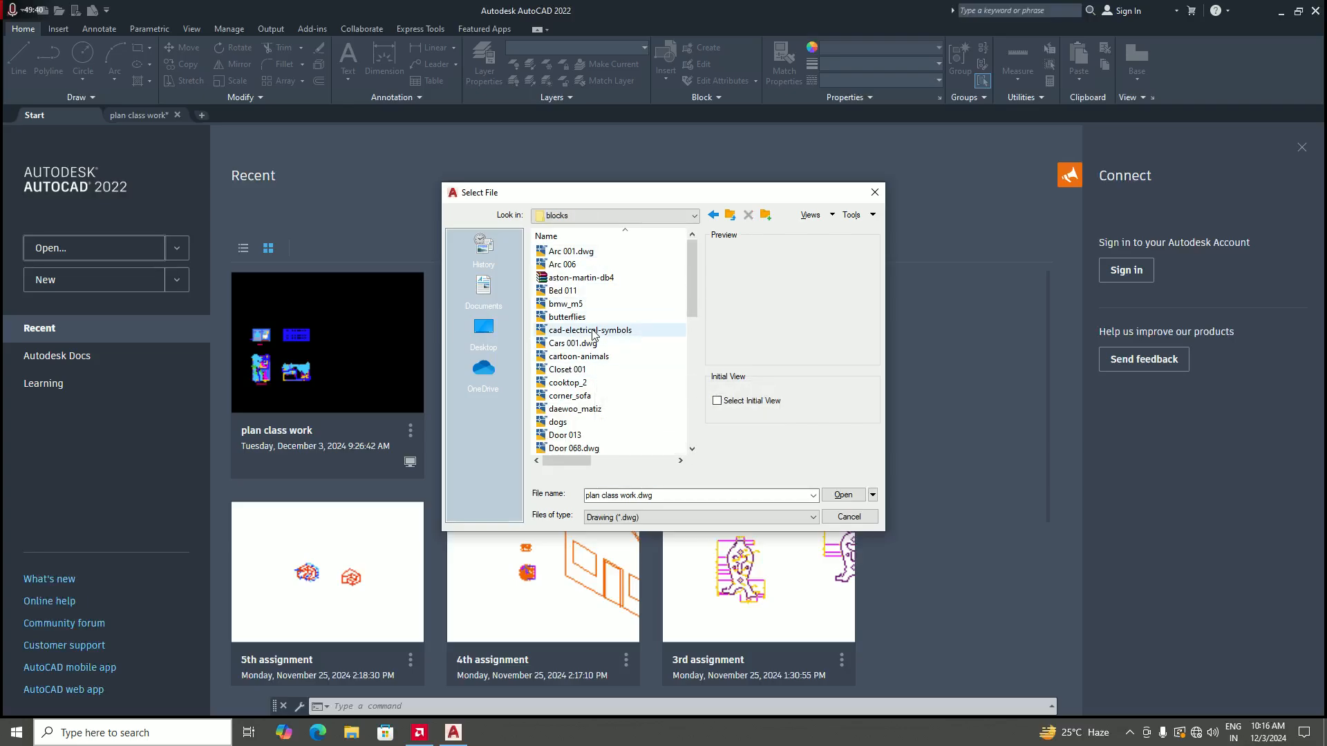
pyautogui.click(583, 387)
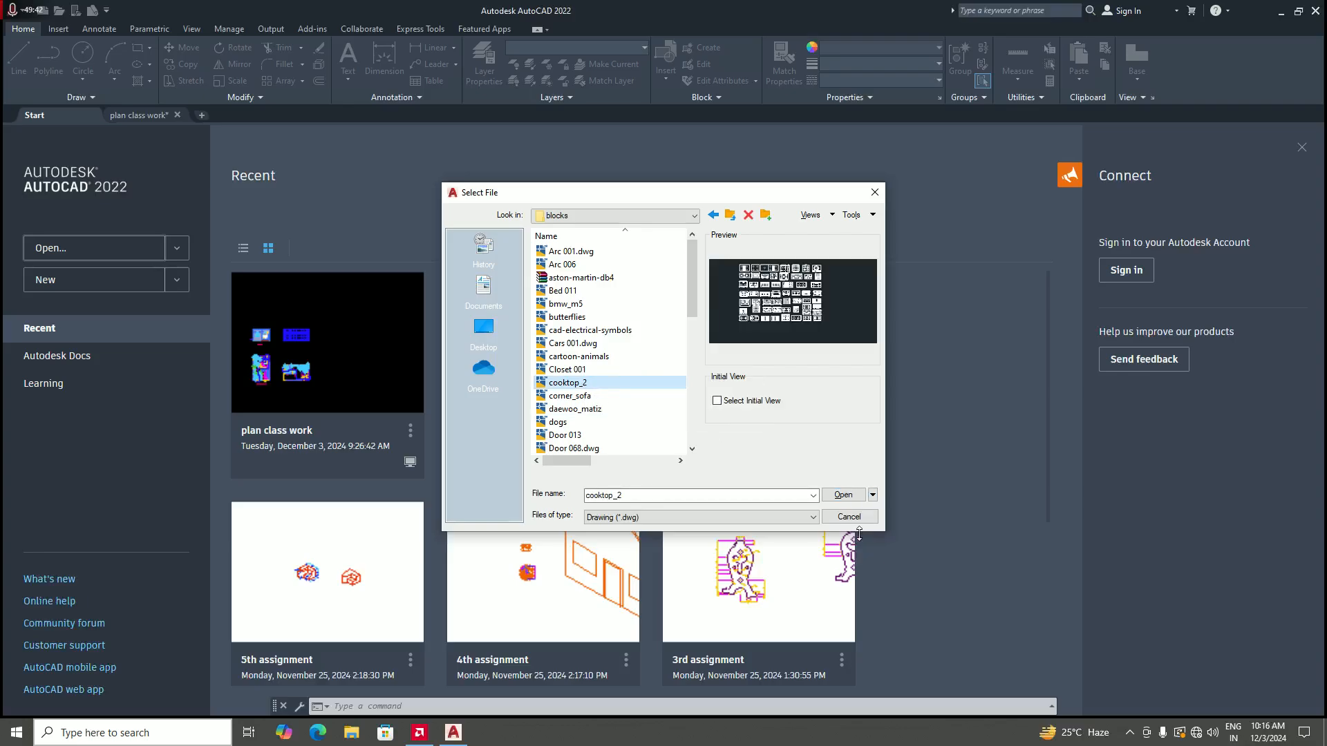
pyautogui.click(844, 495)
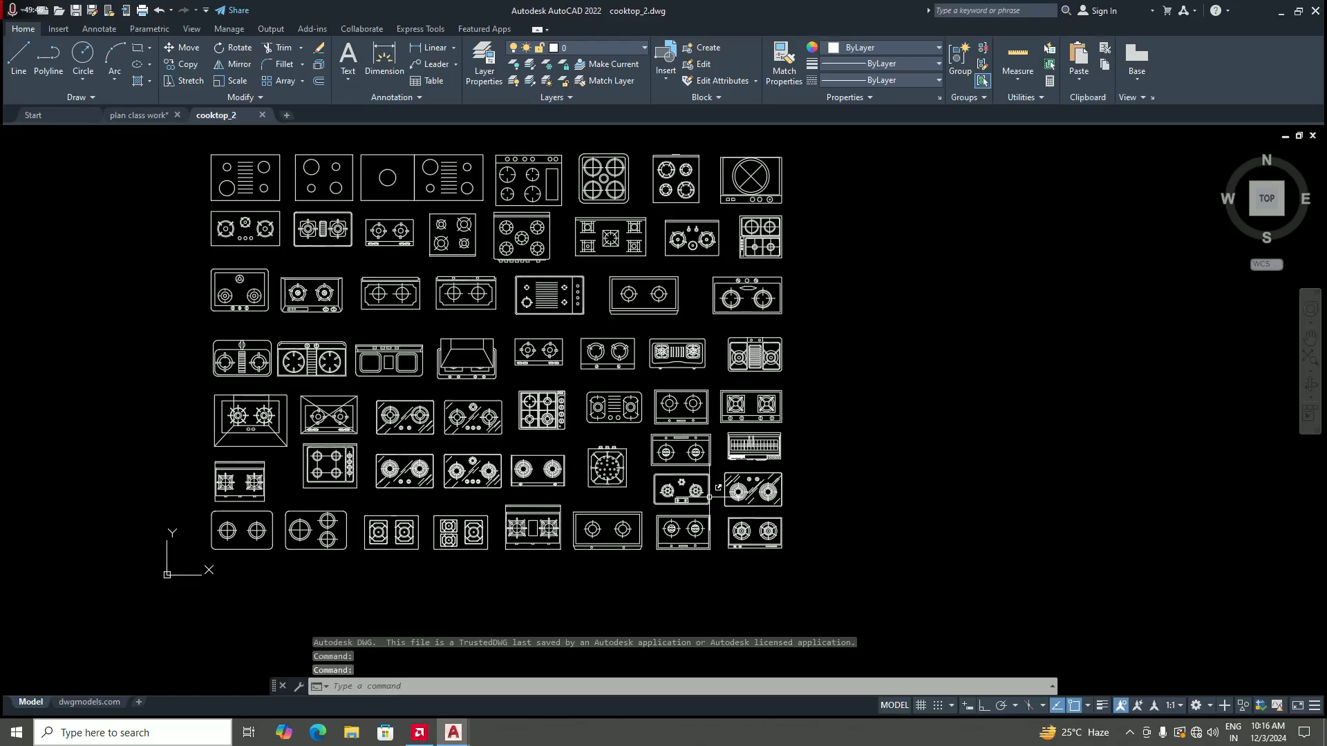
# Step: Examine the cooktop and range hood symbols throughout the cooktop_2 drawing for one suited to the kitchen sectional elevation
pyautogui.scroll(-2, 691, 501)
pyautogui.scroll(2, 447, 244)
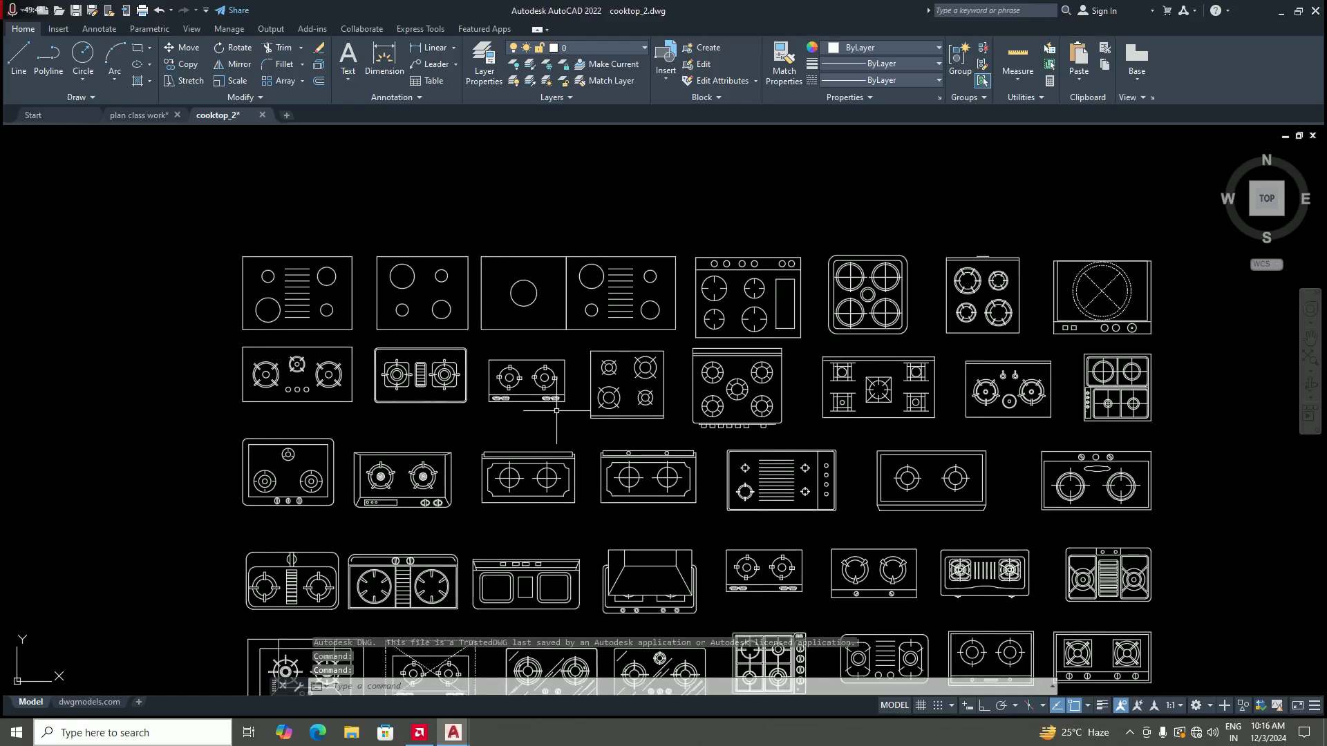
pyautogui.scroll(-2, 577, 389)
pyautogui.scroll(2, 633, 451)
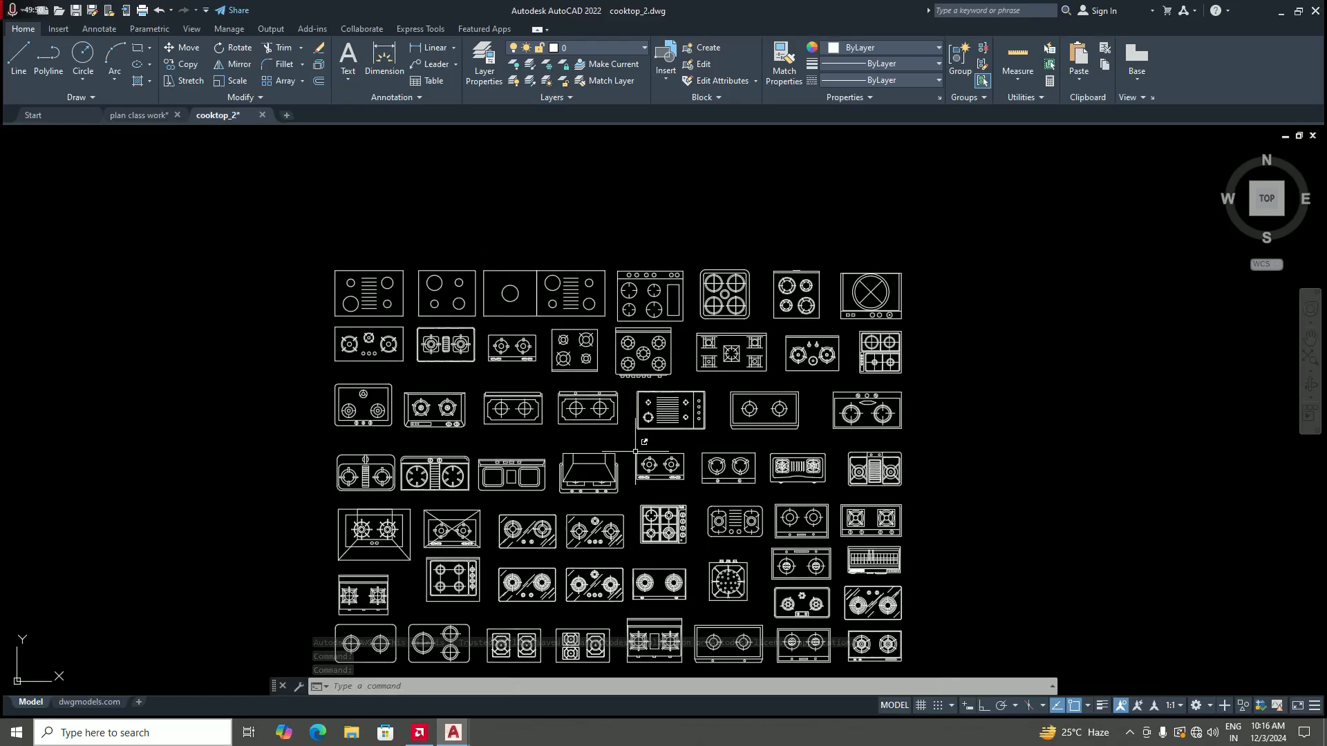
pyautogui.scroll(-2, 611, 440)
pyautogui.scroll(5, 644, 481)
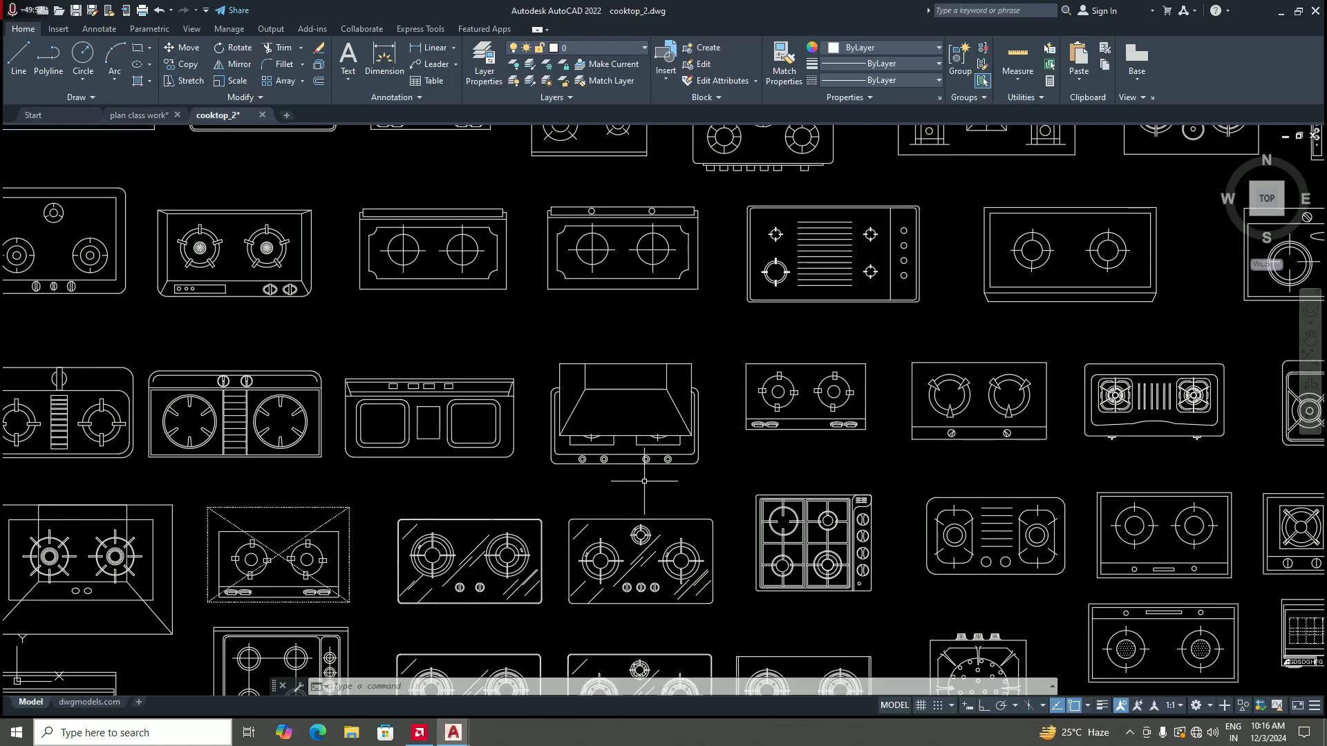
pyautogui.scroll(-5, 645, 480)
pyautogui.scroll(3, 667, 542)
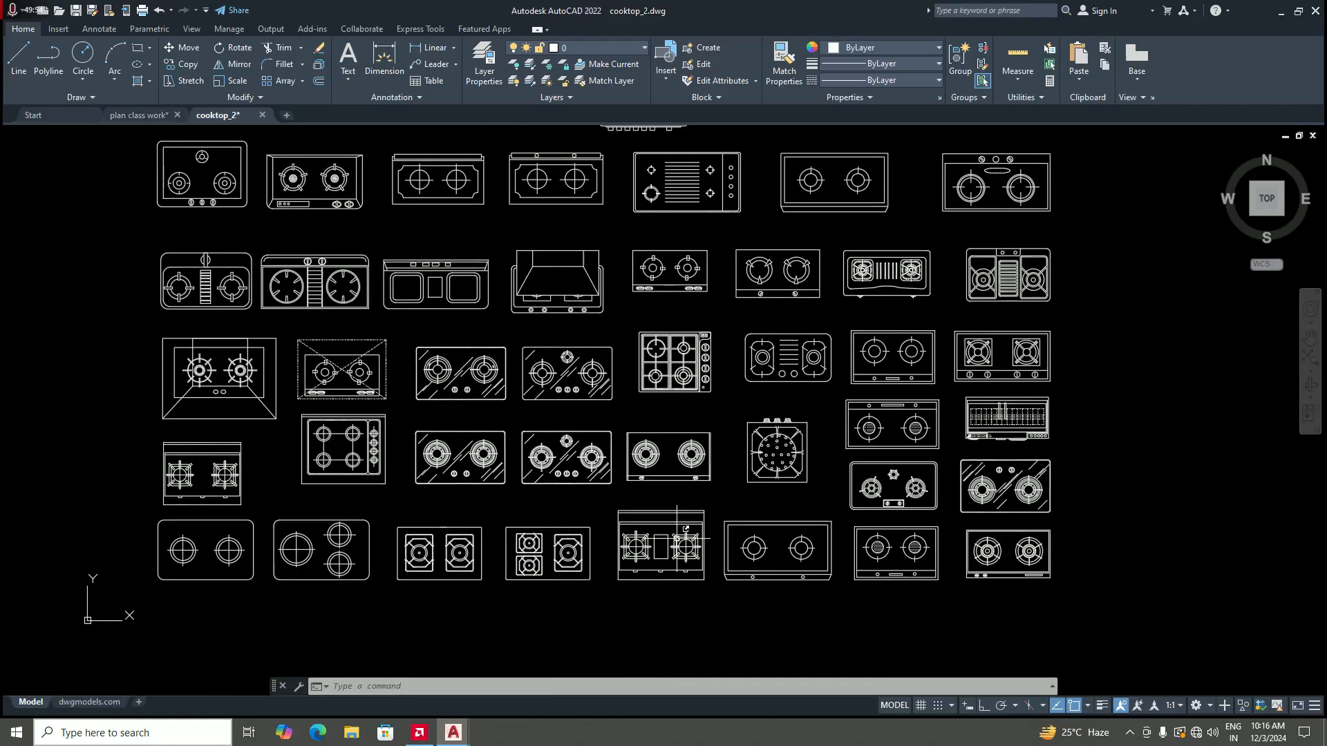
pyautogui.scroll(-5, 667, 515)
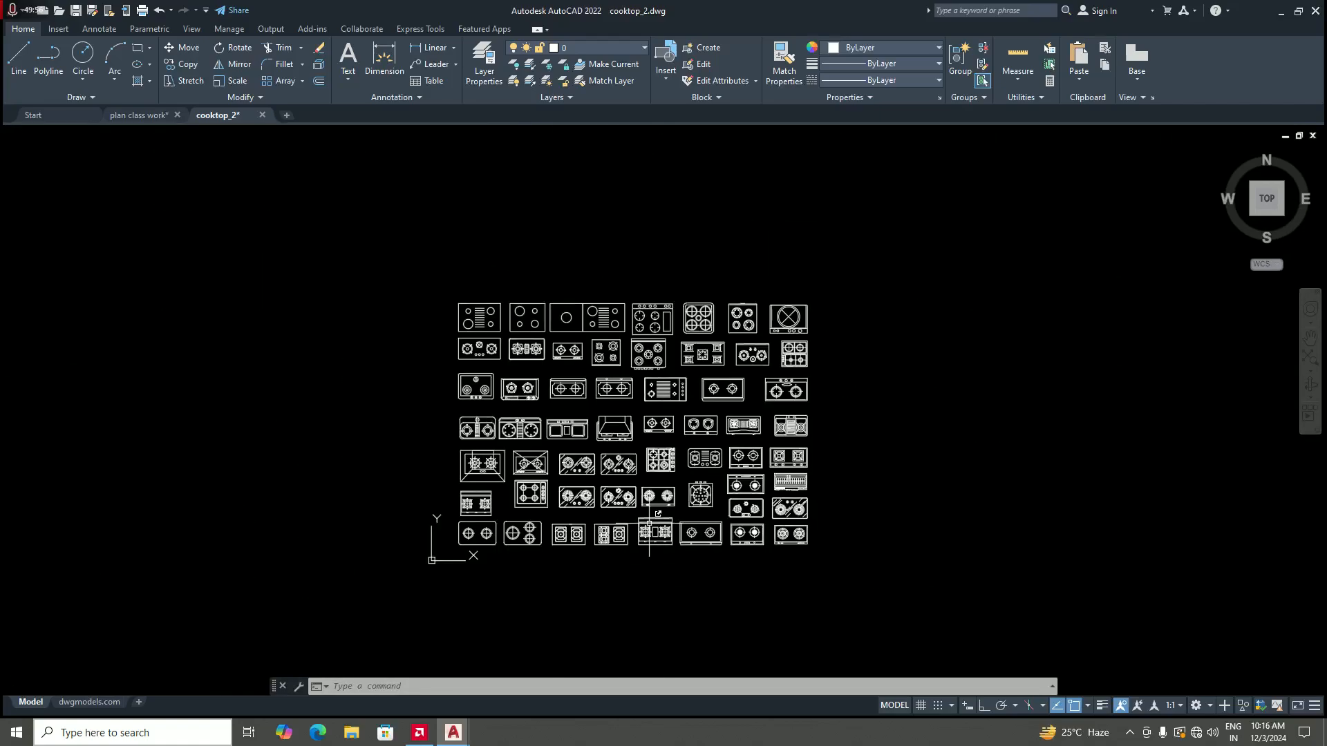
# Step: Switch back to the plan class work drawing and examine the kitchen's counter, cooktop and sink in the ground floor plan
pyautogui.scroll(2, 574, 377)
pyautogui.scroll(2, 574, 378)
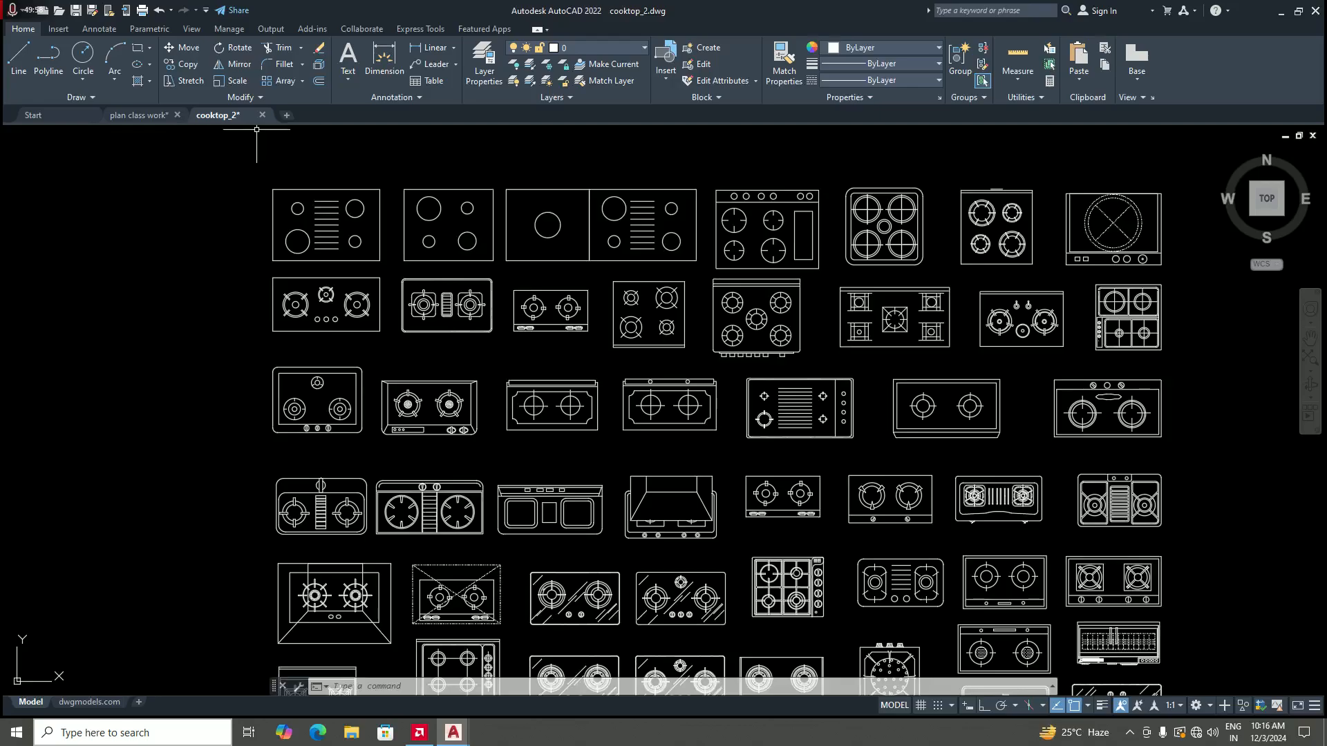
pyautogui.click(148, 115)
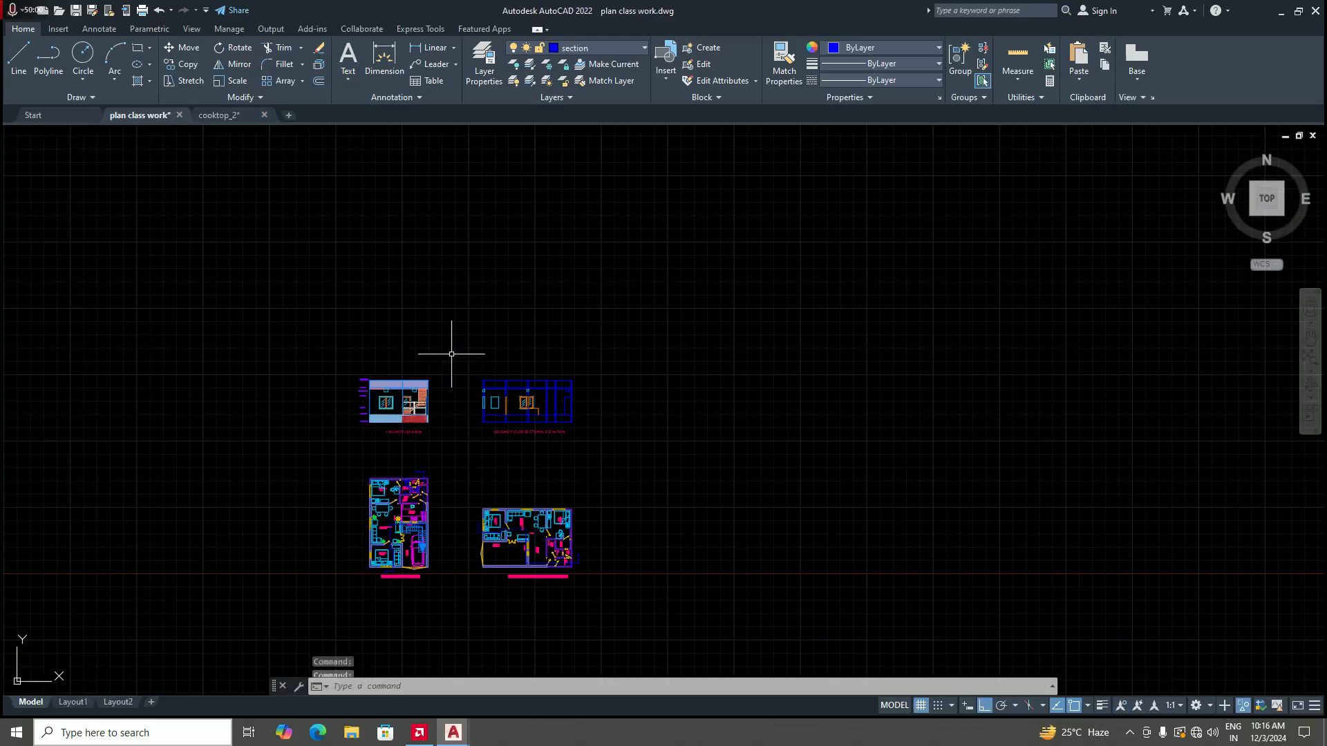
pyautogui.scroll(3, 593, 436)
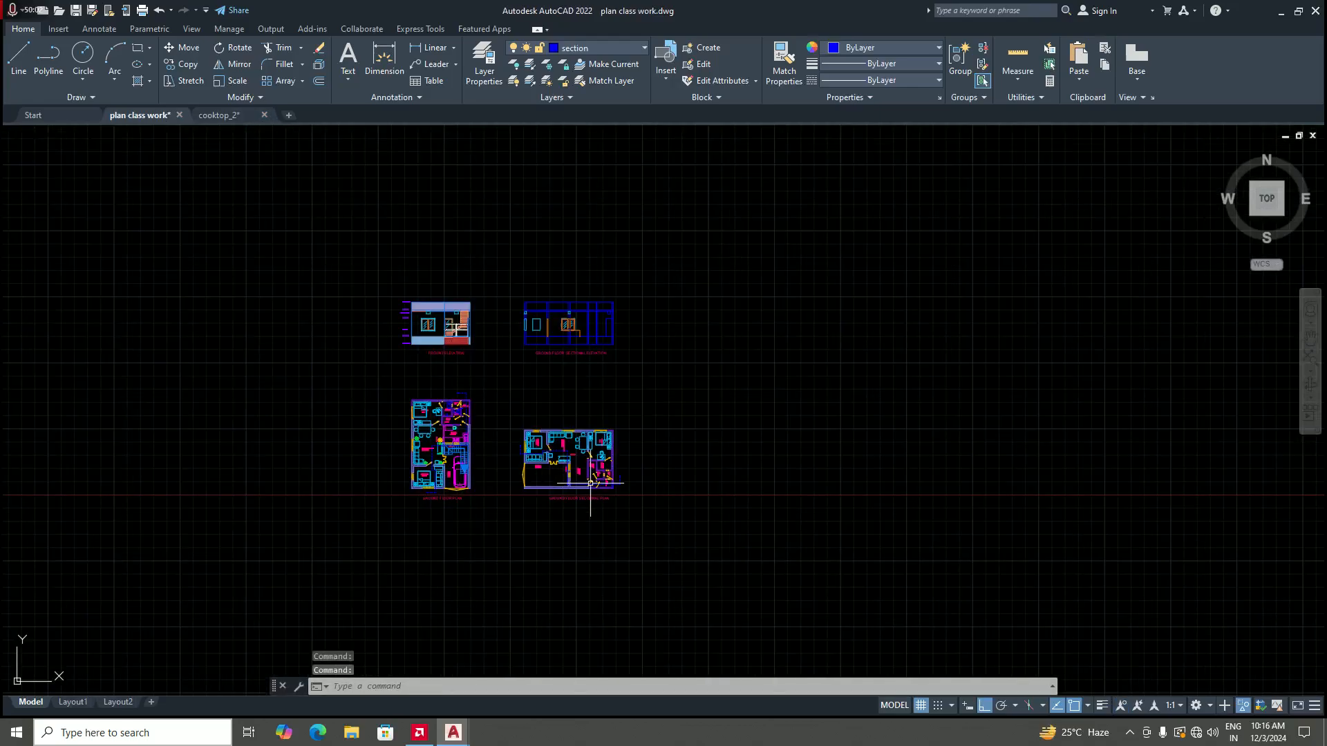
pyautogui.scroll(-1, 562, 444)
pyautogui.scroll(2, 536, 456)
pyautogui.scroll(5, 536, 456)
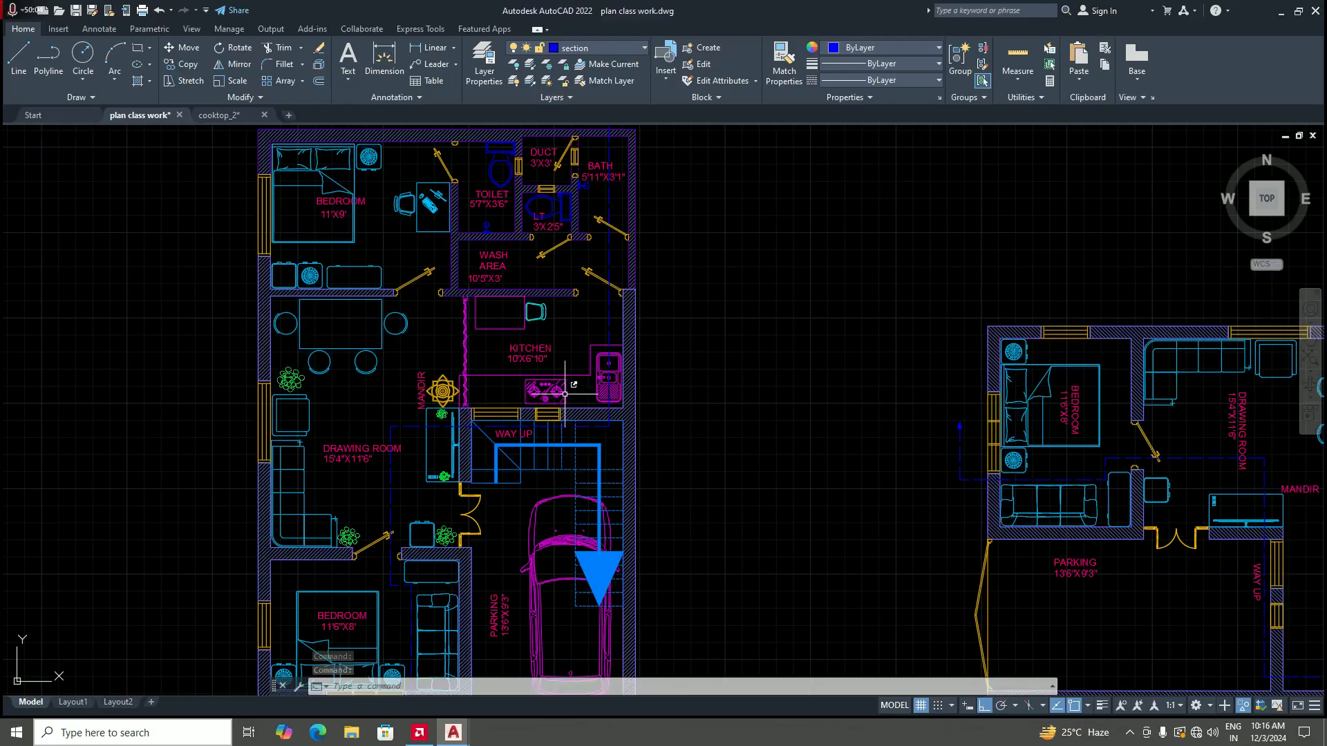
pyautogui.scroll(3, 566, 390)
pyautogui.scroll(-6, 567, 332)
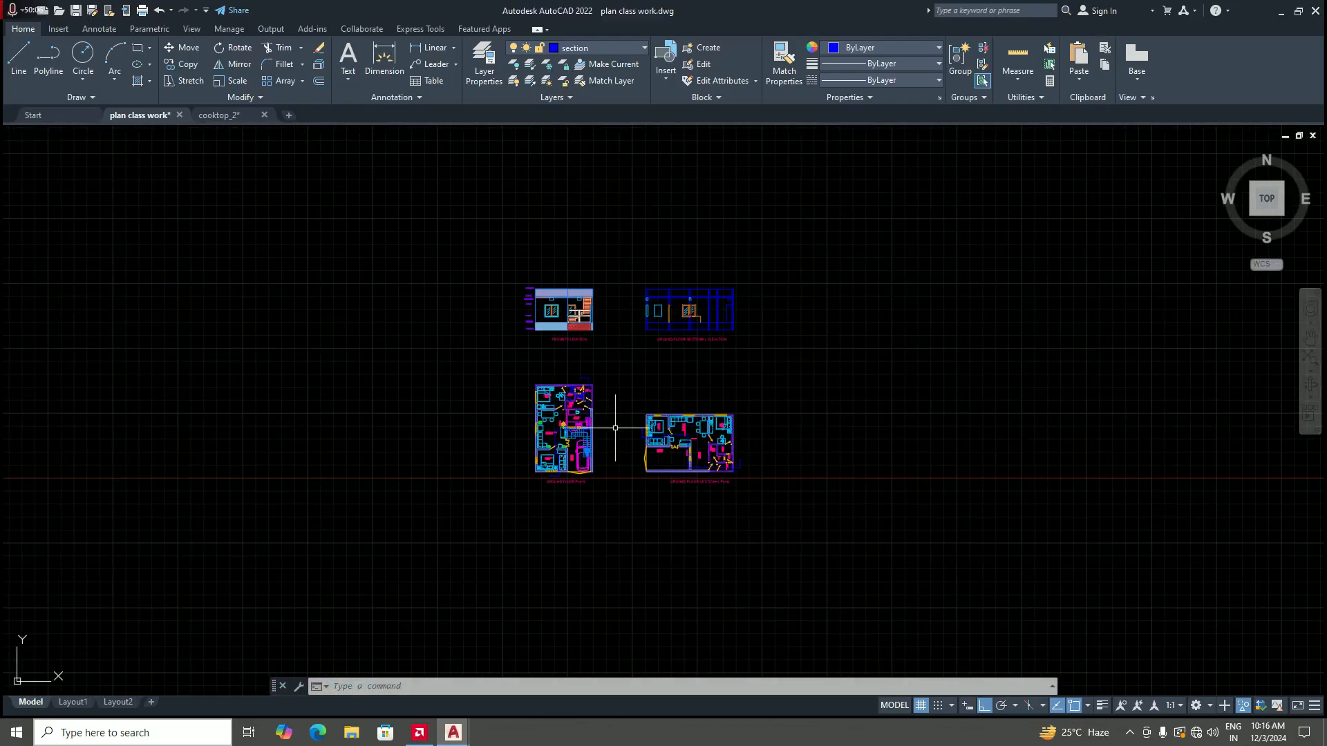
pyautogui.scroll(6, 583, 422)
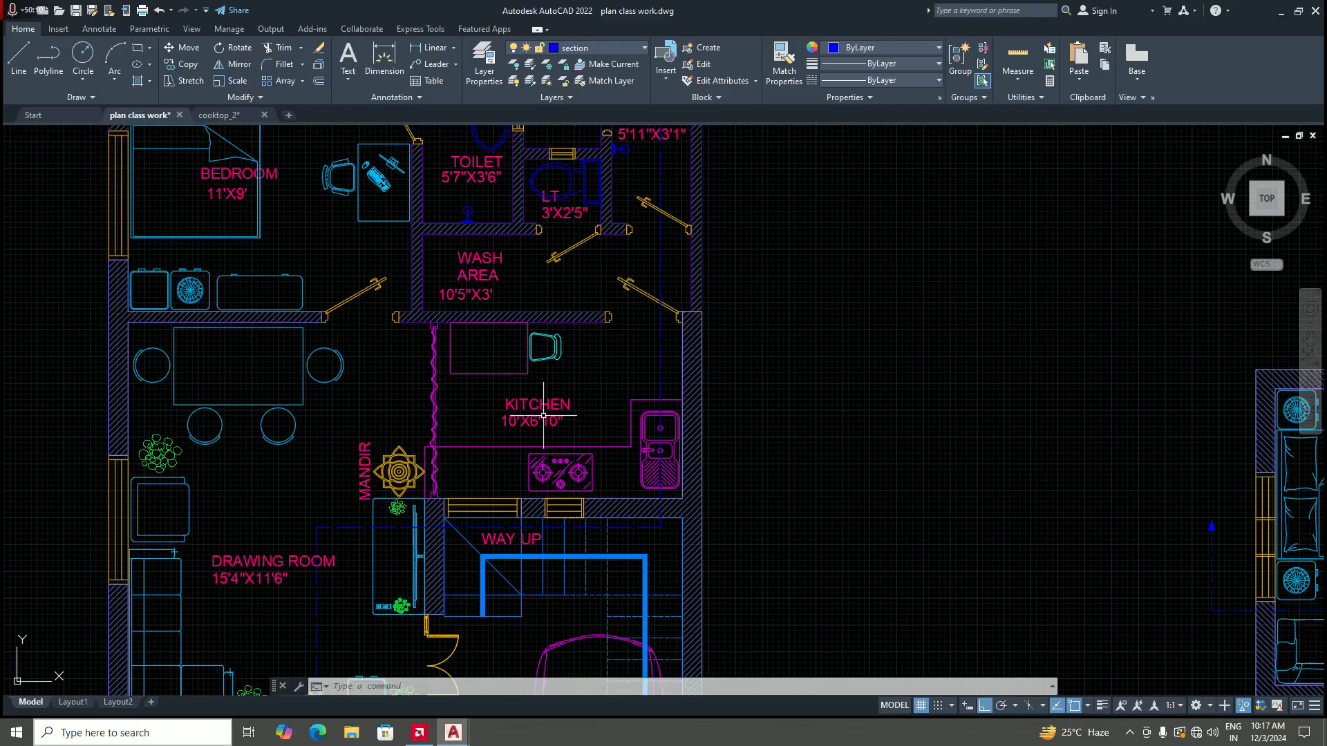
pyautogui.scroll(4, 594, 457)
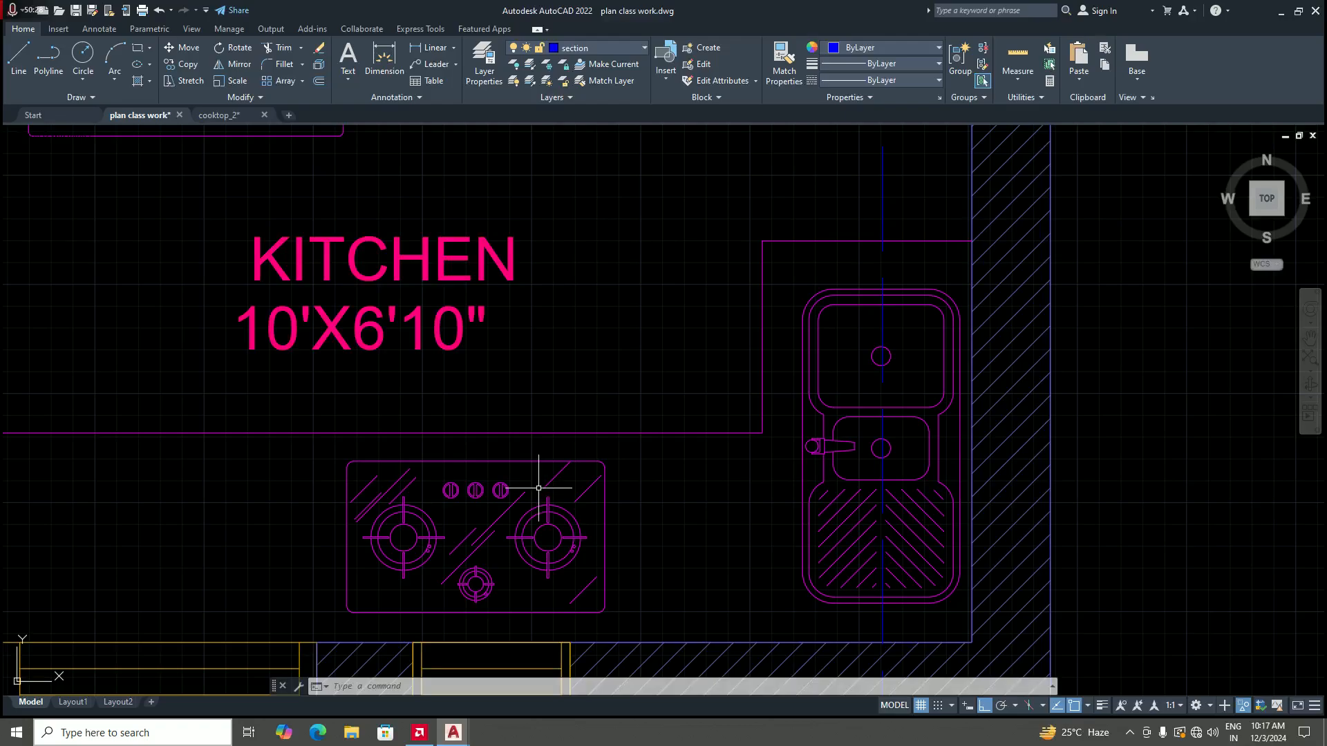
# Step: Compare the kitchen in the ground floor plan with the counter beside the window in the ground floor sectional elevation
pyautogui.scroll(-6, 577, 447)
pyautogui.scroll(8, 609, 401)
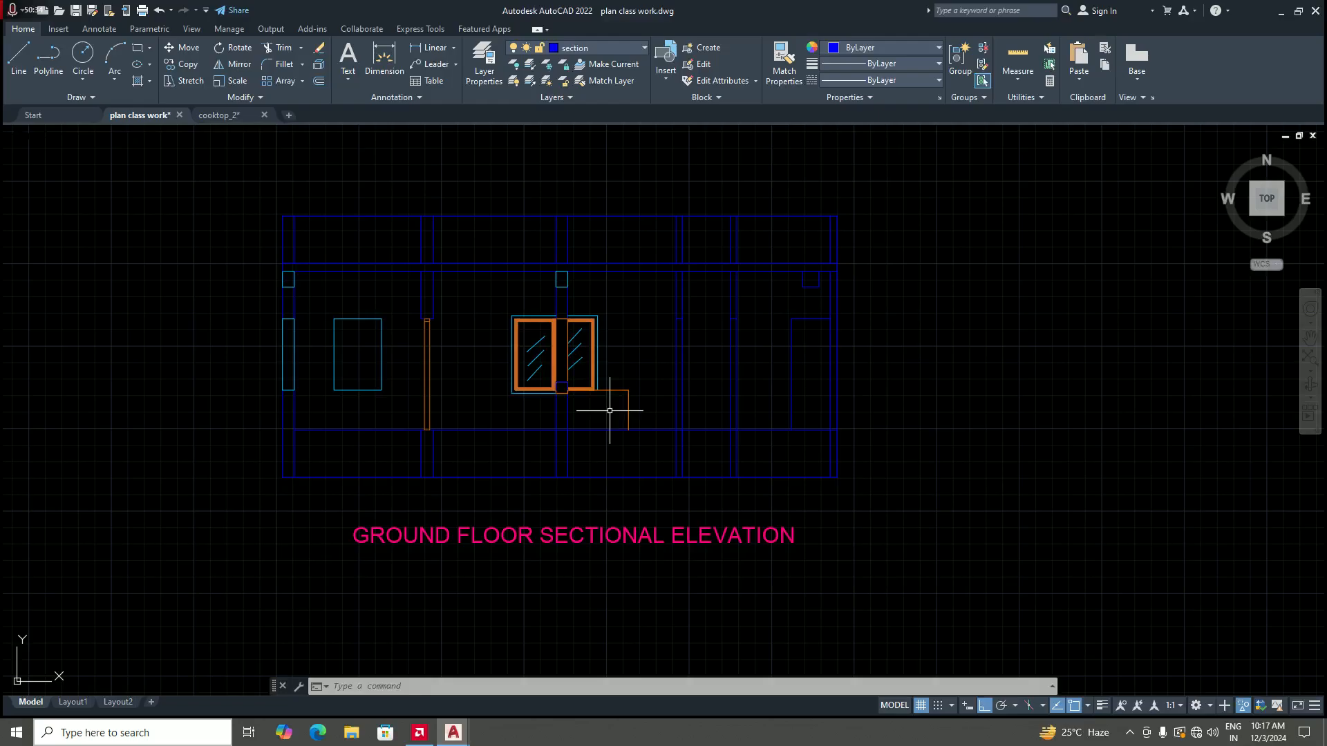
pyautogui.scroll(-6, 610, 410)
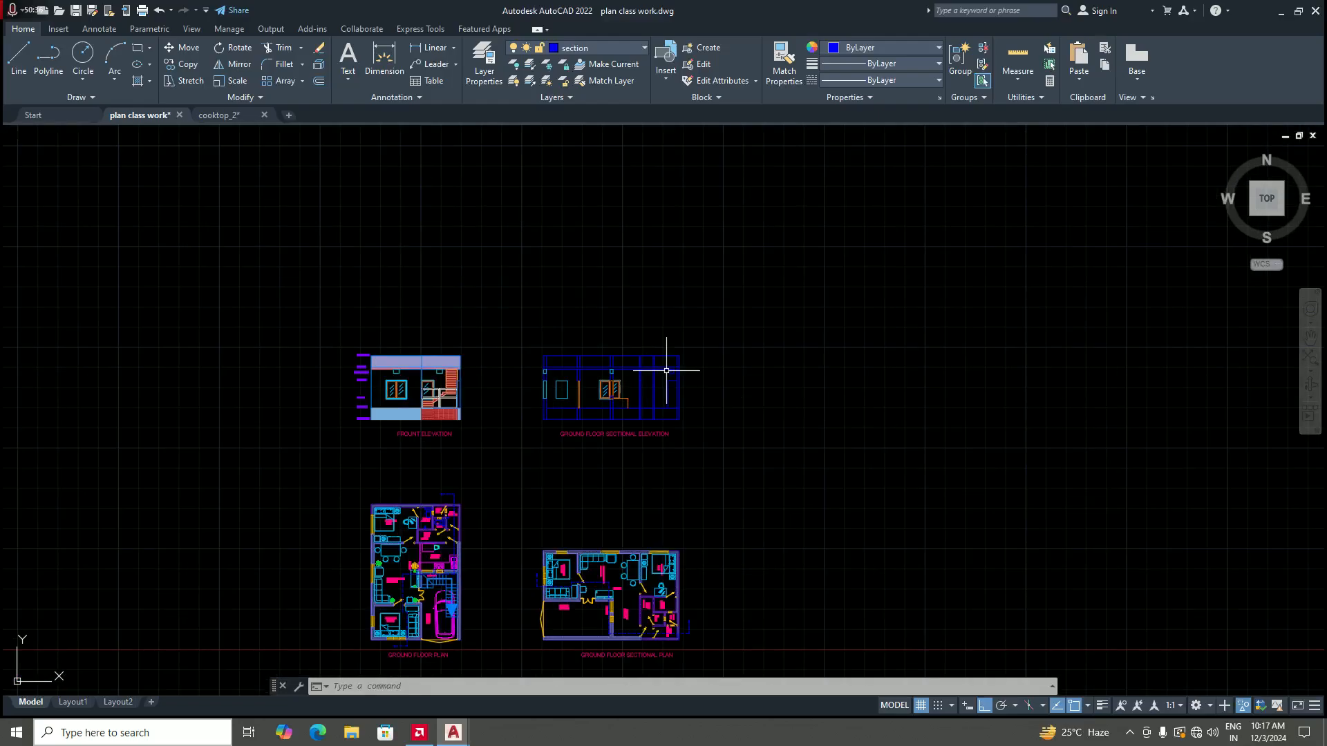
pyautogui.scroll(2, 404, 640)
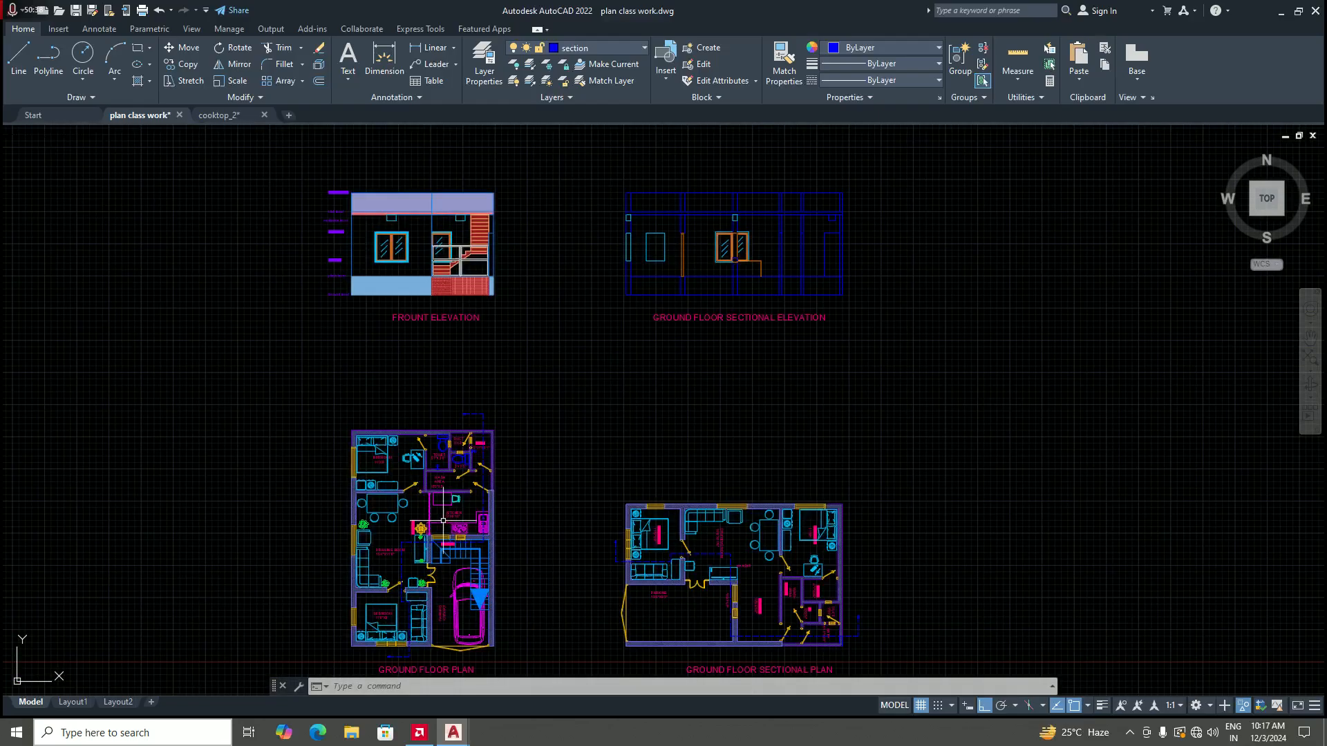
pyautogui.scroll(4, 490, 511)
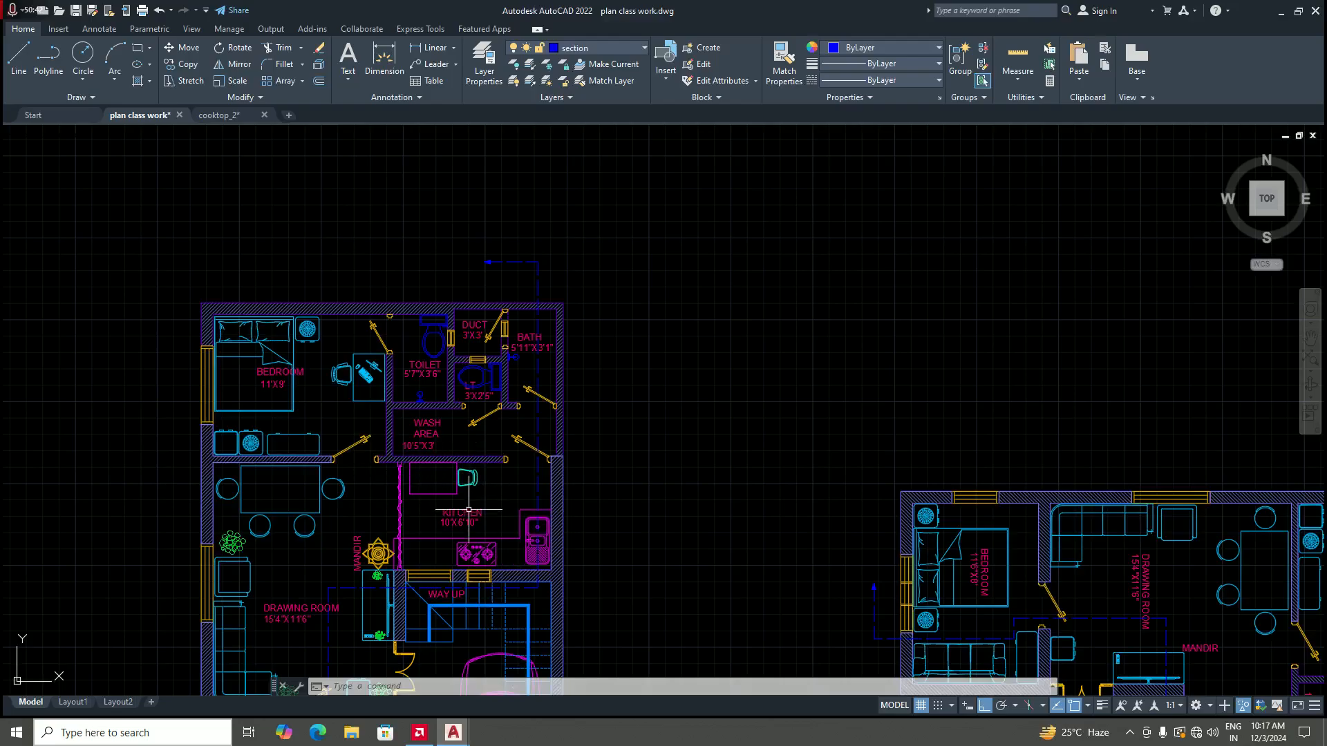
pyautogui.scroll(-6, 466, 515)
pyautogui.scroll(6, 667, 356)
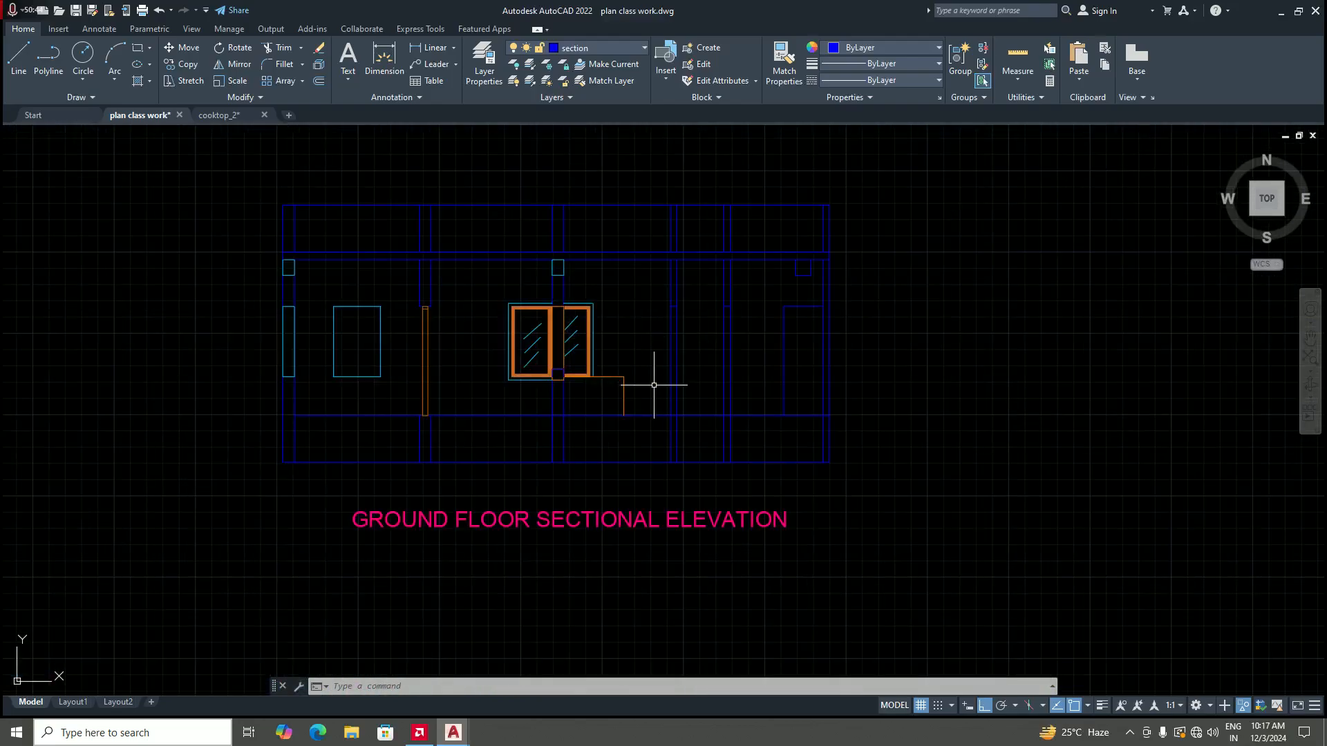
pyautogui.scroll(2, 655, 388)
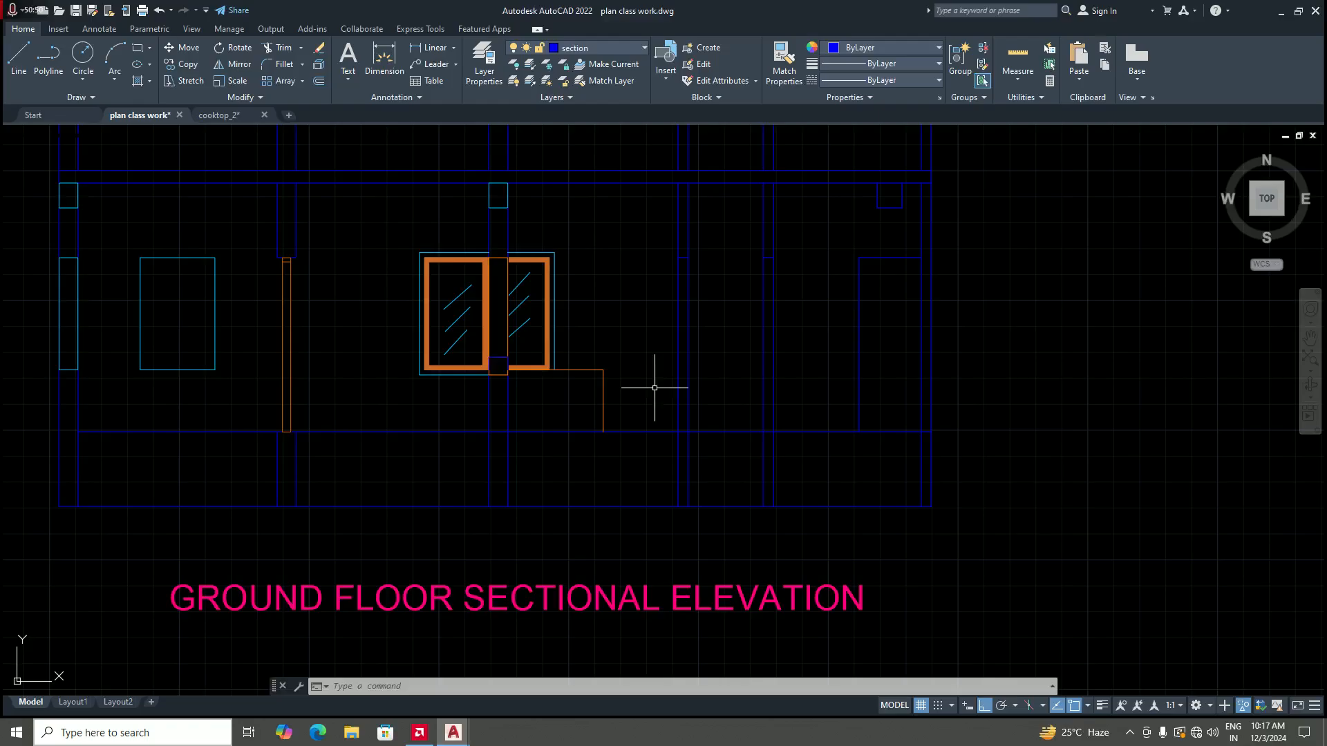
# Step: Open DesignCenter and browse to the E:\AutoCAD\blocks folder
pyautogui.hotkey('ctrl', '2')
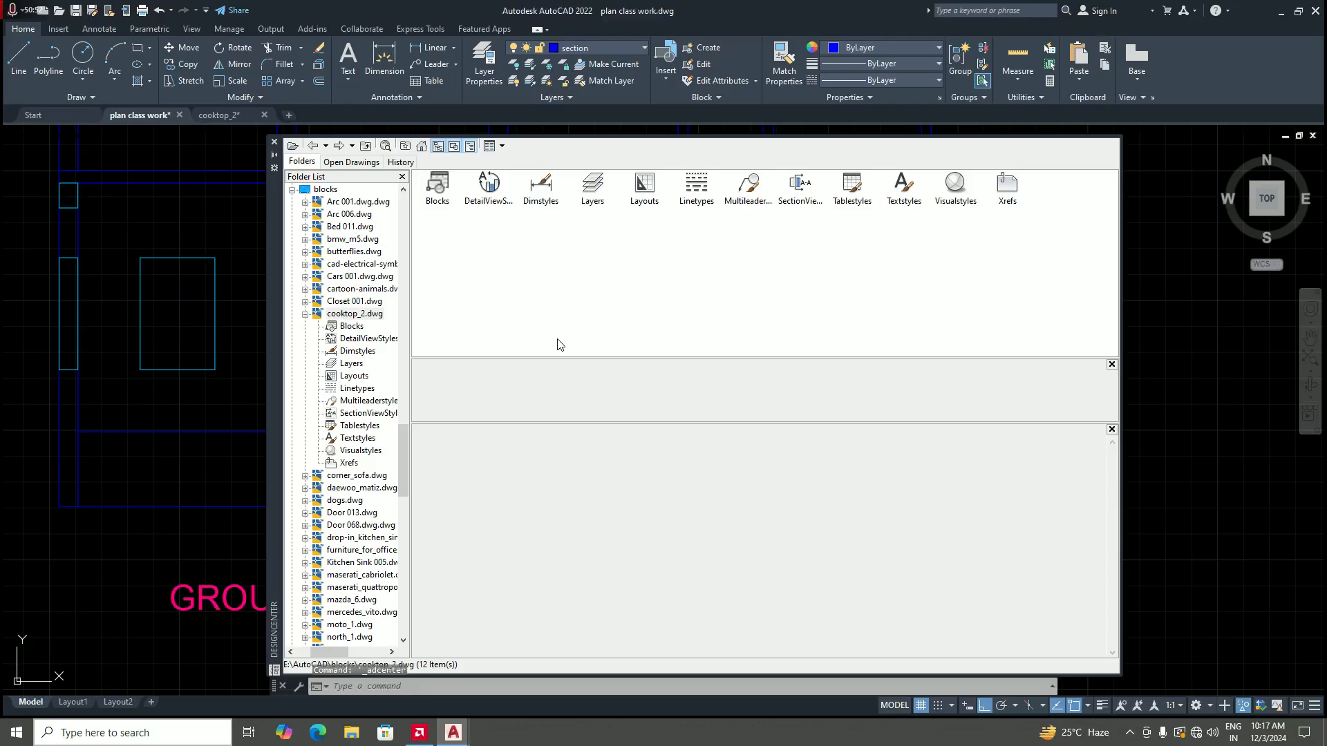
pyautogui.scroll(11, 370, 547)
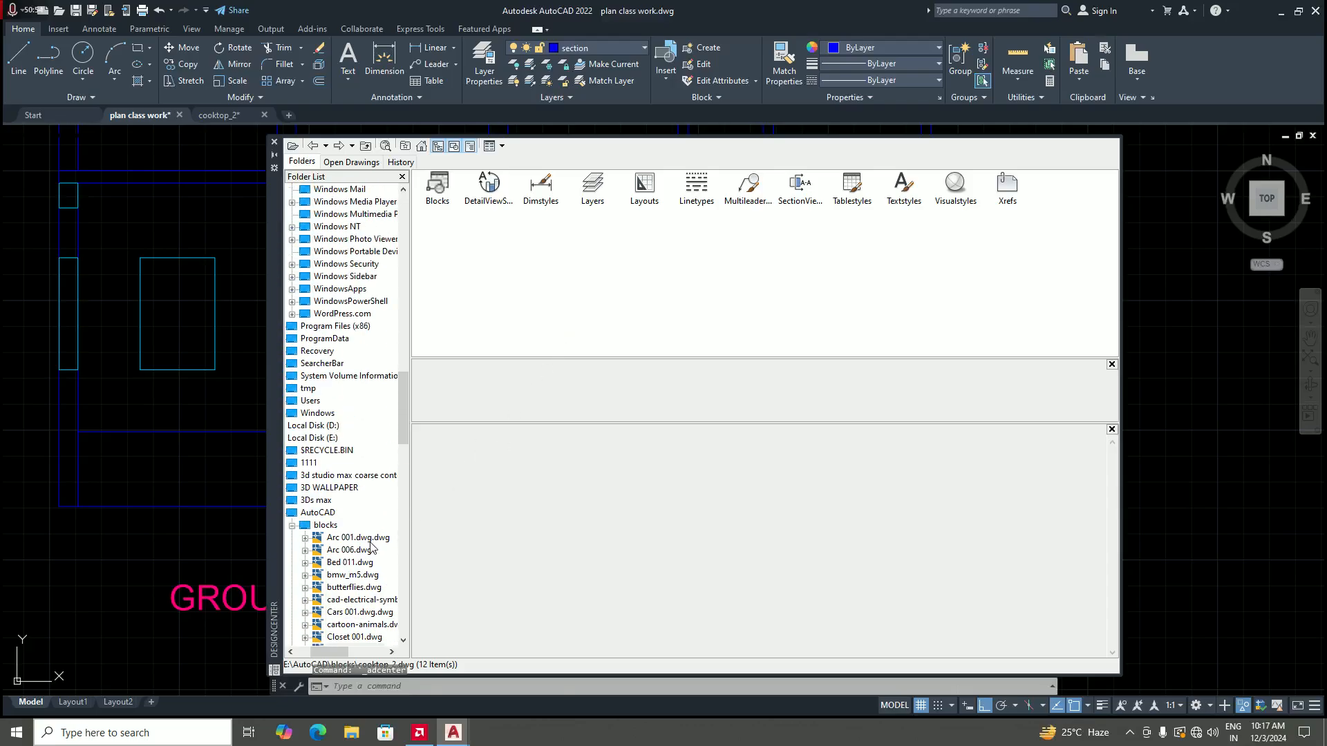
pyautogui.scroll(20, 370, 547)
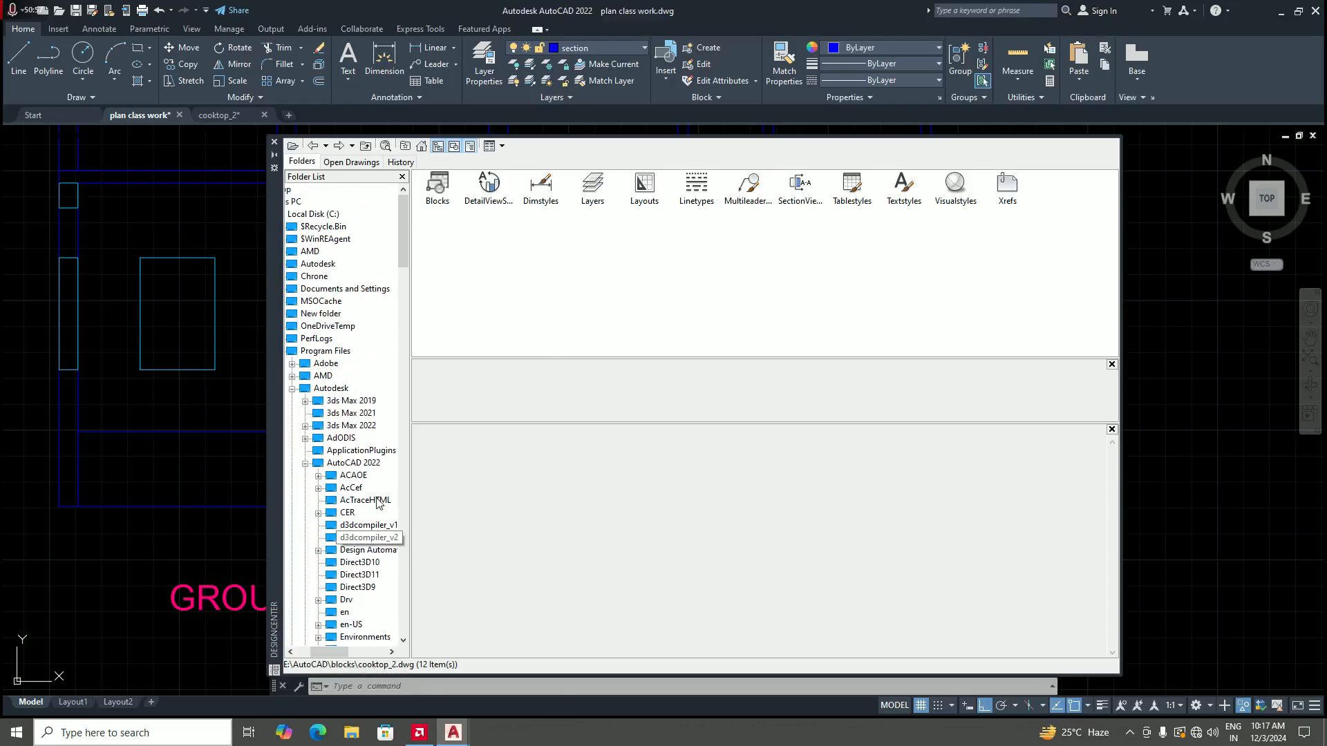
pyautogui.click(298, 201)
pyautogui.doubleClick(557, 204)
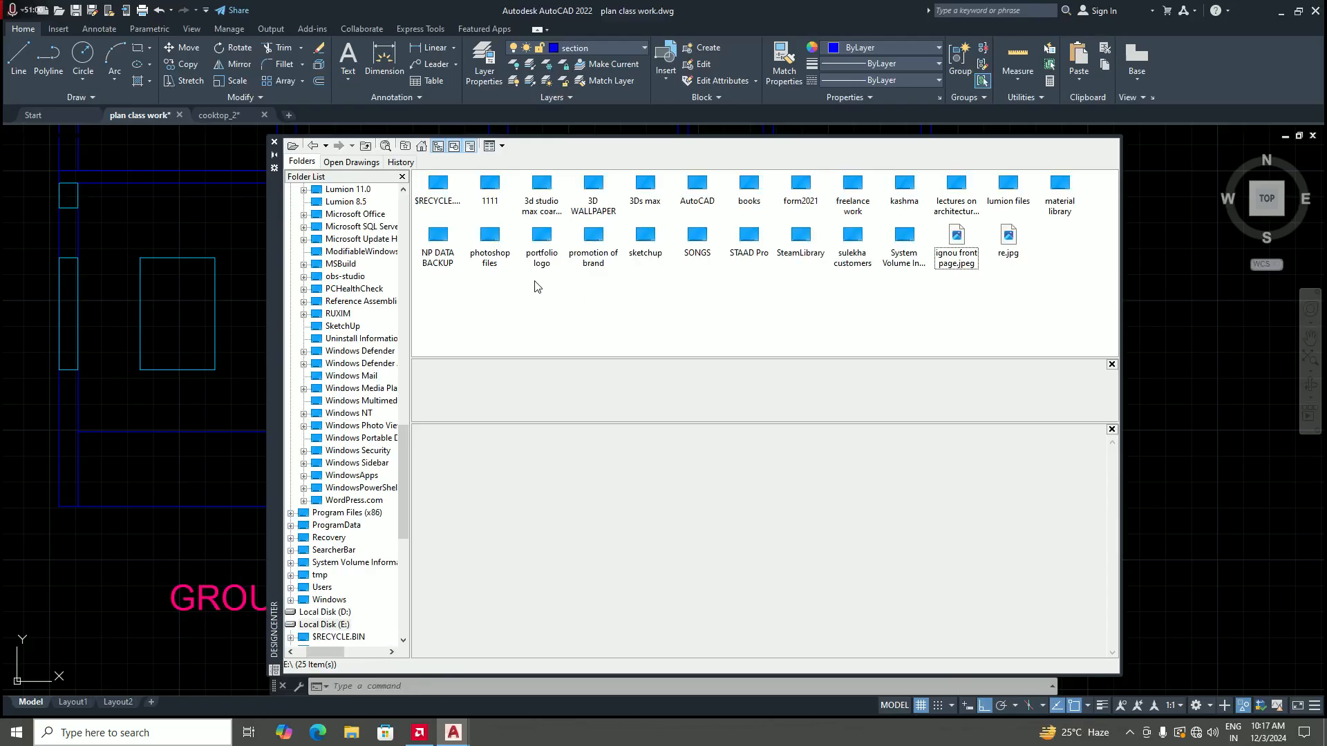
pyautogui.doubleClick(698, 197)
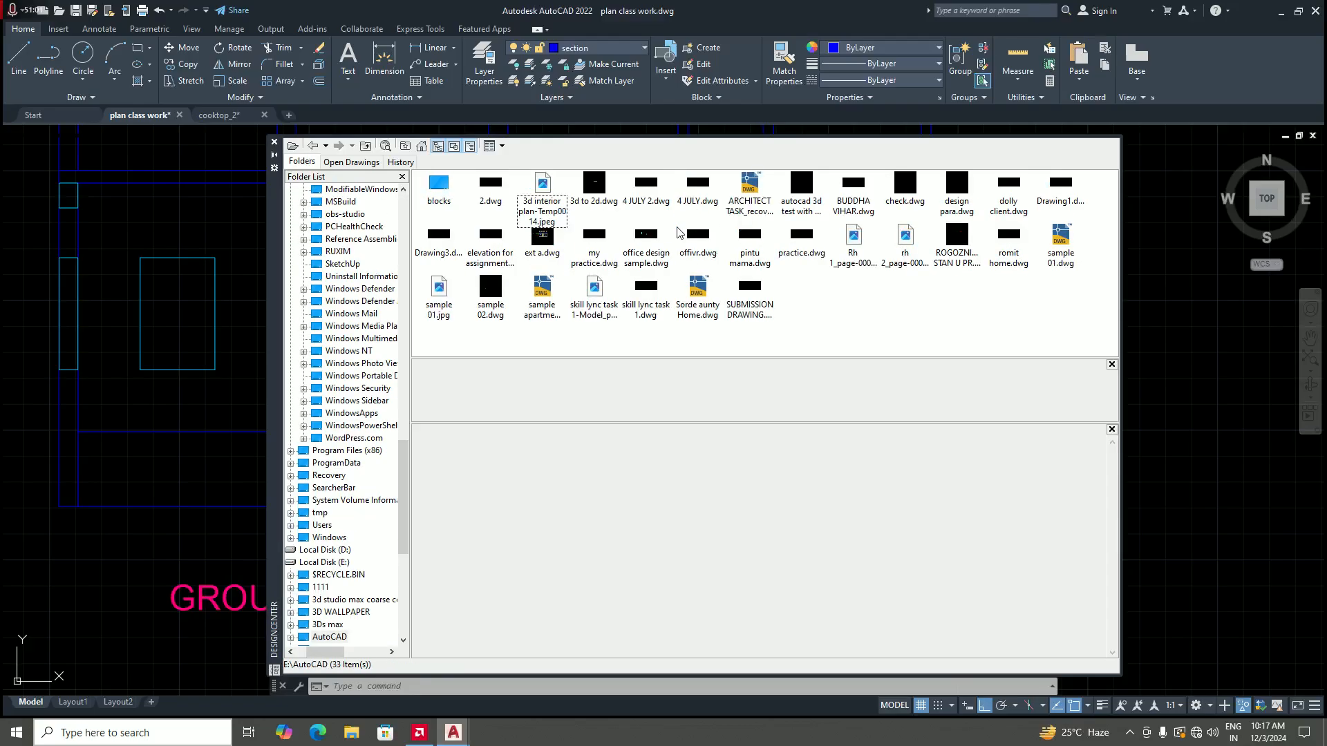
pyautogui.doubleClick(441, 197)
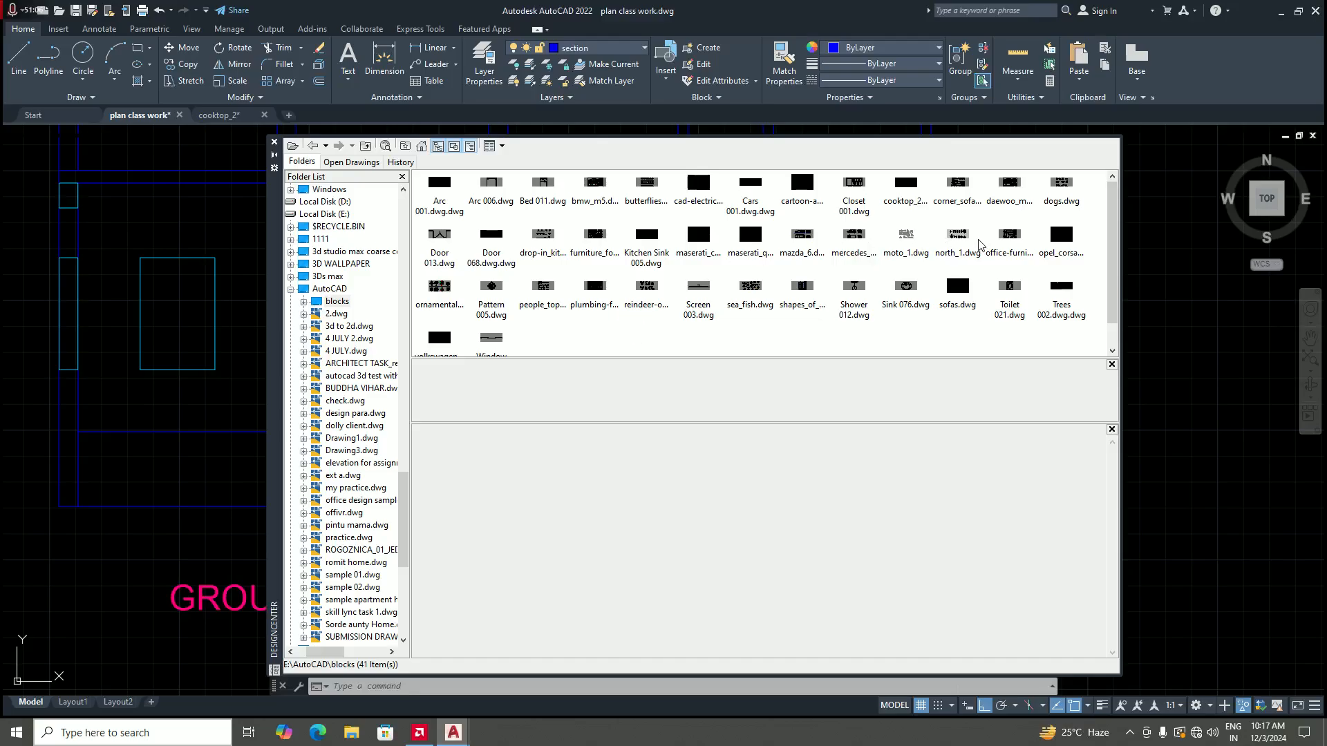
# Step: Preview the corner sofa, dogs, office-furniture-plan, furniture_for_offices, drop-in_kitchen_sinks and sofas drawings in the blocks folder
pyautogui.click(966, 207)
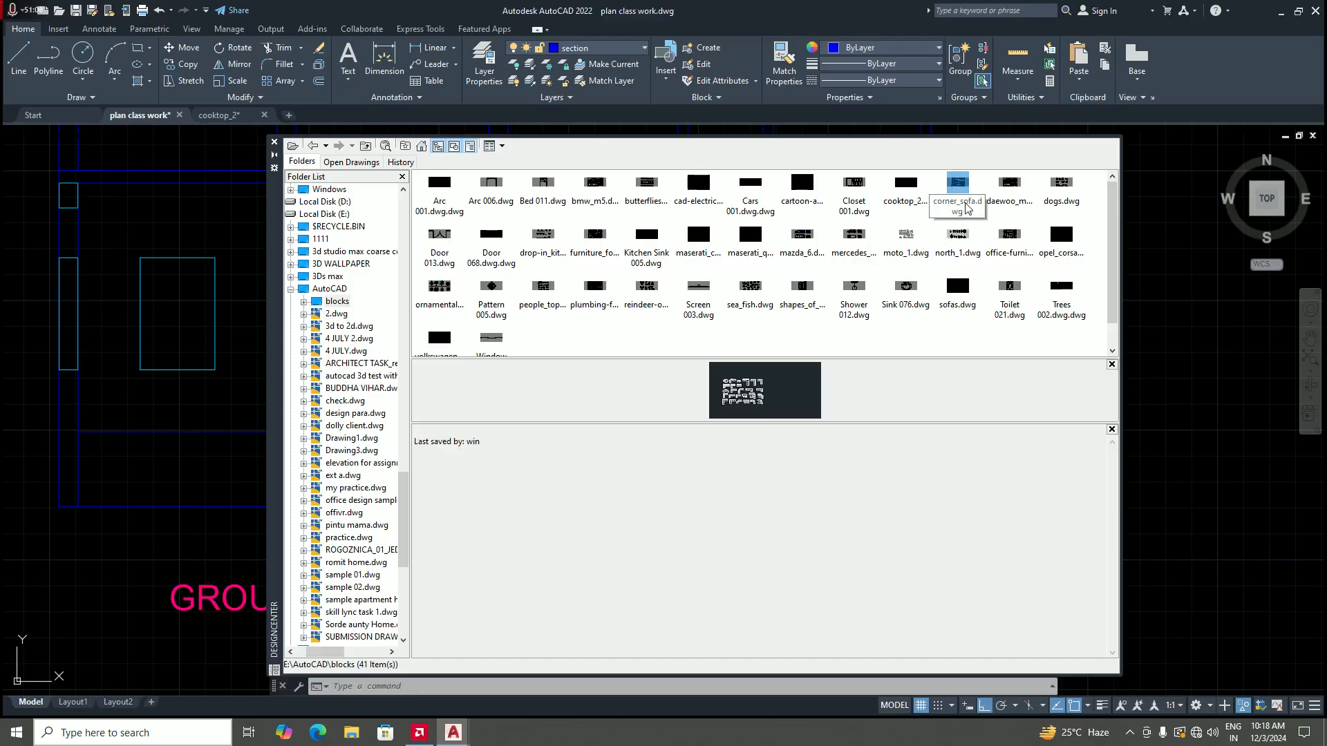
pyautogui.click(1052, 205)
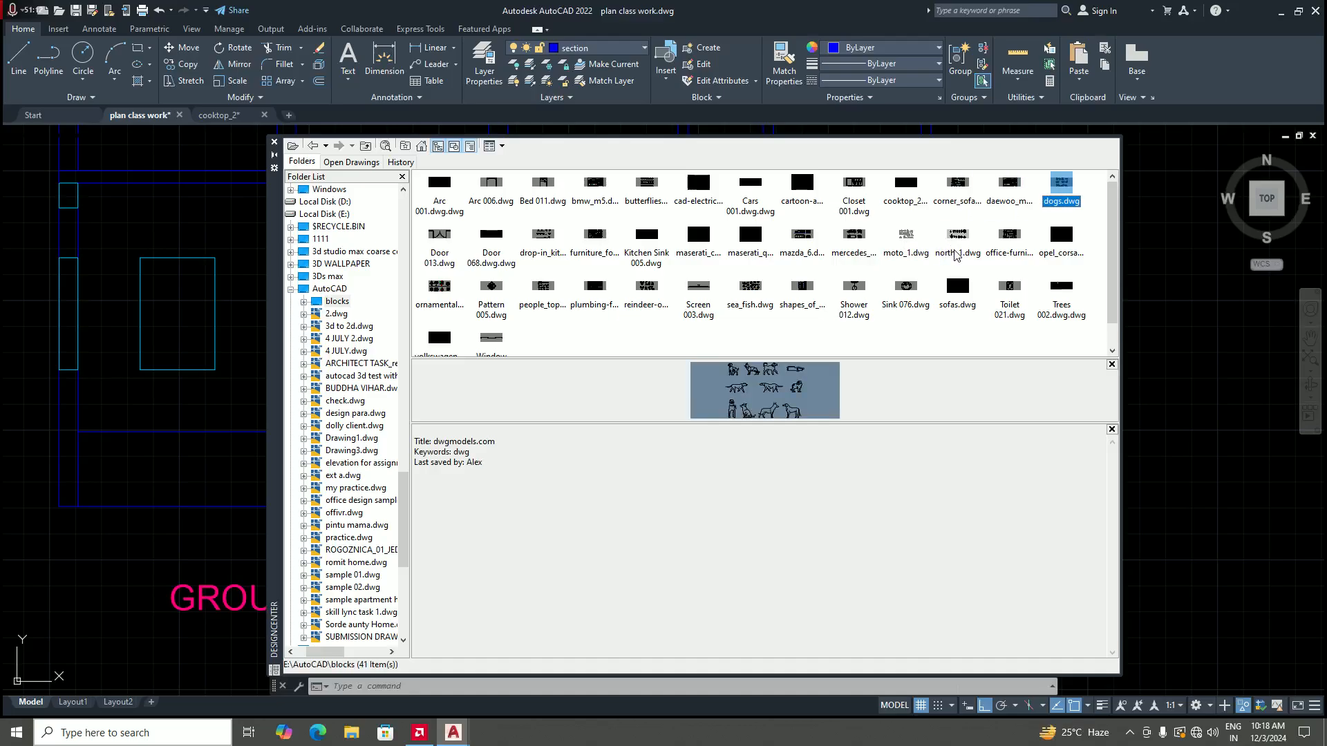
pyautogui.click(1010, 245)
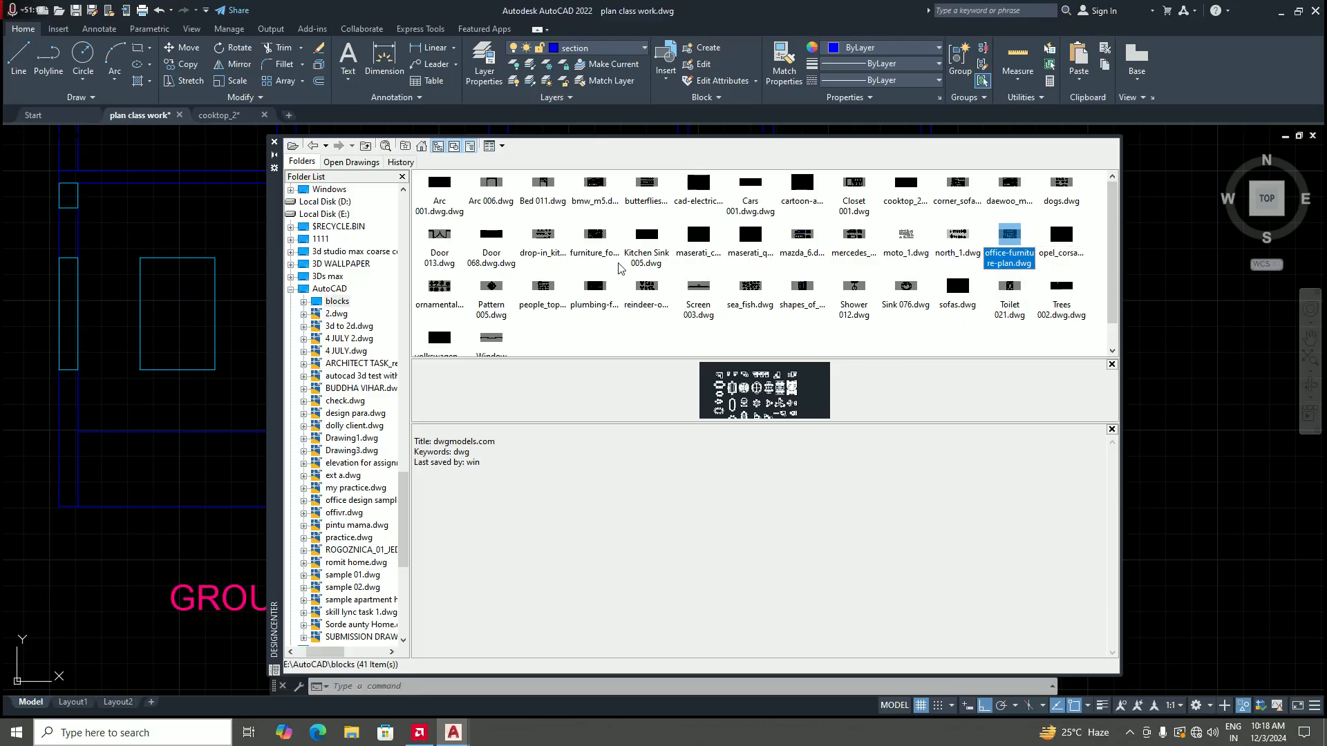
pyautogui.click(596, 255)
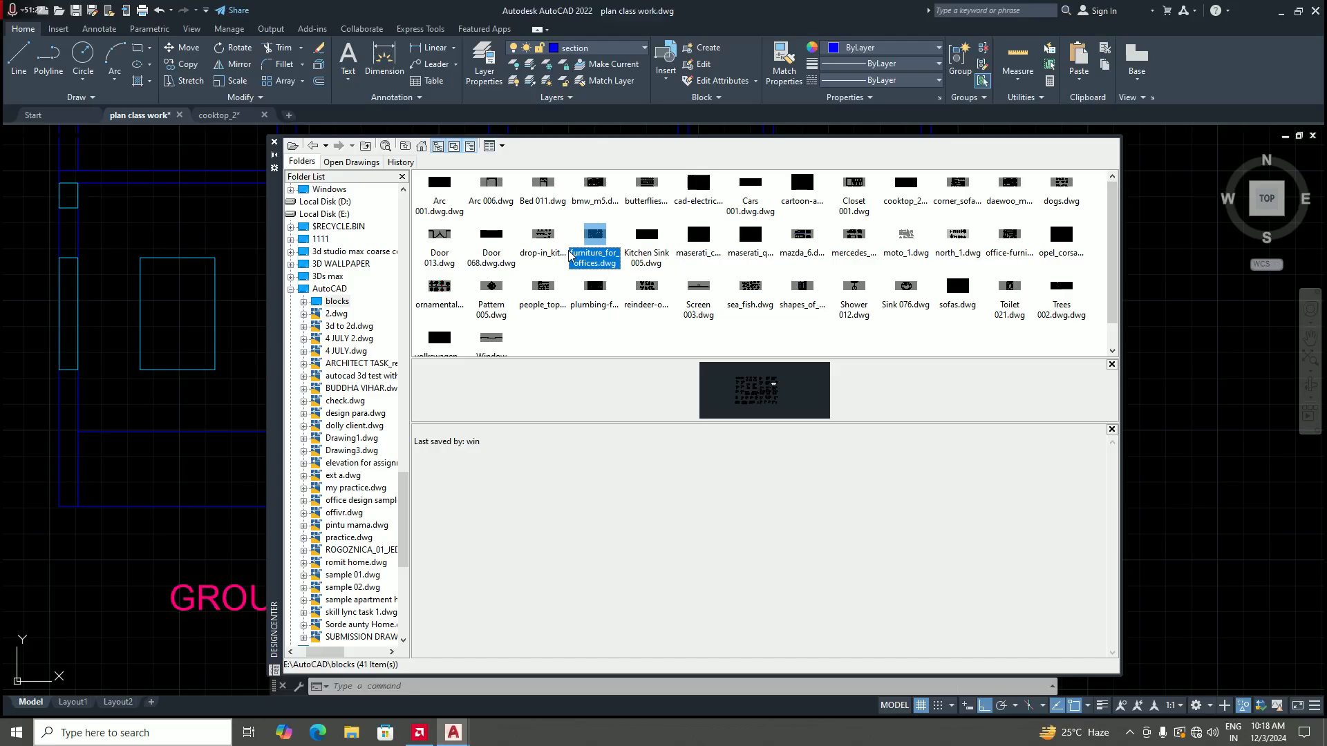
pyautogui.click(543, 254)
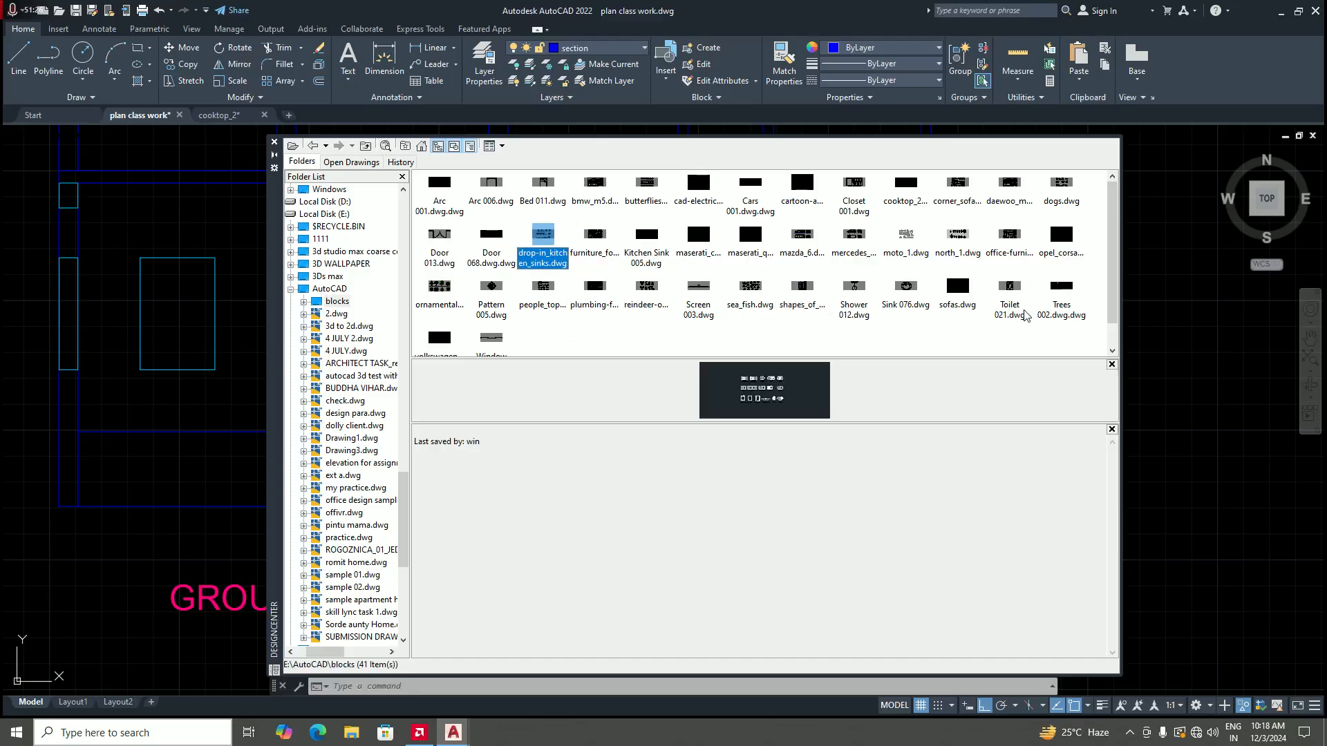
pyautogui.click(958, 291)
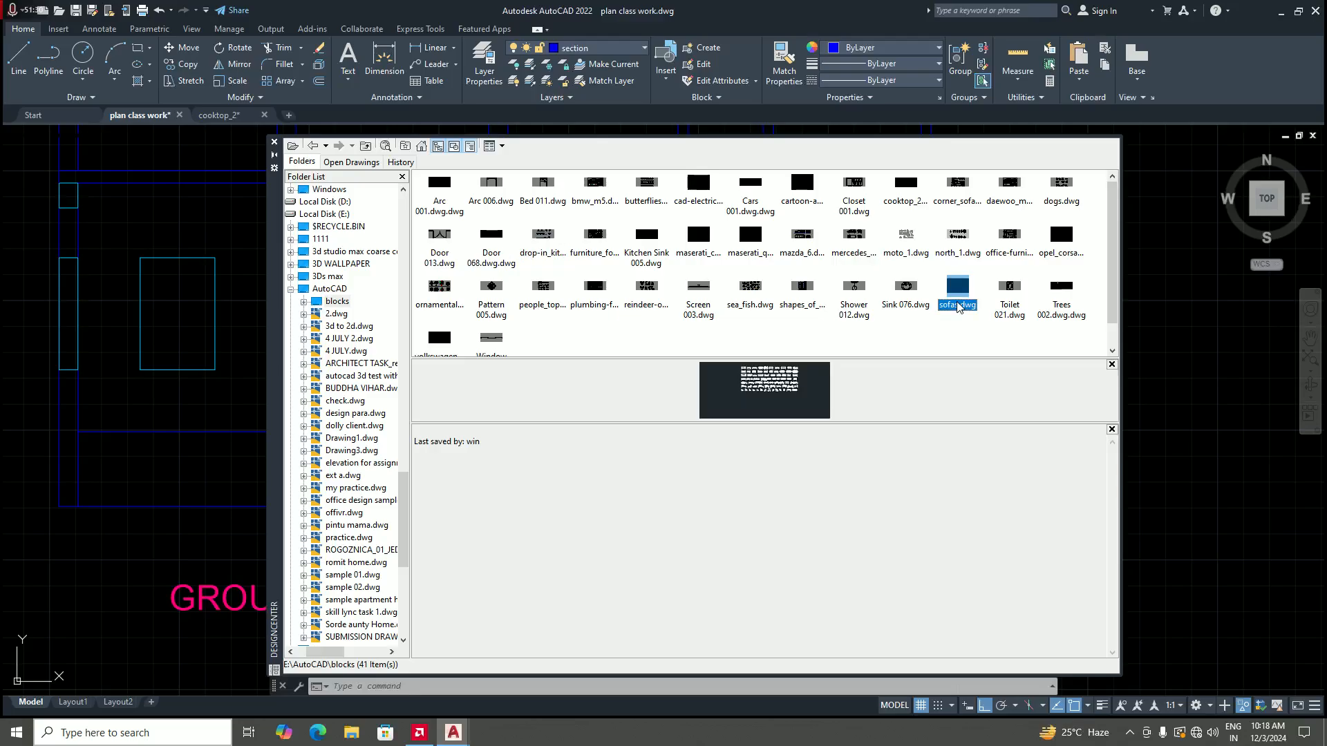
# Step: Open the block list of sofas.dwg, preview its side-view armchair and front-view sofa blocks, and look through the remaining ones
pyautogui.doubleClick(958, 307)
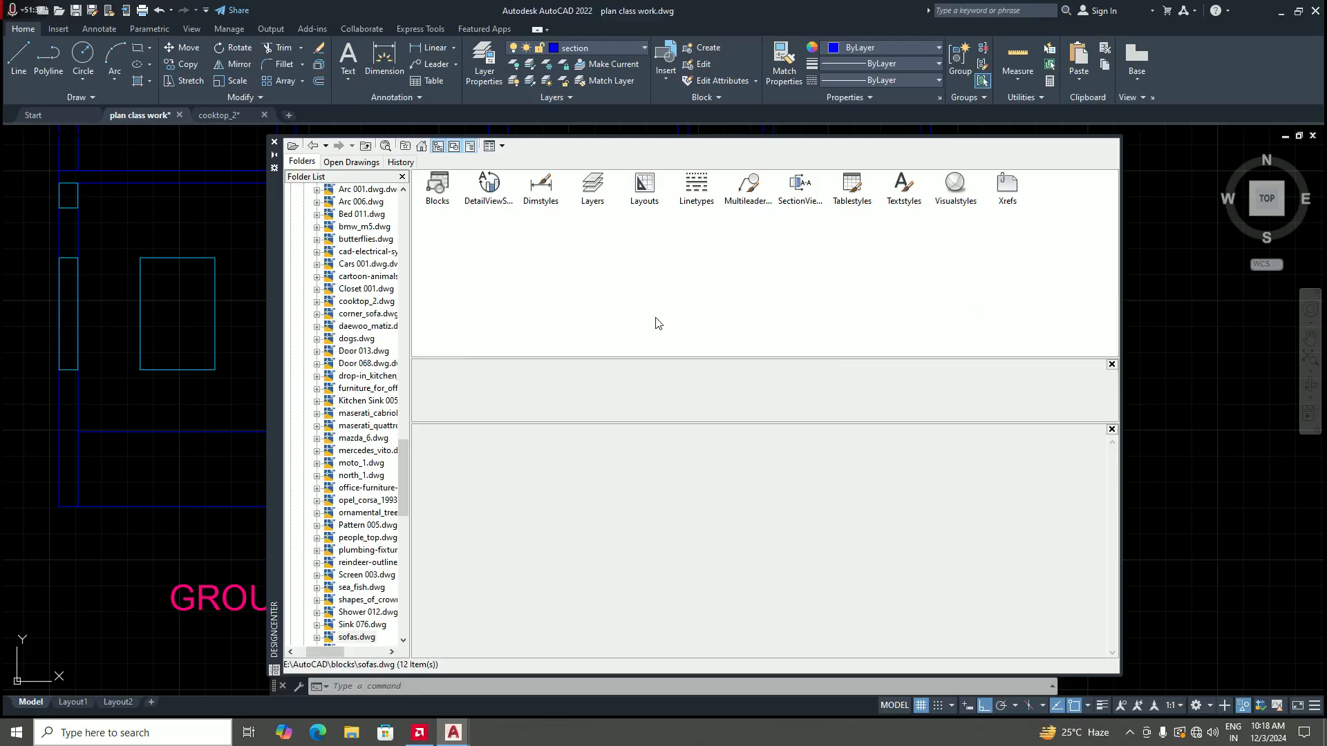
pyautogui.doubleClick(438, 206)
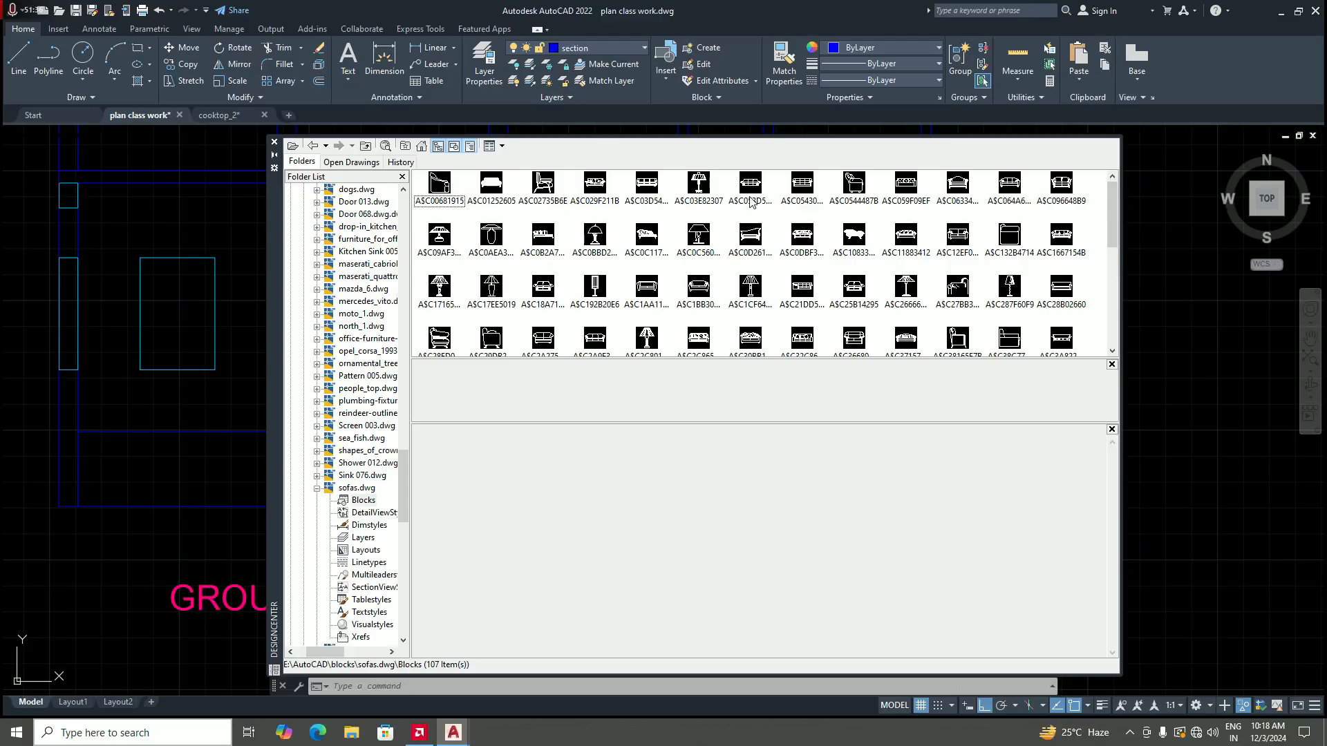
pyautogui.click(545, 185)
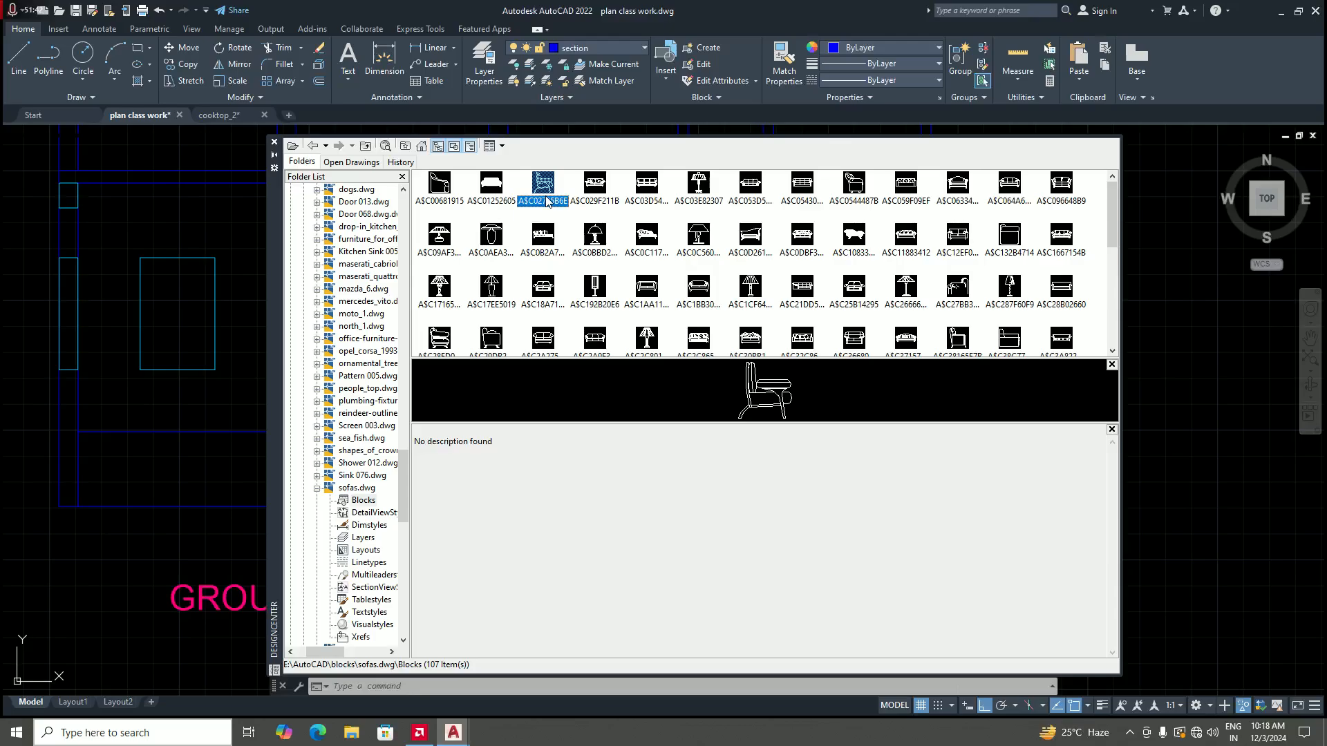
pyautogui.click(653, 197)
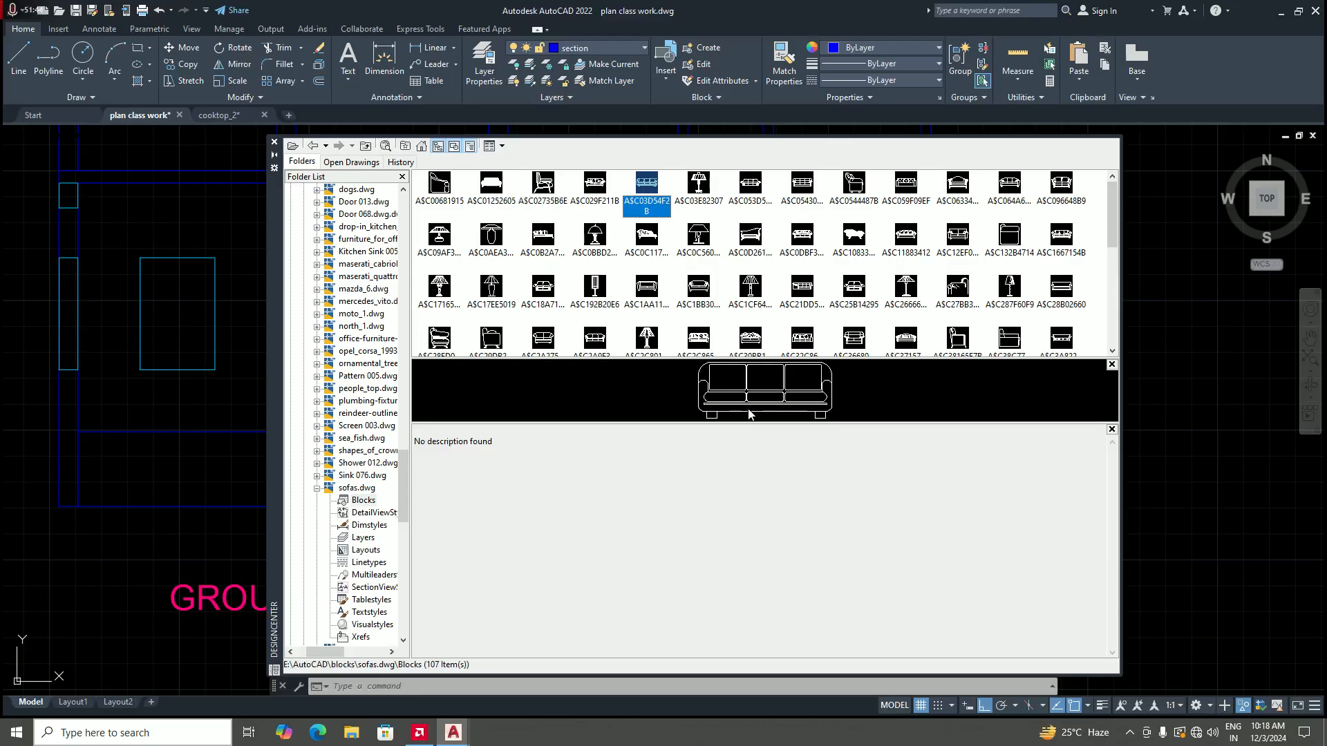
pyautogui.click(548, 200)
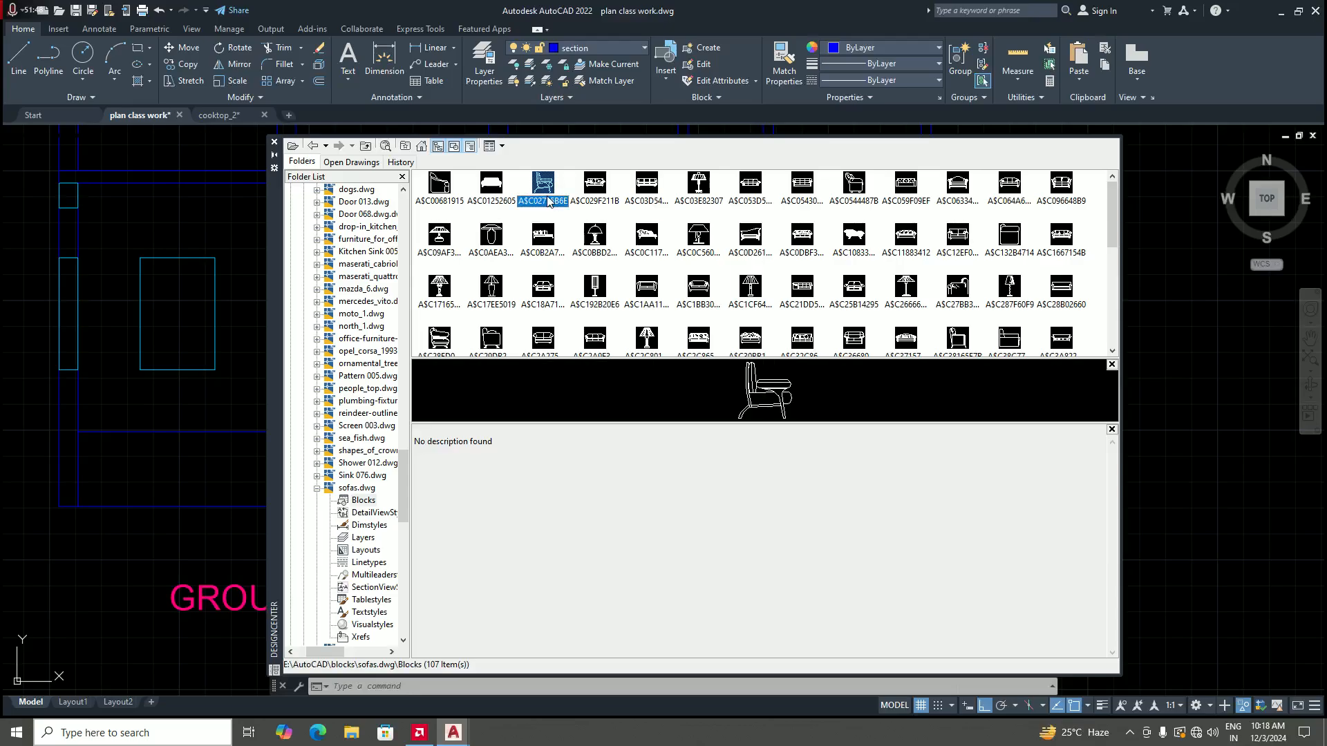
pyautogui.click(596, 197)
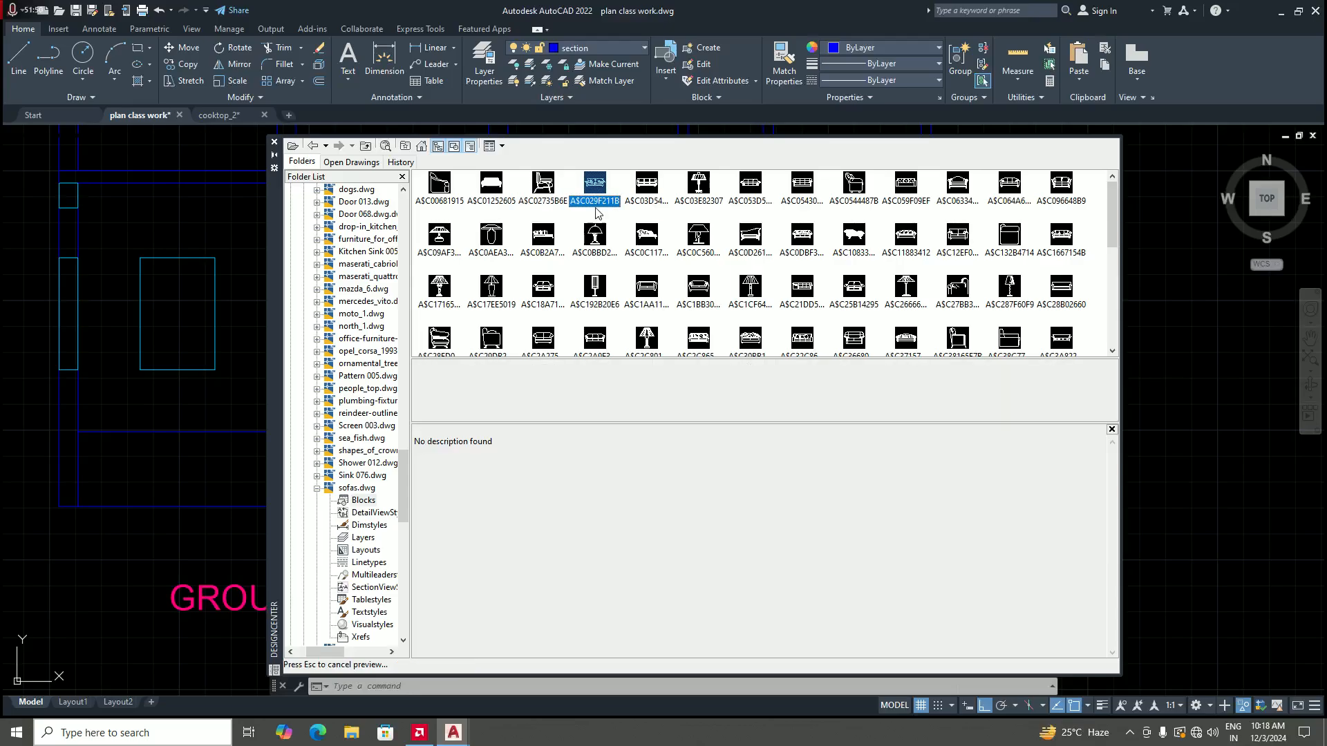
pyautogui.scroll(-3, 639, 290)
pyautogui.scroll(-3, 639, 290)
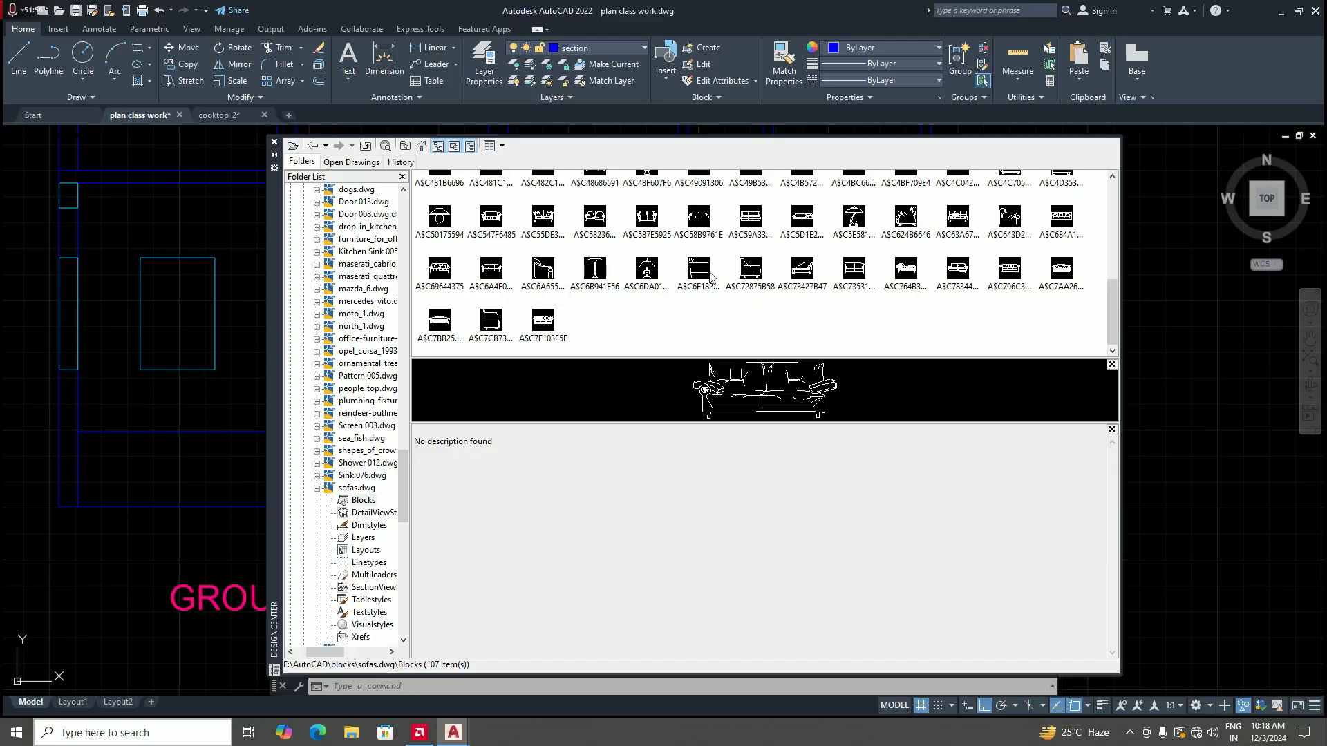
pyautogui.scroll(2, 537, 275)
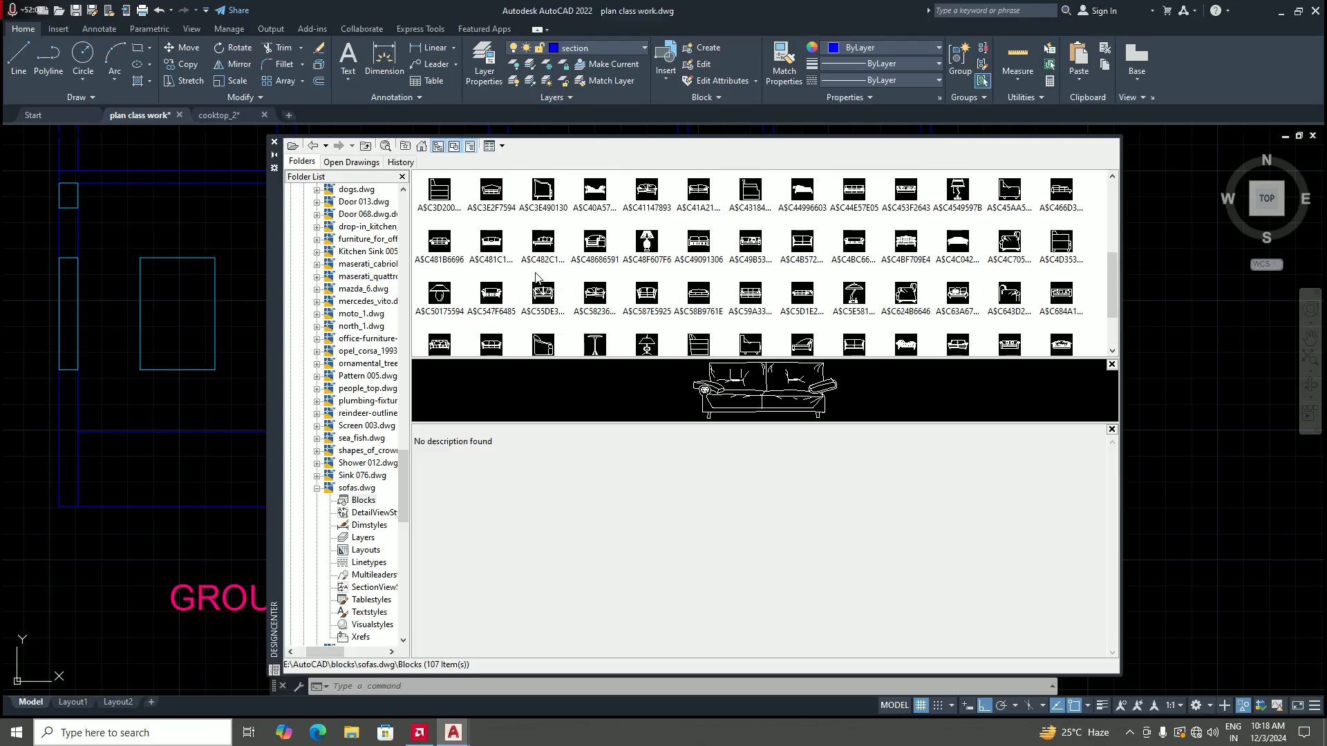
pyautogui.scroll(4, 536, 277)
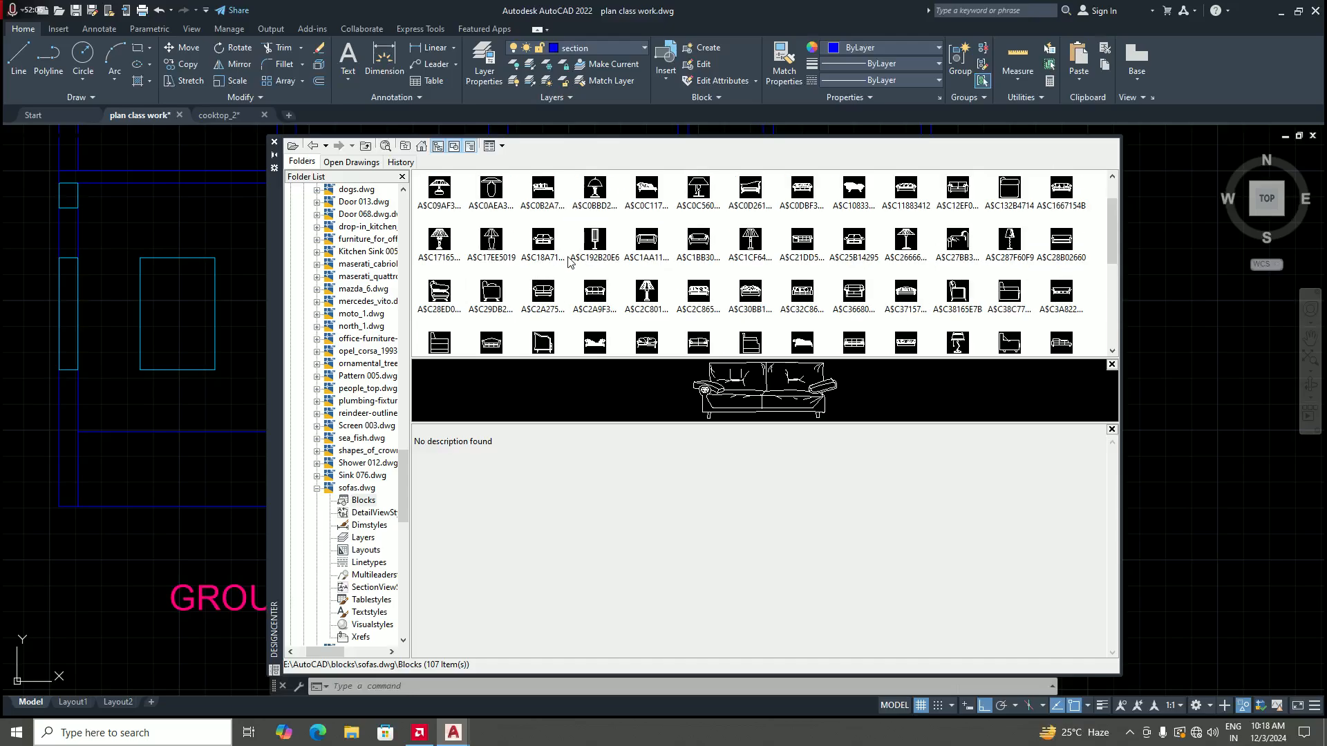
pyautogui.scroll(1, 568, 275)
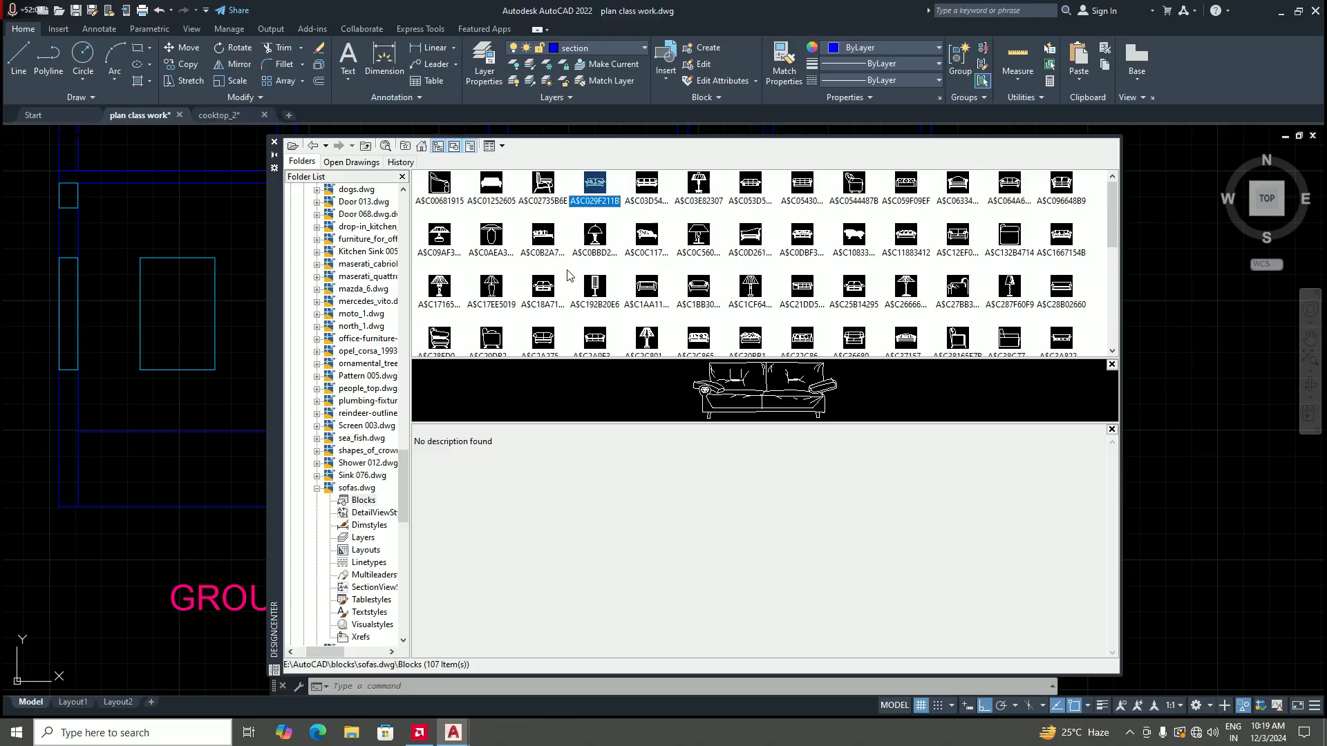
# Step: Preview several table lamp blocks in sofas.dwg and look through the rest of its block list
pyautogui.click(436, 292)
pyautogui.press('Right')
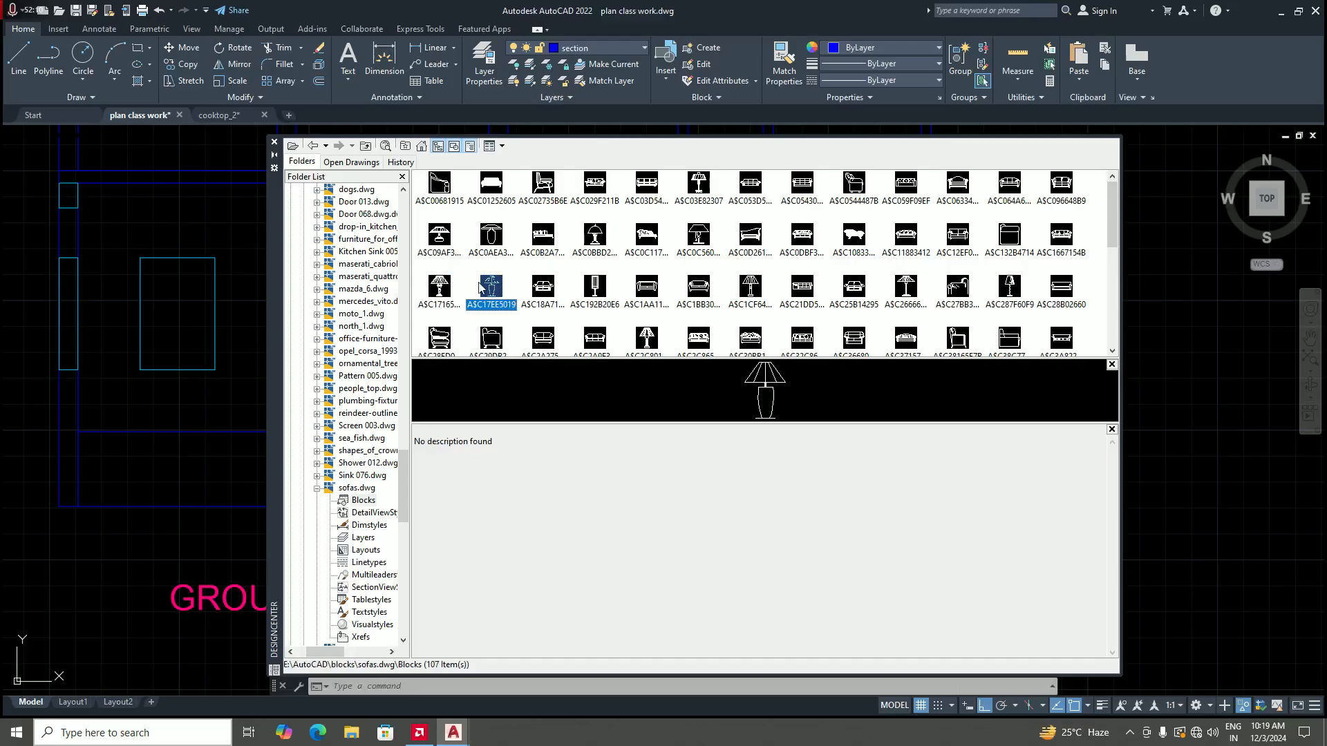
pyautogui.click(434, 240)
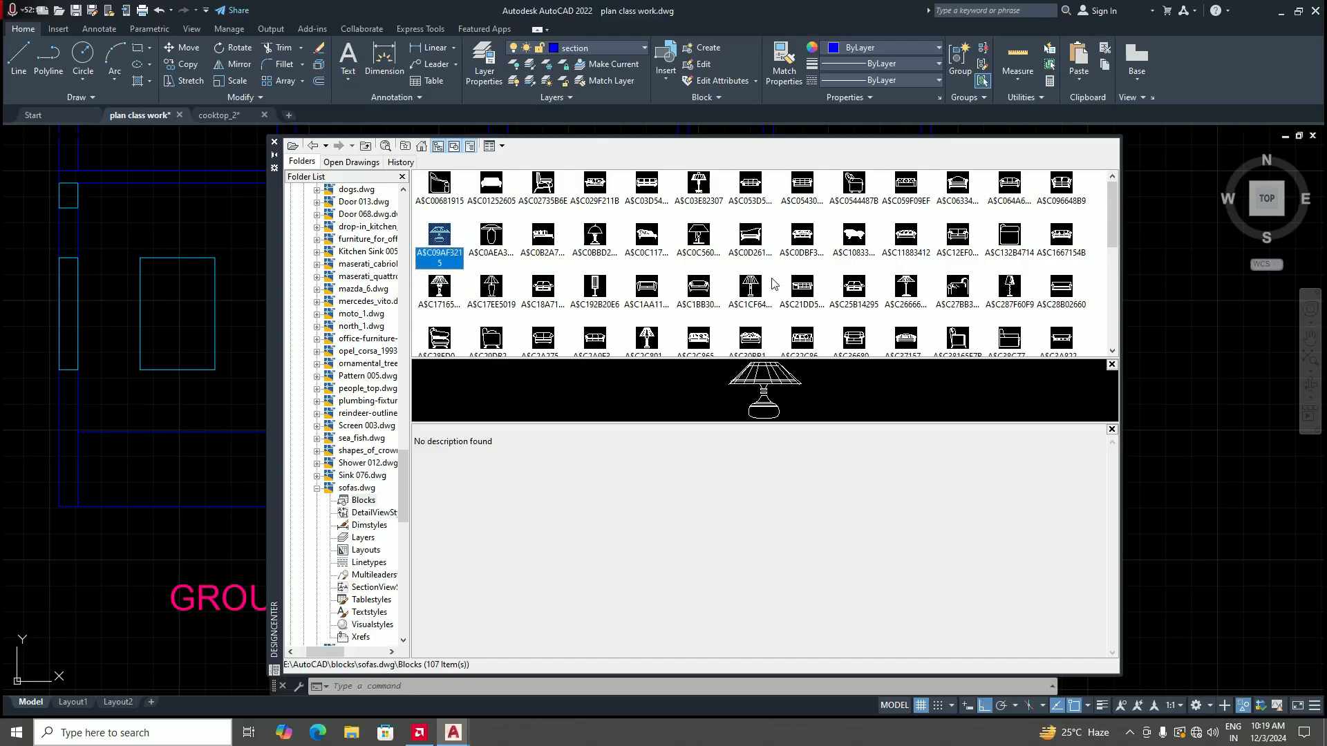
pyautogui.scroll(-3, 772, 283)
pyautogui.scroll(-2, 772, 283)
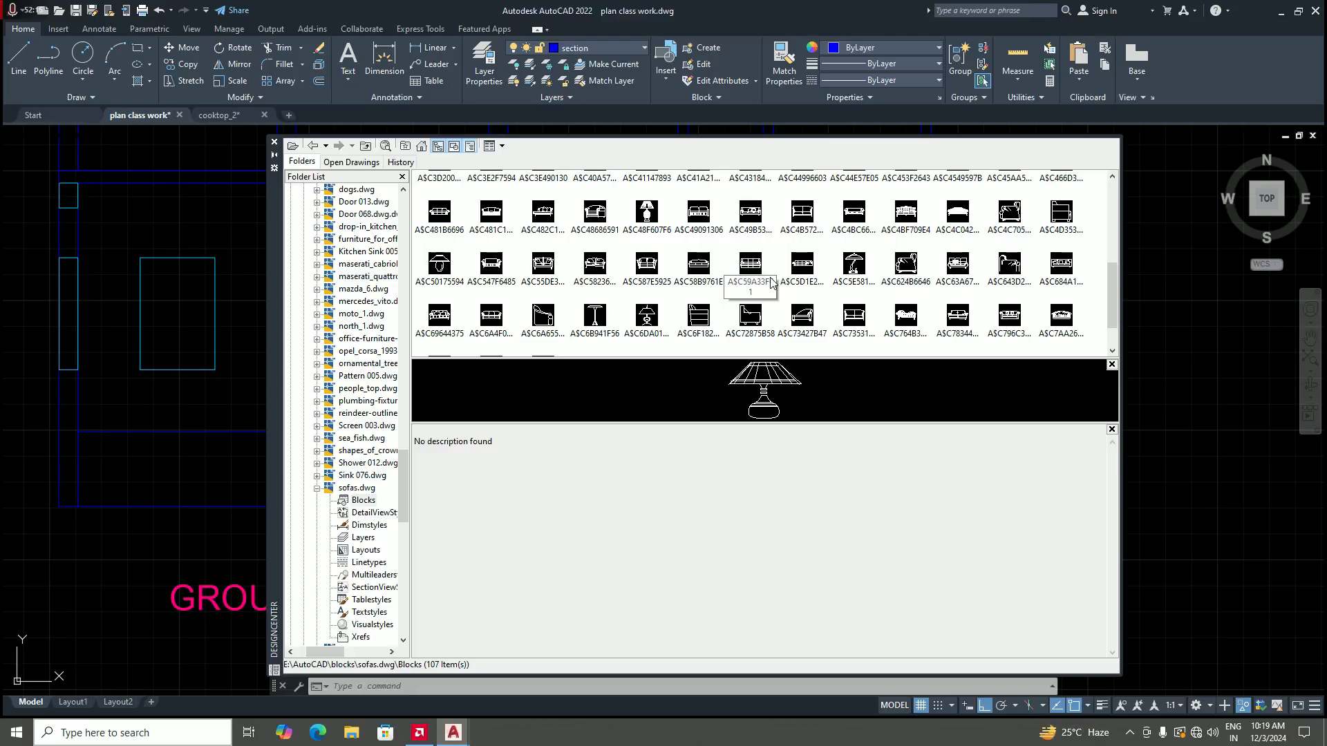
pyautogui.scroll(-1, 772, 283)
pyautogui.scroll(3, 772, 283)
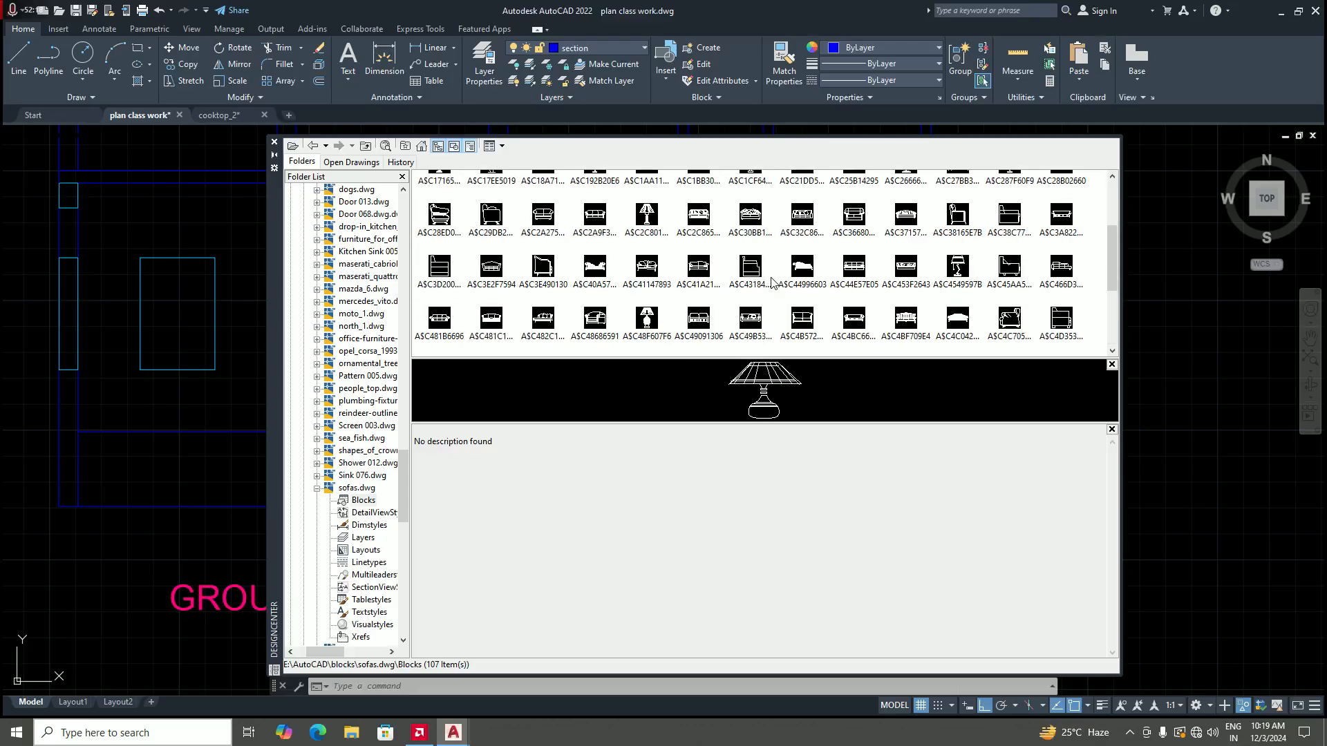
pyautogui.scroll(-3, 772, 282)
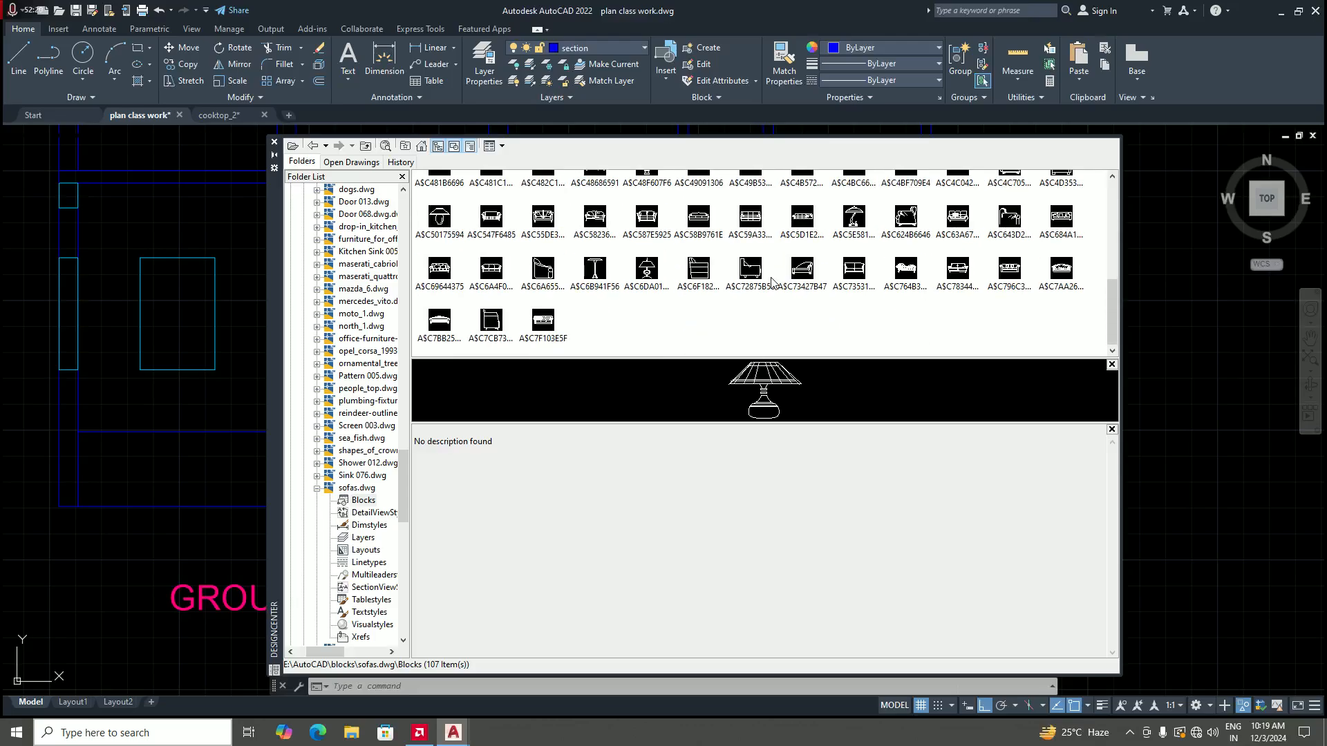
pyautogui.scroll(5, 772, 283)
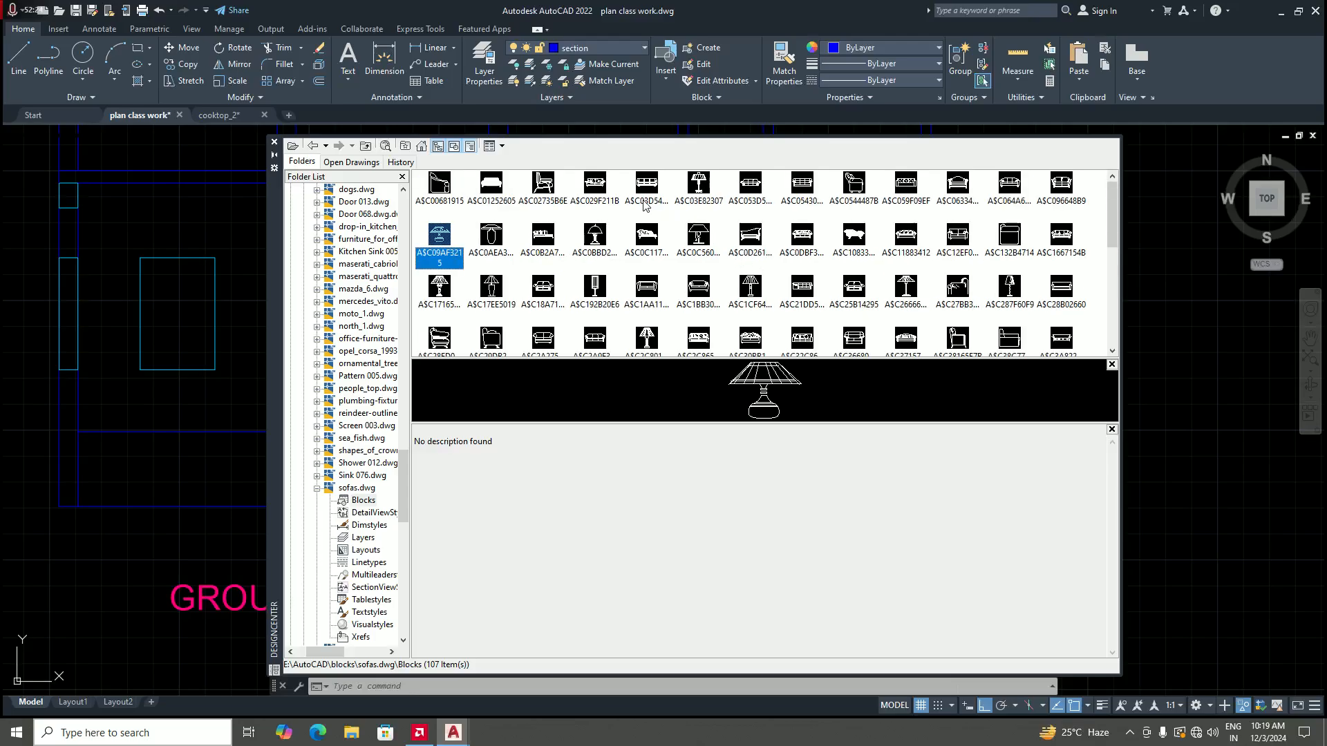
# Step: Insert the side-view armchair block A$C02735B6E at scale 1 in the empty space beside the ground floor sectional elevation
pyautogui.click(544, 185)
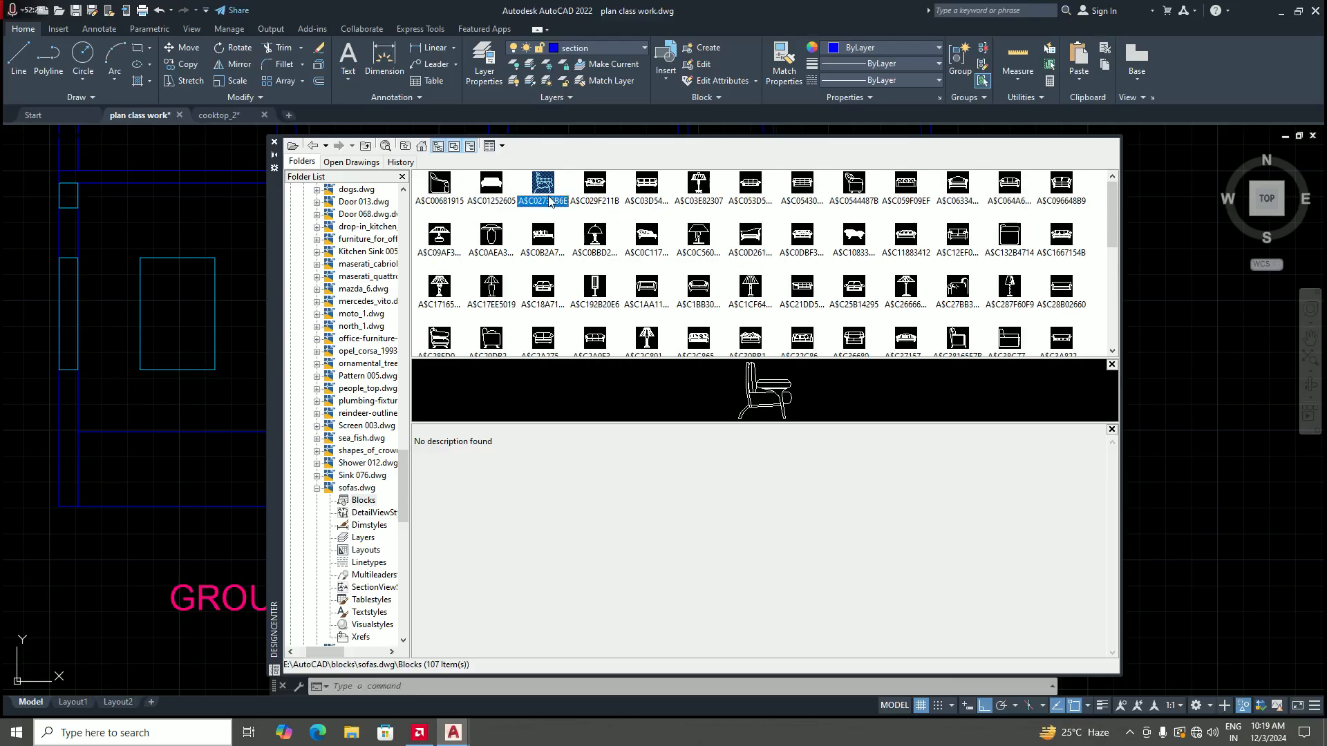
pyautogui.rightClick(548, 197)
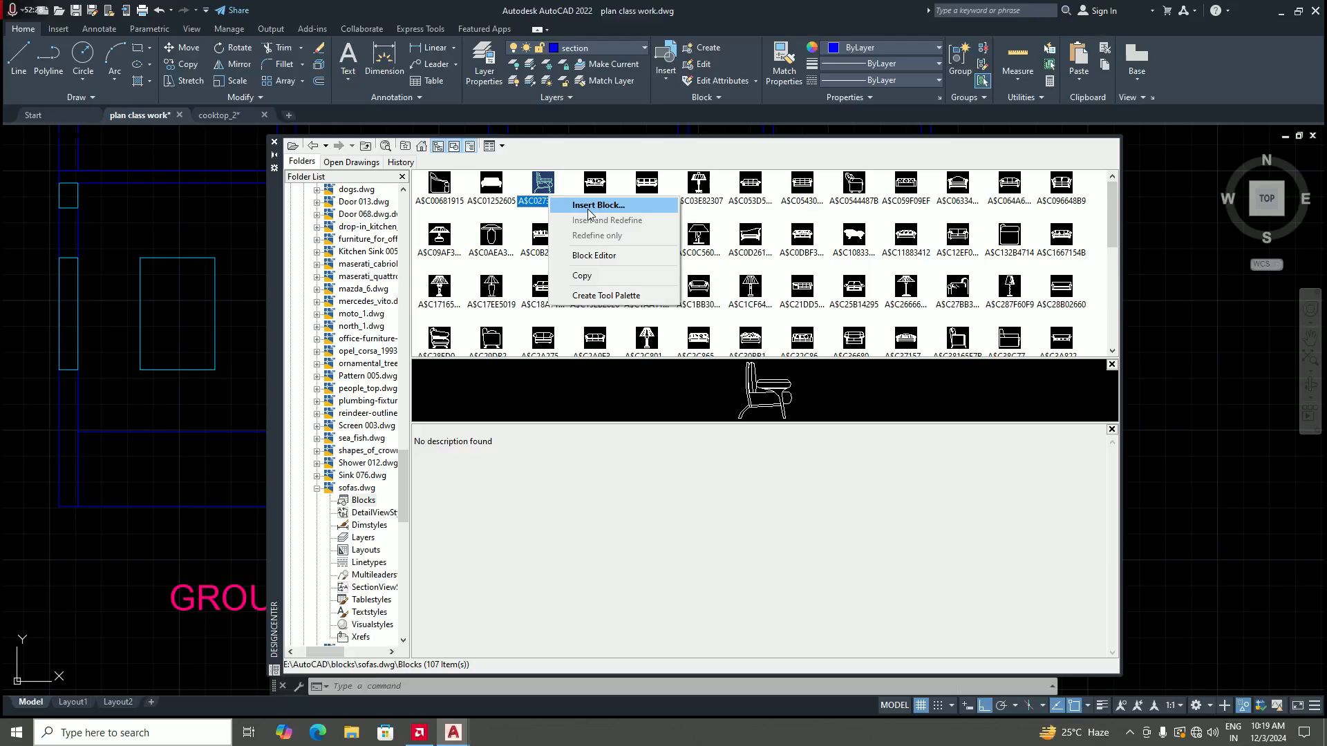
pyautogui.click(588, 207)
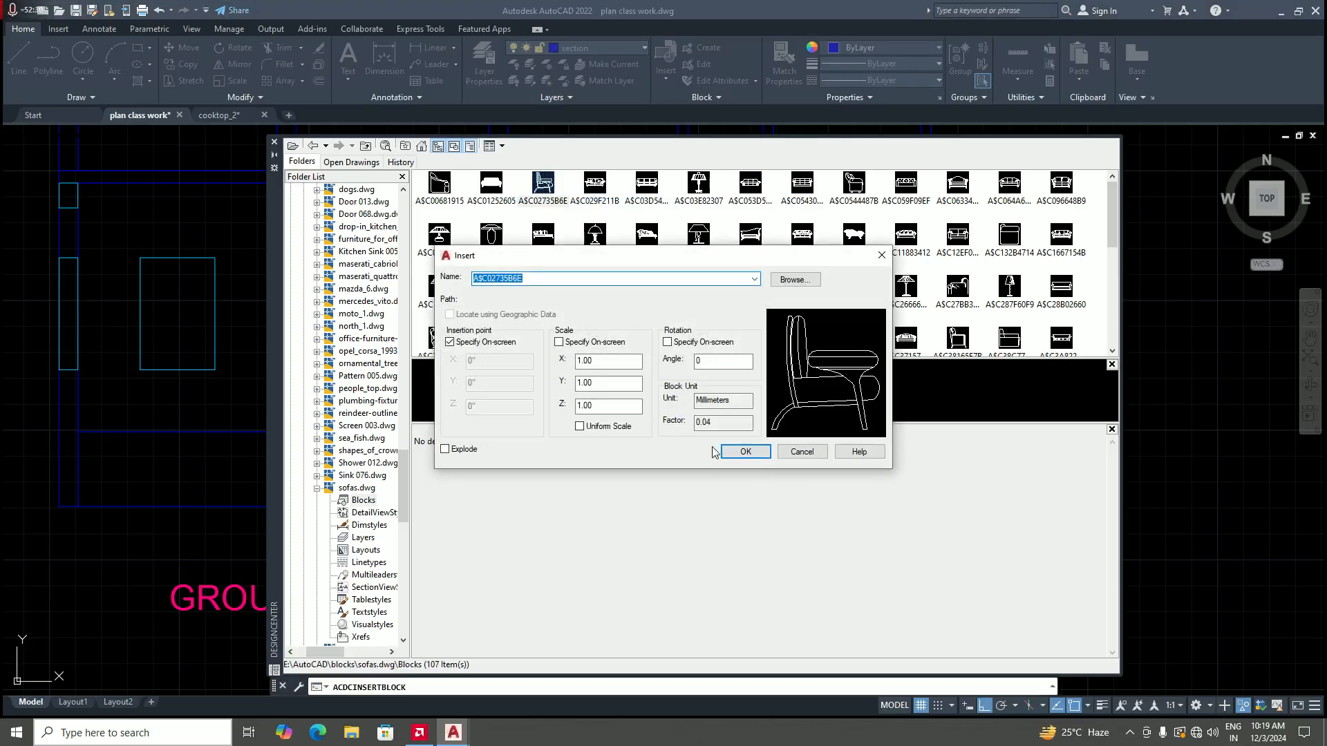
pyautogui.click(745, 452)
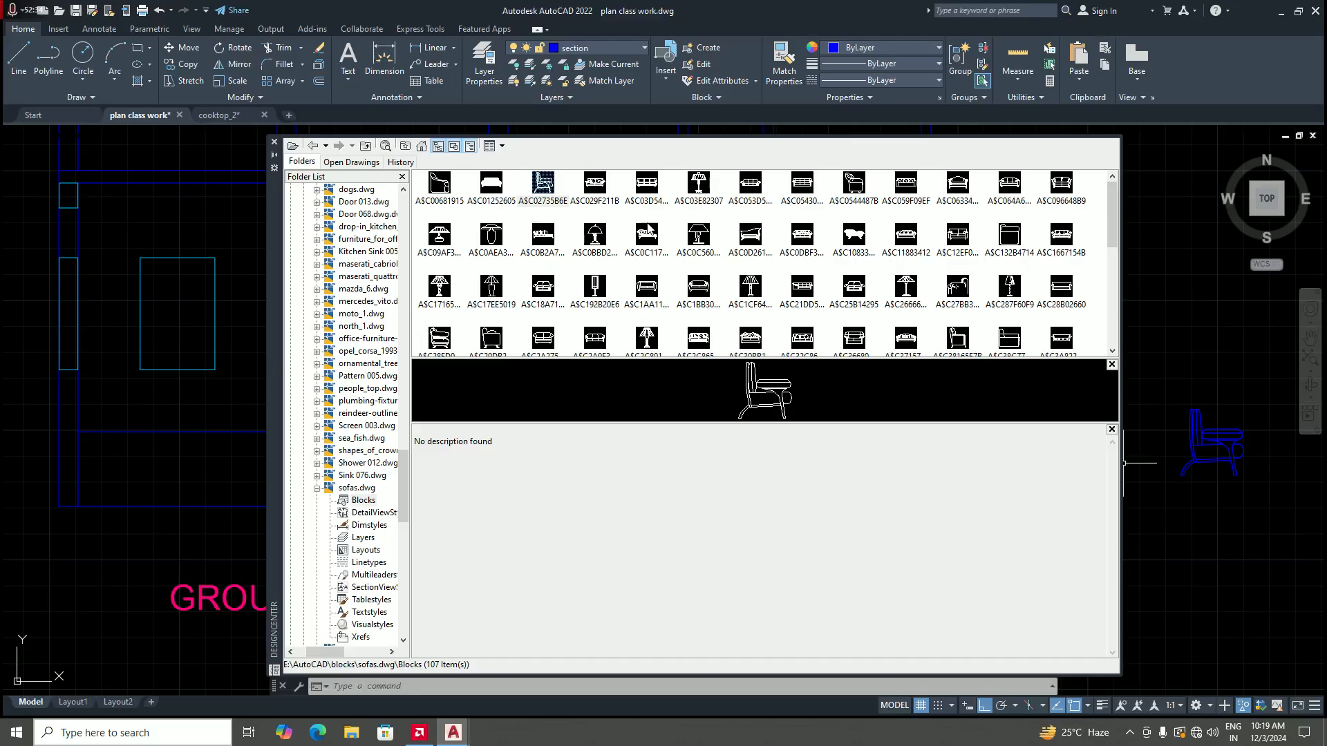
# Step: Insert the front-view three-seat sofa block A$C03D54F2B at scale 1 just below the armchair
pyautogui.click(651, 201)
pyautogui.rightClick(655, 201)
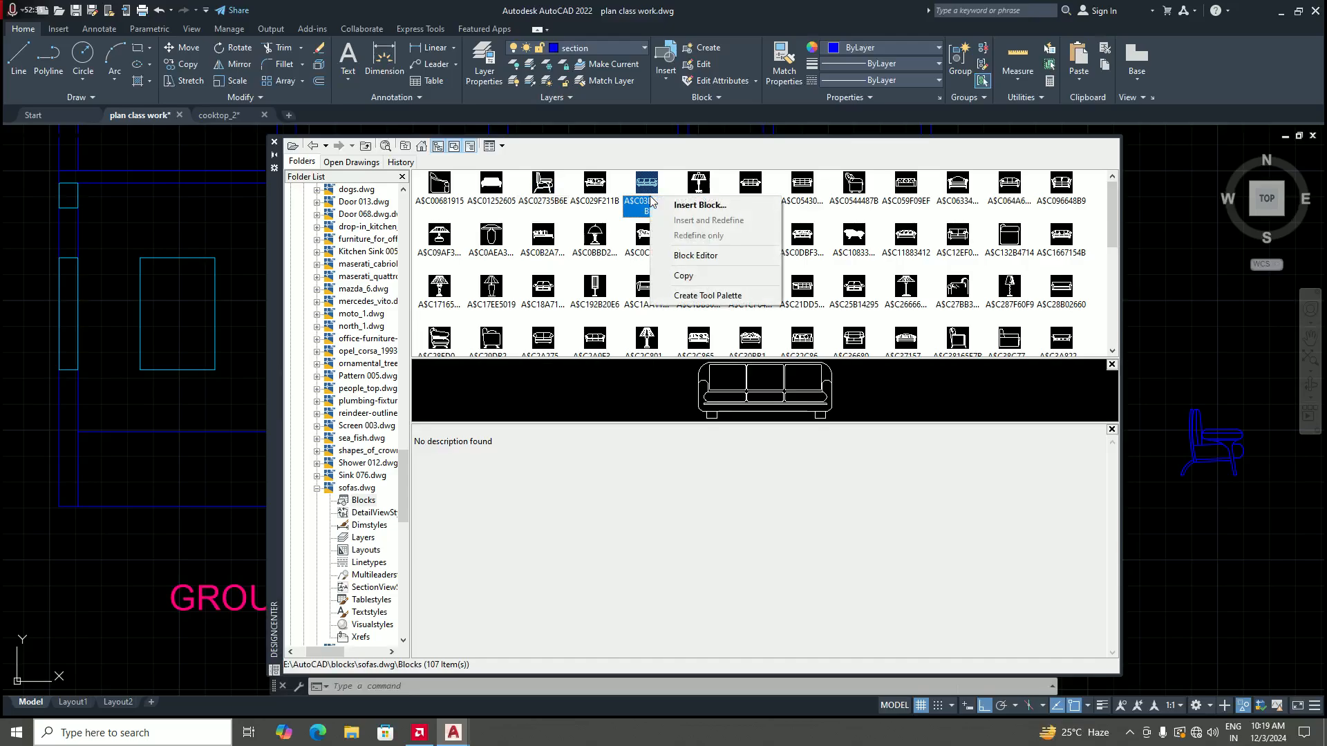
pyautogui.click(698, 205)
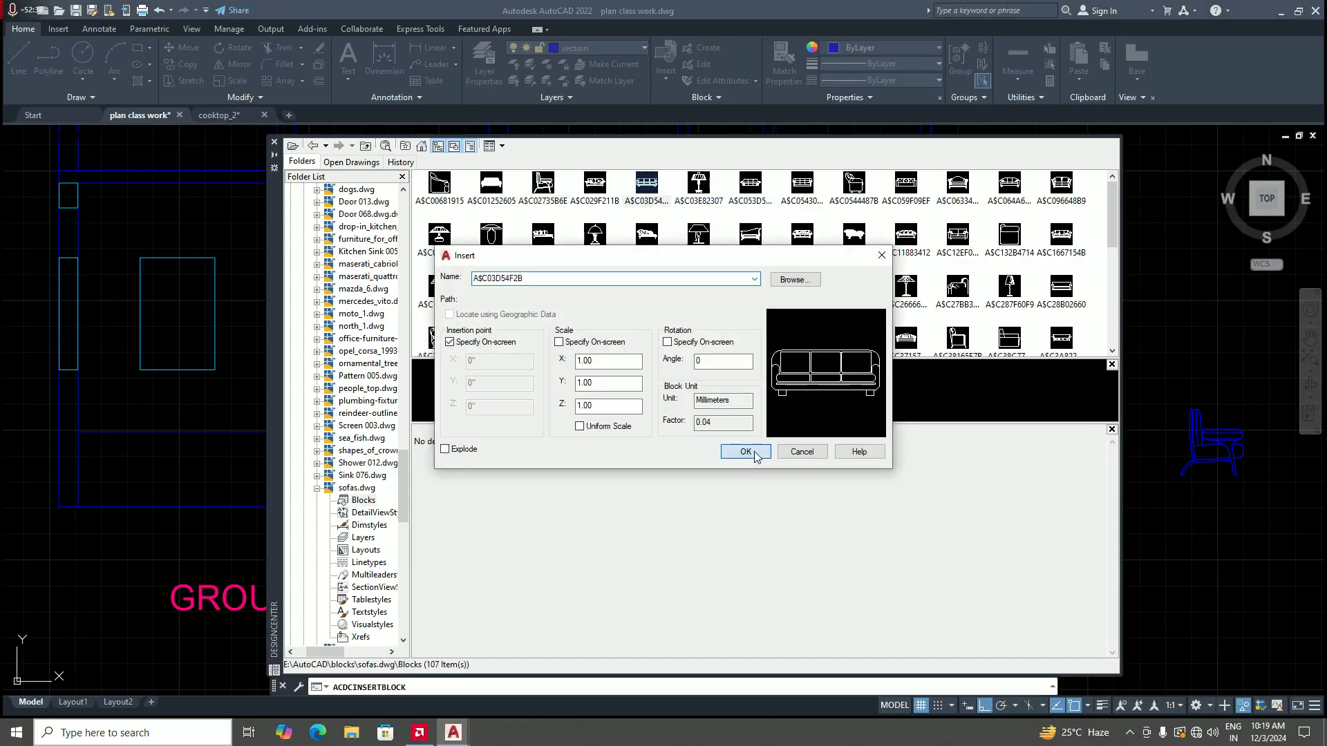
pyautogui.click(745, 452)
pyautogui.click(1192, 558)
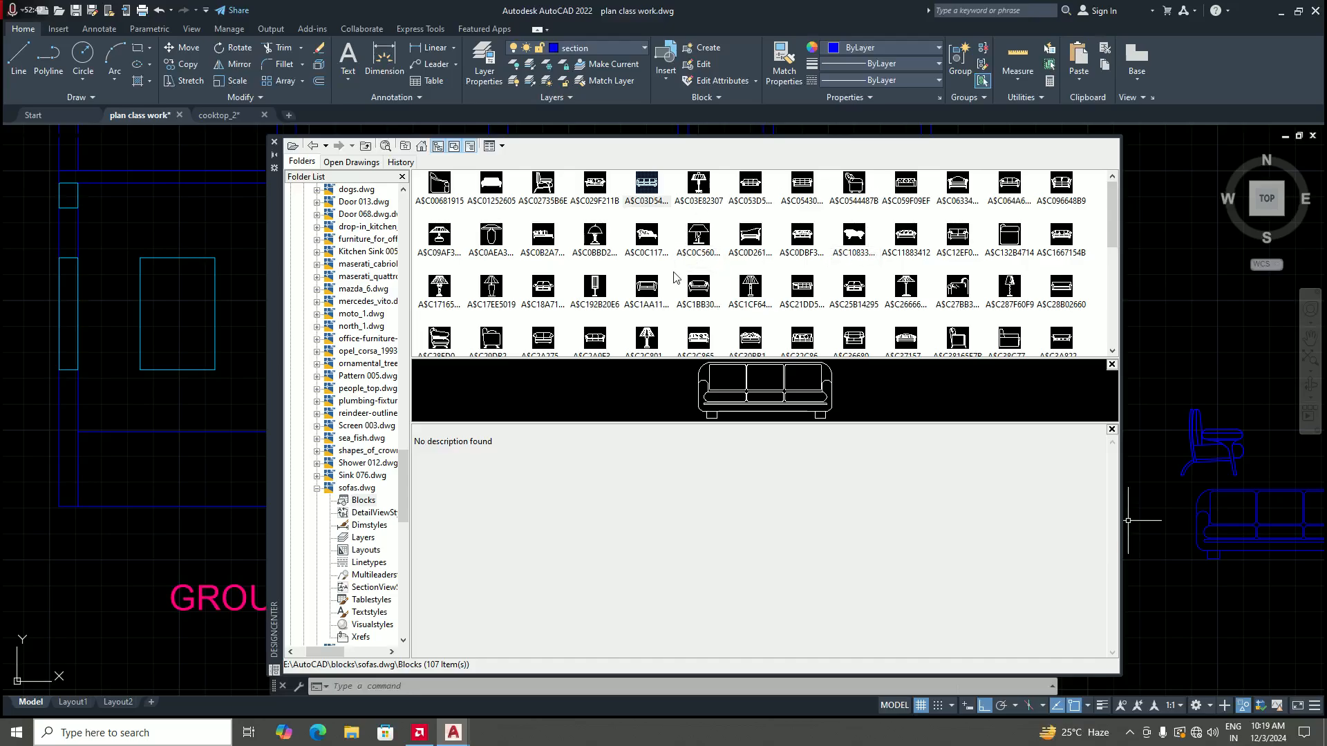
# Step: Look through the remaining sofas.dwg blocks once more and close DesignCenter
pyautogui.scroll(-5, 630, 296)
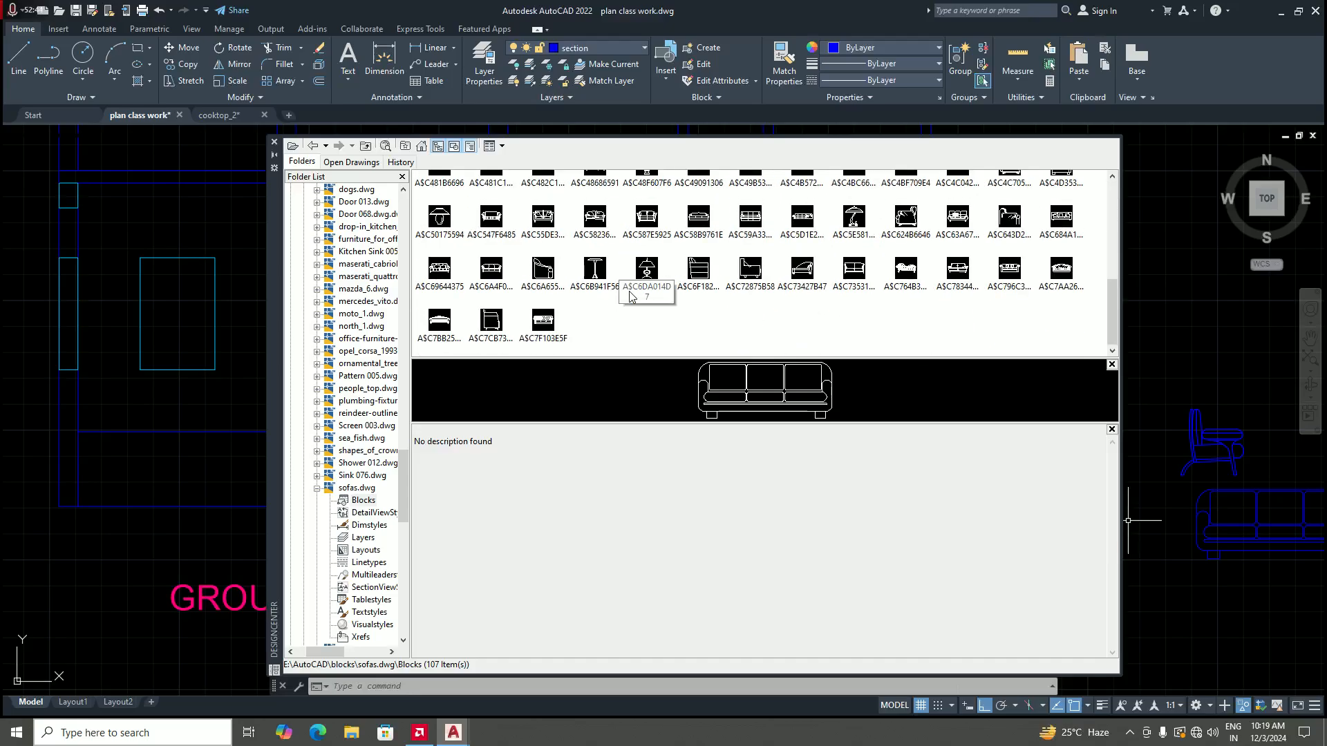
pyautogui.scroll(5, 631, 296)
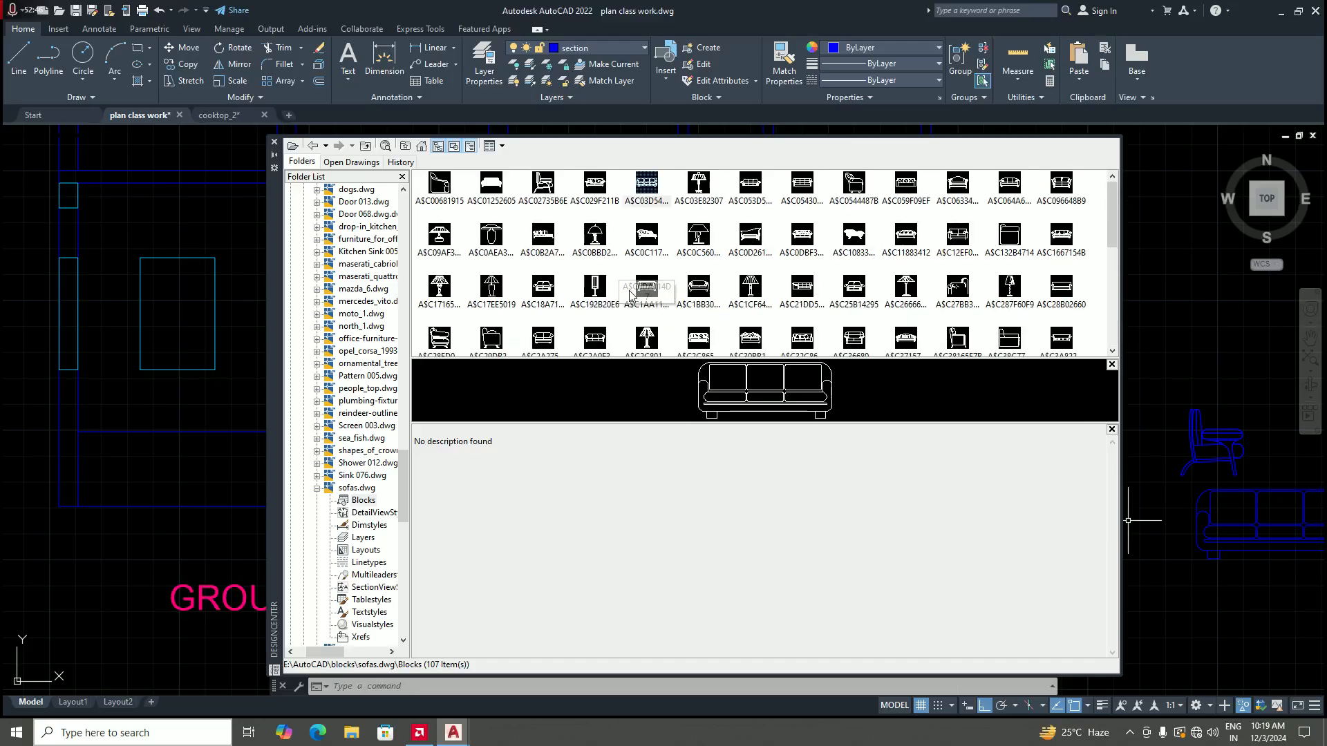
pyautogui.click(274, 141)
# Step: Move the inserted side-view armchair to the kitchen elevation layer
pyautogui.scroll(-6, 637, 385)
pyautogui.scroll(4, 793, 385)
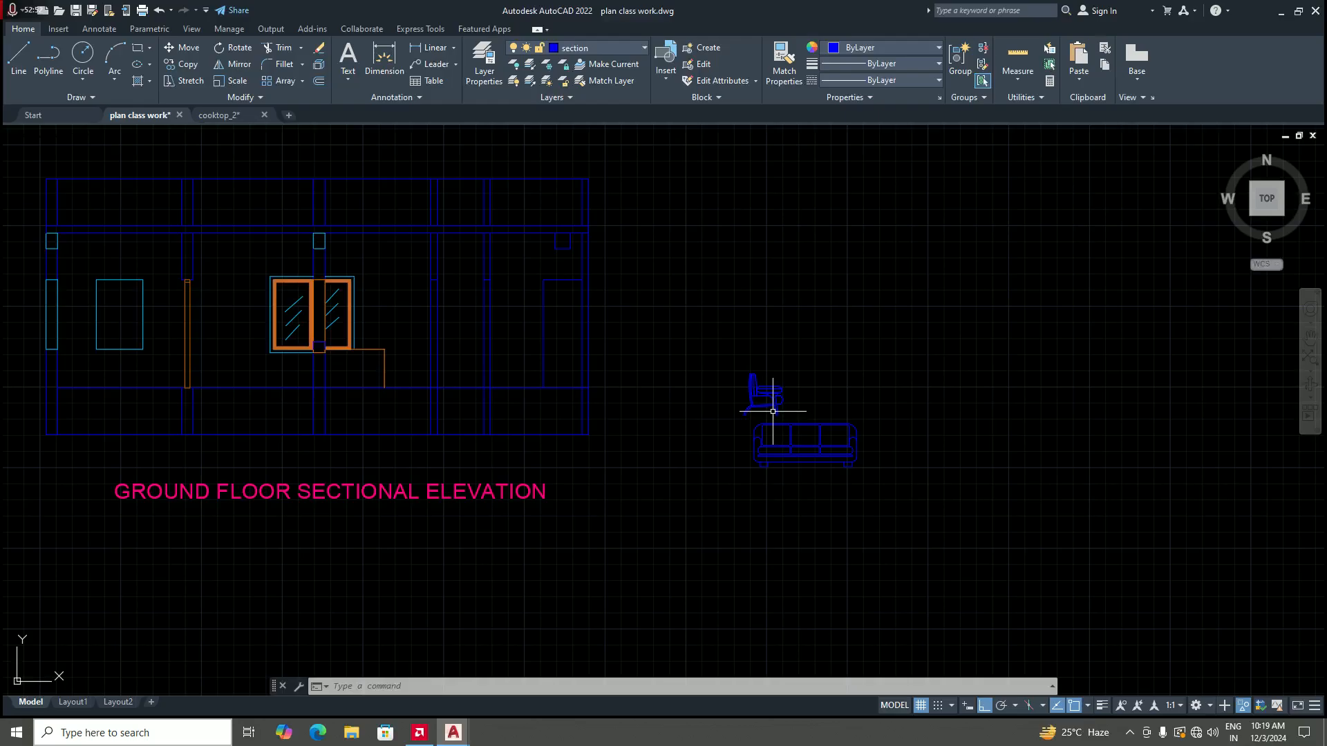
pyautogui.scroll(-2, 790, 413)
pyautogui.scroll(2, 802, 407)
pyautogui.click(805, 402)
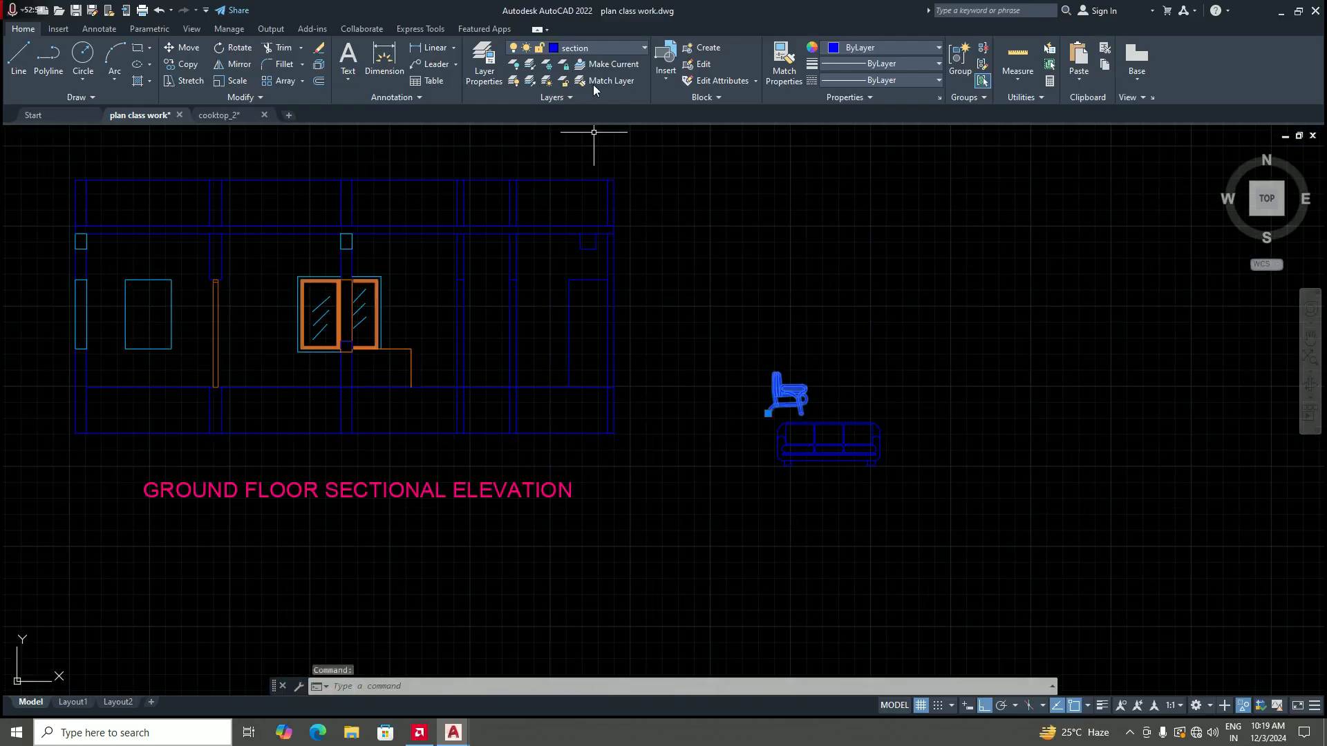
pyautogui.click(612, 47)
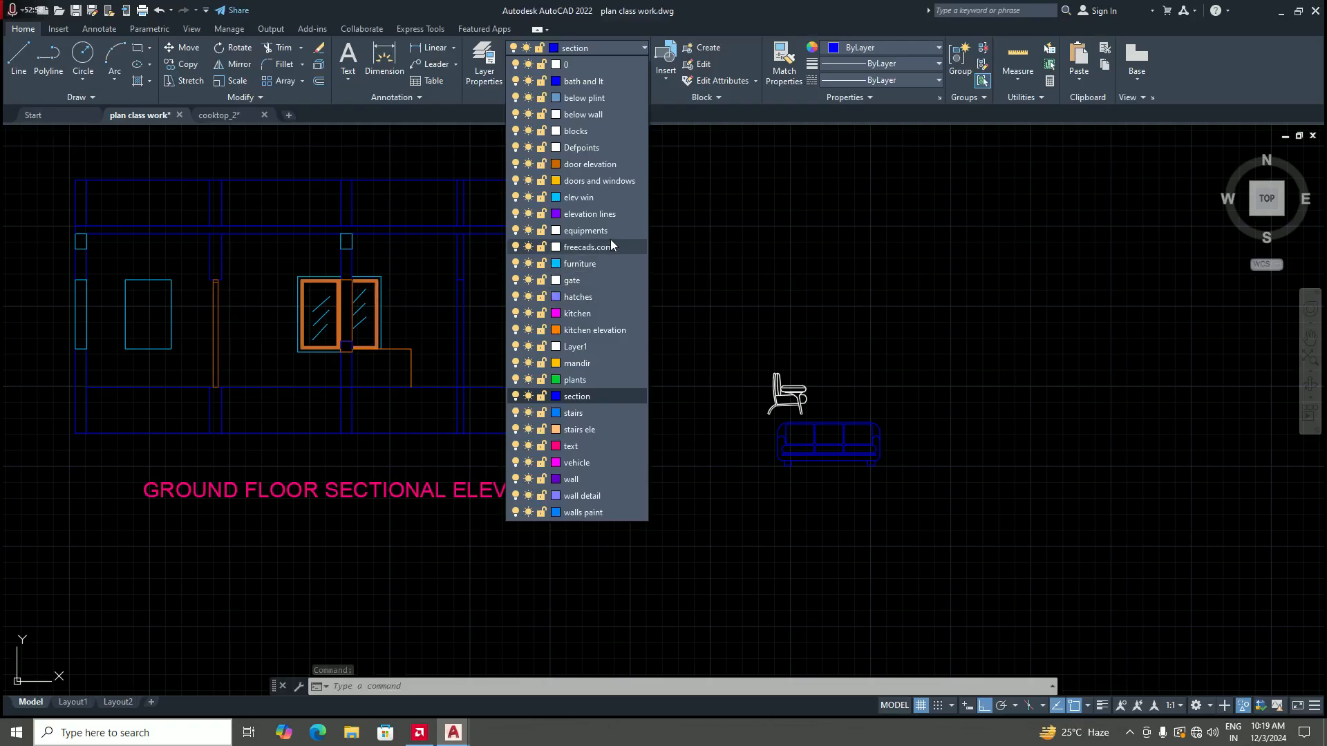
pyautogui.click(604, 334)
pyautogui.scroll(-3, 781, 404)
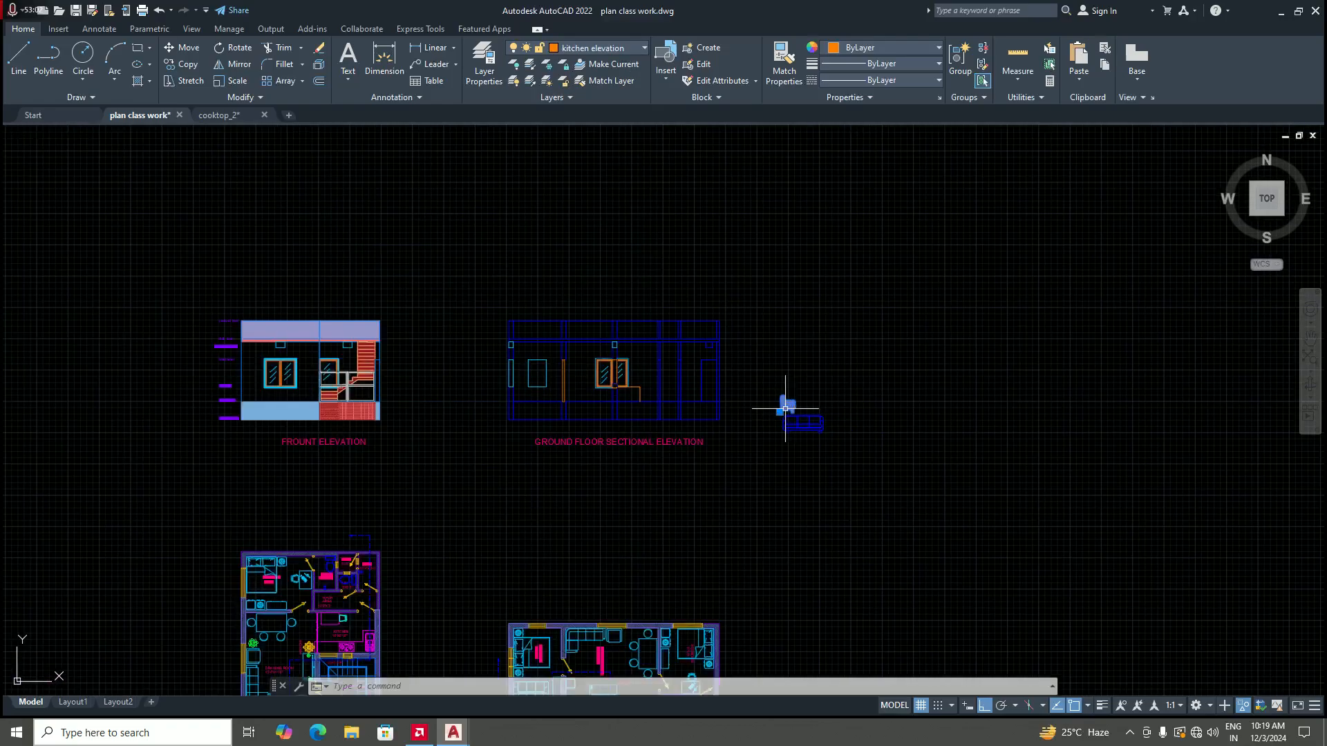
pyautogui.scroll(6, 767, 406)
pyautogui.scroll(-3, 746, 411)
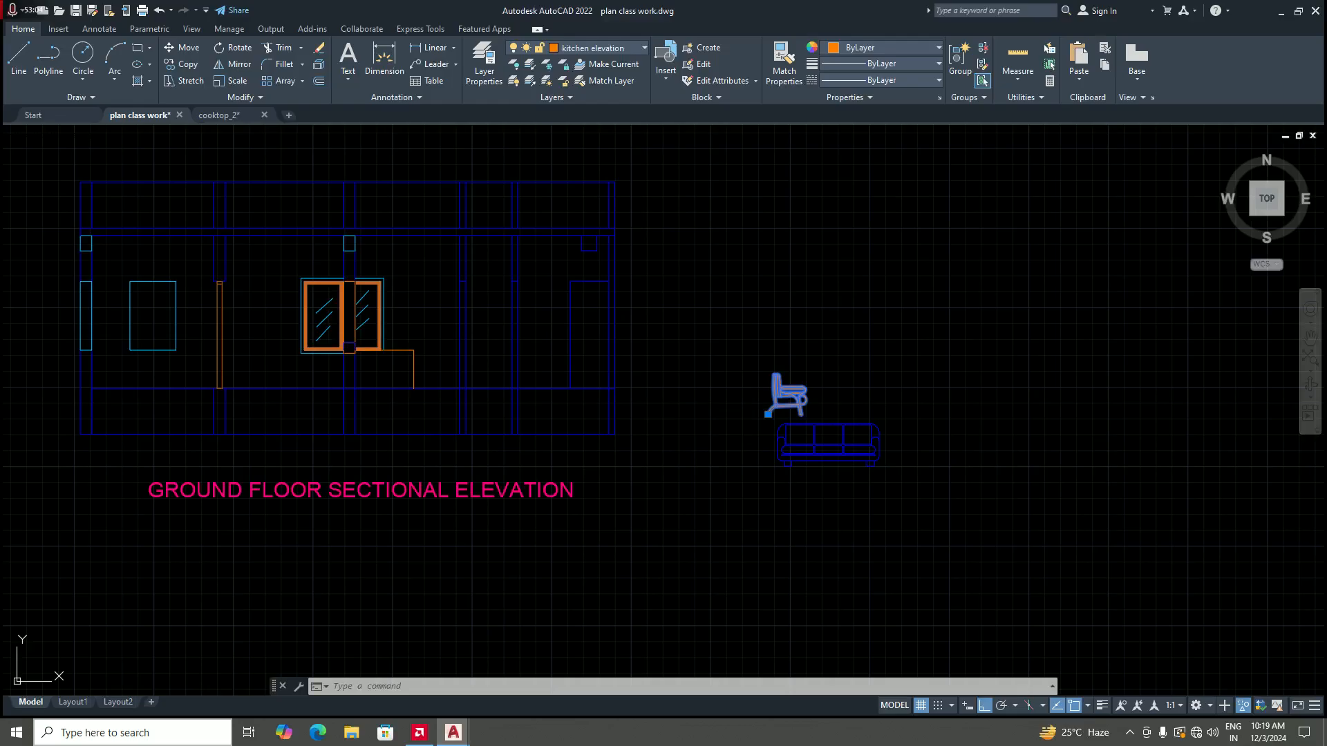
pyautogui.press('Escape')
# Step: Examine the ground floor plan and sectional plan, especially the kitchen's chair and counter, against the elevation furniture
pyautogui.scroll(-5, 742, 389)
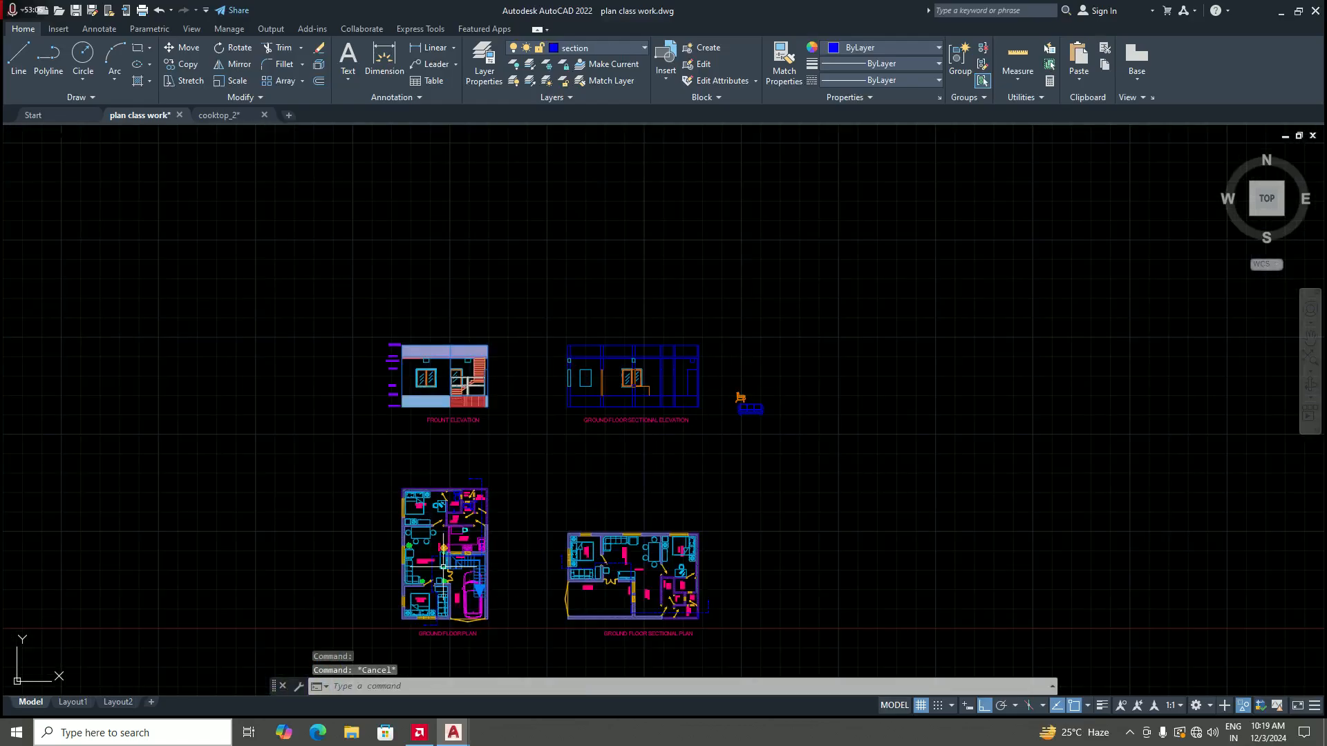
pyautogui.scroll(2, 460, 570)
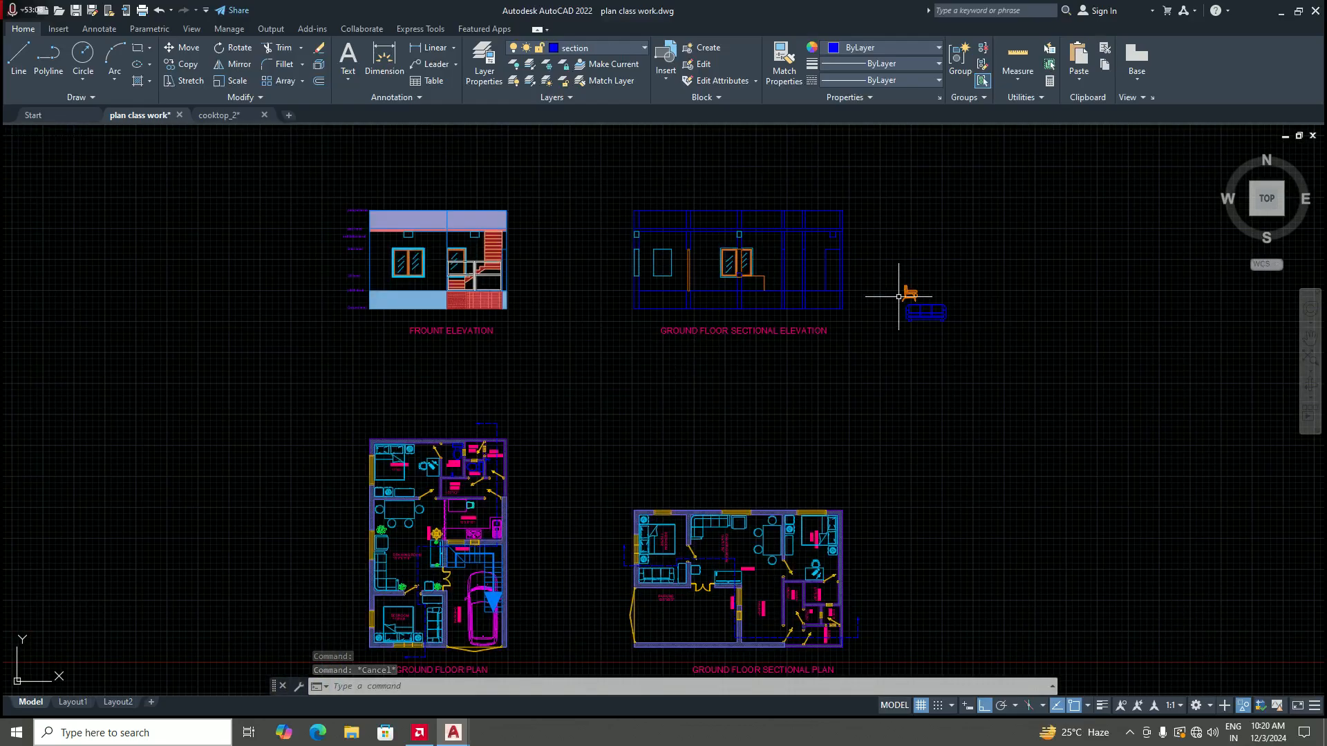
pyautogui.scroll(4, 916, 286)
pyautogui.scroll(-4, 728, 384)
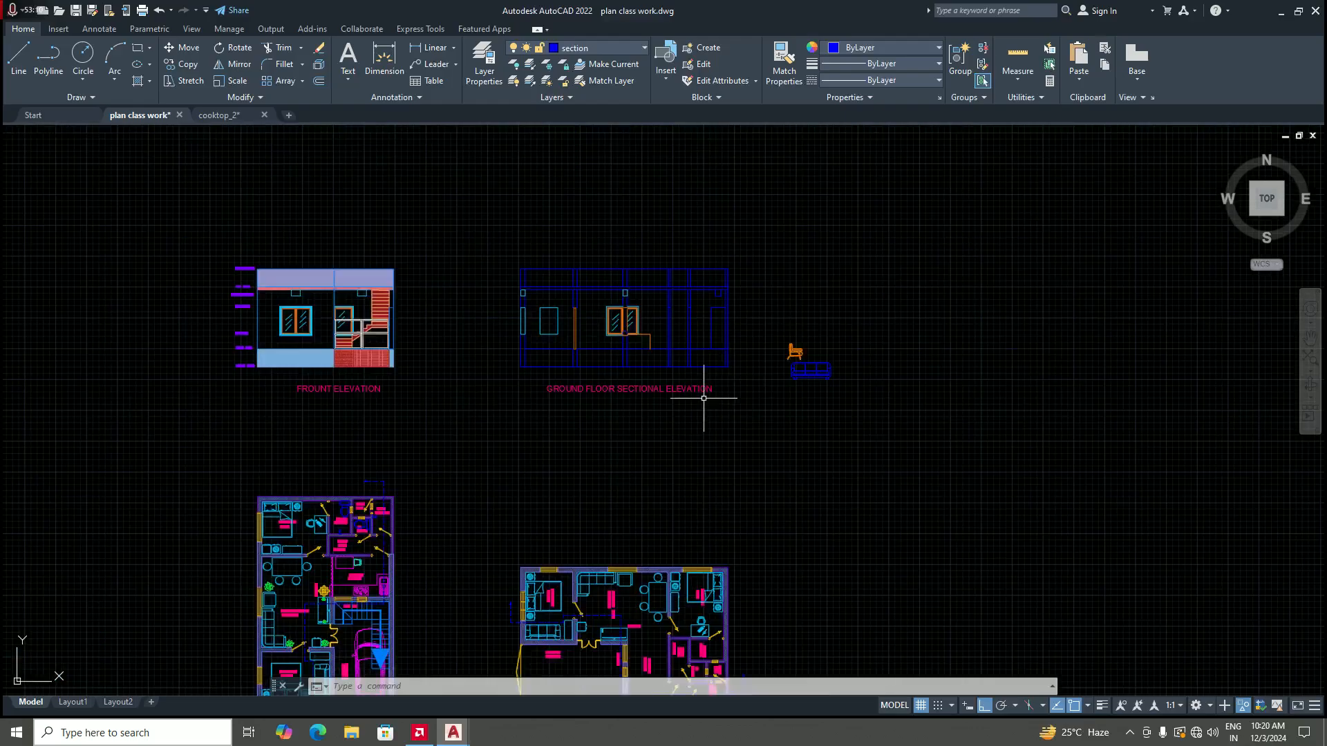
pyautogui.scroll(-4, 640, 450)
pyautogui.scroll(6, 548, 536)
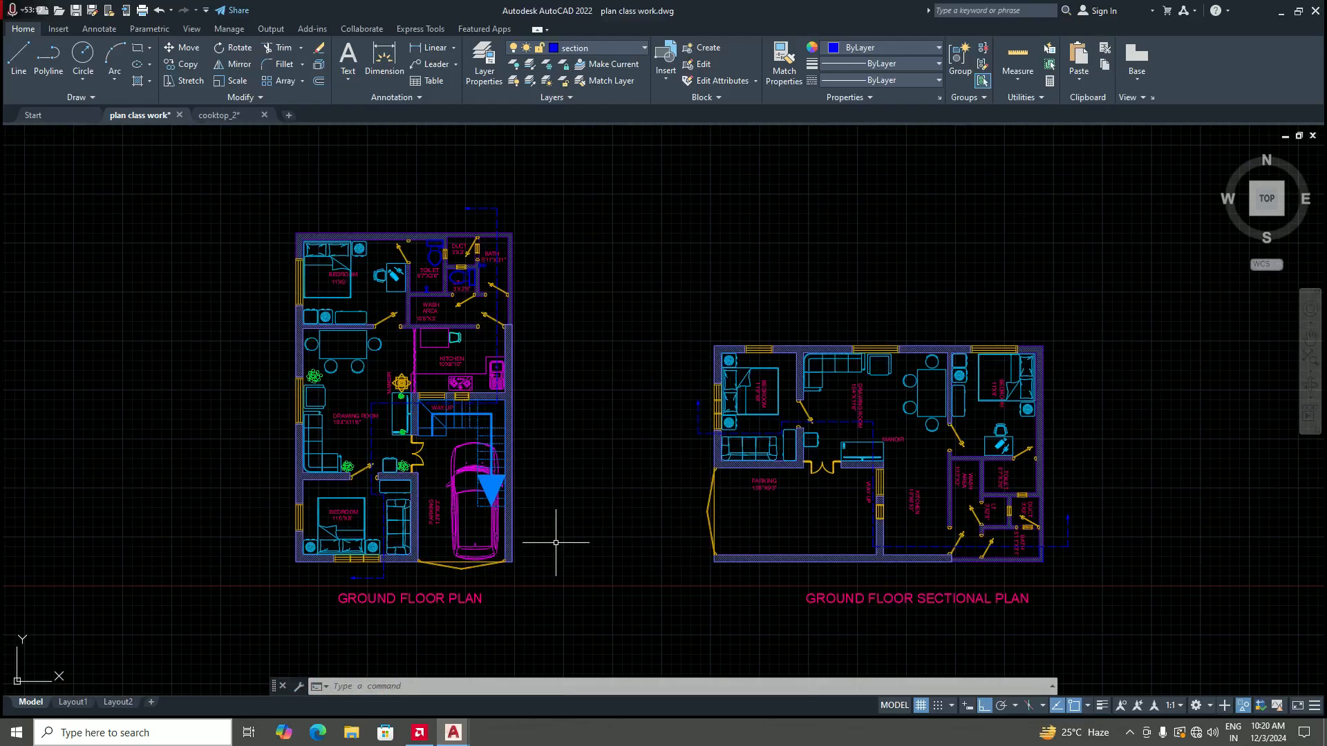
pyautogui.scroll(-2, 447, 369)
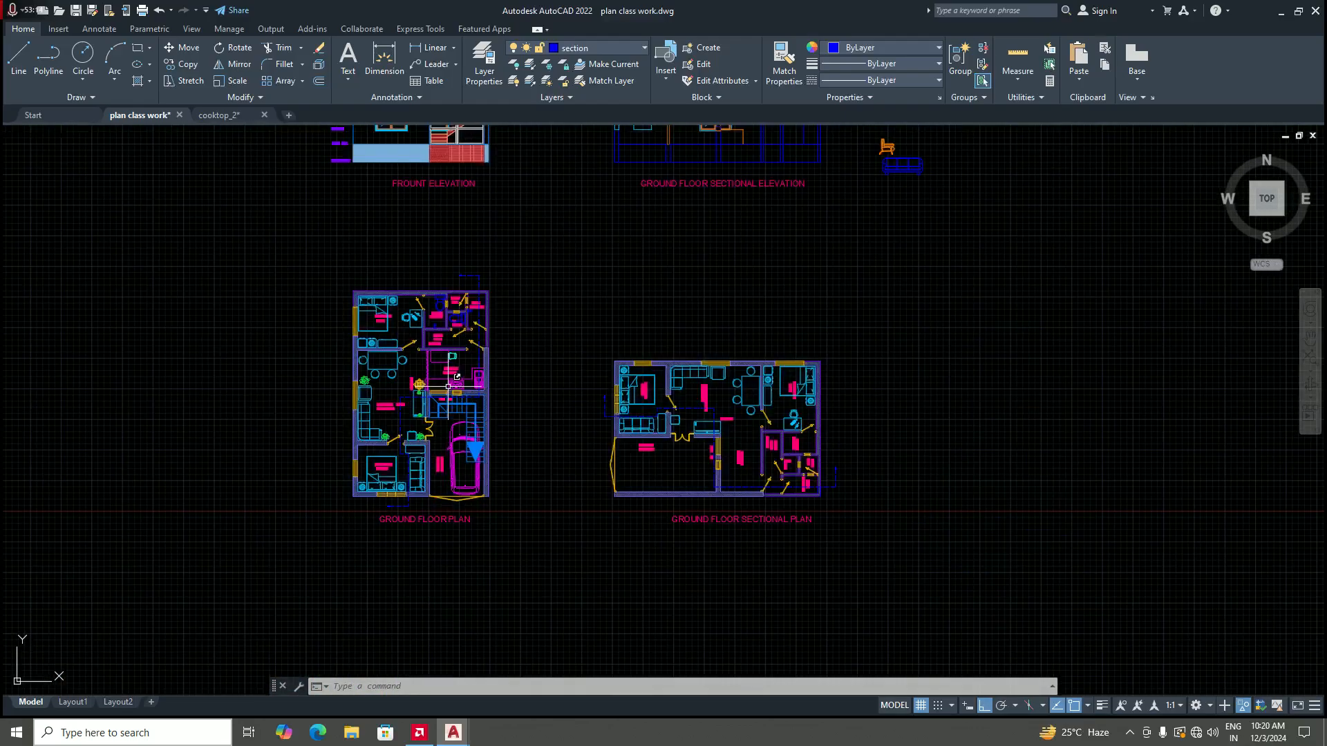
pyautogui.scroll(4, 448, 368)
pyautogui.scroll(2, 447, 368)
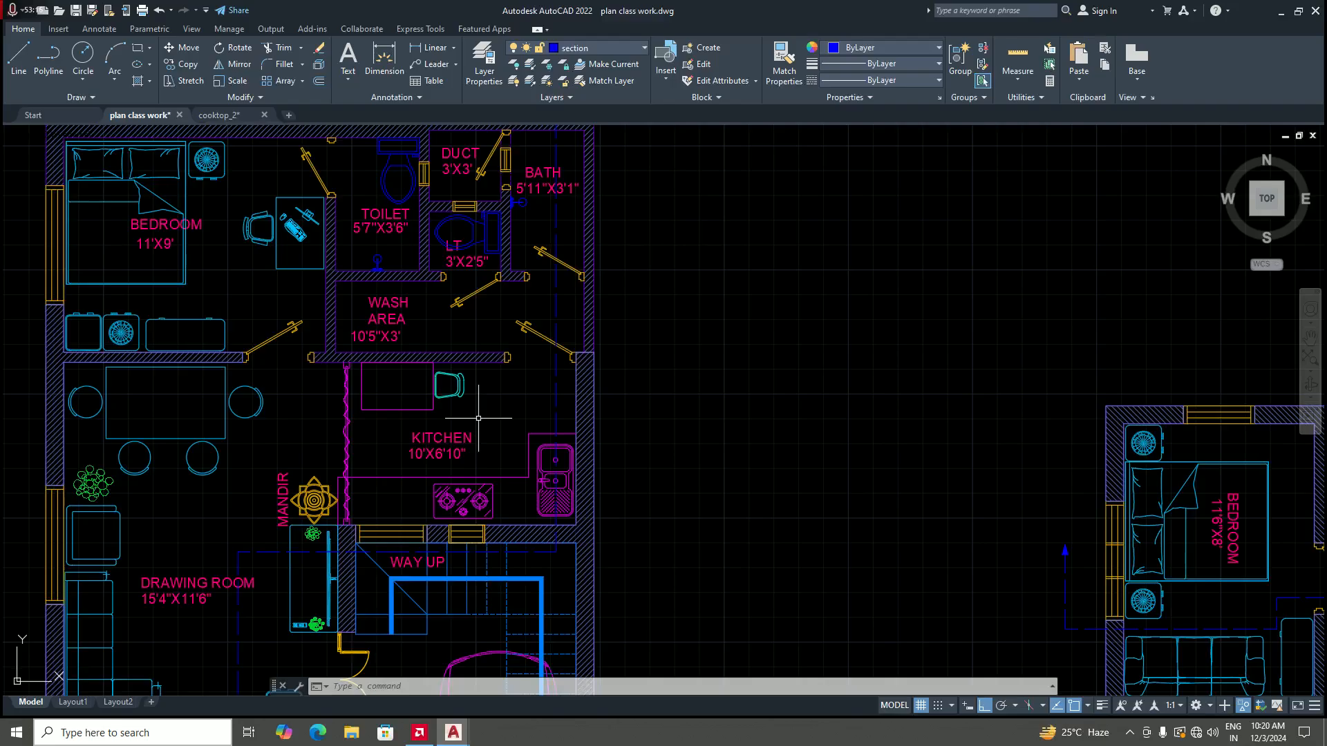
pyautogui.scroll(-5, 478, 418)
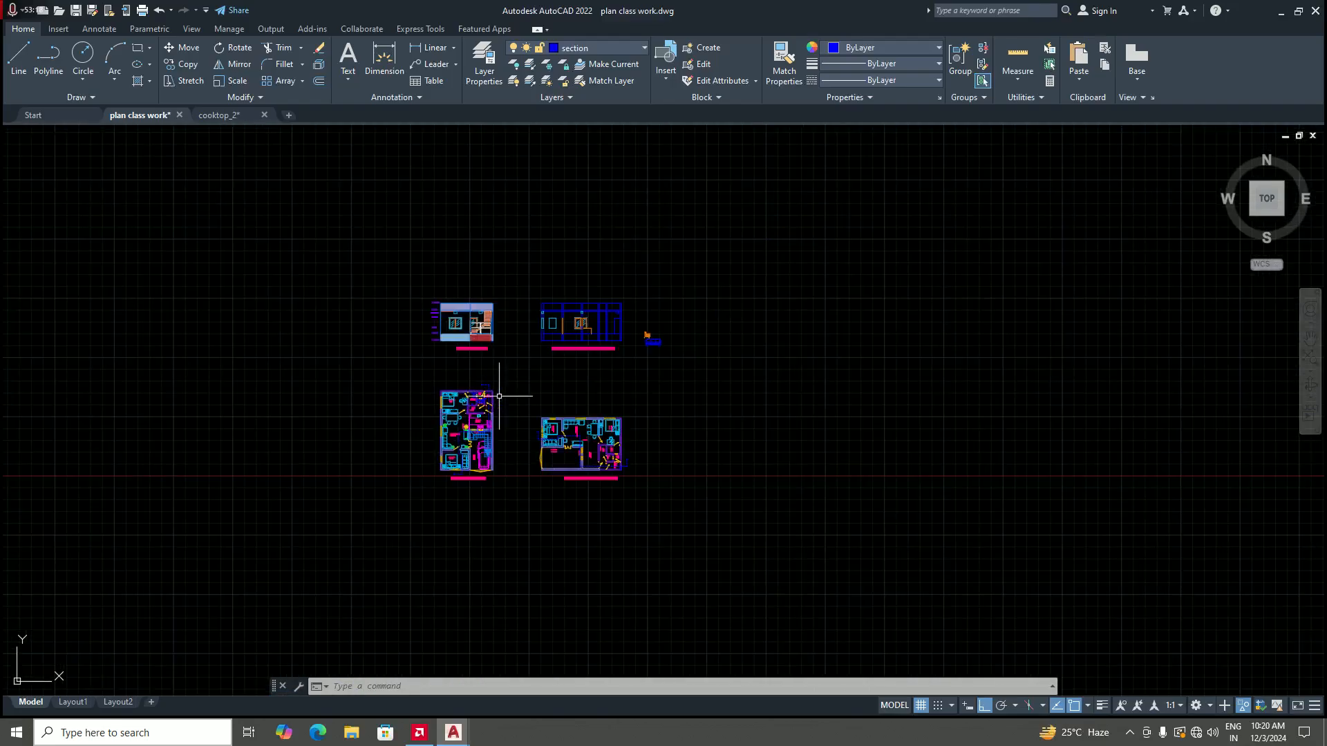
# Step: Make kitchen elevation the current layer for working on the inserted armchair
pyautogui.scroll(6, 643, 332)
pyautogui.scroll(2, 643, 332)
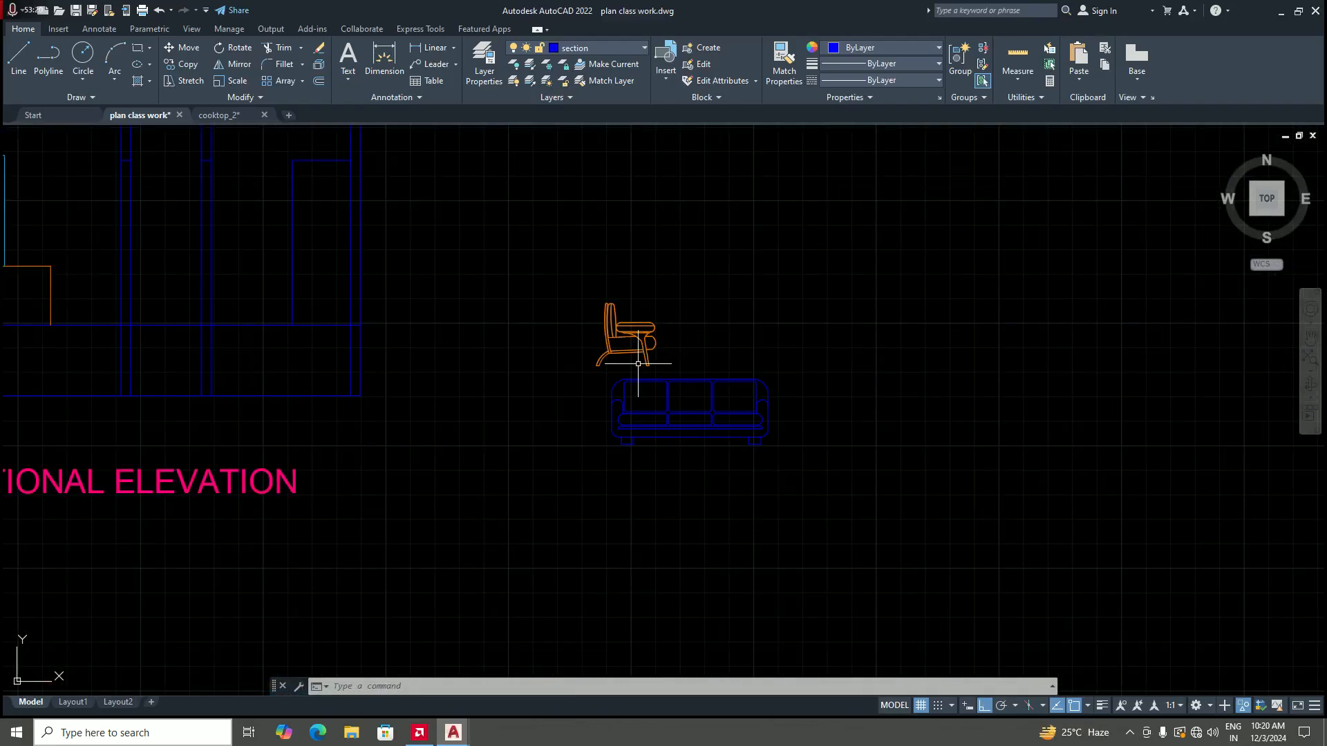
pyautogui.scroll(3, 660, 351)
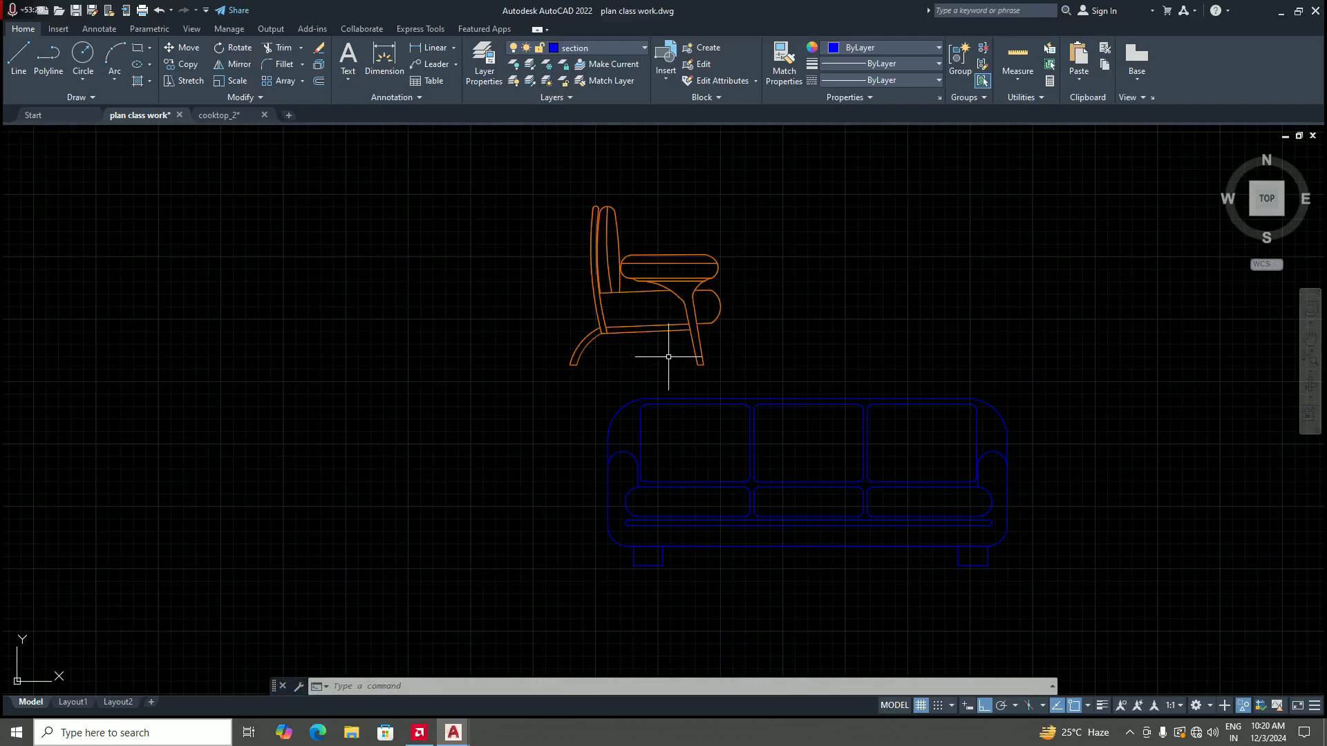
pyautogui.click(643, 48)
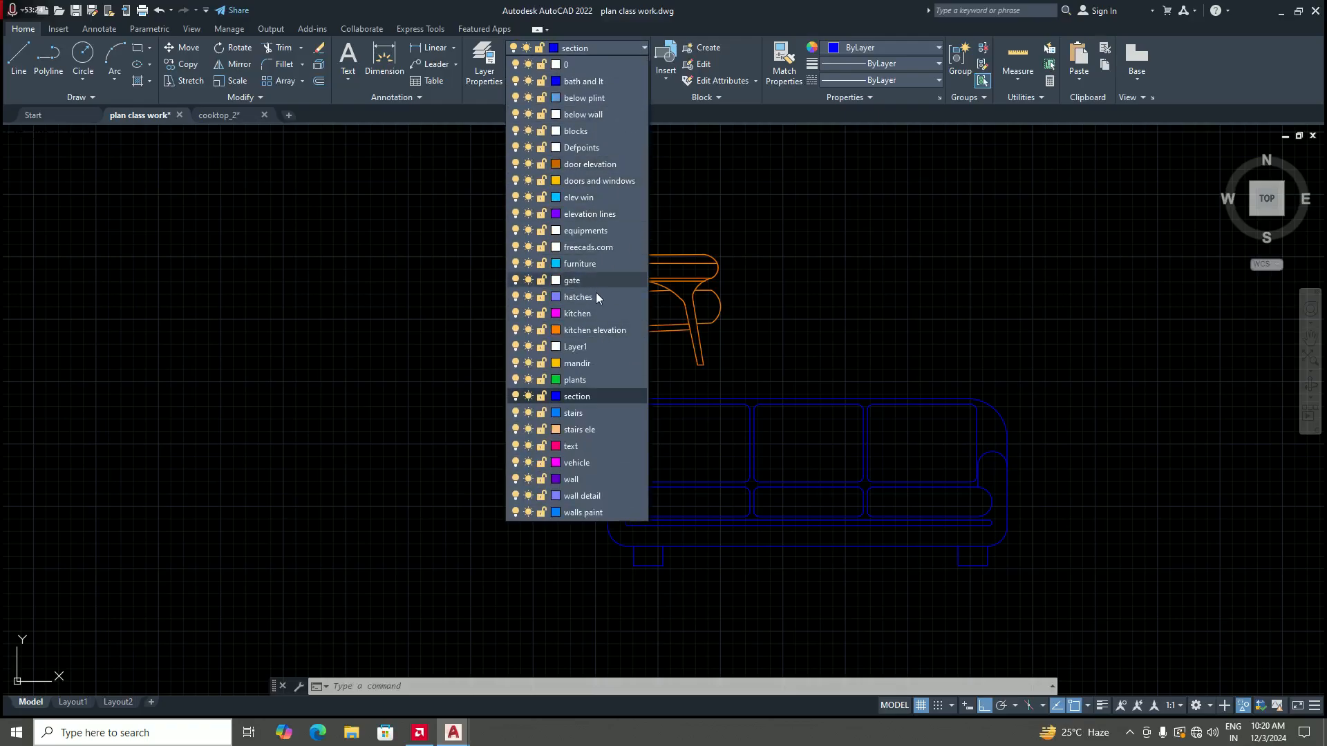
pyautogui.click(589, 331)
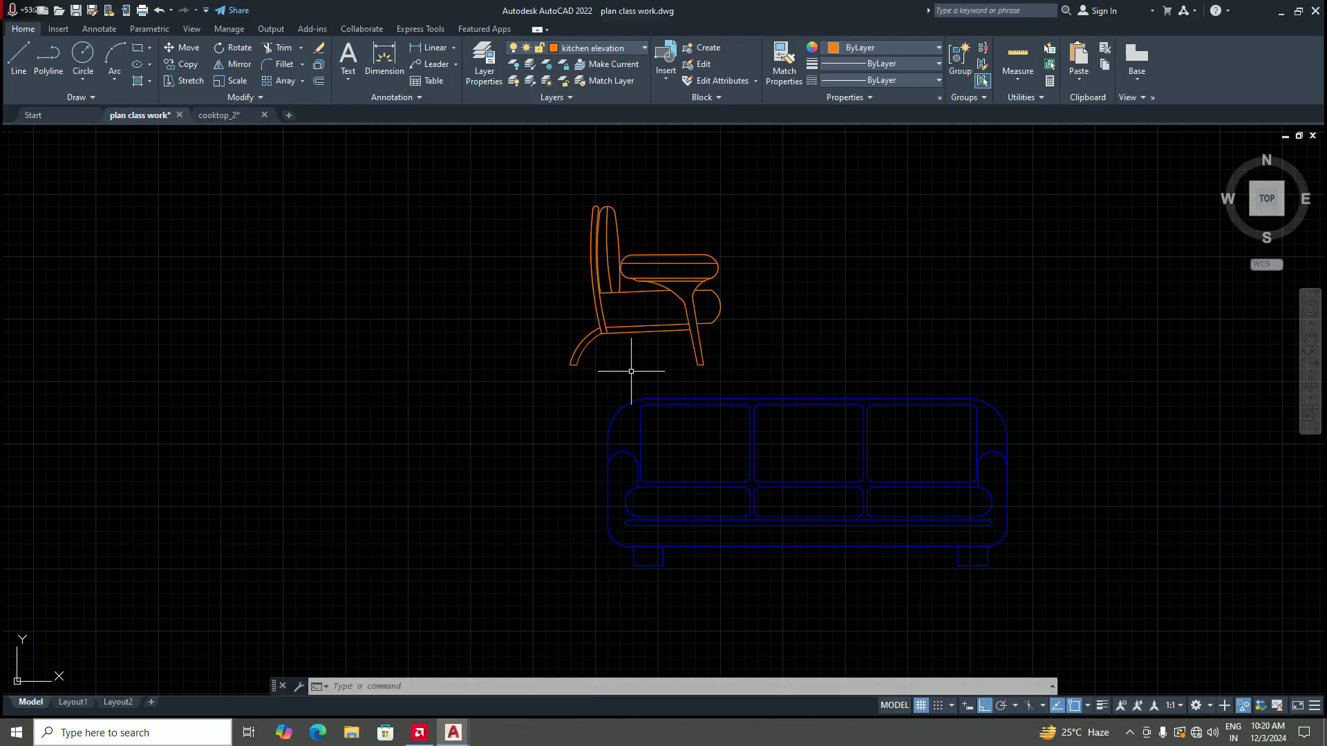
# Step: Scale the side-view armchair by reference from its rear foot, setting the distance across its feet to 1'6"
pyautogui.write('sc')
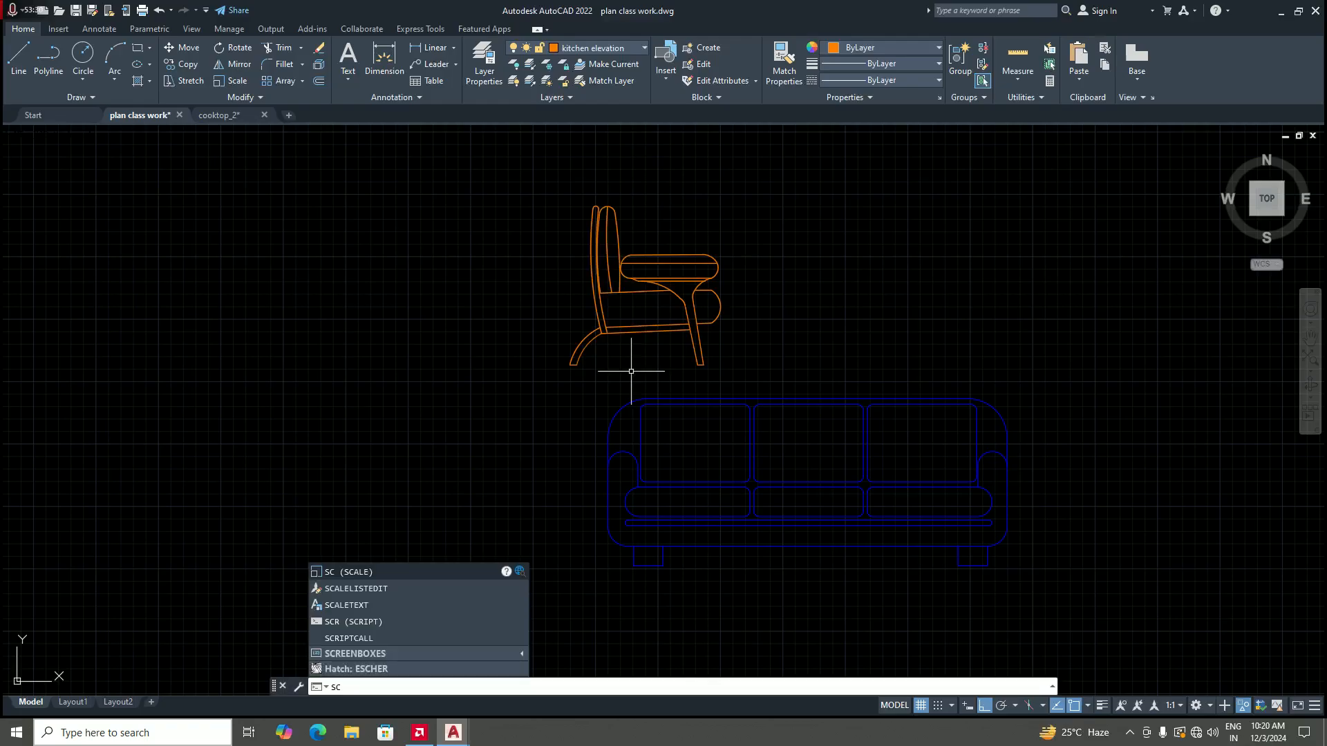
pyautogui.press('Return')
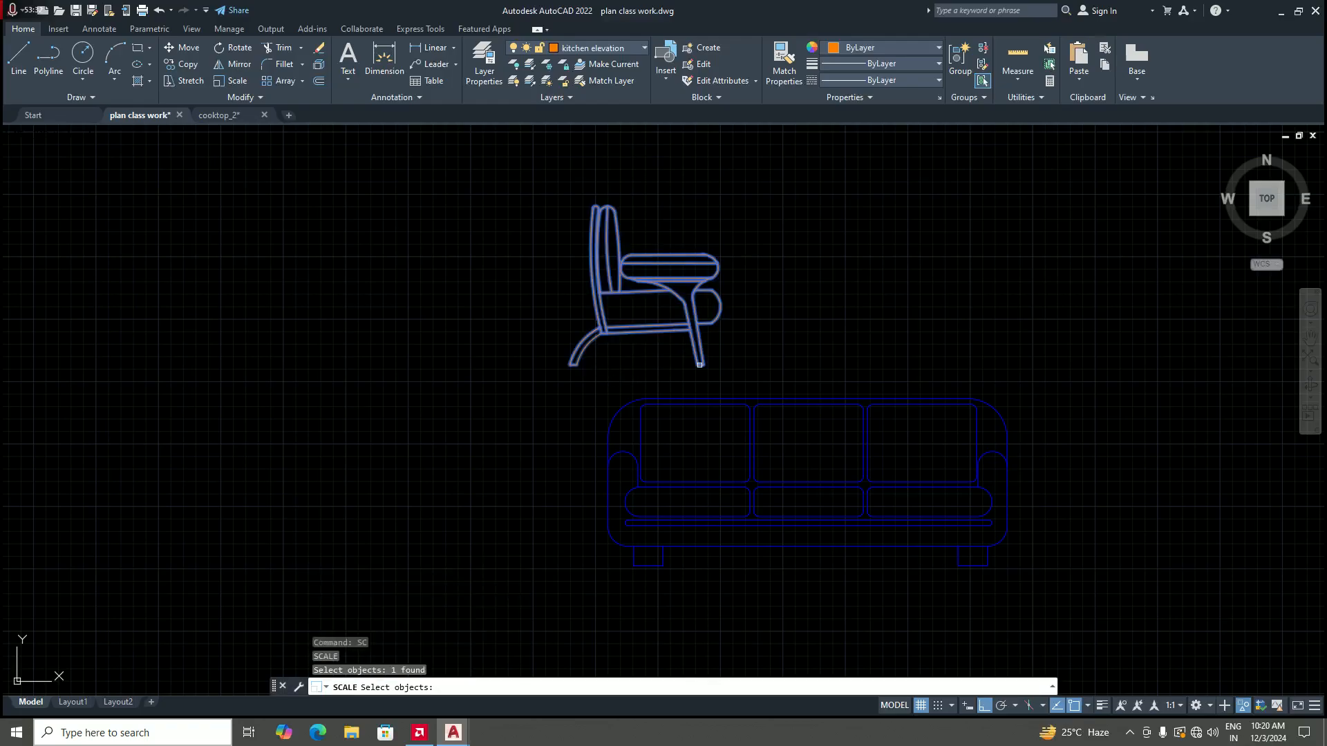
pyautogui.press('Return')
pyautogui.scroll(4, 572, 378)
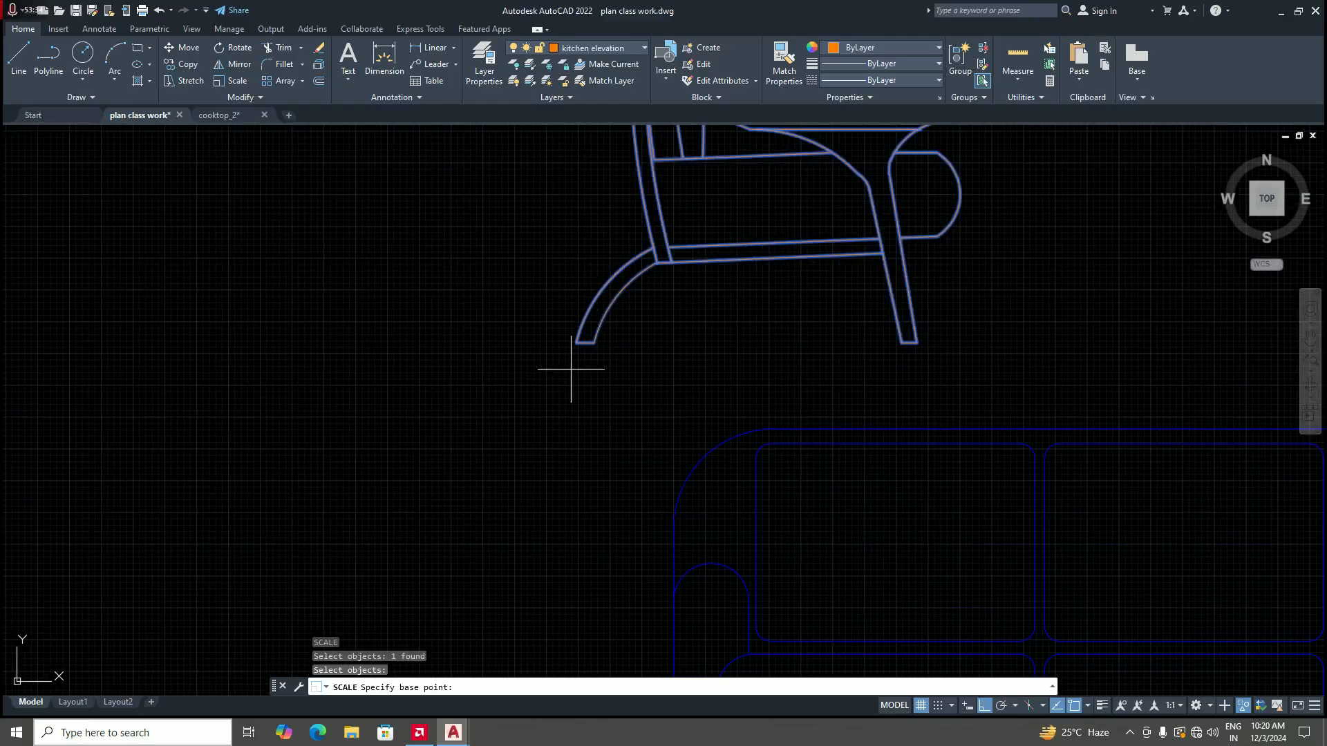
pyautogui.click(576, 342)
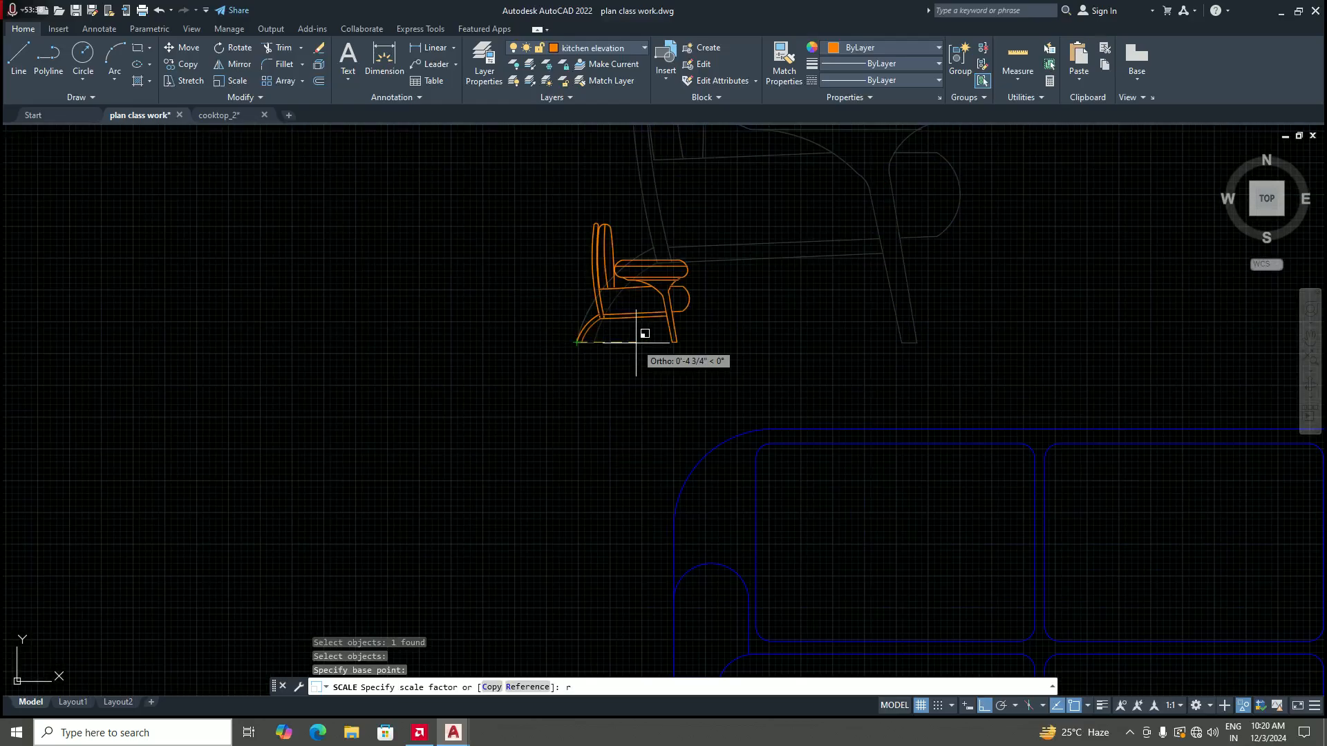
pyautogui.write('r')
pyautogui.press('Return')
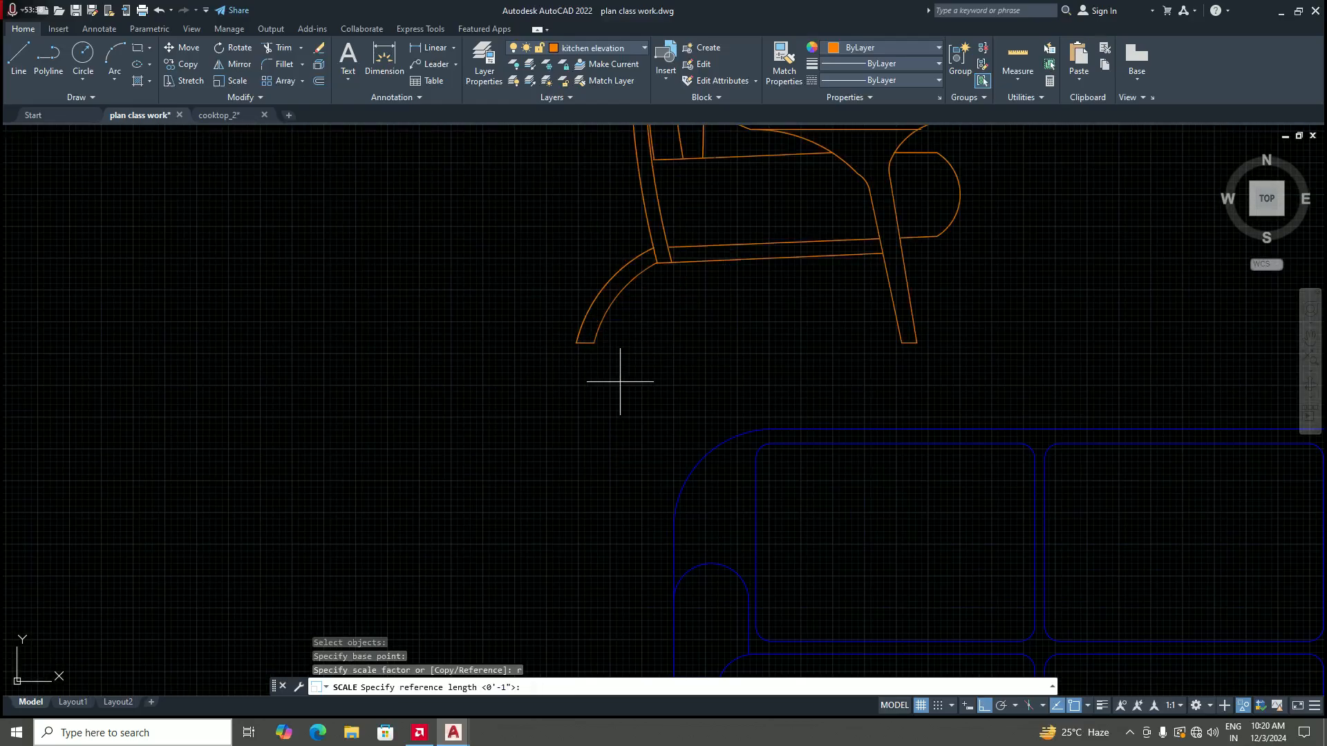
pyautogui.click(576, 343)
pyautogui.click(917, 342)
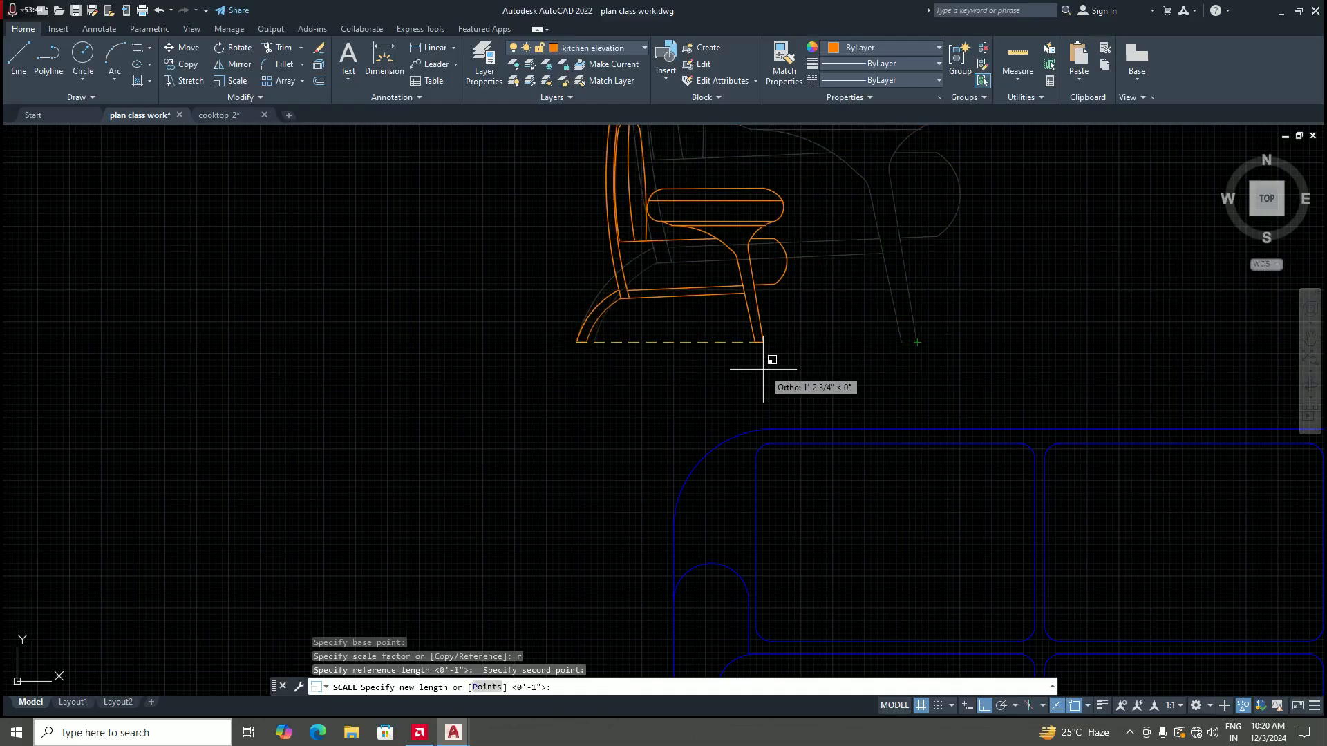
pyautogui.write('p')
pyautogui.press('Return')
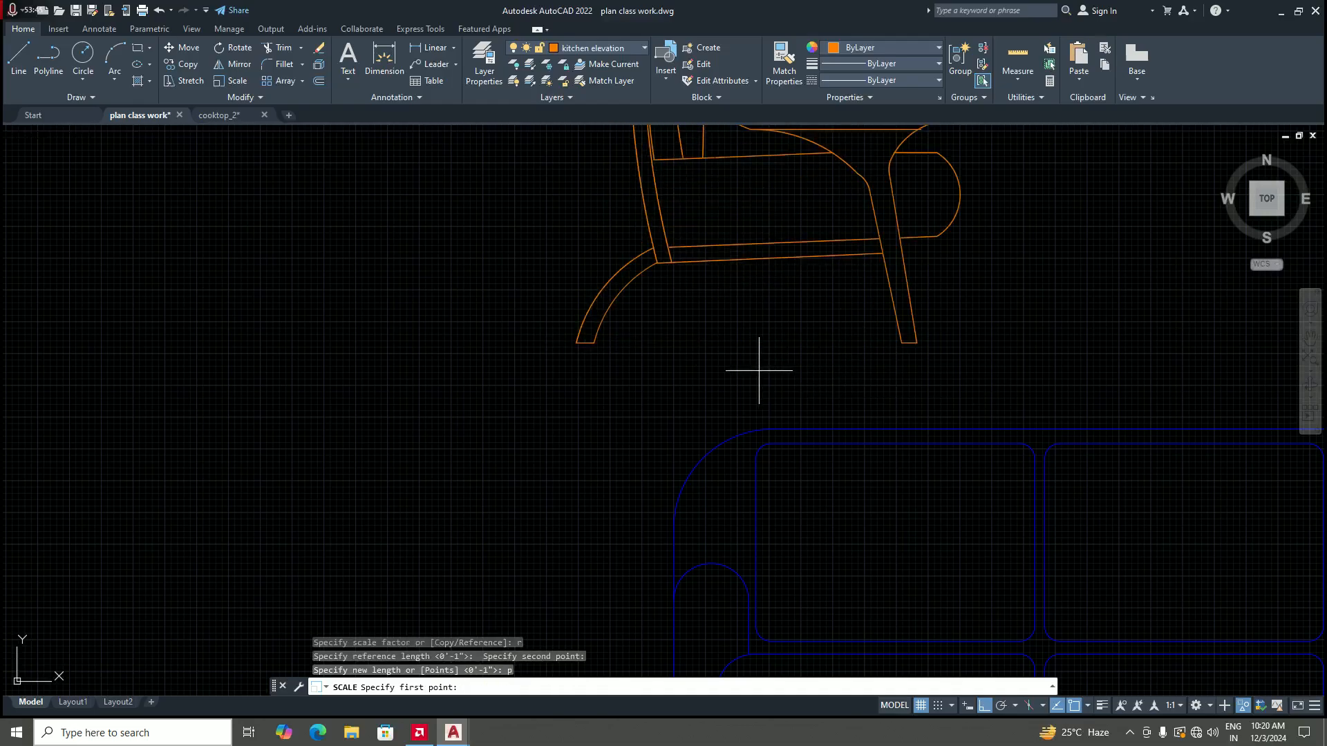
pyautogui.click(577, 342)
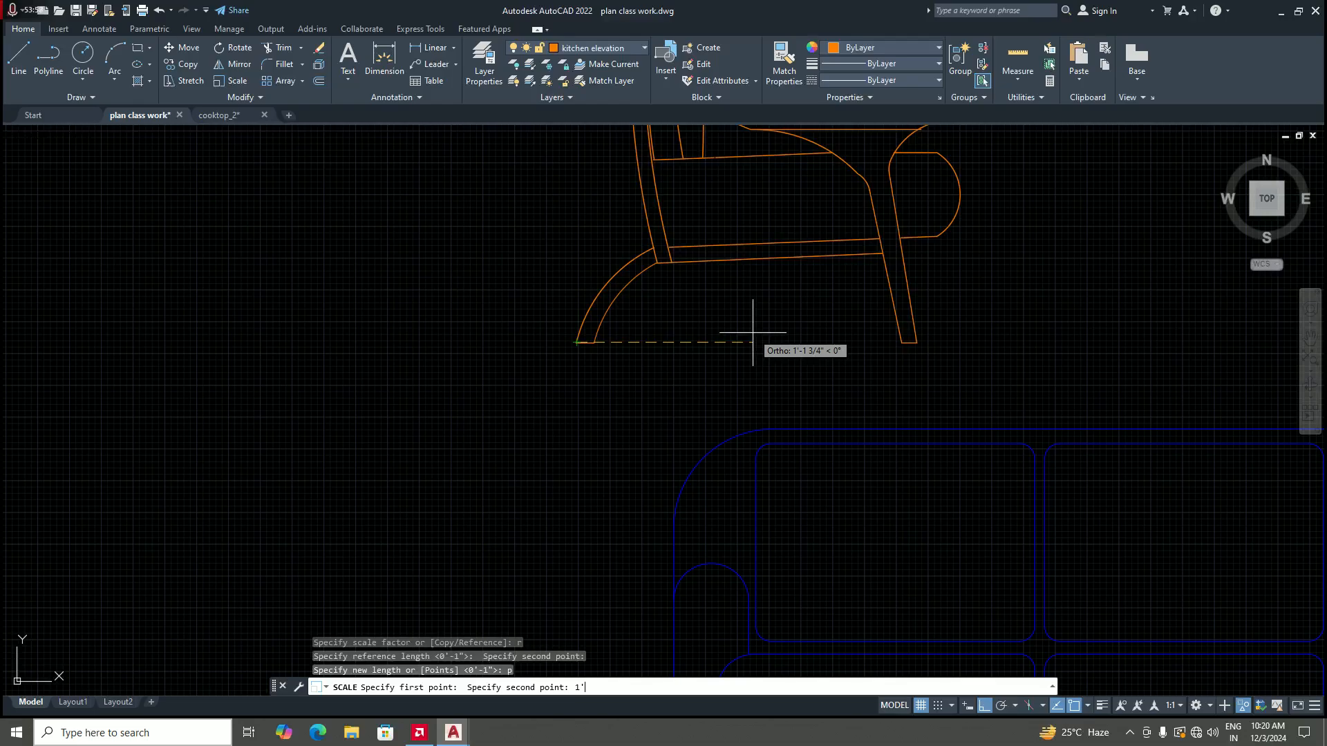
pyautogui.press('Return')
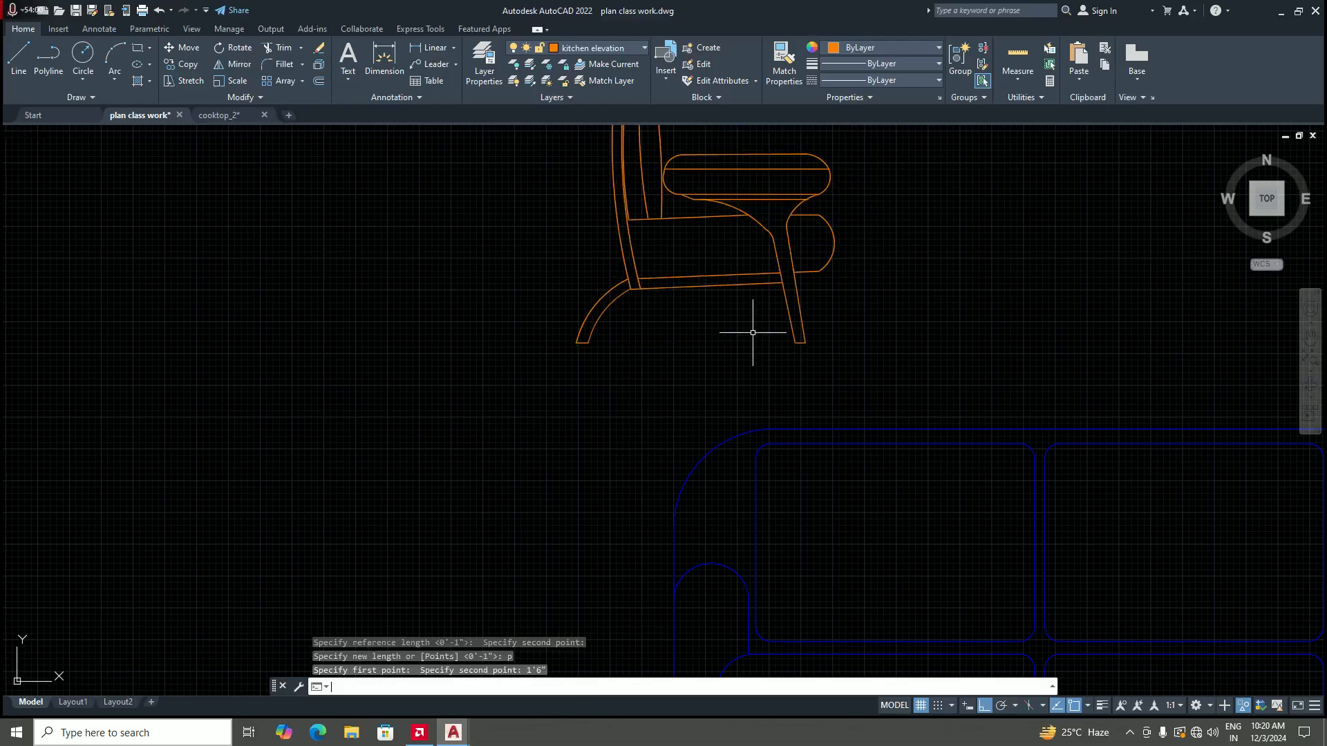
# Step: Copy the scaled armchair by its rear foot onto the floor line beside the kitchen counter in the ground floor sectional elevation
pyautogui.scroll(-6, 752, 332)
pyautogui.scroll(4, 782, 384)
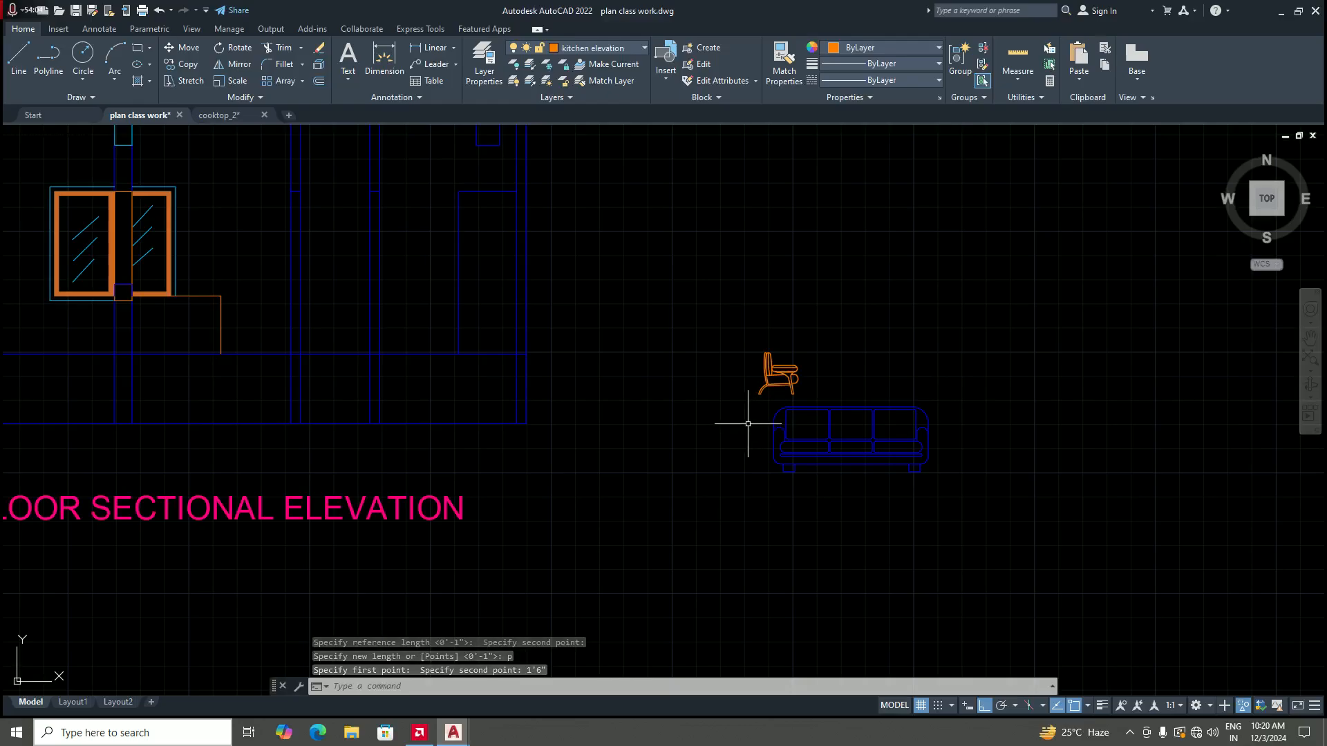
pyautogui.write('cp')
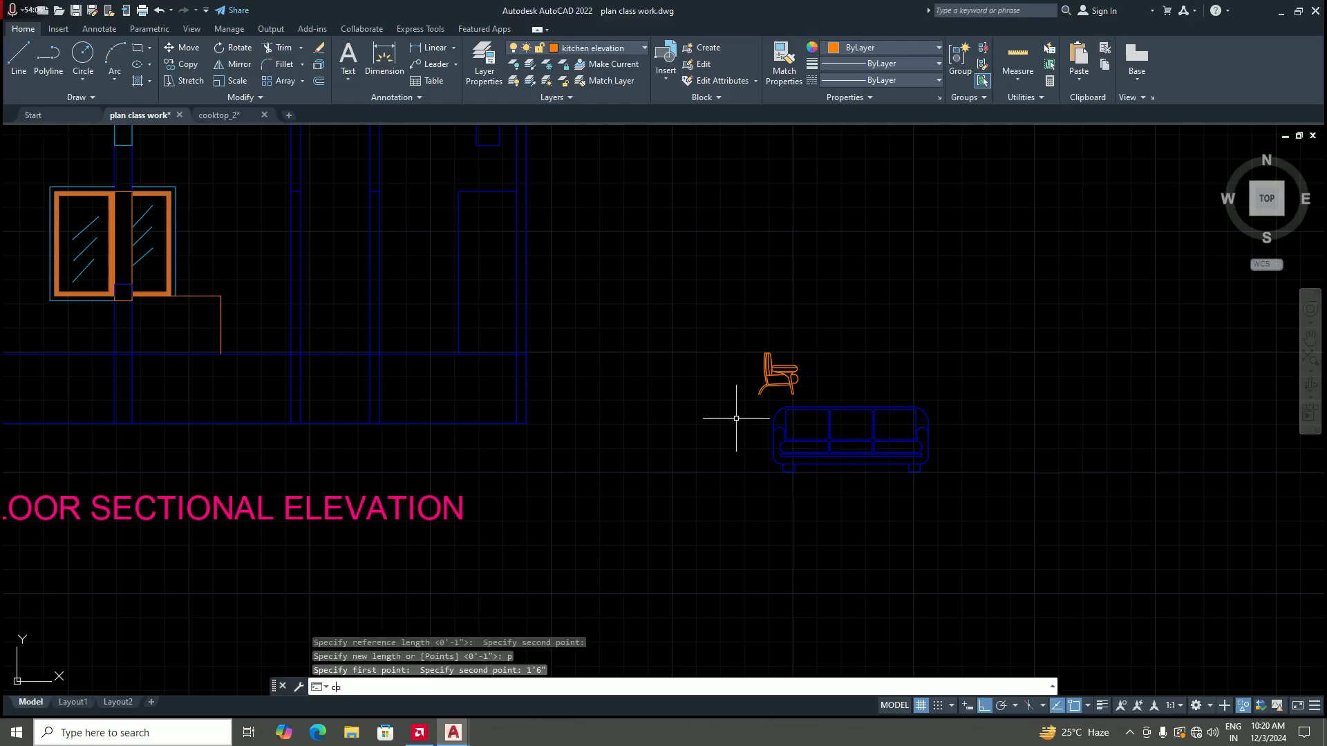
pyautogui.press('Return')
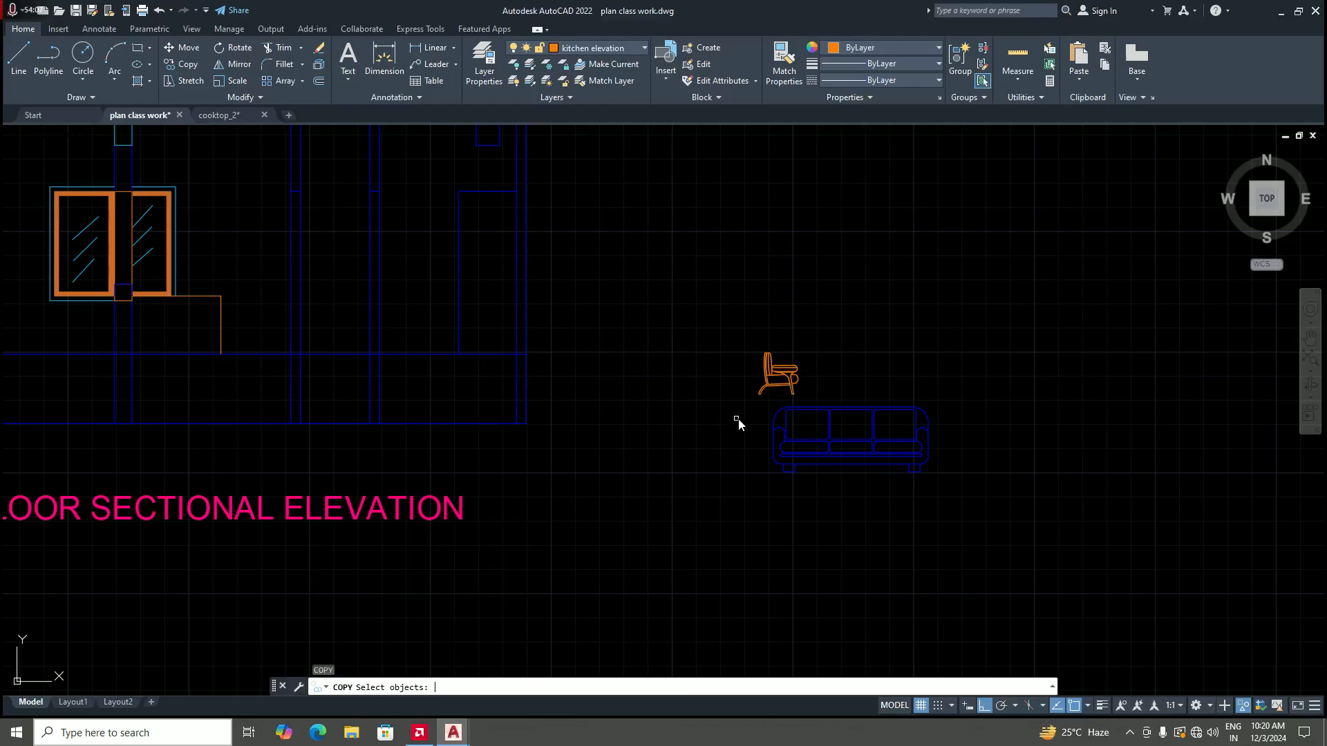
pyautogui.click(781, 385)
pyautogui.press('Return')
pyautogui.scroll(4, 771, 387)
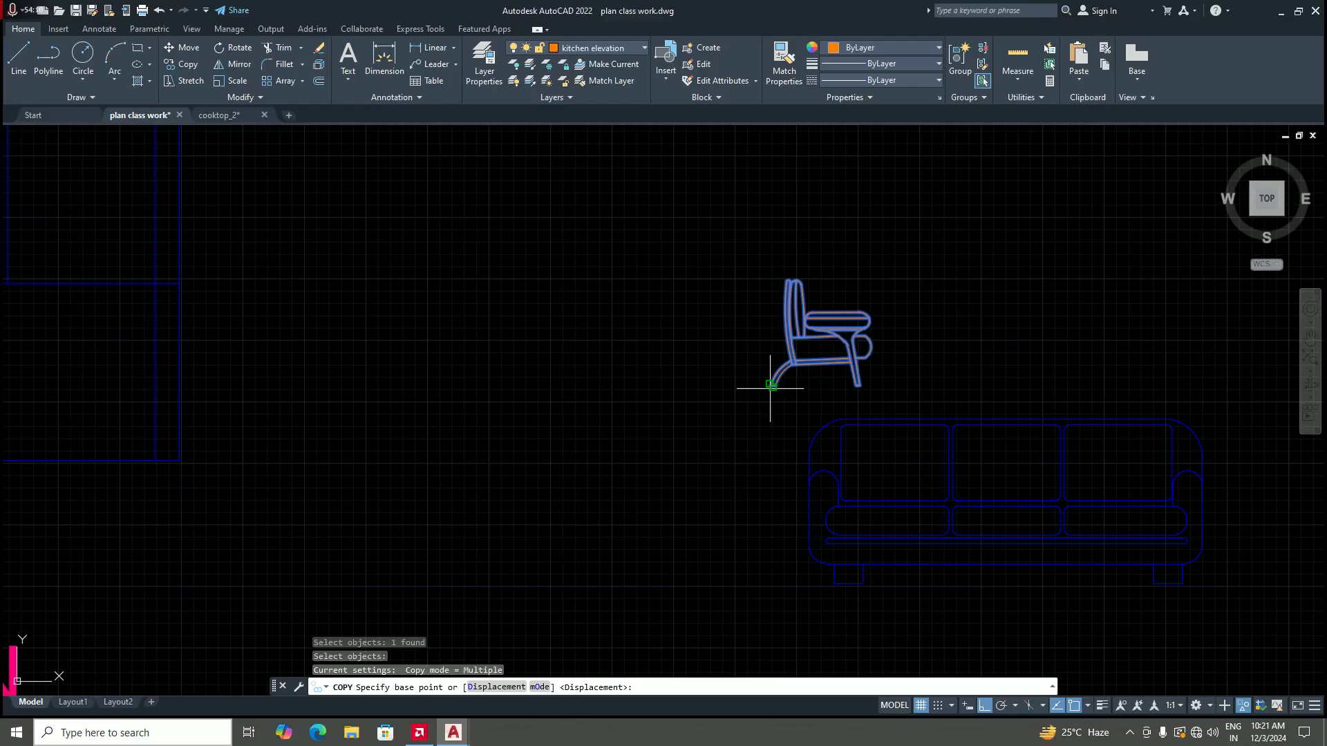
pyautogui.scroll(3, 770, 387)
pyautogui.click(772, 385)
pyautogui.scroll(-3, 772, 385)
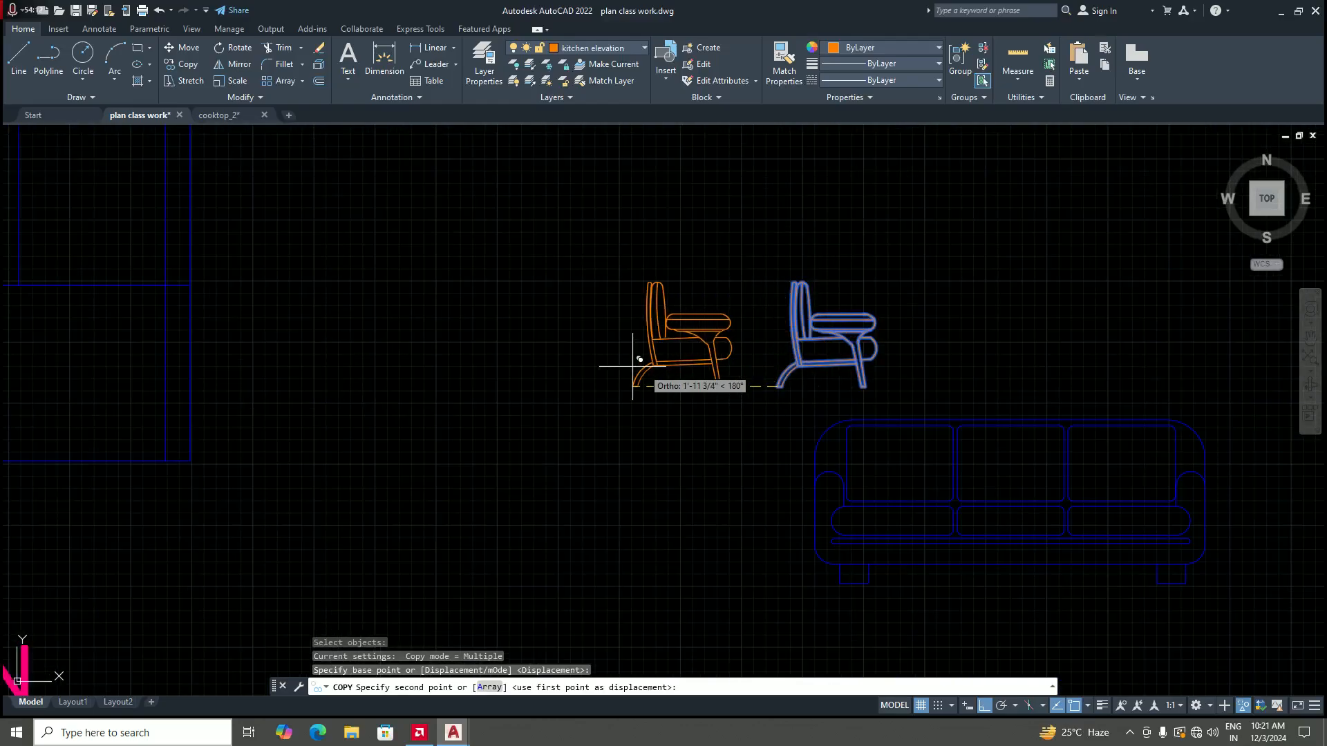
pyautogui.scroll(-4, 642, 378)
pyautogui.scroll(6, 519, 377)
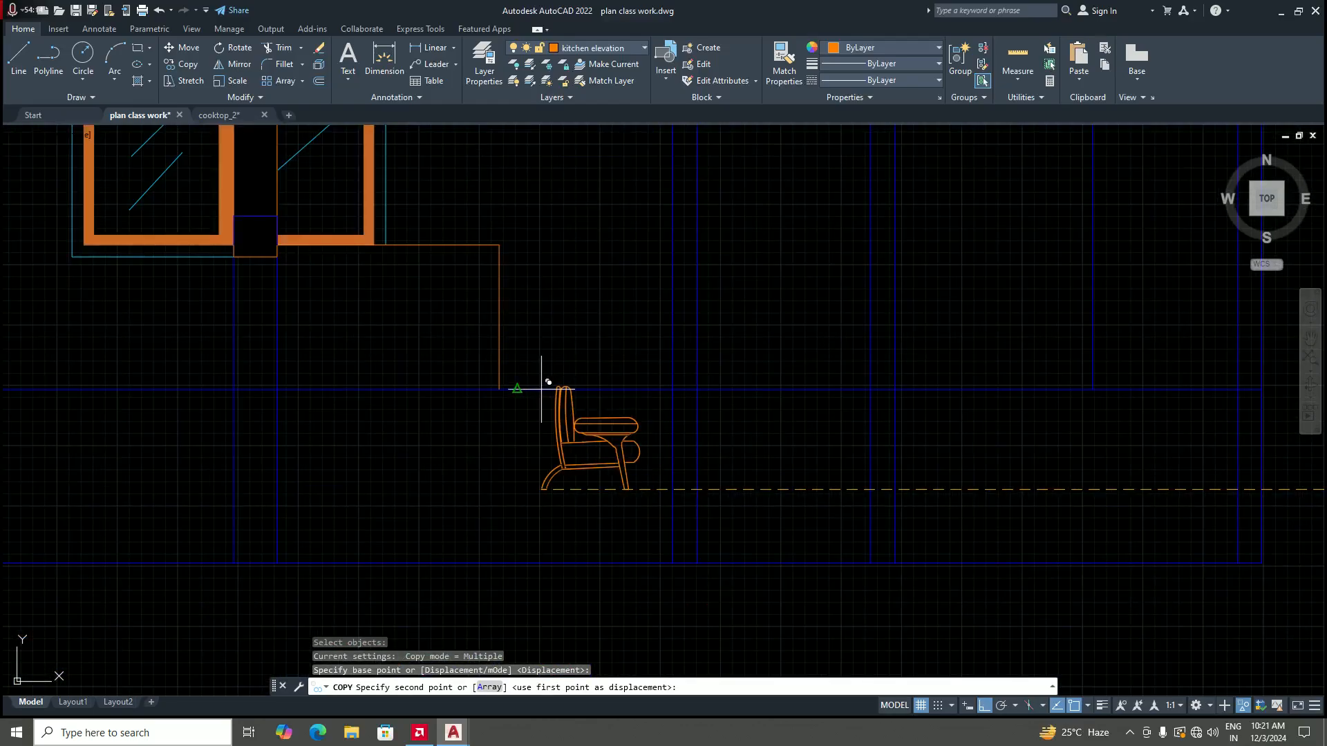
pyautogui.click(519, 390)
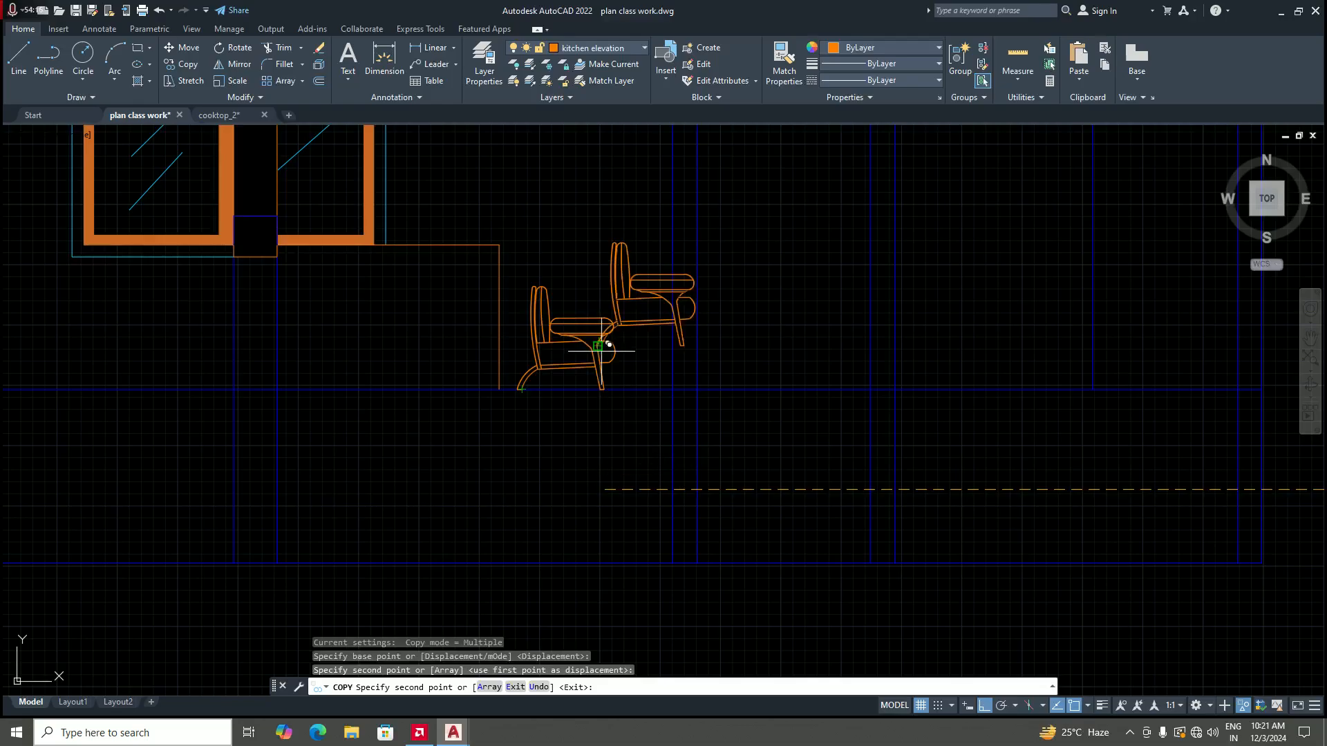
pyautogui.press('Return')
# Step: Delete the original armchair above the sofa outside the sectional elevation
pyautogui.scroll(-4, 600, 341)
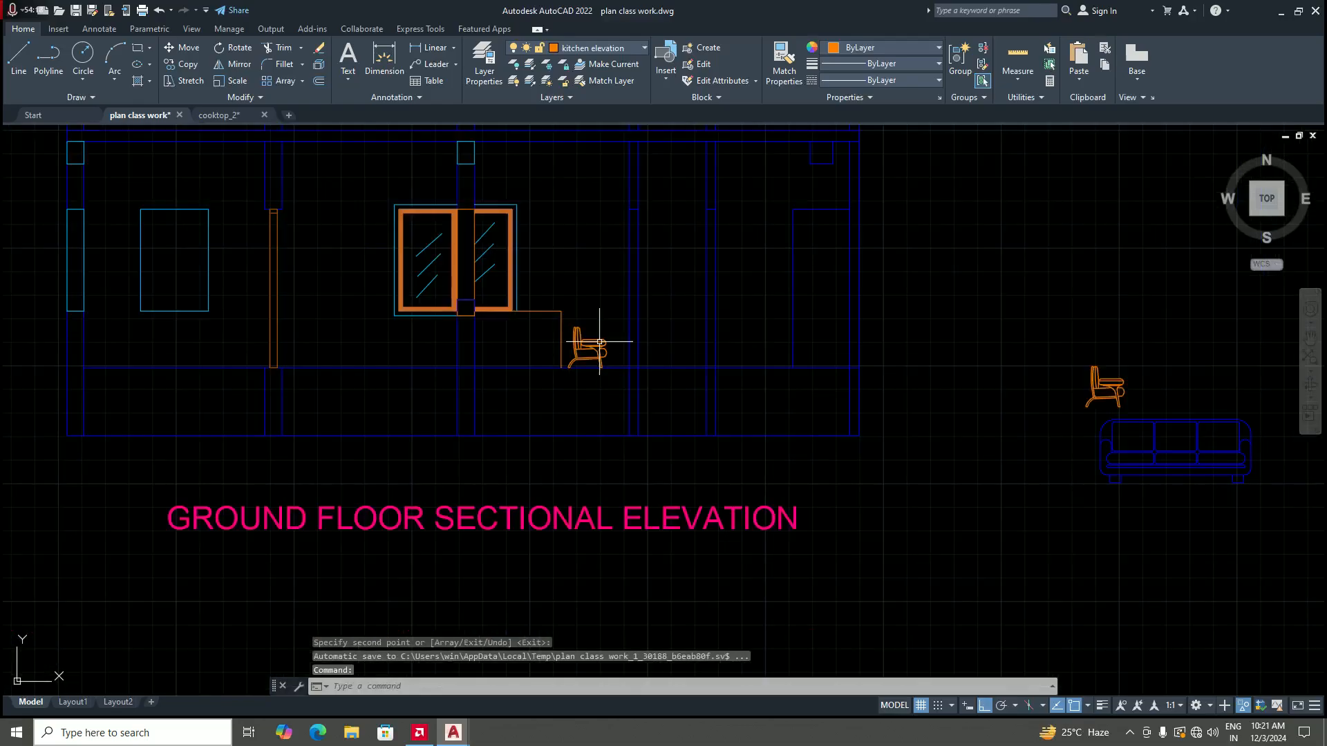
pyautogui.scroll(2, 587, 349)
pyautogui.scroll(-2, 577, 338)
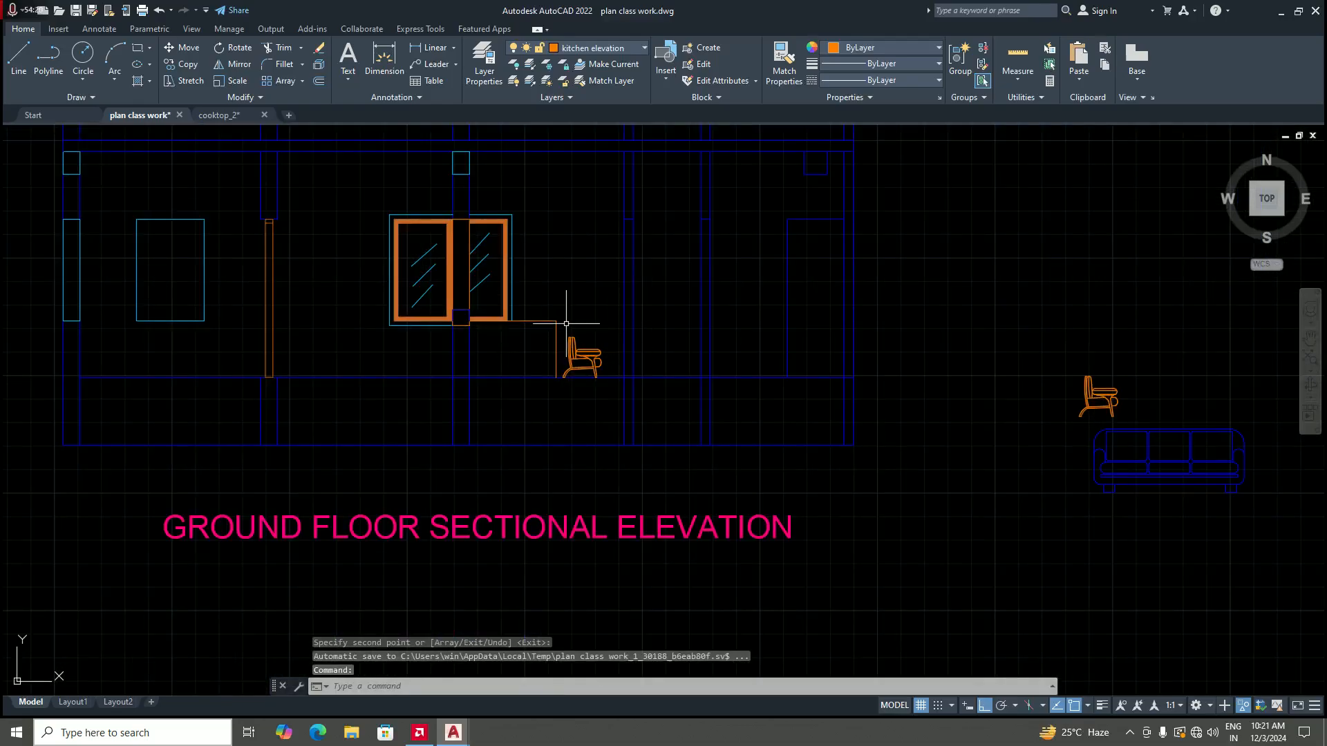
pyautogui.scroll(-3, 719, 361)
pyautogui.scroll(2, 838, 394)
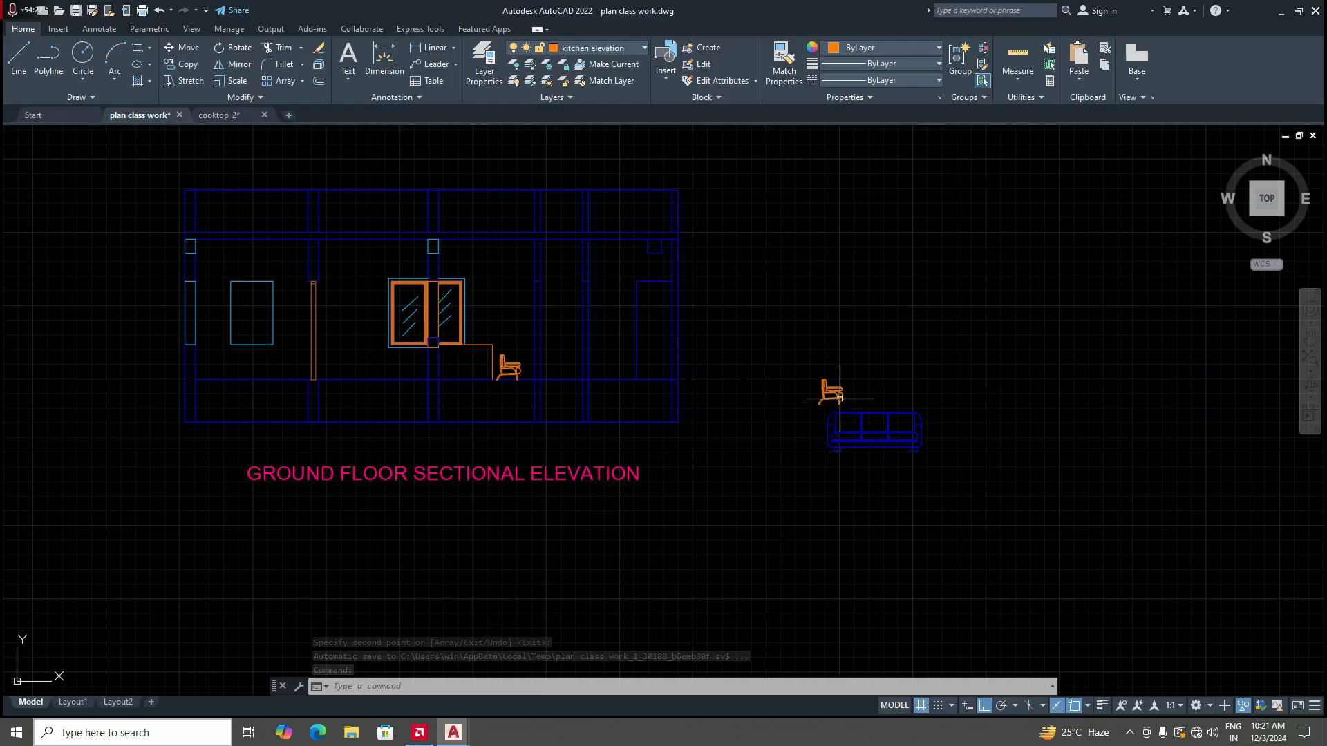
pyautogui.click(837, 396)
pyautogui.press('Delete')
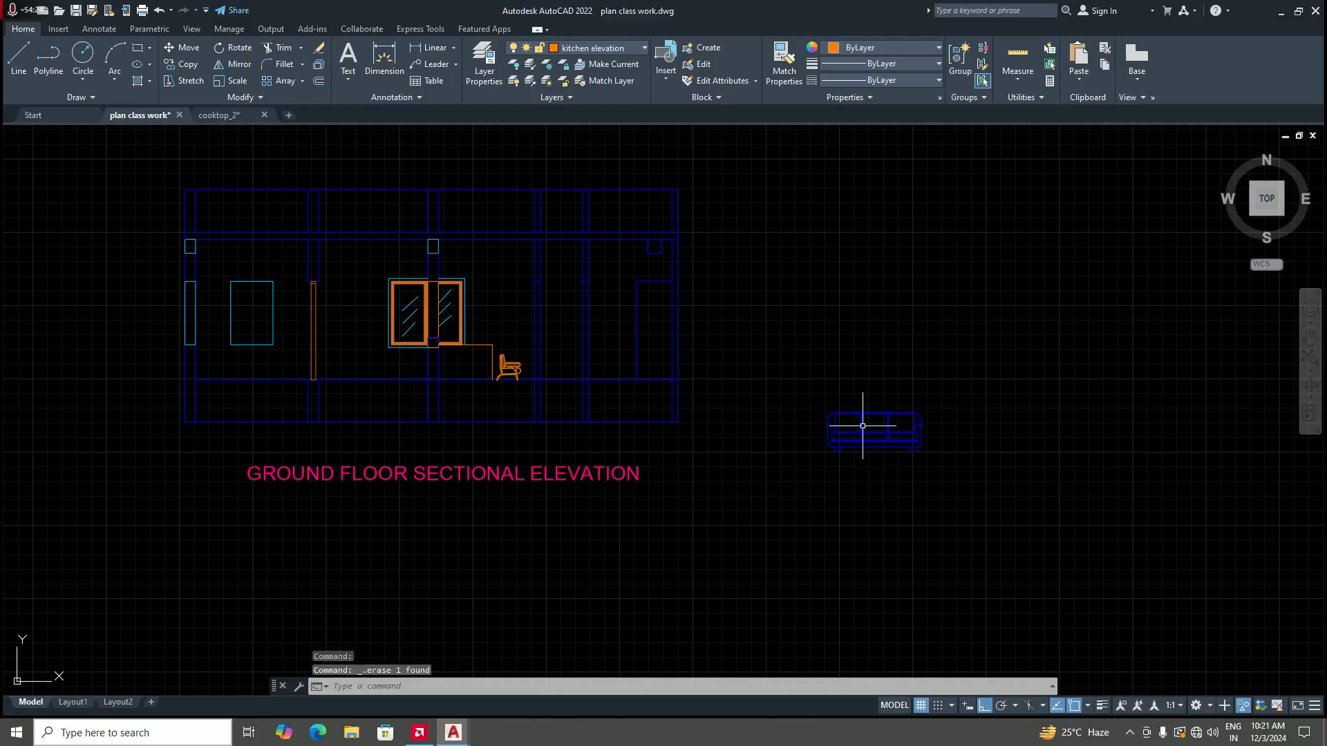
# Step: Examine the kitchen window, counter and armchair in the ground floor sectional elevation
pyautogui.scroll(-3, 863, 425)
pyautogui.scroll(5, 760, 408)
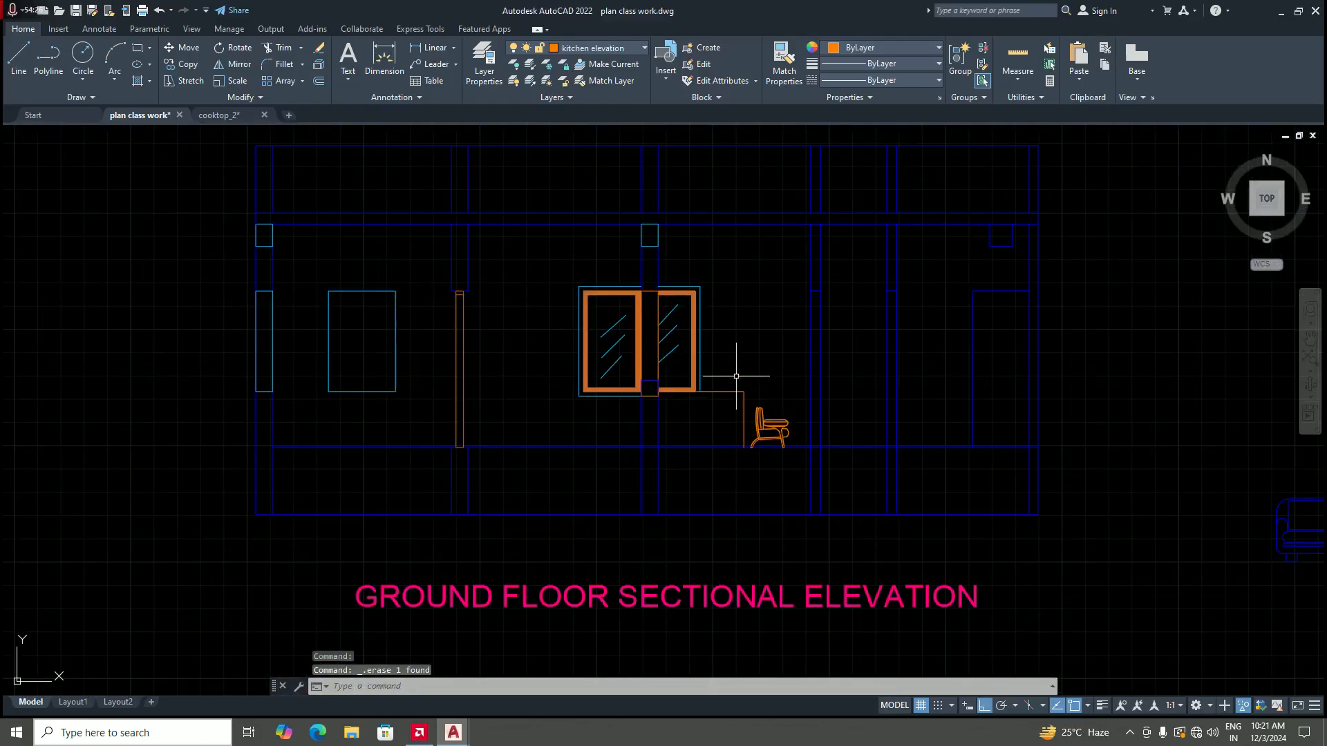
pyautogui.scroll(-2, 675, 409)
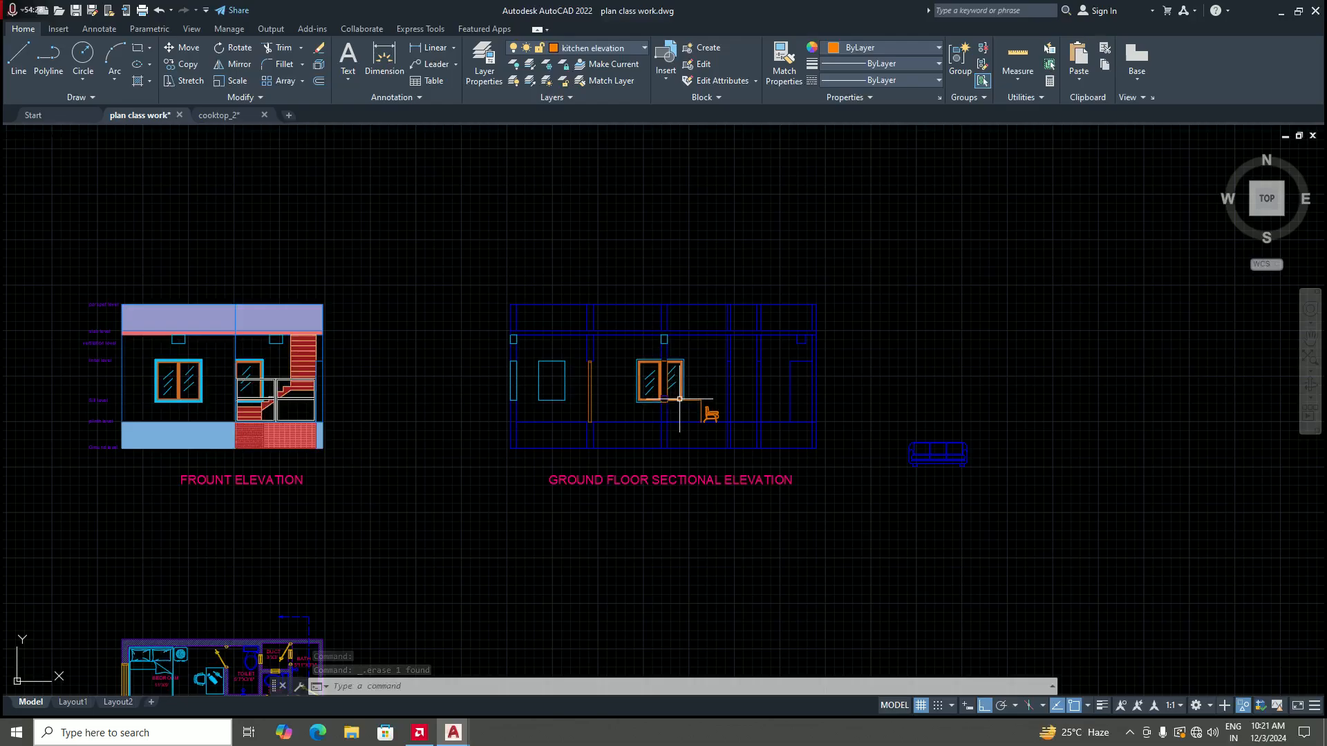
pyautogui.scroll(5, 680, 399)
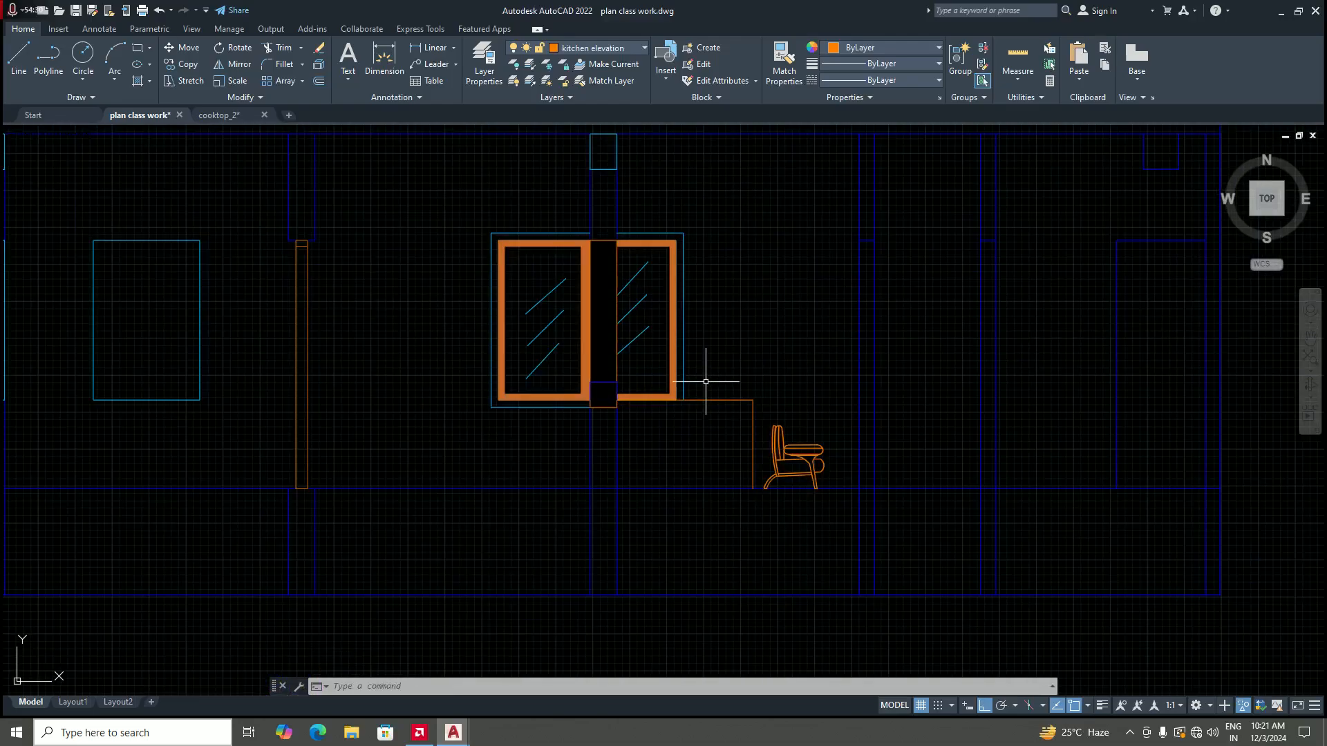
pyautogui.scroll(-3, 703, 381)
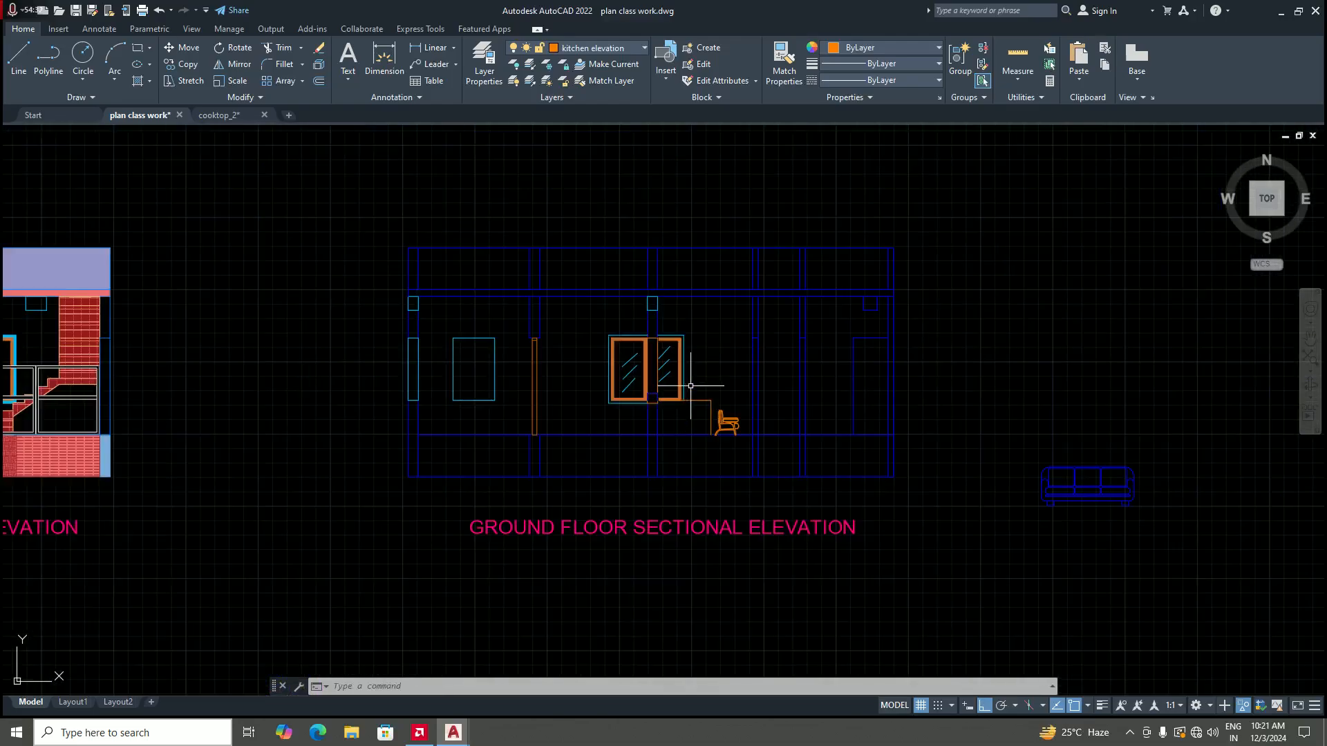
pyautogui.scroll(3, 694, 390)
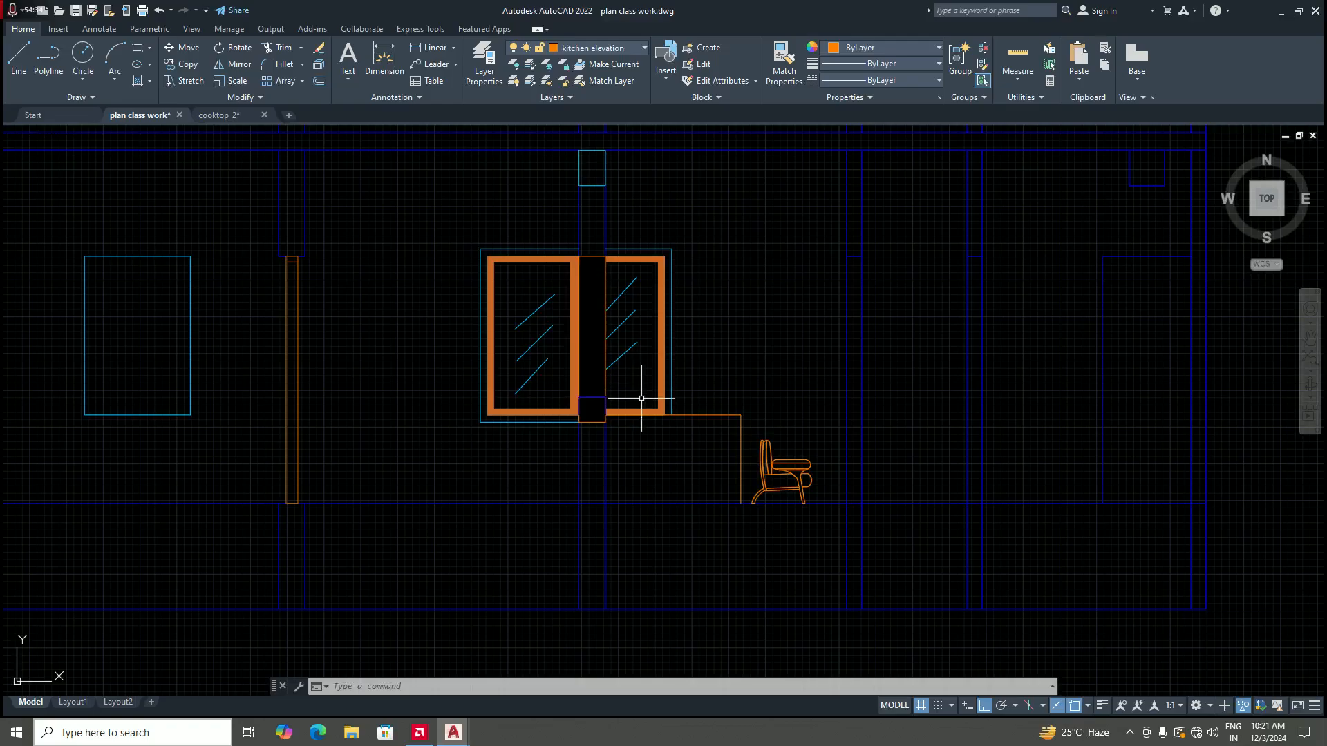
pyautogui.scroll(-3, 642, 398)
pyautogui.scroll(5, 639, 397)
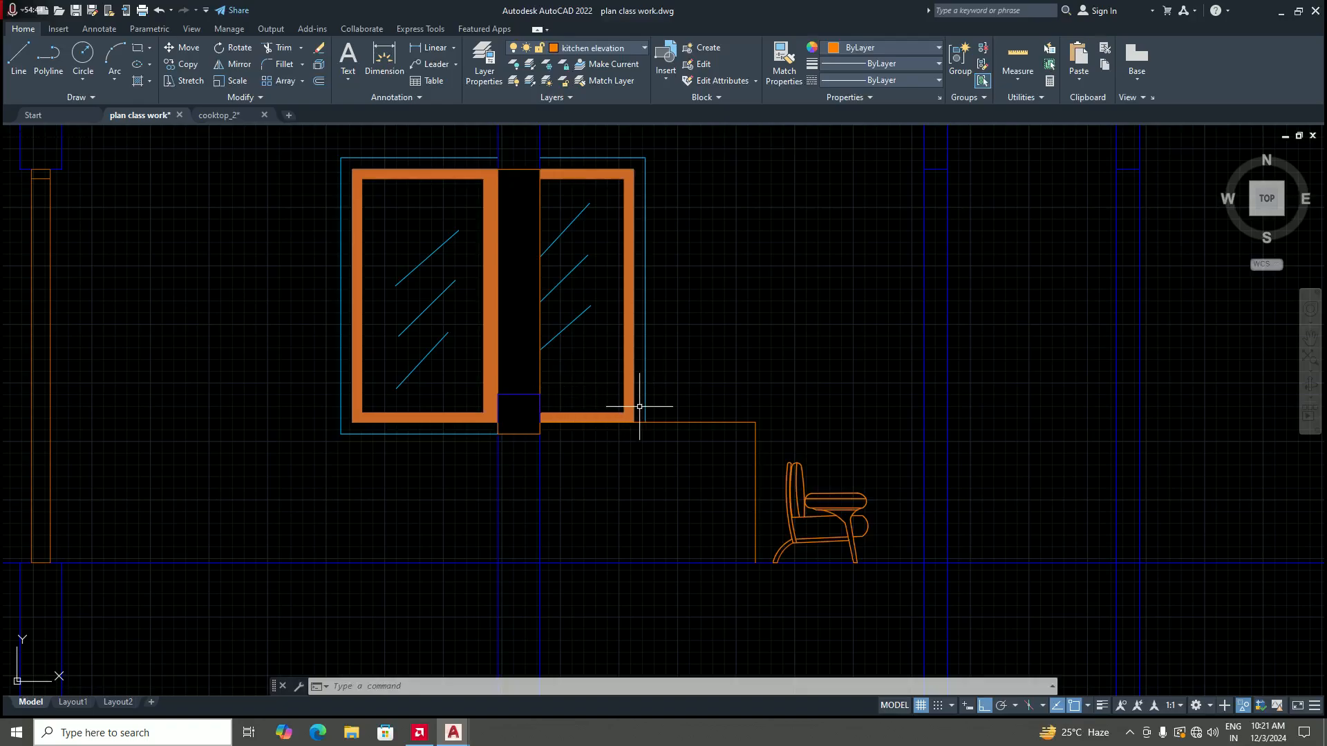
pyautogui.scroll(-3, 640, 407)
pyautogui.scroll(3, 651, 394)
pyautogui.scroll(-2, 606, 442)
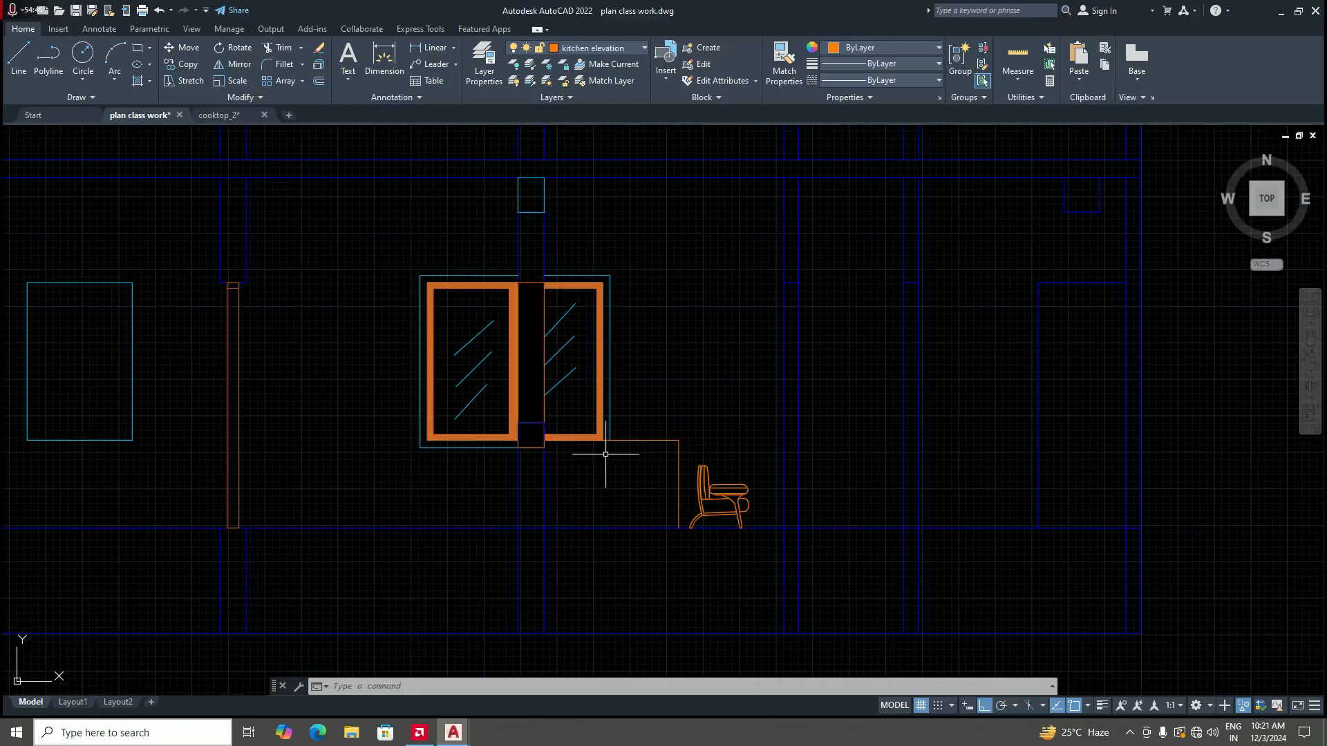
# Step: Delete the small masking rectangle where the wall crosses the bottom of the kitchen window
pyautogui.scroll(3, 527, 449)
pyautogui.scroll(-2, 572, 444)
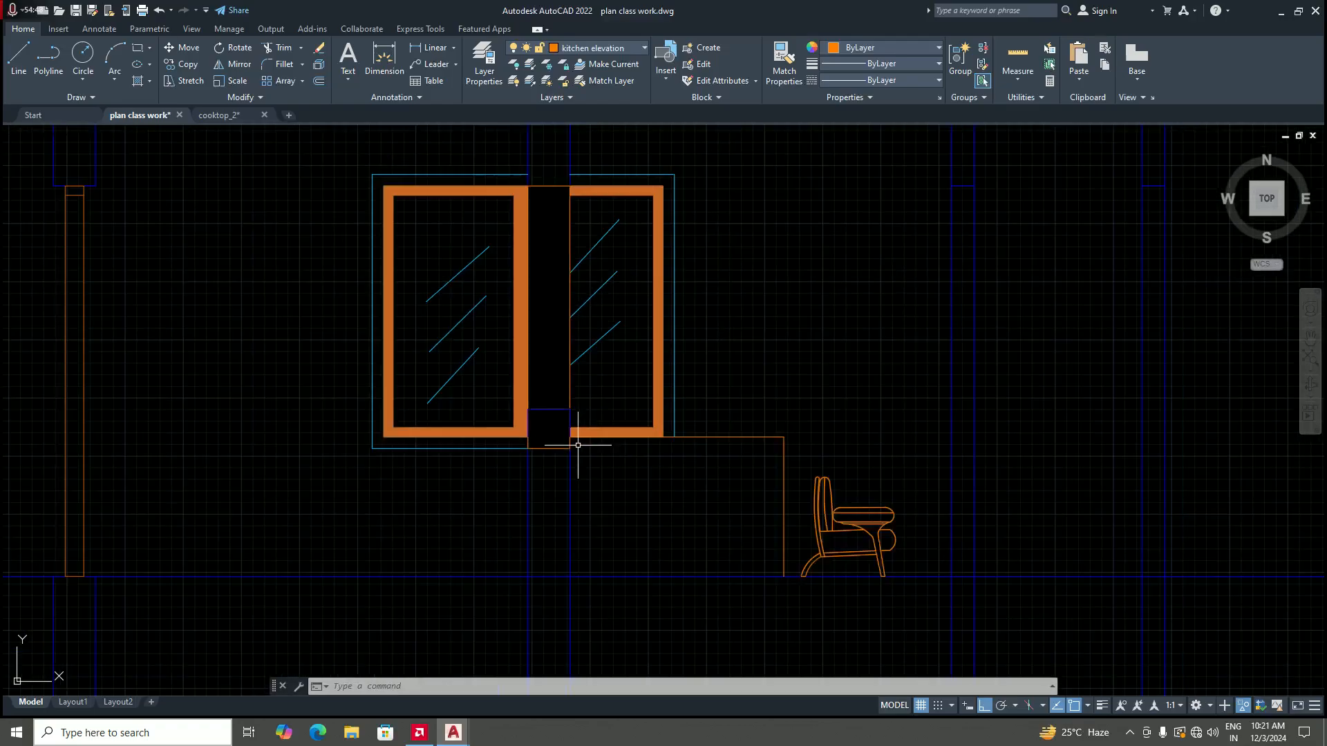
pyautogui.scroll(3, 568, 456)
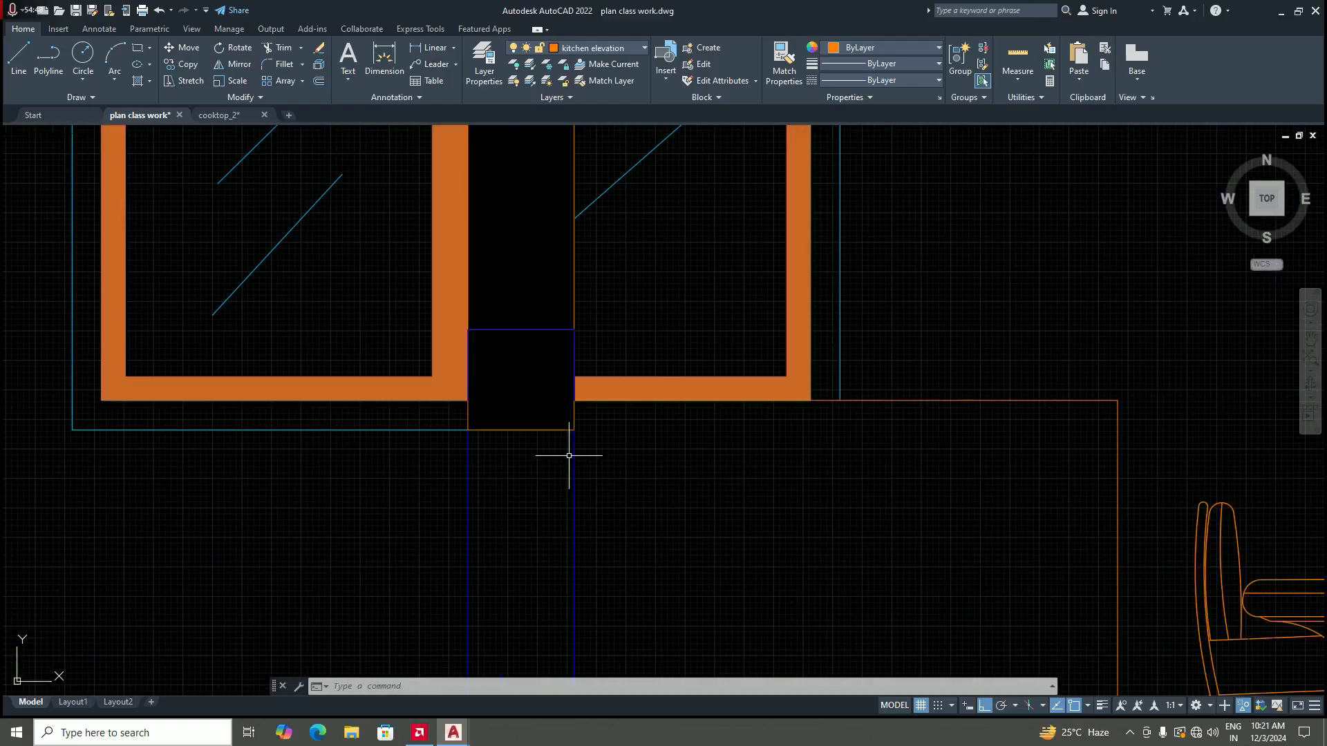
pyautogui.click(535, 432)
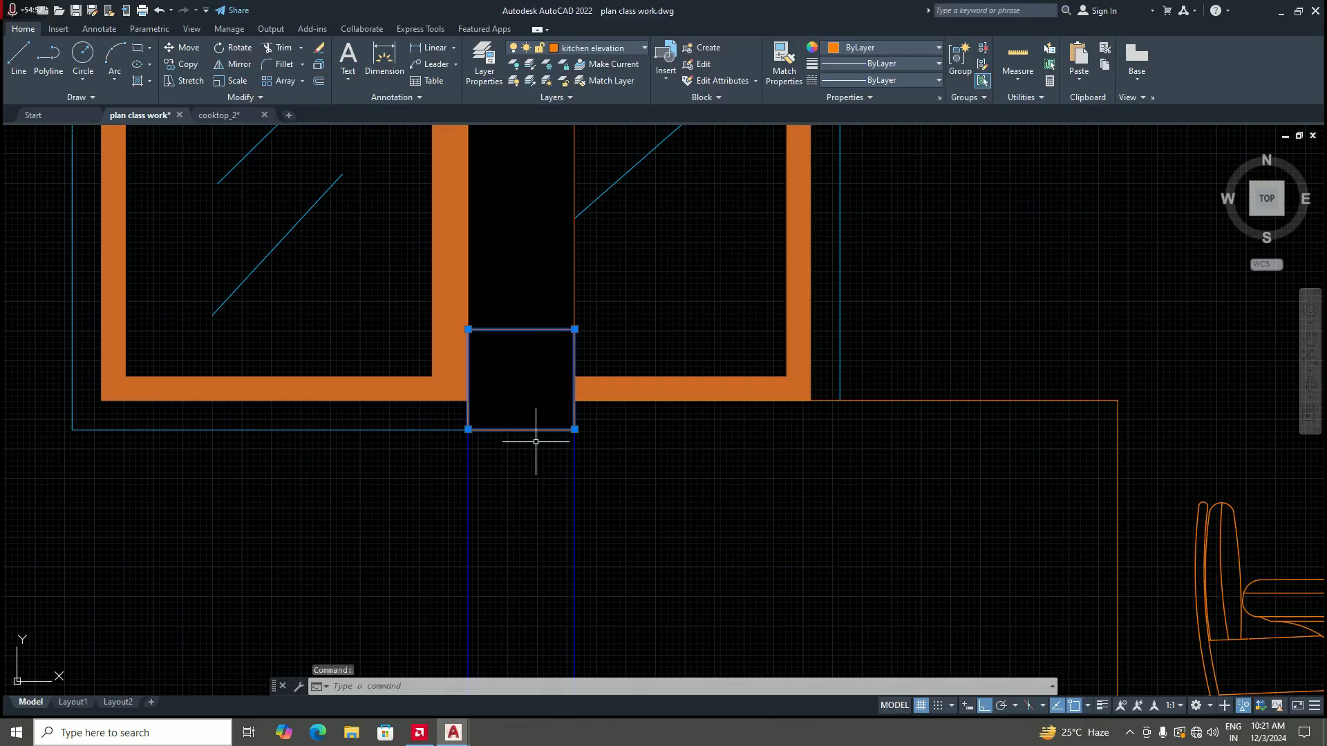
pyautogui.press('Delete')
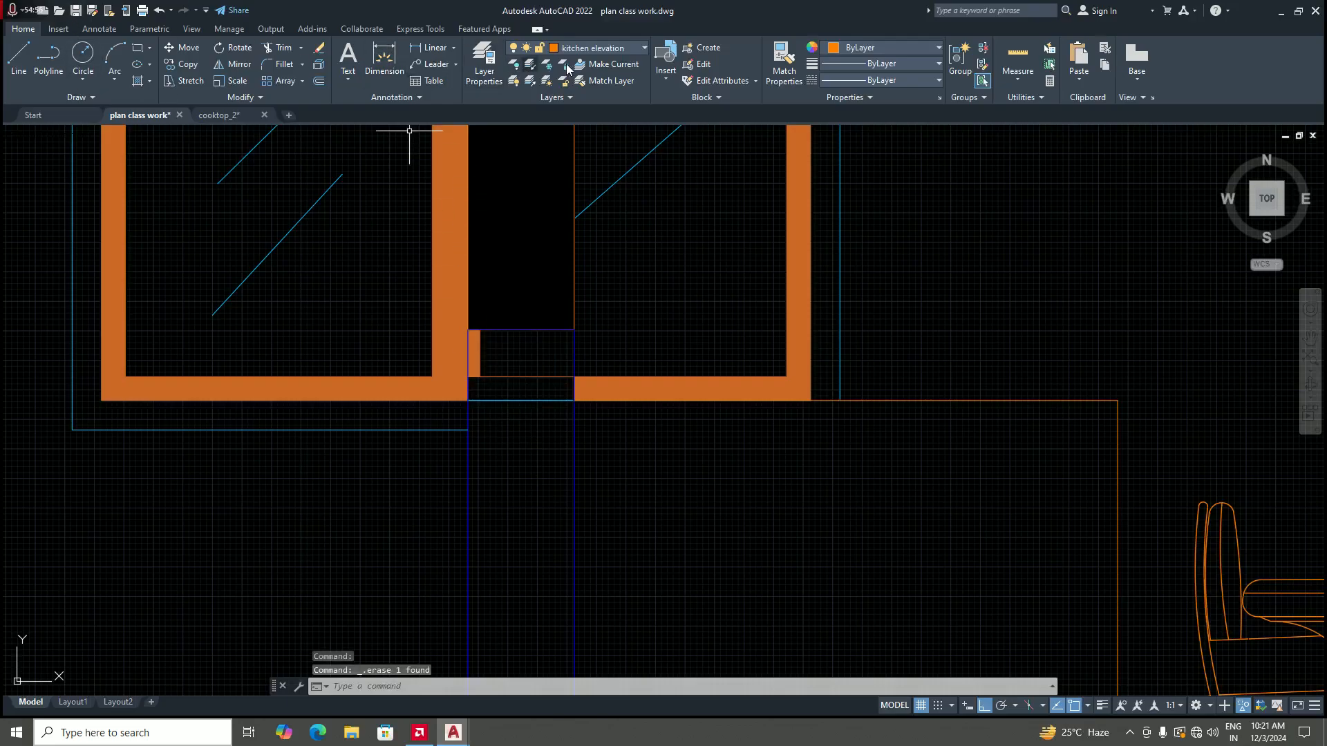
# Step: Make section the current layer for working on the wall at the kitchen window
pyautogui.click(644, 49)
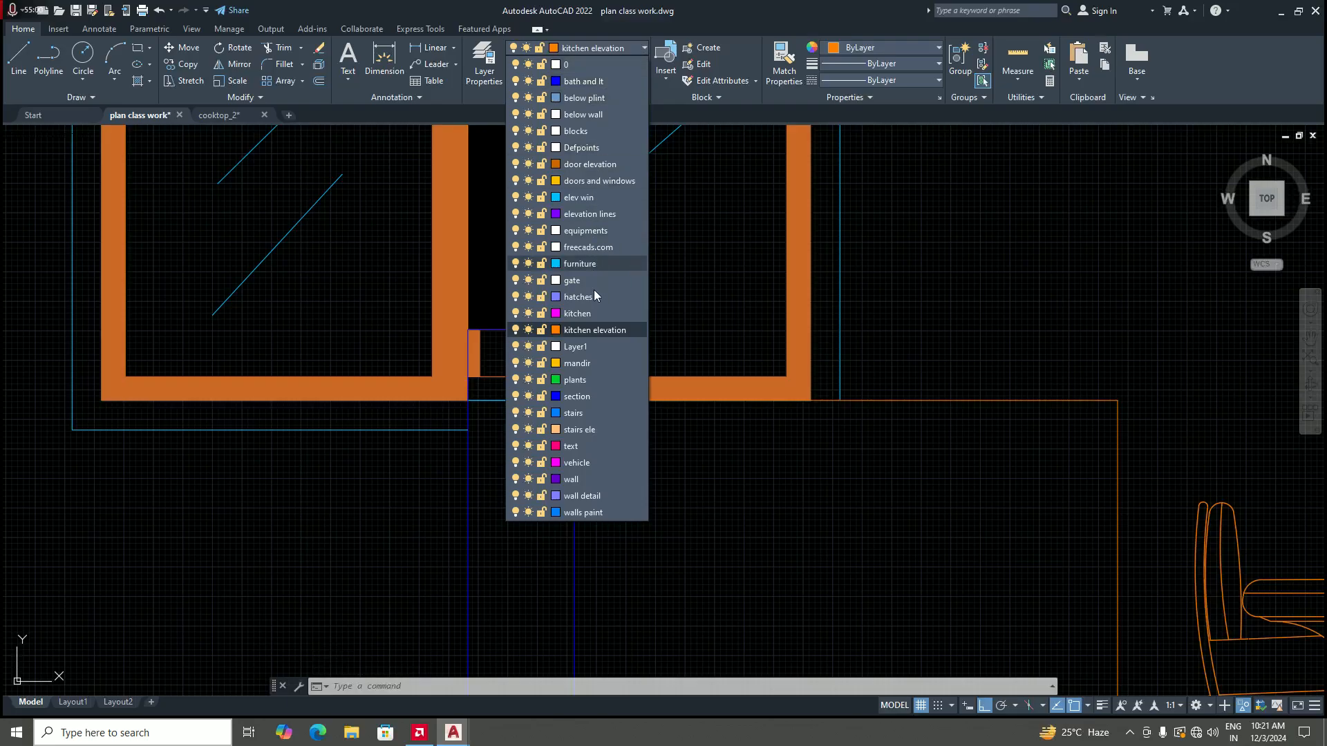
pyautogui.click(579, 397)
pyautogui.scroll(-5, 582, 406)
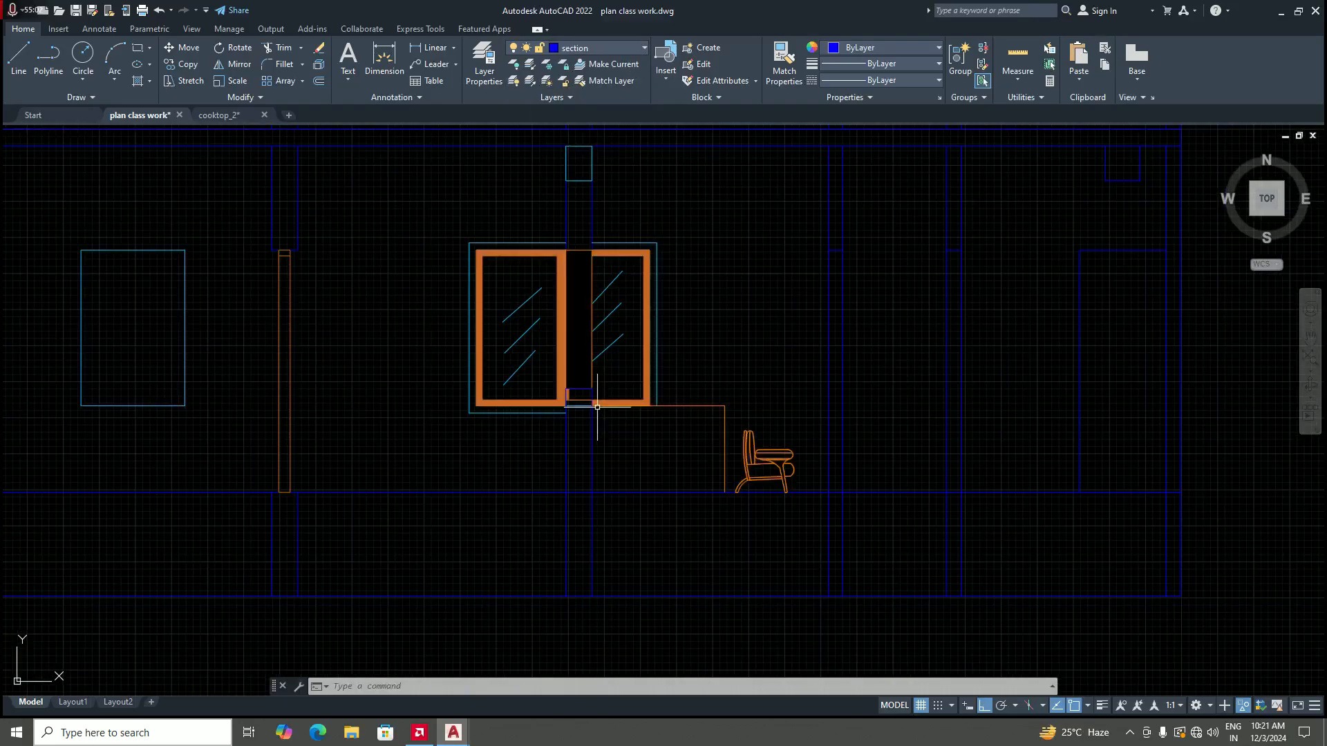
pyautogui.scroll(-8, 804, 451)
pyautogui.scroll(6, 753, 444)
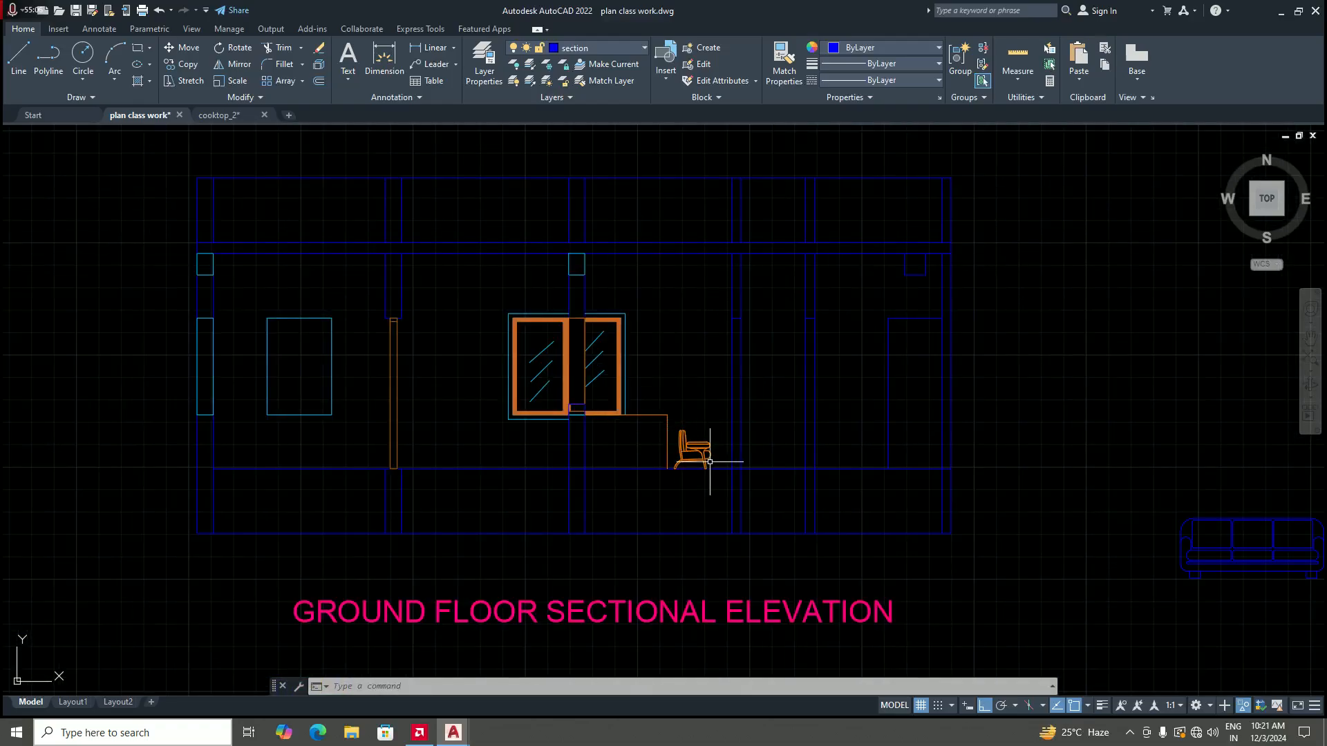
pyautogui.scroll(2, 711, 461)
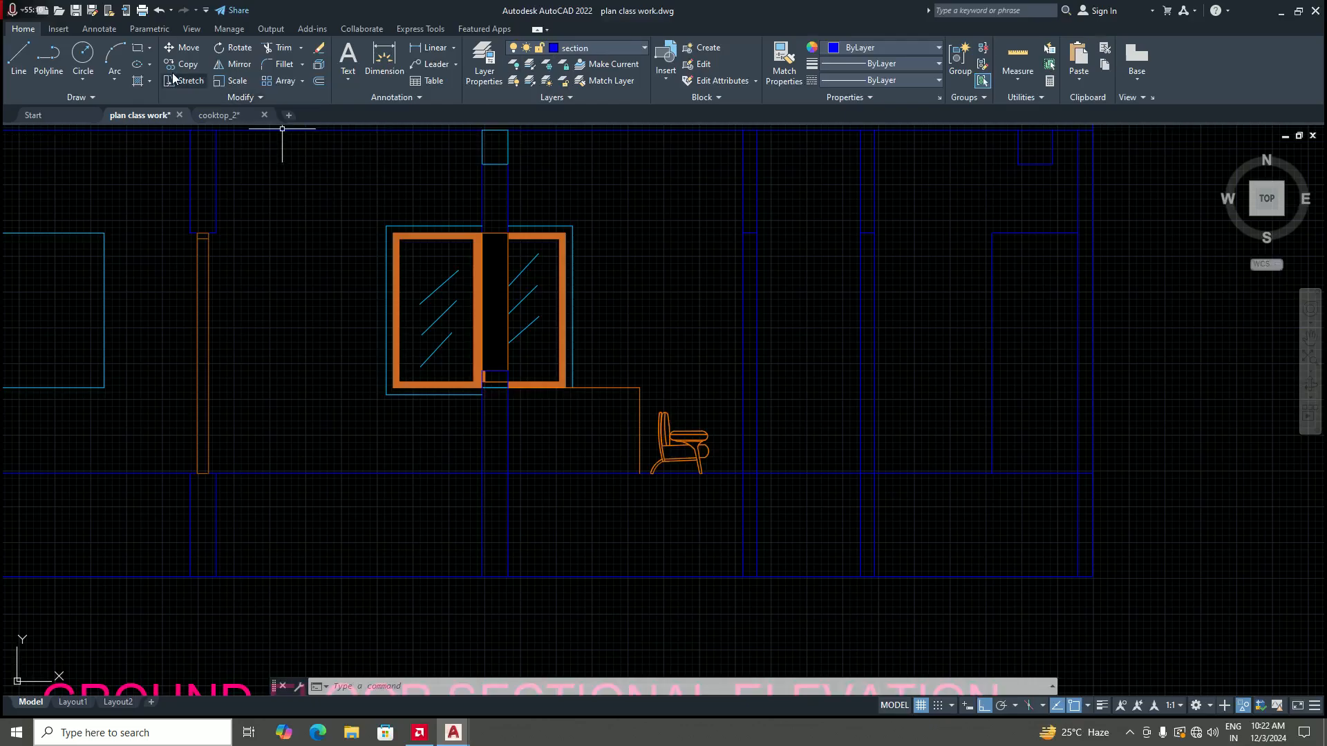
# Step: Draw a rectangle across the wall thickness at the kitchen window's bottom, reaching down to the outer frame's lower edge
pyautogui.click(142, 48)
pyautogui.scroll(6, 486, 386)
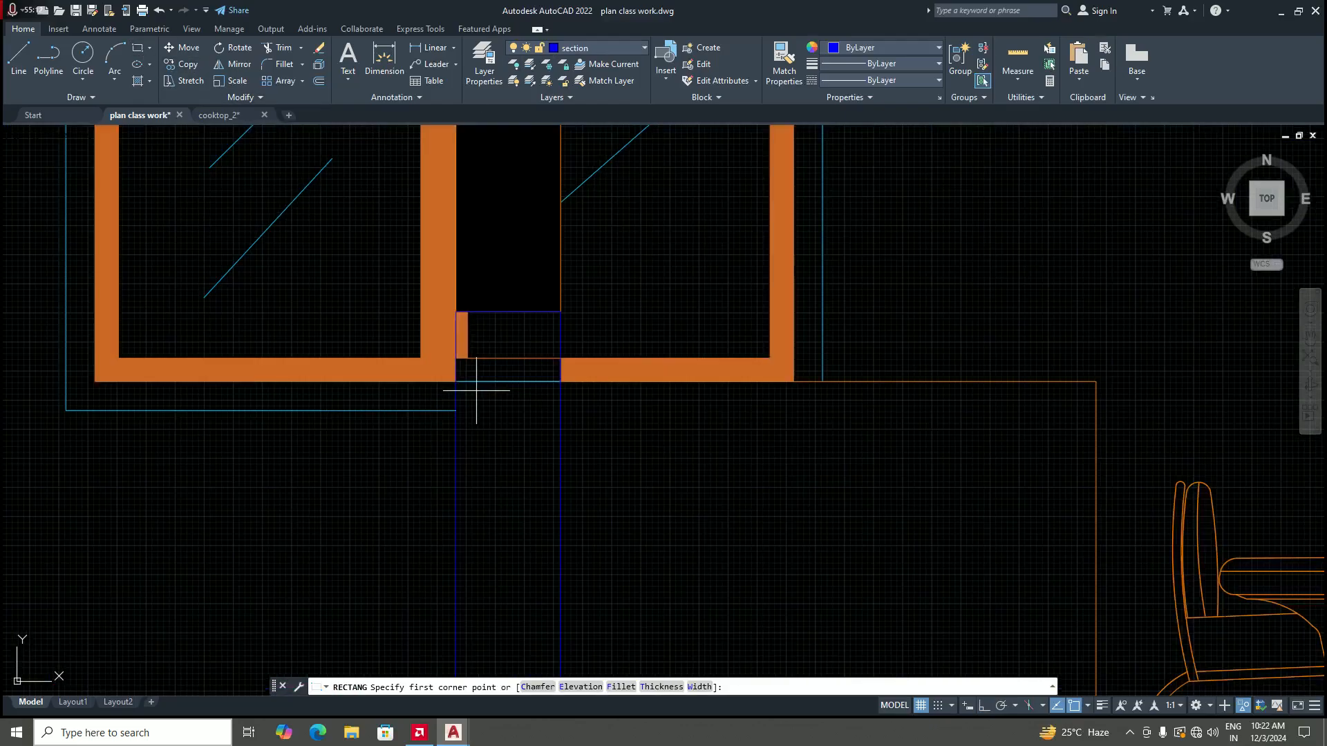
pyautogui.click(456, 312)
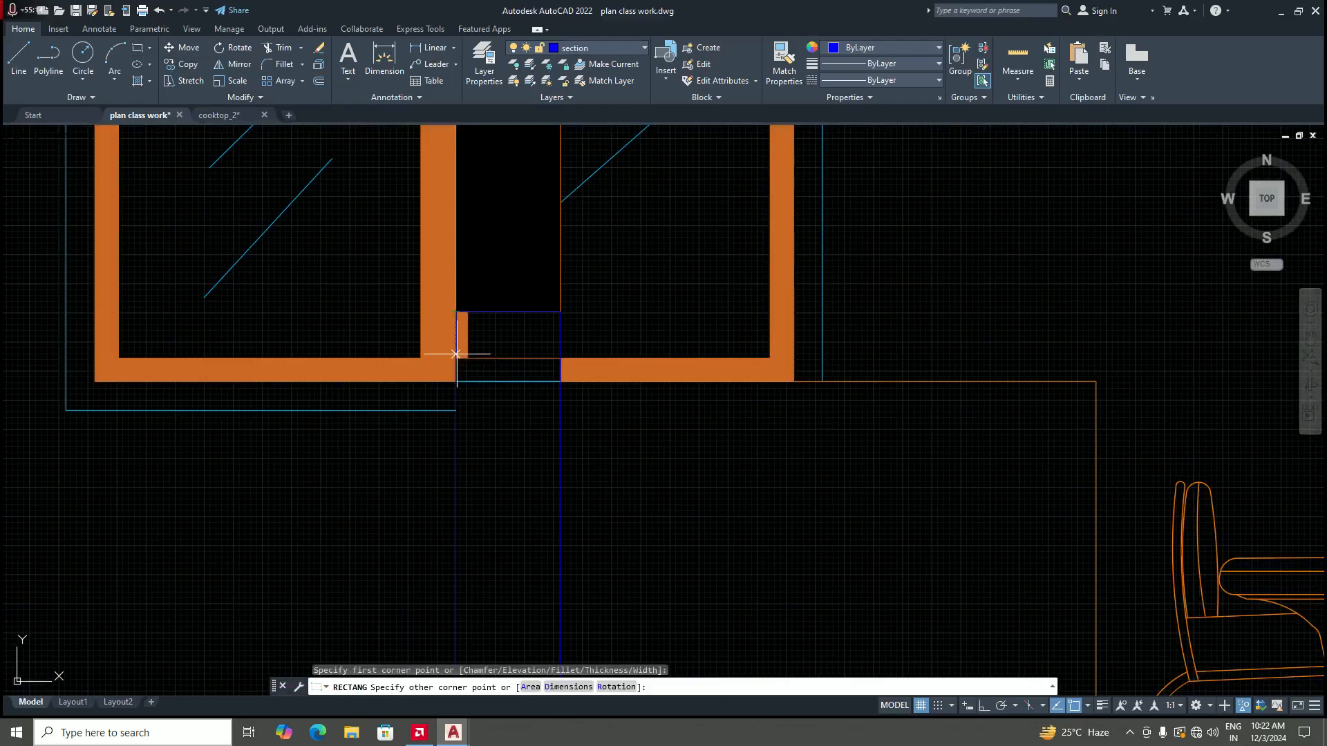
pyautogui.click(560, 410)
pyautogui.scroll(-2, 580, 415)
pyautogui.scroll(2, 537, 428)
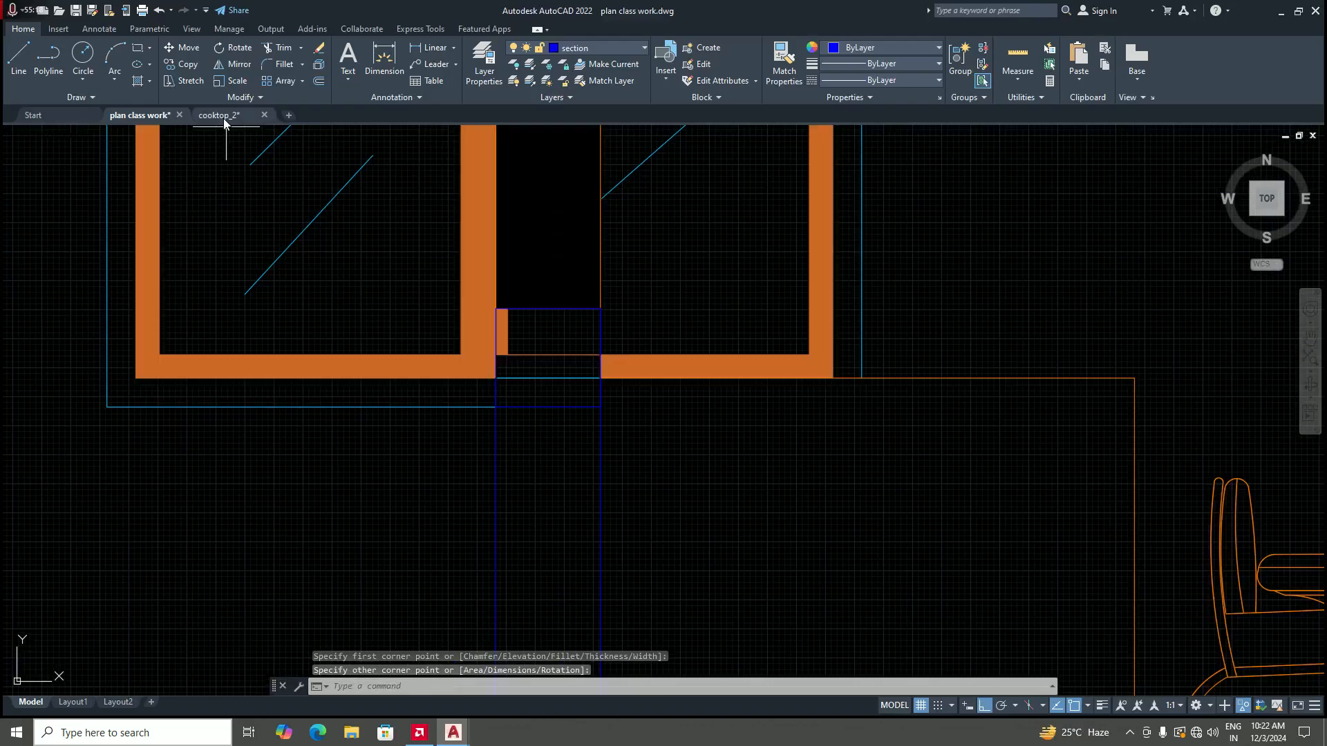
# Step: Create a wipeout from the new rectangle at the kitchen window's bottom, erasing the source polyline
pyautogui.click(92, 97)
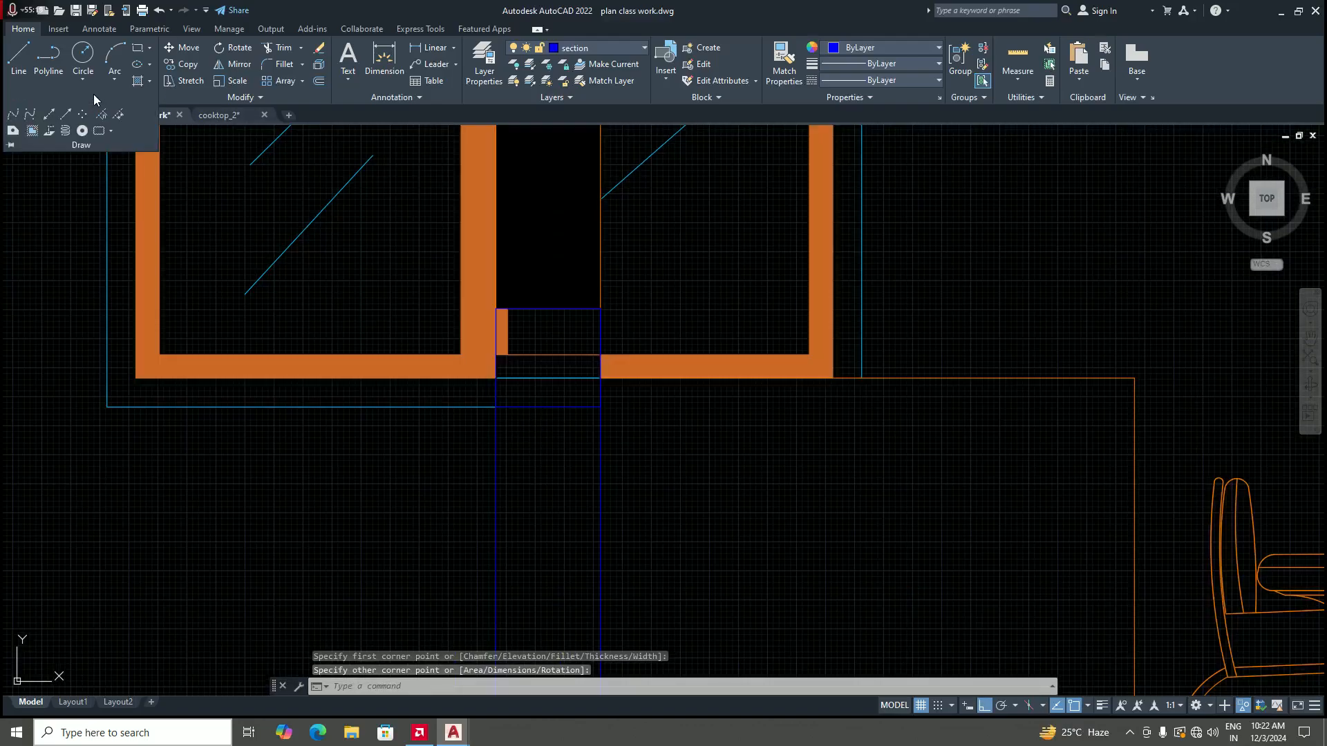
pyautogui.click(33, 132)
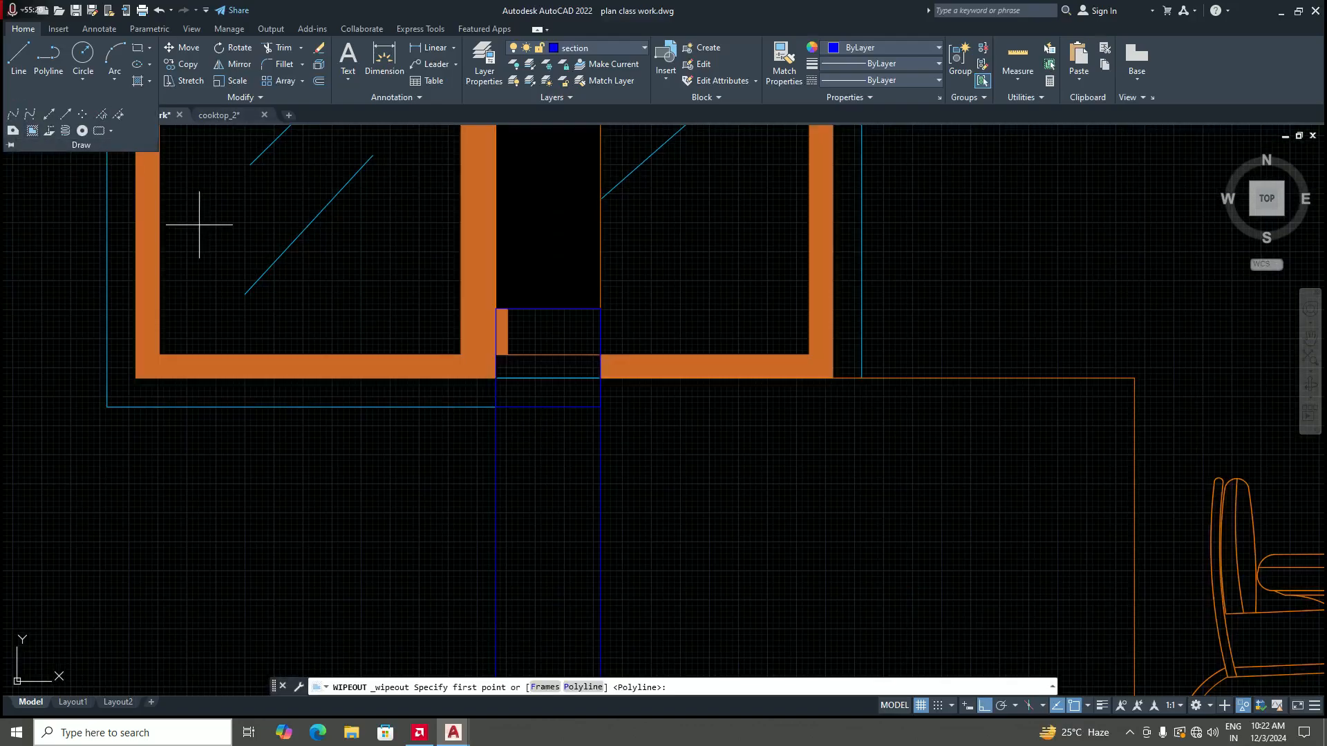
pyautogui.click(583, 687)
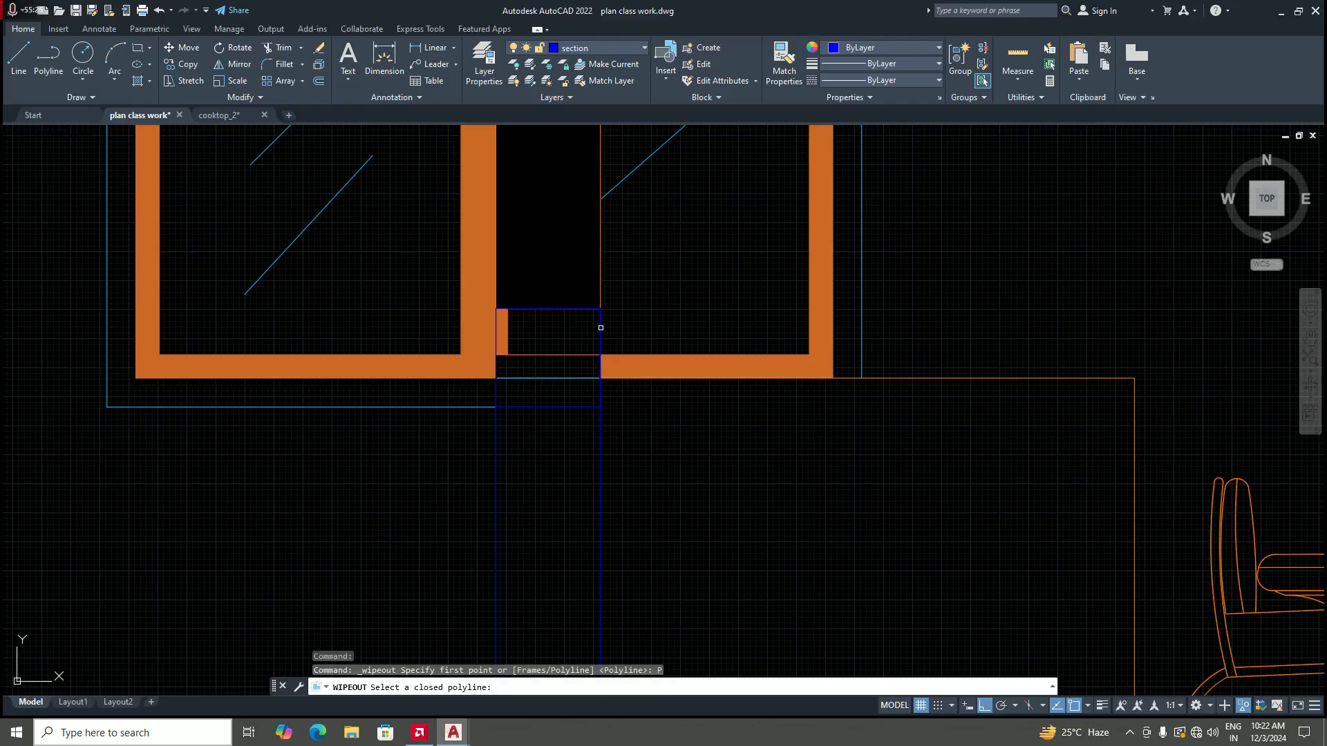
pyautogui.click(601, 328)
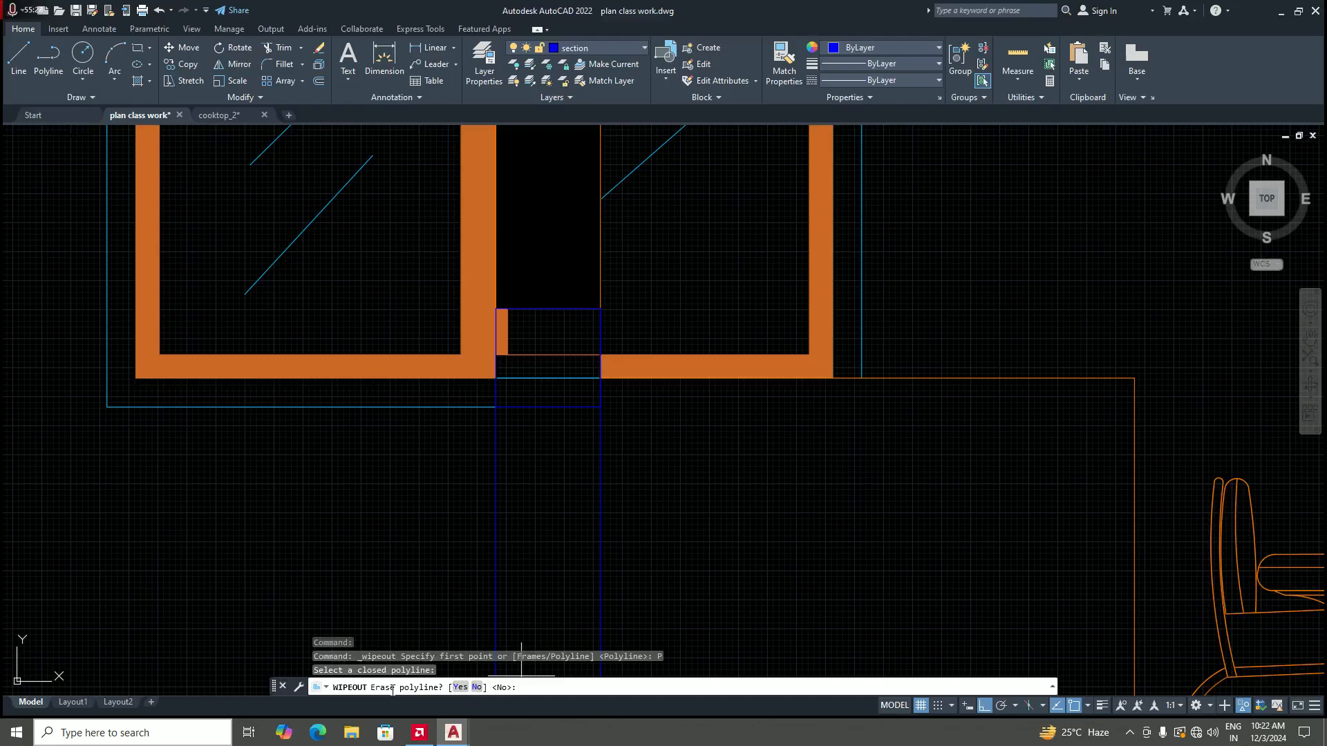
pyautogui.click(459, 688)
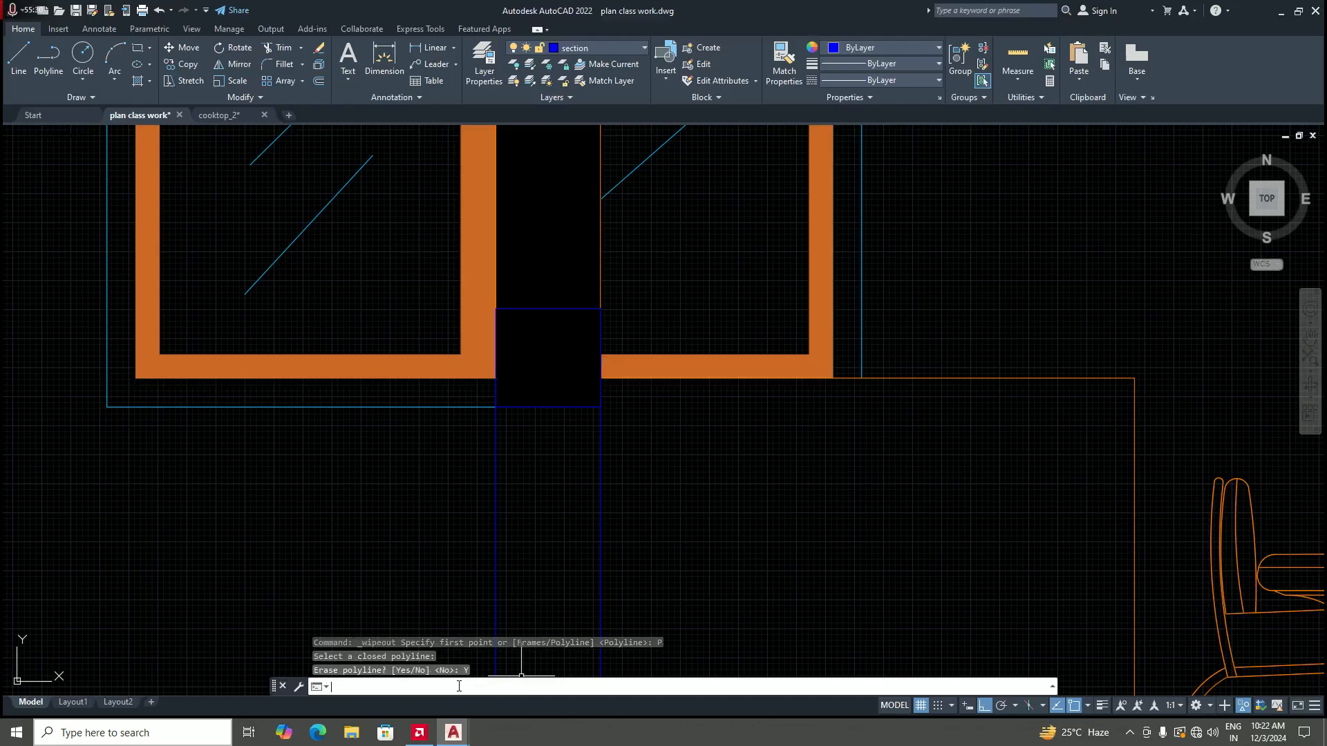
pyautogui.scroll(-5, 572, 424)
pyautogui.scroll(2, 615, 428)
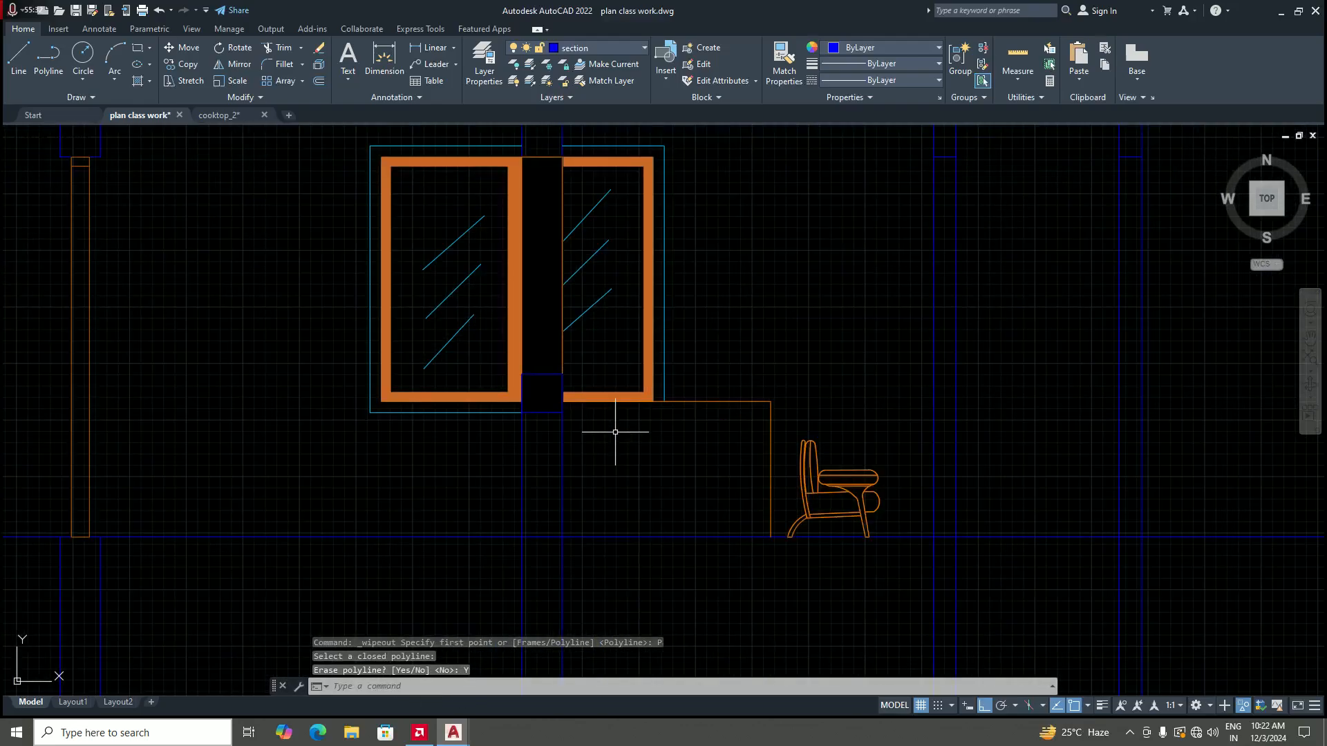
# Step: Stretch the wipeout's two lower corners straight down to the floor line
pyautogui.scroll(-2, 563, 465)
pyautogui.scroll(5, 557, 394)
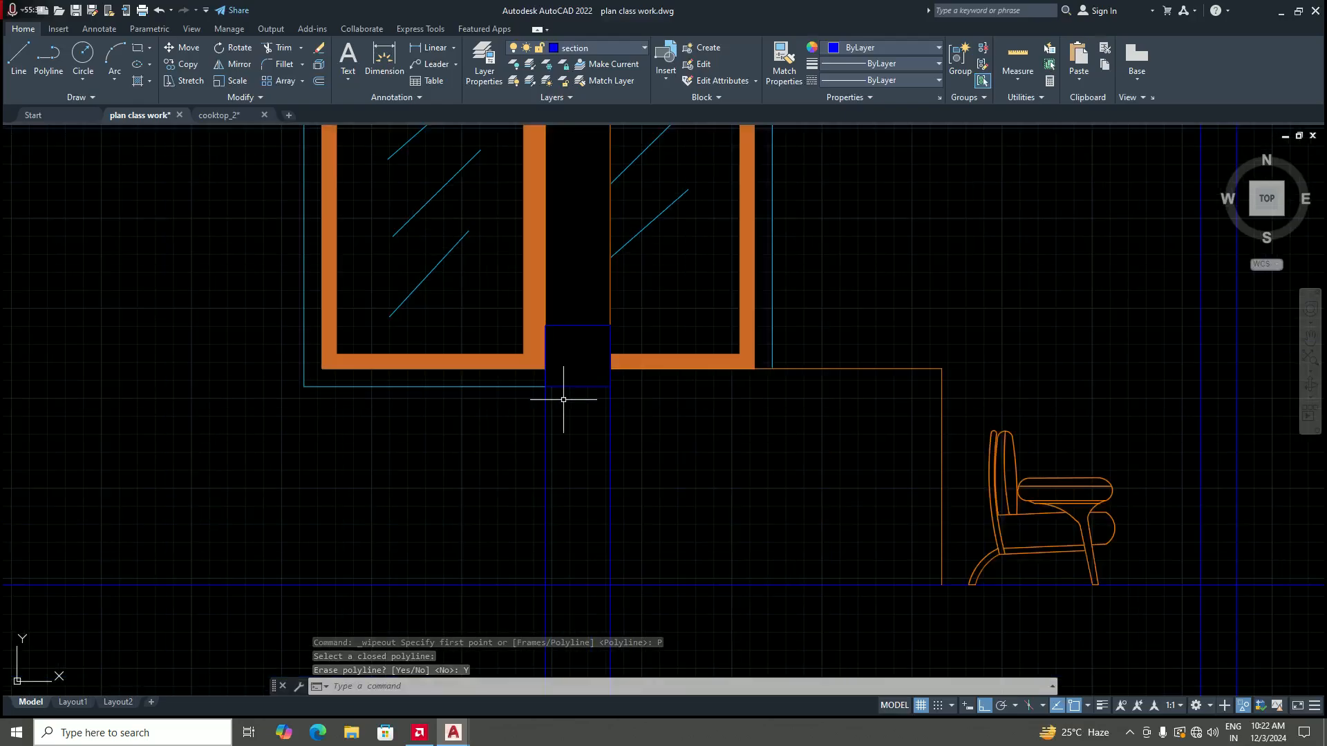
pyautogui.click(571, 387)
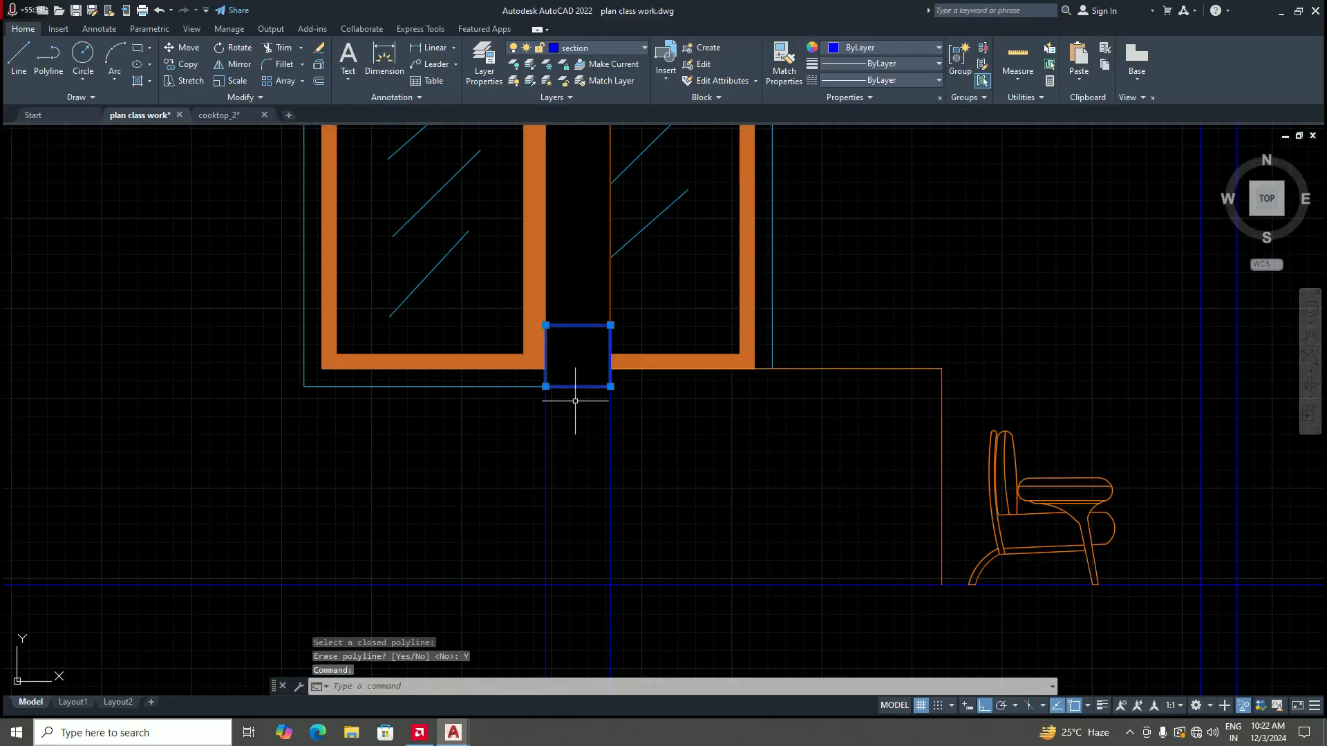
pyautogui.click(610, 386)
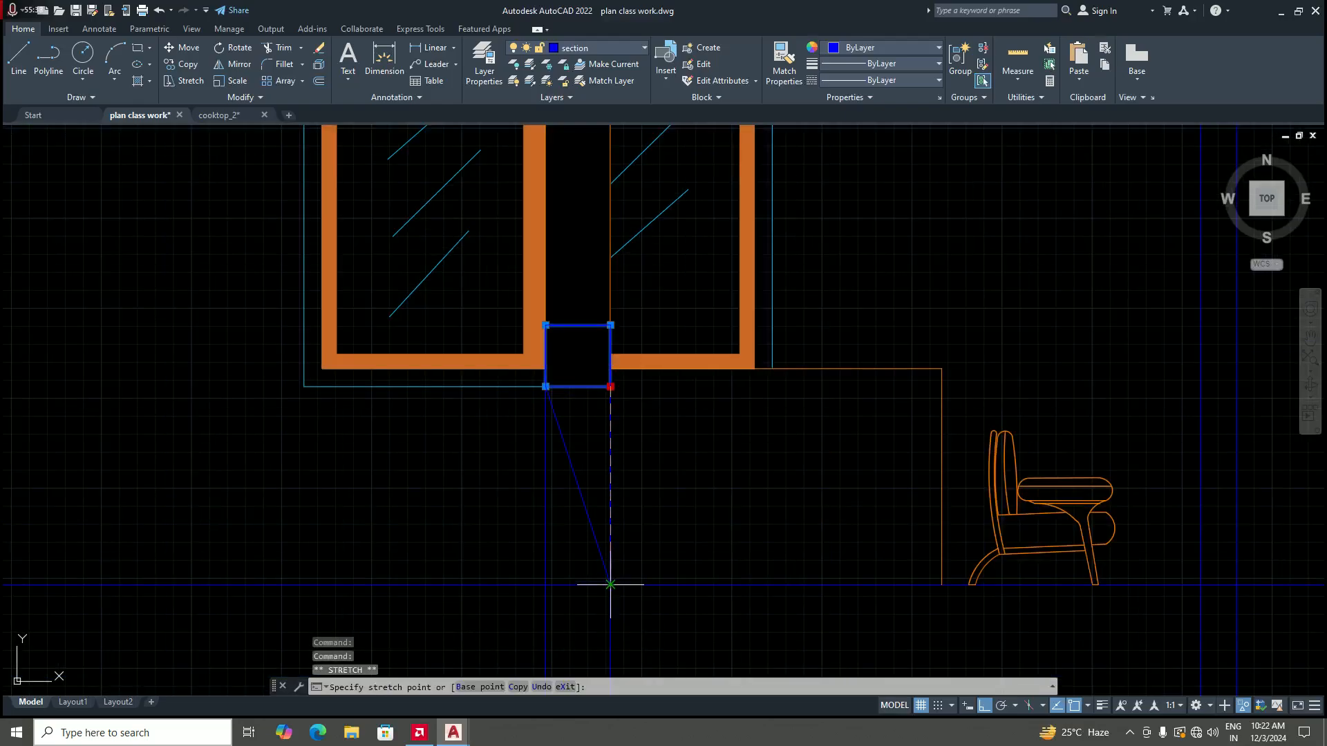
pyautogui.click(610, 584)
pyautogui.click(546, 386)
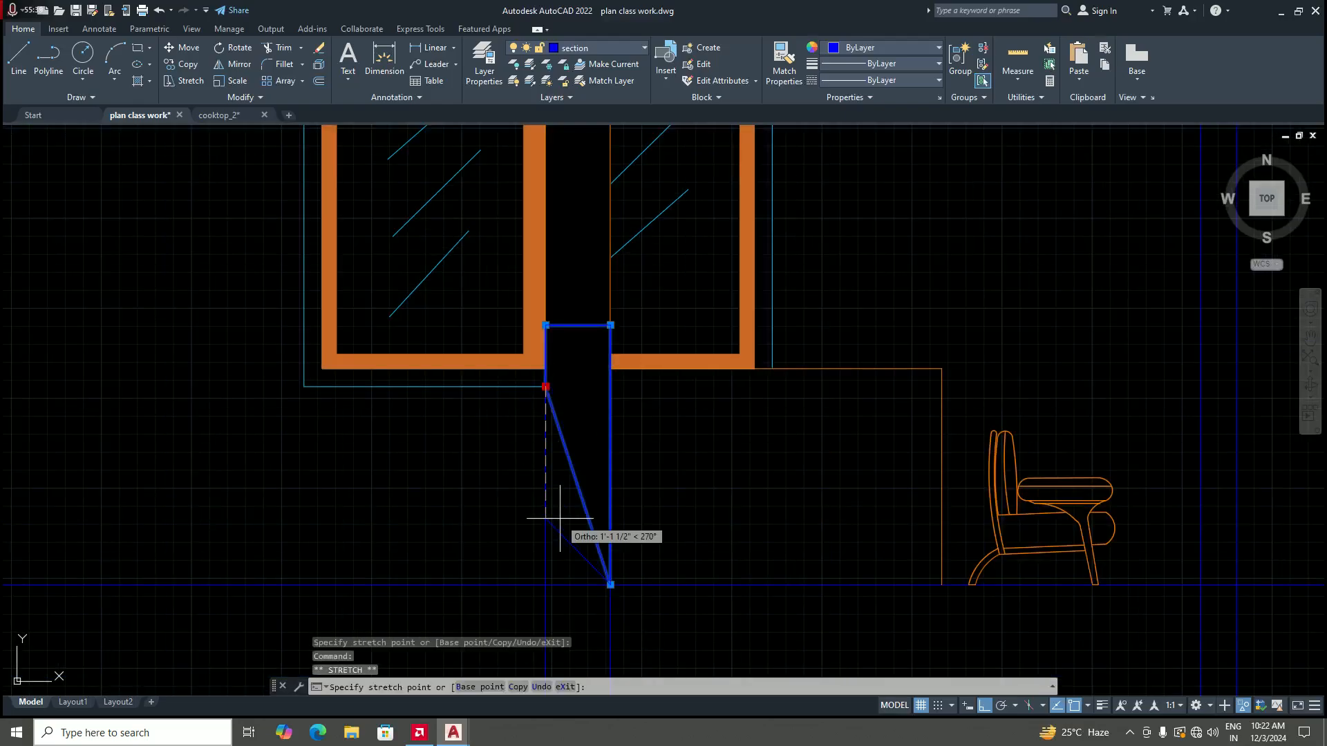
pyautogui.click(545, 585)
pyautogui.press('Escape')
pyautogui.scroll(-5, 557, 515)
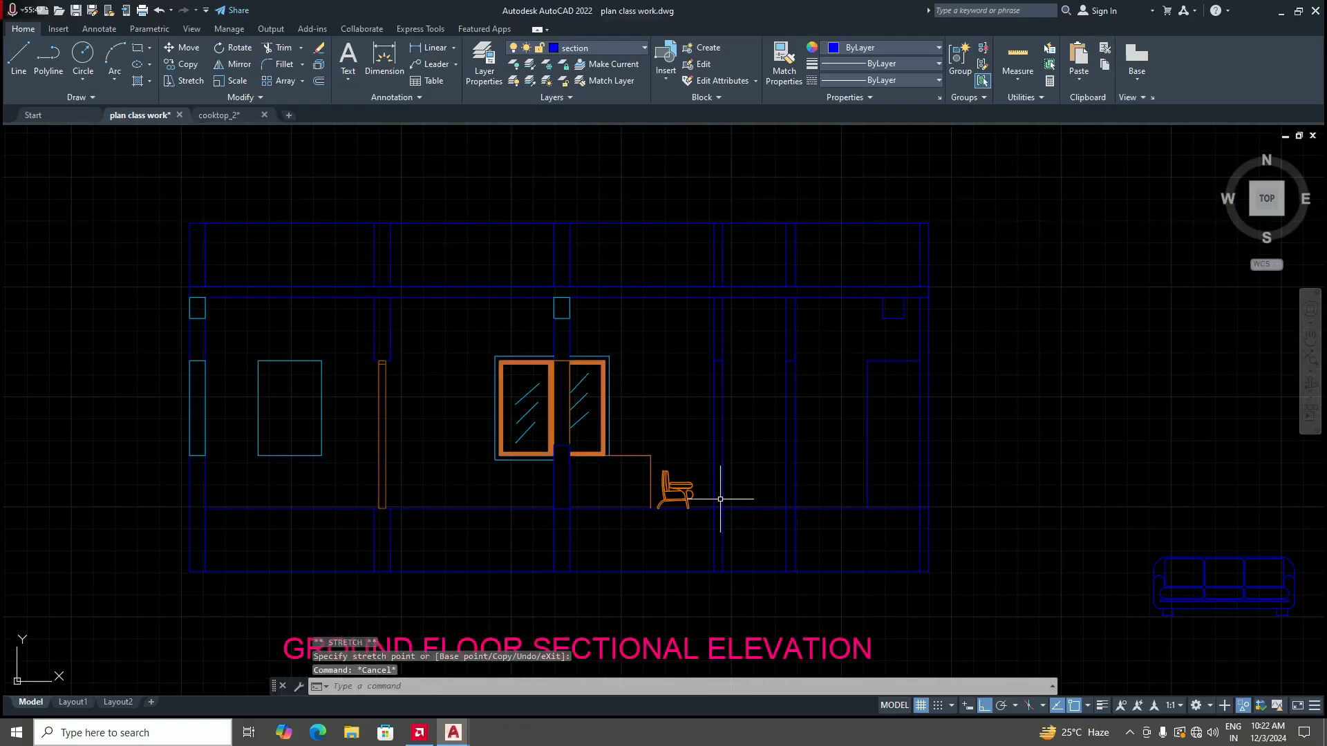
# Step: Examine the masked wall at the kitchen window and the rest of the ground floor sectional elevation
pyautogui.scroll(4, 561, 415)
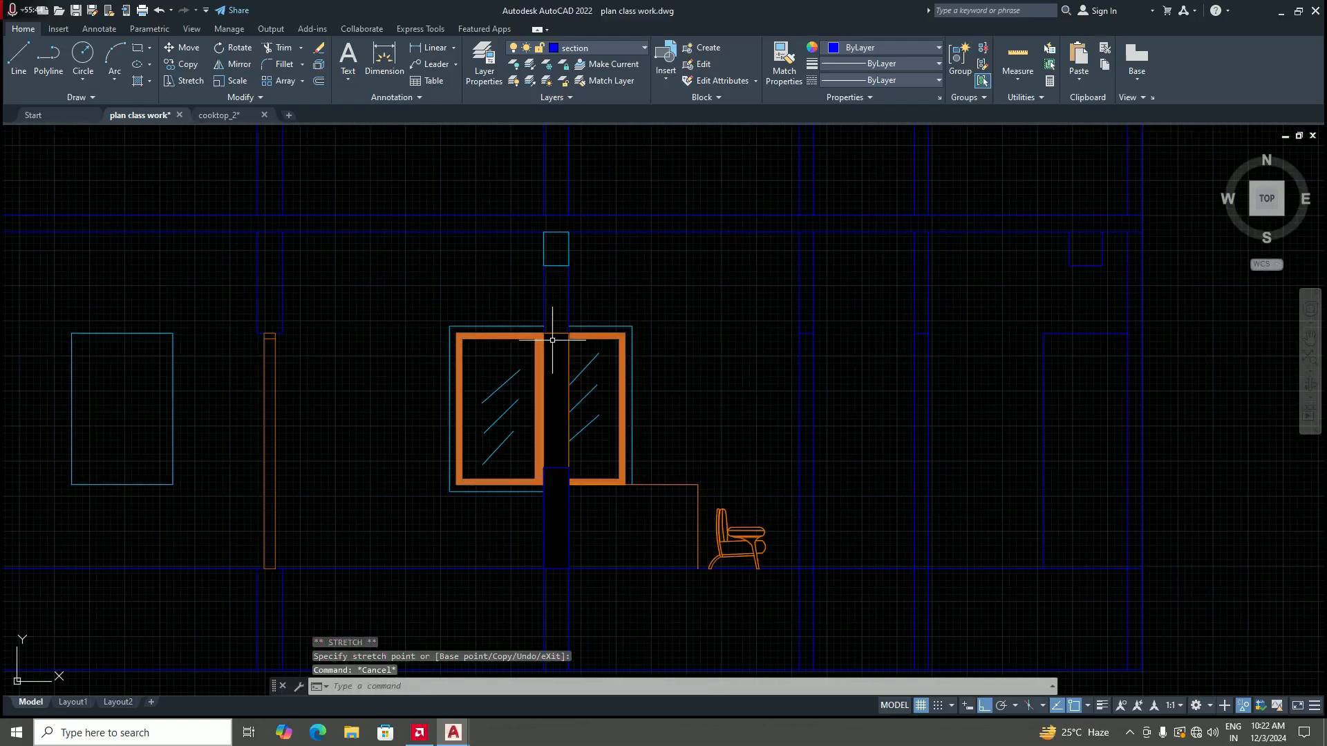
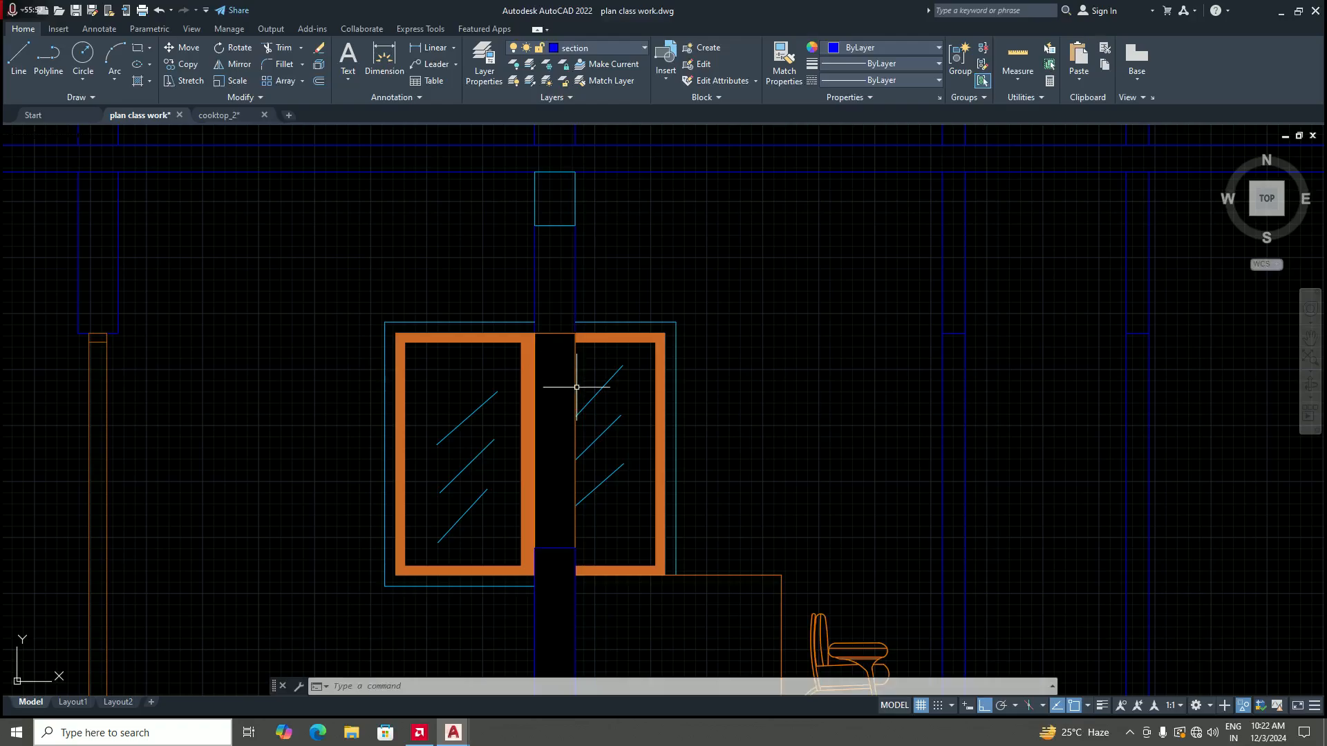
pyautogui.scroll(-5, 571, 463)
pyautogui.scroll(3, 548, 430)
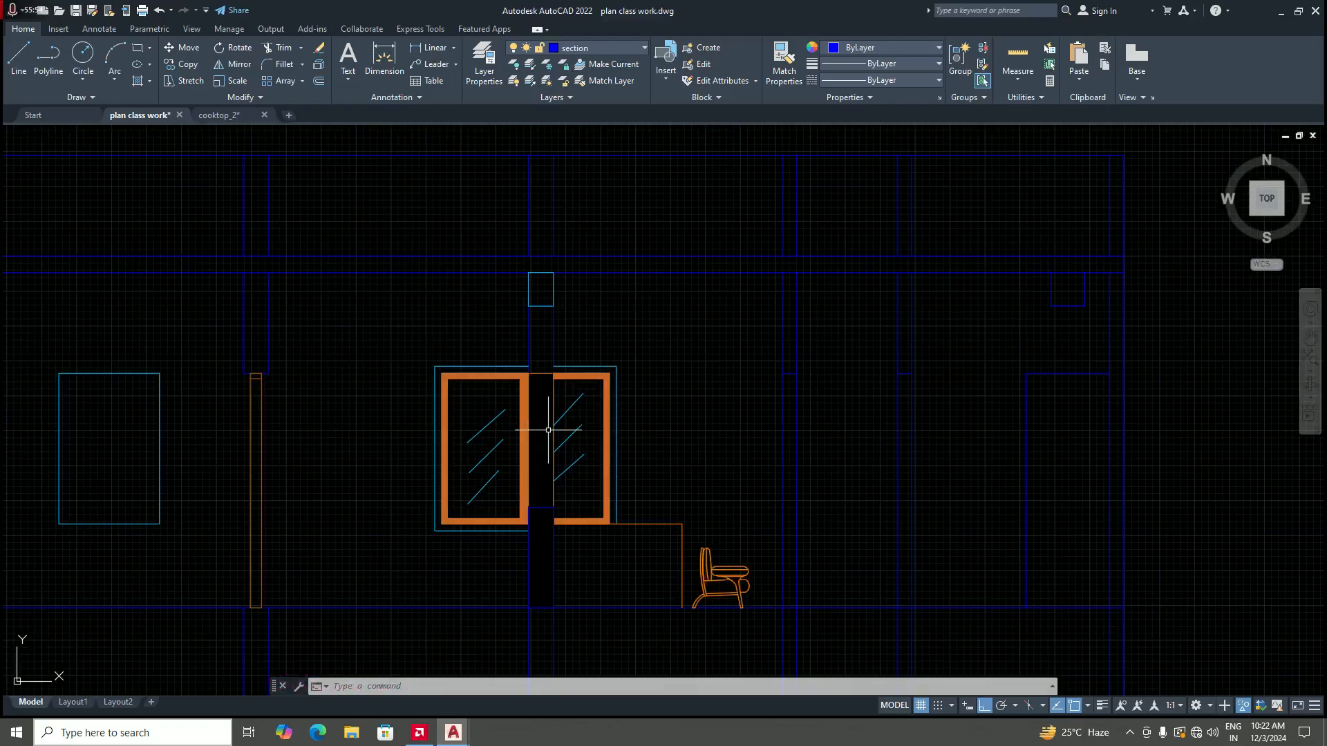
pyautogui.scroll(2, 553, 394)
pyautogui.scroll(-5, 580, 421)
pyautogui.scroll(2, 580, 446)
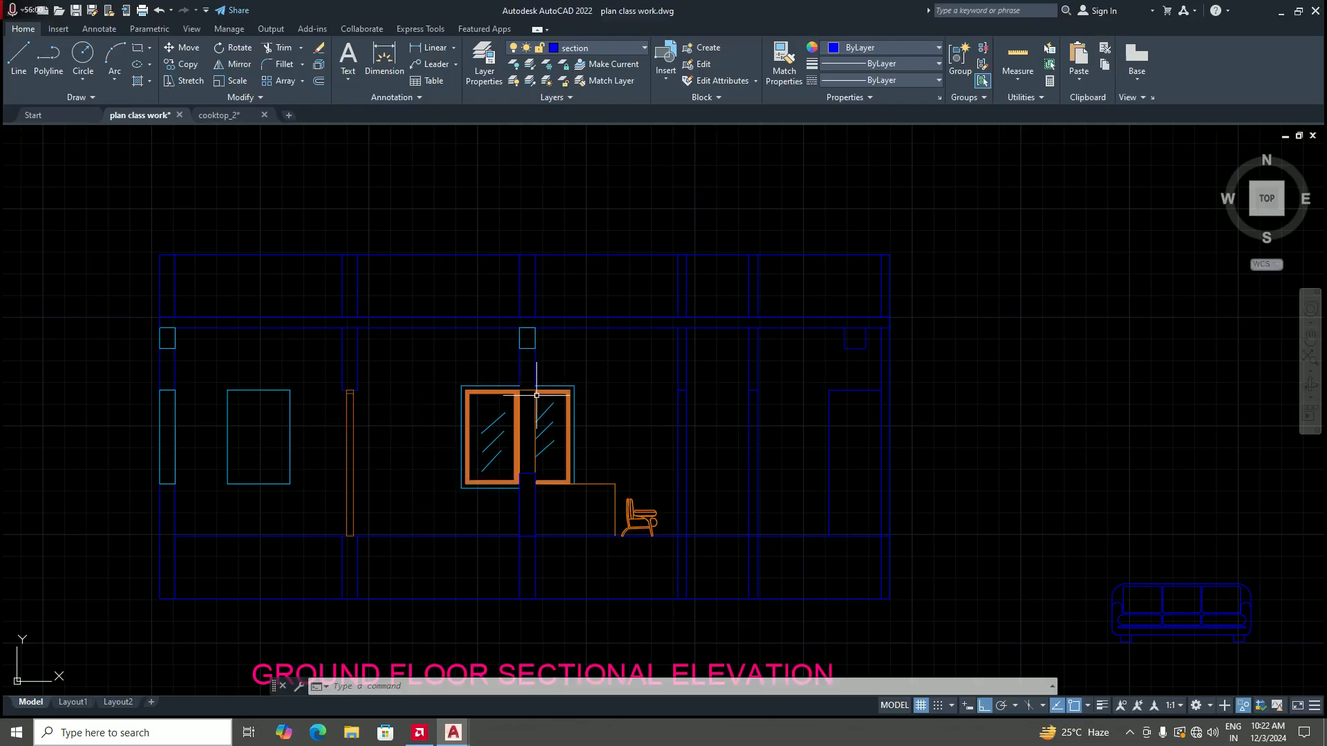
pyautogui.scroll(2, 536, 395)
pyautogui.scroll(2, 546, 553)
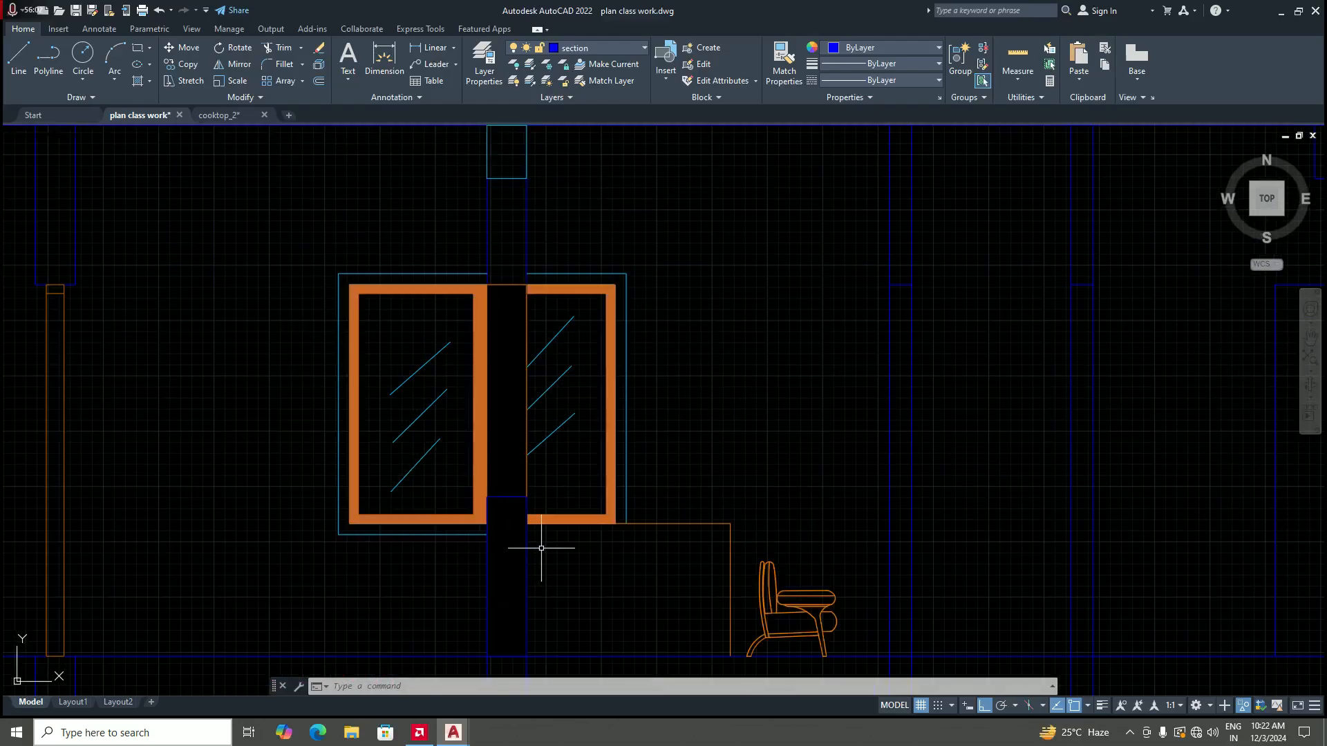
pyautogui.scroll(-10, 506, 494)
pyautogui.scroll(10, 492, 358)
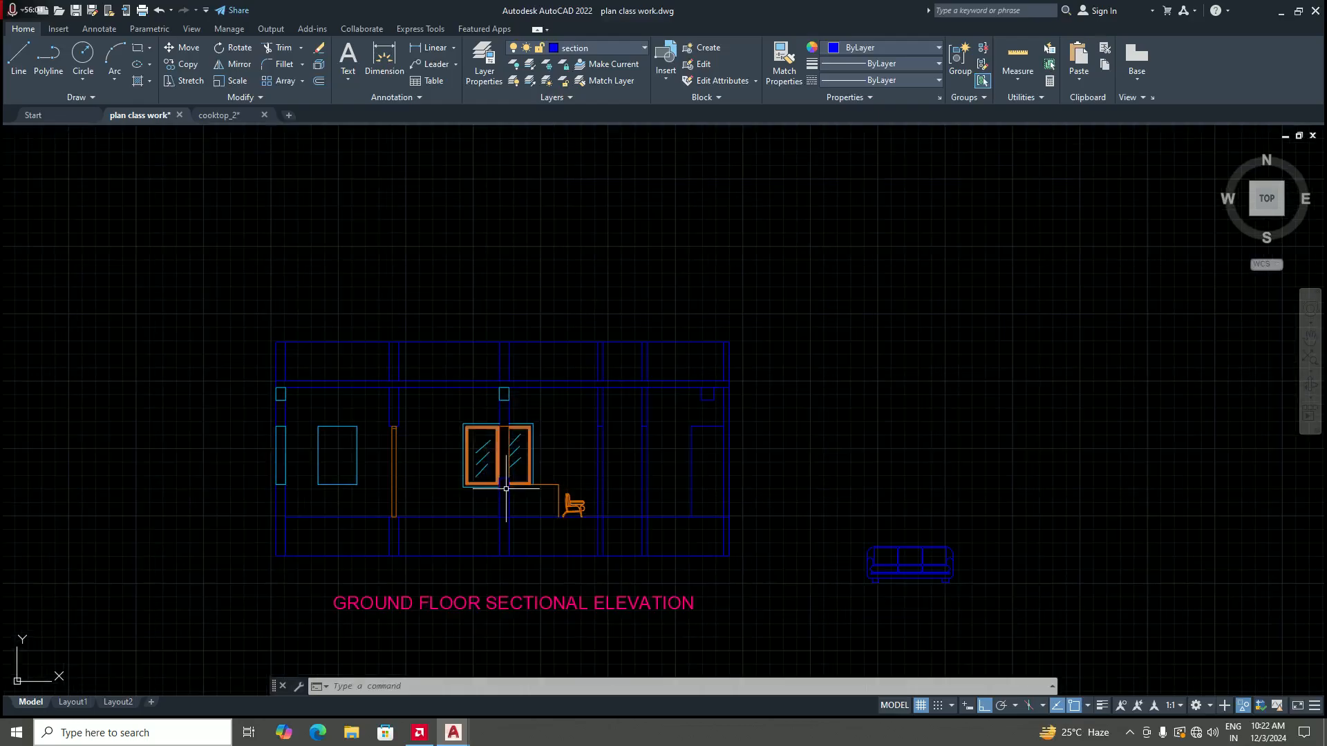
pyautogui.scroll(-6, 492, 358)
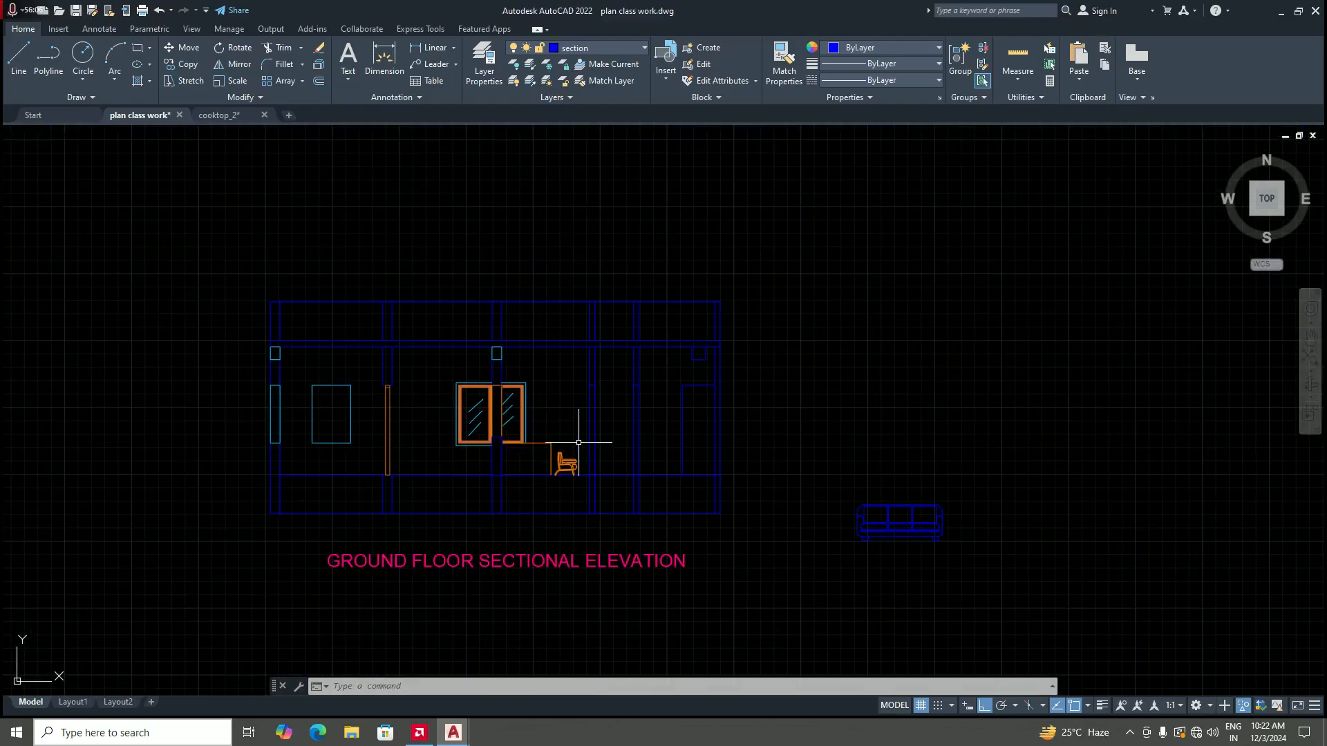
pyautogui.scroll(3, 505, 406)
pyautogui.scroll(-4, 515, 418)
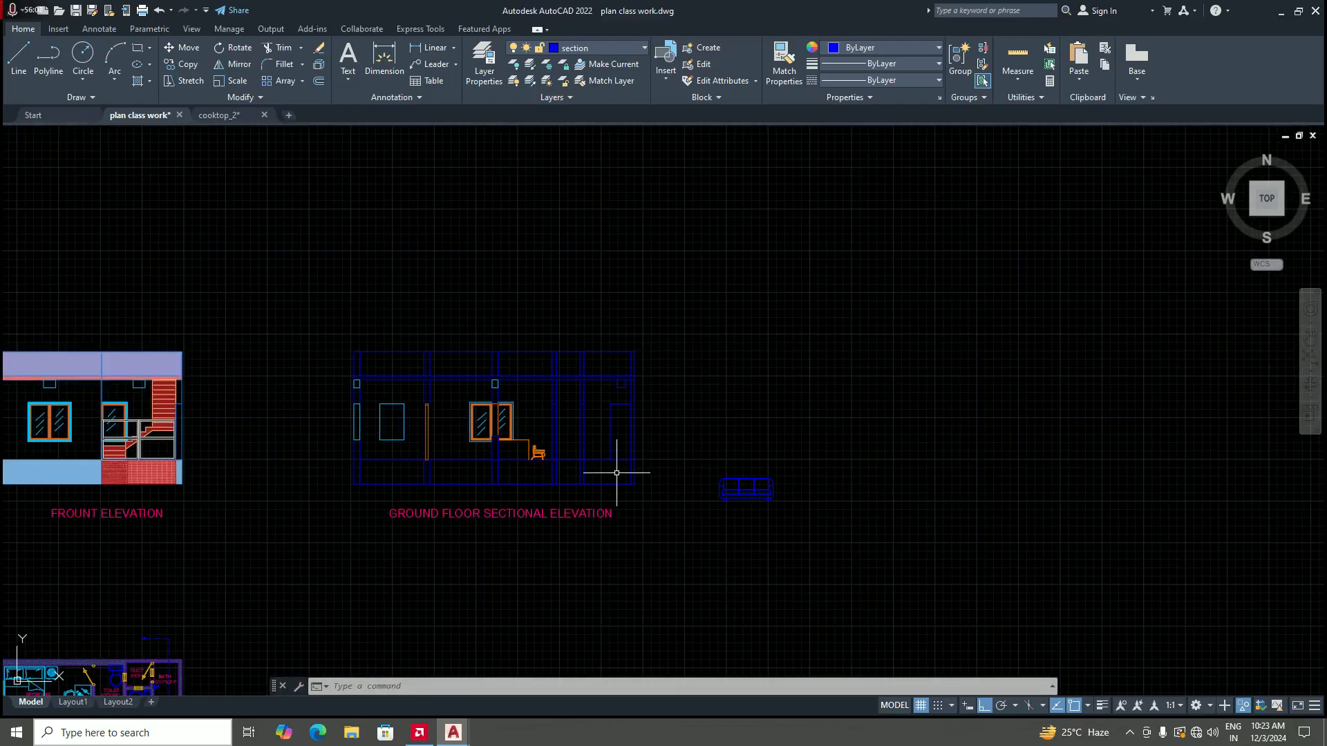
# Step: Move the armchair a short distance along the floor line, away from the kitchen counter, with object snap off
pyautogui.scroll(8, 542, 459)
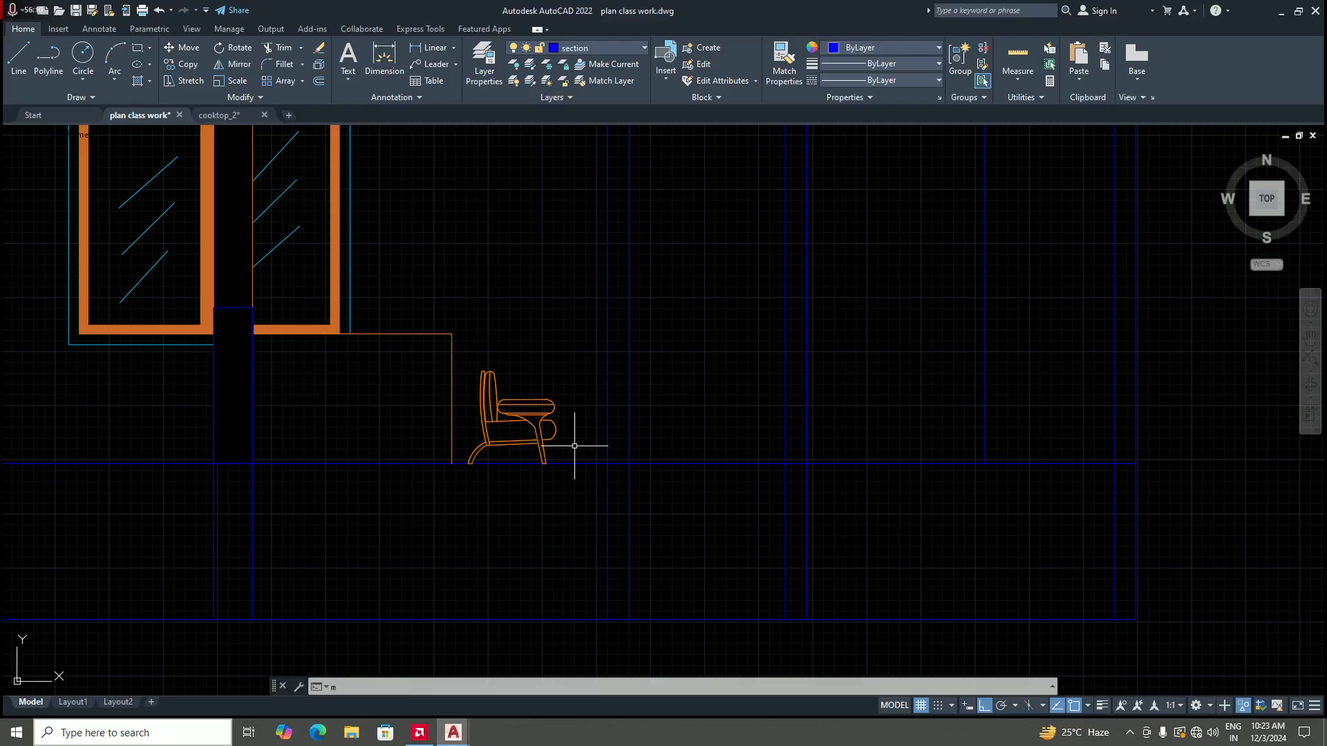
pyautogui.press('Return')
pyautogui.click(549, 438)
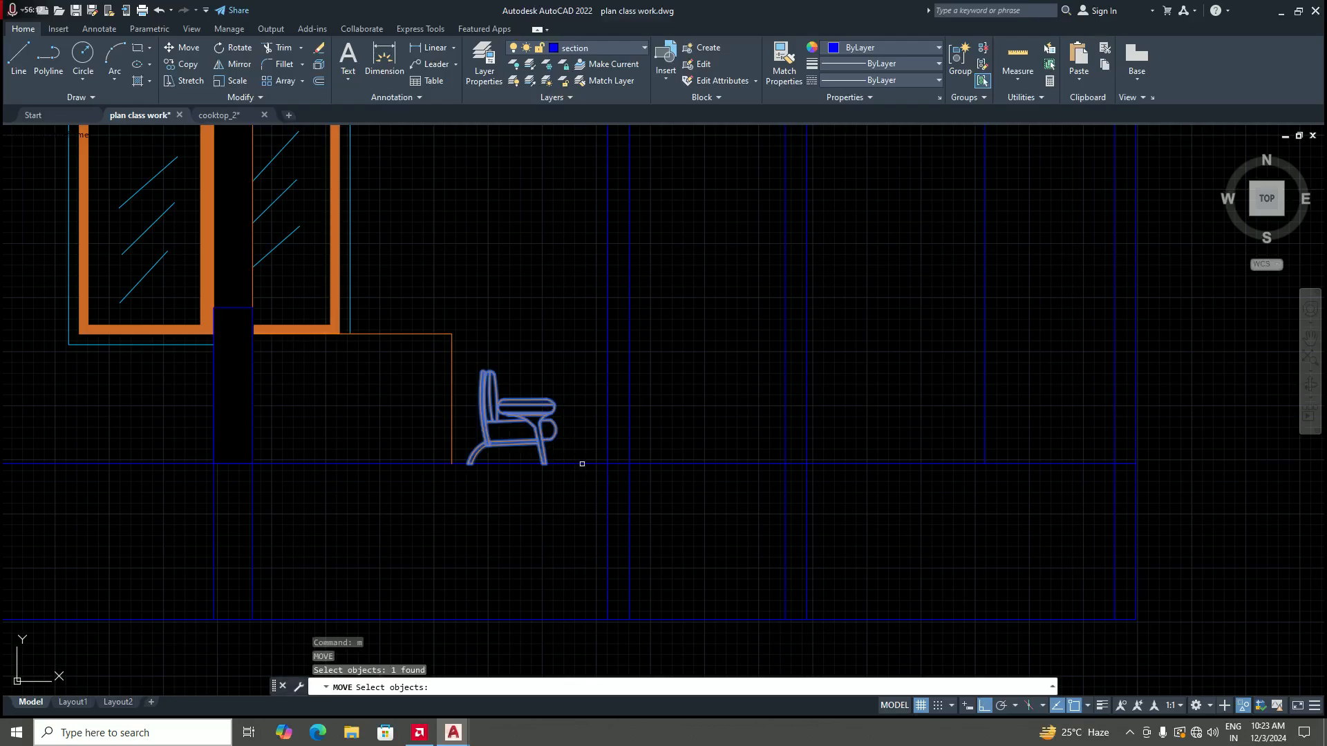
pyautogui.press('Return')
pyautogui.scroll(4, 463, 460)
pyautogui.click(458, 462)
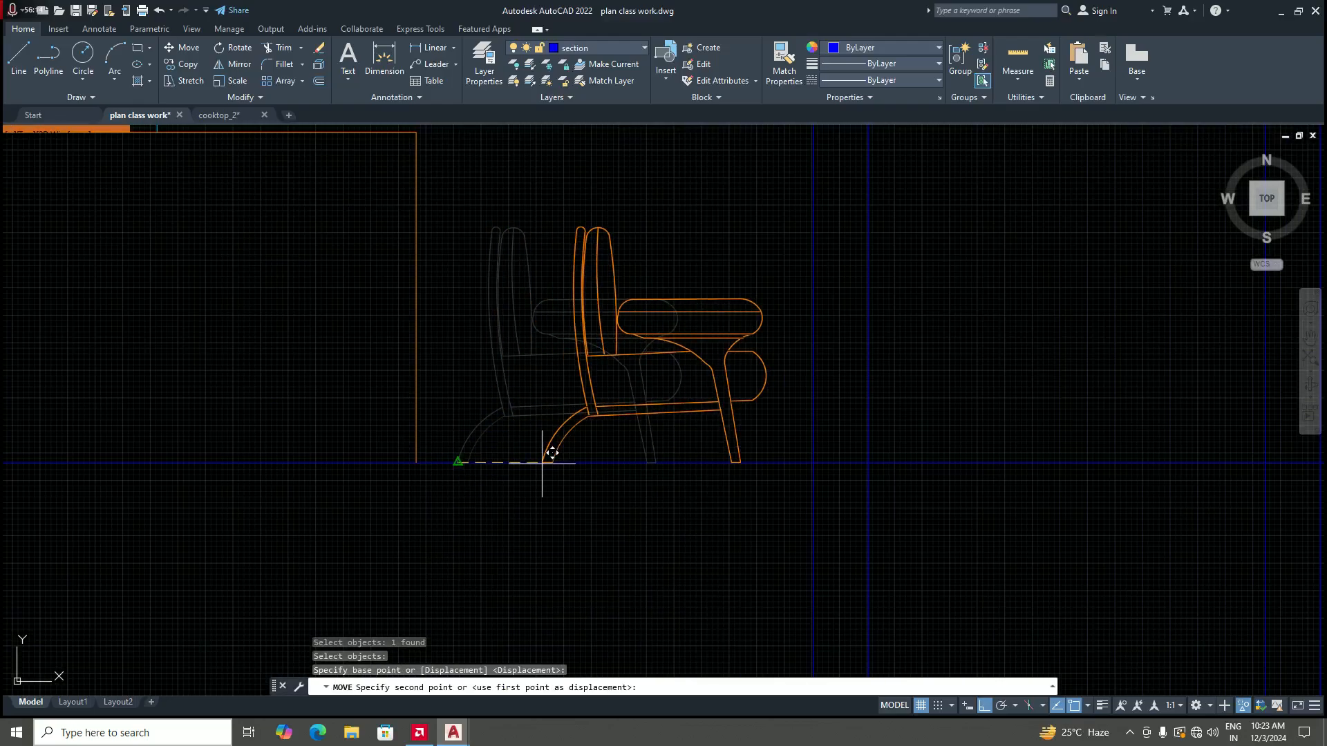
pyautogui.scroll(-3, 542, 464)
pyautogui.scroll(3, 533, 464)
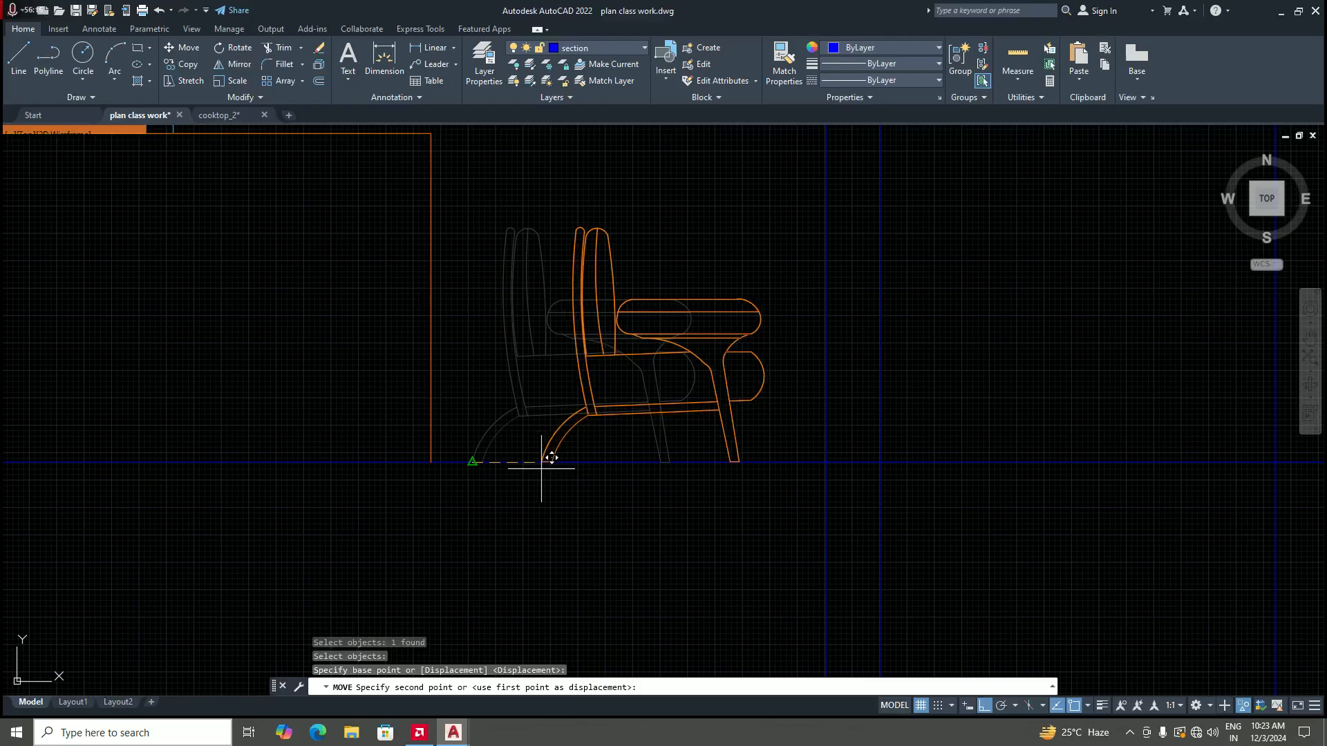
pyautogui.press('F3')
pyautogui.click(563, 454)
pyautogui.scroll(-5, 520, 473)
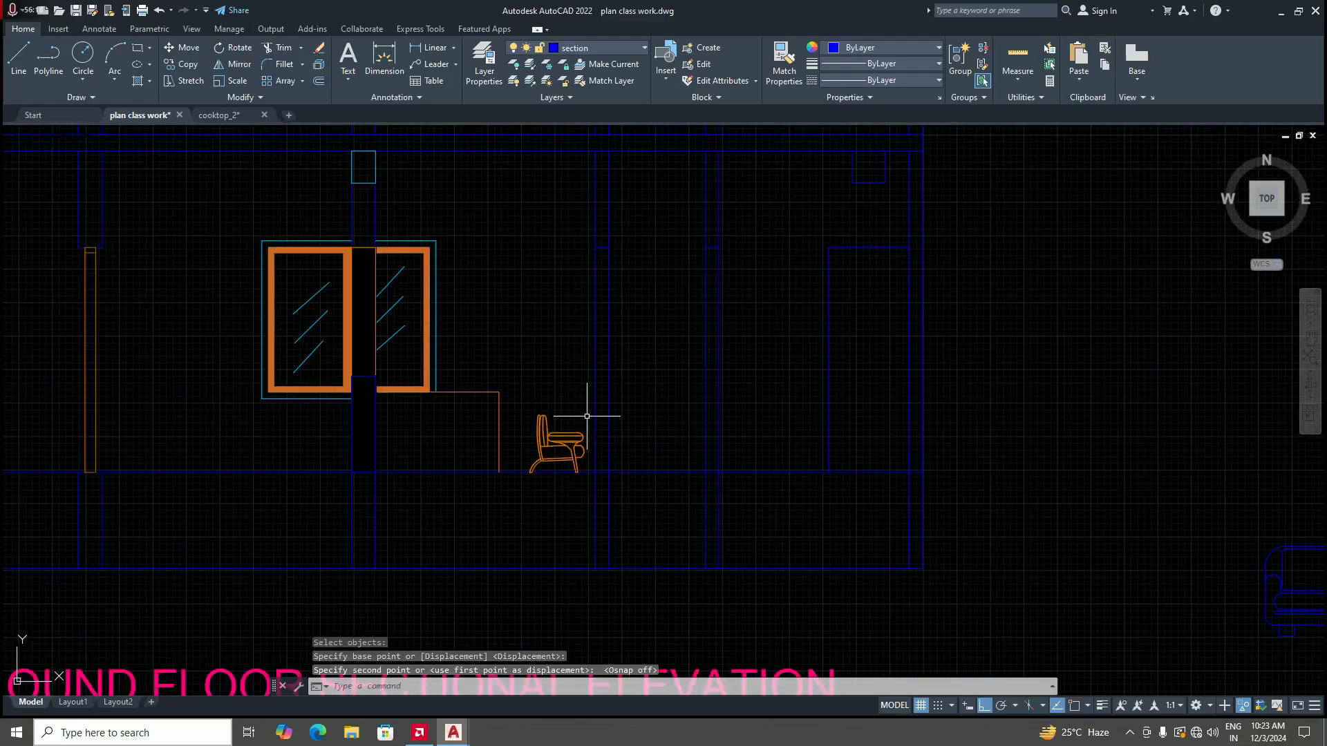
# Step: Examine the ground floor and sectional plans, focusing on the table and chair in the kitchen
pyautogui.scroll(-4, 640, 399)
pyautogui.scroll(-4, 682, 385)
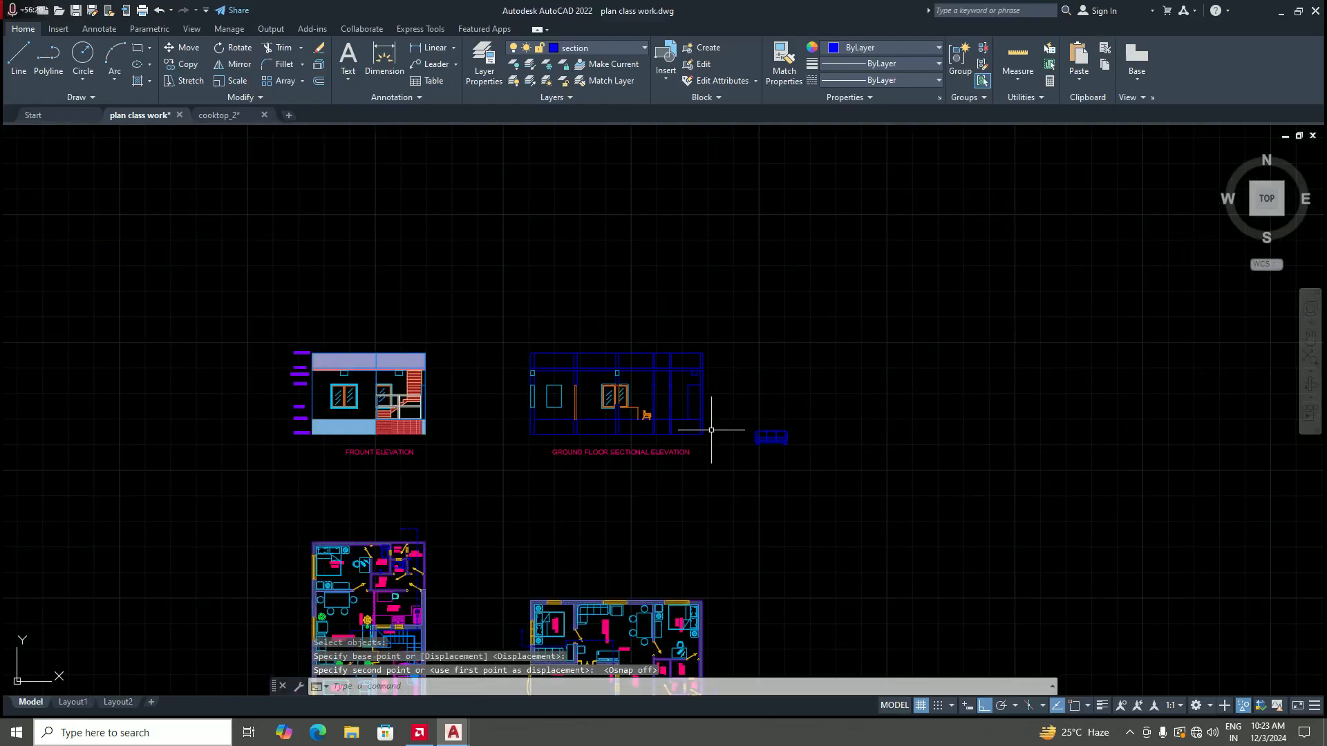
pyautogui.scroll(-4, 674, 452)
pyautogui.scroll(6, 674, 541)
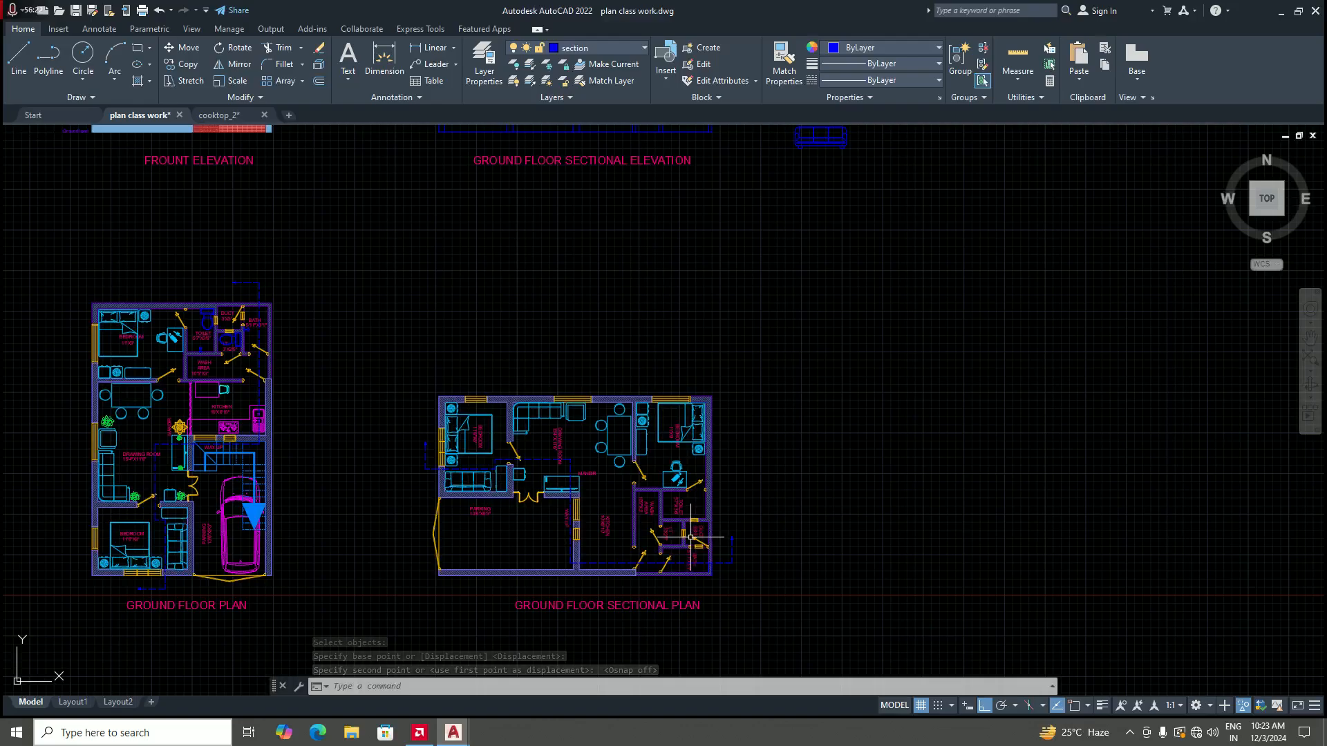
pyautogui.scroll(-5, 664, 539)
pyautogui.scroll(3, 641, 541)
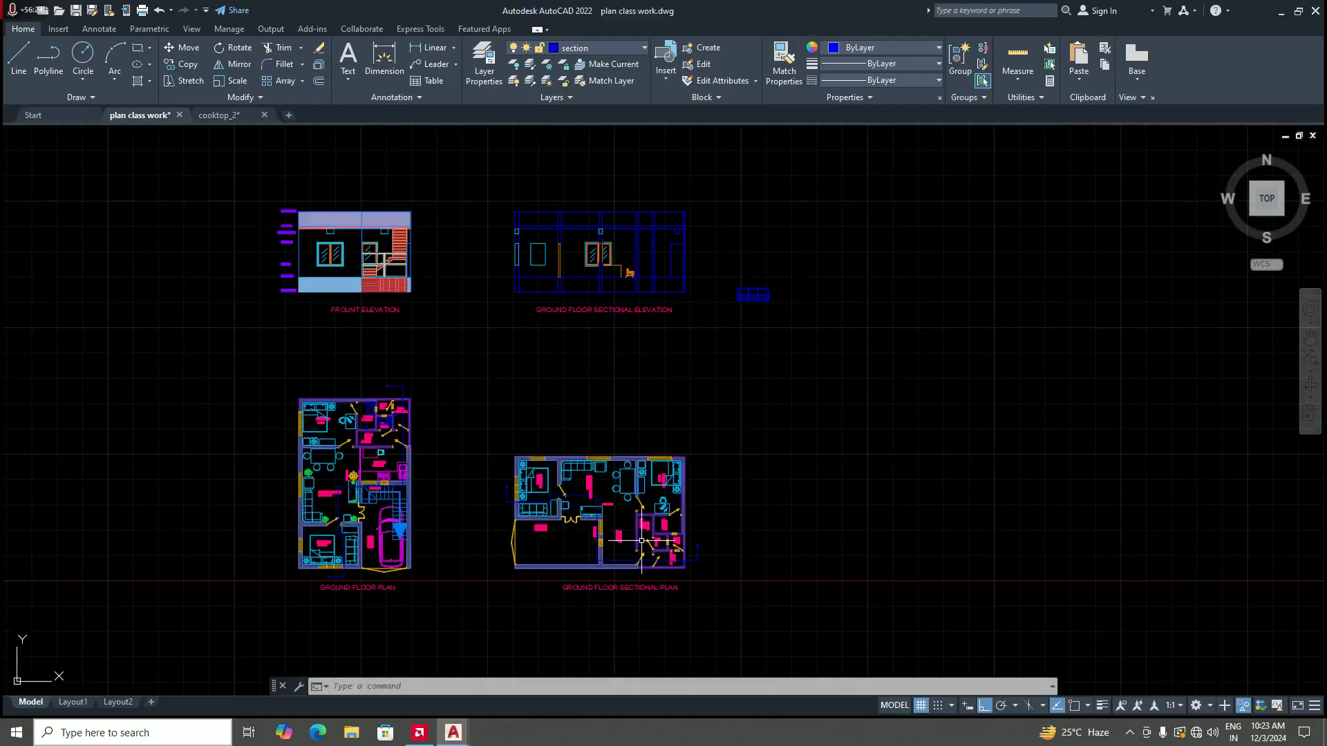
pyautogui.scroll(6, 382, 463)
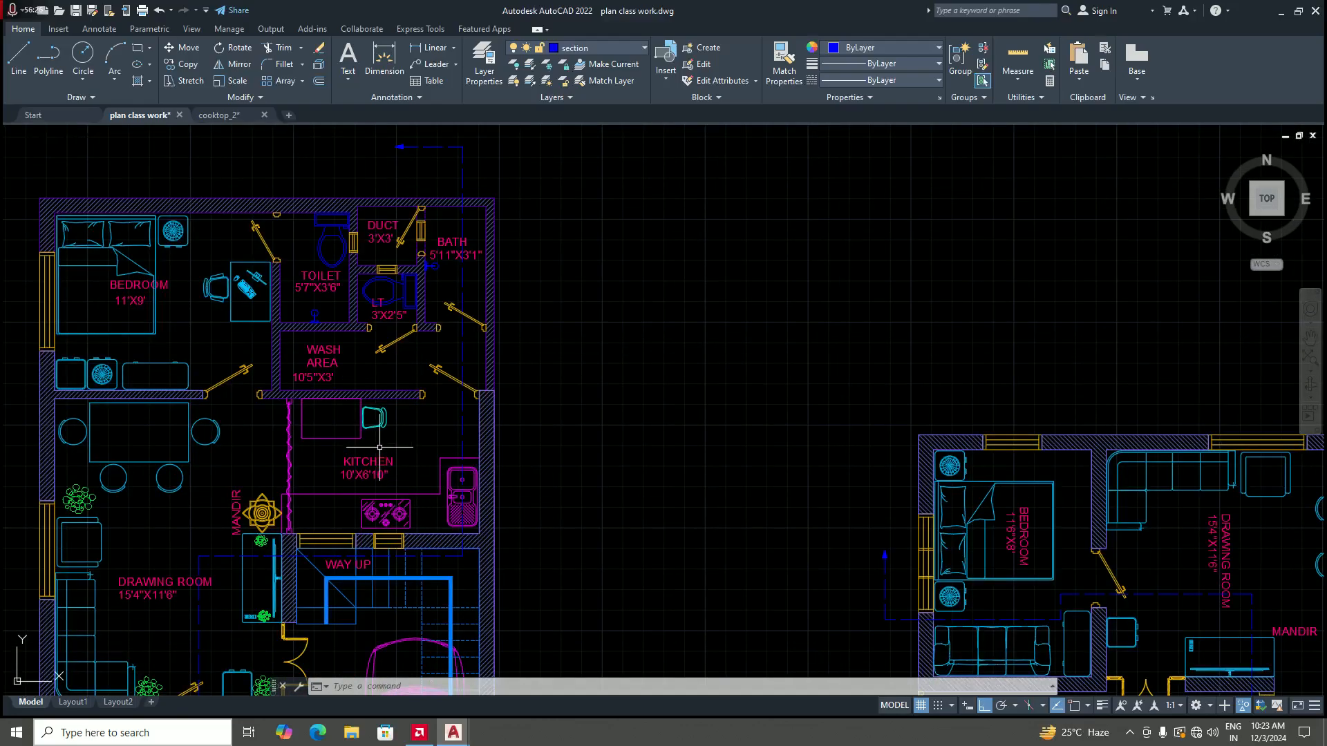
pyautogui.scroll(4, 380, 447)
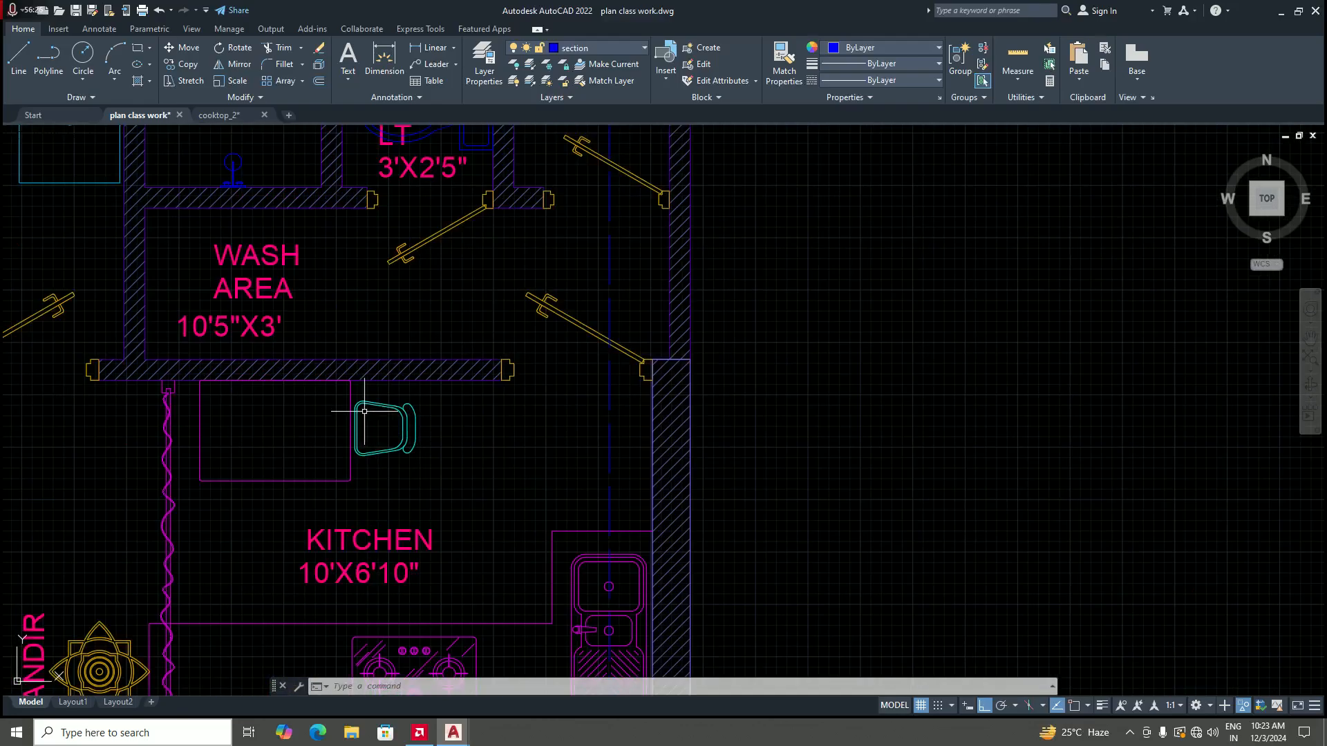
# Step: Measure the depth of the kitchen table in the ground floor plan with a linear dimension, using object snap
pyautogui.click(435, 46)
pyautogui.scroll(4, 321, 417)
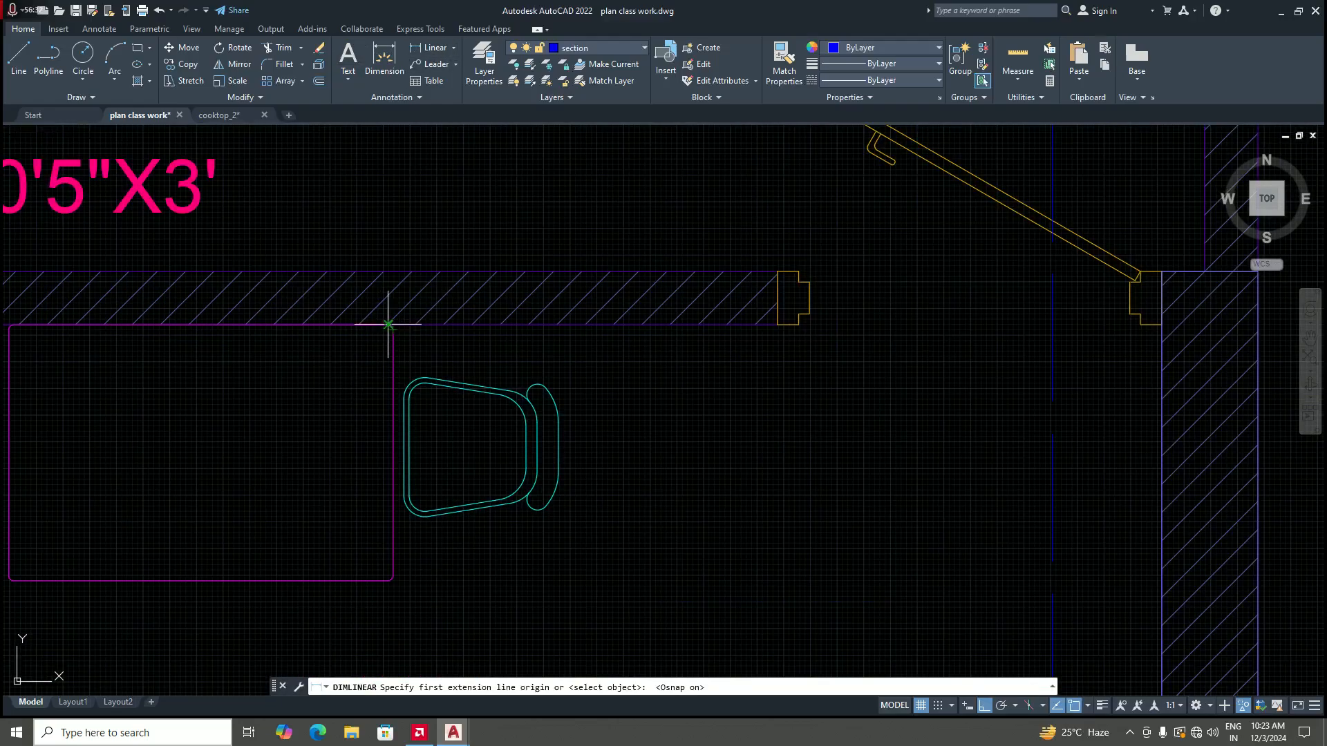
pyautogui.click(388, 323)
pyautogui.click(392, 580)
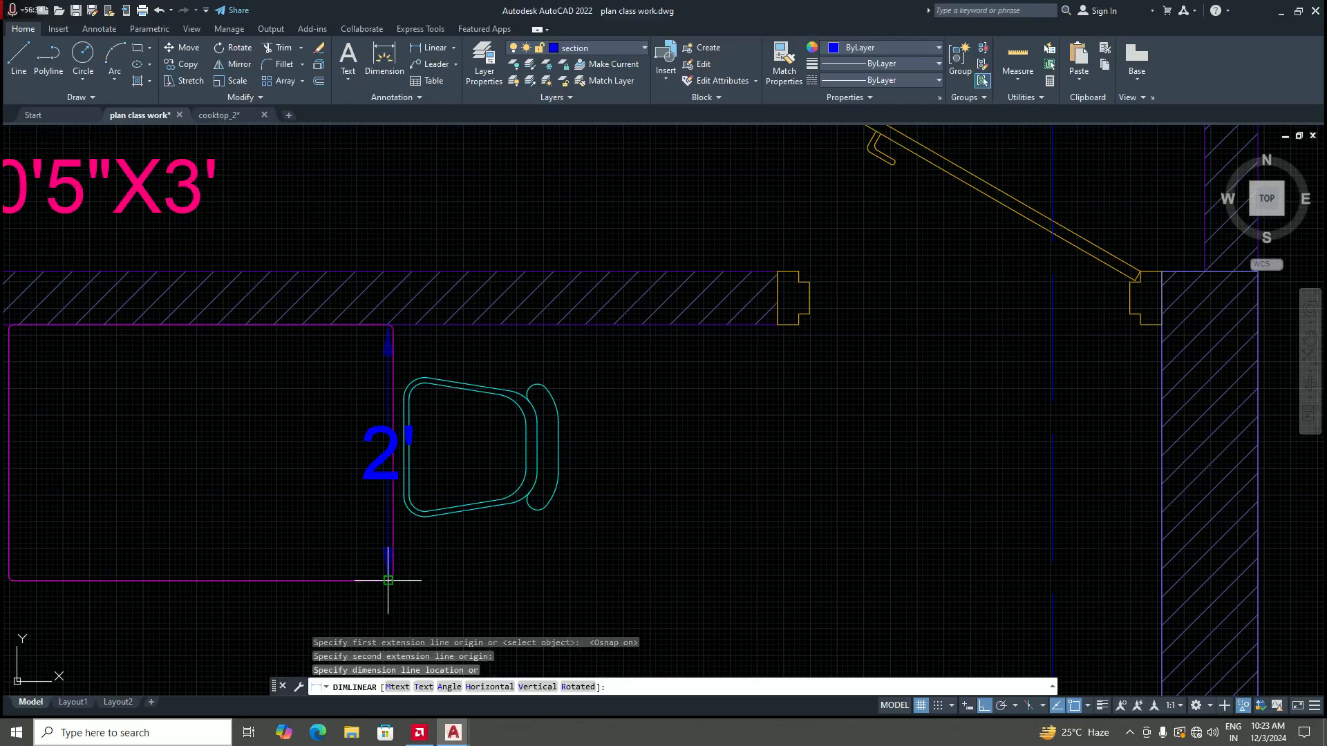
pyautogui.click(264, 538)
pyautogui.click(264, 488)
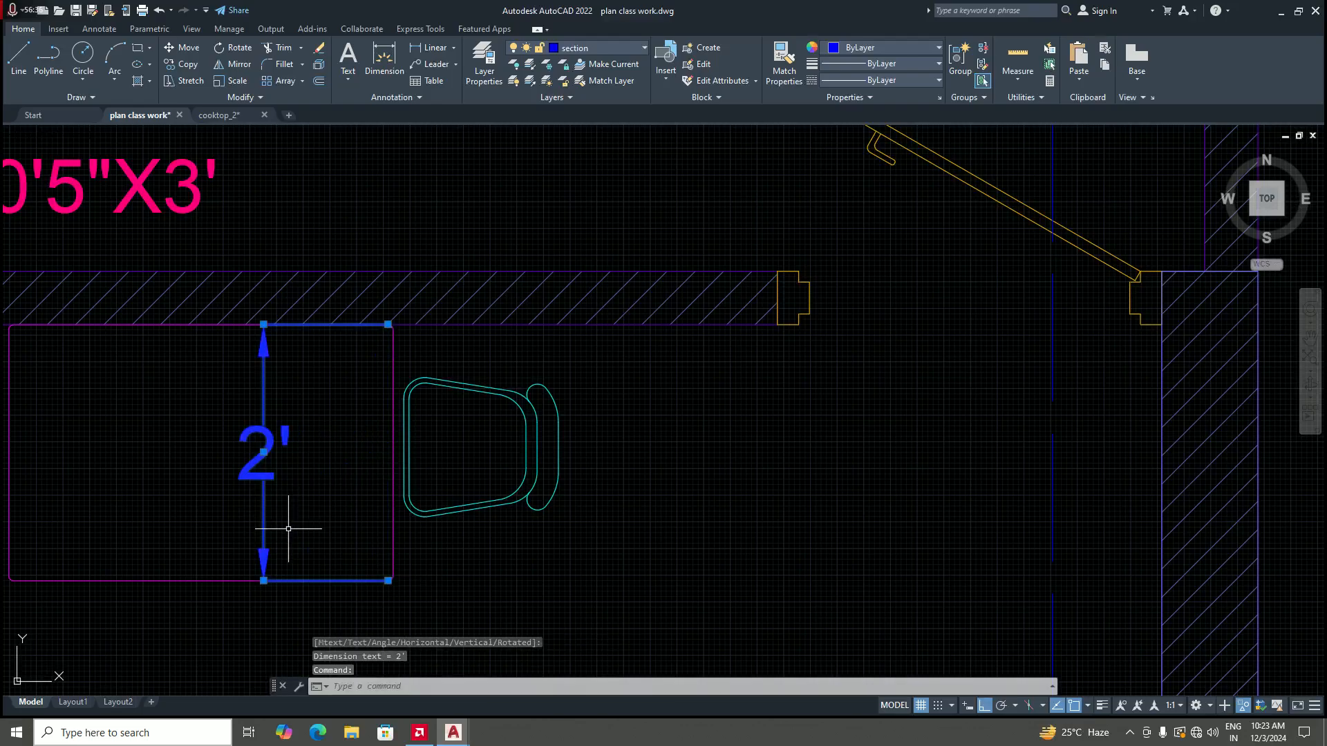
# Step: Erase the temporary depth dimension from the kitchen table in the ground floor plan
pyautogui.press('Delete')
pyautogui.scroll(-10, 602, 474)
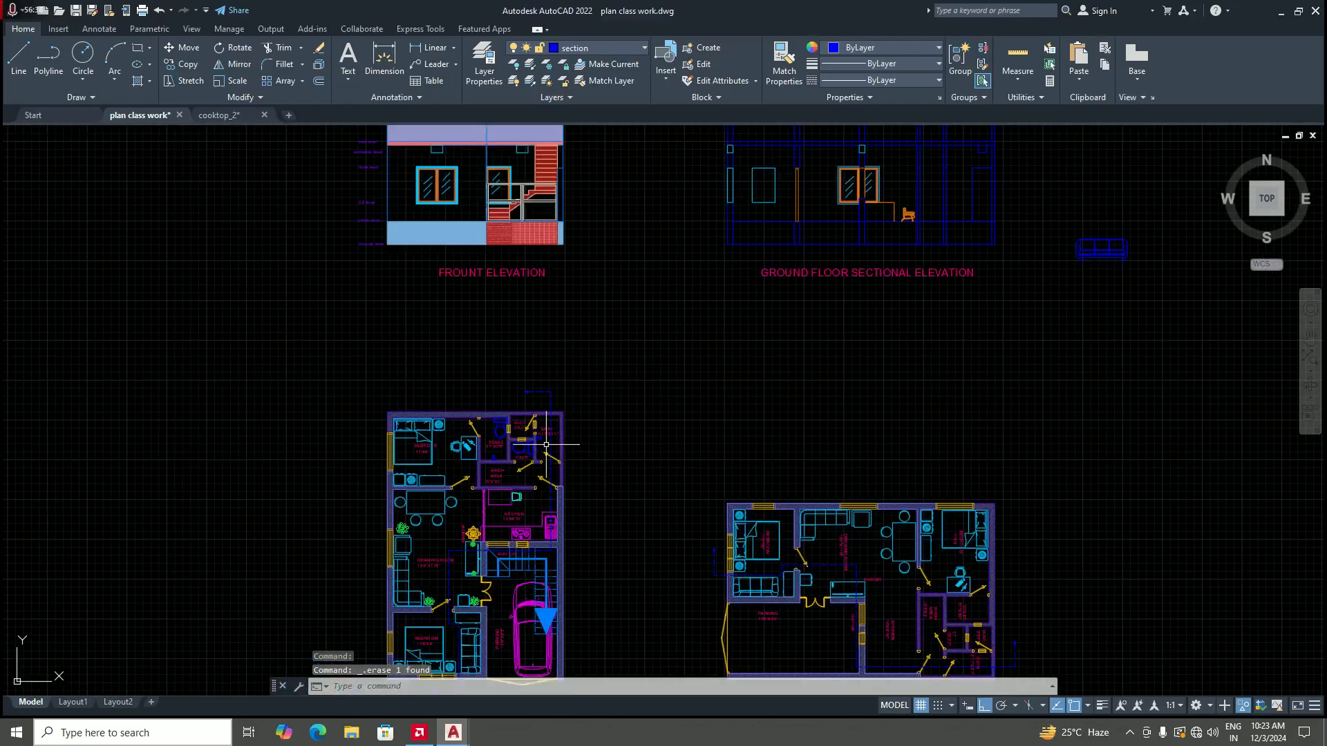
pyautogui.scroll(4, 622, 395)
pyautogui.scroll(5, 622, 394)
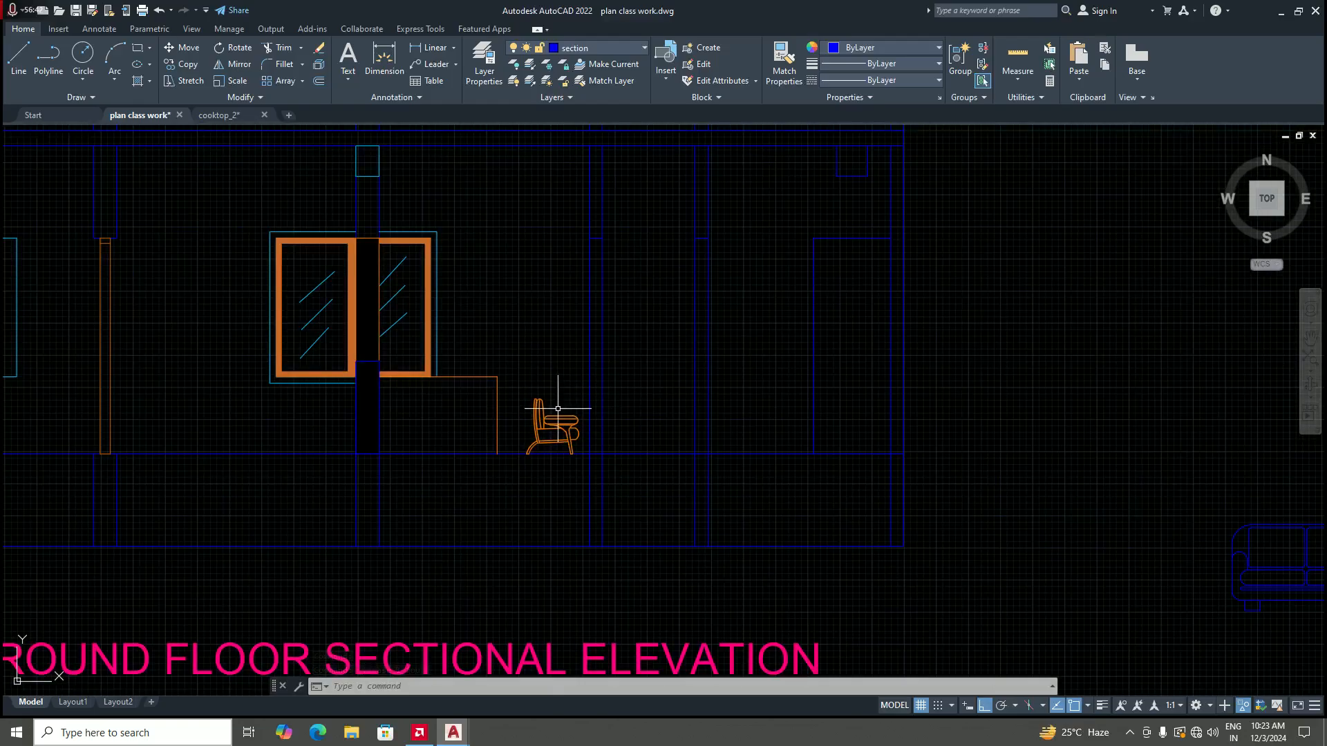
pyautogui.scroll(2, 555, 420)
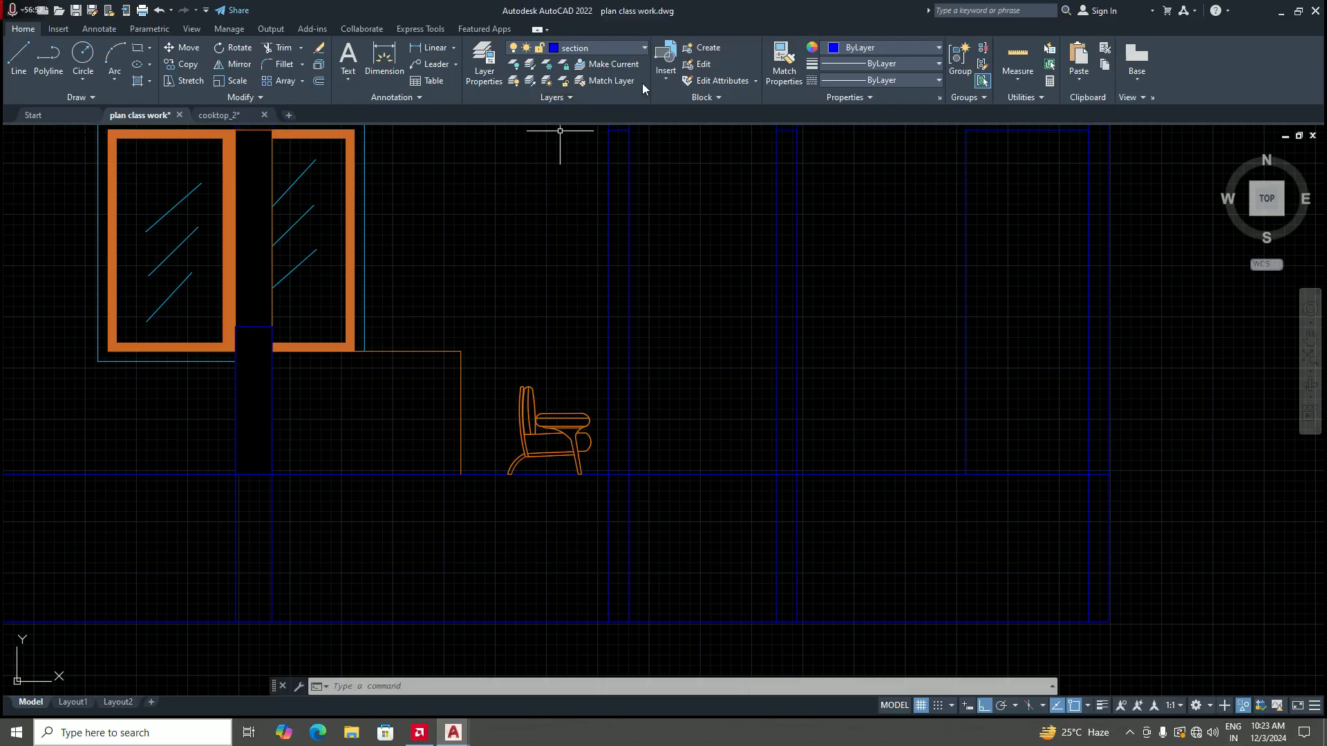
# Step: On the kitchen elevation layer, draw a 2' horizontal tabletop line from the wall beside the armchair, 2'6" above the floor line
pyautogui.click(643, 50)
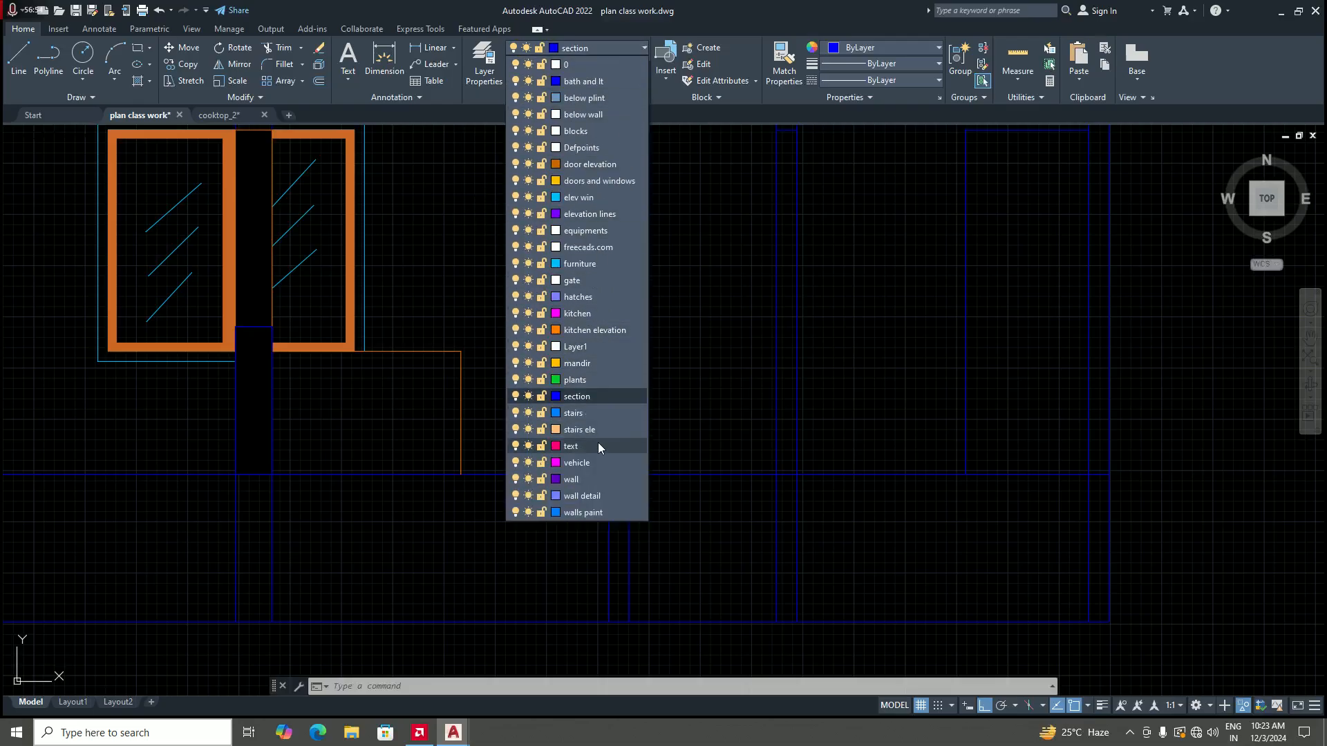
pyautogui.click(595, 331)
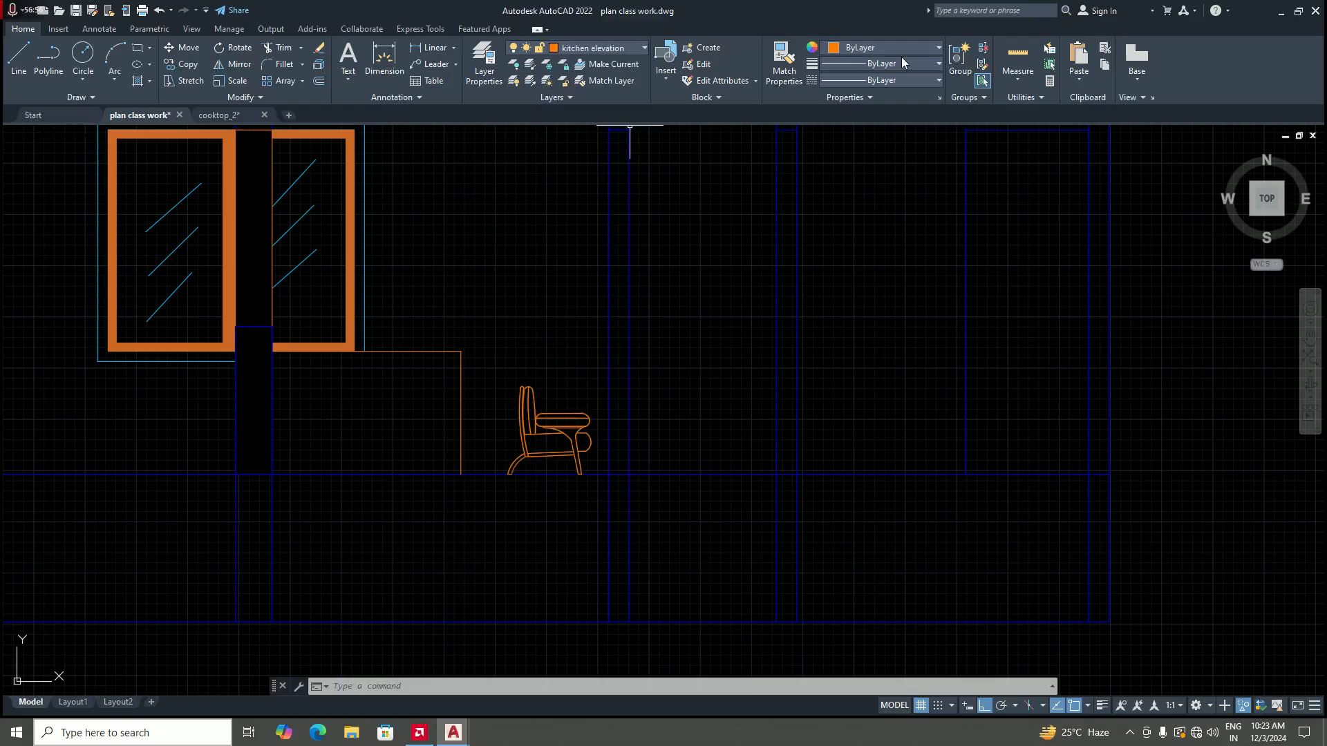
pyautogui.click(19, 59)
pyautogui.scroll(2, 546, 376)
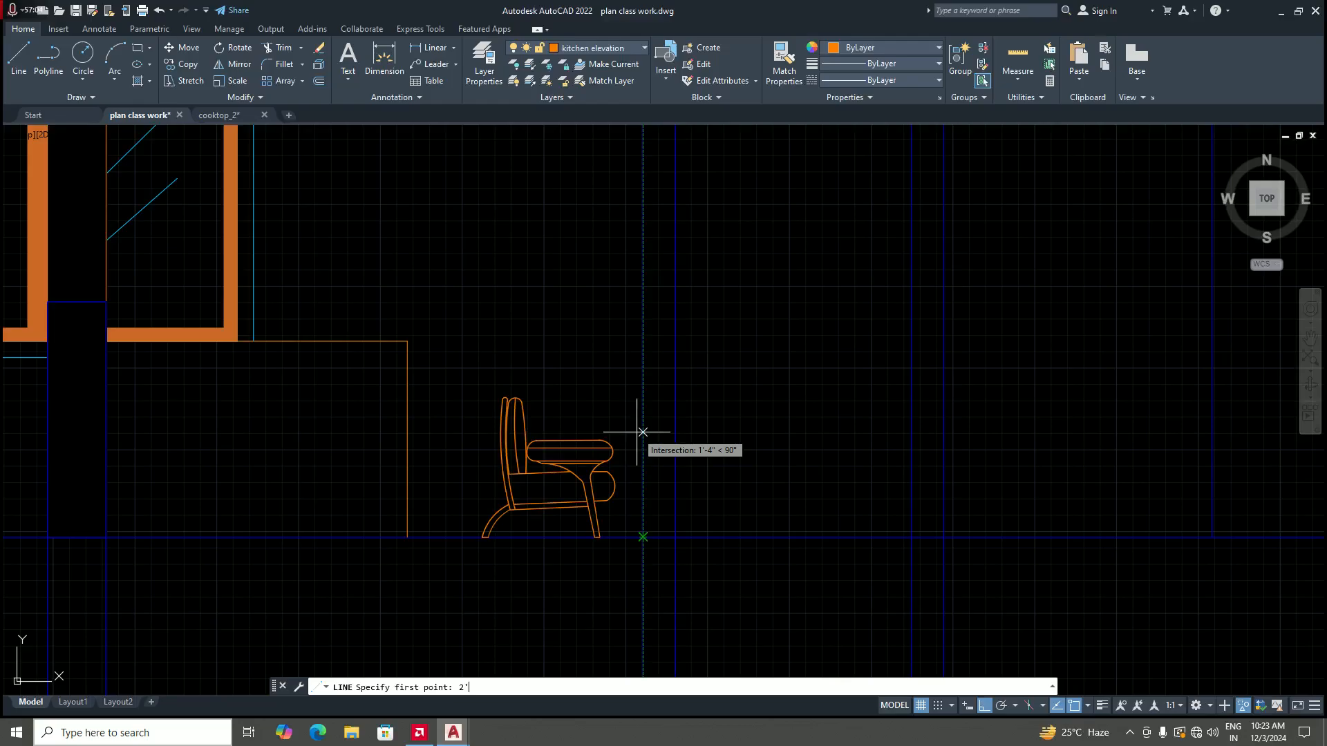
pyautogui.press('Return')
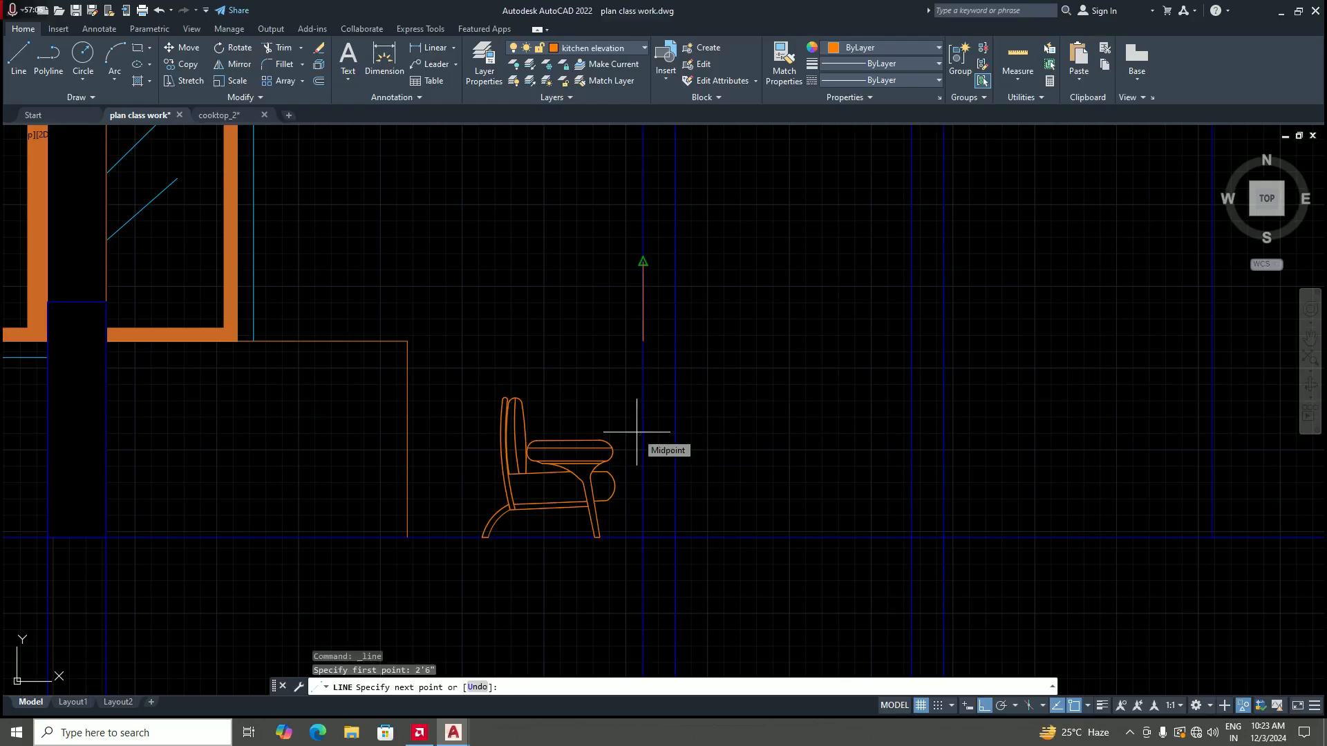
pyautogui.scroll(-4, 534, 344)
pyautogui.scroll(3, 534, 343)
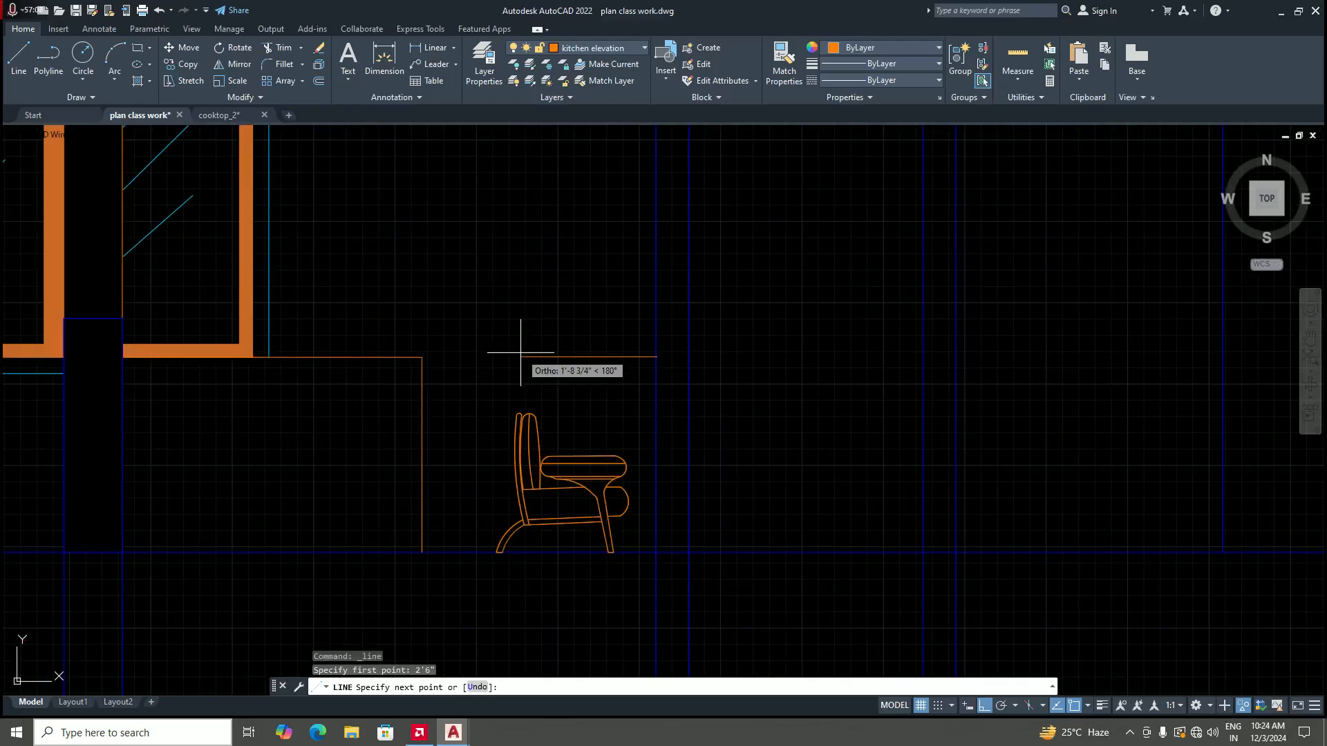
pyautogui.write("2'")
pyautogui.press('Return')
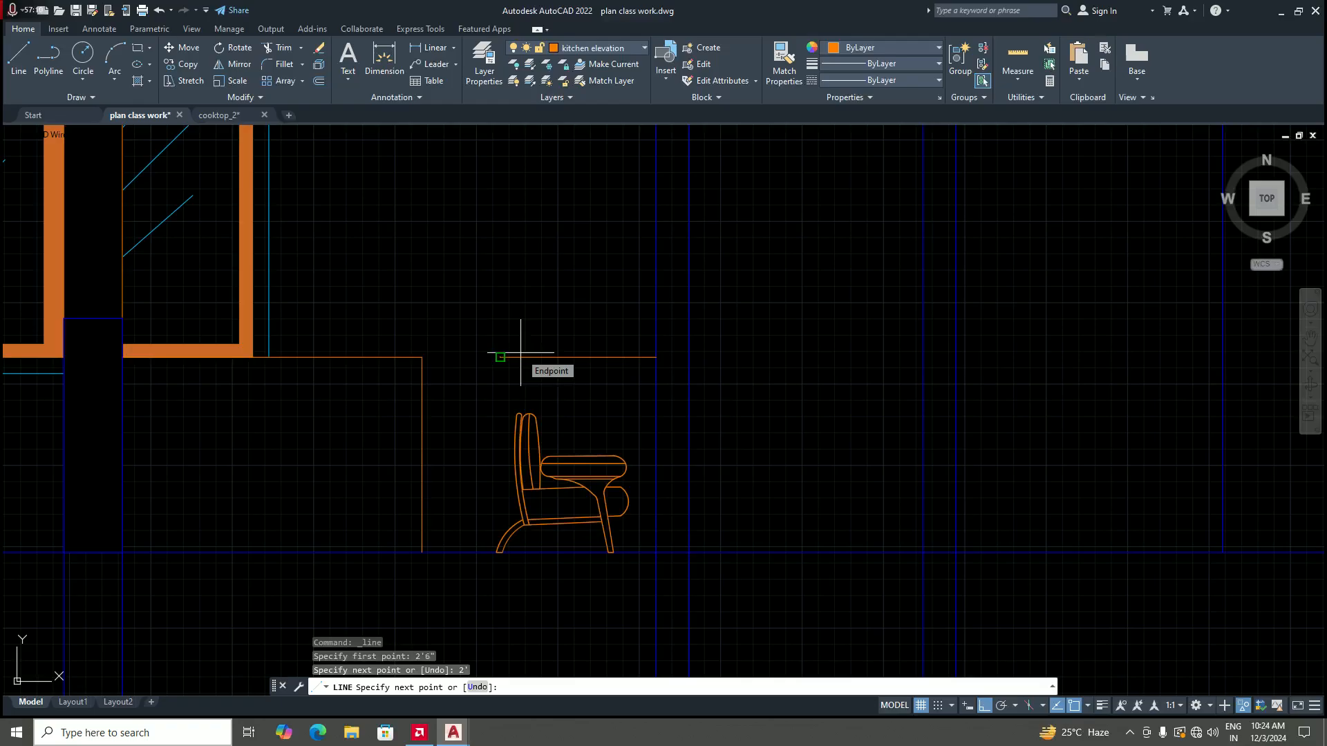
# Step: Close the tabletop outline with a 2" vertical front edge and an underside line running perpendicular to the wall
pyautogui.scroll(-2, 520, 349)
pyautogui.scroll(4, 515, 353)
pyautogui.scroll(-3, 515, 361)
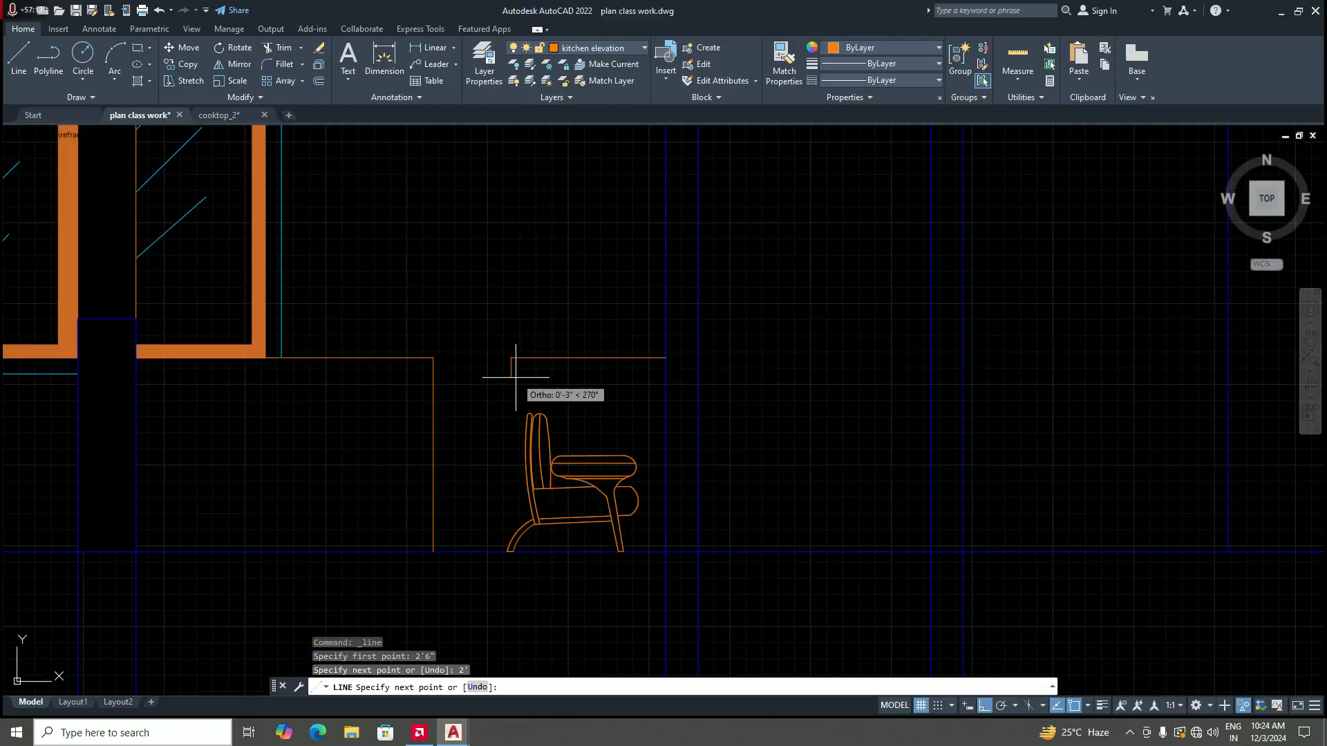
pyautogui.scroll(5, 520, 365)
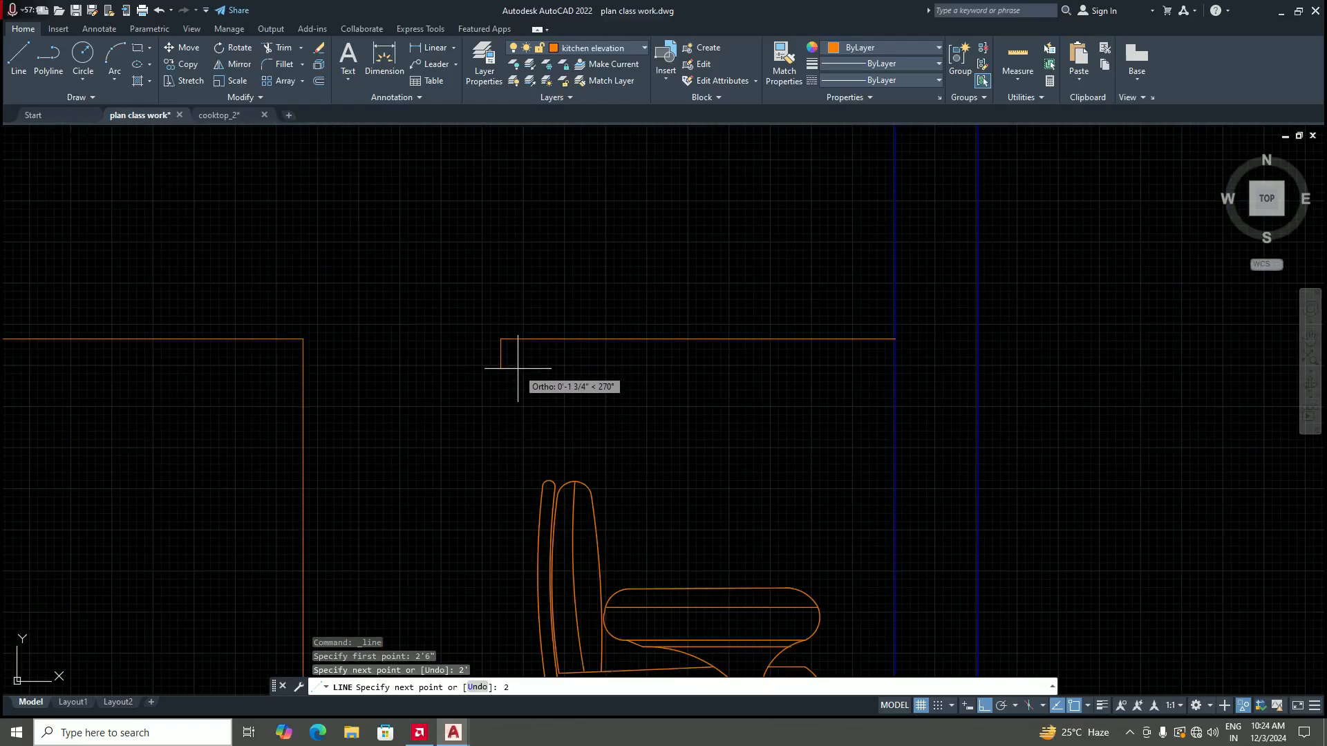
pyautogui.write('2"')
pyautogui.press('Return')
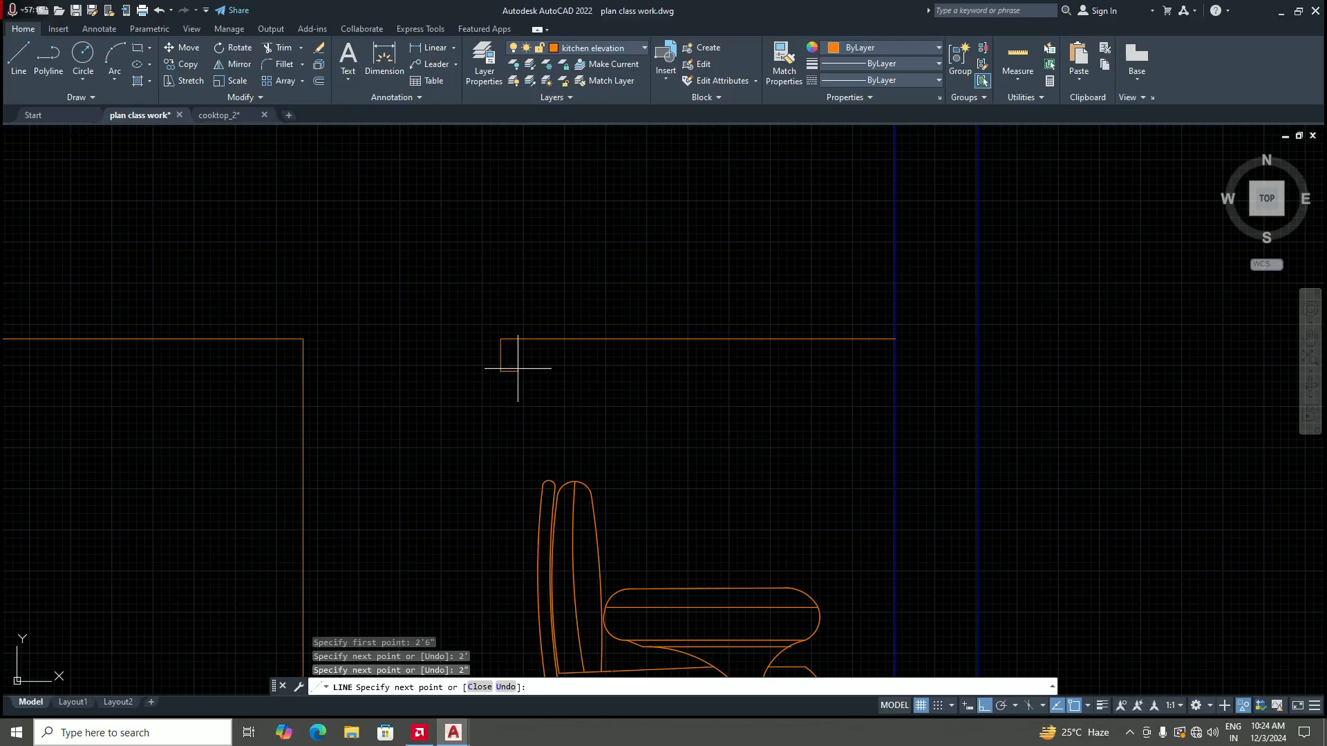
pyautogui.write('p')
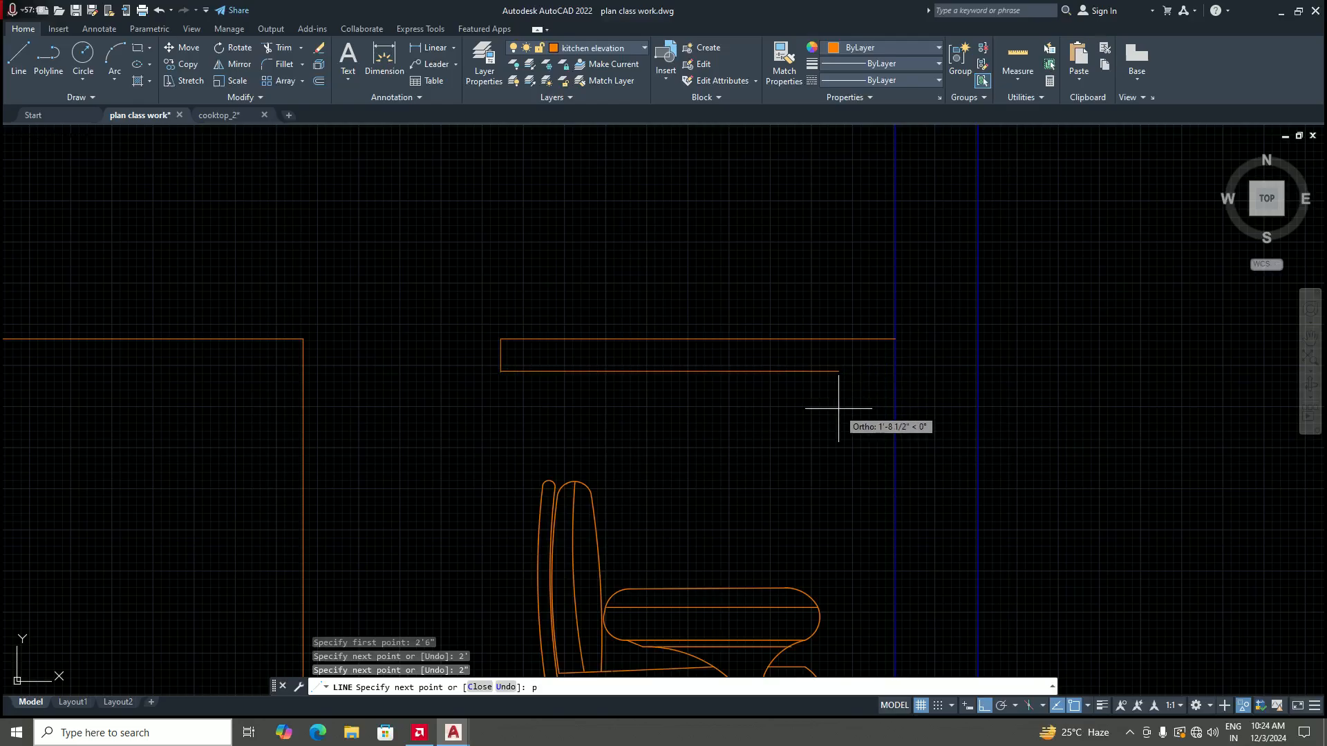
pyautogui.write('er')
pyautogui.press('Return')
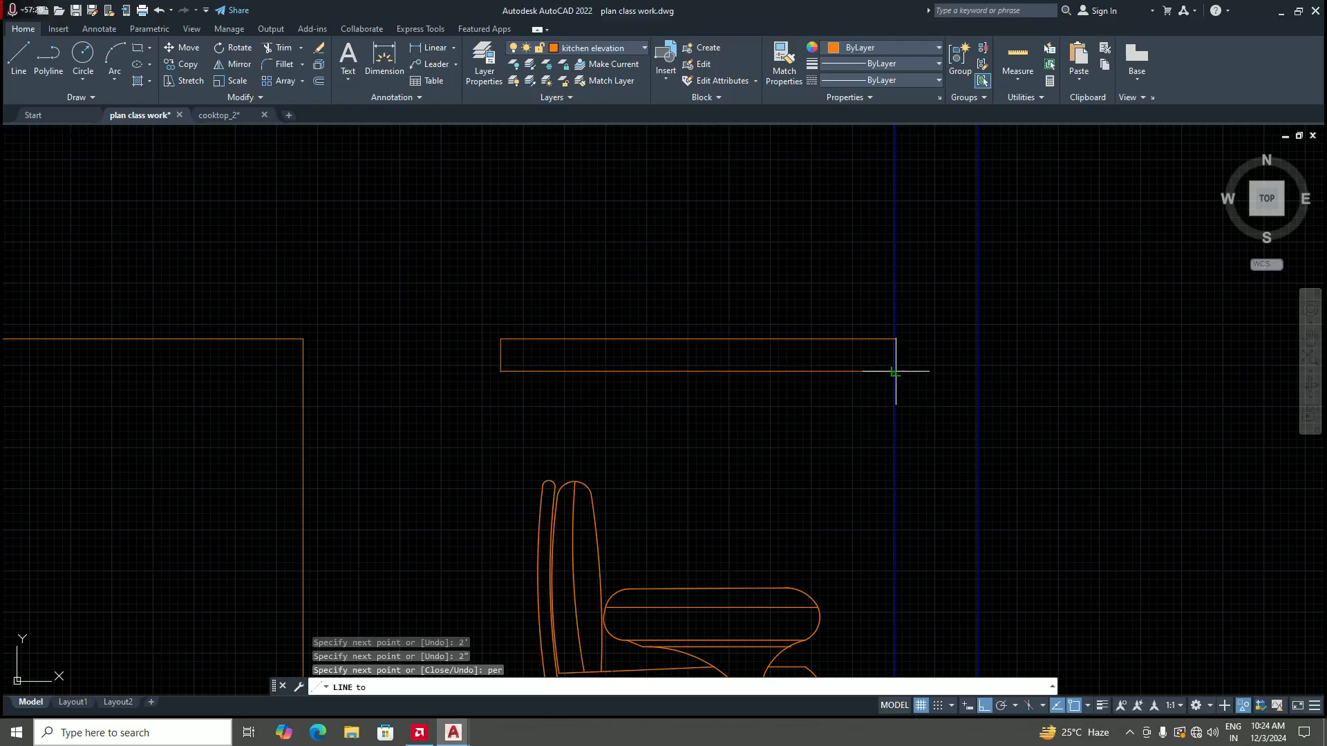
pyautogui.click(894, 373)
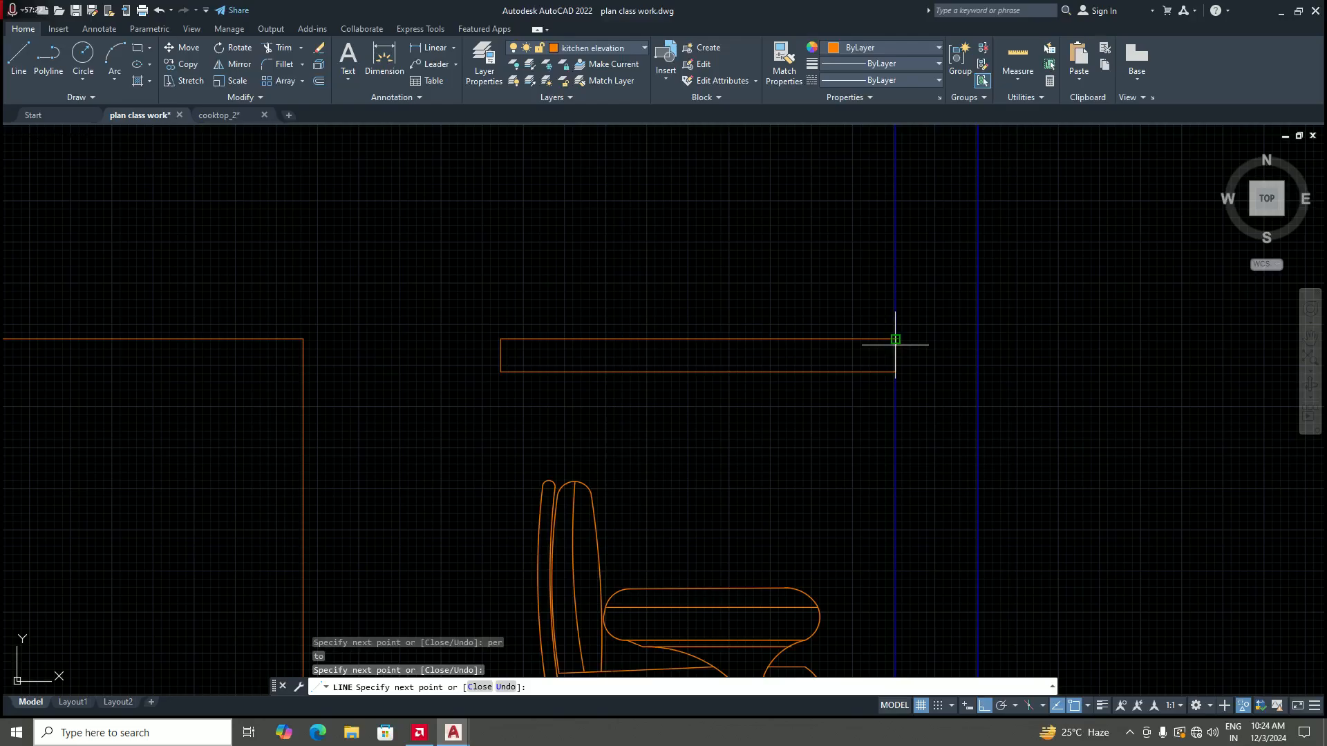
pyautogui.press('Return')
# Step: Set the current object colour to grey 147,149,152, keeping kitchen elevation as the current layer
pyautogui.scroll(-6, 676, 370)
pyautogui.scroll(3, 622, 380)
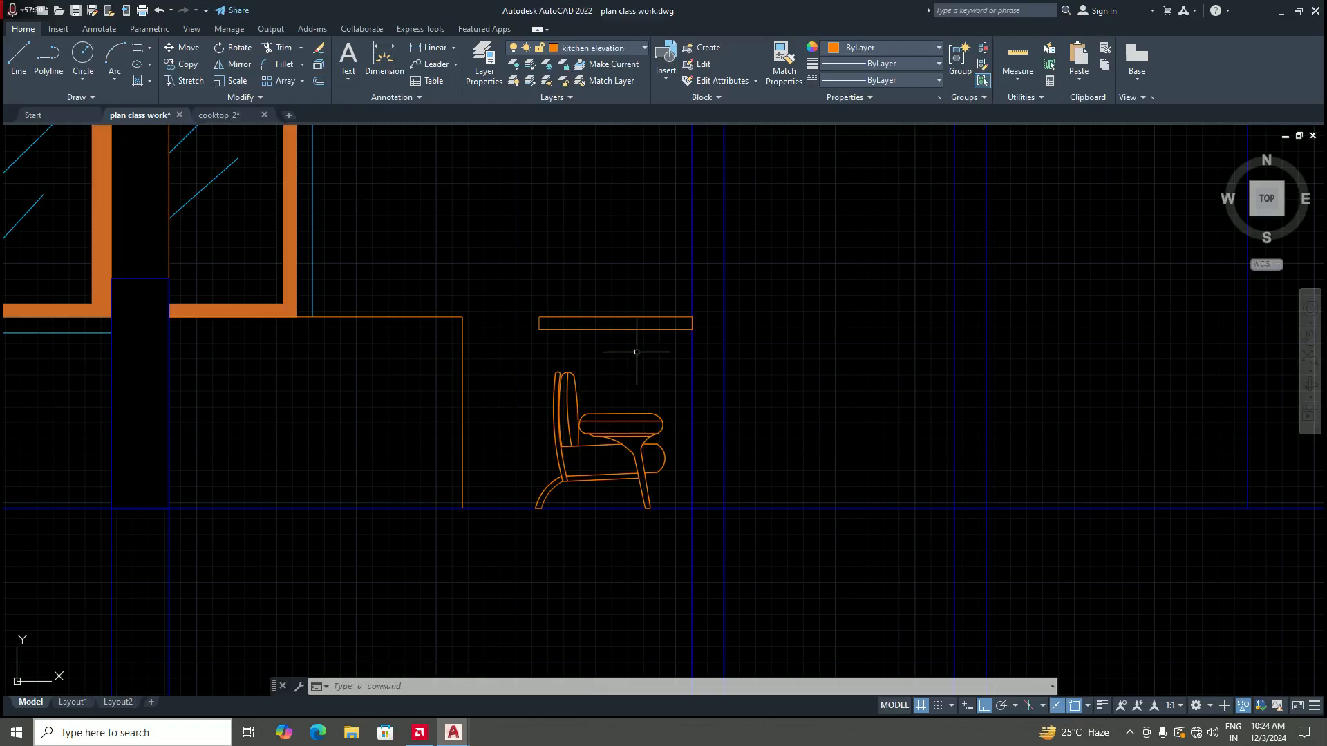
pyautogui.click(644, 48)
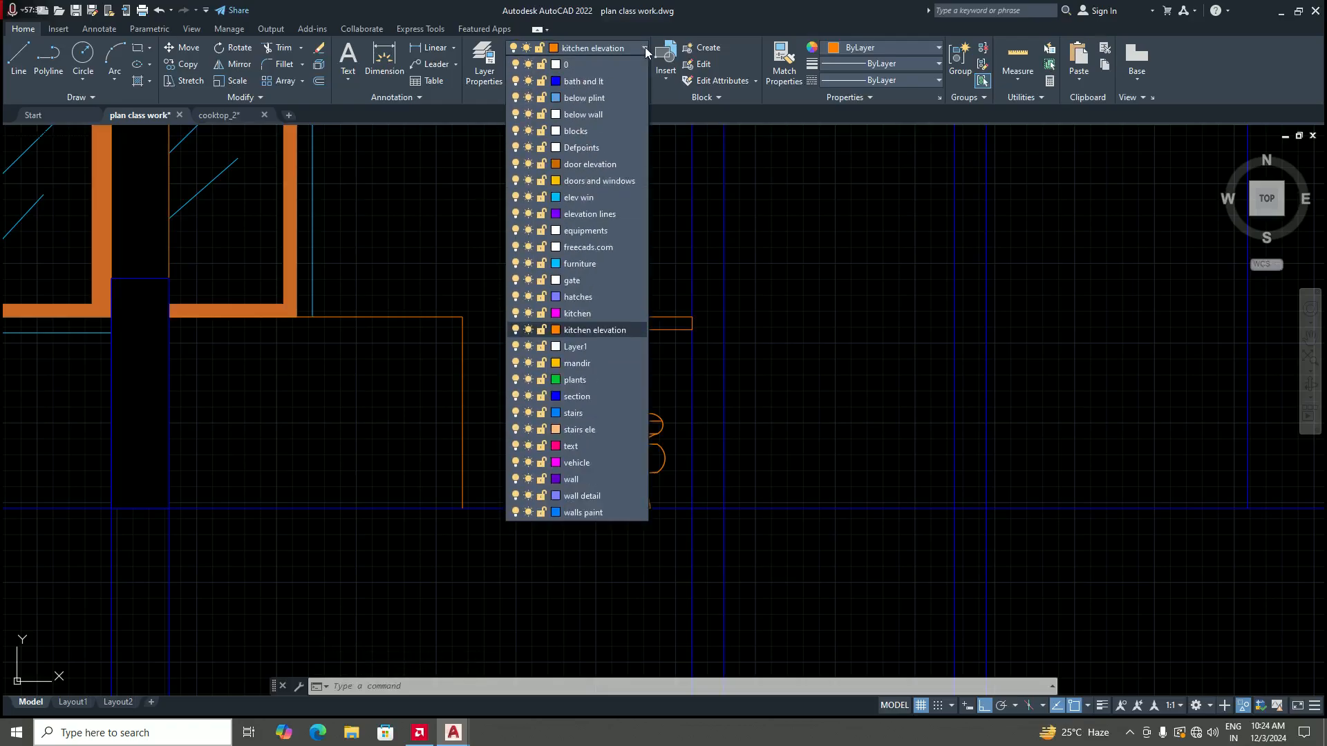
pyautogui.click(645, 47)
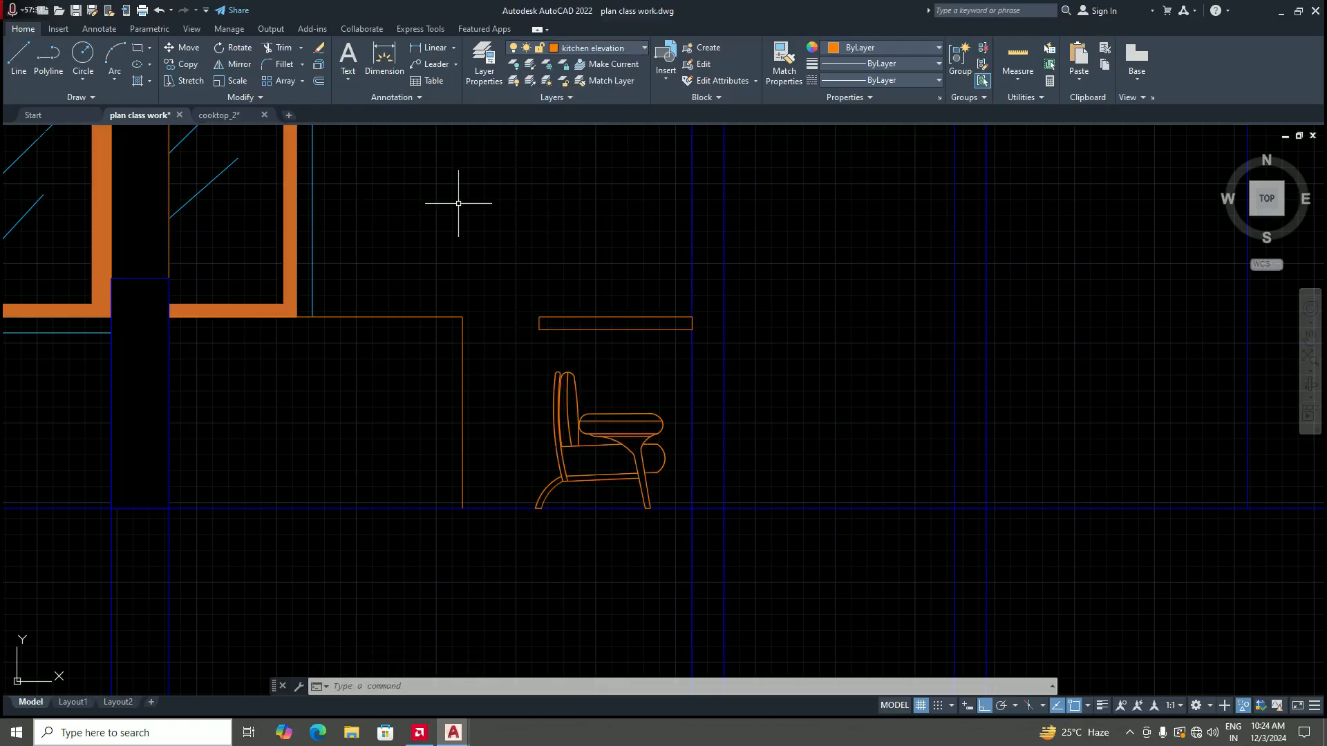
pyautogui.click(939, 48)
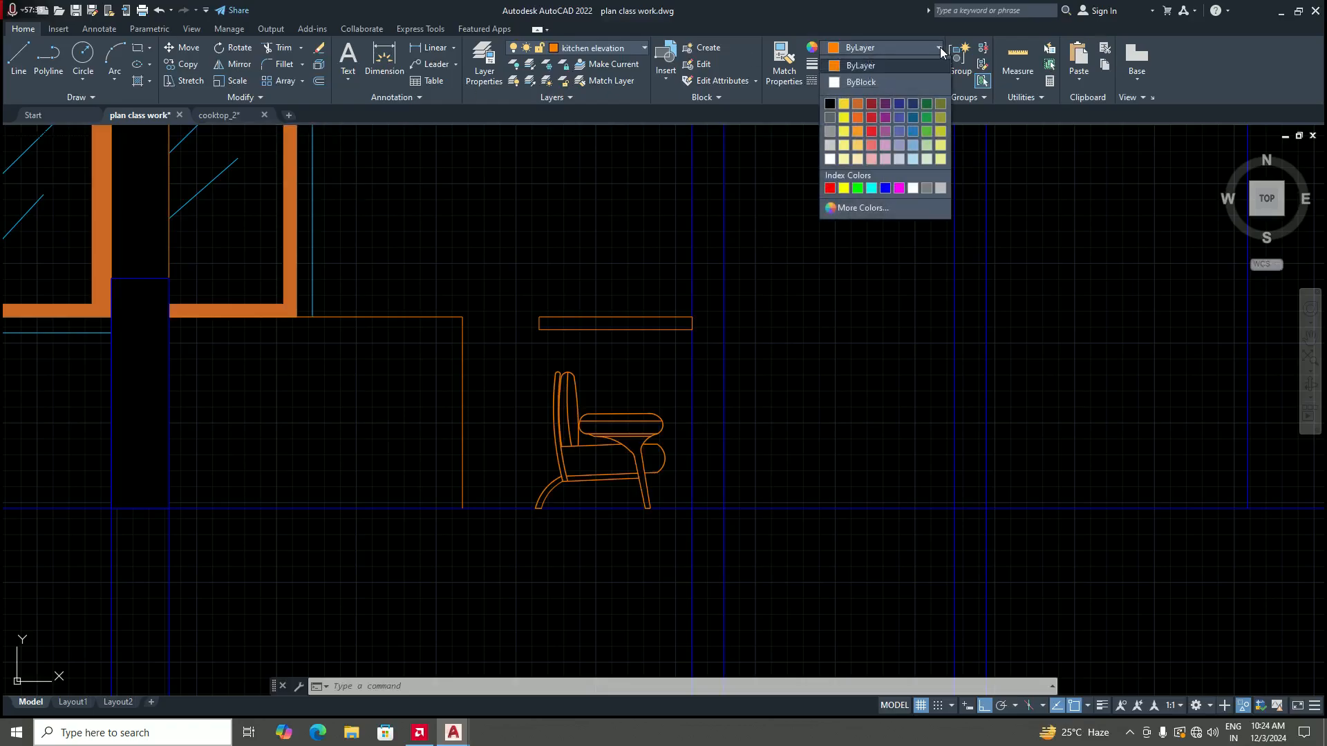
pyautogui.click(829, 131)
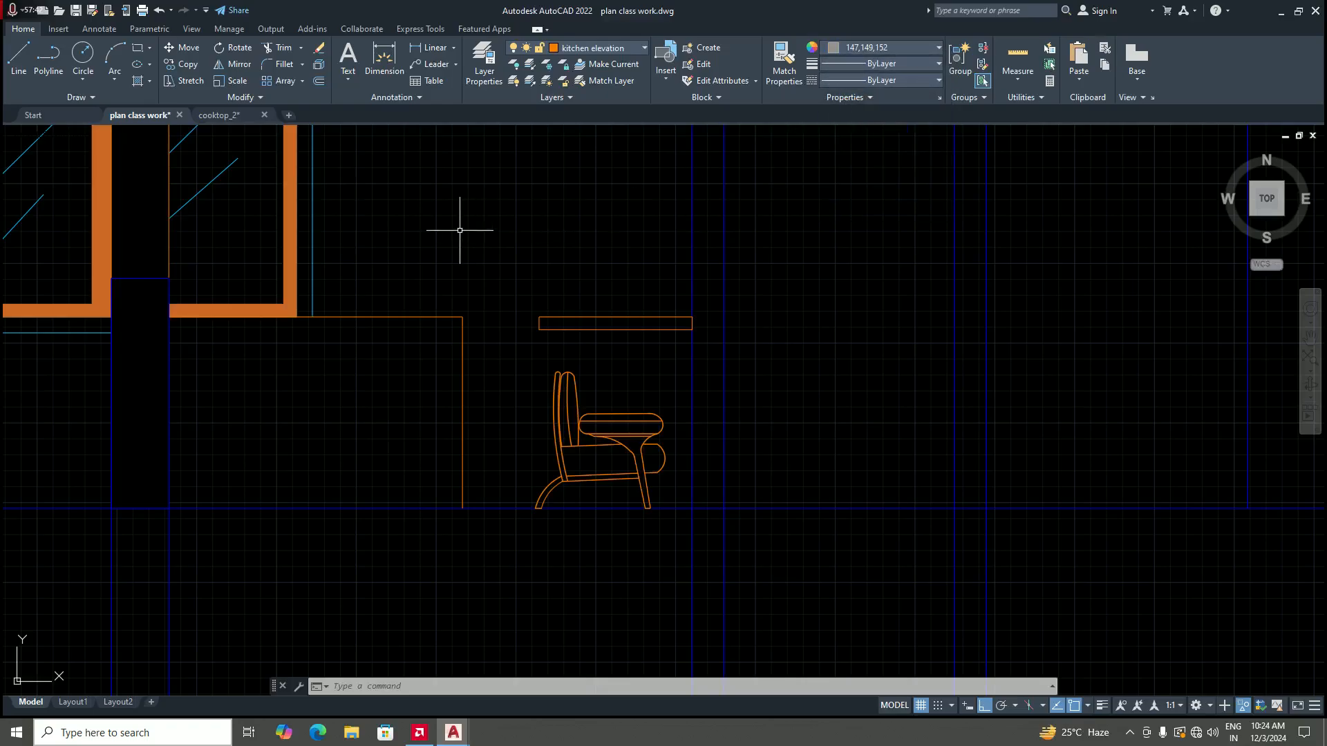
# Step: Draw the table leg's outer line from the tabletop's underside, 3" in from its front edge, perpendicular to the floor line
pyautogui.click(19, 55)
pyautogui.scroll(4, 546, 347)
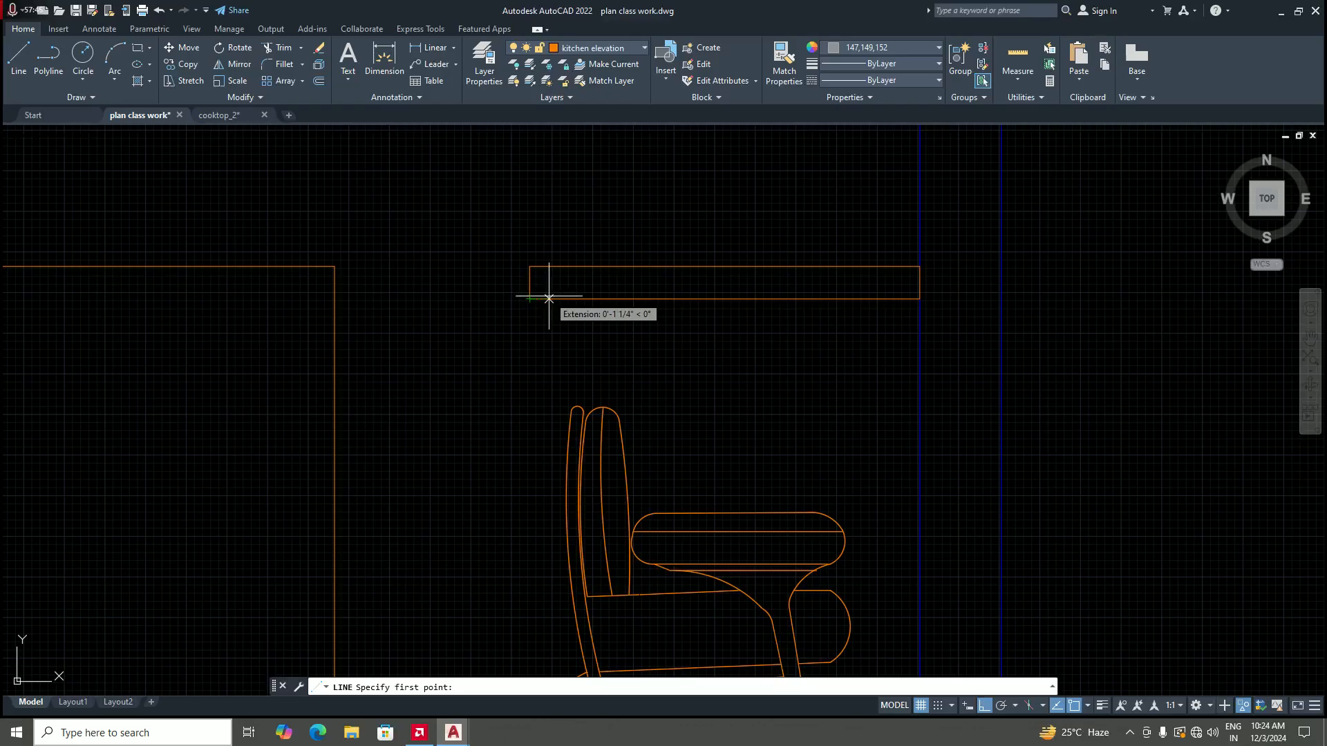
pyautogui.write('3"')
pyautogui.press('Return')
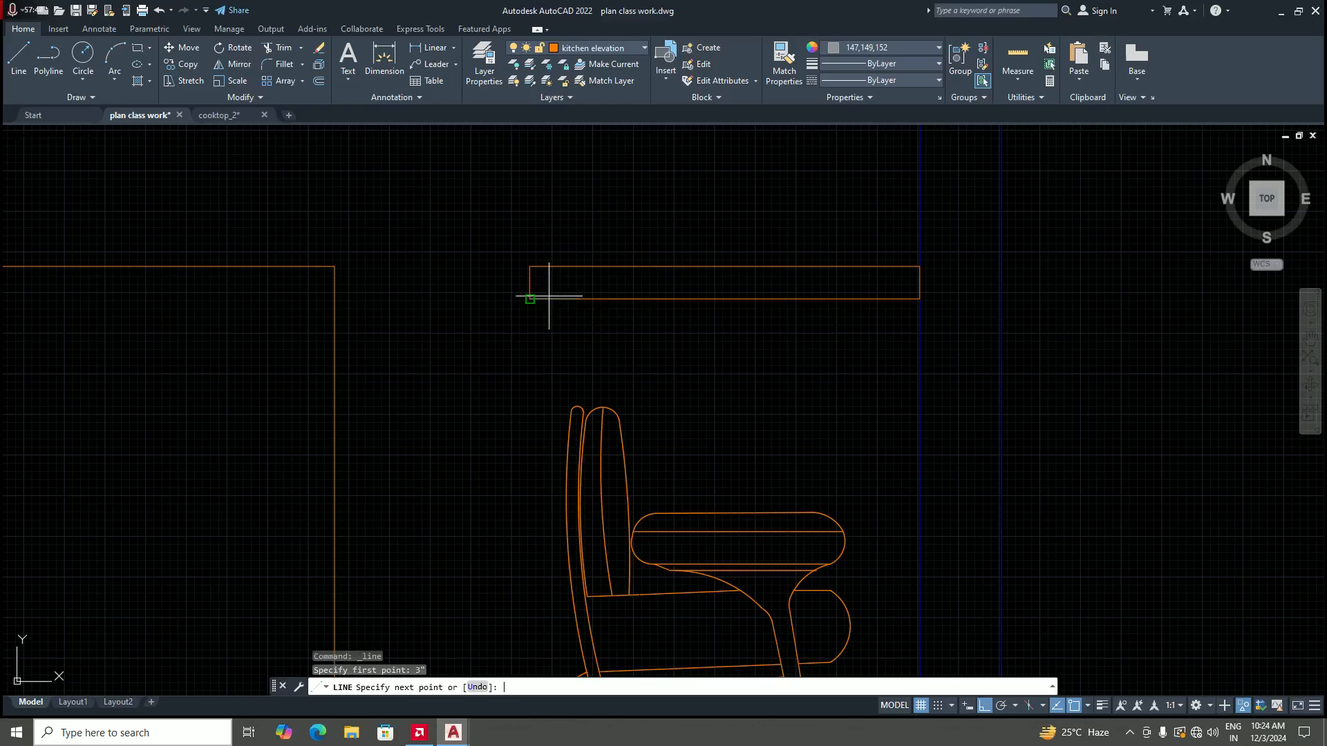
pyautogui.scroll(-5, 550, 296)
pyautogui.scroll(4, 546, 377)
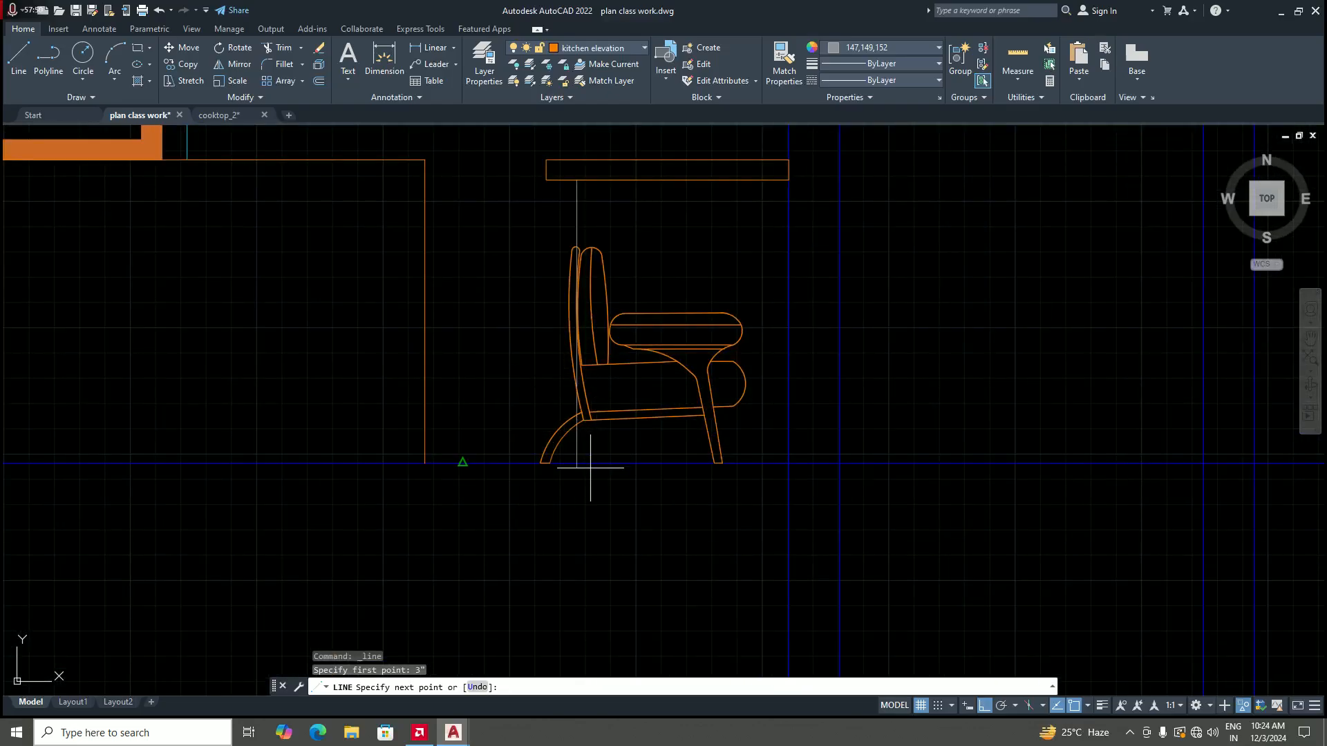
pyautogui.scroll(3, 591, 468)
pyautogui.write('per')
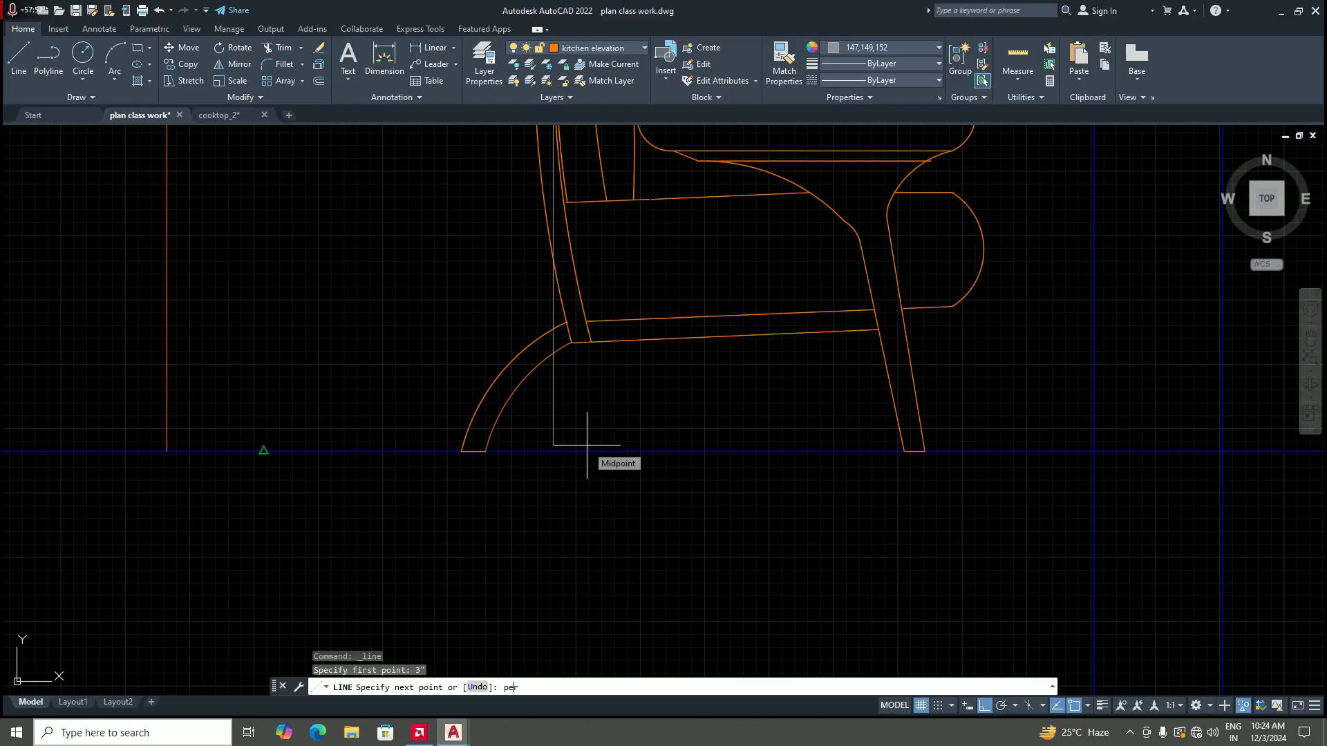
pyautogui.press('Return')
pyautogui.click(553, 452)
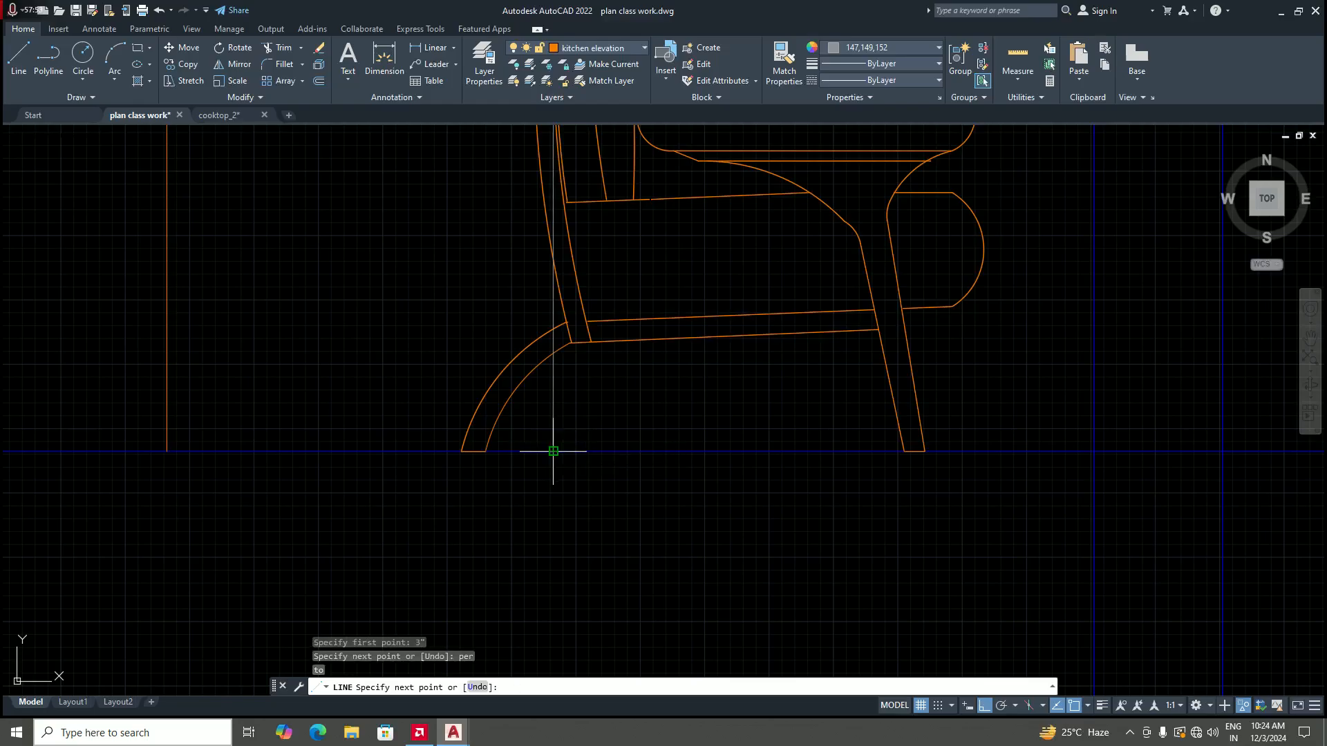
pyautogui.press('Escape')
# Step: Offset the leg line 2" inward under the tabletop to form the leg's thickness
pyautogui.write('o')
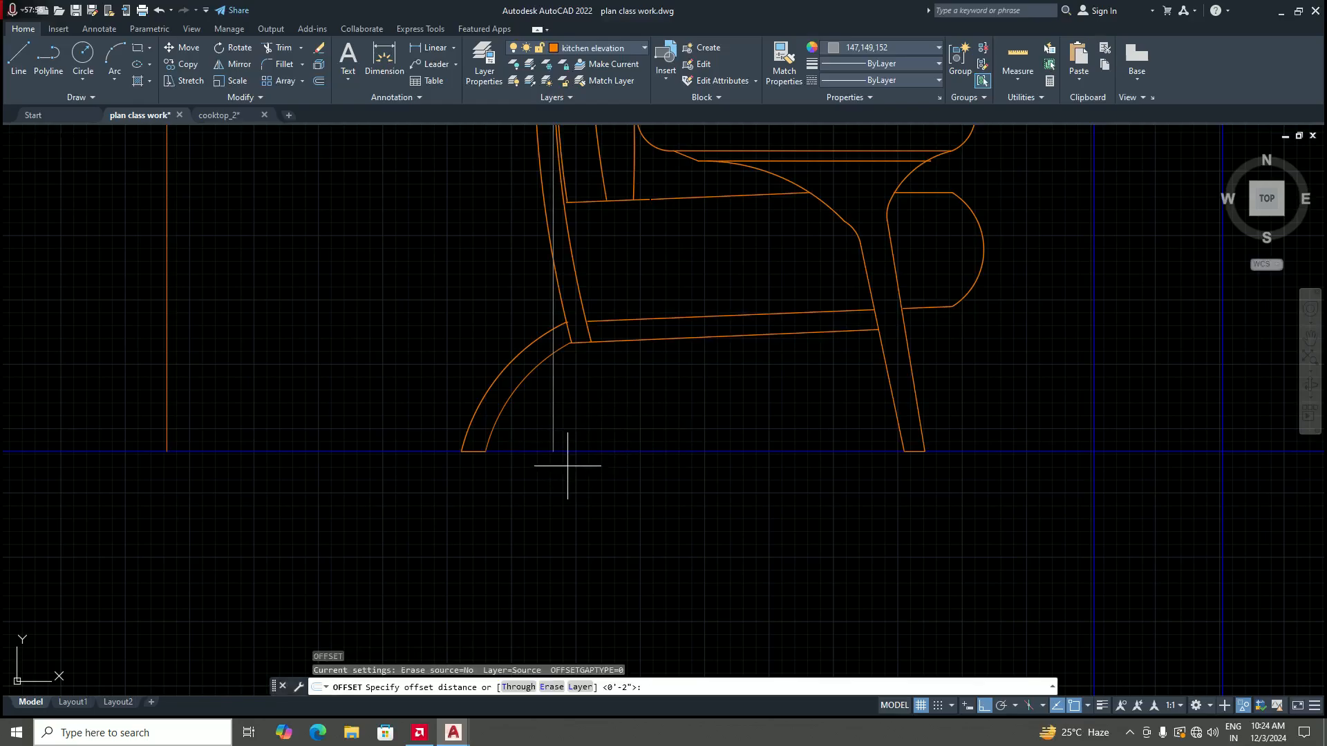
pyautogui.press('Return')
pyautogui.press('Return')
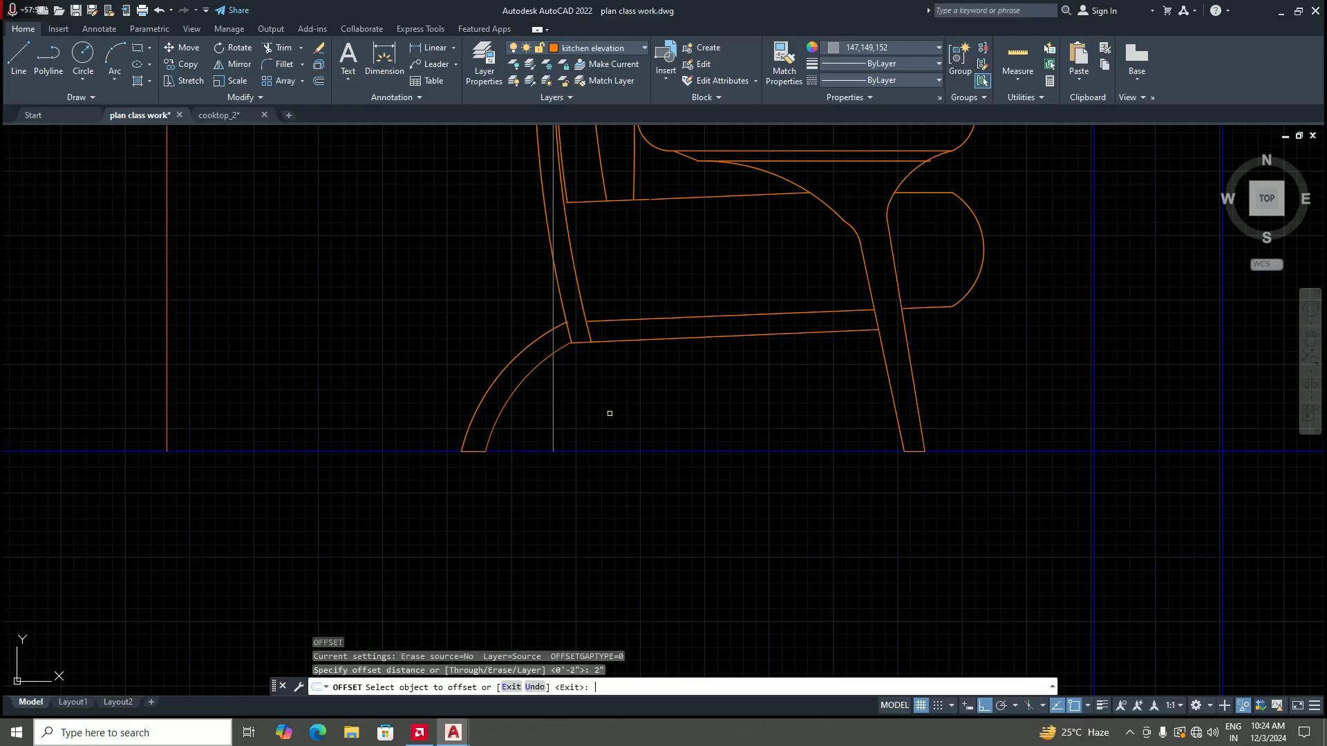
pyautogui.click(553, 380)
pyautogui.click(616, 385)
pyautogui.scroll(-5, 683, 405)
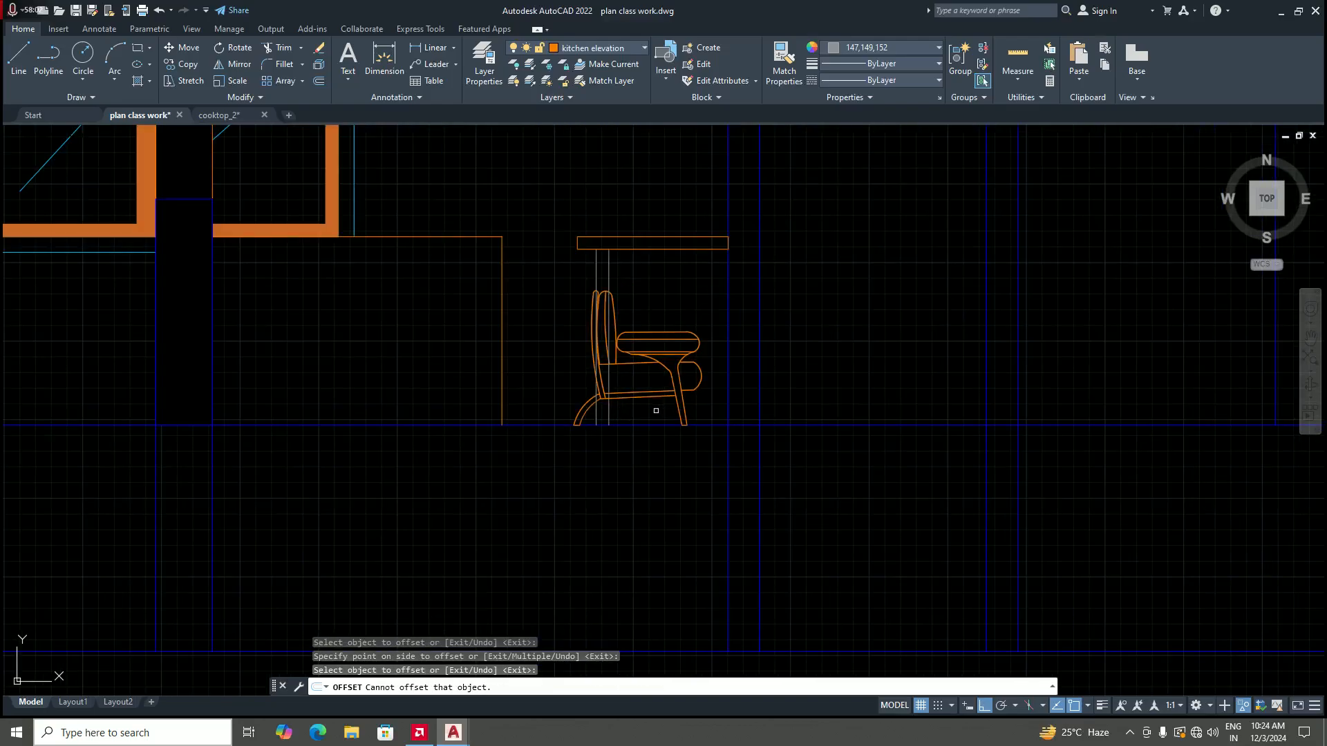
pyautogui.press('Escape')
# Step: Copy the two table leg lines along the tabletop's underside to its wall-side end corner
pyautogui.scroll(2, 635, 282)
pyautogui.write('co')
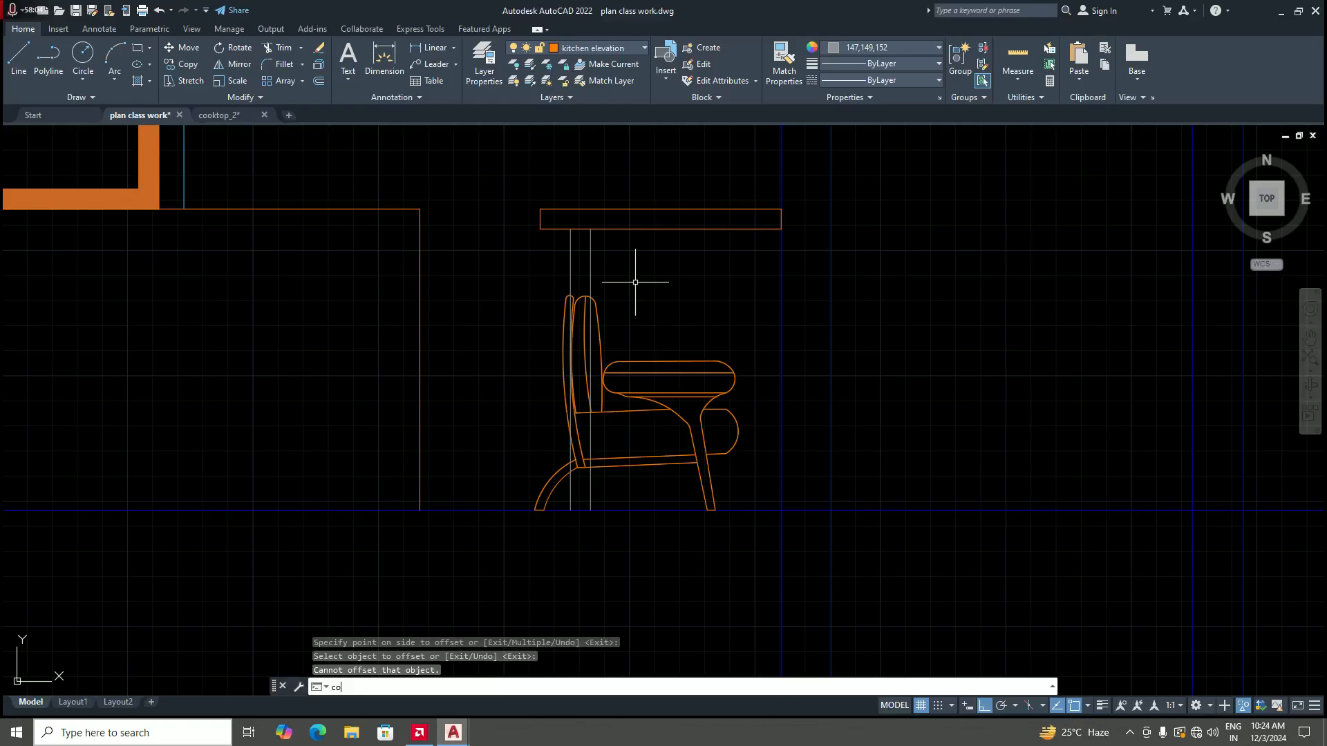
pyautogui.press('Return')
pyautogui.scroll(2, 635, 282)
pyautogui.click(611, 260)
pyautogui.click(544, 280)
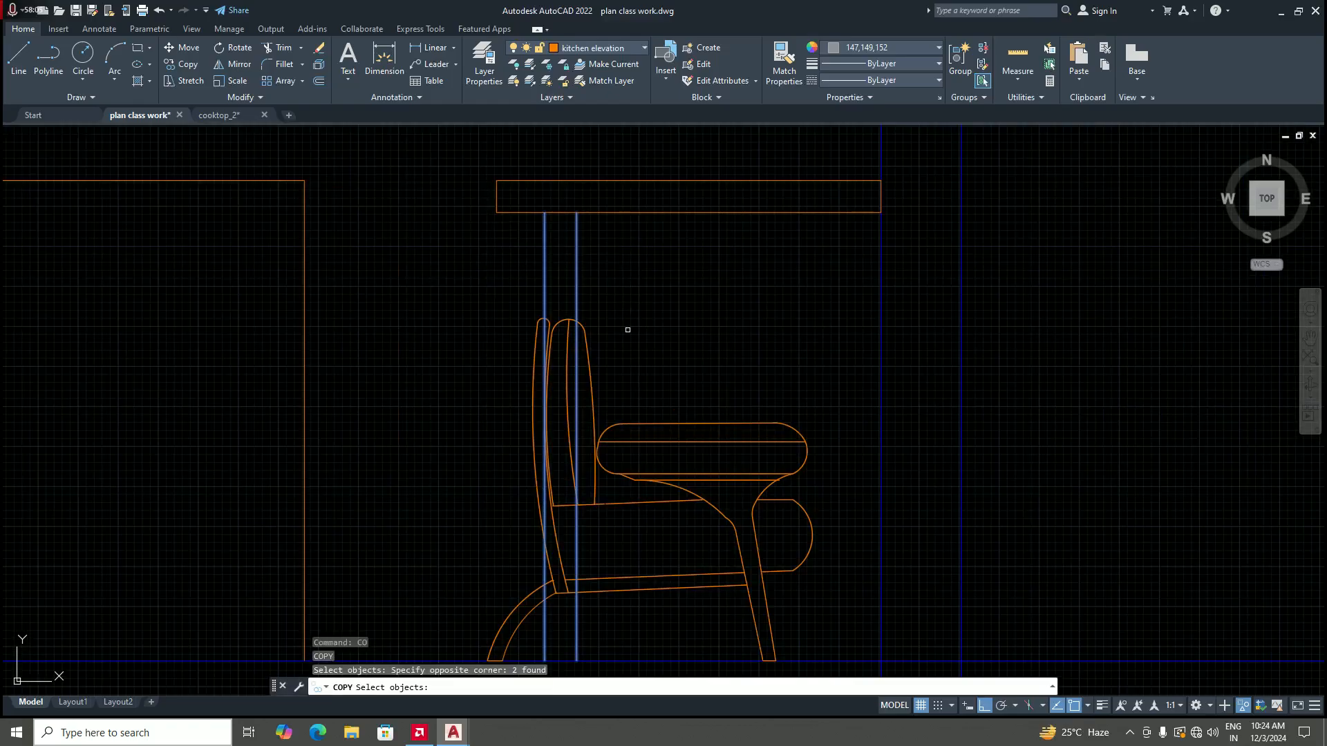
pyautogui.scroll(-4, 627, 330)
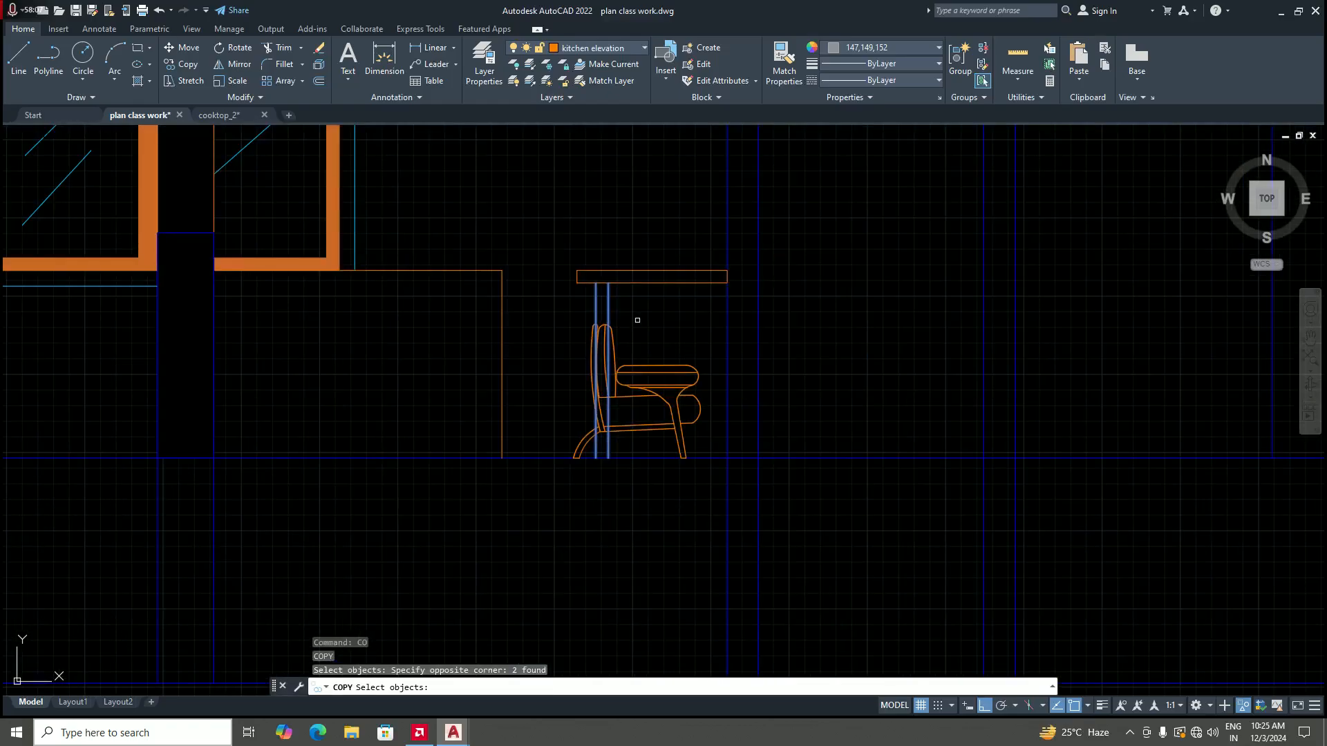
pyautogui.scroll(2, 631, 302)
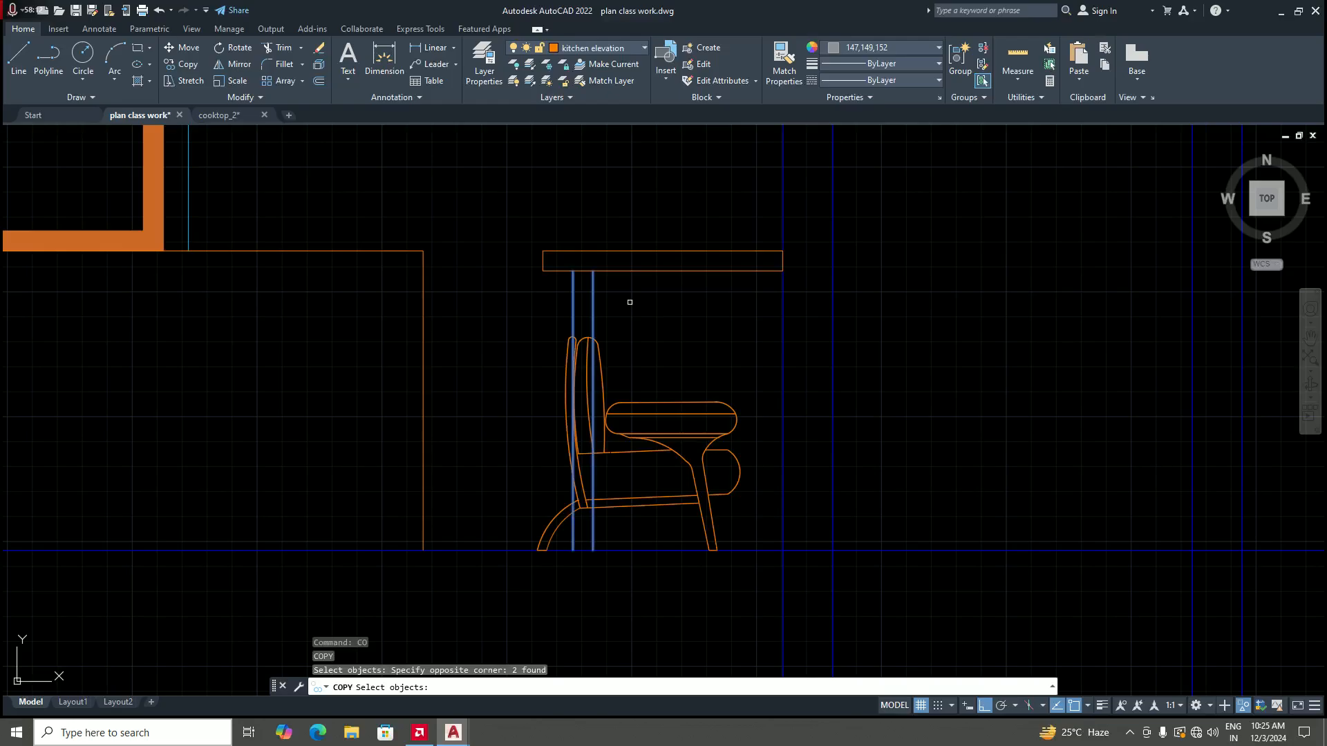
pyautogui.press('Return')
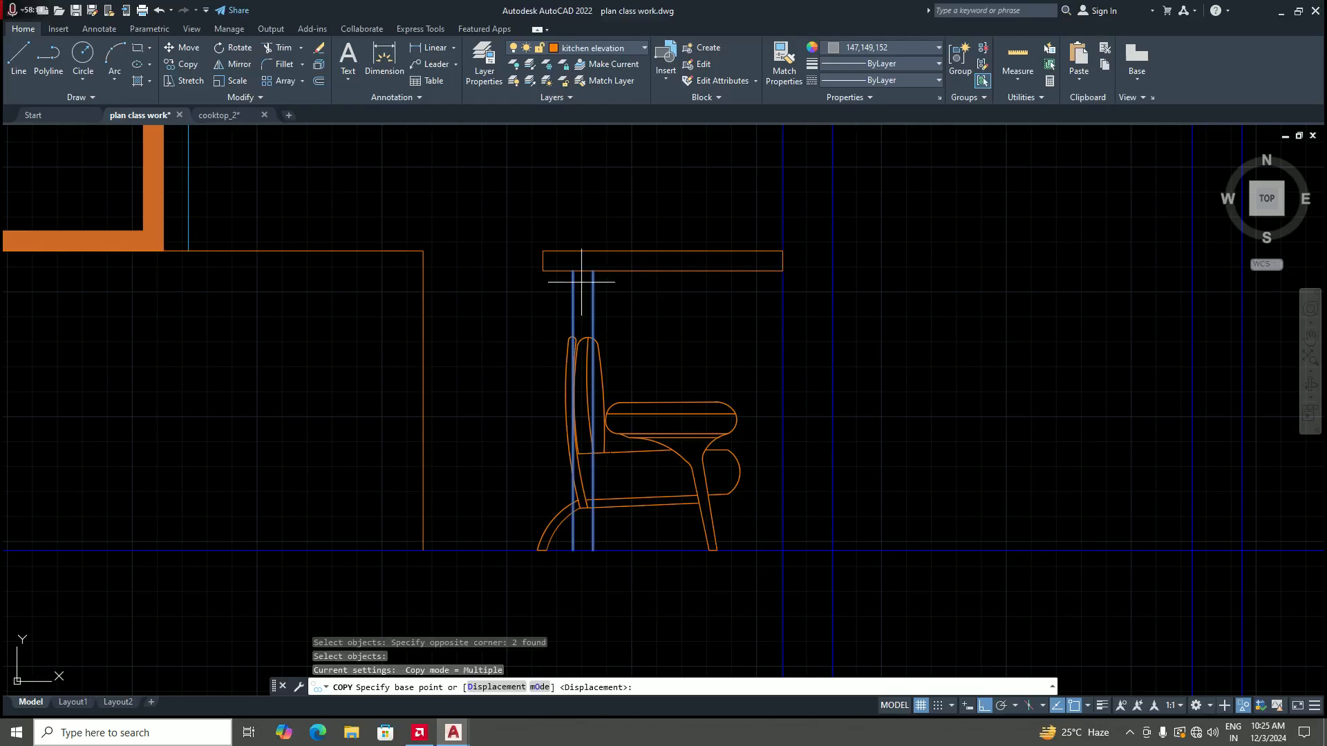
pyautogui.scroll(-2, 601, 299)
pyautogui.scroll(4, 597, 302)
pyautogui.scroll(-3, 591, 299)
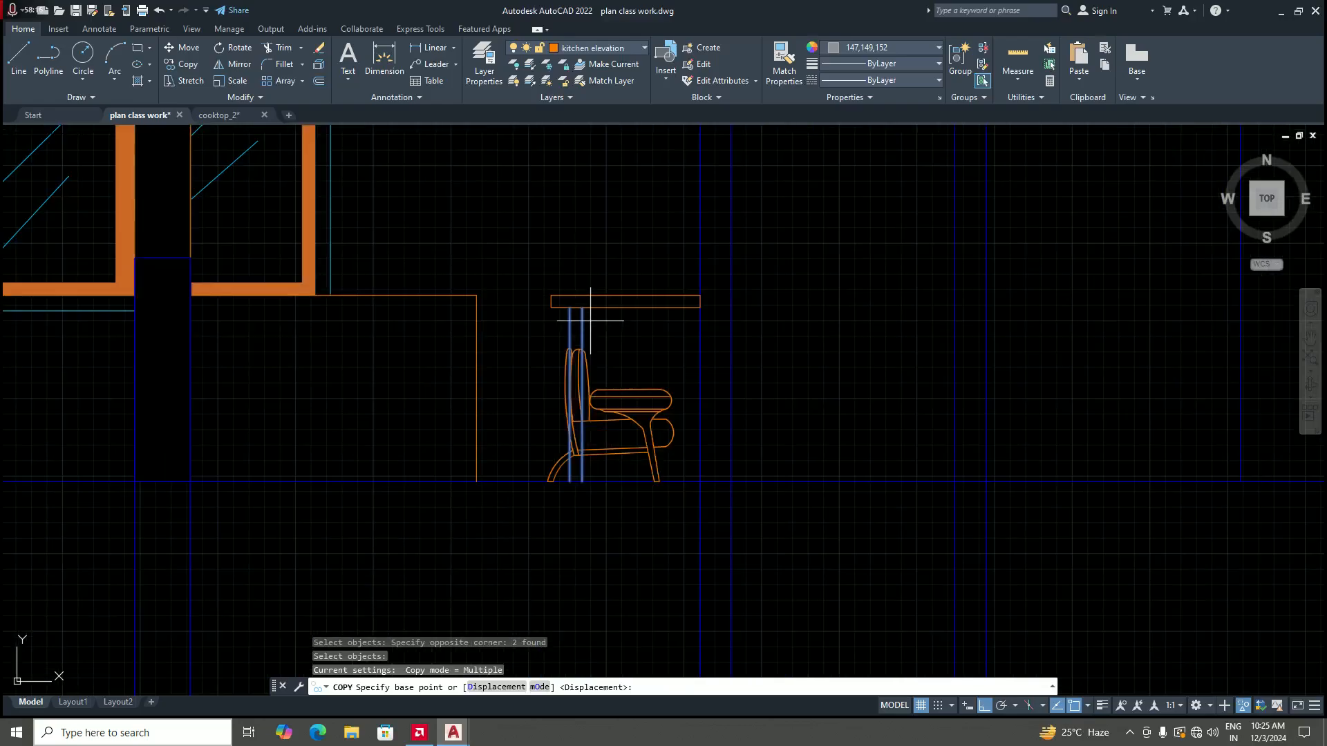
pyautogui.scroll(3, 584, 302)
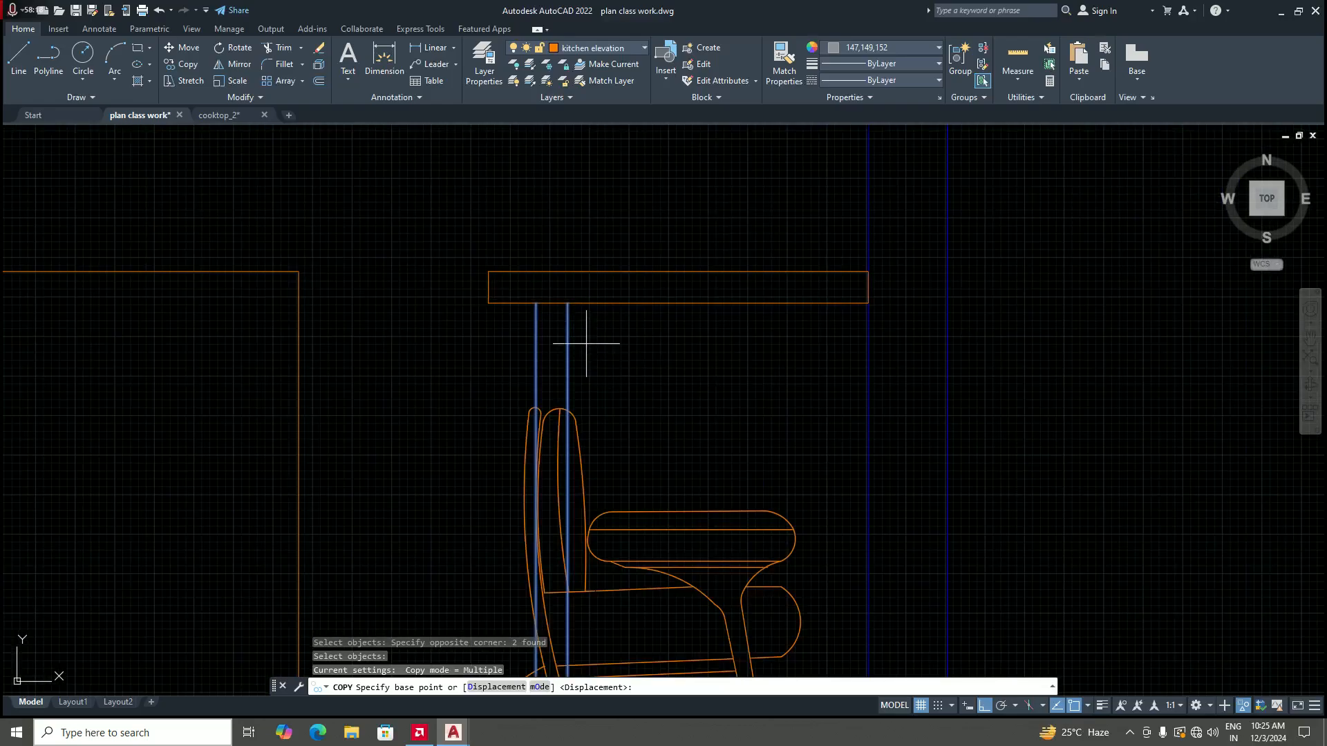
pyautogui.click(568, 303)
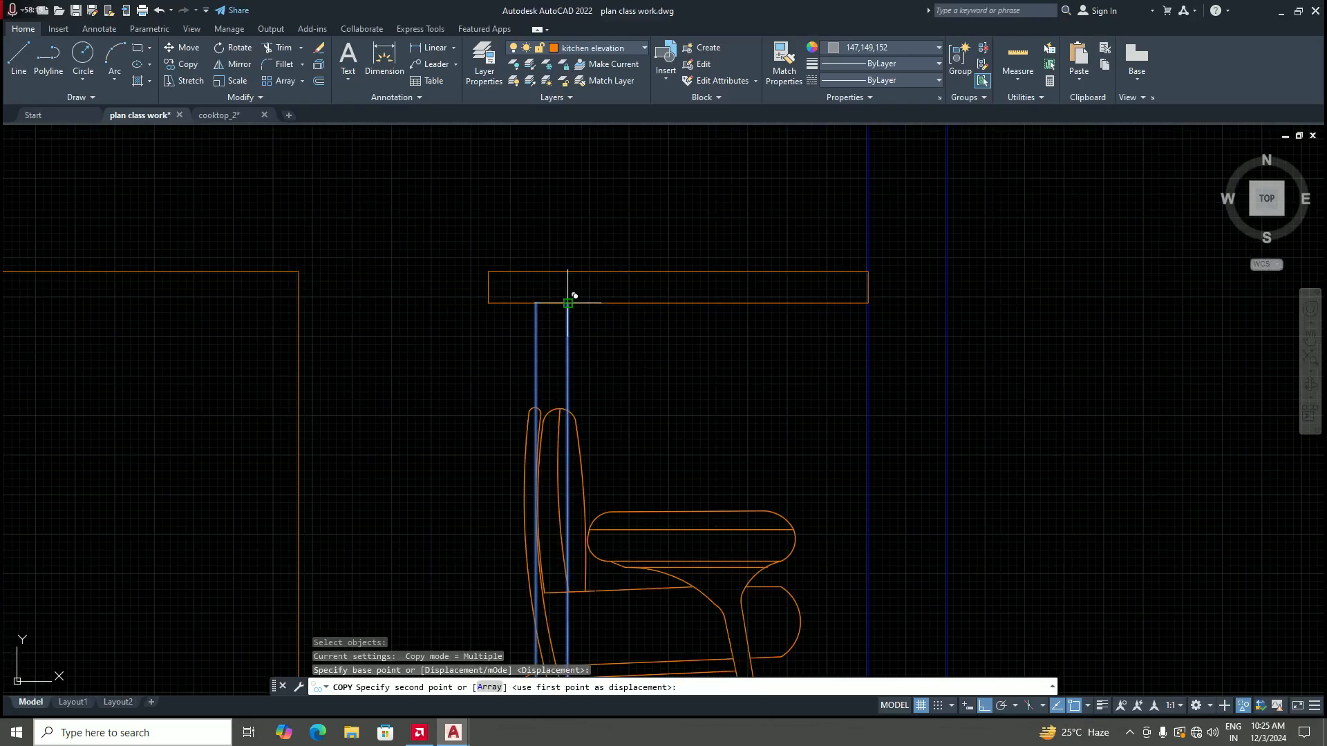
pyautogui.scroll(-3, 608, 296)
pyautogui.scroll(4, 692, 298)
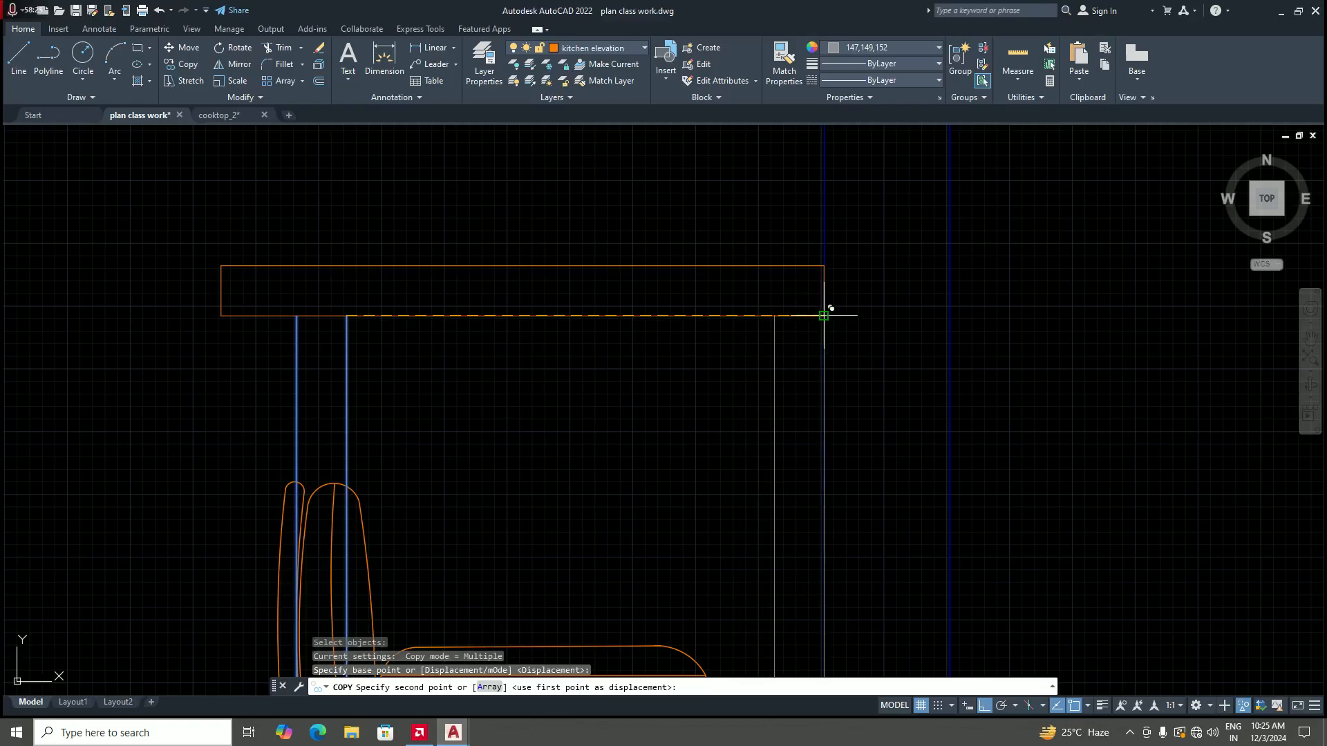
pyautogui.scroll(8, 803, 318)
pyautogui.scroll(-2, 962, 282)
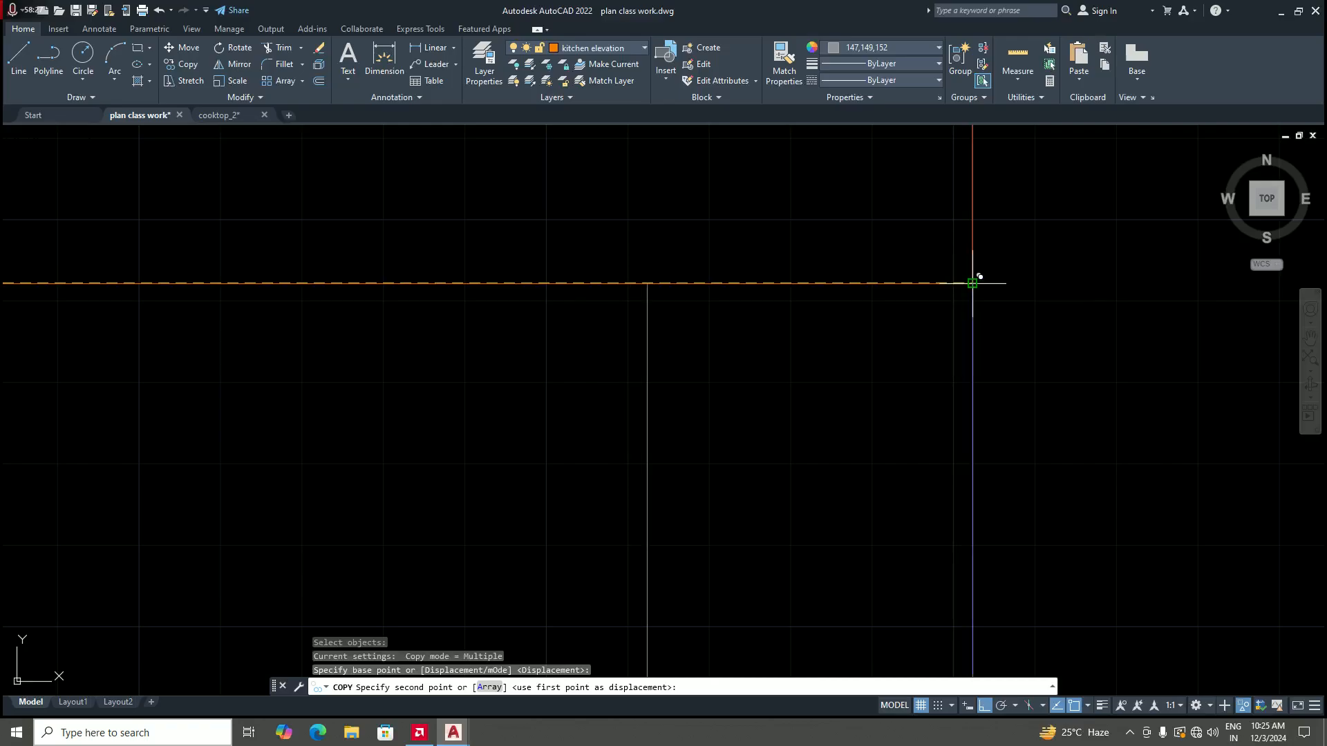
pyautogui.scroll(-2, 806, 299)
pyautogui.scroll(2, 806, 308)
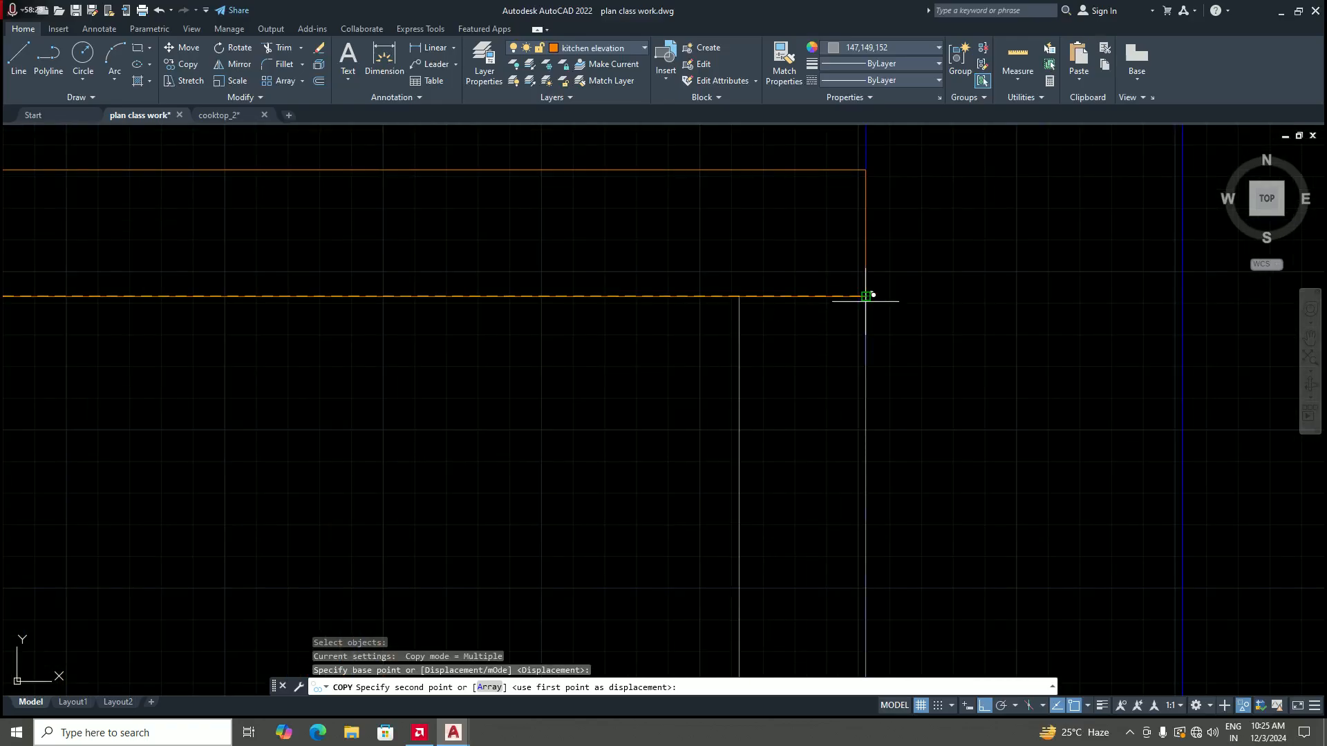
pyautogui.click(866, 296)
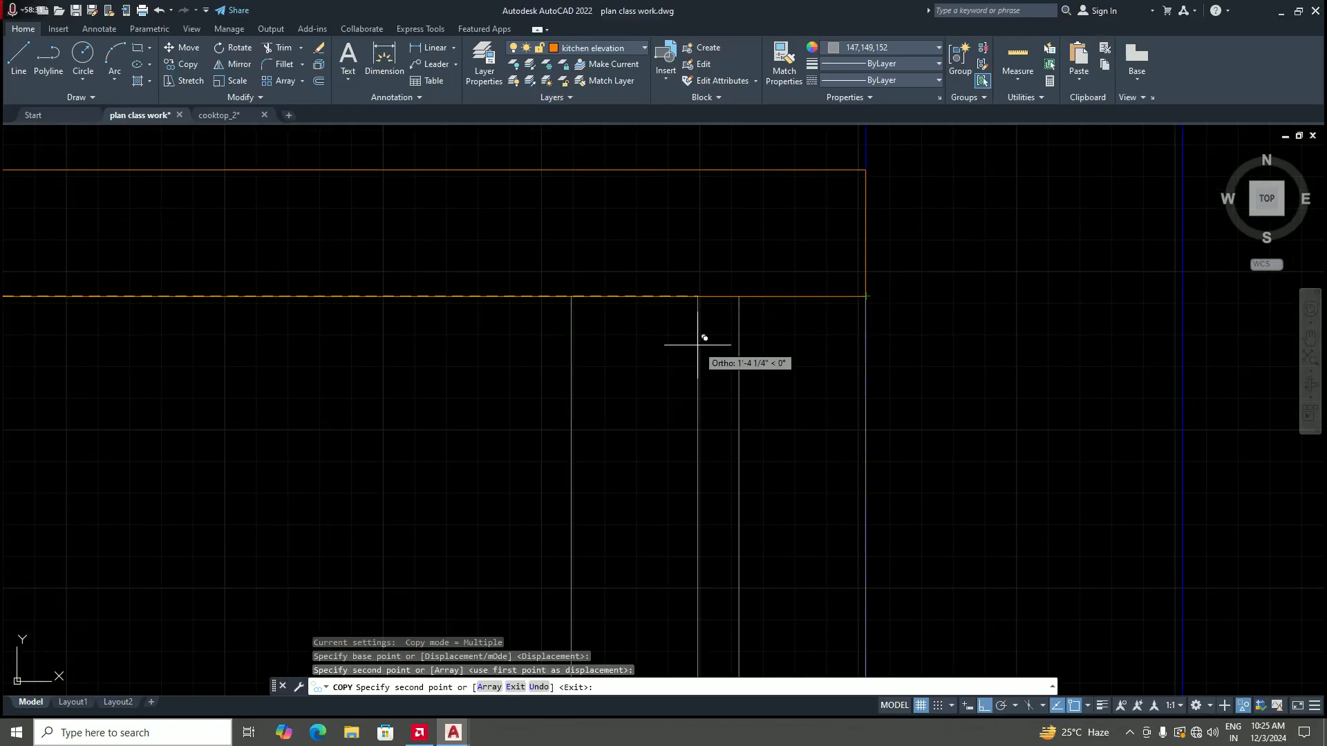
pyautogui.press('Return')
# Step: Move the copied leg lines 3" inward from the tabletop's wall-side end
pyautogui.scroll(-3, 691, 352)
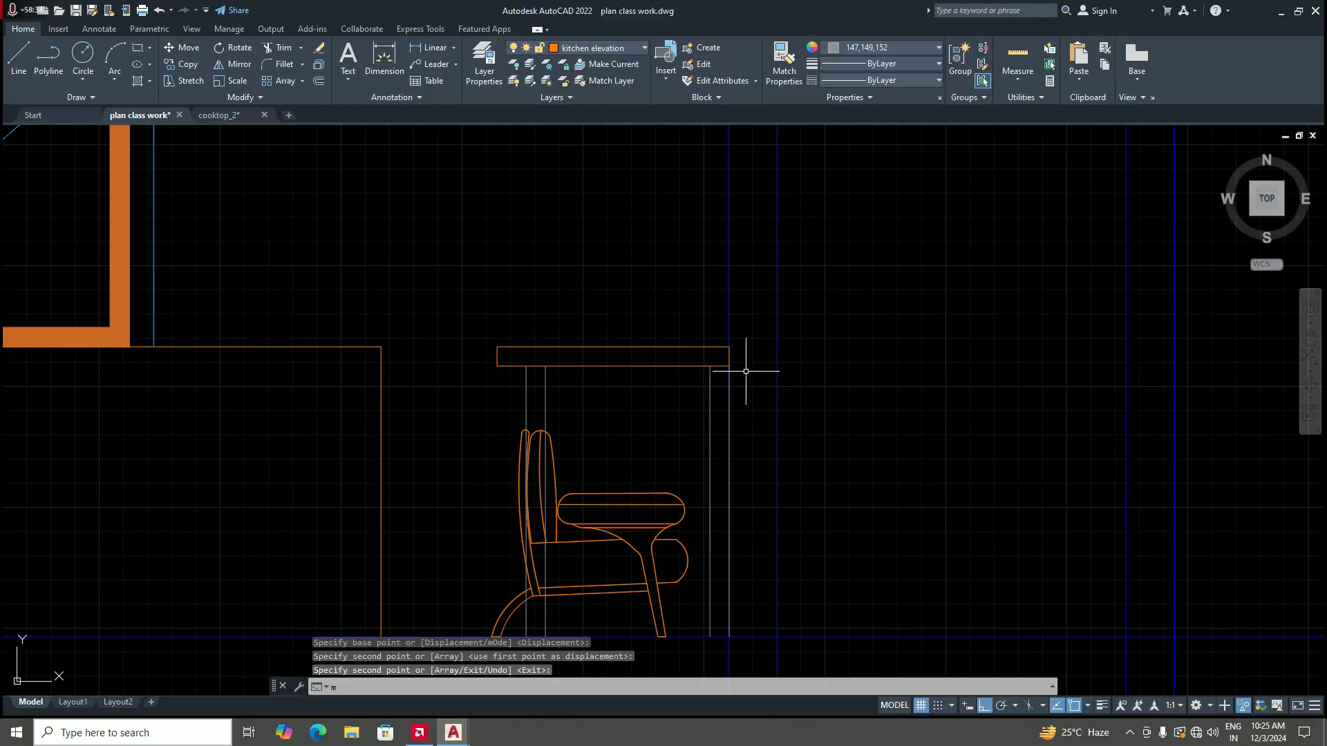
pyautogui.write('m')
pyautogui.press('Return')
pyautogui.scroll(2, 721, 387)
pyautogui.click(703, 378)
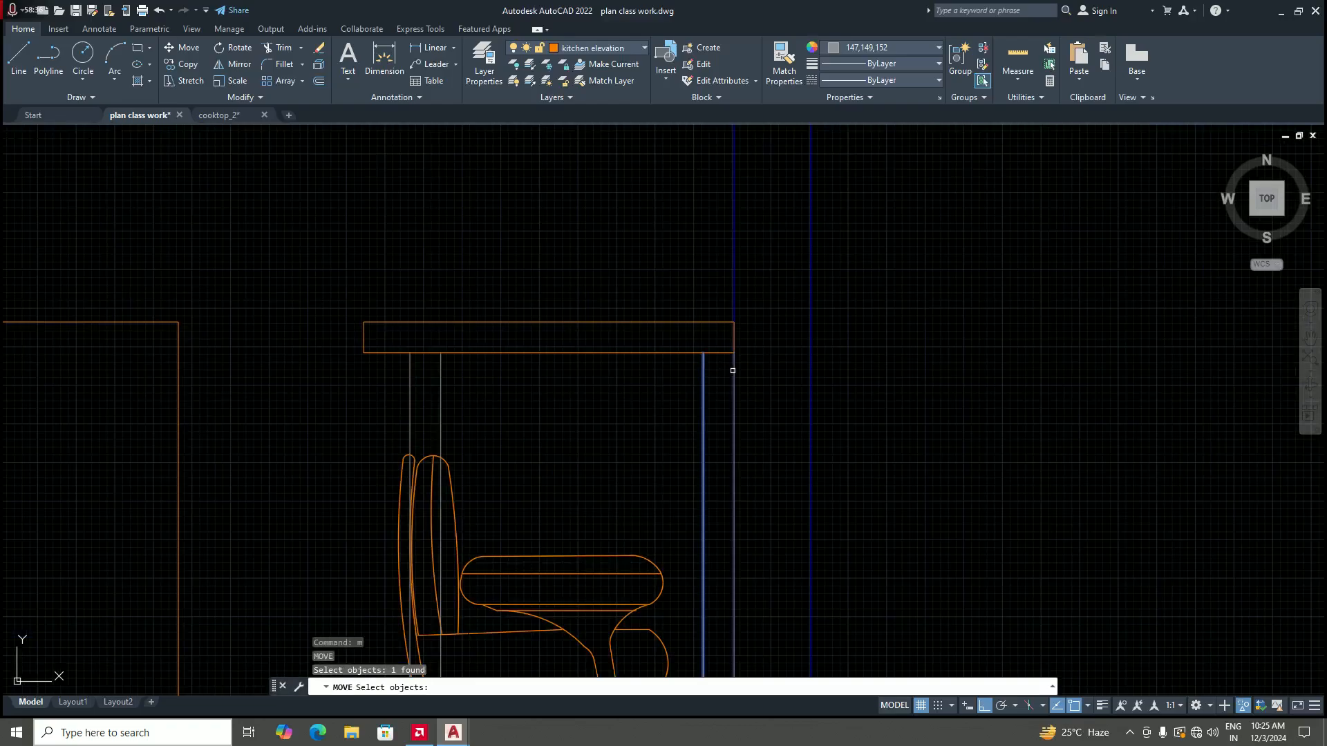
pyautogui.click(734, 371)
pyautogui.press('Return')
pyautogui.scroll(4, 735, 347)
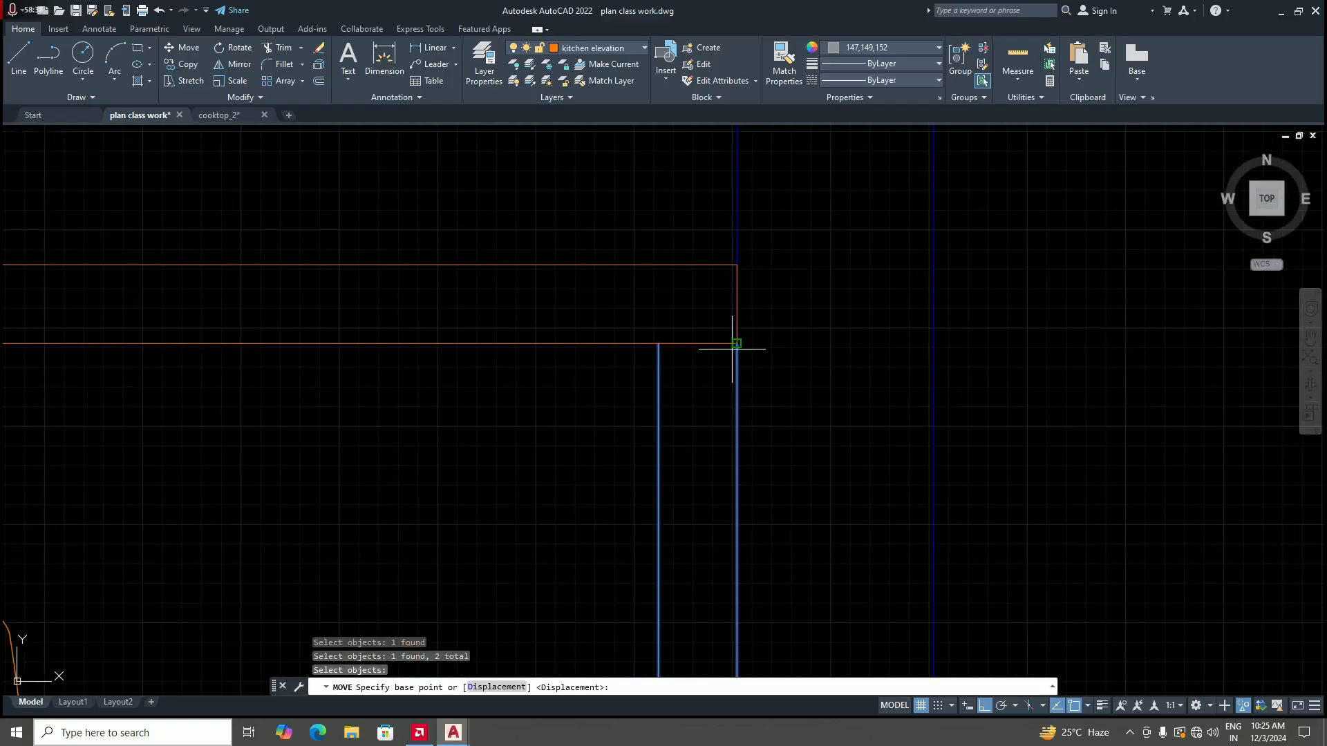
pyautogui.click(736, 344)
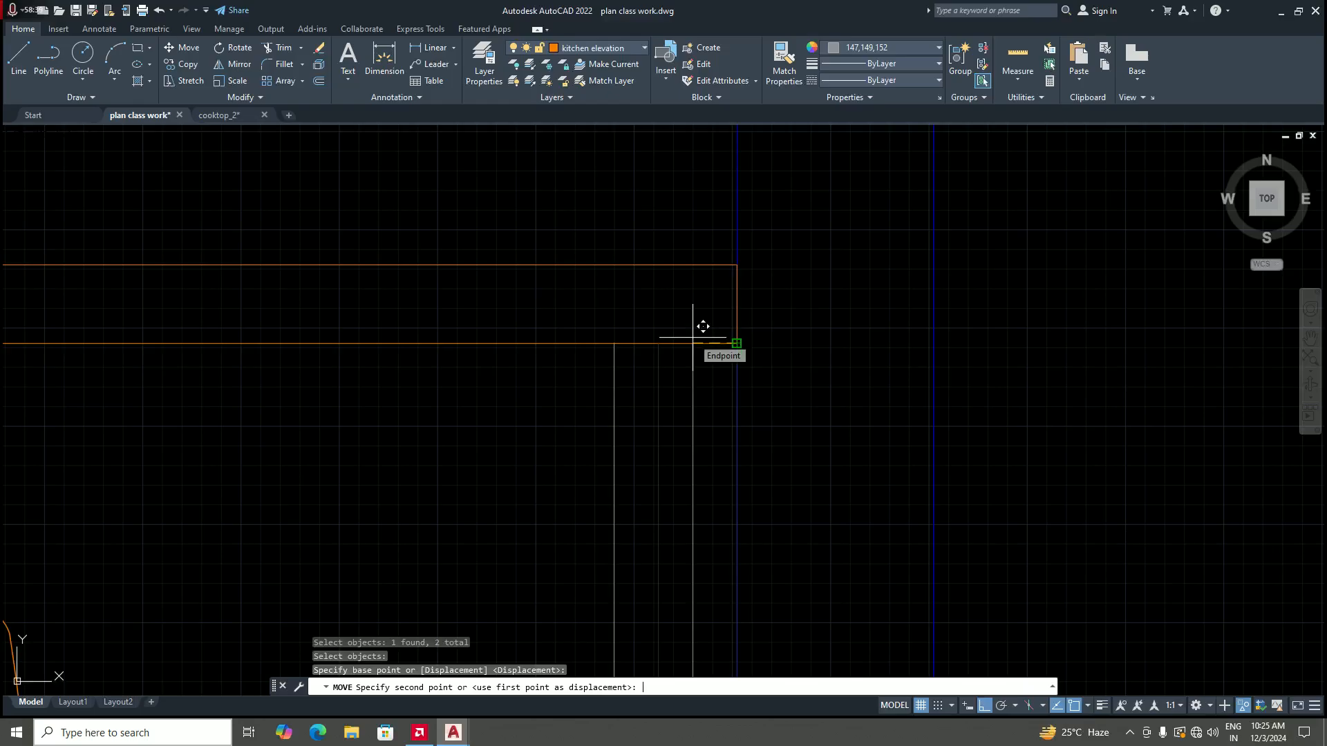
pyautogui.write('3"')
pyautogui.press('Return')
# Step: Move the armchair block along the floor line, clear of the table and past the adjacent wall
pyautogui.scroll(-8, 692, 338)
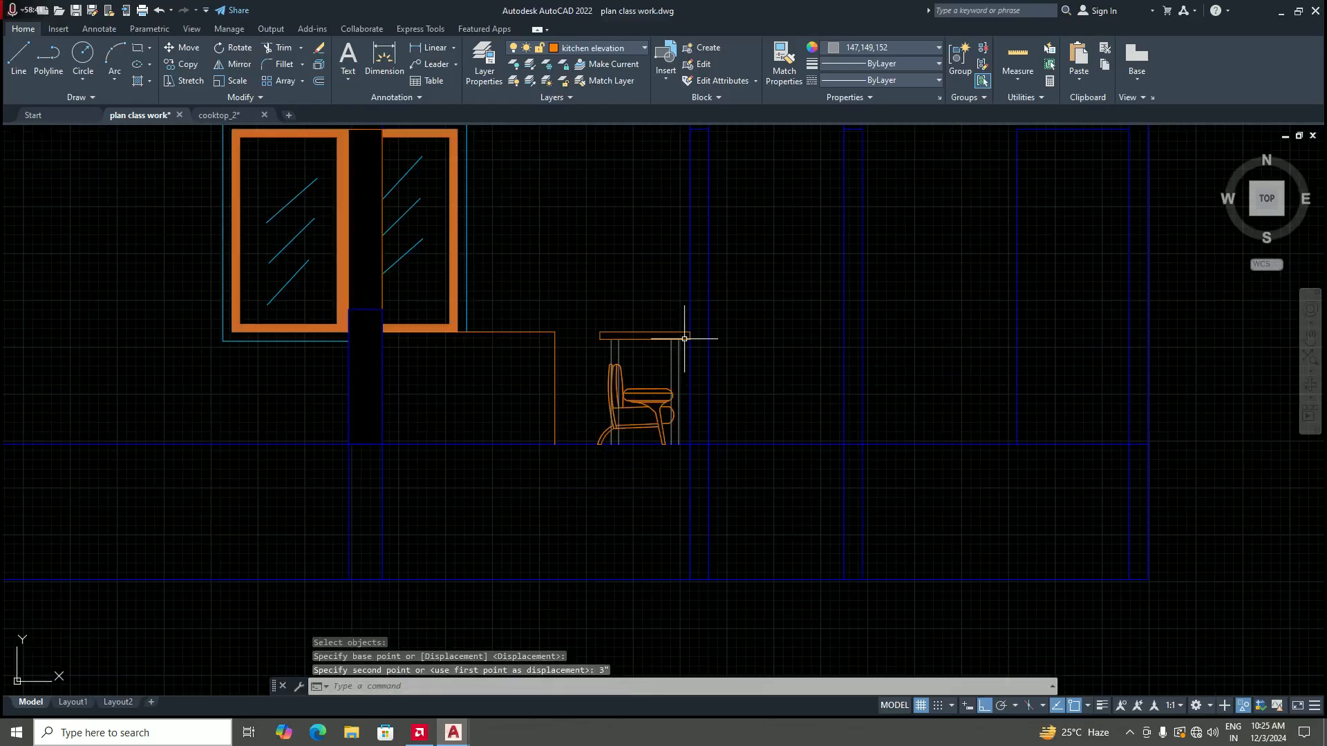
pyautogui.scroll(2, 674, 349)
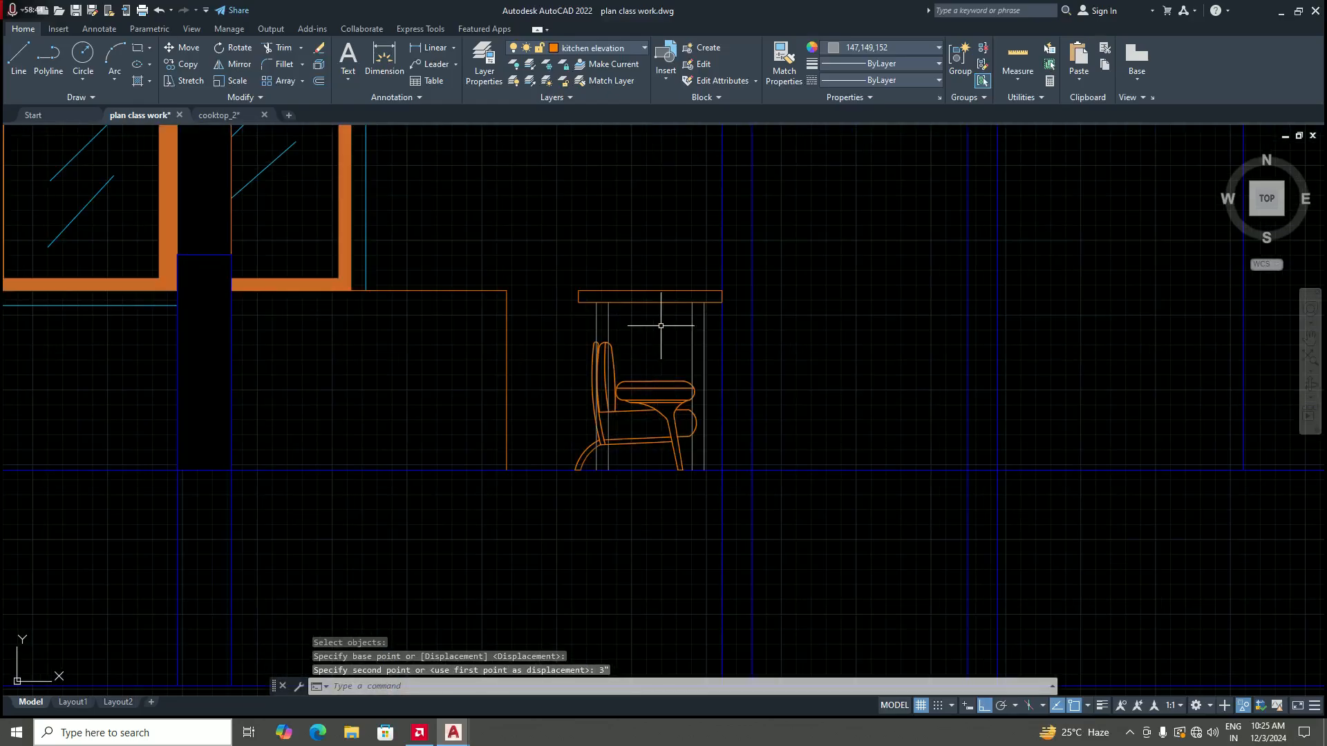
pyautogui.click(666, 386)
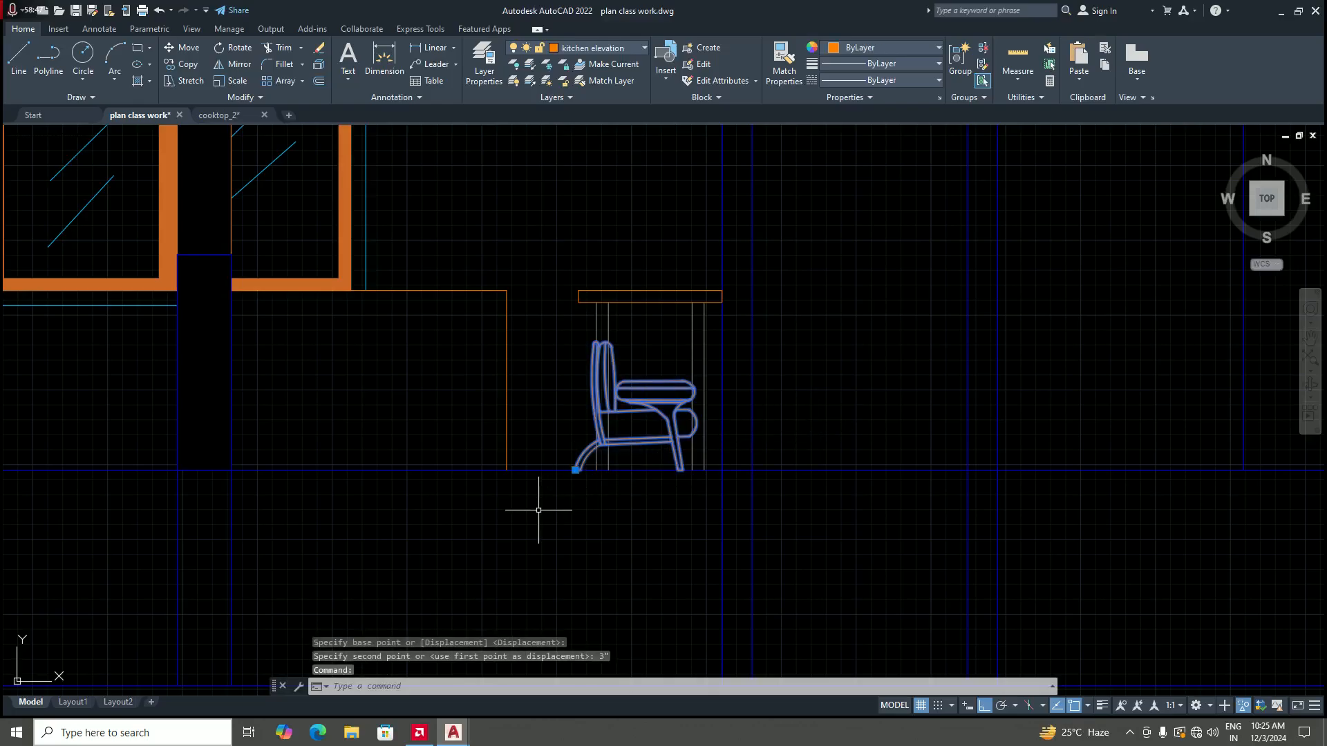
pyautogui.click(575, 470)
pyautogui.click(758, 448)
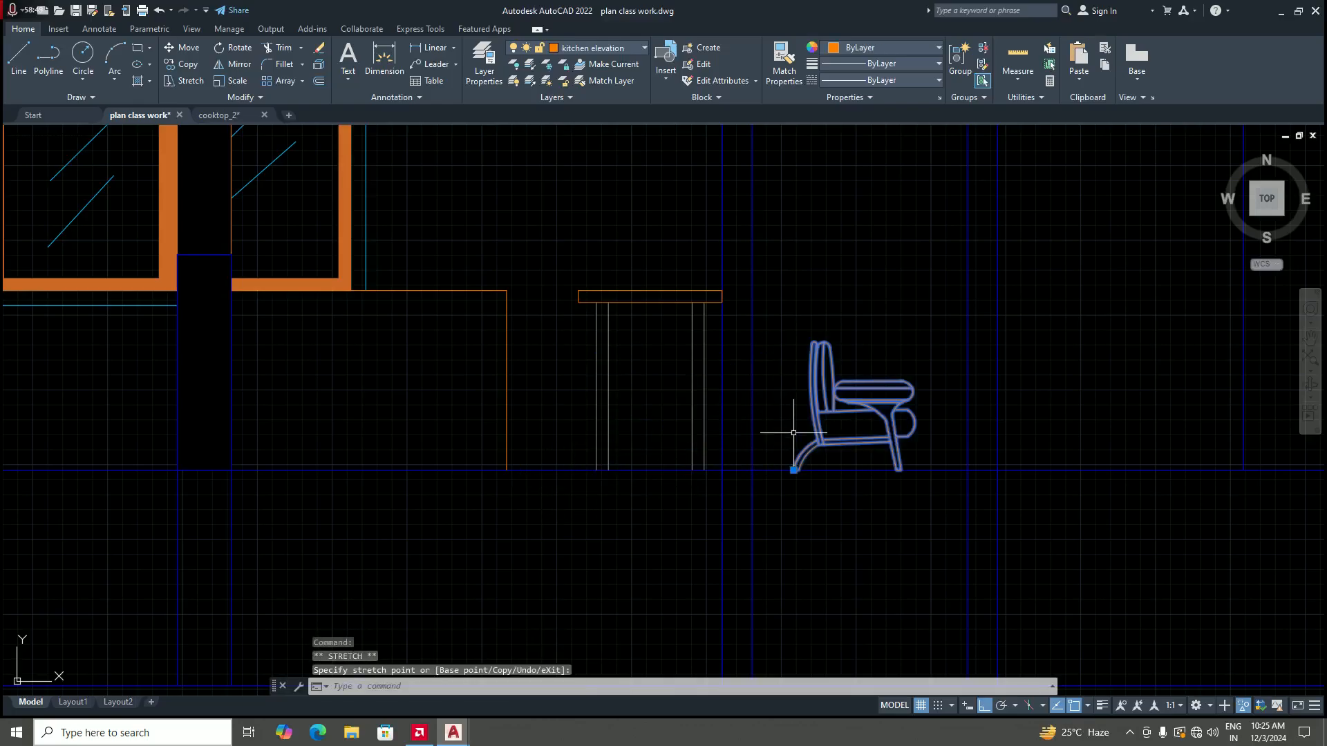
pyautogui.press('Escape')
# Step: Hatch the tabletop with the ANSI32 pattern over an orange 242,103,34 background
pyautogui.scroll(-2, 649, 415)
pyautogui.scroll(3, 661, 374)
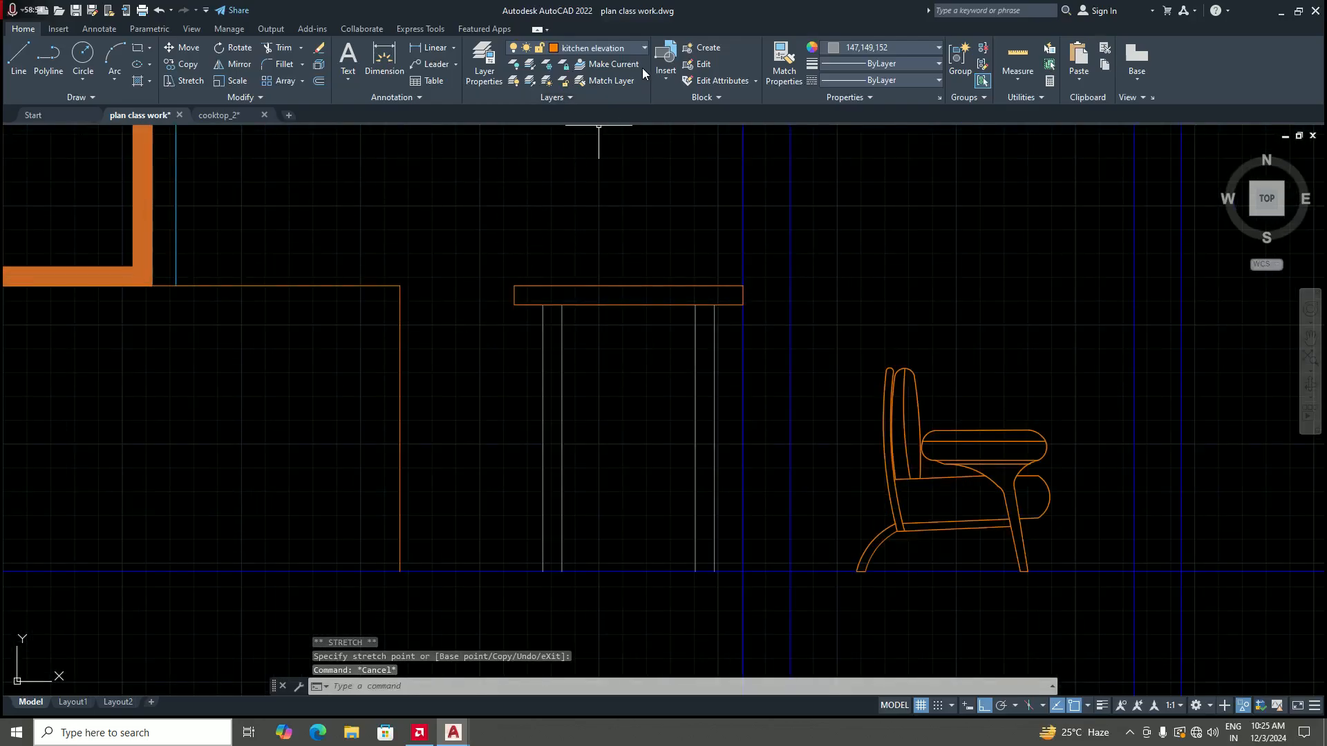
pyautogui.click(151, 80)
pyautogui.click(158, 113)
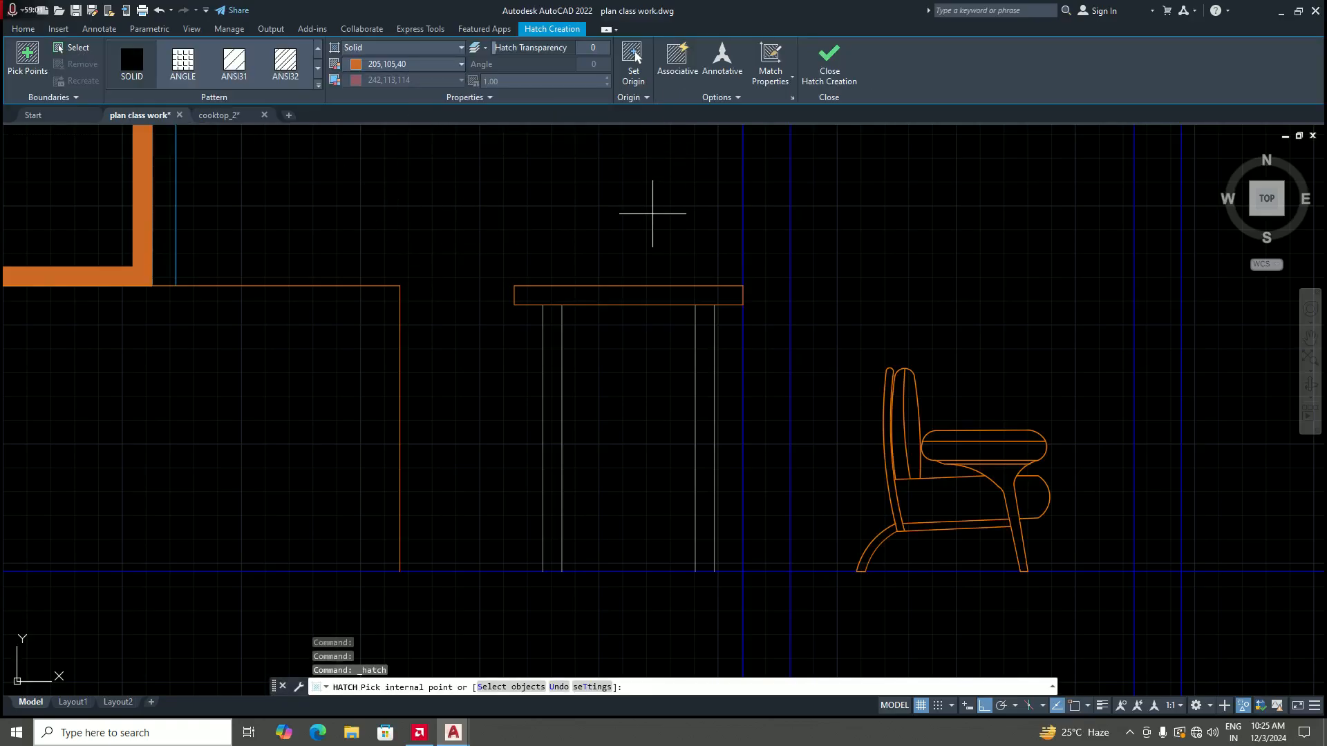
pyautogui.click(319, 85)
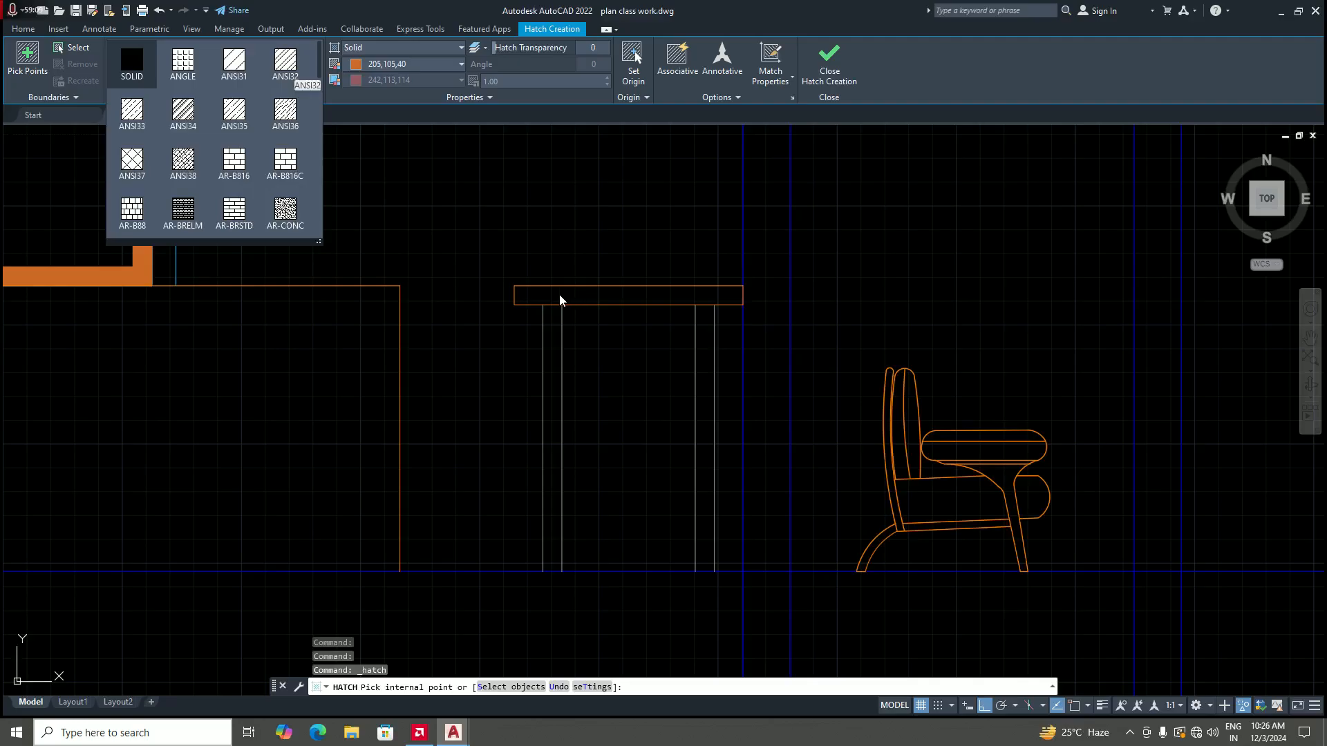
pyautogui.click(296, 63)
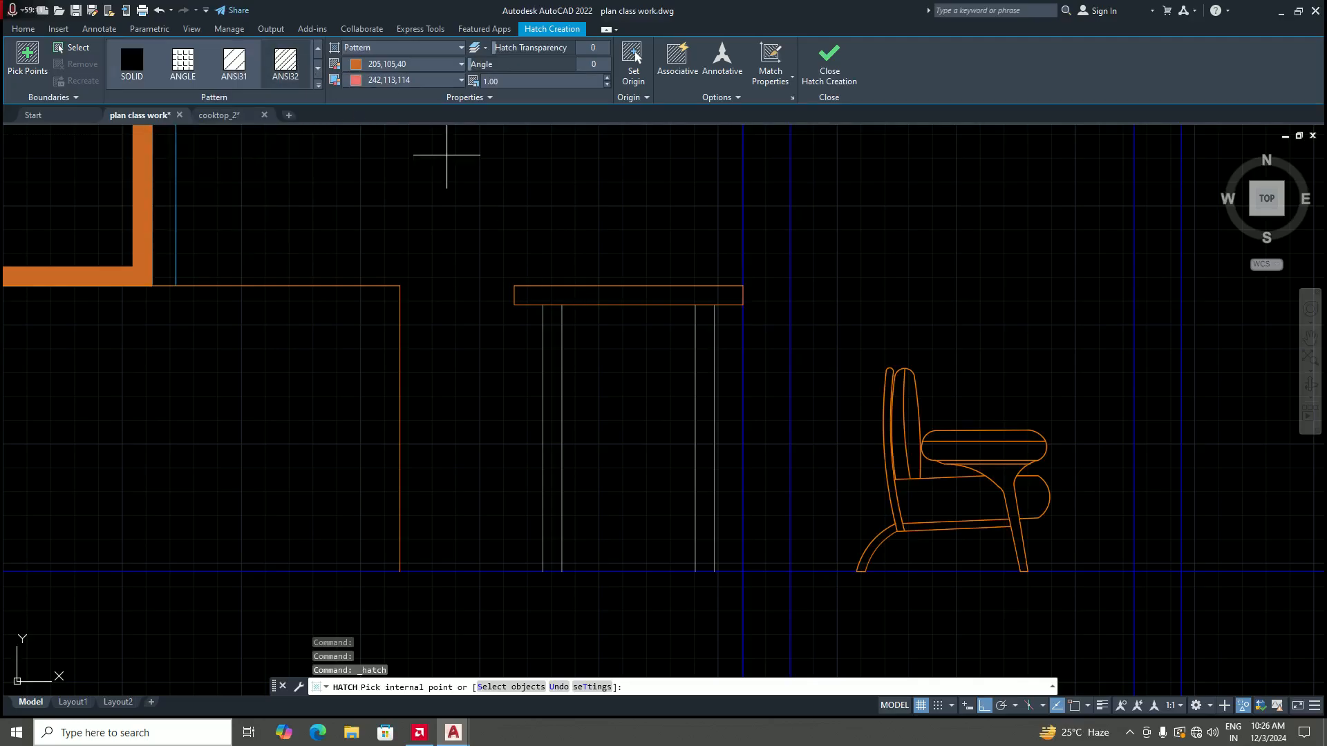
pyautogui.scroll(2, 550, 293)
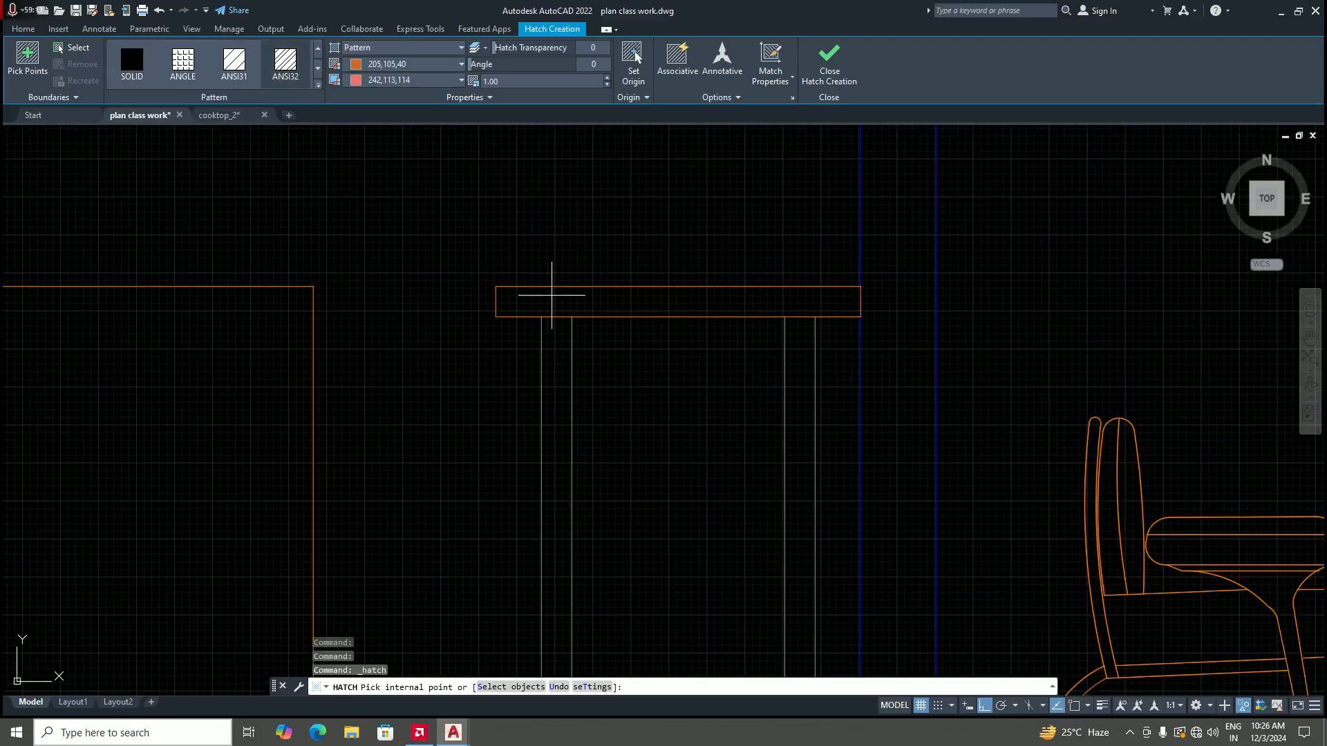
pyautogui.click(462, 81)
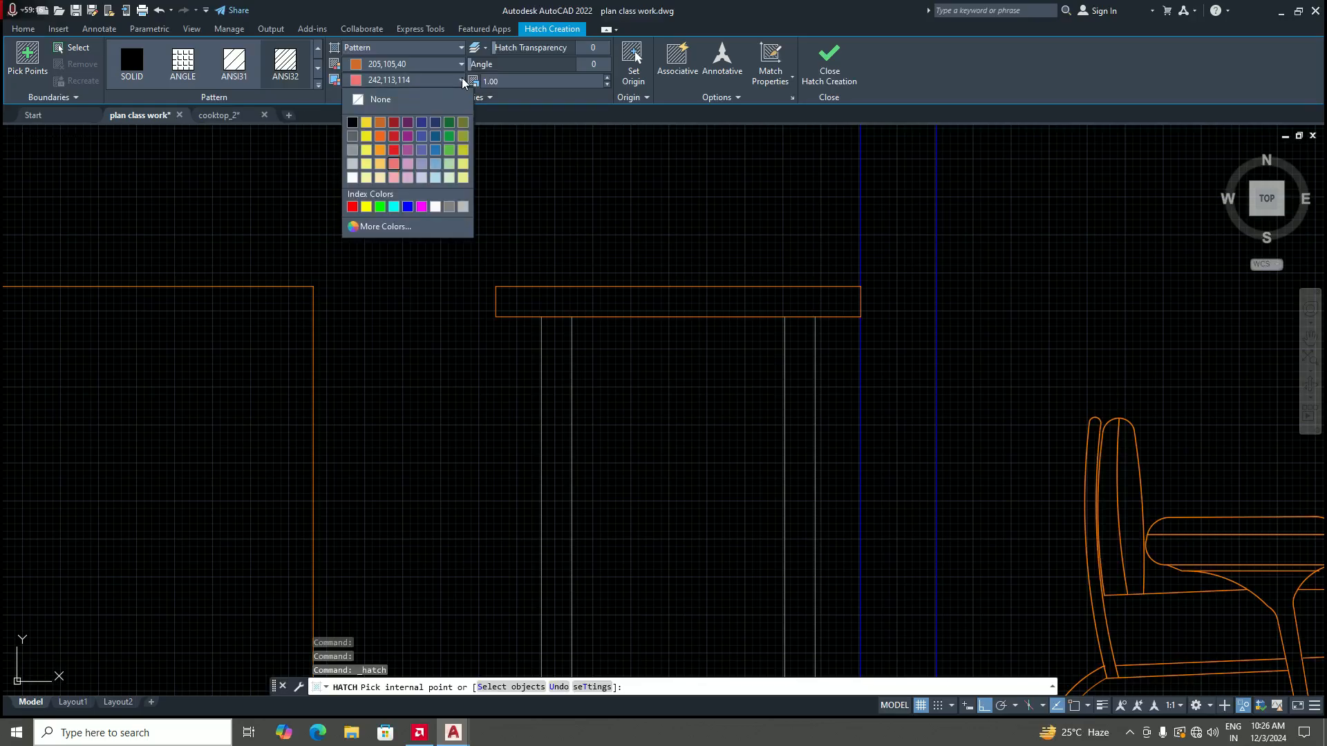
pyautogui.click(381, 137)
pyautogui.scroll(6, 617, 299)
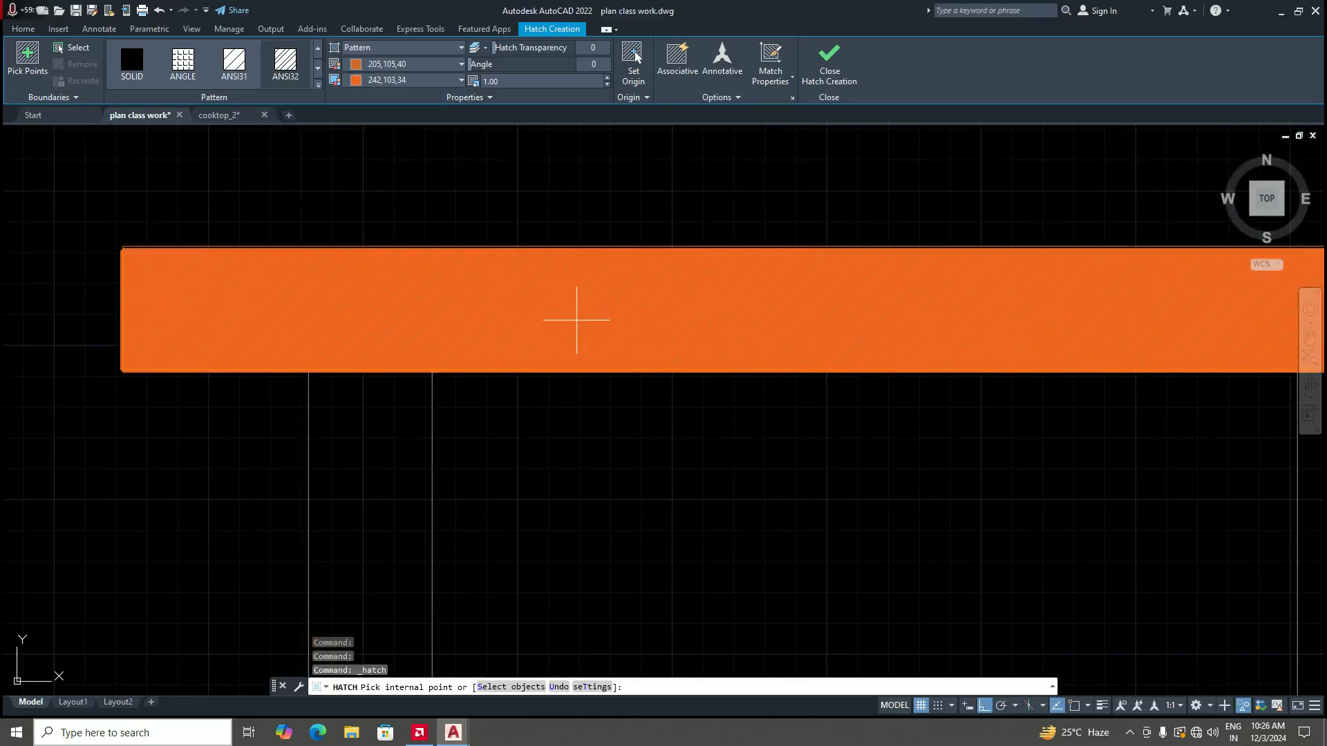
pyautogui.click(576, 320)
pyautogui.scroll(-8, 537, 387)
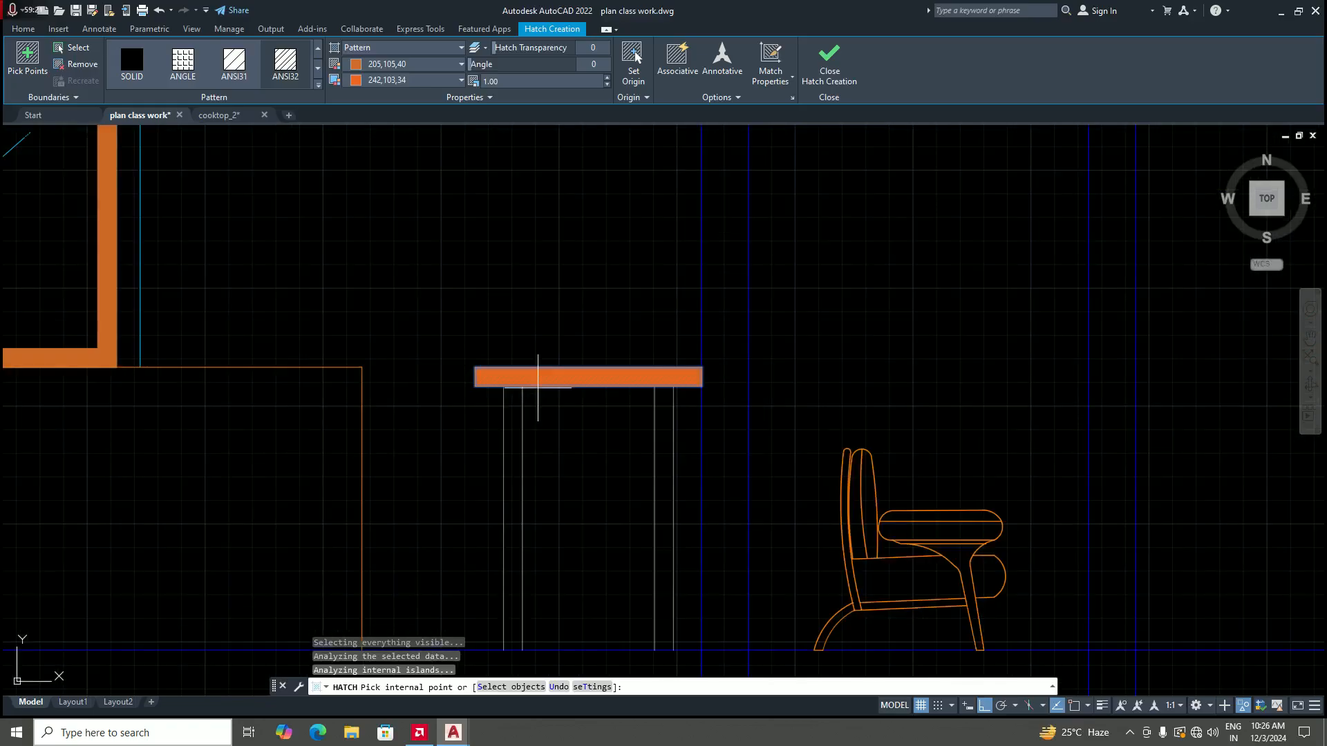
# Step: Set the tabletop hatch's scale to 2.00 and finish the hatch
pyautogui.scroll(-2, 547, 378)
pyautogui.scroll(2, 542, 383)
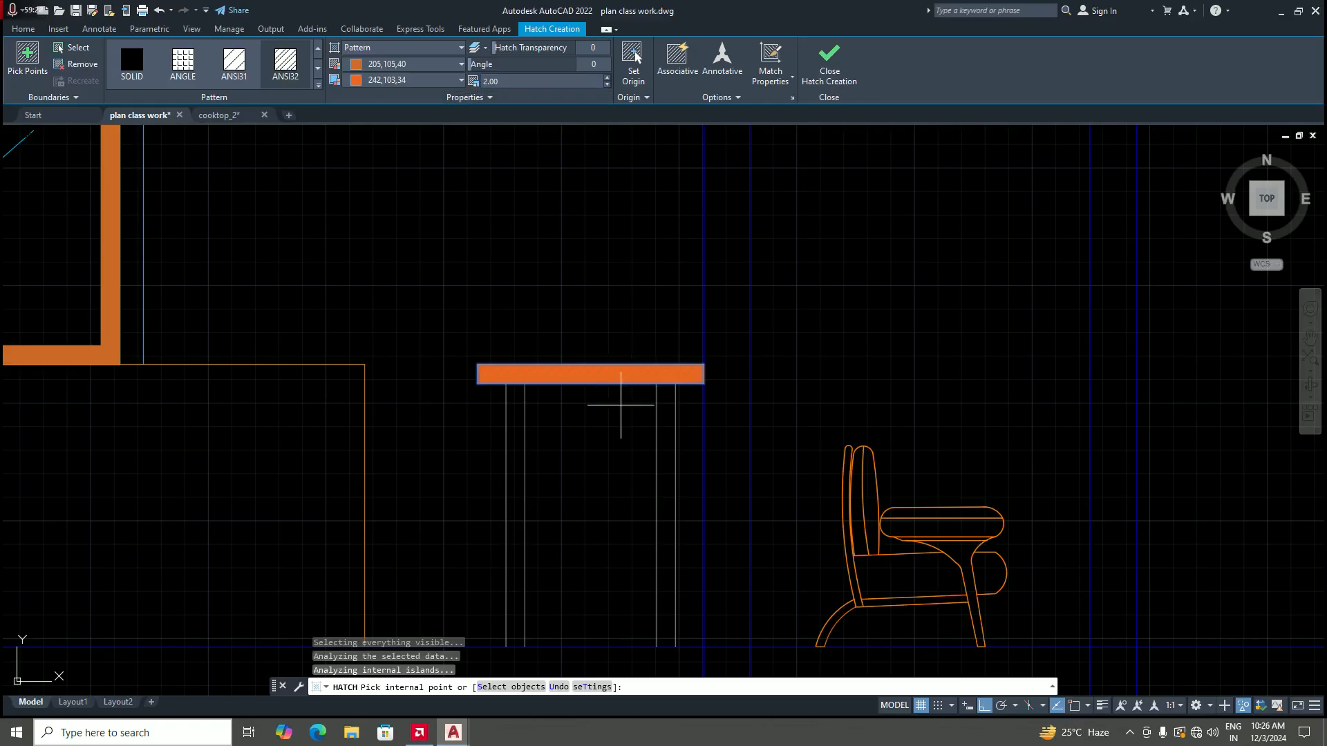
pyautogui.scroll(4, 580, 382)
pyautogui.click(582, 380)
pyautogui.scroll(-2, 582, 381)
pyautogui.hotkey('ctrl', 'z')
pyautogui.scroll(-2, 626, 286)
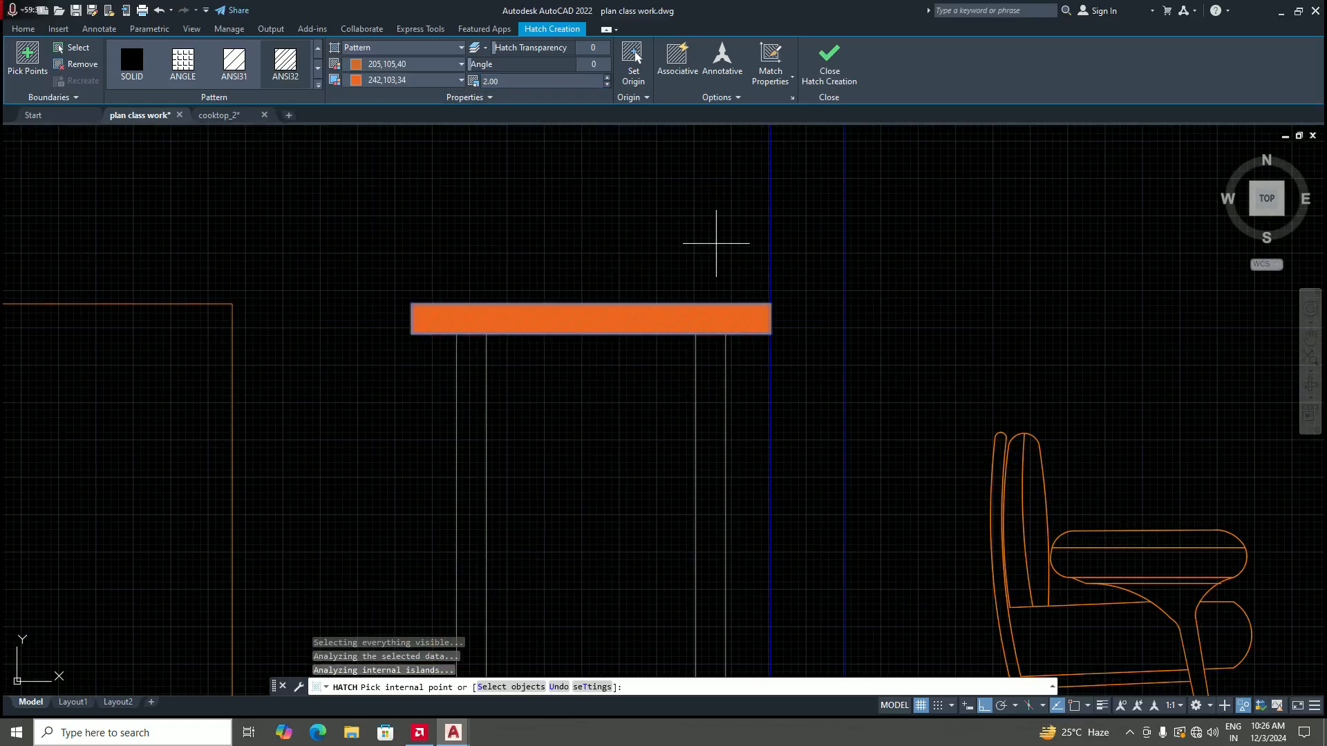
pyautogui.press('Return')
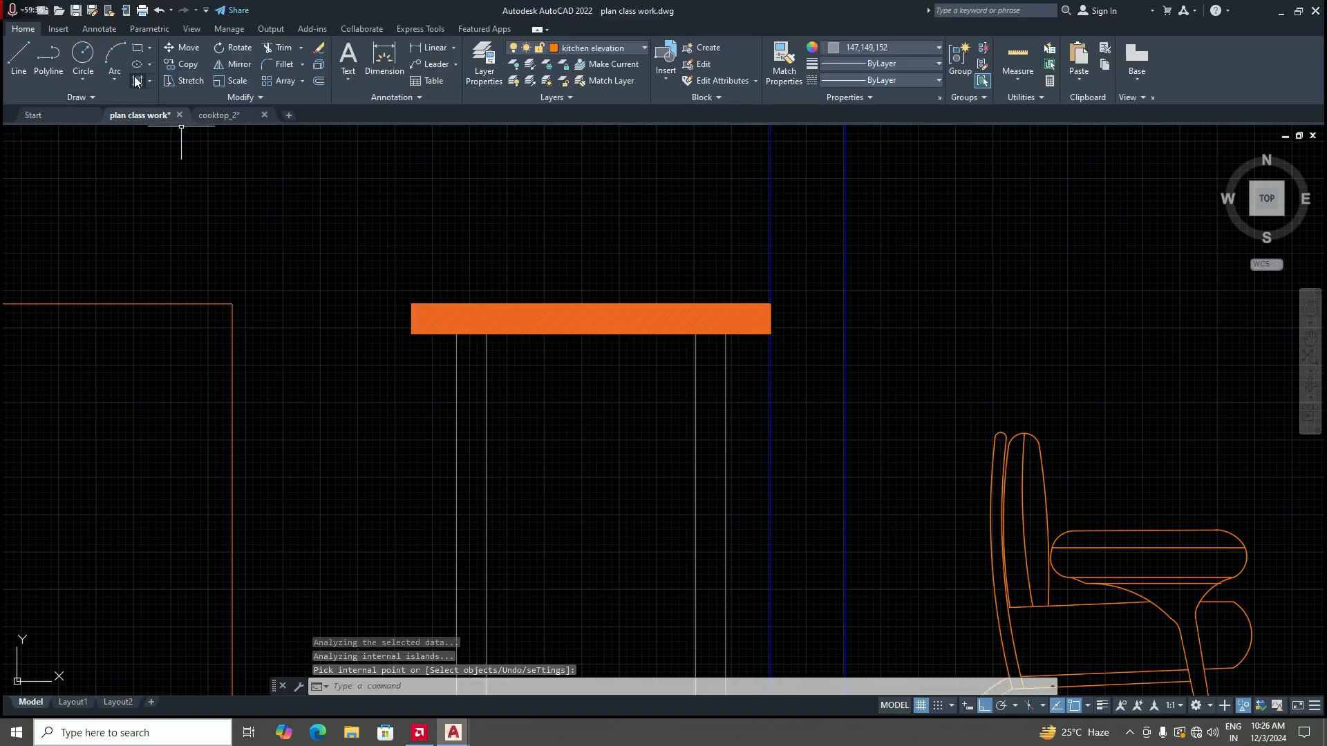
# Step: Start a new hatch for the table legs and choose the STEEL pattern
pyautogui.press('Return')
pyautogui.scroll(-3, 587, 418)
pyautogui.scroll(2, 560, 418)
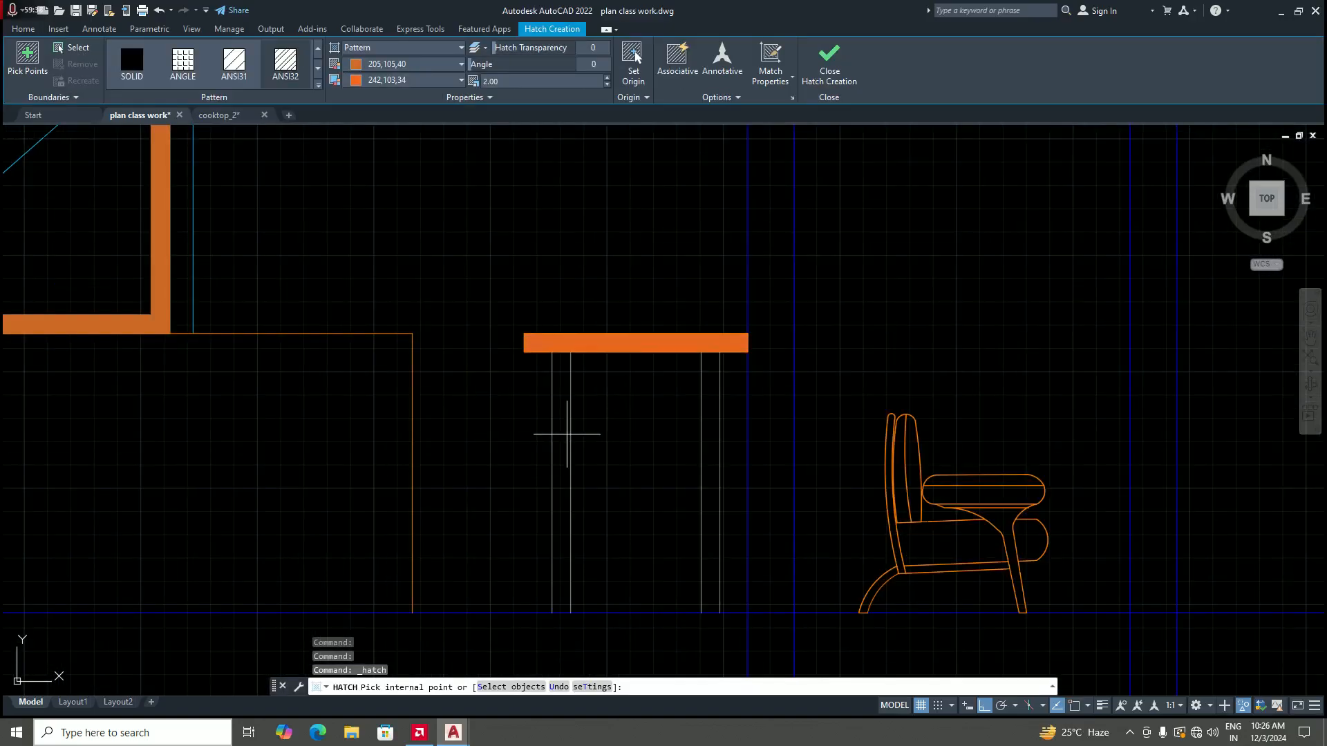
pyautogui.click(318, 87)
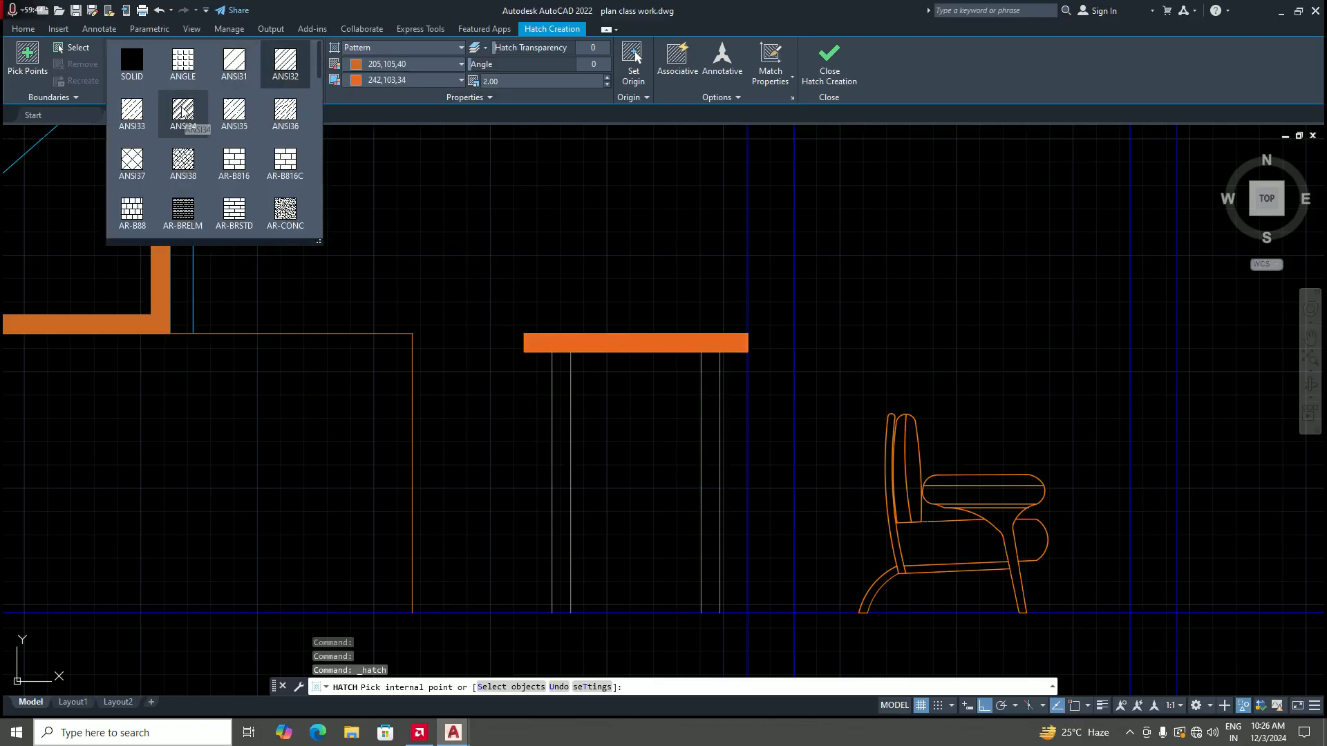
pyautogui.scroll(-2, 202, 138)
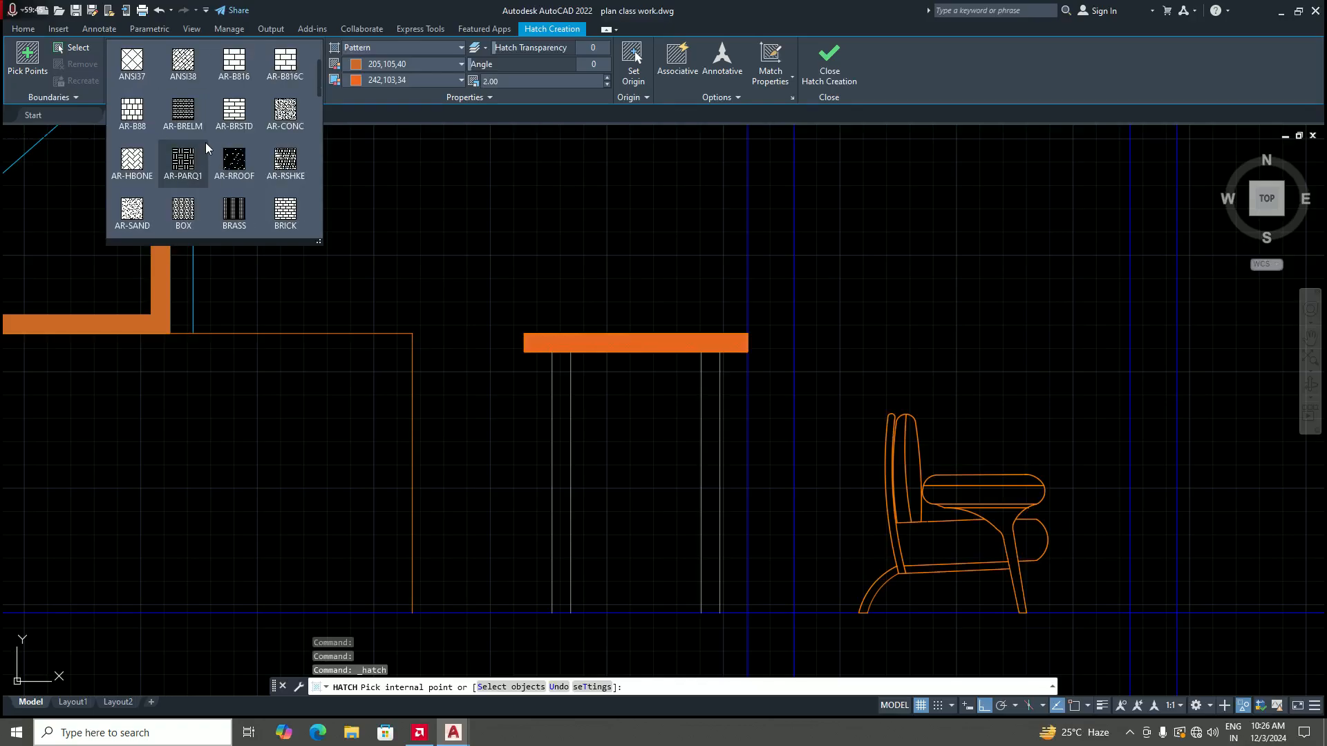
pyautogui.scroll(-3, 205, 143)
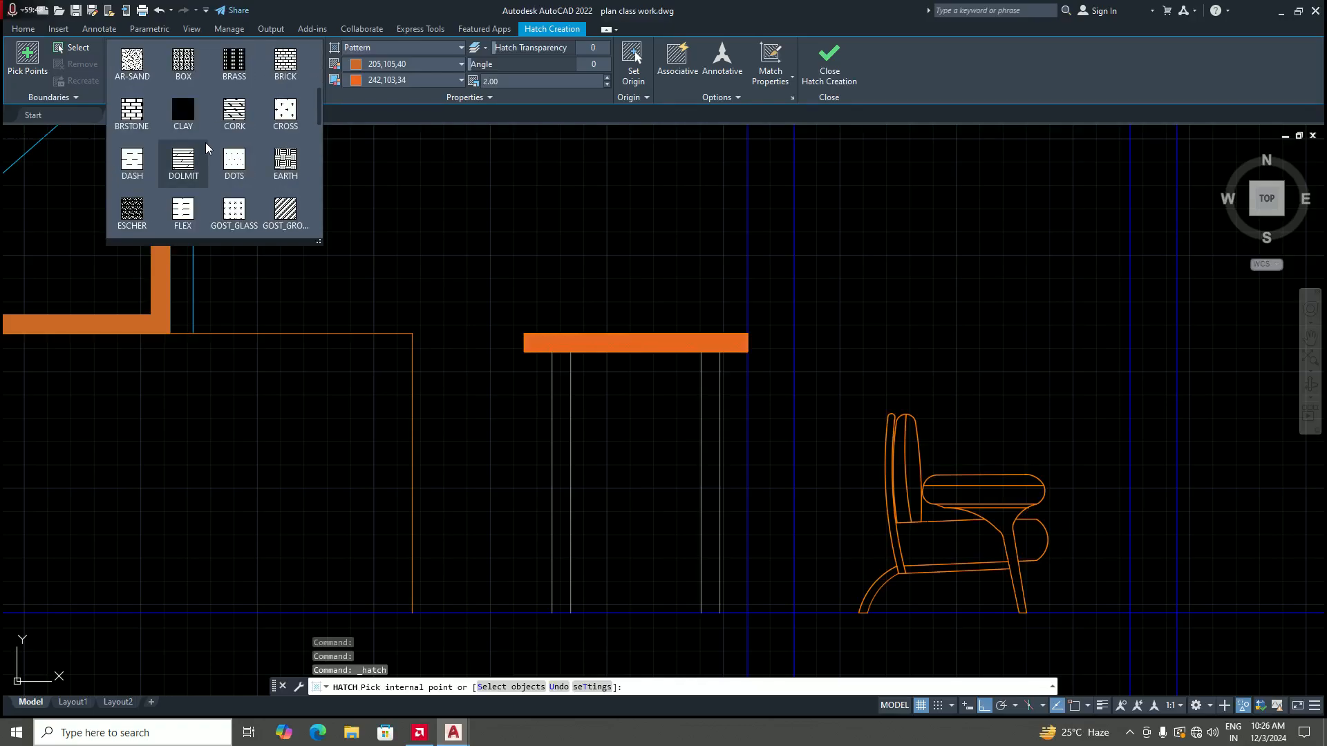
pyautogui.scroll(-1, 206, 148)
pyautogui.scroll(-2, 206, 147)
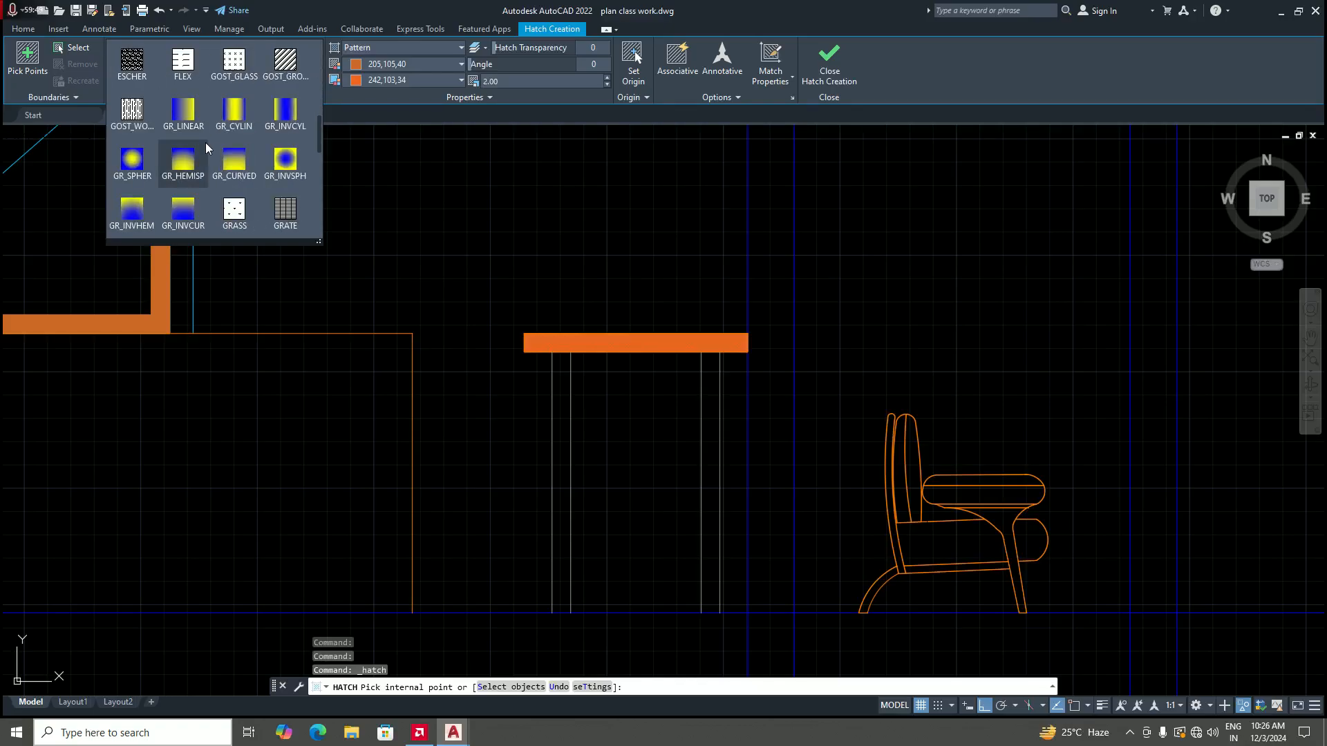
pyautogui.scroll(-1, 205, 142)
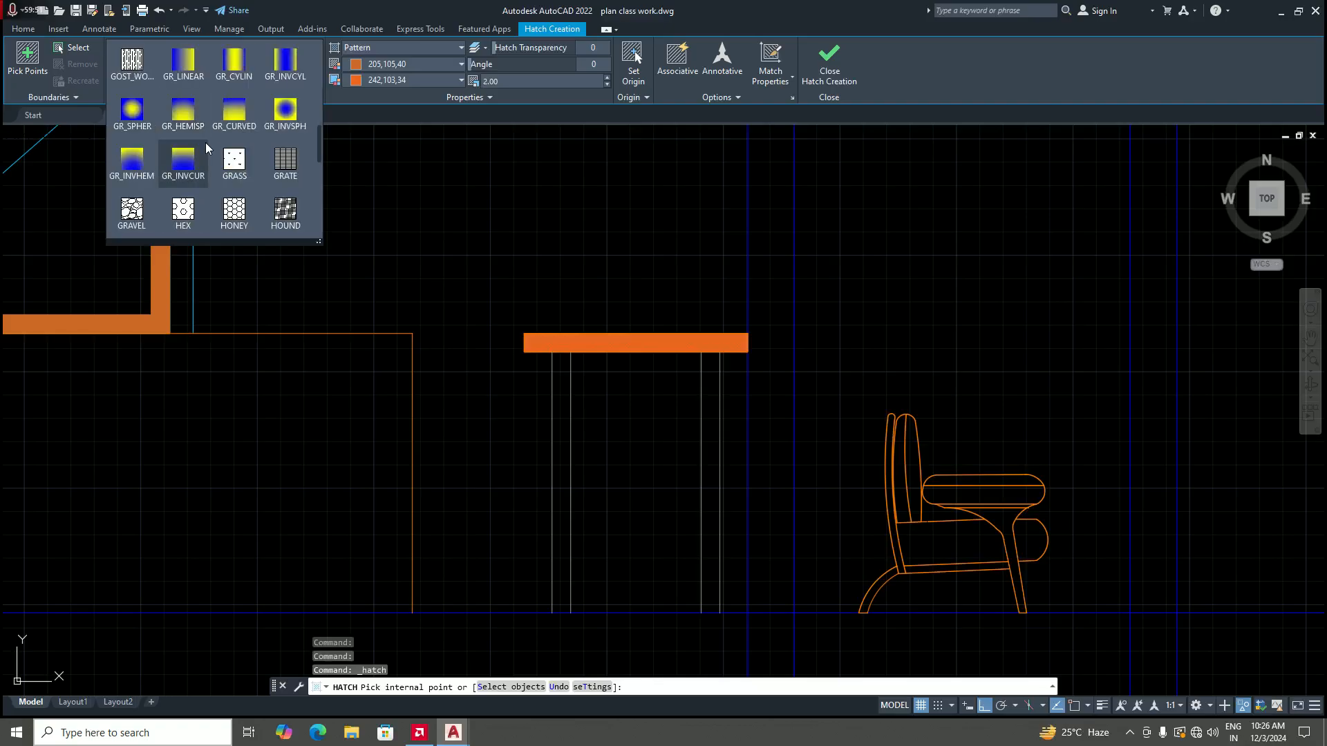
pyautogui.scroll(-2, 205, 142)
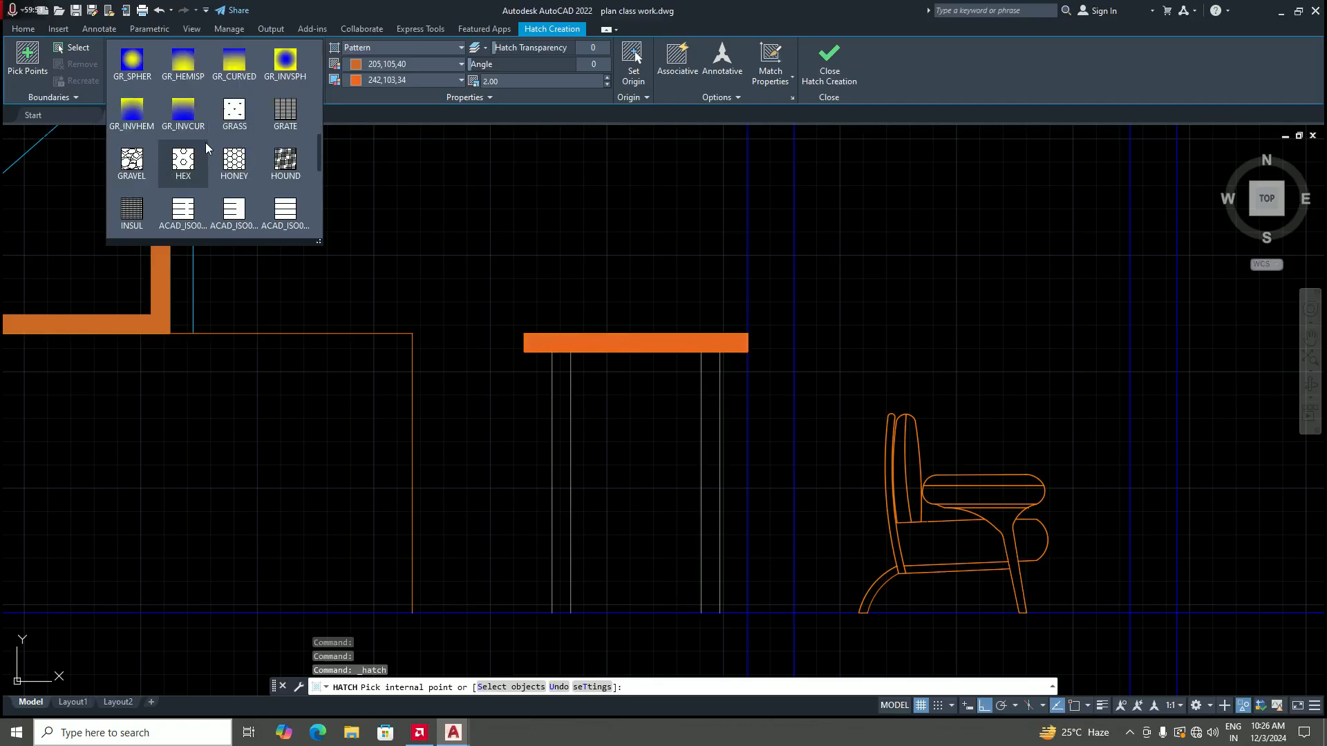
pyautogui.scroll(-1, 206, 143)
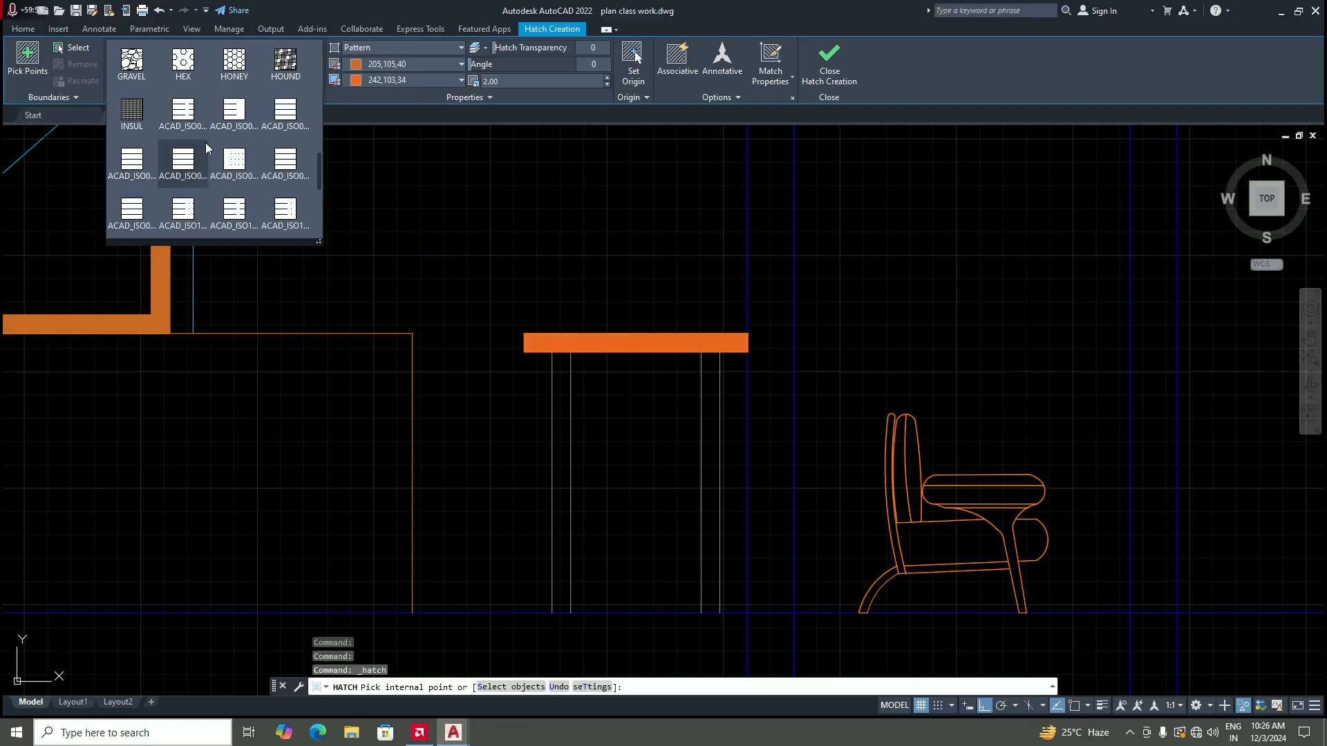
pyautogui.scroll(-2, 205, 147)
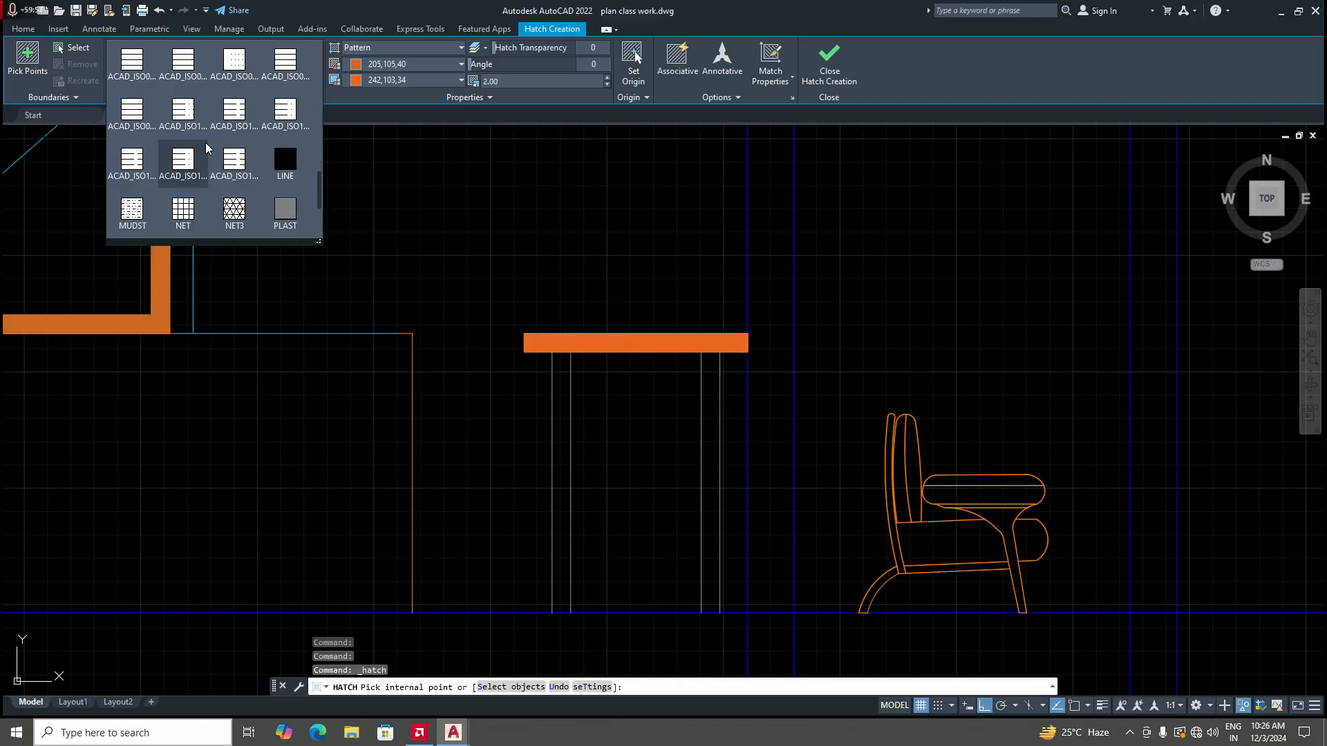
pyautogui.scroll(-1, 205, 147)
pyautogui.scroll(-1, 206, 147)
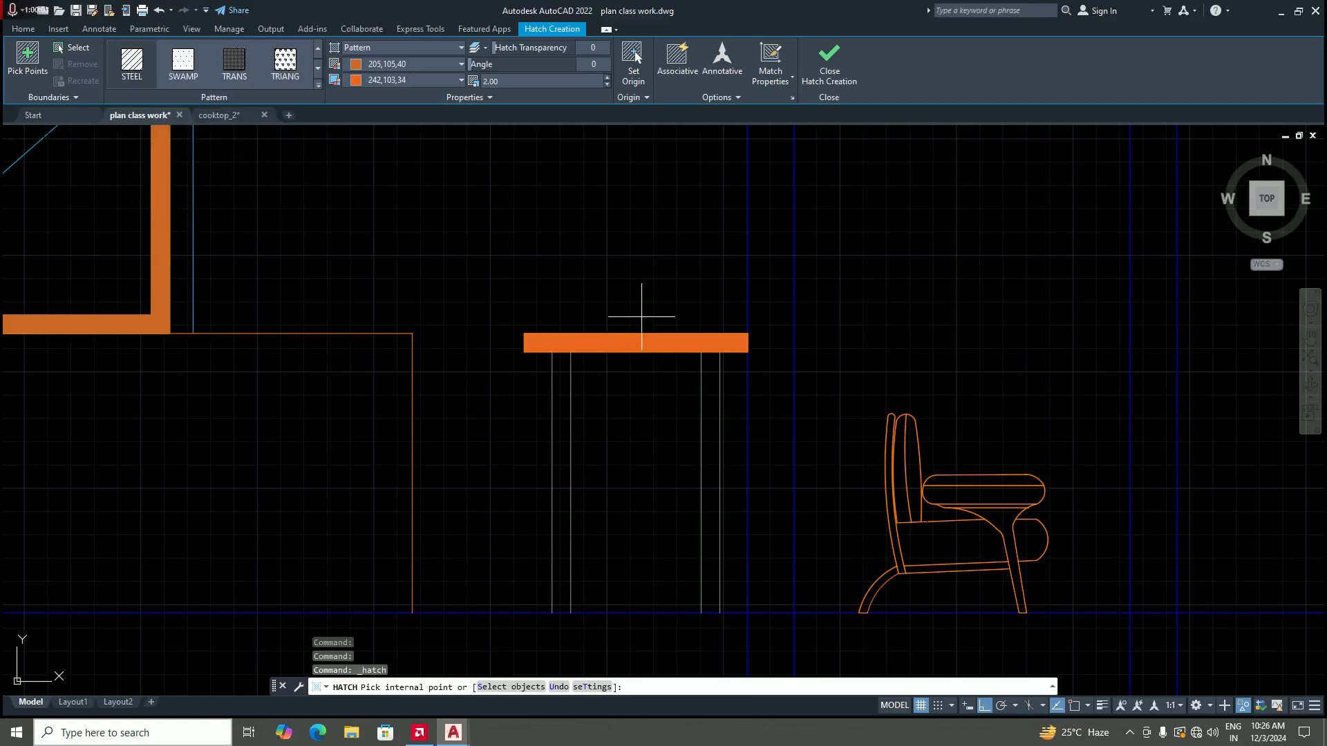
# Step: Set the leg hatch colour to grey 99,100,102 and its background to light grey 199,200,202
pyautogui.scroll(1, 566, 389)
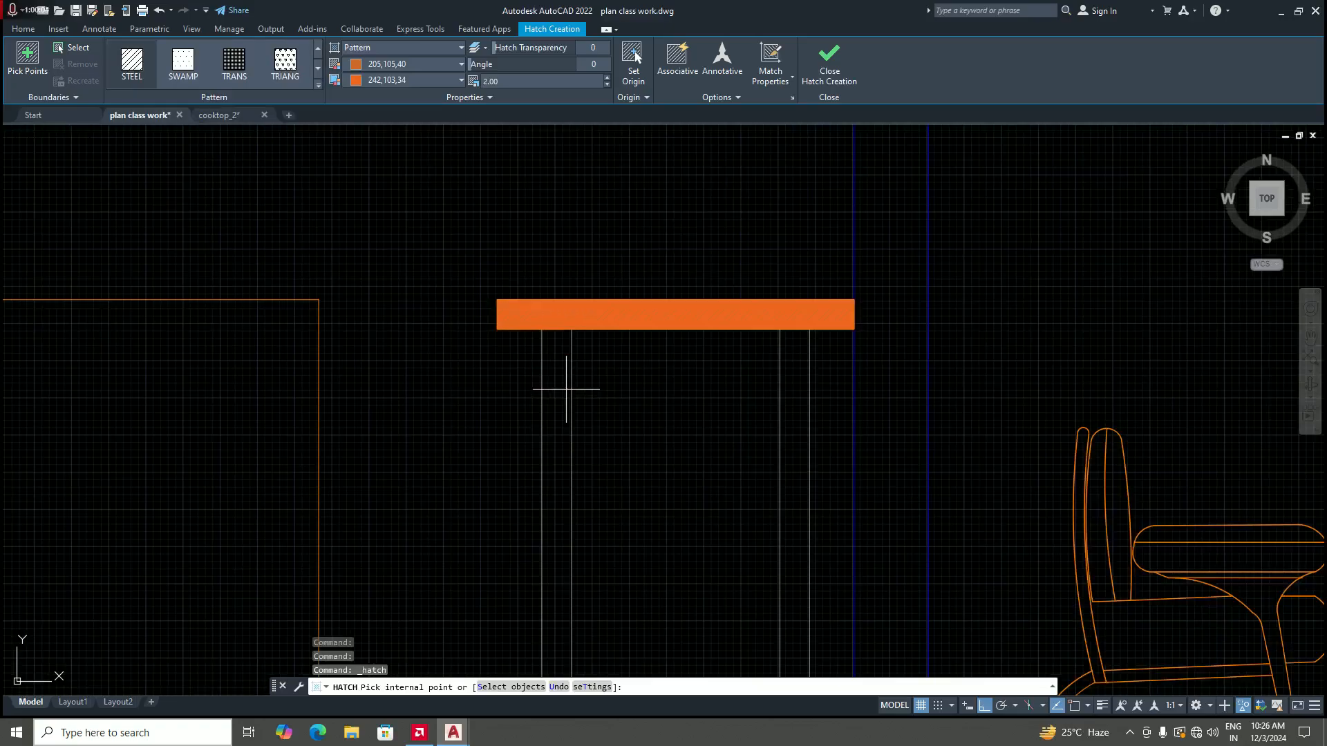
pyautogui.click(461, 65)
pyautogui.click(353, 151)
pyautogui.click(449, 81)
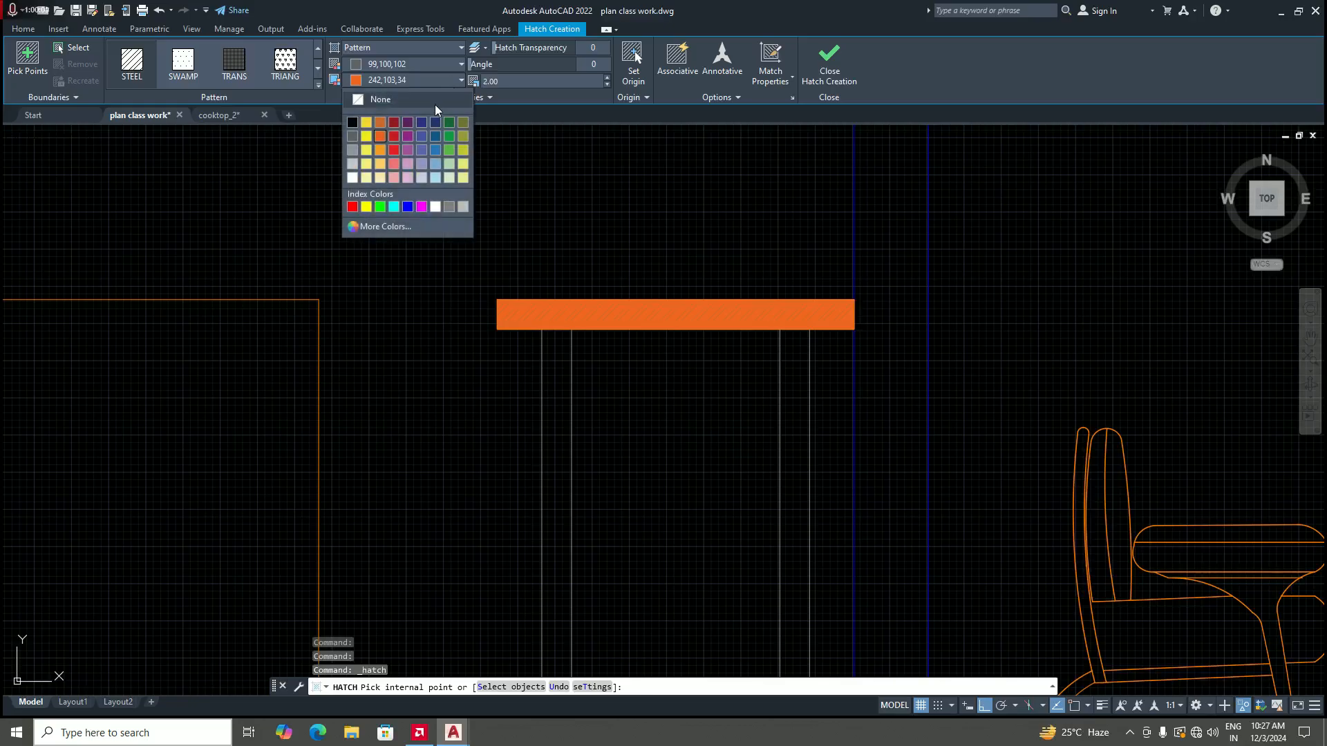
pyautogui.click(352, 163)
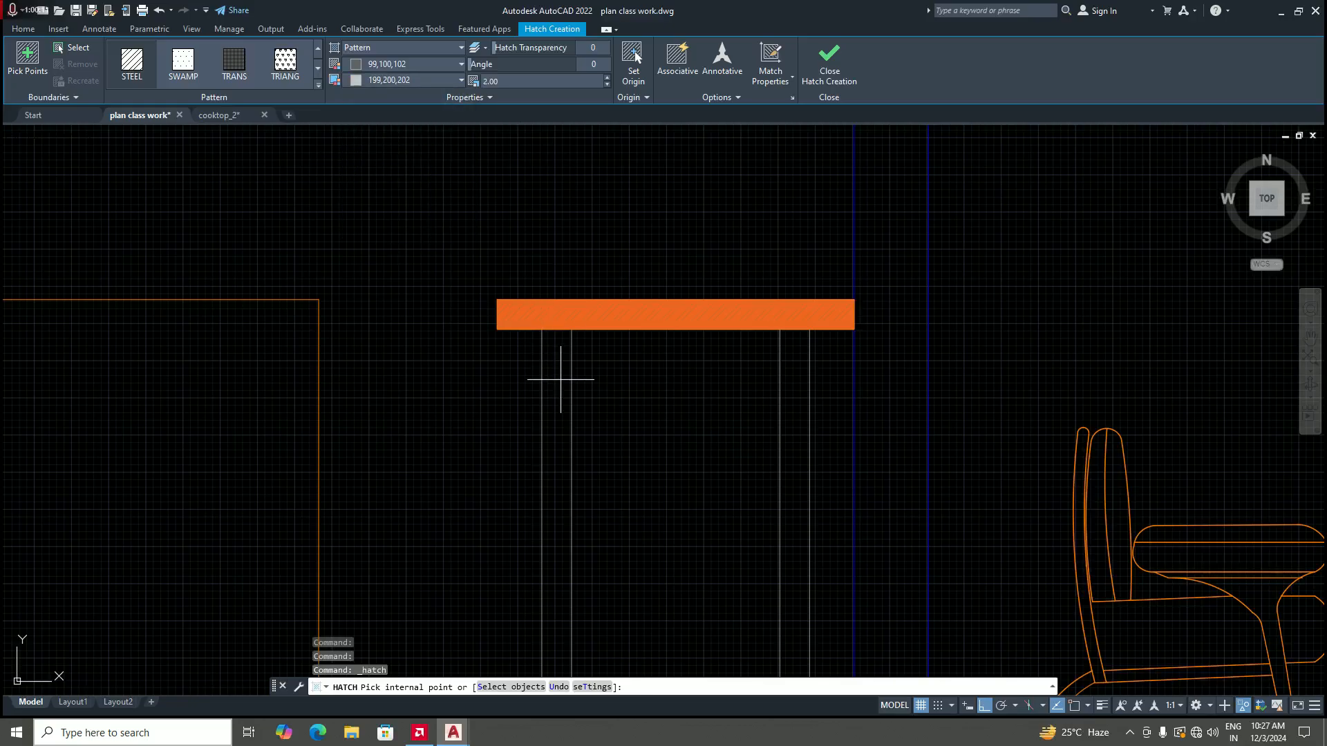
# Step: Hatch both table legs from tabletop to floor line, continuing despite the open boundary
pyautogui.scroll(-4, 560, 378)
pyautogui.scroll(4, 555, 372)
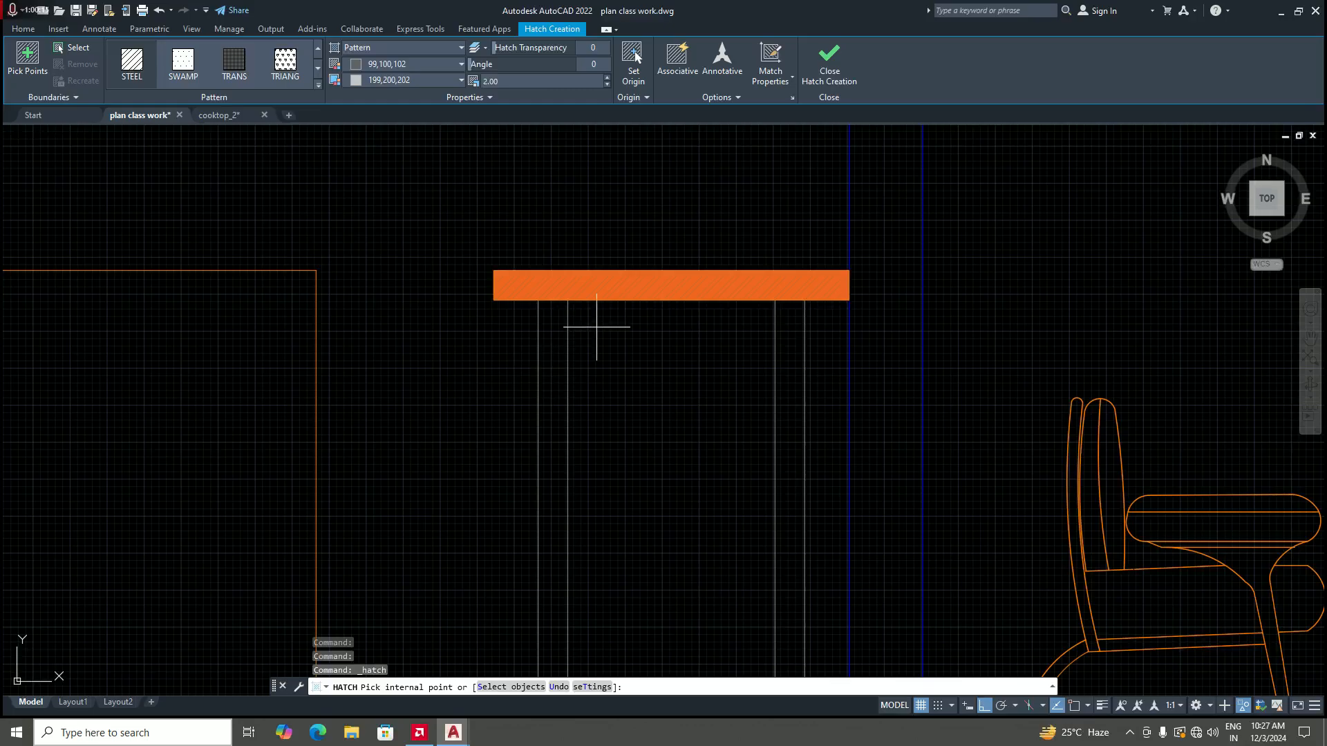
pyautogui.click(793, 347)
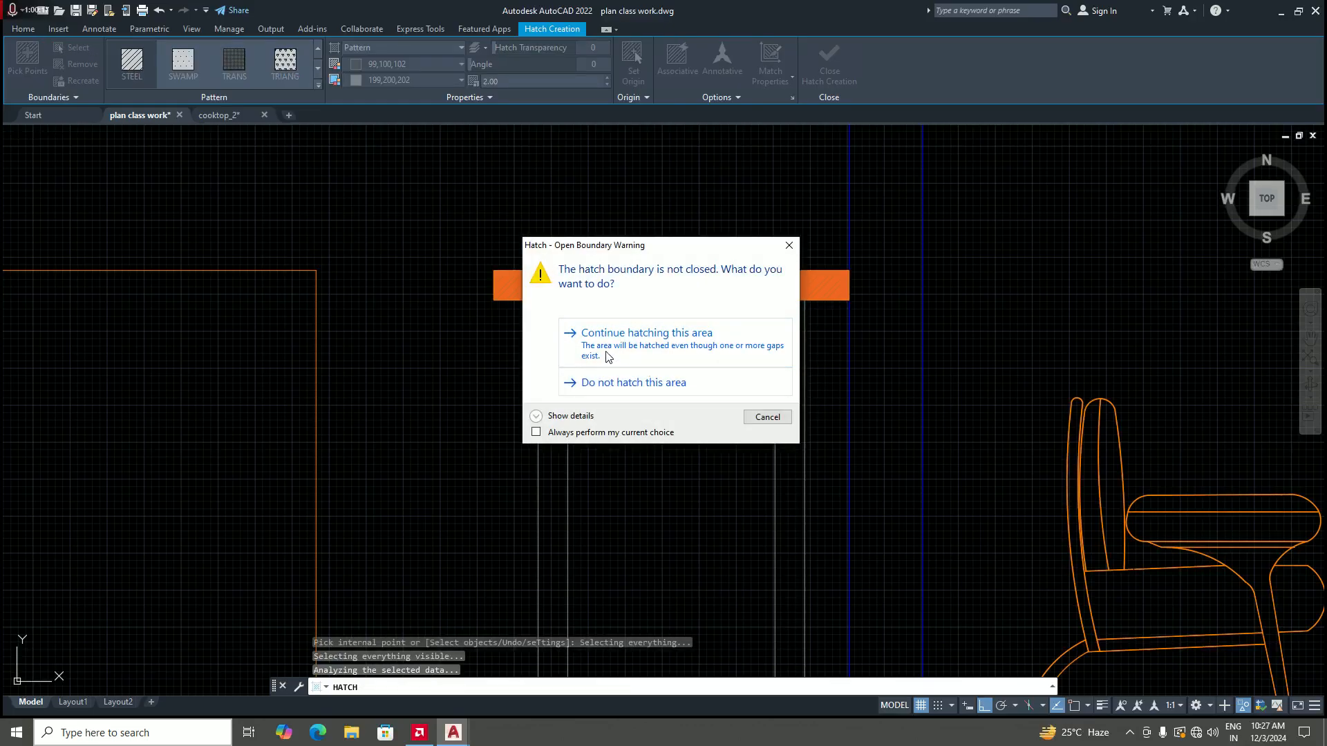
pyautogui.click(655, 335)
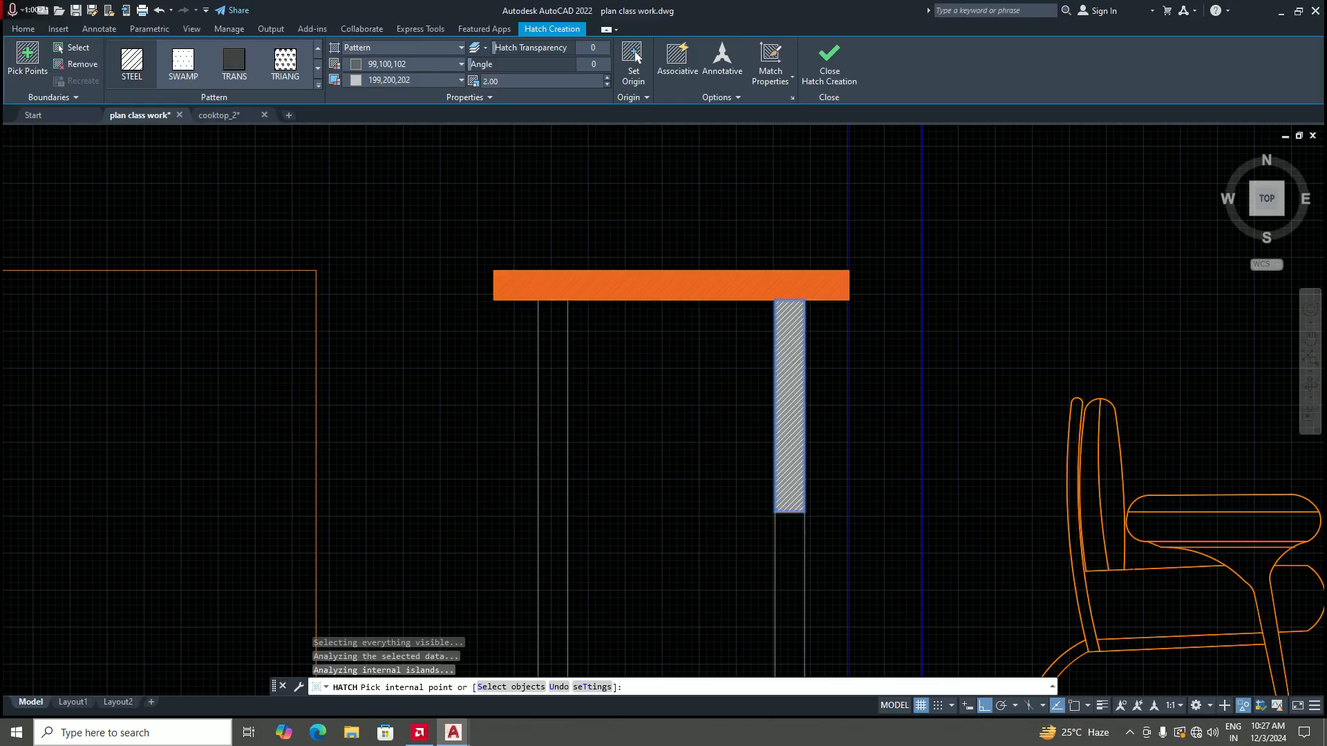
pyautogui.scroll(-4, 683, 375)
pyautogui.scroll(4, 701, 442)
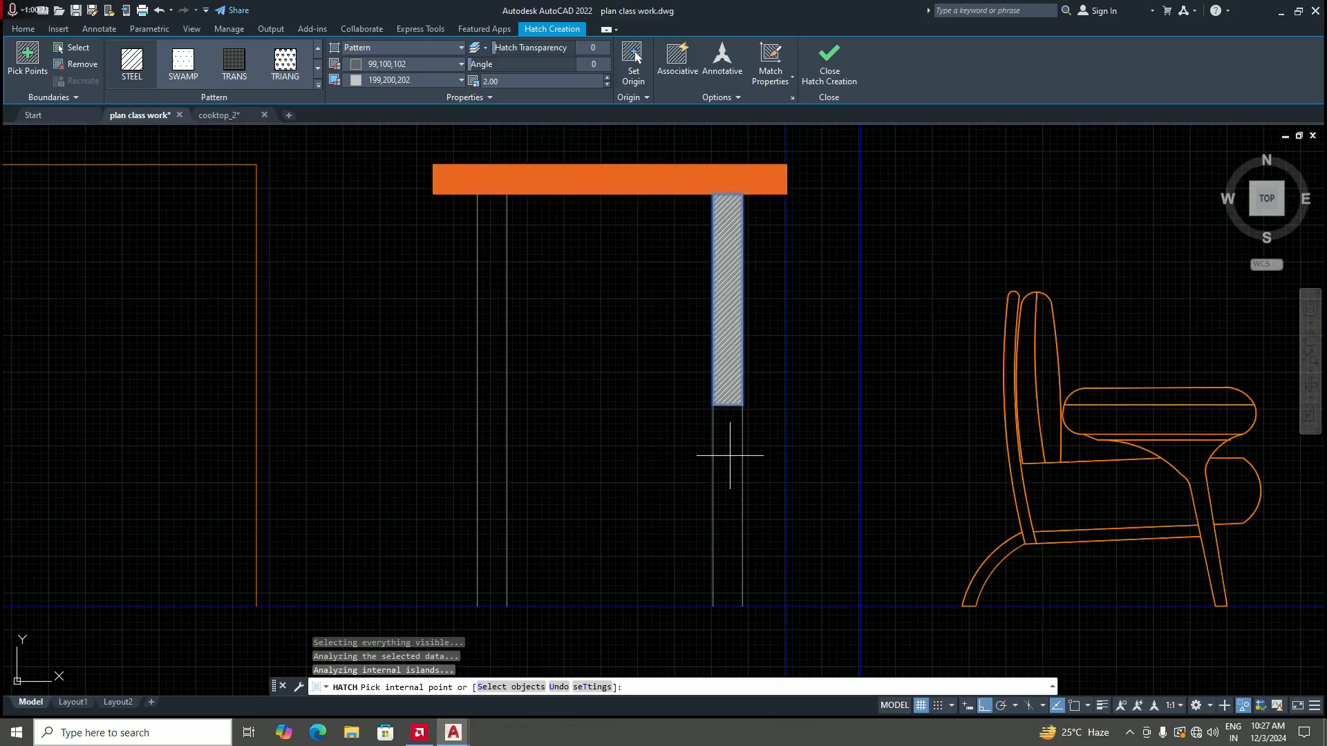
pyautogui.click(723, 458)
pyautogui.click(498, 360)
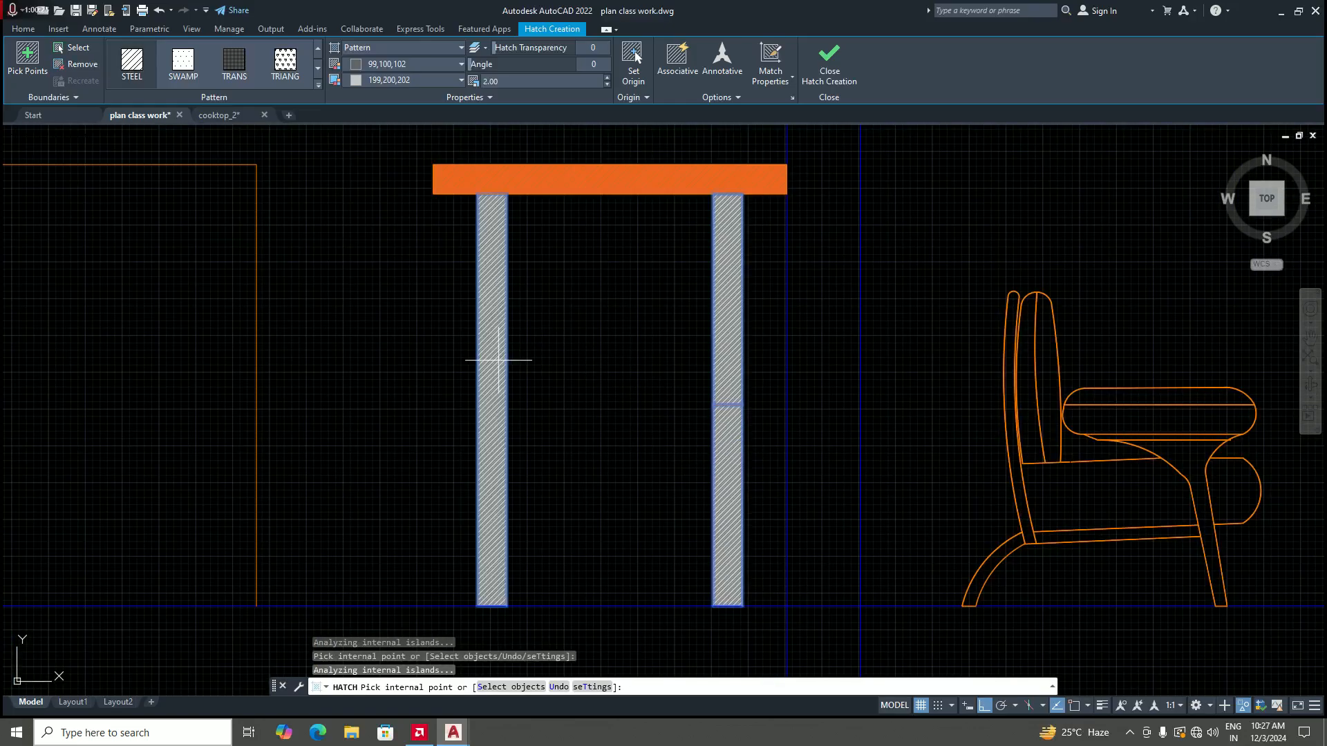
pyautogui.scroll(-2, 542, 403)
pyautogui.scroll(6, 555, 342)
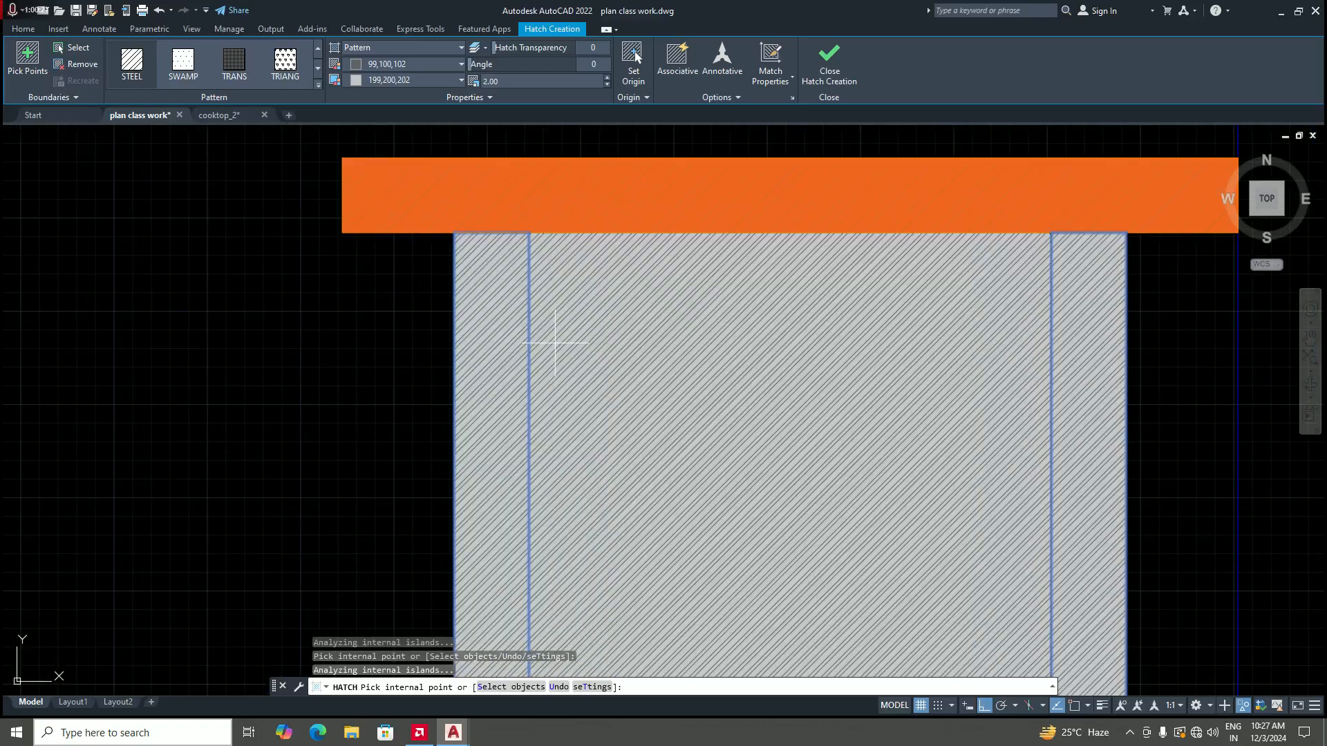
# Step: Set the leg hatch's scale to 3.00 and finish the hatch
pyautogui.scroll(-4, 599, 345)
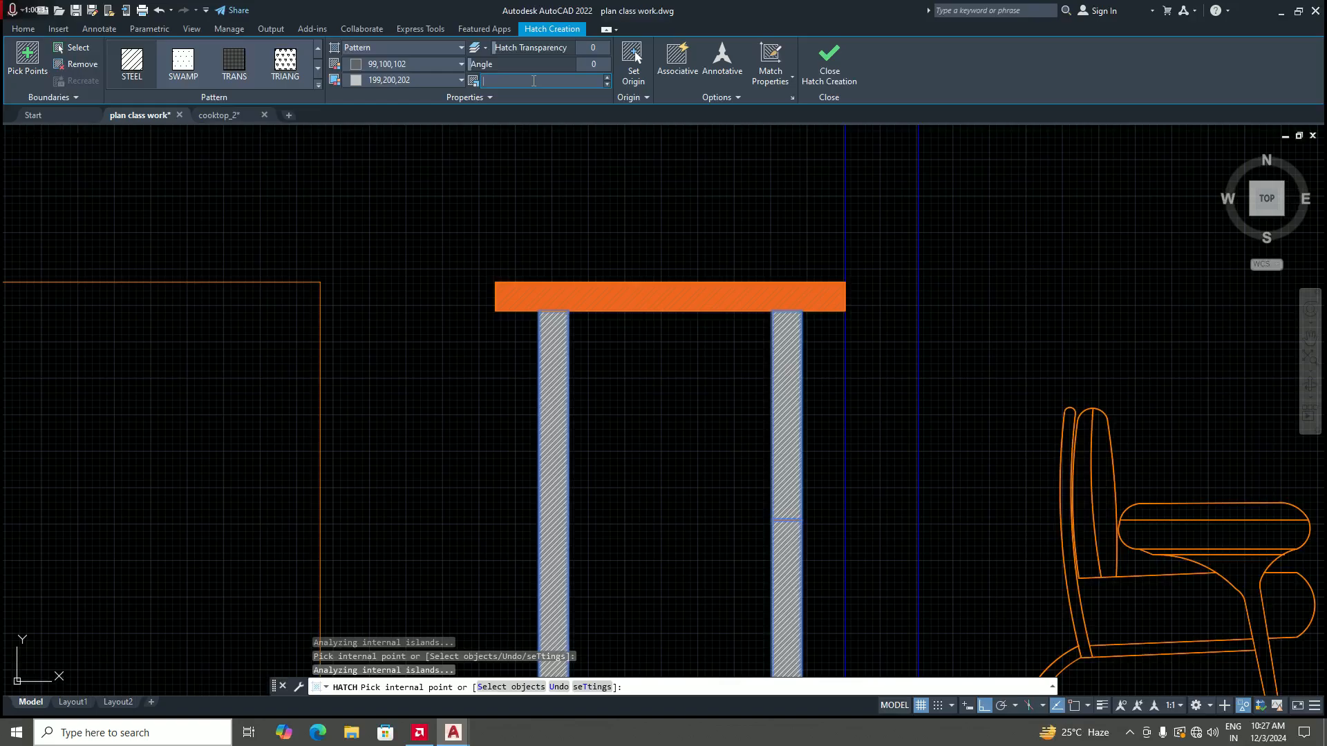
pyautogui.press('Return')
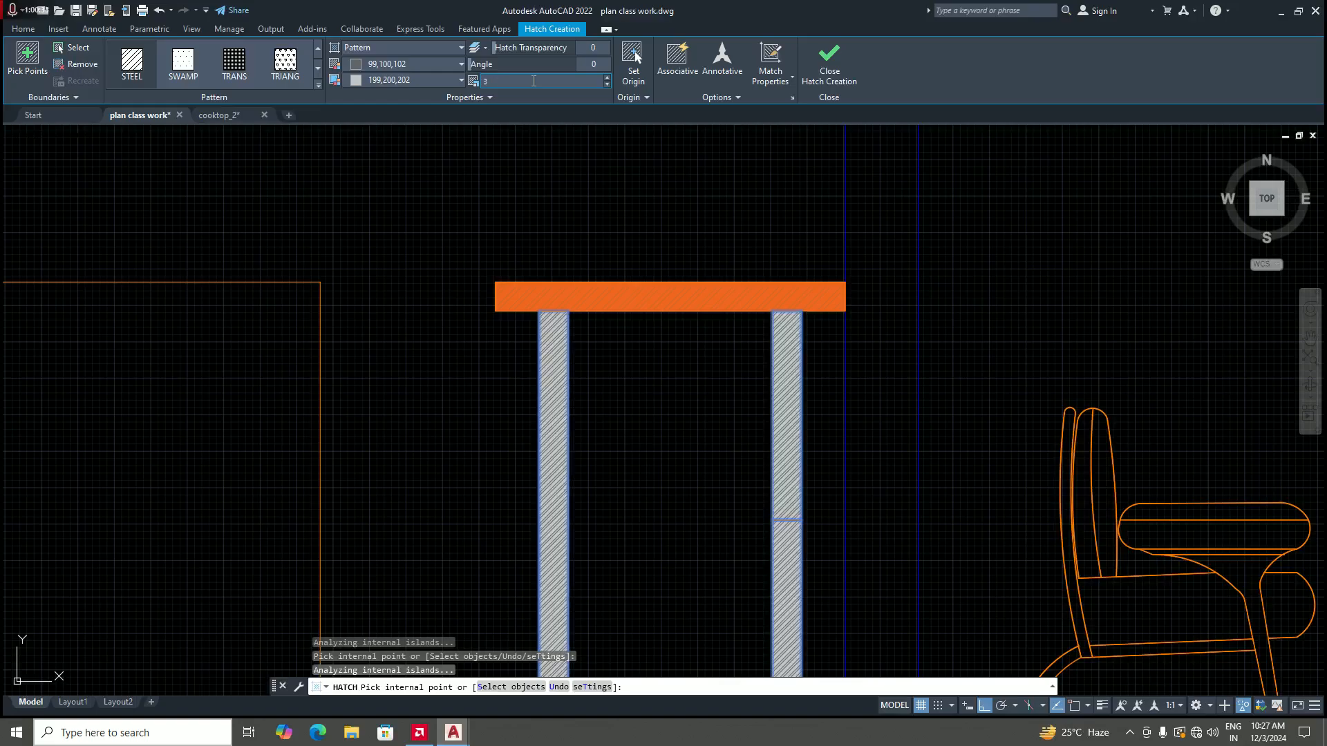
pyautogui.scroll(-8, 708, 370)
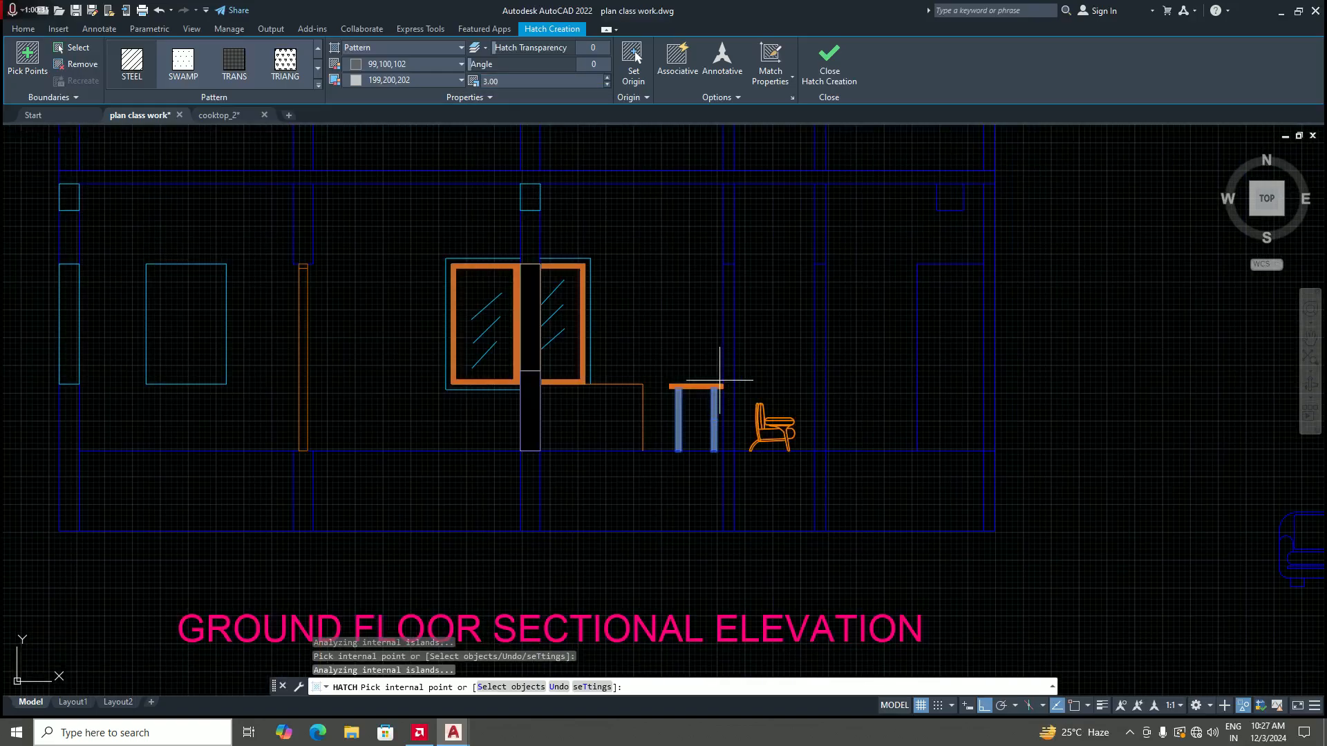
pyautogui.scroll(4, 719, 377)
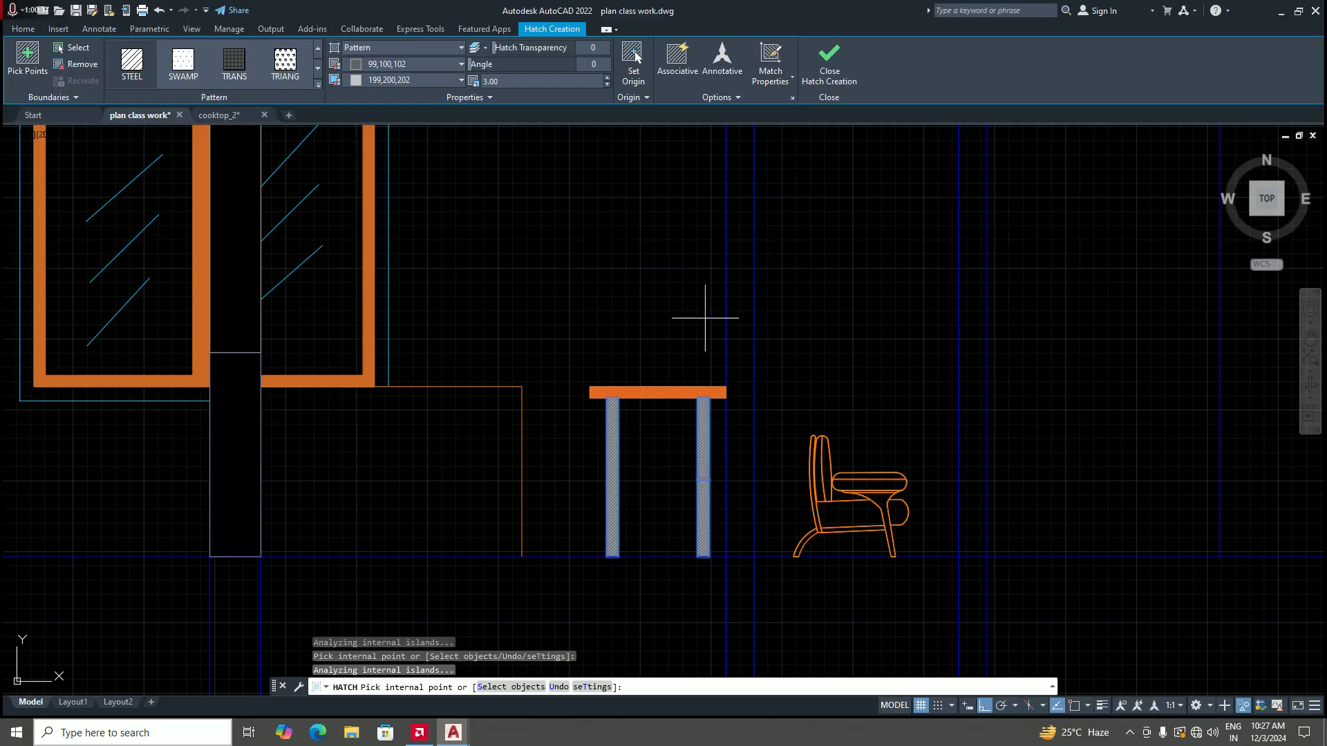
pyautogui.scroll(-5, 675, 415)
pyautogui.scroll(4, 674, 427)
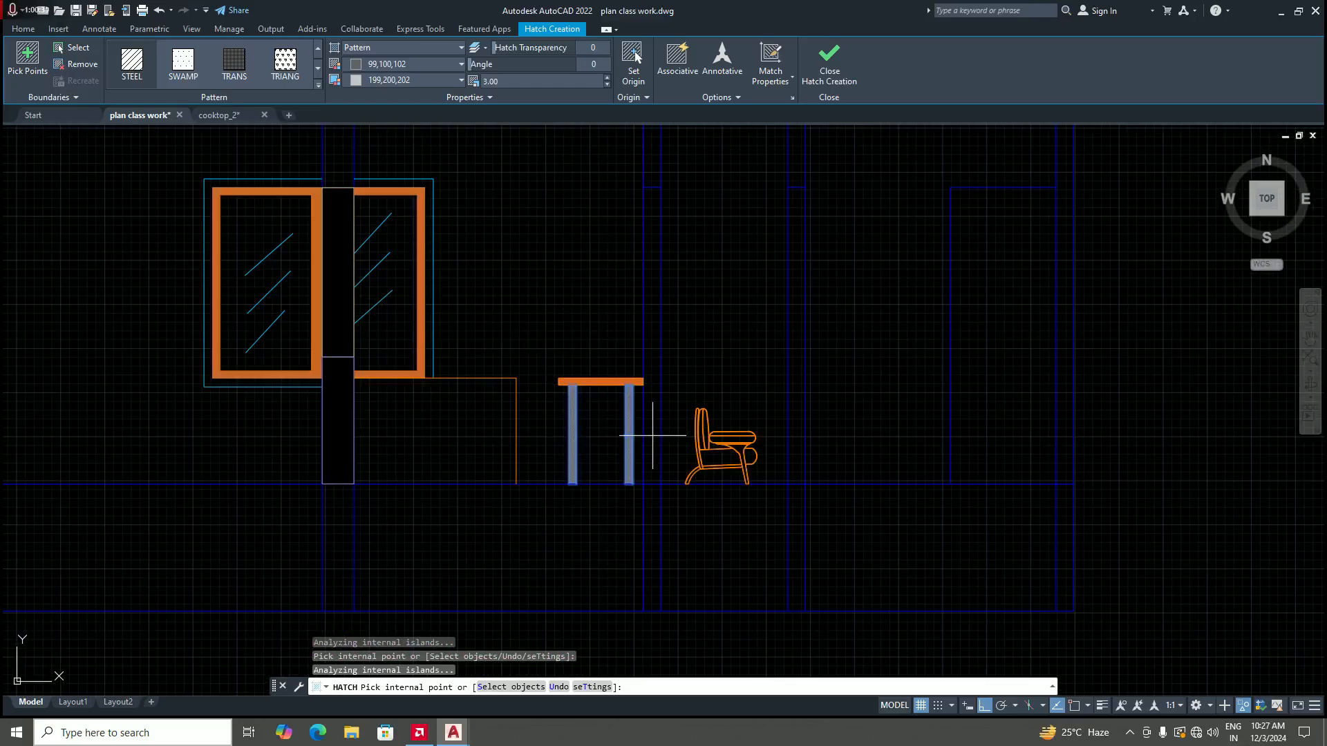
pyautogui.scroll(-4, 625, 444)
pyautogui.scroll(2, 614, 422)
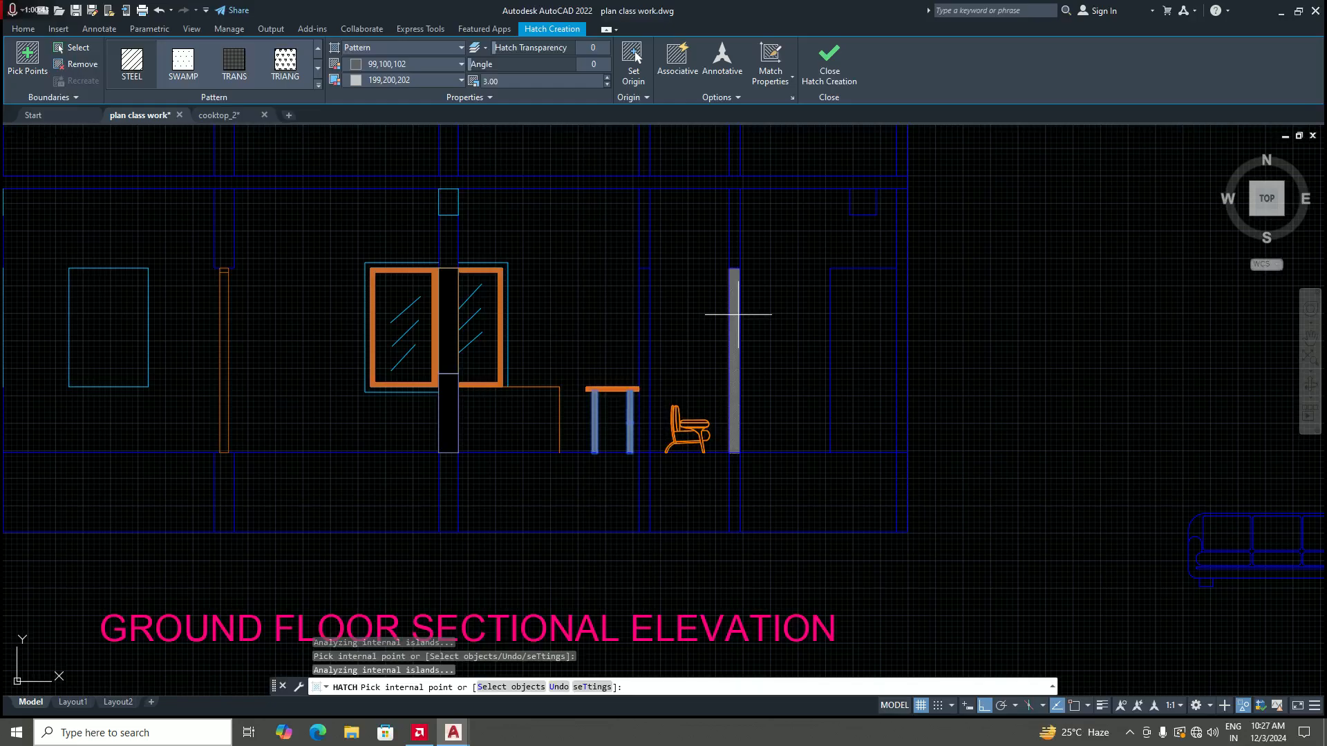
pyautogui.press('Return')
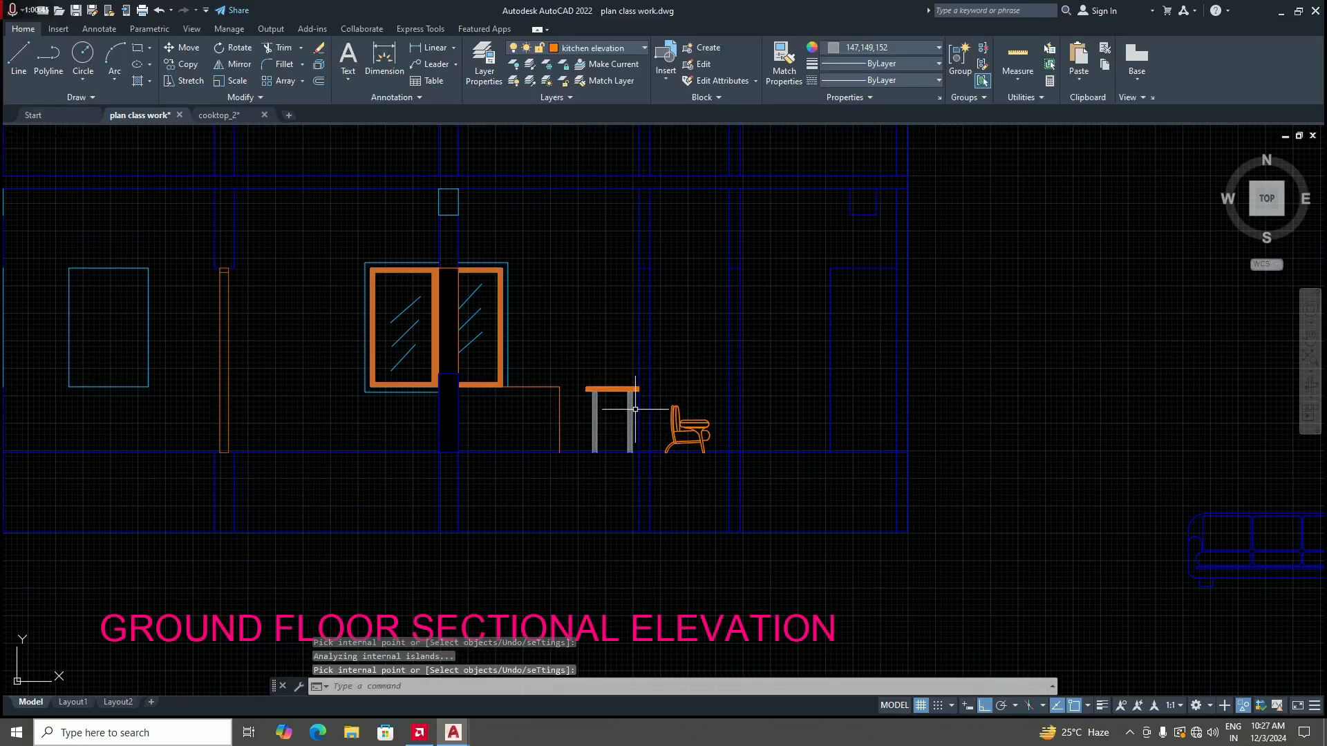
# Step: Define a block named "choper board elevation" from the hatched tabletop and both legs
pyautogui.scroll(4, 625, 417)
pyautogui.click(711, 44)
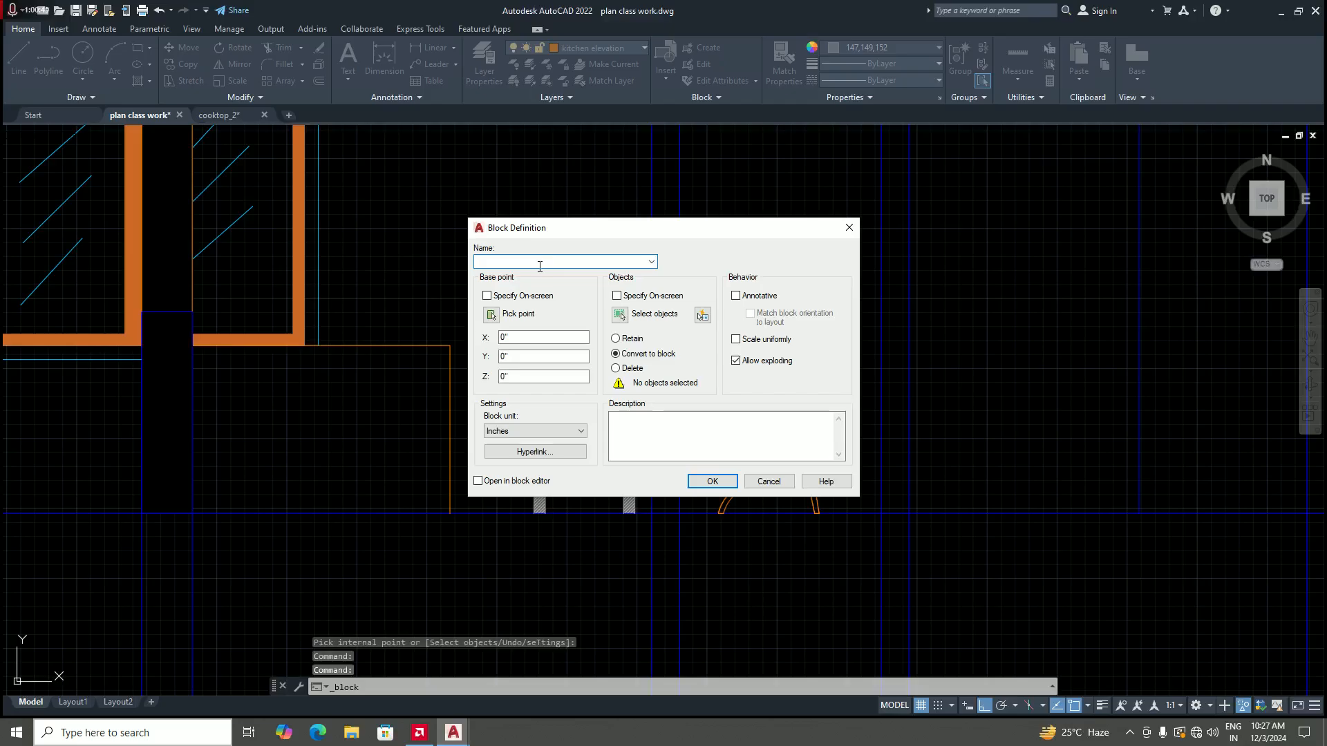
pyautogui.write('cho')
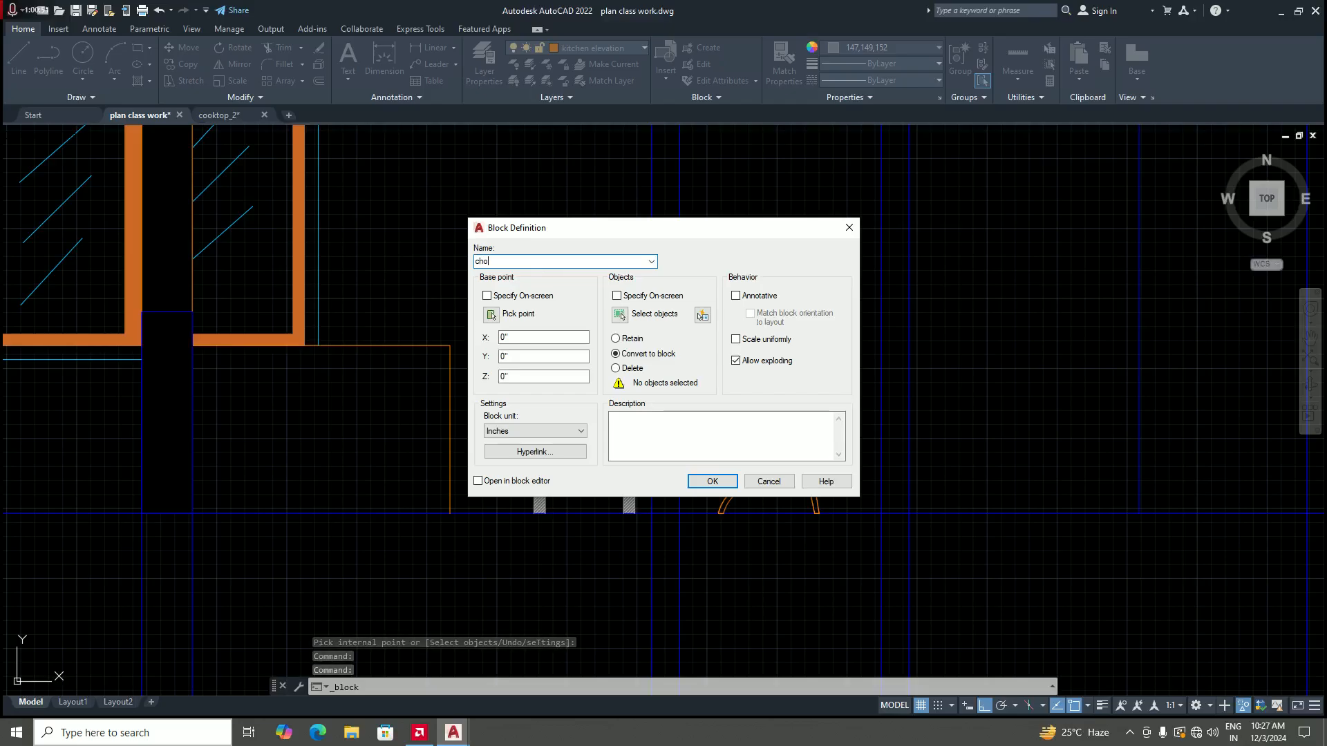
pyautogui.write('per board elevation')
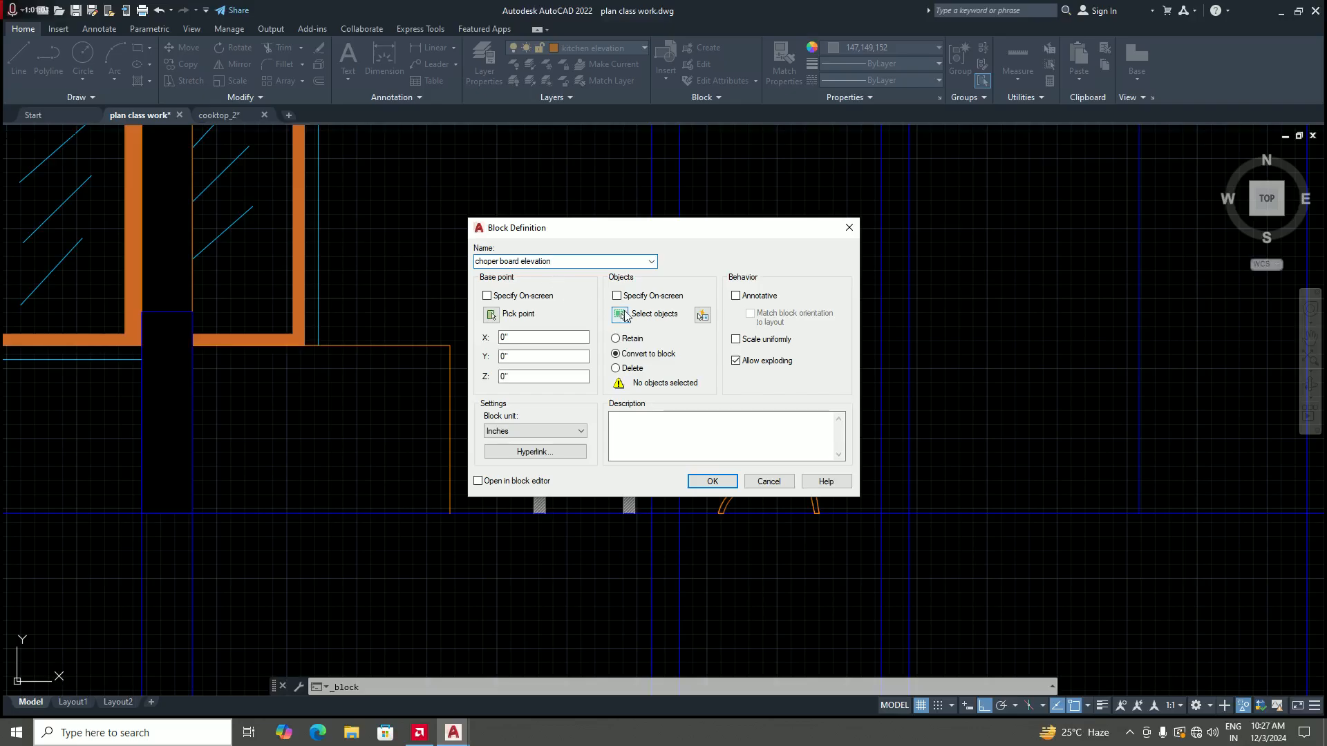
pyautogui.click(624, 316)
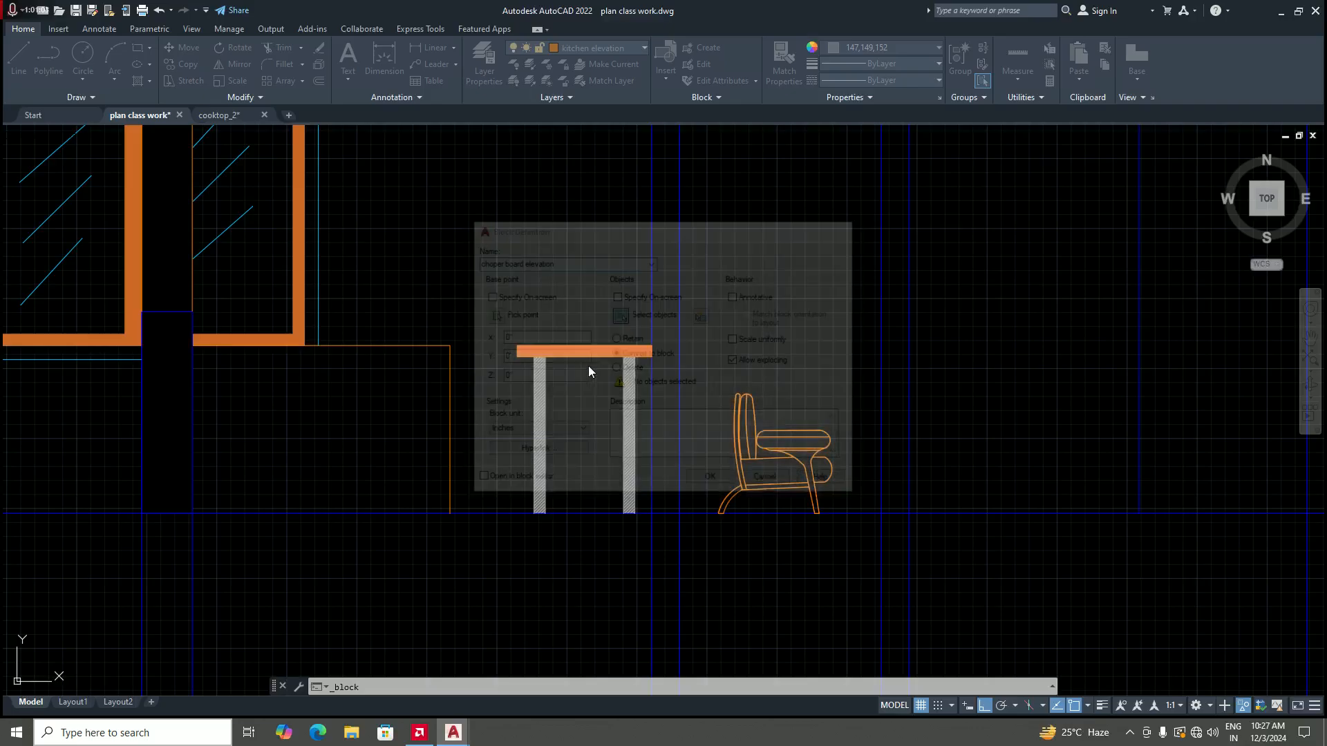
pyautogui.click(490, 321)
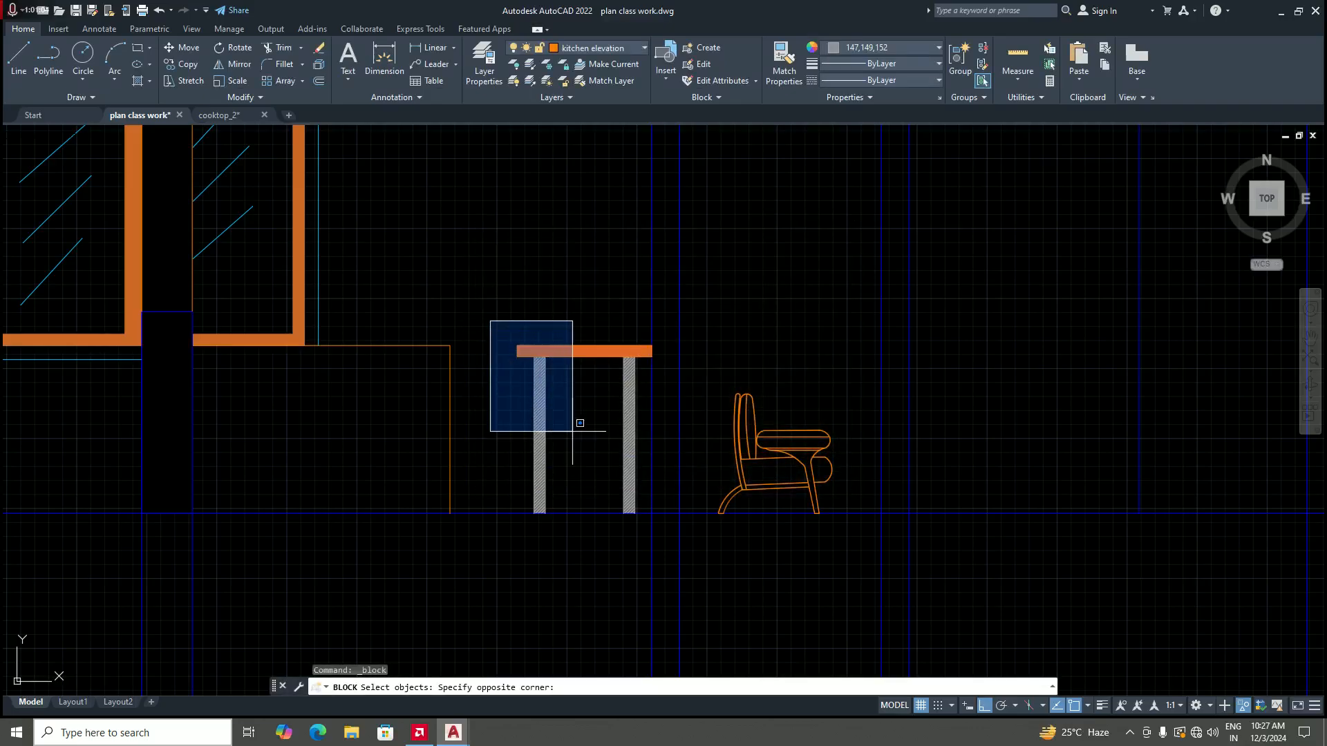
pyautogui.click(656, 525)
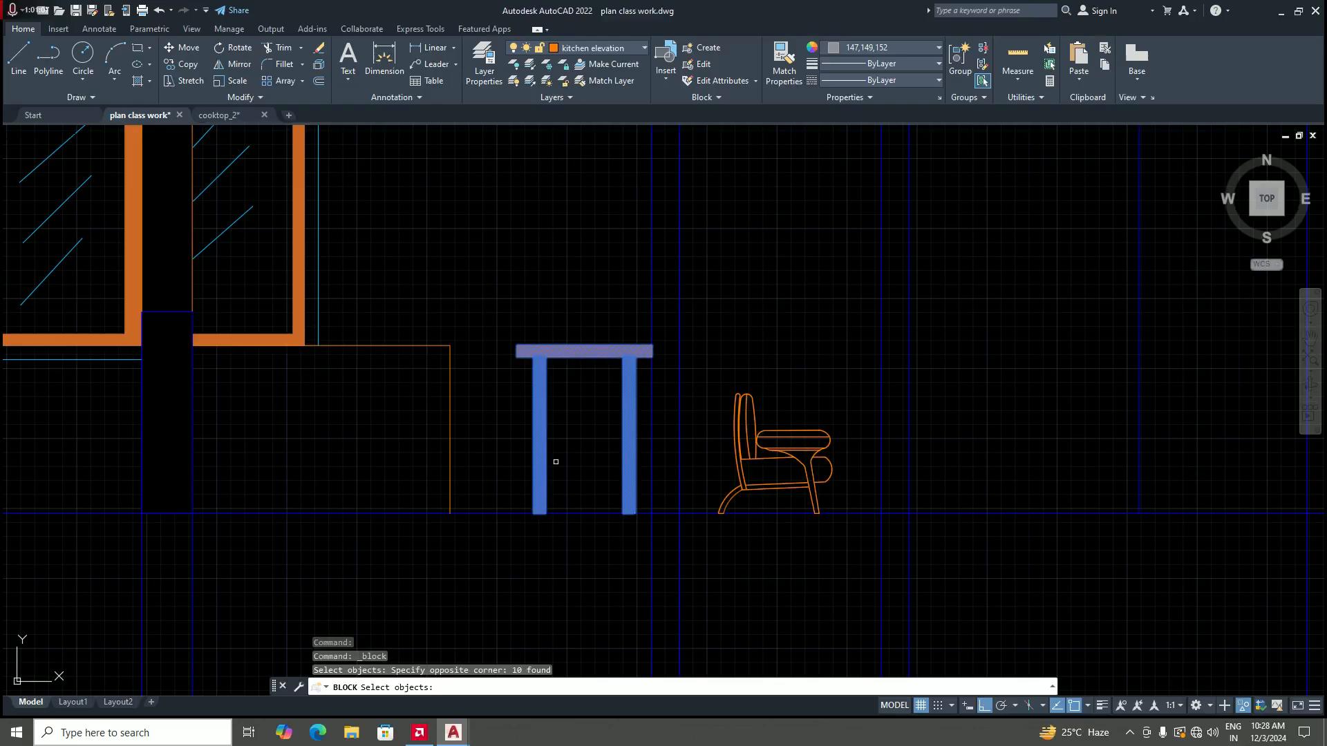
pyautogui.press('Return')
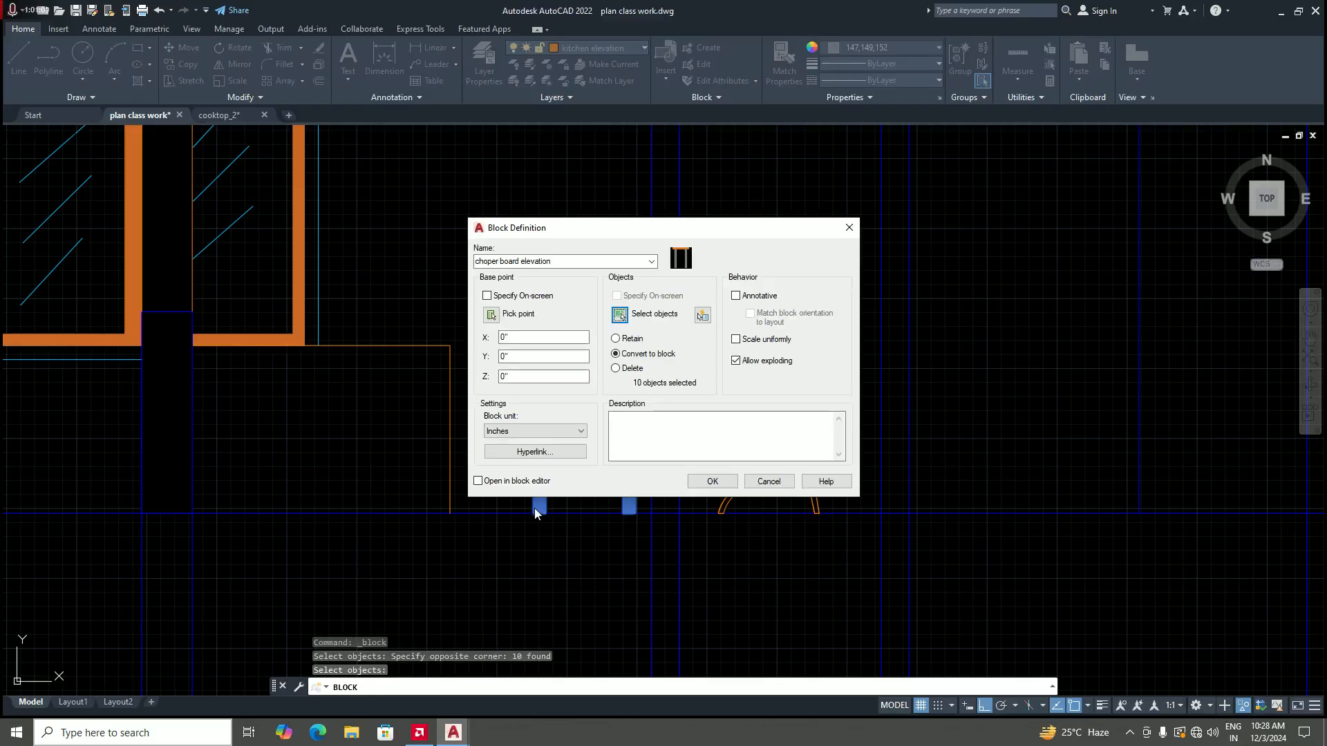
# Step: Set the table block's base point at the tabletop's upper-left corner and finish the "choper board elevation" block
pyautogui.click(492, 315)
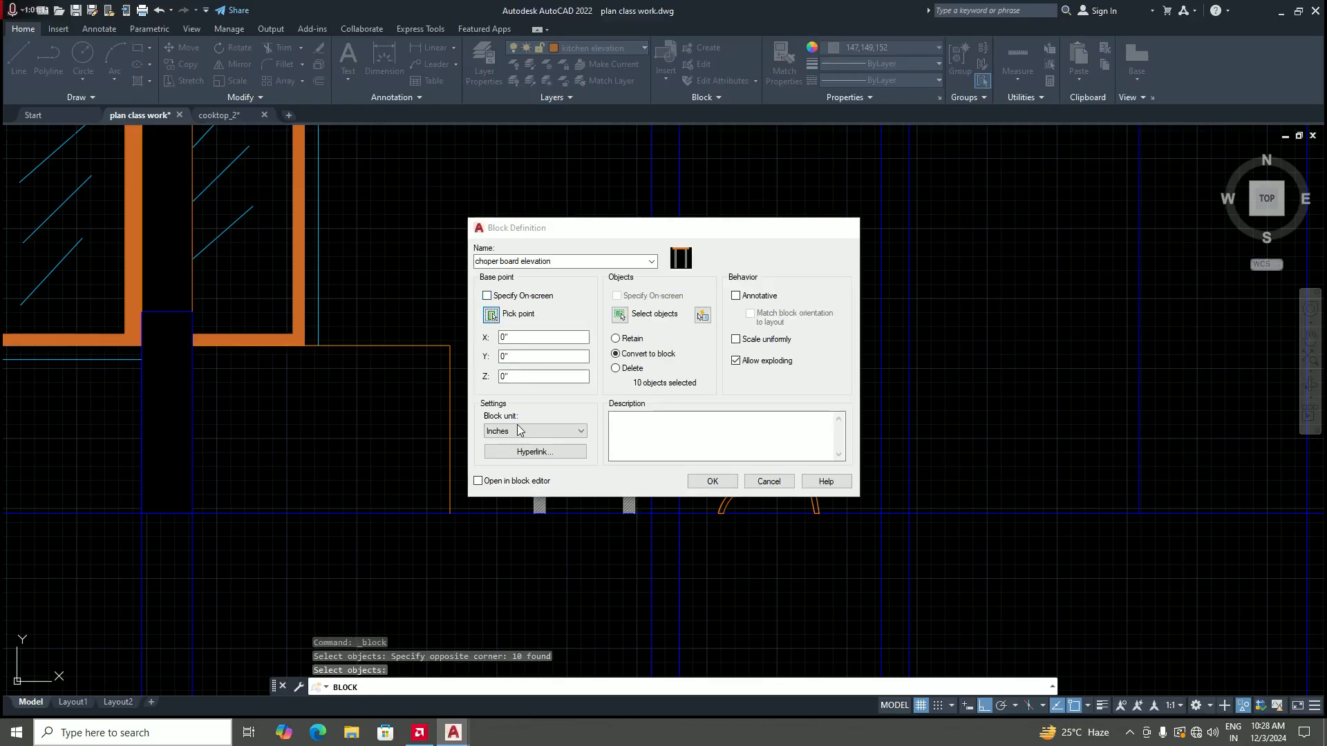
pyautogui.scroll(4, 518, 276)
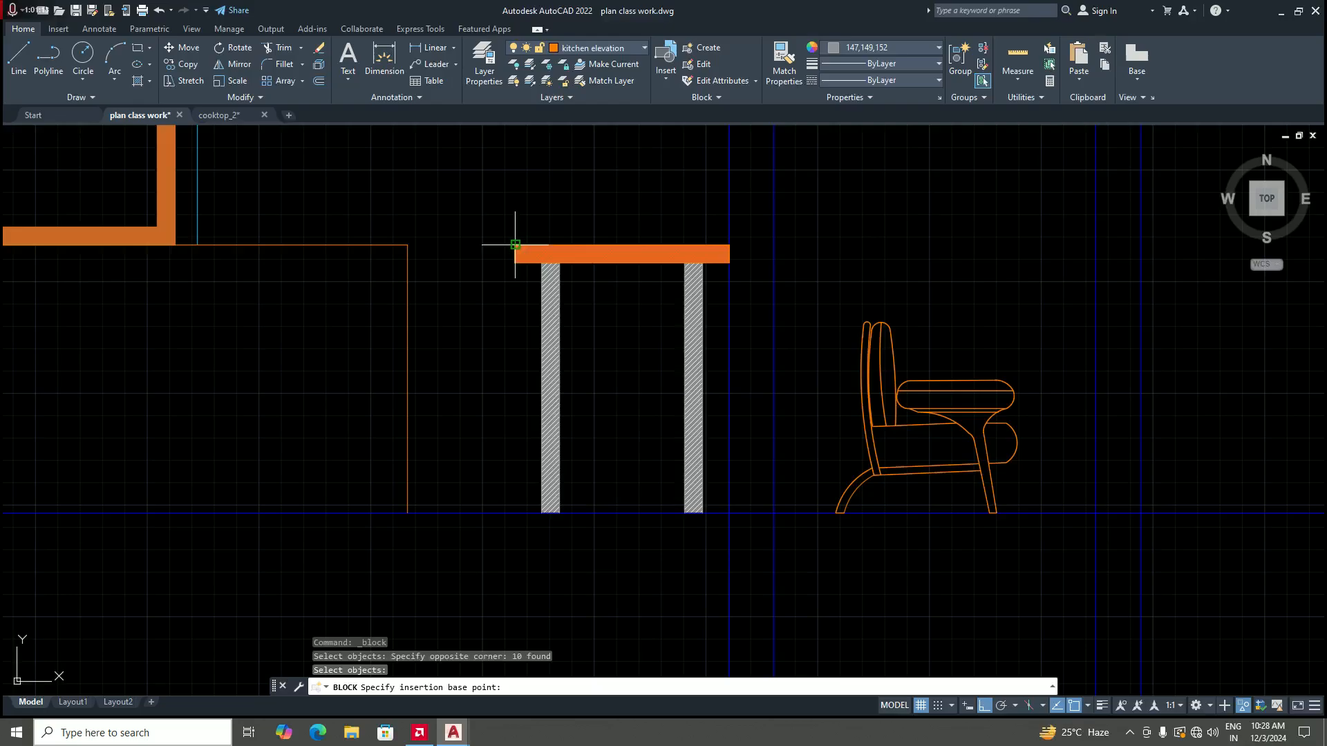
pyautogui.click(515, 245)
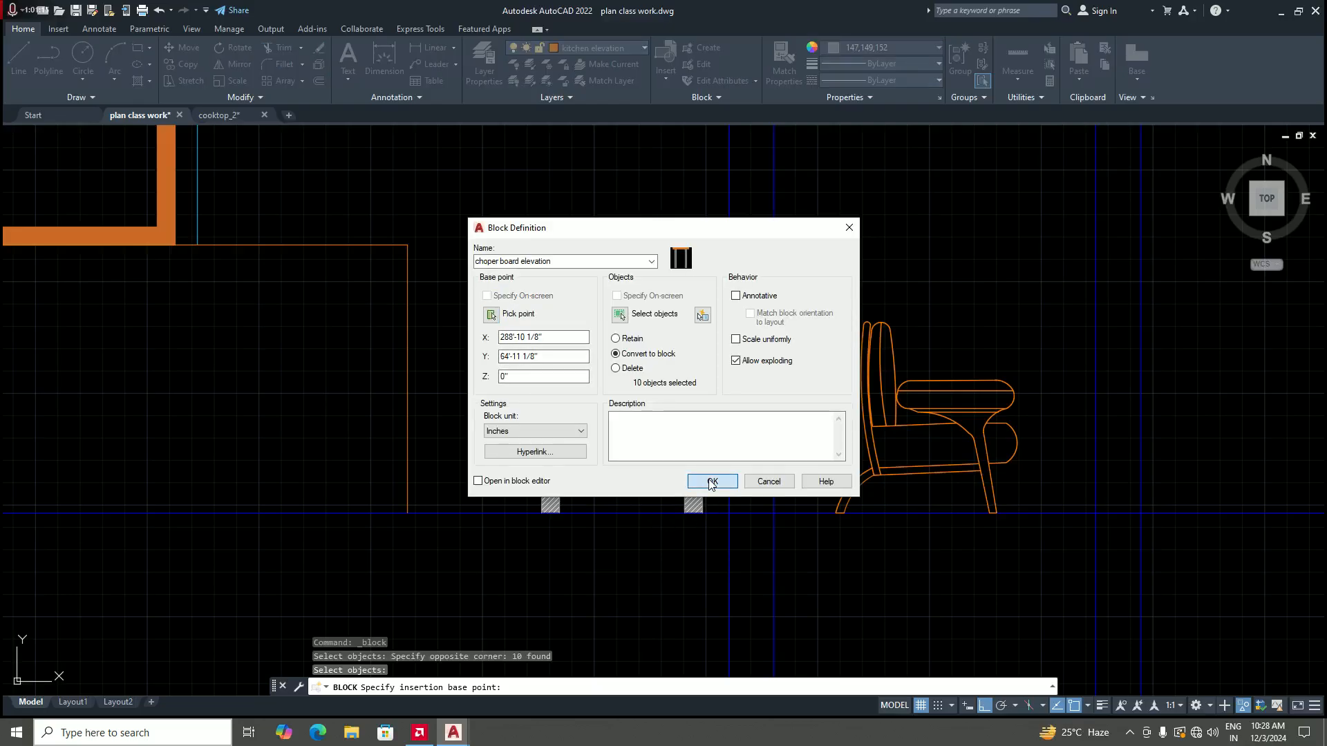
pyautogui.click(712, 481)
pyautogui.scroll(-3, 608, 484)
pyautogui.scroll(2, 615, 429)
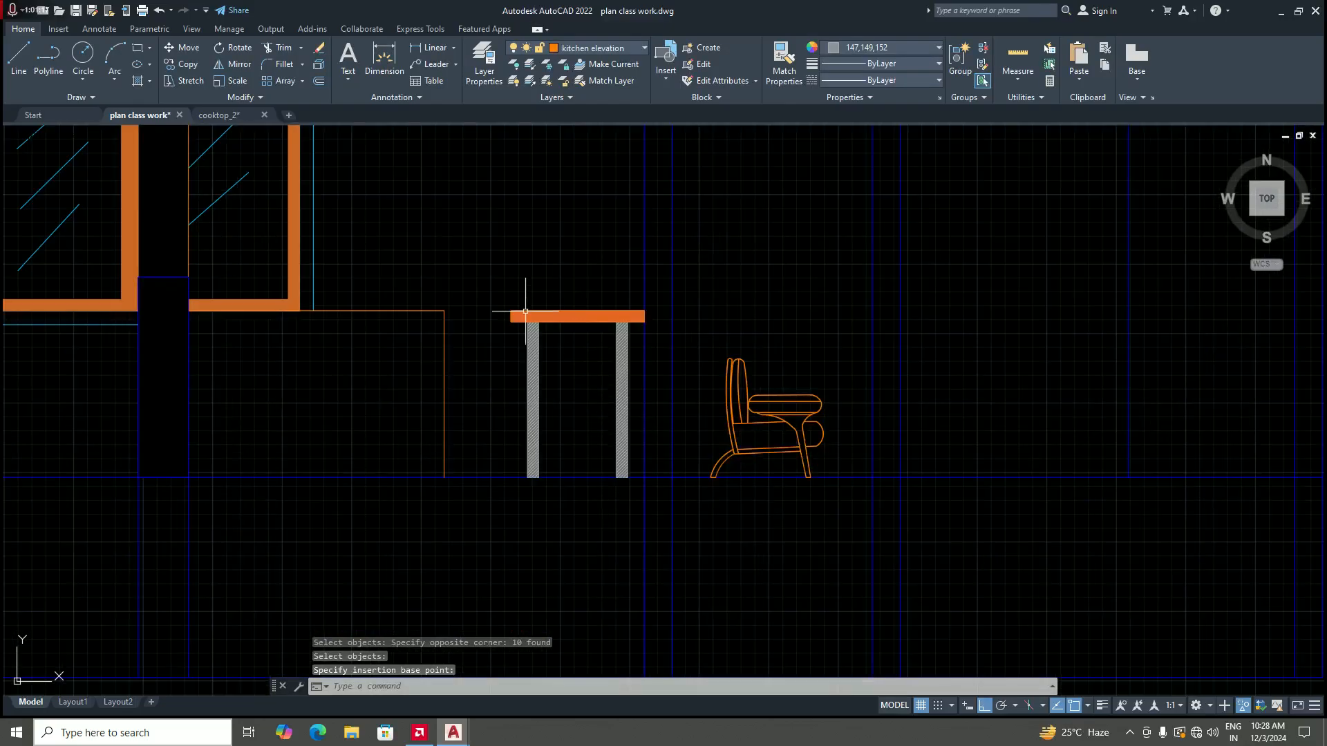
pyautogui.scroll(2, 516, 477)
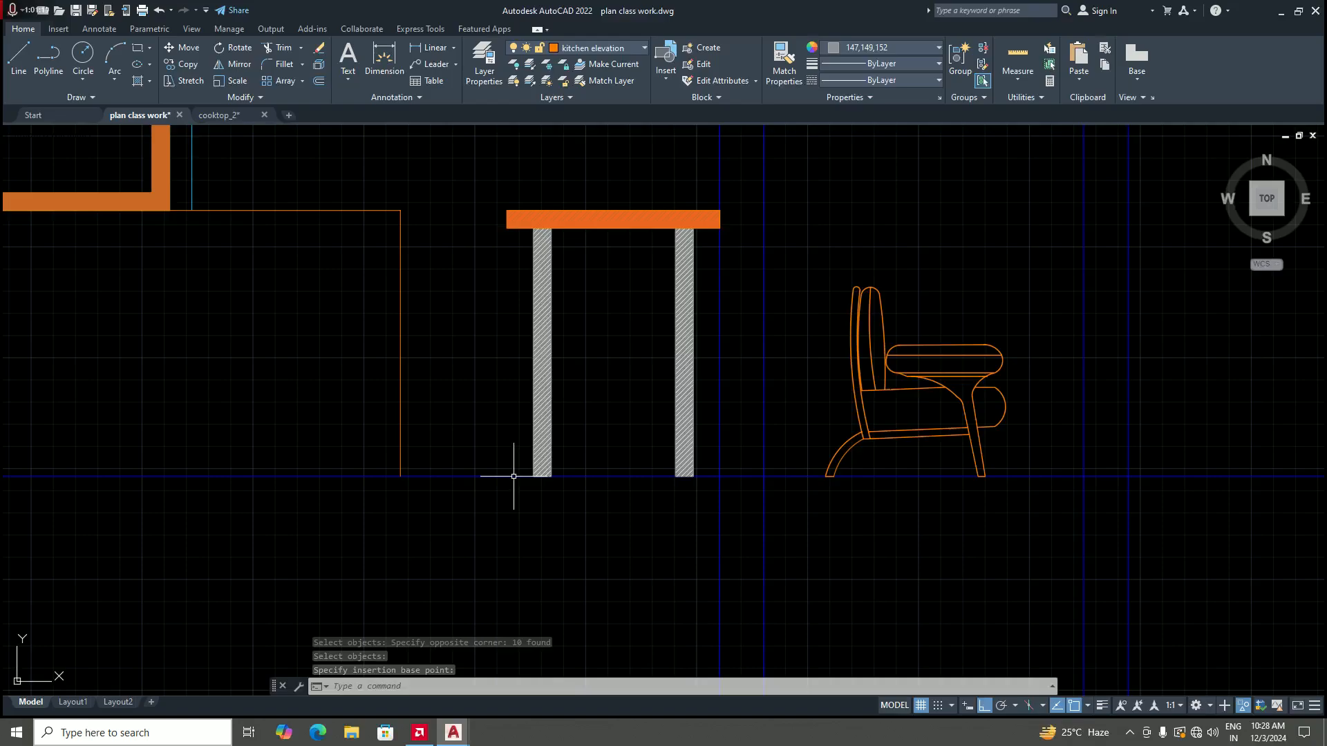
# Step: Move the side-view chair along the floor line to the table's left side, overlapping the left leg
pyautogui.scroll(-4, 513, 477)
pyautogui.scroll(2, 667, 453)
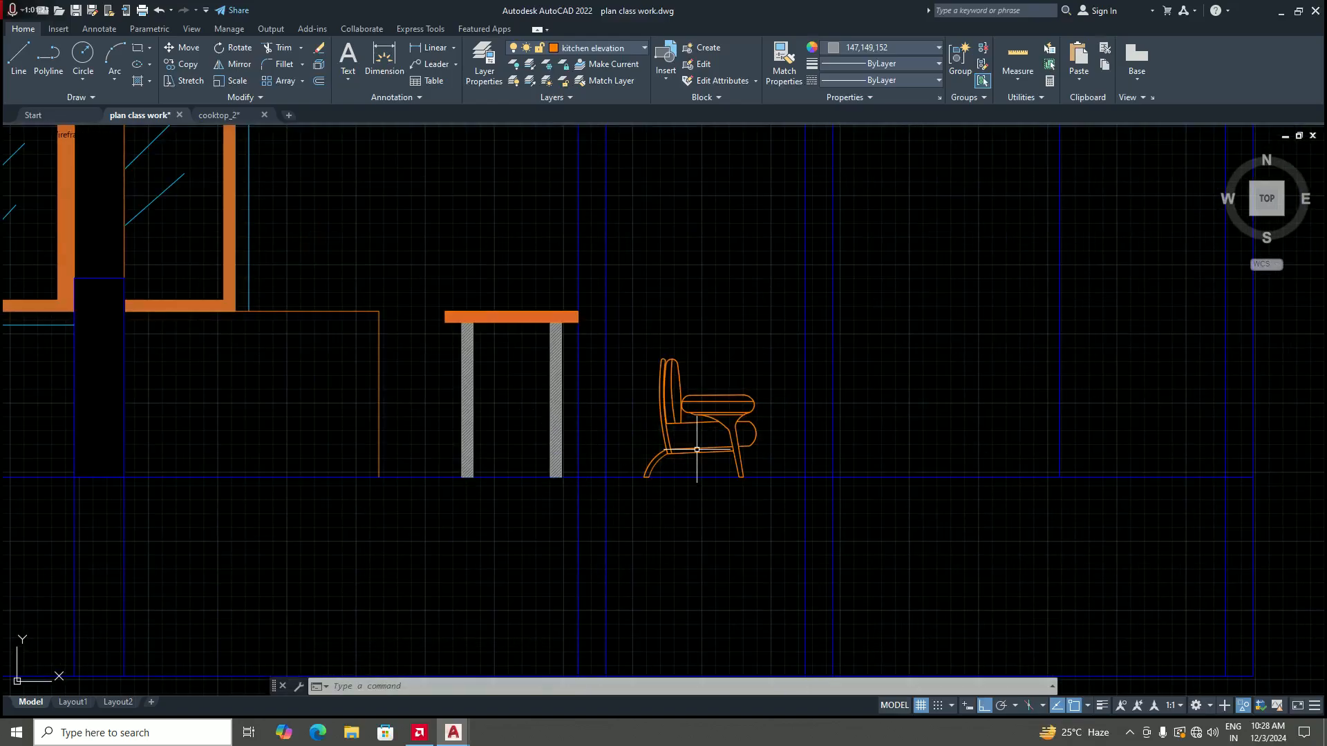
pyautogui.click(697, 450)
pyautogui.click(644, 477)
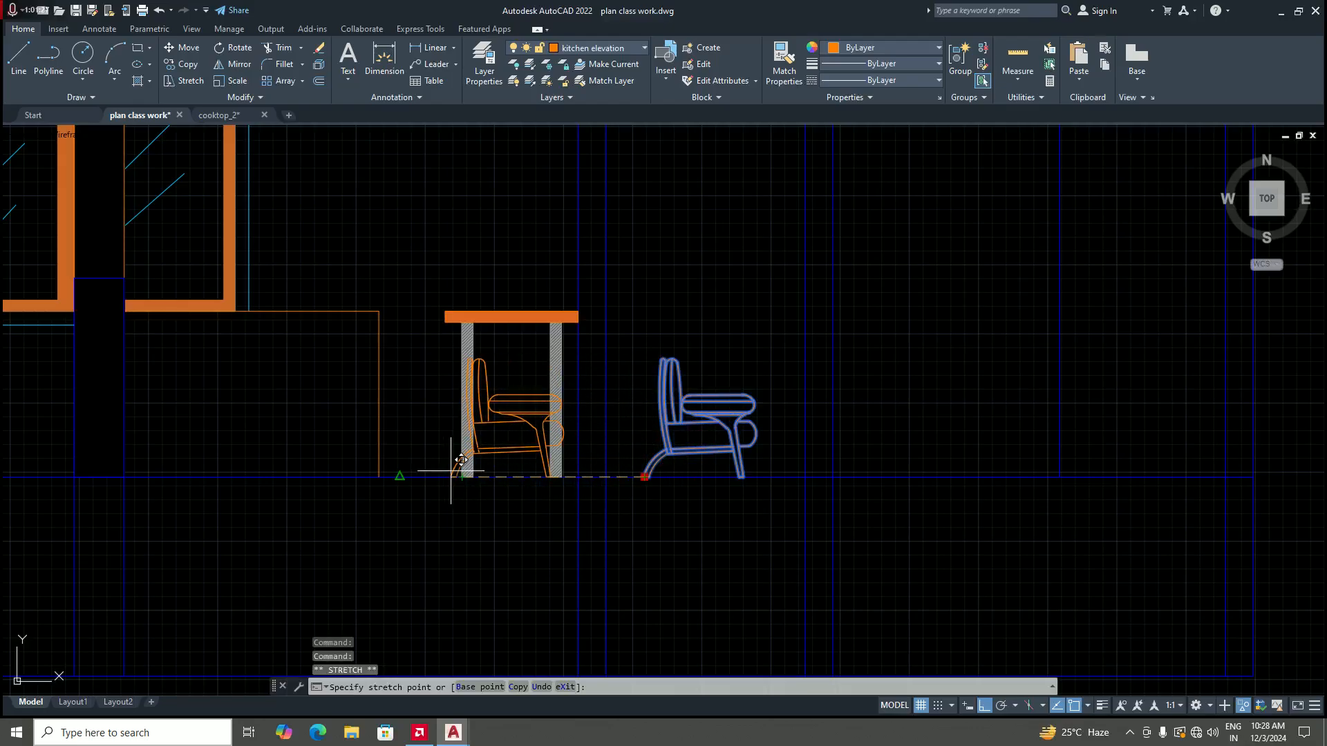
pyautogui.click(399, 476)
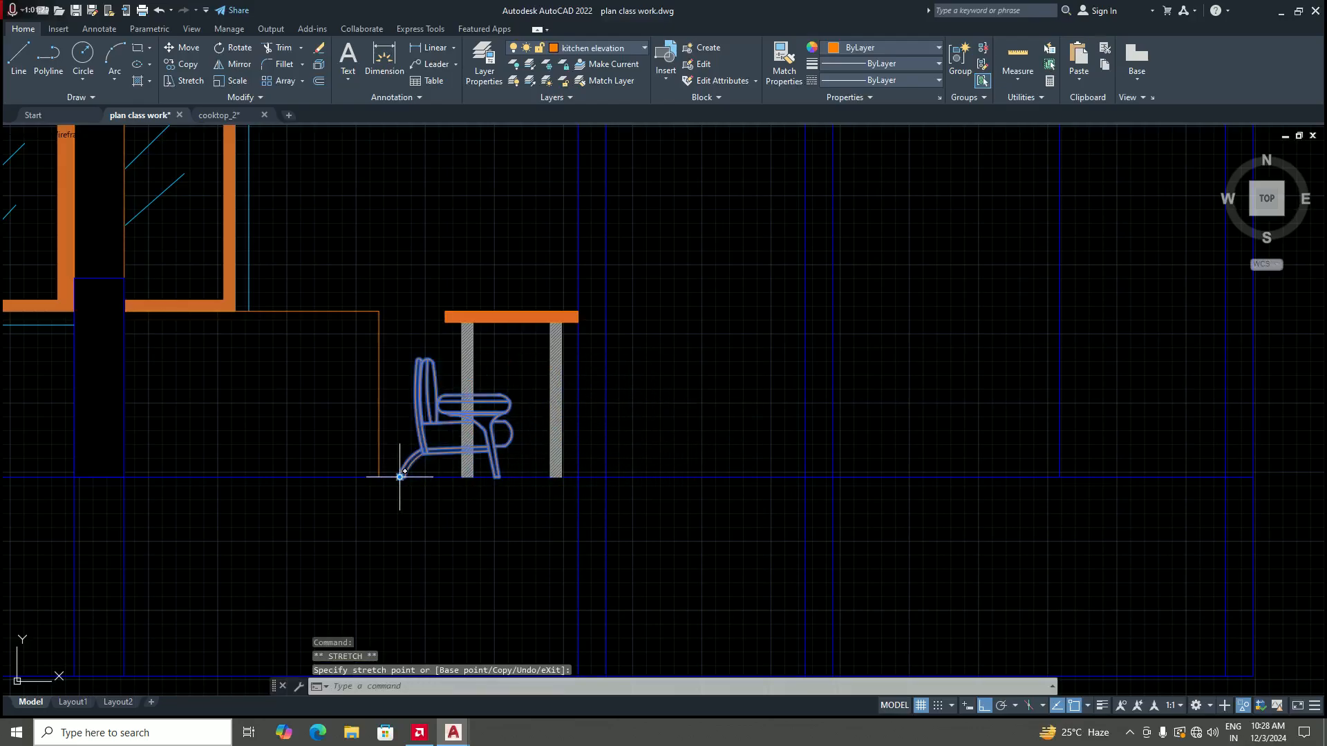
pyautogui.press('Escape')
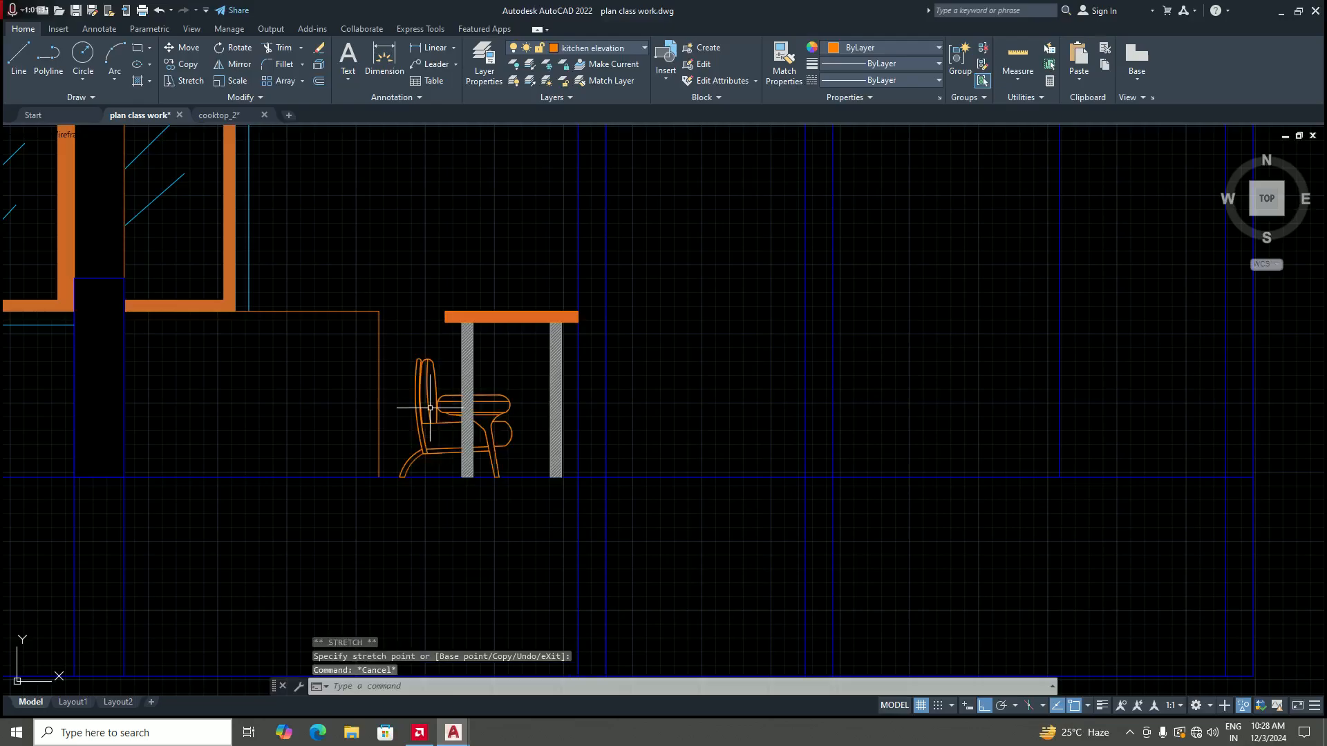
# Step: Change the chair's draw order where it overlaps the table leg
pyautogui.scroll(2, 484, 406)
pyautogui.scroll(-4, 512, 421)
pyautogui.scroll(4, 514, 429)
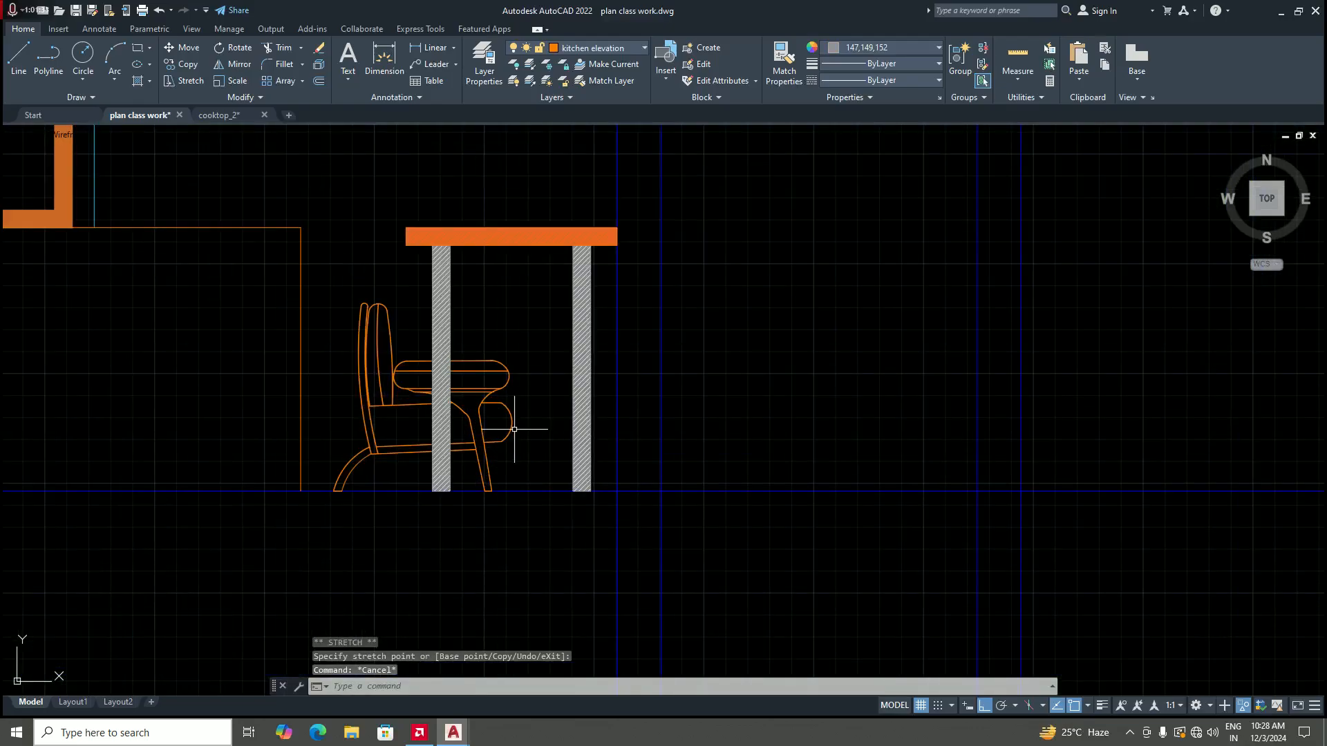
pyautogui.click(510, 416)
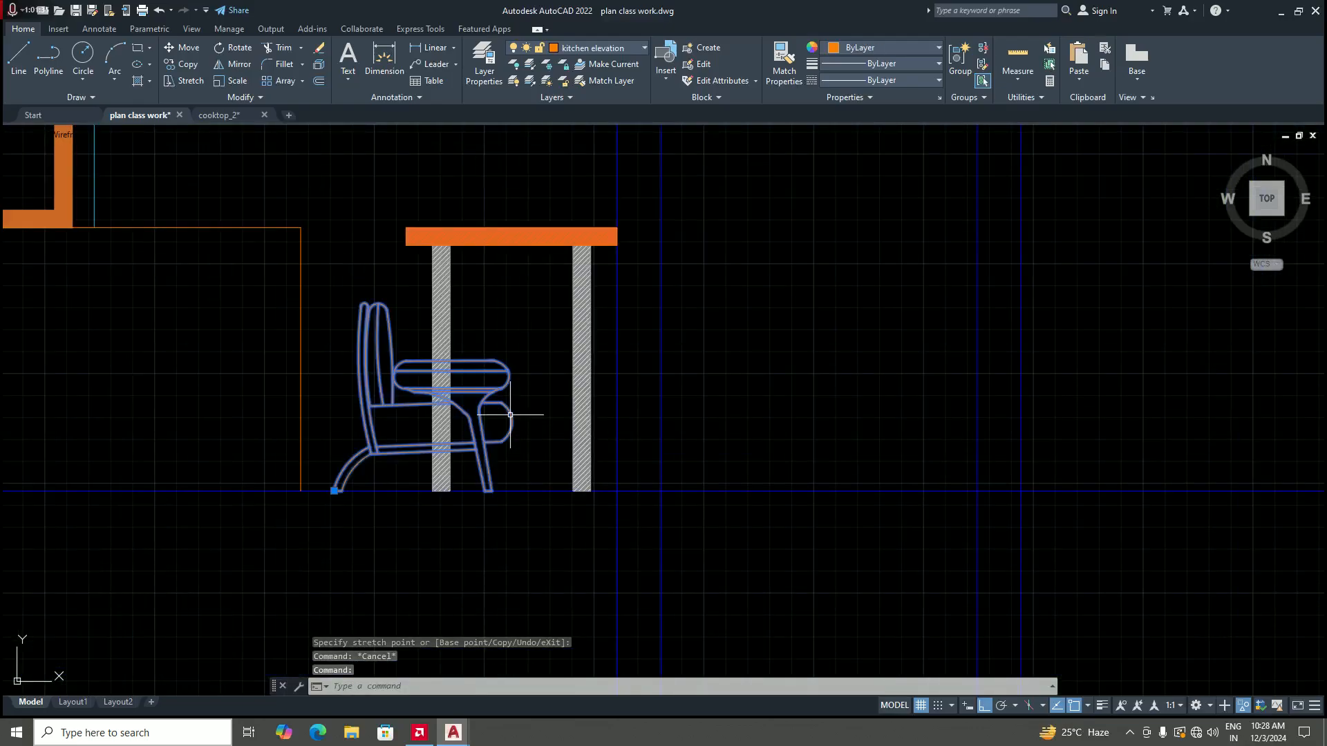
pyautogui.rightClick(511, 421)
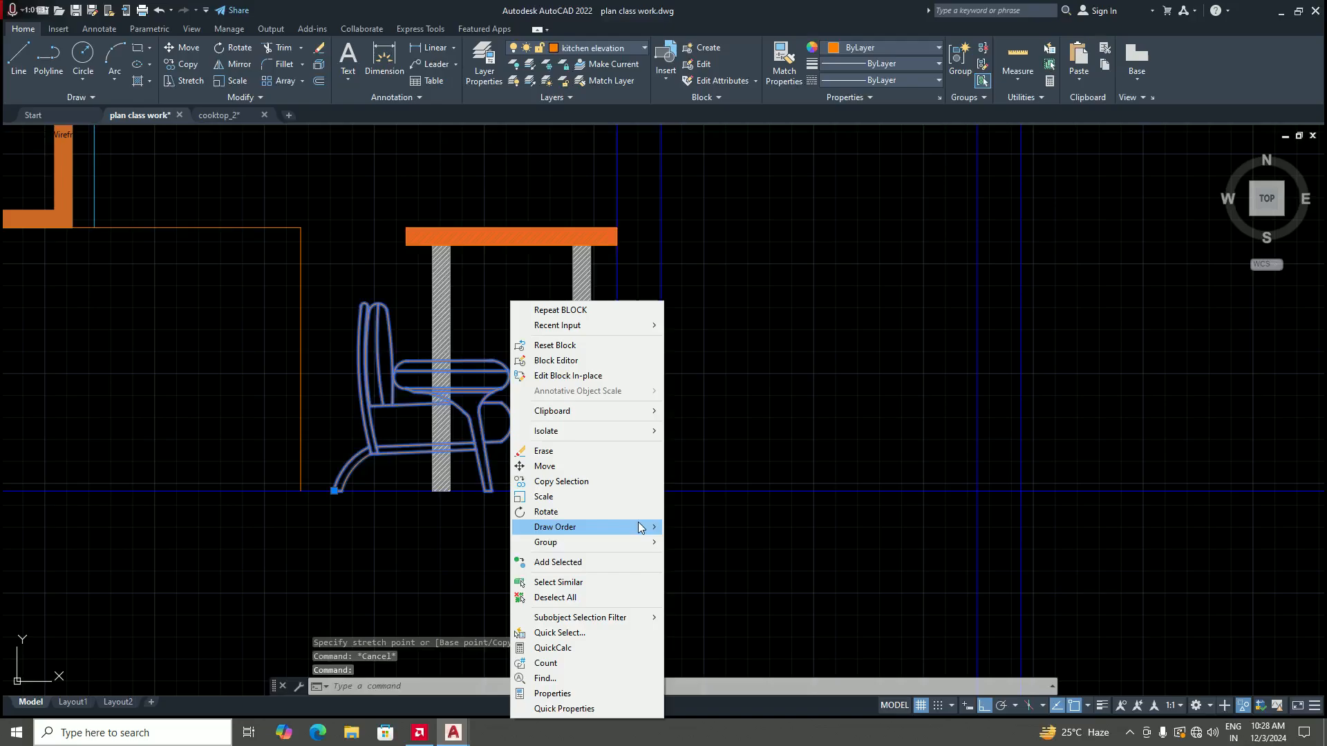
pyautogui.moveTo(655, 528)
pyautogui.click(698, 527)
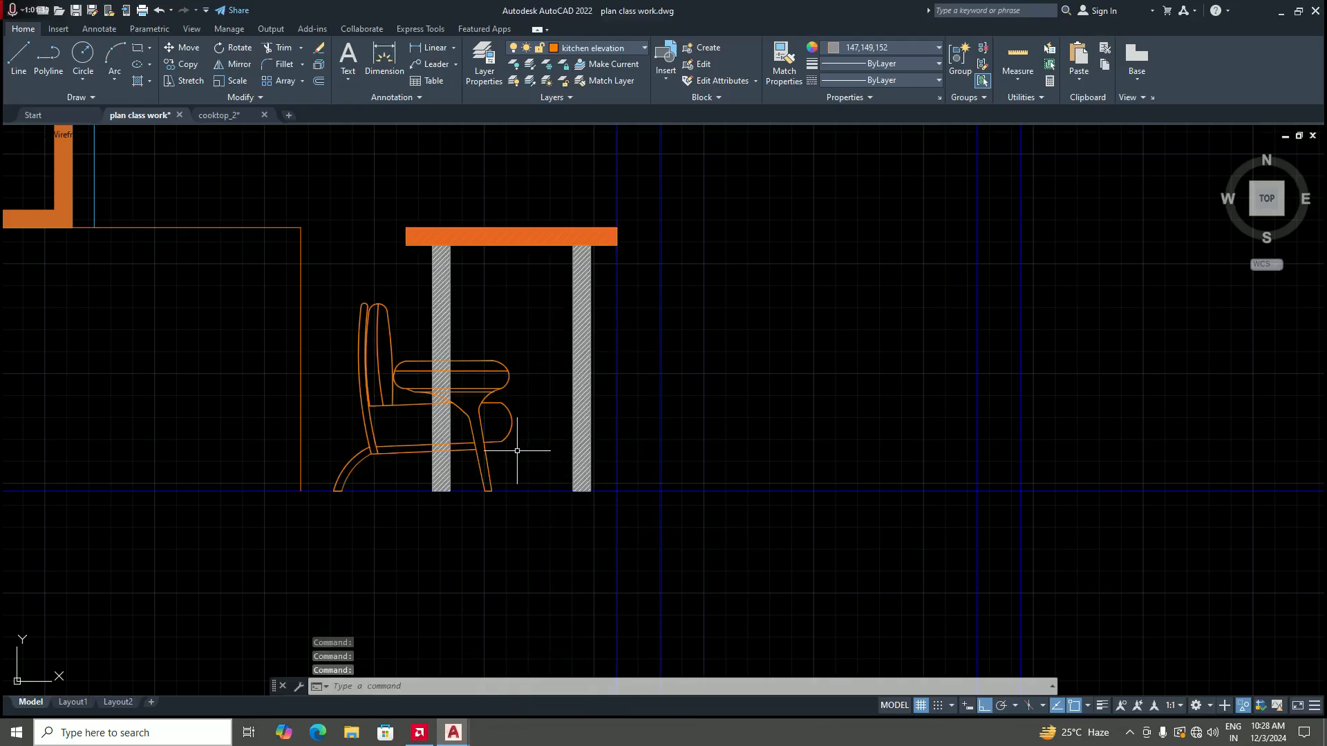
# Step: Move the chair right along the floor line, with object snap off, so it sits beneath the tabletop around the legs
pyautogui.click(492, 484)
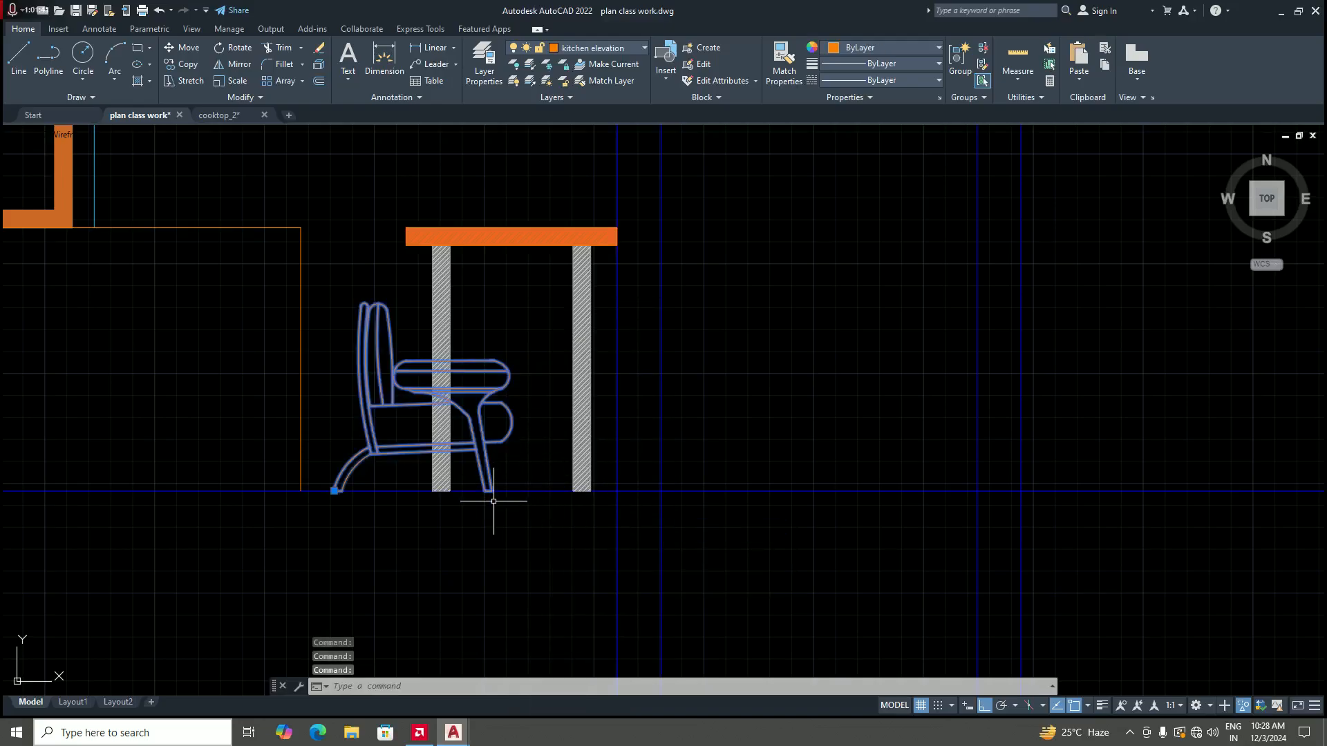
pyautogui.click(333, 491)
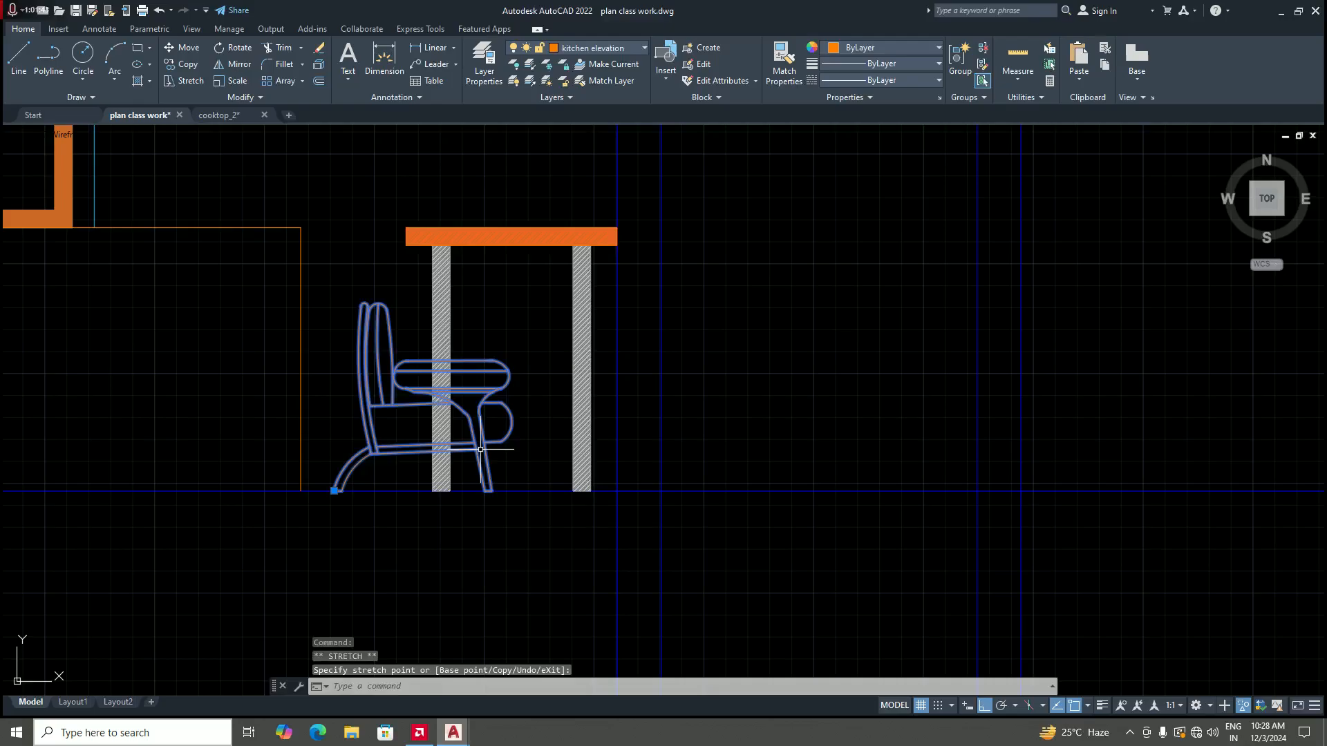
pyautogui.click(335, 492)
pyautogui.press('F3')
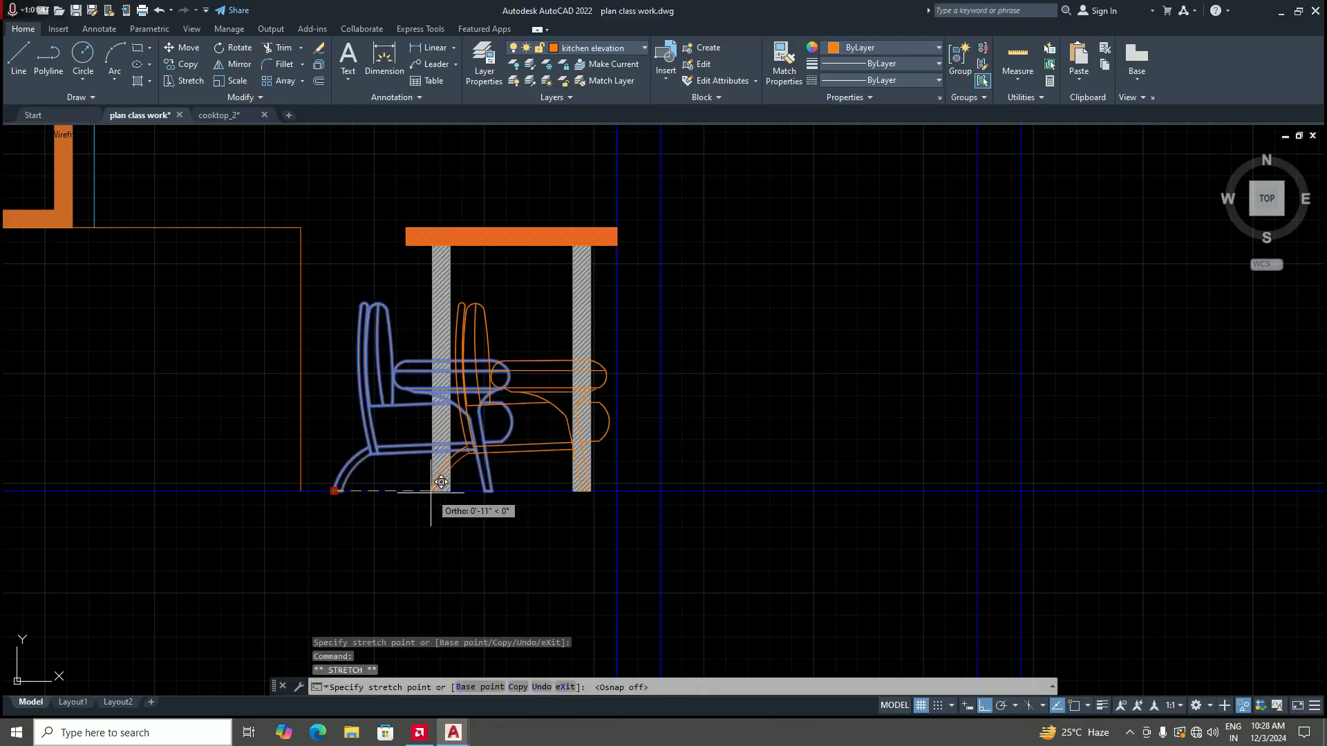
pyautogui.press('Escape')
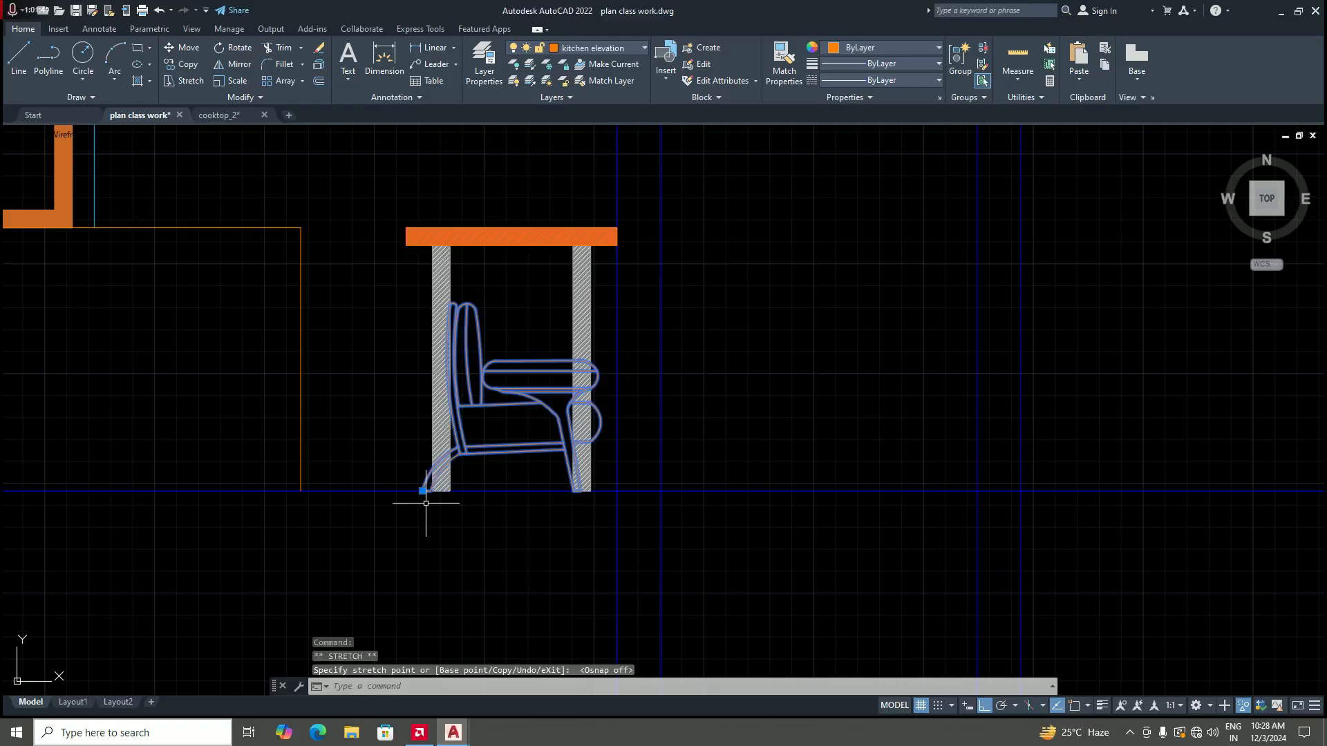
# Step: Compare the ground floor sectional elevation with the ground floor sectional plan, examining the kitchen furniture, openings and the rooms beyond the kitchen
pyautogui.scroll(-5, 538, 456)
pyautogui.scroll(-5, 548, 429)
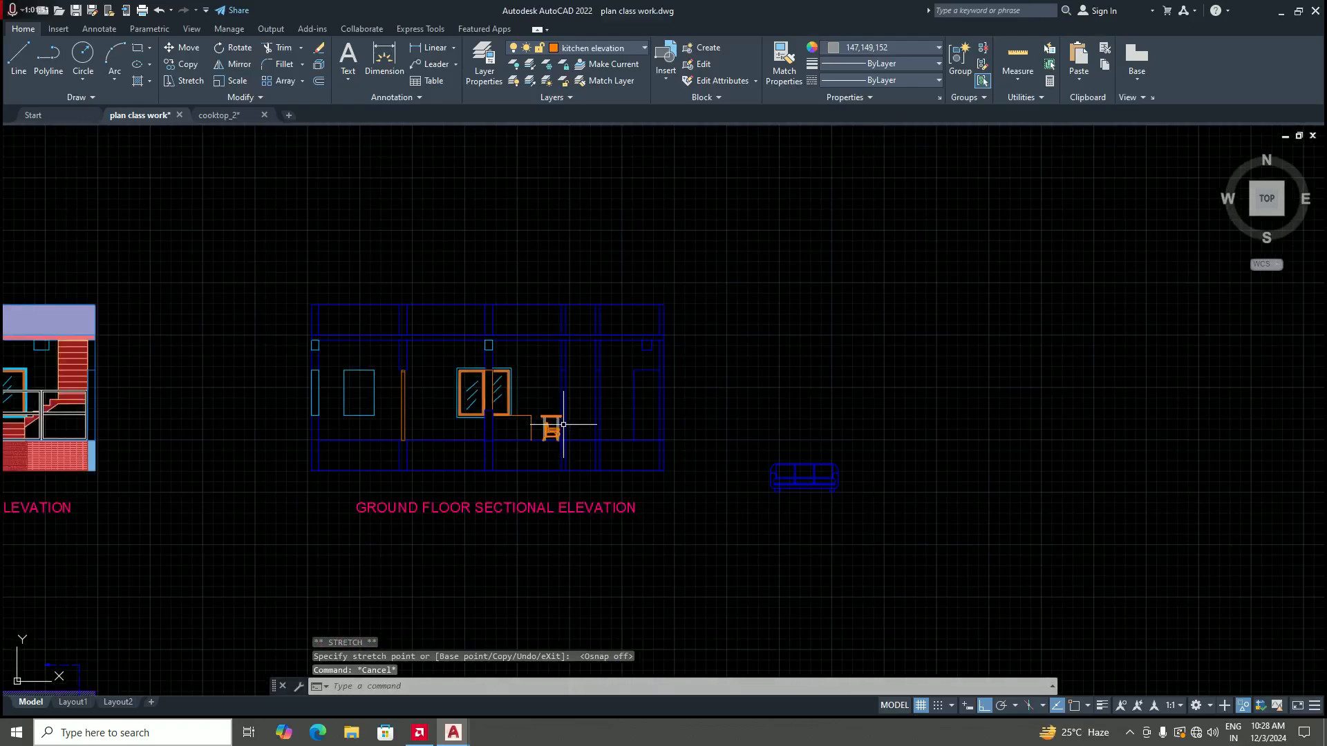
pyautogui.scroll(7, 524, 430)
pyautogui.scroll(-4, 525, 431)
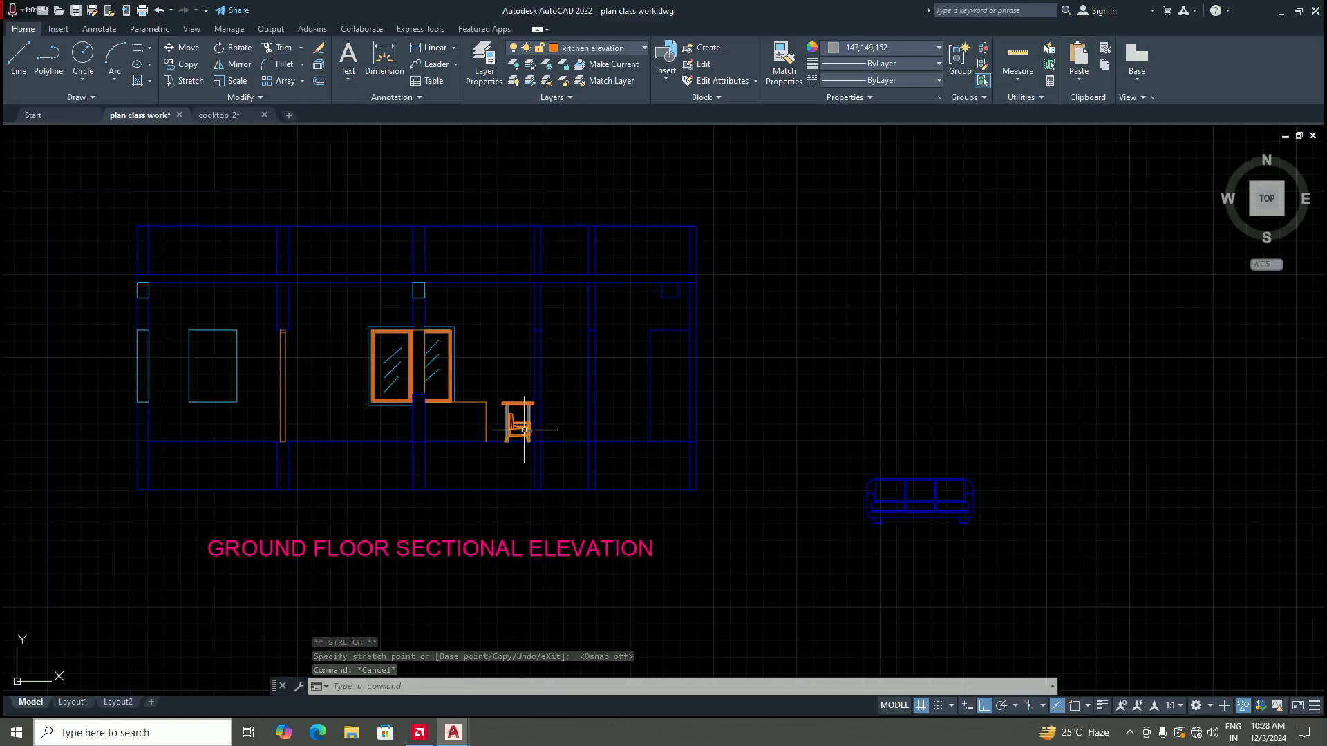
pyautogui.scroll(2, 448, 400)
pyautogui.scroll(-8, 448, 399)
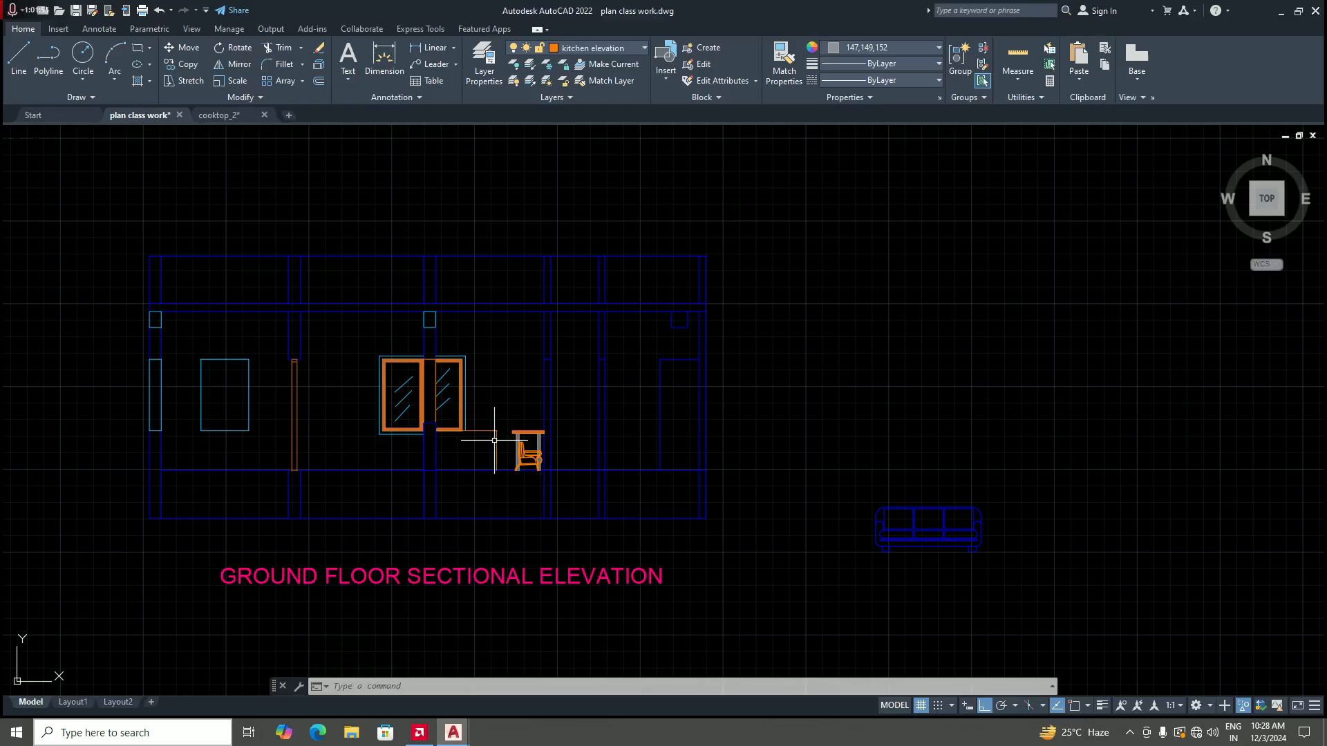
pyautogui.scroll(6, 615, 411)
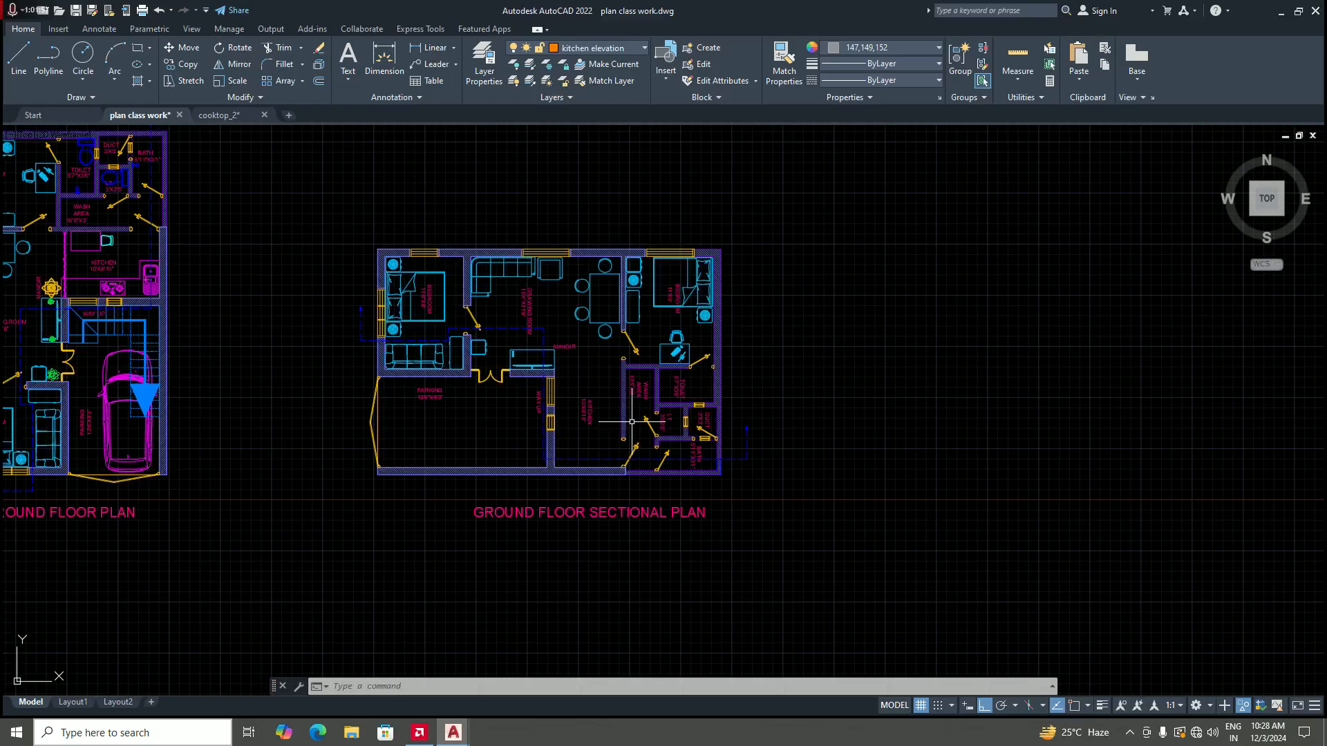
pyautogui.scroll(-2, 579, 481)
pyautogui.scroll(-2, 579, 482)
pyautogui.scroll(6, 592, 242)
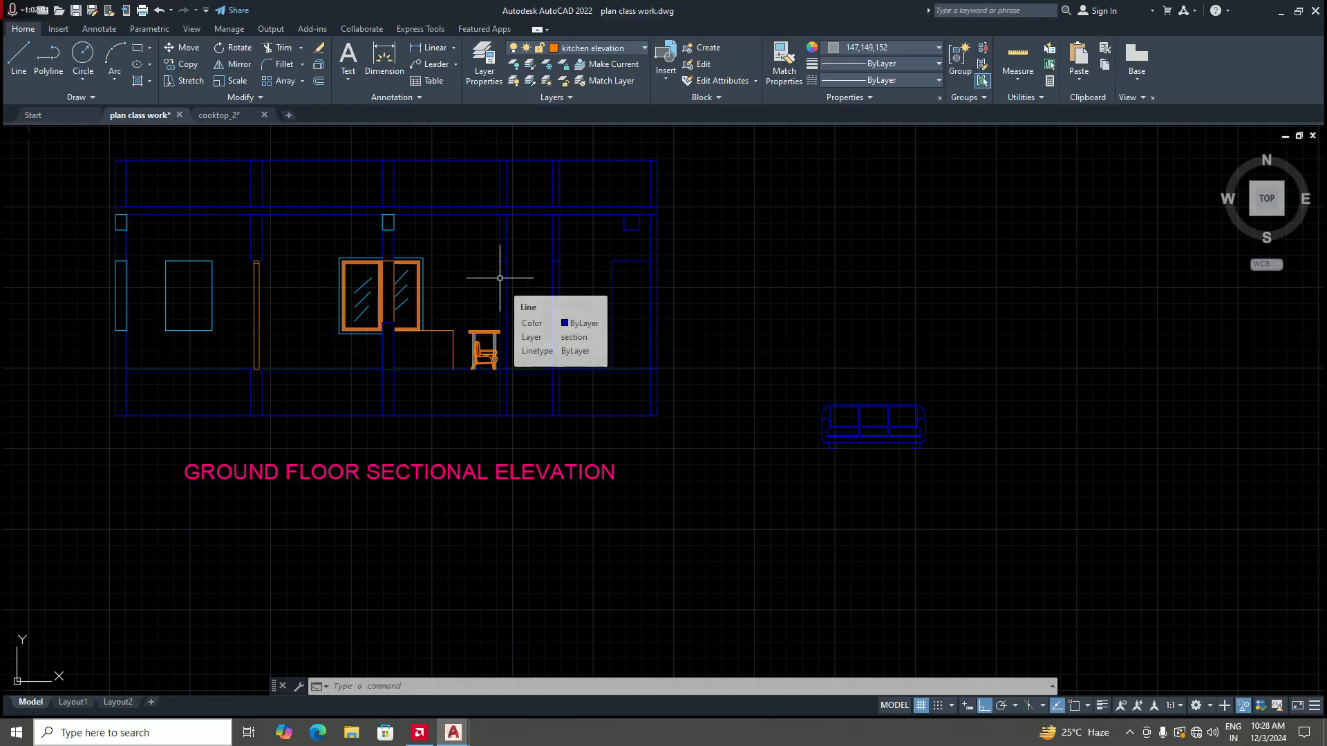
pyautogui.scroll(5, 259, 286)
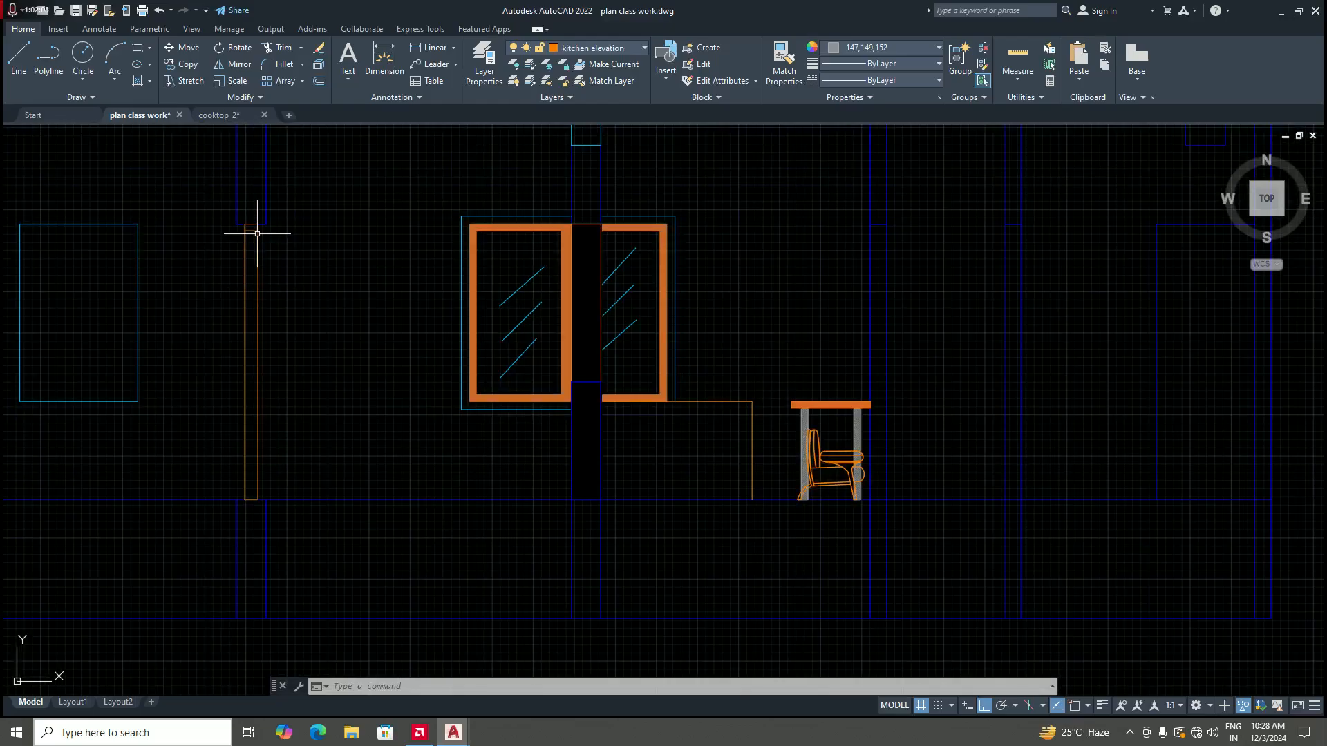
pyautogui.scroll(-4, 307, 373)
pyautogui.scroll(2, 546, 342)
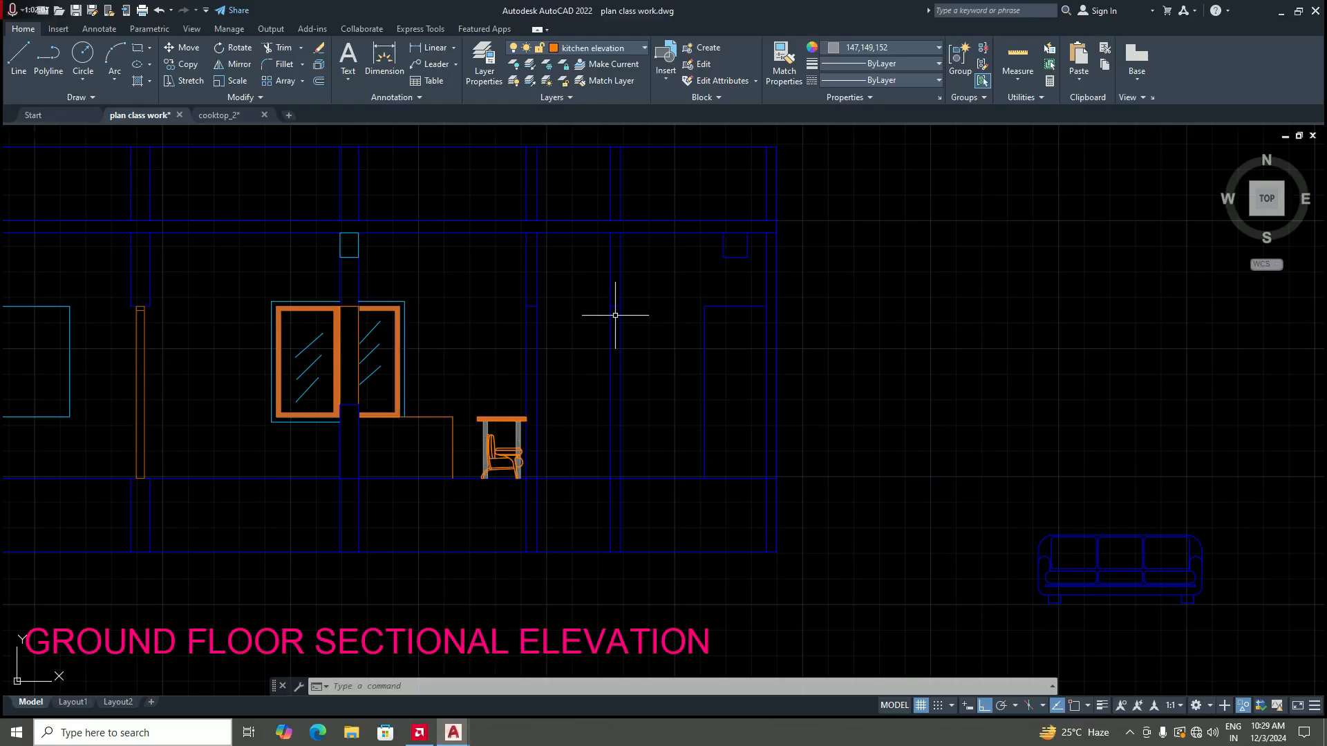
pyautogui.scroll(-2, 628, 346)
pyautogui.scroll(4, 711, 379)
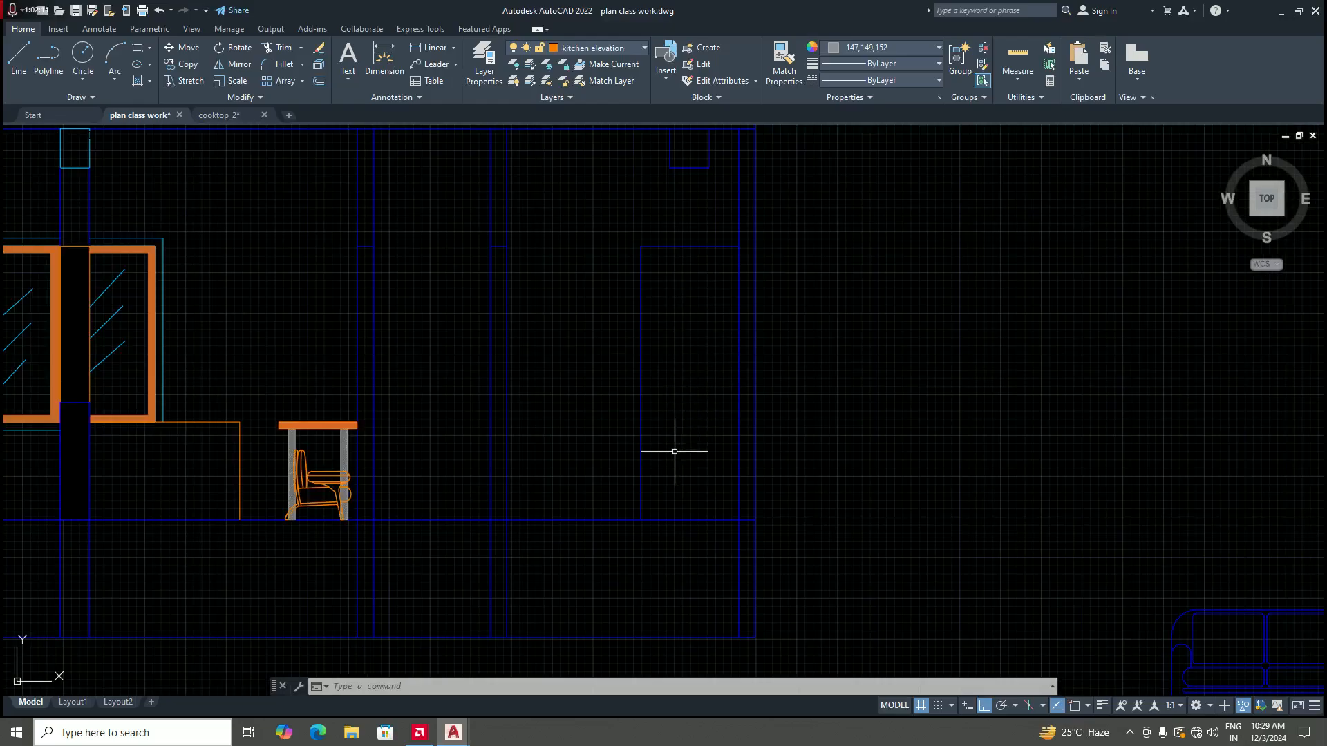
pyautogui.scroll(-4, 677, 451)
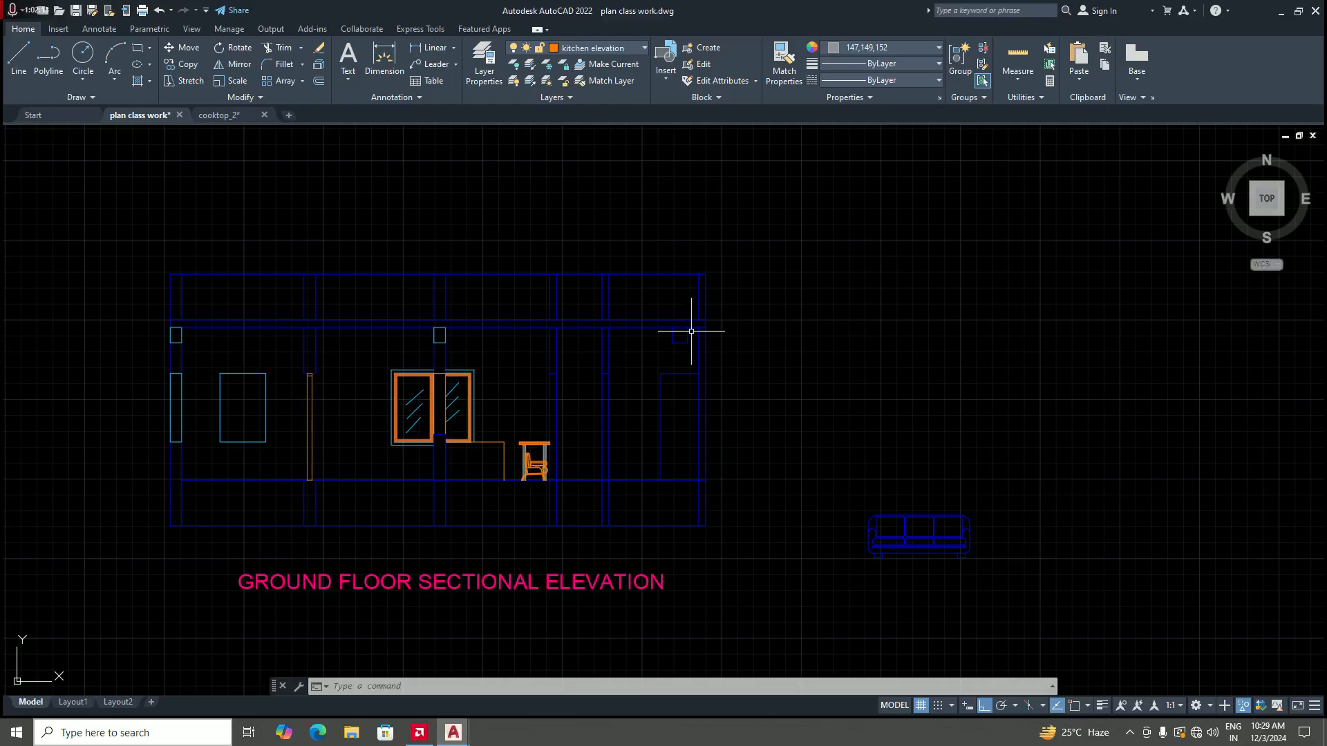
# Step: Break the slab's underside line at the upper-right corner of the small beam near the right outer wall
pyautogui.scroll(2, 692, 332)
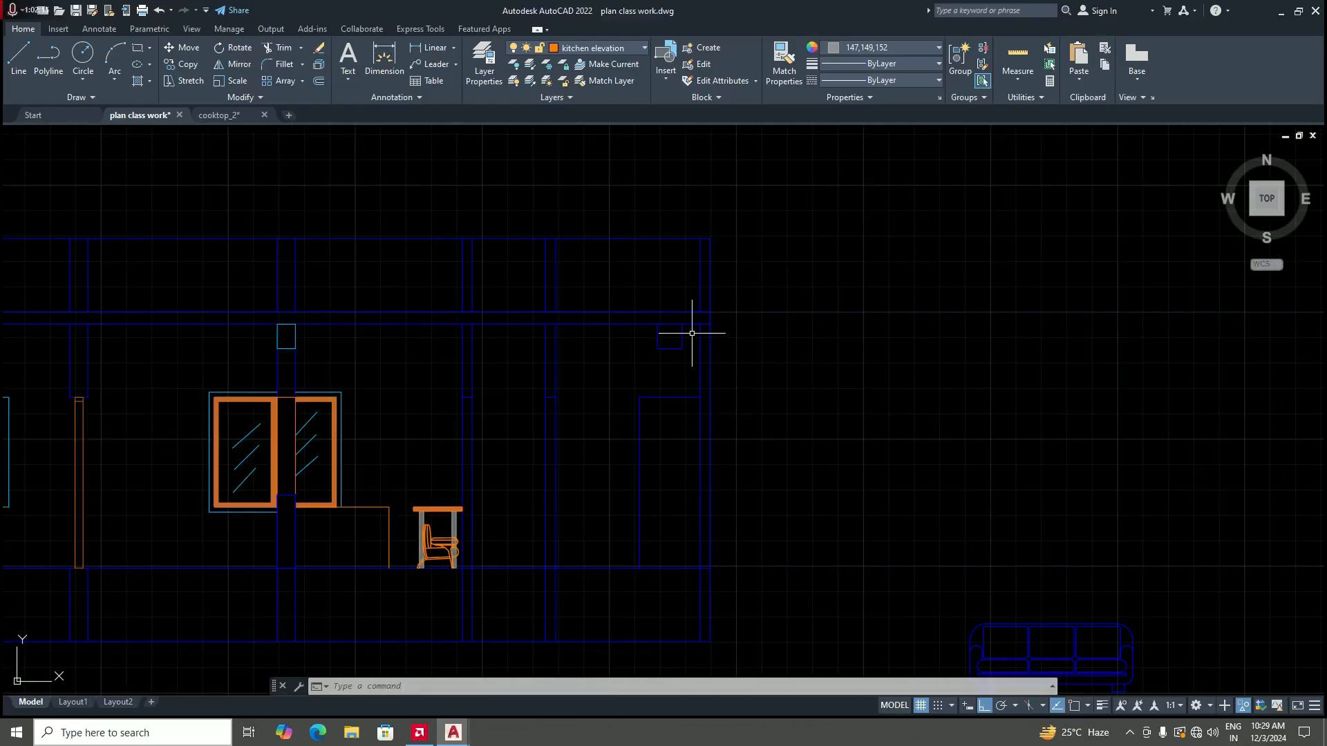
pyautogui.scroll(2, 692, 333)
pyautogui.click(643, 329)
pyautogui.press('Escape')
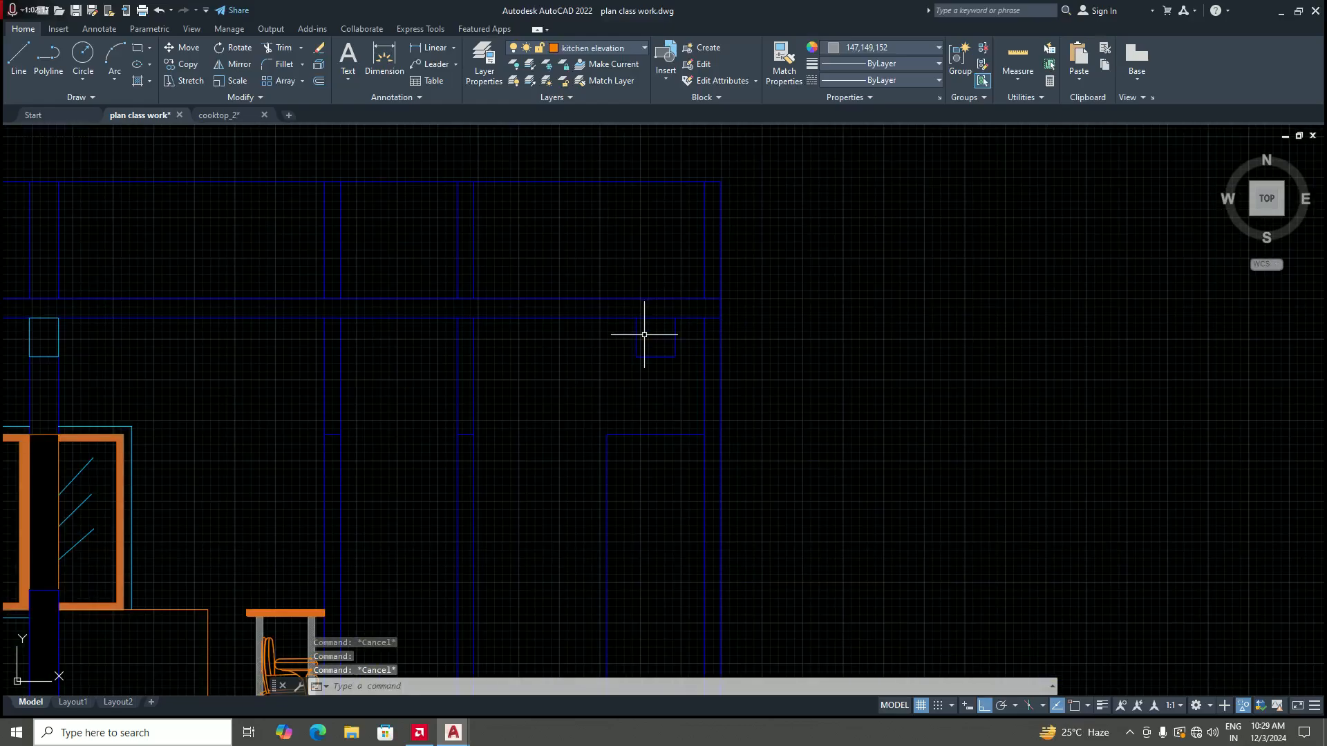
pyautogui.write('br')
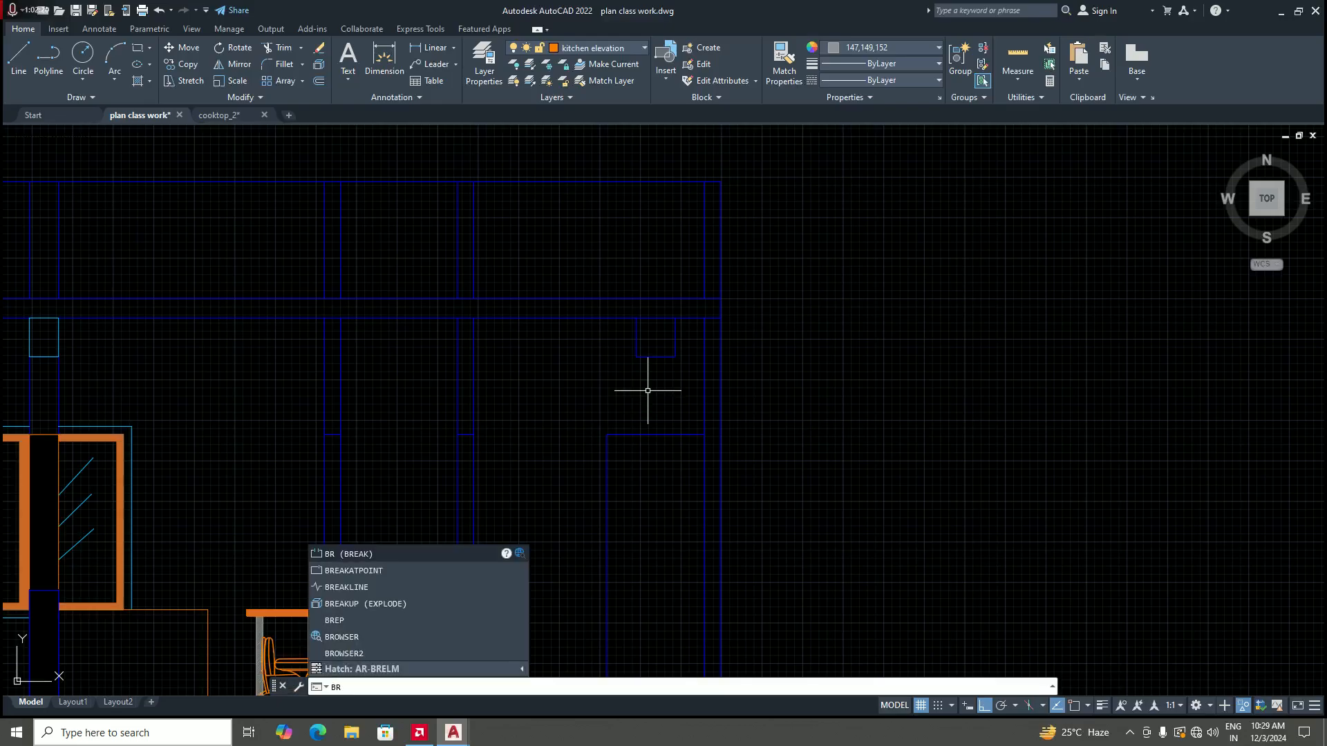
pyautogui.click(354, 571)
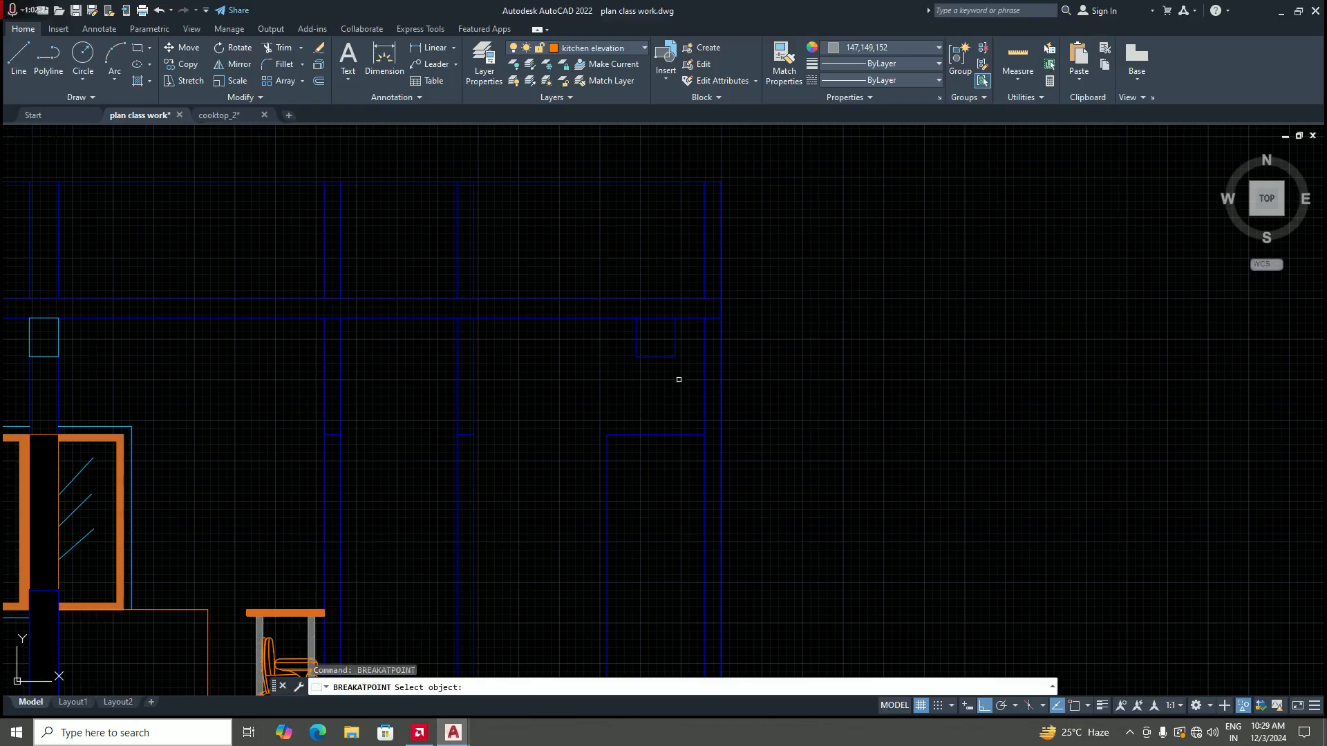
pyautogui.click(654, 318)
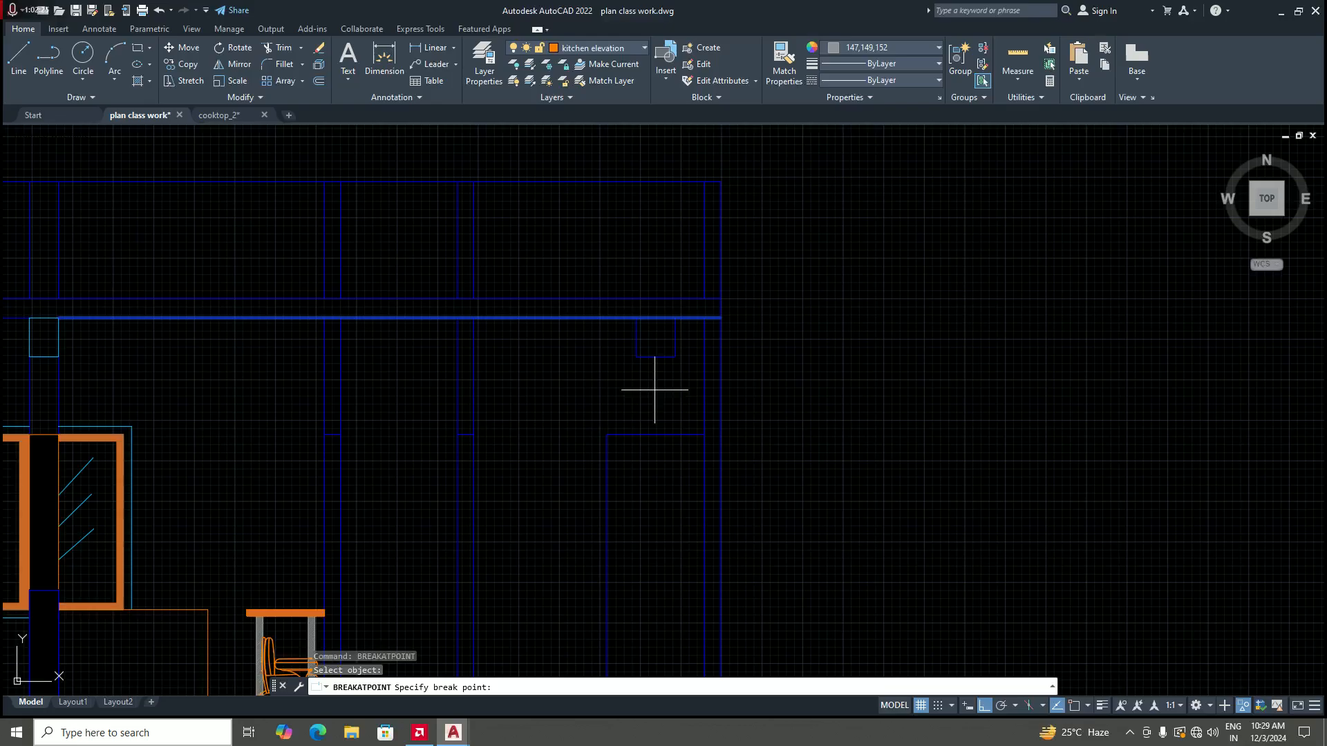
pyautogui.press('F3')
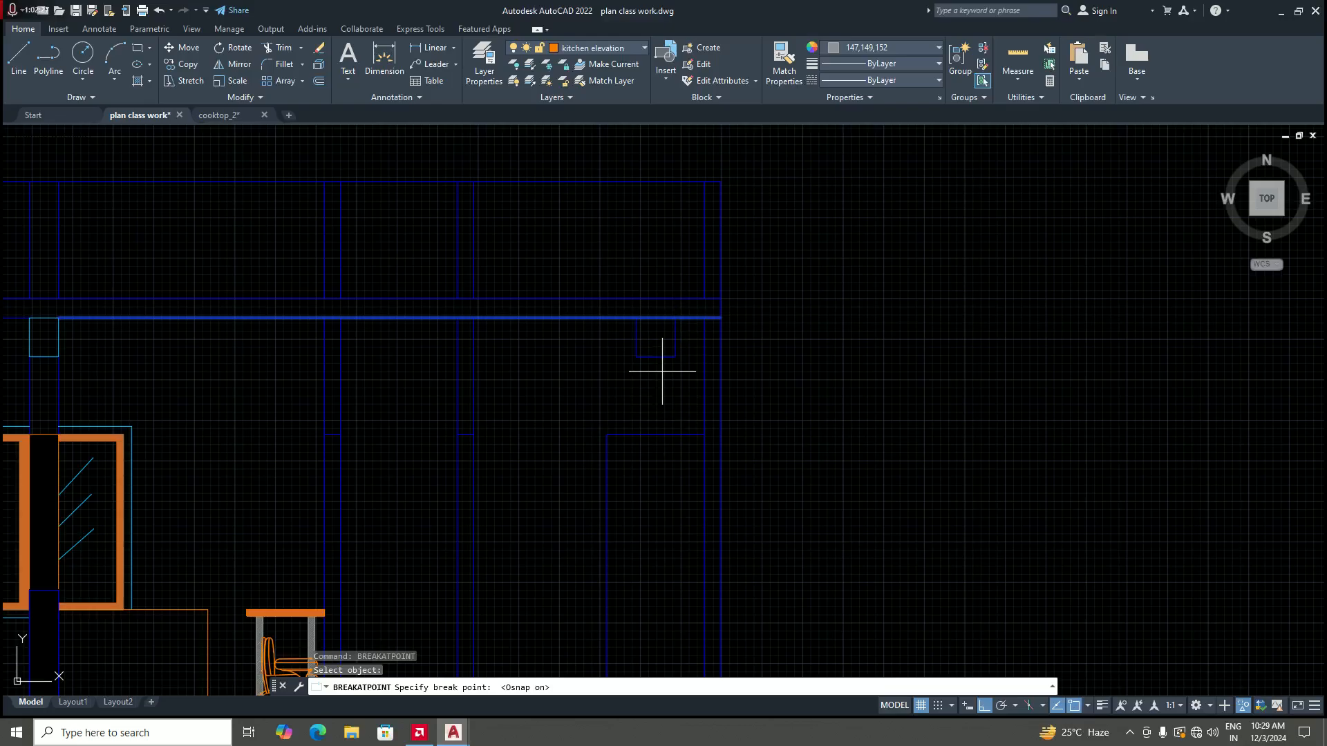
pyautogui.click(675, 314)
# Step: Break the slab's underside line at the same small beam's upper-left corner
pyautogui.press('Return')
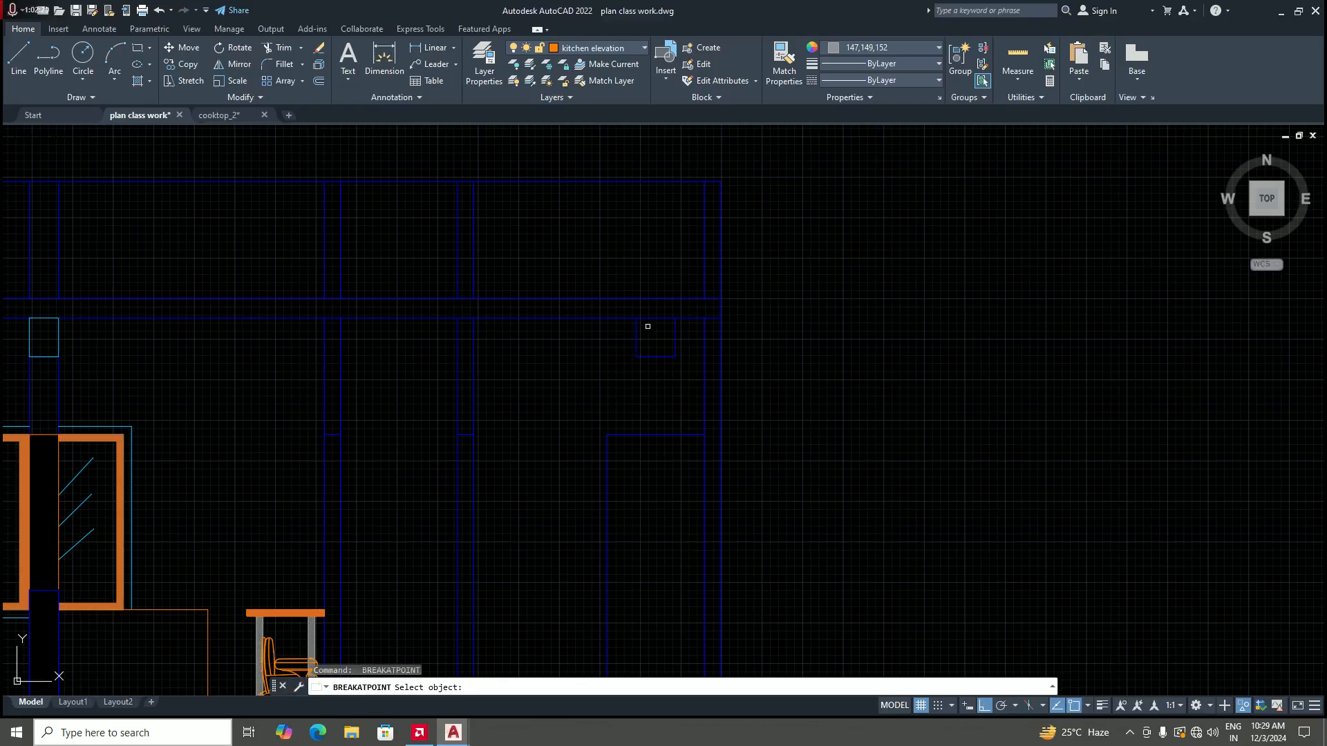
pyautogui.click(648, 318)
pyautogui.click(635, 318)
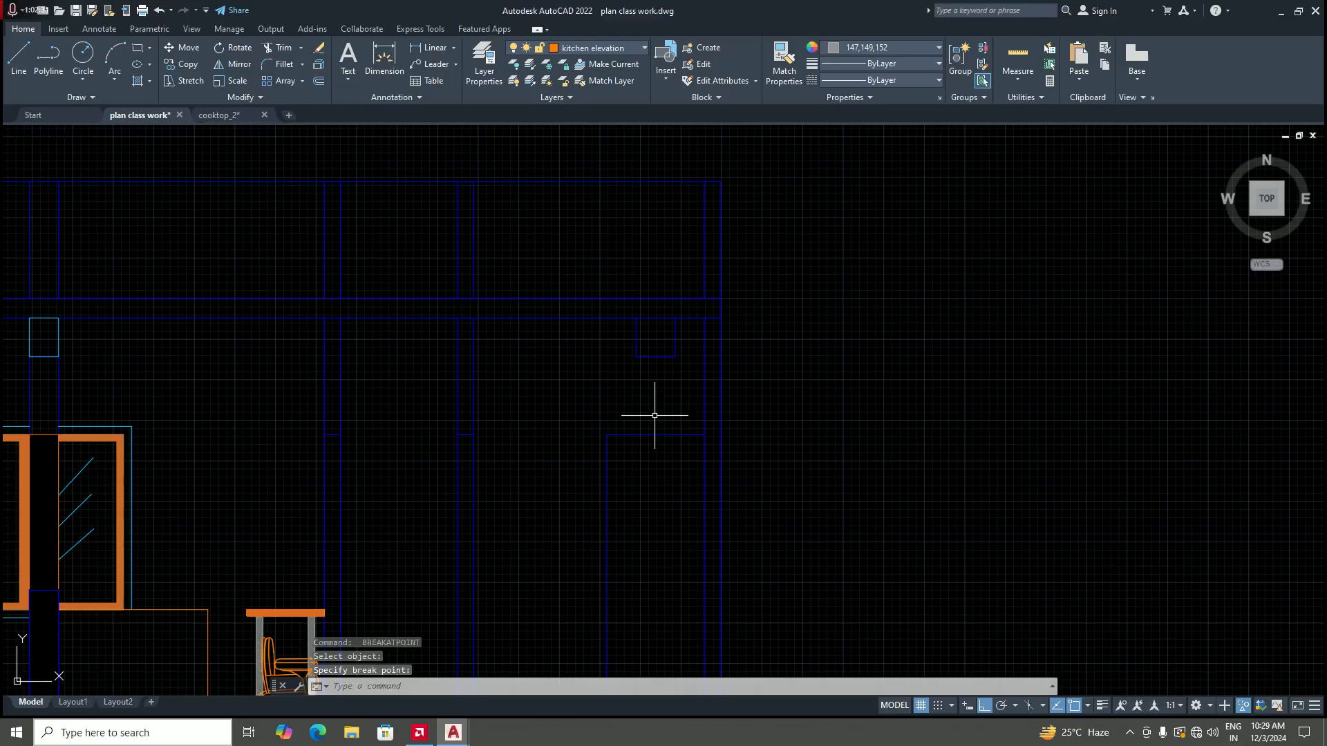
pyautogui.scroll(-7, 682, 400)
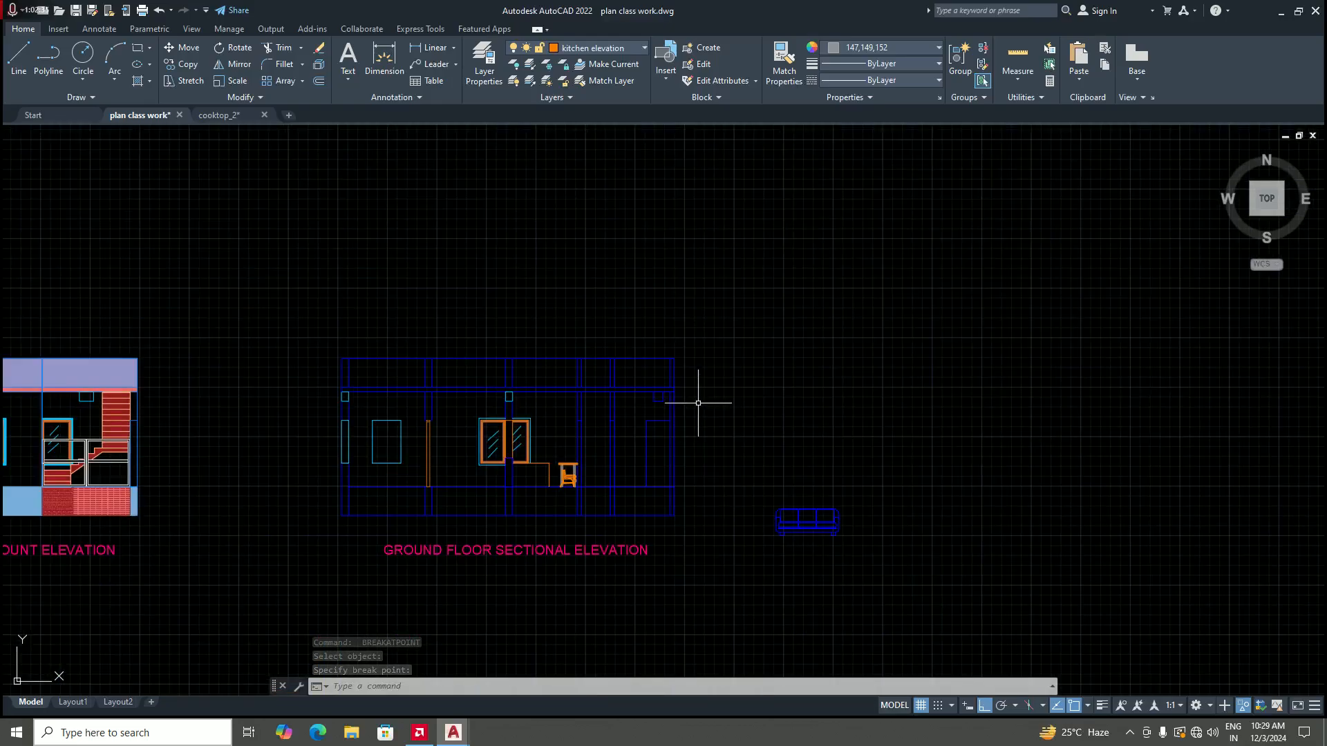
# Step: Save the plan class work drawing with the updated ground floor sectional elevation
pyautogui.scroll(-4, 689, 412)
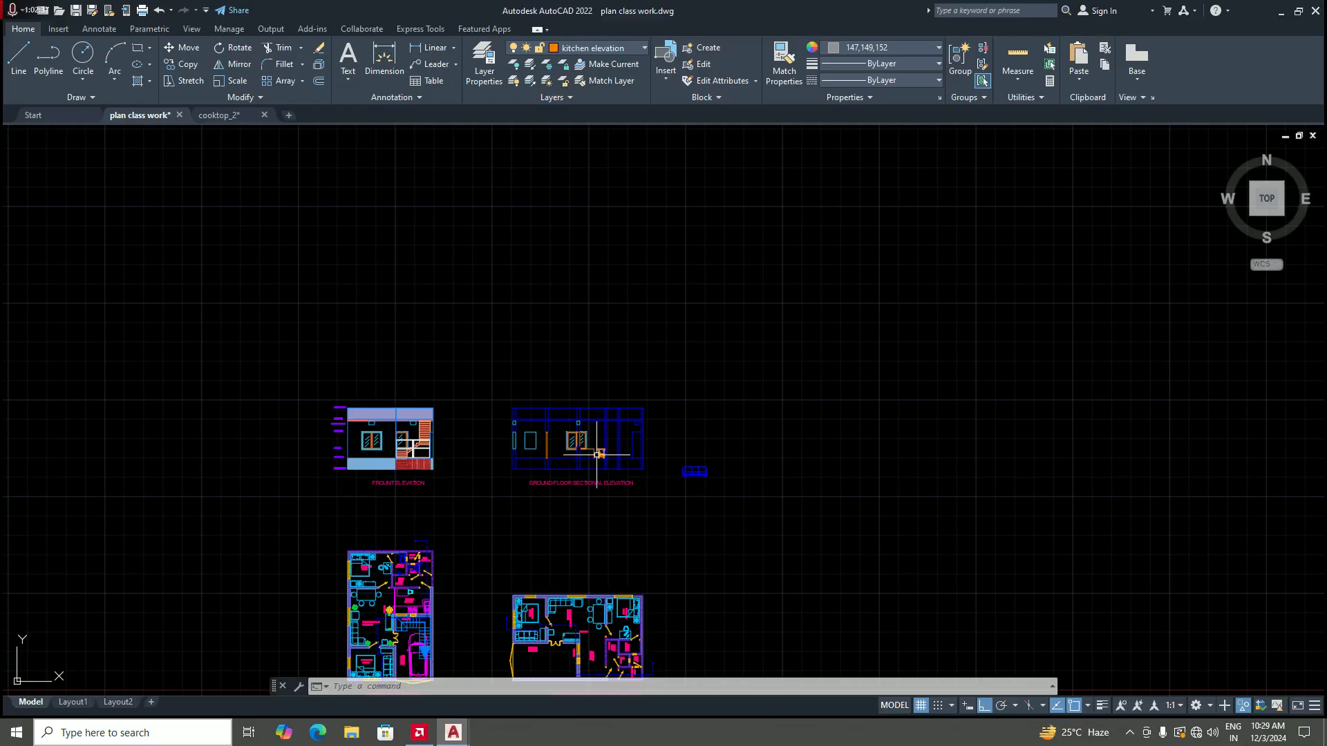
pyautogui.scroll(4, 657, 435)
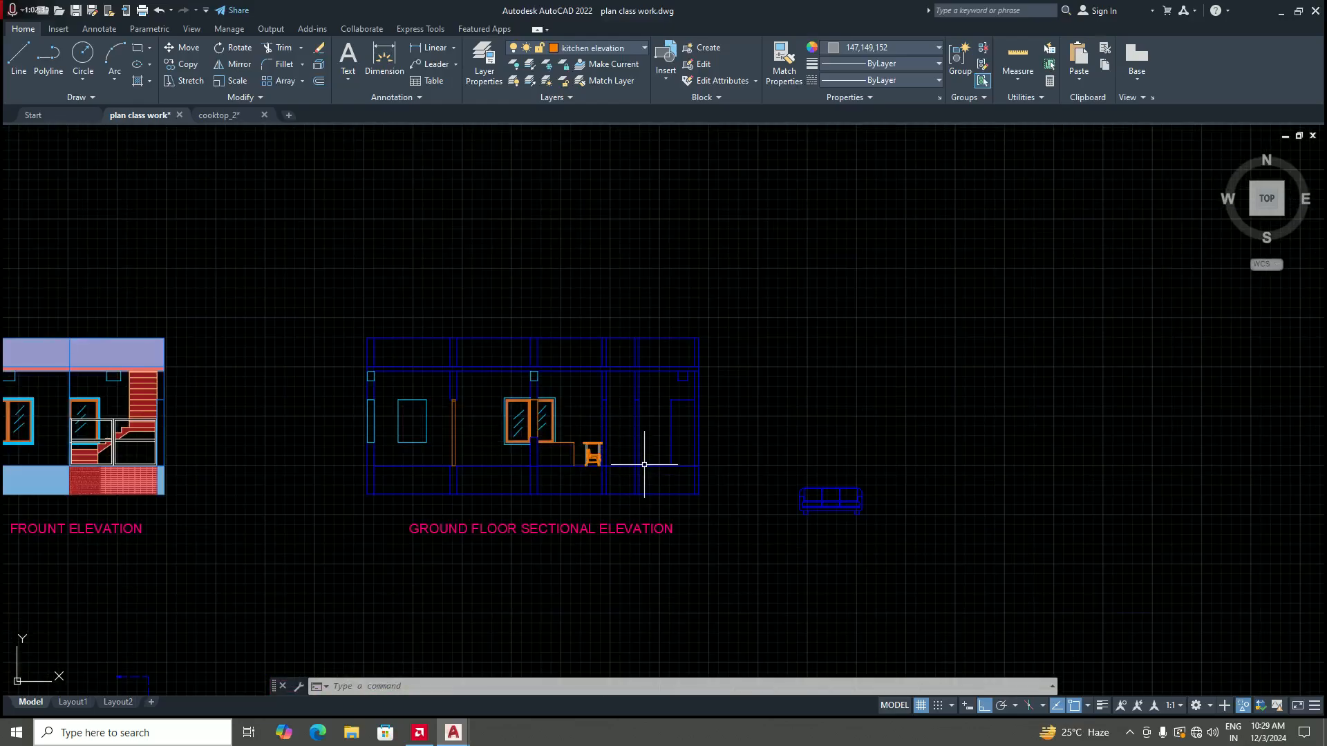
pyautogui.scroll(-4, 645, 465)
pyautogui.scroll(4, 667, 465)
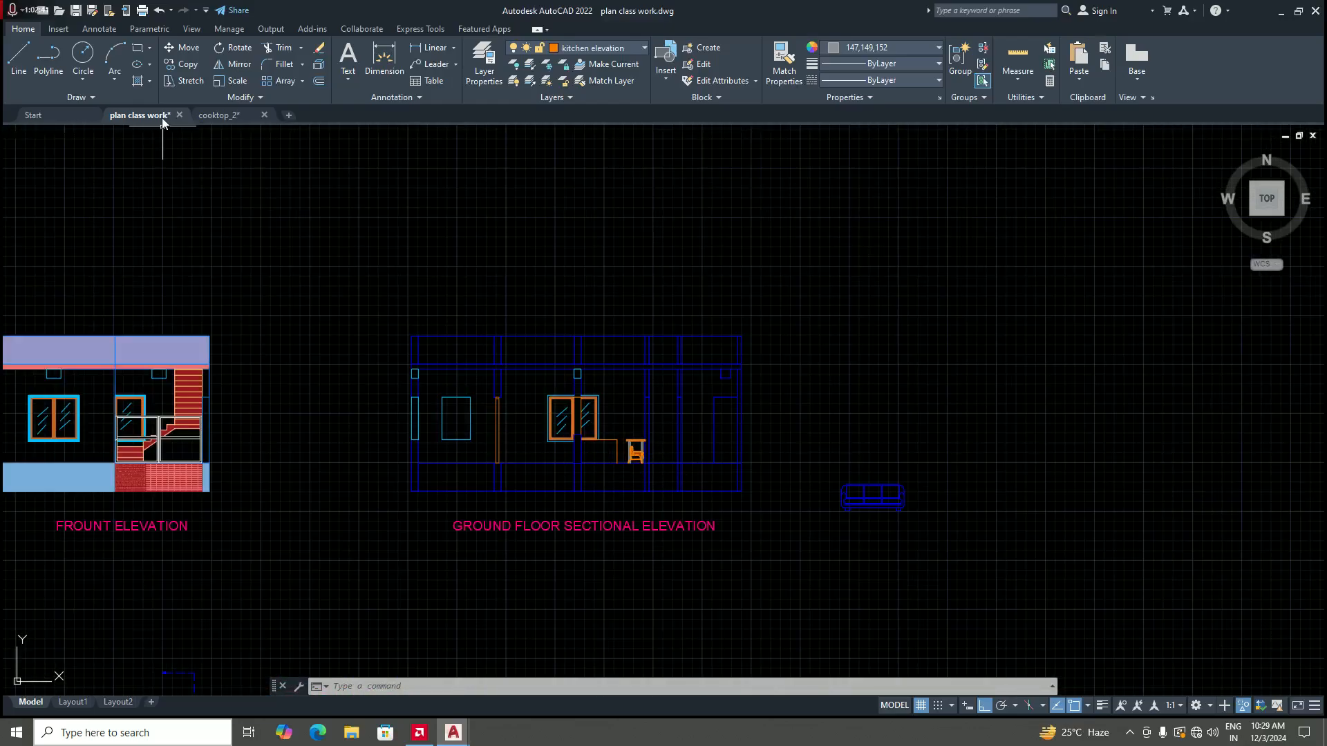
pyautogui.click(10, 12)
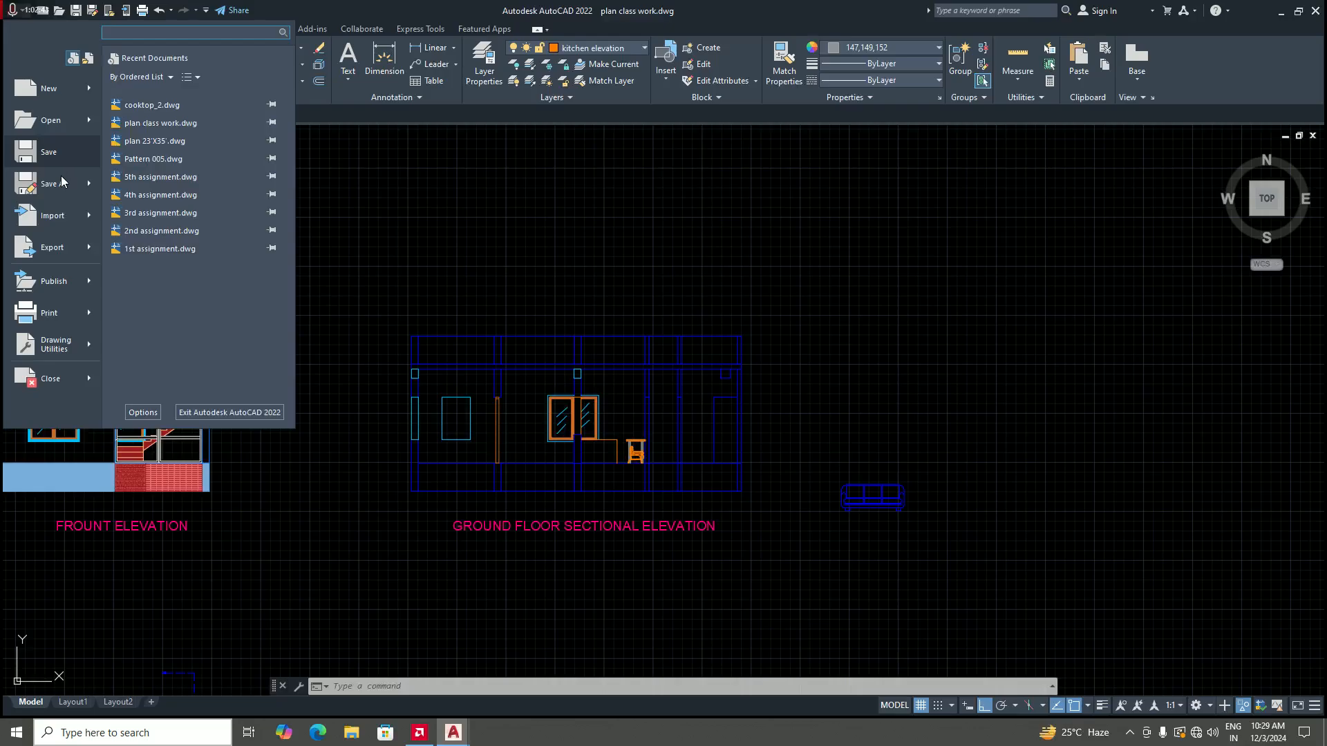
pyautogui.click(49, 153)
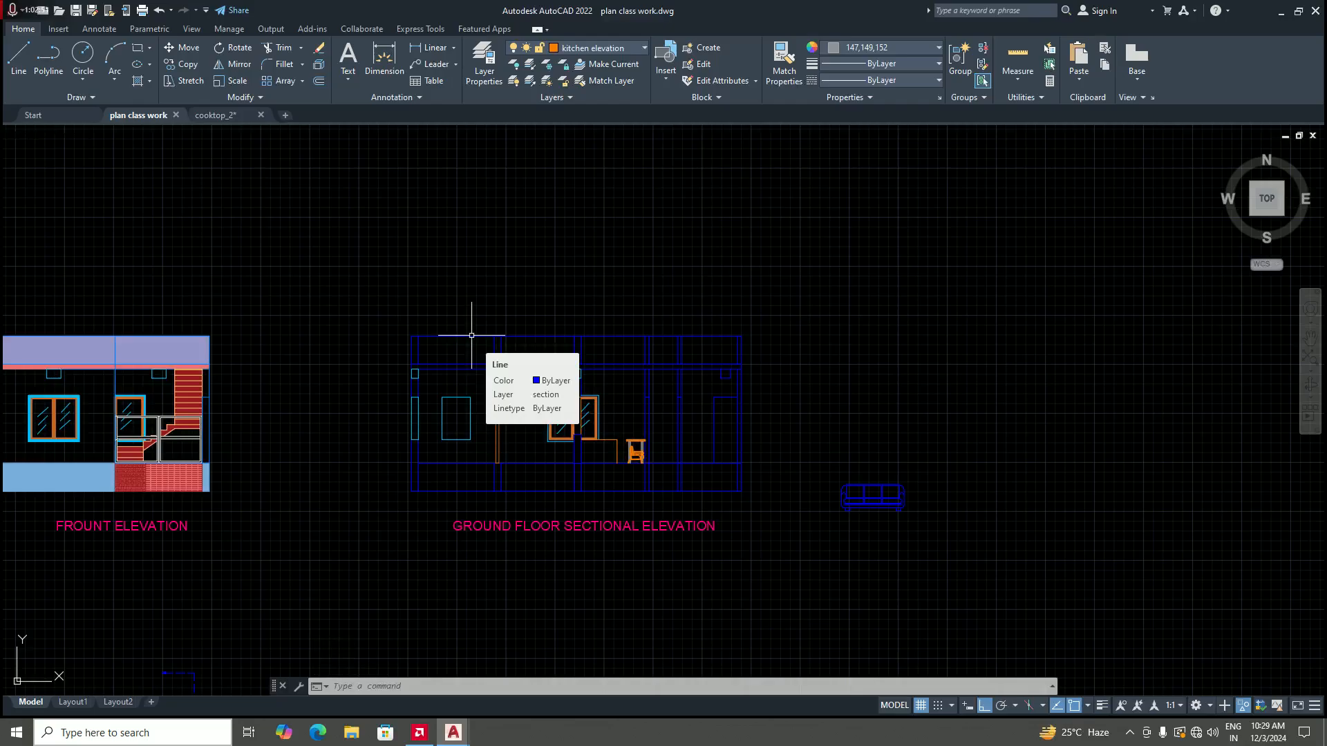
pyautogui.scroll(-5, 630, 439)
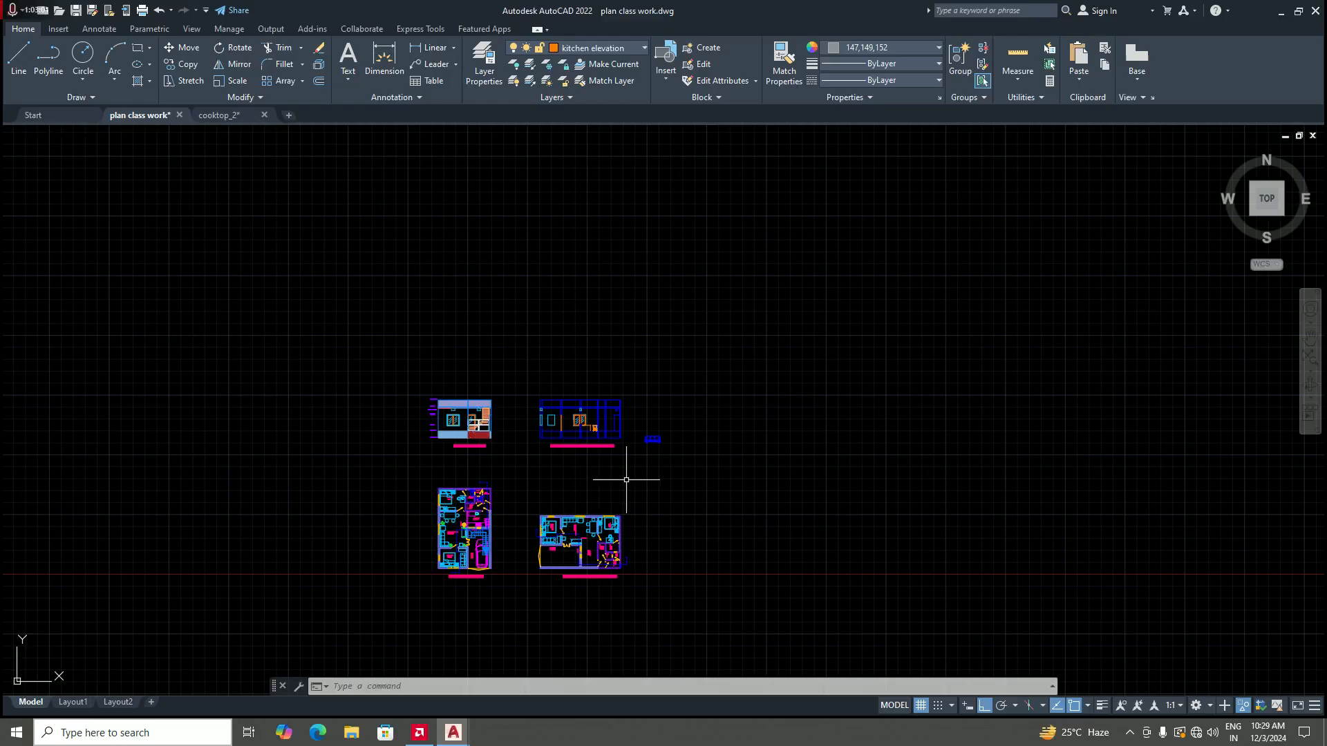
pyautogui.click(446, 741)
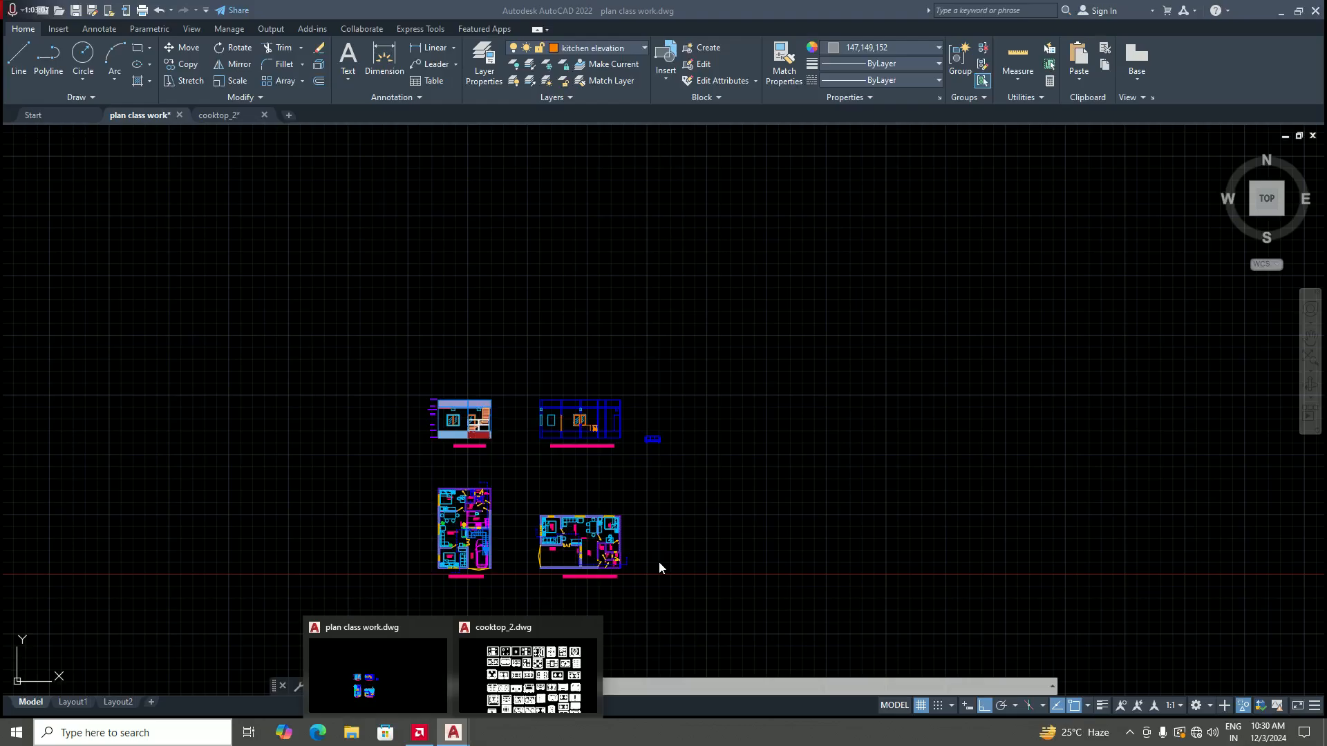
pyautogui.scroll(4, 552, 566)
pyautogui.scroll(-4, 233, 387)
pyautogui.scroll(1, 233, 387)
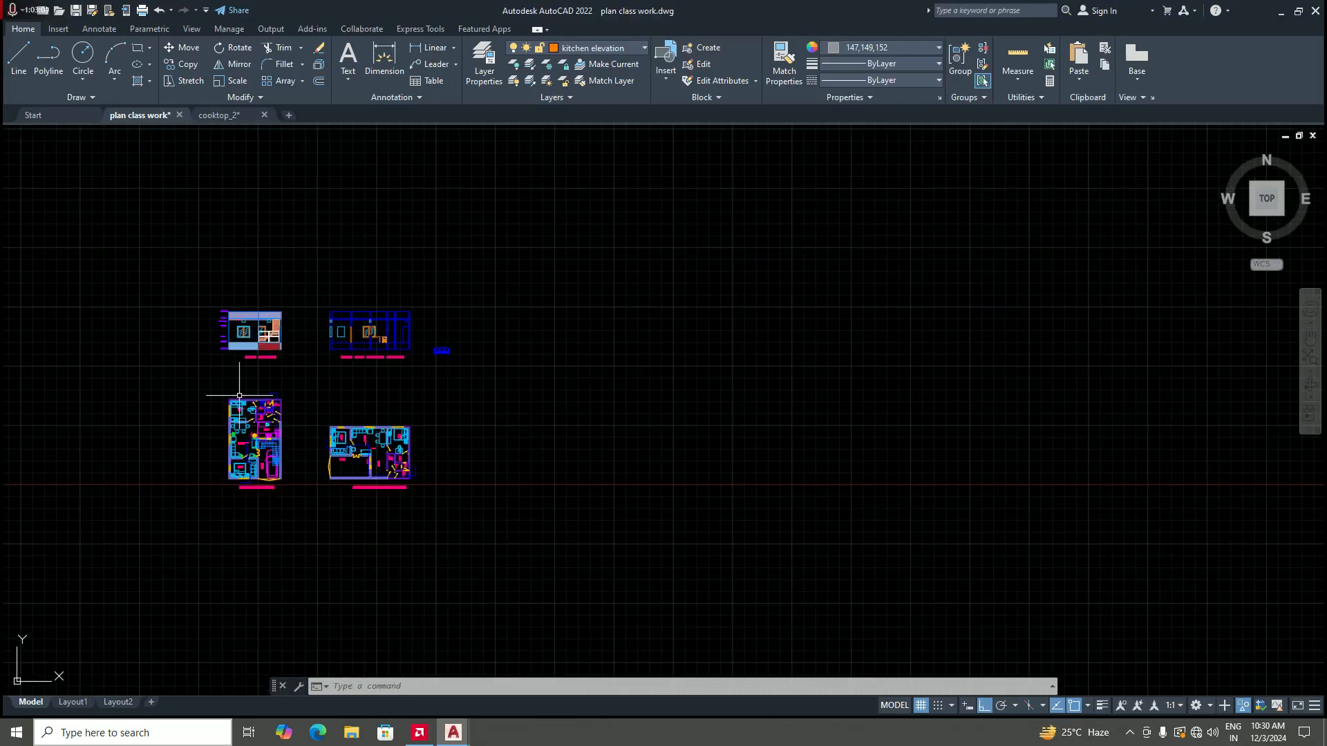
pyautogui.scroll(-5, 551, 471)
pyautogui.scroll(8, 463, 480)
pyautogui.scroll(-2, 508, 475)
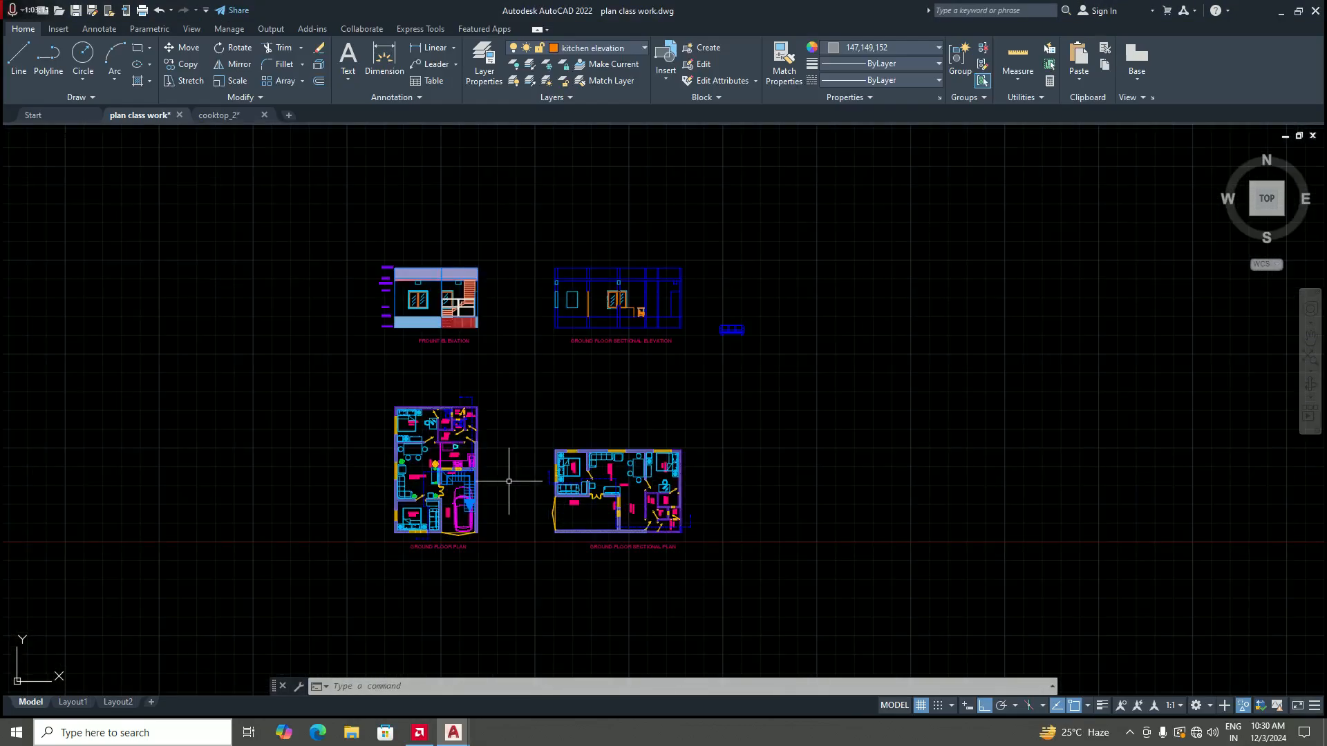
pyautogui.scroll(2, 507, 475)
pyautogui.scroll(-4, 508, 474)
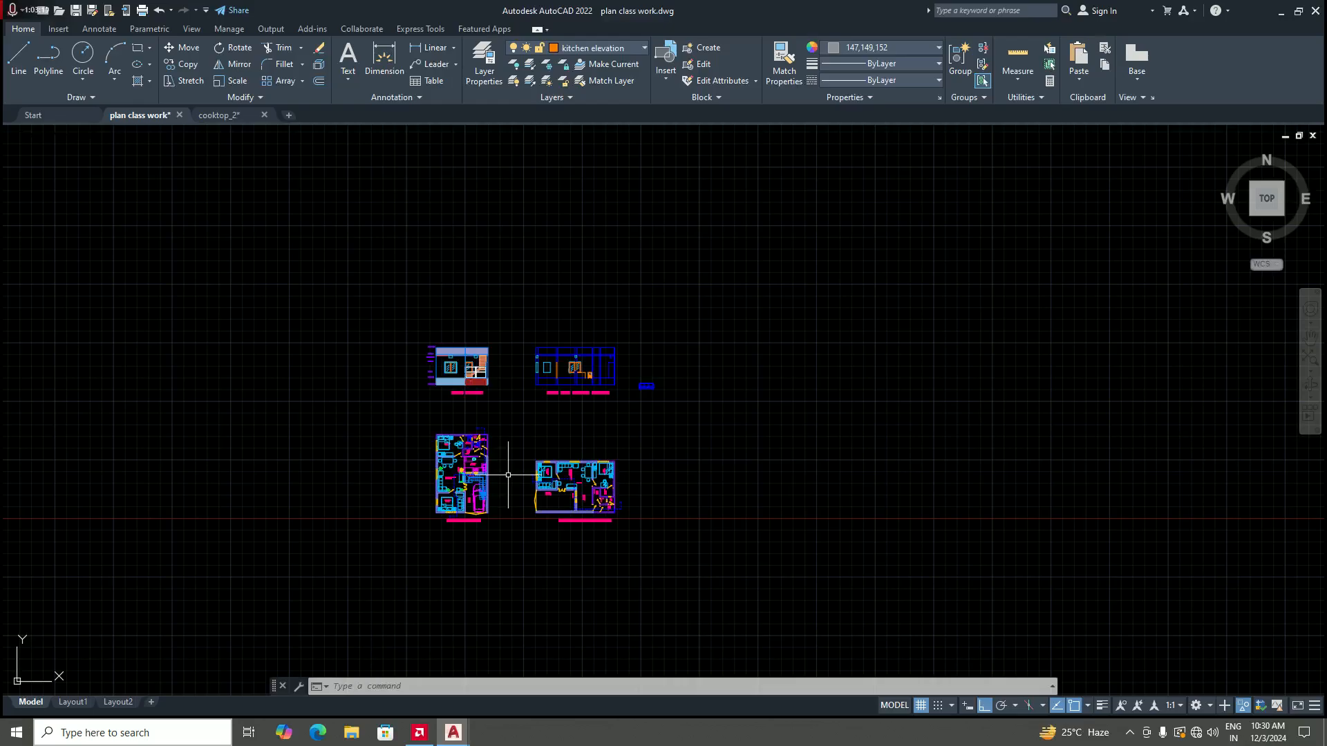
pyautogui.scroll(4, 586, 381)
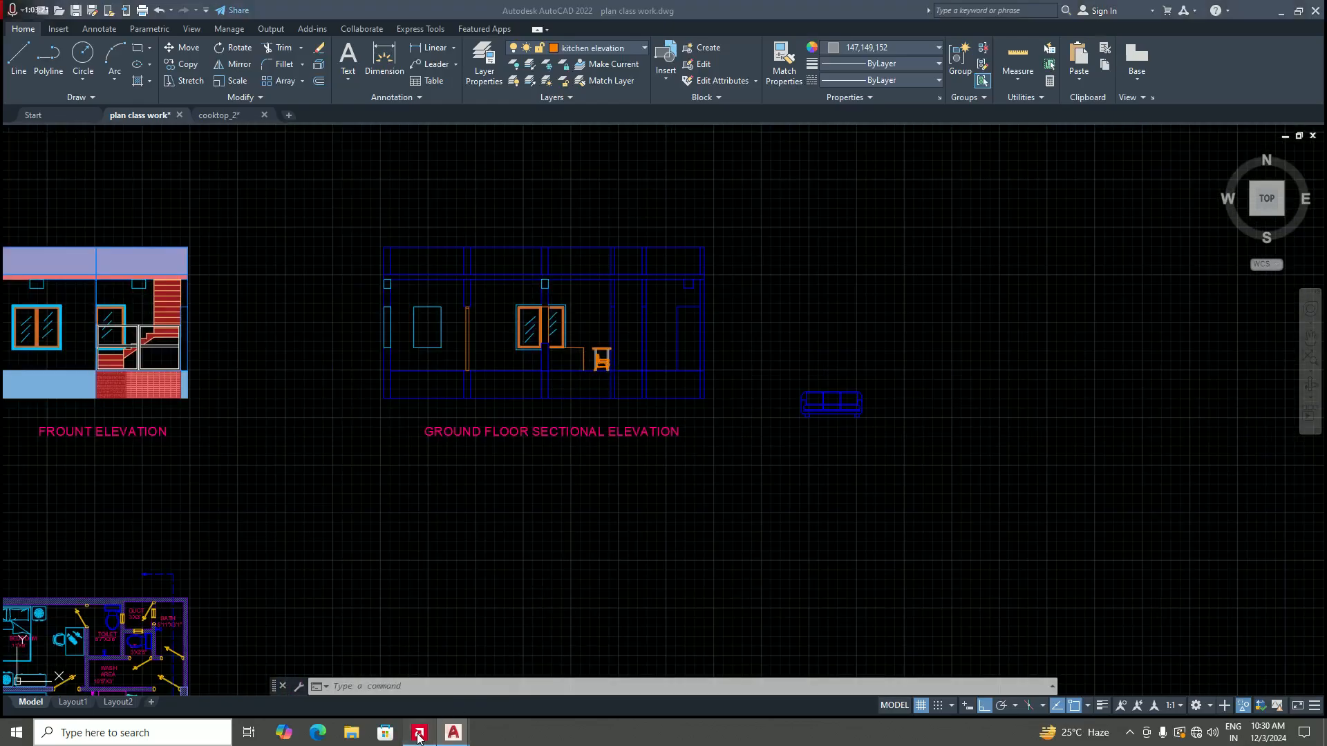